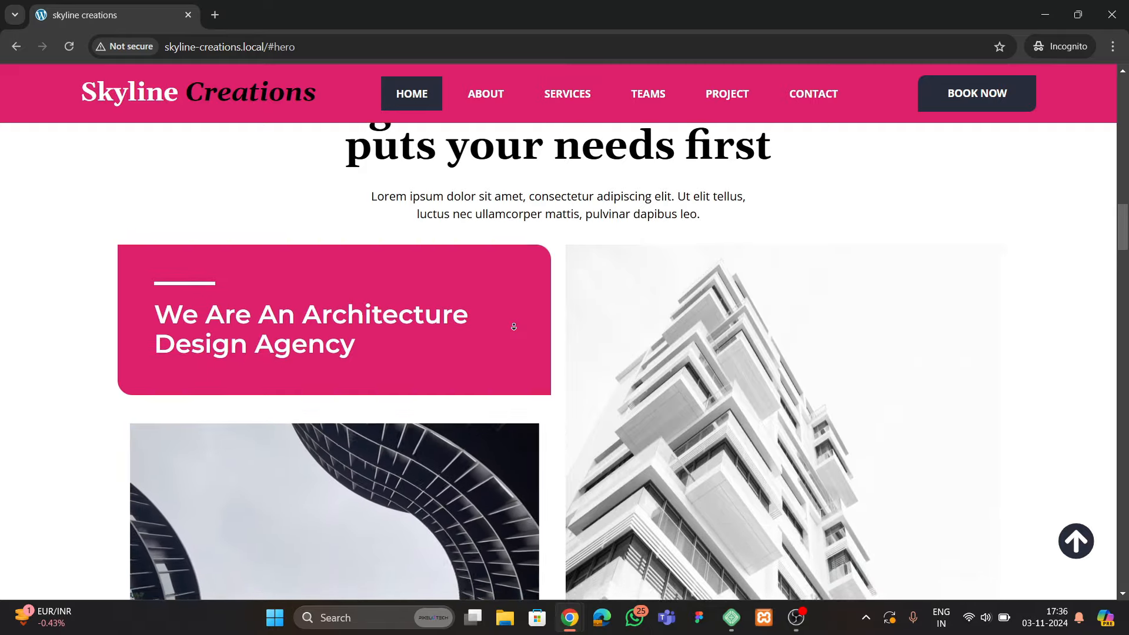
Look over the finished Skyline Creations page down to the contact form and back to the hero section
{"action": "scroll", "coordinate": [513, 327], "scroll_direction": "down", "scroll_amount": 5}
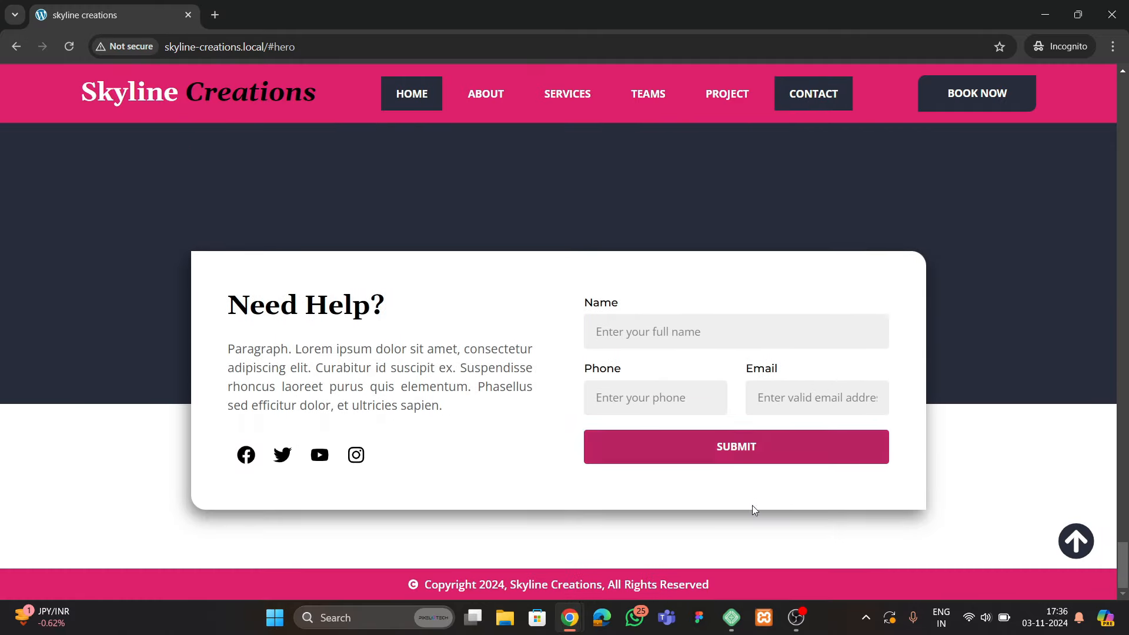
{"action": "key", "text": "Home"}
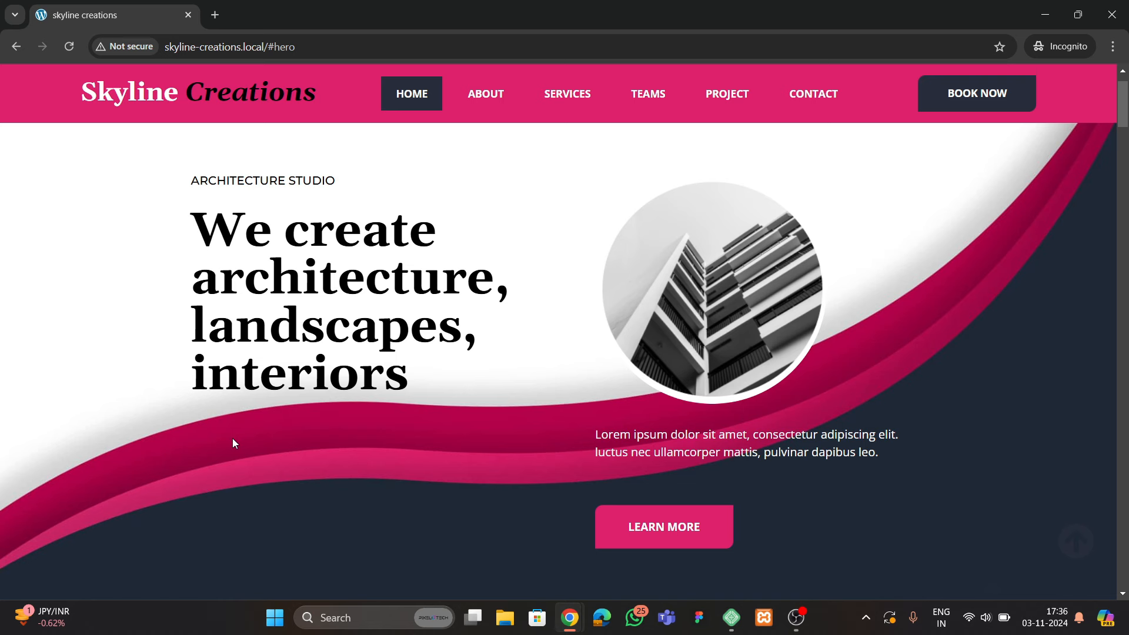
{"action": "scroll", "coordinate": [256, 363], "scroll_direction": "up", "scroll_amount": 1}
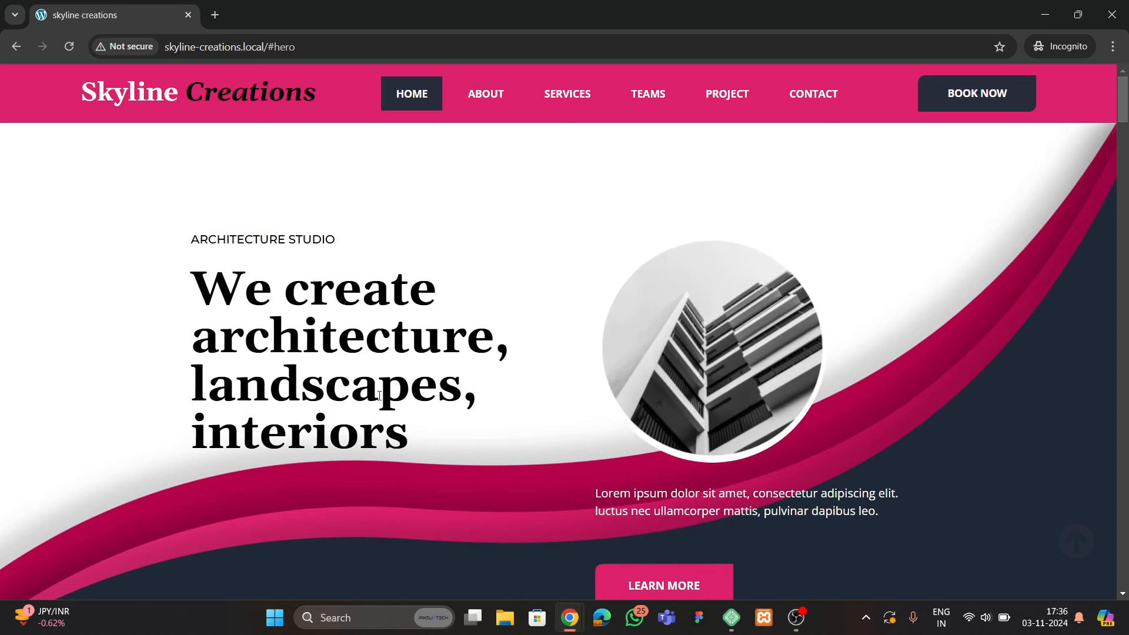
{"action": "scroll", "coordinate": [594, 432], "scroll_direction": "down", "scroll_amount": 2}
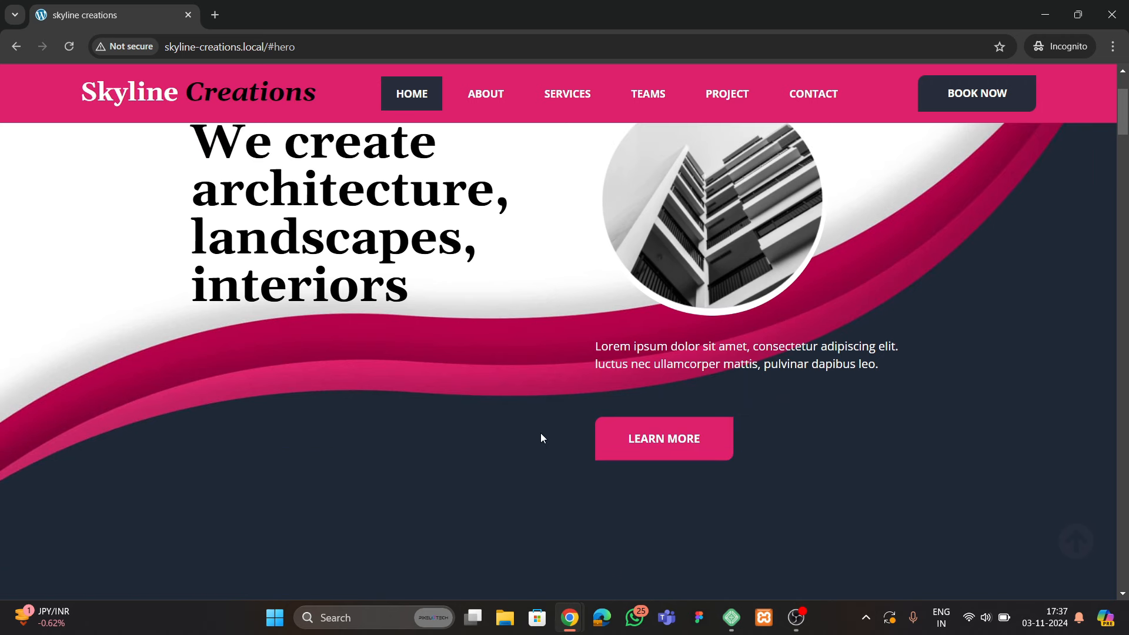
{"action": "scroll", "coordinate": [477, 361], "scroll_direction": "up", "scroll_amount": 3}
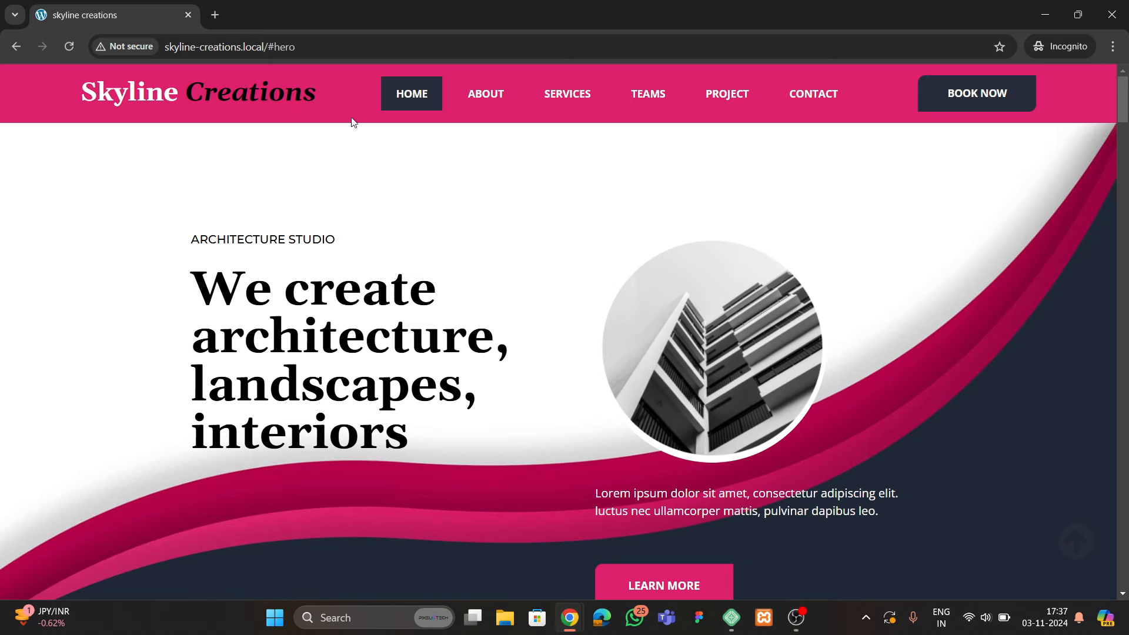
{"action": "scroll", "coordinate": [599, 277], "scroll_direction": "down", "scroll_amount": 10}
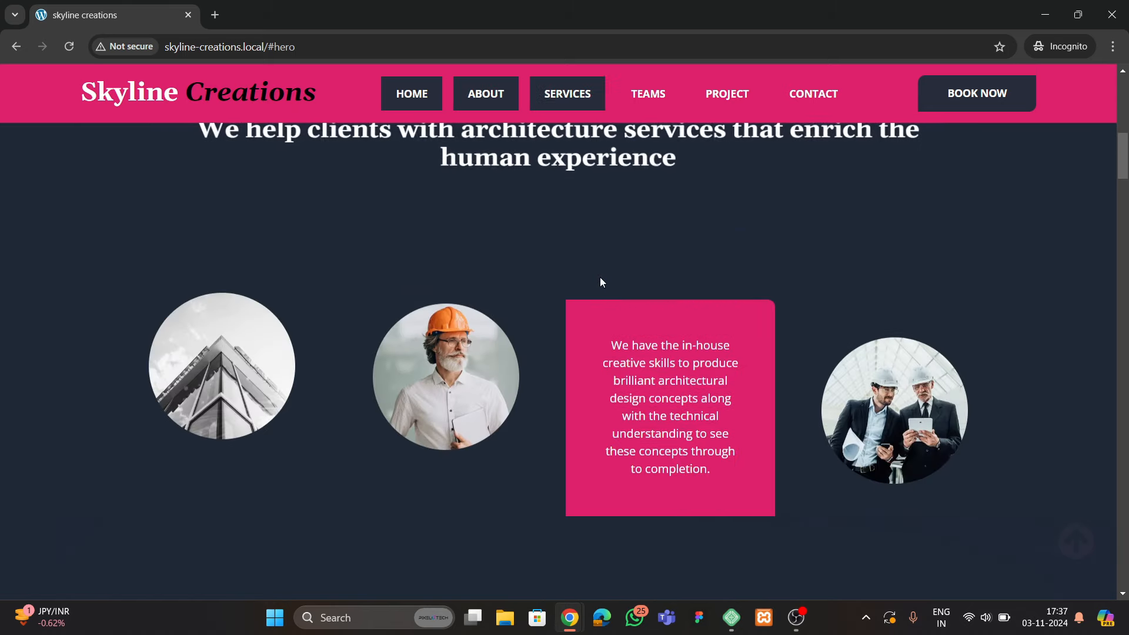
{"action": "scroll", "coordinate": [600, 277], "scroll_direction": "up", "scroll_amount": 10}
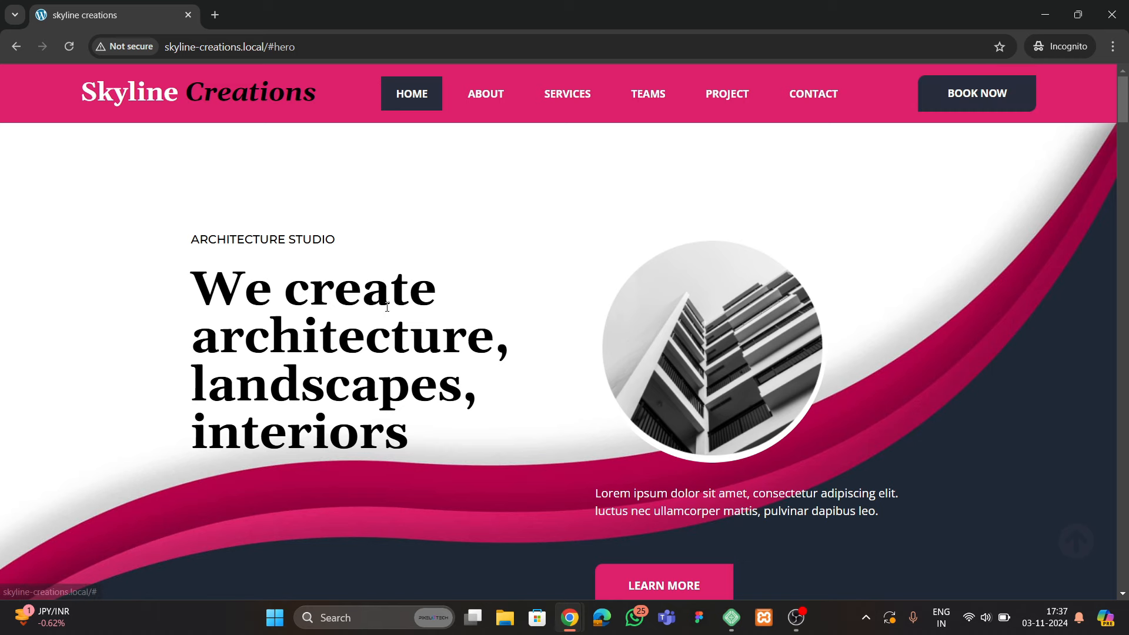
Reload the page at the architecture services heading to check the section's entrance animations, and return to the hero section
{"action": "scroll", "coordinate": [363, 317], "scroll_direction": "down", "scroll_amount": 3}
{"action": "scroll", "coordinate": [363, 317], "scroll_direction": "down", "scroll_amount": 5}
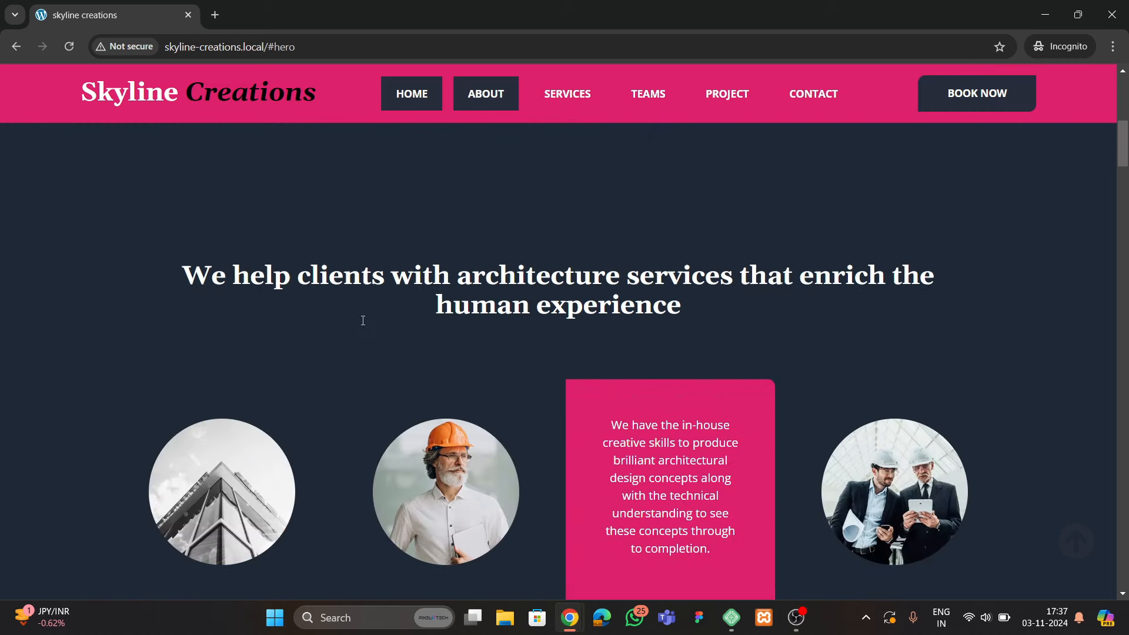
{"action": "scroll", "coordinate": [361, 323], "scroll_direction": "down", "scroll_amount": 2}
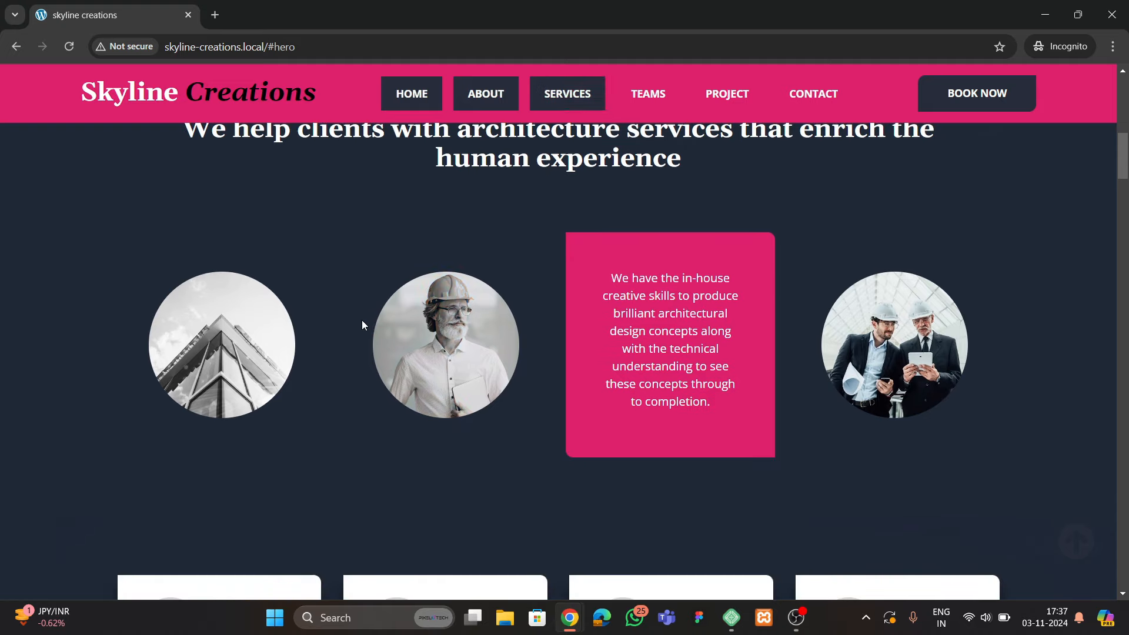
{"action": "left_click", "coordinate": [69, 47]}
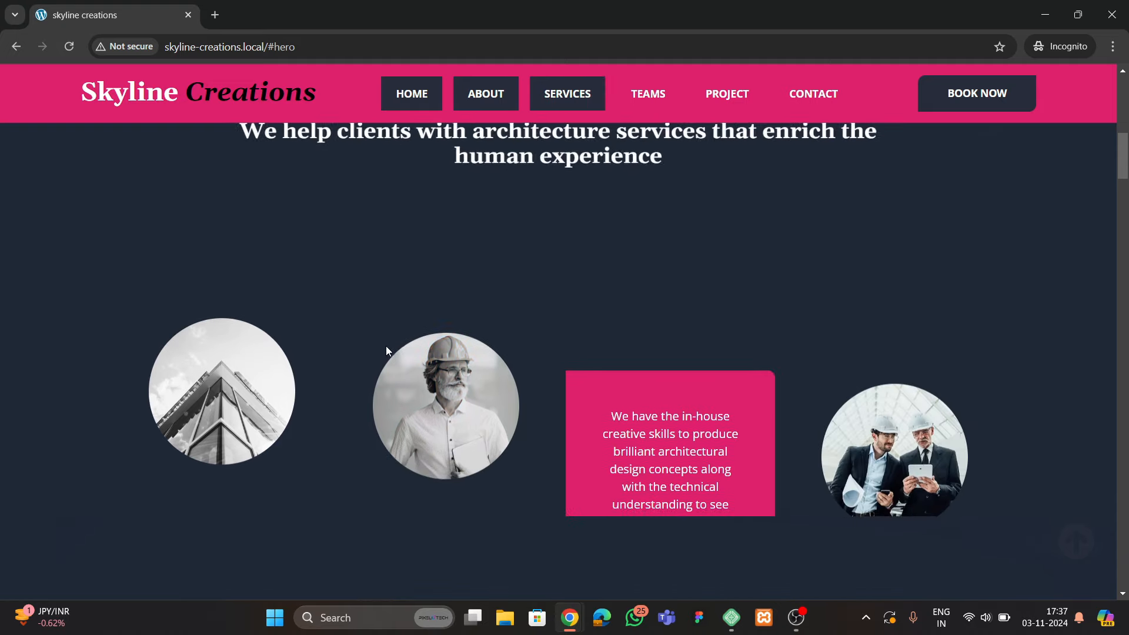
{"action": "scroll", "coordinate": [418, 361], "scroll_direction": "up", "scroll_amount": 7}
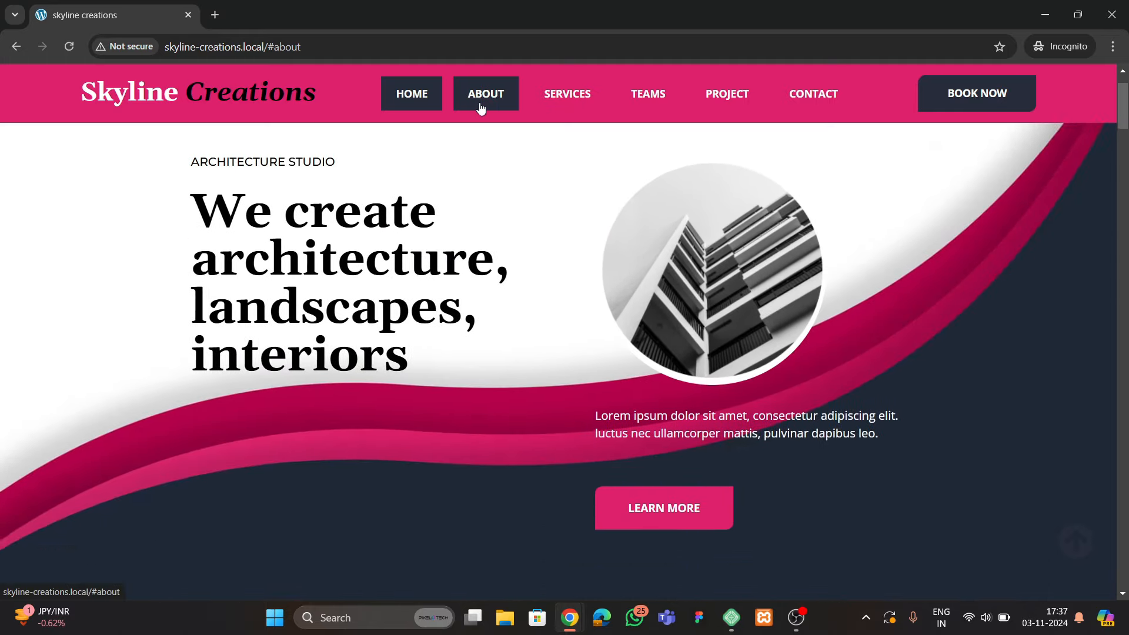
Go to the About section and examine the service cards, the design agency blocks and the "Design and architecture" banner
{"action": "left_click", "coordinate": [478, 104]}
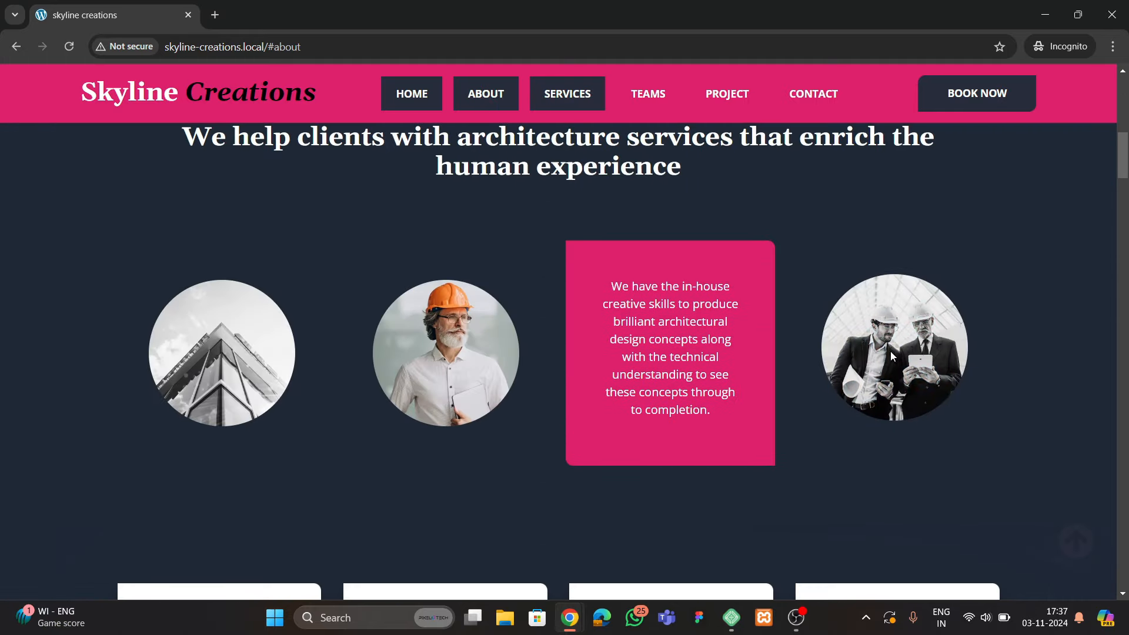
{"action": "scroll", "coordinate": [587, 334], "scroll_direction": "down", "scroll_amount": 5}
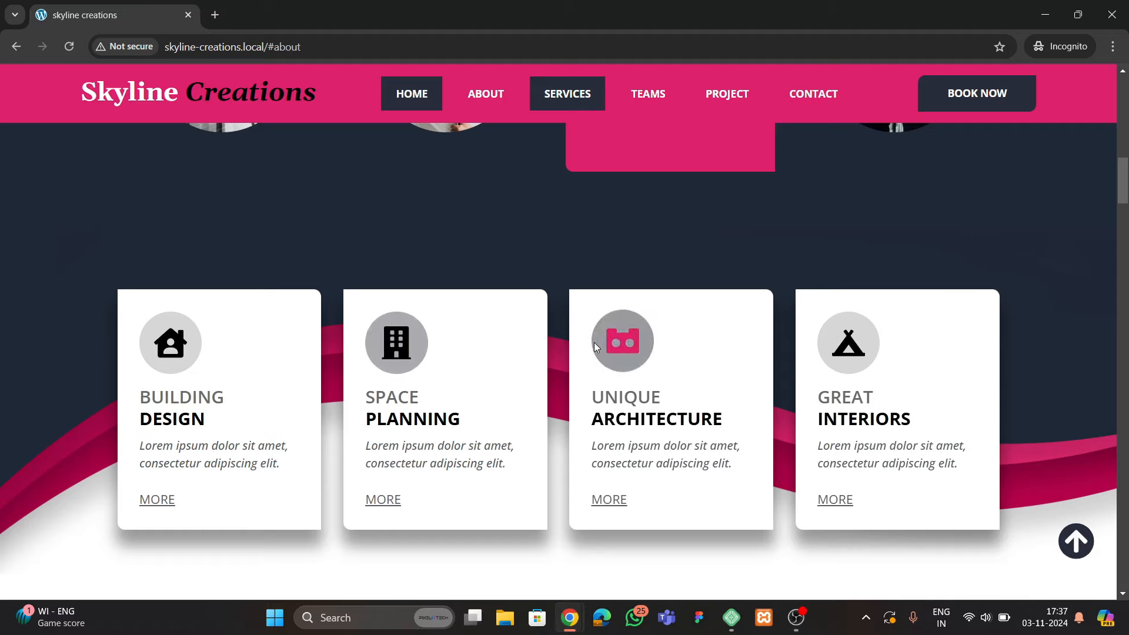
{"action": "scroll", "coordinate": [842, 354], "scroll_direction": "down", "scroll_amount": 8}
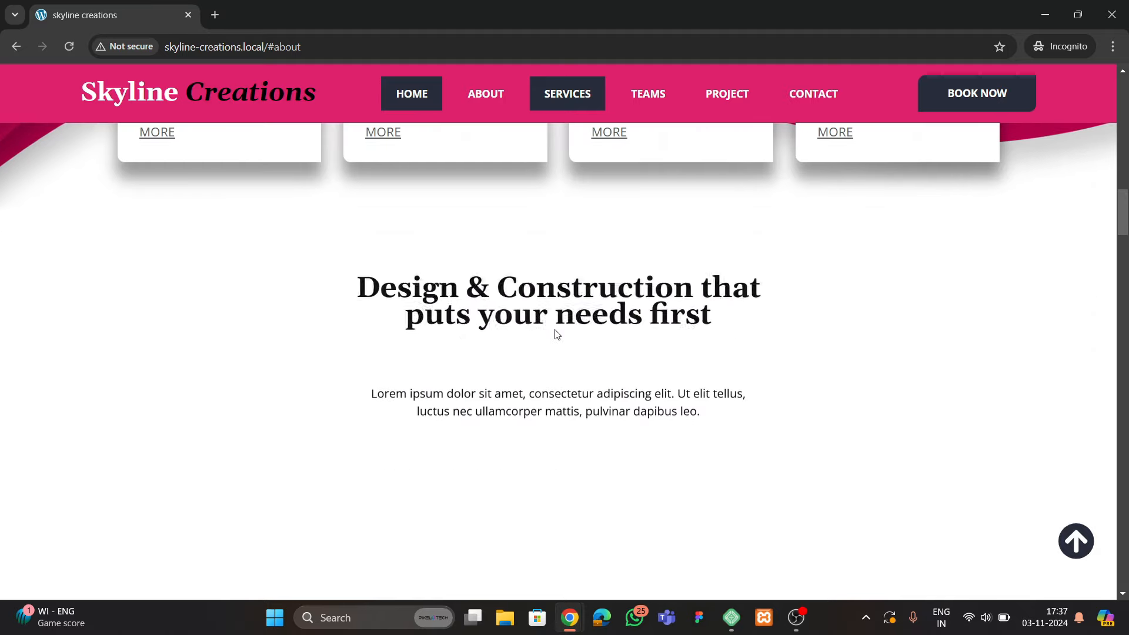
{"action": "scroll", "coordinate": [541, 336], "scroll_direction": "down", "scroll_amount": 3}
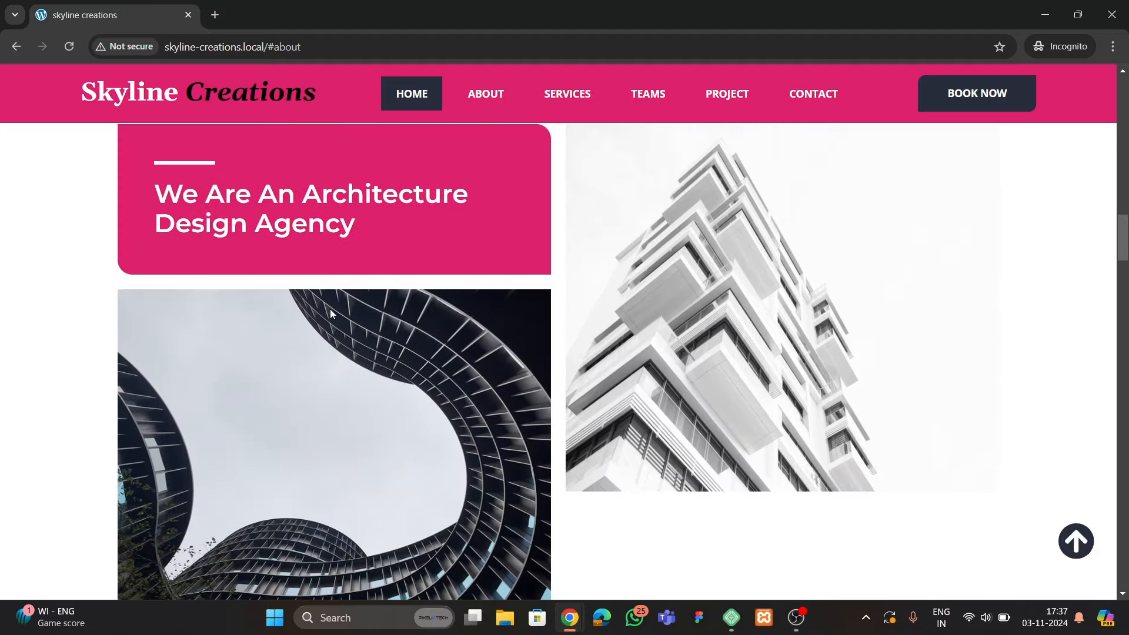
{"action": "scroll", "coordinate": [564, 323], "scroll_direction": "down", "scroll_amount": 3}
{"action": "scroll", "coordinate": [423, 353], "scroll_direction": "down", "scroll_amount": 3}
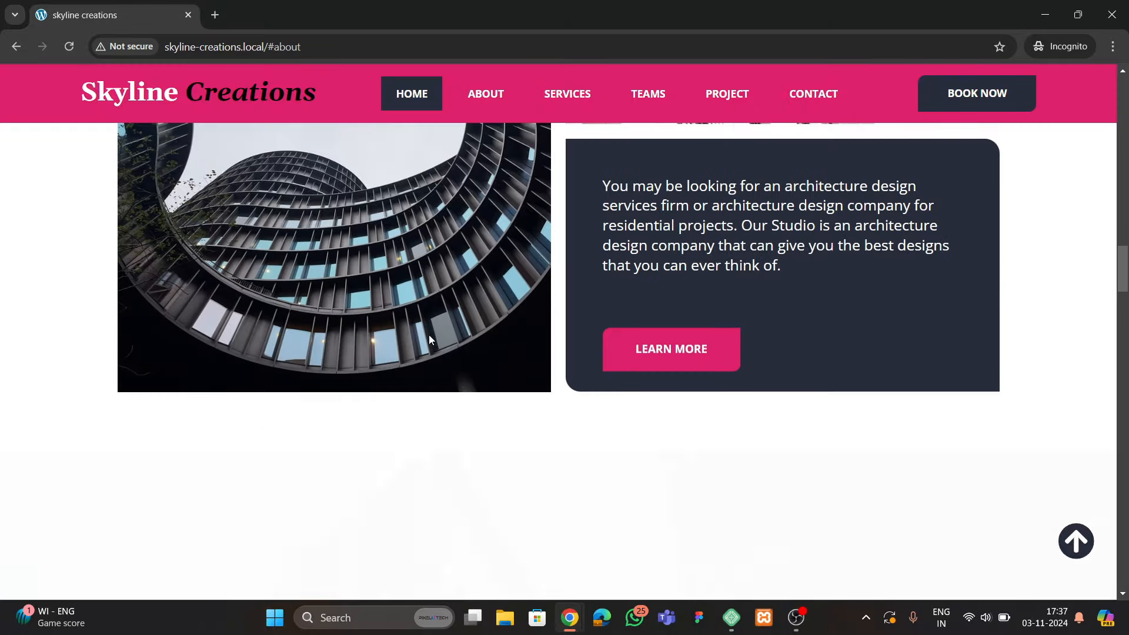
{"action": "scroll", "coordinate": [653, 333], "scroll_direction": "down", "scroll_amount": 5}
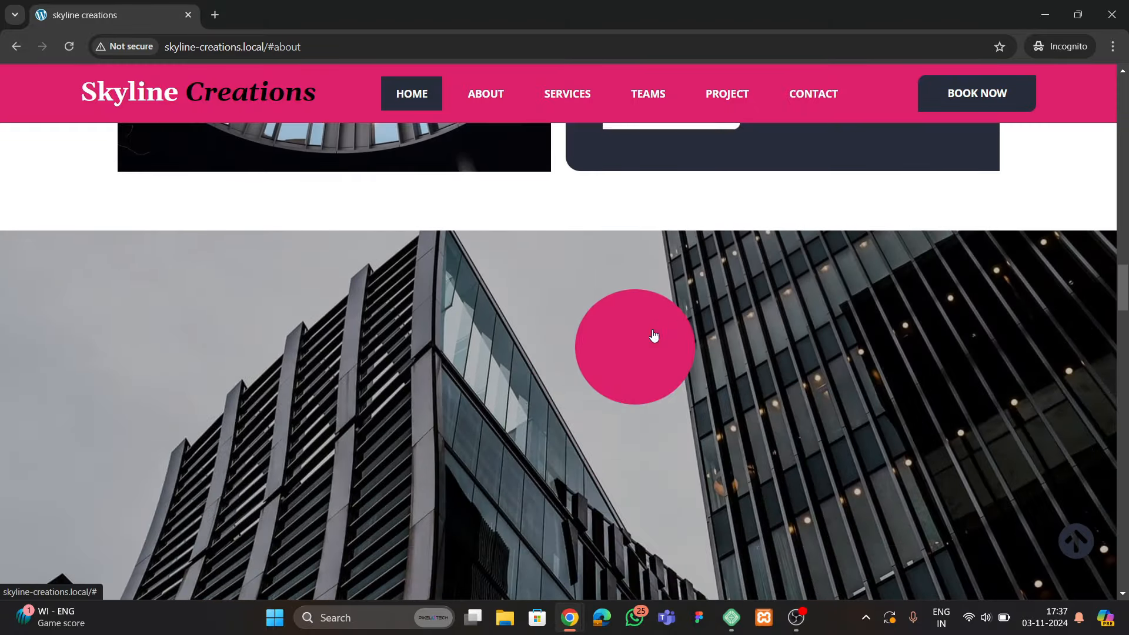
{"action": "scroll", "coordinate": [388, 371], "scroll_direction": "down", "scroll_amount": 1}
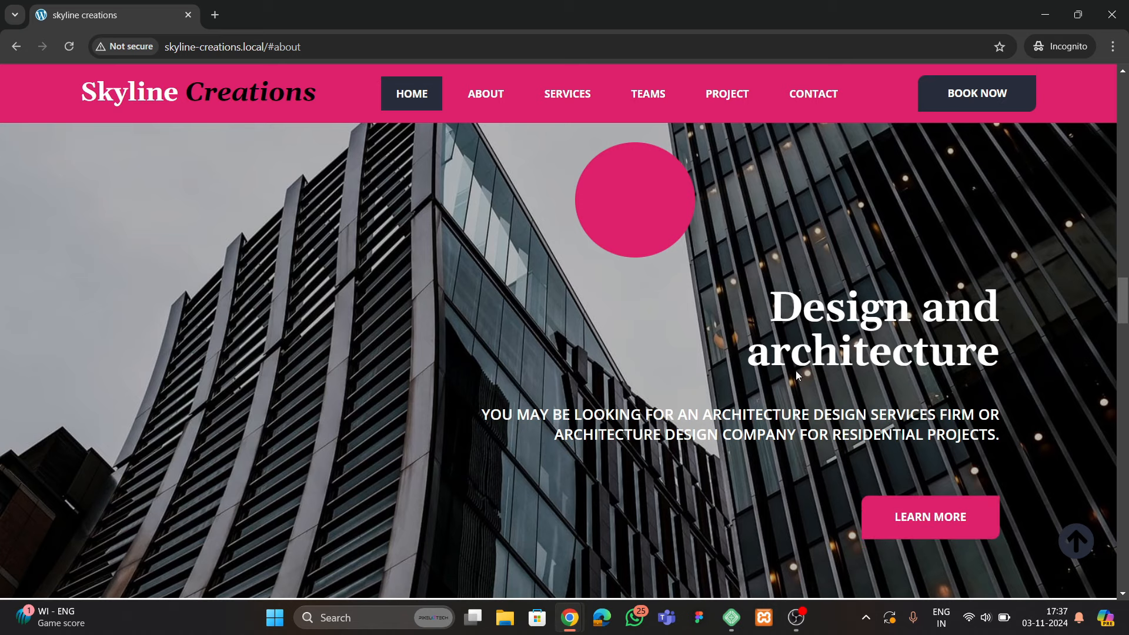
Examine the "We create embedded architecture" image layout and the "Our Amazing Team" member cards
{"action": "scroll", "coordinate": [454, 295], "scroll_direction": "down", "scroll_amount": 10}
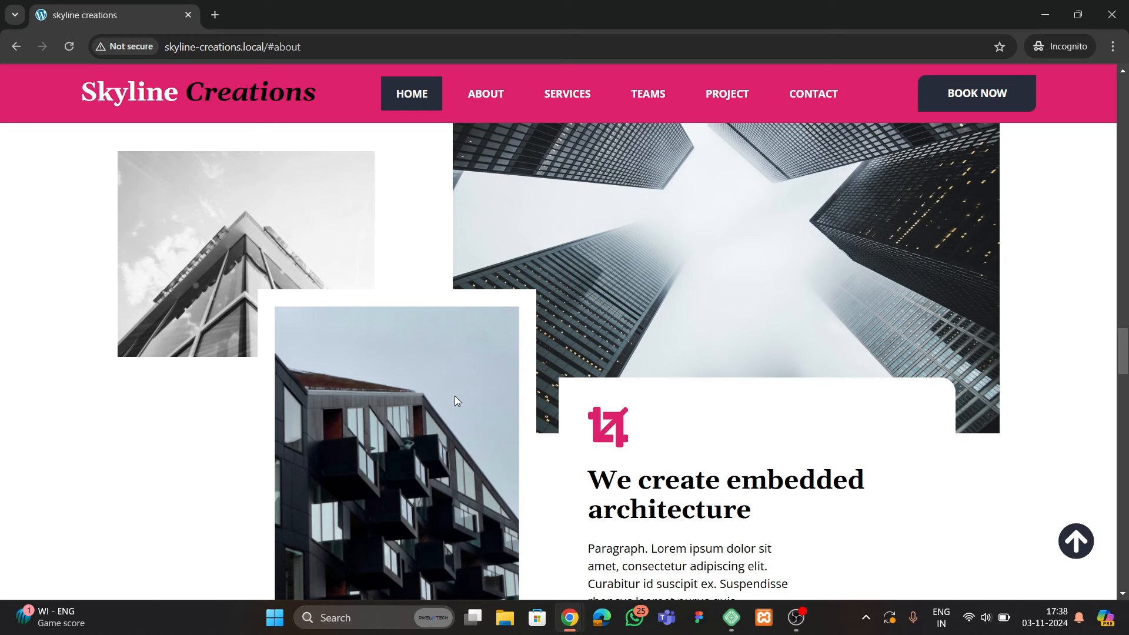
{"action": "scroll", "coordinate": [442, 361], "scroll_direction": "down", "scroll_amount": 8}
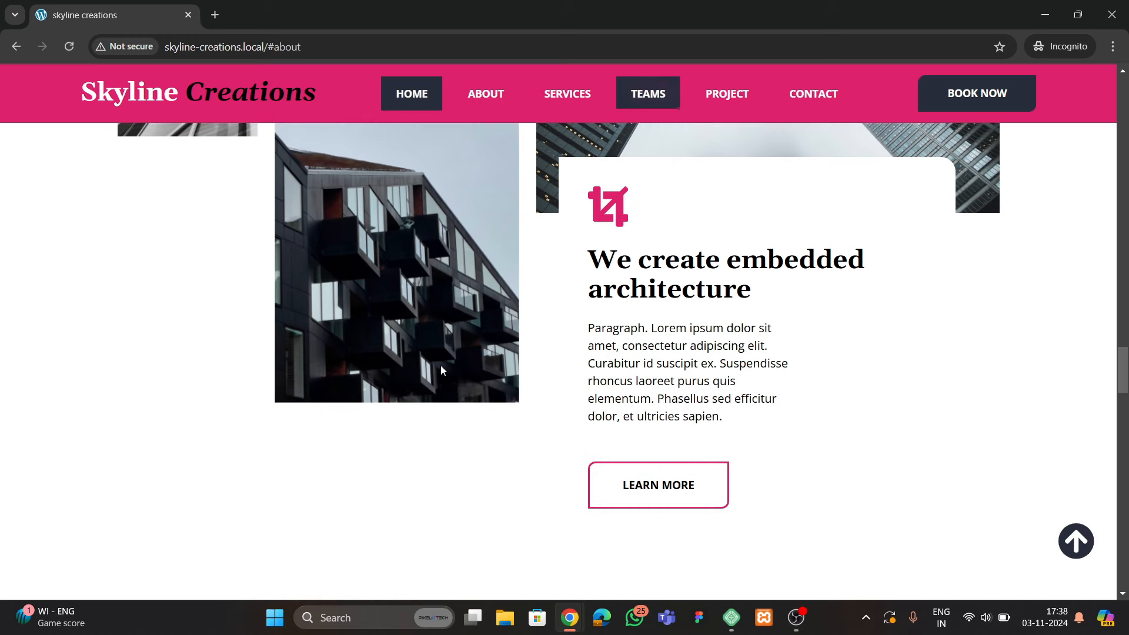
{"action": "scroll", "coordinate": [442, 370], "scroll_direction": "down", "scroll_amount": 3}
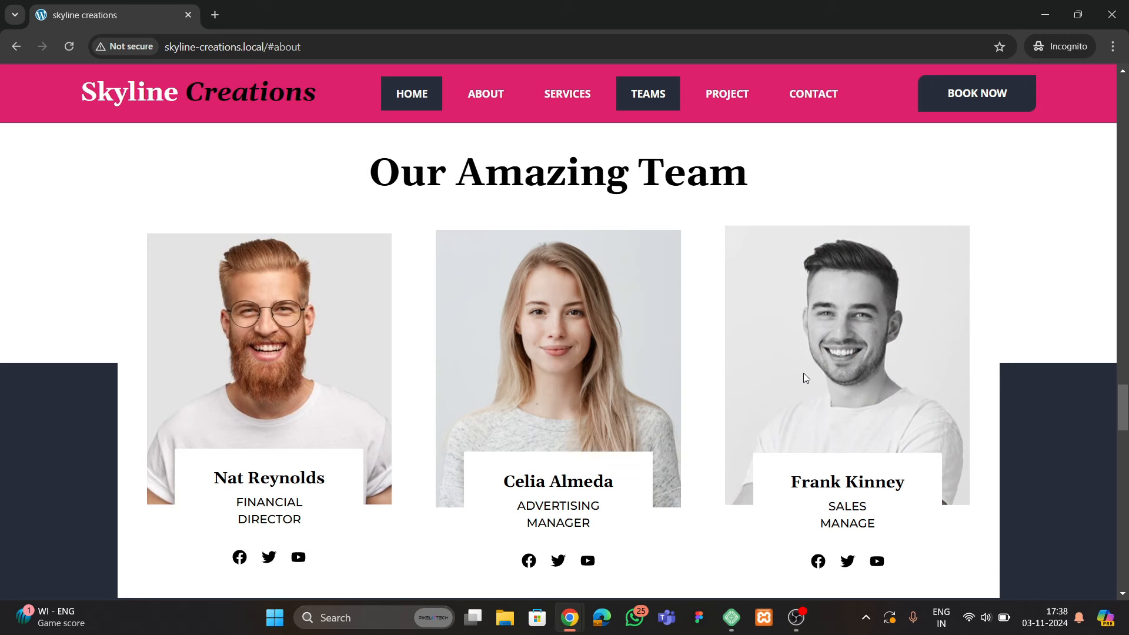
{"action": "scroll", "coordinate": [282, 435], "scroll_direction": "down", "scroll_amount": 2}
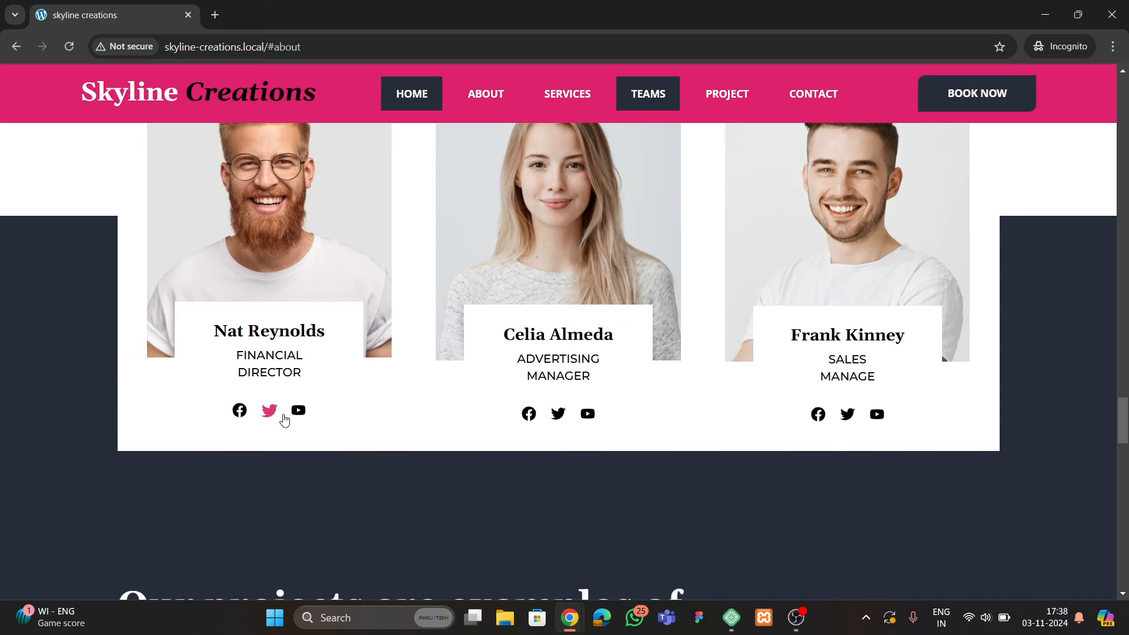
Examine the projects section, including its project cards and the background's scrolling effect, through to the client logos
{"action": "scroll", "coordinate": [595, 426], "scroll_direction": "down", "scroll_amount": 6}
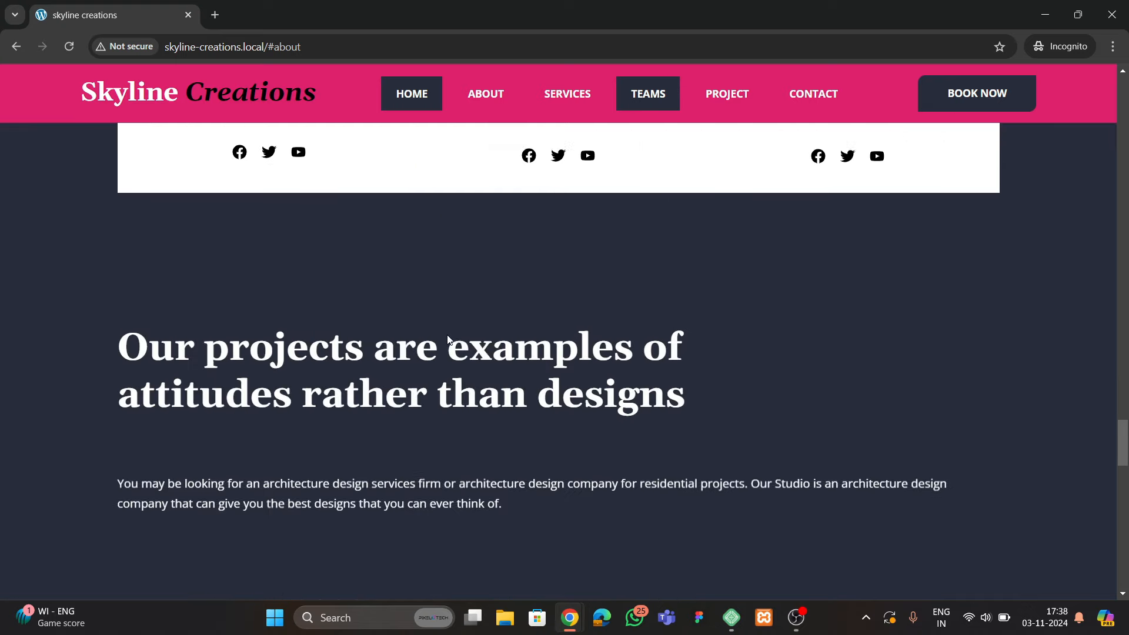
{"action": "scroll", "coordinate": [445, 353], "scroll_direction": "down", "scroll_amount": 2}
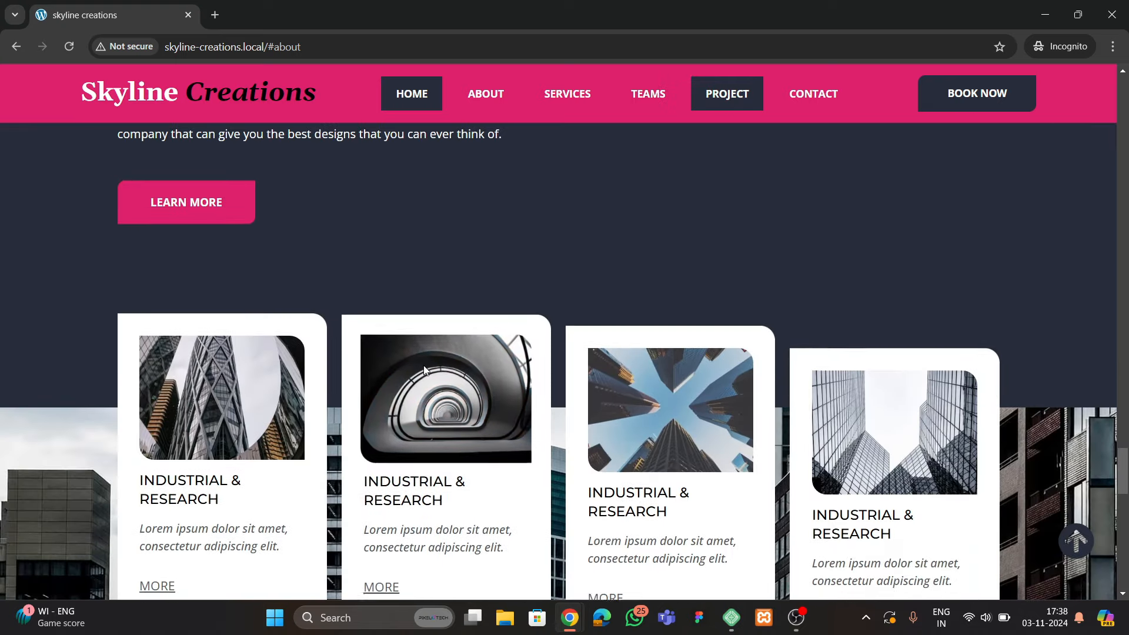
{"action": "scroll", "coordinate": [318, 382], "scroll_direction": "down", "scroll_amount": 2}
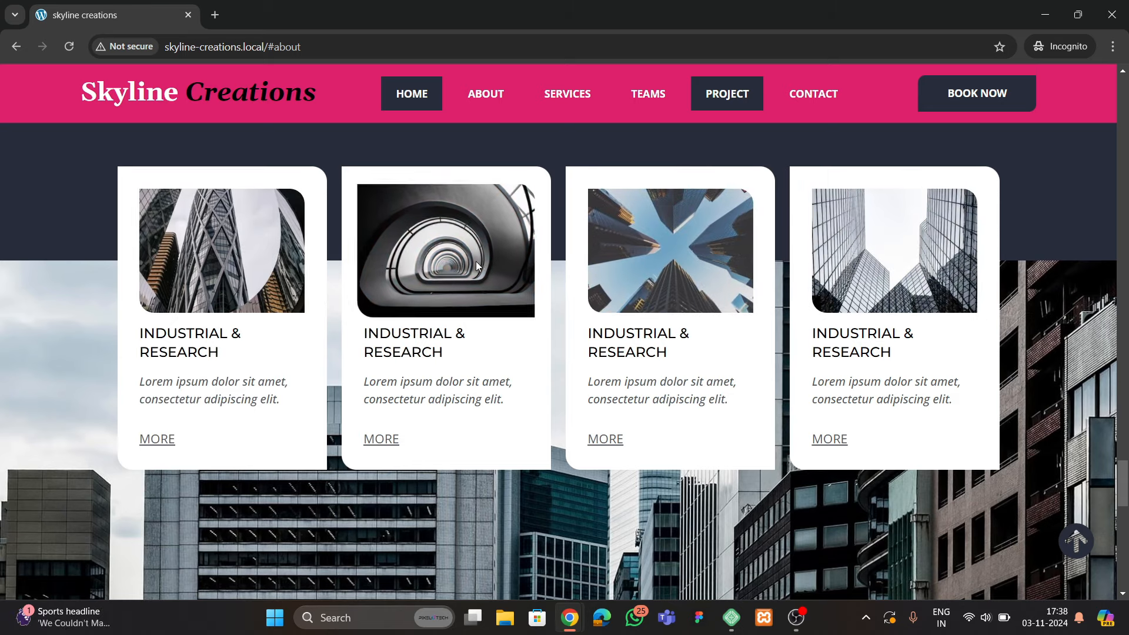
{"action": "scroll", "coordinate": [304, 413], "scroll_direction": "down", "scroll_amount": 4}
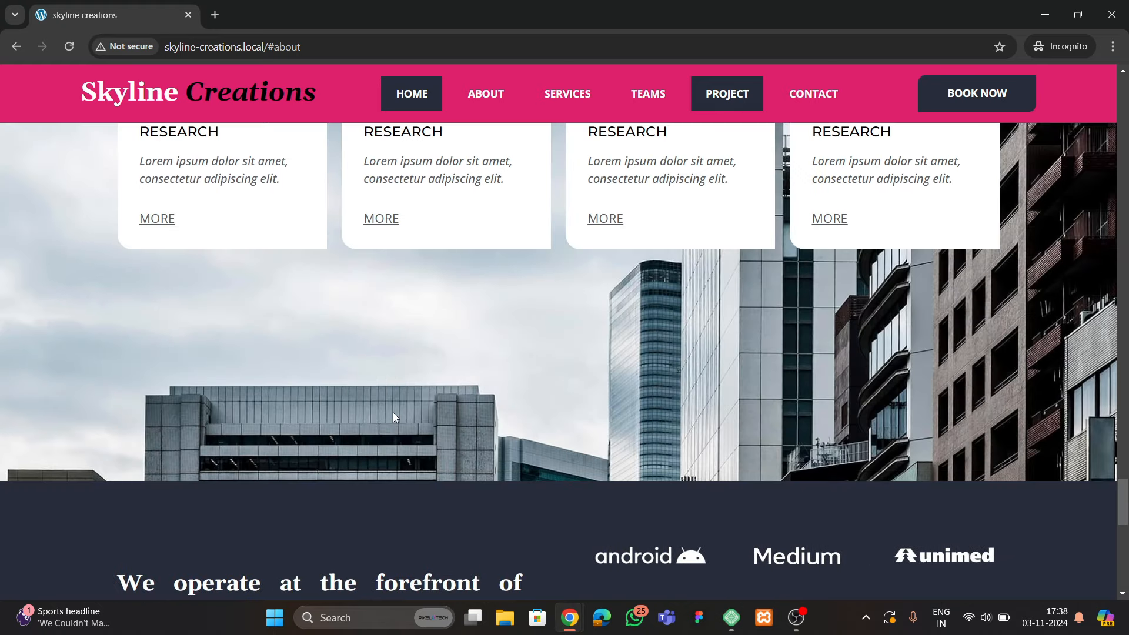
{"action": "scroll", "coordinate": [392, 414], "scroll_direction": "up", "scroll_amount": 3}
{"action": "scroll", "coordinate": [401, 447], "scroll_direction": "down", "scroll_amount": 4}
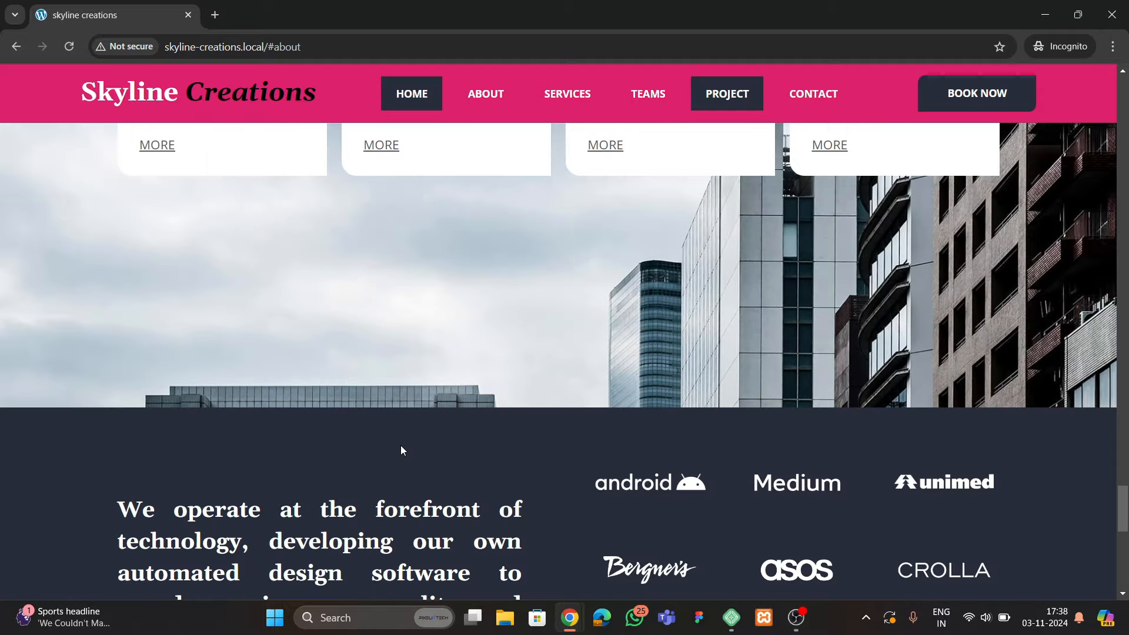
{"action": "scroll", "coordinate": [411, 400], "scroll_direction": "up", "scroll_amount": 3}
{"action": "scroll", "coordinate": [435, 421], "scroll_direction": "down", "scroll_amount": 3}
{"action": "scroll", "coordinate": [448, 438], "scroll_direction": "up", "scroll_amount": 4}
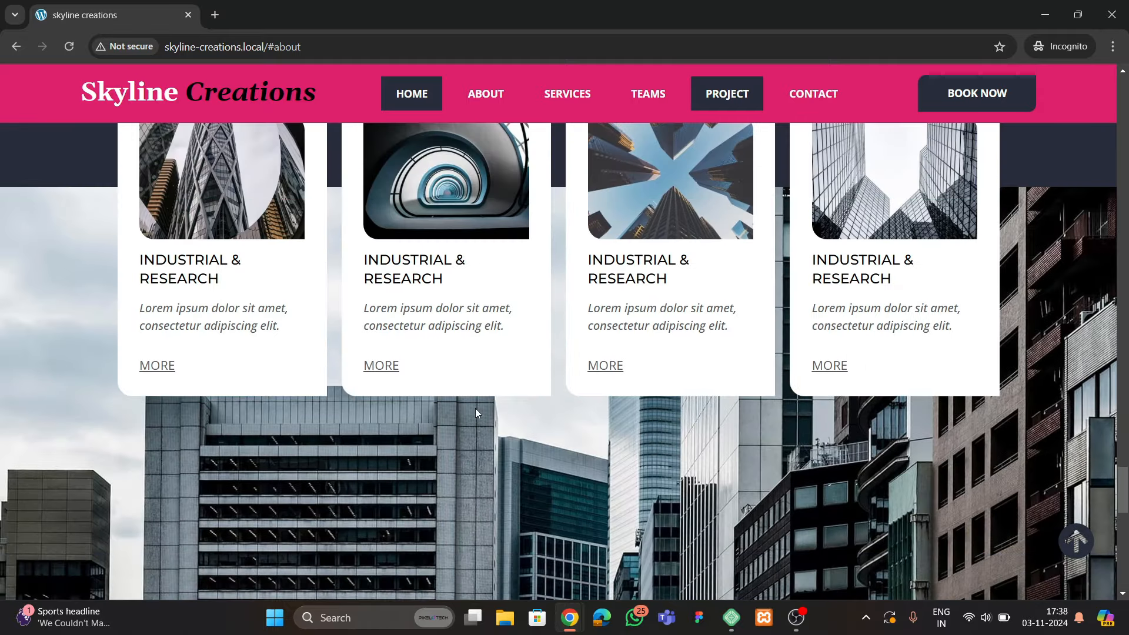
{"action": "scroll", "coordinate": [476, 410], "scroll_direction": "down", "scroll_amount": 3}
{"action": "scroll", "coordinate": [476, 406], "scroll_direction": "down", "scroll_amount": 4}
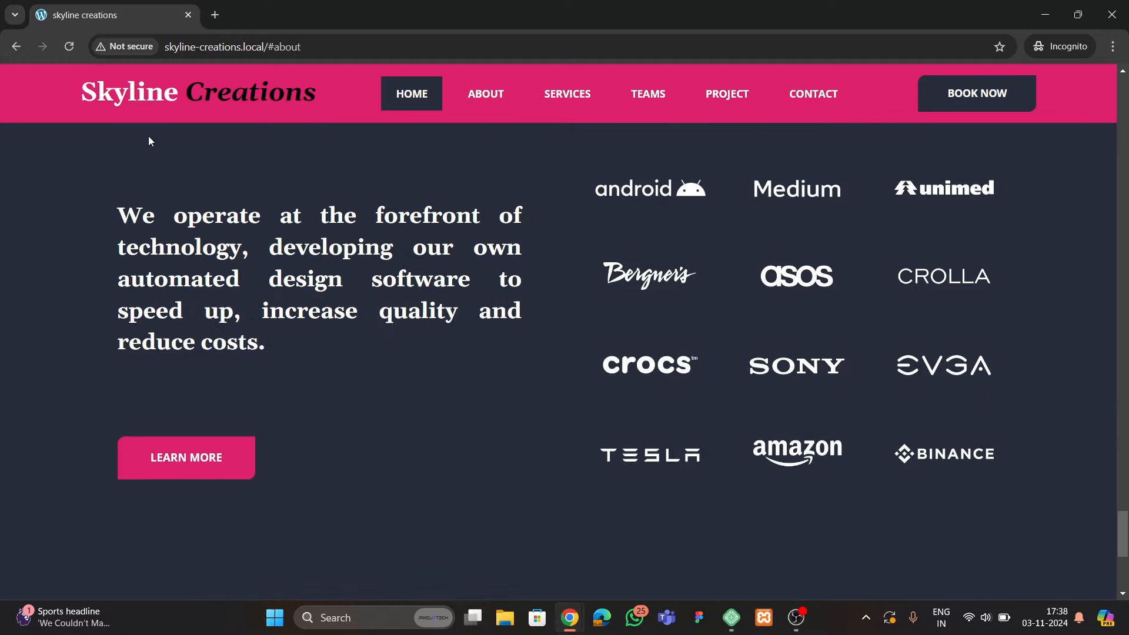
Reload the page at the client logos to check the animations, and examine the "Need Help?" contact form and footer
{"action": "left_click", "coordinate": [70, 47]}
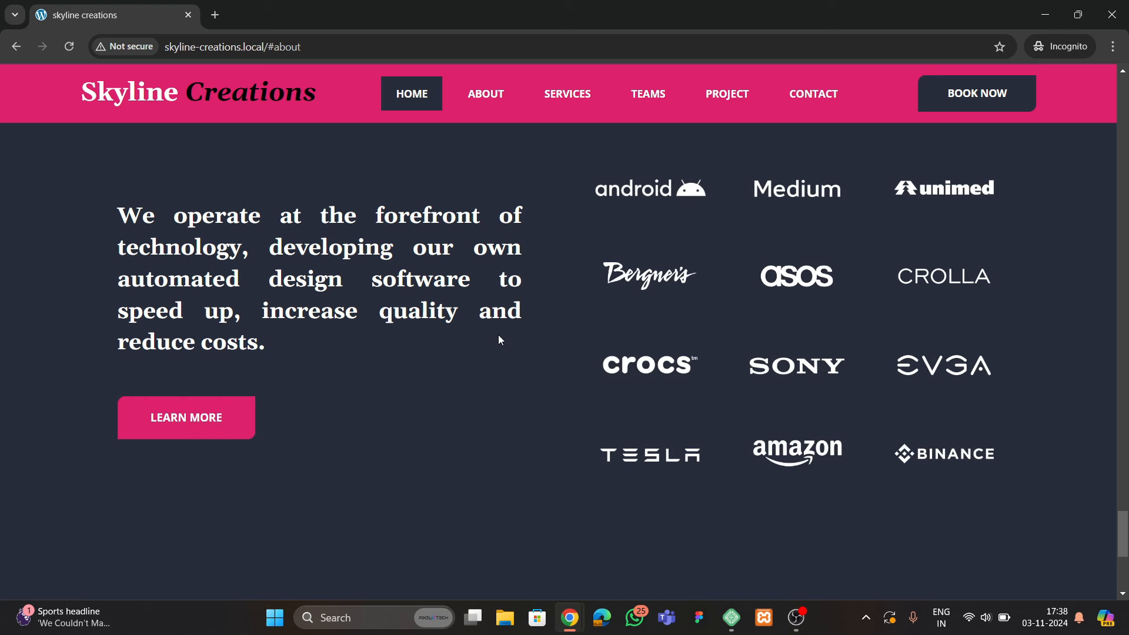
{"action": "scroll", "coordinate": [444, 337], "scroll_direction": "down", "scroll_amount": 5}
{"action": "scroll", "coordinate": [444, 337], "scroll_direction": "down", "scroll_amount": 4}
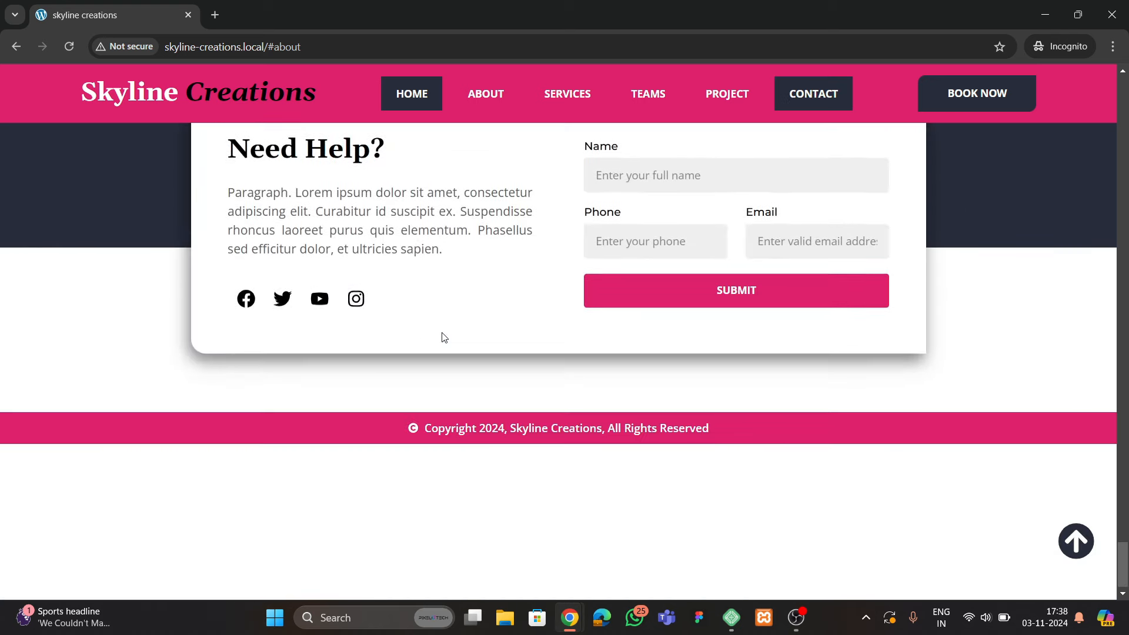
{"action": "scroll", "coordinate": [444, 337], "scroll_direction": "up", "scroll_amount": 3}
{"action": "scroll", "coordinate": [450, 365], "scroll_direction": "up", "scroll_amount": 3}
{"action": "scroll", "coordinate": [382, 376], "scroll_direction": "down", "scroll_amount": 3}
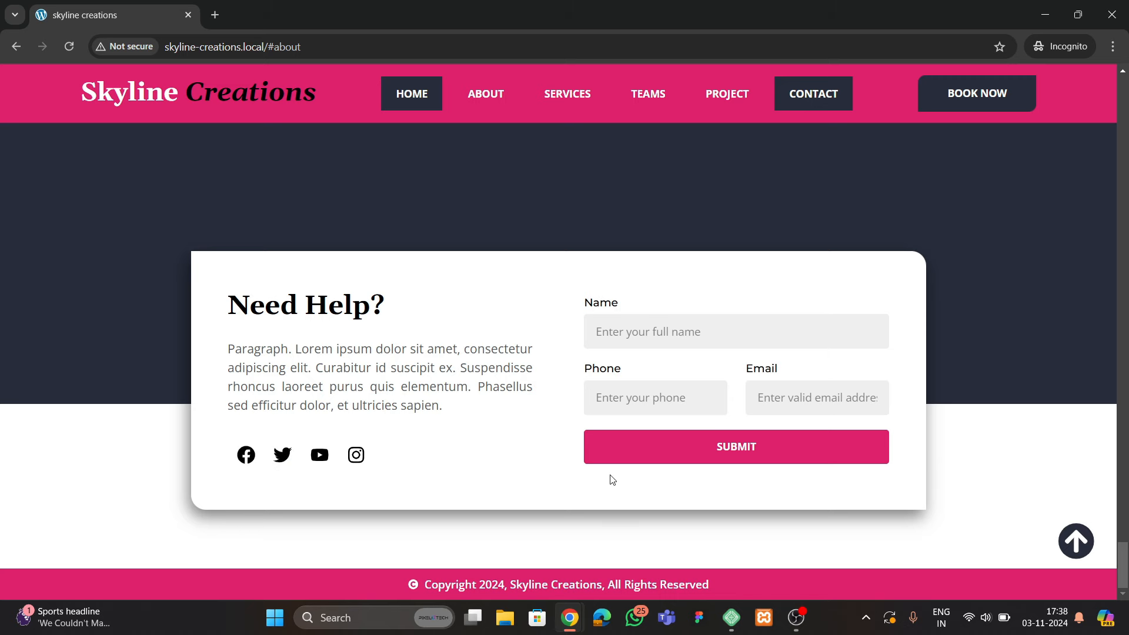
Test the back-to-top link and the Services, Teams, Project and Contact navigation links
{"action": "left_click", "coordinate": [1077, 541]}
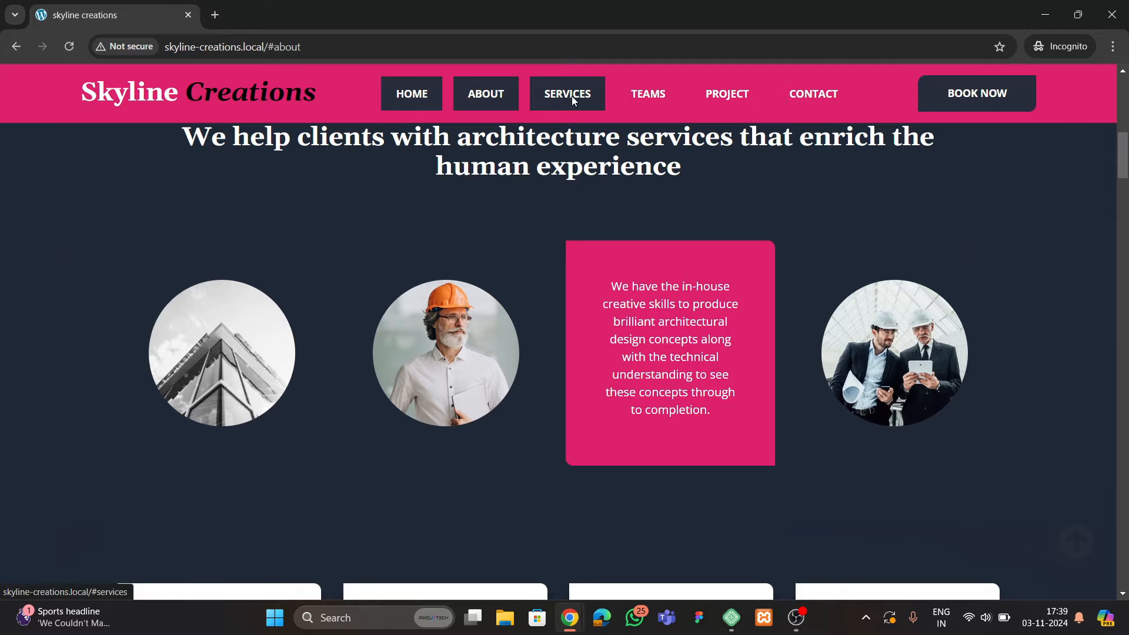
{"action": "left_click", "coordinate": [571, 99]}
{"action": "left_click", "coordinate": [648, 95]}
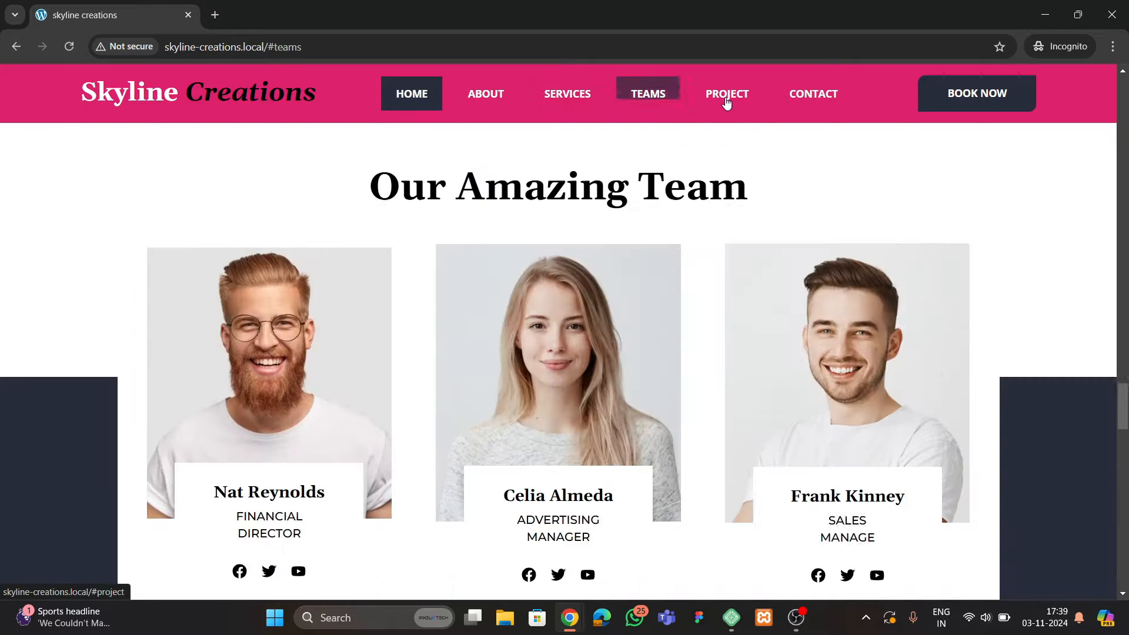
{"action": "left_click", "coordinate": [727, 101]}
{"action": "left_click", "coordinate": [814, 97]}
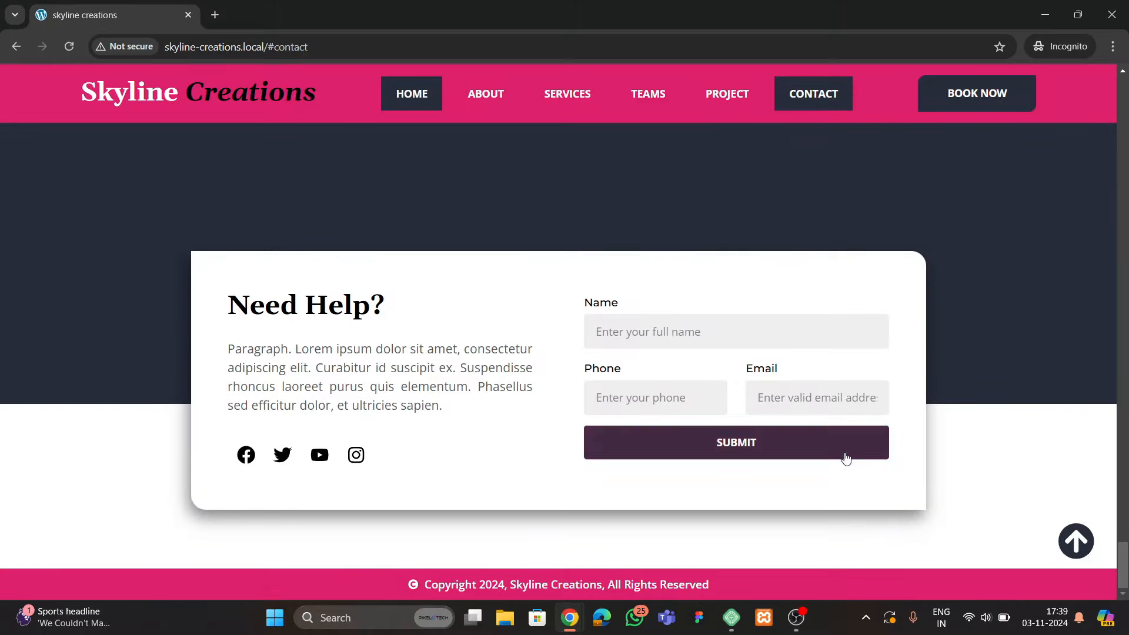
Return to the page's hero section and inspect it in a responsive mobile preview with the developer tools docked beside the page
{"action": "left_click", "coordinate": [1076, 541]}
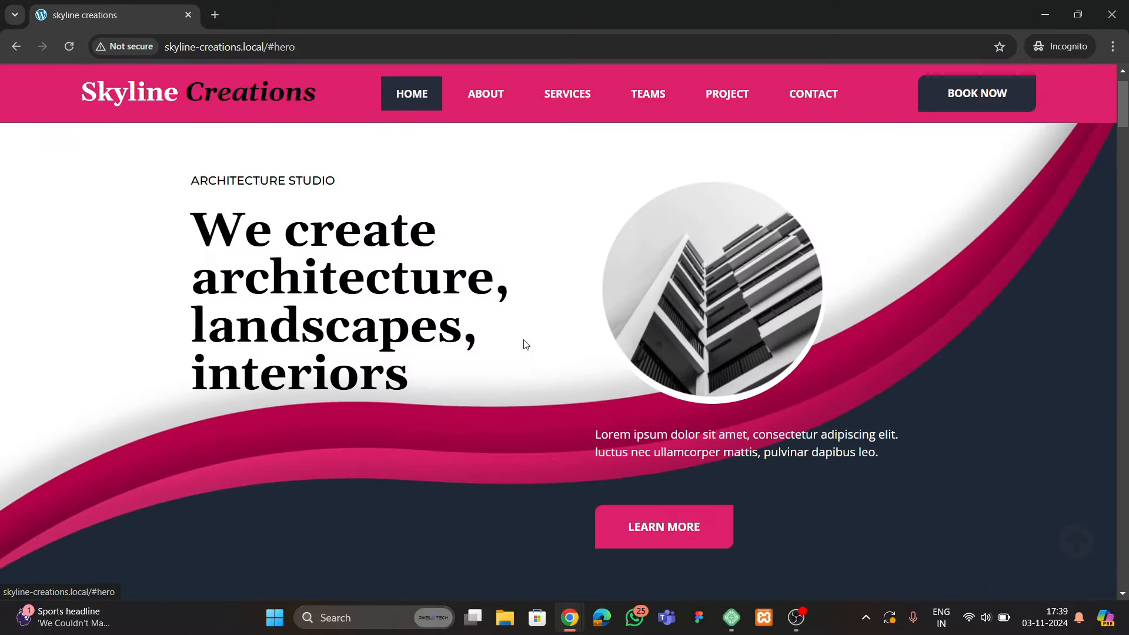
{"action": "right_click", "coordinate": [149, 316]}
{"action": "left_click", "coordinate": [200, 294]}
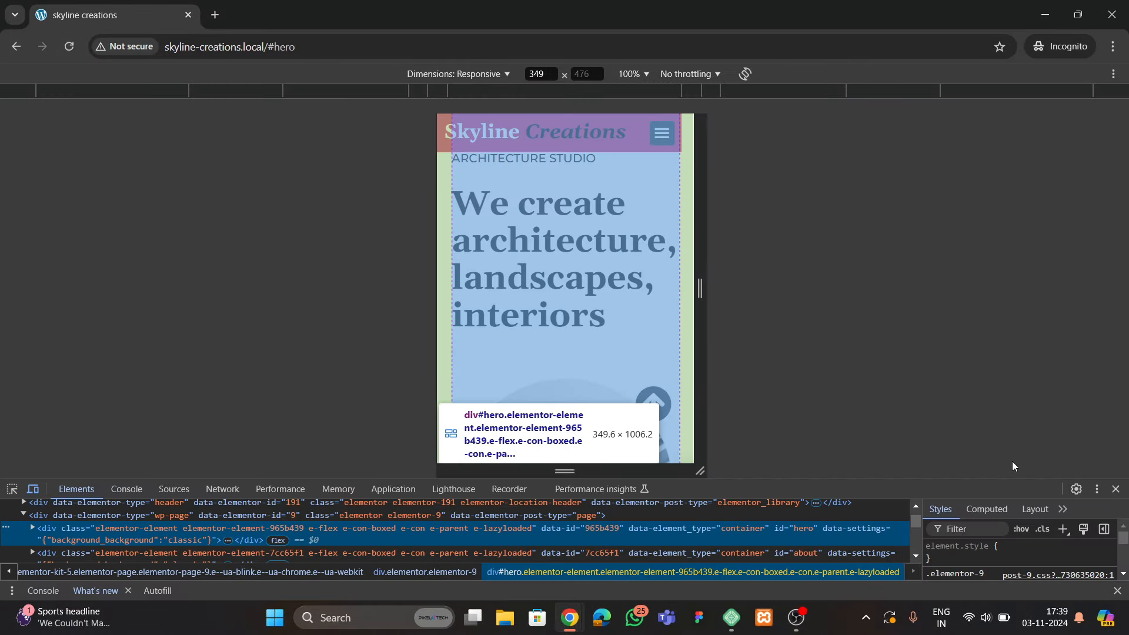
{"action": "left_click", "coordinate": [1096, 489]}
{"action": "left_click", "coordinate": [1104, 496]}
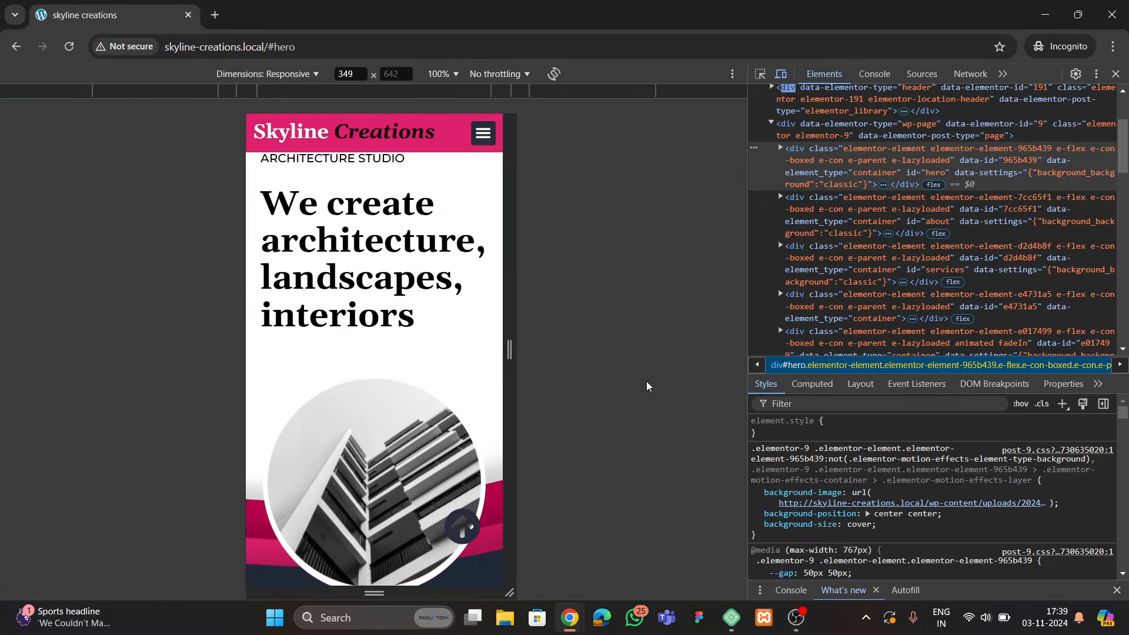
Examine the mobile layout of the hero section and the "We help clients with architecture services" section
{"action": "scroll", "coordinate": [364, 329], "scroll_direction": "up", "scroll_amount": 1}
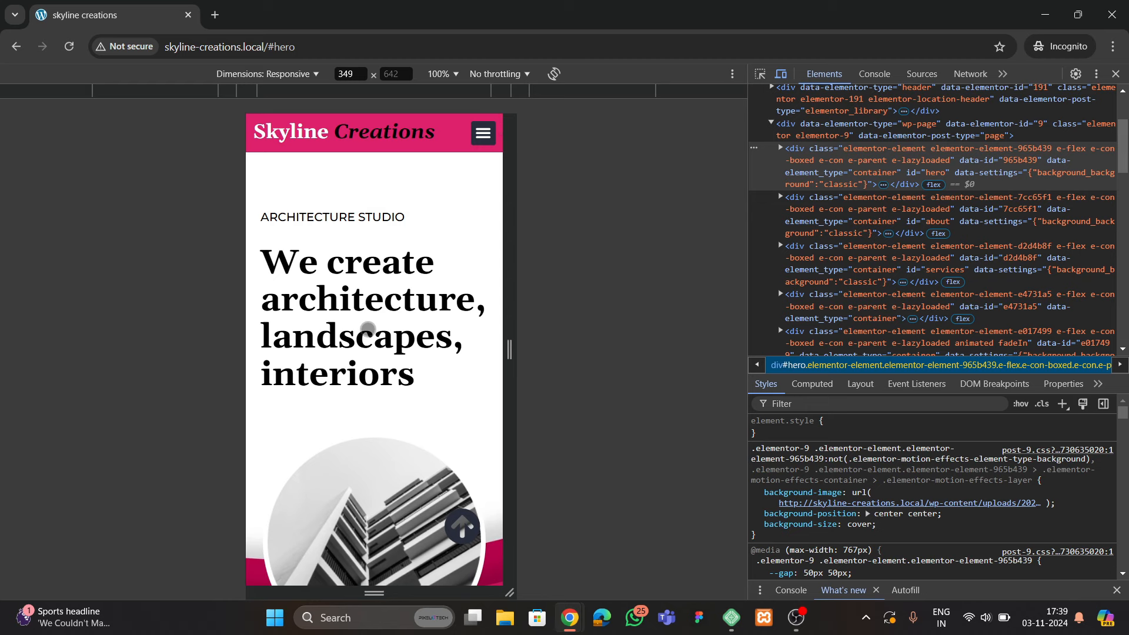
{"action": "scroll", "coordinate": [368, 328], "scroll_direction": "down", "scroll_amount": 10}
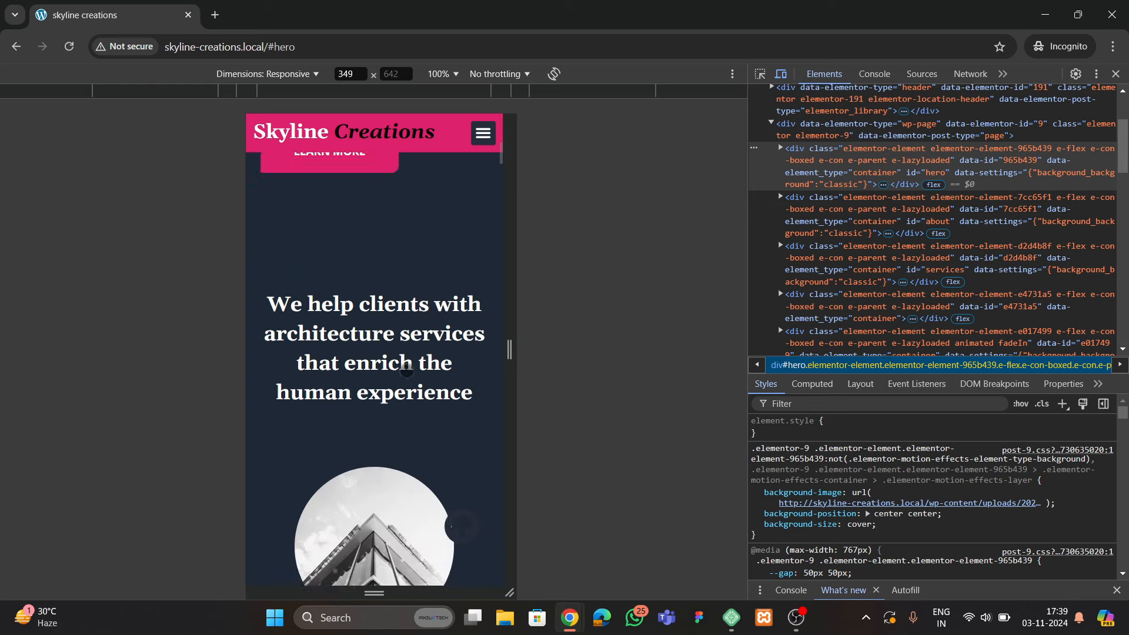
{"action": "scroll", "coordinate": [368, 328], "scroll_direction": "up", "scroll_amount": 8}
{"action": "scroll", "coordinate": [363, 369], "scroll_direction": "up", "scroll_amount": 3}
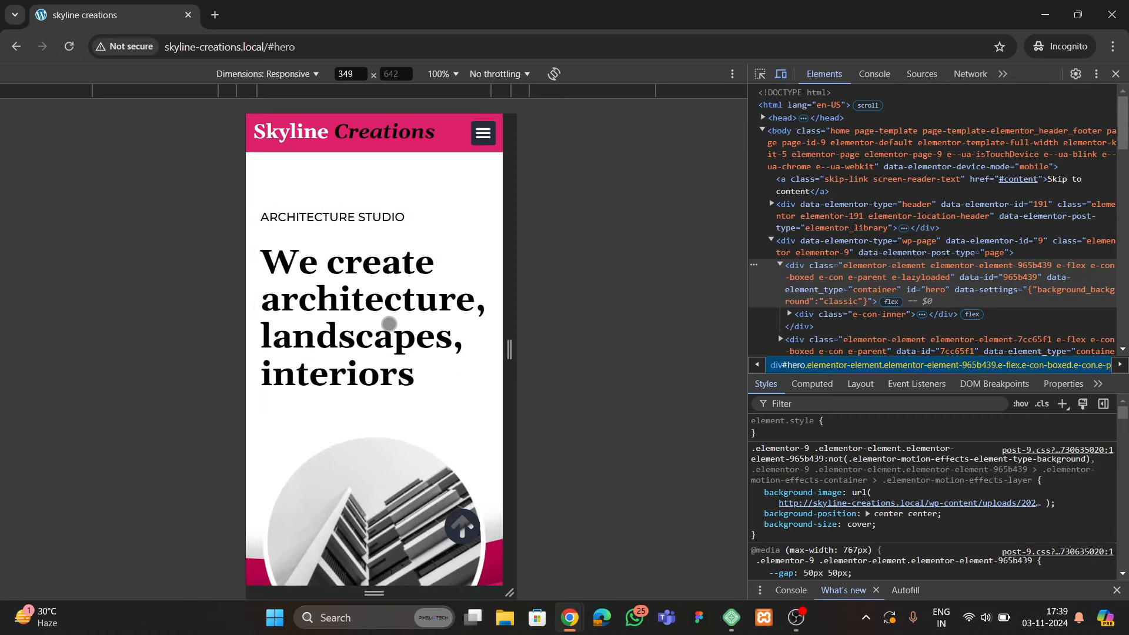
{"action": "scroll", "coordinate": [389, 323], "scroll_direction": "down", "scroll_amount": 10}
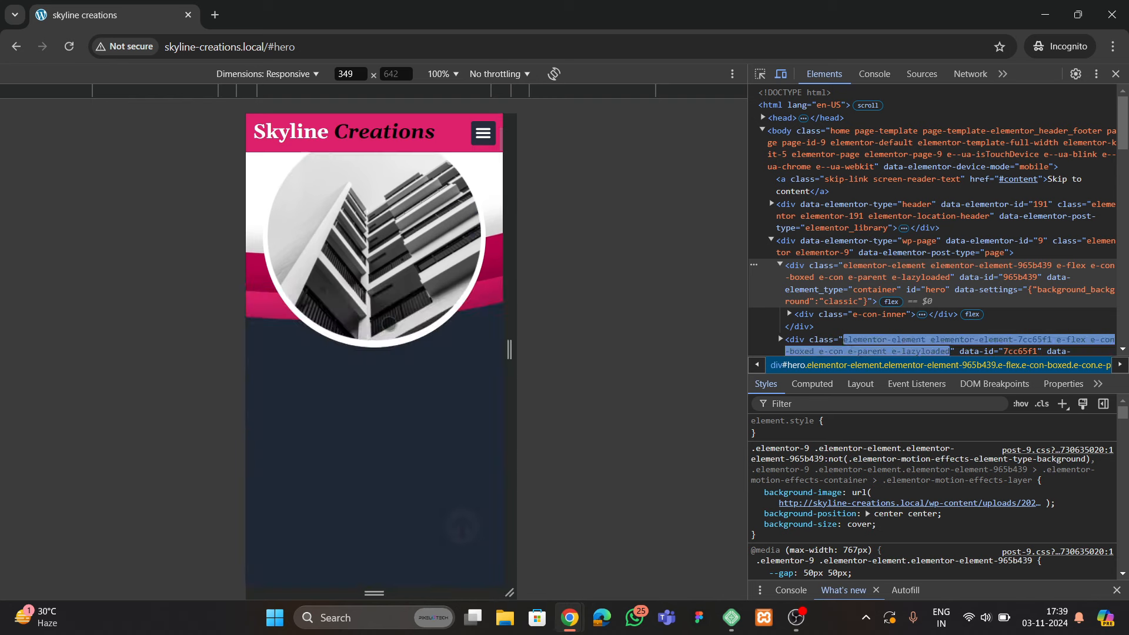
{"action": "scroll", "coordinate": [388, 334], "scroll_direction": "down", "scroll_amount": 10}
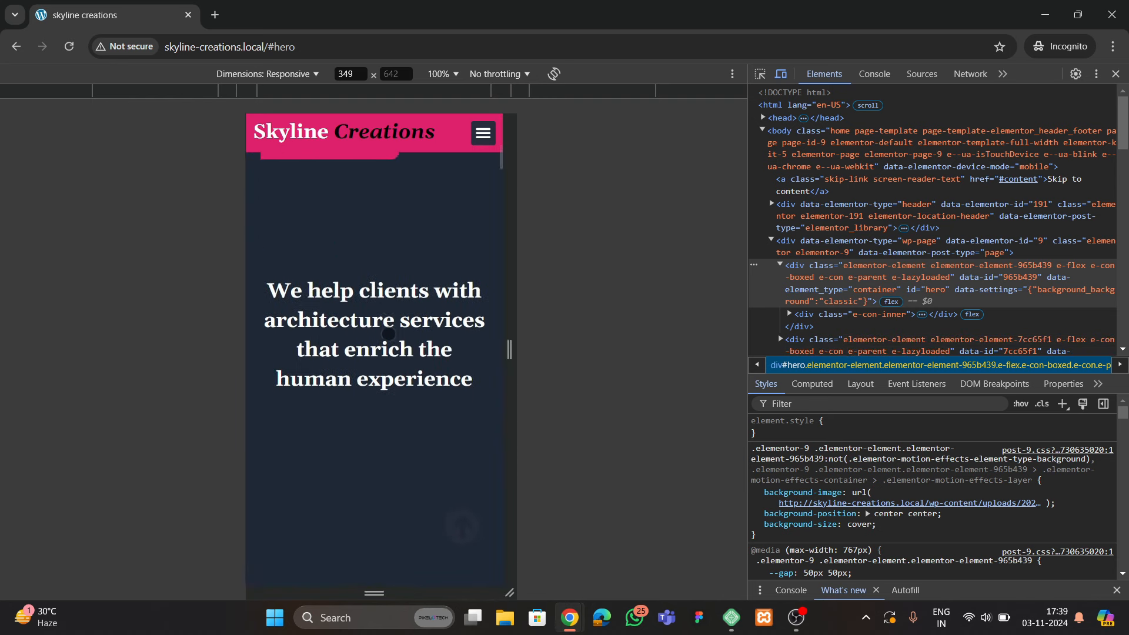
{"action": "scroll", "coordinate": [389, 333], "scroll_direction": "down", "scroll_amount": 10}
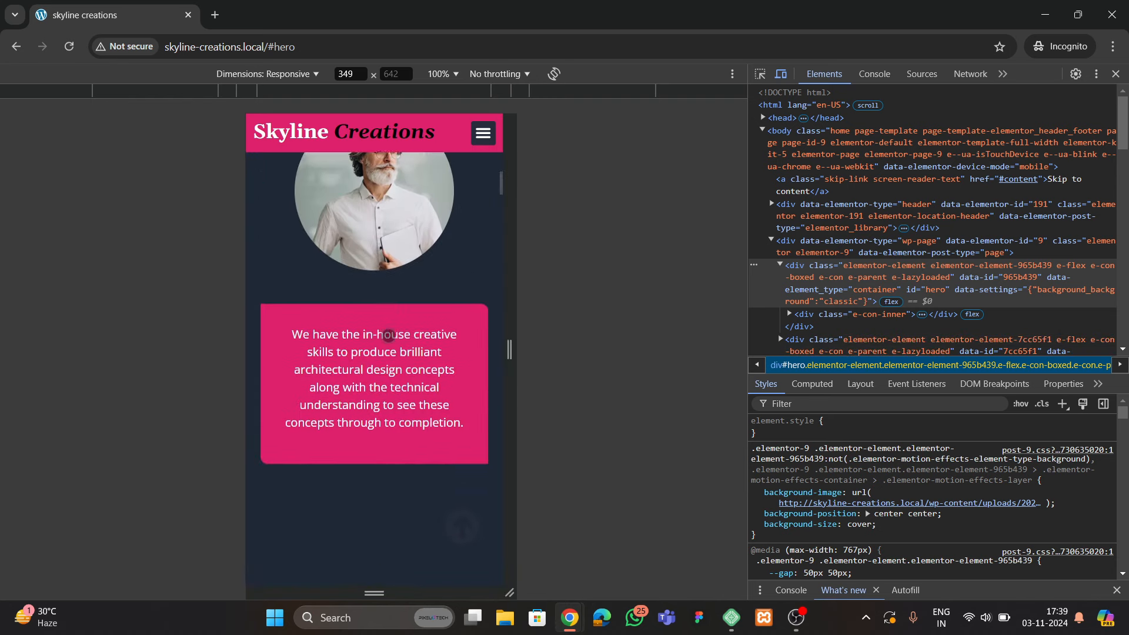
Examine the mobile layout of the service cards and the "Design & Construction that puts your needs first" section
{"action": "scroll", "coordinate": [388, 336], "scroll_direction": "down", "scroll_amount": 10}
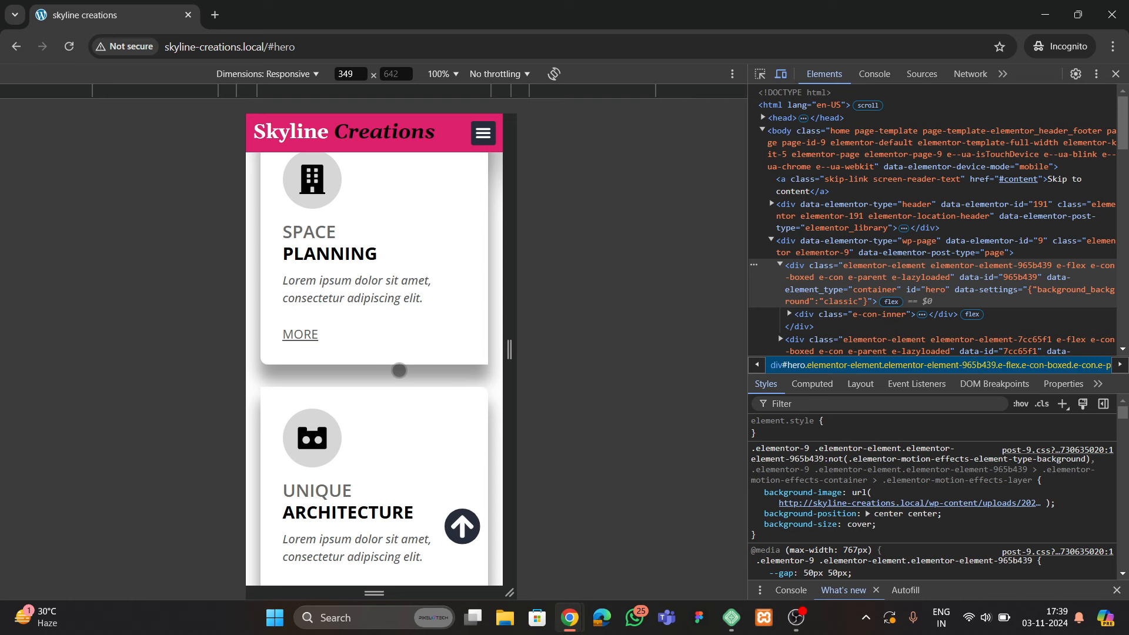
{"action": "scroll", "coordinate": [303, 429], "scroll_direction": "down", "scroll_amount": 4}
{"action": "scroll", "coordinate": [322, 394], "scroll_direction": "down", "scroll_amount": 3}
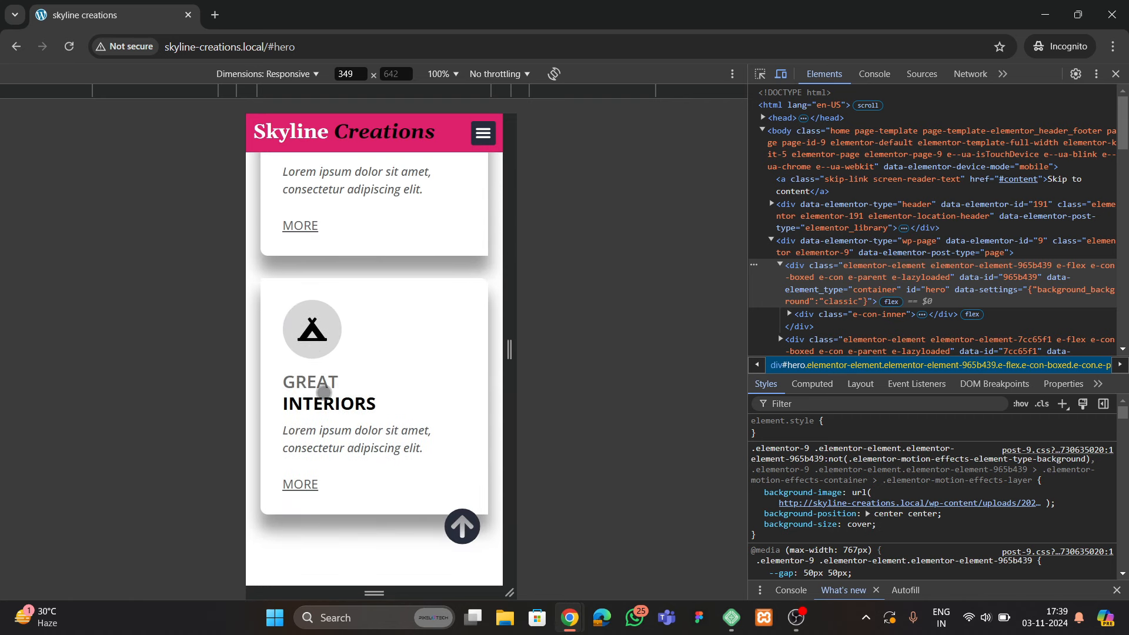
{"action": "scroll", "coordinate": [324, 392], "scroll_direction": "down", "scroll_amount": 8}
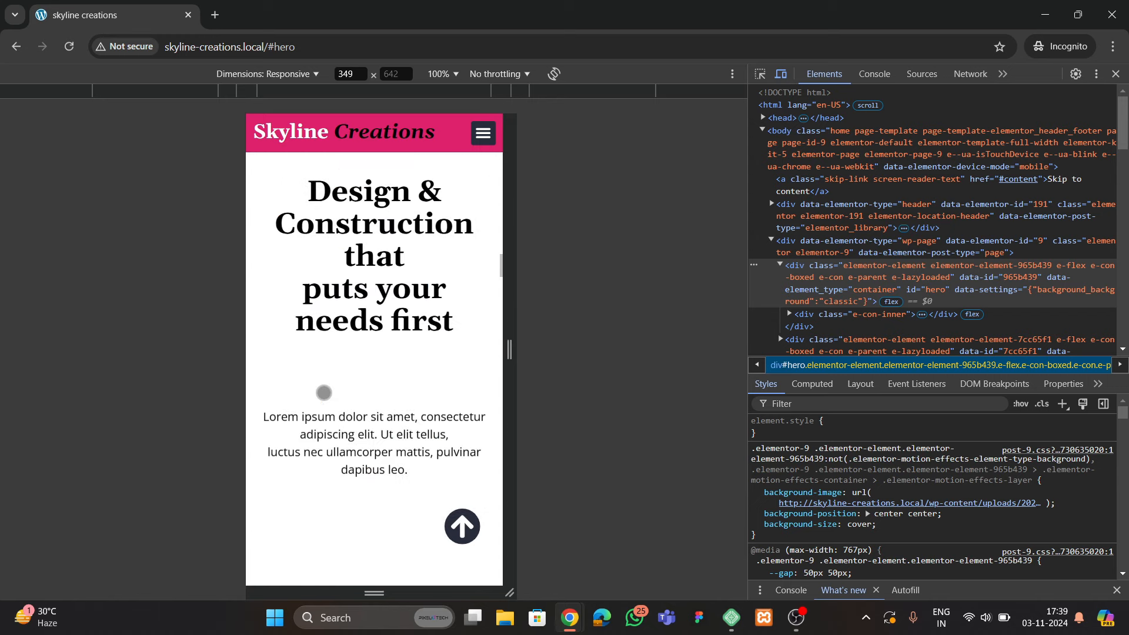
{"action": "scroll", "coordinate": [324, 392], "scroll_direction": "down", "scroll_amount": 6}
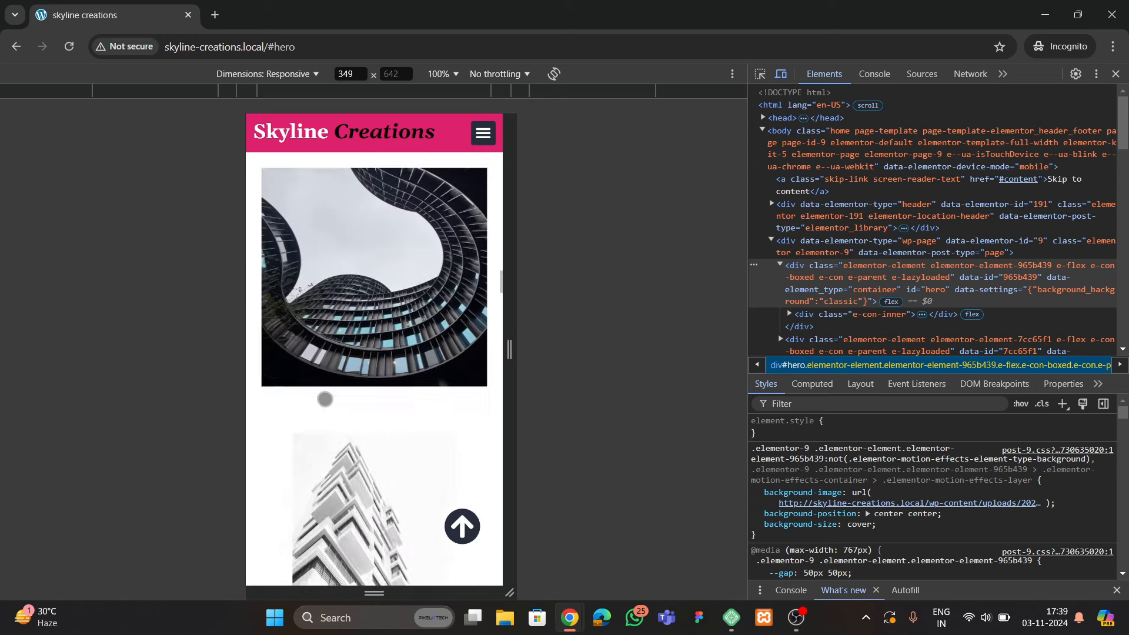
{"action": "scroll", "coordinate": [324, 399], "scroll_direction": "down", "scroll_amount": 8}
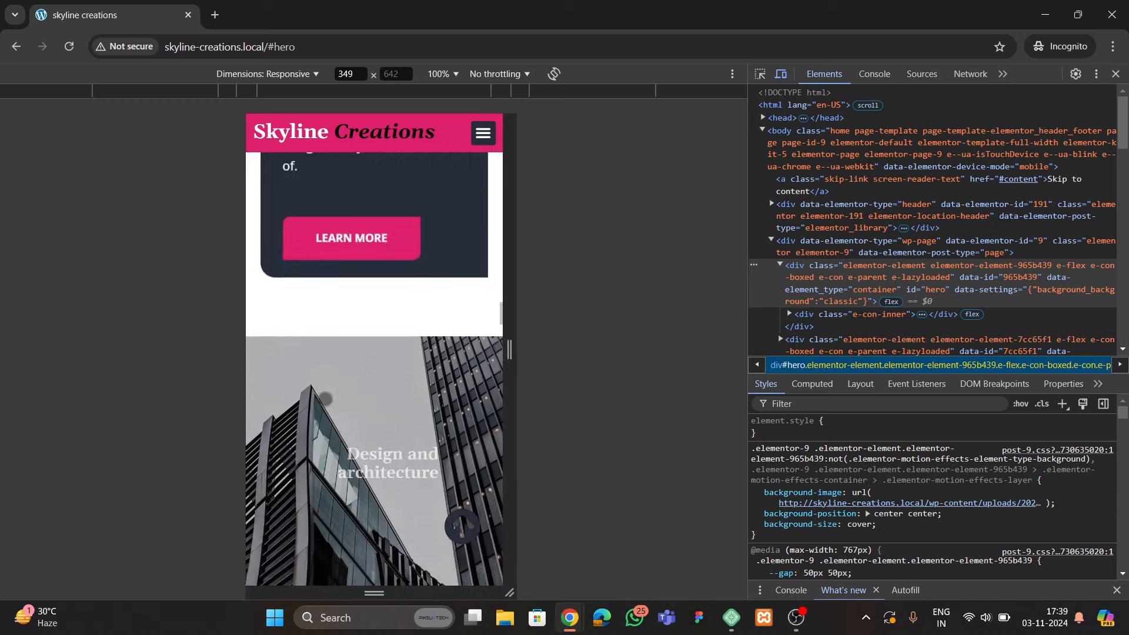
Examine the "Design and architecture" banner's scrolling background and the embedded architecture images and text in the mobile layout
{"action": "scroll", "coordinate": [325, 399], "scroll_direction": "down", "scroll_amount": 4}
{"action": "scroll", "coordinate": [325, 399], "scroll_direction": "up", "scroll_amount": 4}
{"action": "scroll", "coordinate": [325, 399], "scroll_direction": "down", "scroll_amount": 6}
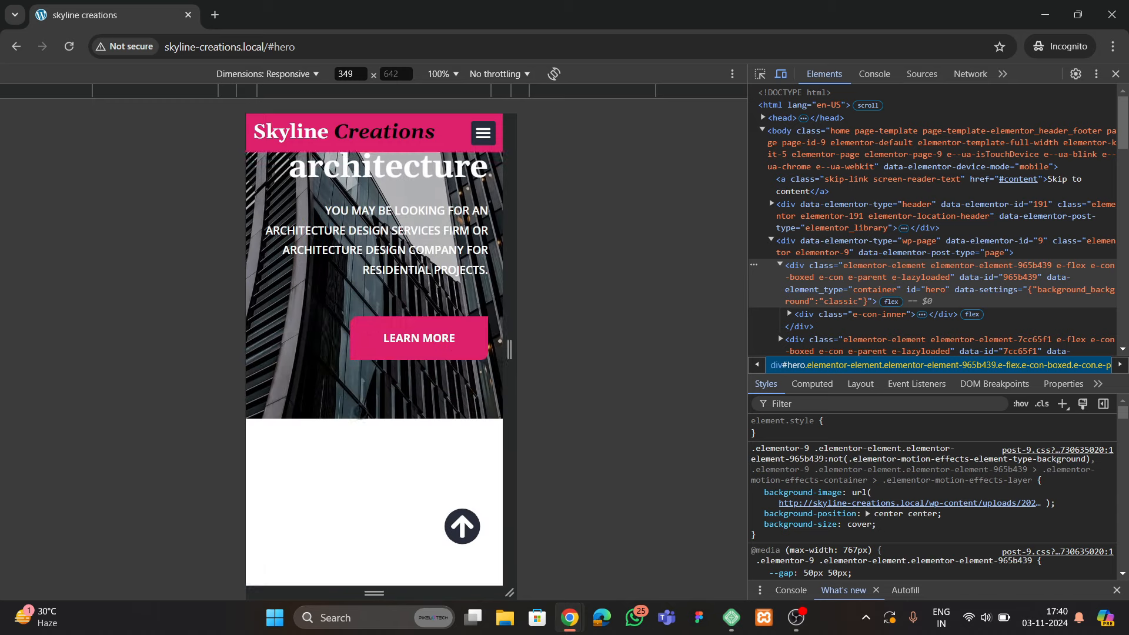
{"action": "scroll", "coordinate": [359, 412], "scroll_direction": "down", "scroll_amount": 5}
{"action": "scroll", "coordinate": [360, 411], "scroll_direction": "down", "scroll_amount": 3}
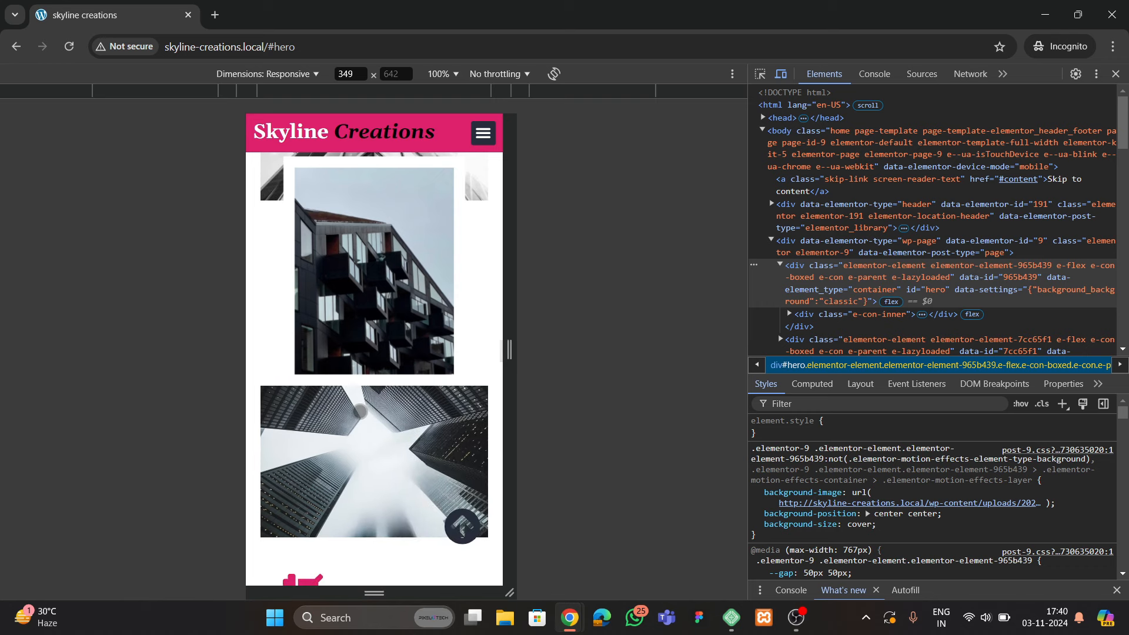
{"action": "scroll", "coordinate": [360, 412], "scroll_direction": "down", "scroll_amount": 6}
{"action": "scroll", "coordinate": [360, 412], "scroll_direction": "down", "scroll_amount": 8}
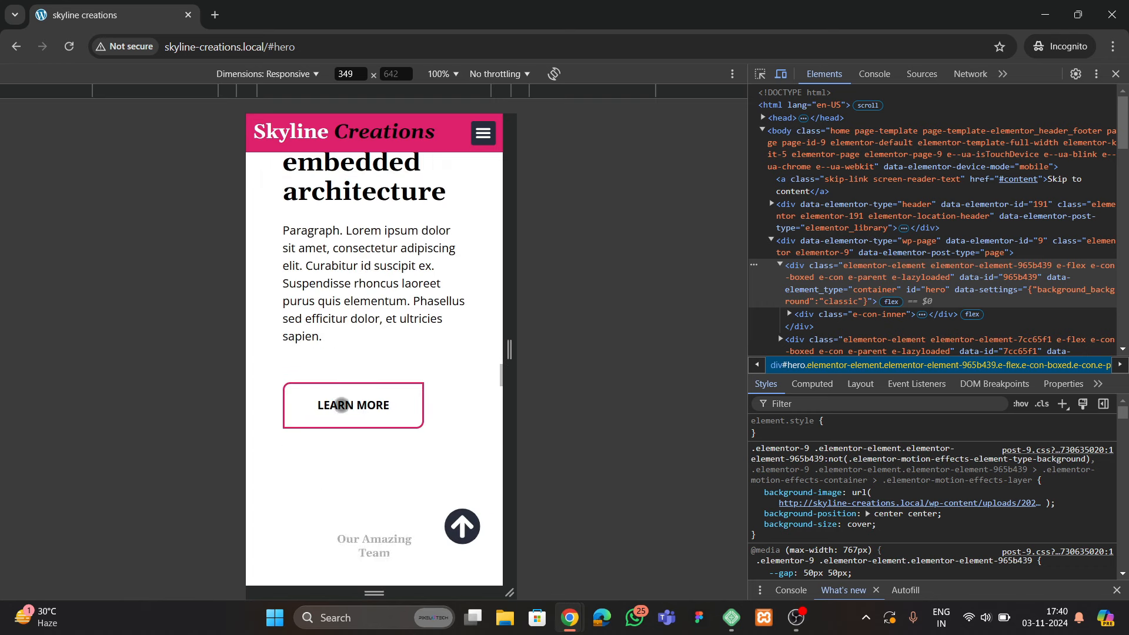
Examine how the "Our Amazing Team" member cards stack in the mobile layout
{"action": "scroll", "coordinate": [341, 420], "scroll_direction": "down", "scroll_amount": 2}
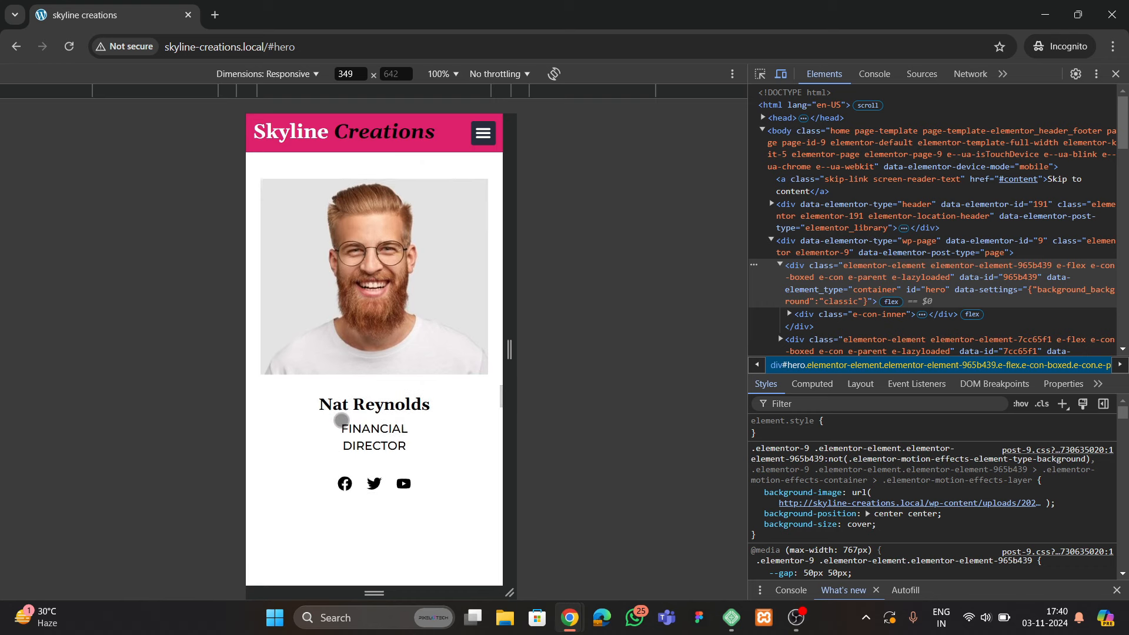
{"action": "scroll", "coordinate": [341, 419], "scroll_direction": "down", "scroll_amount": 4}
{"action": "scroll", "coordinate": [341, 420], "scroll_direction": "down", "scroll_amount": 4}
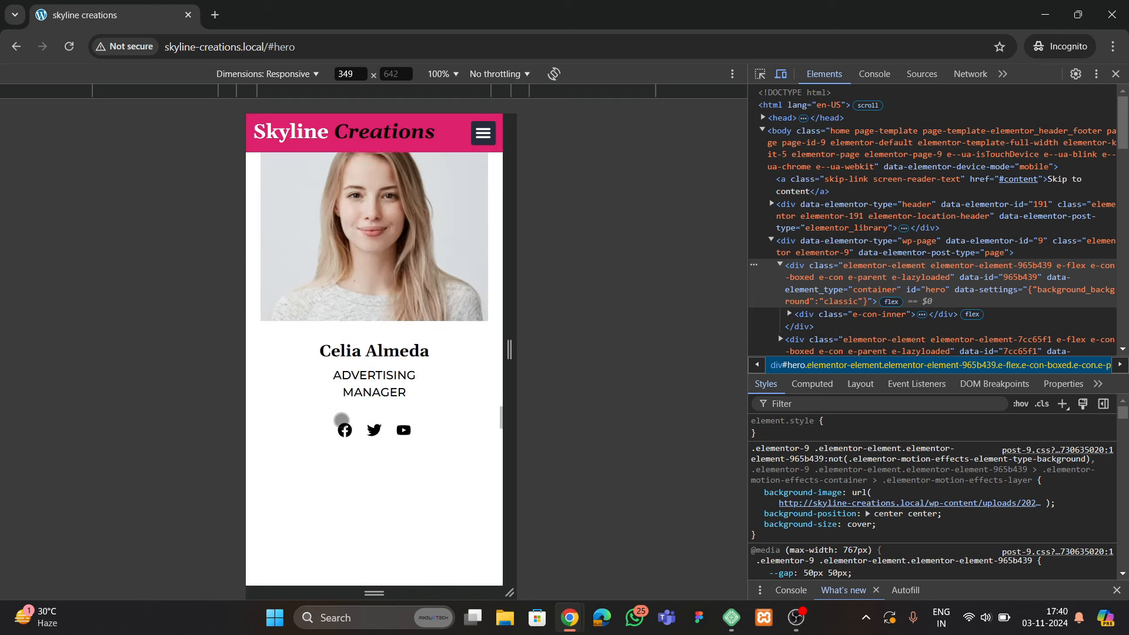
{"action": "scroll", "coordinate": [341, 419], "scroll_direction": "down", "scroll_amount": 4}
{"action": "scroll", "coordinate": [341, 420], "scroll_direction": "down", "scroll_amount": 5}
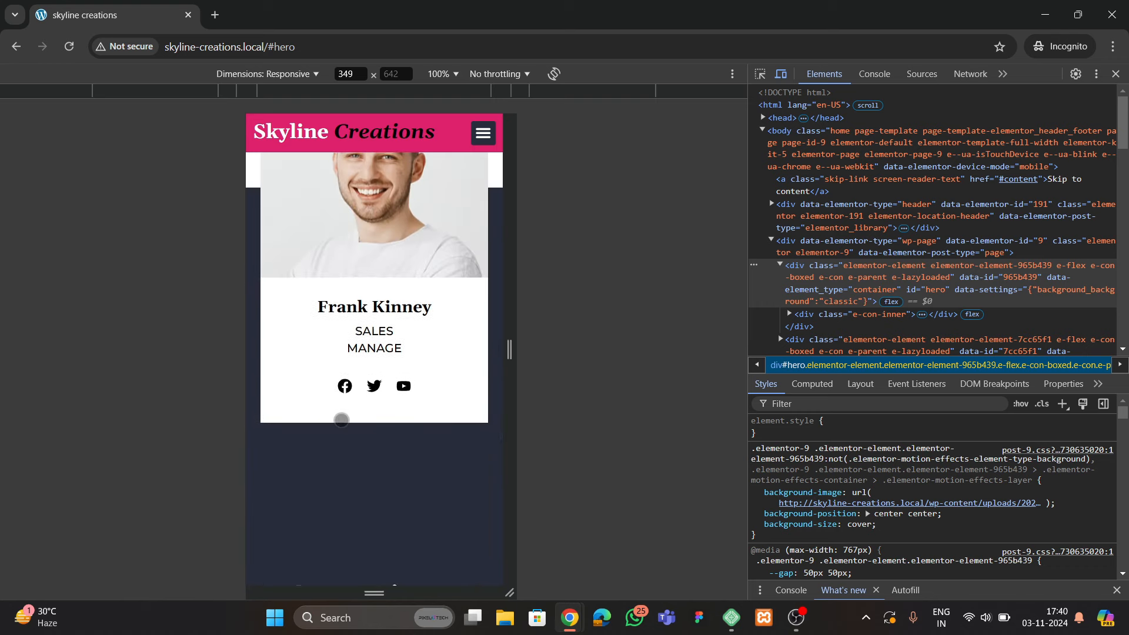
Examine the projects section in the mobile layout, including its intro text, "Industrial & Research" cards and scrolling background
{"action": "scroll", "coordinate": [341, 420], "scroll_direction": "down", "scroll_amount": 10}
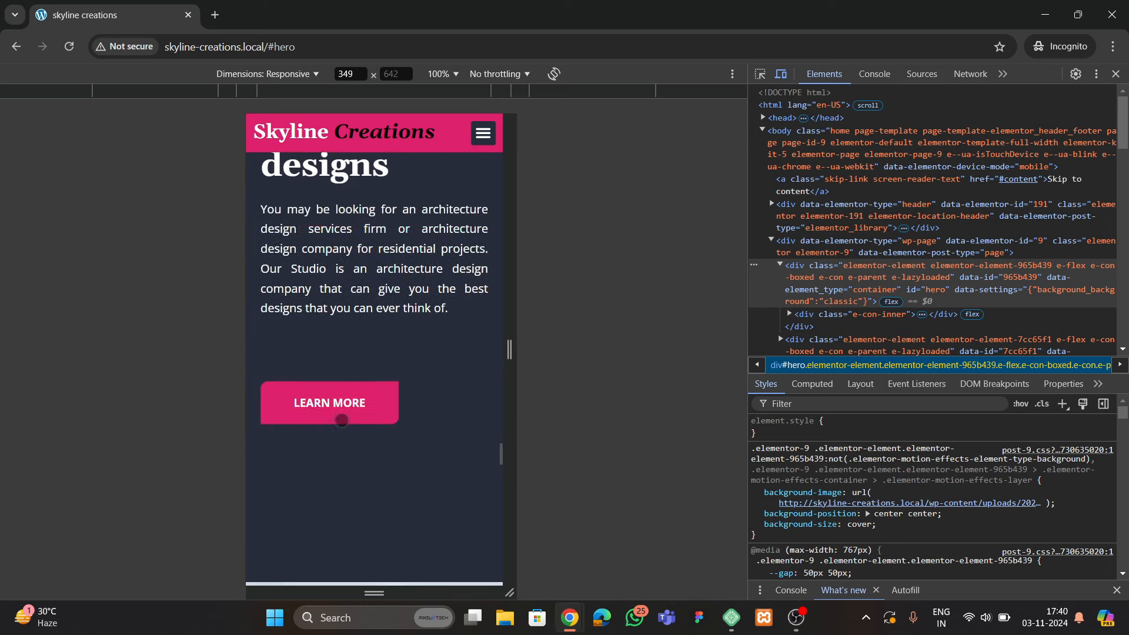
{"action": "scroll", "coordinate": [341, 420], "scroll_direction": "down", "scroll_amount": 8}
{"action": "scroll", "coordinate": [341, 419], "scroll_direction": "up", "scroll_amount": 2}
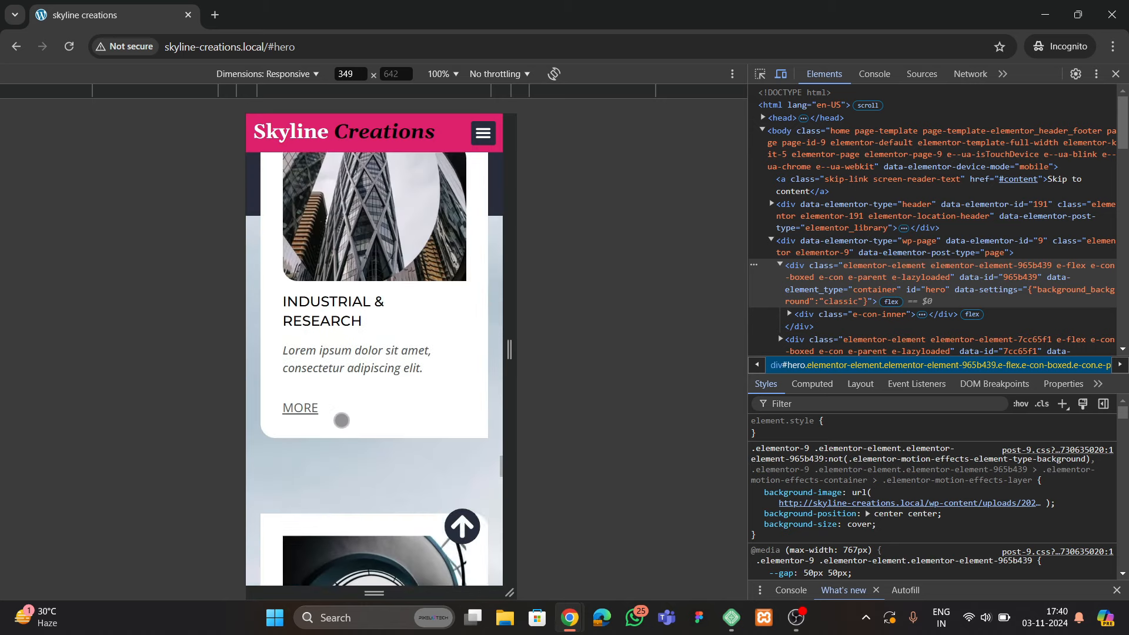
{"action": "scroll", "coordinate": [341, 420], "scroll_direction": "down", "scroll_amount": 7}
{"action": "scroll", "coordinate": [341, 420], "scroll_direction": "up", "scroll_amount": 1}
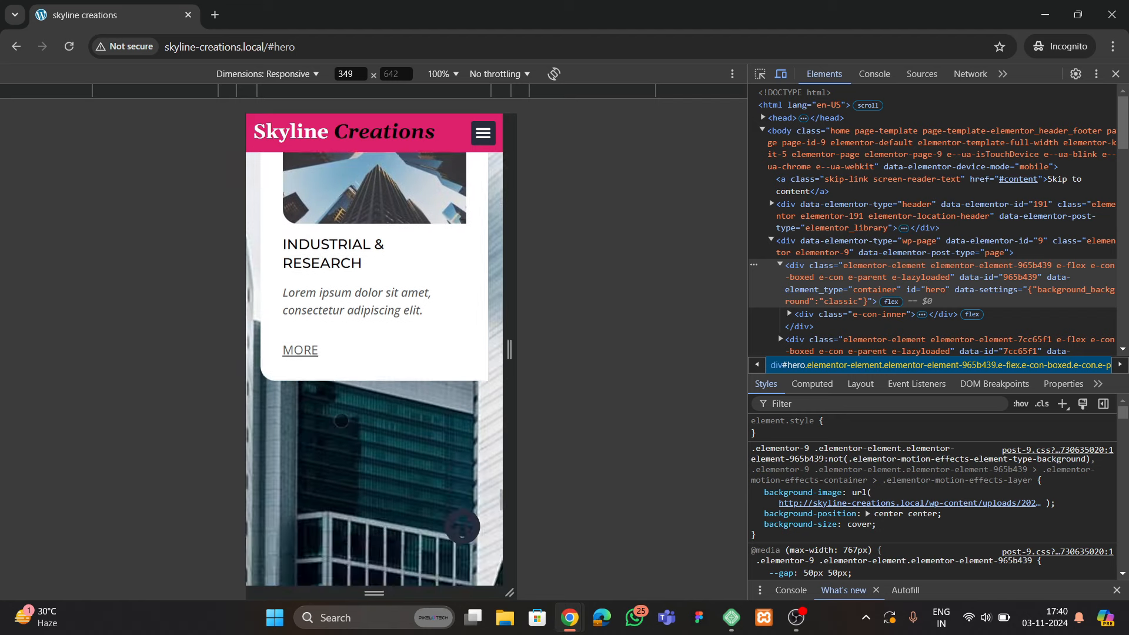
{"action": "scroll", "coordinate": [341, 420], "scroll_direction": "down", "scroll_amount": 2}
{"action": "scroll", "coordinate": [340, 419], "scroll_direction": "down", "scroll_amount": 4}
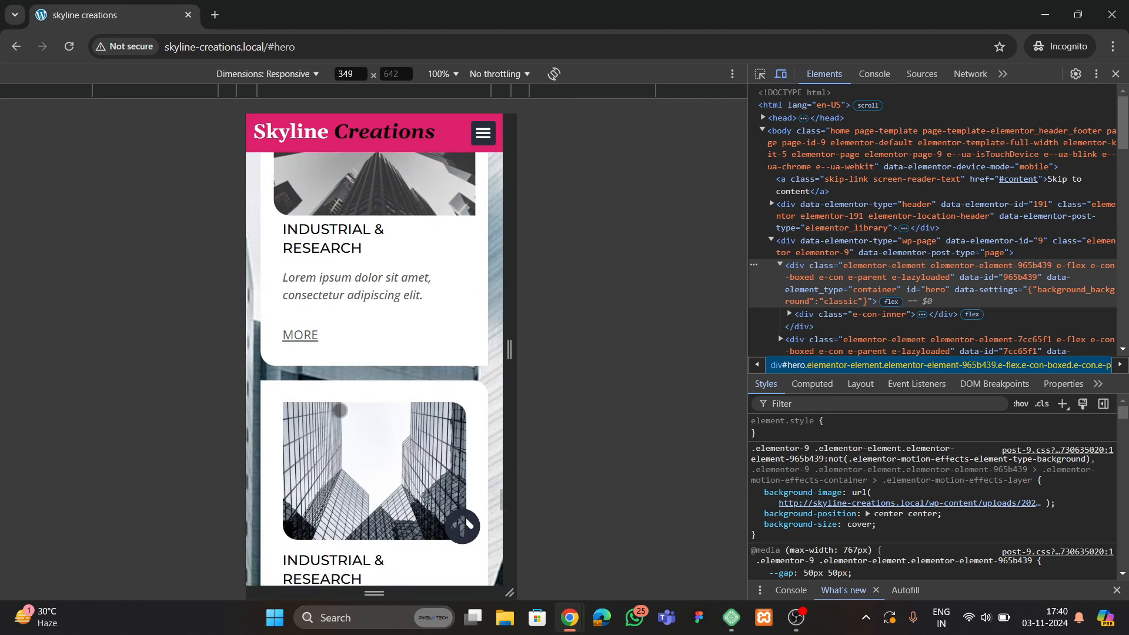
Examine the technology statement, client logo grid, contact form and footer in the mobile layout
{"action": "scroll", "coordinate": [339, 410], "scroll_direction": "down", "scroll_amount": 12}
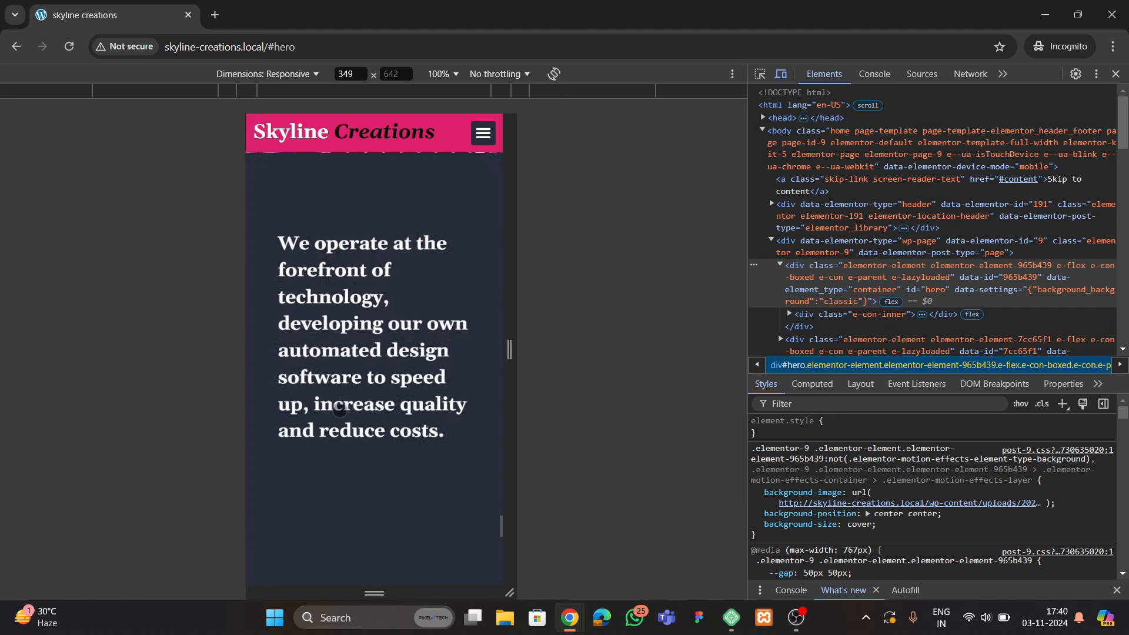
{"action": "scroll", "coordinate": [340, 409], "scroll_direction": "down", "scroll_amount": 10}
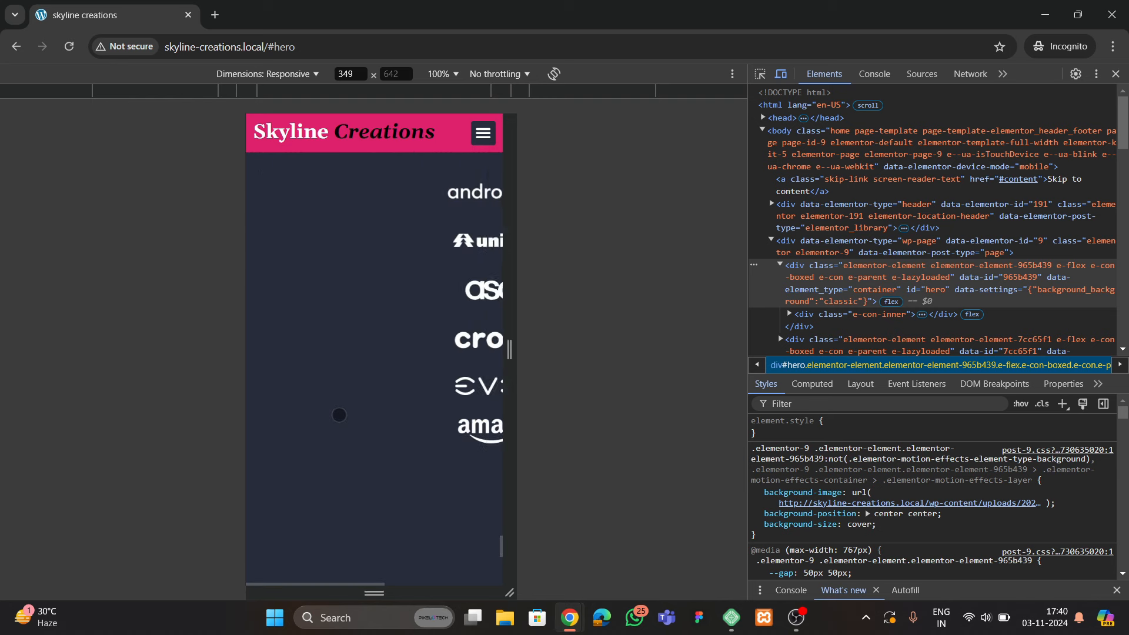
{"action": "scroll", "coordinate": [338, 415], "scroll_direction": "up", "scroll_amount": 3}
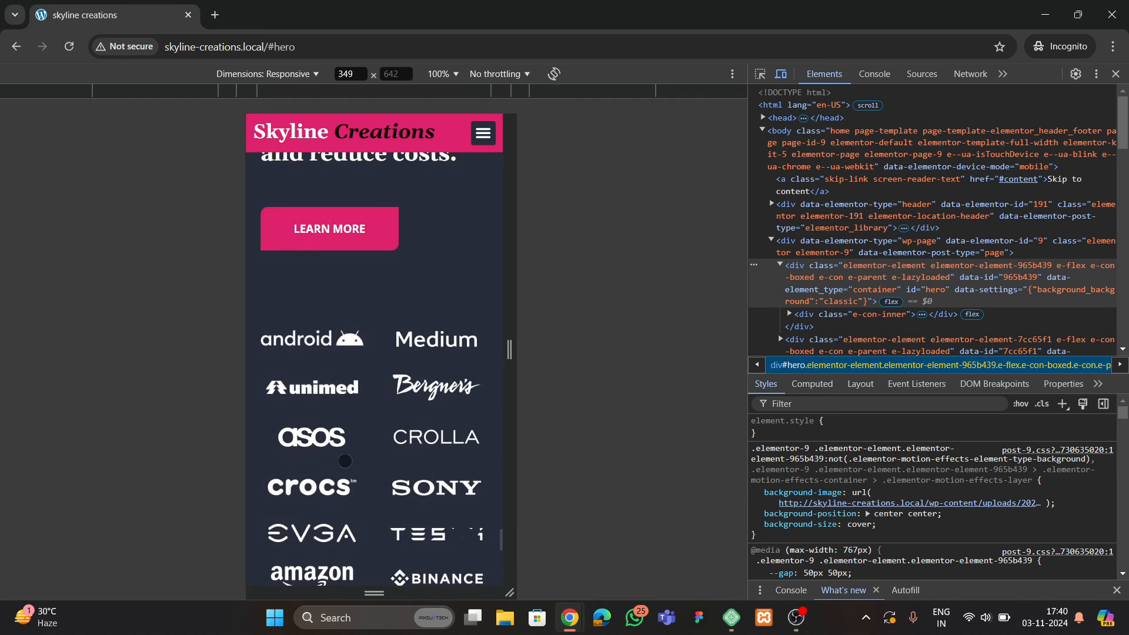
{"action": "scroll", "coordinate": [332, 408], "scroll_direction": "down", "scroll_amount": 4}
{"action": "scroll", "coordinate": [332, 408], "scroll_direction": "down", "scroll_amount": 7}
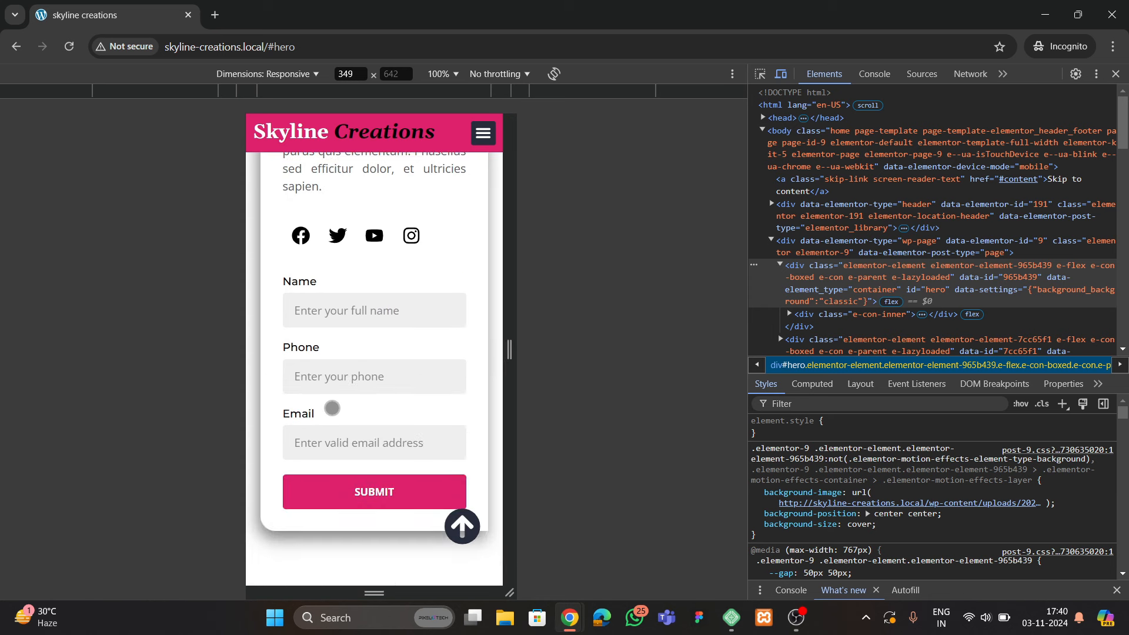
{"action": "scroll", "coordinate": [332, 408], "scroll_direction": "down", "scroll_amount": 3}
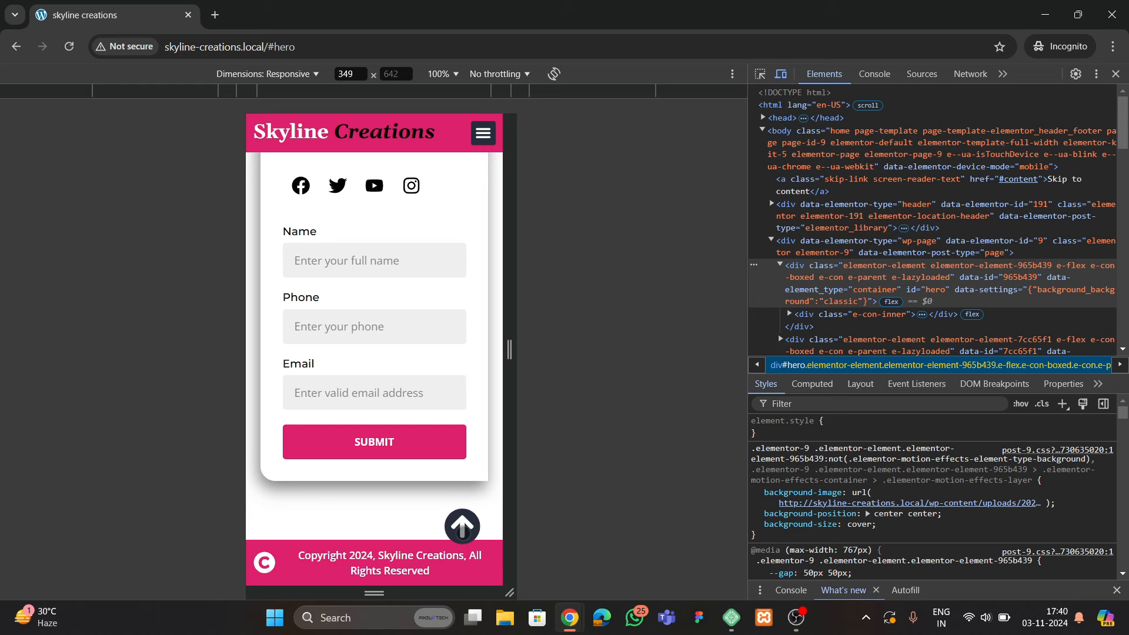
Test the mobile back-to-top link and the collapsed menu's About, Services, Teams and Contact links
{"action": "left_click", "coordinate": [462, 526]}
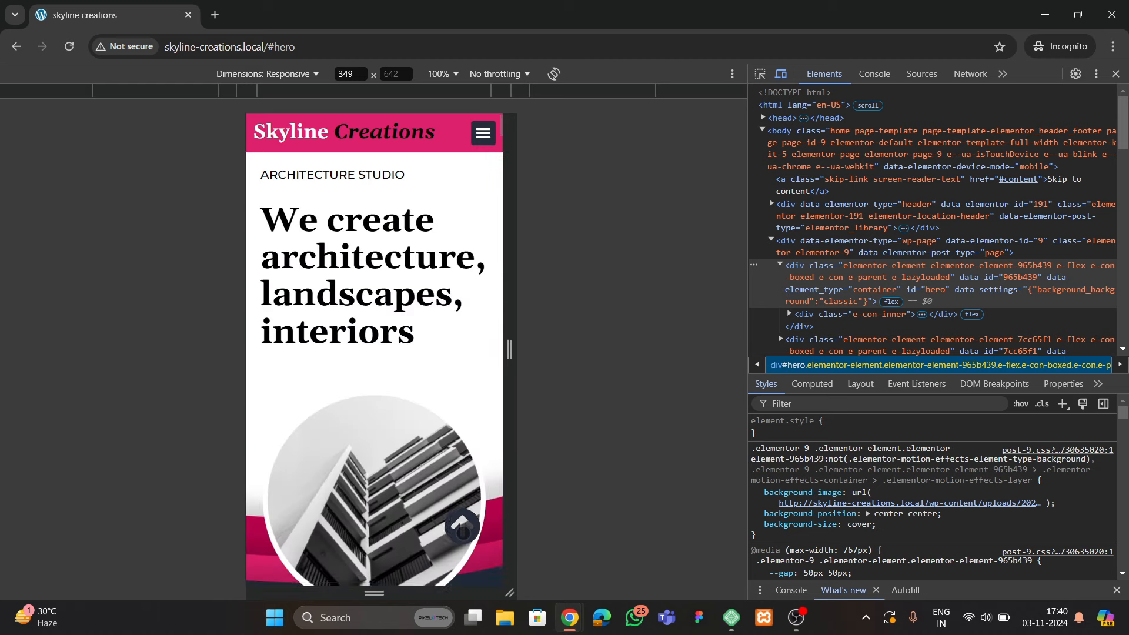
{"action": "left_click", "coordinate": [484, 133]}
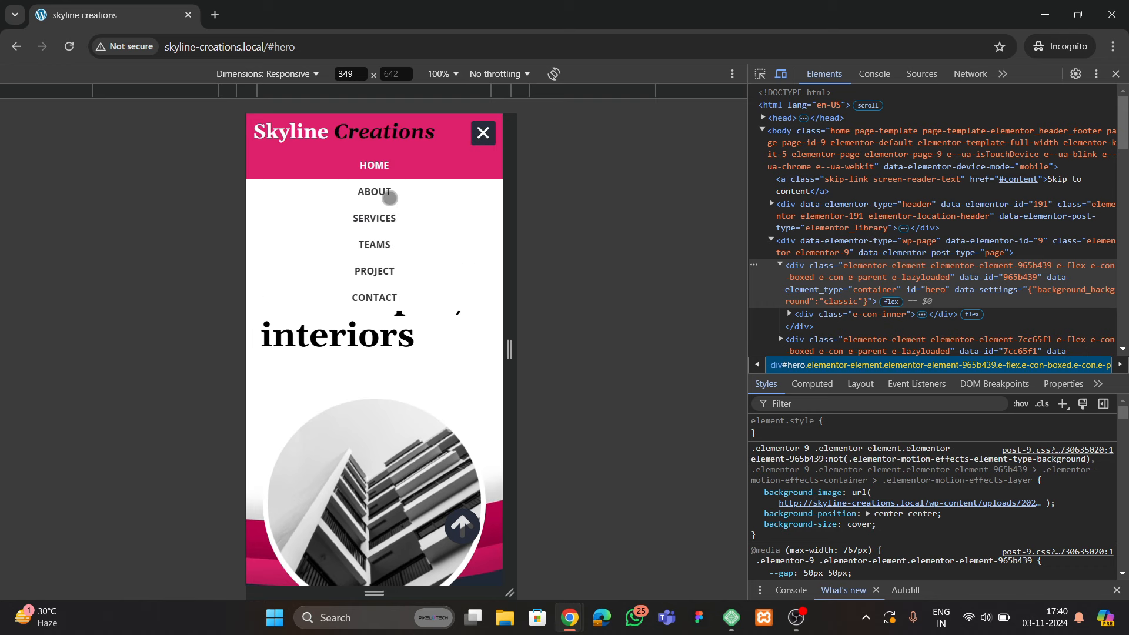
{"action": "left_click", "coordinate": [390, 198]}
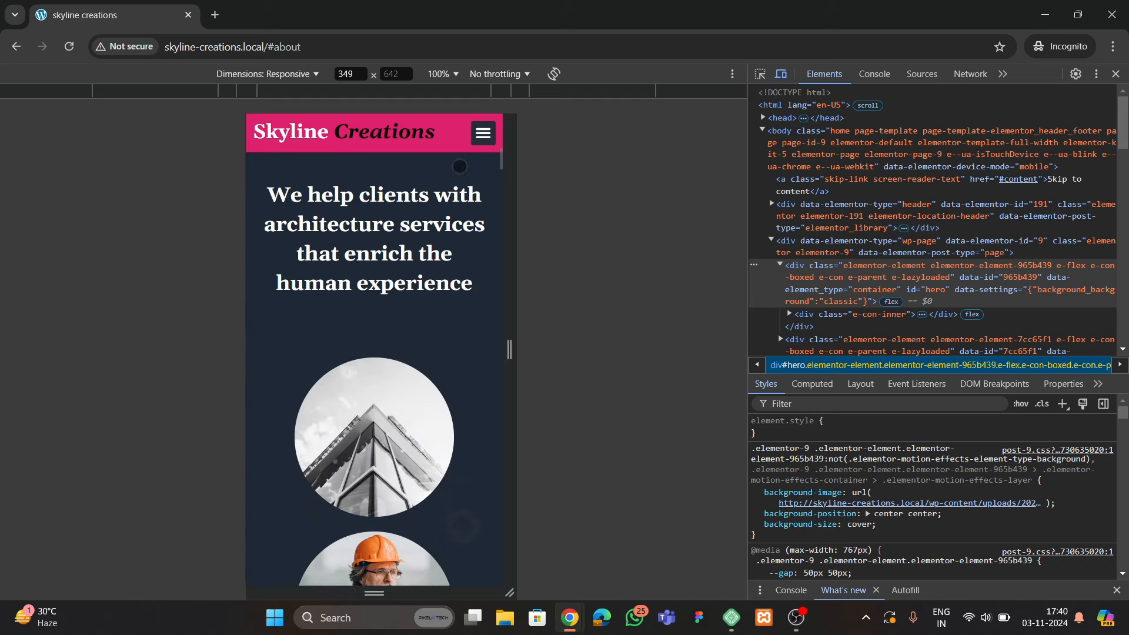
{"action": "left_click", "coordinate": [483, 133]}
{"action": "left_click", "coordinate": [373, 217]}
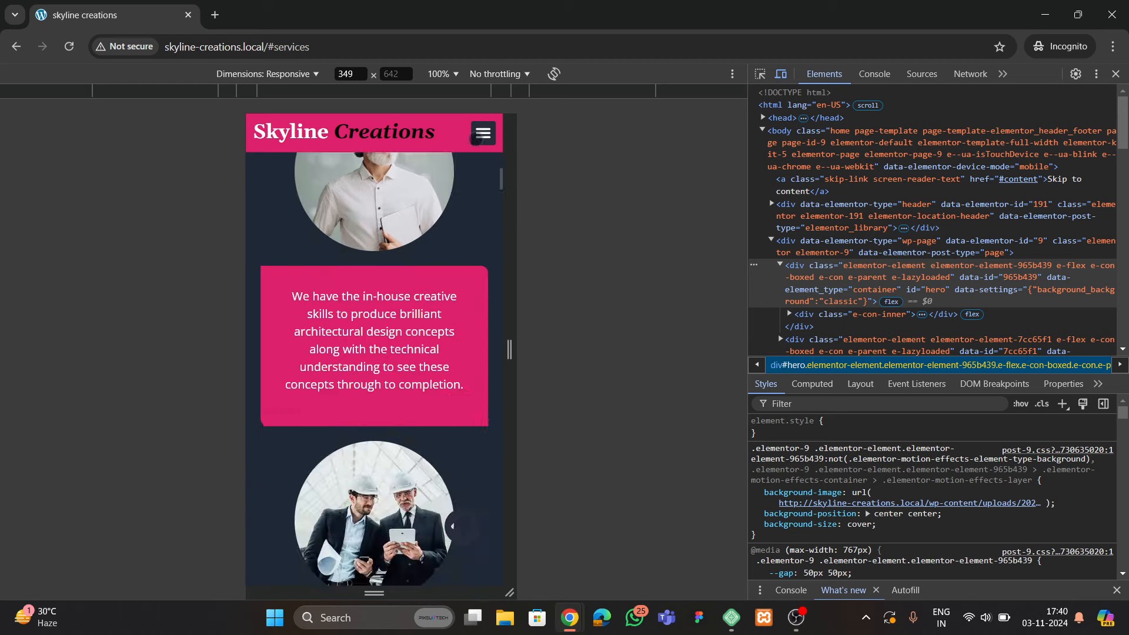
{"action": "left_click", "coordinate": [485, 136]}
{"action": "left_click", "coordinate": [390, 247]}
{"action": "left_click", "coordinate": [482, 135]}
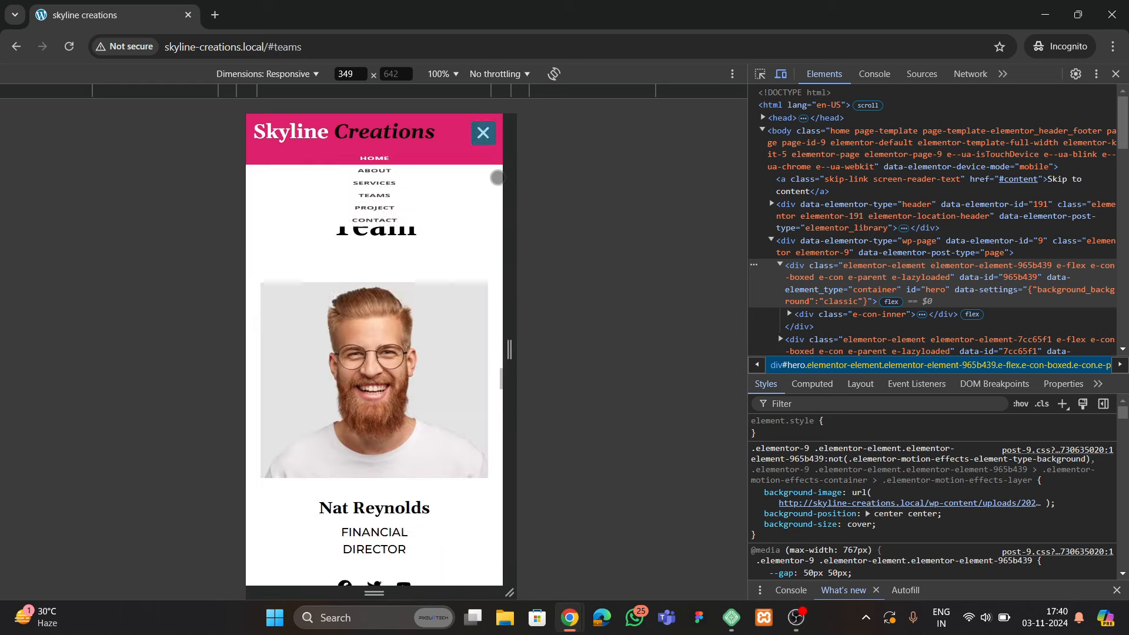
{"action": "left_click", "coordinate": [404, 290]}
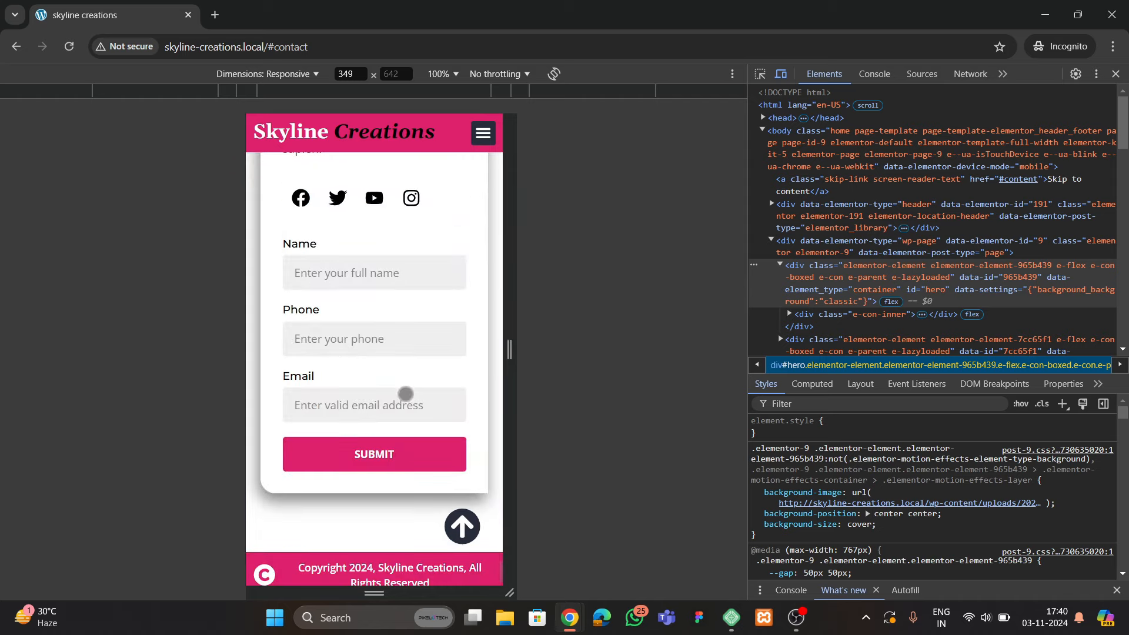
Return to the top of the mobile preview, widen it to 402 px and examine the hero section's layout
{"action": "left_click_drag", "start_coordinate": [402, 284], "coordinate": [421, 494]}
{"action": "left_click", "coordinate": [461, 525]}
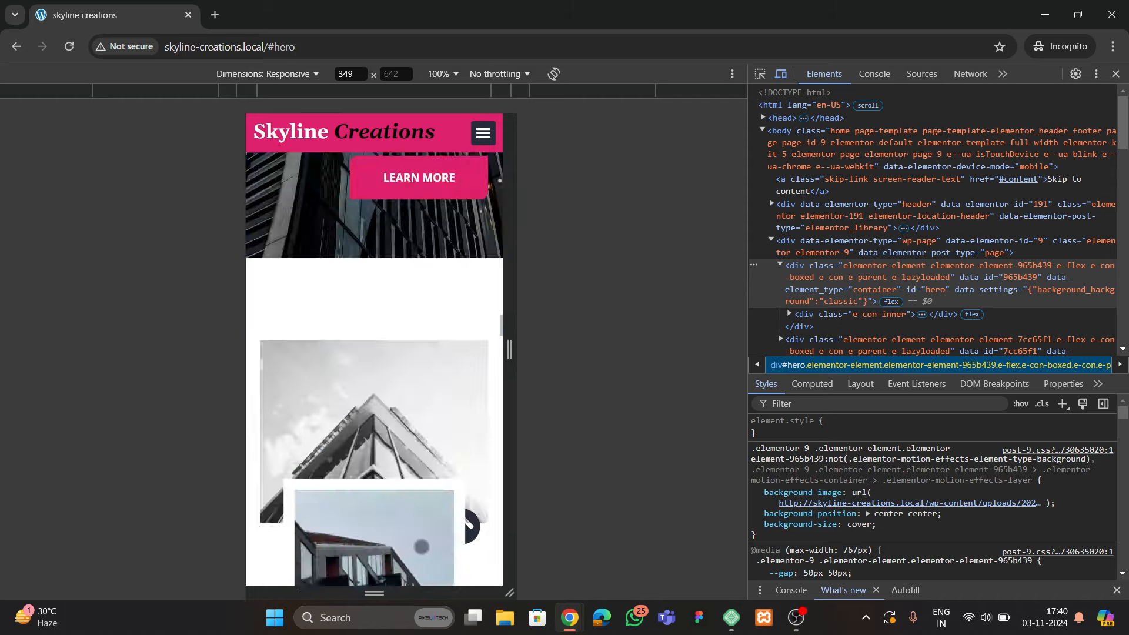
{"action": "left_click_drag", "start_coordinate": [509, 307], "coordinate": [529, 324]}
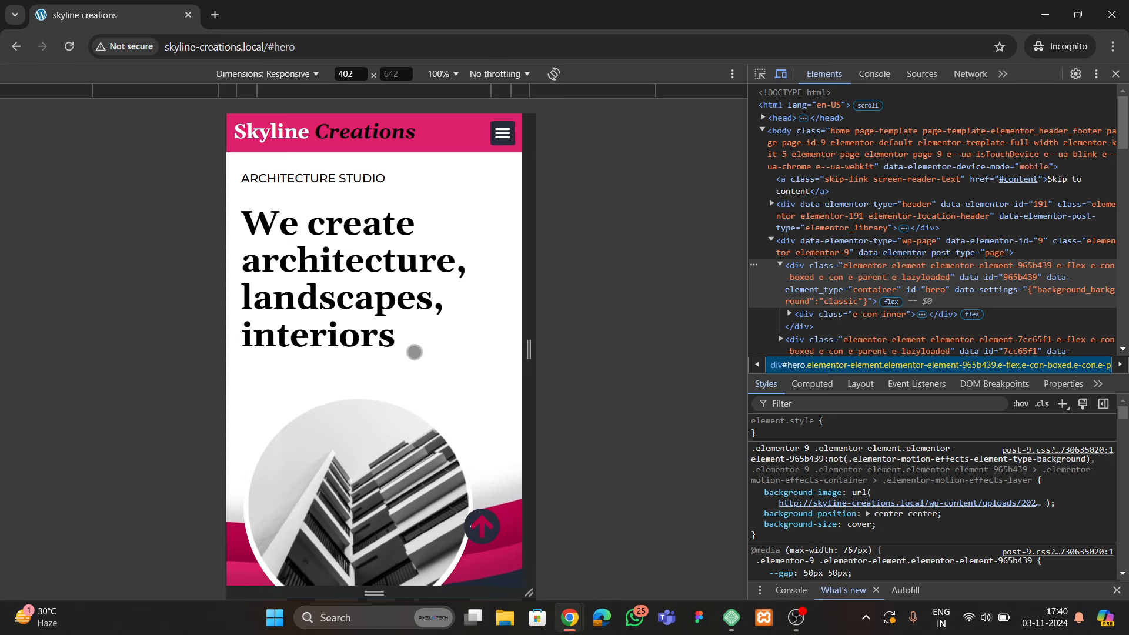
{"action": "scroll", "coordinate": [415, 351], "scroll_direction": "up", "scroll_amount": 1}
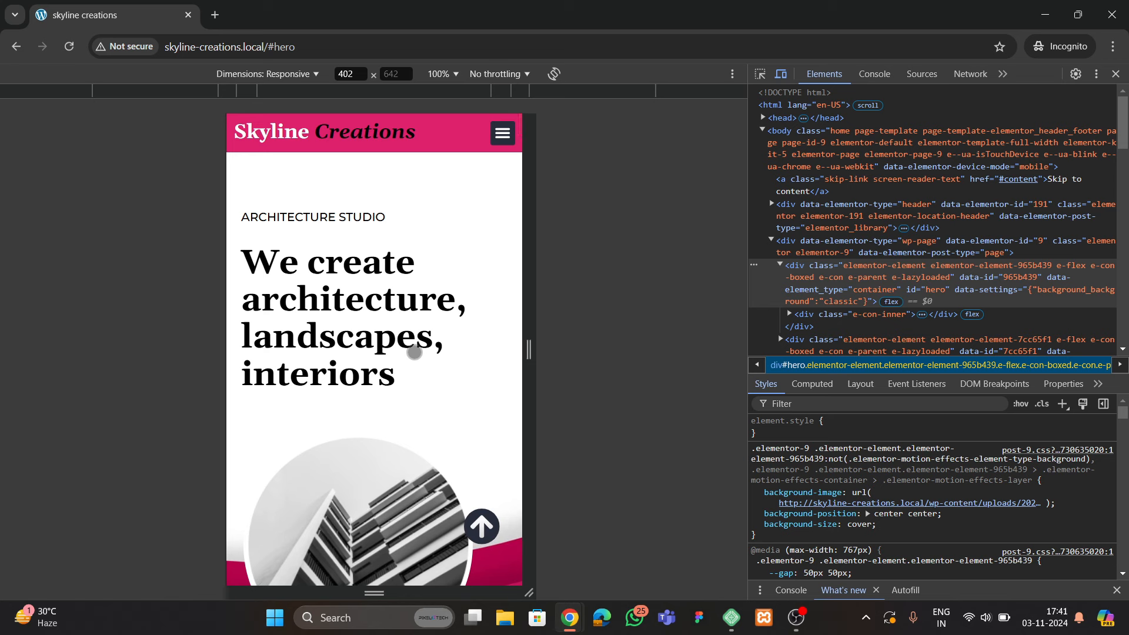
{"action": "scroll", "coordinate": [414, 351], "scroll_direction": "down", "scroll_amount": 5}
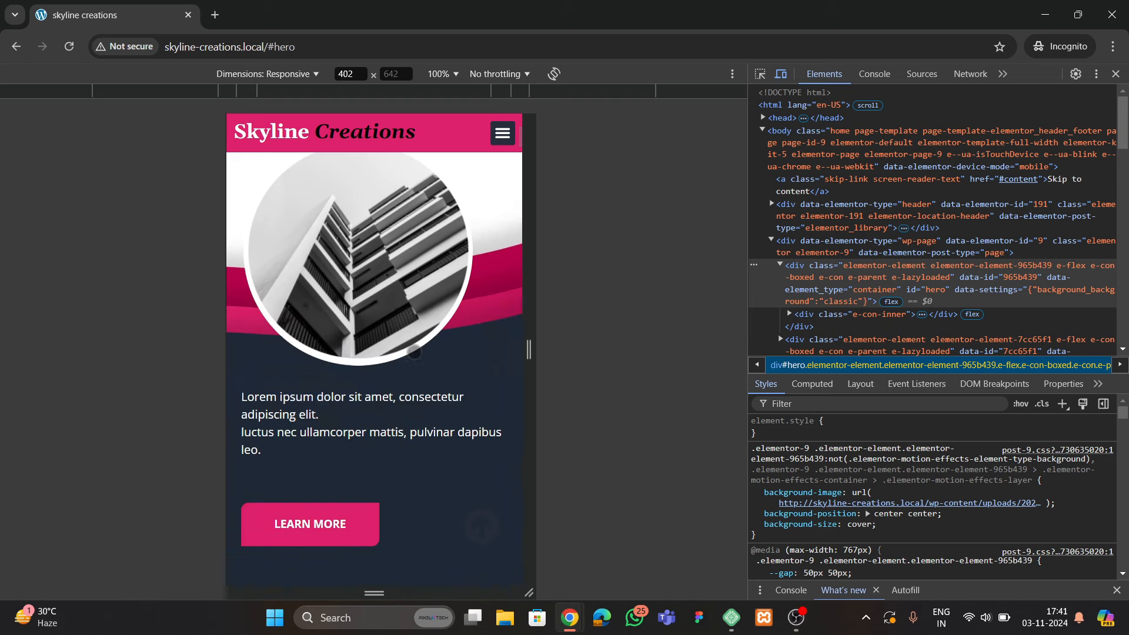
{"action": "scroll", "coordinate": [413, 376], "scroll_direction": "down", "scroll_amount": 4}
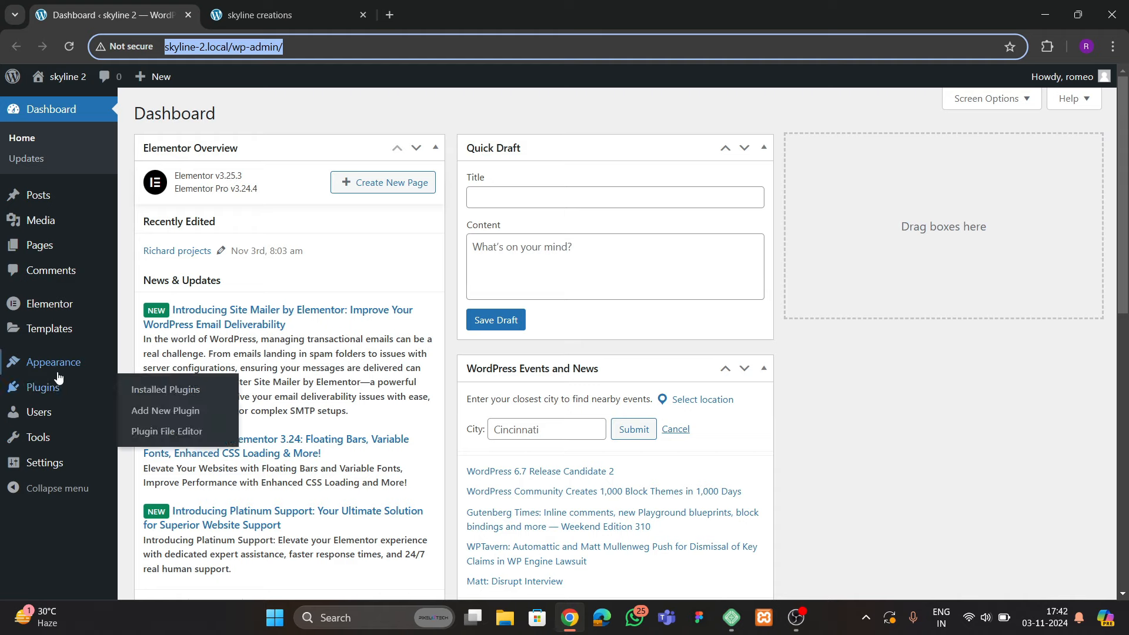
Check the skyline 2 site's active theme, installed plugins and existing pages
{"action": "left_click", "coordinate": [149, 377]}
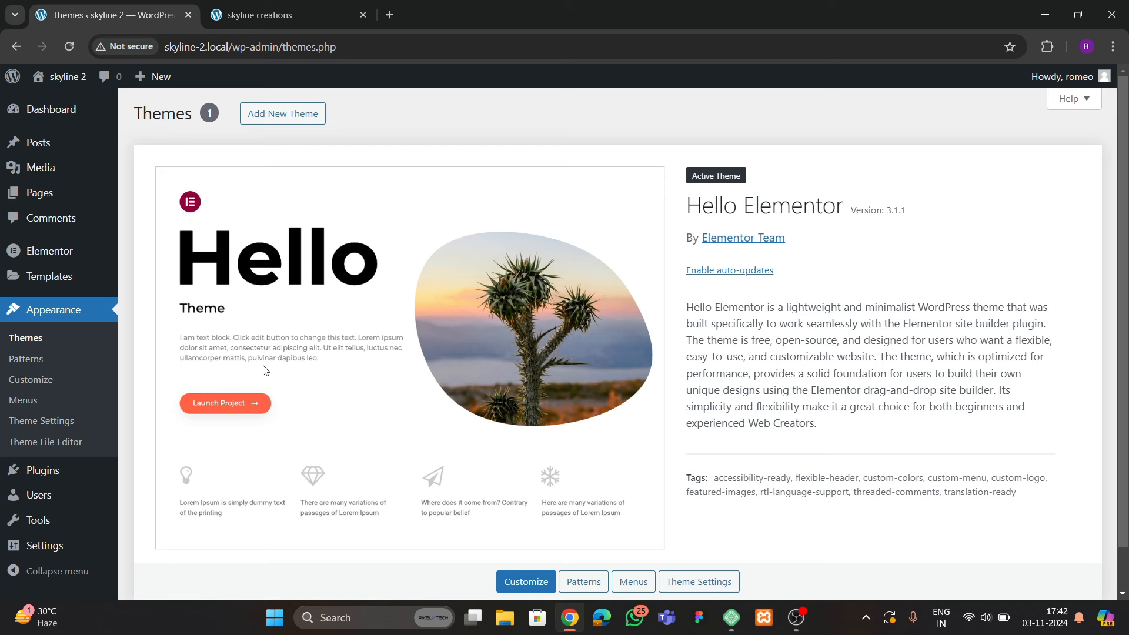
{"action": "scroll", "coordinate": [40, 447], "scroll_direction": "down", "scroll_amount": 1}
{"action": "mouse_move", "coordinate": [41, 469]}
{"action": "left_click", "coordinate": [166, 471]}
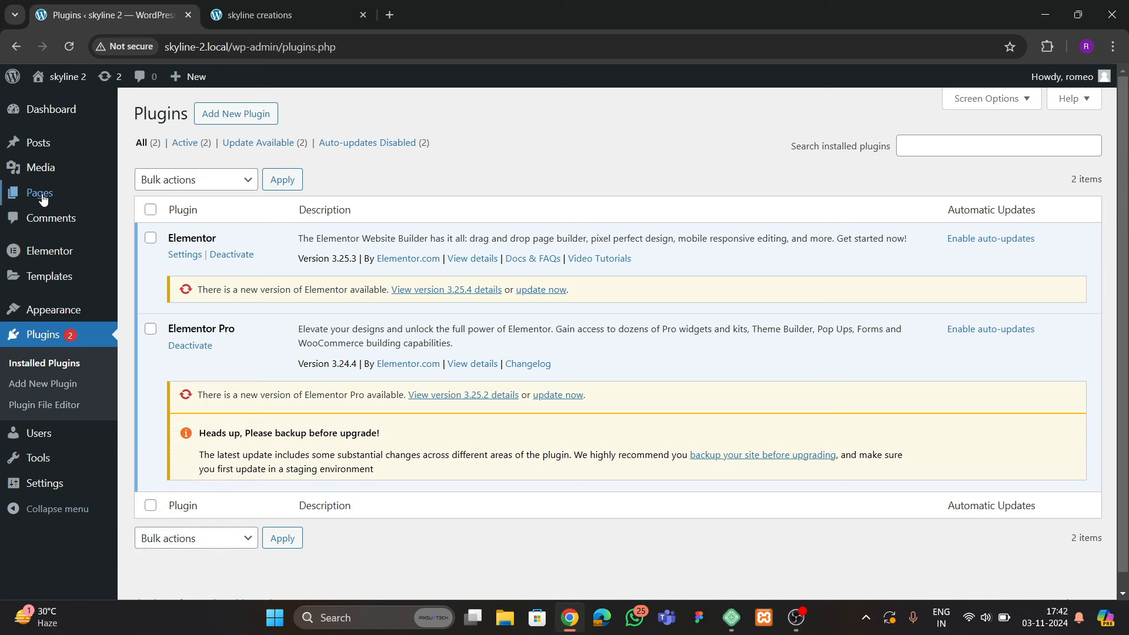
{"action": "mouse_move", "coordinate": [54, 202]}
{"action": "left_click", "coordinate": [138, 200]}
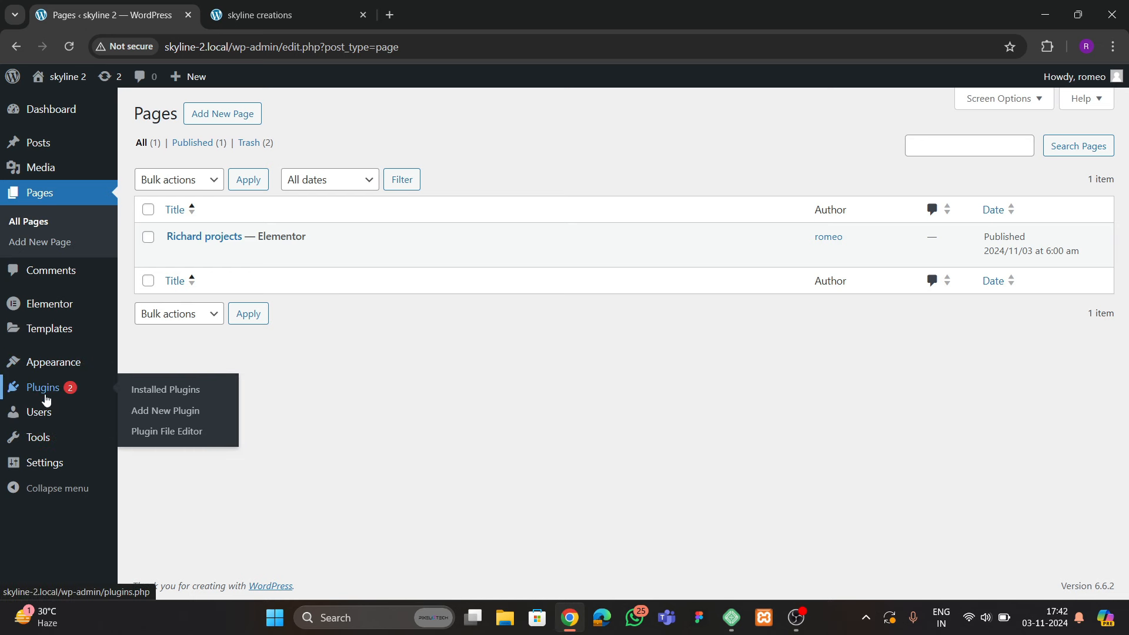
Open the feature settings of Elementor and review the ongoing experiments
{"action": "mouse_move", "coordinate": [47, 465]}
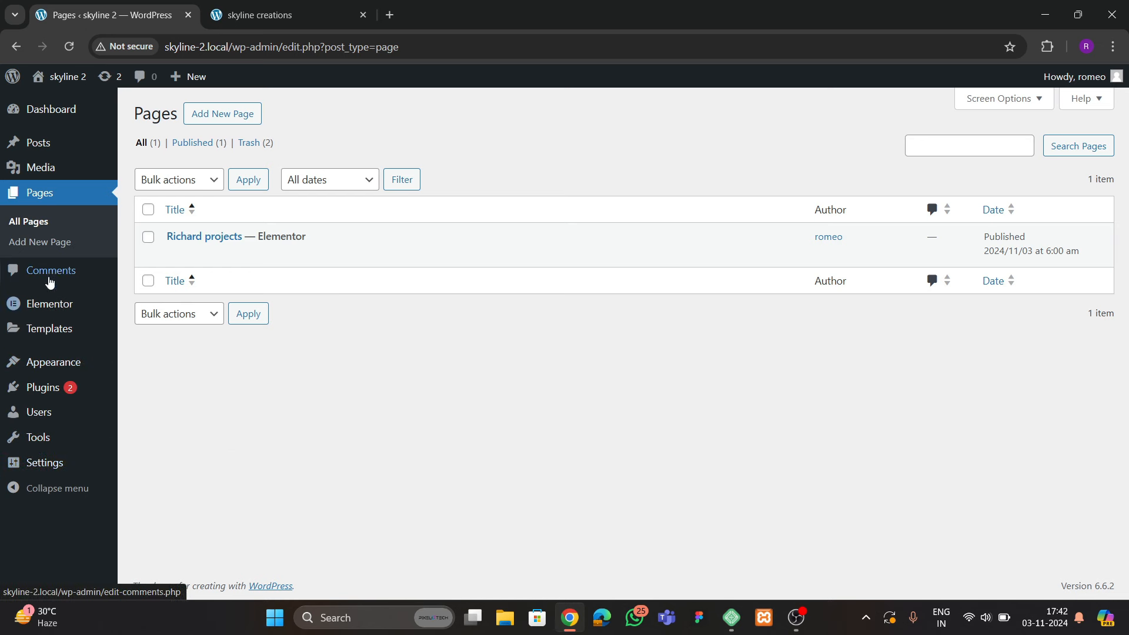
{"action": "mouse_move", "coordinate": [66, 310]}
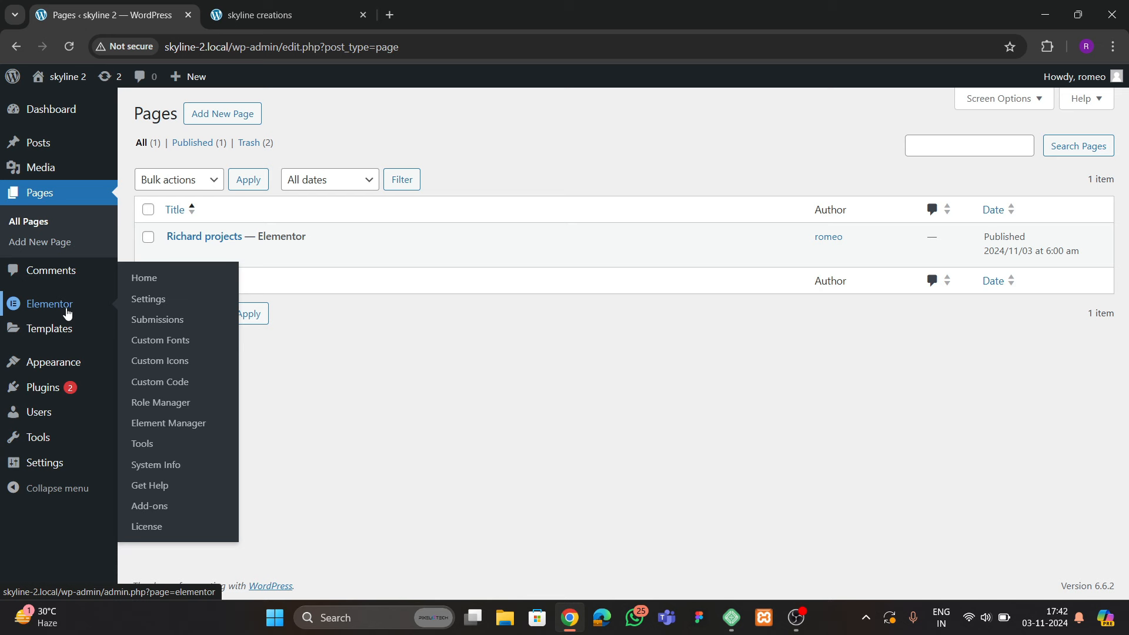
{"action": "left_click", "coordinate": [149, 300]}
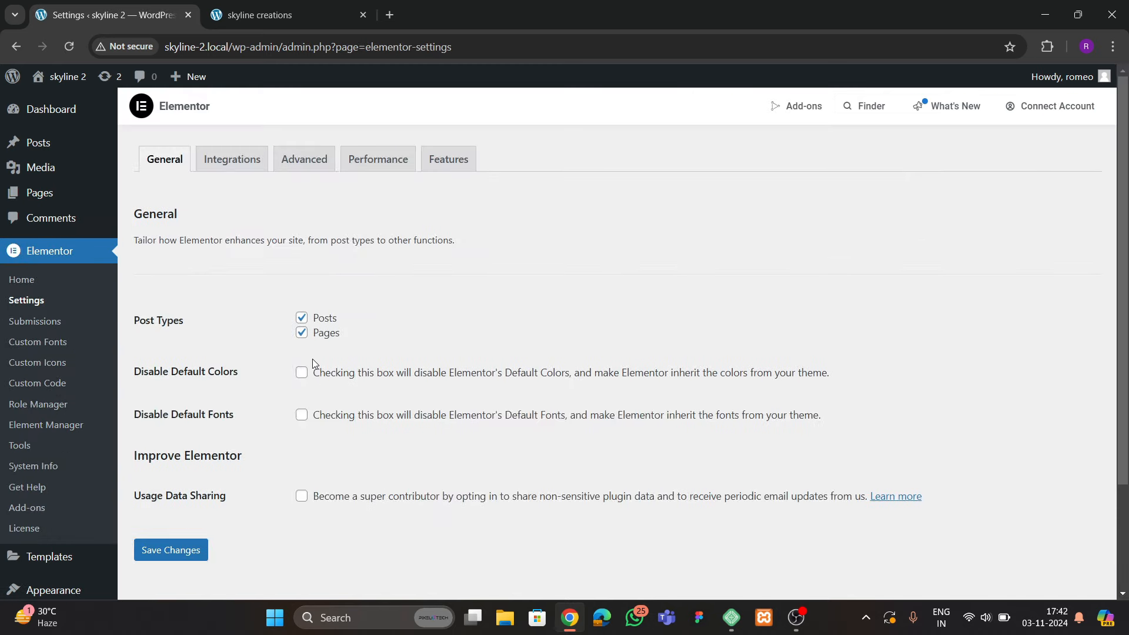
{"action": "left_click", "coordinate": [464, 169]}
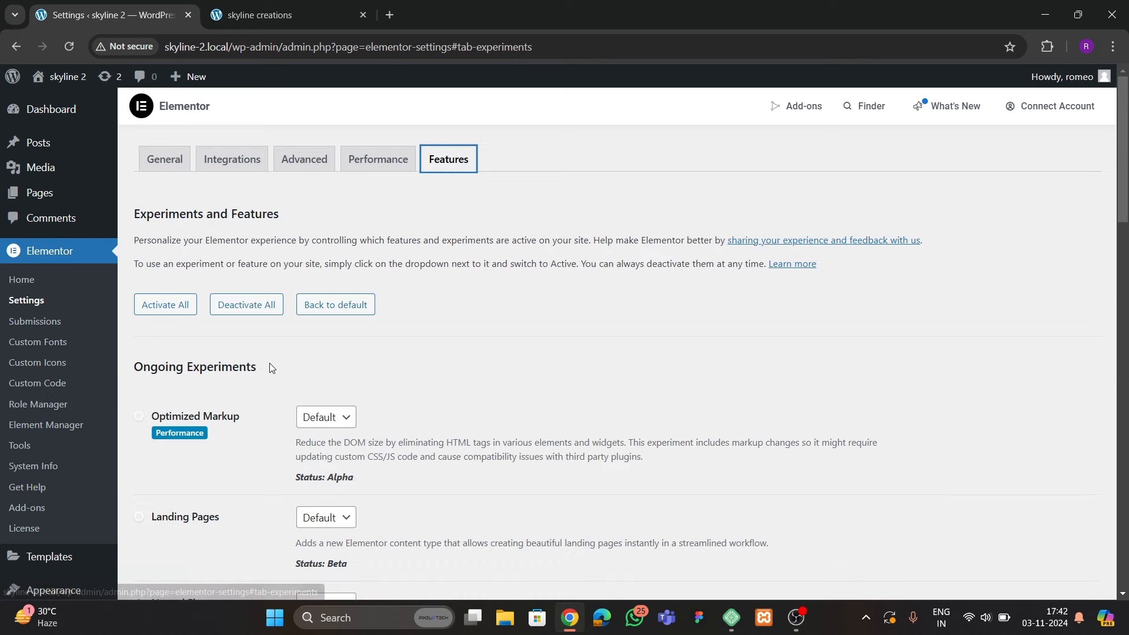
{"action": "scroll", "coordinate": [259, 363], "scroll_direction": "down", "scroll_amount": 7}
{"action": "scroll", "coordinate": [225, 338], "scroll_direction": "up", "scroll_amount": 3}
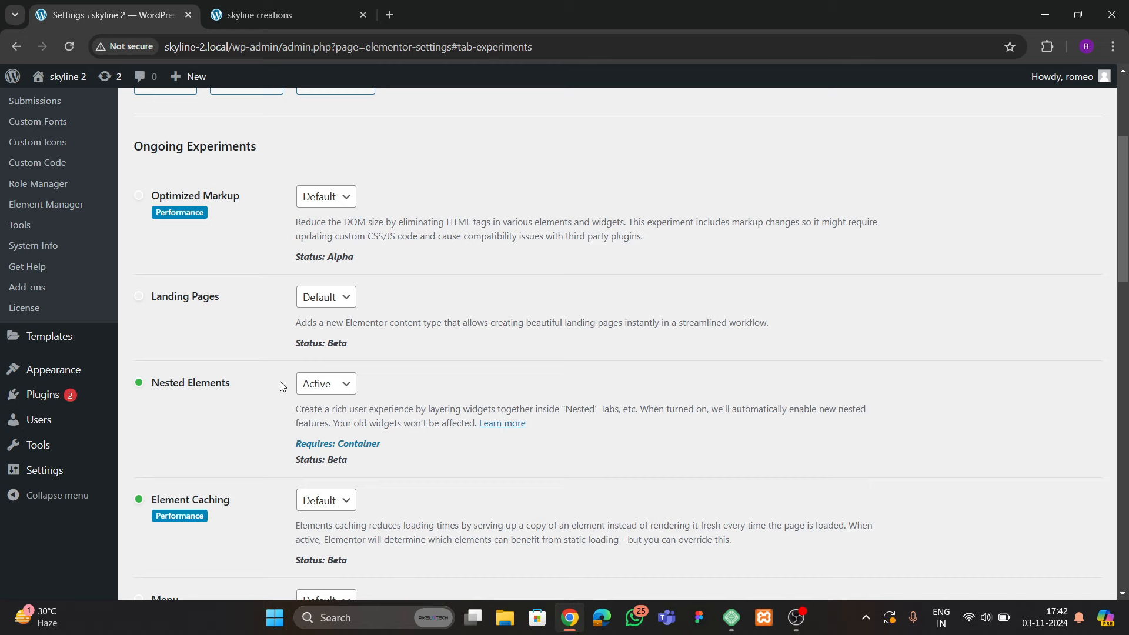
{"action": "scroll", "coordinate": [247, 371], "scroll_direction": "down", "scroll_amount": 9}
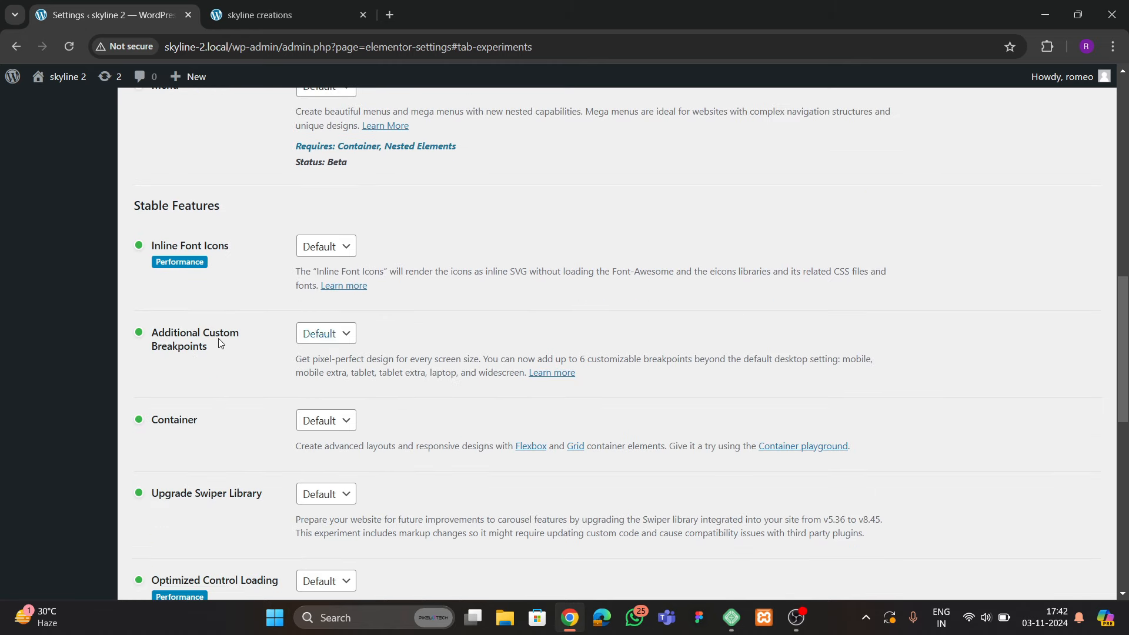
Review Elementor's stable features, including Container and Form Submissions, and save the feature settings
{"action": "scroll", "coordinate": [231, 419], "scroll_direction": "down", "scroll_amount": 5}
{"action": "scroll", "coordinate": [236, 433], "scroll_direction": "down", "scroll_amount": 4}
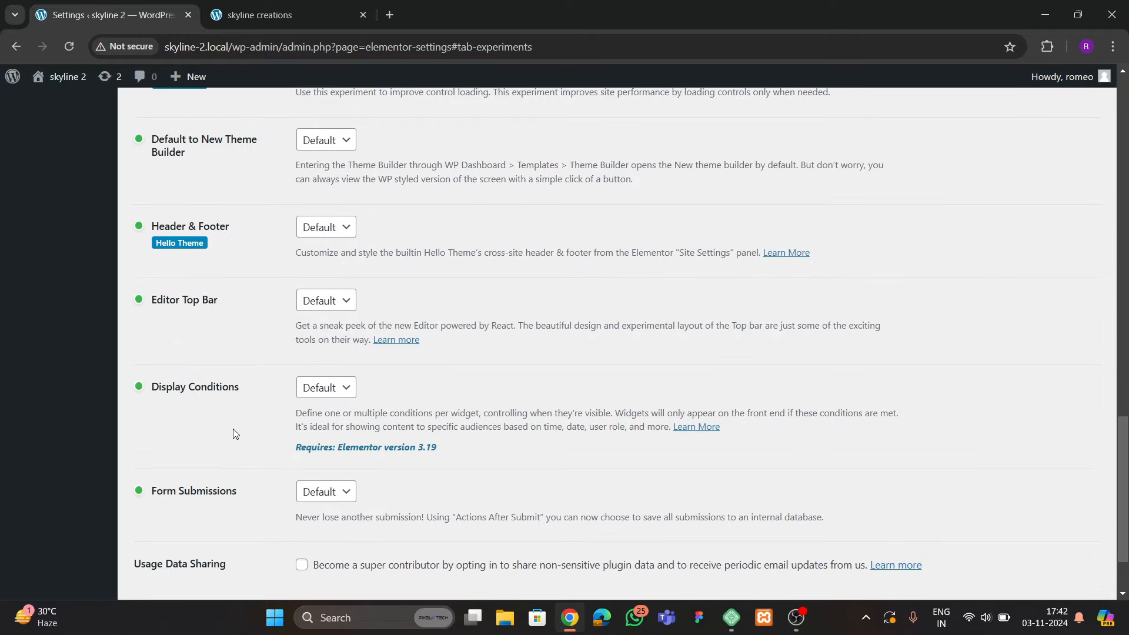
{"action": "scroll", "coordinate": [234, 432], "scroll_direction": "up", "scroll_amount": 10}
{"action": "scroll", "coordinate": [234, 429], "scroll_direction": "down", "scroll_amount": 4}
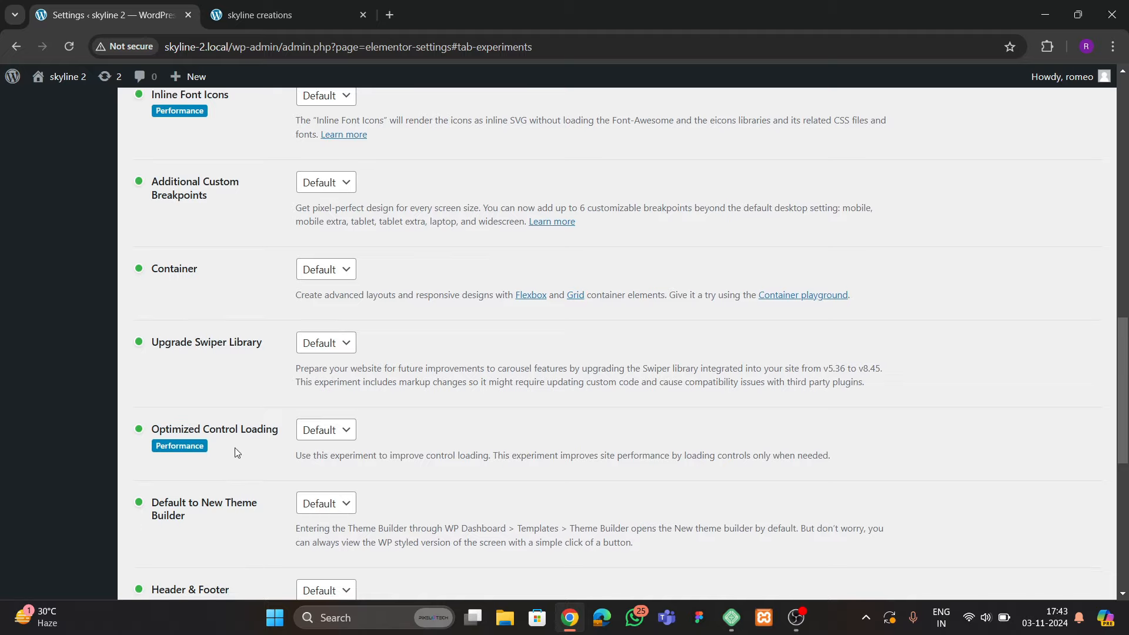
{"action": "scroll", "coordinate": [196, 390], "scroll_direction": "down", "scroll_amount": 5}
{"action": "scroll", "coordinate": [196, 426], "scroll_direction": "down", "scroll_amount": 3}
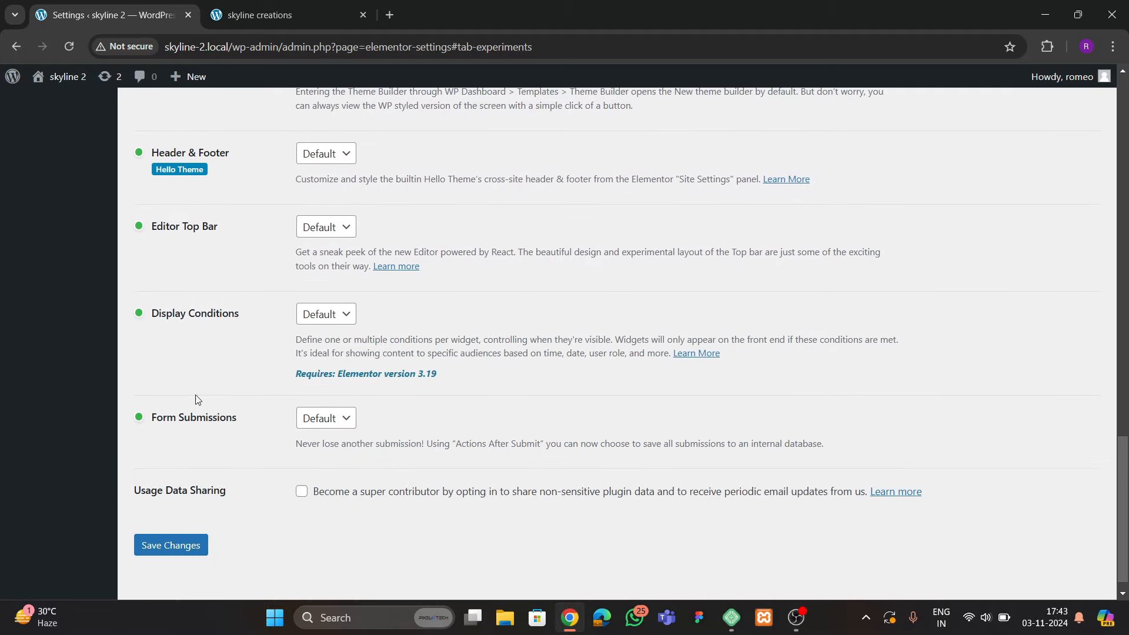
{"action": "left_click", "coordinate": [177, 525]}
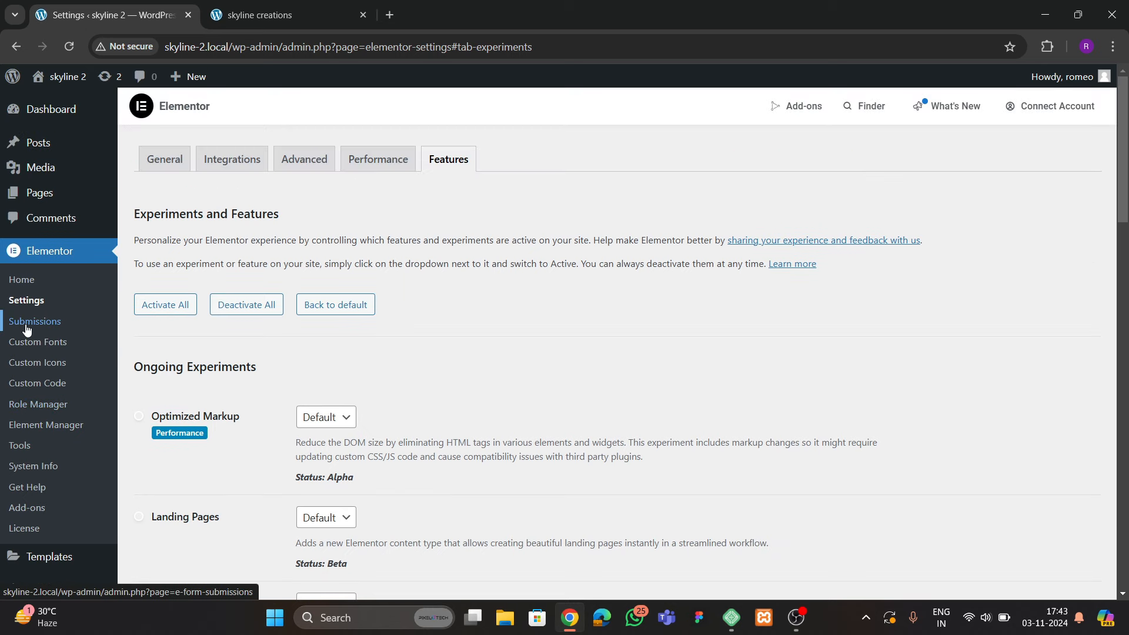
Upload the architecture, team and background images to the media library and look over the uploaded files
{"action": "mouse_move", "coordinate": [49, 171]}
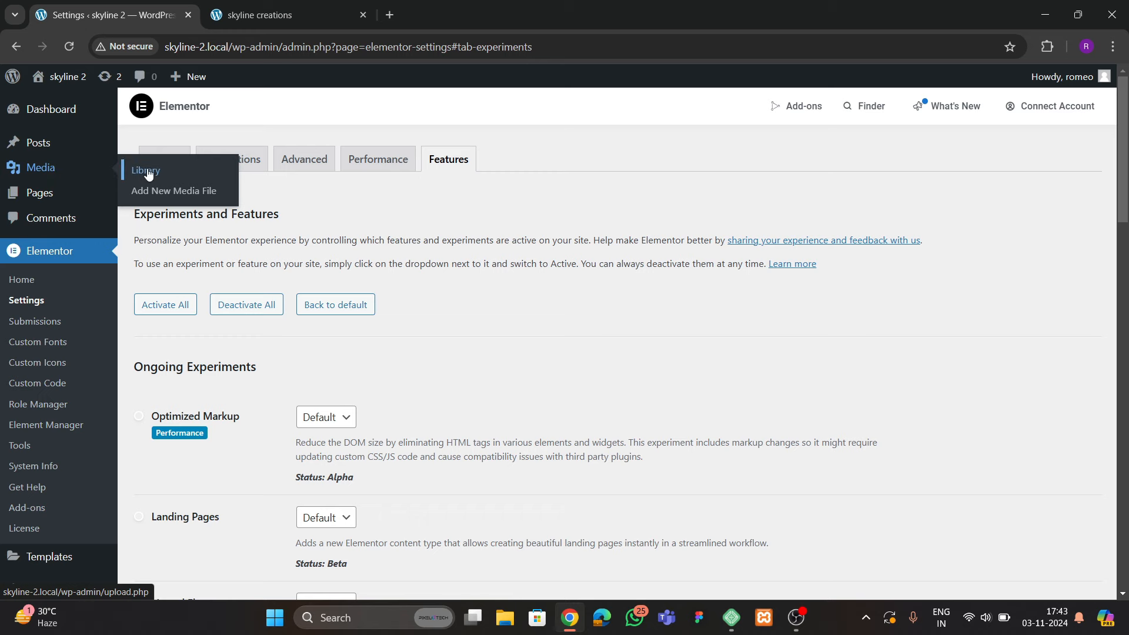
{"action": "left_click", "coordinate": [147, 173]}
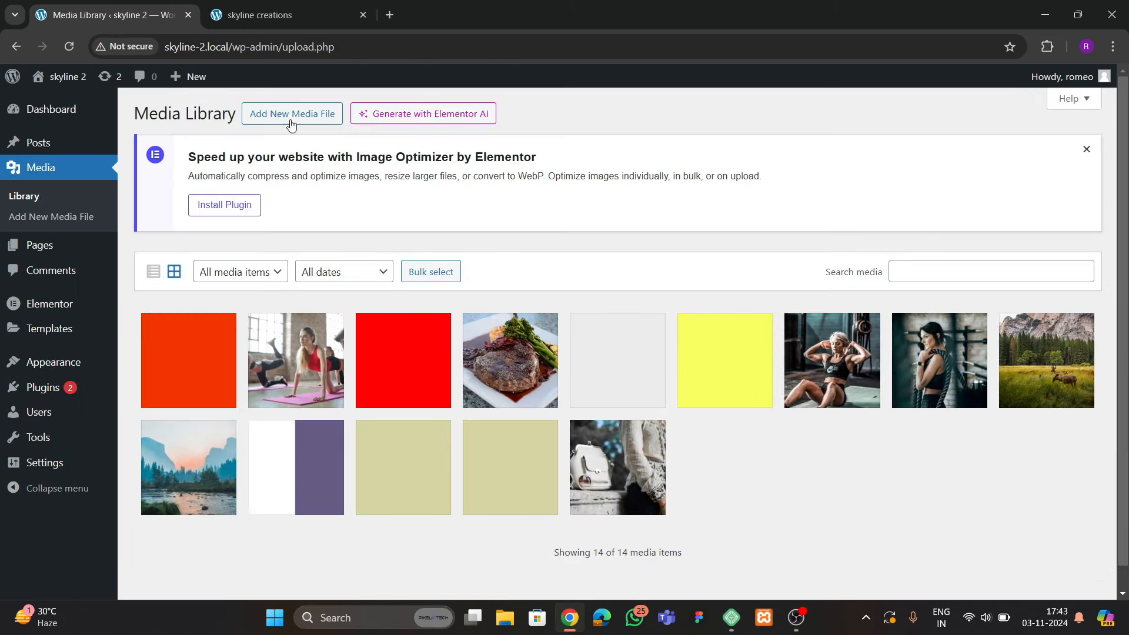
{"action": "left_click", "coordinate": [290, 113]}
{"action": "left_click", "coordinate": [597, 352]}
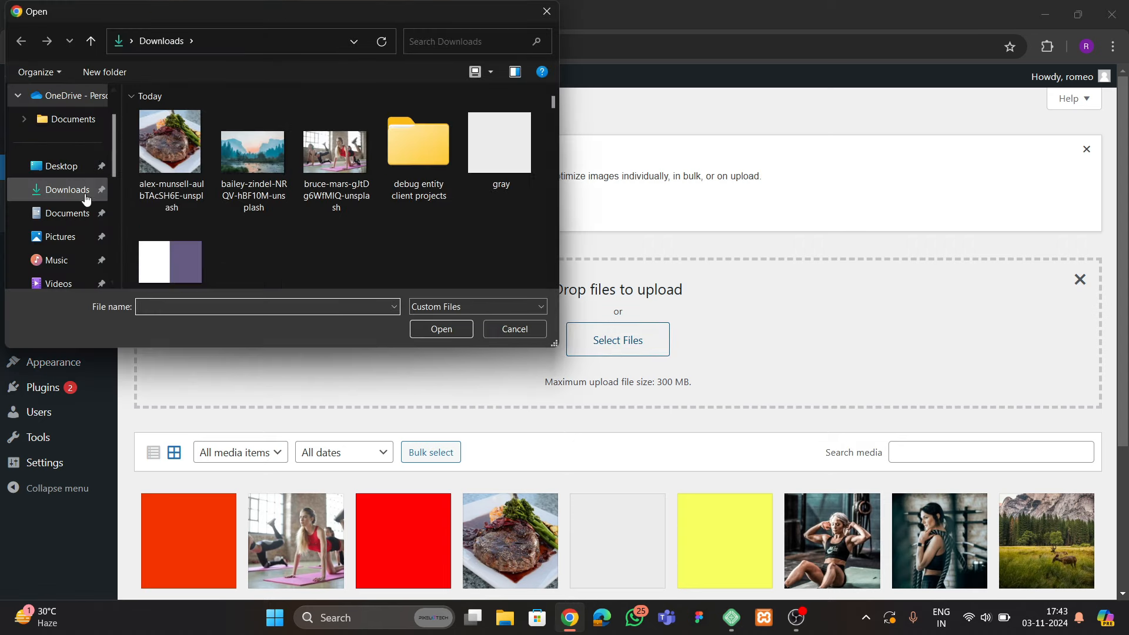
{"action": "scroll", "coordinate": [295, 223], "scroll_direction": "down", "scroll_amount": 8}
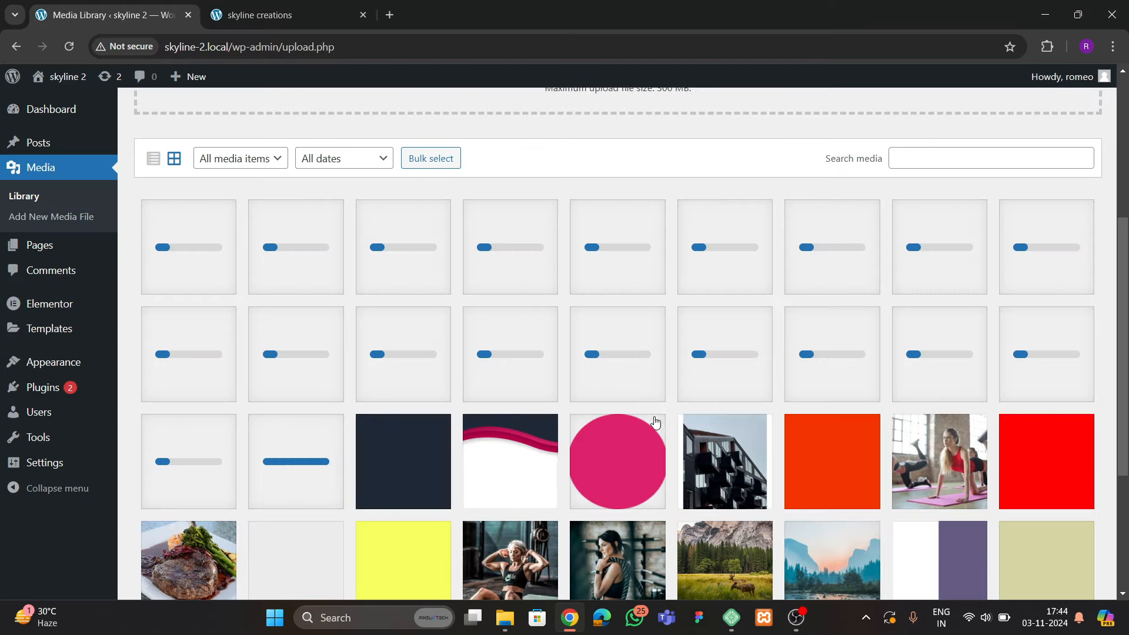
{"action": "scroll", "coordinate": [519, 365], "scroll_direction": "down", "scroll_amount": 3}
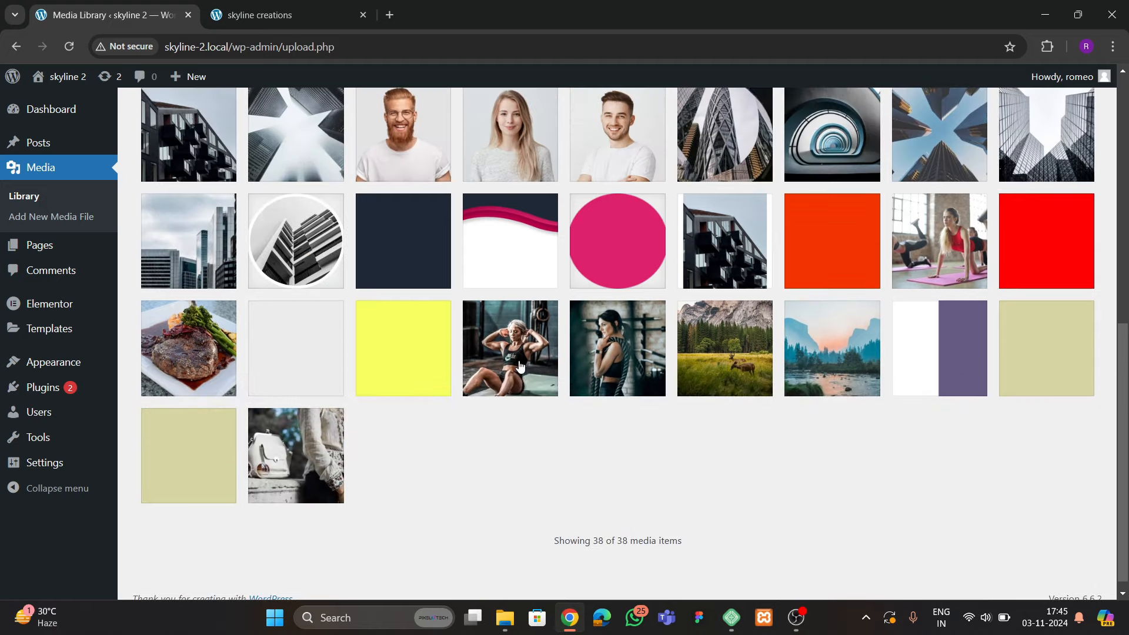
{"action": "scroll", "coordinate": [488, 373], "scroll_direction": "up", "scroll_amount": 2}
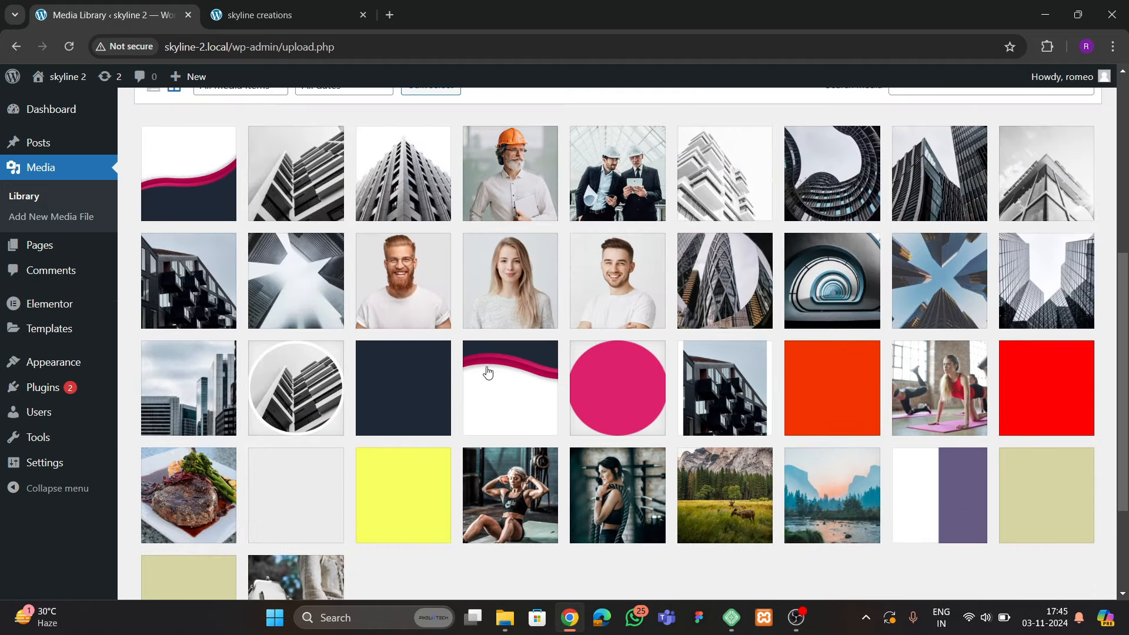
{"action": "scroll", "coordinate": [485, 367], "scroll_direction": "up", "scroll_amount": 5}
{"action": "scroll", "coordinate": [23, 321], "scroll_direction": "up", "scroll_amount": 2}
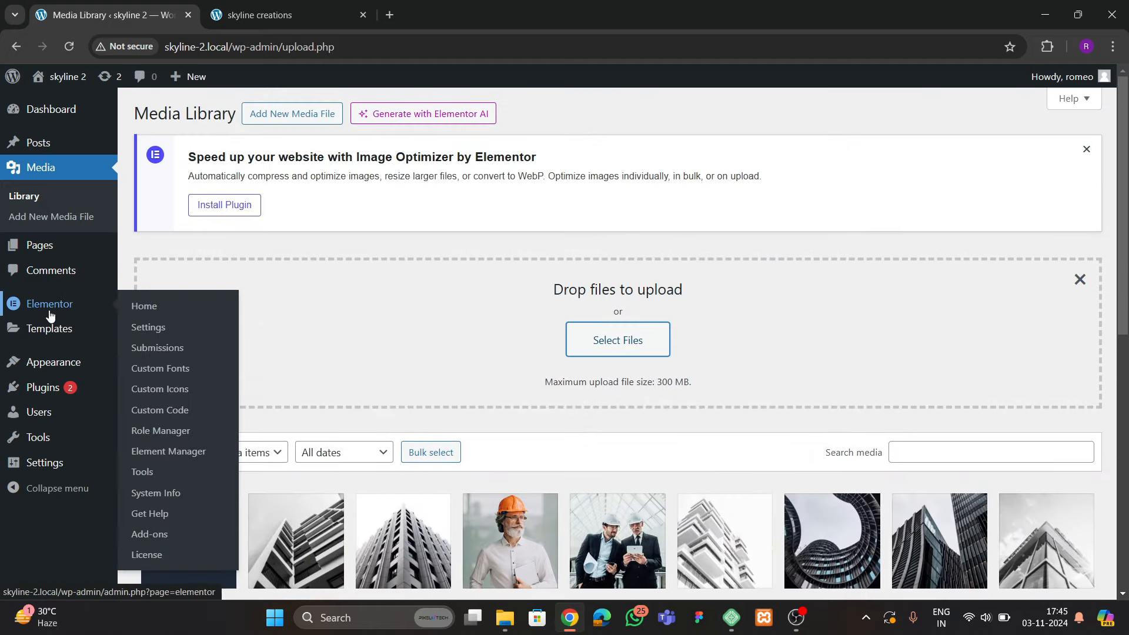
Create a new page titled "Home"
{"action": "left_click", "coordinate": [147, 247]}
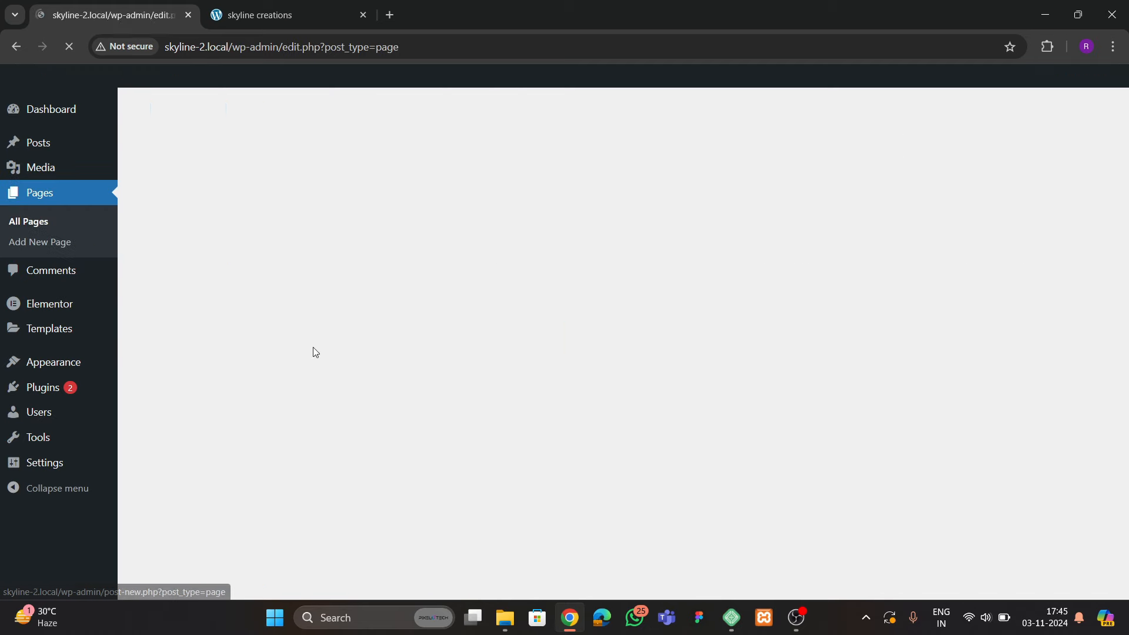
{"action": "left_click", "coordinate": [252, 121]}
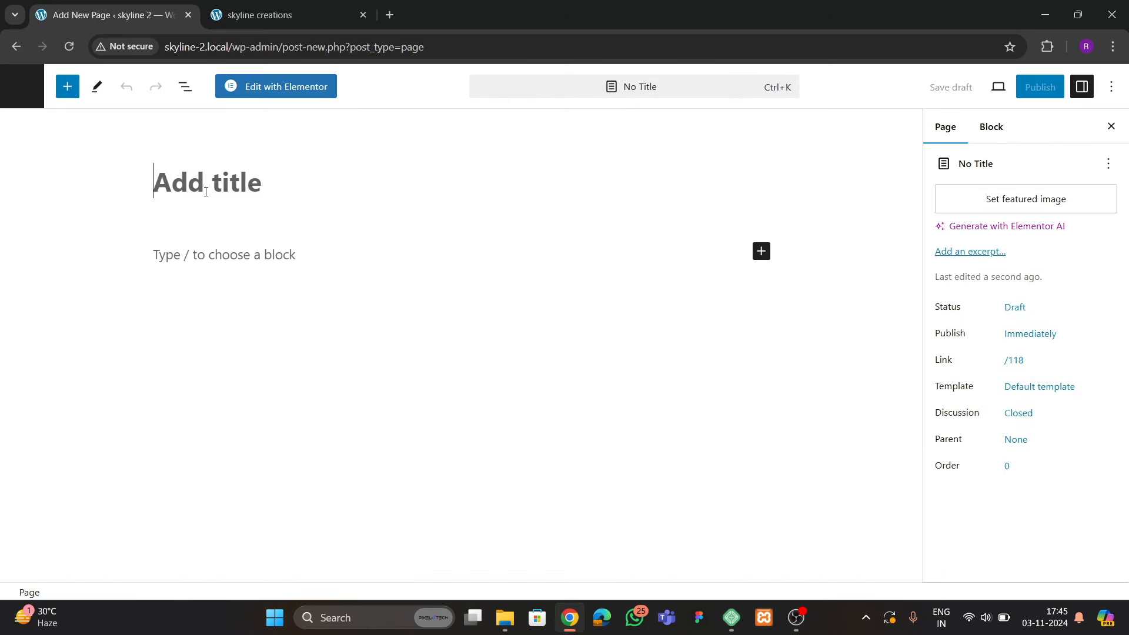
{"action": "type", "text": "Home"}
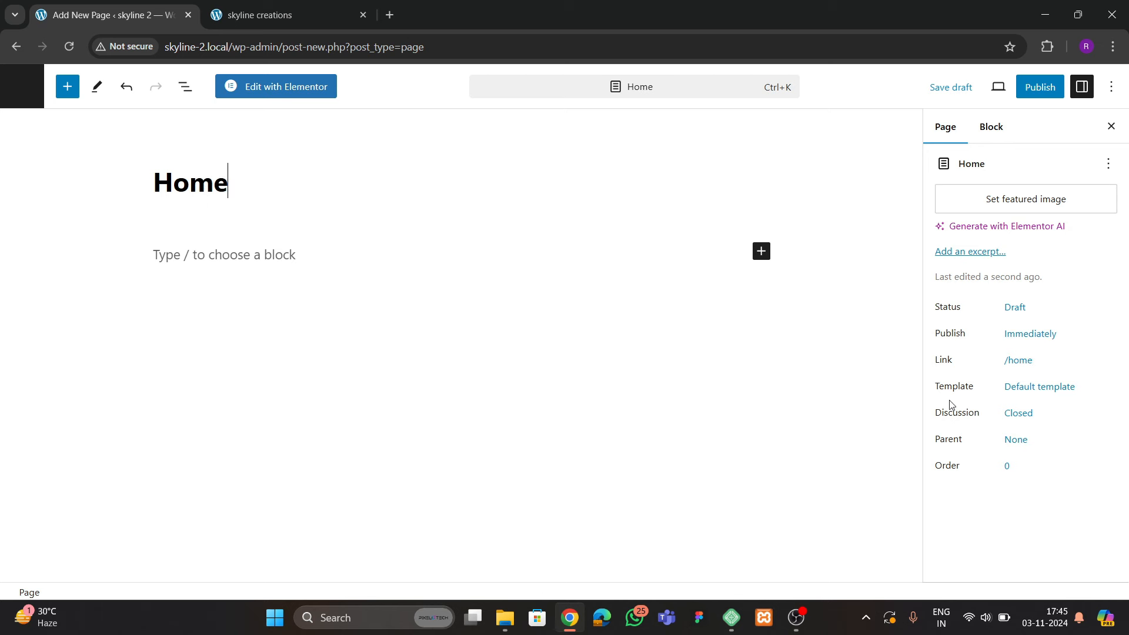
Assign the Elementor Full Width template to the Home page and publish it
{"action": "left_click", "coordinate": [1030, 388]}
{"action": "left_click", "coordinate": [990, 498]}
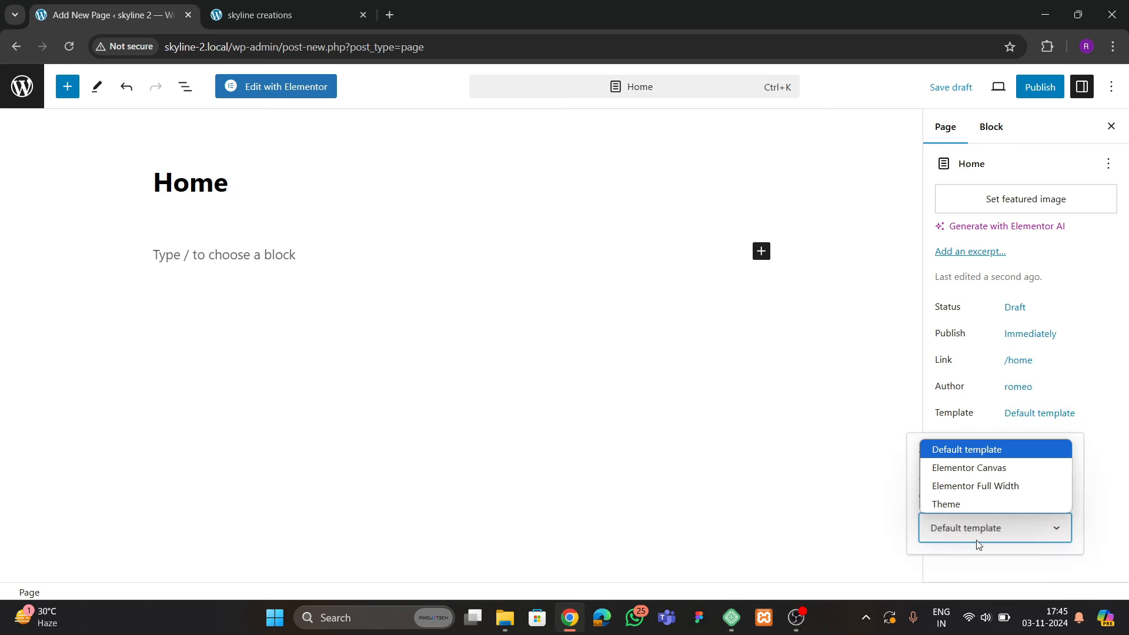
{"action": "left_click", "coordinate": [967, 487]}
{"action": "left_click", "coordinate": [1039, 87]}
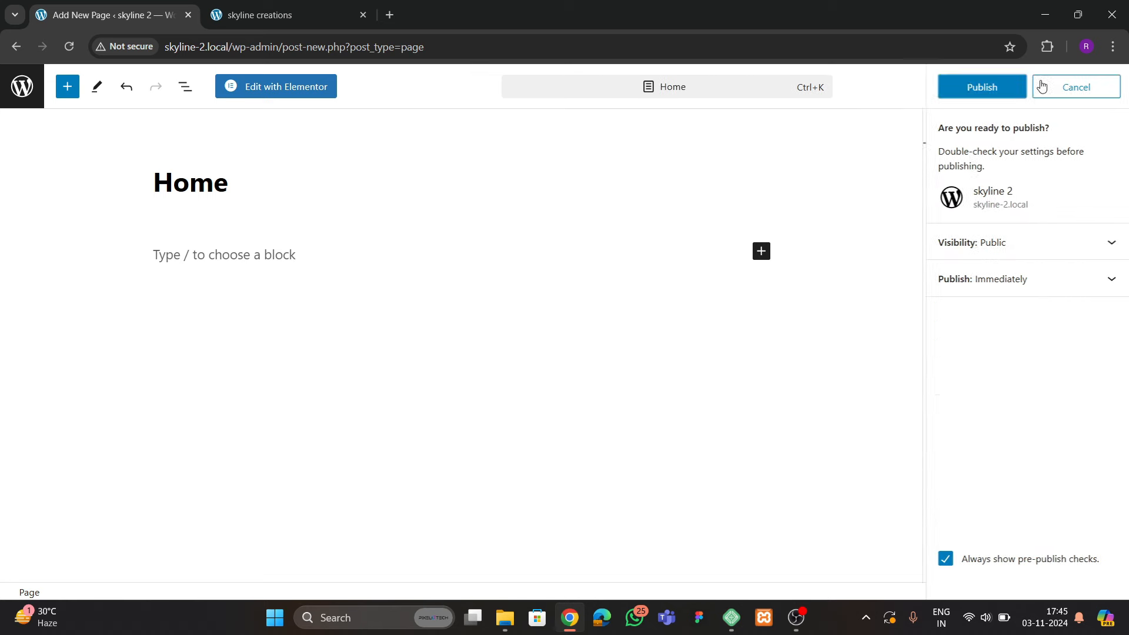
{"action": "left_click", "coordinate": [975, 86]}
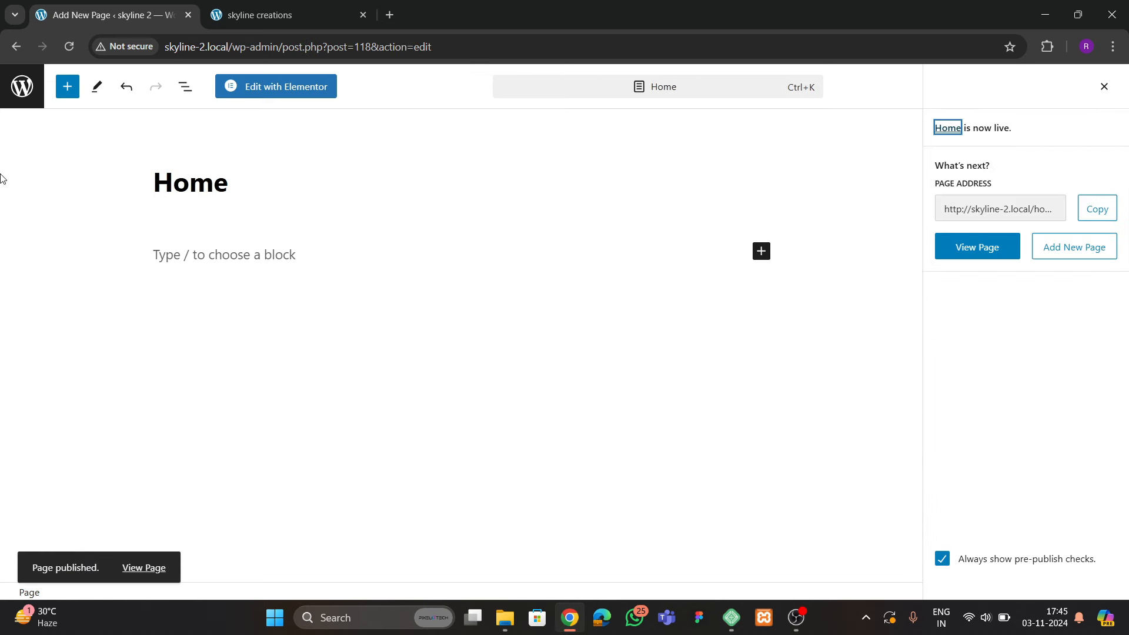
Set the site's homepage to a static page, choosing Home, and save the reading settings
{"action": "left_click", "coordinate": [25, 92]}
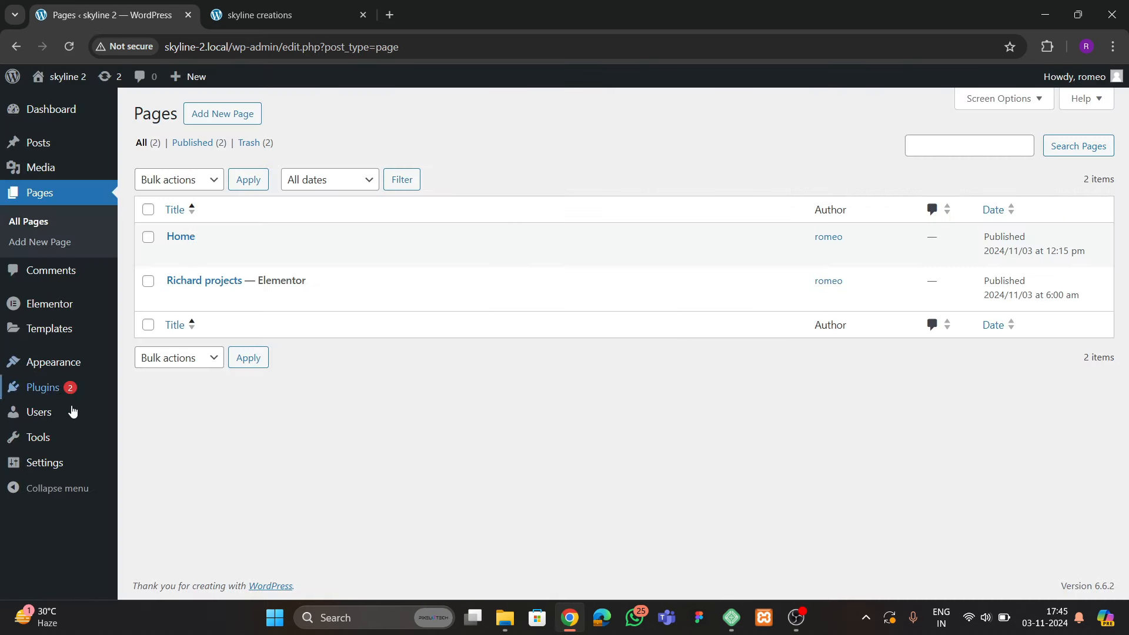
{"action": "mouse_move", "coordinate": [51, 475]}
{"action": "left_click", "coordinate": [154, 443]}
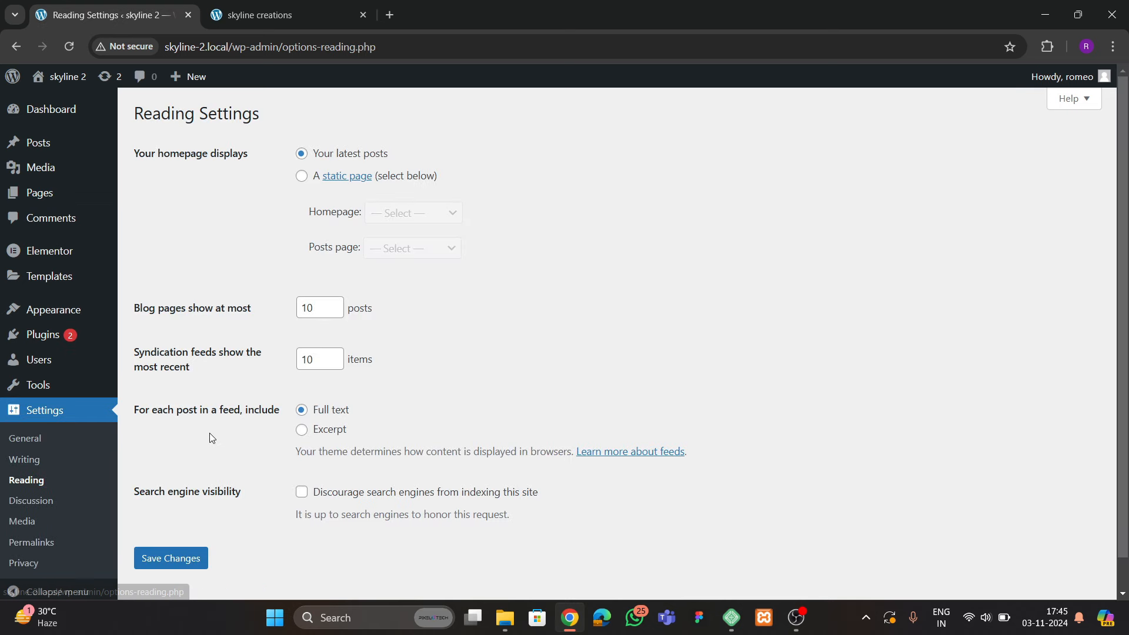
{"action": "left_click", "coordinate": [302, 178]}
{"action": "left_click", "coordinate": [388, 216]}
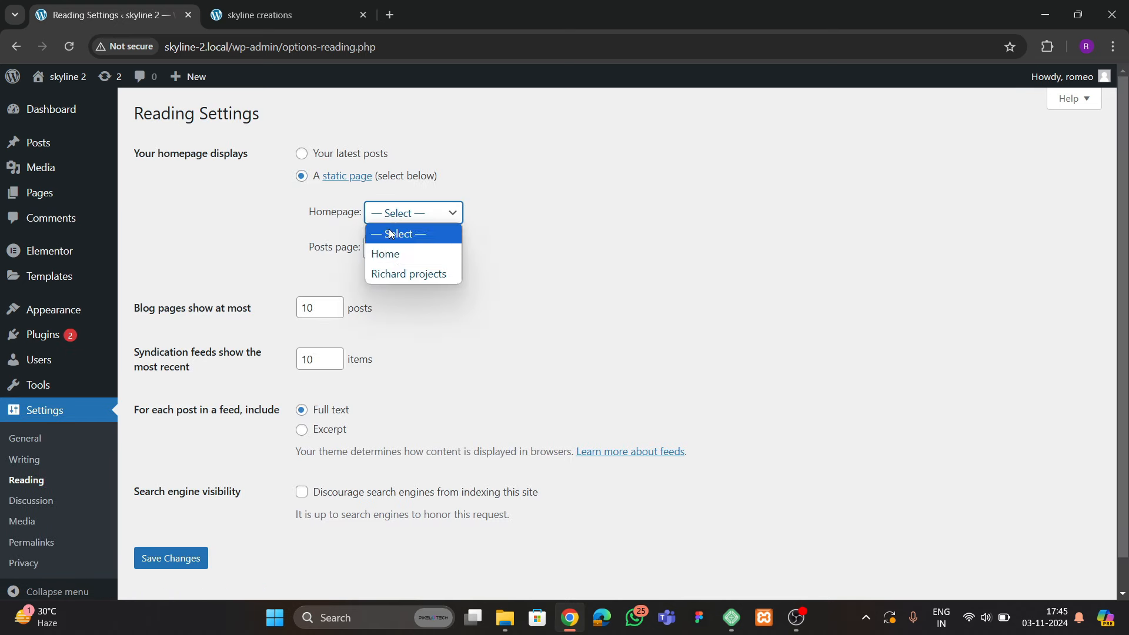
{"action": "left_click", "coordinate": [388, 253]}
{"action": "left_click", "coordinate": [182, 558]}
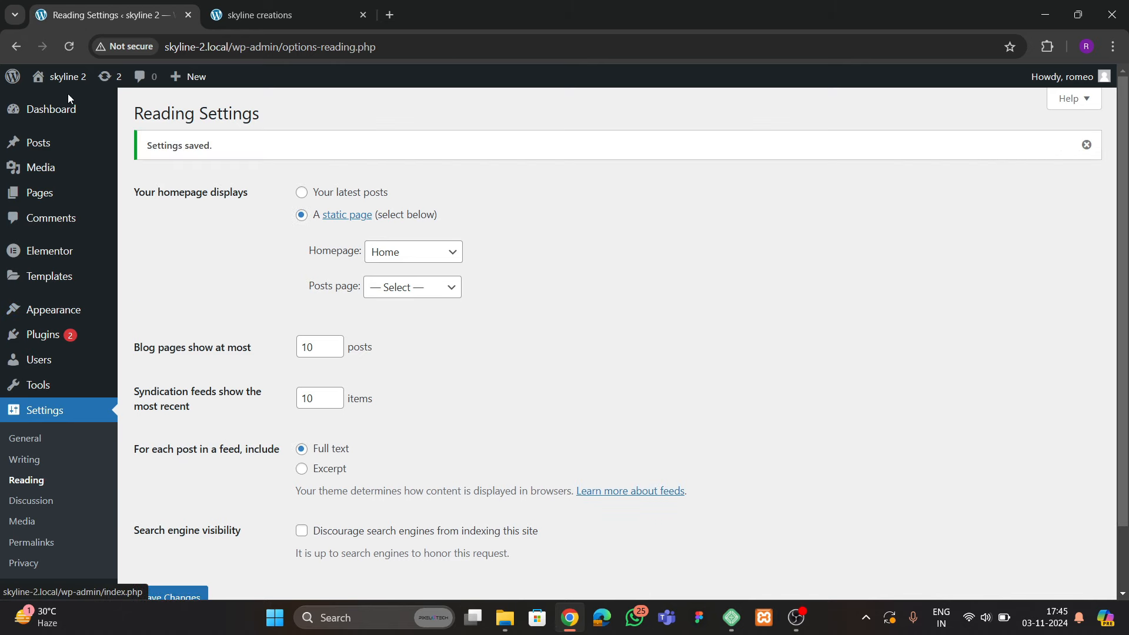
Open the Home page in a separate browser tab beside the reference site and start editing it with Elementor
{"action": "mouse_move", "coordinate": [88, 114]}
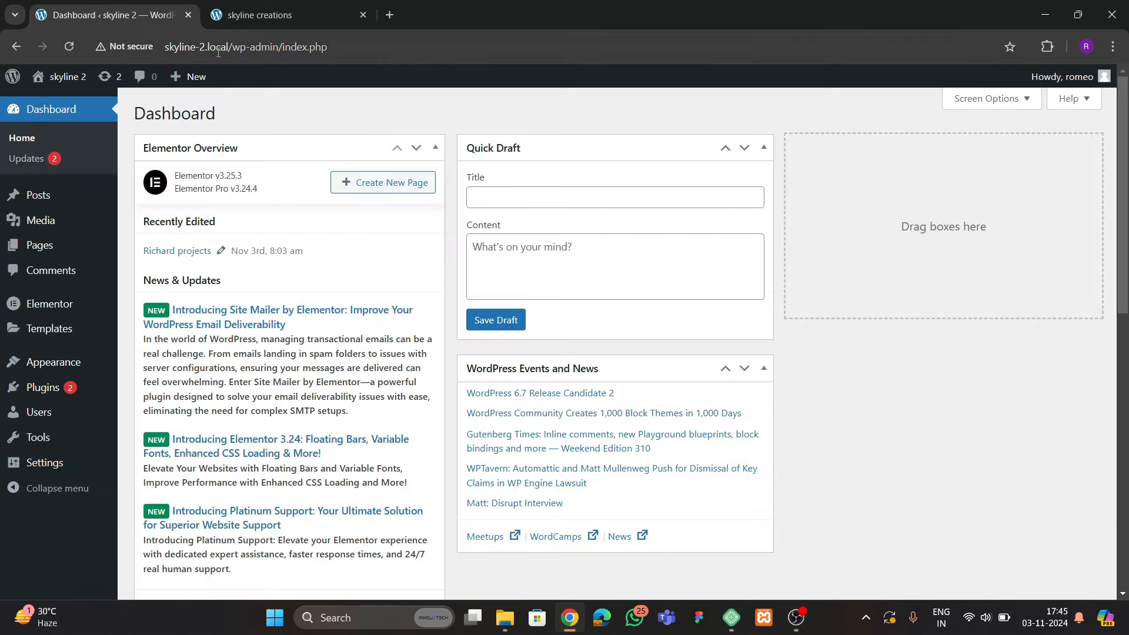
{"action": "left_click", "coordinate": [259, 15]}
{"action": "scroll", "coordinate": [402, 327], "scroll_direction": "down", "scroll_amount": 3}
{"action": "scroll", "coordinate": [402, 326], "scroll_direction": "up", "scroll_amount": 3}
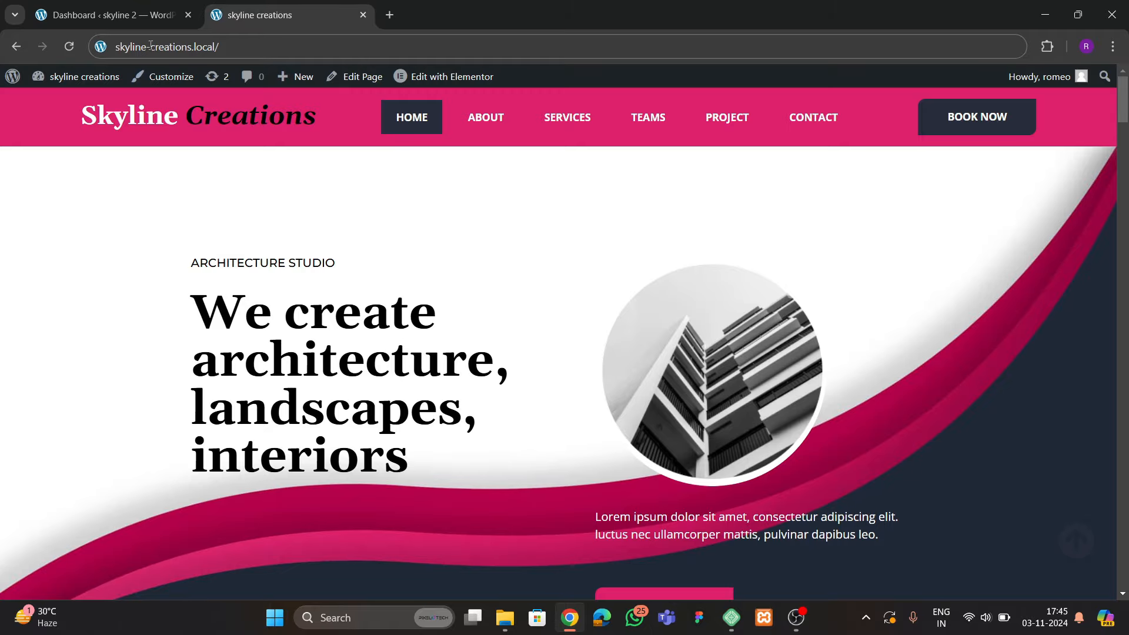
{"action": "left_click", "coordinate": [162, 17]}
{"action": "mouse_move", "coordinate": [47, 244]}
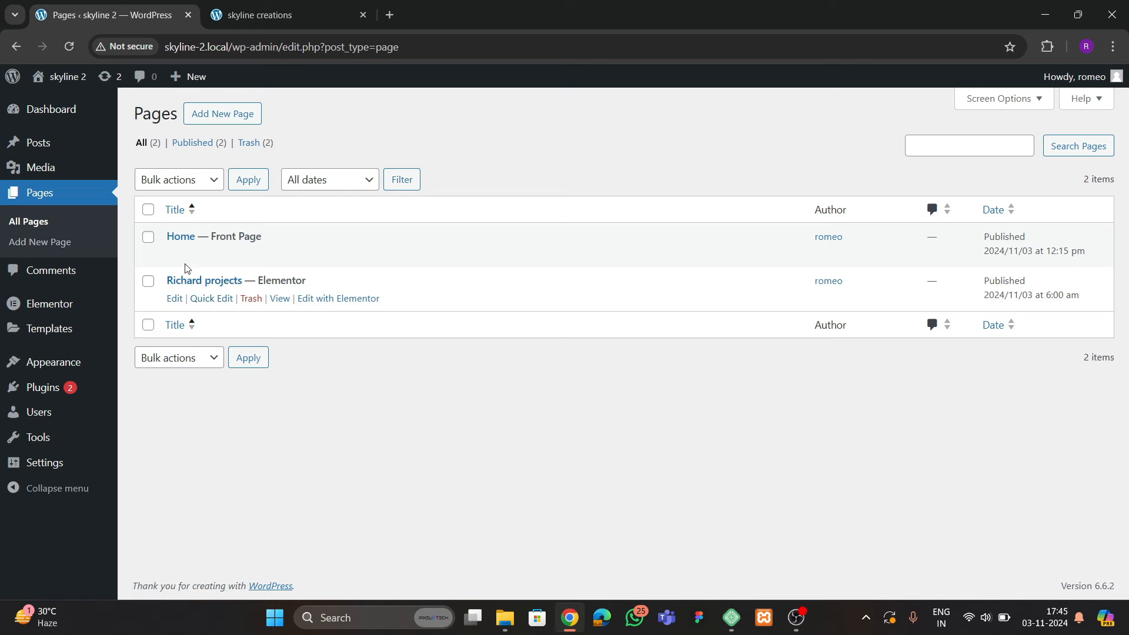
{"action": "right_click", "coordinate": [175, 253]}
{"action": "left_click", "coordinate": [197, 269]}
{"action": "left_click", "coordinate": [347, 19]}
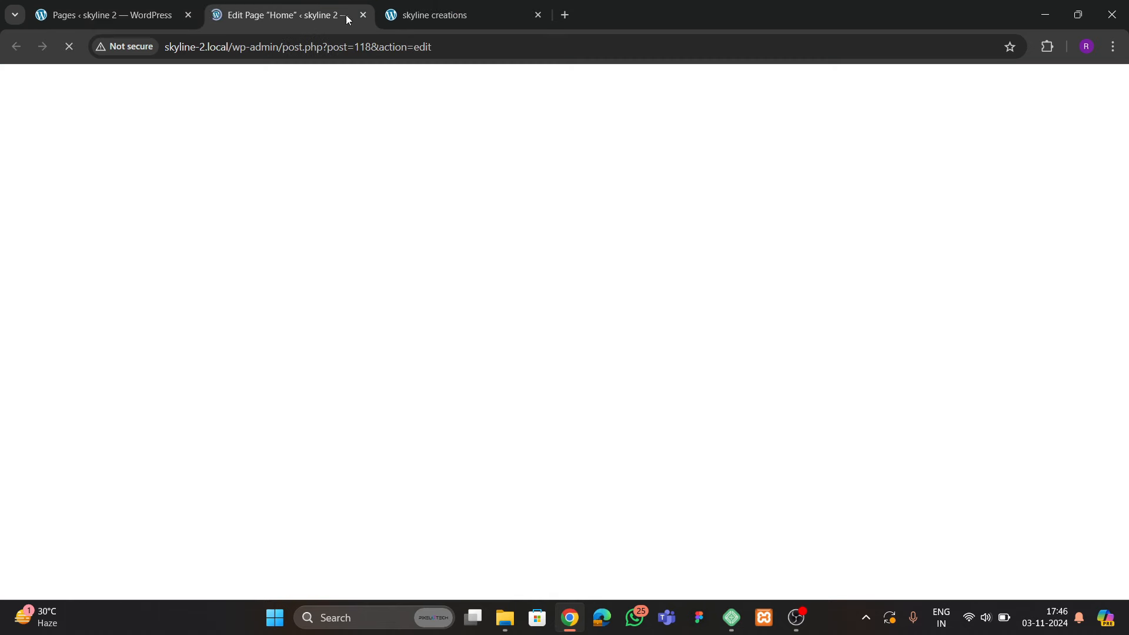
{"action": "left_click_drag", "start_coordinate": [430, 19], "coordinate": [290, 20]}
{"action": "left_click", "coordinate": [388, 22]}
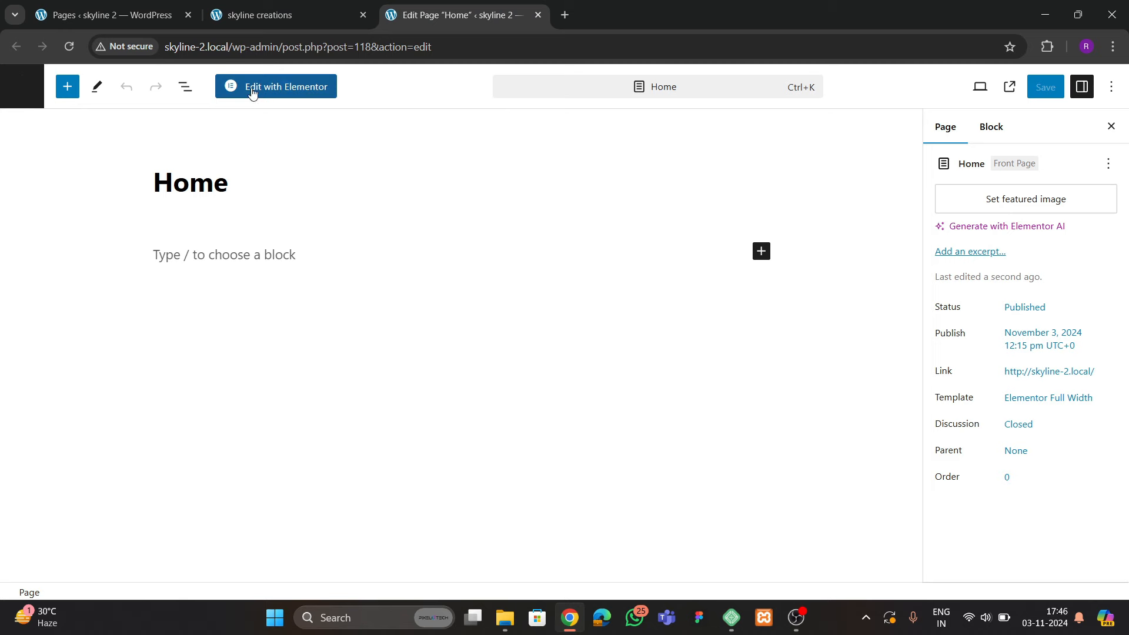
{"action": "left_click", "coordinate": [252, 92]}
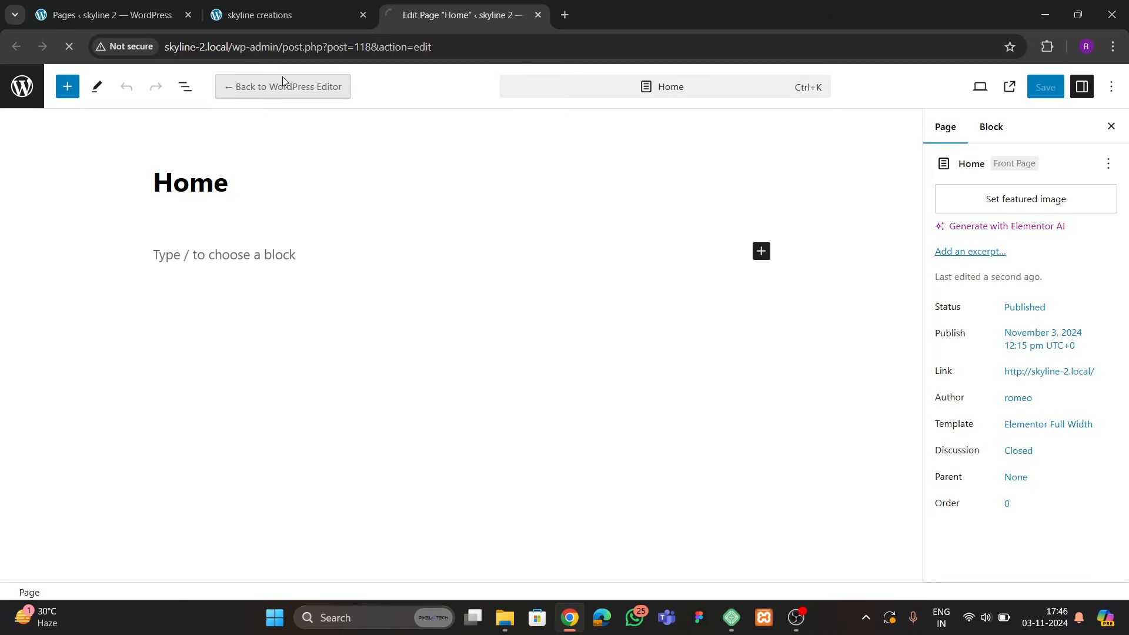
Look over the hero and service card sections of the Skyline Creations reference site
{"action": "left_click", "coordinate": [279, 19]}
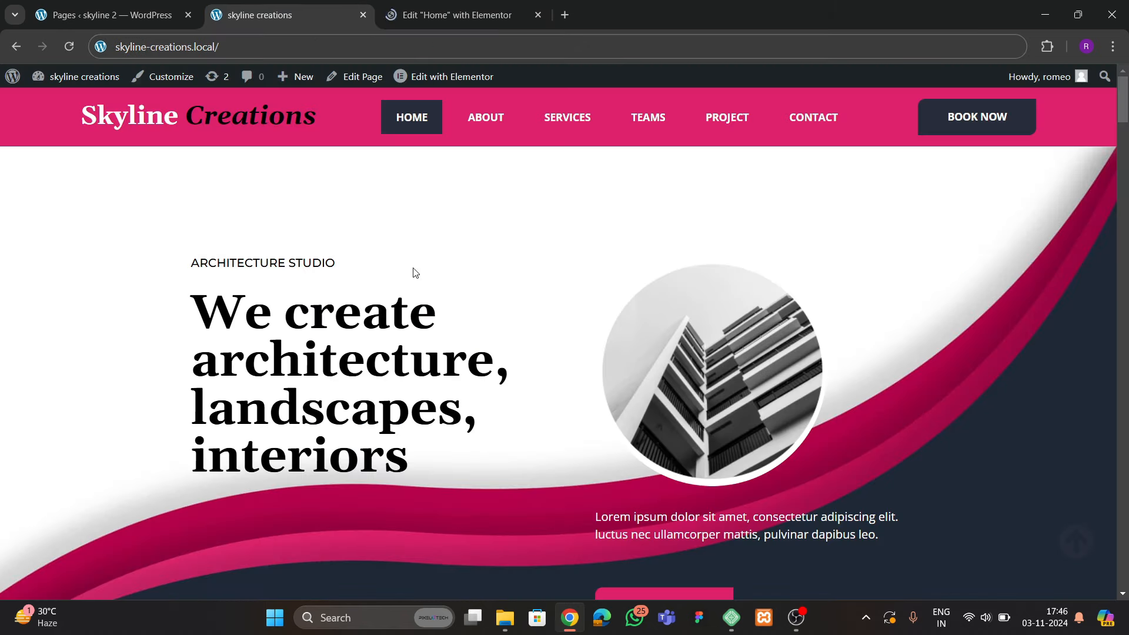
{"action": "scroll", "coordinate": [502, 327], "scroll_direction": "down", "scroll_amount": 4}
{"action": "scroll", "coordinate": [503, 329], "scroll_direction": "up", "scroll_amount": 4}
{"action": "scroll", "coordinate": [501, 327], "scroll_direction": "down", "scroll_amount": 15}
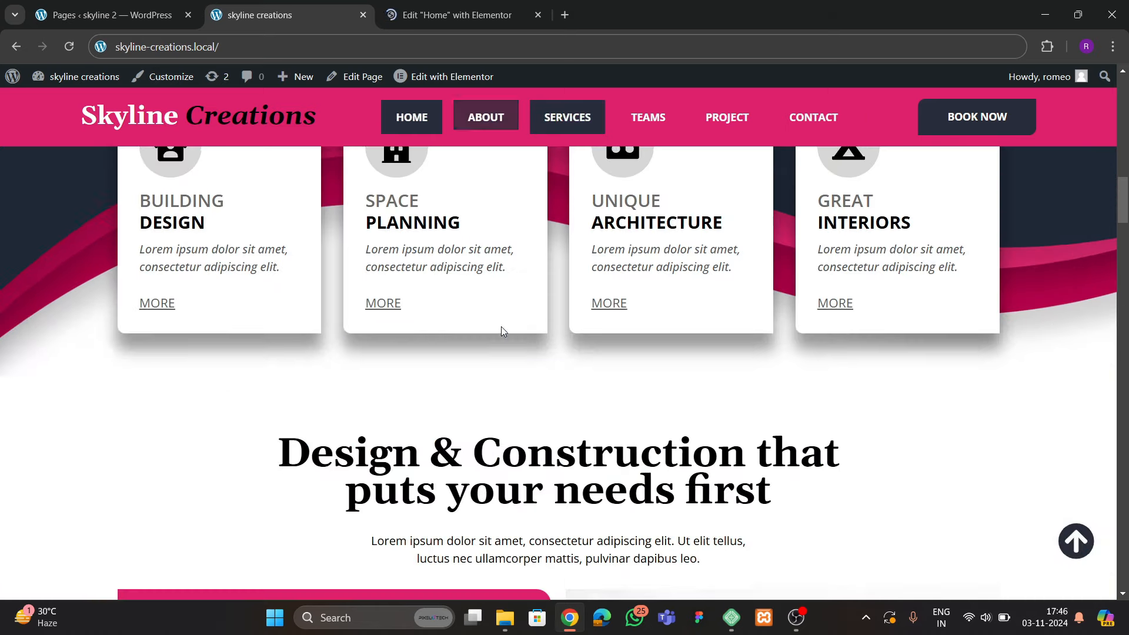
{"action": "scroll", "coordinate": [502, 330], "scroll_direction": "up", "scroll_amount": 10}
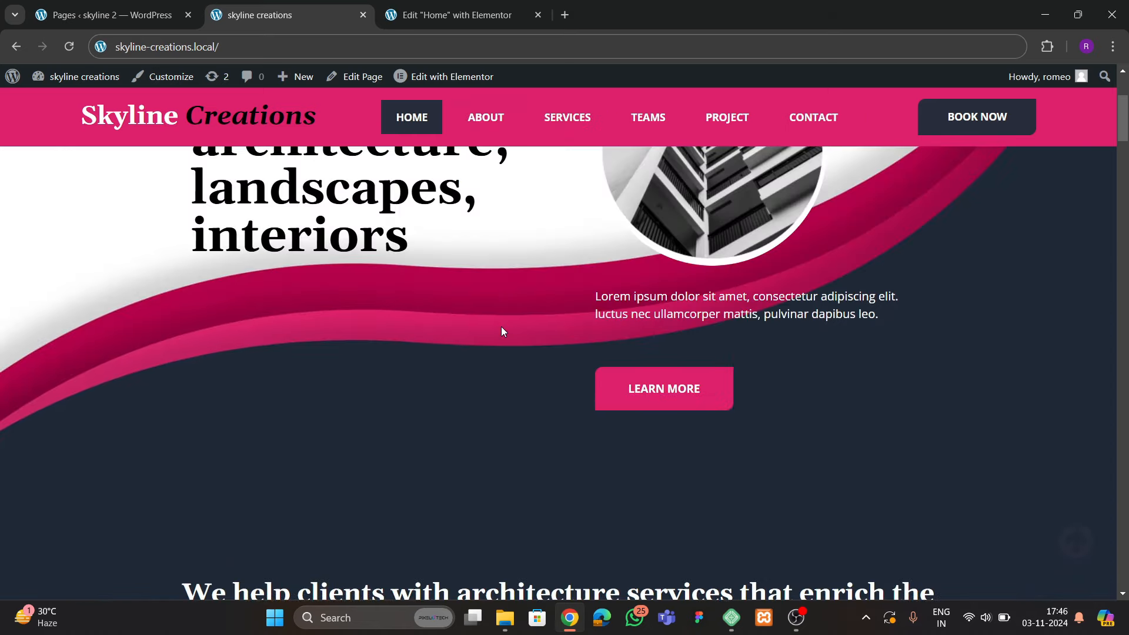
{"action": "scroll", "coordinate": [501, 330], "scroll_direction": "up", "scroll_amount": 4}
{"action": "scroll", "coordinate": [471, 427], "scroll_direction": "down", "scroll_amount": 3}
{"action": "scroll", "coordinate": [491, 438], "scroll_direction": "up", "scroll_amount": 4}
Add a flexbox container with two equal side-by-side columns, set its boxed width to 1100 px and name it "hero"
{"action": "left_click", "coordinate": [405, 11]}
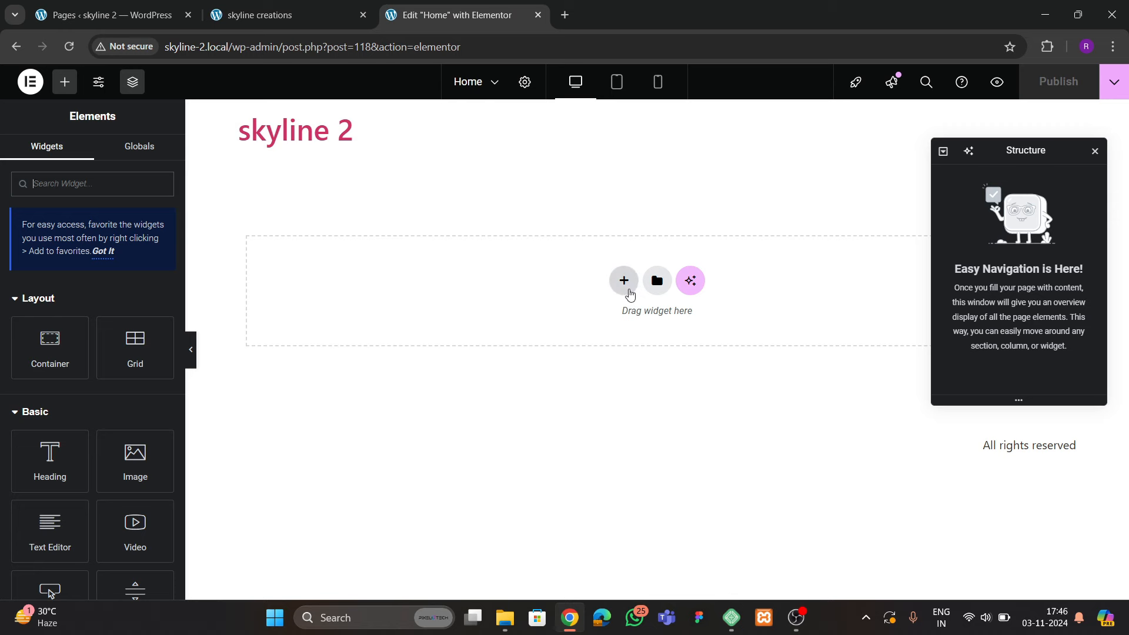
{"action": "left_click", "coordinate": [624, 282]}
{"action": "left_click", "coordinate": [255, 26]}
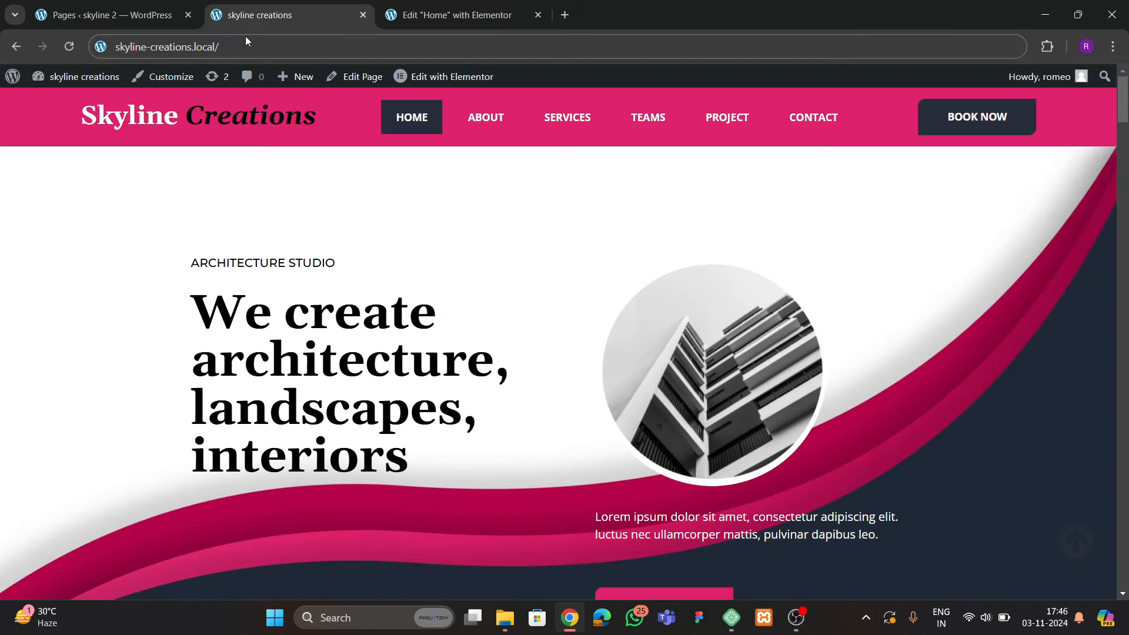
{"action": "left_click", "coordinate": [459, 14]}
{"action": "left_click", "coordinate": [593, 363]}
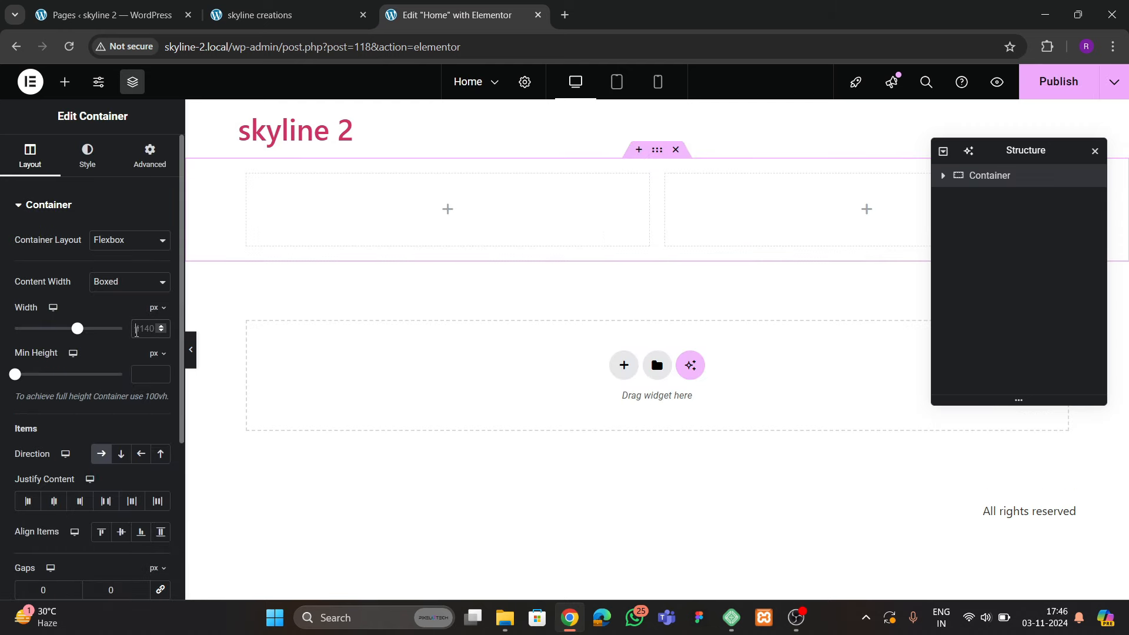
{"action": "left_click", "coordinate": [259, 14]}
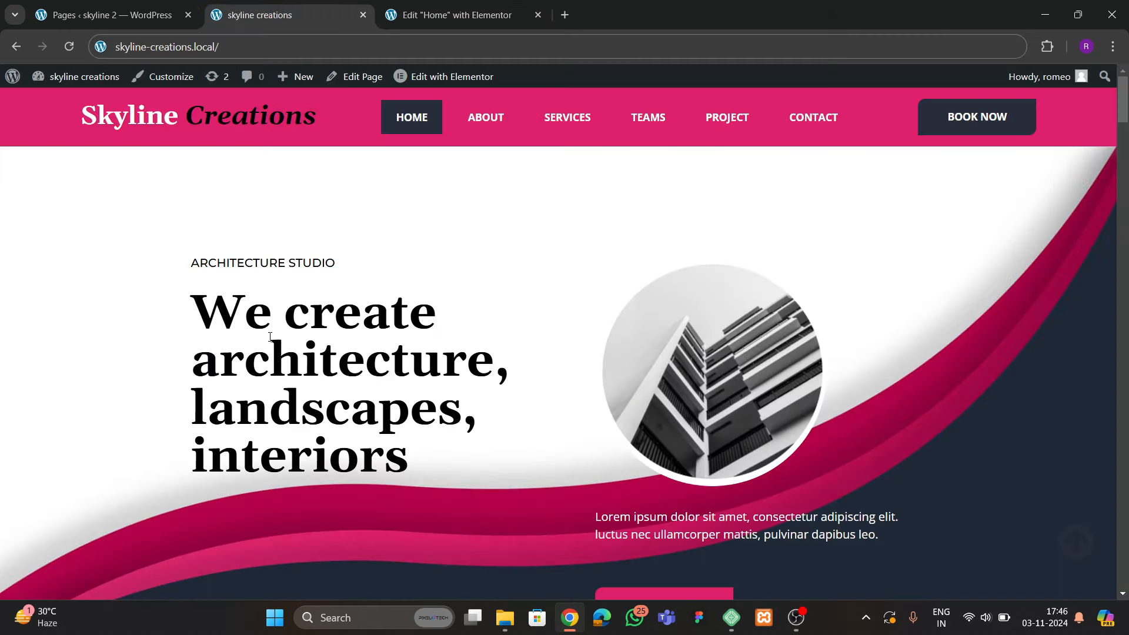
{"action": "left_click", "coordinate": [450, 15]}
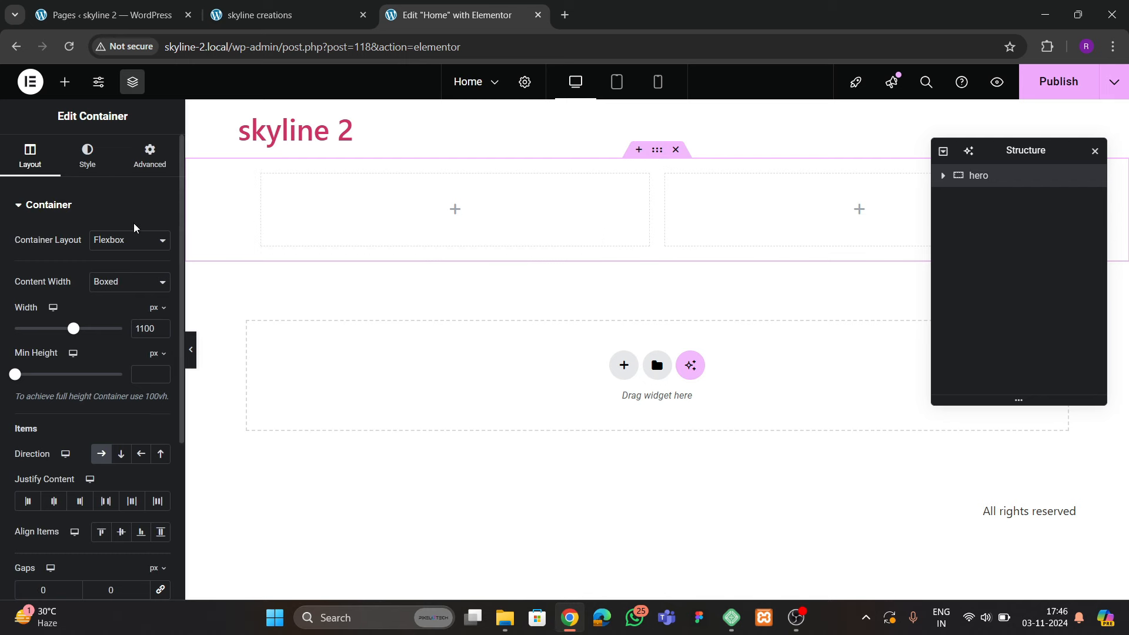
Set the padding of the hero container and both of its inner containers to 0 px on all sides
{"action": "left_click", "coordinate": [88, 156]}
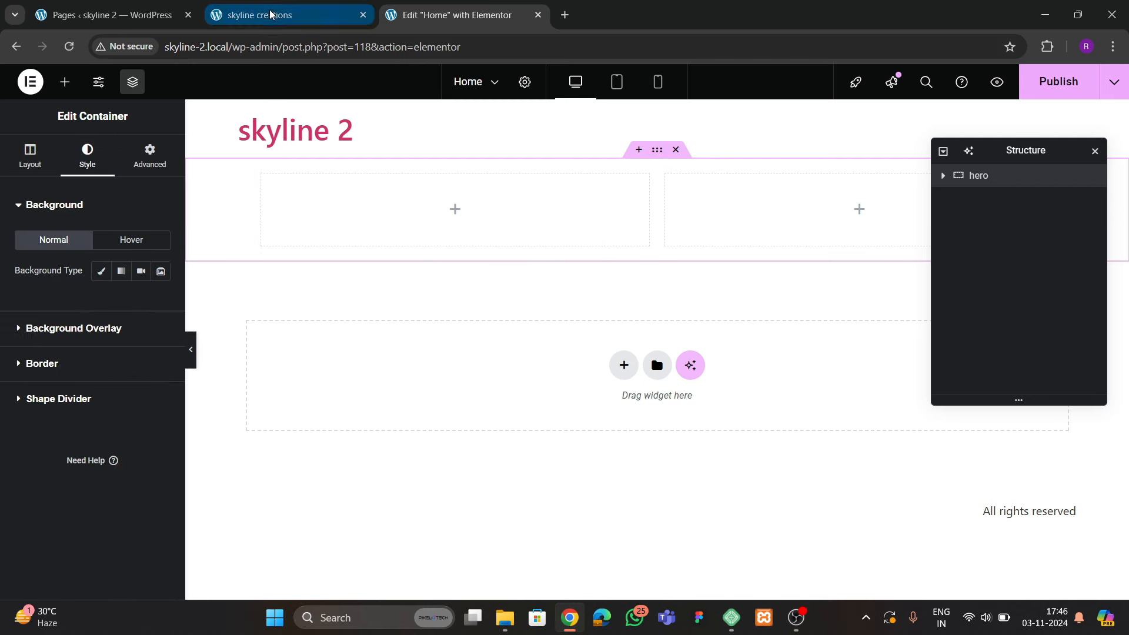
{"action": "left_click", "coordinate": [285, 16]}
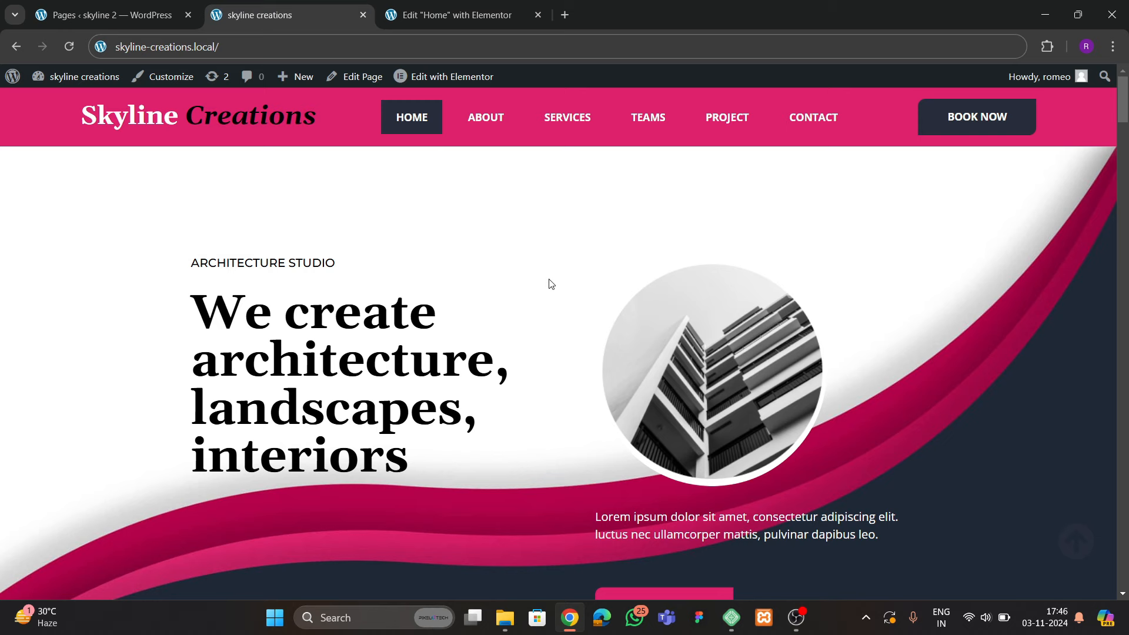
{"action": "left_click", "coordinate": [428, 22]}
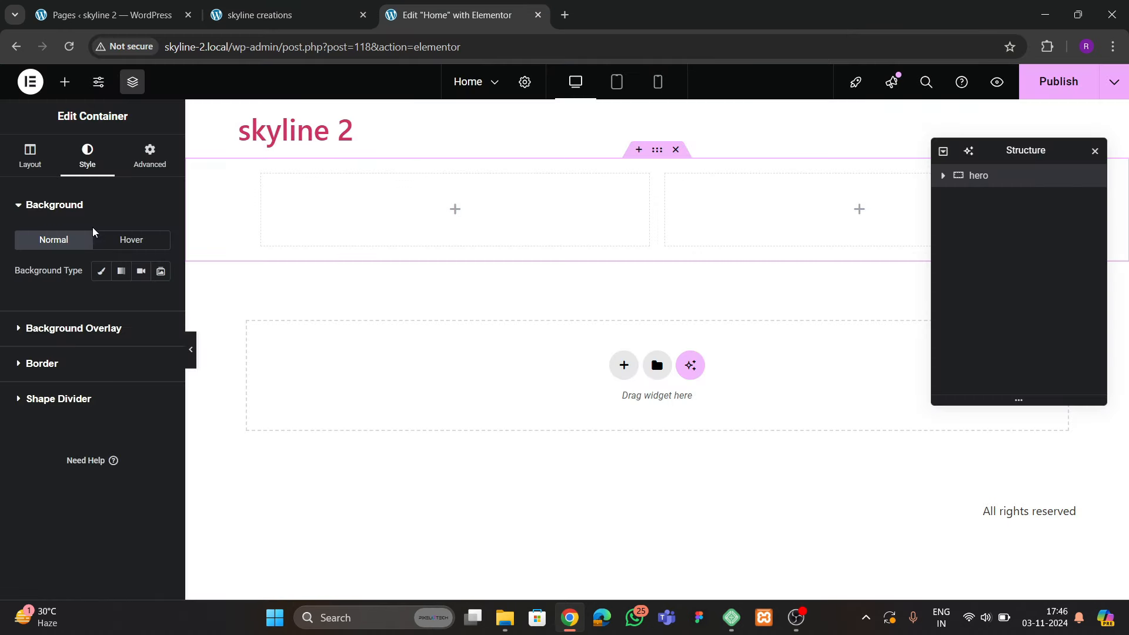
{"action": "left_click", "coordinate": [150, 156]}
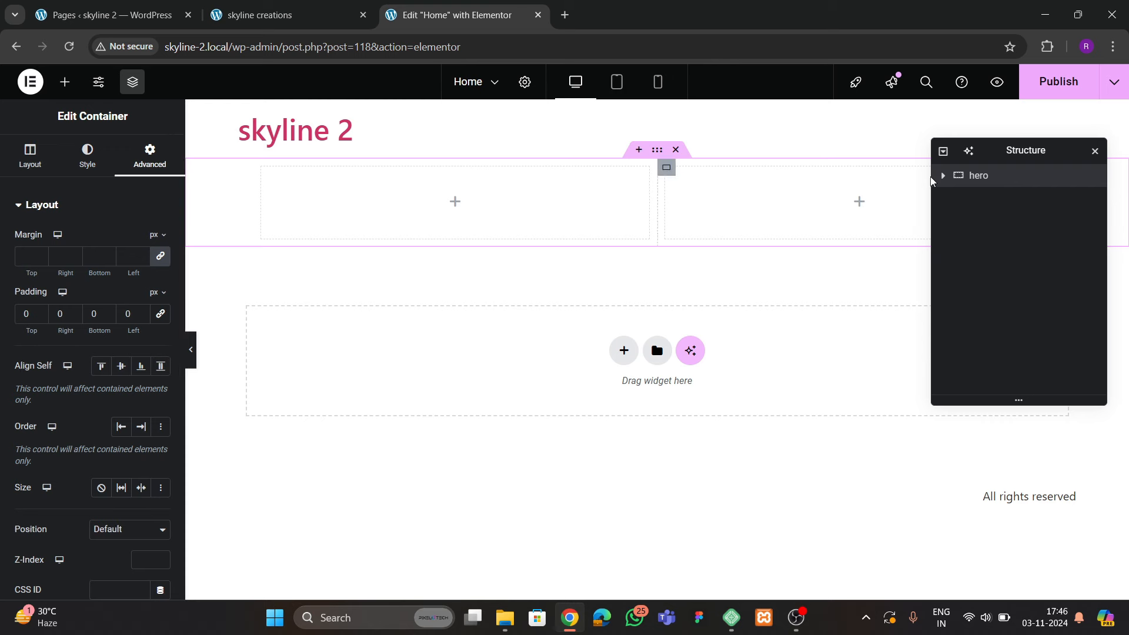
{"action": "left_click", "coordinate": [978, 200]}
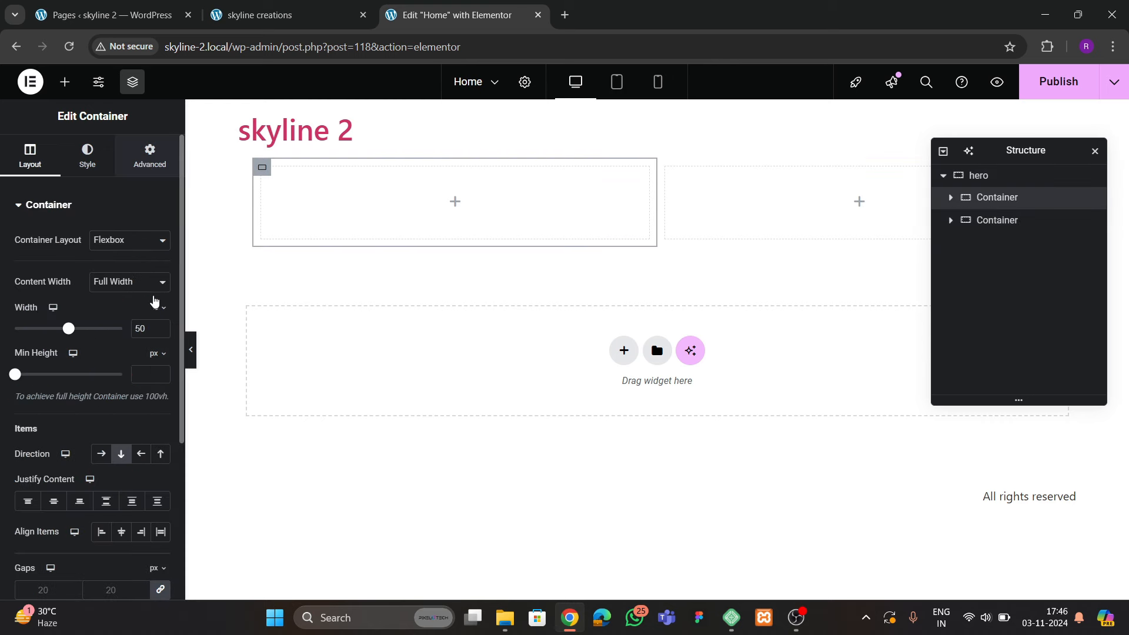
{"action": "left_click", "coordinate": [988, 222]}
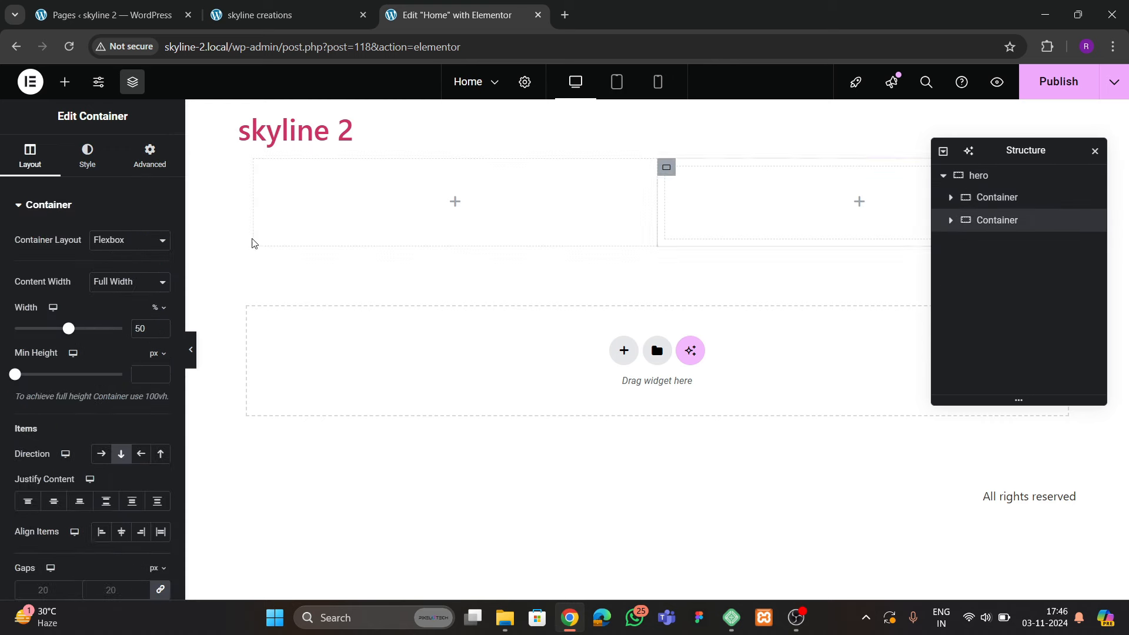
{"action": "left_click", "coordinate": [166, 162]}
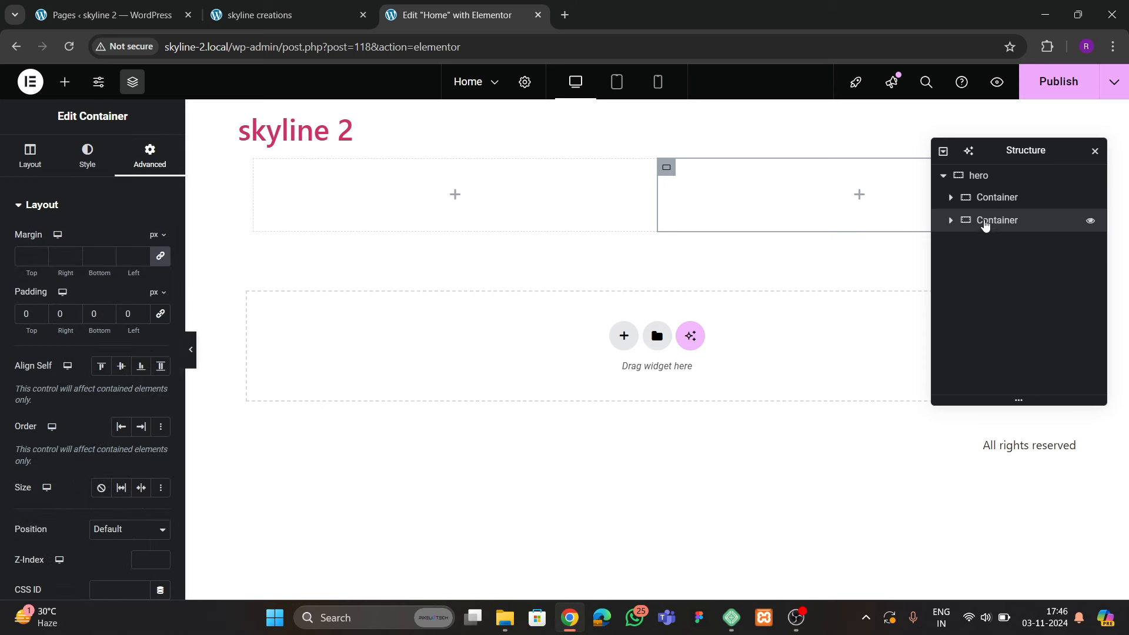
{"action": "left_click", "coordinate": [979, 176]}
{"action": "left_click", "coordinate": [139, 162]}
Give the hero container a classic background using the wave image bvb-min.jpg from the media library
{"action": "left_click", "coordinate": [88, 158]}
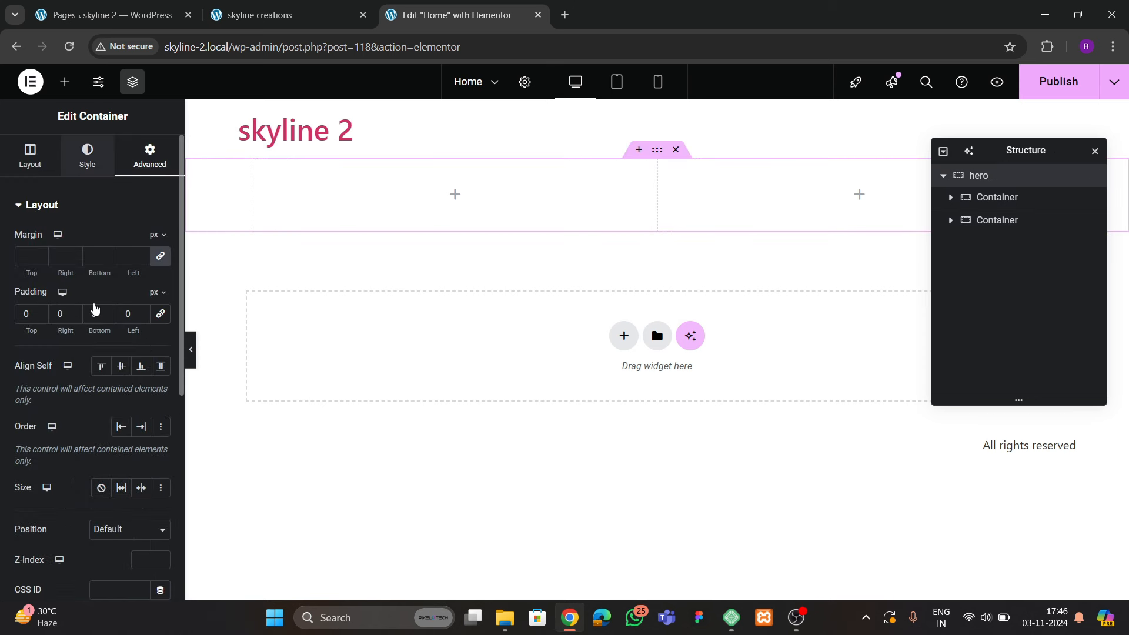
{"action": "left_click", "coordinate": [100, 282]}
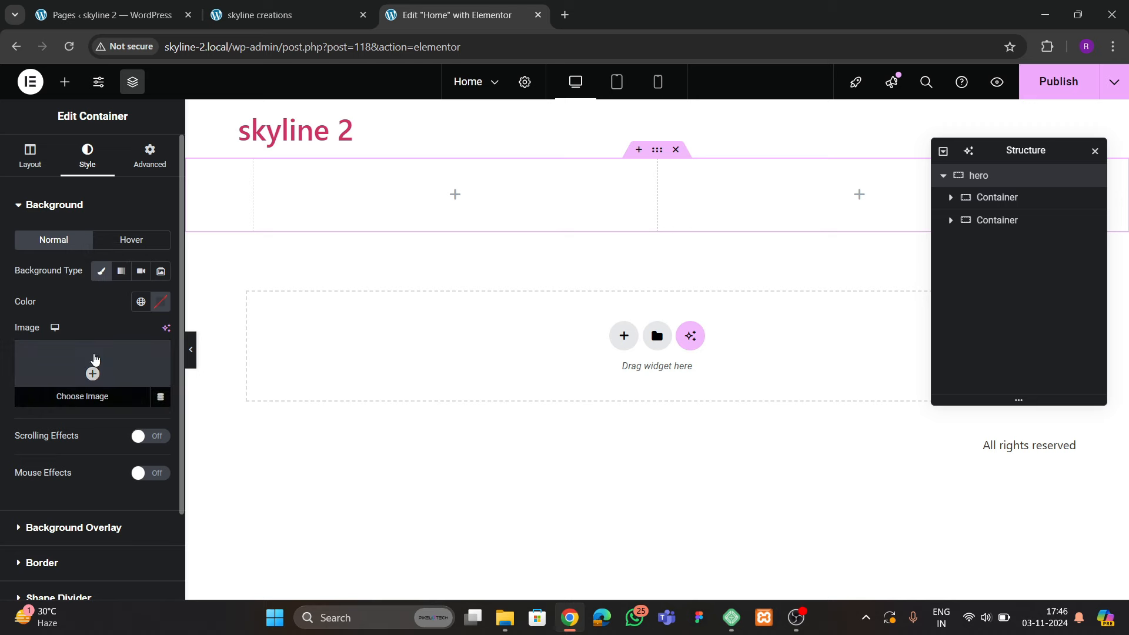
{"action": "left_click", "coordinate": [95, 361]}
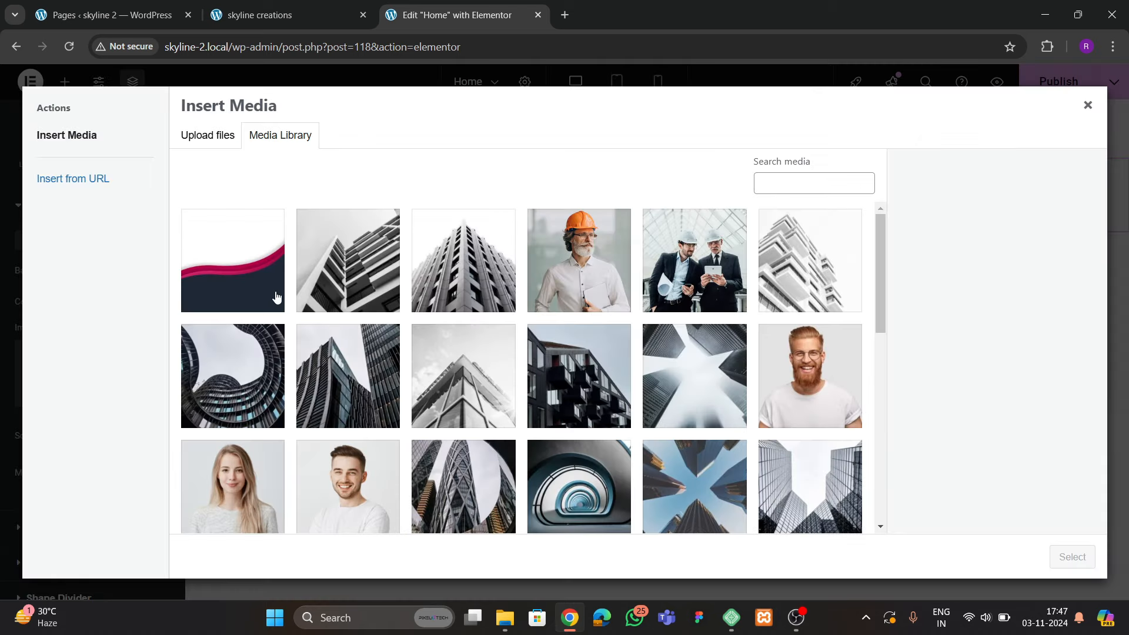
{"action": "scroll", "coordinate": [463, 394], "scroll_direction": "down", "scroll_amount": 8}
{"action": "scroll", "coordinate": [464, 395], "scroll_direction": "up", "scroll_amount": 3}
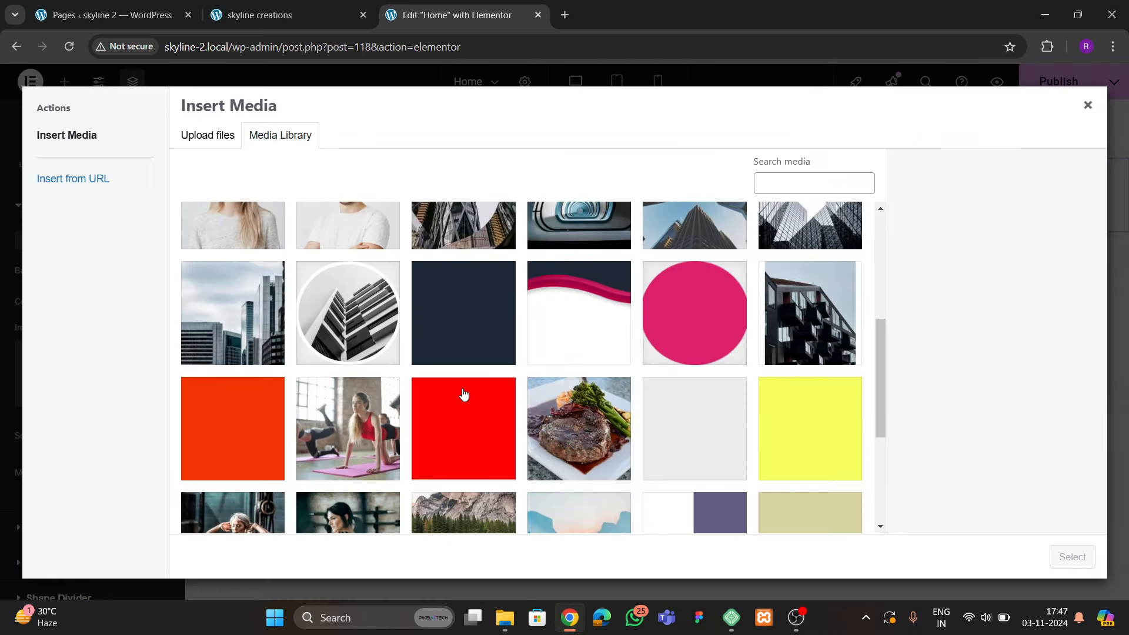
{"action": "scroll", "coordinate": [456, 395], "scroll_direction": "up", "scroll_amount": 5}
{"action": "left_click", "coordinate": [242, 284]}
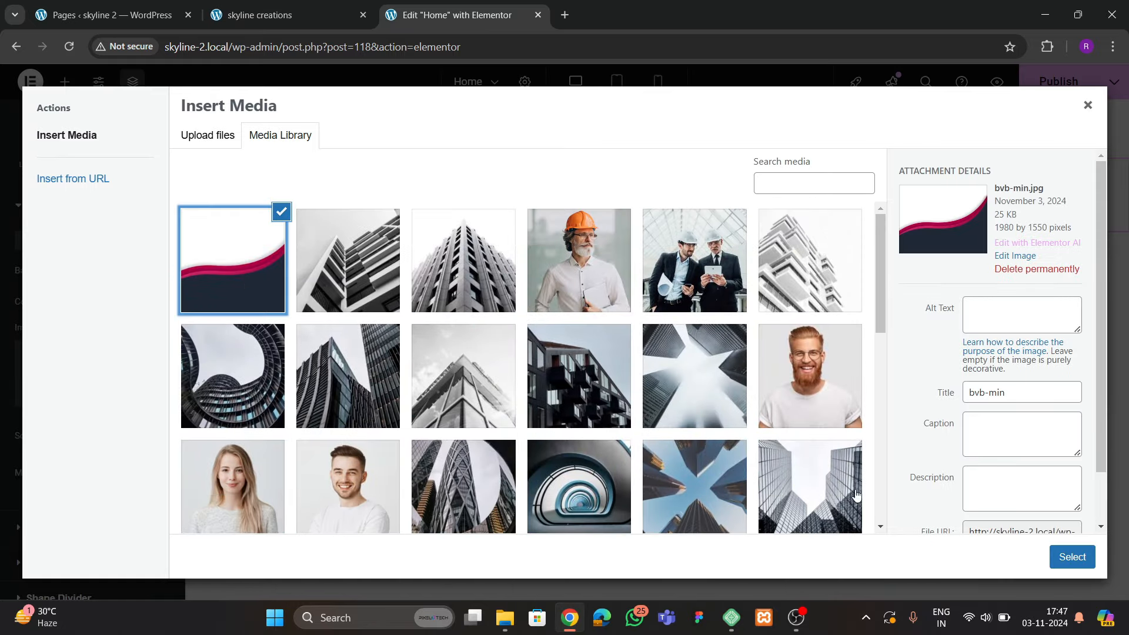
{"action": "left_click", "coordinate": [1072, 557]}
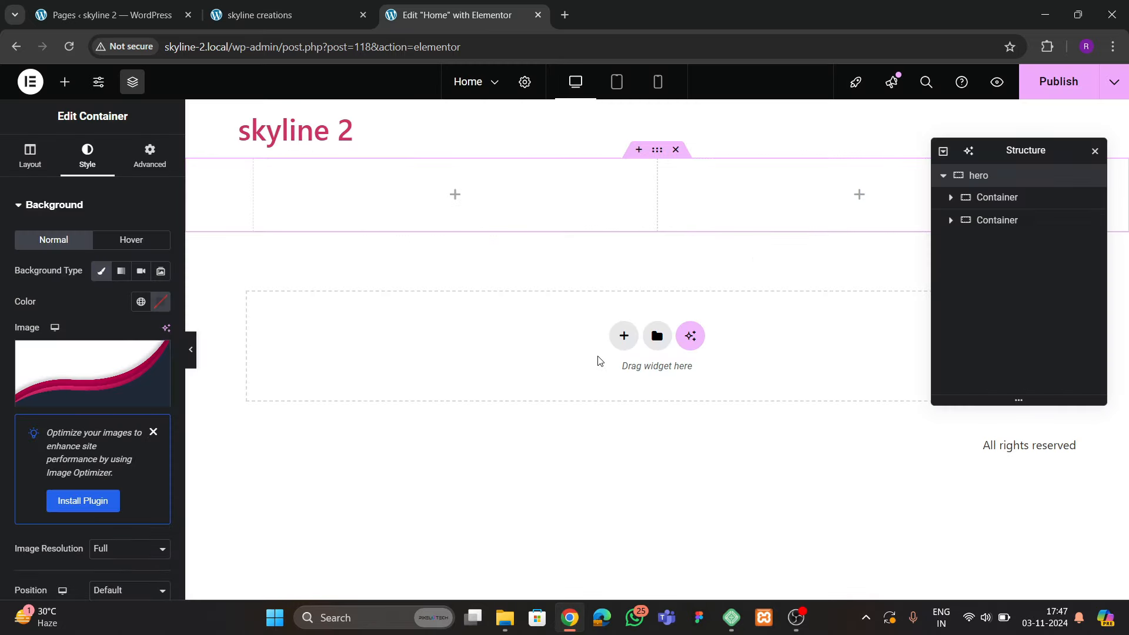
Set the hero background image's position to Center Center and its display size to Cover
{"action": "left_click", "coordinate": [153, 431]}
{"action": "scroll", "coordinate": [81, 394], "scroll_direction": "down", "scroll_amount": 1}
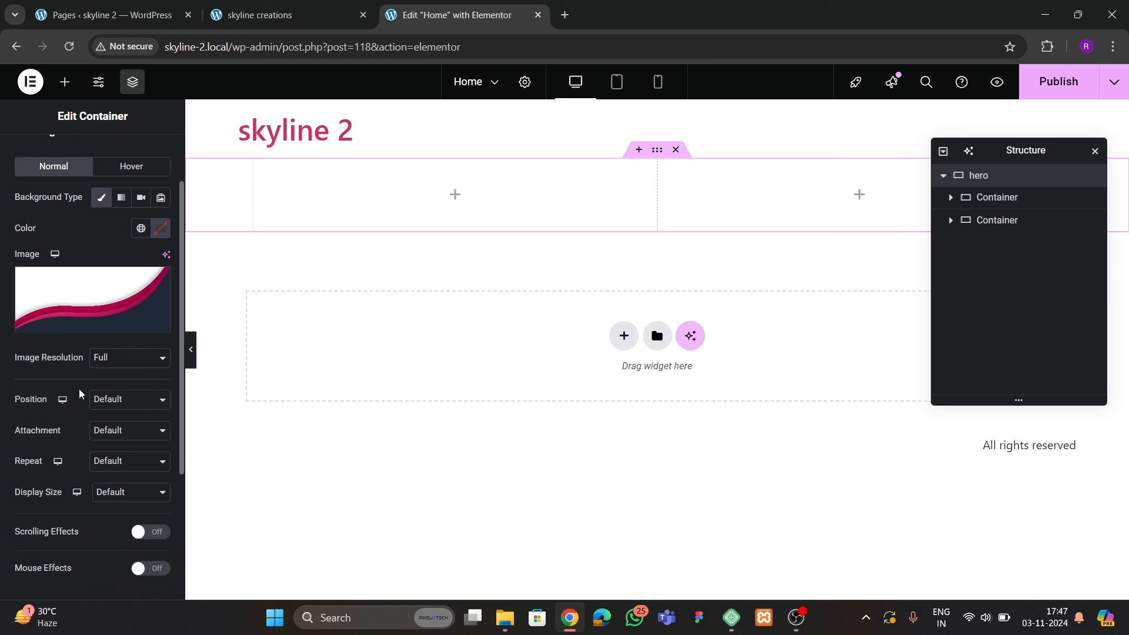
{"action": "left_click", "coordinate": [117, 404]}
{"action": "left_click", "coordinate": [120, 222]}
{"action": "scroll", "coordinate": [64, 368], "scroll_direction": "down", "scroll_amount": 2}
{"action": "left_click", "coordinate": [121, 347]}
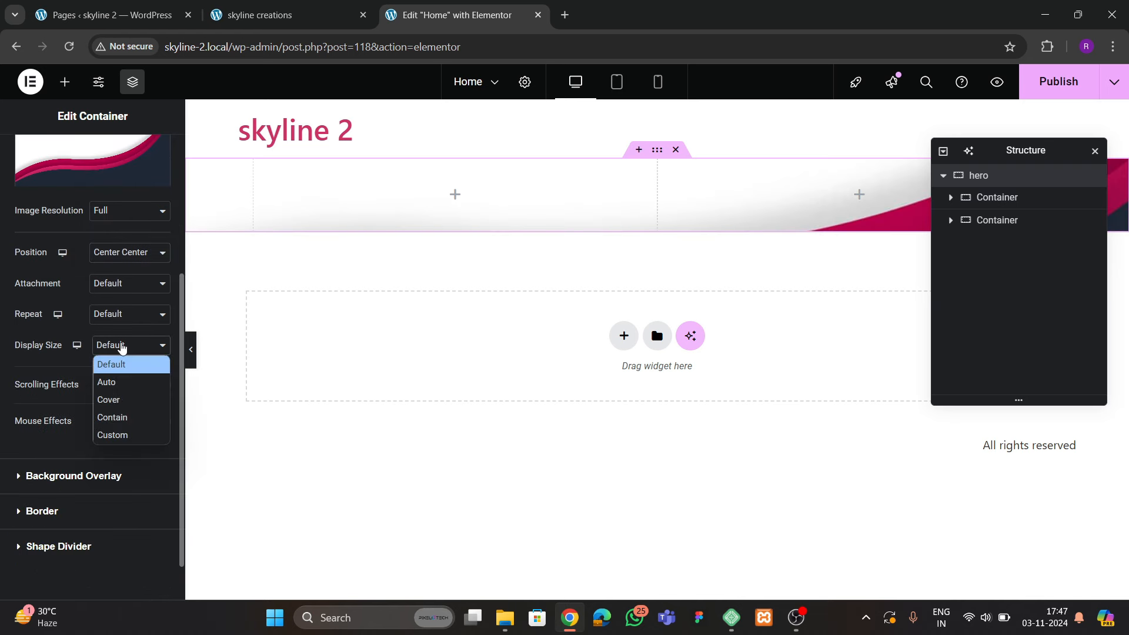
{"action": "left_click", "coordinate": [114, 397]}
{"action": "scroll", "coordinate": [92, 357], "scroll_direction": "up", "scroll_amount": 3}
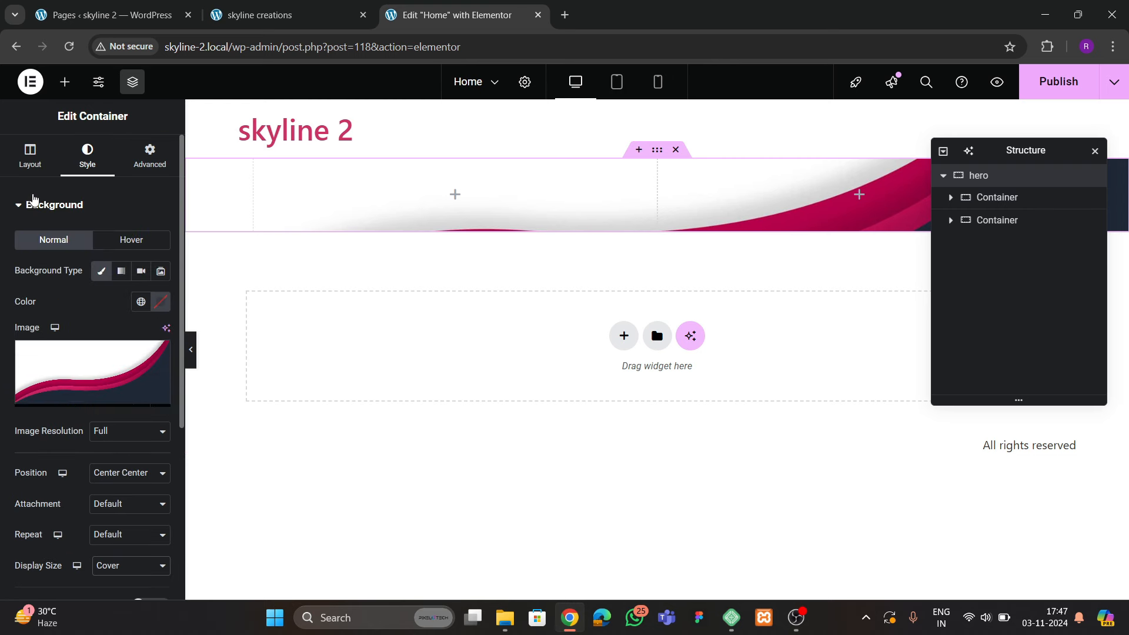
Set the hero container's minimum height to 700 px
{"action": "left_click", "coordinate": [30, 156]}
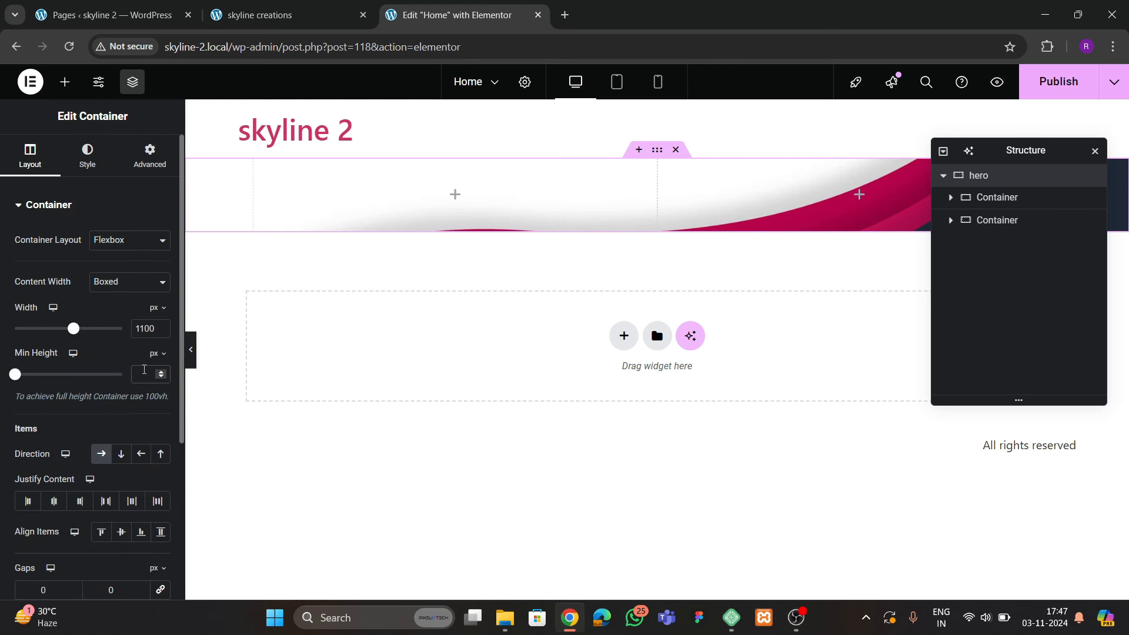
{"action": "left_click", "coordinate": [151, 366]}
{"action": "type", "text": "700"}
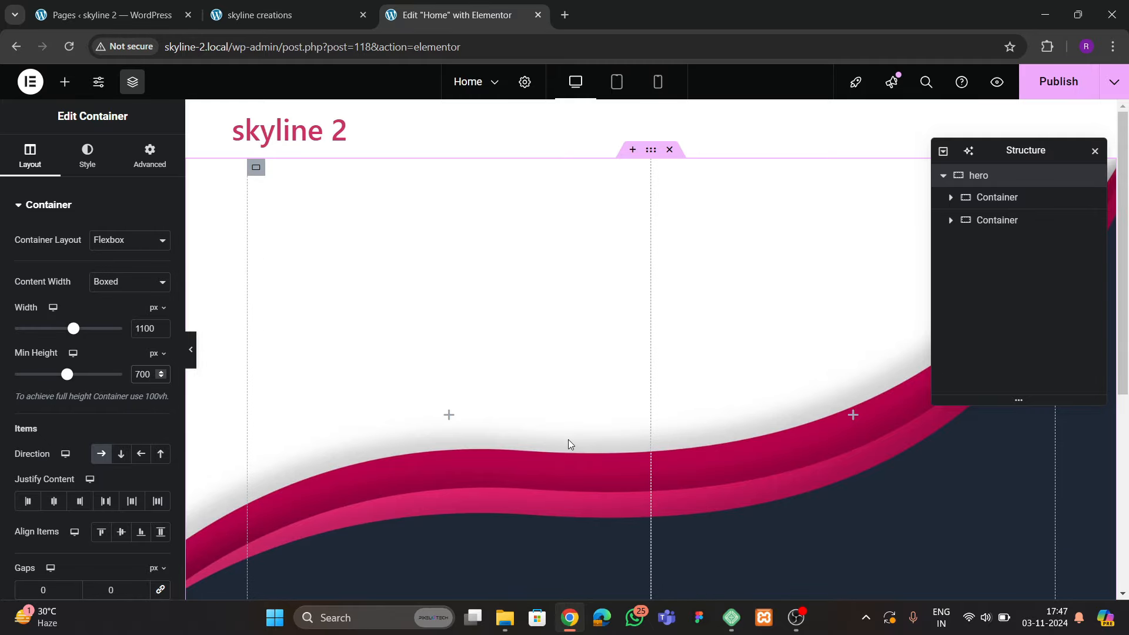
Add an Image widget to the second hero column and choose the round black-and-white building image from the media library
{"action": "left_click", "coordinate": [65, 82]}
{"action": "left_click_drag", "start_coordinate": [133, 433], "coordinate": [817, 385]}
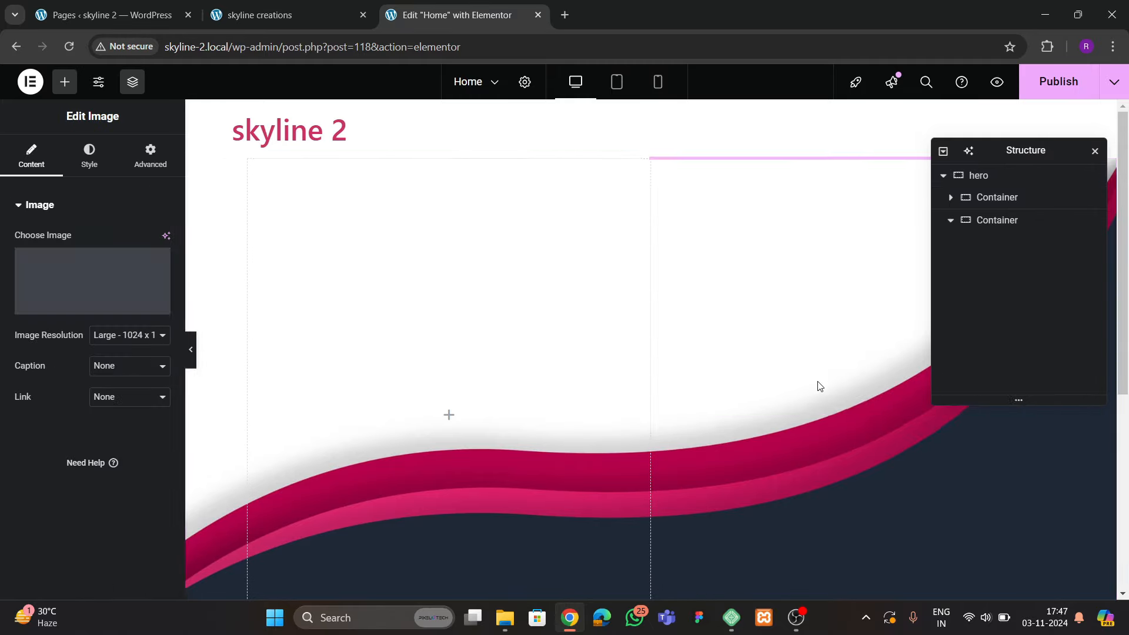
{"action": "left_click", "coordinate": [284, 15]}
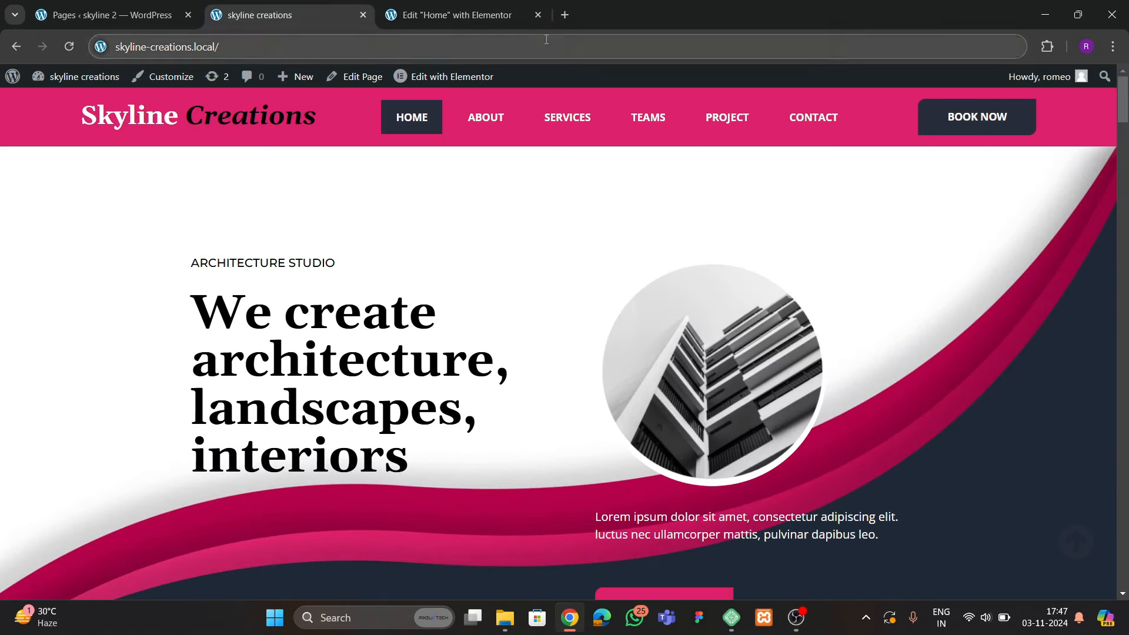
{"action": "left_click", "coordinate": [447, 15]}
{"action": "left_click", "coordinate": [92, 281]}
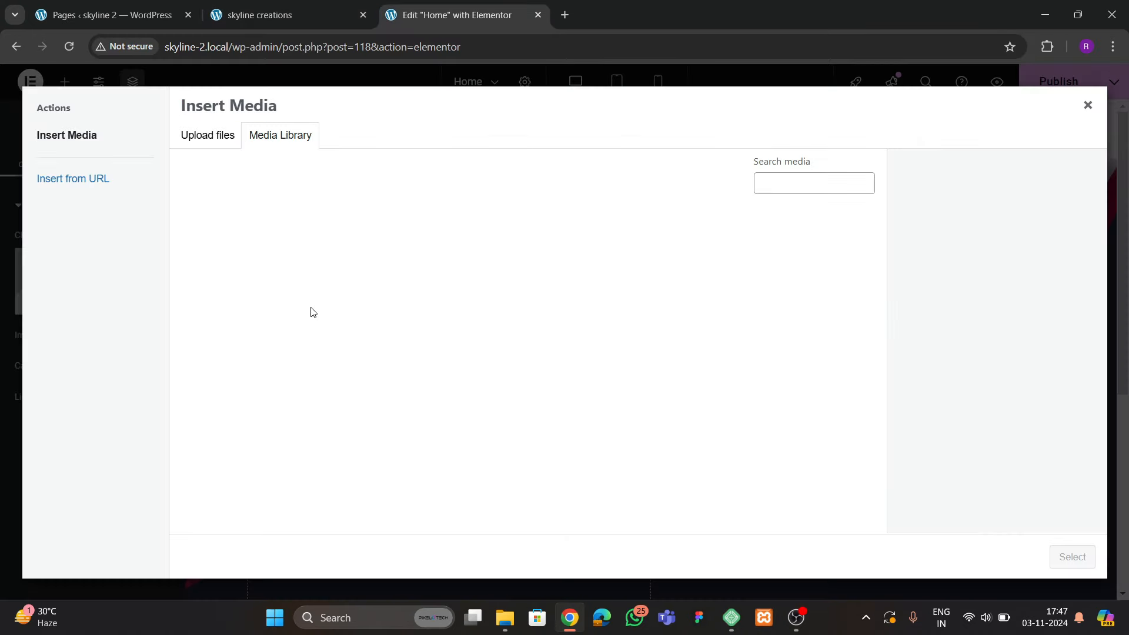
{"action": "scroll", "coordinate": [563, 406], "scroll_direction": "down", "scroll_amount": 5}
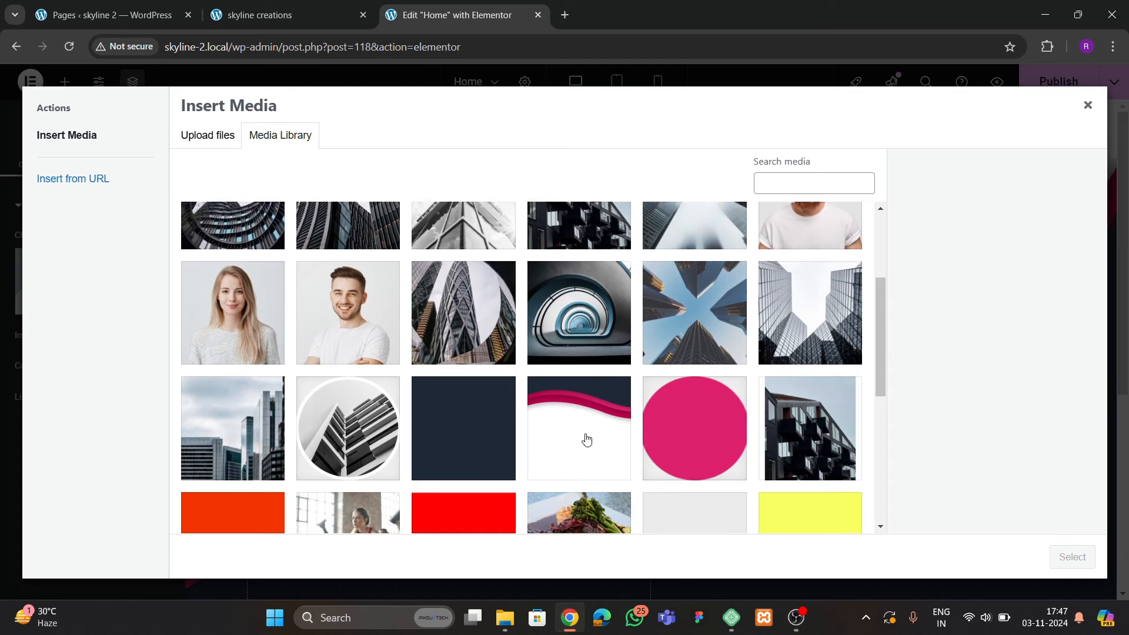
{"action": "left_click", "coordinate": [375, 344]}
{"action": "left_click", "coordinate": [1072, 557]}
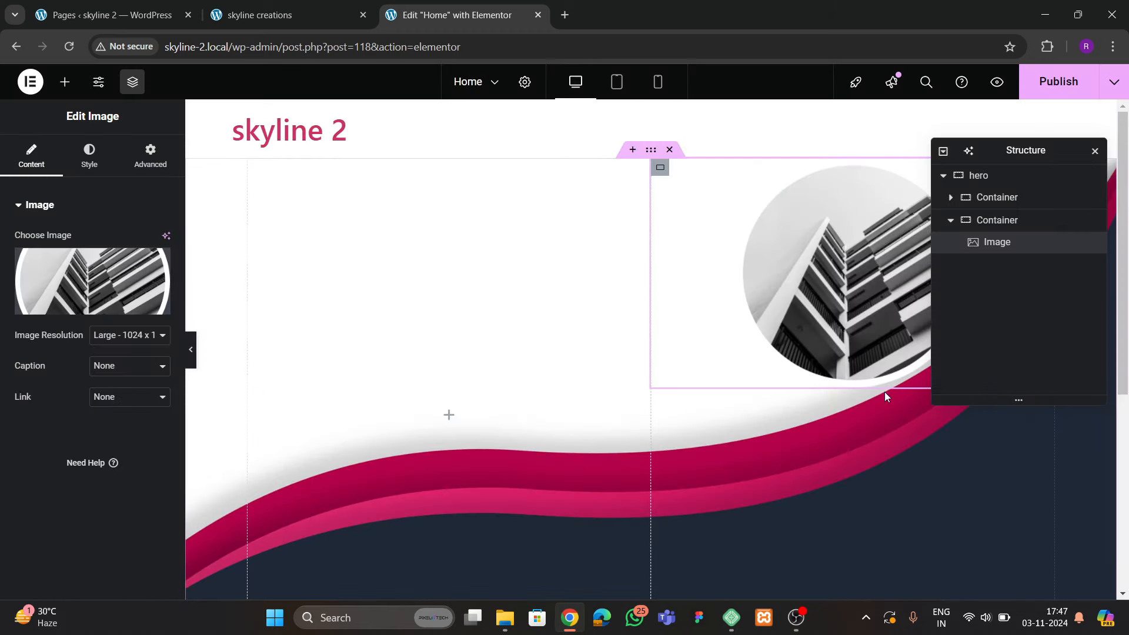
Set the hero container's justify content to Space Between and align its items to Center
{"action": "left_click", "coordinate": [306, 16]}
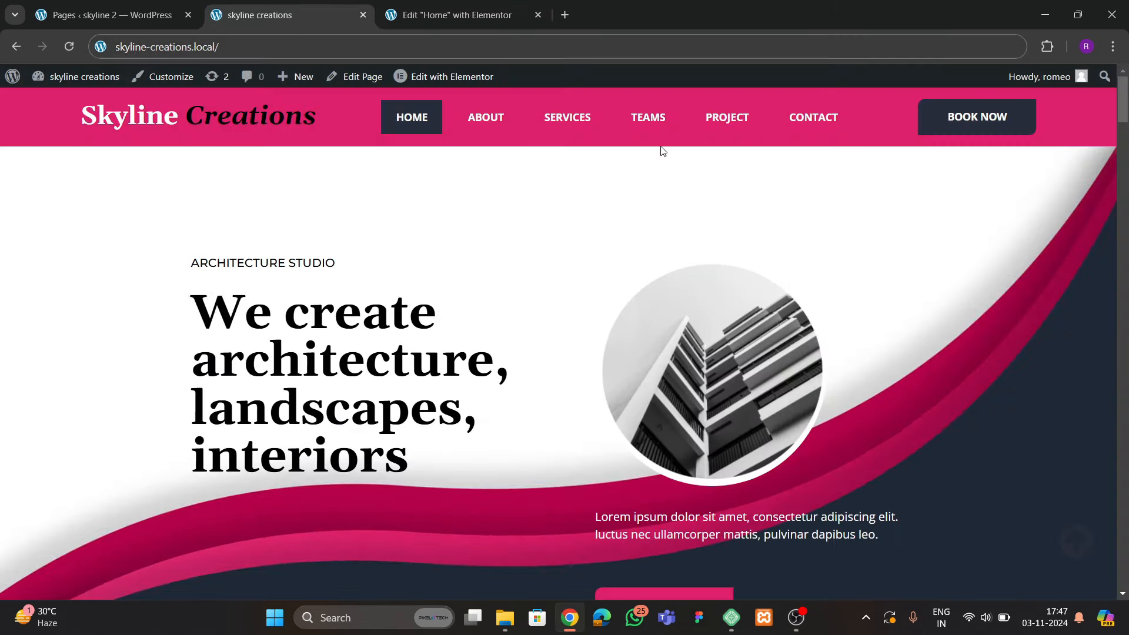
{"action": "left_click", "coordinate": [499, 16]}
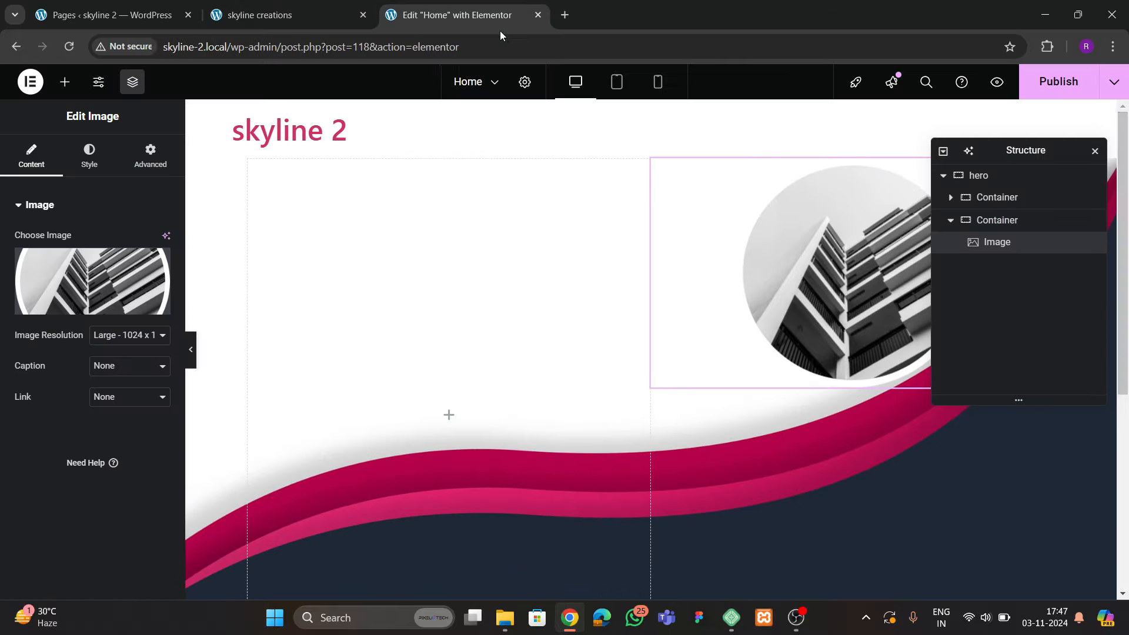
{"action": "left_click", "coordinate": [1021, 175]}
{"action": "scroll", "coordinate": [73, 353], "scroll_direction": "down", "scroll_amount": 2}
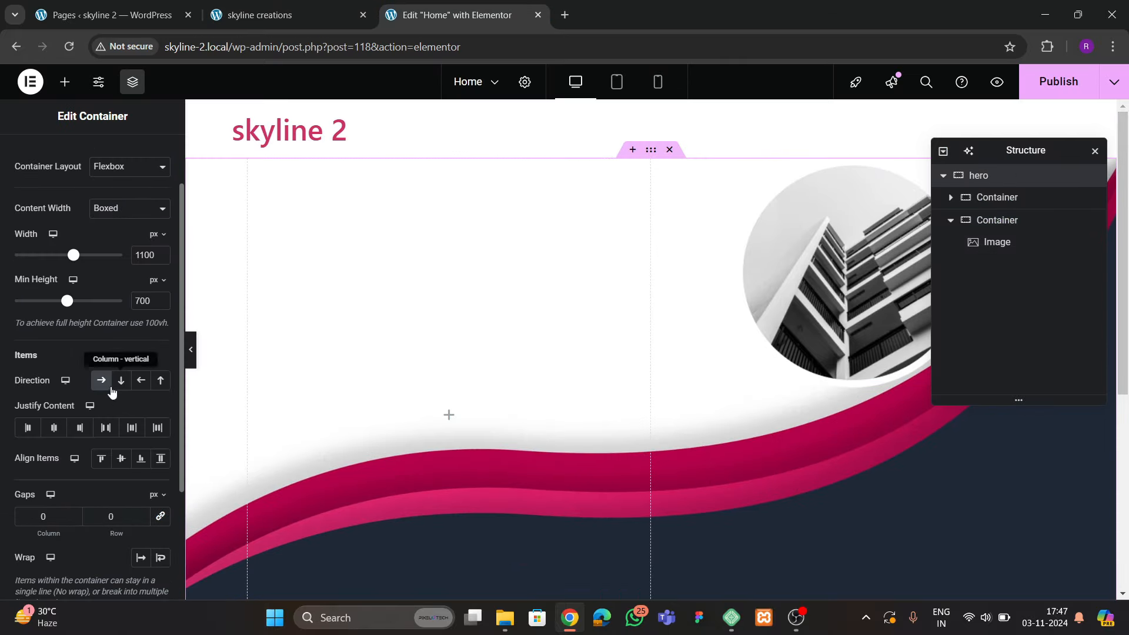
{"action": "left_click", "coordinate": [108, 430]}
{"action": "left_click", "coordinate": [117, 461]}
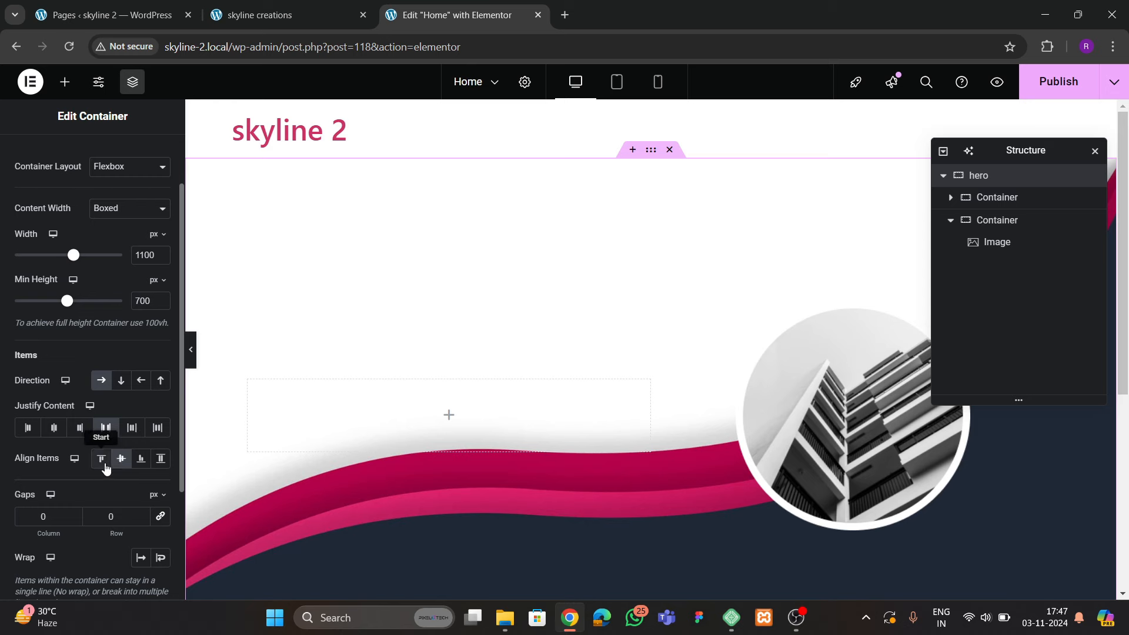
{"action": "left_click", "coordinate": [102, 460]}
{"action": "left_click", "coordinate": [121, 460]}
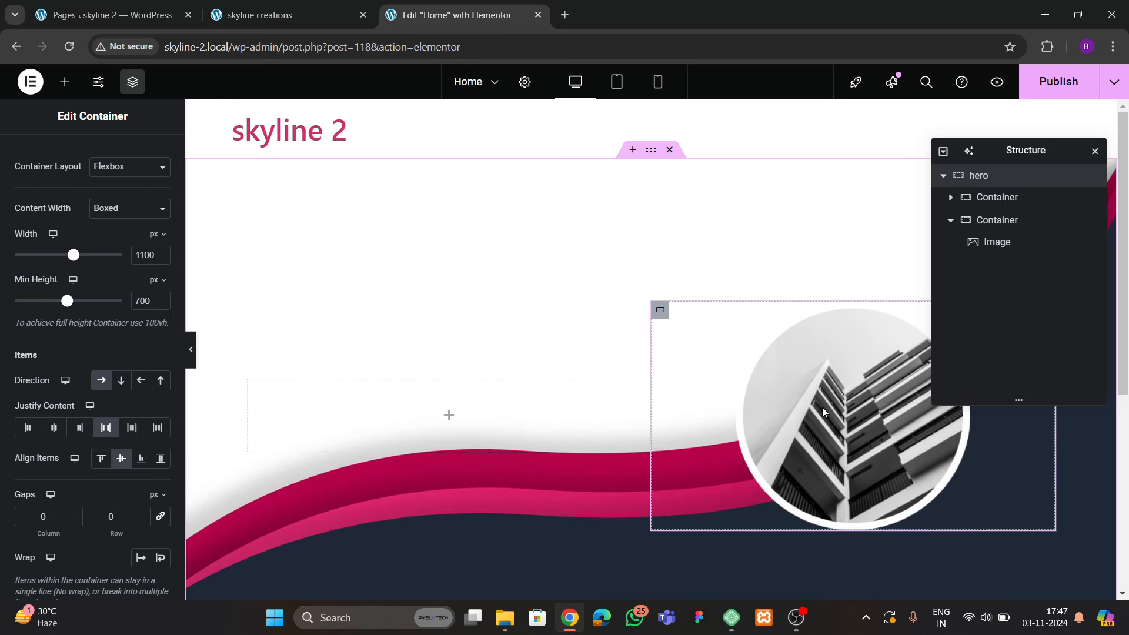
Check the reference hero's layout and add a Text Editor widget below the building image
{"action": "scroll", "coordinate": [822, 407], "scroll_direction": "down", "scroll_amount": 2}
{"action": "scroll", "coordinate": [822, 402], "scroll_direction": "up", "scroll_amount": 1}
{"action": "left_click", "coordinate": [265, 14]}
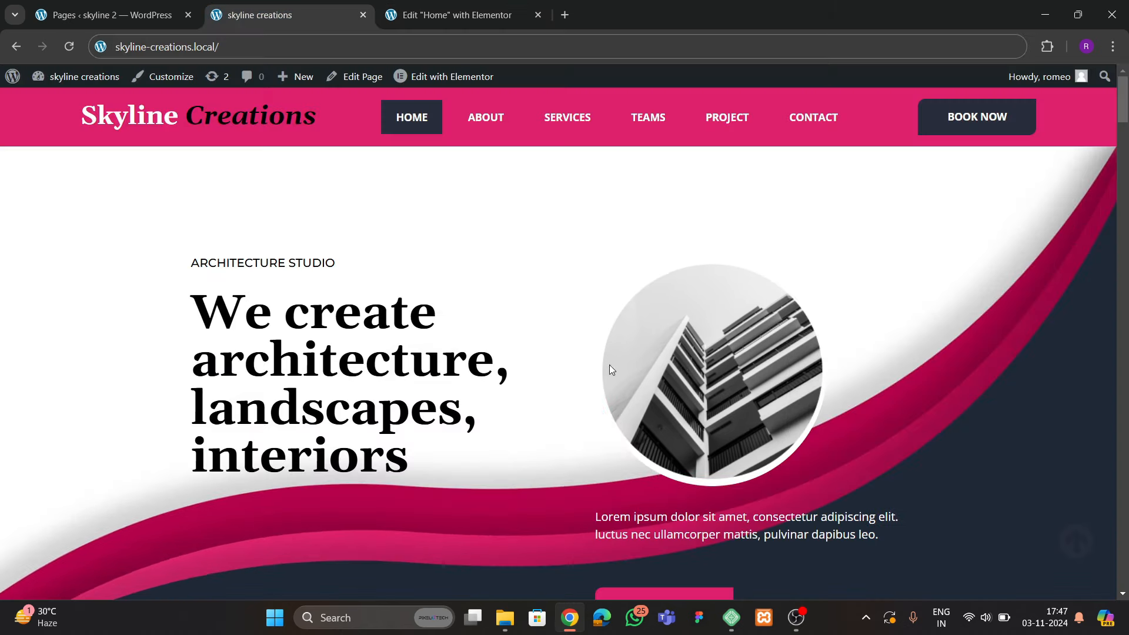
{"action": "scroll", "coordinate": [609, 365], "scroll_direction": "down", "scroll_amount": 1}
{"action": "left_click", "coordinate": [463, 16]}
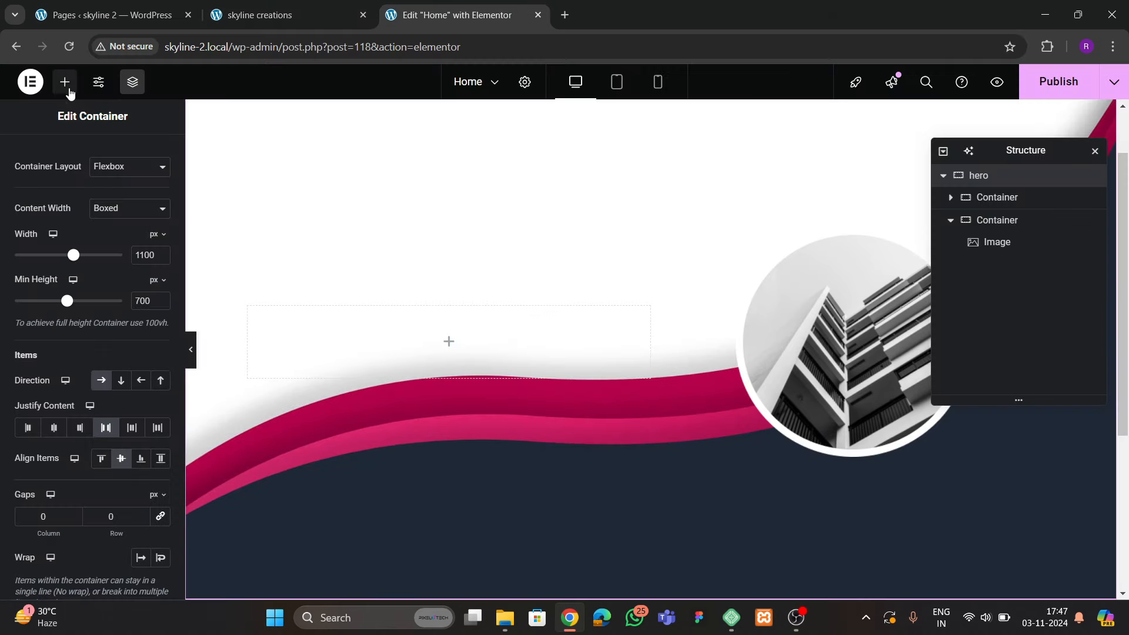
{"action": "left_click", "coordinate": [64, 81]}
{"action": "scroll", "coordinate": [70, 412], "scroll_direction": "down", "scroll_amount": 2}
{"action": "left_click_drag", "start_coordinate": [69, 412], "coordinate": [876, 417]}
{"action": "left_click", "coordinate": [851, 345]}
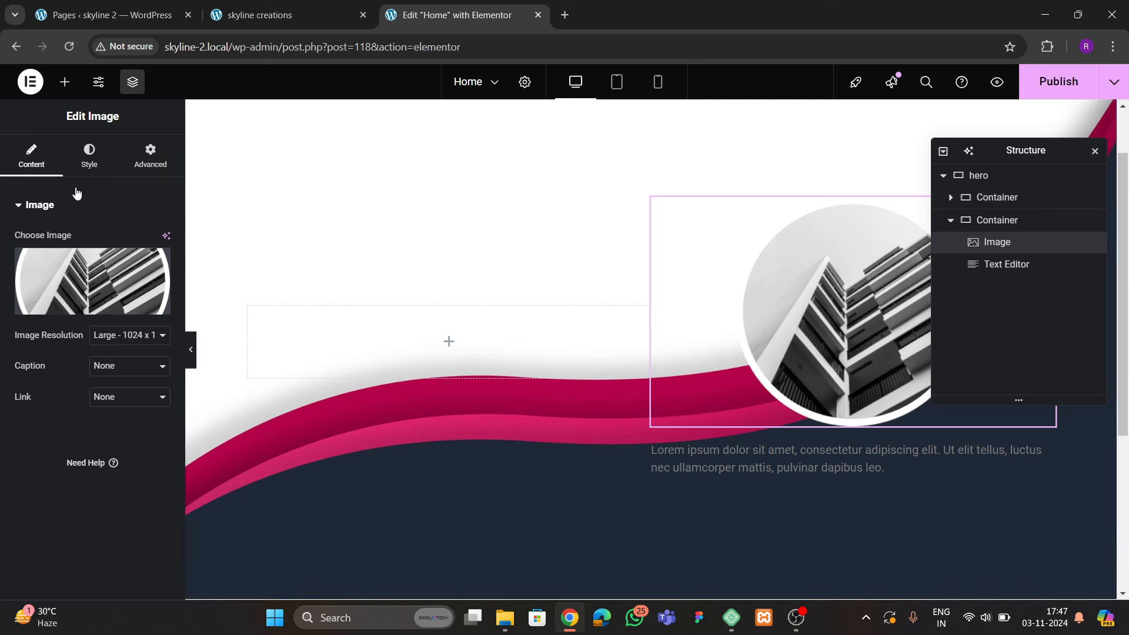
{"action": "left_click", "coordinate": [89, 157]}
{"action": "scroll", "coordinate": [106, 378], "scroll_direction": "down", "scroll_amount": 2}
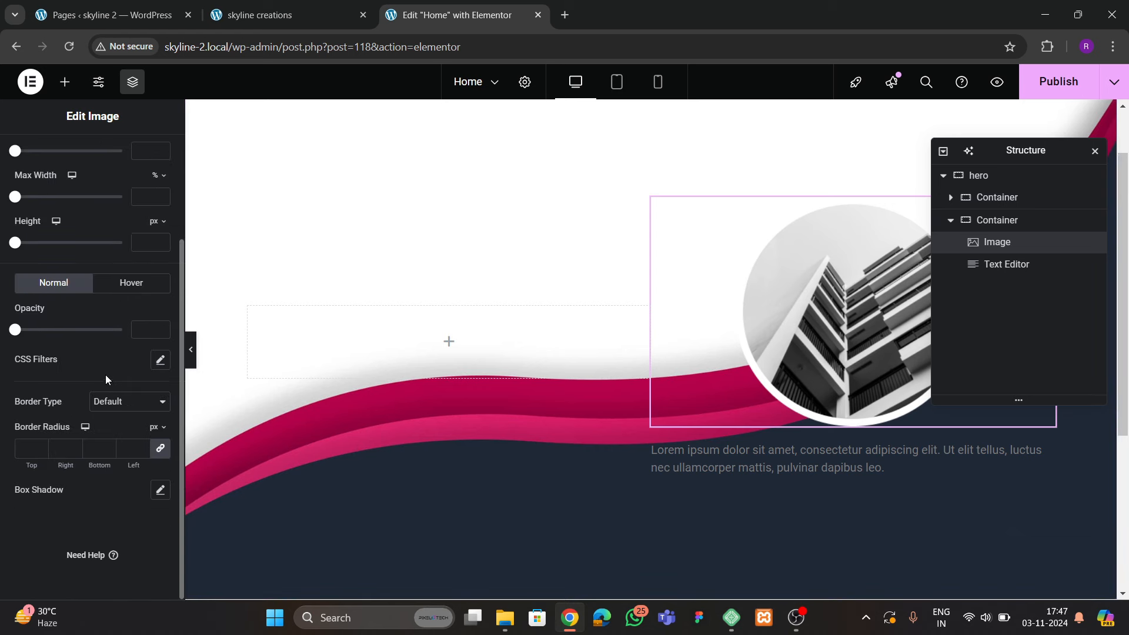
{"action": "scroll", "coordinate": [109, 330], "scroll_direction": "up", "scroll_amount": 3}
Set the text color of the lorem ipsum paragraph to white
{"action": "left_click", "coordinate": [773, 457]}
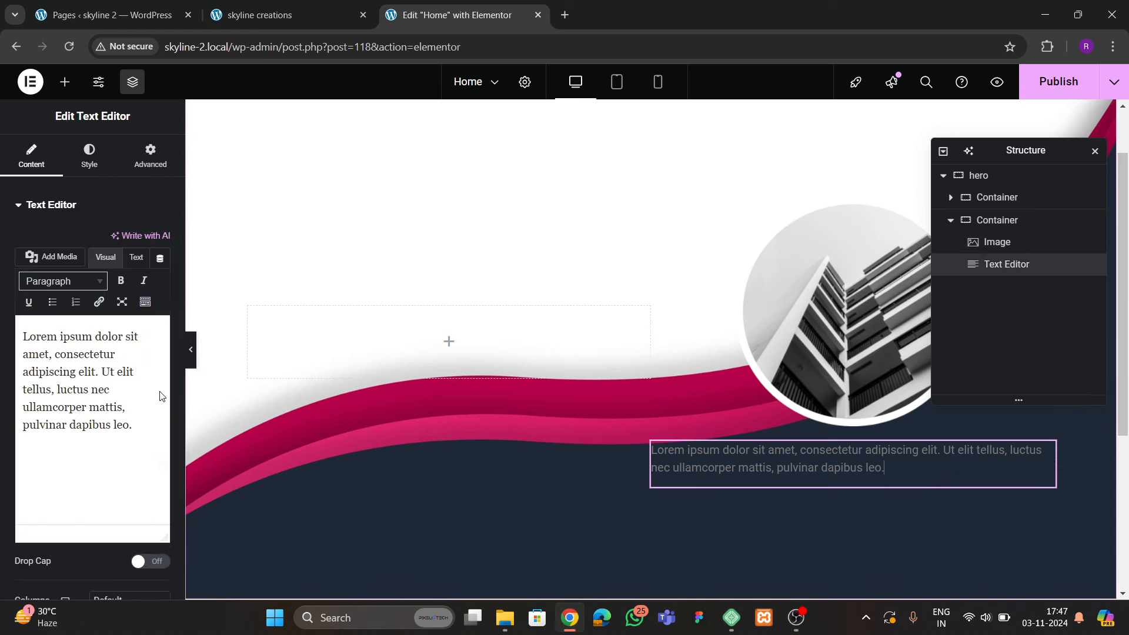
{"action": "left_click", "coordinate": [94, 158]}
{"action": "left_click", "coordinate": [160, 271]}
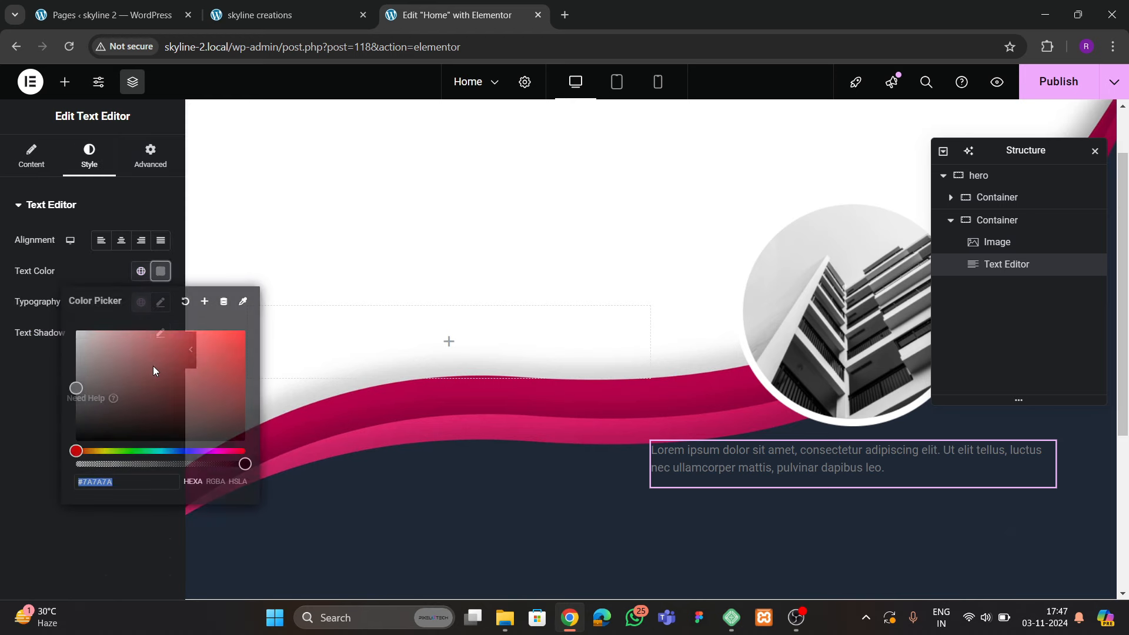
{"action": "left_click_drag", "start_coordinate": [153, 370], "coordinate": [50, 308]}
{"action": "left_click", "coordinate": [34, 405]}
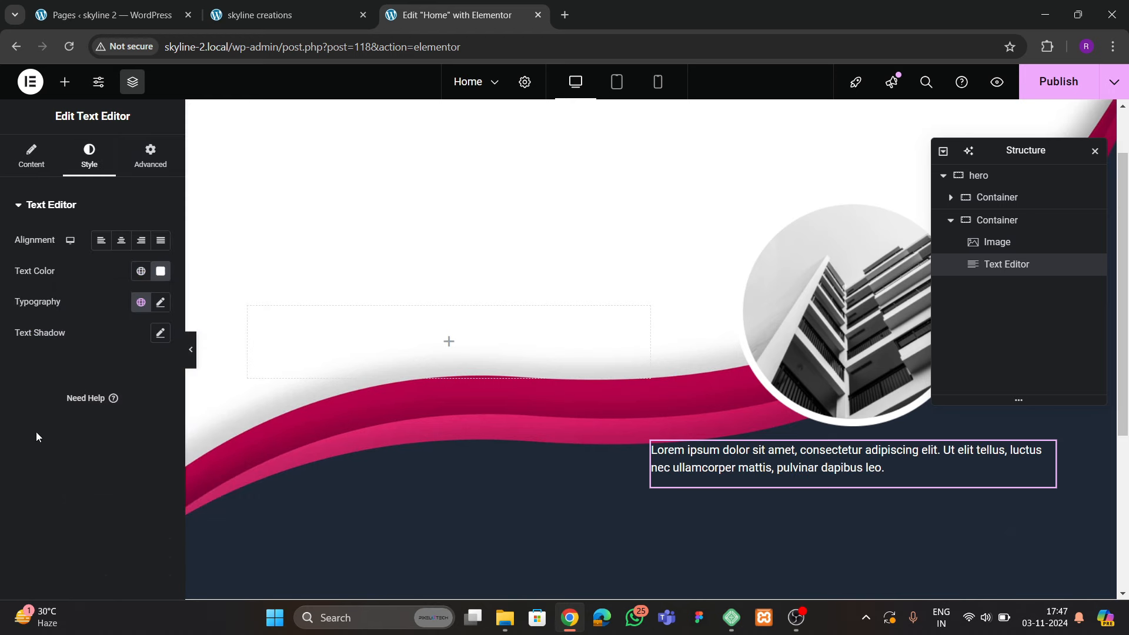
Add a Button widget below the paragraph and set its text to LERAN MORE
{"action": "left_click", "coordinate": [264, 15]}
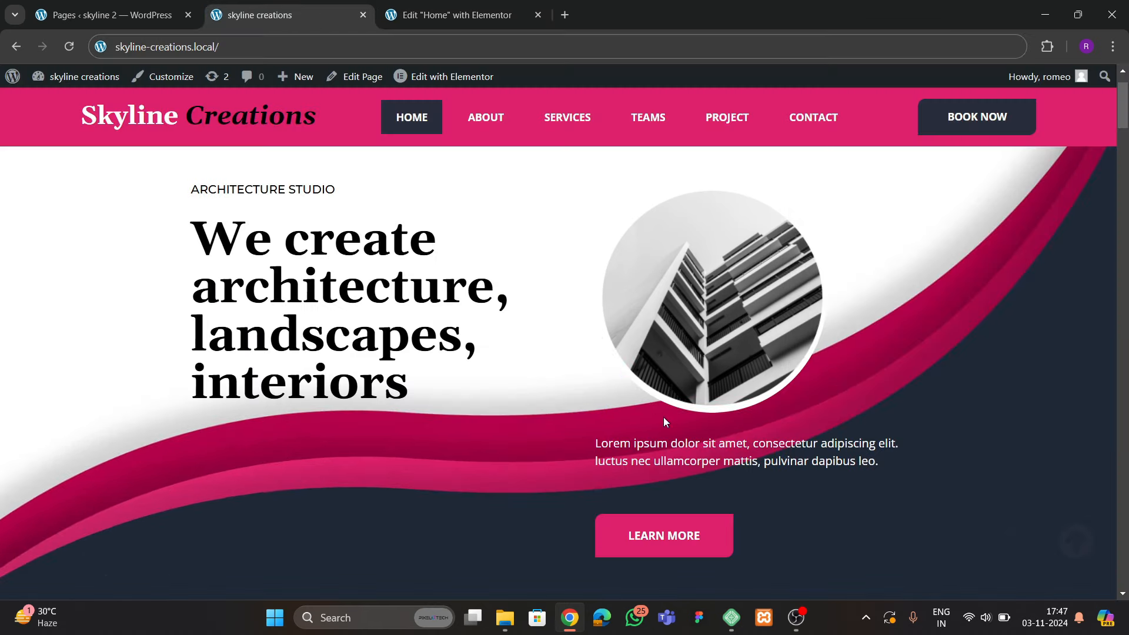
{"action": "left_click", "coordinate": [497, 15]}
{"action": "left_click", "coordinate": [66, 82]}
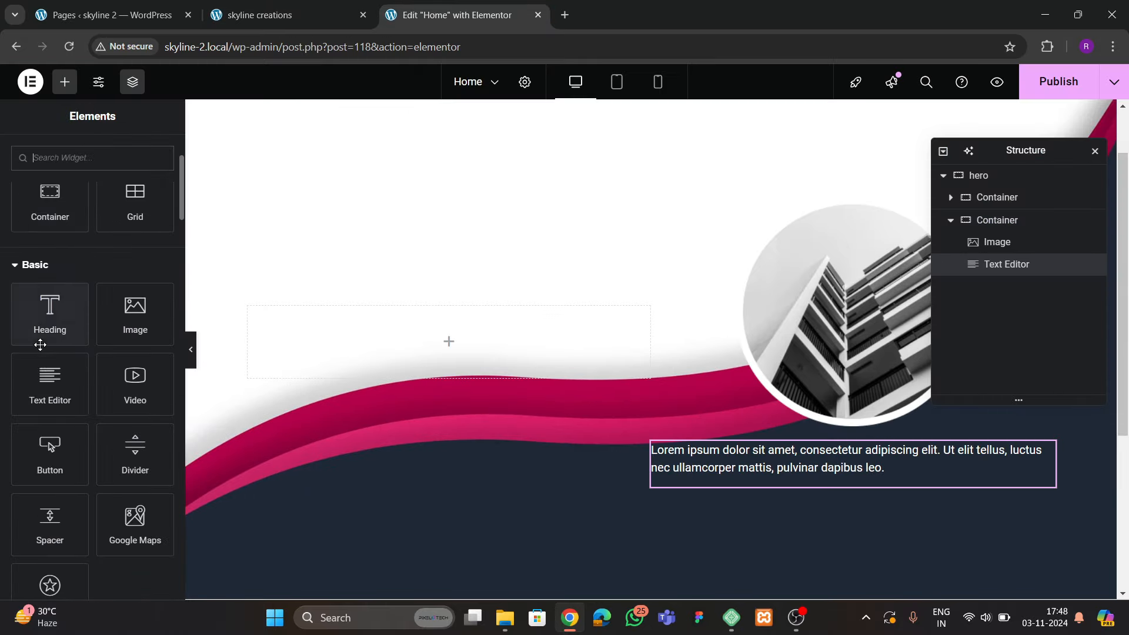
{"action": "left_click_drag", "start_coordinate": [50, 450], "coordinate": [746, 471]}
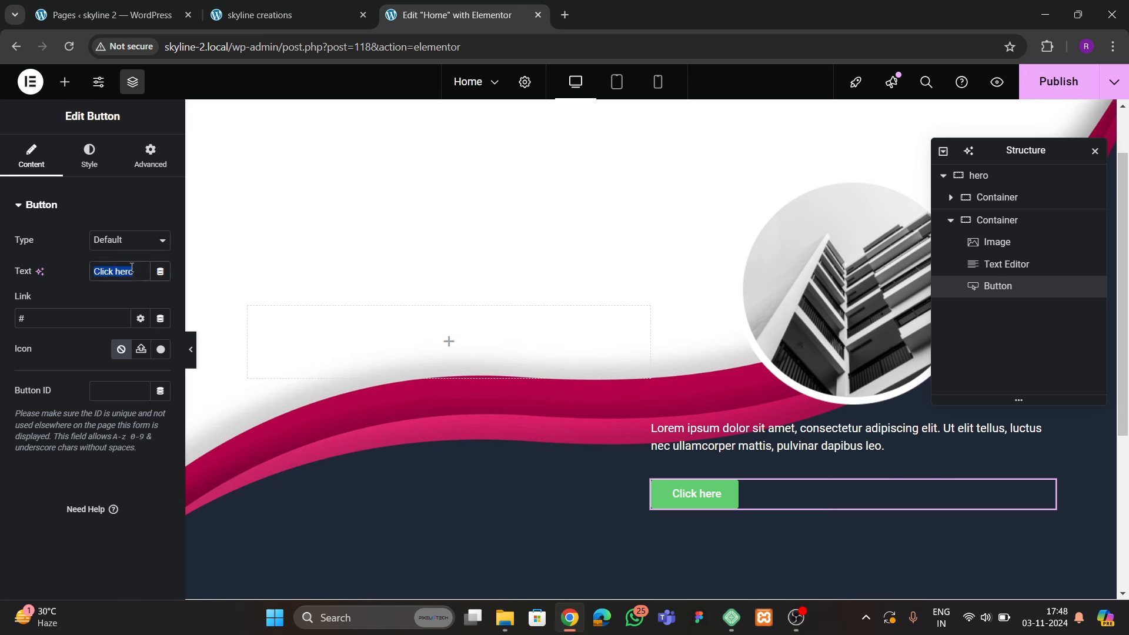
{"action": "key", "text": "BackSpace"}
{"action": "type", "text": "LERA"}
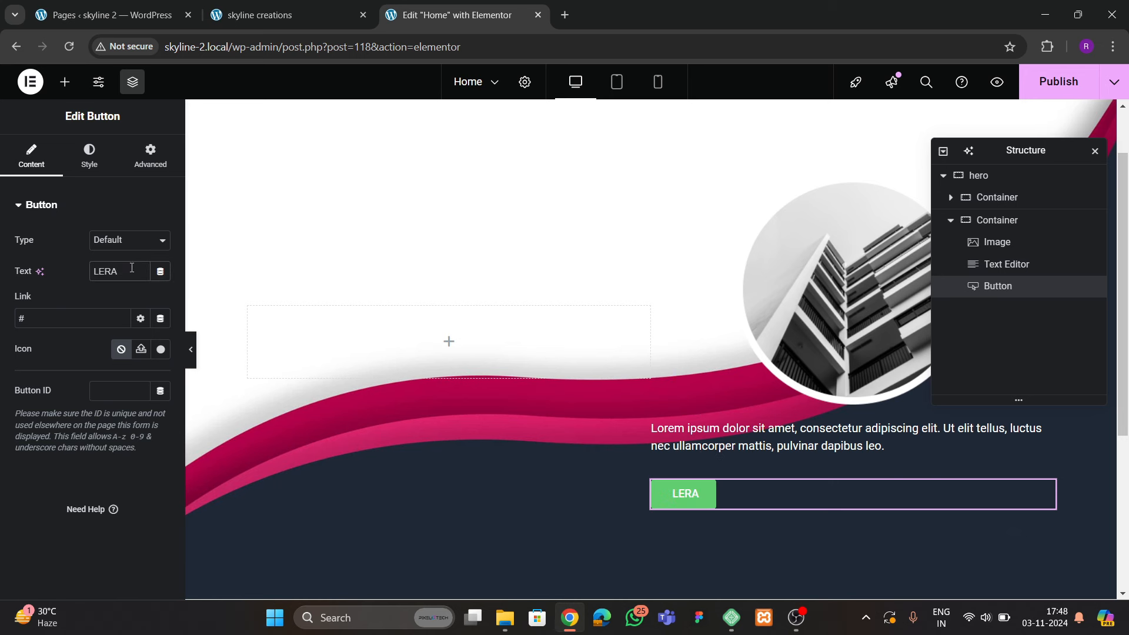
{"action": "type", "text": "N MORE"}
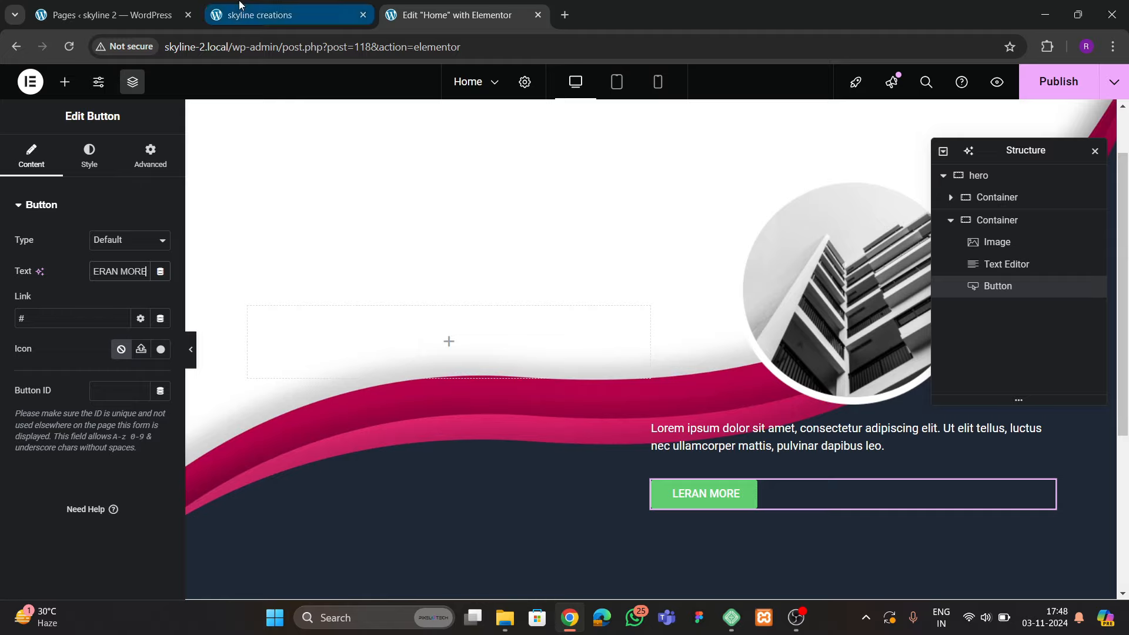
{"action": "left_click", "coordinate": [261, 15]}
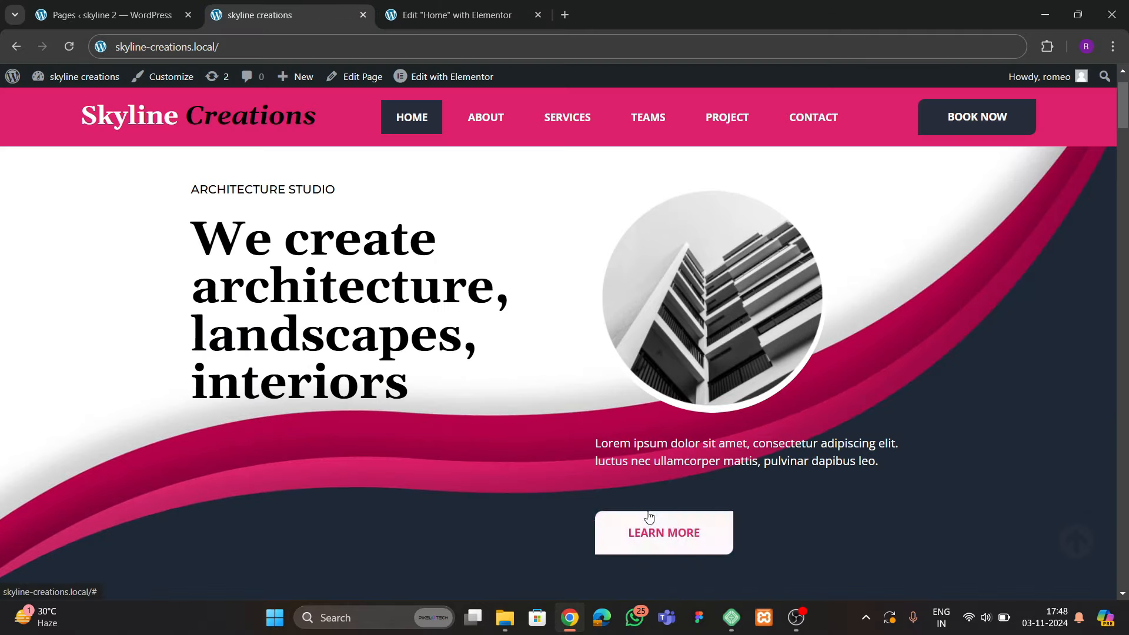
{"action": "left_click", "coordinate": [457, 15]}
{"action": "left_click", "coordinate": [85, 173]}
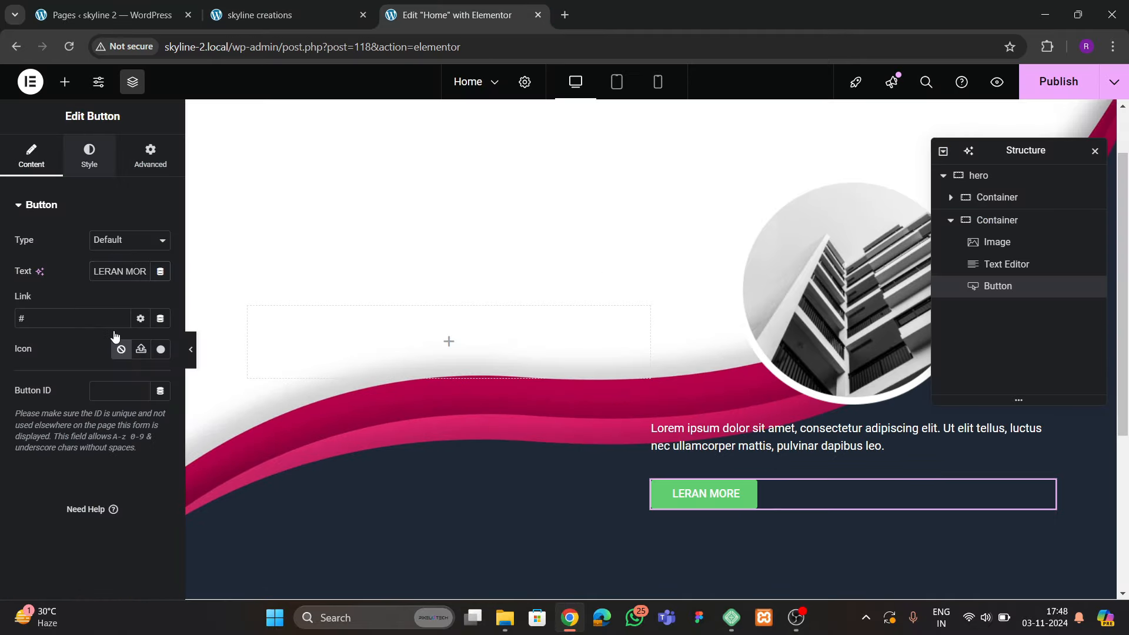
{"action": "scroll", "coordinate": [115, 334], "scroll_direction": "down", "scroll_amount": 2}
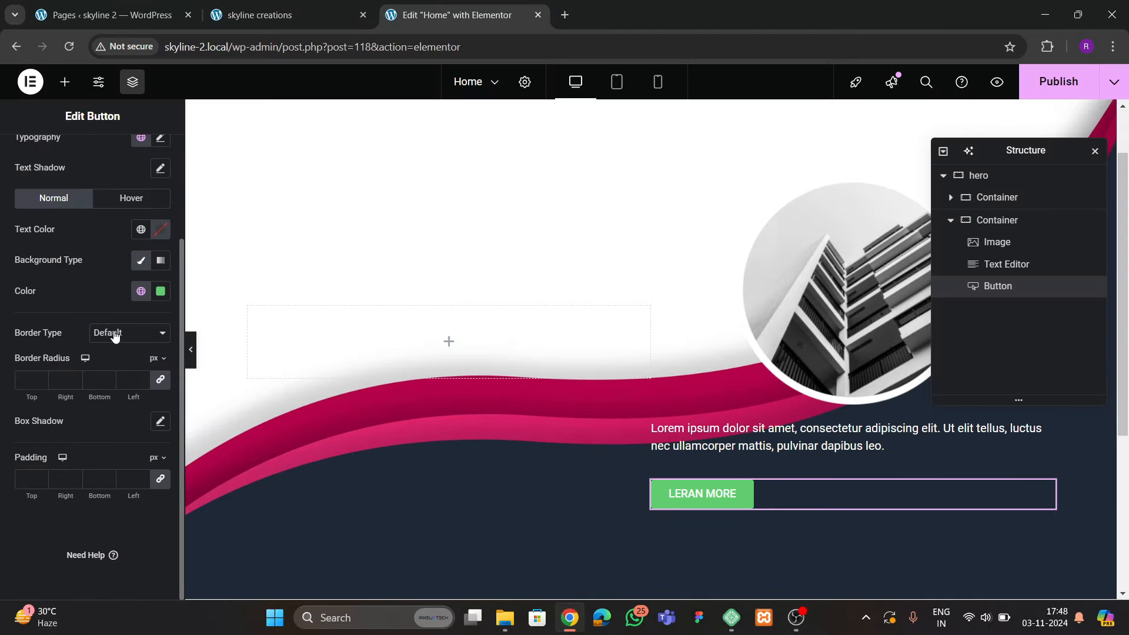
{"action": "left_click", "coordinate": [140, 293]}
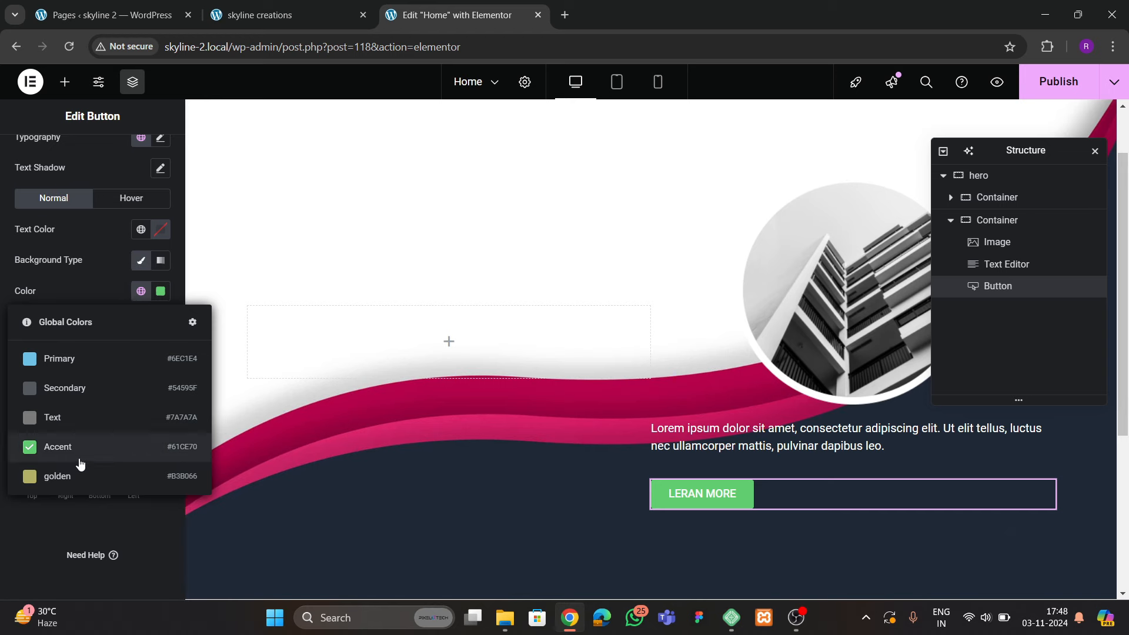
{"action": "left_click", "coordinate": [23, 550]}
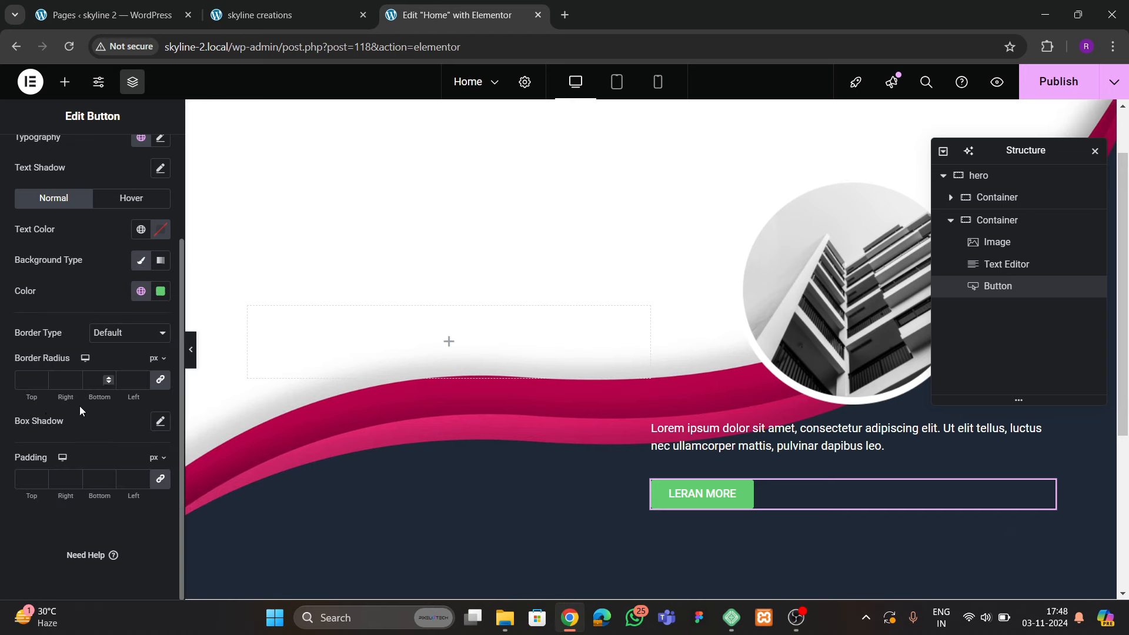
Copy the theme pink #dd216b from the color picker extension on the reference site and return to the Home page editor
{"action": "left_click", "coordinate": [263, 18]}
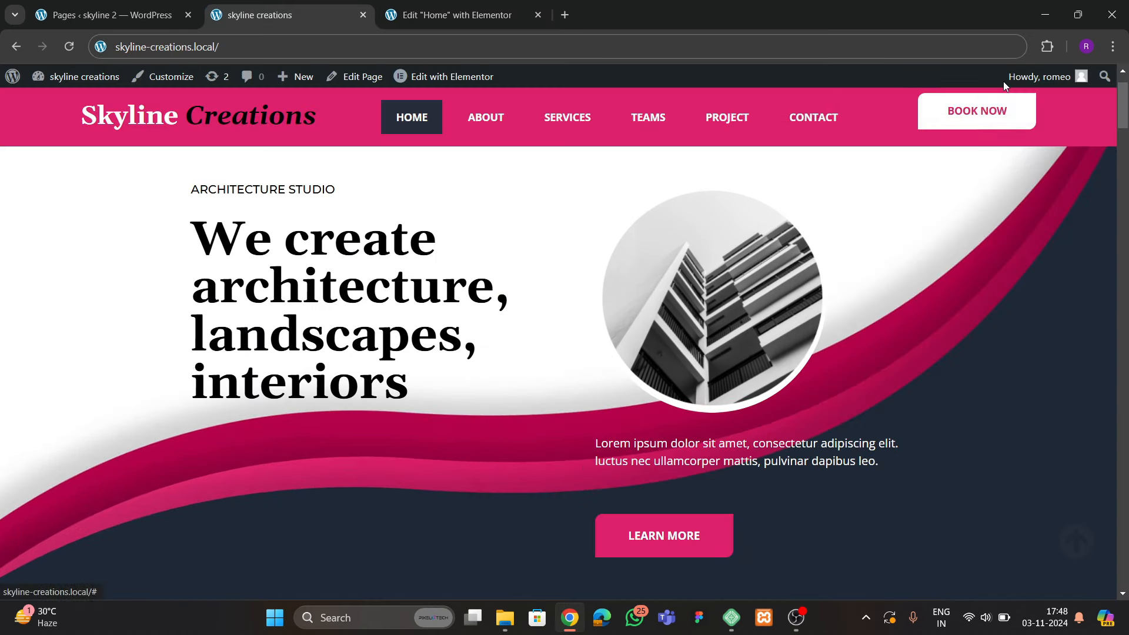
{"action": "left_click", "coordinate": [1047, 48]}
{"action": "left_click", "coordinate": [898, 159]}
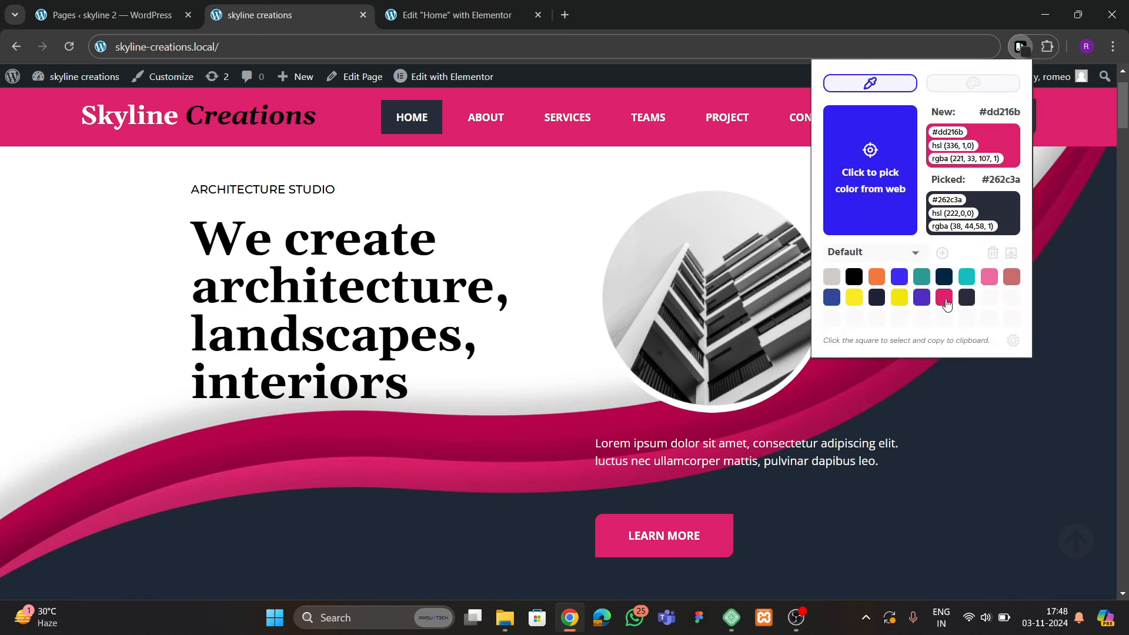
{"action": "left_click", "coordinate": [437, 16]}
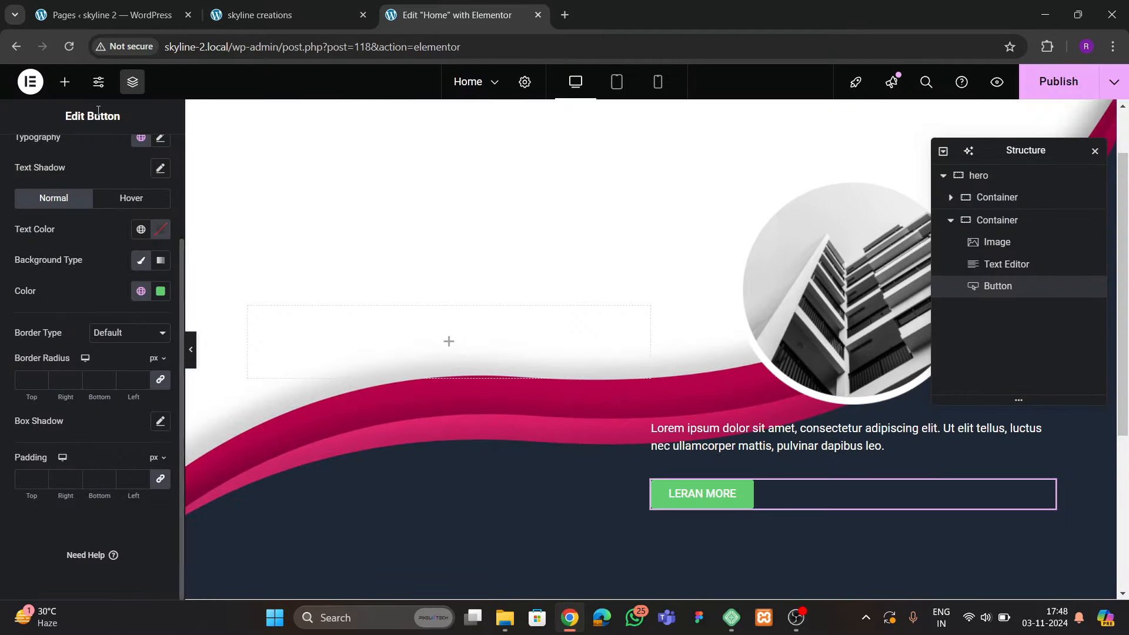
Publish the page and add a custom global color named theme 1 with the value #DD216B in the site settings
{"action": "left_click", "coordinate": [1054, 83]}
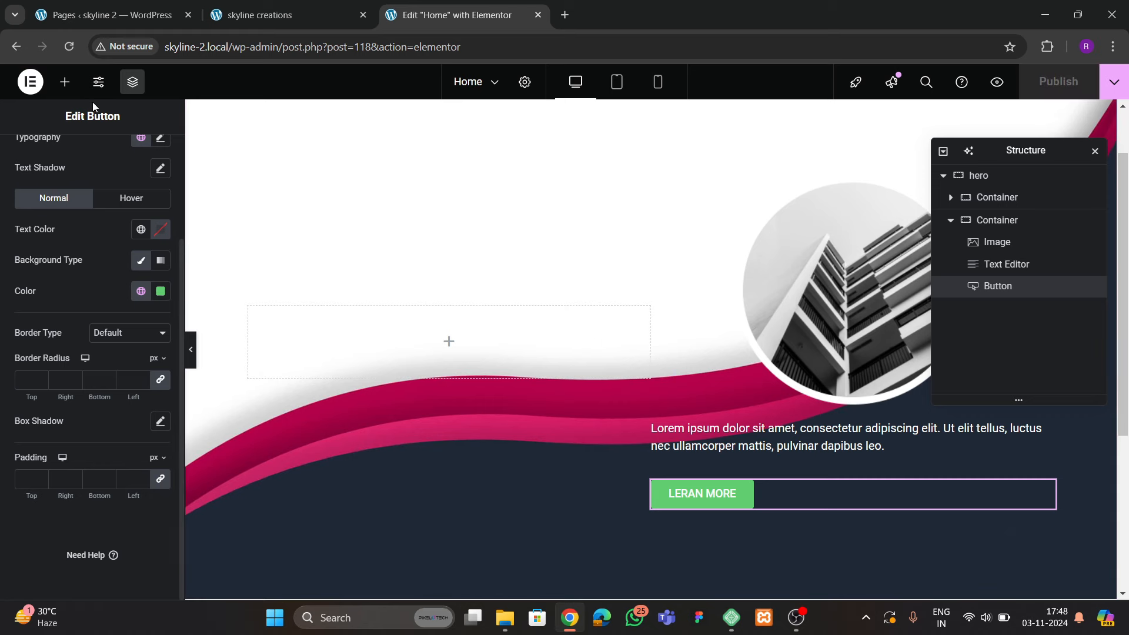
{"action": "left_click", "coordinate": [99, 85]}
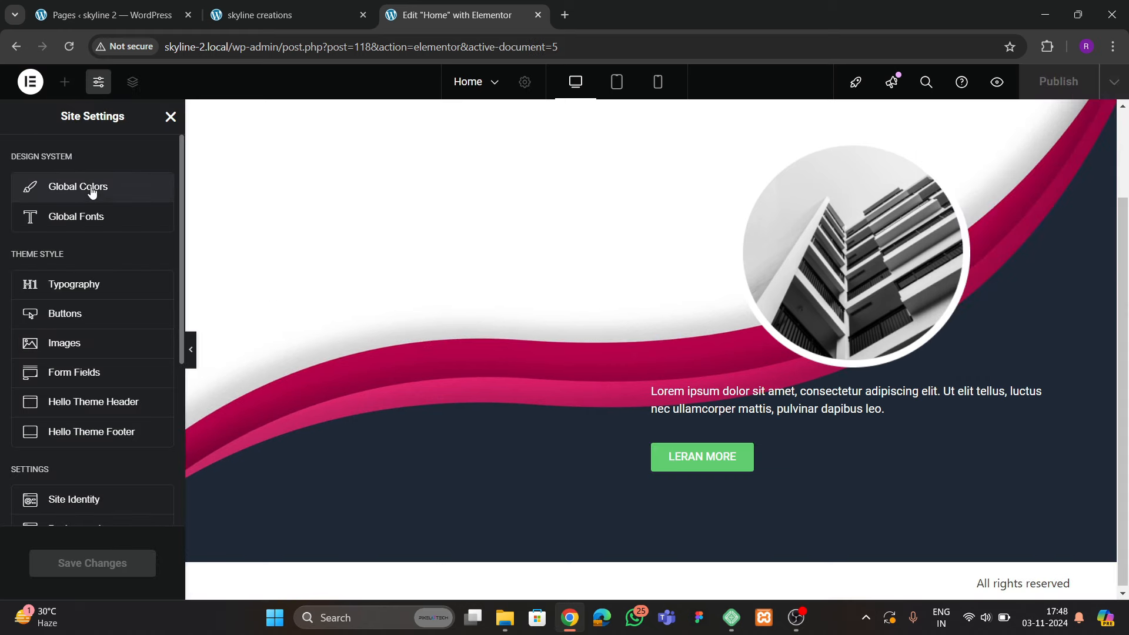
{"action": "left_click", "coordinate": [95, 186]}
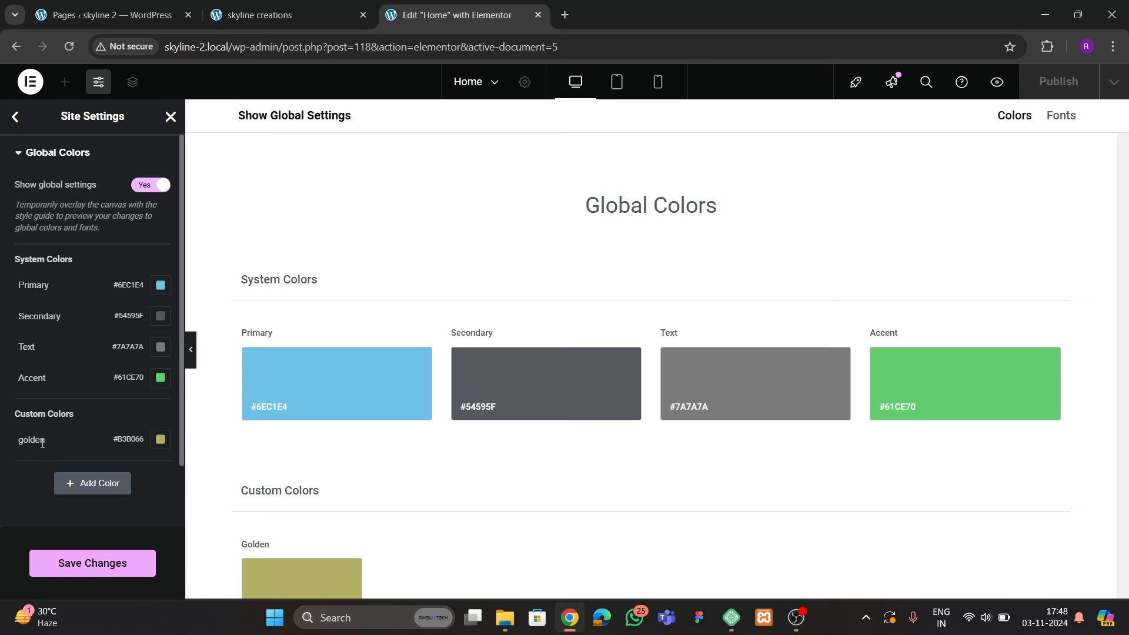
{"action": "left_click", "coordinate": [93, 483]}
{"action": "double_click", "coordinate": [49, 471]}
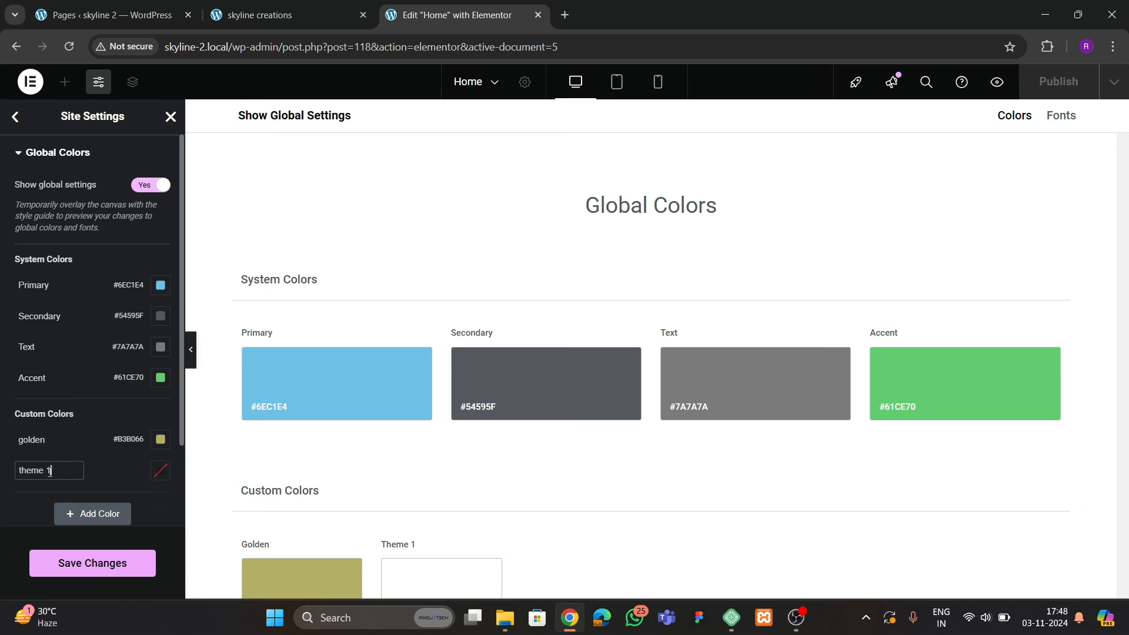
{"action": "left_click", "coordinate": [159, 477]}
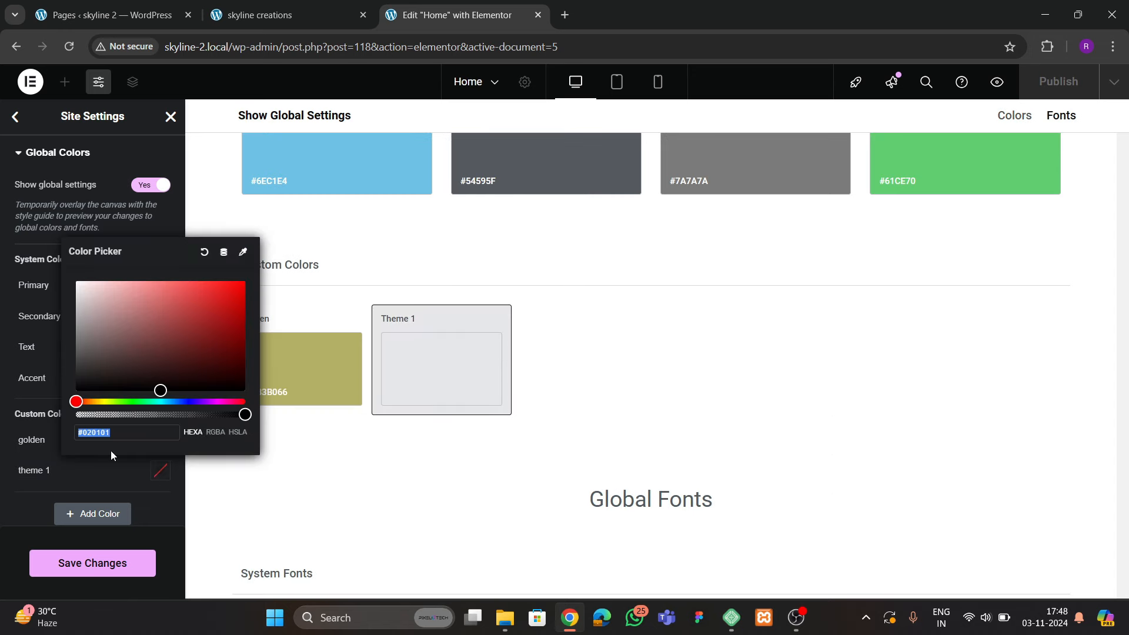
{"action": "type", "text": "#DD216B"}
{"action": "left_click", "coordinate": [22, 497]}
Add a custom global color named theme 2 using #262C3A from the reference site's color picker extension, and save the site settings
{"action": "left_click", "coordinate": [92, 513]}
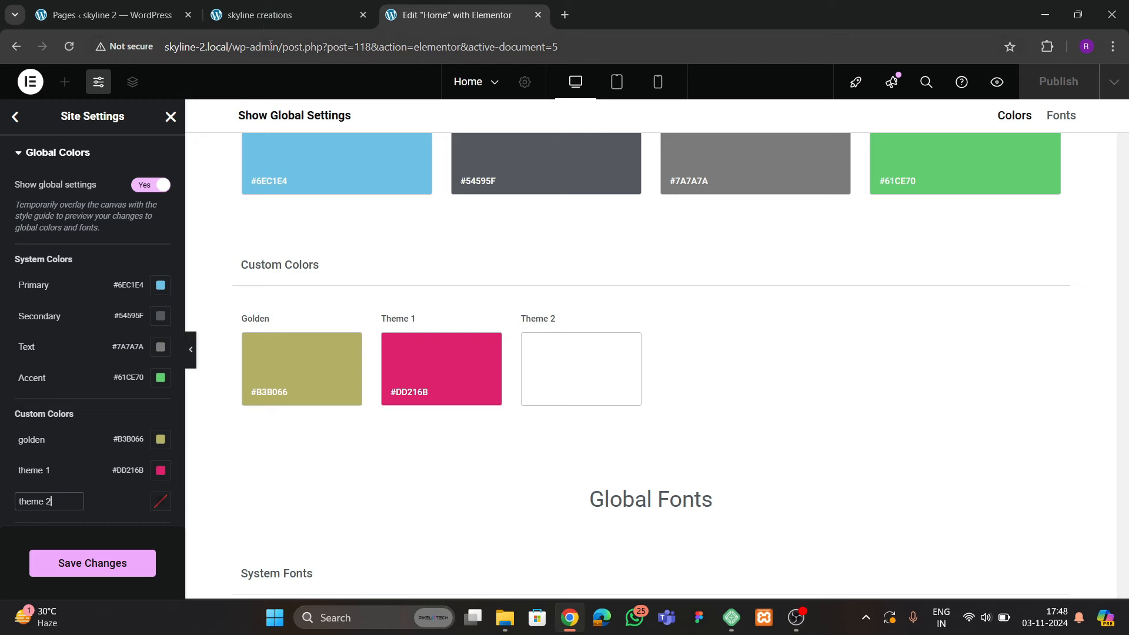
{"action": "left_click", "coordinate": [259, 15]}
{"action": "left_click", "coordinate": [1047, 46]}
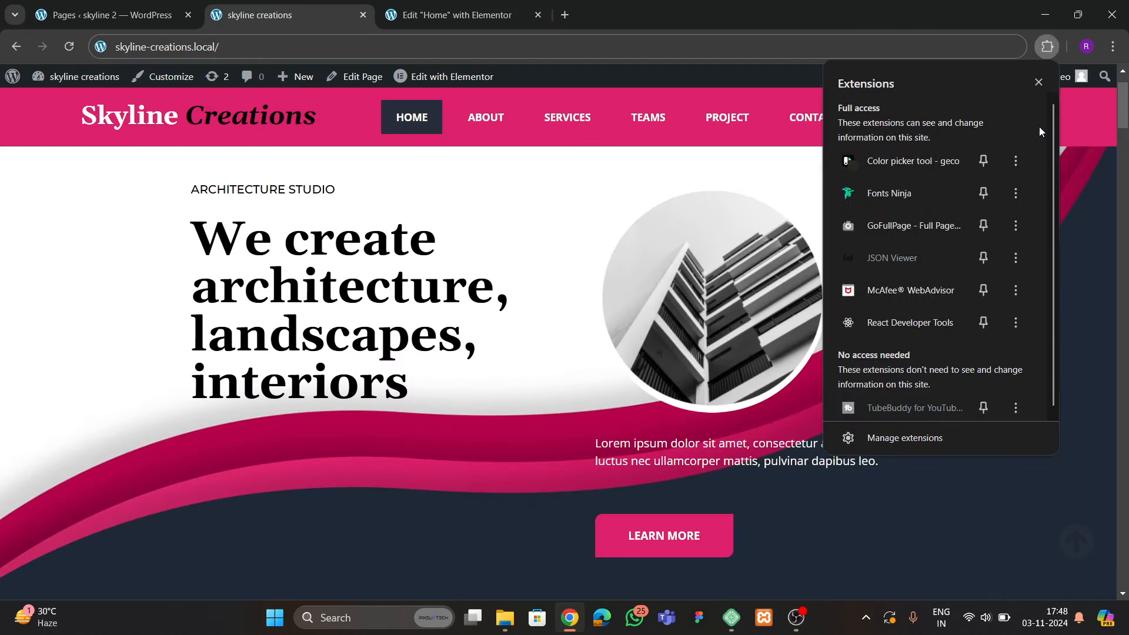
{"action": "left_click", "coordinate": [917, 159]}
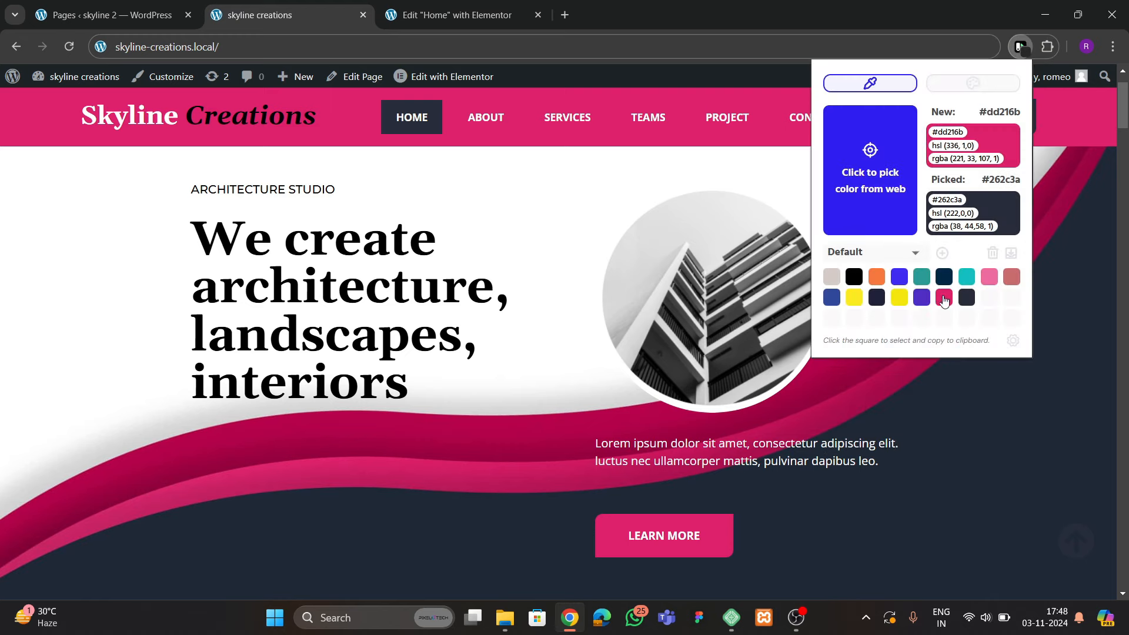
{"action": "left_click", "coordinate": [465, 15]}
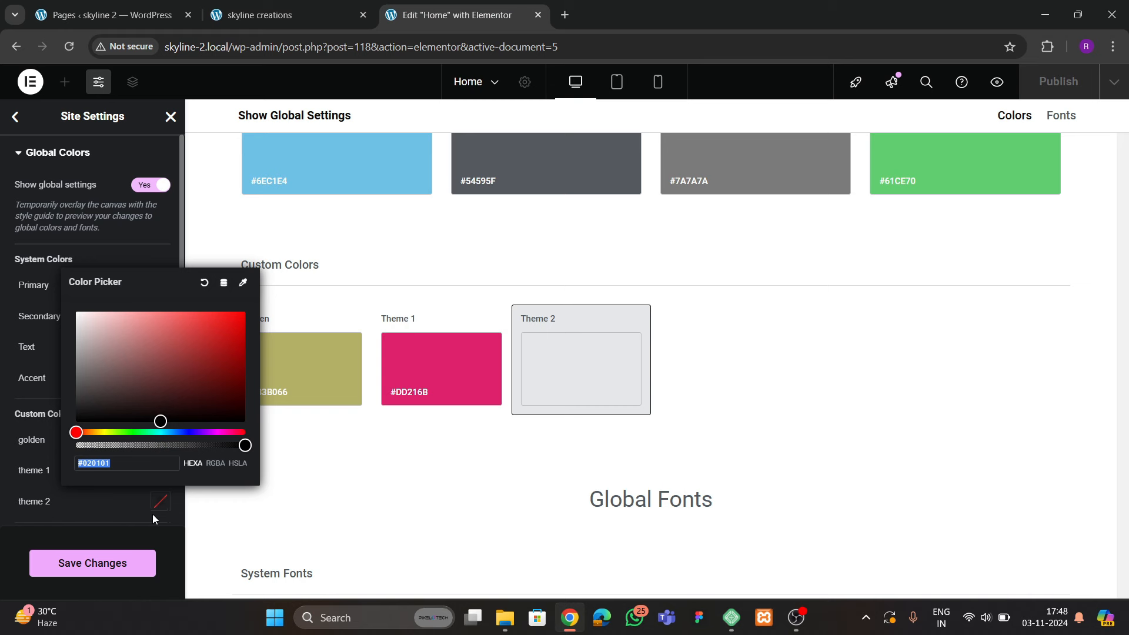
{"action": "type", "text": "#262C3A"}
{"action": "left_click", "coordinate": [68, 557]}
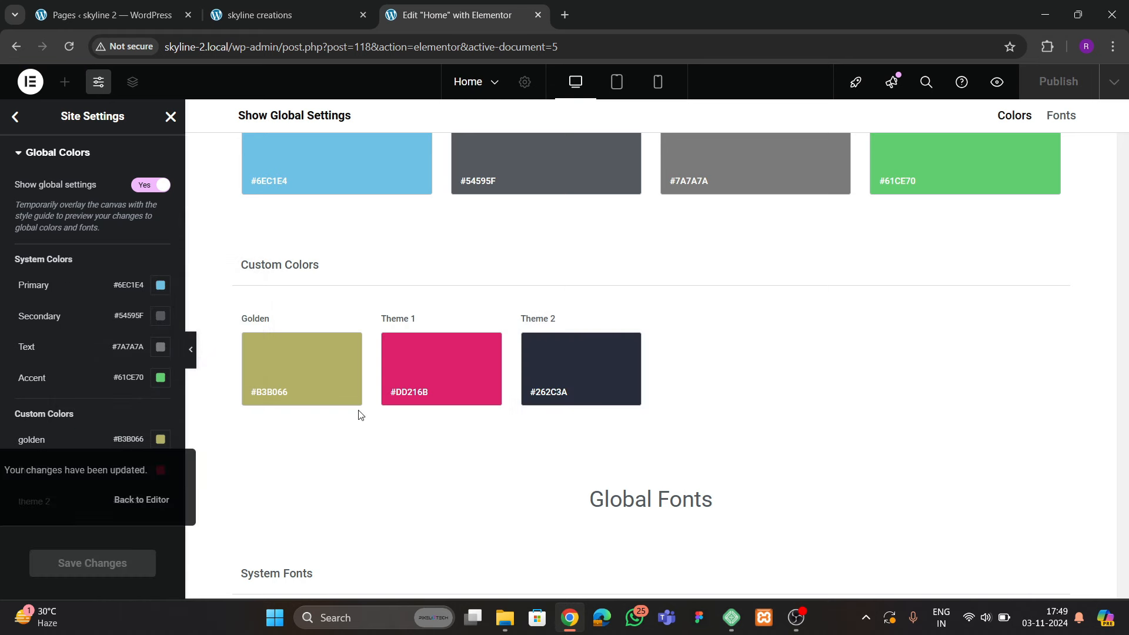
{"action": "left_click", "coordinate": [171, 116]}
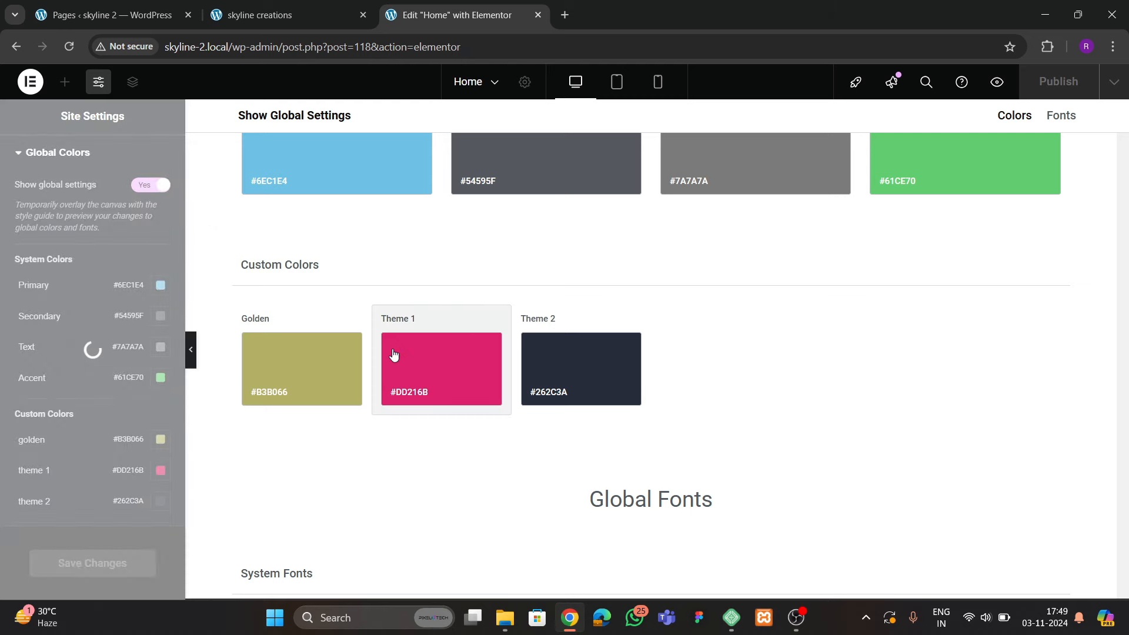
Correct the text of the button below the hero paragraph to LEARN MORE
{"action": "scroll", "coordinate": [506, 365], "scroll_direction": "up", "scroll_amount": 4}
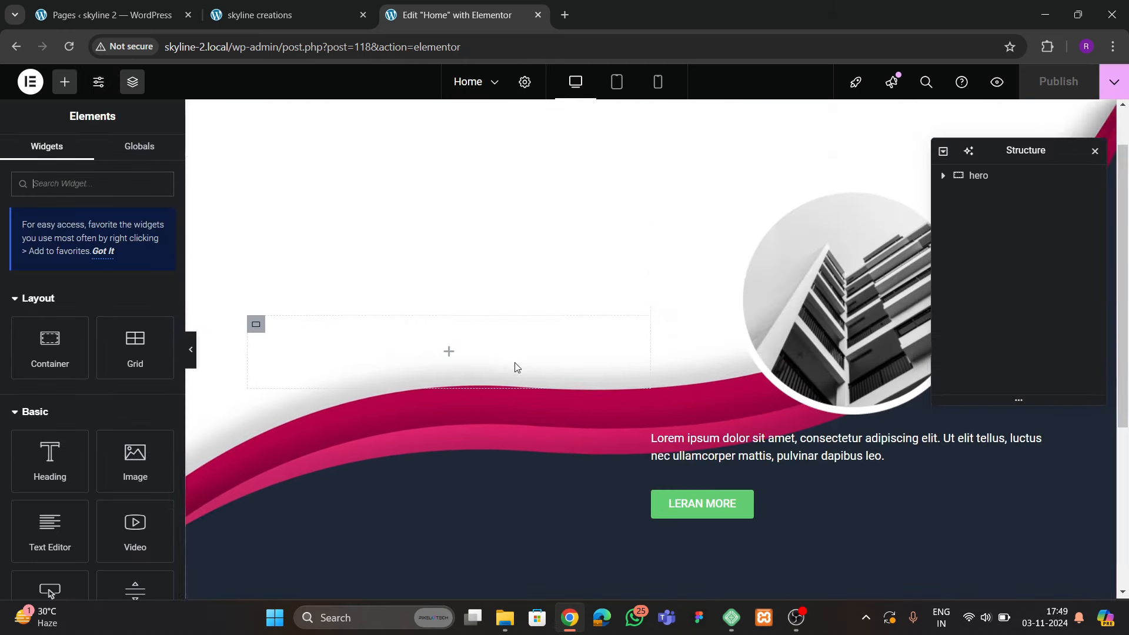
{"action": "scroll", "coordinate": [611, 356], "scroll_direction": "down", "scroll_amount": 2}
{"action": "left_click", "coordinate": [698, 347]}
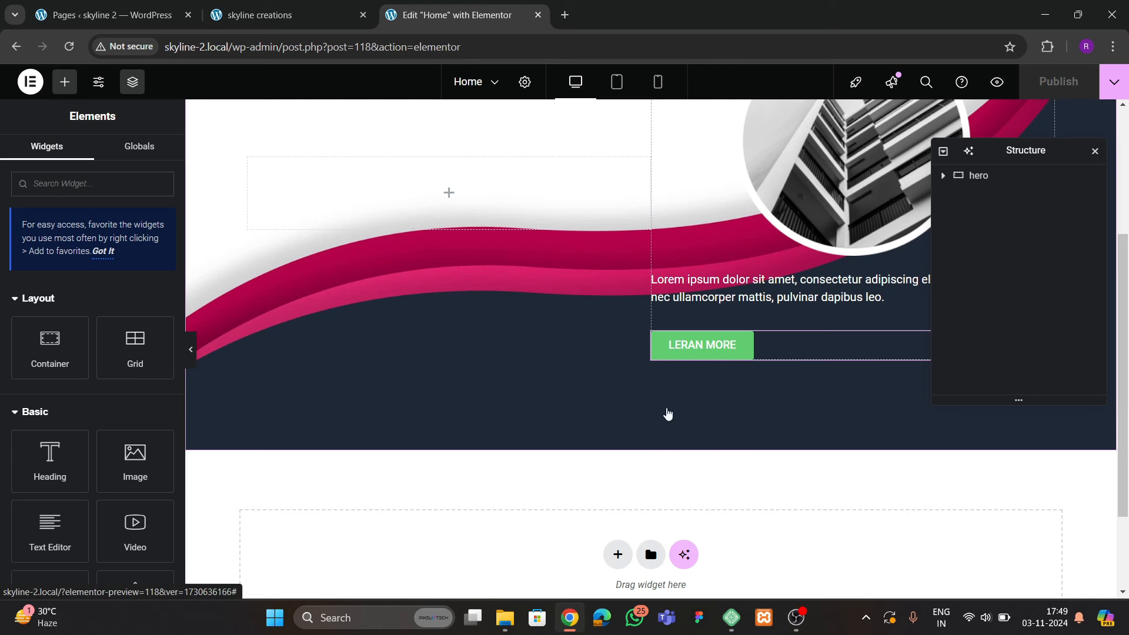
{"action": "left_click", "coordinate": [52, 164]}
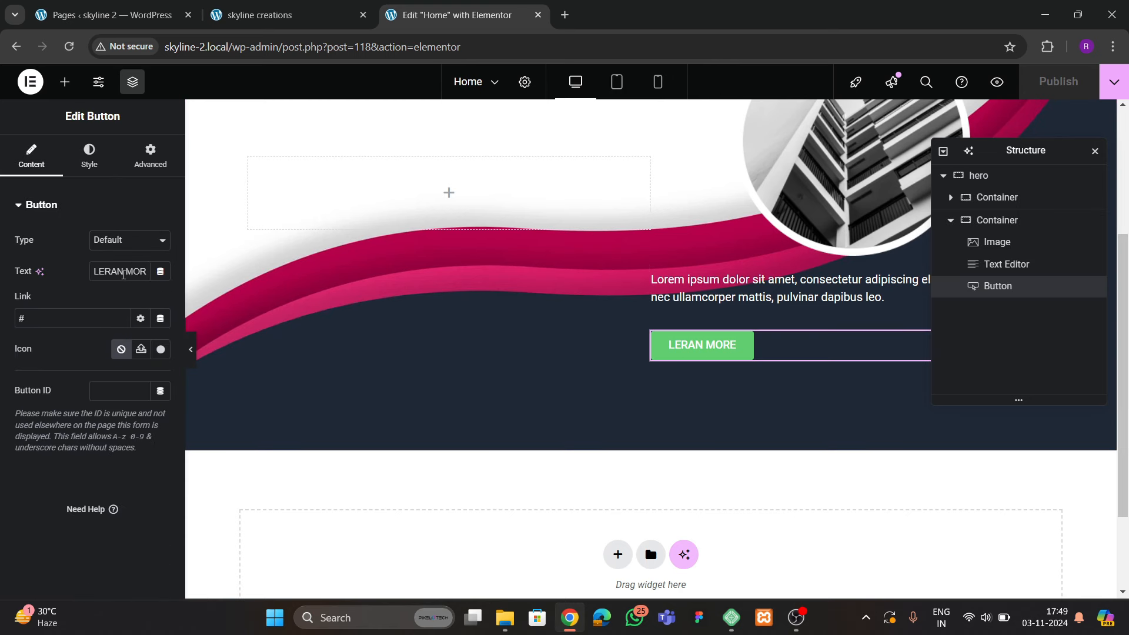
{"action": "double_click", "coordinate": [123, 274]}
{"action": "type", "text": "LA"}
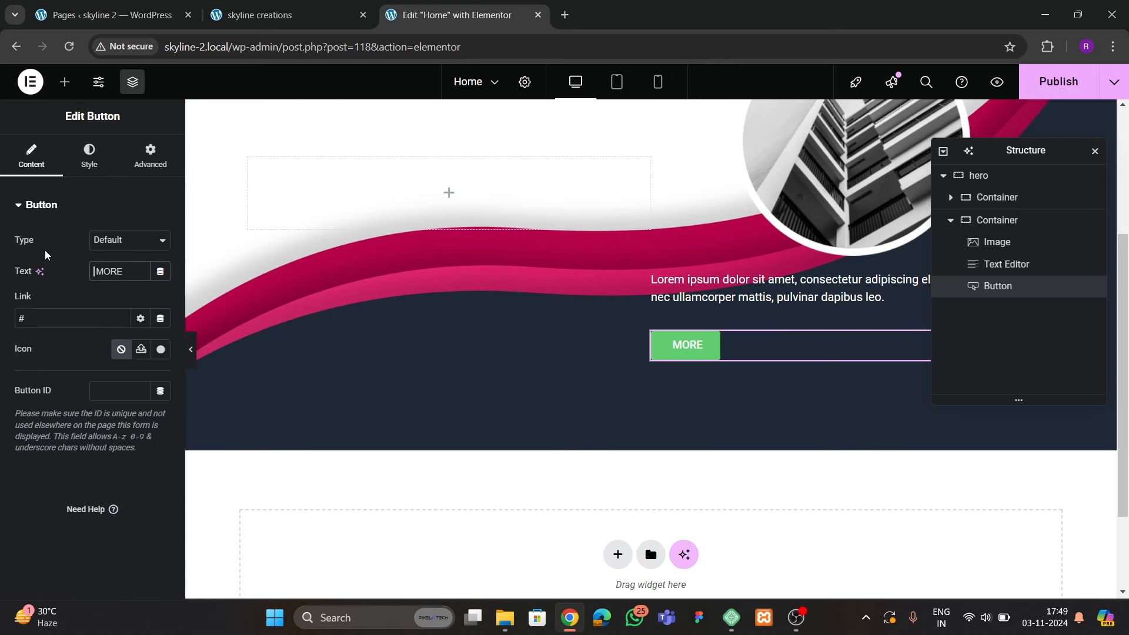
{"action": "key", "text": "BackSpace"}
{"action": "type", "text": "EARN"}
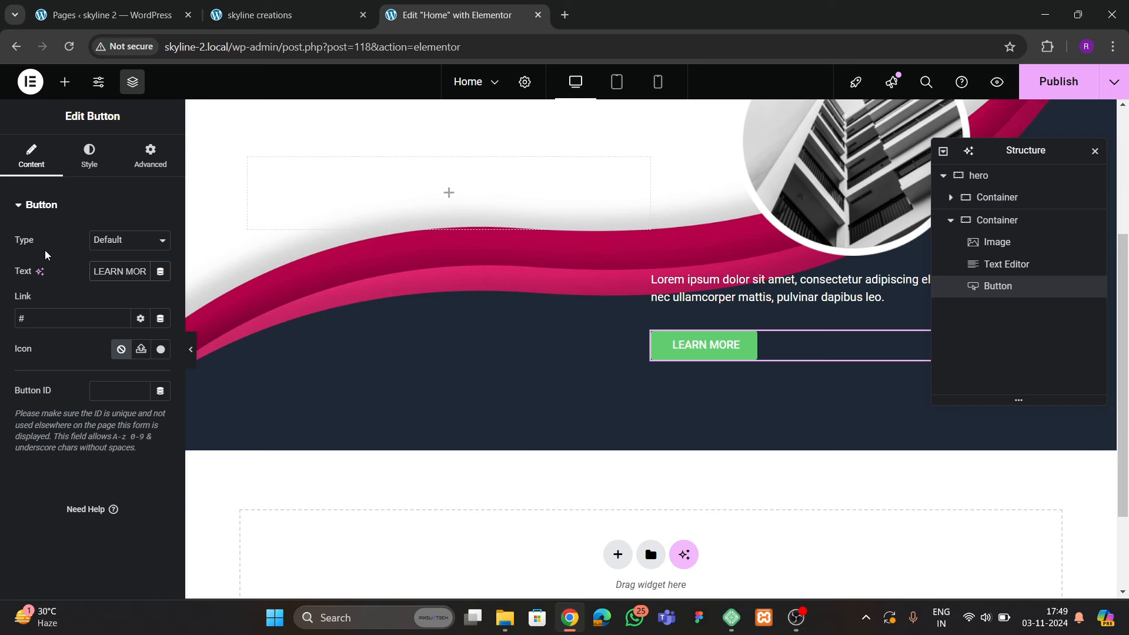
Set the LEARN MORE button's background to the global color theme 1 and its text color to white #FFFFFF
{"action": "left_click", "coordinate": [88, 160]}
{"action": "scroll", "coordinate": [96, 330], "scroll_direction": "down", "scroll_amount": 3}
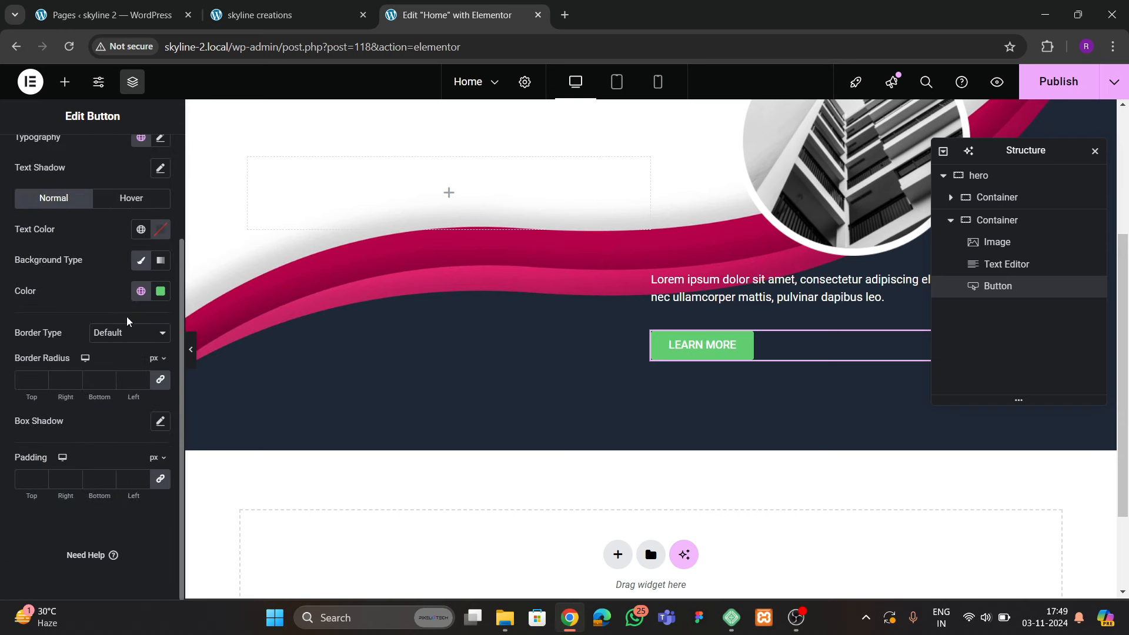
{"action": "left_click", "coordinate": [136, 292]}
{"action": "left_click", "coordinate": [70, 508]}
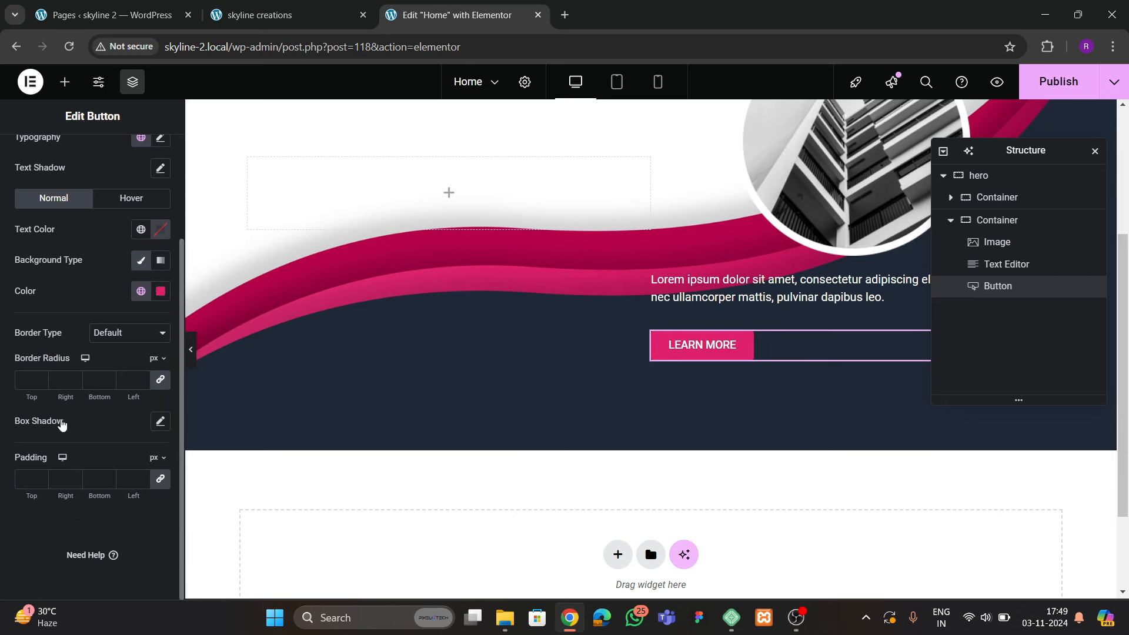
{"action": "left_click", "coordinate": [161, 228]}
{"action": "left_click", "coordinate": [78, 289]}
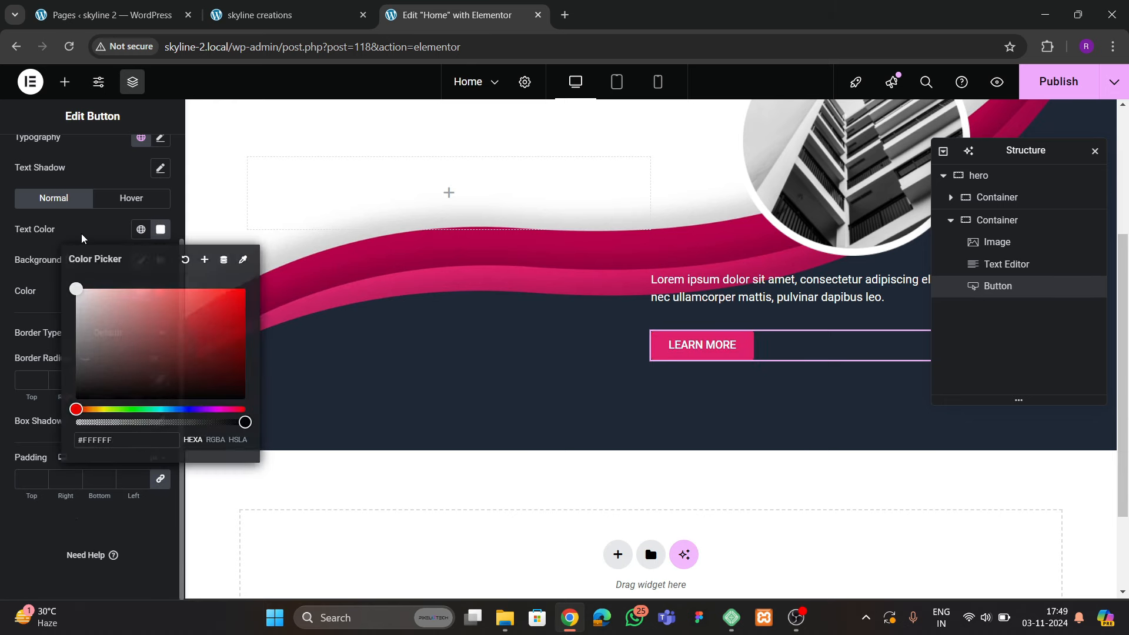
{"action": "left_click", "coordinate": [663, 343]}
Inspect the font styling of the reference site's large hero heading in the browser developer tools and return to the Home page editor
{"action": "left_click", "coordinate": [288, 15]}
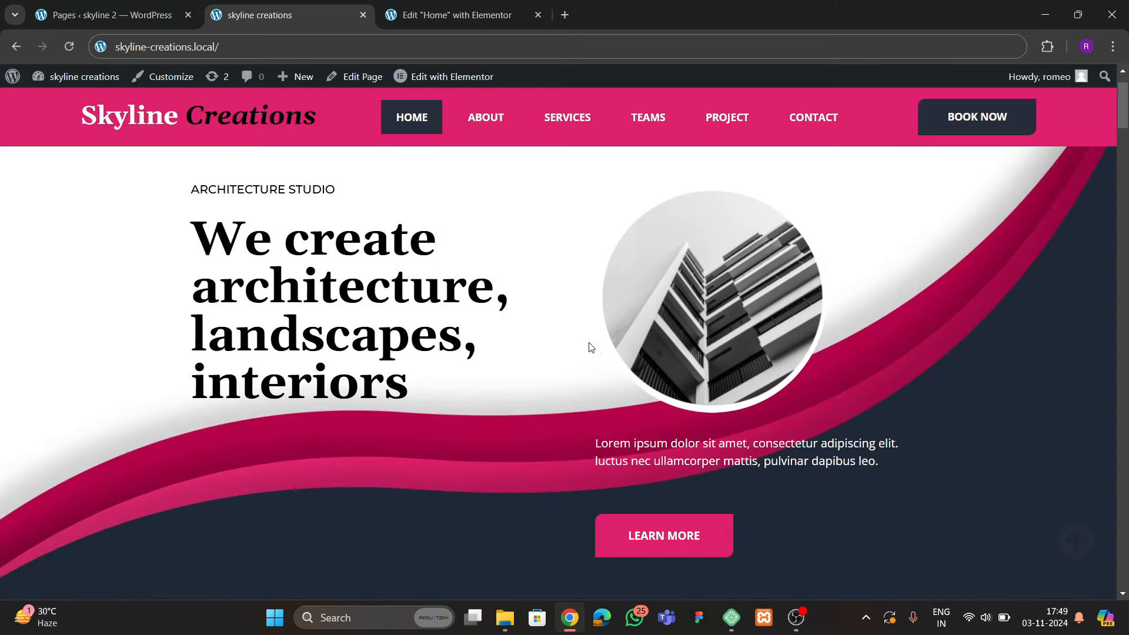
{"action": "right_click", "coordinate": [339, 304]}
{"action": "left_click", "coordinate": [404, 284]}
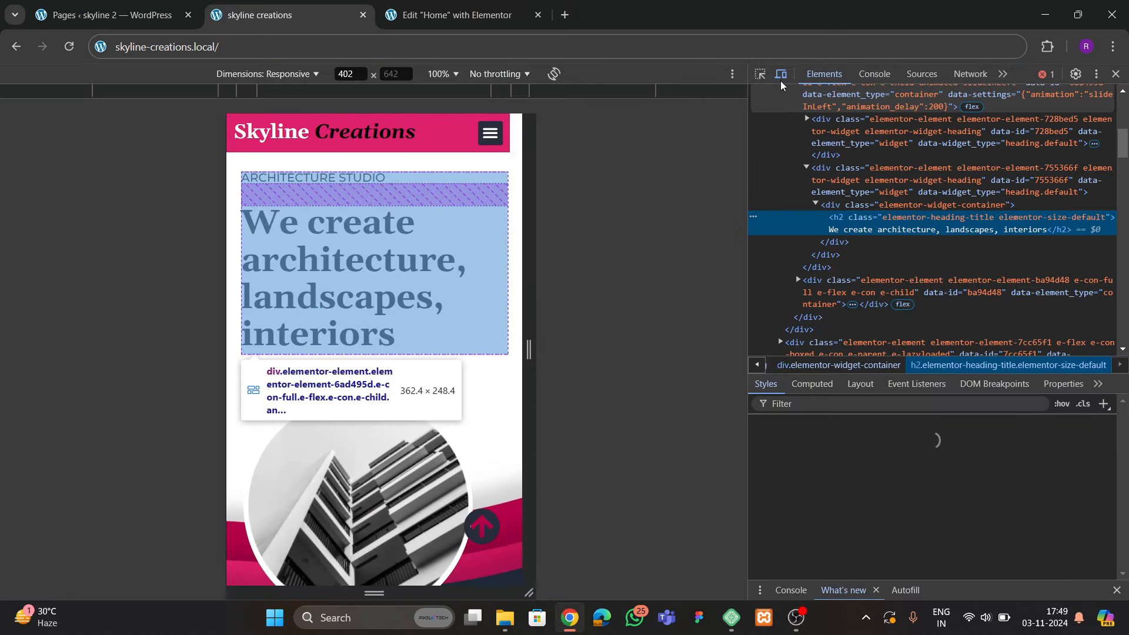
{"action": "left_click", "coordinate": [760, 74]}
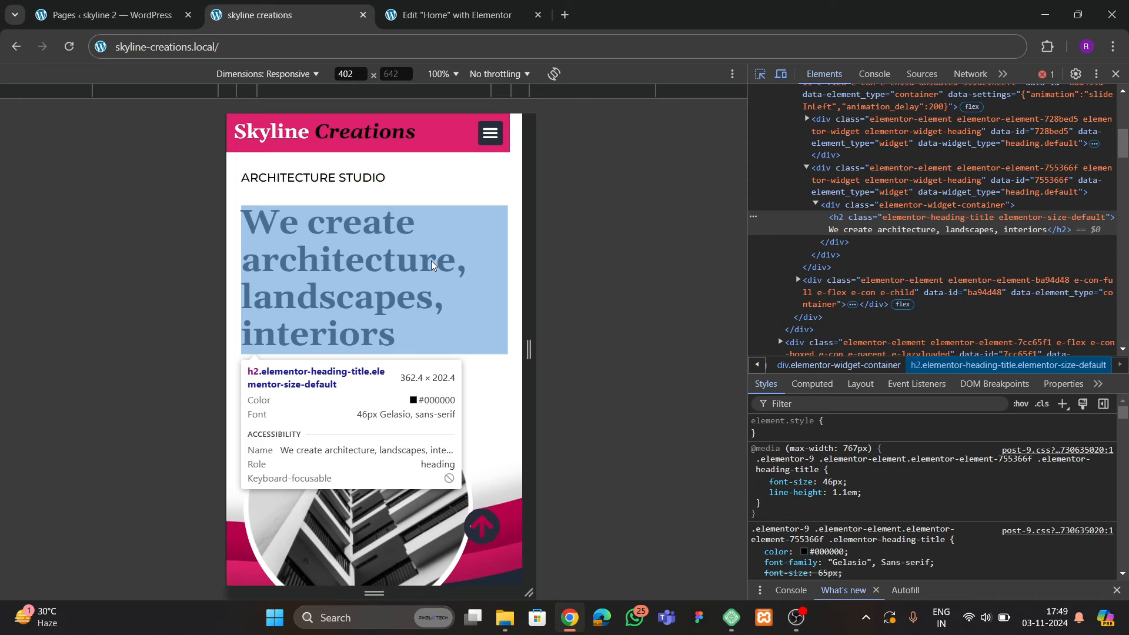
{"action": "left_click", "coordinate": [412, 23]}
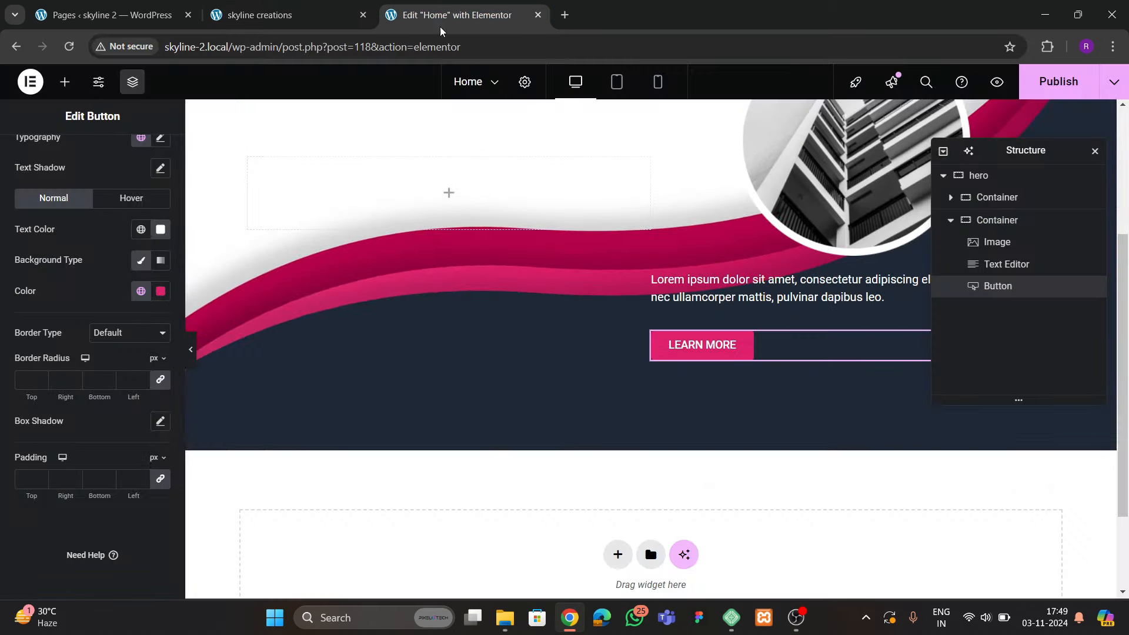
Switch the LEARN MORE button's typography from the global font to custom settings
{"action": "scroll", "coordinate": [118, 273], "scroll_direction": "up", "scroll_amount": 3}
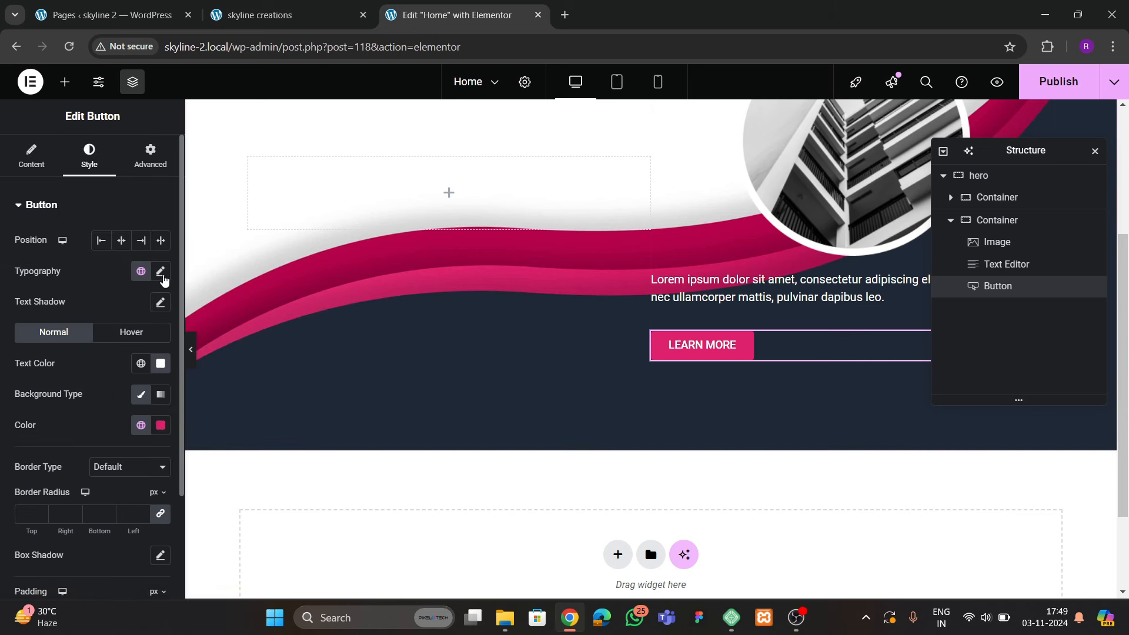
{"action": "left_click", "coordinate": [162, 275]}
{"action": "left_click", "coordinate": [106, 276]}
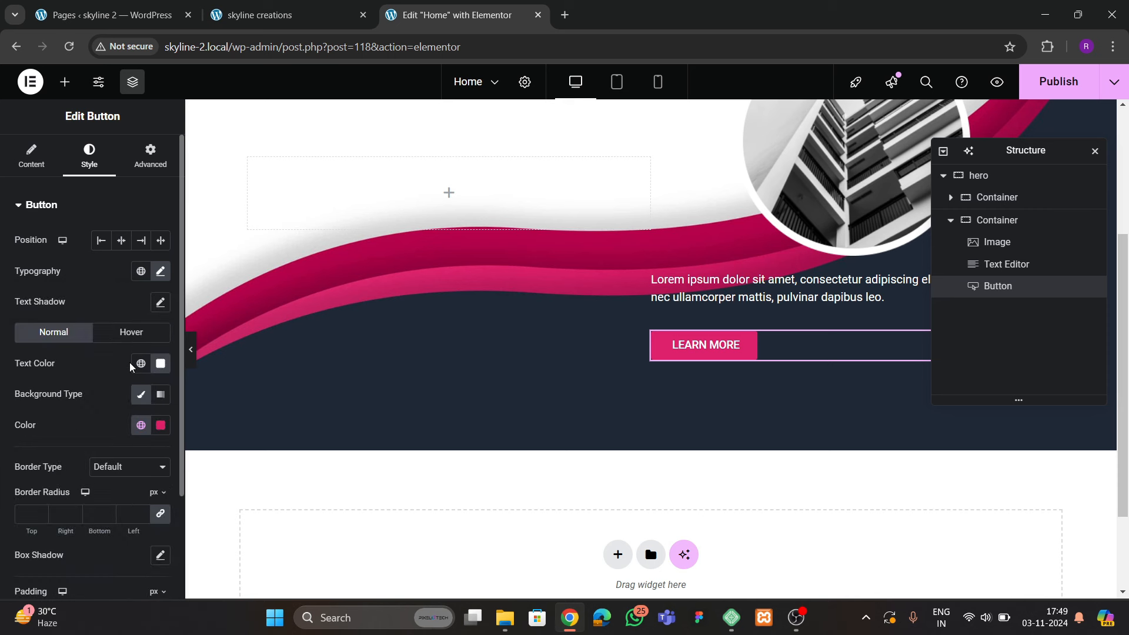
Set the button's padding to 20 px top and bottom and 40 px right and left
{"action": "scroll", "coordinate": [124, 369], "scroll_direction": "down", "scroll_amount": 3}
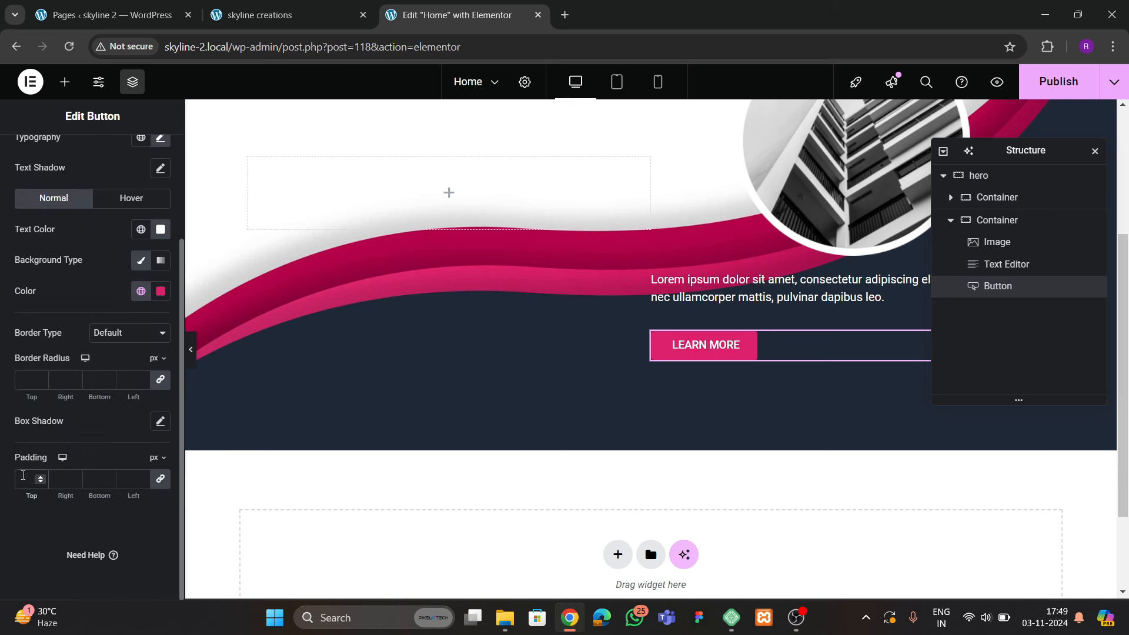
{"action": "type", "text": "20"}
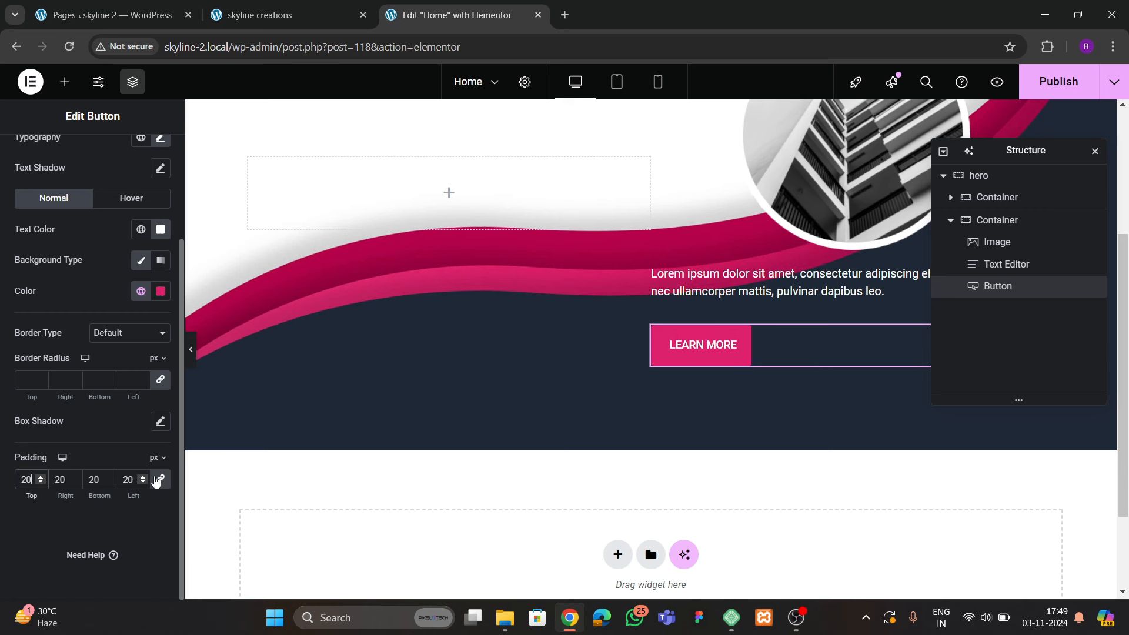
{"action": "left_click", "coordinate": [158, 481]}
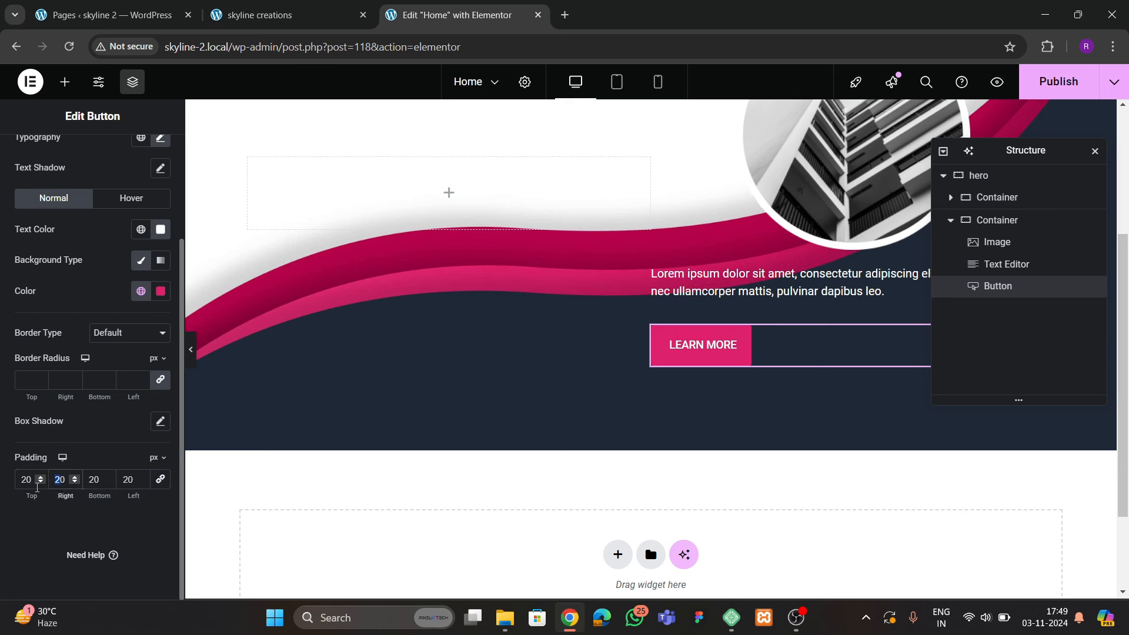
{"action": "type", "text": "40"}
{"action": "key", "text": "Tab"}
{"action": "key", "text": "Tab"}
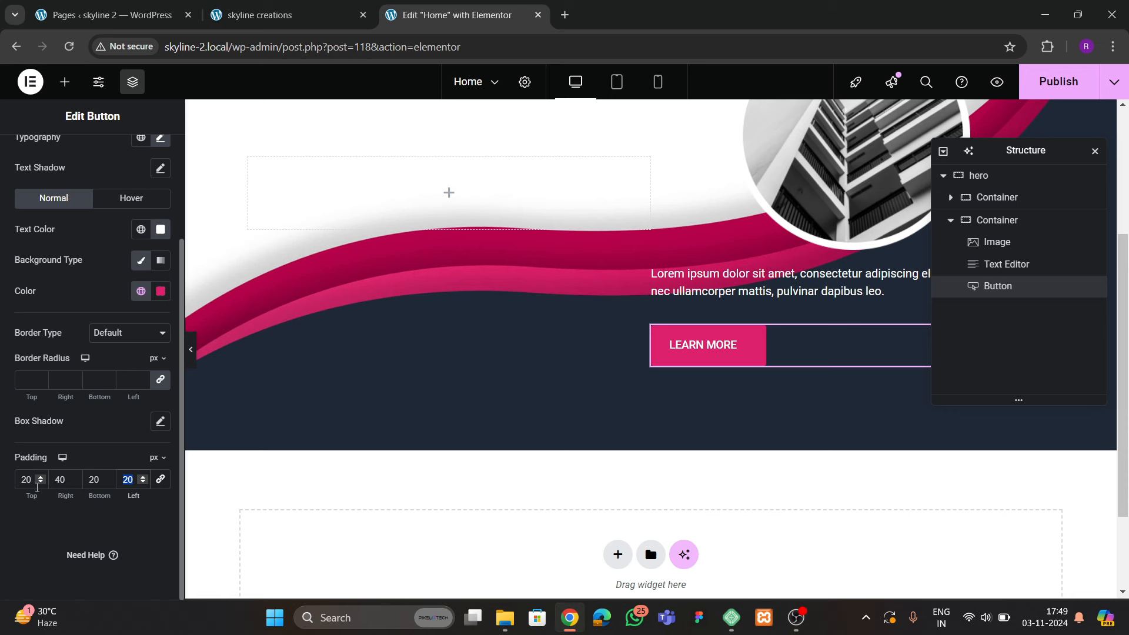
{"action": "type", "text": "40"}
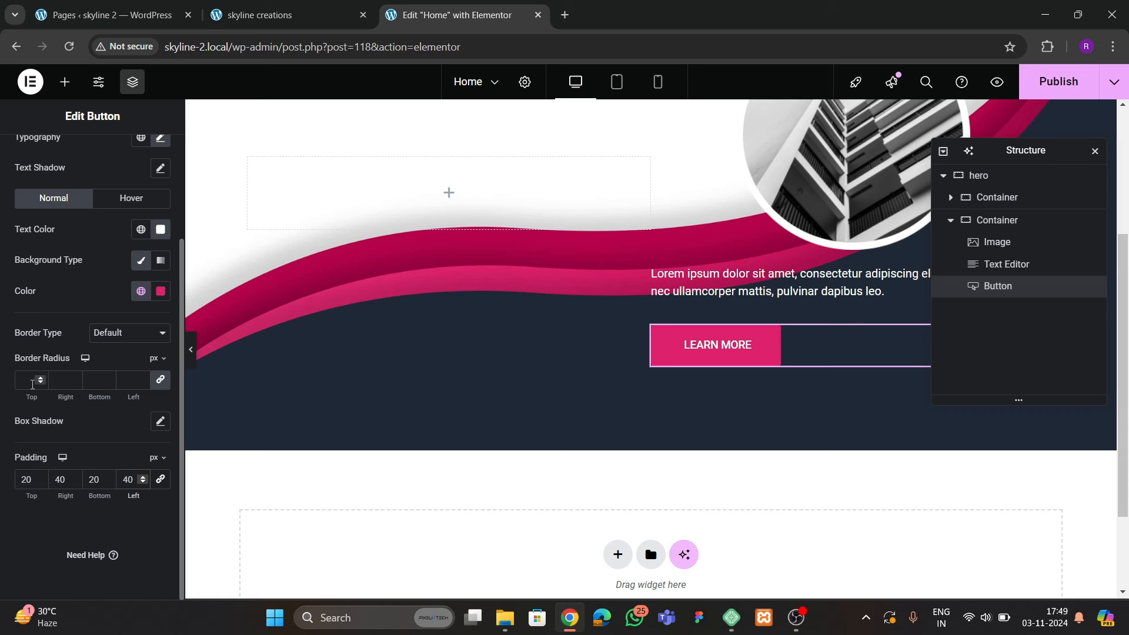
Unlink the button's border radius values and set them to top 0, right 10, bottom 0 and left 10 px
{"action": "left_click", "coordinate": [163, 385]}
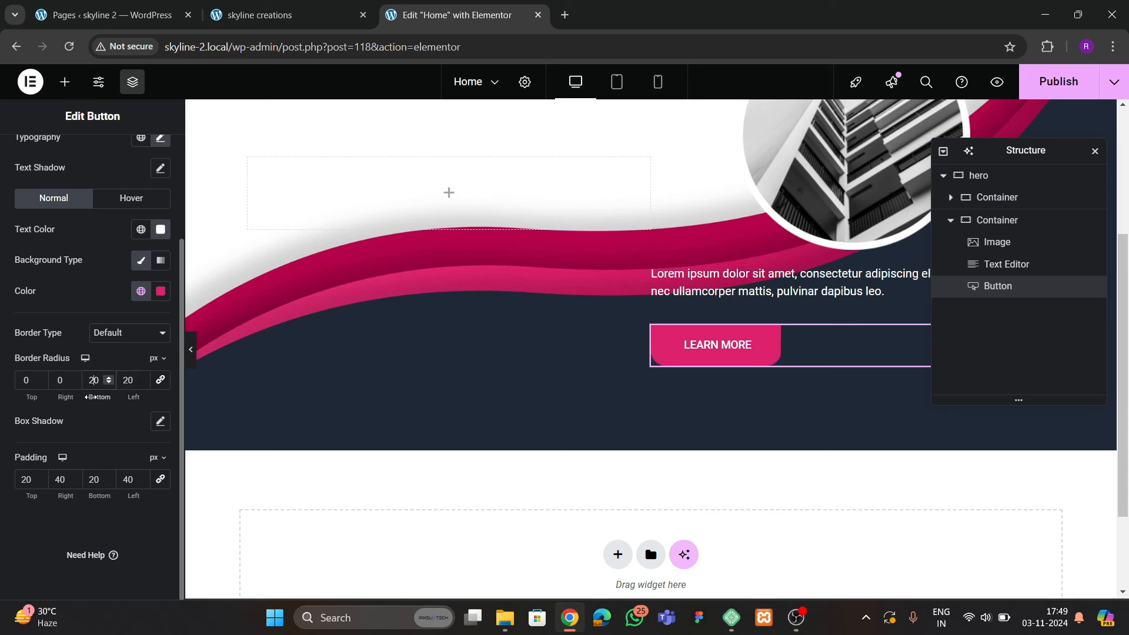
{"action": "left_click", "coordinate": [58, 383]}
{"action": "left_click", "coordinate": [124, 381]}
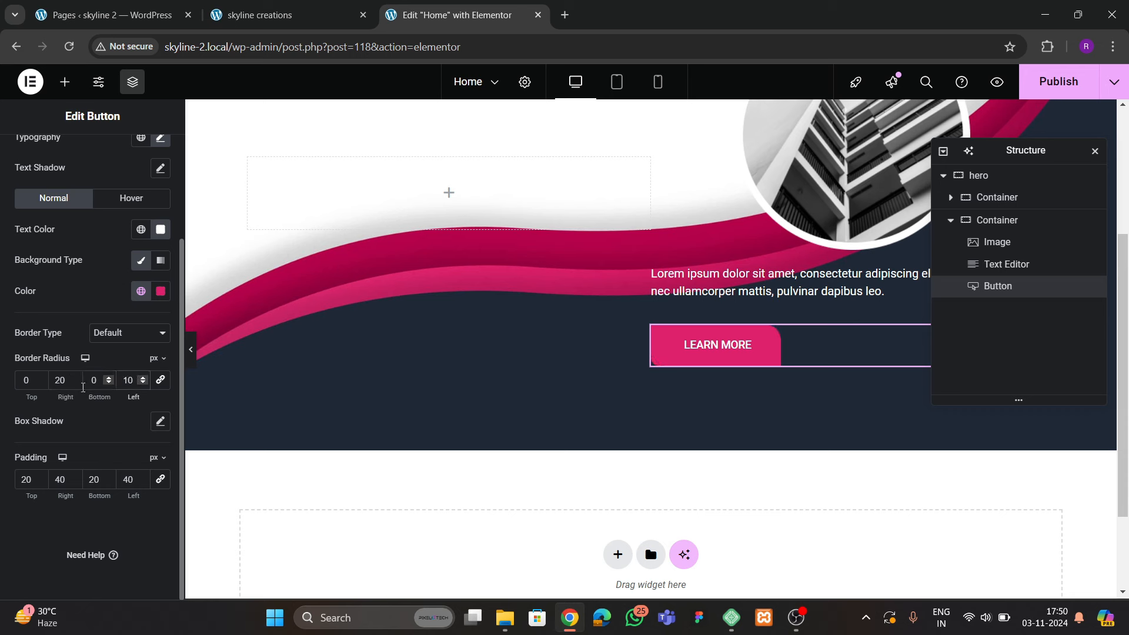
{"action": "left_click", "coordinate": [59, 382]}
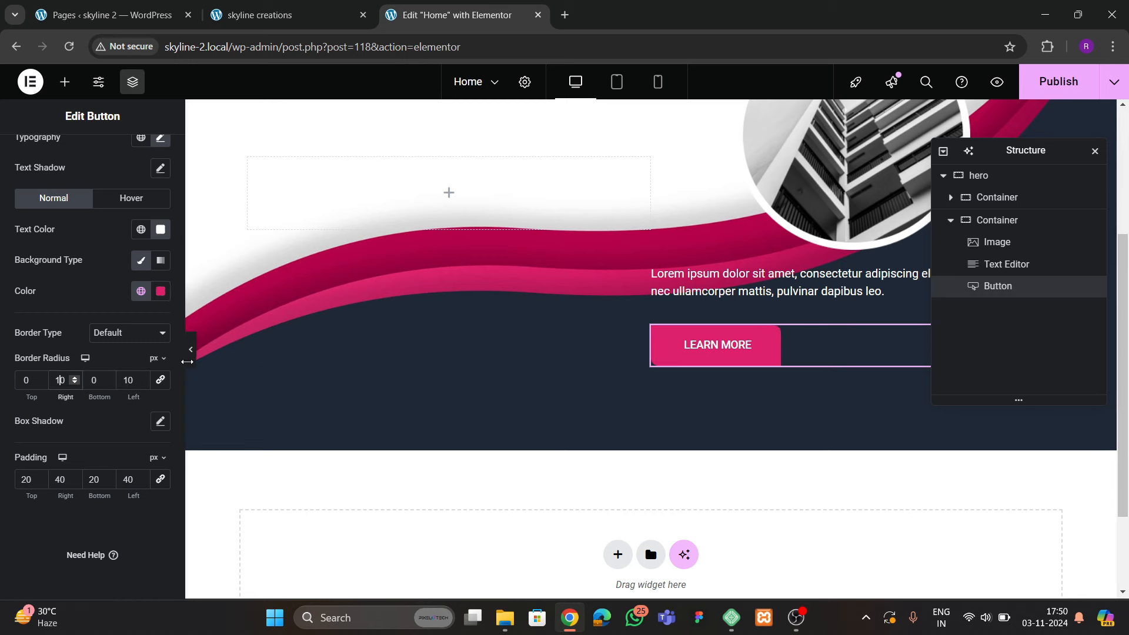
Preview the hero section without the editing panel and compare its button with the one on the reference site
{"action": "left_click", "coordinate": [191, 349]}
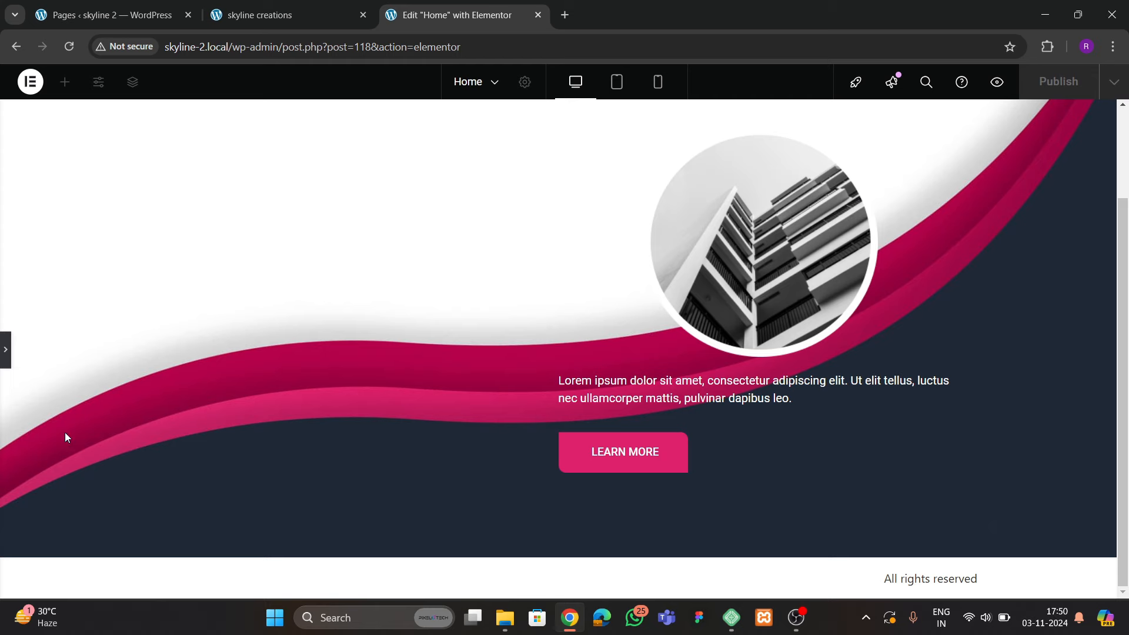
{"action": "left_click", "coordinate": [6, 366]}
{"action": "left_click", "coordinate": [287, 17]}
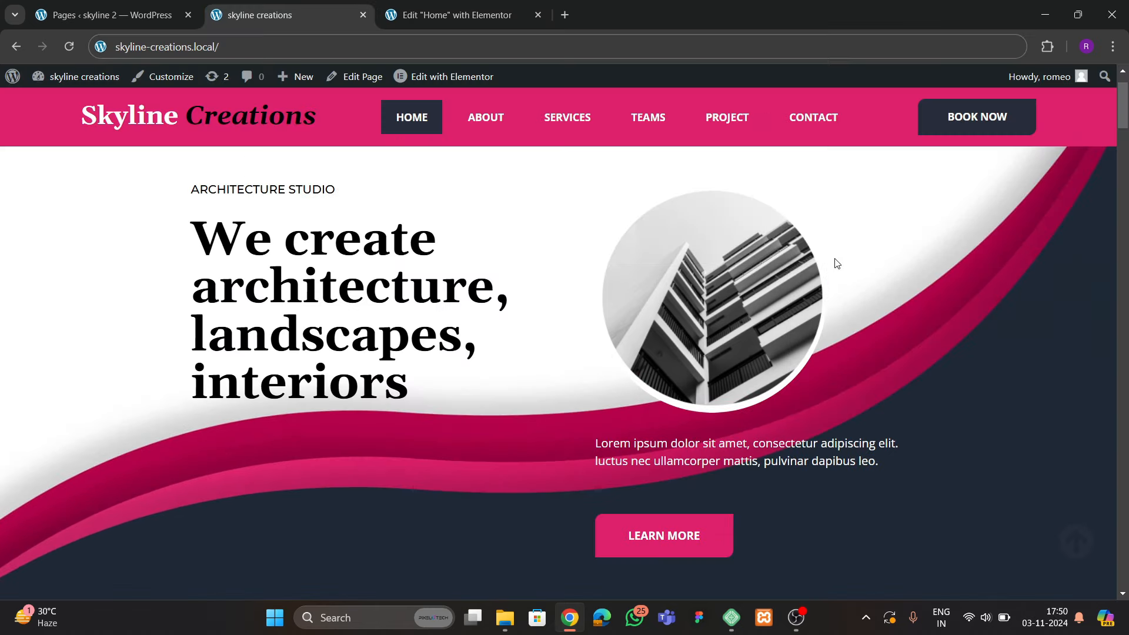
Give the LEARN MORE button a white background and the global theme 1 colour for its text on hover
{"action": "left_click", "coordinate": [457, 15]}
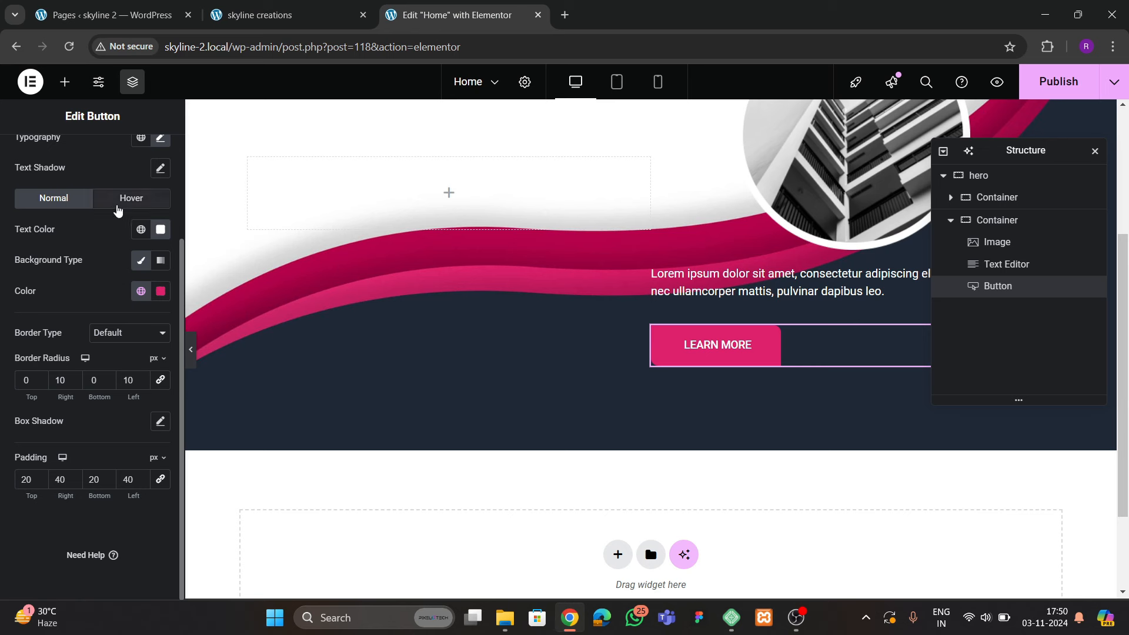
{"action": "left_click", "coordinate": [126, 200]}
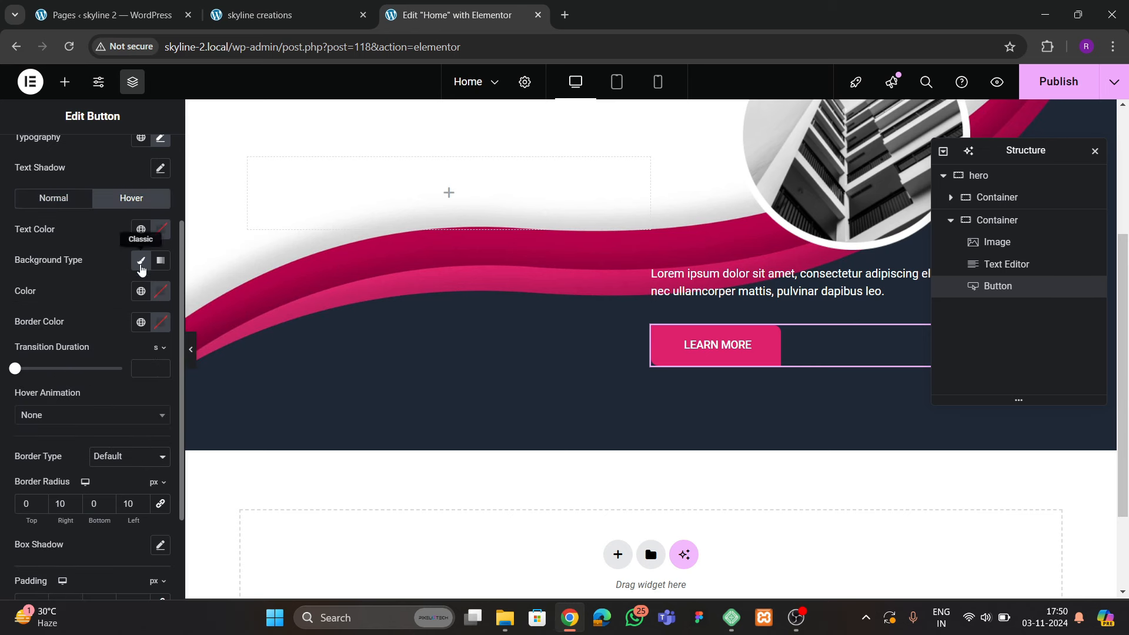
{"action": "left_click", "coordinate": [140, 291]}
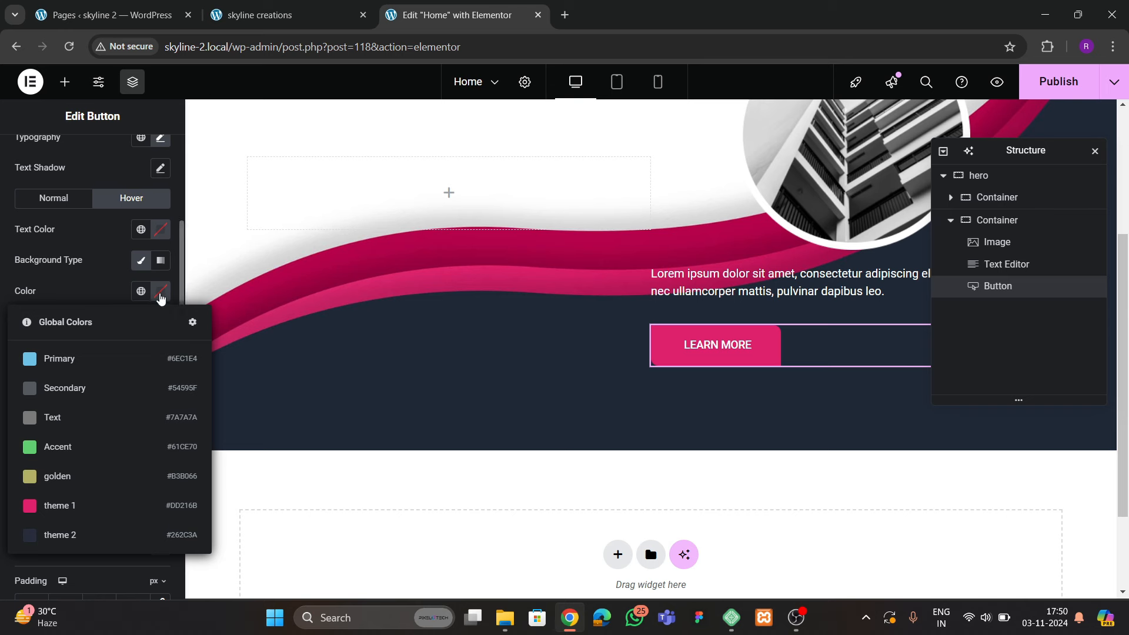
{"action": "left_click", "coordinate": [160, 291]}
{"action": "left_click", "coordinate": [161, 291]}
{"action": "left_click", "coordinate": [139, 230]}
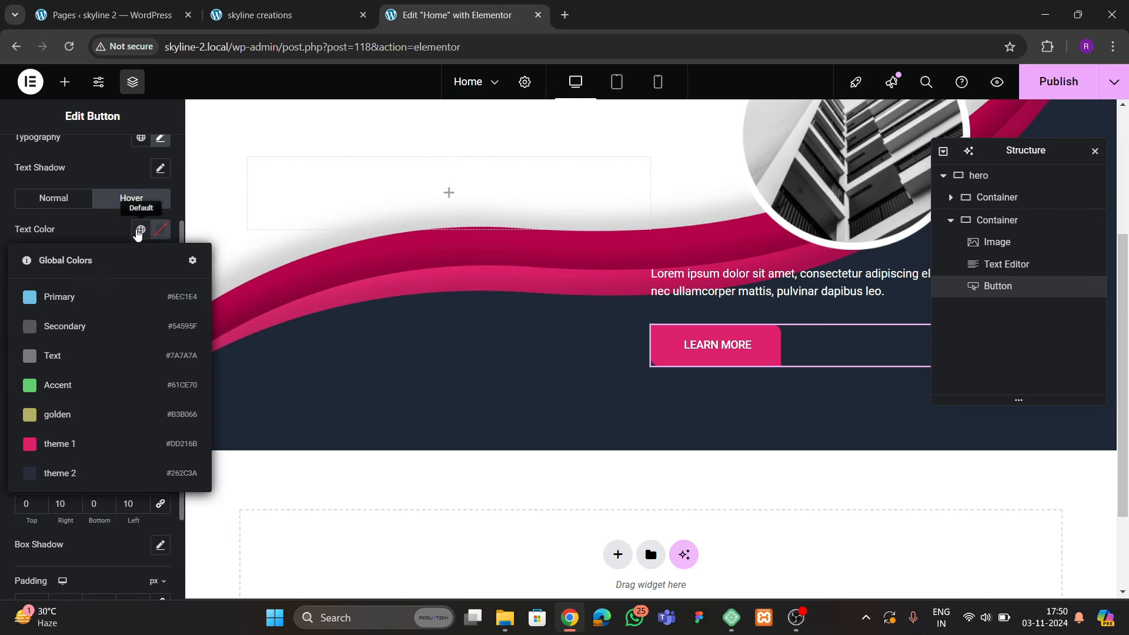
{"action": "left_click", "coordinate": [65, 444]}
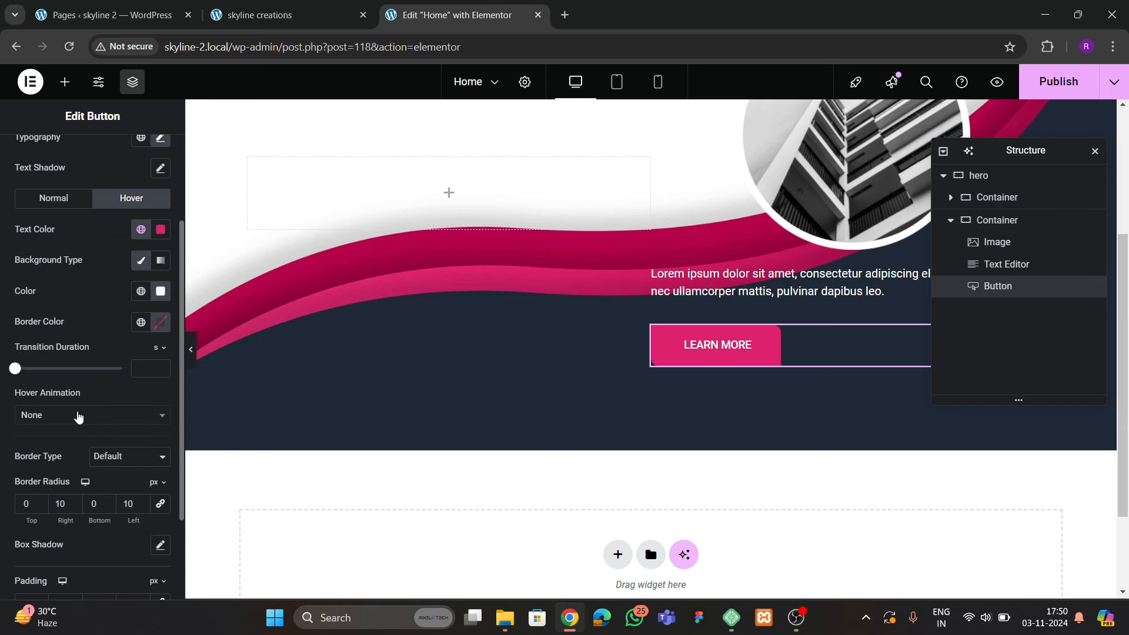
Set the LEARN MORE button's hover animation to Bob
{"action": "left_click", "coordinate": [78, 417]}
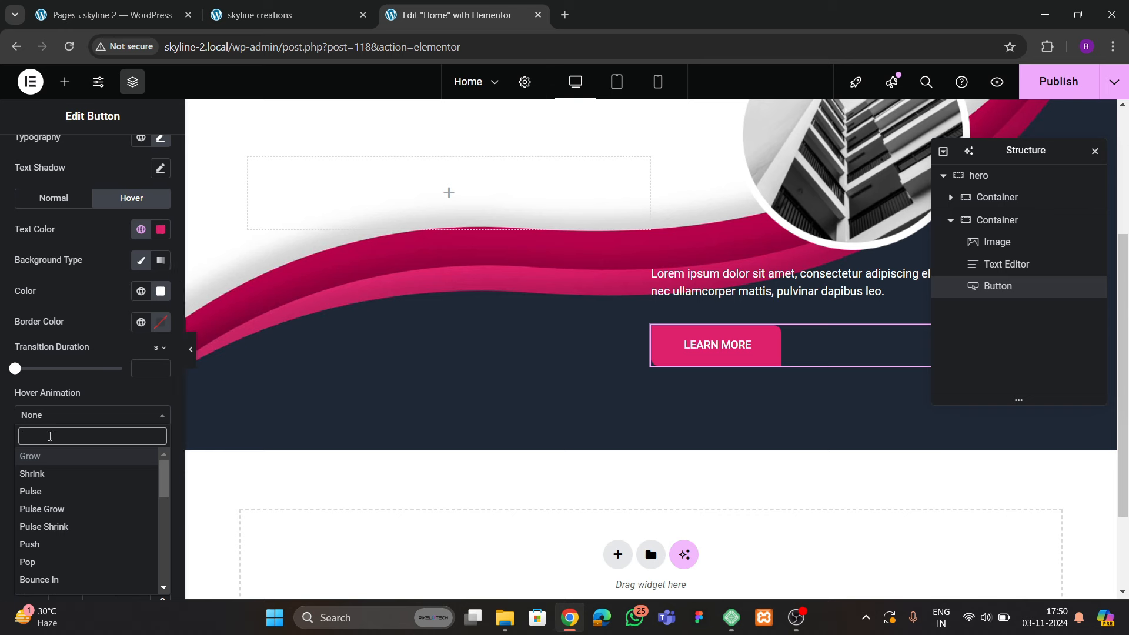
{"action": "type", "text": "bob"}
{"action": "key", "text": "Return"}
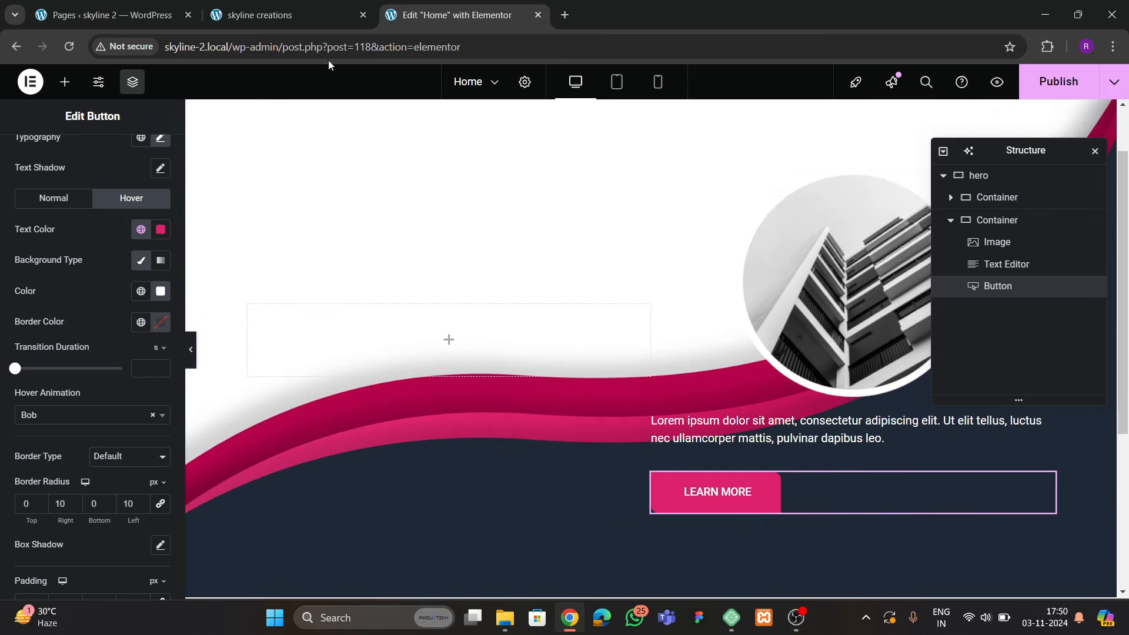
Left-align the circular building image in the hero and compare its position with the reference site
{"action": "left_click", "coordinate": [259, 15]}
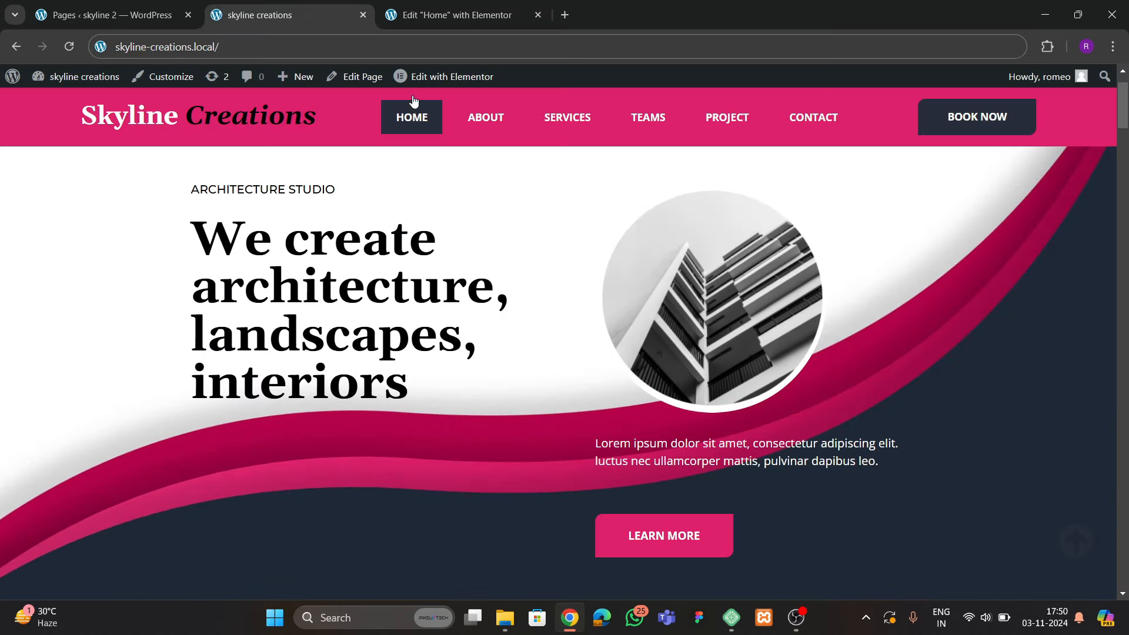
{"action": "left_click", "coordinate": [453, 15]}
{"action": "left_click", "coordinate": [741, 267]}
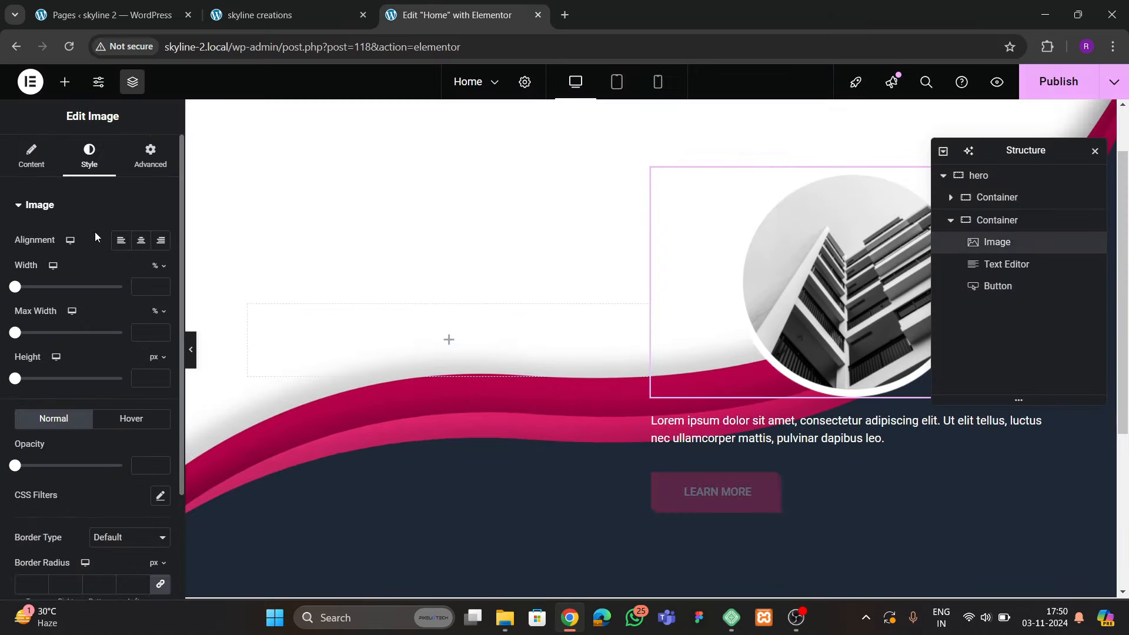
{"action": "left_click", "coordinate": [116, 245]}
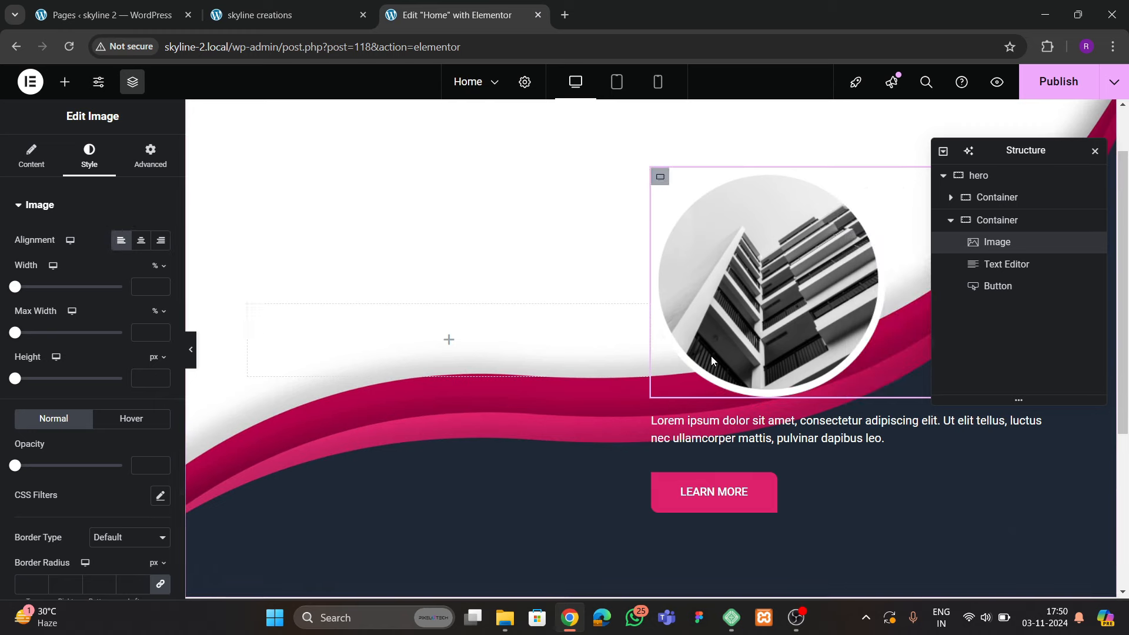
{"action": "left_click", "coordinate": [250, 18]}
{"action": "left_click", "coordinate": [418, 16]}
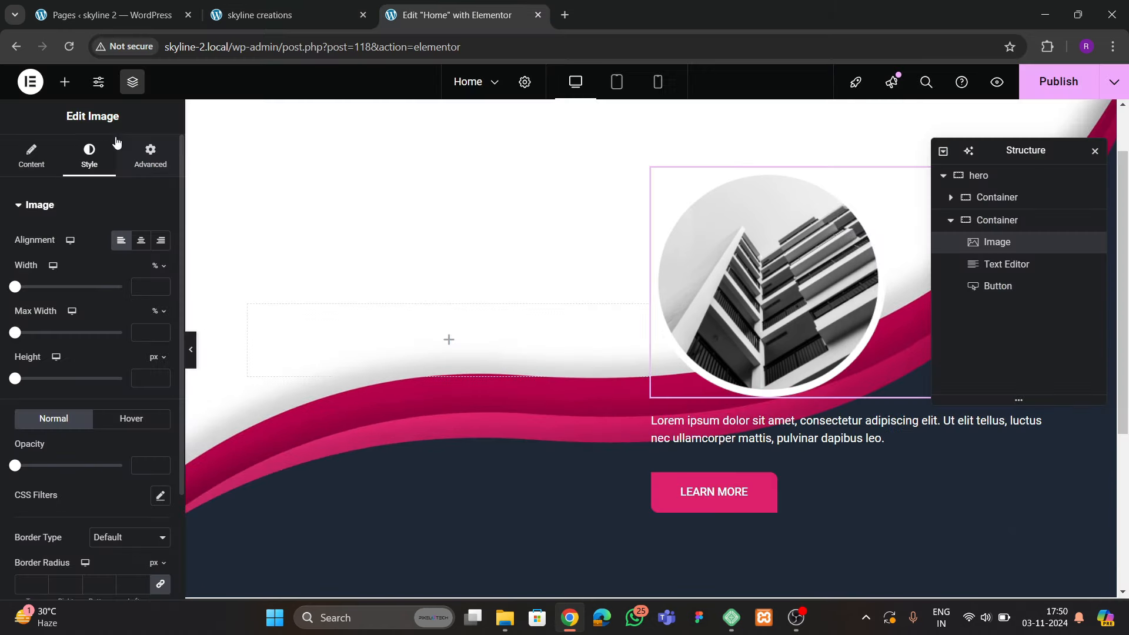
Add a heading to the hero's empty left container and title it "architecture studio", as on the reference site
{"action": "left_click", "coordinate": [66, 85]}
{"action": "left_click_drag", "start_coordinate": [61, 443], "coordinate": [371, 353]}
{"action": "left_click", "coordinate": [254, 10]}
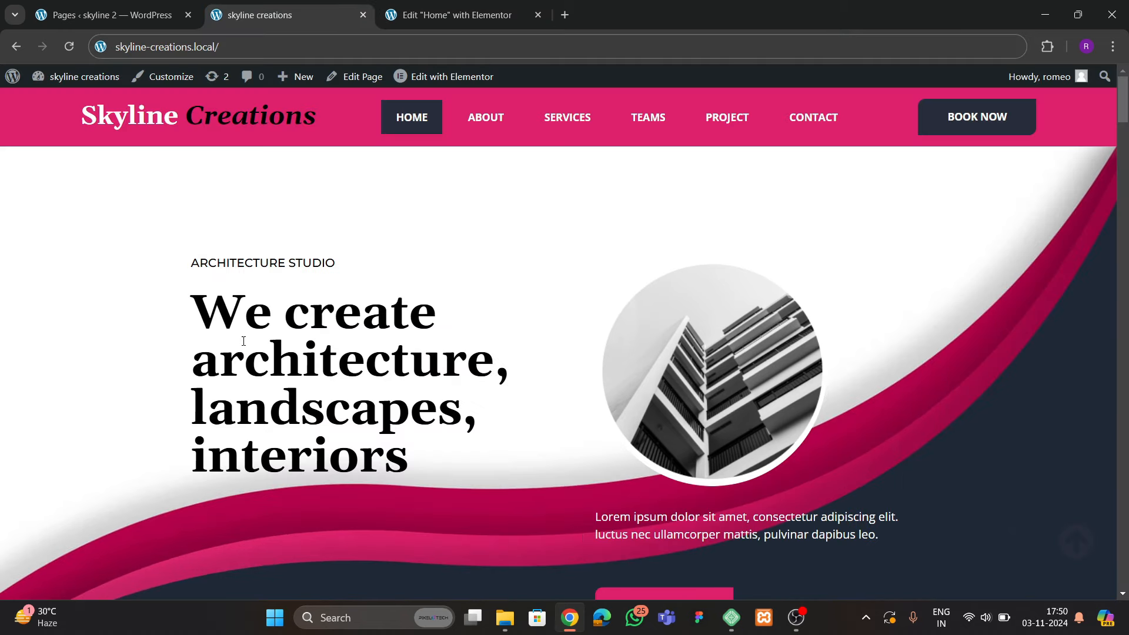
{"action": "left_click_drag", "start_coordinate": [193, 264], "coordinate": [317, 266]}
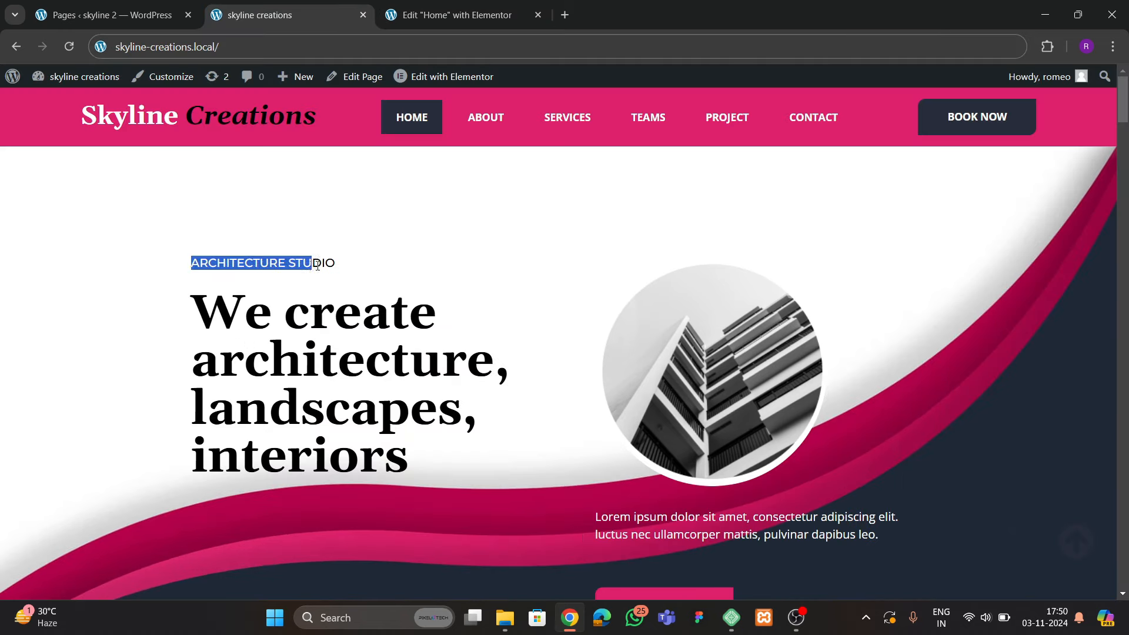
{"action": "left_click", "coordinate": [402, 17]}
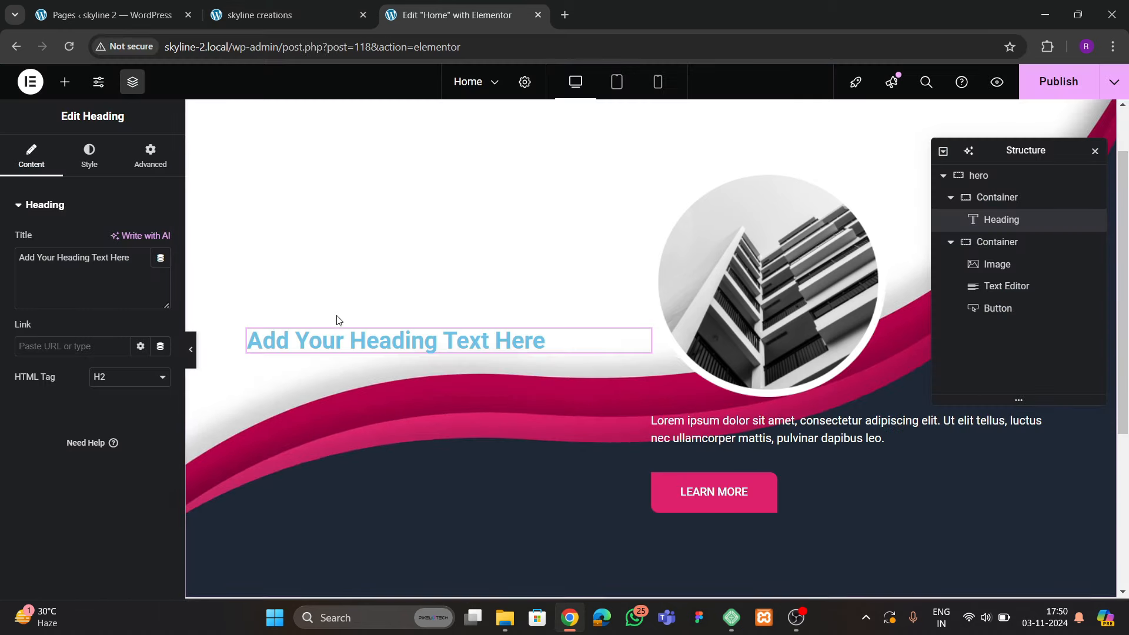
{"action": "key", "text": "ctrl+a"}
{"action": "type", "text": "architecture studio"}
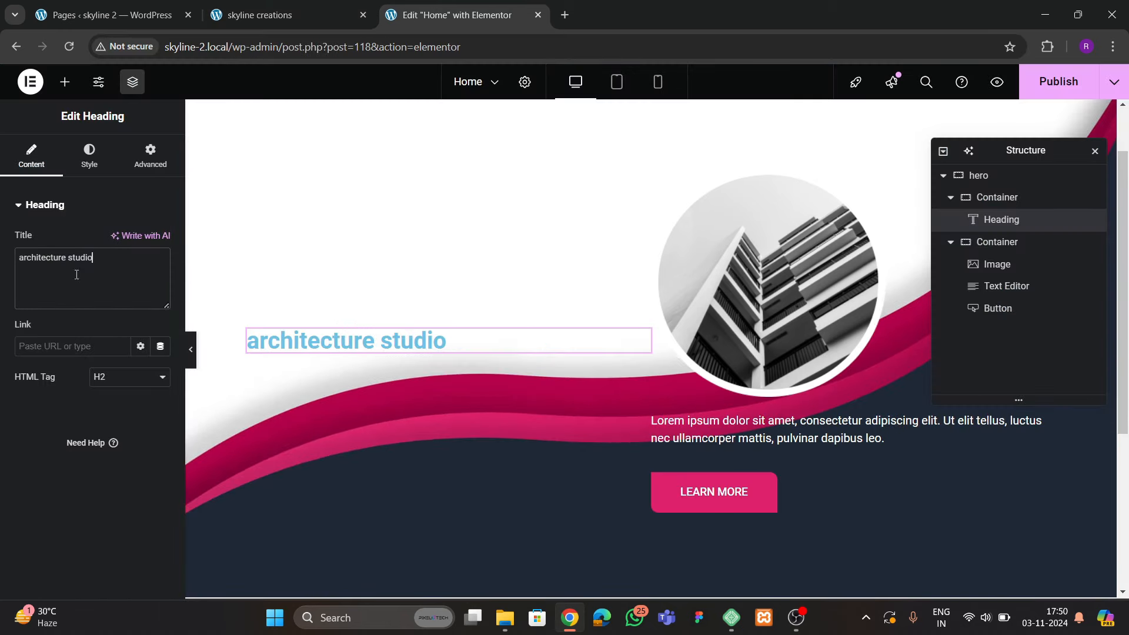
Duplicate the heading and replace the copy's title with the reference site's text "We create architecture, landscapes, interiors"
{"action": "right_click", "coordinate": [336, 338]}
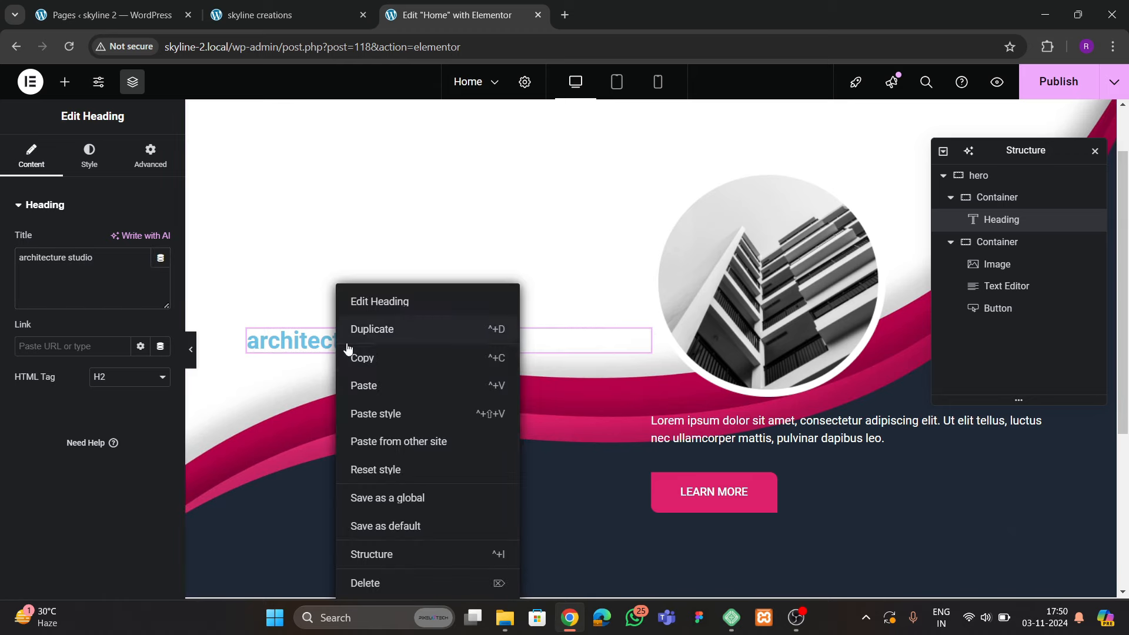
{"action": "left_click", "coordinate": [364, 328]}
{"action": "left_click", "coordinate": [265, 16]}
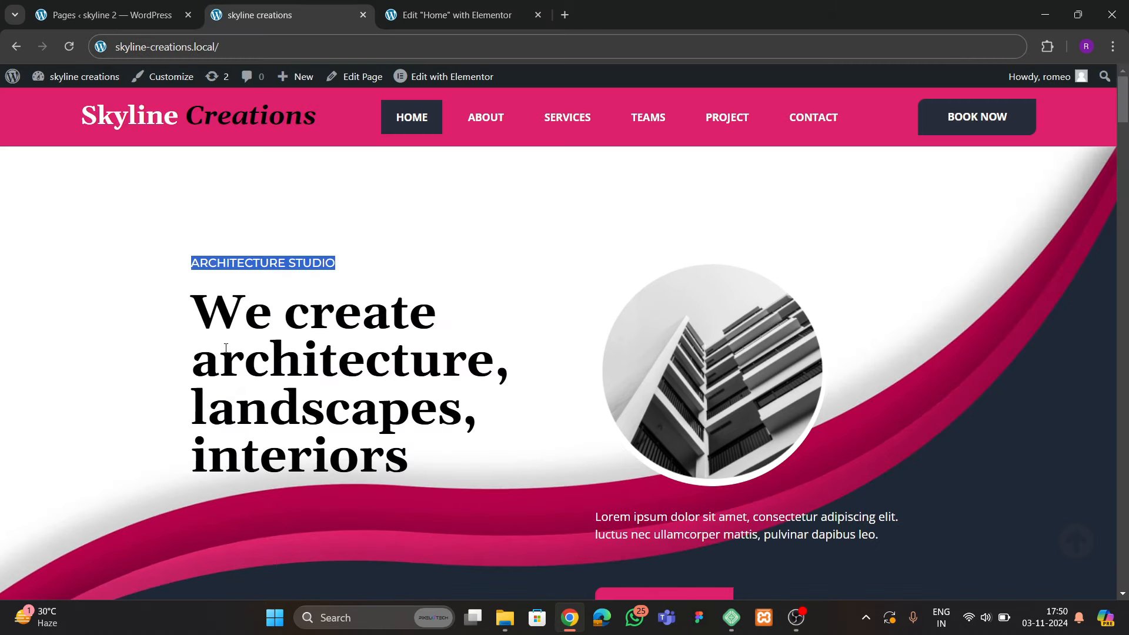
{"action": "left_click_drag", "start_coordinate": [198, 305], "coordinate": [409, 454]}
{"action": "key", "text": "ctrl+c"}
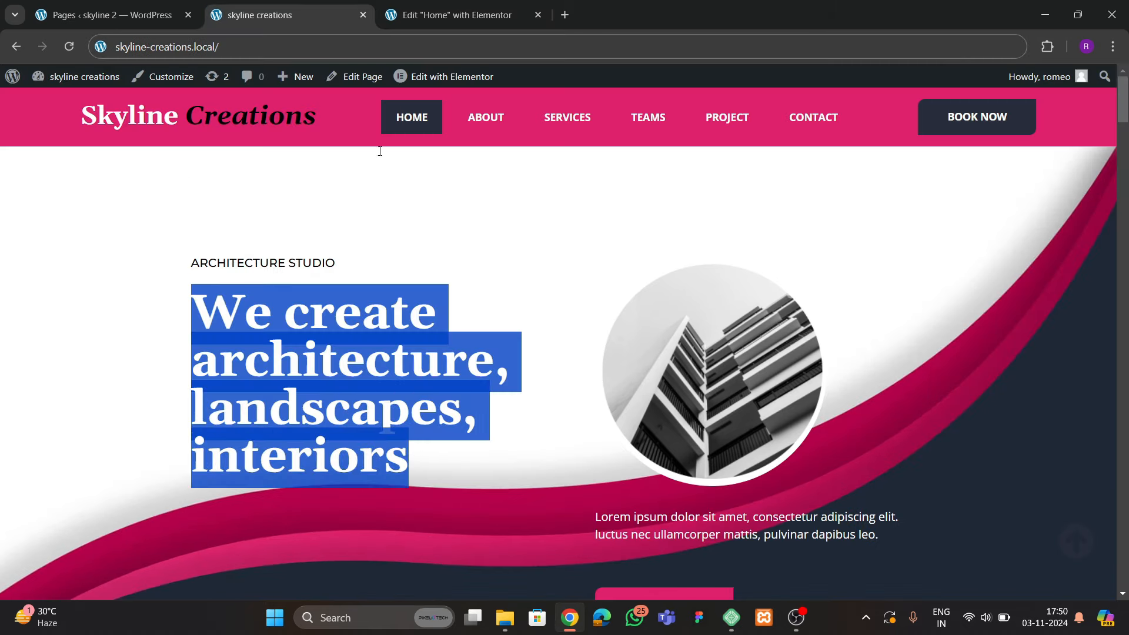
{"action": "left_click", "coordinate": [435, 20]}
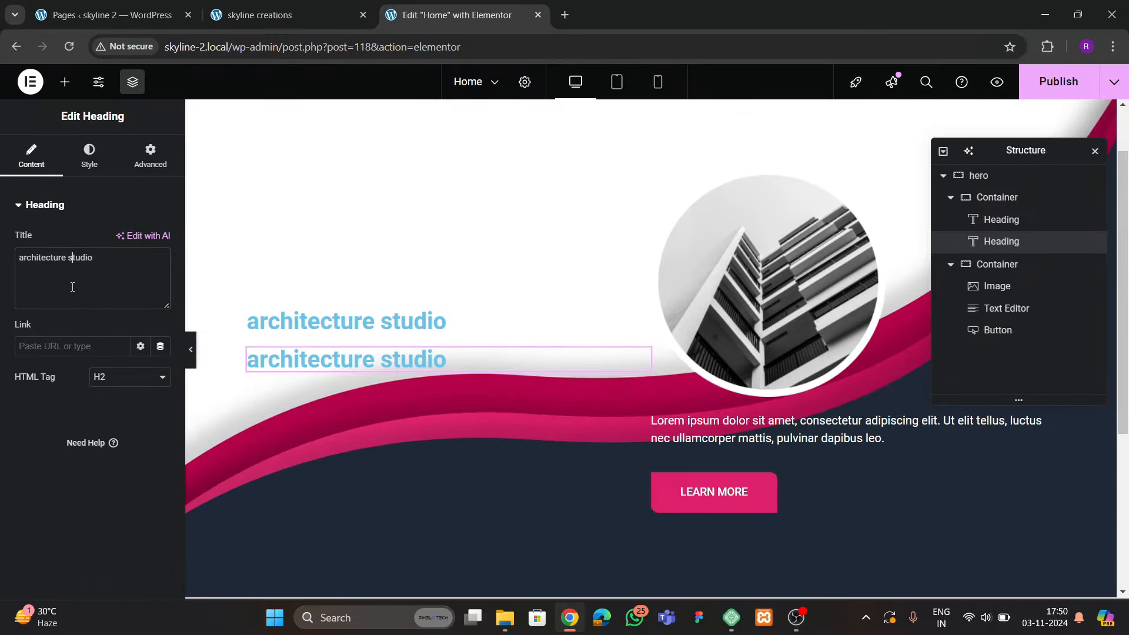
{"action": "key", "text": "ctrl+a"}
{"action": "key", "text": "ctrl+v"}
Set the text colour of the architecture studio heading to black
{"action": "left_click", "coordinate": [89, 159]}
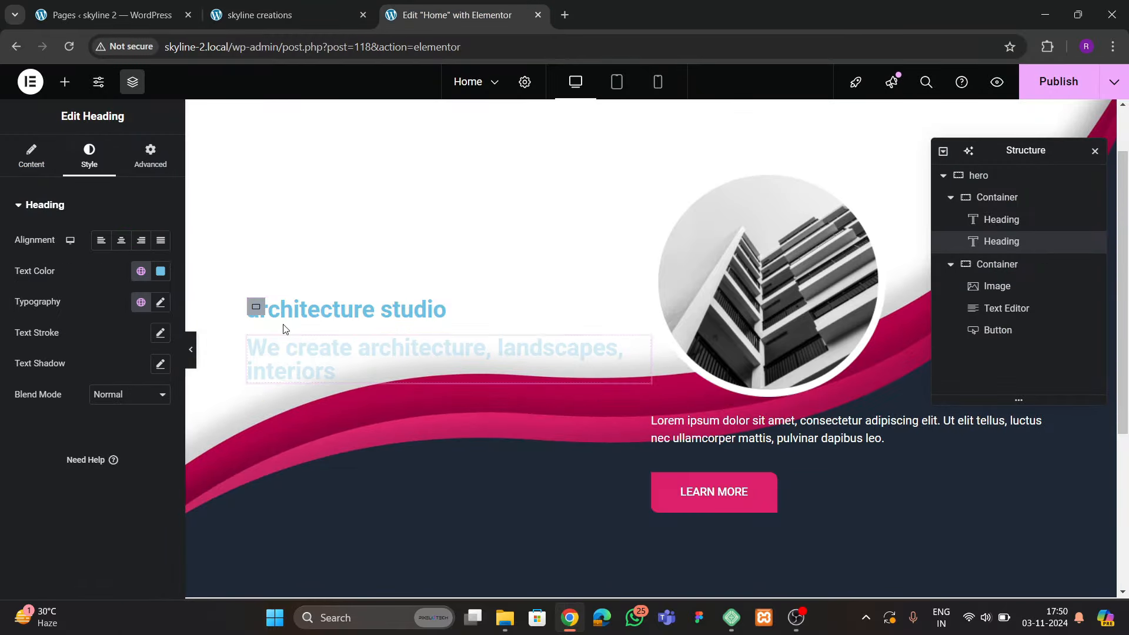
{"action": "left_click", "coordinate": [306, 310]}
{"action": "left_click", "coordinate": [94, 160]}
{"action": "left_click", "coordinate": [161, 271]}
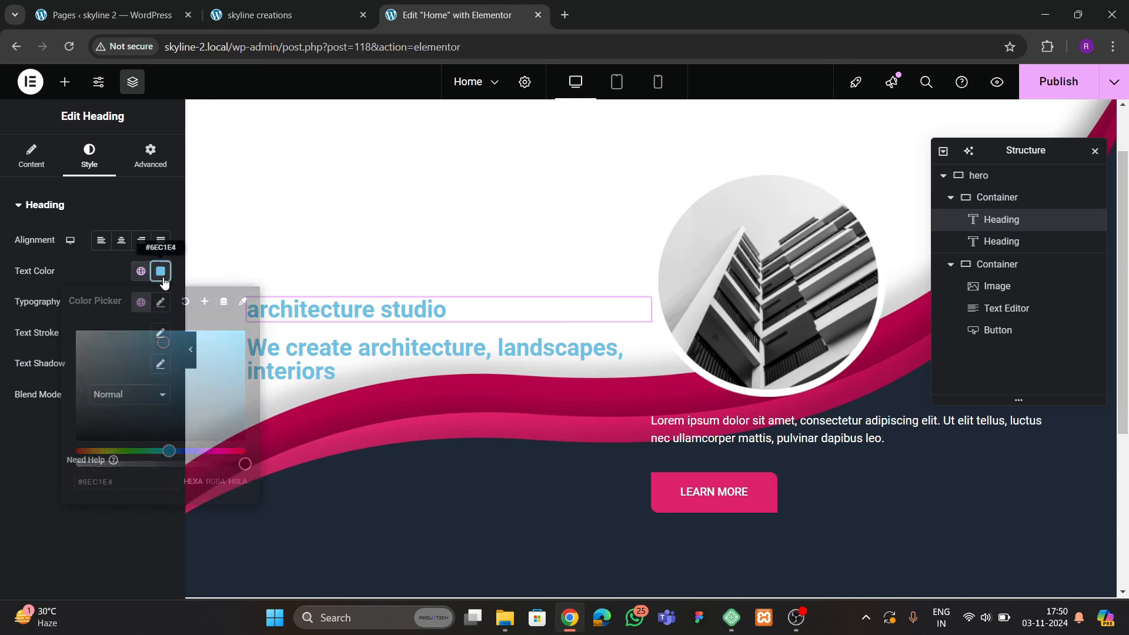
{"action": "left_click", "coordinate": [77, 439]}
{"action": "left_click", "coordinate": [174, 332]}
Set the architecture studio heading's font family to Gelasio
{"action": "left_click", "coordinate": [161, 302]}
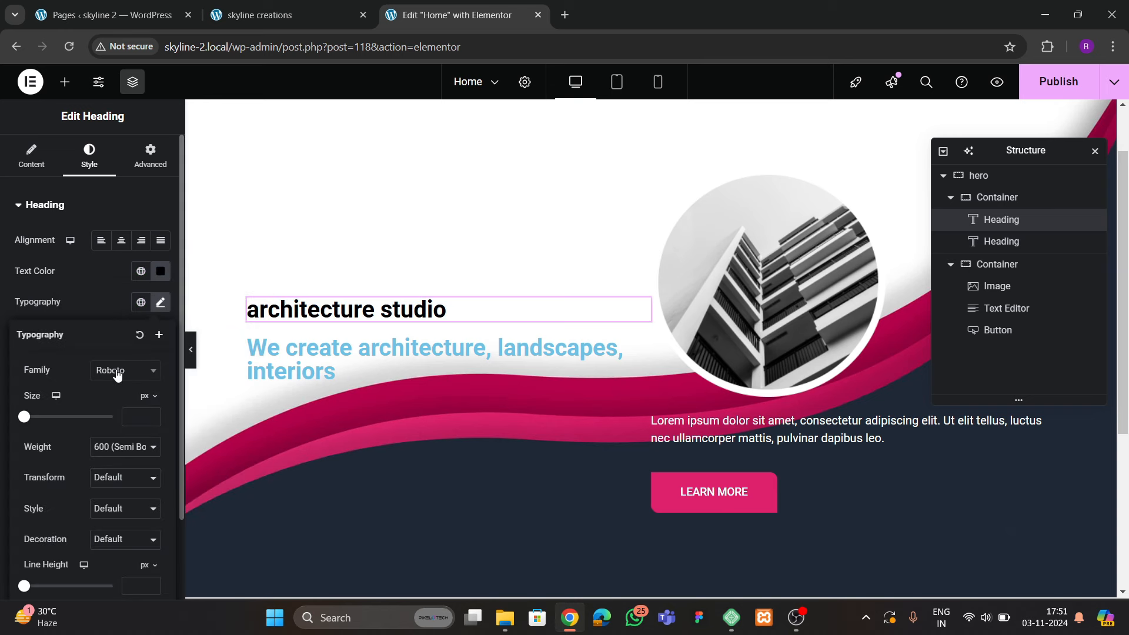
{"action": "left_click", "coordinate": [115, 371]}
{"action": "type", "text": "gelasio"}
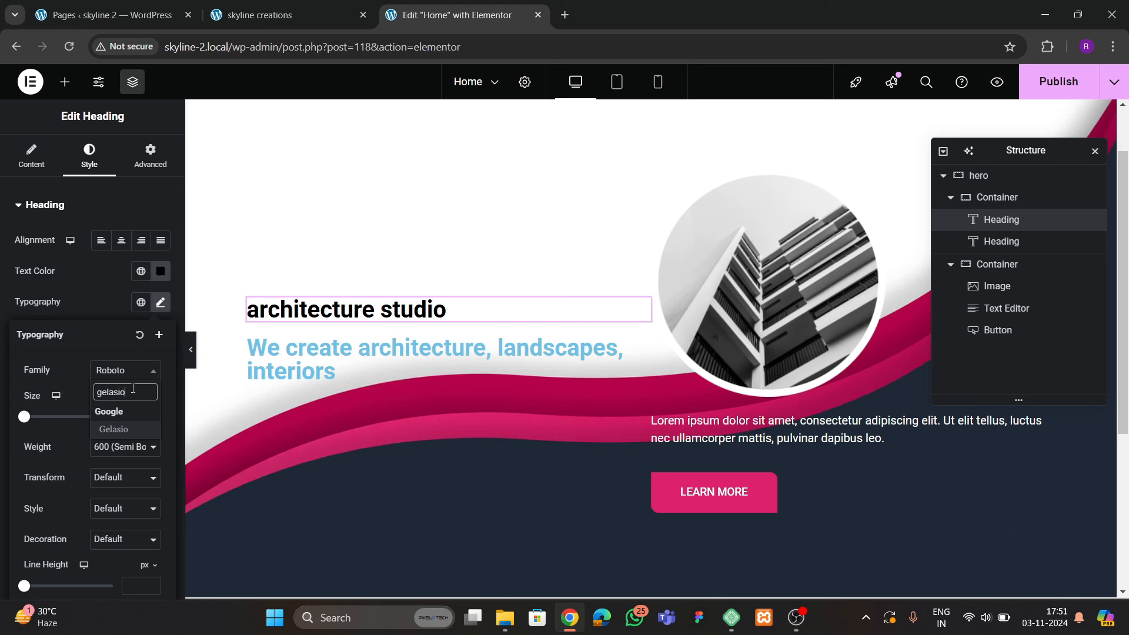
{"action": "key", "text": "Return"}
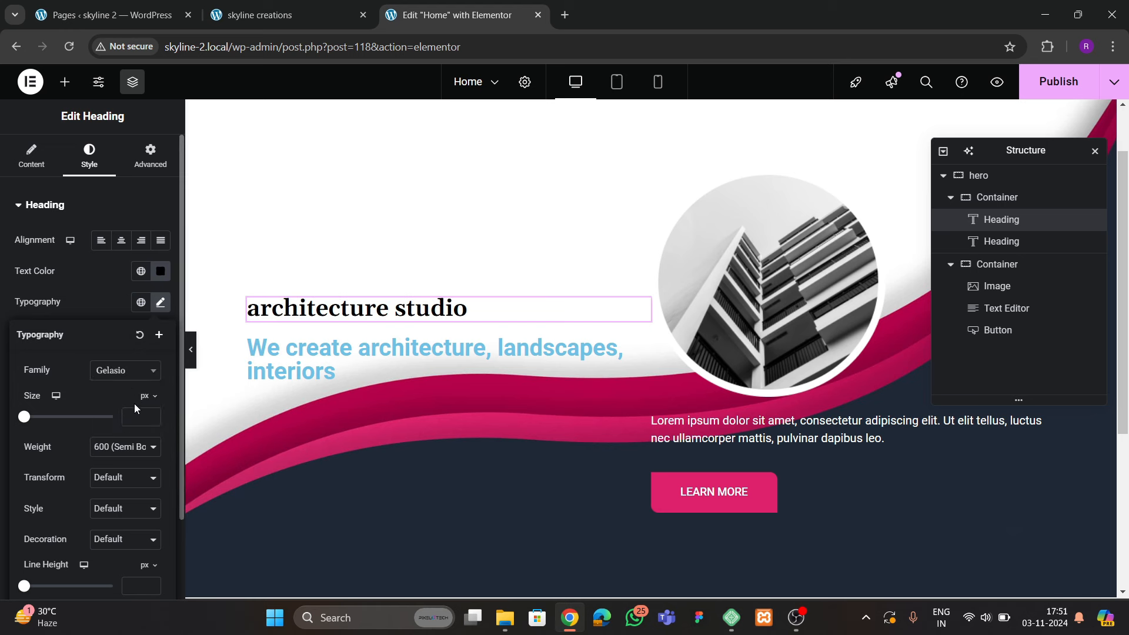
Transform the architecture studio heading to uppercase and set its font size to 18 px
{"action": "left_click", "coordinate": [111, 473]}
{"action": "left_click", "coordinate": [107, 510]}
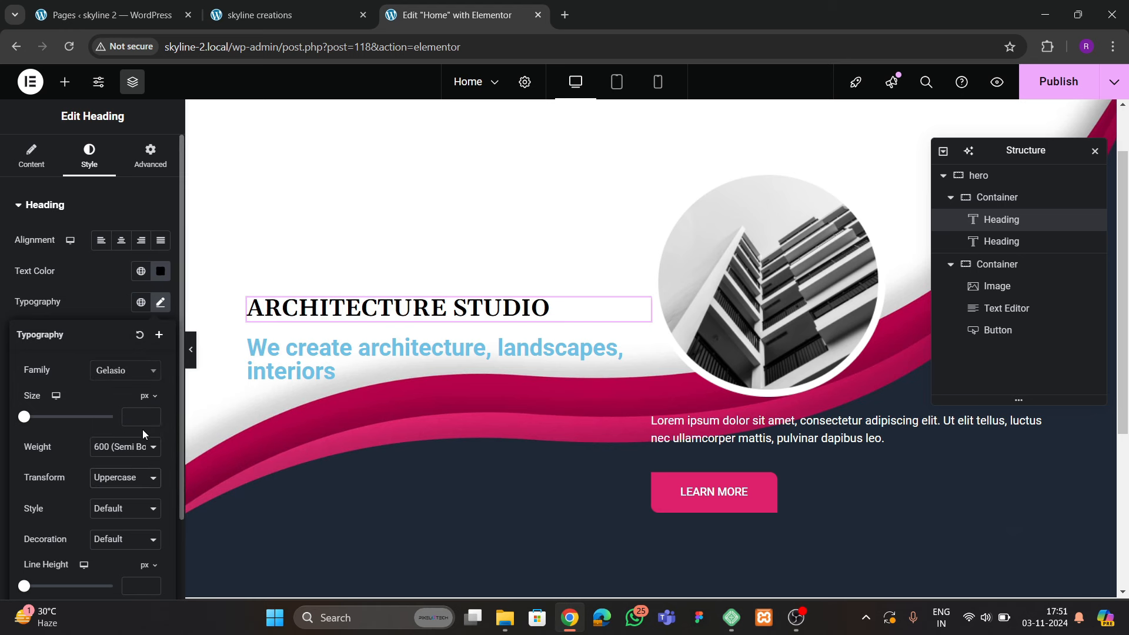
{"action": "left_click", "coordinate": [153, 415]}
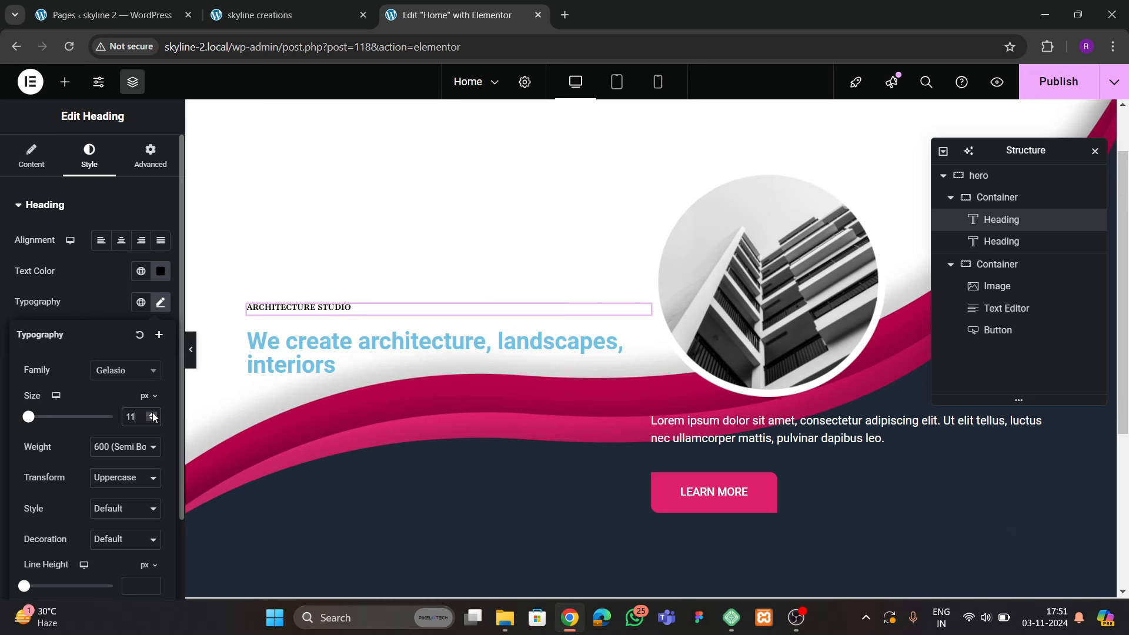
{"action": "left_click", "coordinate": [153, 413]}
{"action": "left_click", "coordinate": [152, 414]}
{"action": "left_click", "coordinate": [153, 414]}
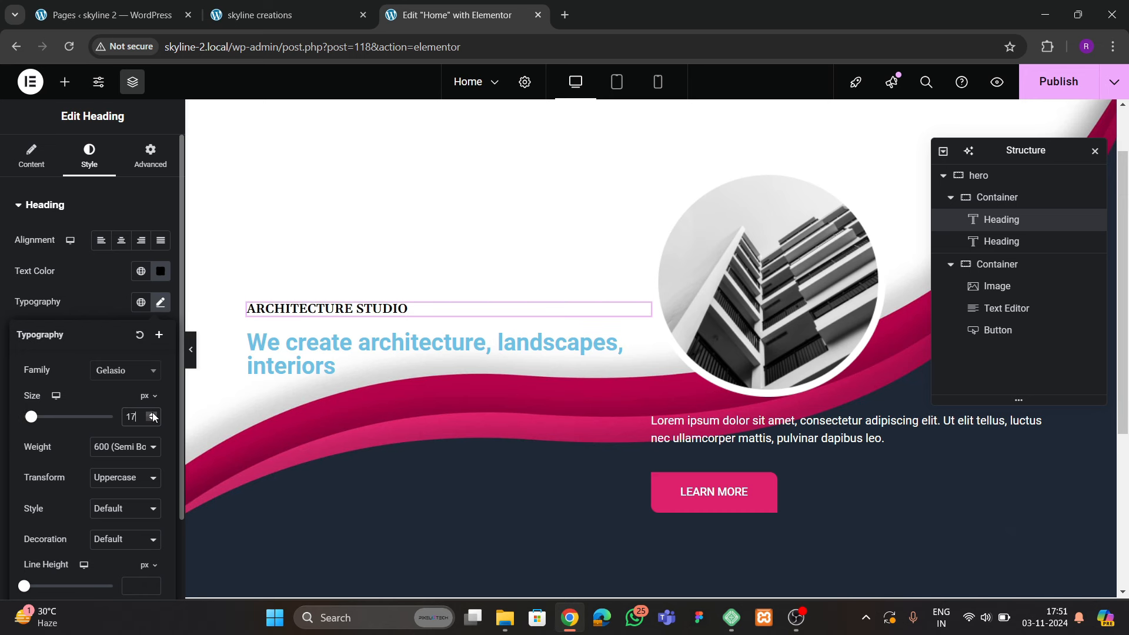
{"action": "left_click", "coordinate": [153, 414]}
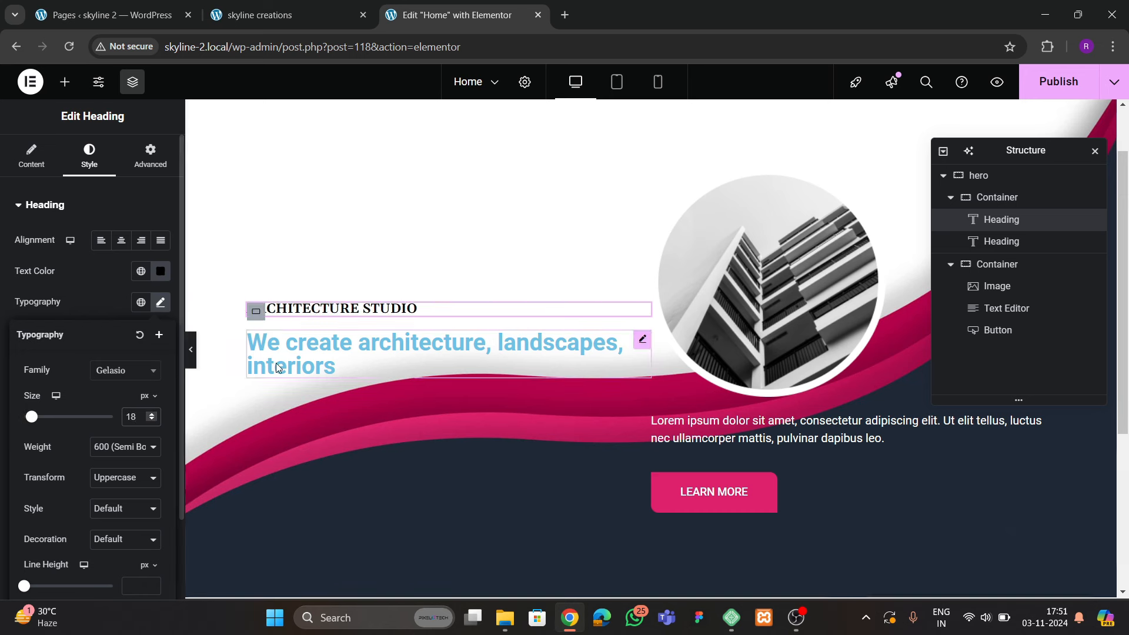
Set the architecture studio heading's font family to Oswald with a weight of 400 (Normal)
{"action": "left_click", "coordinate": [124, 369]}
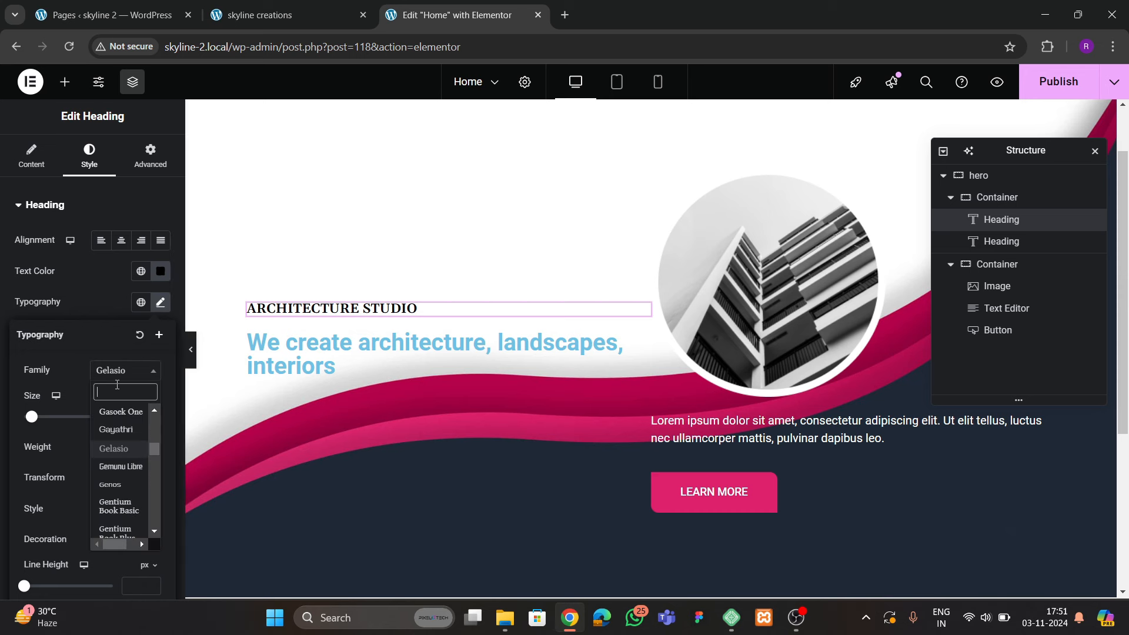
{"action": "type", "text": "oswald"}
{"action": "key", "text": "Return"}
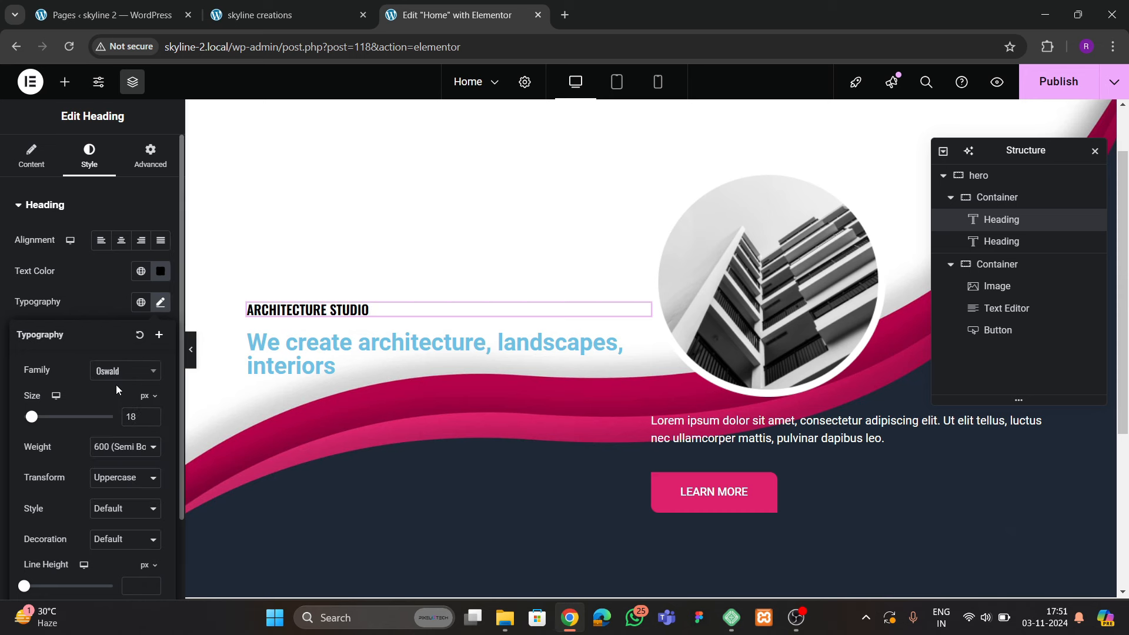
{"action": "left_click", "coordinate": [123, 447]}
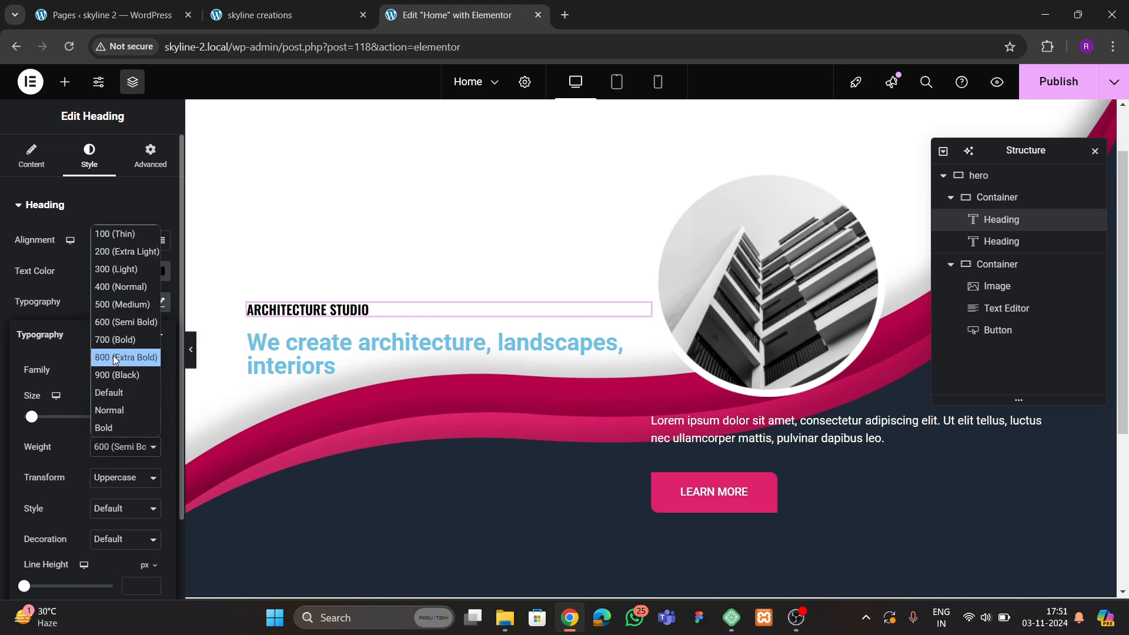
{"action": "left_click", "coordinate": [118, 288]}
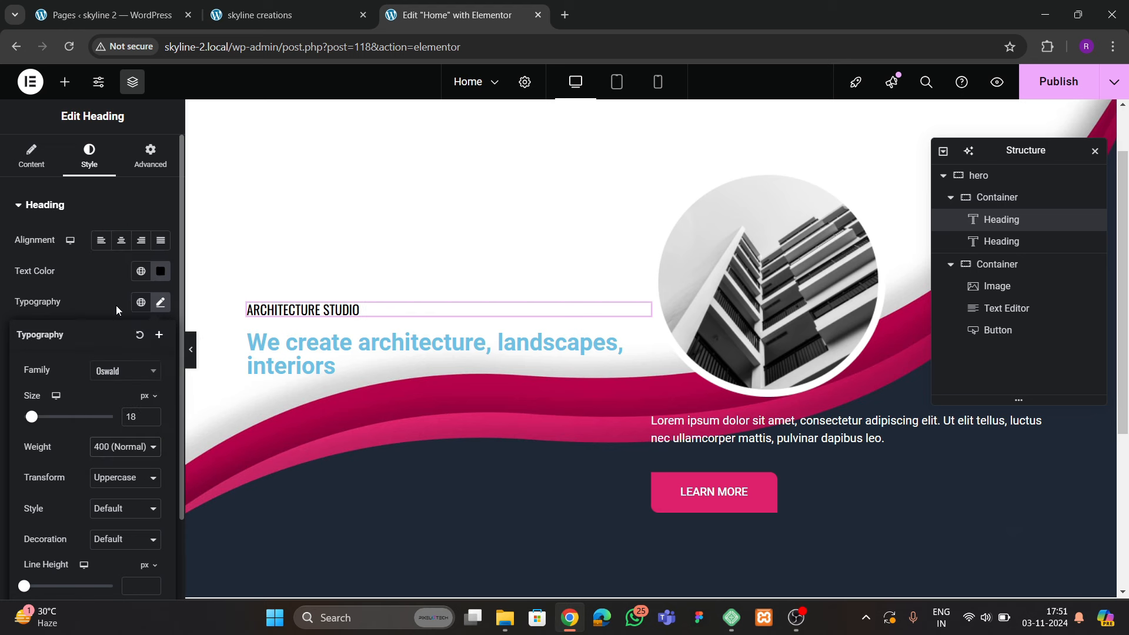
Set the text colour of the "We create architecture, landscapes, interiors" heading to black
{"action": "left_click", "coordinate": [309, 367]}
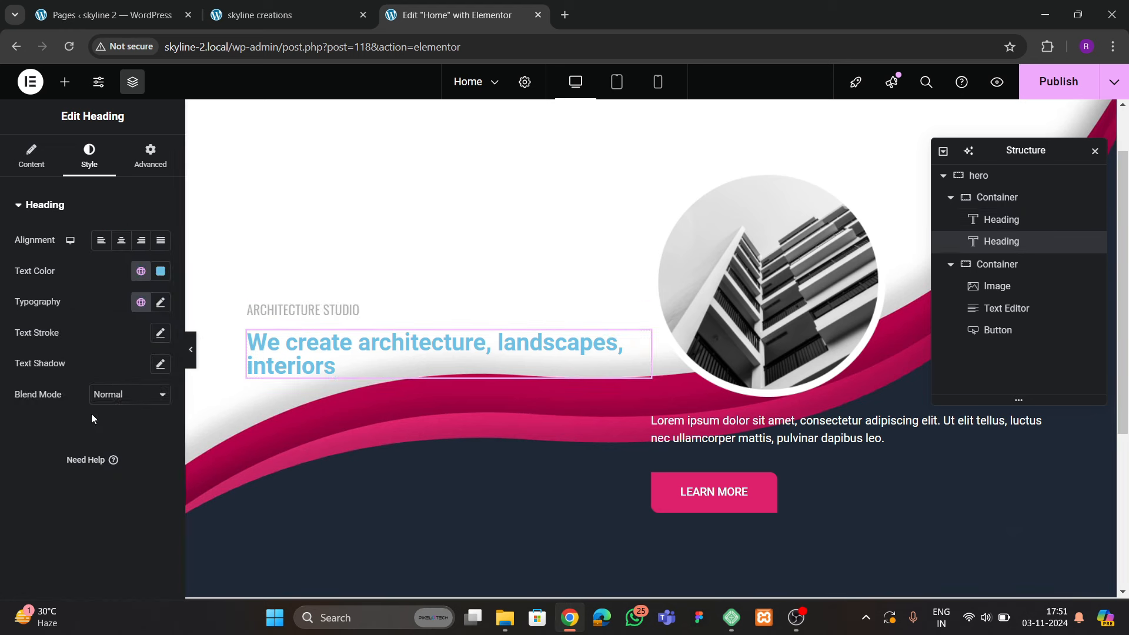
{"action": "left_click", "coordinate": [160, 272]}
{"action": "left_click", "coordinate": [76, 444]}
{"action": "left_click", "coordinate": [160, 271]}
Set the "We create architecture, landscapes, interiors" heading's font family to Gelasio with a weight of 800 (Extra Bold)
{"action": "left_click", "coordinate": [160, 301]}
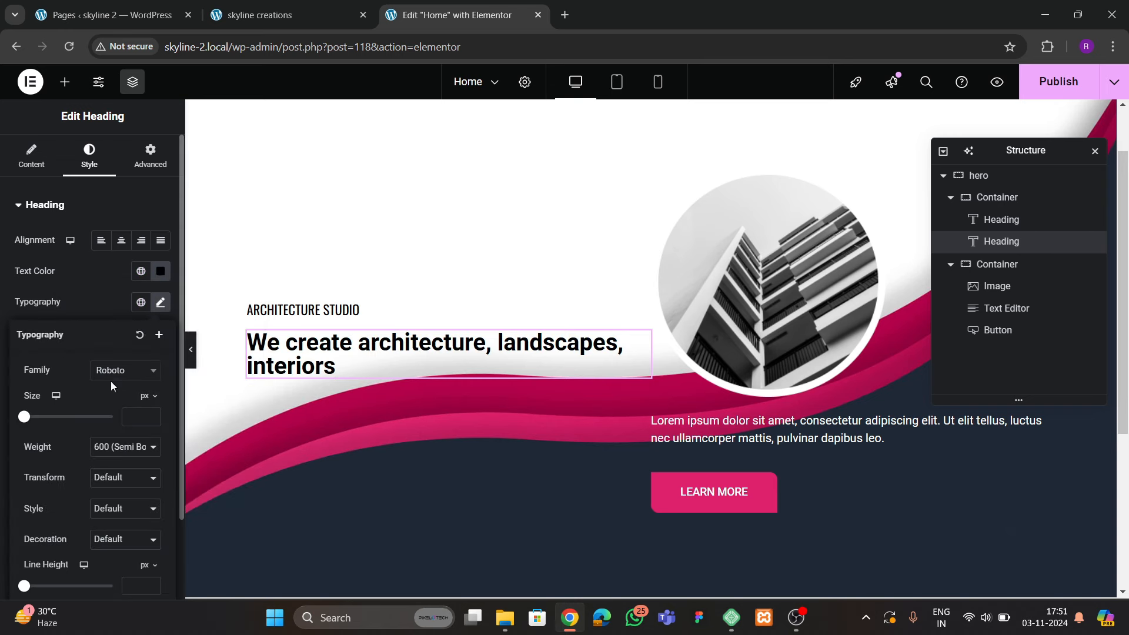
{"action": "left_click", "coordinate": [115, 374]}
{"action": "type", "text": "gela"}
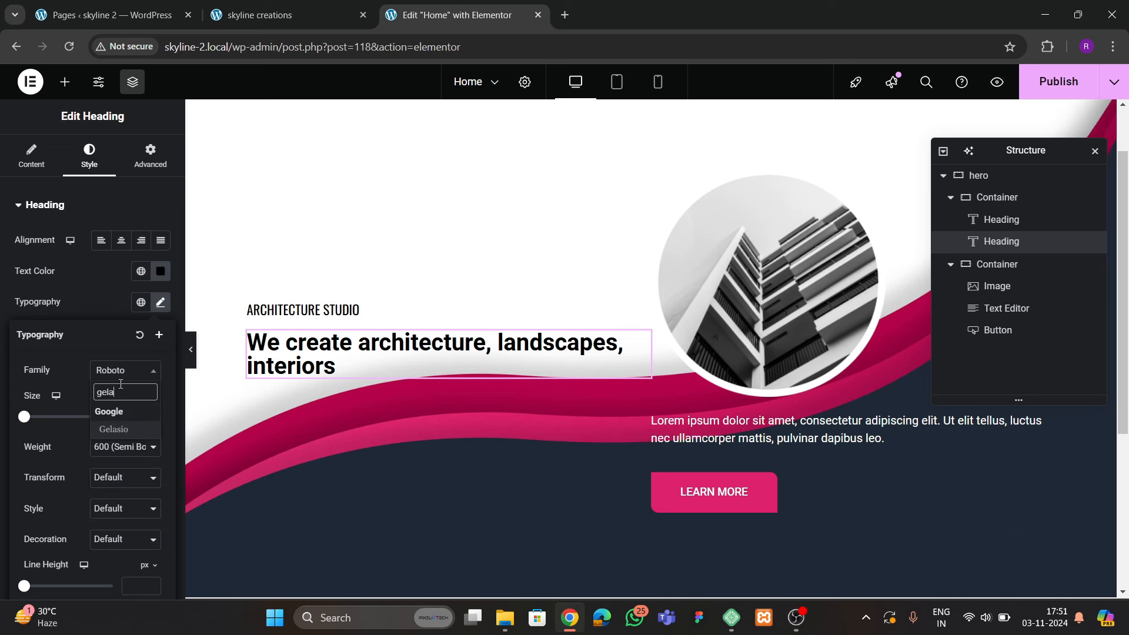
{"action": "type", "text": "s"}
{"action": "key", "text": "Return"}
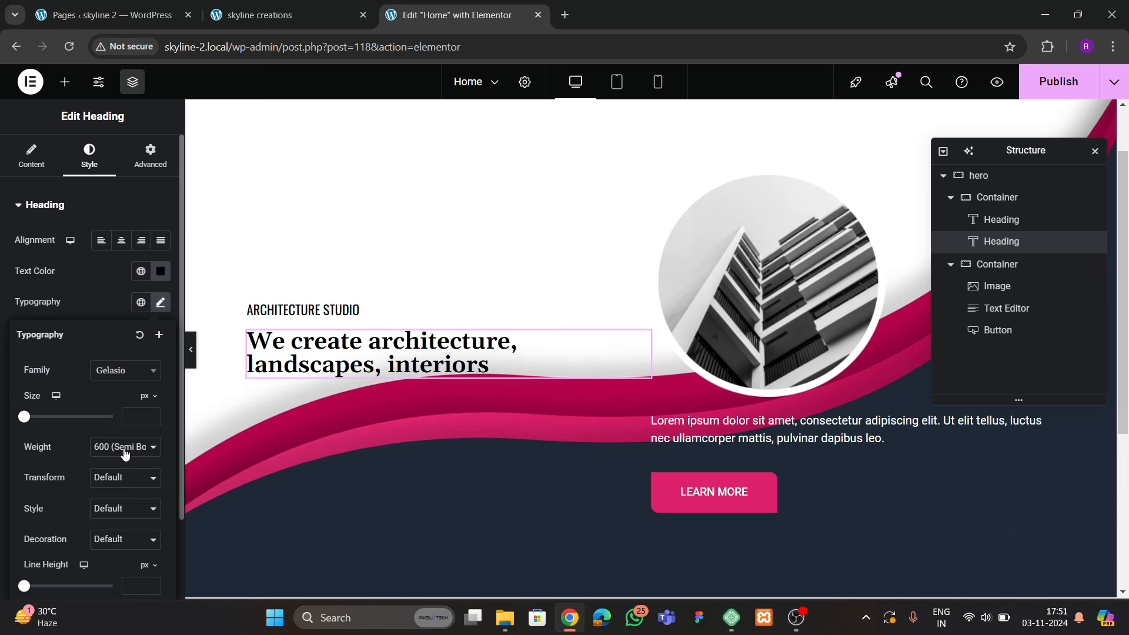
{"action": "left_click", "coordinate": [124, 448]}
{"action": "left_click", "coordinate": [116, 375]}
Set the text transform of the "We create architecture, landscapes, interiors" heading to Capitalize
{"action": "scroll", "coordinate": [13, 401], "scroll_direction": "down", "scroll_amount": 1}
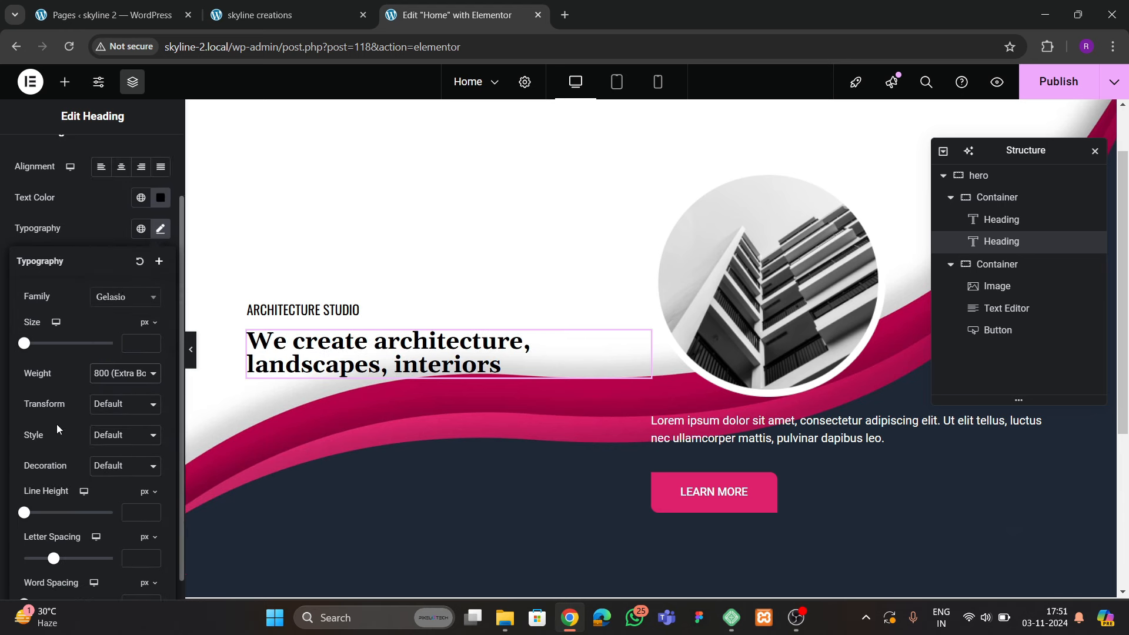
{"action": "left_click", "coordinate": [115, 435]}
{"action": "left_click", "coordinate": [93, 460]}
{"action": "left_click", "coordinate": [92, 465]}
{"action": "left_click", "coordinate": [116, 406]}
{"action": "left_click", "coordinate": [118, 405]}
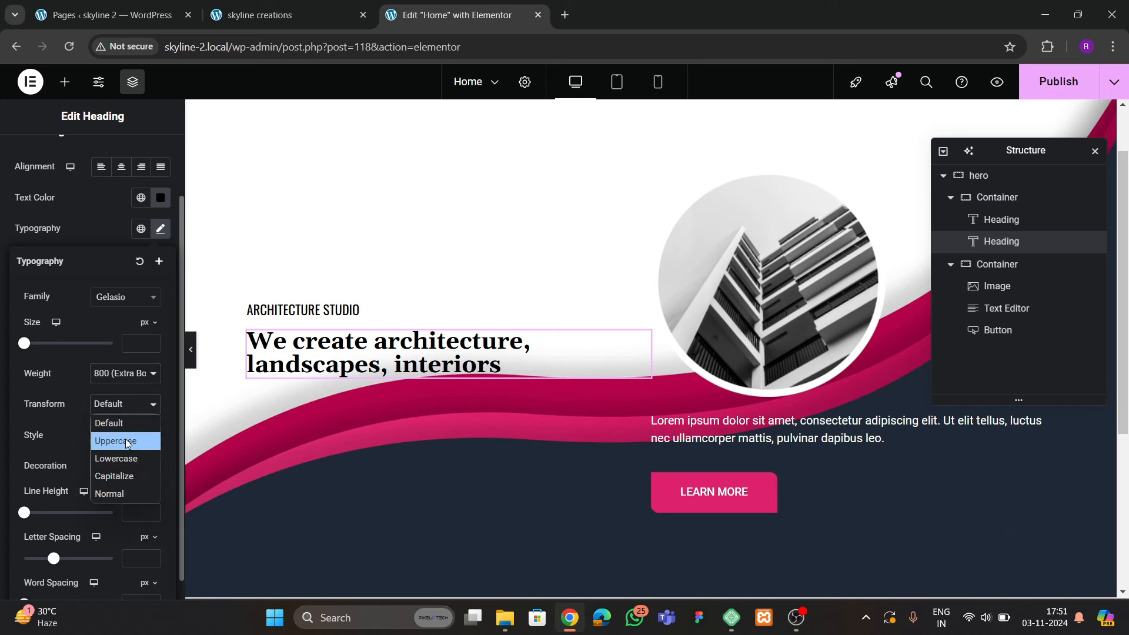
{"action": "left_click", "coordinate": [118, 477]}
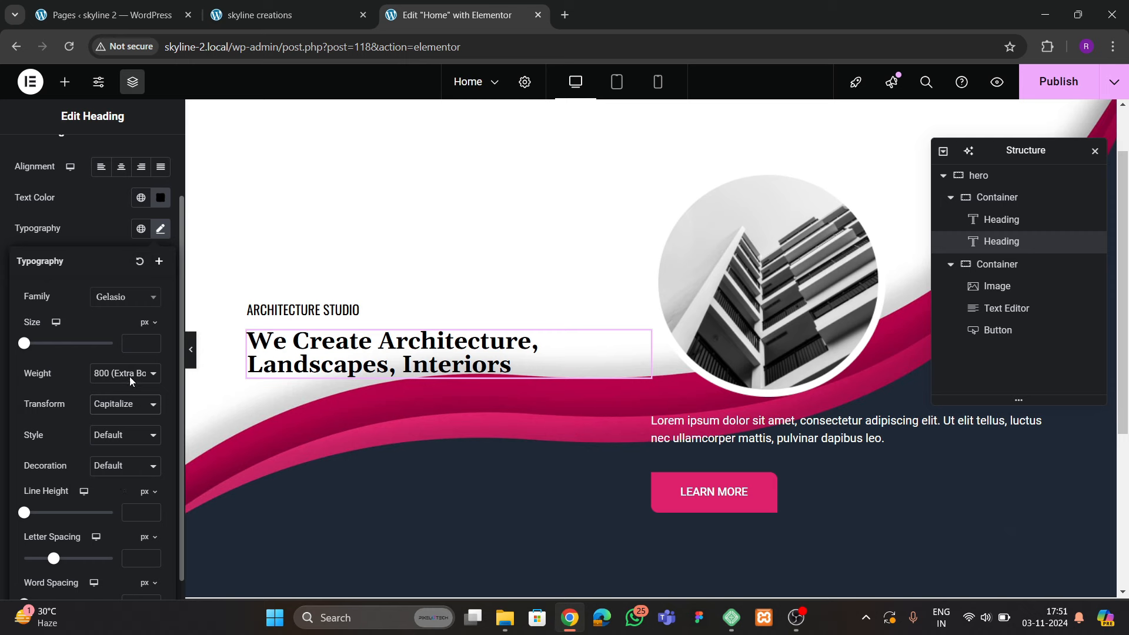
Set the main hero heading's font size to 65 px
{"action": "left_click", "coordinate": [152, 340]}
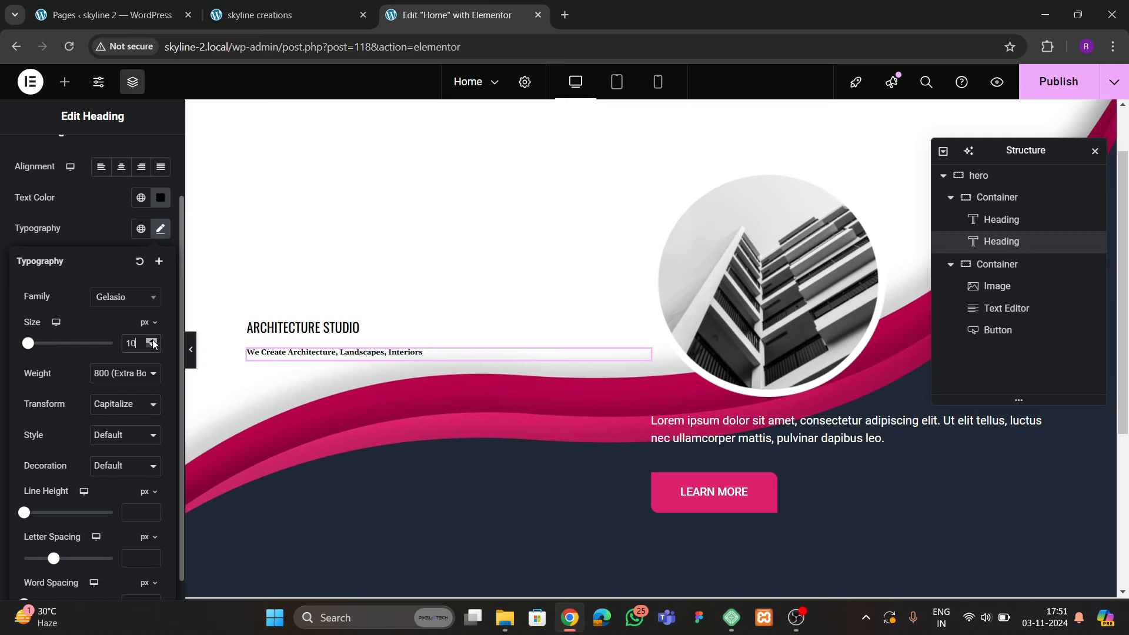
{"action": "left_click_drag", "start_coordinate": [153, 342], "coordinate": [152, 343]}
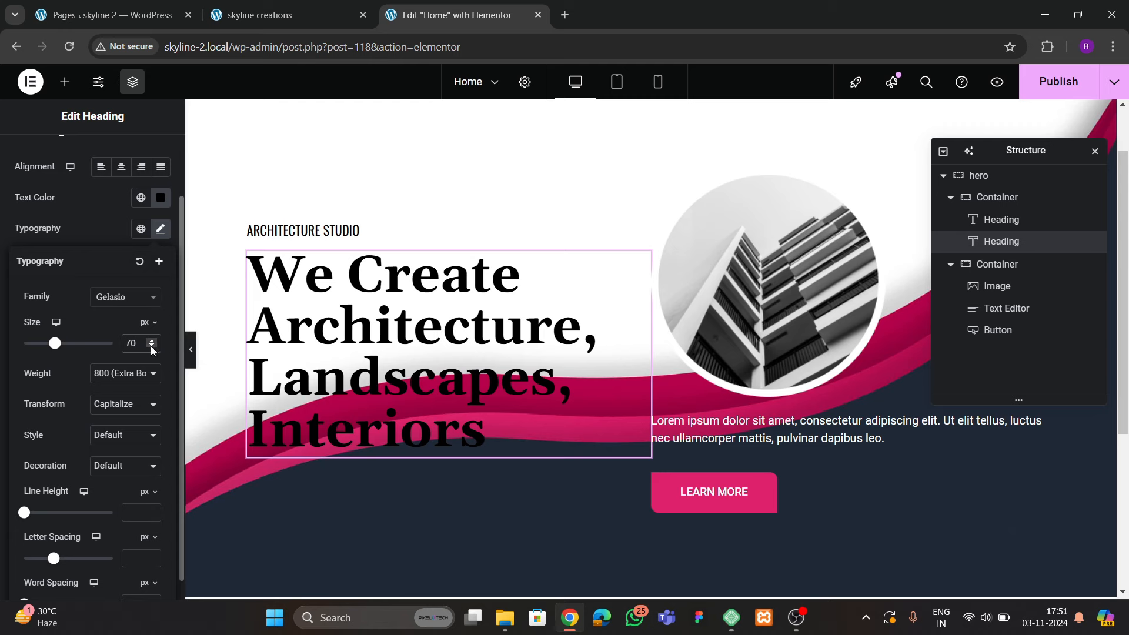
{"action": "left_click", "coordinate": [151, 346]}
{"action": "left_click", "coordinate": [151, 346]}
{"action": "left_click", "coordinate": [151, 346]}
{"action": "left_click", "coordinate": [151, 346]}
{"action": "left_click", "coordinate": [151, 346]}
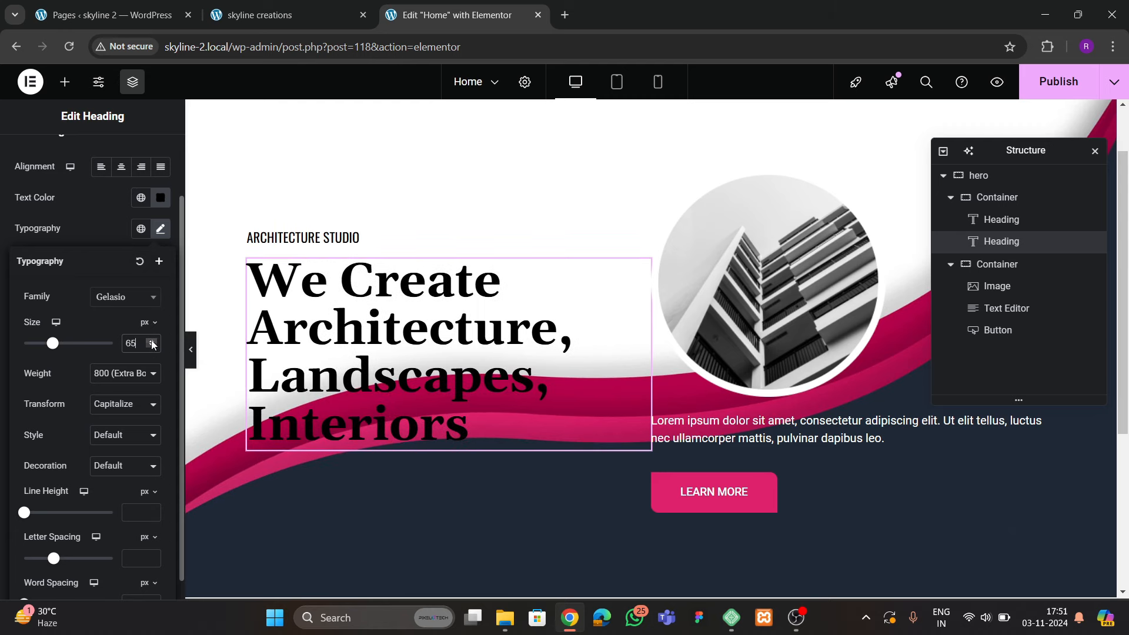
Set the hero container's minimum height to 600 px
{"action": "scroll", "coordinate": [501, 364], "scroll_direction": "up", "scroll_amount": 1}
{"action": "scroll", "coordinate": [502, 364], "scroll_direction": "down", "scroll_amount": 3}
{"action": "scroll", "coordinate": [502, 365], "scroll_direction": "up", "scroll_amount": 3}
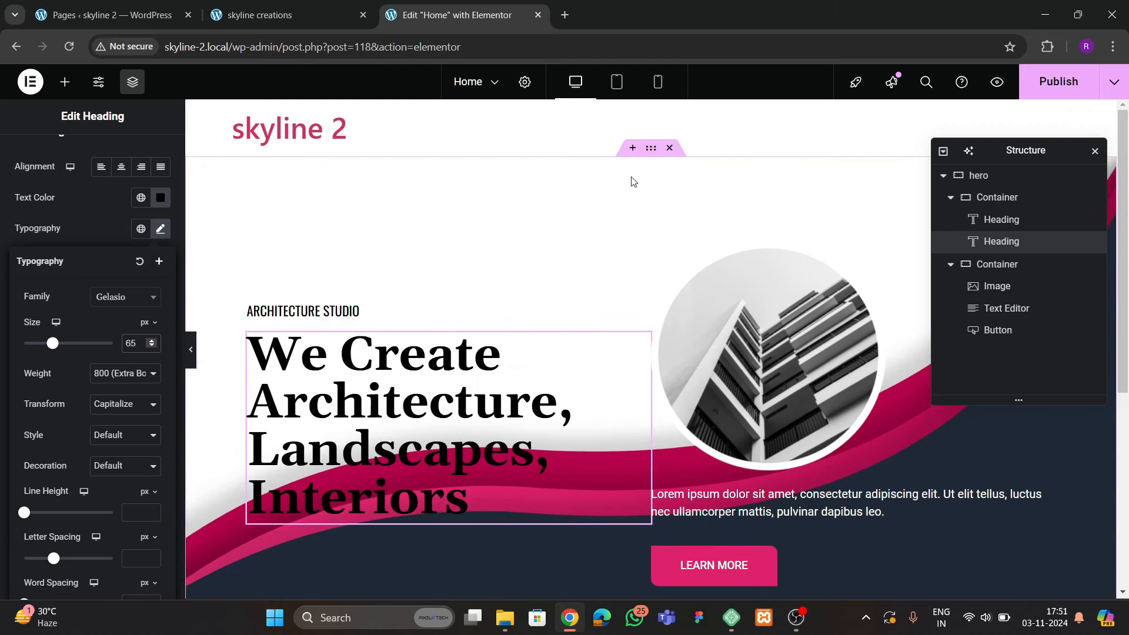
{"action": "left_click", "coordinate": [651, 148]}
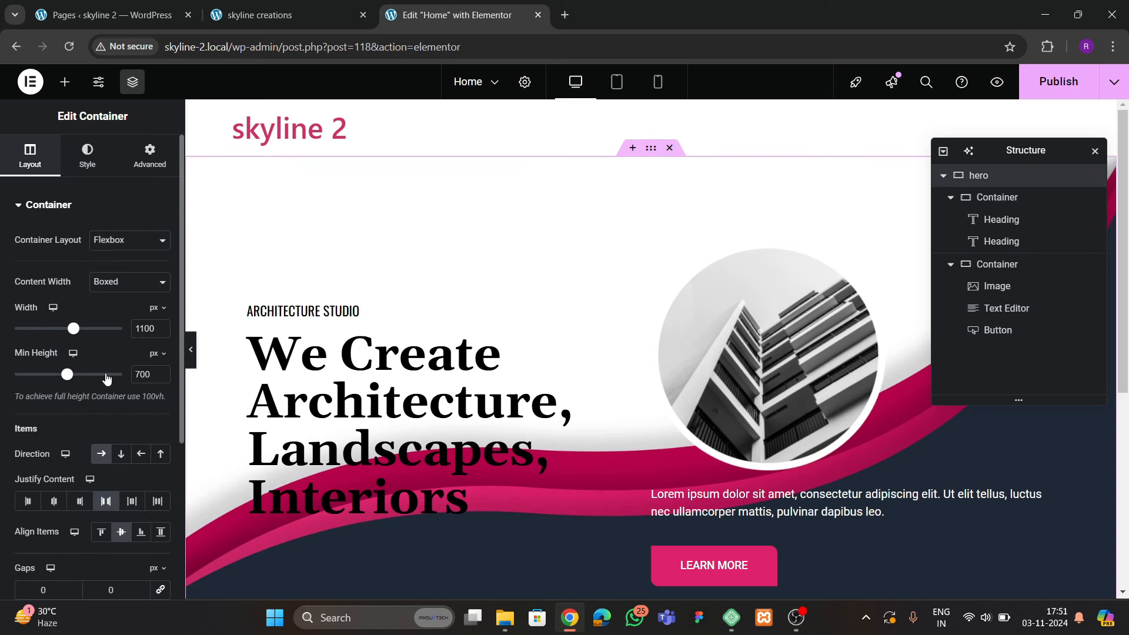
{"action": "left_click", "coordinate": [142, 374]}
{"action": "key", "text": "BackSpace"}
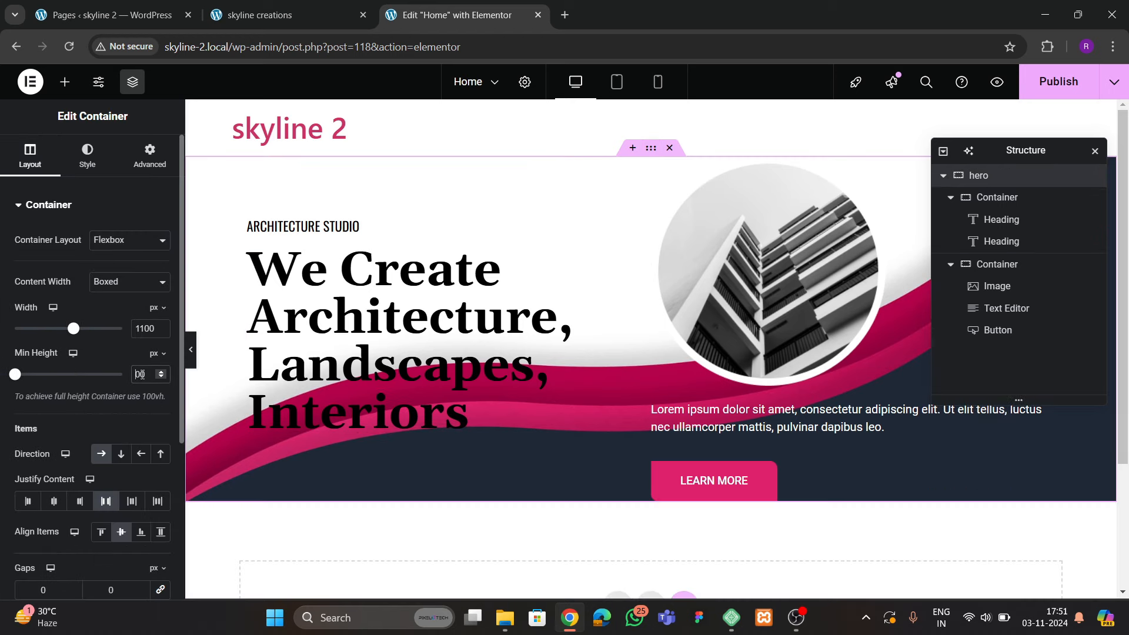
{"action": "type", "text": "600"}
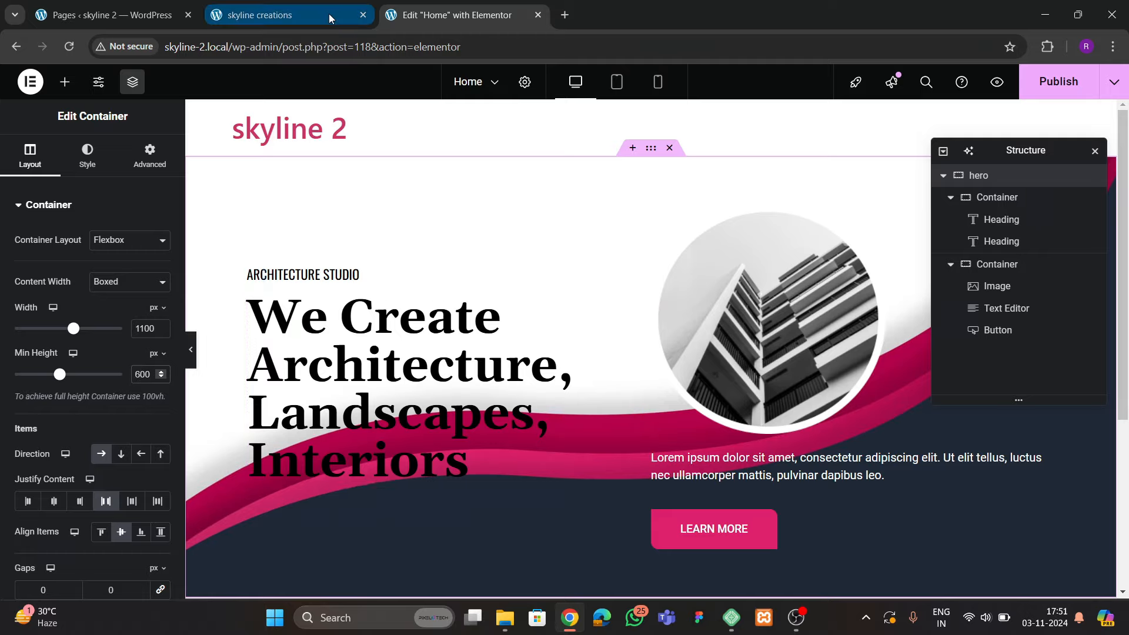
Compare the hero section with the reference Skyline Creations site, previewing the page at full width without the editing panel
{"action": "left_click", "coordinate": [283, 15]}
{"action": "scroll", "coordinate": [498, 330], "scroll_direction": "down", "scroll_amount": 3}
{"action": "scroll", "coordinate": [499, 331], "scroll_direction": "up", "scroll_amount": 3}
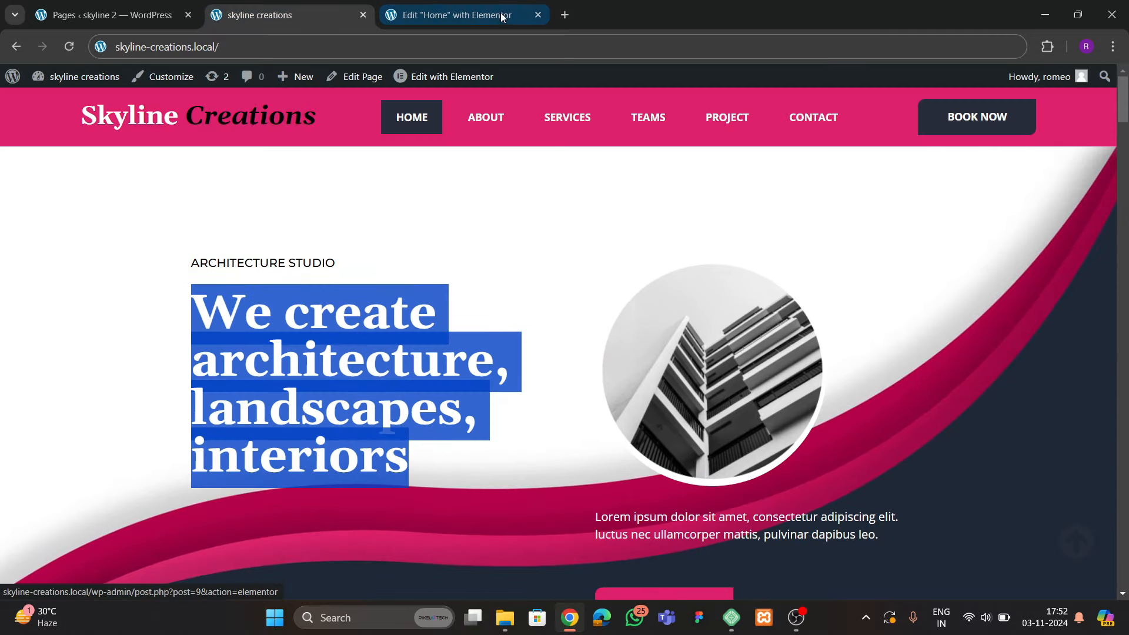
{"action": "left_click", "coordinate": [471, 15]}
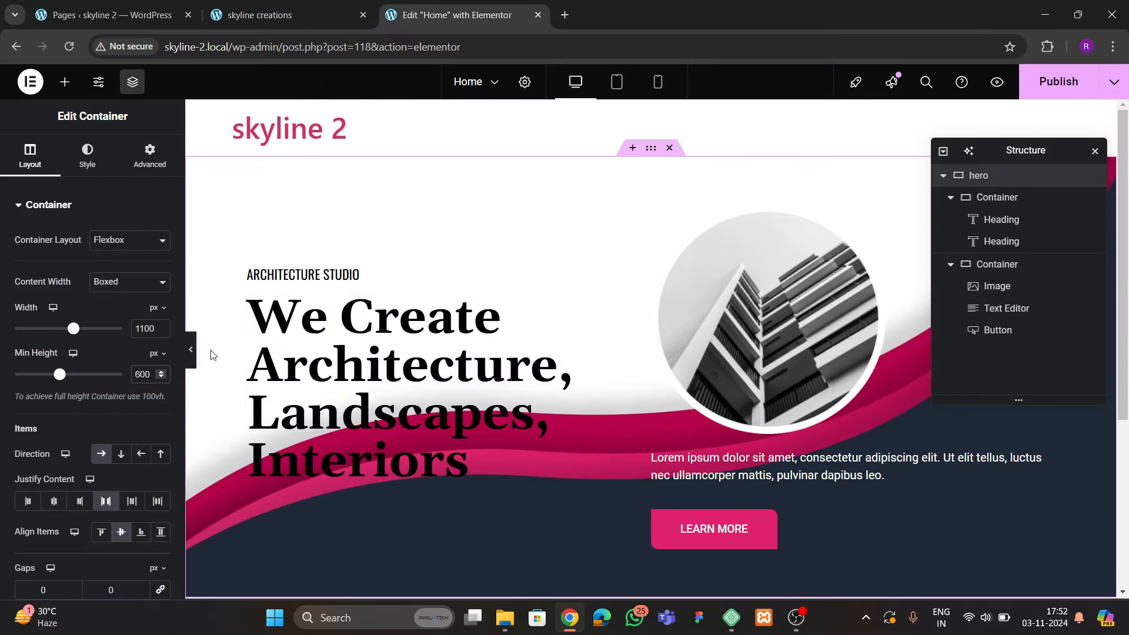
{"action": "left_click", "coordinate": [190, 350]}
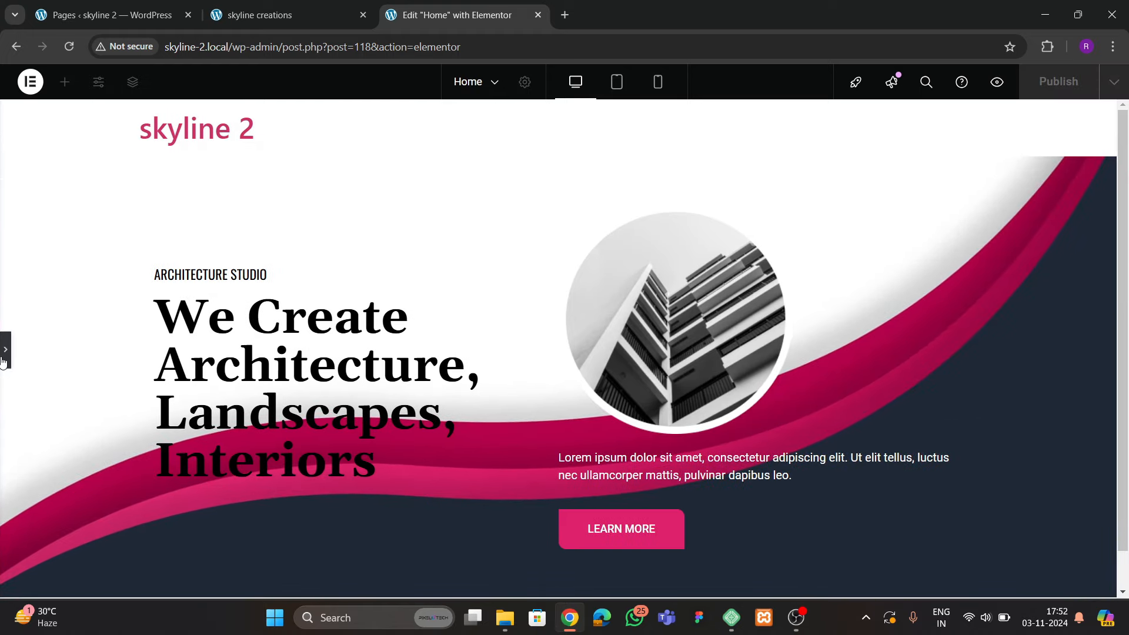
{"action": "left_click", "coordinate": [4, 356]}
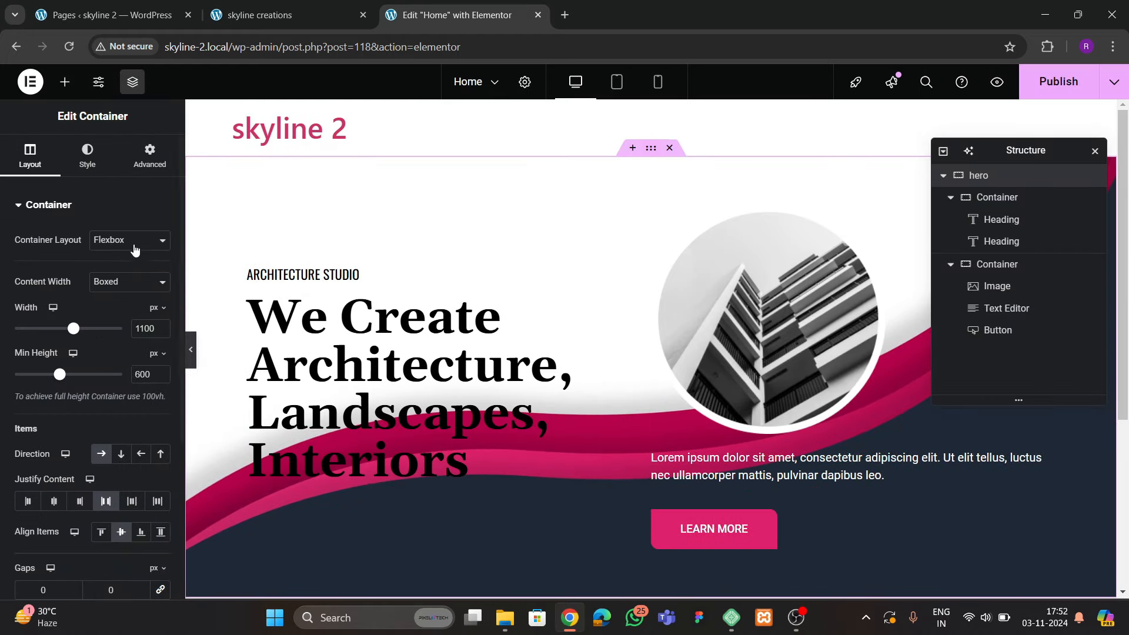
Set the hero container's padding to 0 px at the top and 80 px at the bottom
{"action": "left_click", "coordinate": [149, 156]}
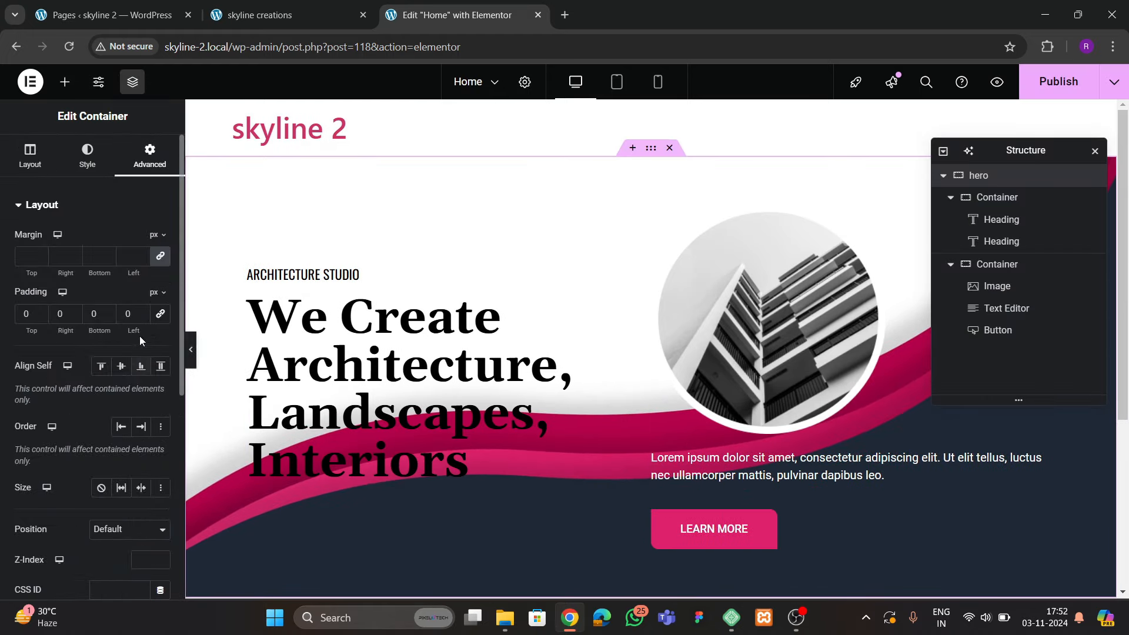
{"action": "left_click", "coordinate": [21, 313]}
{"action": "type", "text": "5"}
{"action": "key", "text": "Tab"}
{"action": "key", "text": "Tab"}
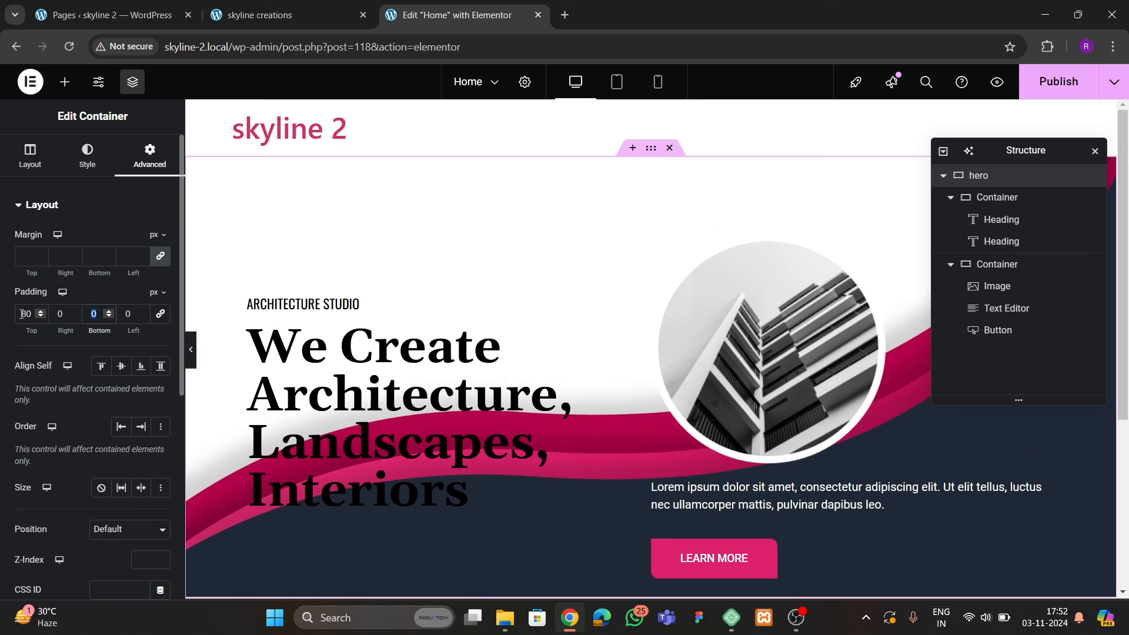
{"action": "type", "text": "80"}
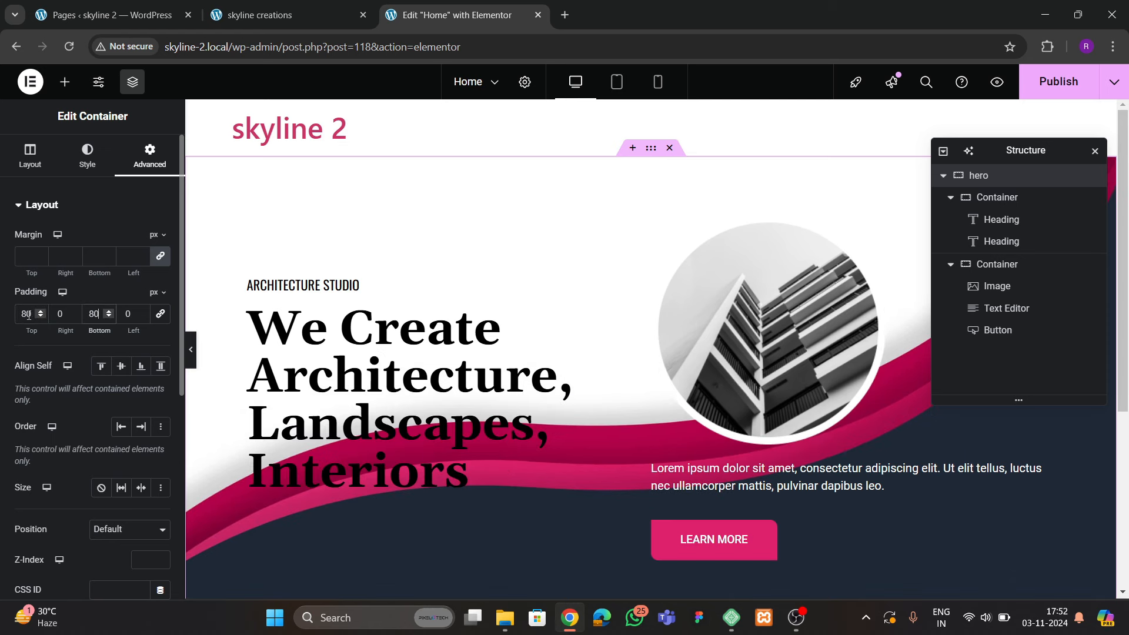
{"action": "double_click", "coordinate": [28, 315]}
{"action": "type", "text": "0"}
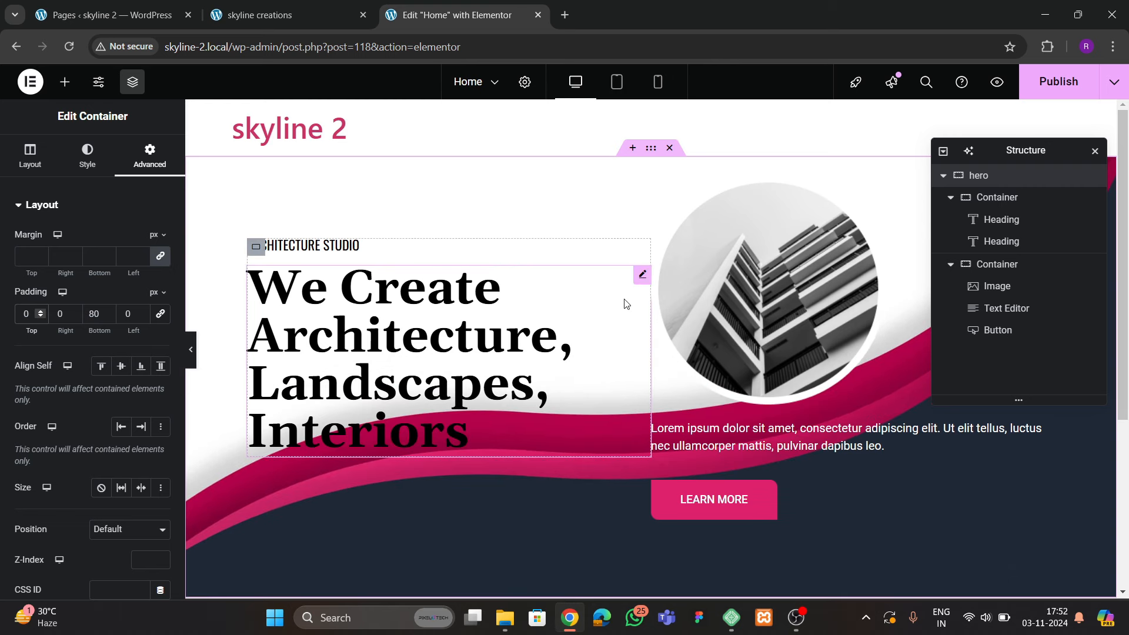
Unlink the main hero heading's margins and set its bottom margin to 150 px
{"action": "left_click", "coordinate": [642, 274]}
{"action": "left_click", "coordinate": [150, 170]}
{"action": "left_click", "coordinate": [161, 258]}
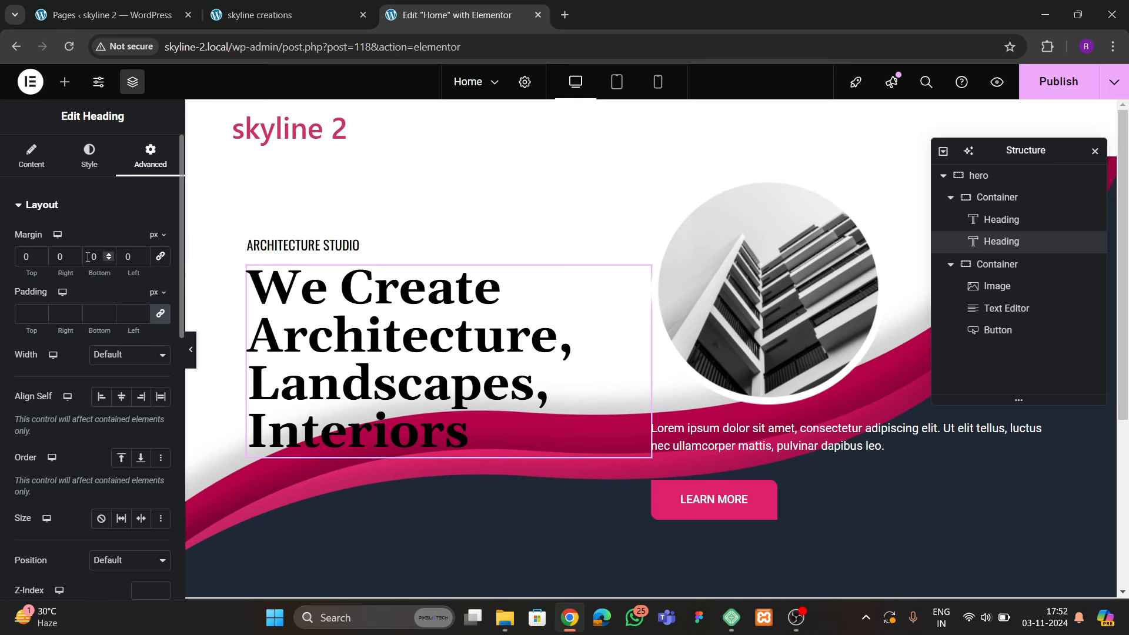
{"action": "type", "text": "5"}
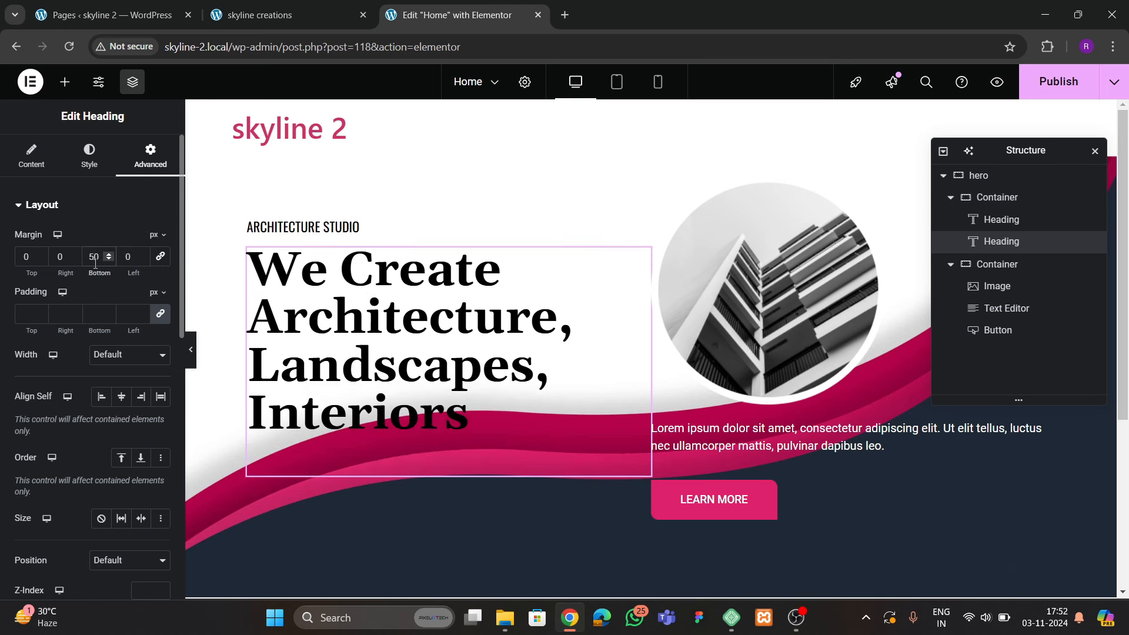
{"action": "key", "text": "BackSpace"}
{"action": "type", "text": "100"}
{"action": "key", "text": "BackSpace"}
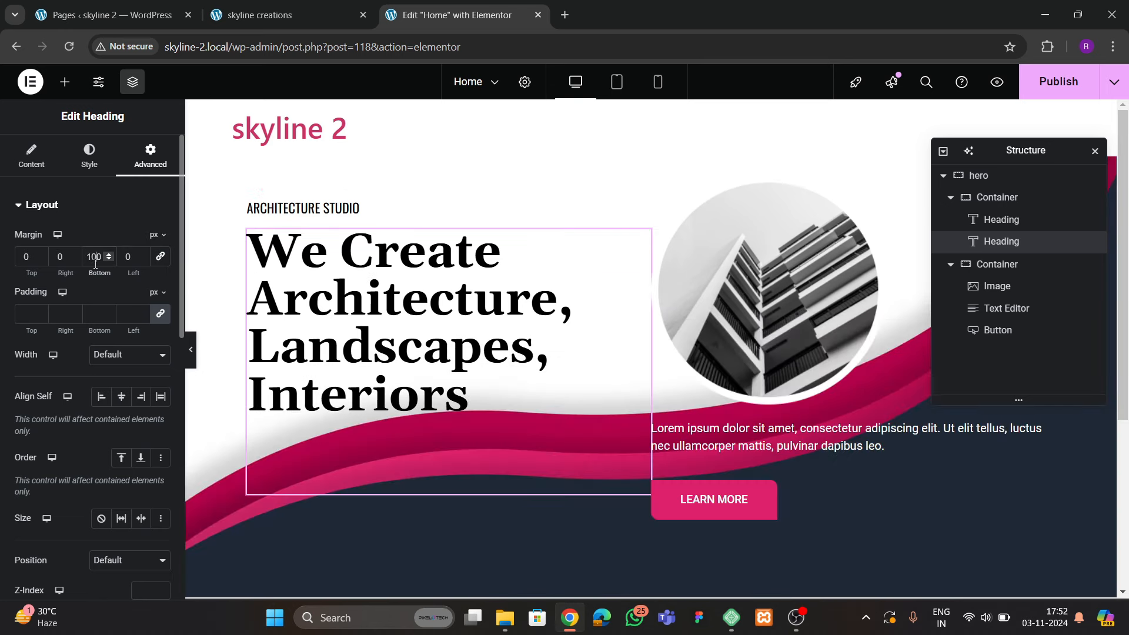
{"action": "key", "text": "BackSpace"}
{"action": "type", "text": "5"}
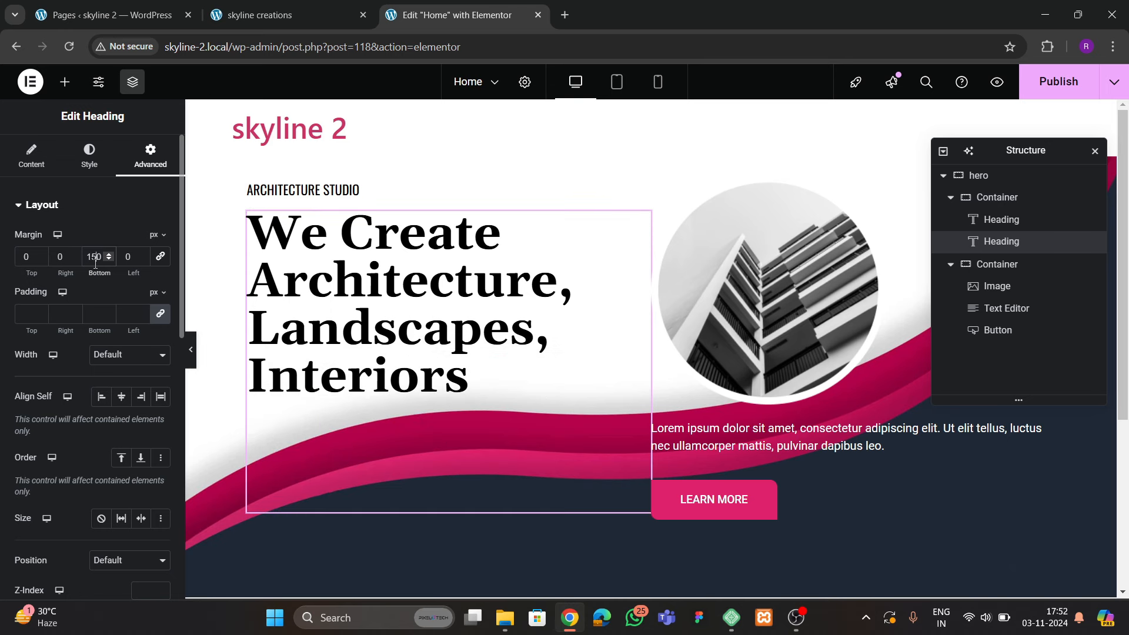
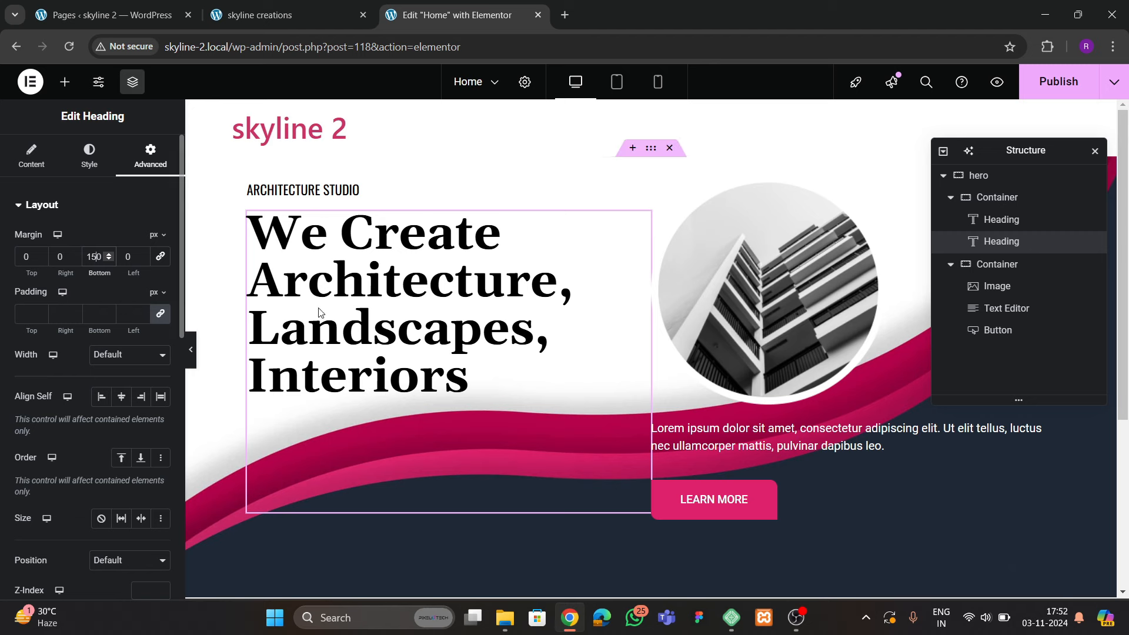
Set the hero container's top padding to 40 px
{"action": "left_click", "coordinate": [993, 183]}
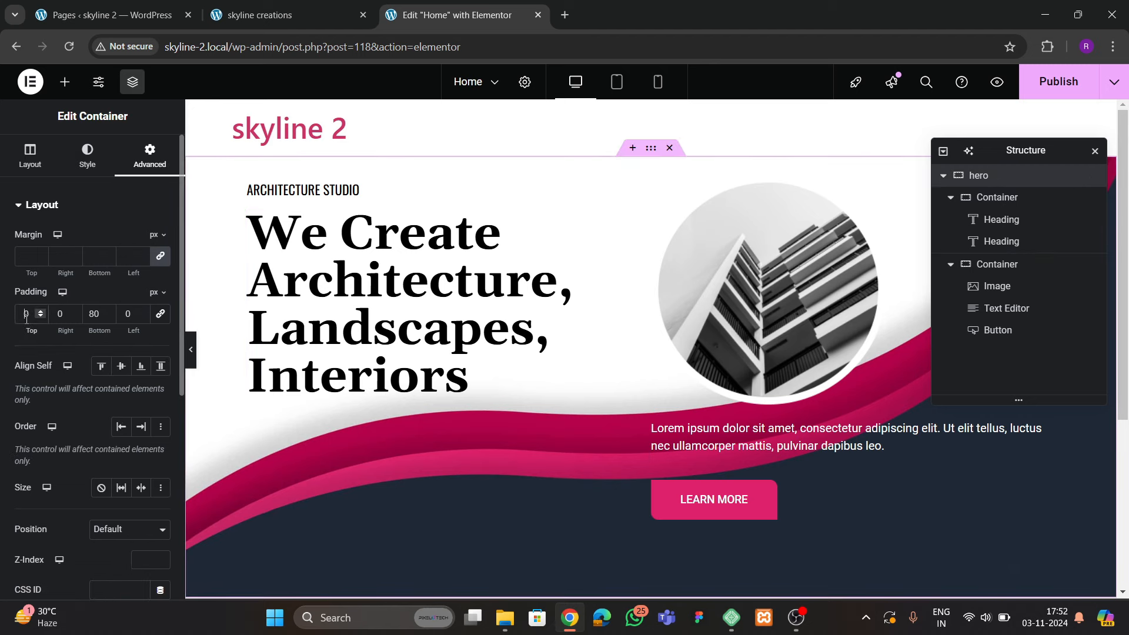
{"action": "type", "text": "80"}
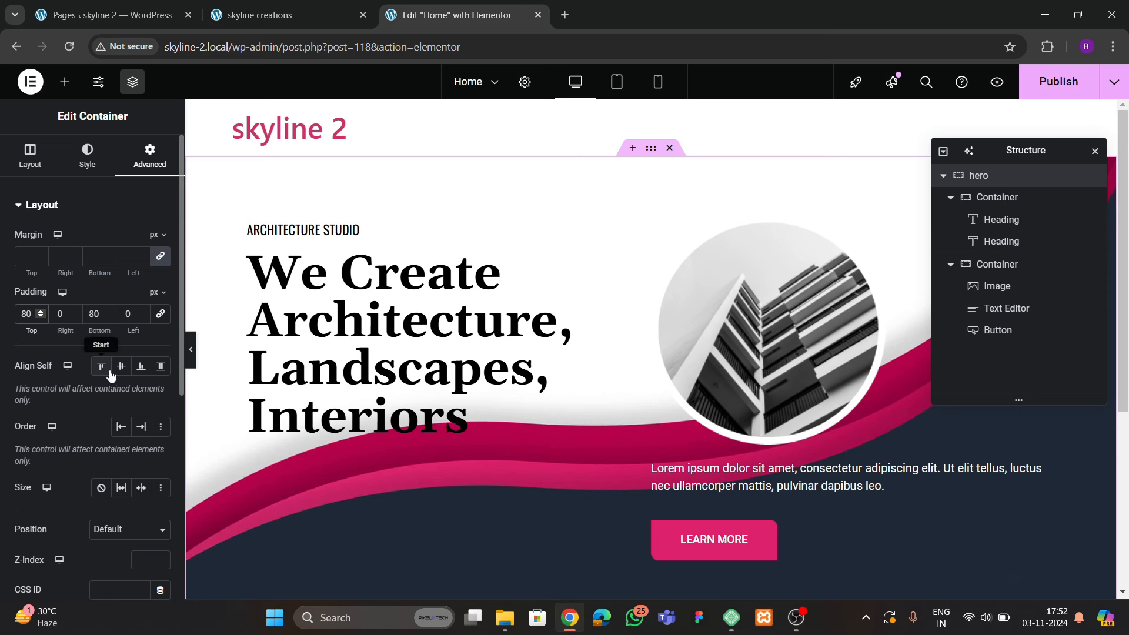
{"action": "key", "text": "BackSpace"}
{"action": "key", "text": "BackSpace"}
{"action": "type", "text": "40"}
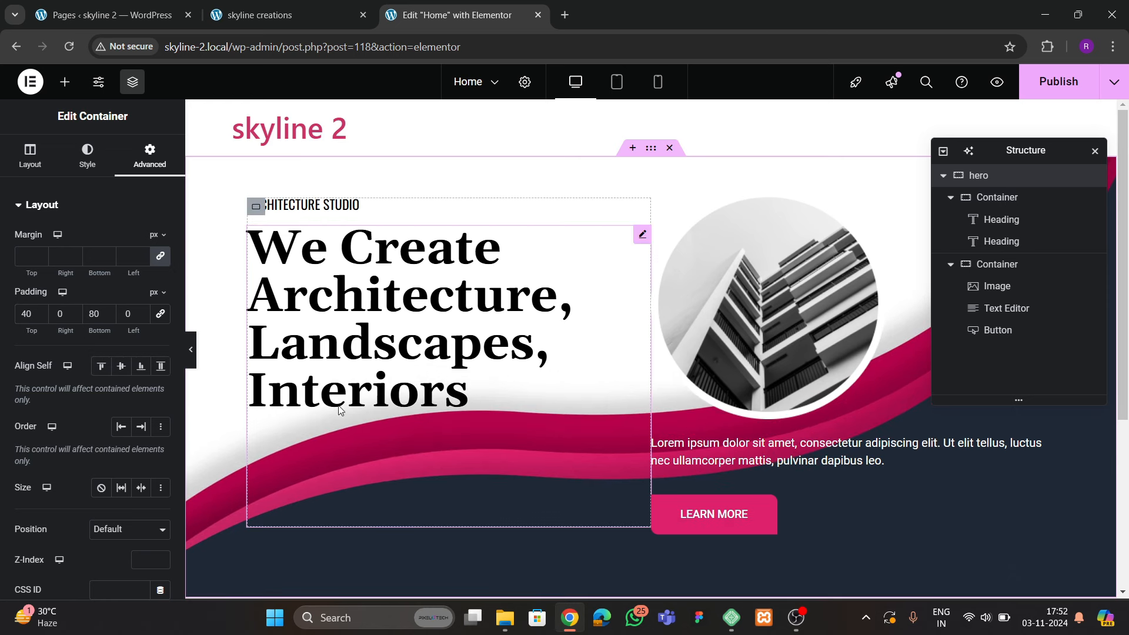
Set the main hero heading's bottom margin to 180 px
{"action": "left_click", "coordinate": [339, 410]}
{"action": "key", "text": "BackSpace"}
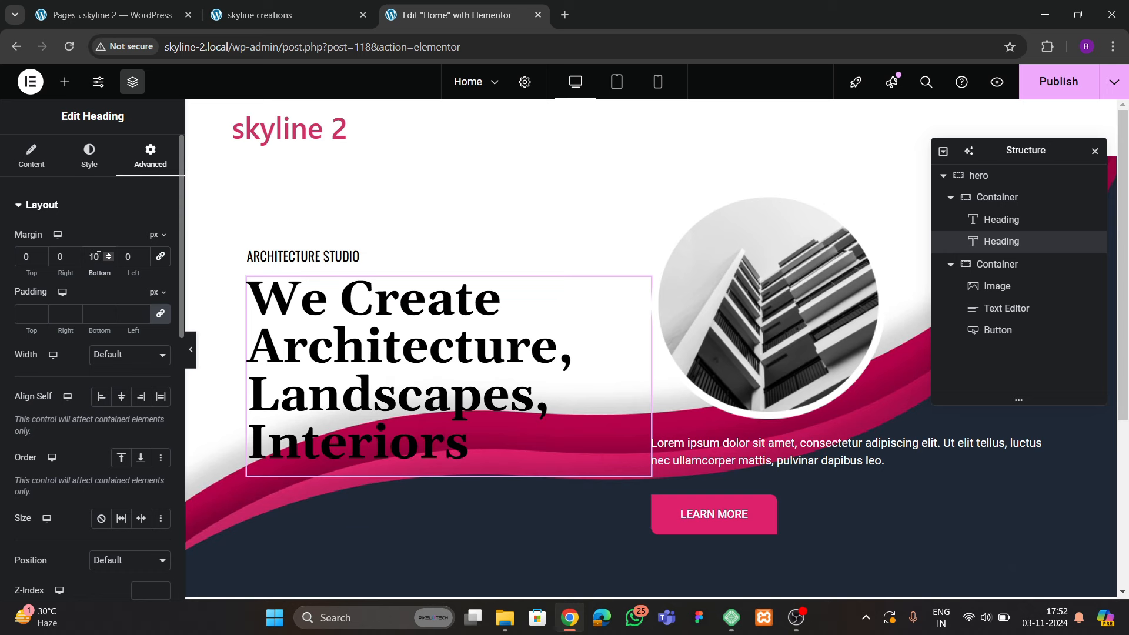
{"action": "type", "text": "8"}
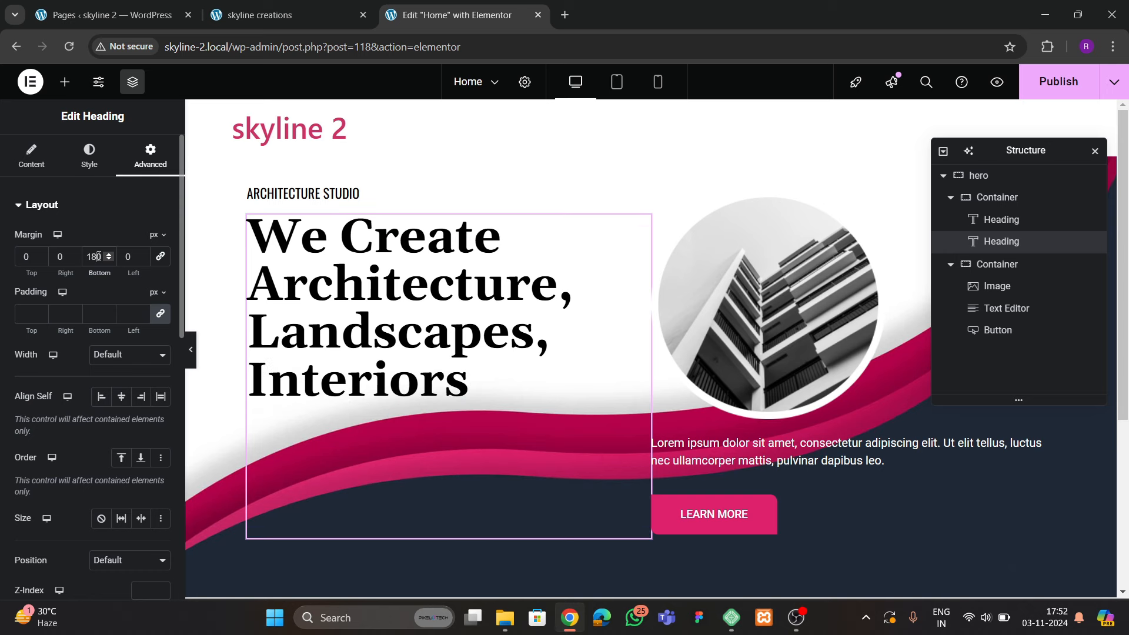
Compare the full-width hero with the reference site and reset the main heading's bottom margin to 0
{"action": "left_click", "coordinate": [191, 350]}
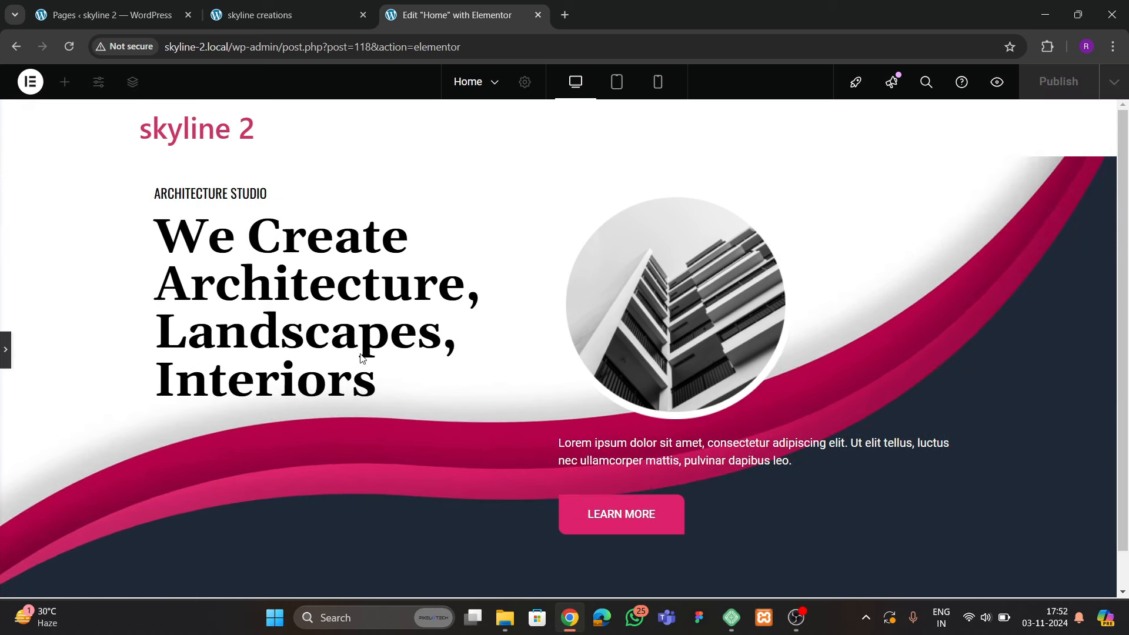
{"action": "left_click", "coordinate": [281, 13]}
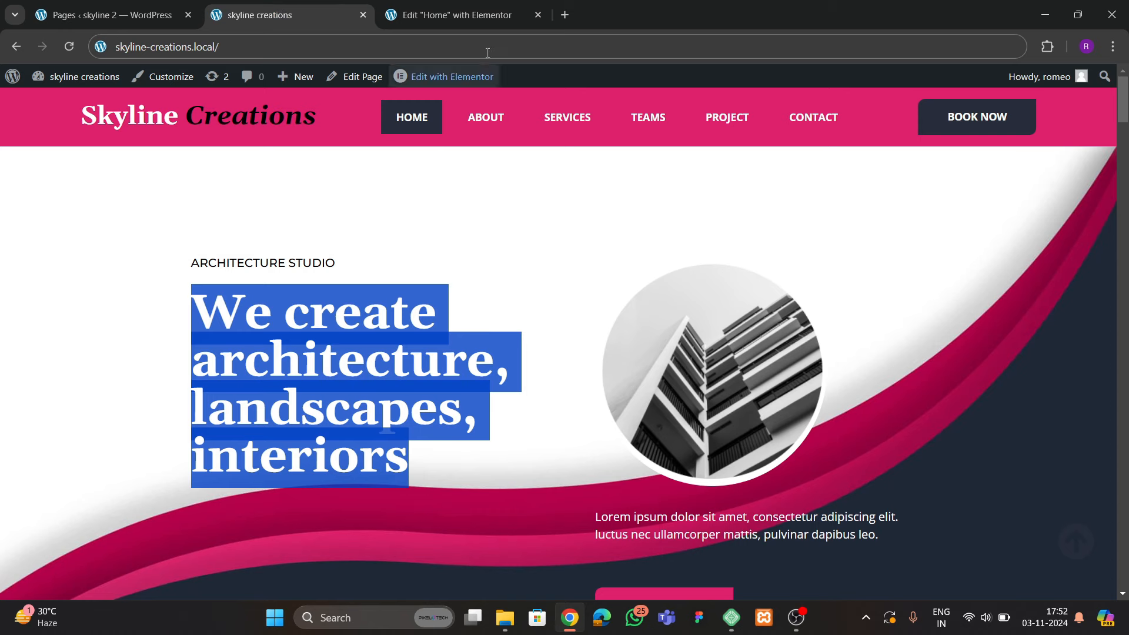
{"action": "left_click", "coordinate": [446, 15]}
{"action": "left_click", "coordinate": [5, 356]}
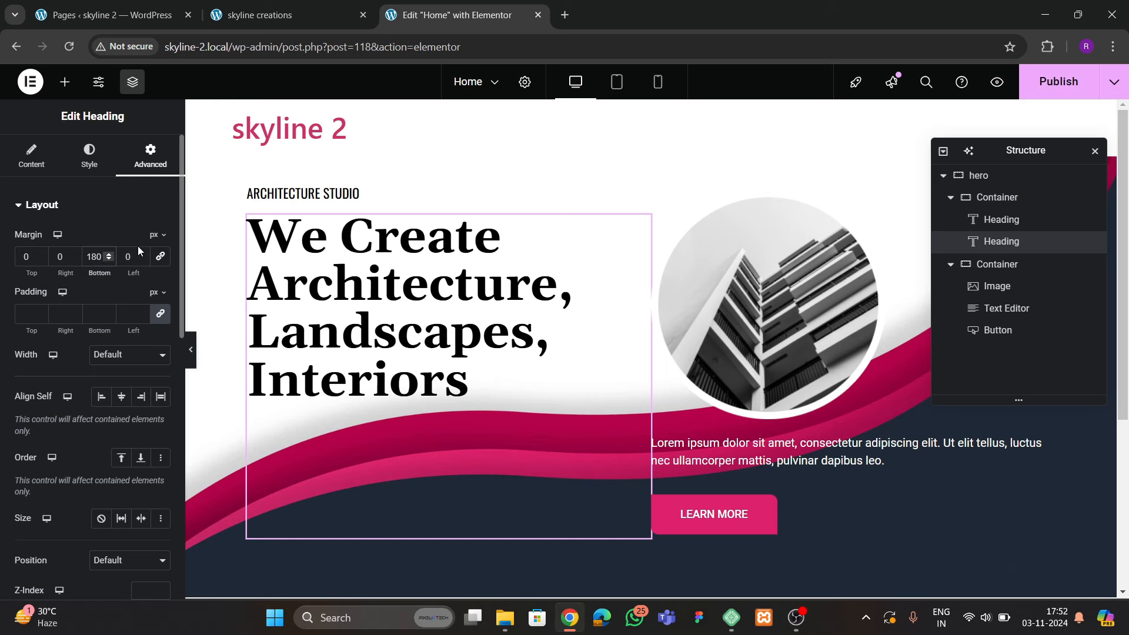
{"action": "double_click", "coordinate": [103, 257]}
{"action": "type", "text": "0"}
{"action": "scroll", "coordinate": [582, 329], "scroll_direction": "down", "scroll_amount": 3}
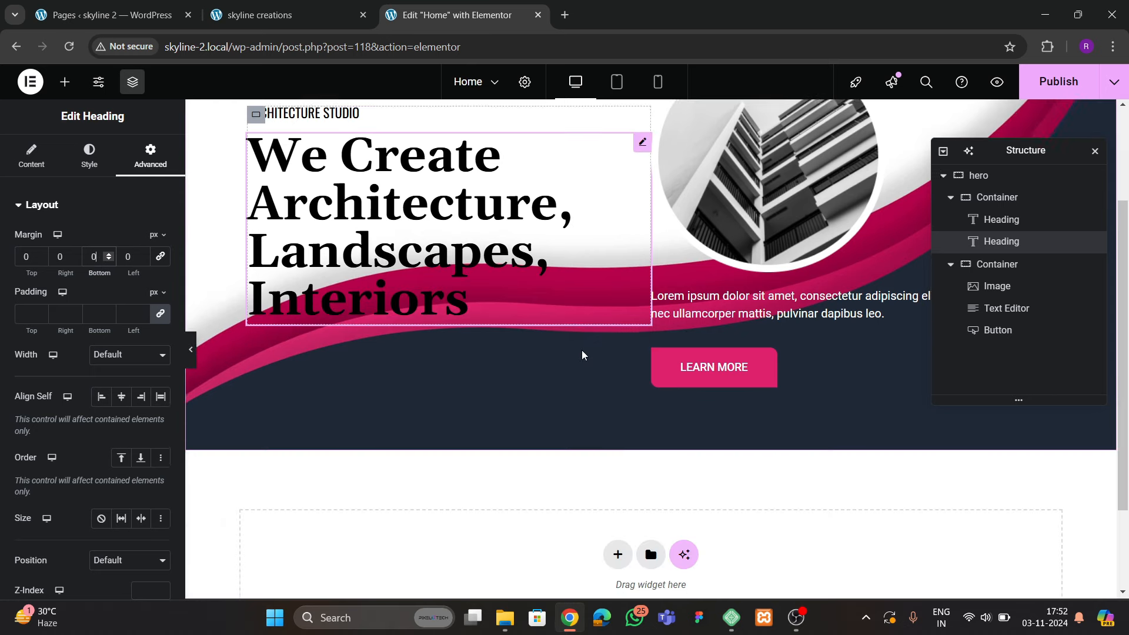
Try the Top Center position for the hero container's background image and preview it at full width
{"action": "scroll", "coordinate": [581, 351], "scroll_direction": "up", "scroll_amount": 3}
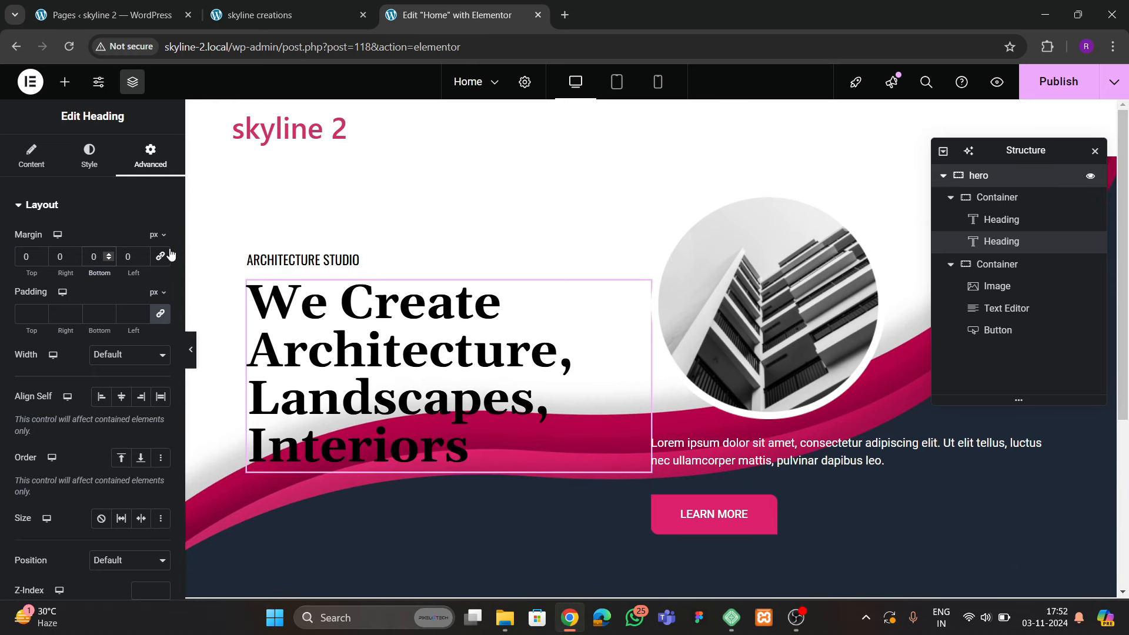
{"action": "left_click", "coordinate": [978, 175]}
{"action": "left_click", "coordinate": [87, 156]}
{"action": "scroll", "coordinate": [88, 347], "scroll_direction": "down", "scroll_amount": 3}
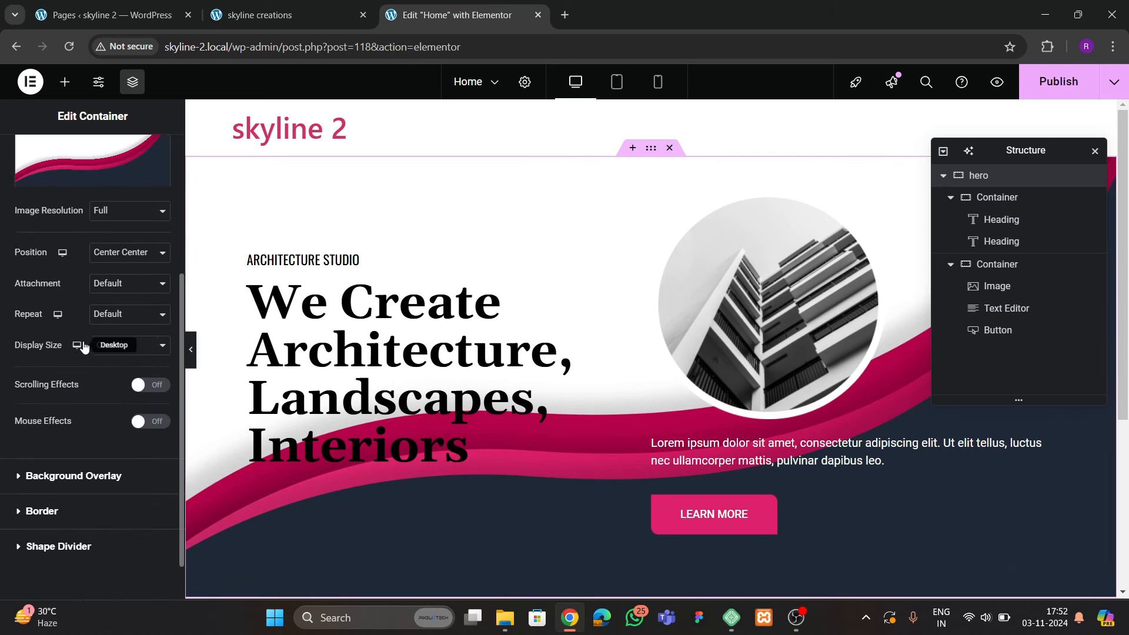
{"action": "left_click", "coordinate": [109, 254]}
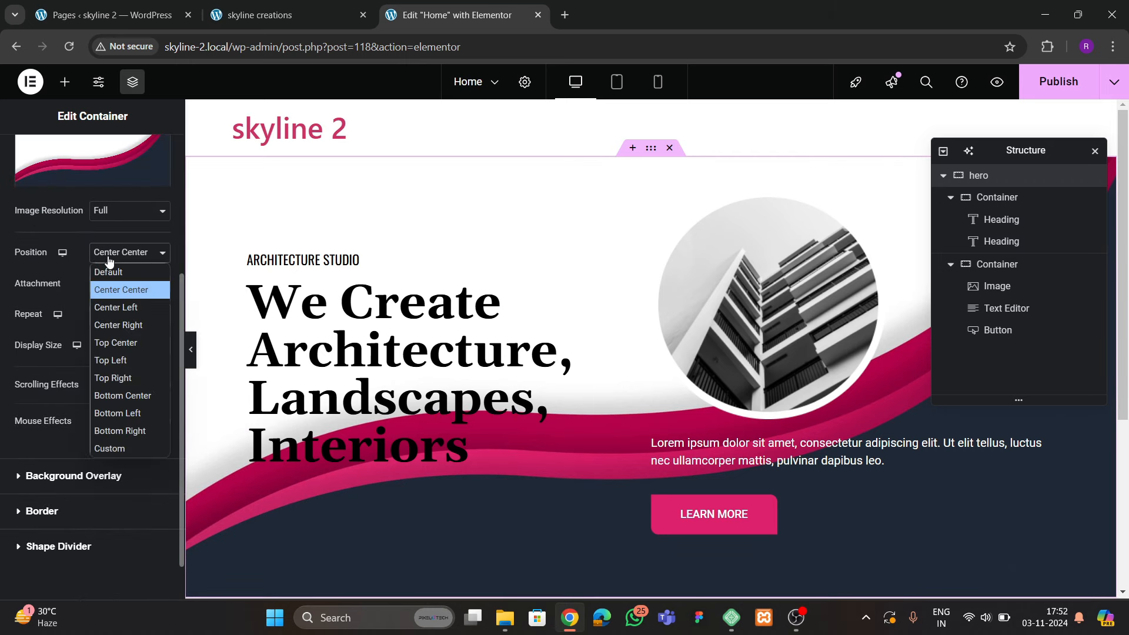
{"action": "left_click", "coordinate": [115, 343]}
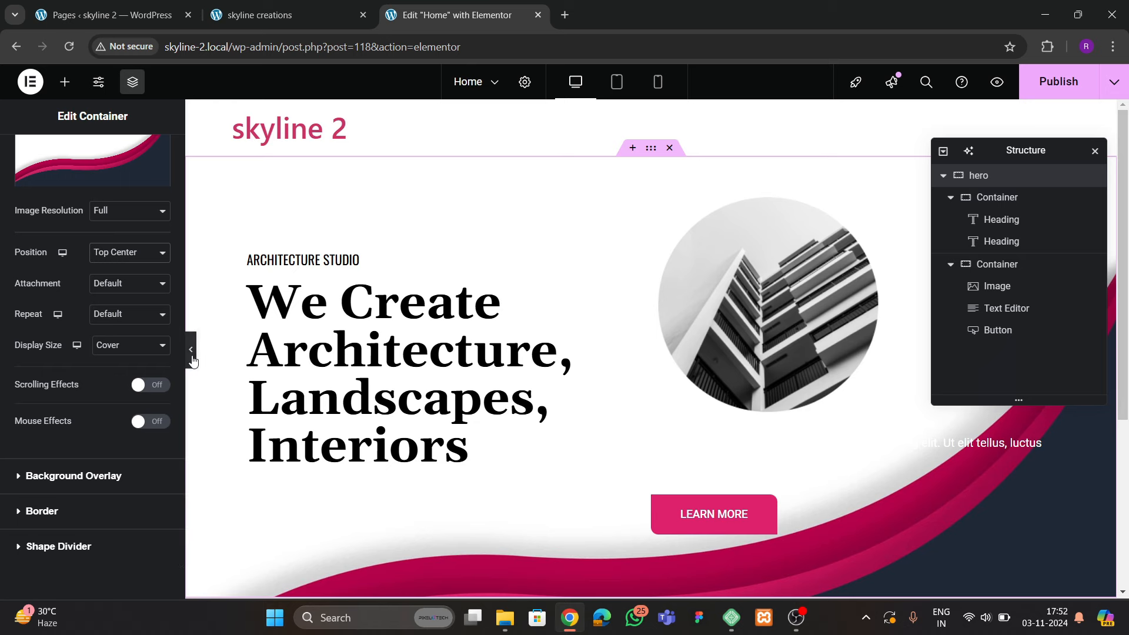
{"action": "left_click", "coordinate": [192, 357]}
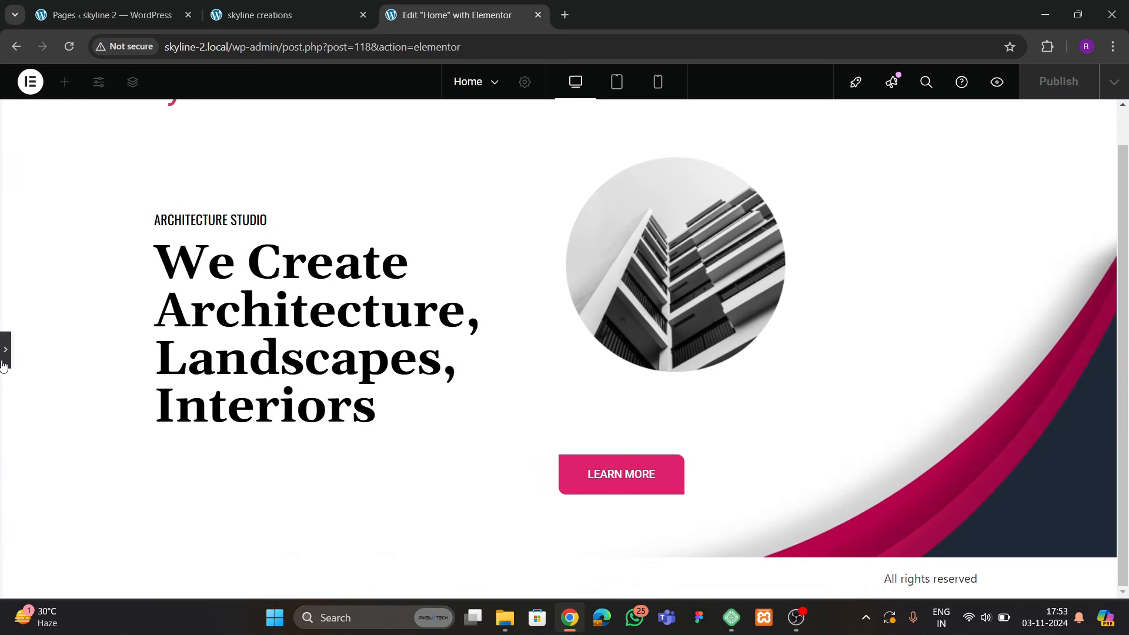
{"action": "left_click", "coordinate": [4, 361]}
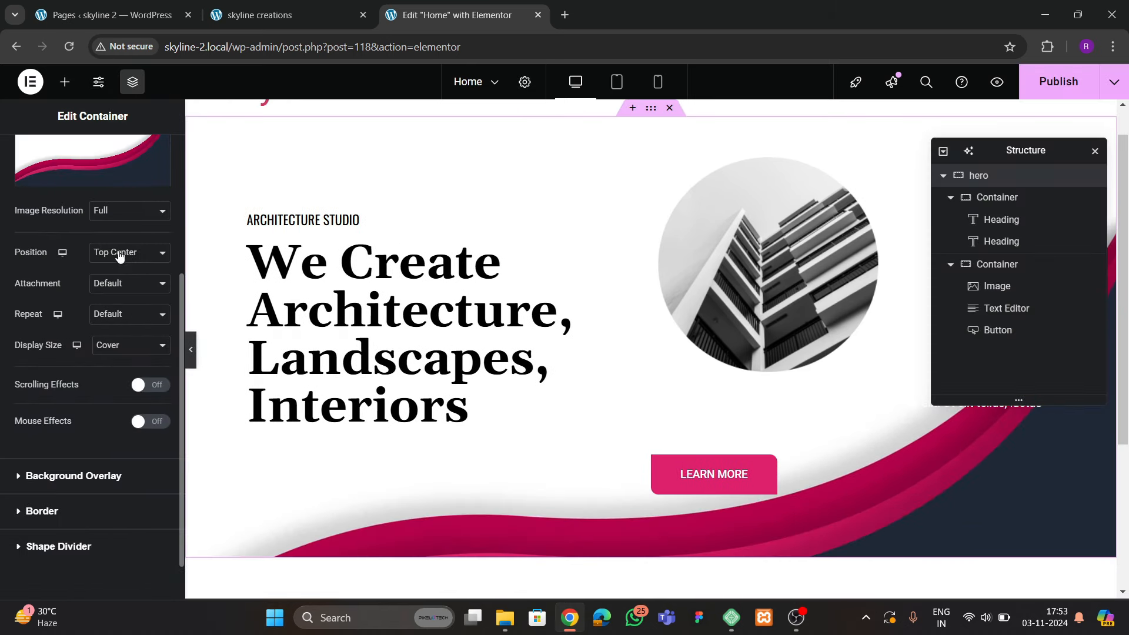
Try the Center Center and Bottom Center positions for the hero container's background image
{"action": "left_click", "coordinate": [120, 255]}
{"action": "left_click", "coordinate": [121, 290]}
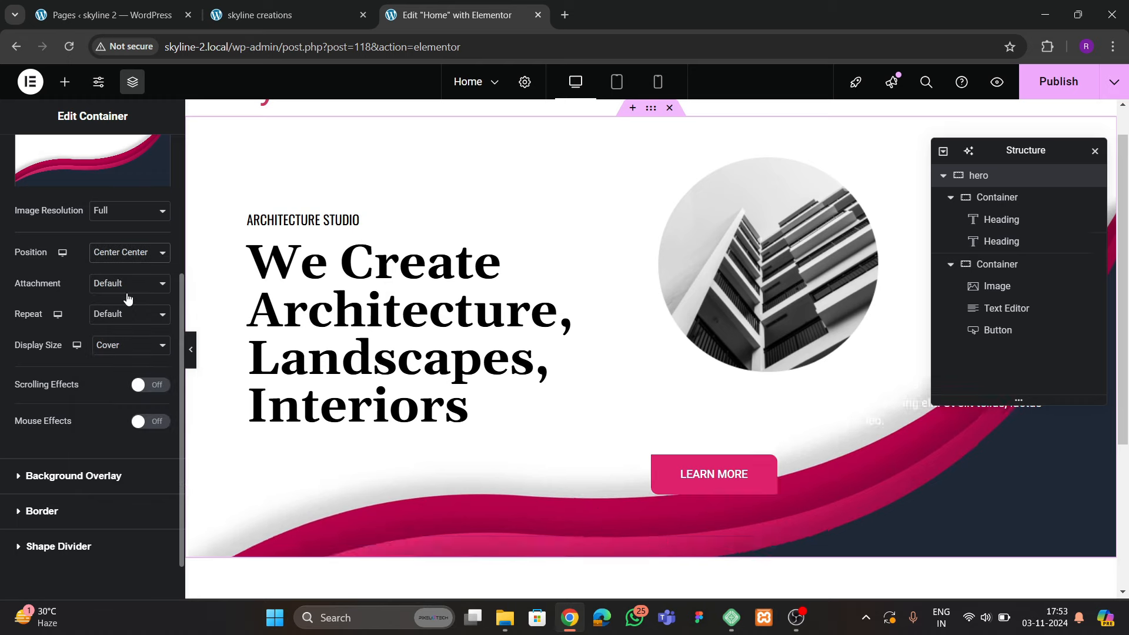
{"action": "left_click", "coordinate": [120, 252]}
{"action": "left_click", "coordinate": [120, 392]}
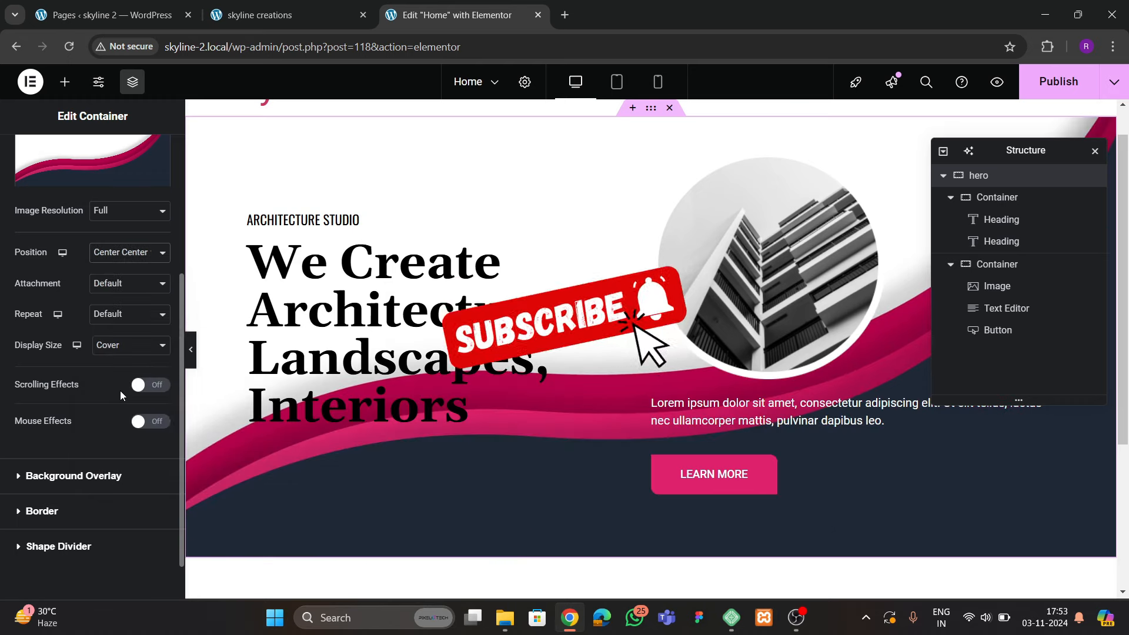
Try a Custom position for the hero's background image with a Y position of about -132 px
{"action": "left_click", "coordinate": [117, 261]}
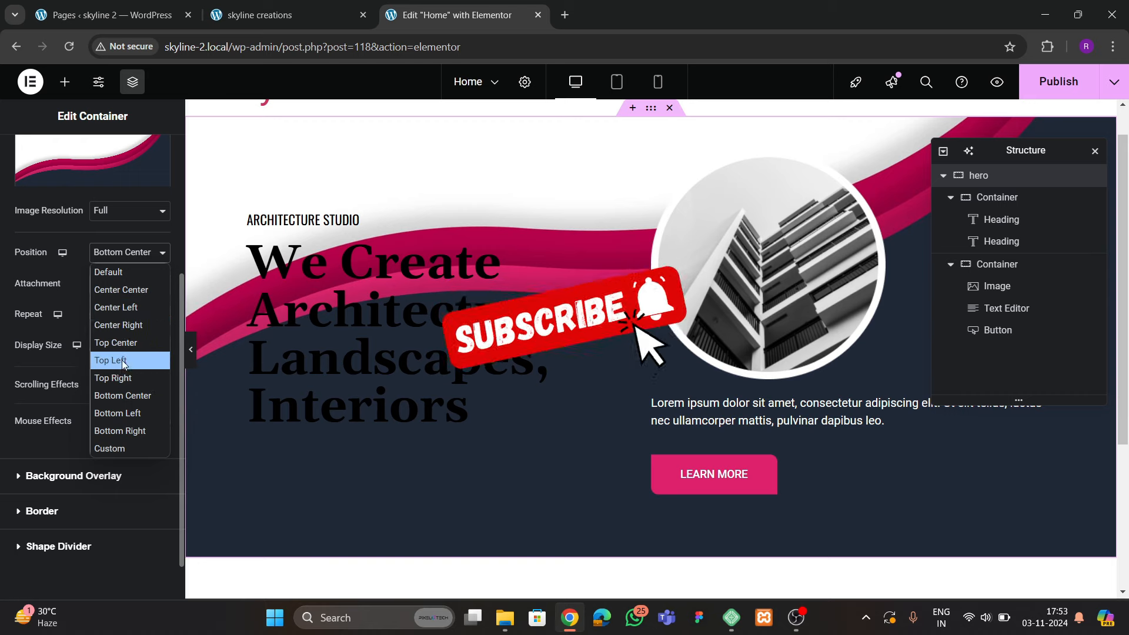
{"action": "left_click", "coordinate": [121, 446]}
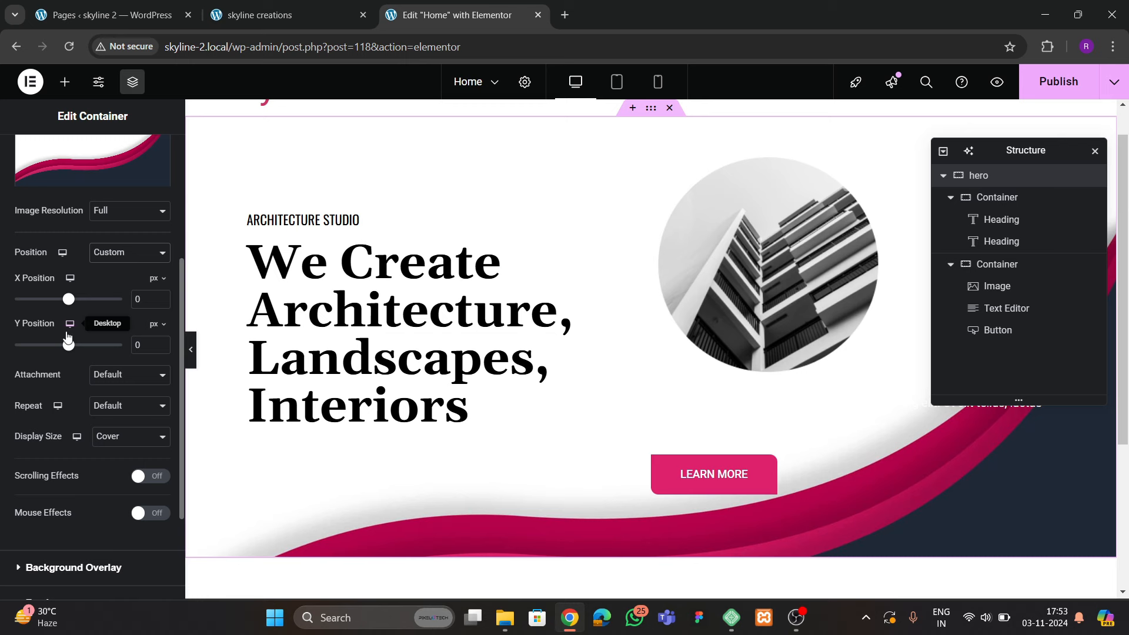
{"action": "left_click_drag", "start_coordinate": [68, 348], "coordinate": [59, 349]}
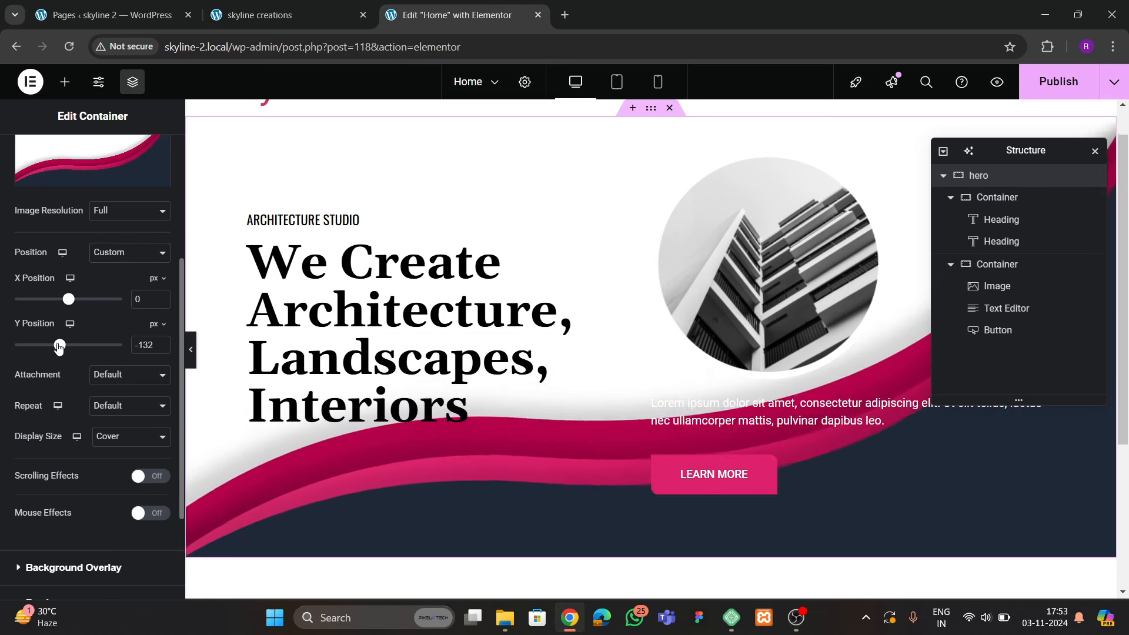
Try raising the hero background's Y position to about -95 px and preview the section at full width
{"action": "left_click", "coordinate": [159, 342]}
{"action": "left_click", "coordinate": [159, 341]}
{"action": "left_click", "coordinate": [160, 342]}
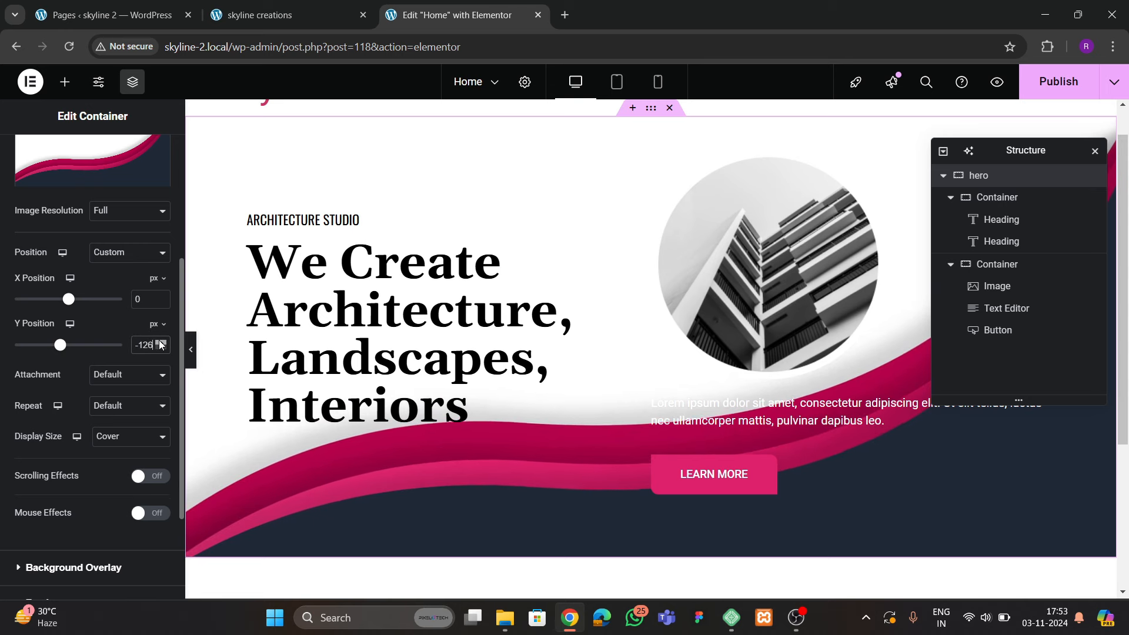
{"action": "left_click", "coordinate": [160, 342]}
{"action": "left_click", "coordinate": [159, 341]}
{"action": "left_click", "coordinate": [160, 341]}
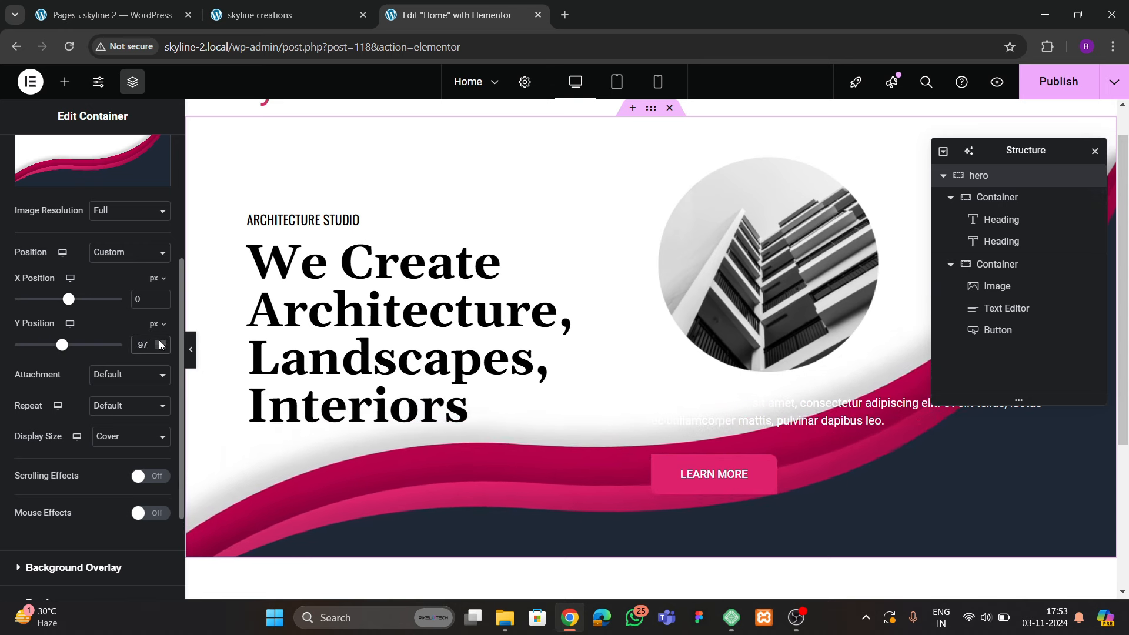
{"action": "left_click", "coordinate": [159, 341]}
{"action": "left_click", "coordinate": [159, 342]}
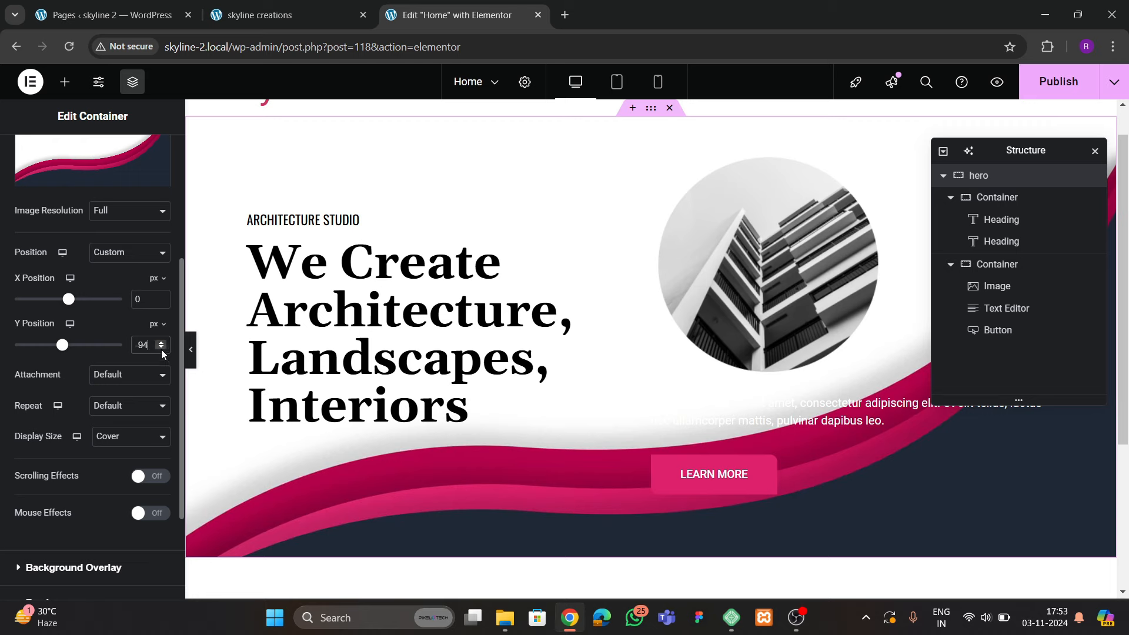
{"action": "left_click", "coordinate": [190, 349]}
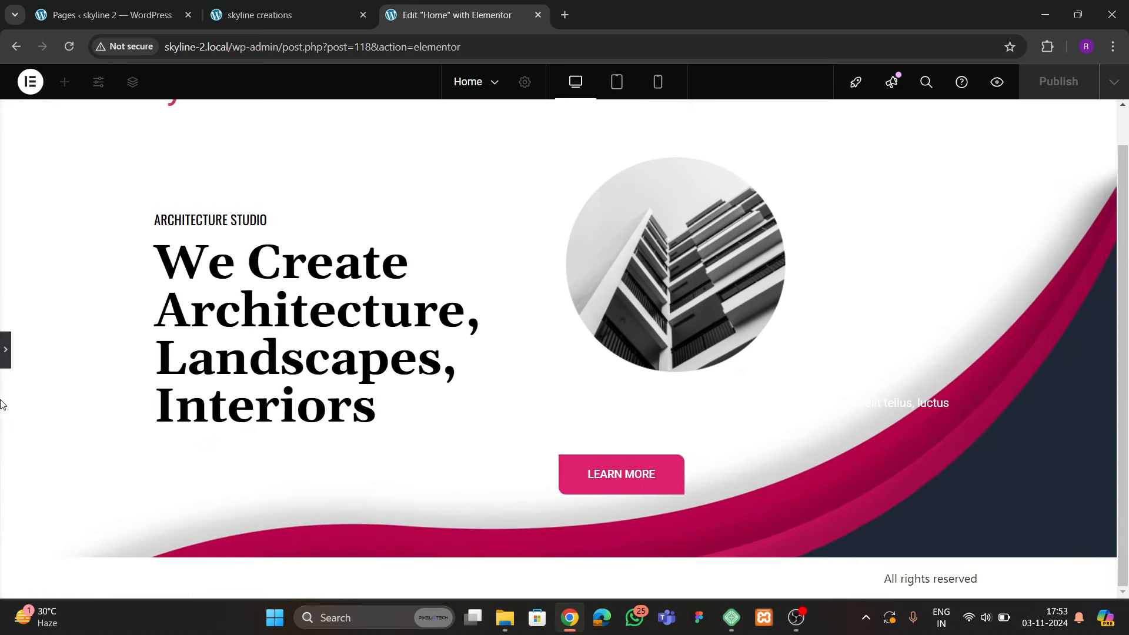
{"action": "left_click", "coordinate": [6, 355]}
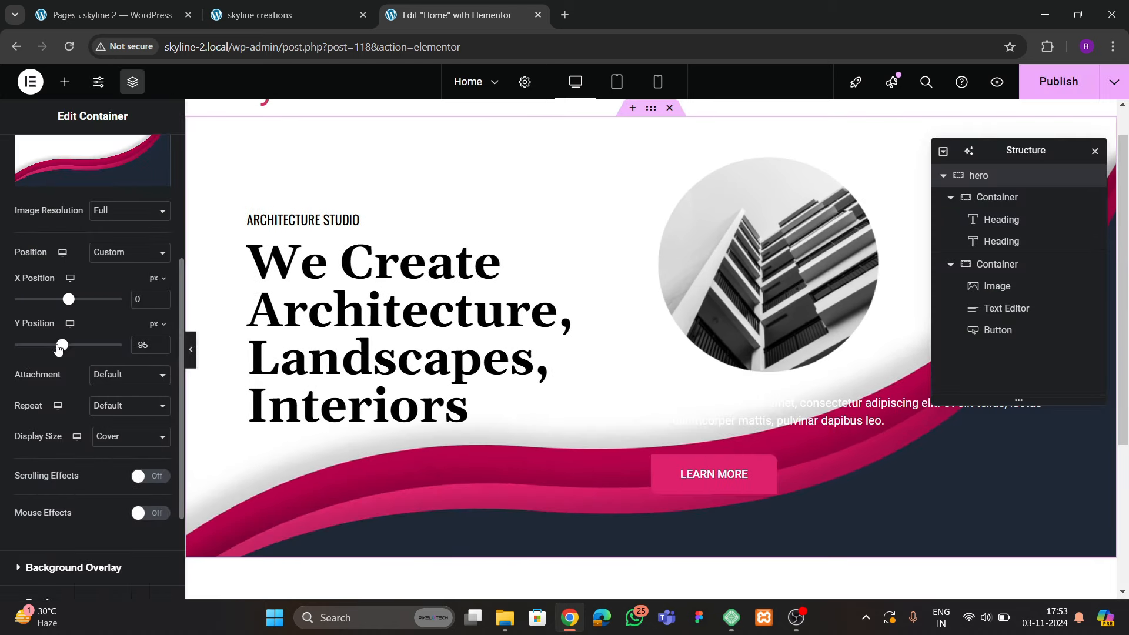
Try a Y position of -194 px for the hero background, preview it at full width and compare it with the reference site
{"action": "left_click_drag", "start_coordinate": [58, 349], "coordinate": [55, 348]}
{"action": "left_click", "coordinate": [189, 349]}
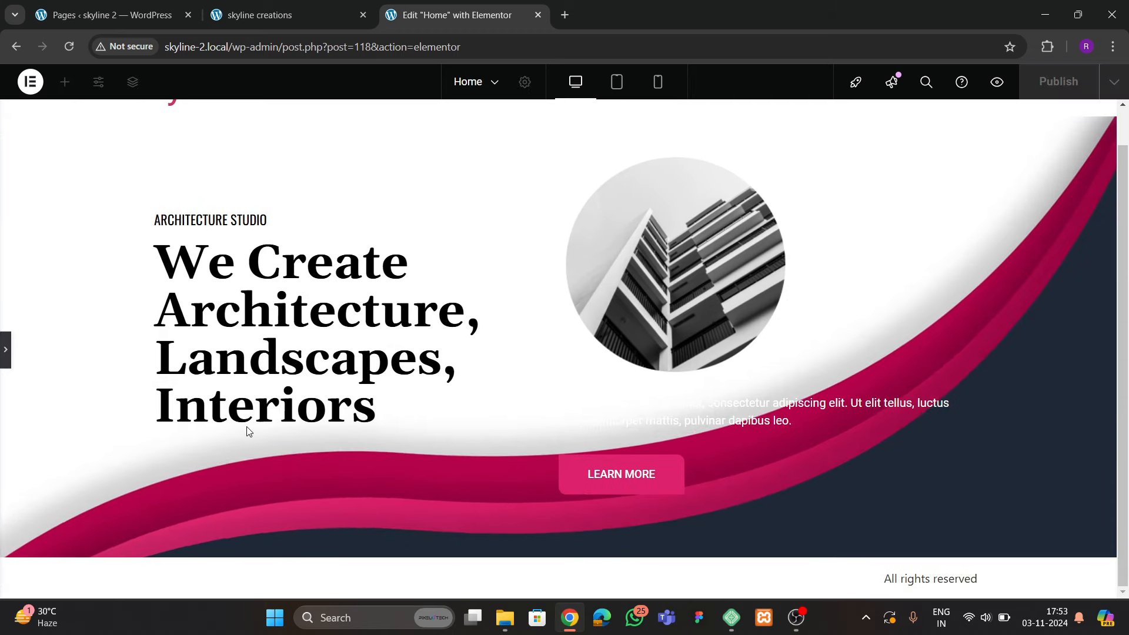
{"action": "scroll", "coordinate": [307, 400], "scroll_direction": "up", "scroll_amount": 1}
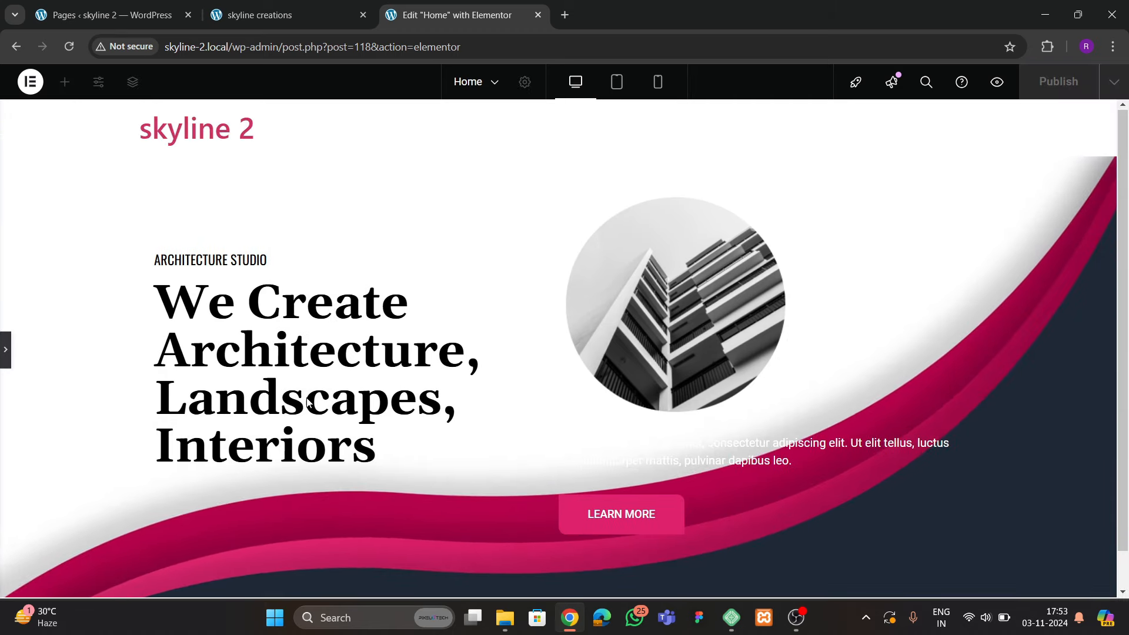
{"action": "left_click", "coordinate": [5, 353]}
{"action": "left_click", "coordinate": [288, 14]}
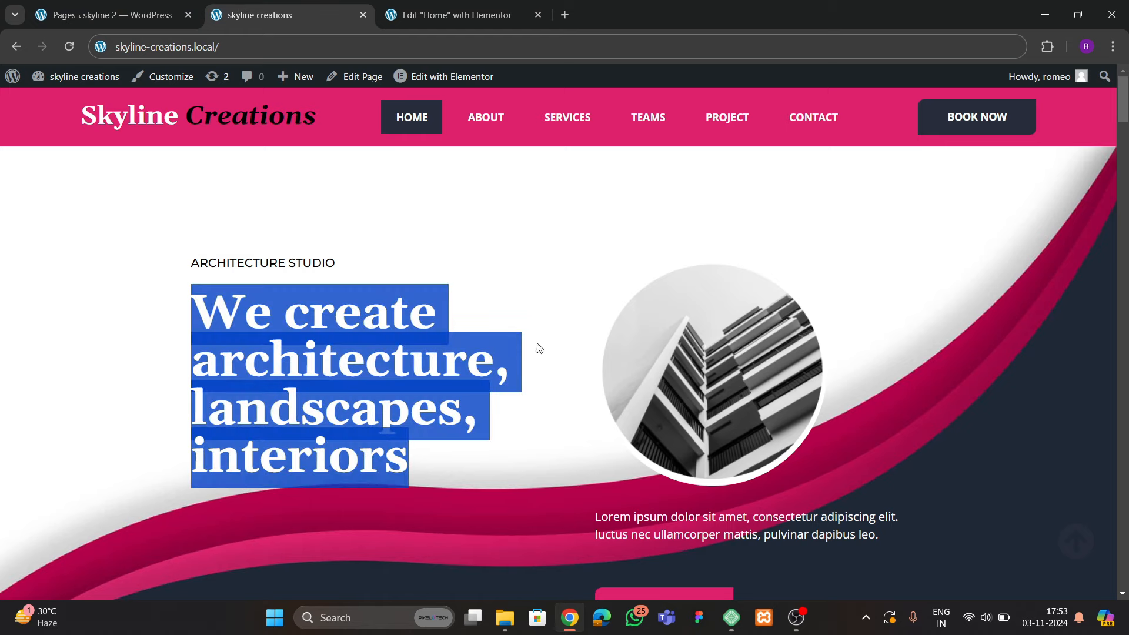
{"action": "left_click", "coordinate": [456, 15]}
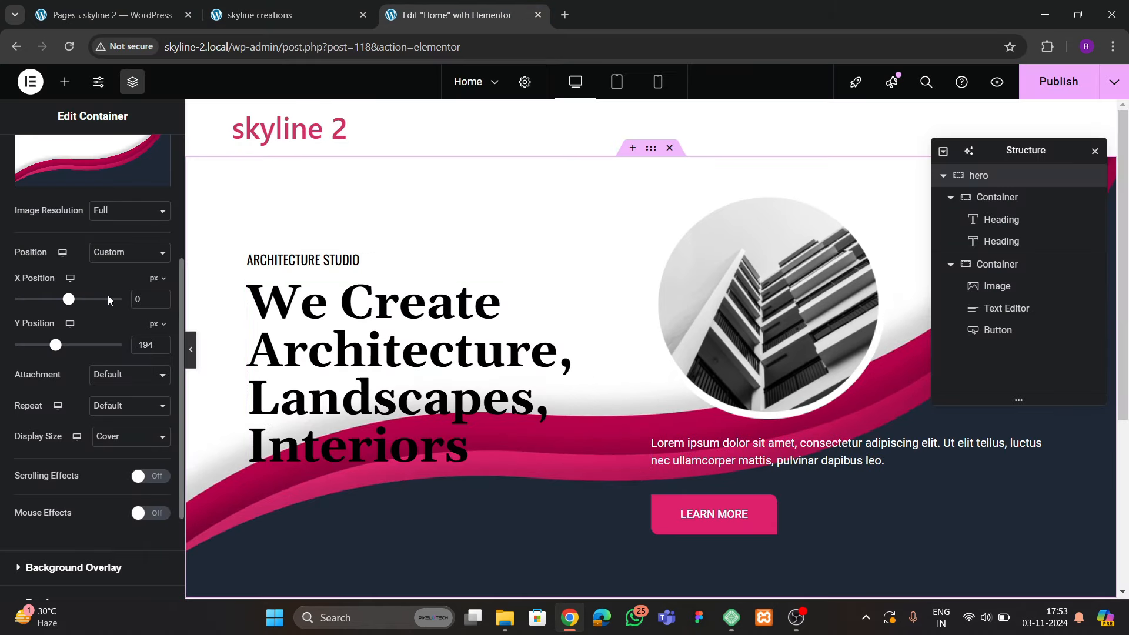
Return the hero background image position to Center Center and preview the section at full width
{"action": "left_click", "coordinate": [130, 253]}
{"action": "left_click", "coordinate": [121, 287]}
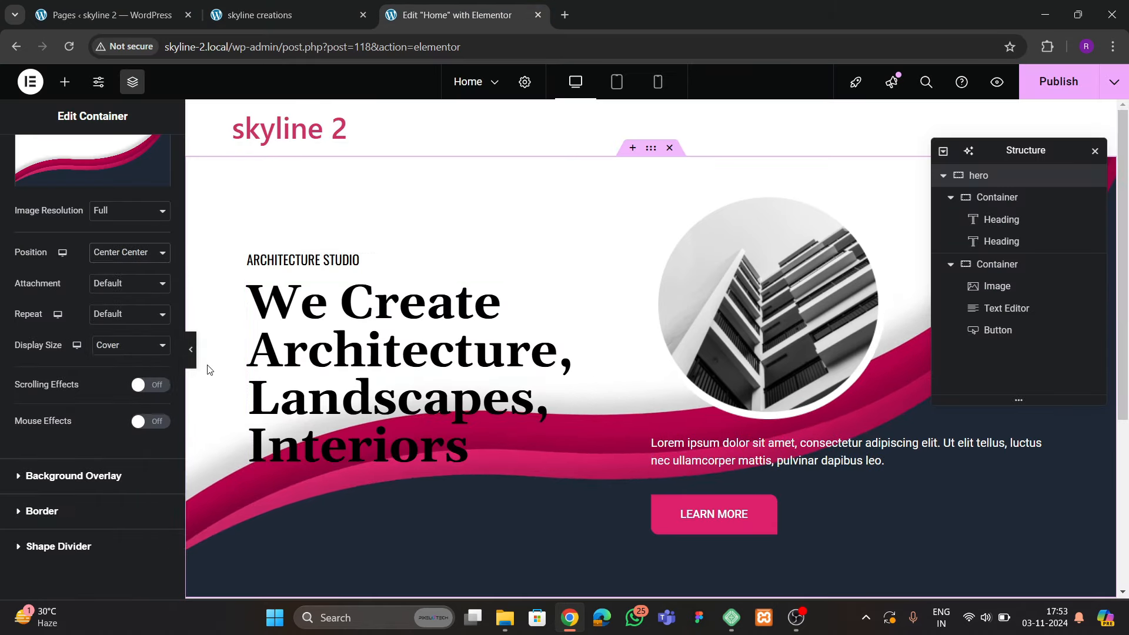
{"action": "left_click", "coordinate": [192, 360]}
{"action": "scroll", "coordinate": [387, 405], "scroll_direction": "down", "scroll_amount": 1}
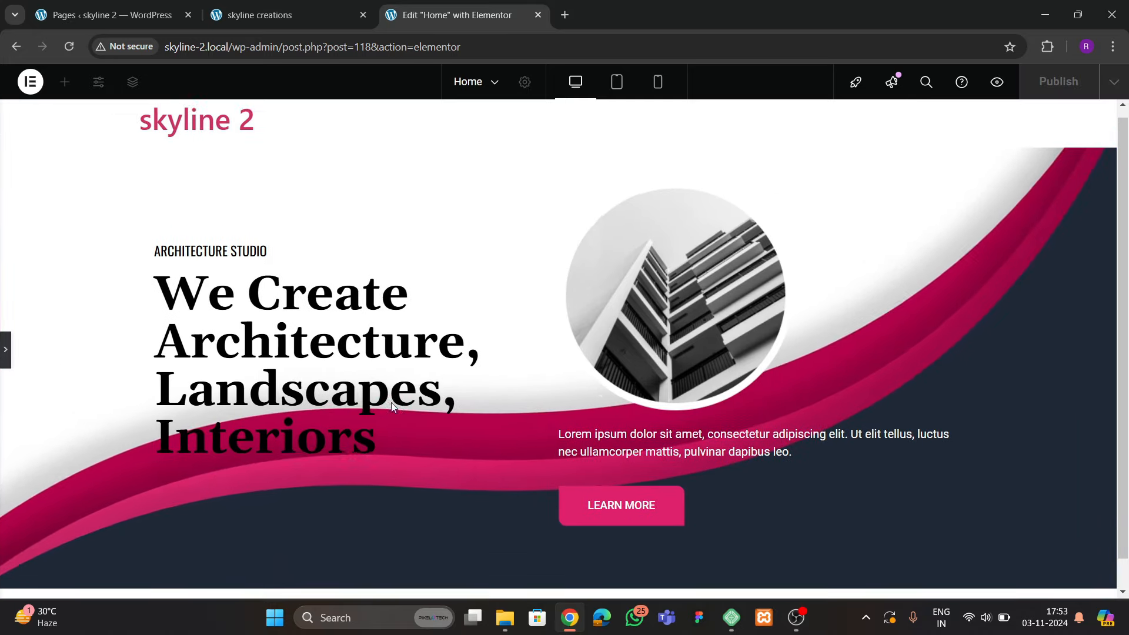
{"action": "left_click", "coordinate": [7, 353]}
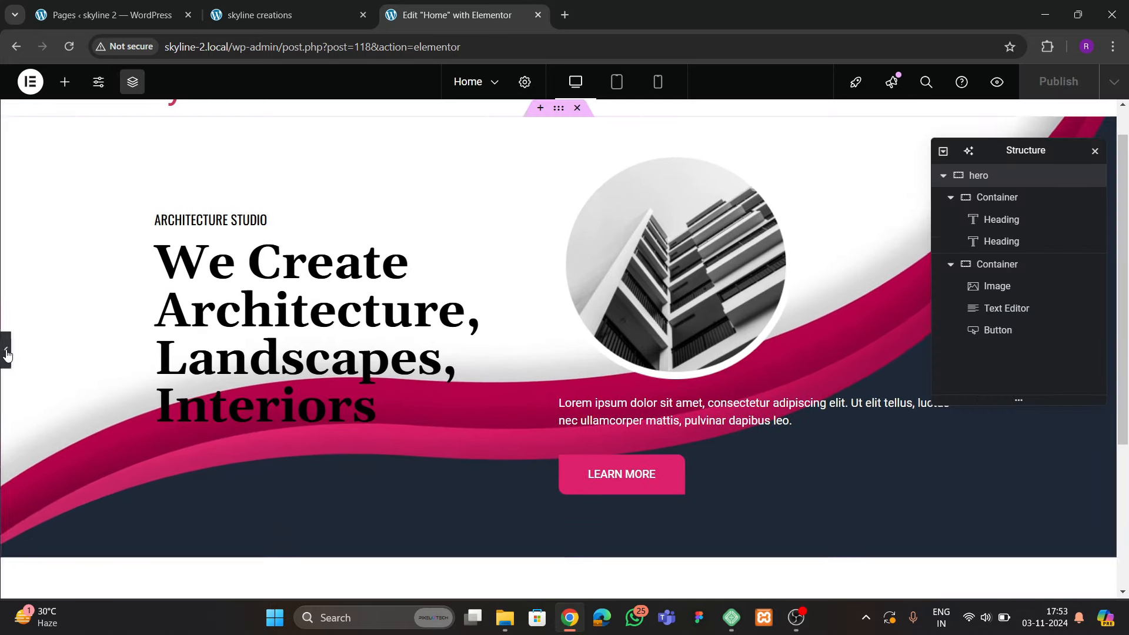
Compare the hero's background curve and the space below its button with the reference site's hero
{"action": "left_click", "coordinate": [279, 18]}
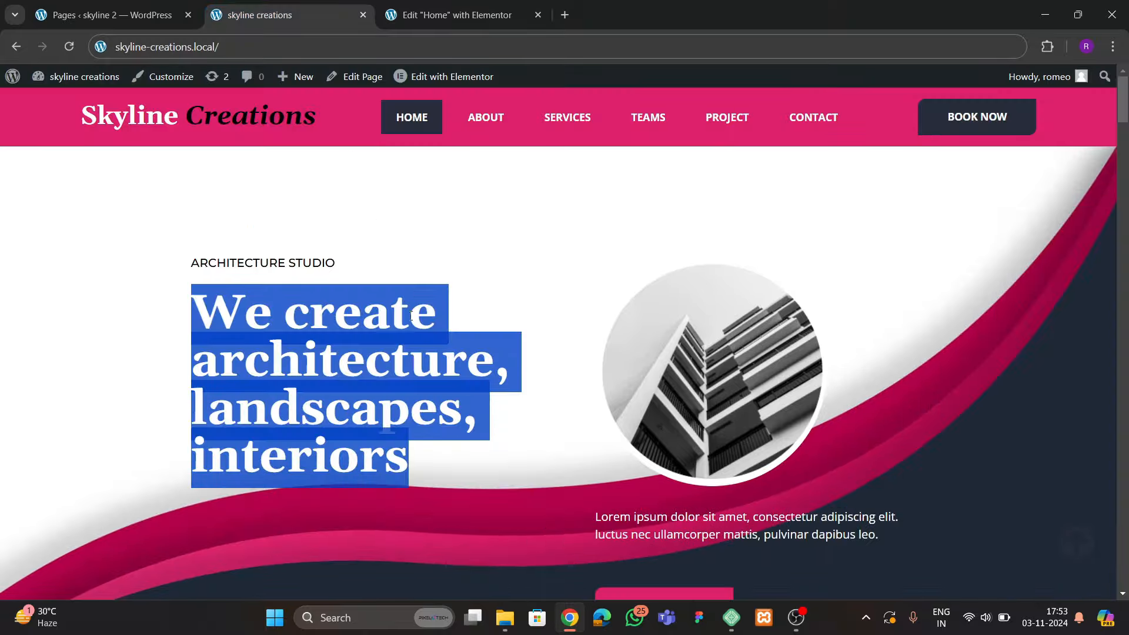
{"action": "left_click", "coordinate": [465, 15]}
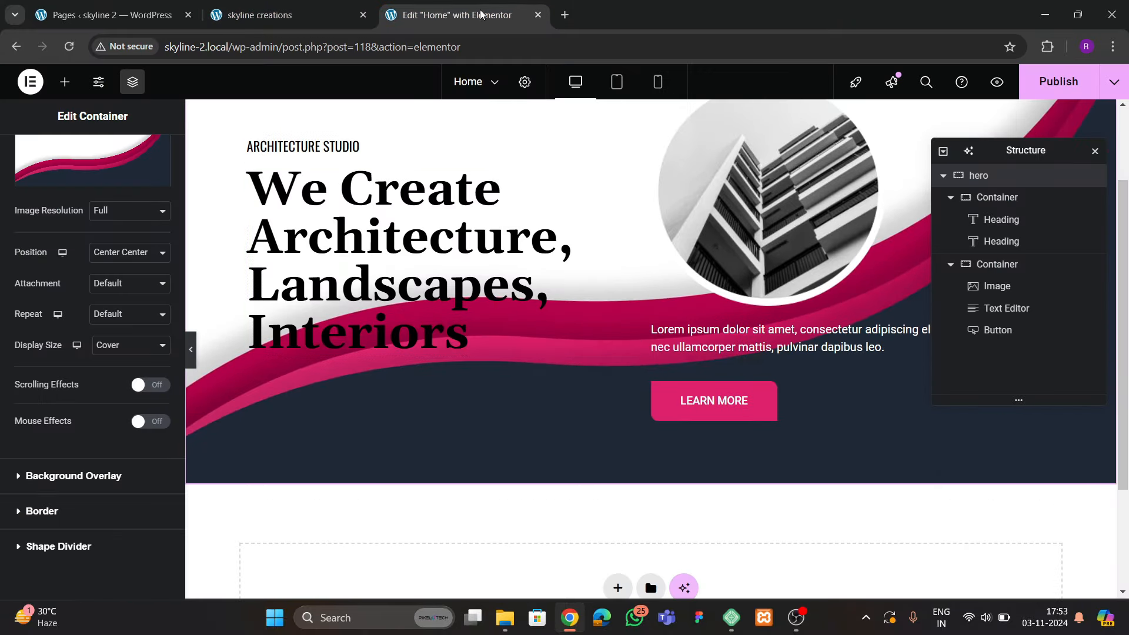
{"action": "left_click", "coordinate": [316, 13]}
{"action": "scroll", "coordinate": [461, 383], "scroll_direction": "down", "scroll_amount": 8}
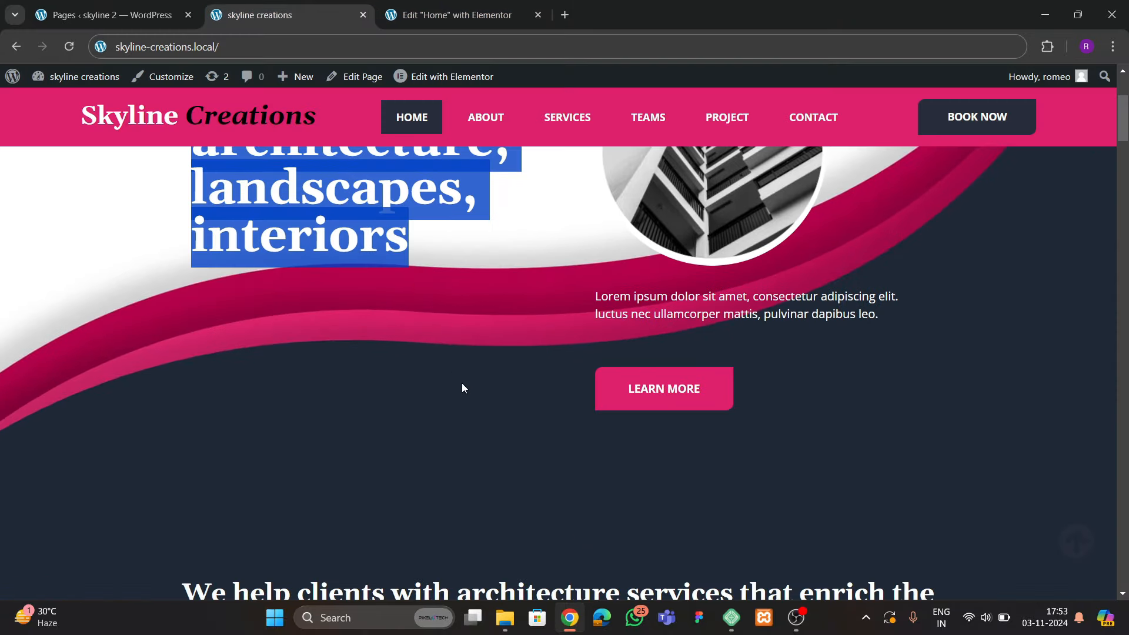
{"action": "scroll", "coordinate": [460, 383], "scroll_direction": "up", "scroll_amount": 5}
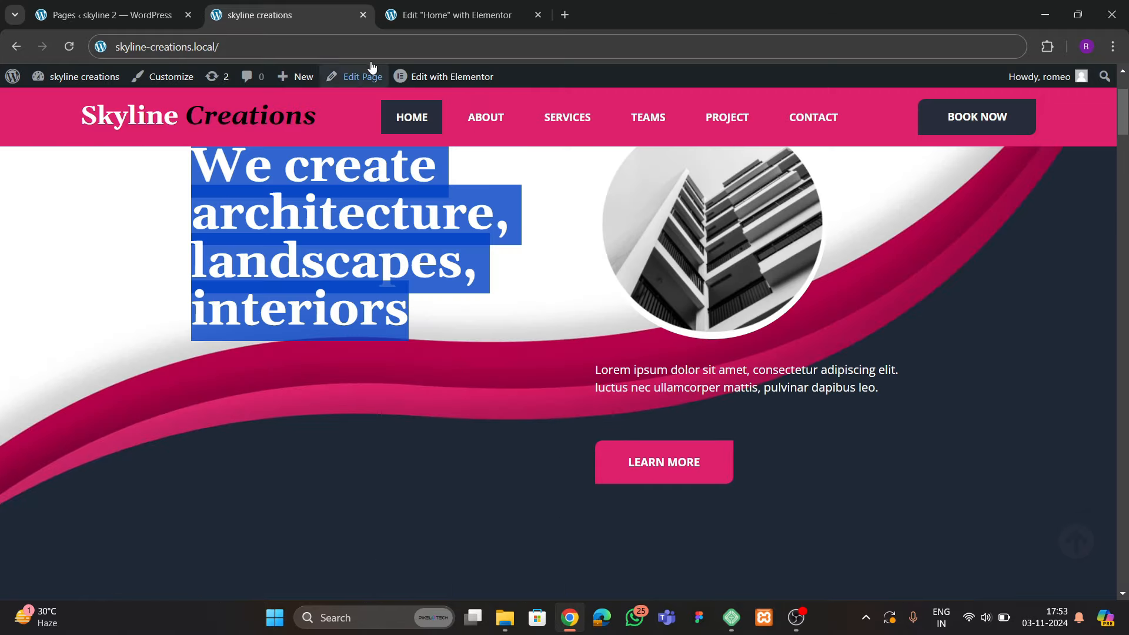
Publish the Home page and view it live in a new browser tab
{"action": "left_click", "coordinate": [453, 15]}
{"action": "left_click", "coordinate": [1058, 84]}
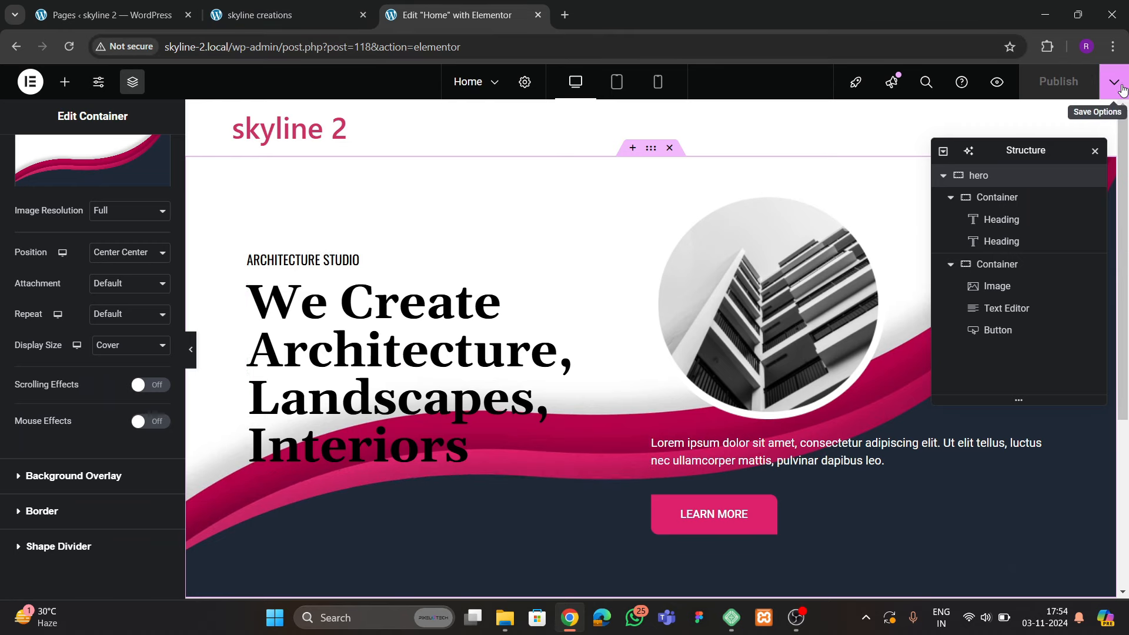
{"action": "left_click", "coordinate": [1121, 87]}
{"action": "left_click", "coordinate": [1062, 203]}
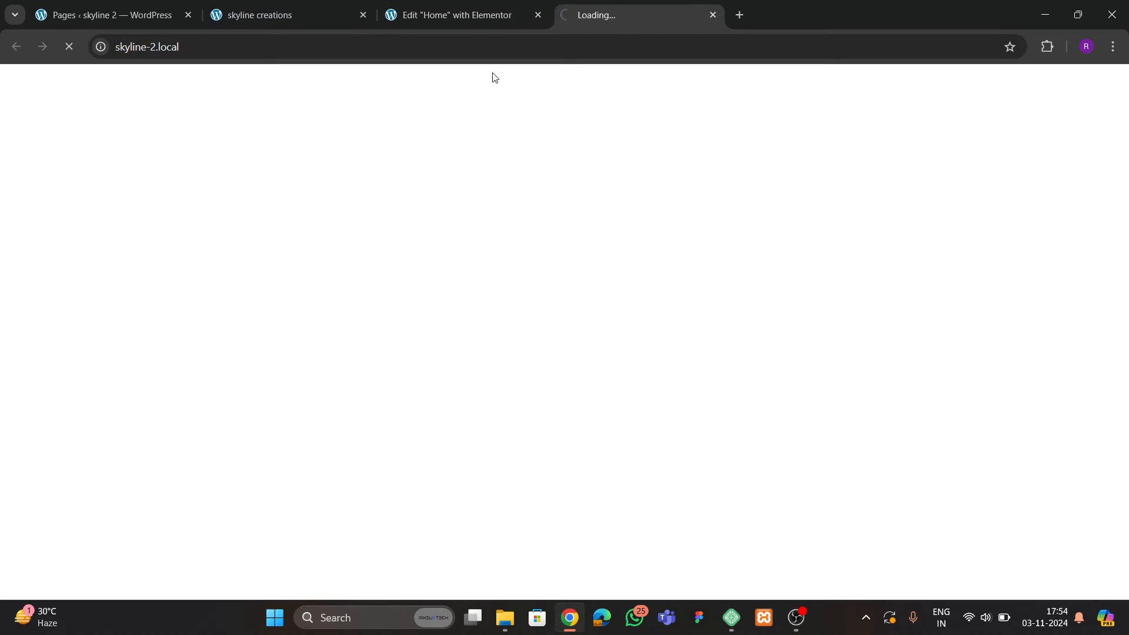
{"action": "scroll", "coordinate": [488, 306], "scroll_direction": "down", "scroll_amount": 1}
{"action": "scroll", "coordinate": [471, 358], "scroll_direction": "up", "scroll_amount": 1}
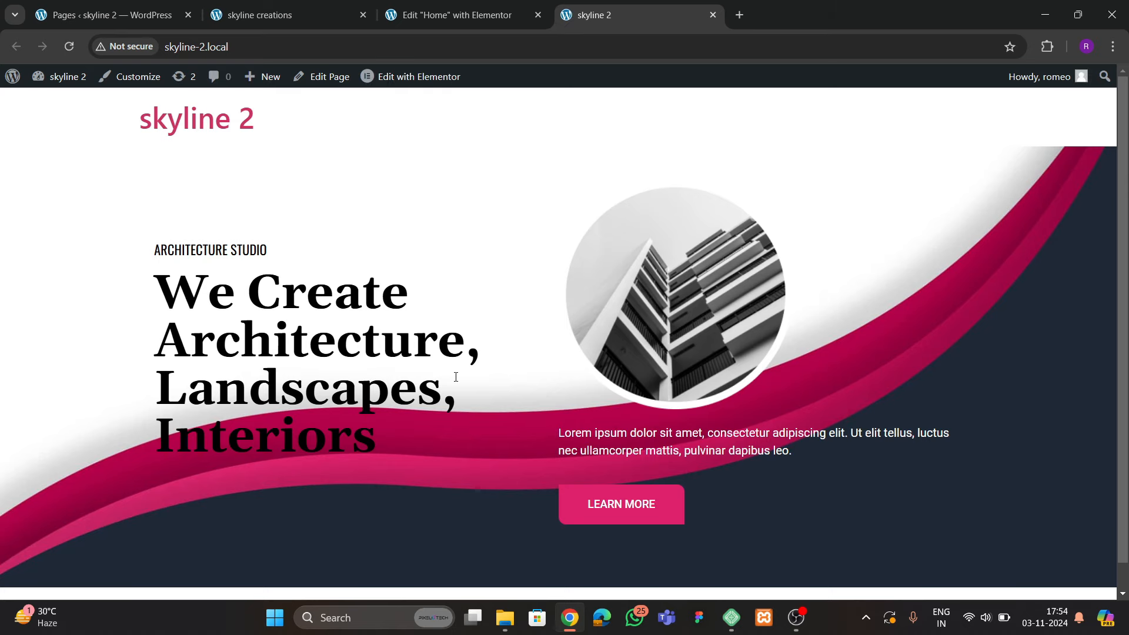
Compare the published Home hero's heading position and background height with the reference site's hero, returning to the Elementor editor
{"action": "left_click", "coordinate": [287, 16]}
{"action": "scroll", "coordinate": [509, 376], "scroll_direction": "down", "scroll_amount": 3}
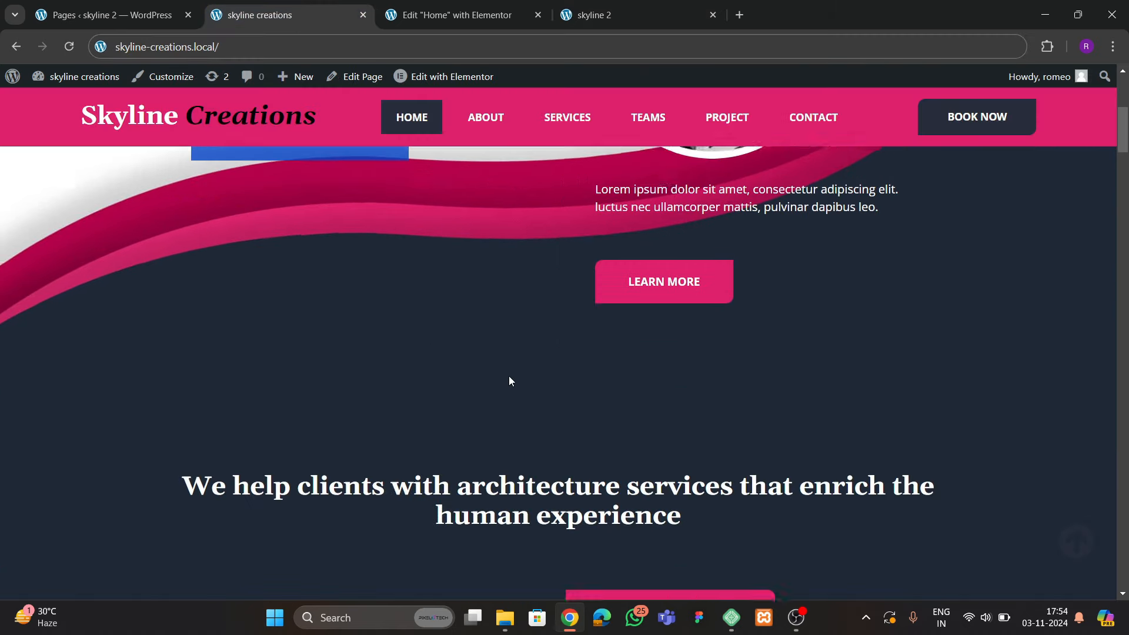
{"action": "scroll", "coordinate": [509, 376], "scroll_direction": "up", "scroll_amount": 4}
{"action": "scroll", "coordinate": [509, 377], "scroll_direction": "up", "scroll_amount": 1}
{"action": "left_click", "coordinate": [546, 402]}
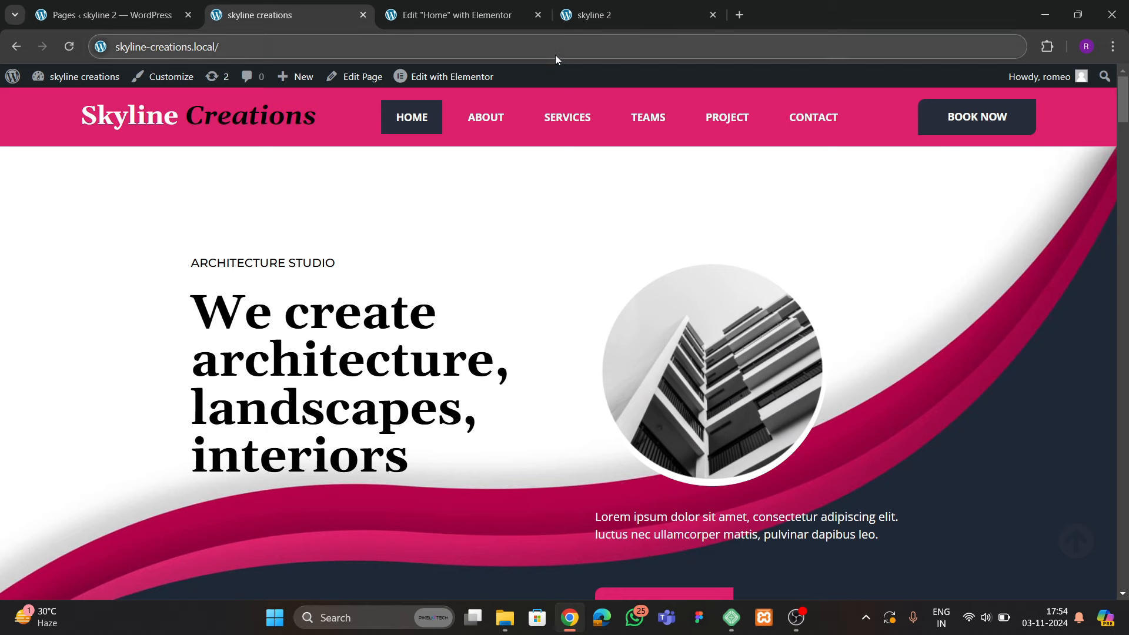
{"action": "left_click", "coordinate": [458, 16]}
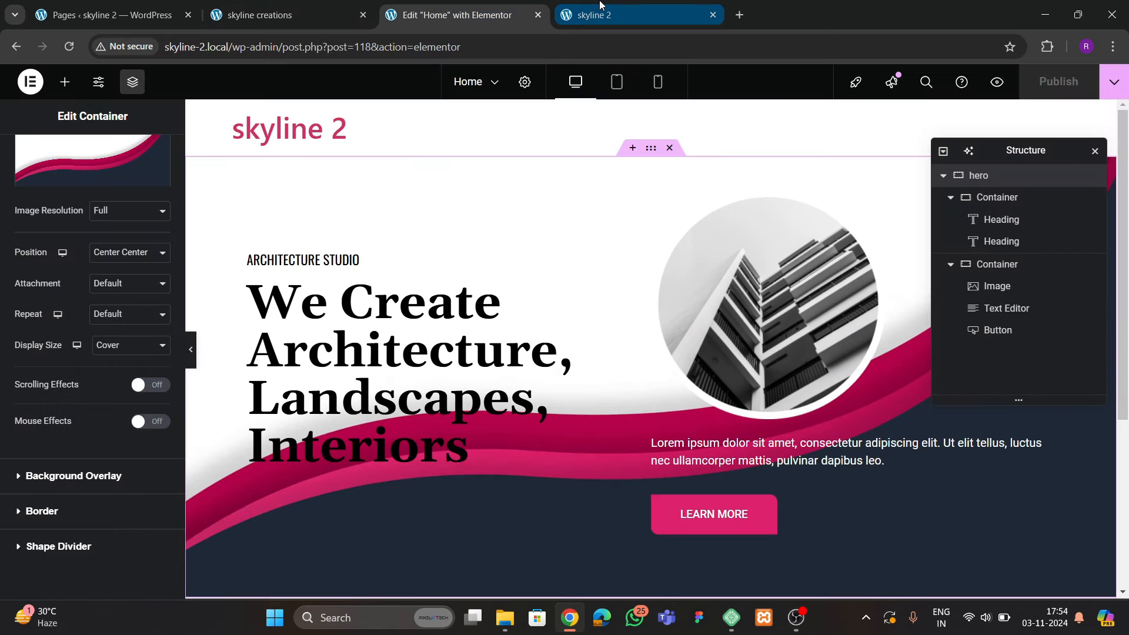
{"action": "left_click", "coordinate": [588, 15]}
{"action": "scroll", "coordinate": [551, 313], "scroll_direction": "down", "scroll_amount": 1}
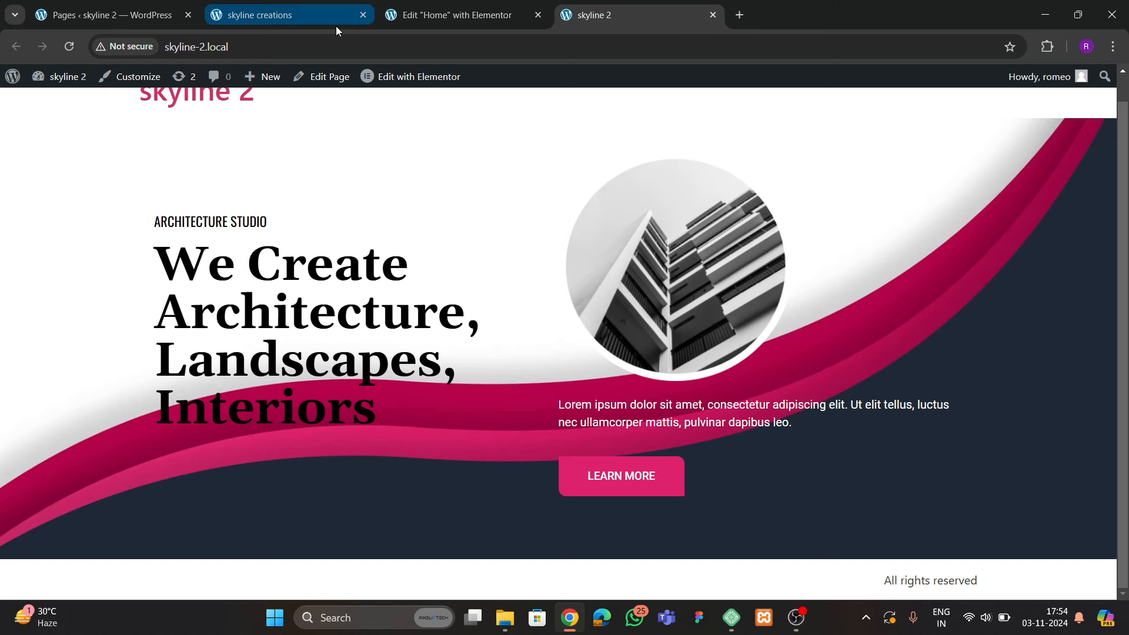
{"action": "left_click", "coordinate": [500, 15]}
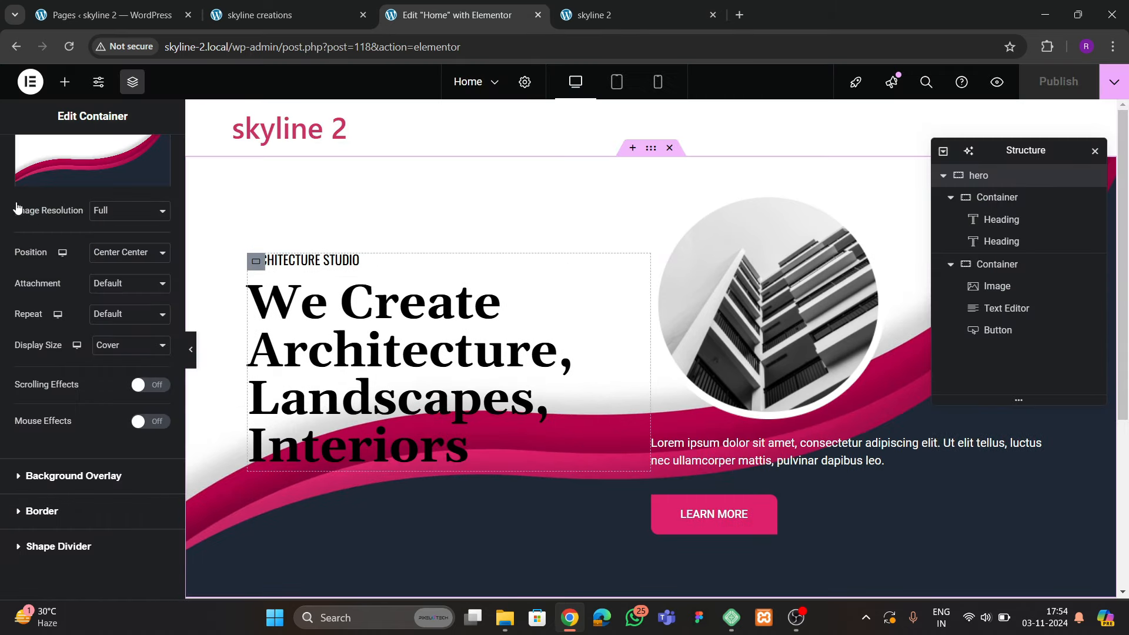
Center the hero's heading container content vertically, align its items to the start, and set its gaps to 40 px
{"action": "left_click", "coordinate": [29, 158]}
{"action": "scroll", "coordinate": [102, 420], "scroll_direction": "down", "scroll_amount": 1}
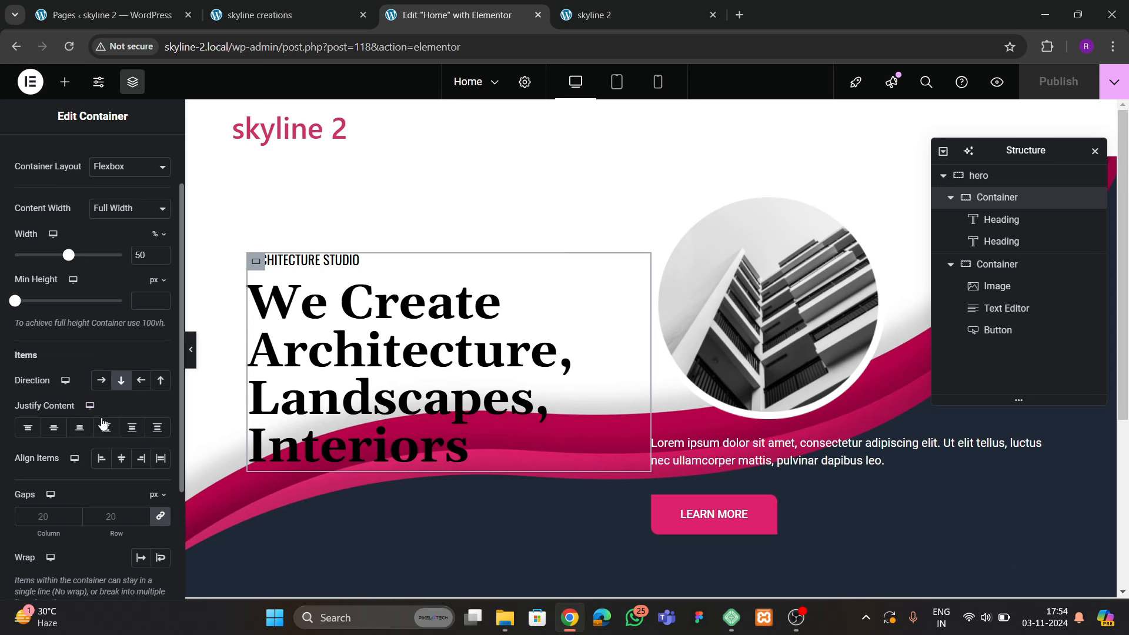
{"action": "left_click", "coordinate": [44, 433]}
{"action": "left_click", "coordinate": [126, 464]}
{"action": "left_click", "coordinate": [101, 458]}
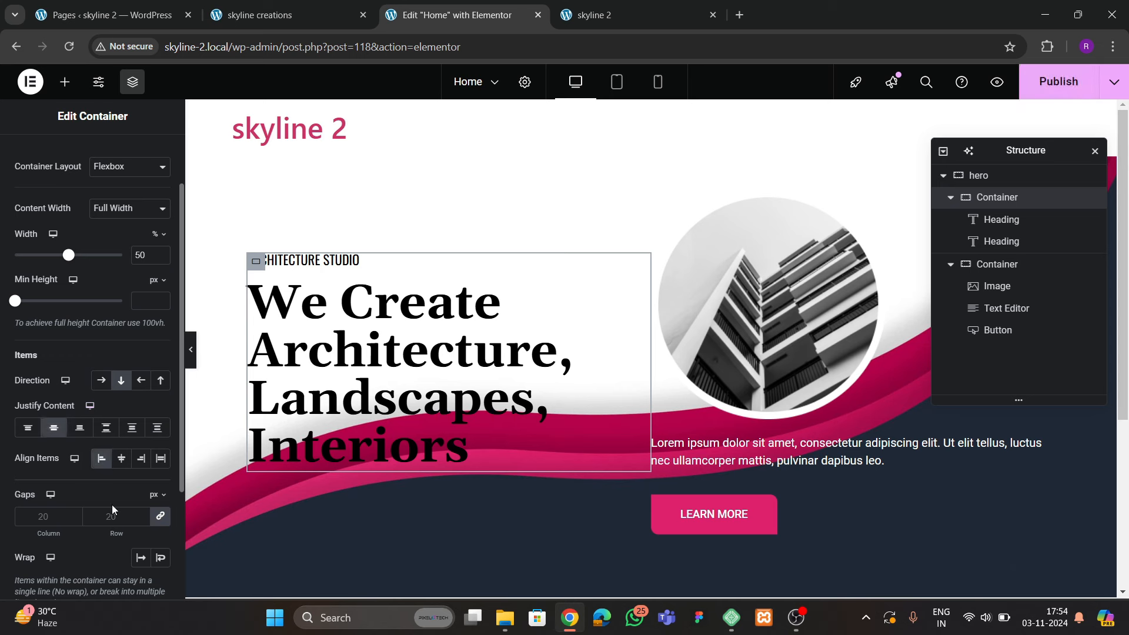
{"action": "type", "text": "40"}
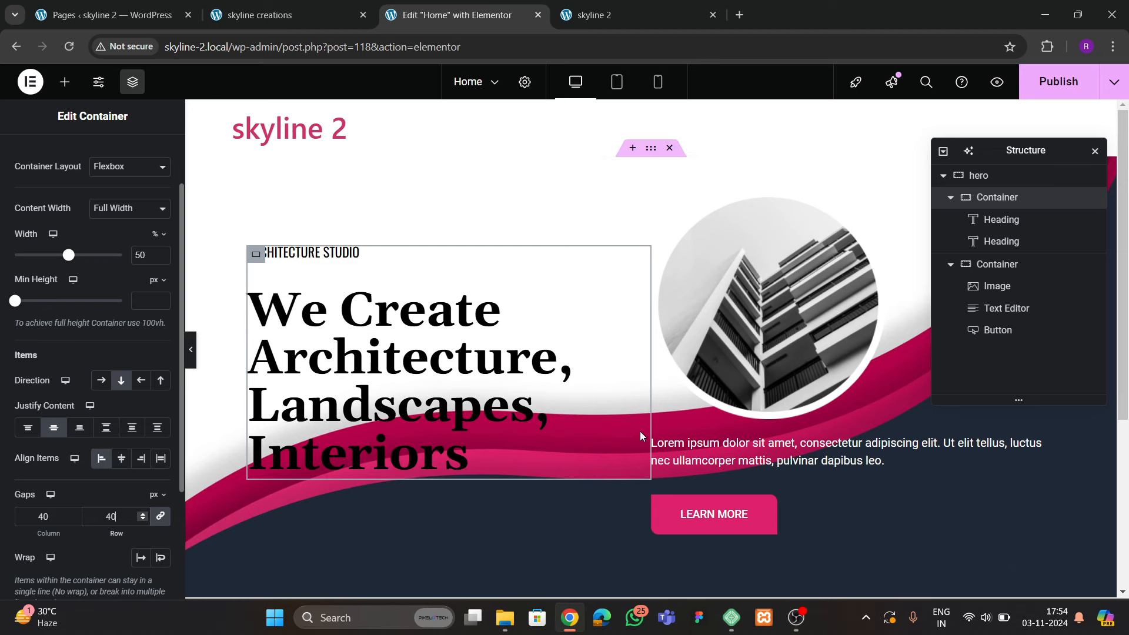
Center the content of the hero's image-and-button container vertically, align its items to the start, and set its gaps to 30 px
{"action": "left_click", "coordinate": [660, 198]}
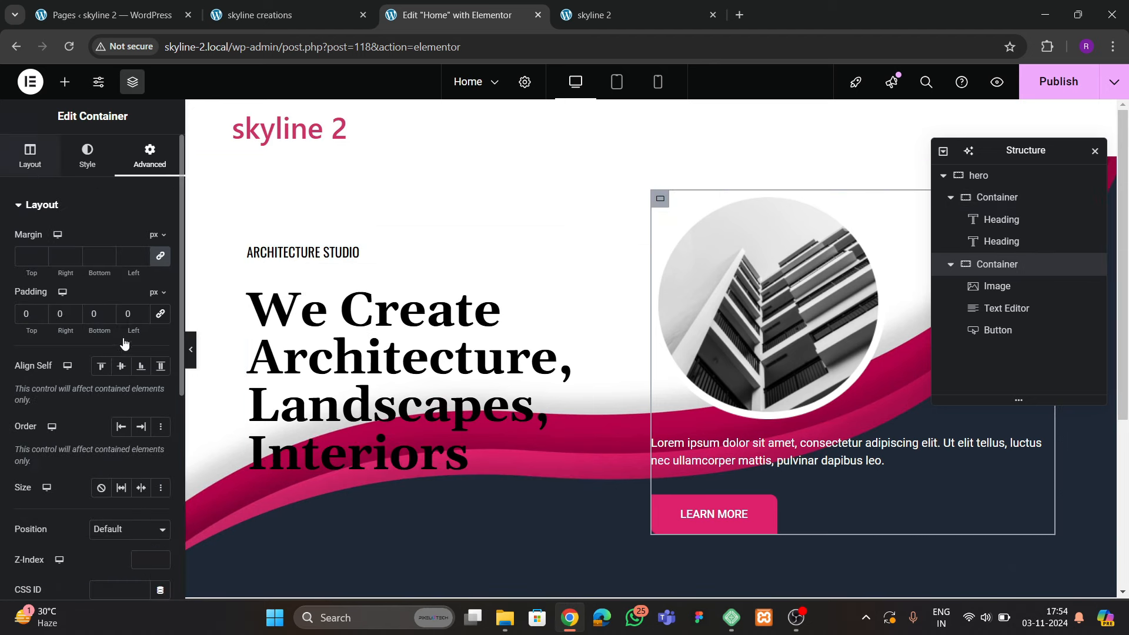
{"action": "left_click", "coordinate": [121, 384]}
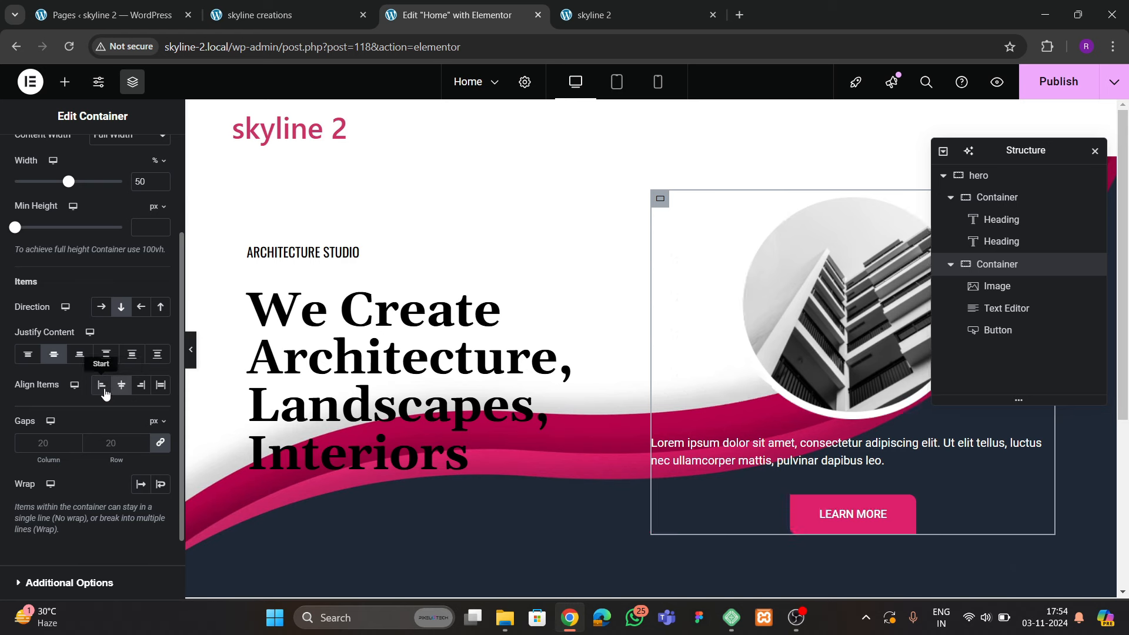
{"action": "left_click", "coordinate": [104, 392]}
{"action": "type", "text": "40"}
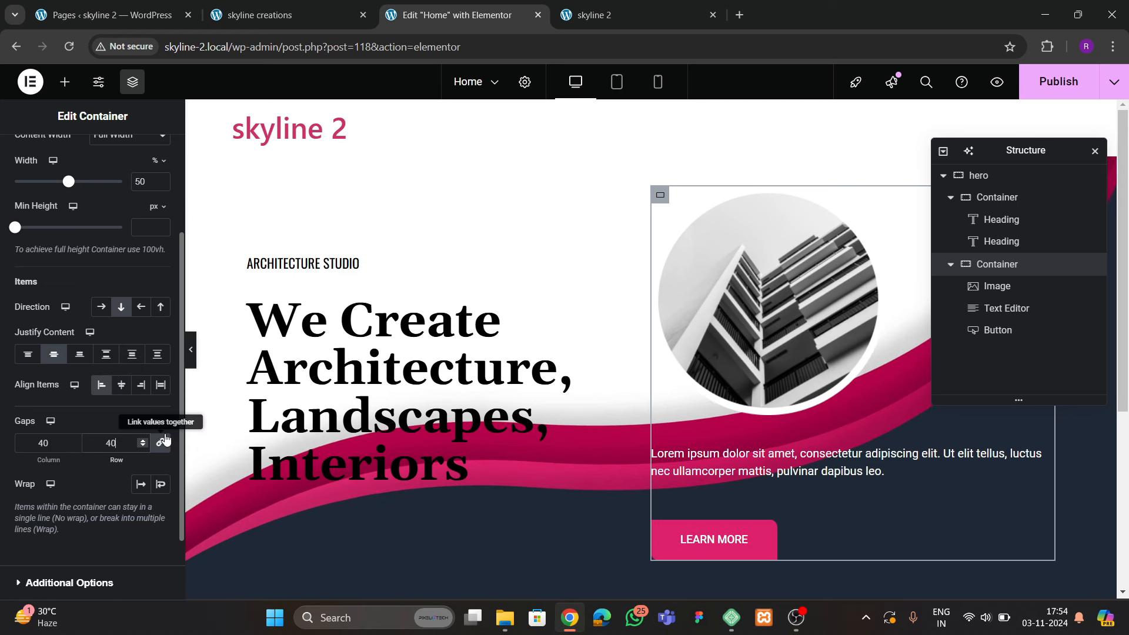
{"action": "key", "text": "BackSpace"}
{"action": "key", "text": "BackSpace"}
{"action": "type", "text": "30"}
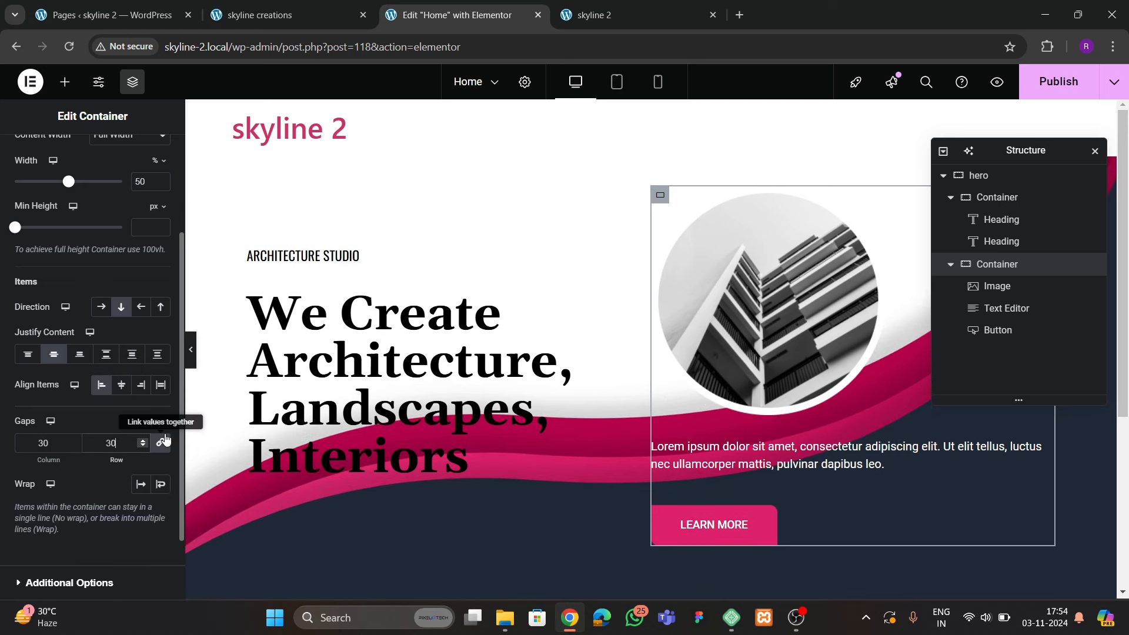
Set the Learn More button's top margin to 40 px, keeping its other margins at 0
{"action": "left_click", "coordinate": [682, 520]}
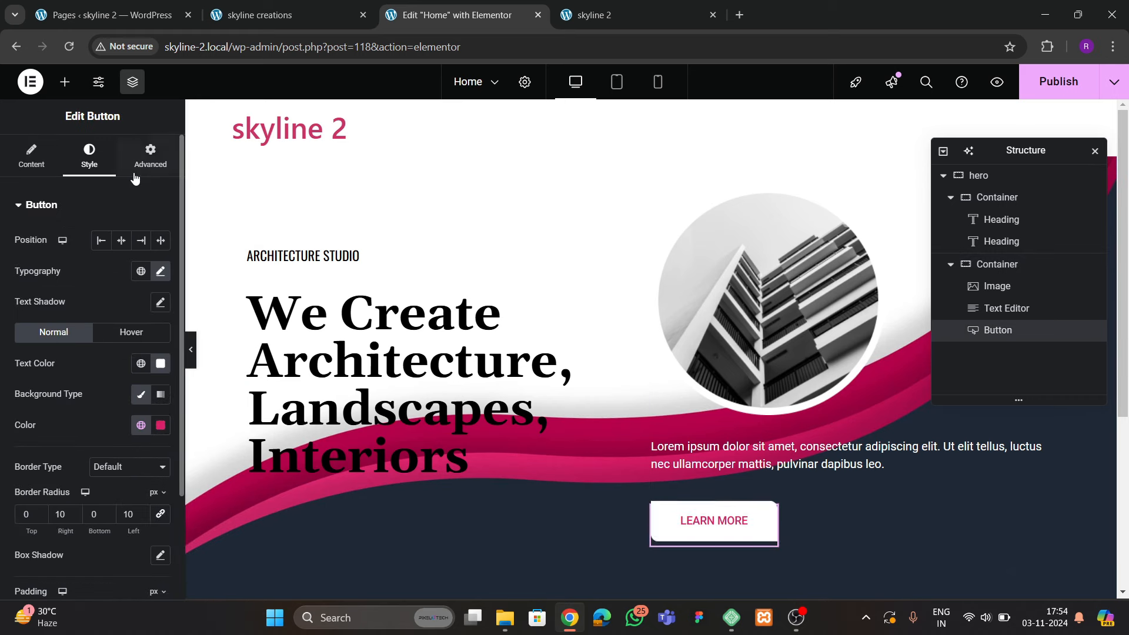
{"action": "left_click", "coordinate": [151, 156]}
{"action": "type", "text": "0"}
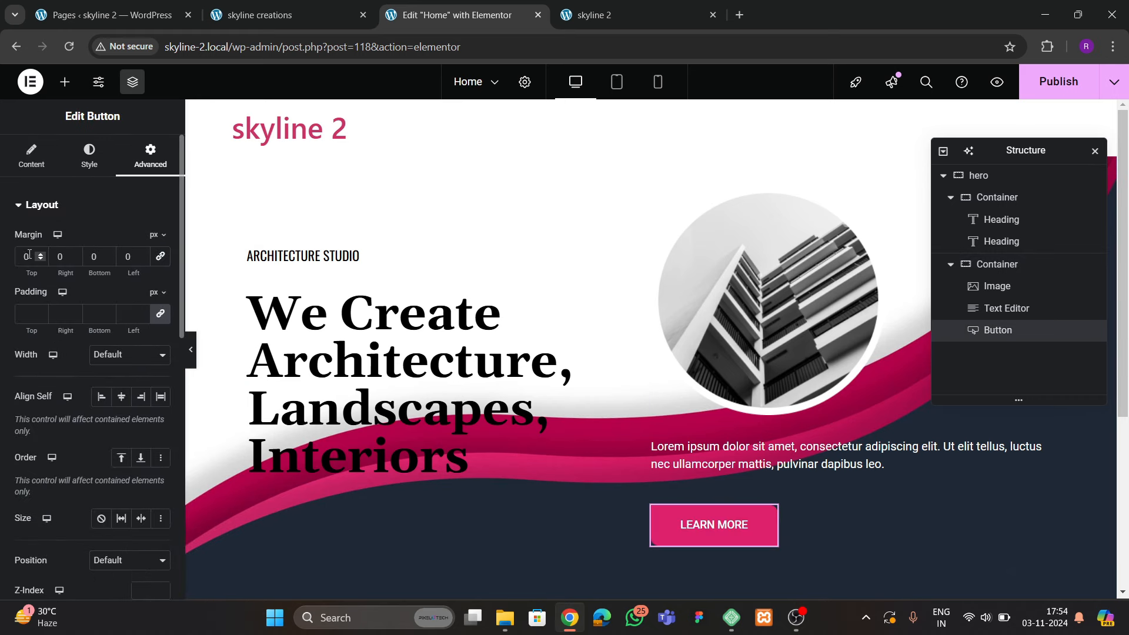
{"action": "type", "text": "4"}
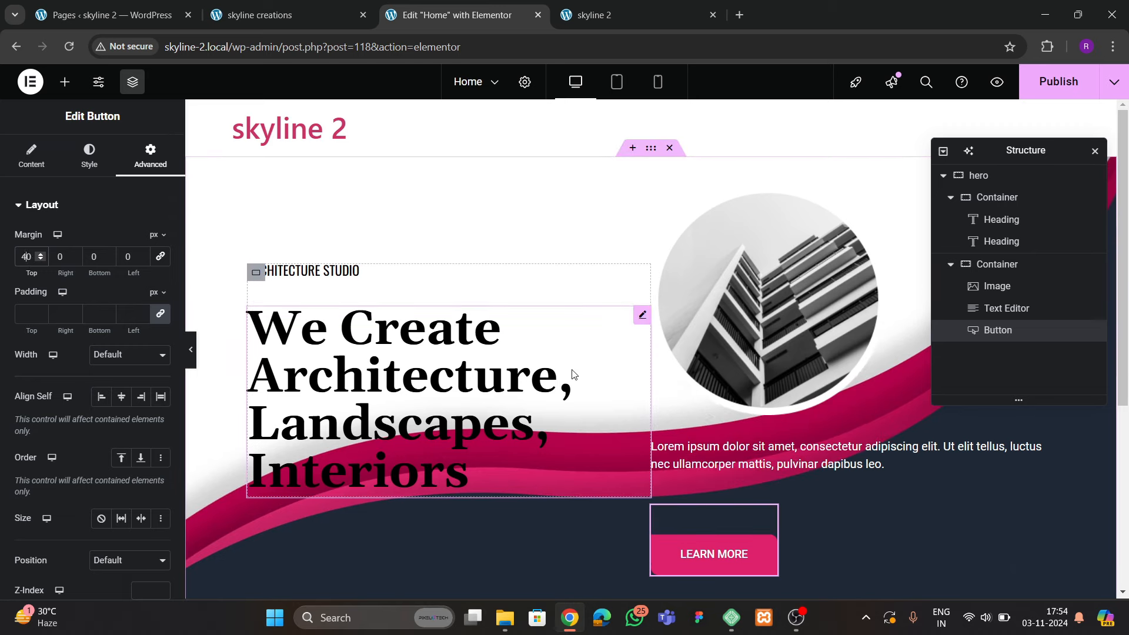
{"action": "scroll", "coordinate": [571, 370], "scroll_direction": "down", "scroll_amount": 3}
{"action": "scroll", "coordinate": [571, 370], "scroll_direction": "up", "scroll_amount": 3}
Publish the Home page and check the hero's spacing on the live page
{"action": "left_click", "coordinate": [1045, 85]}
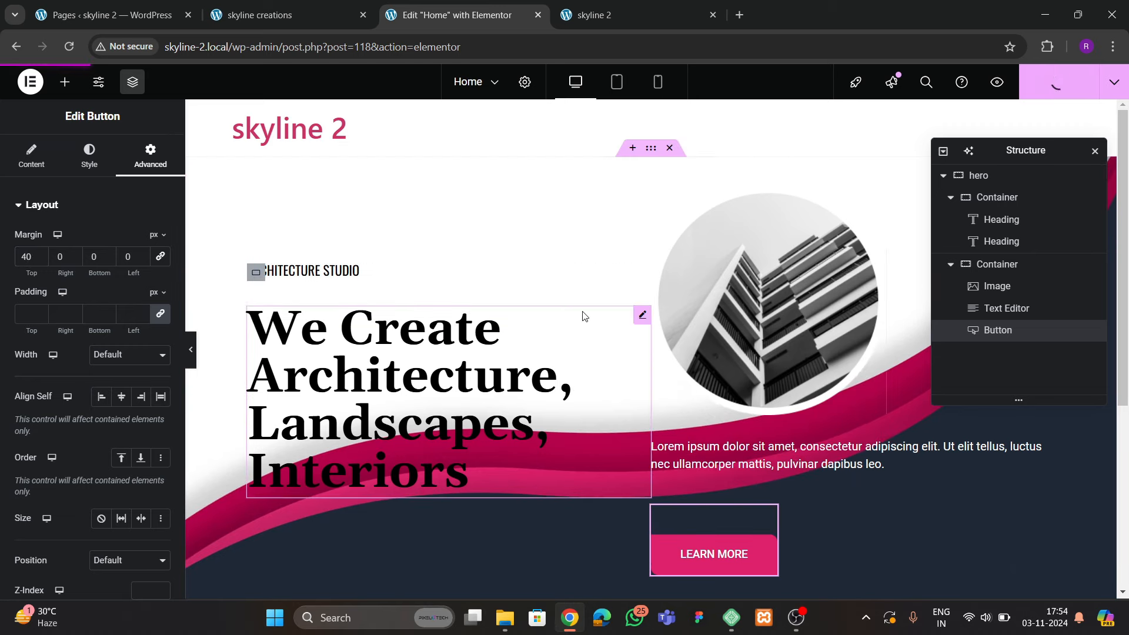
{"action": "left_click", "coordinate": [572, 18]}
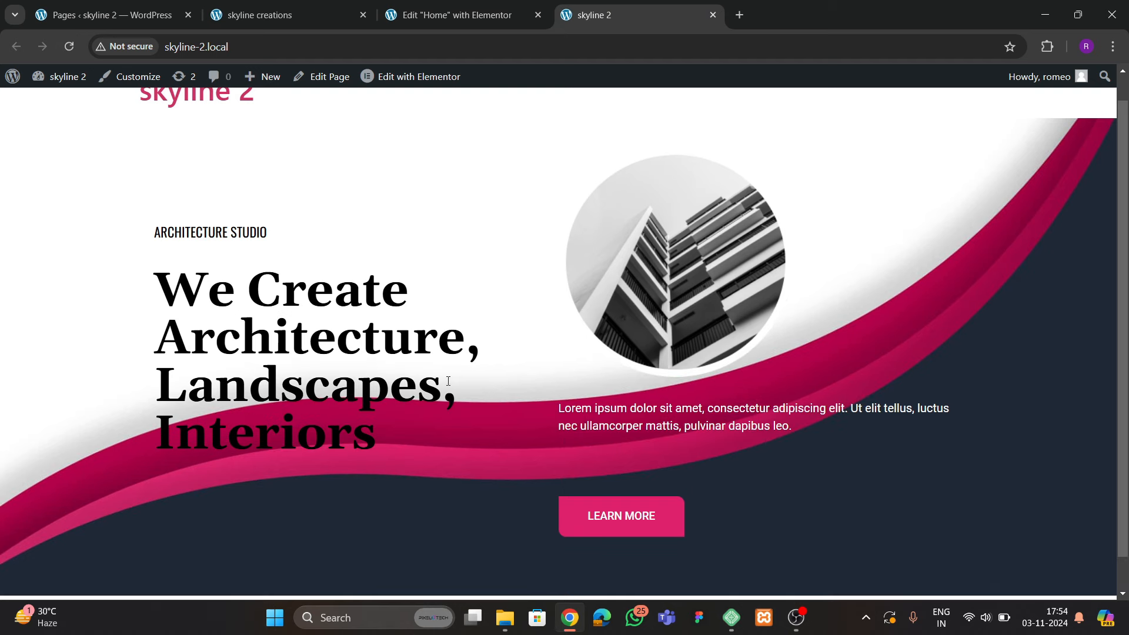
{"action": "scroll", "coordinate": [536, 404], "scroll_direction": "down", "scroll_amount": 1}
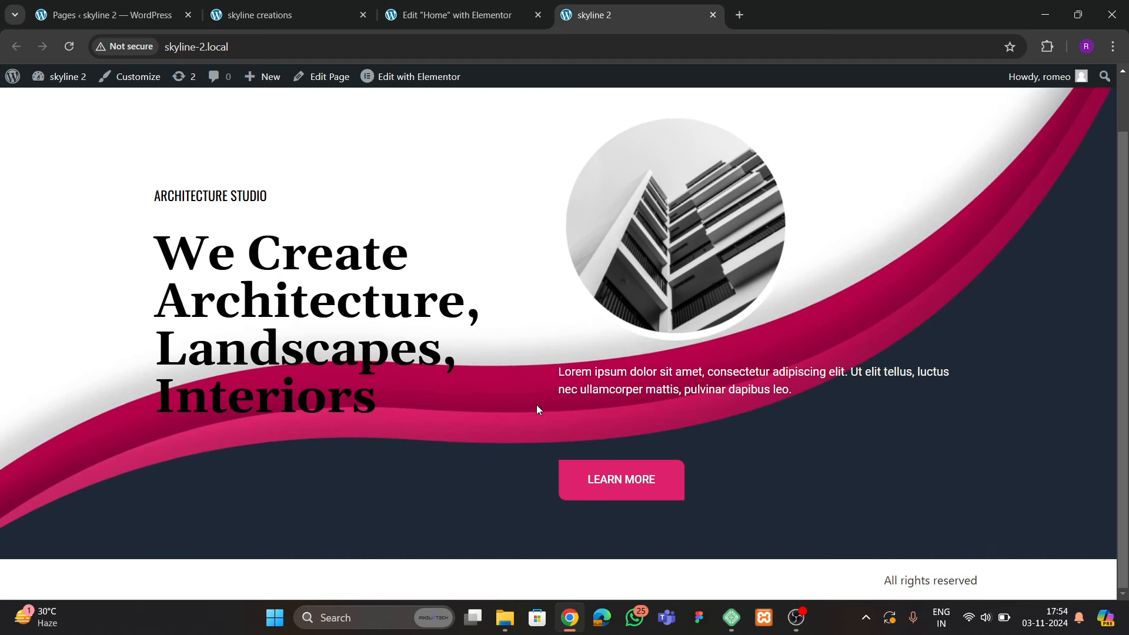
{"action": "scroll", "coordinate": [536, 406], "scroll_direction": "up", "scroll_amount": 1}
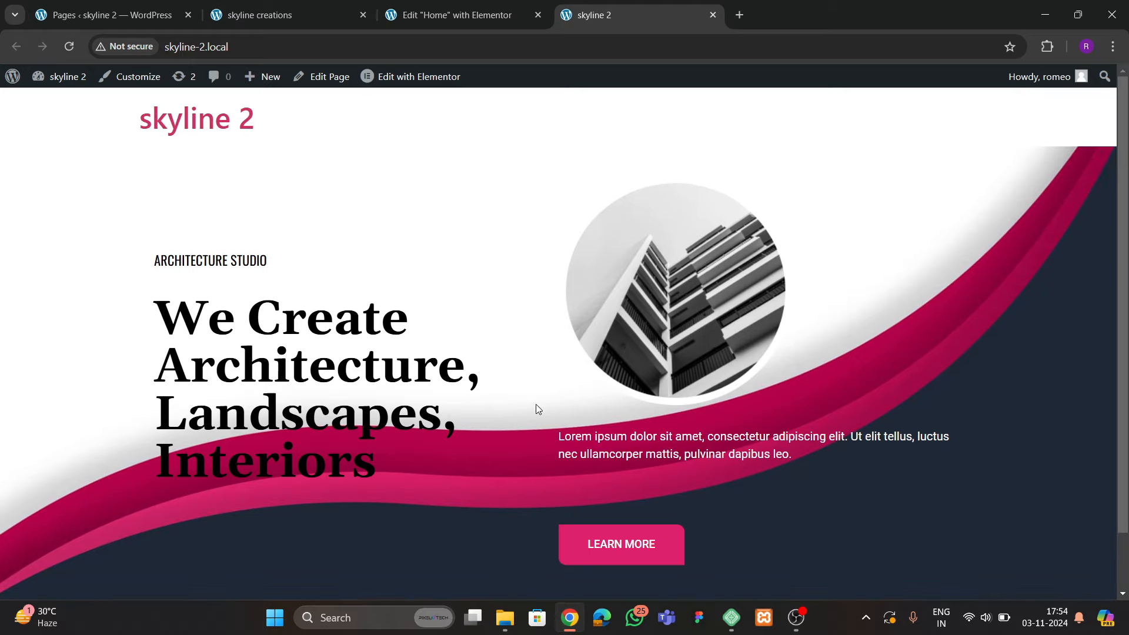
Compare the live hero with the reference site's hero and examine the layout of the reference's section below it
{"action": "left_click", "coordinate": [295, 6]}
{"action": "scroll", "coordinate": [522, 341], "scroll_direction": "down", "scroll_amount": 3}
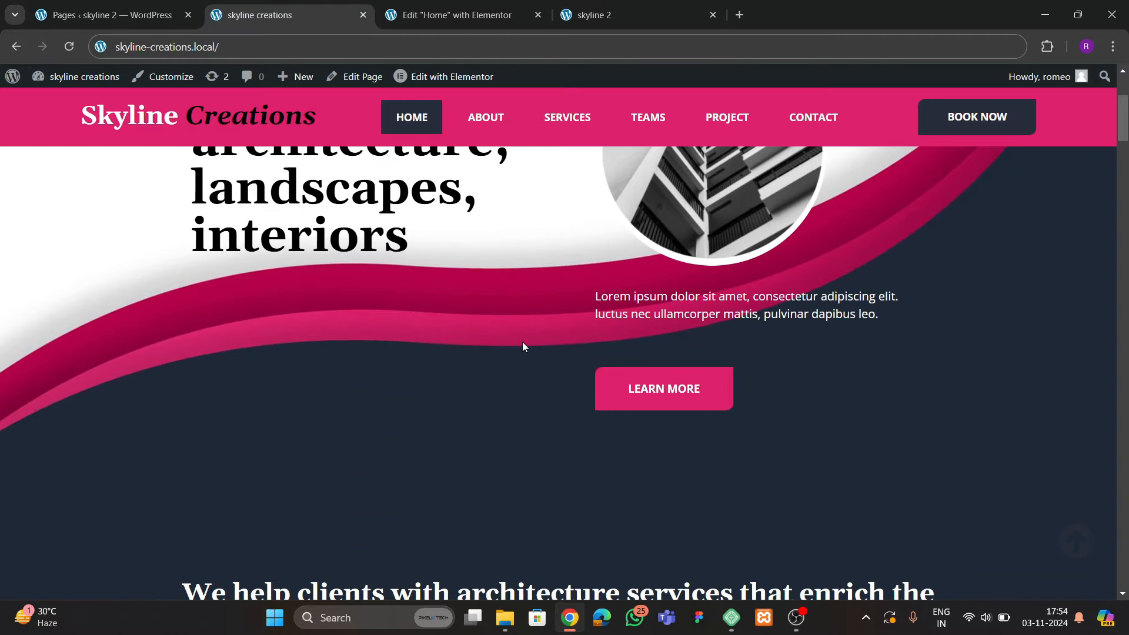
{"action": "scroll", "coordinate": [532, 355], "scroll_direction": "down", "scroll_amount": 3}
{"action": "scroll", "coordinate": [529, 355], "scroll_direction": "up", "scroll_amount": 3}
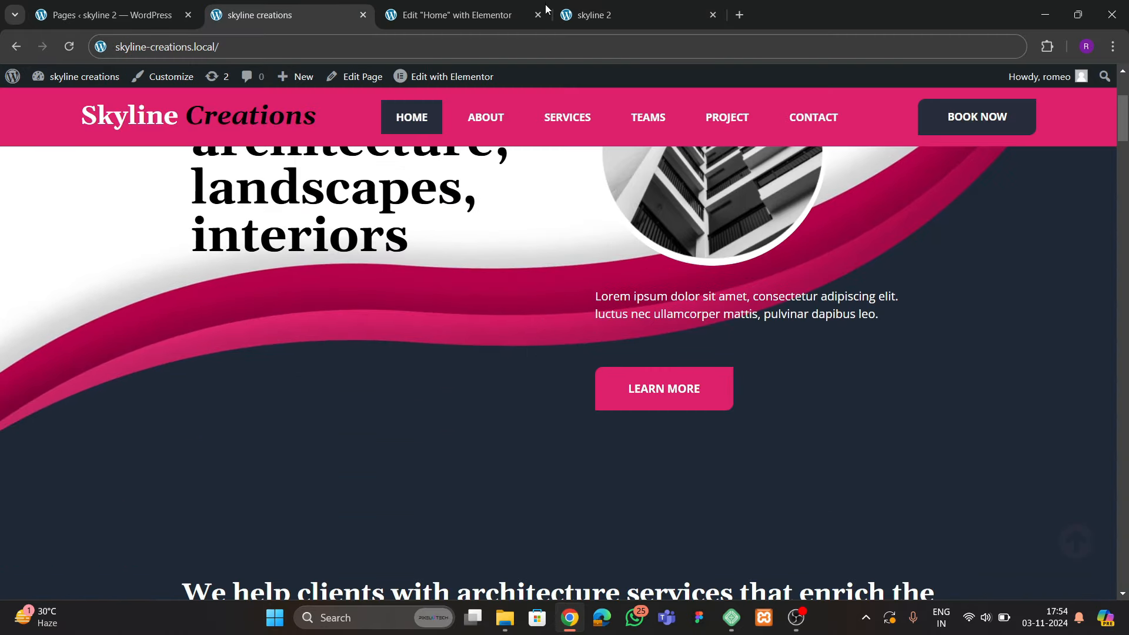
{"action": "left_click", "coordinate": [606, 15]}
{"action": "left_click", "coordinate": [317, 13]}
{"action": "scroll", "coordinate": [438, 341], "scroll_direction": "down", "scroll_amount": 5}
{"action": "scroll", "coordinate": [442, 379], "scroll_direction": "up", "scroll_amount": 2}
{"action": "scroll", "coordinate": [435, 377], "scroll_direction": "down", "scroll_amount": 4}
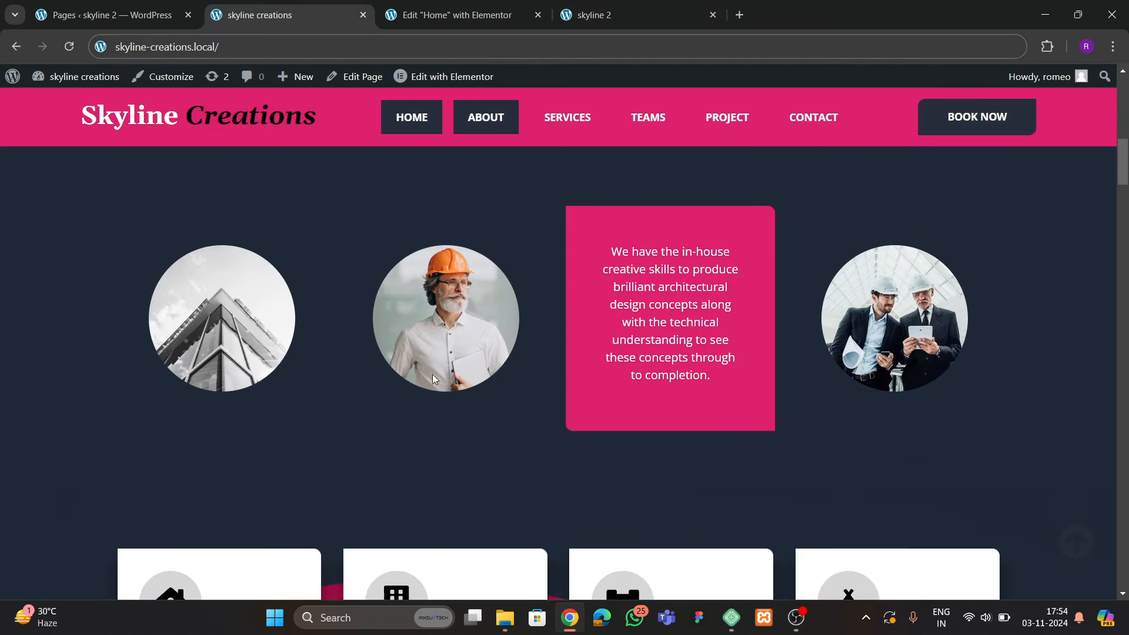
{"action": "scroll", "coordinate": [496, 391], "scroll_direction": "up", "scroll_amount": 4}
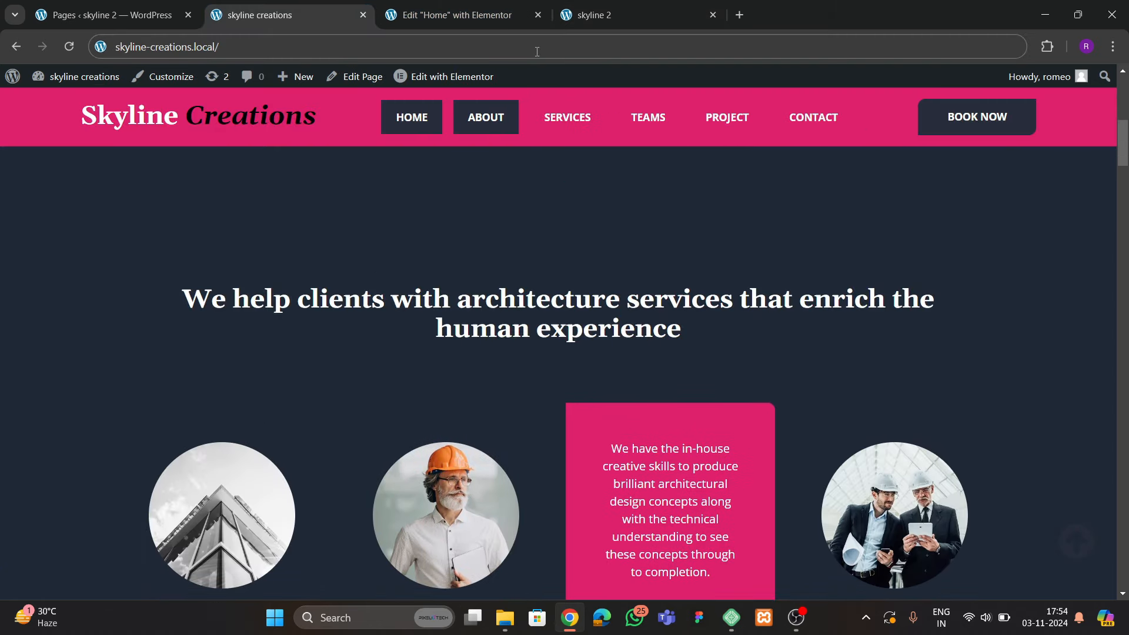
Add a single-column flexbox container below the hero in the Elementor editor and set its boxed width to 1200 px
{"action": "left_click", "coordinate": [481, 20]}
{"action": "scroll", "coordinate": [565, 371], "scroll_direction": "down", "scroll_amount": 4}
{"action": "left_click", "coordinate": [613, 516]}
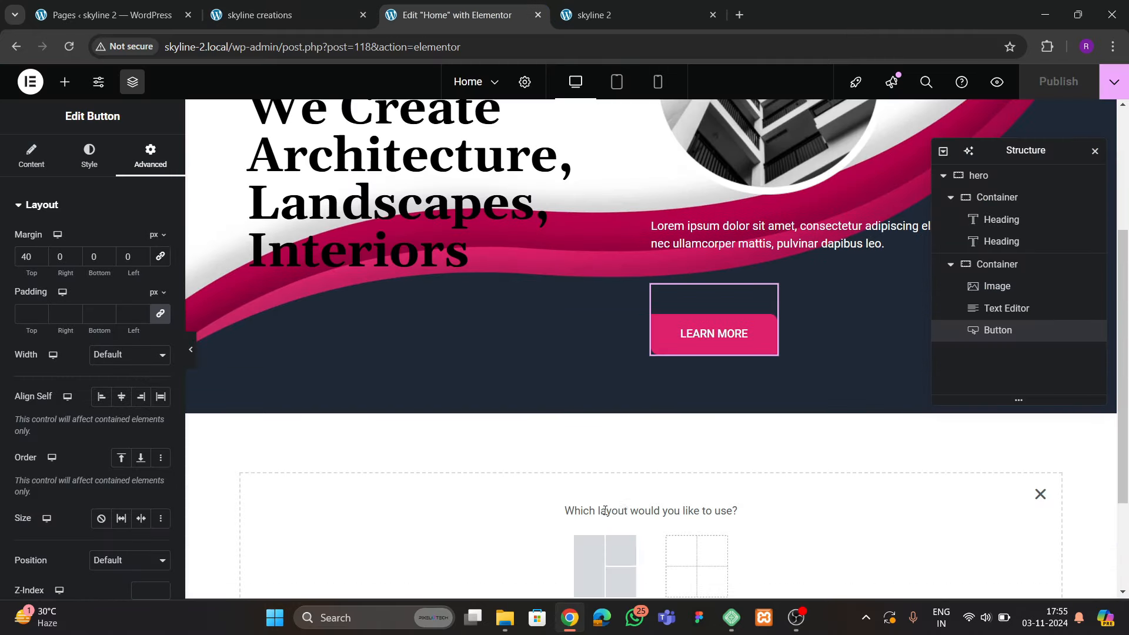
{"action": "left_click", "coordinate": [604, 552]}
{"action": "scroll", "coordinate": [470, 458], "scroll_direction": "down", "scroll_amount": 3}
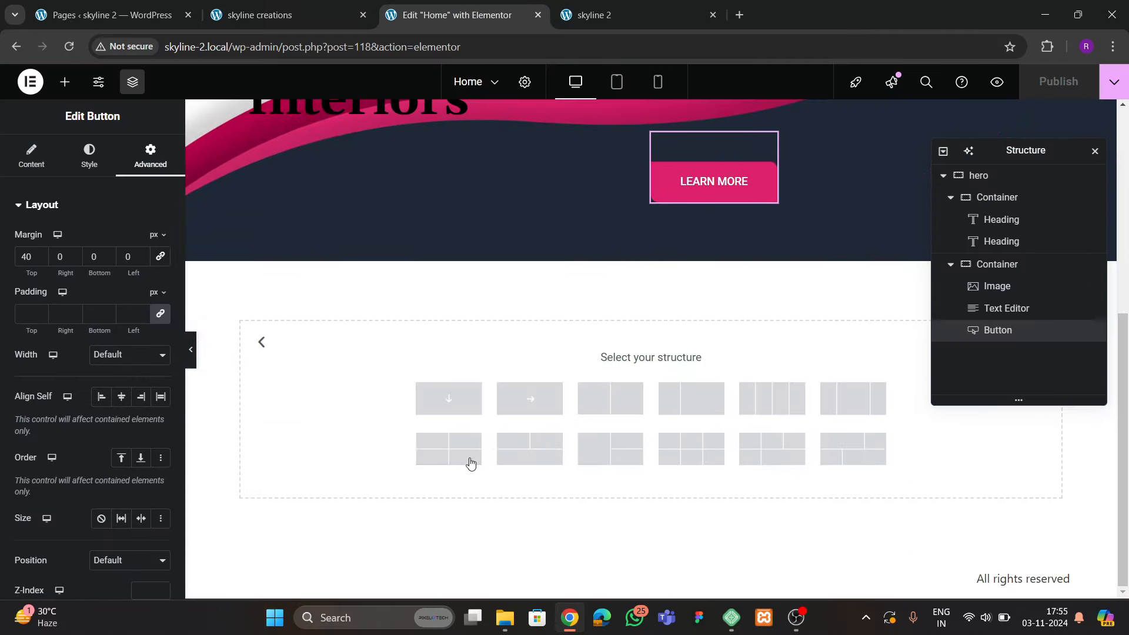
{"action": "left_click", "coordinate": [514, 431]}
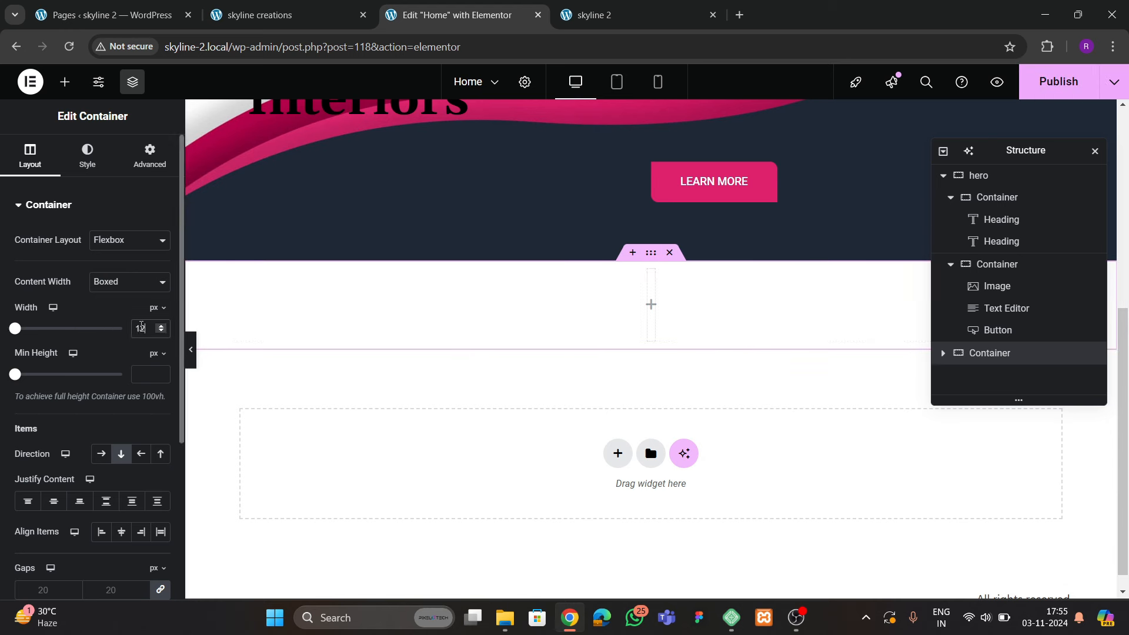
Set the new container's padding to 80 px top and bottom and 0 on the sides
{"action": "left_click", "coordinate": [144, 170]}
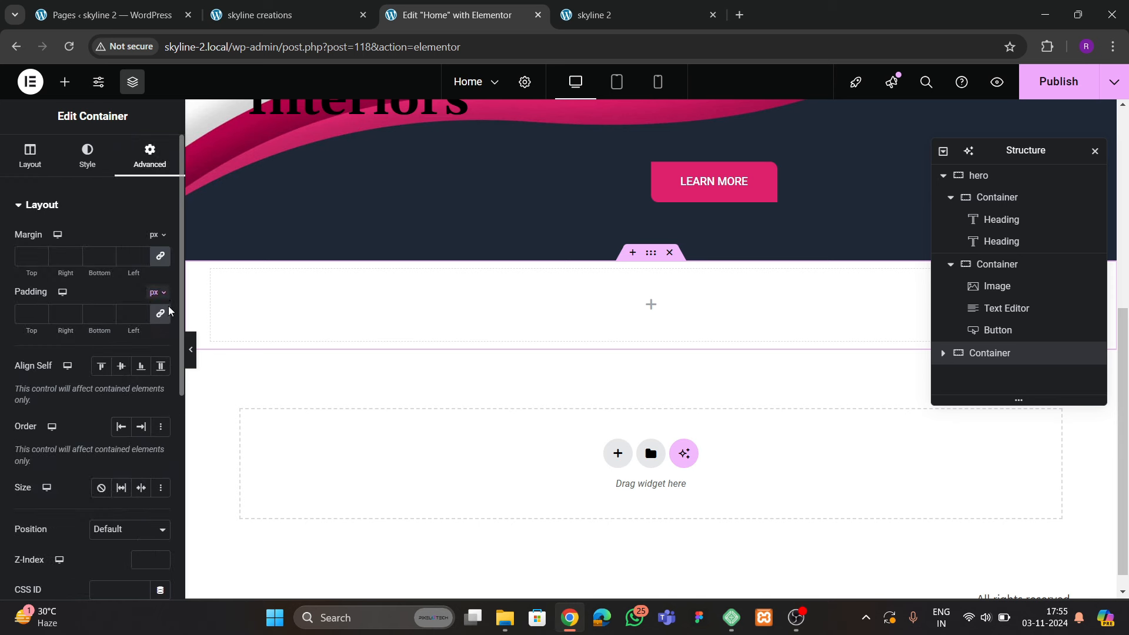
{"action": "type", "text": "80"}
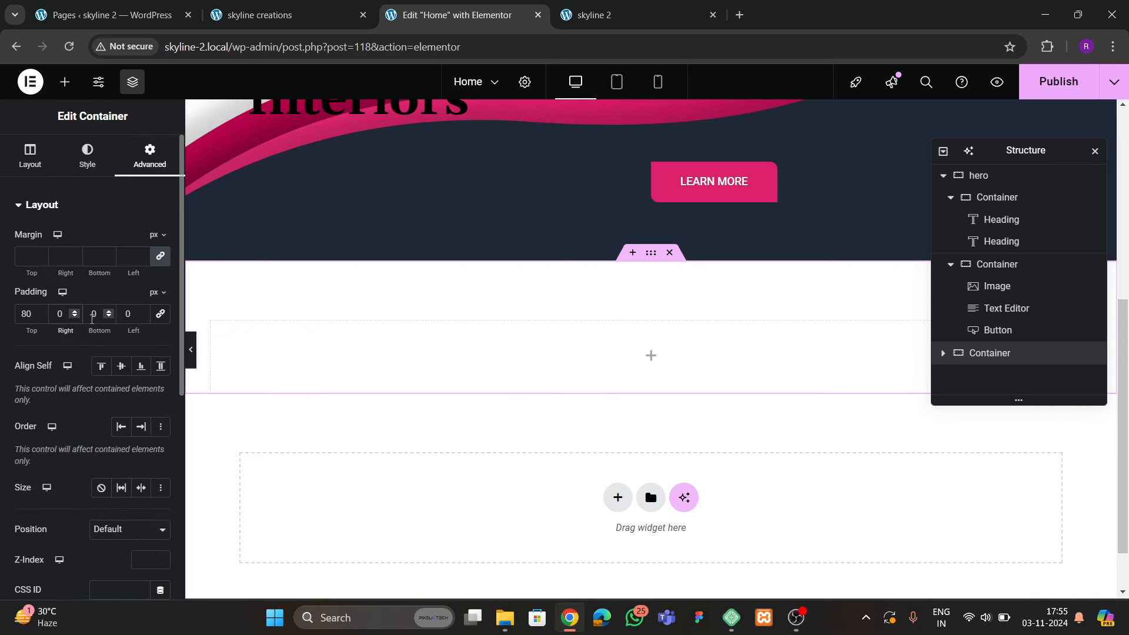
{"action": "type", "text": "8"}
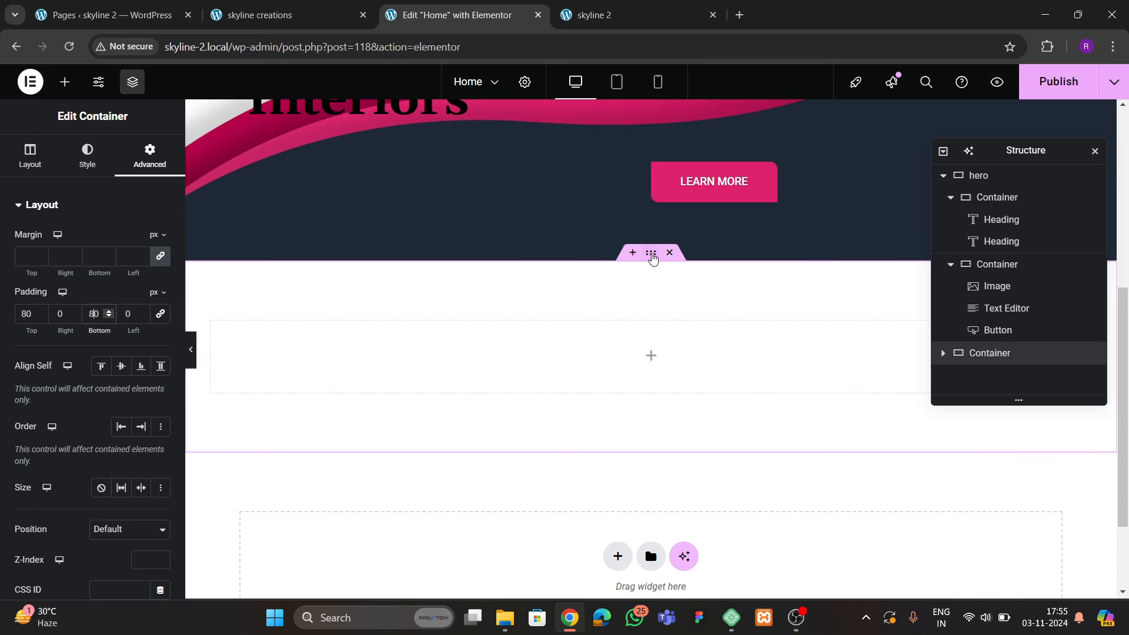
Give the new container a solid background in the global color theme 2 and check it against the reference site
{"action": "left_click", "coordinate": [87, 157]}
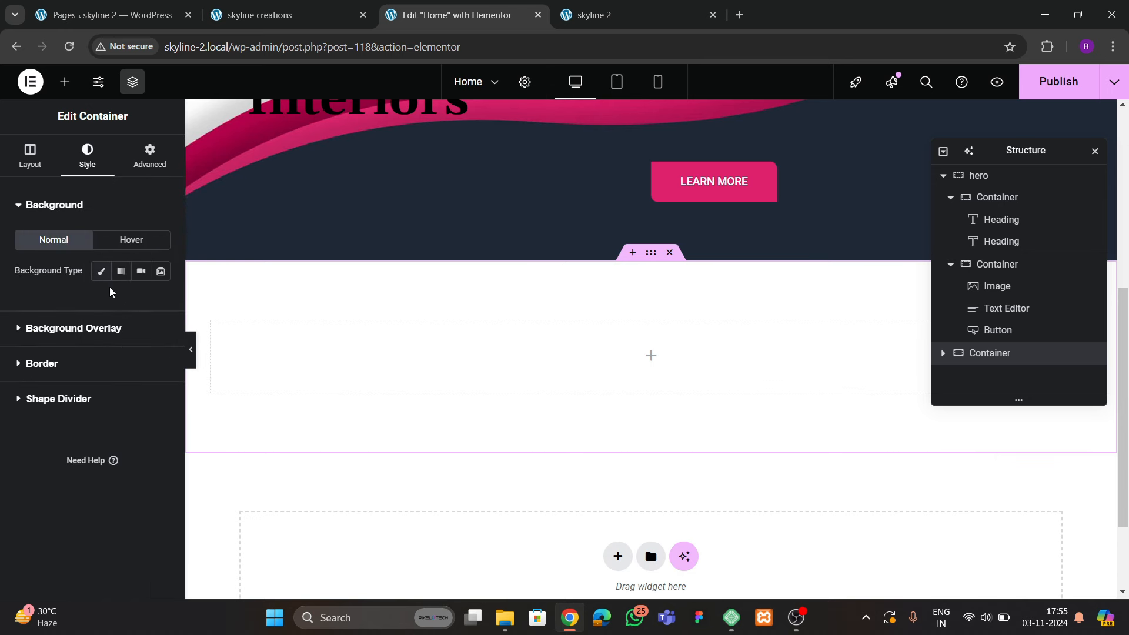
{"action": "left_click", "coordinate": [101, 276]}
{"action": "left_click", "coordinate": [143, 306]}
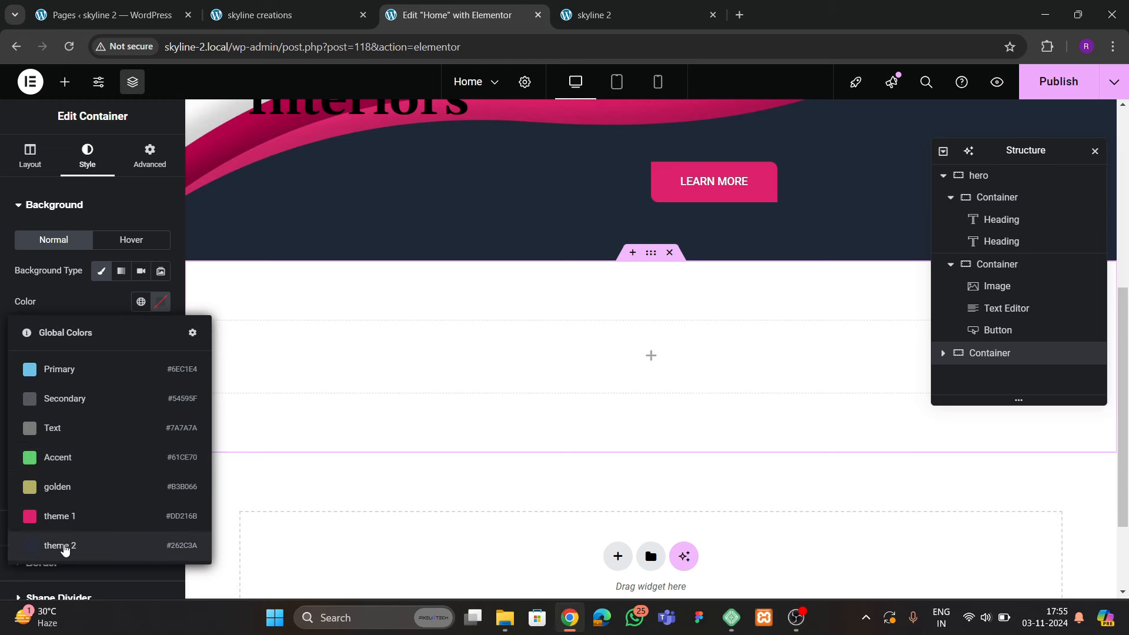
{"action": "left_click", "coordinate": [63, 543]}
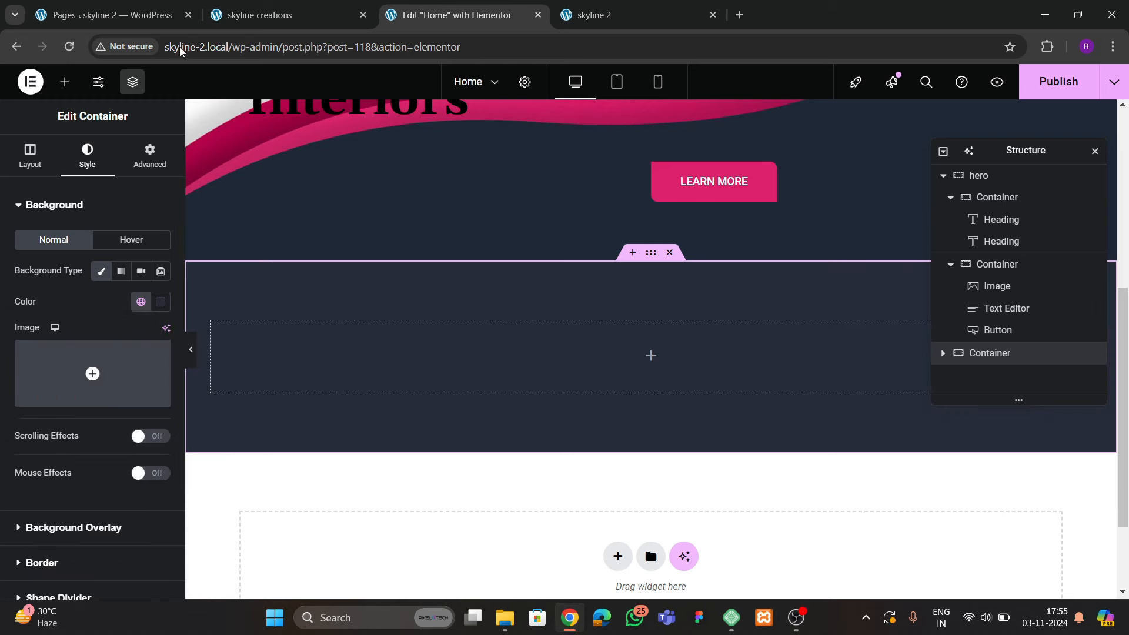
{"action": "left_click", "coordinate": [262, 15]}
{"action": "left_click", "coordinate": [465, 14]}
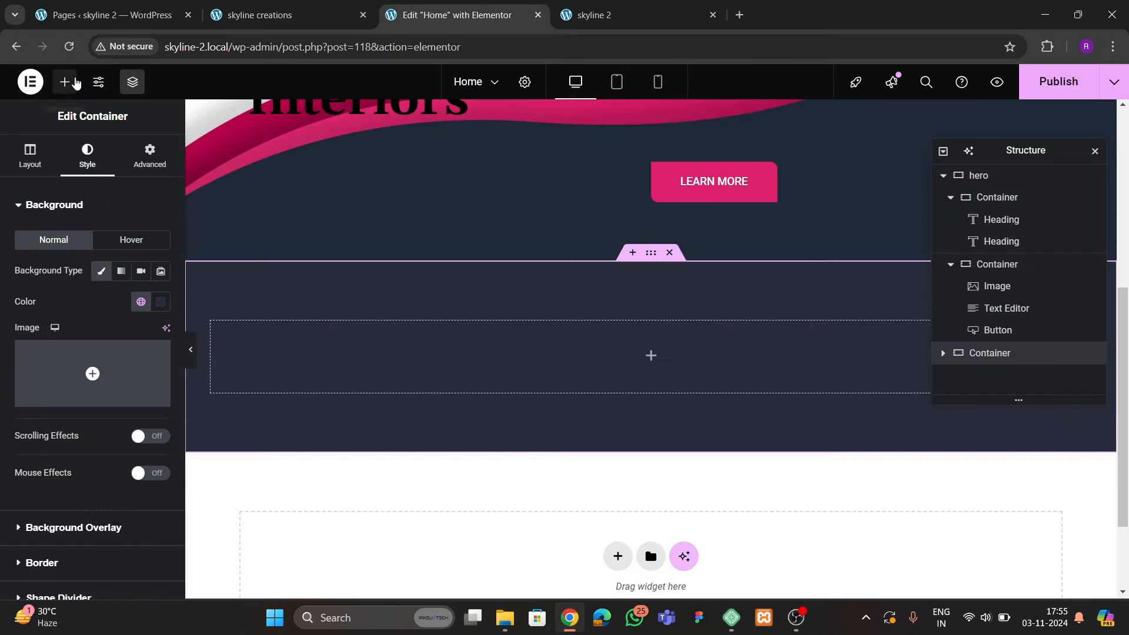
Add a Heading widget inside the new container below the hero
{"action": "left_click", "coordinate": [65, 81]}
{"action": "scroll", "coordinate": [78, 341], "scroll_direction": "down", "scroll_amount": 3}
{"action": "left_click_drag", "start_coordinate": [51, 312], "coordinate": [390, 353]}
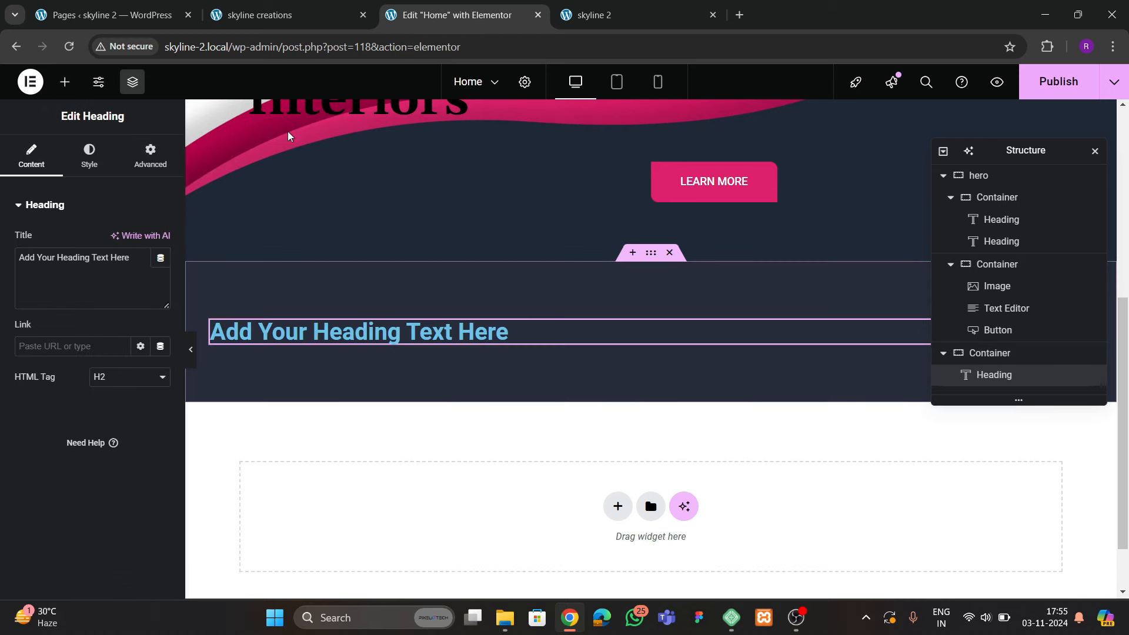
Copy "We help clients with architecture services that enrich the human experience" from the reference site into the new heading's title
{"action": "left_click", "coordinate": [265, 16]}
{"action": "left_click_drag", "start_coordinate": [200, 305], "coordinate": [734, 336]}
{"action": "key", "text": "ctrl+c"}
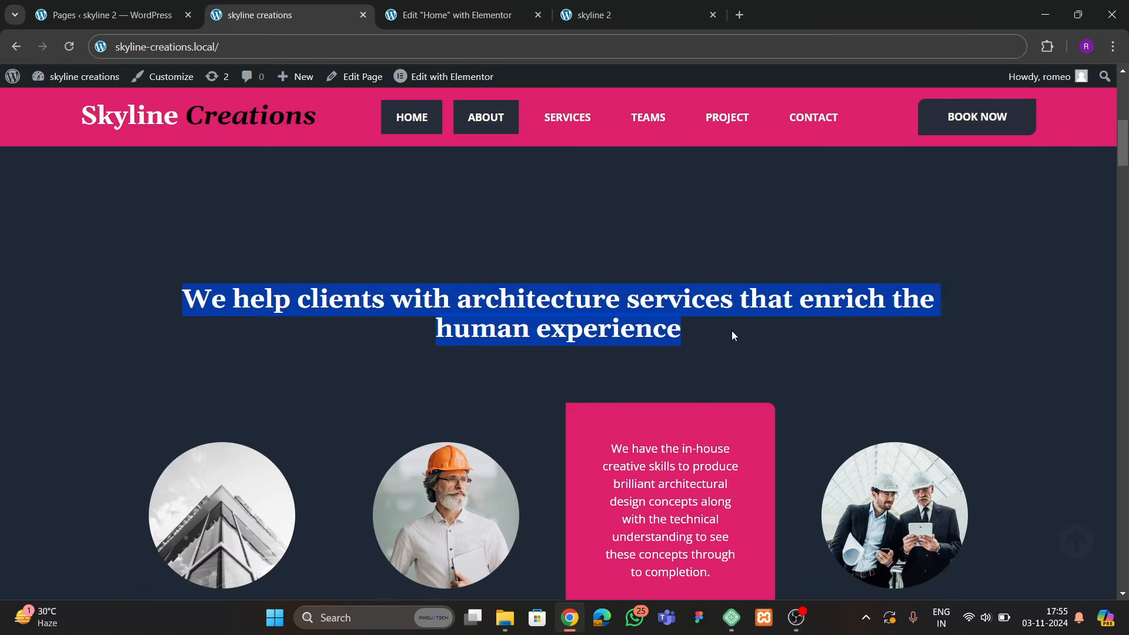
{"action": "left_click", "coordinate": [435, 16]}
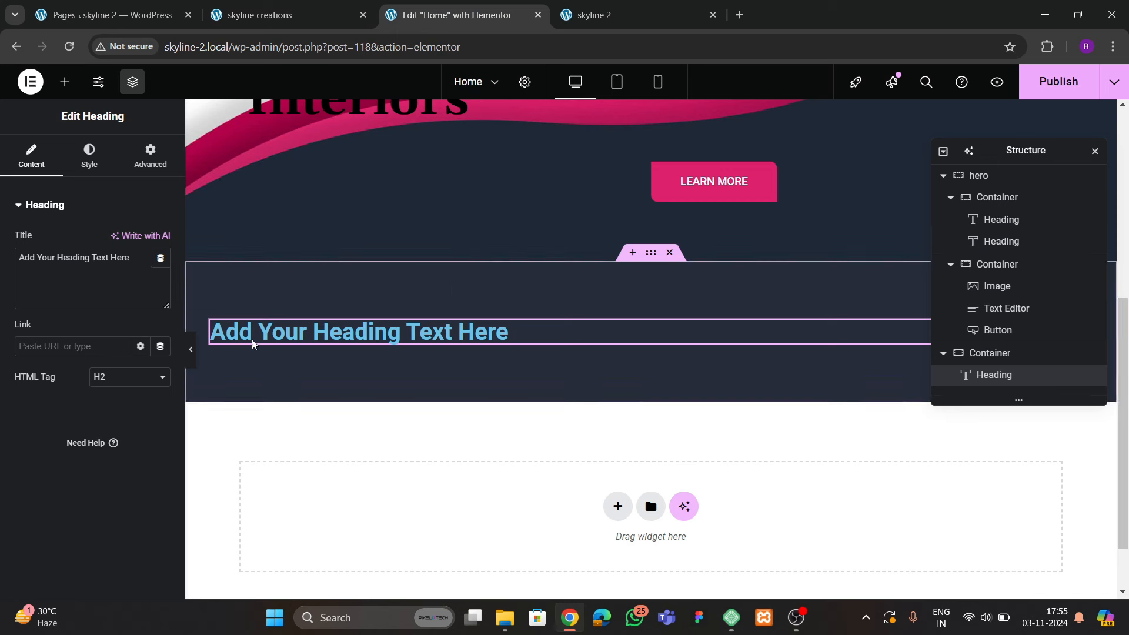
{"action": "left_click", "coordinate": [98, 298]}
{"action": "key", "text": "ctrl+v"}
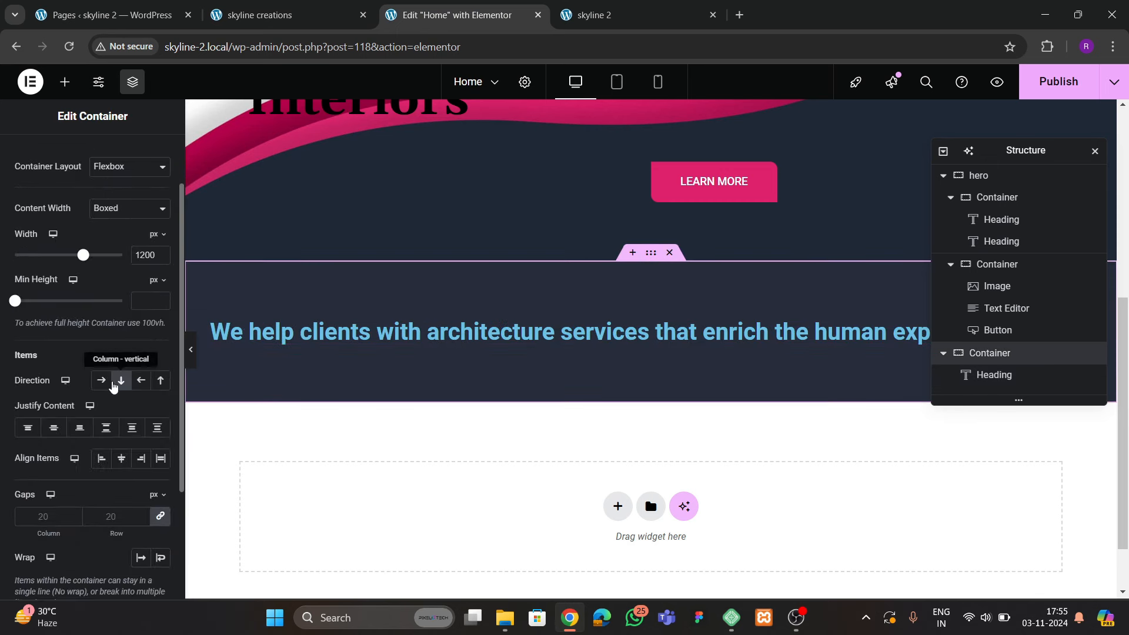
Center the new container's items on both axes and change the heading's text color to white
{"action": "left_click", "coordinate": [122, 458]}
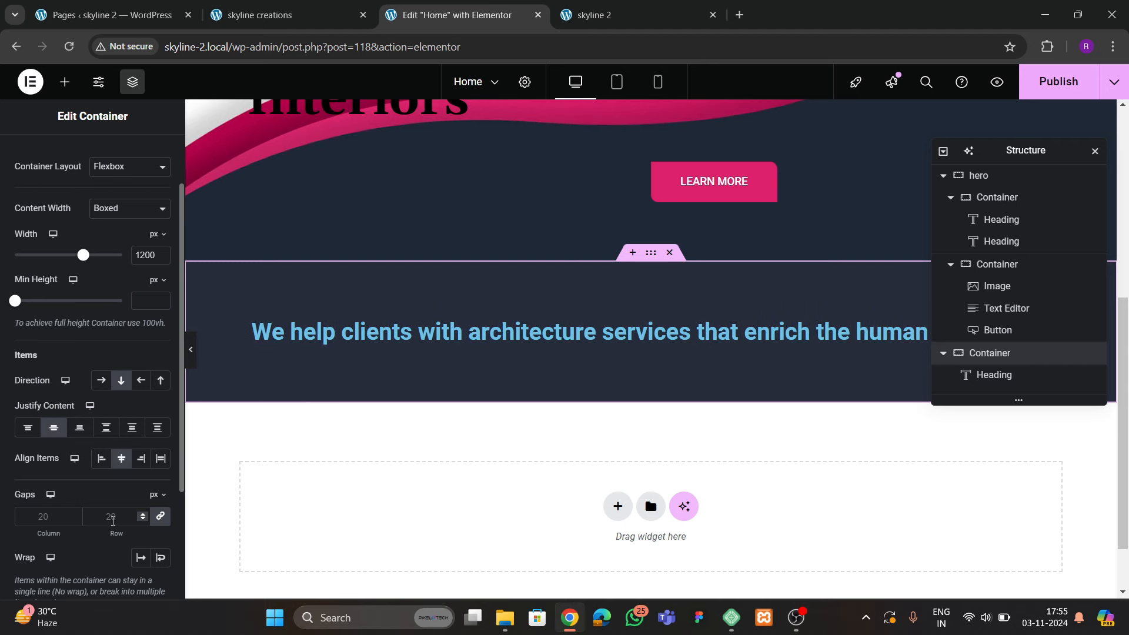
{"action": "left_click", "coordinate": [453, 330]}
{"action": "left_click", "coordinate": [89, 156]}
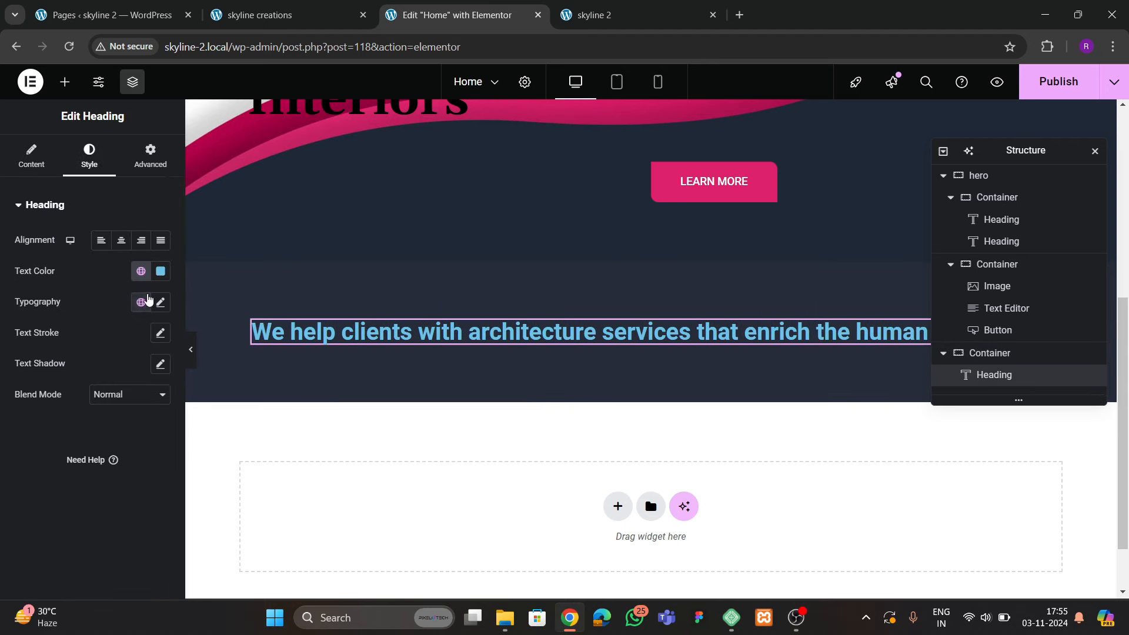
{"action": "left_click", "coordinate": [160, 271]}
{"action": "left_click_drag", "start_coordinate": [113, 338], "coordinate": [26, 290]}
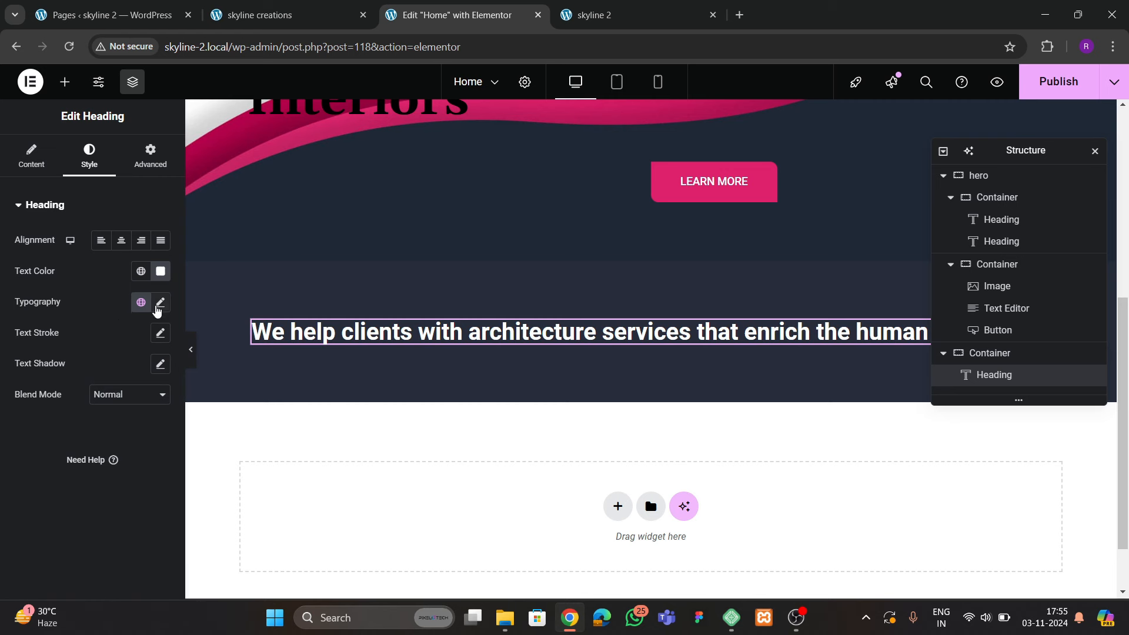
Set the new heading's font family to Gelasio and open its font weight options
{"action": "left_click", "coordinate": [158, 304]}
{"action": "left_click", "coordinate": [120, 370]}
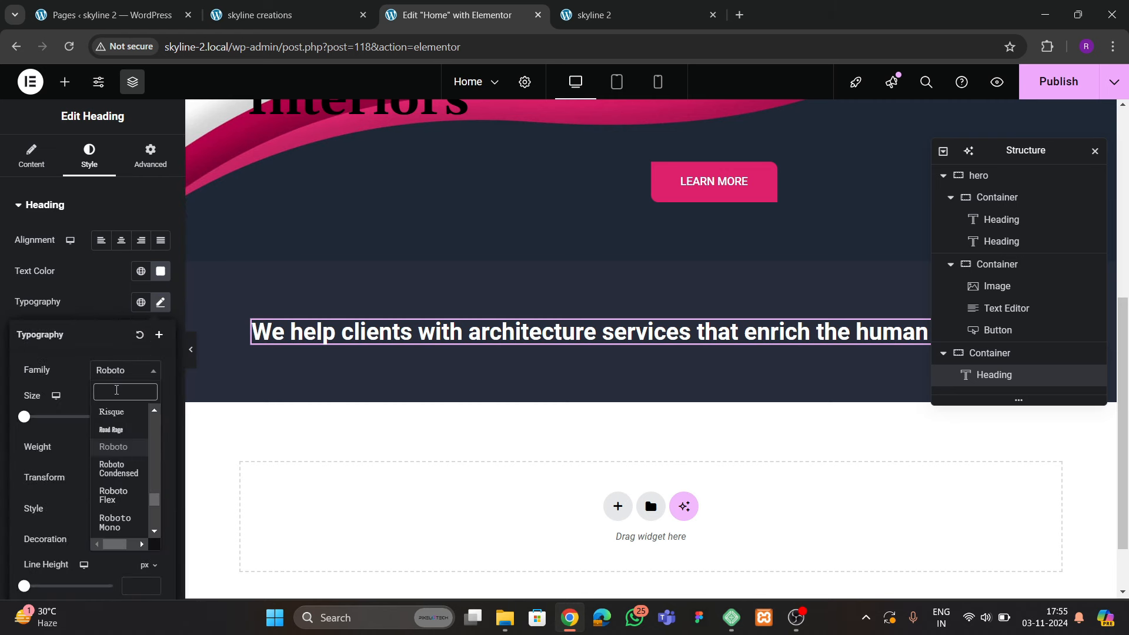
{"action": "type", "text": "gelasio"}
{"action": "key", "text": "Return"}
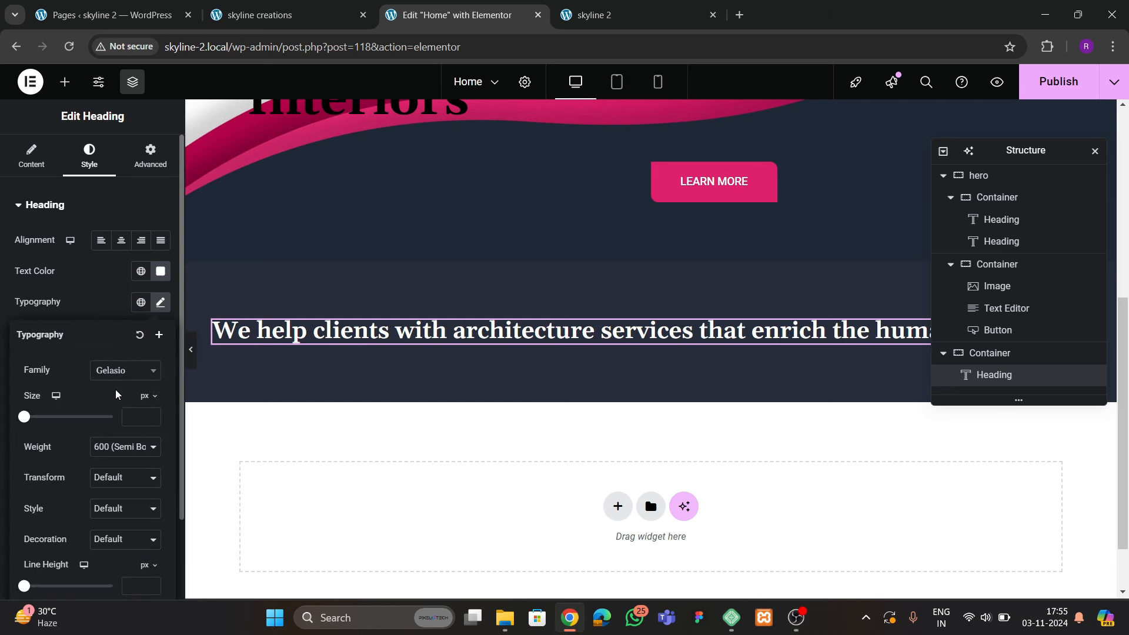
{"action": "left_click", "coordinate": [117, 454]}
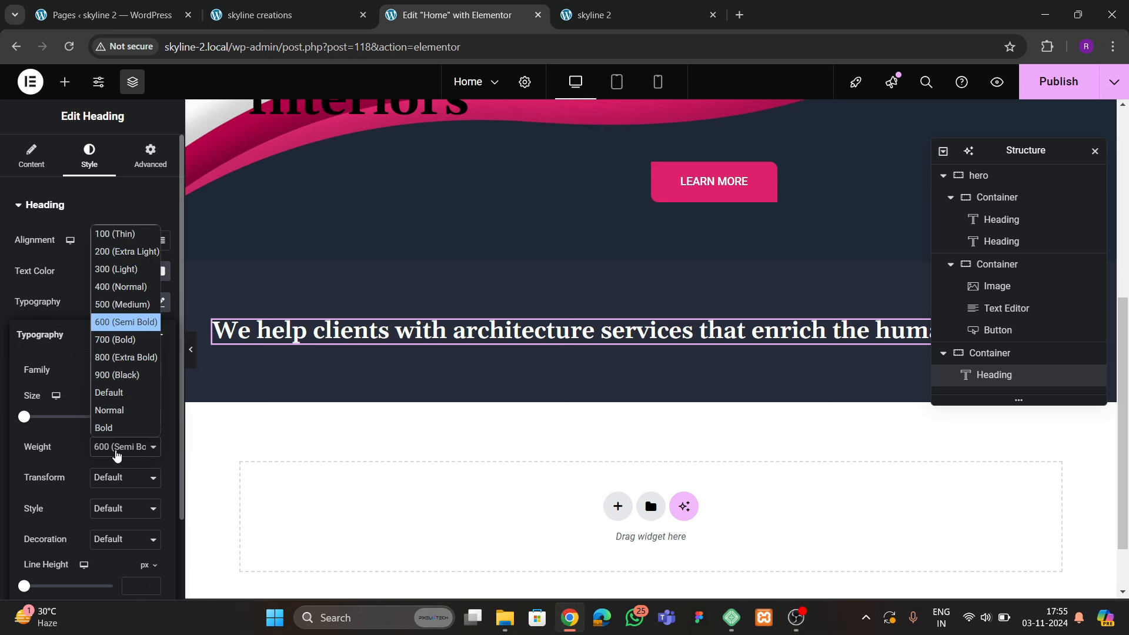
Style the section heading with 600 (Semi Bold) weight, Capitalize transform and centred alignment
{"action": "left_click", "coordinate": [111, 330]}
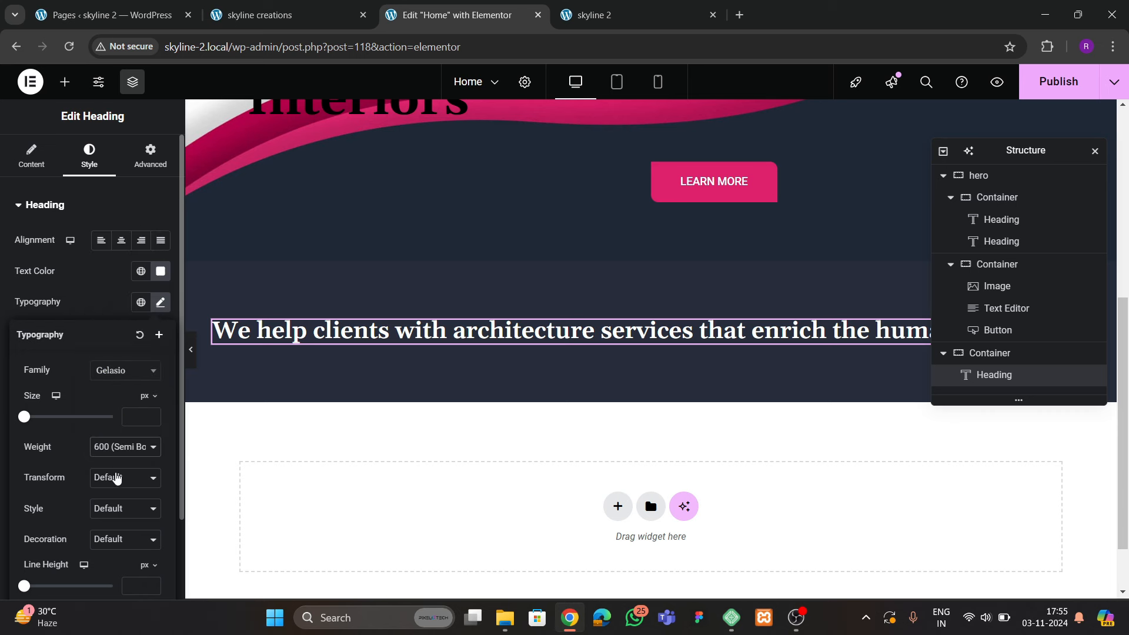
{"action": "left_click", "coordinate": [116, 478]}
{"action": "left_click", "coordinate": [113, 550]}
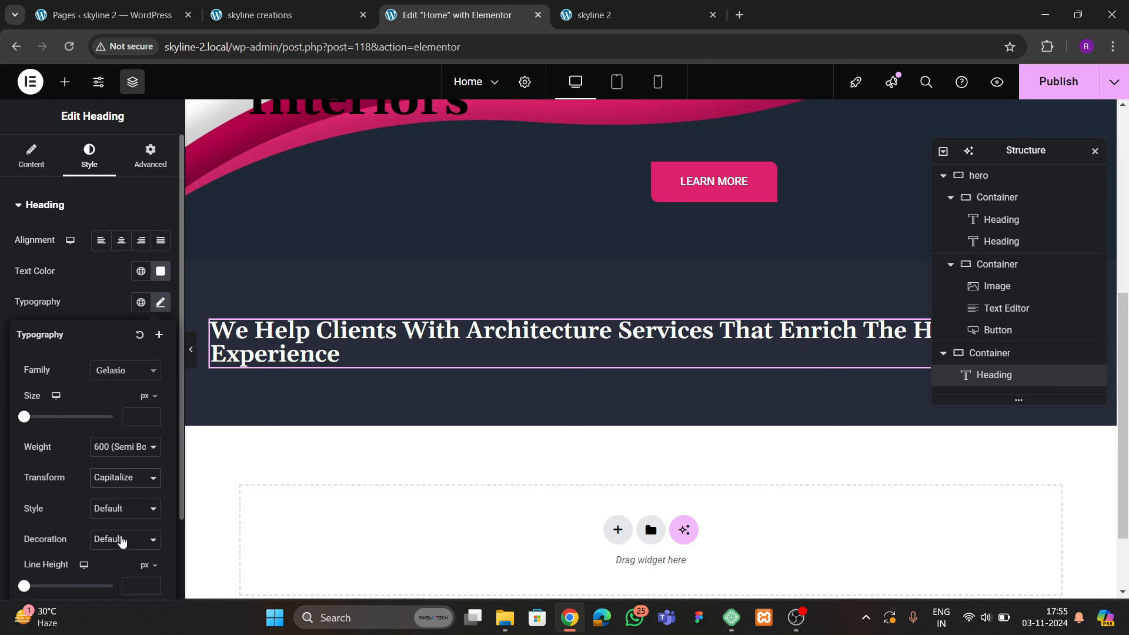
{"action": "left_click", "coordinate": [120, 240]}
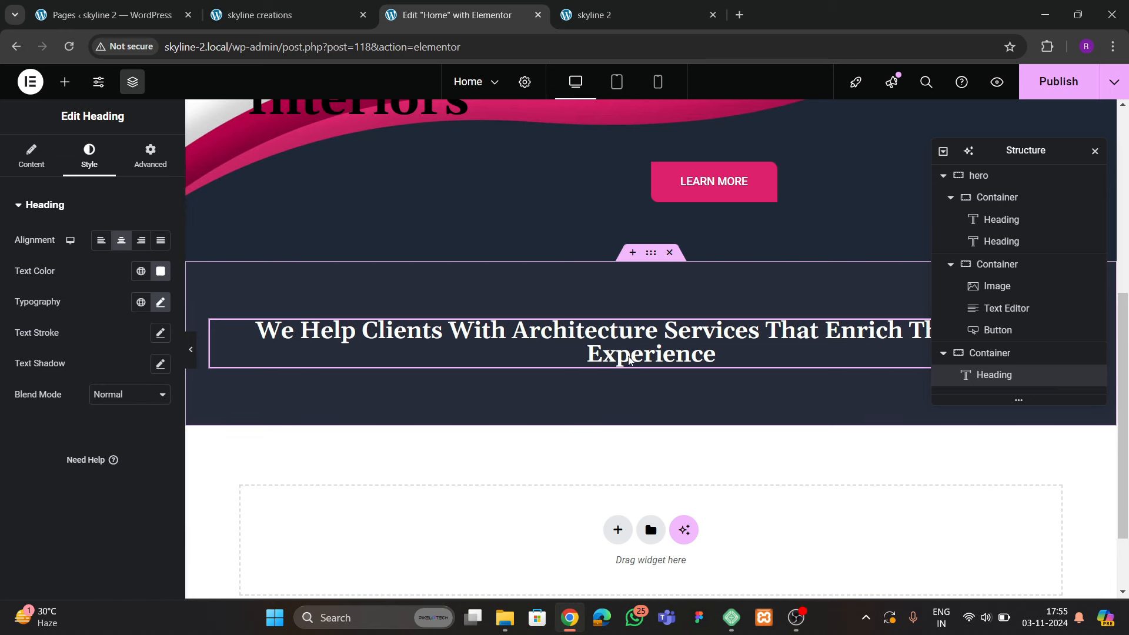
Set the heading's line height to 29 px and compare it with the heading on the skyline creations page
{"action": "left_click", "coordinate": [160, 301]}
{"action": "scroll", "coordinate": [140, 471], "scroll_direction": "down", "scroll_amount": 2}
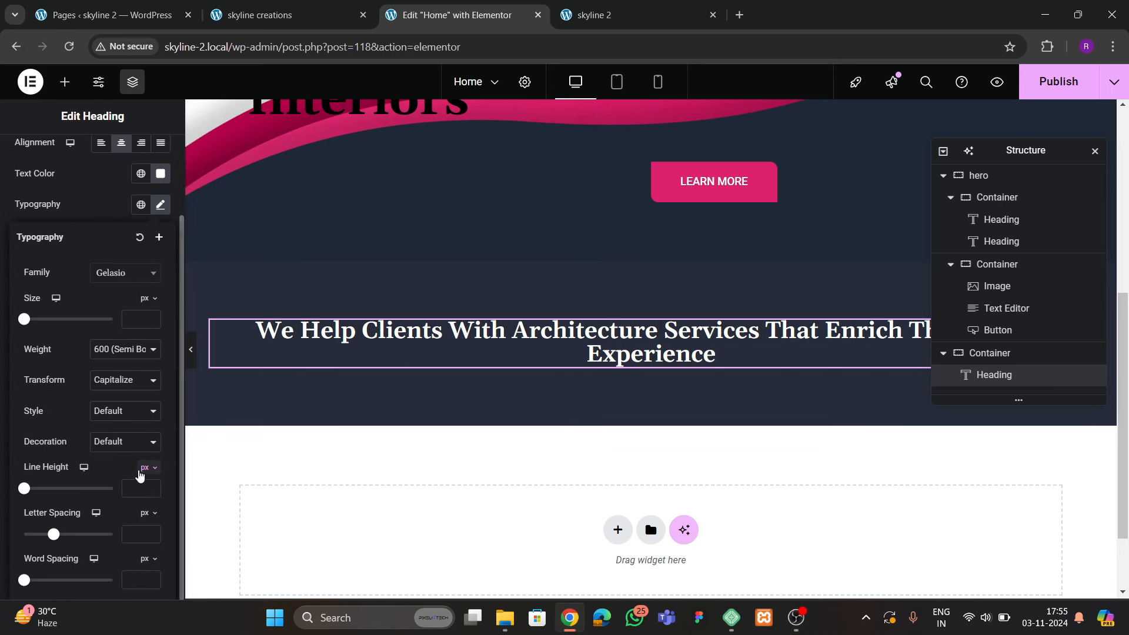
{"action": "left_click", "coordinate": [152, 487]}
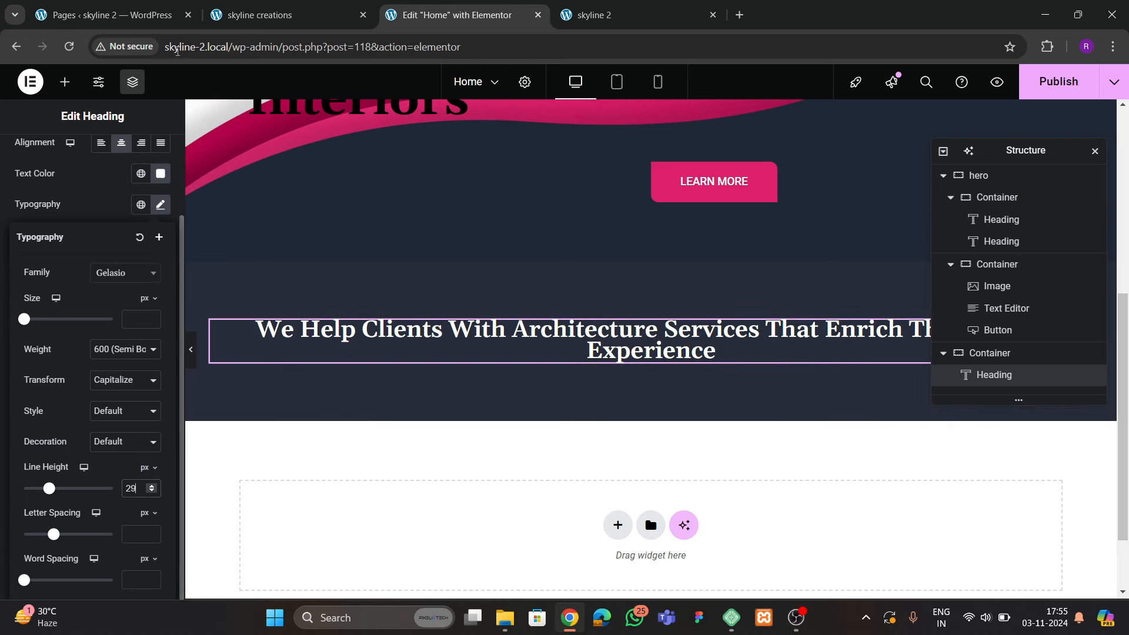
{"action": "left_click", "coordinate": [236, 24]}
{"action": "left_click", "coordinate": [579, 14]}
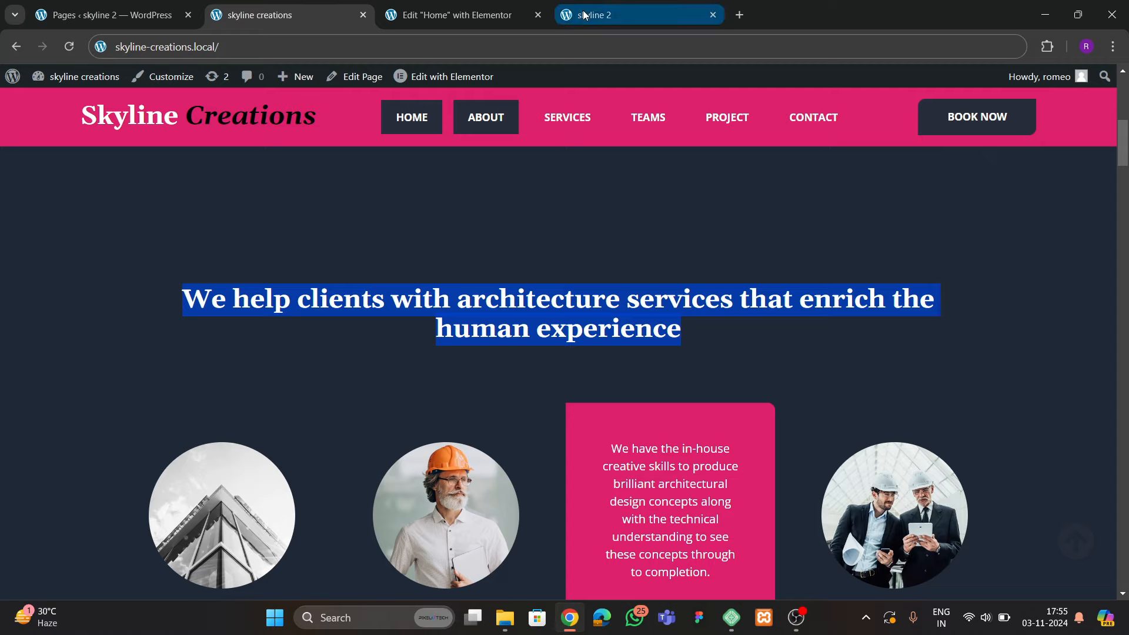
{"action": "left_click", "coordinate": [459, 16]}
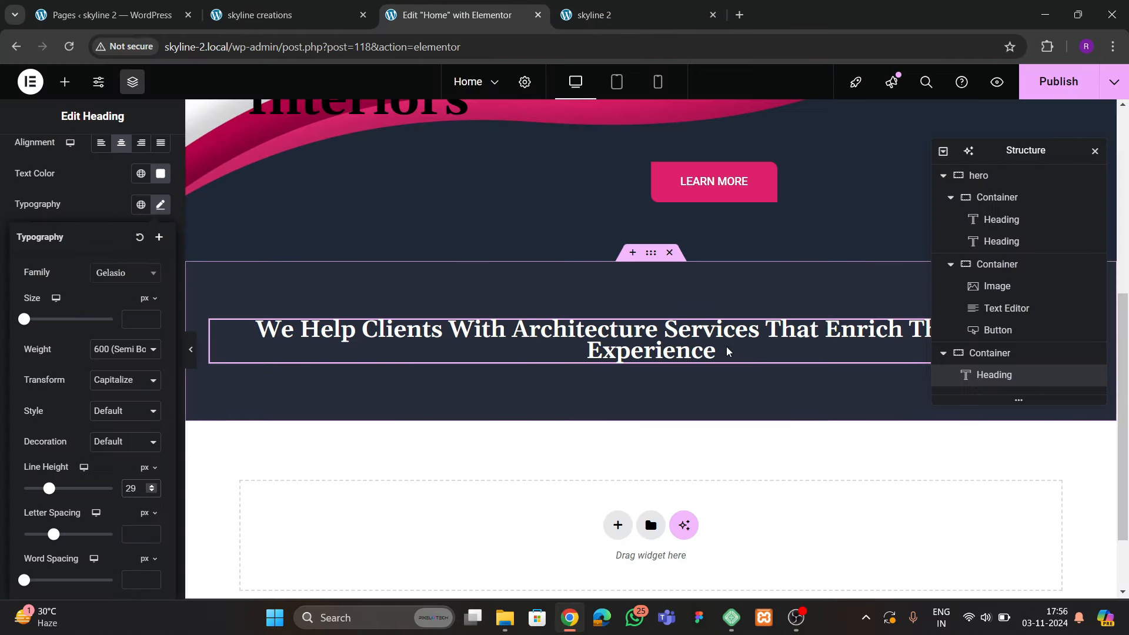
Insert a <br> line break before "the human experience" in the heading's title
{"action": "left_click", "coordinate": [755, 336]}
{"action": "scroll", "coordinate": [24, 179], "scroll_direction": "up", "scroll_amount": 3}
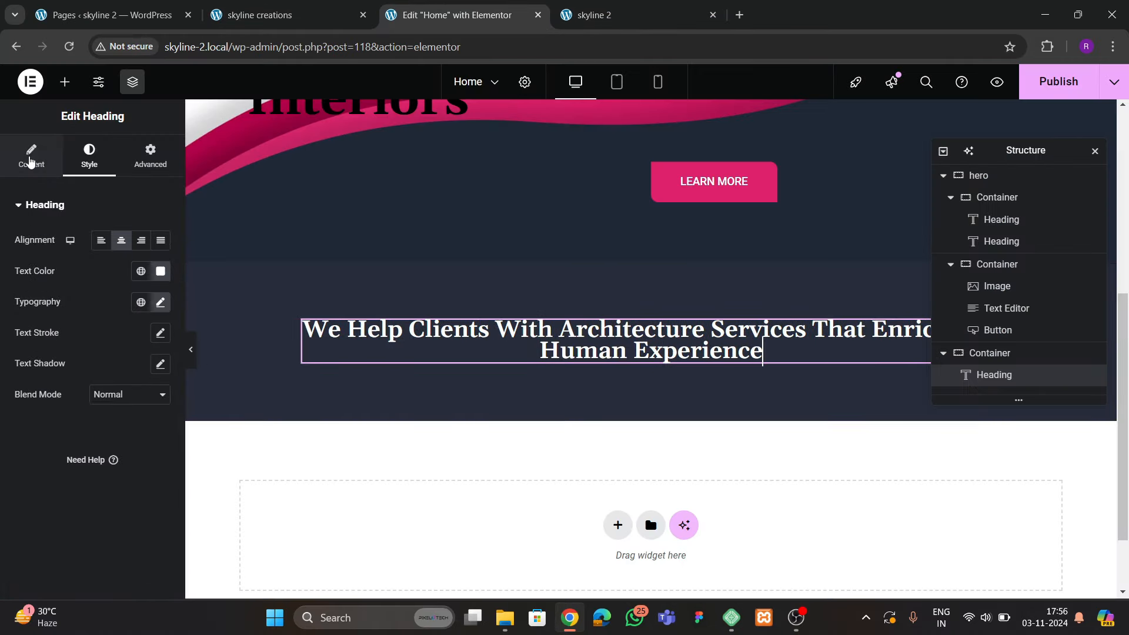
{"action": "left_click", "coordinate": [31, 156]}
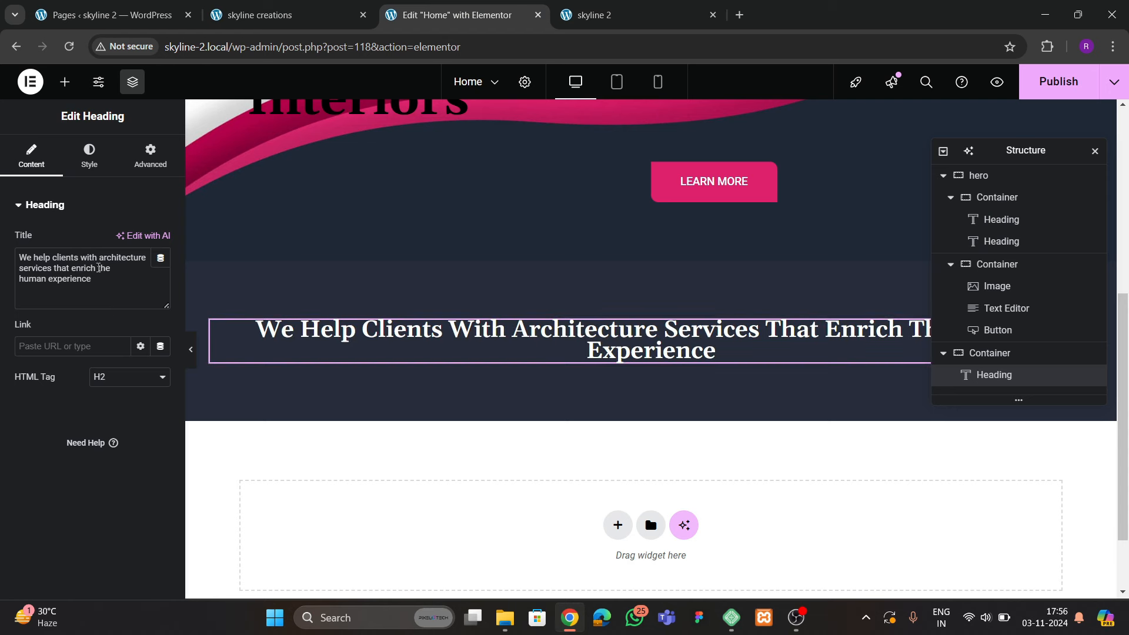
{"action": "type", "text": "<br"}
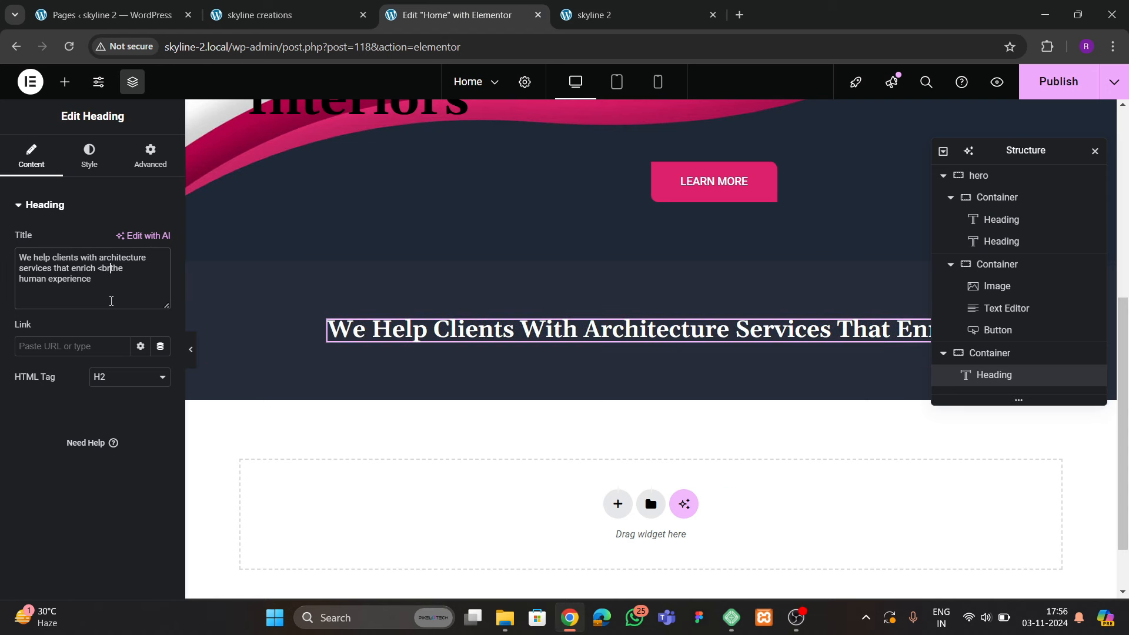
{"action": "type", "text": ">"}
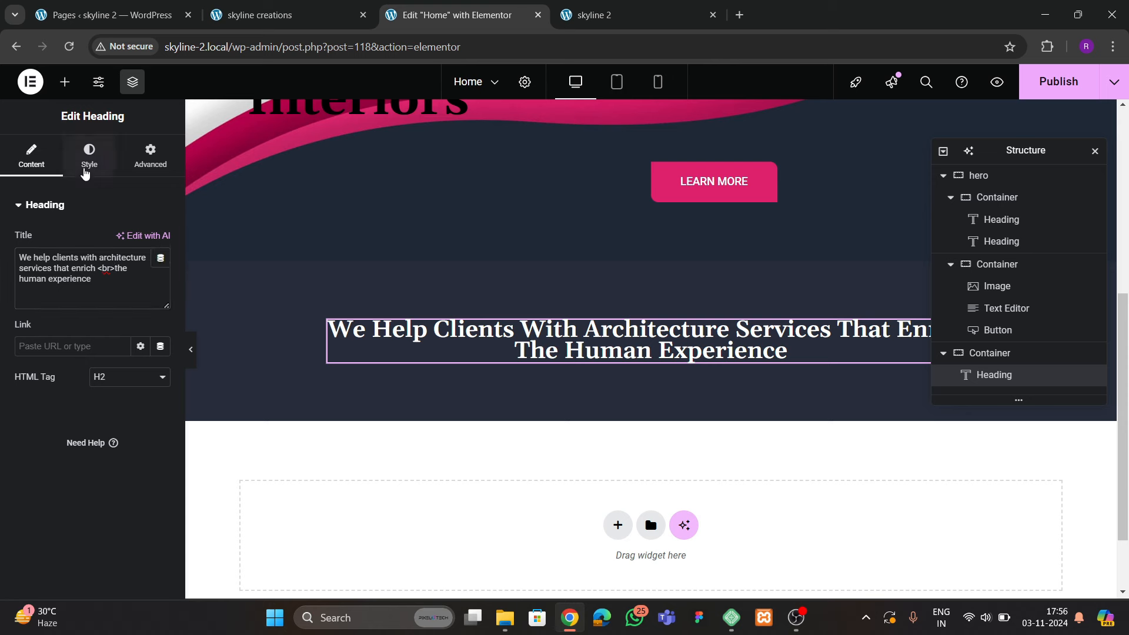
Increase the section heading's line height to about 36 px
{"action": "left_click", "coordinate": [87, 159]}
{"action": "left_click", "coordinate": [160, 298]}
{"action": "scroll", "coordinate": [139, 470], "scroll_direction": "down", "scroll_amount": 2}
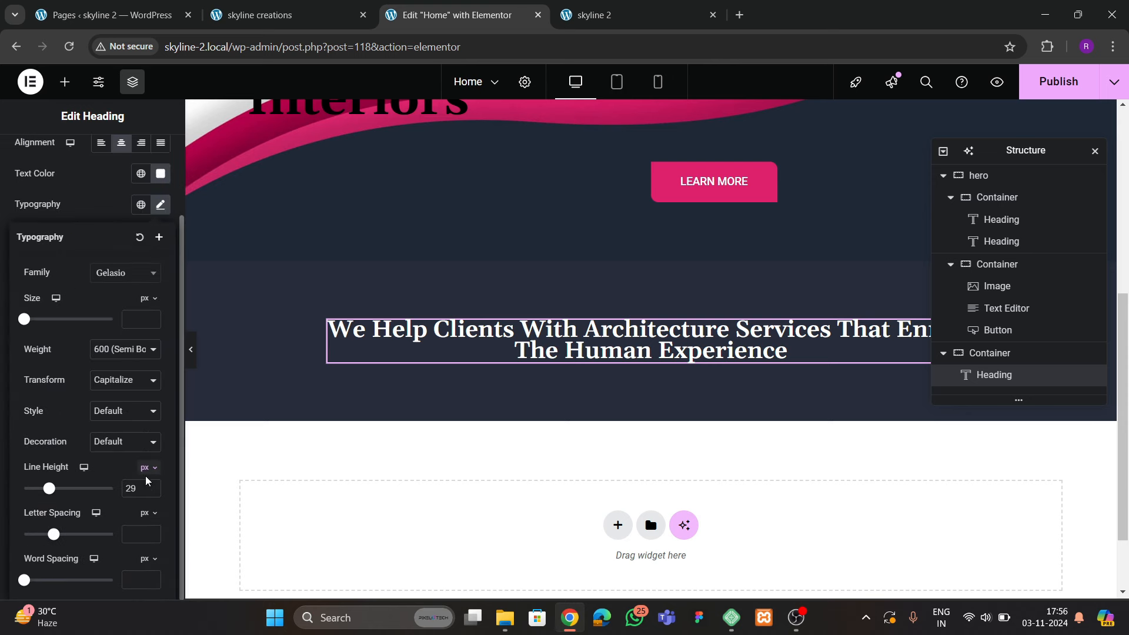
{"action": "left_click", "coordinate": [151, 486]}
{"action": "left_click", "coordinate": [151, 486]}
{"action": "left_click", "coordinate": [151, 486]}
{"action": "left_click", "coordinate": [151, 487]}
{"action": "left_click", "coordinate": [151, 486]}
{"action": "left_click", "coordinate": [152, 486]}
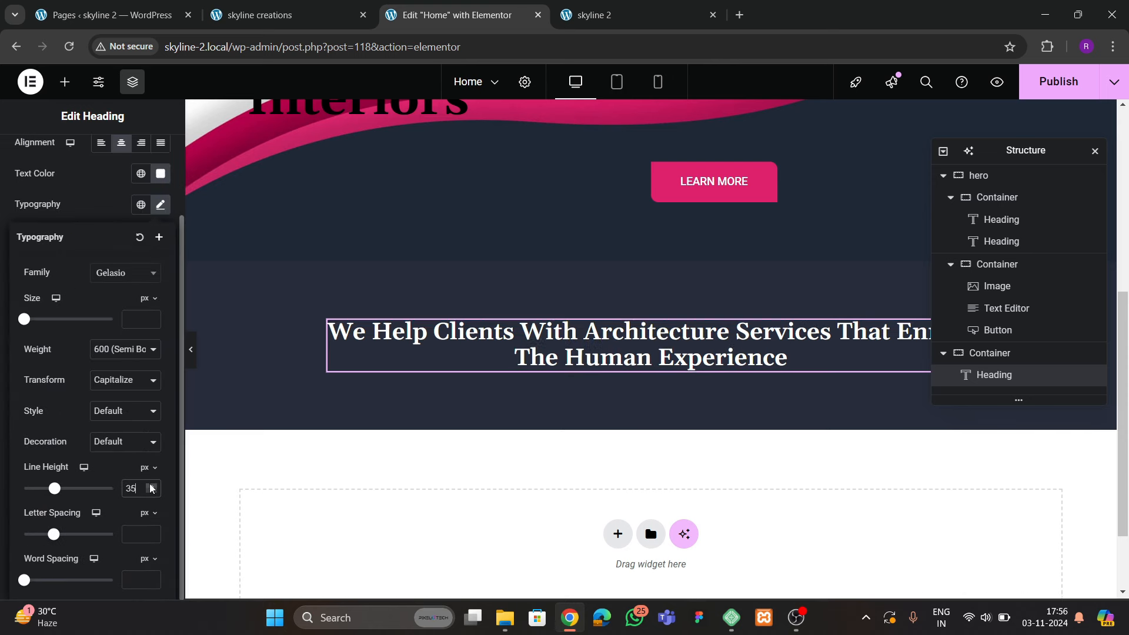
{"action": "left_click", "coordinate": [152, 486]}
Publish the page and view the row of images below the heading on the skyline creations page
{"action": "left_click", "coordinate": [1104, 85]}
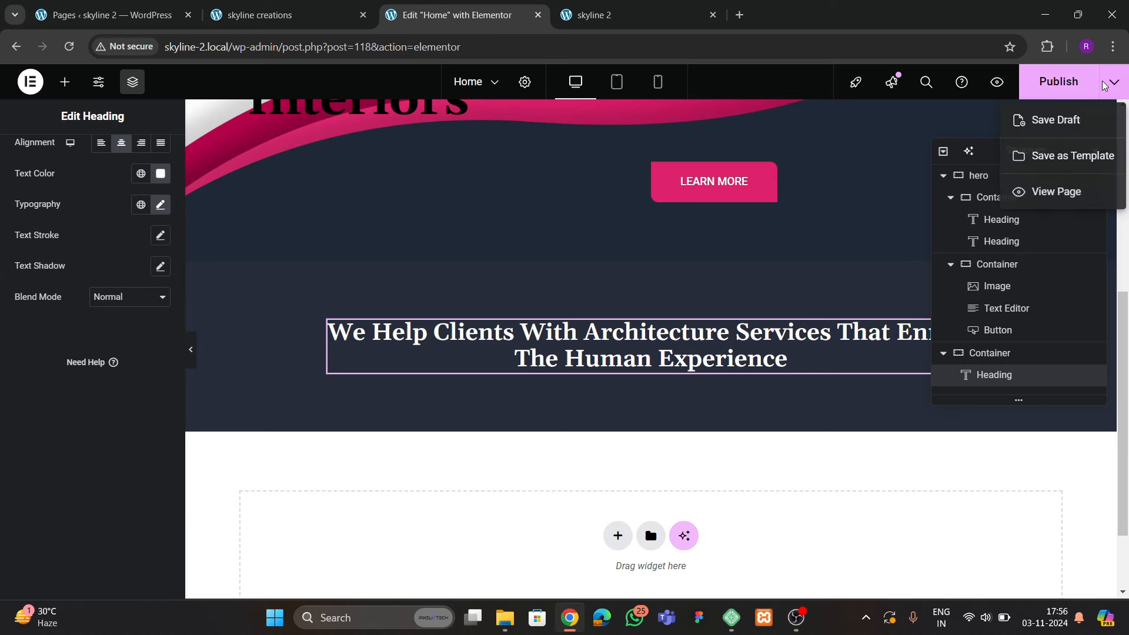
{"action": "left_click", "coordinate": [1061, 87]}
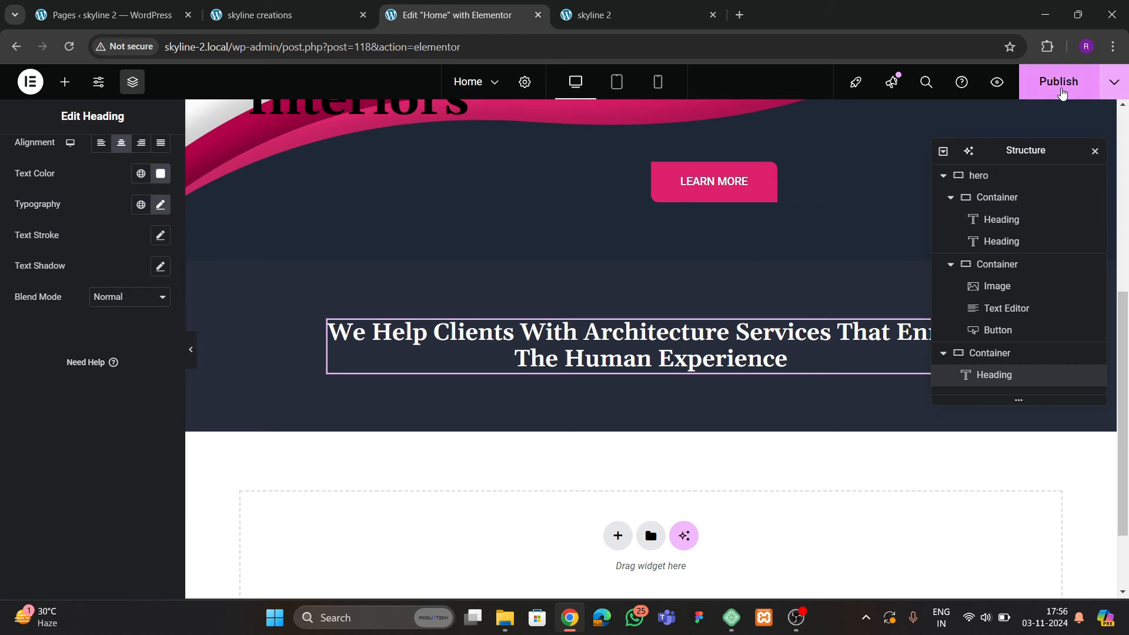
{"action": "left_click", "coordinate": [303, 17]}
{"action": "scroll", "coordinate": [429, 376], "scroll_direction": "down", "scroll_amount": 3}
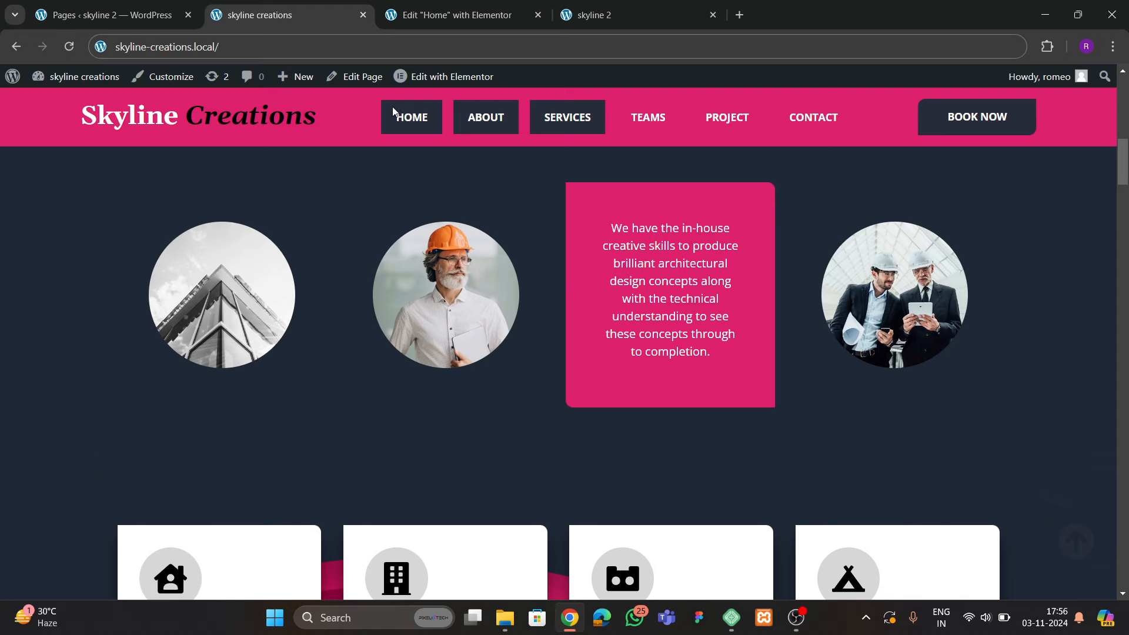
Add a Grid element below the heading inside the same container of the Elementor page
{"action": "left_click", "coordinate": [456, 15]}
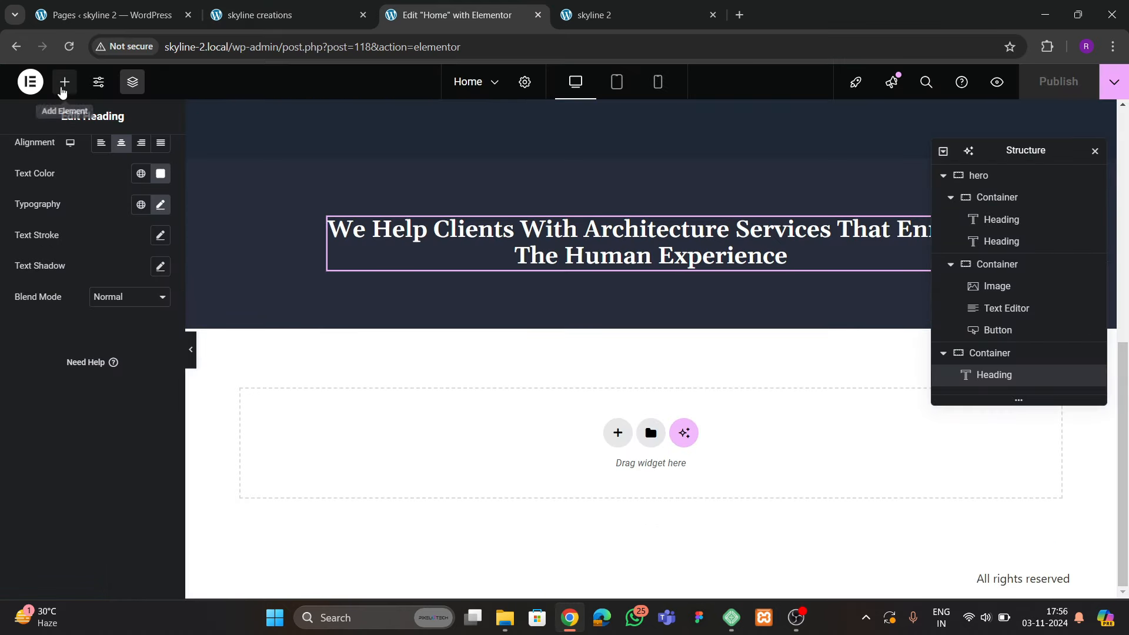
{"action": "left_click", "coordinate": [65, 82]}
{"action": "type", "text": "grid"}
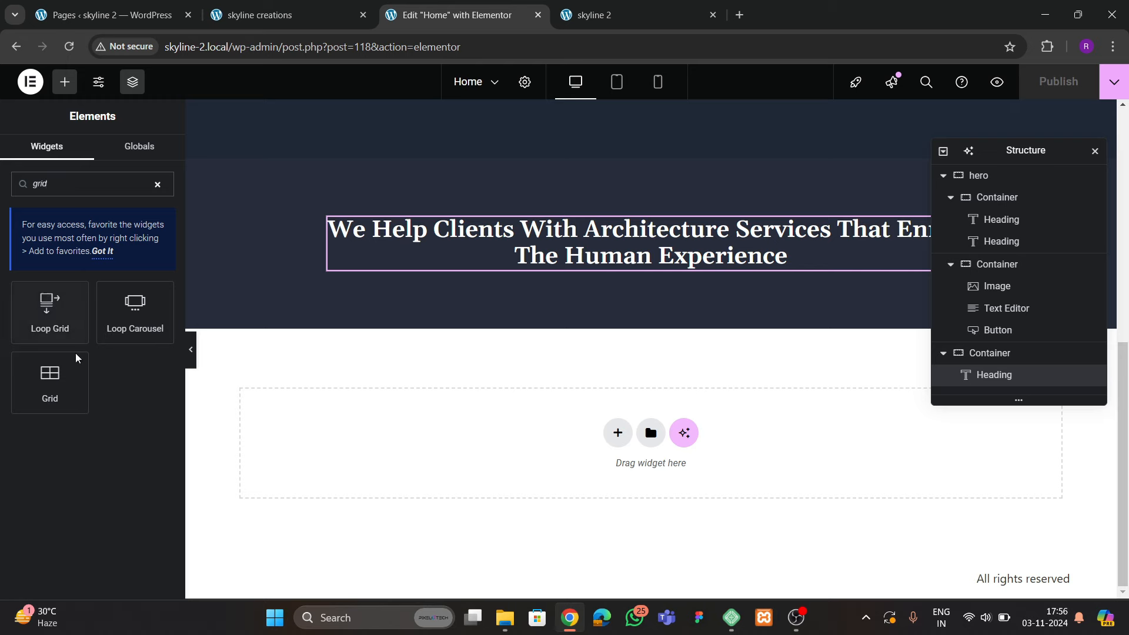
{"action": "left_click_drag", "start_coordinate": [76, 358], "coordinate": [632, 299]}
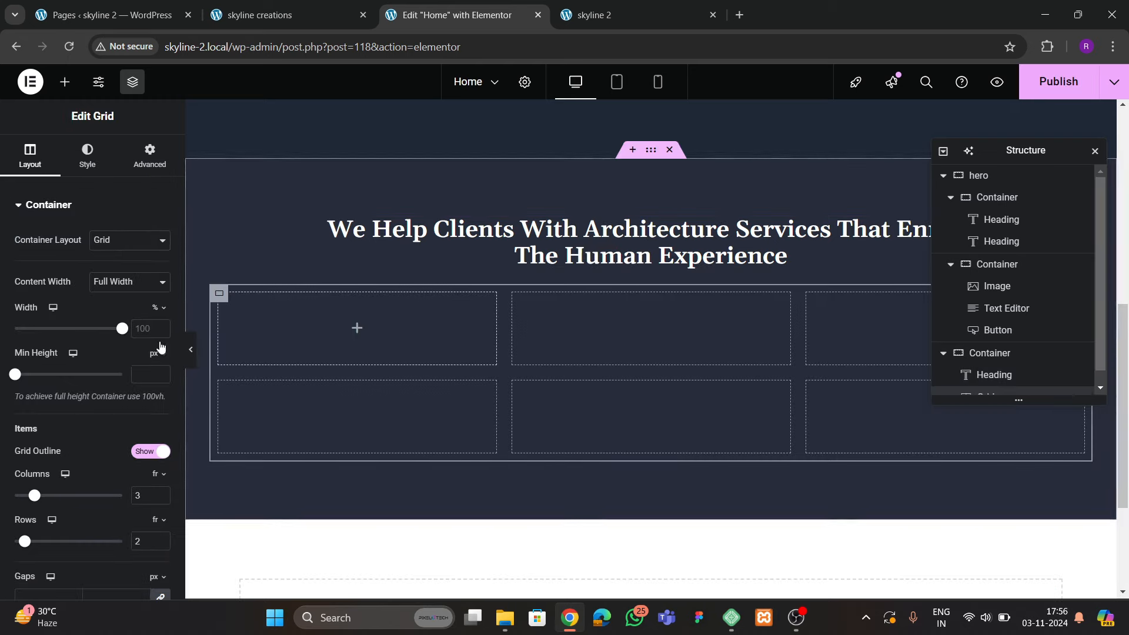
Set the grid to 4 columns and 1 row to match the reference page, and remove its padding
{"action": "left_click", "coordinate": [271, 19]}
{"action": "left_click", "coordinate": [506, 17]}
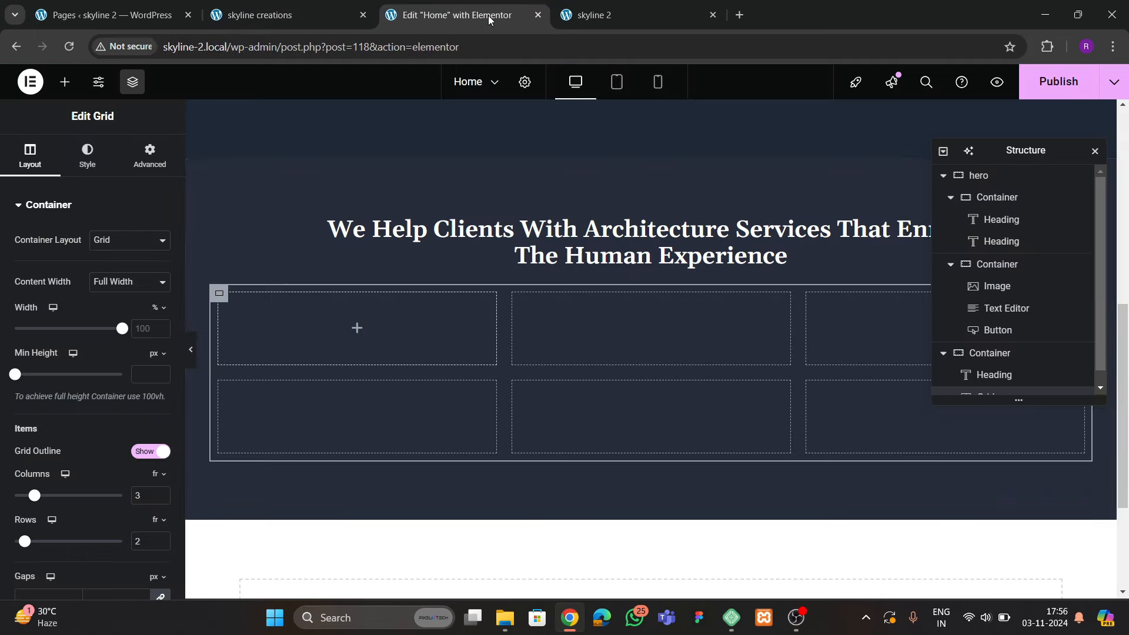
{"action": "scroll", "coordinate": [125, 389], "scroll_direction": "down", "scroll_amount": 3}
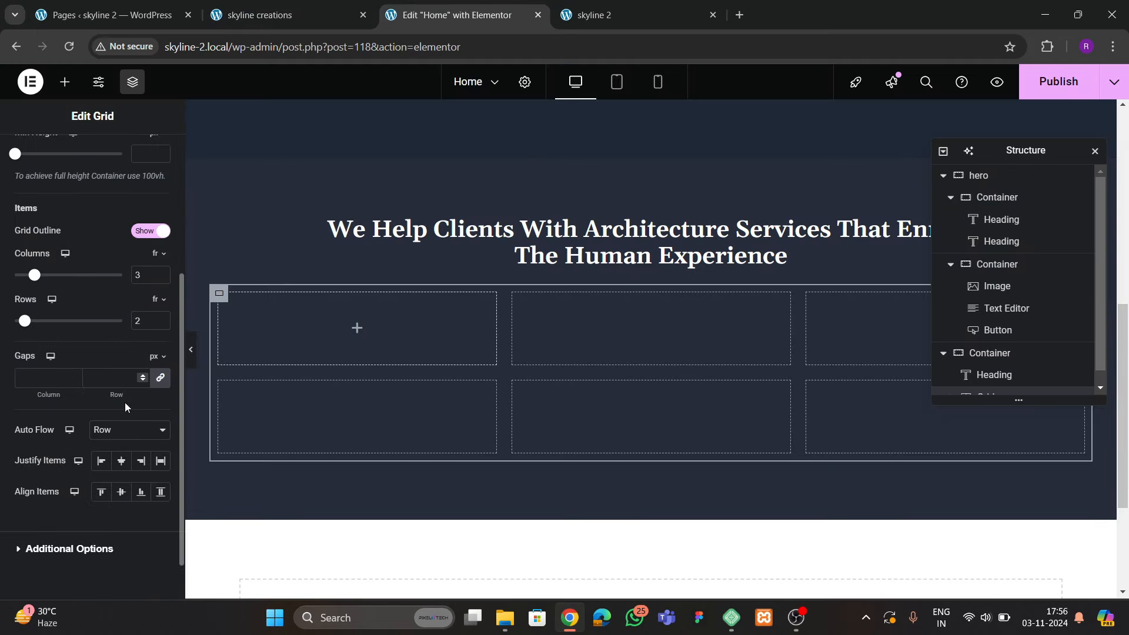
{"action": "left_click", "coordinate": [160, 272]}
{"action": "left_click", "coordinate": [161, 324]}
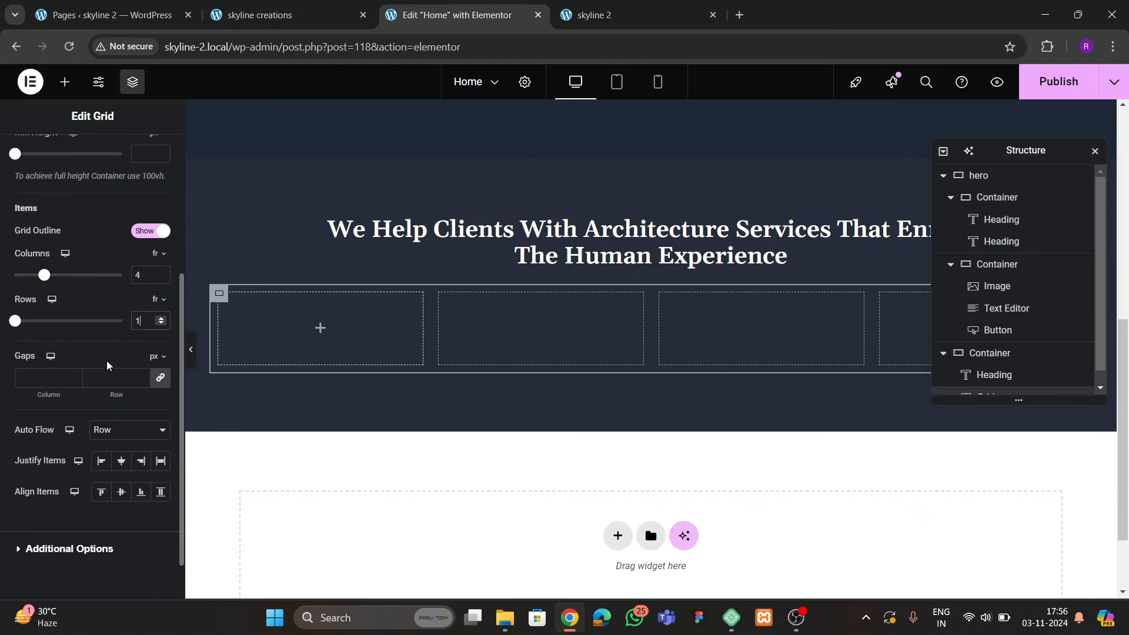
{"action": "scroll", "coordinate": [158, 195], "scroll_direction": "up", "scroll_amount": 4}
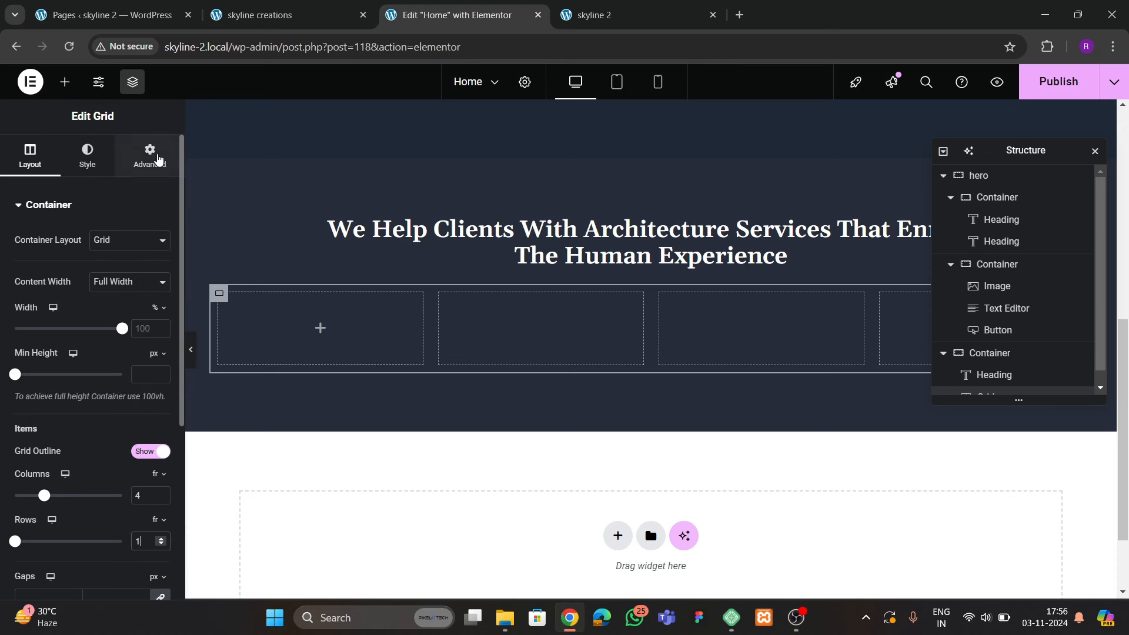
{"action": "left_click", "coordinate": [150, 156]}
Add a container to the grid's first cell and set its padding to 0 on all sides
{"action": "left_click", "coordinate": [64, 82]}
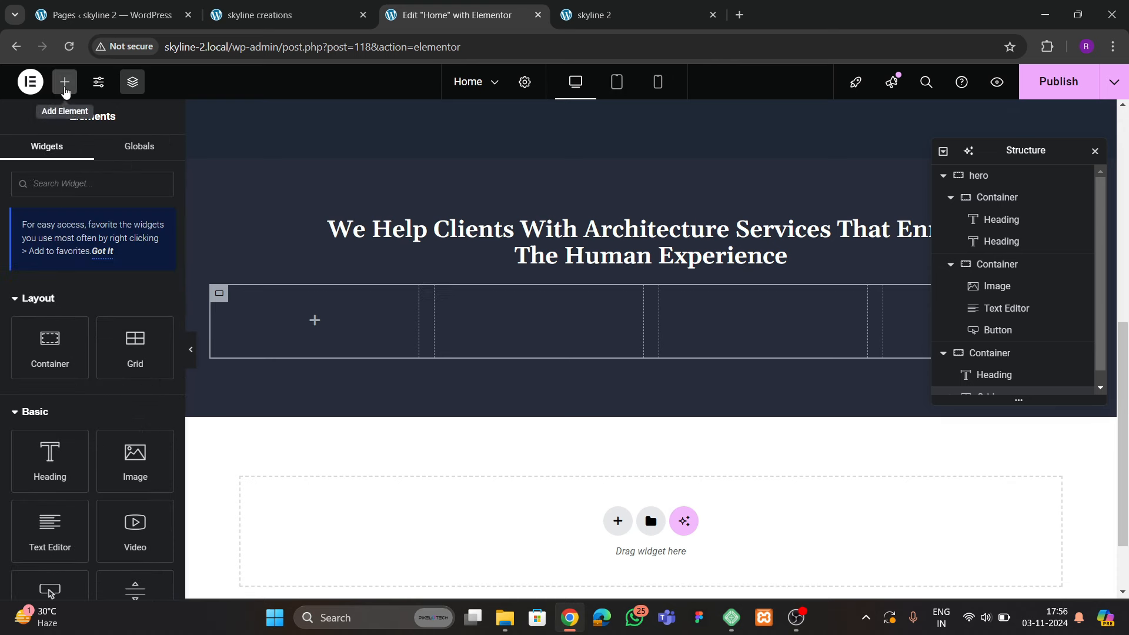
{"action": "left_click_drag", "start_coordinate": [73, 345], "coordinate": [344, 327]}
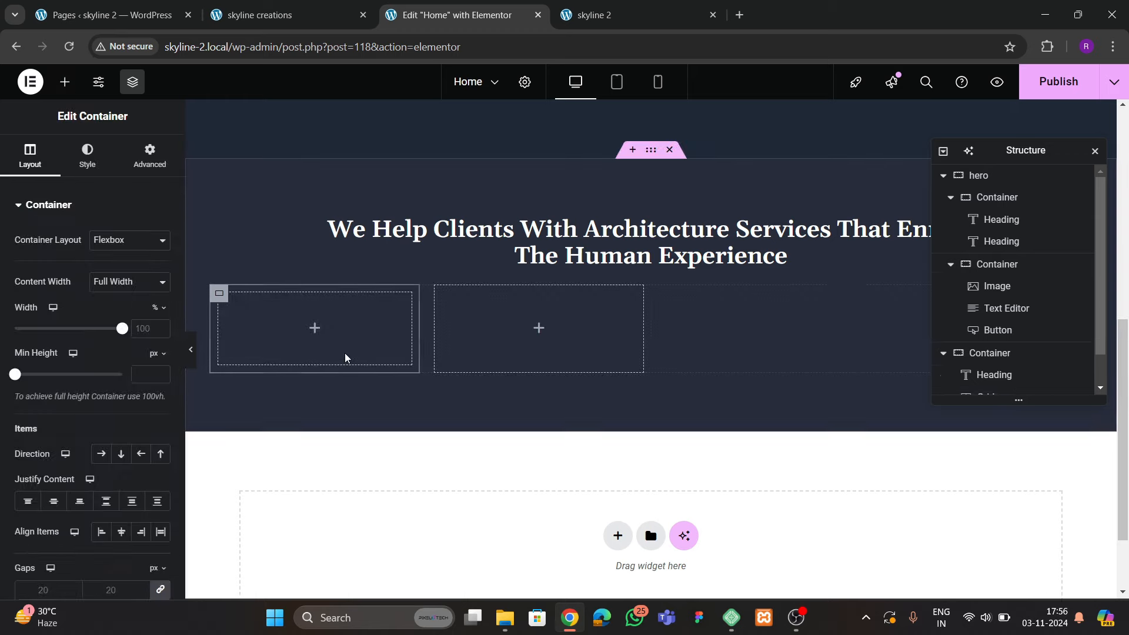
{"action": "left_click", "coordinate": [150, 155]}
{"action": "left_click", "coordinate": [160, 315]}
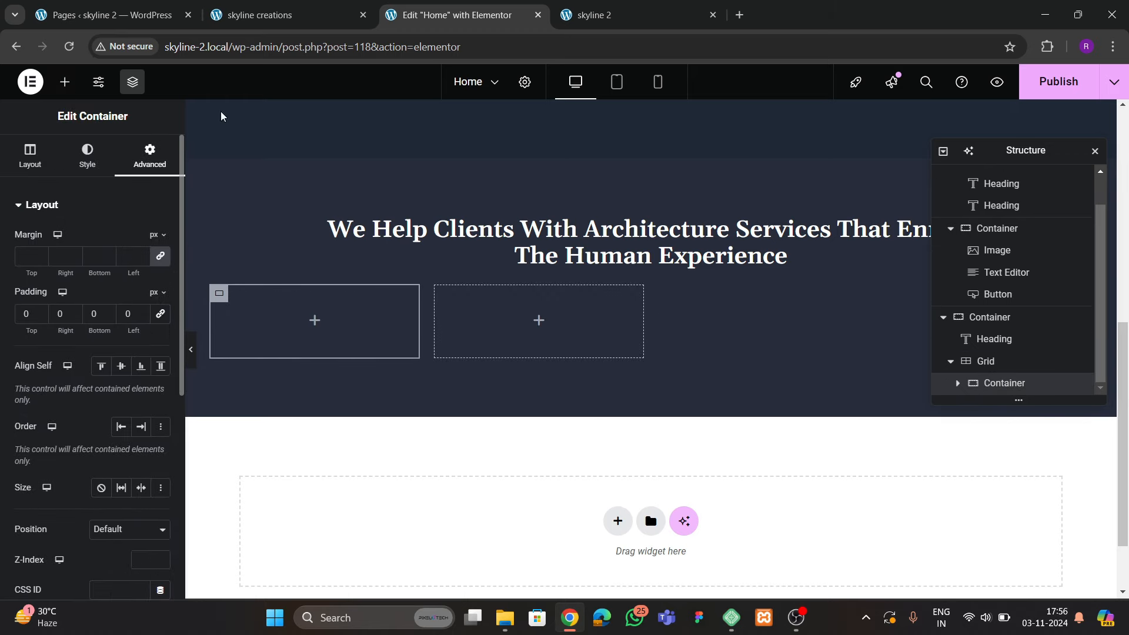
Check the first item on the reference page and add an Image widget inside the first cell's container
{"action": "left_click", "coordinate": [264, 15]}
{"action": "left_click", "coordinate": [474, 15]}
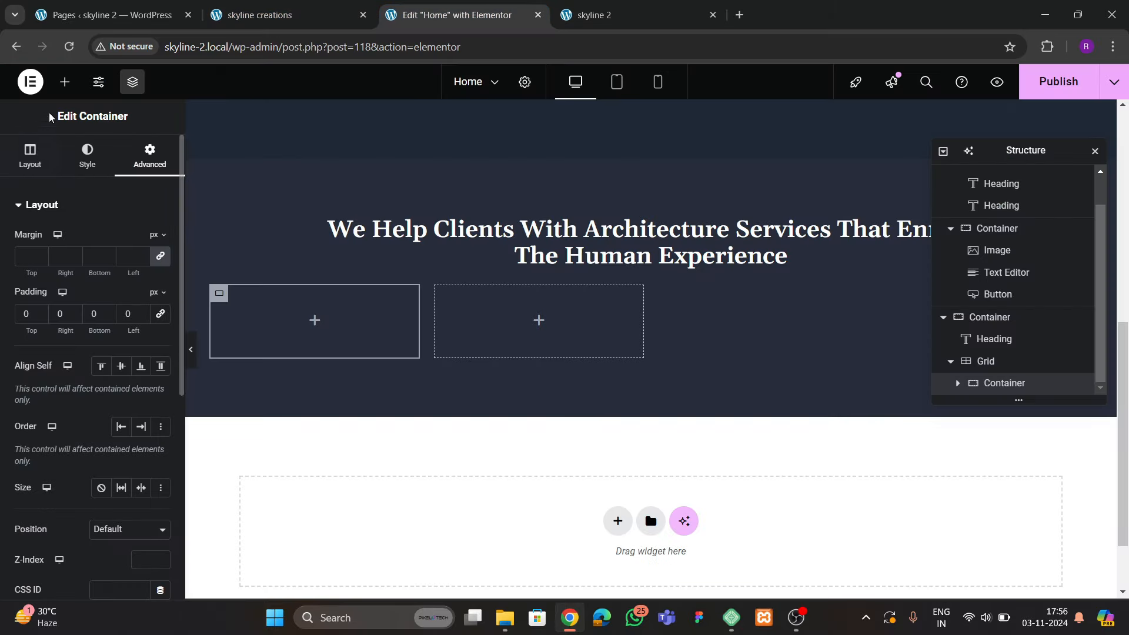
{"action": "left_click", "coordinate": [65, 81]}
{"action": "left_click_drag", "start_coordinate": [121, 325], "coordinate": [305, 323]}
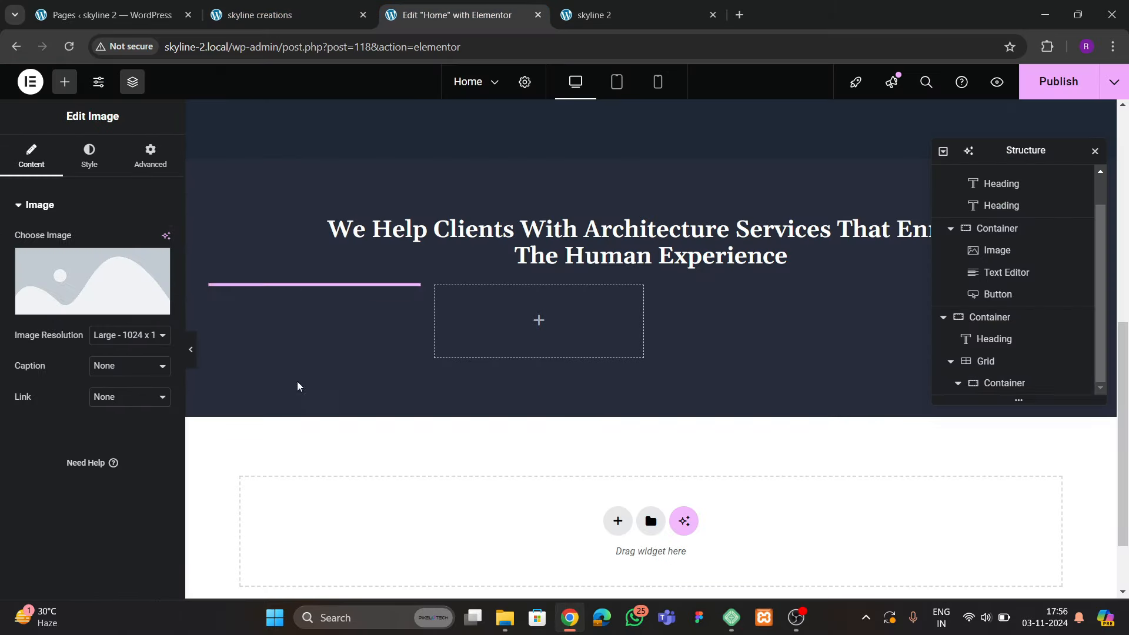
{"action": "left_click", "coordinate": [99, 282]}
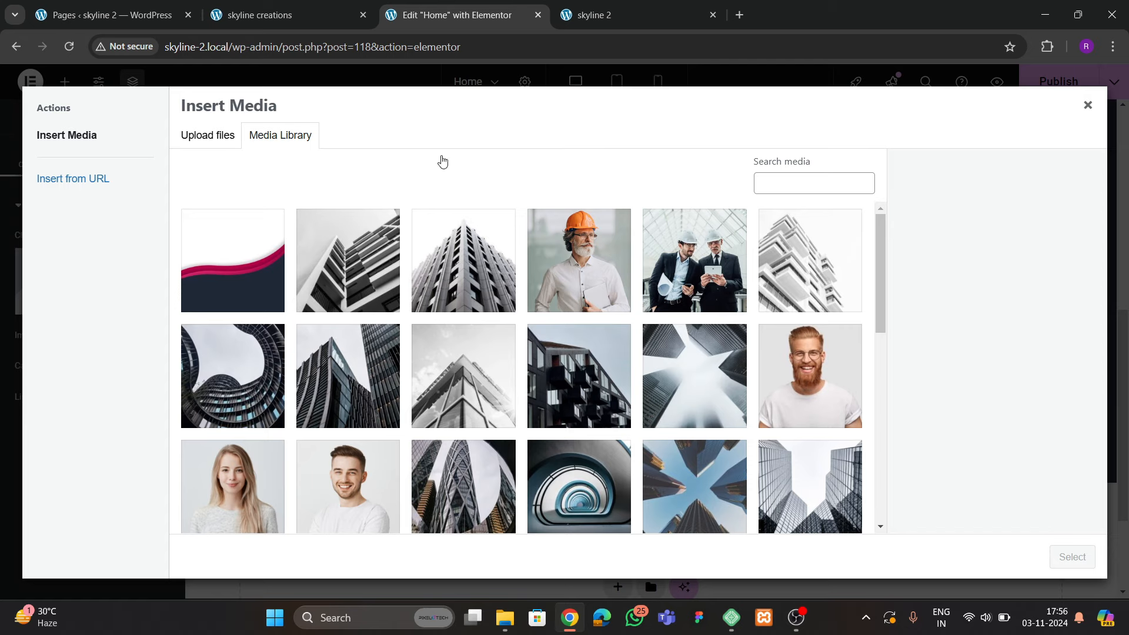
{"action": "left_click", "coordinate": [264, 15]}
{"action": "left_click", "coordinate": [510, 18]}
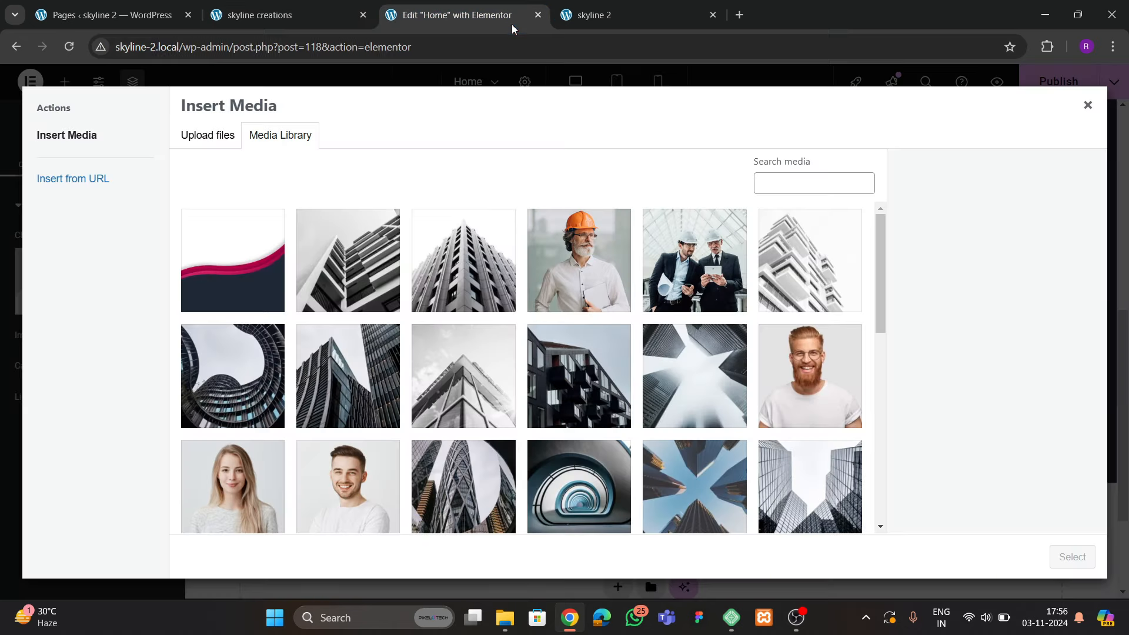
{"action": "left_click", "coordinate": [548, 307]}
{"action": "left_click", "coordinate": [494, 265]}
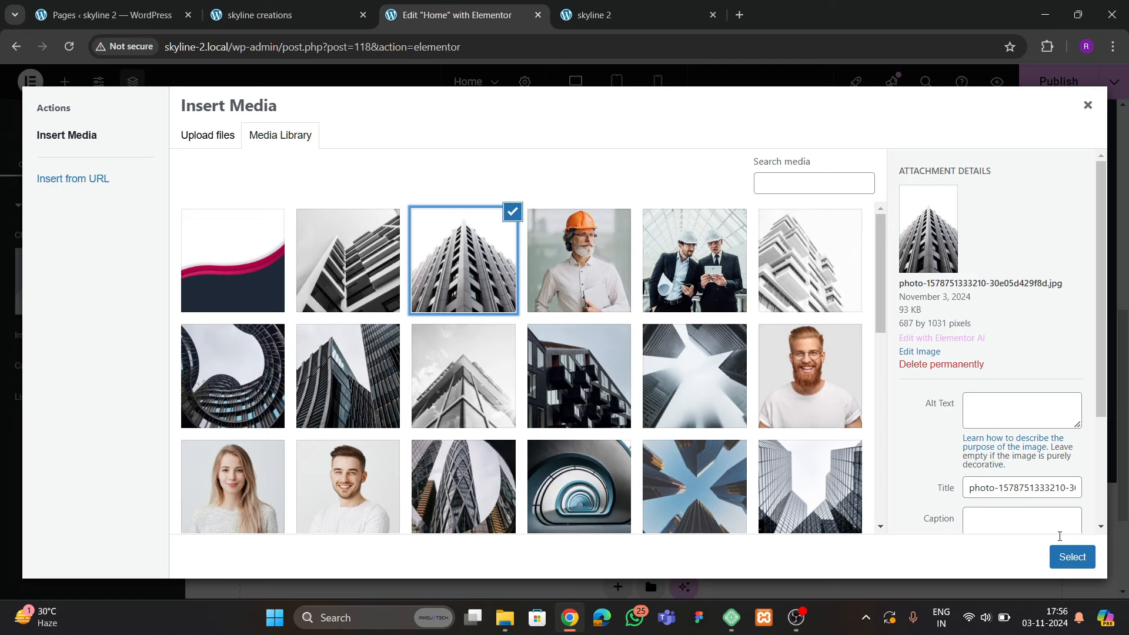
{"action": "left_click", "coordinate": [1071, 557]}
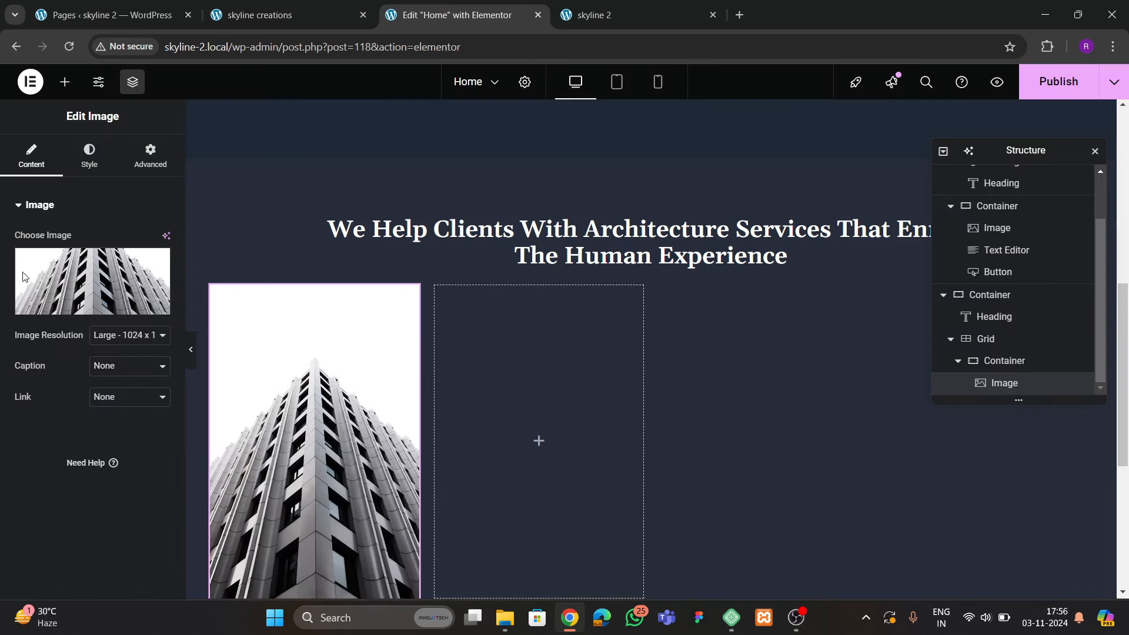
Set the Image widget's picture to the white building with stacked, staggered balconies from the media library
{"action": "left_click", "coordinate": [92, 282]}
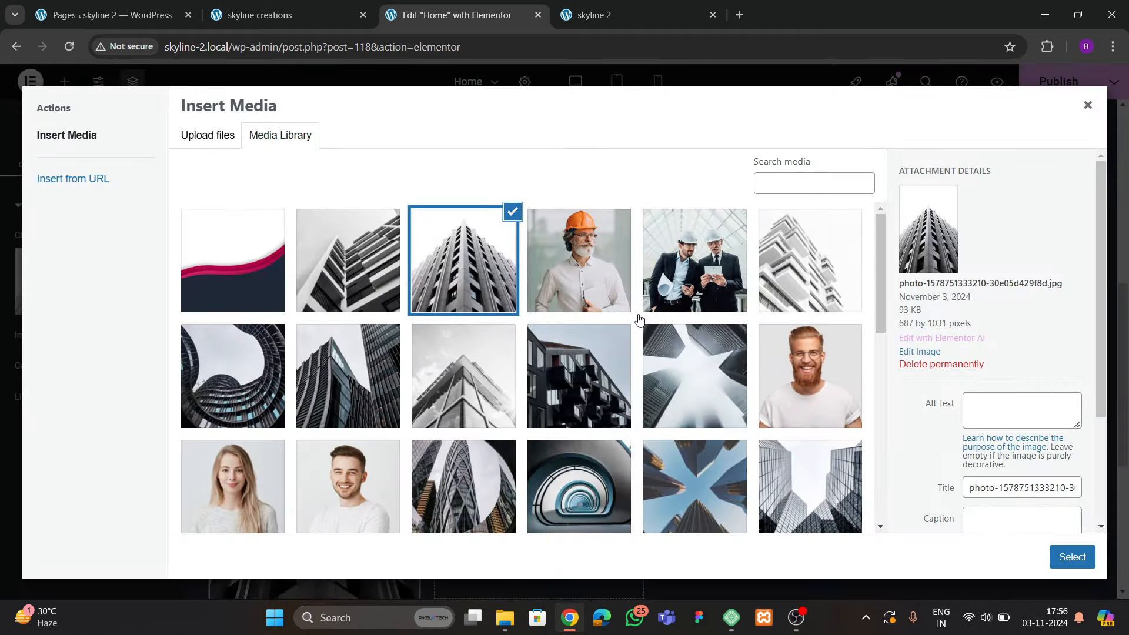
{"action": "left_click", "coordinate": [782, 274]}
{"action": "left_click", "coordinate": [1067, 555]}
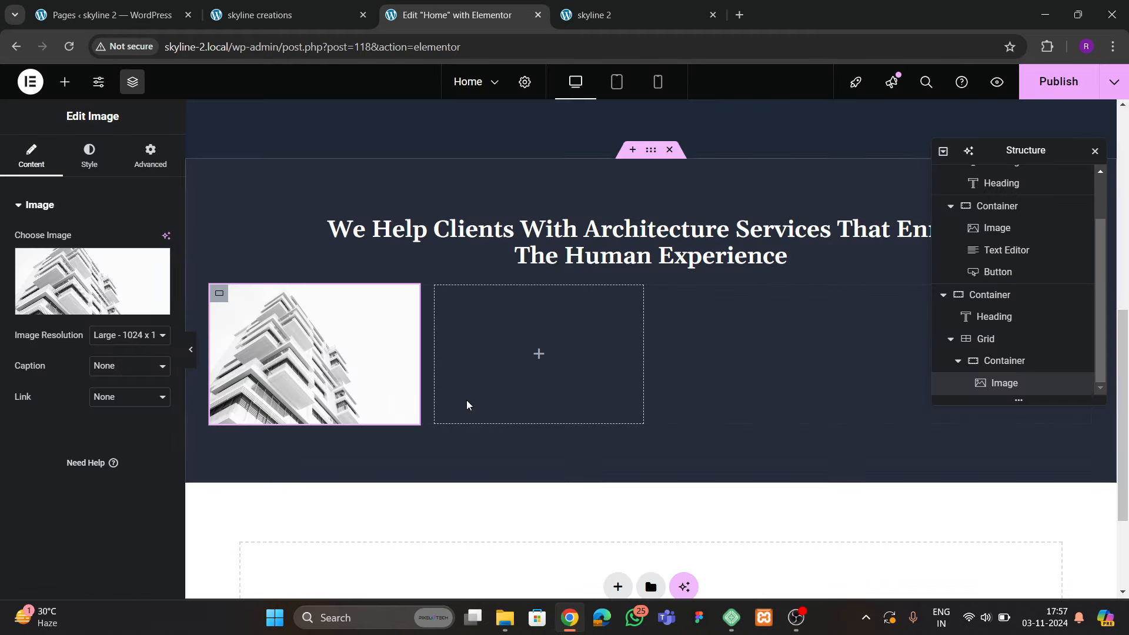
Turn on the mask with the Circle shape for the image in the grid's first cell
{"action": "left_click", "coordinate": [104, 335]}
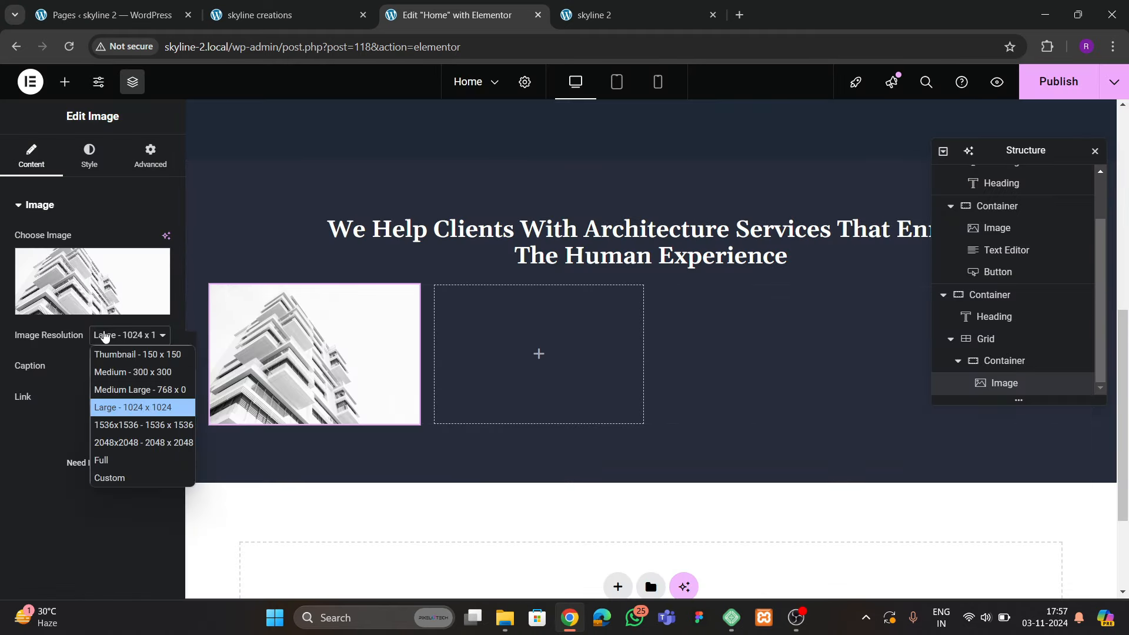
{"action": "left_click", "coordinate": [126, 171]}
{"action": "scroll", "coordinate": [24, 359], "scroll_direction": "down", "scroll_amount": 8}
{"action": "left_click", "coordinate": [49, 395]}
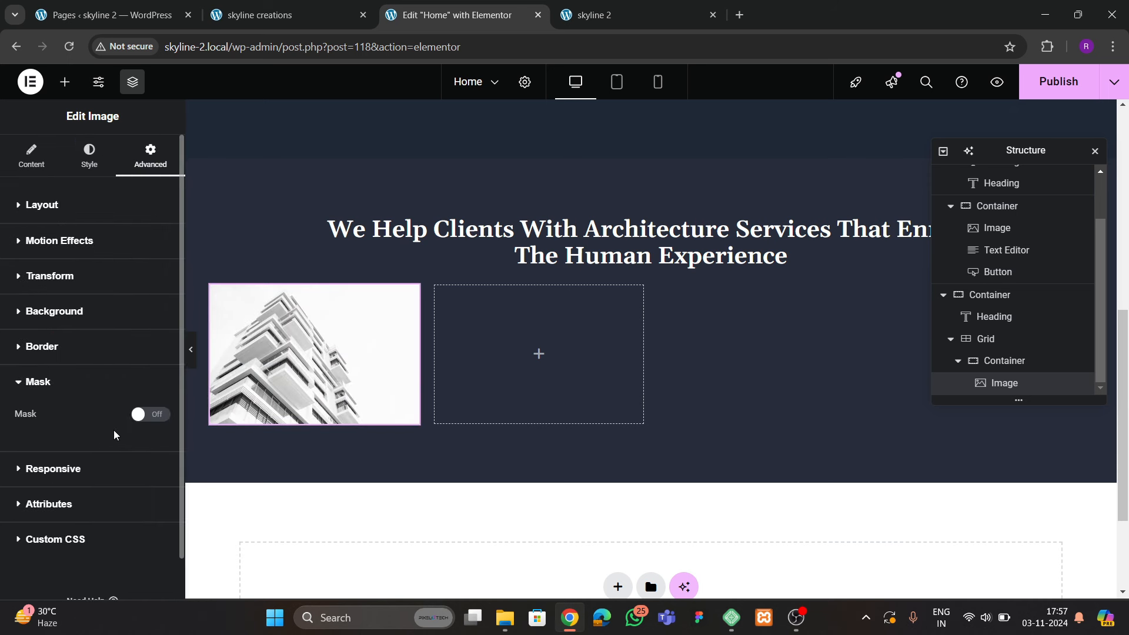
{"action": "left_click", "coordinate": [150, 416]}
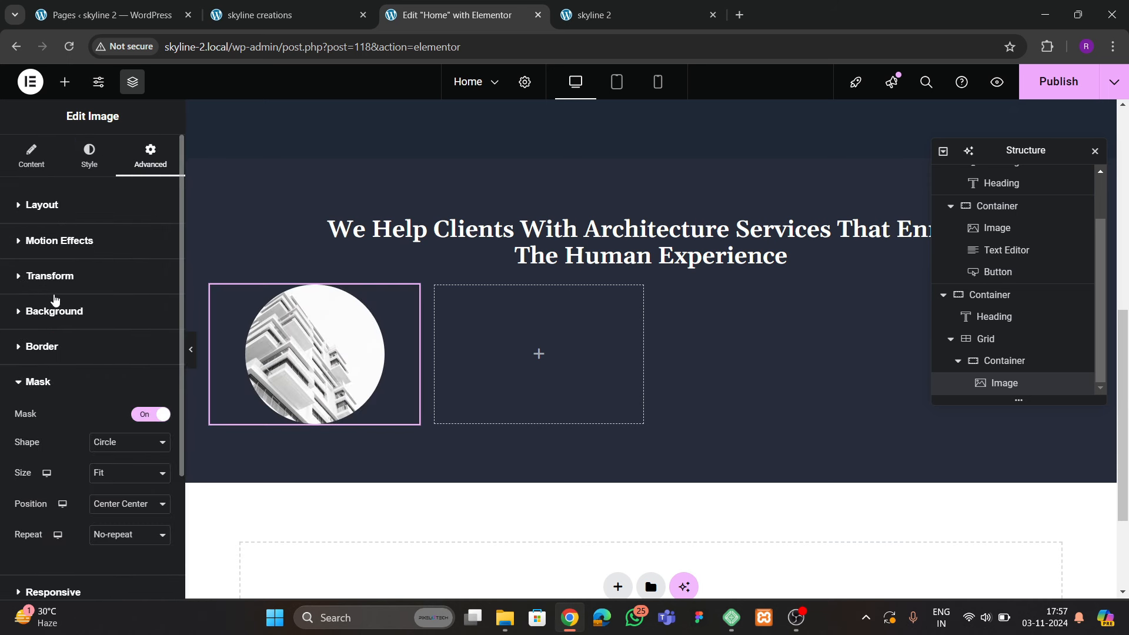
Set the first image's resolution to a custom size of 300 x 300 and apply it
{"action": "left_click", "coordinate": [32, 156]}
{"action": "left_click", "coordinate": [121, 336]}
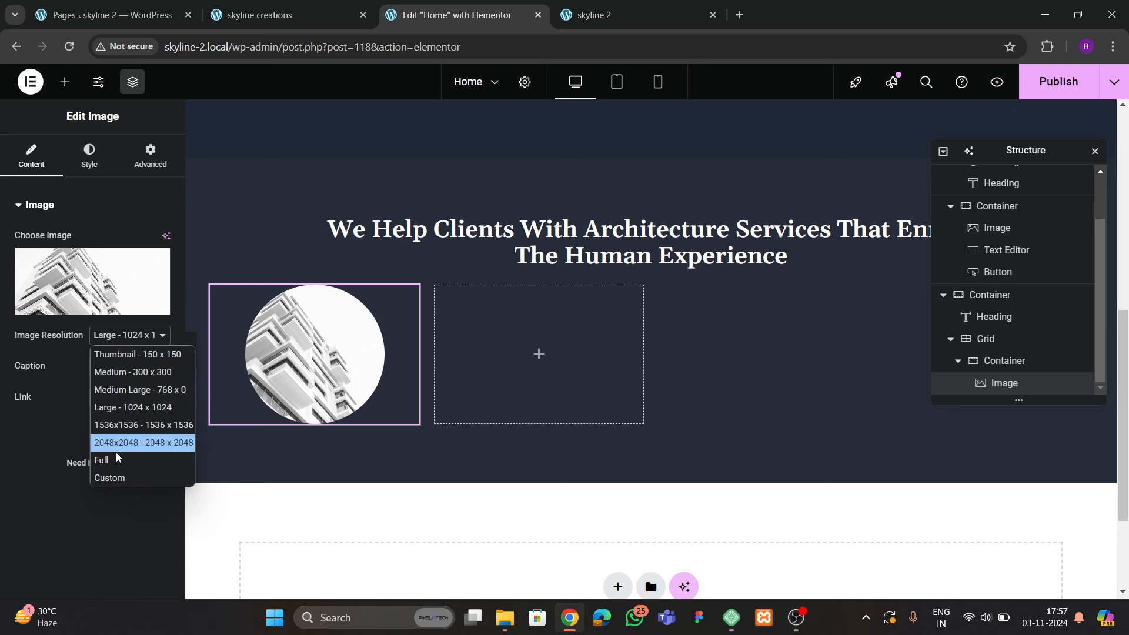
{"action": "left_click", "coordinate": [119, 480]}
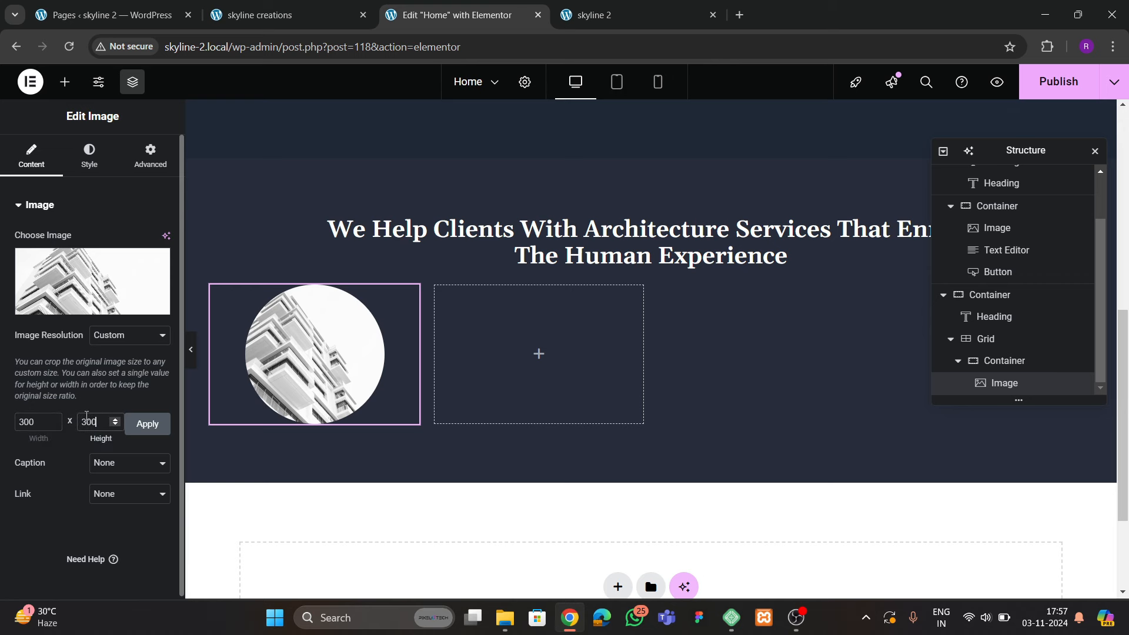
{"action": "left_click", "coordinate": [143, 425]}
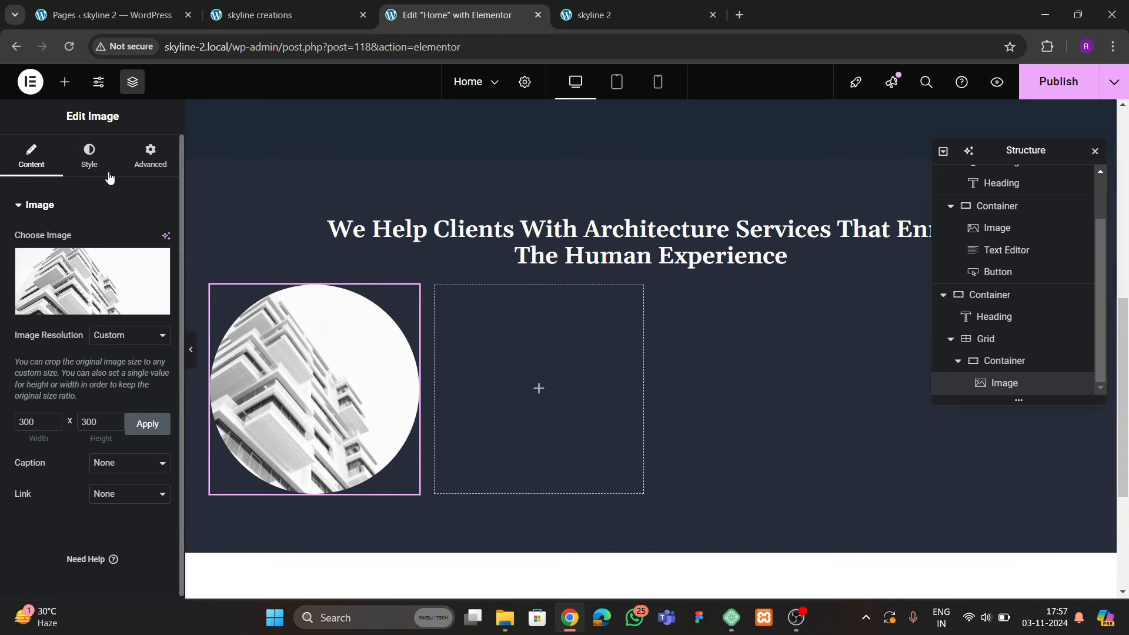
Set the image width to 70% and compare the circle with the images on the reference page
{"action": "left_click", "coordinate": [89, 156]}
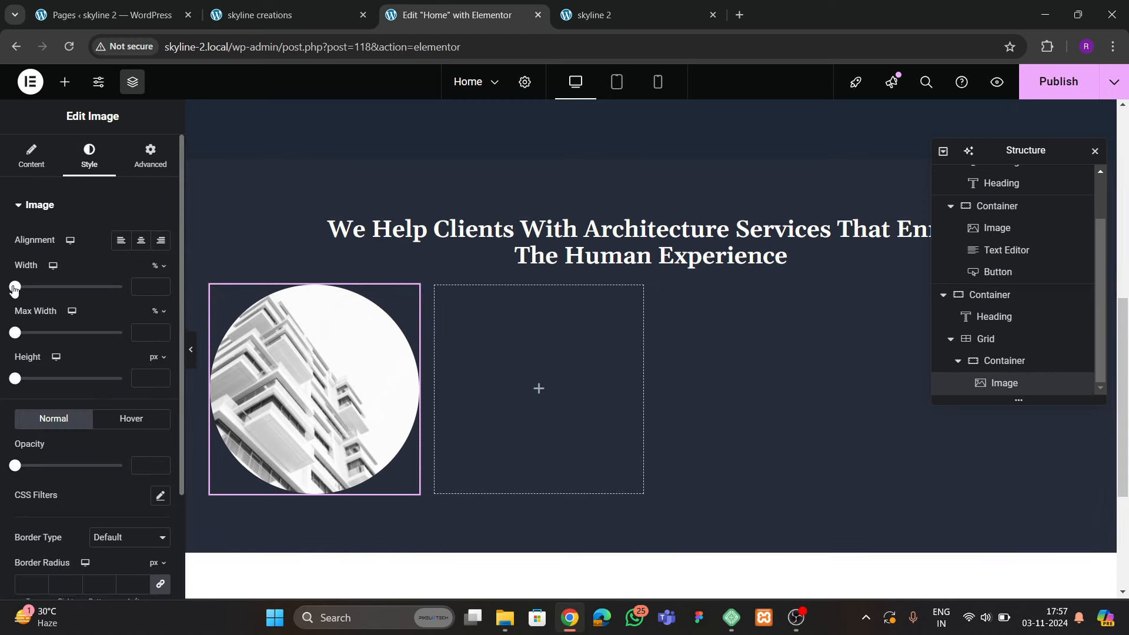
{"action": "left_click_drag", "start_coordinate": [14, 287], "coordinate": [86, 292]}
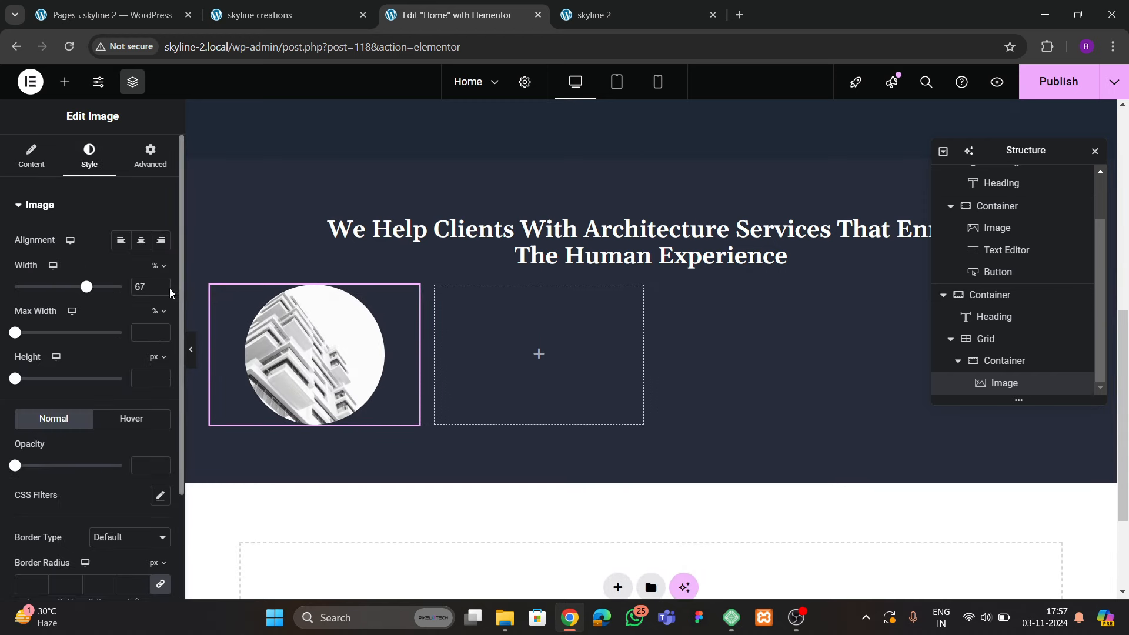
{"action": "type", "text": "70"}
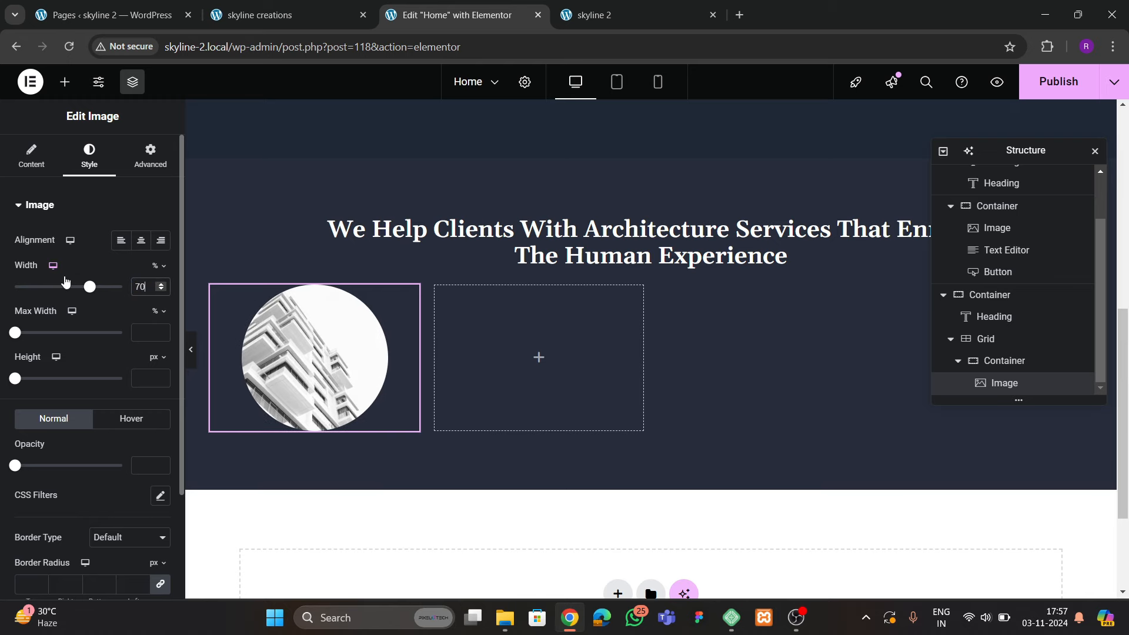
{"action": "left_click", "coordinate": [289, 15]}
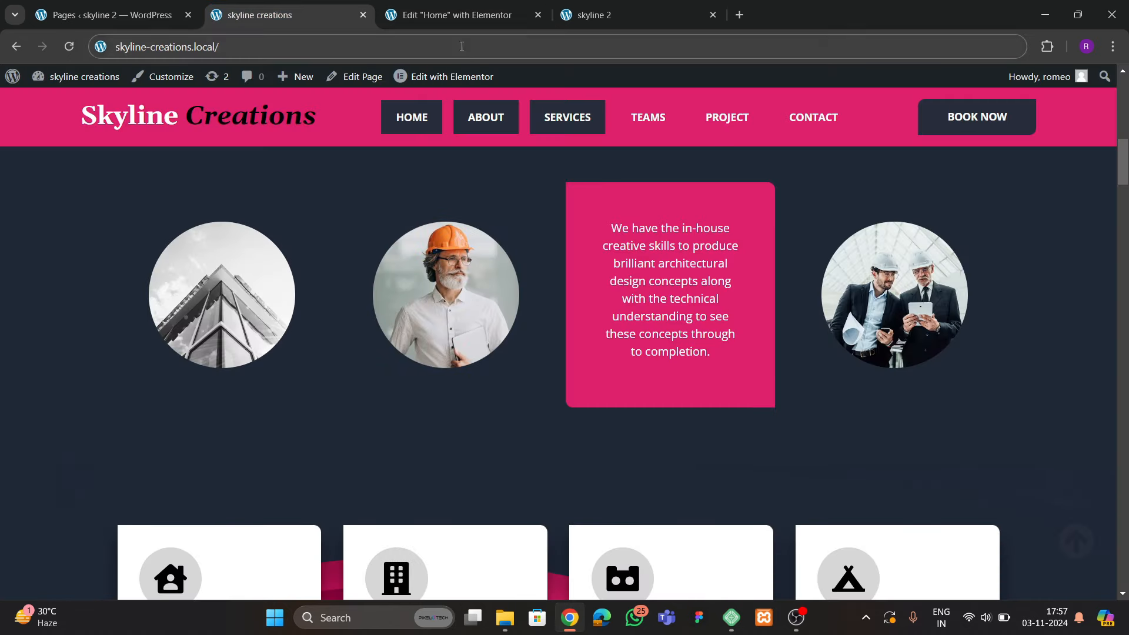
{"action": "left_click", "coordinate": [459, 14]}
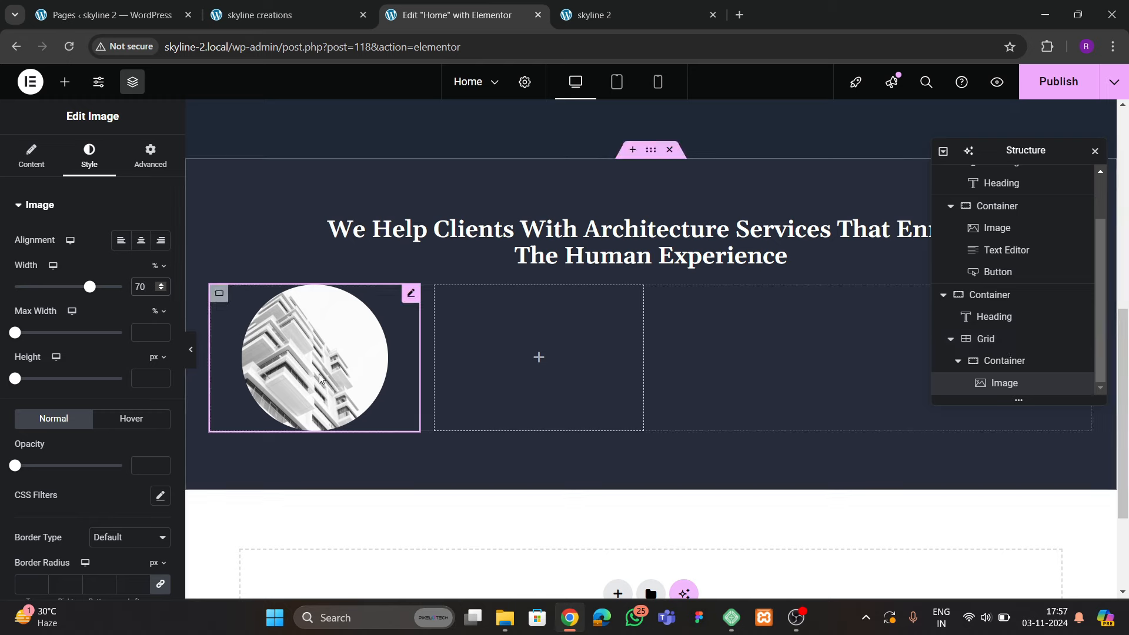
Check the hover effect on the reference page and reduce the image's hover CSS filter saturation to the minimum
{"action": "left_click", "coordinate": [253, 24]}
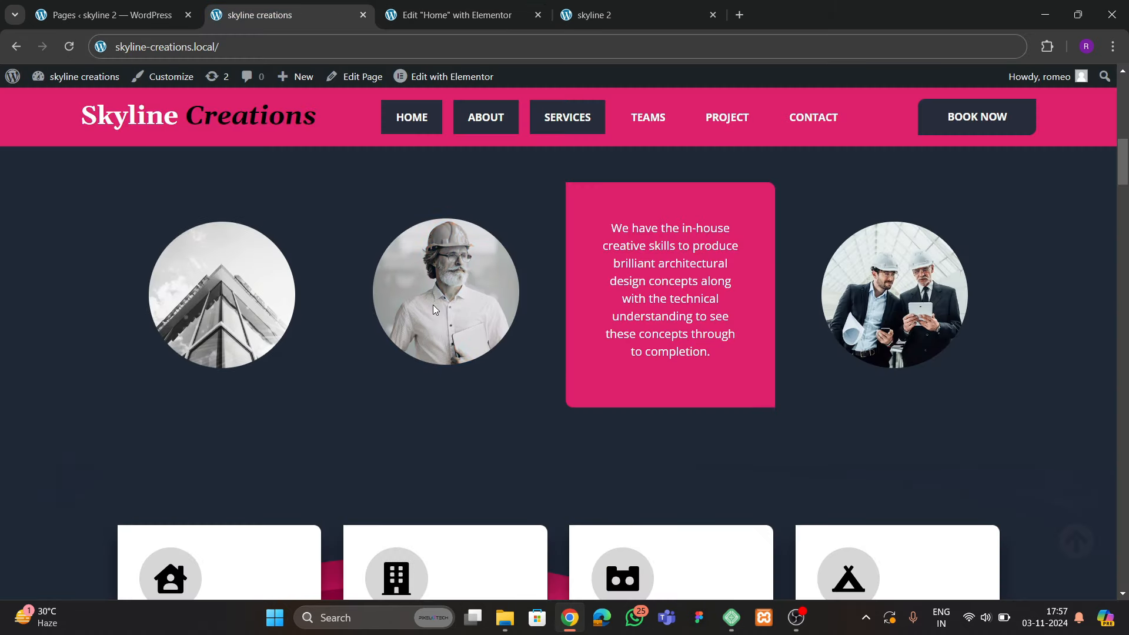
{"action": "left_click", "coordinate": [435, 18]}
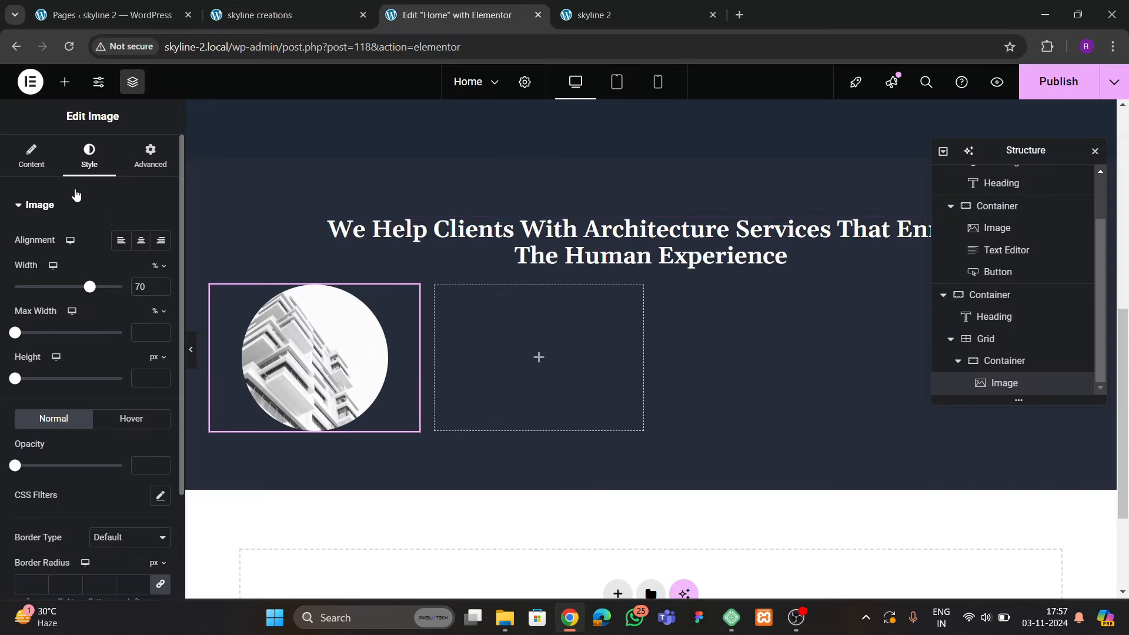
{"action": "scroll", "coordinate": [76, 310], "scroll_direction": "down", "scroll_amount": 2}
{"action": "left_click", "coordinate": [129, 286]}
{"action": "scroll", "coordinate": [86, 376], "scroll_direction": "down", "scroll_amount": 1}
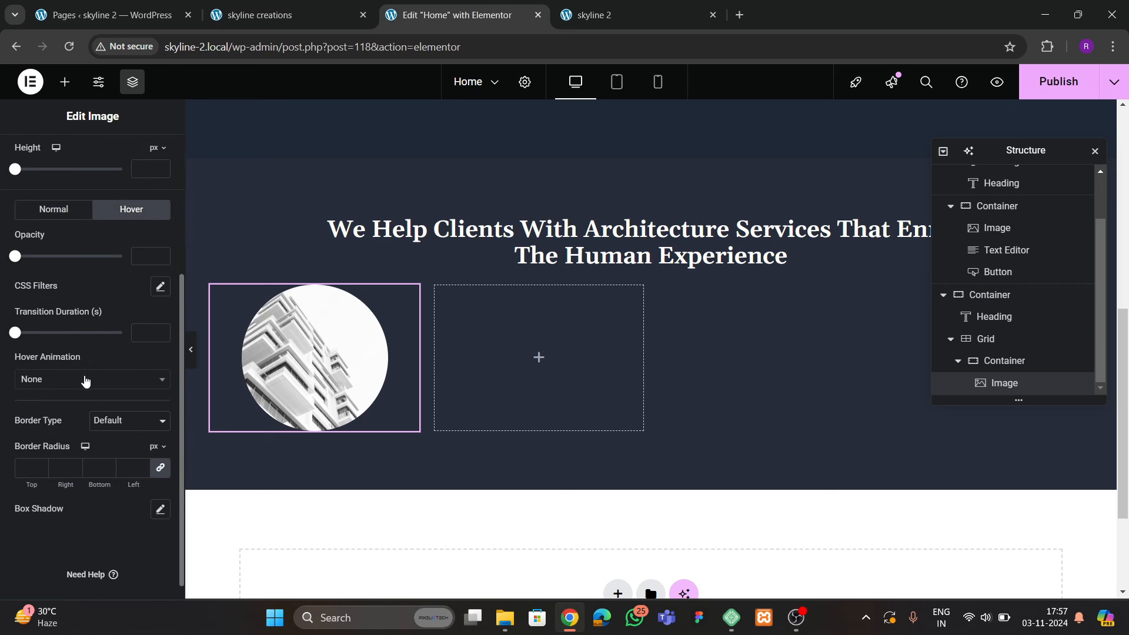
{"action": "left_click", "coordinate": [161, 288]}
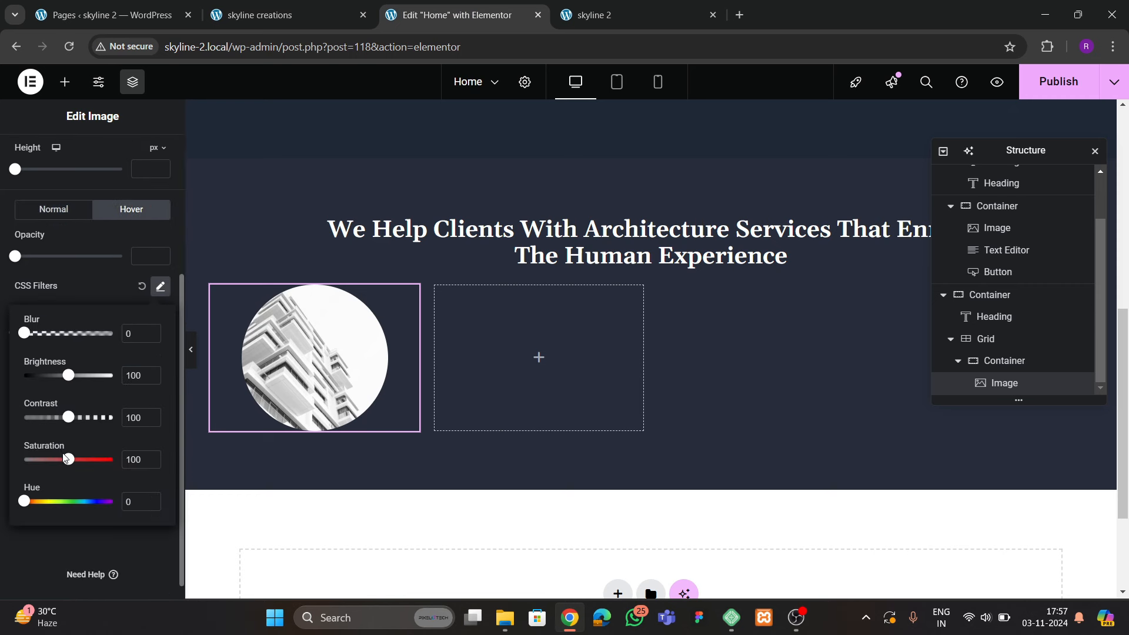
{"action": "left_click_drag", "start_coordinate": [68, 462], "coordinate": [23, 460]}
{"action": "left_click", "coordinate": [84, 289]}
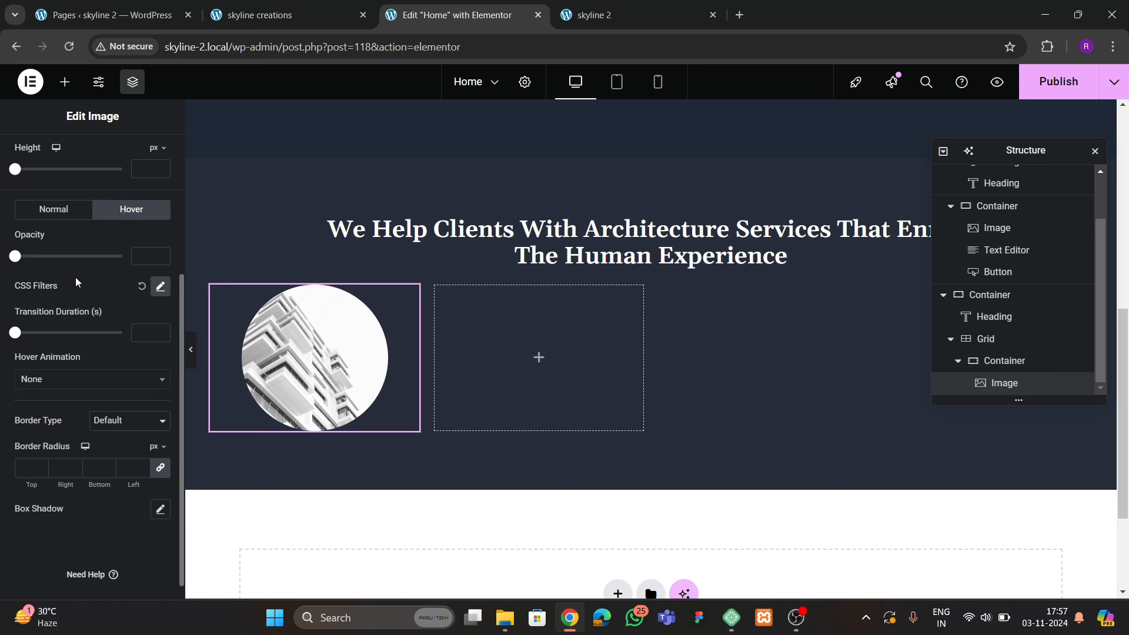
Set the image's hover animation to Bob
{"action": "left_click", "coordinate": [46, 382]}
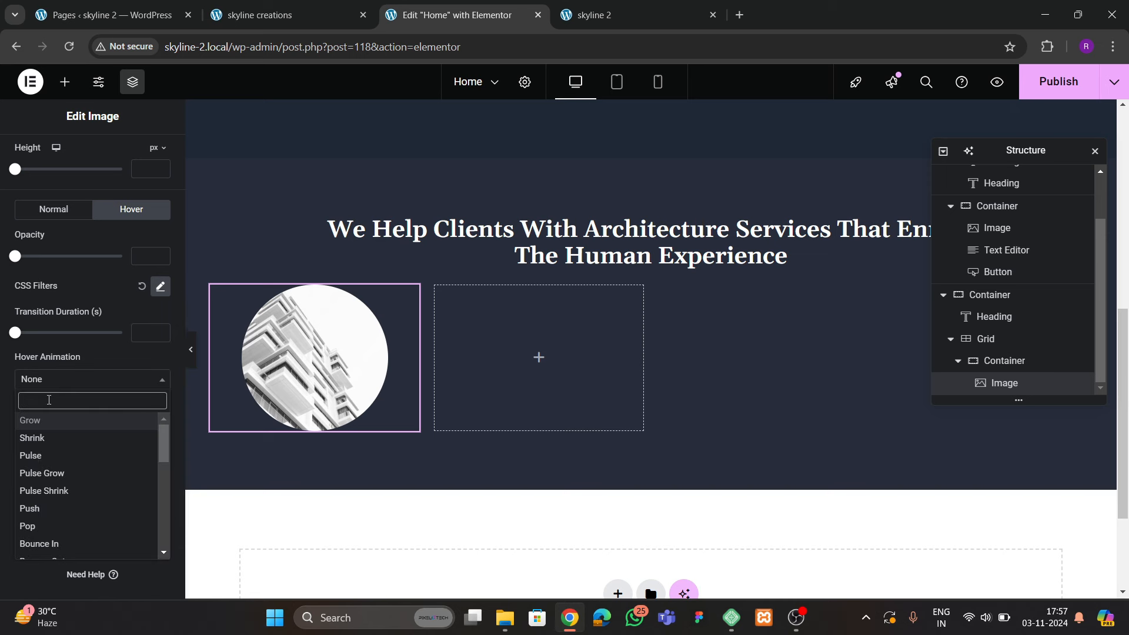
{"action": "type", "text": "biu"}
{"action": "key", "text": "BackSpace"}
{"action": "key", "text": "BackSpace"}
{"action": "key", "text": "BackSpace"}
{"action": "type", "text": "bob"}
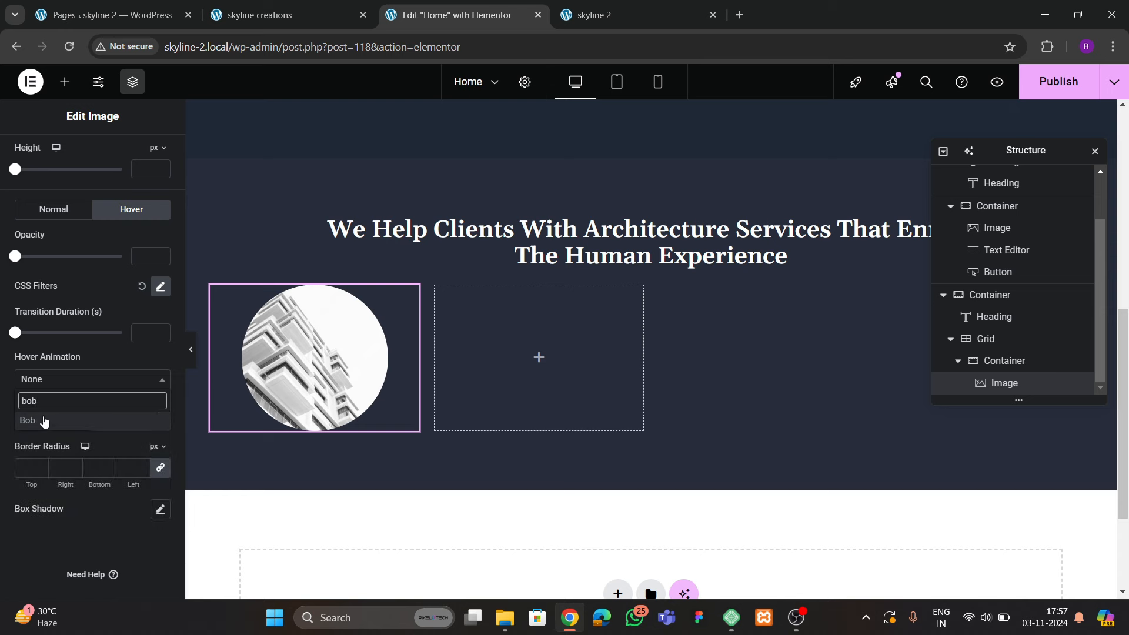
{"action": "left_click", "coordinate": [44, 421]}
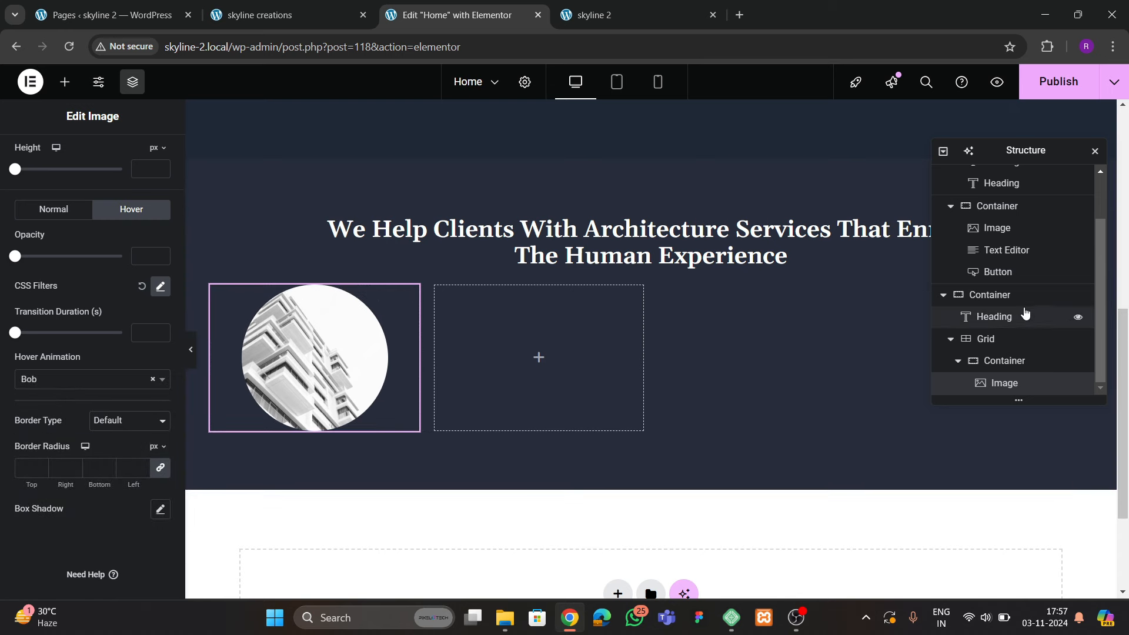
Copy the first cell's image container into the other three cells of the grid
{"action": "left_click", "coordinate": [958, 360]}
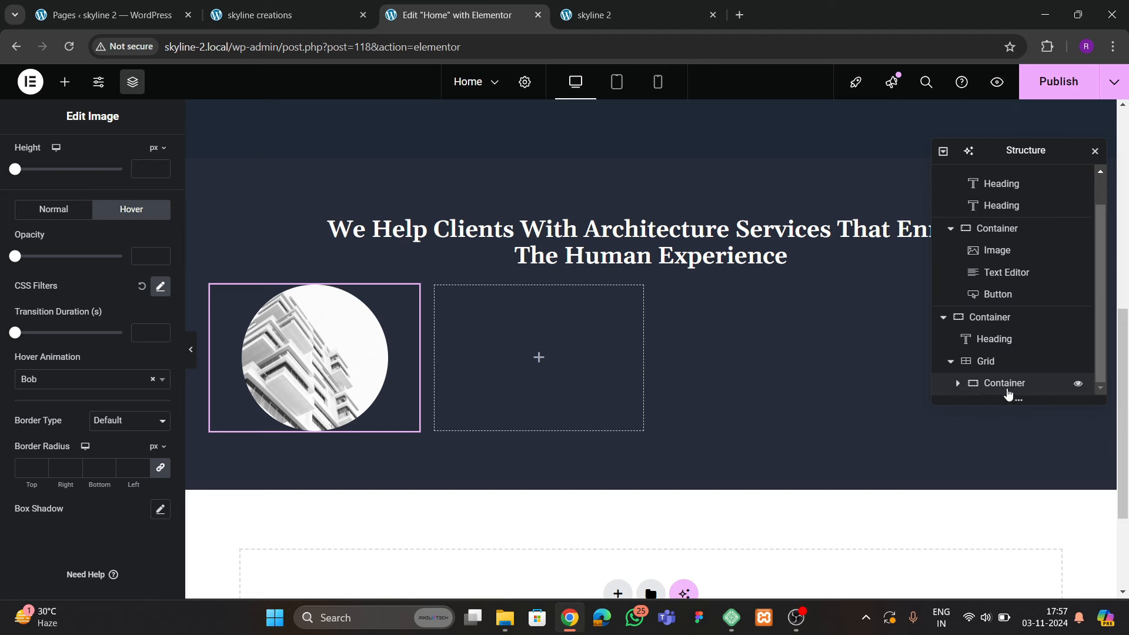
{"action": "left_click", "coordinate": [1007, 388]}
{"action": "right_click", "coordinate": [1007, 388]}
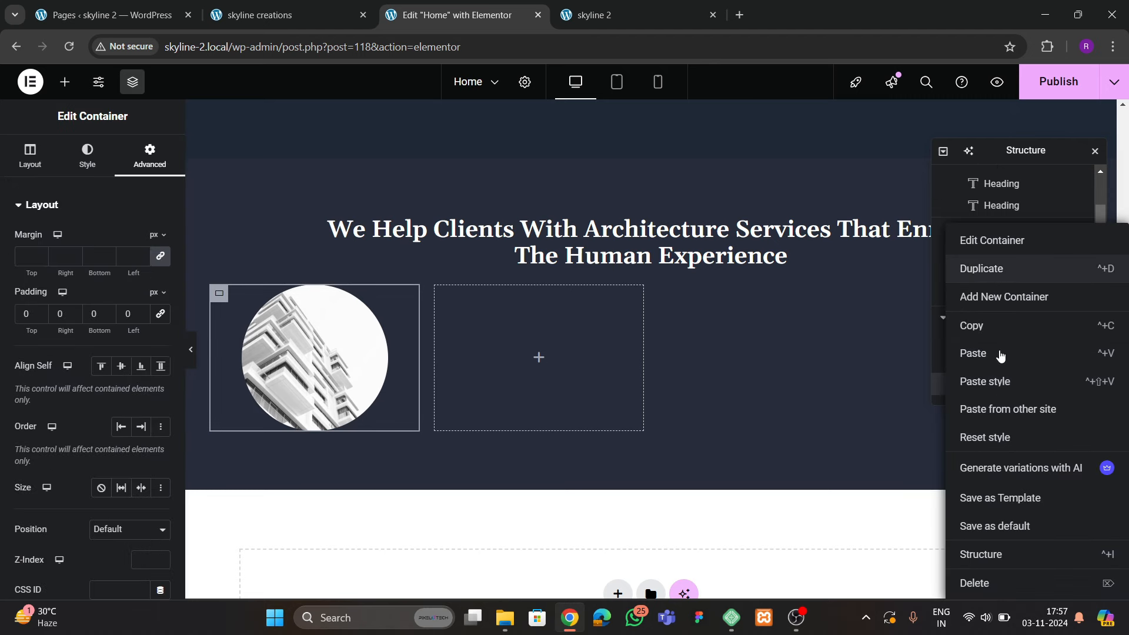
{"action": "left_click", "coordinate": [999, 355]}
{"action": "right_click", "coordinate": [998, 383]}
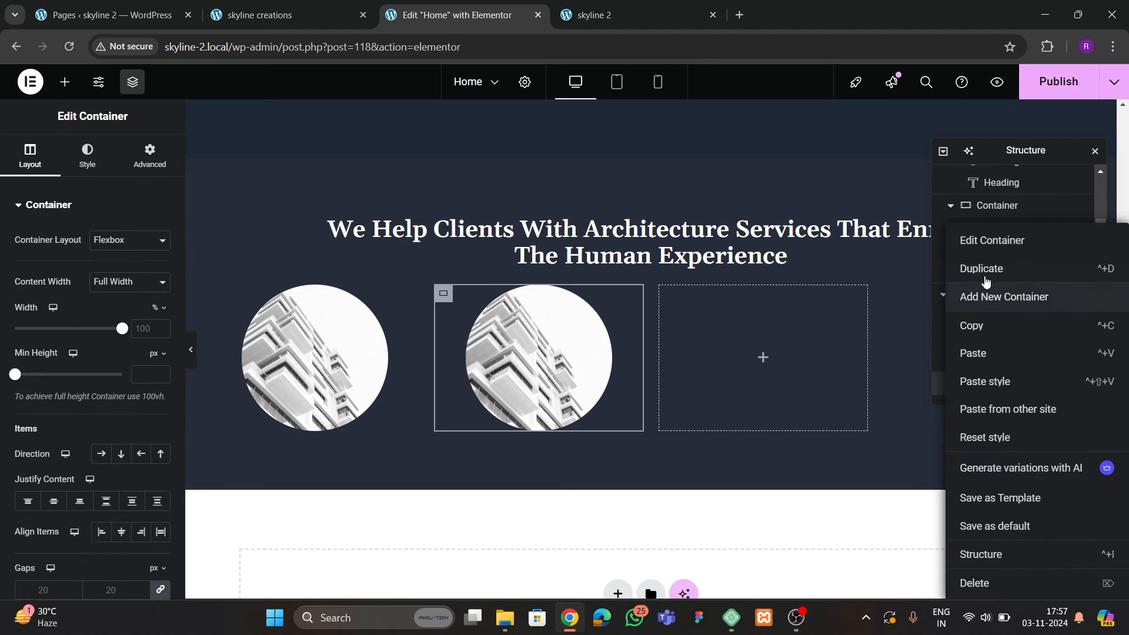
{"action": "left_click", "coordinate": [1002, 352]}
{"action": "right_click", "coordinate": [995, 388]}
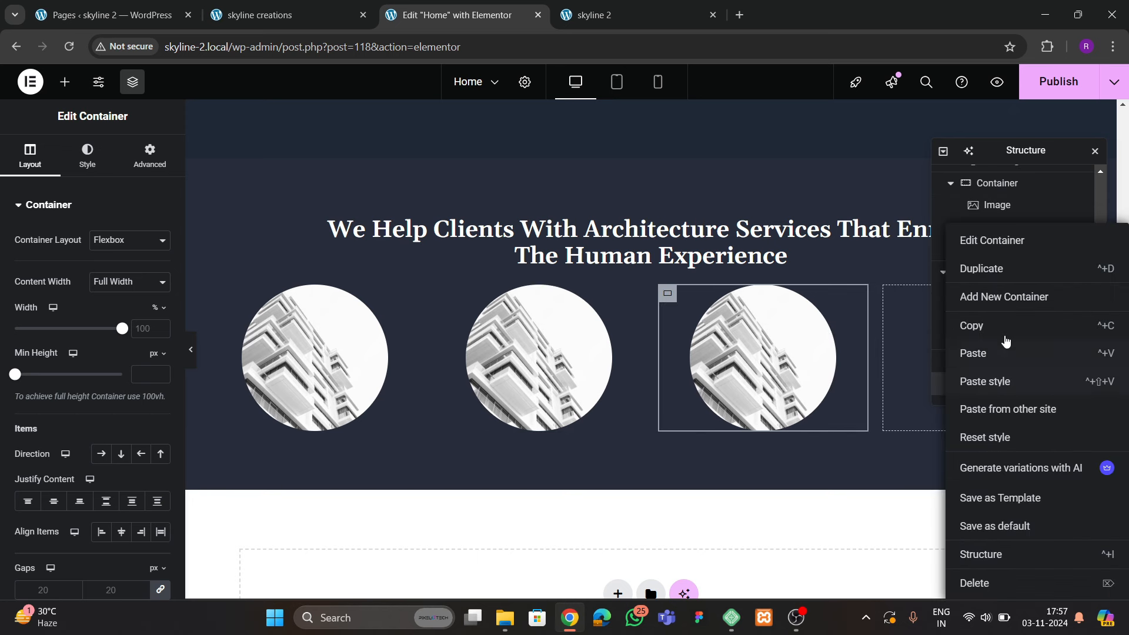
{"action": "left_click", "coordinate": [1003, 353]}
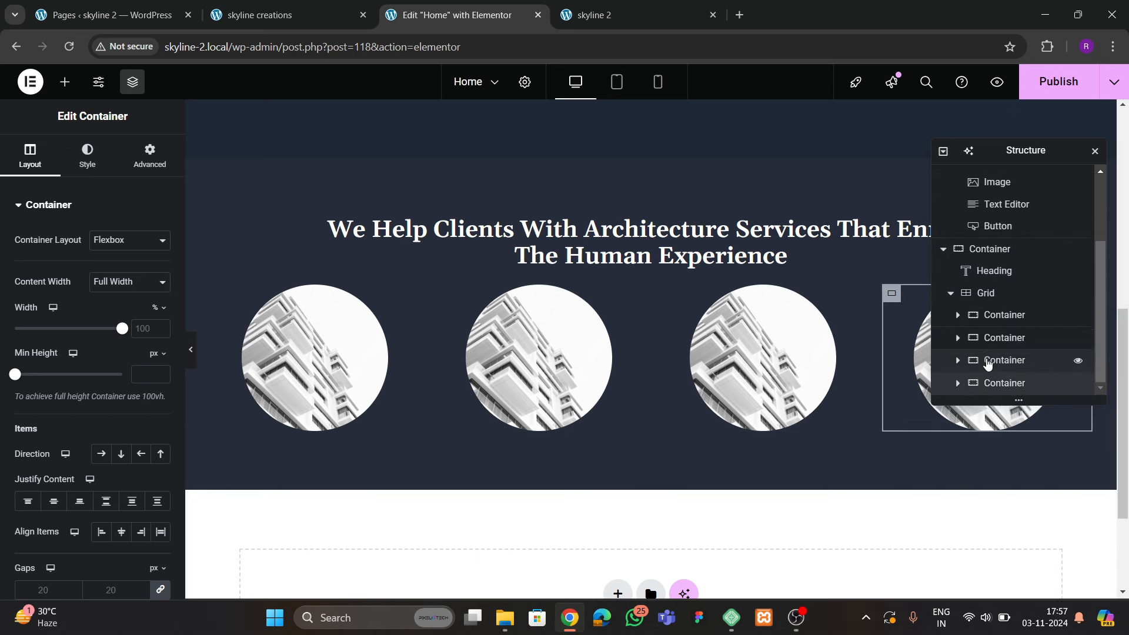
Collapse the structure tree and rename the architecture-services section's outer container to about
{"action": "scroll", "coordinate": [981, 344], "scroll_direction": "up", "scroll_amount": 3}
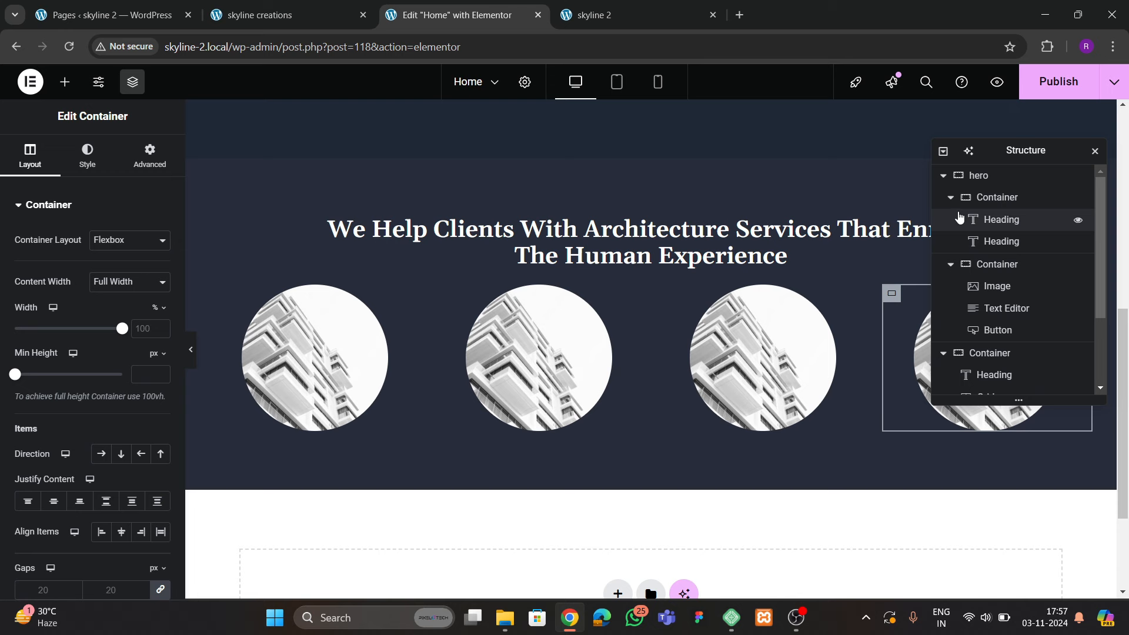
{"action": "left_click", "coordinate": [943, 153]}
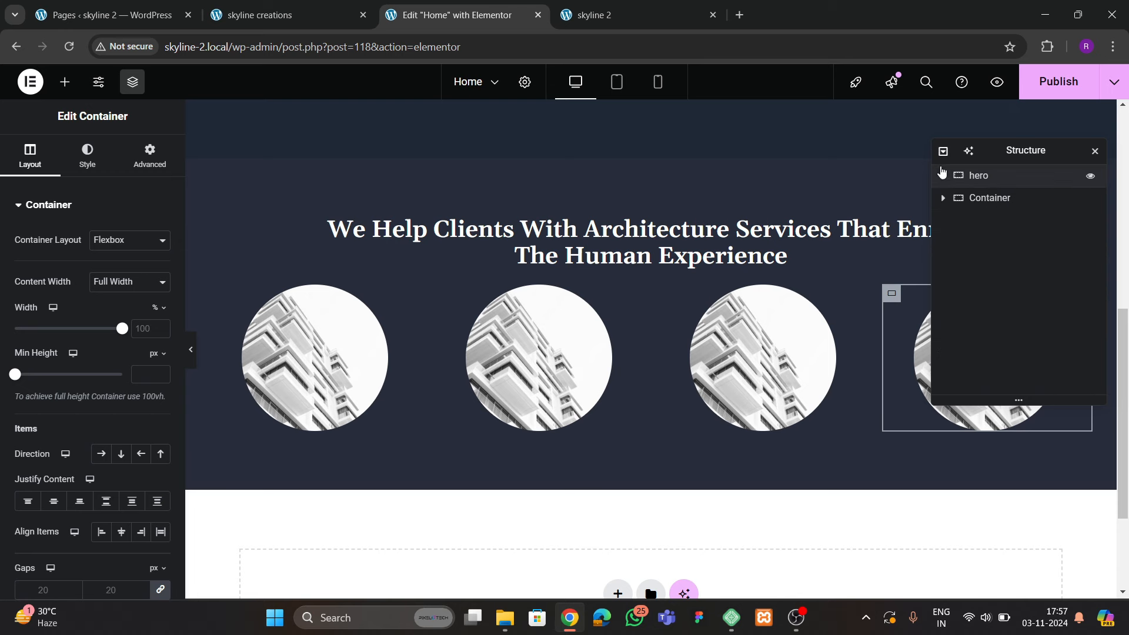
{"action": "double_click", "coordinate": [981, 199]}
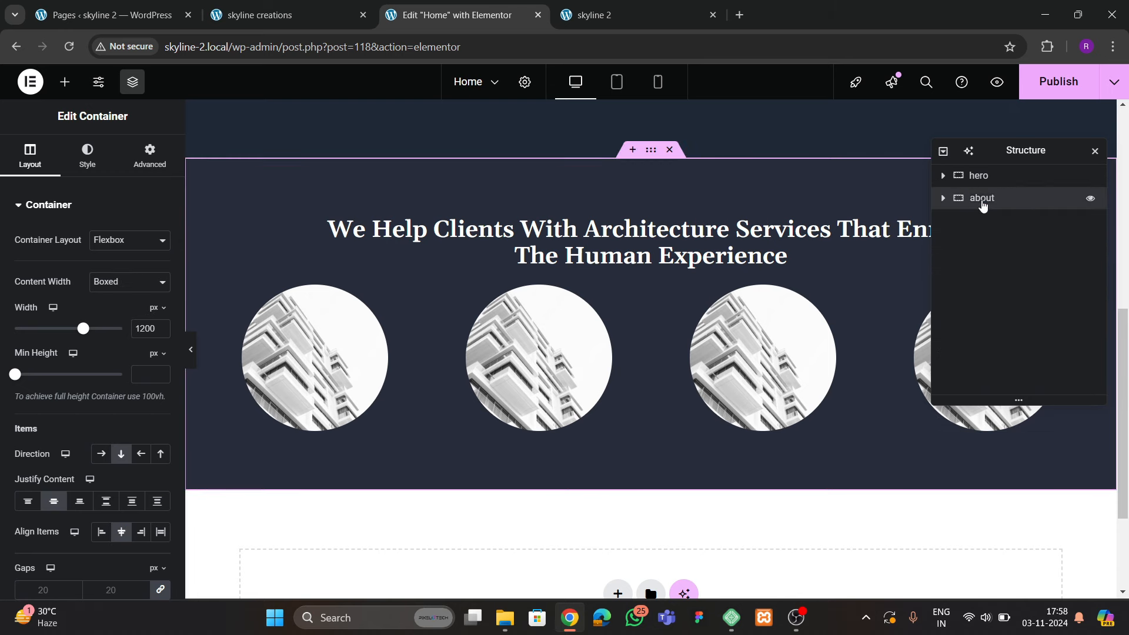
Set the about container's column and row gaps to 50 px
{"action": "left_click", "coordinate": [943, 199]}
{"action": "scroll", "coordinate": [66, 321], "scroll_direction": "down", "scroll_amount": 2}
{"action": "scroll", "coordinate": [66, 322], "scroll_direction": "down", "scroll_amount": 2}
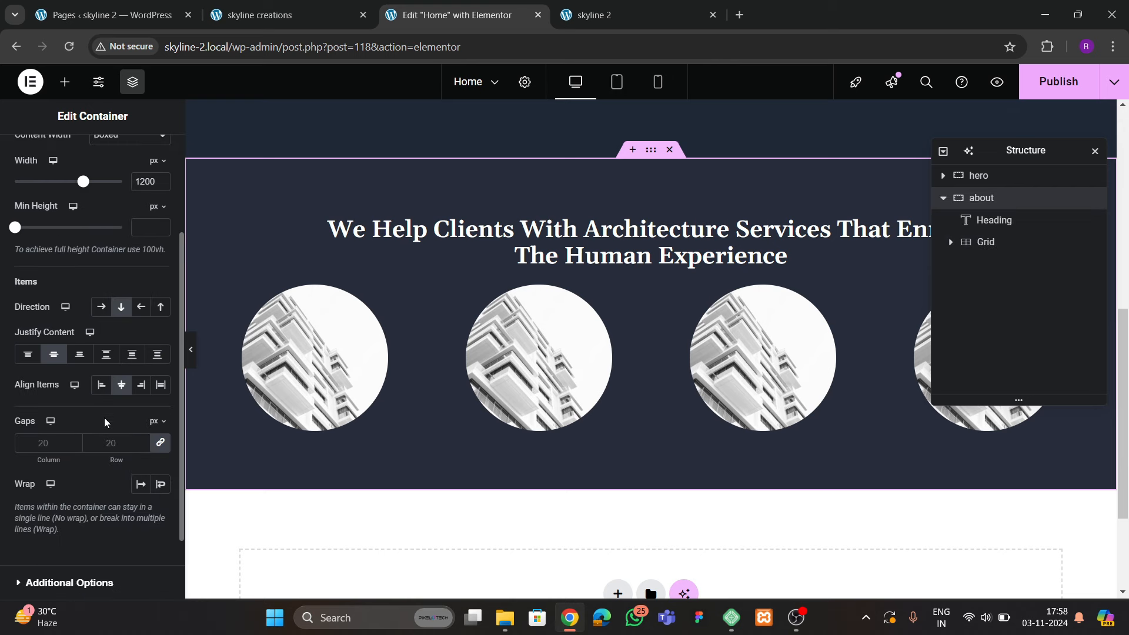
{"action": "left_click", "coordinate": [97, 448]}
{"action": "type", "text": "40"}
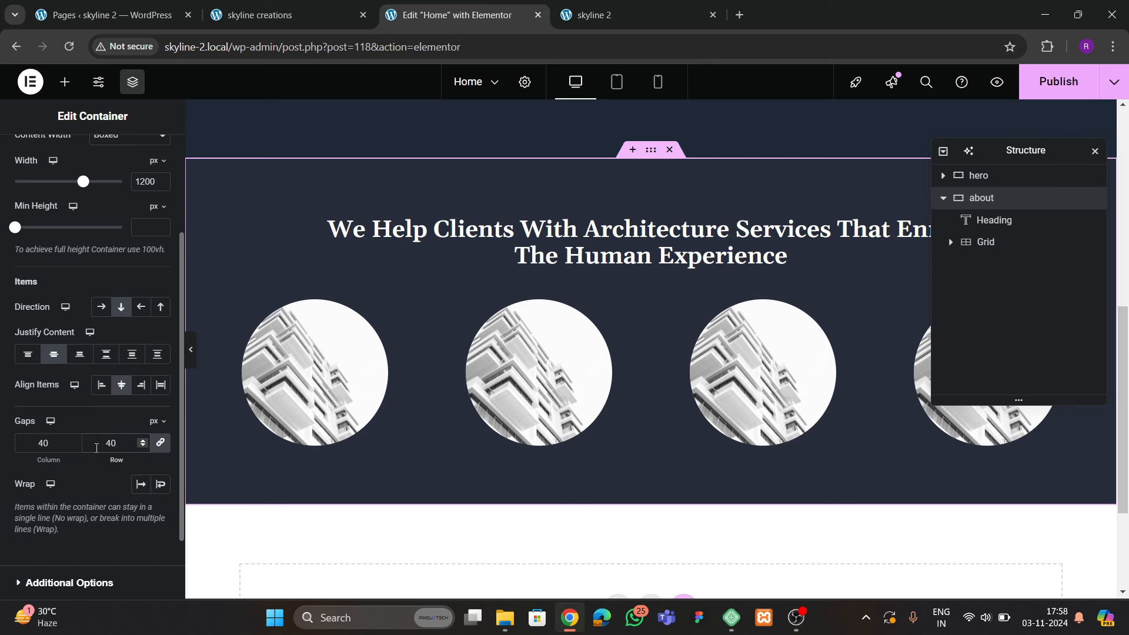
{"action": "key", "text": "BackSpace"}
{"action": "key", "text": "BackSpace"}
{"action": "type", "text": "50"}
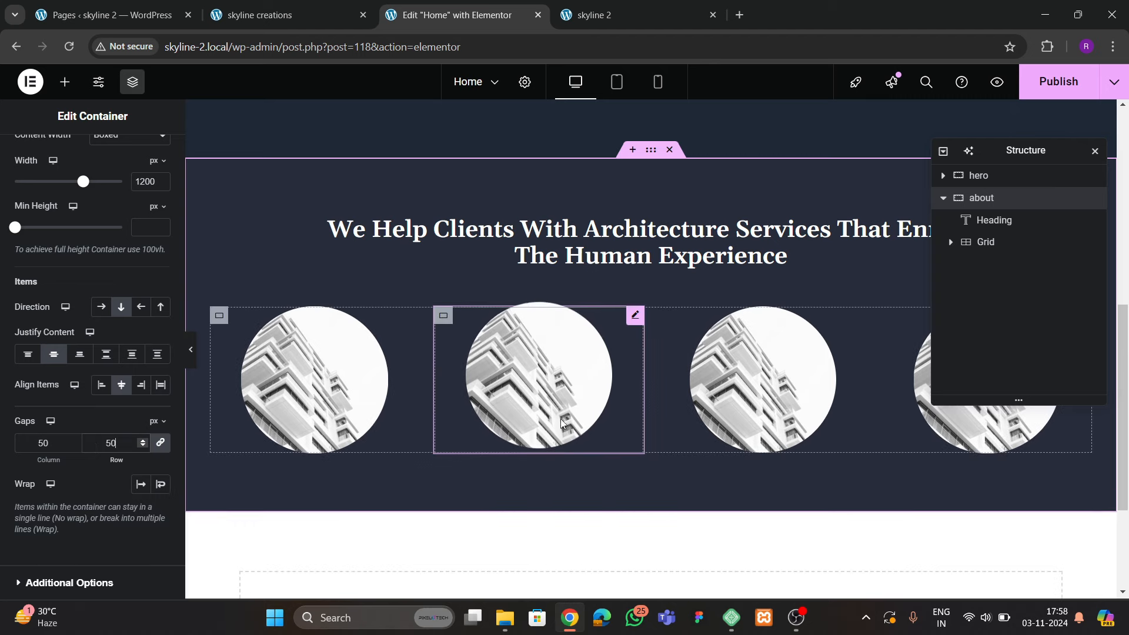
{"action": "left_click", "coordinate": [541, 412]}
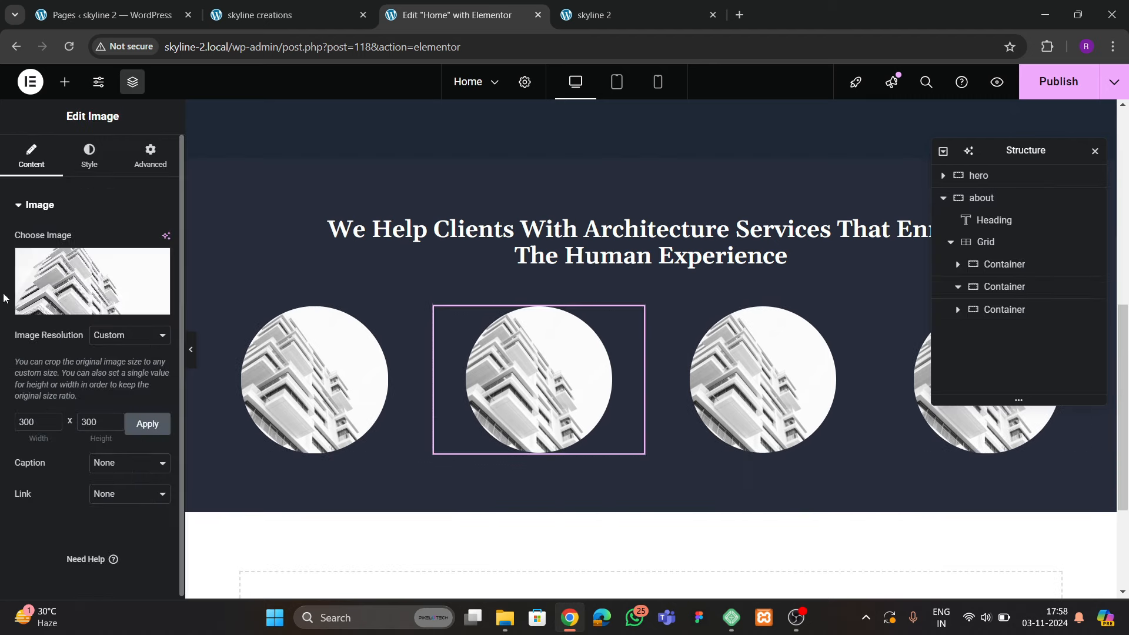
{"action": "left_click", "coordinate": [131, 285]}
{"action": "left_click", "coordinate": [611, 418]}
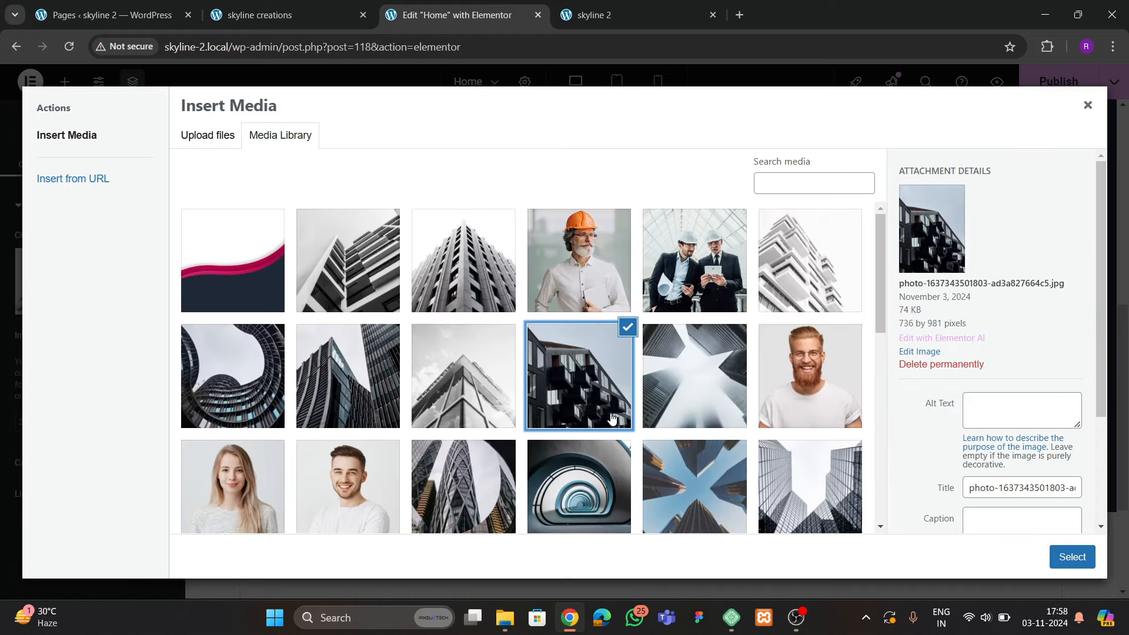
{"action": "left_click", "coordinate": [1071, 557]}
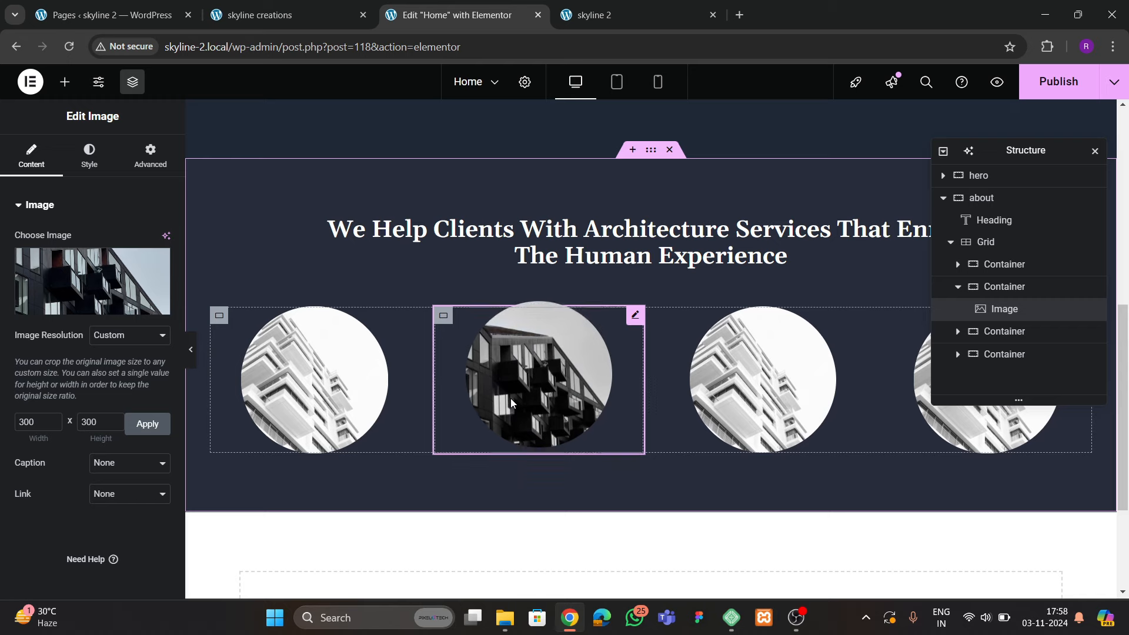
Replace the fourth cell's image with the orange-helmet man photo, fgg.jpg, from the media library
{"action": "left_click", "coordinate": [972, 421]}
{"action": "left_click", "coordinate": [88, 294]}
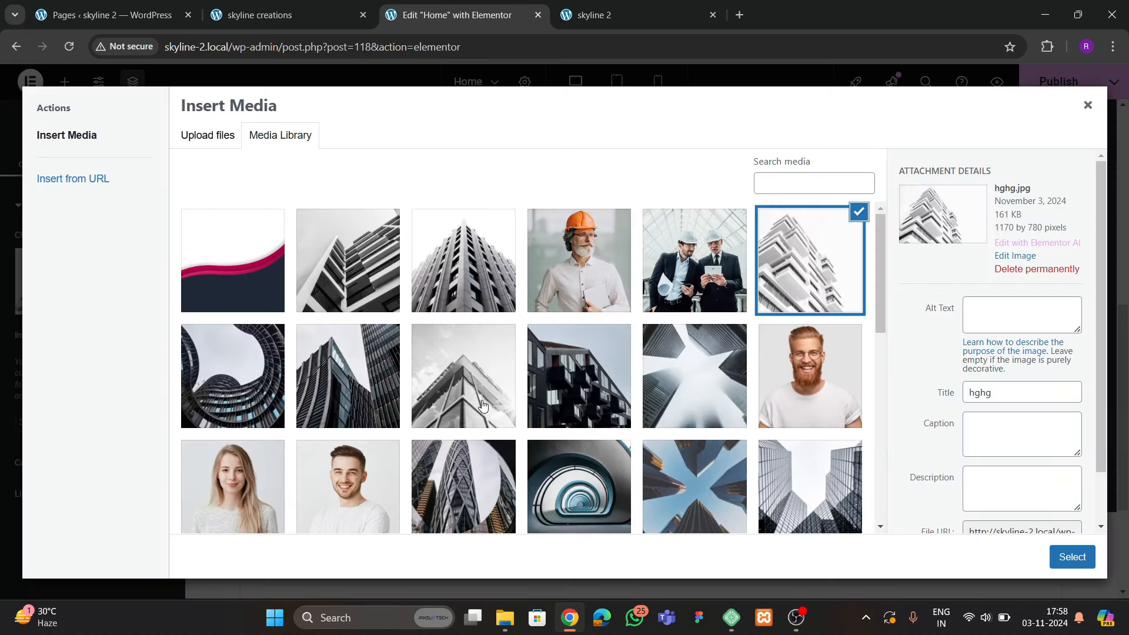
{"action": "left_click", "coordinate": [549, 312]}
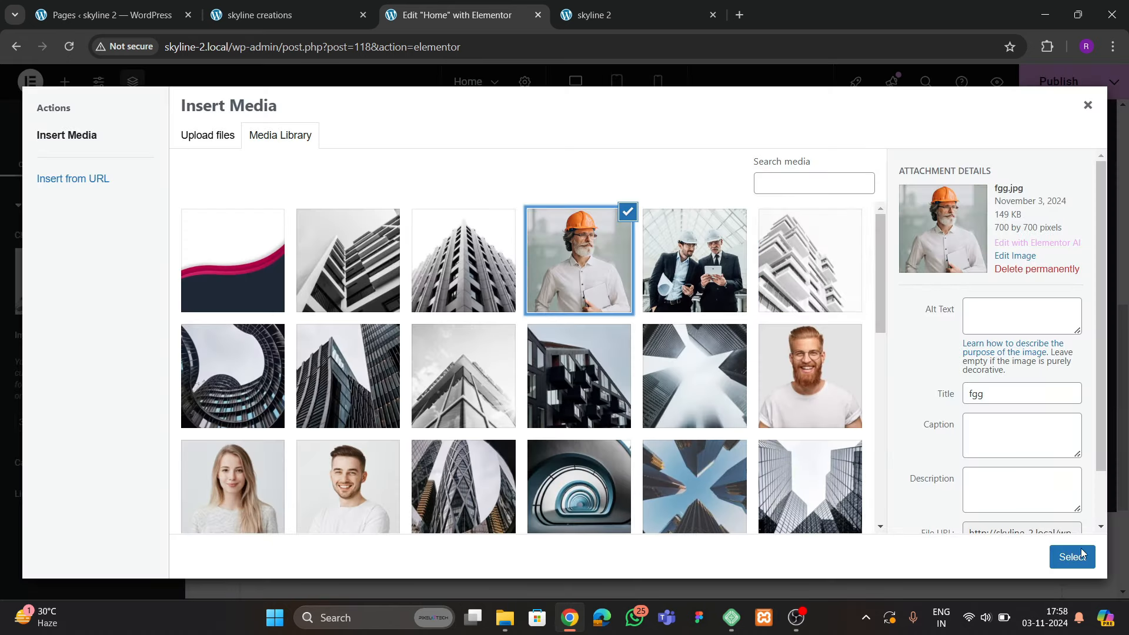
{"action": "left_click", "coordinate": [1071, 556]}
Replace the second cell's image with the photo of two men in white helmets and publish the page
{"action": "left_click", "coordinate": [538, 406]}
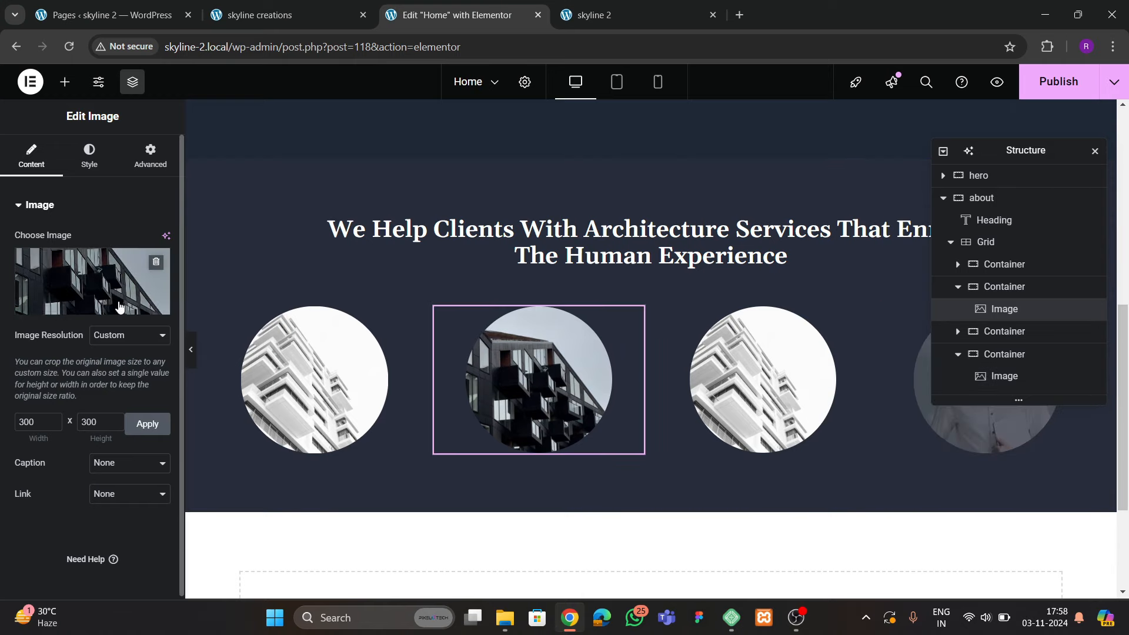
{"action": "left_click", "coordinate": [119, 306]}
{"action": "left_click", "coordinate": [531, 280]}
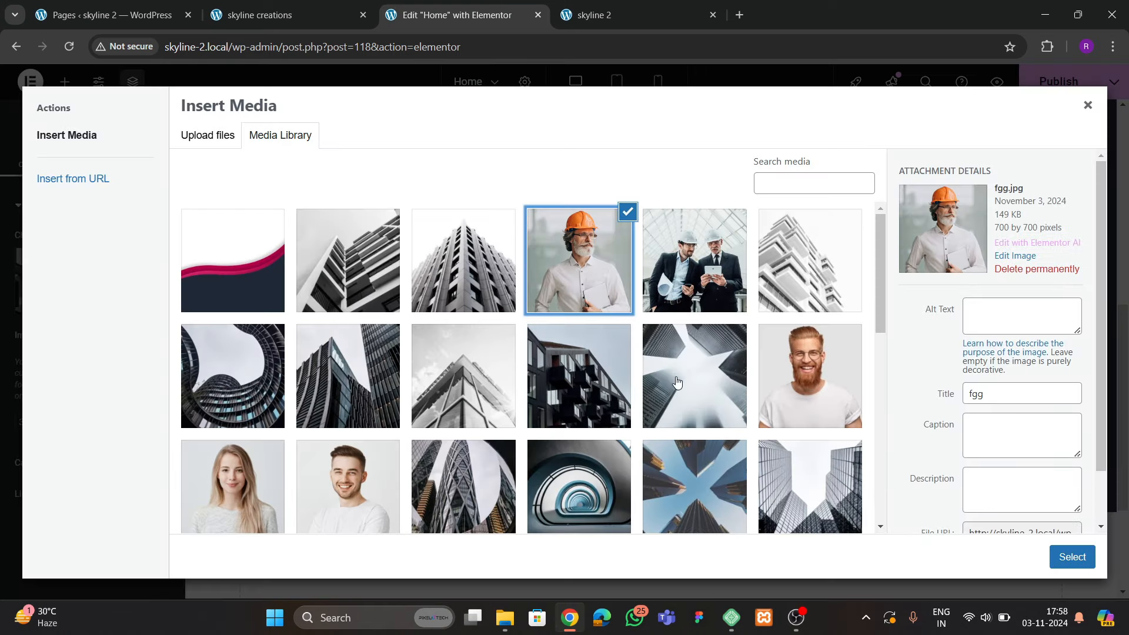
{"action": "left_click", "coordinate": [697, 294]}
{"action": "left_click", "coordinate": [1090, 566]}
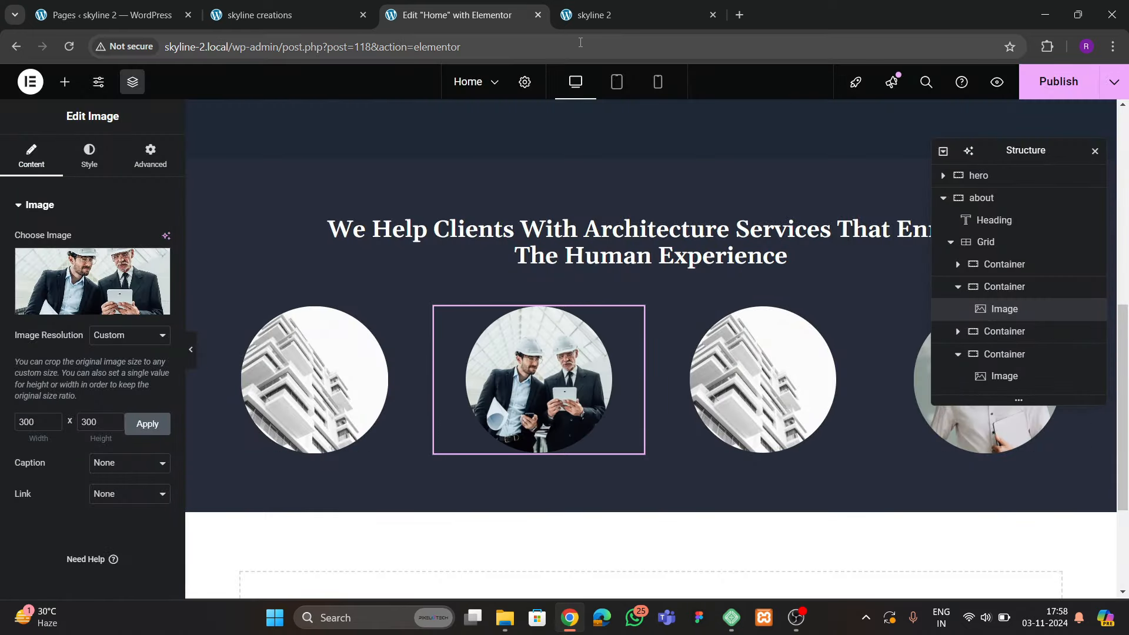
{"action": "left_click", "coordinate": [1059, 81]}
Check the reference site's image row and delete the image from the grid's third cell
{"action": "left_click", "coordinate": [299, 16]}
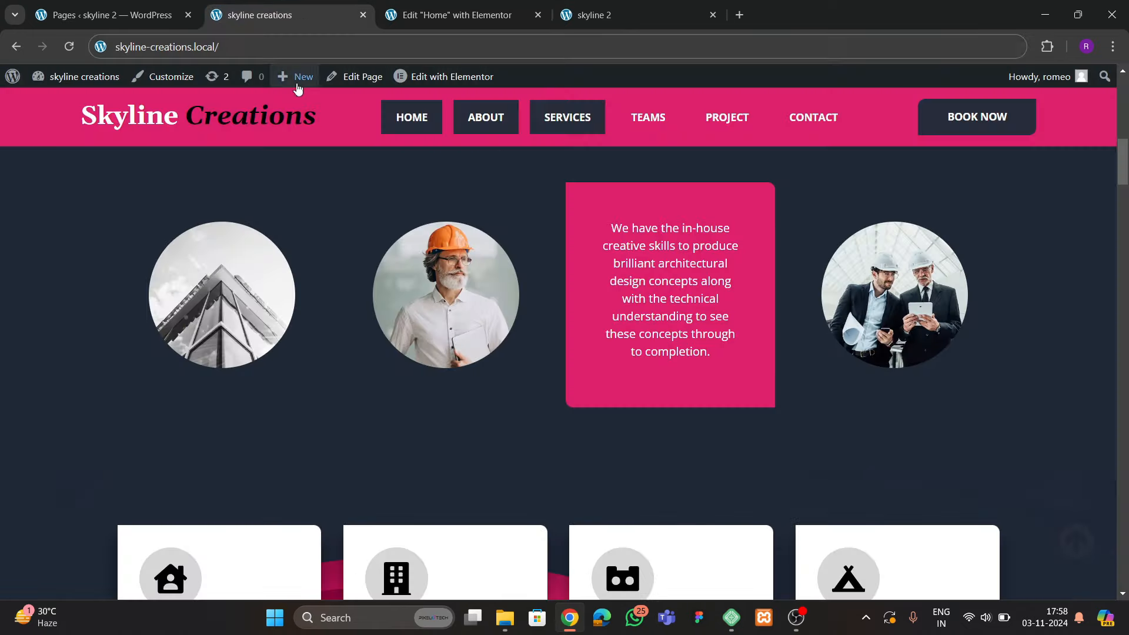
{"action": "left_click", "coordinate": [453, 15]}
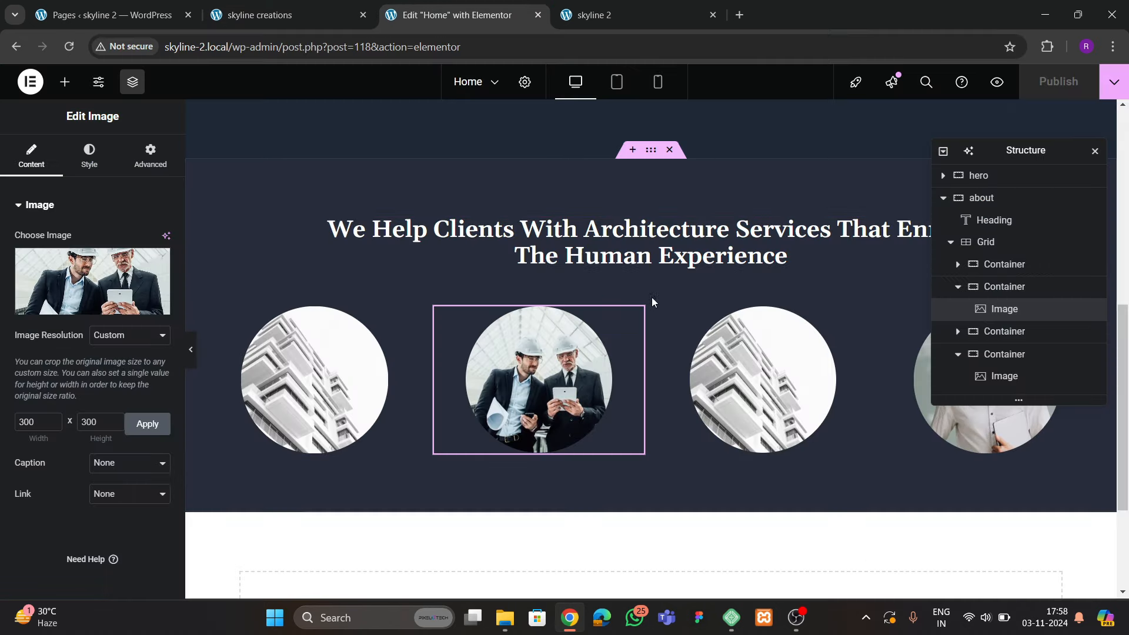
{"action": "right_click", "coordinate": [754, 350]}
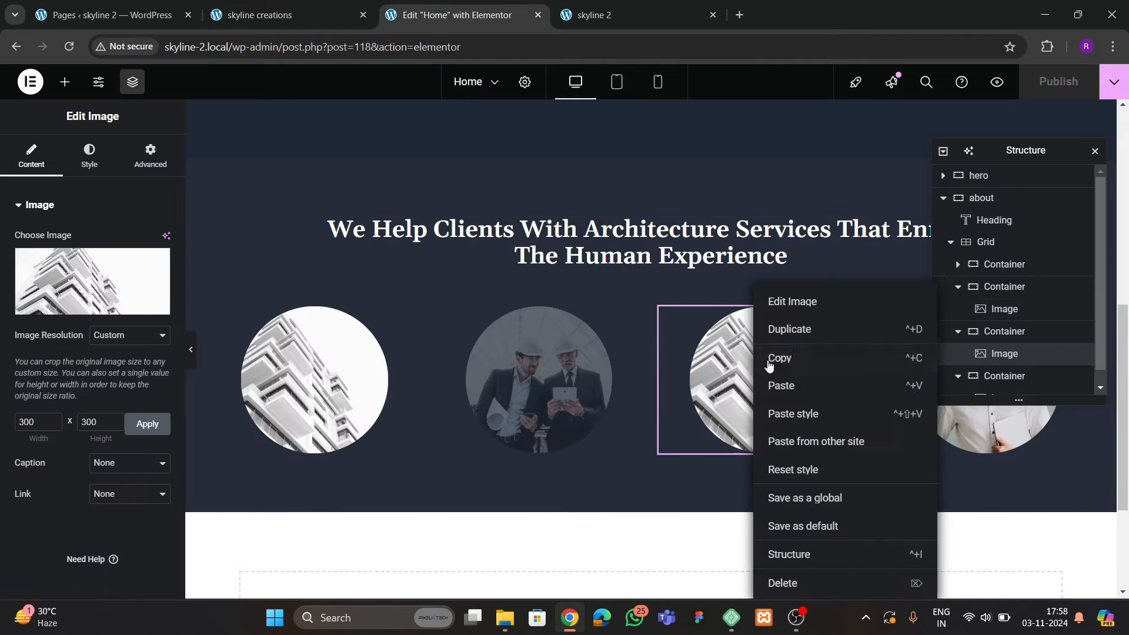
{"action": "left_click", "coordinate": [784, 582]}
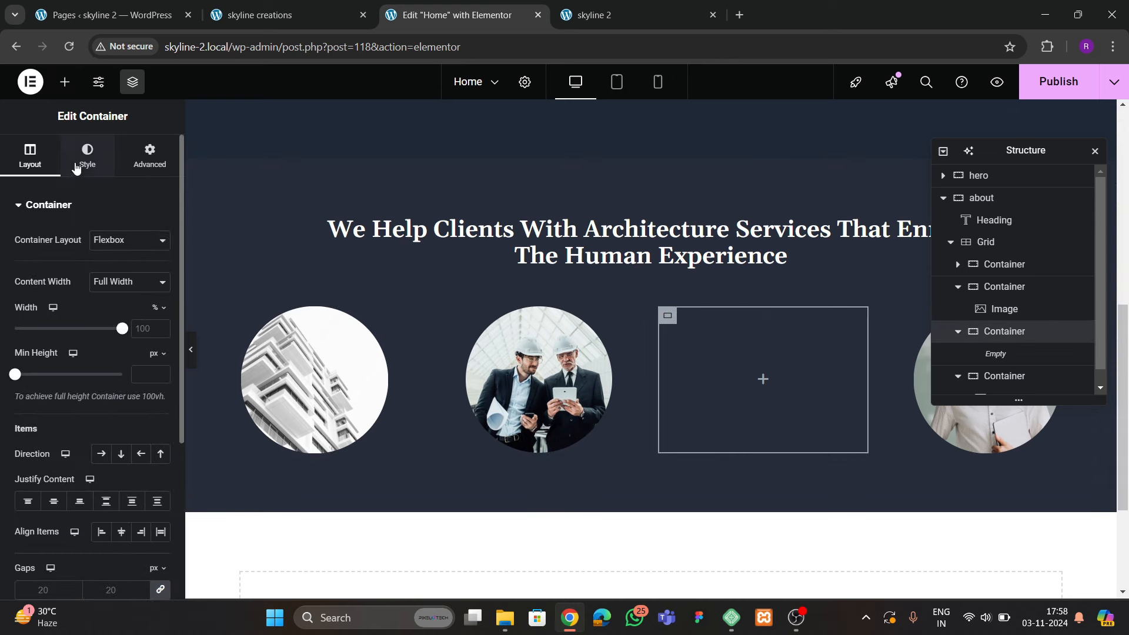
Give the empty third cell's container the global theme 1 background color and 30 px padding on all sides
{"action": "left_click", "coordinate": [87, 156]}
{"action": "left_click", "coordinate": [100, 271]}
{"action": "left_click", "coordinate": [141, 302]}
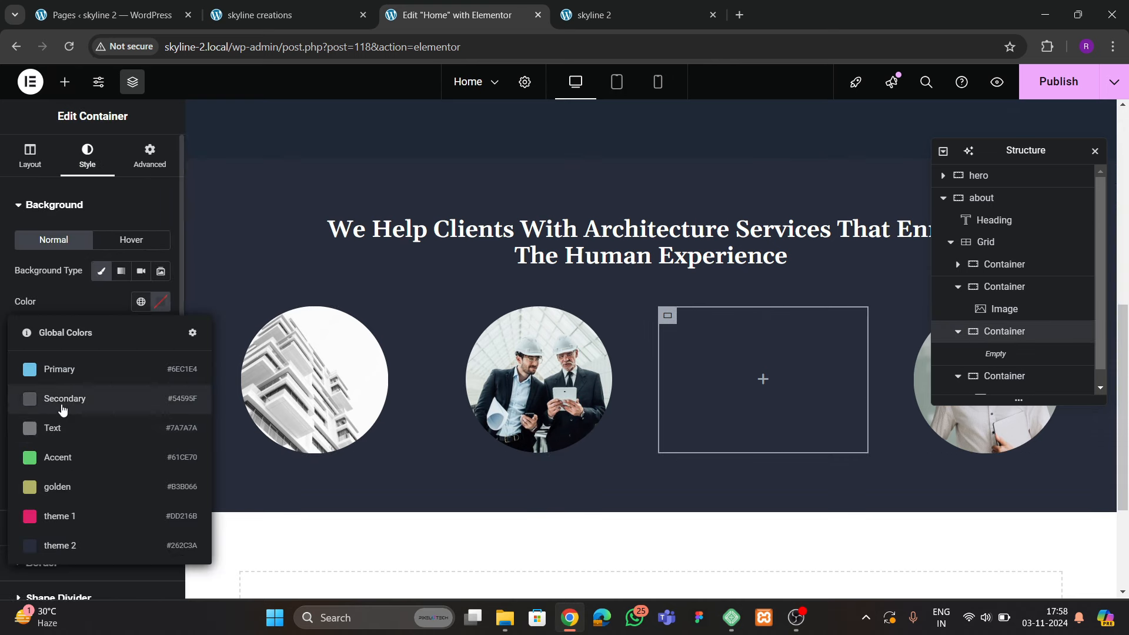
{"action": "left_click", "coordinate": [72, 517]}
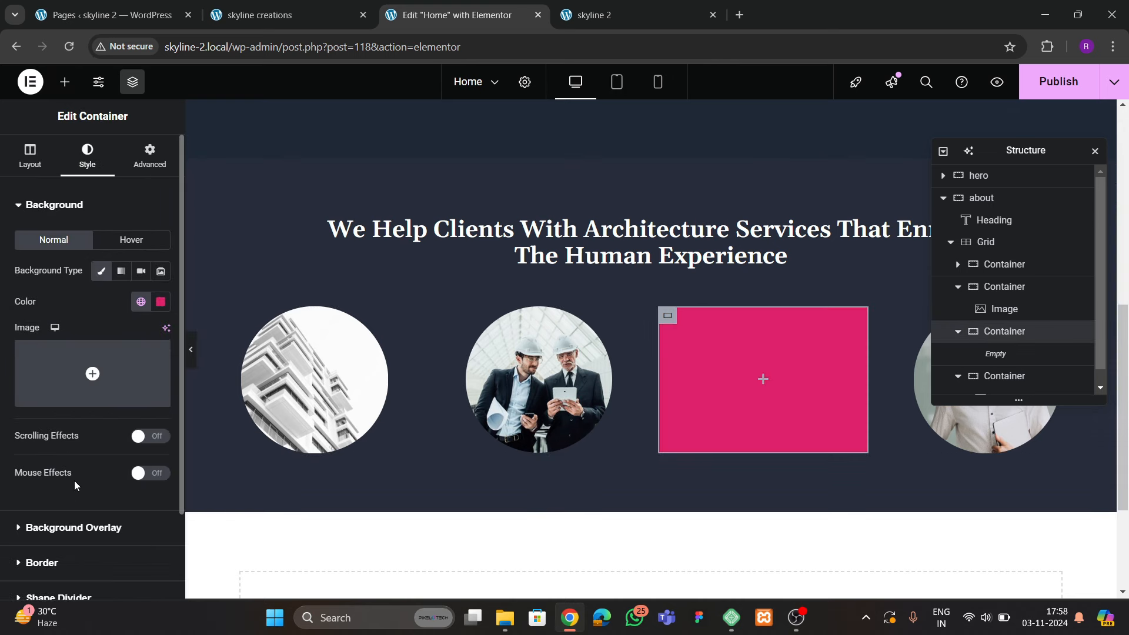
{"action": "left_click", "coordinate": [130, 164]}
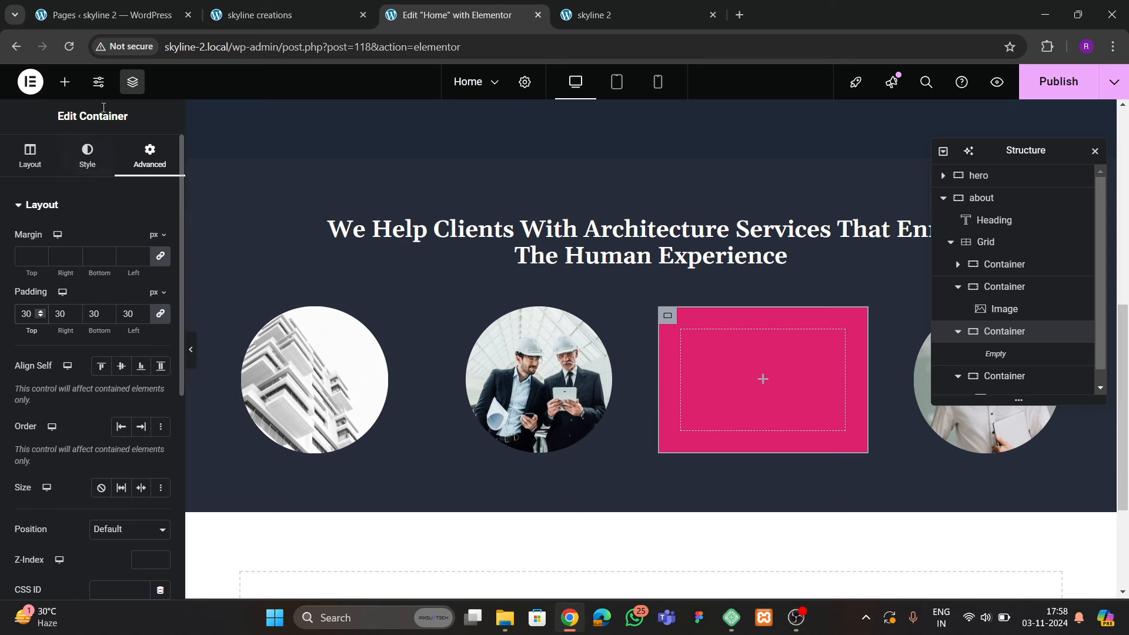
Add a Text Editor widget to the pink third cell
{"action": "left_click", "coordinate": [65, 82]}
{"action": "scroll", "coordinate": [94, 353], "scroll_direction": "down", "scroll_amount": 2}
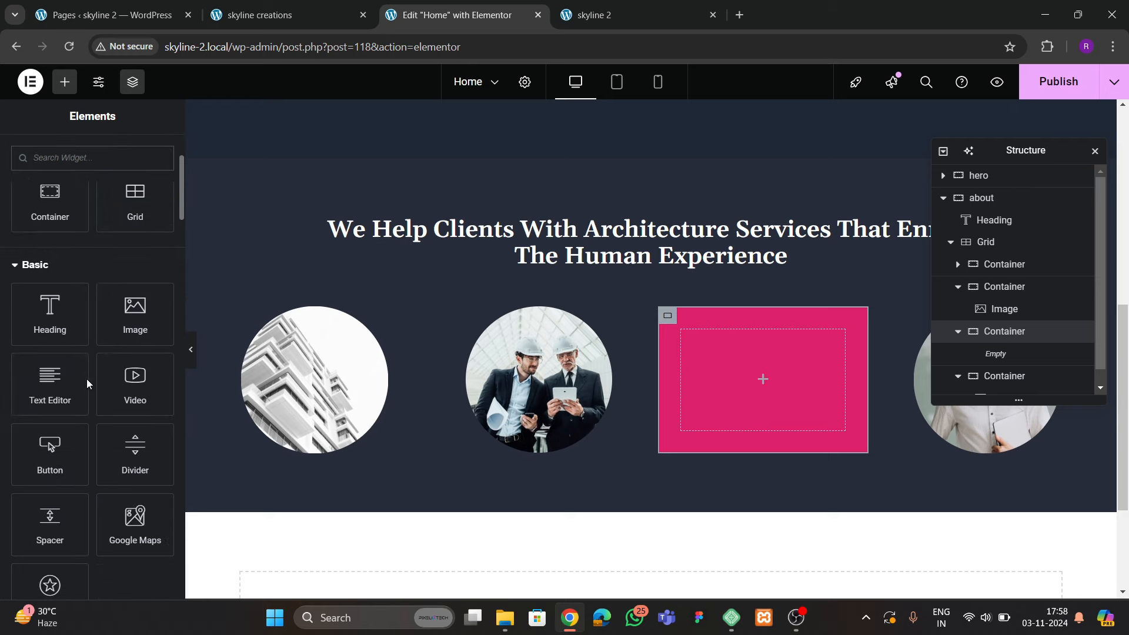
{"action": "left_click_drag", "start_coordinate": [87, 383], "coordinate": [752, 374]}
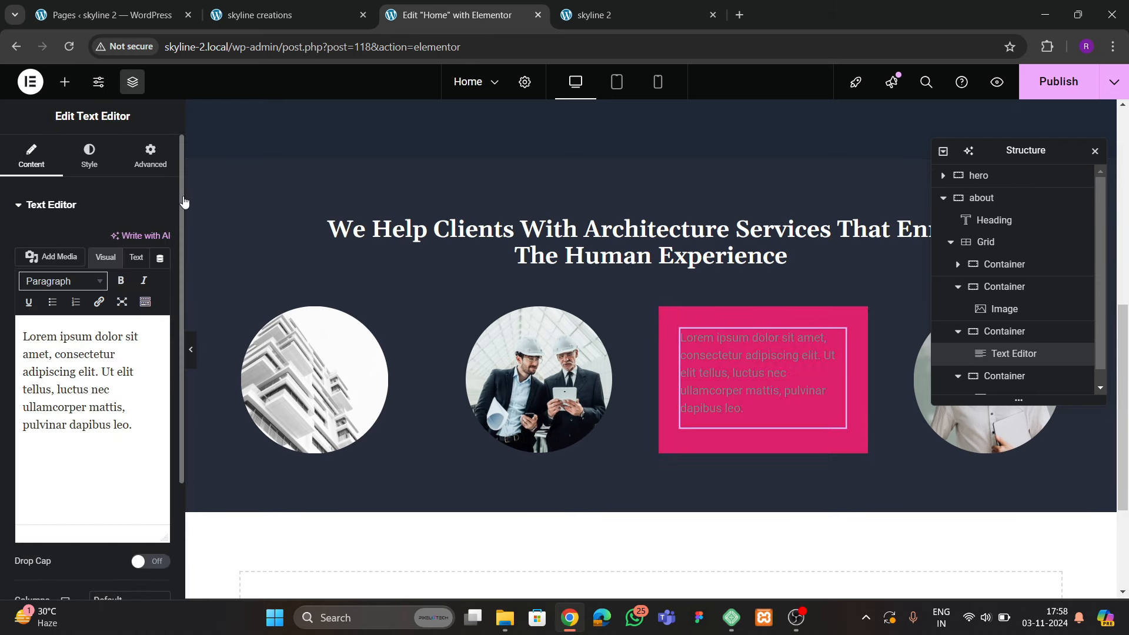
Center the placeholder text in the pink cell and set its color to white, #FFFFFF
{"action": "left_click", "coordinate": [90, 157]}
{"action": "left_click", "coordinate": [121, 240]}
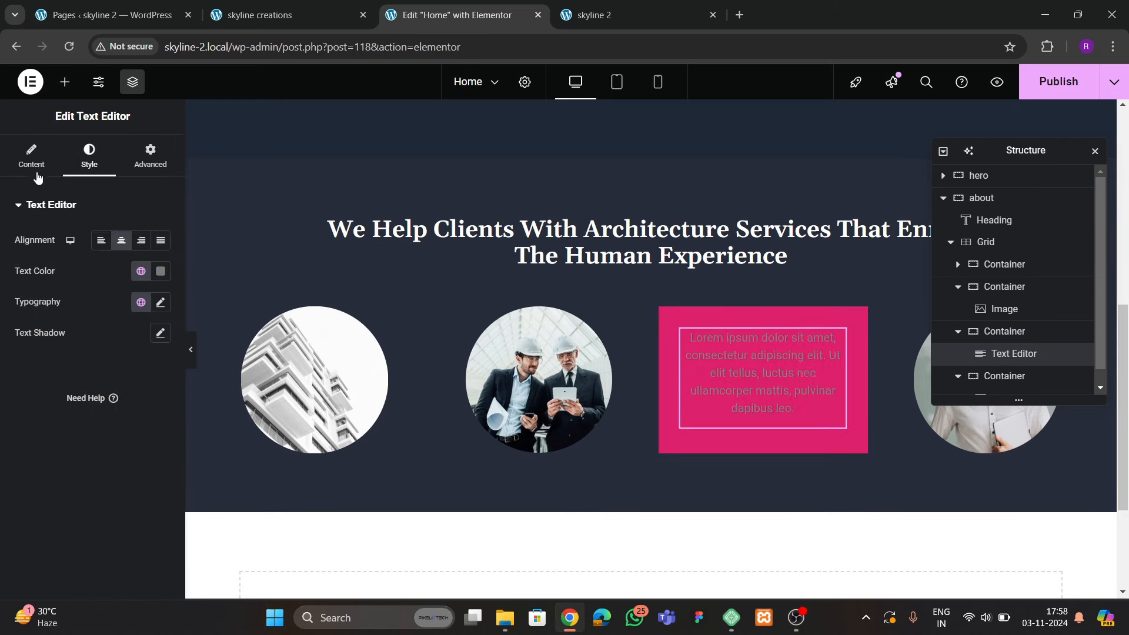
{"action": "left_click", "coordinate": [161, 271]}
{"action": "left_click_drag", "start_coordinate": [157, 345], "coordinate": [69, 320]}
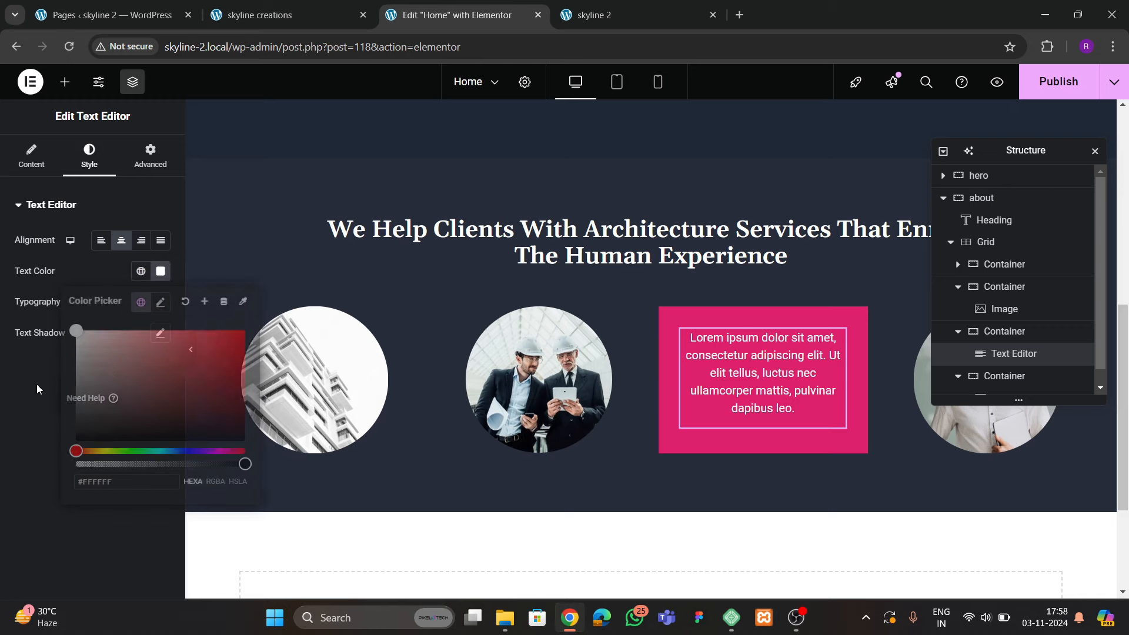
{"action": "left_click", "coordinate": [141, 297]}
Compare the pink box with the reference site and set its container's minimum height to 286 px
{"action": "left_click", "coordinate": [337, 24]}
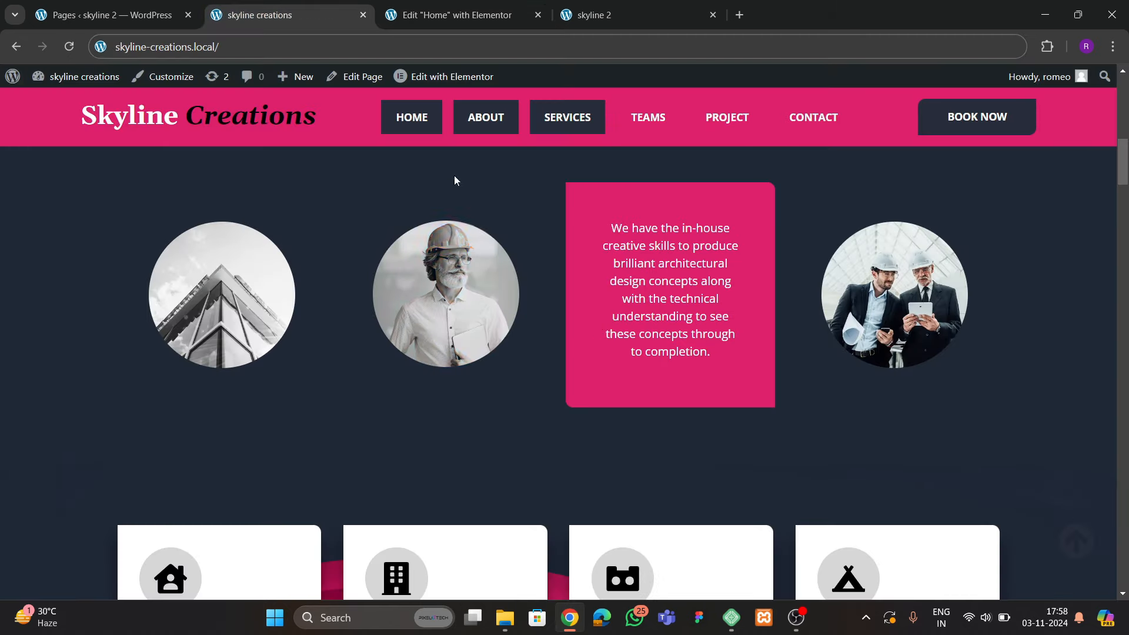
{"action": "left_click", "coordinate": [453, 15]}
{"action": "left_click", "coordinate": [666, 319]}
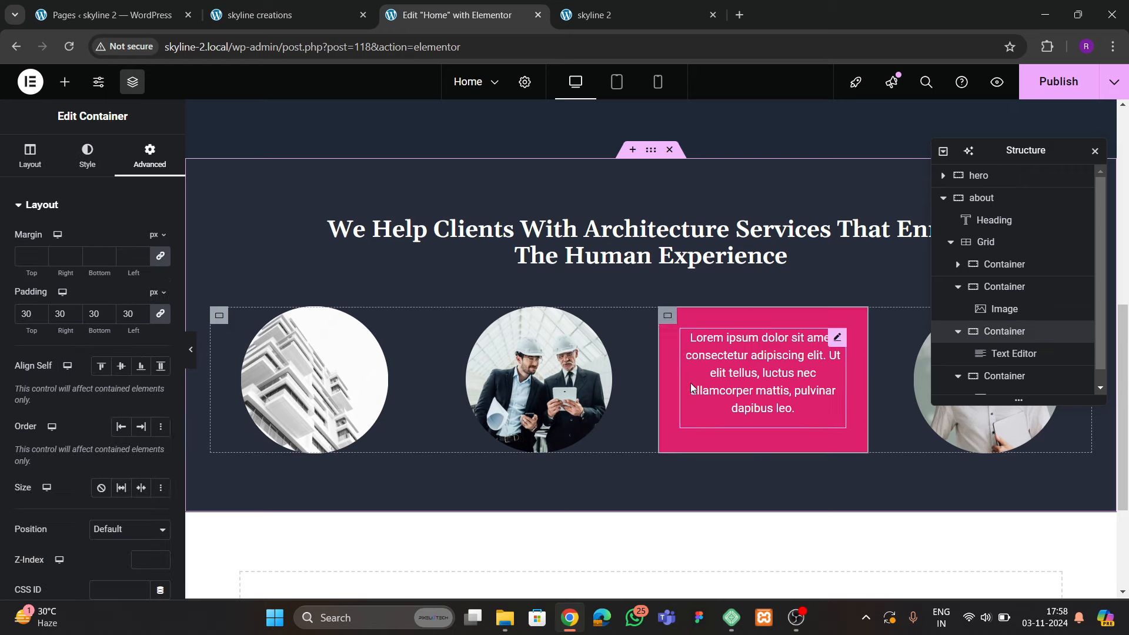
{"action": "left_click", "coordinate": [317, 16]}
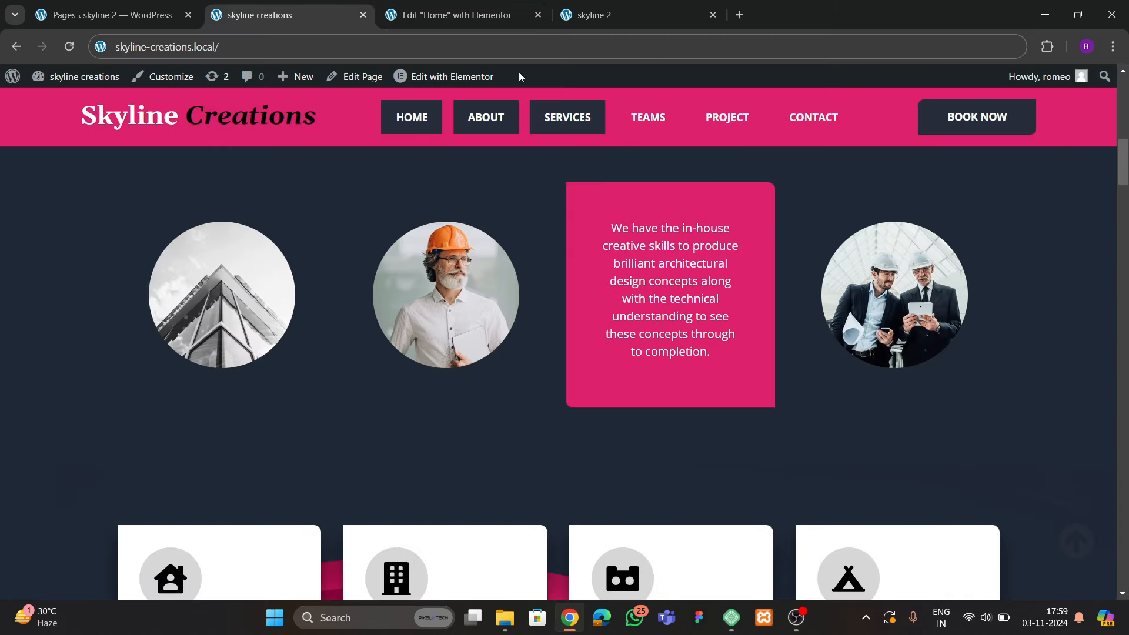
{"action": "left_click", "coordinate": [452, 14]}
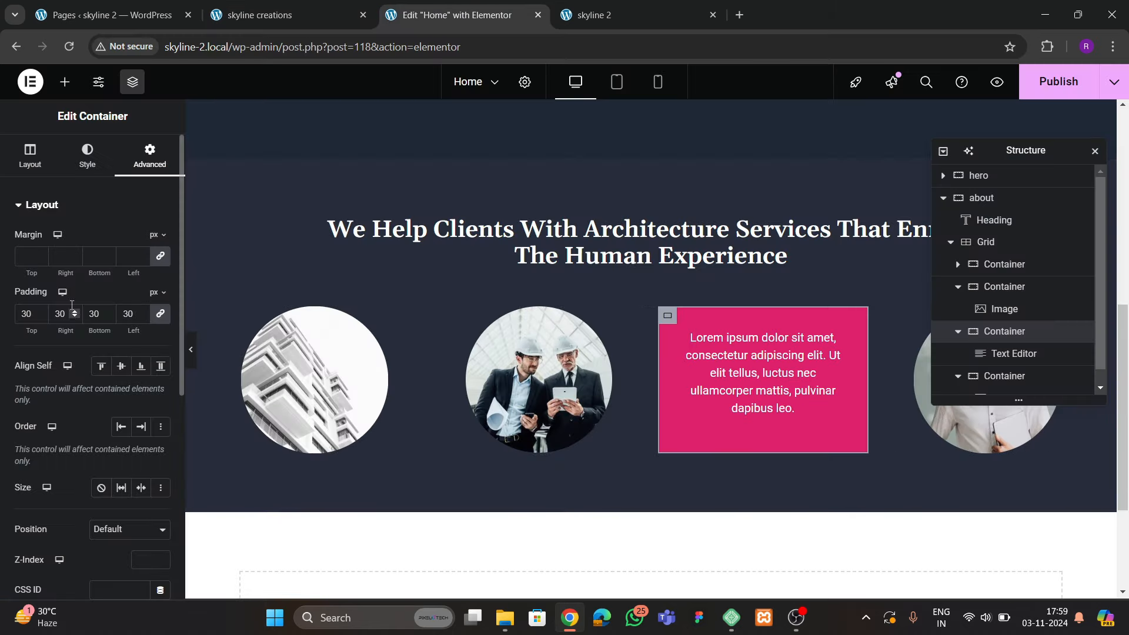
{"action": "left_click", "coordinate": [33, 162]}
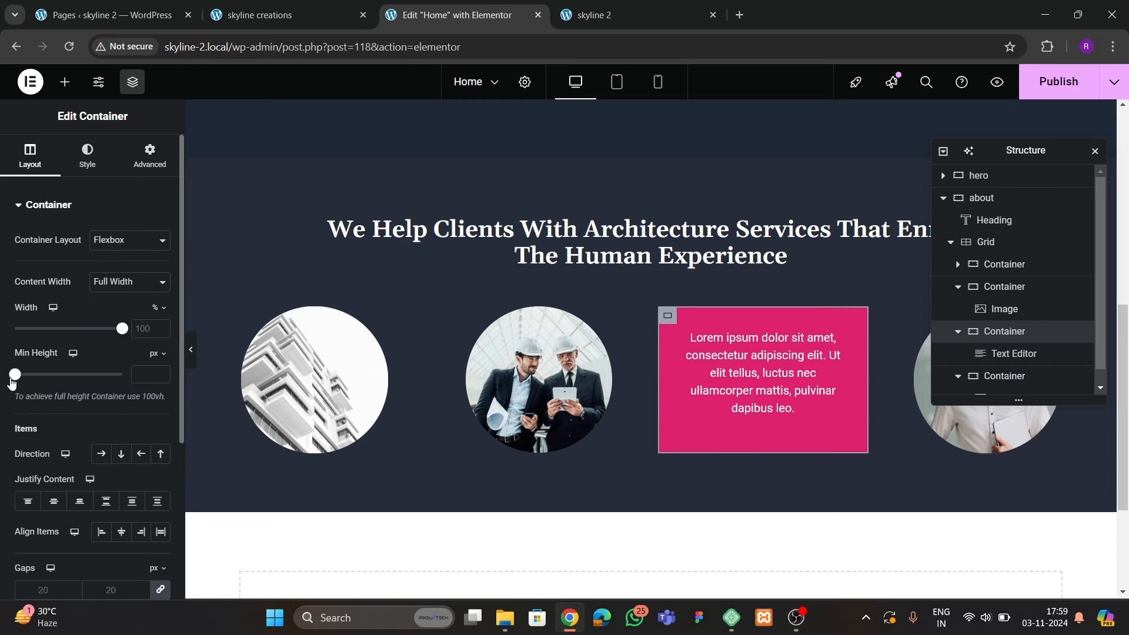
{"action": "left_click_drag", "start_coordinate": [27, 380], "coordinate": [35, 380]}
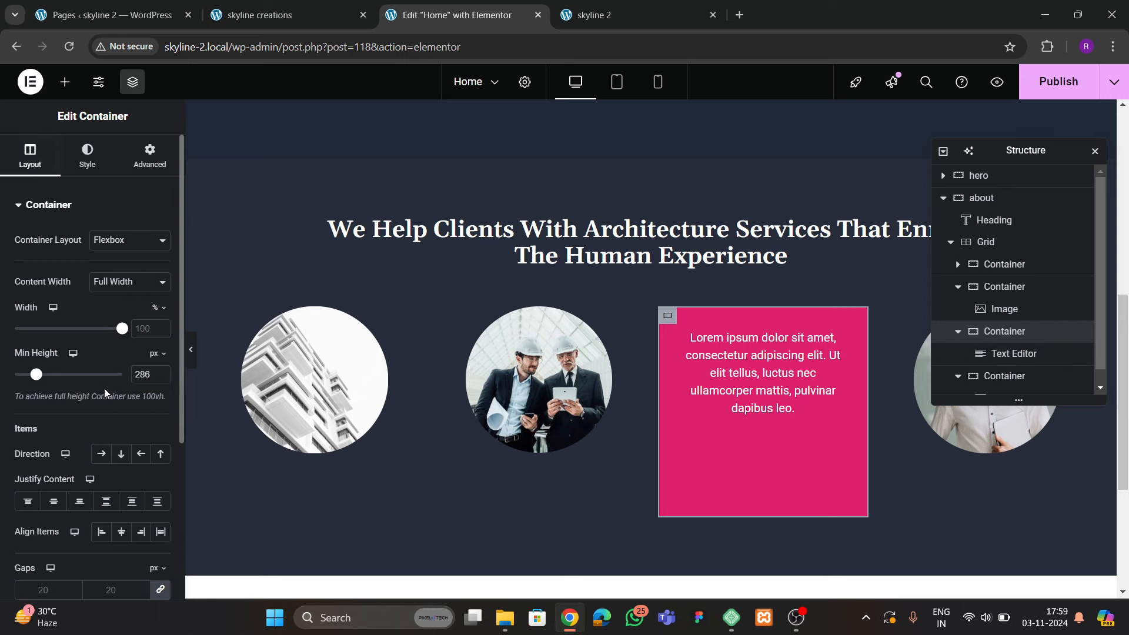
Set the pink container's direction to column and center its content with justify content and align items
{"action": "scroll", "coordinate": [105, 393], "scroll_direction": "down", "scroll_amount": 3}
{"action": "left_click", "coordinate": [121, 307]}
{"action": "left_click", "coordinate": [54, 354]}
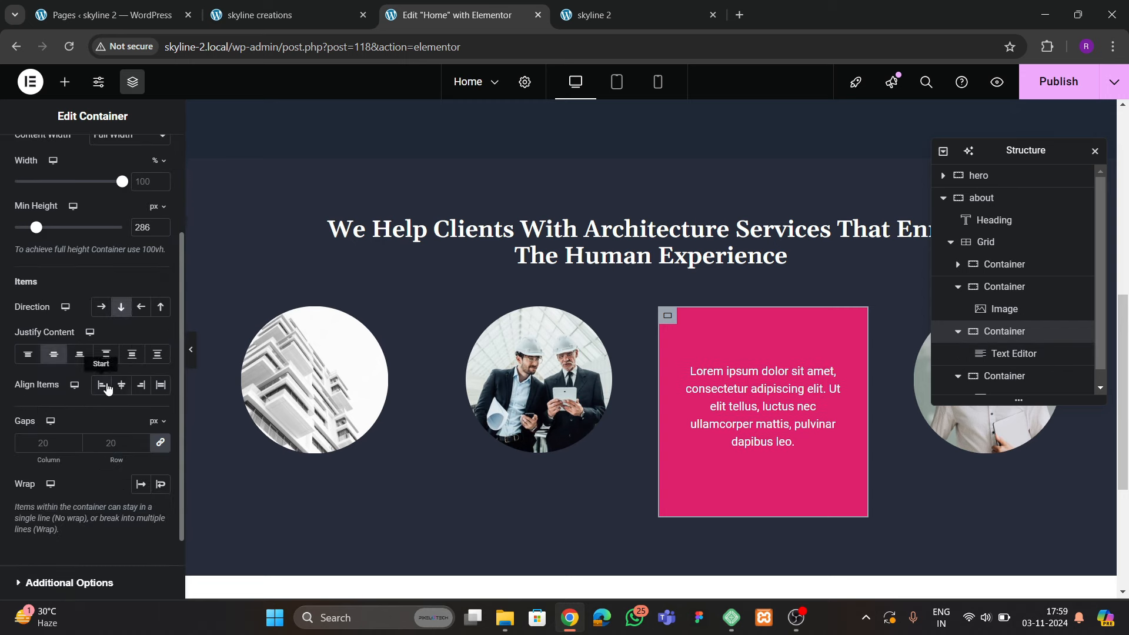
{"action": "left_click", "coordinate": [829, 382]}
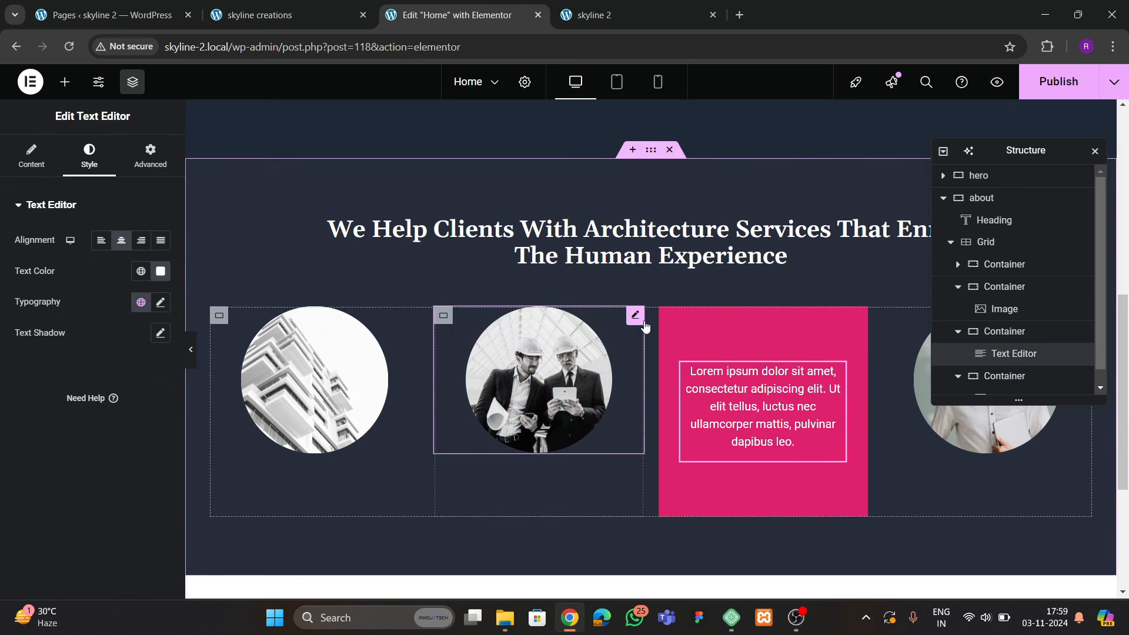
{"action": "left_click", "coordinate": [667, 315]}
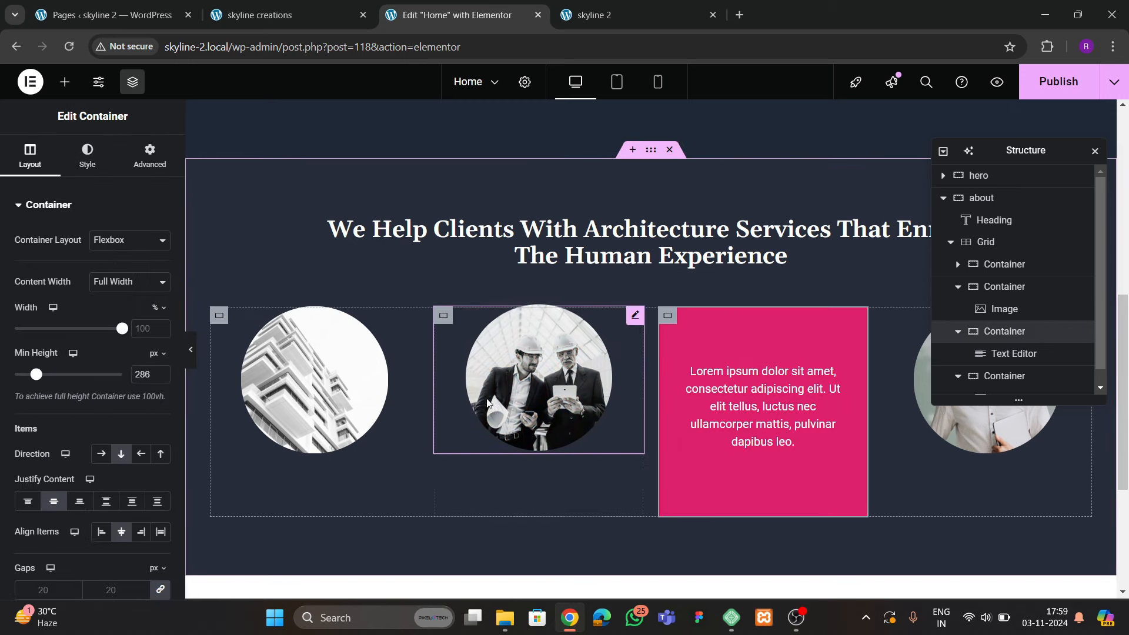
Set both justify items and align items of the four-column grid to center
{"action": "left_click", "coordinate": [982, 242]}
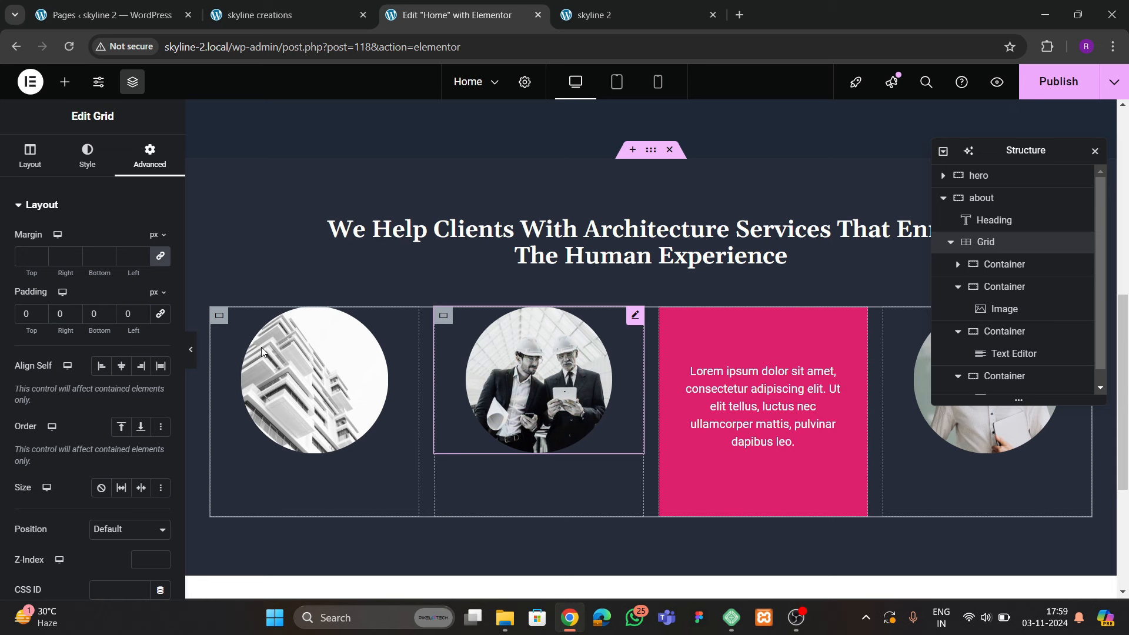
{"action": "left_click", "coordinate": [41, 174]}
{"action": "scroll", "coordinate": [106, 395], "scroll_direction": "down", "scroll_amount": 2}
{"action": "scroll", "coordinate": [126, 515], "scroll_direction": "down", "scroll_amount": 2}
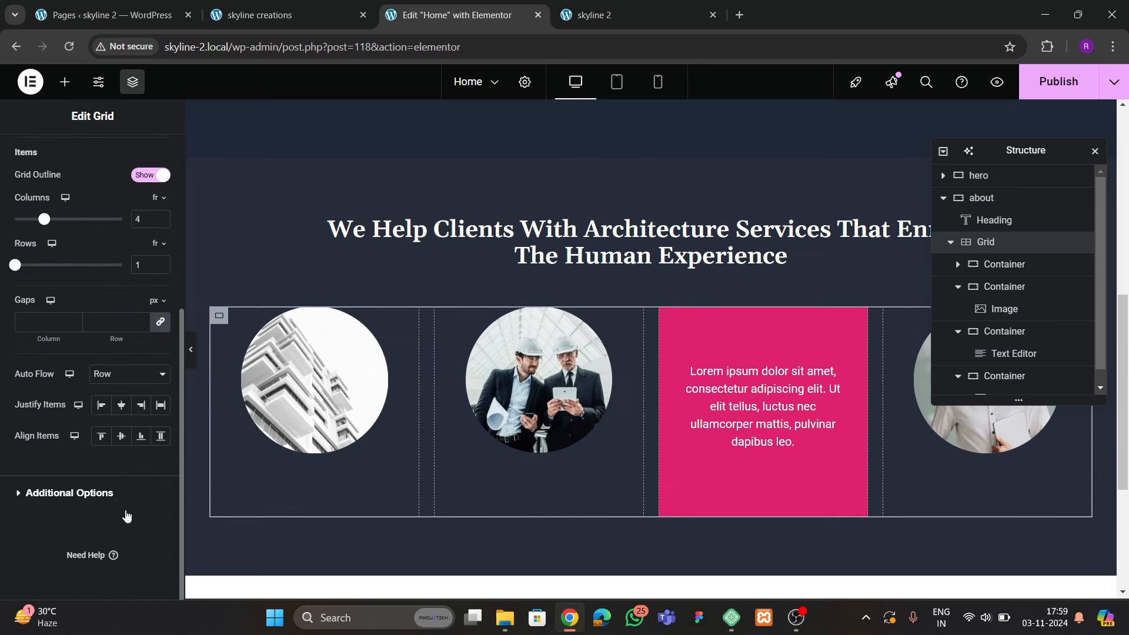
{"action": "left_click", "coordinate": [121, 404]}
{"action": "left_click", "coordinate": [121, 435]}
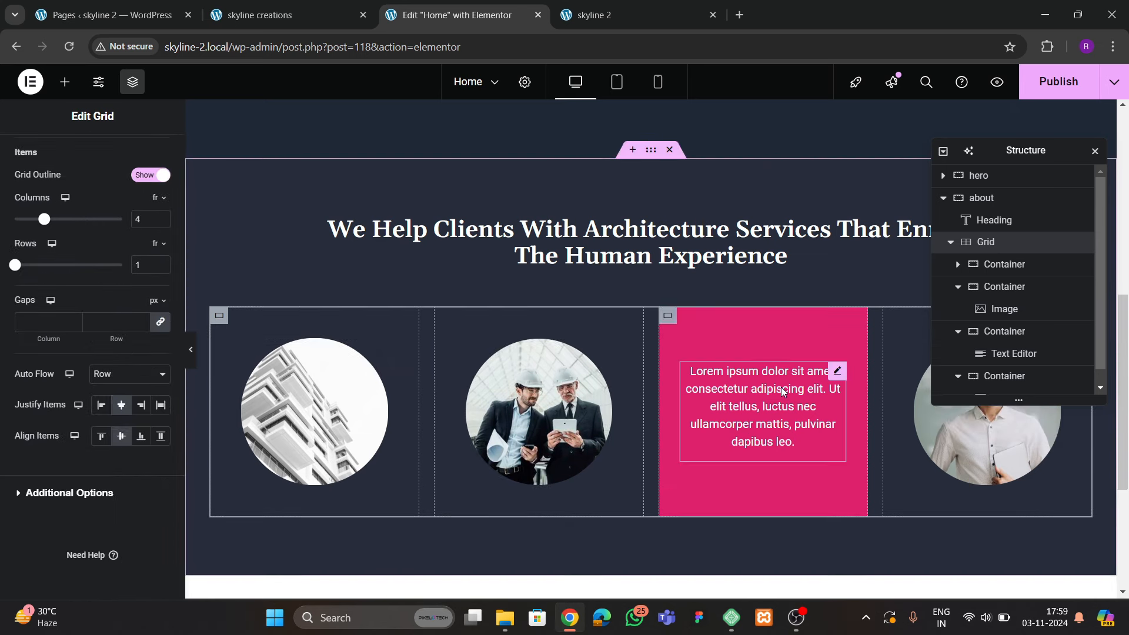
Unlink the pink container's border radius and set it to 0 top, 10 right, 0 bottom and 10 px left
{"action": "left_click", "coordinate": [668, 323]}
{"action": "left_click", "coordinate": [85, 153]}
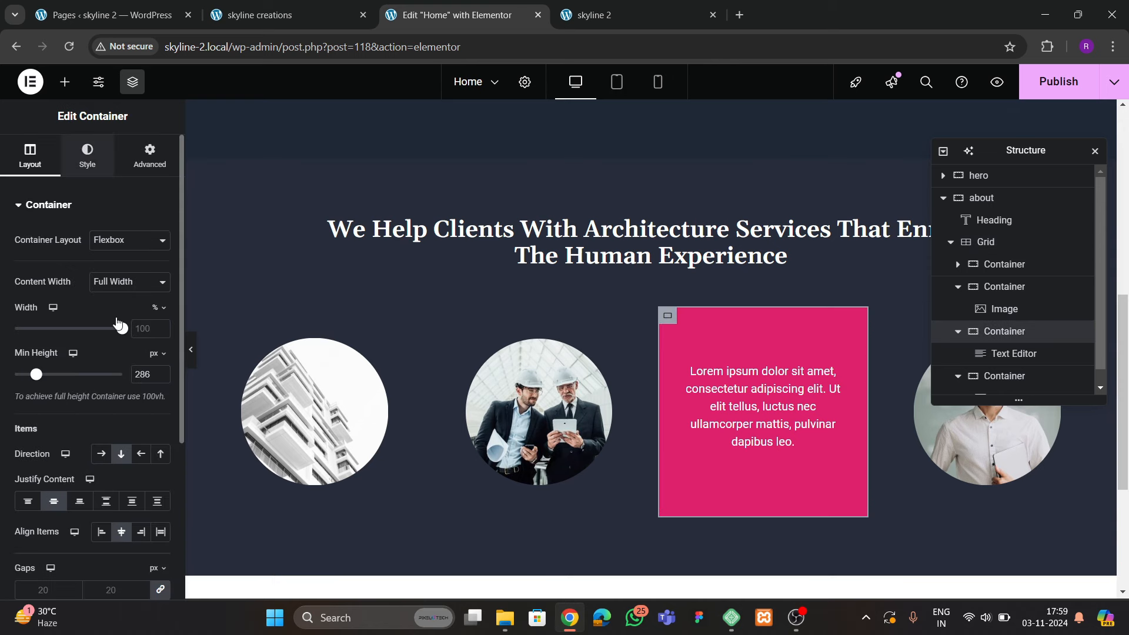
{"action": "scroll", "coordinate": [113, 323], "scroll_direction": "down", "scroll_amount": 2}
{"action": "left_click", "coordinate": [39, 462]}
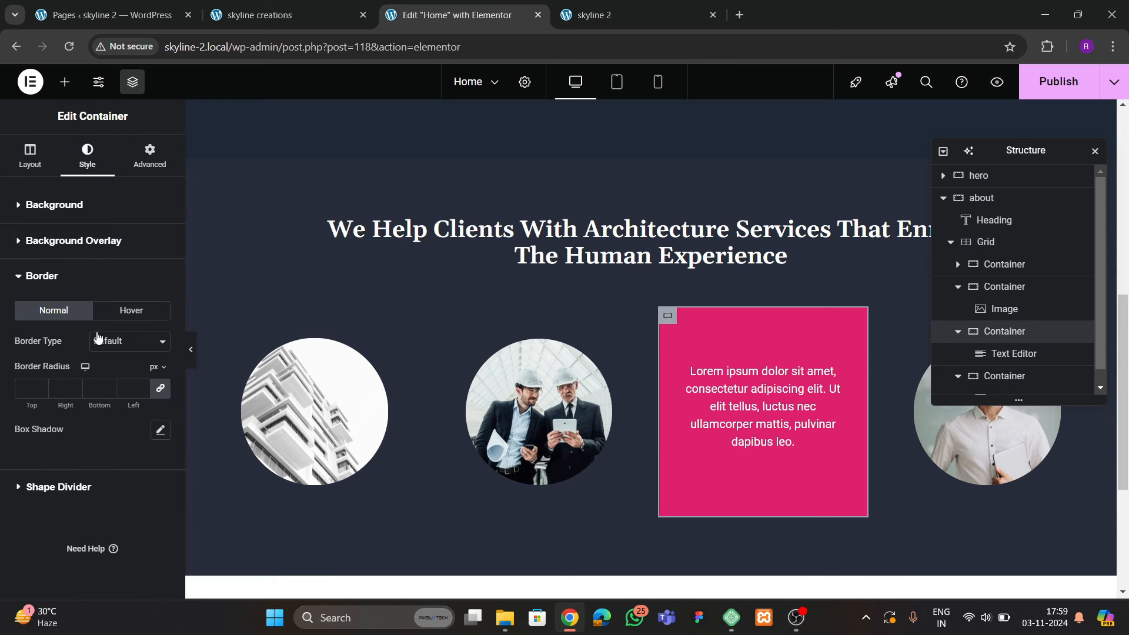
{"action": "left_click", "coordinate": [160, 390]}
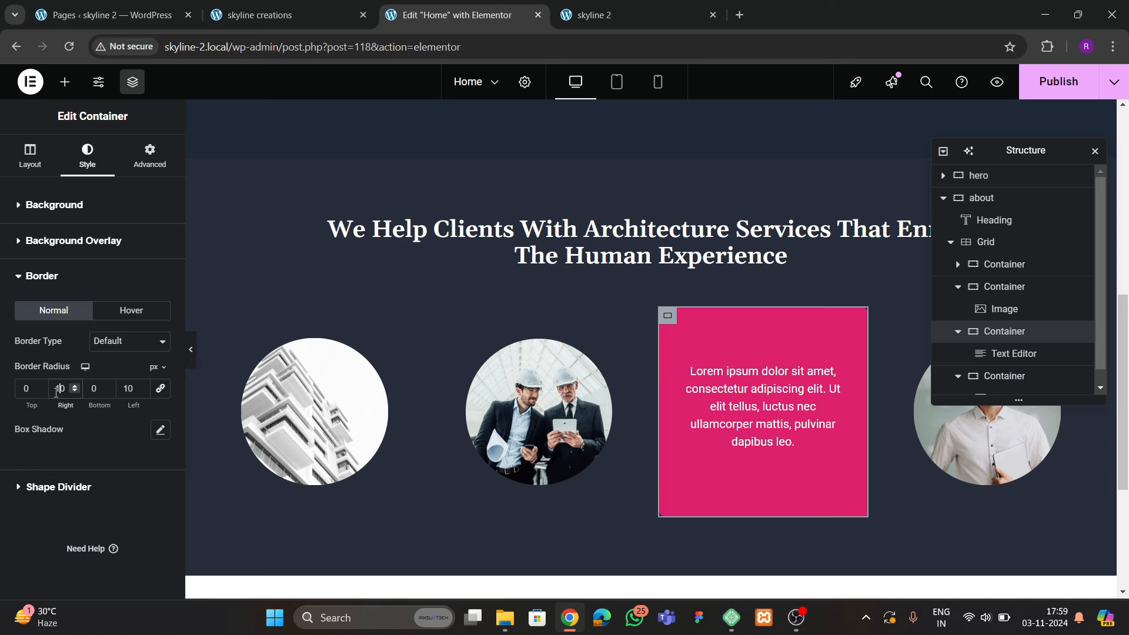
Preview the section at full width, increase the pink container's right and left border radius to 20 px, and publish the page
{"action": "left_click", "coordinate": [191, 351]}
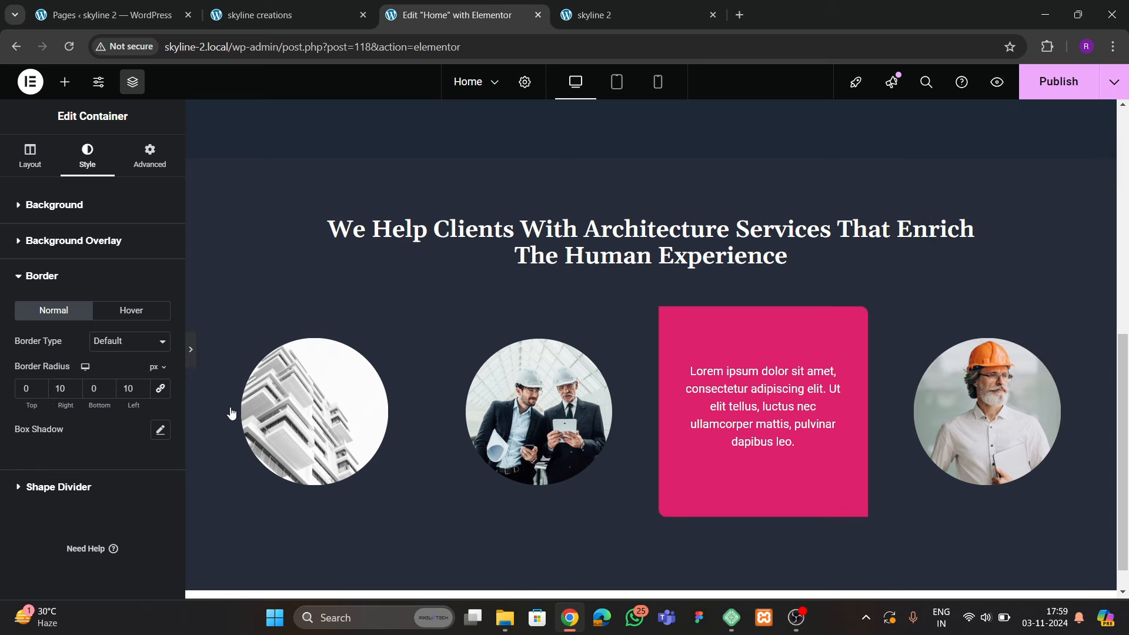
{"action": "left_click", "coordinate": [6, 349]}
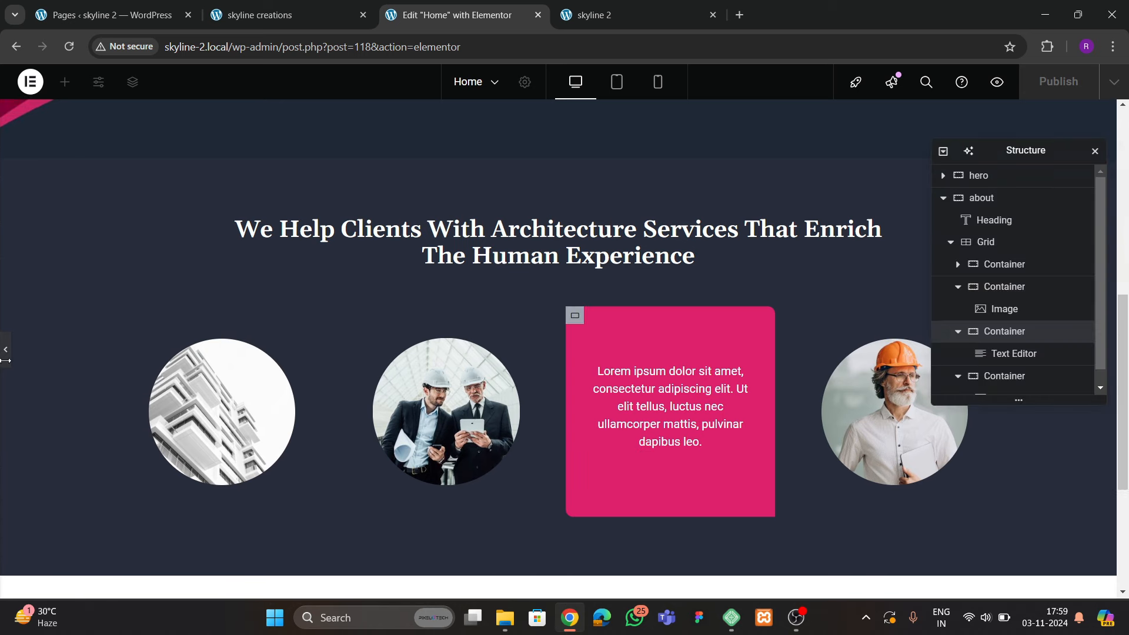
{"action": "left_click", "coordinate": [60, 389]}
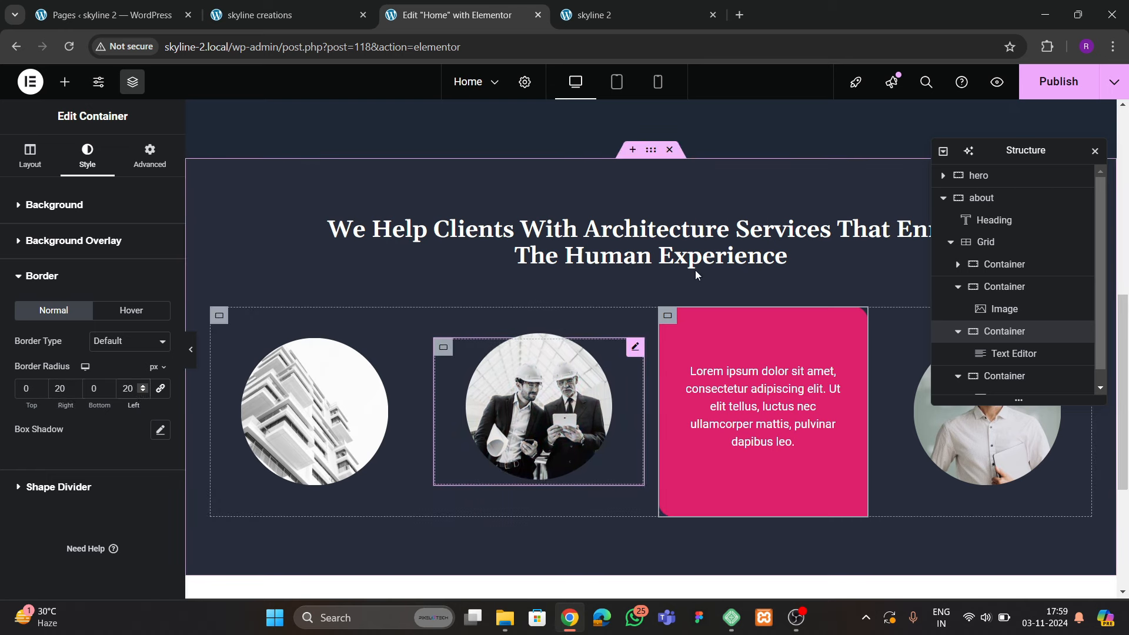
{"action": "left_click", "coordinate": [1052, 83]}
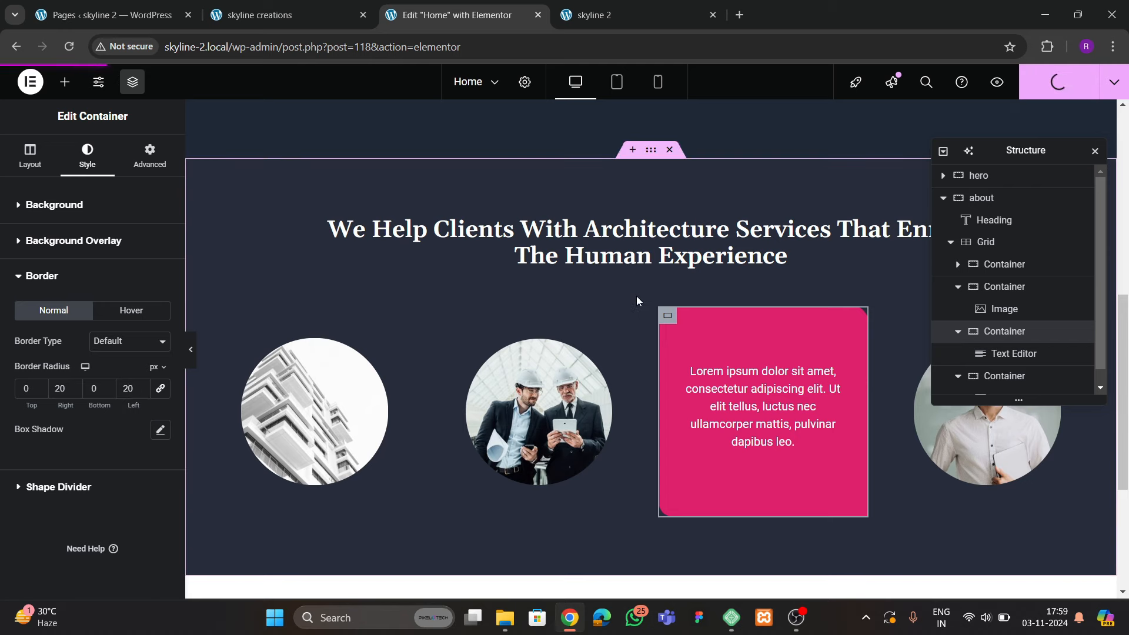
Reload the live skyline 2 page to check the about section, and examine the service cards section on the Skyline Creations reference site
{"action": "left_click", "coordinate": [611, 5]}
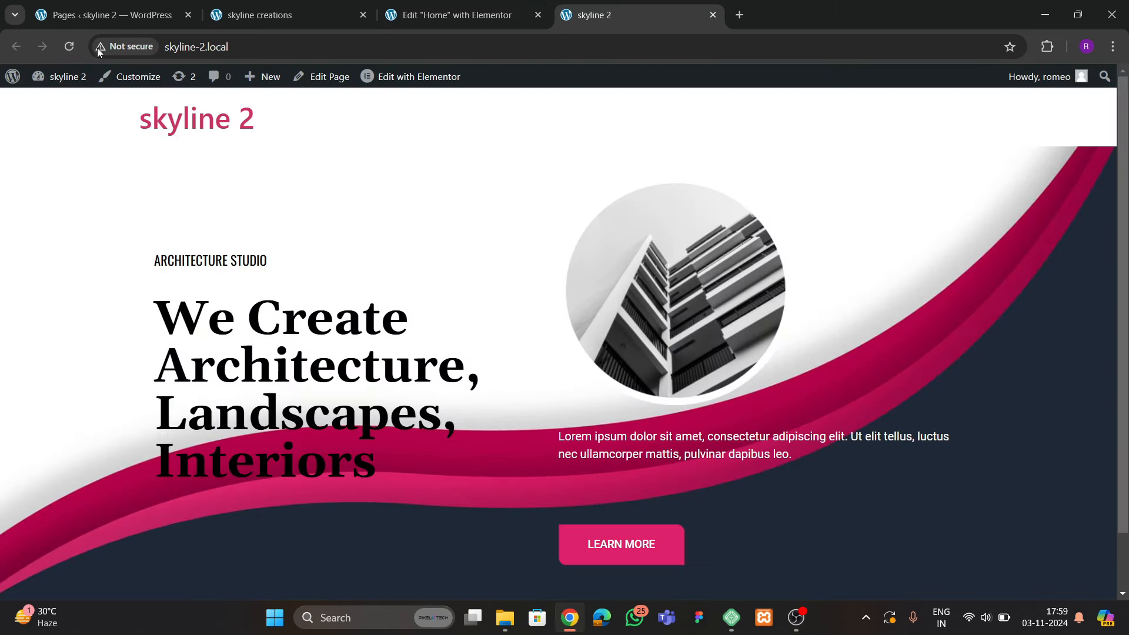
{"action": "left_click", "coordinate": [69, 46]}
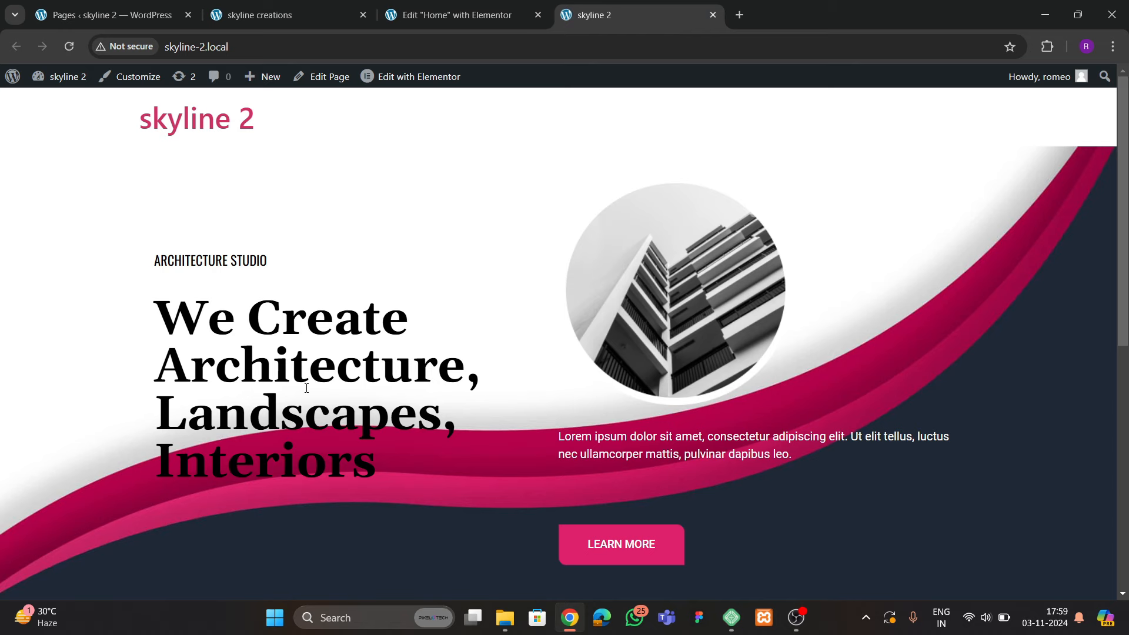
{"action": "scroll", "coordinate": [418, 395], "scroll_direction": "down", "scroll_amount": 8}
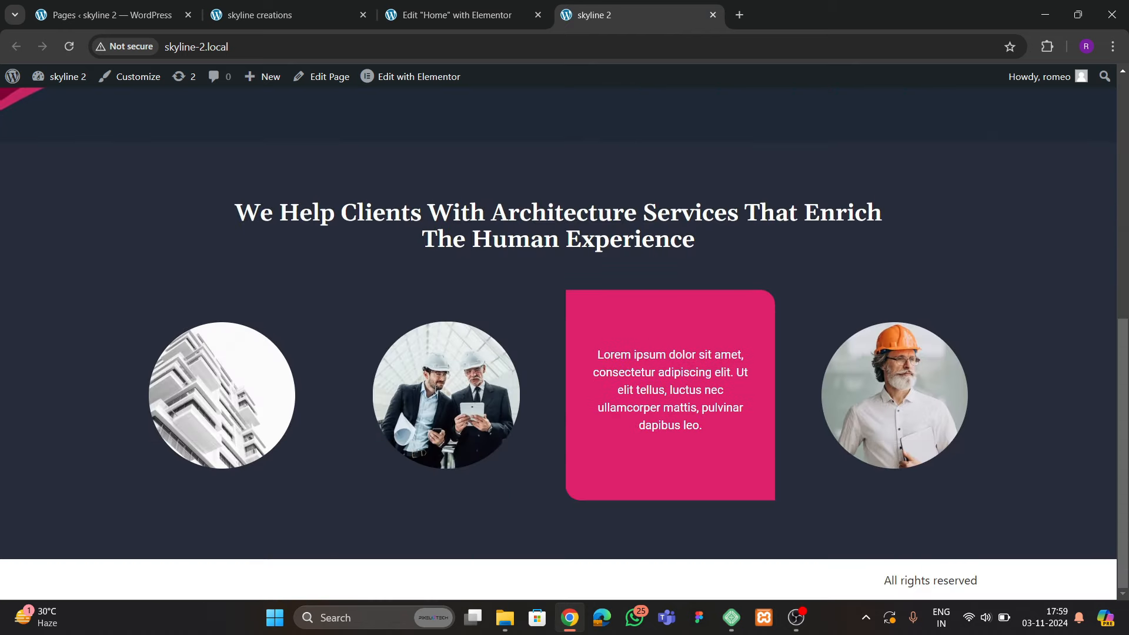
{"action": "scroll", "coordinate": [341, 281], "scroll_direction": "up", "scroll_amount": 8}
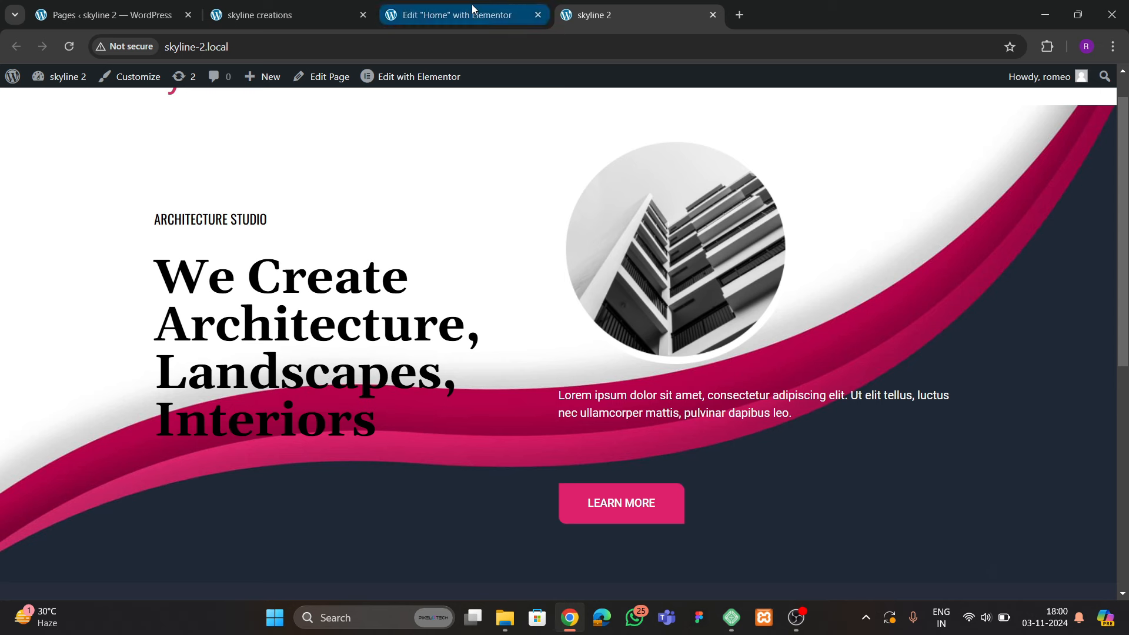
{"action": "left_click", "coordinate": [312, 14]}
{"action": "scroll", "coordinate": [497, 380], "scroll_direction": "down", "scroll_amount": 3}
{"action": "scroll", "coordinate": [497, 382], "scroll_direction": "down", "scroll_amount": 2}
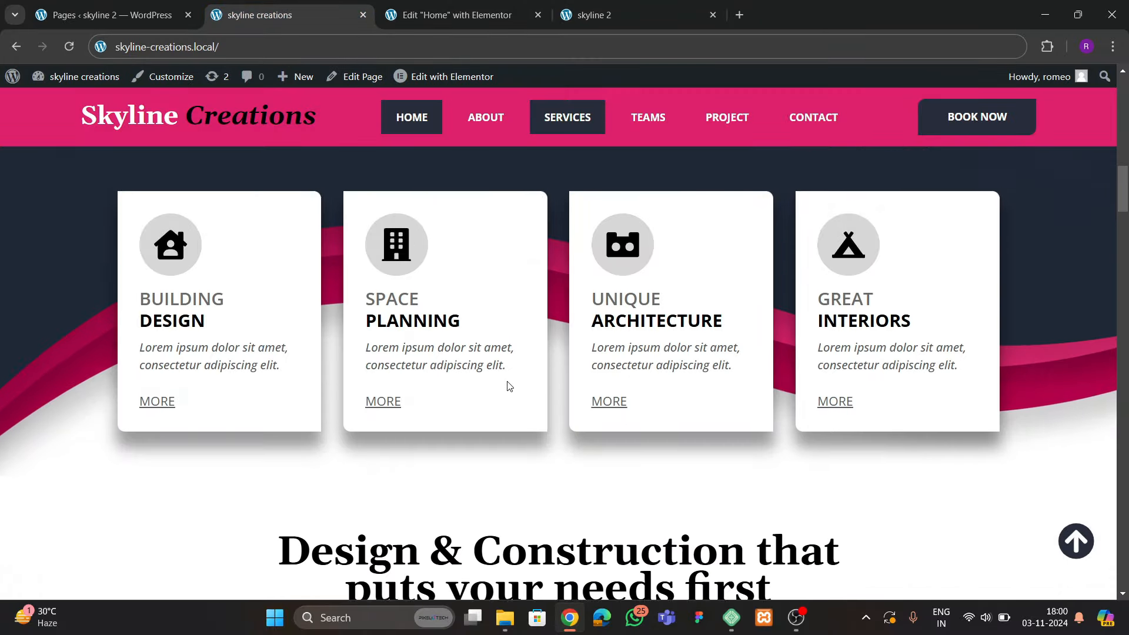
{"action": "scroll", "coordinate": [517, 377], "scroll_direction": "up", "scroll_amount": 2}
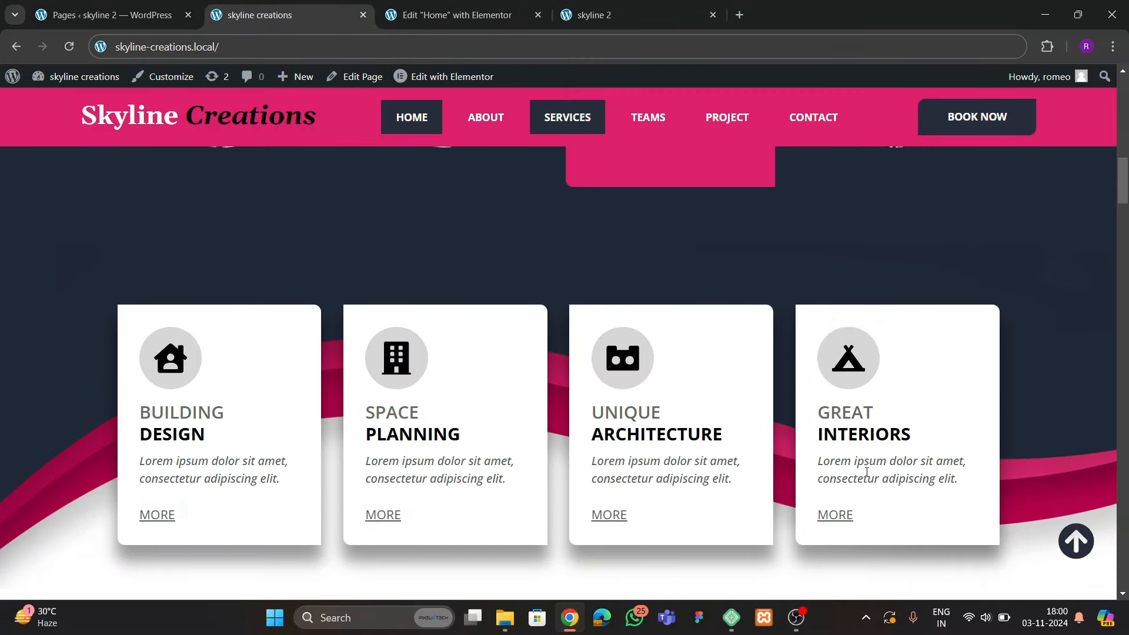
Add a single-column flexbox container below the about section and adjust its boxed width
{"action": "key", "text": "ctrl+Tab"}
{"action": "scroll", "coordinate": [535, 375], "scroll_direction": "down", "scroll_amount": 4}
{"action": "left_click", "coordinate": [618, 431]}
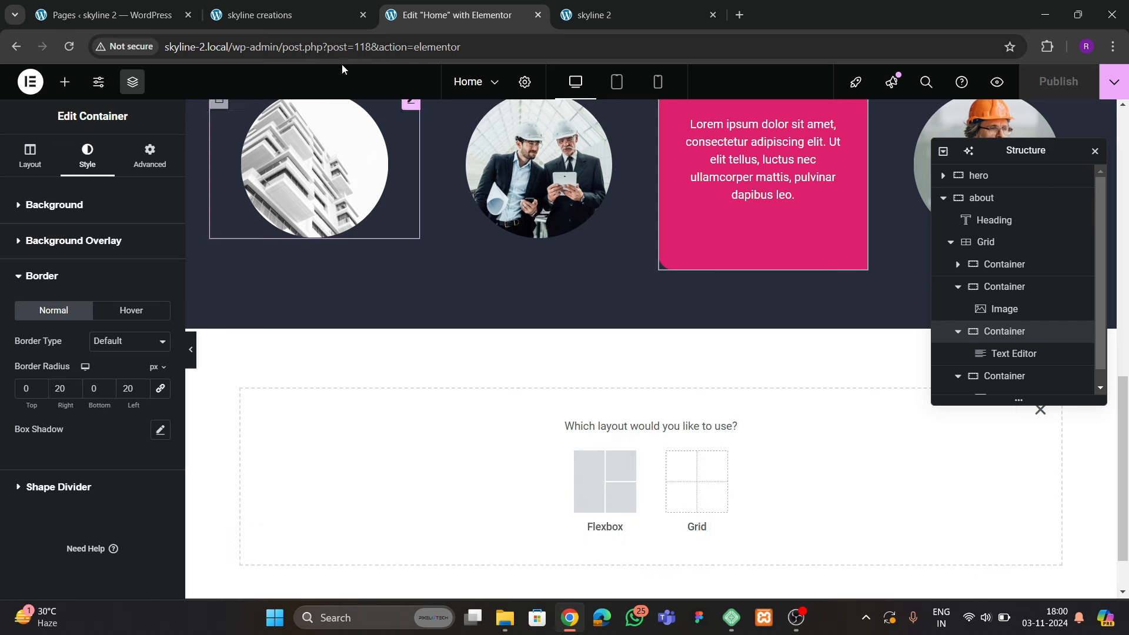
{"action": "left_click", "coordinate": [318, 15]}
{"action": "left_click", "coordinate": [464, 16]}
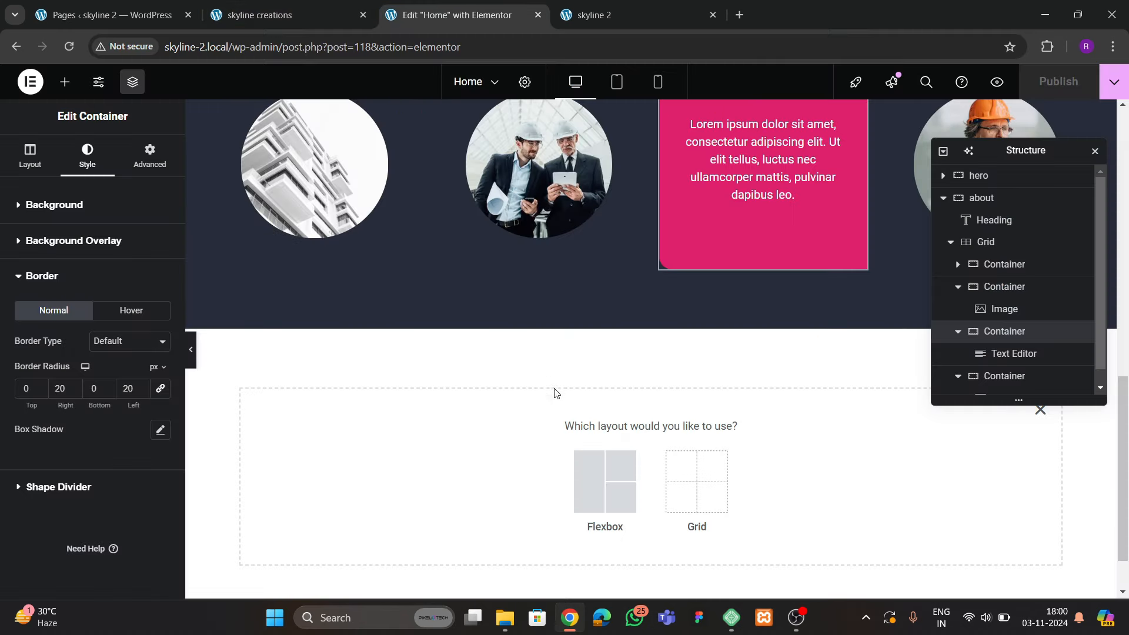
{"action": "left_click", "coordinate": [591, 465]}
{"action": "left_click", "coordinate": [448, 465]}
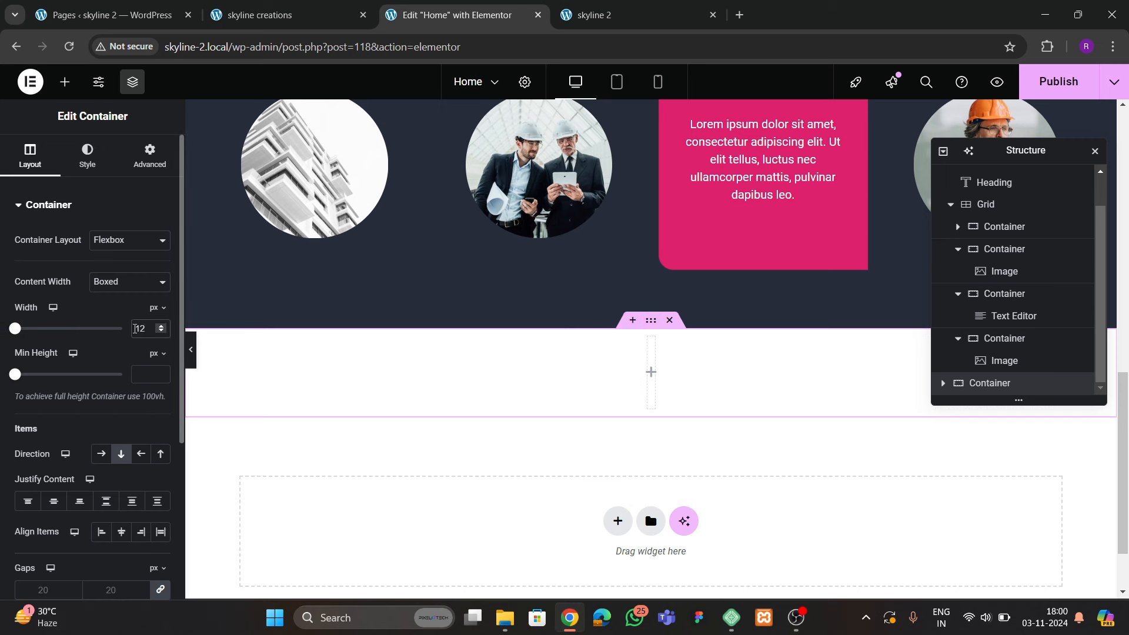
Set the new container's padding to 80 px top and bottom and 0 at the sides, and rename the container services
{"action": "left_click", "coordinate": [150, 156]}
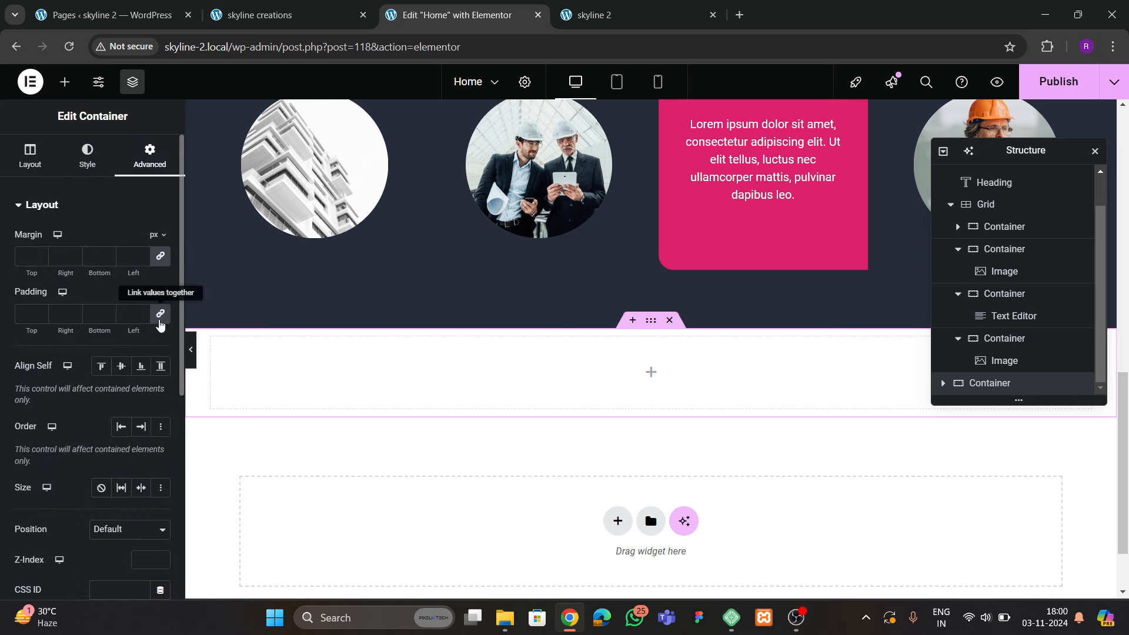
{"action": "type", "text": "80"}
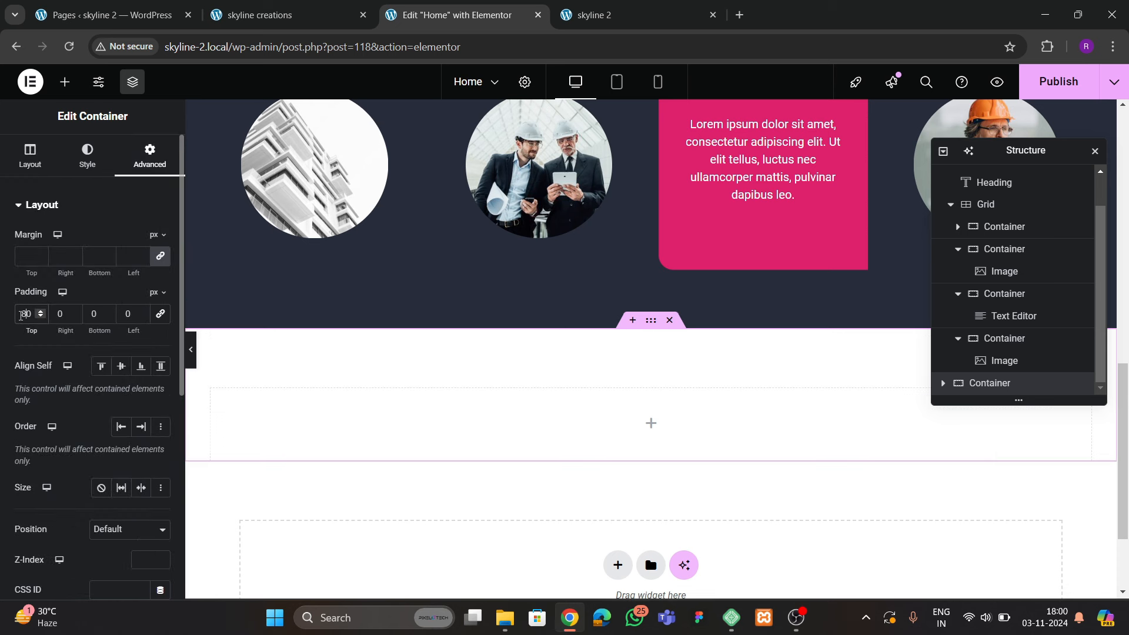
{"action": "type", "text": "80"}
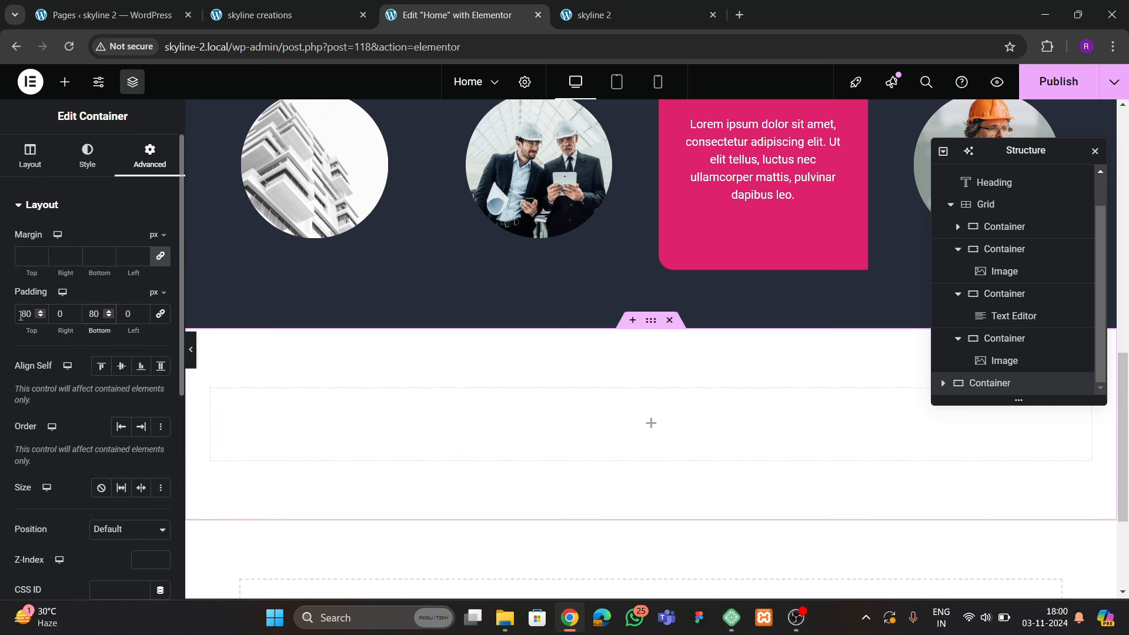
{"action": "left_click", "coordinate": [944, 154]}
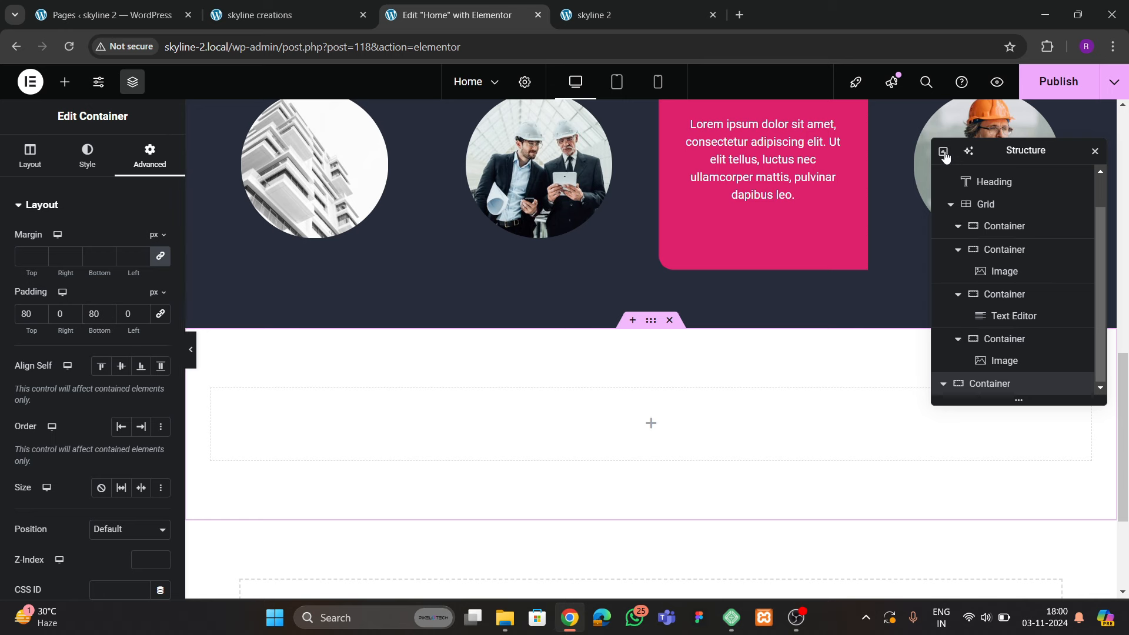
{"action": "left_click", "coordinate": [944, 154]}
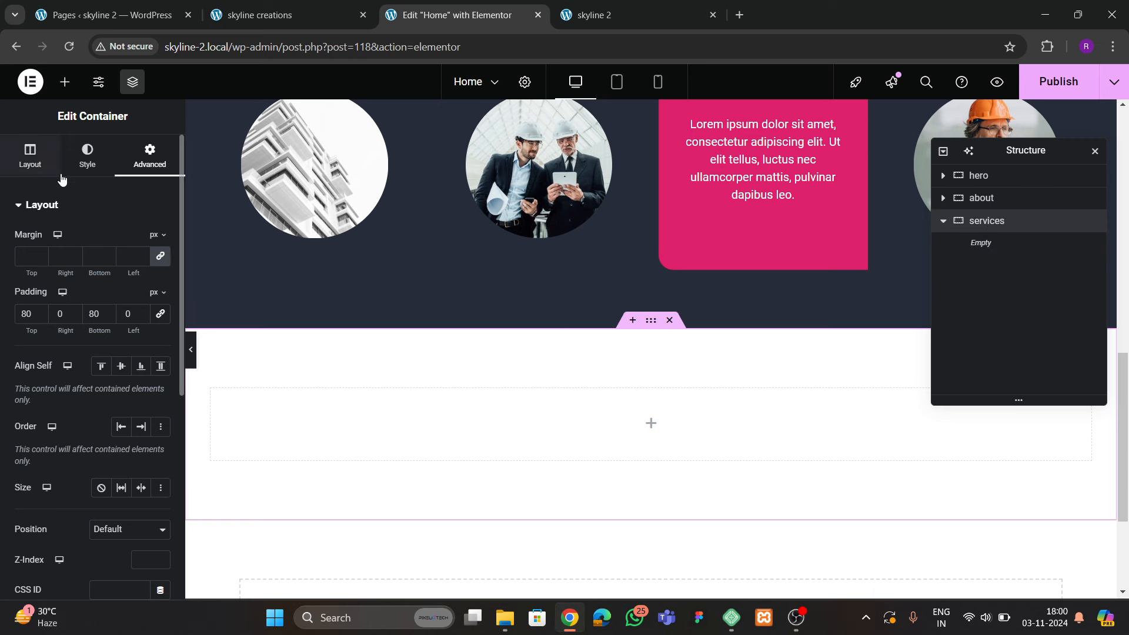
Give the services container a classic background with the bg.jpg wave image from the media library
{"action": "left_click", "coordinate": [85, 165]}
{"action": "left_click", "coordinate": [101, 274]}
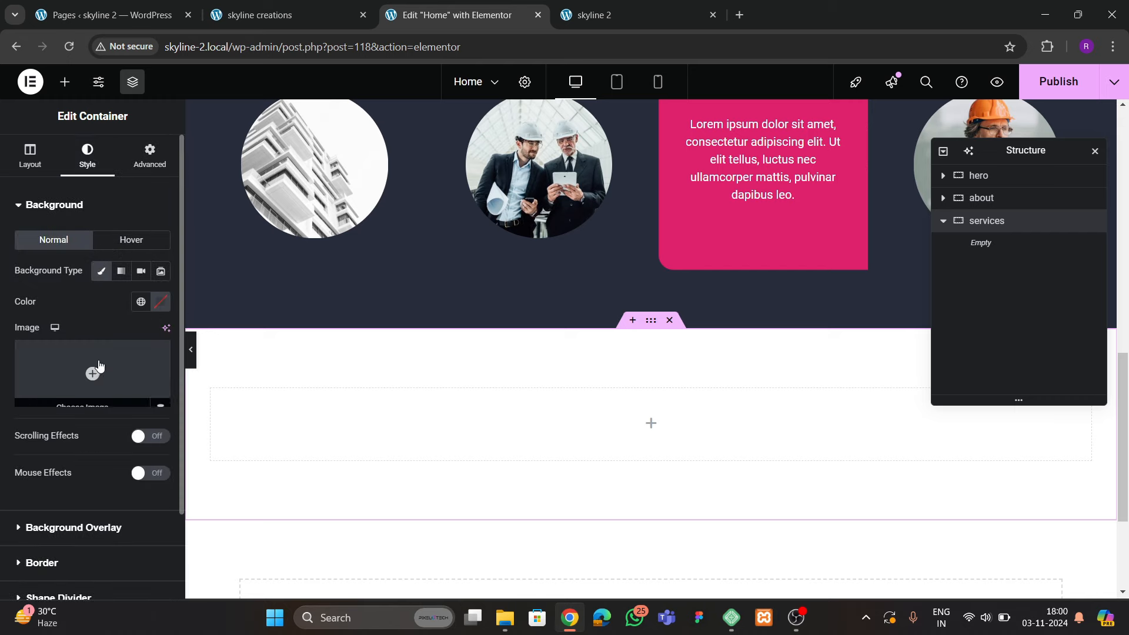
{"action": "left_click", "coordinate": [93, 374]}
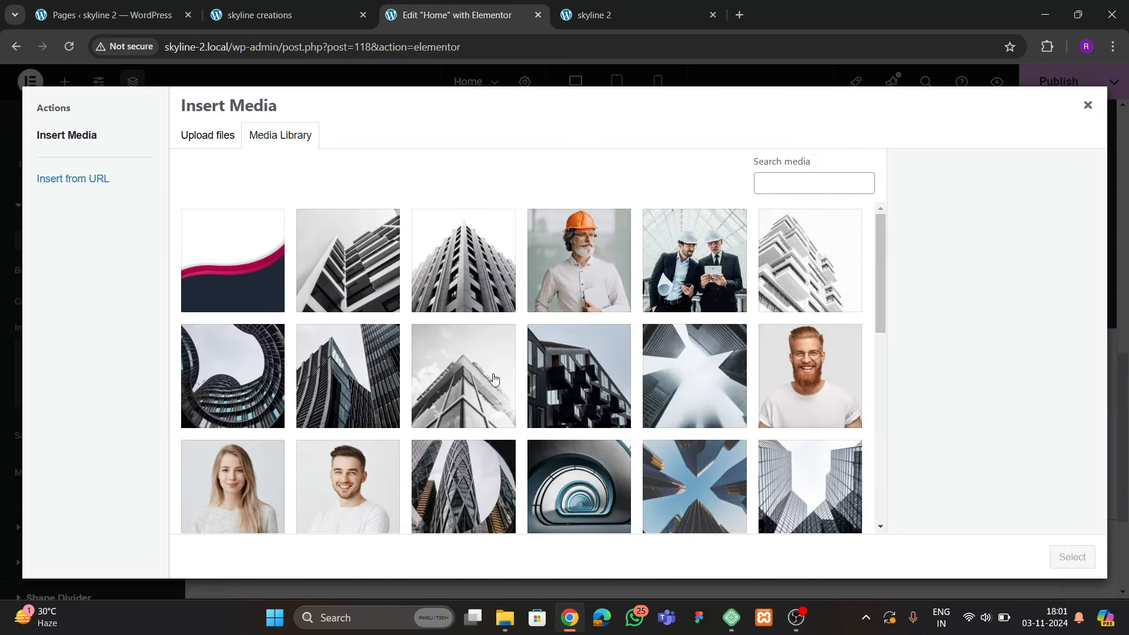
{"action": "scroll", "coordinate": [494, 378], "scroll_direction": "down", "scroll_amount": 5}
{"action": "left_click", "coordinate": [559, 343]}
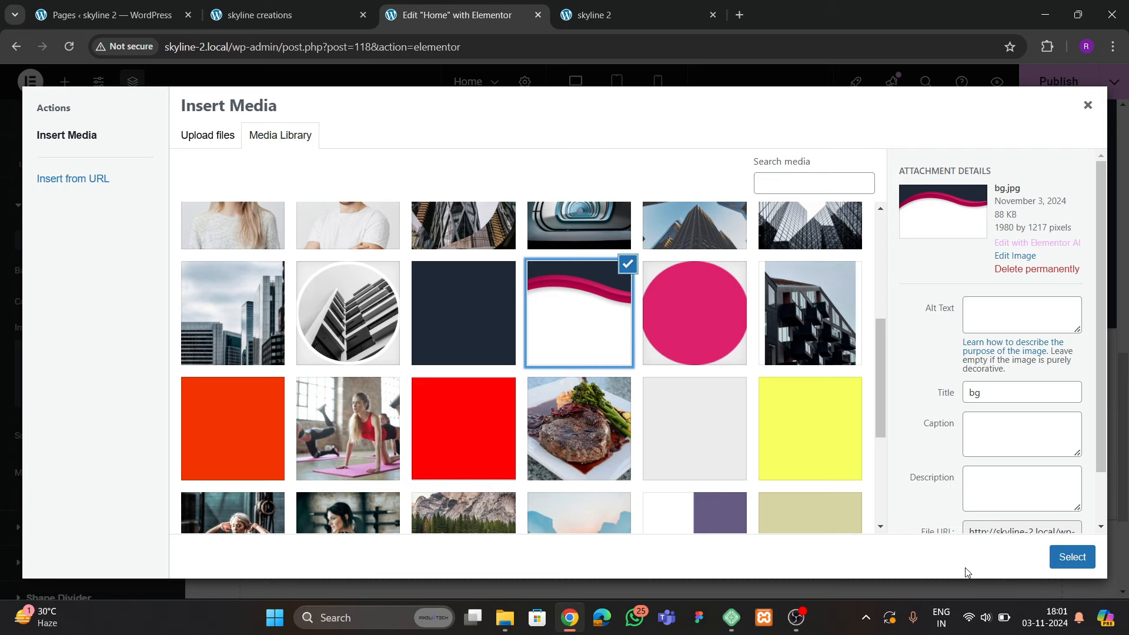
{"action": "left_click", "coordinate": [1093, 563]}
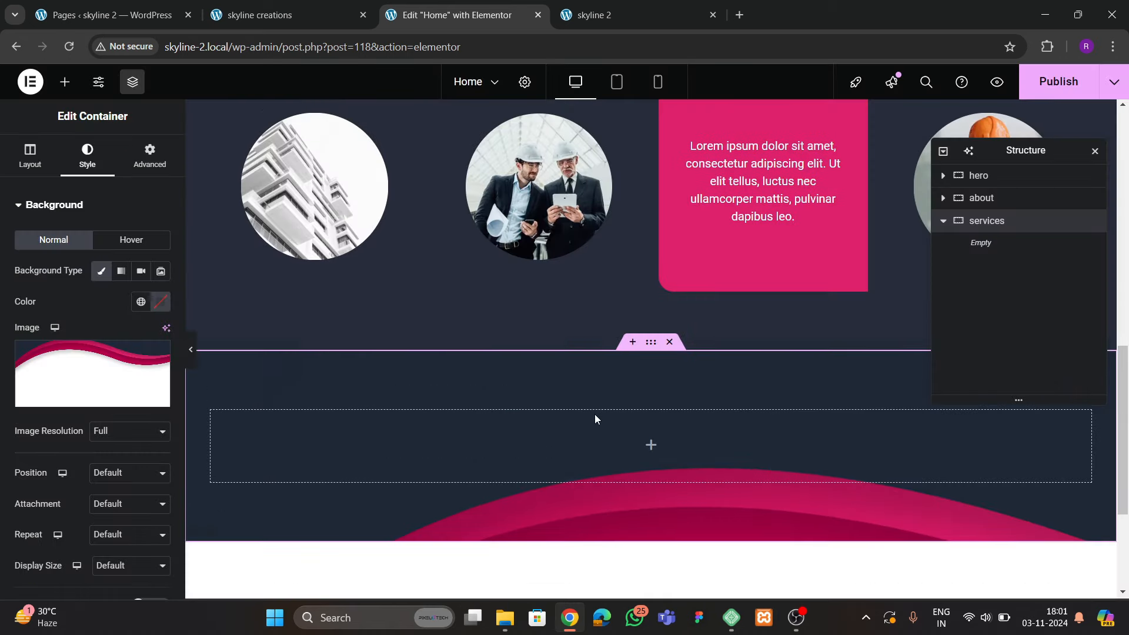
Set the services background image's position to Top Center and its display size to Cover
{"action": "scroll", "coordinate": [24, 383], "scroll_direction": "down", "scroll_amount": 4}
{"action": "left_click", "coordinate": [127, 252]}
{"action": "left_click", "coordinate": [114, 287]}
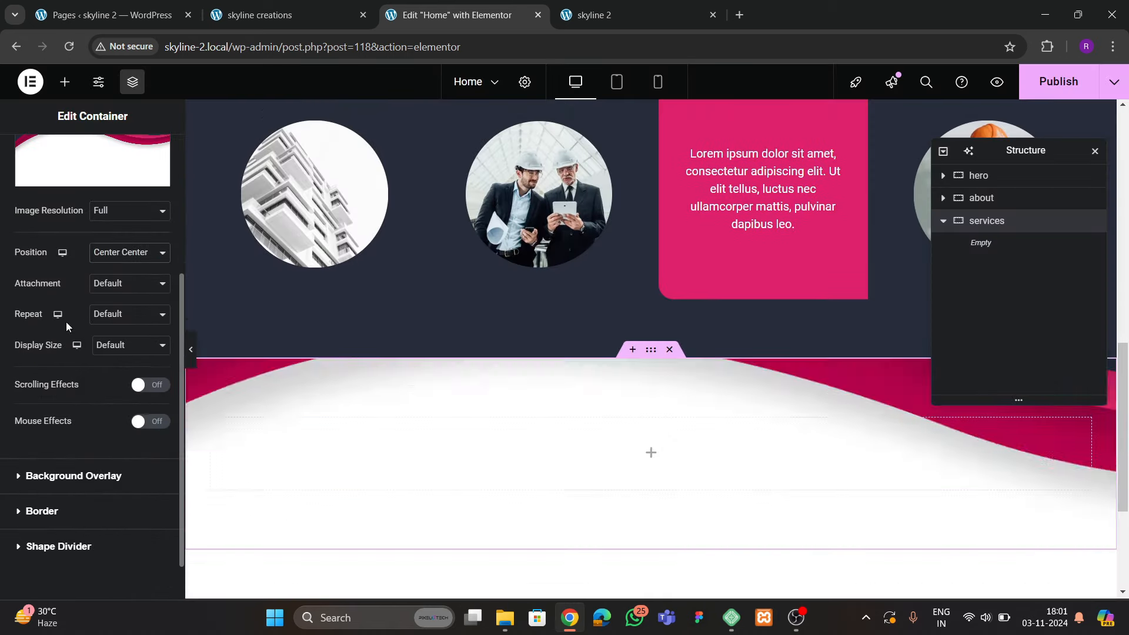
{"action": "left_click", "coordinate": [118, 345]}
{"action": "left_click", "coordinate": [109, 401]}
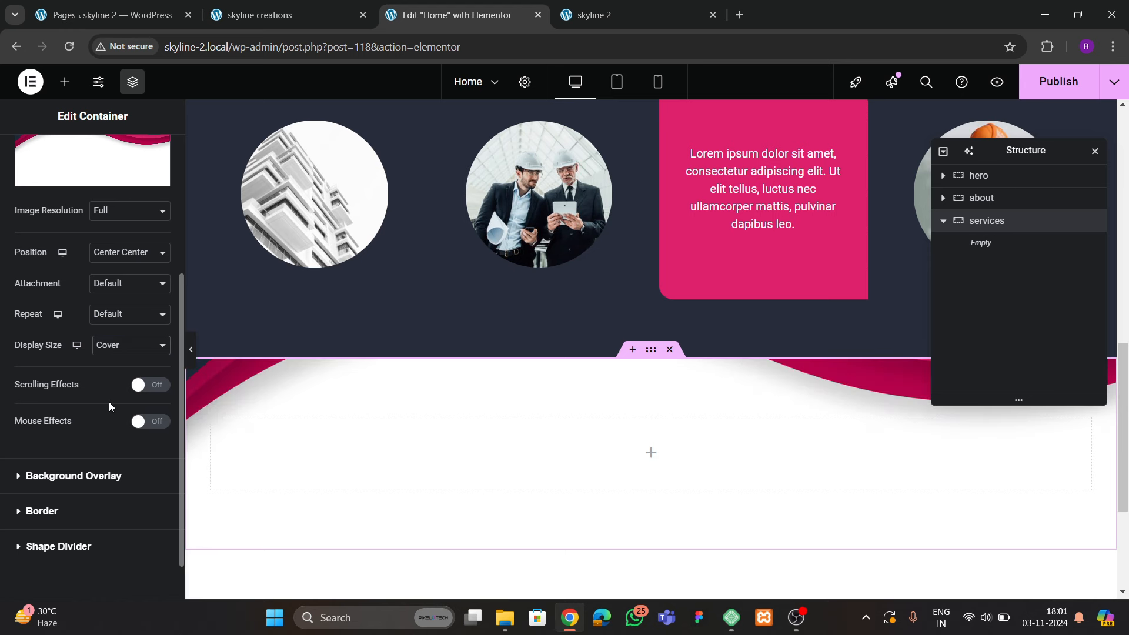
{"action": "left_click", "coordinate": [127, 253]}
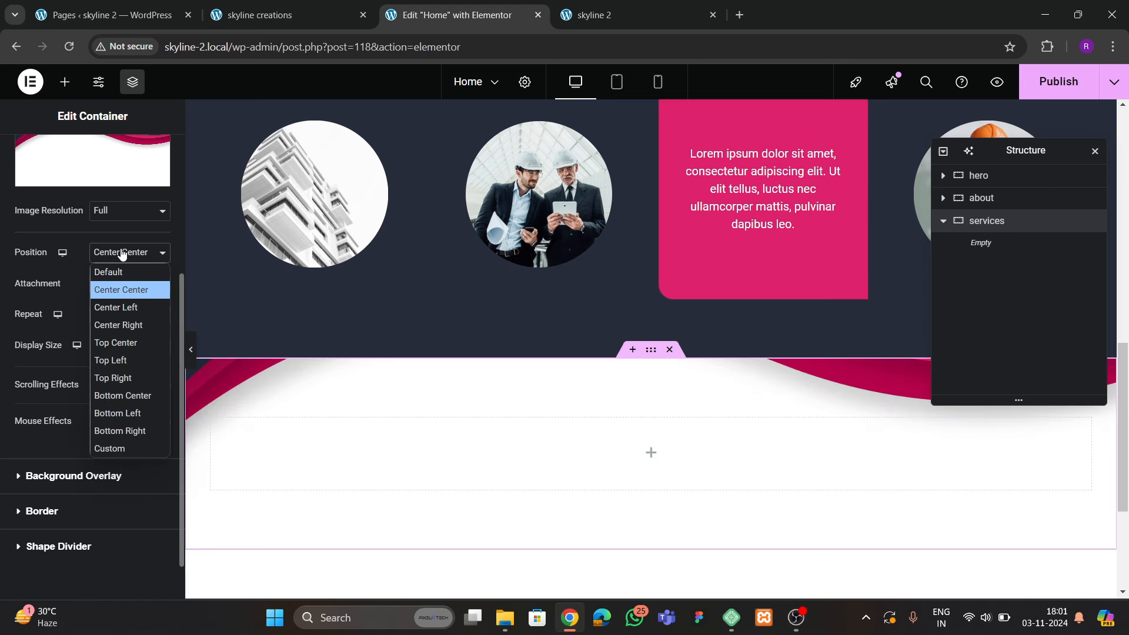
{"action": "left_click", "coordinate": [126, 343]}
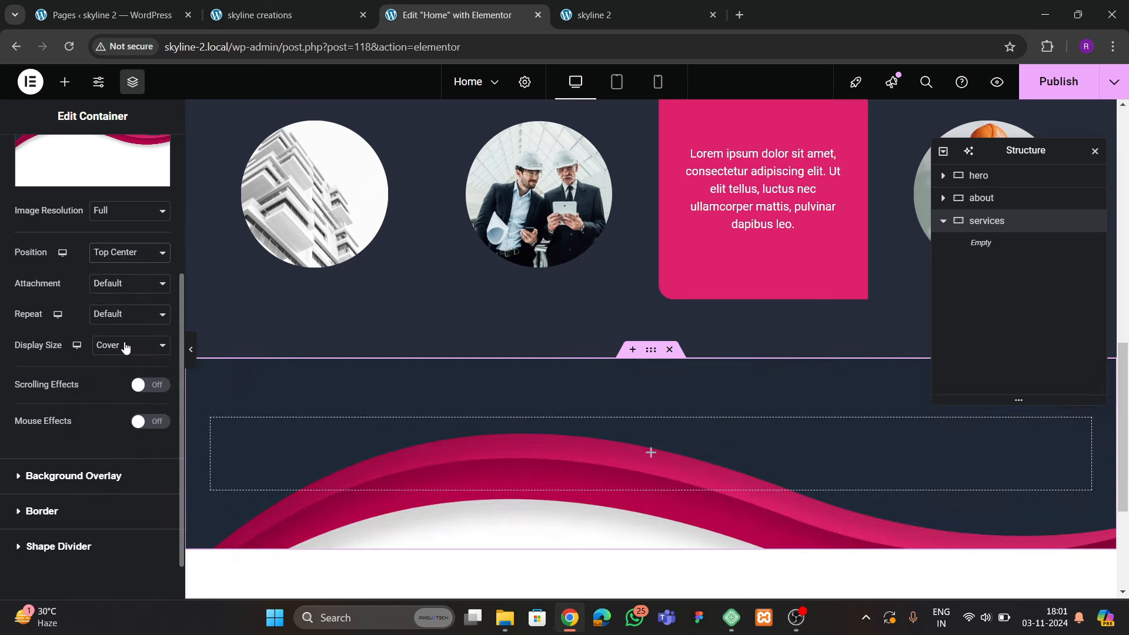
Compare with the reference page's service cards and add a Grid element inside the services container
{"action": "left_click", "coordinate": [270, 15]}
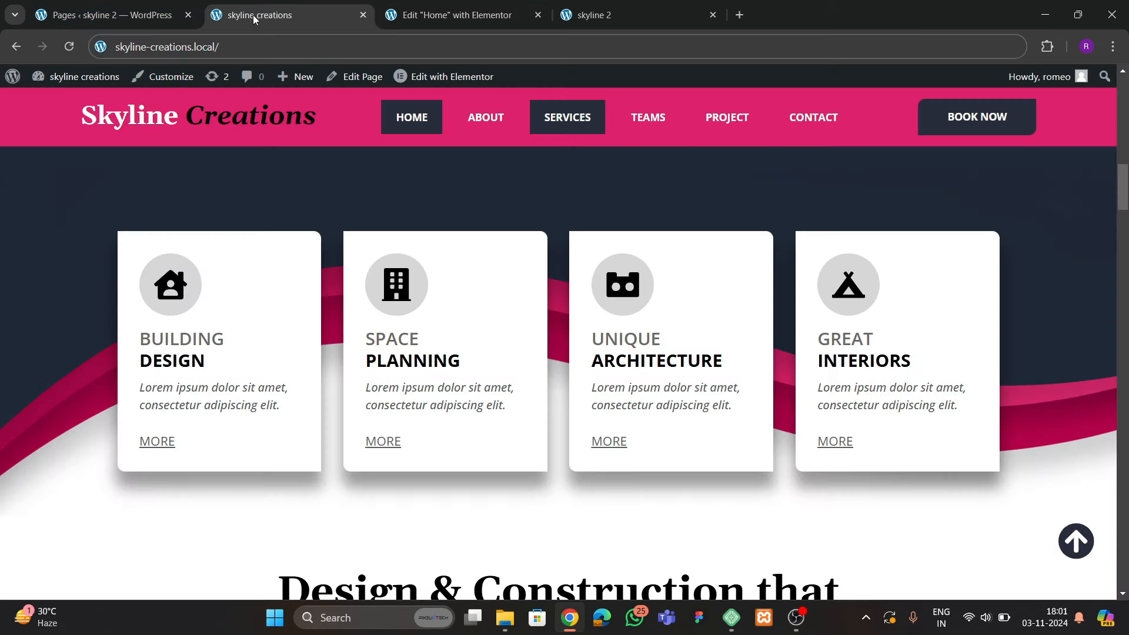
{"action": "left_click", "coordinate": [475, 14]}
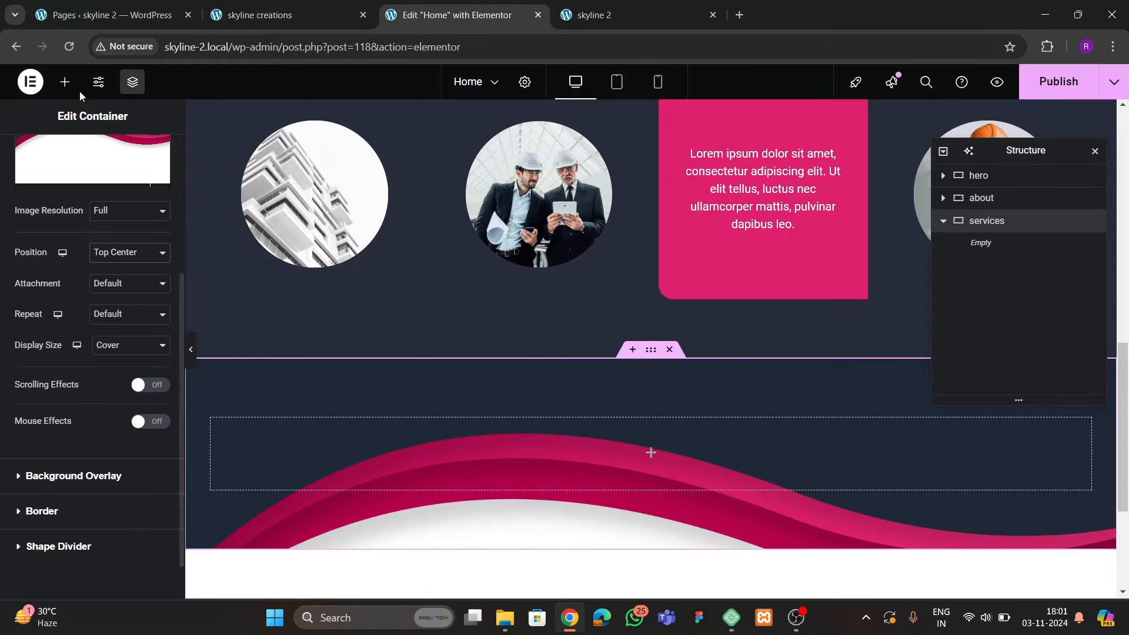
{"action": "left_click", "coordinate": [65, 81]}
{"action": "type", "text": "grid"}
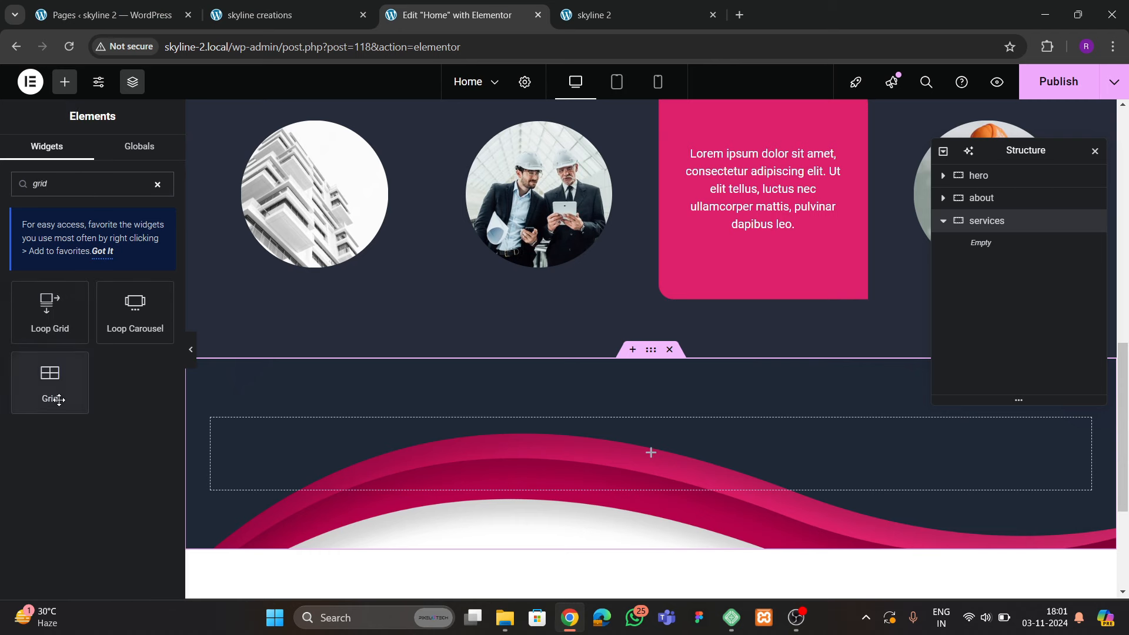
{"action": "left_click_drag", "start_coordinate": [58, 400], "coordinate": [770, 453]}
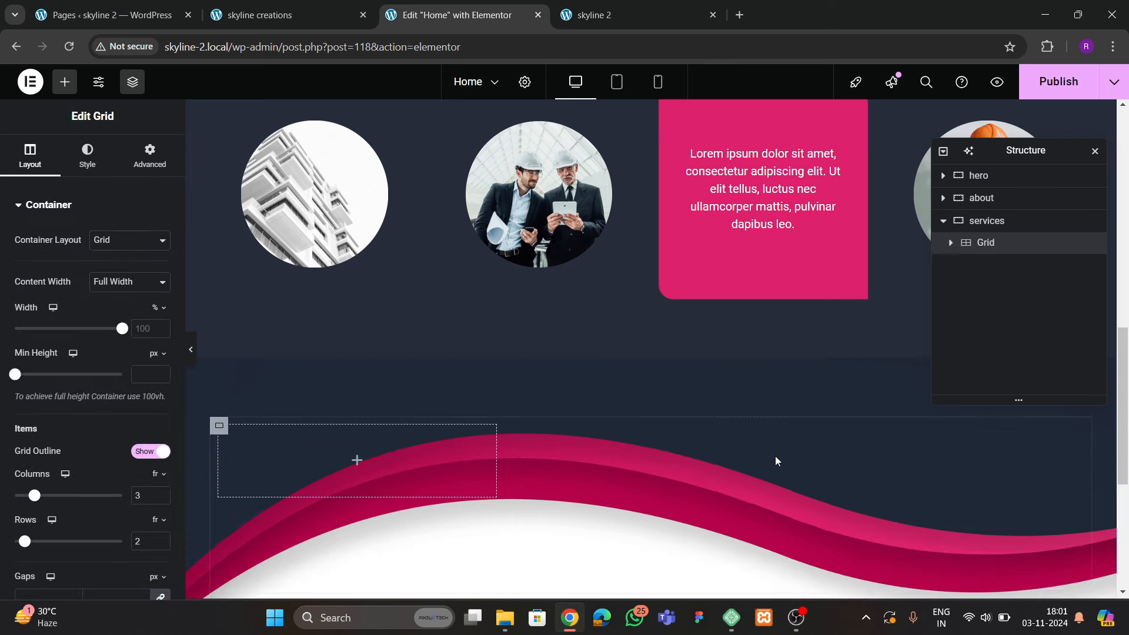
Set the services grid to 4 columns and 1 row to match the reference card layout
{"action": "left_click", "coordinate": [270, 17]}
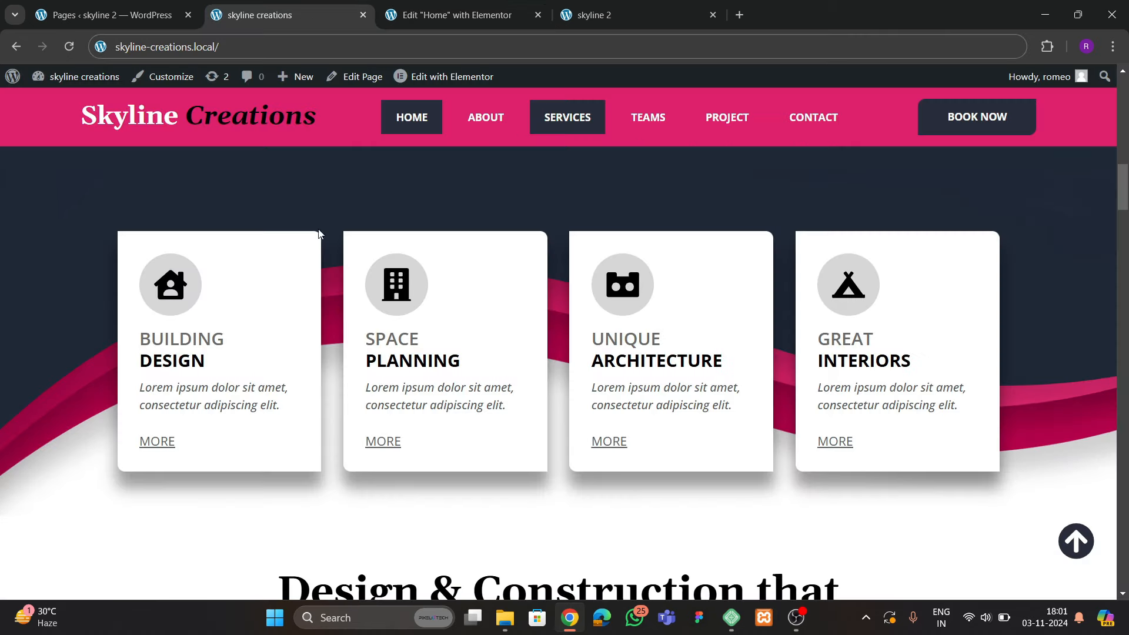
{"action": "left_click", "coordinate": [450, 15]}
{"action": "scroll", "coordinate": [460, 344], "scroll_direction": "down", "scroll_amount": 3}
{"action": "scroll", "coordinate": [160, 422], "scroll_direction": "down", "scroll_amount": 3}
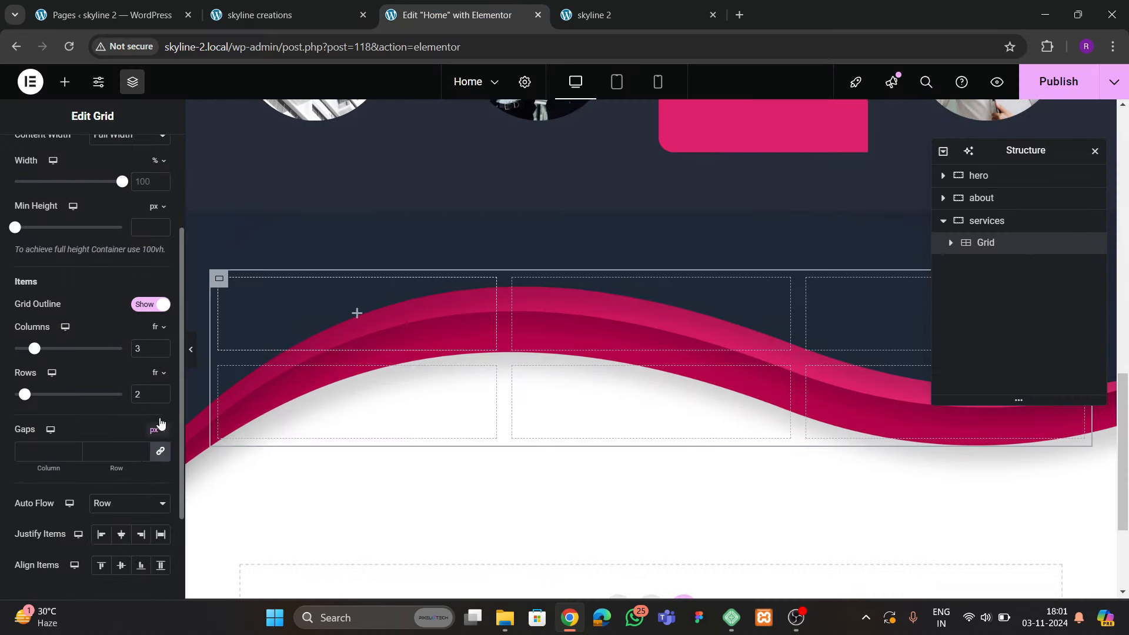
{"action": "left_click", "coordinate": [160, 346]}
{"action": "left_click", "coordinate": [161, 398]}
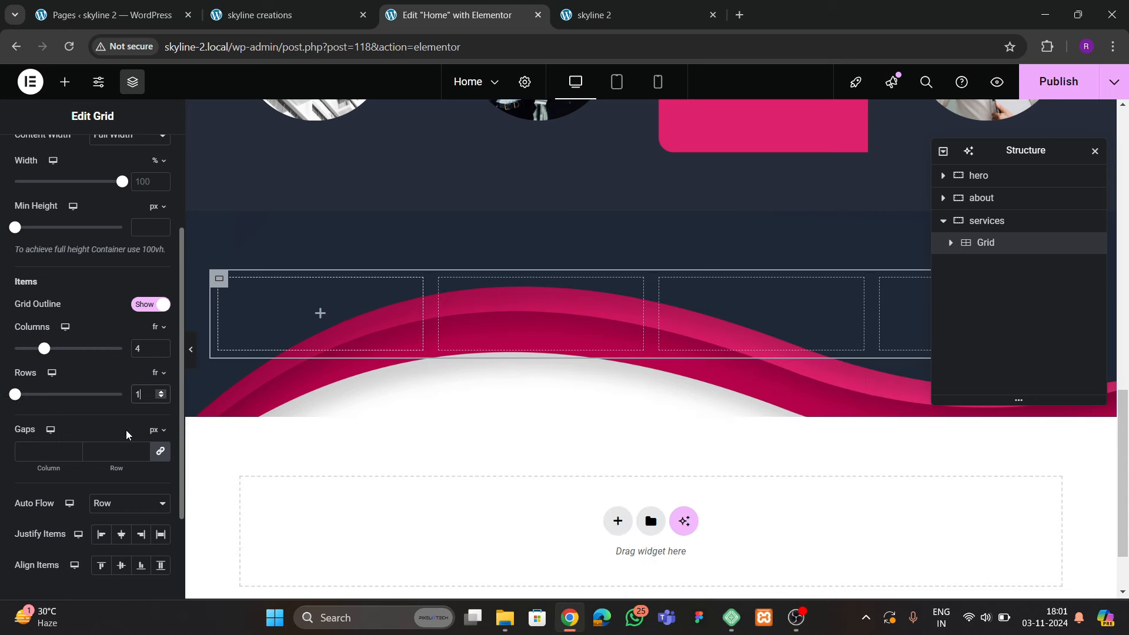
Set both justify items and align items of the services grid to center
{"action": "scroll", "coordinate": [131, 433], "scroll_direction": "down", "scroll_amount": 2}
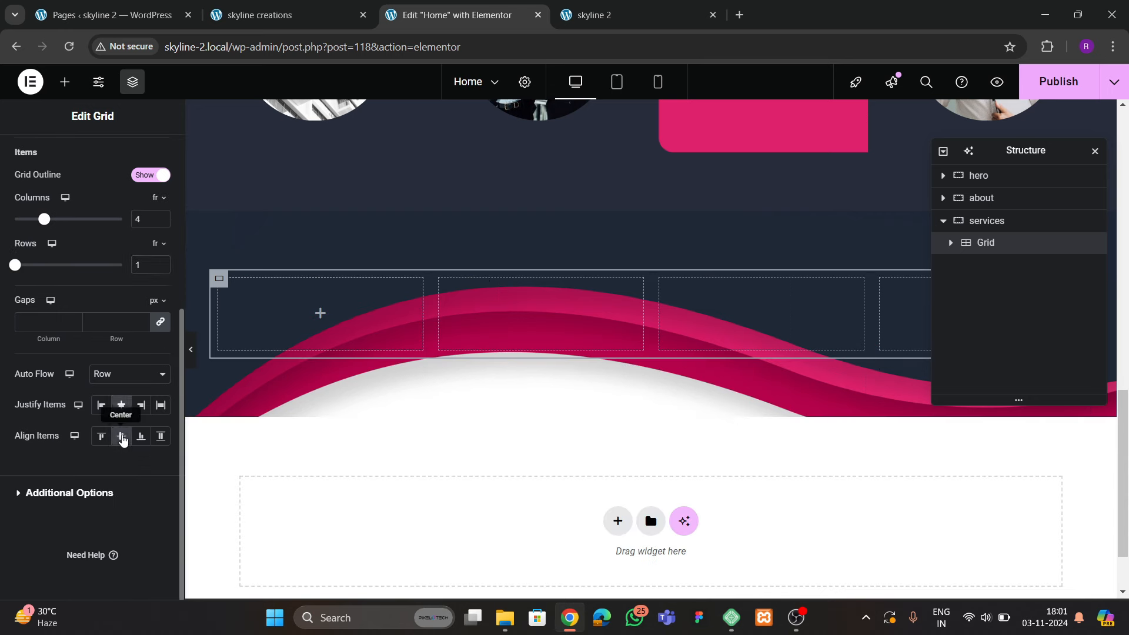
{"action": "left_click", "coordinate": [140, 435]}
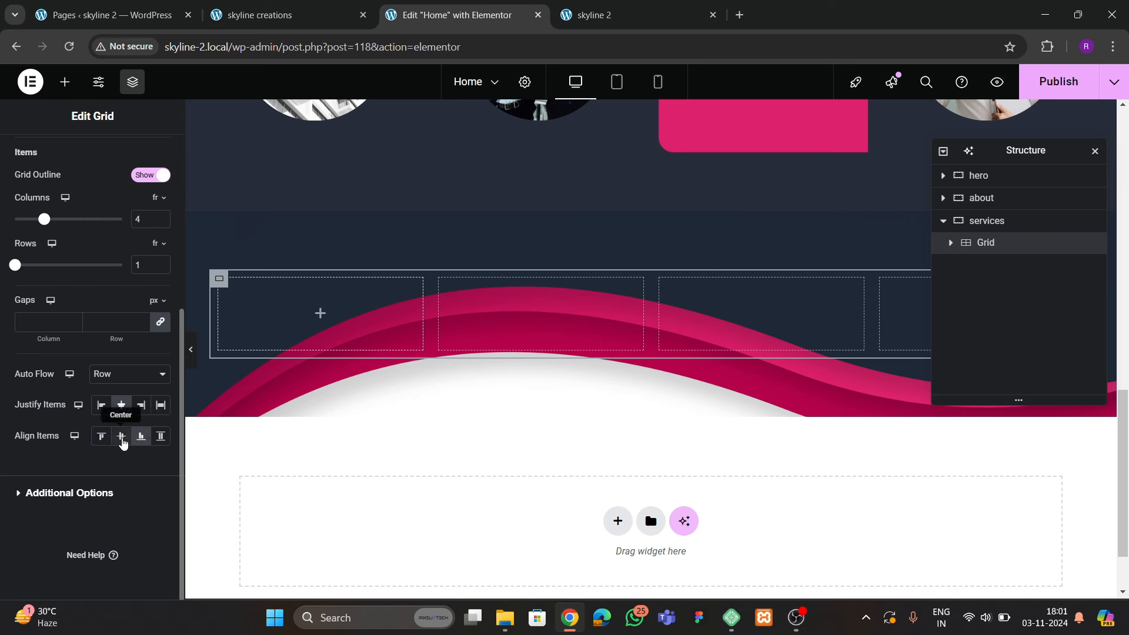
{"action": "left_click", "coordinate": [122, 438]}
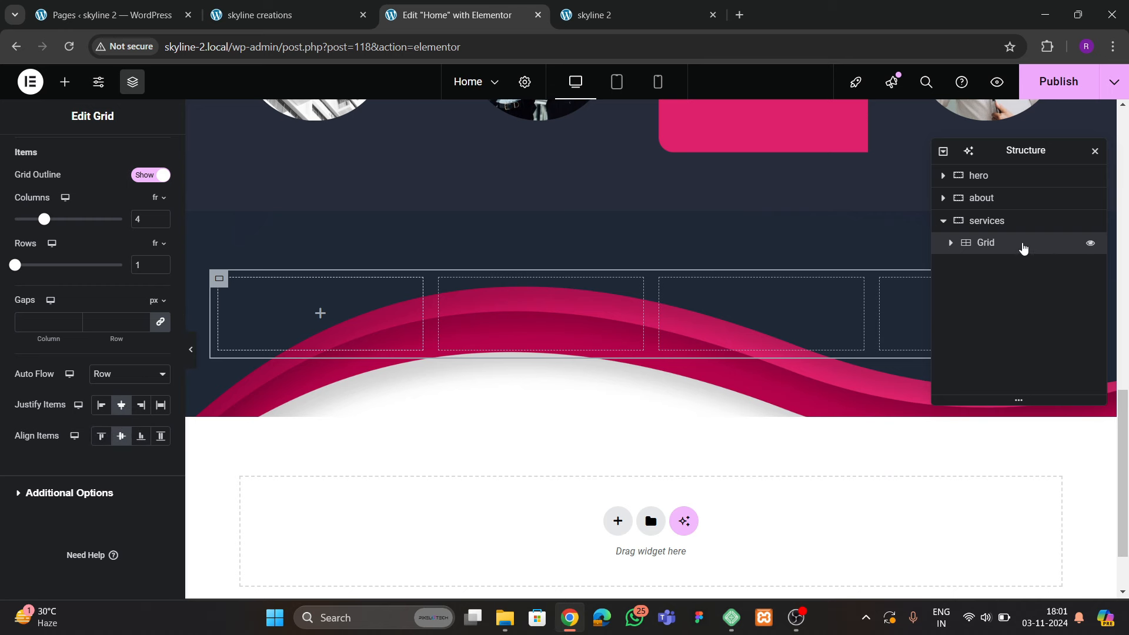
Unlink the services grid's padding values to remove its default padding, and return to the grid's layout settings
{"action": "scroll", "coordinate": [118, 294], "scroll_direction": "up", "scroll_amount": 5}
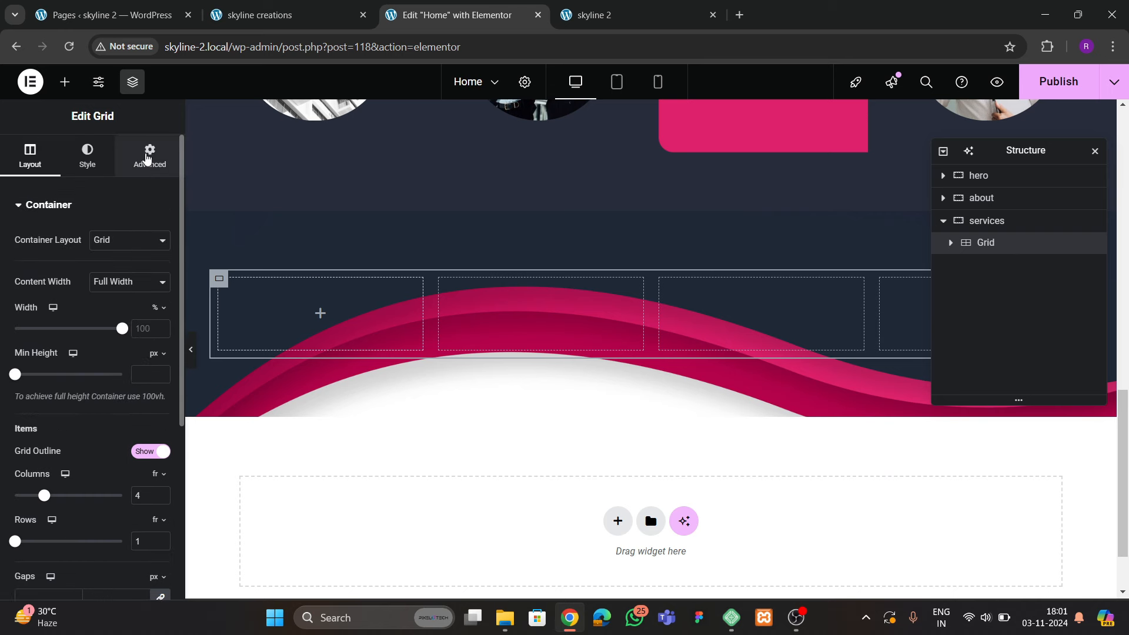
{"action": "left_click", "coordinate": [147, 158]}
{"action": "scroll", "coordinate": [112, 353], "scroll_direction": "down", "scroll_amount": 2}
{"action": "scroll", "coordinate": [129, 285], "scroll_direction": "up", "scroll_amount": 2}
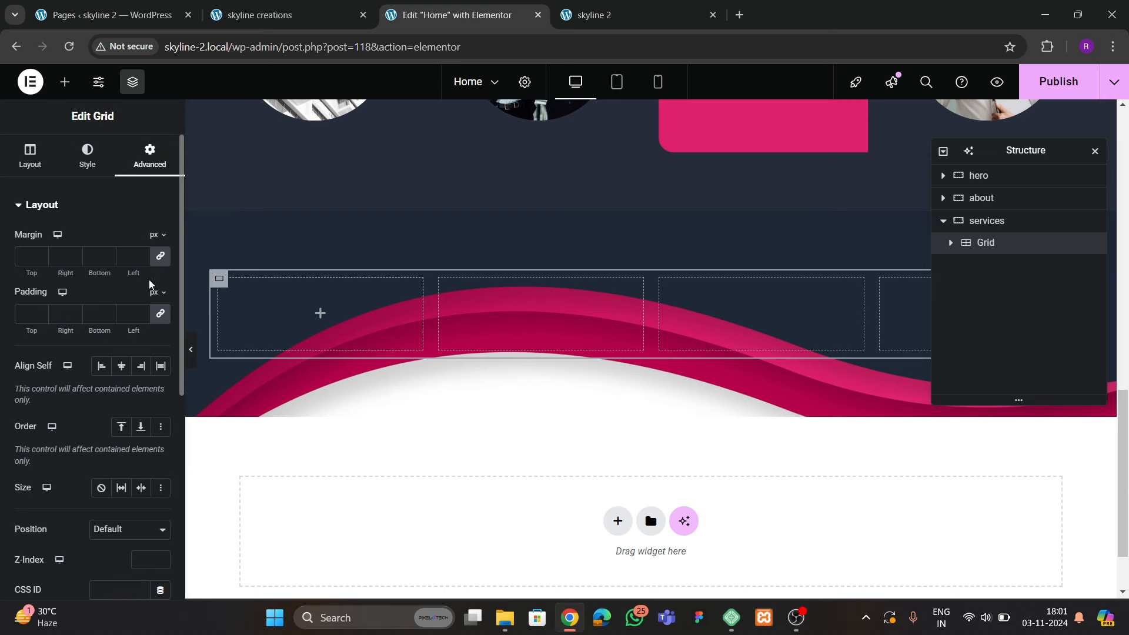
{"action": "left_click", "coordinate": [161, 314]}
{"action": "left_click", "coordinate": [40, 144]}
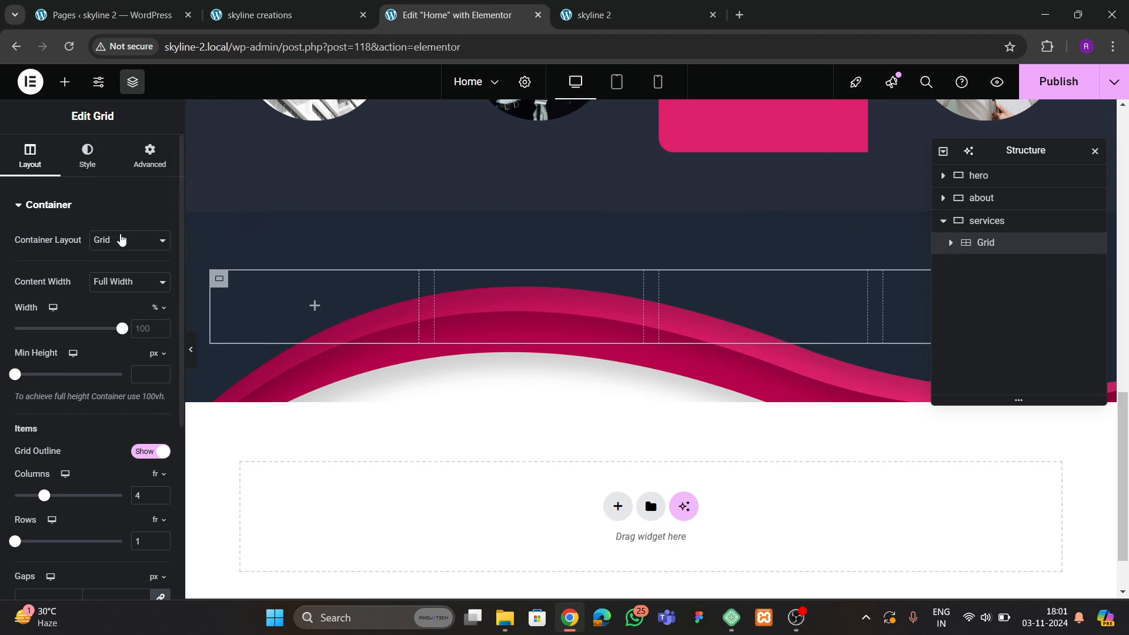
Add a Container inside the first cell of the services grid and set its padding to 0 on all sides
{"action": "left_click", "coordinate": [72, 83]}
{"action": "left_click_drag", "start_coordinate": [76, 362], "coordinate": [256, 306]}
{"action": "left_click_drag", "start_coordinate": [114, 276], "coordinate": [255, 306]}
{"action": "left_click", "coordinate": [149, 154]}
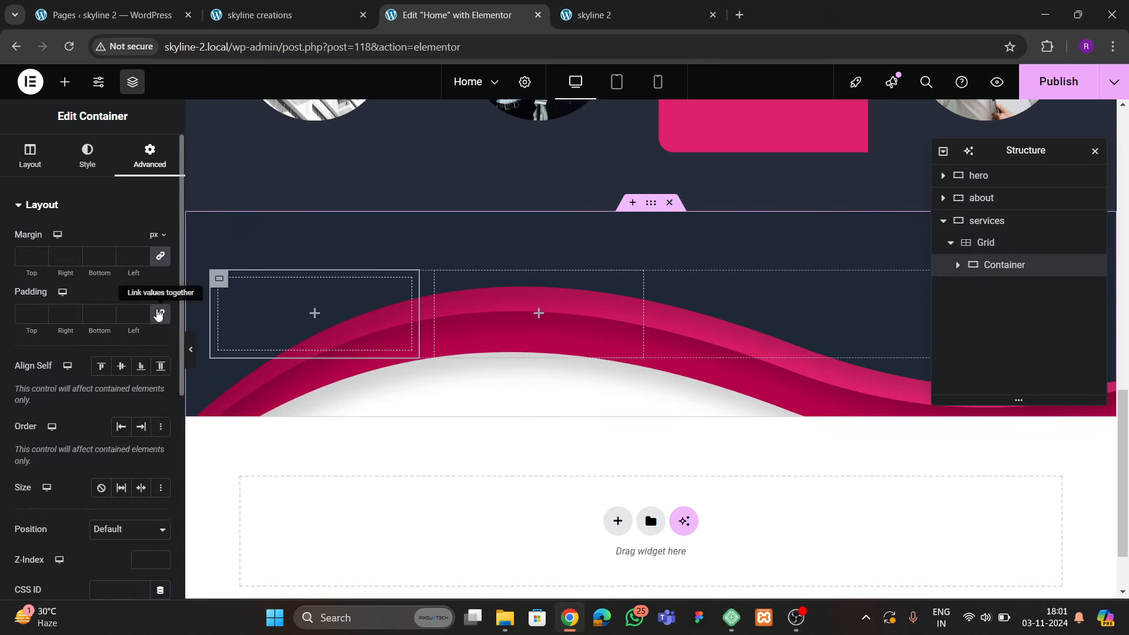
Compare with the reference page's service cards and give the first card container a classic white #FFFFFF background
{"action": "left_click", "coordinate": [264, 15]}
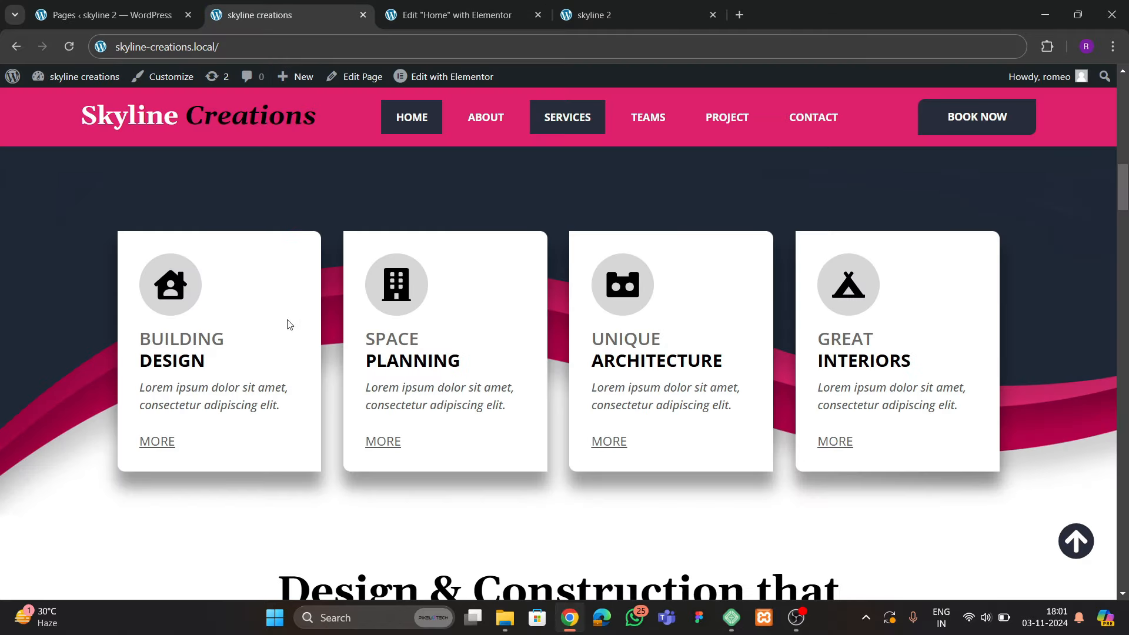
{"action": "left_click", "coordinate": [453, 14]}
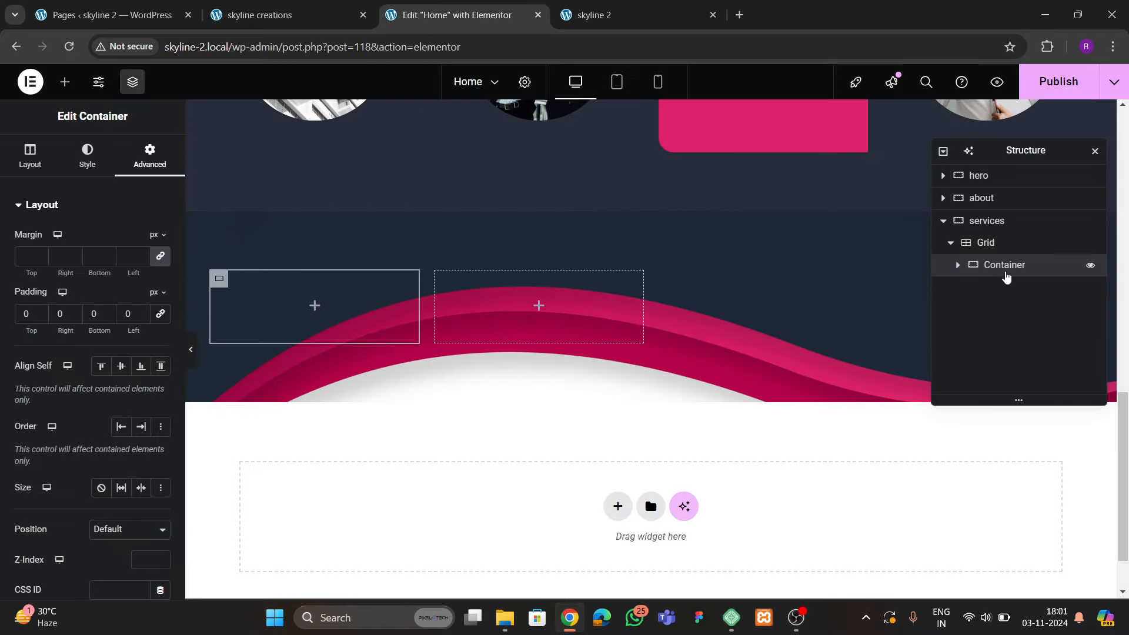
{"action": "left_click", "coordinate": [87, 156]}
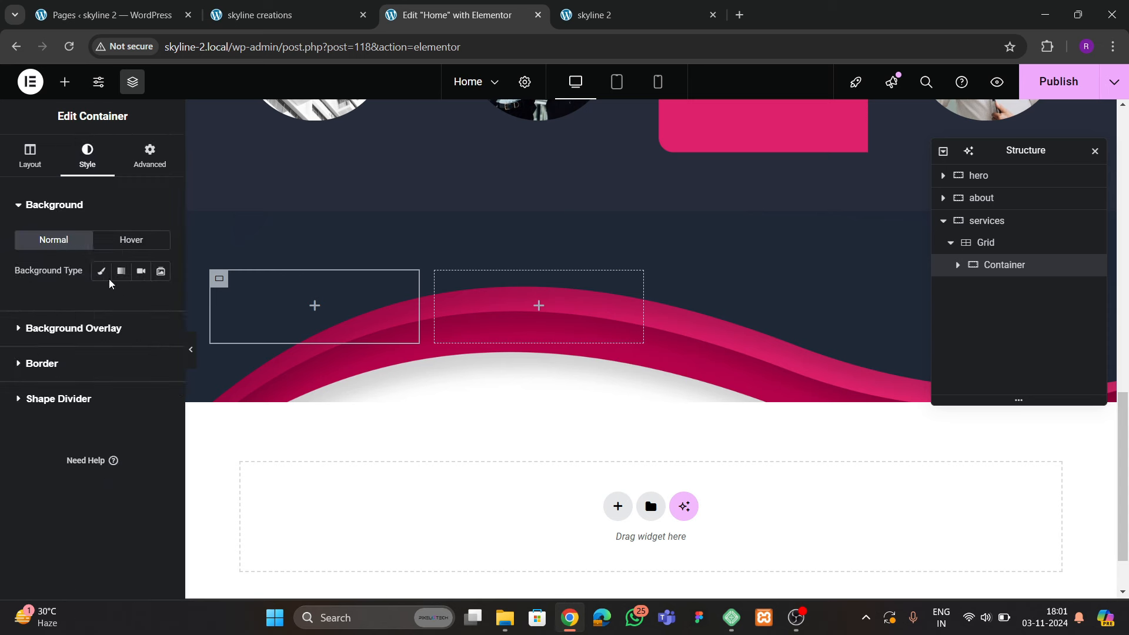
{"action": "left_click", "coordinate": [101, 271]}
{"action": "left_click", "coordinate": [160, 302]}
{"action": "left_click_drag", "start_coordinate": [153, 403], "coordinate": [59, 343]}
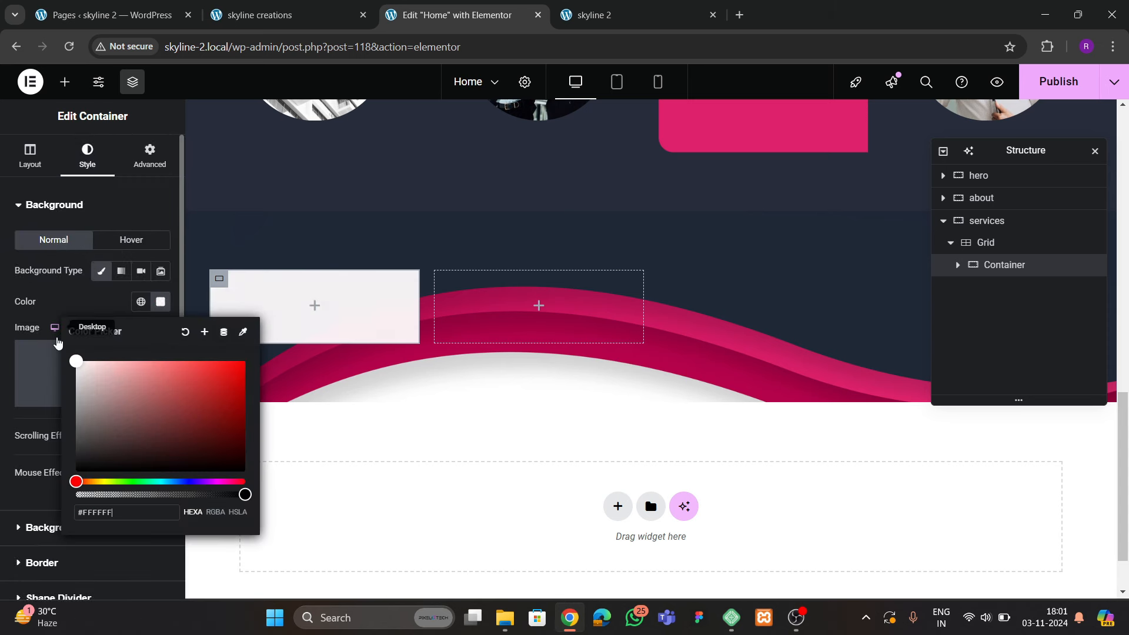
{"action": "left_click", "coordinate": [71, 310]}
Unlink the card container's border radius and set it to 0 top, 10 right, 0 bottom and 10 left
{"action": "scroll", "coordinate": [90, 317], "scroll_direction": "down", "scroll_amount": 2}
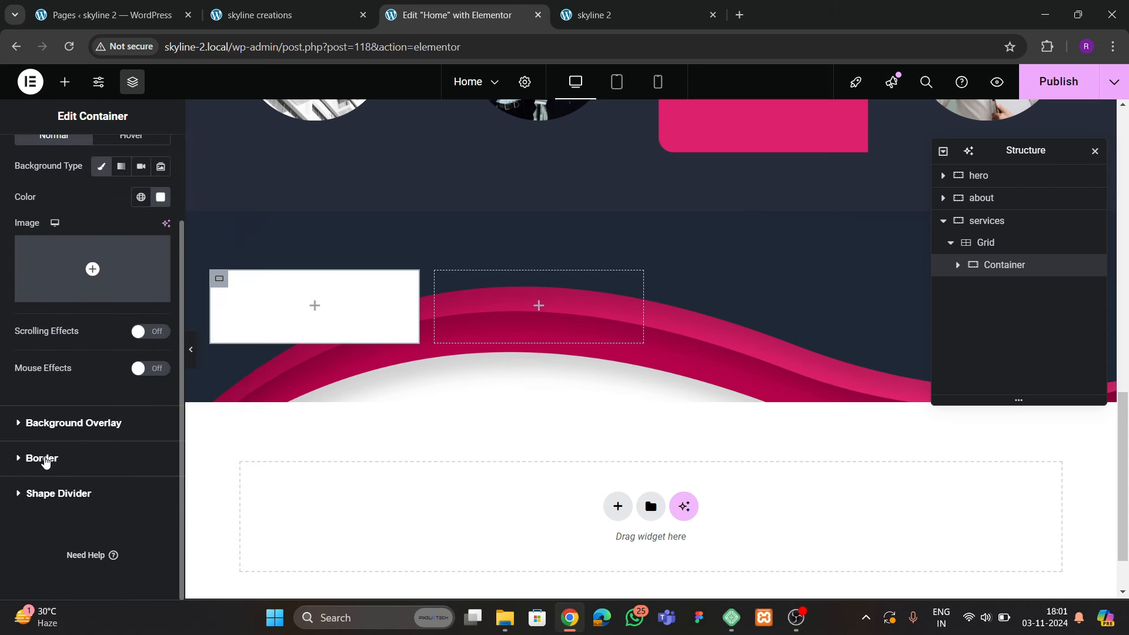
{"action": "left_click", "coordinate": [42, 458]}
{"action": "left_click", "coordinate": [160, 388]}
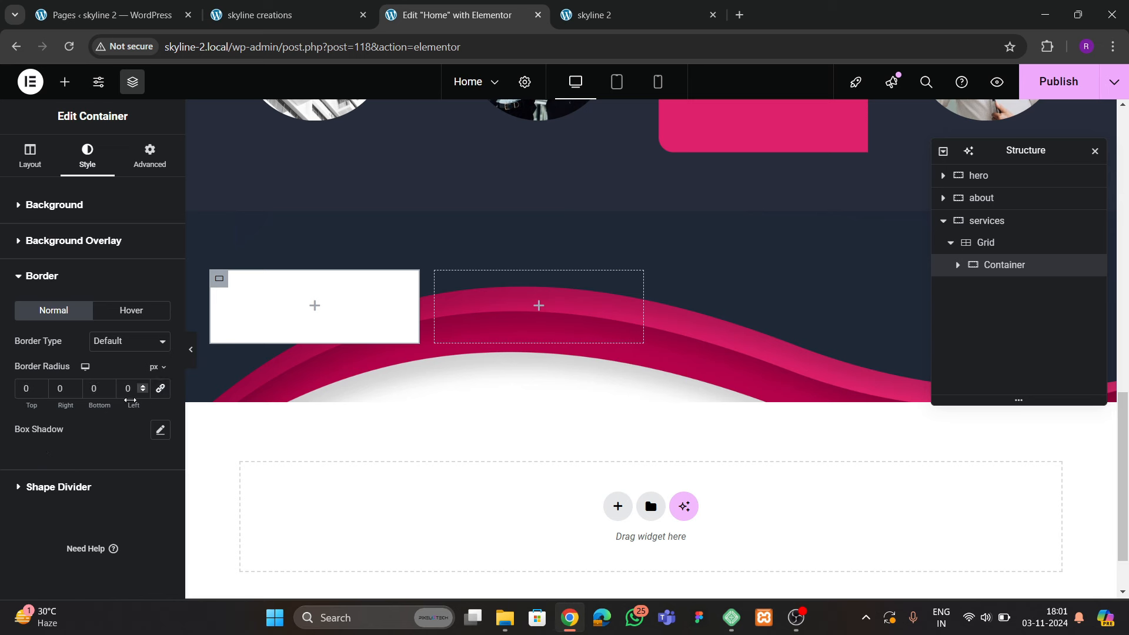
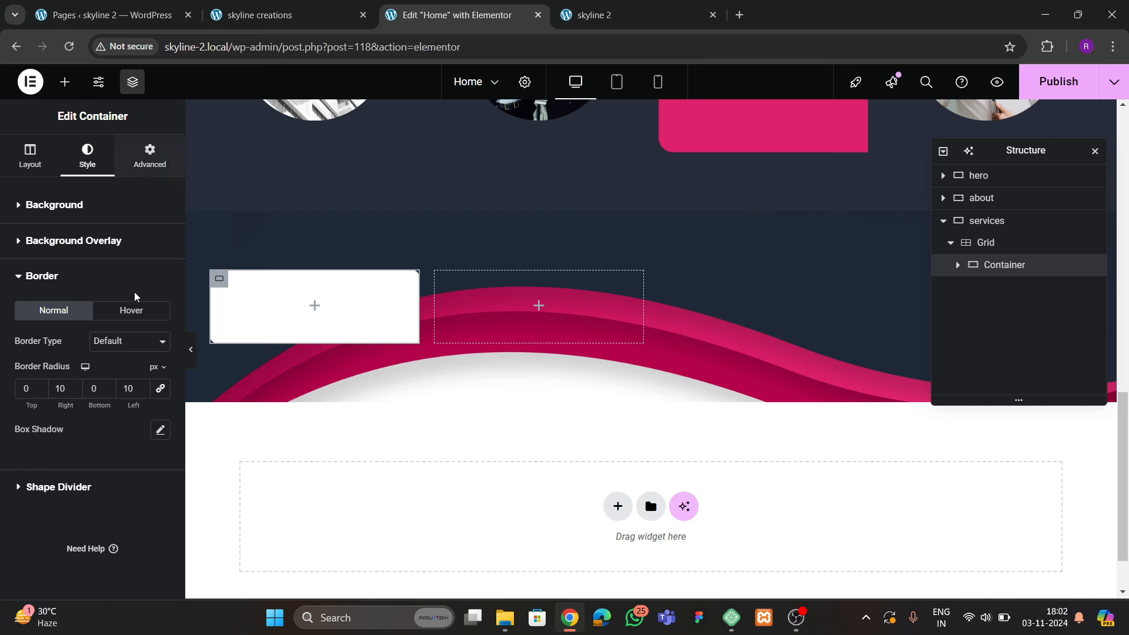
Set the card container's padding to 30 px on all sides
{"action": "left_click", "coordinate": [150, 155]}
{"action": "left_click", "coordinate": [159, 314]}
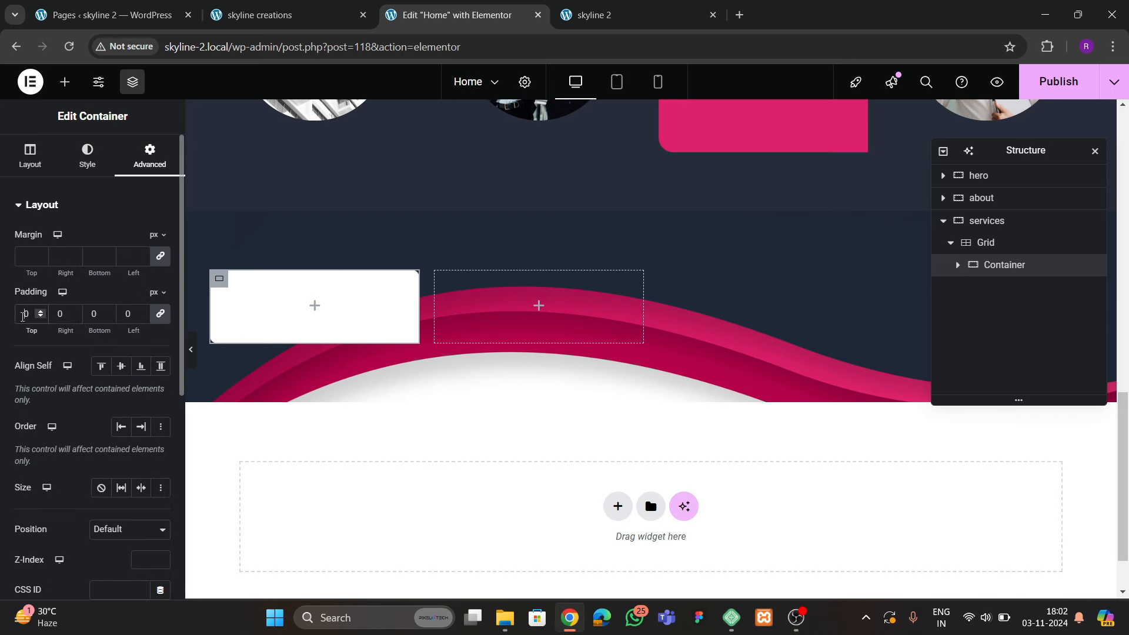
{"action": "type", "text": "3"}
Find the Icon widget, add it inside the card container and align it left
{"action": "left_click", "coordinate": [65, 81]}
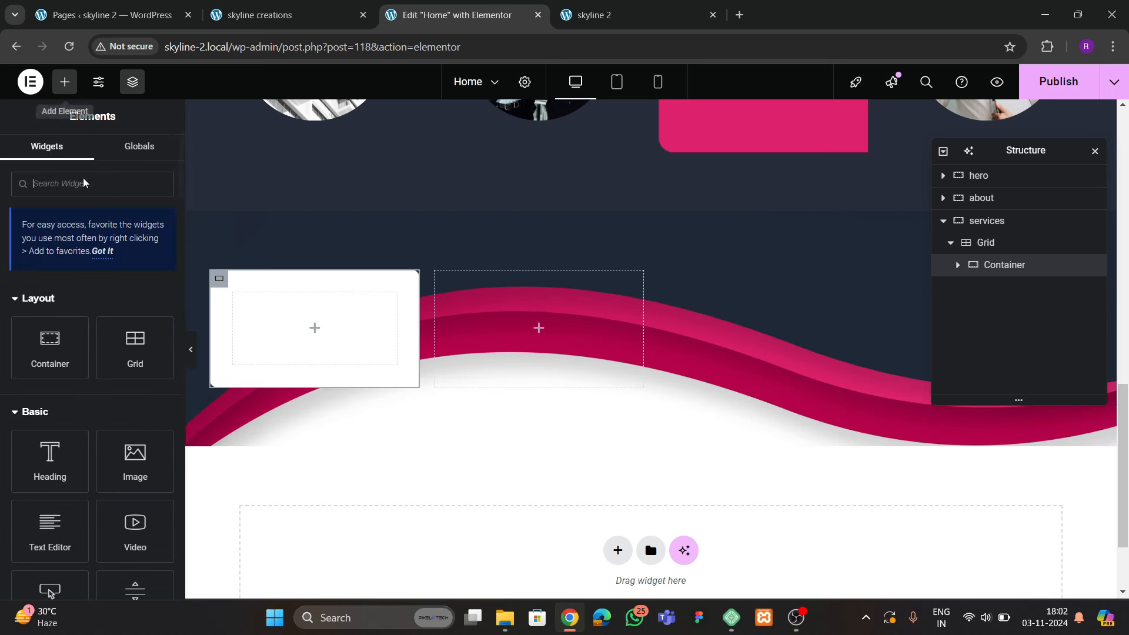
{"action": "type", "text": "icon"}
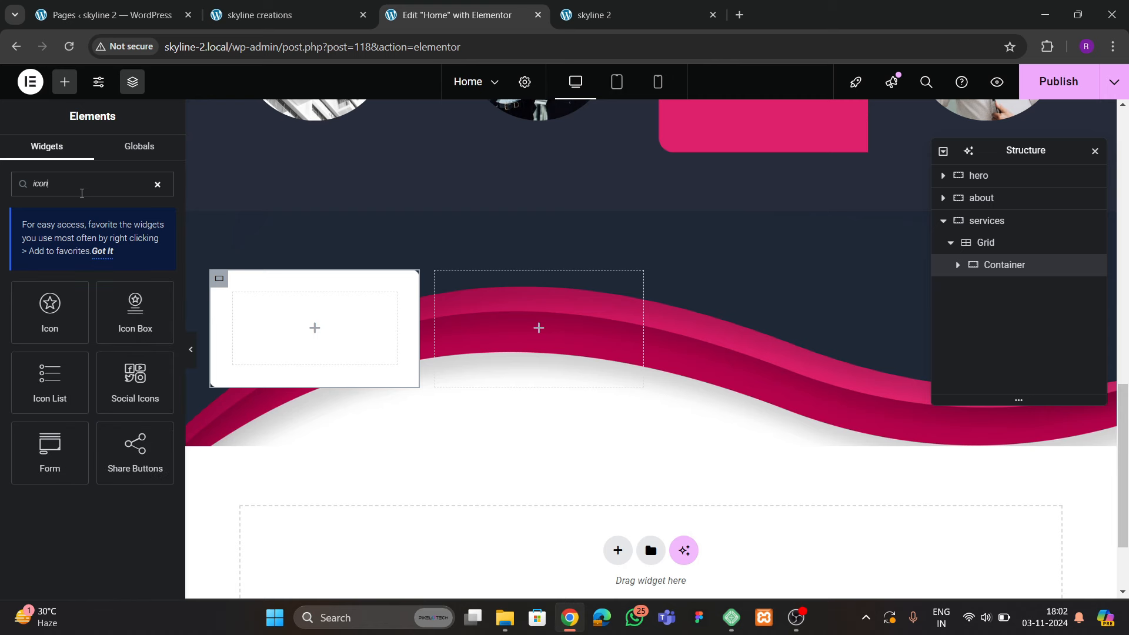
{"action": "left_click_drag", "start_coordinate": [50, 311], "coordinate": [285, 333]}
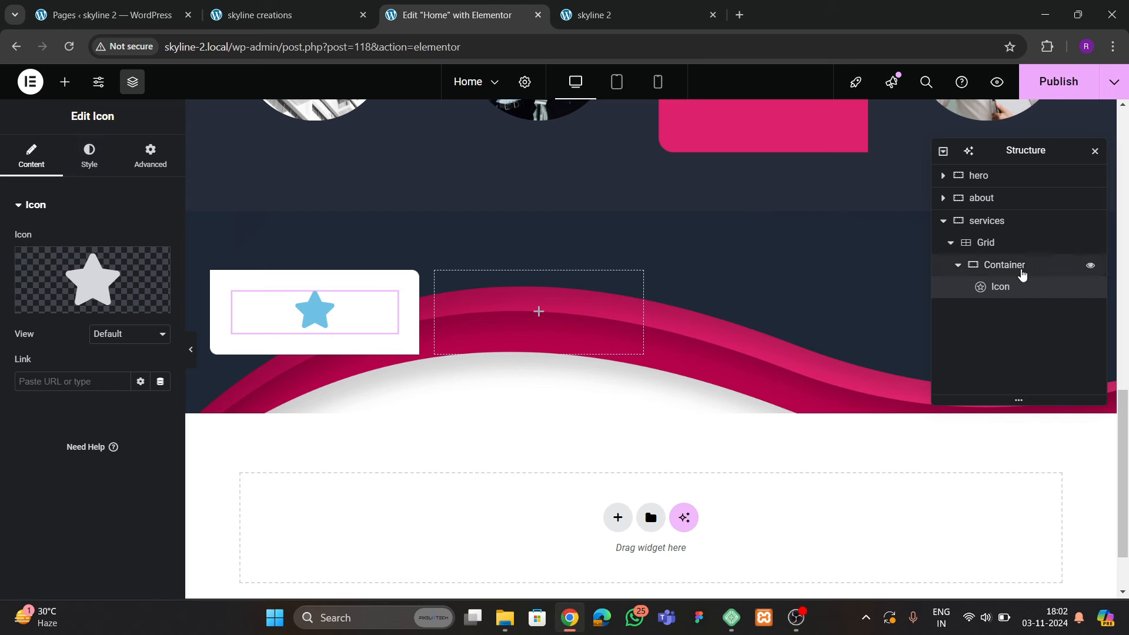
{"action": "left_click", "coordinate": [93, 163]}
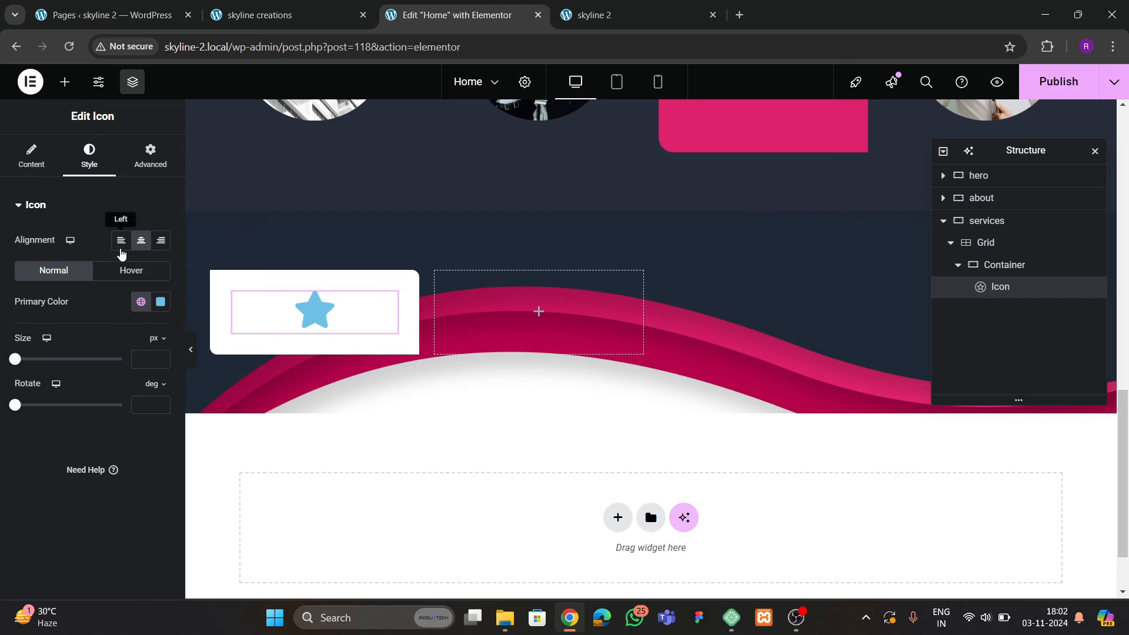
{"action": "left_click", "coordinate": [121, 240]}
Set the card container's direction to column, with content justified to center and items aligned to start
{"action": "left_click", "coordinate": [991, 264]}
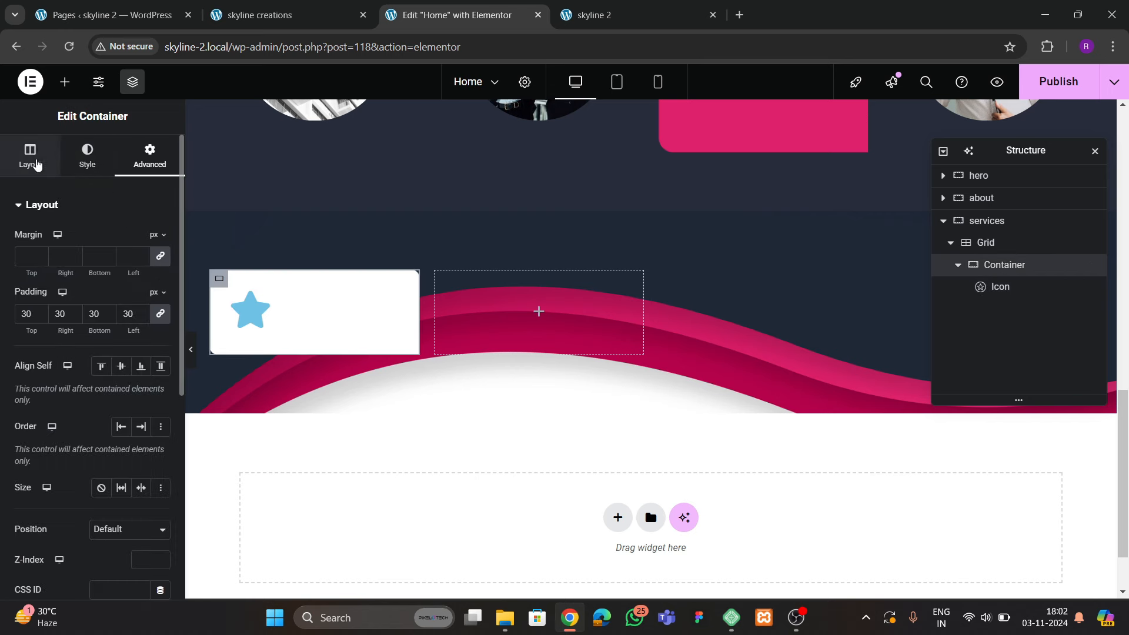
{"action": "left_click", "coordinate": [32, 158]}
{"action": "scroll", "coordinate": [88, 305], "scroll_direction": "down", "scroll_amount": 3}
{"action": "left_click", "coordinate": [122, 307]}
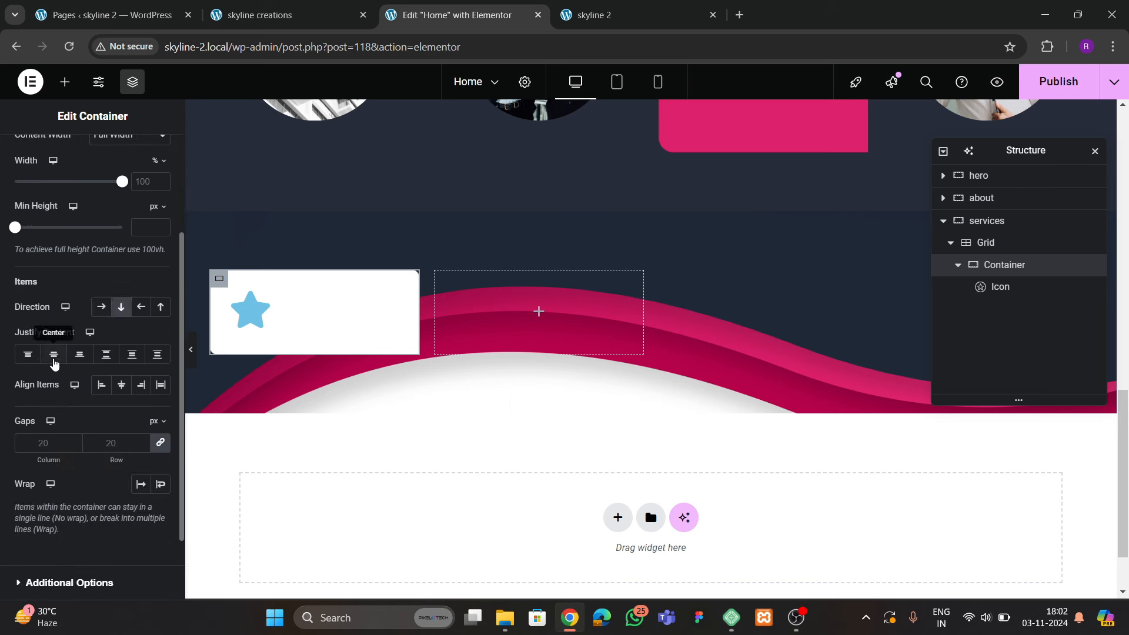
{"action": "left_click", "coordinate": [54, 353]}
{"action": "left_click", "coordinate": [121, 385]}
{"action": "left_click", "coordinate": [102, 384]}
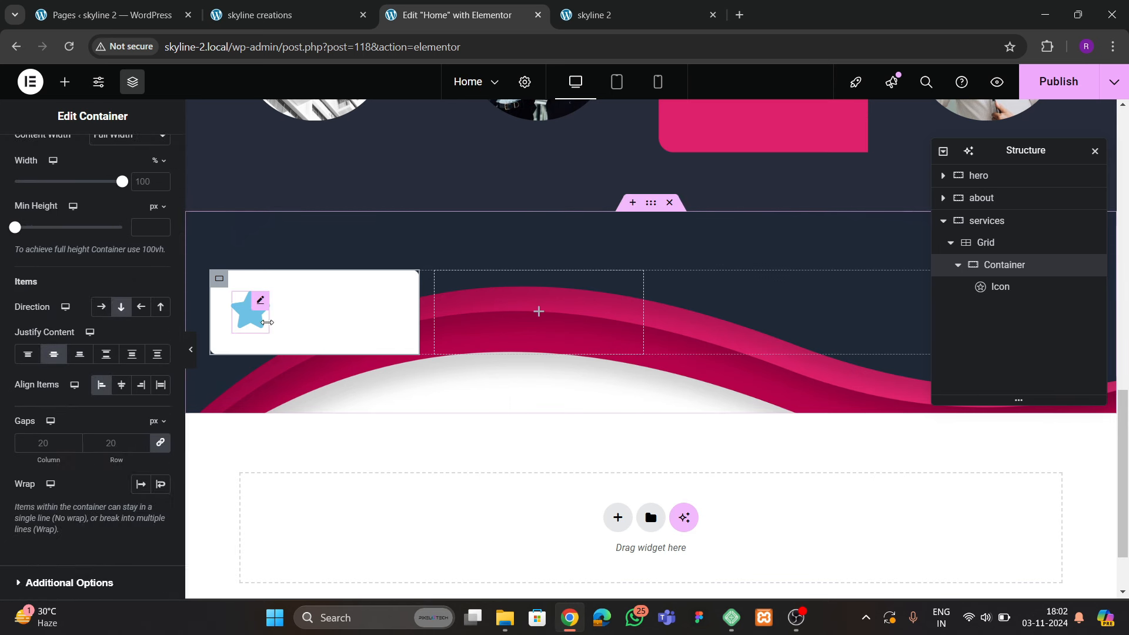
Check the reference card's icon and set the new icon's view to Stacked
{"action": "left_click", "coordinate": [250, 326]}
{"action": "key", "text": "ctrl+shift+Tab"}
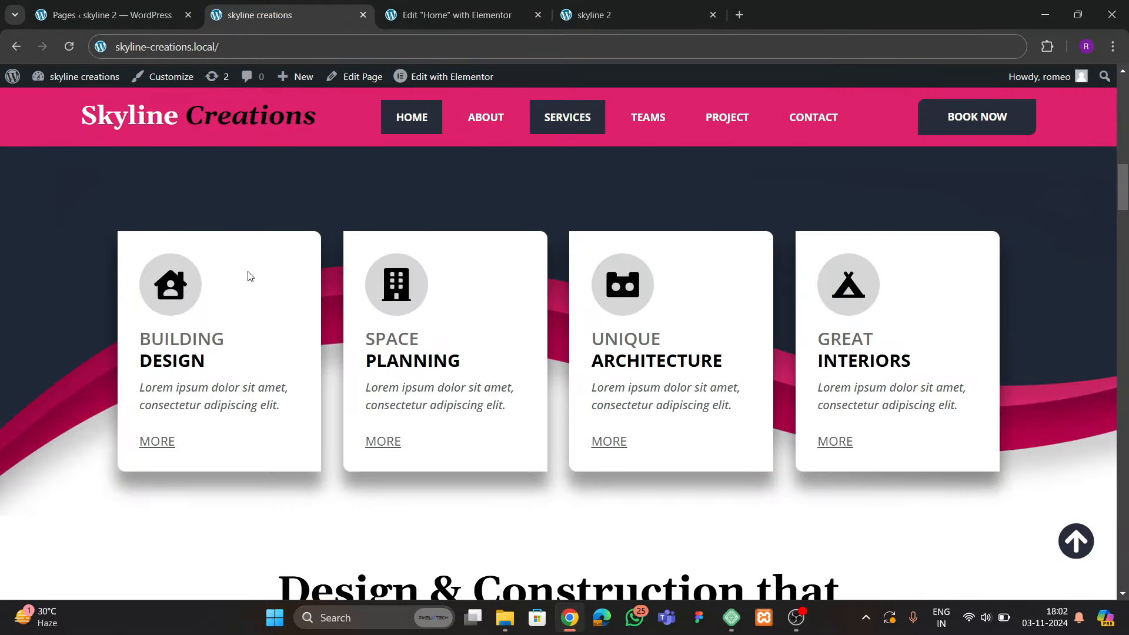
{"action": "key", "text": "ctrl+Tab"}
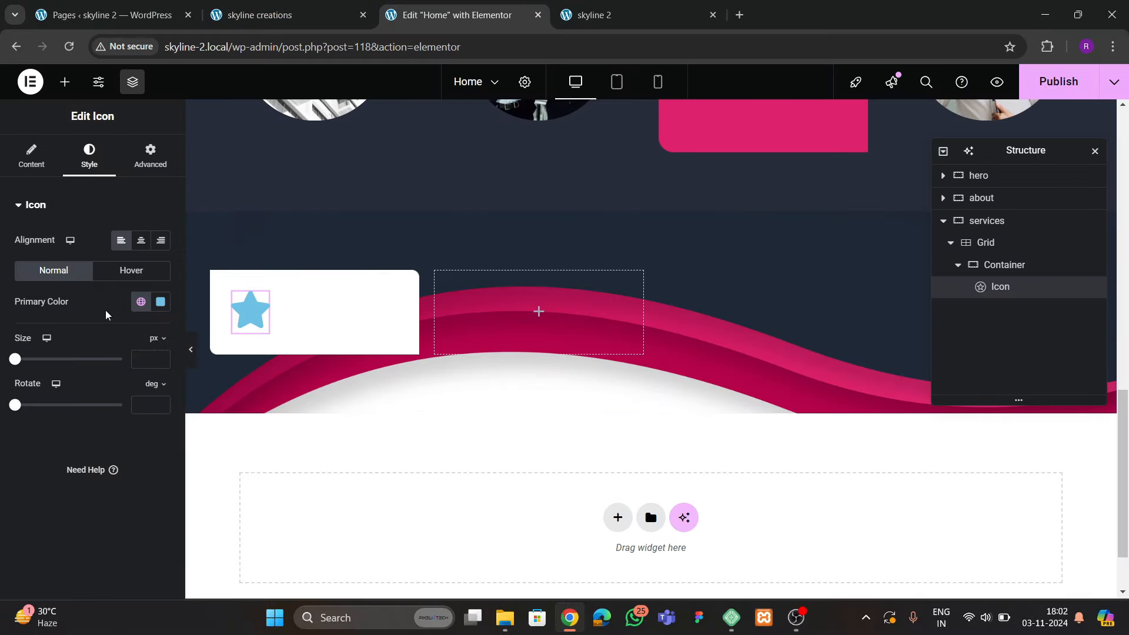
{"action": "left_click", "coordinate": [30, 172]}
{"action": "left_click", "coordinate": [97, 333]}
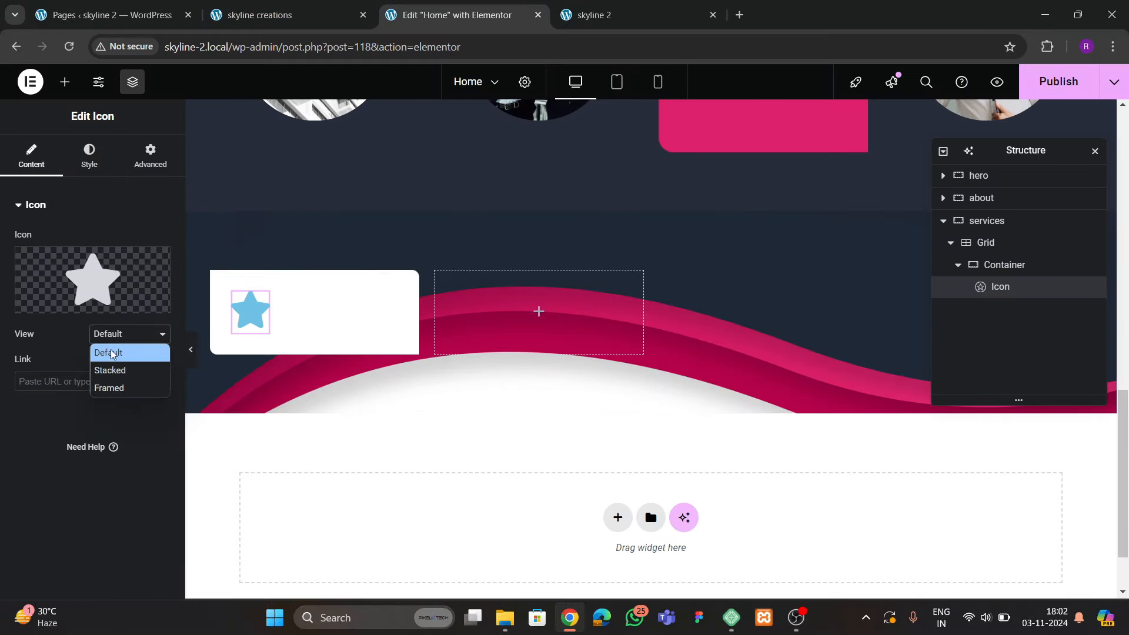
{"action": "left_click", "coordinate": [114, 388]}
{"action": "left_click", "coordinate": [114, 336]}
{"action": "left_click", "coordinate": [117, 371]}
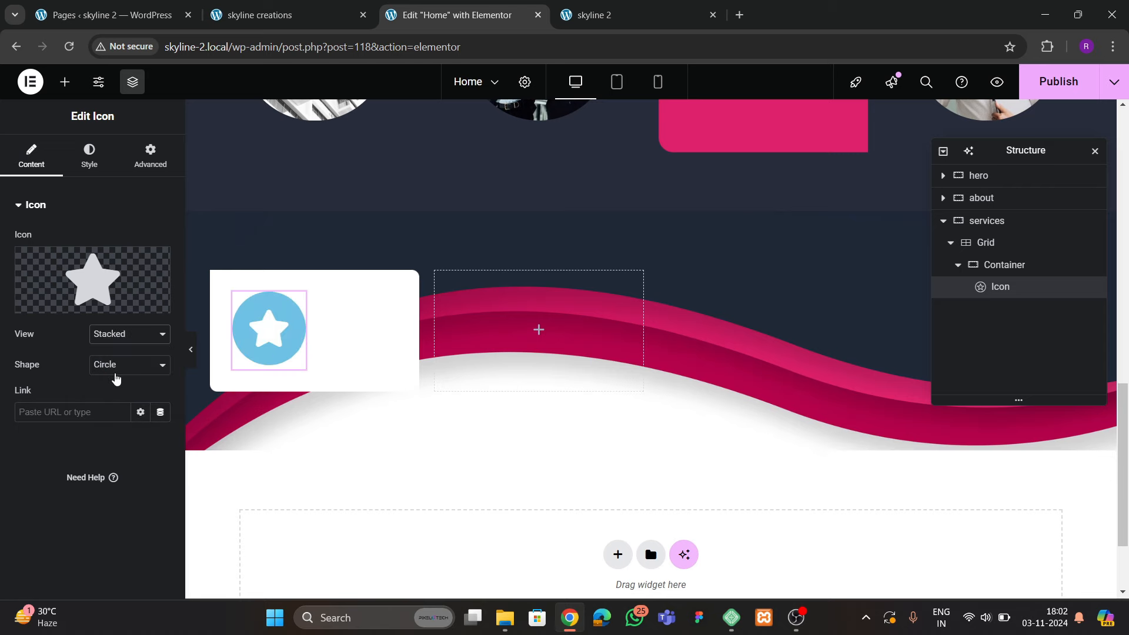
Replace the star with the house icon containing a person, found by filtering the icon library for "house"
{"action": "left_click", "coordinate": [89, 151]}
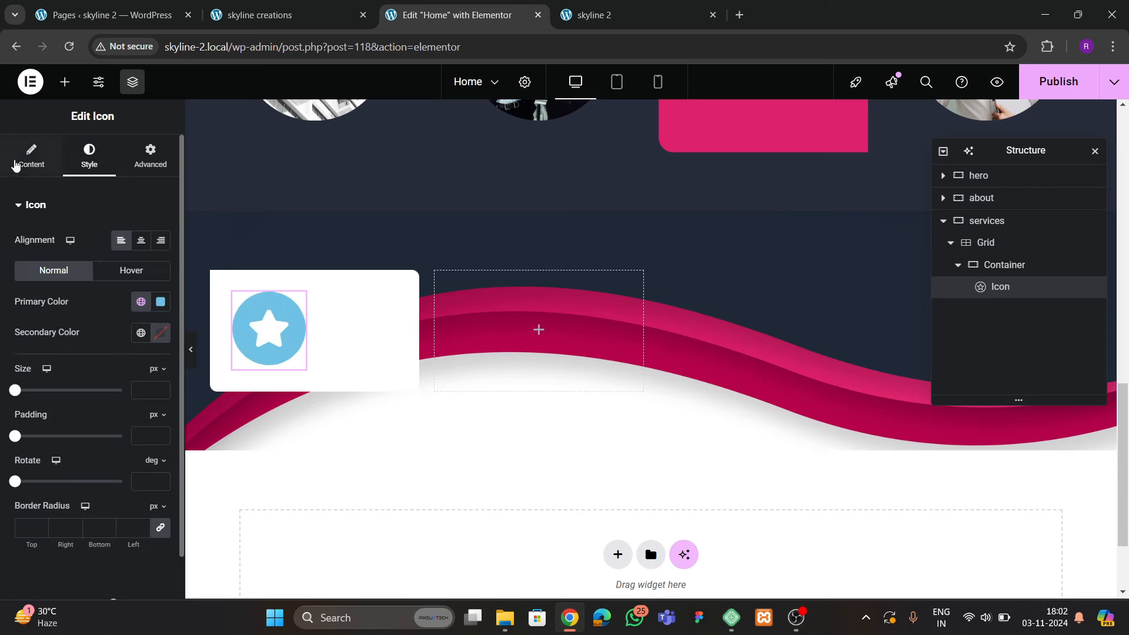
{"action": "left_click", "coordinate": [16, 165]}
{"action": "left_click", "coordinate": [51, 300]}
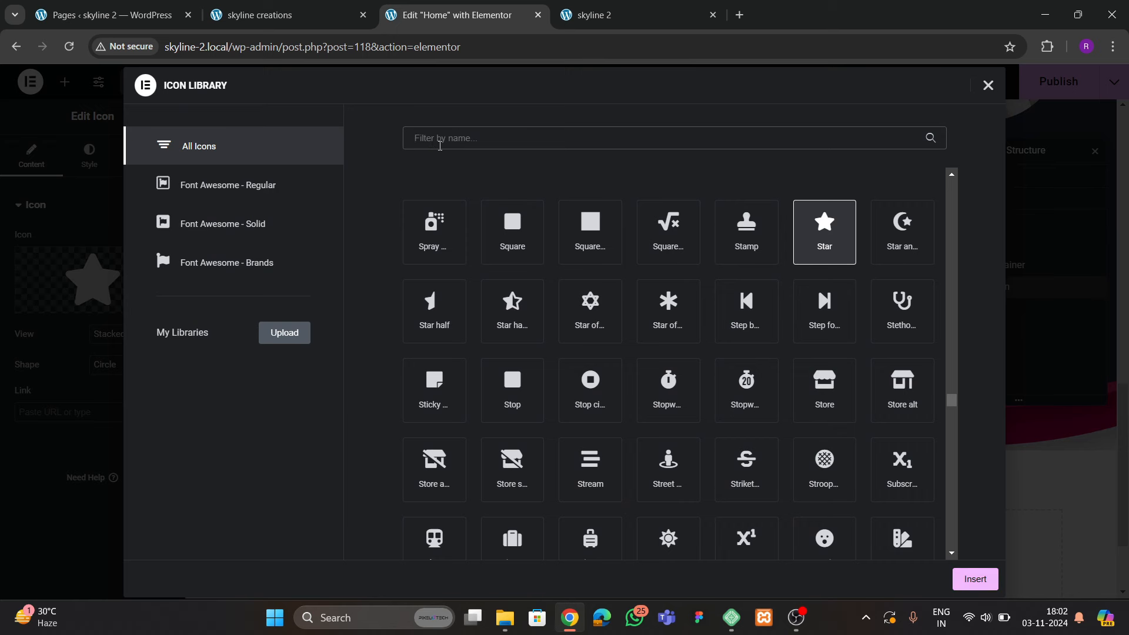
{"action": "type", "text": "hopuse"}
{"action": "key", "text": "BackSpace"}
{"action": "key", "text": "BackSpace"}
{"action": "key", "text": "BackSpace"}
{"action": "key", "text": "BackSpace"}
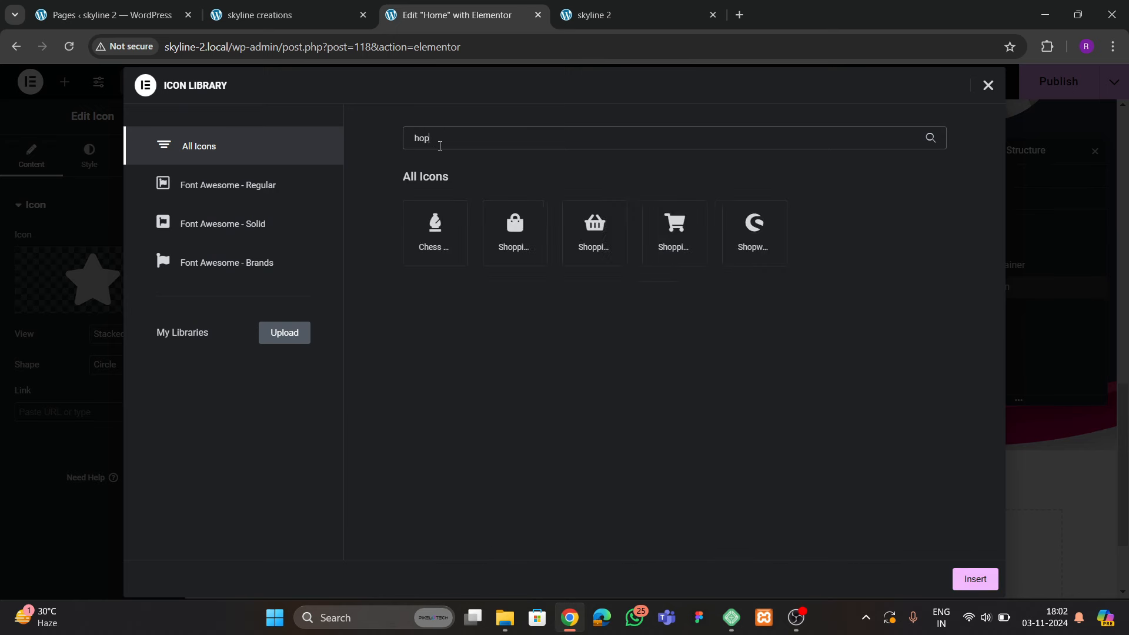
{"action": "type", "text": "use"}
{"action": "left_click", "coordinate": [484, 235]}
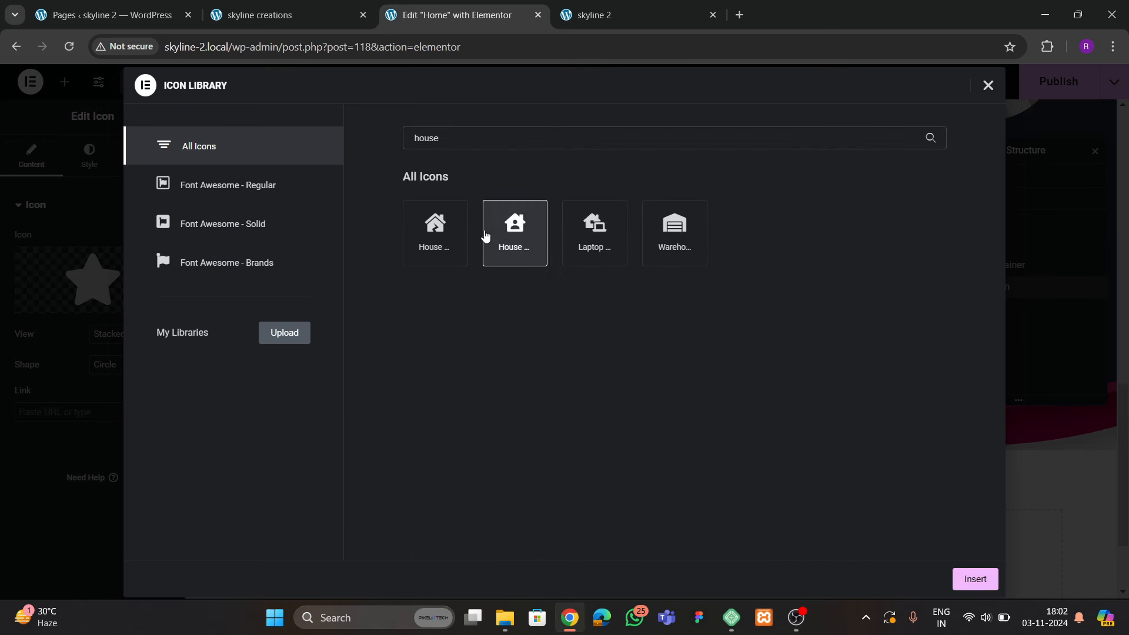
{"action": "left_click", "coordinate": [957, 574]}
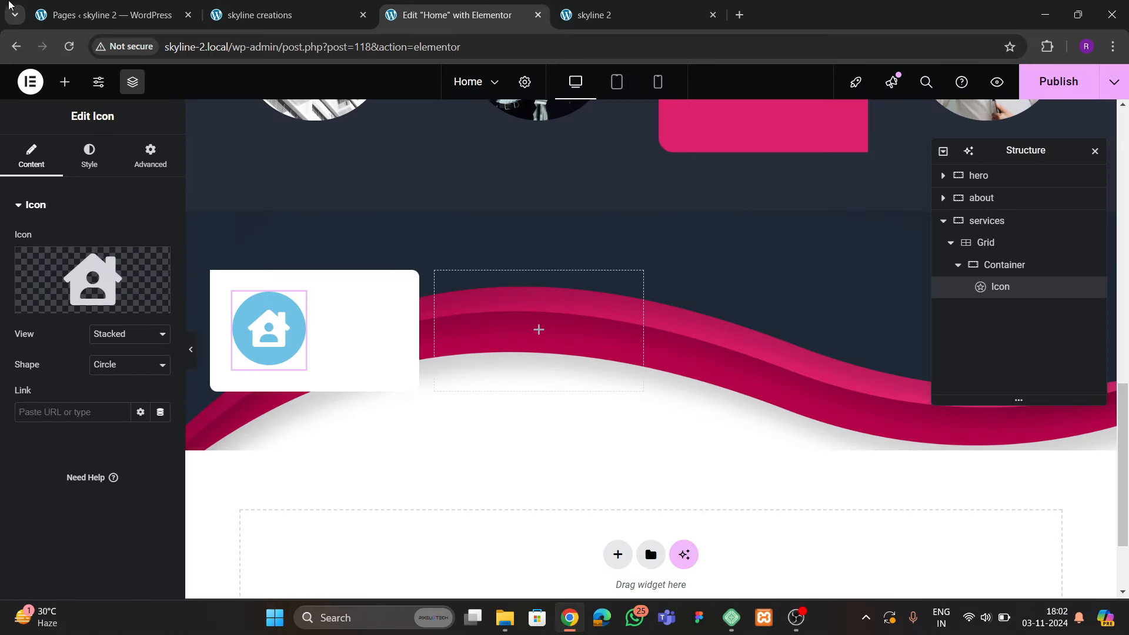
Check the reference icon's colors and set the icon's primary color to grey #838C91
{"action": "left_click", "coordinate": [89, 156]}
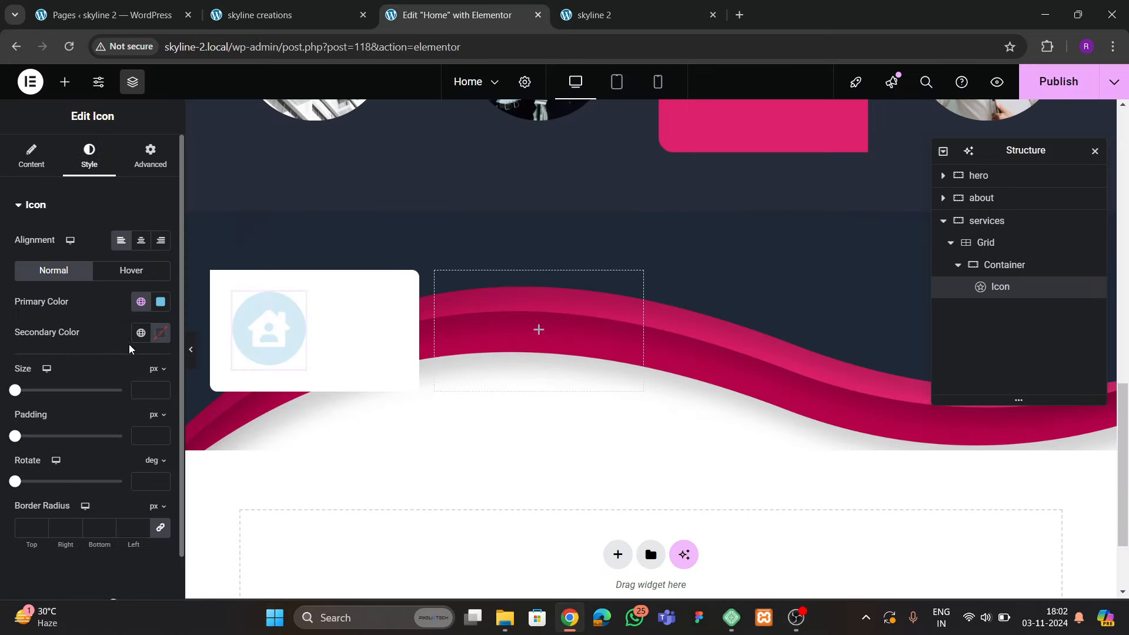
{"action": "left_click", "coordinate": [269, 12]}
{"action": "left_click", "coordinate": [448, 15]}
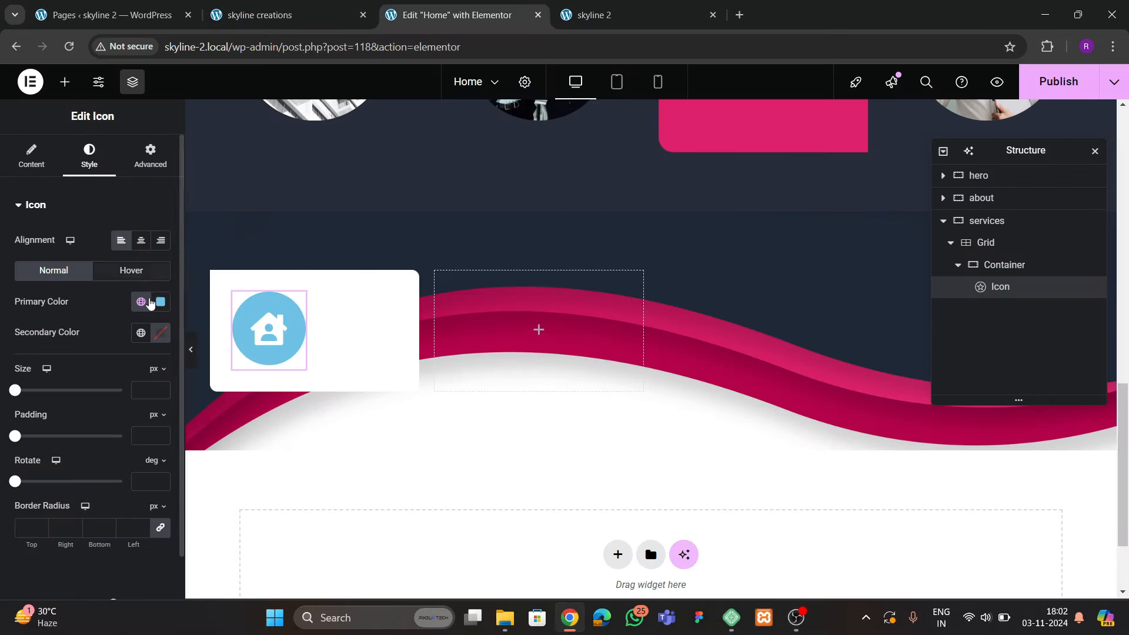
{"action": "left_click", "coordinate": [155, 308]}
{"action": "left_click_drag", "start_coordinate": [141, 413], "coordinate": [64, 499]}
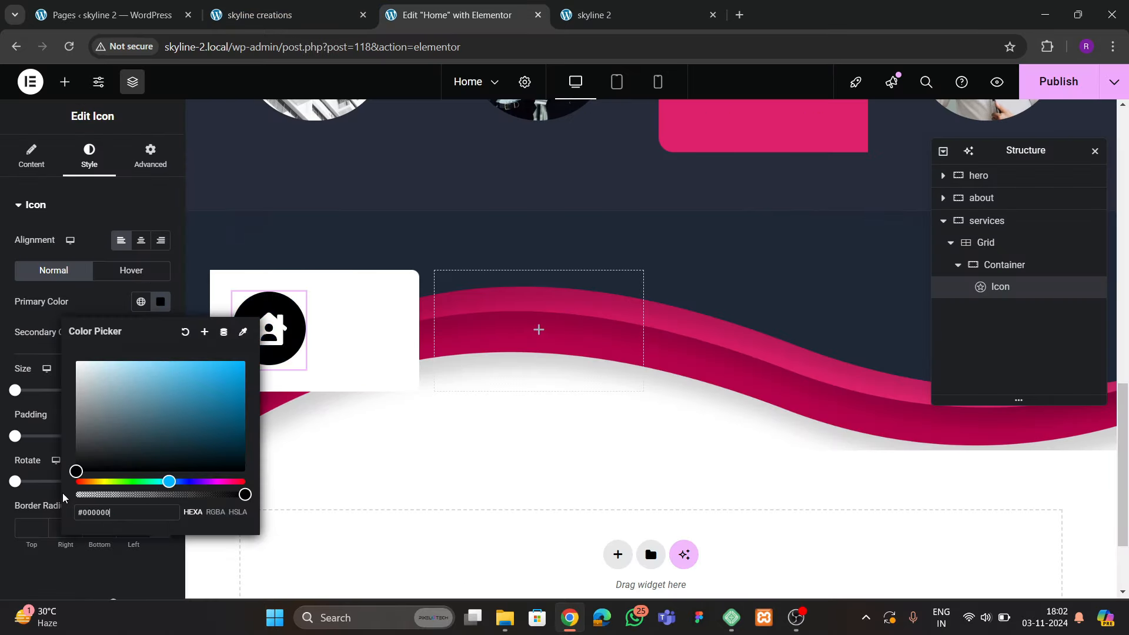
{"action": "left_click_drag", "start_coordinate": [115, 419], "coordinate": [92, 408]}
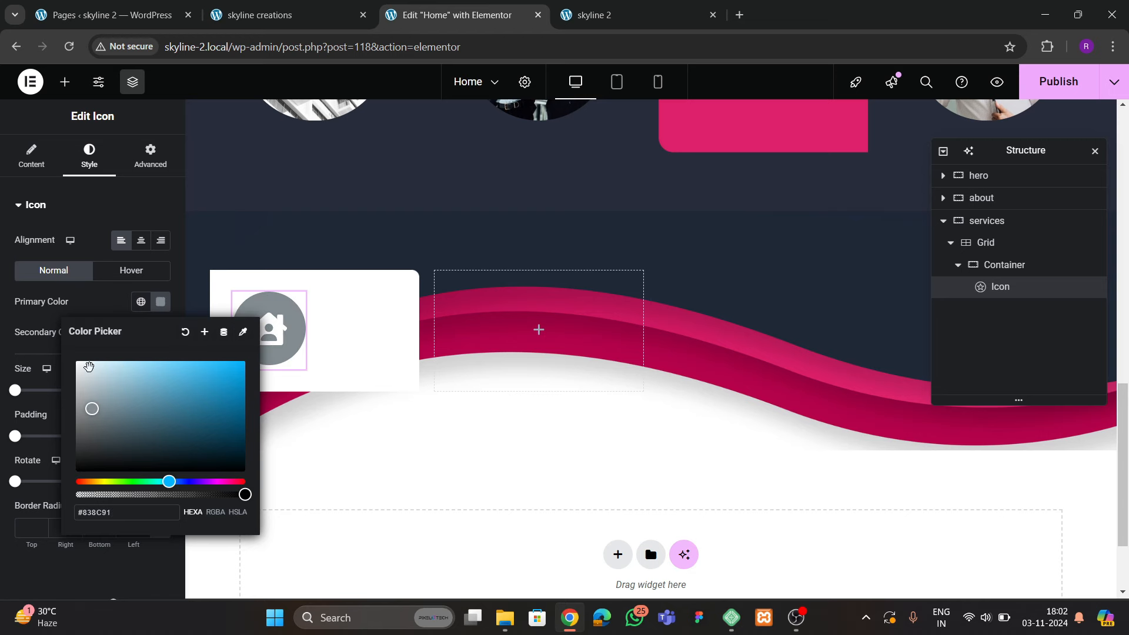
{"action": "left_click", "coordinate": [104, 307]}
Set the icon's secondary color to black #000000
{"action": "left_click", "coordinate": [159, 339]}
{"action": "left_click_drag", "start_coordinate": [121, 448], "coordinate": [62, 503]}
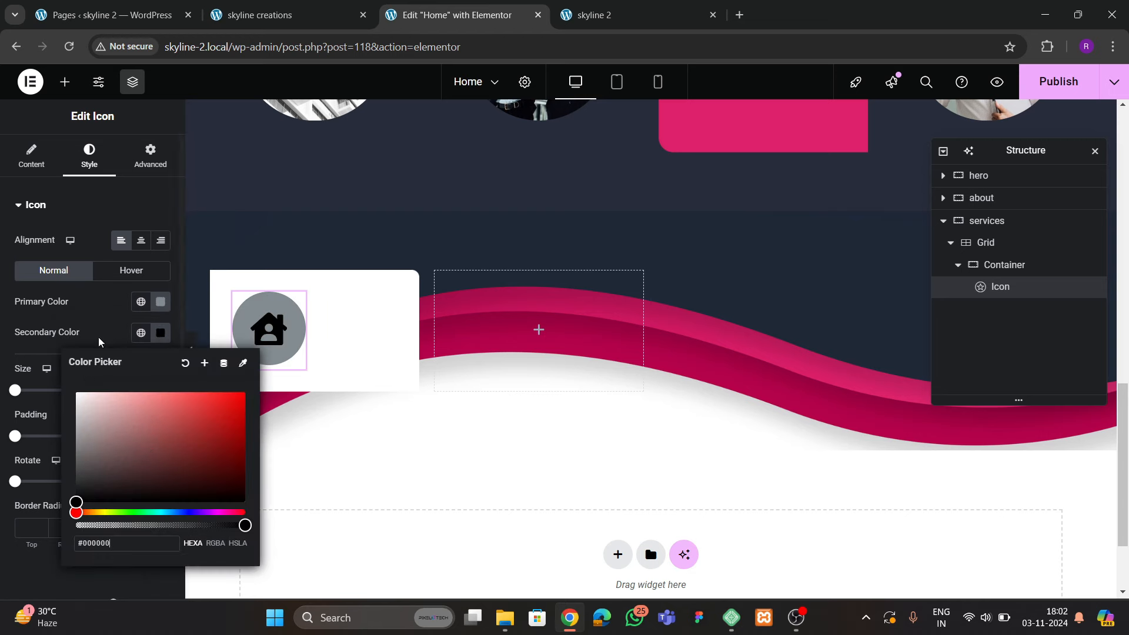
{"action": "left_click", "coordinate": [99, 341]}
Compare with the reference card's icon circle and change the icon's primary color to a matching light neutral grey
{"action": "left_click", "coordinate": [259, 13]}
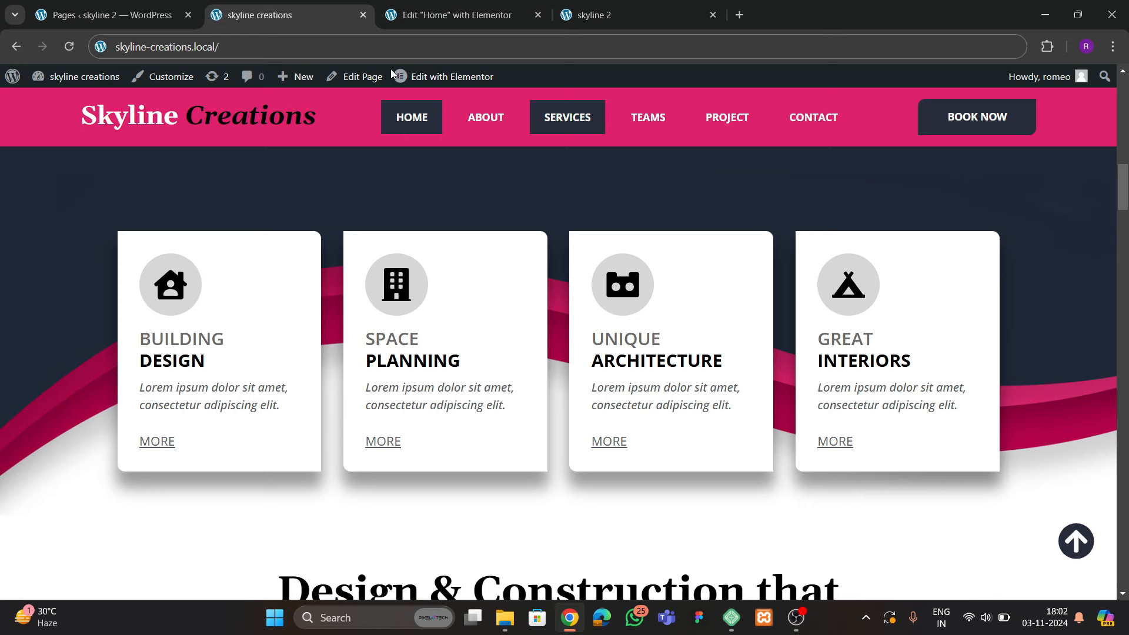
{"action": "left_click", "coordinate": [443, 15]}
{"action": "left_click", "coordinate": [159, 332]}
{"action": "left_click", "coordinate": [95, 419]}
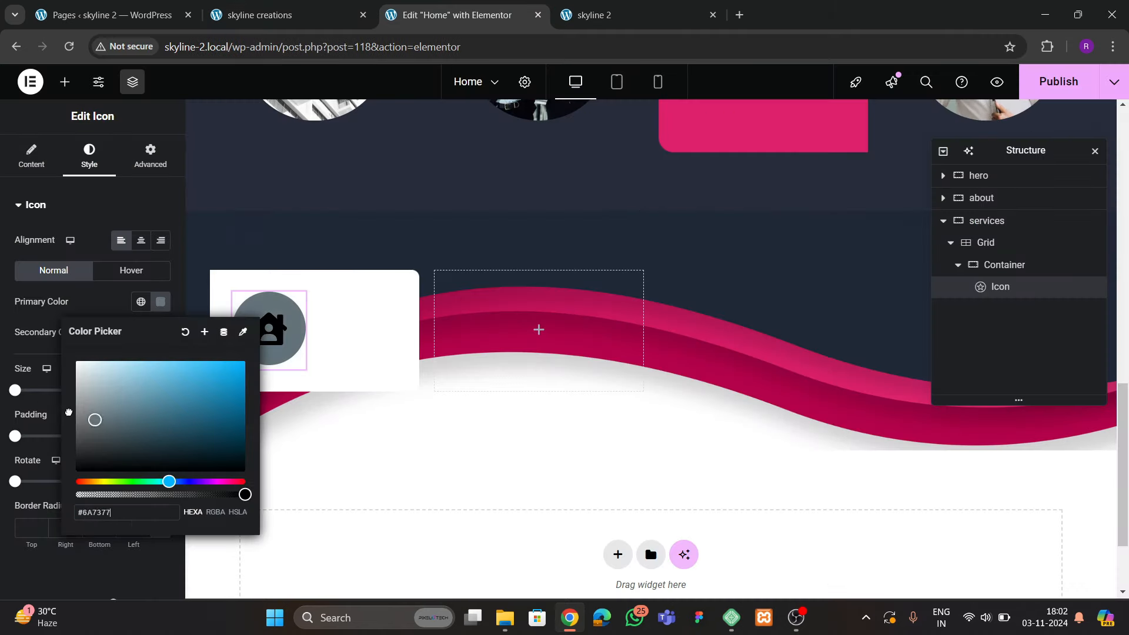
{"action": "left_click_drag", "start_coordinate": [76, 411], "coordinate": [75, 374]}
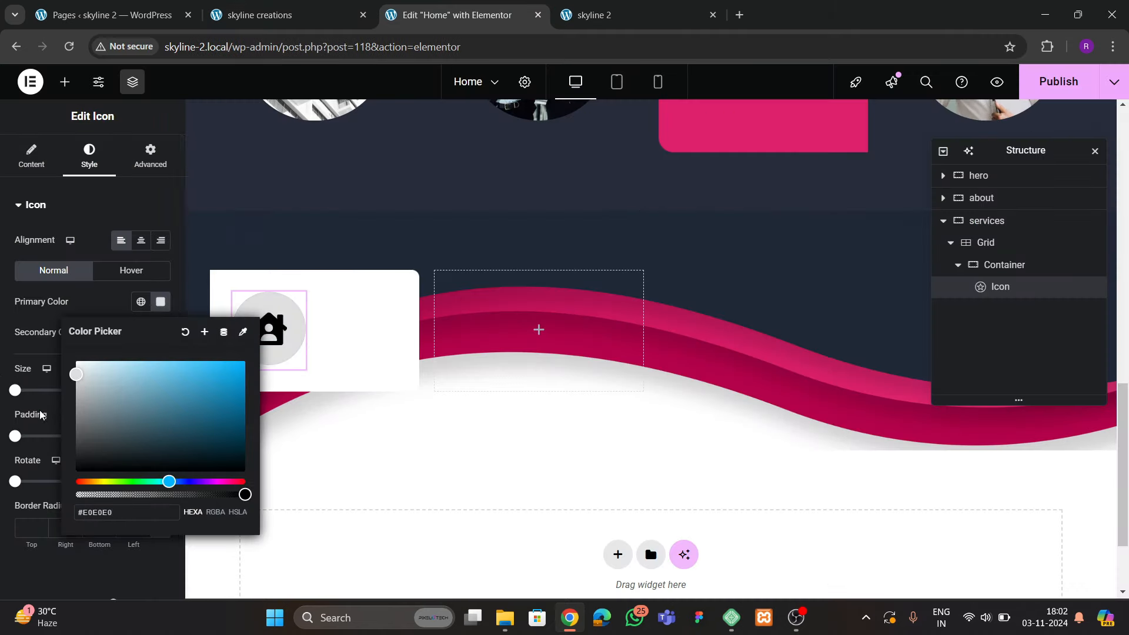
{"action": "left_click_drag", "start_coordinate": [41, 415], "coordinate": [79, 404]}
{"action": "left_click", "coordinate": [108, 404]}
{"action": "left_click", "coordinate": [43, 566]}
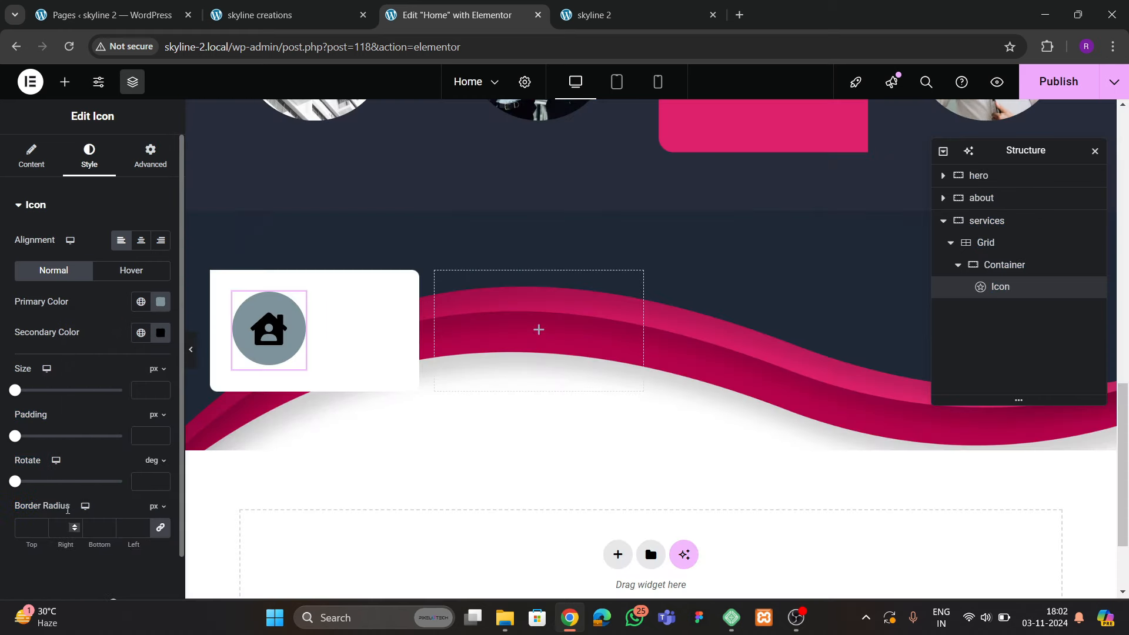
{"action": "left_click", "coordinate": [160, 332]}
{"action": "left_click_drag", "start_coordinate": [76, 413], "coordinate": [27, 381]}
{"action": "left_click", "coordinate": [75, 309]}
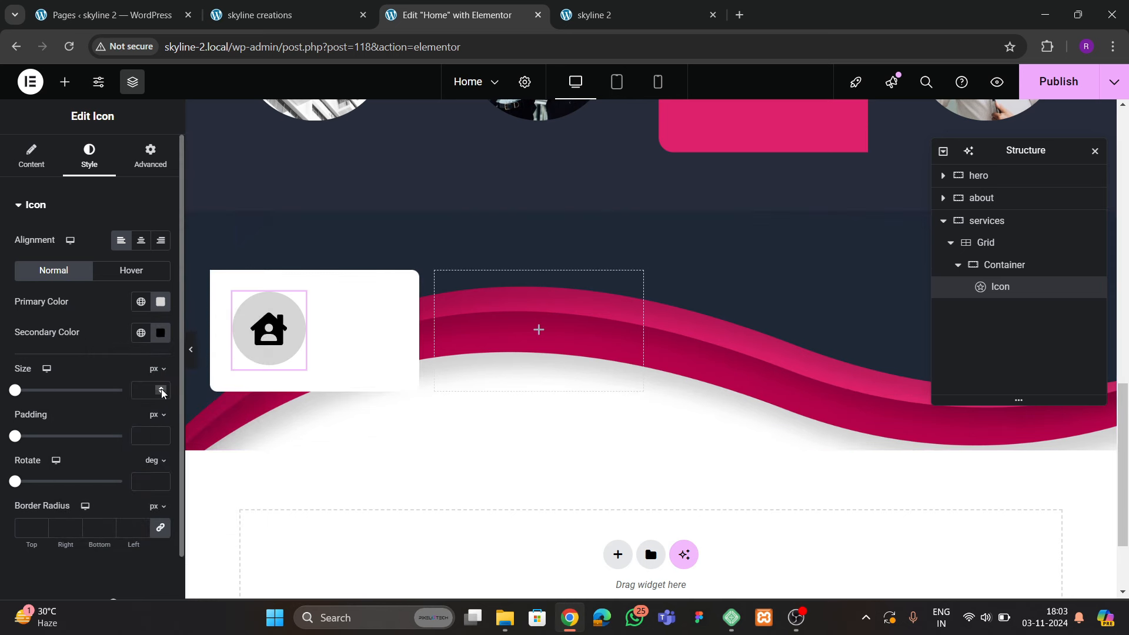
Set the icon's size to 40 px and check the reference icon's hover colors
{"action": "left_click_drag", "start_coordinate": [161, 392], "coordinate": [161, 393]}
{"action": "left_click", "coordinate": [291, 15]}
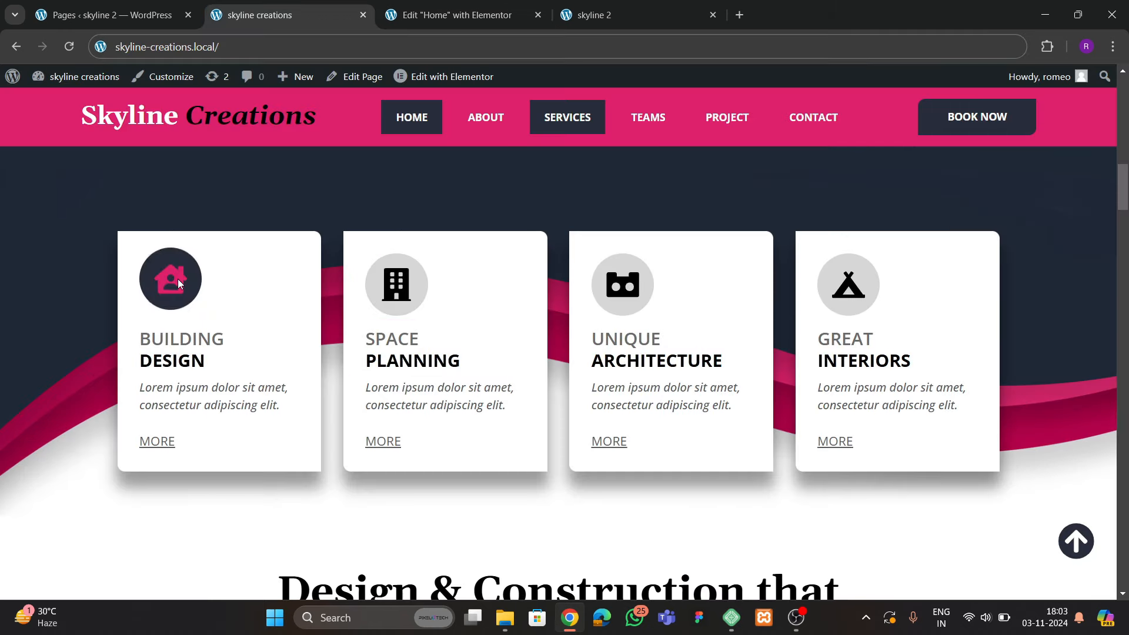
{"action": "left_click", "coordinate": [458, 14]}
Set the icon's hover colors to the global theme 2 for primary and theme 1 for secondary
{"action": "left_click", "coordinate": [128, 272]}
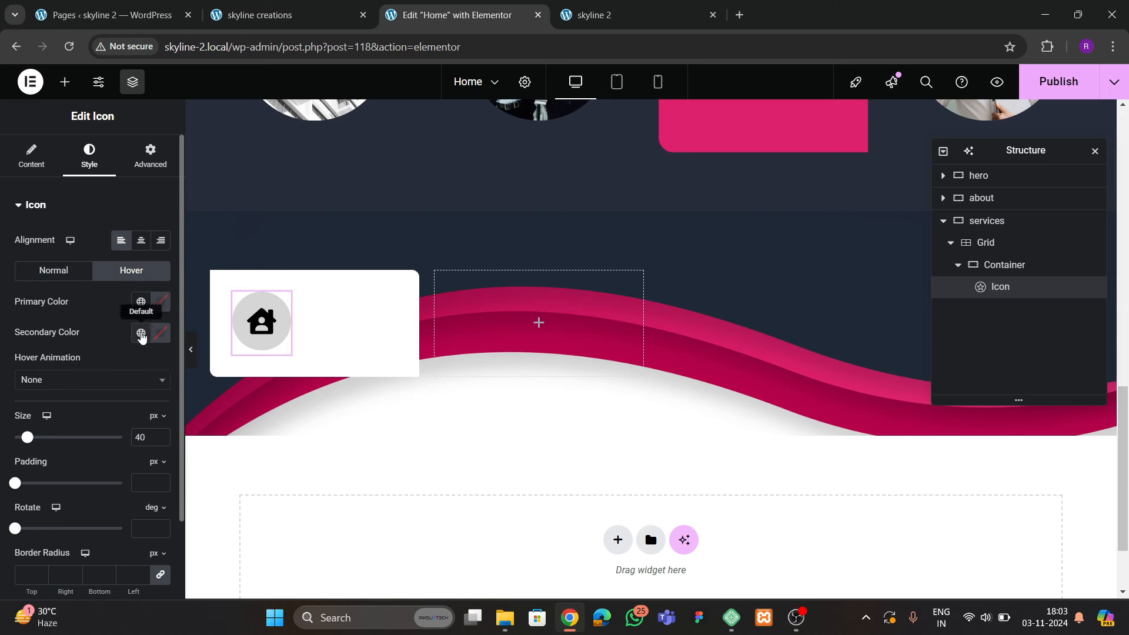
{"action": "left_click", "coordinate": [142, 301]}
{"action": "left_click", "coordinate": [85, 515]}
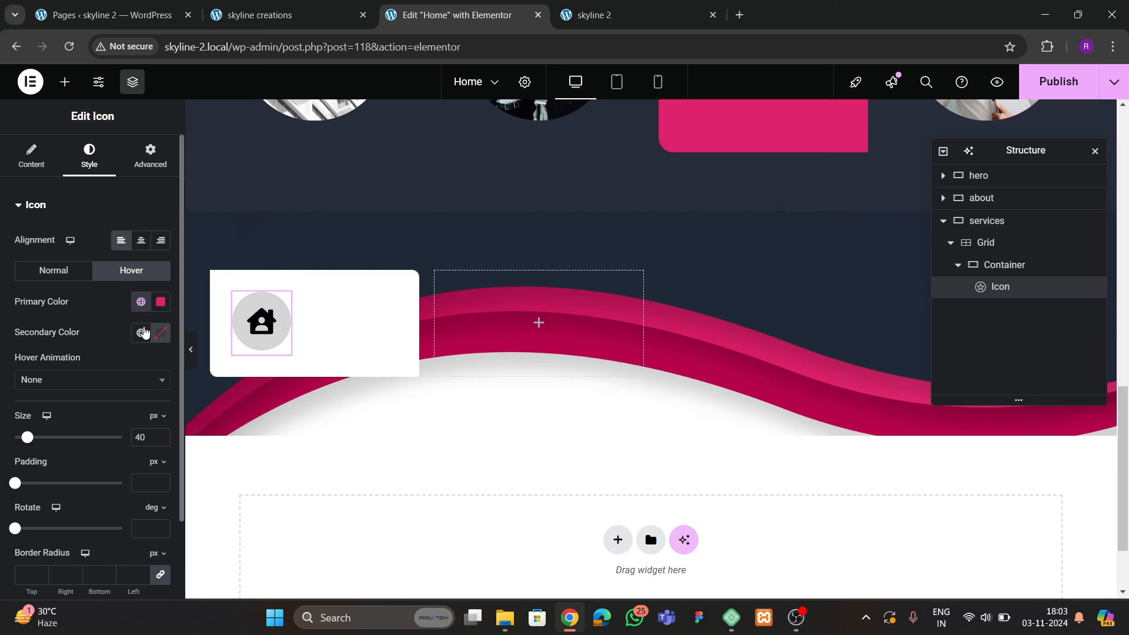
{"action": "left_click", "coordinate": [141, 332]}
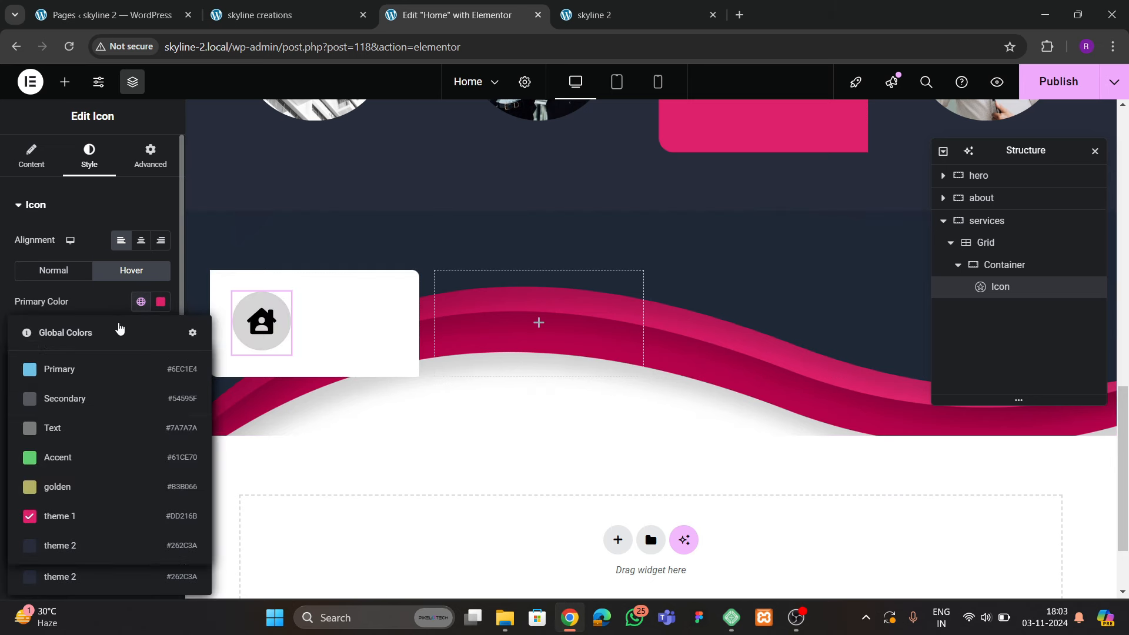
{"action": "left_click", "coordinate": [65, 545]}
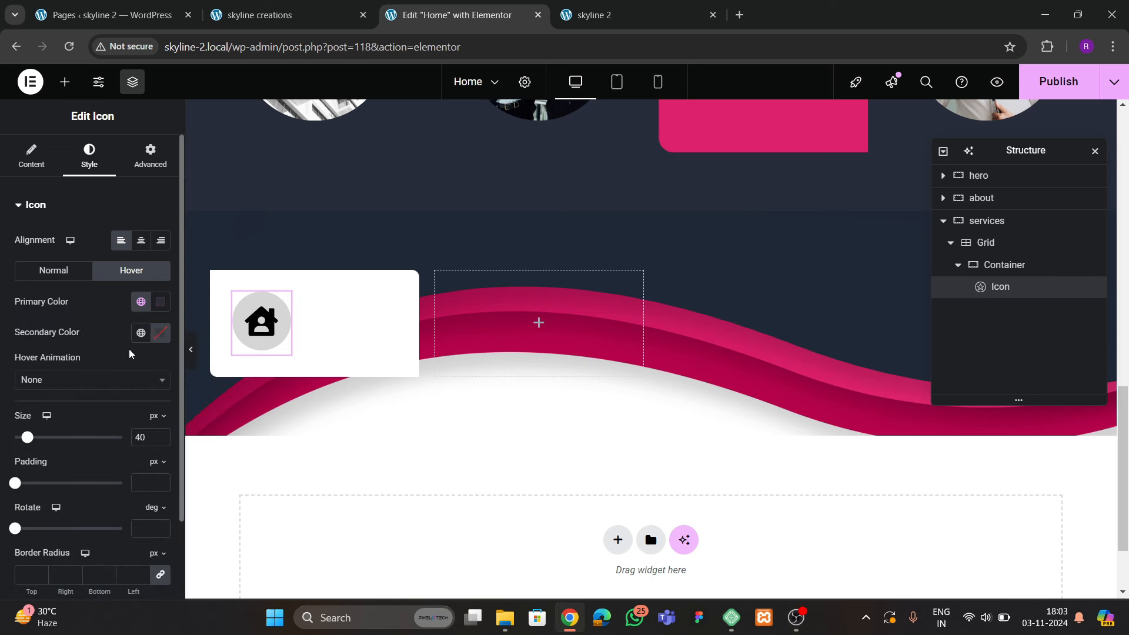
{"action": "left_click", "coordinate": [140, 333]}
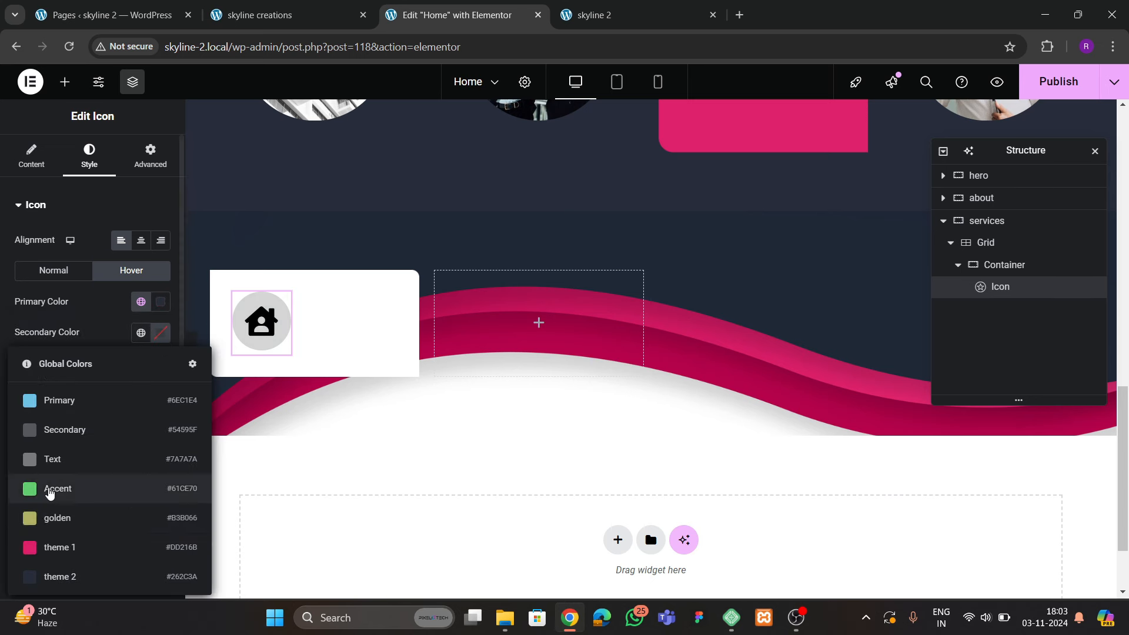
{"action": "left_click", "coordinate": [55, 552]}
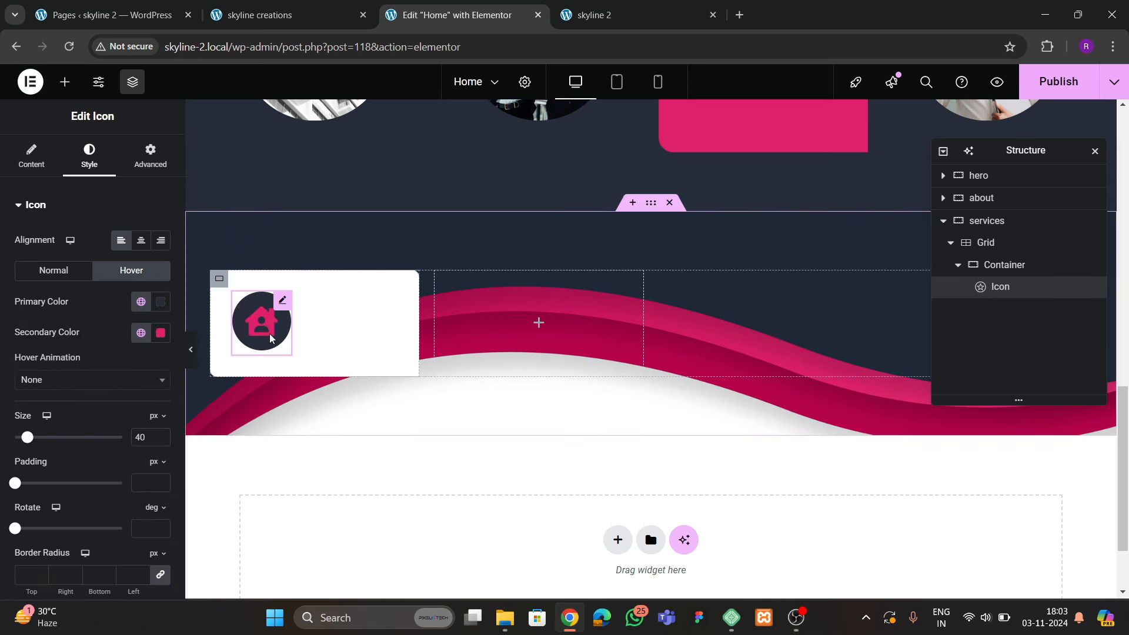
Set the icon's hover animation to Bob and compare the card with the reference site
{"action": "scroll", "coordinate": [42, 366], "scroll_direction": "down", "scroll_amount": 1}
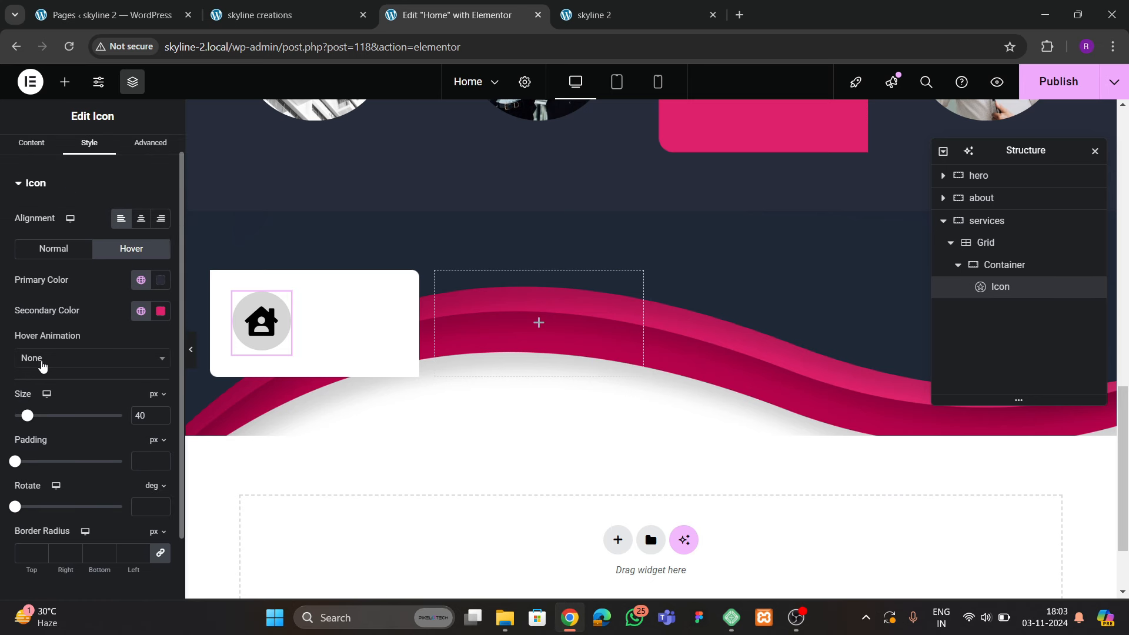
{"action": "left_click", "coordinate": [52, 360]}
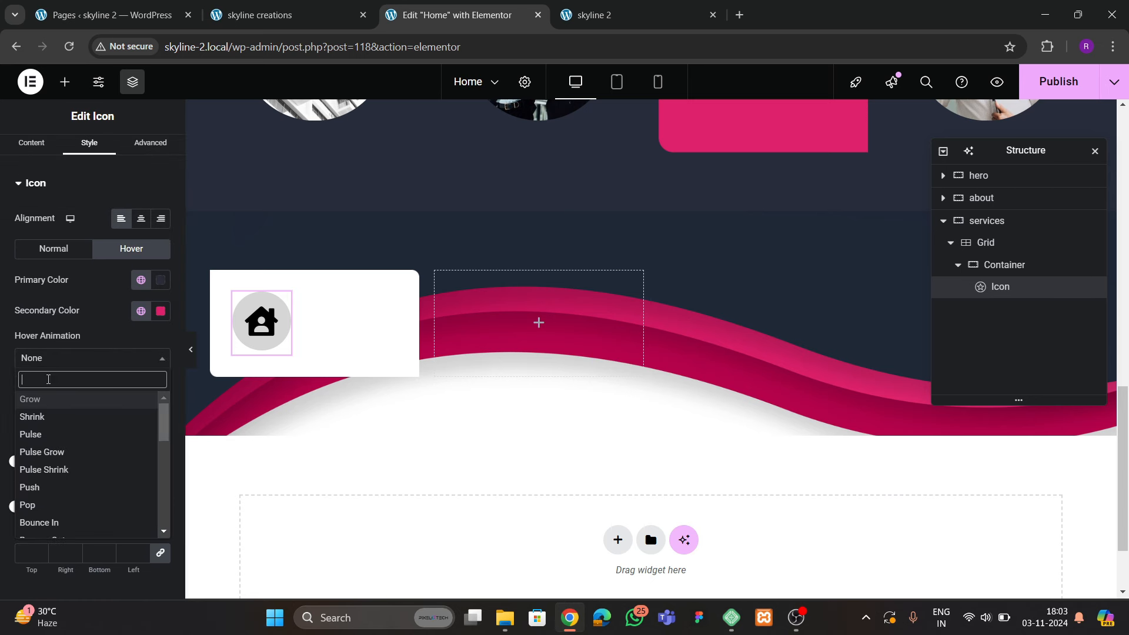
{"action": "type", "text": "bob"}
{"action": "key", "text": "Return"}
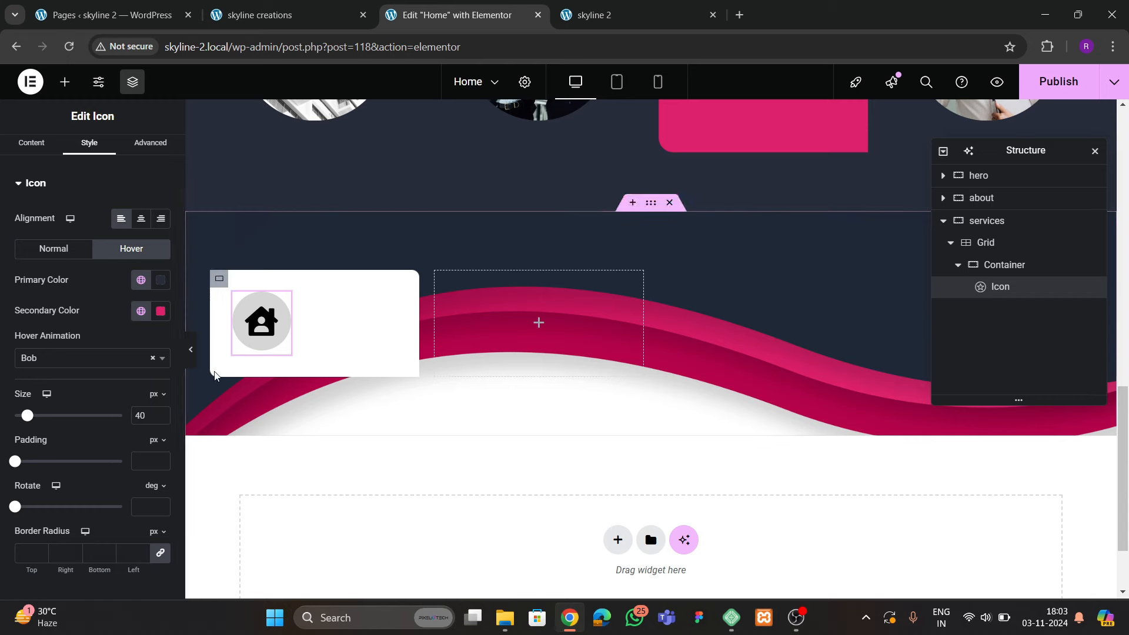
{"action": "left_click", "coordinate": [276, 15]}
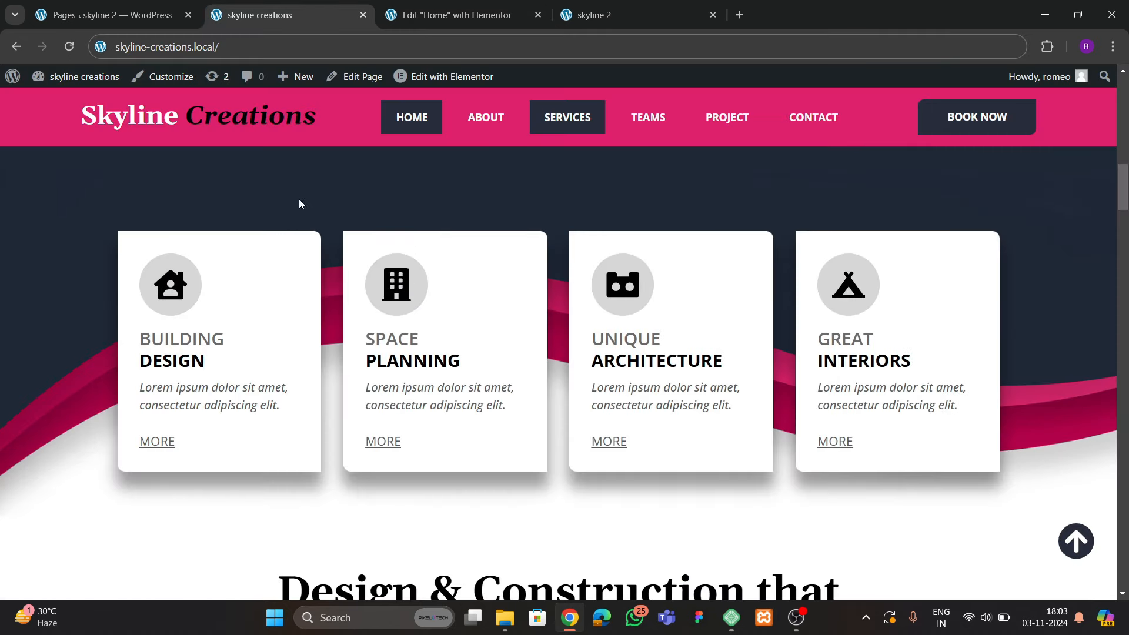
{"action": "left_click", "coordinate": [435, 14]}
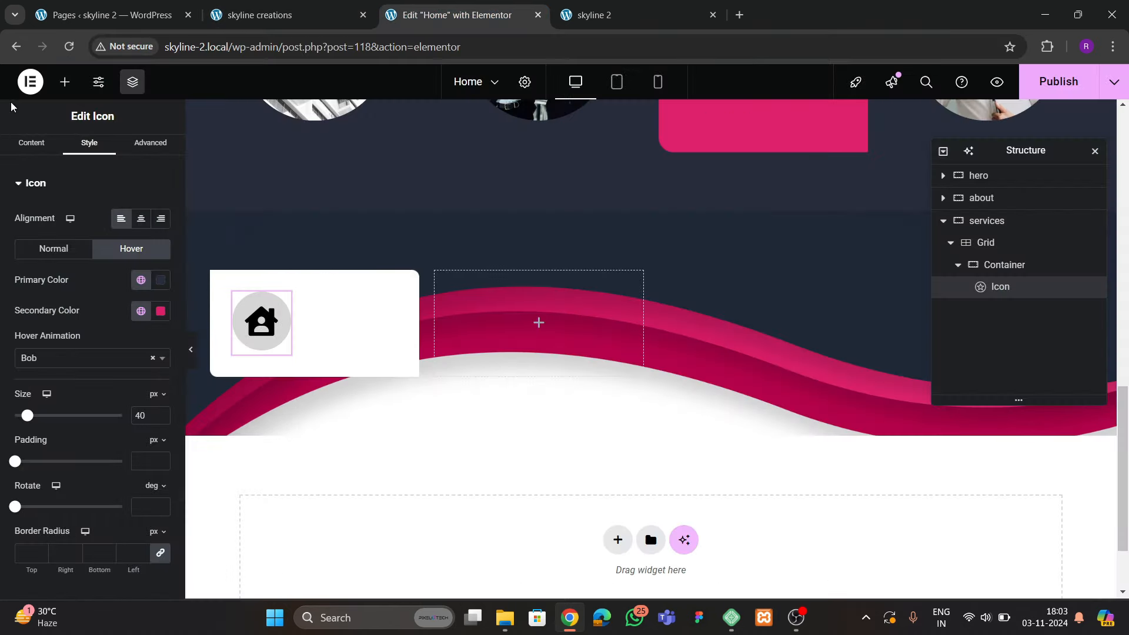
Add a heading below the card's icon with the title "BUILDING <br>DESIGN"
{"action": "left_click", "coordinate": [64, 81]}
{"action": "left_click_drag", "start_coordinate": [49, 382], "coordinate": [243, 335]}
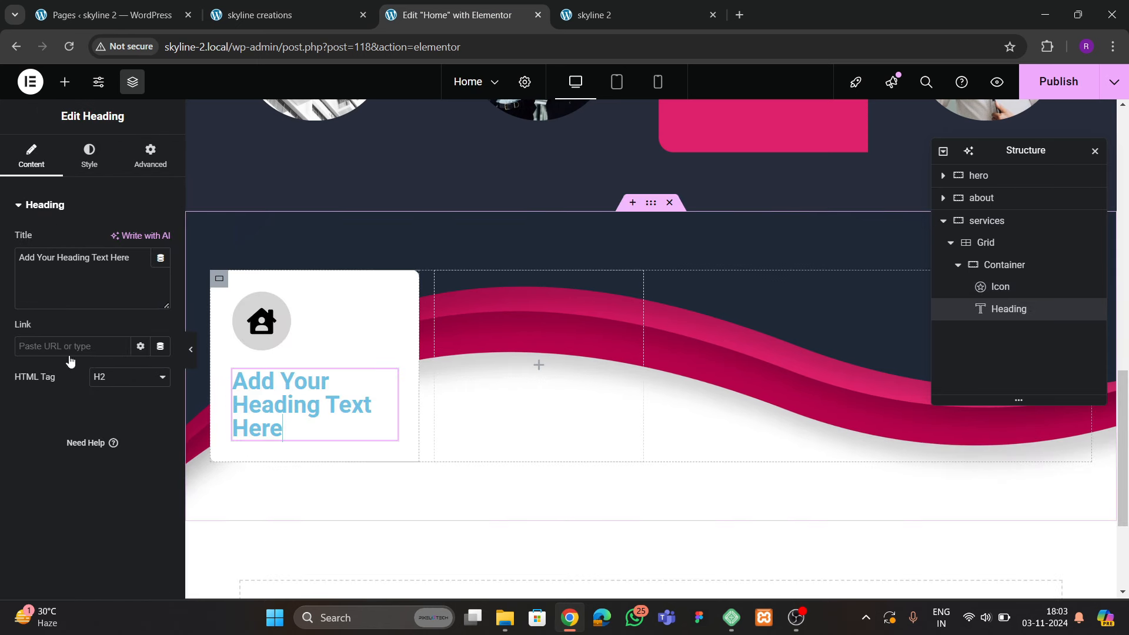
{"action": "left_click", "coordinate": [52, 267]}
{"action": "key", "text": "ctrl+a"}
{"action": "key", "text": "BackSpace"}
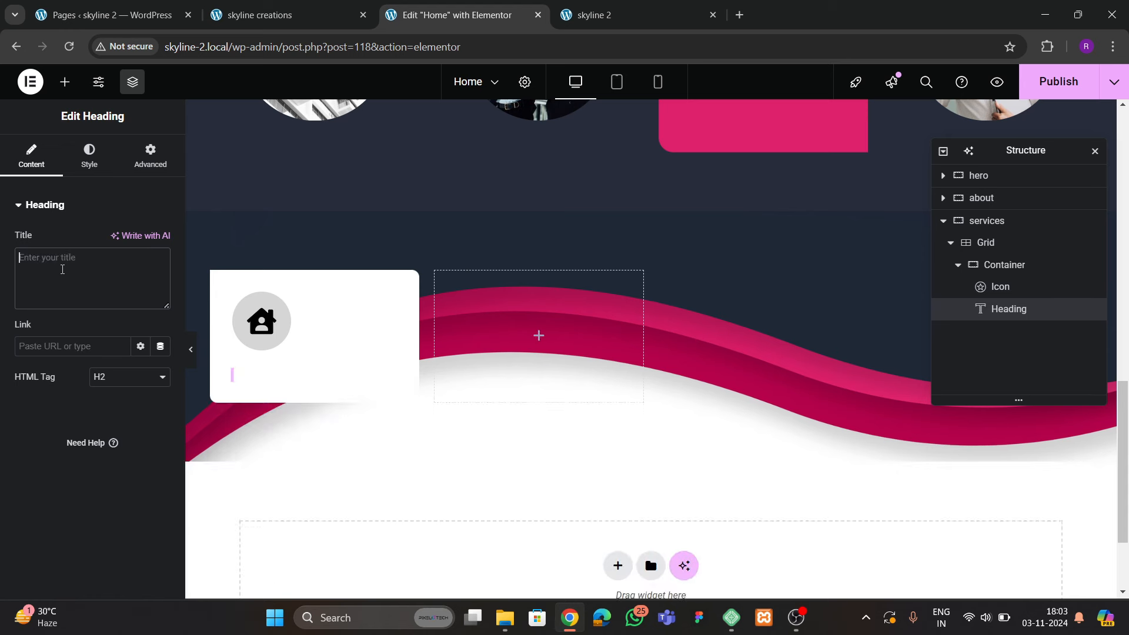
{"action": "type", "text": "BUILDING DESIGN"}
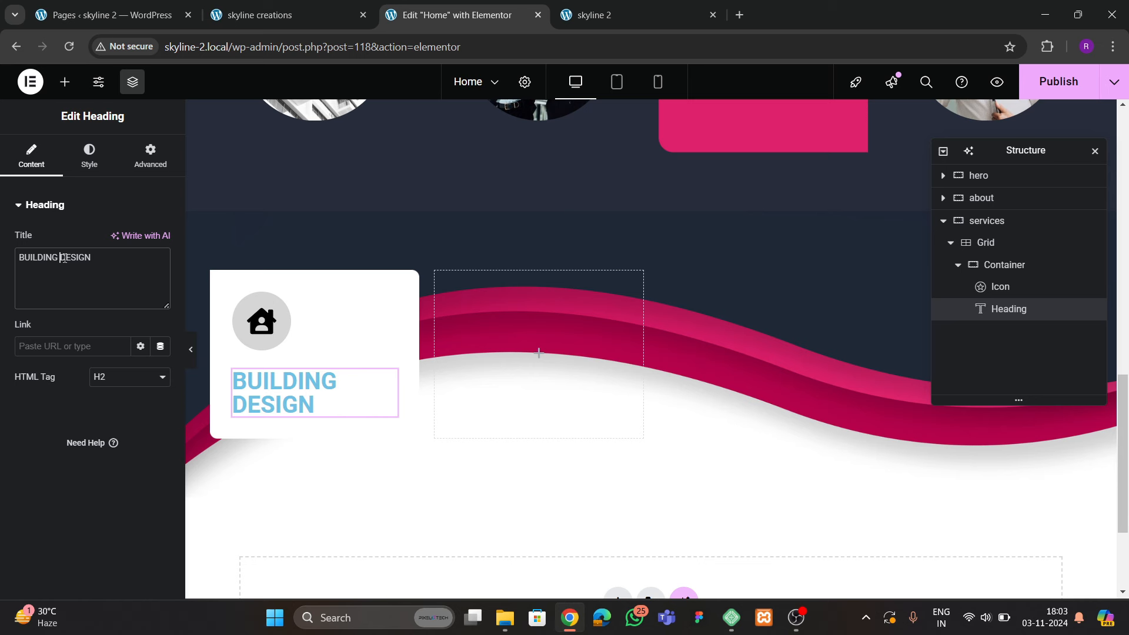
{"action": "type", "text": "<br>"}
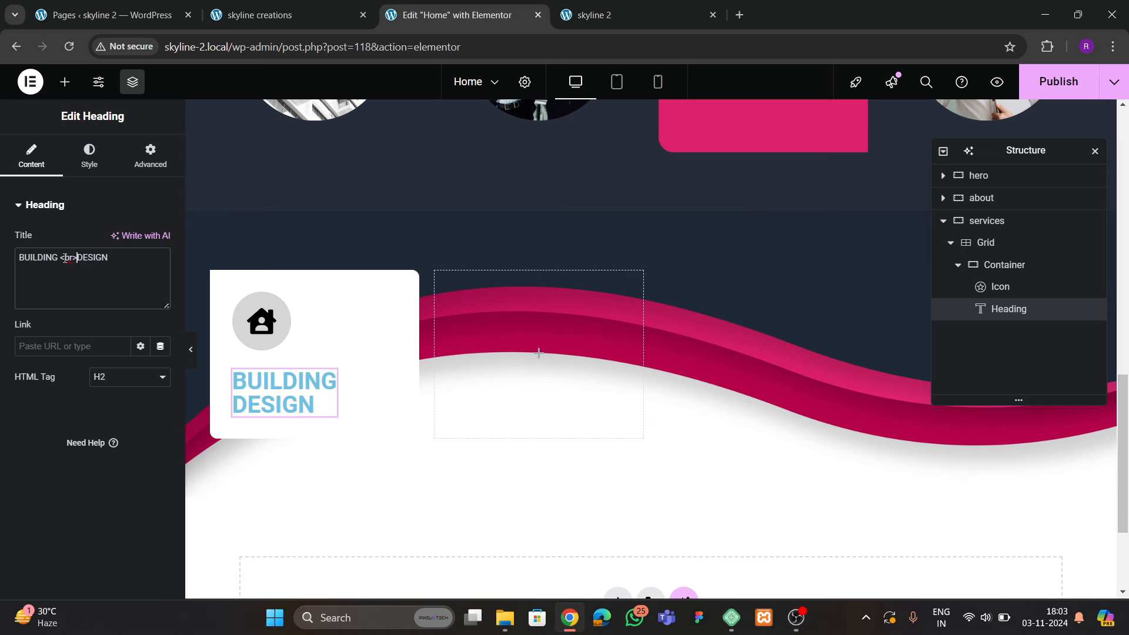
Set the heading's text color to black #000000
{"action": "left_click", "coordinate": [92, 158]}
{"action": "left_click", "coordinate": [161, 270]}
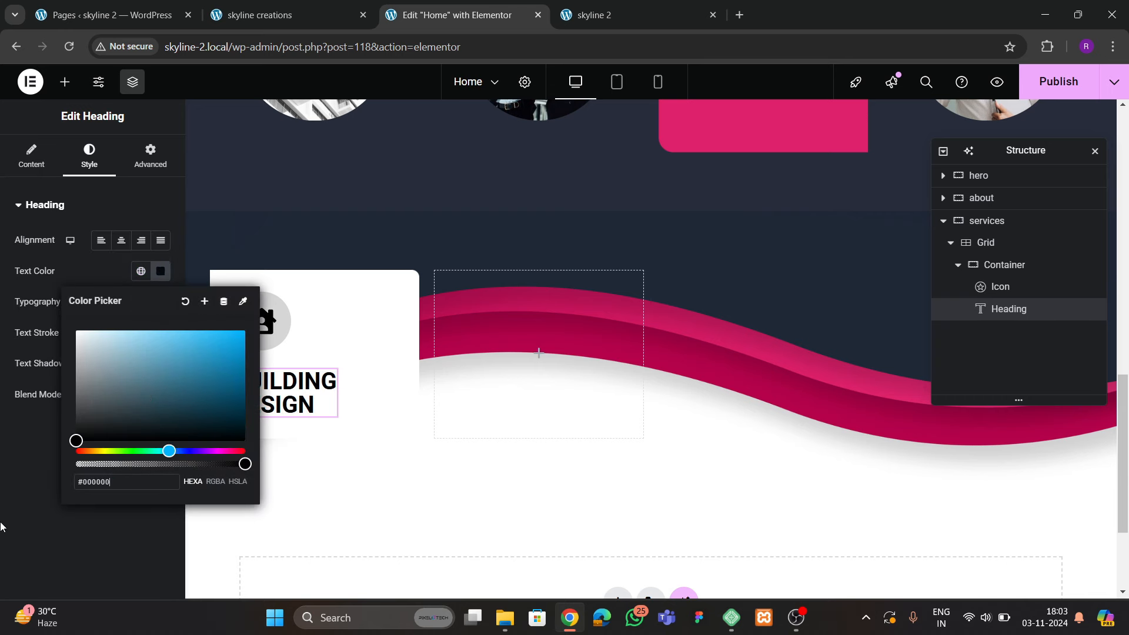
{"action": "left_click", "coordinate": [33, 511]}
Set the heading's font size to 25 px
{"action": "left_click", "coordinate": [160, 302]}
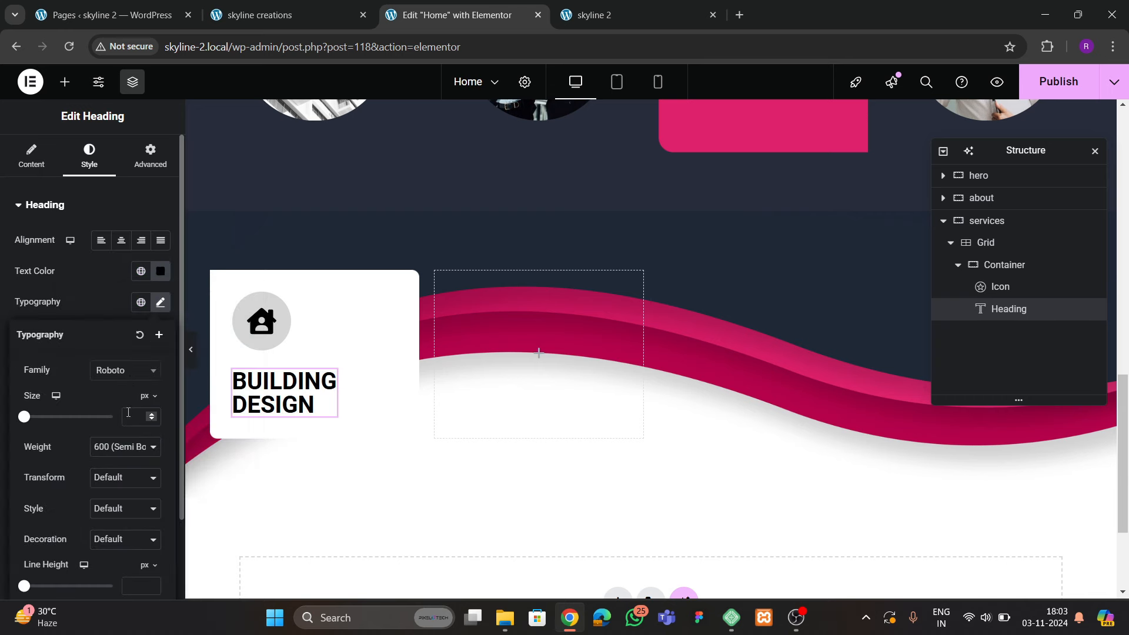
{"action": "left_click", "coordinate": [151, 416]}
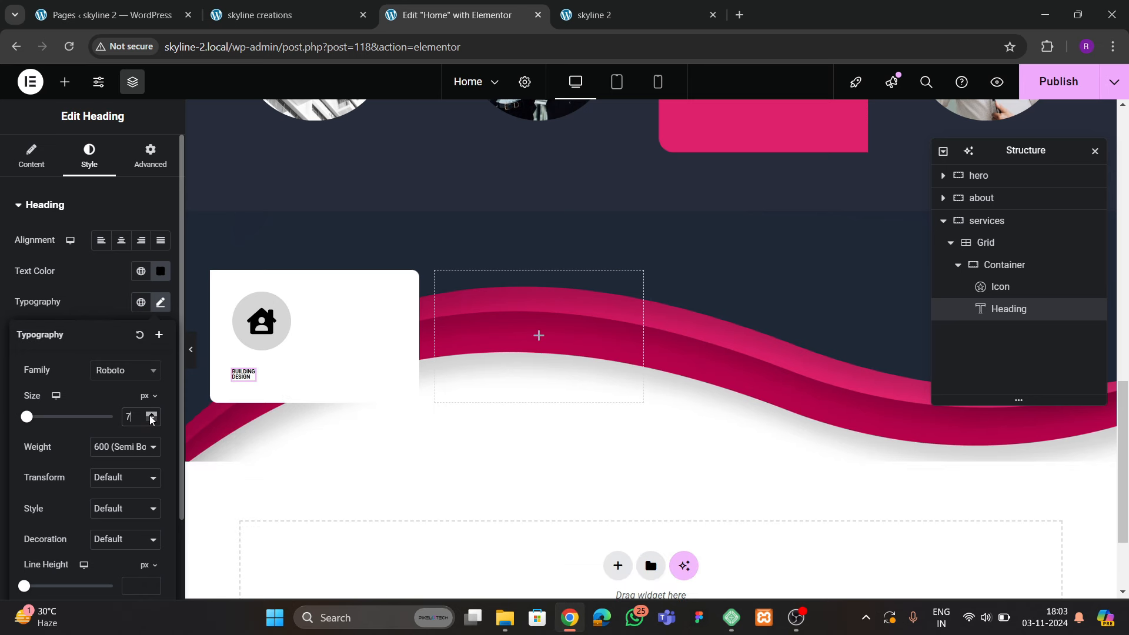
{"action": "left_click_drag", "start_coordinate": [151, 417], "coordinate": [151, 418]}
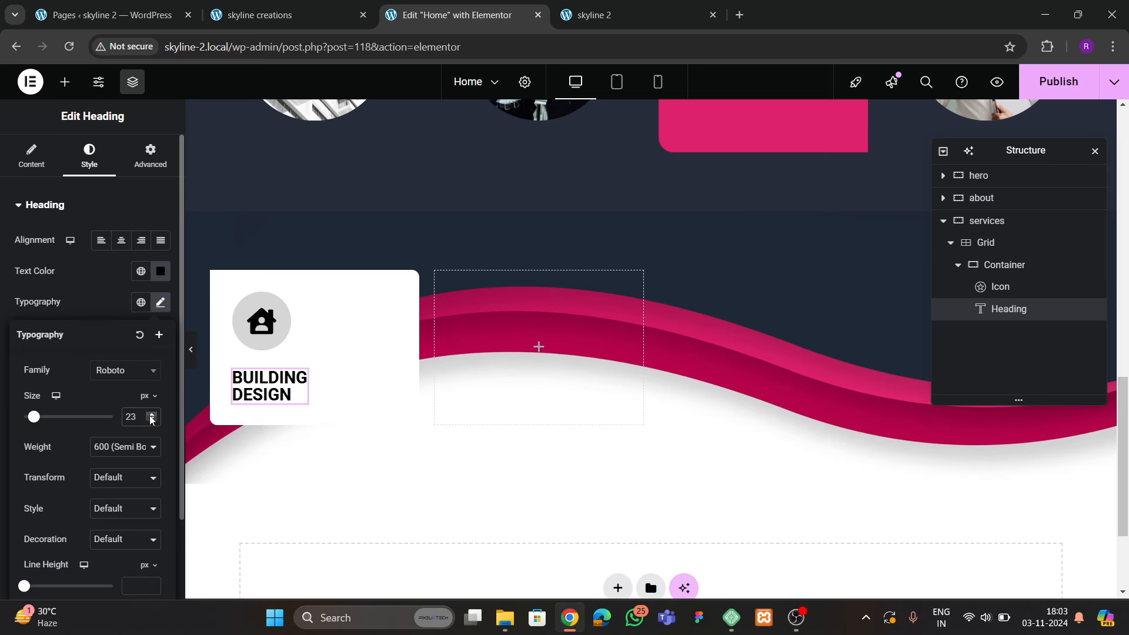
{"action": "left_click", "coordinate": [151, 416]}
{"action": "left_click", "coordinate": [151, 416]}
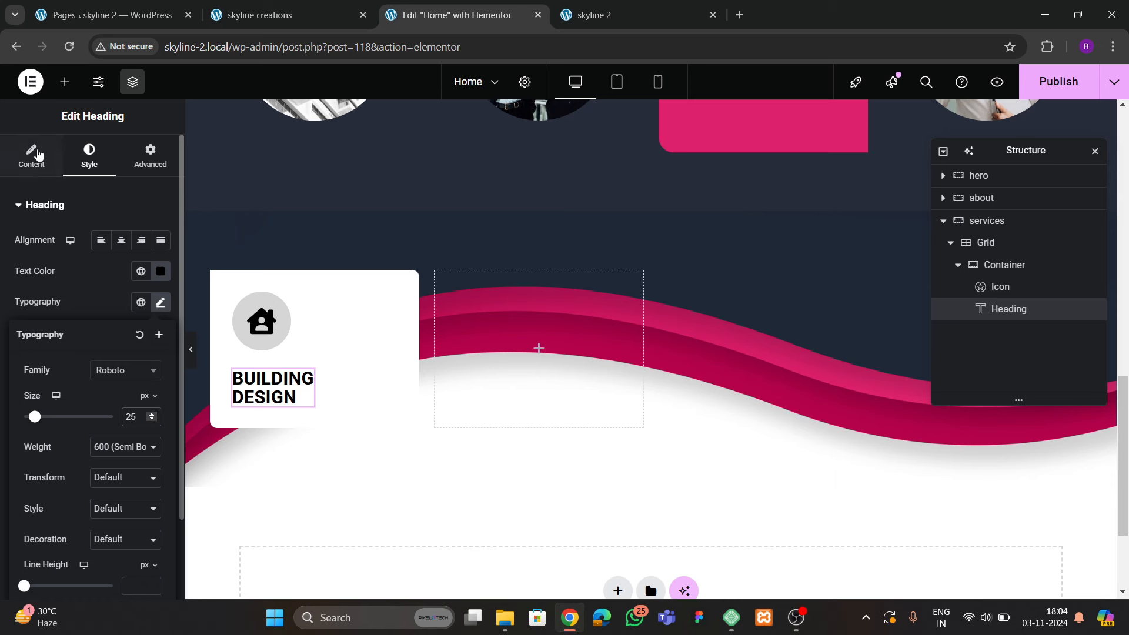
Set the heading's font weight to 500 (Medium) and its text color to the global Text color
{"action": "left_click", "coordinate": [32, 156]}
{"action": "left_click", "coordinate": [64, 258]}
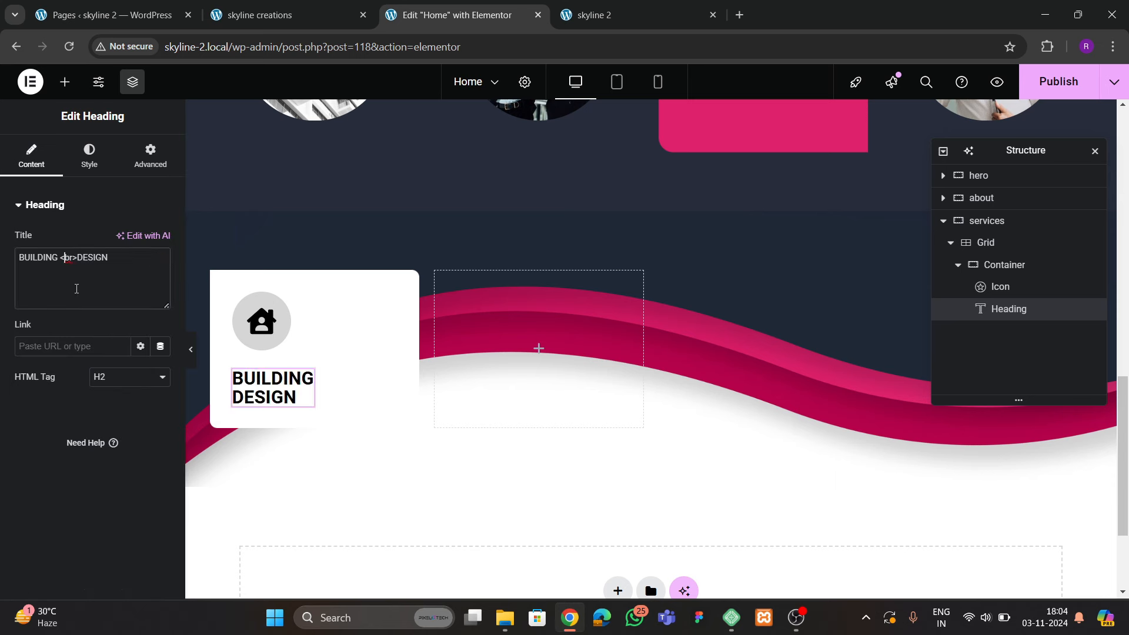
{"action": "left_click", "coordinate": [90, 156]}
{"action": "left_click", "coordinate": [160, 302]}
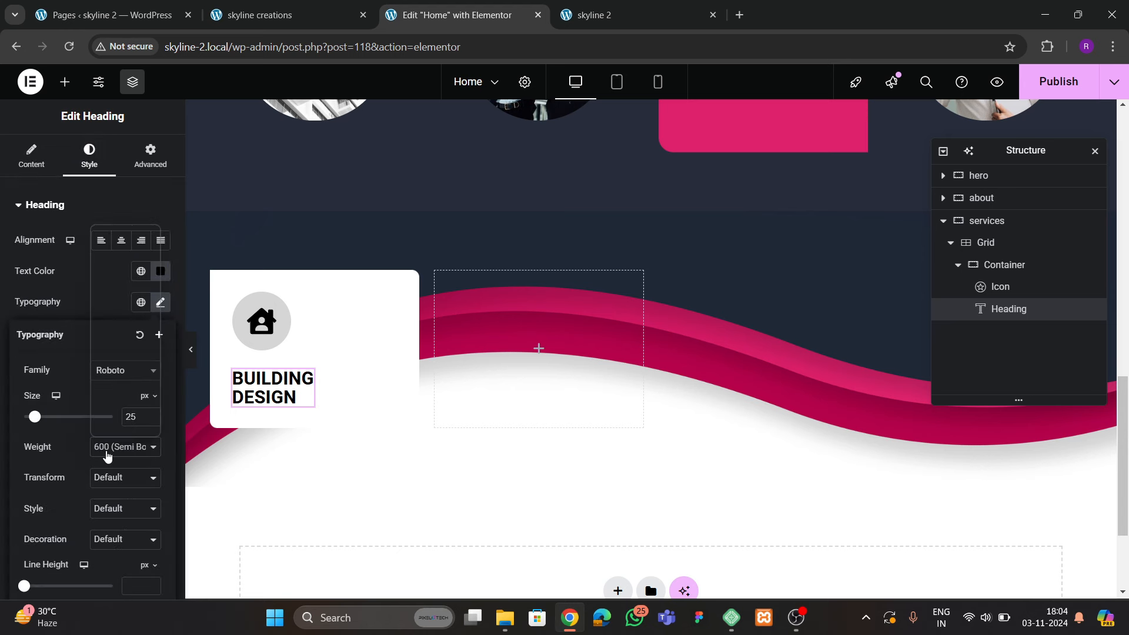
{"action": "left_click", "coordinate": [107, 304]}
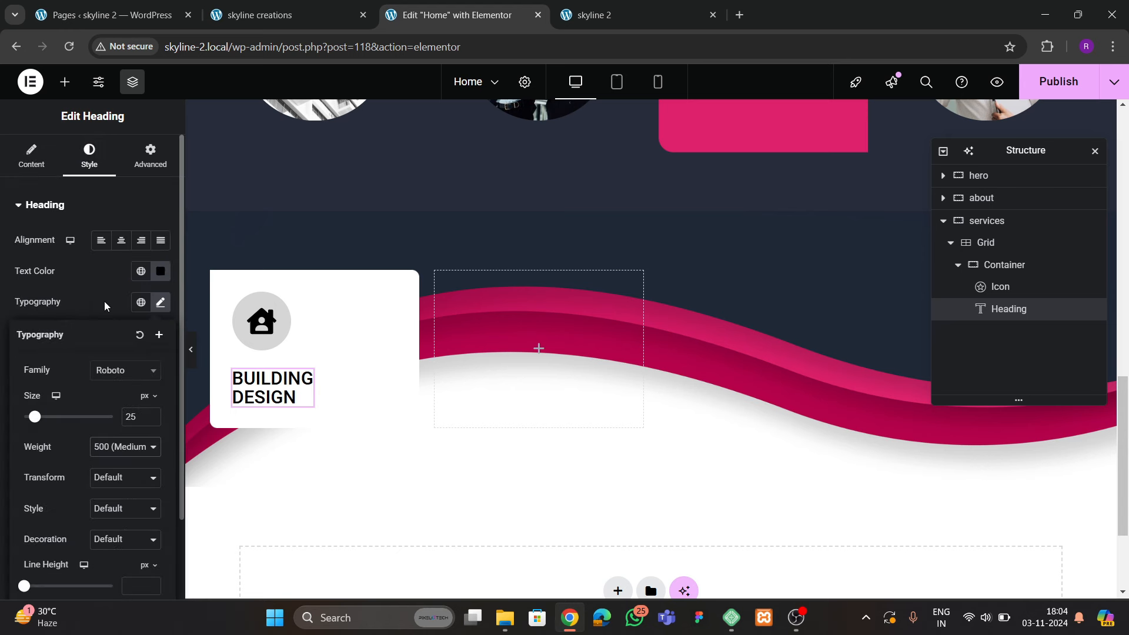
{"action": "left_click", "coordinate": [141, 271]}
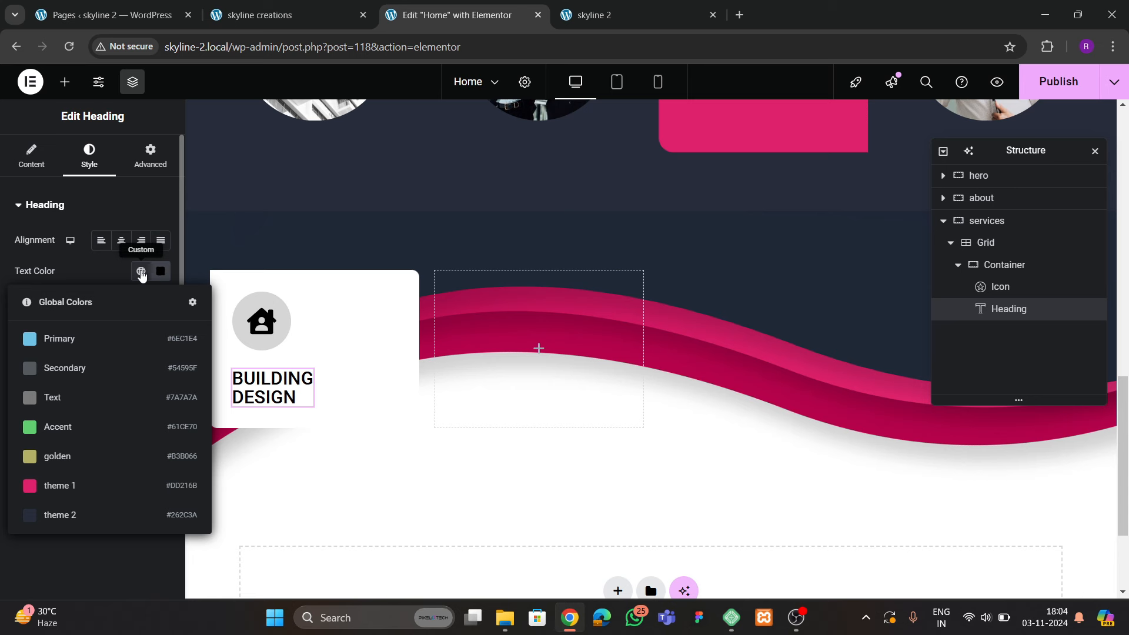
{"action": "left_click", "coordinate": [71, 399]}
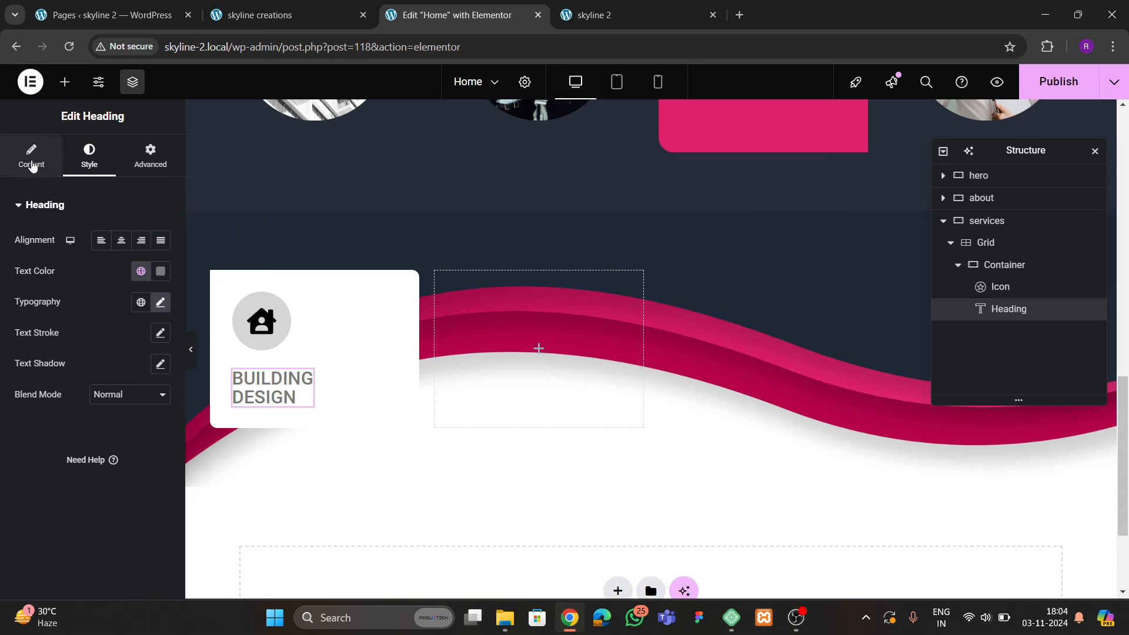
Check the reference card's title and wrap DESIGN in a span with the inline style "color:black; font-weight:bold;"
{"action": "left_click", "coordinate": [32, 165]}
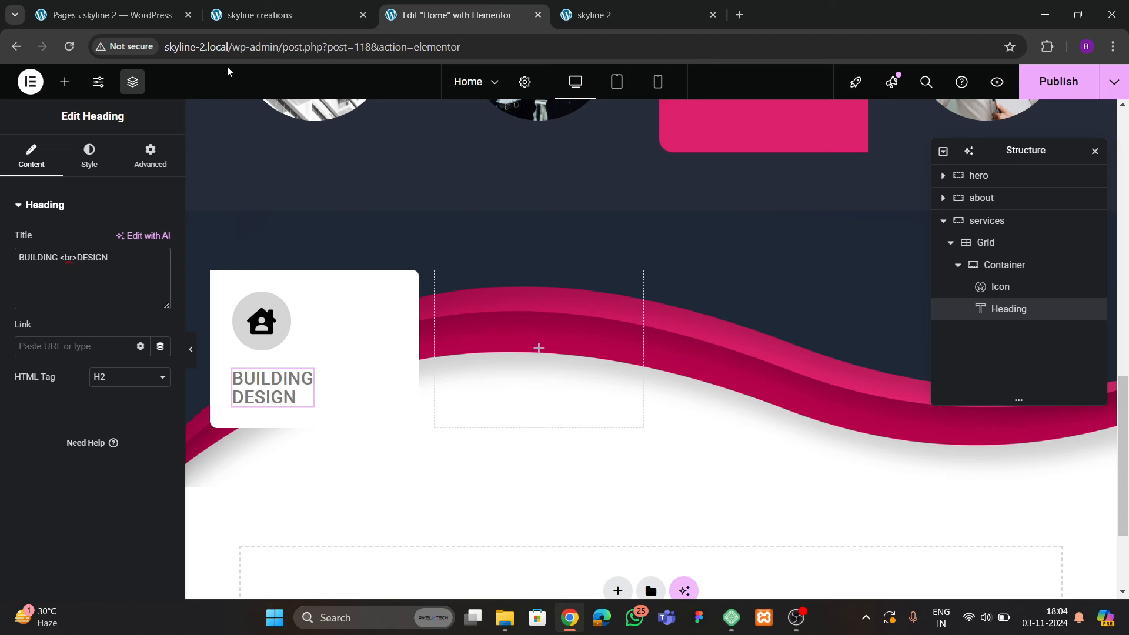
{"action": "left_click", "coordinate": [312, 16]}
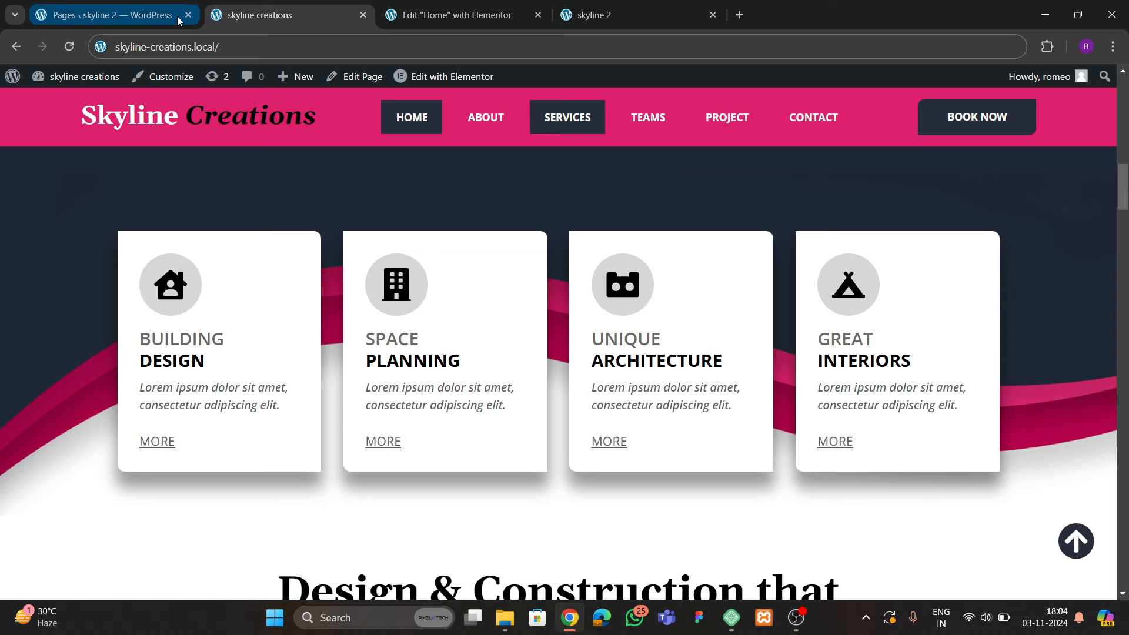
{"action": "left_click", "coordinate": [449, 16]}
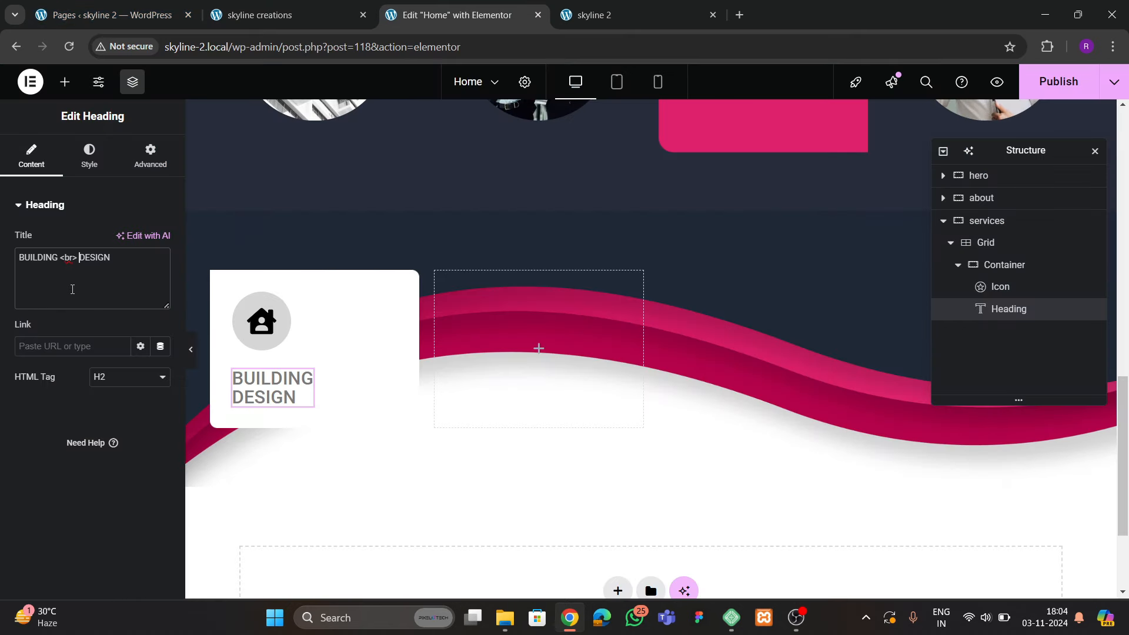
{"action": "type", "text": "<span>"}
{"action": "type", "text": ">"}
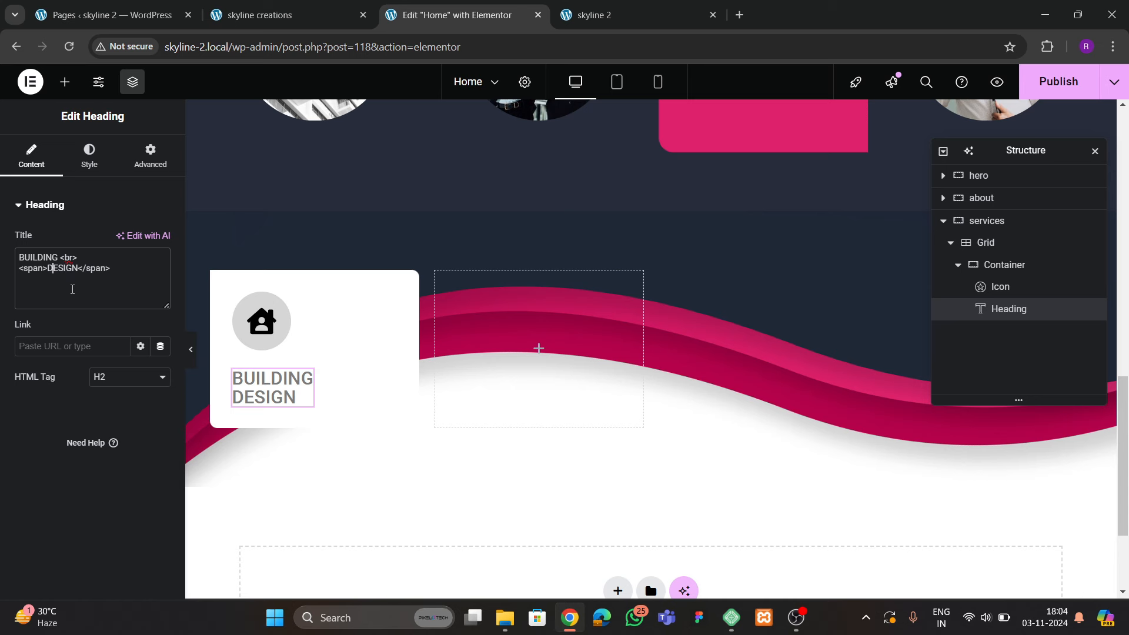
{"action": "type", "text": " style=\"\""}
{"action": "key", "text": "Left"}
{"action": "type", "text": "cp;plor:black"}
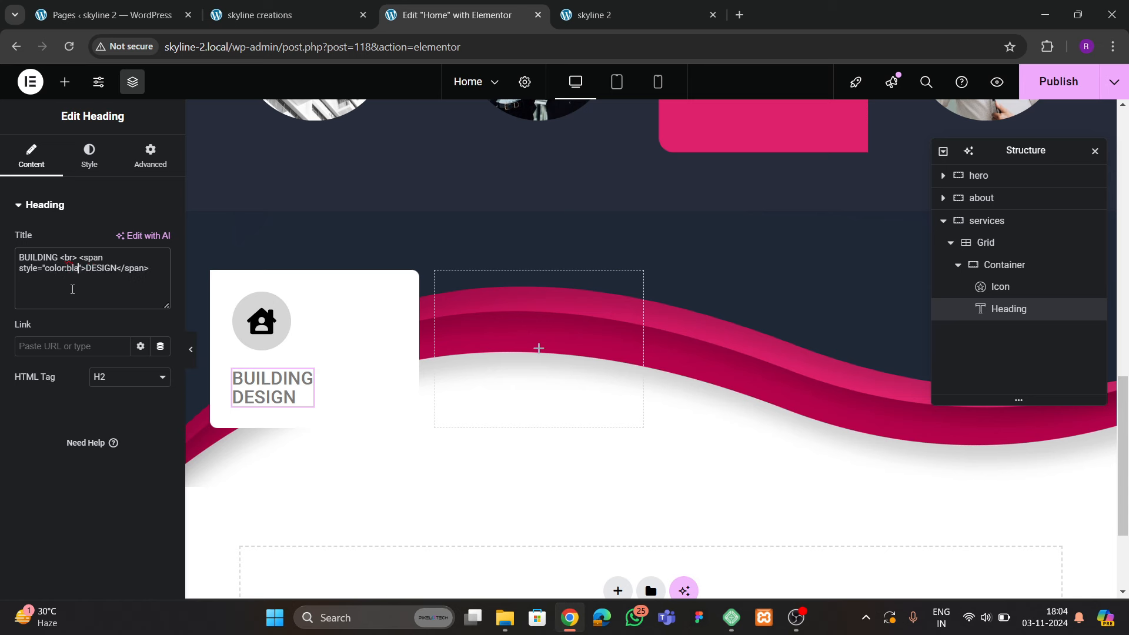
{"action": "type", "text": ";"}
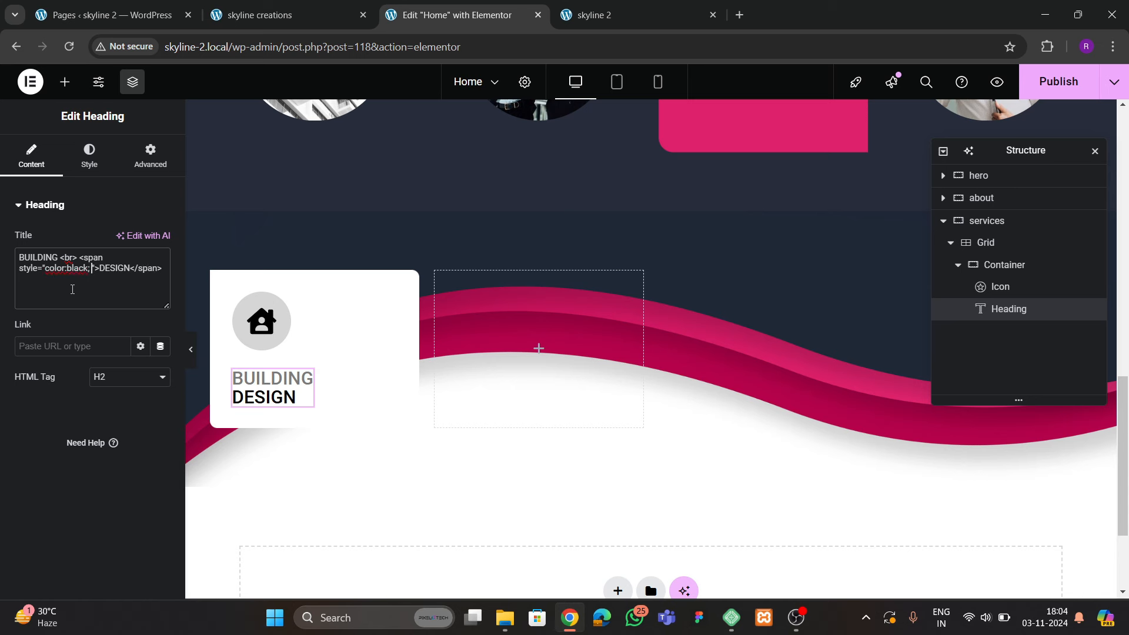
{"action": "type", "text": " font-weight"}
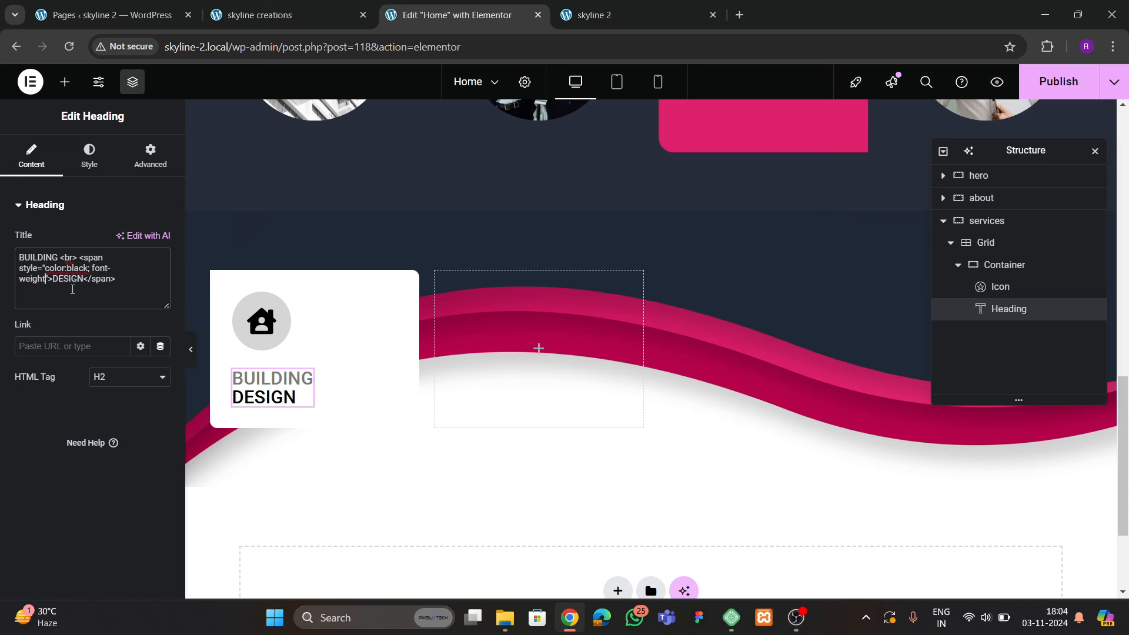
{"action": "type", "text": ":bold;"}
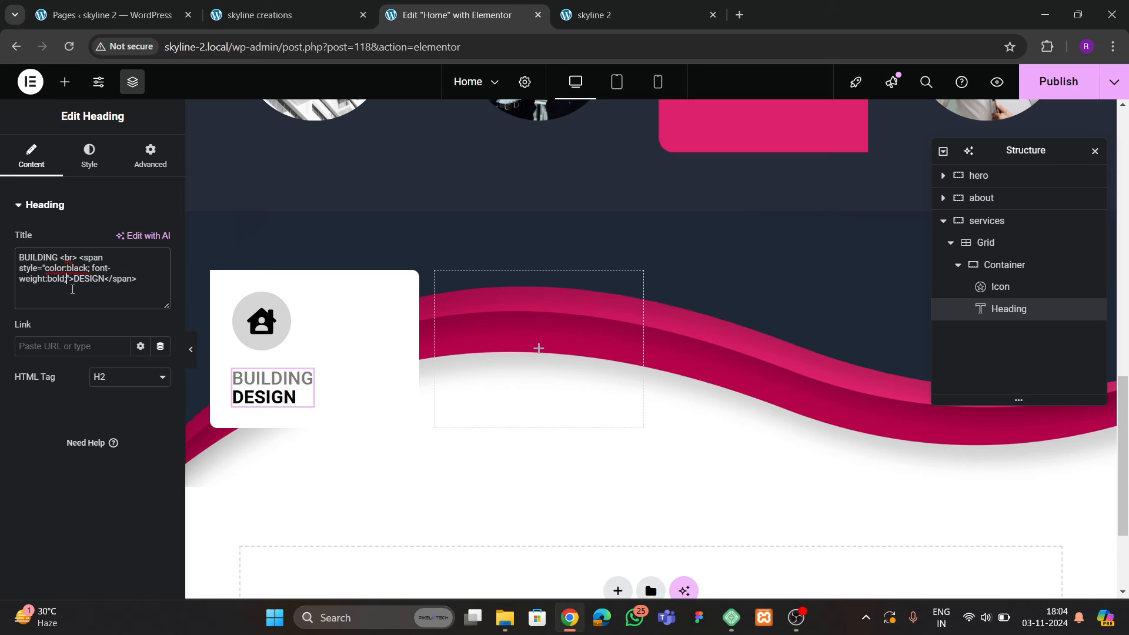
{"action": "left_click", "coordinate": [89, 155]}
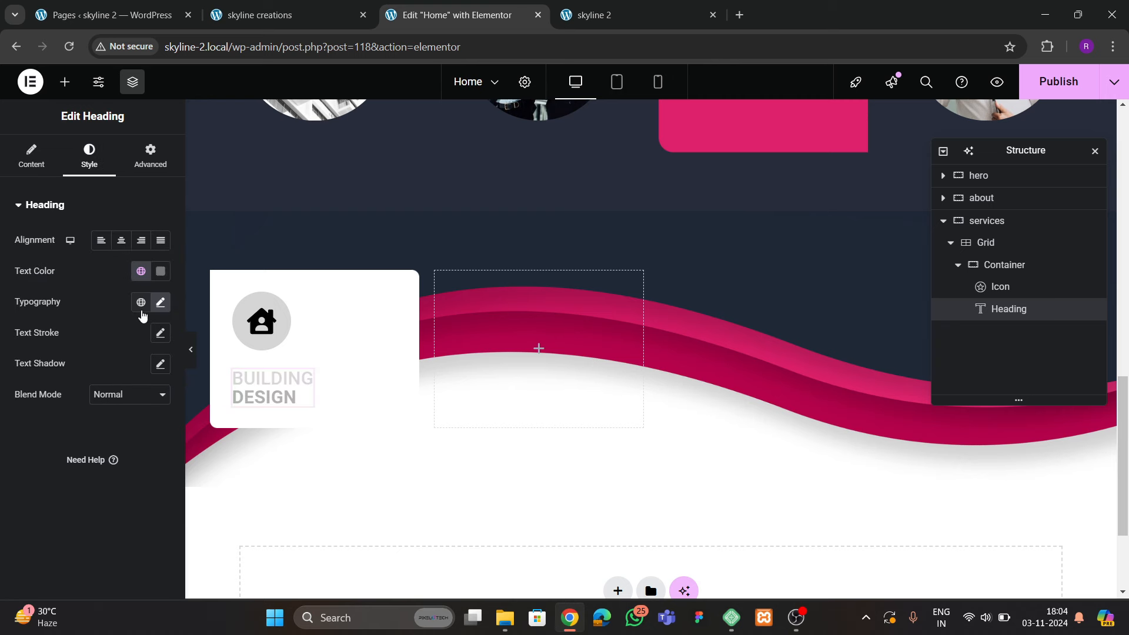
Set the BUILDING DESIGN heading's line height to 26 px
{"action": "left_click", "coordinate": [160, 300]}
{"action": "scroll", "coordinate": [106, 453], "scroll_direction": "down", "scroll_amount": 2}
{"action": "left_click", "coordinate": [154, 486]}
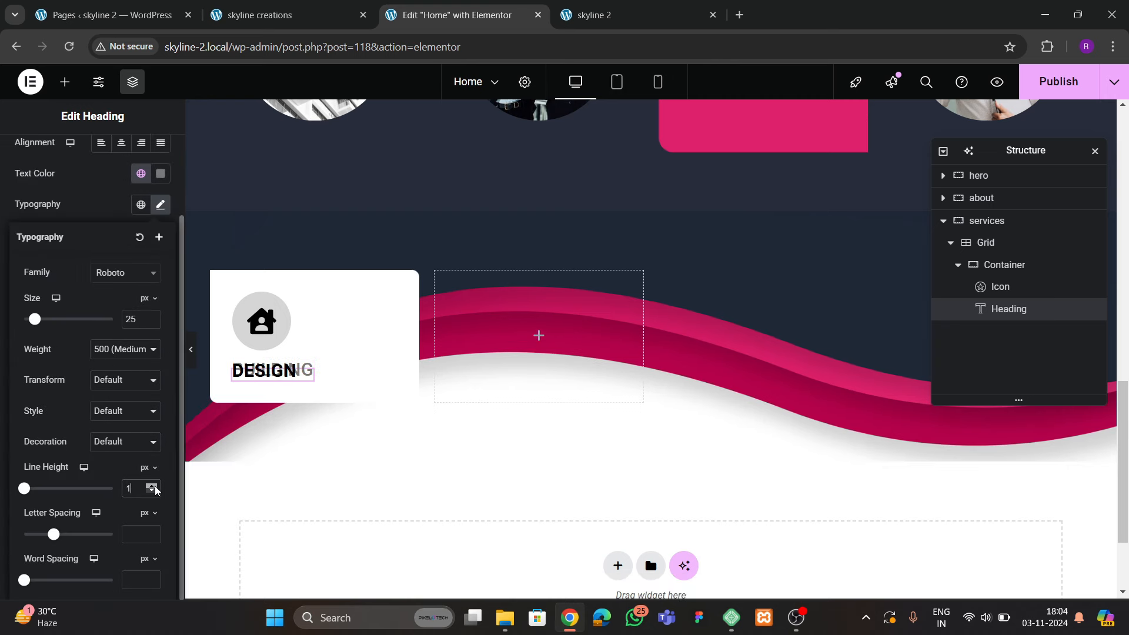
{"action": "left_click_drag", "start_coordinate": [154, 487], "coordinate": [154, 486]}
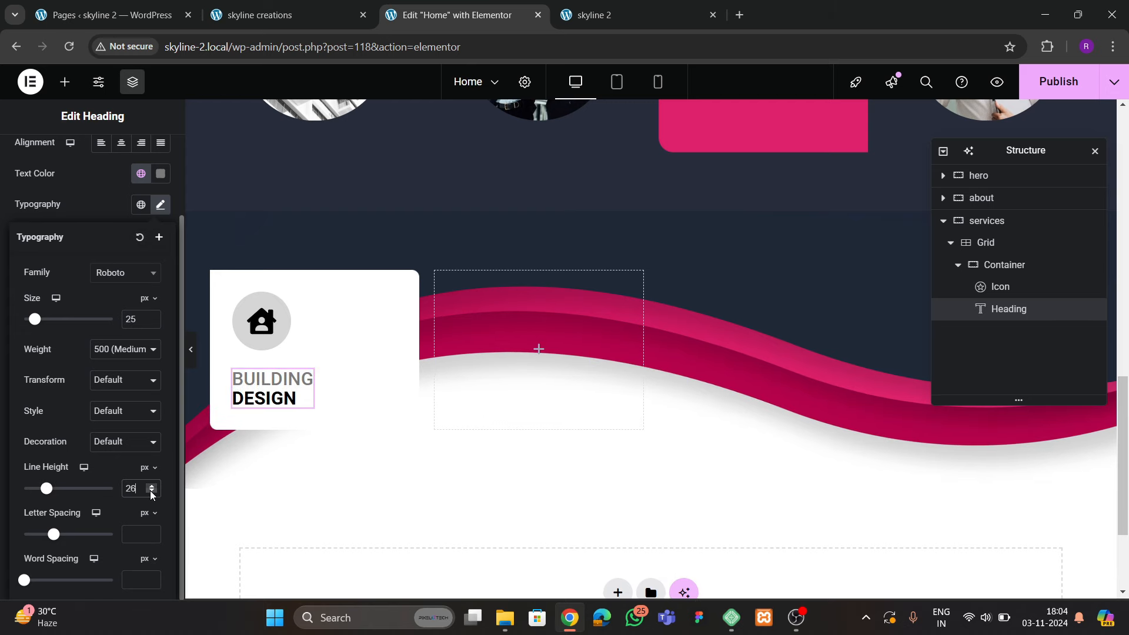
Check the reference card and add a Text Editor under the heading, shortened to "Lorem ipsum dolor sit amet, consectetur adipiscing elit."
{"action": "left_click", "coordinate": [313, 18]}
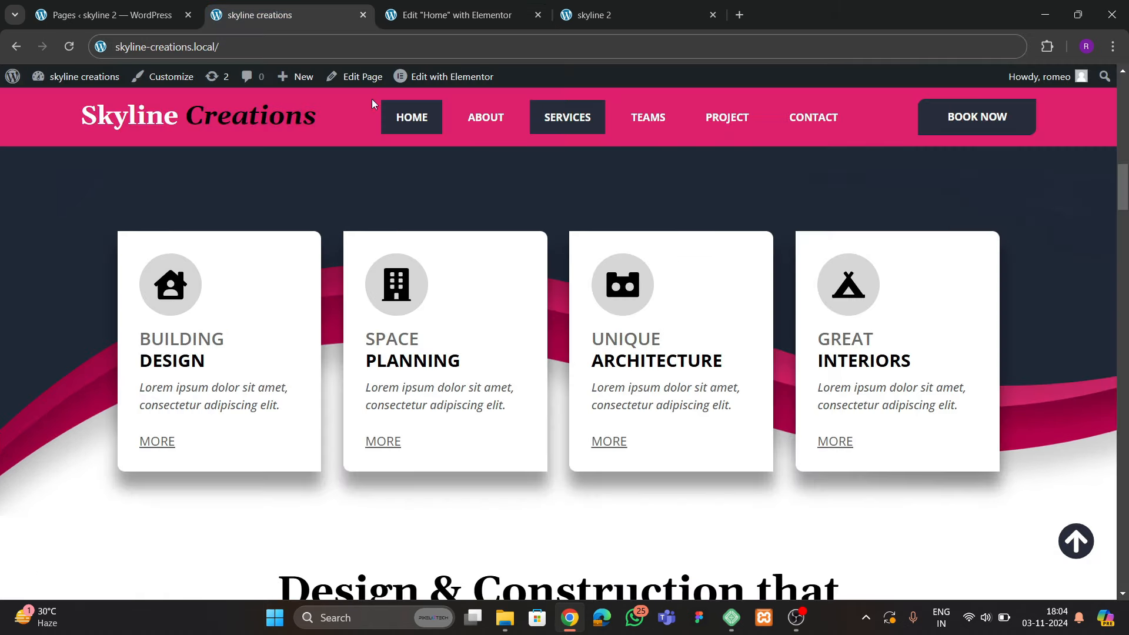
{"action": "left_click", "coordinate": [447, 15]}
{"action": "left_click", "coordinate": [65, 82]}
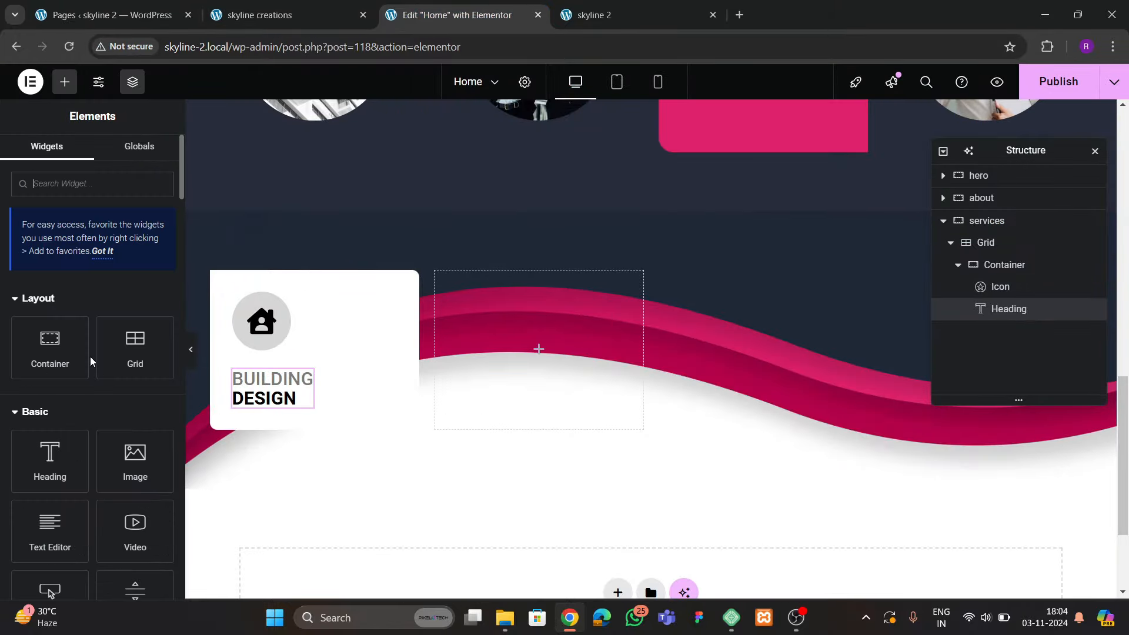
{"action": "scroll", "coordinate": [77, 388], "scroll_direction": "down", "scroll_amount": 1}
{"action": "left_click_drag", "start_coordinate": [58, 454], "coordinate": [257, 400]}
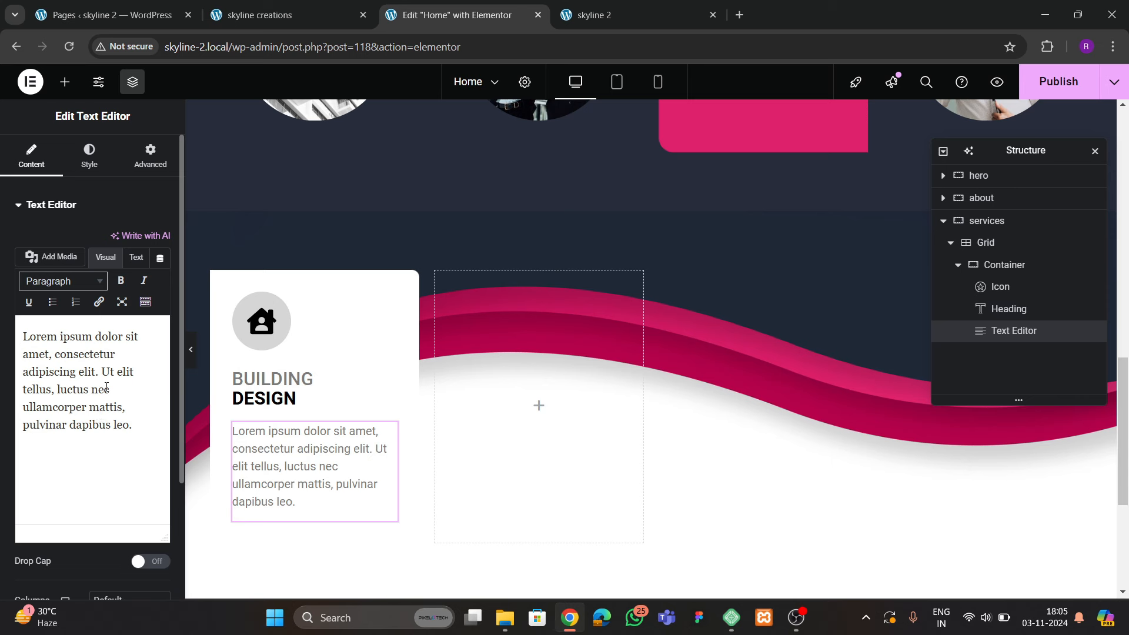
{"action": "left_click_drag", "start_coordinate": [102, 374], "coordinate": [147, 421]}
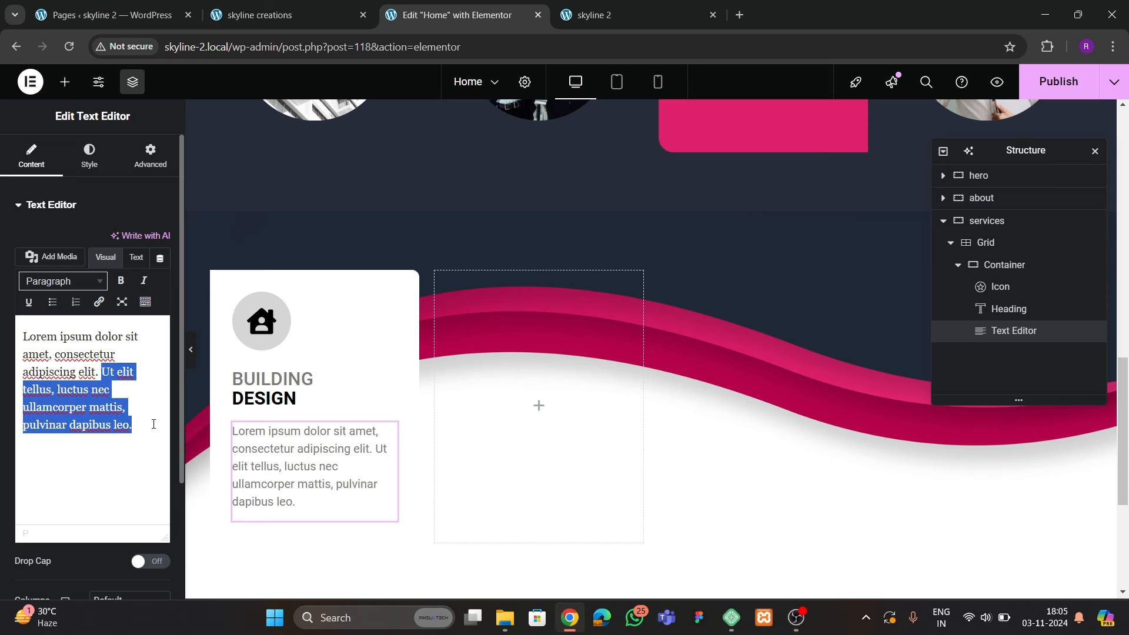
{"action": "key", "text": "BackSpace"}
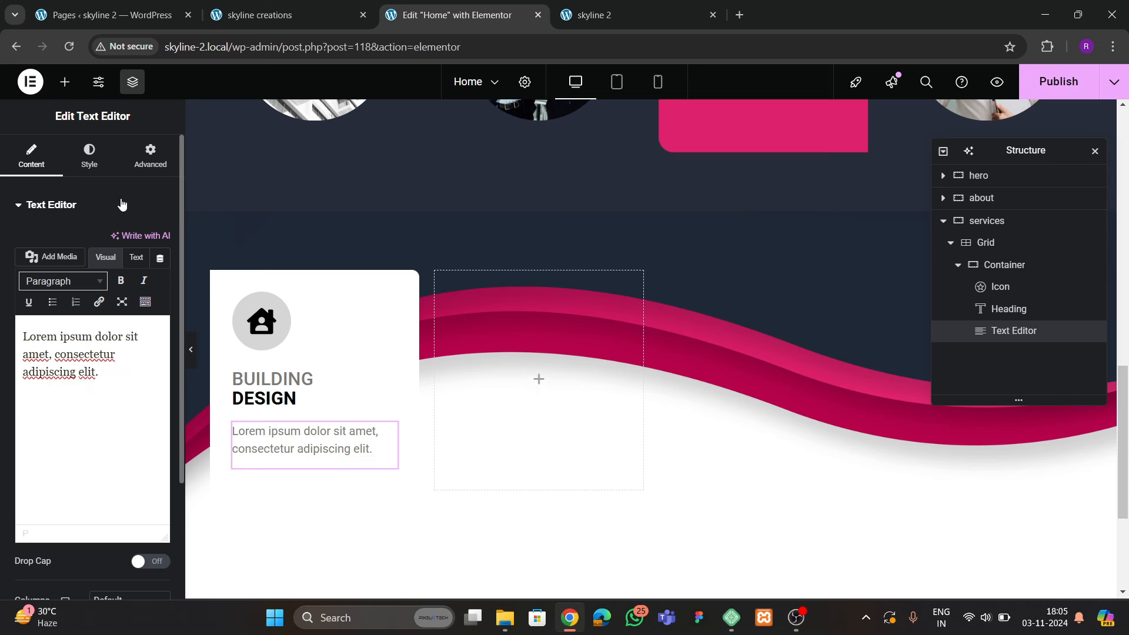
Set the card paragraph's text color to a near-black custom shade
{"action": "left_click", "coordinate": [90, 156]}
{"action": "left_click", "coordinate": [160, 270]}
{"action": "left_click", "coordinate": [106, 417]}
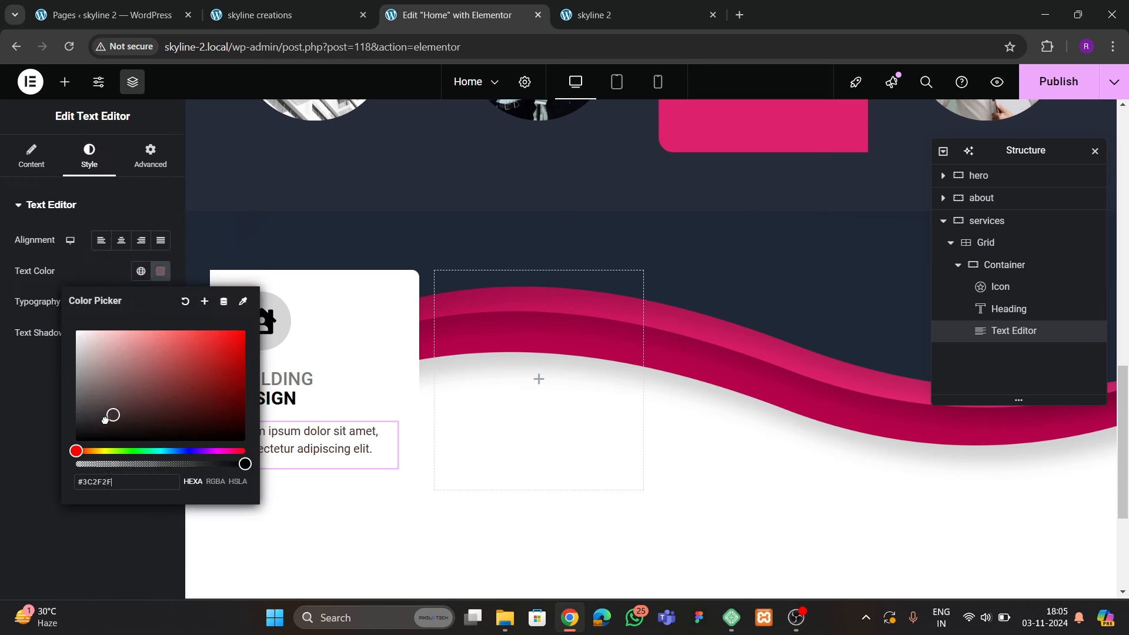
{"action": "left_click_drag", "start_coordinate": [106, 417], "coordinate": [93, 424]}
{"action": "left_click", "coordinate": [53, 439]}
Set the card paragraph's font style to Italic
{"action": "left_click", "coordinate": [160, 301]}
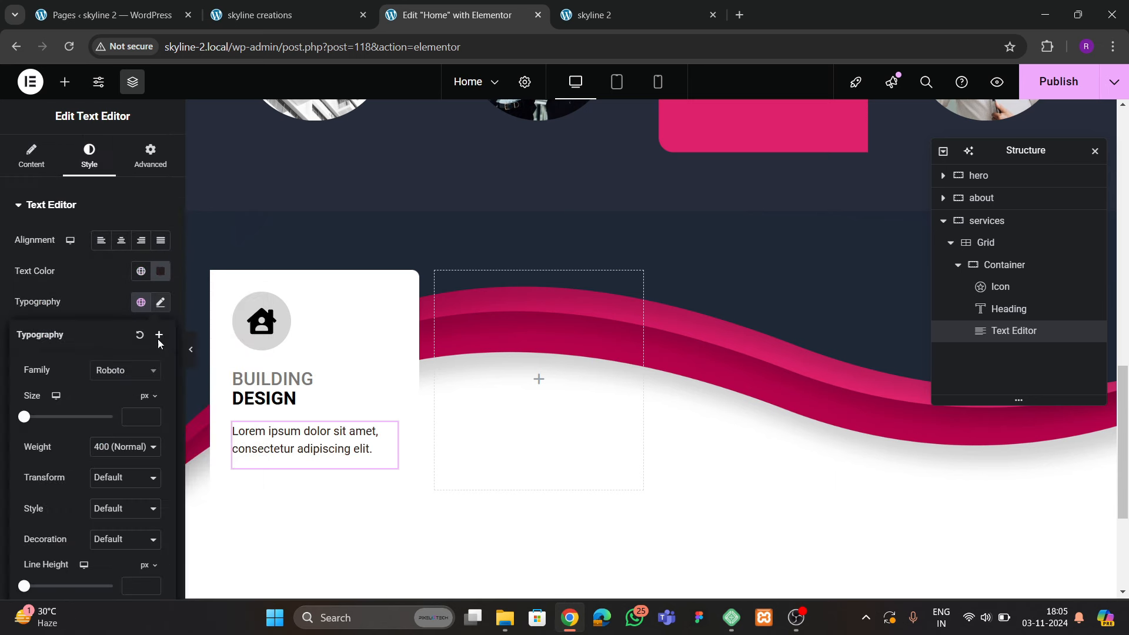
{"action": "left_click", "coordinate": [105, 504]}
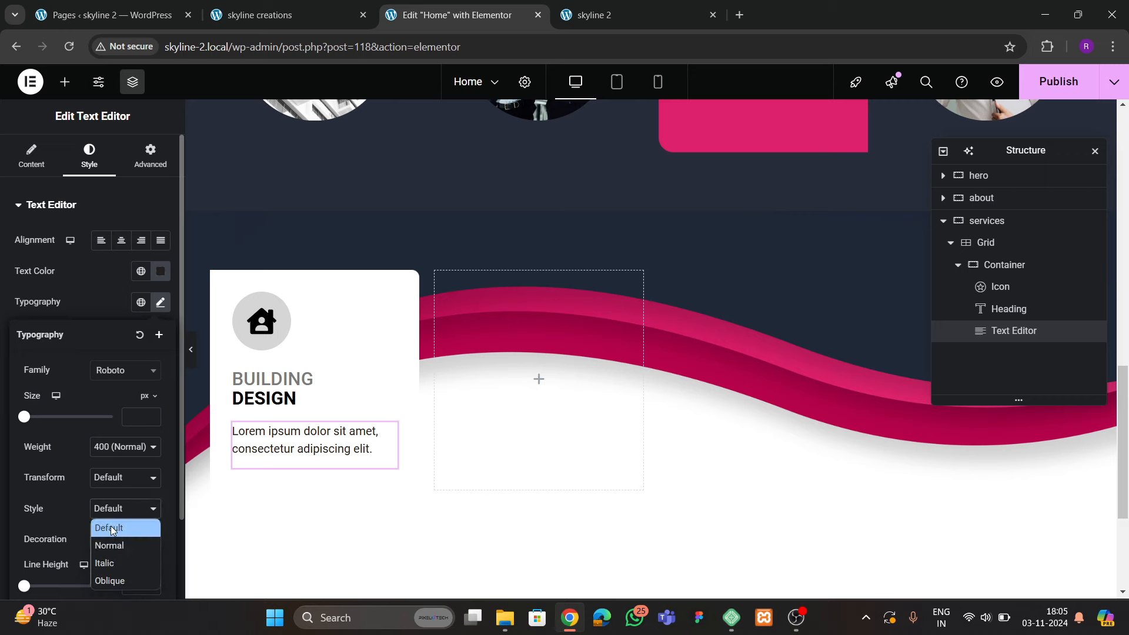
{"action": "left_click", "coordinate": [109, 558]}
{"action": "scroll", "coordinate": [63, 432], "scroll_direction": "down", "scroll_amount": 1}
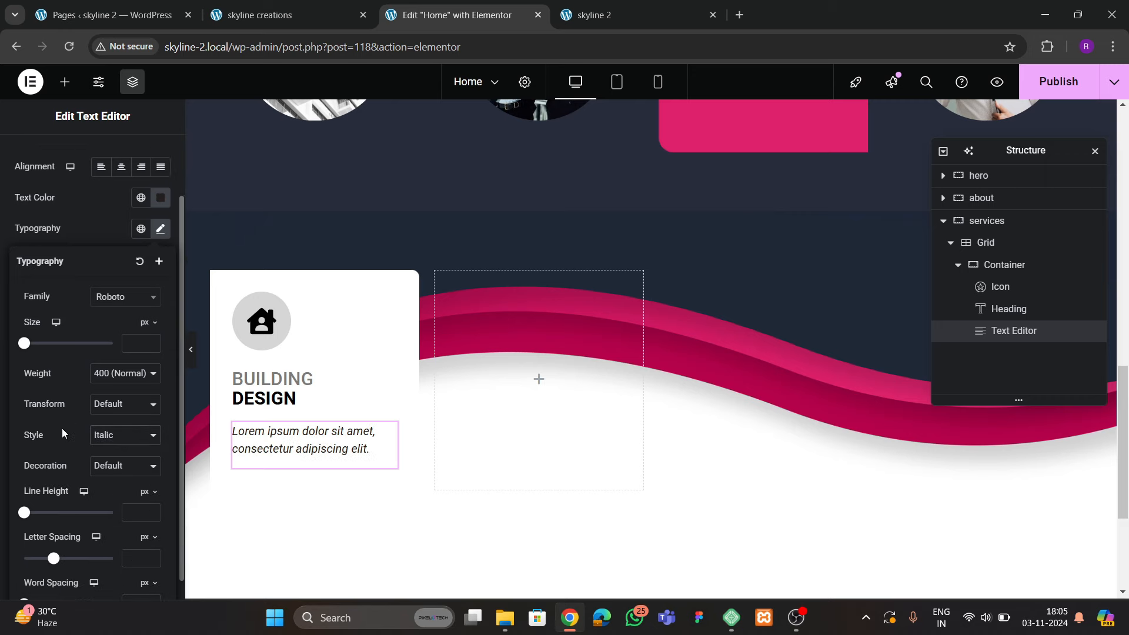
Compare the paragraph with the reference card and set its text color to the global Secondary color
{"action": "left_click", "coordinate": [259, 16]}
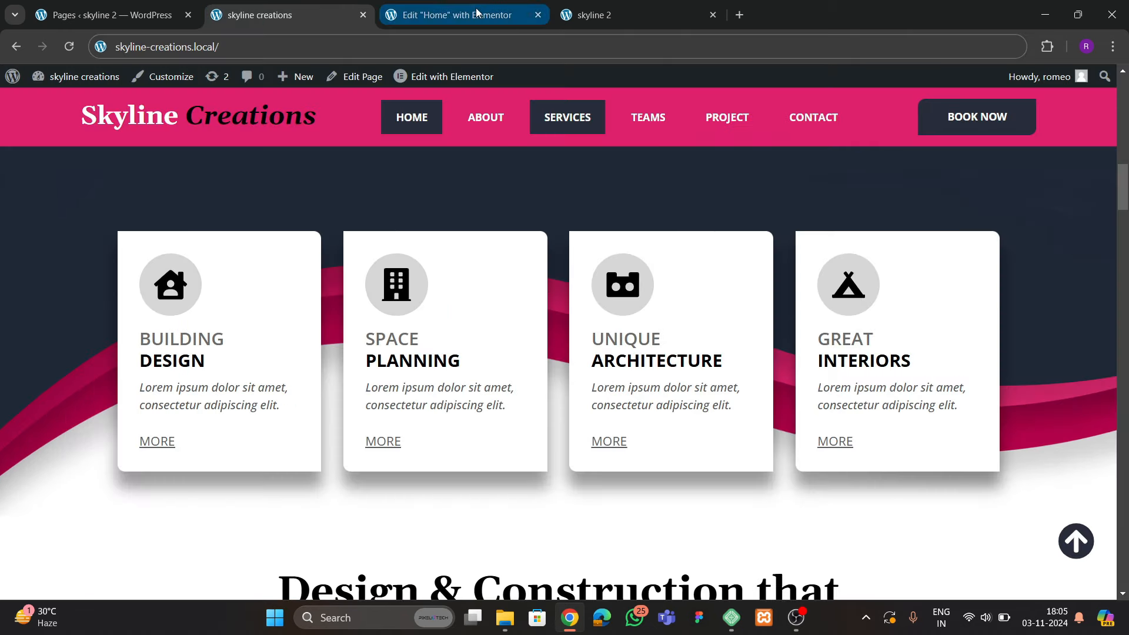
{"action": "left_click", "coordinate": [447, 14]}
{"action": "left_click", "coordinate": [90, 224]}
{"action": "left_click", "coordinate": [141, 198]}
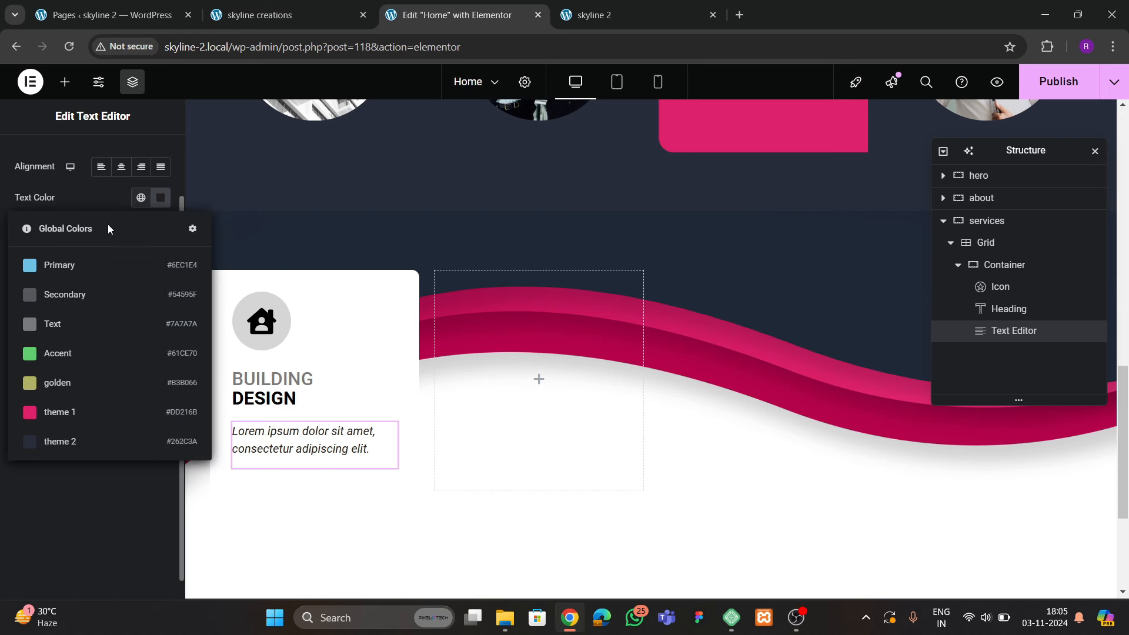
{"action": "left_click", "coordinate": [65, 295]}
Set the card paragraph's font weight to 500 (Medium)
{"action": "left_click", "coordinate": [160, 303]}
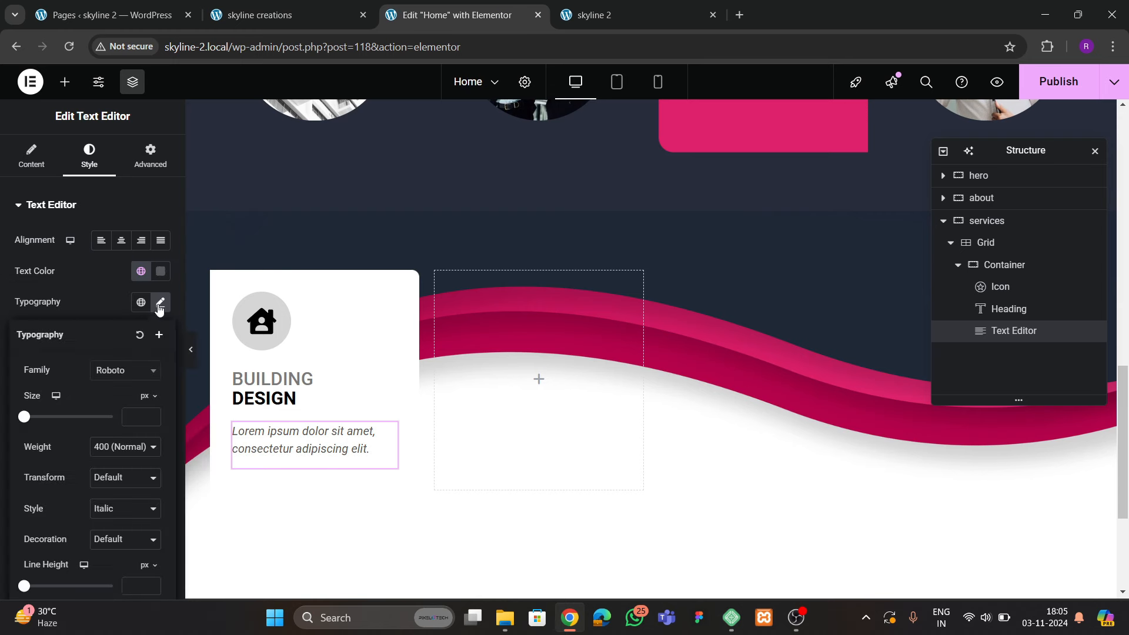
{"action": "left_click", "coordinate": [112, 446]}
{"action": "left_click", "coordinate": [113, 327]}
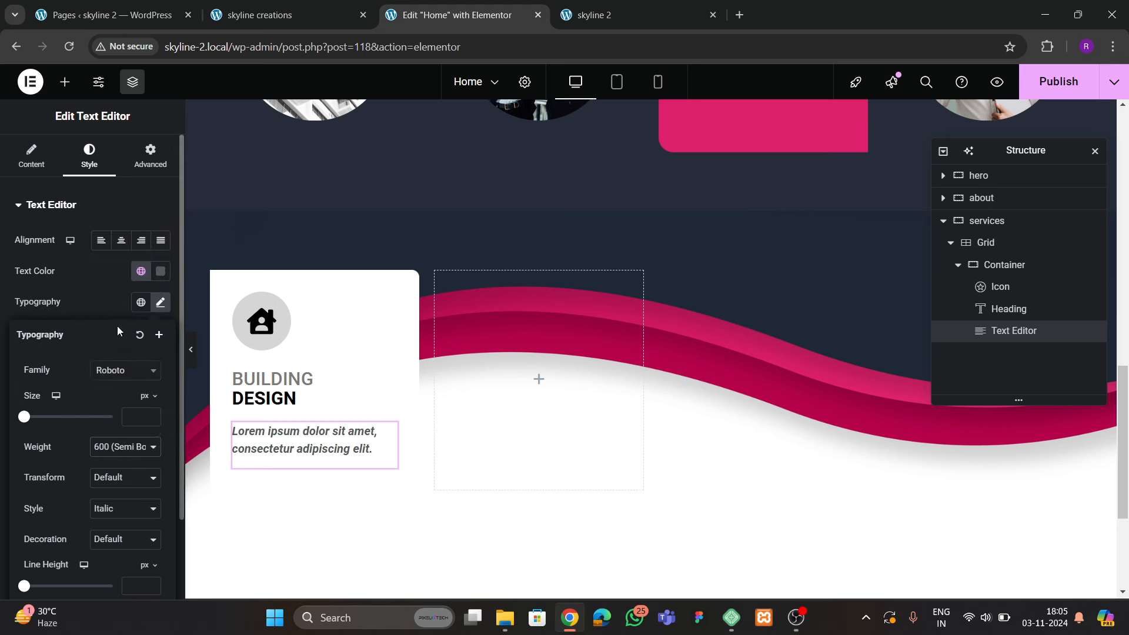
{"action": "left_click", "coordinate": [119, 370]}
{"action": "left_click", "coordinate": [82, 351]}
{"action": "left_click", "coordinate": [112, 446]}
{"action": "left_click", "coordinate": [111, 308]}
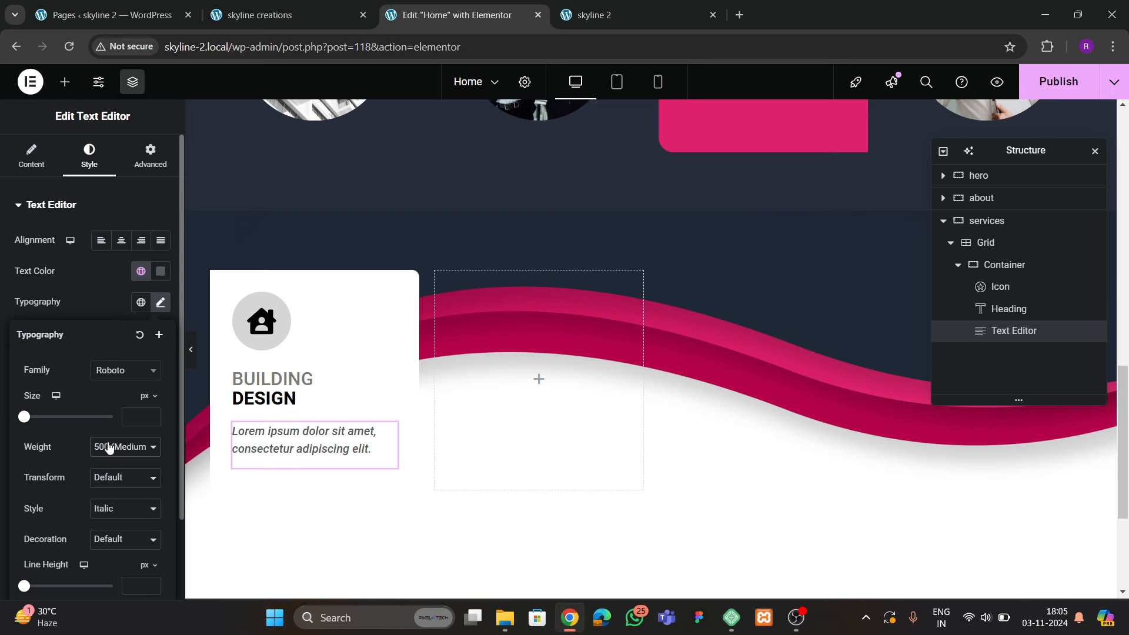
Give the card paragraph a lighter custom gray text color and compare it with the reference card
{"action": "left_click", "coordinate": [161, 271]}
{"action": "left_click_drag", "start_coordinate": [94, 398], "coordinate": [64, 390]}
{"action": "left_click", "coordinate": [16, 418]}
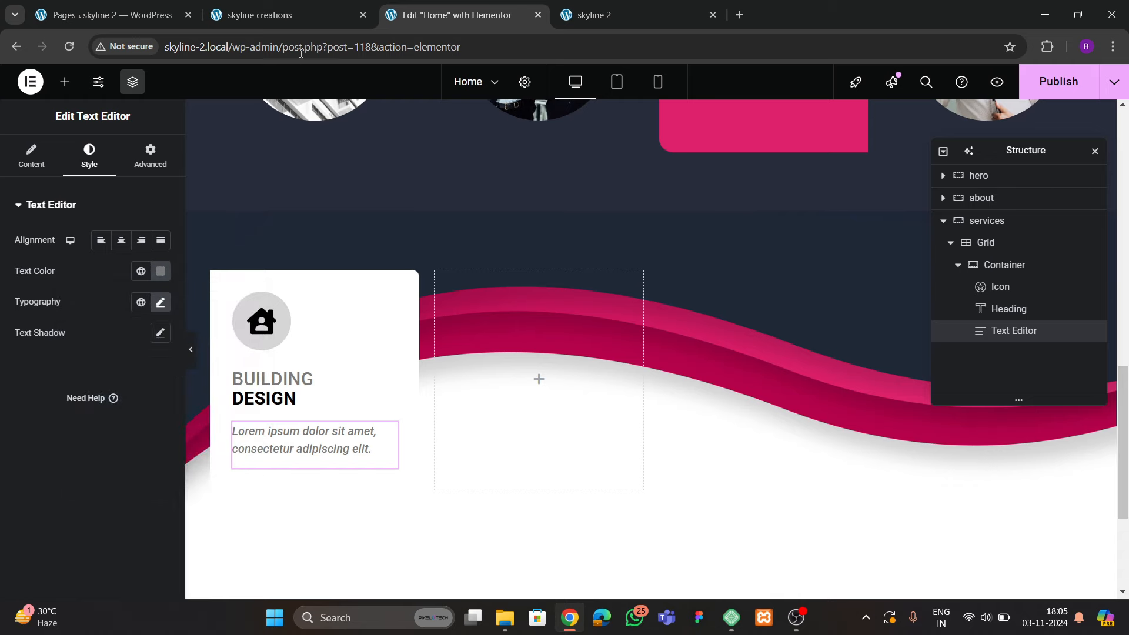
{"action": "left_click", "coordinate": [287, 19]}
{"action": "left_click", "coordinate": [431, 19]}
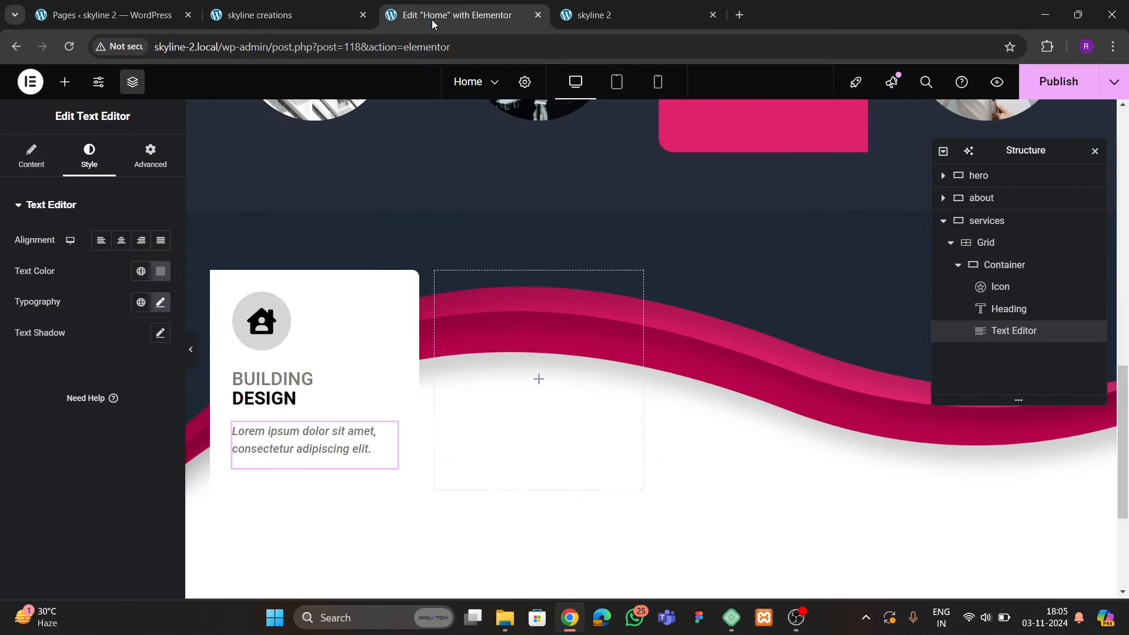
Add a Button under the card's paragraph and set its text to MORE
{"action": "left_click", "coordinate": [64, 81]}
{"action": "scroll", "coordinate": [81, 349], "scroll_direction": "down", "scroll_amount": 2}
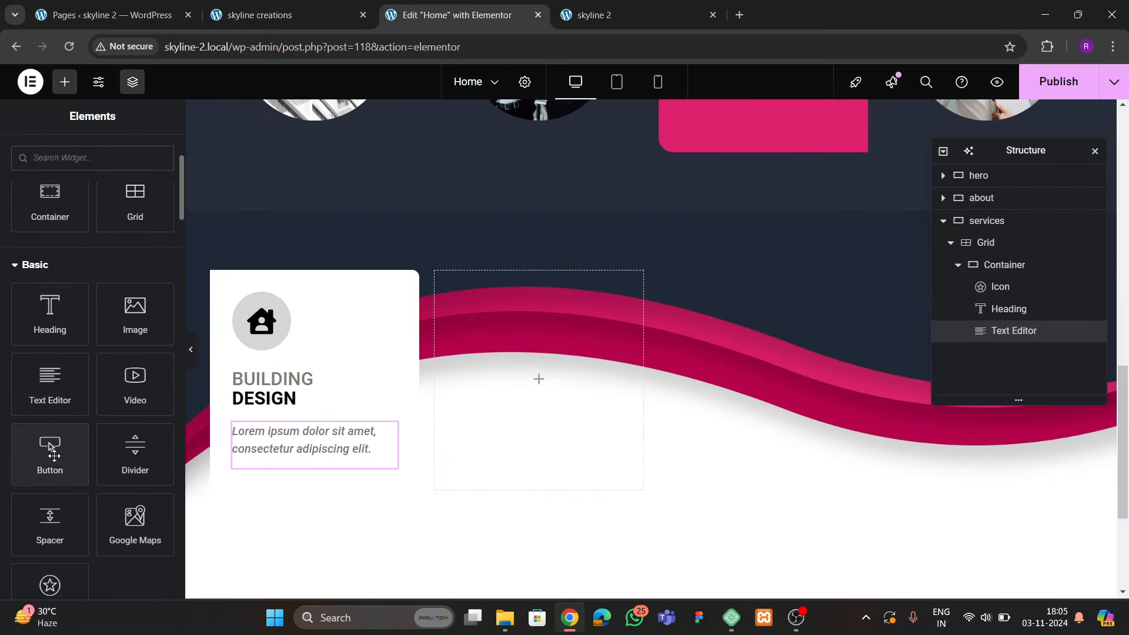
{"action": "left_click_drag", "start_coordinate": [50, 453], "coordinate": [273, 478]}
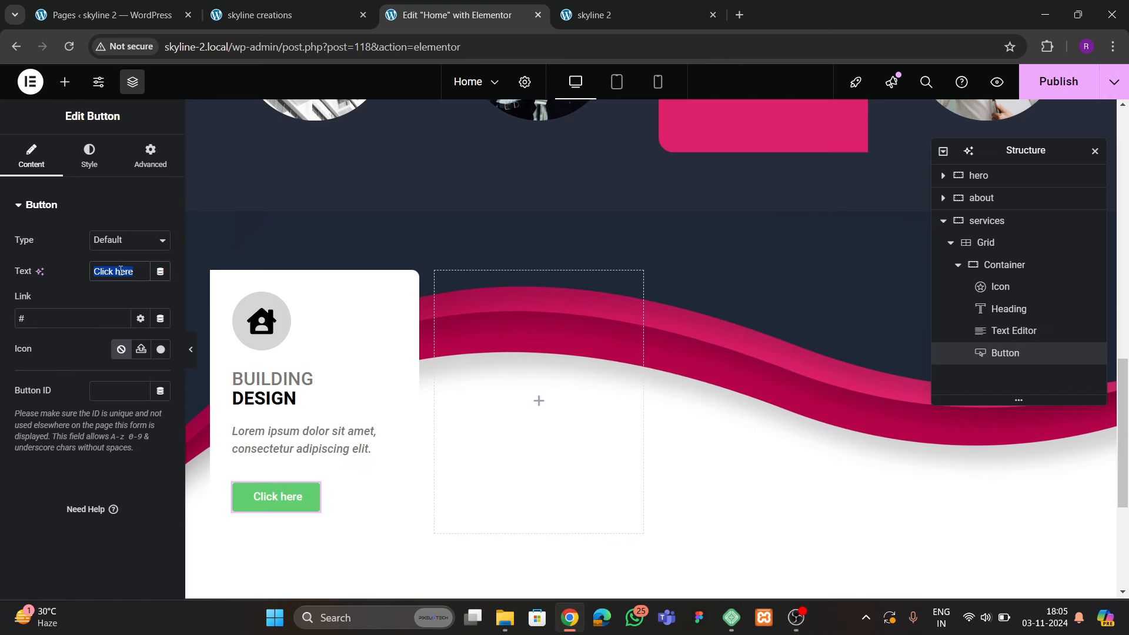
{"action": "type", "text": "MORE"}
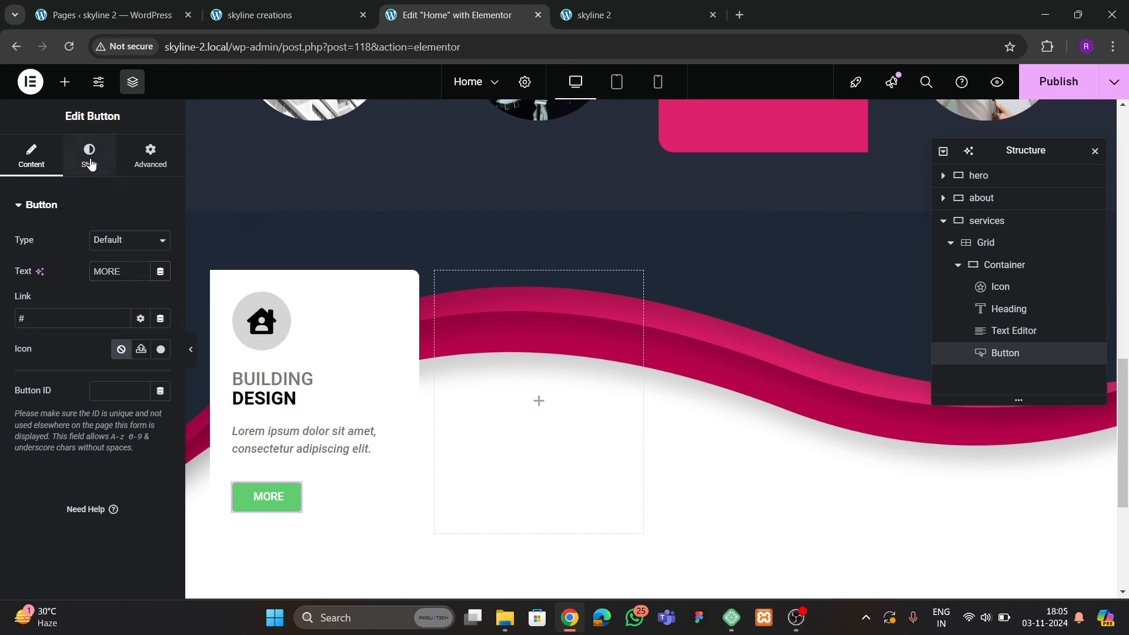
Make the MORE button's background color fully transparent
{"action": "left_click", "coordinate": [89, 156]}
{"action": "scroll", "coordinate": [115, 359], "scroll_direction": "down", "scroll_amount": 3}
{"action": "left_click", "coordinate": [161, 291]}
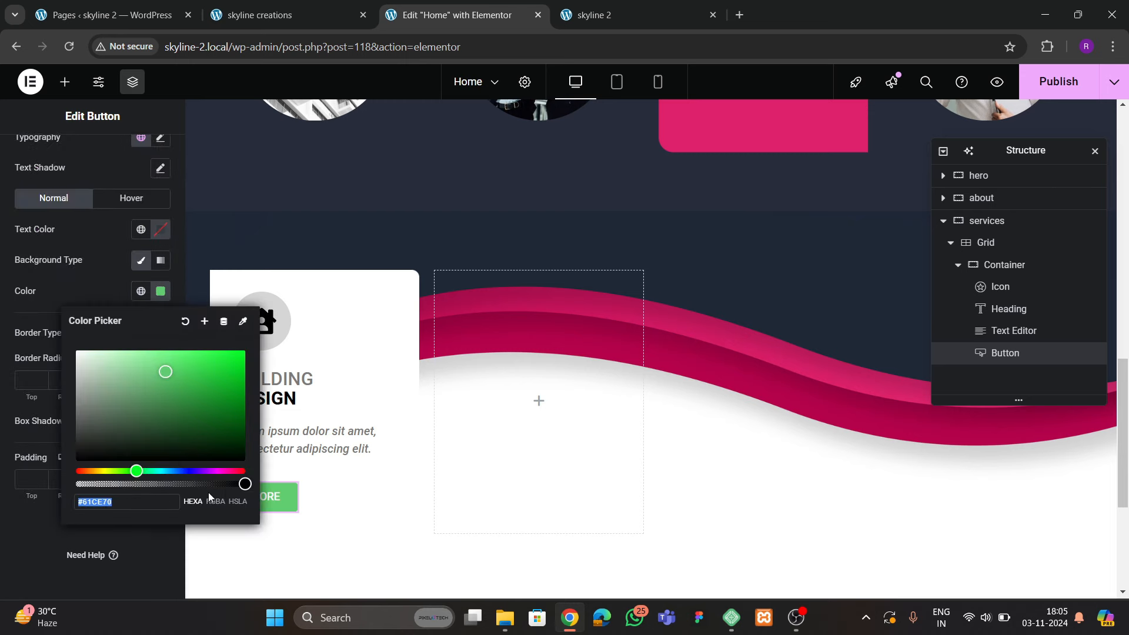
{"action": "left_click_drag", "start_coordinate": [240, 484], "coordinate": [77, 484]}
{"action": "left_click", "coordinate": [87, 283]}
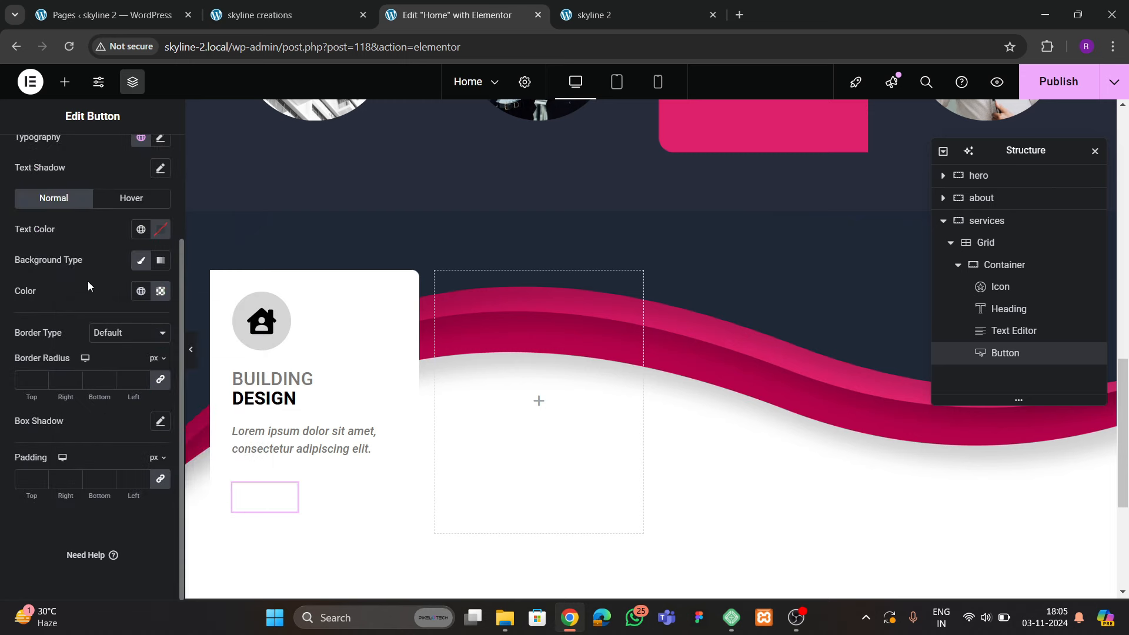
Set the MORE button's text color to black
{"action": "left_click", "coordinate": [159, 231]}
{"action": "left_click_drag", "start_coordinate": [151, 365], "coordinate": [68, 419]}
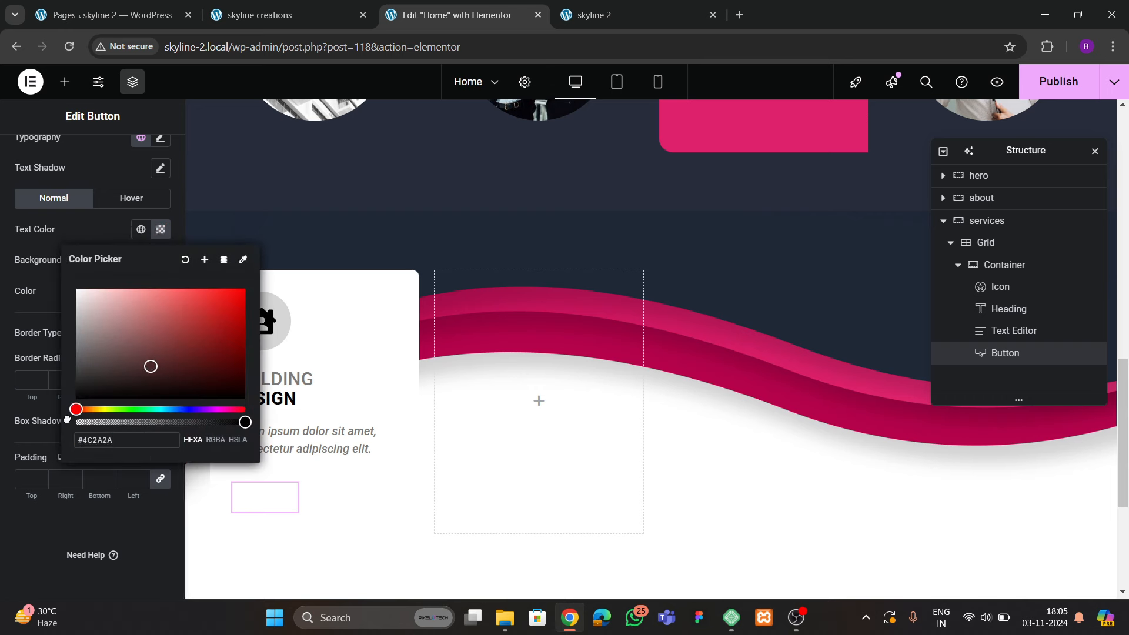
{"action": "left_click", "coordinate": [67, 232]}
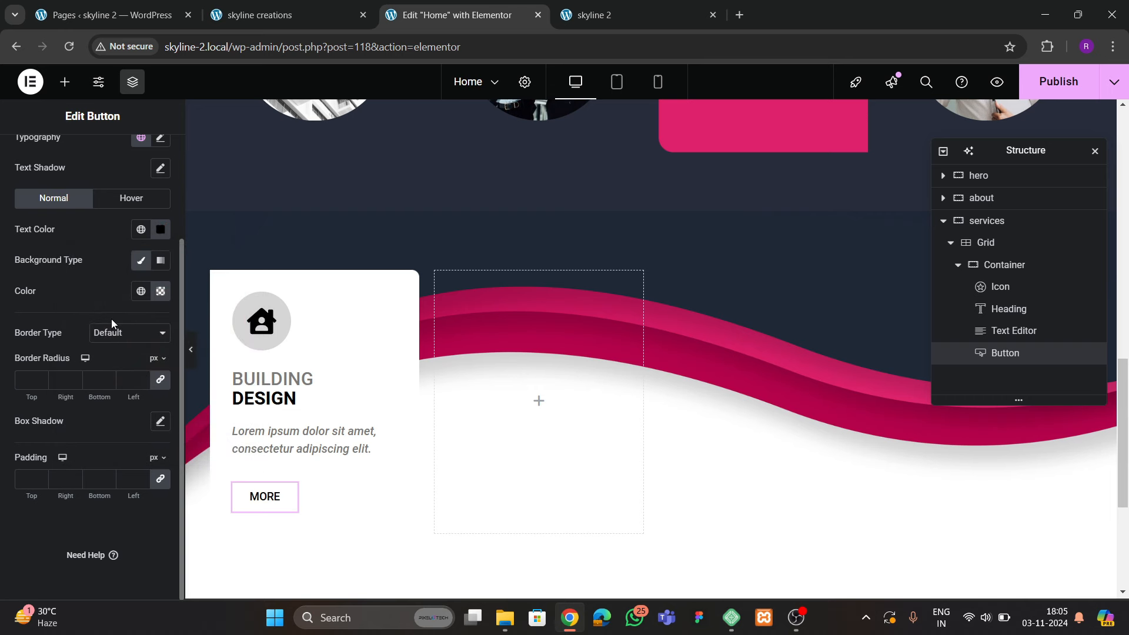
Set the MORE button's text color to the global Secondary color
{"action": "scroll", "coordinate": [109, 302], "scroll_direction": "up", "scroll_amount": 2}
{"action": "left_click", "coordinate": [141, 303]}
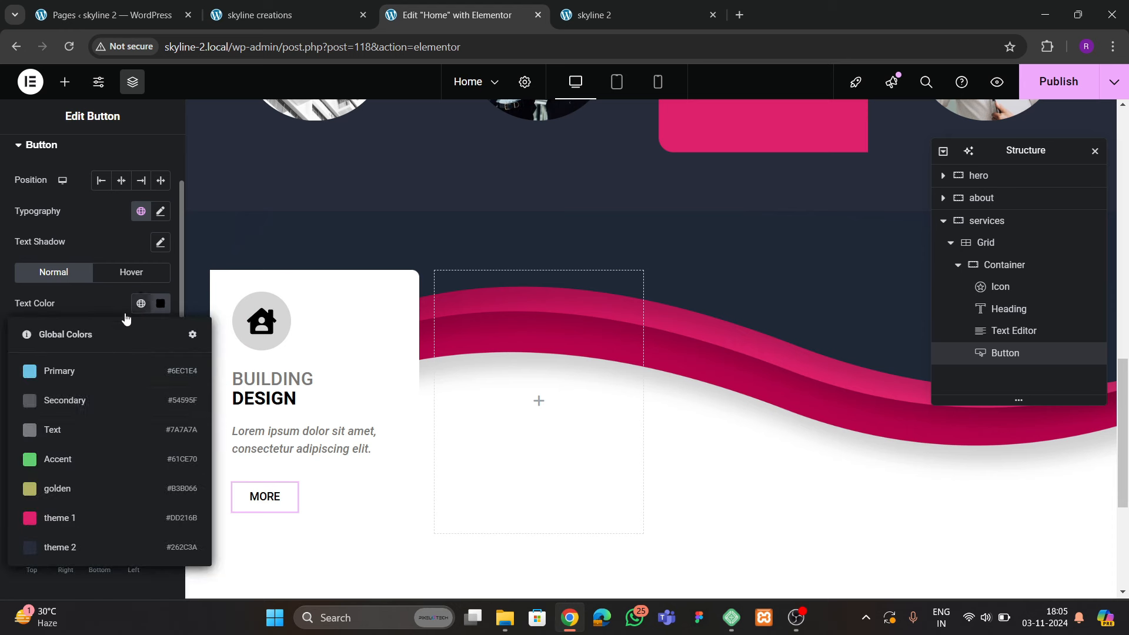
{"action": "left_click", "coordinate": [86, 394]}
{"action": "scroll", "coordinate": [70, 365], "scroll_direction": "down", "scroll_amount": 1}
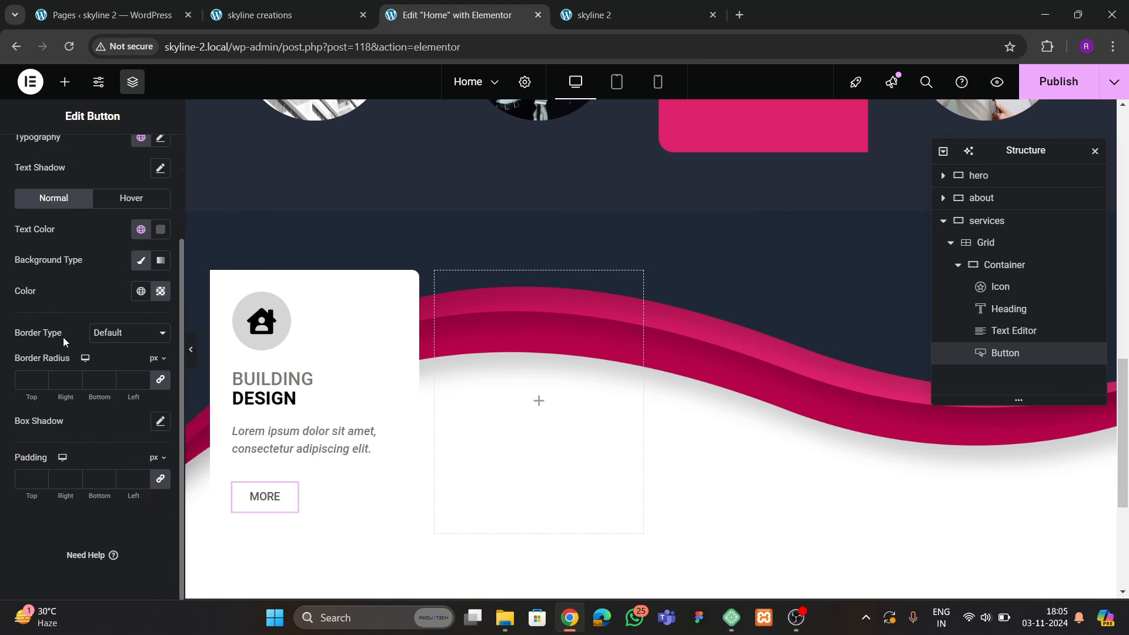
Set the MORE button's text decoration to Underline and compare it with the reference card
{"action": "scroll", "coordinate": [125, 294], "scroll_direction": "up", "scroll_amount": 2}
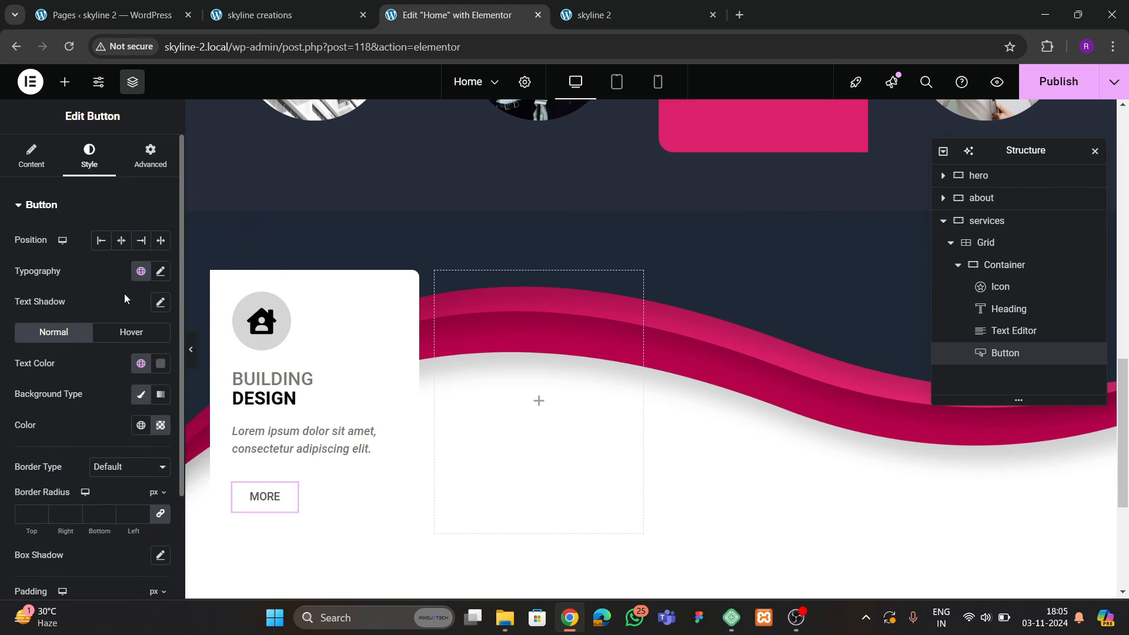
{"action": "left_click", "coordinate": [160, 271]}
{"action": "scroll", "coordinate": [65, 392], "scroll_direction": "down", "scroll_amount": 2}
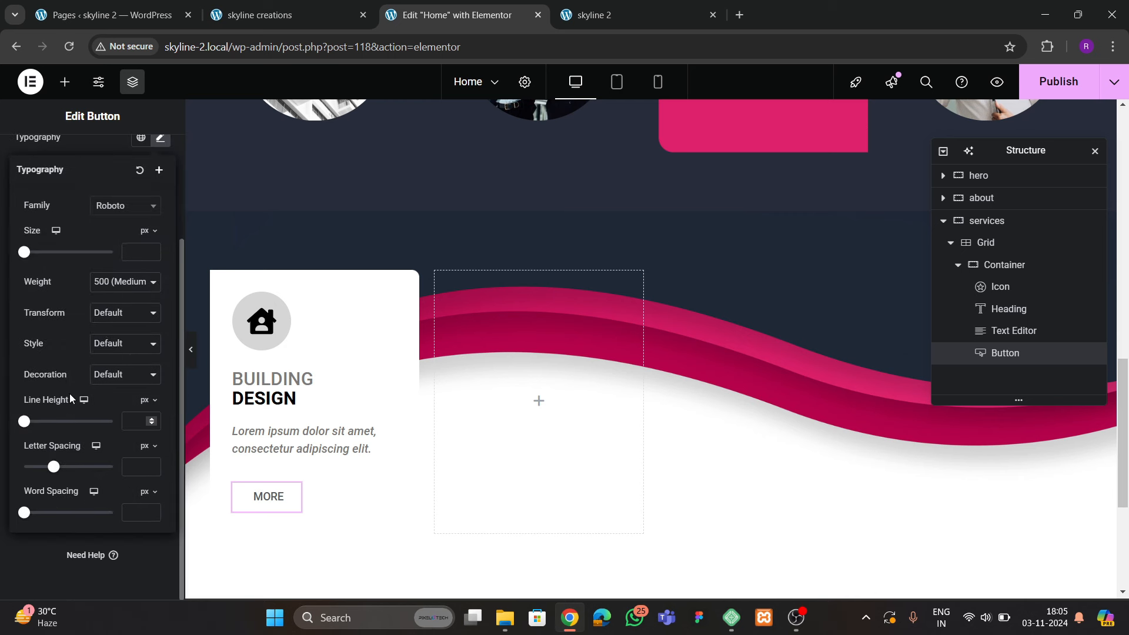
{"action": "left_click", "coordinate": [106, 381]}
{"action": "left_click", "coordinate": [106, 381]}
{"action": "left_click", "coordinate": [106, 382]}
{"action": "left_click", "coordinate": [106, 381]}
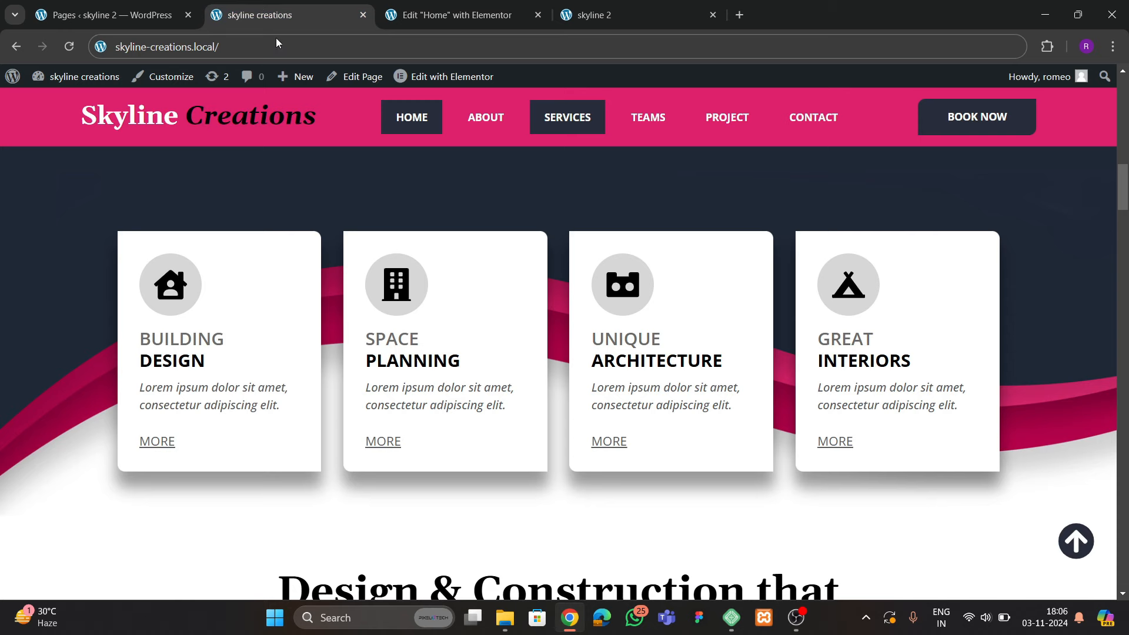
{"action": "left_click", "coordinate": [429, 18]}
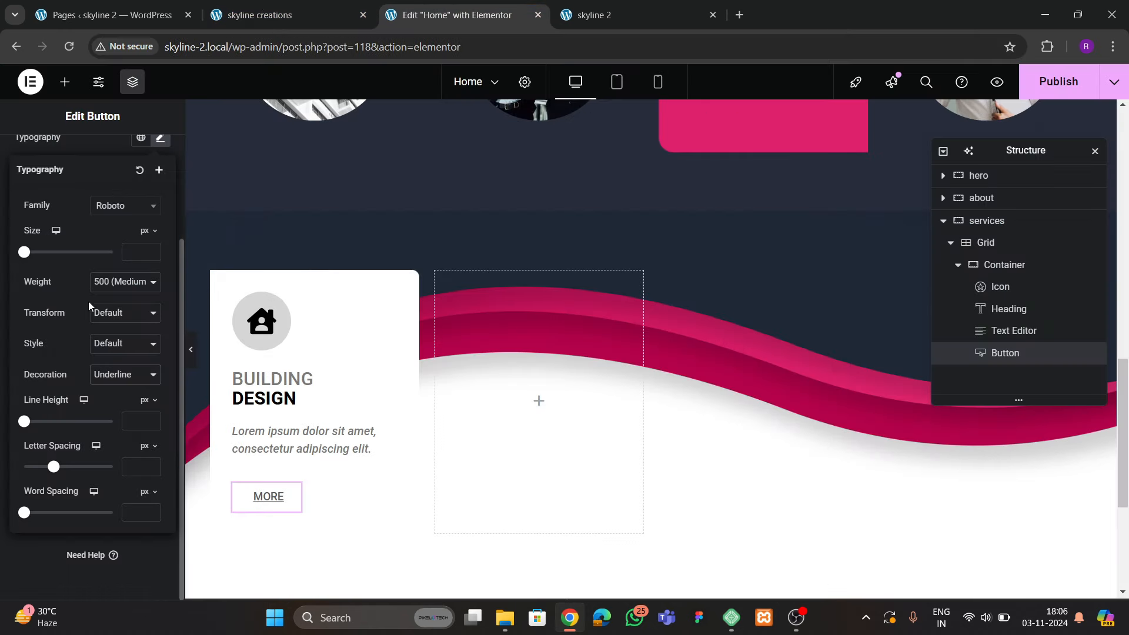
Set the MORE button's font size to 16 px
{"action": "left_click", "coordinate": [152, 252]}
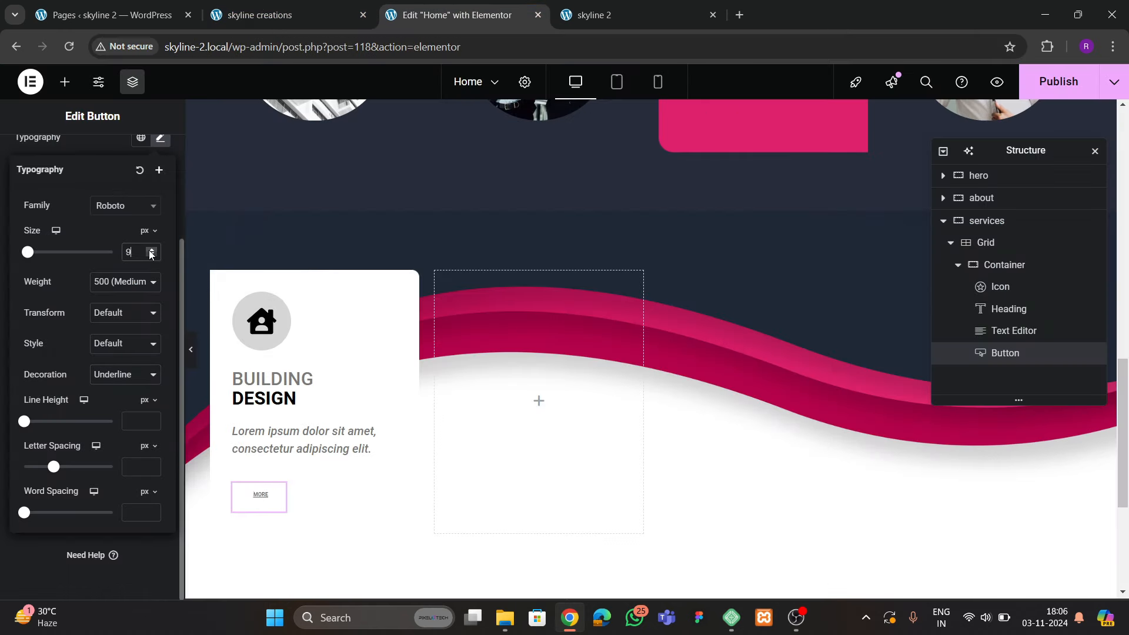
{"action": "left_click", "coordinate": [151, 251]}
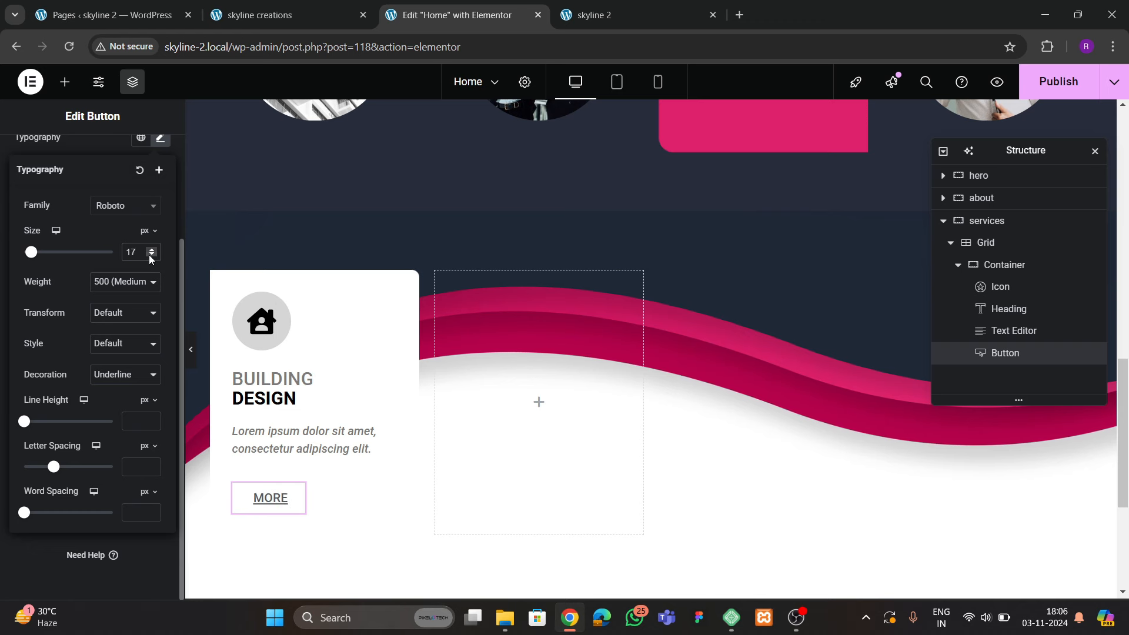
{"action": "left_click", "coordinate": [151, 255]}
Set the MORE button's padding to 0 px on all sides and compare it with the reference site
{"action": "scroll", "coordinate": [102, 203], "scroll_direction": "up", "scroll_amount": 3}
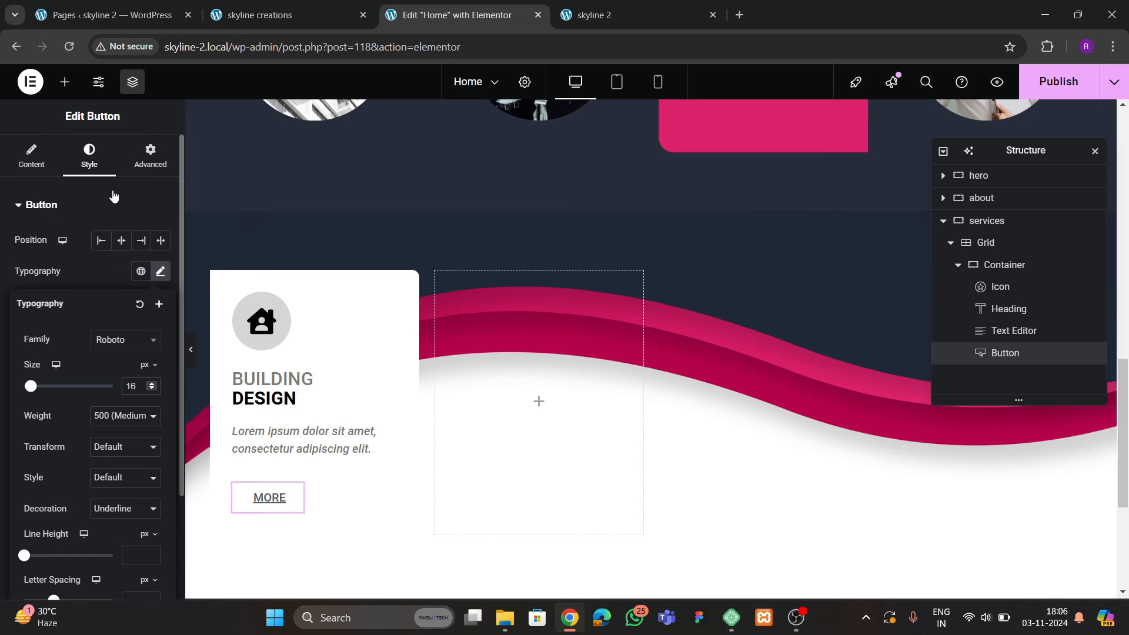
{"action": "left_click", "coordinate": [150, 156]}
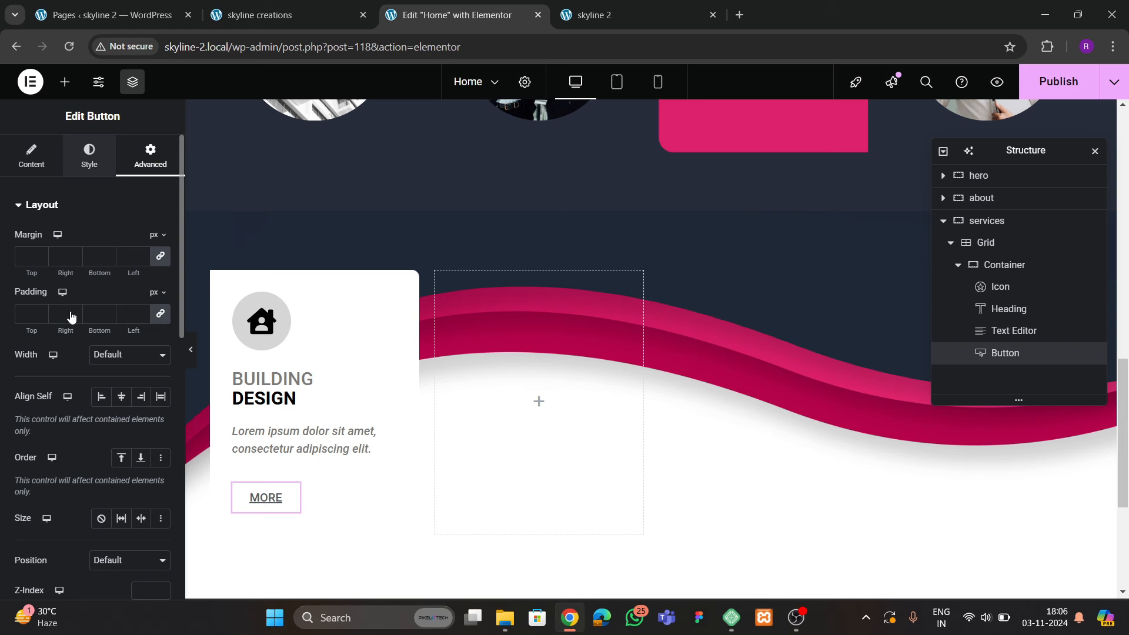
{"action": "left_click", "coordinate": [89, 157]}
{"action": "scroll", "coordinate": [72, 318], "scroll_direction": "down", "scroll_amount": 3}
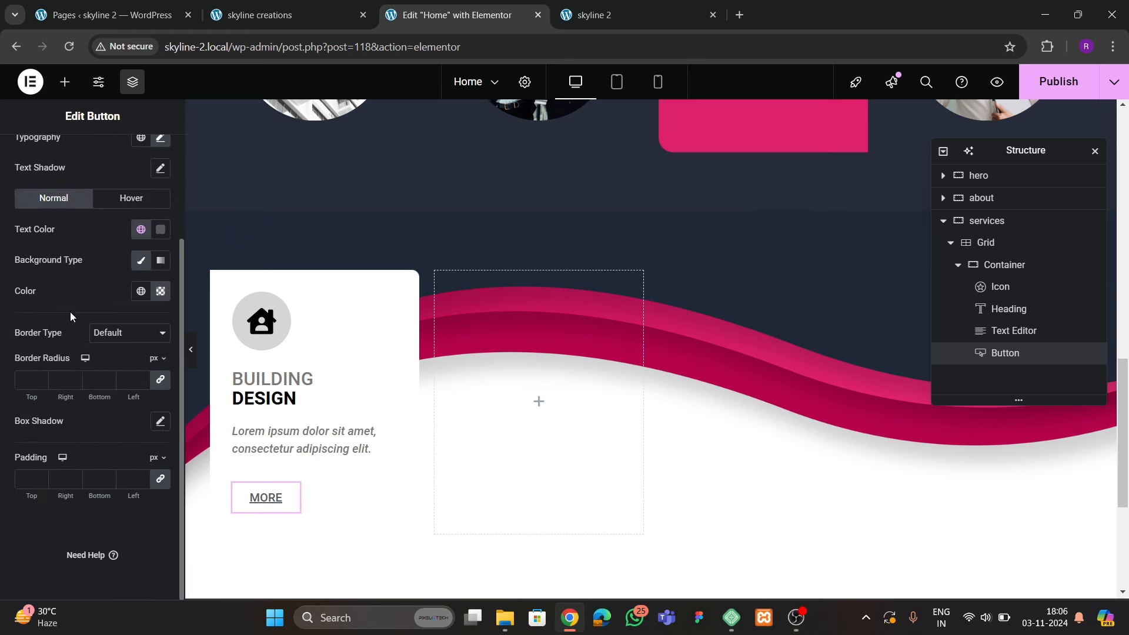
{"action": "left_click", "coordinate": [20, 481]}
{"action": "type", "text": "0"}
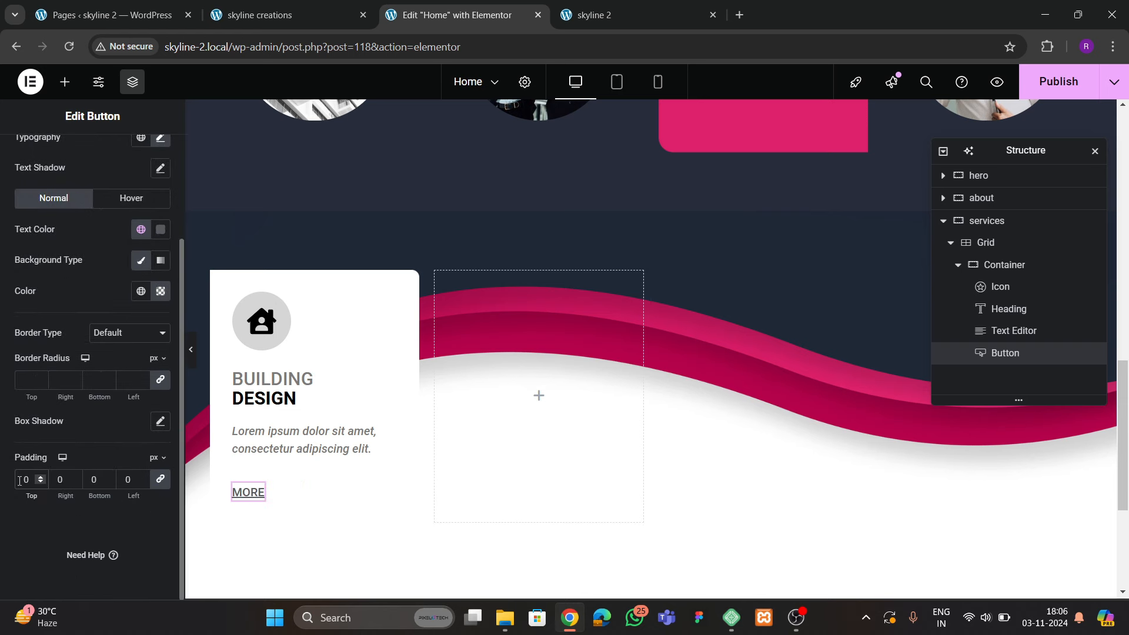
{"action": "left_click", "coordinate": [282, 15]}
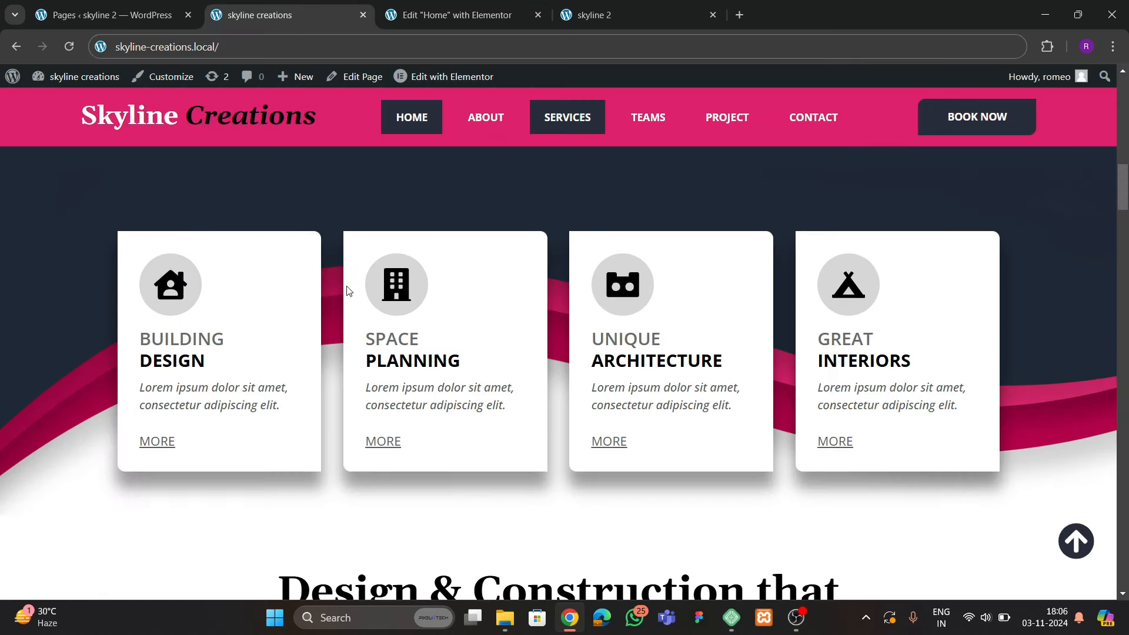
{"action": "left_click", "coordinate": [450, 15]}
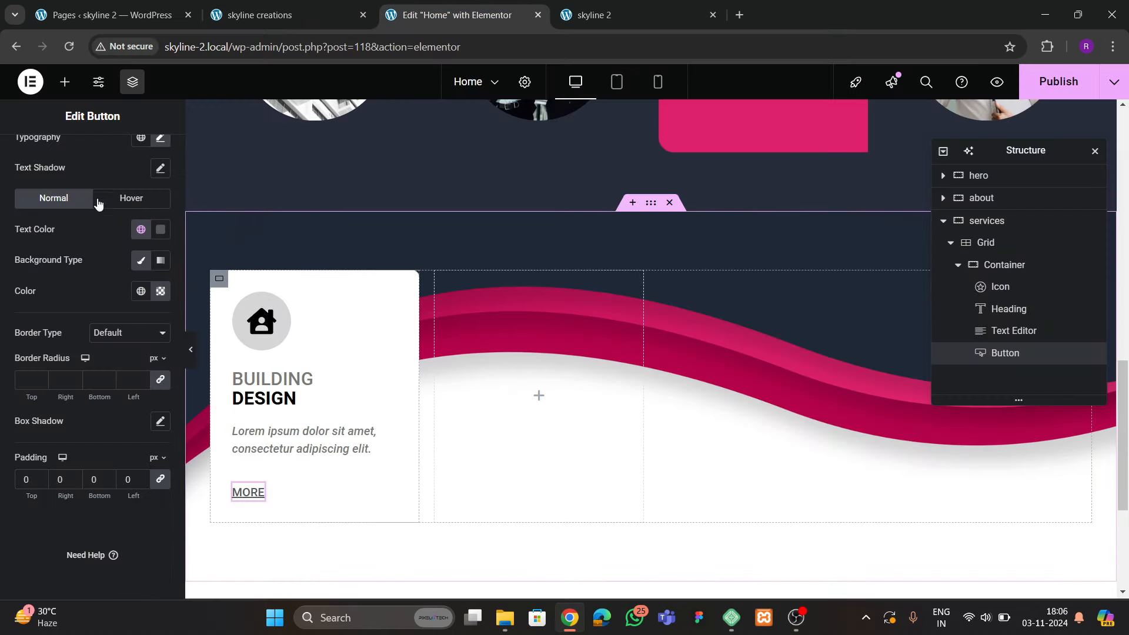
Add a box shadow to the first service card's container with a vertical offset of 7
{"action": "left_click", "coordinate": [87, 156]}
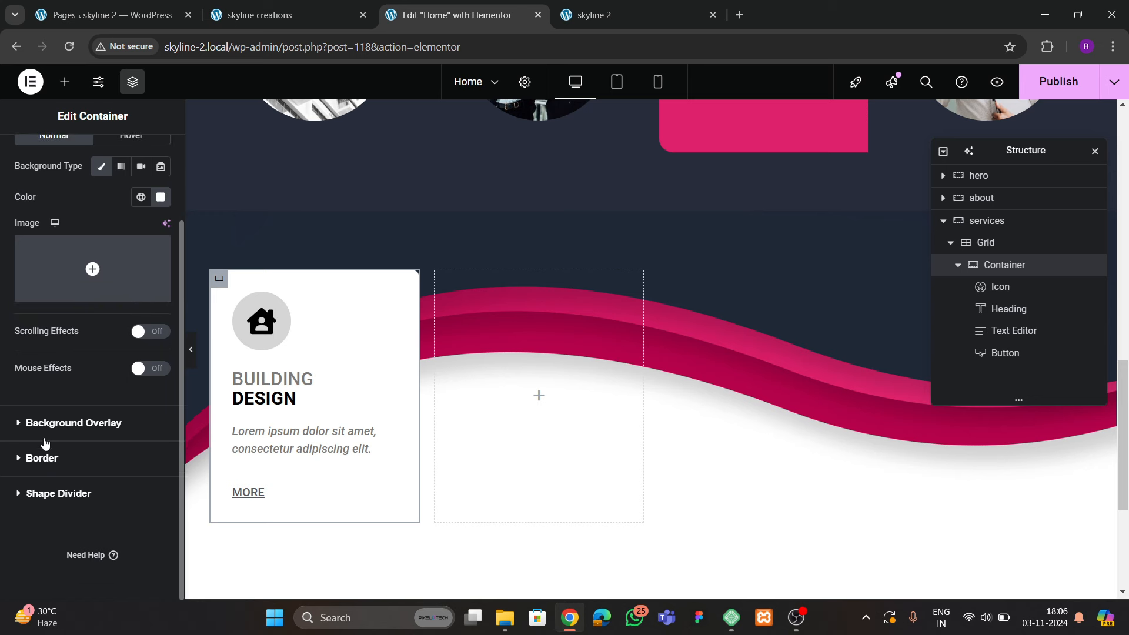
{"action": "left_click", "coordinate": [45, 456]}
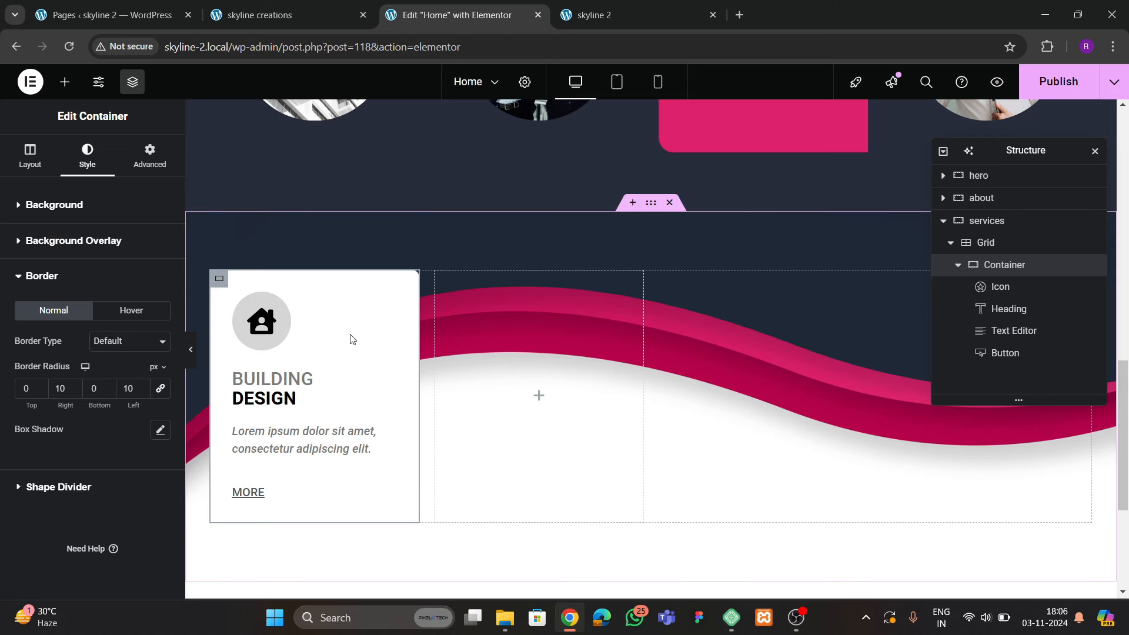
{"action": "left_click", "coordinate": [319, 20]}
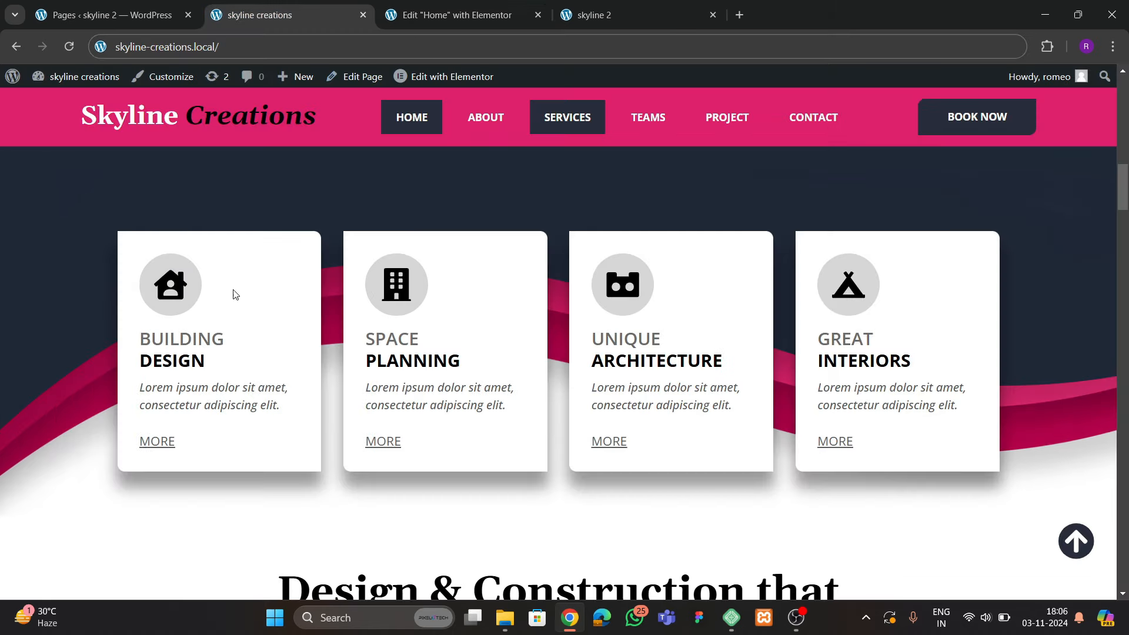
{"action": "left_click", "coordinate": [411, 18]}
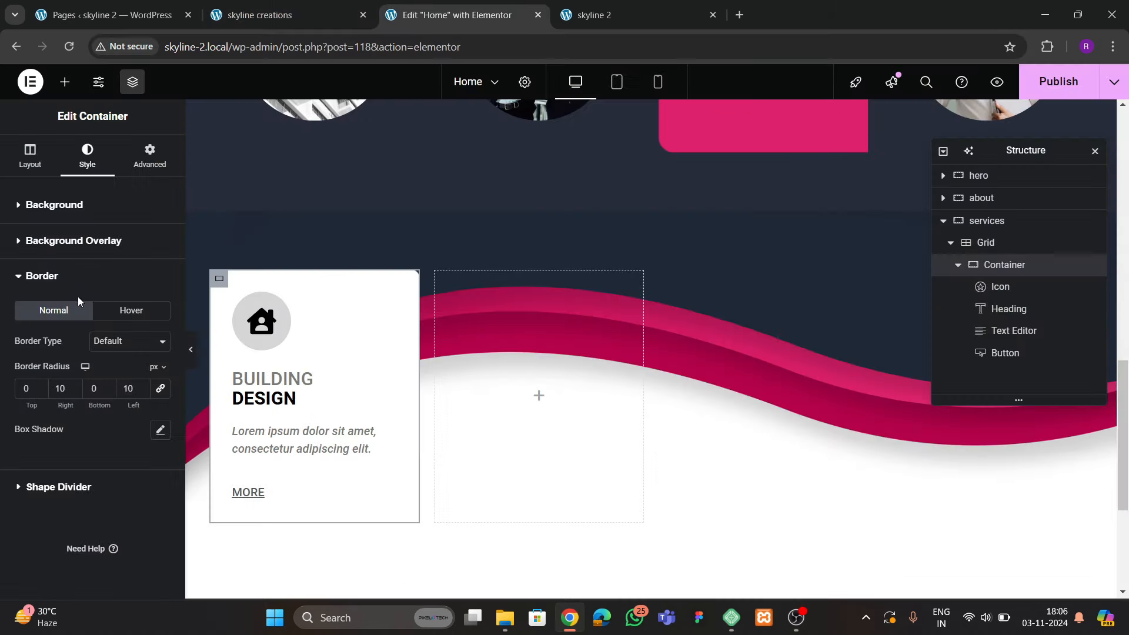
{"action": "left_click", "coordinate": [159, 430]}
{"action": "scroll", "coordinate": [104, 429], "scroll_direction": "down", "scroll_amount": 1}
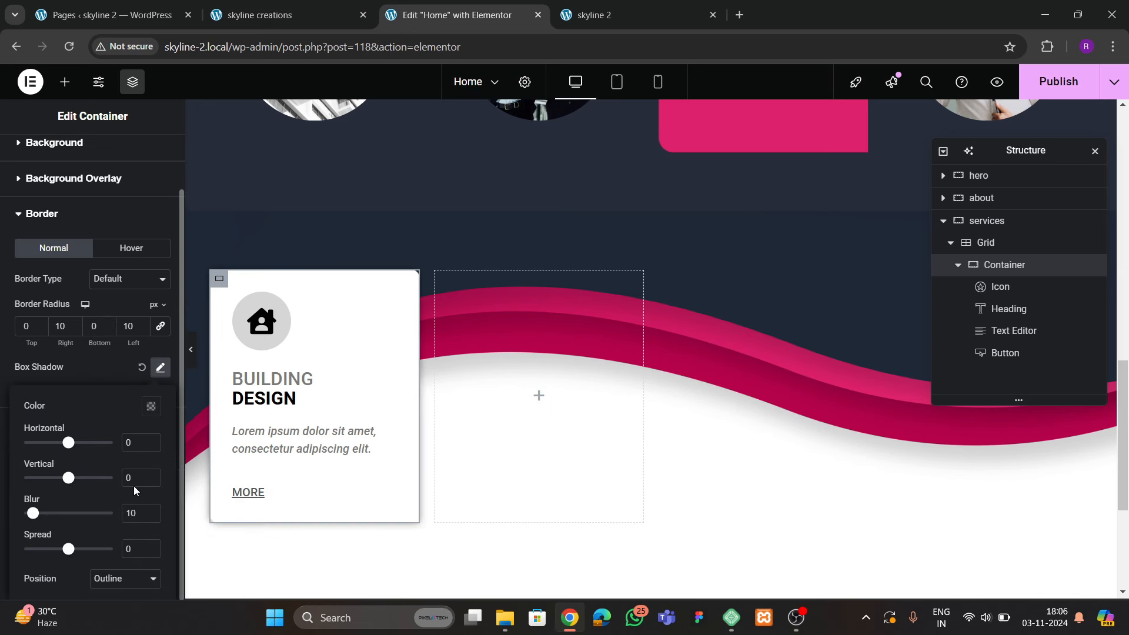
{"action": "left_click", "coordinate": [153, 475]}
{"action": "left_click", "coordinate": [153, 475]}
{"action": "left_click", "coordinate": [153, 475]}
{"action": "left_click", "coordinate": [153, 475]}
{"action": "left_click", "coordinate": [153, 475]}
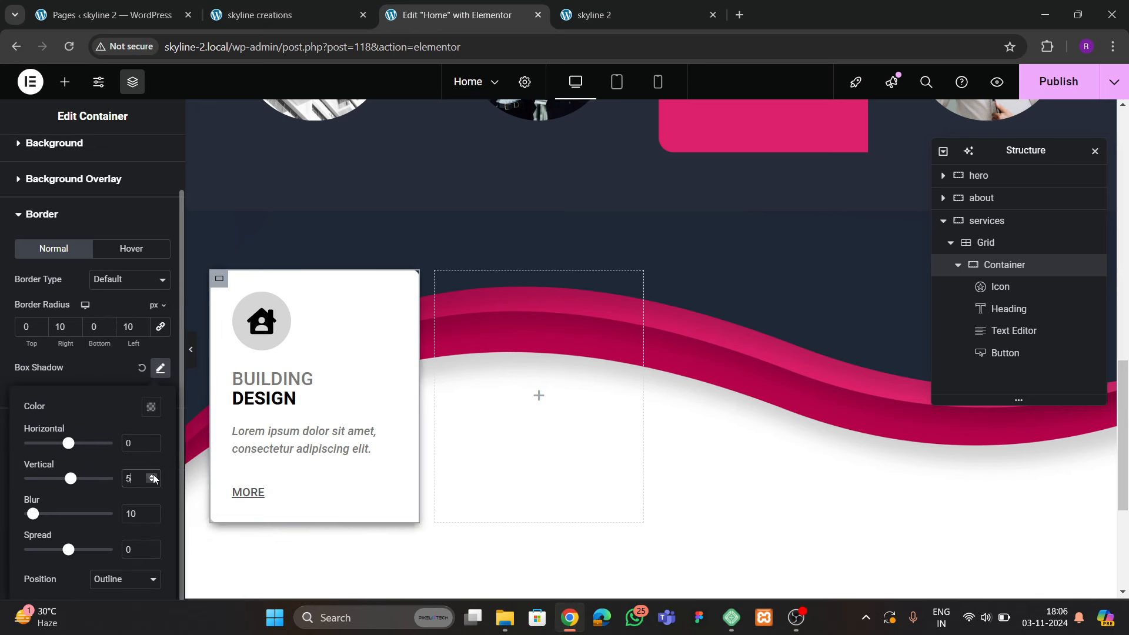
{"action": "left_click", "coordinate": [153, 475]}
{"action": "left_click", "coordinate": [153, 475]}
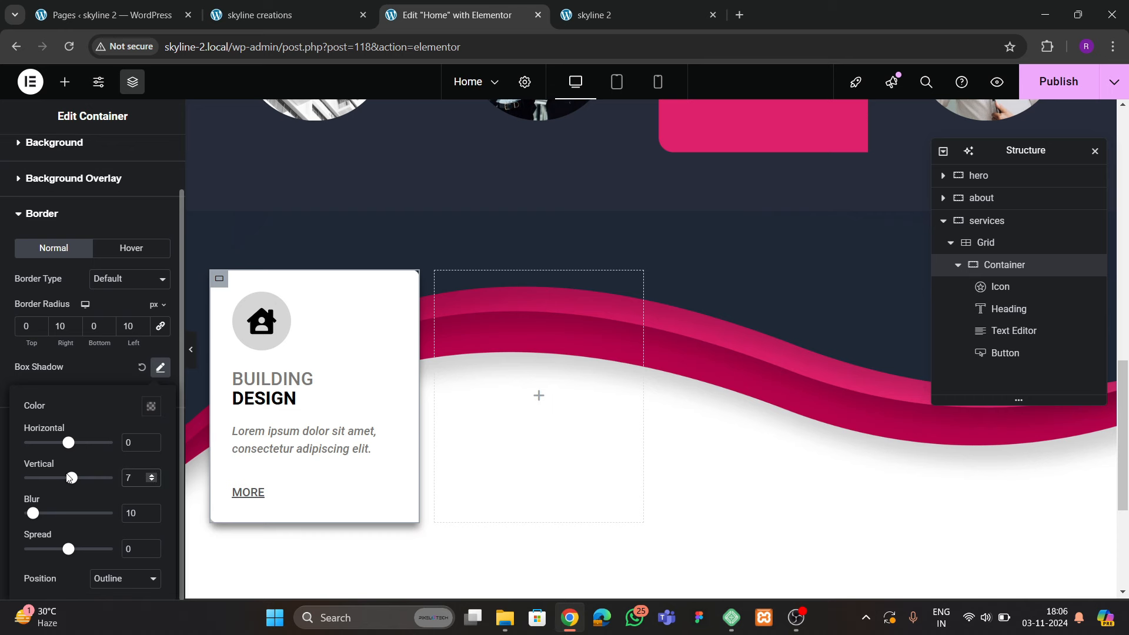
Set the card shadow's spread to 3
{"action": "left_click", "coordinate": [151, 546]}
{"action": "left_click", "coordinate": [151, 546]}
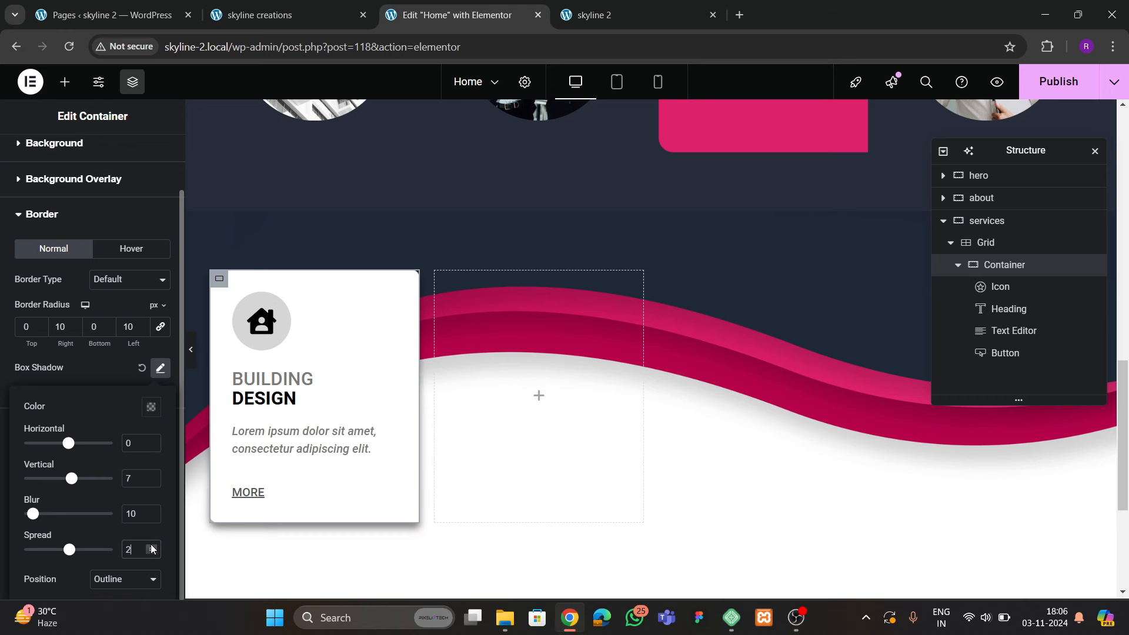
{"action": "left_click", "coordinate": [152, 546]}
{"action": "left_click", "coordinate": [152, 546]}
{"action": "left_click", "coordinate": [151, 546]}
{"action": "left_click", "coordinate": [151, 546]}
{"action": "left_click", "coordinate": [152, 554]}
{"action": "left_click", "coordinate": [152, 554]}
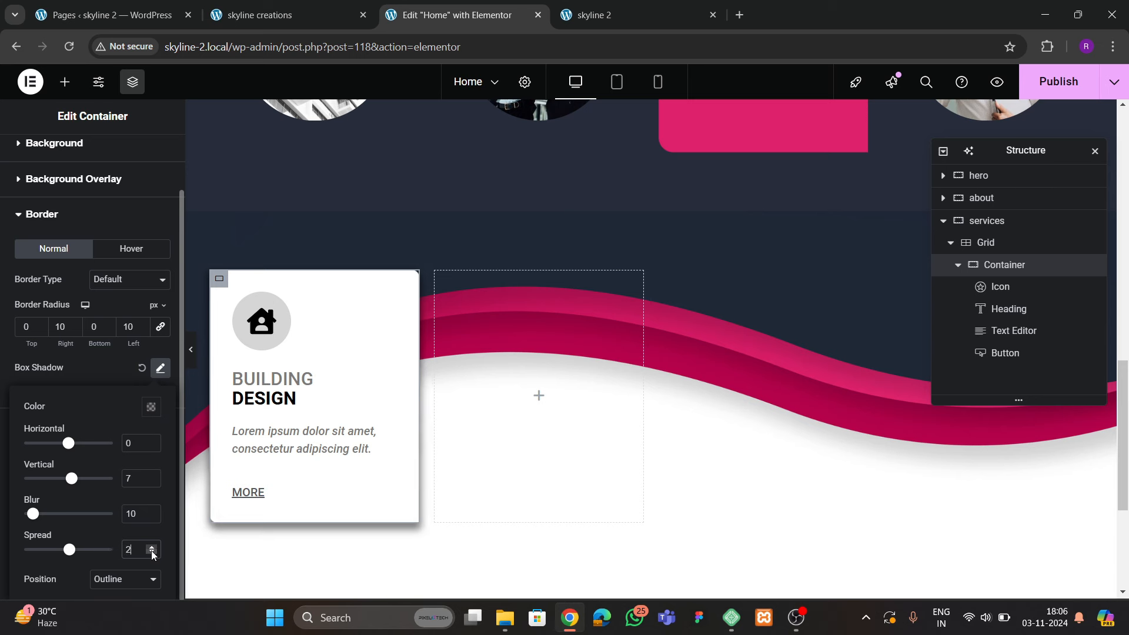
{"action": "left_click", "coordinate": [153, 548]}
Set the card shadow's blur to 16 and its horizontal offset to 3
{"action": "left_click", "coordinate": [154, 512]}
{"action": "left_click", "coordinate": [154, 512]}
{"action": "left_click", "coordinate": [154, 511]}
{"action": "left_click", "coordinate": [154, 511]}
{"action": "left_click", "coordinate": [154, 511]}
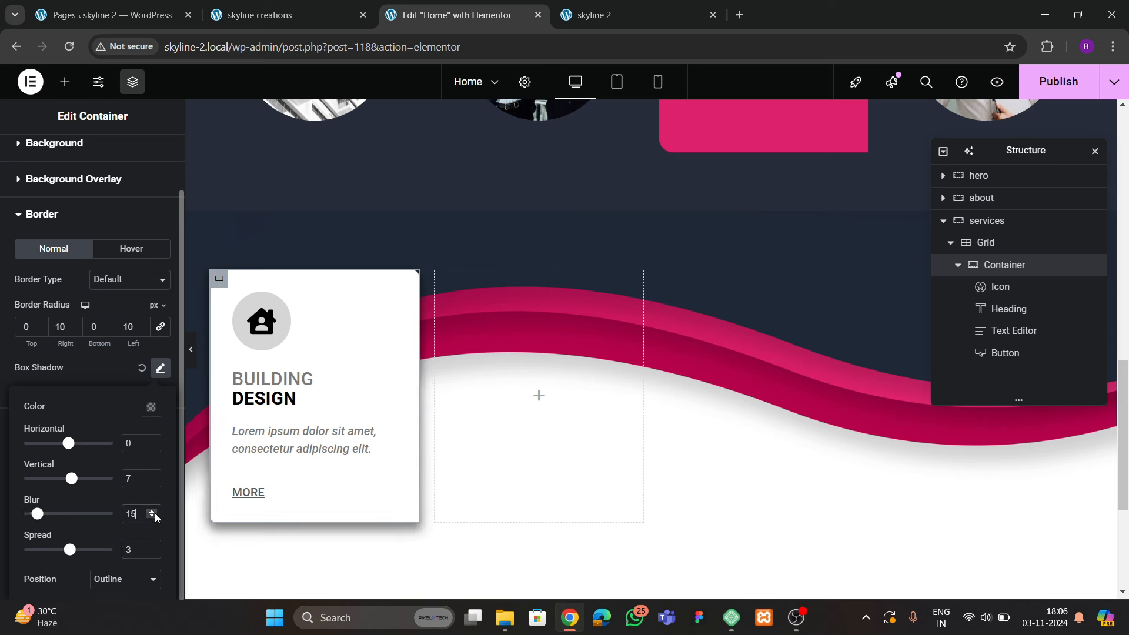
{"action": "left_click", "coordinate": [154, 512]}
{"action": "scroll", "coordinate": [305, 429], "scroll_direction": "down", "scroll_amount": 3}
{"action": "scroll", "coordinate": [285, 446], "scroll_direction": "up", "scroll_amount": 2}
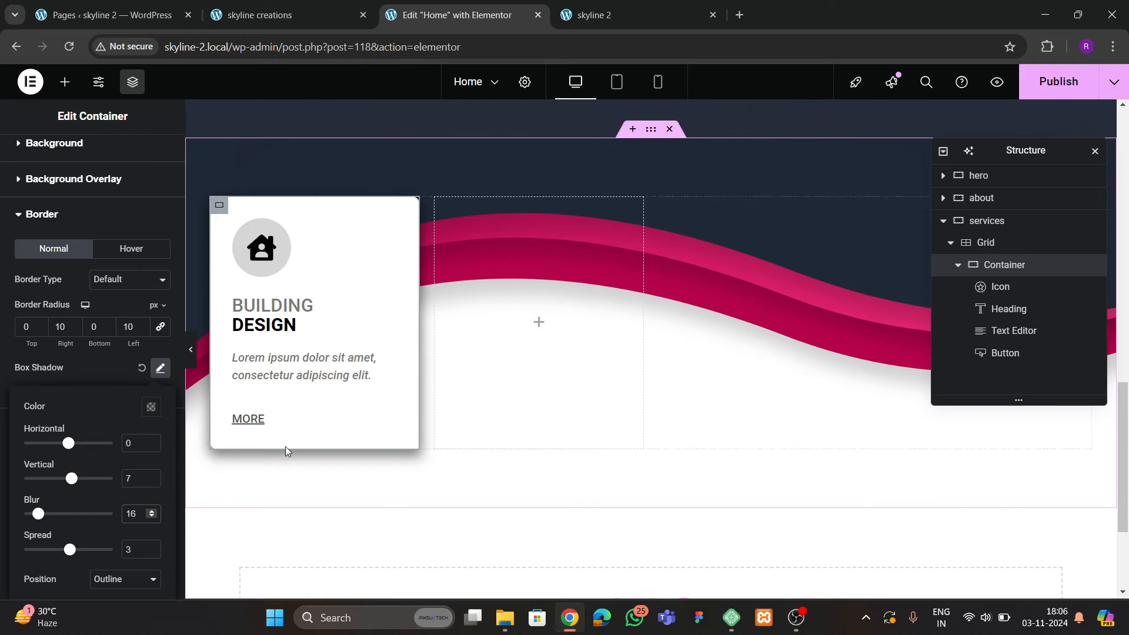
{"action": "left_click", "coordinate": [154, 441]}
{"action": "left_click", "coordinate": [153, 441]}
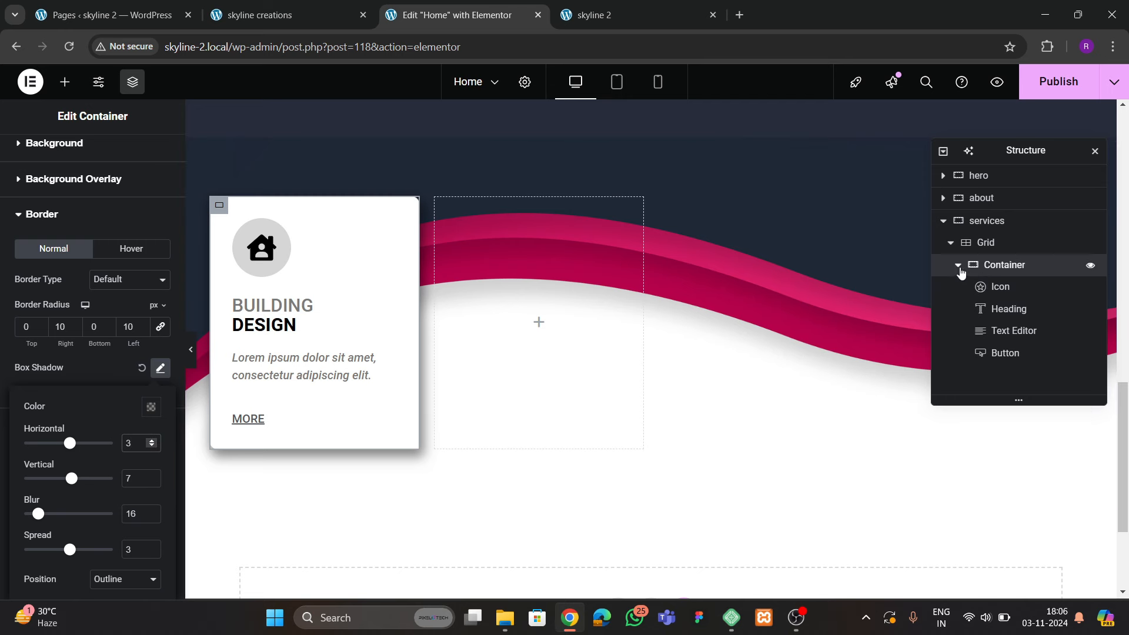
Duplicate the finished Building Design card container three times to fill the four-column services grid
{"action": "left_click", "coordinate": [959, 267]}
{"action": "right_click", "coordinate": [1002, 273]}
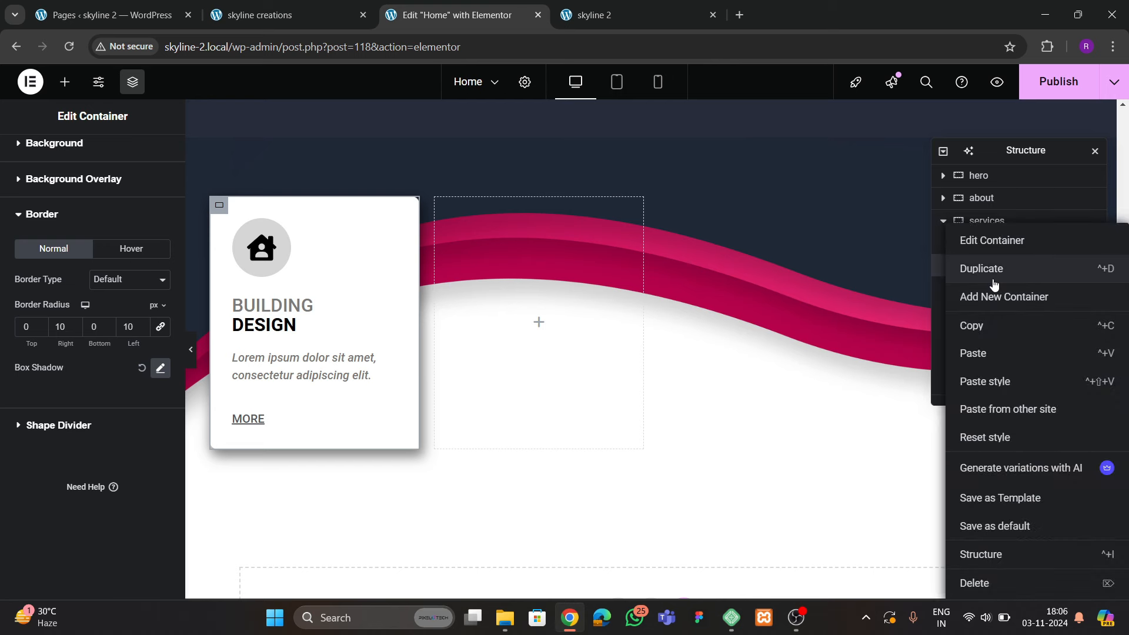
{"action": "left_click", "coordinate": [993, 282]}
{"action": "right_click", "coordinate": [998, 294]}
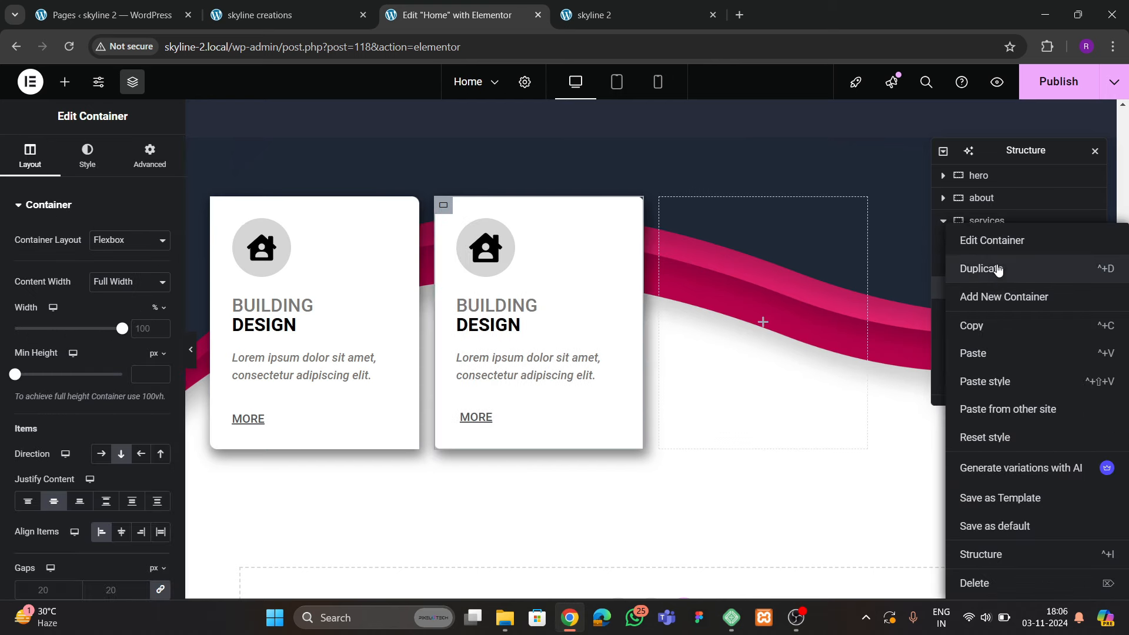
{"action": "left_click", "coordinate": [997, 270]}
{"action": "right_click", "coordinate": [993, 316]}
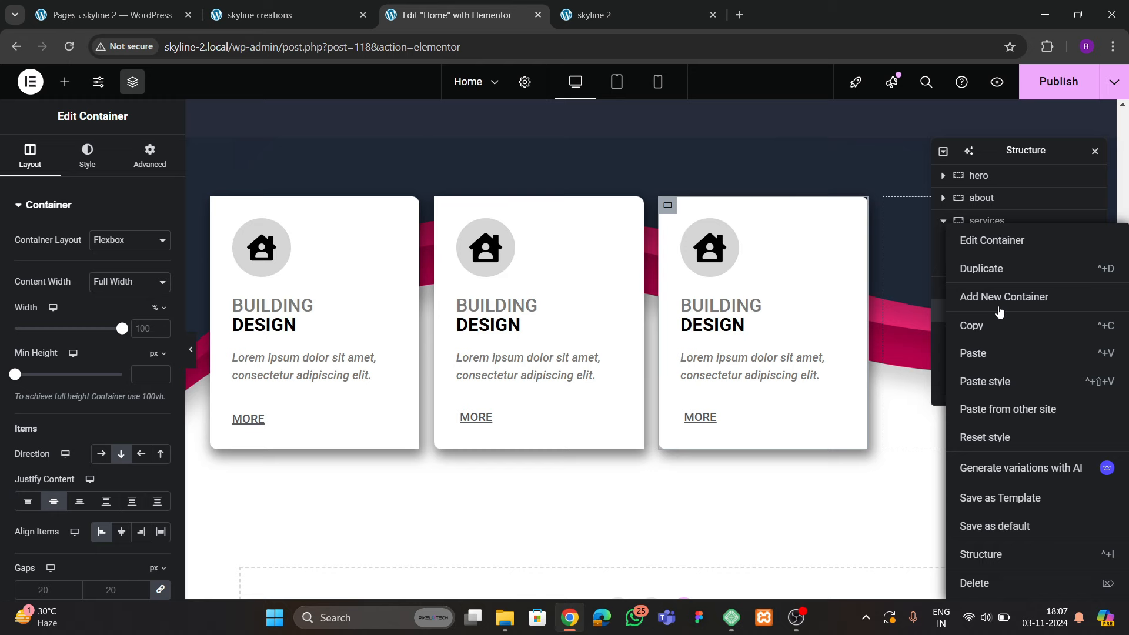
{"action": "left_click", "coordinate": [991, 273]}
View the services cards without the editing panel and compare their spacing with the reference site
{"action": "scroll", "coordinate": [536, 351], "scroll_direction": "up", "scroll_amount": 5}
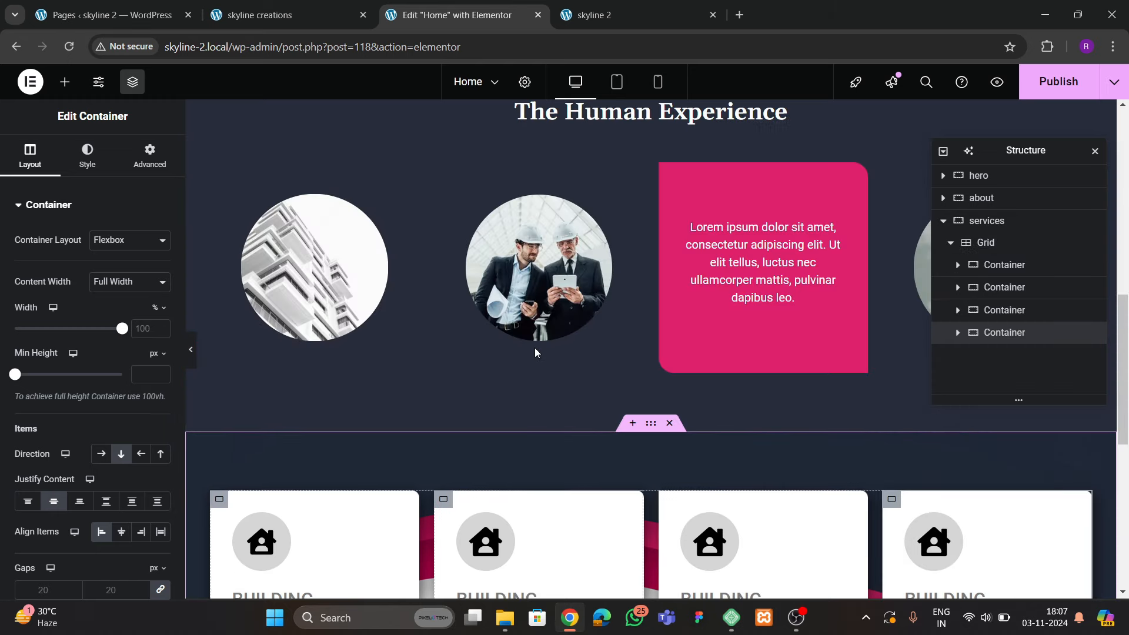
{"action": "scroll", "coordinate": [535, 351], "scroll_direction": "down", "scroll_amount": 4}
{"action": "left_click", "coordinate": [193, 355]}
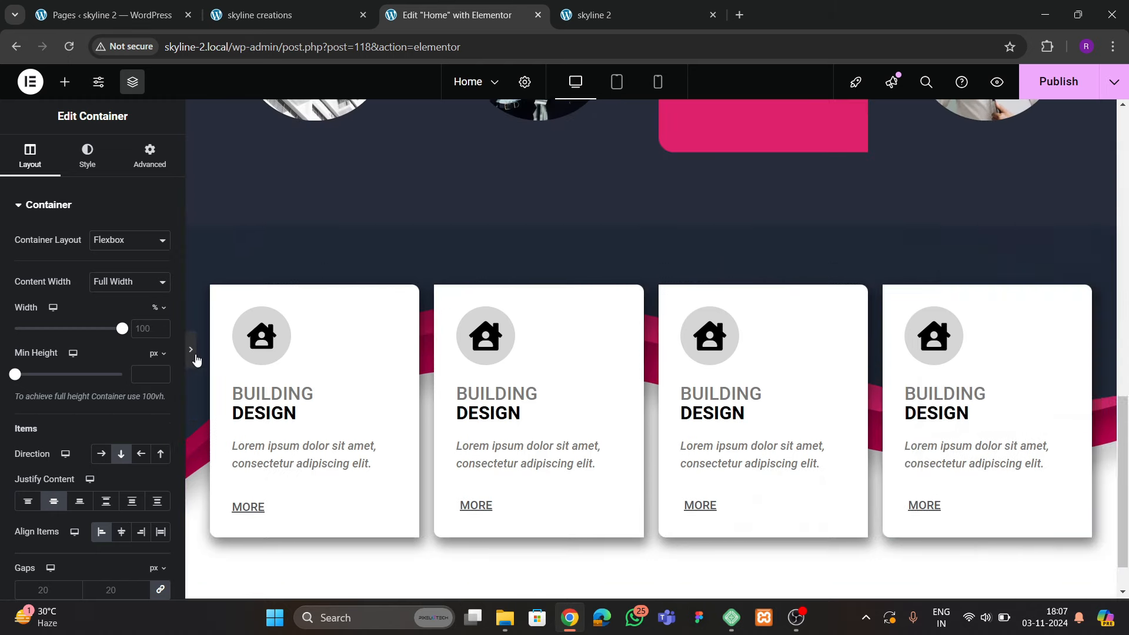
{"action": "scroll", "coordinate": [376, 414], "scroll_direction": "up", "scroll_amount": 4}
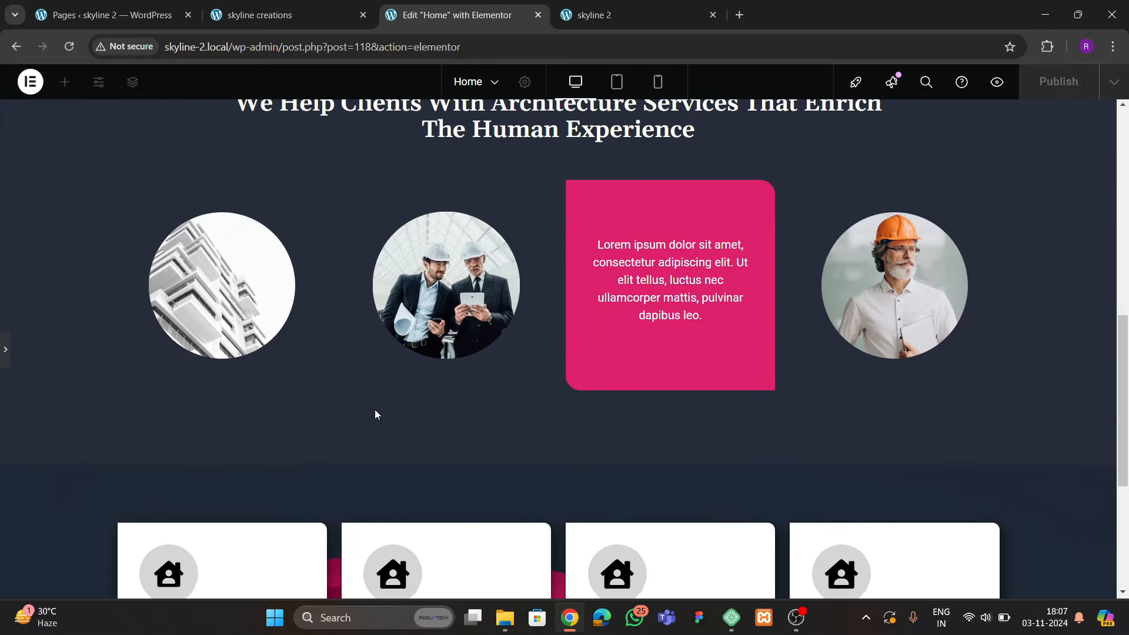
{"action": "scroll", "coordinate": [375, 414], "scroll_direction": "down", "scroll_amount": 4}
{"action": "left_click", "coordinate": [302, 18]}
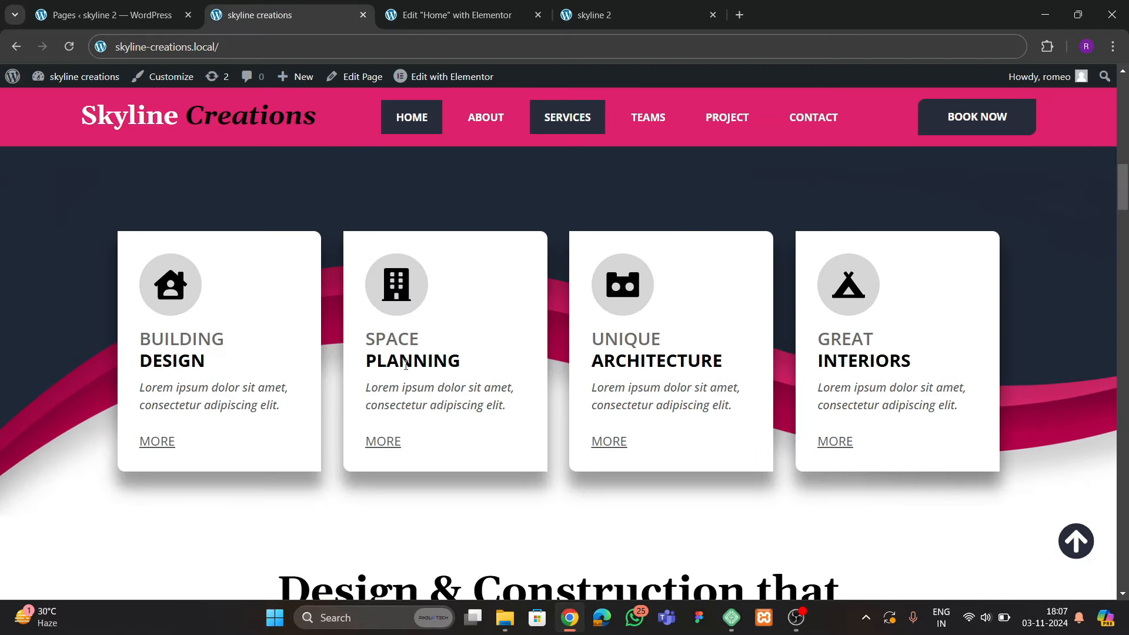
{"action": "left_click", "coordinate": [455, 17]}
{"action": "left_click", "coordinate": [5, 364]}
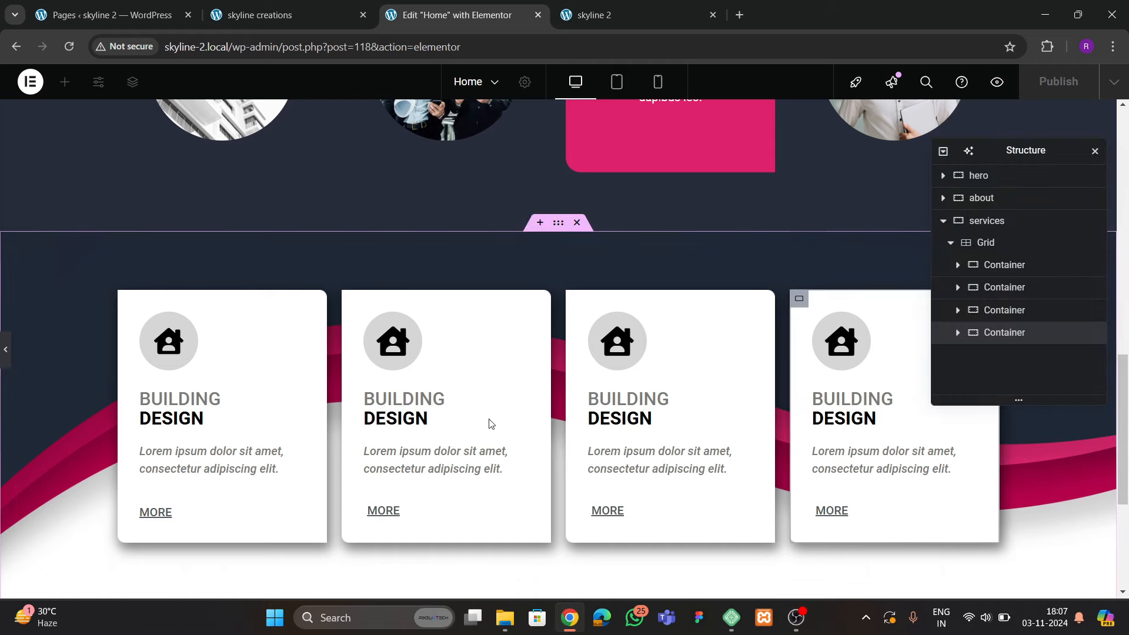
Set the services grid's column and row gaps to 40 px
{"action": "left_click", "coordinate": [985, 242]}
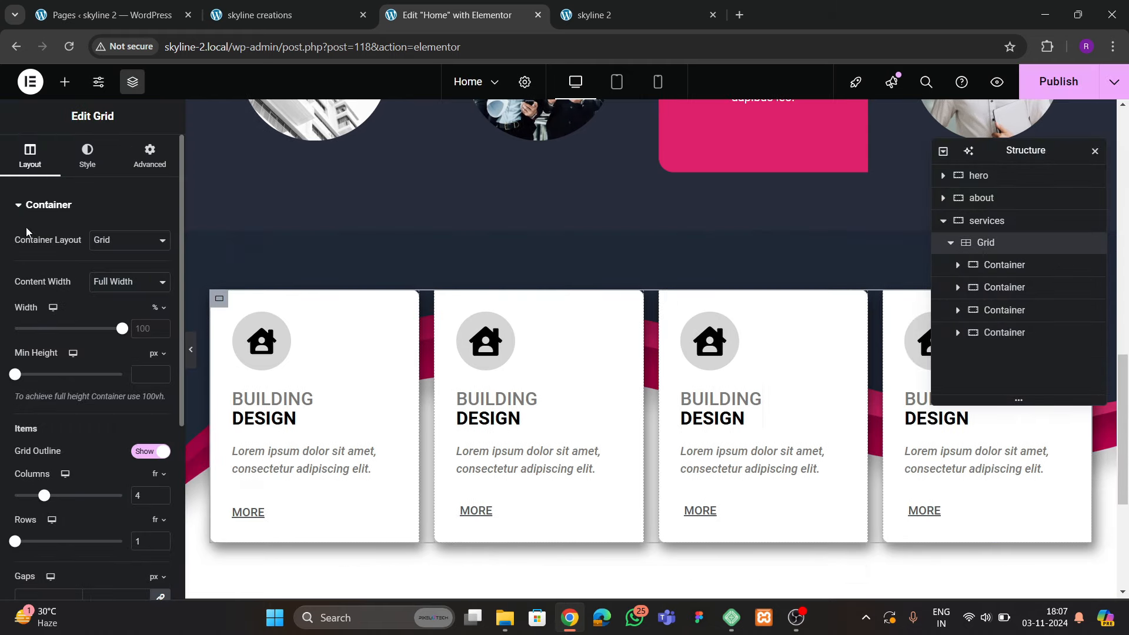
{"action": "scroll", "coordinate": [80, 365], "scroll_direction": "down", "scroll_amount": 4}
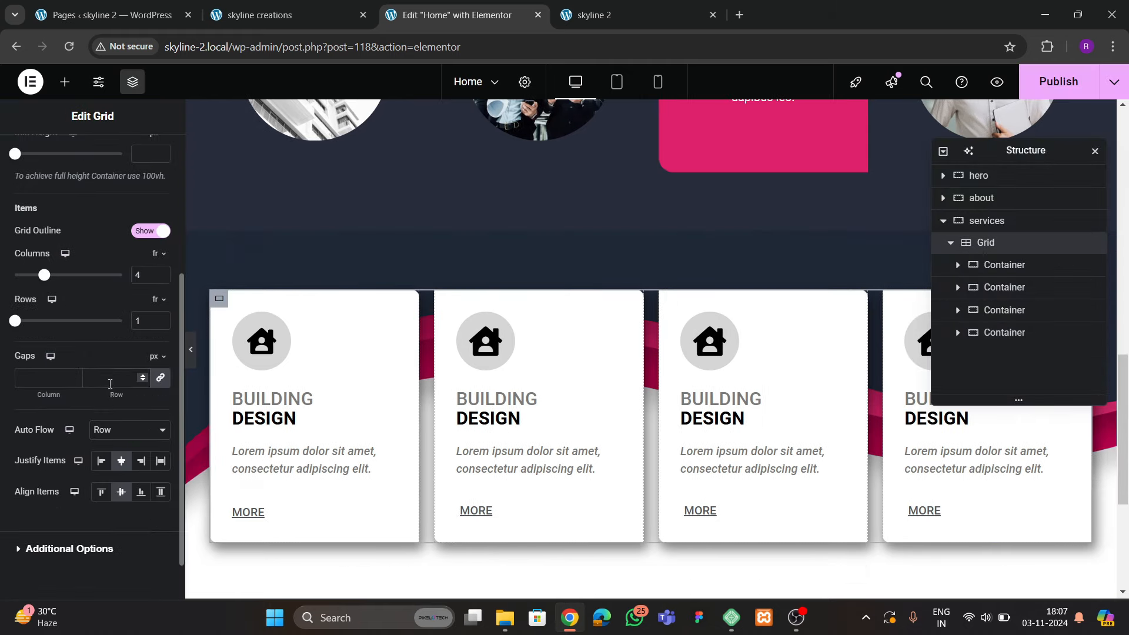
{"action": "left_click", "coordinate": [112, 378]}
{"action": "type", "text": "50"}
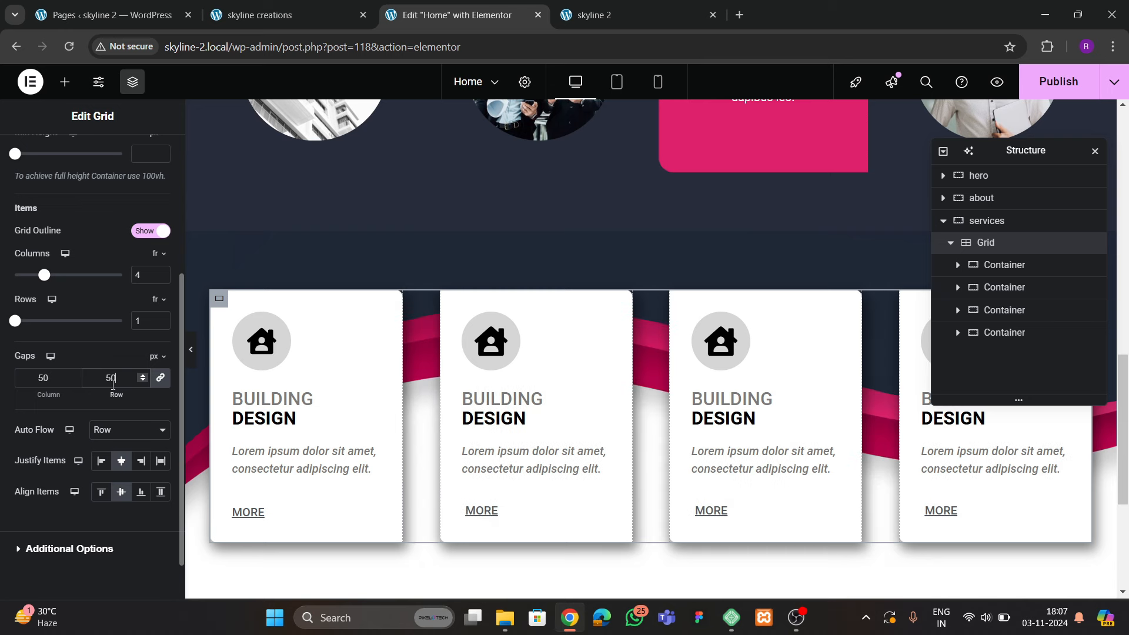
{"action": "key", "text": "BackSpace"}
{"action": "key", "text": "BackSpace"}
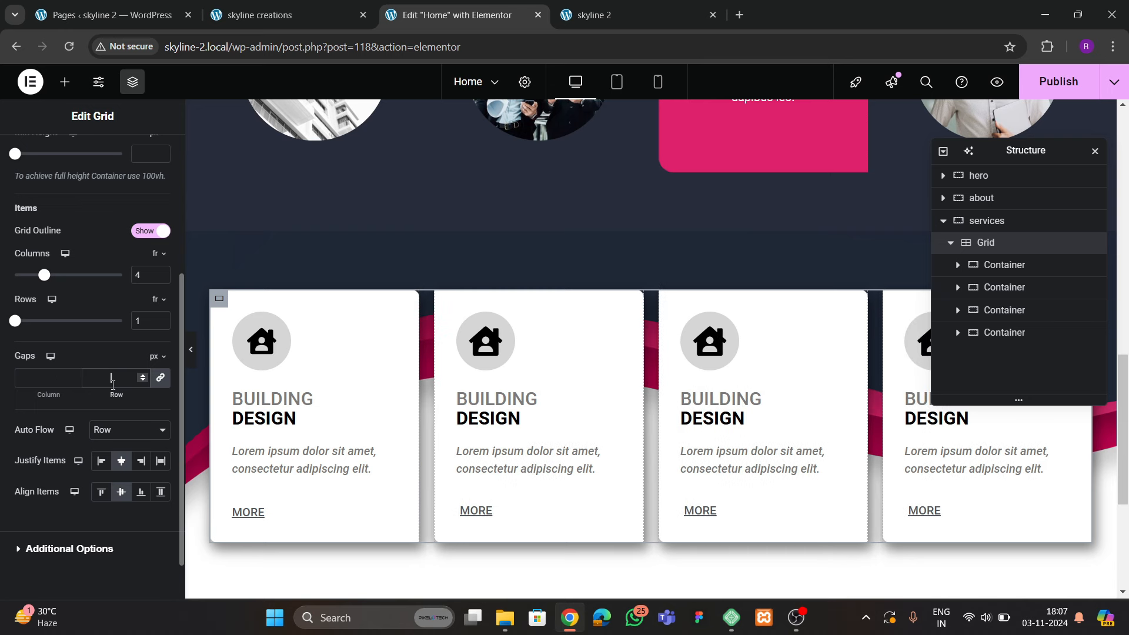
{"action": "type", "text": "40"}
{"action": "scroll", "coordinate": [535, 254], "scroll_direction": "down", "scroll_amount": 2}
{"action": "scroll", "coordinate": [480, 189], "scroll_direction": "up", "scroll_amount": 1}
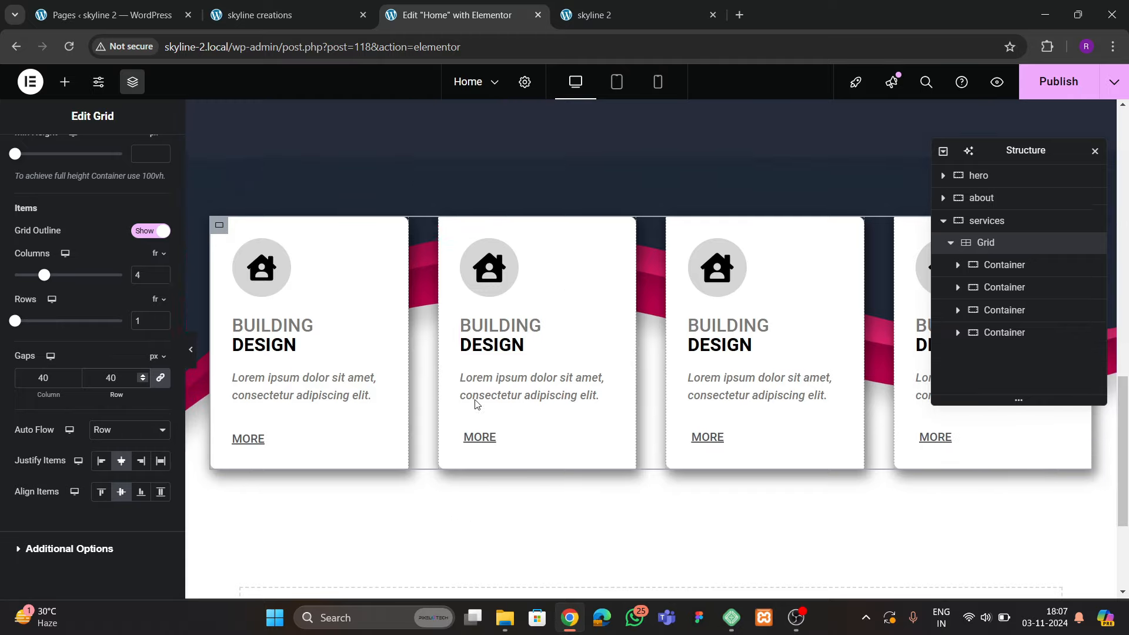
Publish the Home page, reload the live skyline 2 site and check its services section
{"action": "left_click", "coordinate": [1043, 87]}
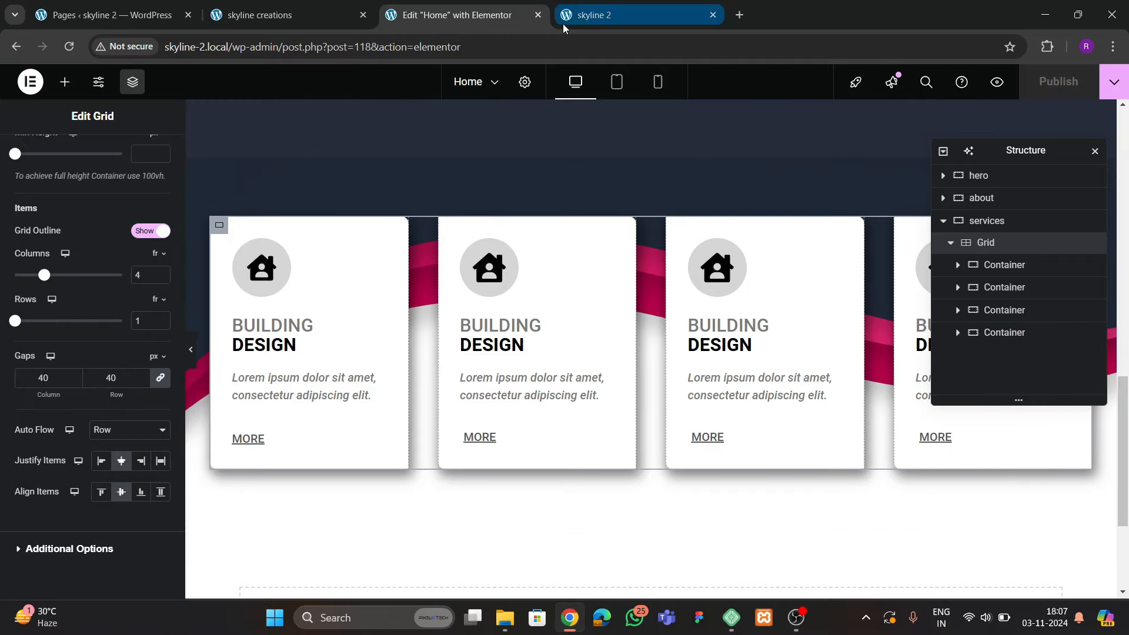
{"action": "left_click", "coordinate": [629, 24]}
{"action": "left_click", "coordinate": [68, 46]}
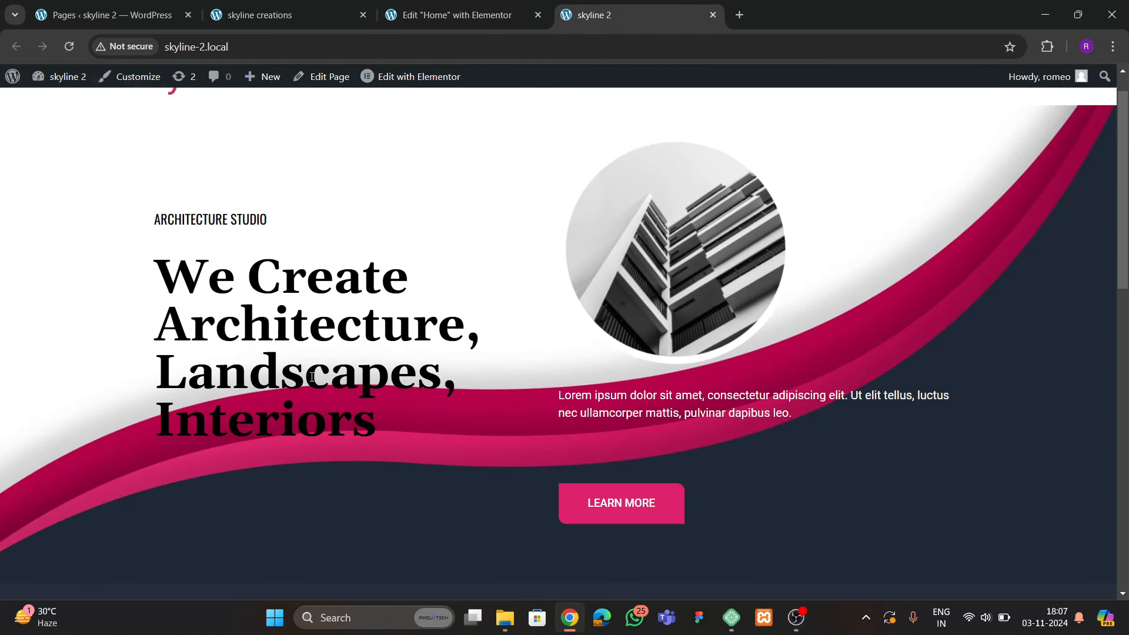
{"action": "scroll", "coordinate": [438, 288], "scroll_direction": "down", "scroll_amount": 10}
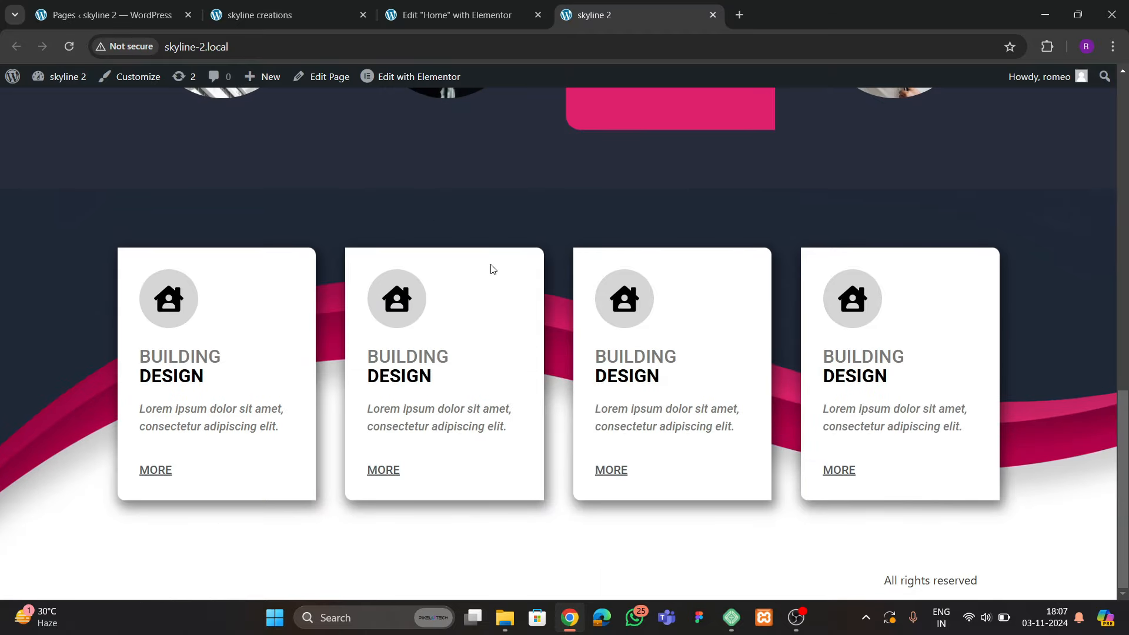
{"action": "scroll", "coordinate": [623, 338], "scroll_direction": "up", "scroll_amount": 1}
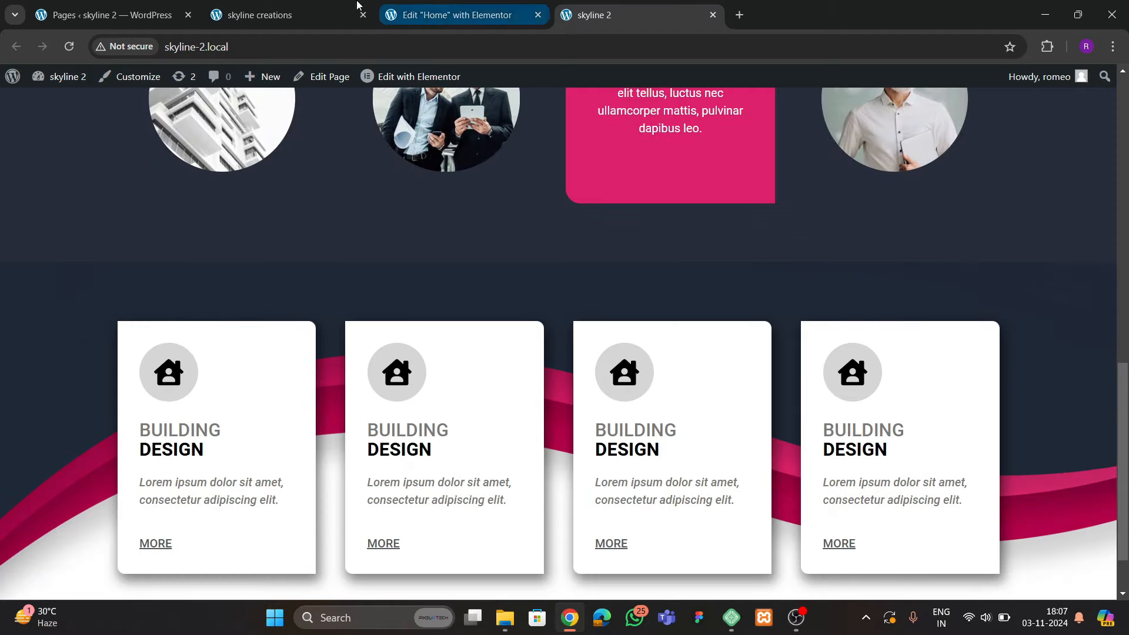
Examine the design and construction section that follows the services cards on the Skyline Creations reference site
{"action": "left_click", "coordinate": [258, 15]}
{"action": "scroll", "coordinate": [353, 253], "scroll_direction": "down", "scroll_amount": 5}
{"action": "scroll", "coordinate": [399, 305], "scroll_direction": "down", "scroll_amount": 4}
{"action": "scroll", "coordinate": [422, 334], "scroll_direction": "up", "scroll_amount": 5}
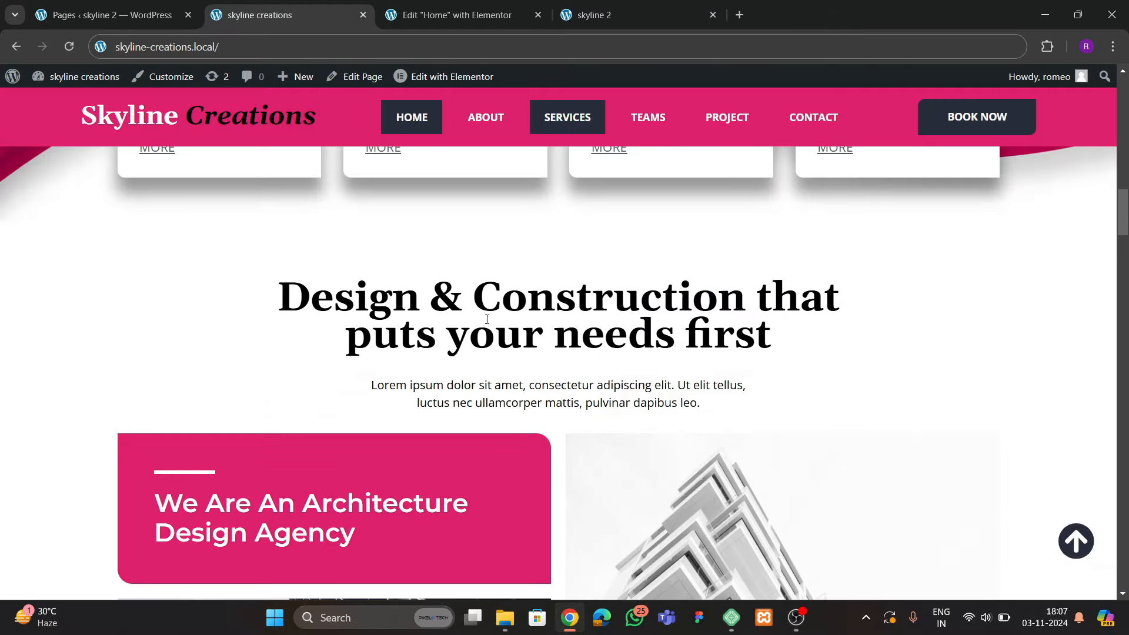
{"action": "scroll", "coordinate": [552, 365], "scroll_direction": "down", "scroll_amount": 4}
{"action": "scroll", "coordinate": [550, 357], "scroll_direction": "up", "scroll_amount": 2}
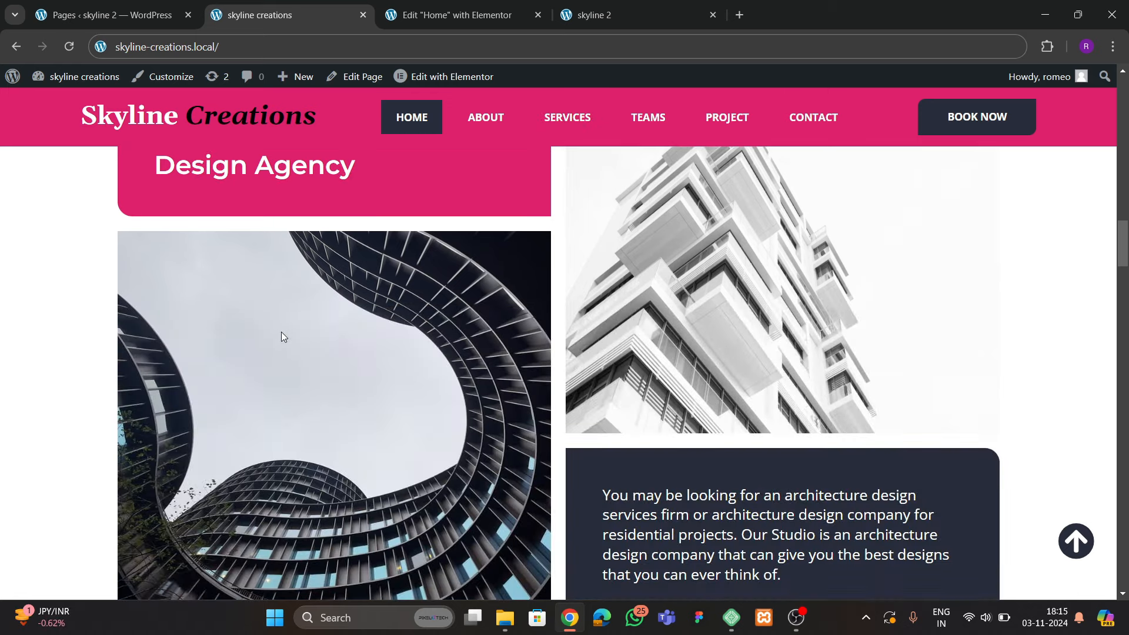
{"action": "scroll", "coordinate": [280, 303], "scroll_direction": "up", "scroll_amount": 4}
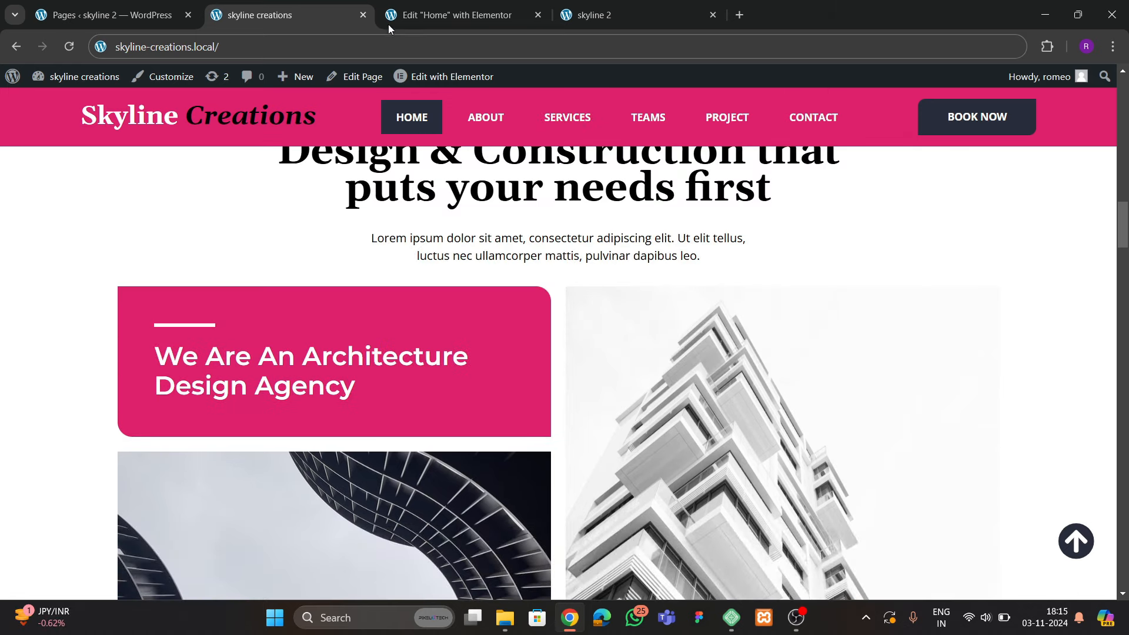
{"action": "scroll", "coordinate": [425, 404], "scroll_direction": "up", "scroll_amount": 4}
Add a new flexbox container below the services section of the Home page in the Elementor editor
{"action": "left_click", "coordinate": [447, 15]}
{"action": "scroll", "coordinate": [582, 388], "scroll_direction": "down", "scroll_amount": 3}
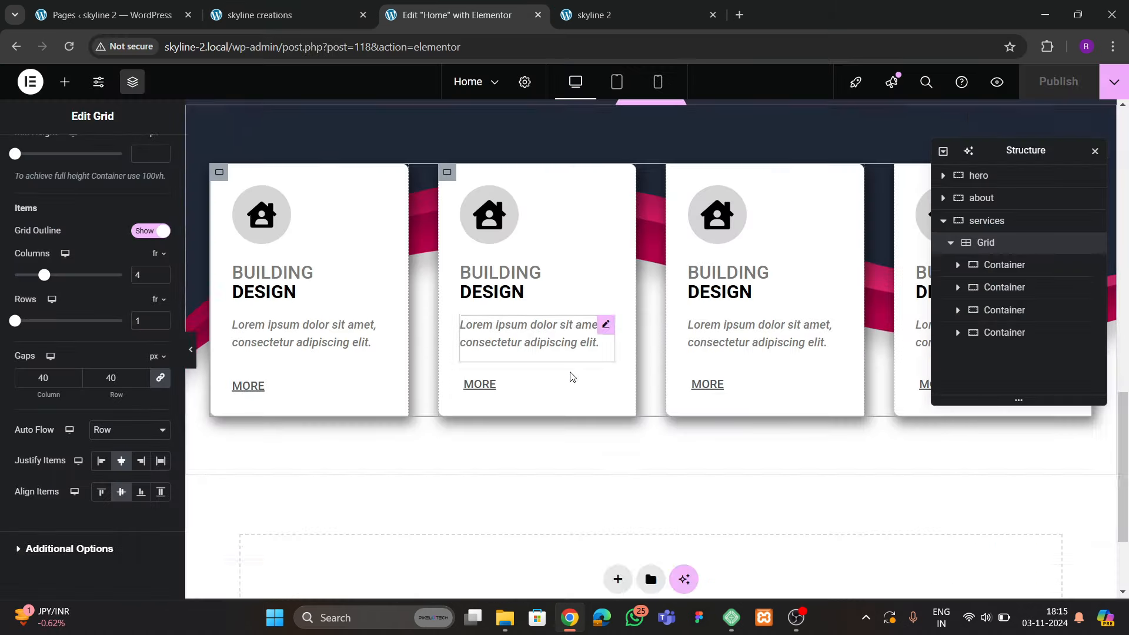
{"action": "left_click", "coordinate": [616, 434]}
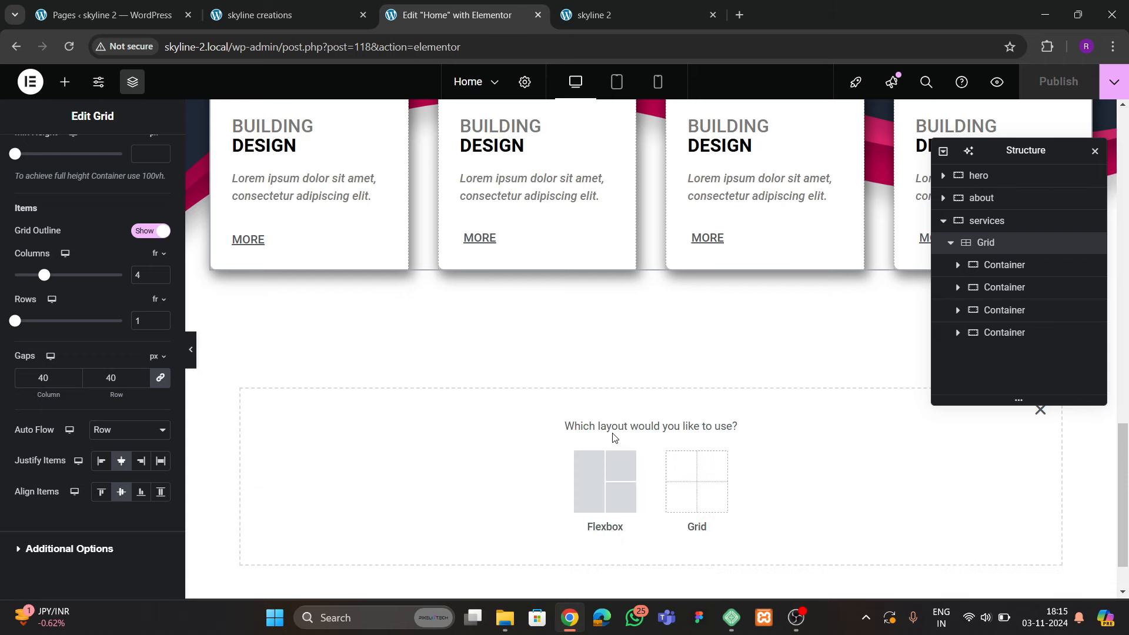
{"action": "left_click", "coordinate": [605, 477]}
Check the reference section's layout, and set the new container's boxed content width to 1200 px
{"action": "left_click", "coordinate": [282, 15]}
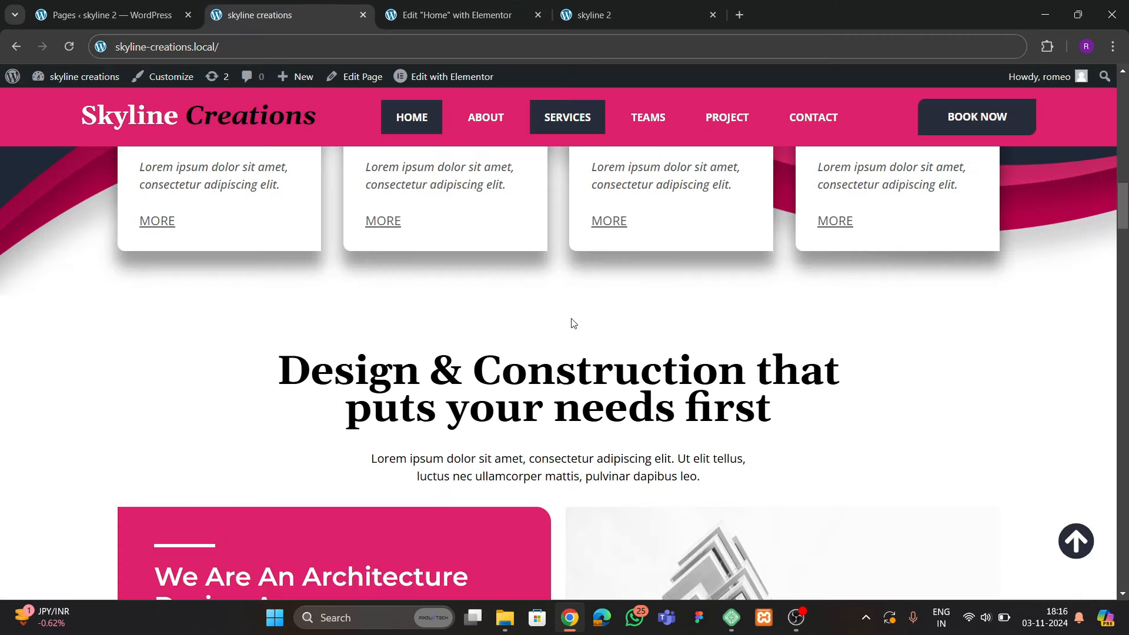
{"action": "scroll", "coordinate": [575, 338], "scroll_direction": "down", "scroll_amount": 3}
{"action": "scroll", "coordinate": [573, 338], "scroll_direction": "down", "scroll_amount": 5}
{"action": "scroll", "coordinate": [573, 338], "scroll_direction": "up", "scroll_amount": 7}
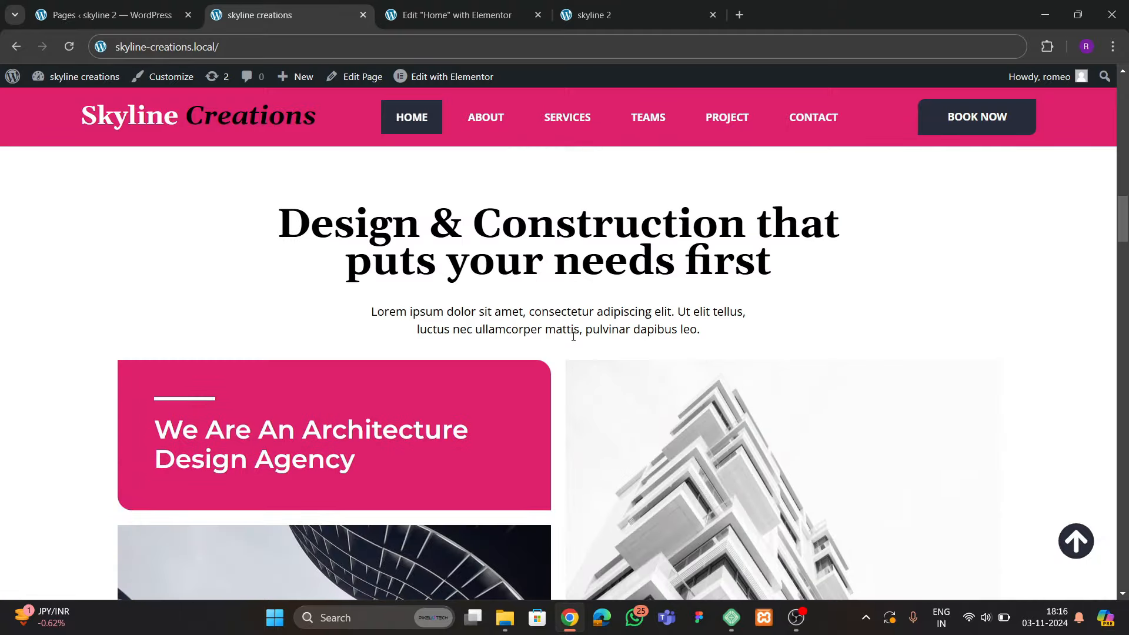
{"action": "left_click", "coordinate": [440, 4]}
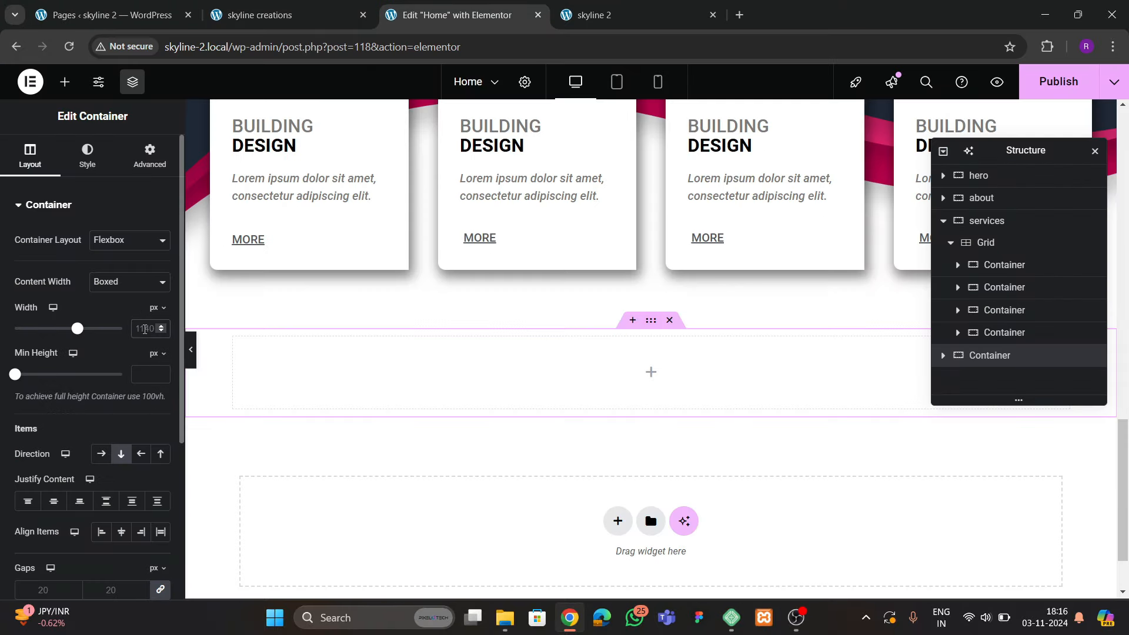
{"action": "double_click", "coordinate": [145, 329]}
{"action": "type", "text": "1200"}
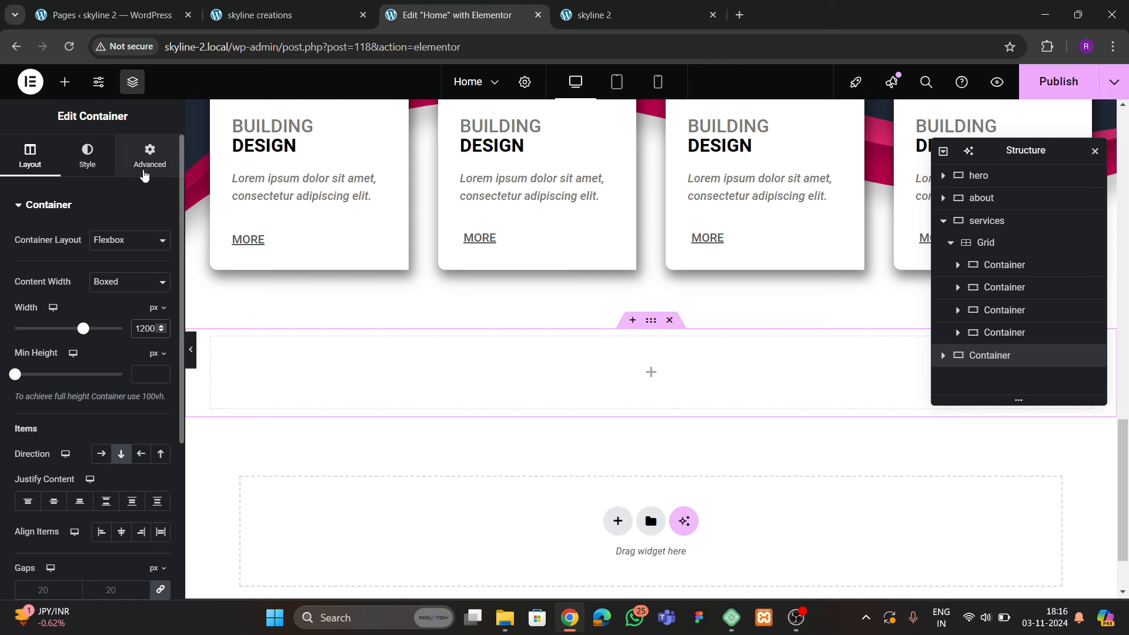
Set the new container's padding to 80 px at the top and bottom and 0 on both sides
{"action": "left_click", "coordinate": [150, 154]}
{"action": "left_click", "coordinate": [23, 315]}
{"action": "type", "text": "0"}
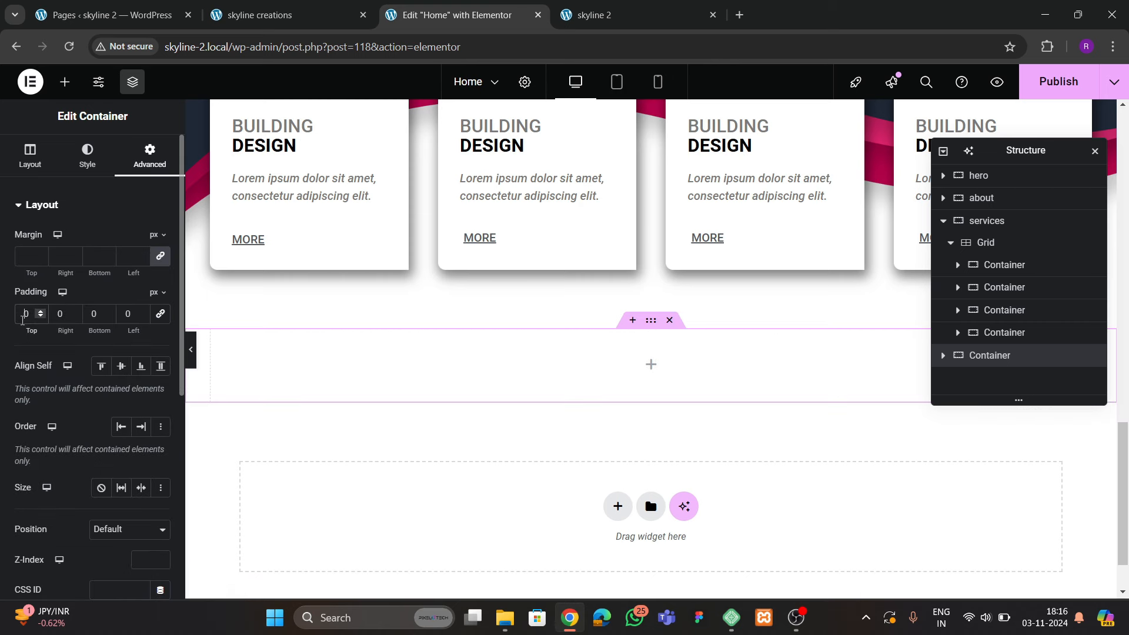
{"action": "type", "text": "8"}
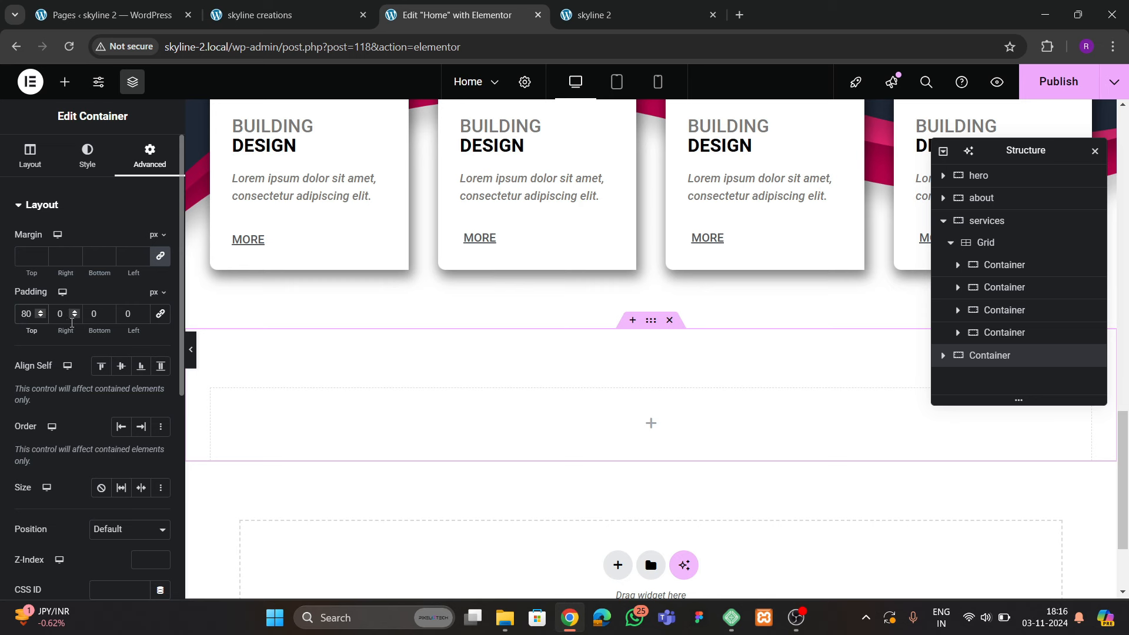
{"action": "key", "text": "Tab"}
{"action": "key", "text": "Tab"}
{"action": "type", "text": "80"}
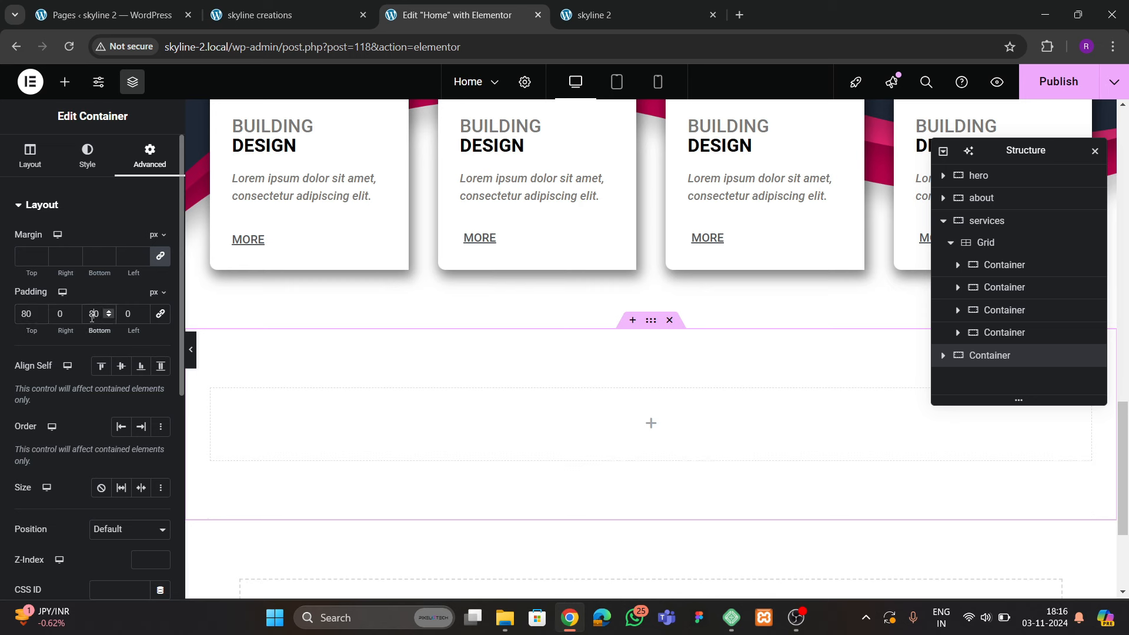
Rename the new container "design" in the page structure and collapse the services branch
{"action": "double_click", "coordinate": [991, 360]}
{"action": "left_click", "coordinate": [293, 16]}
{"action": "scroll", "coordinate": [520, 319], "scroll_direction": "down", "scroll_amount": 3}
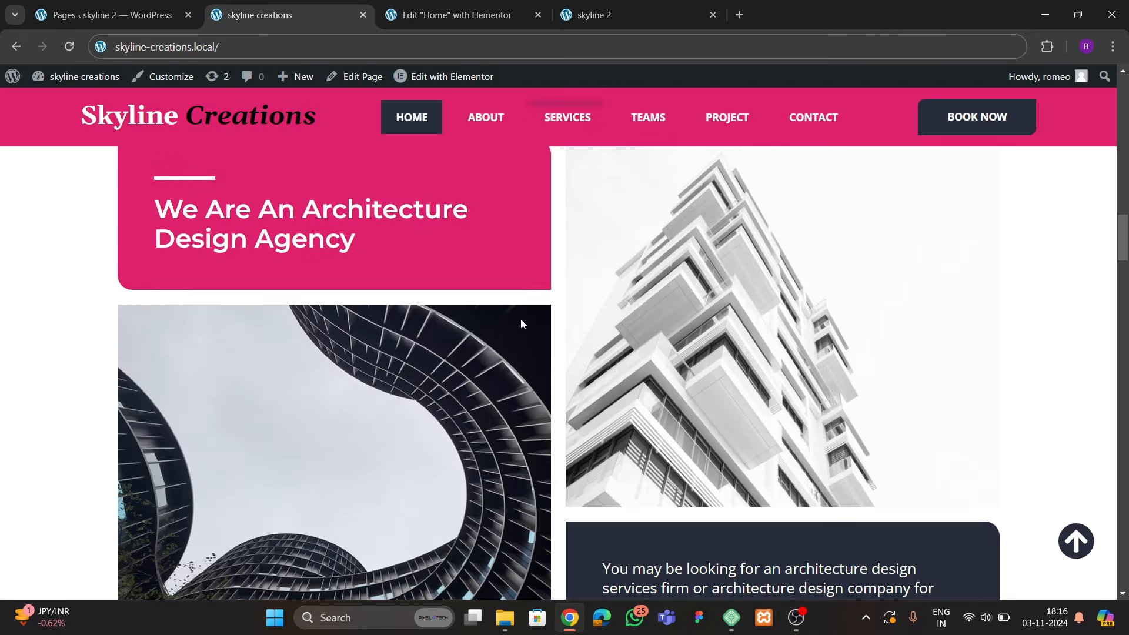
{"action": "scroll", "coordinate": [520, 319], "scroll_direction": "up", "scroll_amount": 3}
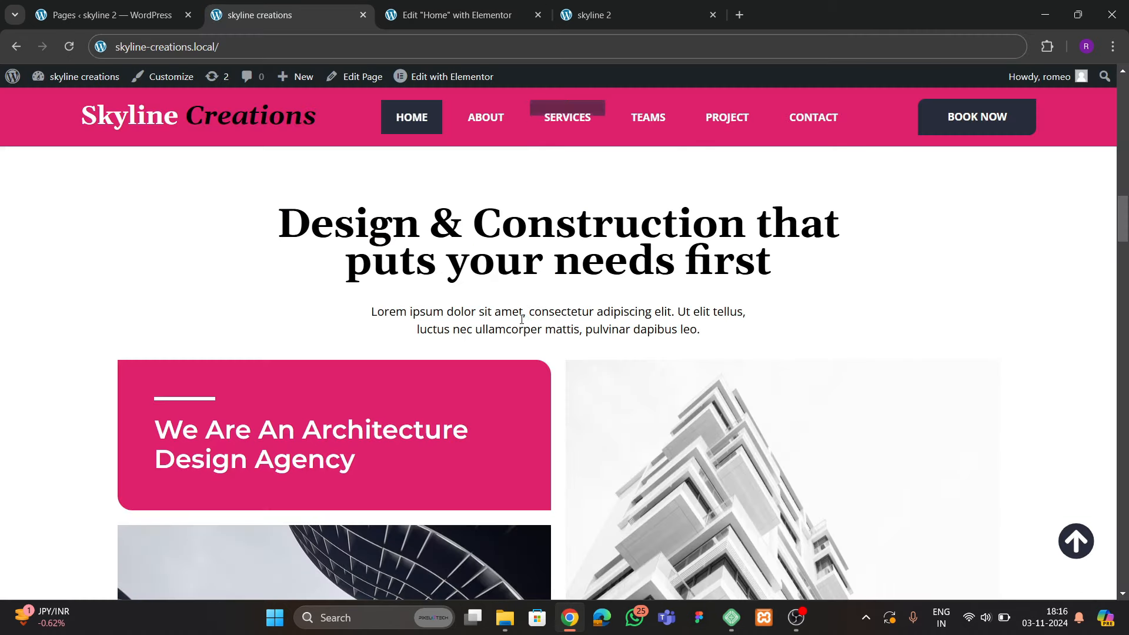
{"action": "left_click", "coordinate": [451, 18]}
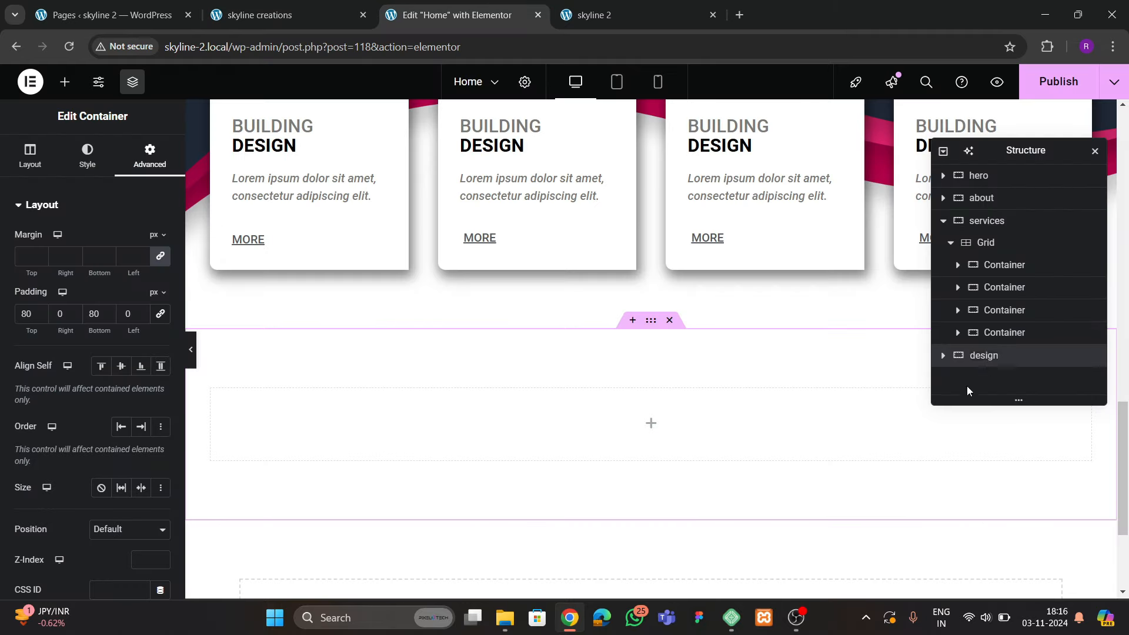
{"action": "left_click", "coordinate": [944, 222]}
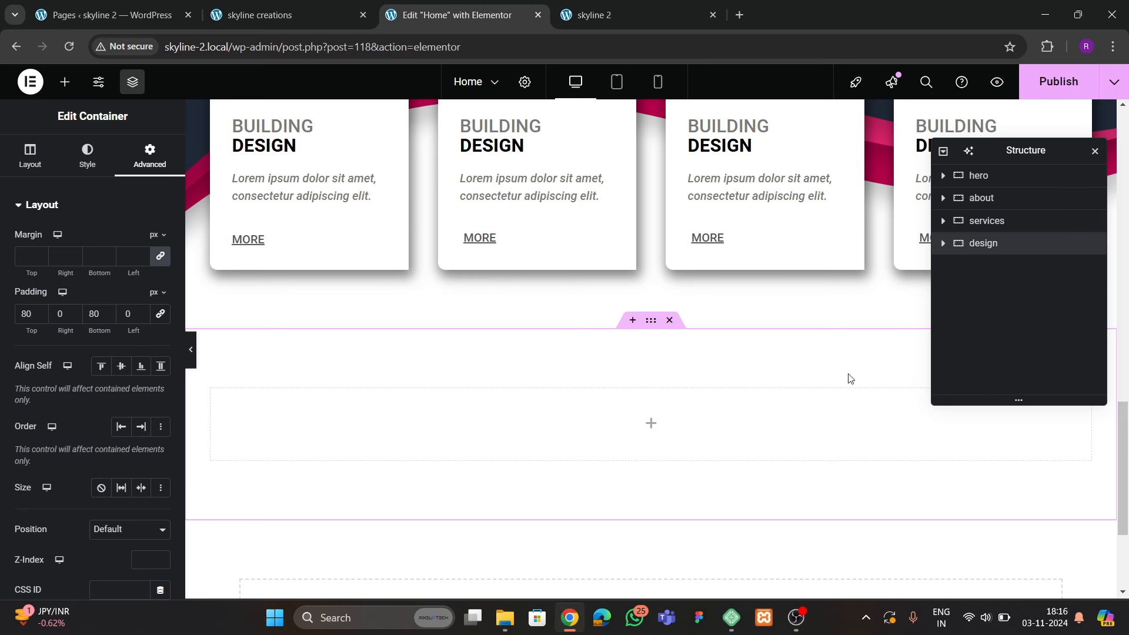
Copy the hero section's "We Create Architecture, Landscapes, Interiors" heading
{"action": "scroll", "coordinate": [427, 368], "scroll_direction": "up", "scroll_amount": 10}
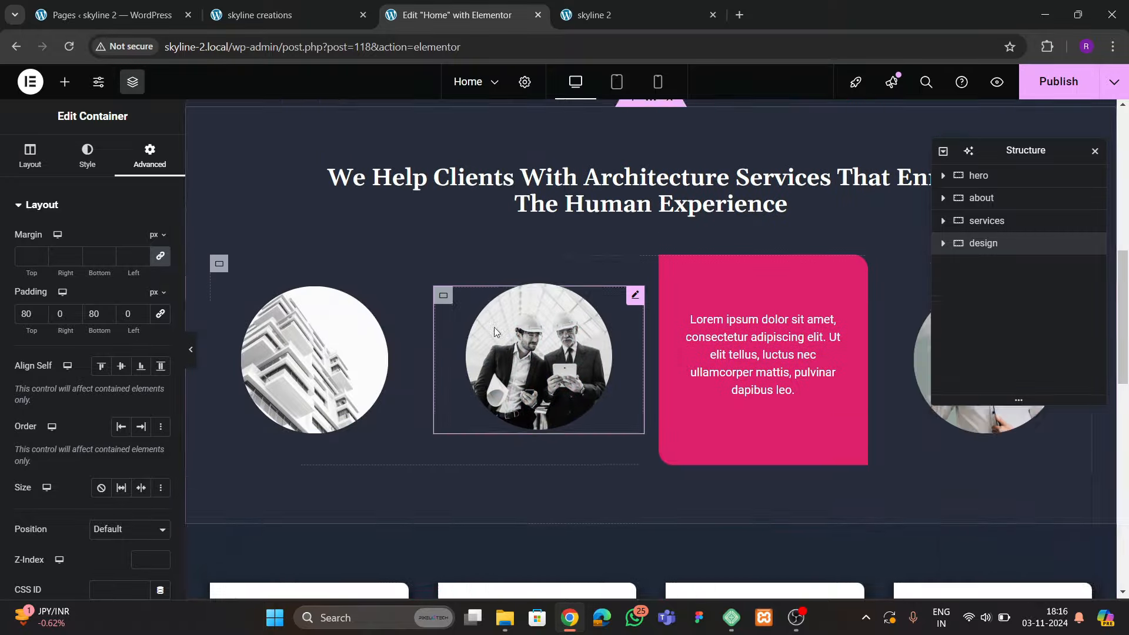
{"action": "scroll", "coordinate": [518, 363], "scroll_direction": "up", "scroll_amount": 4}
{"action": "scroll", "coordinate": [514, 348], "scroll_direction": "down", "scroll_amount": 15}
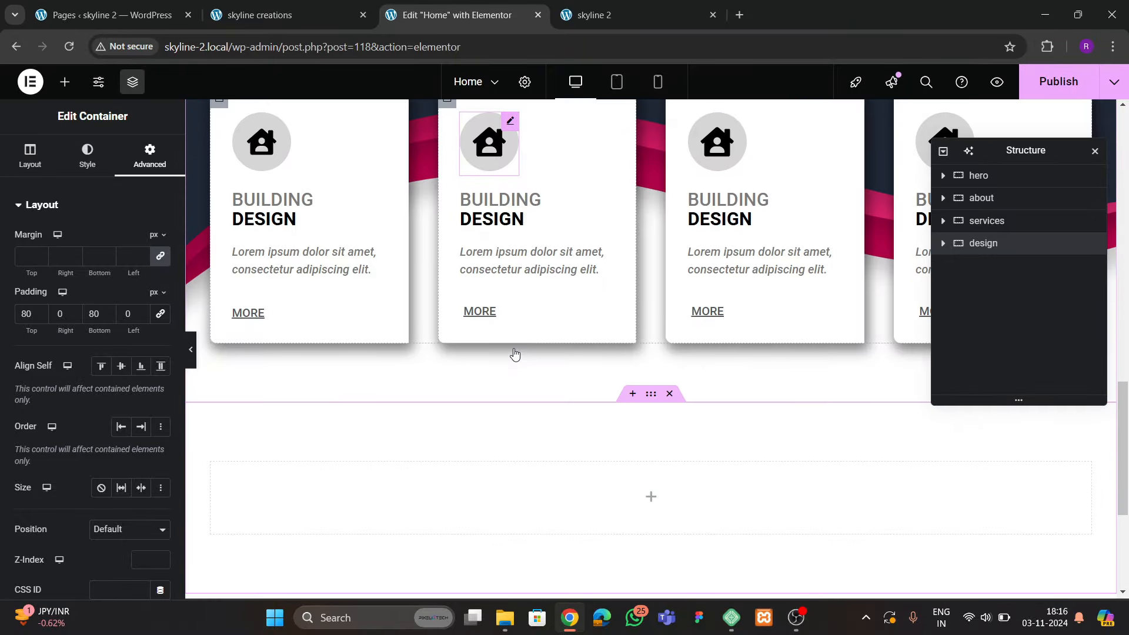
{"action": "scroll", "coordinate": [513, 348], "scroll_direction": "up", "scroll_amount": 10}
{"action": "scroll", "coordinate": [514, 348], "scroll_direction": "up", "scroll_amount": 3}
{"action": "scroll", "coordinate": [513, 348], "scroll_direction": "down", "scroll_amount": 2}
{"action": "scroll", "coordinate": [468, 297], "scroll_direction": "up", "scroll_amount": 4}
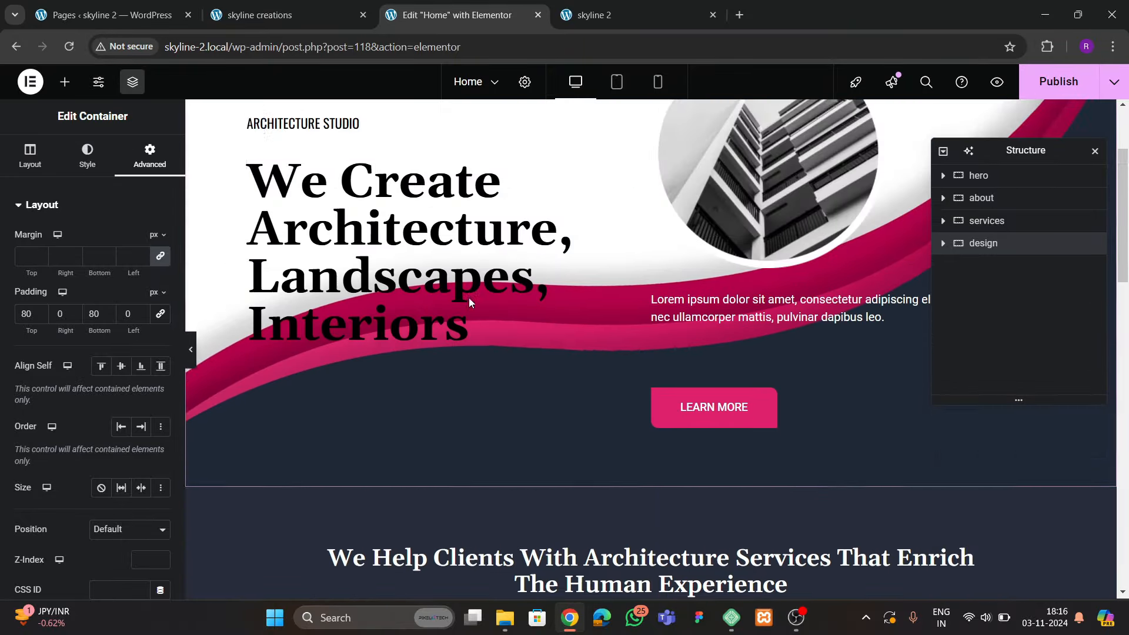
{"action": "right_click", "coordinate": [408, 269]}
{"action": "left_click", "coordinate": [445, 340]}
Paste the copied heading into the empty design container and align its text to the centre
{"action": "scroll", "coordinate": [470, 360], "scroll_direction": "down", "scroll_amount": 16}
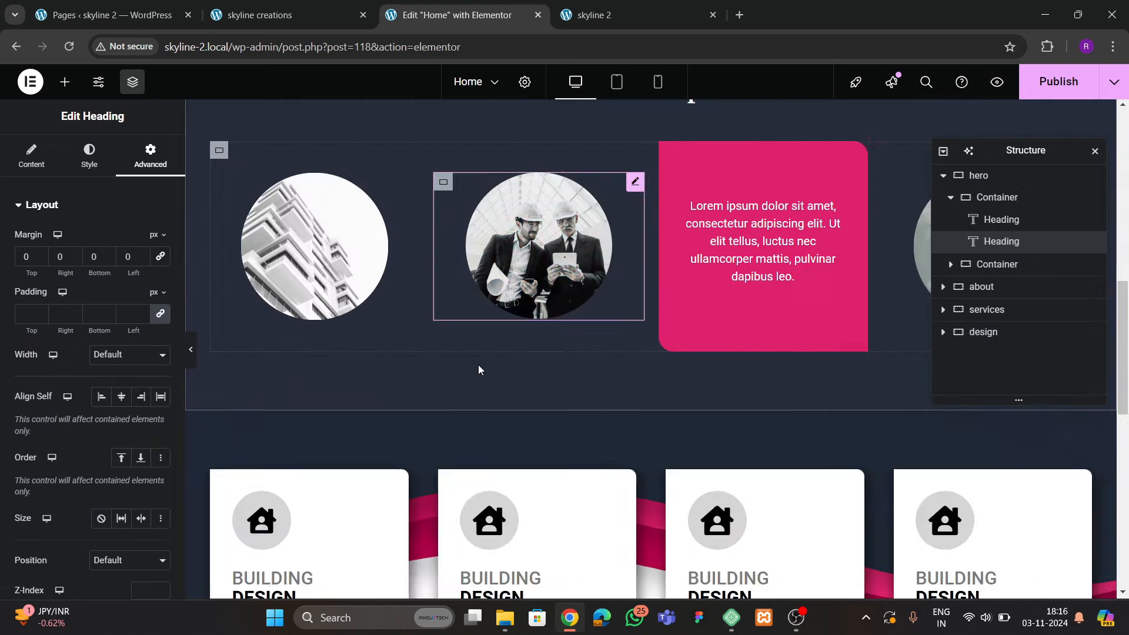
{"action": "scroll", "coordinate": [465, 323], "scroll_direction": "down", "scroll_amount": 3}
{"action": "right_click", "coordinate": [438, 227]}
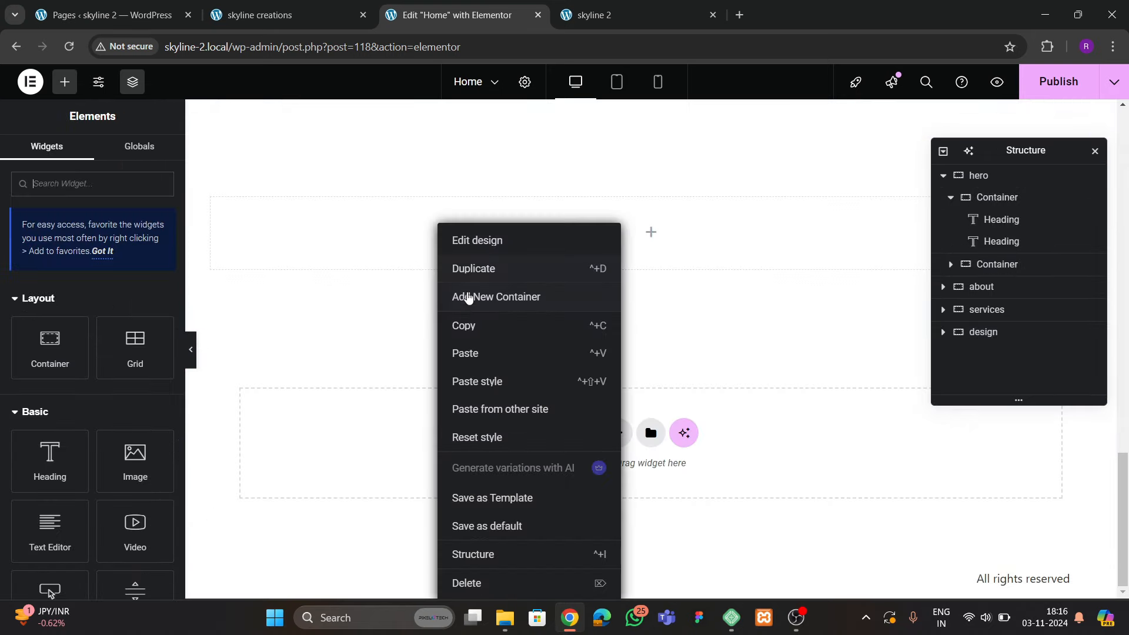
{"action": "left_click", "coordinate": [470, 347]}
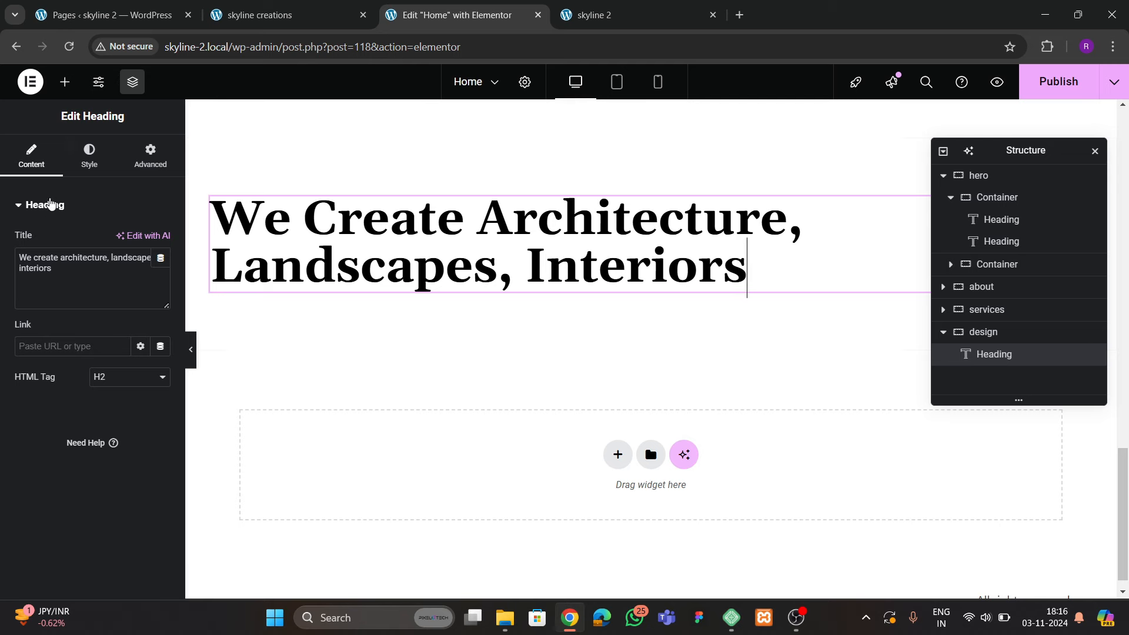
{"action": "left_click", "coordinate": [89, 155]}
{"action": "left_click", "coordinate": [121, 240]}
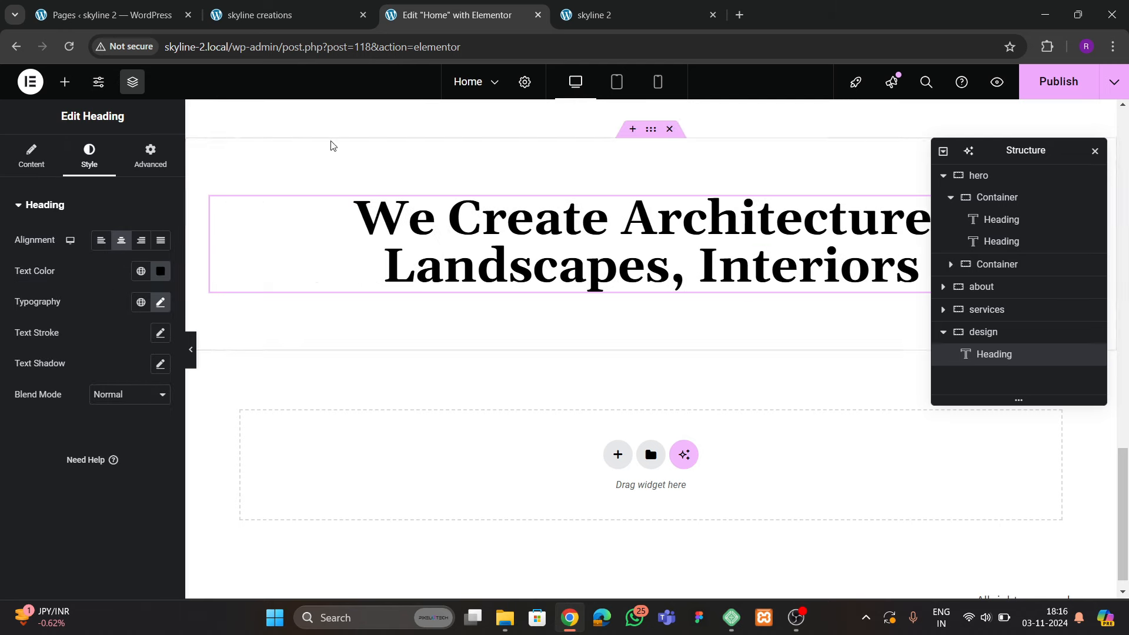
Replace the pasted heading's title with the reference site's text "Design & Construction that puts your needs first"
{"action": "left_click", "coordinate": [284, 15]}
{"action": "left_click_drag", "start_coordinate": [279, 226], "coordinate": [766, 251]}
{"action": "left_click", "coordinate": [457, 15]}
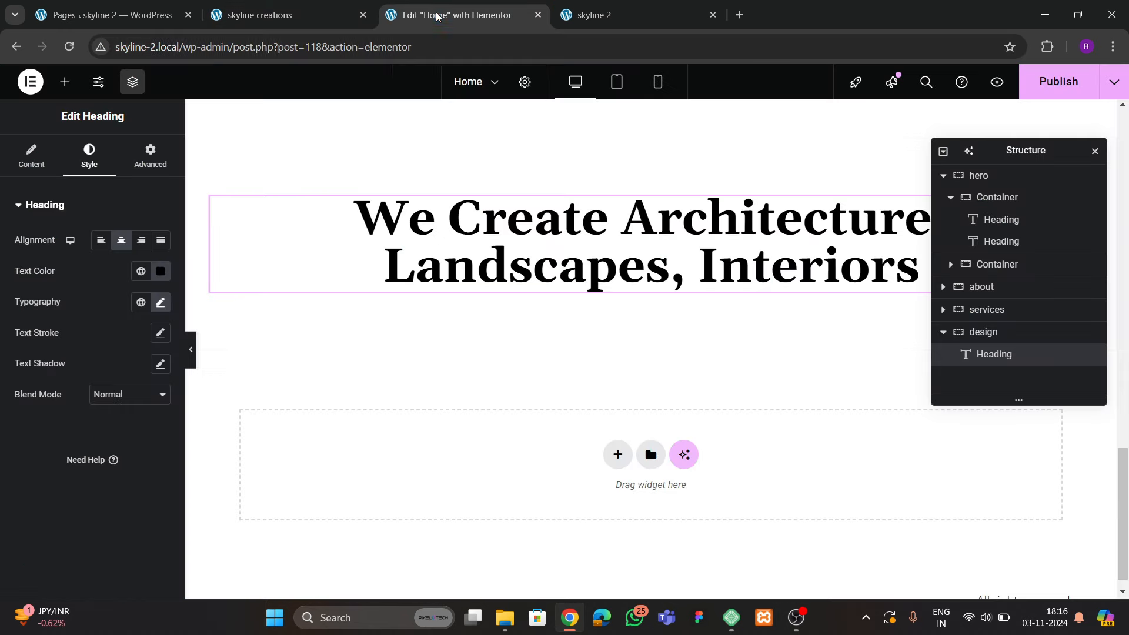
{"action": "left_click", "coordinate": [32, 159]}
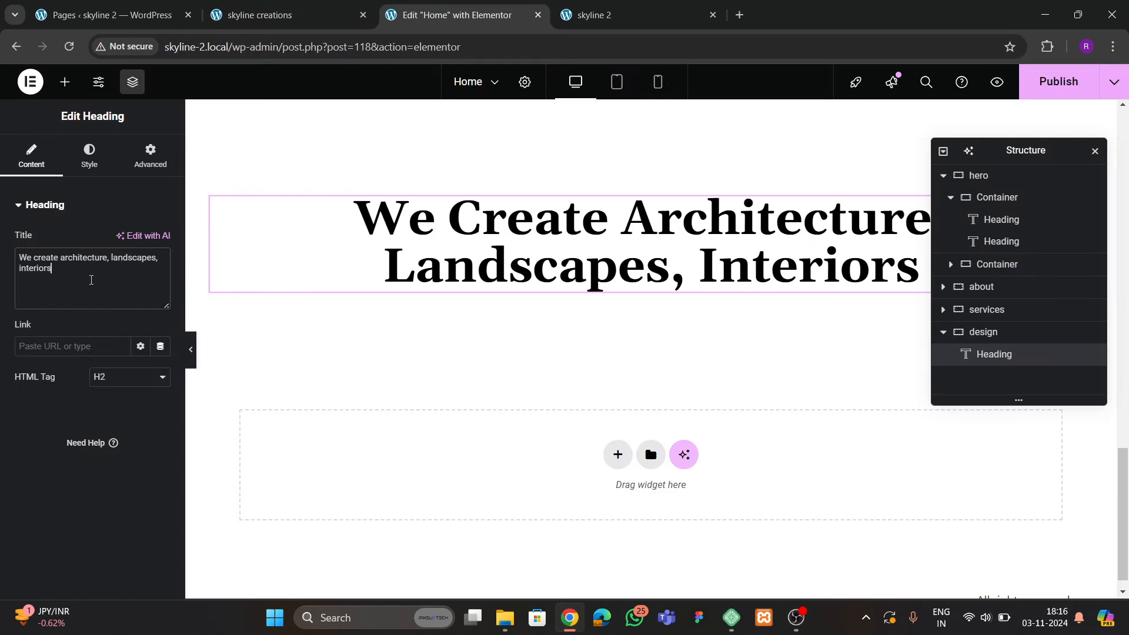
{"action": "key", "text": "ctrl+a"}
{"action": "key", "text": "ctrl+v"}
Reduce the design heading's font size to 45 px
{"action": "left_click", "coordinate": [77, 167]}
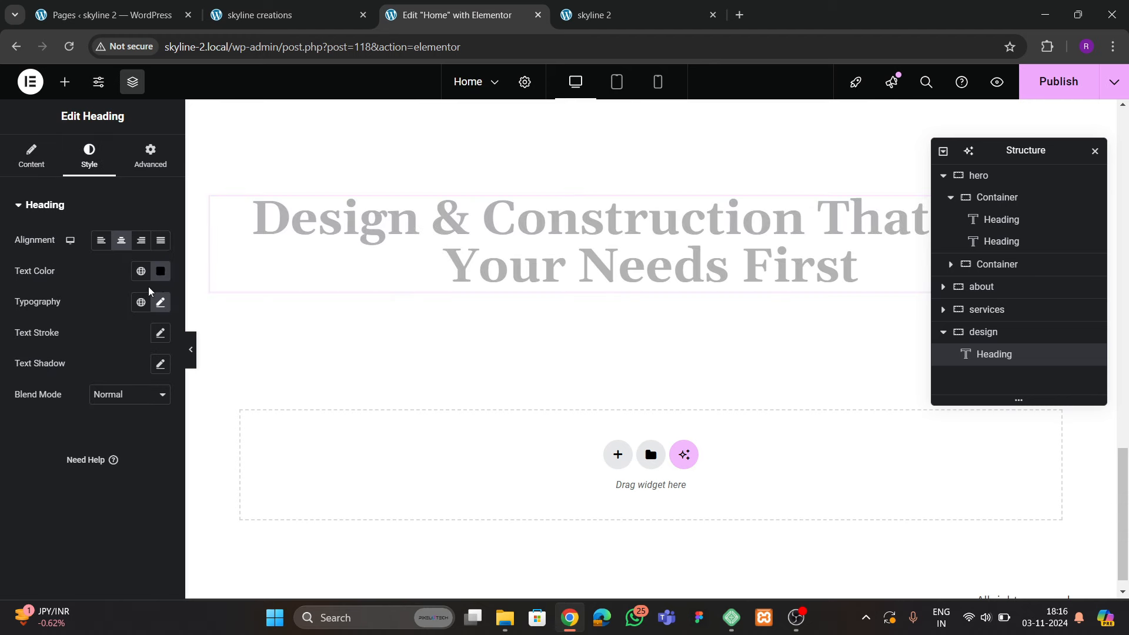
{"action": "left_click", "coordinate": [159, 302]}
{"action": "left_click", "coordinate": [150, 425]}
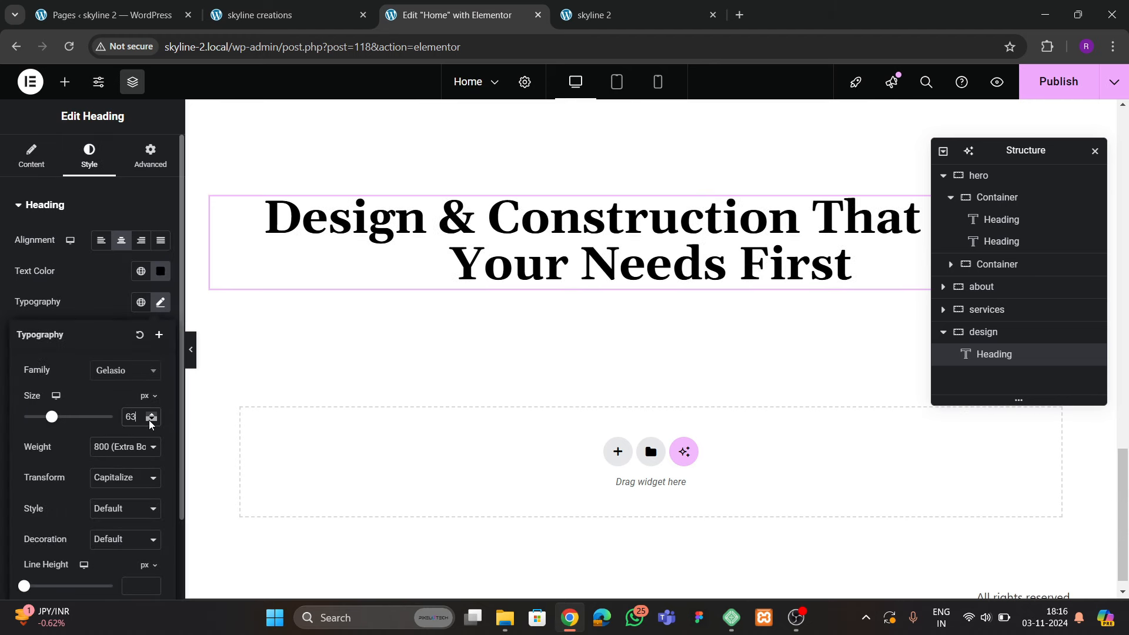
{"action": "left_click", "coordinate": [150, 425]}
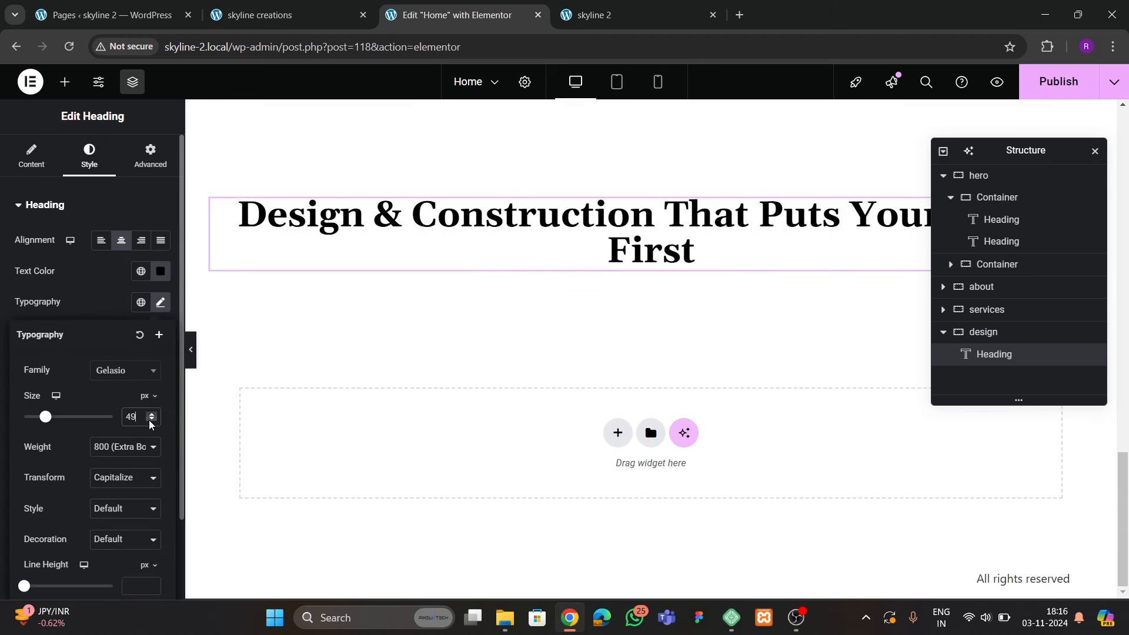
{"action": "left_click", "coordinate": [150, 424]}
{"action": "left_click", "coordinate": [153, 420]}
{"action": "left_click", "coordinate": [153, 421]}
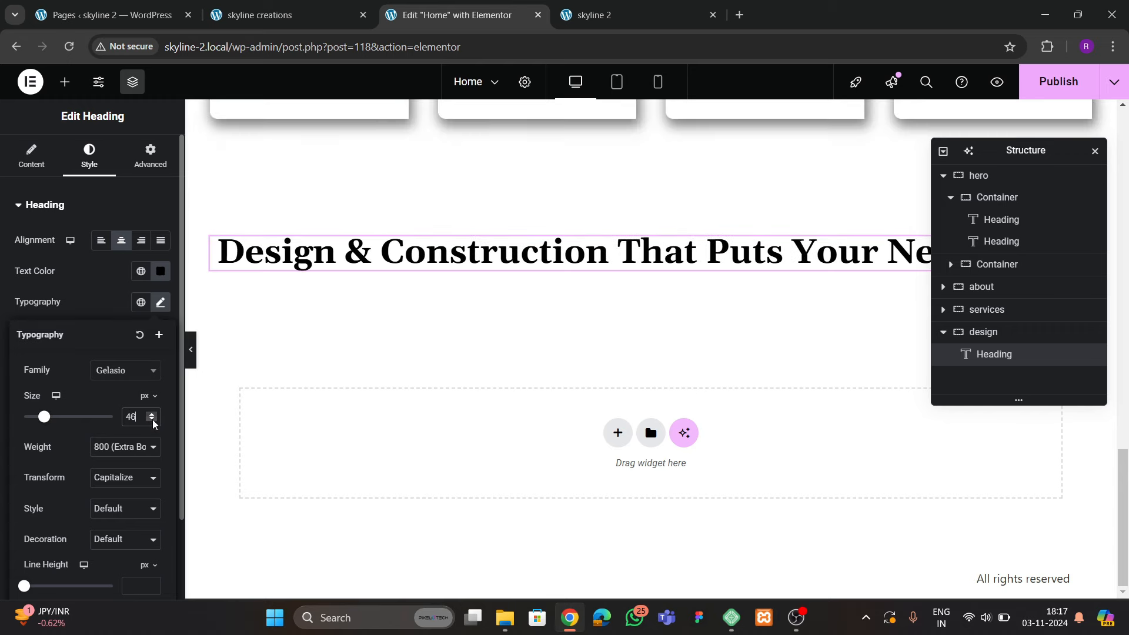
{"action": "left_click", "coordinate": [152, 420]}
Compare the heading with the reference site and insert a <br> line break after "that" in its title
{"action": "left_click", "coordinate": [269, 16]}
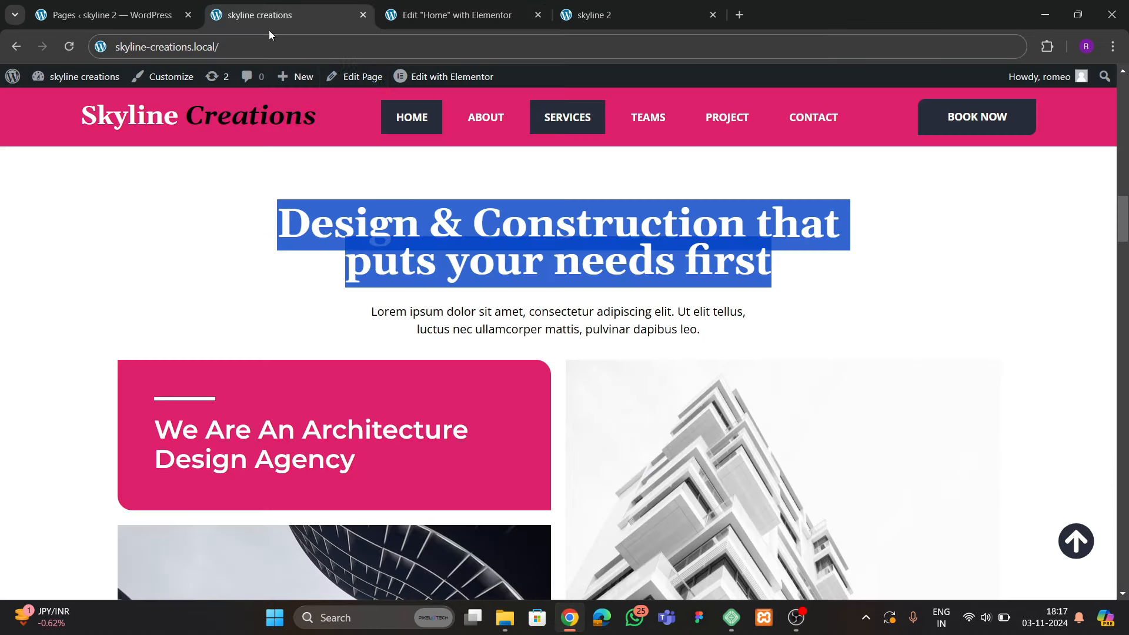
{"action": "left_click", "coordinate": [328, 273]}
{"action": "left_click", "coordinate": [457, 14]}
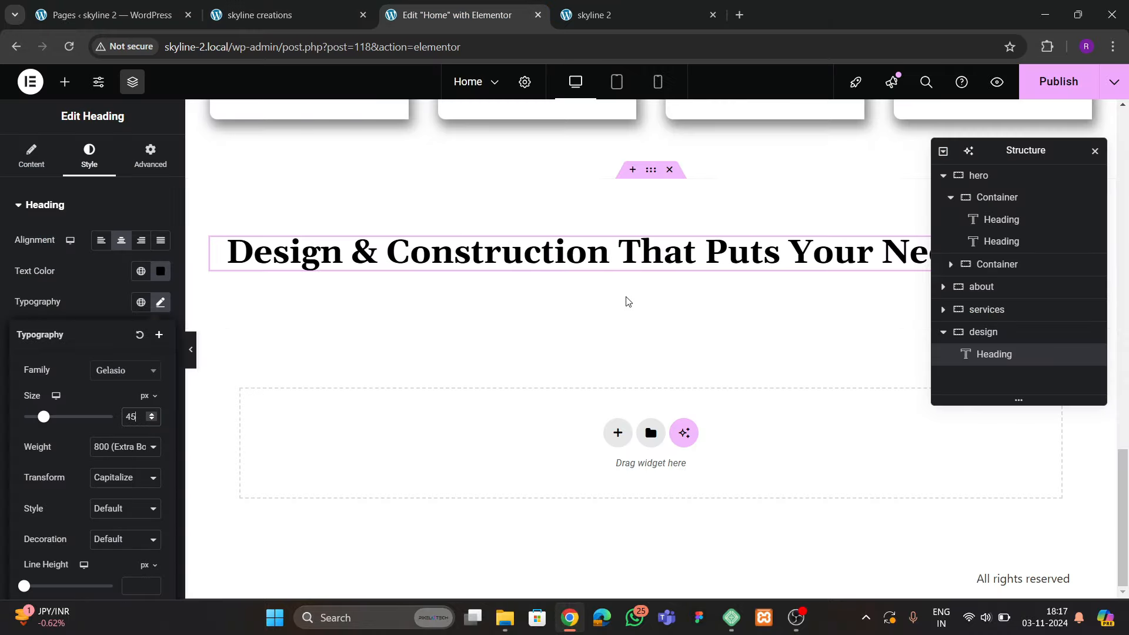
{"action": "left_click", "coordinate": [626, 268]}
{"action": "left_click", "coordinate": [40, 164]}
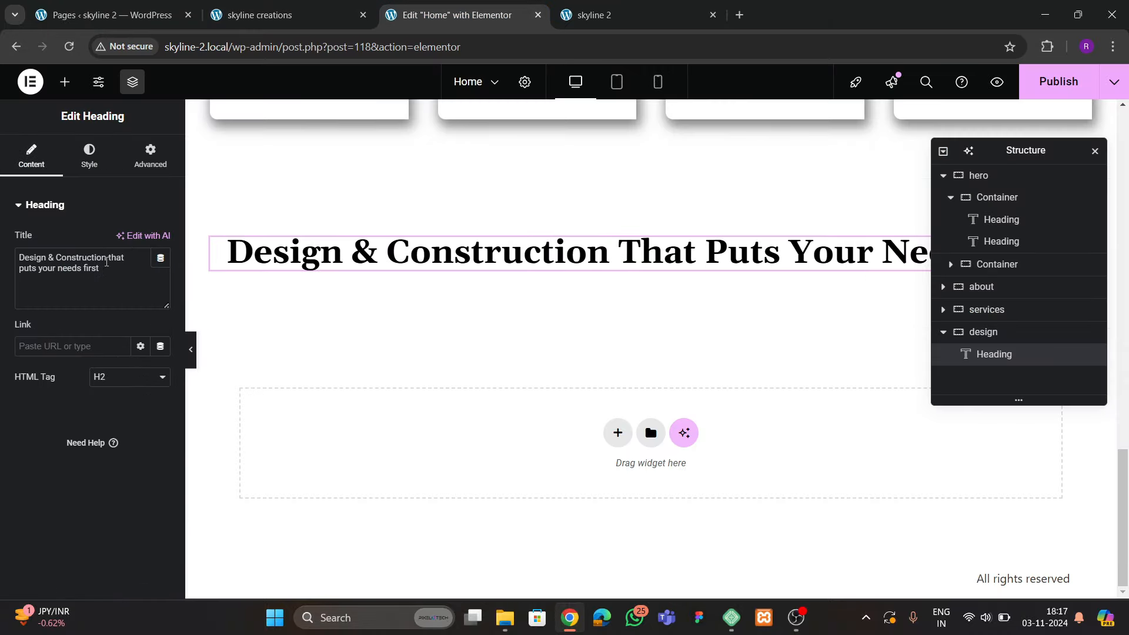
{"action": "type", "text": "<br>"}
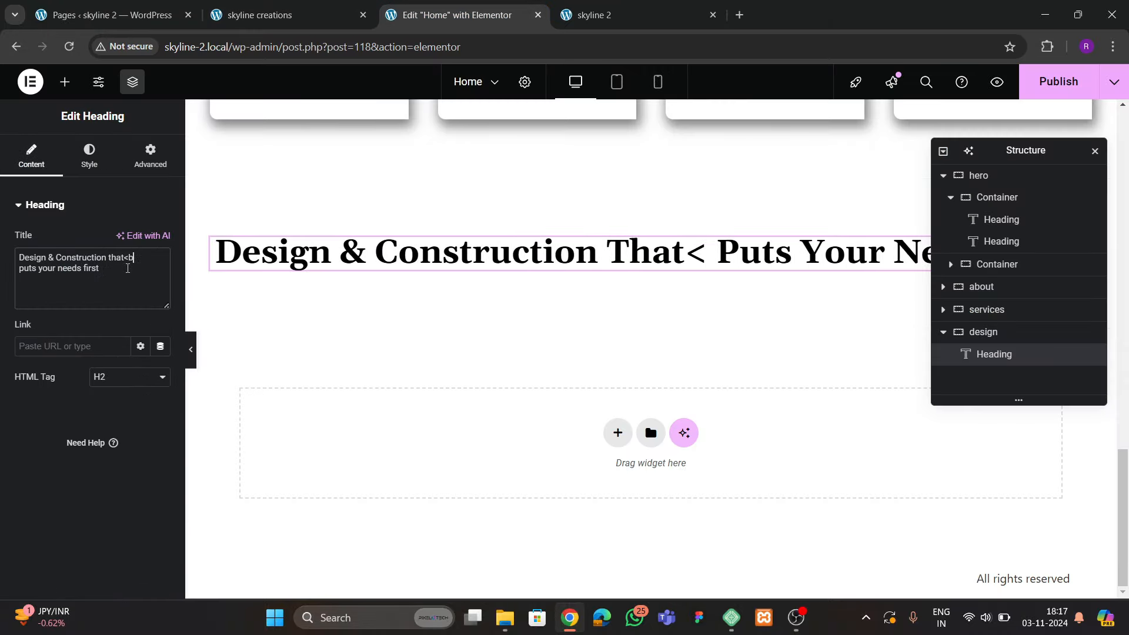
Increase the design heading's font size to 55 px
{"action": "left_click", "coordinate": [89, 157]}
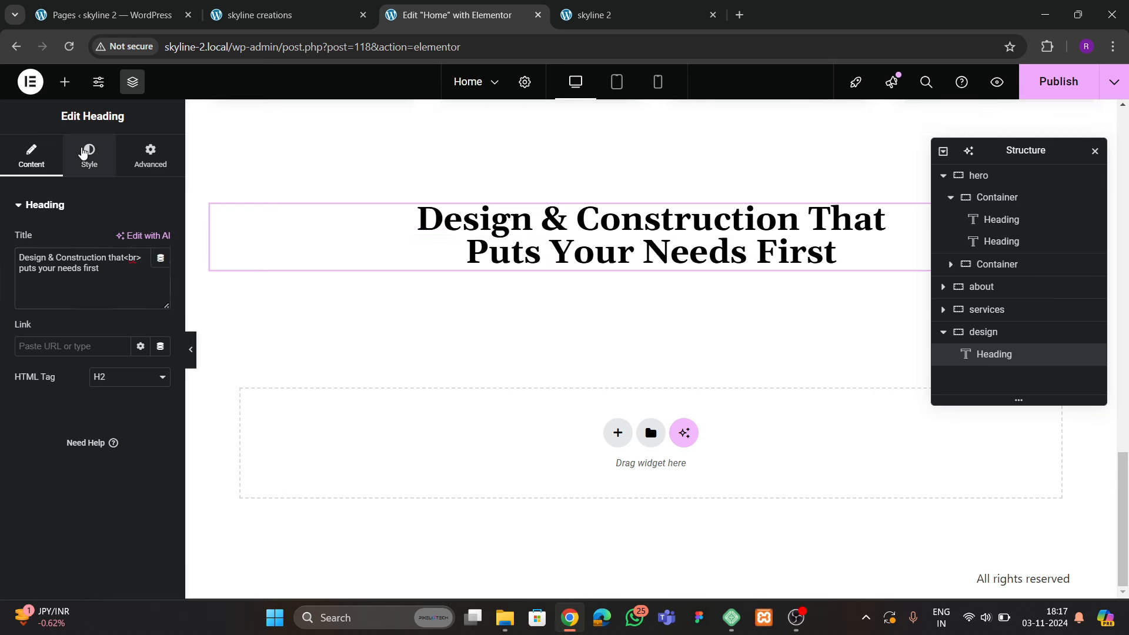
{"action": "left_click", "coordinate": [160, 302]}
{"action": "left_click", "coordinate": [152, 416]}
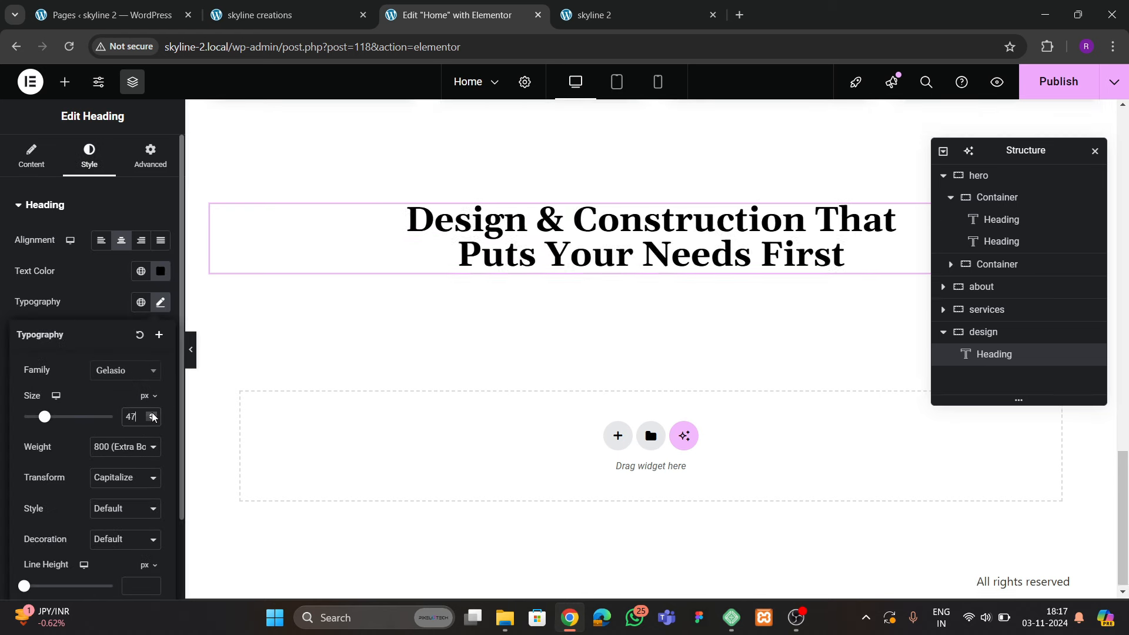
{"action": "left_click", "coordinate": [152, 416]}
{"action": "left_click", "coordinate": [152, 416]}
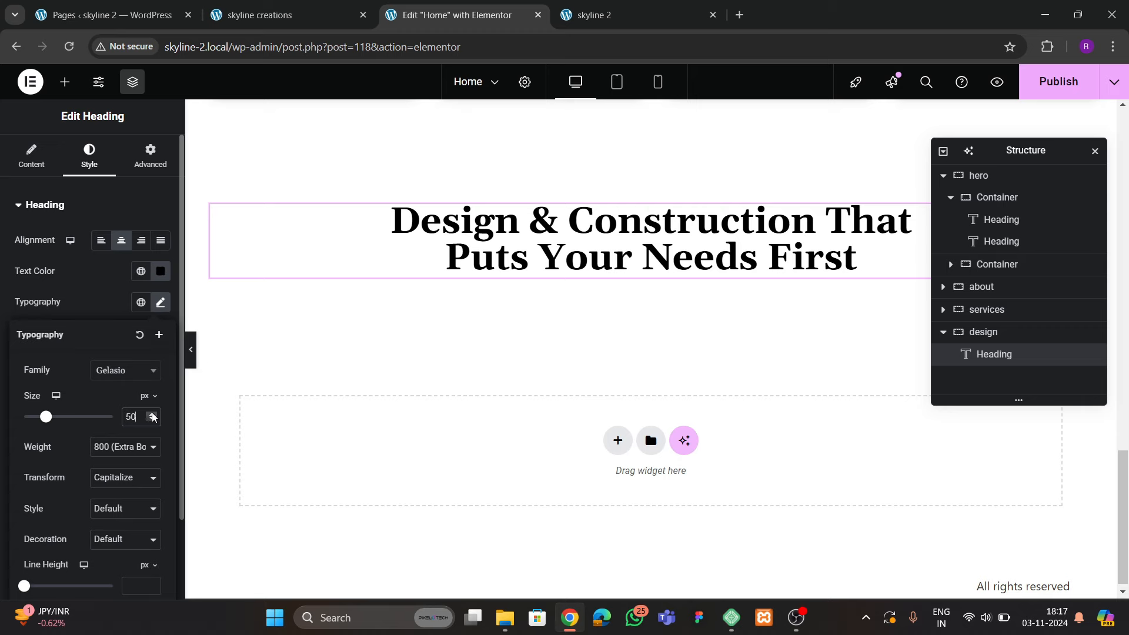
{"action": "left_click", "coordinate": [153, 416]}
{"action": "left_click", "coordinate": [152, 416]}
{"action": "left_click", "coordinate": [152, 417]}
{"action": "left_click", "coordinate": [152, 417]}
{"action": "left_click", "coordinate": [152, 417]}
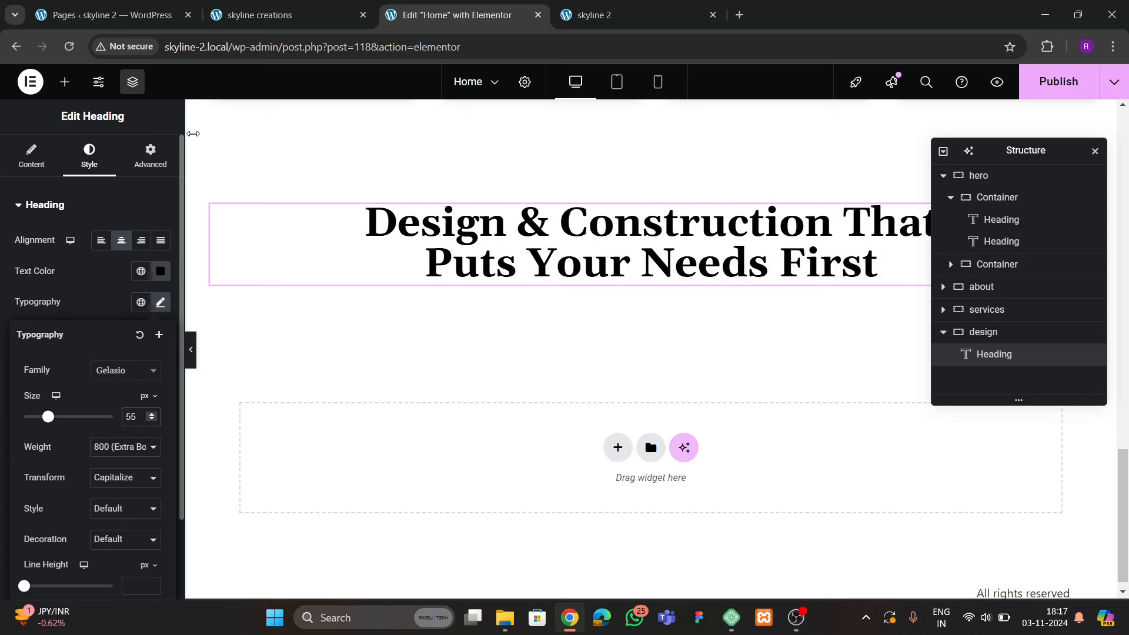
Check the reference site's design section, add a Text Editor widget below the design heading and centre its text
{"action": "left_click", "coordinate": [259, 15]}
{"action": "scroll", "coordinate": [406, 329], "scroll_direction": "down", "scroll_amount": 4}
{"action": "scroll", "coordinate": [406, 329], "scroll_direction": "up", "scroll_amount": 4}
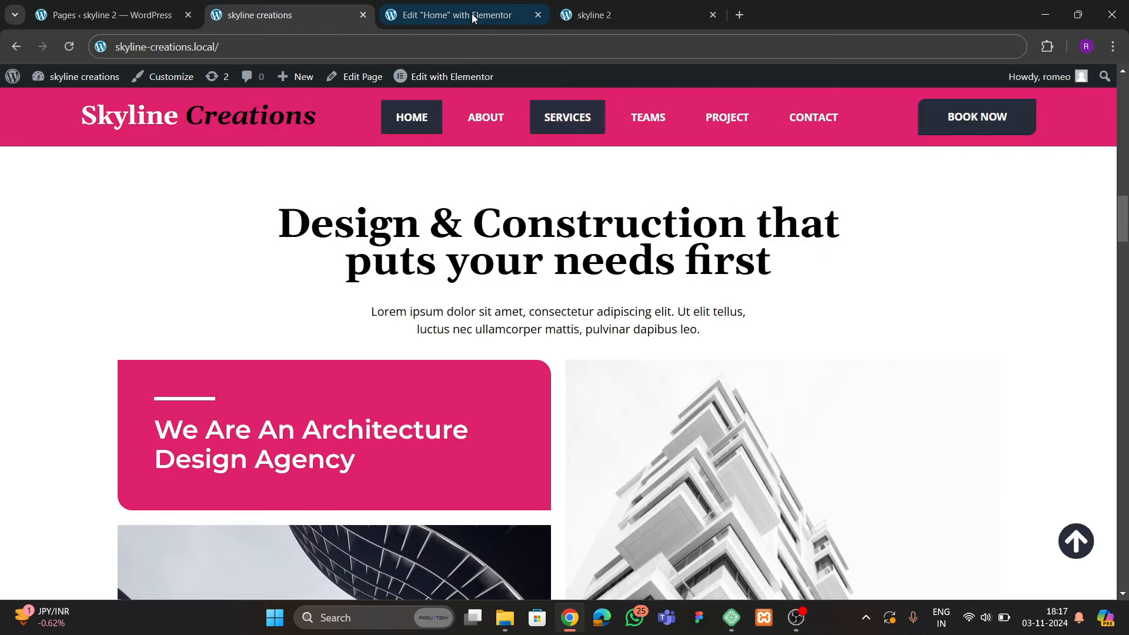
{"action": "left_click", "coordinate": [473, 17]}
{"action": "scroll", "coordinate": [473, 328], "scroll_direction": "up", "scroll_amount": 2}
{"action": "left_click", "coordinate": [65, 81]}
{"action": "scroll", "coordinate": [312, 379], "scroll_direction": "down", "scroll_amount": 2}
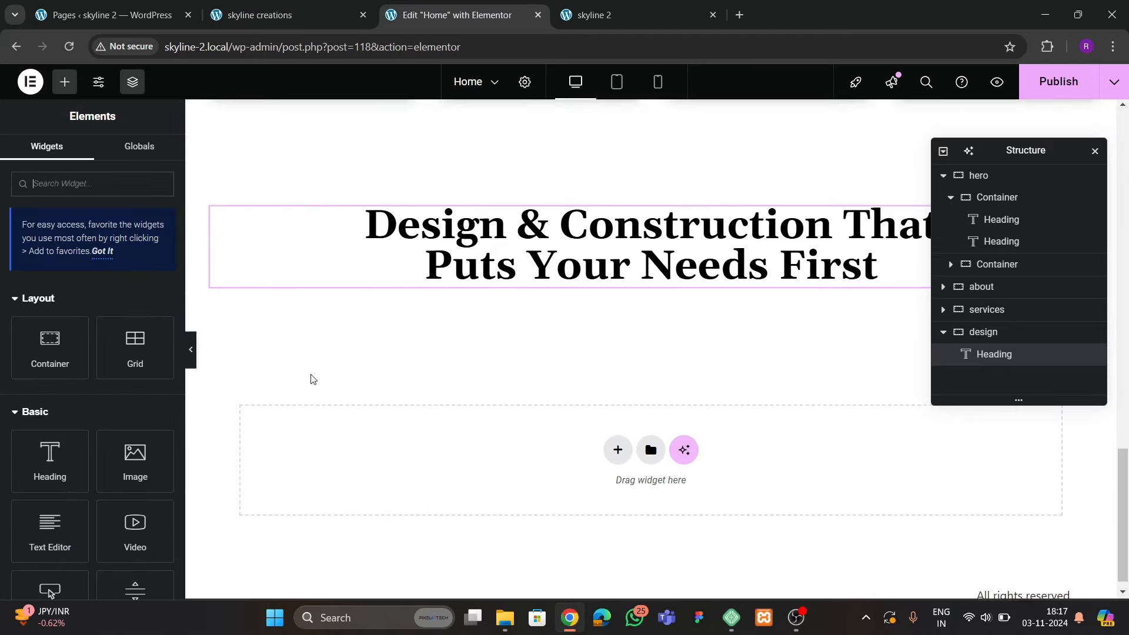
{"action": "left_click_drag", "start_coordinate": [50, 525], "coordinate": [600, 300]}
{"action": "left_click", "coordinate": [89, 157]}
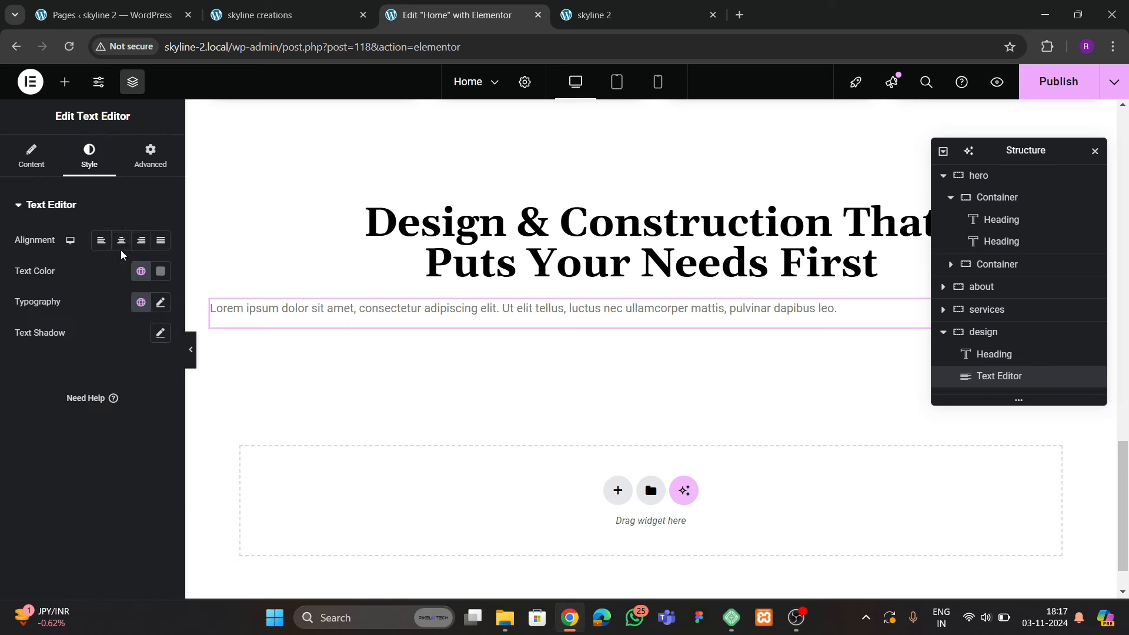
{"action": "left_click", "coordinate": [121, 241]}
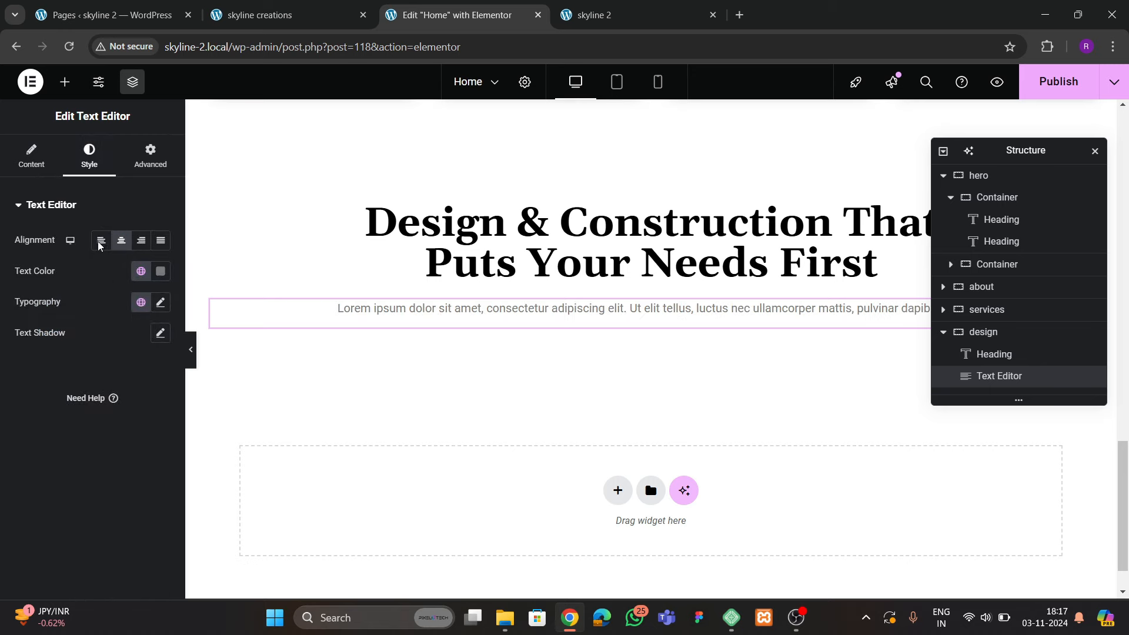
Compare the paragraph's colour with the reference site and set its text colour to the global Secondary colour #54595F
{"action": "left_click", "coordinate": [282, 16]}
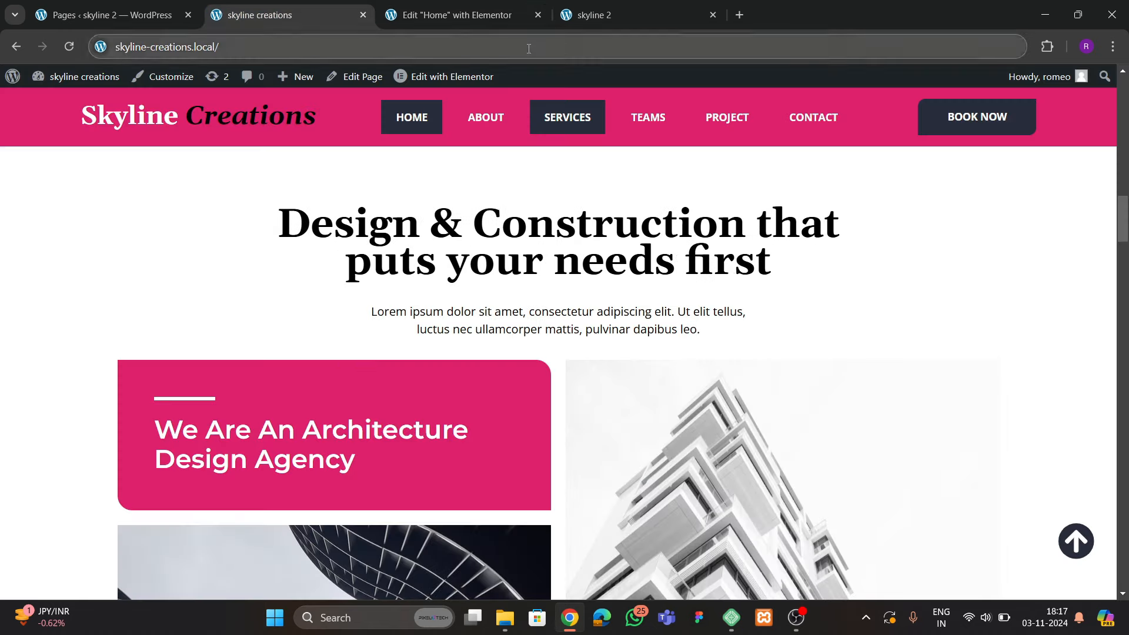
{"action": "left_click", "coordinate": [459, 15]}
{"action": "left_click", "coordinate": [161, 271]}
{"action": "left_click_drag", "start_coordinate": [97, 419], "coordinate": [93, 425]}
{"action": "left_click", "coordinate": [270, 15]}
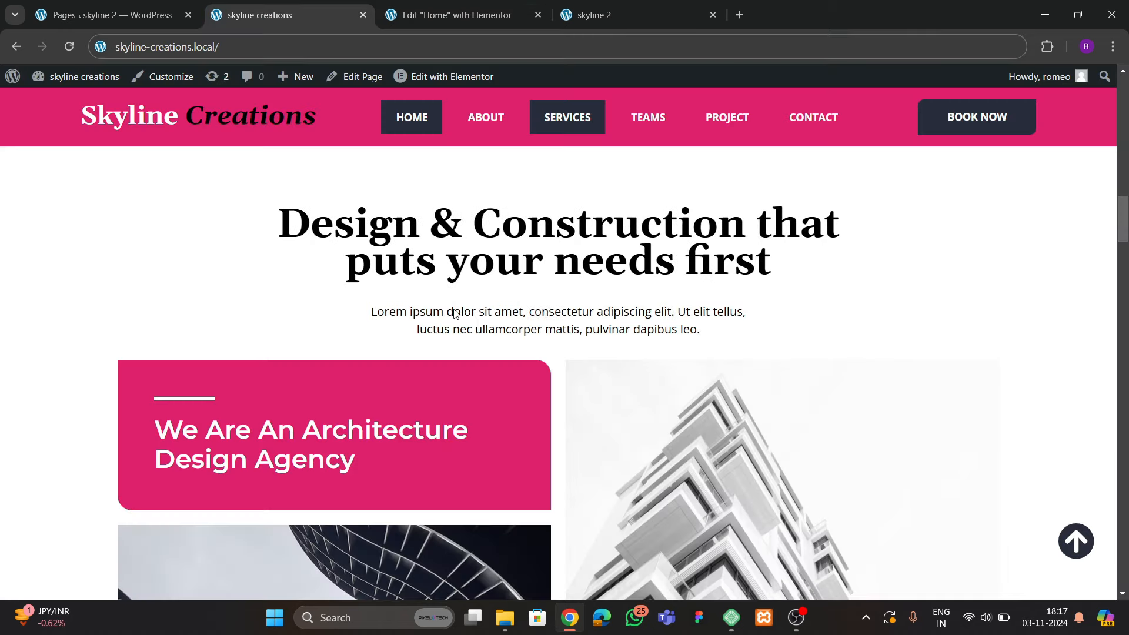
{"action": "left_click", "coordinate": [458, 15]}
{"action": "left_click", "coordinate": [141, 271]}
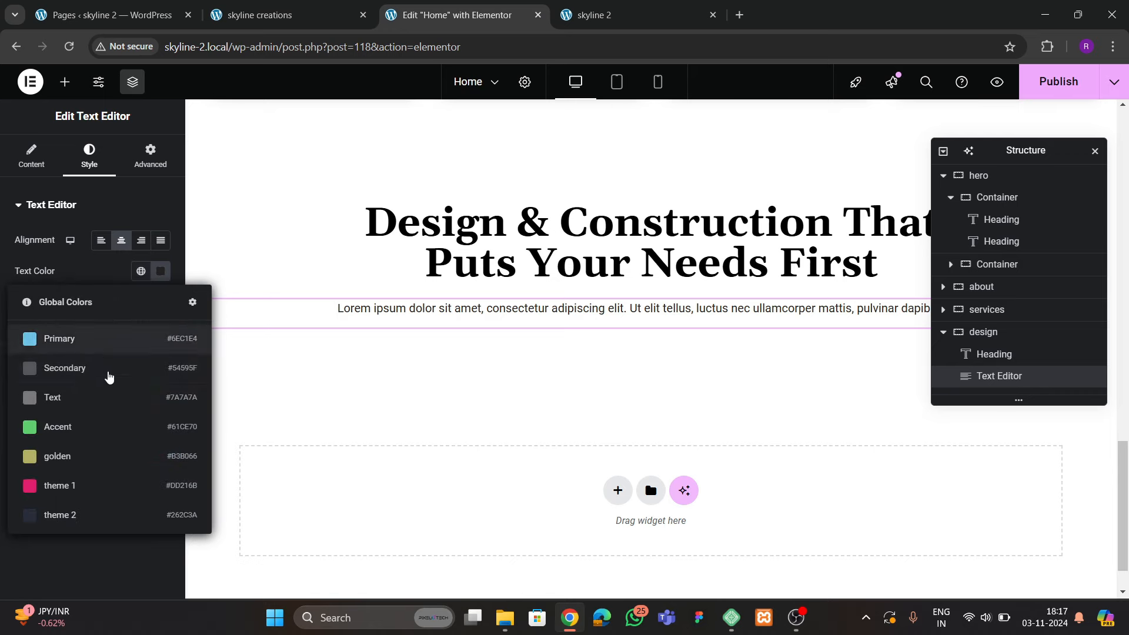
{"action": "left_click", "coordinate": [106, 373]}
Match the reference site's line wrapping by inserting a <br> line break after "tellus," in the paragraph's text
{"action": "left_click", "coordinate": [282, 14]}
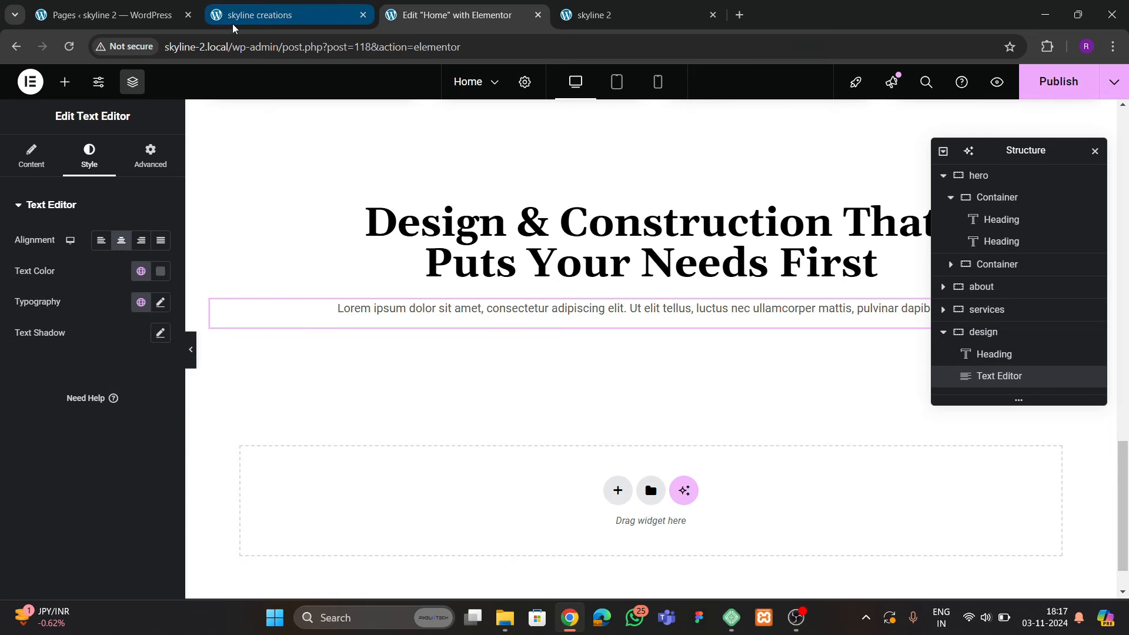
{"action": "left_click", "coordinate": [458, 14]}
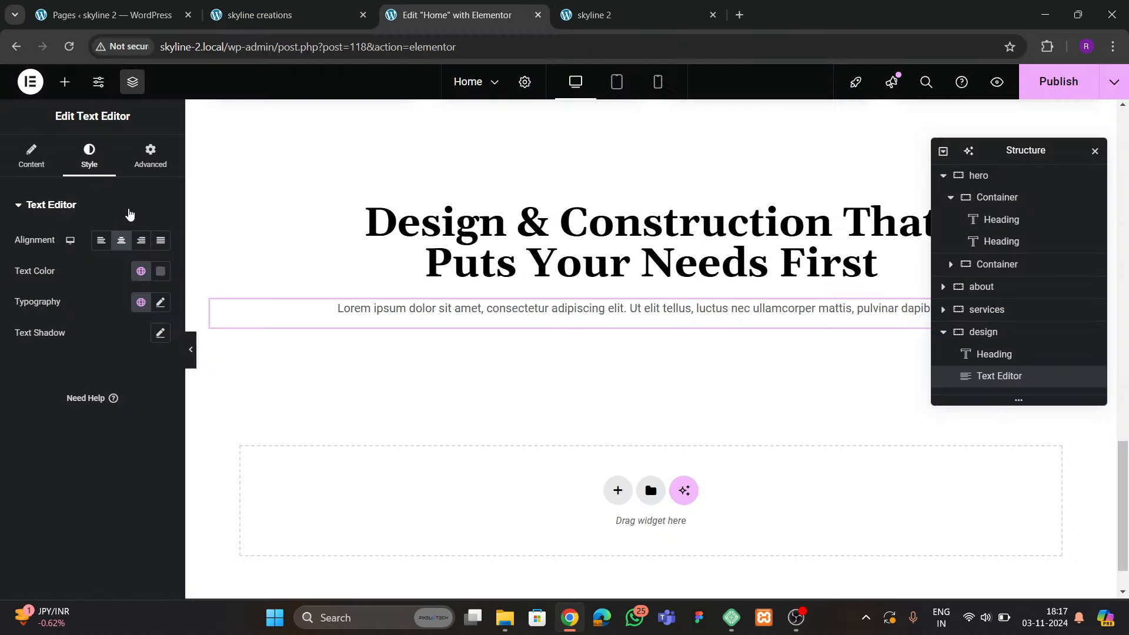
{"action": "left_click", "coordinate": [31, 156]}
{"action": "left_click", "coordinate": [137, 258]}
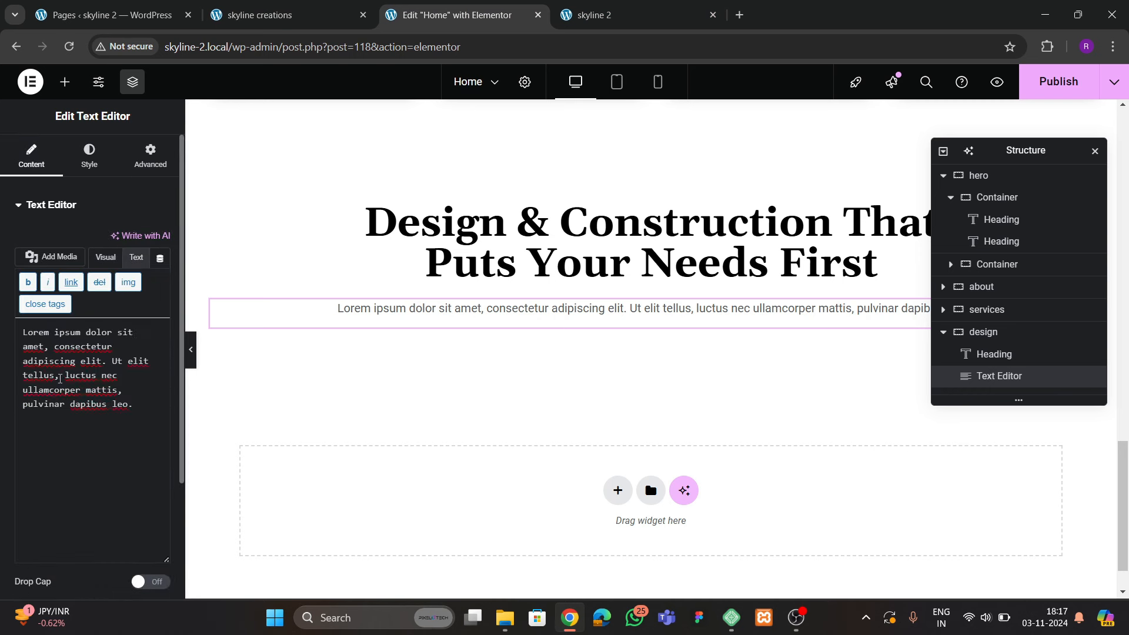
{"action": "left_click", "coordinate": [60, 376]}
{"action": "type", "text": "<br>"}
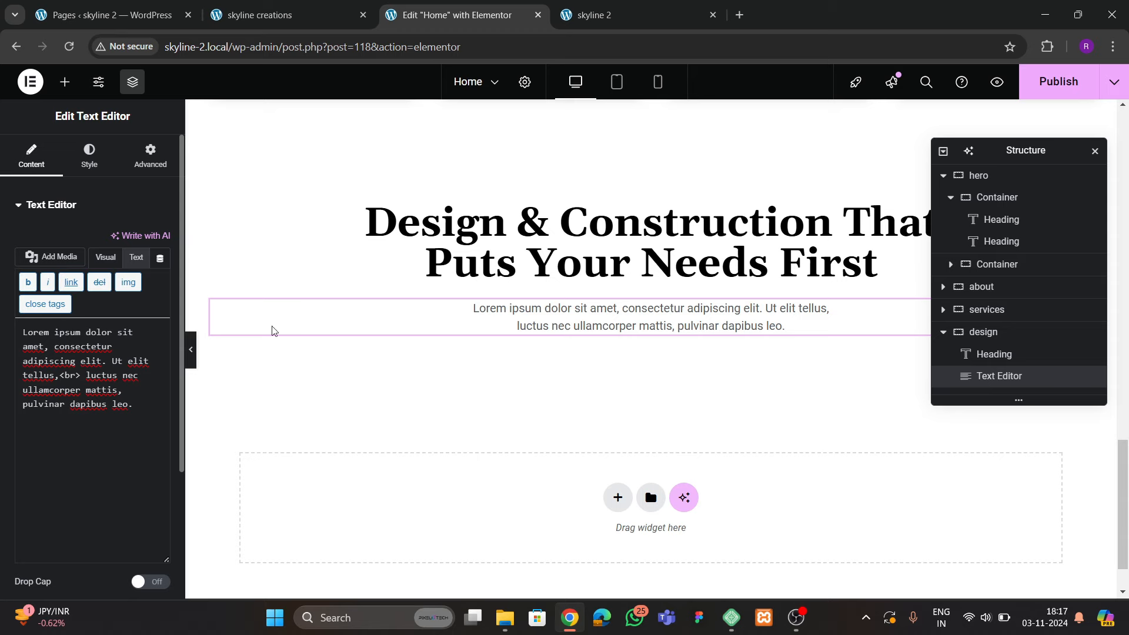
Review the reference site's image grid, add a container below the paragraph and set its padding to 0 px
{"action": "left_click", "coordinate": [282, 14]}
{"action": "scroll", "coordinate": [496, 353], "scroll_direction": "down", "scroll_amount": 4}
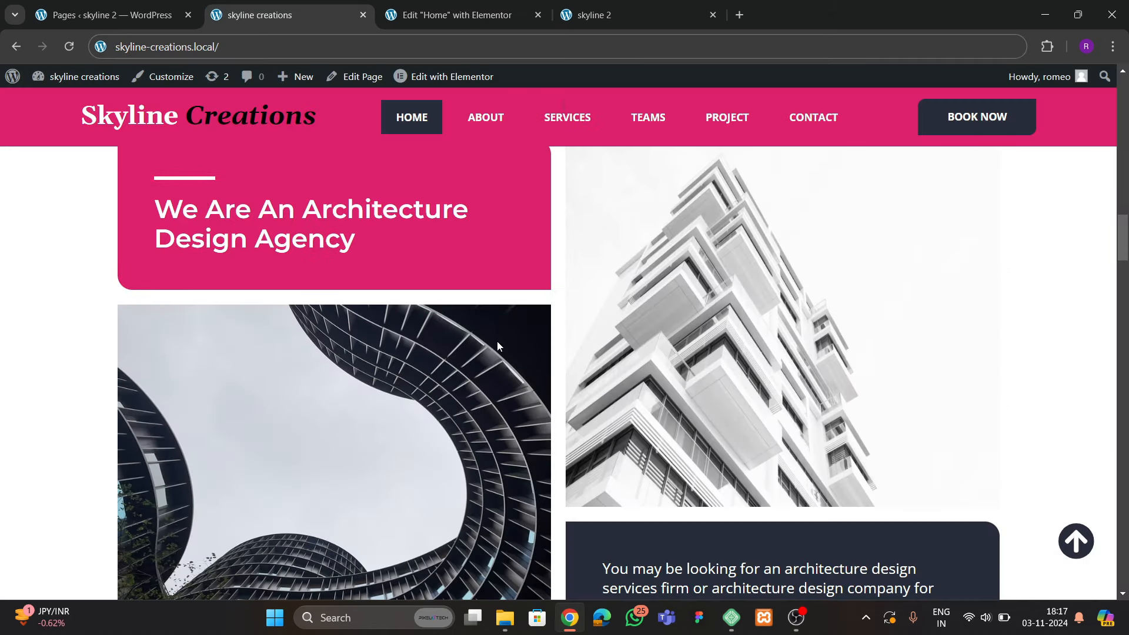
{"action": "scroll", "coordinate": [497, 345], "scroll_direction": "up", "scroll_amount": 4}
{"action": "left_click", "coordinate": [500, 17]}
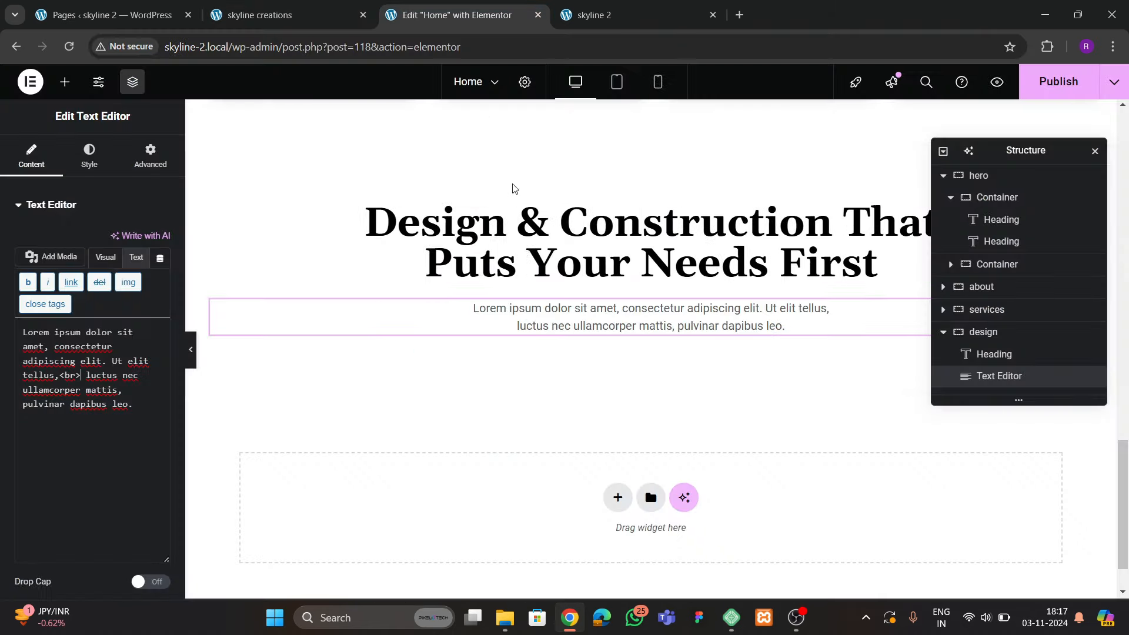
{"action": "left_click", "coordinate": [65, 82]}
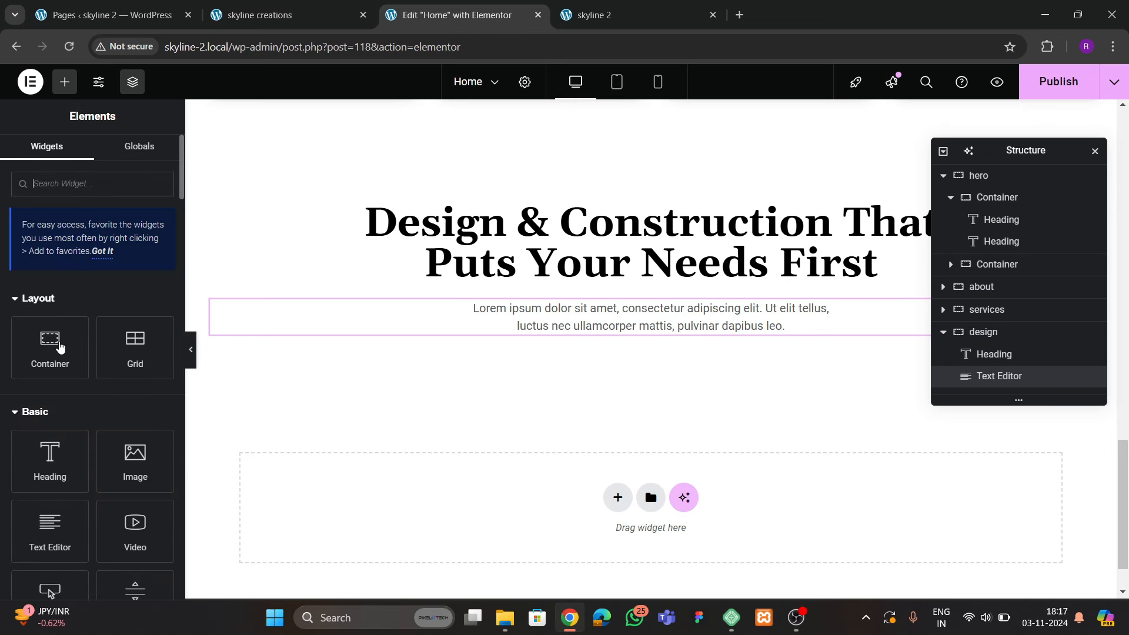
{"action": "left_click_drag", "start_coordinate": [60, 347], "coordinate": [598, 373]}
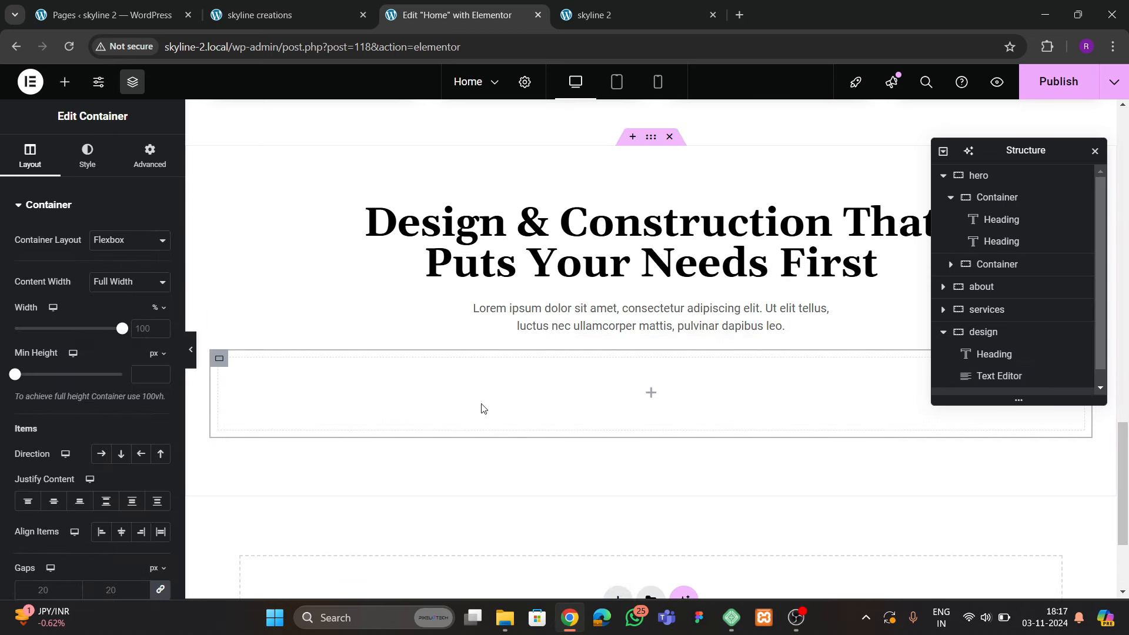
{"action": "left_click", "coordinate": [149, 154]}
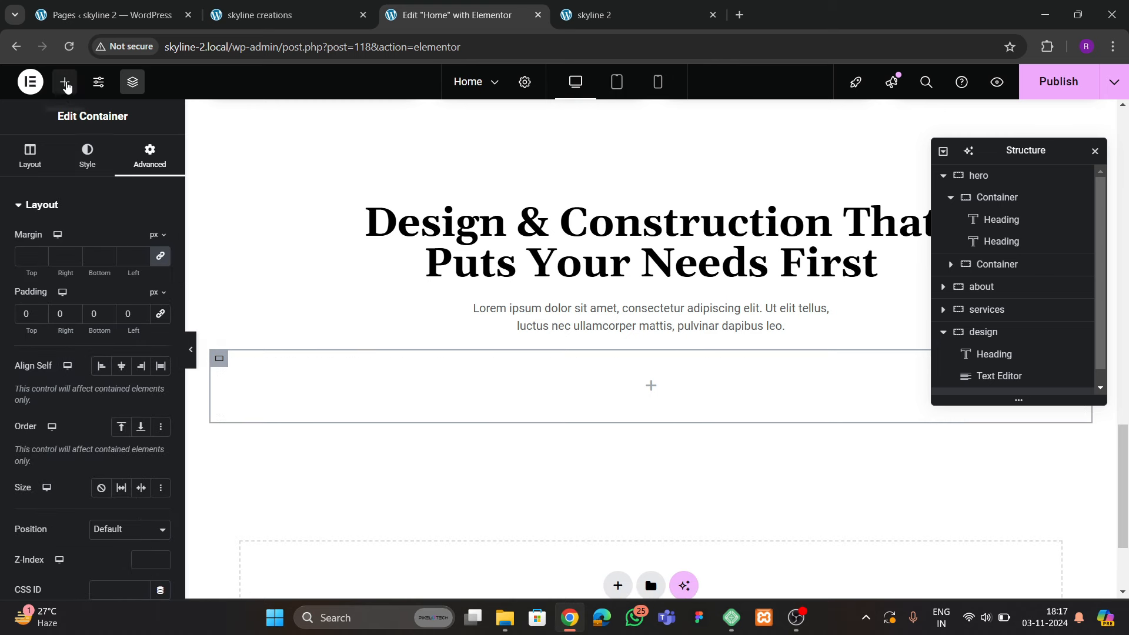
Nest another container inside the new zero-padding container and rename the outer one "parent"
{"action": "left_click", "coordinate": [65, 82]}
{"action": "left_click_drag", "start_coordinate": [65, 344], "coordinate": [423, 423]}
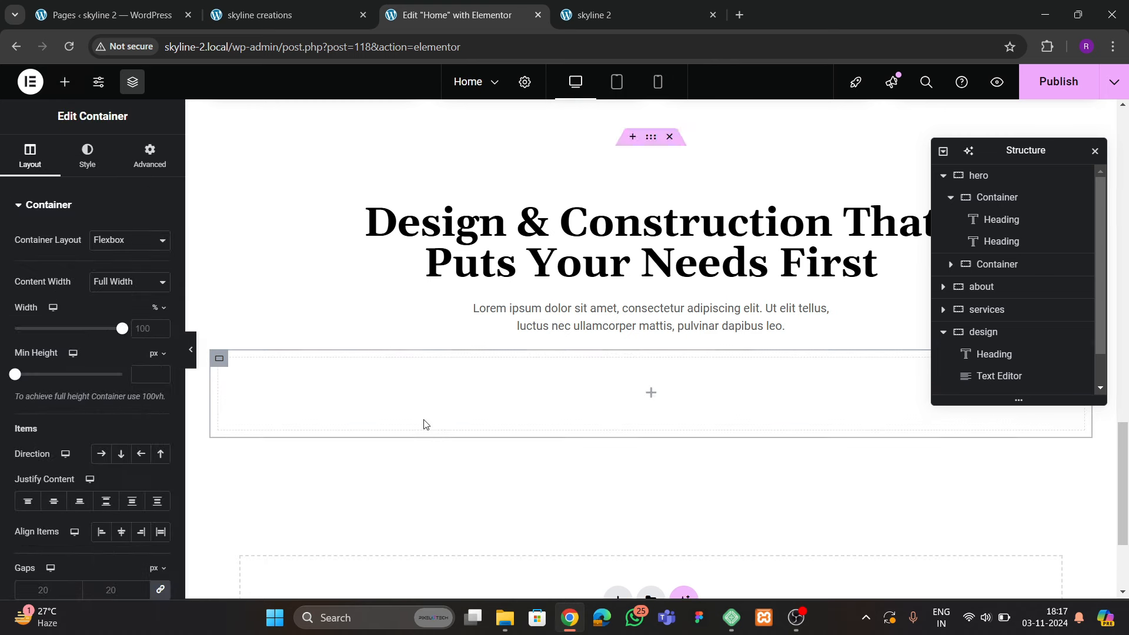
{"action": "double_click", "coordinate": [998, 361]}
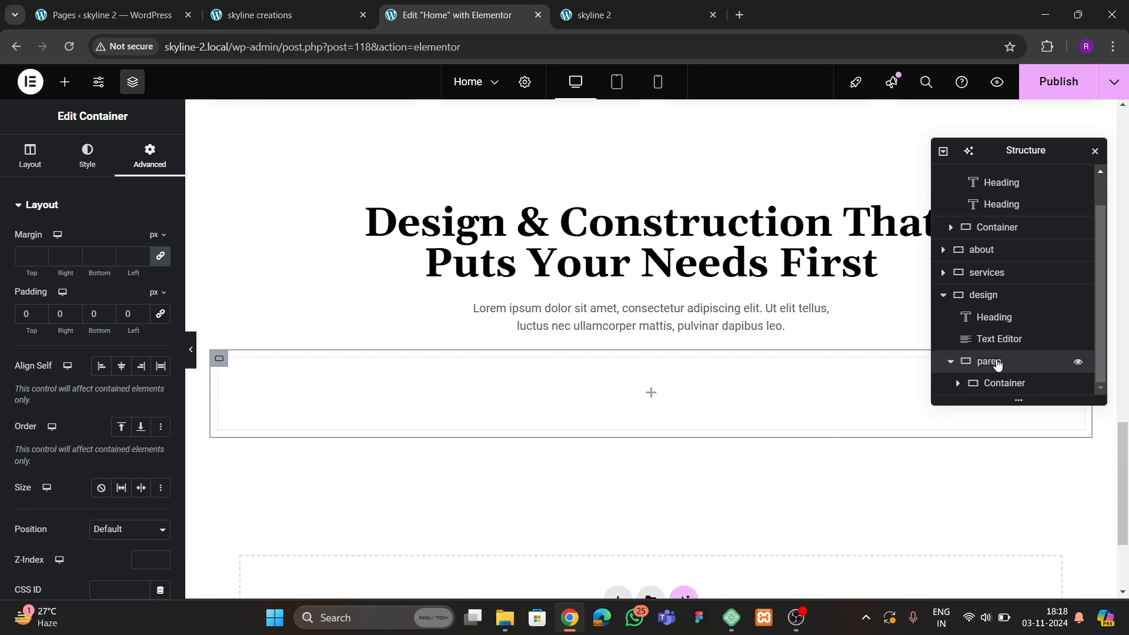
Set the padding of the container inside "parent" to 0 px and duplicate that container
{"action": "left_click", "coordinate": [1003, 383]}
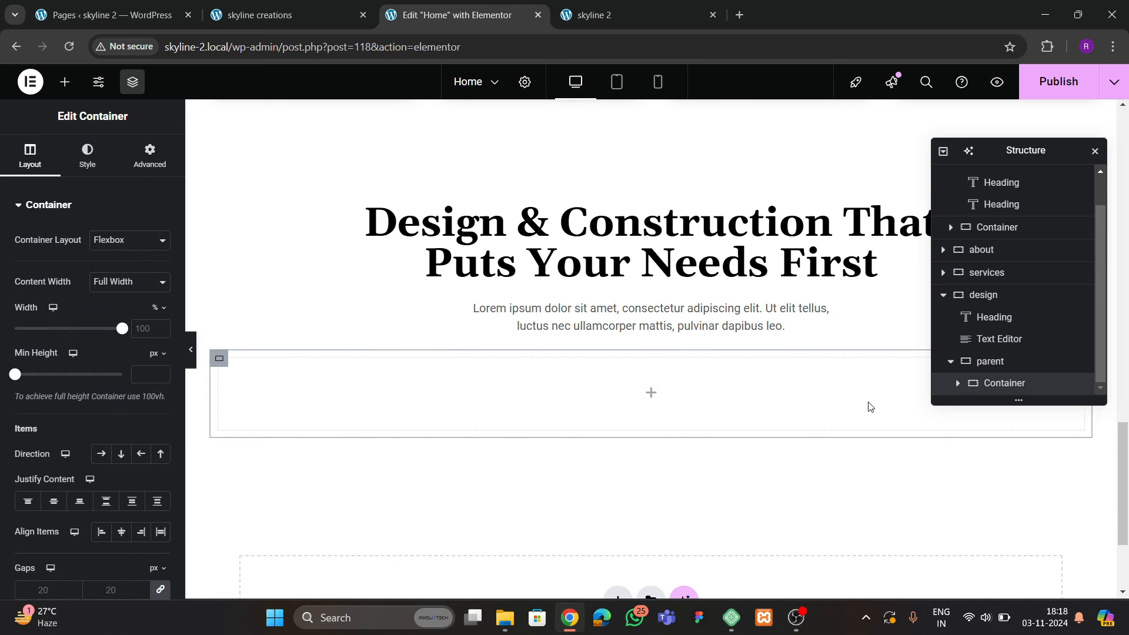
{"action": "left_click", "coordinate": [149, 157]}
{"action": "left_click", "coordinate": [160, 314]}
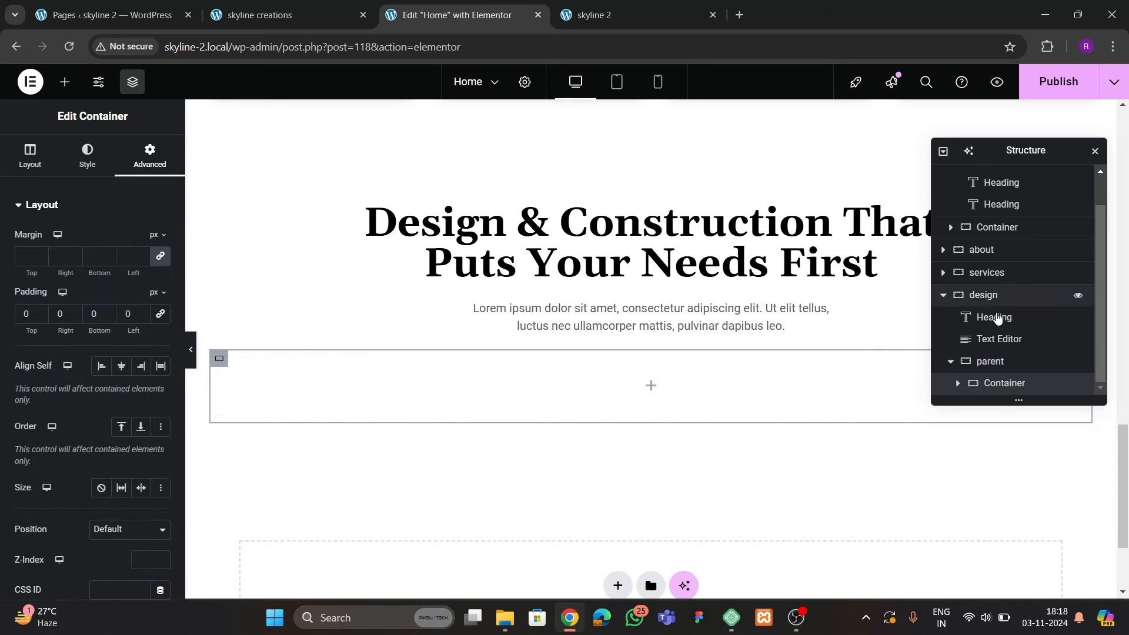
{"action": "right_click", "coordinate": [1004, 382]}
{"action": "left_click", "coordinate": [988, 269]}
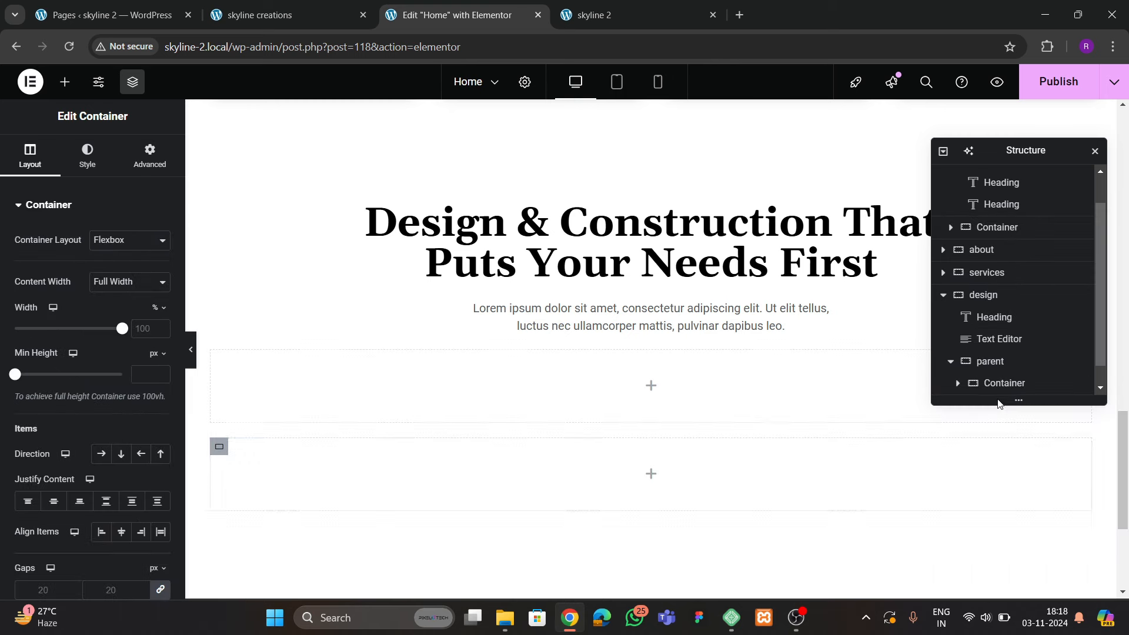
Arrange the parent container's items in a horizontal row with Space Between justification and centred alignment
{"action": "left_click", "coordinate": [989, 342]}
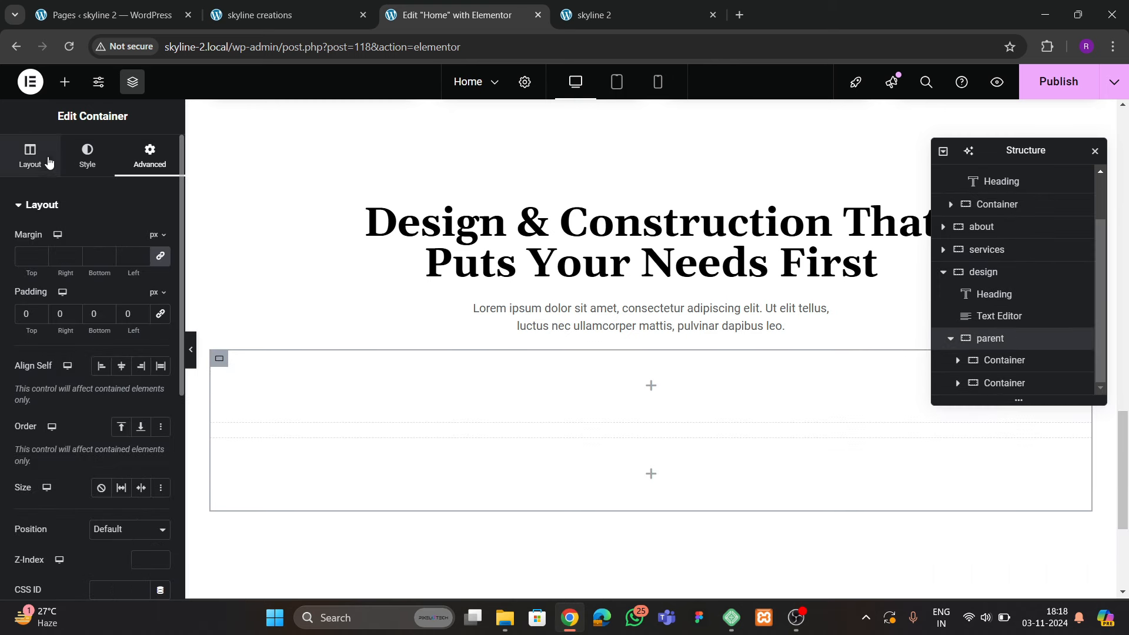
{"action": "left_click", "coordinate": [30, 156]}
{"action": "left_click", "coordinate": [102, 461]}
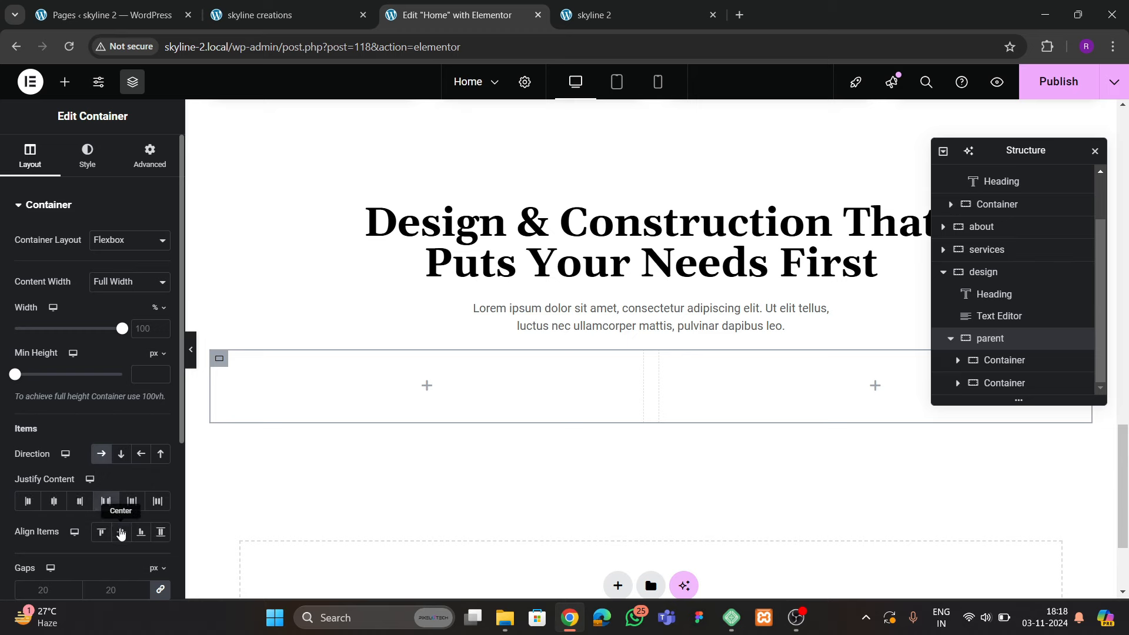
Check the reference layout, nest a container in the first column of "parent" and set its padding to 0 px
{"action": "left_click", "coordinate": [283, 15]}
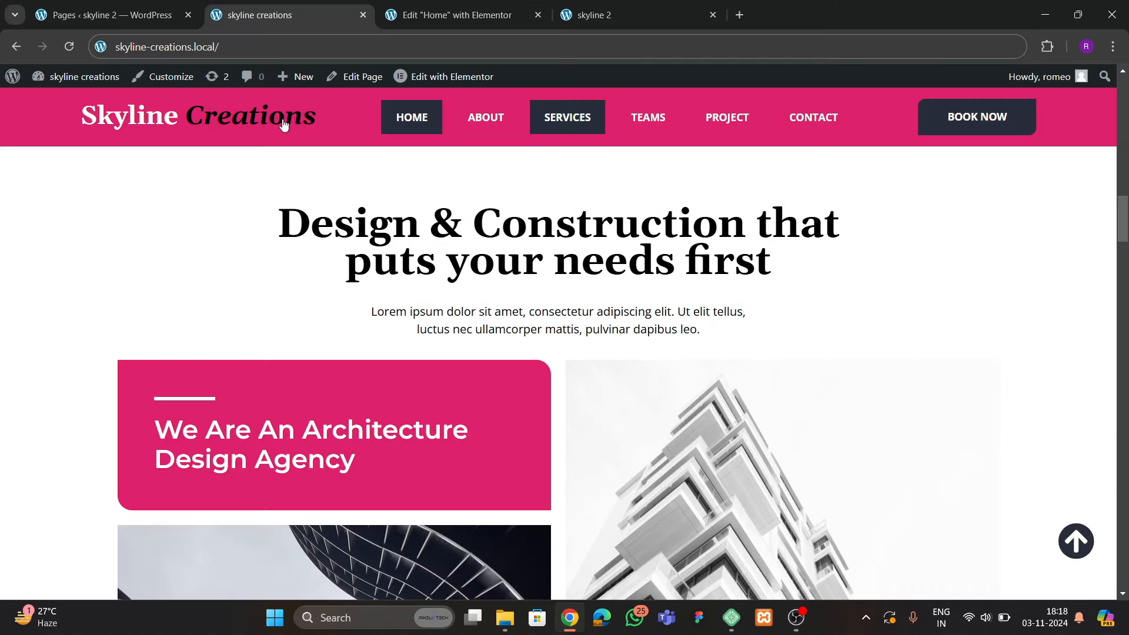
{"action": "left_click", "coordinate": [453, 15]}
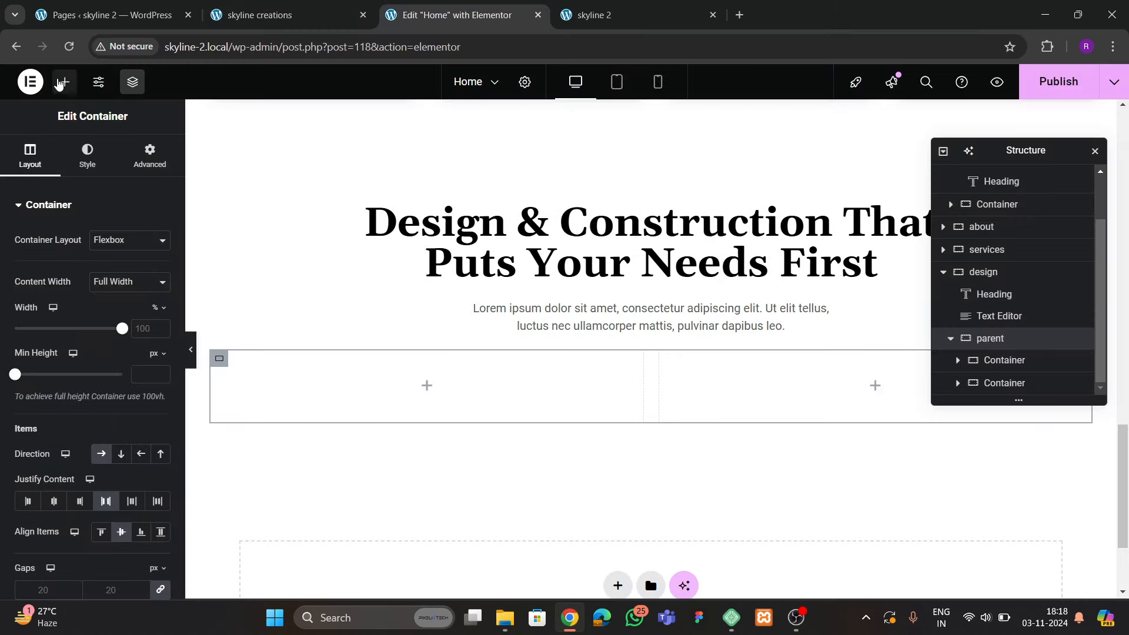
{"action": "left_click", "coordinate": [65, 81]}
{"action": "left_click", "coordinate": [101, 253]}
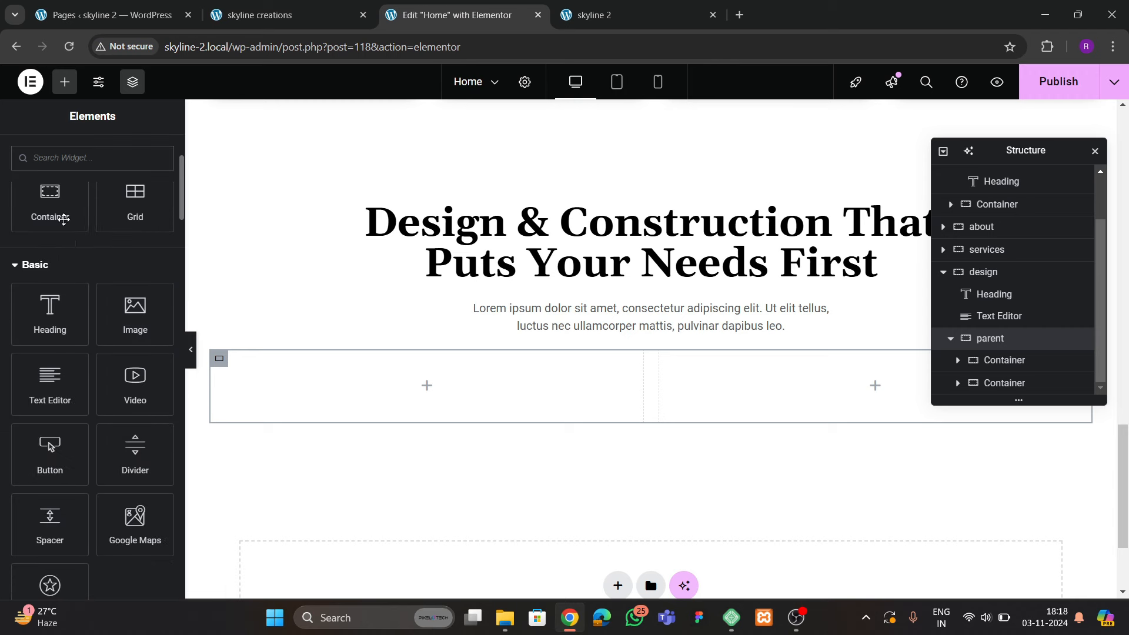
{"action": "left_click_drag", "start_coordinate": [51, 214], "coordinate": [339, 403]}
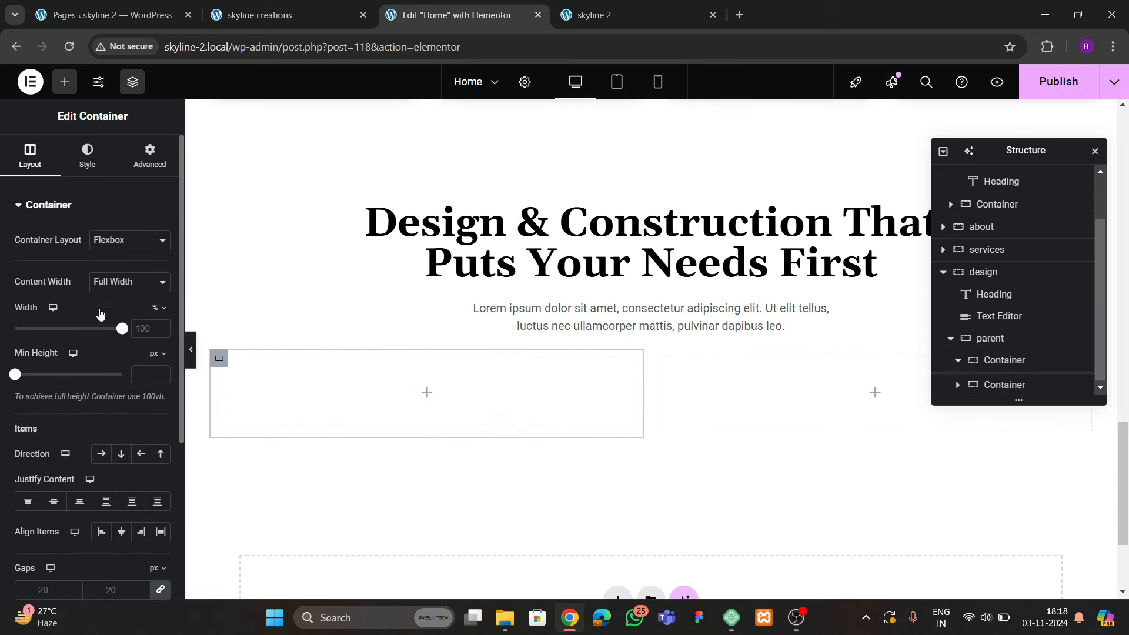
{"action": "left_click", "coordinate": [137, 171]}
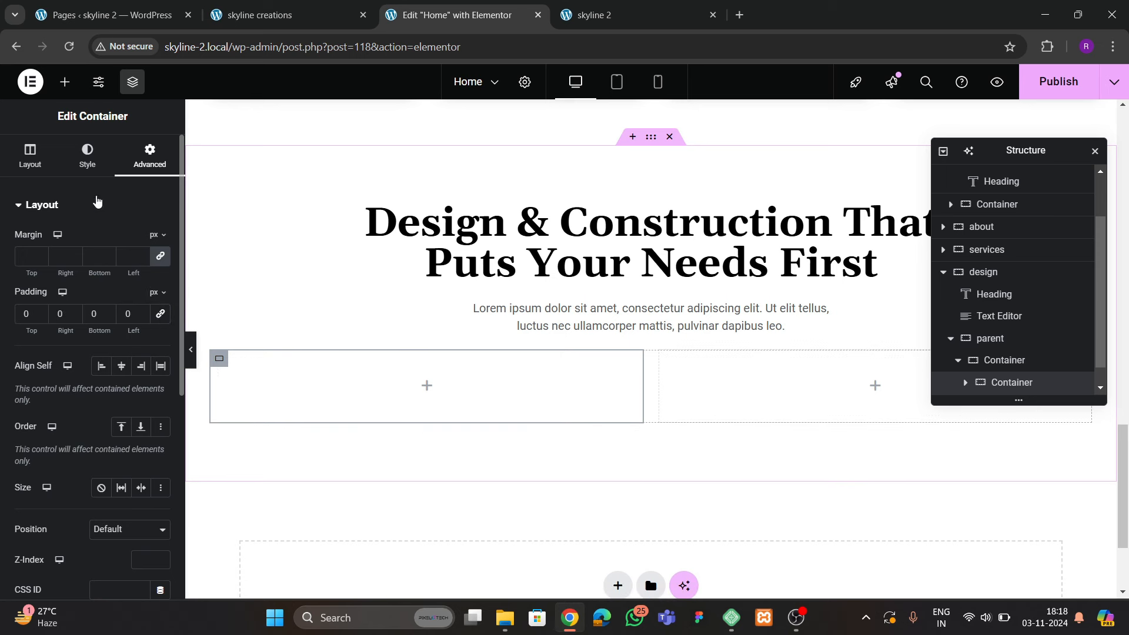
Give the first column's nested container a classic background in the global colour theme 1 (#DD216B)
{"action": "left_click", "coordinate": [88, 157]}
{"action": "left_click", "coordinate": [101, 270]}
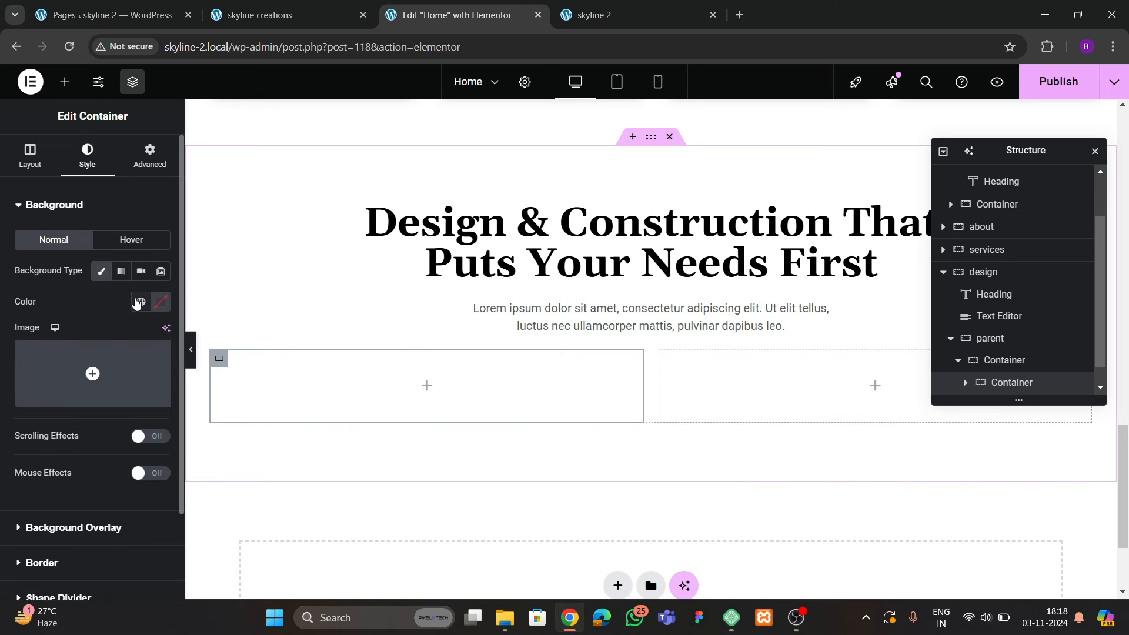
{"action": "left_click", "coordinate": [140, 301]}
{"action": "left_click", "coordinate": [77, 516]}
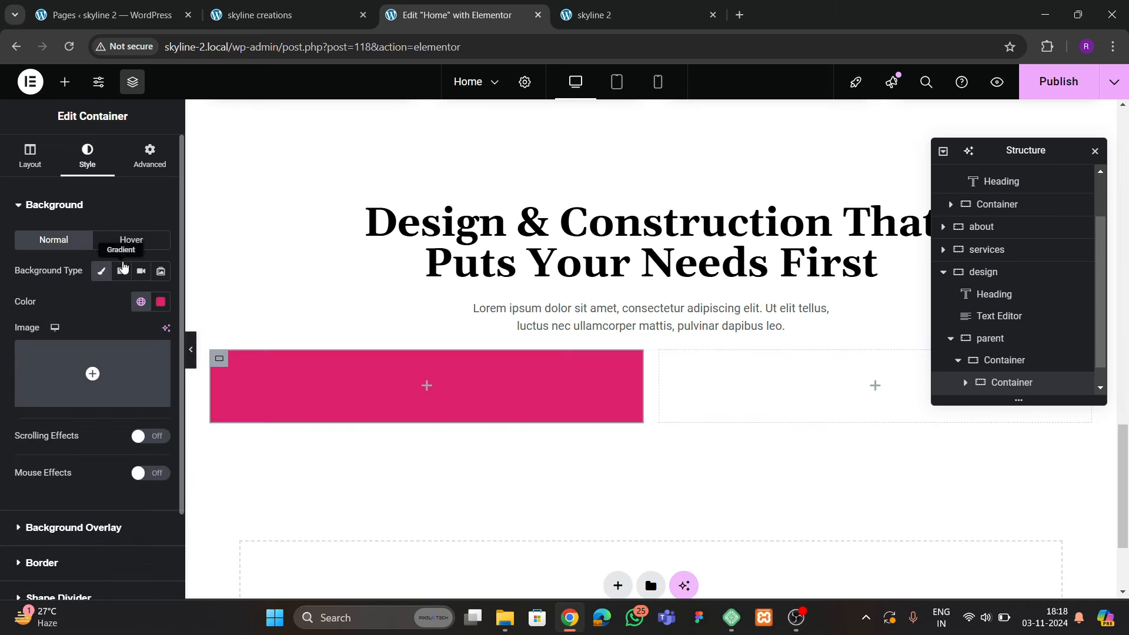
Open the margin and padding settings of the pink container
{"action": "left_click", "coordinate": [158, 165]}
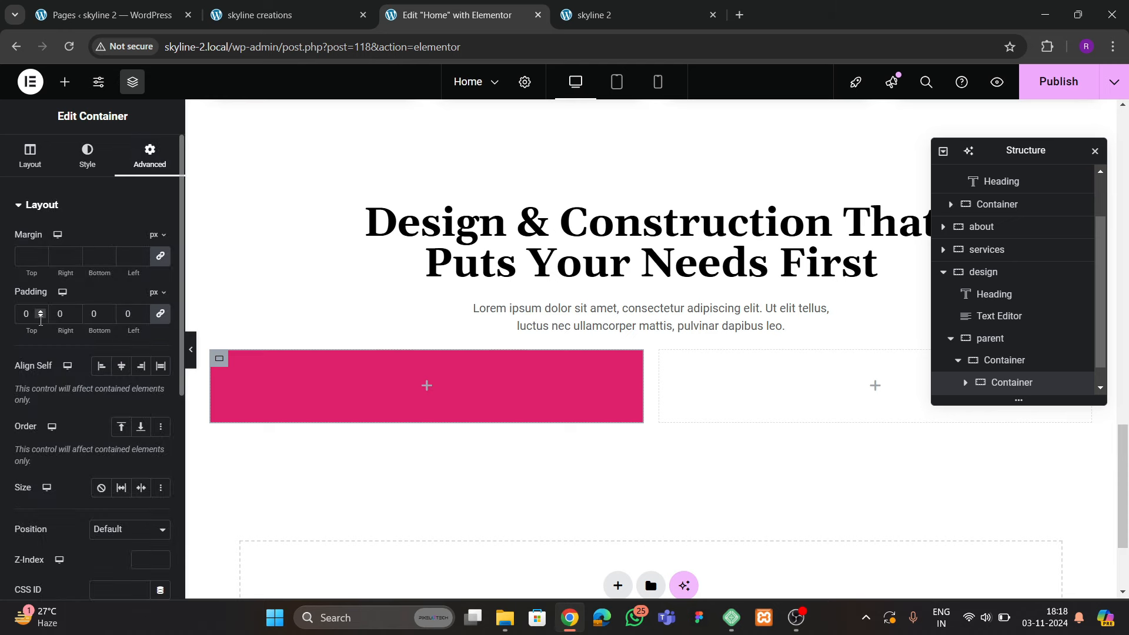
Set the pink container's padding to 30 px on all sides and compare it with the reference site
{"action": "left_click", "coordinate": [26, 314]}
{"action": "type", "text": "30"}
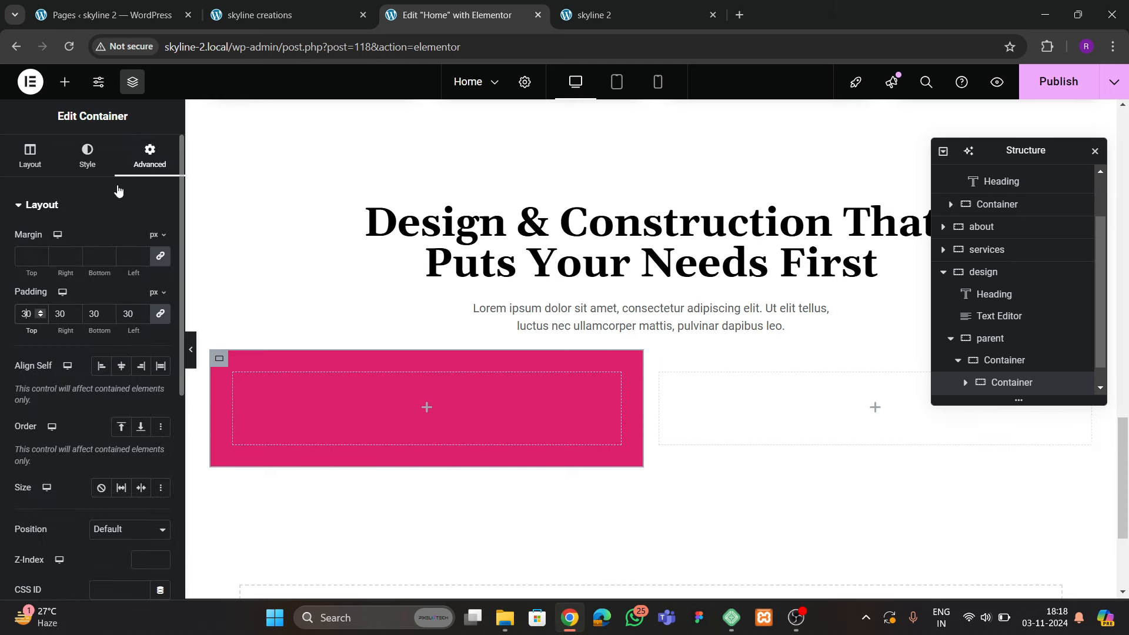
{"action": "left_click", "coordinate": [267, 20]}
{"action": "left_click", "coordinate": [428, 19]}
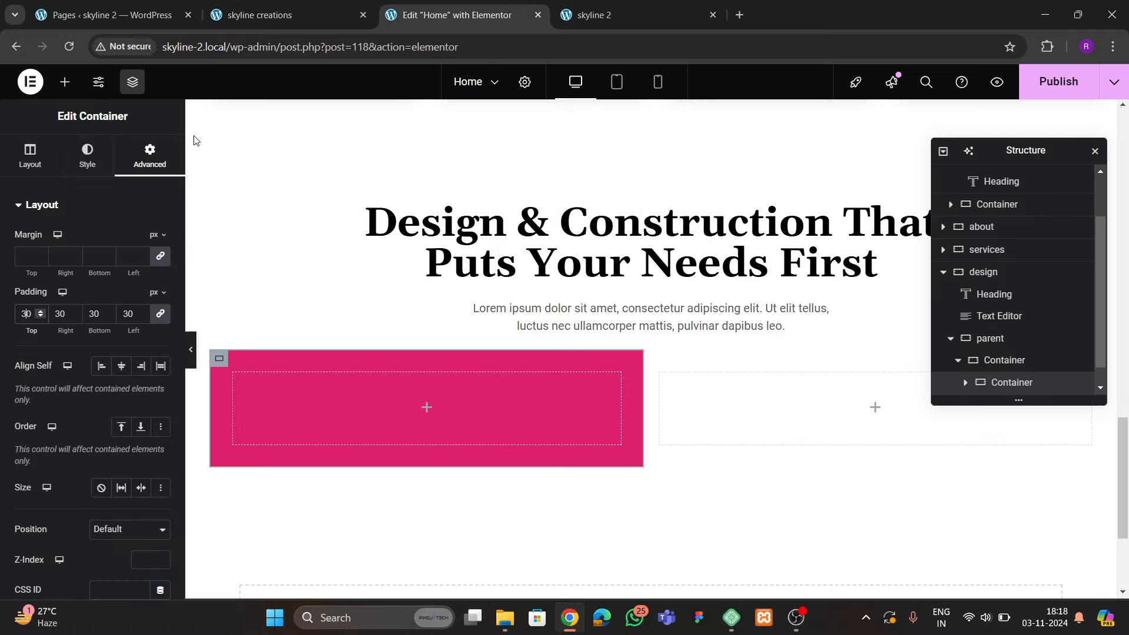
Find the Divider widget and add it inside the pink container
{"action": "left_click", "coordinate": [65, 83]}
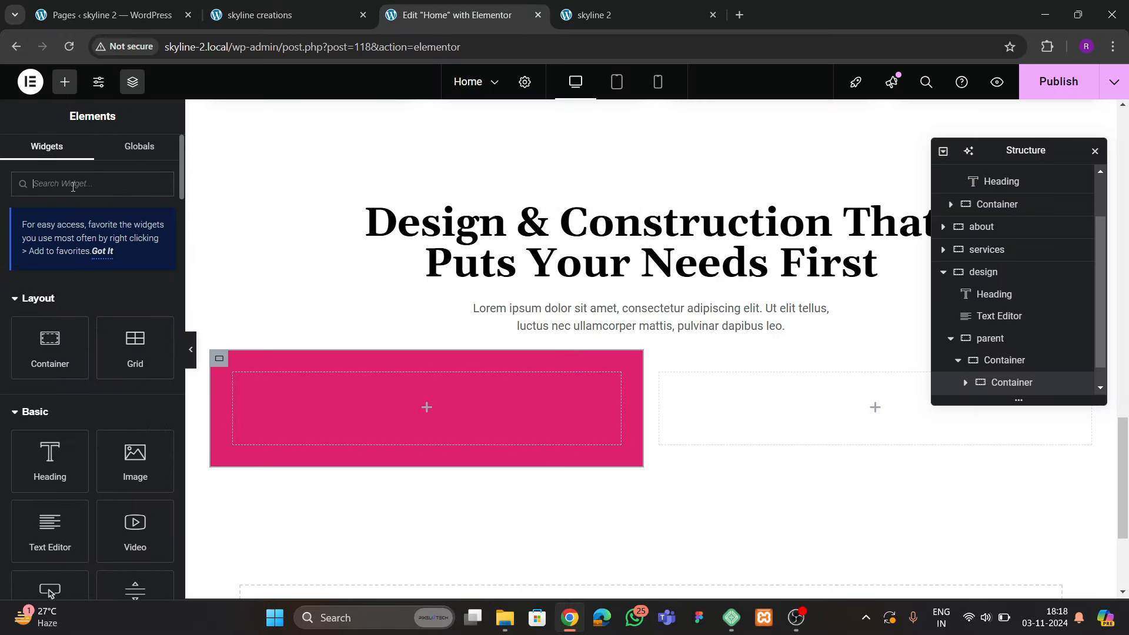
{"action": "left_click", "coordinate": [73, 184]}
{"action": "type", "text": "divider"}
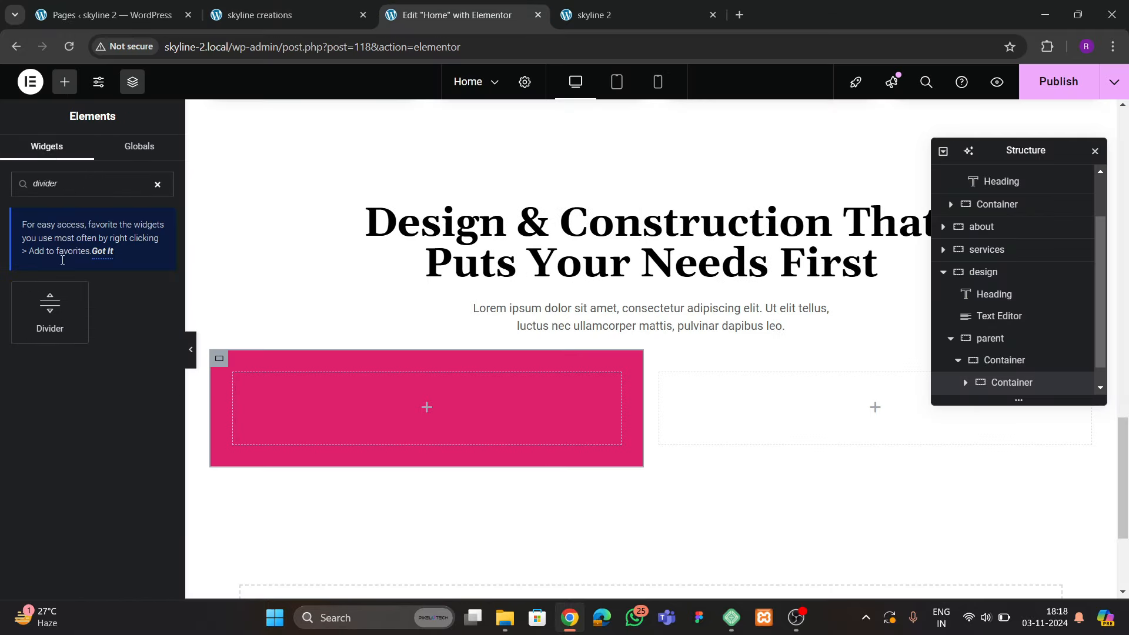
{"action": "left_click_drag", "start_coordinate": [49, 306], "coordinate": [365, 418]}
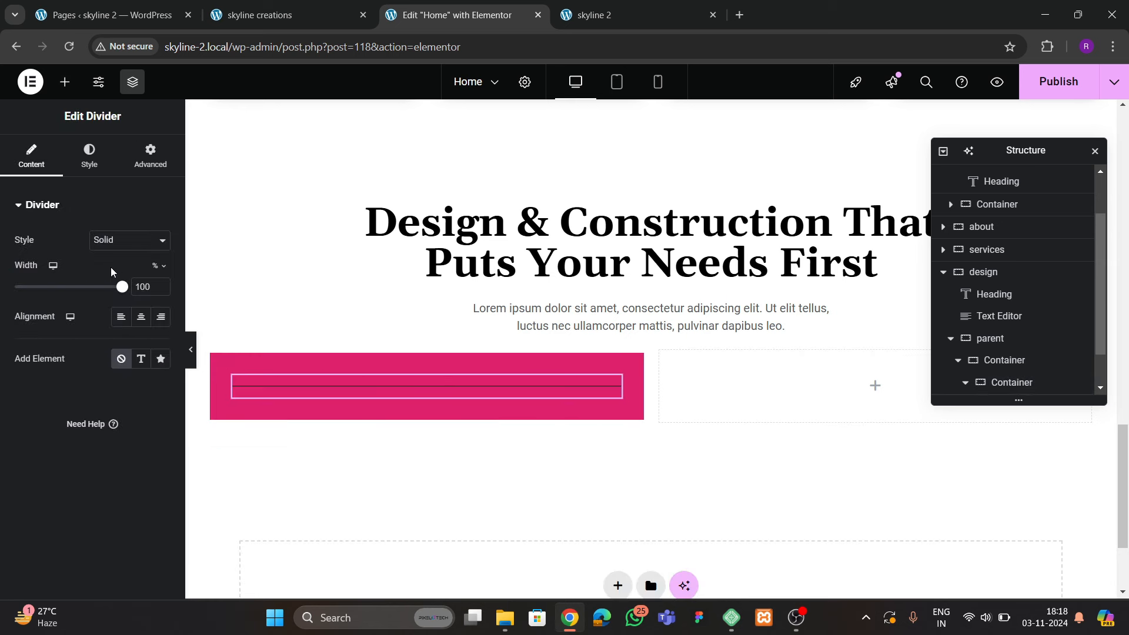
Style the divider with a weight of 4 px and a white color
{"action": "left_click", "coordinate": [89, 170]}
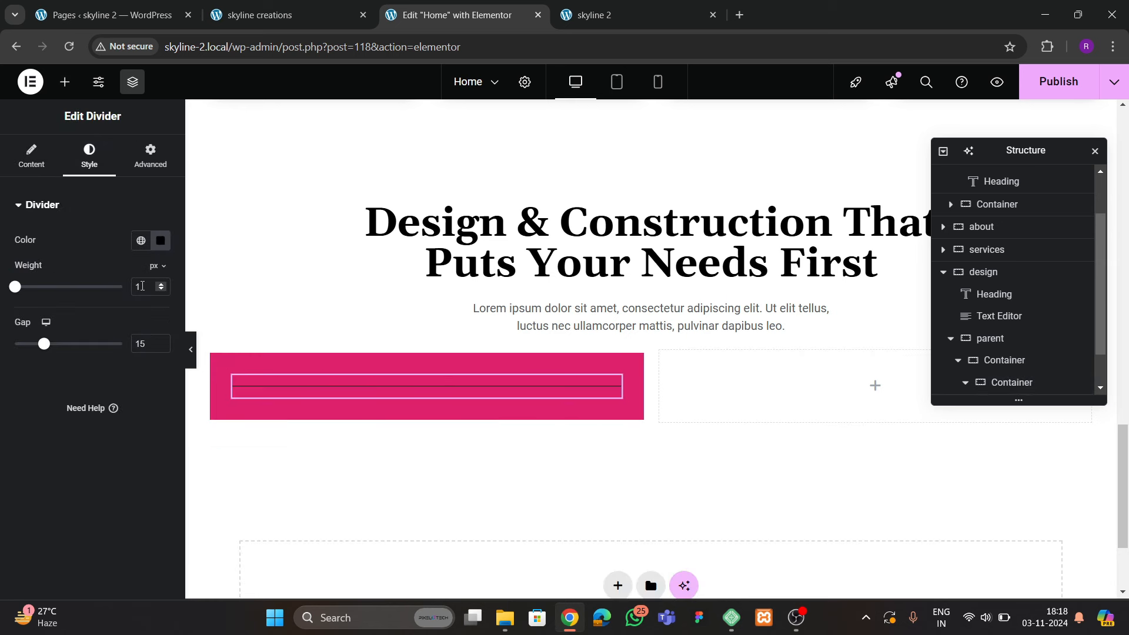
{"action": "key", "text": "BackSpace"}
{"action": "type", "text": "5"}
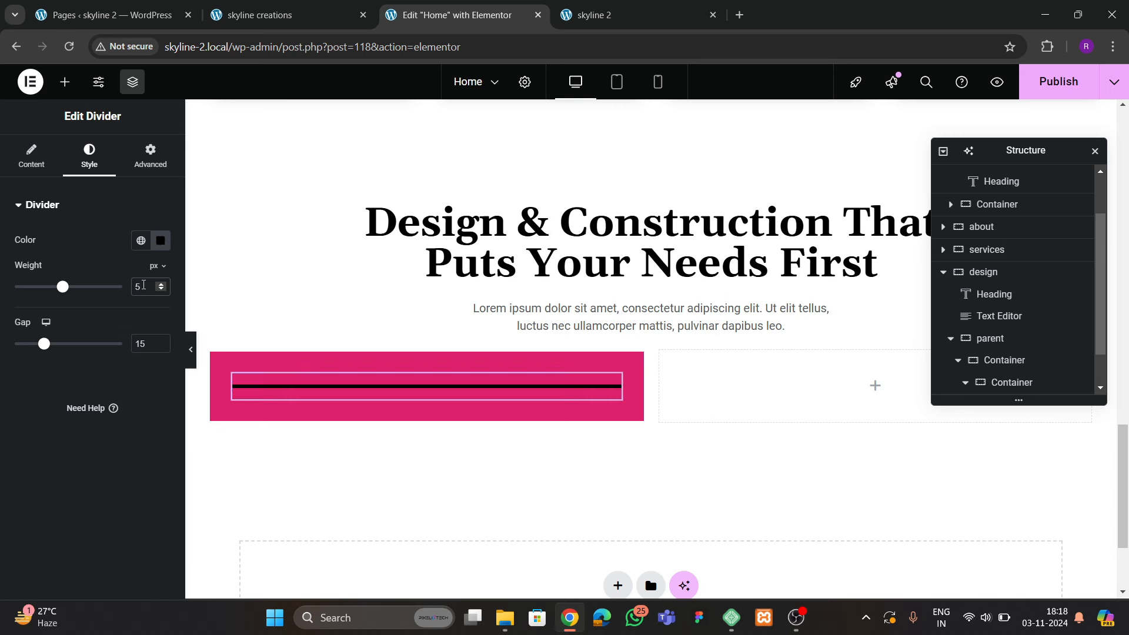
{"action": "type", "text": "3"}
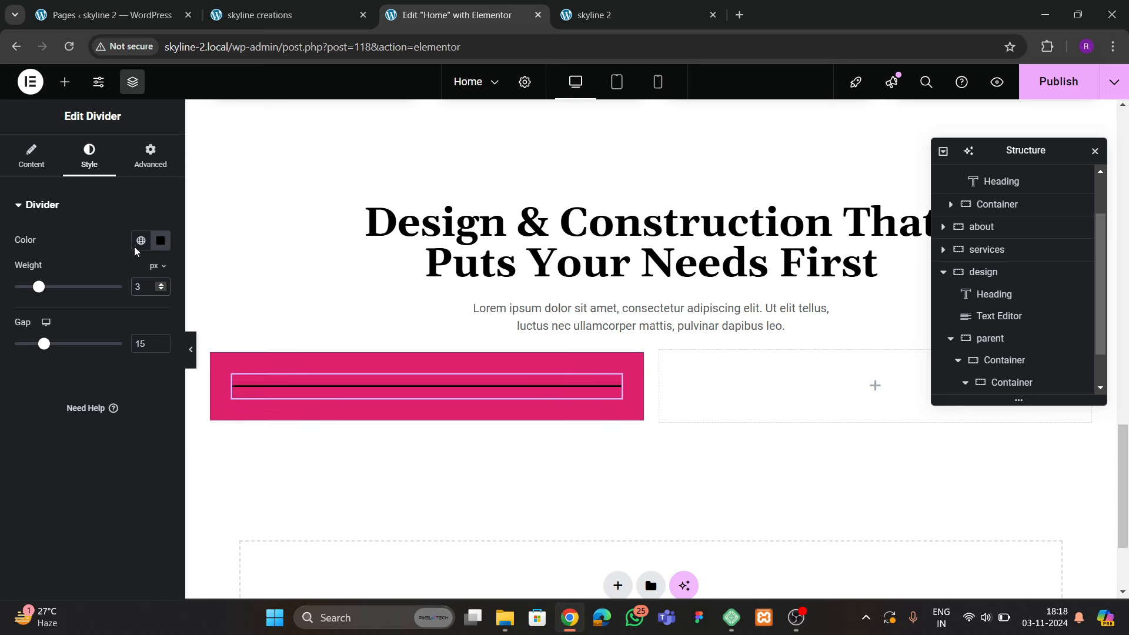
{"action": "type", "text": "4"}
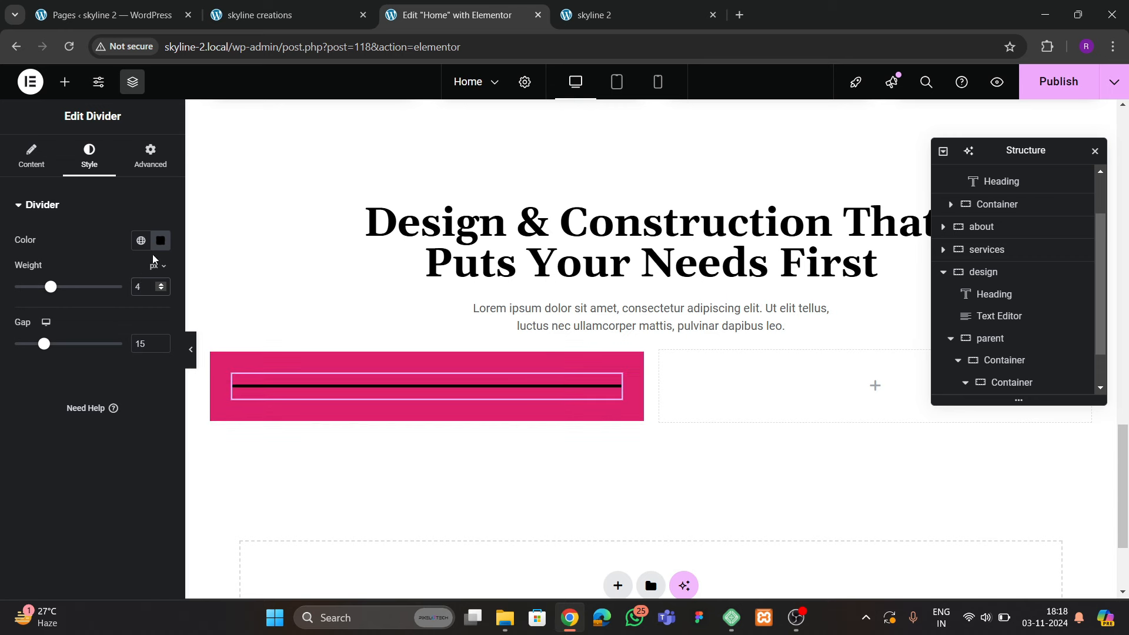
{"action": "left_click", "coordinate": [161, 240]}
{"action": "left_click", "coordinate": [76, 297]}
{"action": "left_click", "coordinate": [51, 367]}
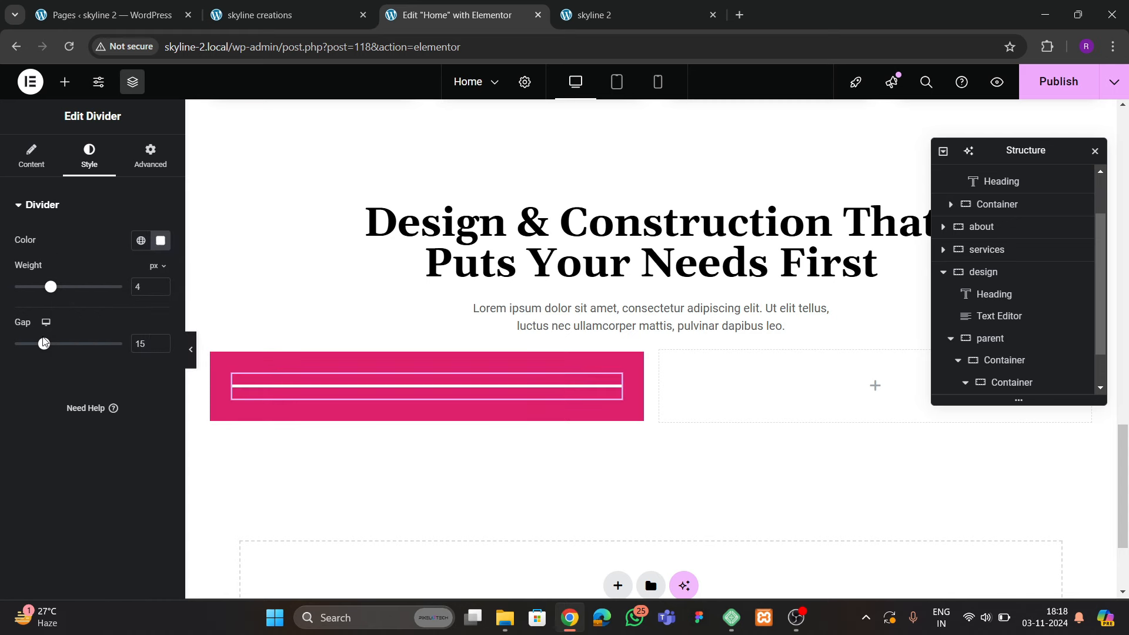
Reduce the divider's gap to the minimum and set its width to 20%, checking the line against the reference site
{"action": "left_click_drag", "start_coordinate": [9, 358], "coordinate": [8, 359]}
{"action": "left_click", "coordinate": [20, 175]}
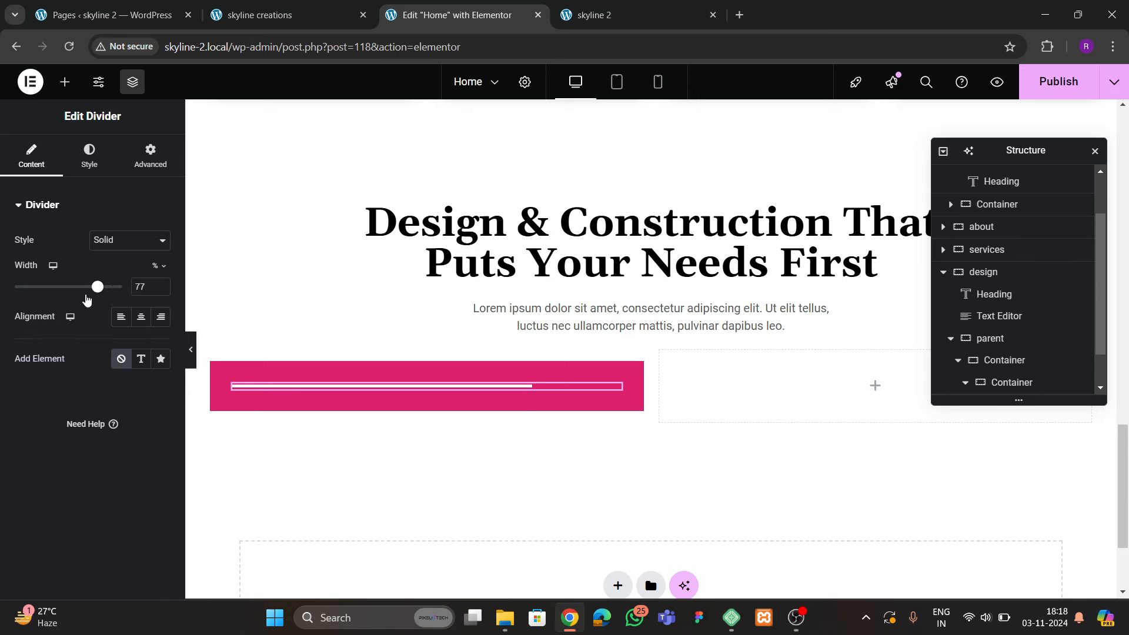
{"action": "left_click", "coordinate": [292, 15]}
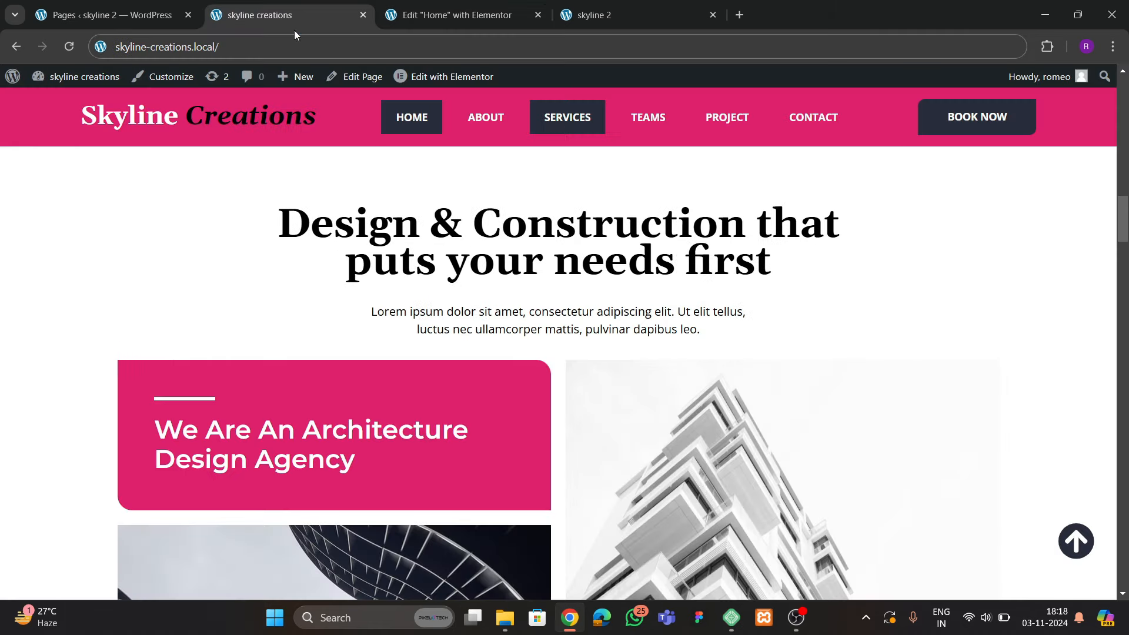
{"action": "left_click", "coordinate": [407, 16]}
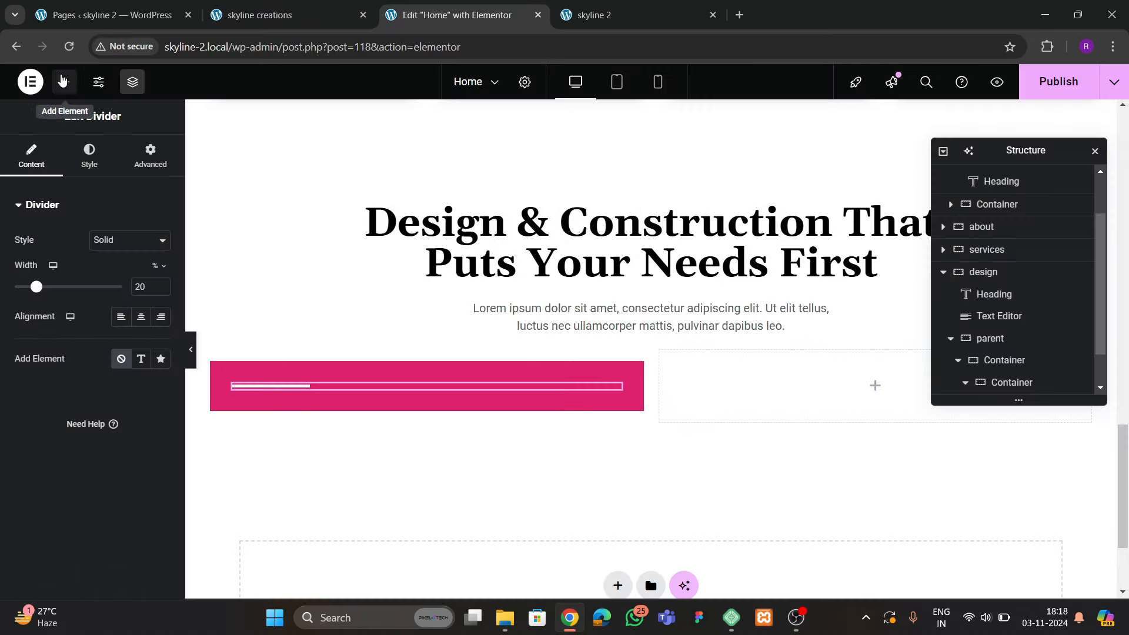
Add a Heading widget below the divider in the pink container
{"action": "left_click", "coordinate": [64, 82]}
{"action": "scroll", "coordinate": [109, 299], "scroll_direction": "down", "scroll_amount": 1}
{"action": "left_click_drag", "start_coordinate": [66, 321], "coordinate": [318, 404]}
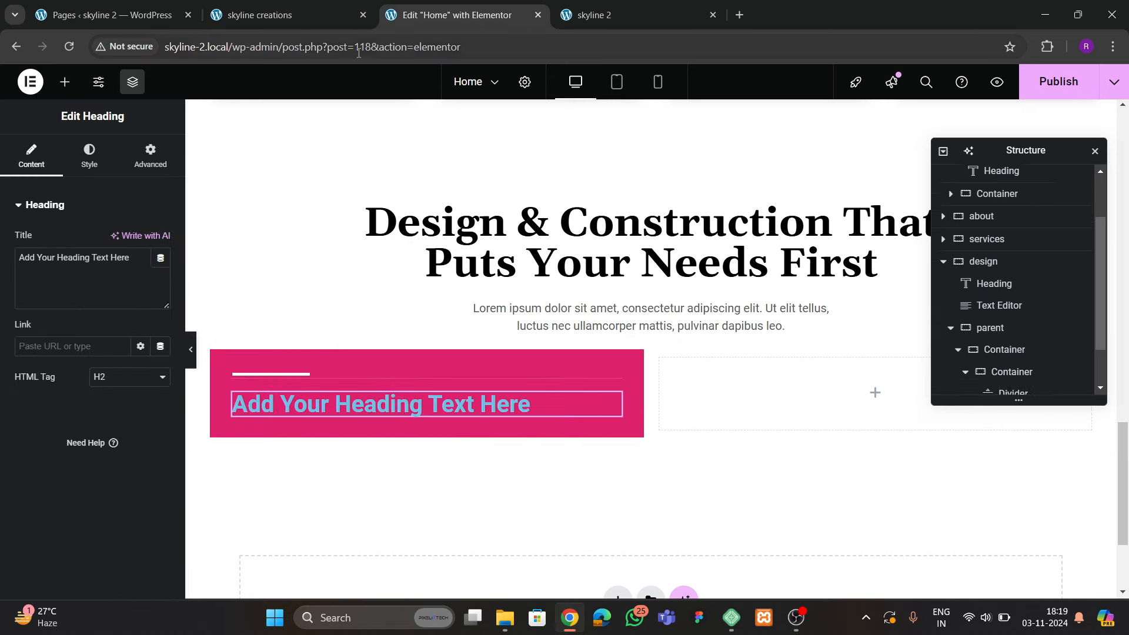
Look up the card's title on the reference site and title the new heading "We are an architecture design agency"
{"action": "left_click", "coordinate": [298, 18]}
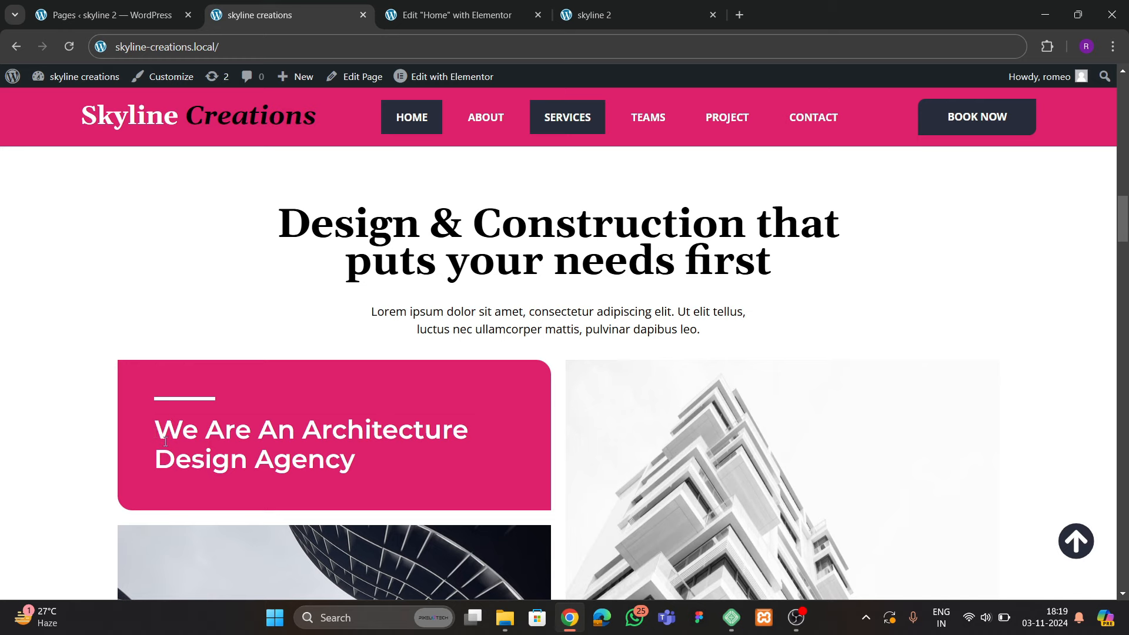
{"action": "left_click_drag", "start_coordinate": [165, 442], "coordinate": [345, 463]}
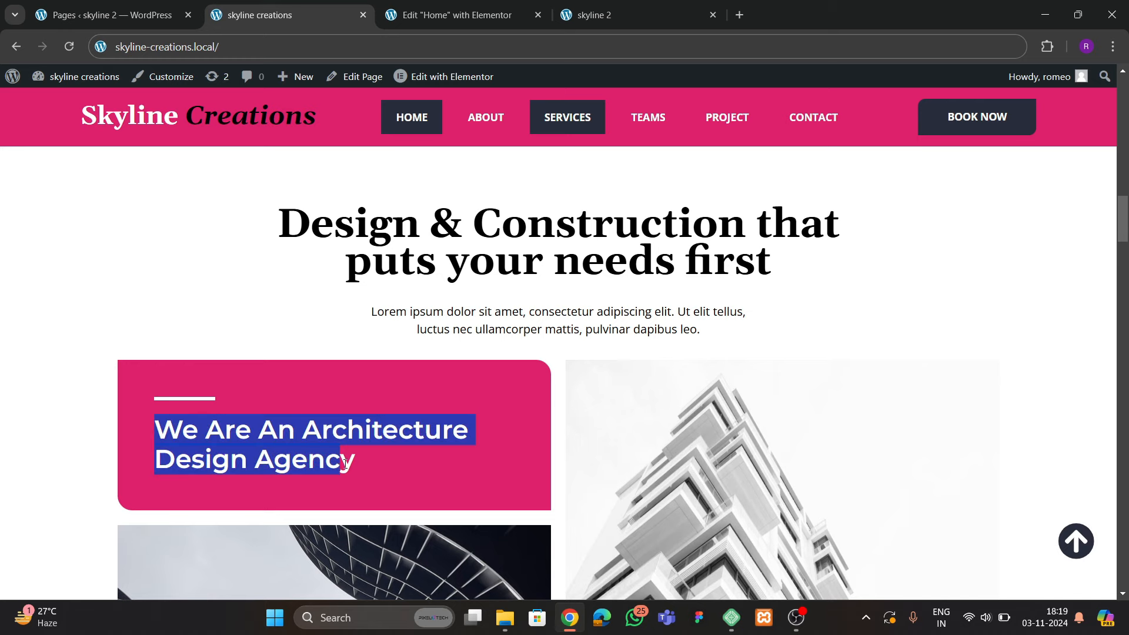
{"action": "left_click", "coordinate": [453, 14]}
{"action": "type", "text": "We are an architecture design agency"}
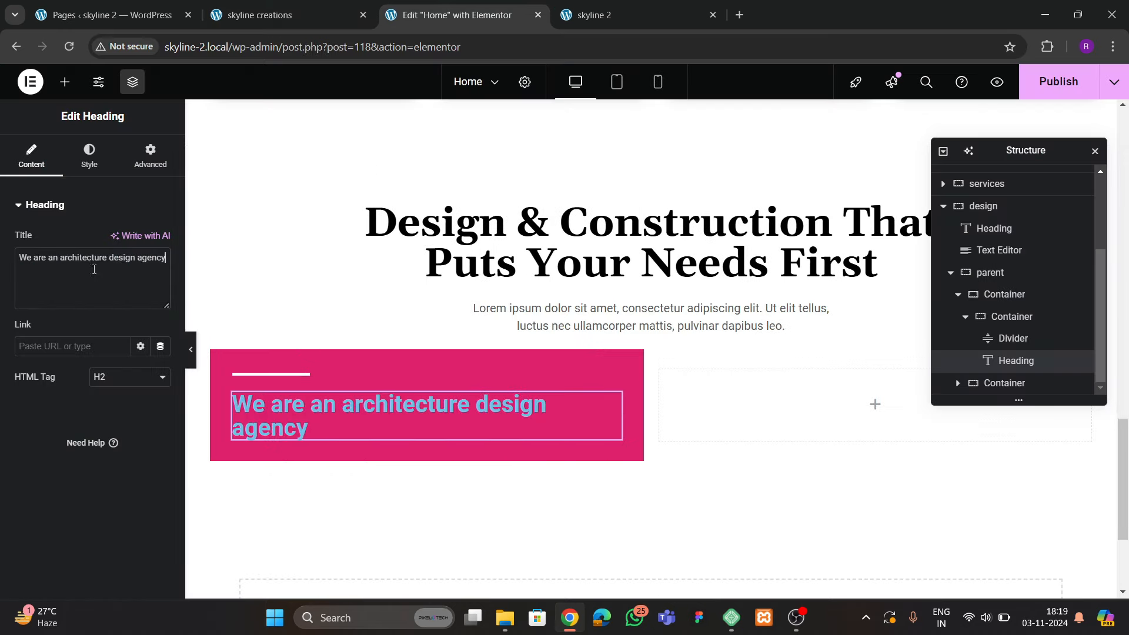
Set the new heading's text color to white (#FFFFFF)
{"action": "left_click", "coordinate": [89, 156]}
{"action": "left_click", "coordinate": [161, 270]}
{"action": "left_click", "coordinate": [77, 331]}
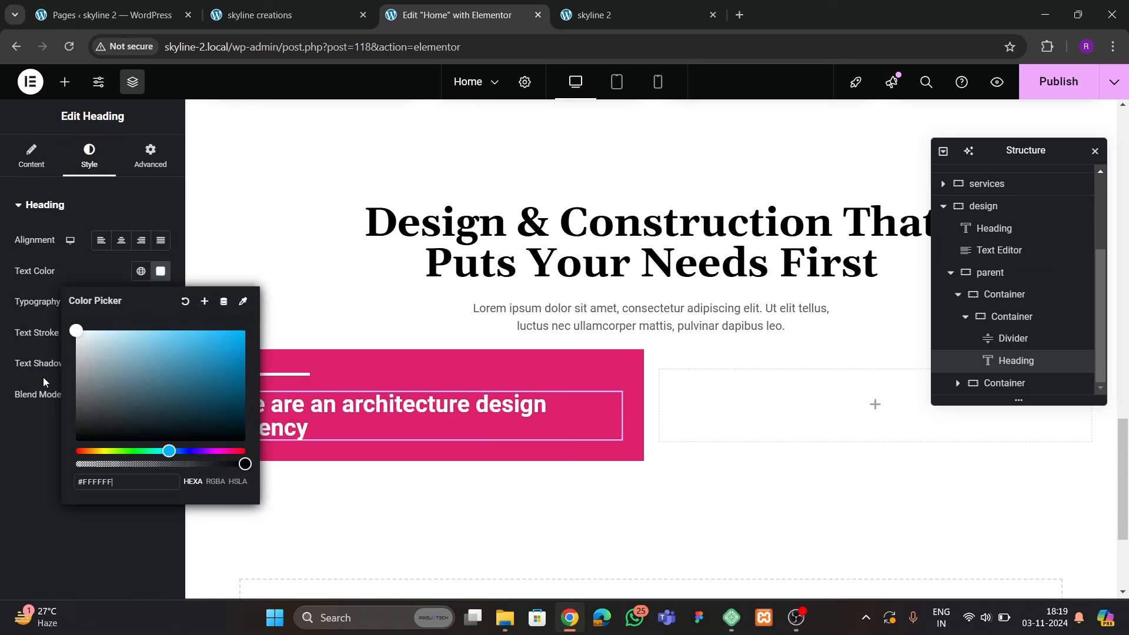
Set the heading's typography to the Capitalize transform and a weight of 500 (Medium)
{"action": "left_click", "coordinate": [160, 302]}
{"action": "left_click", "coordinate": [125, 371]}
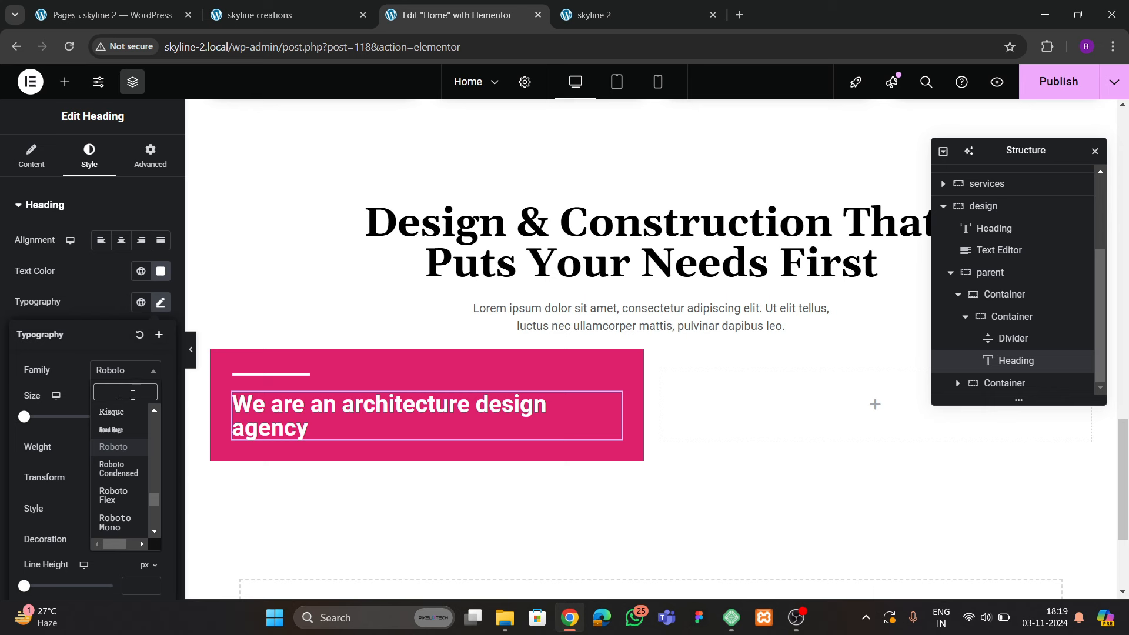
{"action": "left_click", "coordinate": [128, 310]}
{"action": "left_click", "coordinate": [160, 303]}
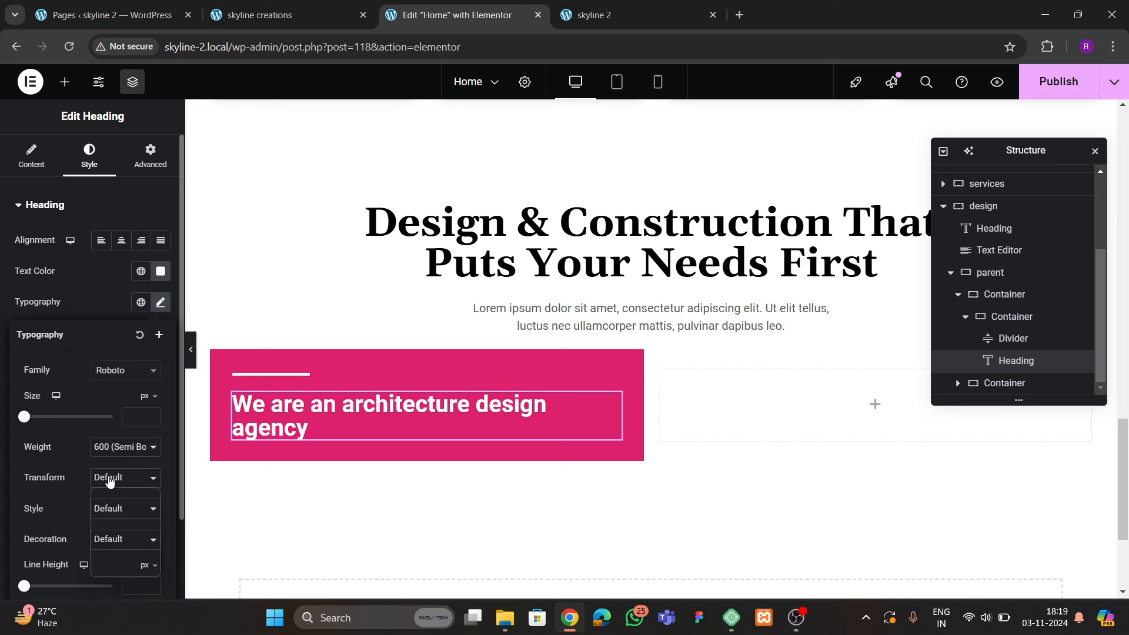
{"action": "left_click", "coordinate": [107, 551]}
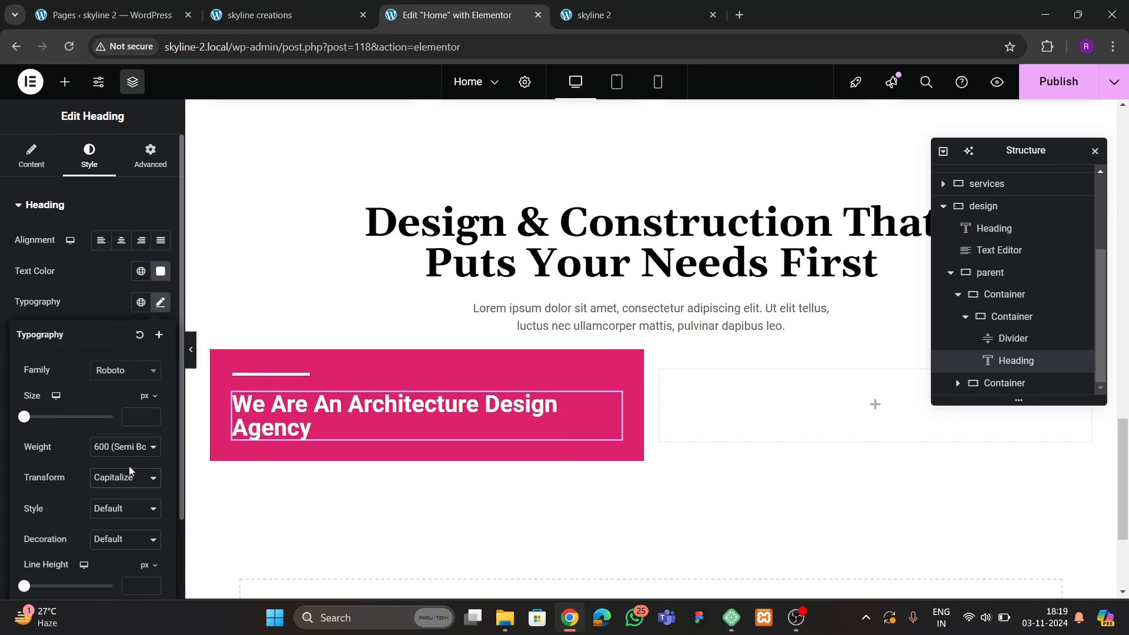
{"action": "scroll", "coordinate": [127, 458], "scroll_direction": "down", "scroll_amount": 1}
{"action": "left_click", "coordinate": [115, 380]}
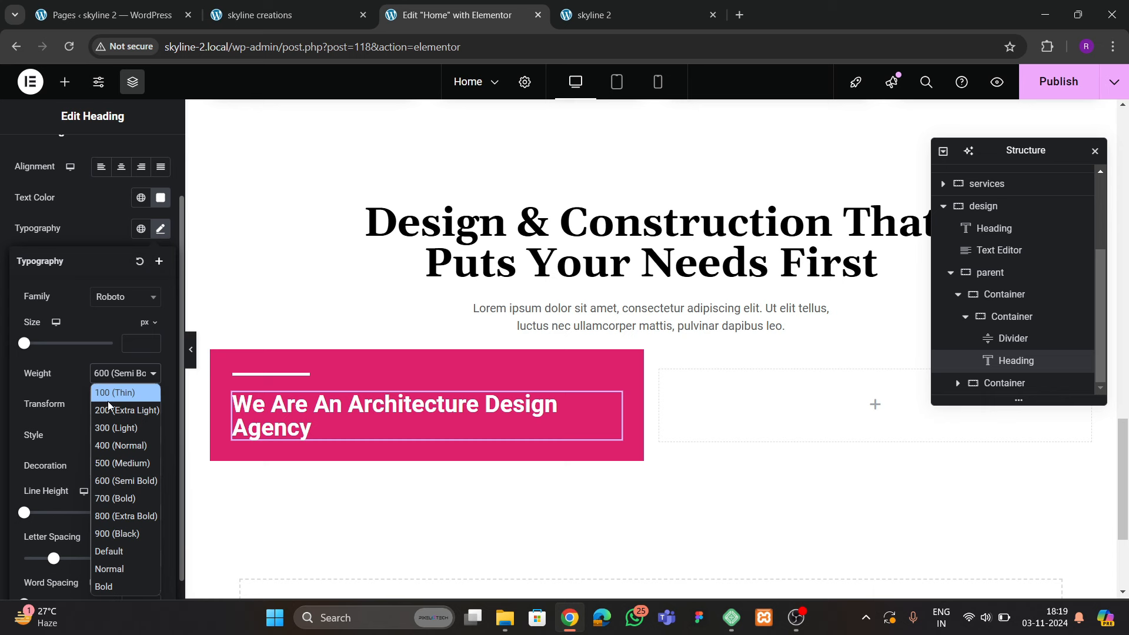
{"action": "left_click", "coordinate": [110, 464]}
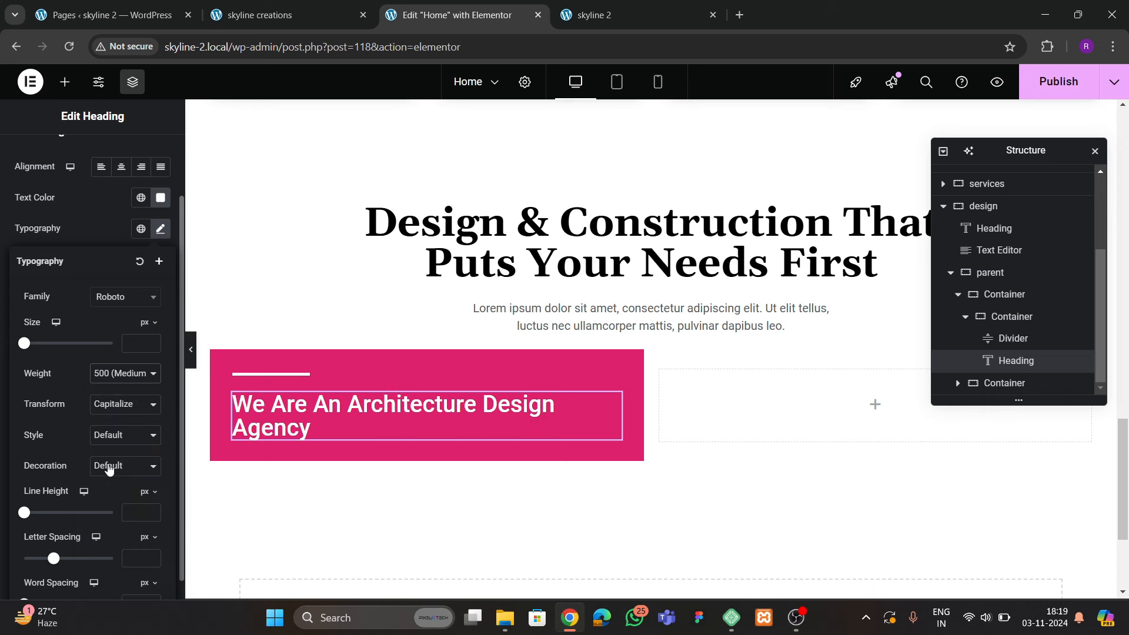
Set the heading's font size to 39 px and compare it with the reference site's card
{"action": "left_click", "coordinate": [150, 342]}
{"action": "left_click_drag", "start_coordinate": [150, 343], "coordinate": [151, 343]}
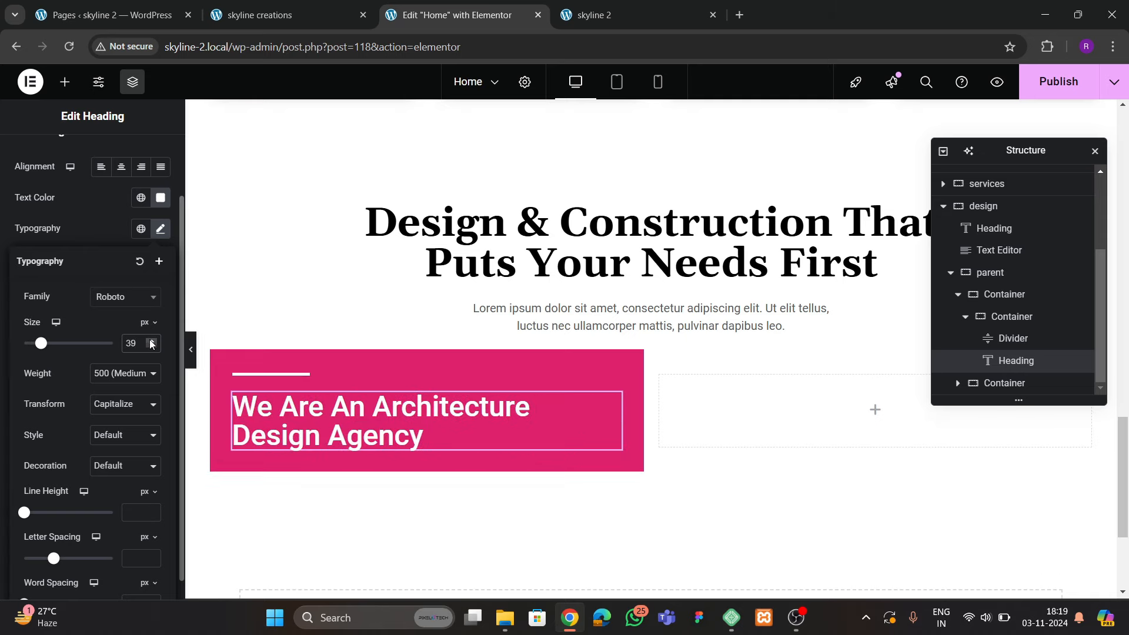
{"action": "left_click", "coordinate": [291, 14]}
{"action": "left_click", "coordinate": [382, 386]}
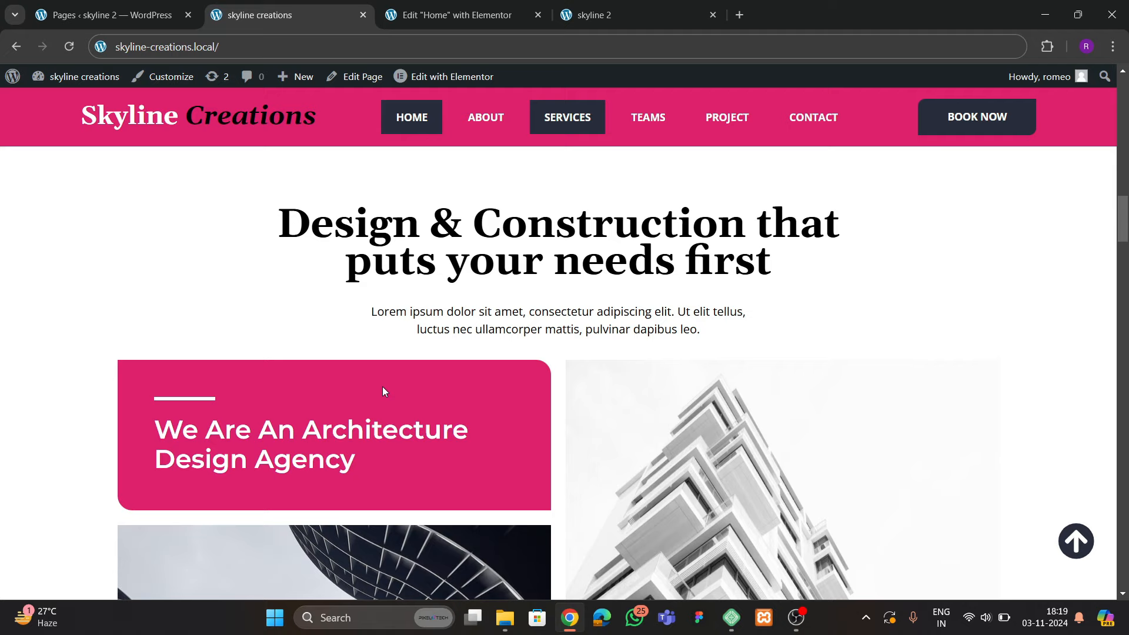
{"action": "left_click", "coordinate": [442, 25]}
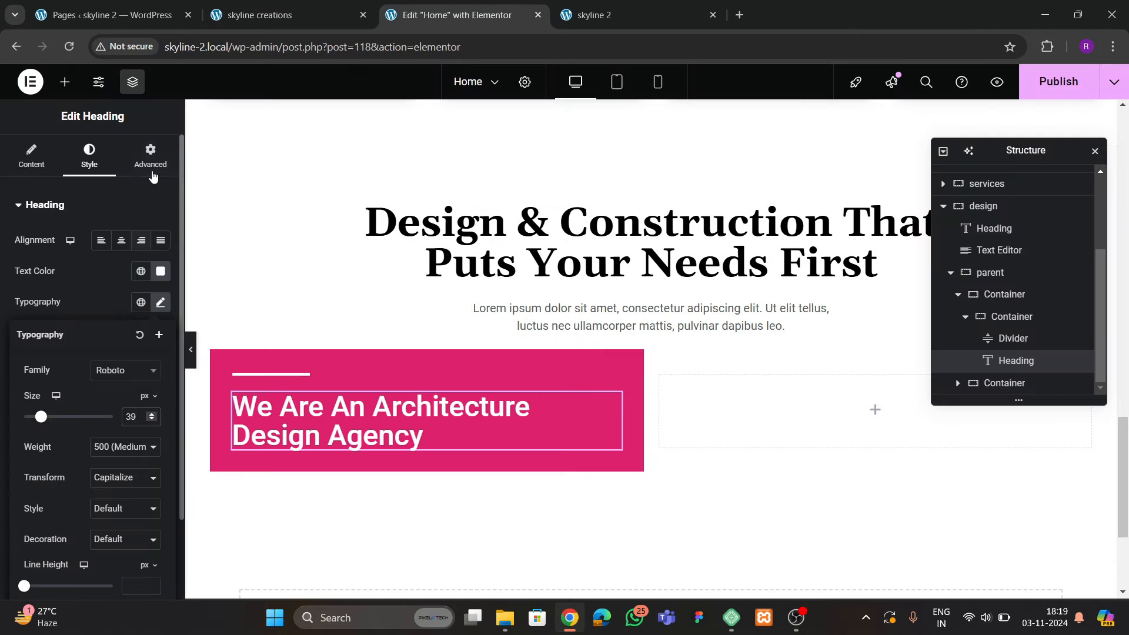
Select the pink inner container and set its padding to 40 px on all sides, checking it against the reference site
{"action": "left_click", "coordinate": [151, 167]}
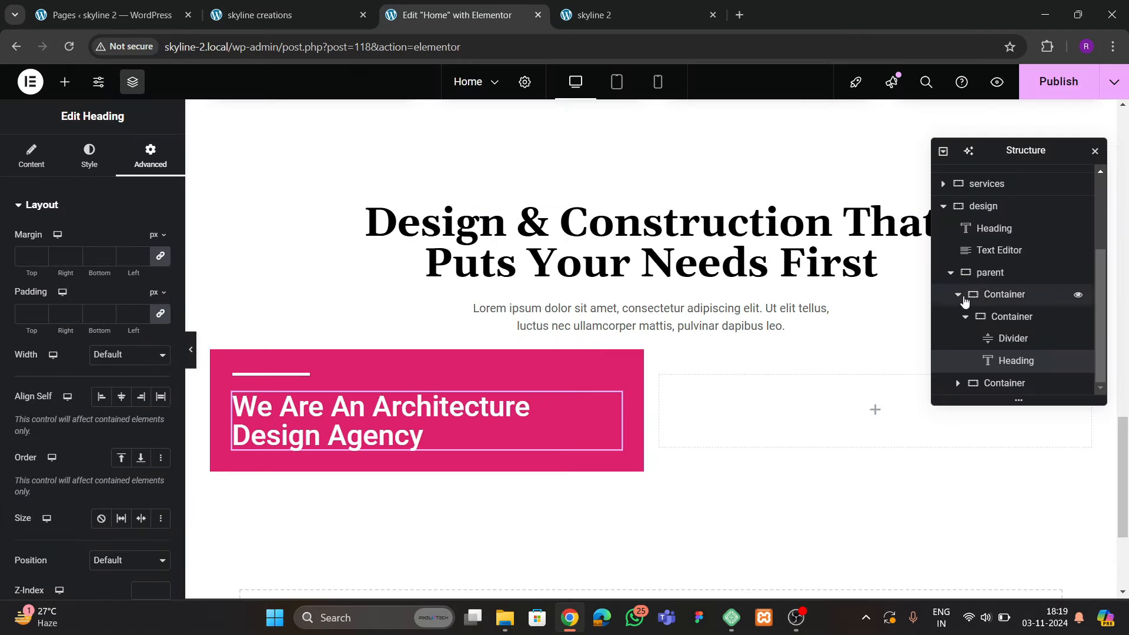
{"action": "left_click", "coordinate": [992, 316]}
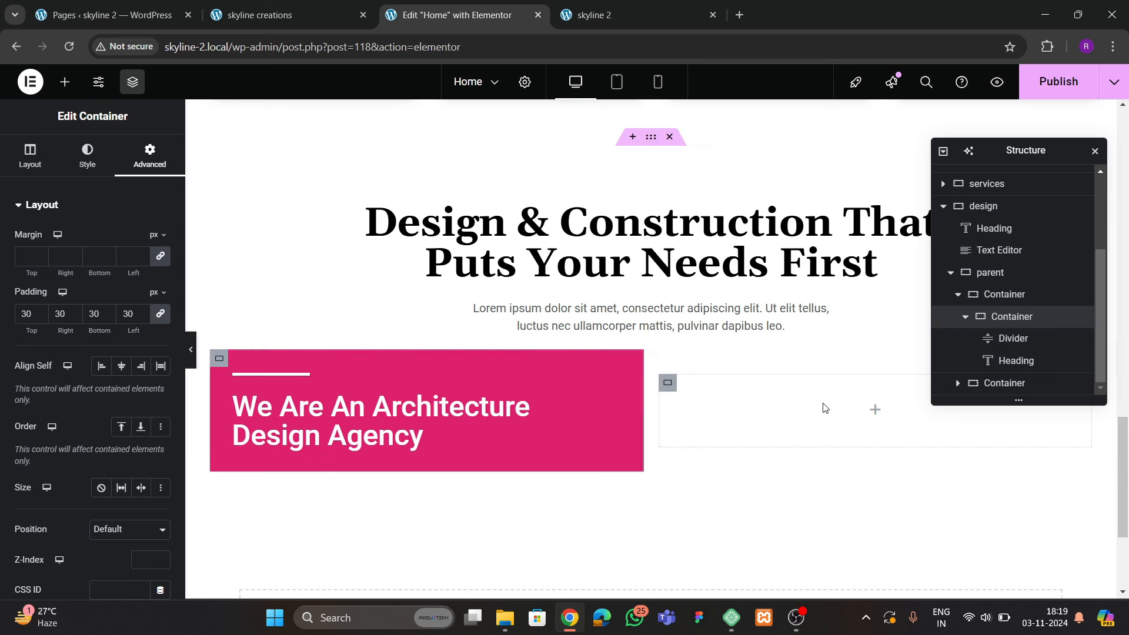
{"action": "double_click", "coordinate": [30, 316]}
{"action": "type", "text": "40"}
{"action": "left_click", "coordinate": [264, 14]}
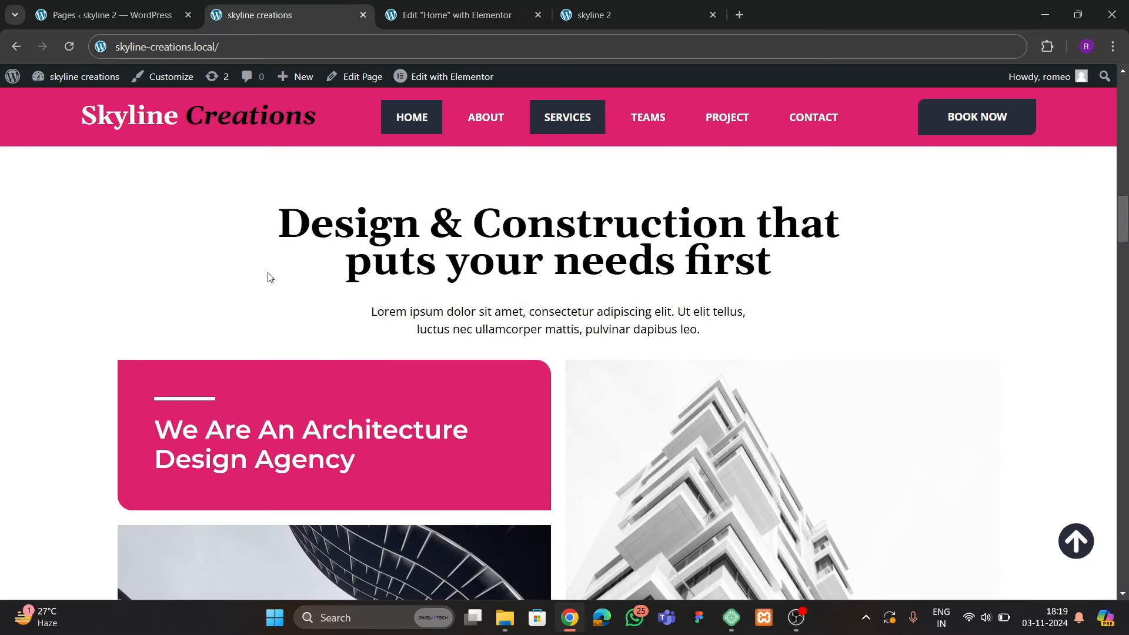
{"action": "left_click", "coordinate": [408, 24]}
Give the pink container unlinked border radii of 0, 20, 0 and 20 px, and compare the previewed section with the reference site
{"action": "left_click", "coordinate": [88, 158]}
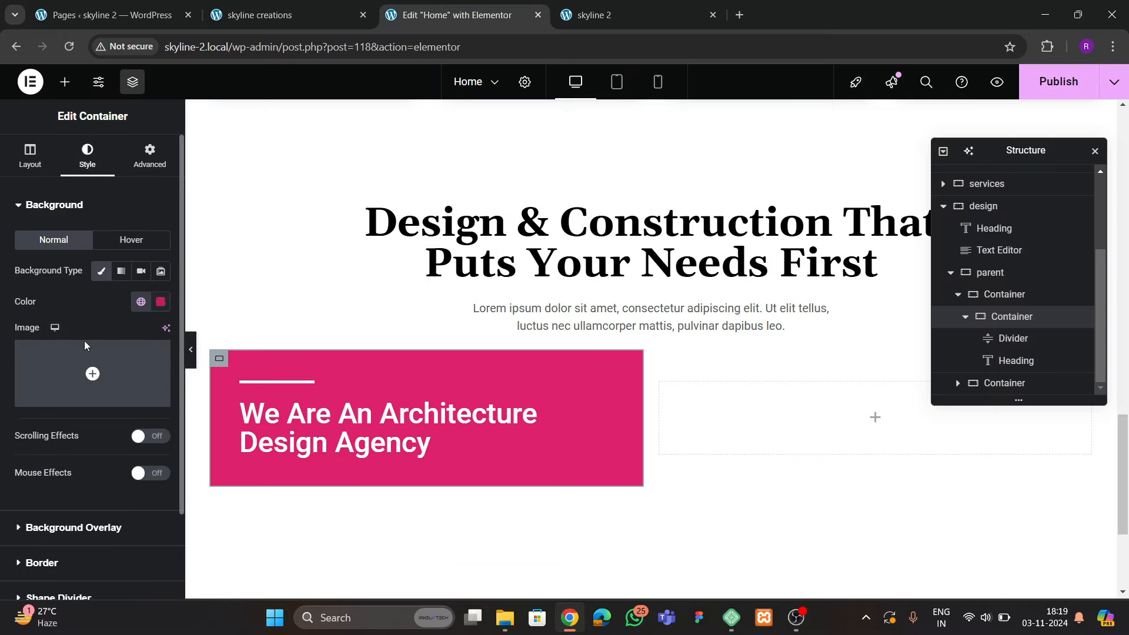
{"action": "scroll", "coordinate": [71, 353], "scroll_direction": "down", "scroll_amount": 2}
{"action": "left_click", "coordinate": [50, 463]}
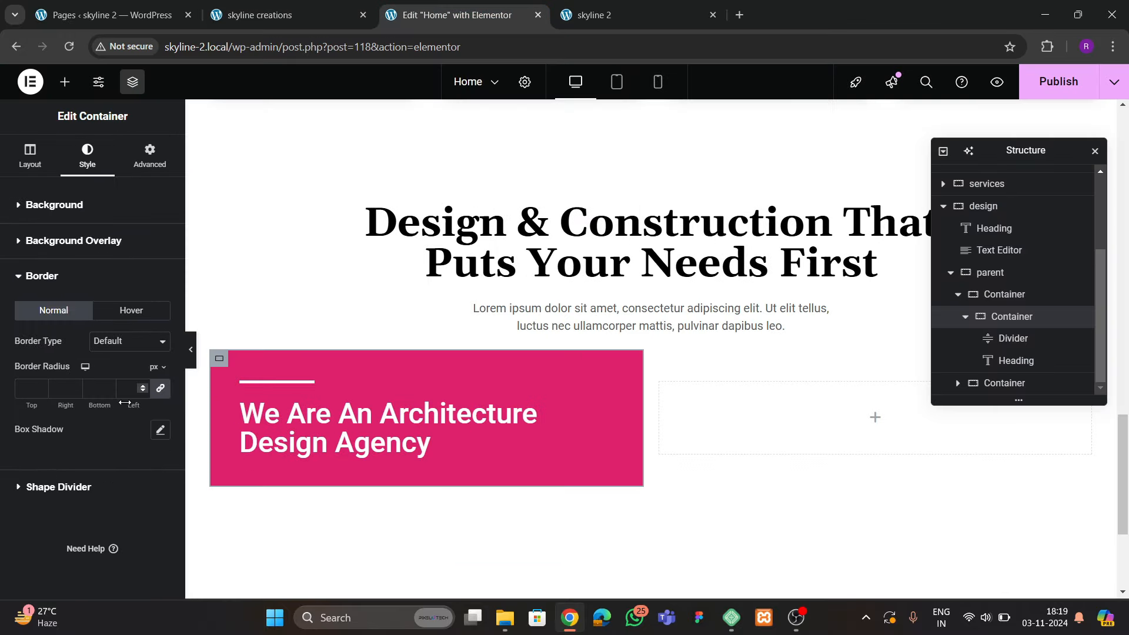
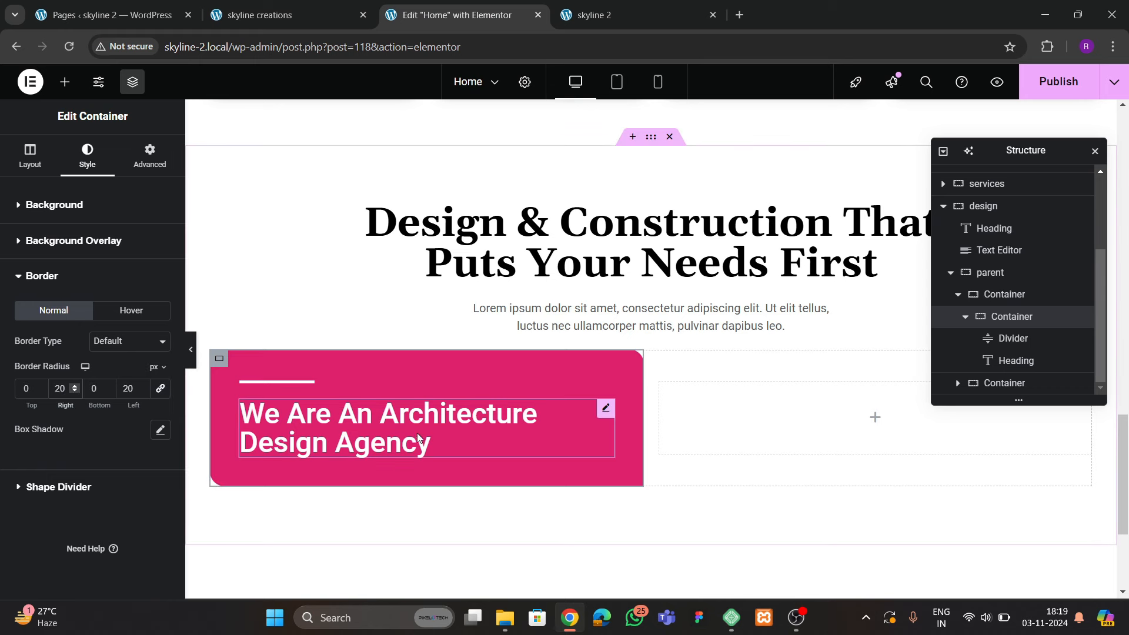
{"action": "left_click", "coordinate": [192, 364]}
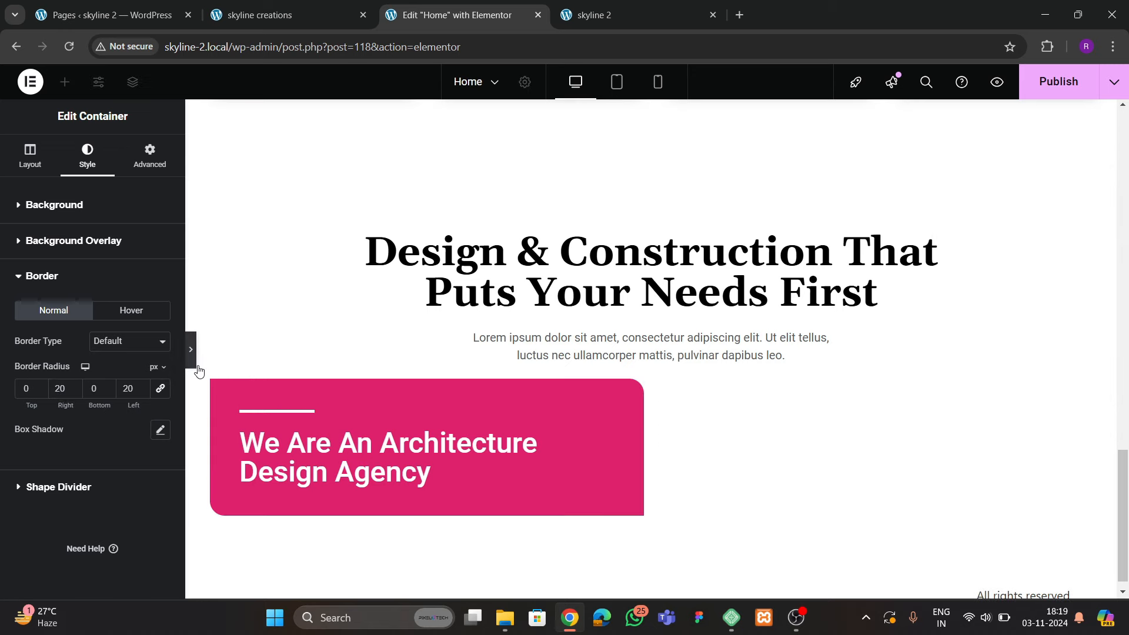
{"action": "left_click", "coordinate": [259, 15]}
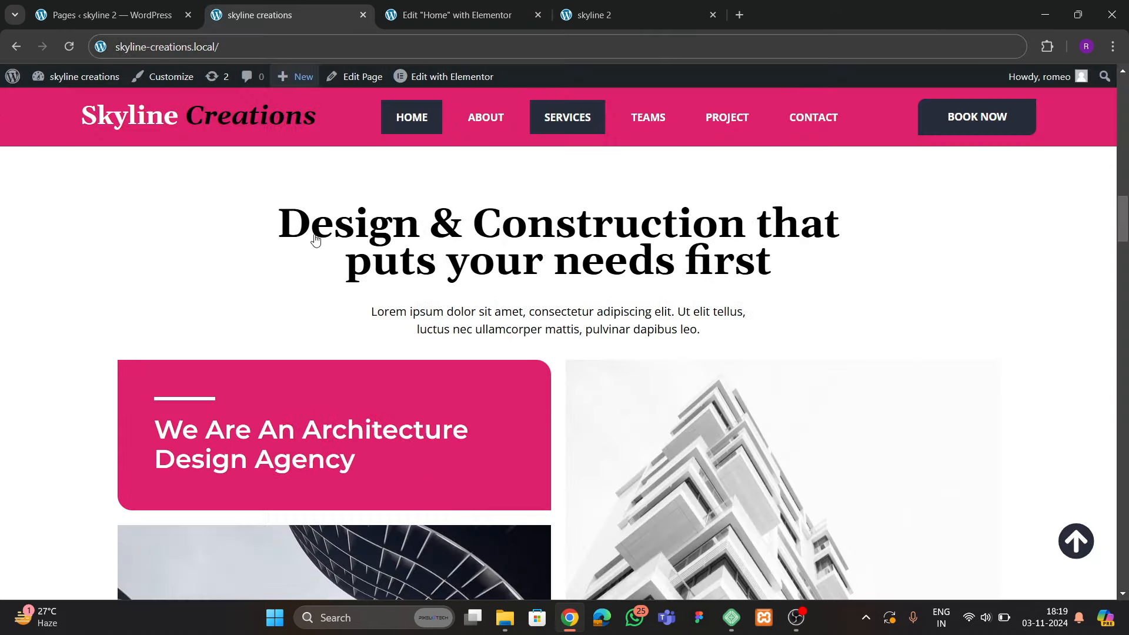
{"action": "scroll", "coordinate": [383, 368], "scroll_direction": "down", "scroll_amount": 5}
{"action": "left_click", "coordinate": [458, 15]}
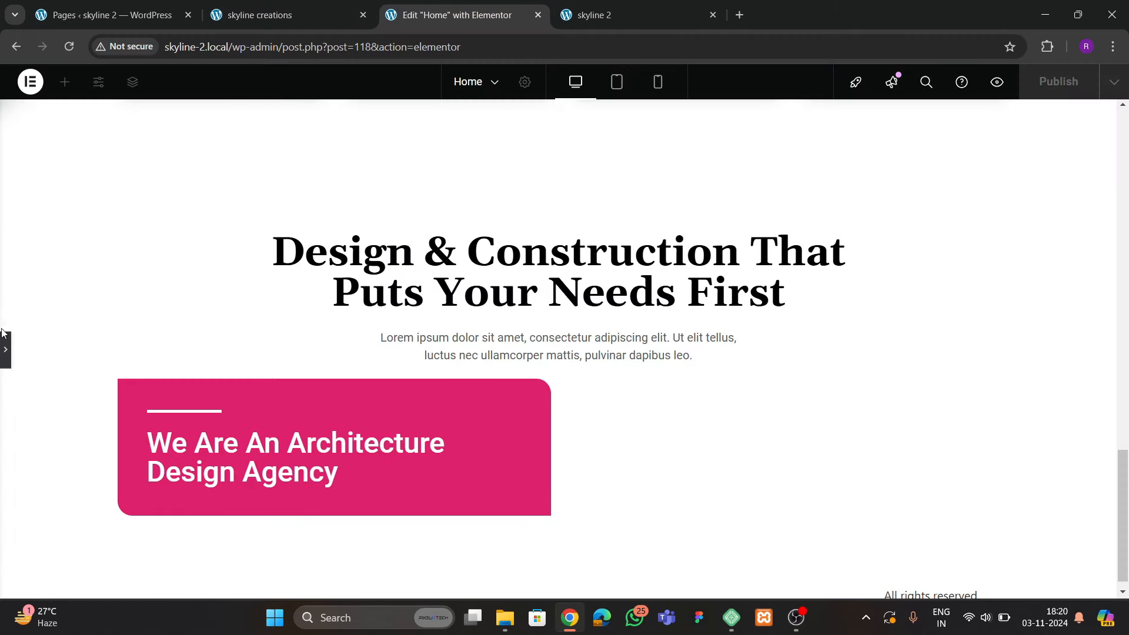
Add an Image widget directly beneath the pink heading card in the first column
{"action": "left_click", "coordinate": [9, 359]}
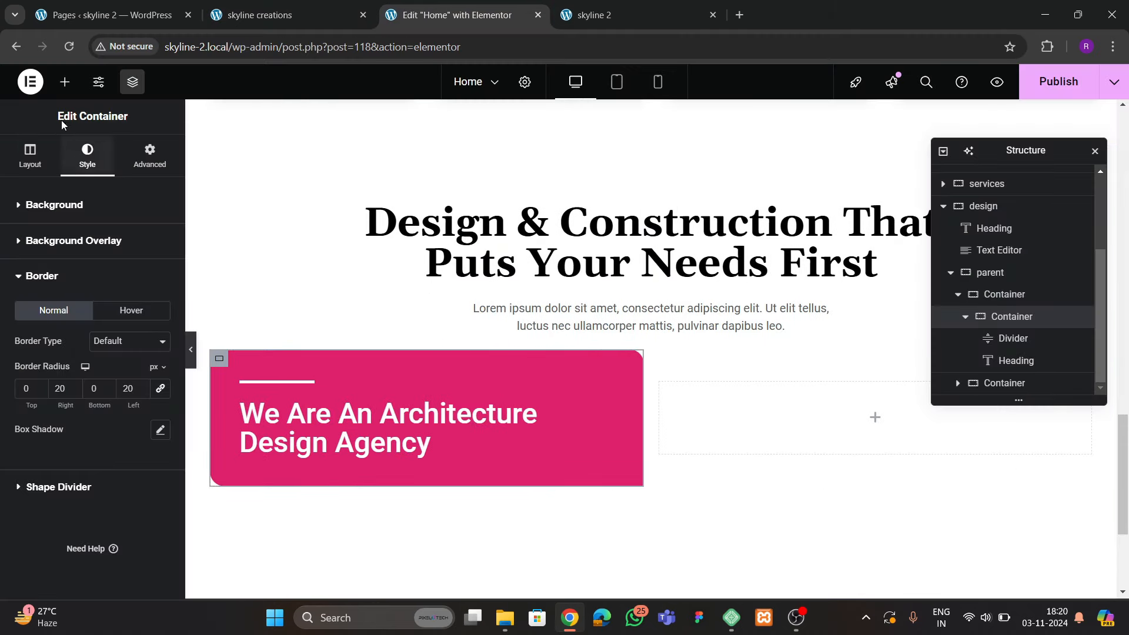
{"action": "left_click", "coordinate": [65, 82]}
{"action": "scroll", "coordinate": [110, 332], "scroll_direction": "down", "scroll_amount": 1}
{"action": "left_click_drag", "start_coordinate": [126, 386], "coordinate": [327, 489]}
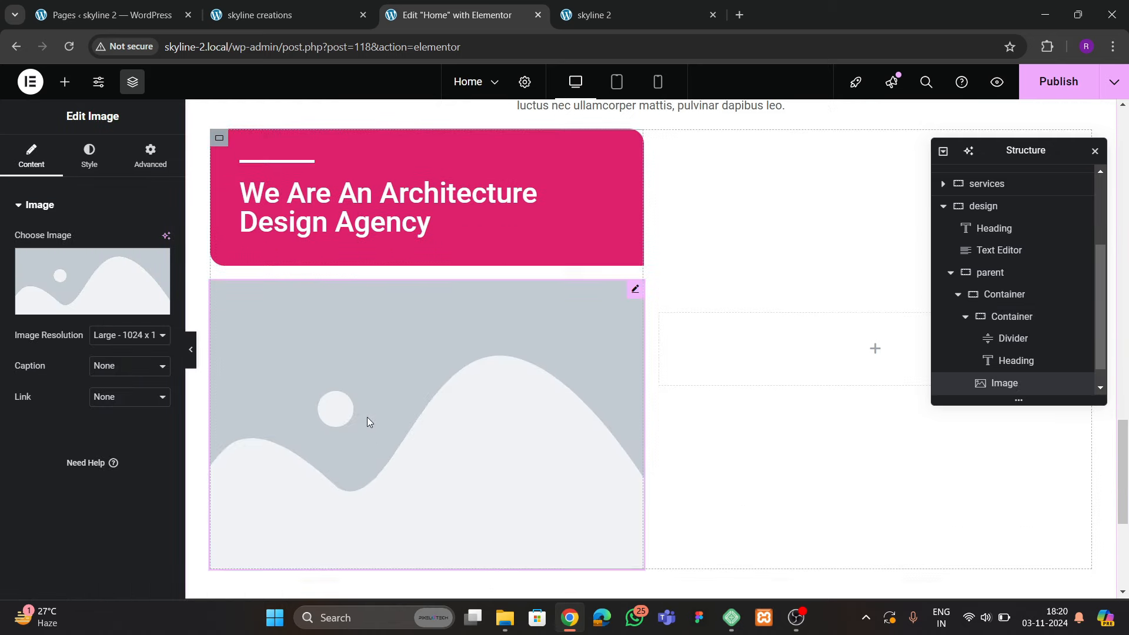
Fill the new image widget with the curved-building photo from the media library, matching the image under the reference site's pink card
{"action": "left_click", "coordinate": [92, 281]}
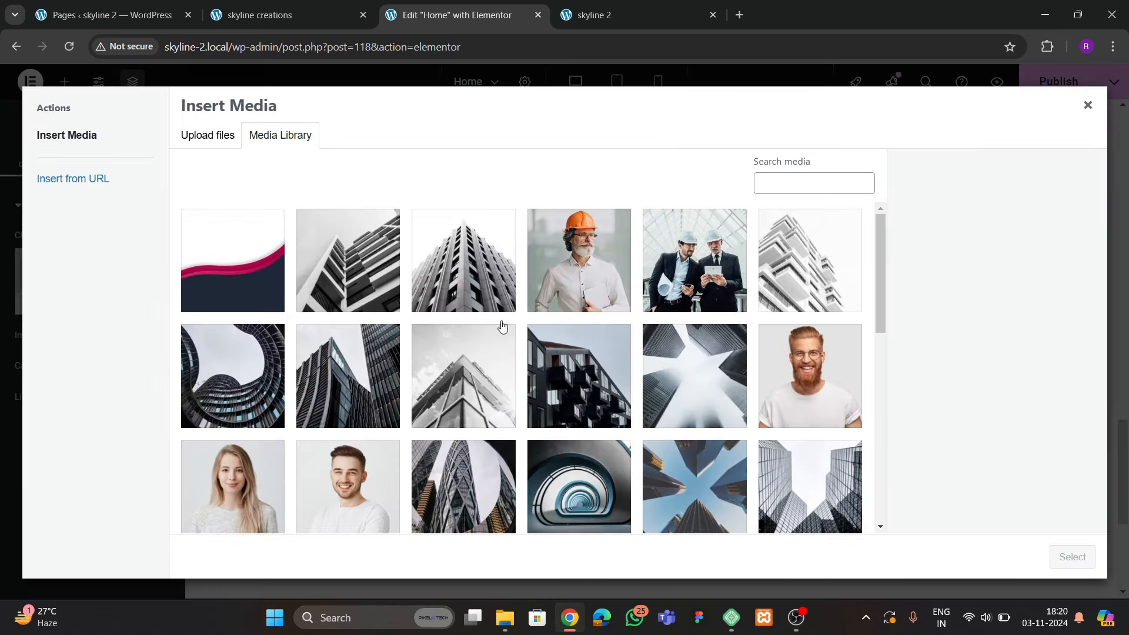
{"action": "left_click", "coordinate": [282, 14]}
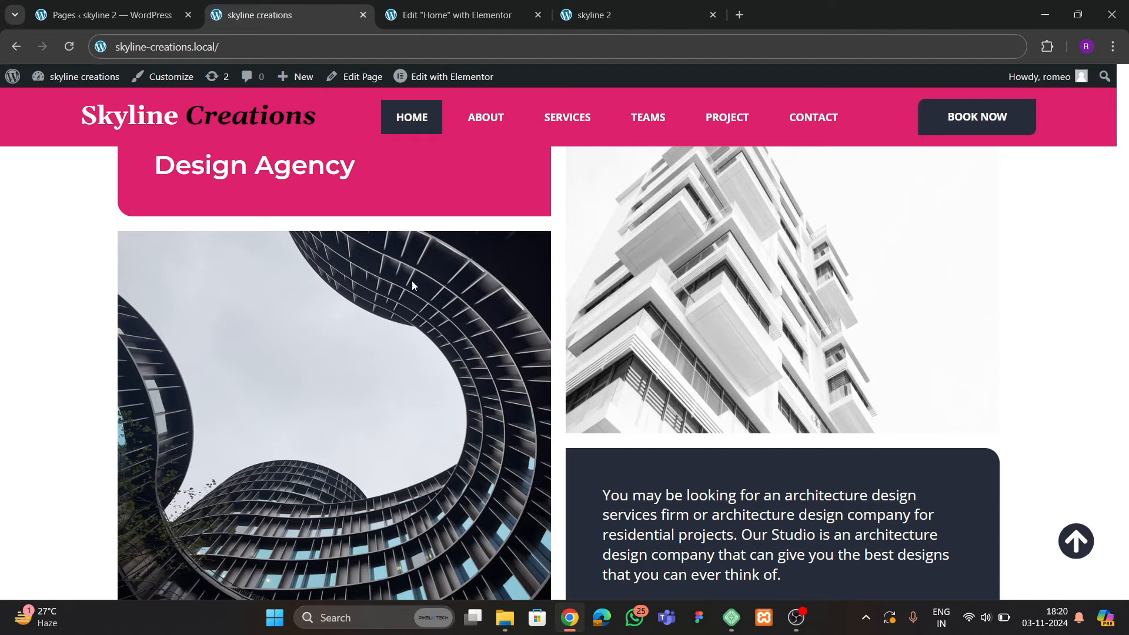
{"action": "left_click", "coordinate": [453, 14]}
{"action": "left_click", "coordinate": [265, 386]}
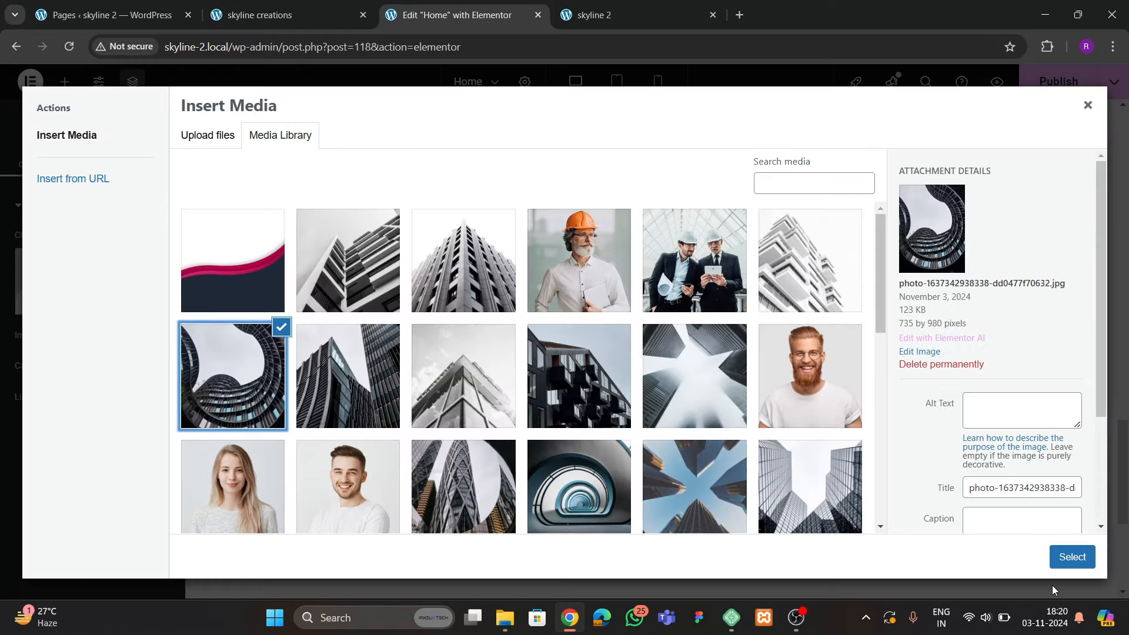
{"action": "left_click", "coordinate": [1072, 557]}
{"action": "scroll", "coordinate": [428, 379], "scroll_direction": "up", "scroll_amount": 2}
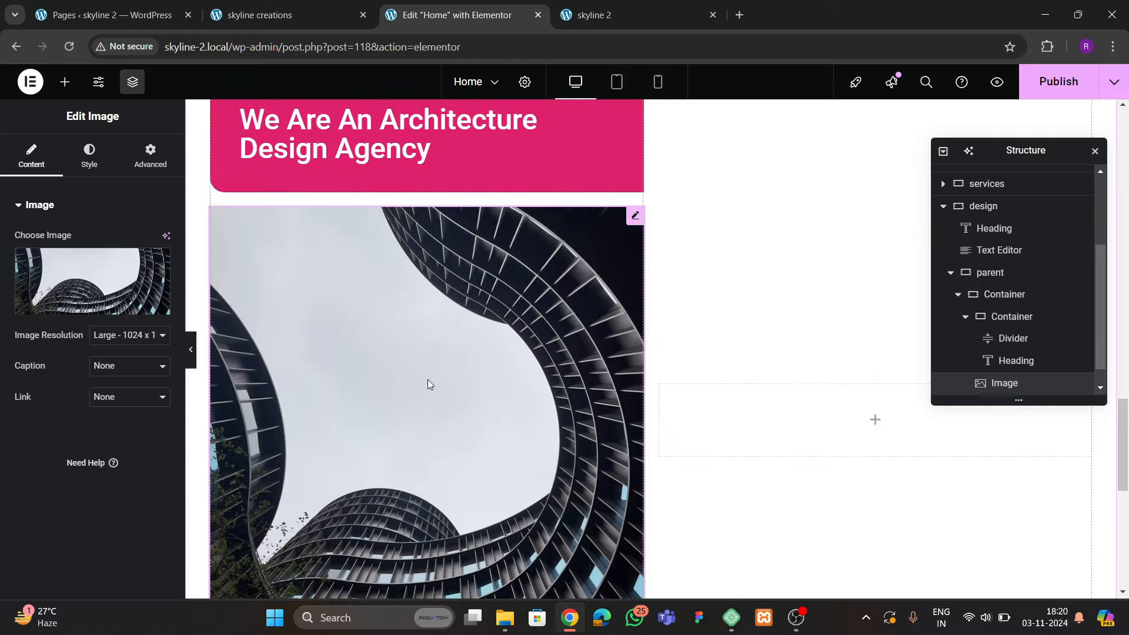
Check the reference section's second column and add an Image widget to the empty container beside the pink card
{"action": "left_click", "coordinate": [308, 22]}
{"action": "scroll", "coordinate": [700, 389], "scroll_direction": "up", "scroll_amount": 2}
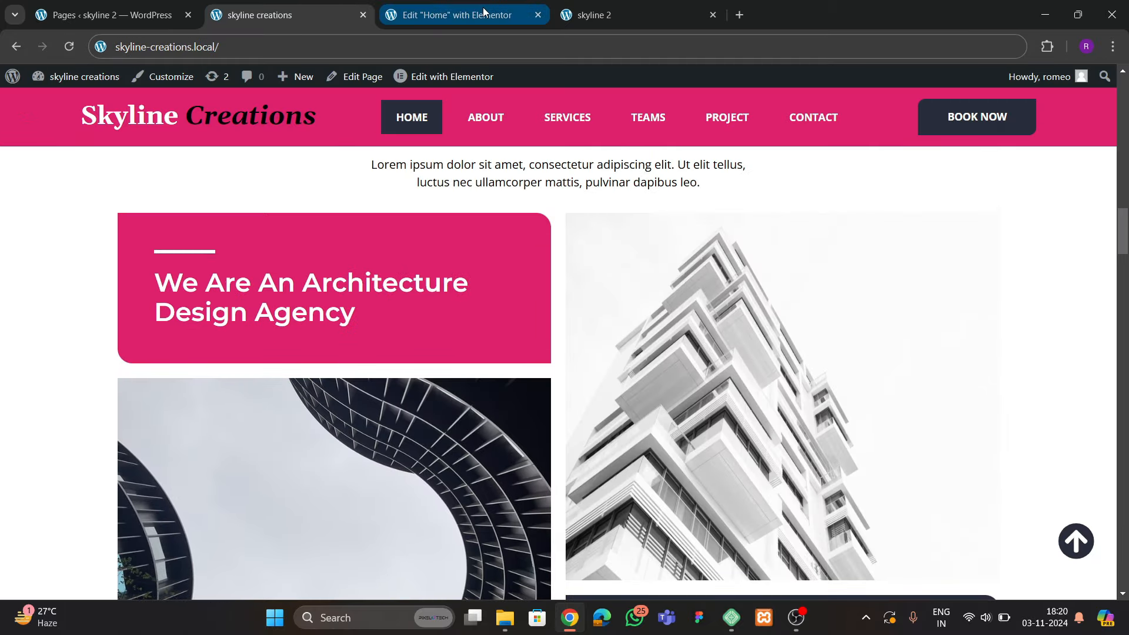
{"action": "left_click", "coordinate": [453, 14]}
{"action": "scroll", "coordinate": [534, 329], "scroll_direction": "up", "scroll_amount": 3}
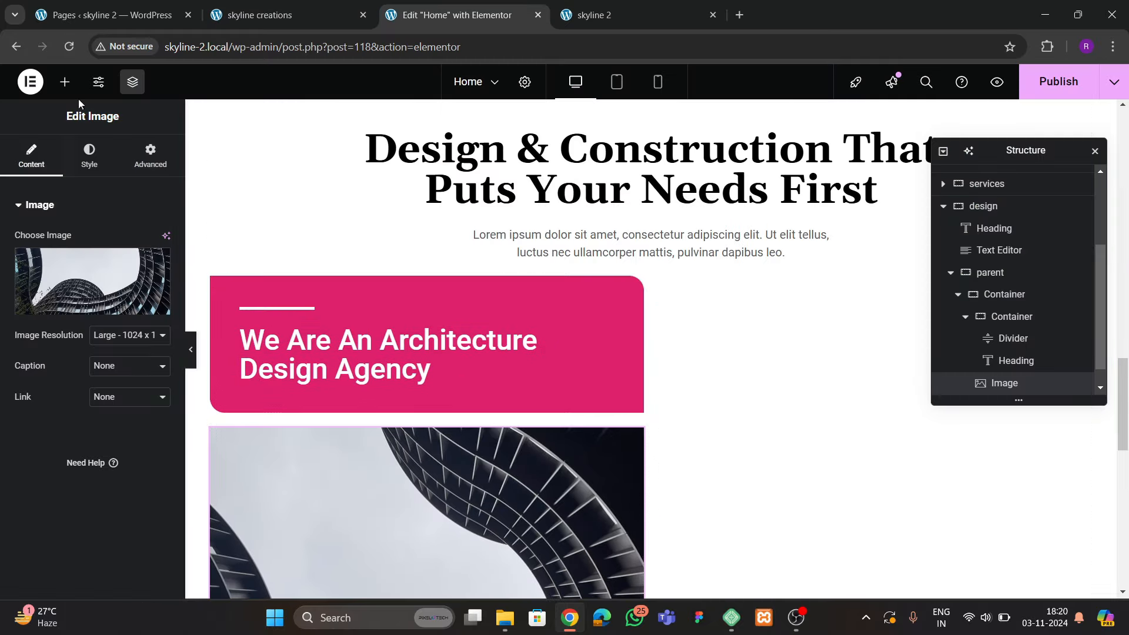
{"action": "left_click", "coordinate": [65, 81]}
{"action": "scroll", "coordinate": [89, 362], "scroll_direction": "down", "scroll_amount": 3}
{"action": "left_click_drag", "start_coordinate": [133, 315], "coordinate": [54, 376]}
{"action": "scroll", "coordinate": [834, 435], "scroll_direction": "down", "scroll_amount": 2}
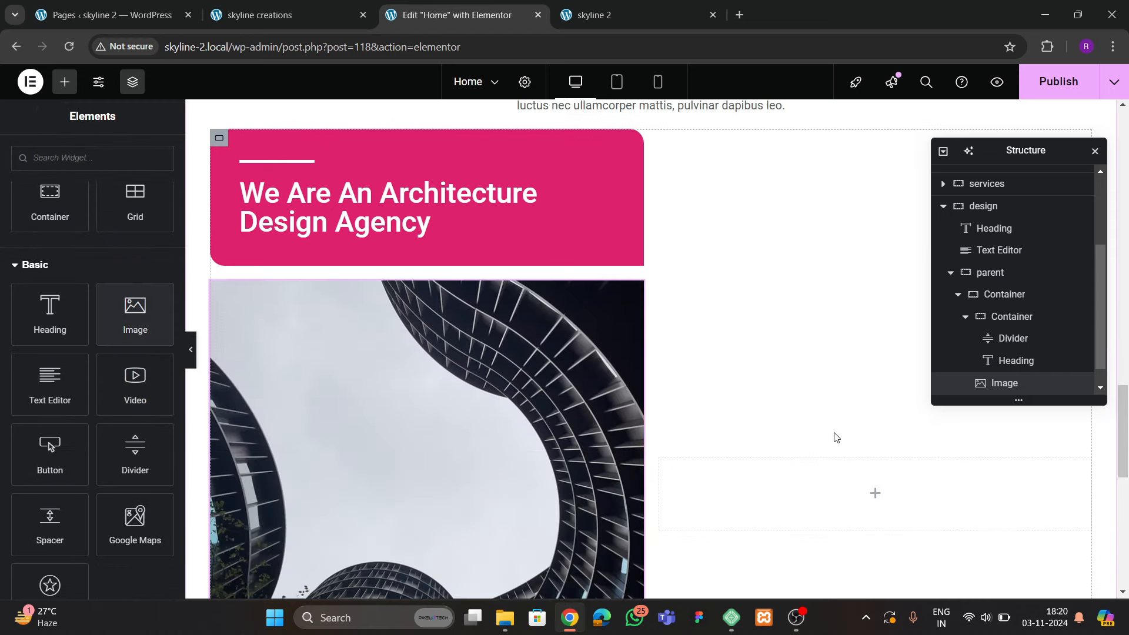
{"action": "left_click_drag", "start_coordinate": [135, 312], "coordinate": [821, 475]}
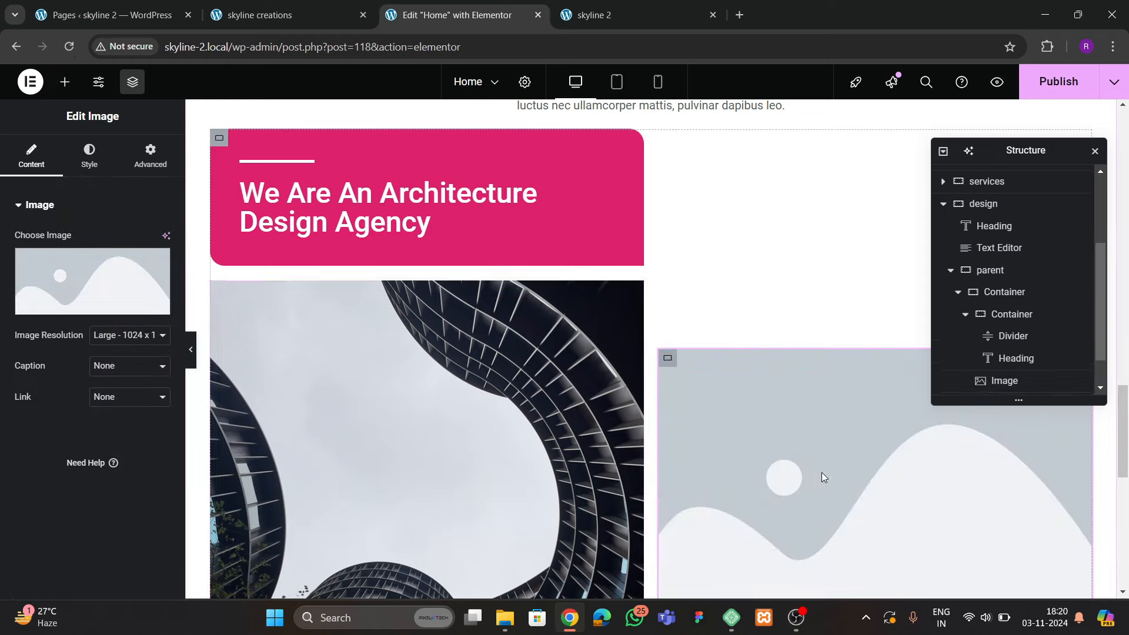
Fill the second column's image widget with the white tower photo hghg.jpg, checking it against the reference site
{"action": "left_click", "coordinate": [287, 19]}
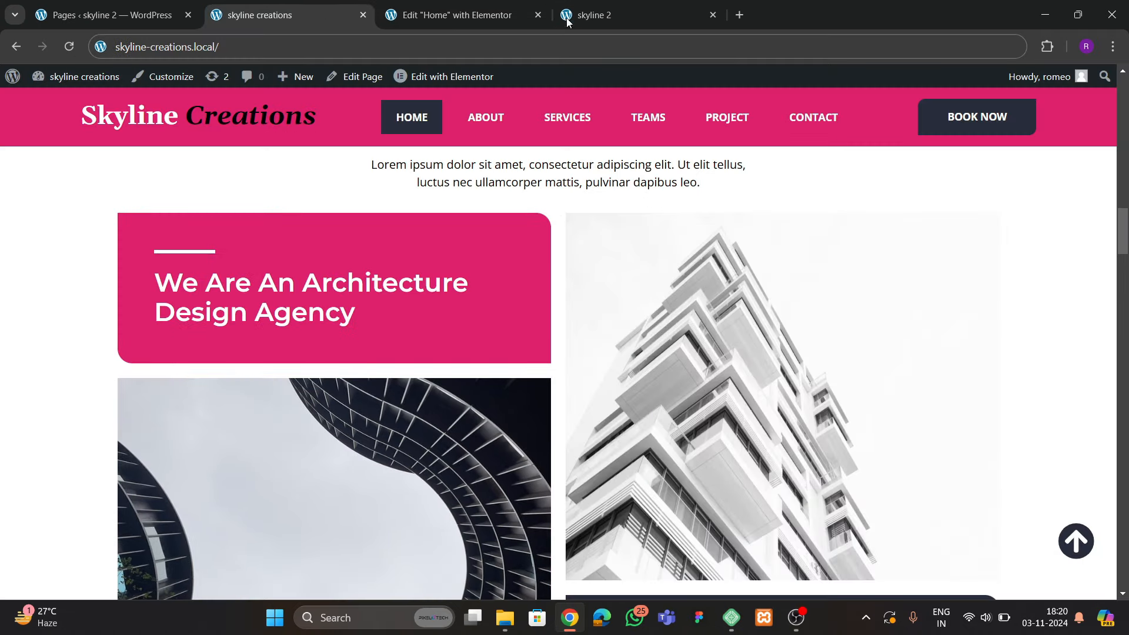
{"action": "left_click", "coordinate": [453, 15]}
{"action": "left_click", "coordinate": [88, 277]}
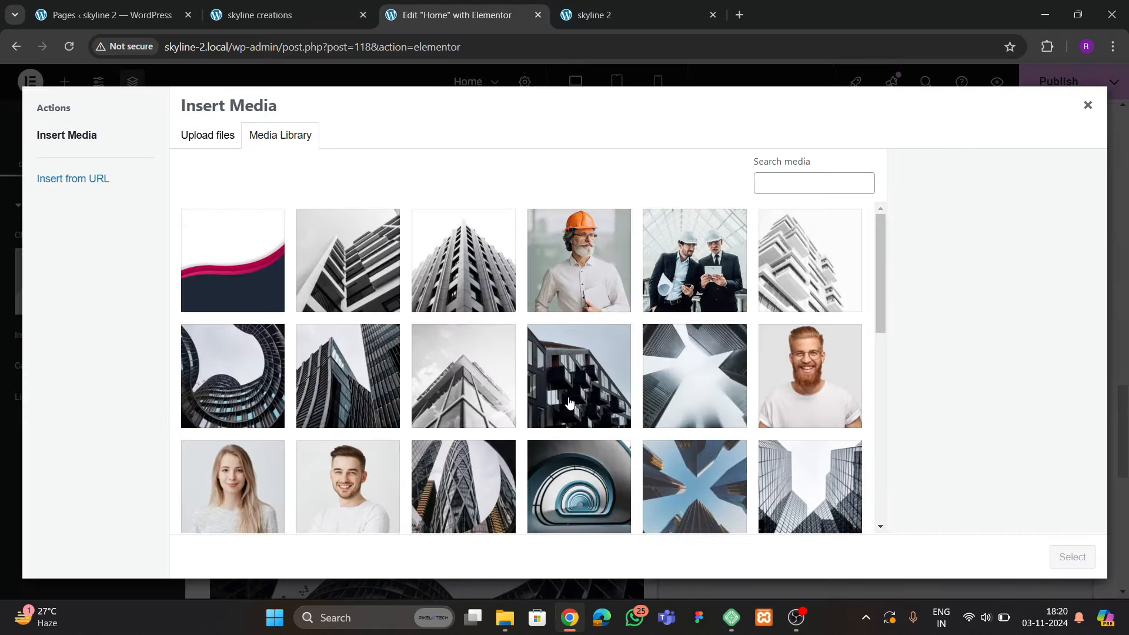
{"action": "left_click", "coordinate": [762, 289]}
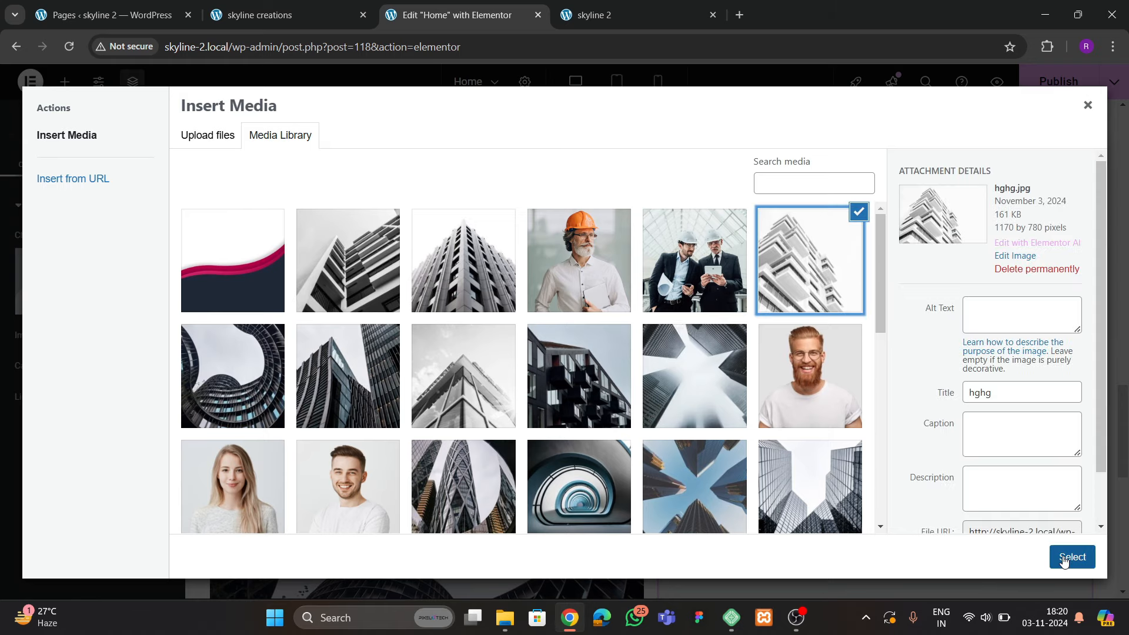
{"action": "left_click", "coordinate": [309, 21]}
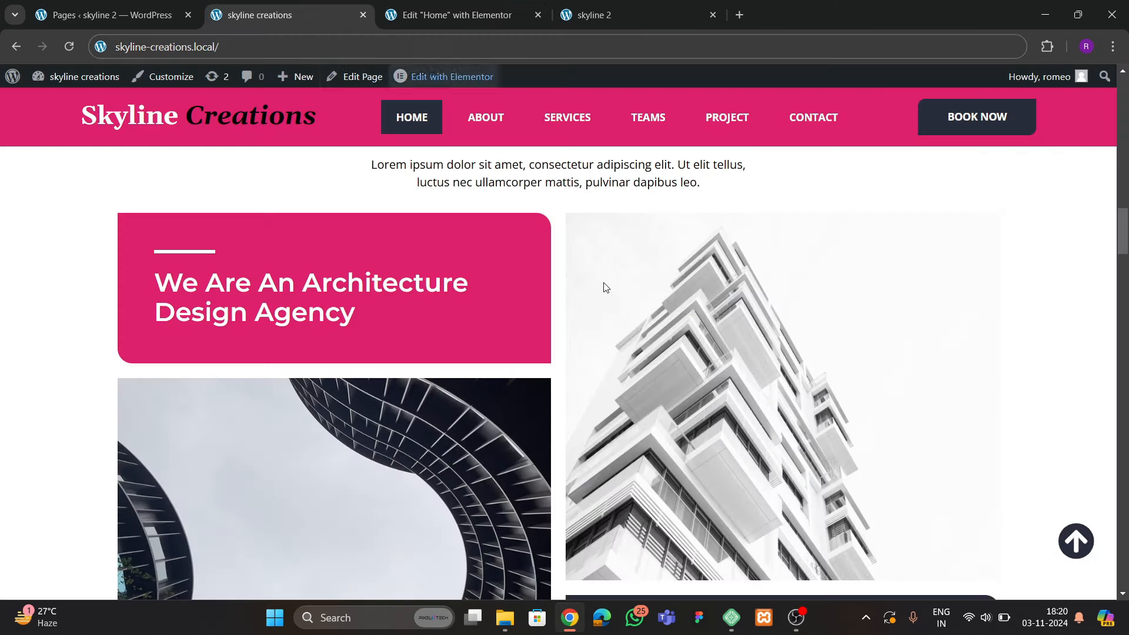
{"action": "left_click", "coordinate": [509, 23]}
{"action": "left_click", "coordinate": [1071, 557]}
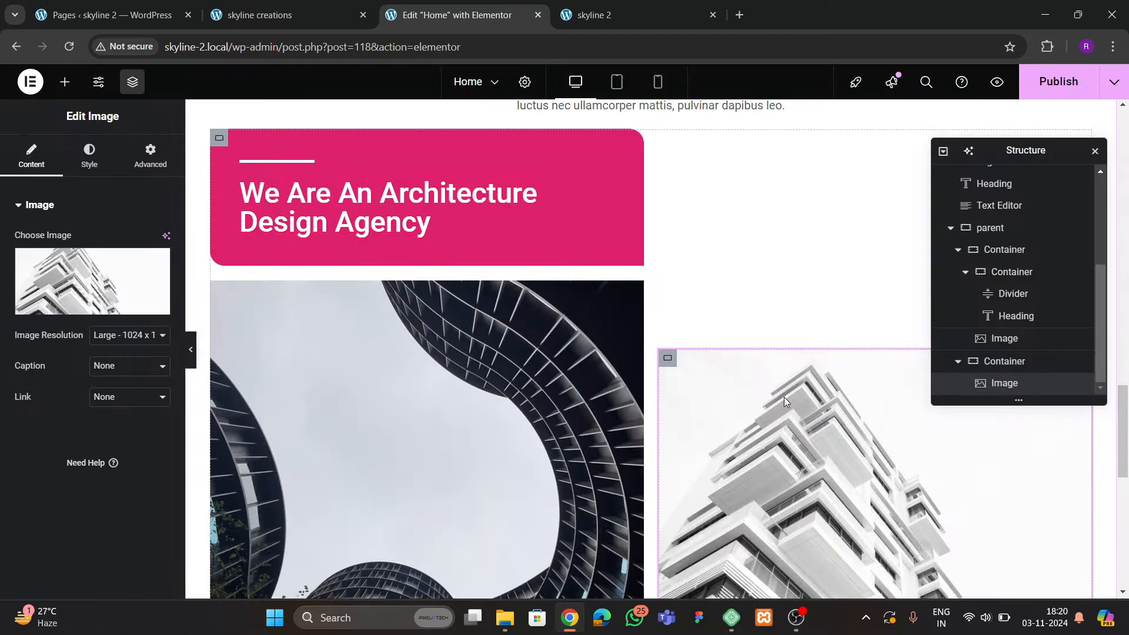
{"action": "scroll", "coordinate": [785, 397], "scroll_direction": "down", "scroll_amount": 4}
{"action": "scroll", "coordinate": [774, 384], "scroll_direction": "up", "scroll_amount": 3}
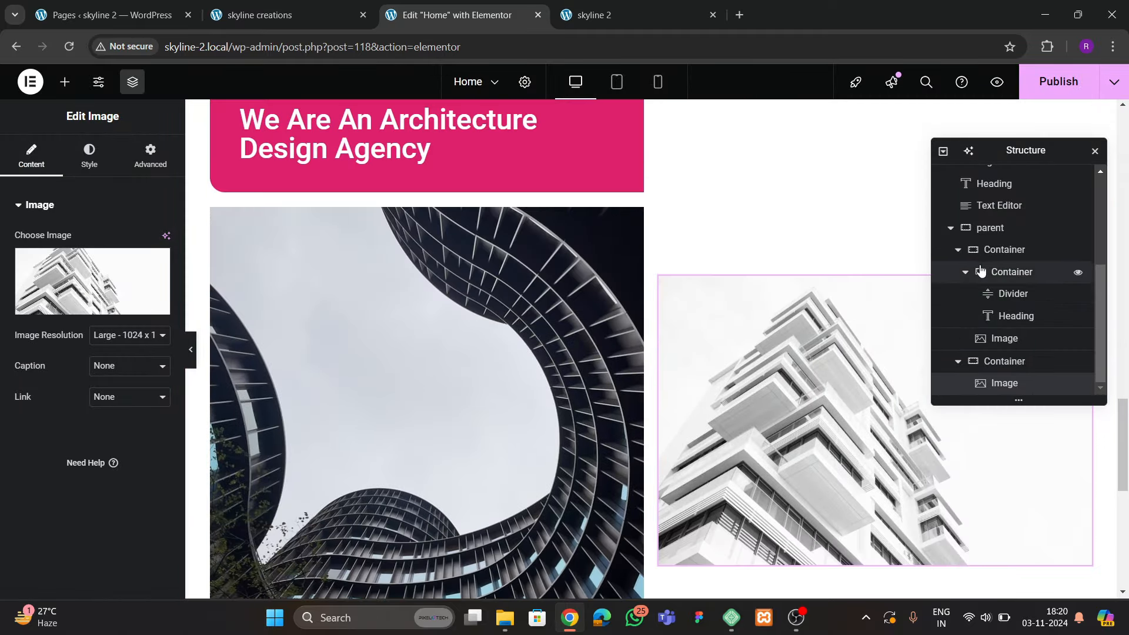
Clear the centered Align Items setting of the parent container that holds both columns
{"action": "left_click", "coordinate": [991, 229]}
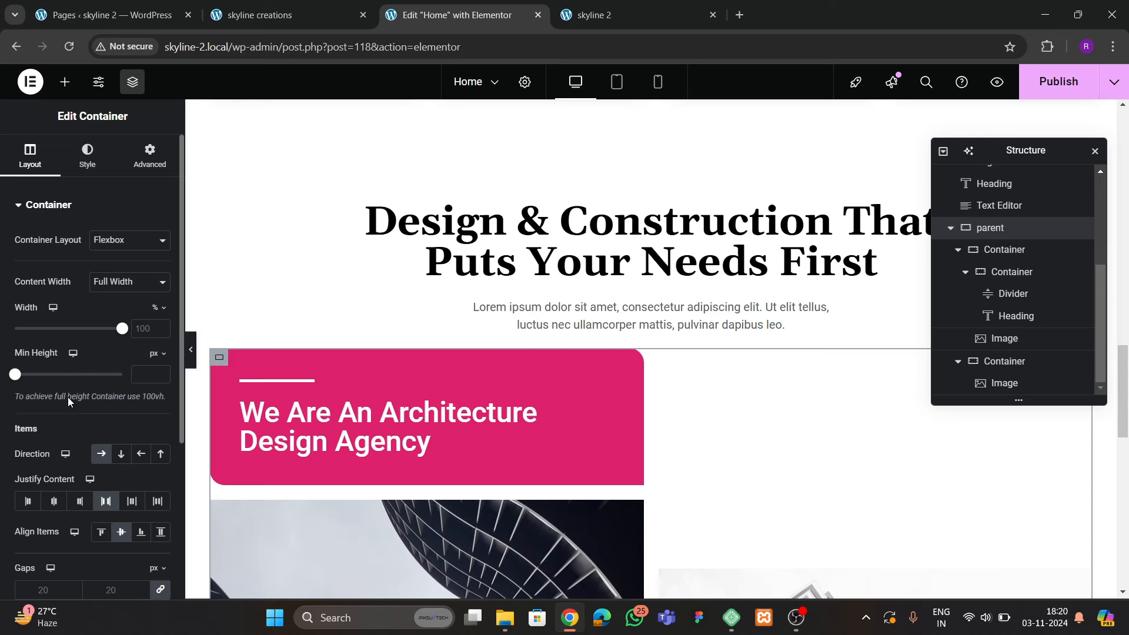
{"action": "scroll", "coordinate": [117, 411], "scroll_direction": "down", "scroll_amount": 2}
{"action": "left_click", "coordinate": [124, 386]}
{"action": "scroll", "coordinate": [577, 428], "scroll_direction": "down", "scroll_amount": 3}
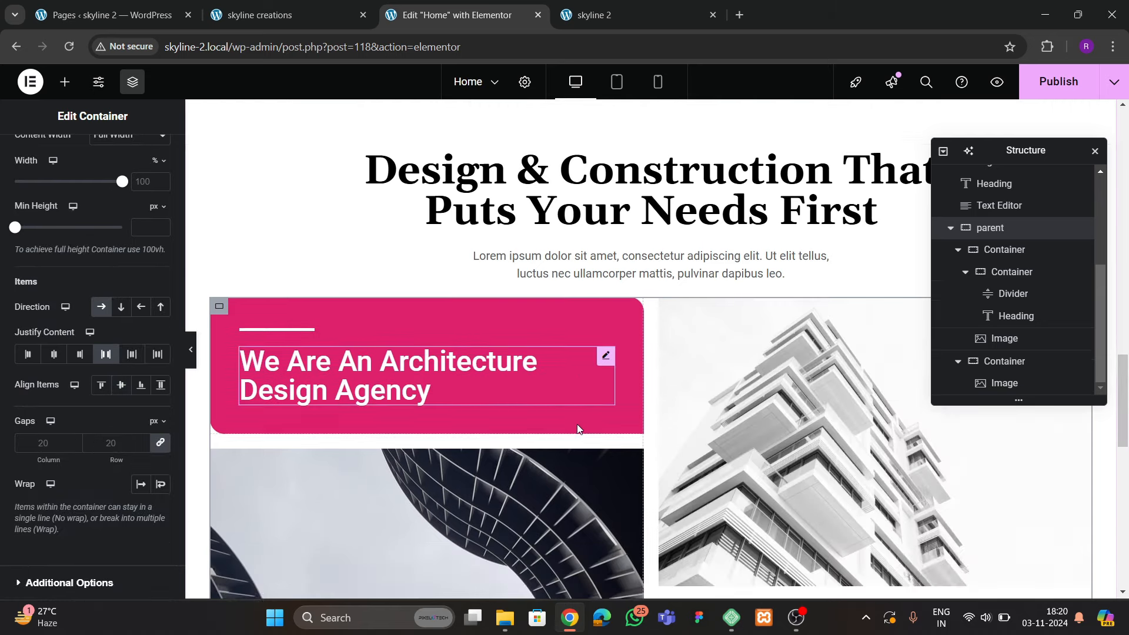
Set the height of the white tower image in the second column to 500 px
{"action": "left_click", "coordinate": [699, 265]}
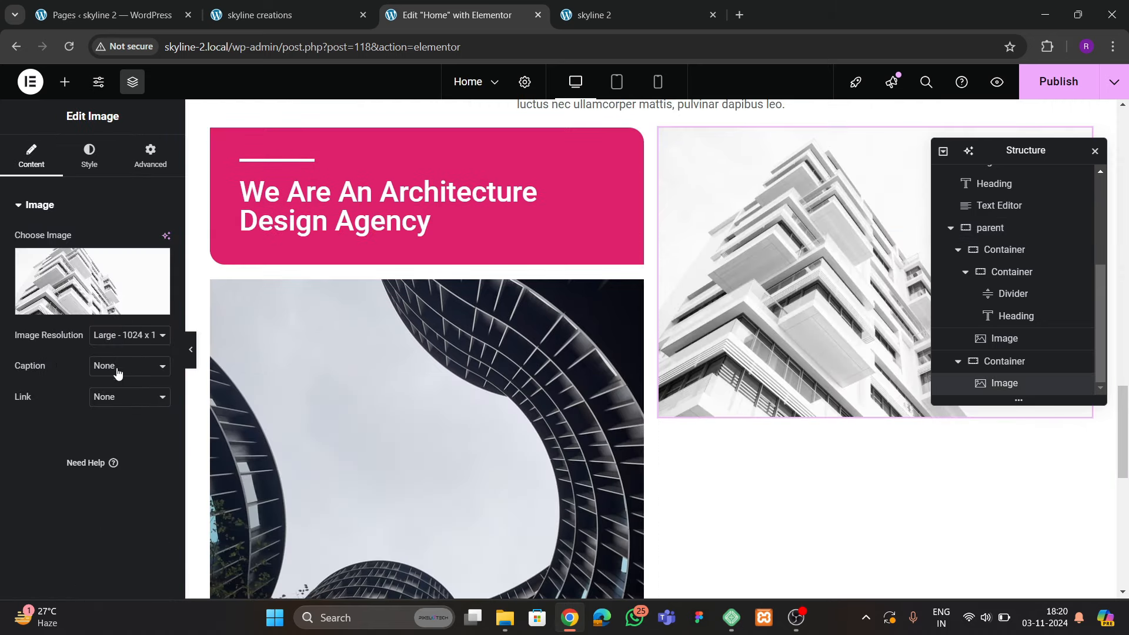
{"action": "left_click", "coordinate": [89, 156]}
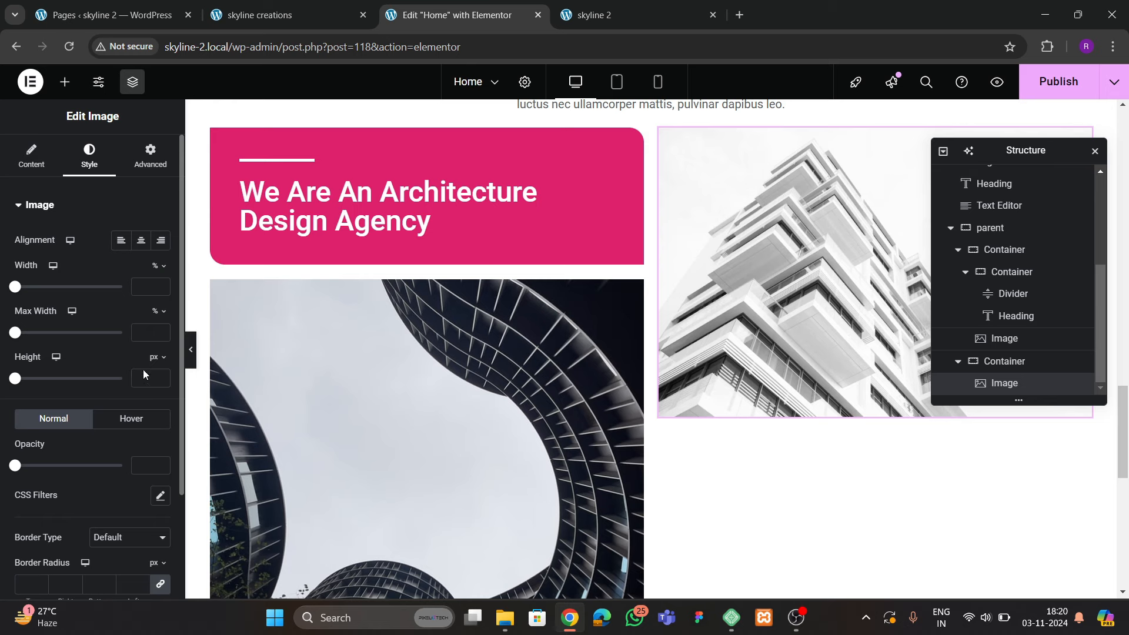
{"action": "left_click", "coordinate": [144, 378]}
{"action": "type", "text": "500"}
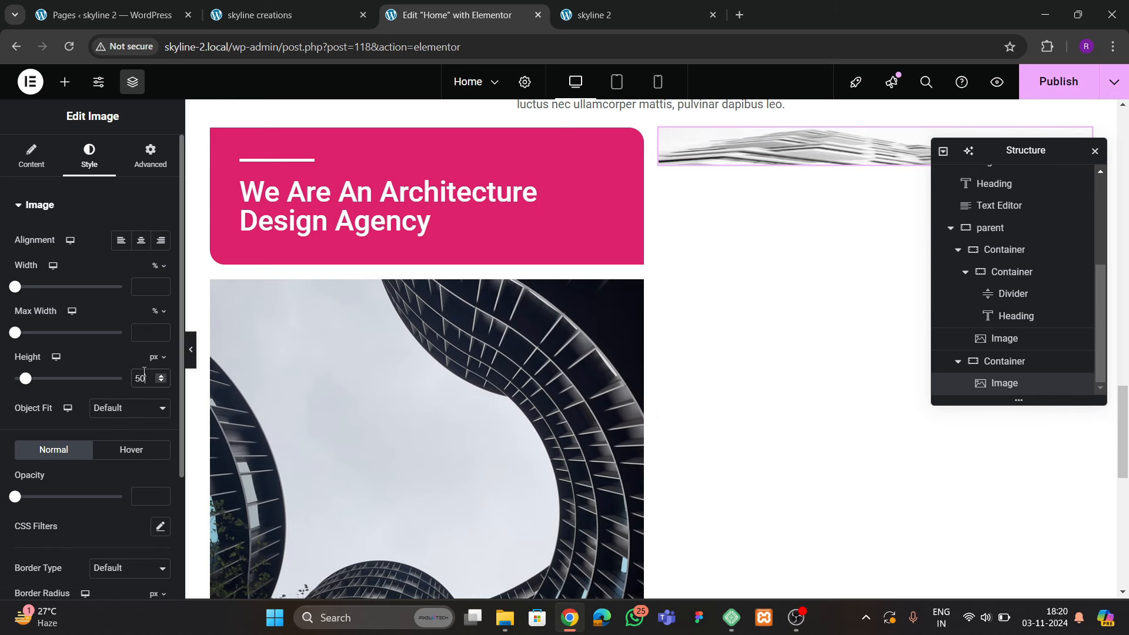
Check the reference site's dark text card and add a new container beneath the white tower image
{"action": "left_click", "coordinate": [277, 15]}
{"action": "scroll", "coordinate": [776, 424], "scroll_direction": "down", "scroll_amount": 6}
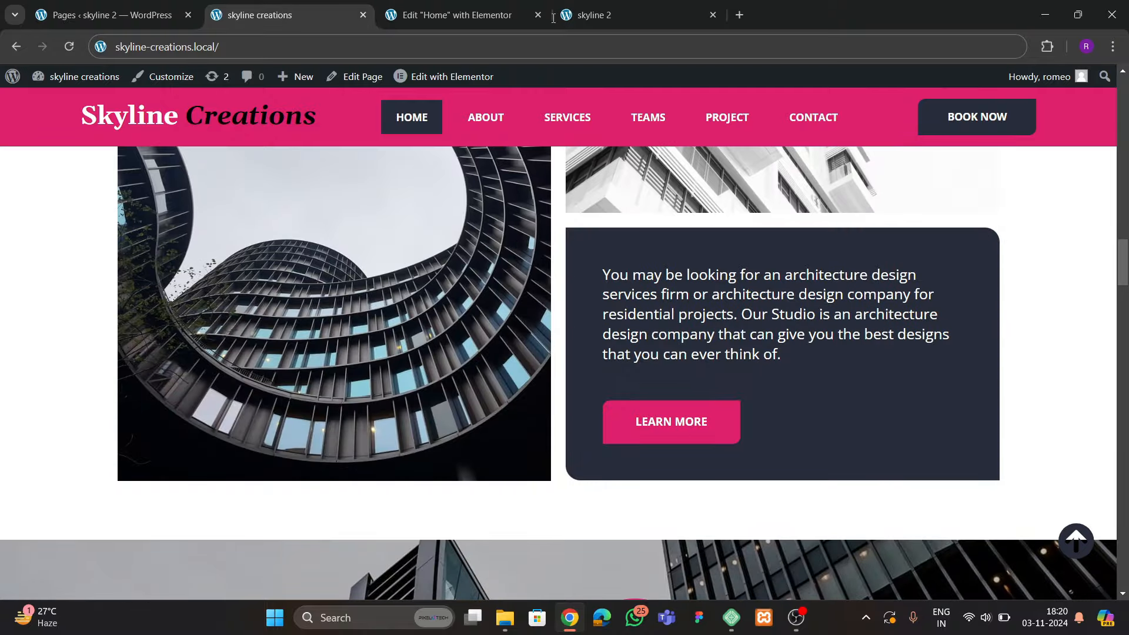
{"action": "left_click", "coordinate": [456, 15]}
{"action": "left_click", "coordinate": [72, 90]}
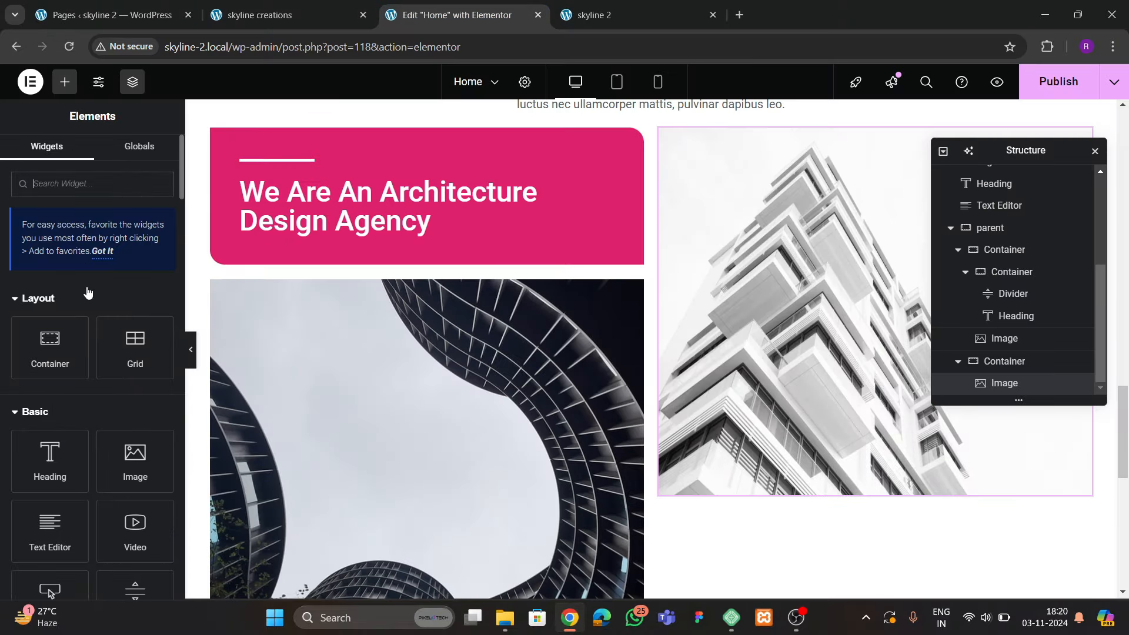
{"action": "left_click_drag", "start_coordinate": [78, 363], "coordinate": [459, 565]}
{"action": "left_click_drag", "start_coordinate": [867, 432], "coordinate": [866, 434]}
Give the new container a dark navy background and 40 px padding on all sides, comparing it with the reference card
{"action": "left_click", "coordinate": [87, 156]}
{"action": "left_click", "coordinate": [149, 156]}
{"action": "left_click", "coordinate": [32, 314]}
{"action": "type", "text": "40"}
{"action": "scroll", "coordinate": [866, 434], "scroll_direction": "down", "scroll_amount": 2}
{"action": "left_click", "coordinate": [282, 16]}
{"action": "left_click", "coordinate": [464, 16]}
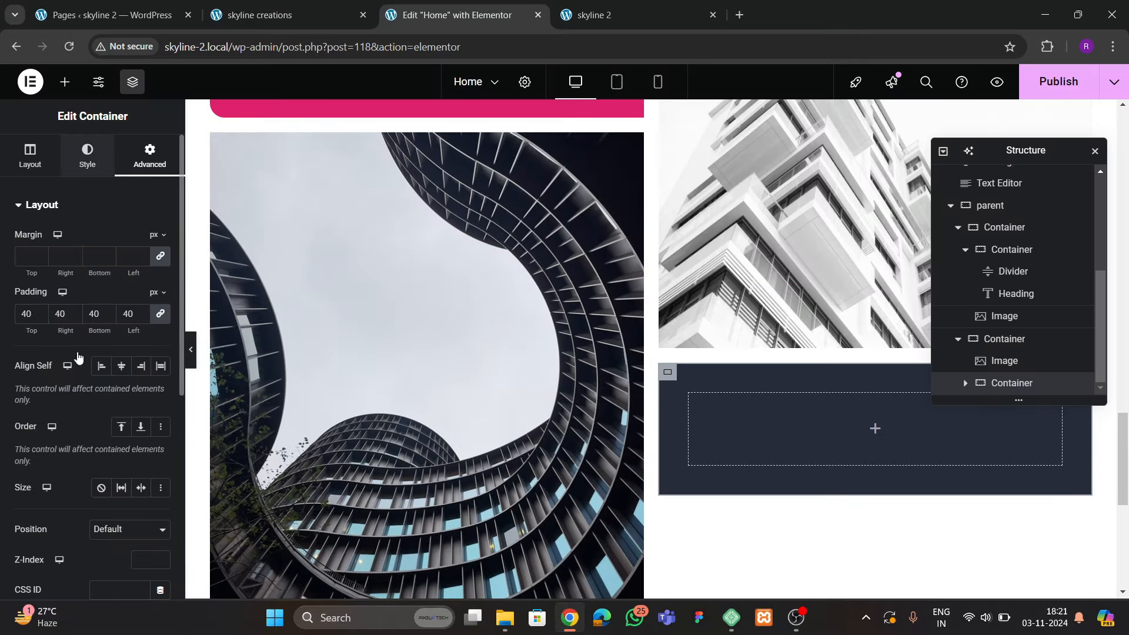
Give the navy container unlinked border radii of 0, 20, 0 and 20 px
{"action": "left_click", "coordinate": [87, 156]}
{"action": "scroll", "coordinate": [82, 385], "scroll_direction": "down", "scroll_amount": 2}
{"action": "left_click", "coordinate": [42, 459]}
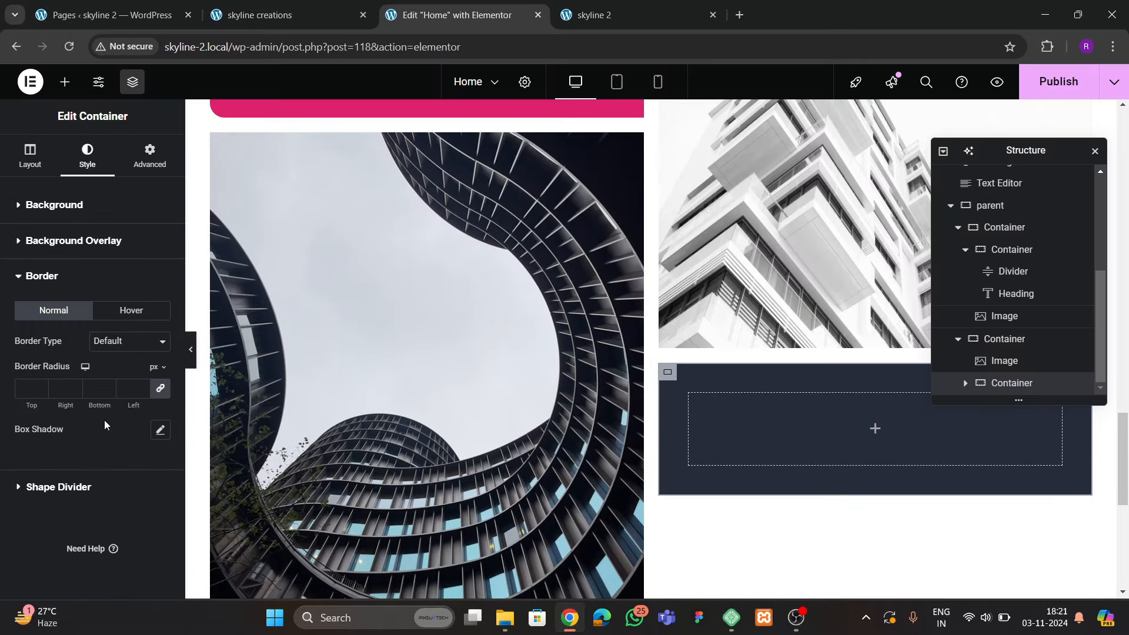
{"action": "left_click", "coordinate": [161, 390]}
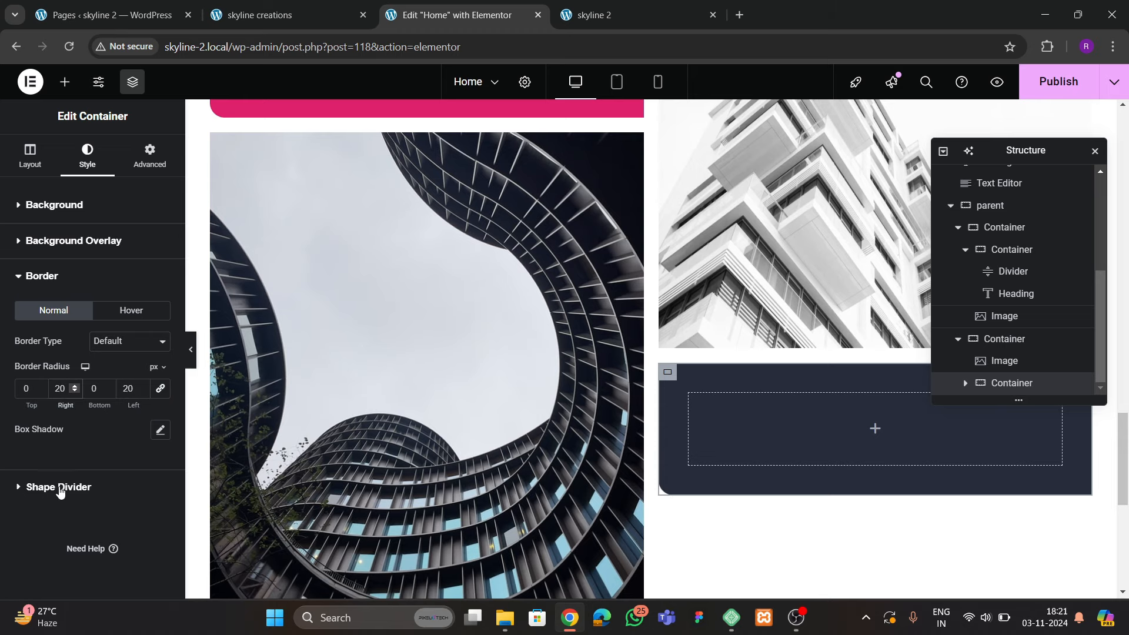
Check the reference site's dark card and add a Text Editor widget inside the navy container
{"action": "left_click", "coordinate": [253, 15]}
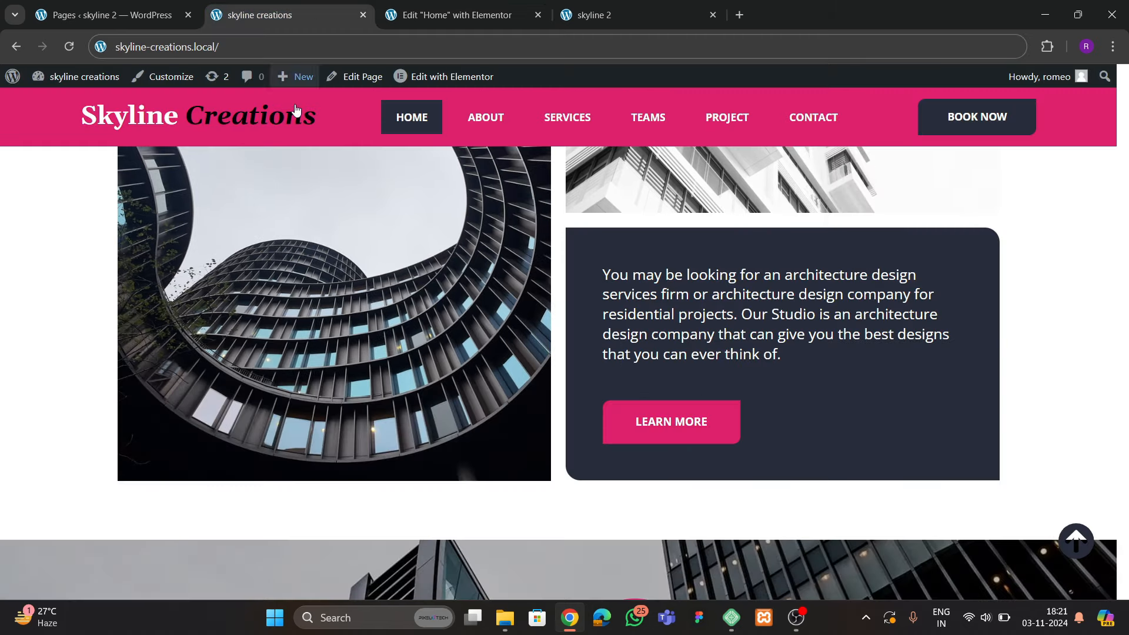
{"action": "left_click", "coordinate": [505, 14]}
{"action": "left_click", "coordinate": [65, 81]}
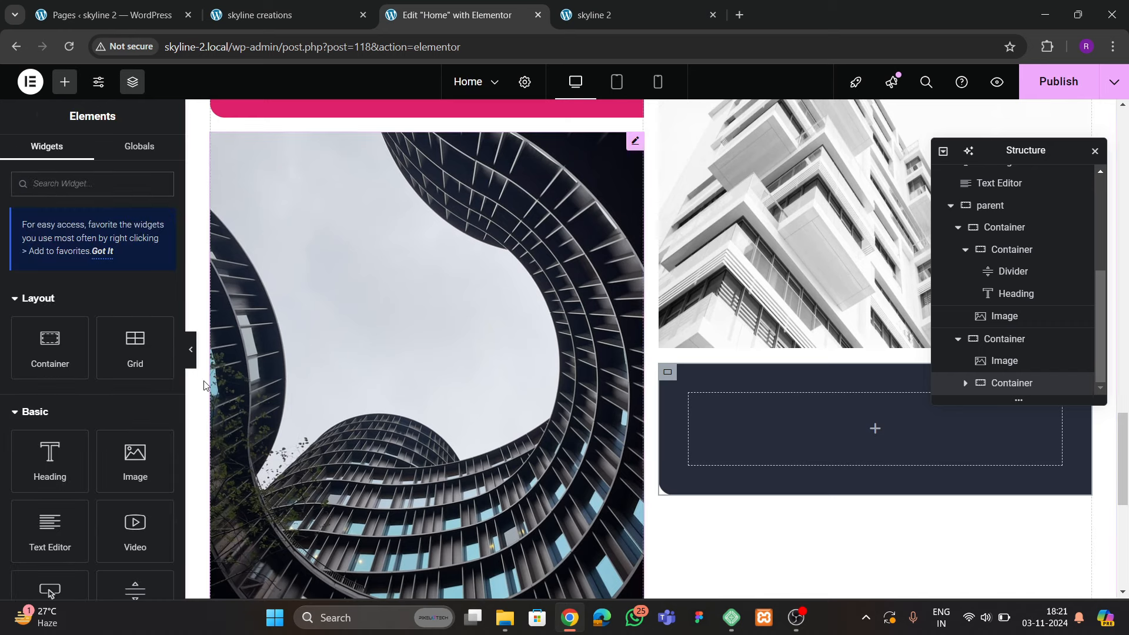
{"action": "left_click_drag", "start_coordinate": [53, 479], "coordinate": [746, 447]}
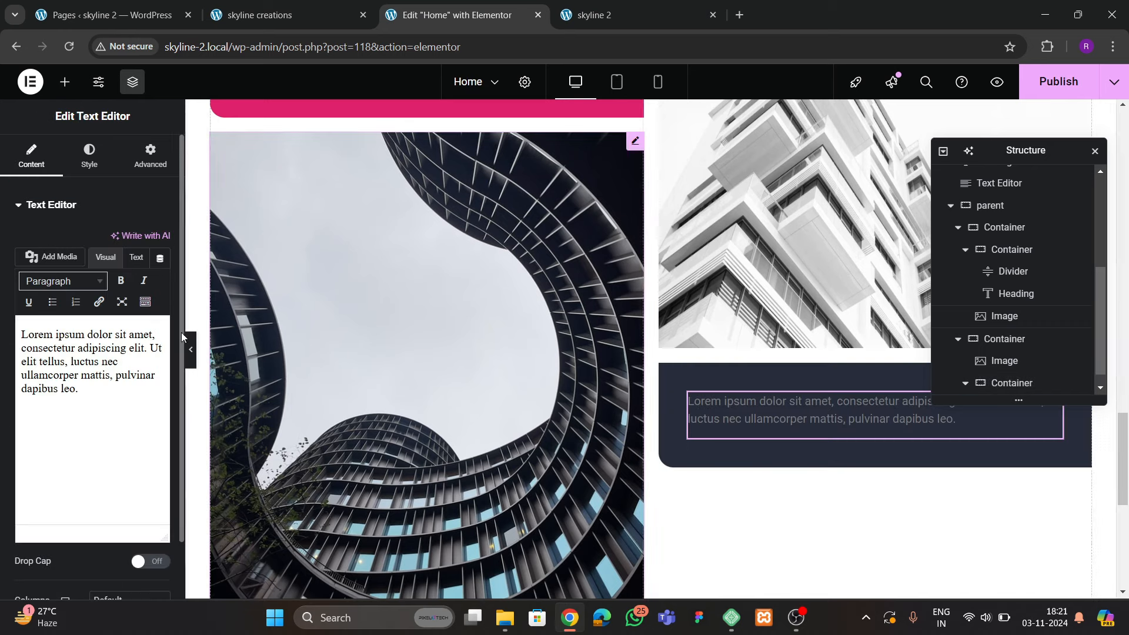
Append a second copy of the placeholder paragraph in the text editor
{"action": "left_click_drag", "start_coordinate": [135, 428], "coordinate": [12, 329]}
{"action": "key", "text": "ctrl+c"}
{"action": "left_click", "coordinate": [144, 436]}
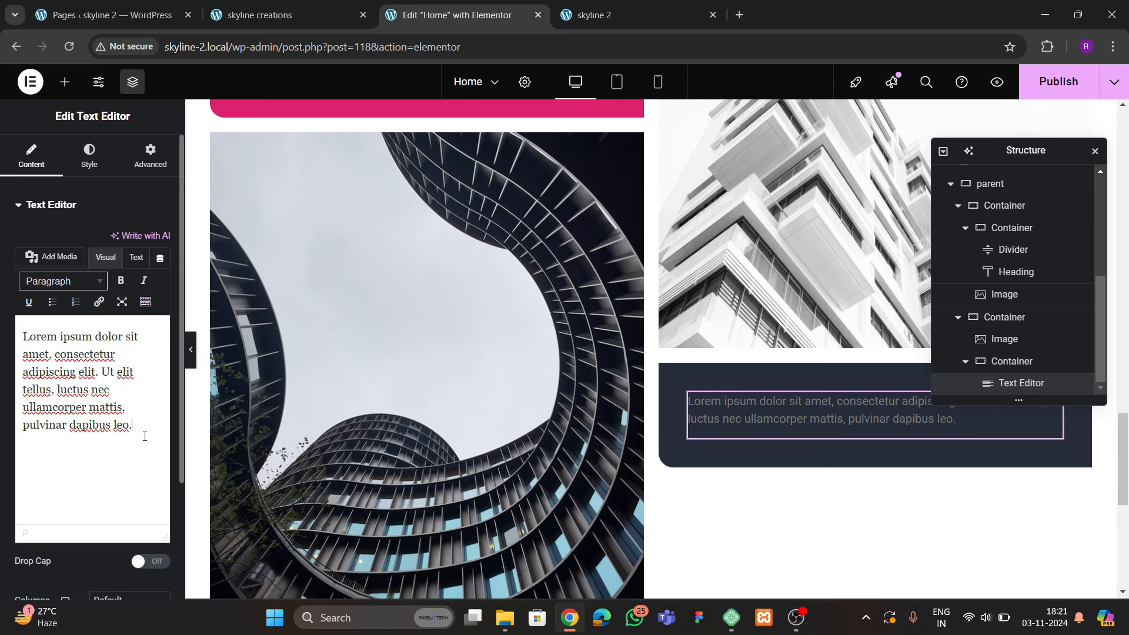
{"action": "key", "text": "ctrl+v"}
Replace the placeholder text with the paragraph copied from the reference site's dark card, starting "You may be looking for an architecture design"
{"action": "left_click", "coordinate": [267, 12]}
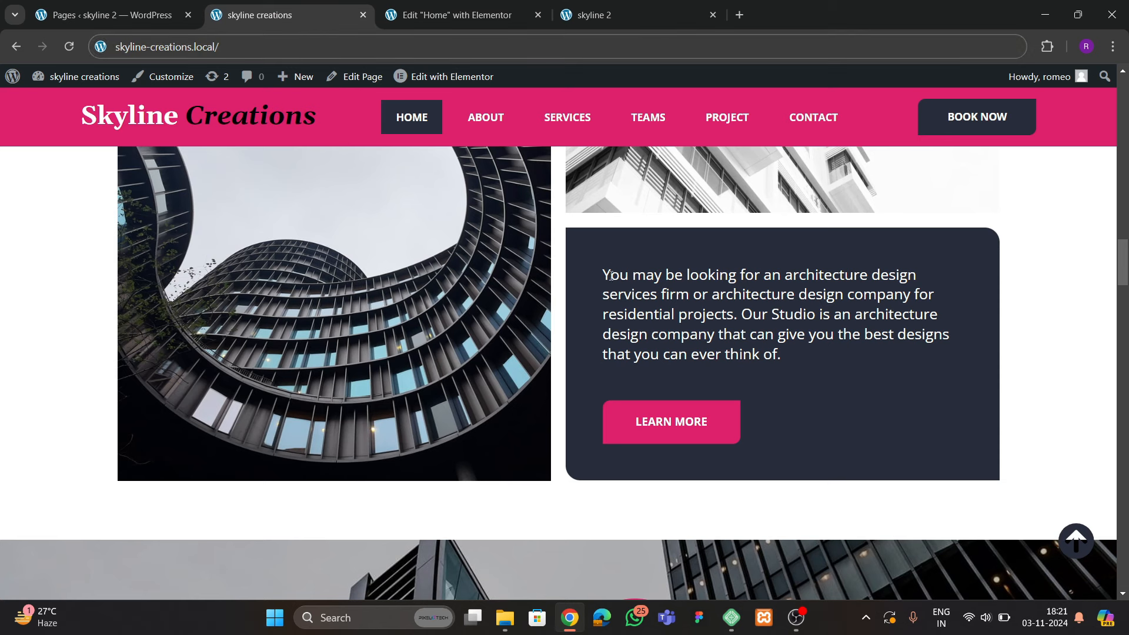
{"action": "left_click_drag", "start_coordinate": [612, 276], "coordinate": [743, 357]}
{"action": "left_click", "coordinate": [743, 356]}
{"action": "left_click_drag", "start_coordinate": [612, 280], "coordinate": [778, 355]}
{"action": "key", "text": "ctrl+c"}
{"action": "left_click", "coordinate": [388, 12]}
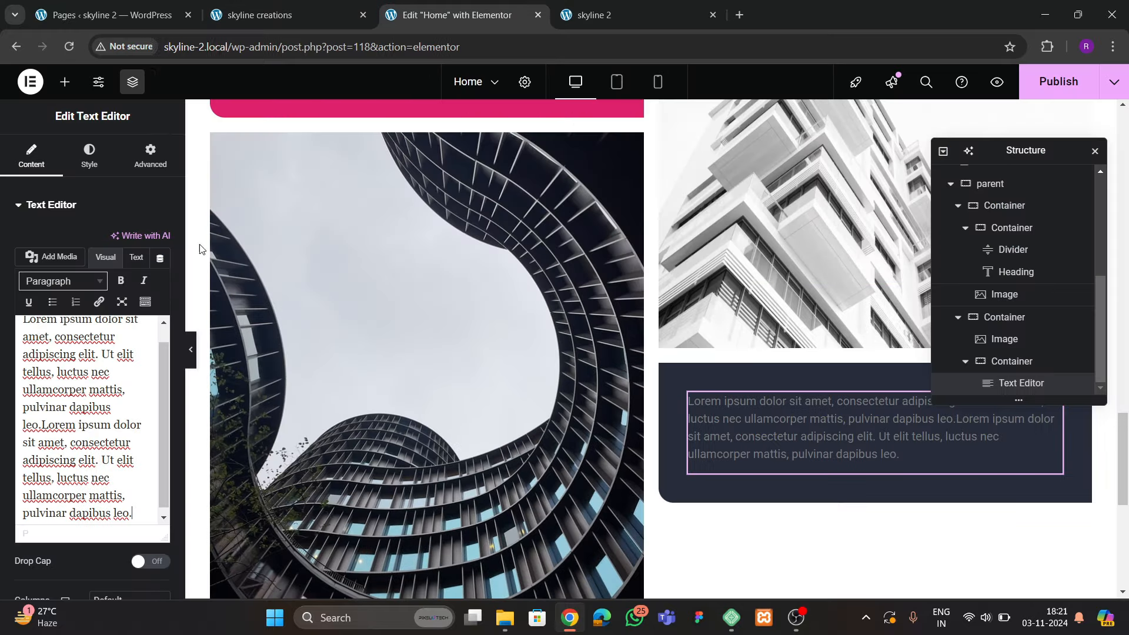
{"action": "triple_click", "coordinate": [72, 391]}
{"action": "key", "text": "ctrl+v"}
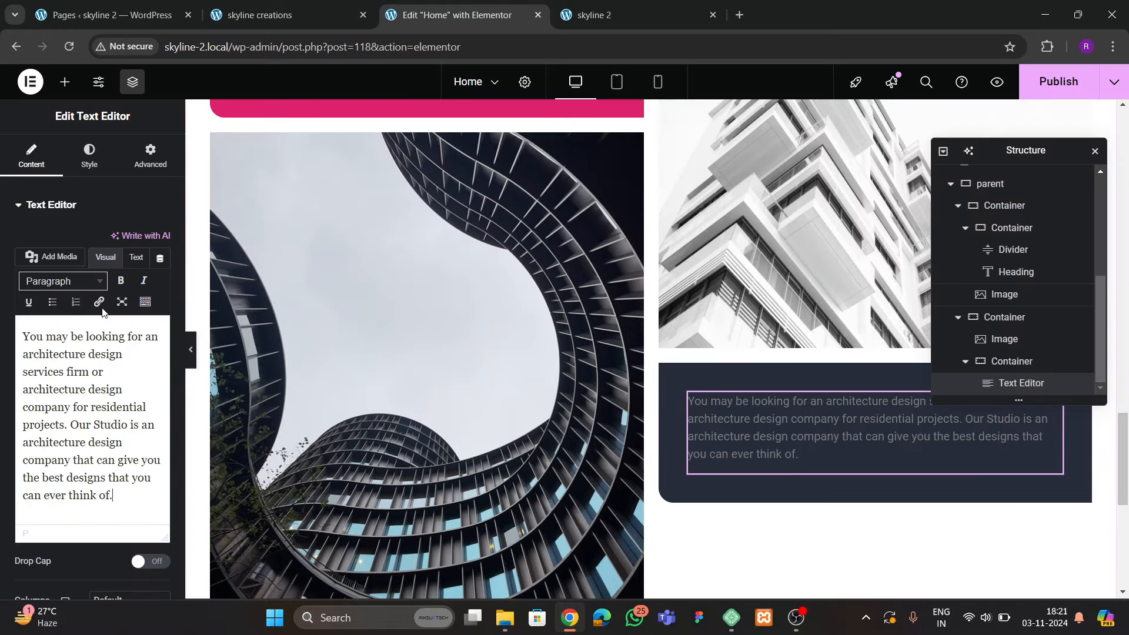
Set the text color of the navy card's paragraph to white
{"action": "left_click", "coordinate": [89, 156]}
{"action": "left_click", "coordinate": [160, 271]}
{"action": "left_click", "coordinate": [76, 330]}
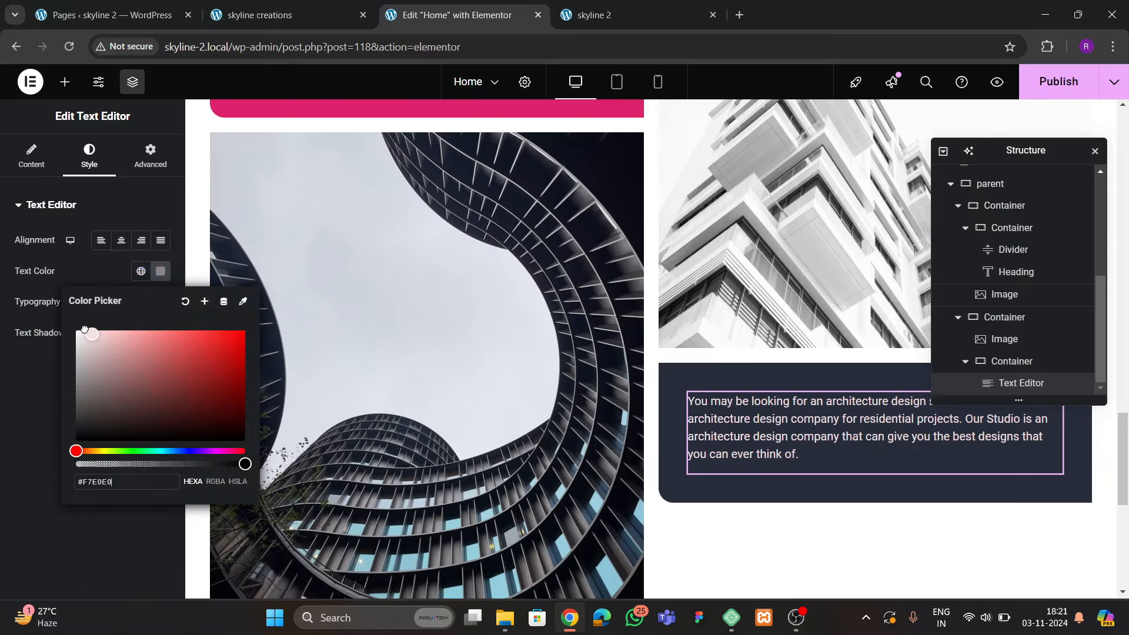
{"action": "left_click", "coordinate": [54, 312]}
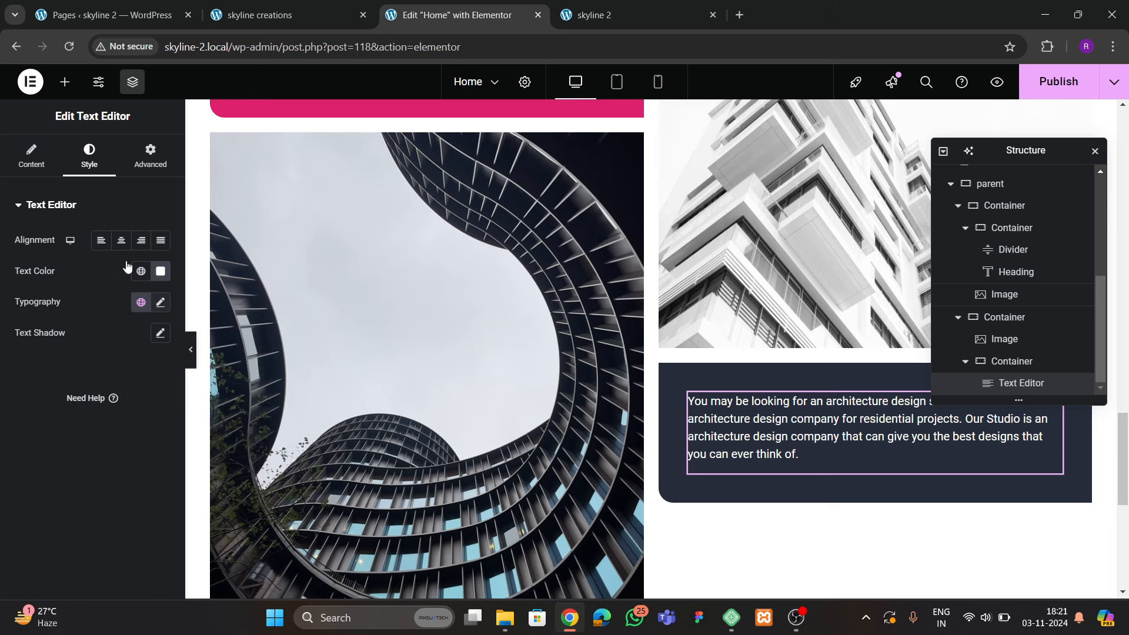
Justify the navy card's paragraph and set its font size to 19 px
{"action": "left_click", "coordinate": [161, 243]}
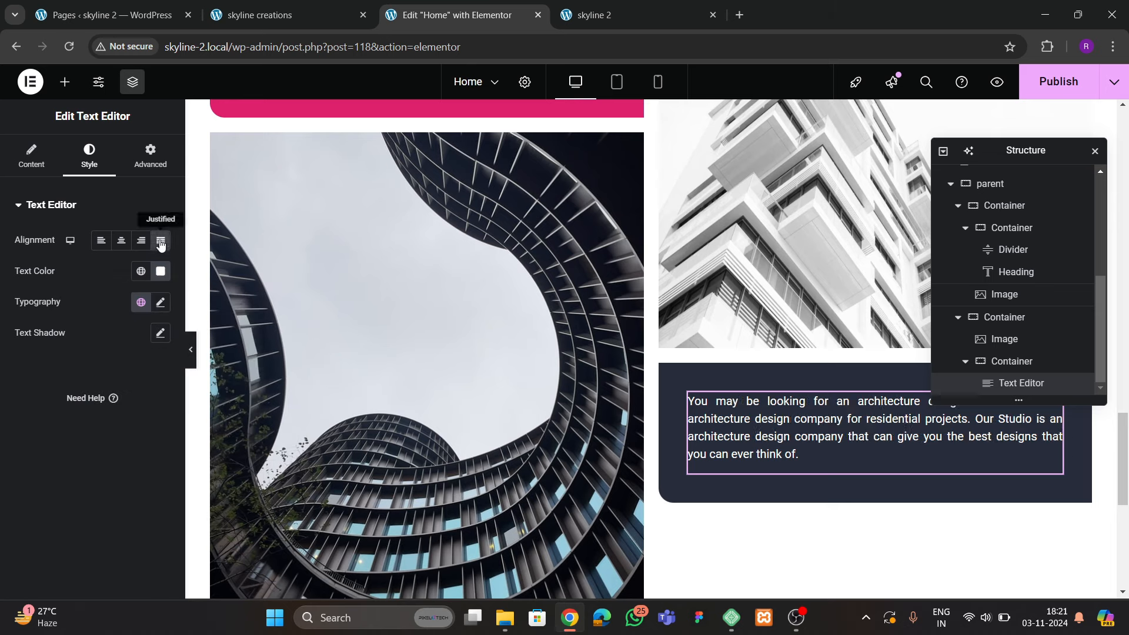
{"action": "left_click", "coordinate": [161, 303]}
{"action": "left_click", "coordinate": [141, 417]}
{"action": "type", "text": "19"}
Copy the hero section's Learn More button and paste it below the paragraph in the navy card
{"action": "scroll", "coordinate": [718, 406], "scroll_direction": "up", "scroll_amount": 11}
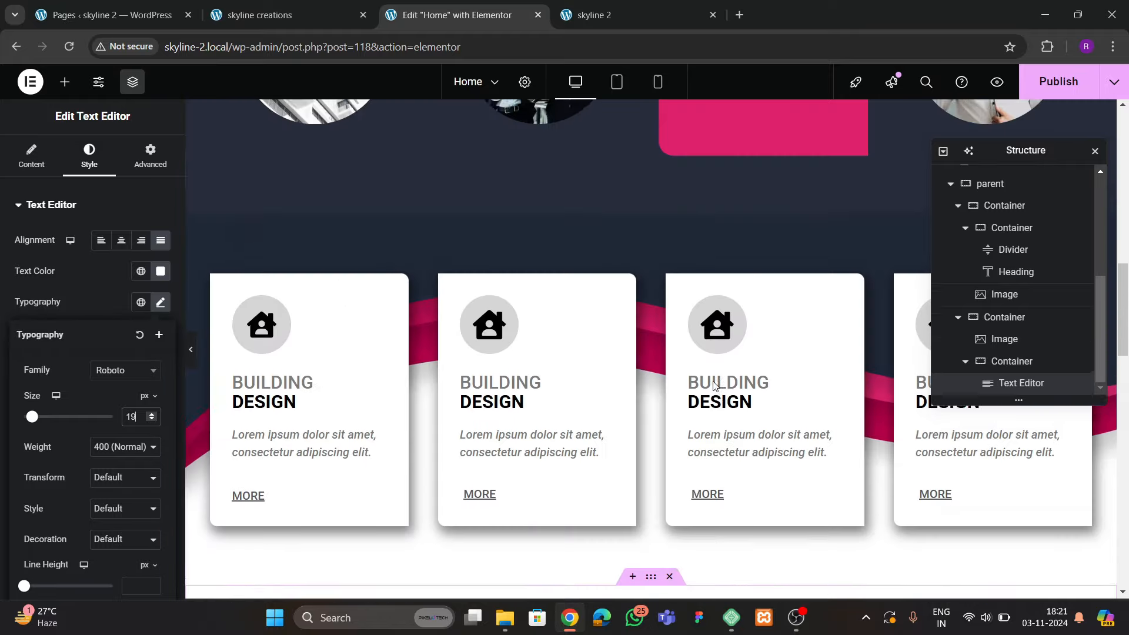
{"action": "scroll", "coordinate": [713, 382], "scroll_direction": "up", "scroll_amount": 10}
{"action": "right_click", "coordinate": [711, 287]}
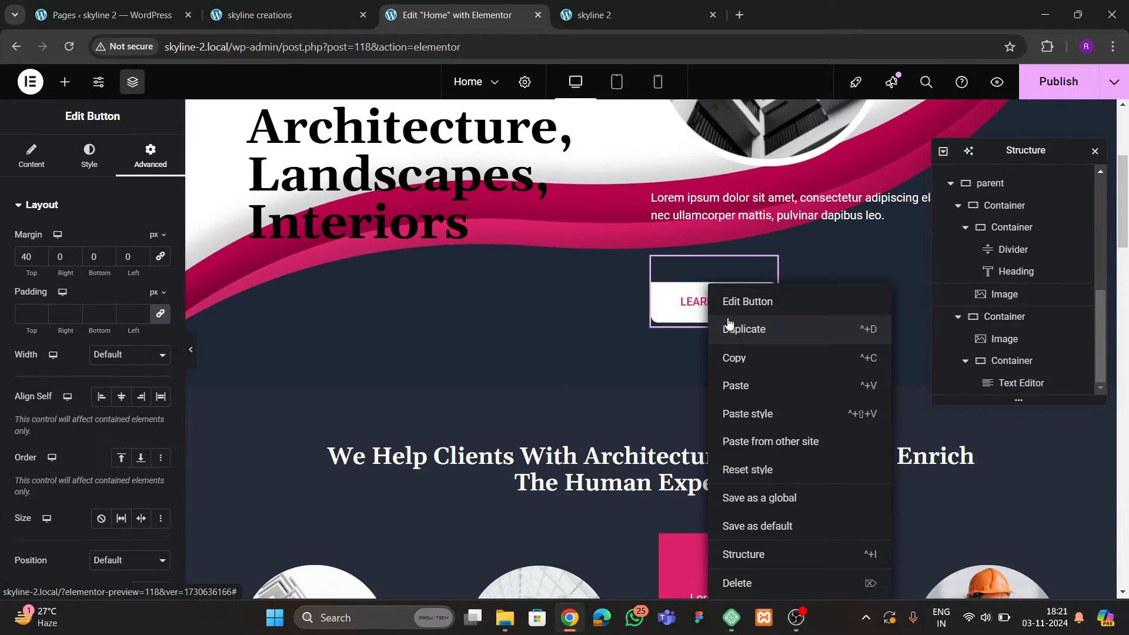
{"action": "left_click", "coordinate": [738, 357]}
{"action": "scroll", "coordinate": [693, 396], "scroll_direction": "down", "scroll_amount": 15}
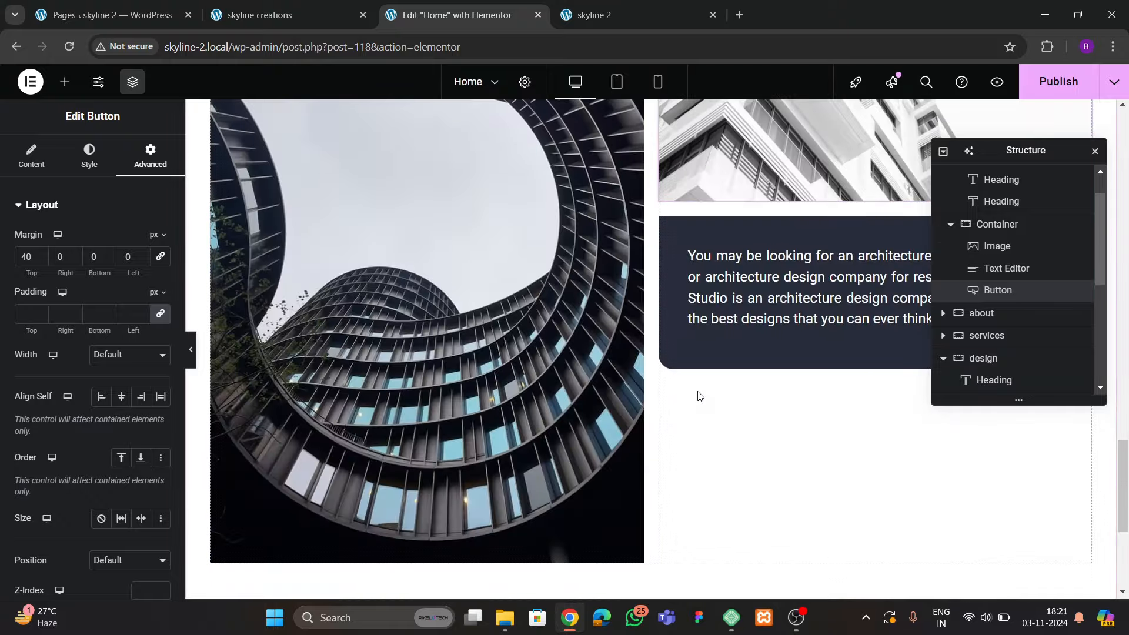
{"action": "right_click", "coordinate": [729, 305]}
{"action": "left_click", "coordinate": [764, 385]}
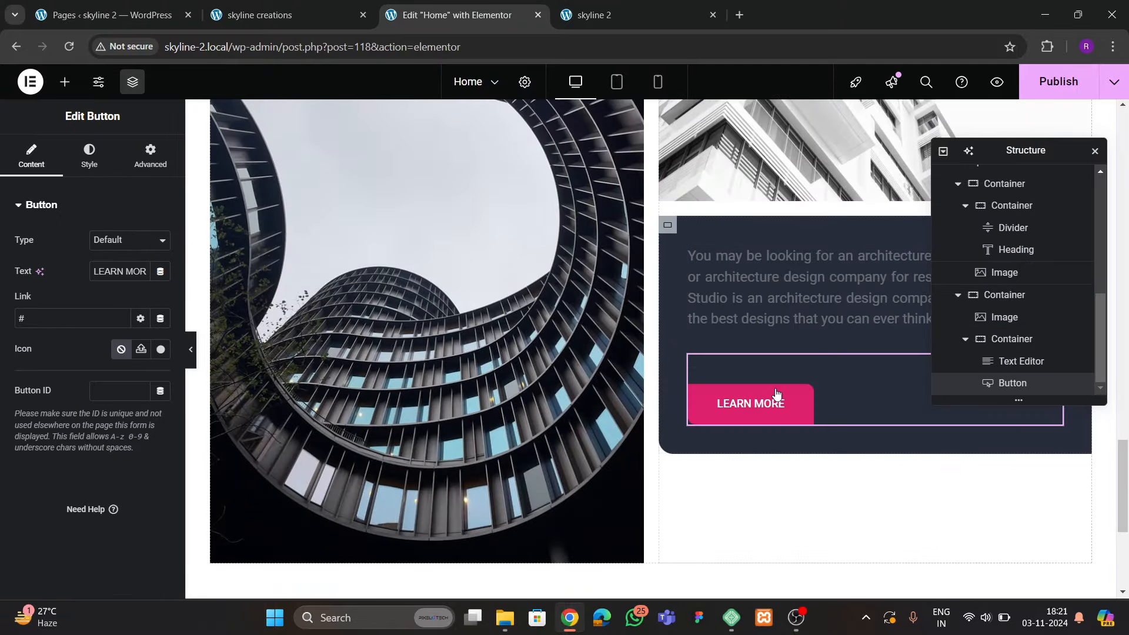
Clear the top margin of the navy card's Learn More button and compare it with the reference site's dark card
{"action": "left_click", "coordinate": [151, 158]}
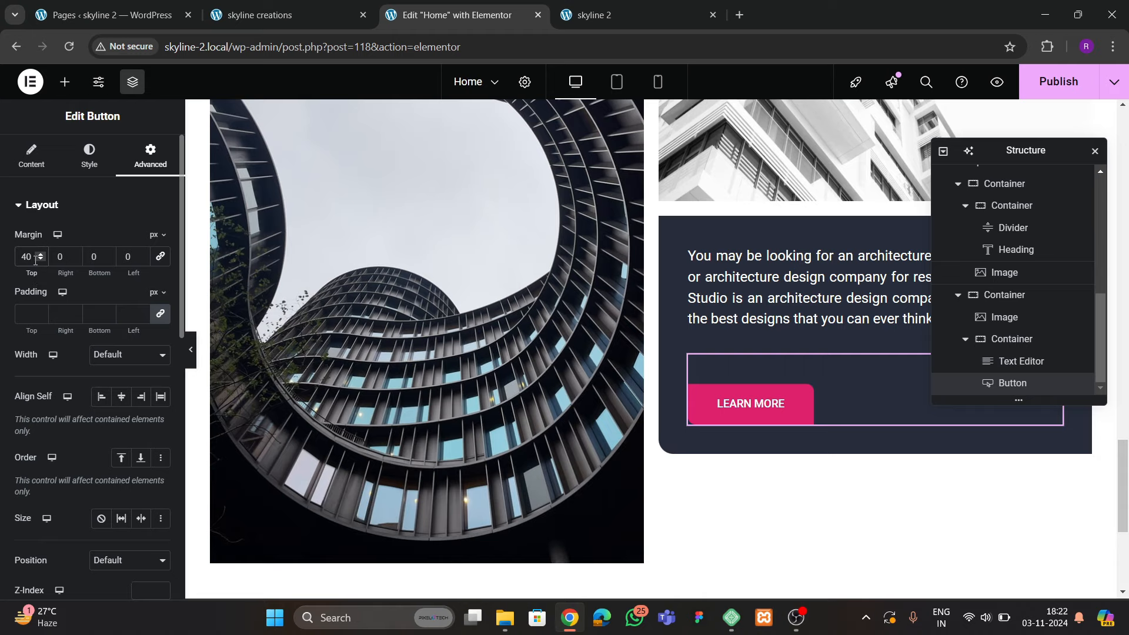
{"action": "key", "text": "BackSpace"}
{"action": "key", "text": "BackSpace"}
{"action": "left_click", "coordinate": [287, 9]}
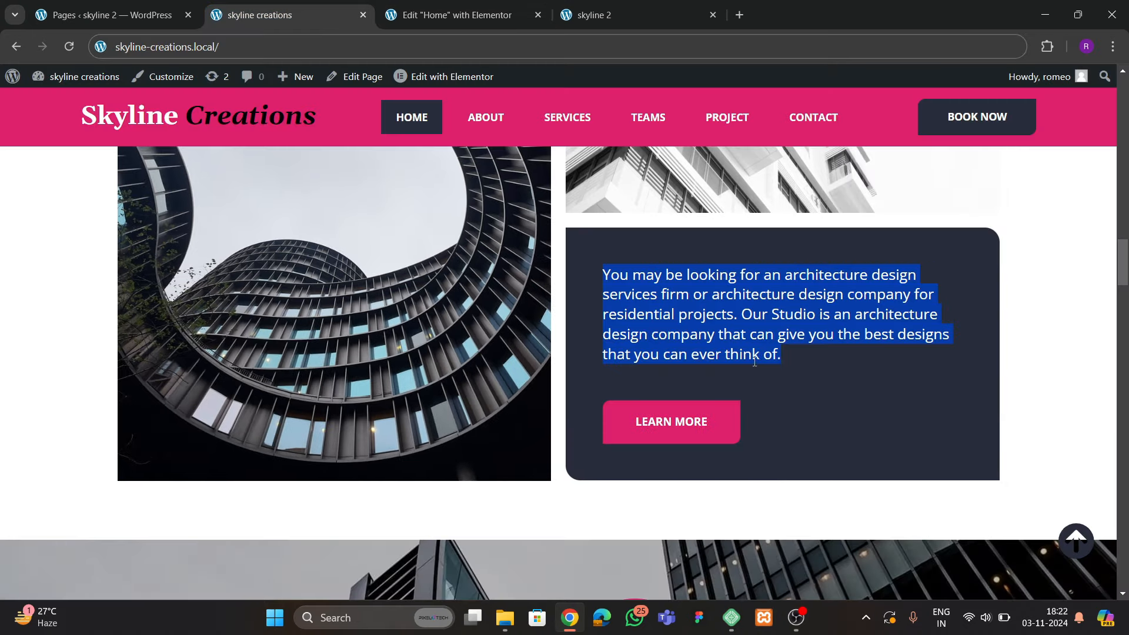
{"action": "left_click", "coordinate": [512, 16]}
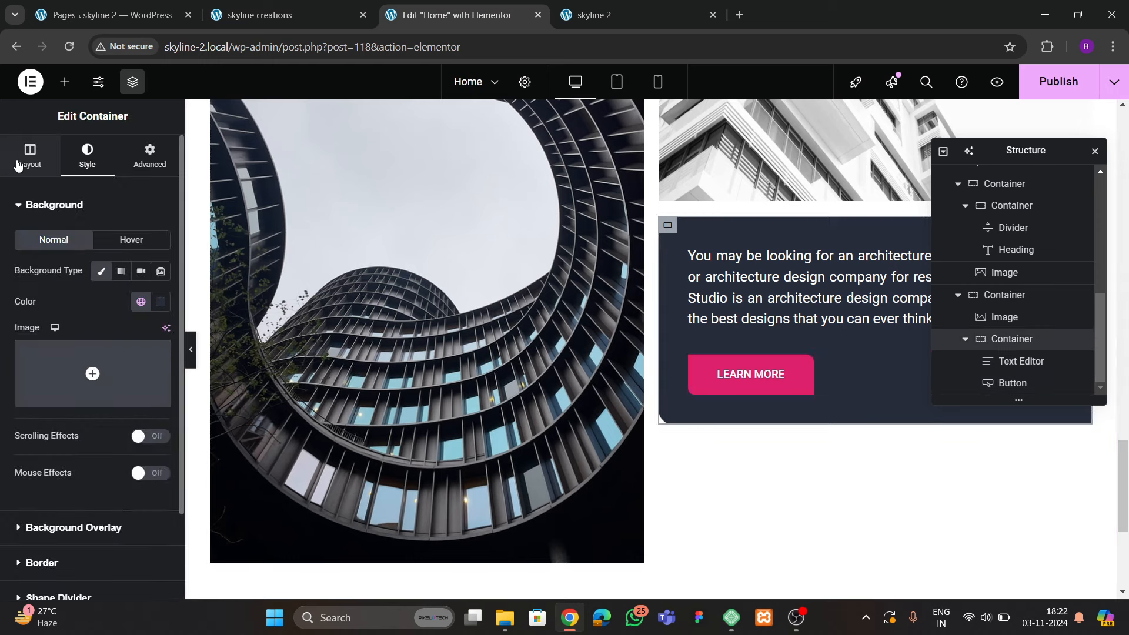
Set the navy container's justify content to center and its item alignment to start
{"action": "left_click", "coordinate": [22, 162]}
{"action": "scroll", "coordinate": [88, 347], "scroll_direction": "down", "scroll_amount": 2}
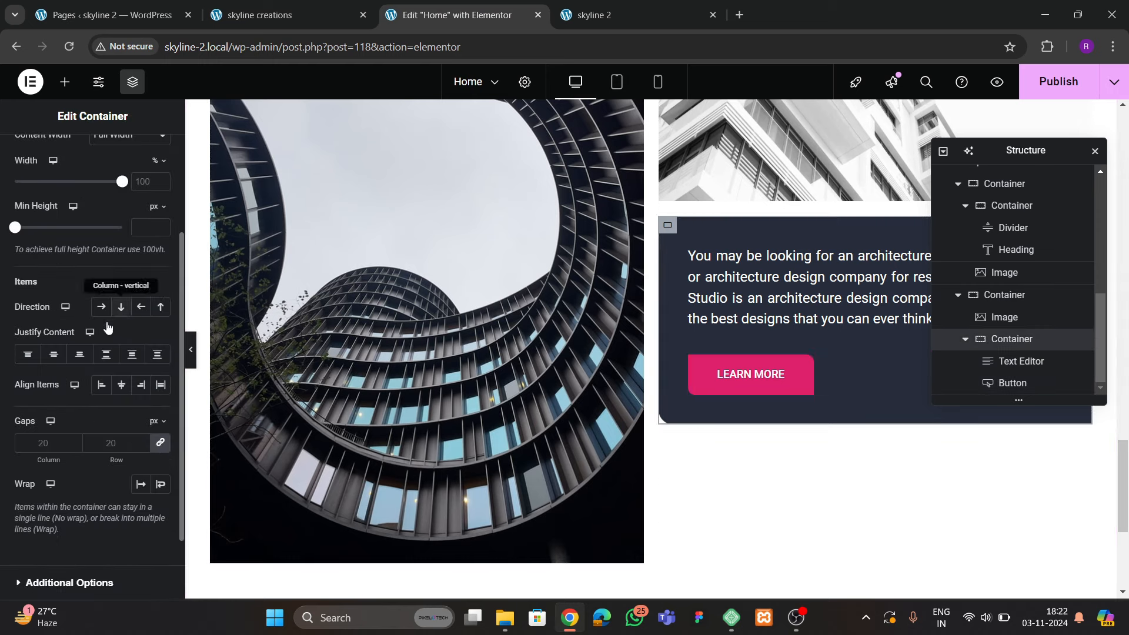
{"action": "left_click", "coordinate": [54, 353]}
{"action": "left_click", "coordinate": [122, 384]}
{"action": "left_click", "coordinate": [101, 384]}
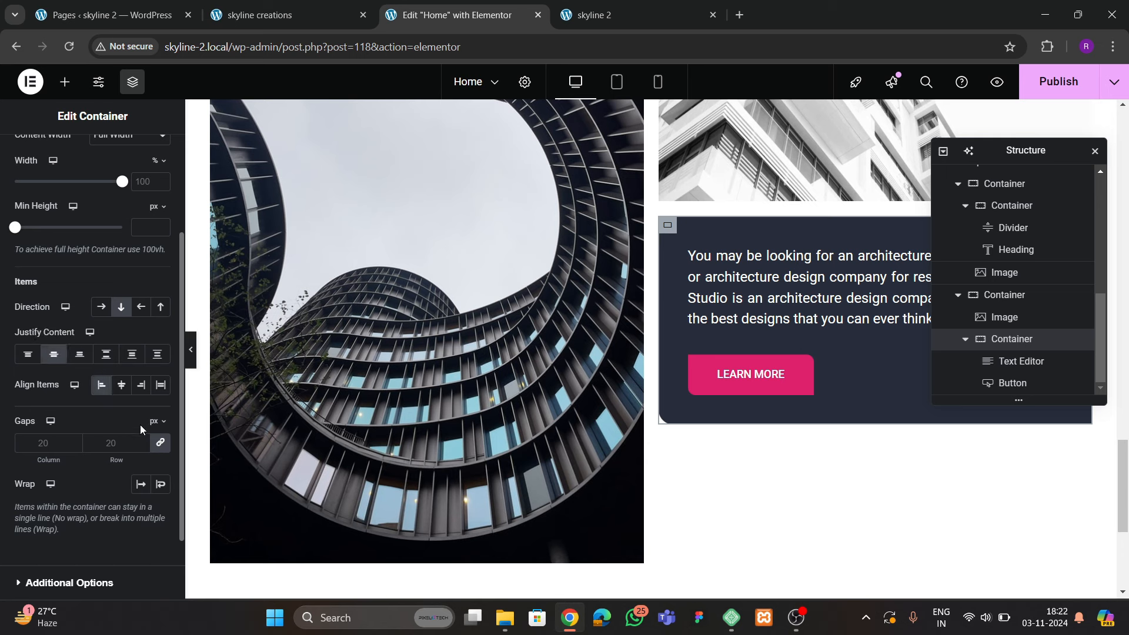
Set the navy container's column and row gaps to 40 px
{"action": "left_click", "coordinate": [128, 445]}
{"action": "type", "text": "30"}
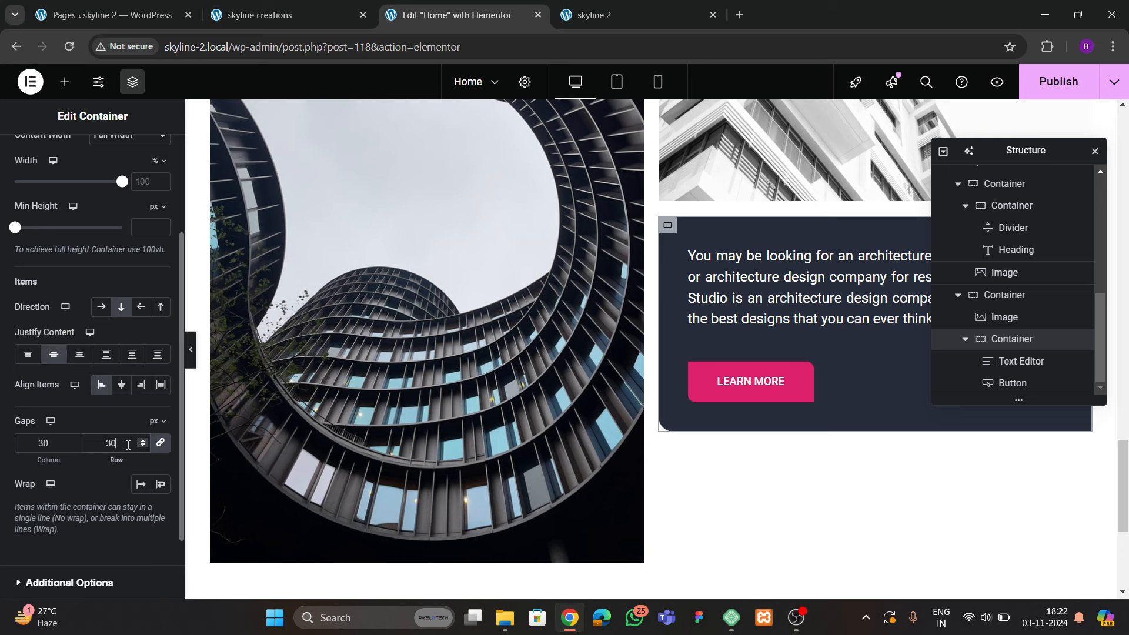
{"action": "key", "text": "BackSpace"}
{"action": "key", "text": "BackSpace"}
{"action": "type", "text": "40"}
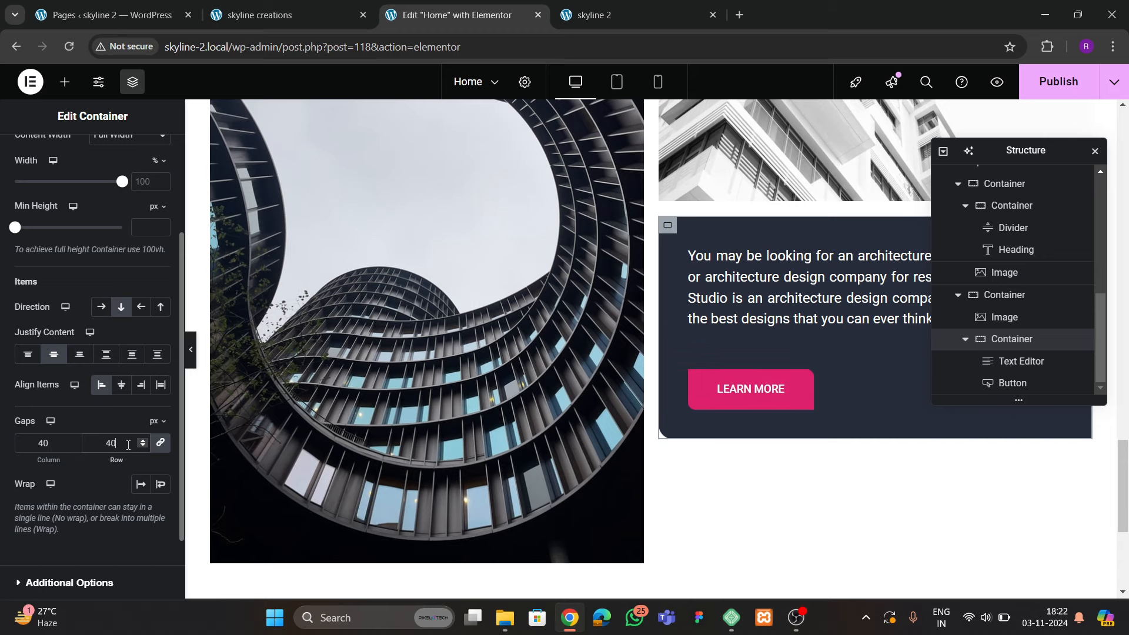
Set the height of the curved building image below the pink card to 615 px to match the neighbouring column
{"action": "scroll", "coordinate": [679, 411], "scroll_direction": "up", "scroll_amount": 2}
{"action": "scroll", "coordinate": [680, 406], "scroll_direction": "up", "scroll_amount": 4}
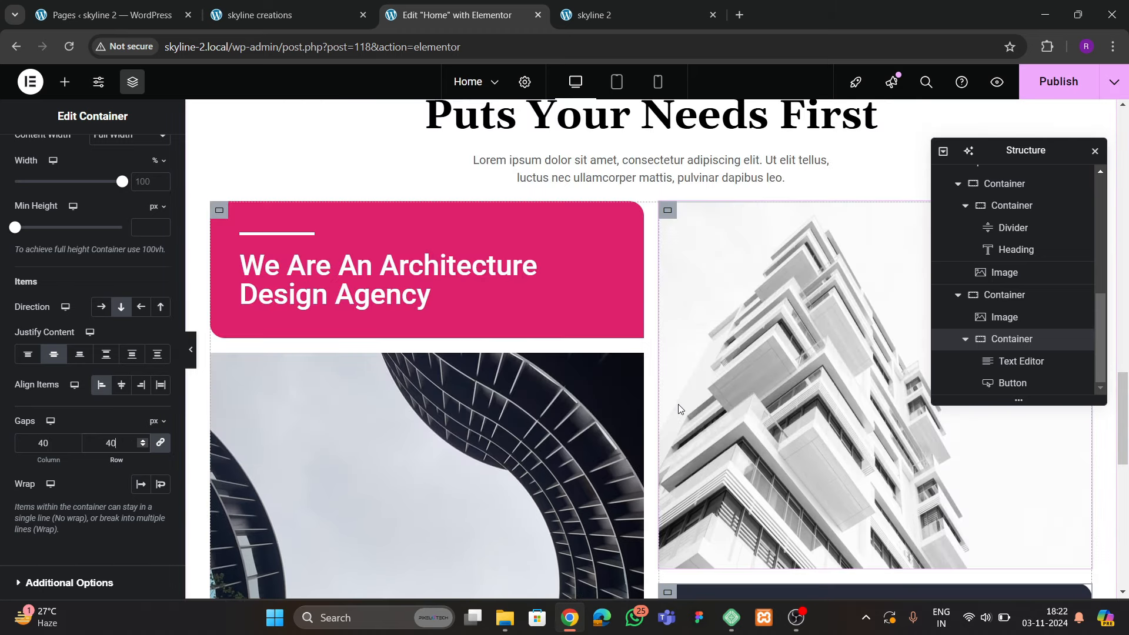
{"action": "scroll", "coordinate": [679, 406], "scroll_direction": "down", "scroll_amount": 3}
{"action": "left_click", "coordinate": [462, 389]}
{"action": "scroll", "coordinate": [701, 352], "scroll_direction": "down", "scroll_amount": 1}
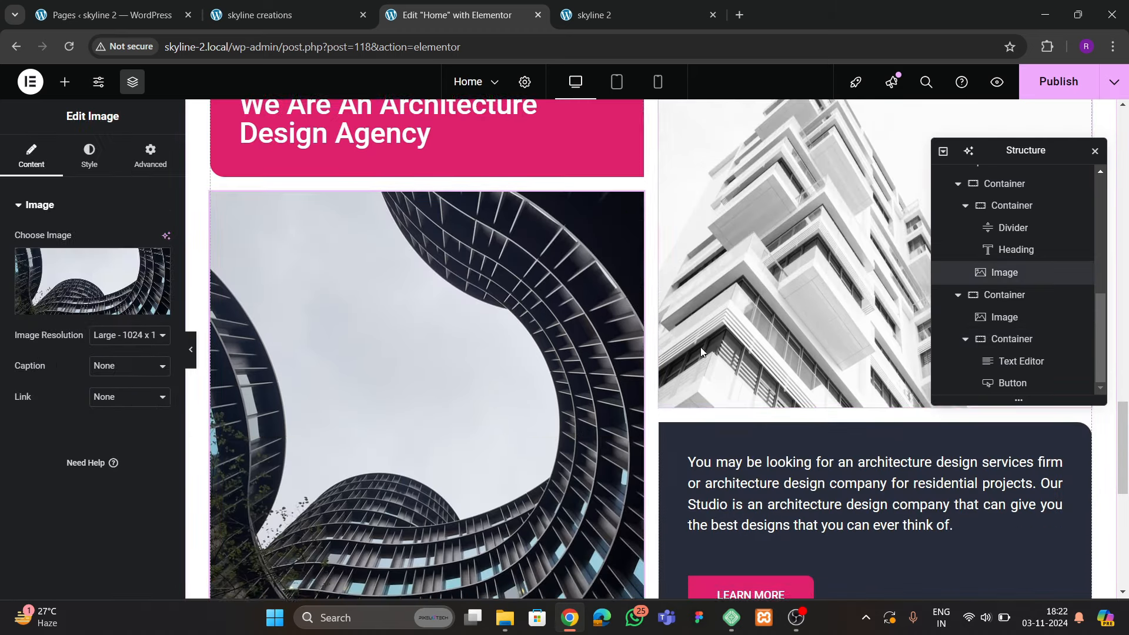
{"action": "scroll", "coordinate": [646, 382], "scroll_direction": "down", "scroll_amount": 5}
{"action": "scroll", "coordinate": [585, 414], "scroll_direction": "up", "scroll_amount": 5}
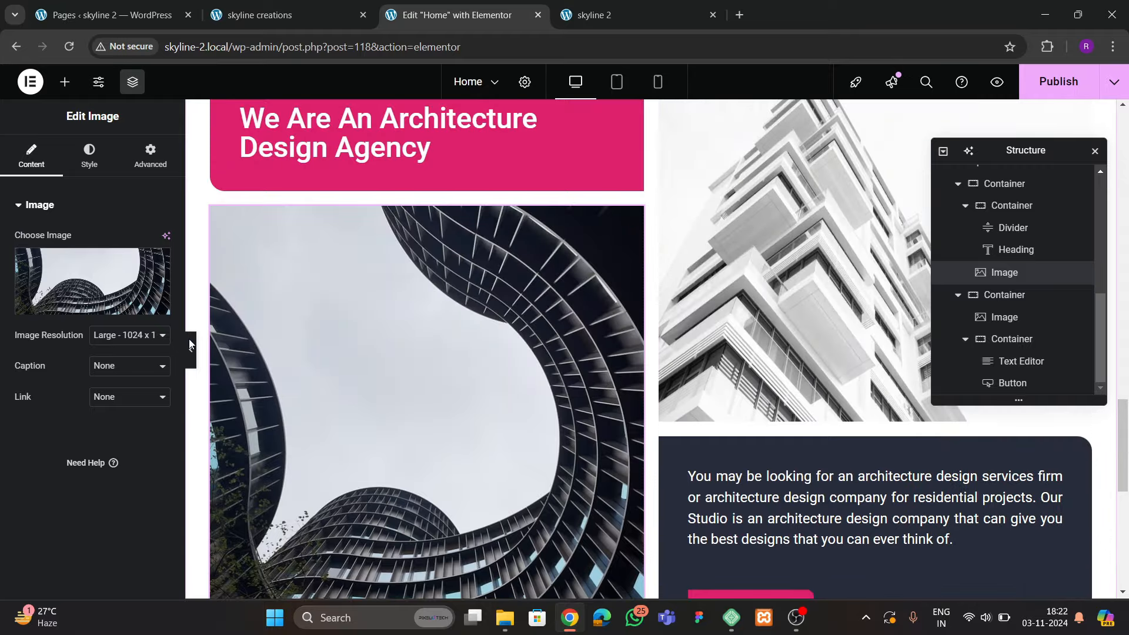
{"action": "left_click", "coordinate": [91, 159]}
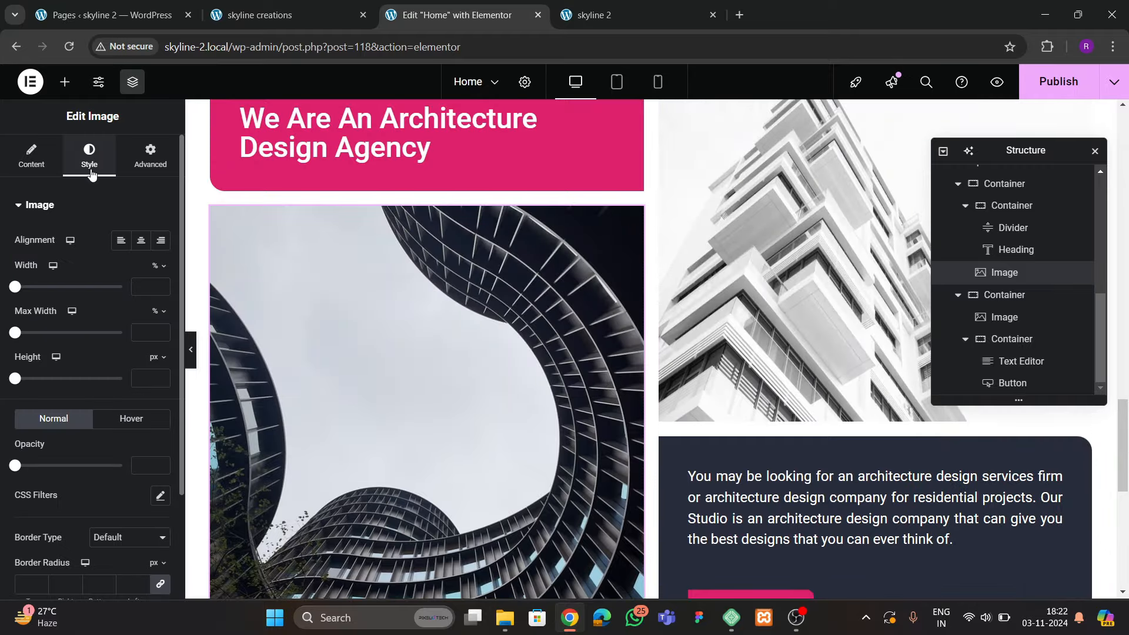
{"action": "left_click_drag", "start_coordinate": [16, 381], "coordinate": [435, 399]}
{"action": "scroll", "coordinate": [435, 397], "scroll_direction": "down", "scroll_amount": 2}
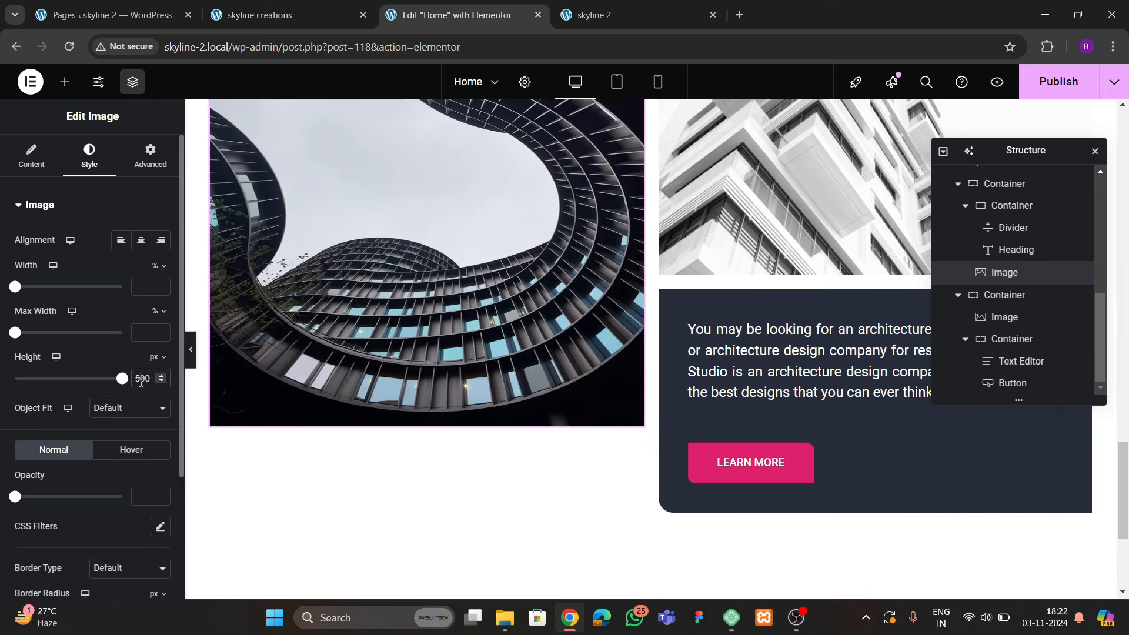
{"action": "key", "text": "BackSpace"}
{"action": "type", "text": "6"}
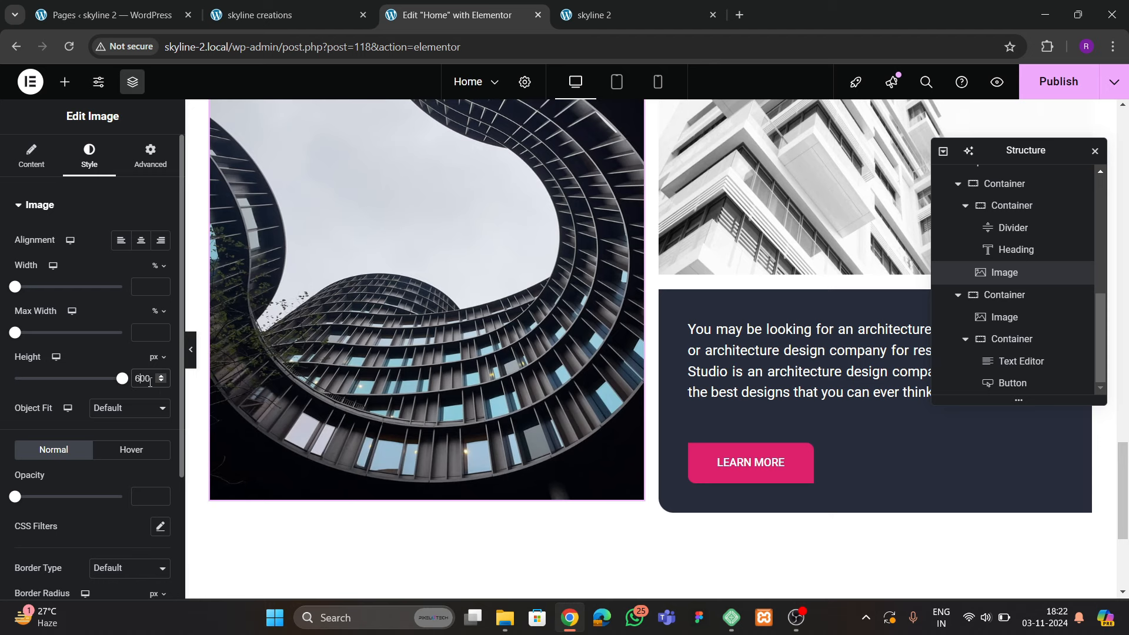
{"action": "key", "text": "Delete"}
{"action": "type", "text": "2"}
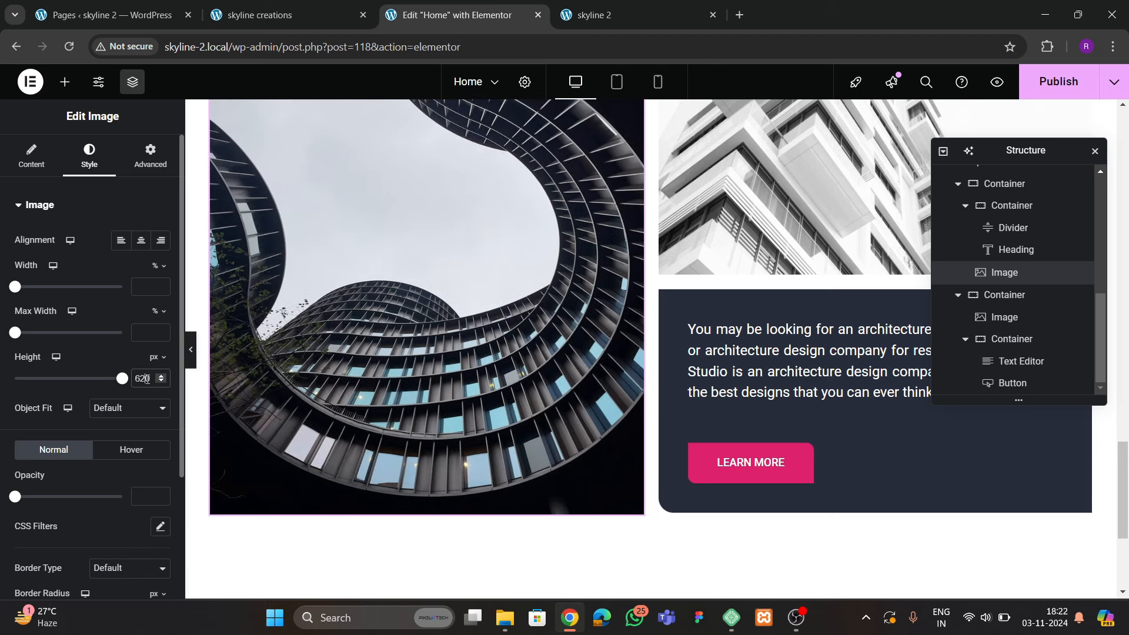
{"action": "key", "text": "Delete"}
{"action": "type", "text": "1"}
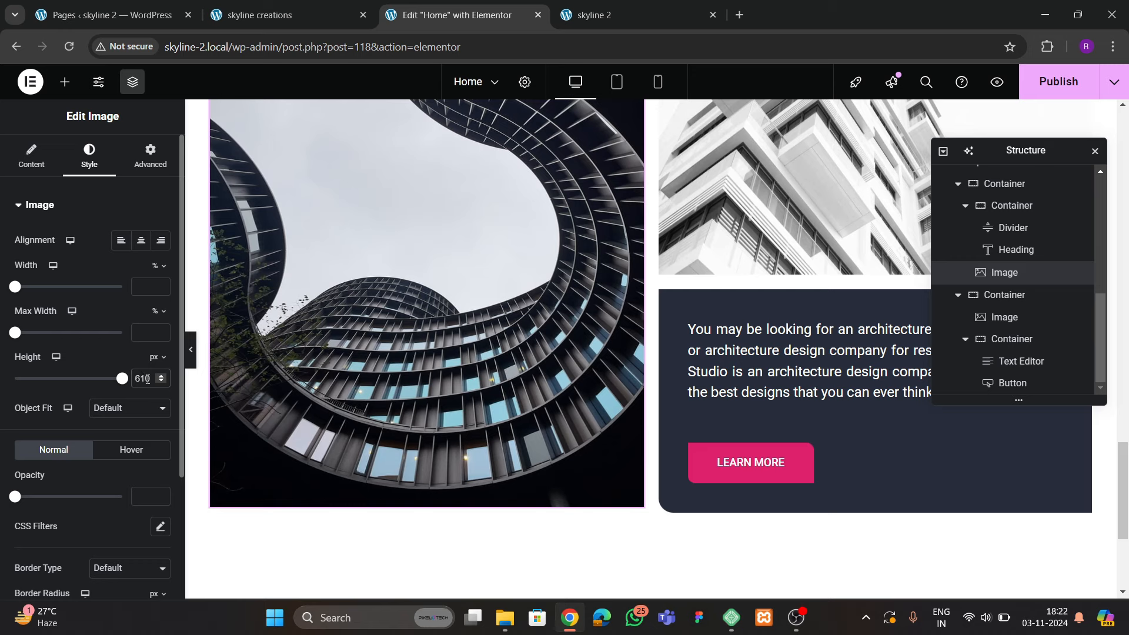
{"action": "key", "text": "Delete"}
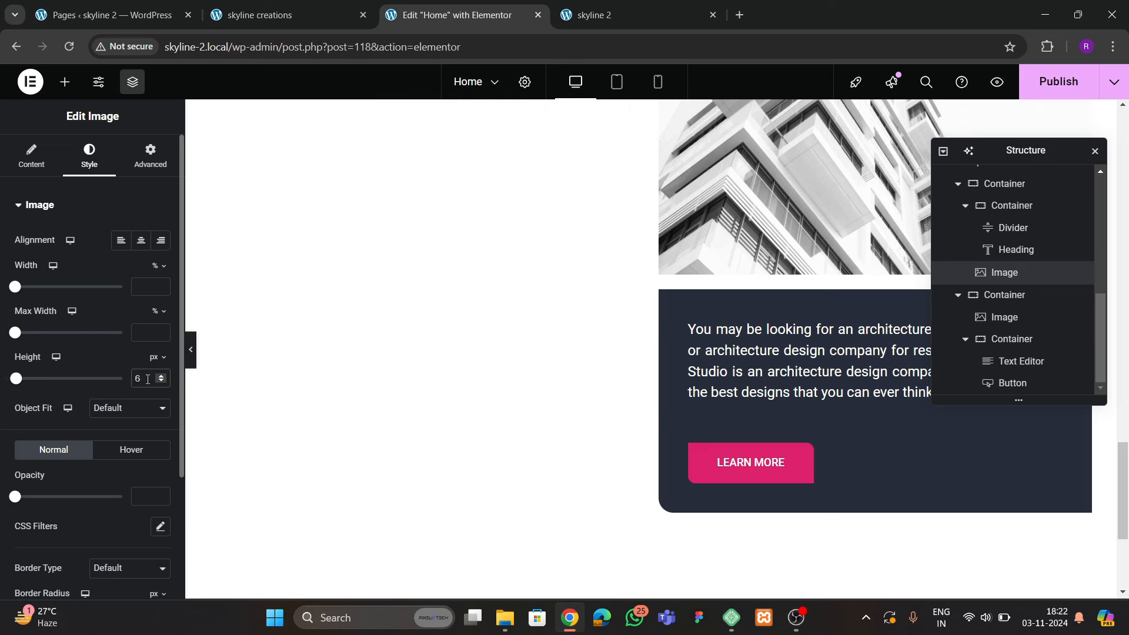
{"action": "type", "text": "15"}
{"action": "scroll", "coordinate": [453, 404], "scroll_direction": "up", "scroll_amount": 4}
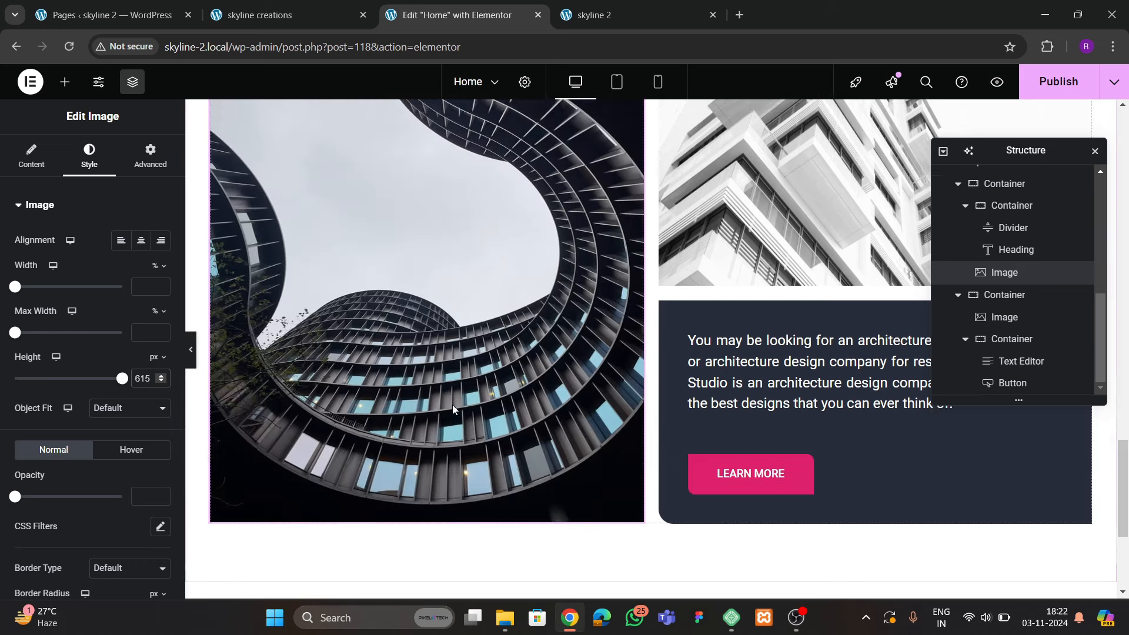
Unlink the margins of the parent container in the design section and set its top margin to 40 px
{"action": "scroll", "coordinate": [523, 279], "scroll_direction": "up", "scroll_amount": 3}
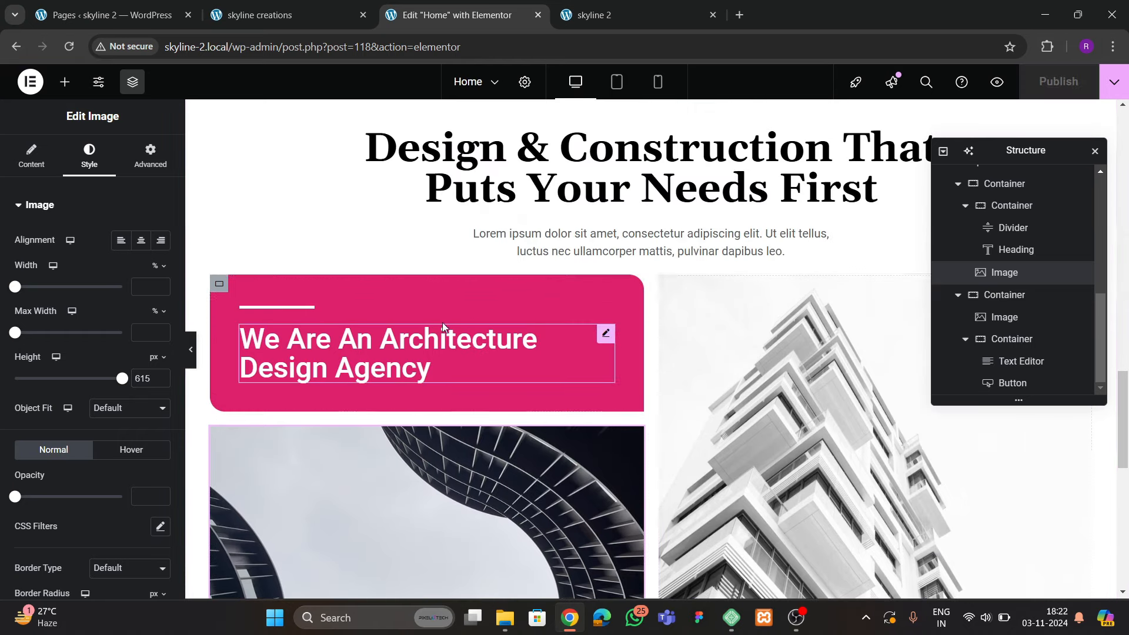
{"action": "scroll", "coordinate": [985, 317], "scroll_direction": "up", "scroll_amount": 3}
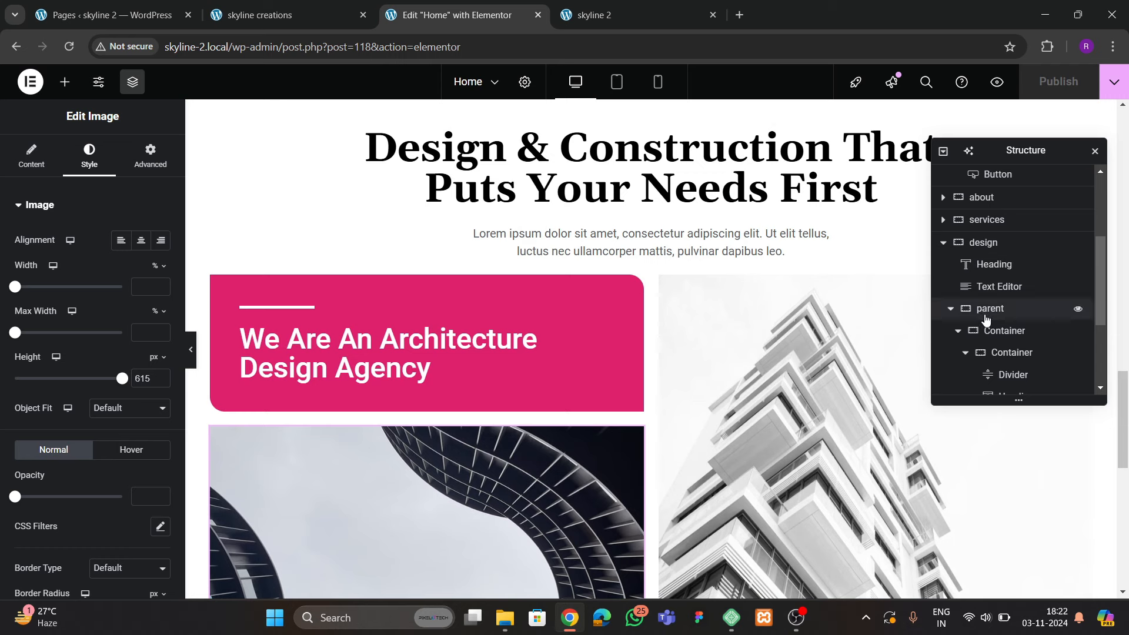
{"action": "scroll", "coordinate": [988, 317], "scroll_direction": "down", "scroll_amount": 2}
{"action": "left_click", "coordinate": [996, 237]}
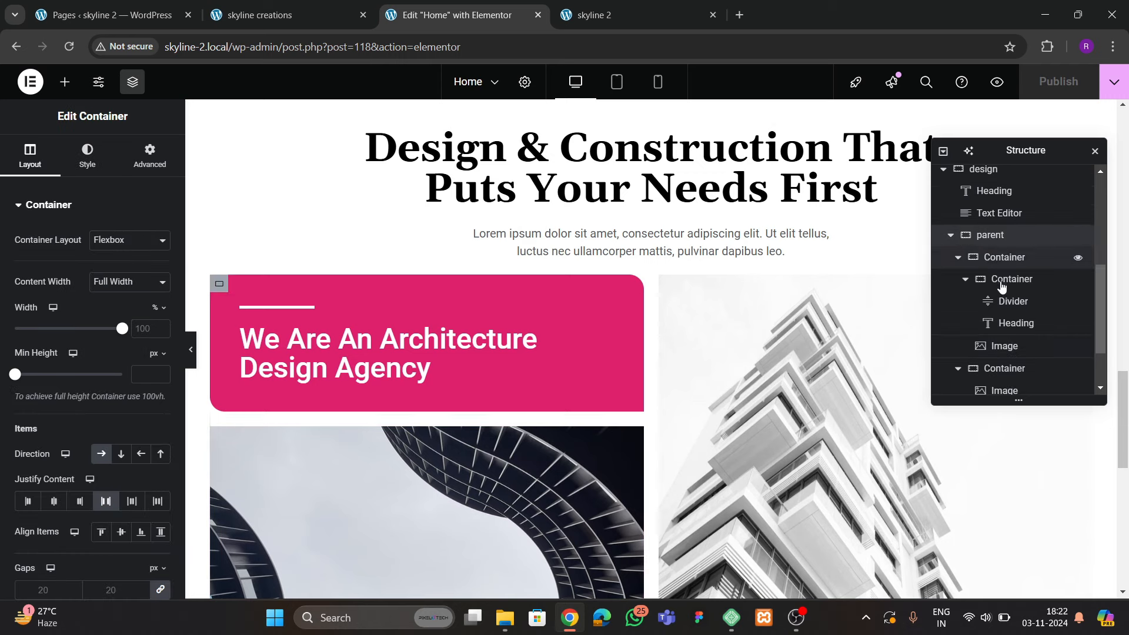
{"action": "left_click", "coordinate": [150, 157]}
{"action": "left_click", "coordinate": [159, 256]}
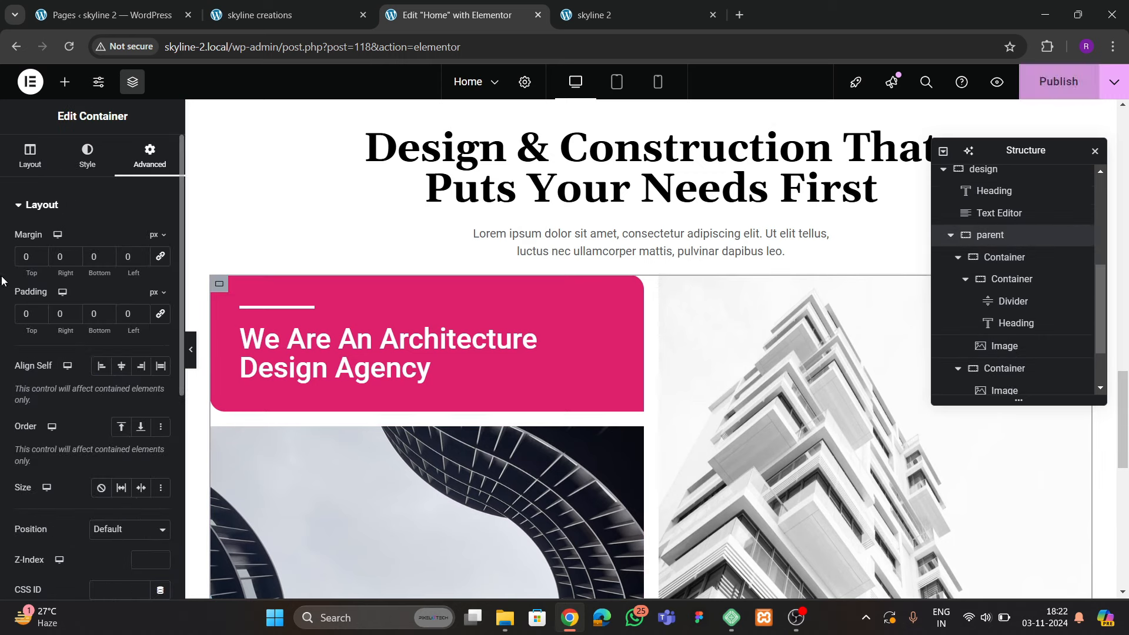
{"action": "type", "text": "5"}
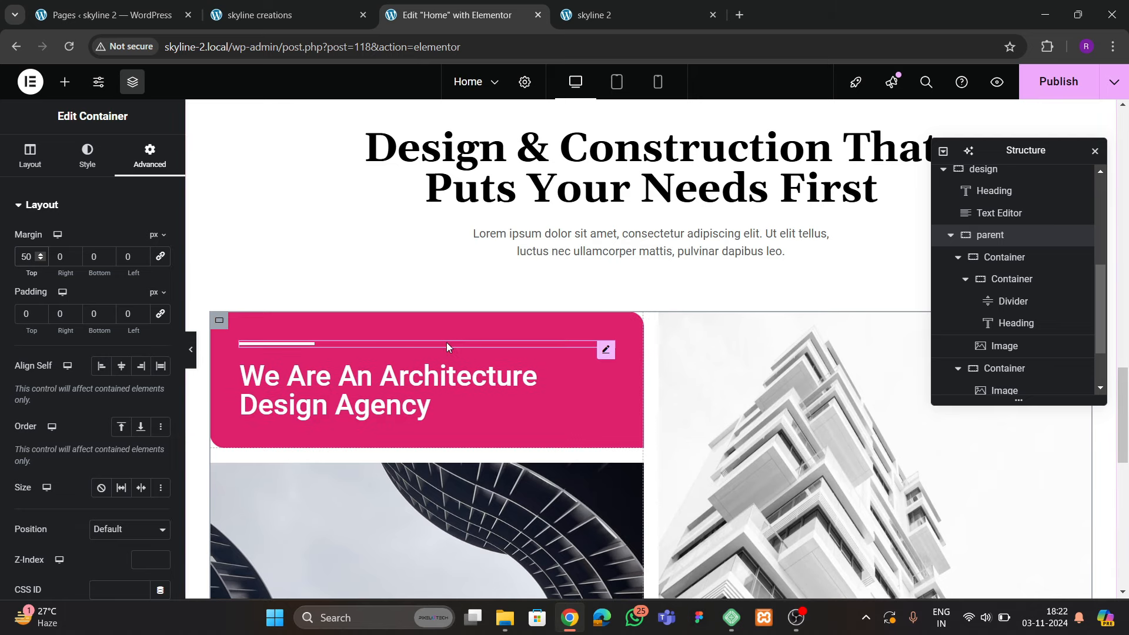
{"action": "key", "text": "BackSpace"}
{"action": "type", "text": "4"}
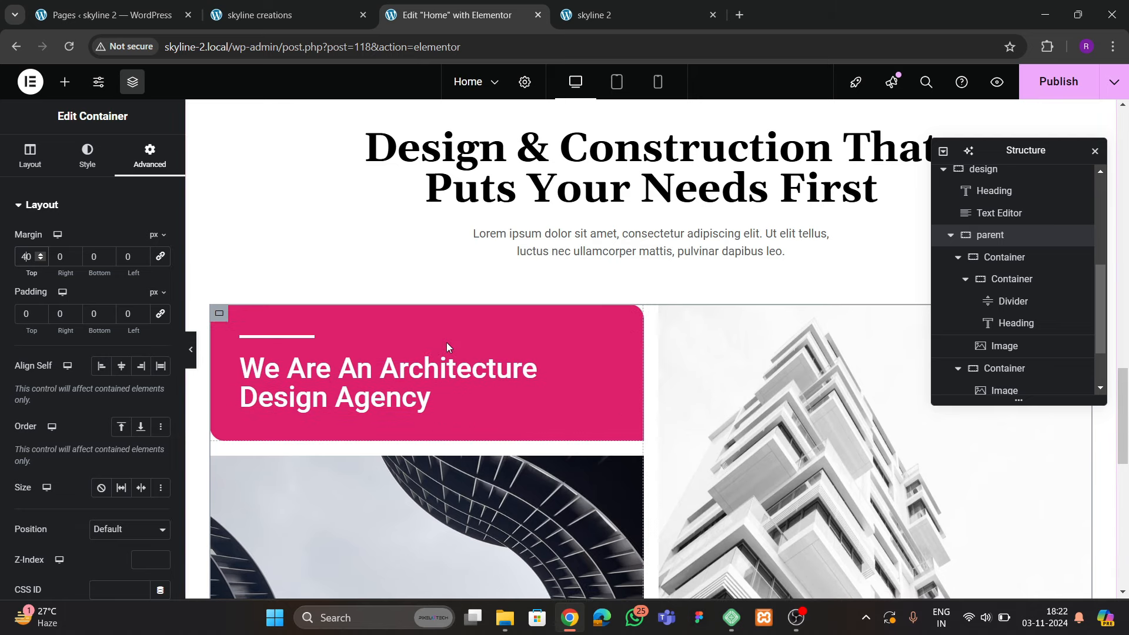
Publish the page and reload the live skyline 2 site to review the Design & Construction section
{"action": "left_click", "coordinate": [1059, 94]}
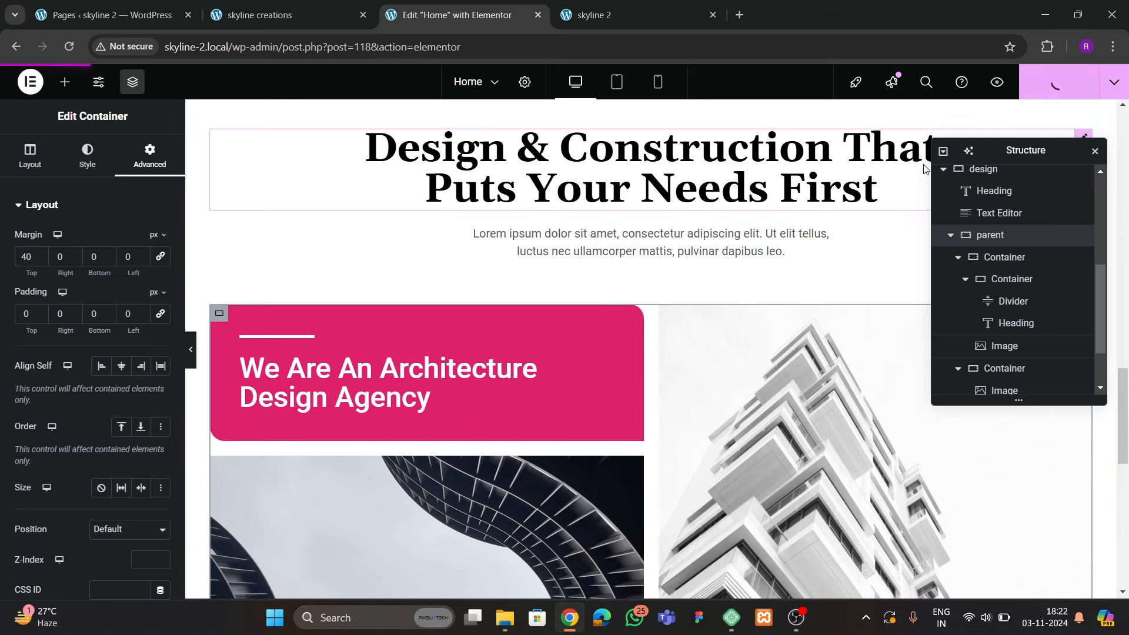
{"action": "left_click", "coordinate": [647, 9]}
{"action": "left_click", "coordinate": [63, 49]}
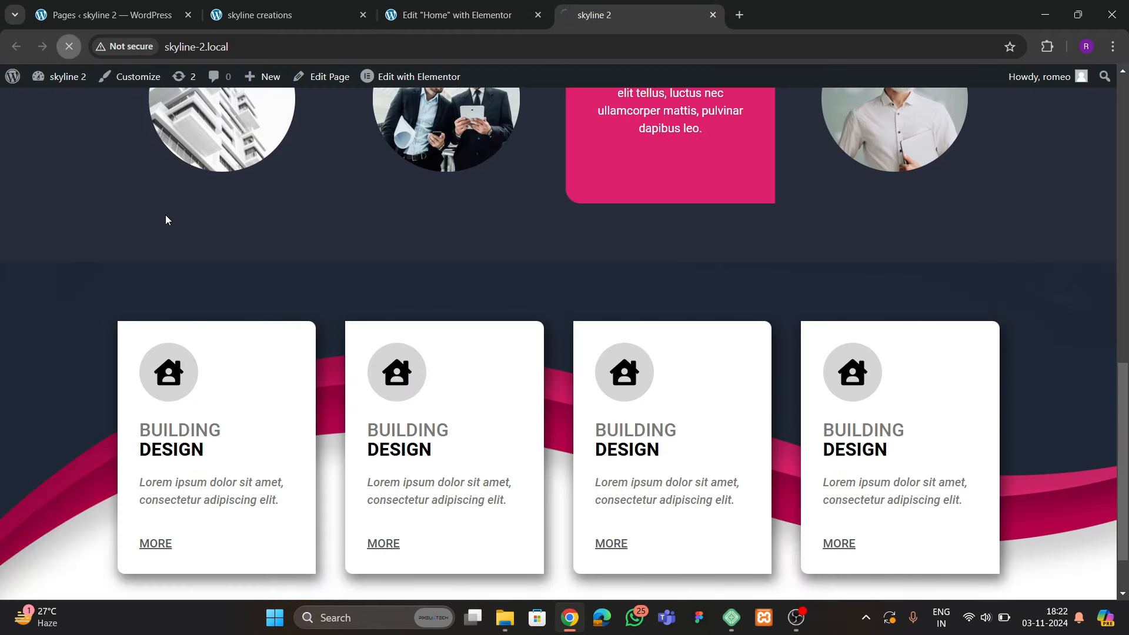
{"action": "scroll", "coordinate": [404, 266], "scroll_direction": "down", "scroll_amount": 15}
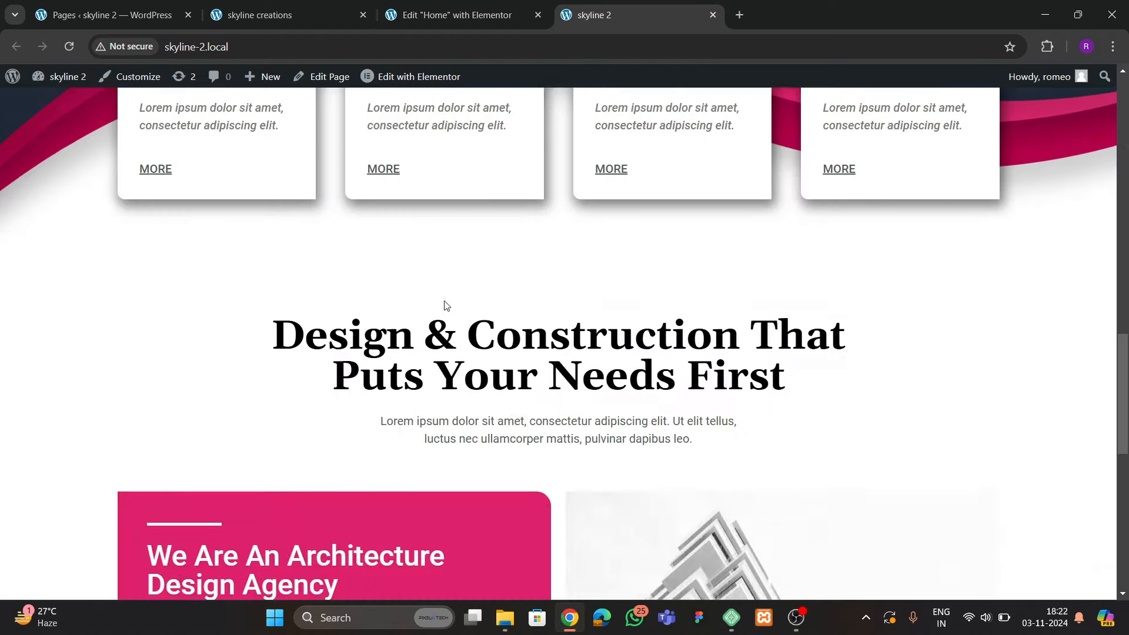
{"action": "scroll", "coordinate": [631, 447], "scroll_direction": "up", "scroll_amount": 6}
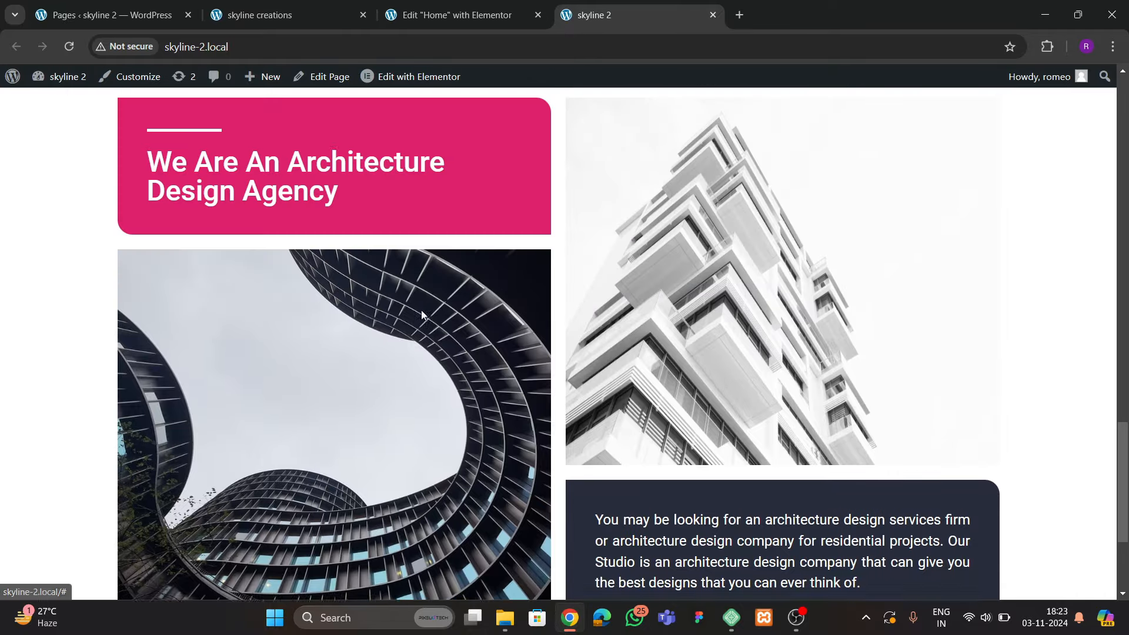
Check the section that follows the dark card on the reference site and return to the Elementor editor
{"action": "left_click", "coordinate": [318, 19]}
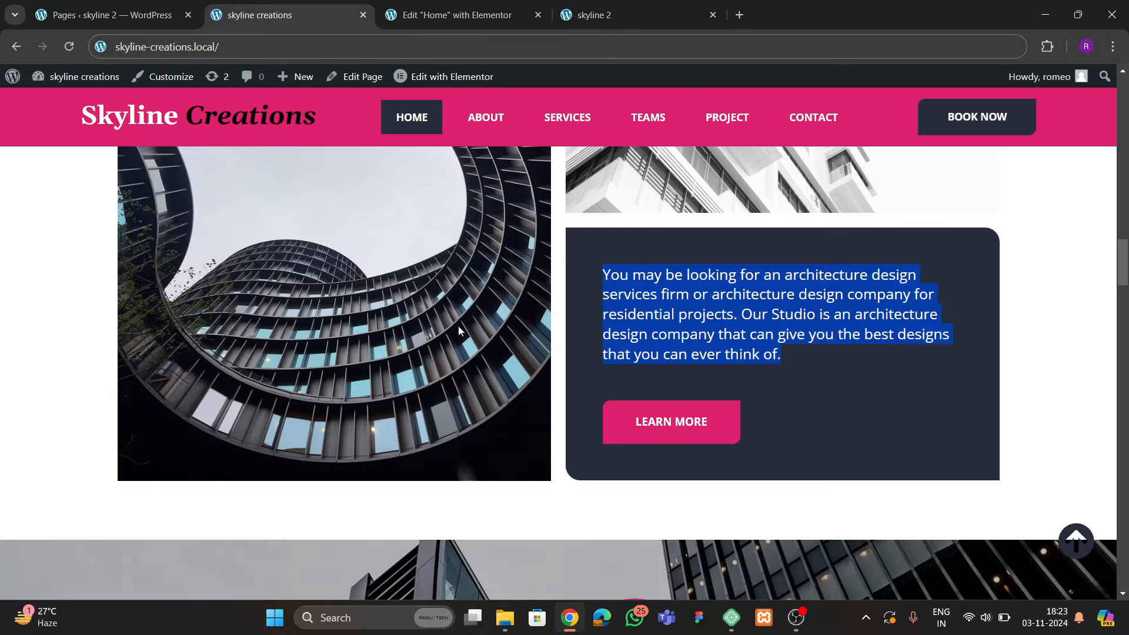
{"action": "scroll", "coordinate": [458, 326], "scroll_direction": "down", "scroll_amount": 7}
{"action": "scroll", "coordinate": [699, 374], "scroll_direction": "down", "scroll_amount": 4}
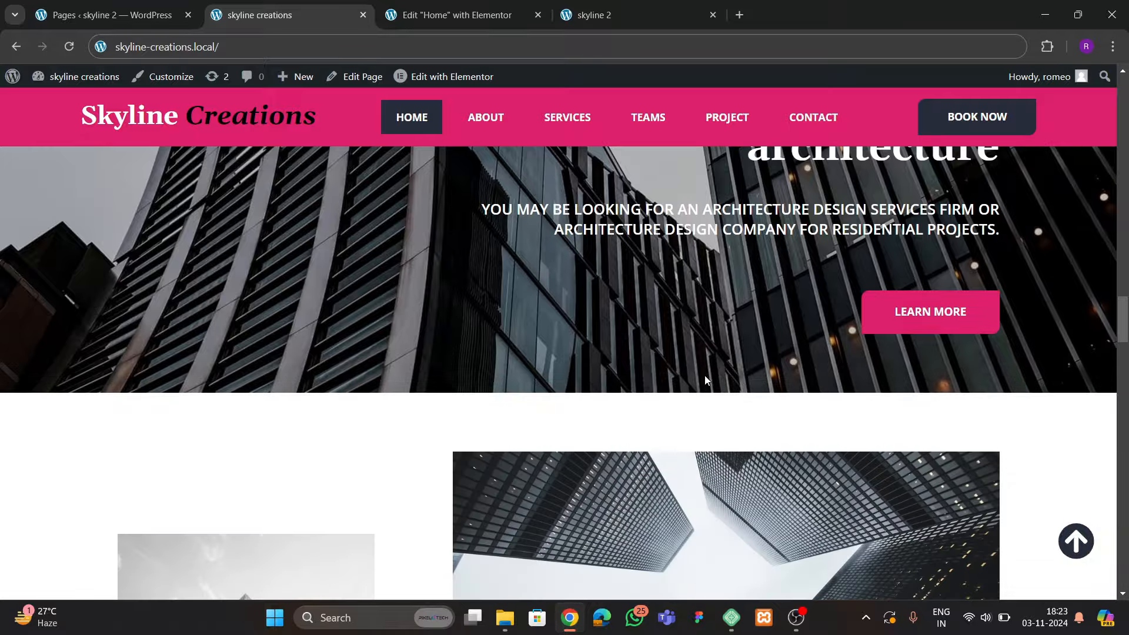
{"action": "scroll", "coordinate": [647, 368], "scroll_direction": "up", "scroll_amount": 4}
{"action": "left_click", "coordinate": [447, 16]}
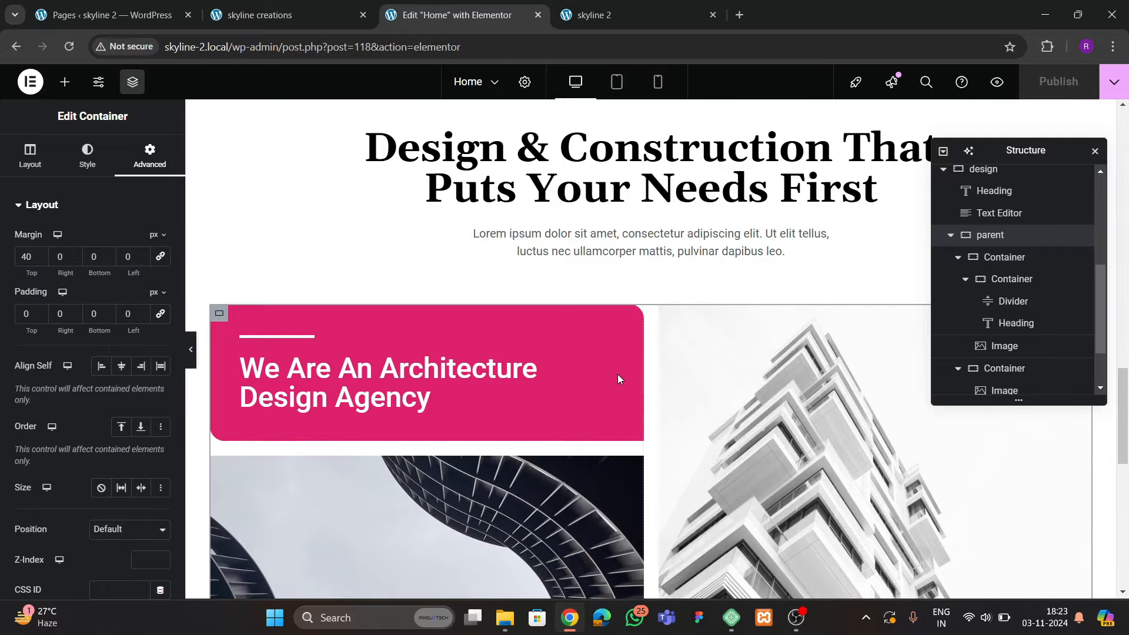
Add a new single-column container with downward direction below the Design & Construction section
{"action": "scroll", "coordinate": [616, 374], "scroll_direction": "down", "scroll_amount": 6}
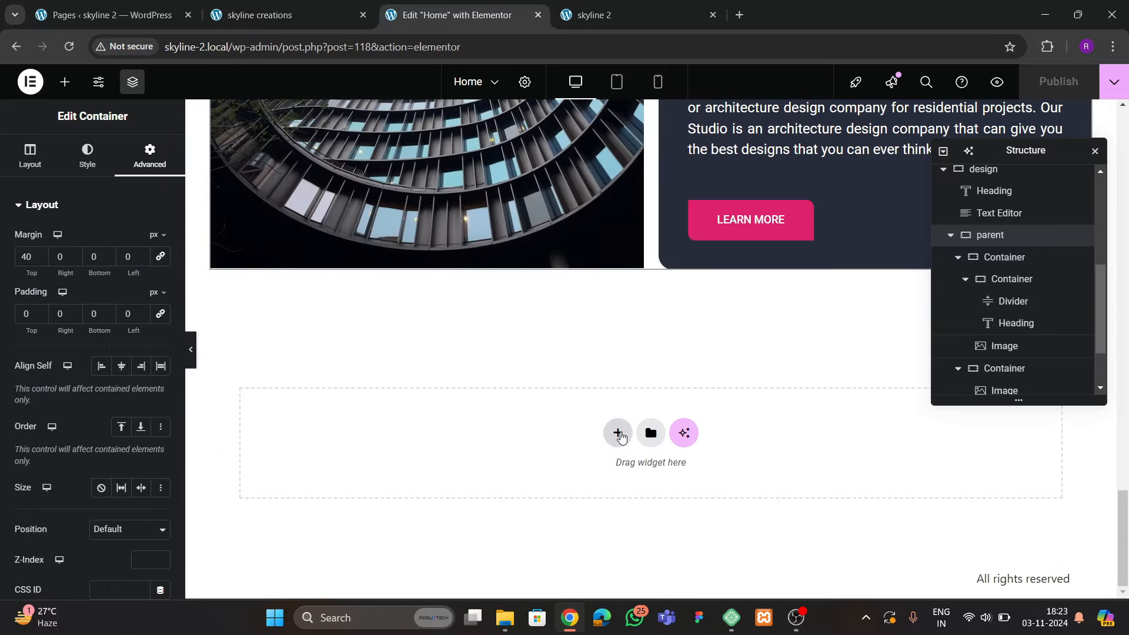
{"action": "left_click", "coordinate": [617, 433]}
{"action": "left_click", "coordinate": [599, 471]}
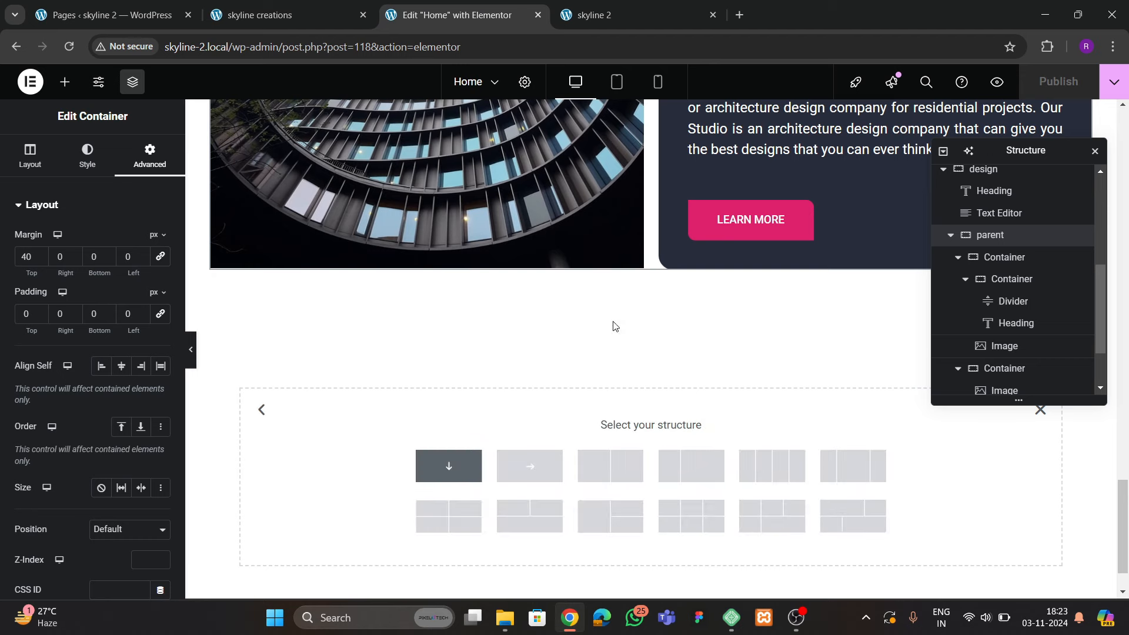
{"action": "left_click", "coordinate": [448, 466]}
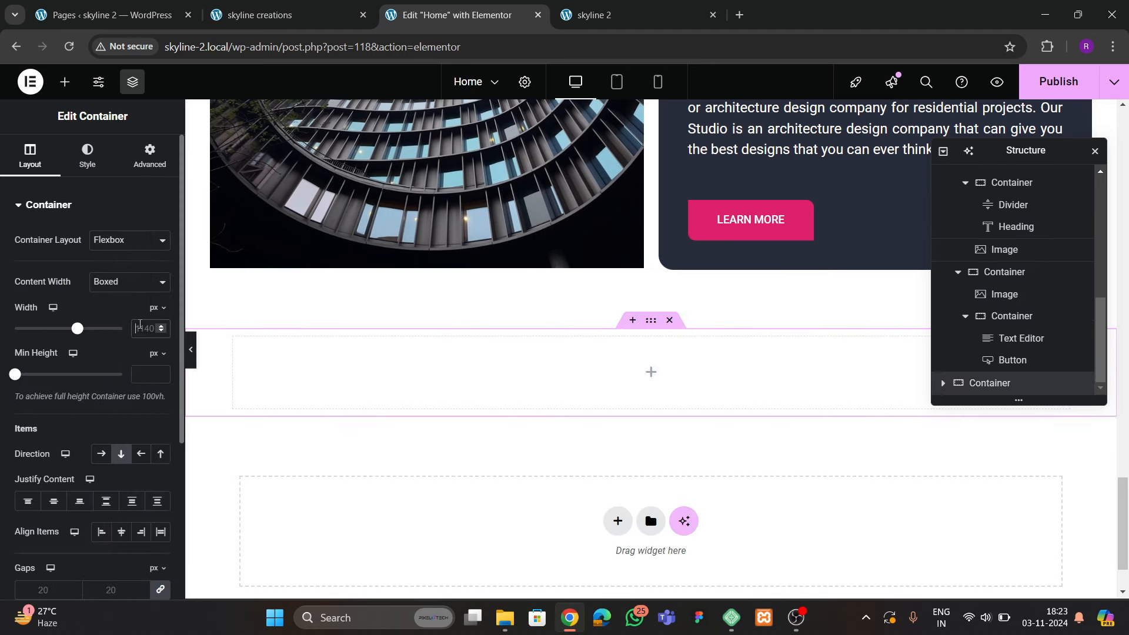
Give the new container a boxed content width of 1200 px and rename it "cta 1"
{"action": "left_click", "coordinate": [130, 292]}
{"action": "left_click", "coordinate": [118, 319]}
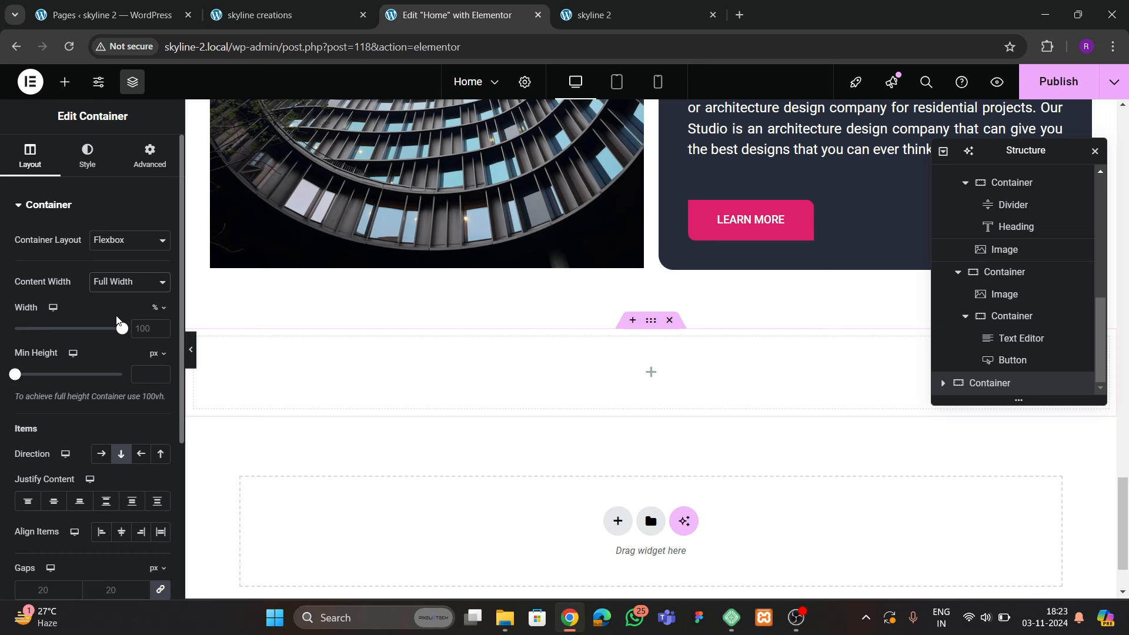
{"action": "left_click", "coordinate": [120, 283]}
{"action": "left_click", "coordinate": [107, 302]}
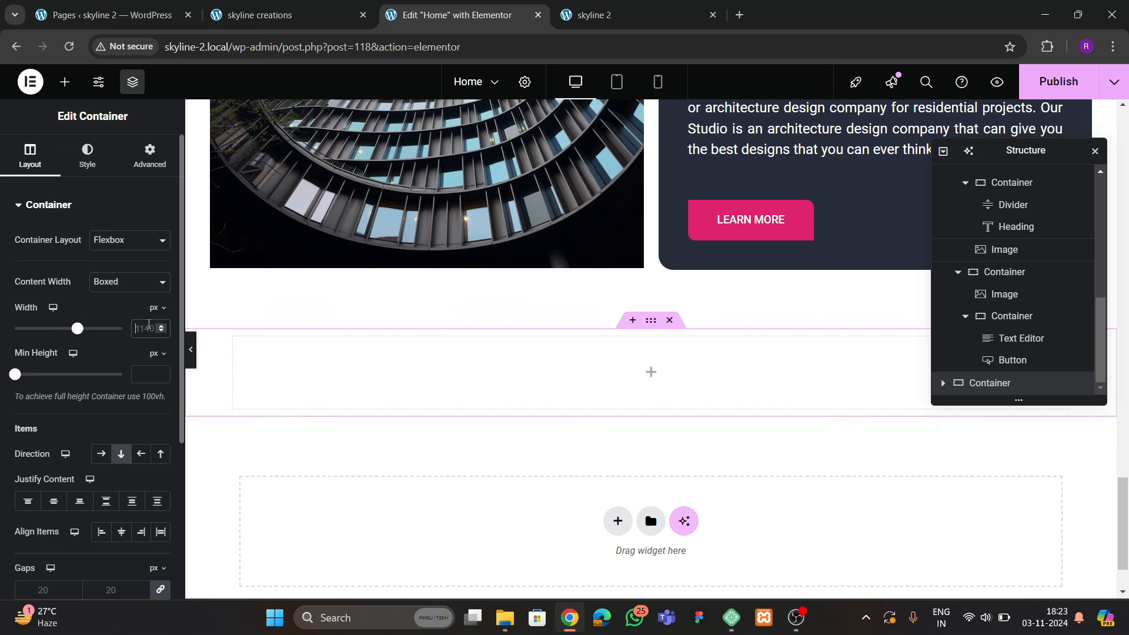
{"action": "left_click", "coordinate": [146, 332]}
{"action": "type", "text": "1200"}
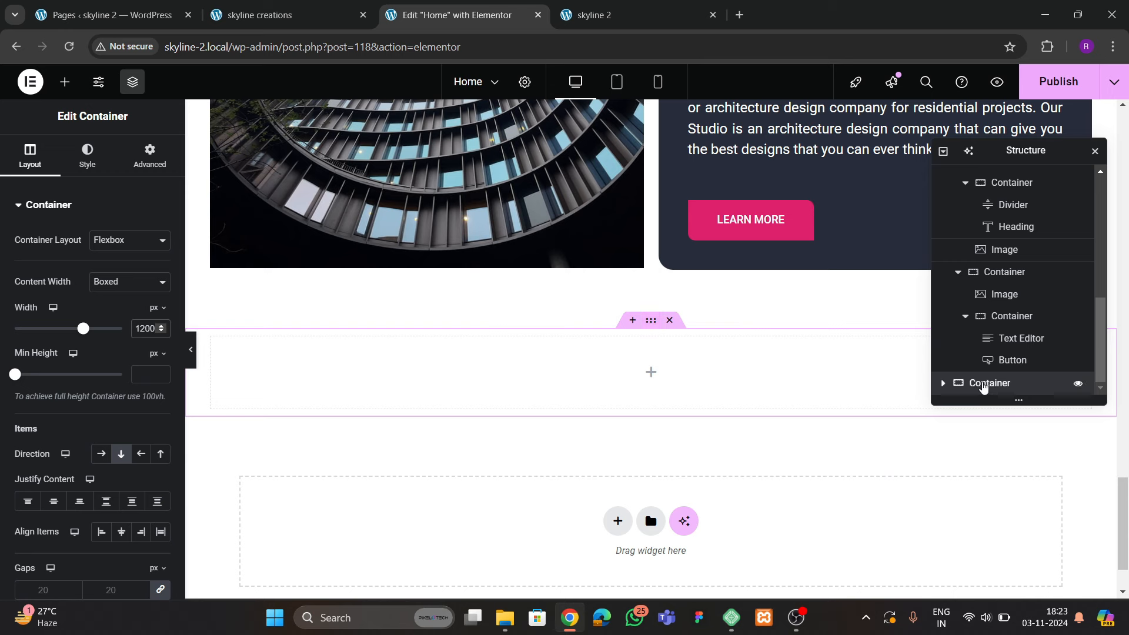
{"action": "double_click", "coordinate": [983, 385]}
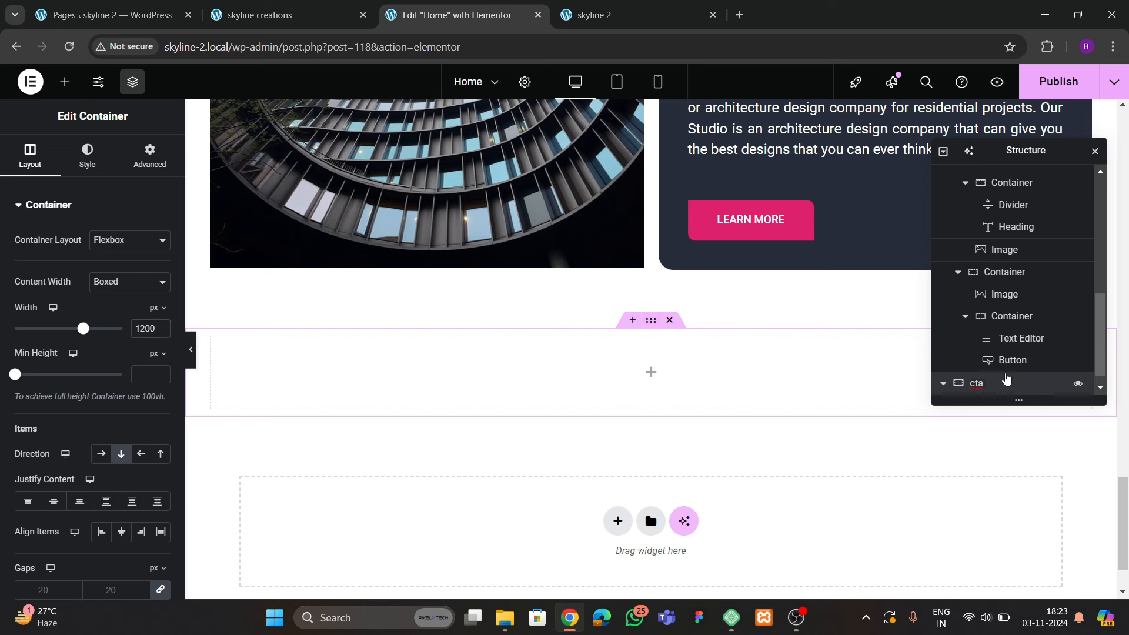
{"action": "key", "text": "Return"}
Set the background image of the cta 1 container to nbbnnb-min.jpg, matching the building photo on the reference site
{"action": "left_click", "coordinate": [149, 156]}
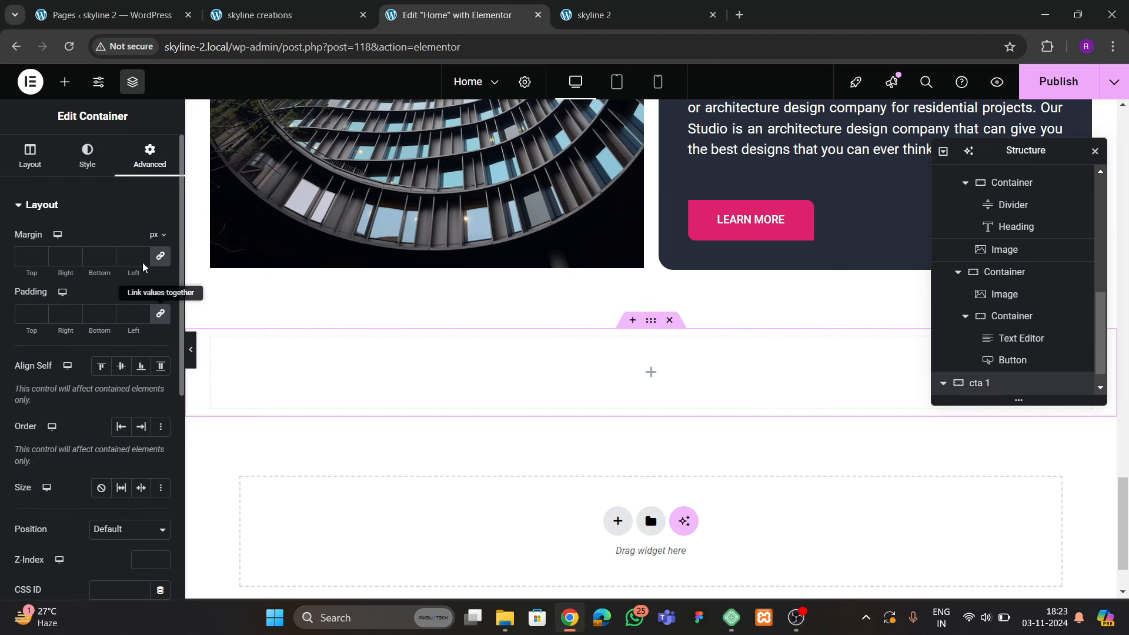
{"action": "left_click", "coordinate": [87, 156]}
{"action": "left_click", "coordinate": [105, 273]}
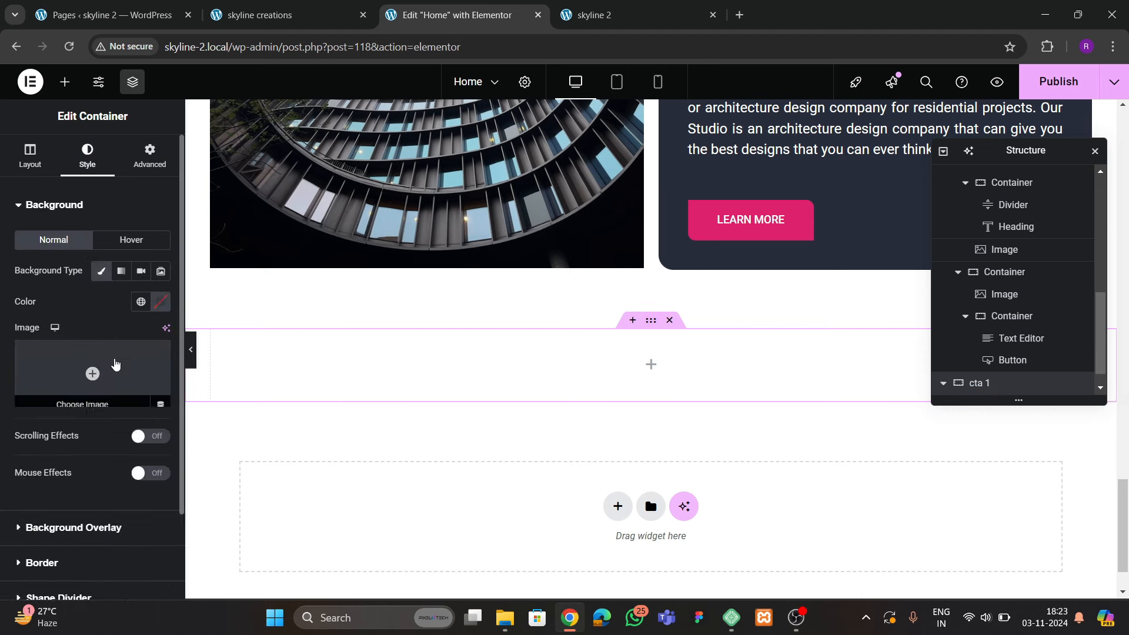
{"action": "left_click", "coordinate": [116, 368]}
{"action": "left_click", "coordinate": [253, 14]}
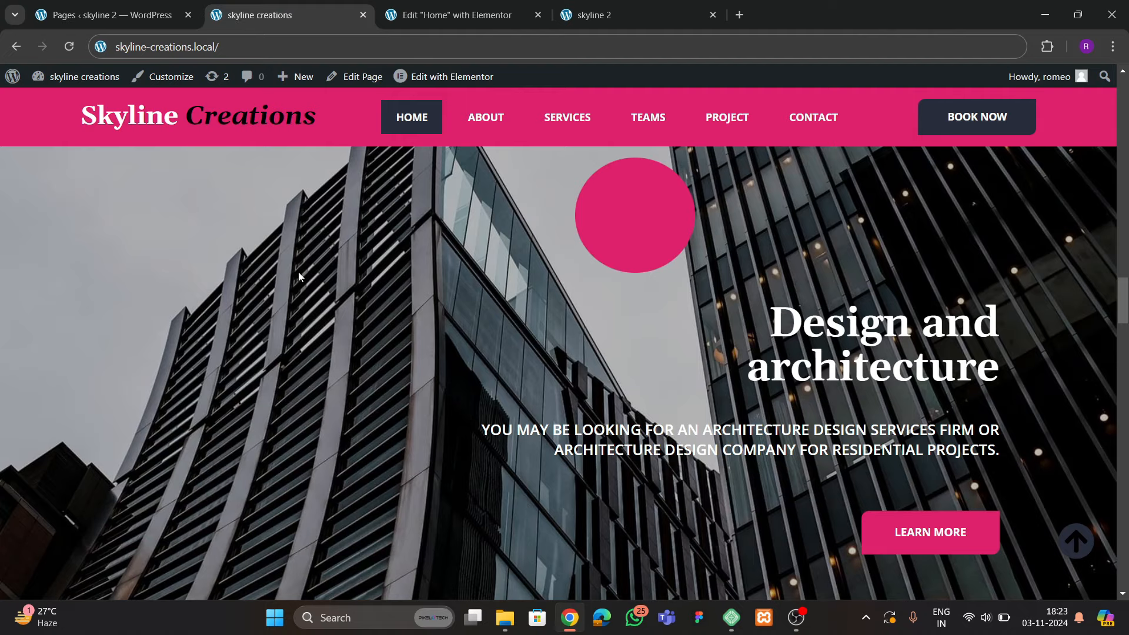
{"action": "left_click", "coordinate": [453, 14]}
{"action": "left_click", "coordinate": [354, 370]}
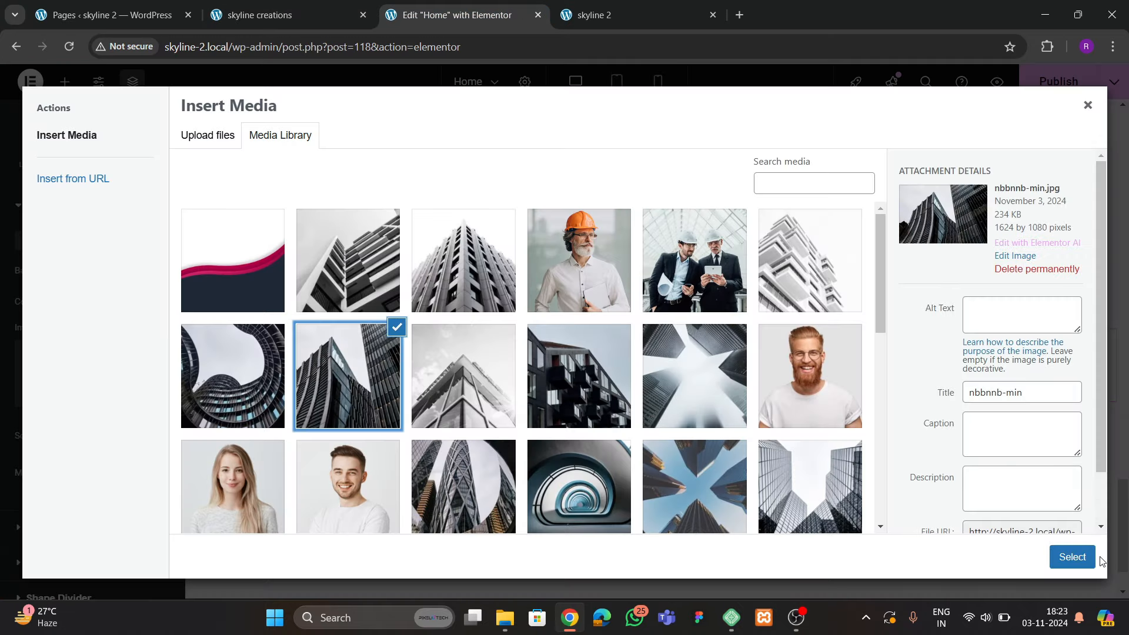
{"action": "left_click", "coordinate": [1072, 557]}
Set the cta 1 background image's position to Center Center and its display size to Cover
{"action": "scroll", "coordinate": [41, 428], "scroll_direction": "down", "scroll_amount": 2}
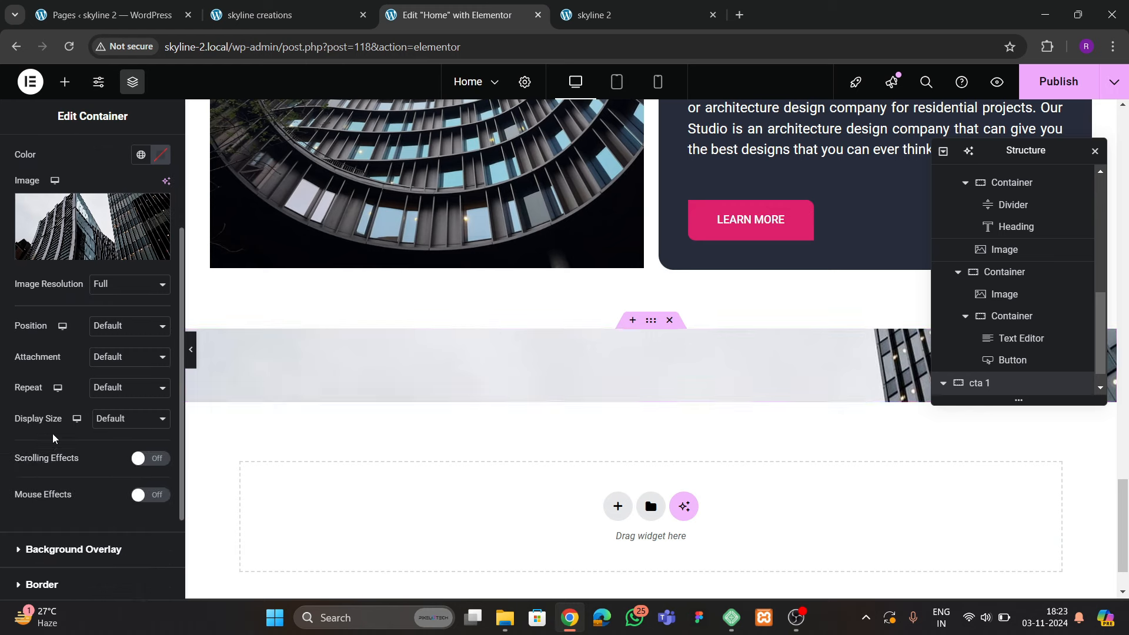
{"action": "left_click", "coordinate": [112, 331]}
{"action": "left_click", "coordinate": [111, 365]}
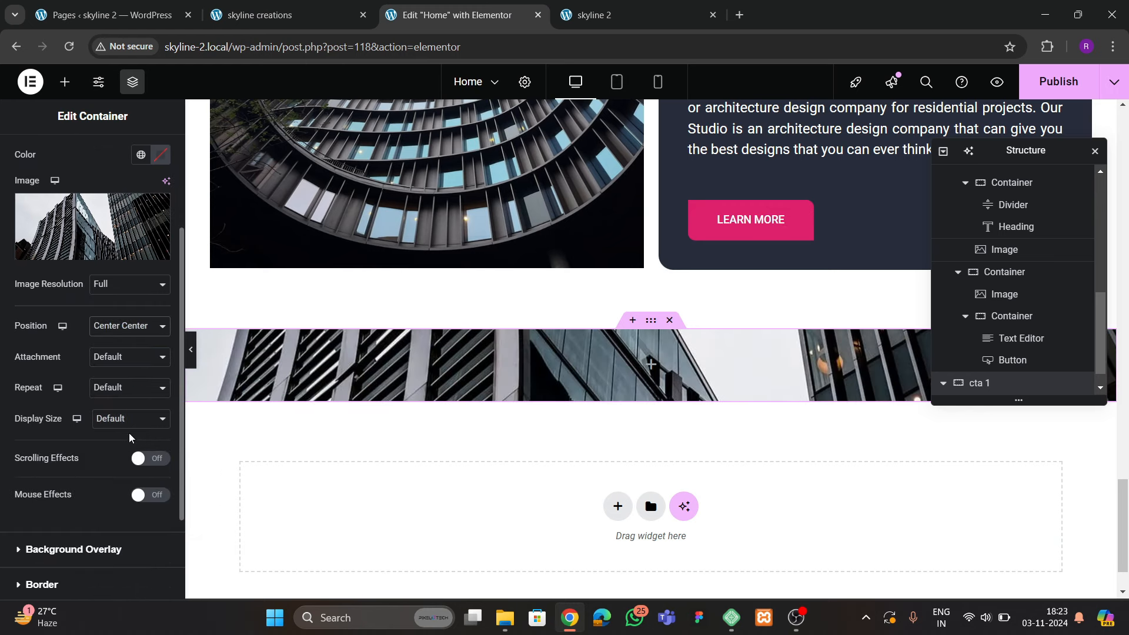
{"action": "left_click", "coordinate": [129, 418]}
{"action": "left_click", "coordinate": [106, 470]}
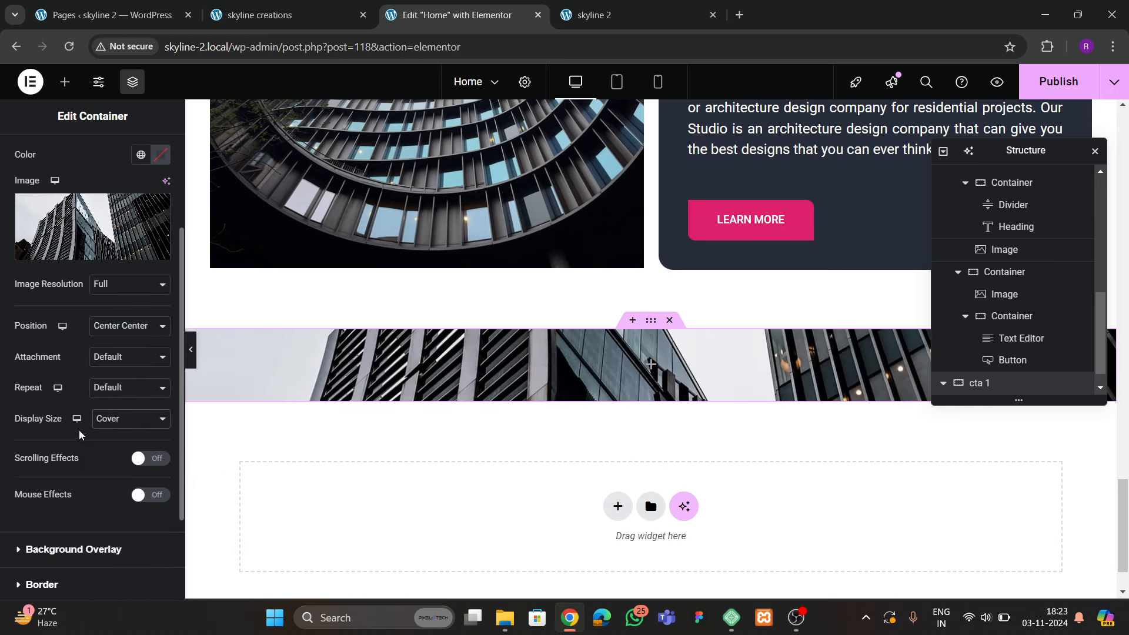
Set the minimum height of the cta 1 container to 700 px
{"action": "scroll", "coordinate": [79, 434], "scroll_direction": "up", "scroll_amount": 2}
{"action": "left_click", "coordinate": [27, 154]}
{"action": "scroll", "coordinate": [101, 309], "scroll_direction": "down", "scroll_amount": 2}
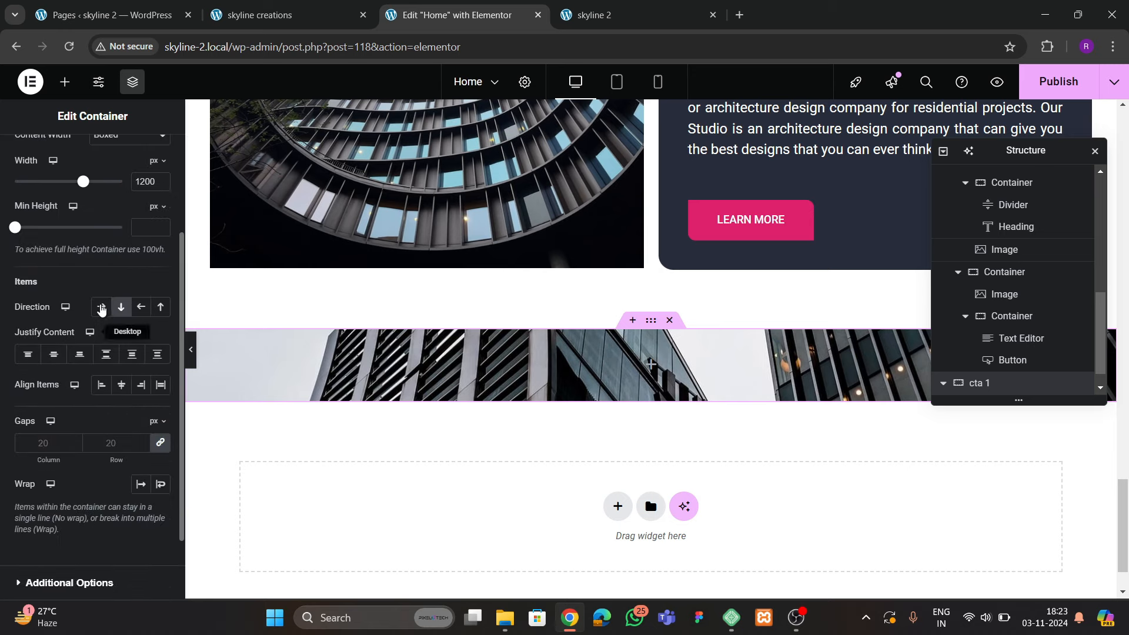
{"action": "type", "text": "600"}
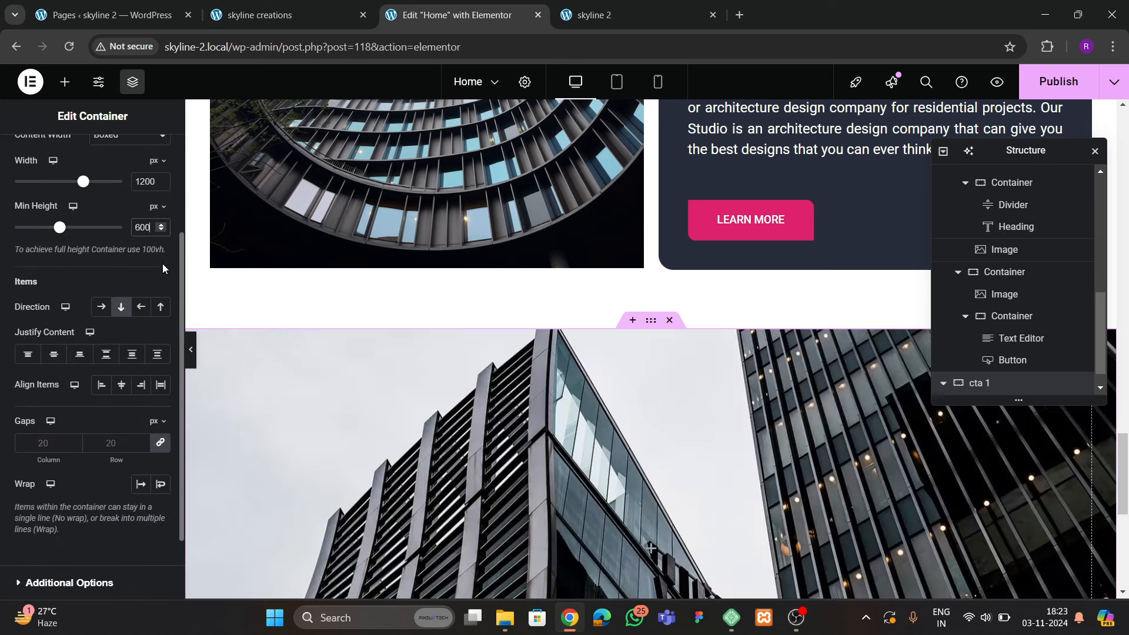
{"action": "scroll", "coordinate": [471, 353], "scroll_direction": "down", "scroll_amount": 2}
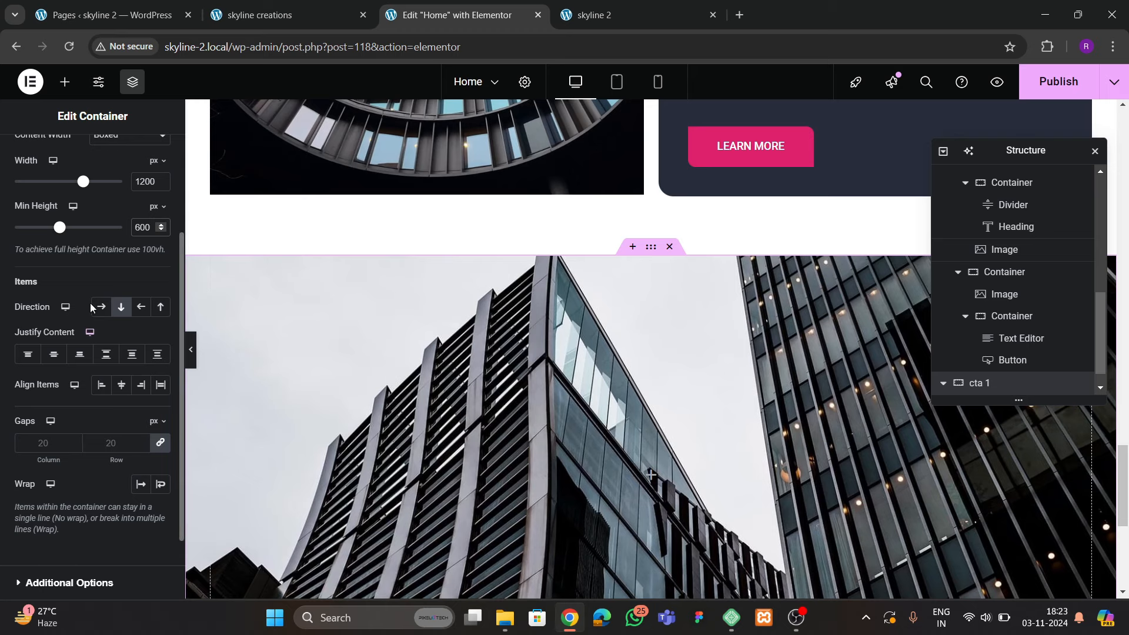
{"action": "left_click", "coordinate": [143, 231]}
{"action": "key", "text": "BackSpace"}
{"action": "type", "text": "7"}
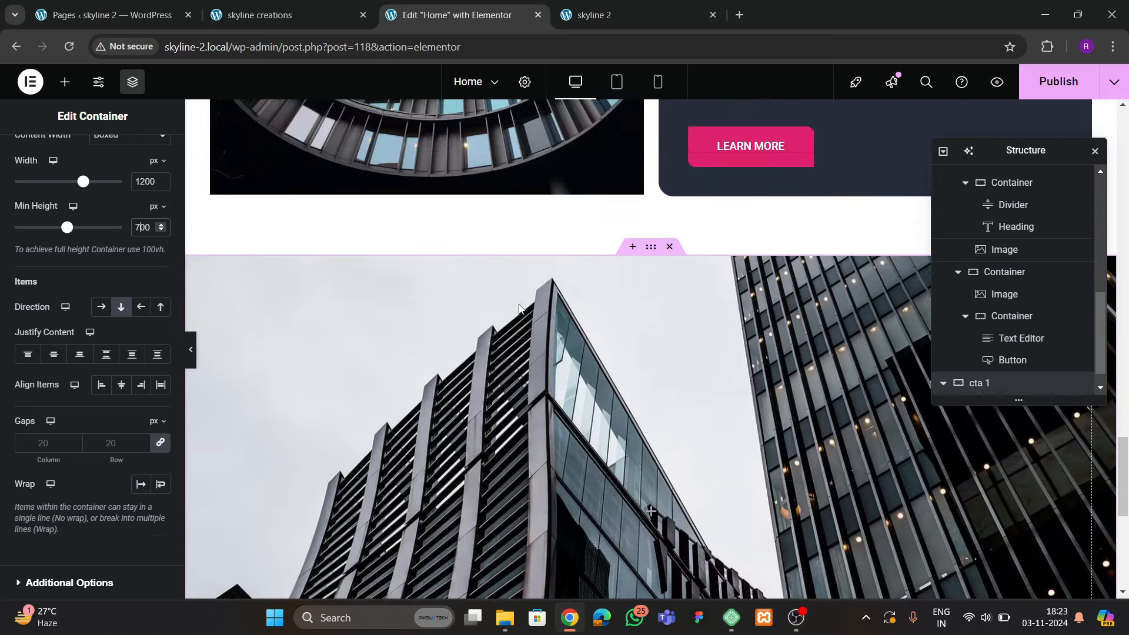
Set the cta 1 background image's attachment to Fixed and check how it behaves while scrolling the page
{"action": "scroll", "coordinate": [112, 174], "scroll_direction": "up", "scroll_amount": 3}
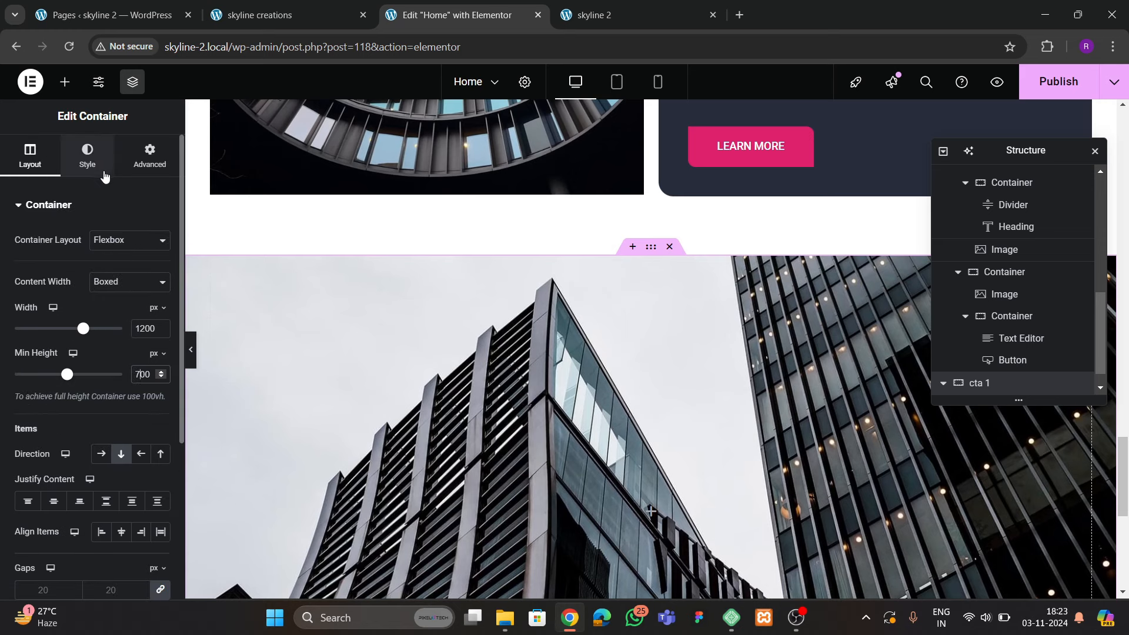
{"action": "left_click", "coordinate": [88, 156]}
{"action": "scroll", "coordinate": [97, 335], "scroll_direction": "down", "scroll_amount": 2}
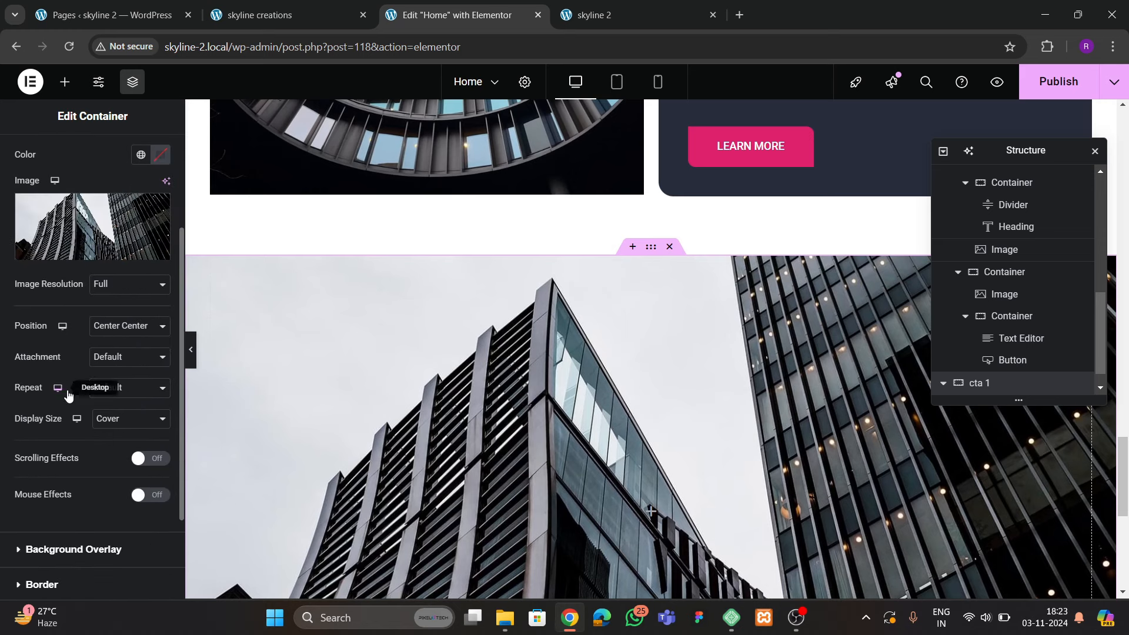
{"action": "left_click", "coordinate": [99, 389]}
{"action": "left_click", "coordinate": [107, 357]}
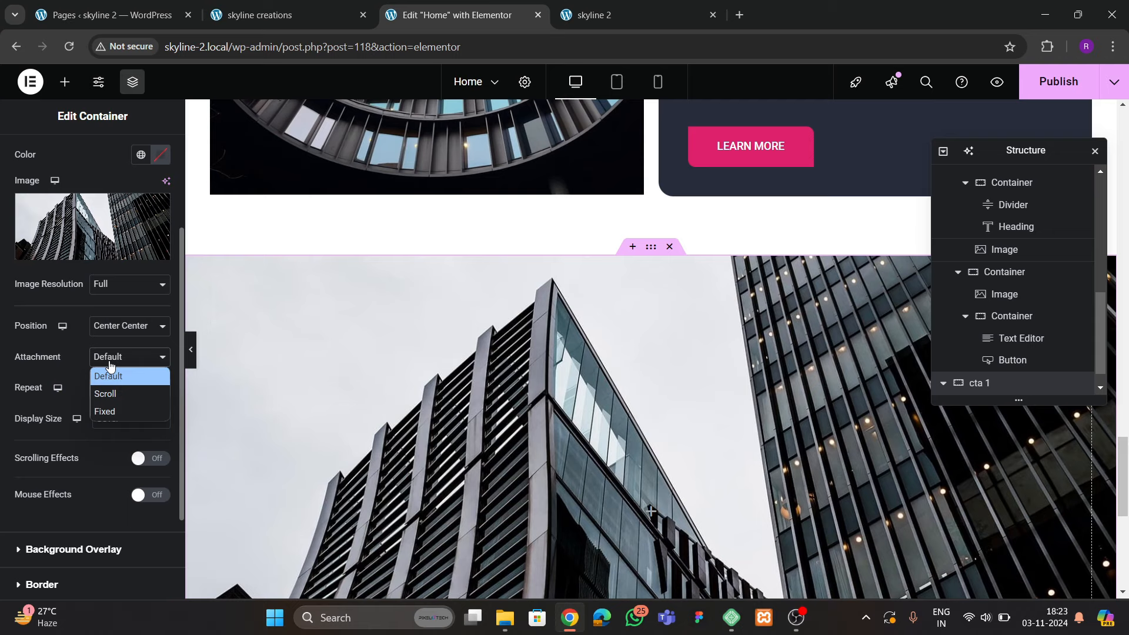
{"action": "left_click", "coordinate": [108, 406]}
{"action": "scroll", "coordinate": [490, 396], "scroll_direction": "down", "scroll_amount": 4}
{"action": "scroll", "coordinate": [490, 396], "scroll_direction": "up", "scroll_amount": 8}
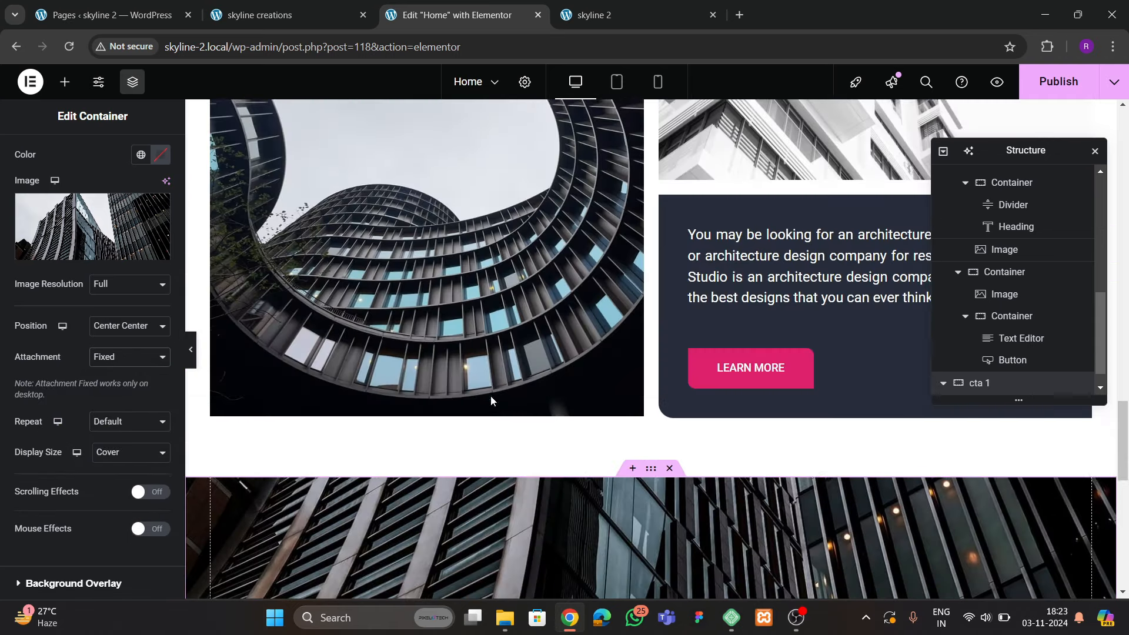
{"action": "scroll", "coordinate": [490, 397], "scroll_direction": "down", "scroll_amount": 3}
{"action": "scroll", "coordinate": [492, 396], "scroll_direction": "down", "scroll_amount": 5}
{"action": "scroll", "coordinate": [482, 440], "scroll_direction": "up", "scroll_amount": 3}
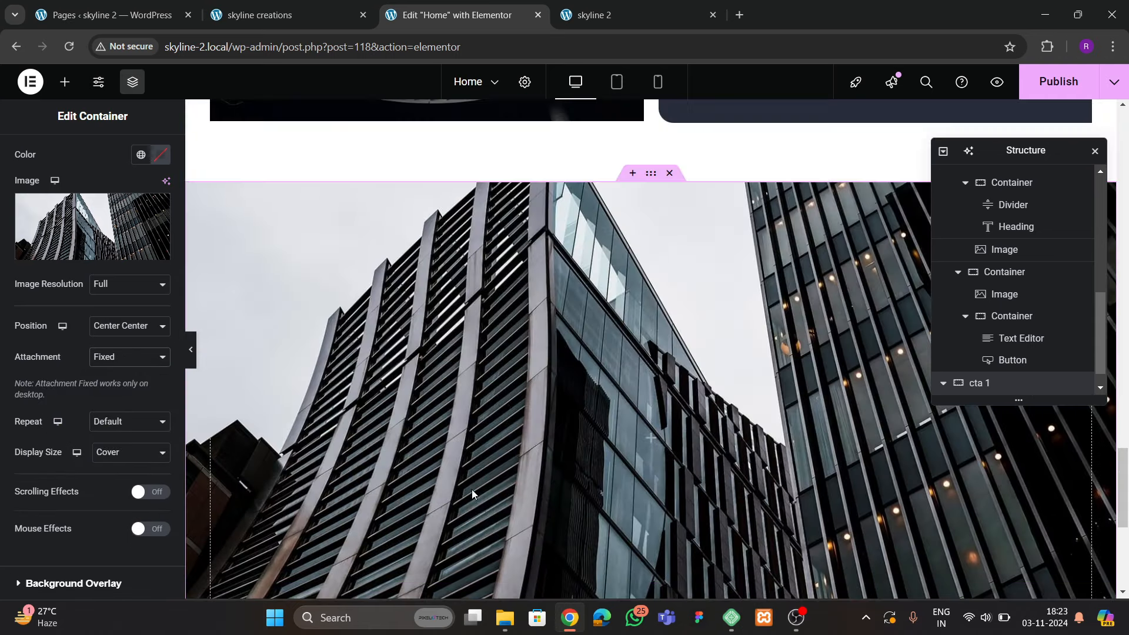
Add an Image widget with the pink circle Ellipse-1.png to the cta 1 container and align it right
{"action": "left_click", "coordinate": [262, 14]}
{"action": "left_click", "coordinate": [518, 16]}
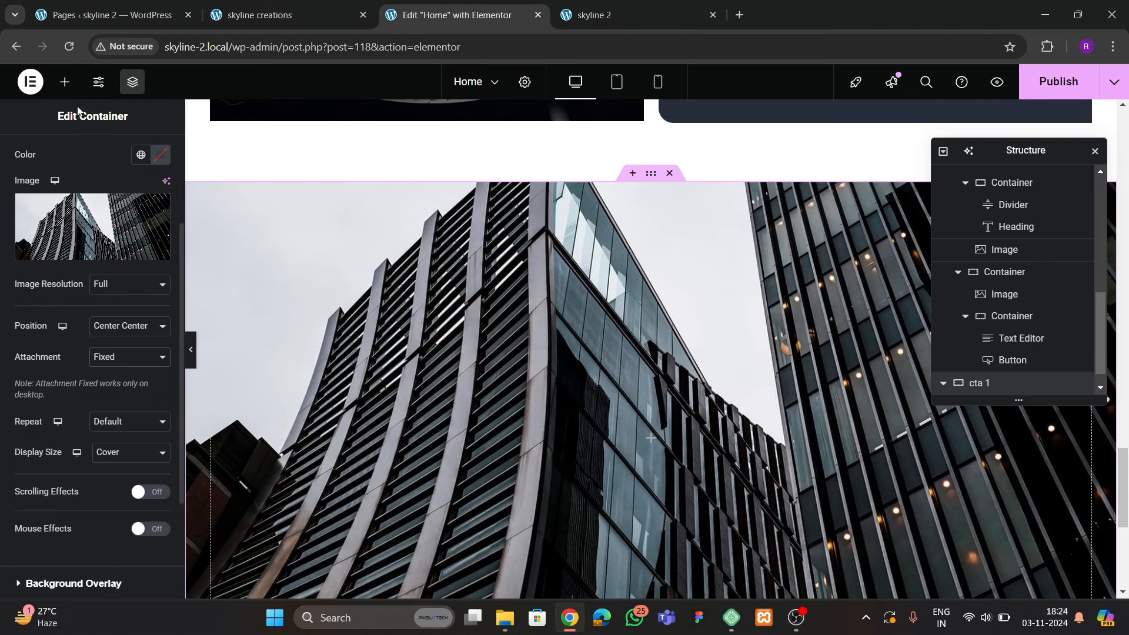
{"action": "left_click", "coordinate": [64, 81]}
{"action": "left_click_drag", "start_coordinate": [118, 447], "coordinate": [529, 376]}
{"action": "left_click", "coordinate": [112, 311]}
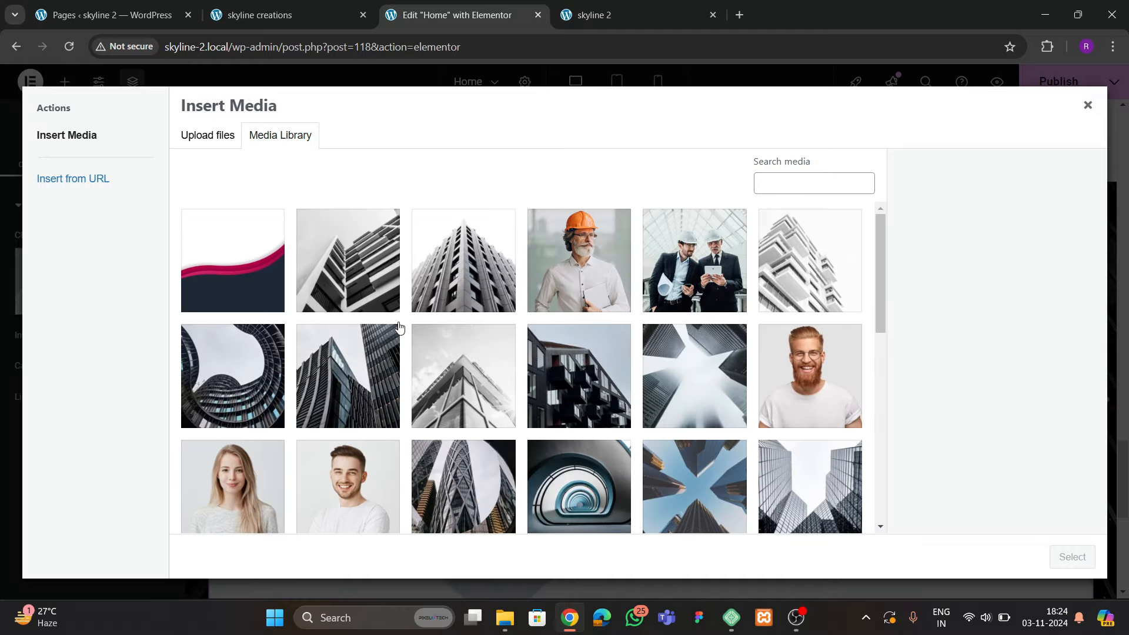
{"action": "scroll", "coordinate": [531, 365], "scroll_direction": "down", "scroll_amount": 10}
{"action": "scroll", "coordinate": [652, 320], "scroll_direction": "up", "scroll_amount": 2}
{"action": "left_click", "coordinate": [680, 271]}
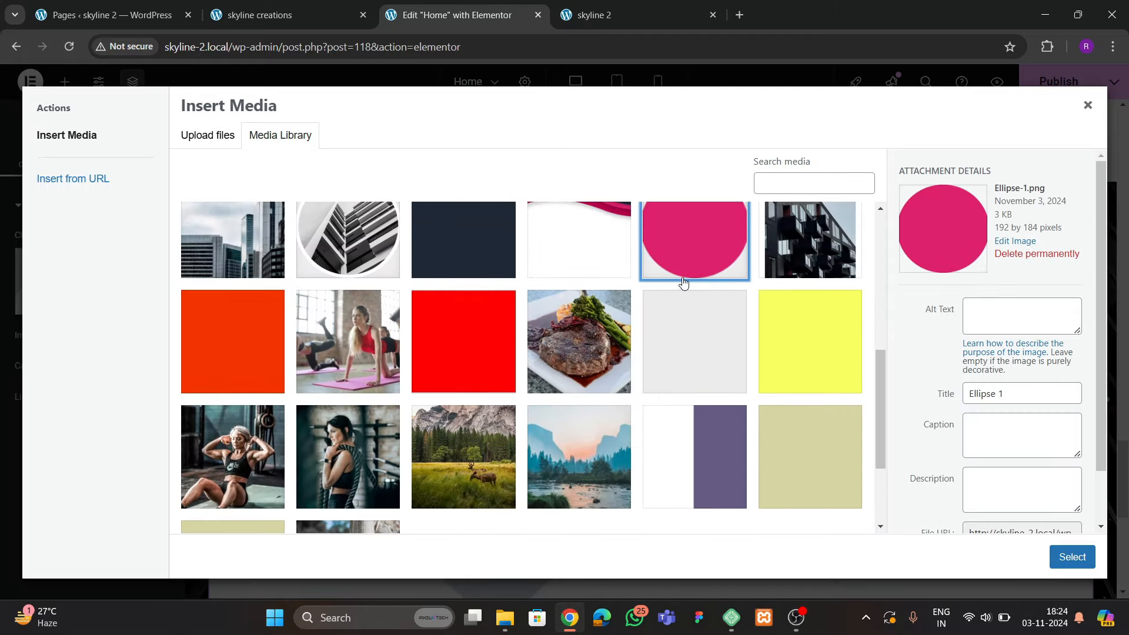
{"action": "left_click", "coordinate": [1061, 558]}
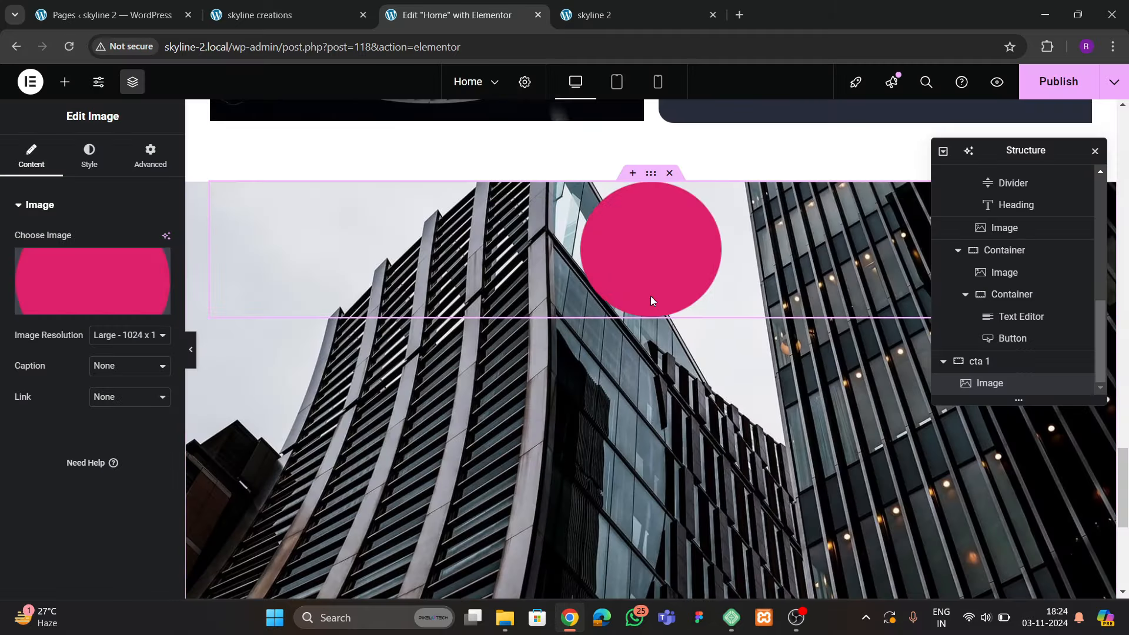
{"action": "left_click", "coordinate": [89, 156]}
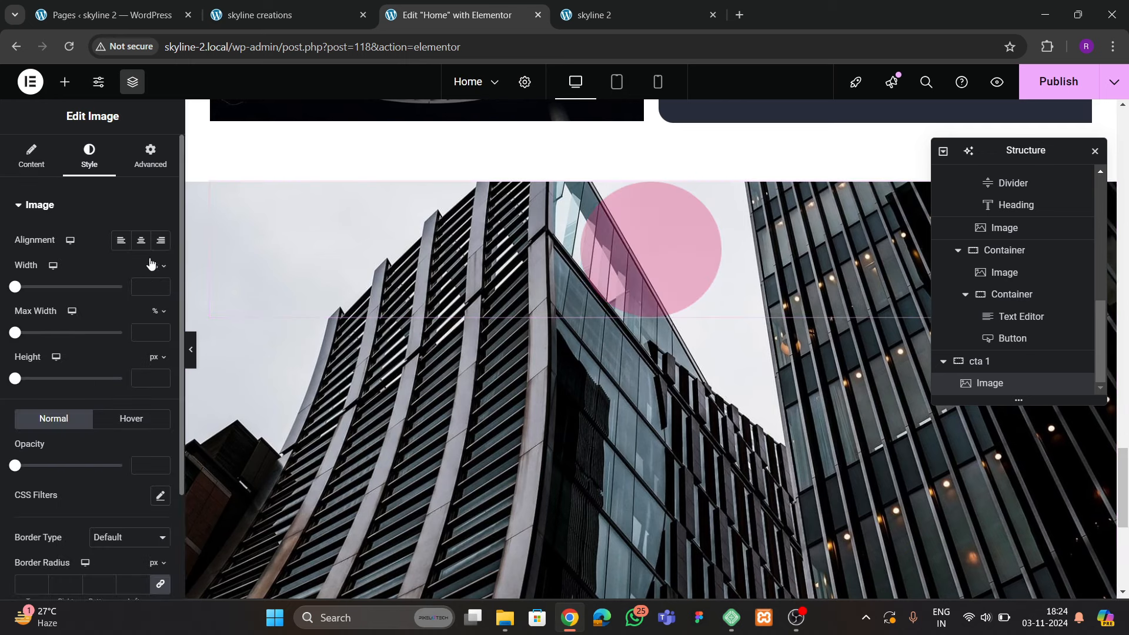
{"action": "left_click", "coordinate": [162, 241]}
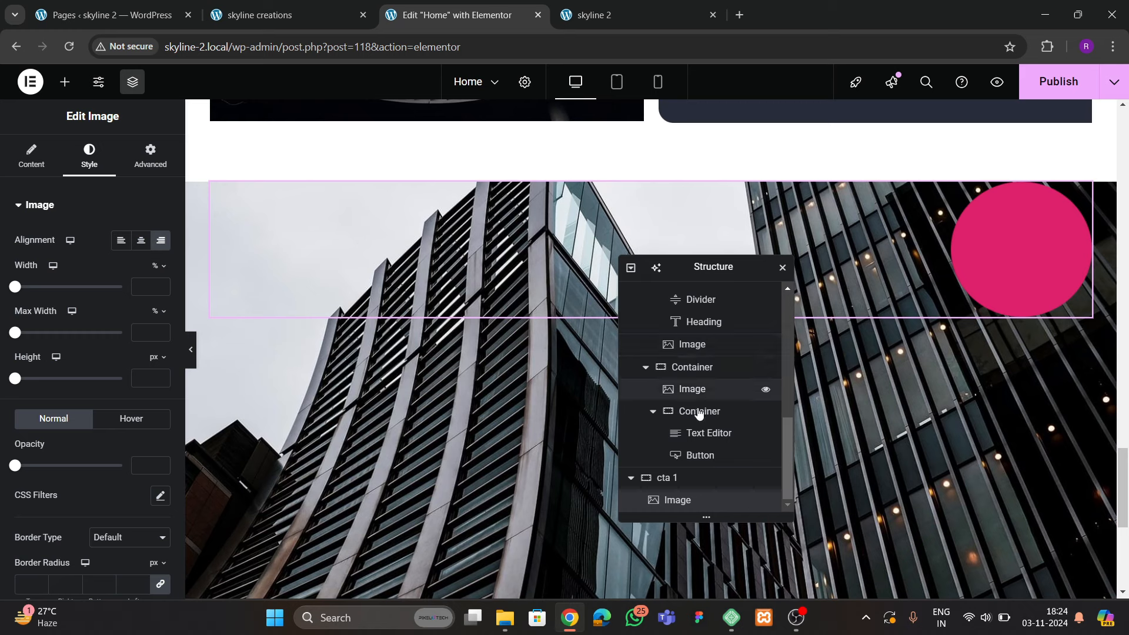
Set the padding of the cta 1 container to 100 px on all sides
{"action": "left_click", "coordinate": [667, 477]}
{"action": "left_click", "coordinate": [149, 156]}
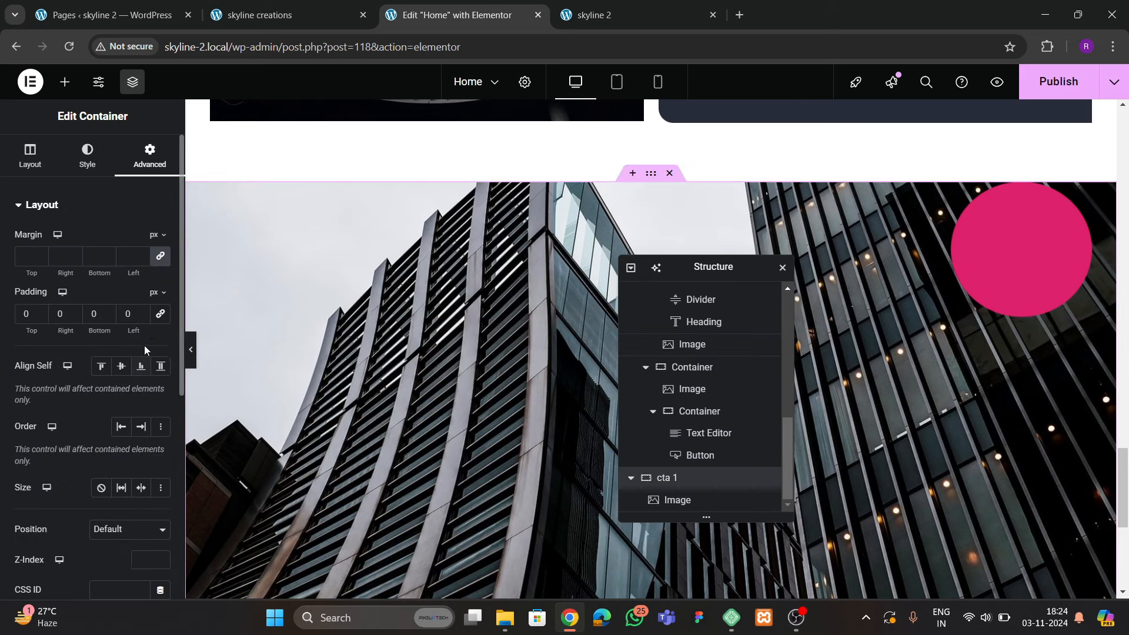
{"action": "left_click", "coordinate": [22, 318]}
{"action": "type", "text": "5"}
{"action": "key", "text": "BackSpace"}
{"action": "type", "text": "1000"}
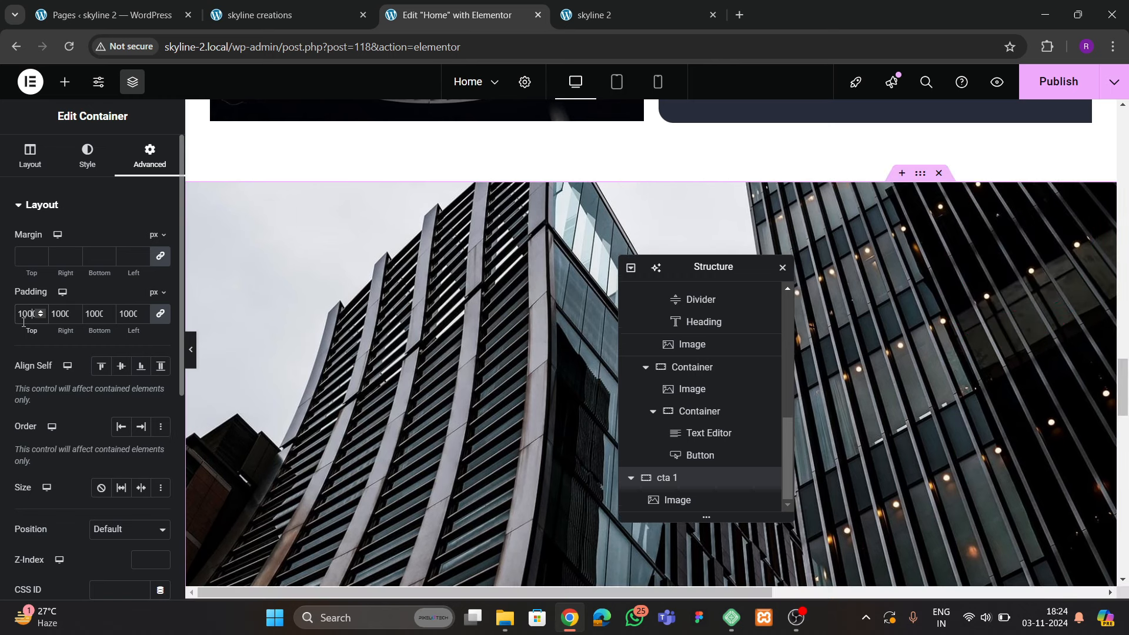
{"action": "key", "text": "BackSpace"}
{"action": "key", "text": "BackSpace"}
{"action": "key", "text": "BackSpace"}
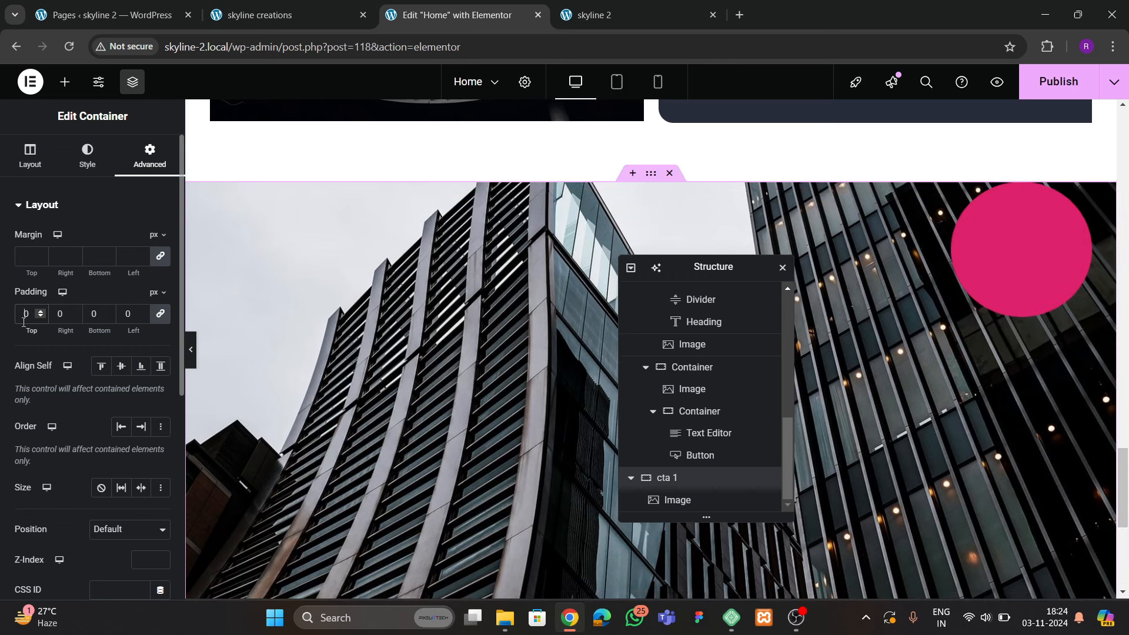
{"action": "type", "text": "100"}
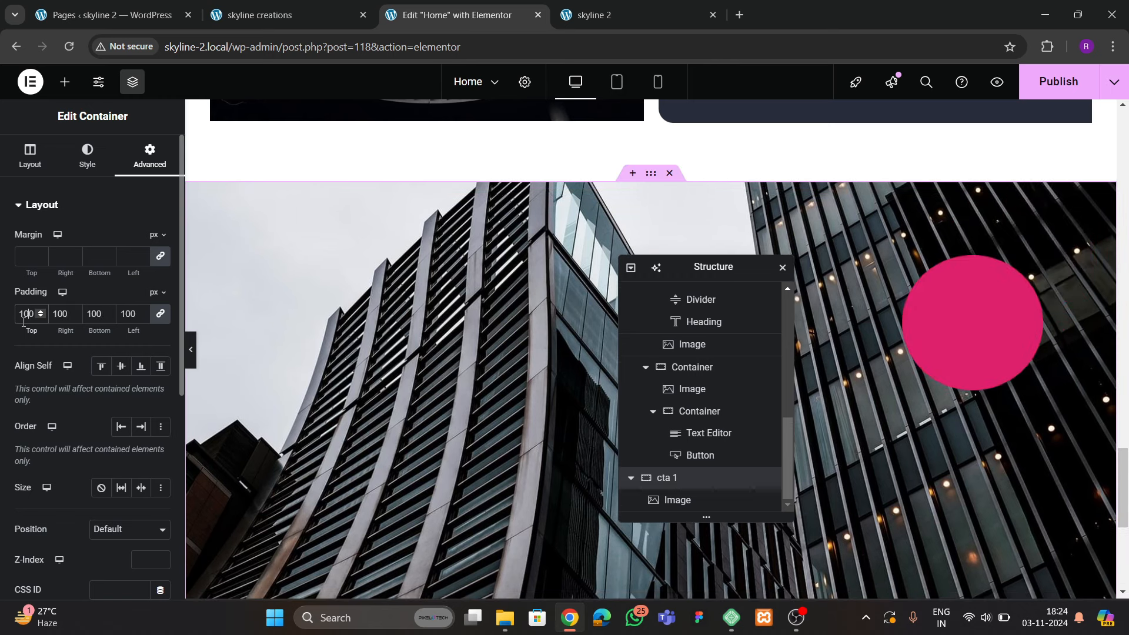
Check the reference banner, then add a Heading widget below the pink circle in the cta 1 container
{"action": "left_click", "coordinate": [930, 305]}
{"action": "left_click", "coordinate": [342, 22]}
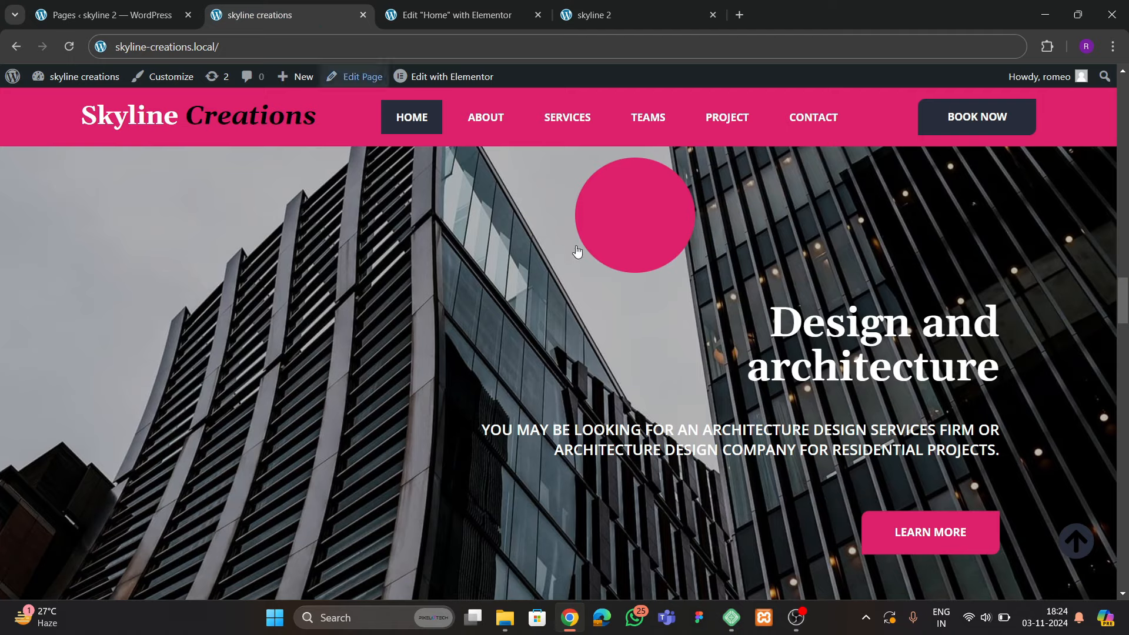
{"action": "left_click", "coordinate": [456, 14]}
{"action": "left_click", "coordinate": [64, 82]}
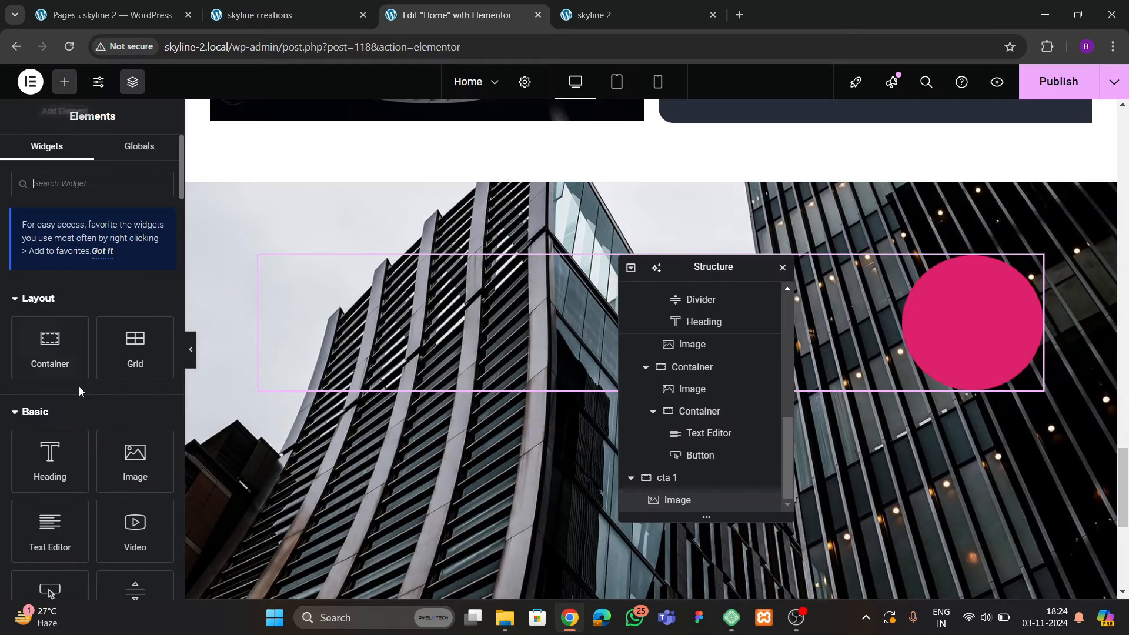
{"action": "left_click_drag", "start_coordinate": [51, 477], "coordinate": [899, 368]}
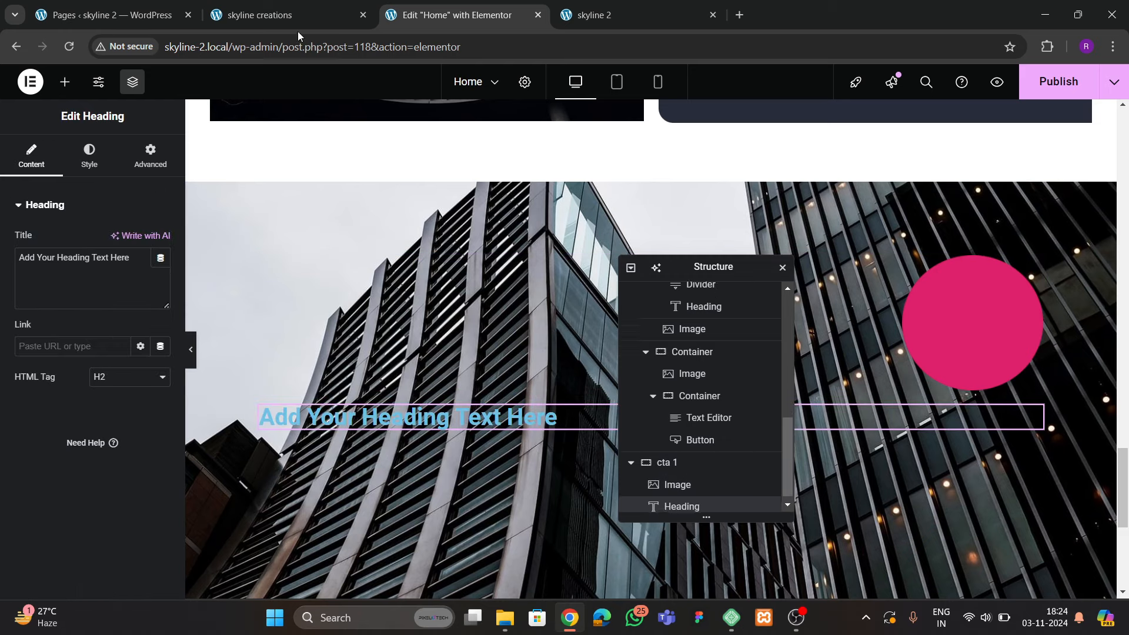
Set the cta 1 container's Justify Content to Center and Align Items to End
{"action": "left_click", "coordinate": [667, 456]}
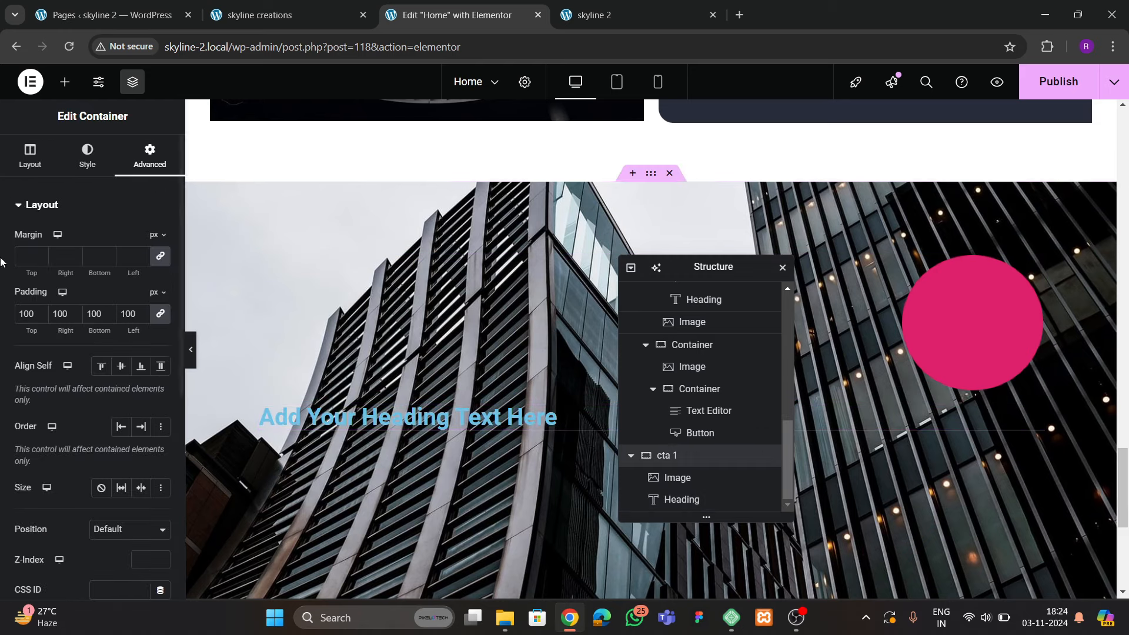
{"action": "left_click", "coordinate": [20, 168]}
{"action": "scroll", "coordinate": [53, 315], "scroll_direction": "down", "scroll_amount": 5}
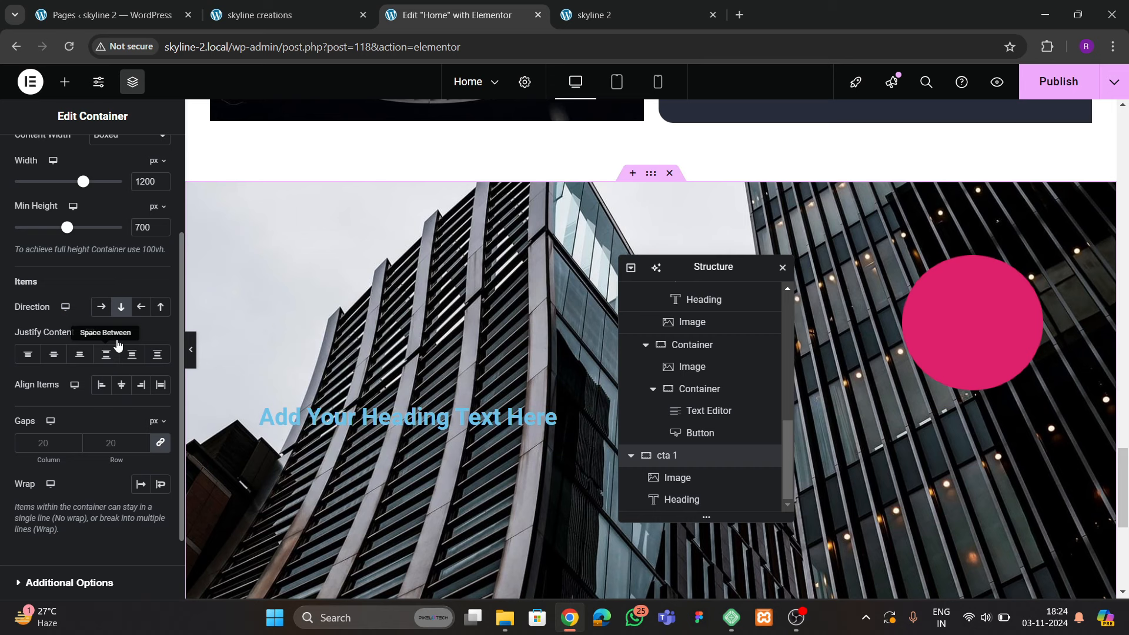
{"action": "left_click", "coordinate": [53, 354]}
{"action": "left_click", "coordinate": [121, 384]}
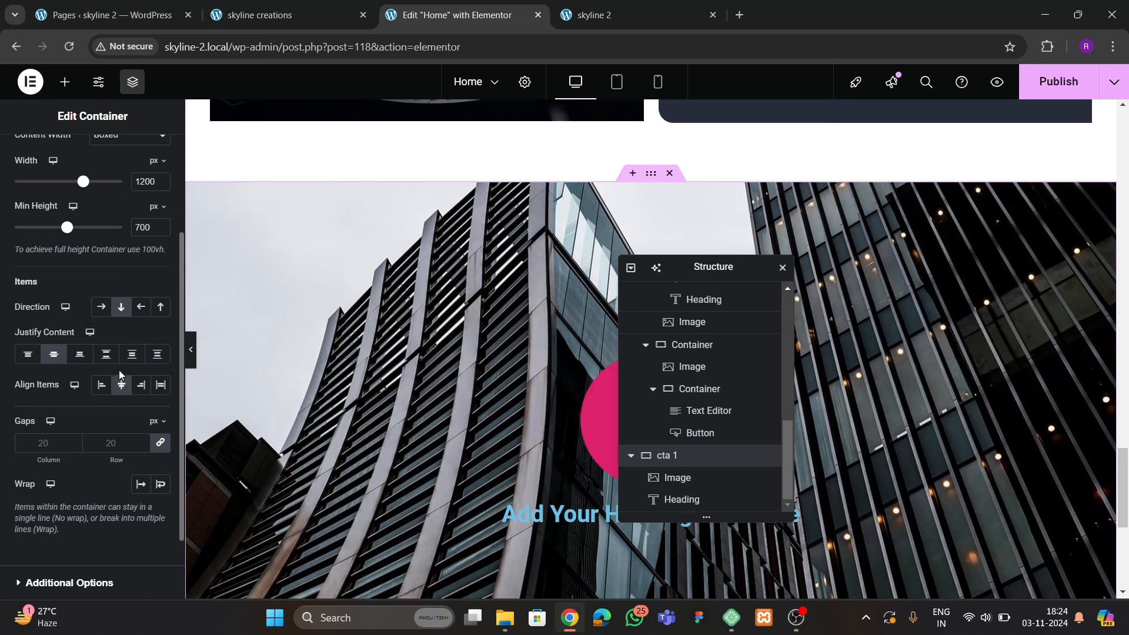
{"action": "left_click", "coordinate": [132, 388]}
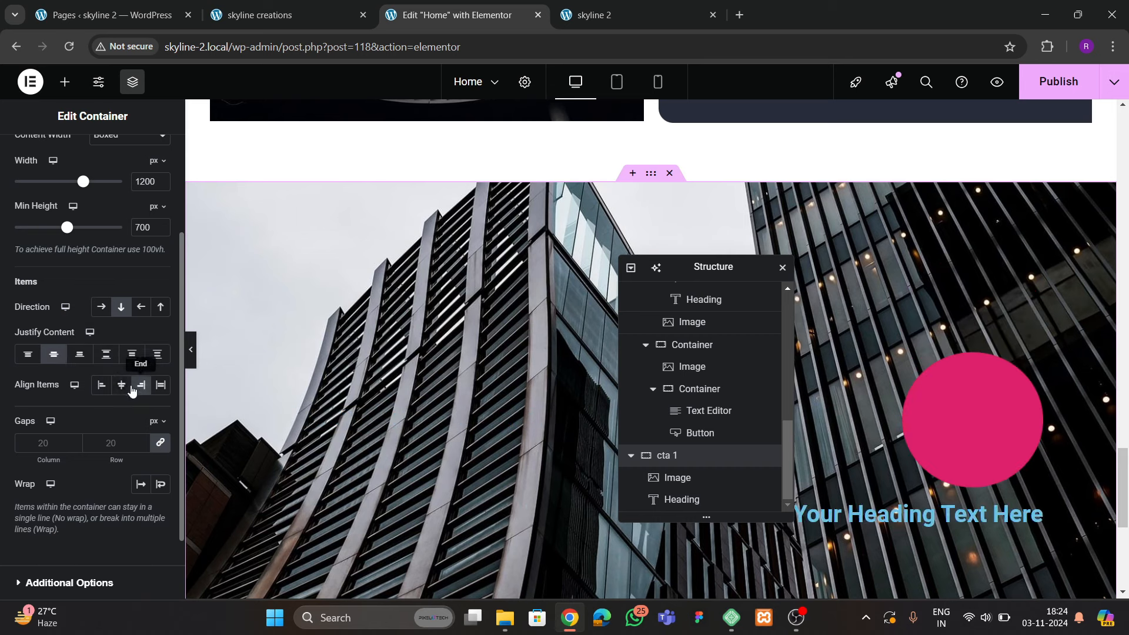
{"action": "scroll", "coordinate": [896, 306], "scroll_direction": "down", "scroll_amount": 3}
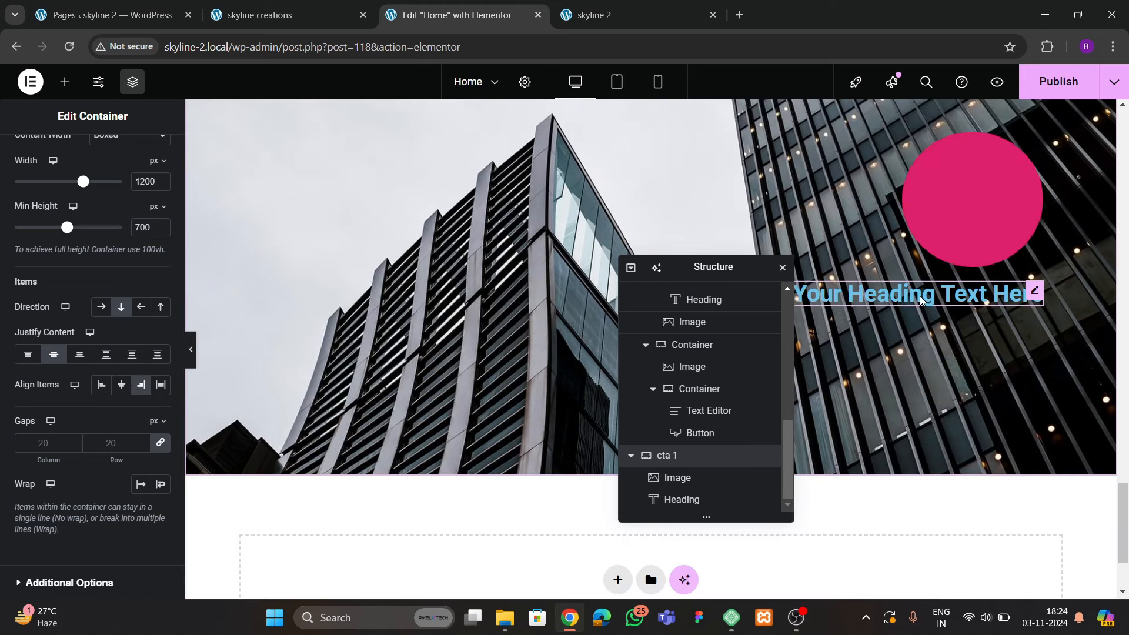
Copy "Design and architecture" from the reference site and use it as the title of the cta 1 heading
{"action": "key", "text": "ctrl+Page_Up"}
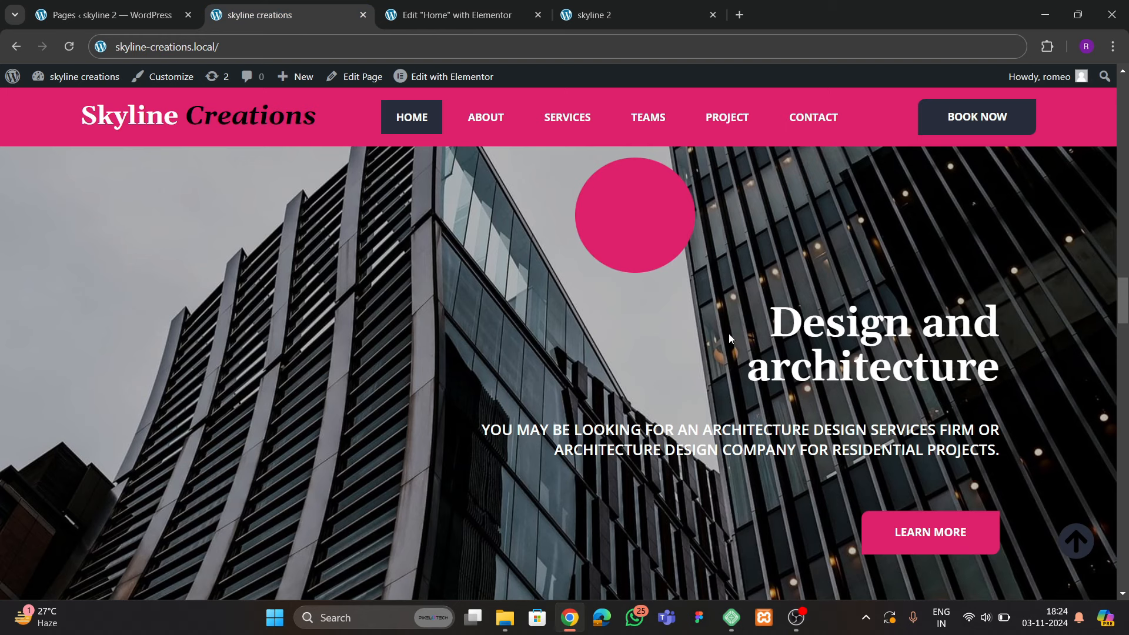
{"action": "left_click_drag", "start_coordinate": [778, 319], "coordinate": [1011, 375]}
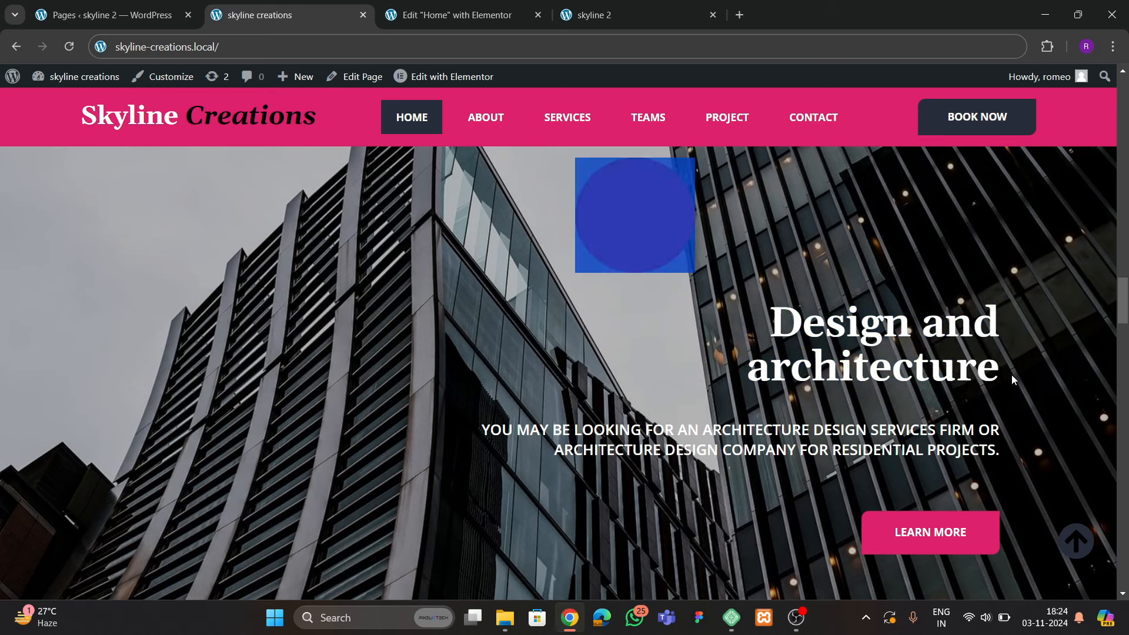
{"action": "left_click", "coordinate": [1012, 375]}
{"action": "left_click_drag", "start_coordinate": [784, 344], "coordinate": [994, 363]}
{"action": "key", "text": "ctrl+c"}
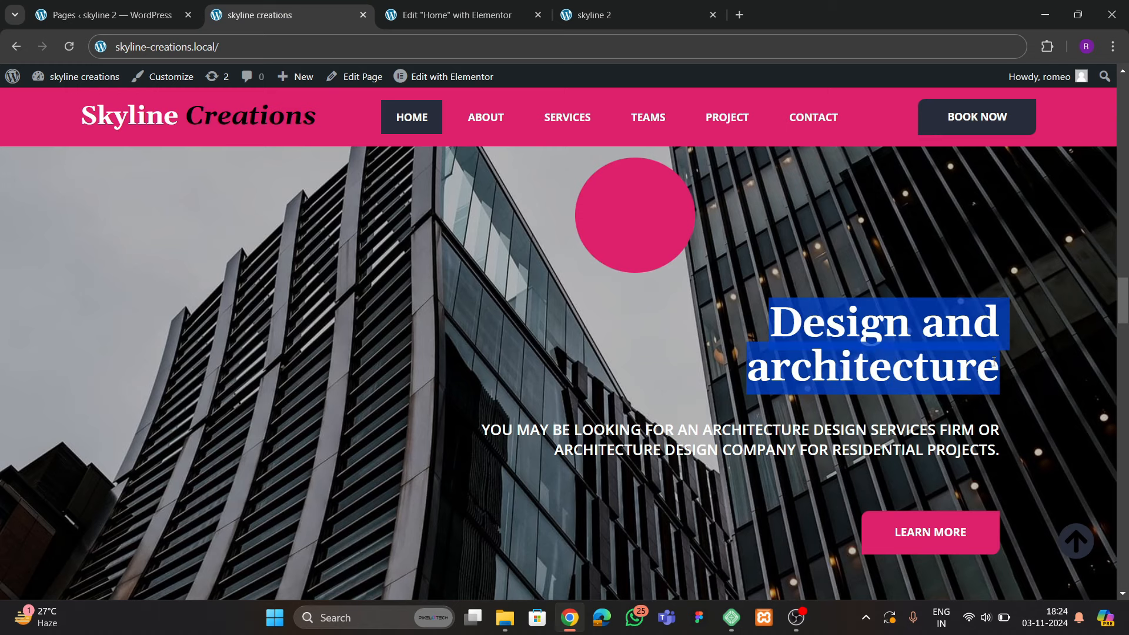
{"action": "left_click", "coordinate": [450, 9]}
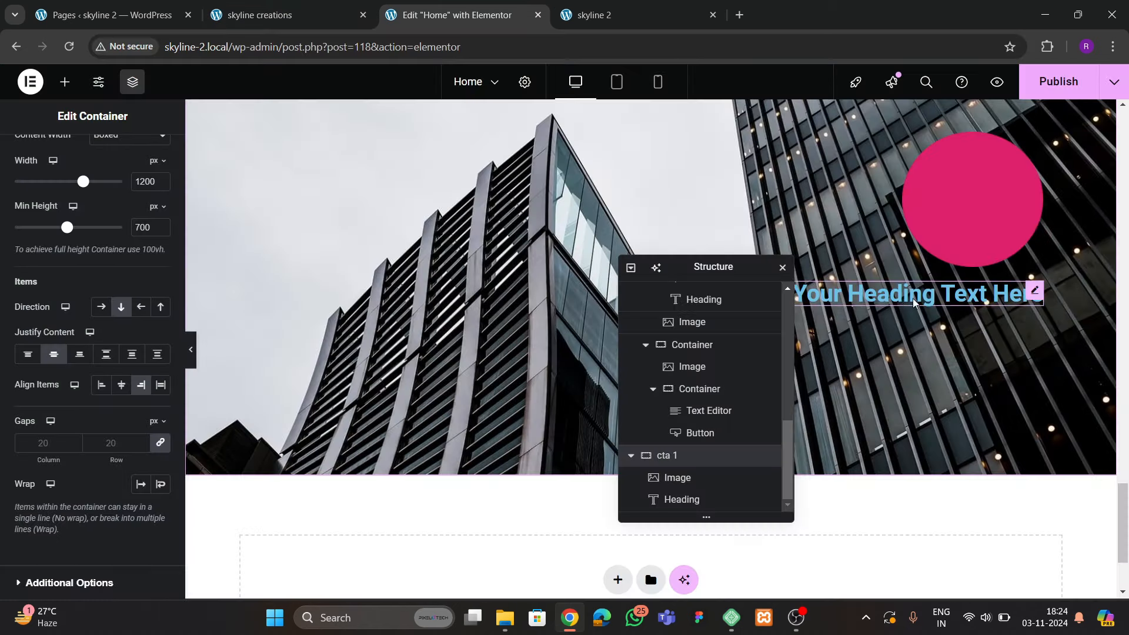
{"action": "triple_click", "coordinate": [97, 263]}
{"action": "key", "text": "ctrl+v"}
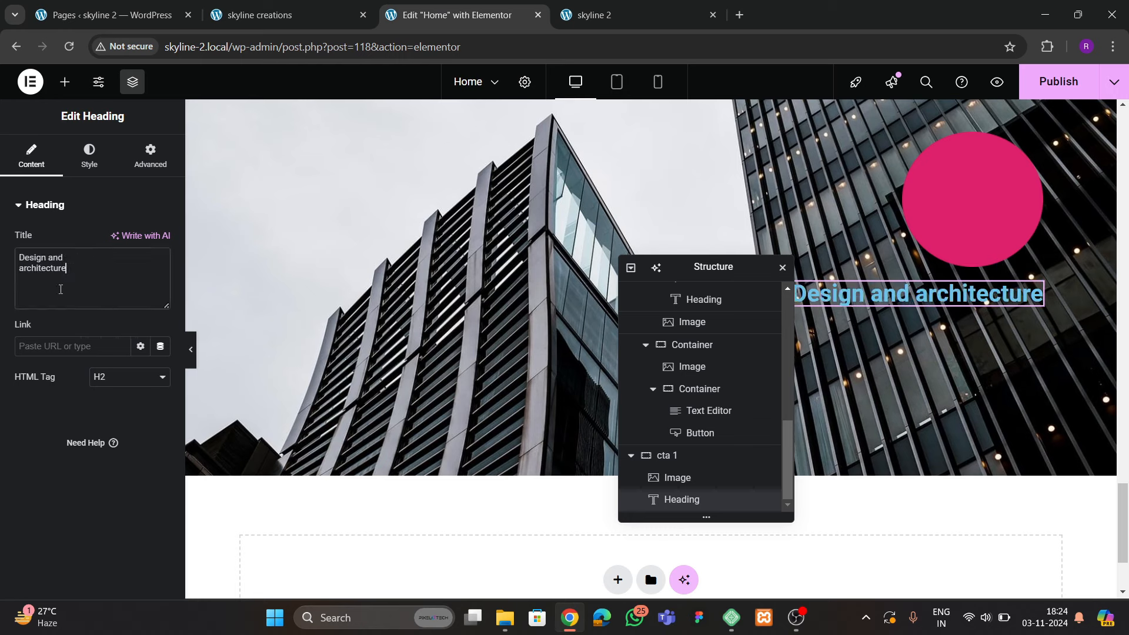
Align the cta 1 heading right and set its text color to white (#FFFFFF)
{"action": "left_click", "coordinate": [101, 161]}
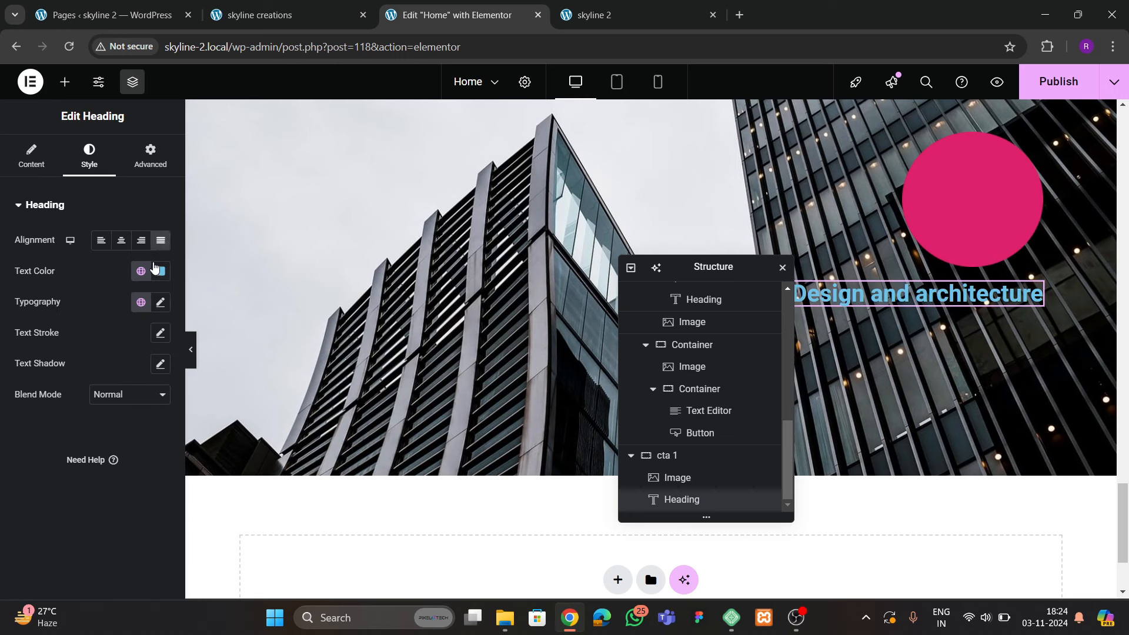
{"action": "left_click", "coordinate": [160, 273]}
{"action": "left_click_drag", "start_coordinate": [159, 404], "coordinate": [74, 327]}
{"action": "left_click", "coordinate": [56, 395]}
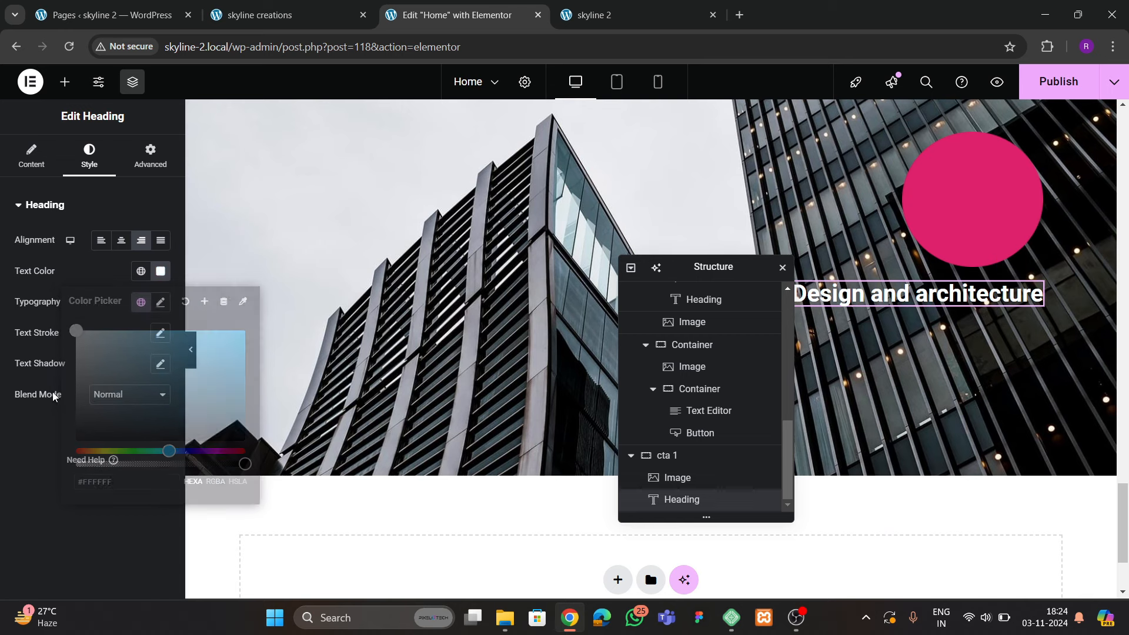
Set the cta 1 heading's typography to the Gelasio family, Capitalize transform and 45 px size
{"action": "left_click", "coordinate": [160, 302]}
{"action": "left_click", "coordinate": [120, 370]}
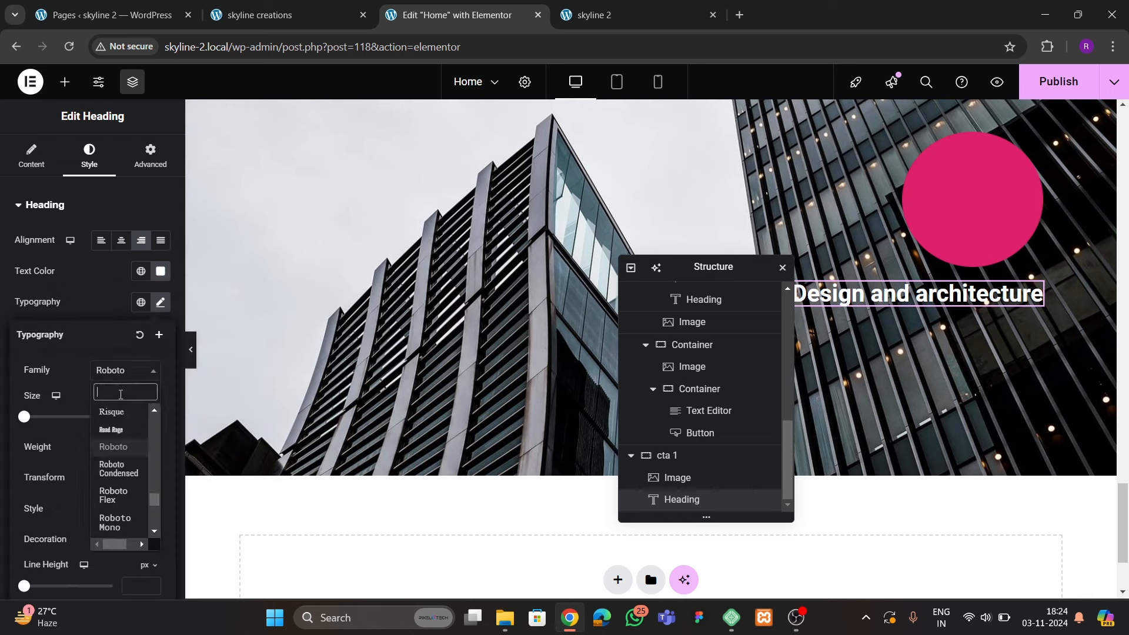
{"action": "type", "text": "gelasio"}
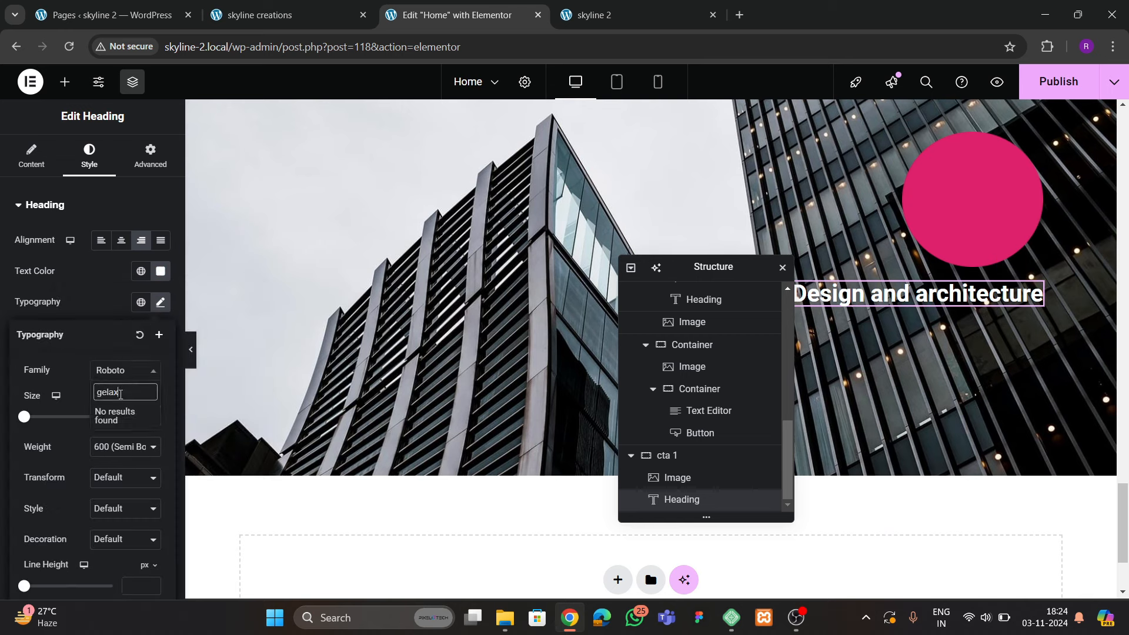
{"action": "key", "text": "Return"}
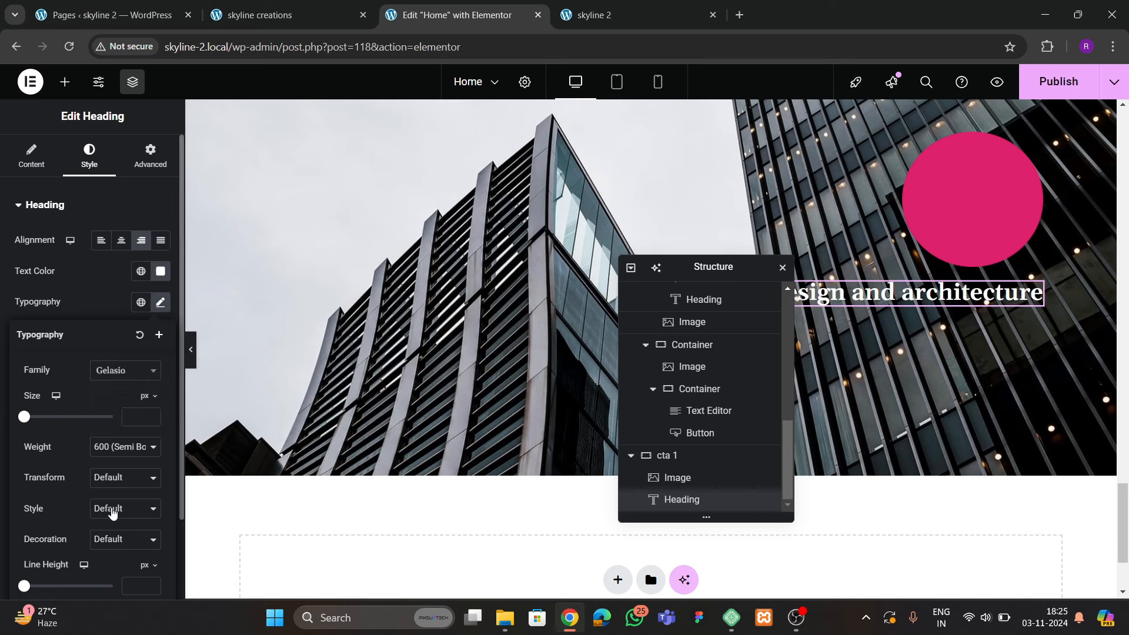
{"action": "left_click", "coordinate": [117, 477]}
{"action": "left_click", "coordinate": [115, 547]}
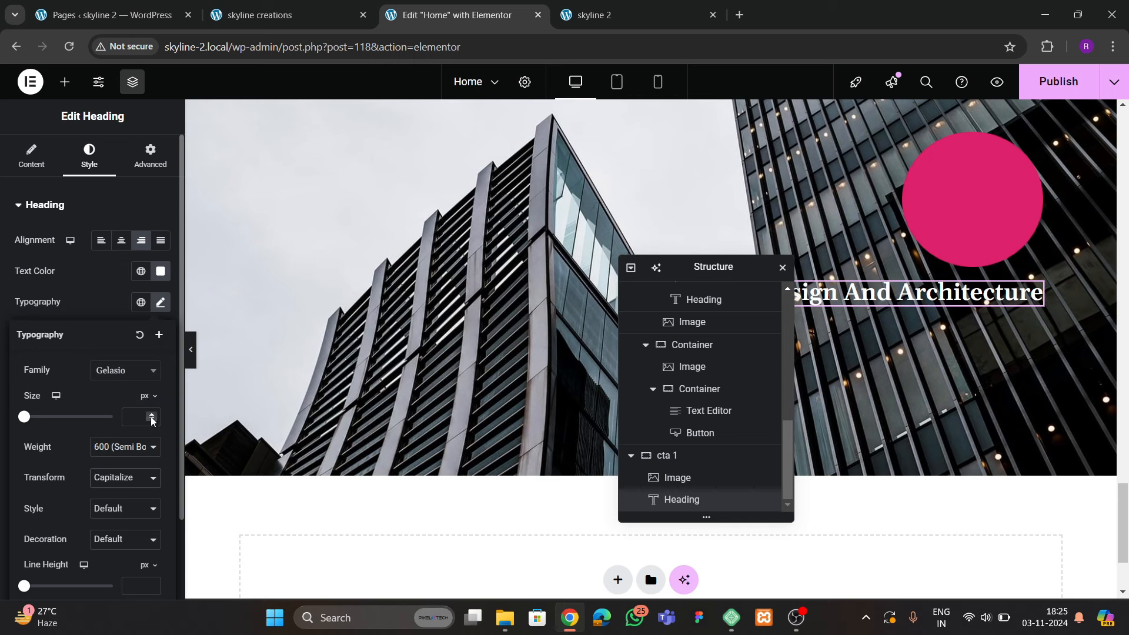
{"action": "left_click", "coordinate": [152, 415]}
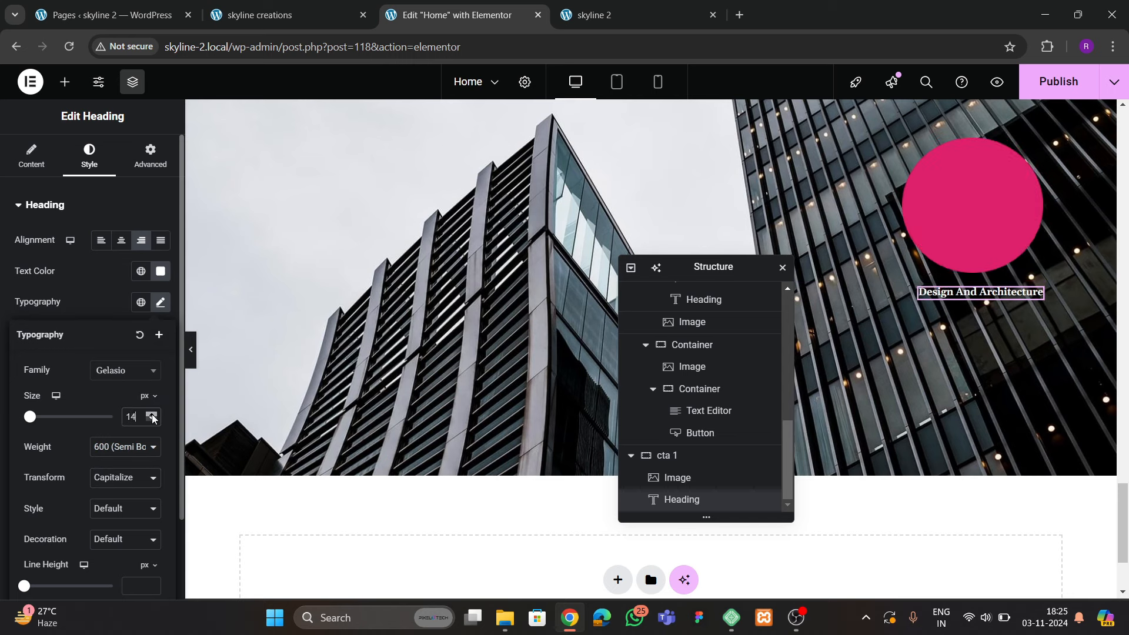
{"action": "left_click_drag", "start_coordinate": [152, 417], "coordinate": [150, 411]}
Compare with the reference heading and insert a <br> line break after "Design and" in the cta 1 heading title
{"action": "left_click", "coordinate": [250, 24]}
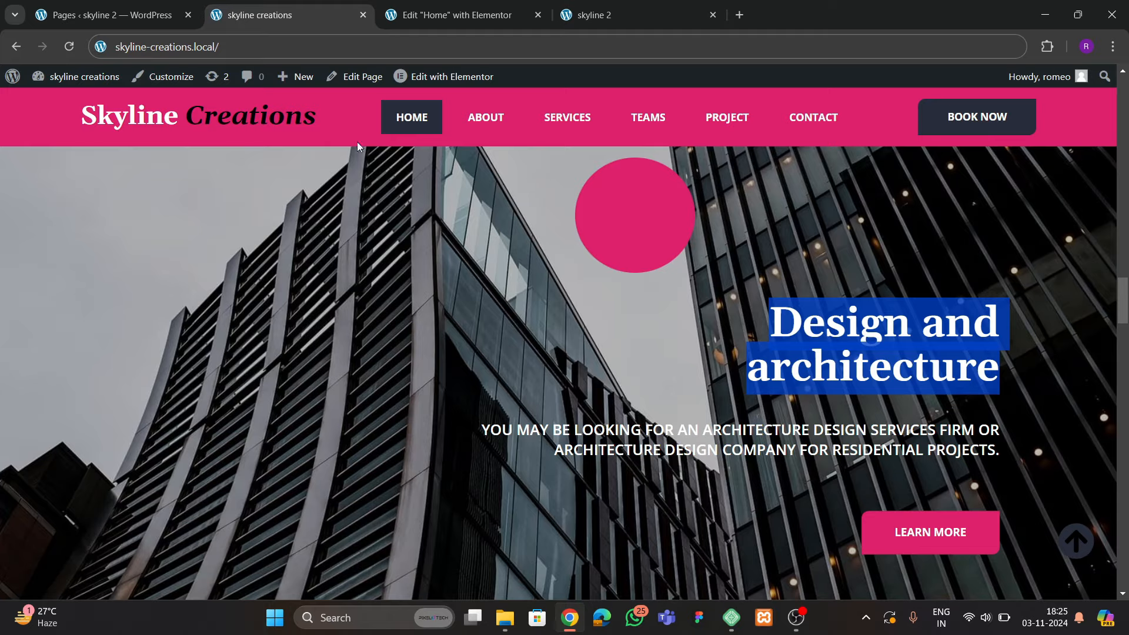
{"action": "left_click", "coordinate": [452, 14]}
{"action": "left_click", "coordinate": [32, 156]}
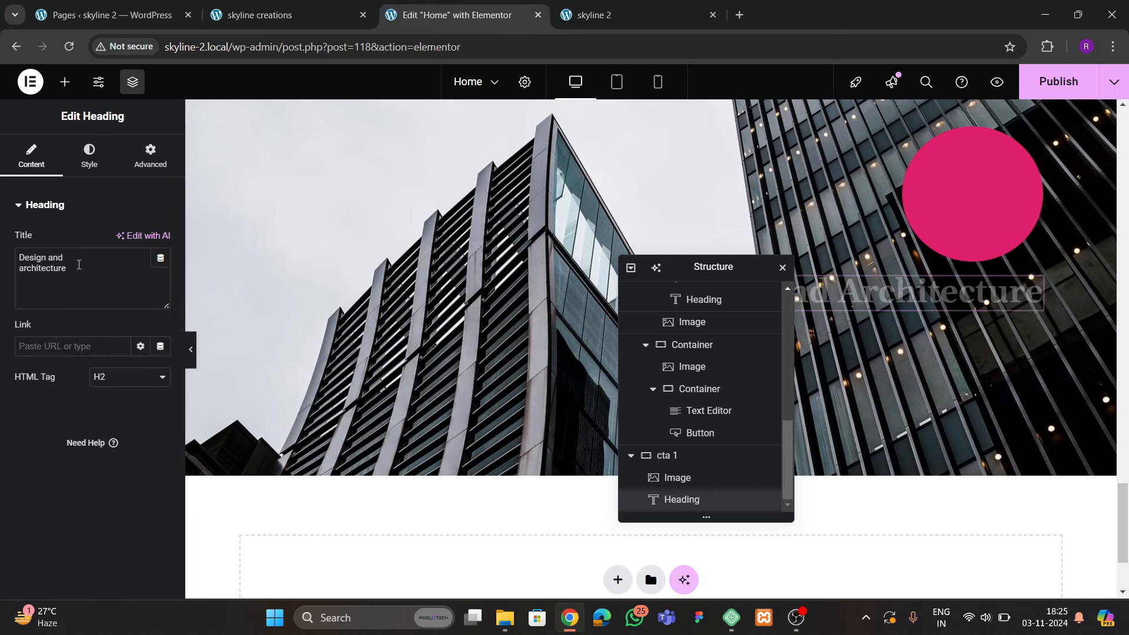
{"action": "left_click", "coordinate": [70, 262]}
{"action": "type", "text": "<br>"}
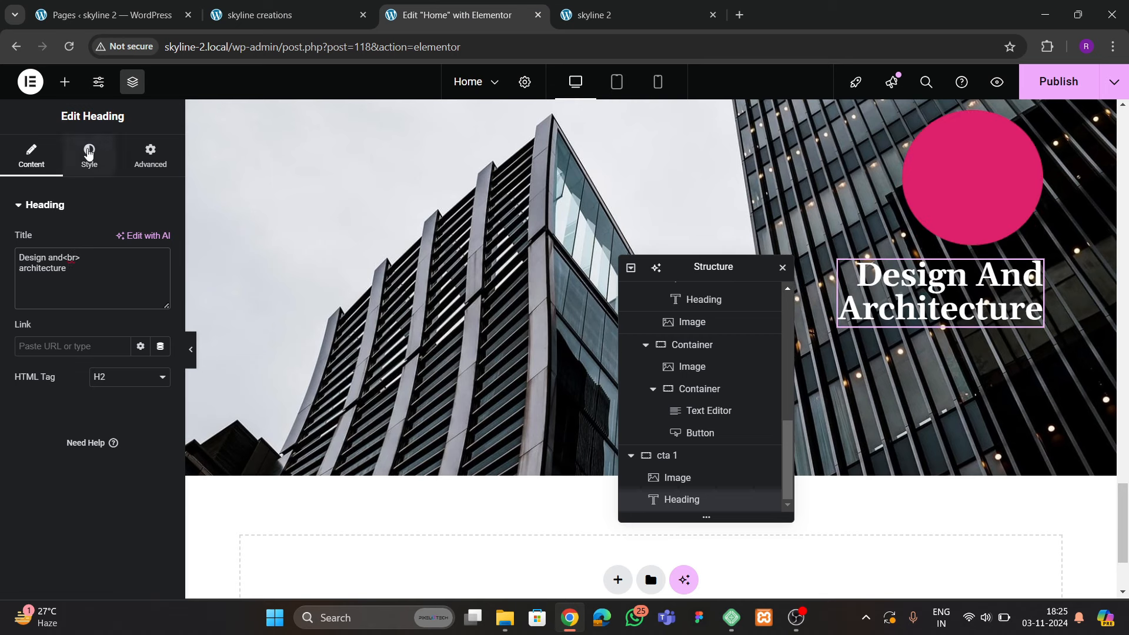
Set the cta 1 heading's font size to 55 px and compare it with the reference site
{"action": "left_click", "coordinate": [89, 156]}
{"action": "left_click", "coordinate": [160, 301]}
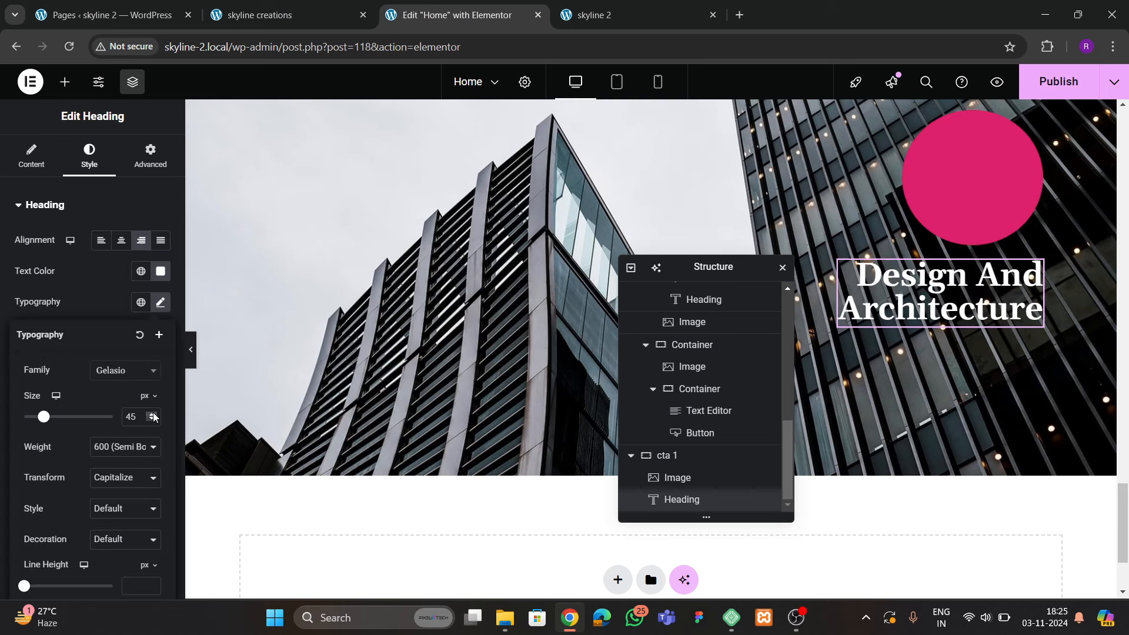
{"action": "left_click", "coordinate": [152, 413]}
{"action": "left_click", "coordinate": [153, 413]}
{"action": "left_click", "coordinate": [152, 414]}
{"action": "left_click", "coordinate": [152, 413]}
{"action": "left_click", "coordinate": [152, 414]}
{"action": "left_click", "coordinate": [152, 414]}
{"action": "left_click", "coordinate": [153, 414]}
{"action": "left_click", "coordinate": [152, 414]}
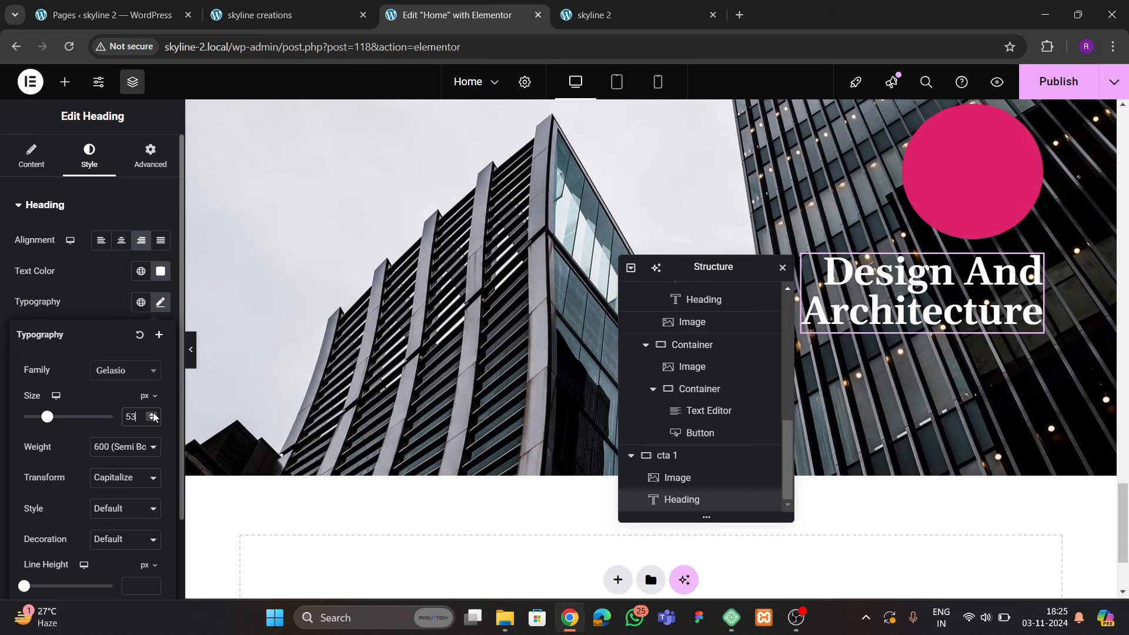
{"action": "left_click", "coordinate": [153, 420]}
{"action": "left_click", "coordinate": [153, 419]}
{"action": "left_click", "coordinate": [153, 420]}
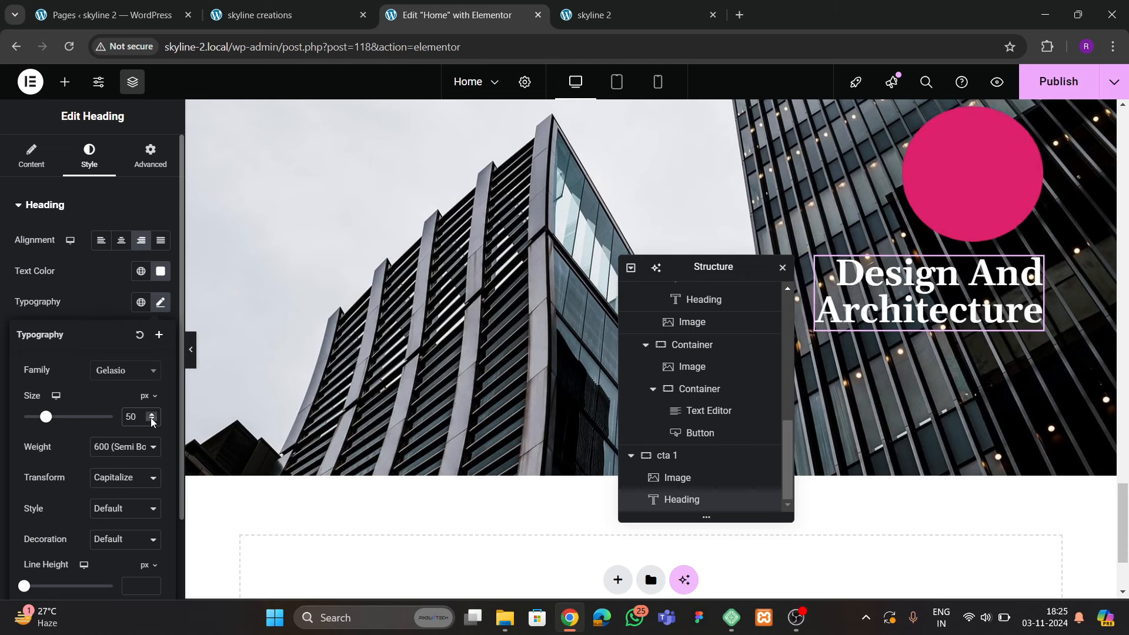
{"action": "left_click", "coordinate": [152, 414]}
{"action": "left_click", "coordinate": [151, 414]}
{"action": "left_click", "coordinate": [152, 414]}
{"action": "left_click", "coordinate": [152, 414]}
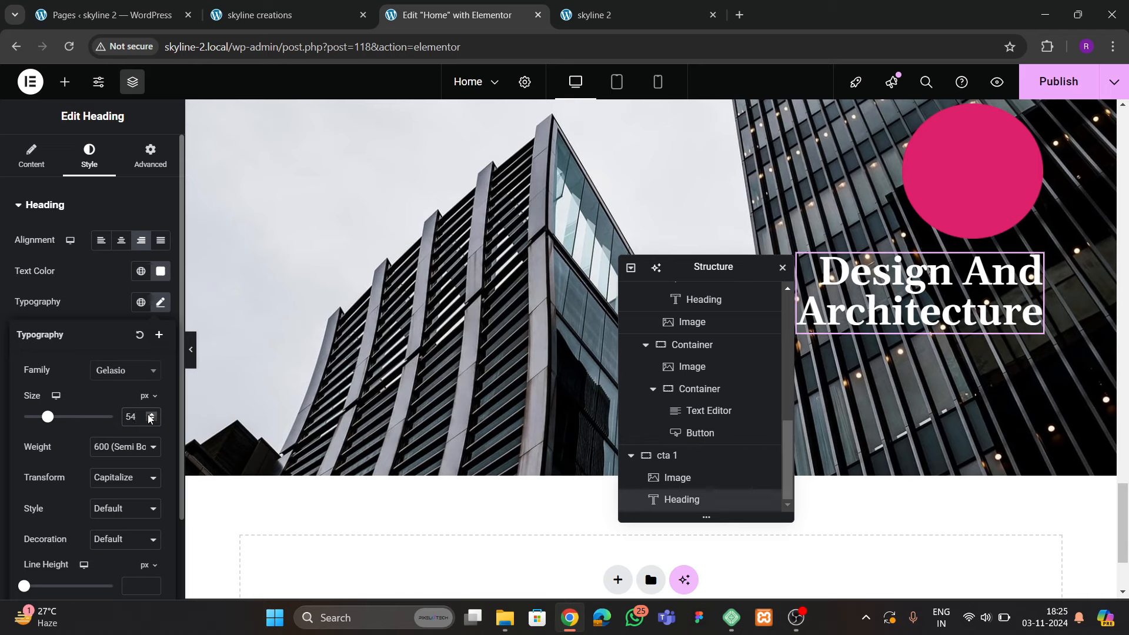
{"action": "left_click", "coordinate": [152, 414]}
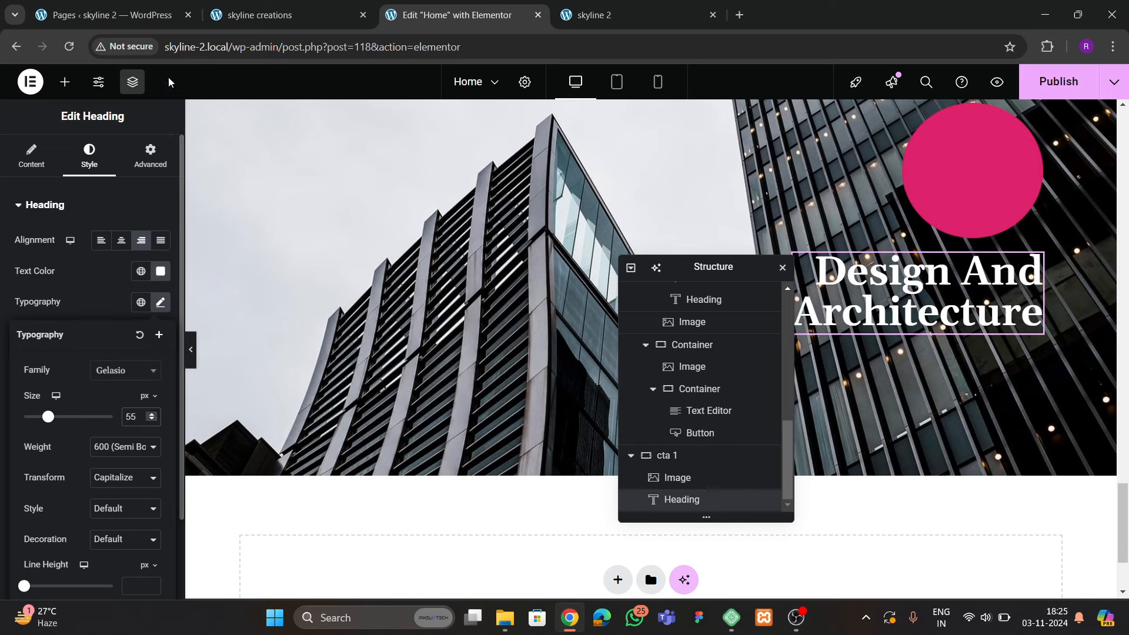
{"action": "left_click", "coordinate": [261, 15]}
{"action": "left_click", "coordinate": [452, 19]}
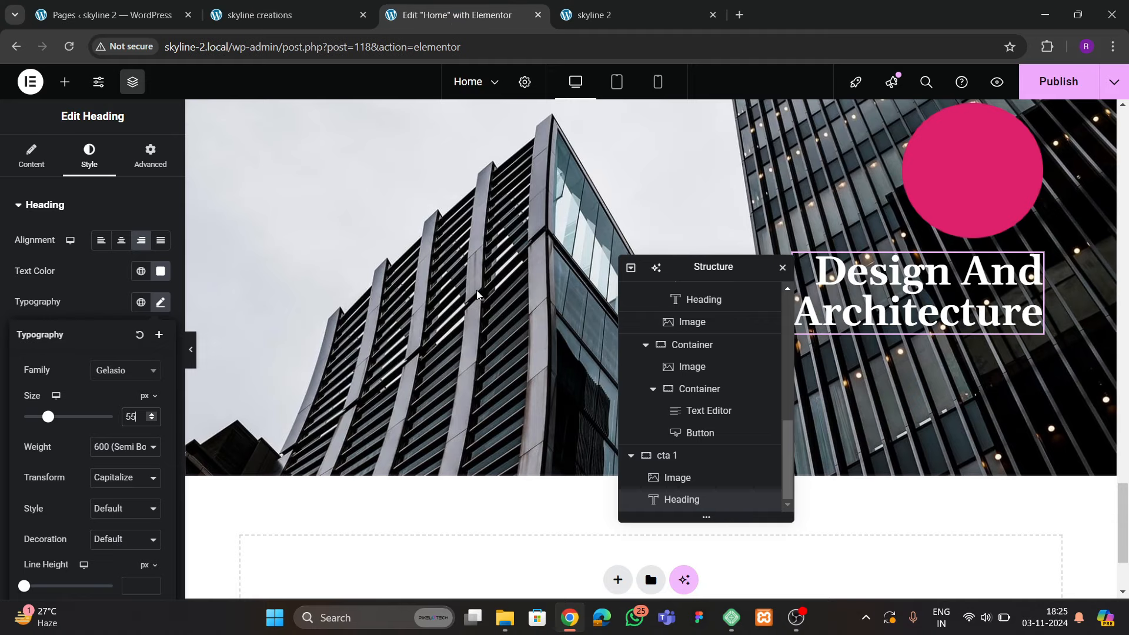
Set the cta 1 heading's line height to 62 px and compare it with the reference site
{"action": "scroll", "coordinate": [112, 397], "scroll_direction": "down", "scroll_amount": 2}
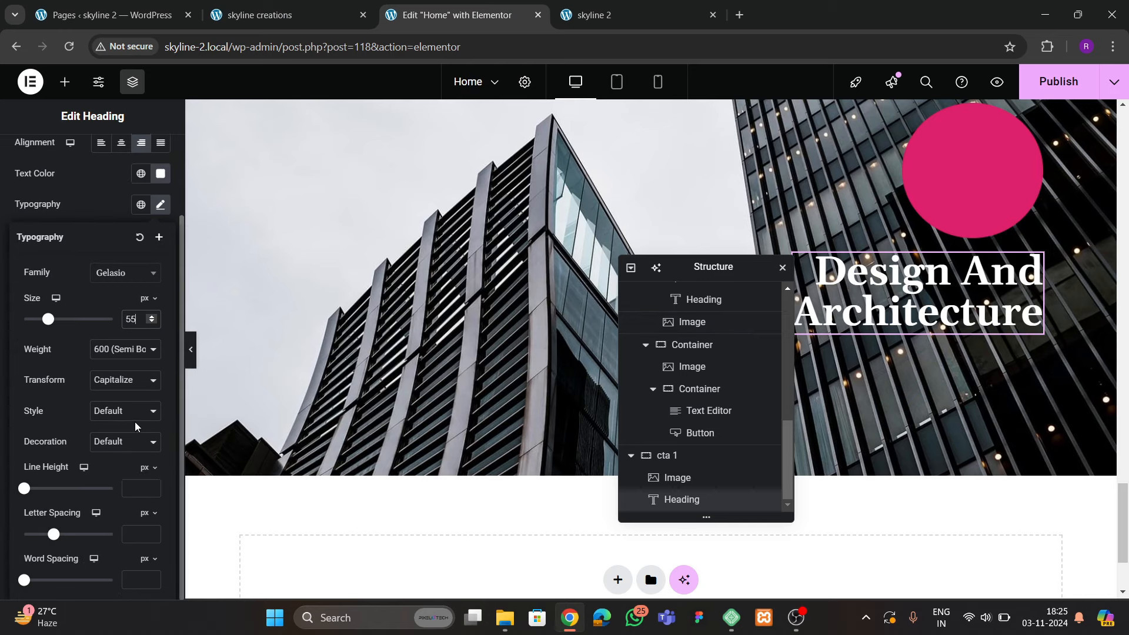
{"action": "left_click", "coordinate": [152, 485]}
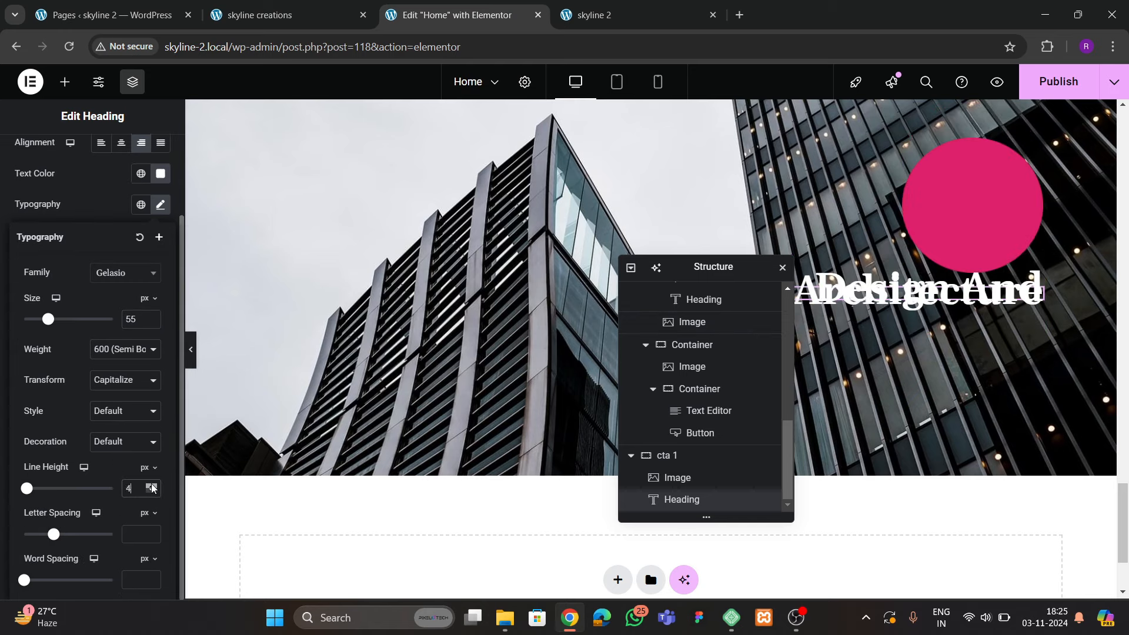
{"action": "left_click_drag", "start_coordinate": [151, 488], "coordinate": [151, 488]}
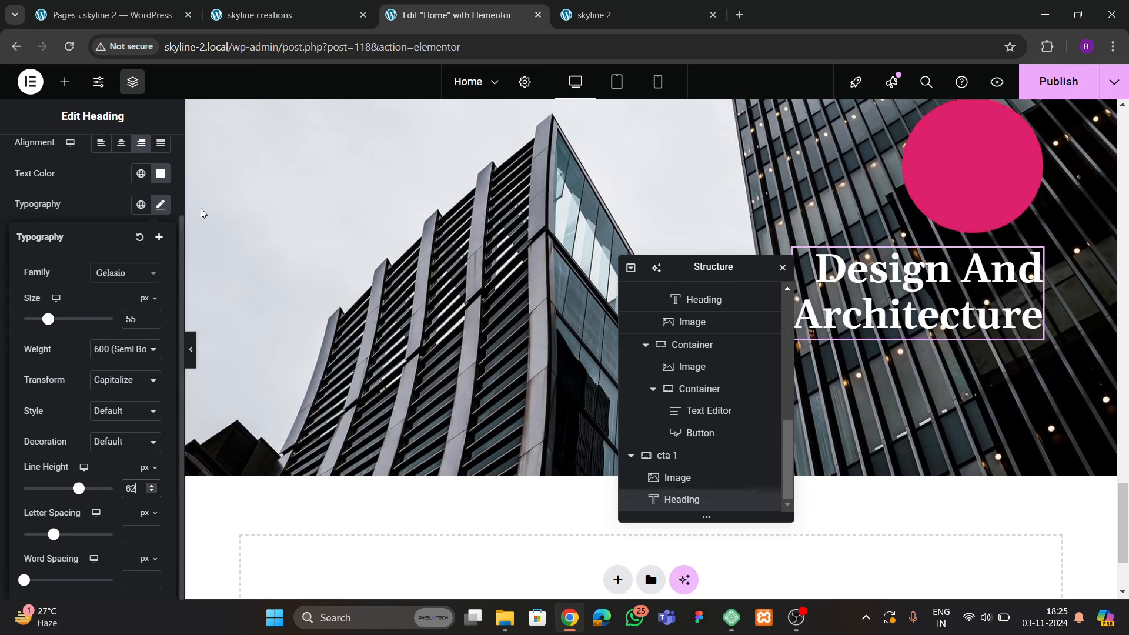
{"action": "left_click", "coordinate": [288, 15]}
{"action": "left_click", "coordinate": [432, 23]}
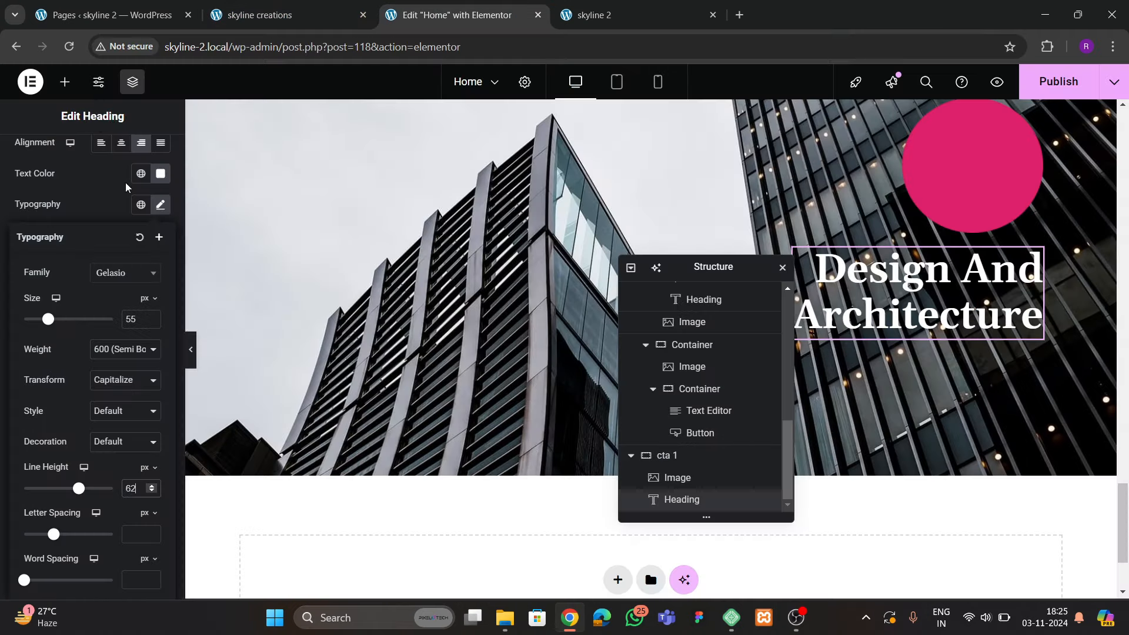
Add a Text Editor widget below the heading in the cta 1 container
{"action": "left_click", "coordinate": [64, 81]}
{"action": "scroll", "coordinate": [77, 426], "scroll_direction": "down", "scroll_amount": 2}
{"action": "left_click_drag", "start_coordinate": [55, 406], "coordinate": [918, 344]}
Replace the new widget's placeholder text with the "You may be looking for an architecture design services firm" paragraph copied from the reference site's banner
{"action": "left_click", "coordinate": [265, 21]}
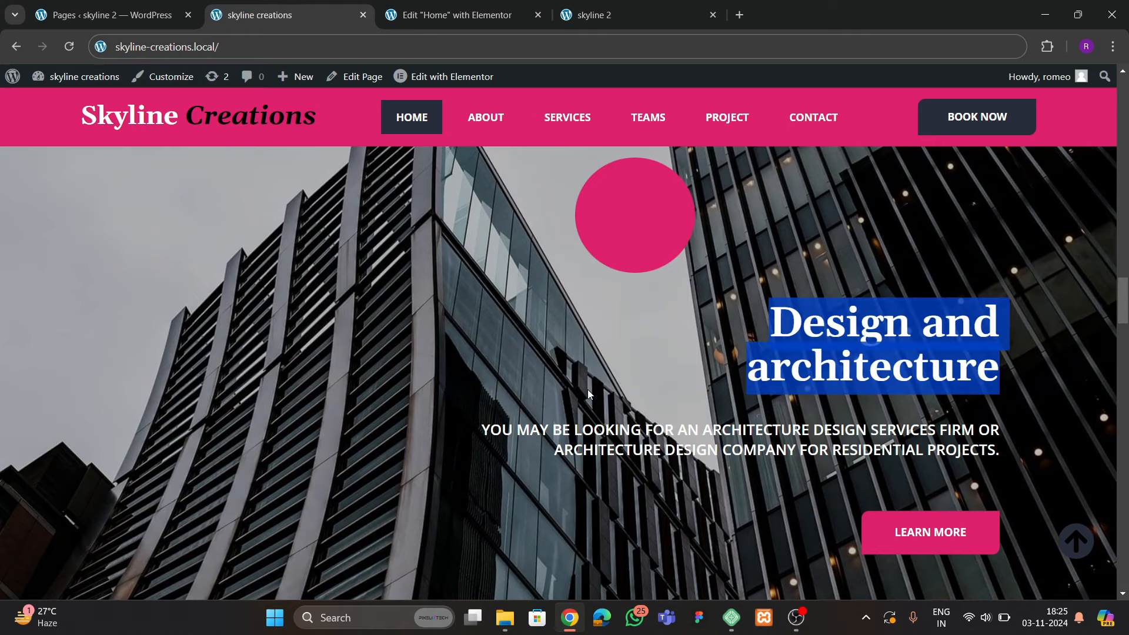
{"action": "left_click_drag", "start_coordinate": [483, 431], "coordinate": [982, 447]}
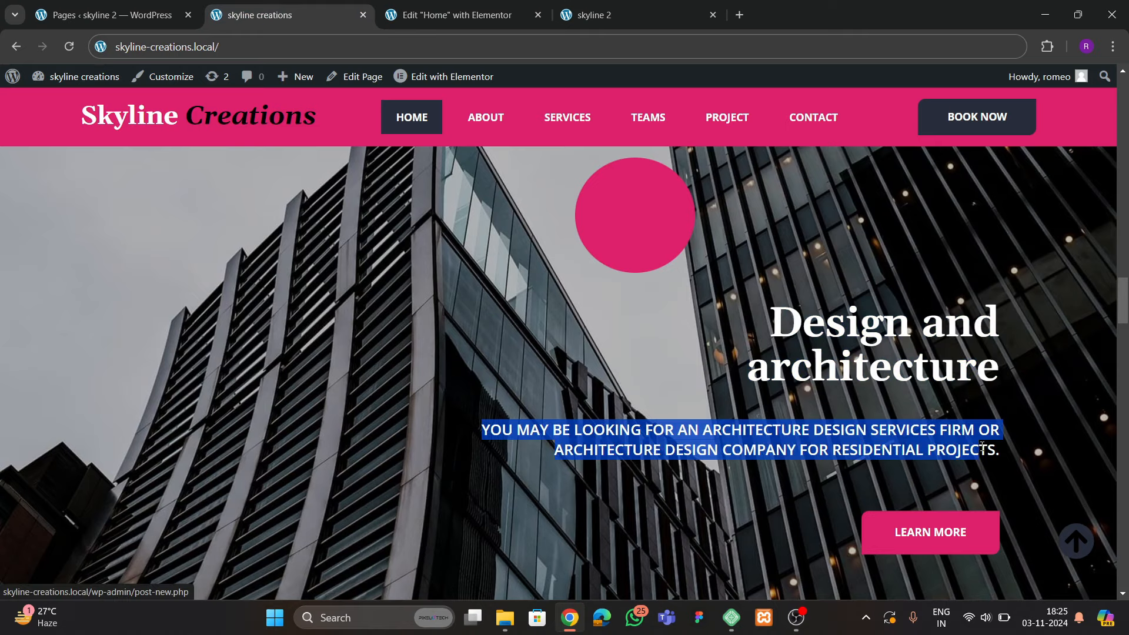
{"action": "left_click", "coordinate": [456, 14]}
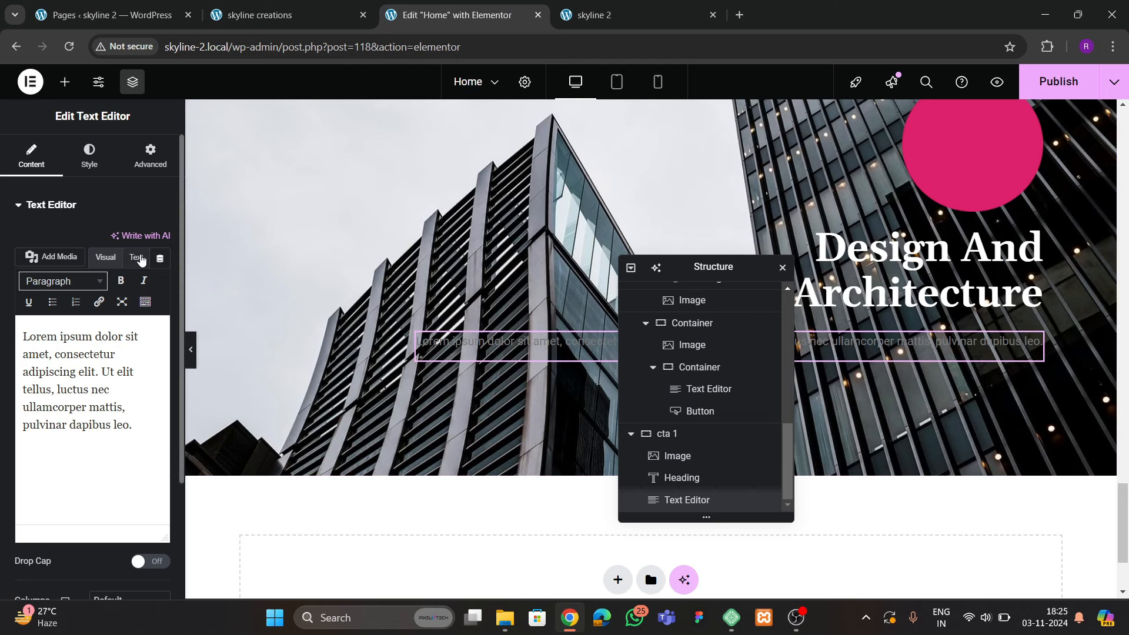
{"action": "left_click", "coordinate": [141, 259]}
{"action": "left_click", "coordinate": [98, 371]}
{"action": "key", "text": "ctrl+a"}
{"action": "type", "text": "You may be looking for an architecture design services firm or architecture design company for residential projects."}
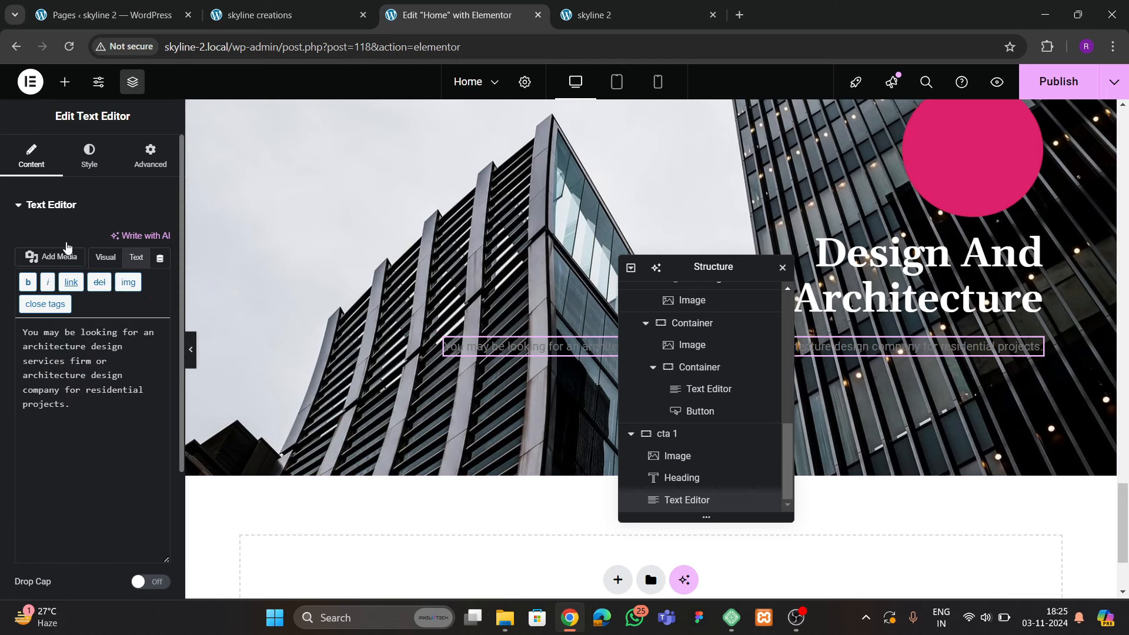
Set the cta 1 paragraph's text color to #FFFFFF and its transform to Uppercase
{"action": "left_click", "coordinate": [88, 156]}
{"action": "left_click", "coordinate": [160, 271]}
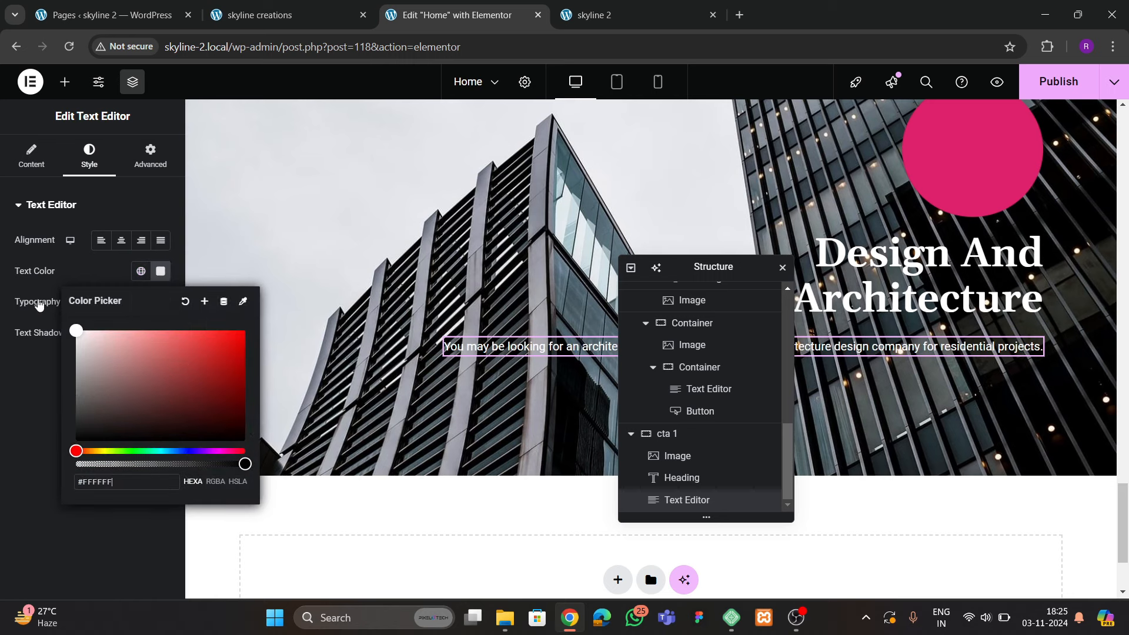
{"action": "left_click", "coordinate": [38, 304]}
{"action": "left_click", "coordinate": [161, 302]}
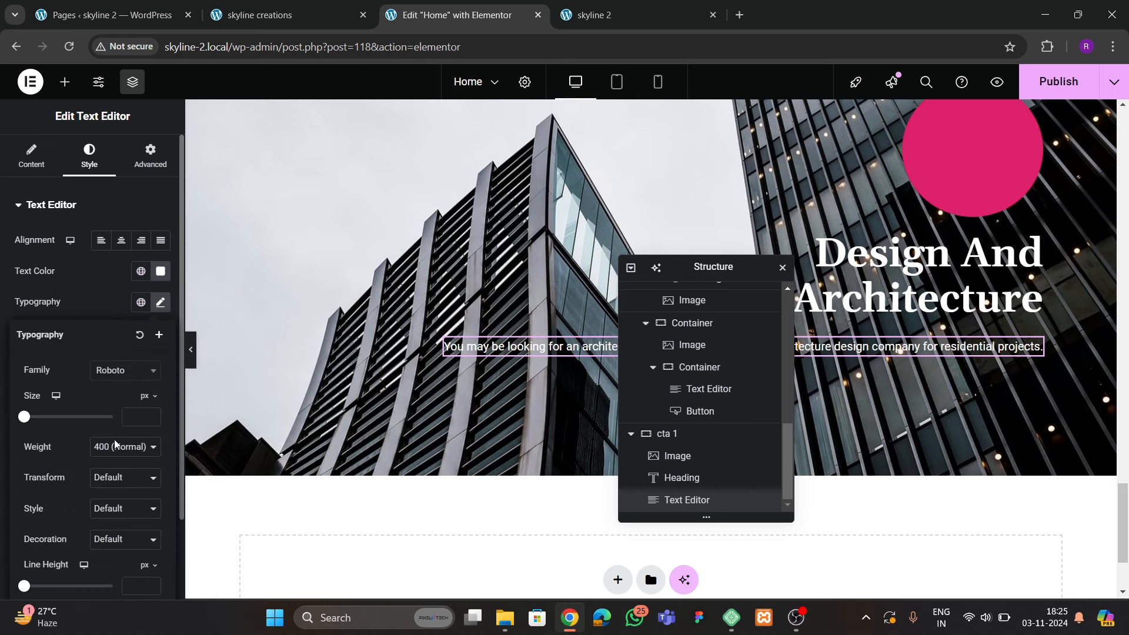
{"action": "left_click", "coordinate": [116, 479]}
{"action": "left_click", "coordinate": [112, 511]}
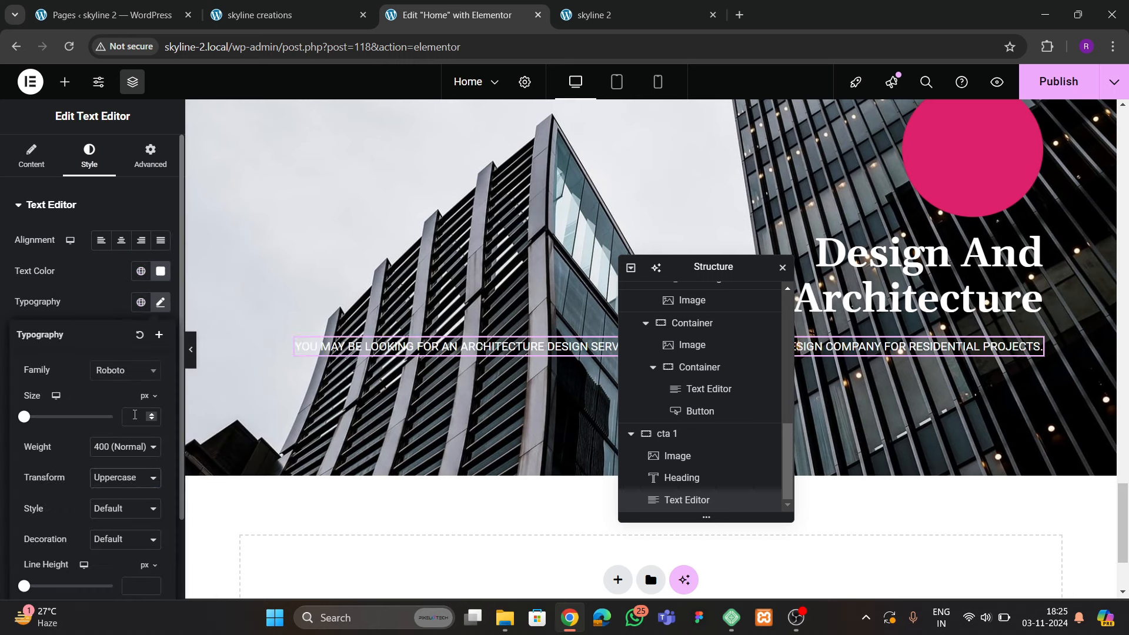
Set the cta 1 paragraph's font size to 17 px and its weight to 500 (Medium)
{"action": "left_click", "coordinate": [115, 451]}
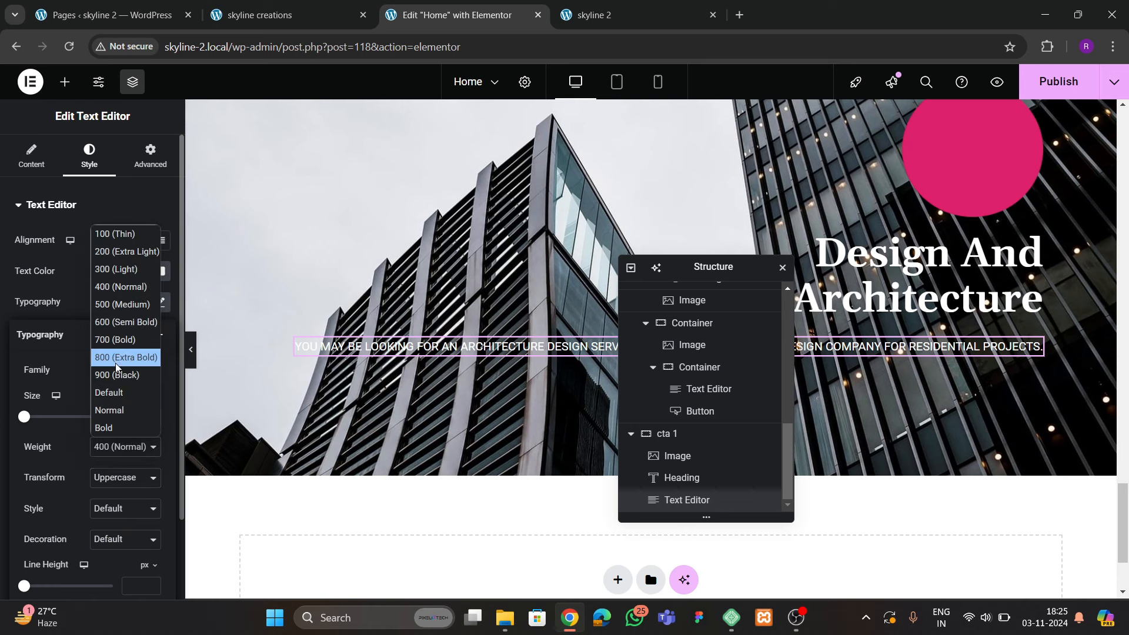
{"action": "left_click", "coordinate": [113, 320]}
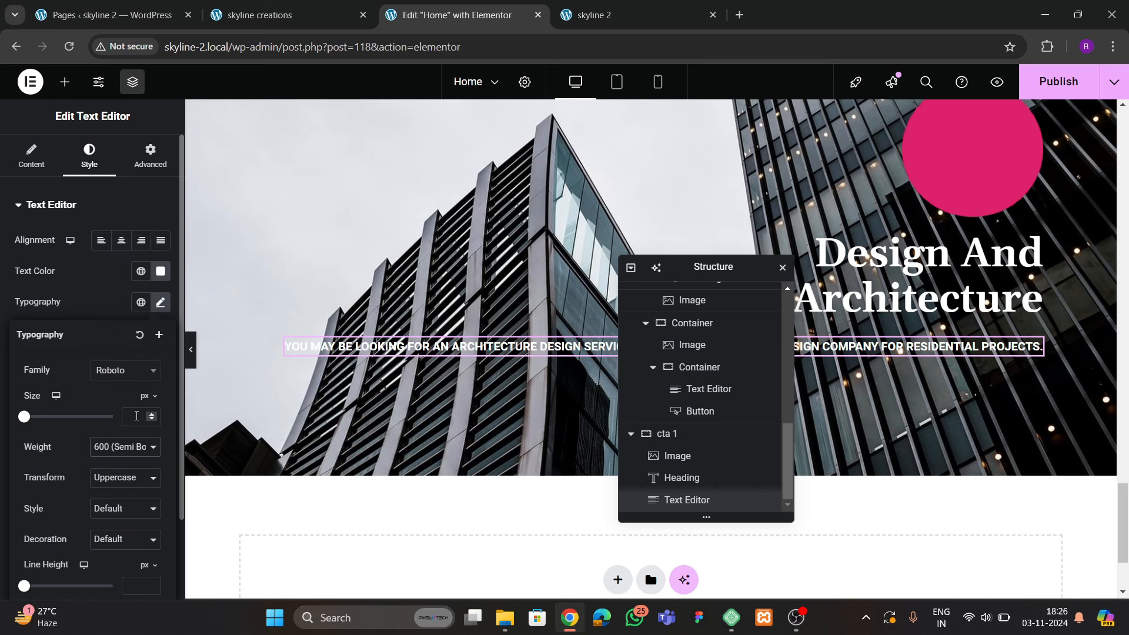
{"action": "left_click", "coordinate": [150, 415]}
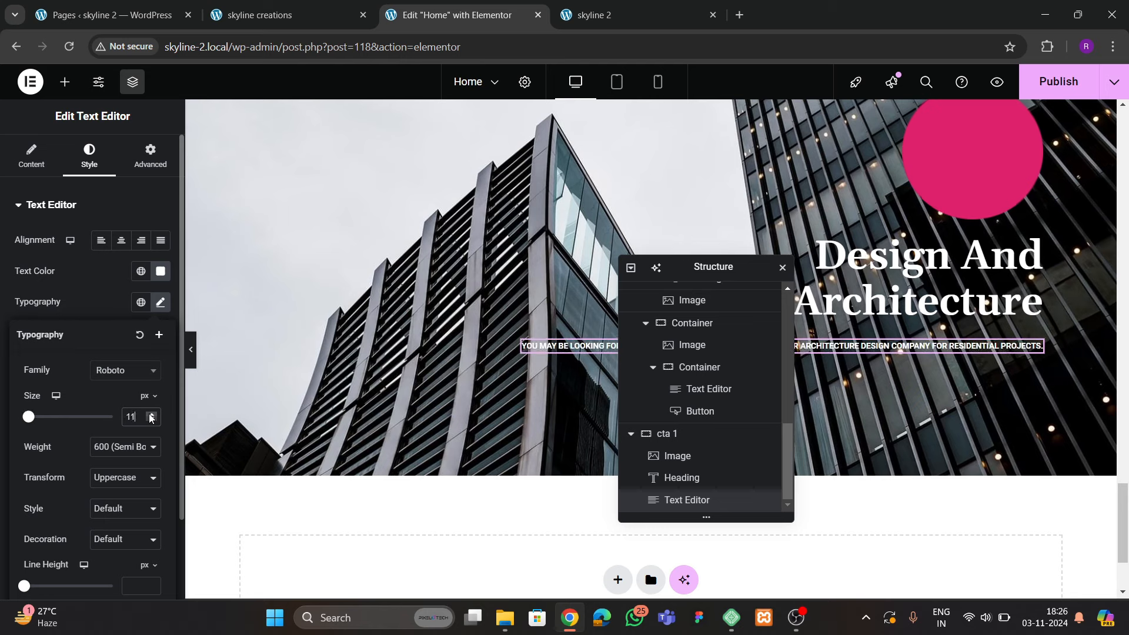
{"action": "left_click", "coordinate": [151, 414]}
{"action": "left_click", "coordinate": [150, 414]}
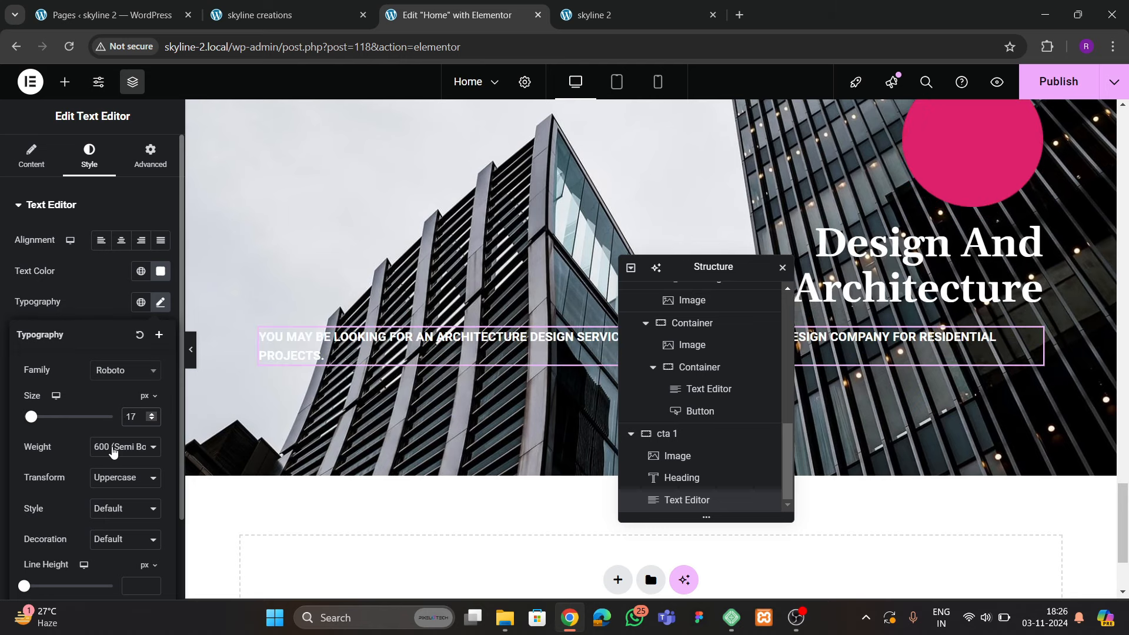
{"action": "left_click", "coordinate": [113, 451]}
{"action": "left_click", "coordinate": [112, 304]}
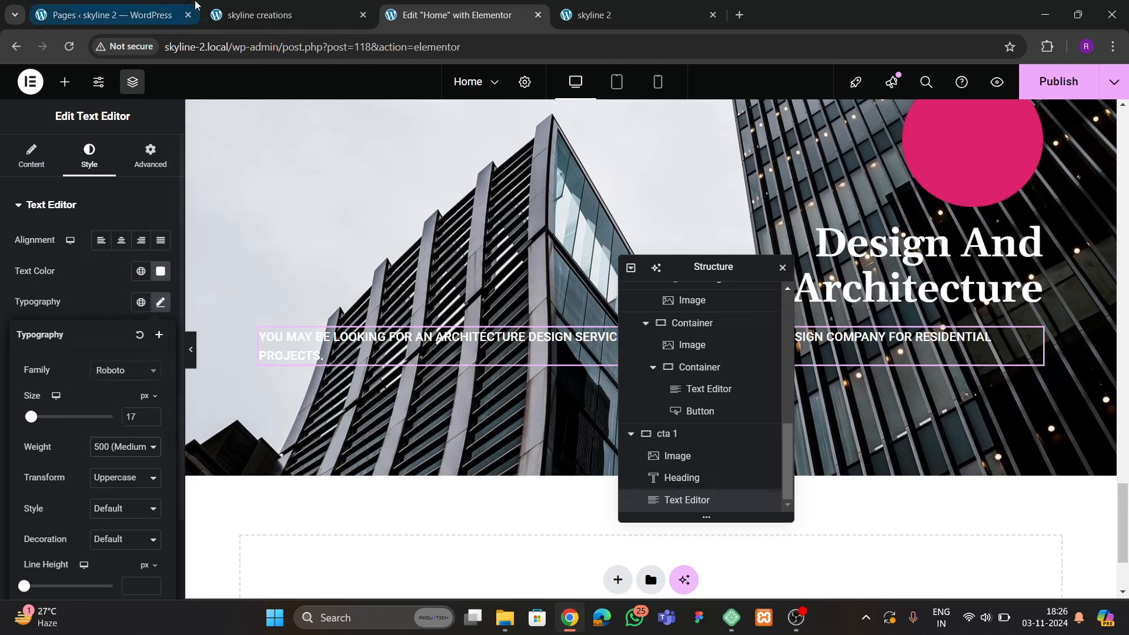
Compare with the reference, insert a <br> line break after "services firm or" in the cta 1 paragraph, and align the text right
{"action": "left_click", "coordinate": [212, 15]}
{"action": "left_click", "coordinate": [461, 16]}
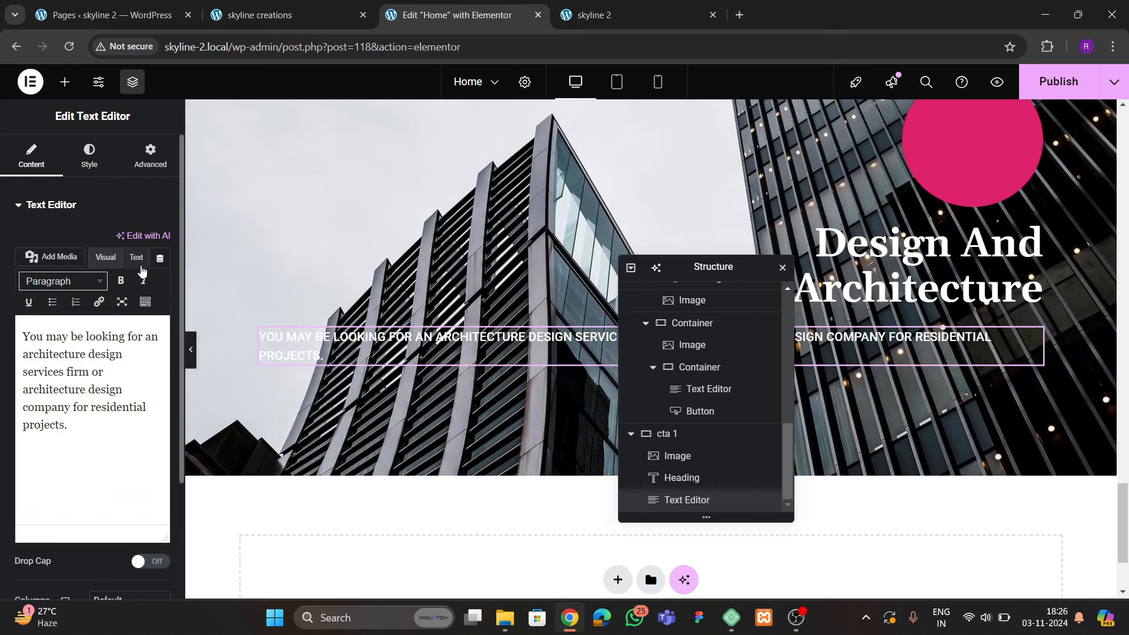
{"action": "left_click", "coordinate": [136, 257]}
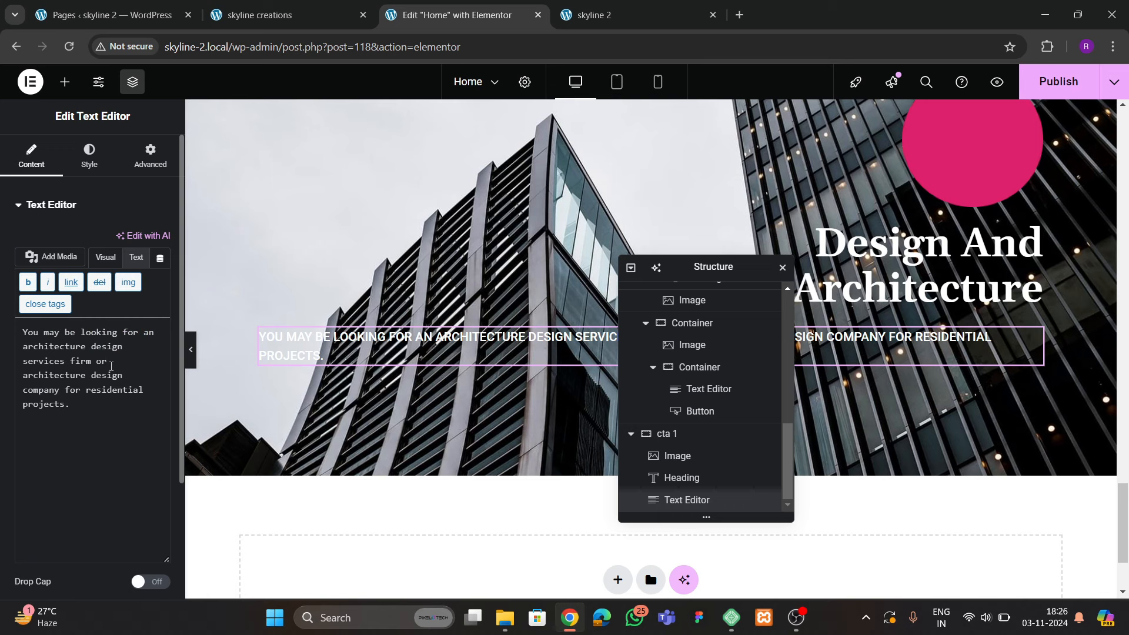
{"action": "left_click", "coordinate": [111, 363]}
{"action": "type", "text": "<br>"}
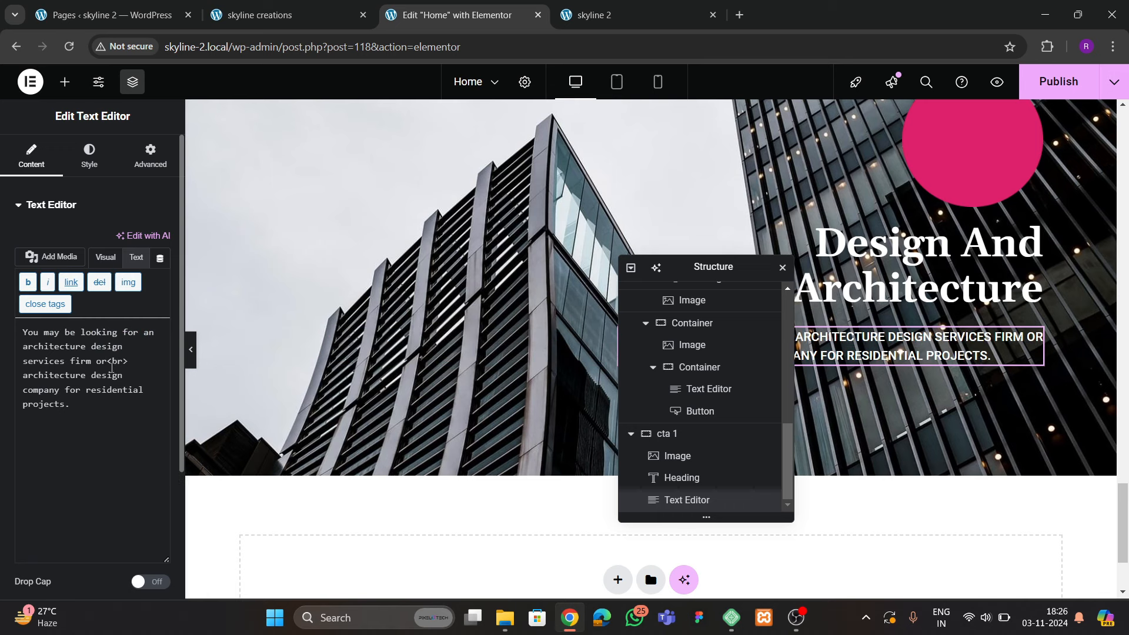
{"action": "left_click", "coordinate": [86, 165]}
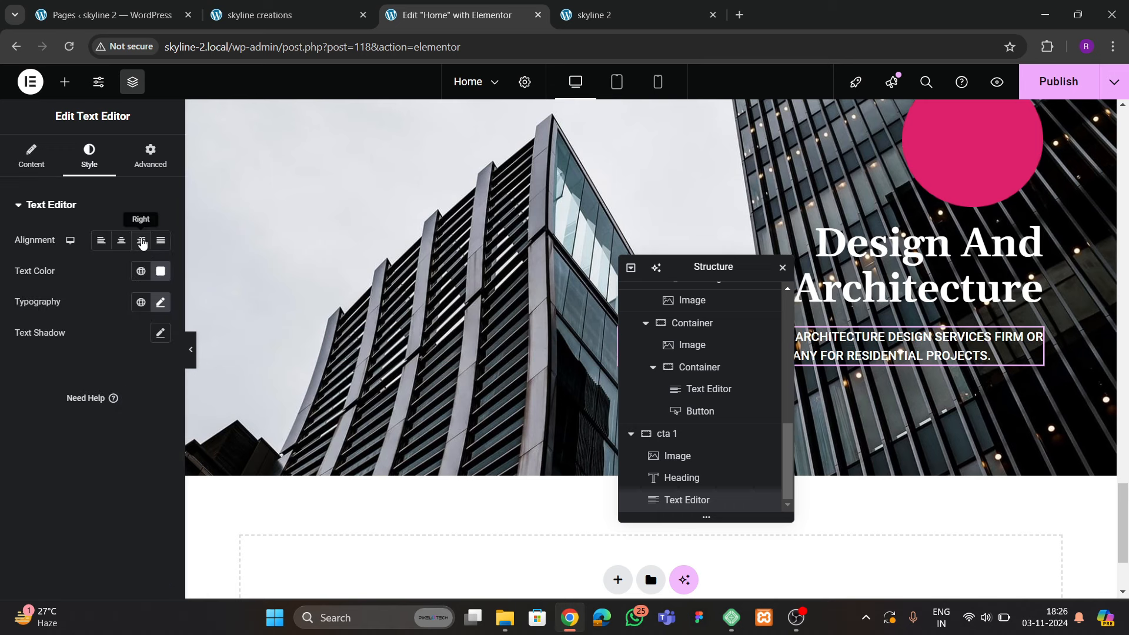
{"action": "left_click_drag", "start_coordinate": [695, 273], "coordinate": [501, 238]}
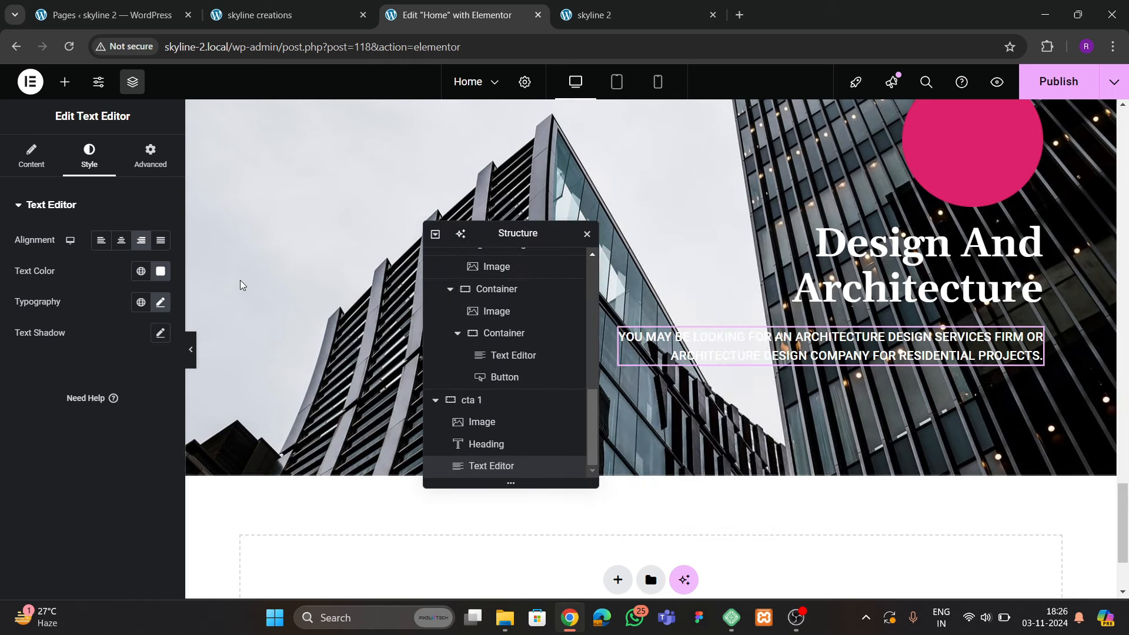
Increase the cta 1 paragraph's font size to 18 px
{"action": "left_click", "coordinate": [160, 303]}
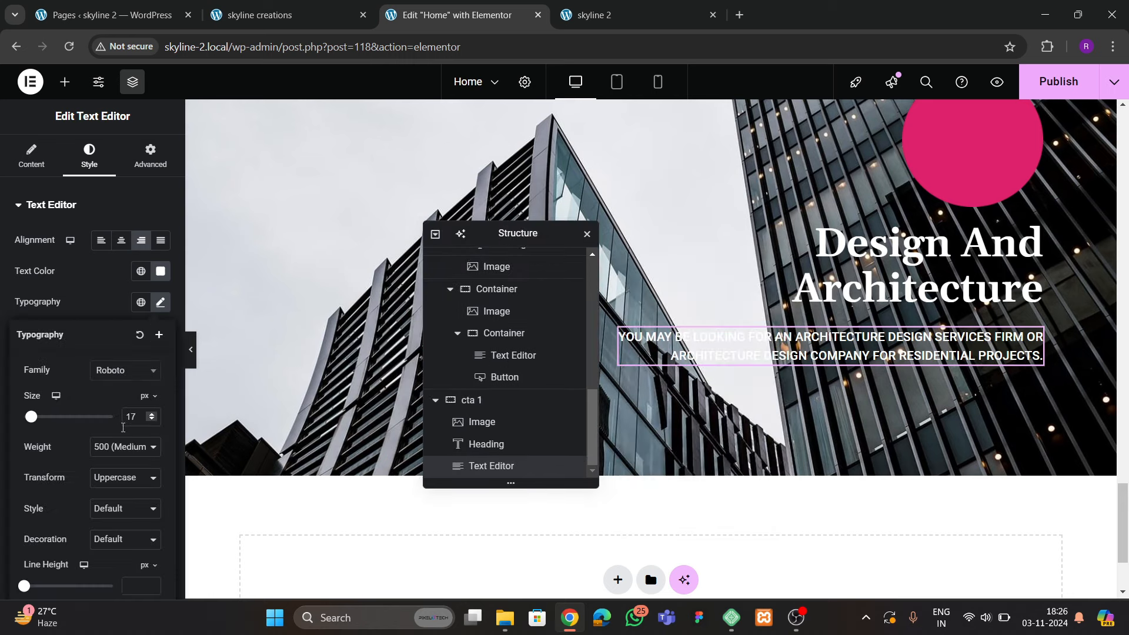
{"action": "left_click", "coordinate": [151, 415]}
{"action": "left_click", "coordinate": [152, 415]}
{"action": "left_click", "coordinate": [151, 415]}
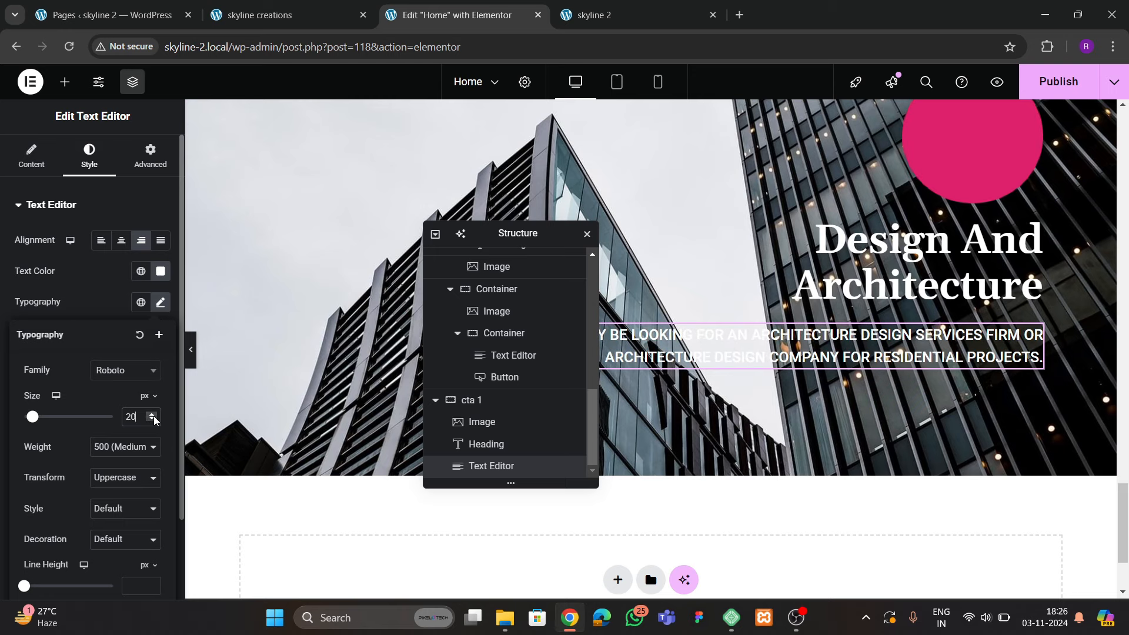
{"action": "left_click", "coordinate": [152, 421]}
{"action": "left_click", "coordinate": [152, 420]}
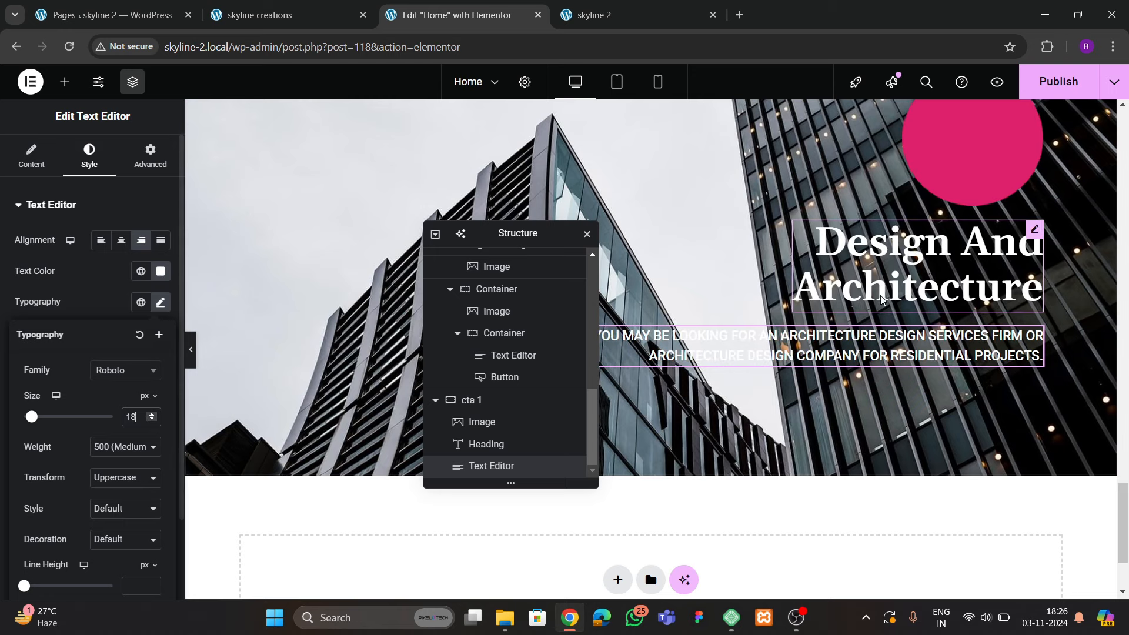
Increase the "Design And Architecture" heading's font size to 60 px
{"action": "left_click", "coordinate": [918, 261]}
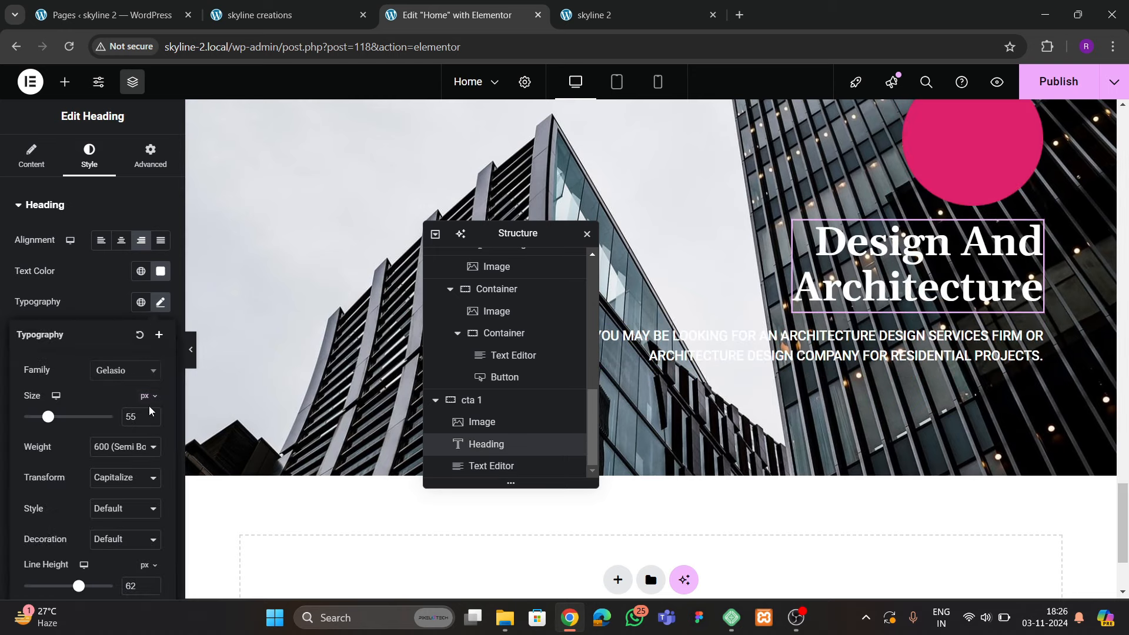
{"action": "left_click", "coordinate": [149, 415]}
{"action": "left_click", "coordinate": [149, 415]}
{"action": "left_click", "coordinate": [149, 415]}
{"action": "left_click", "coordinate": [149, 415]}
{"action": "left_click", "coordinate": [149, 415]}
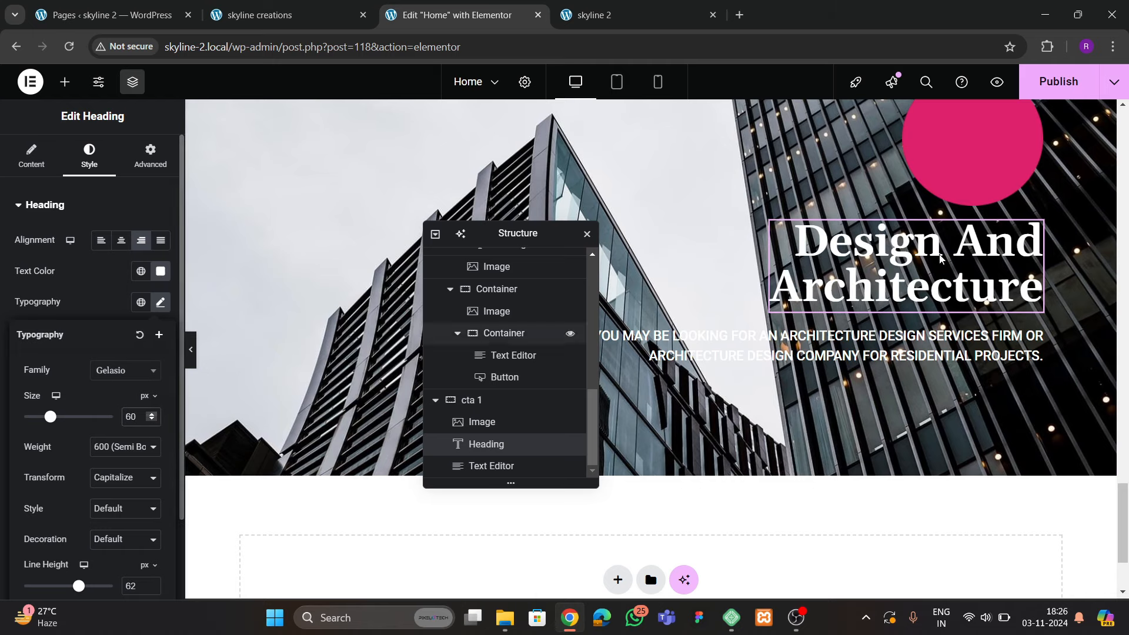
Set the pink circle image's margin in em units, with 30 on the right and 2 at the bottom
{"action": "scroll", "coordinate": [822, 318], "scroll_direction": "up", "scroll_amount": 3}
{"action": "left_click", "coordinate": [941, 282]}
{"action": "left_click", "coordinate": [150, 156]}
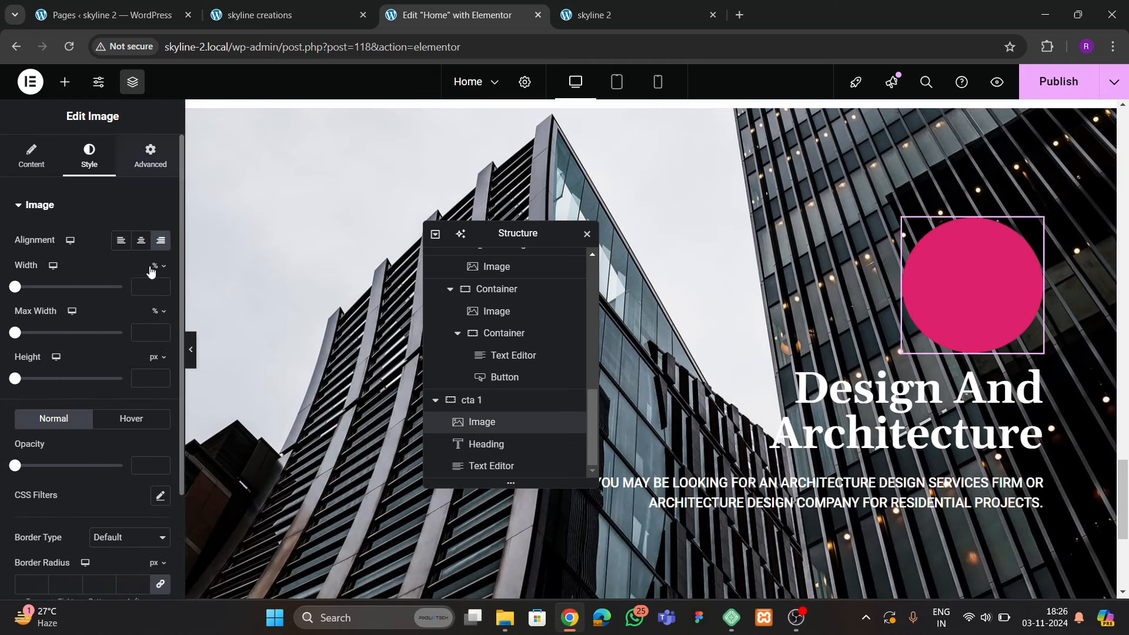
{"action": "left_click_drag", "start_coordinate": [149, 266], "coordinate": [135, 272]}
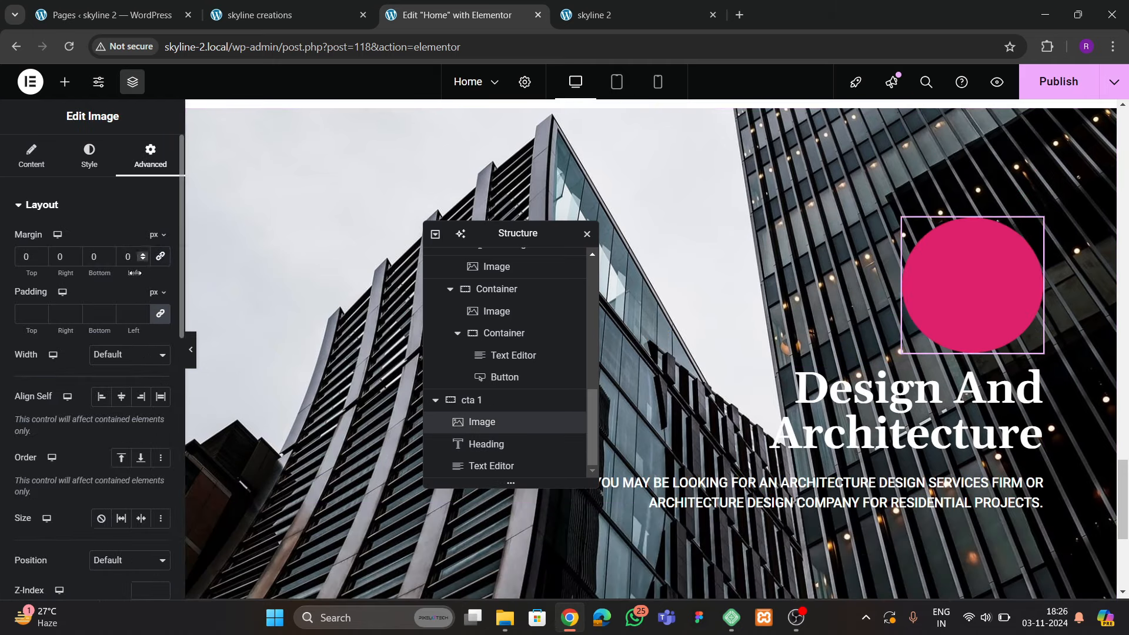
{"action": "left_click", "coordinate": [78, 256]}
{"action": "left_click", "coordinate": [157, 235]}
{"action": "left_click", "coordinate": [157, 261]}
{"action": "left_click_drag", "start_coordinate": [71, 257], "coordinate": [110, 258]}
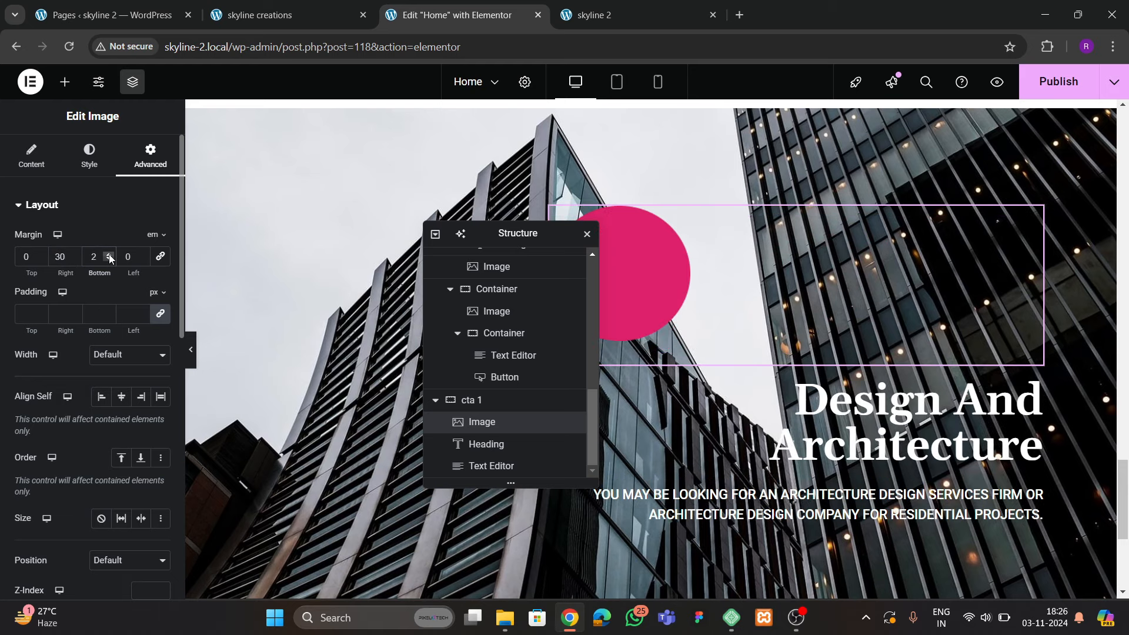
Check the reference banner, copy the LEARN MORE button from the dark text box above, and paste it below the cta 1 paragraph
{"action": "scroll", "coordinate": [858, 315], "scroll_direction": "down", "scroll_amount": 3}
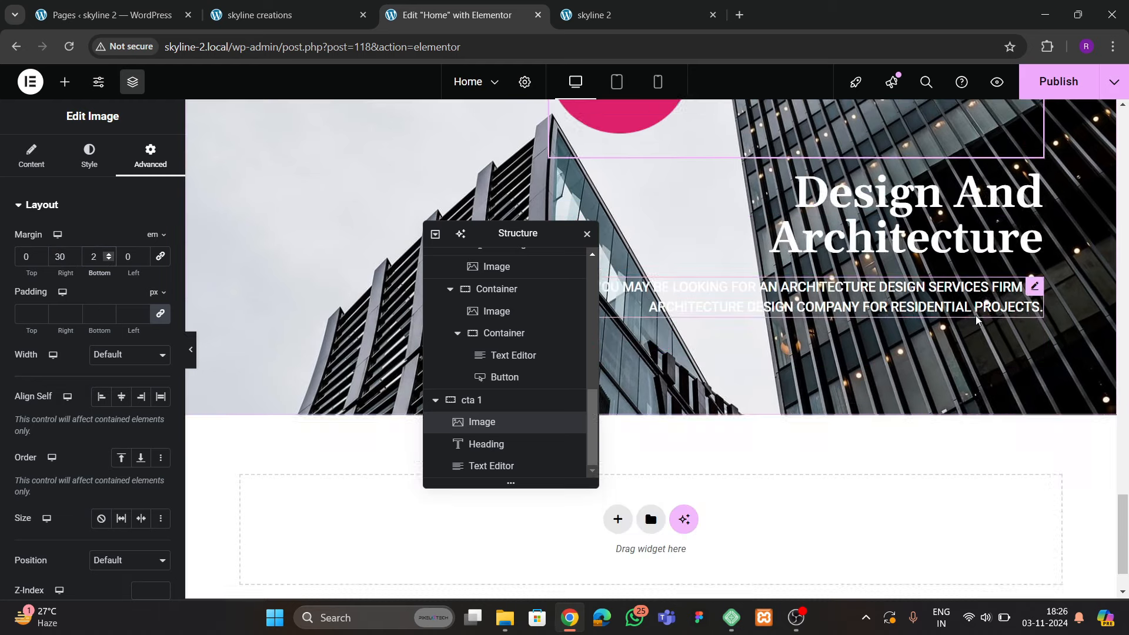
{"action": "left_click", "coordinate": [236, 23]}
{"action": "left_click", "coordinate": [546, 27]}
{"action": "scroll", "coordinate": [700, 300], "scroll_direction": "up", "scroll_amount": 8}
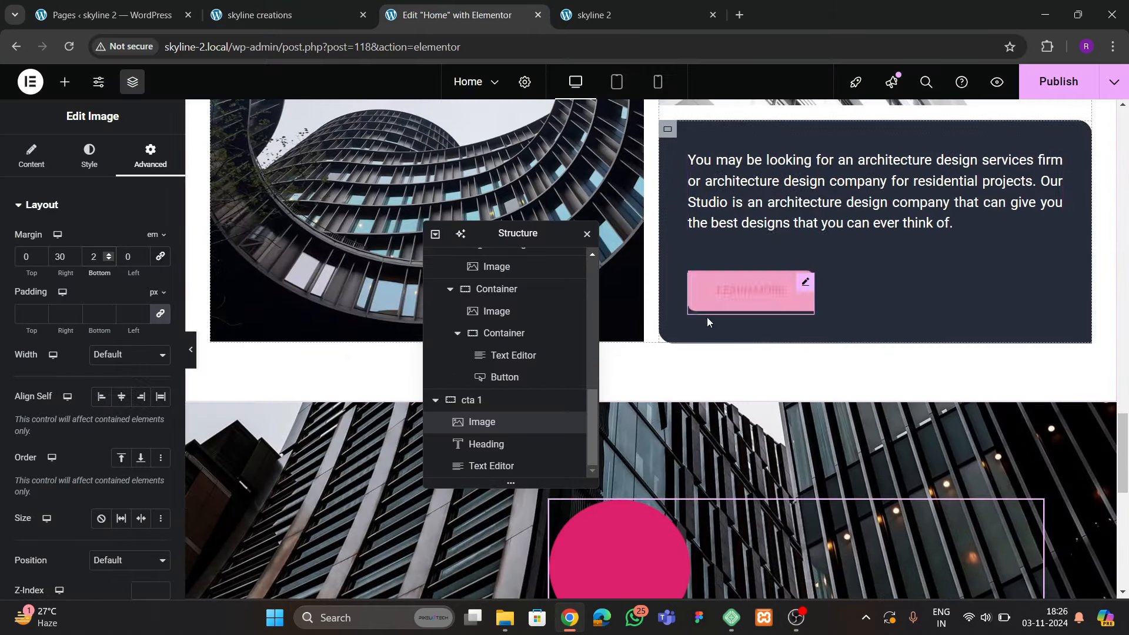
{"action": "right_click", "coordinate": [739, 290]}
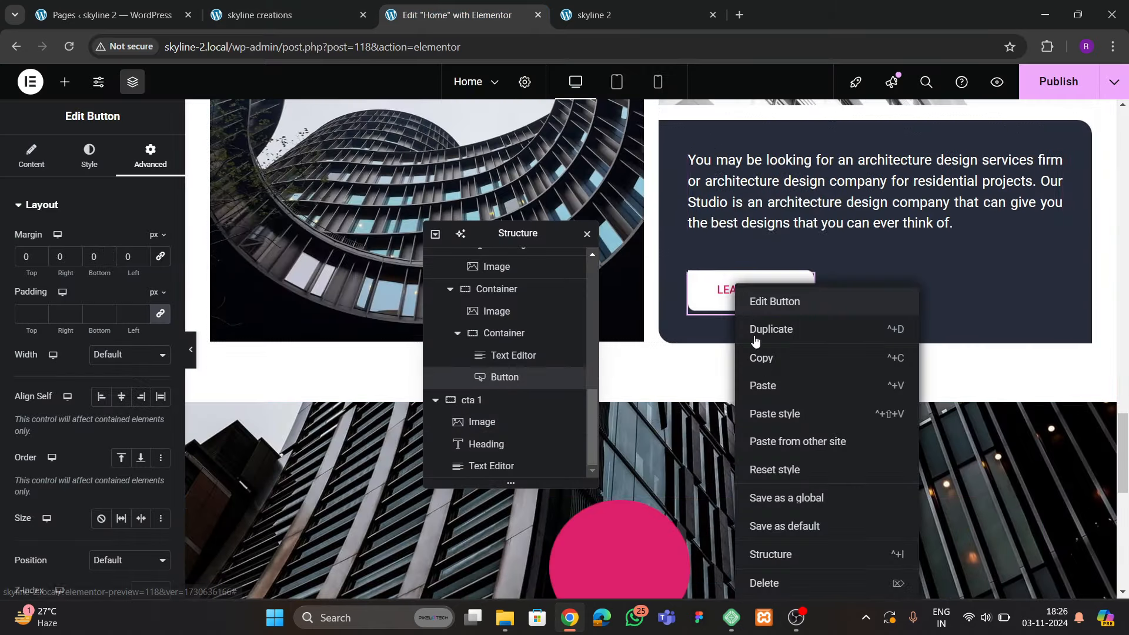
{"action": "key", "text": "Escape"}
{"action": "scroll", "coordinate": [764, 376], "scroll_direction": "down", "scroll_amount": 5}
{"action": "scroll", "coordinate": [803, 404], "scroll_direction": "down", "scroll_amount": 3}
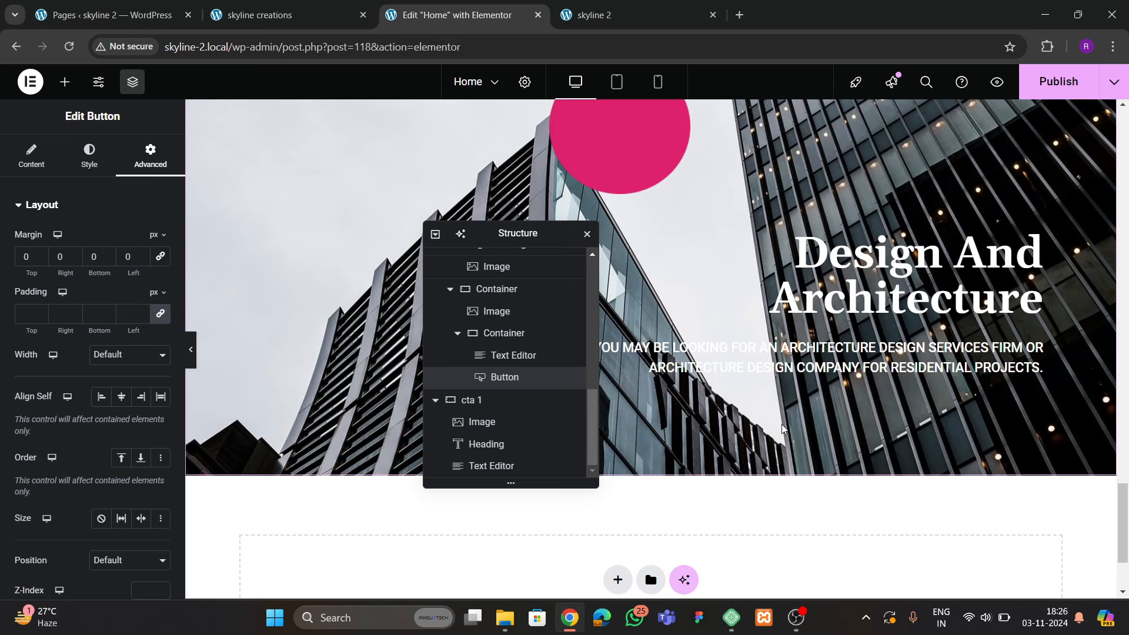
{"action": "right_click", "coordinate": [784, 362]}
{"action": "left_click", "coordinate": [803, 385]}
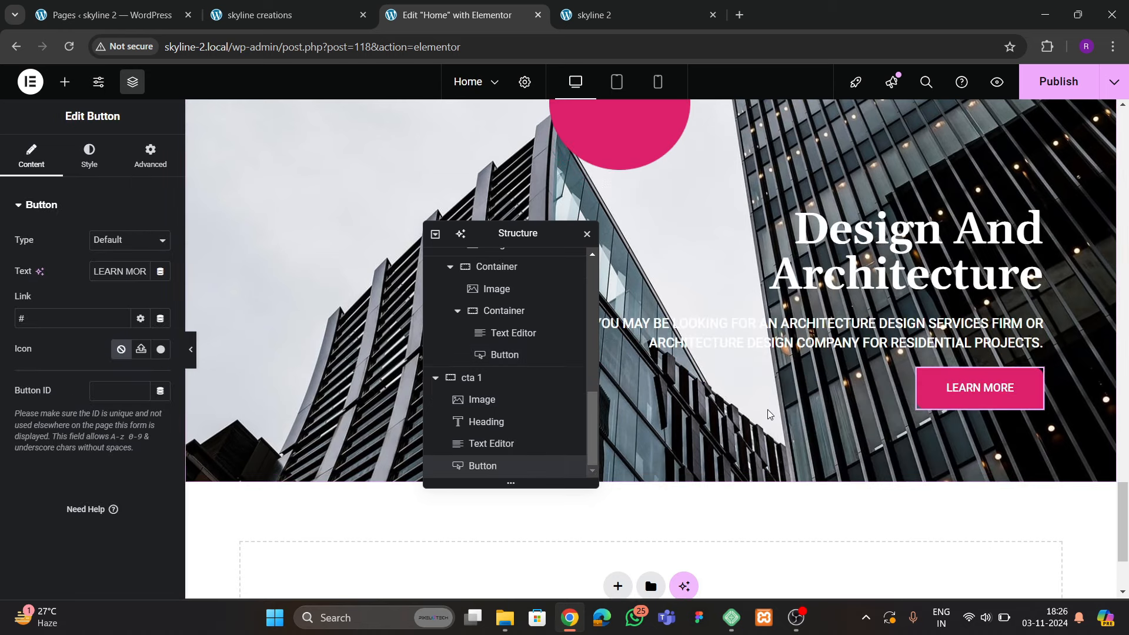
Add a solid black background overlay over the cta 1 container's building image
{"action": "scroll", "coordinate": [765, 406], "scroll_direction": "up", "scroll_amount": 4}
{"action": "left_click", "coordinate": [651, 173]}
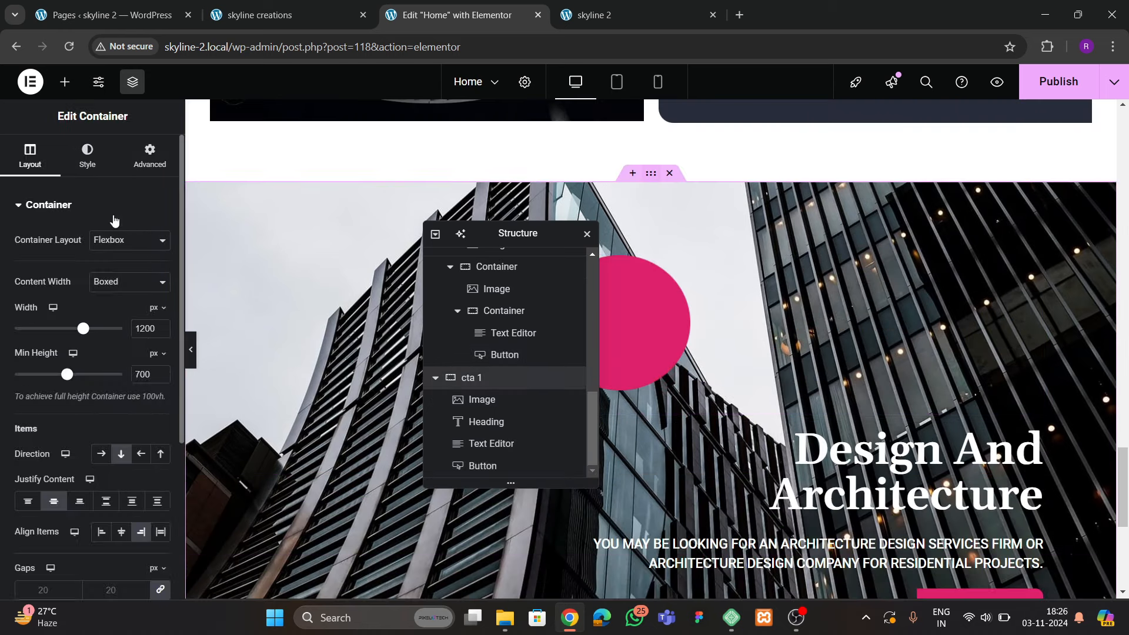
{"action": "left_click", "coordinate": [89, 170]}
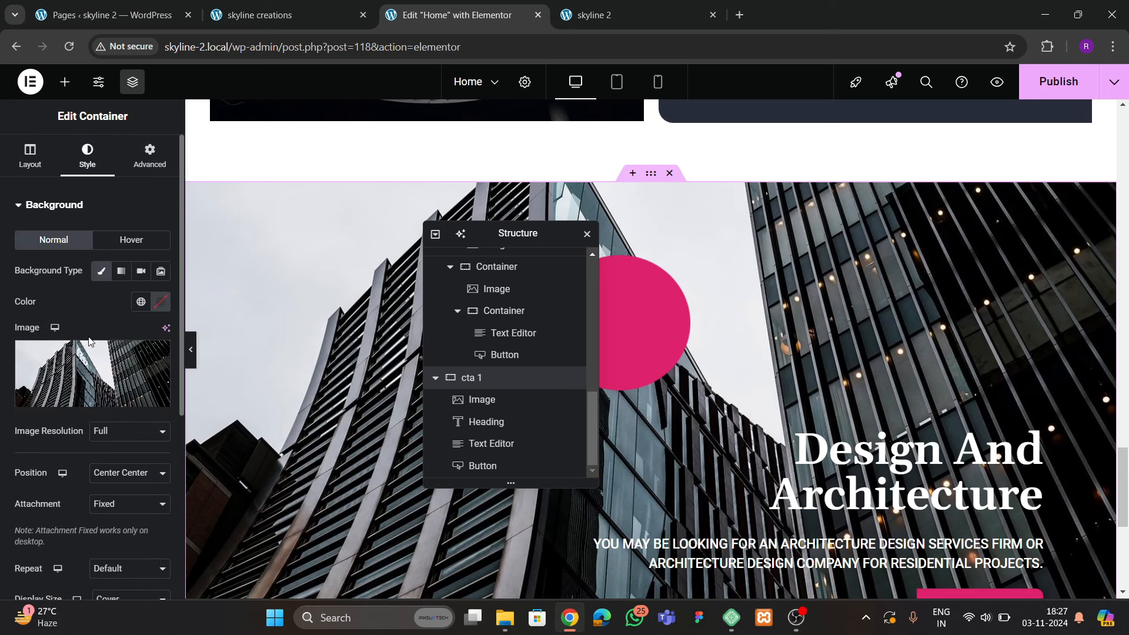
{"action": "scroll", "coordinate": [63, 411], "scroll_direction": "down", "scroll_amount": 3}
{"action": "scroll", "coordinate": [55, 304], "scroll_direction": "up", "scroll_amount": 3}
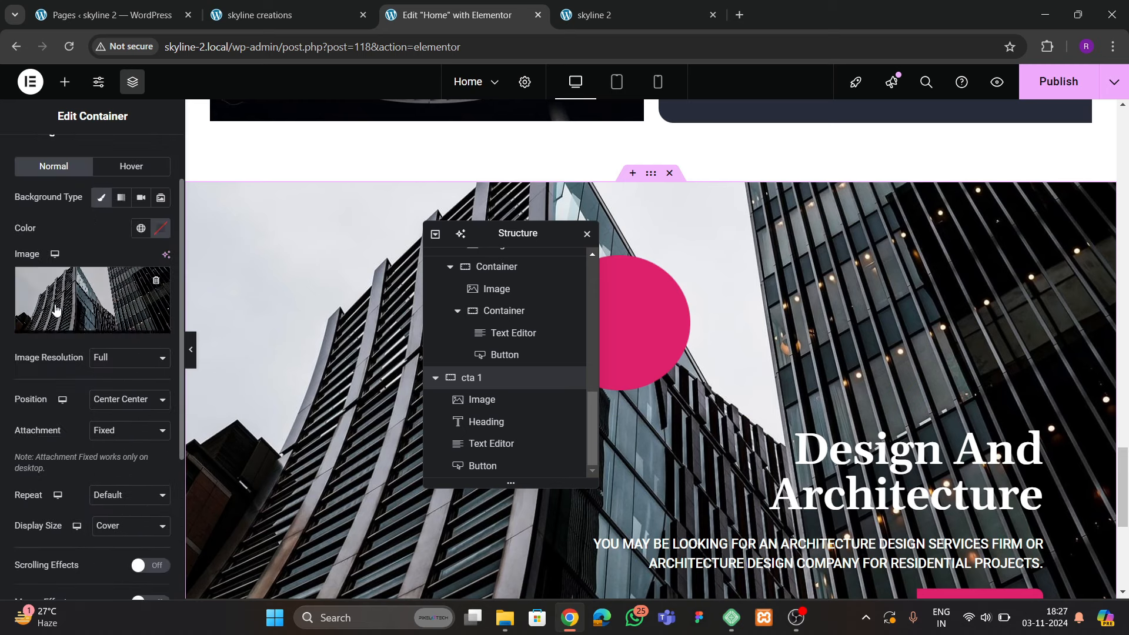
{"action": "scroll", "coordinate": [61, 404], "scroll_direction": "down", "scroll_amount": 3}
{"action": "scroll", "coordinate": [63, 419], "scroll_direction": "up", "scroll_amount": 3}
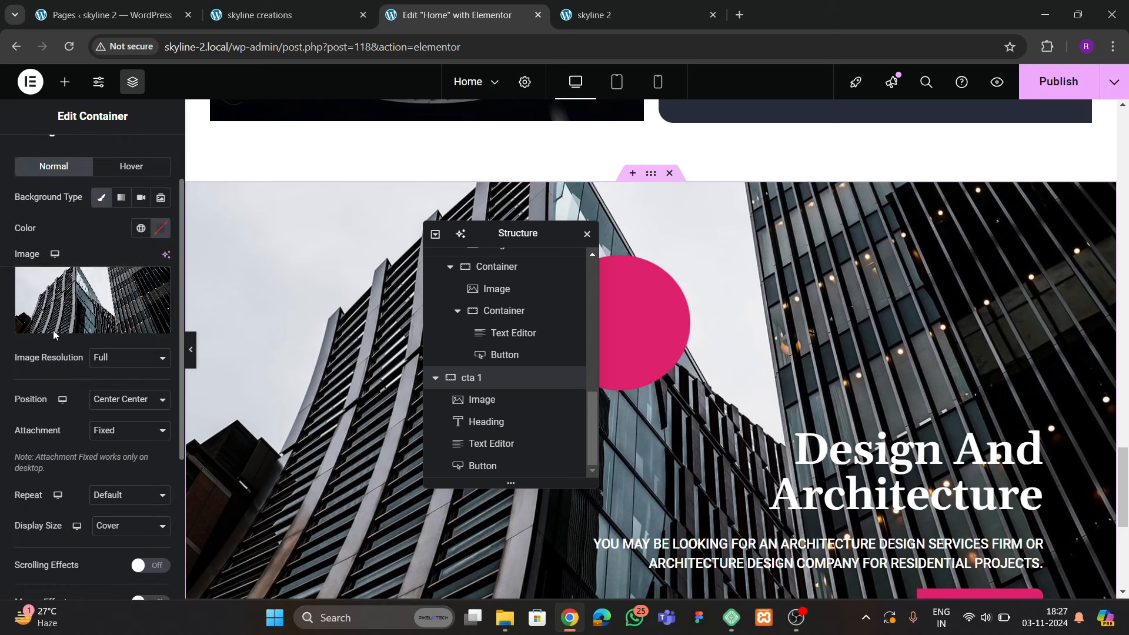
{"action": "scroll", "coordinate": [60, 436], "scroll_direction": "down", "scroll_amount": 3}
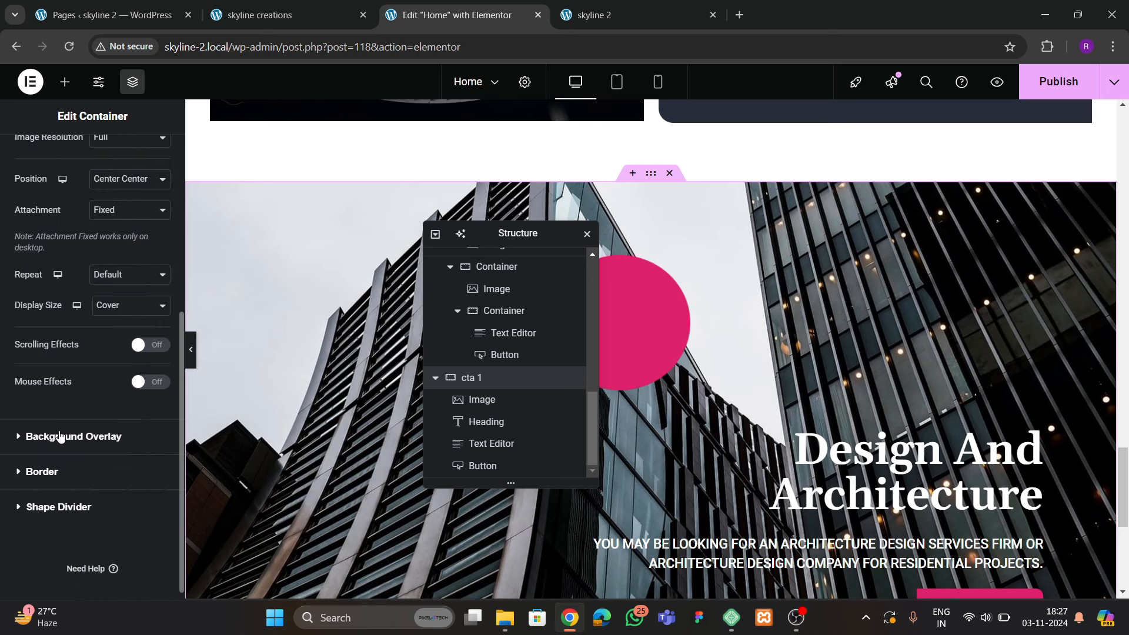
{"action": "left_click", "coordinate": [73, 435]}
{"action": "left_click", "coordinate": [141, 306]}
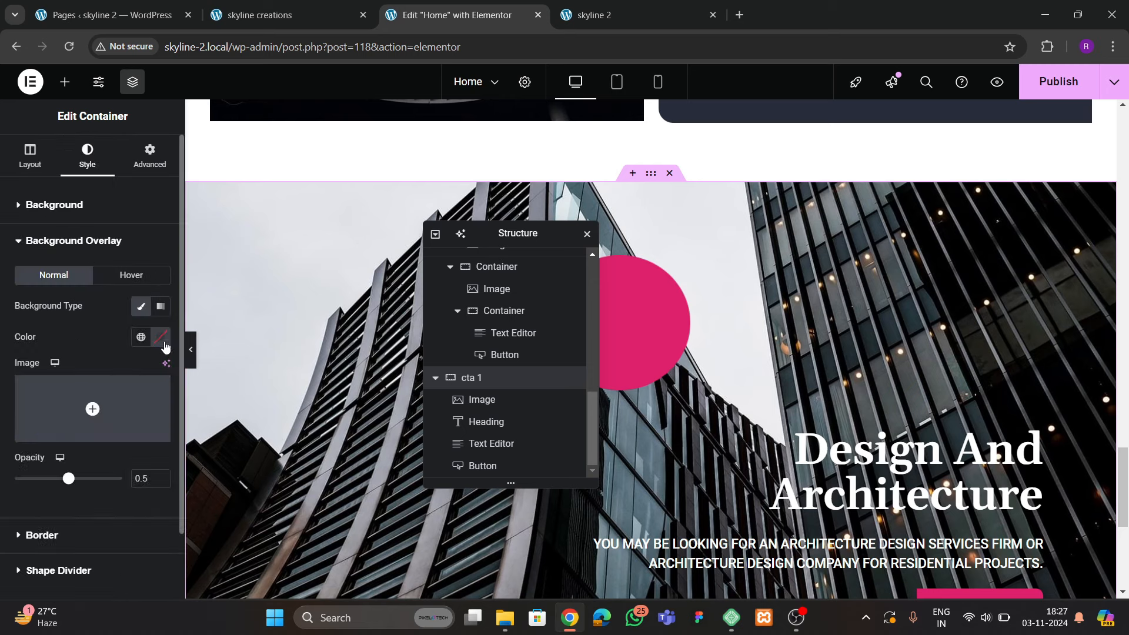
{"action": "left_click", "coordinate": [160, 336]}
{"action": "left_click_drag", "start_coordinate": [165, 409], "coordinate": [39, 502]}
{"action": "left_click", "coordinate": [68, 347]}
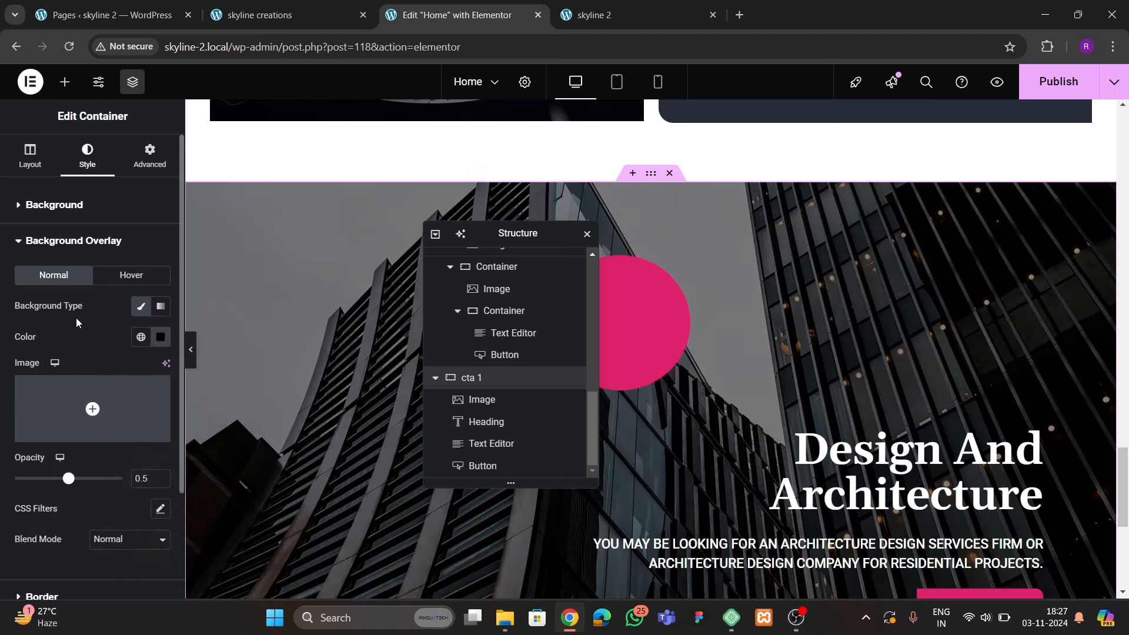
Lower the cta 1 background overlay's opacity to 0.28
{"action": "scroll", "coordinate": [78, 326], "scroll_direction": "down", "scroll_amount": 1}
{"action": "left_click_drag", "start_coordinate": [81, 410], "coordinate": [50, 421]}
{"action": "scroll", "coordinate": [776, 355], "scroll_direction": "down", "scroll_amount": 3}
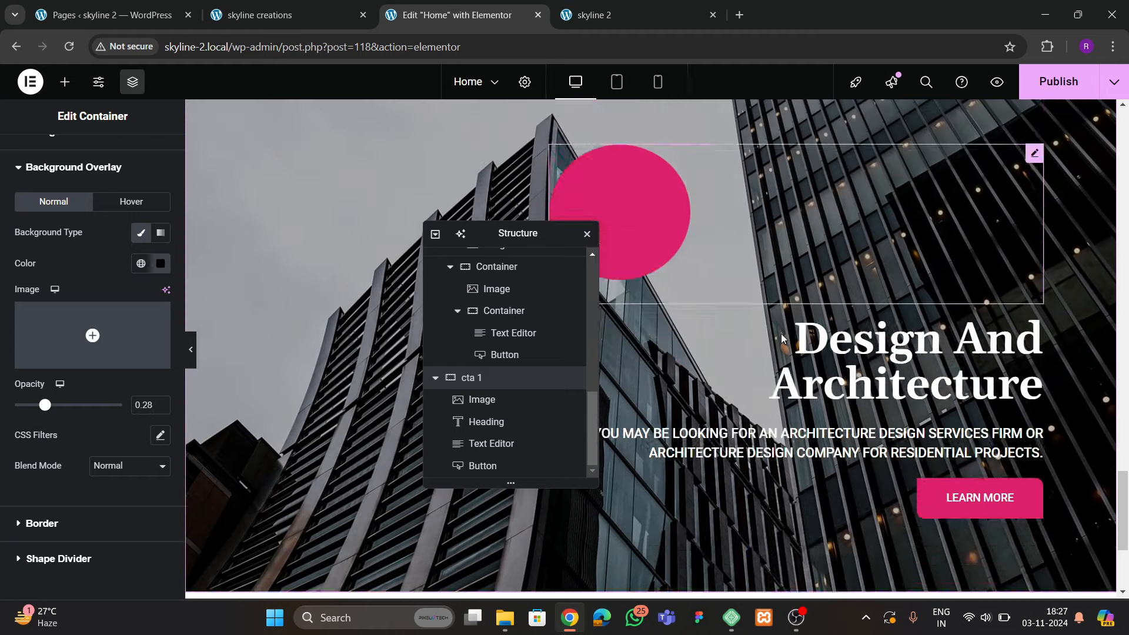
{"action": "scroll", "coordinate": [776, 354], "scroll_direction": "up", "scroll_amount": 2}
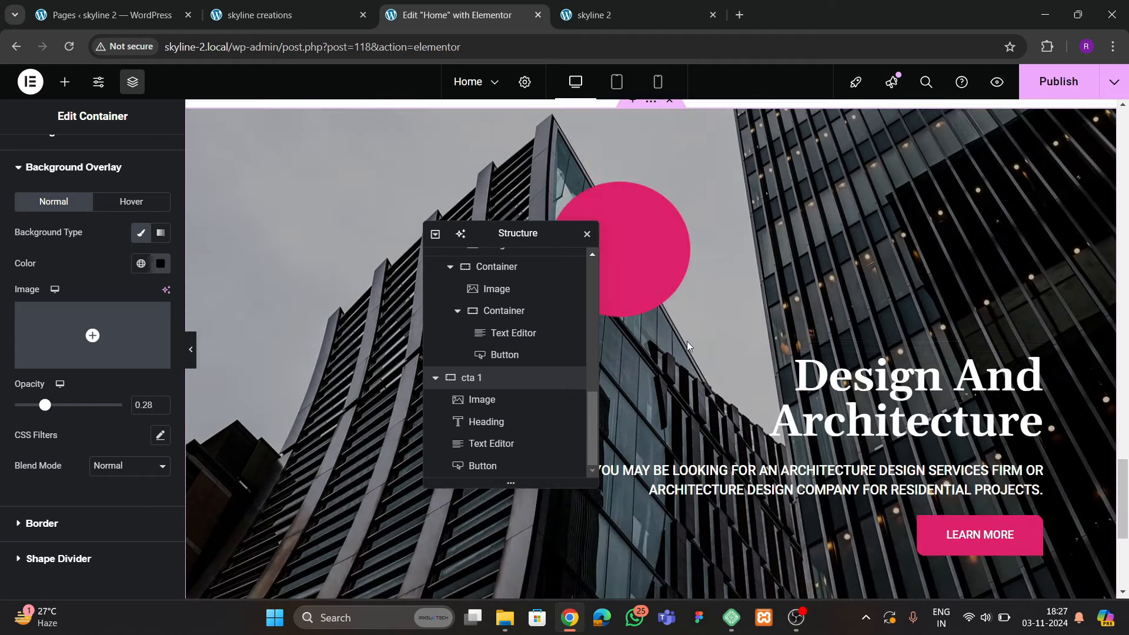
Examine the overlapping building images and text card in the reference site's section below the banner
{"action": "left_click", "coordinate": [288, 15]}
{"action": "scroll", "coordinate": [473, 369], "scroll_direction": "down", "scroll_amount": 10}
{"action": "scroll", "coordinate": [473, 369], "scroll_direction": "up", "scroll_amount": 3}
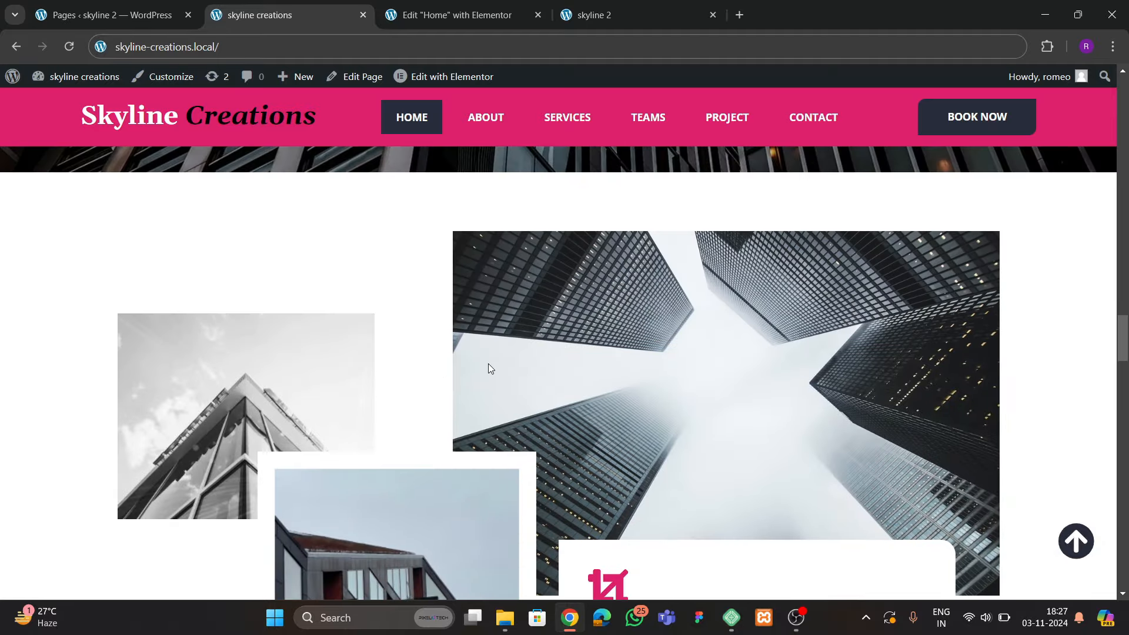
{"action": "scroll", "coordinate": [488, 364], "scroll_direction": "down", "scroll_amount": 3}
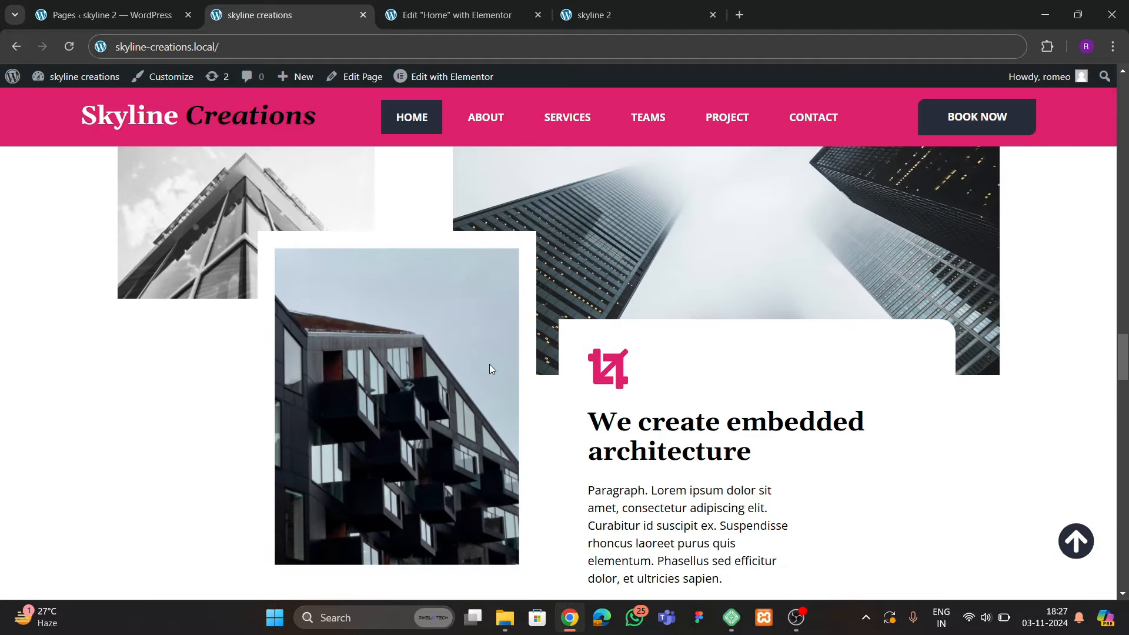
{"action": "scroll", "coordinate": [495, 371], "scroll_direction": "up", "scroll_amount": 3}
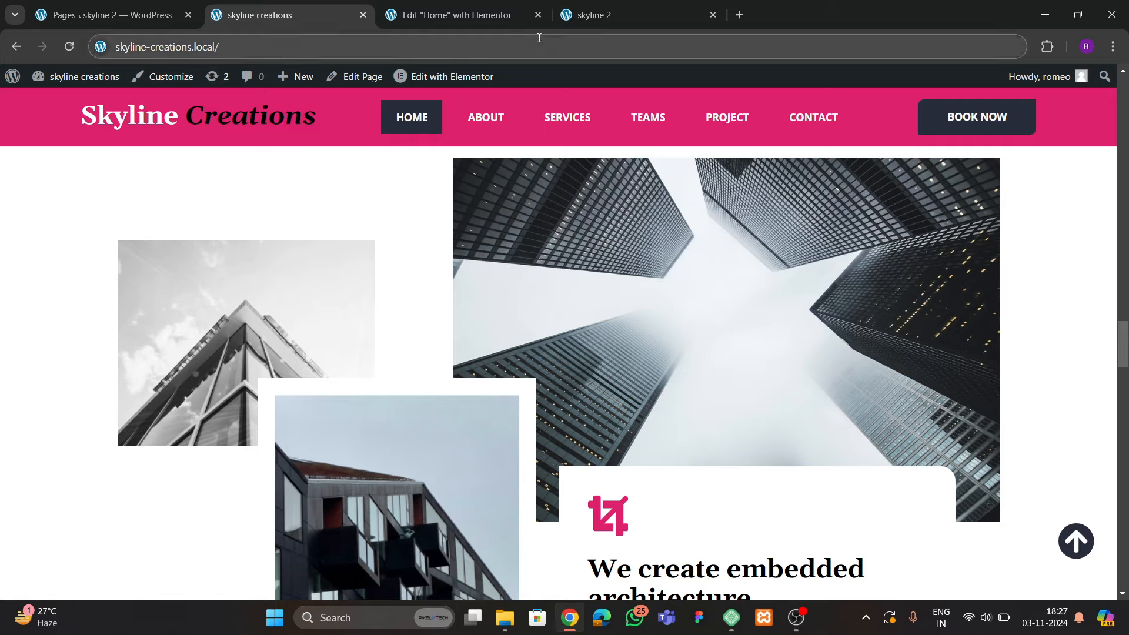
Add a container with two equal columns below cta 1, matching the reference layout, and set its width to 1200 px
{"action": "left_click", "coordinate": [459, 15]}
{"action": "scroll", "coordinate": [576, 299], "scroll_direction": "down", "scroll_amount": 5}
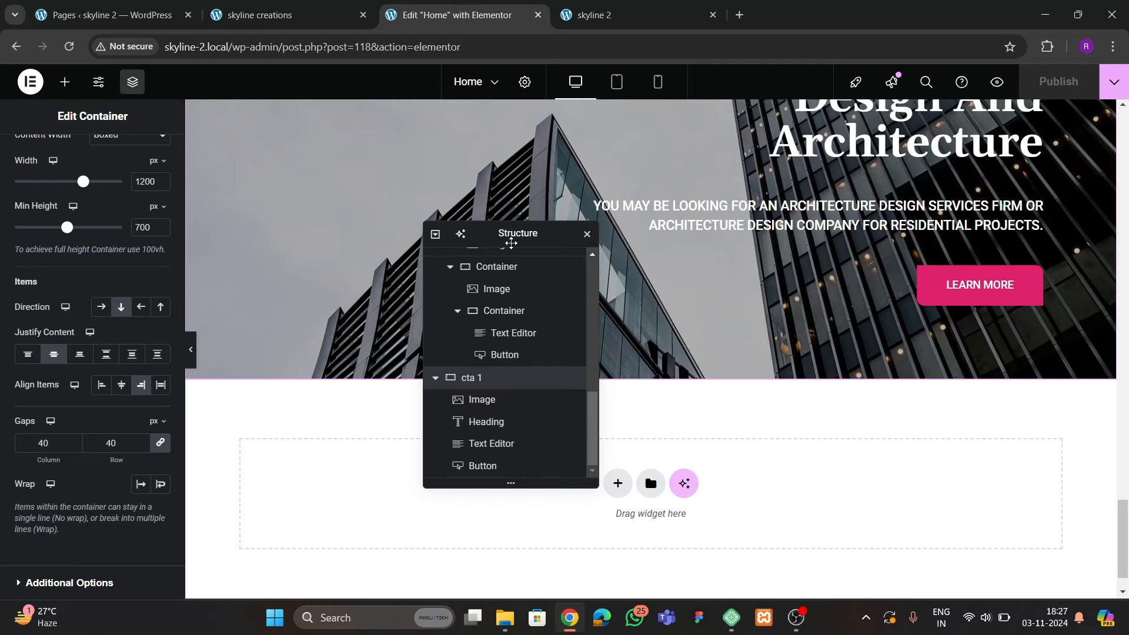
{"action": "left_click_drag", "start_coordinate": [537, 232], "coordinate": [786, 228]}
{"action": "left_click", "coordinate": [617, 483]}
{"action": "left_click", "coordinate": [607, 529]}
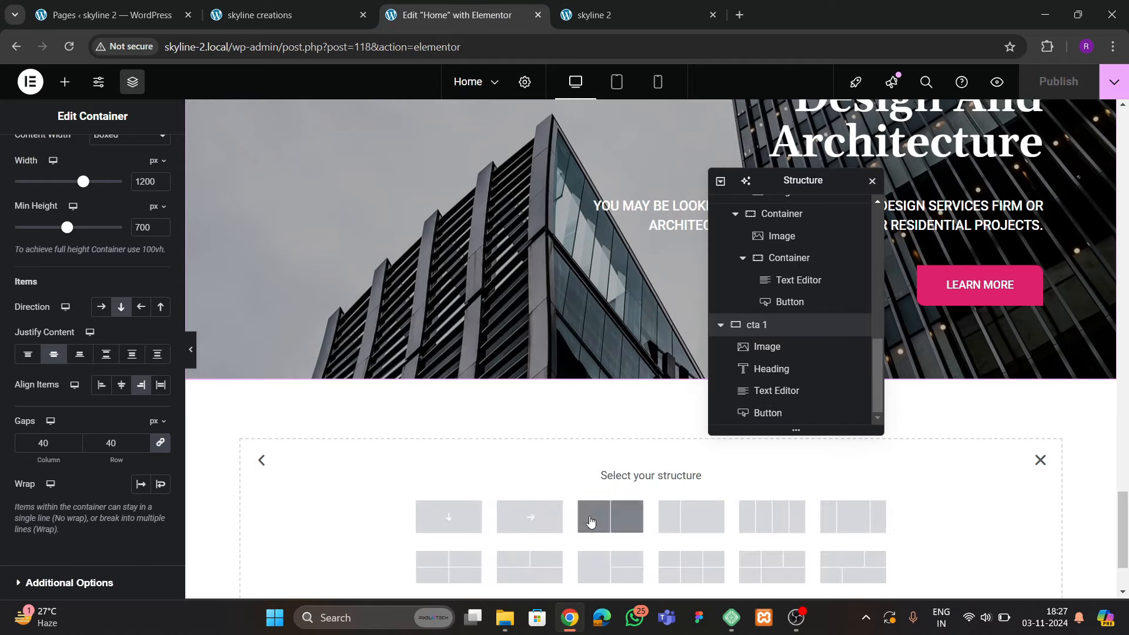
{"action": "left_click", "coordinate": [282, 15]}
{"action": "scroll", "coordinate": [465, 423], "scroll_direction": "down", "scroll_amount": 4}
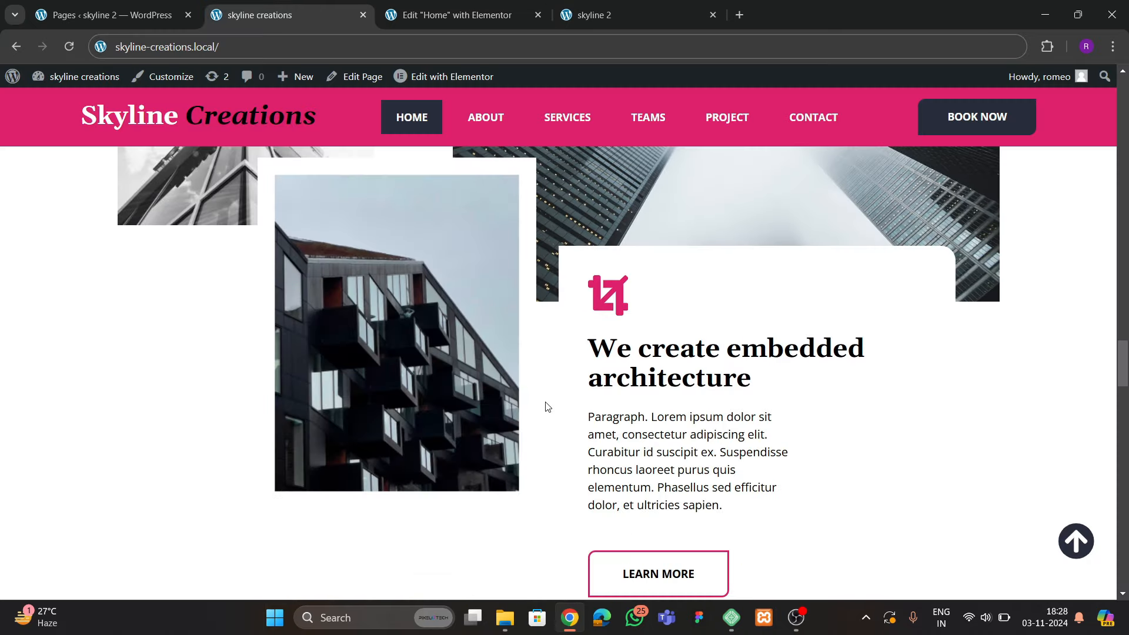
{"action": "scroll", "coordinate": [574, 393], "scroll_direction": "up", "scroll_amount": 7}
{"action": "scroll", "coordinate": [574, 389], "scroll_direction": "down", "scroll_amount": 4}
{"action": "key", "text": "ctrl+Tab"}
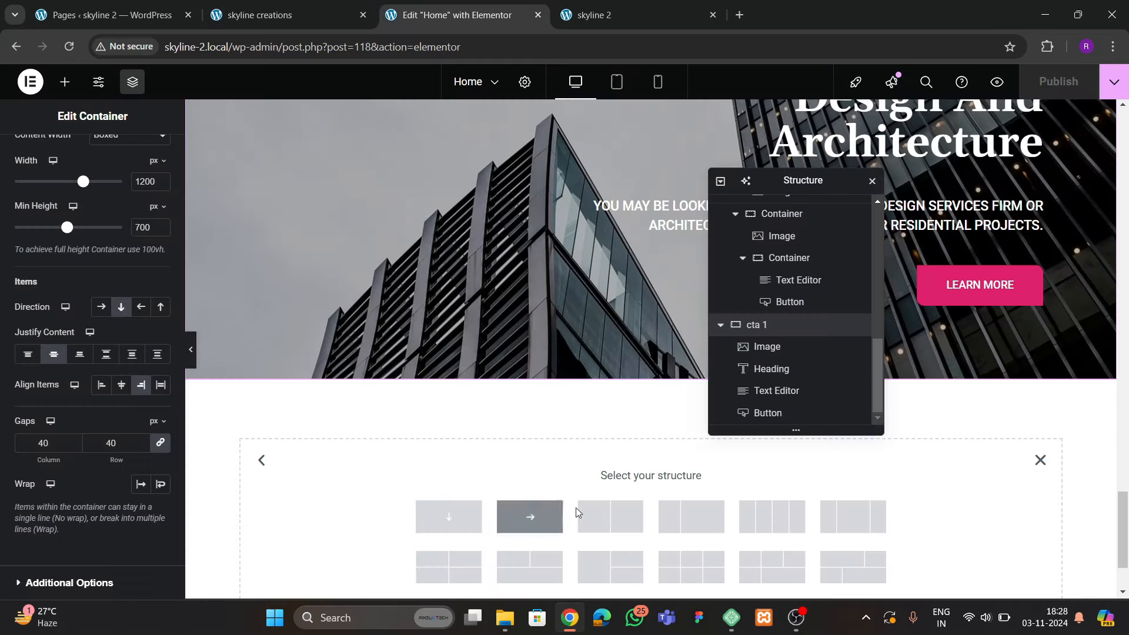
{"action": "left_click", "coordinate": [611, 516]}
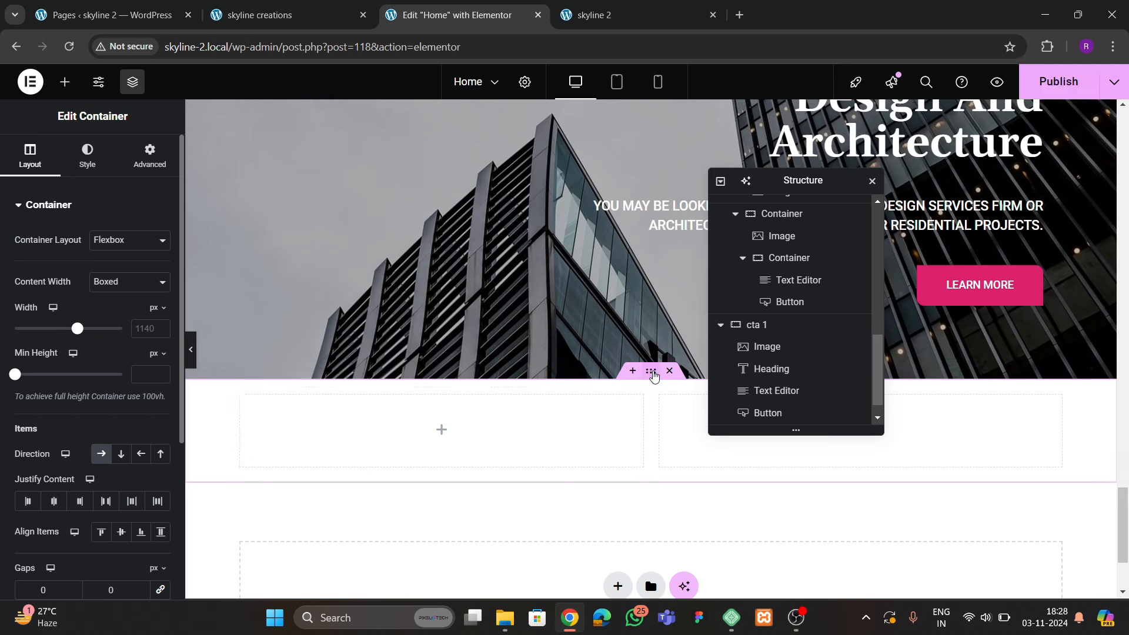
{"action": "type", "text": "1200"}
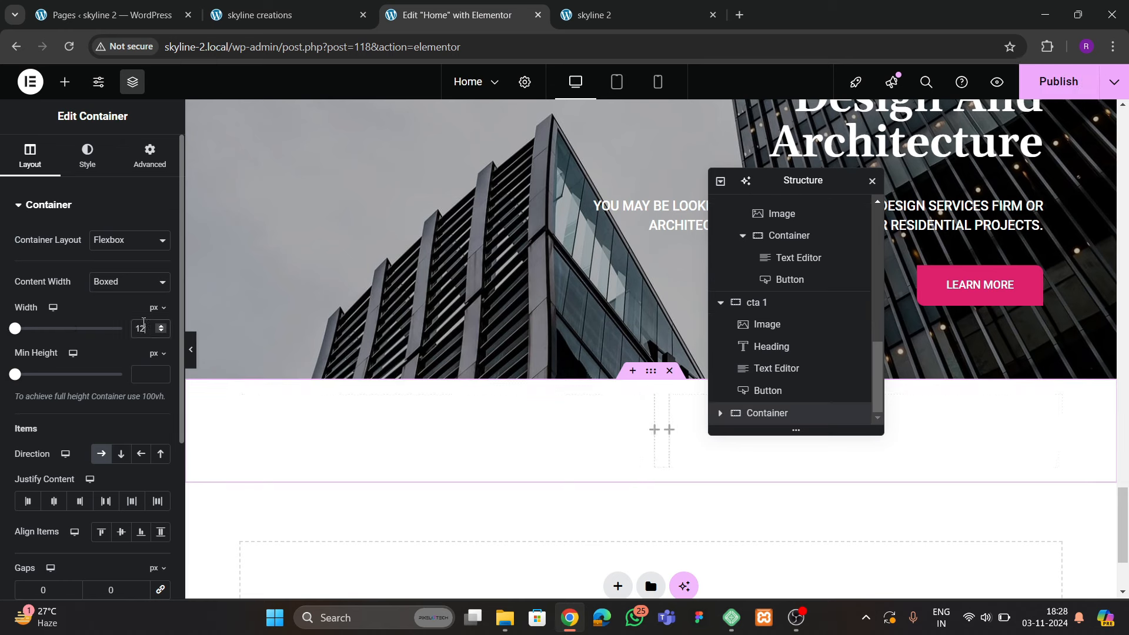
Give the new two-column container 80 px top and bottom padding and rename it "overlapped"
{"action": "left_click", "coordinate": [150, 156]}
{"action": "left_click", "coordinate": [156, 321]}
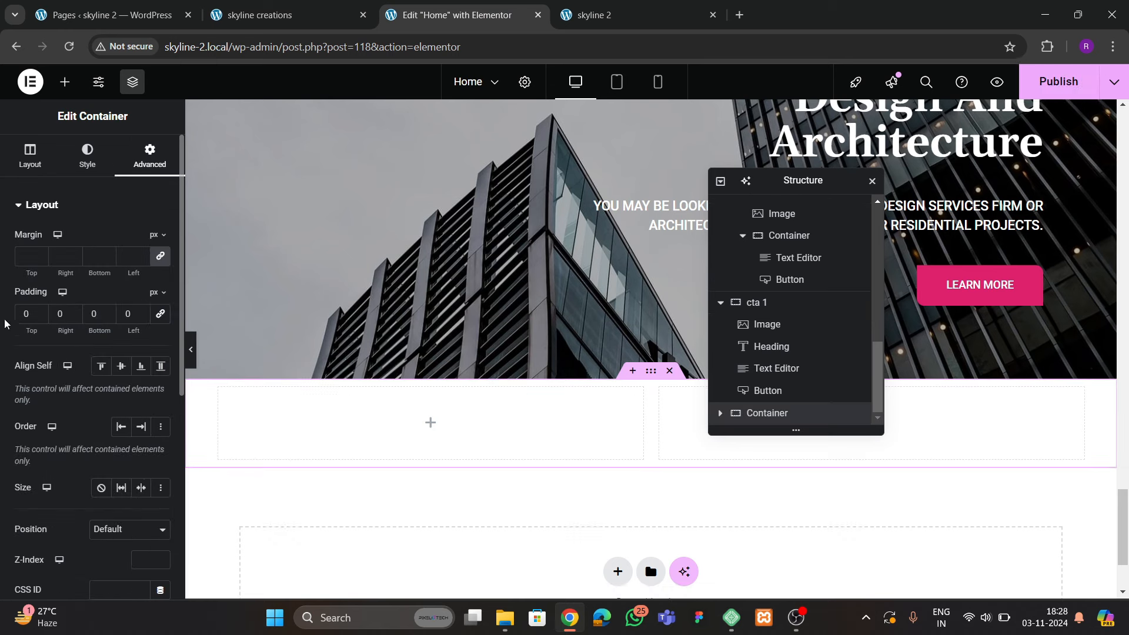
{"action": "type", "text": "8"}
{"action": "left_click", "coordinate": [90, 313]}
{"action": "type", "text": "8"}
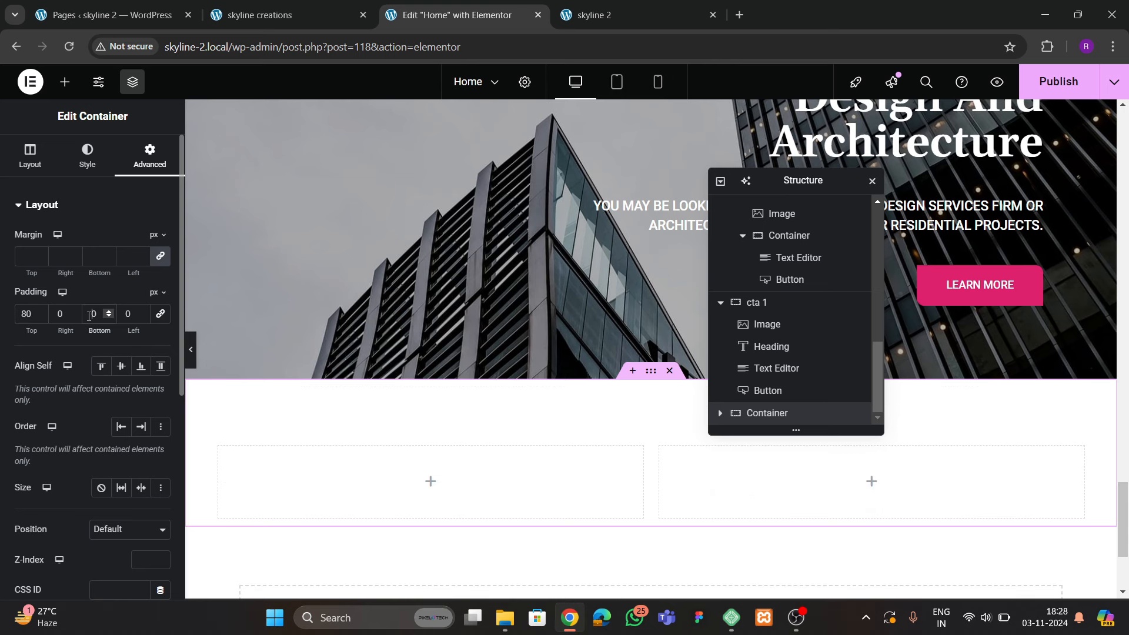
{"action": "scroll", "coordinate": [486, 386], "scroll_direction": "down", "scroll_amount": 2}
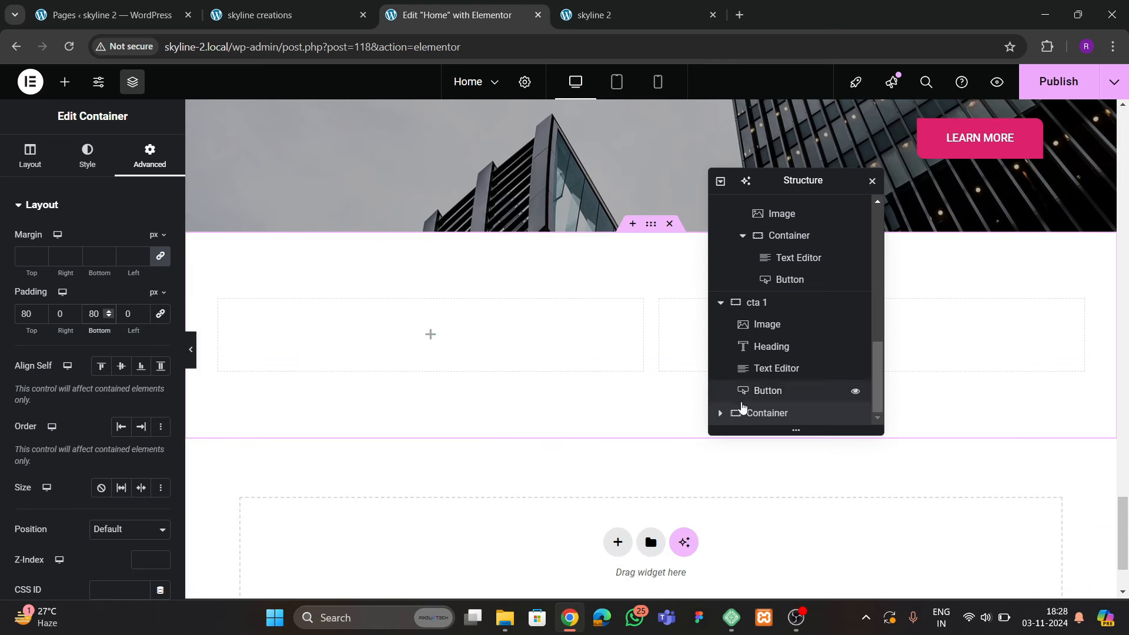
{"action": "double_click", "coordinate": [759, 414]}
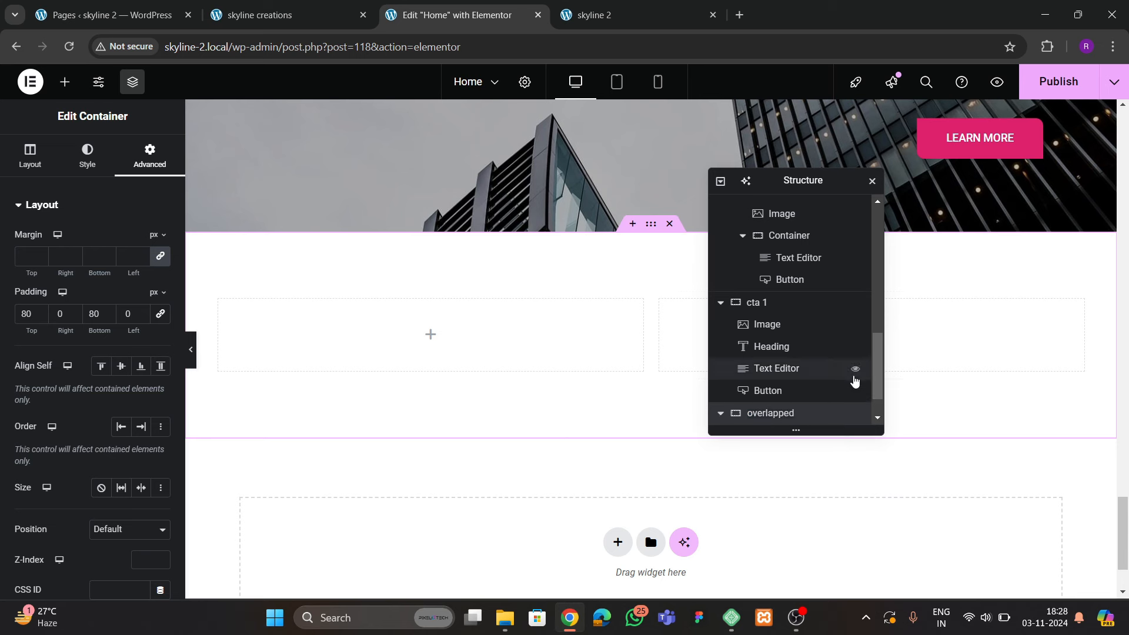
Place an image in the overlapped section's left column and choose the building-corner photo hg.jpg from the media library
{"action": "scroll", "coordinate": [764, 382], "scroll_direction": "down", "scroll_amount": 1}
{"action": "left_click", "coordinate": [430, 334]}
{"action": "left_click_drag", "start_coordinate": [119, 459], "coordinate": [306, 329]}
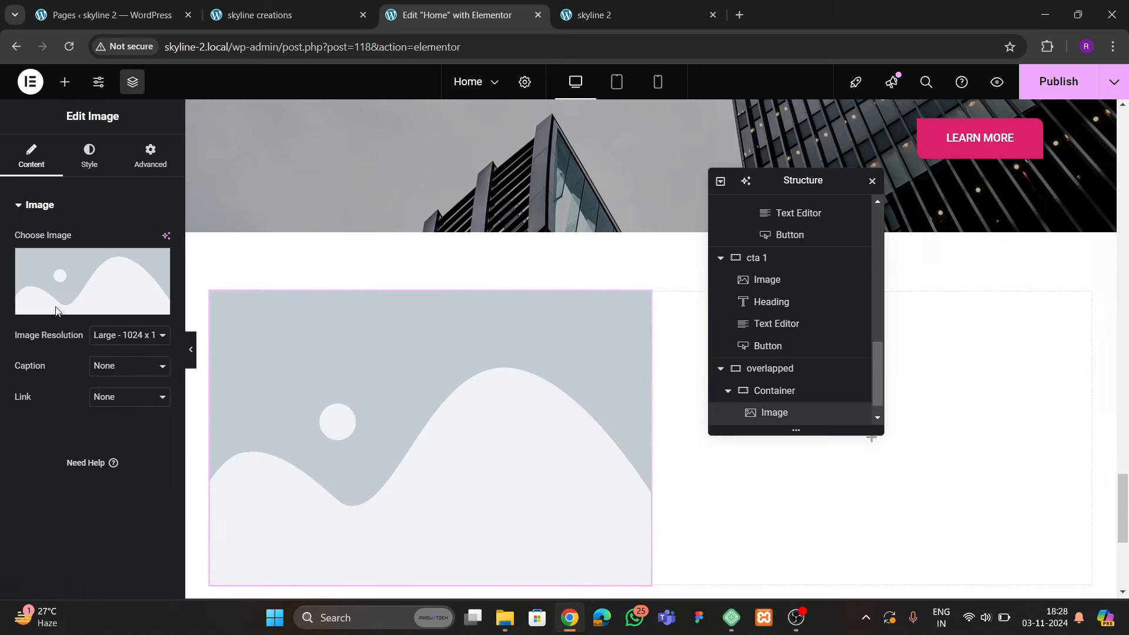
{"action": "left_click", "coordinate": [57, 311]}
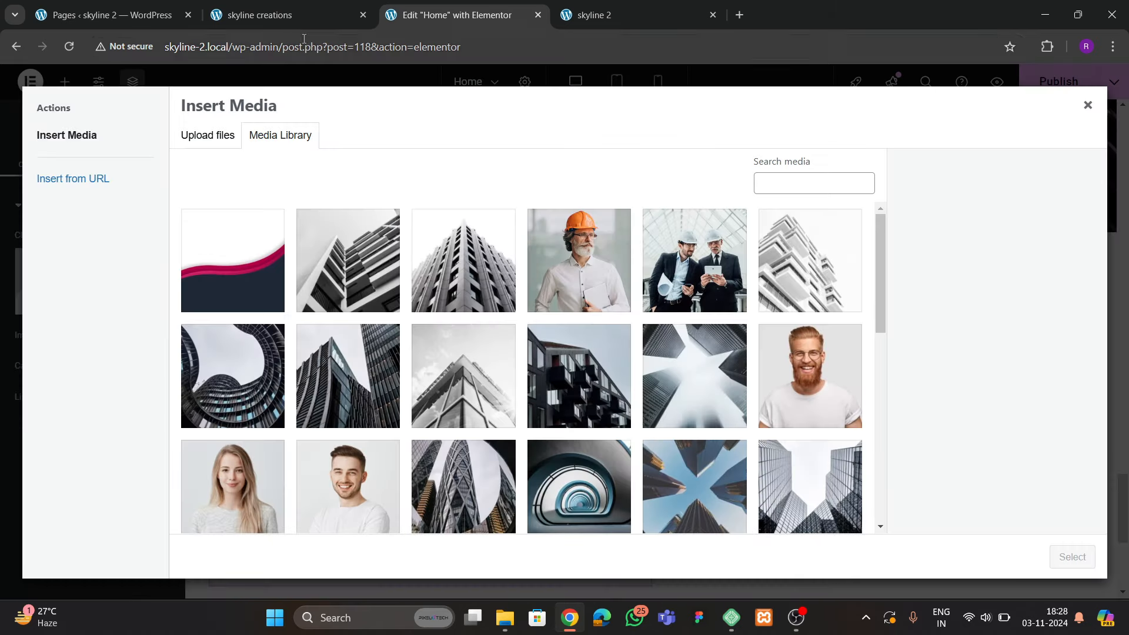
{"action": "left_click", "coordinate": [291, 18]}
{"action": "left_click", "coordinate": [491, 13]}
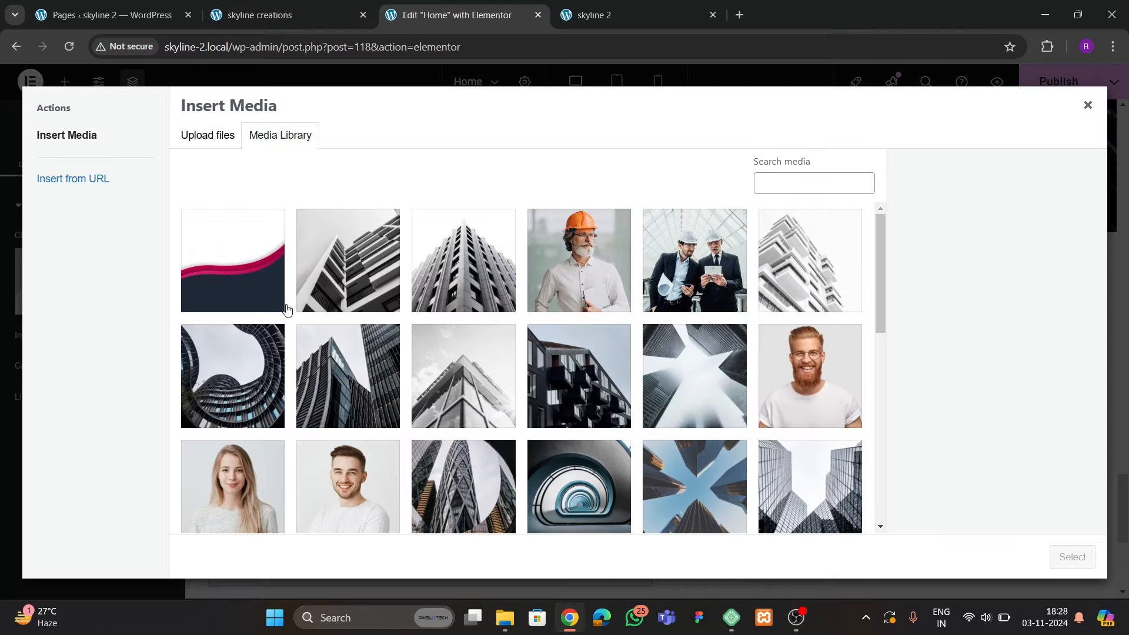
{"action": "left_click", "coordinate": [510, 385]}
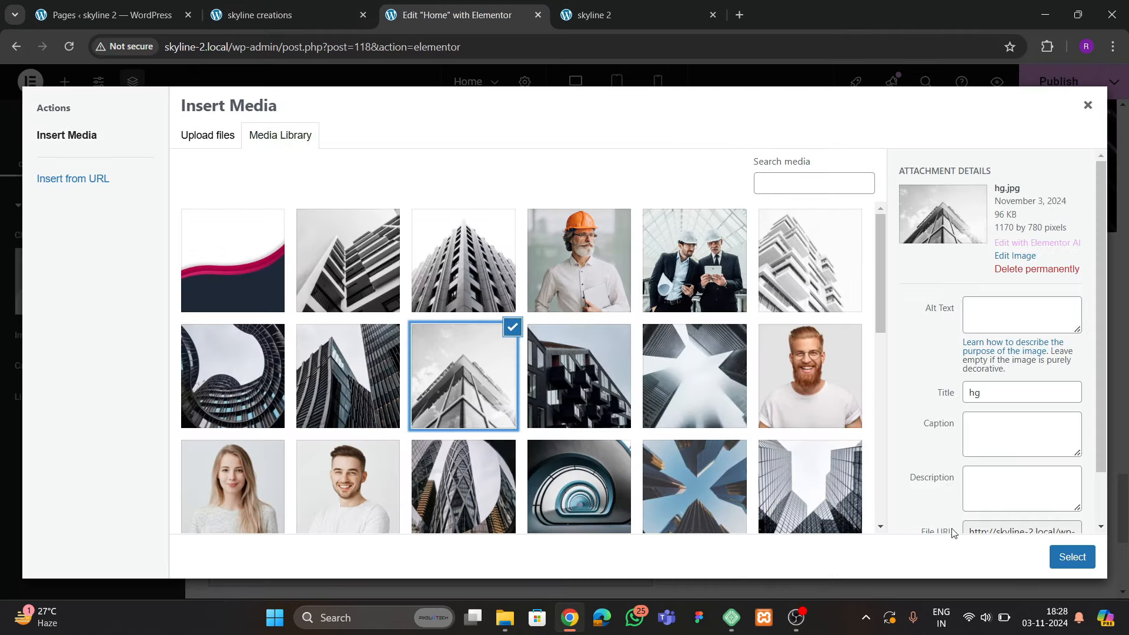
{"action": "left_click", "coordinate": [1072, 557]}
Set the hg.jpg image to a custom resolution of 400 x 400 and align it left in its column
{"action": "scroll", "coordinate": [473, 421], "scroll_direction": "down", "scroll_amount": 3}
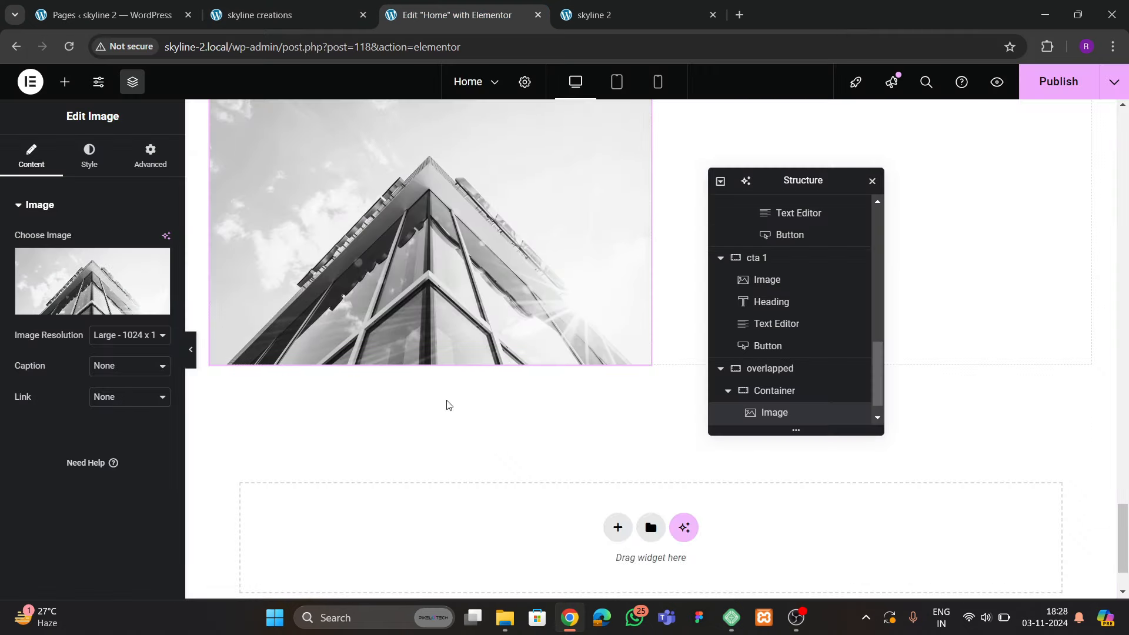
{"action": "left_click", "coordinate": [270, 16]}
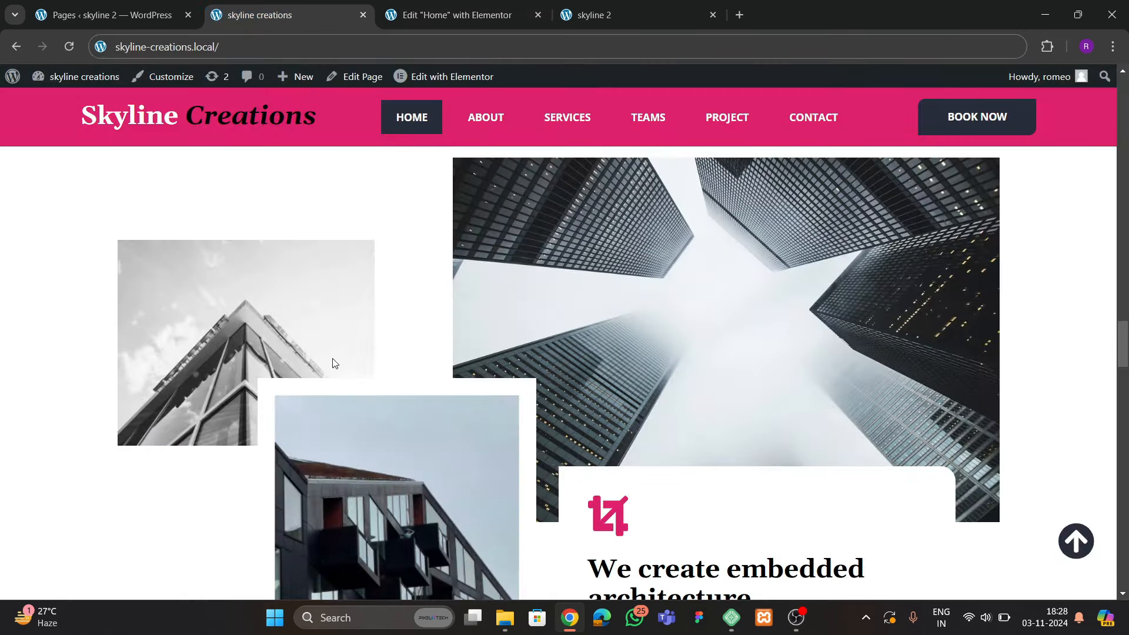
{"action": "left_click", "coordinate": [433, 16]}
{"action": "scroll", "coordinate": [434, 274], "scroll_direction": "up", "scroll_amount": 1}
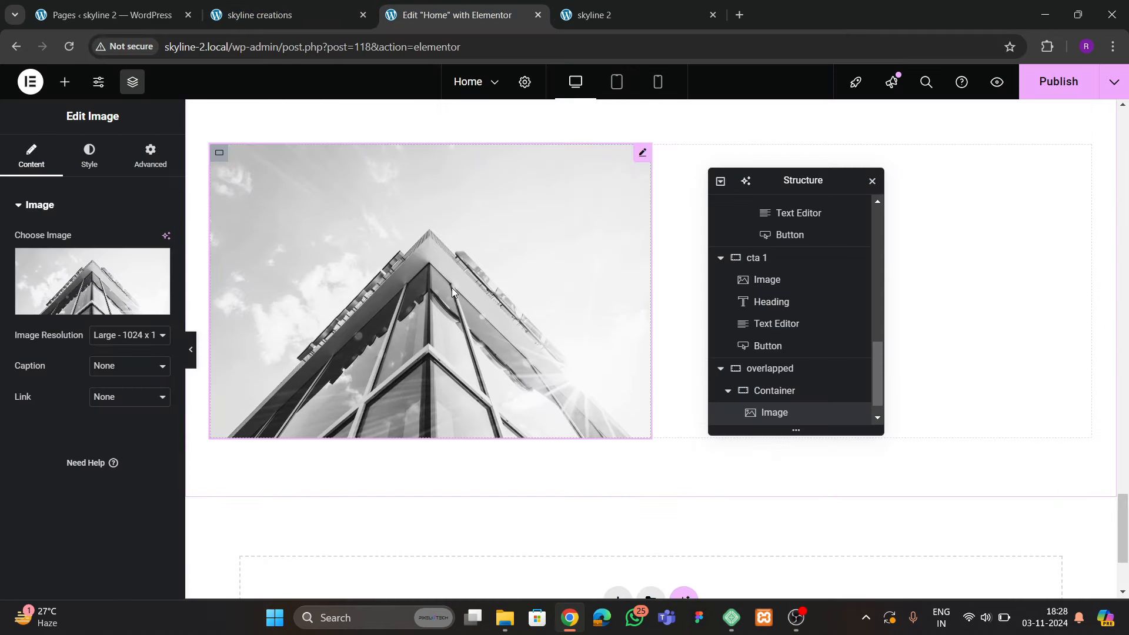
{"action": "left_click", "coordinate": [109, 344]}
{"action": "left_click", "coordinate": [110, 478]}
{"action": "left_click", "coordinate": [38, 422]}
{"action": "type", "text": "400"}
{"action": "left_click", "coordinate": [94, 422]}
{"action": "type", "text": "400"}
{"action": "left_click", "coordinate": [135, 428]}
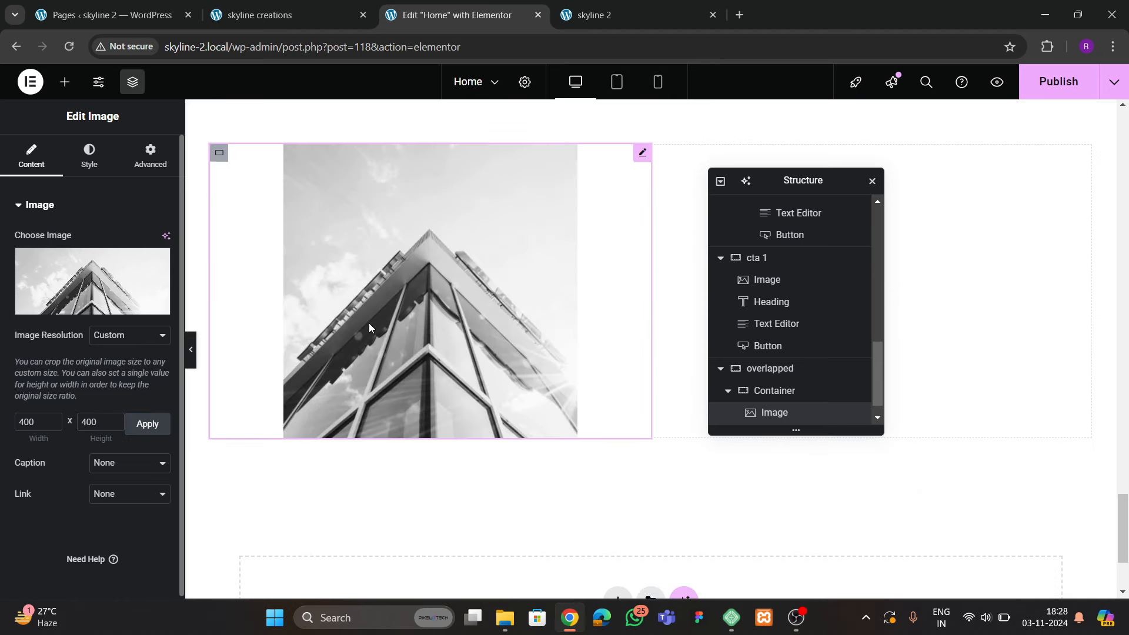
{"action": "left_click", "coordinate": [88, 155]}
{"action": "left_click", "coordinate": [121, 245]}
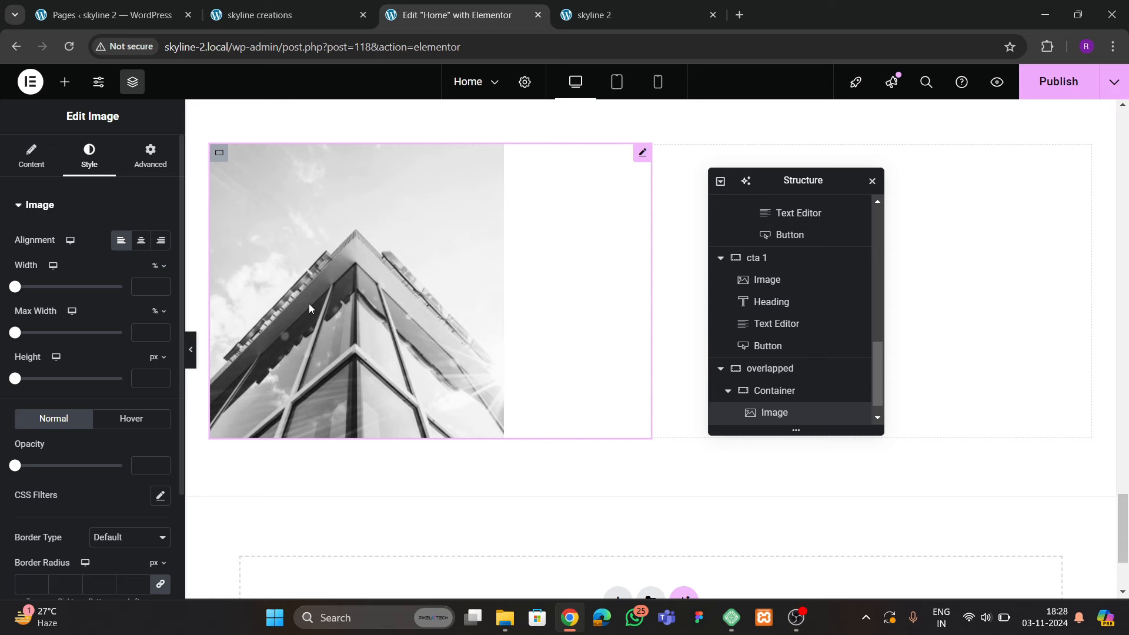
Check the reference's overlapping images and add a second image widget below the first in the left column
{"action": "left_click", "coordinate": [299, 12]}
{"action": "scroll", "coordinate": [419, 393], "scroll_direction": "down", "scroll_amount": 1}
{"action": "scroll", "coordinate": [419, 393], "scroll_direction": "down", "scroll_amount": 2}
{"action": "left_click", "coordinate": [458, 15]}
{"action": "left_click", "coordinate": [65, 81]}
{"action": "scroll", "coordinate": [82, 338], "scroll_direction": "down", "scroll_amount": 3}
{"action": "scroll", "coordinate": [118, 462], "scroll_direction": "up", "scroll_amount": 3}
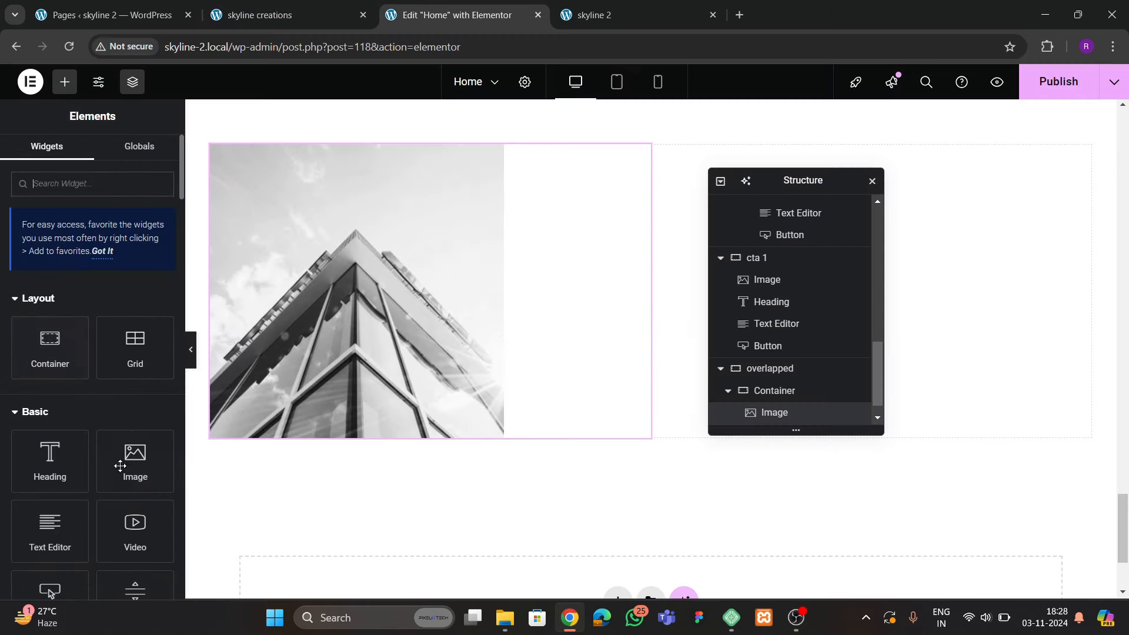
{"action": "left_click_drag", "start_coordinate": [119, 461], "coordinate": [414, 446]}
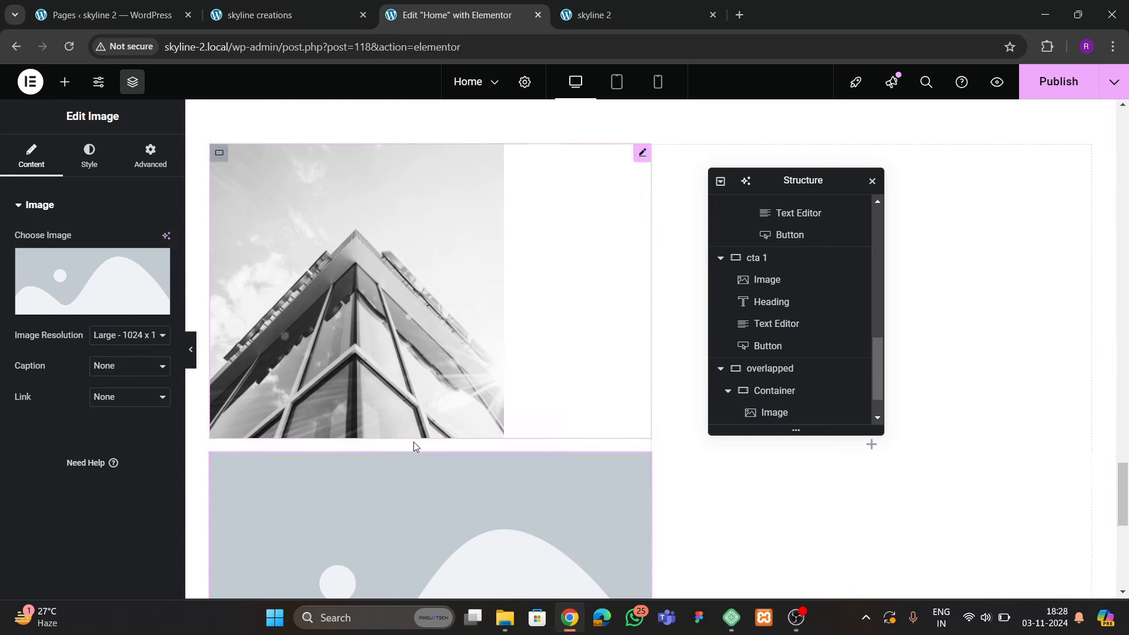
{"action": "left_click", "coordinate": [92, 281]}
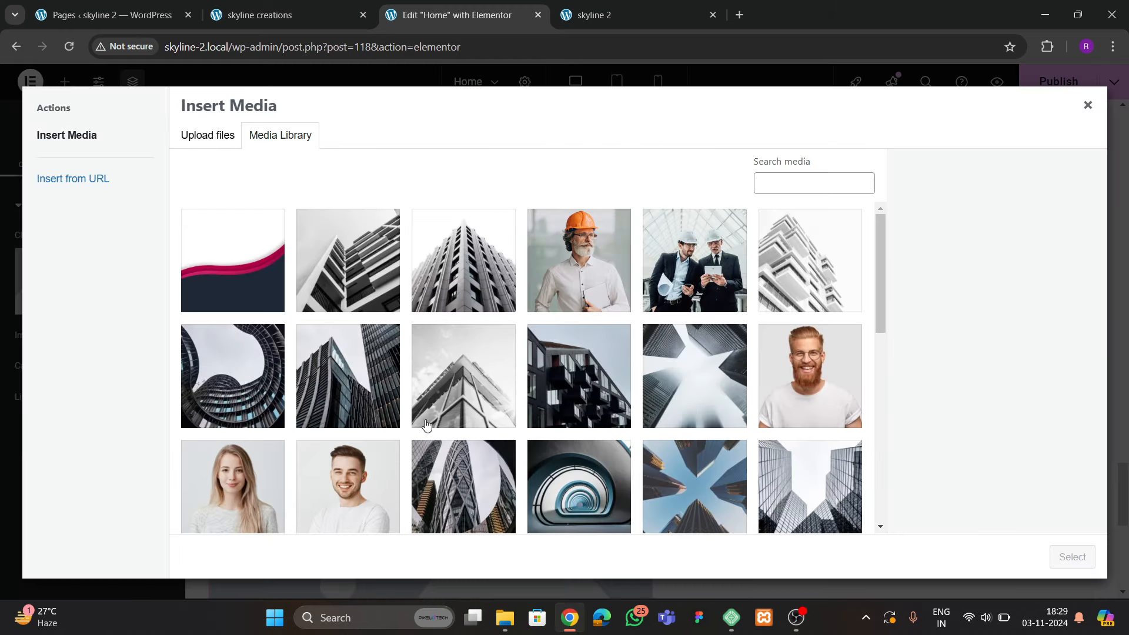
{"action": "left_click", "coordinate": [785, 265]}
{"action": "left_click", "coordinate": [374, 276]}
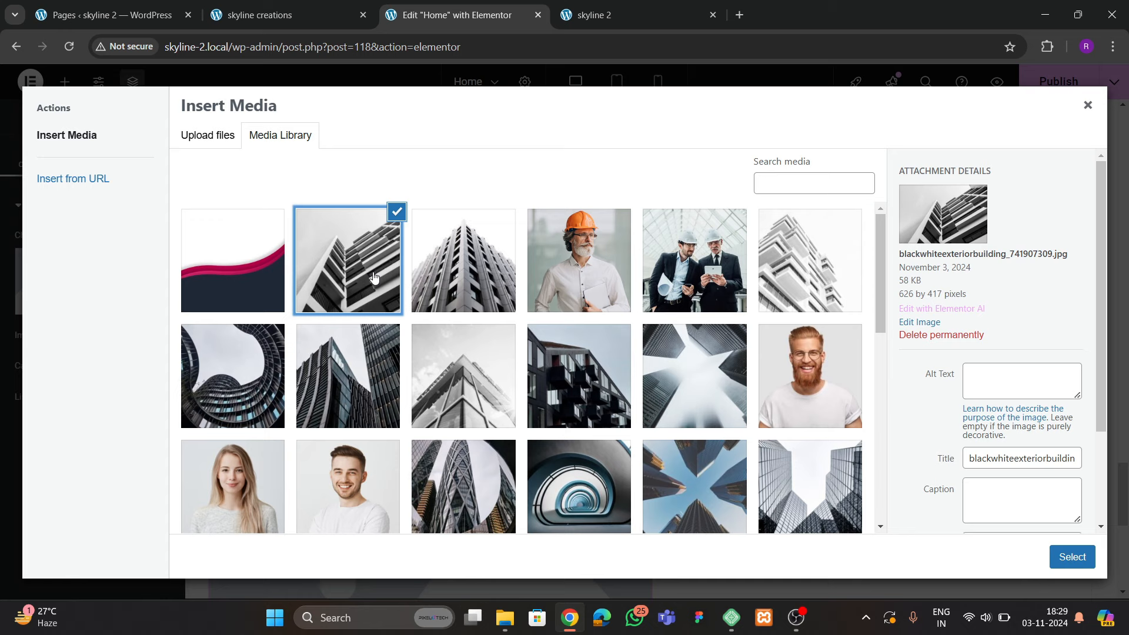
{"action": "scroll", "coordinate": [632, 450], "scroll_direction": "down", "scroll_amount": 3}
{"action": "left_click", "coordinate": [477, 364]}
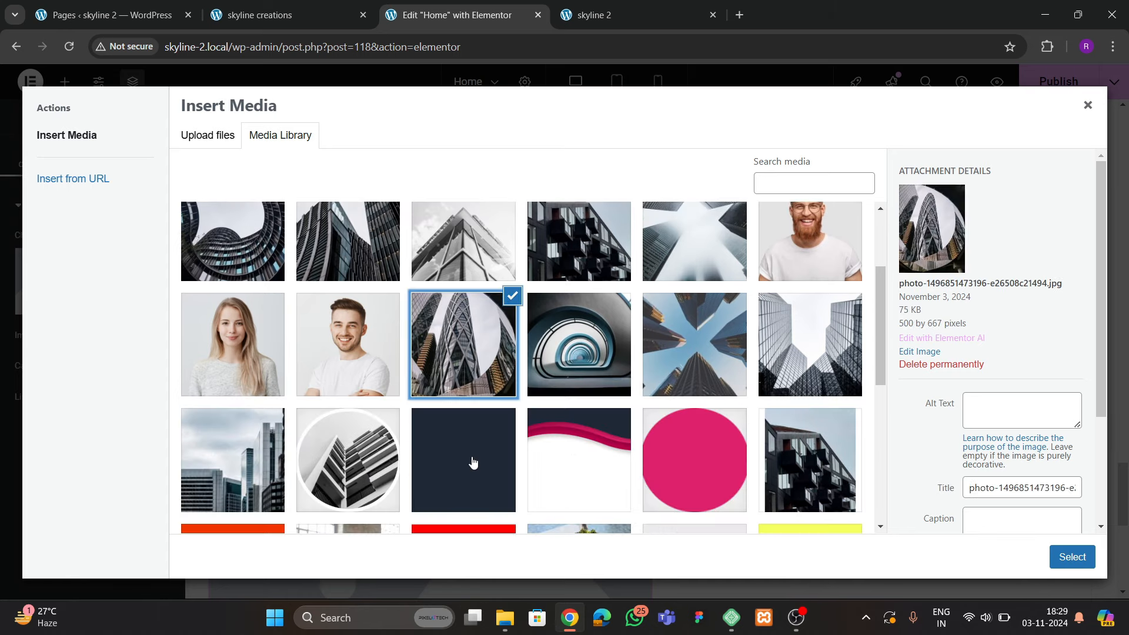
{"action": "left_click", "coordinate": [330, 24]}
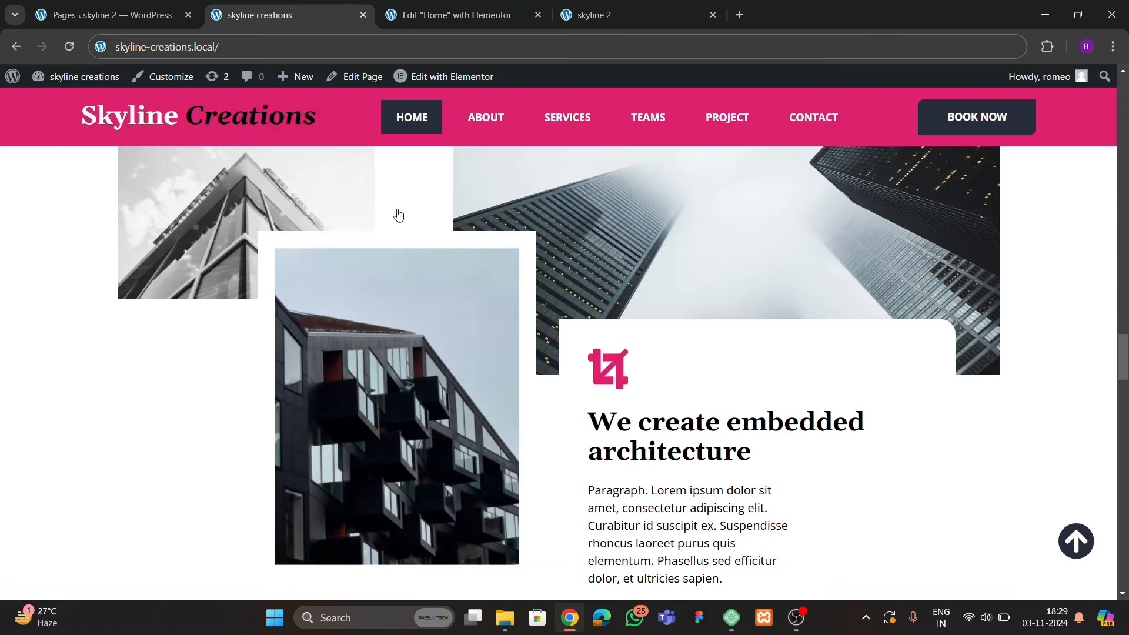
{"action": "left_click", "coordinate": [441, 12]}
{"action": "scroll", "coordinate": [429, 448], "scroll_direction": "down", "scroll_amount": 2}
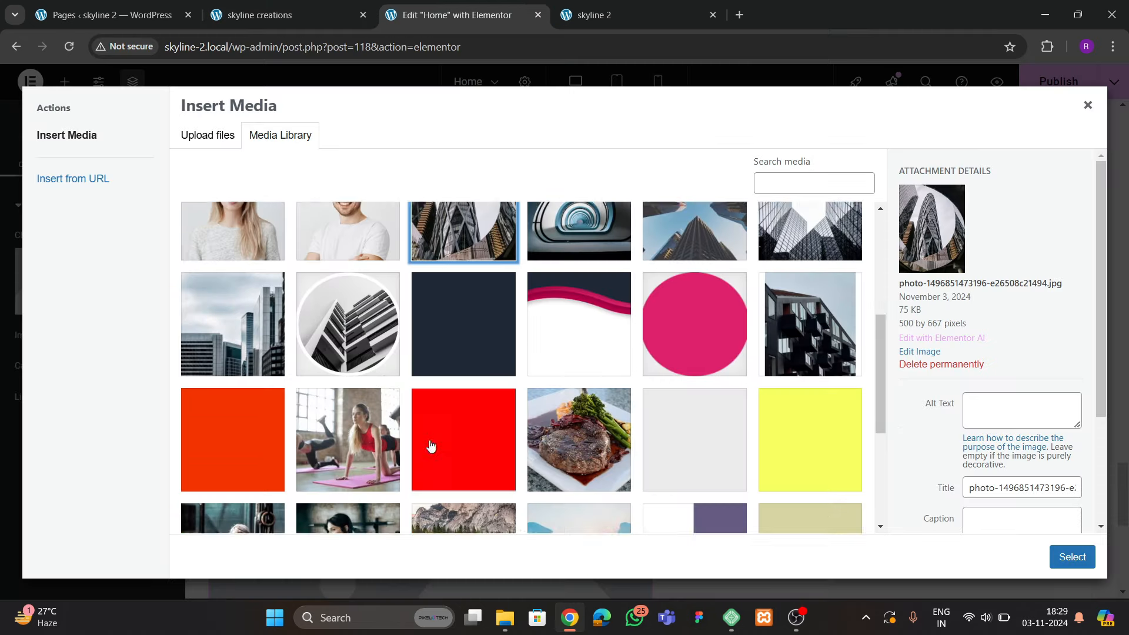
{"action": "scroll", "coordinate": [442, 440], "scroll_direction": "up", "scroll_amount": 2}
{"action": "scroll", "coordinate": [611, 421], "scroll_direction": "up", "scroll_amount": 2}
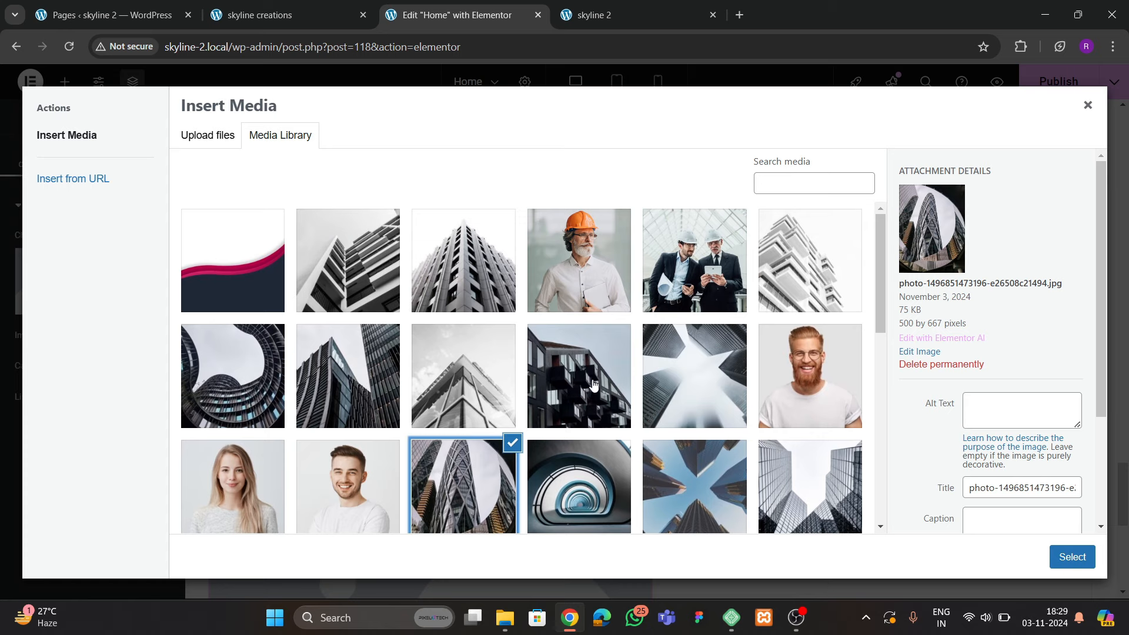
{"action": "left_click", "coordinate": [546, 371]}
{"action": "left_click", "coordinate": [1067, 557]}
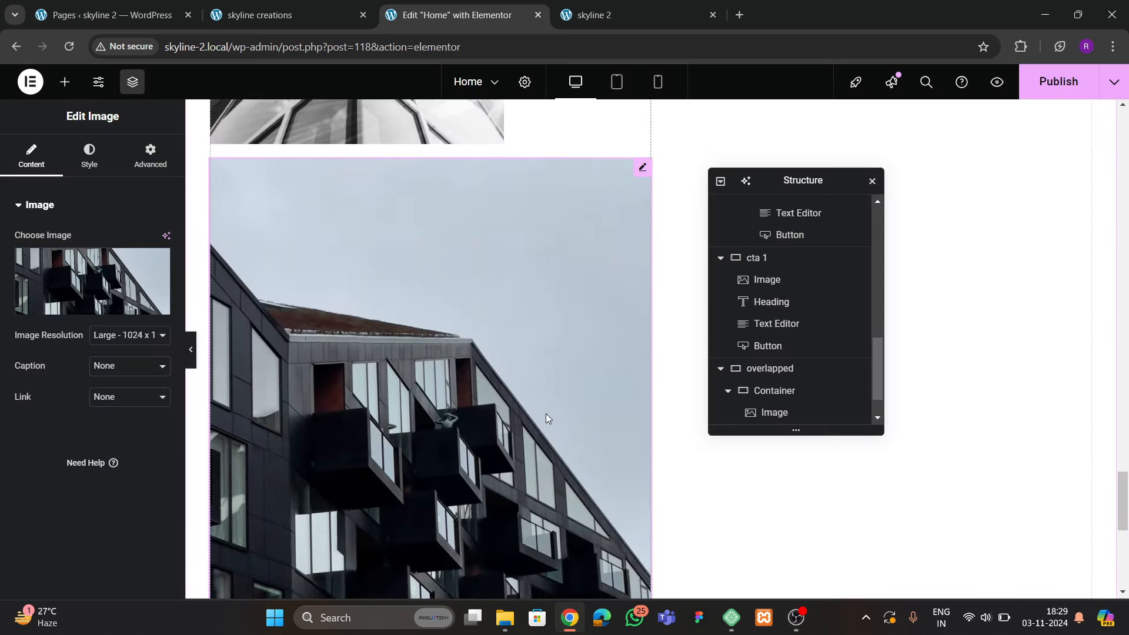
Check the reference's lower overlapping image and browse the Downloads folder in File Explorer for a matching picture
{"action": "left_click", "coordinate": [312, 13]}
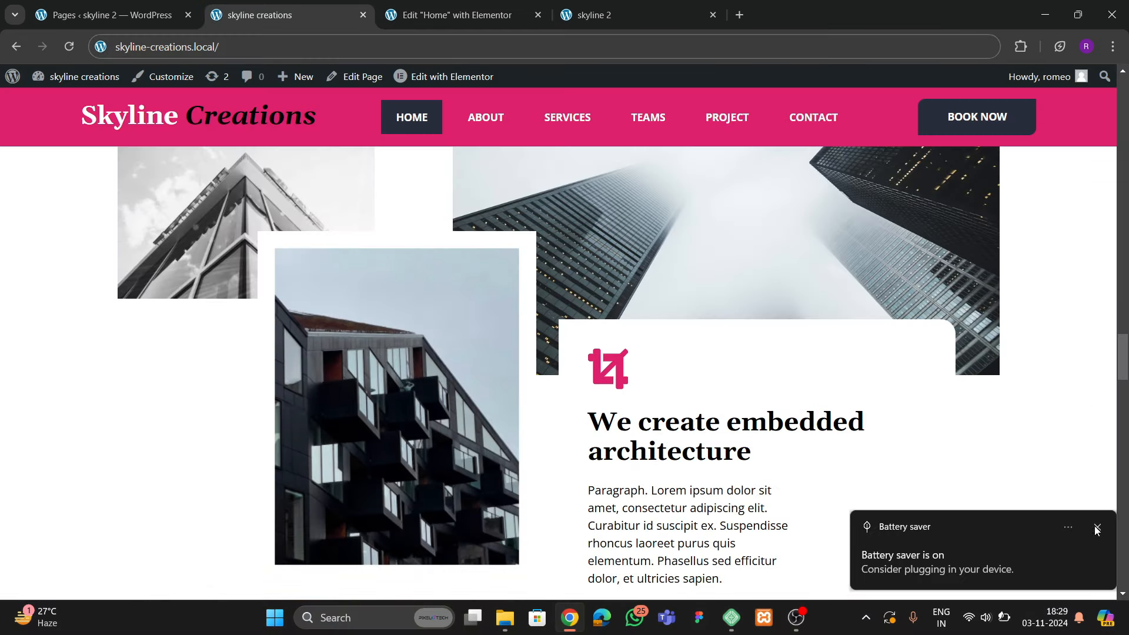
{"action": "left_click", "coordinate": [1097, 528]}
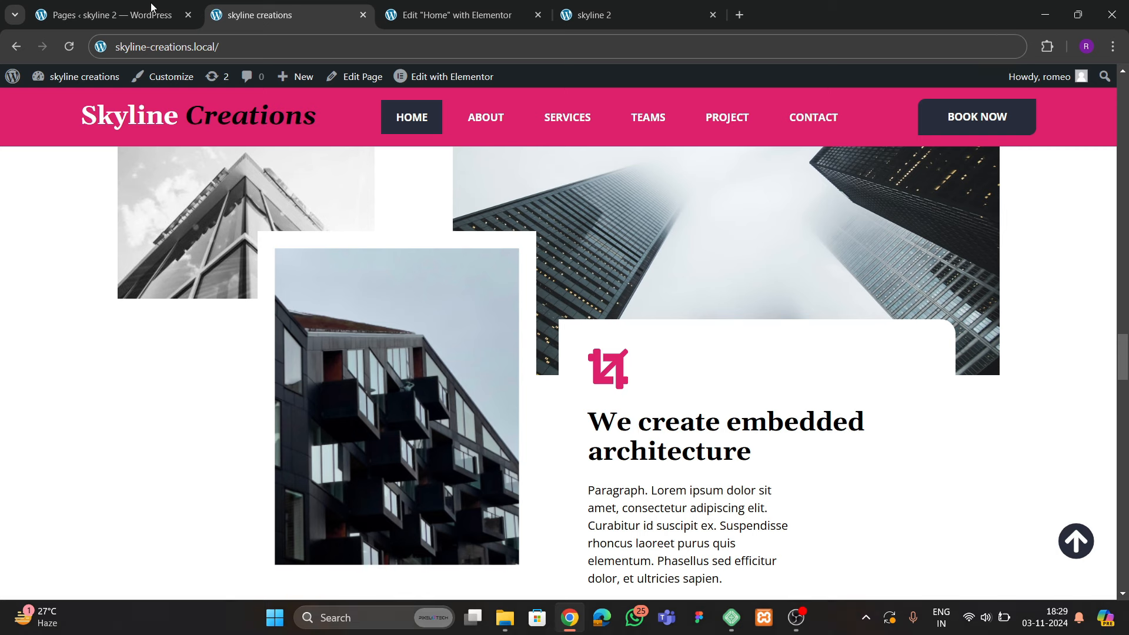
{"action": "left_click", "coordinate": [423, 15]}
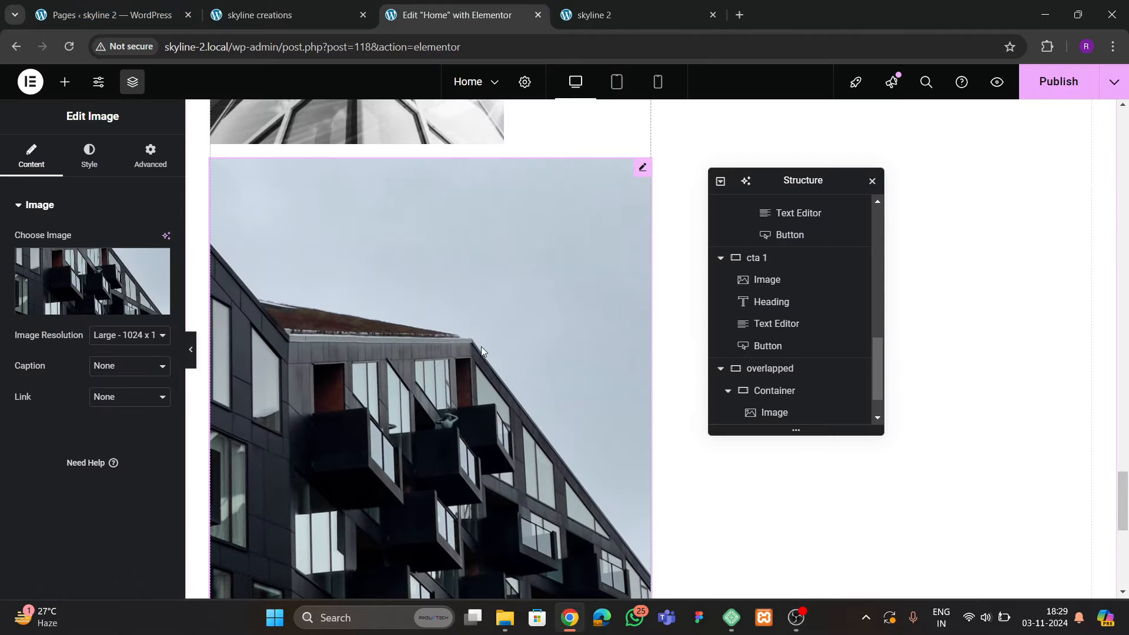
{"action": "left_click", "coordinate": [505, 617]}
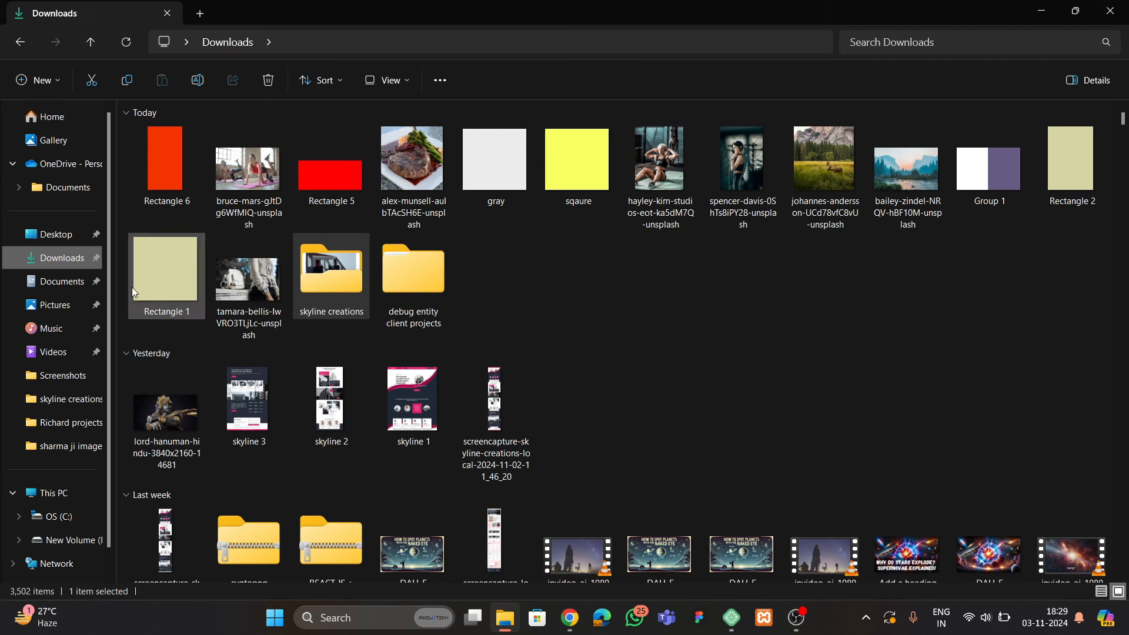
{"action": "left_click", "coordinate": [474, 316]}
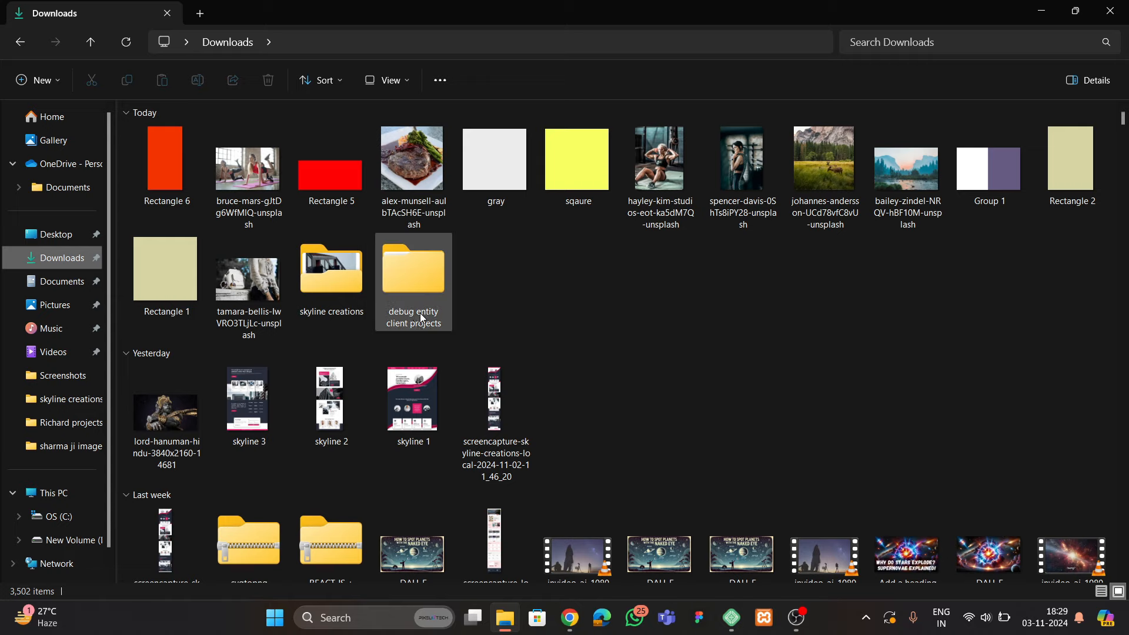
{"action": "scroll", "coordinate": [420, 312], "scroll_direction": "down", "scroll_amount": 5}
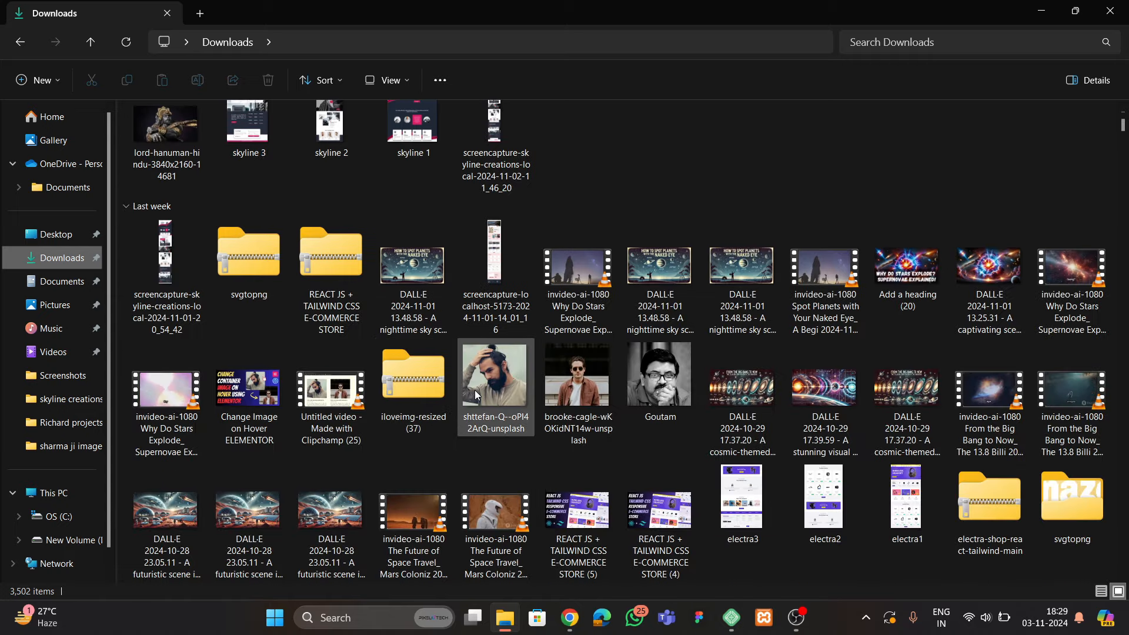
{"action": "scroll", "coordinate": [476, 394], "scroll_direction": "down", "scroll_amount": 10}
{"action": "scroll", "coordinate": [477, 383], "scroll_direction": "down", "scroll_amount": 6}
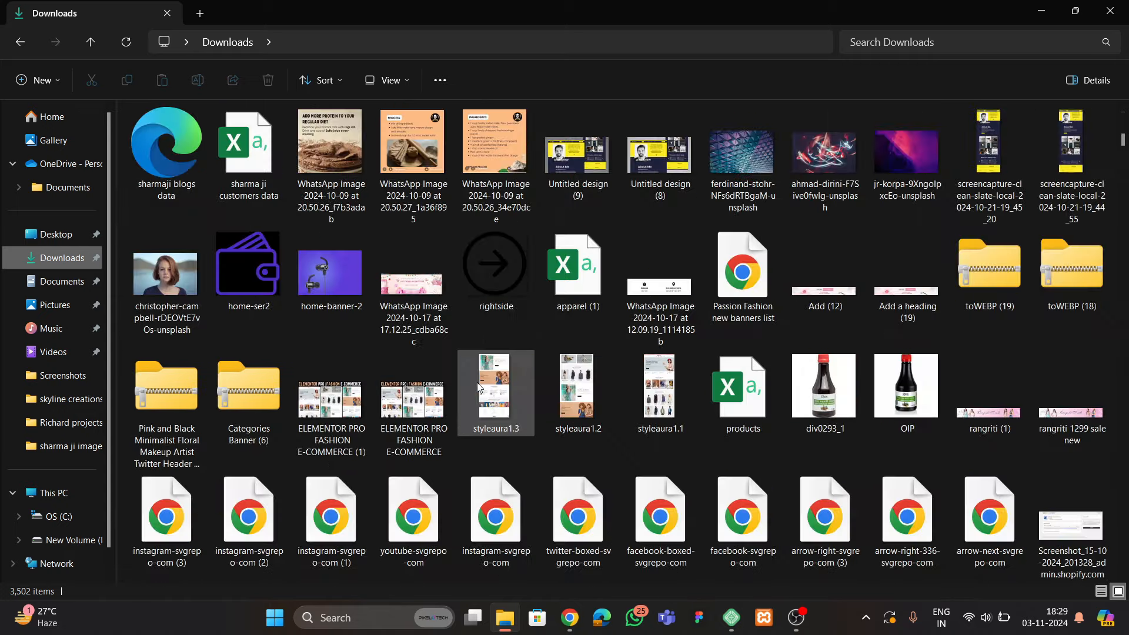
{"action": "scroll", "coordinate": [499, 362], "scroll_direction": "up", "scroll_amount": 20}
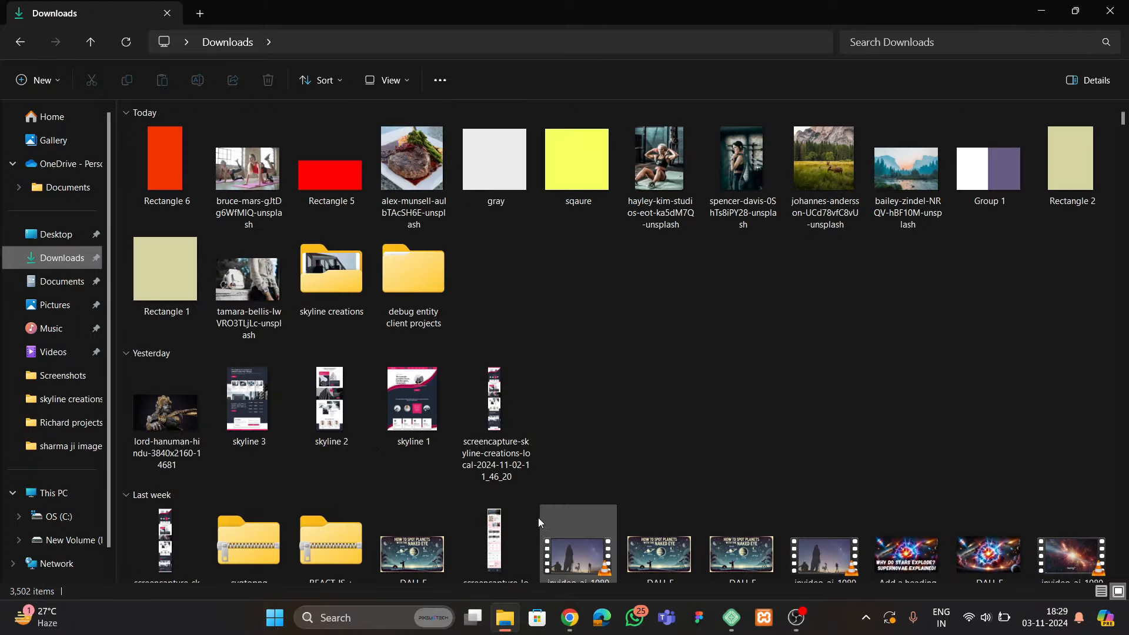
{"action": "left_click", "coordinate": [569, 617]}
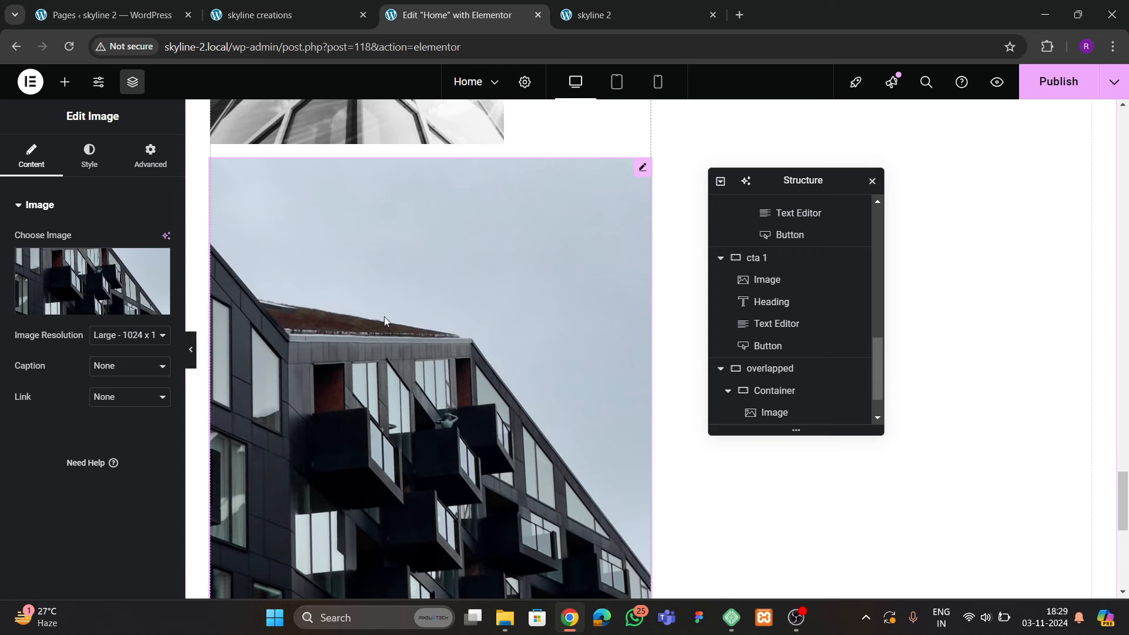
Replace the left column's second image with banner.png from the media library
{"action": "left_click", "coordinate": [83, 309]}
{"action": "left_click", "coordinate": [356, 280]}
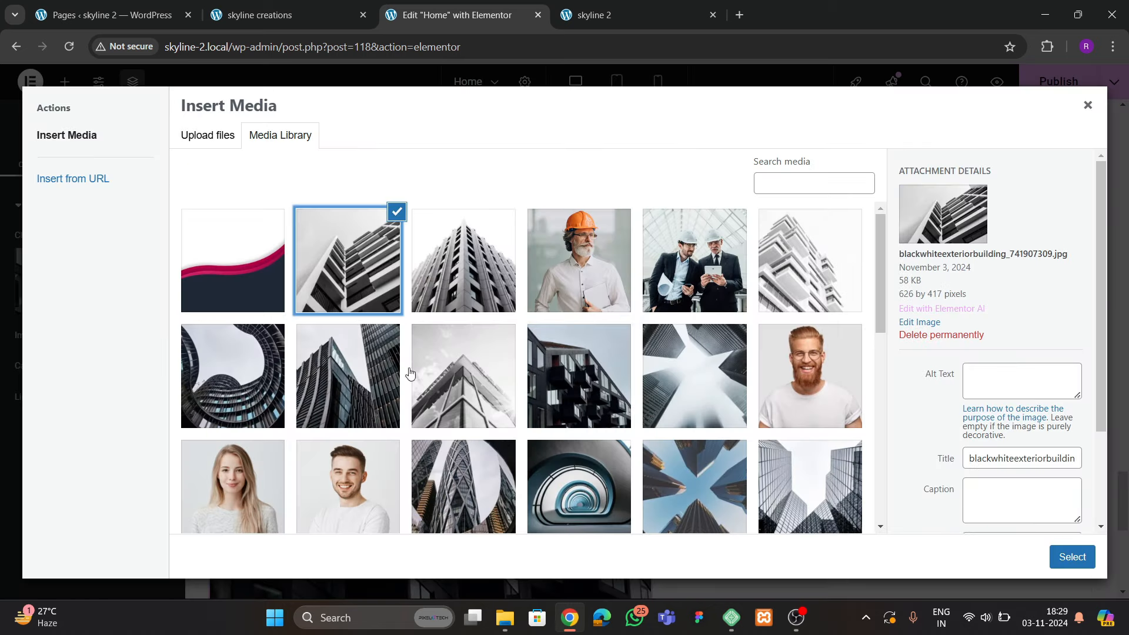
{"action": "left_click", "coordinate": [559, 377]}
{"action": "scroll", "coordinate": [470, 412], "scroll_direction": "down", "scroll_amount": 3}
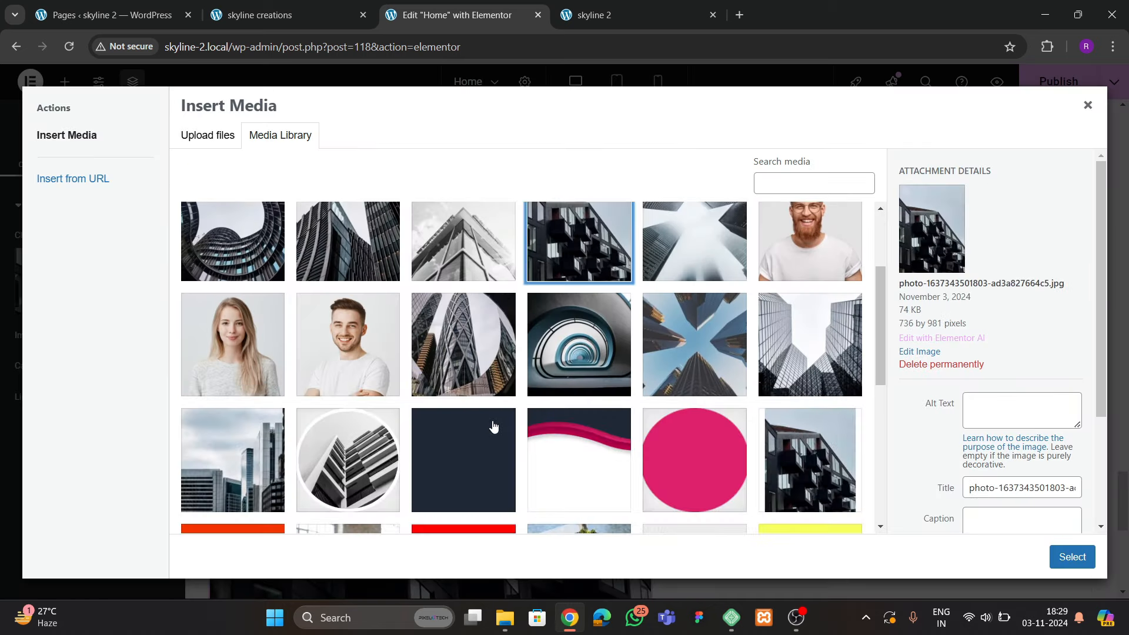
{"action": "scroll", "coordinate": [494, 426], "scroll_direction": "down", "scroll_amount": 6}
{"action": "scroll", "coordinate": [494, 426], "scroll_direction": "up", "scroll_amount": 4}
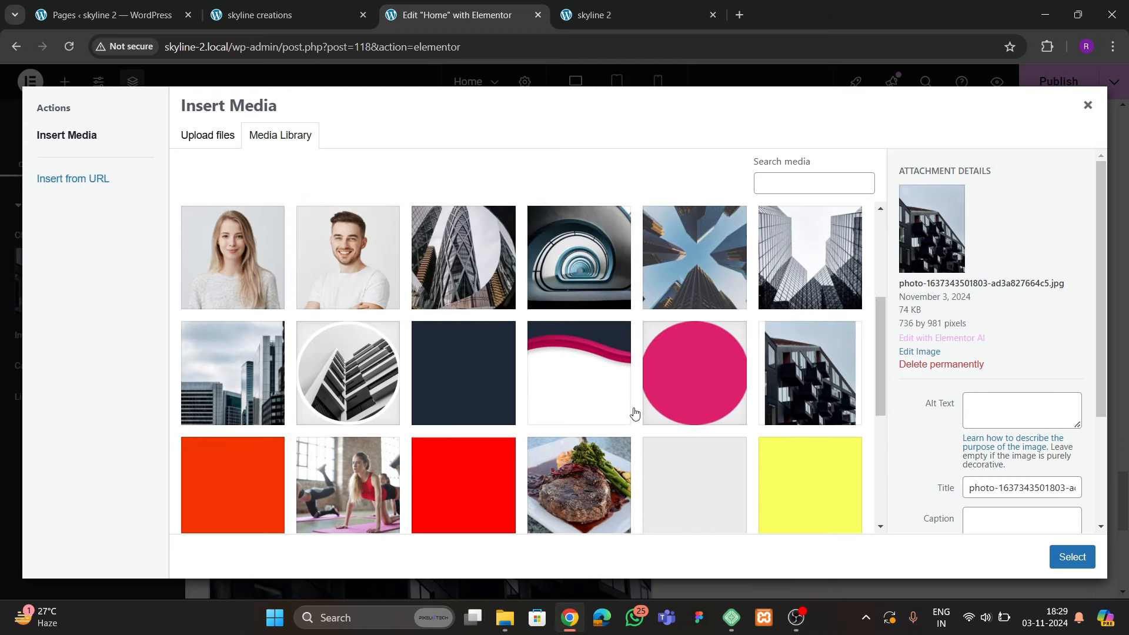
{"action": "left_click", "coordinate": [789, 376]}
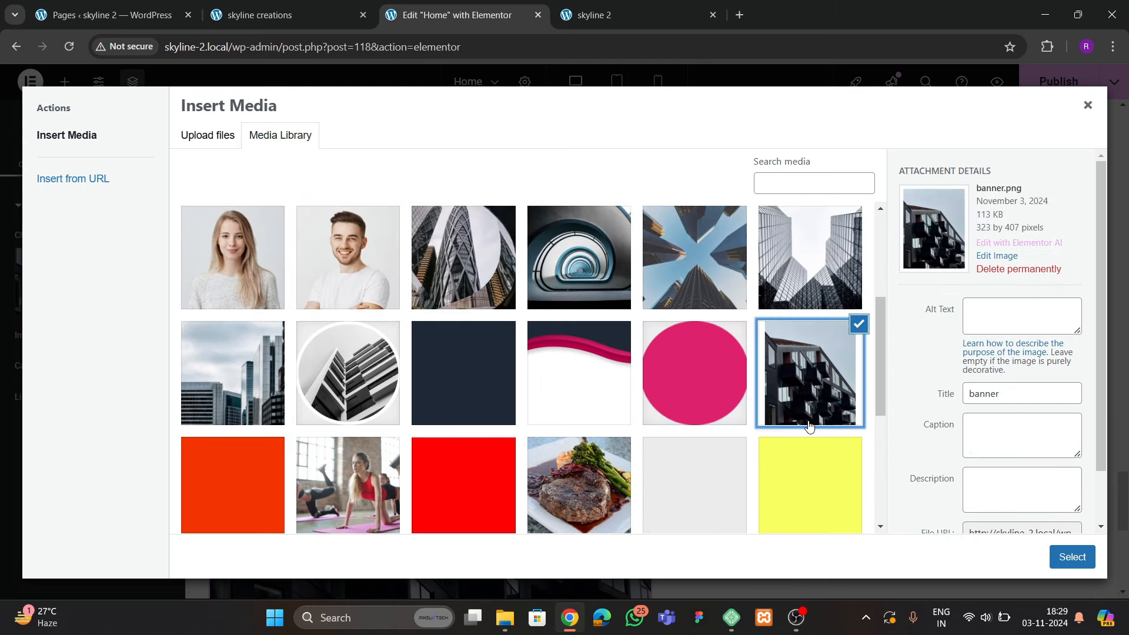
{"action": "left_click", "coordinate": [1072, 556]}
Check the reference's overlapping images and set the banner.png image's width to 68%
{"action": "left_click", "coordinate": [306, 16]}
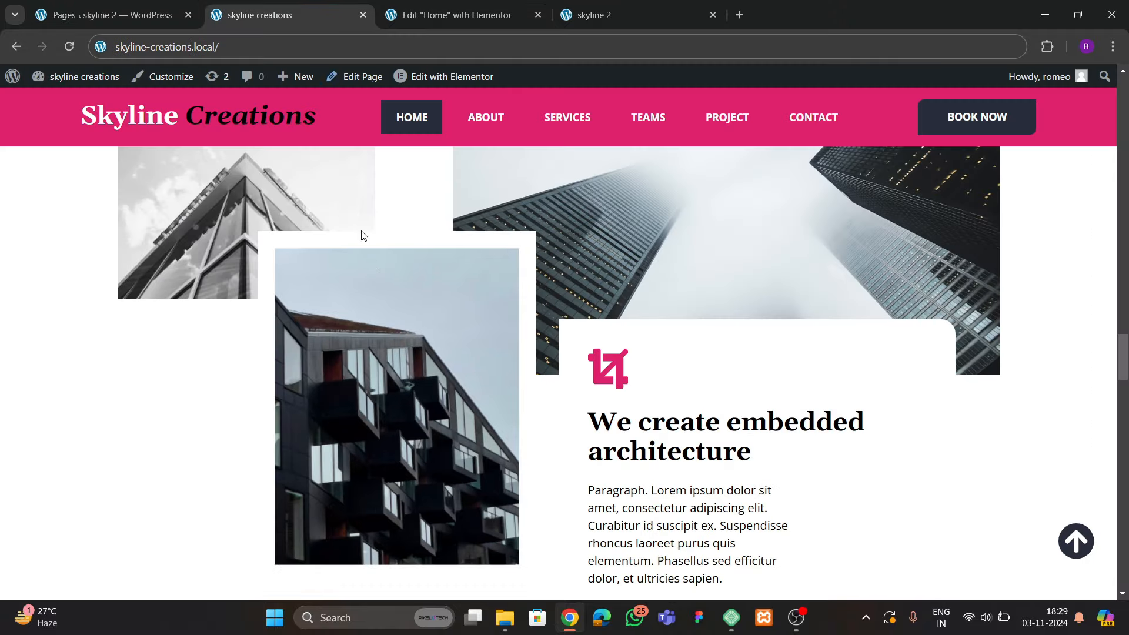
{"action": "left_click", "coordinate": [442, 24]}
{"action": "left_click", "coordinate": [89, 156]}
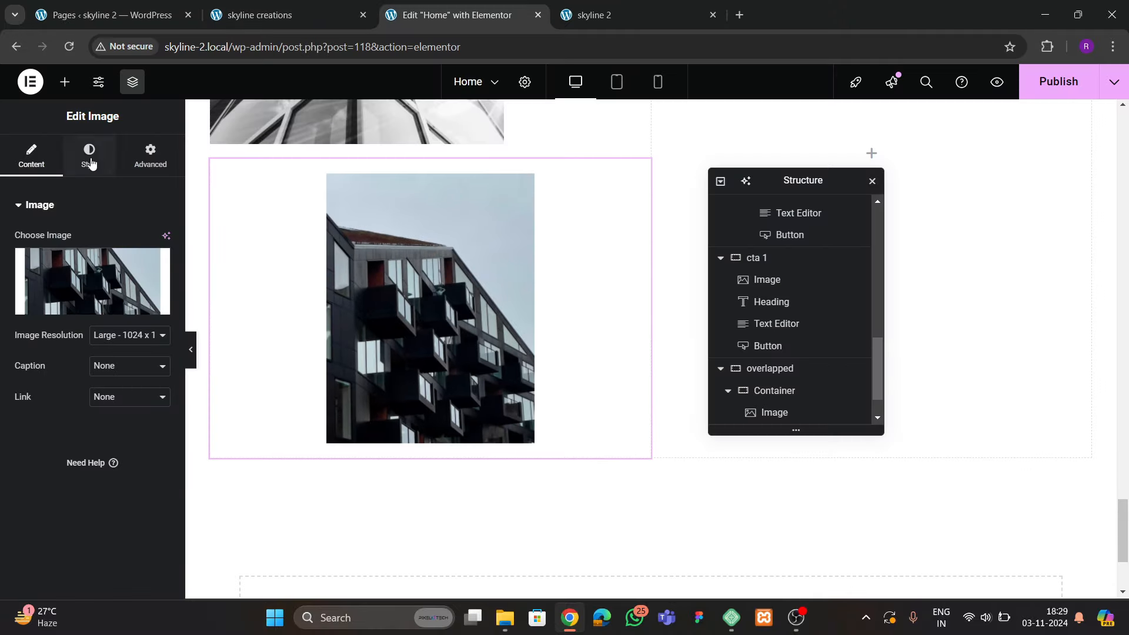
{"action": "left_click_drag", "start_coordinate": [15, 286], "coordinate": [90, 305]}
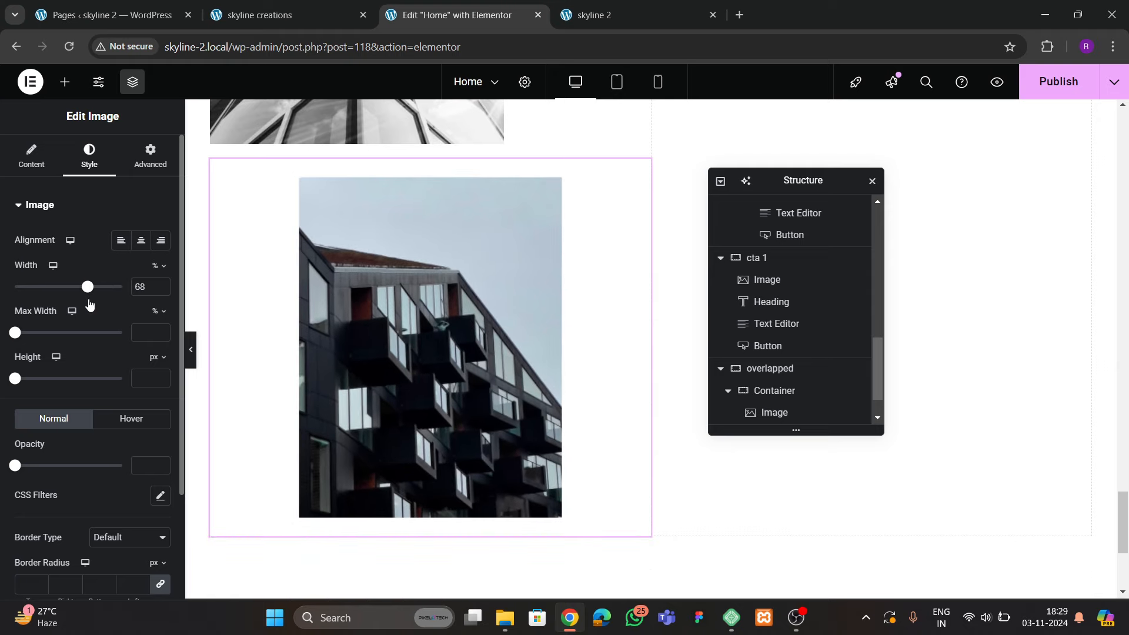
Add an image widget to the overlapped section's right column, following the reference layout
{"action": "left_click", "coordinate": [285, 6]}
{"action": "scroll", "coordinate": [450, 331], "scroll_direction": "up", "scroll_amount": 2}
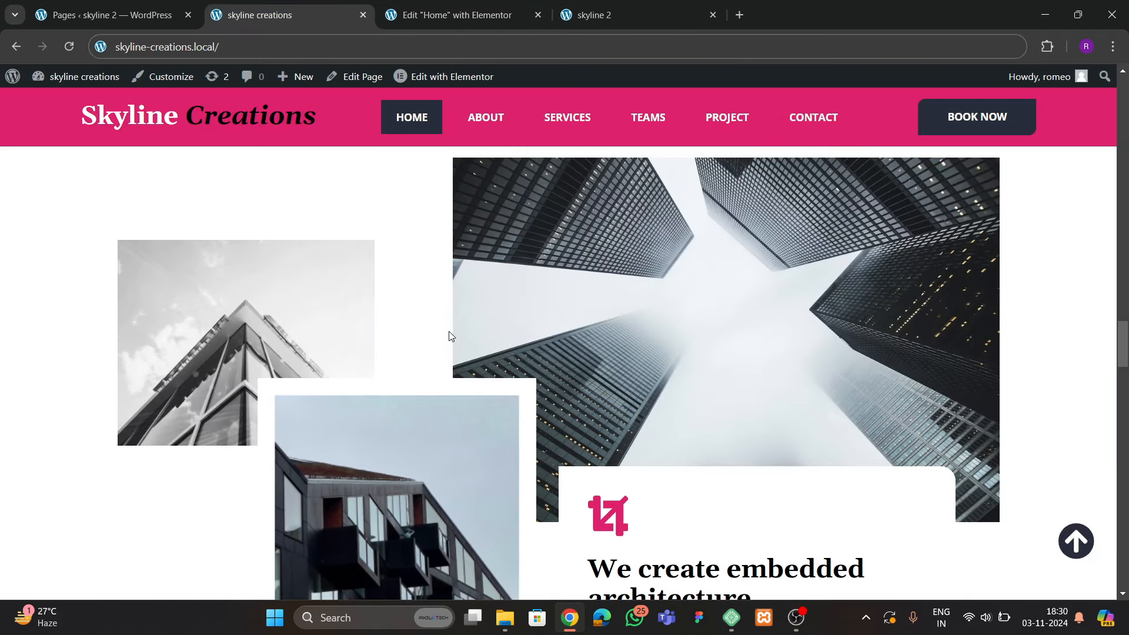
{"action": "left_click", "coordinate": [456, 15]}
{"action": "left_click", "coordinate": [65, 82]}
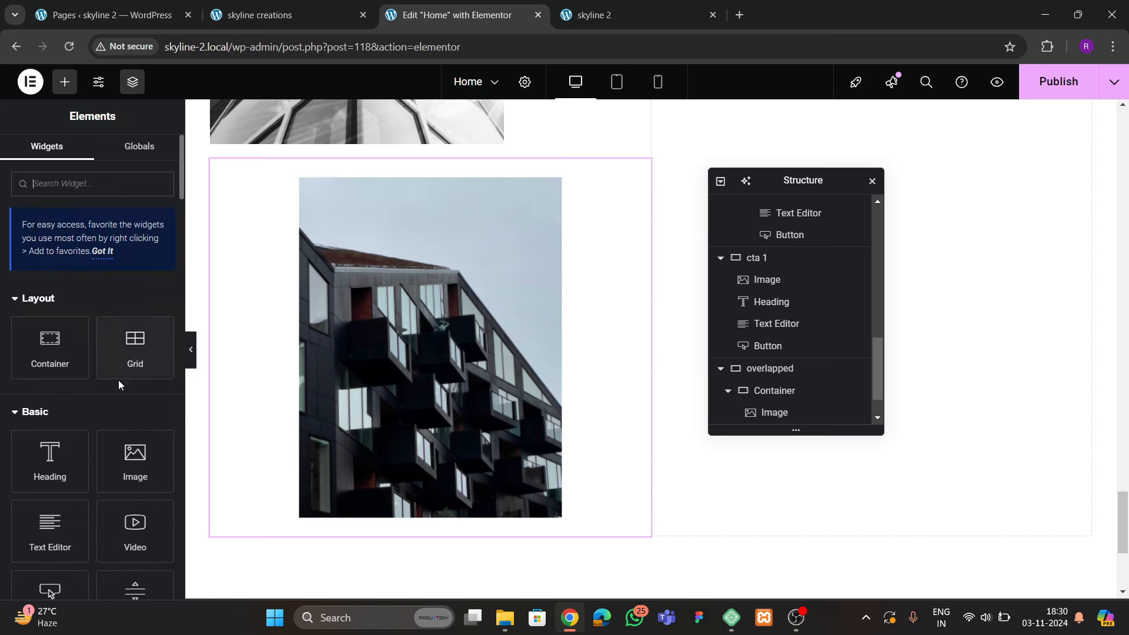
{"action": "left_click_drag", "start_coordinate": [128, 452], "coordinate": [473, 213]}
{"action": "left_click_drag", "start_coordinate": [132, 455], "coordinate": [718, 330]}
{"action": "left_click", "coordinate": [282, 14]}
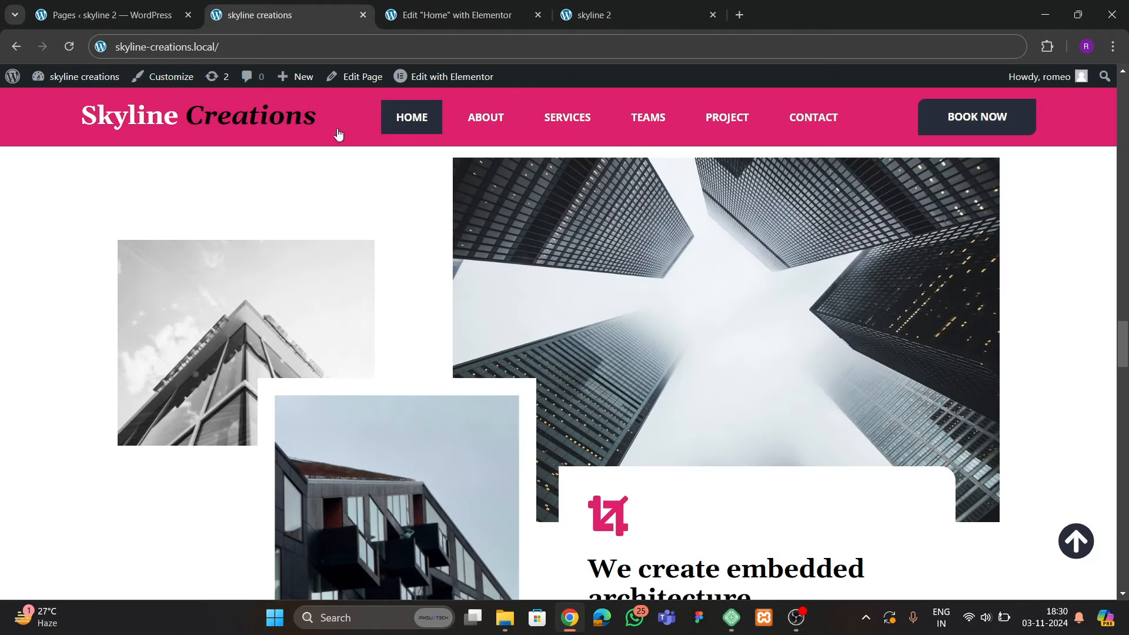
{"action": "left_click", "coordinate": [452, 15]}
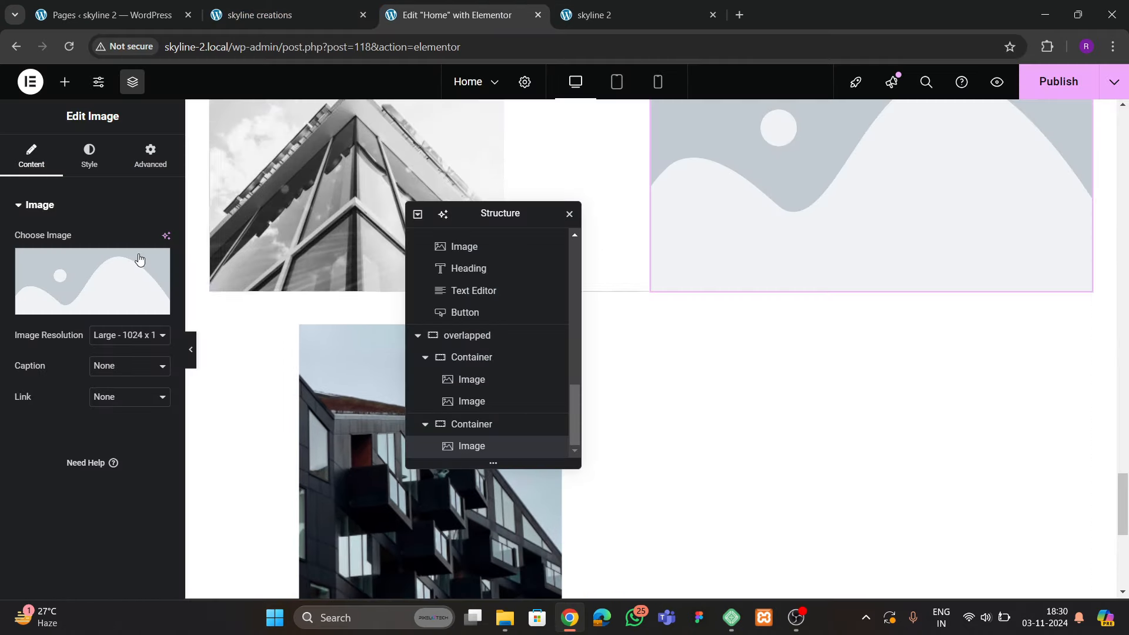
{"action": "left_click", "coordinate": [136, 288]}
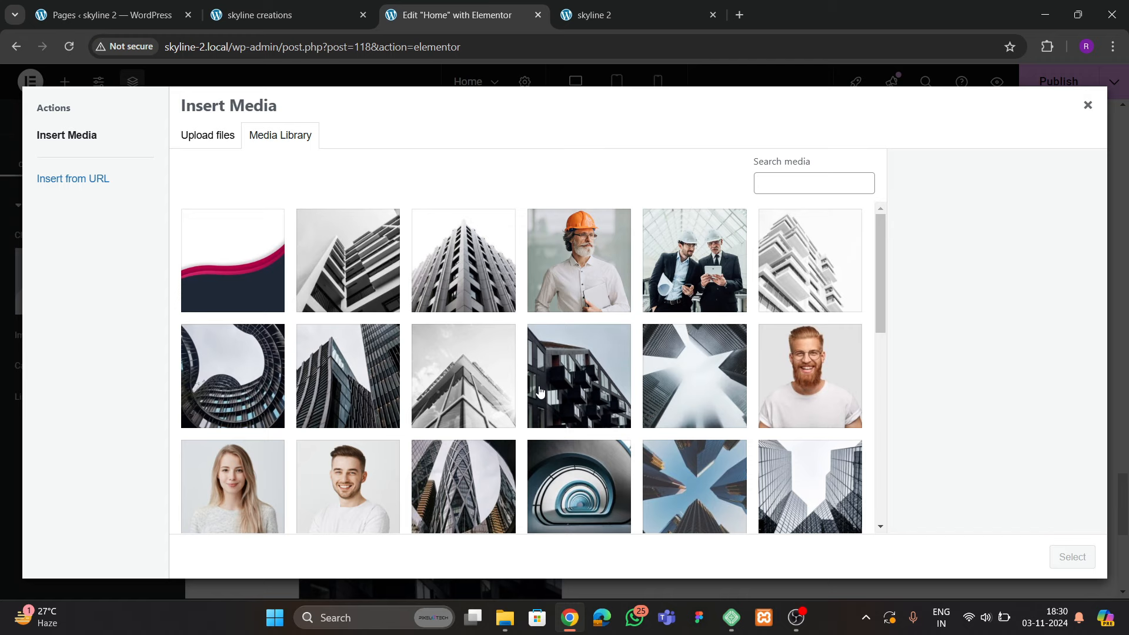
{"action": "left_click", "coordinate": [327, 15]}
{"action": "left_click", "coordinate": [483, 14]}
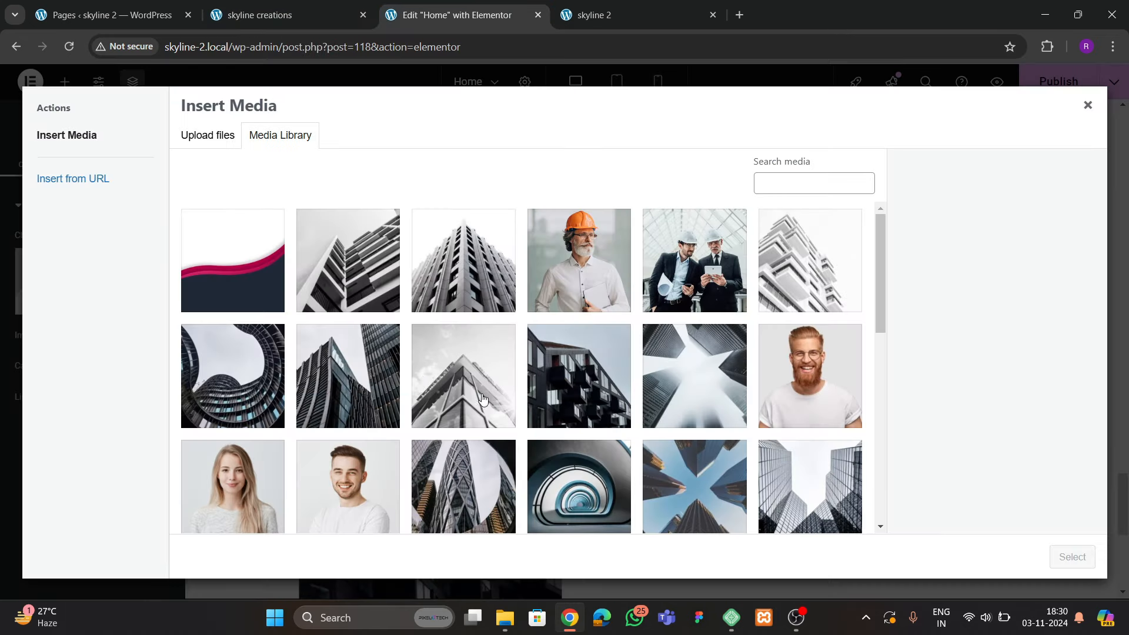
{"action": "scroll", "coordinate": [505, 453], "scroll_direction": "down", "scroll_amount": 1}
{"action": "scroll", "coordinate": [410, 460], "scroll_direction": "down", "scroll_amount": 2}
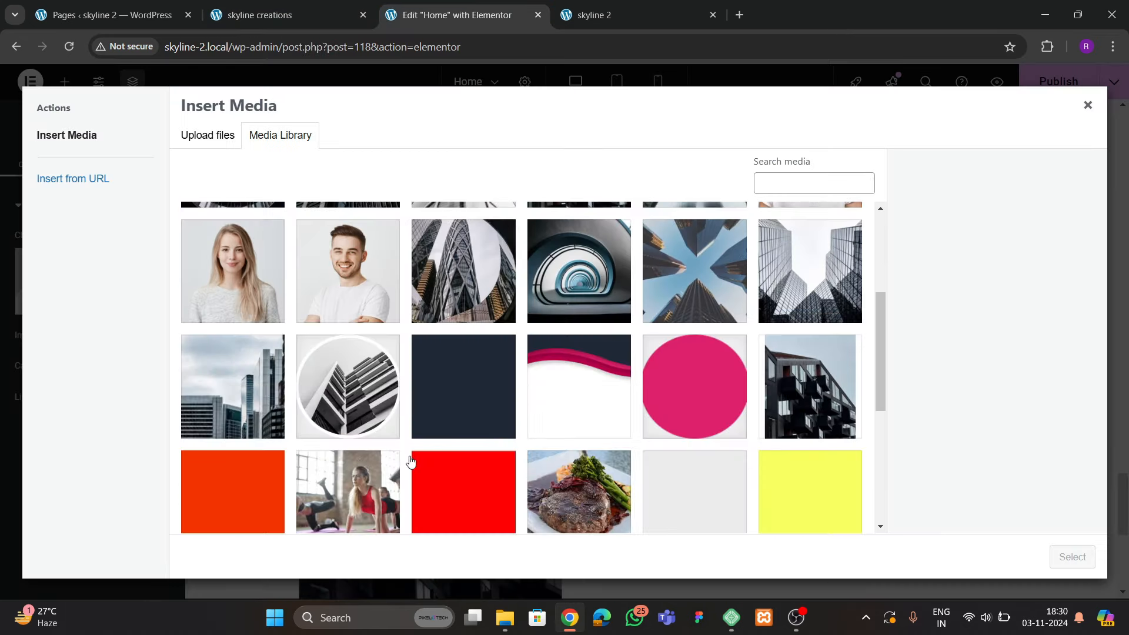
{"action": "scroll", "coordinate": [674, 425], "scroll_direction": "down", "scroll_amount": 1}
{"action": "left_click", "coordinate": [803, 246]}
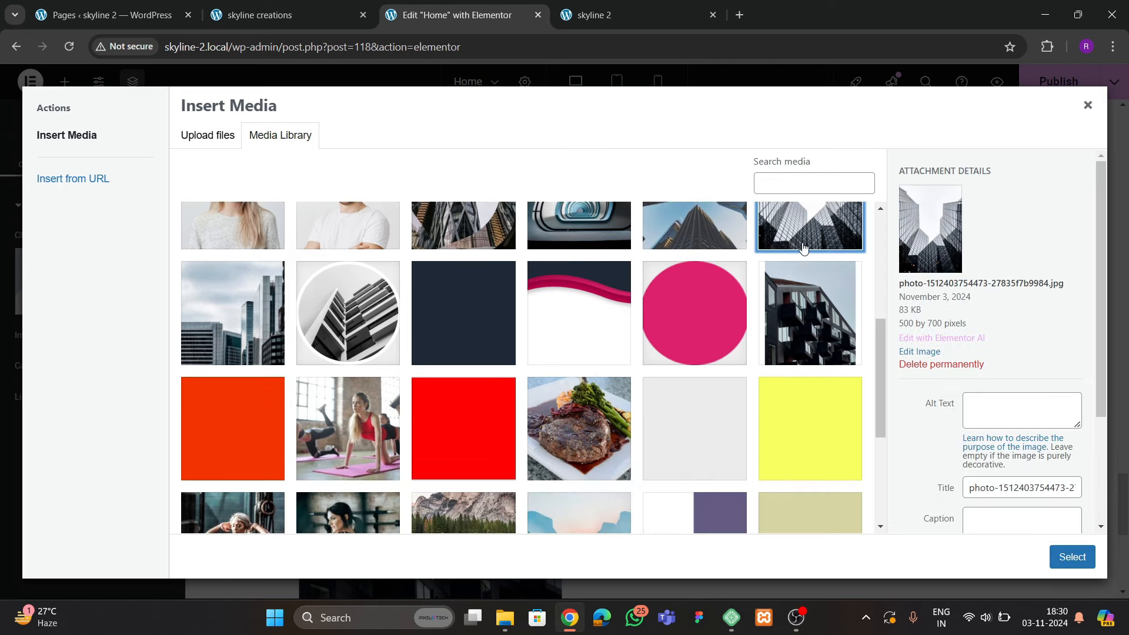
{"action": "left_click", "coordinate": [1072, 557]}
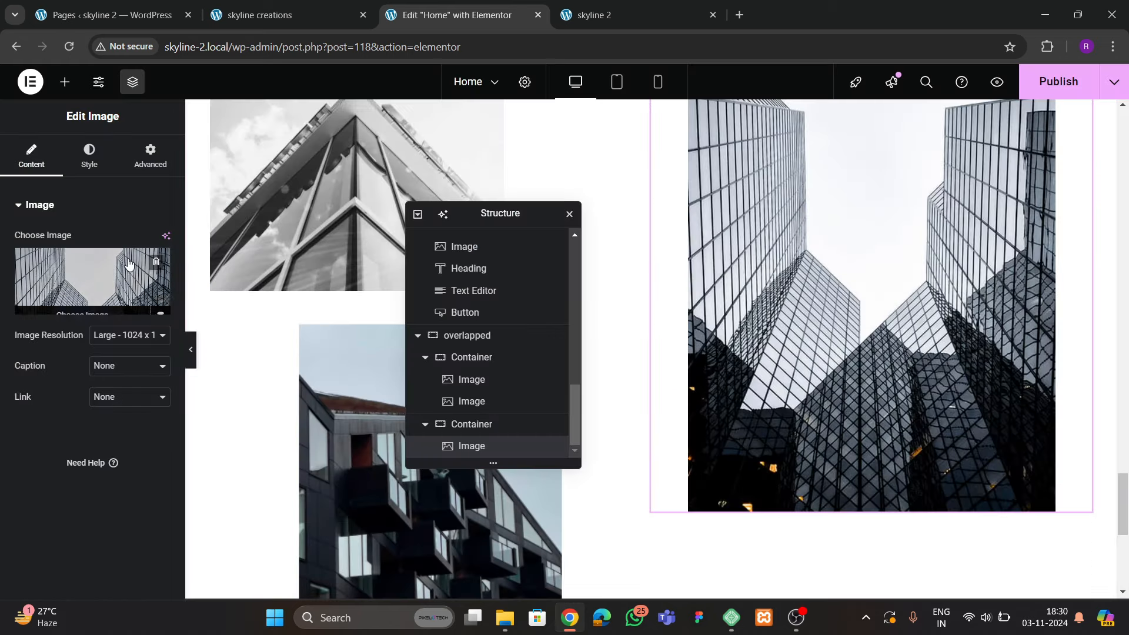
Replace the right column's image with the media library photo of skyscrapers seen from below against a blue sky, checking the reference
{"action": "left_click", "coordinate": [124, 270]}
{"action": "scroll", "coordinate": [472, 328], "scroll_direction": "up", "scroll_amount": 5}
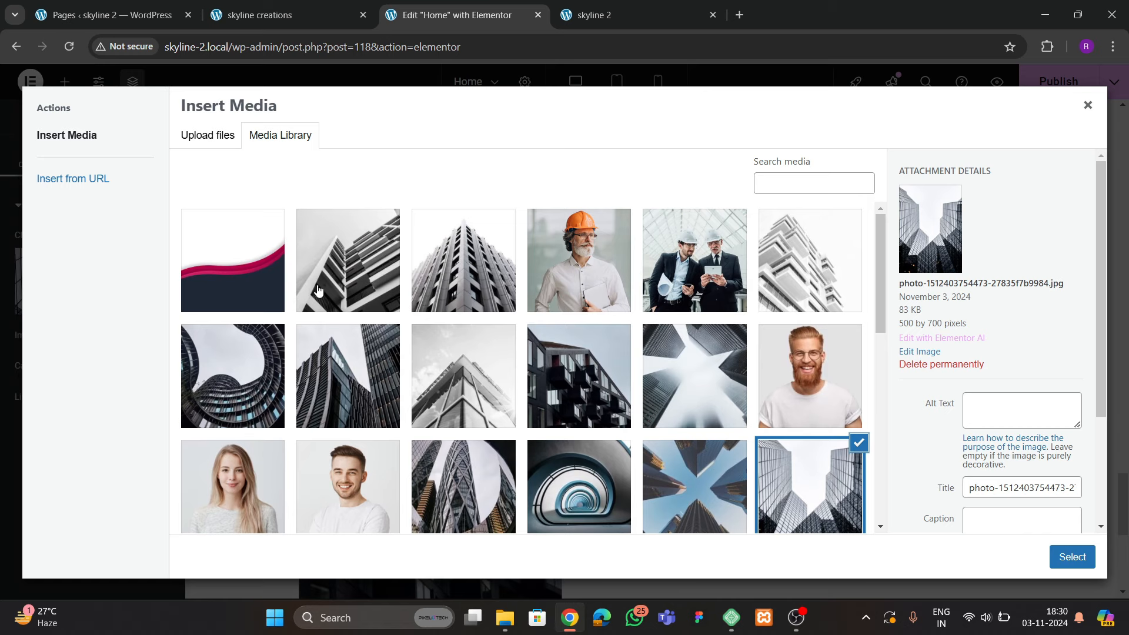
{"action": "scroll", "coordinate": [335, 402], "scroll_direction": "down", "scroll_amount": 9}
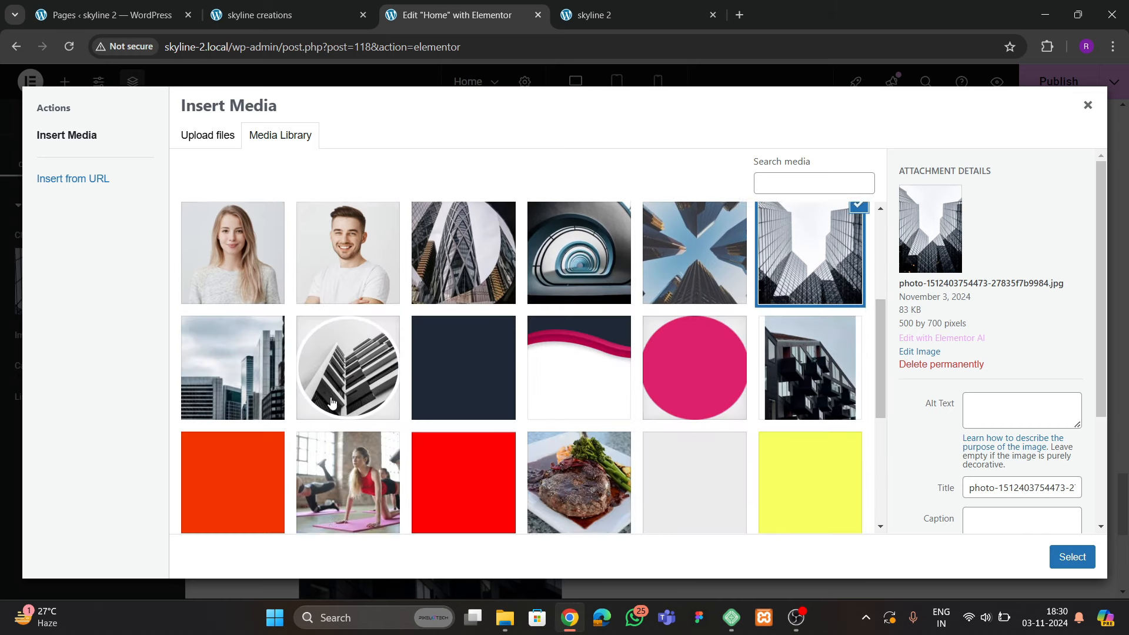
{"action": "scroll", "coordinate": [320, 391], "scroll_direction": "up", "scroll_amount": 8}
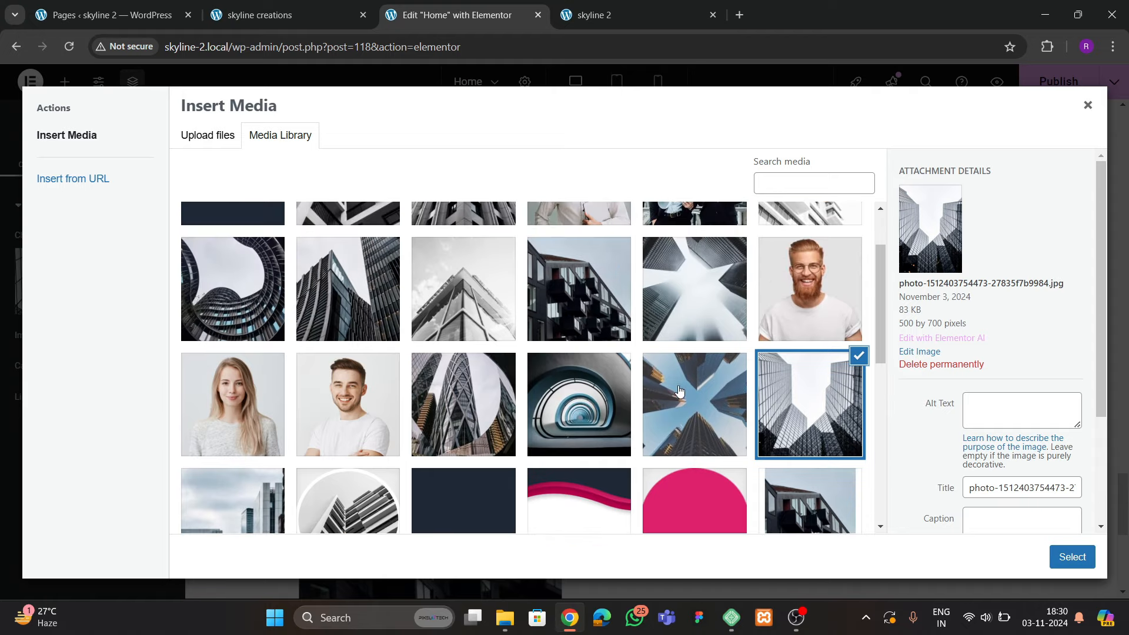
{"action": "left_click", "coordinate": [685, 394]}
{"action": "left_click", "coordinate": [253, 24]}
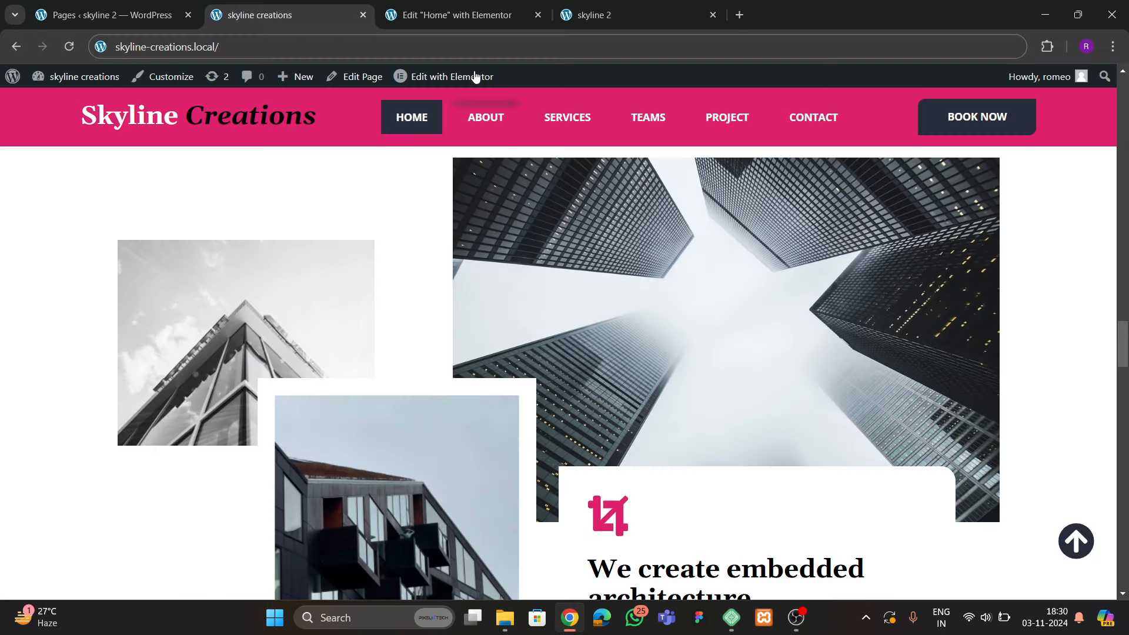
{"action": "left_click", "coordinate": [458, 15]}
{"action": "left_click", "coordinate": [1067, 554]}
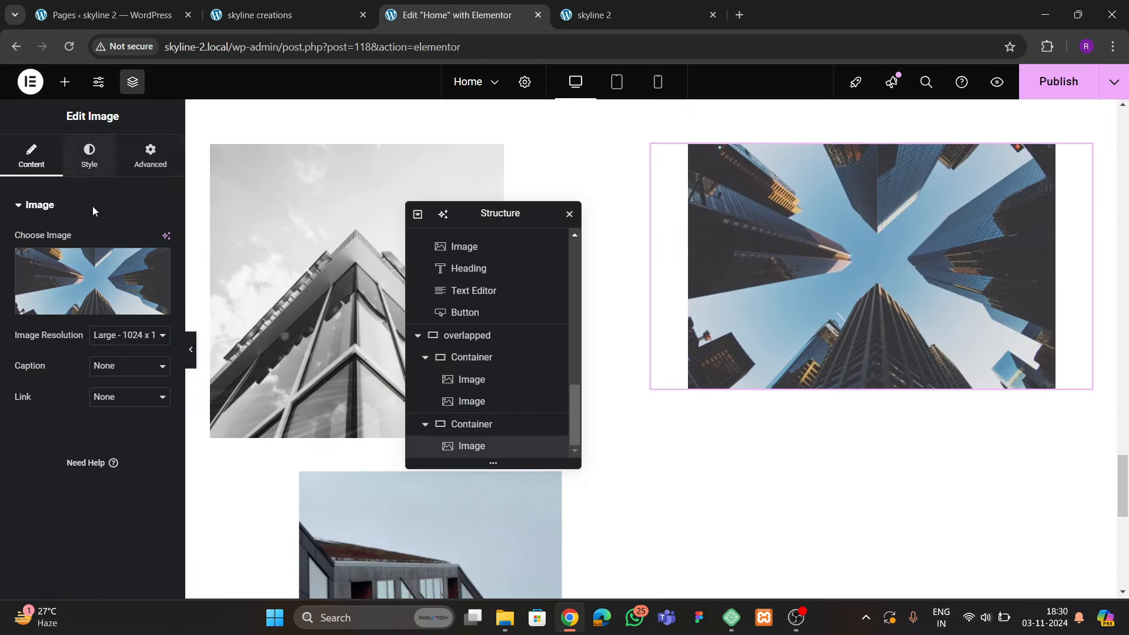
Set the width of the right column's skyscraper image to 100%
{"action": "left_click", "coordinate": [89, 157]}
{"action": "left_click_drag", "start_coordinate": [14, 288], "coordinate": [170, 298]}
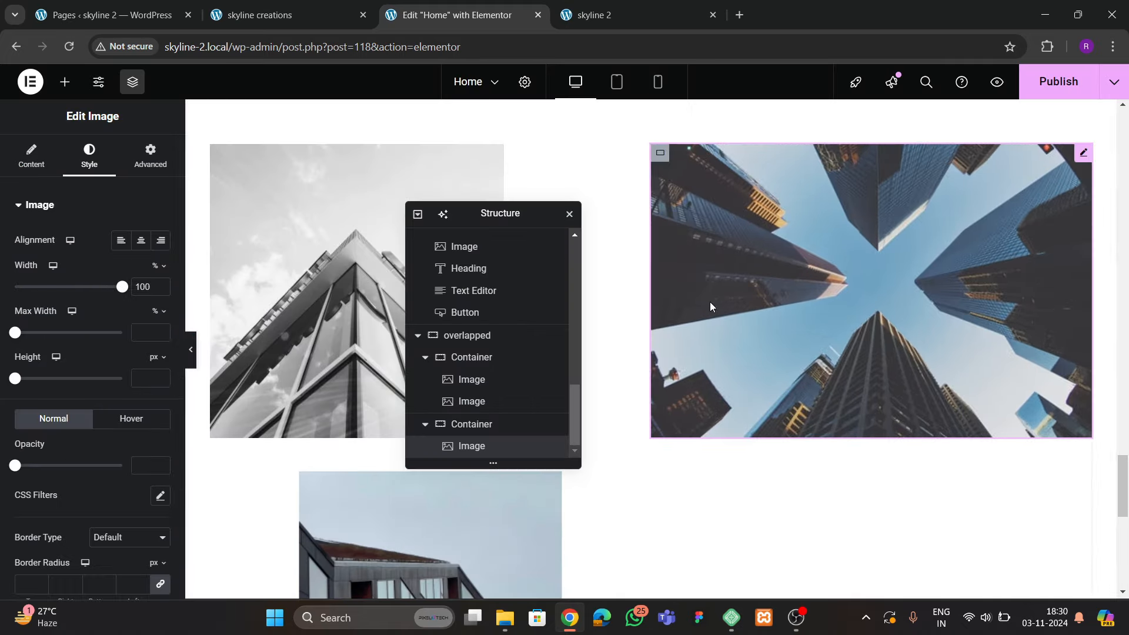
{"action": "left_click_drag", "start_coordinate": [504, 215], "coordinate": [445, 202]}
Check the reference's text box below the large image and add a nested container under the right column's image
{"action": "left_click", "coordinate": [259, 15]}
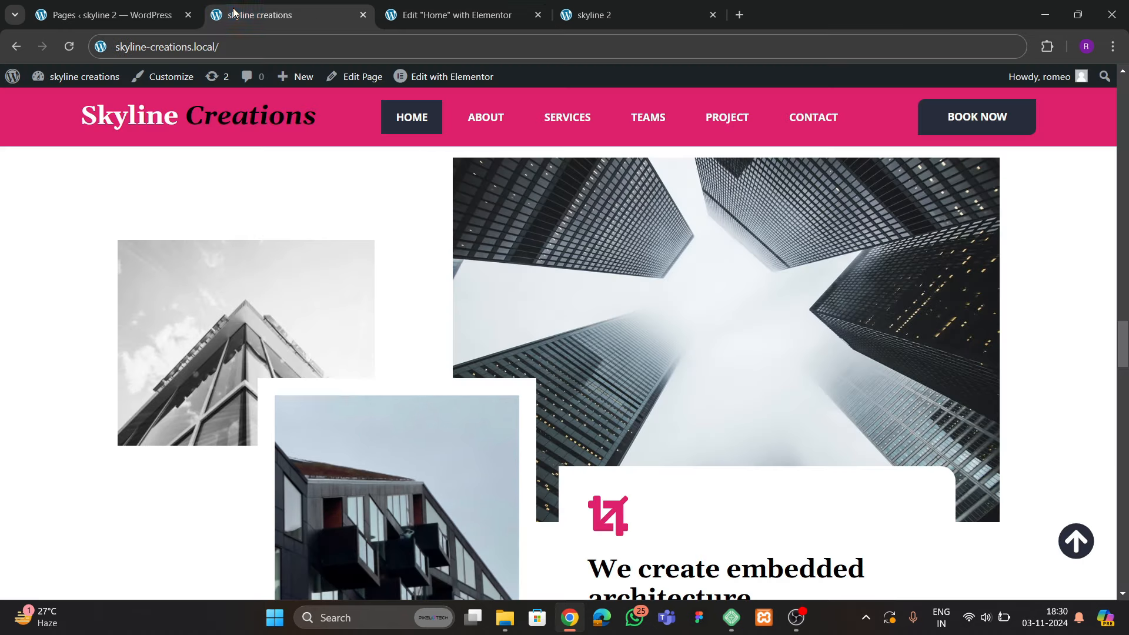
{"action": "scroll", "coordinate": [690, 362], "scroll_direction": "down", "scroll_amount": 4}
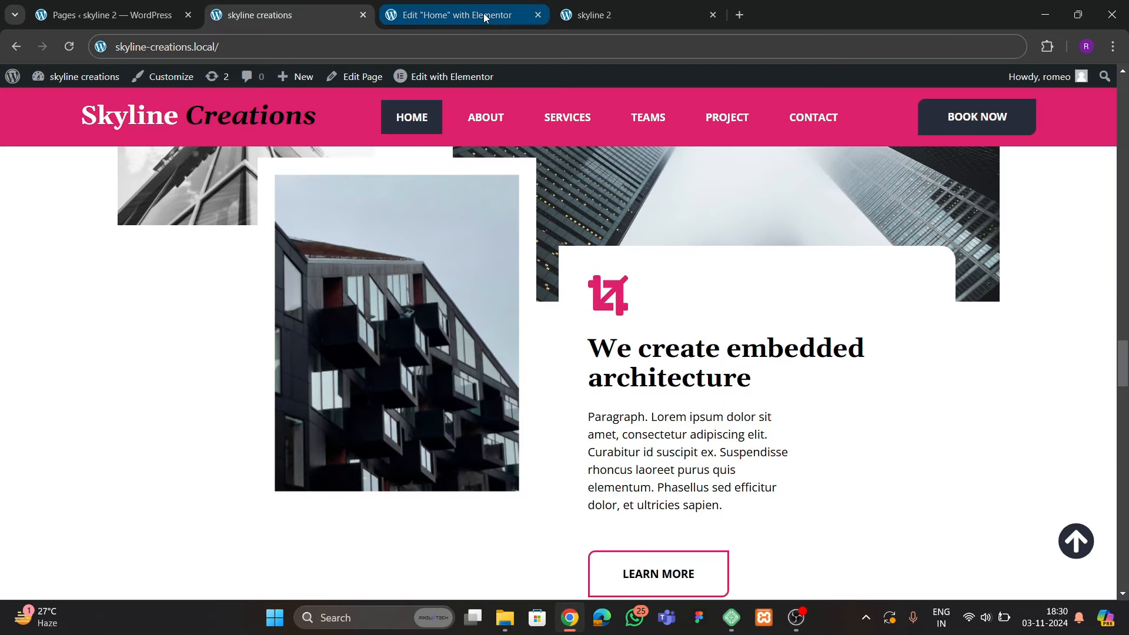
{"action": "left_click", "coordinate": [483, 14]}
{"action": "left_click", "coordinate": [75, 83]}
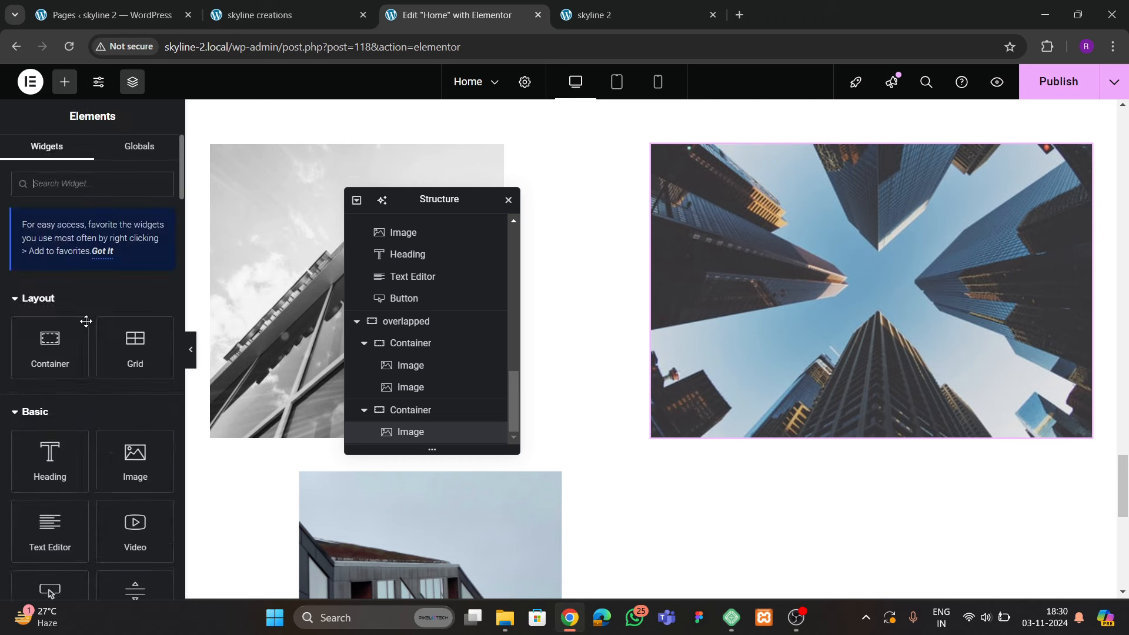
{"action": "left_click_drag", "start_coordinate": [50, 270], "coordinate": [703, 358]}
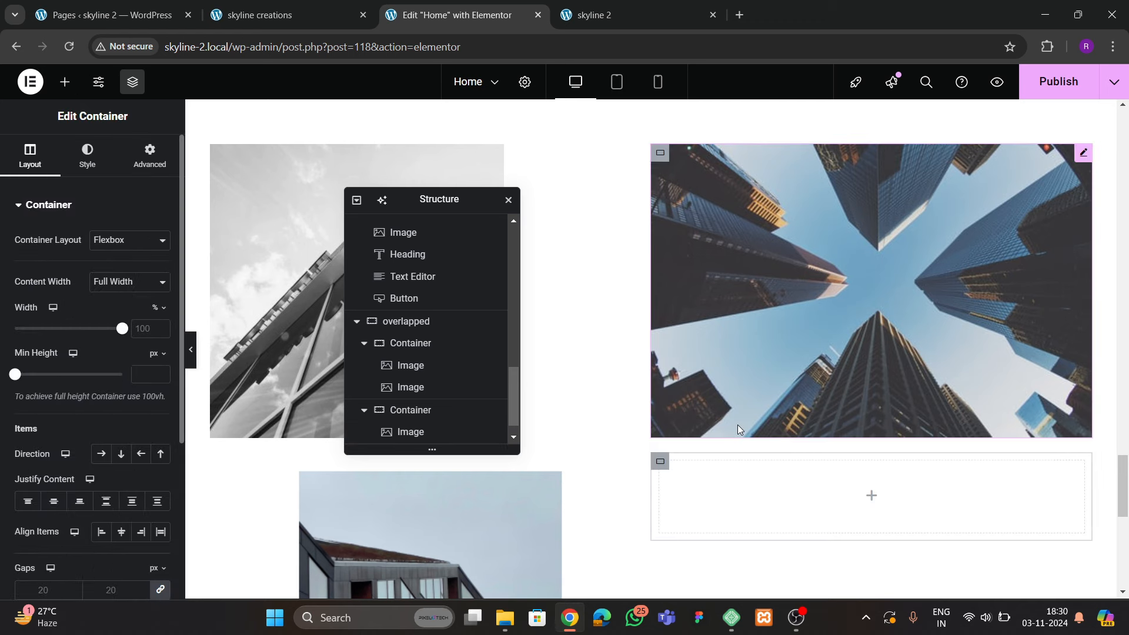
Give the new nested container a #FFFFFF background colour and 40 px padding on all sides
{"action": "left_click", "coordinate": [87, 156]}
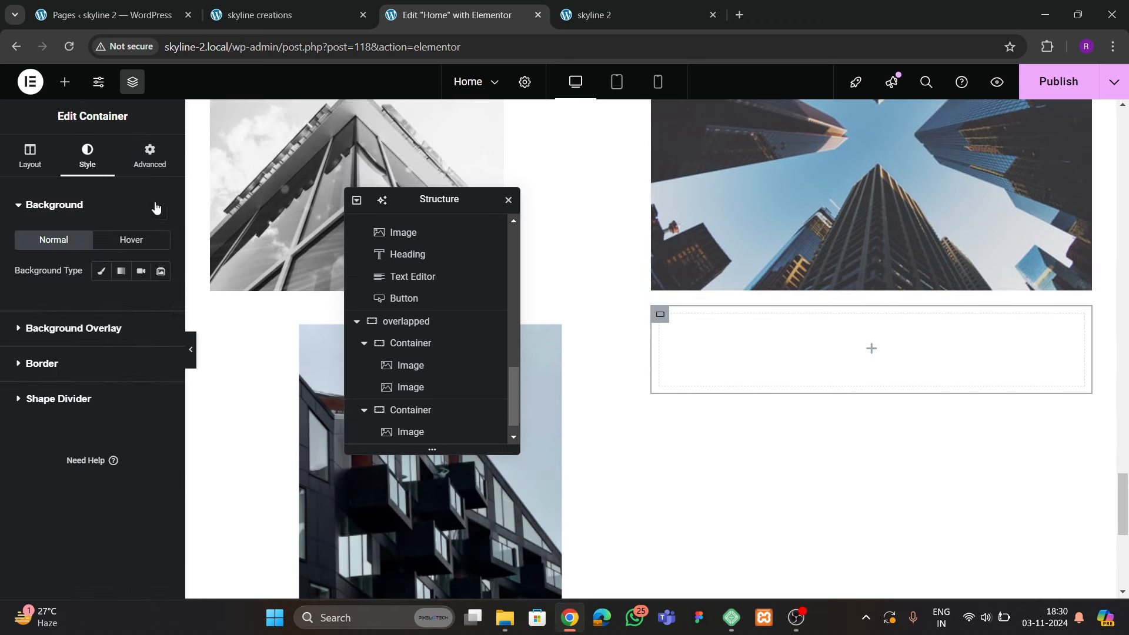
{"action": "left_click", "coordinate": [150, 156]}
{"action": "left_click", "coordinate": [87, 156]}
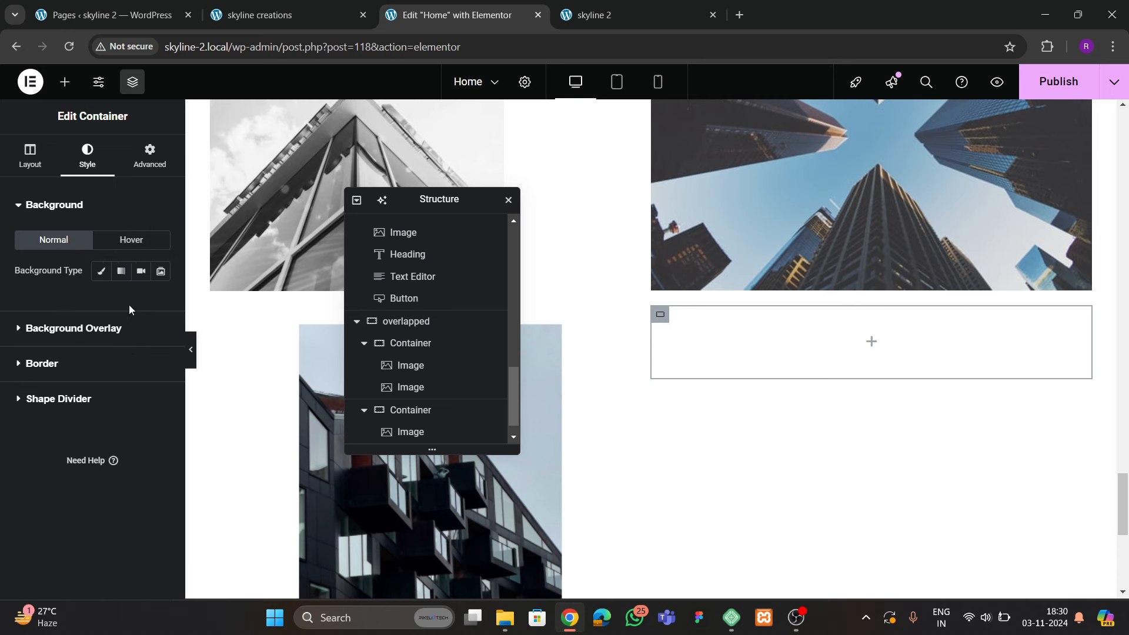
{"action": "left_click", "coordinate": [101, 271]}
{"action": "left_click", "coordinate": [161, 302]}
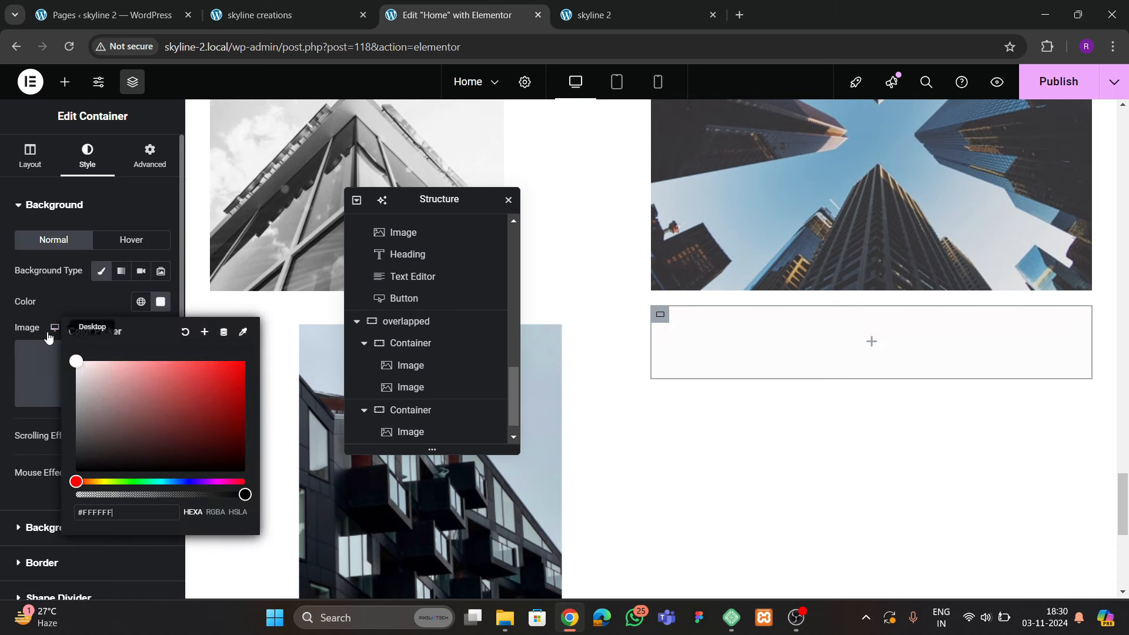
{"action": "left_click", "coordinate": [150, 156]}
{"action": "left_click", "coordinate": [24, 314]}
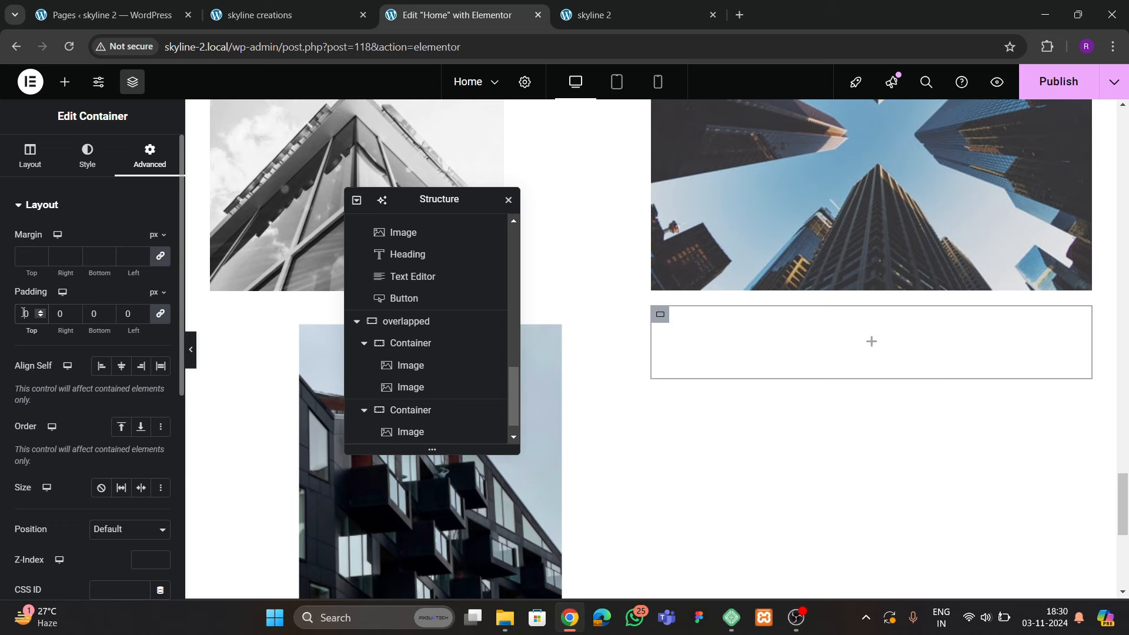
{"action": "type", "text": "40"}
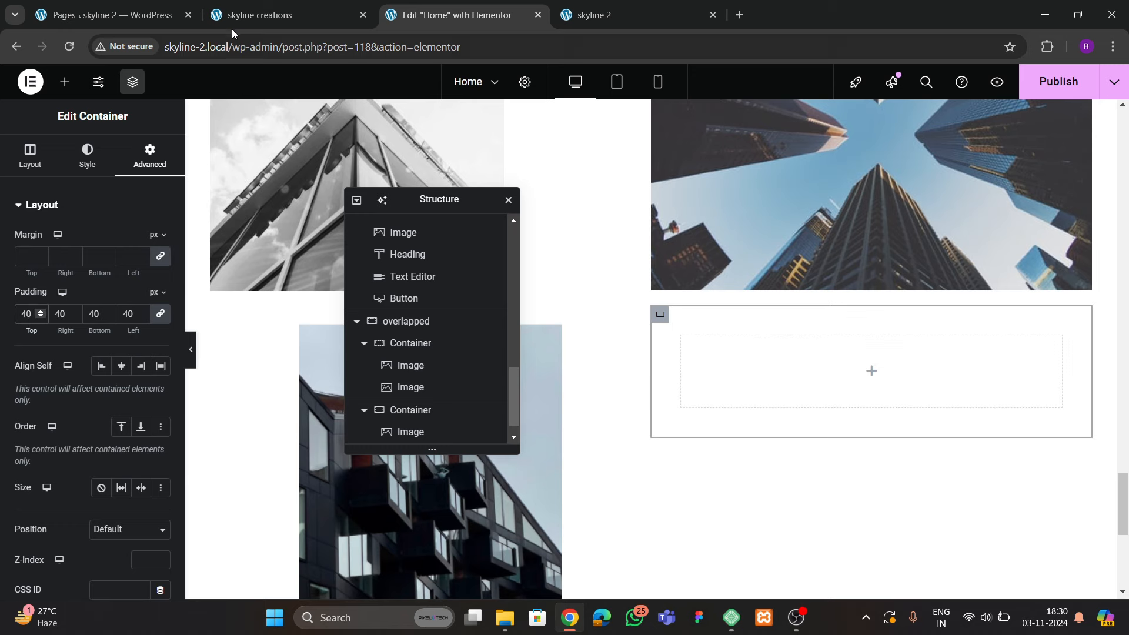
Add an Icon widget inside the nested container, following the reference, and align the icon left
{"action": "left_click", "coordinate": [259, 15]}
{"action": "left_click", "coordinate": [488, 18]}
{"action": "left_click", "coordinate": [64, 81]}
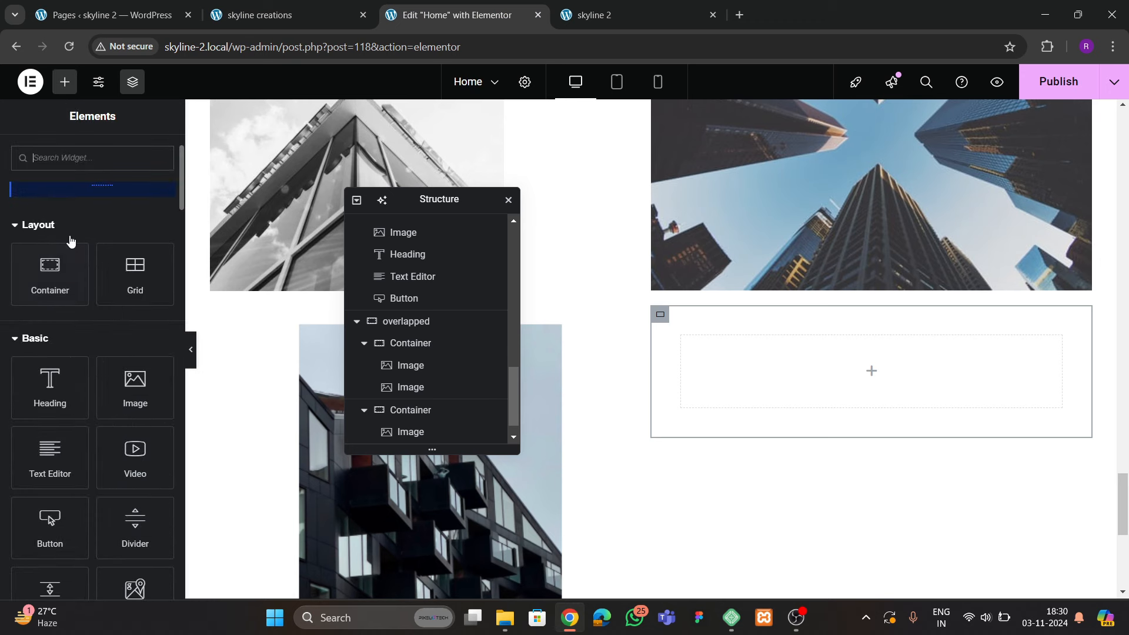
{"action": "left_click", "coordinate": [77, 167]}
{"action": "type", "text": "icon"}
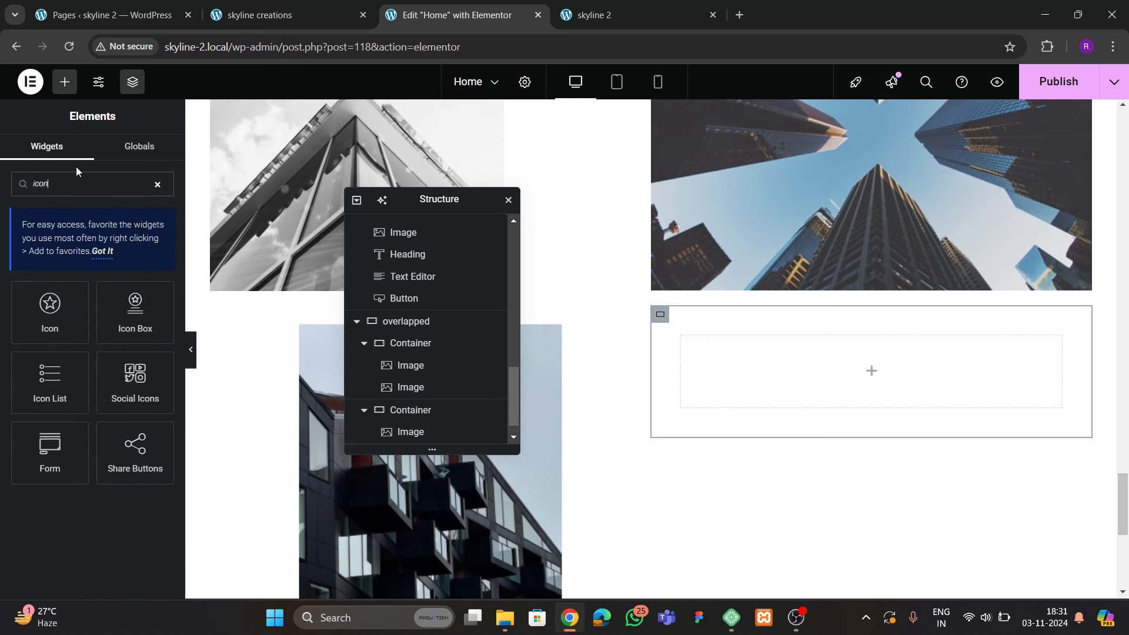
{"action": "left_click_drag", "start_coordinate": [50, 308], "coordinate": [774, 383]}
{"action": "left_click", "coordinate": [89, 159]}
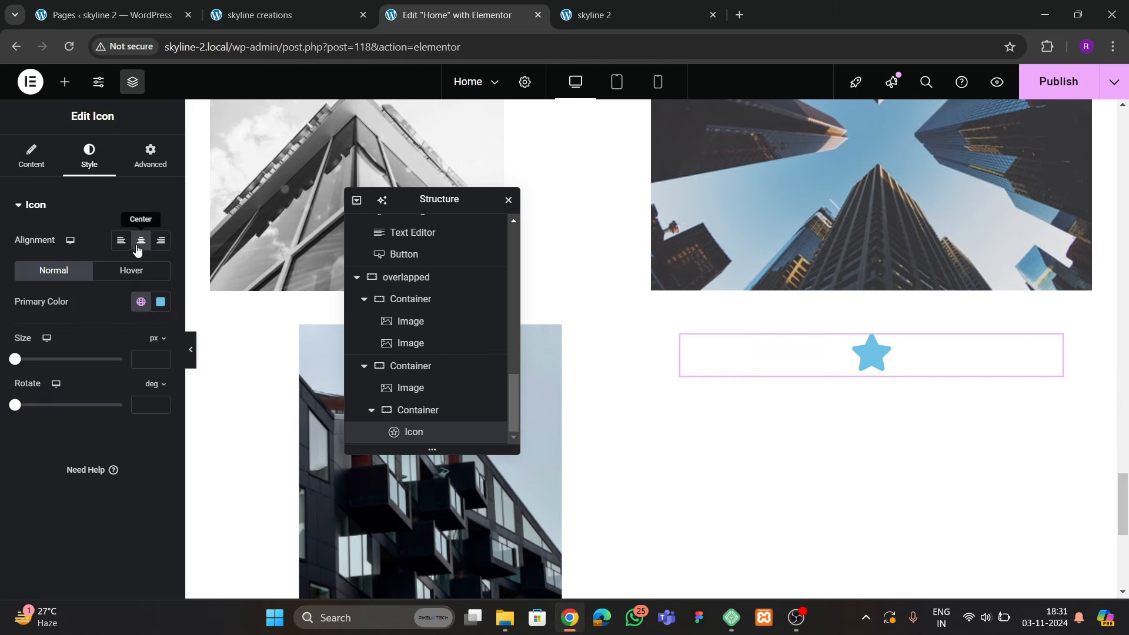
{"action": "left_click", "coordinate": [121, 240]}
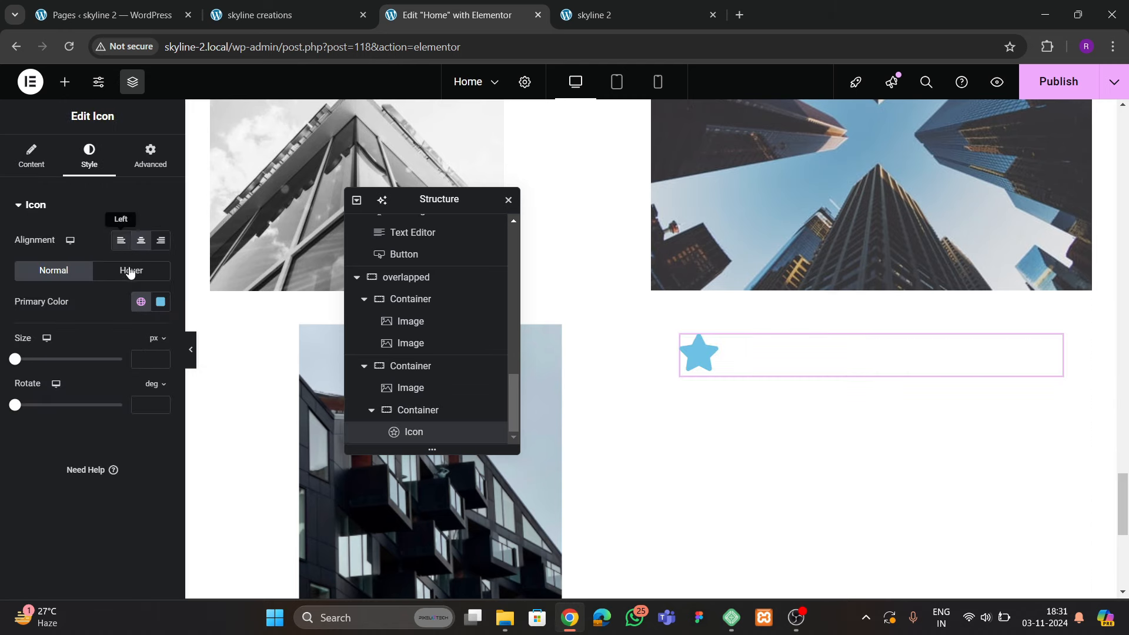
Check the reference's icon, search the icon library for "des" and insert the Slideshare icon in place of the star
{"action": "left_click", "coordinate": [236, 15]}
{"action": "left_click", "coordinate": [434, 24]}
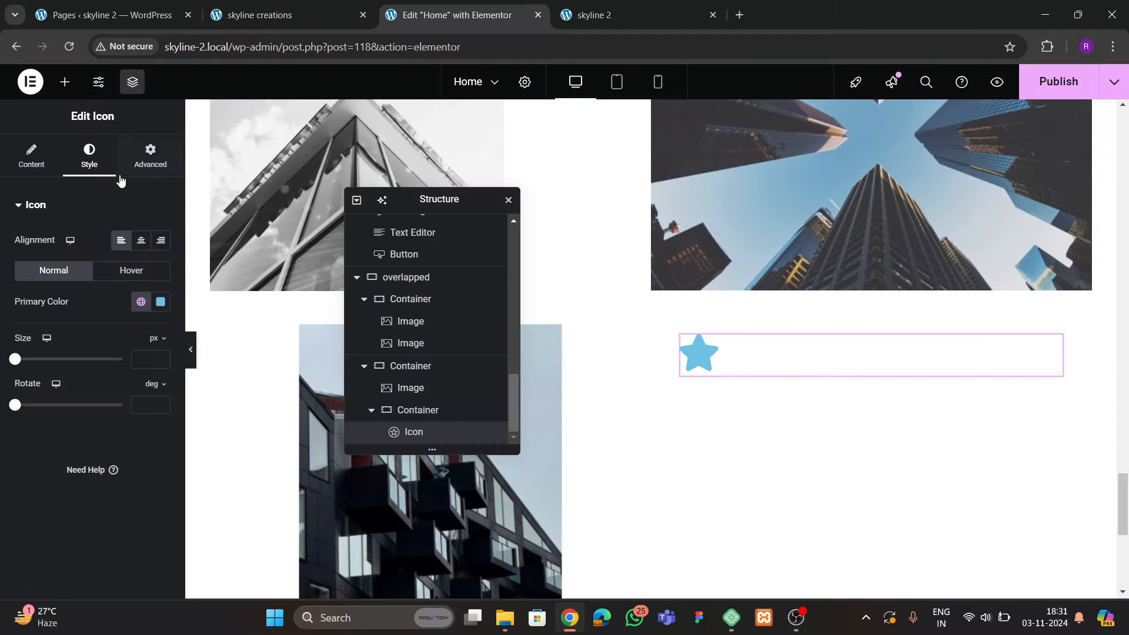
{"action": "left_click", "coordinate": [24, 161]}
{"action": "left_click", "coordinate": [123, 302]}
{"action": "left_click", "coordinate": [608, 380]}
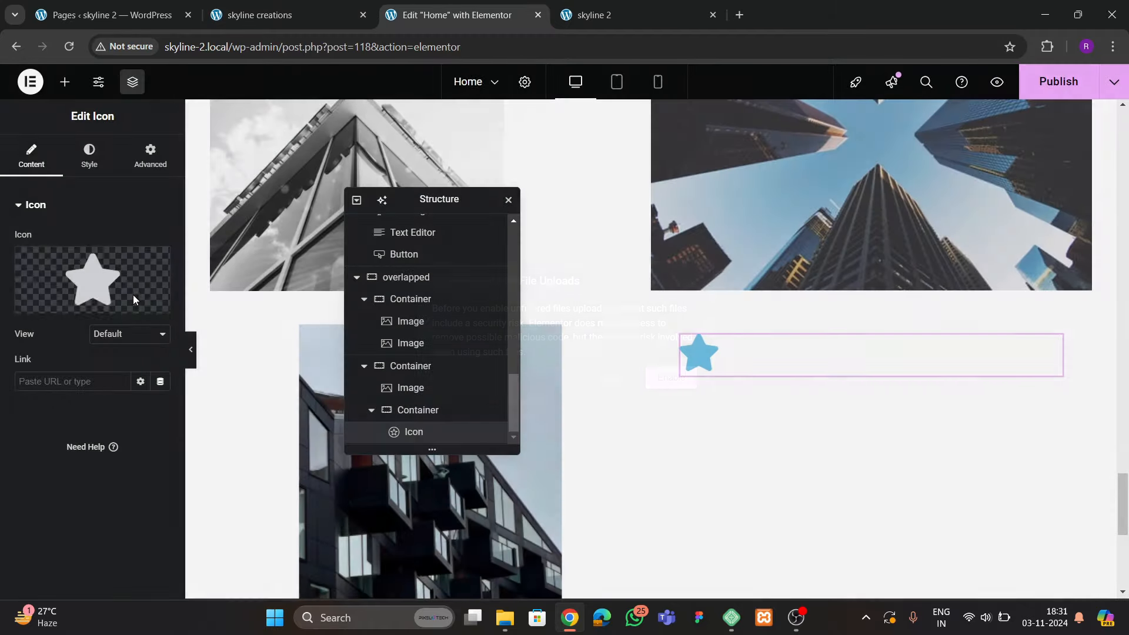
{"action": "left_click", "coordinate": [133, 295]}
{"action": "left_click", "coordinate": [479, 130]}
{"action": "type", "text": "des"}
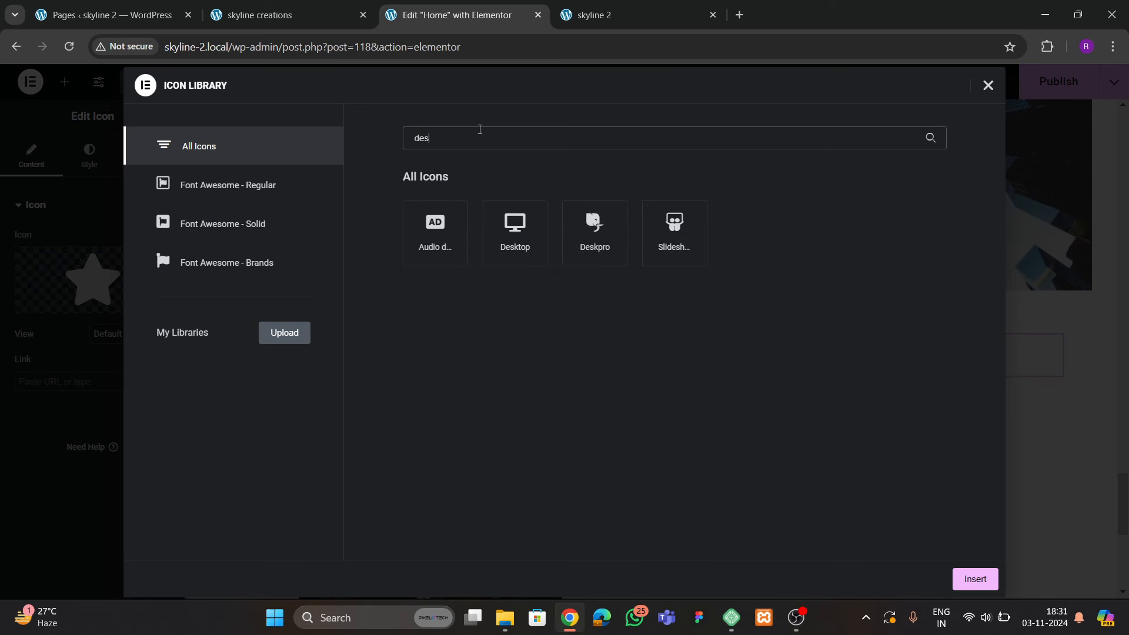
{"action": "left_click", "coordinate": [681, 262]}
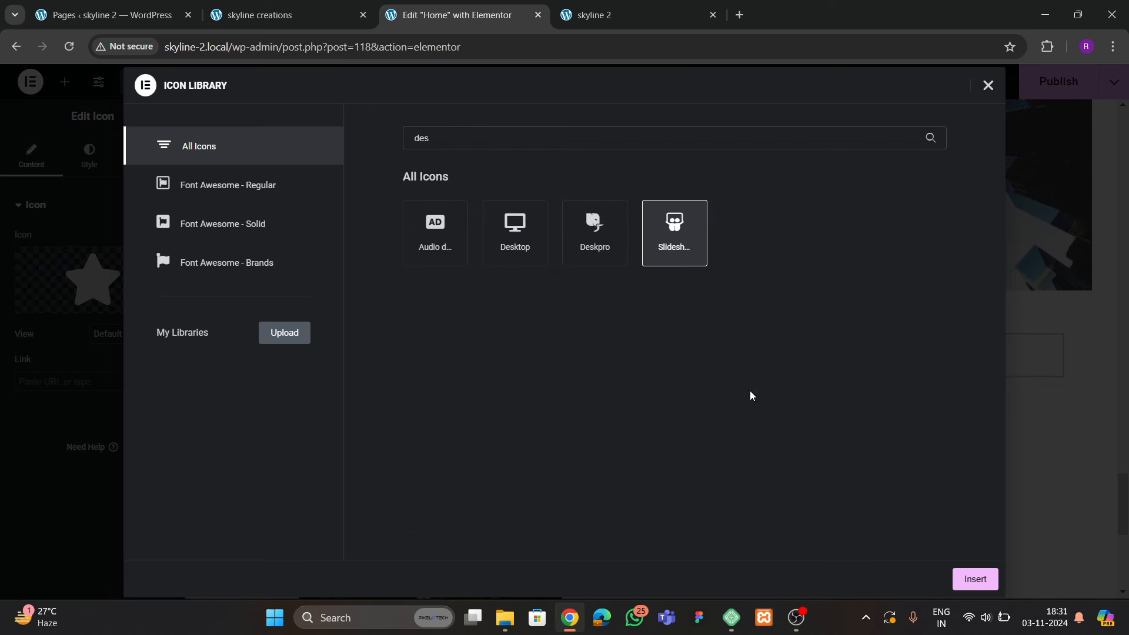
{"action": "left_click", "coordinate": [962, 578]}
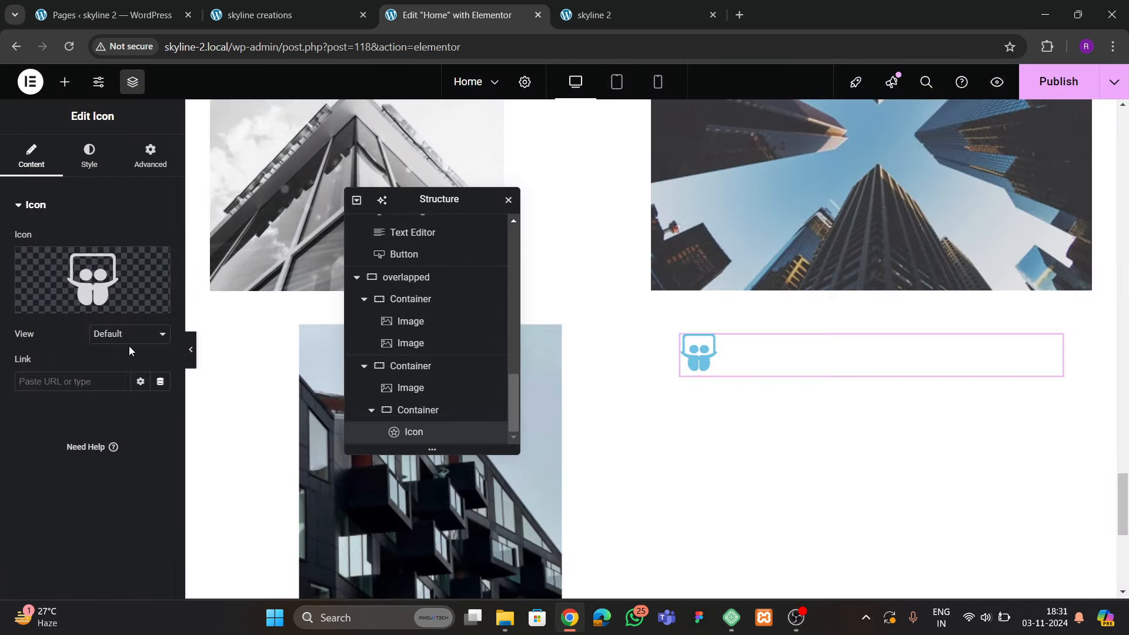
Replace the widget's icon with the Boxes icon from the Font Awesome - Solid library
{"action": "left_click", "coordinate": [92, 276]}
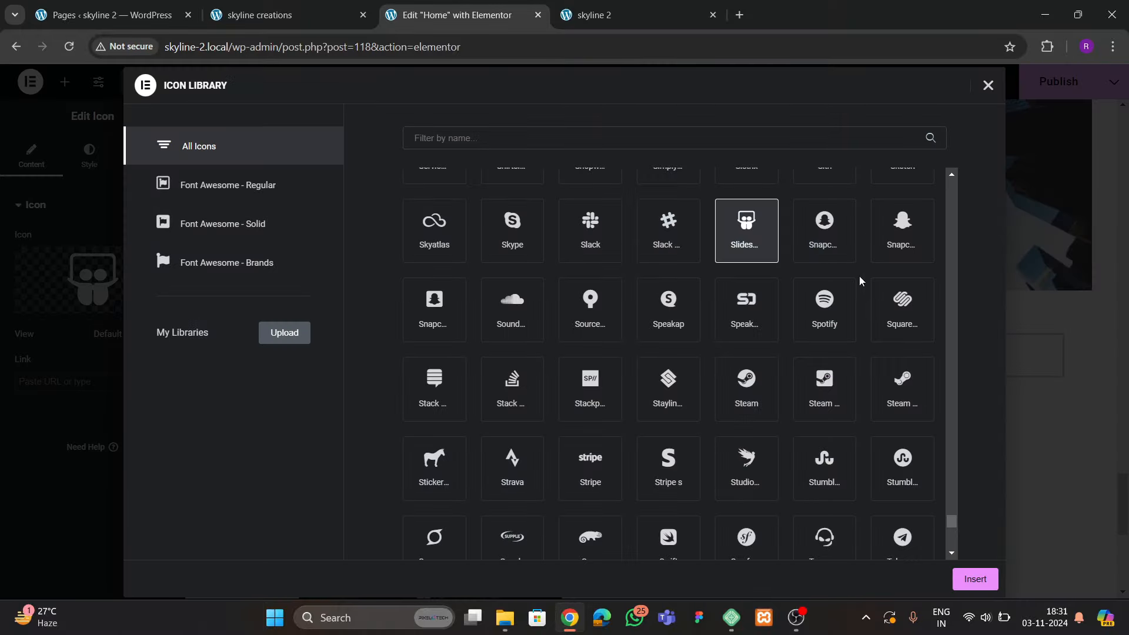
{"action": "scroll", "coordinate": [632, 423], "scroll_direction": "up", "scroll_amount": 9}
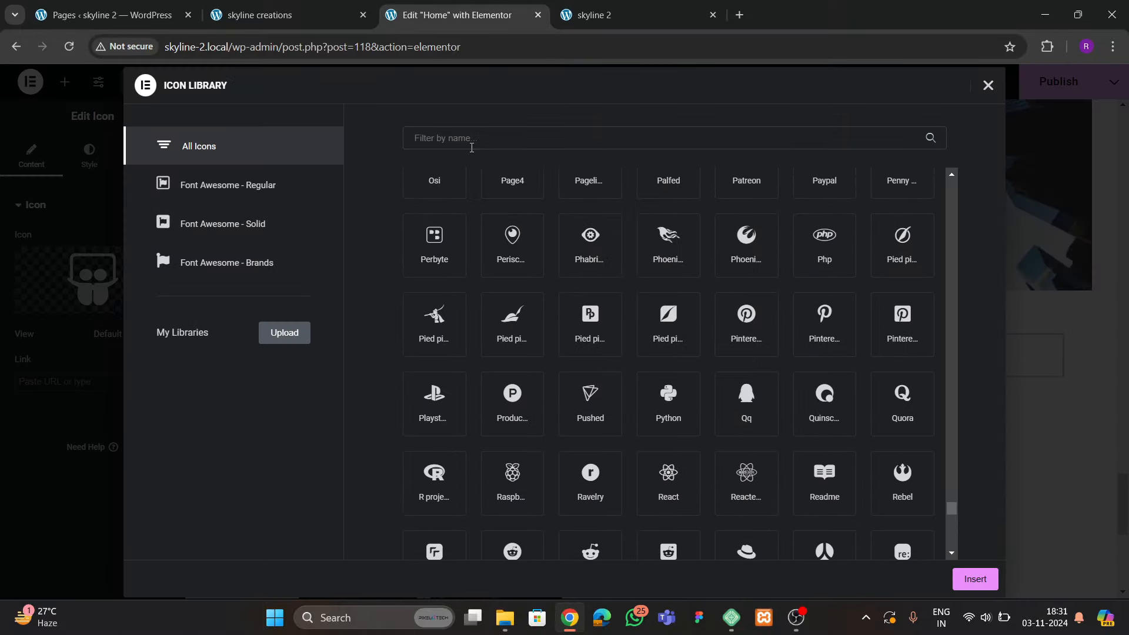
{"action": "scroll", "coordinate": [542, 390], "scroll_direction": "up", "scroll_amount": 15}
{"action": "left_click", "coordinate": [253, 185]}
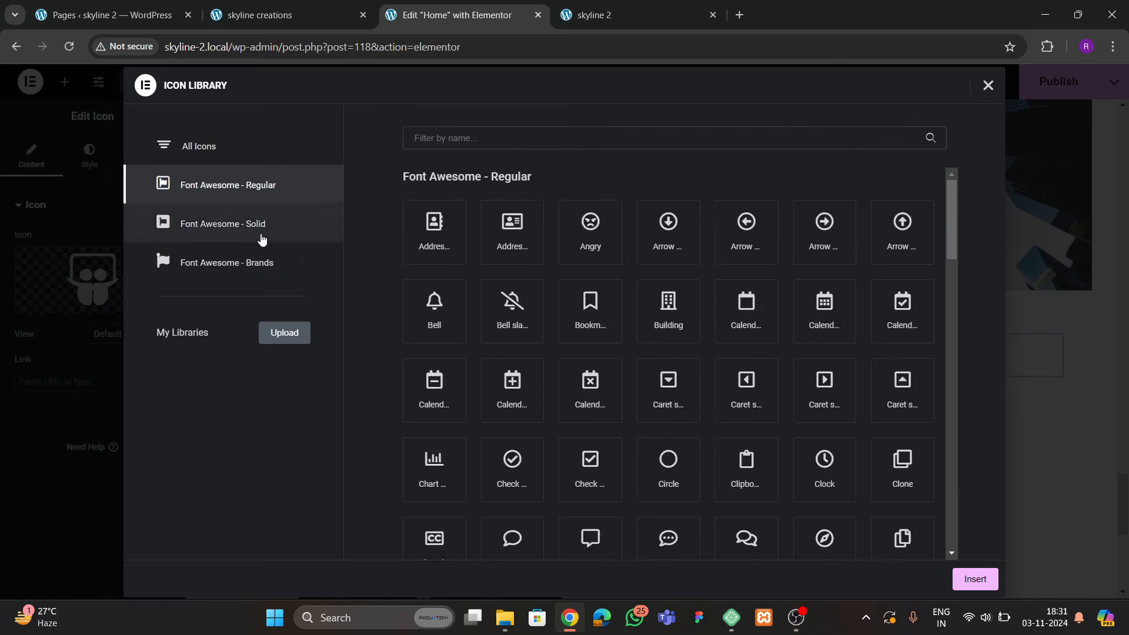
{"action": "left_click", "coordinate": [262, 238]}
{"action": "scroll", "coordinate": [765, 412], "scroll_direction": "down", "scroll_amount": 5}
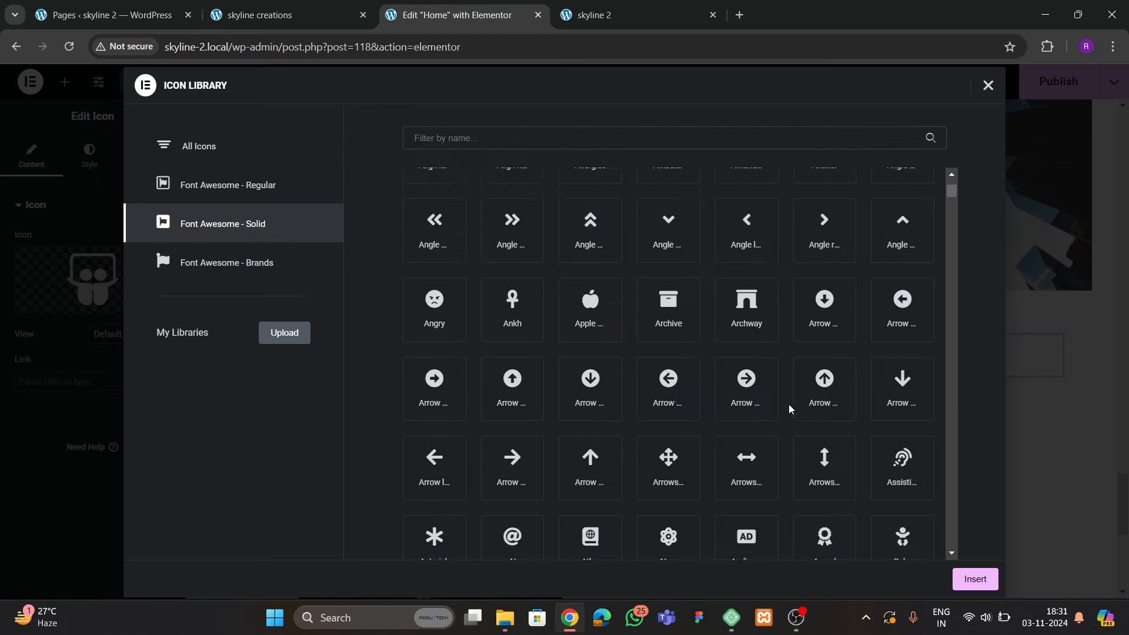
{"action": "scroll", "coordinate": [743, 447], "scroll_direction": "down", "scroll_amount": 4}
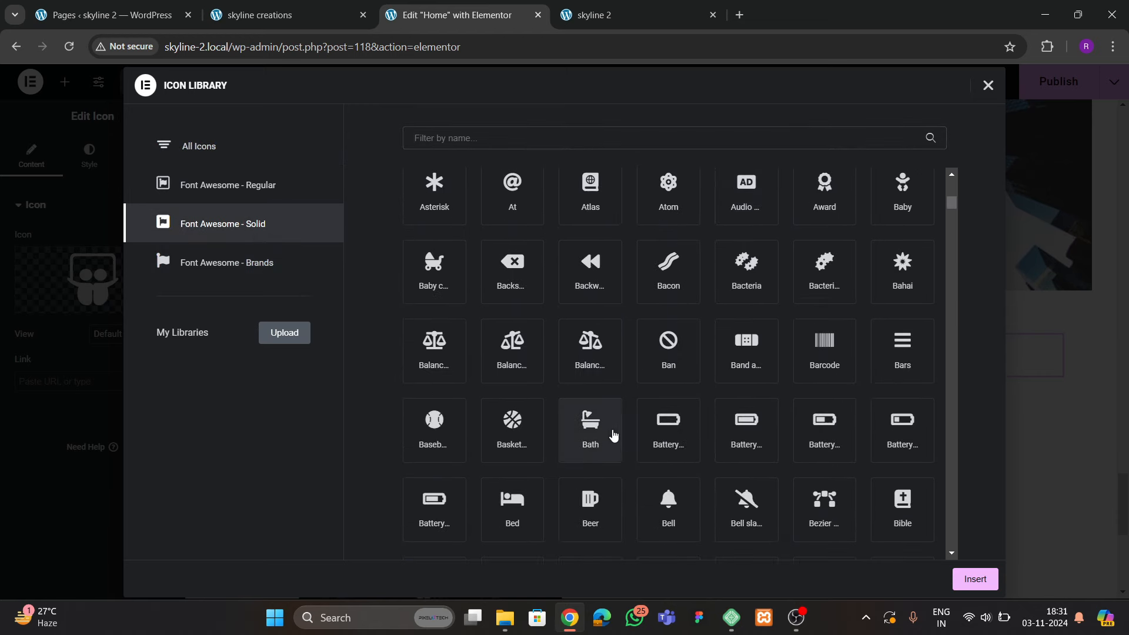
{"action": "scroll", "coordinate": [632, 450], "scroll_direction": "down", "scroll_amount": 4}
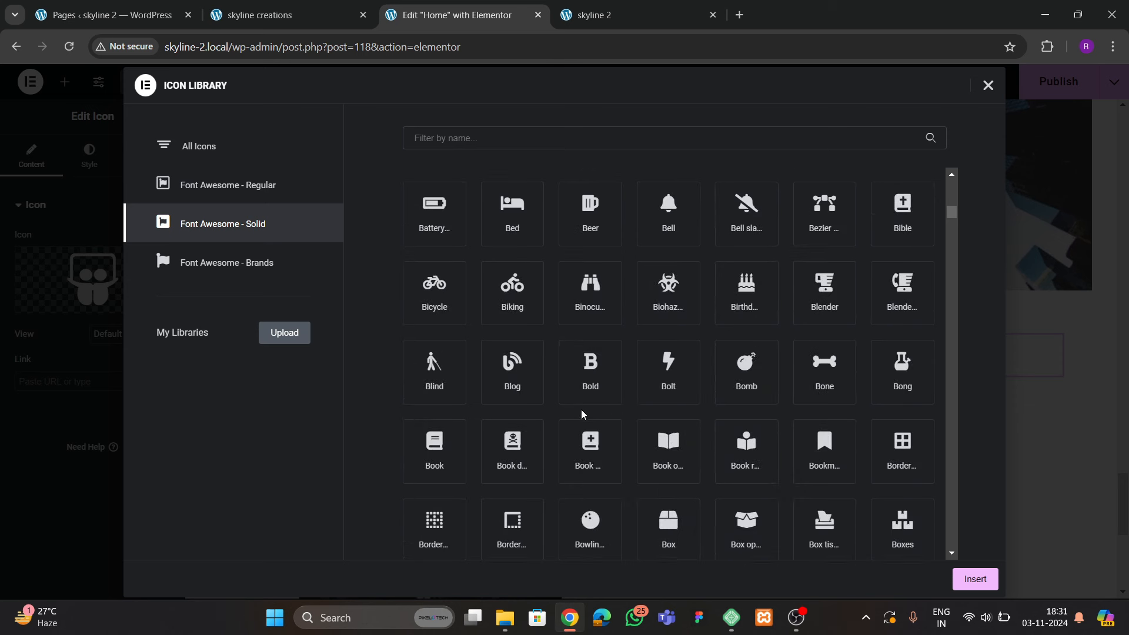
{"action": "scroll", "coordinate": [611, 411], "scroll_direction": "down", "scroll_amount": 3}
{"action": "left_click", "coordinate": [453, 325]}
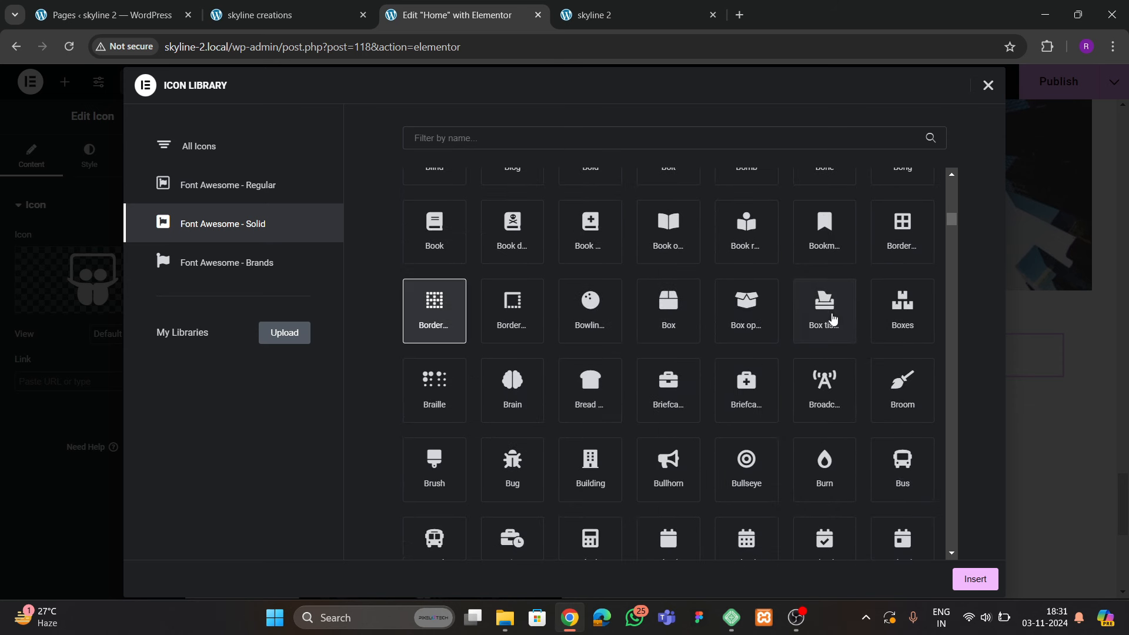
{"action": "left_click", "coordinate": [891, 315]}
{"action": "left_click", "coordinate": [970, 578]}
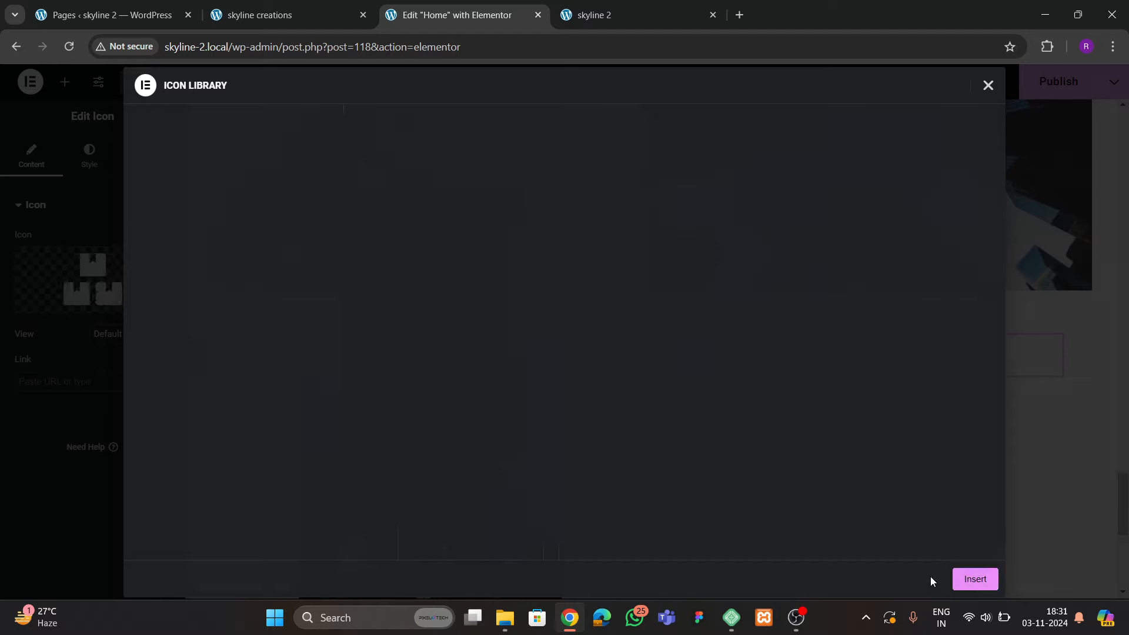
Set the icon's primary colour to the global colour theme 1 and compare it with the reference site
{"action": "left_click", "coordinate": [99, 161]}
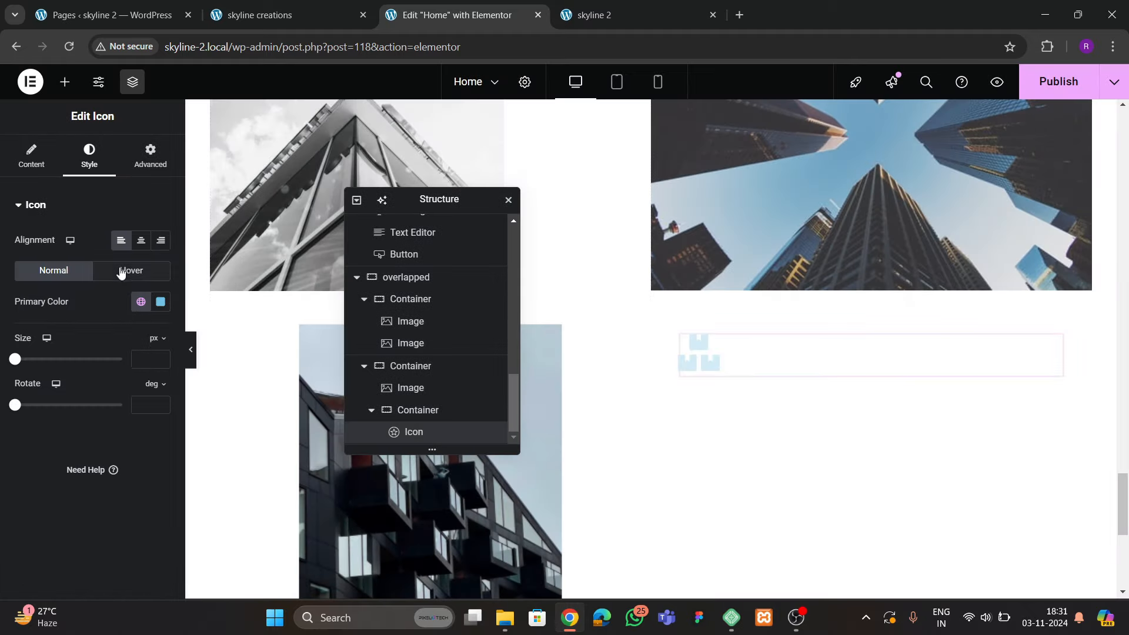
{"action": "left_click", "coordinate": [141, 301]}
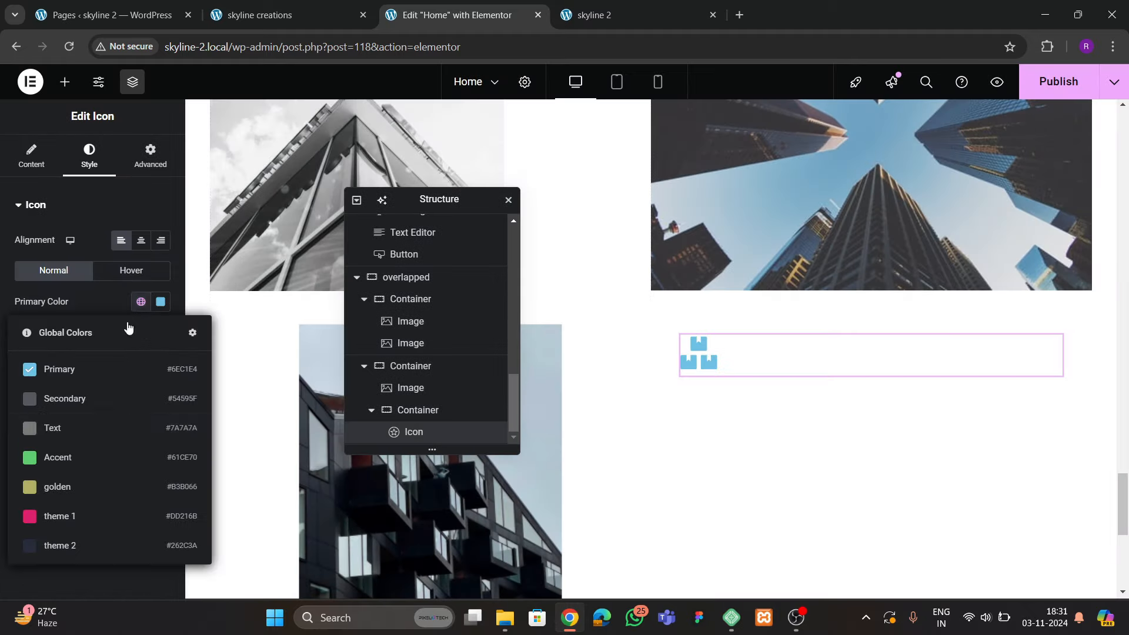
{"action": "left_click", "coordinate": [83, 516]}
{"action": "left_click", "coordinate": [285, 13]}
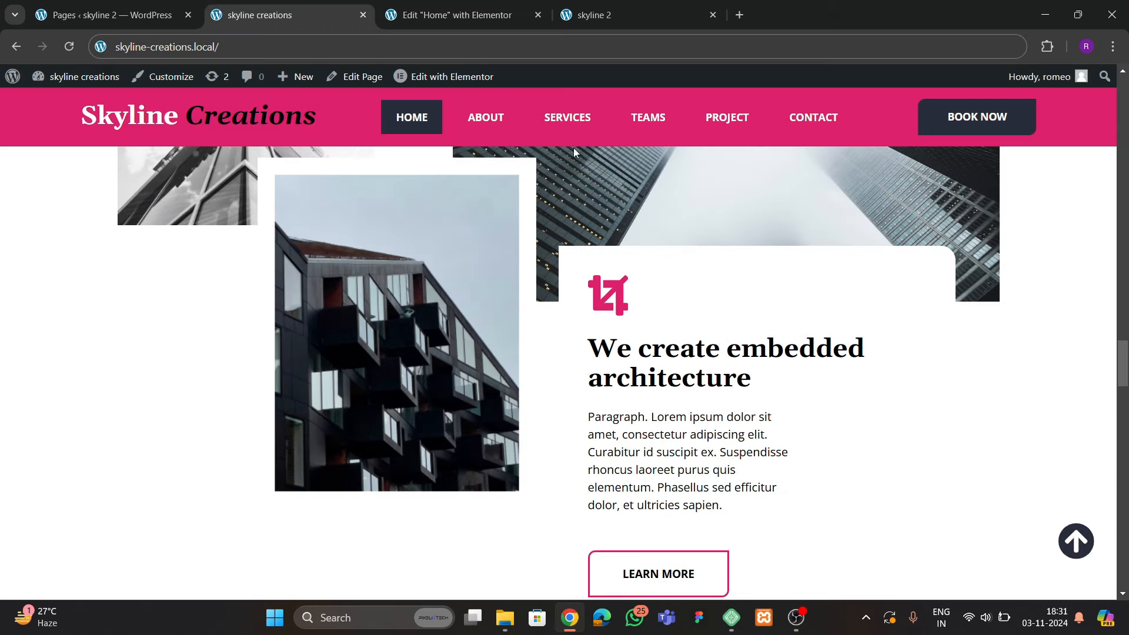
Add a Heading widget below the boxes icon in the nested container
{"action": "left_click", "coordinate": [448, 14]}
{"action": "left_click", "coordinate": [65, 81]}
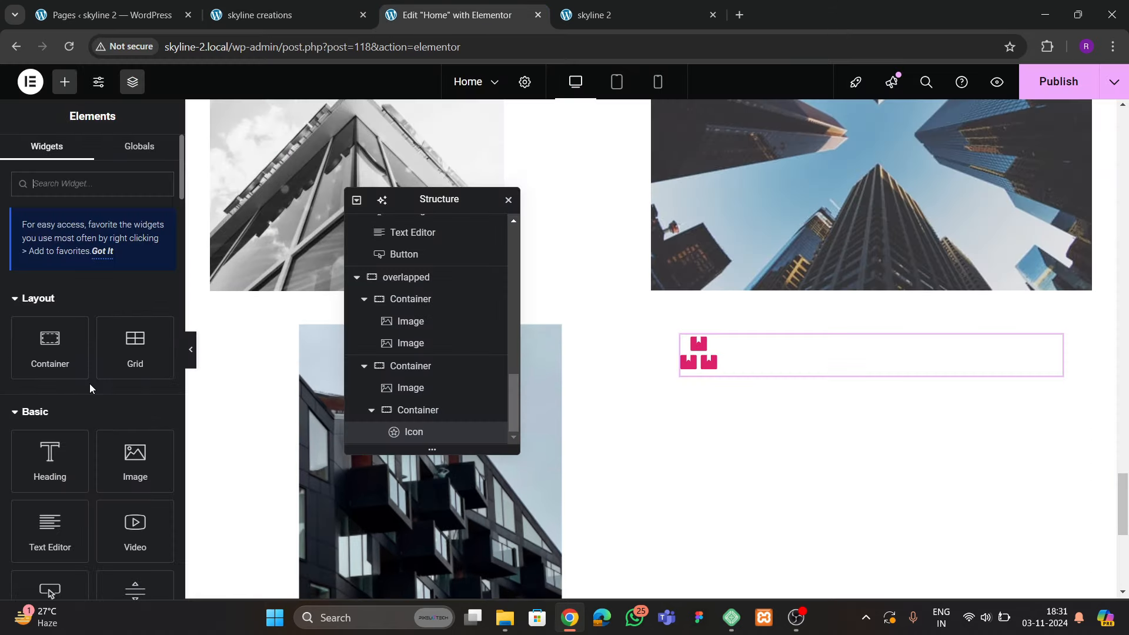
{"action": "scroll", "coordinate": [90, 384], "scroll_direction": "down", "scroll_amount": 1}
{"action": "left_click_drag", "start_coordinate": [52, 388], "coordinate": [758, 365]}
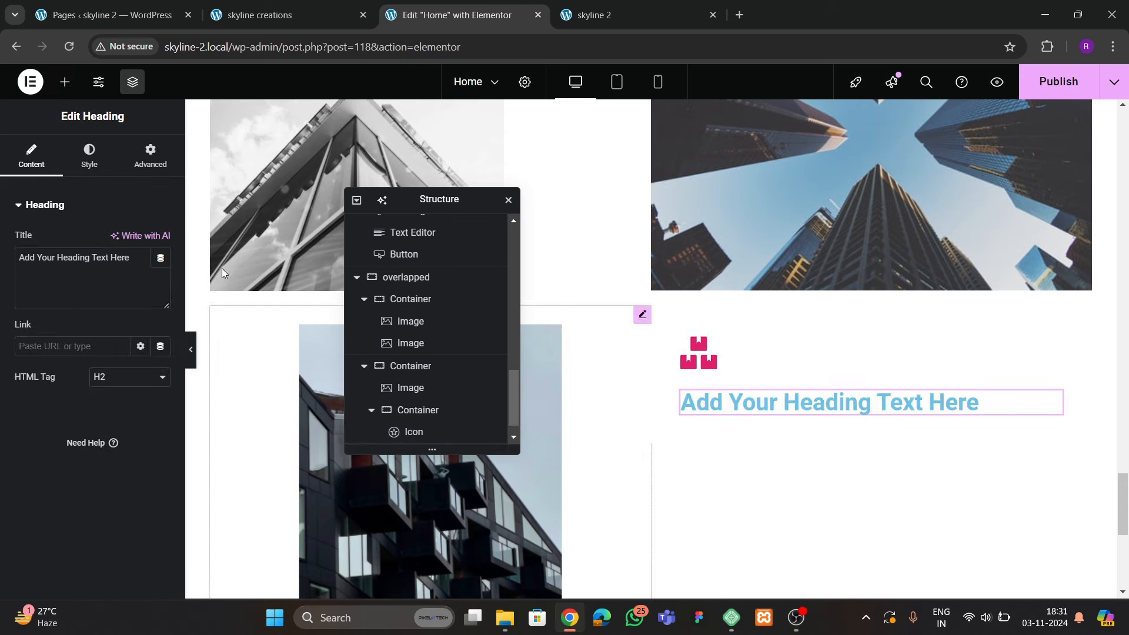
Copy the heading "We create embedded architecture" from the reference site and use it as the new heading's title
{"action": "left_click", "coordinate": [285, 15]}
{"action": "left_click_drag", "start_coordinate": [588, 345], "coordinate": [780, 383]}
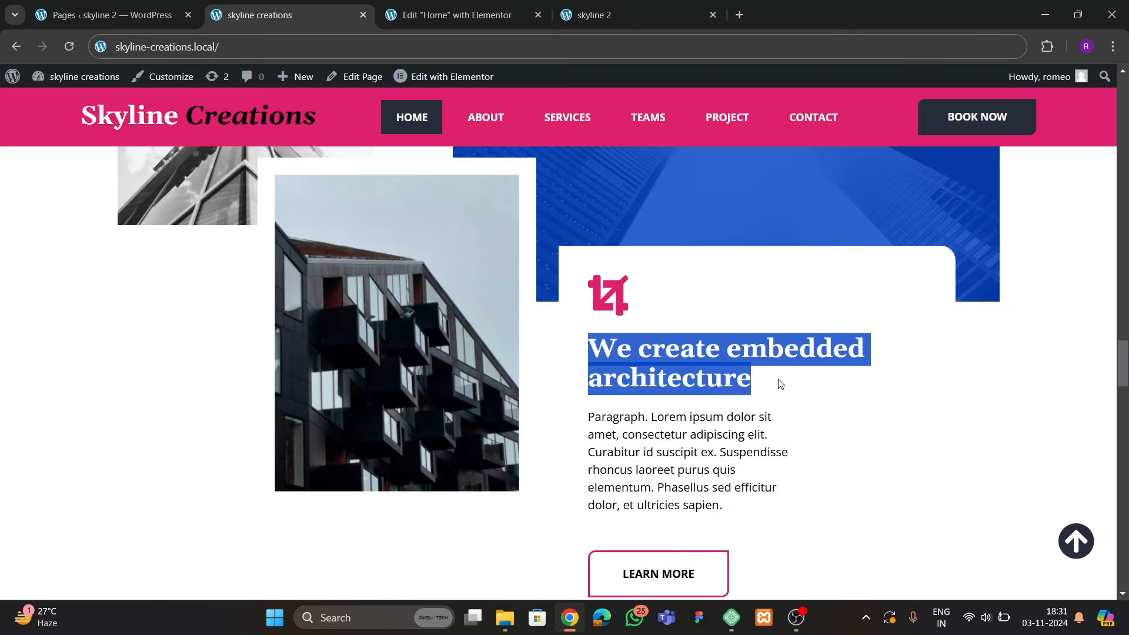
{"action": "left_click", "coordinate": [624, 376]}
{"action": "mouse_move", "coordinate": [587, 345]}
{"action": "left_mouse_down"}
{"action": "mouse_move", "coordinate": [707, 380]}
{"action": "mouse_move", "coordinate": [753, 381]}
{"action": "mouse_move", "coordinate": [588, 347]}
{"action": "left_mouse_up"}
{"action": "key", "text": "ctrl+c"}
{"action": "left_click", "coordinate": [753, 381]}
{"action": "left_click", "coordinate": [456, 15]}
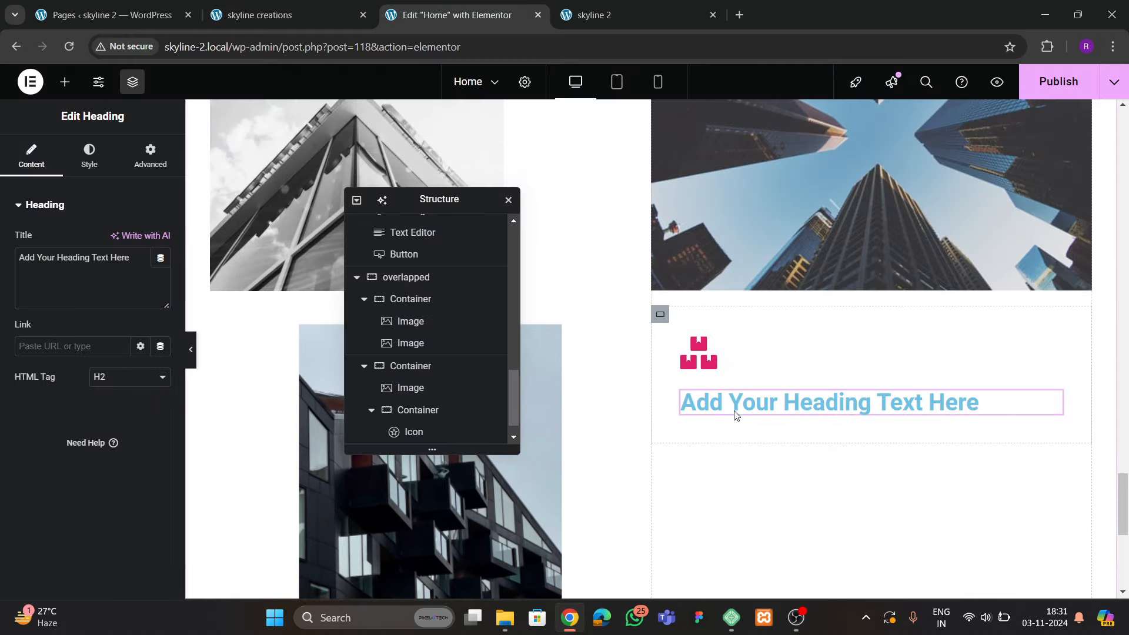
{"action": "key", "text": "ctrl+a"}
{"action": "key", "text": "ctrl+v"}
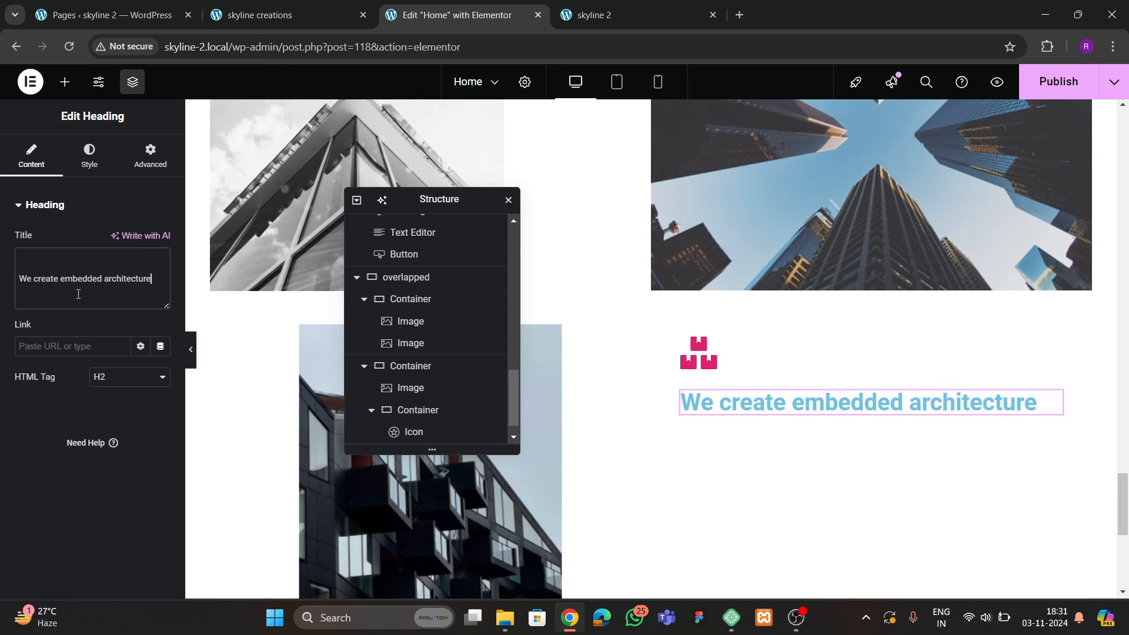
{"action": "key", "text": "BackSpace"}
{"action": "key", "text": "BackSpace"}
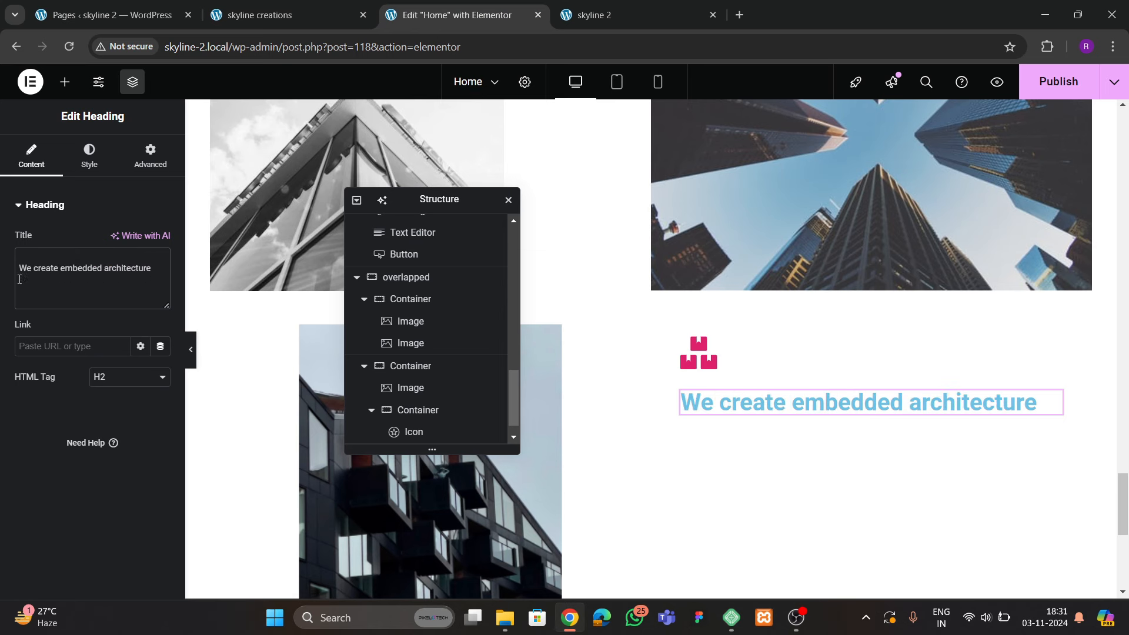
Style the "We create embedded architecture" heading with black text, the Gelasio font family and a custom font size
{"action": "left_click", "coordinate": [65, 81]}
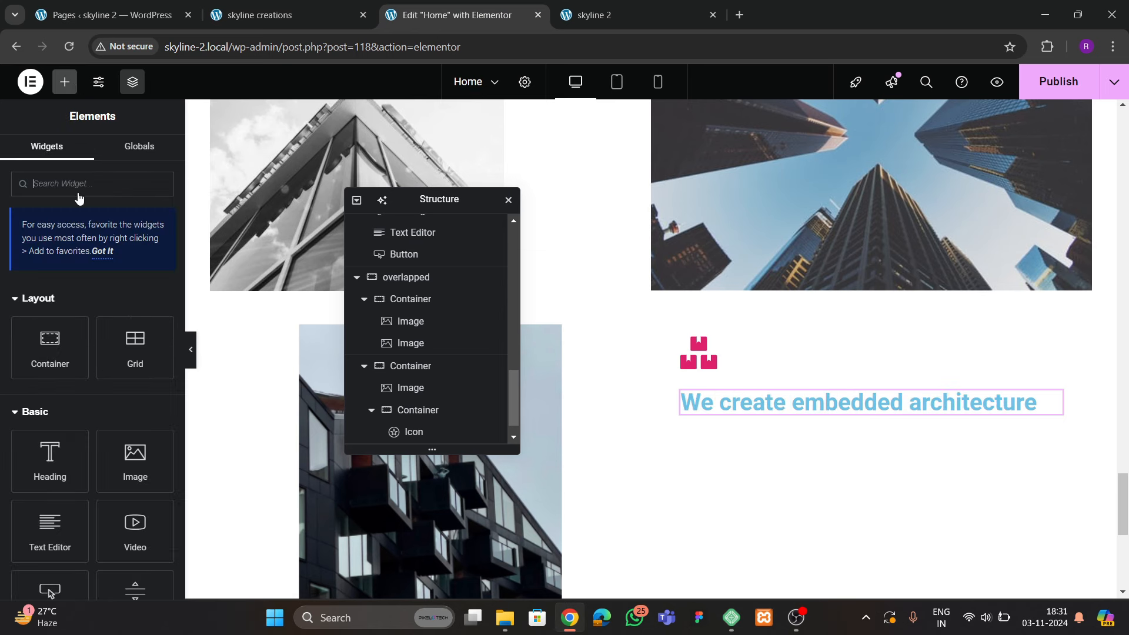
{"action": "left_click", "coordinate": [858, 402]}
{"action": "left_click", "coordinate": [89, 156]}
{"action": "left_click", "coordinate": [159, 302]}
{"action": "left_click", "coordinate": [121, 375]}
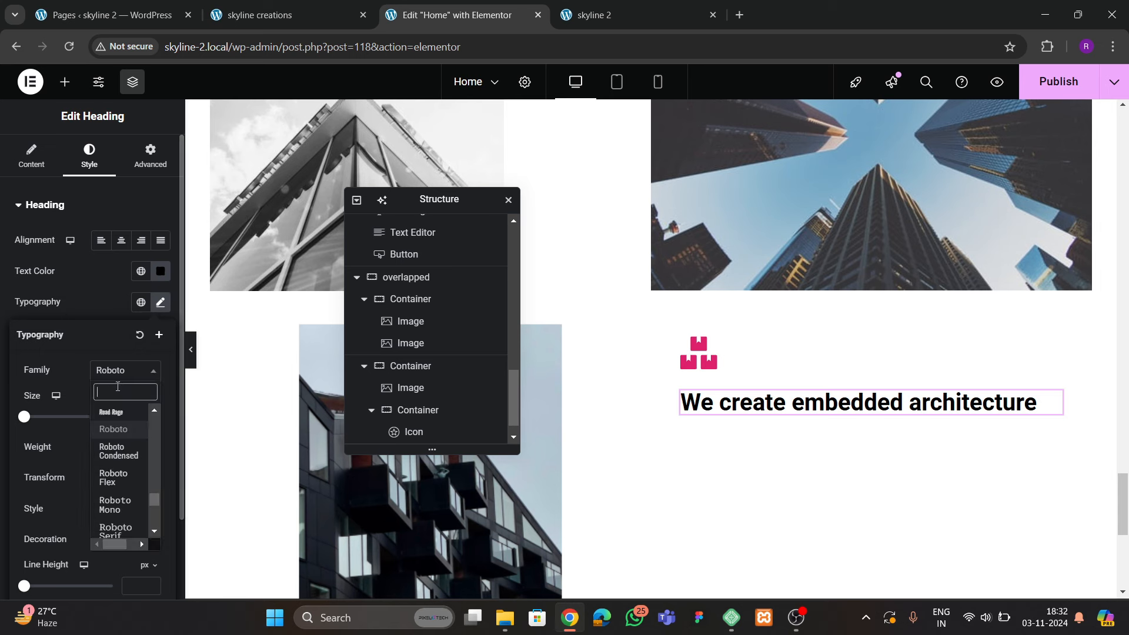
{"action": "type", "text": "gelasio"}
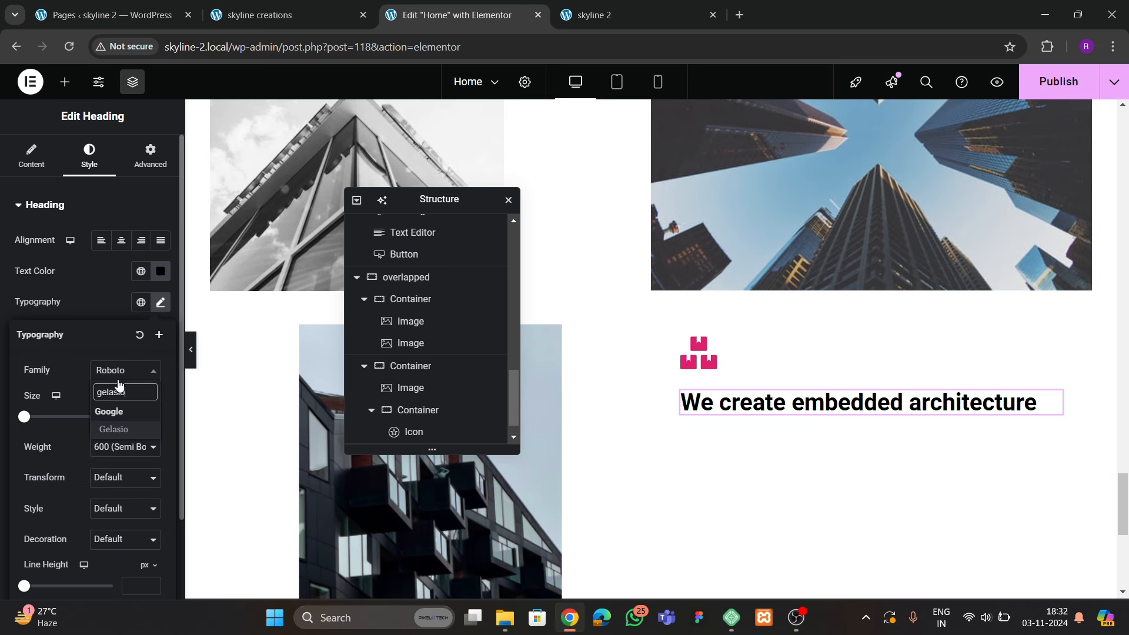
{"action": "key", "text": "Return"}
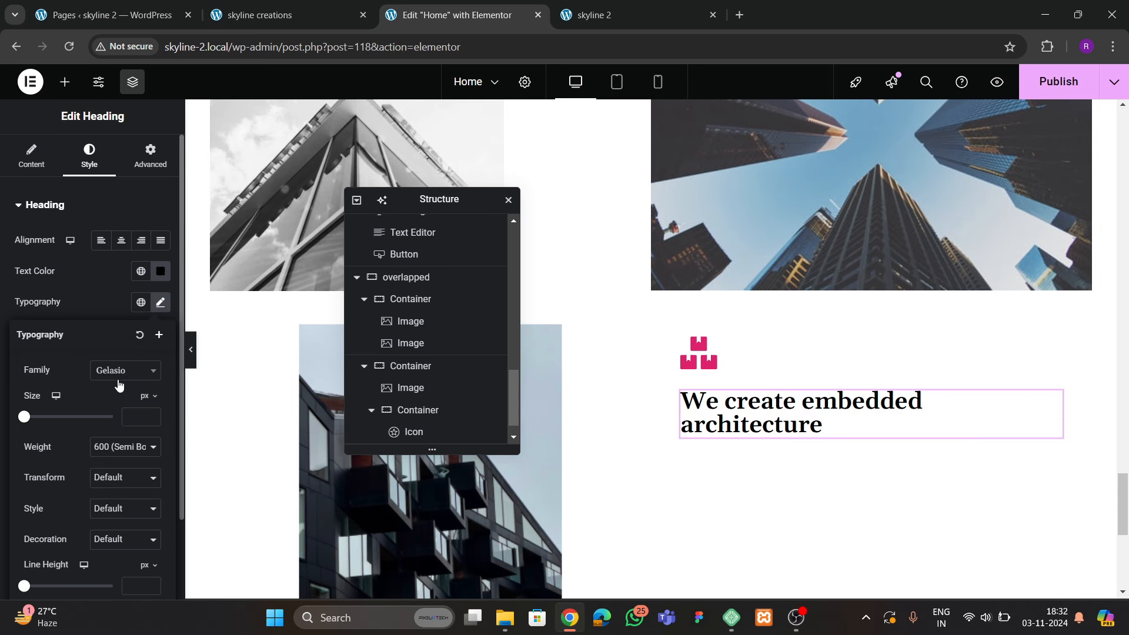
{"action": "left_click", "coordinate": [150, 417]}
{"action": "type", "text": "5"}
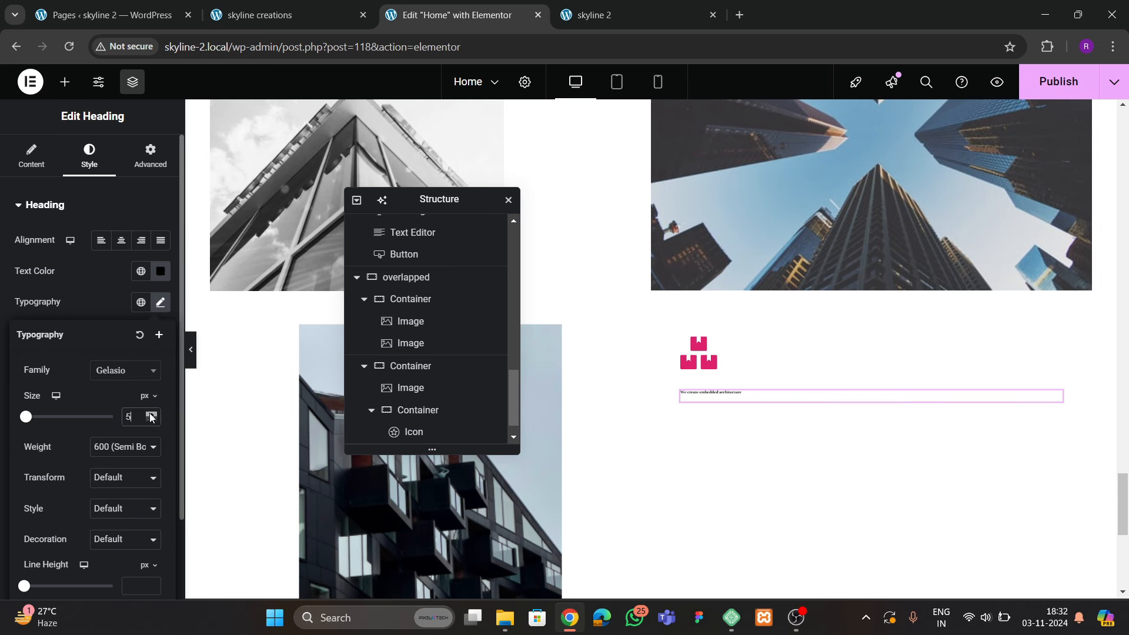
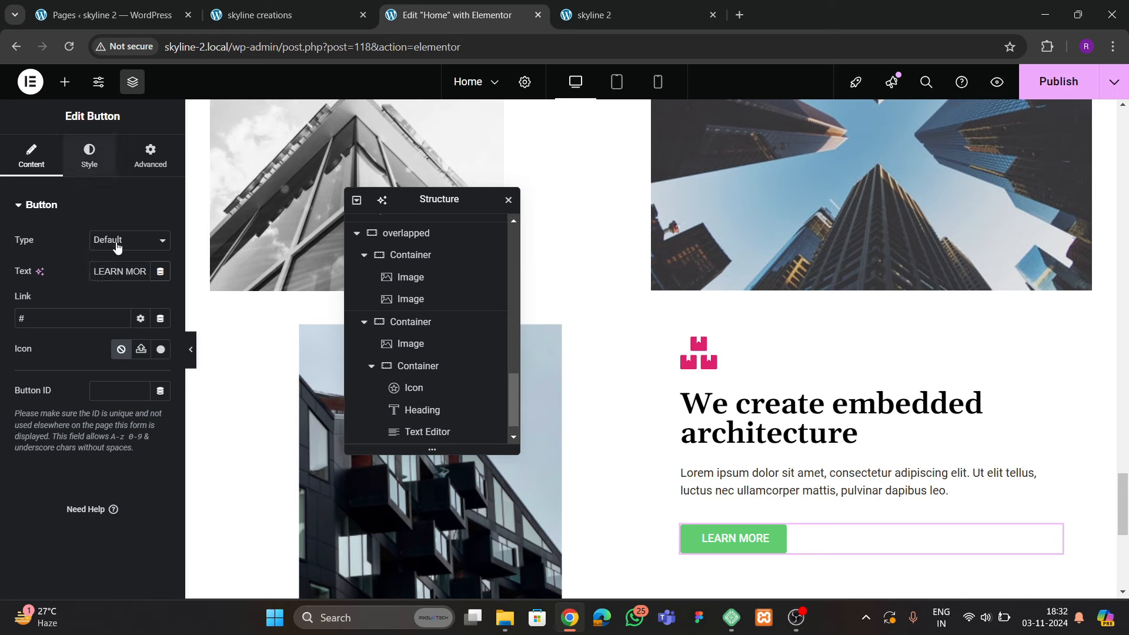
Make the LEARN MORE button's background fully transparent (#61CE7000) and set its text colour to black
{"action": "left_click", "coordinate": [89, 156]}
{"action": "scroll", "coordinate": [160, 305], "scroll_direction": "down", "scroll_amount": 2}
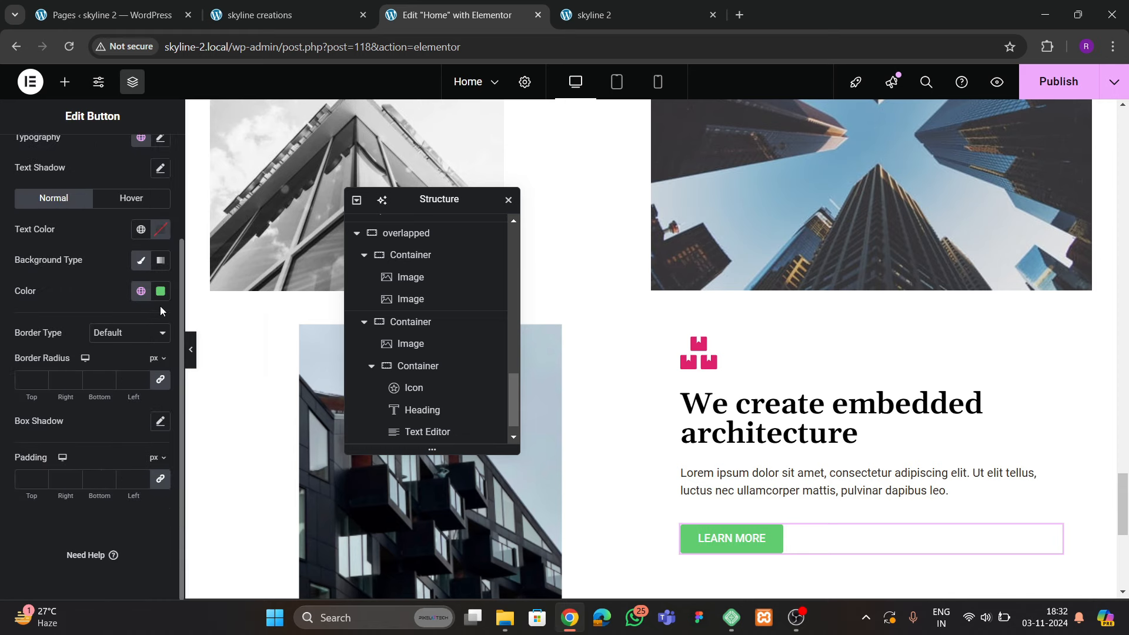
{"action": "left_click", "coordinate": [160, 291]}
{"action": "left_click_drag", "start_coordinate": [243, 483], "coordinate": [63, 495]}
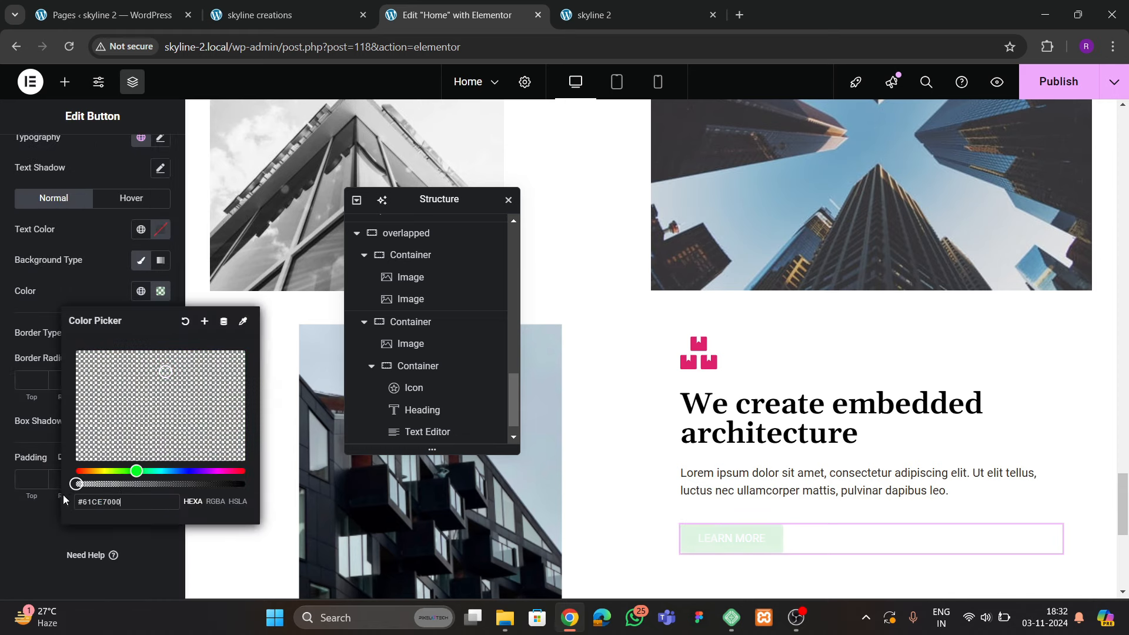
{"action": "left_click", "coordinate": [111, 277]}
{"action": "left_click", "coordinate": [234, 20]}
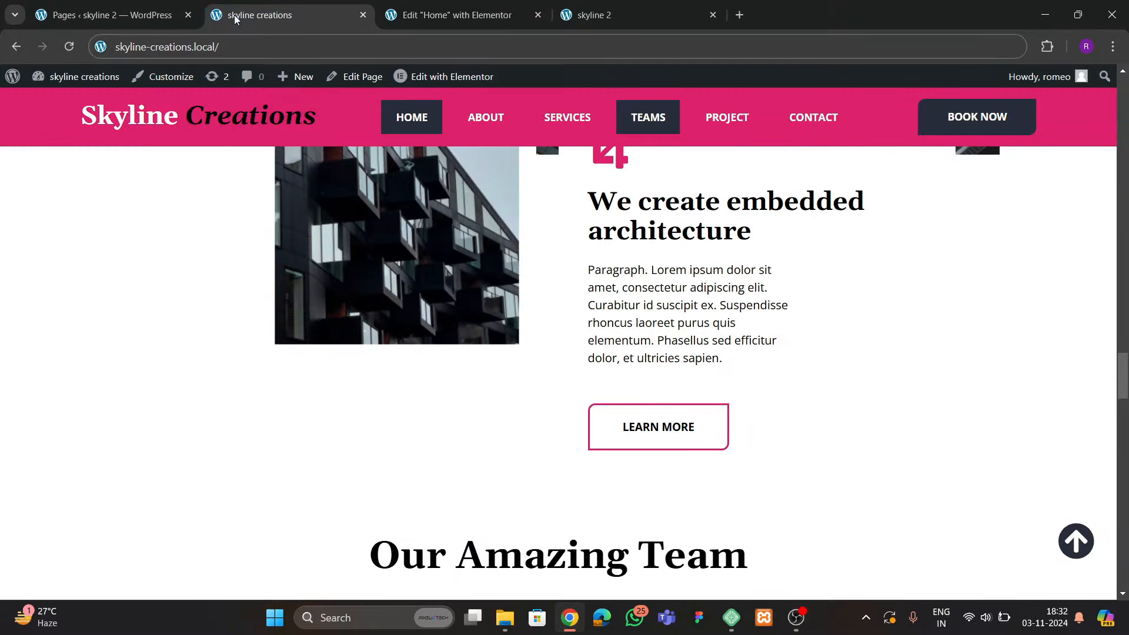
{"action": "left_click", "coordinate": [456, 15]}
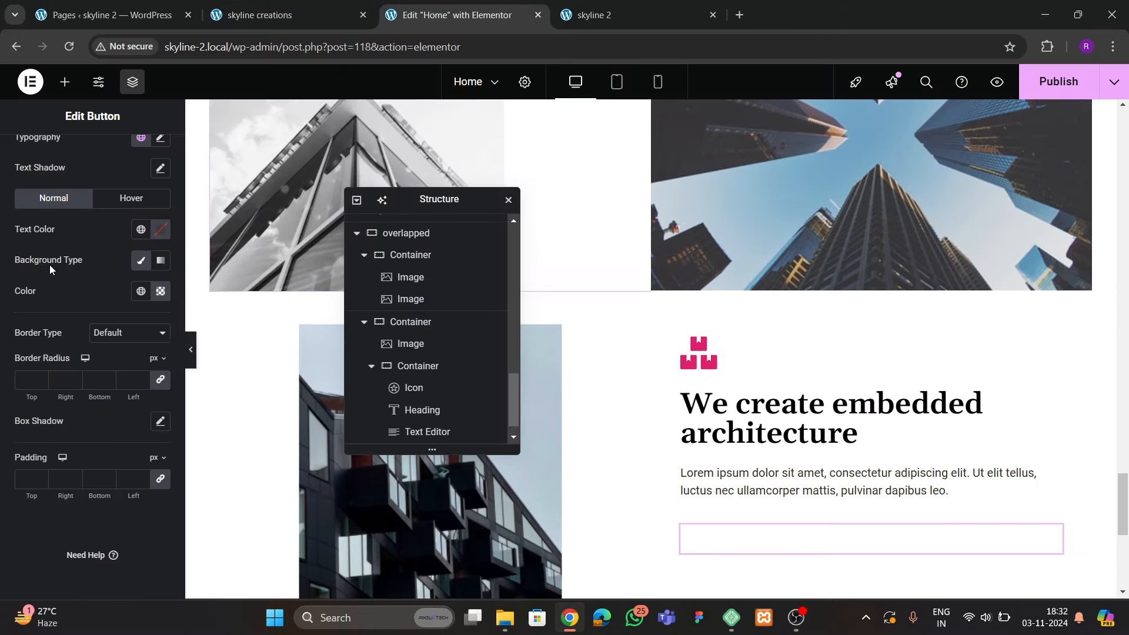
{"action": "left_click", "coordinate": [160, 230]}
{"action": "left_click_drag", "start_coordinate": [87, 383], "coordinate": [70, 421]}
{"action": "left_click", "coordinate": [112, 219]}
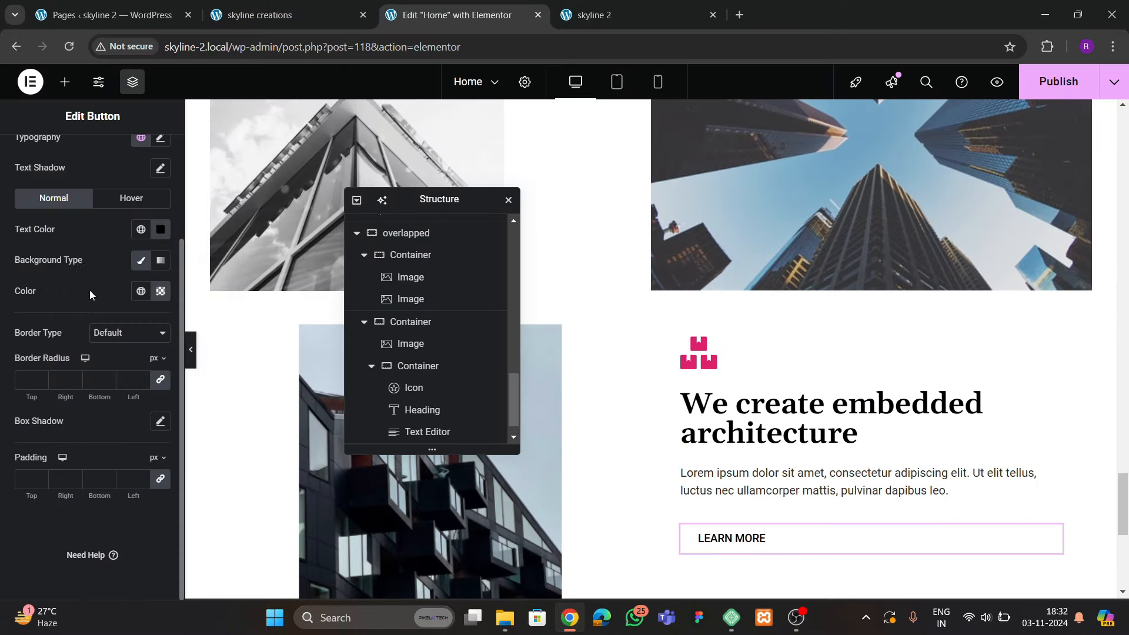
Give the LEARN MORE button a solid 2 px border in the pink global colour
{"action": "left_click", "coordinate": [105, 331]}
{"action": "left_click", "coordinate": [101, 382]}
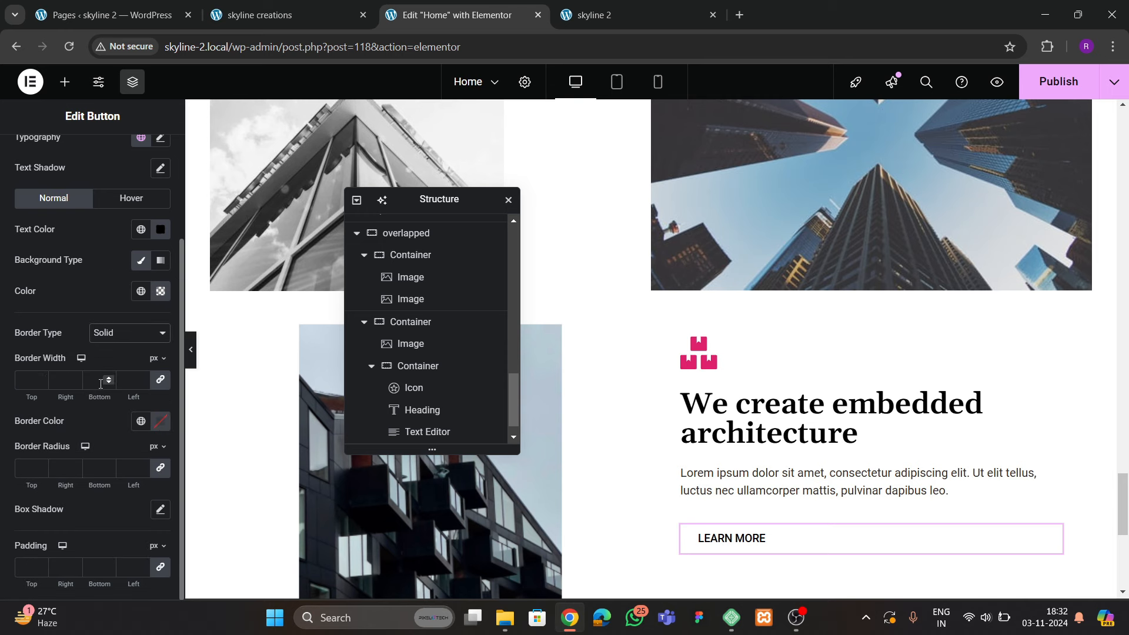
{"action": "type", "text": "1"}
{"action": "scroll", "coordinate": [91, 424], "scroll_direction": "down", "scroll_amount": 1}
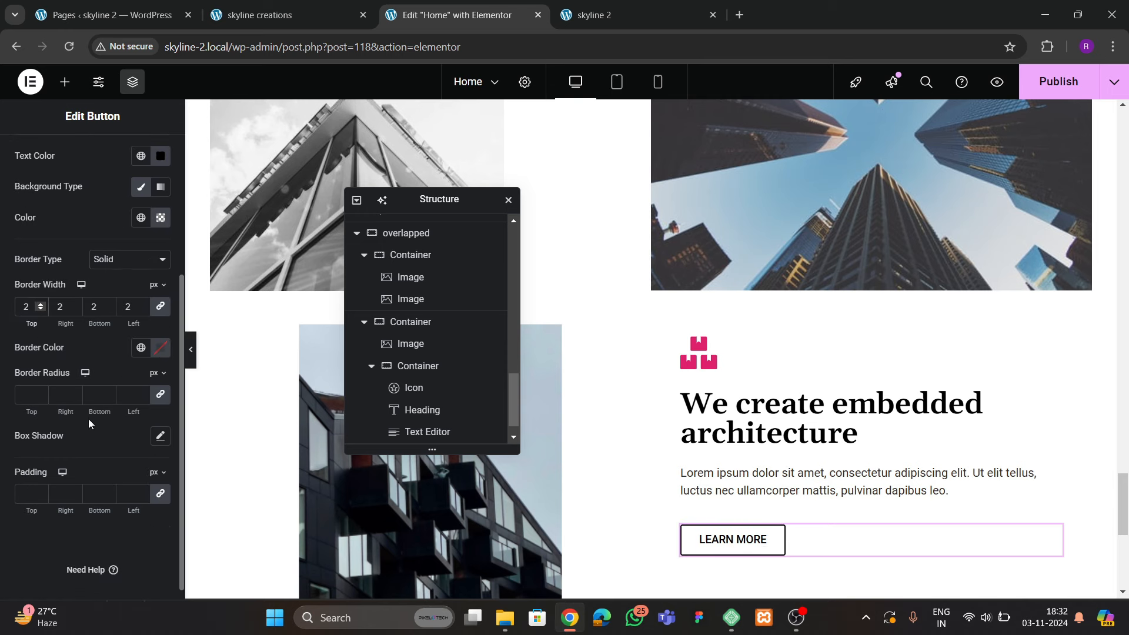
{"action": "left_click", "coordinate": [140, 347]}
{"action": "left_click", "coordinate": [76, 286]}
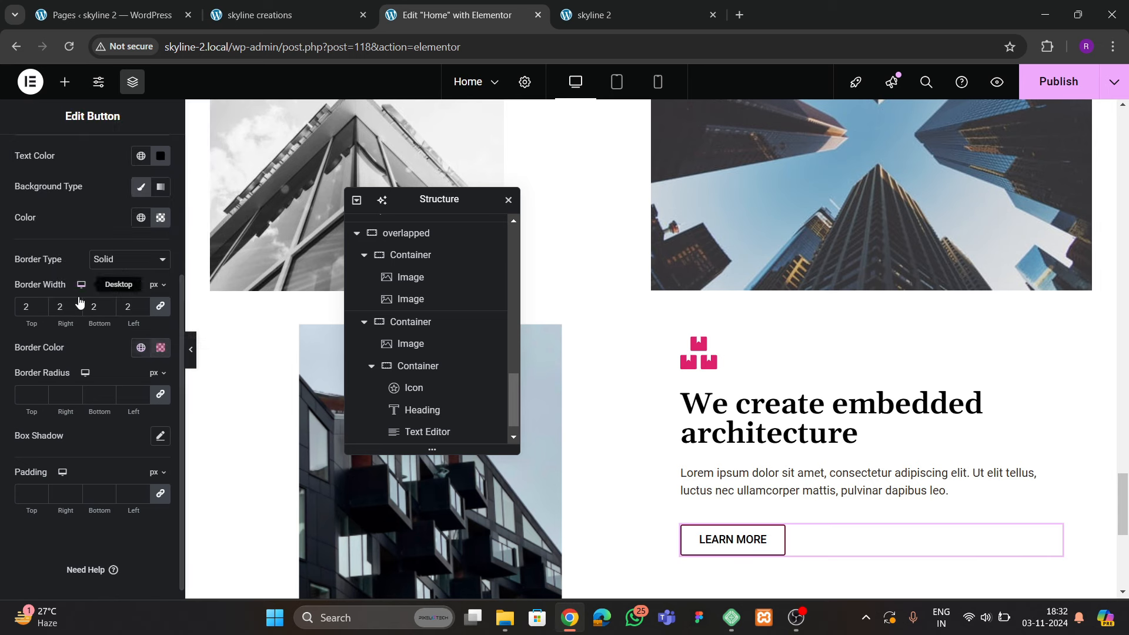
Set the button's padding to 20 px at the top and bottom and 40 px at the right and left
{"action": "scroll", "coordinate": [77, 379], "scroll_direction": "down", "scroll_amount": 1}
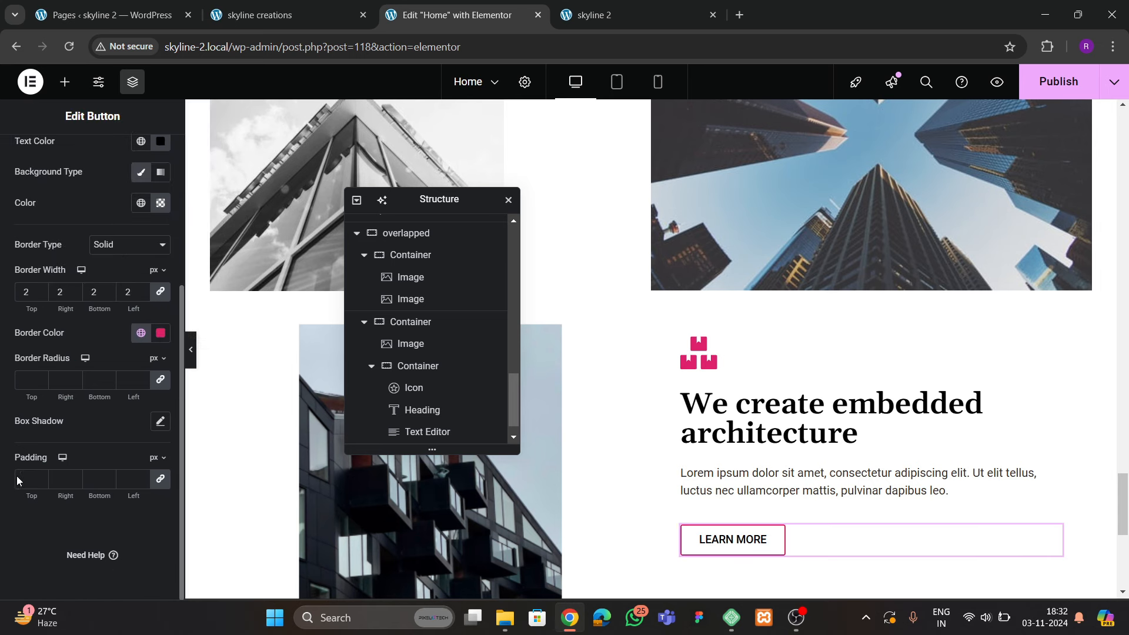
{"action": "type", "text": "20"}
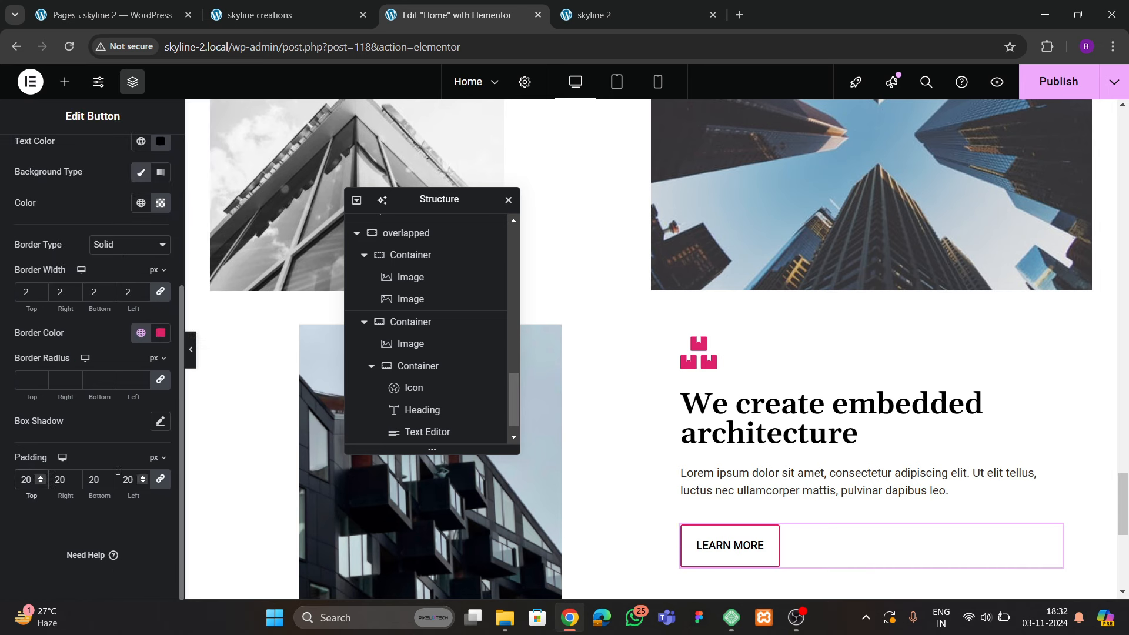
{"action": "left_click", "coordinate": [160, 482]}
{"action": "left_click_drag", "start_coordinate": [68, 482], "coordinate": [43, 485]}
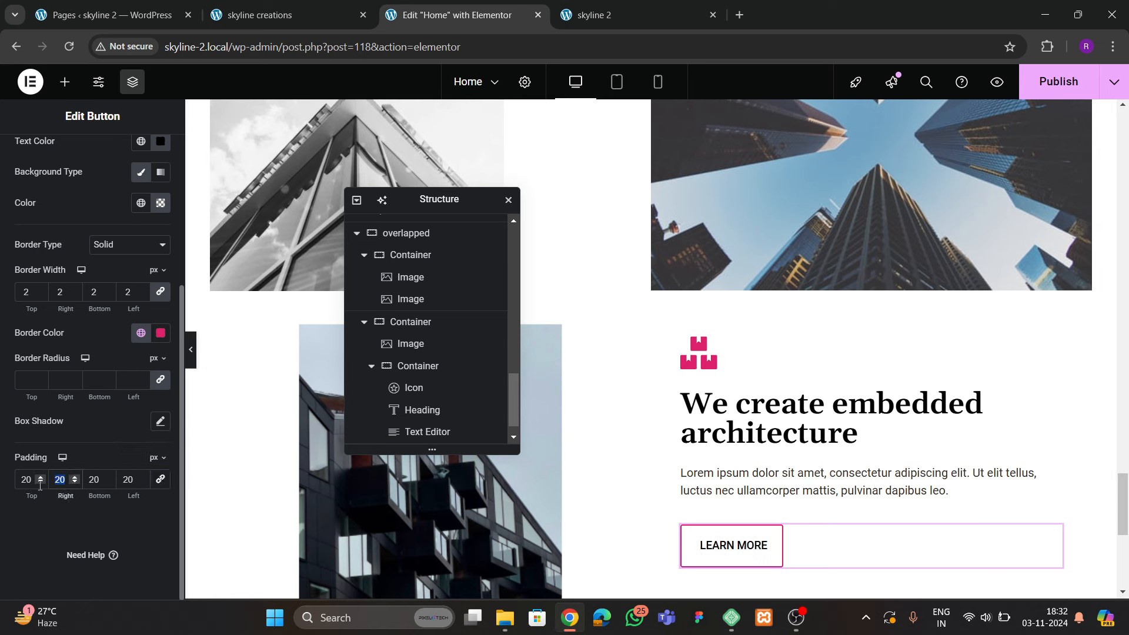
{"action": "type", "text": "40"}
{"action": "left_click_drag", "start_coordinate": [131, 483], "coordinate": [117, 487]}
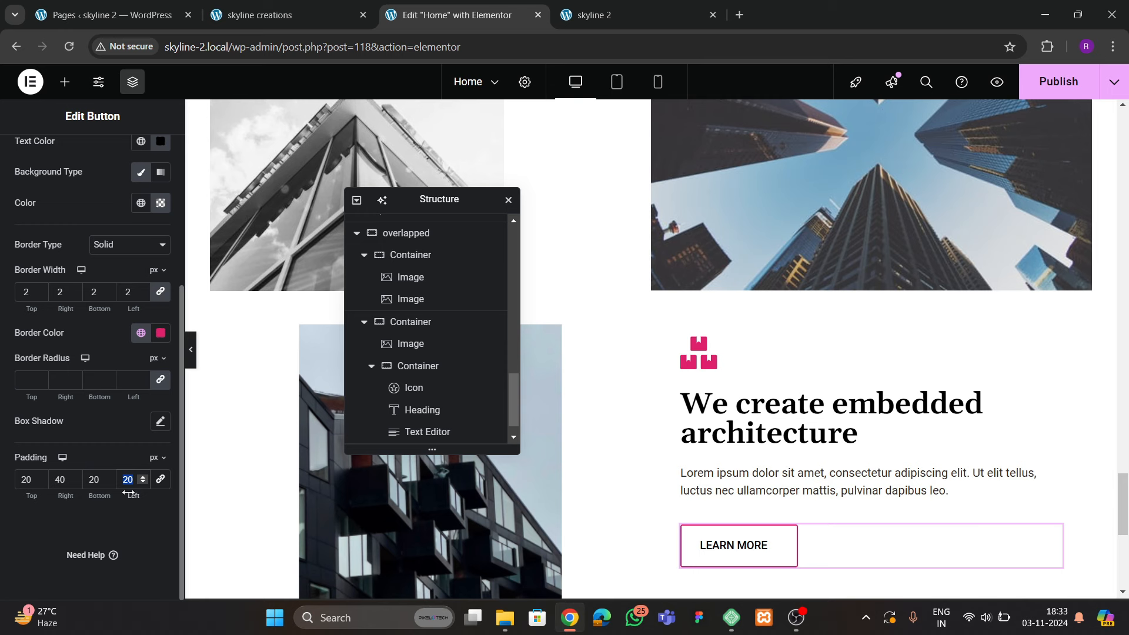
{"action": "type", "text": "40"}
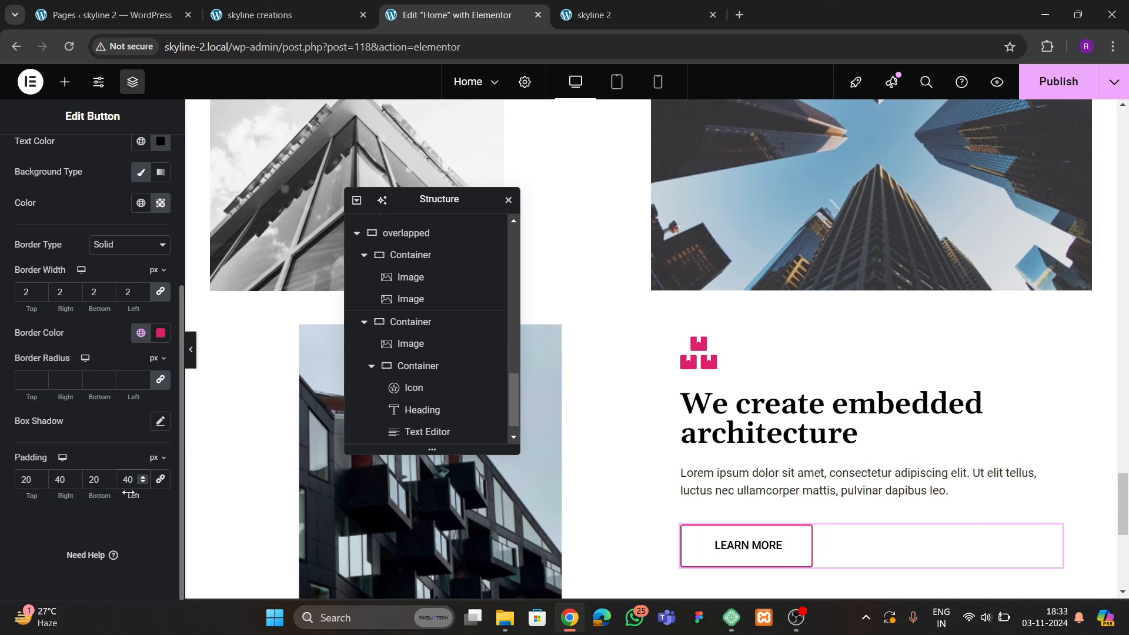
Unlink the button's border radius values and set right and left to 10 px, with top and bottom at 0
{"action": "left_click", "coordinate": [134, 393]}
{"action": "left_click", "coordinate": [160, 380]}
{"action": "type", "text": "10"}
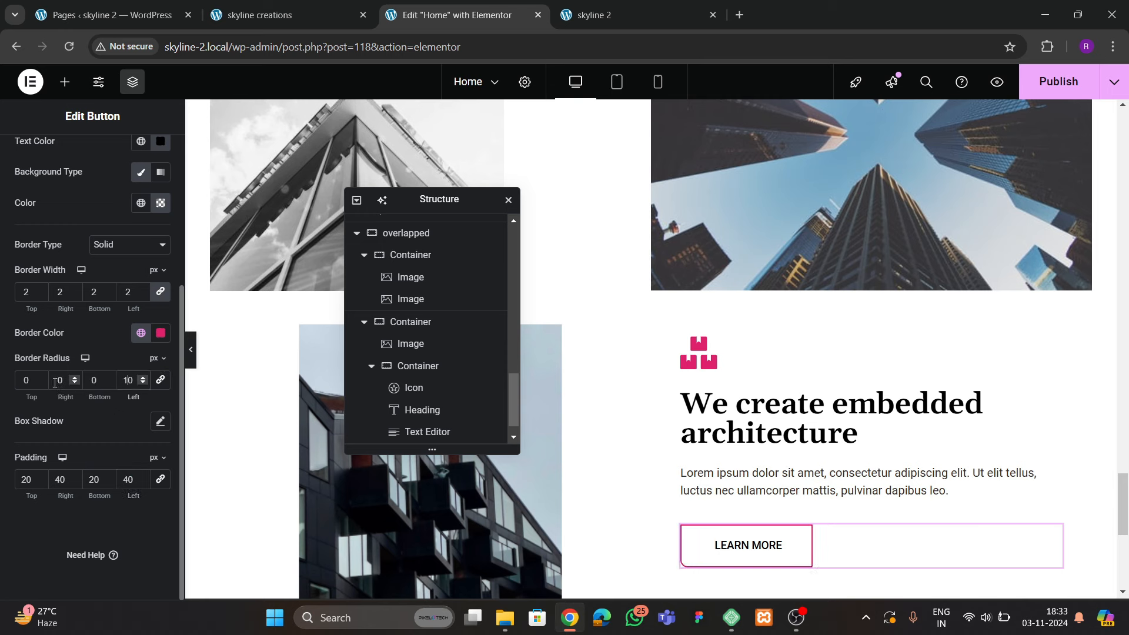
{"action": "left_click", "coordinate": [57, 380]}
{"action": "type", "text": "1"}
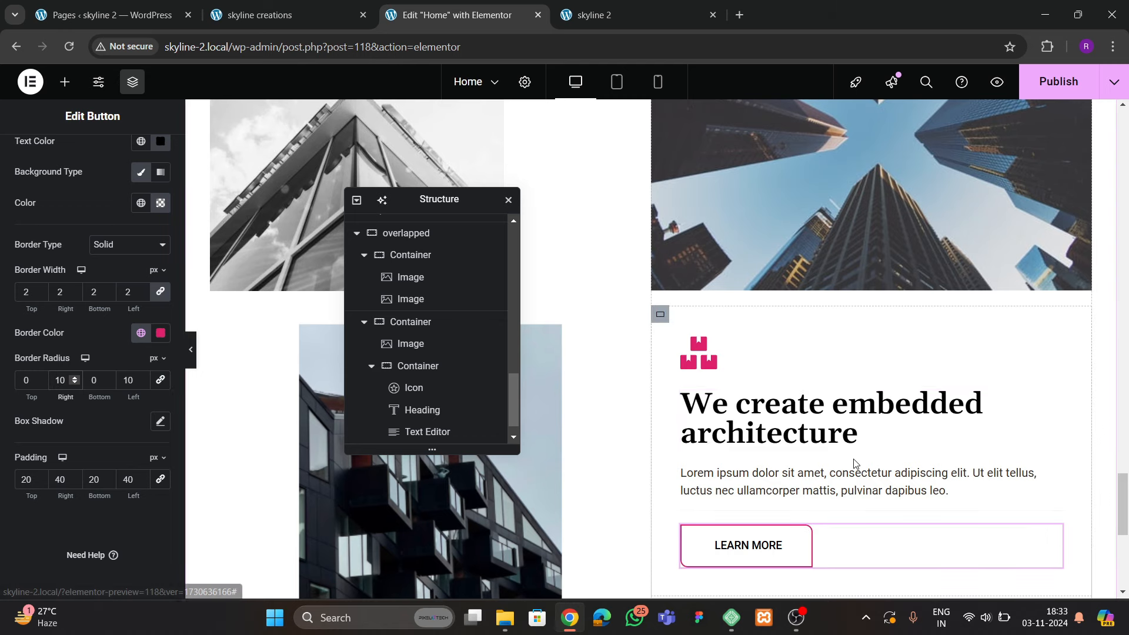
Publish the page and check the overlapped image layout on the reference site
{"action": "left_click", "coordinate": [660, 314]}
{"action": "scroll", "coordinate": [781, 390], "scroll_direction": "down", "scroll_amount": 2}
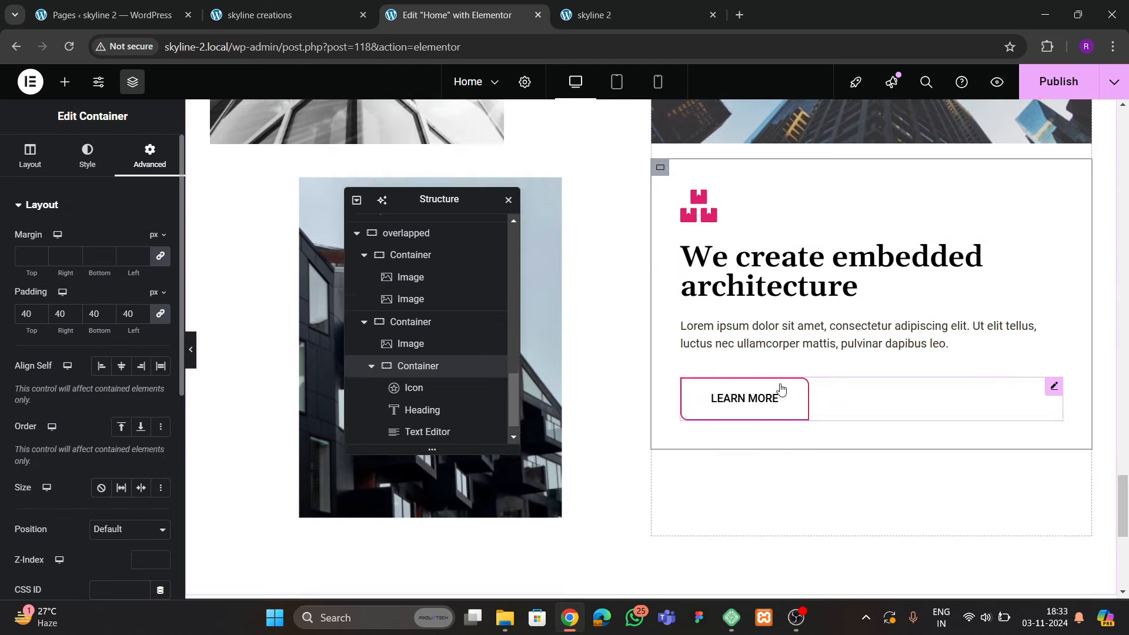
{"action": "scroll", "coordinate": [780, 391], "scroll_direction": "up", "scroll_amount": 3}
{"action": "left_click", "coordinate": [1039, 86]}
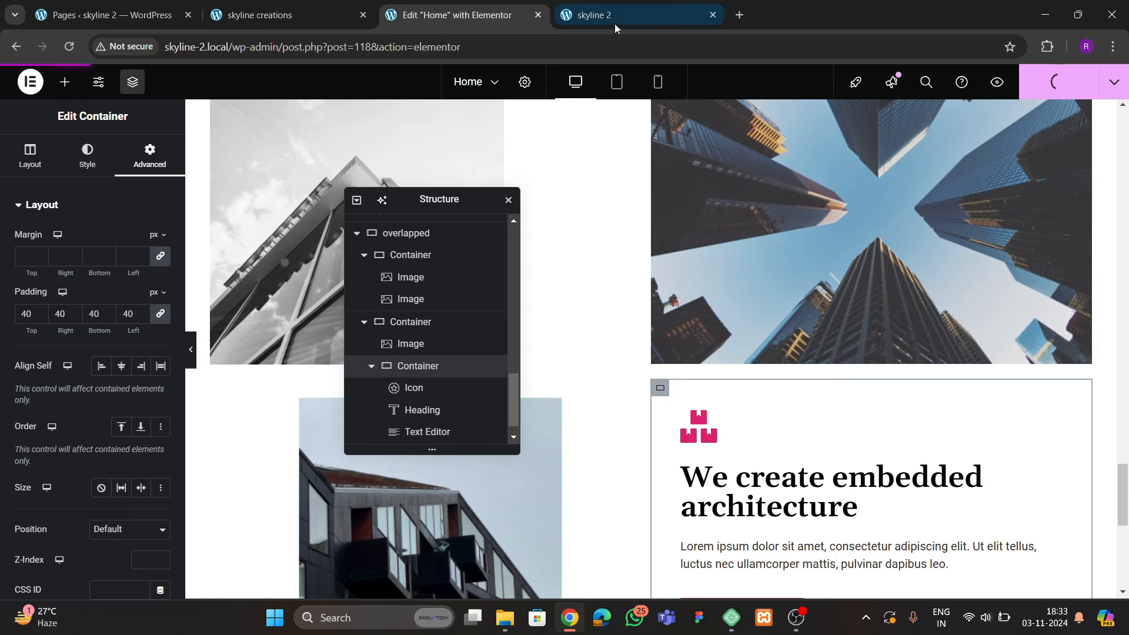
{"action": "left_click", "coordinate": [283, 15]}
{"action": "scroll", "coordinate": [646, 395], "scroll_direction": "up", "scroll_amount": 7}
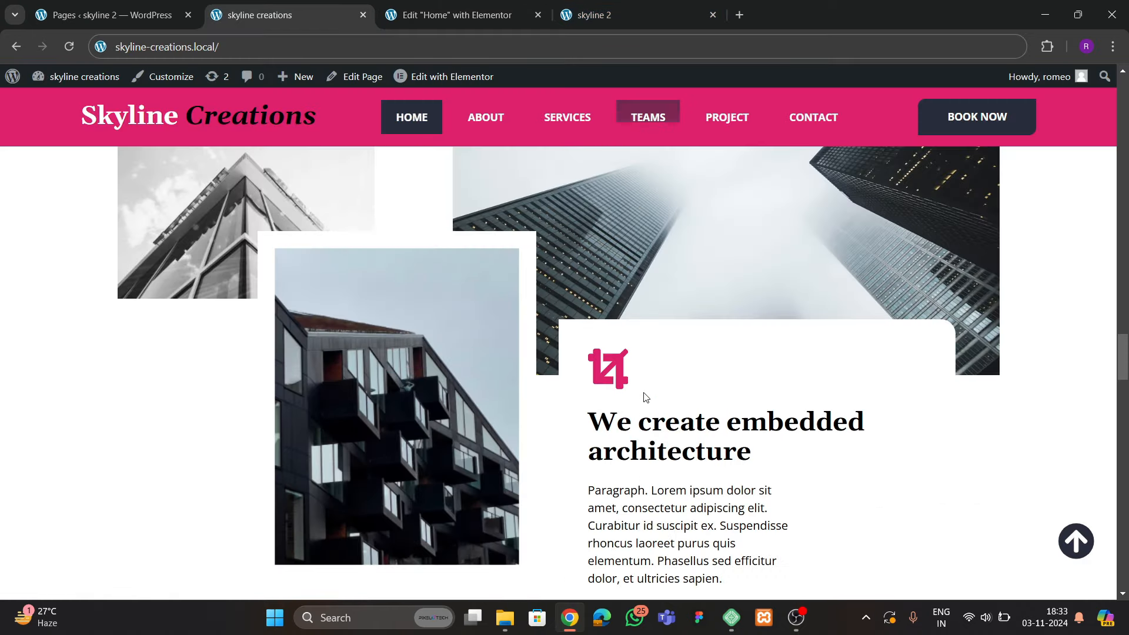
{"action": "scroll", "coordinate": [426, 419], "scroll_direction": "down", "scroll_amount": 3}
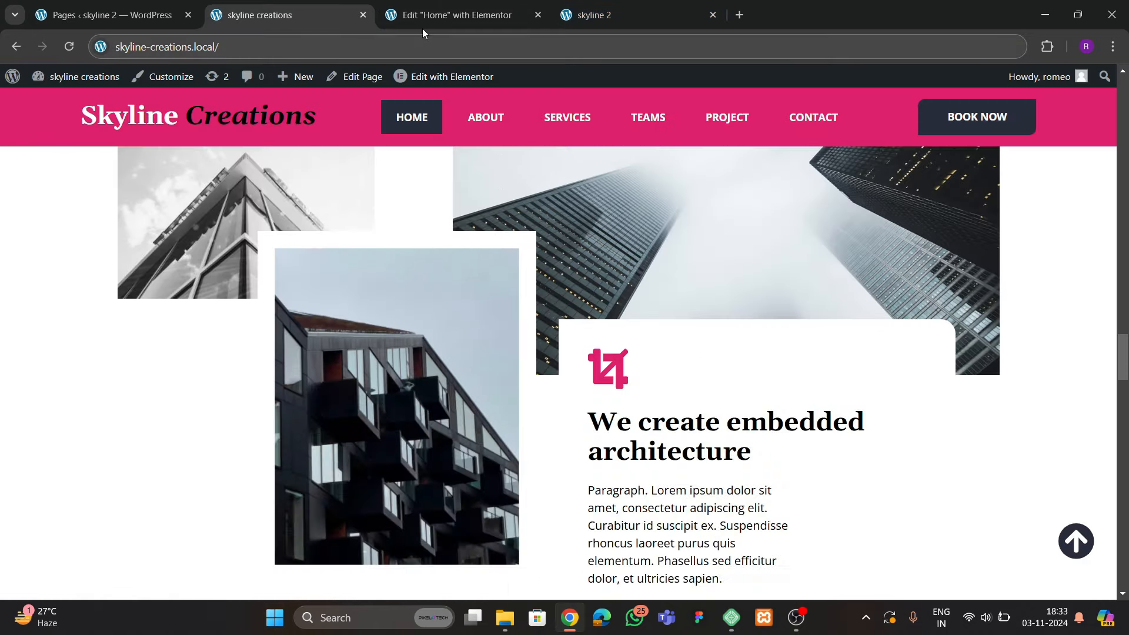
Set the dark building image's top margin to -8 em, keeping the other sides at 0, so it overlaps the image above
{"action": "left_click", "coordinate": [422, 26]}
{"action": "left_click_drag", "start_coordinate": [447, 197], "coordinate": [768, 171]}
{"action": "scroll", "coordinate": [474, 377], "scroll_direction": "down", "scroll_amount": 1}
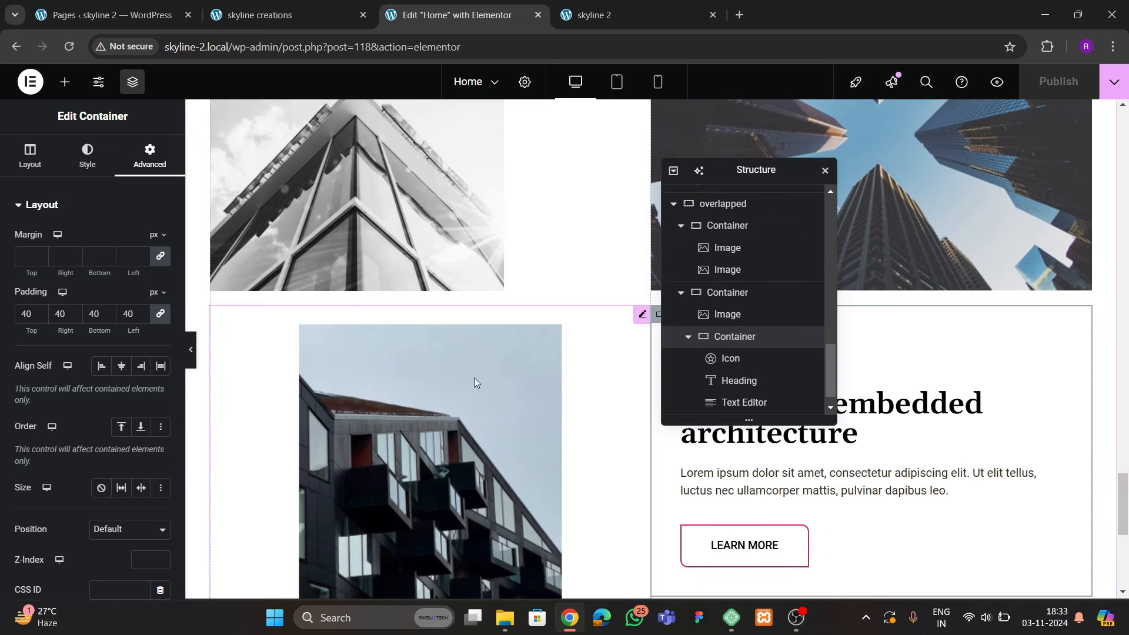
{"action": "left_click", "coordinate": [474, 377]}
{"action": "left_click", "coordinate": [149, 156]}
{"action": "left_click", "coordinate": [156, 235]}
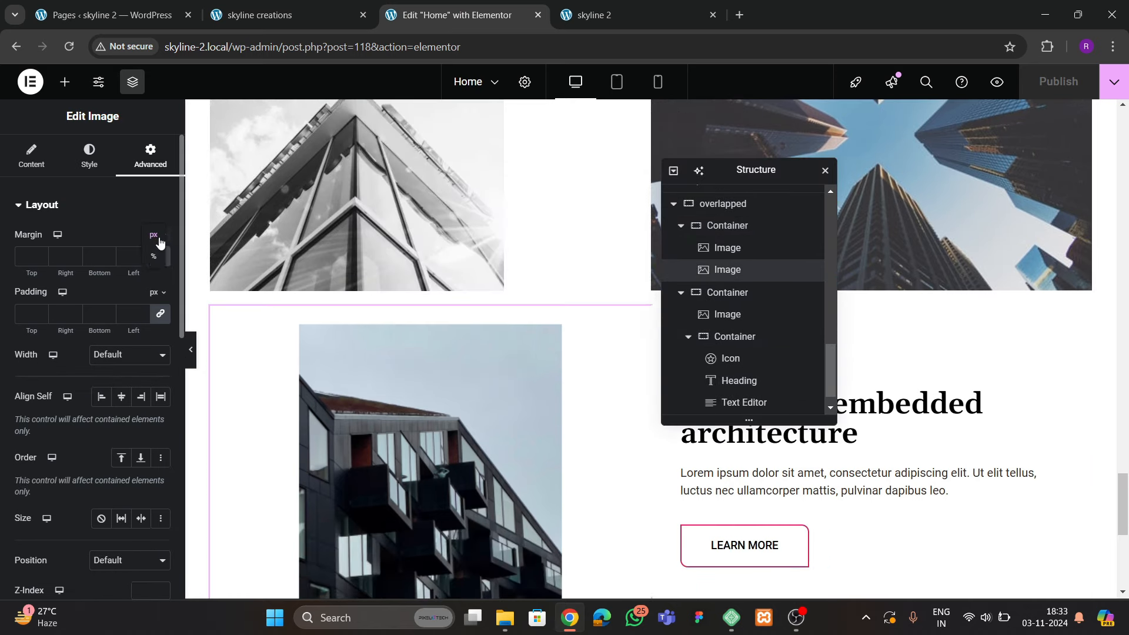
{"action": "left_click", "coordinate": [154, 271]}
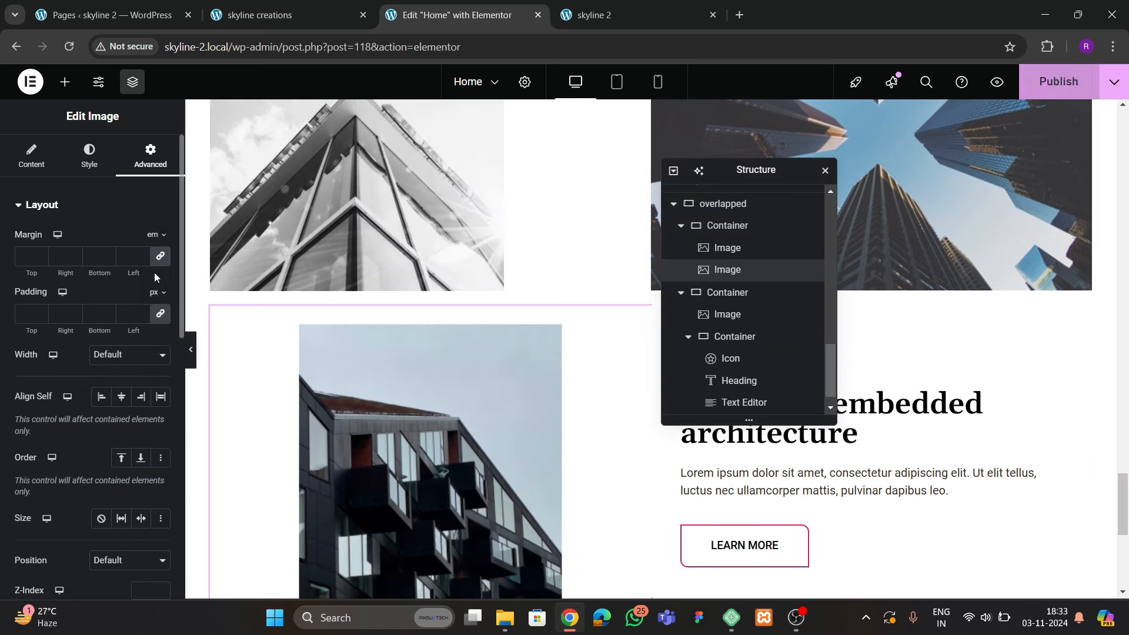
{"action": "left_click", "coordinate": [40, 261]}
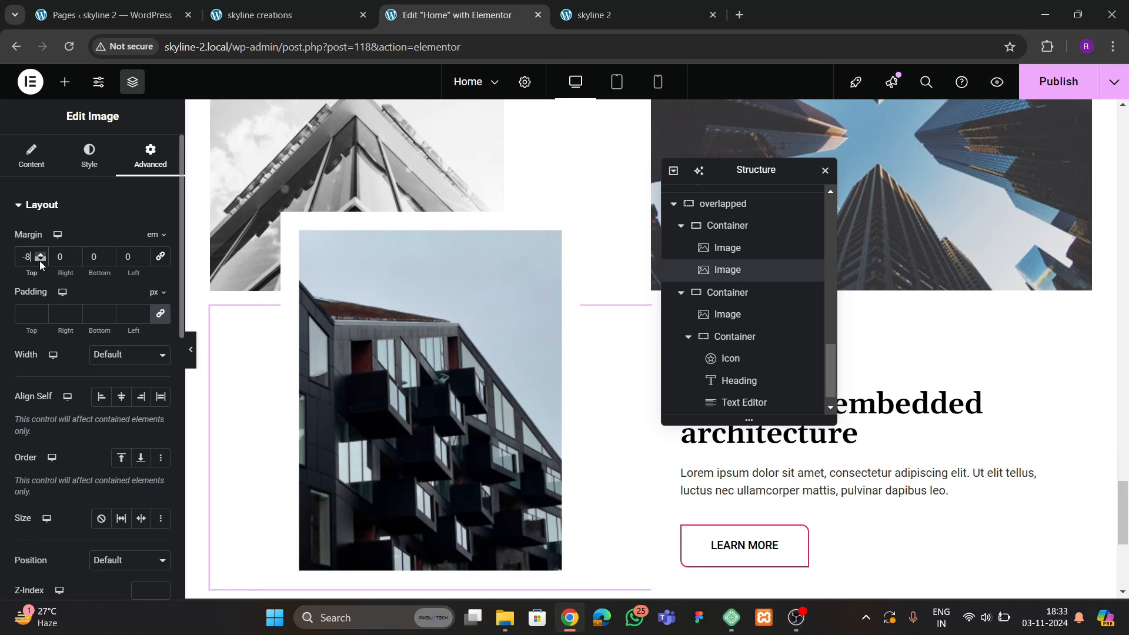
Set the dark building image's top margin to -10 em and compare the overlap with the reference site
{"action": "scroll", "coordinate": [291, 317], "scroll_direction": "up", "scroll_amount": 2}
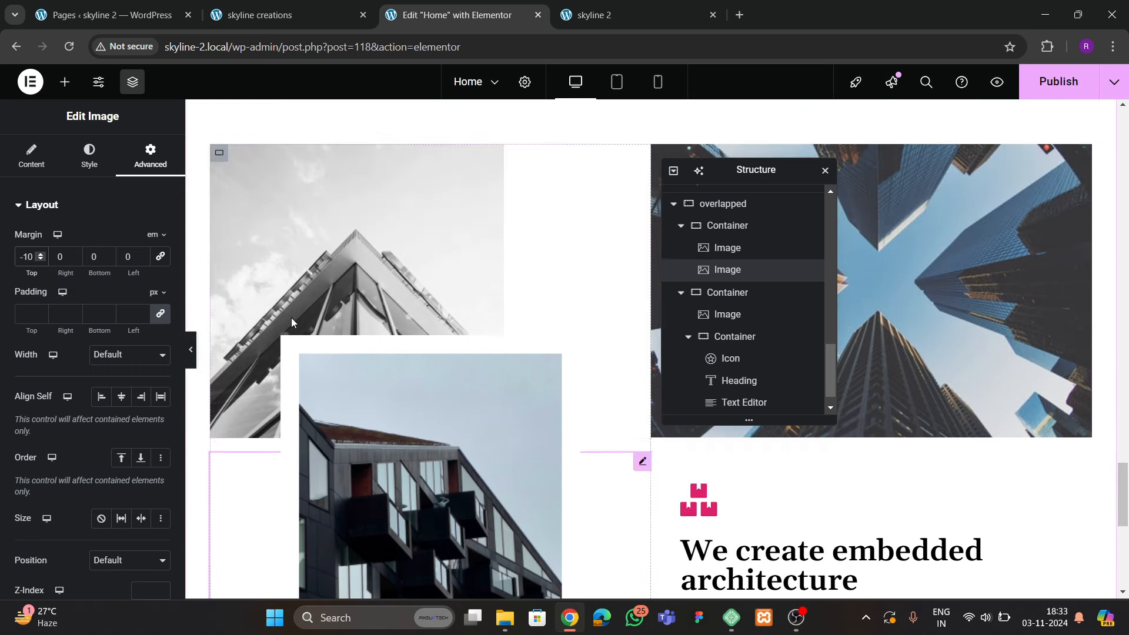
{"action": "left_click", "coordinate": [288, 23]}
{"action": "scroll", "coordinate": [542, 313], "scroll_direction": "up", "scroll_amount": 3}
{"action": "scroll", "coordinate": [542, 316], "scroll_direction": "down", "scroll_amount": 3}
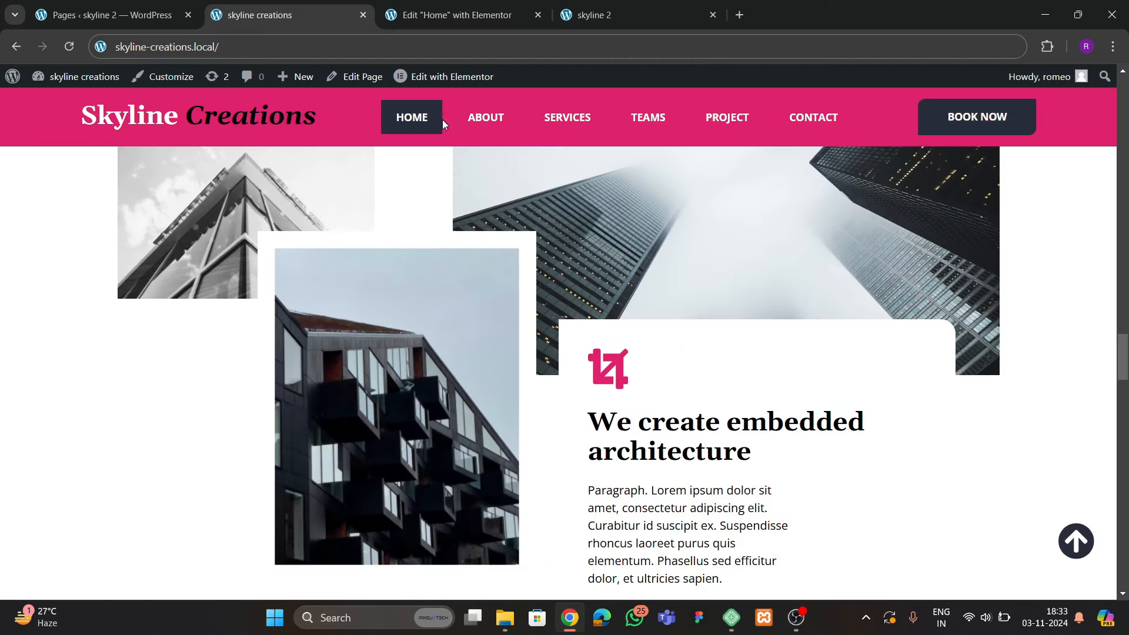
{"action": "left_click", "coordinate": [442, 19]}
Unlink the blue-sky skyscraper image's margins, set left to -12 em with the other sides at 0, and compare with the reference site
{"action": "left_click", "coordinate": [727, 313]}
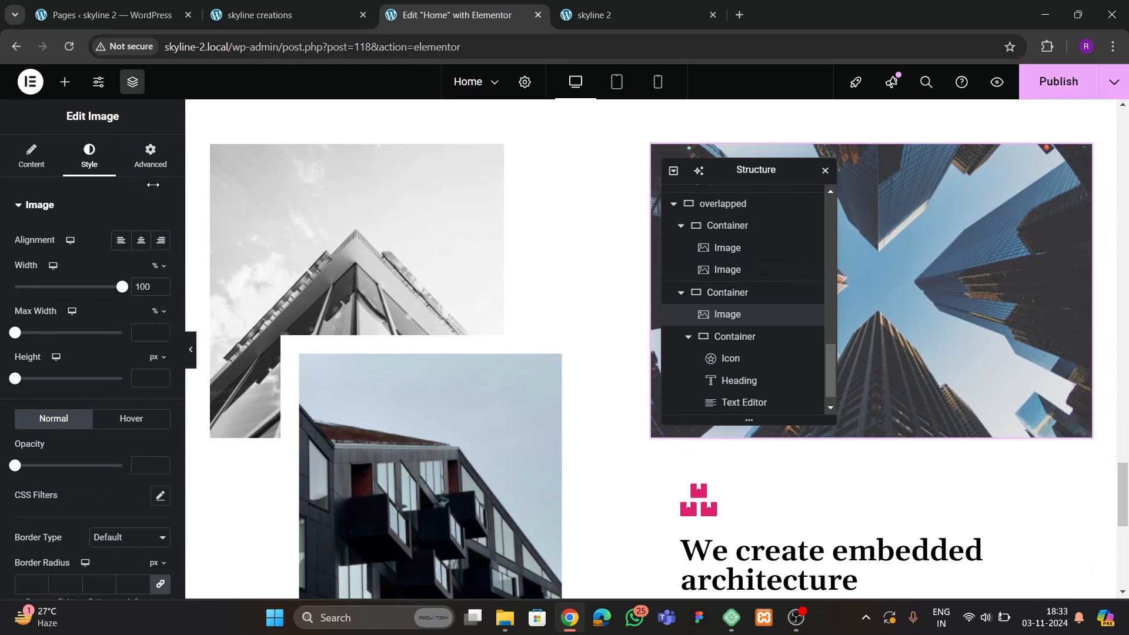
{"action": "left_click", "coordinate": [151, 157]}
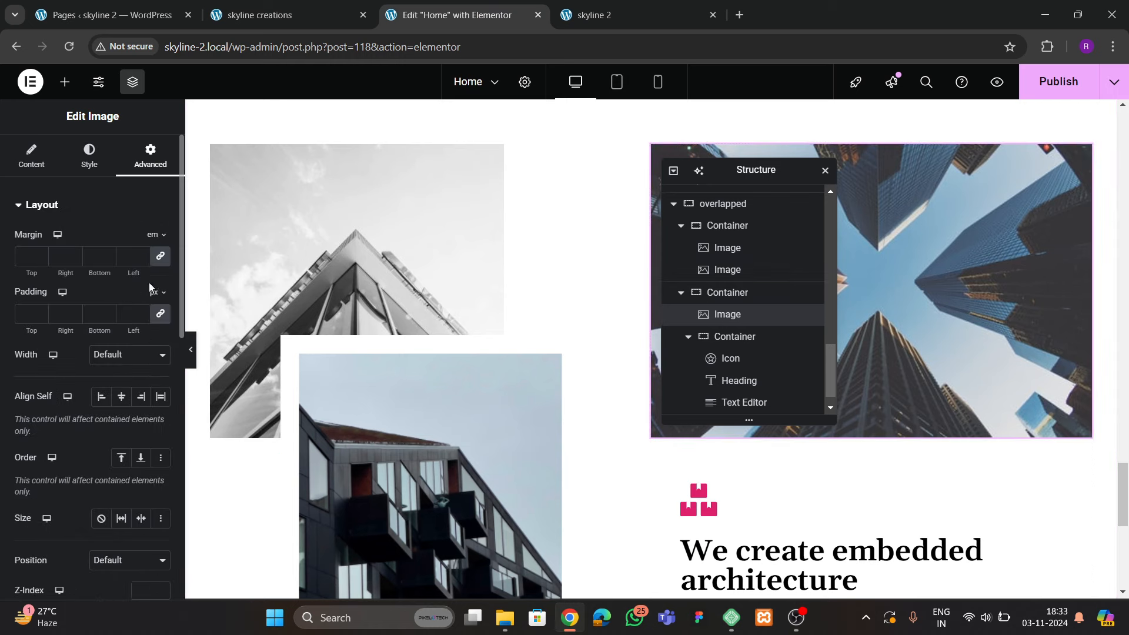
{"action": "left_click", "coordinate": [161, 257]}
{"action": "left_click", "coordinate": [140, 259]}
{"action": "left_click", "coordinate": [140, 260]}
{"action": "left_click", "coordinate": [140, 259]}
{"action": "left_click", "coordinate": [140, 259]}
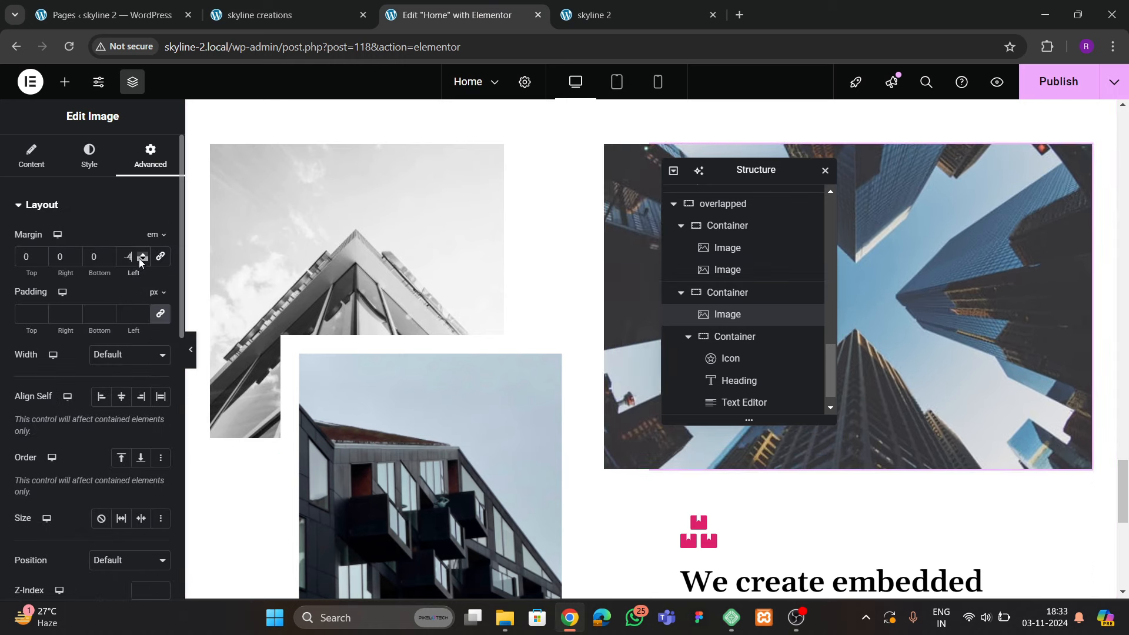
{"action": "left_click", "coordinate": [140, 259]}
{"action": "left_click", "coordinate": [140, 260]}
{"action": "left_click", "coordinate": [140, 260]}
{"action": "left_click", "coordinate": [140, 259]}
{"action": "left_click", "coordinate": [140, 260]}
{"action": "left_click", "coordinate": [140, 260]}
{"action": "left_click", "coordinate": [140, 259]}
{"action": "left_click", "coordinate": [140, 259]}
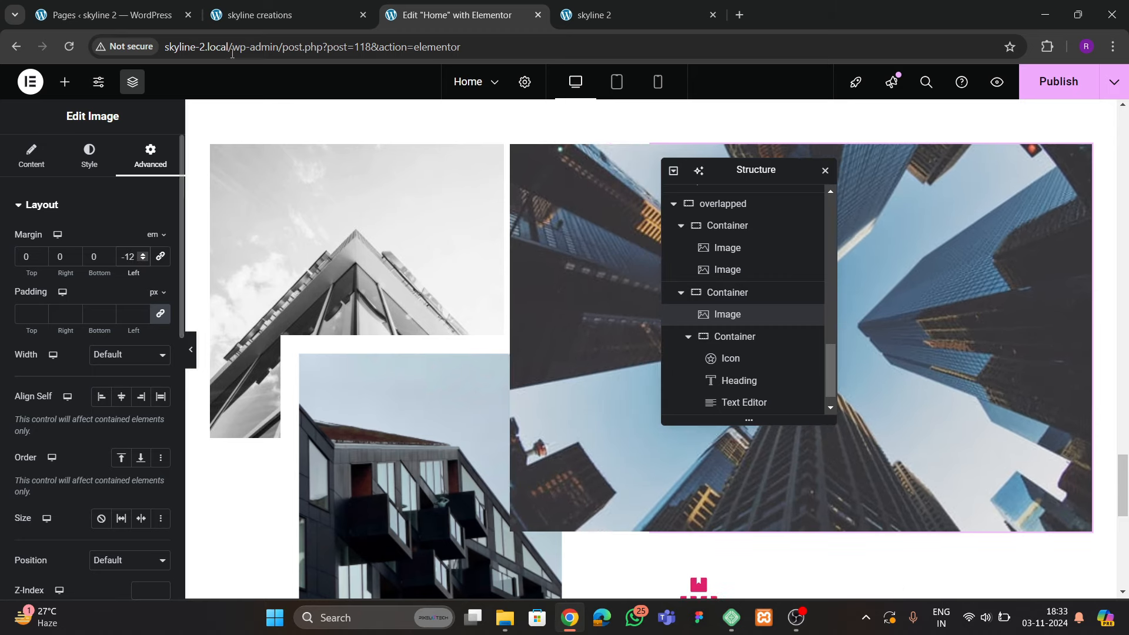
{"action": "left_click", "coordinate": [231, 19]}
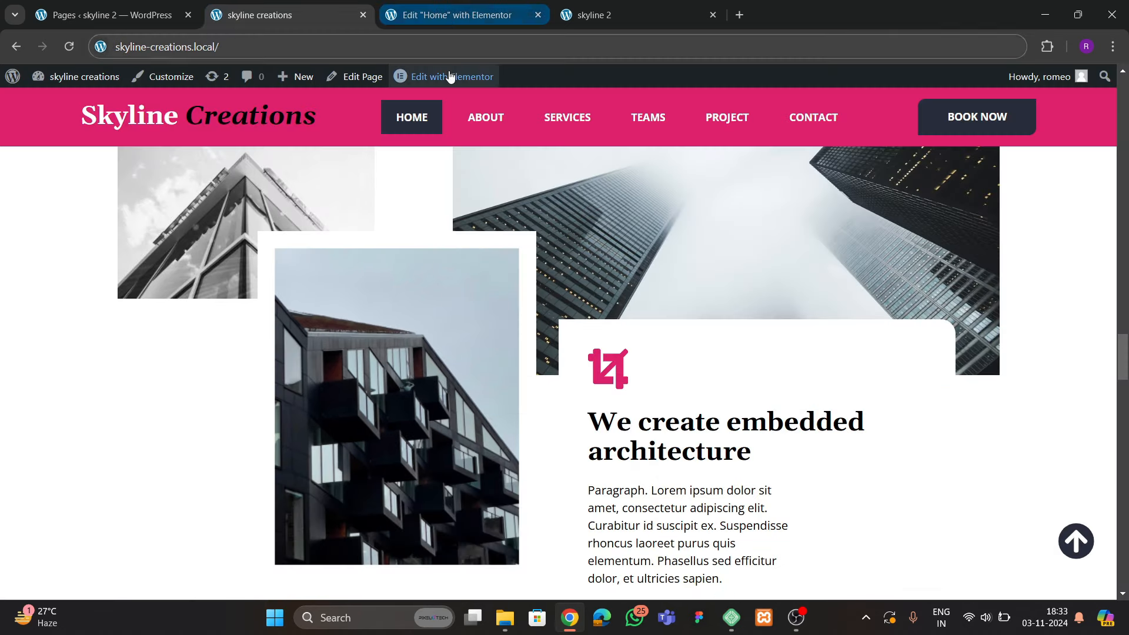
Set the left margin of the large skyscraper image to -9 em and compare it with the reference site
{"action": "scroll", "coordinate": [464, 104], "scroll_direction": "up", "scroll_amount": 2}
{"action": "left_click", "coordinate": [429, 20]}
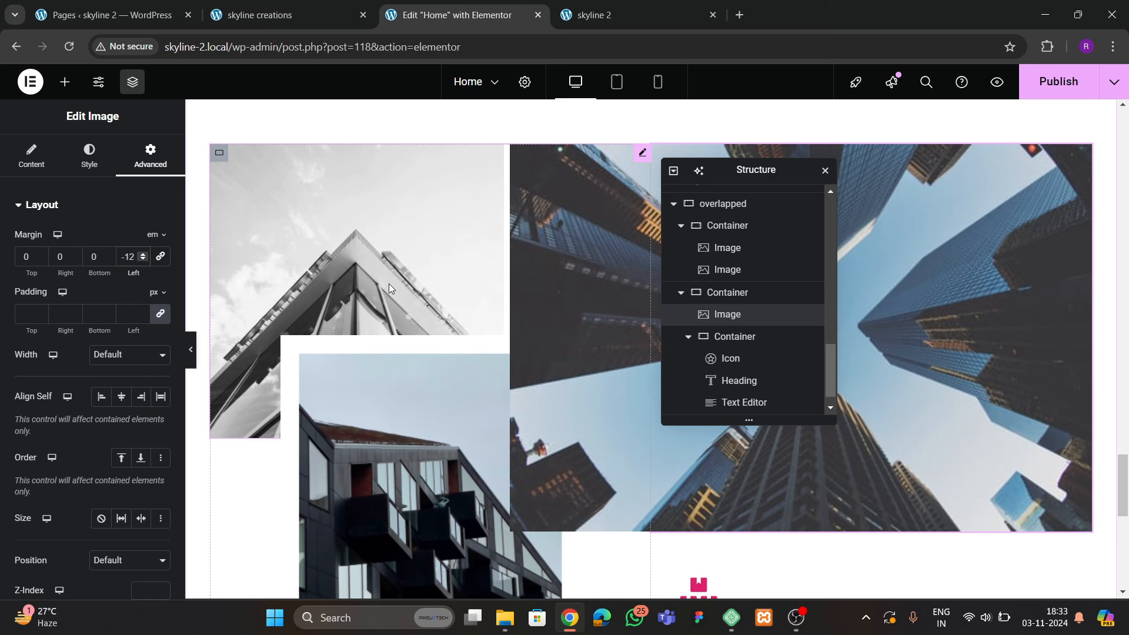
{"action": "left_click", "coordinate": [141, 253]}
{"action": "left_click", "coordinate": [141, 253]}
{"action": "left_click", "coordinate": [141, 253]}
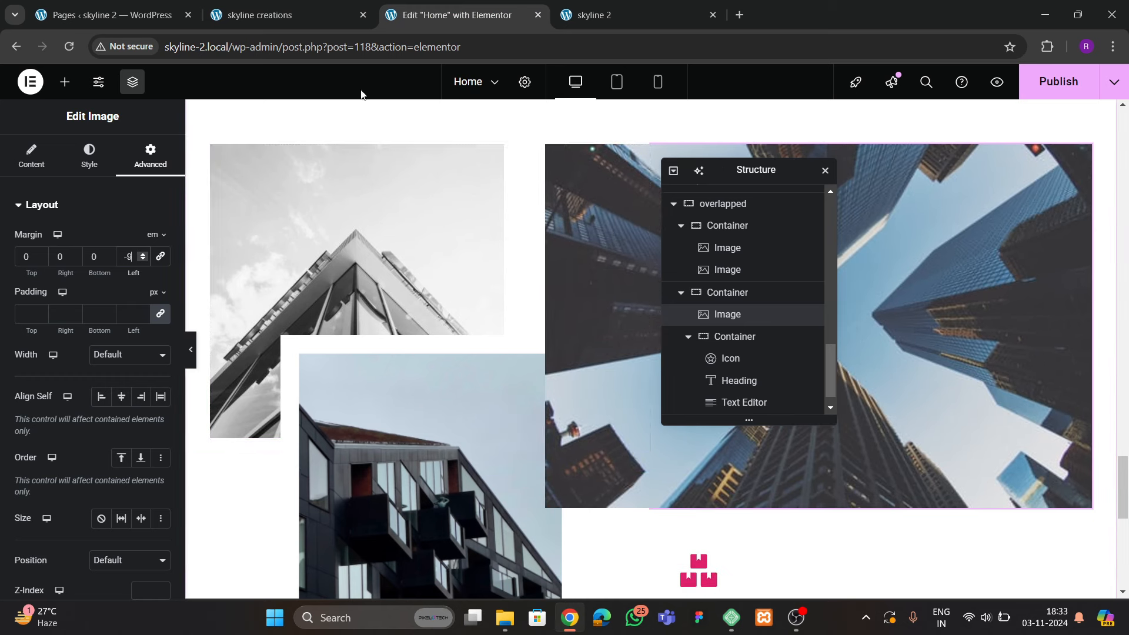
{"action": "left_click", "coordinate": [289, 16]}
{"action": "left_click", "coordinate": [453, 15]}
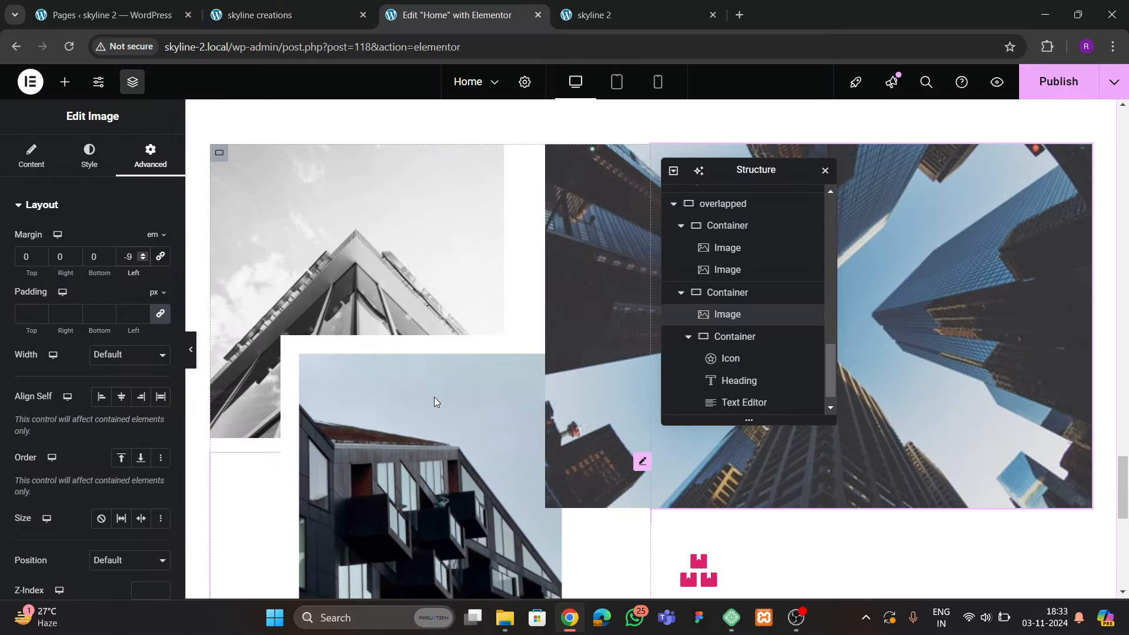
Set the z-index of the lower balcony building image to 10 and compare the overlap with the reference site
{"action": "left_click", "coordinate": [436, 455]}
{"action": "scroll", "coordinate": [117, 351], "scroll_direction": "down", "scroll_amount": 4}
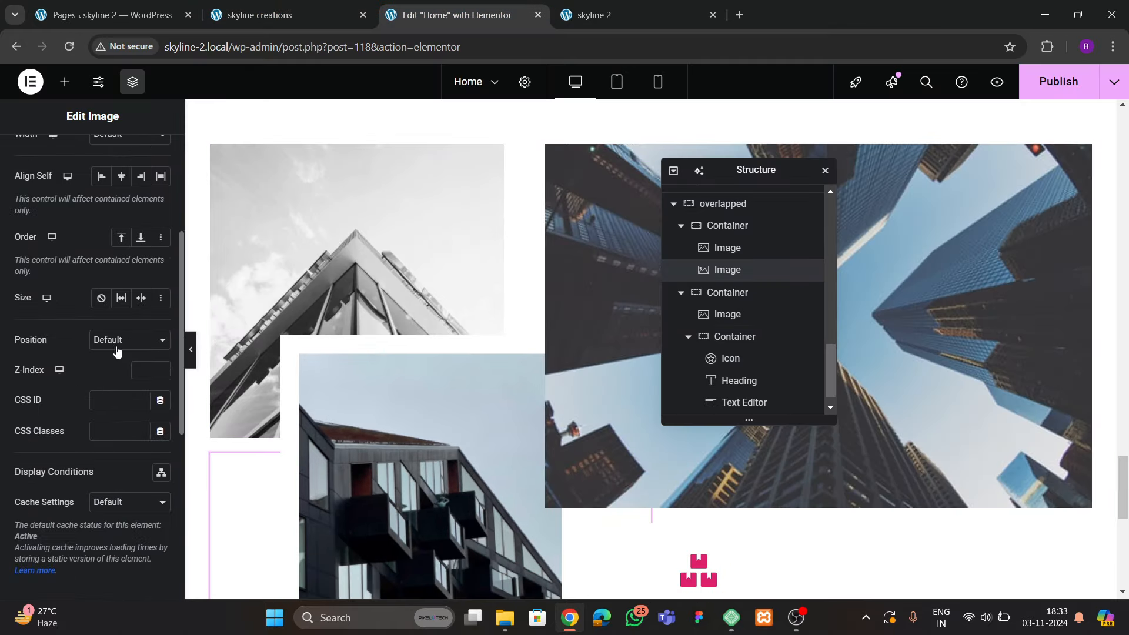
{"action": "left_click", "coordinate": [138, 369]}
{"action": "type", "text": "10"}
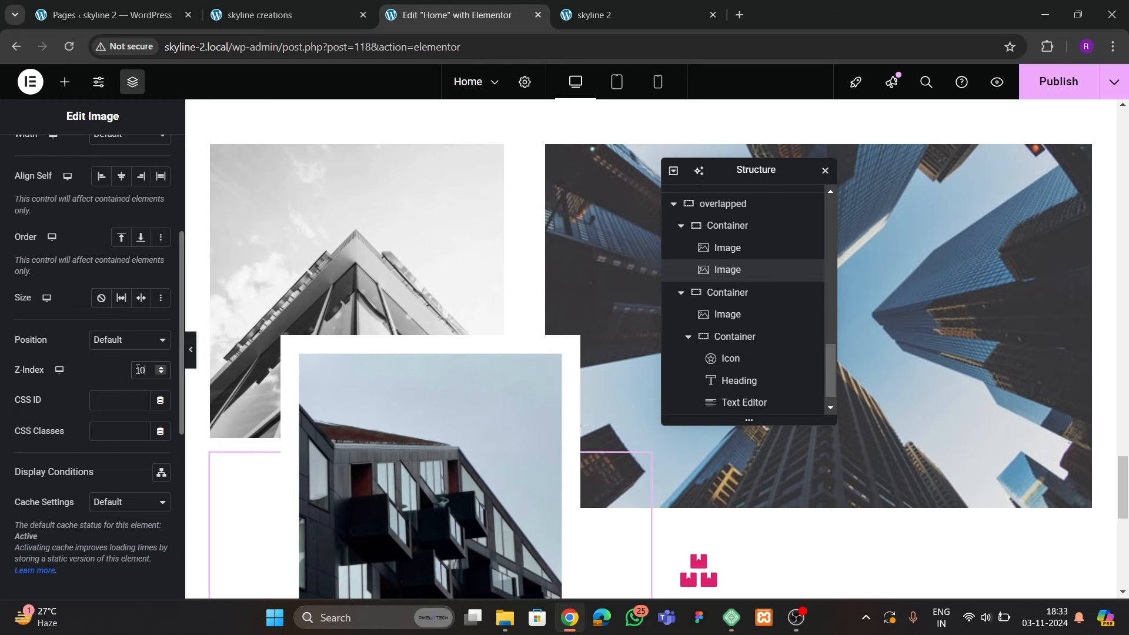
{"action": "scroll", "coordinate": [381, 265], "scroll_direction": "down", "scroll_amount": 3}
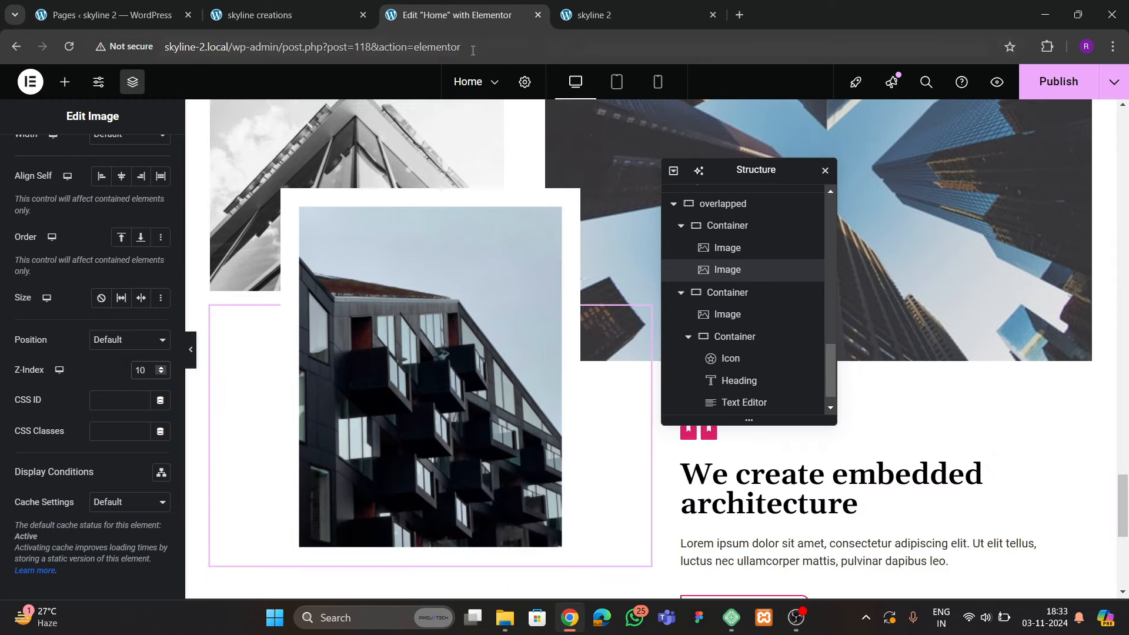
{"action": "left_click", "coordinate": [311, 16]}
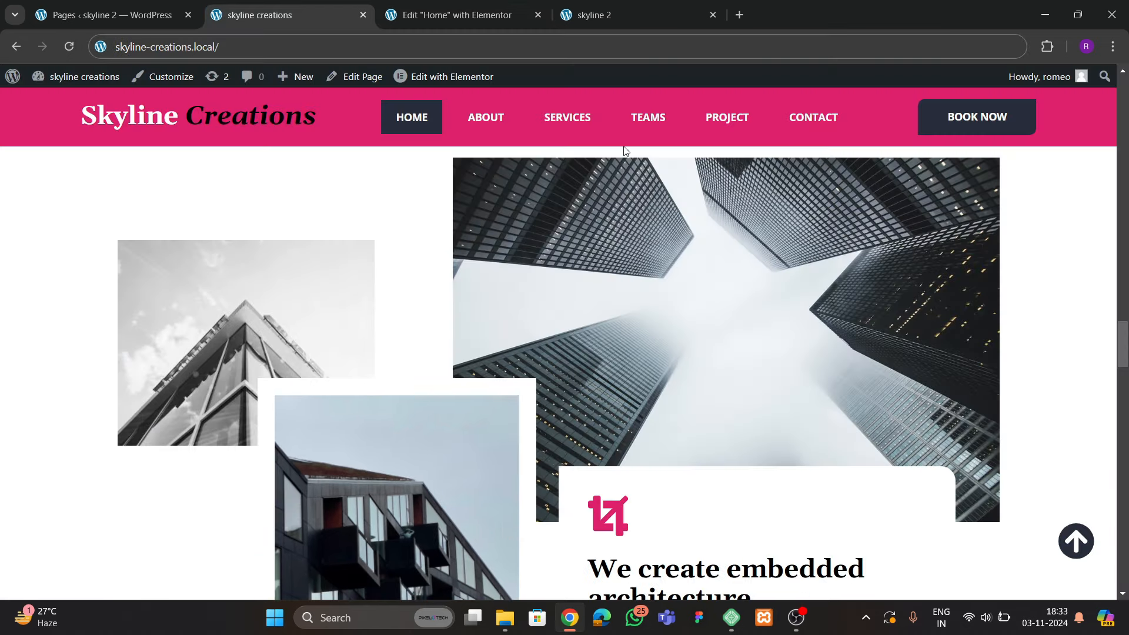
{"action": "left_click", "coordinate": [452, 14]}
Give the "We create embedded architecture" container unlinked margins in em, with a top margin of -7
{"action": "scroll", "coordinate": [857, 385], "scroll_direction": "down", "scroll_amount": 3}
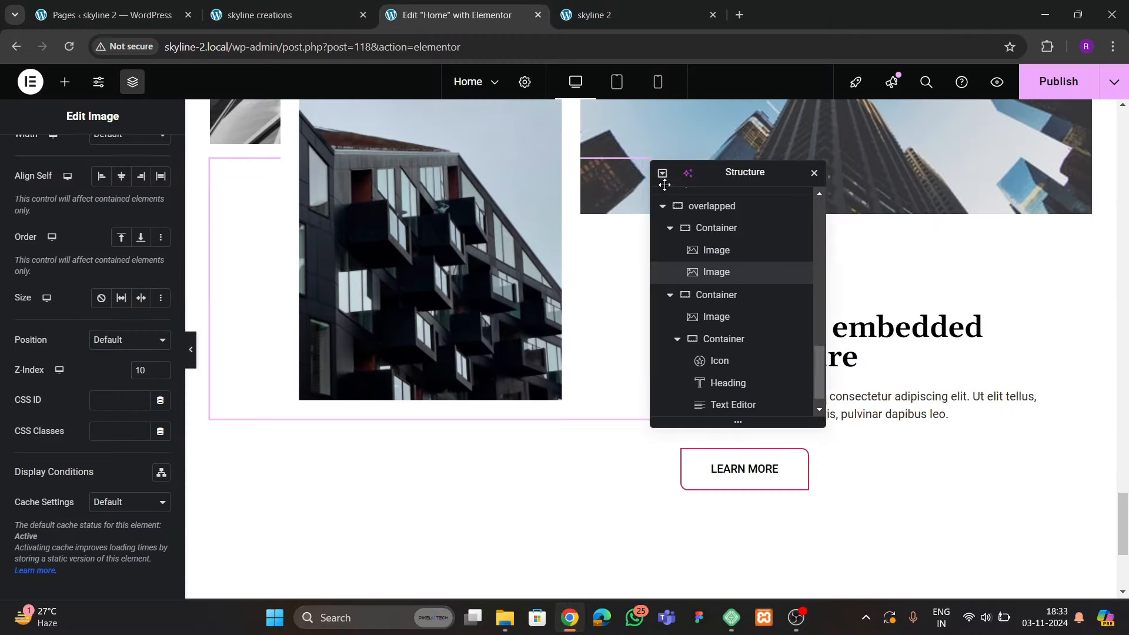
{"action": "left_click_drag", "start_coordinate": [664, 185], "coordinate": [408, 258]}
{"action": "left_click", "coordinate": [659, 237]}
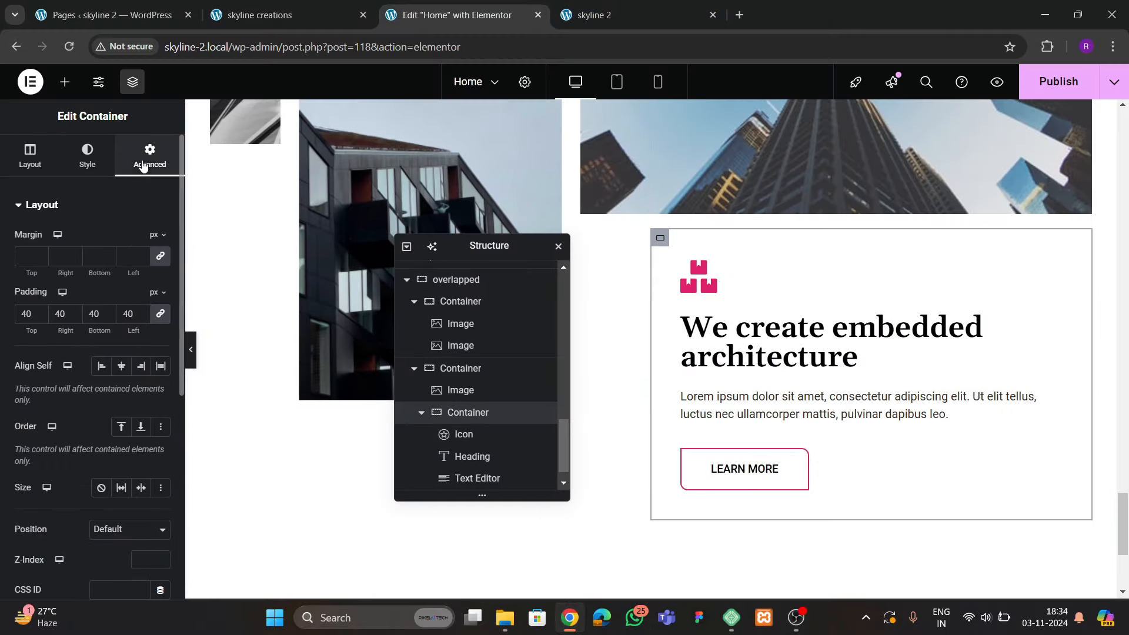
{"action": "left_click", "coordinate": [163, 236]}
{"action": "left_click", "coordinate": [154, 278]}
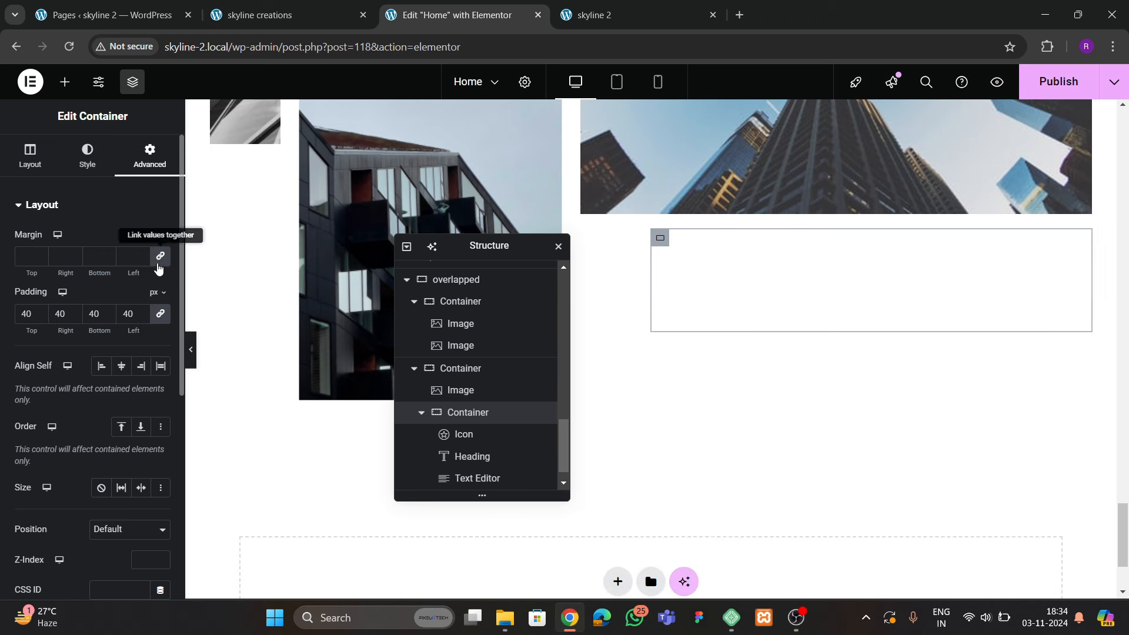
{"action": "left_click", "coordinate": [160, 259]}
{"action": "left_click", "coordinate": [40, 259]}
{"action": "left_click", "coordinate": [40, 260]}
{"action": "left_click", "coordinate": [40, 259]}
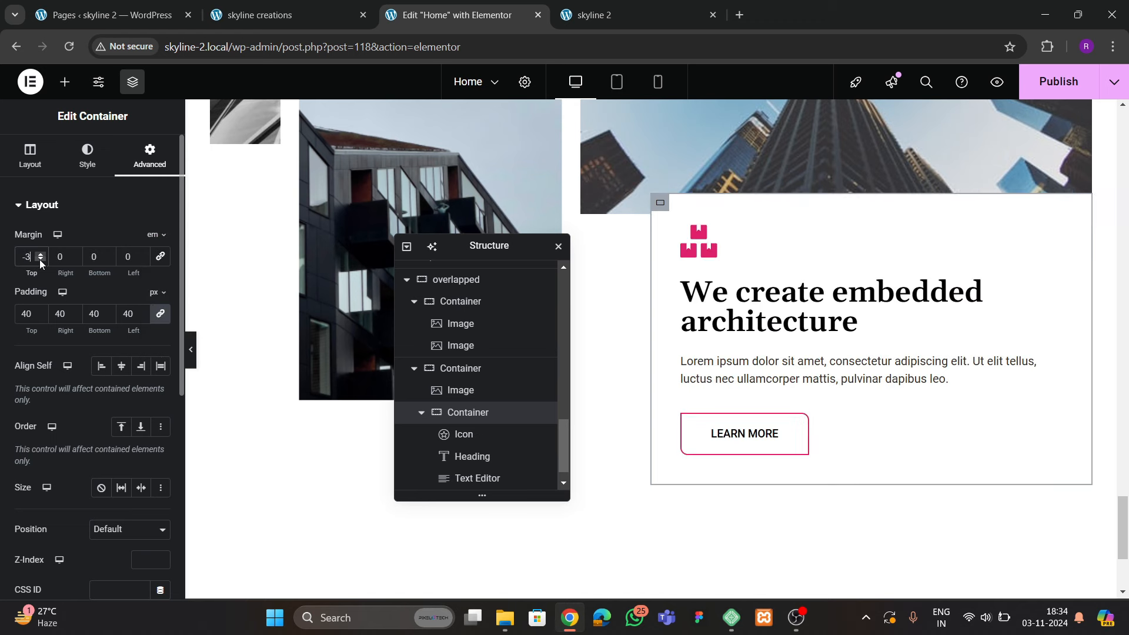
{"action": "left_click", "coordinate": [40, 259]}
{"action": "left_click", "coordinate": [40, 259]}
{"action": "left_click", "coordinate": [40, 259]}
{"action": "left_click", "coordinate": [40, 259]}
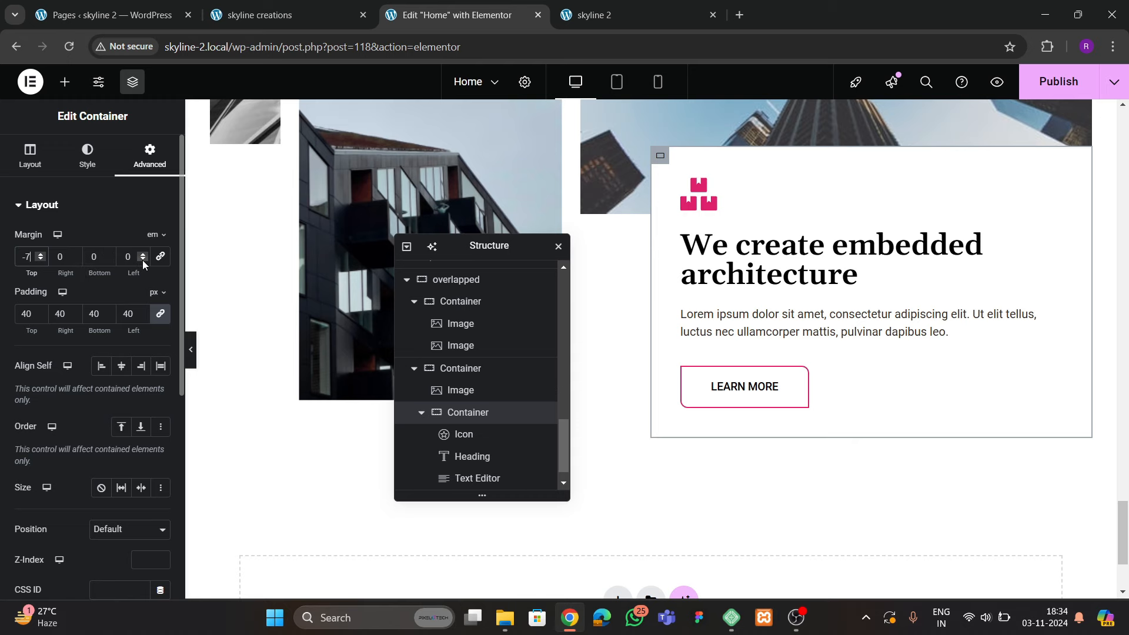
Set the left margin of the "We create embedded architecture" container to -3 em, using the reference site as a guide
{"action": "left_click", "coordinate": [311, 5]}
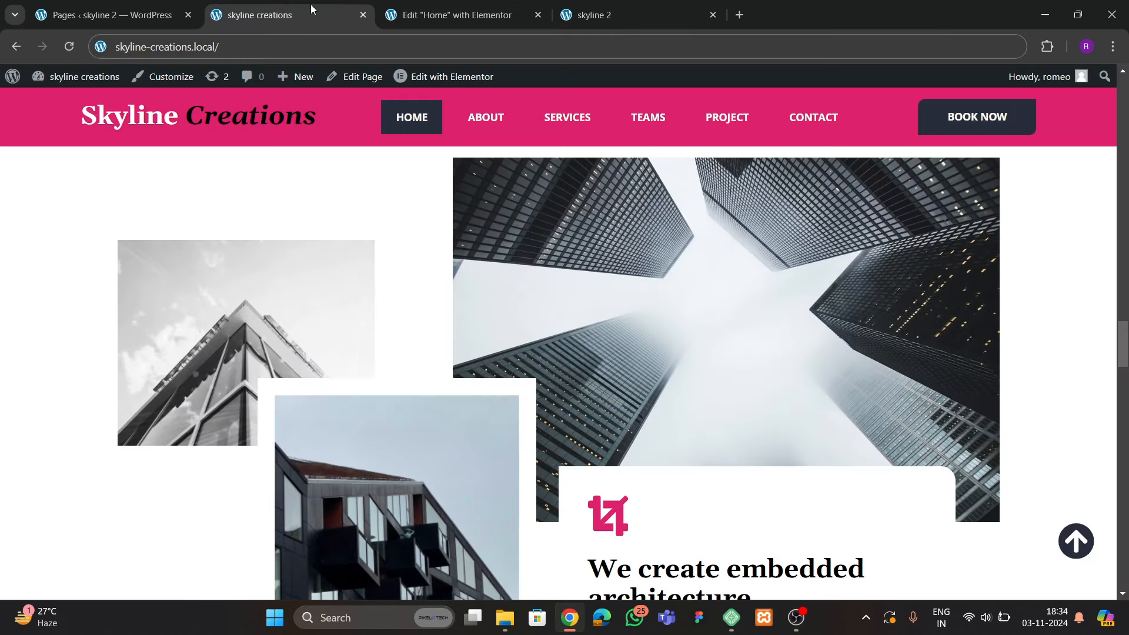
{"action": "scroll", "coordinate": [582, 262], "scroll_direction": "down", "scroll_amount": 4}
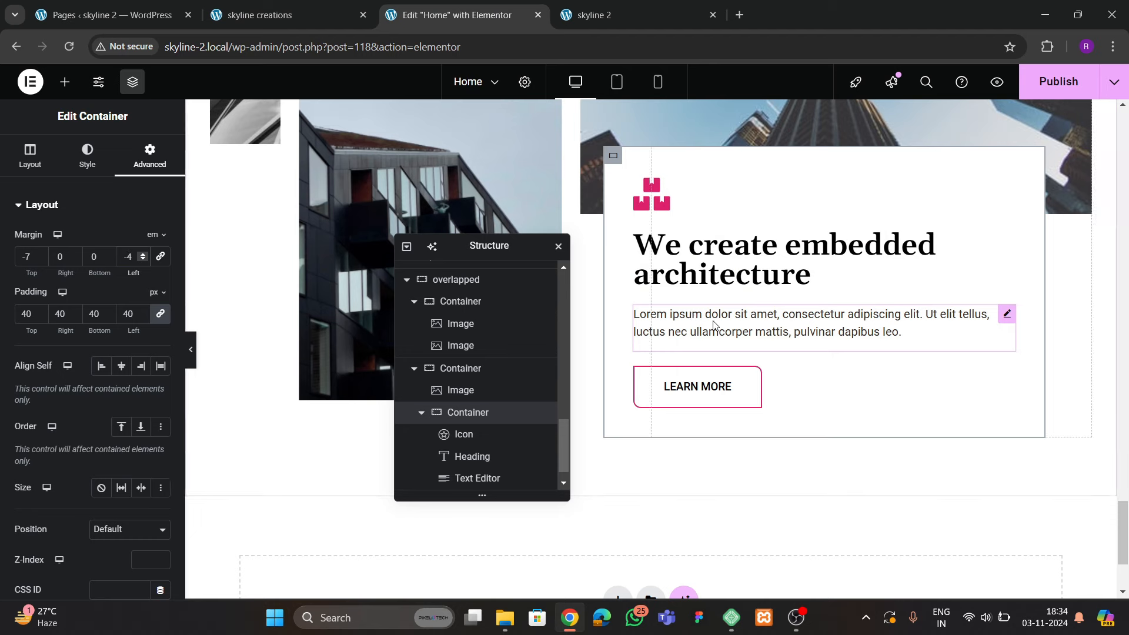
{"action": "left_click", "coordinate": [142, 254]}
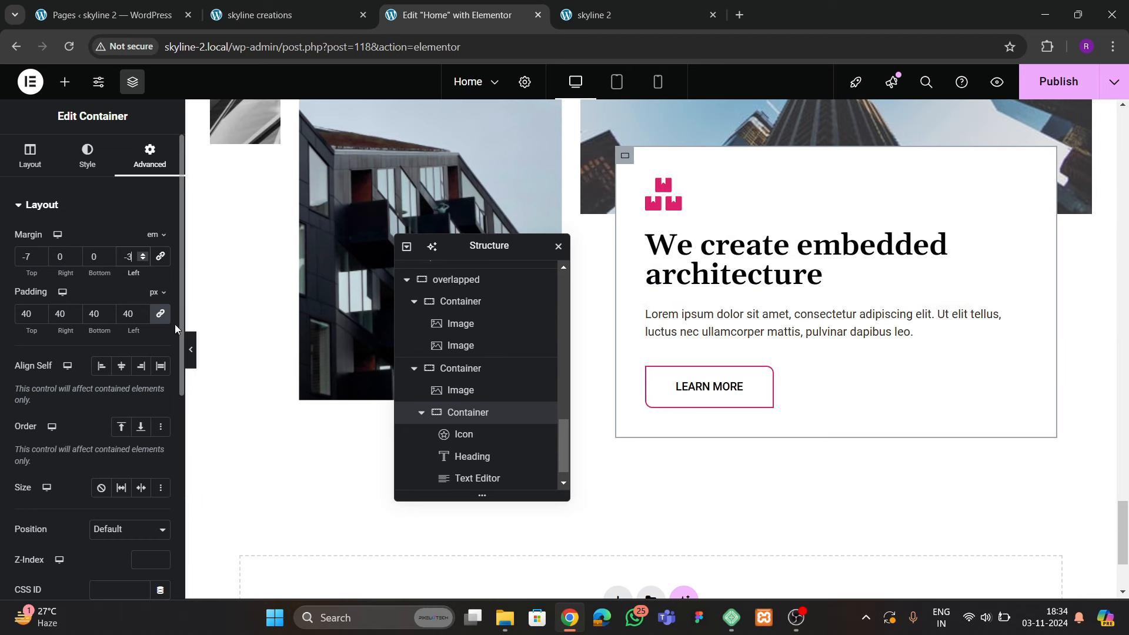
Preview the overlapped section without the editing controls and compare its image layout with the reference site
{"action": "left_click", "coordinate": [190, 363]}
{"action": "scroll", "coordinate": [349, 376], "scroll_direction": "up", "scroll_amount": 4}
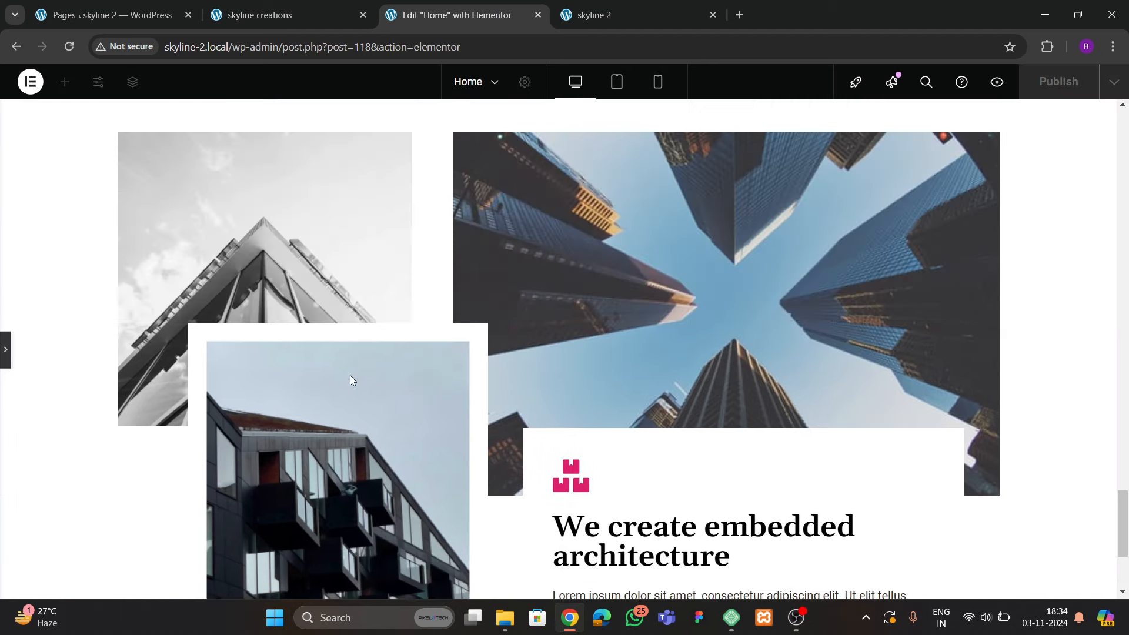
{"action": "scroll", "coordinate": [351, 376], "scroll_direction": "down", "scroll_amount": 4}
{"action": "scroll", "coordinate": [350, 375], "scroll_direction": "up", "scroll_amount": 4}
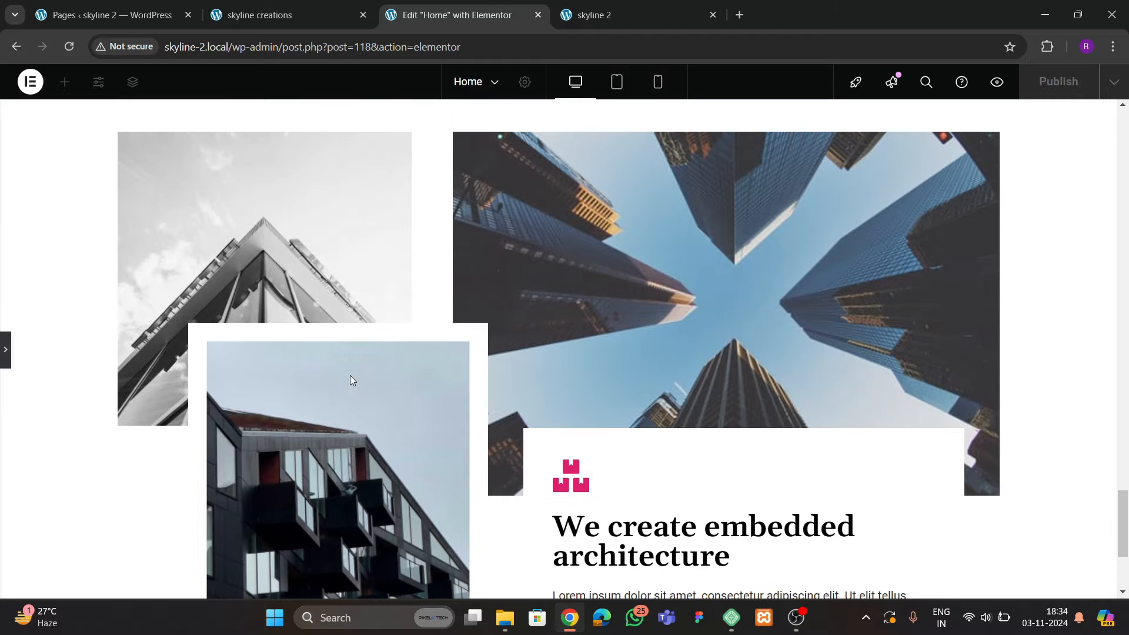
{"action": "left_click", "coordinate": [277, 17]}
{"action": "scroll", "coordinate": [464, 319], "scroll_direction": "up", "scroll_amount": 3}
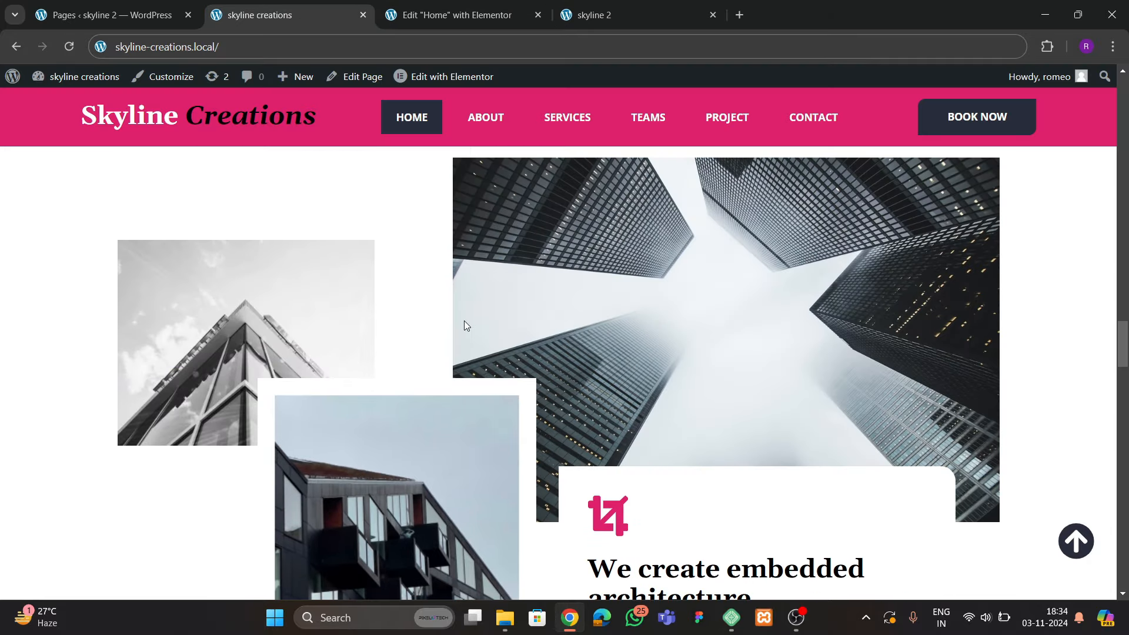
{"action": "left_click", "coordinate": [398, 20]}
{"action": "left_click", "coordinate": [7, 351]}
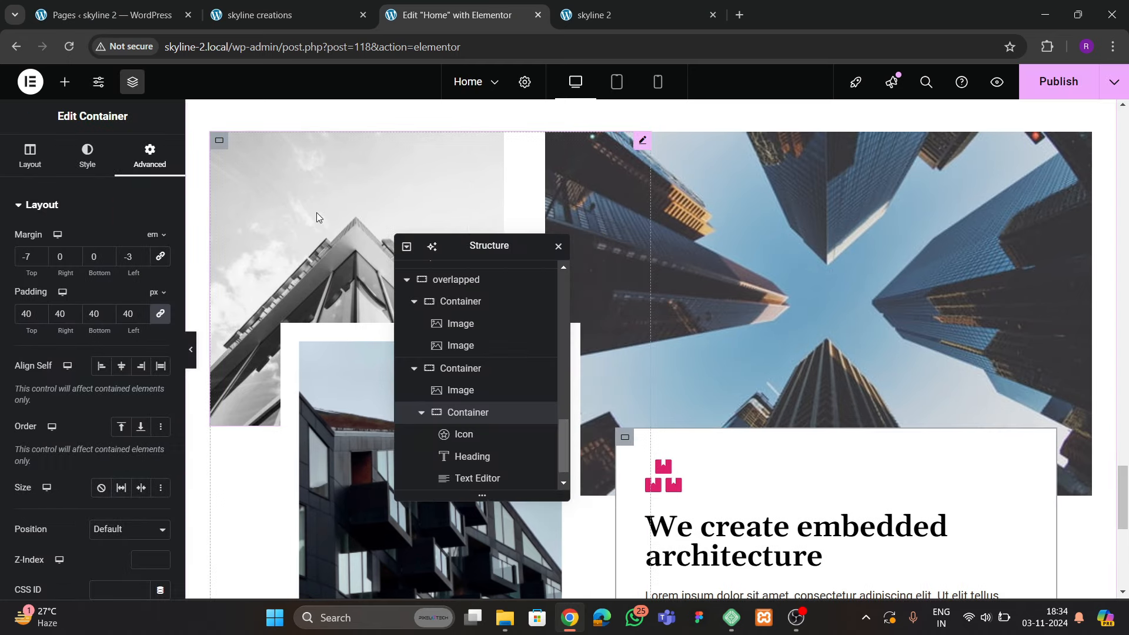
Set the width of the black-and-white building image to 62% and preview the section
{"action": "left_click", "coordinate": [316, 213]}
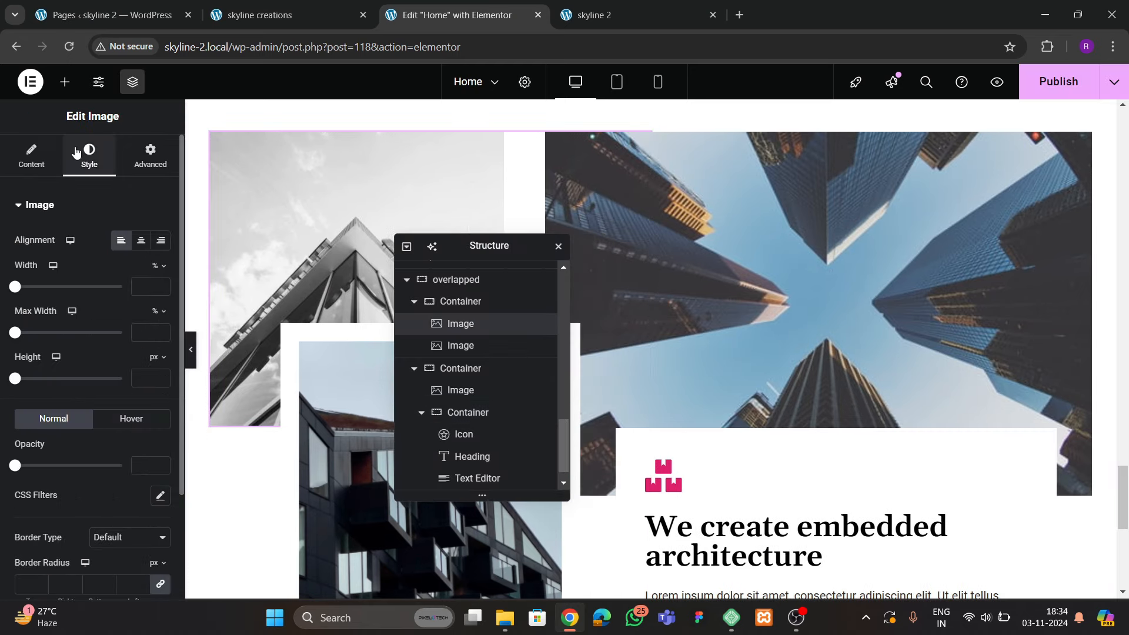
{"action": "left_click_drag", "start_coordinate": [16, 288], "coordinate": [81, 288]}
{"action": "left_click", "coordinate": [190, 349]}
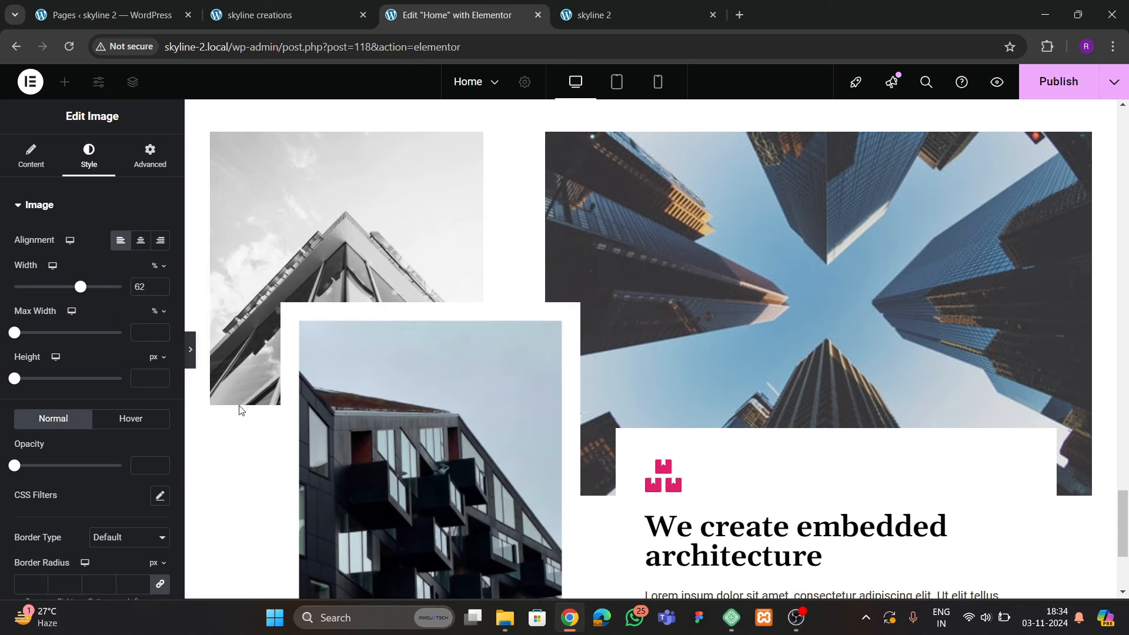
{"action": "scroll", "coordinate": [641, 415], "scroll_direction": "down", "scroll_amount": 3}
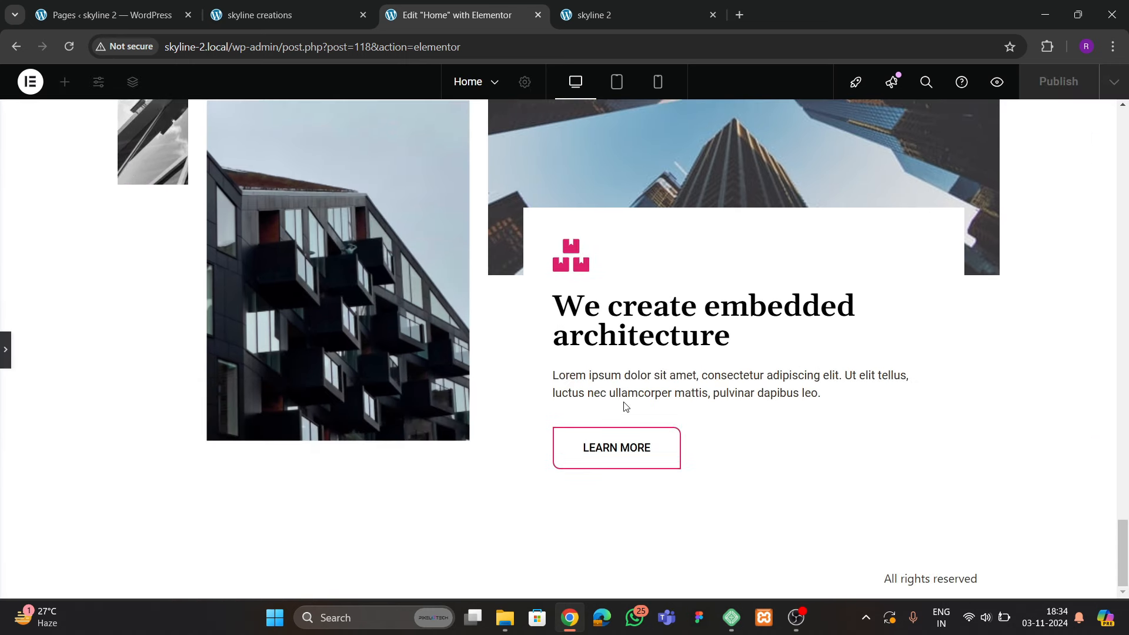
Match the paragraph under the embedded architecture heading to the reference site by giving it a custom width of 58%
{"action": "left_click", "coordinate": [350, 21]}
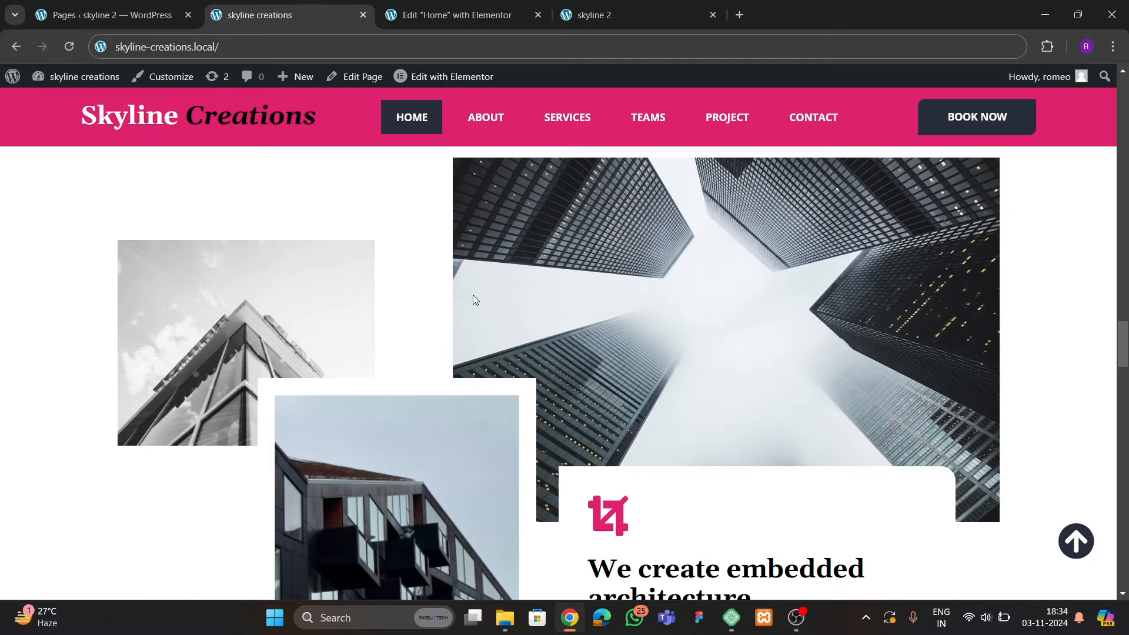
{"action": "scroll", "coordinate": [529, 376], "scroll_direction": "down", "scroll_amount": 6}
{"action": "scroll", "coordinate": [532, 388], "scroll_direction": "up", "scroll_amount": 3}
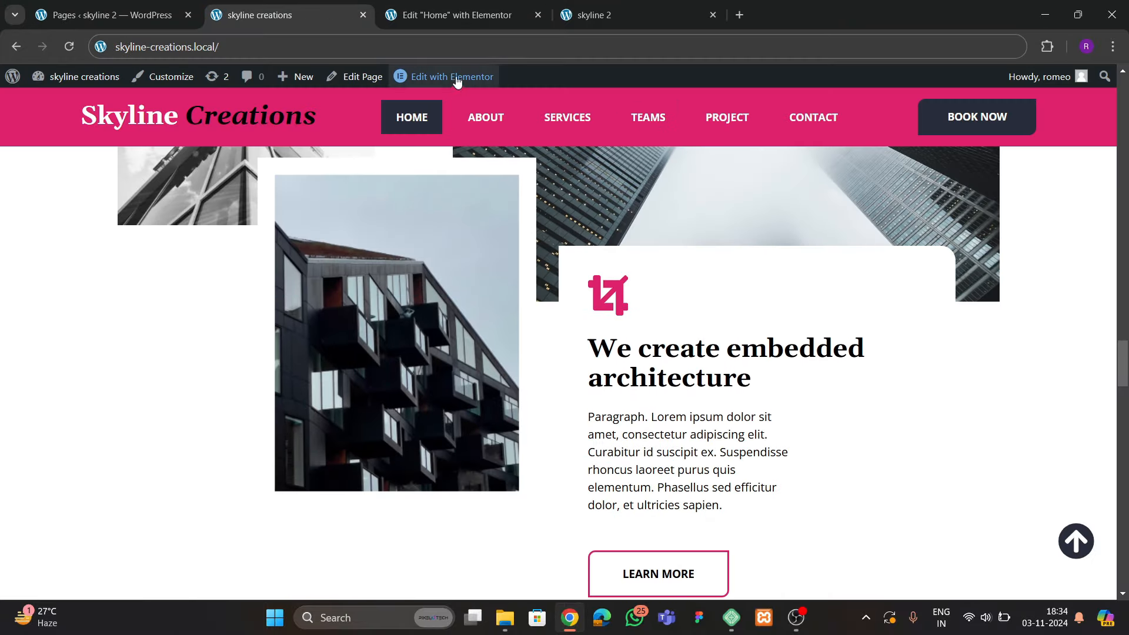
{"action": "left_click", "coordinate": [458, 15]}
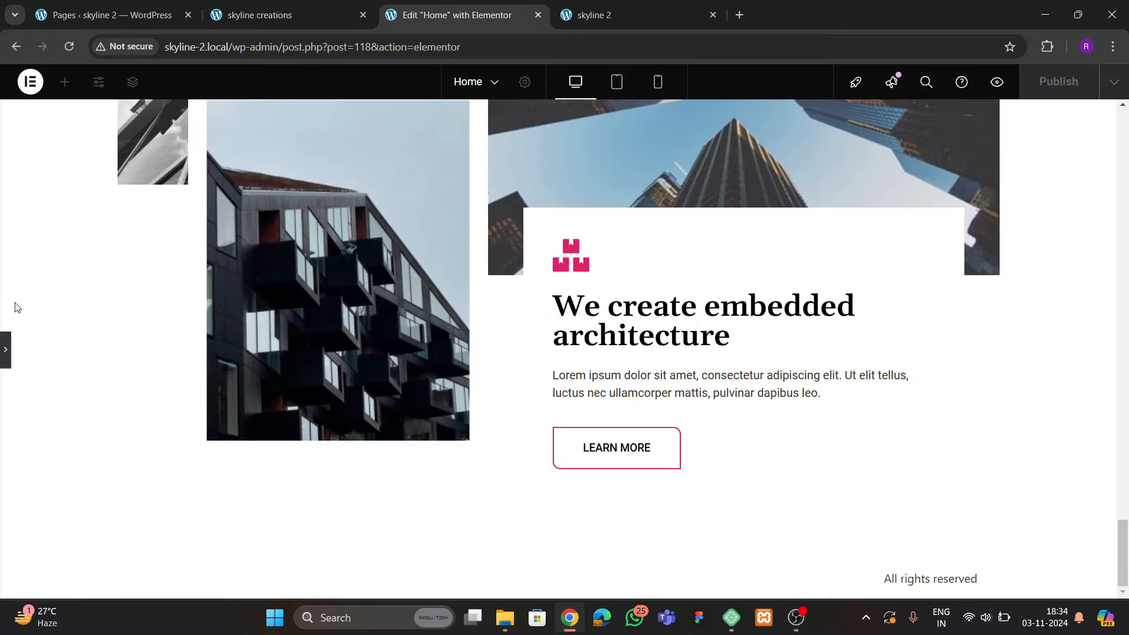
{"action": "left_click", "coordinate": [8, 352]}
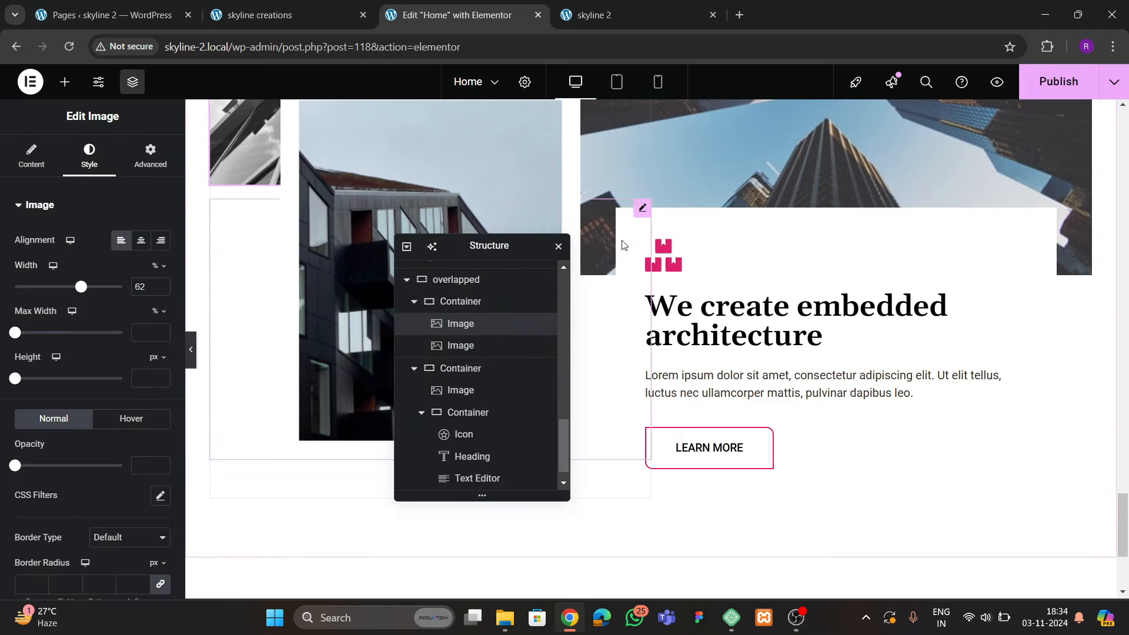
{"action": "left_click", "coordinate": [736, 316]}
{"action": "left_click", "coordinate": [768, 383]}
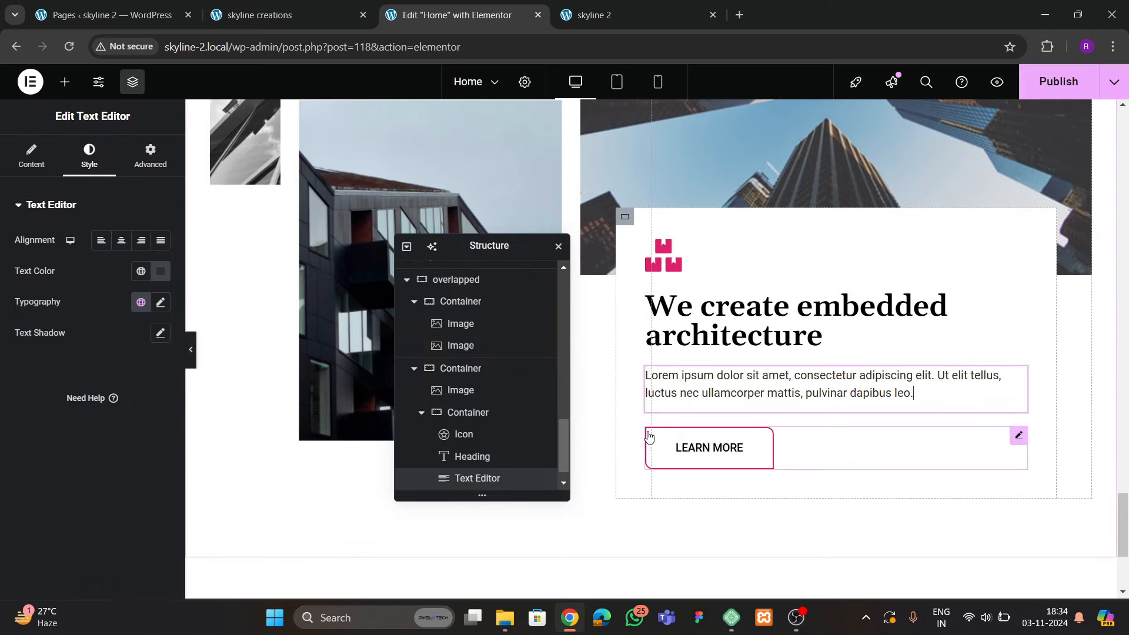
{"action": "left_click", "coordinate": [150, 158]}
{"action": "left_click", "coordinate": [129, 355]}
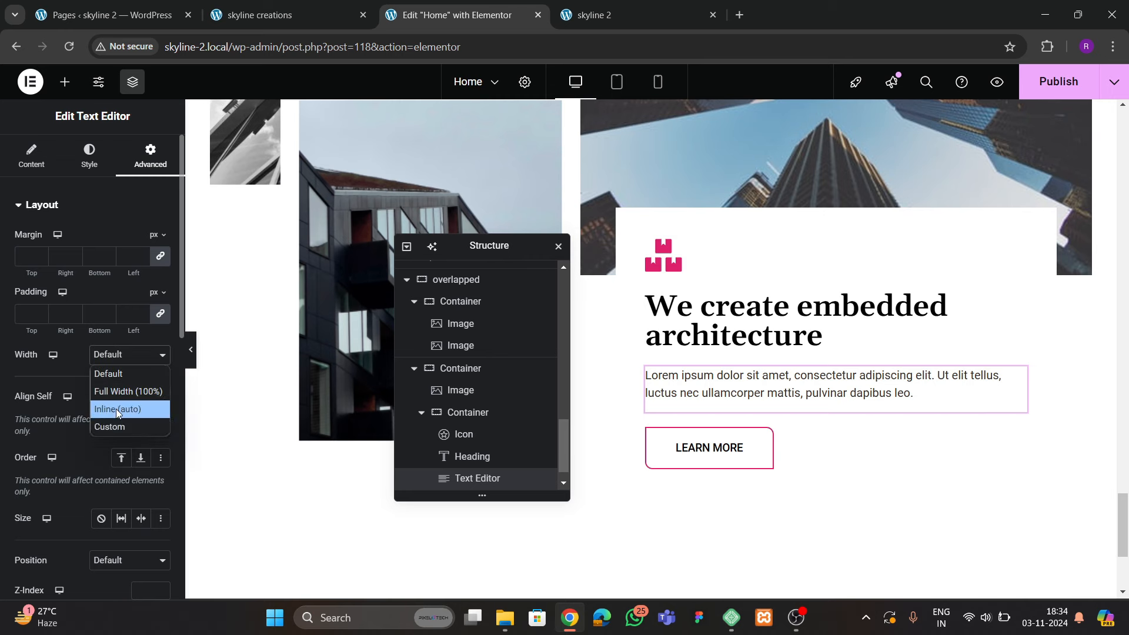
{"action": "left_click", "coordinate": [115, 428]}
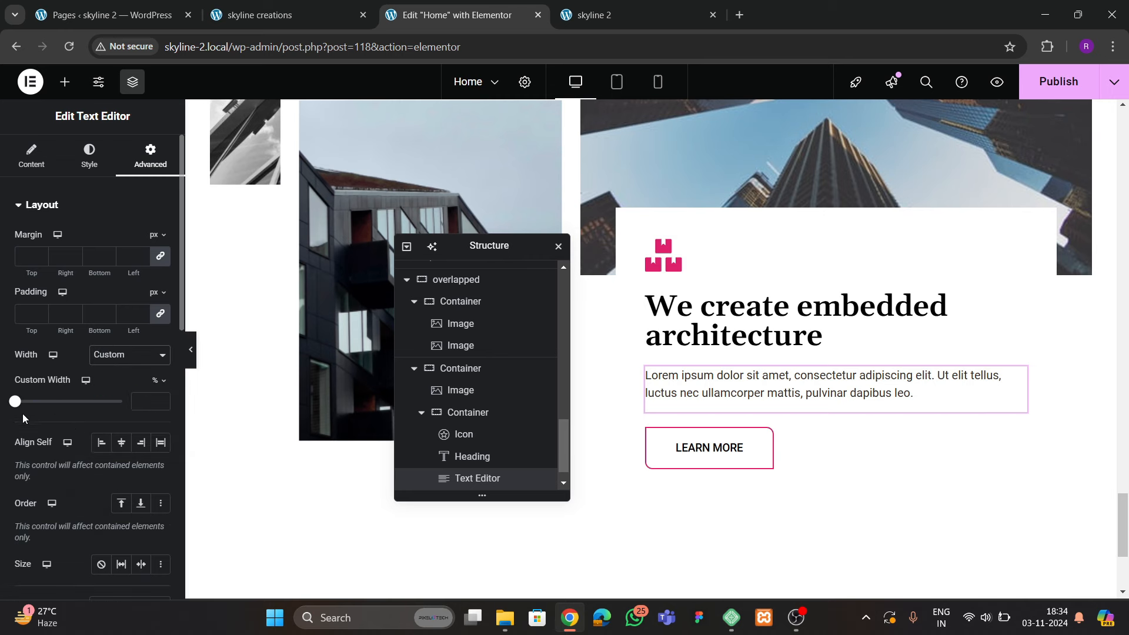
{"action": "left_click_drag", "start_coordinate": [16, 410], "coordinate": [79, 407]}
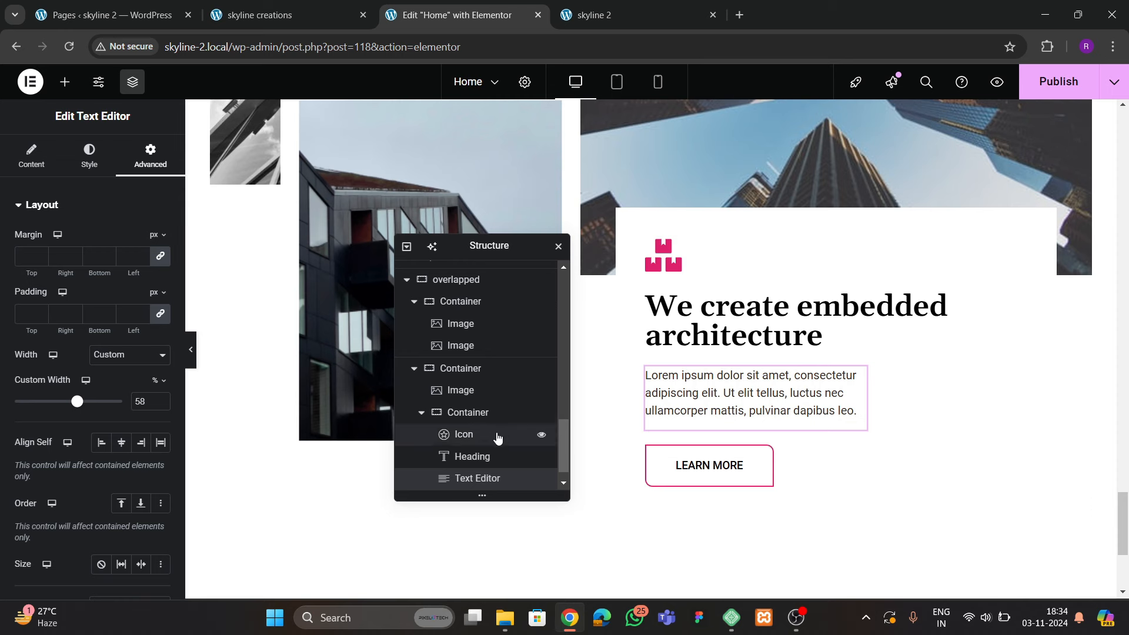
Set the "We create embedded architecture" container's width to 93% and its left margin to -2 em
{"action": "left_click", "coordinate": [470, 413]}
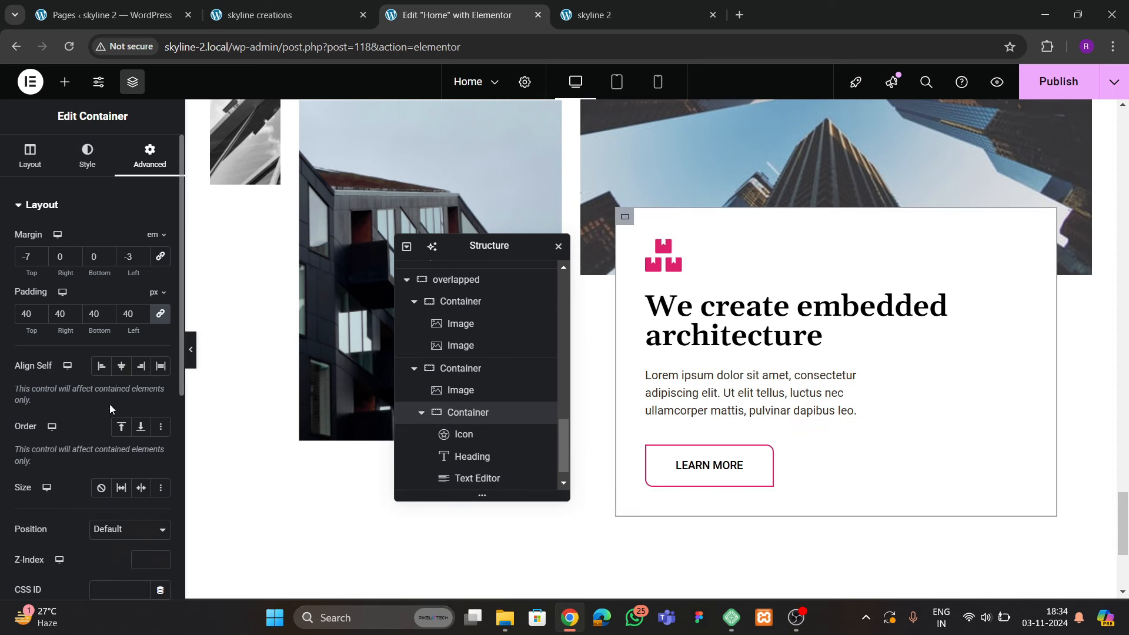
{"action": "left_click", "coordinate": [26, 159]}
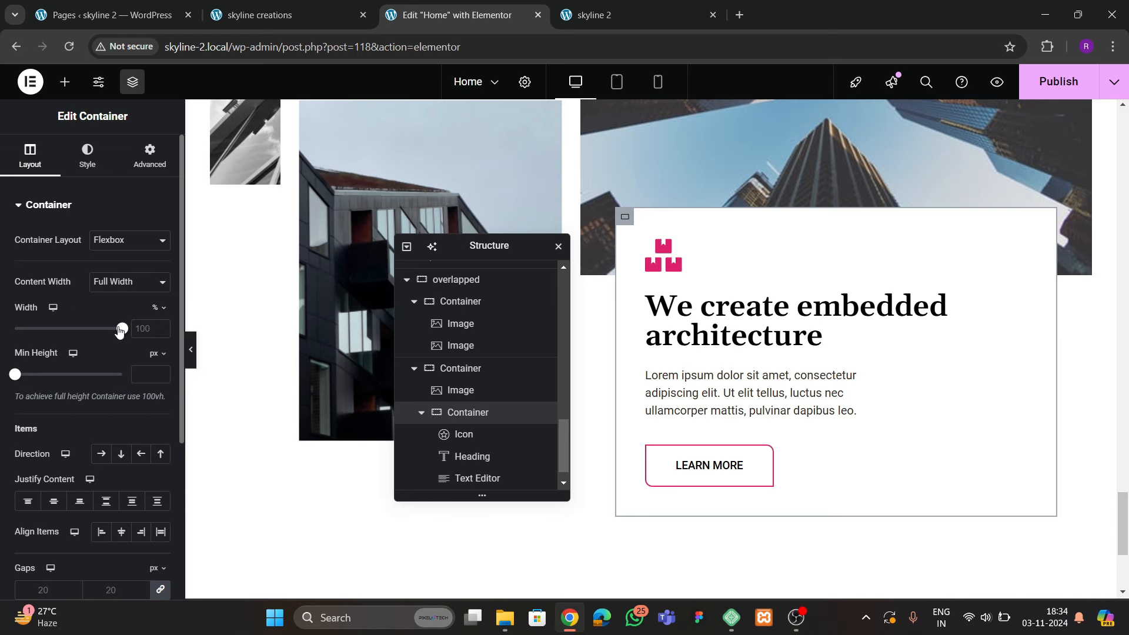
{"action": "mouse_move", "coordinate": [119, 331]}
{"action": "left_mouse_down"}
{"action": "mouse_move", "coordinate": [79, 329]}
{"action": "mouse_move", "coordinate": [113, 328]}
{"action": "left_mouse_up"}
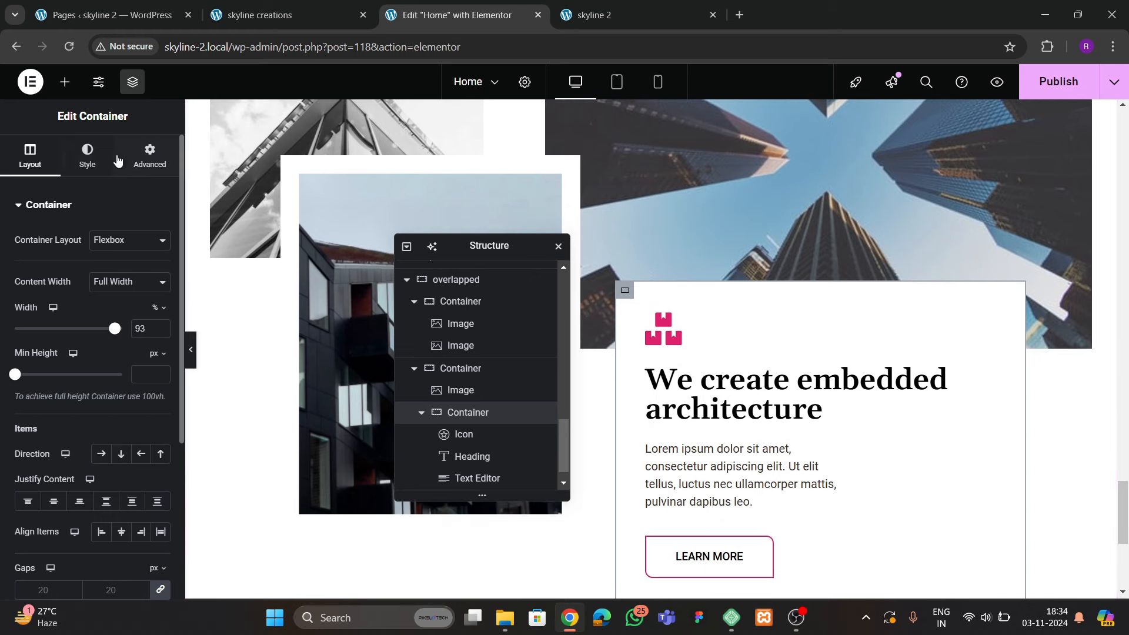
{"action": "left_click", "coordinate": [140, 158]}
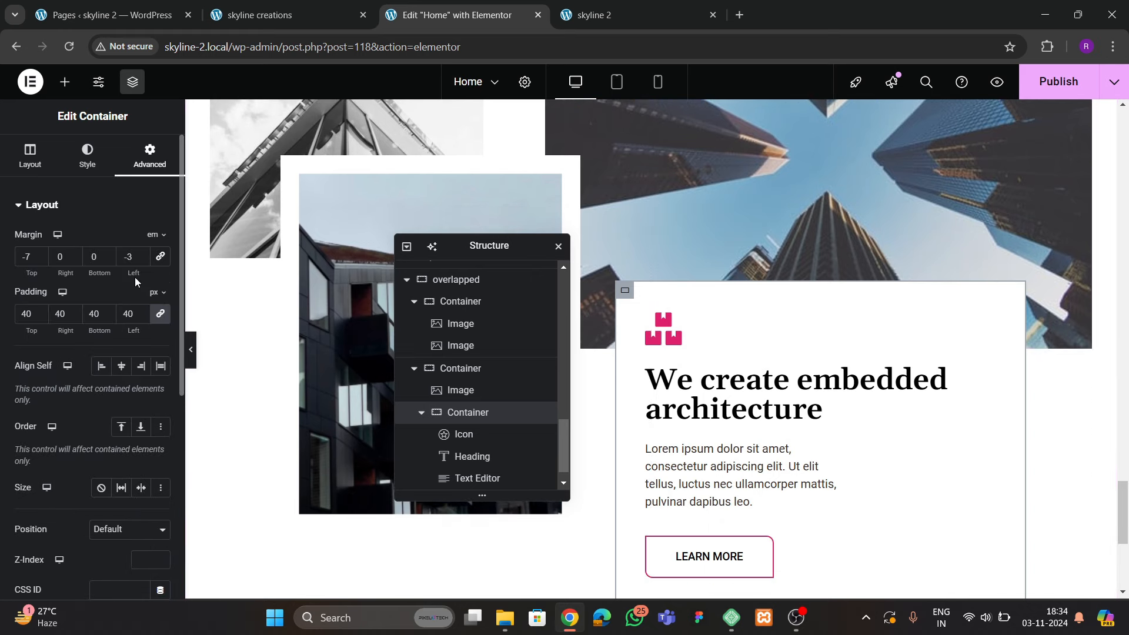
{"action": "left_click", "coordinate": [142, 255]}
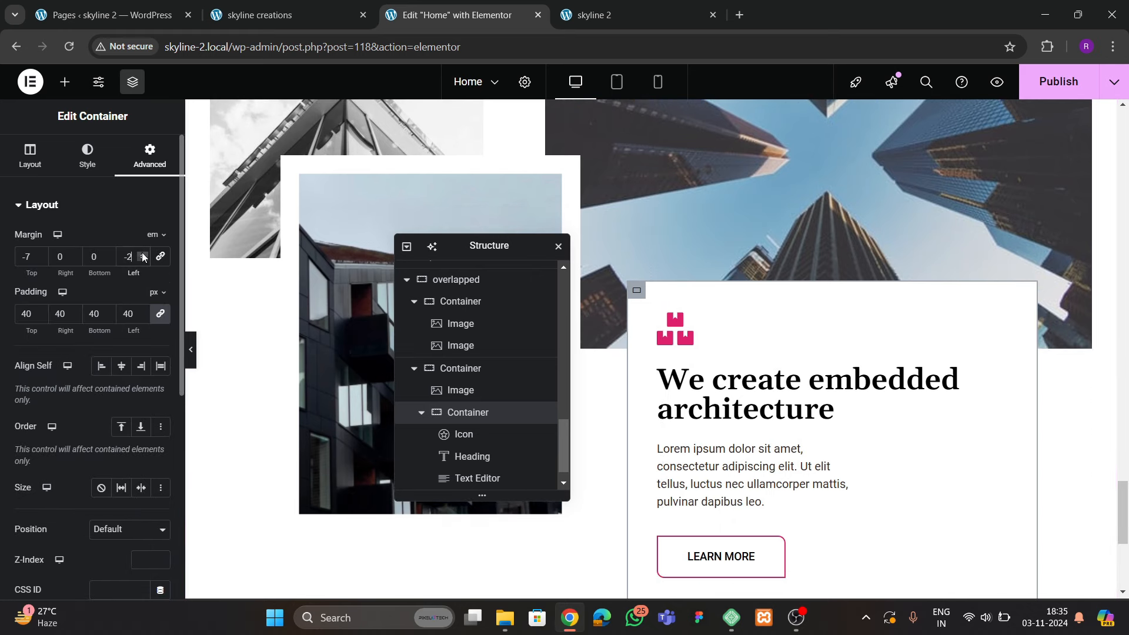
Keep the embedded architecture container's left margin at -2 em, preview the section without the editing controls, and publish the page
{"action": "left_click", "coordinate": [142, 256]}
{"action": "left_click", "coordinate": [142, 259]}
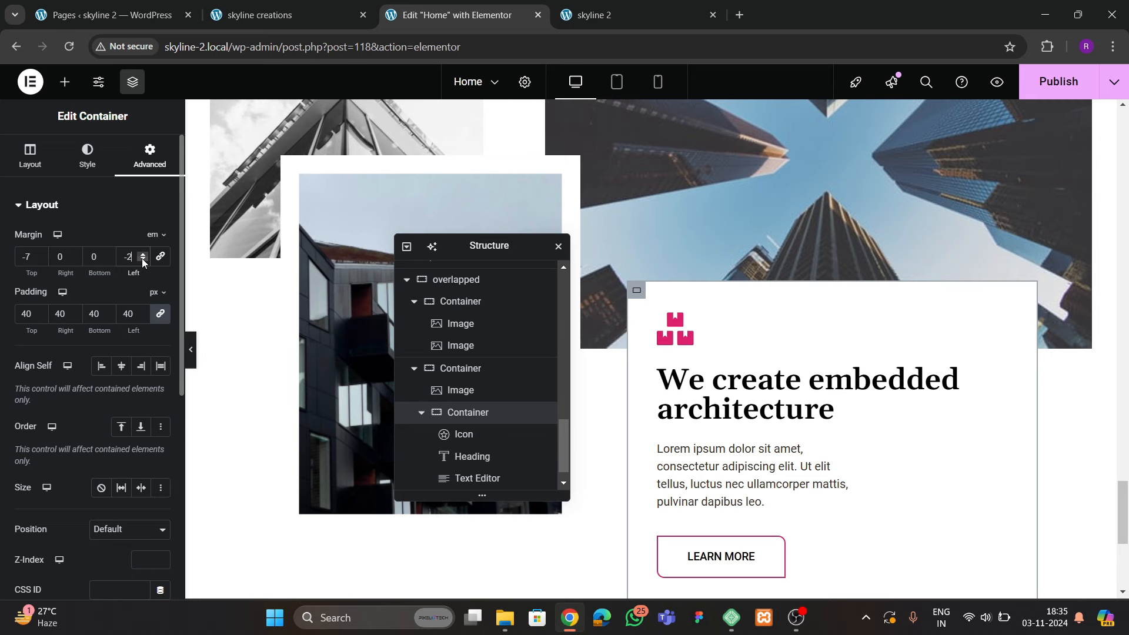
{"action": "left_click", "coordinate": [191, 353]}
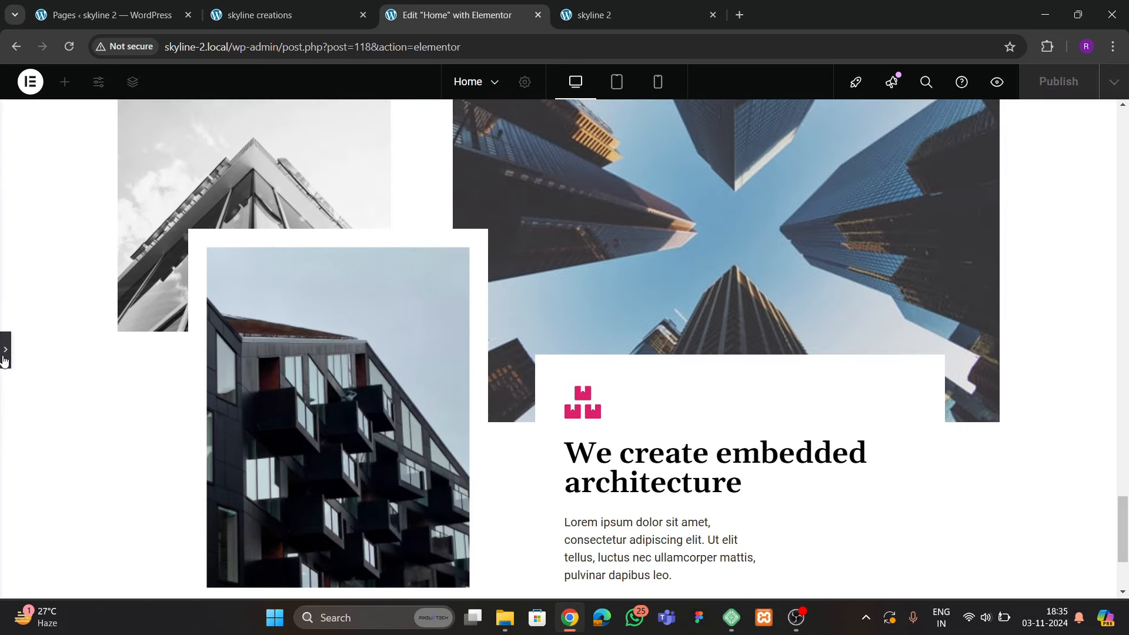
{"action": "left_click", "coordinate": [4, 352]}
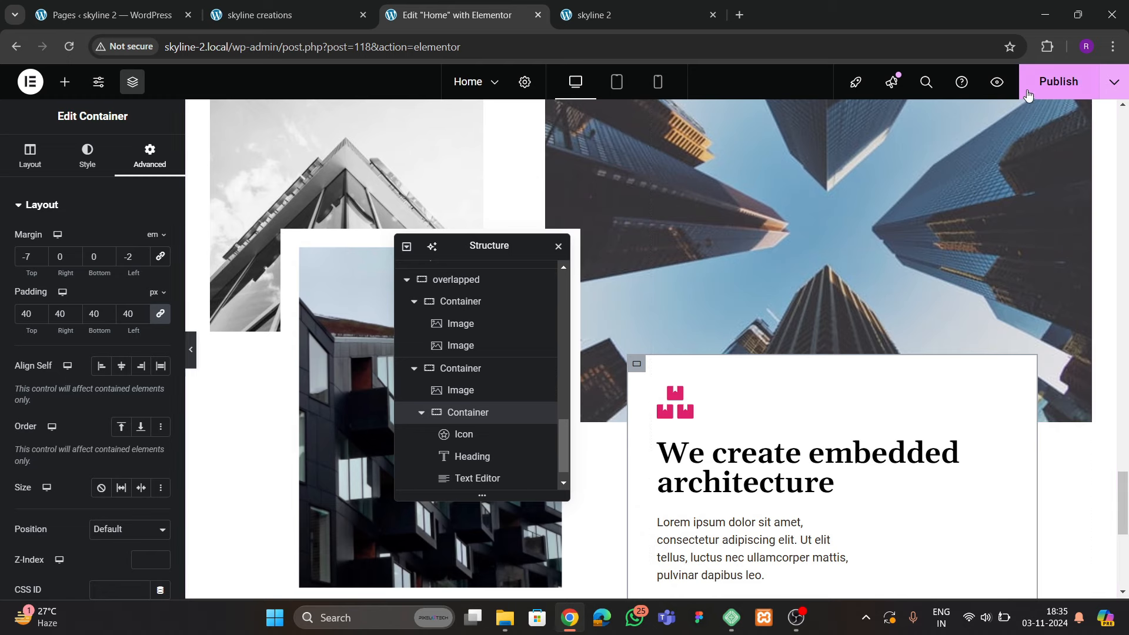
{"action": "left_click", "coordinate": [1027, 94]}
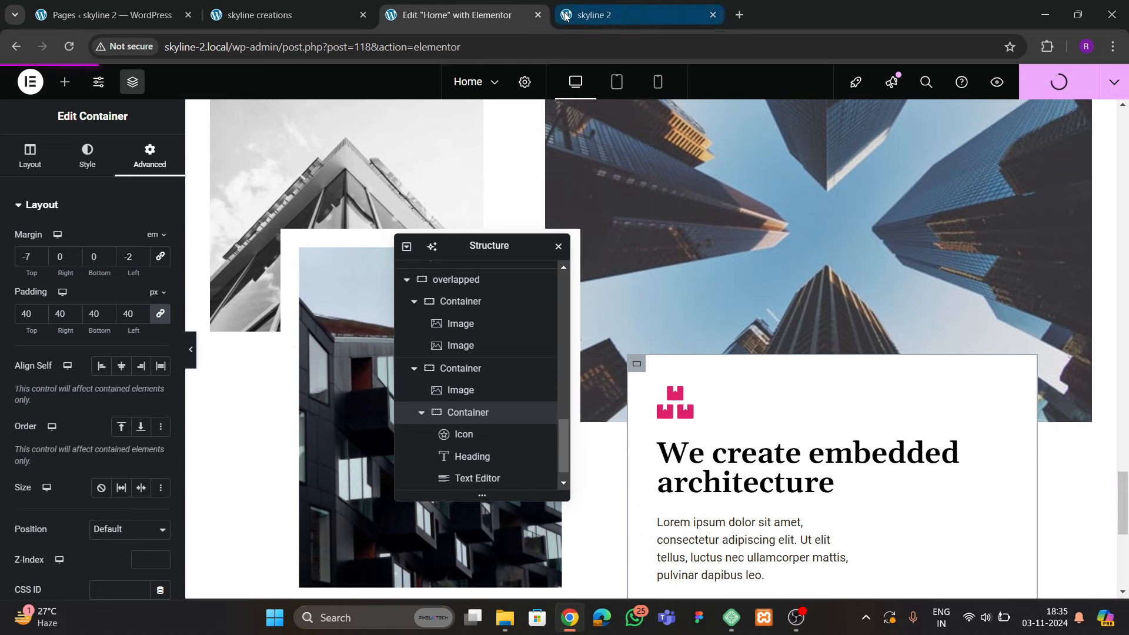
Check the published overlapped section on the live skyline 2 page, down to its Learn More button
{"action": "left_click", "coordinate": [274, 16]}
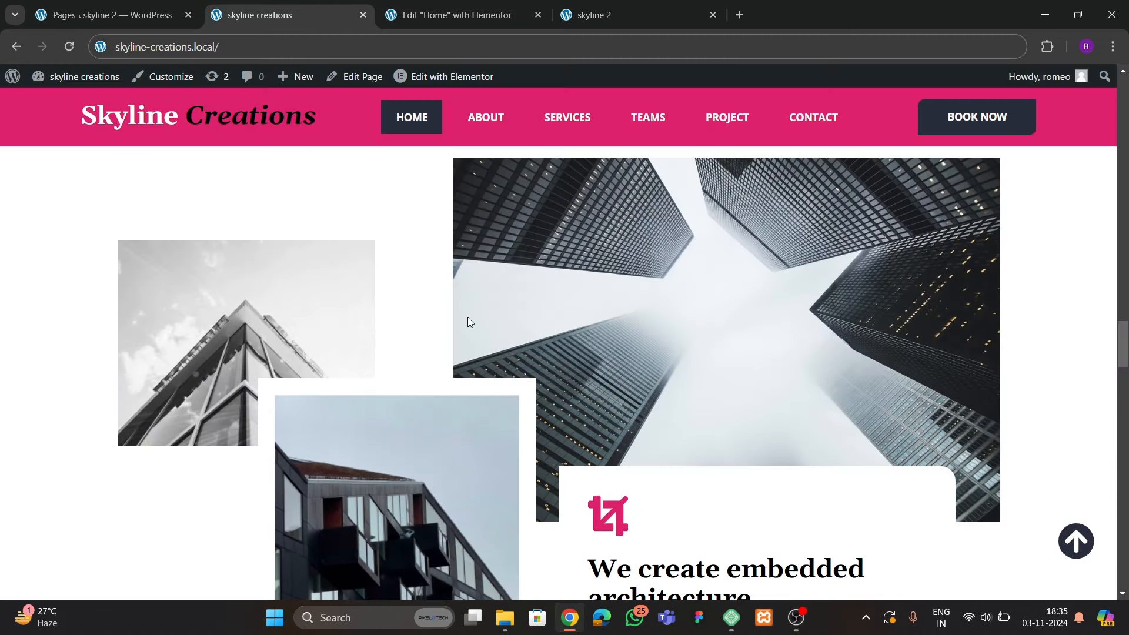
{"action": "left_click", "coordinate": [590, 22]}
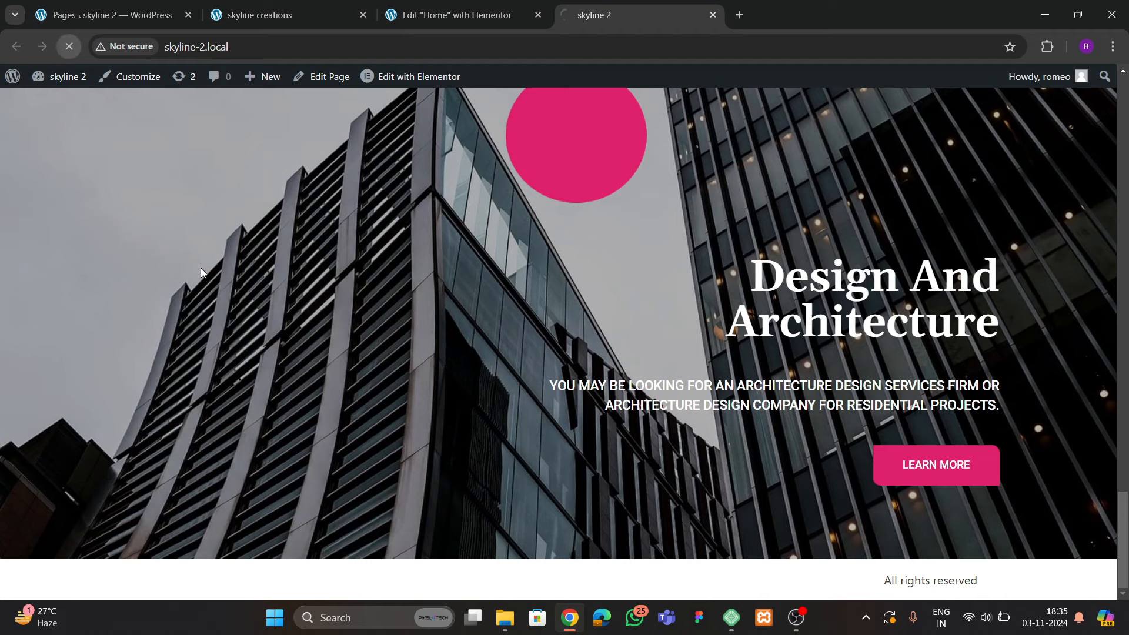
{"action": "scroll", "coordinate": [445, 363], "scroll_direction": "up", "scroll_amount": 15}
{"action": "scroll", "coordinate": [481, 368], "scroll_direction": "down", "scroll_amount": 15}
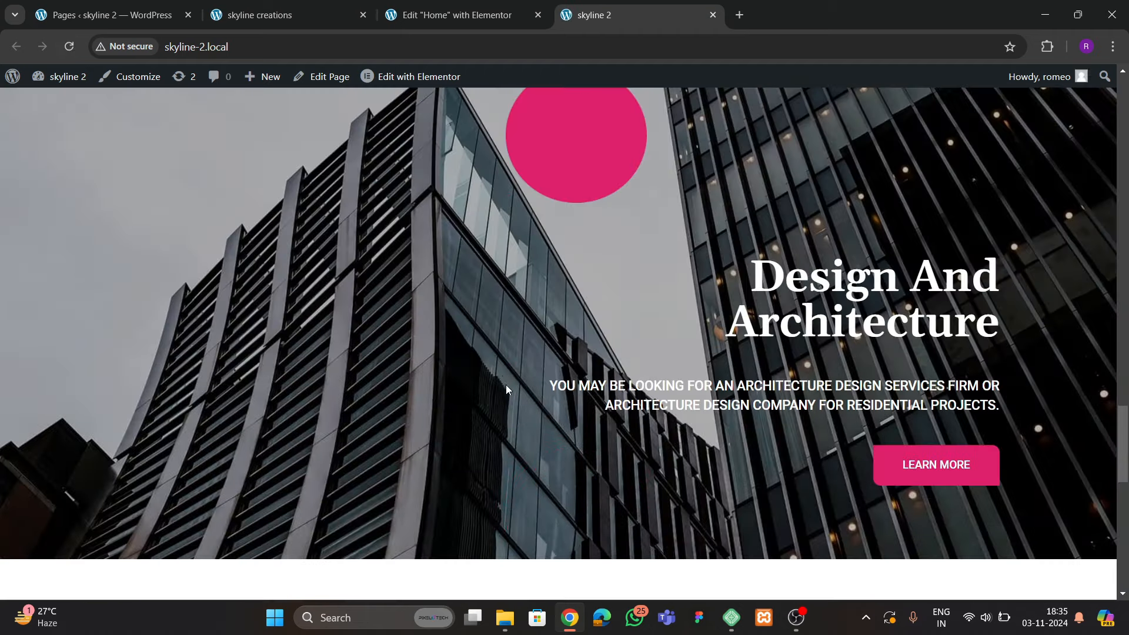
{"action": "scroll", "coordinate": [506, 385], "scroll_direction": "up", "scroll_amount": 10}
{"action": "scroll", "coordinate": [505, 392], "scroll_direction": "down", "scroll_amount": 3}
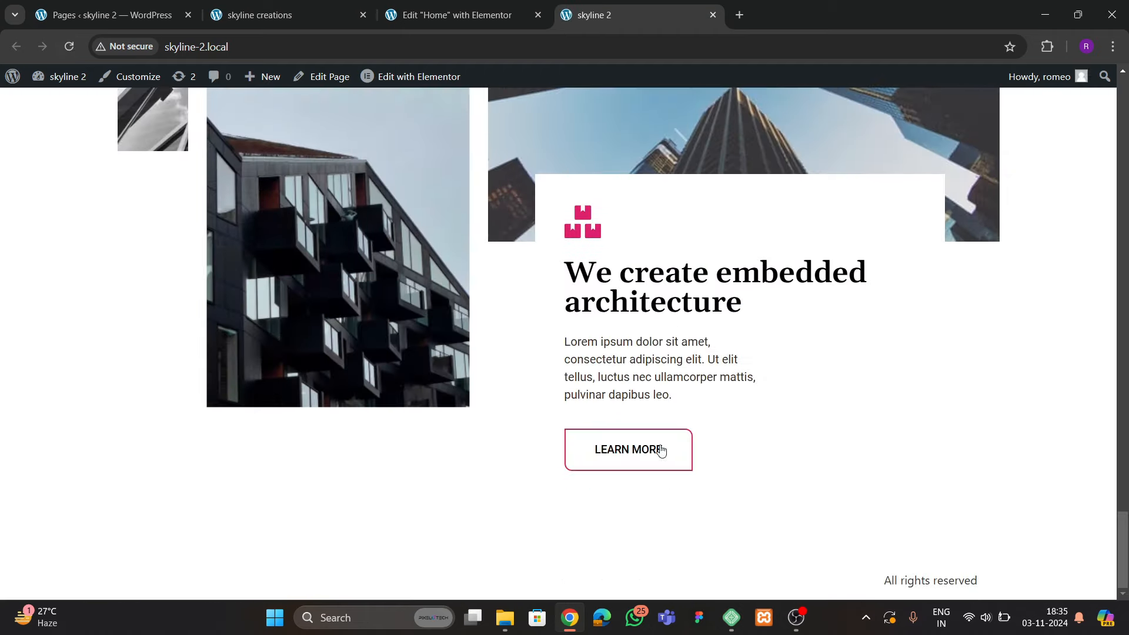
{"action": "scroll", "coordinate": [661, 450], "scroll_direction": "up", "scroll_amount": 5}
Examine the reference site's "Our Amazing Team" section and its surroundings, moving the editor's Structure window clear of the empty drop area
{"action": "left_click", "coordinate": [282, 15]}
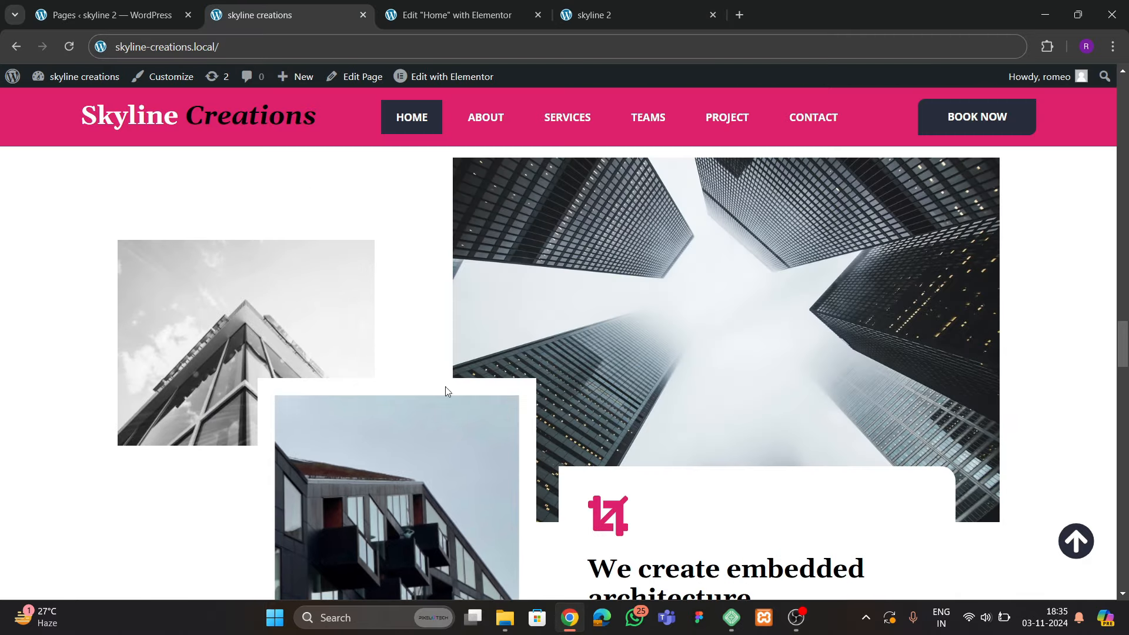
{"action": "scroll", "coordinate": [446, 391], "scroll_direction": "down", "scroll_amount": 13}
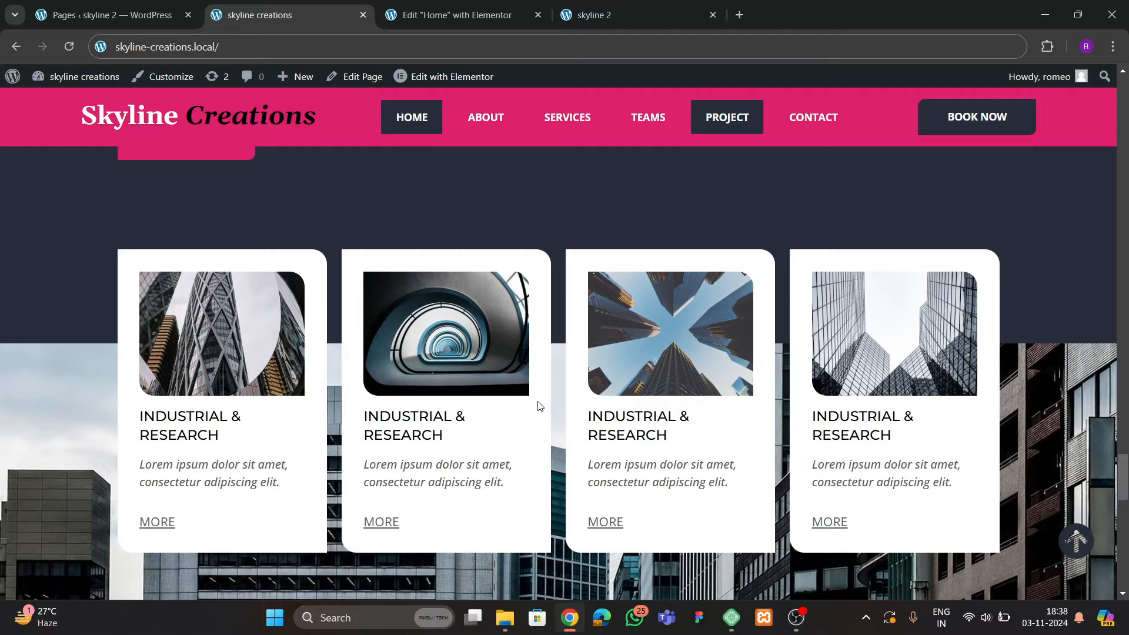
{"action": "scroll", "coordinate": [443, 361], "scroll_direction": "up", "scroll_amount": 8}
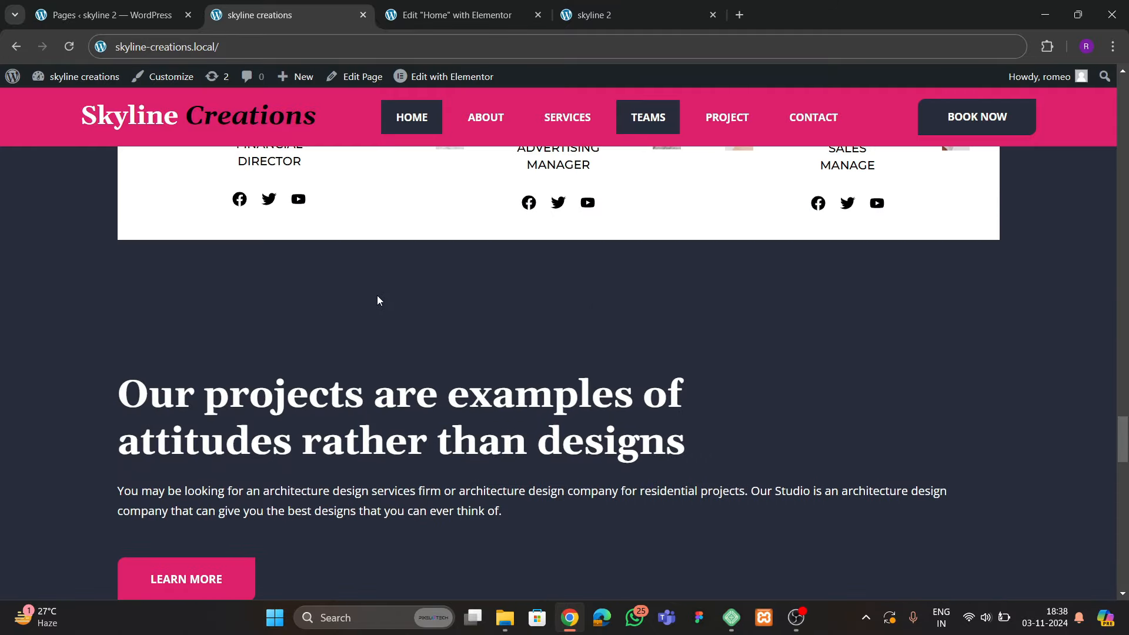
{"action": "scroll", "coordinate": [378, 301], "scroll_direction": "up", "scroll_amount": 4}
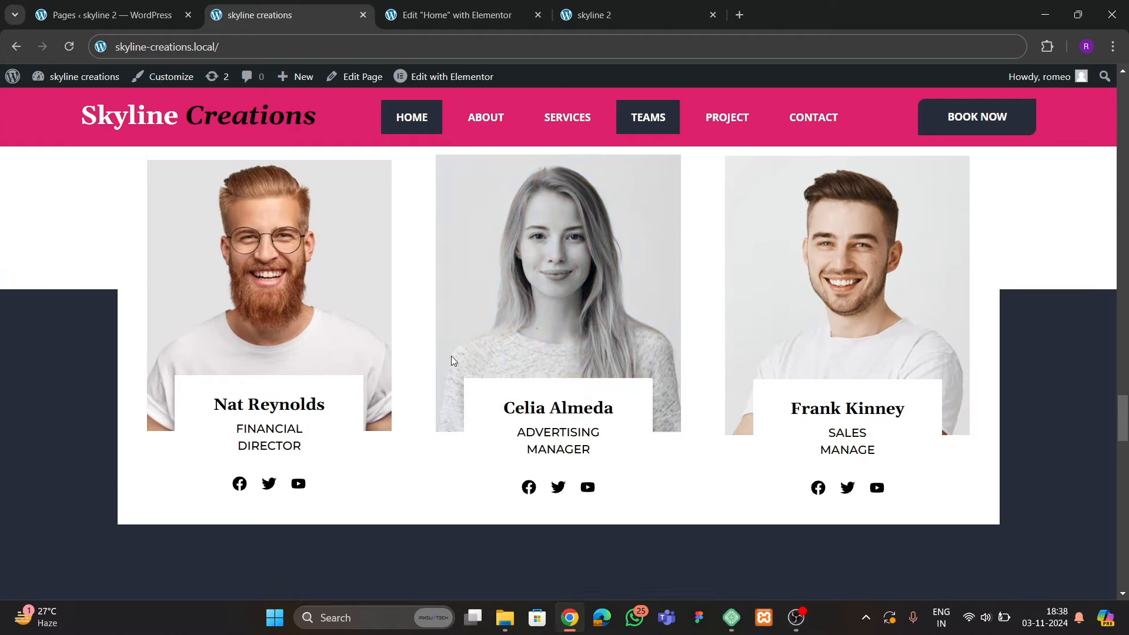
{"action": "left_click", "coordinate": [416, 16]}
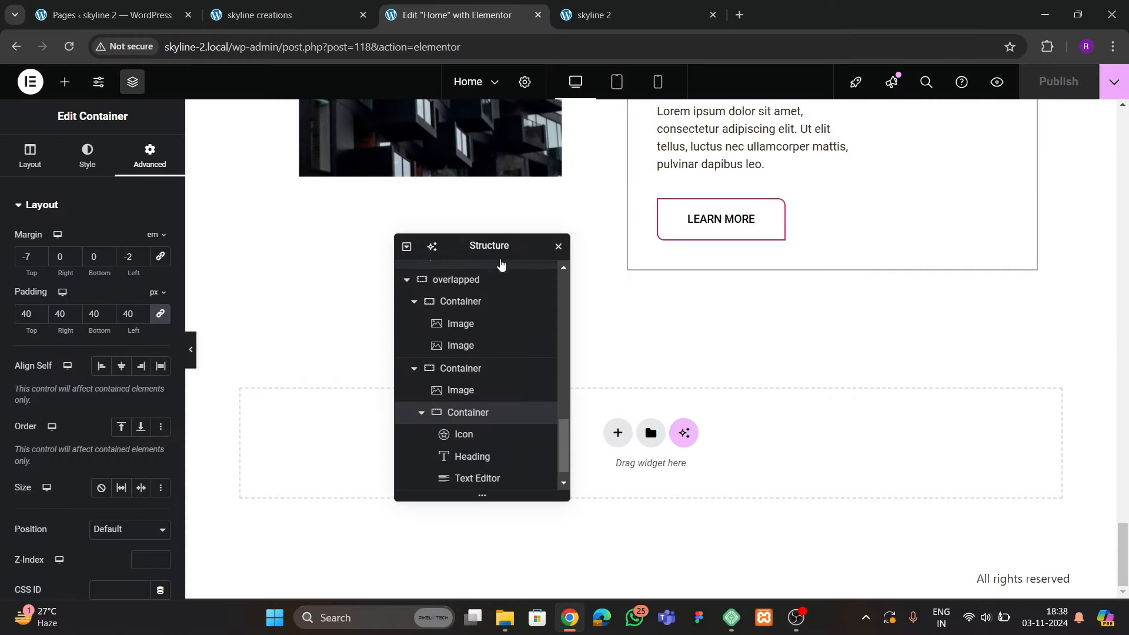
{"action": "left_click_drag", "start_coordinate": [500, 264], "coordinate": [742, 214]}
{"action": "left_click", "coordinate": [282, 15]}
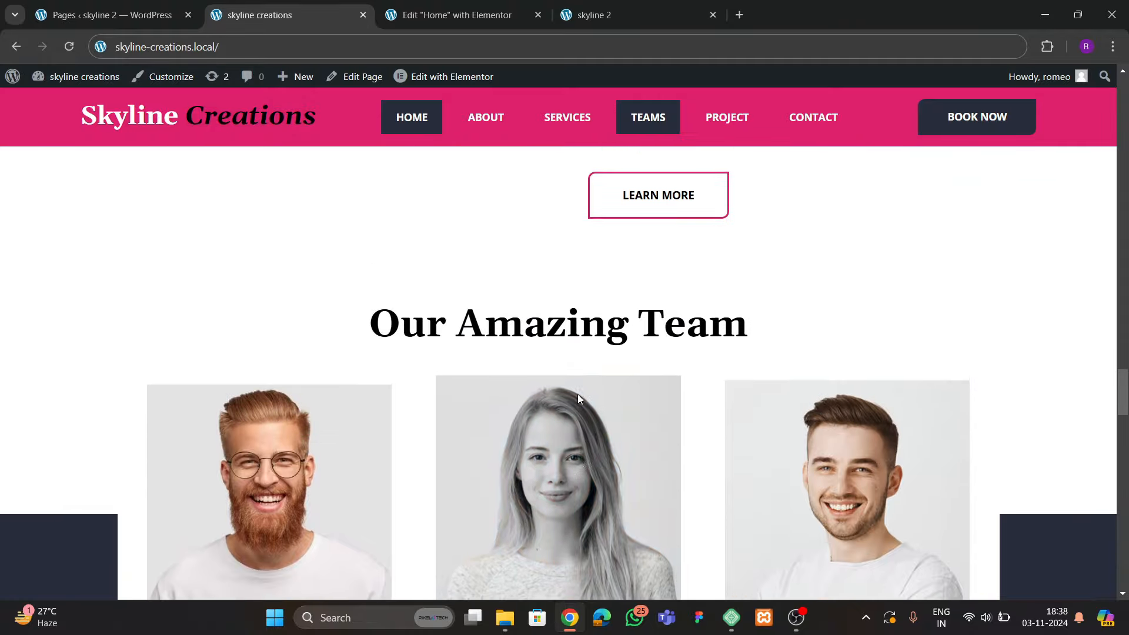
{"action": "scroll", "coordinate": [577, 398], "scroll_direction": "up", "scroll_amount": 3}
{"action": "scroll", "coordinate": [554, 338], "scroll_direction": "down", "scroll_amount": 4}
{"action": "left_click", "coordinate": [456, 15]}
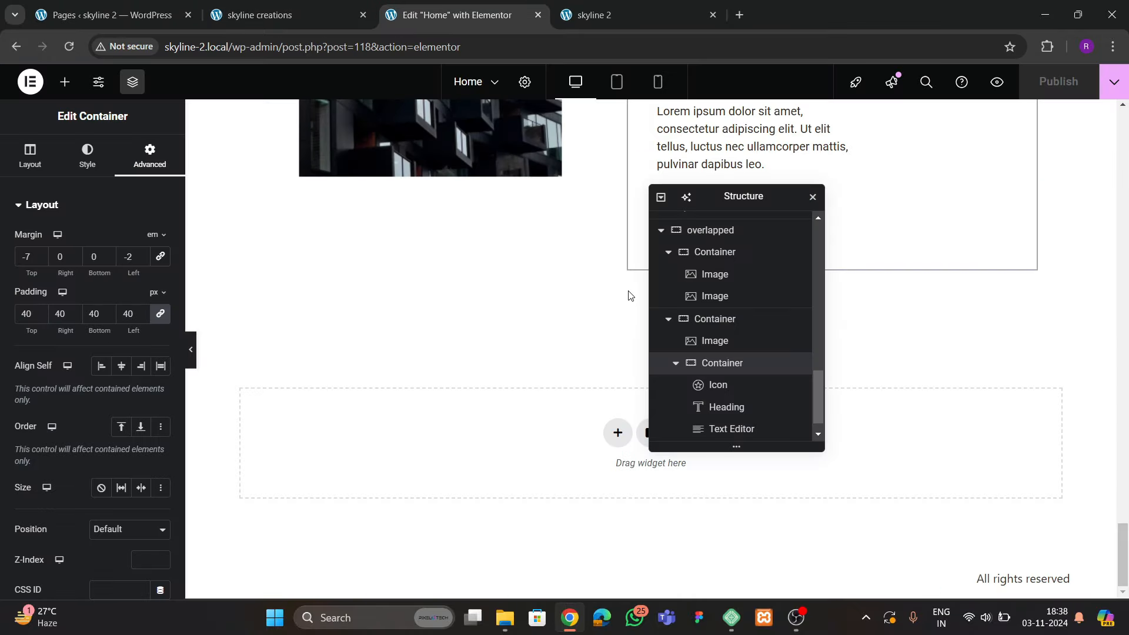
{"action": "left_click_drag", "start_coordinate": [713, 201], "coordinate": [848, 157]}
{"action": "left_click", "coordinate": [282, 15]}
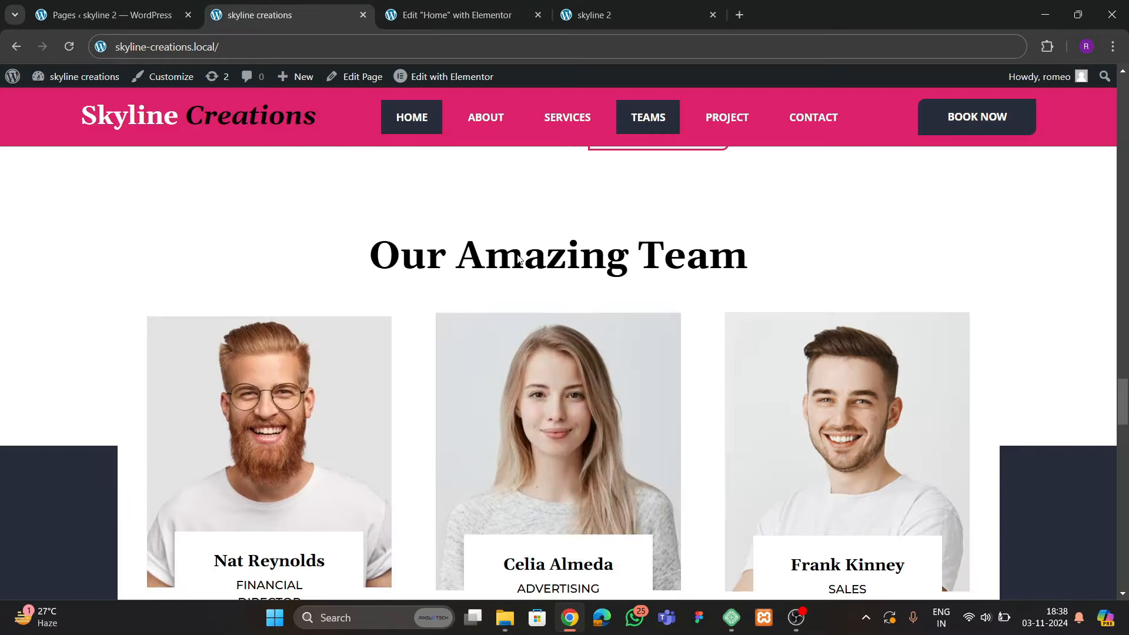
{"action": "scroll", "coordinate": [518, 261], "scroll_direction": "down", "scroll_amount": 5}
{"action": "scroll", "coordinate": [452, 321], "scroll_direction": "up", "scroll_amount": 6}
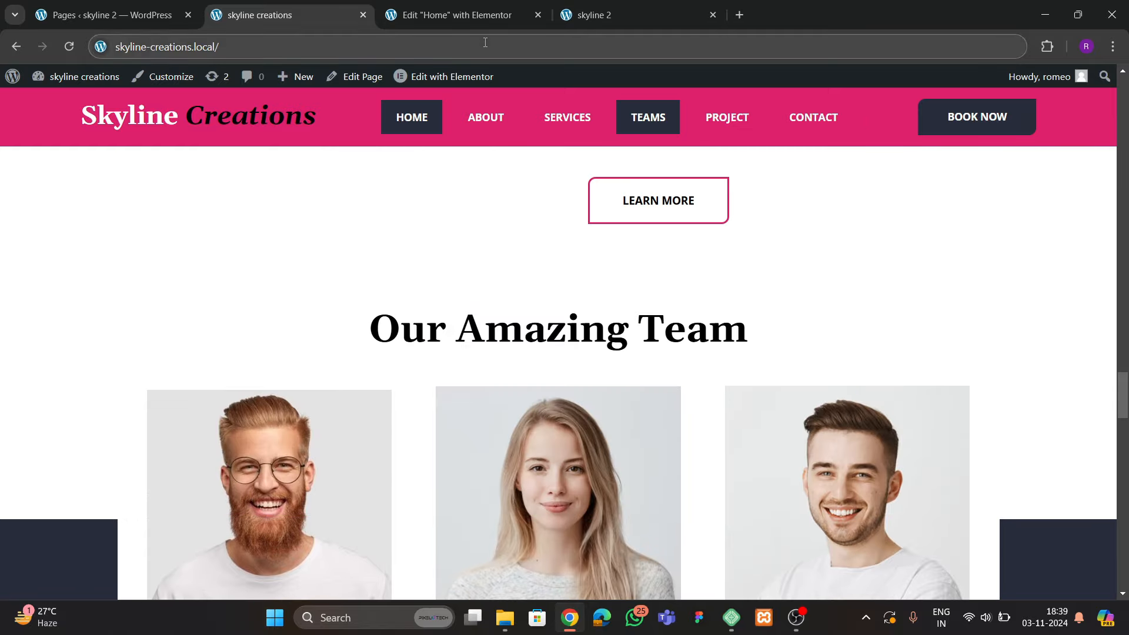
Add a new single-column flexbox container below the overlapped section for the team section
{"action": "left_click", "coordinate": [456, 14]}
{"action": "left_click", "coordinate": [617, 431]}
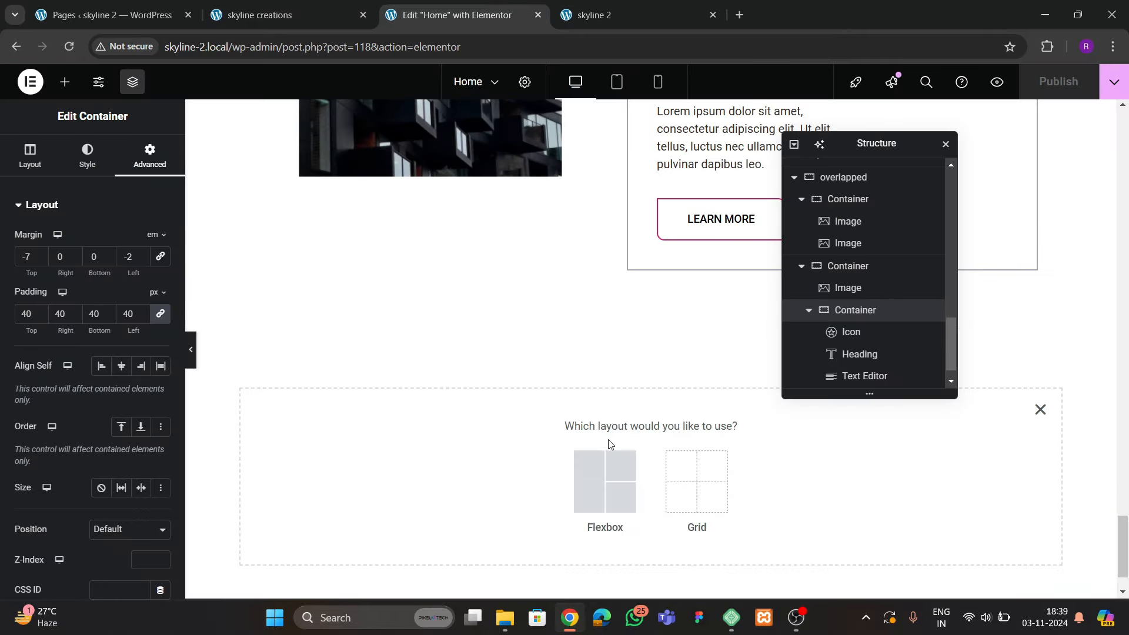
{"action": "left_click", "coordinate": [595, 477]}
{"action": "left_click", "coordinate": [450, 468]}
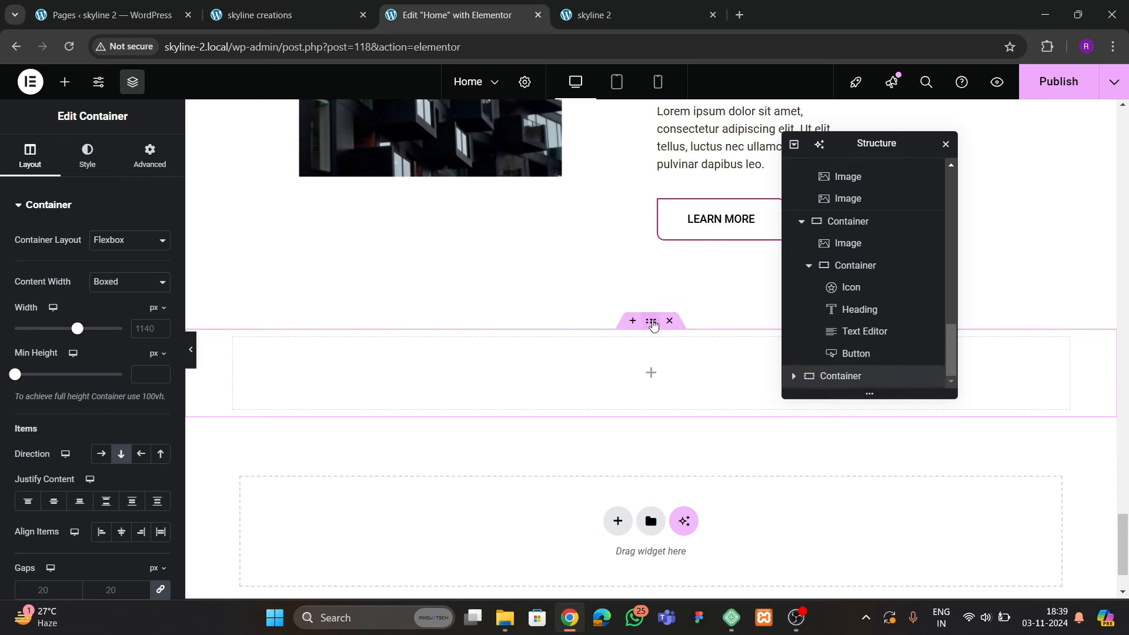
{"action": "left_click", "coordinate": [276, 14]}
{"action": "left_click", "coordinate": [456, 15]}
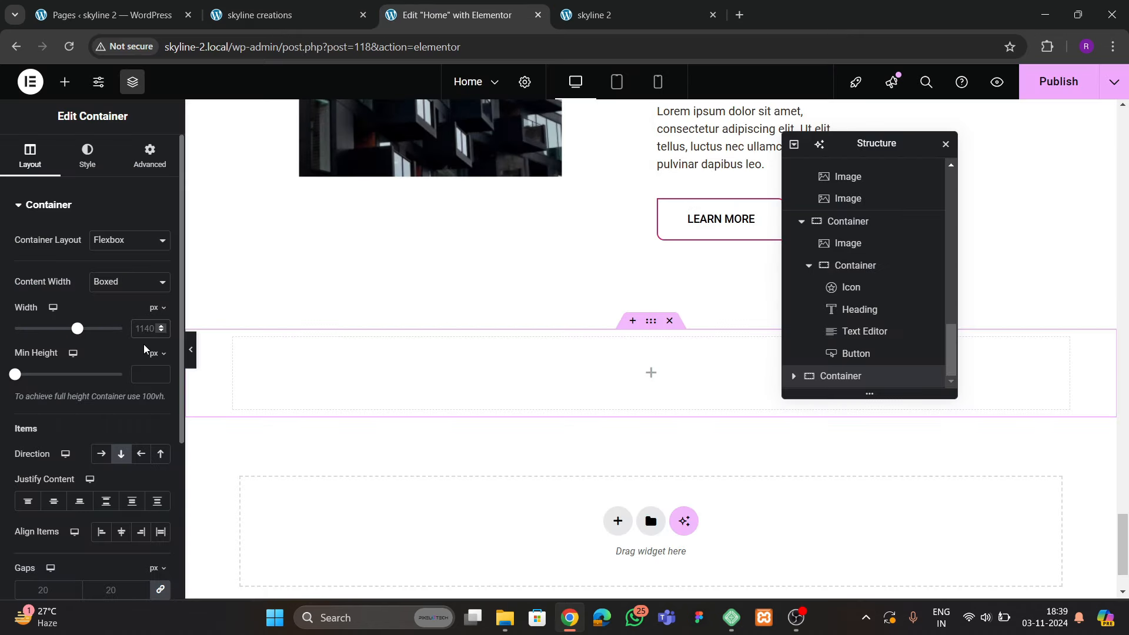
Give the new container a 1200 px width, 80 px top and bottom padding, and 0 px side padding
{"action": "left_click", "coordinate": [149, 160]}
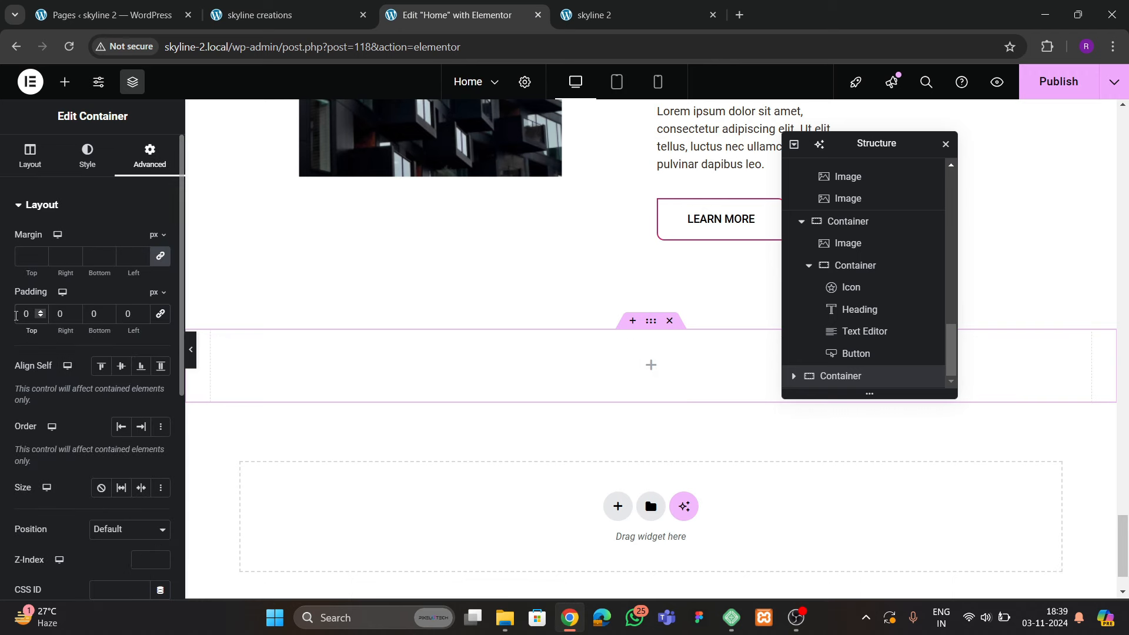
{"action": "left_click", "coordinate": [16, 314]}
{"action": "type", "text": "8"}
{"action": "type", "text": "80"}
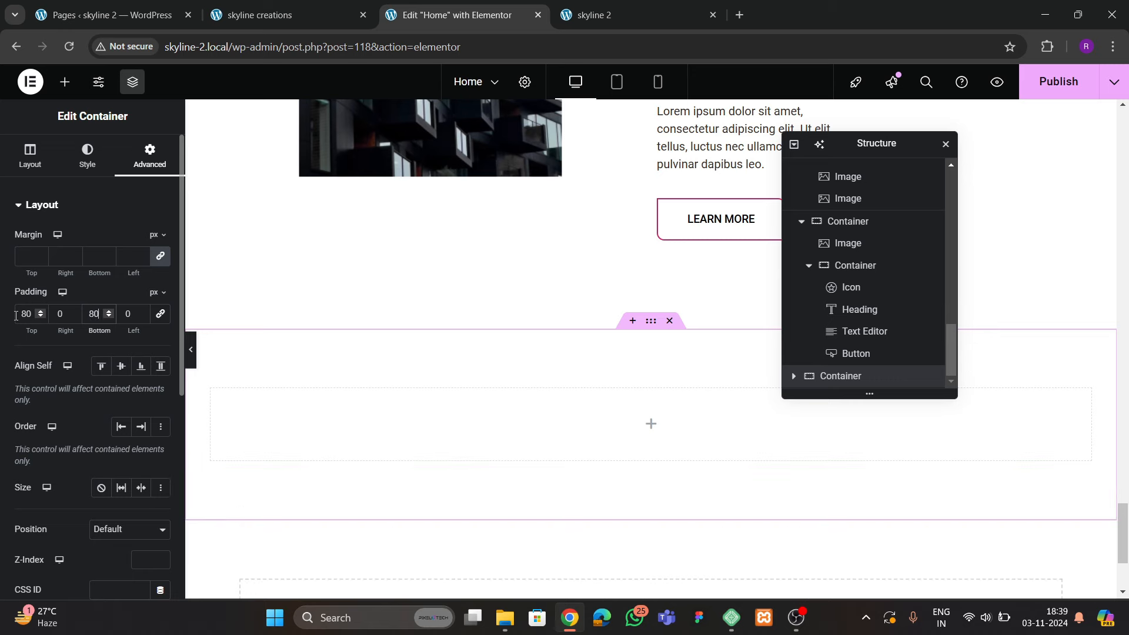
Copy the "We create embedded architecture" heading and paste it into the new container
{"action": "scroll", "coordinate": [415, 337], "scroll_direction": "up", "scroll_amount": 7}
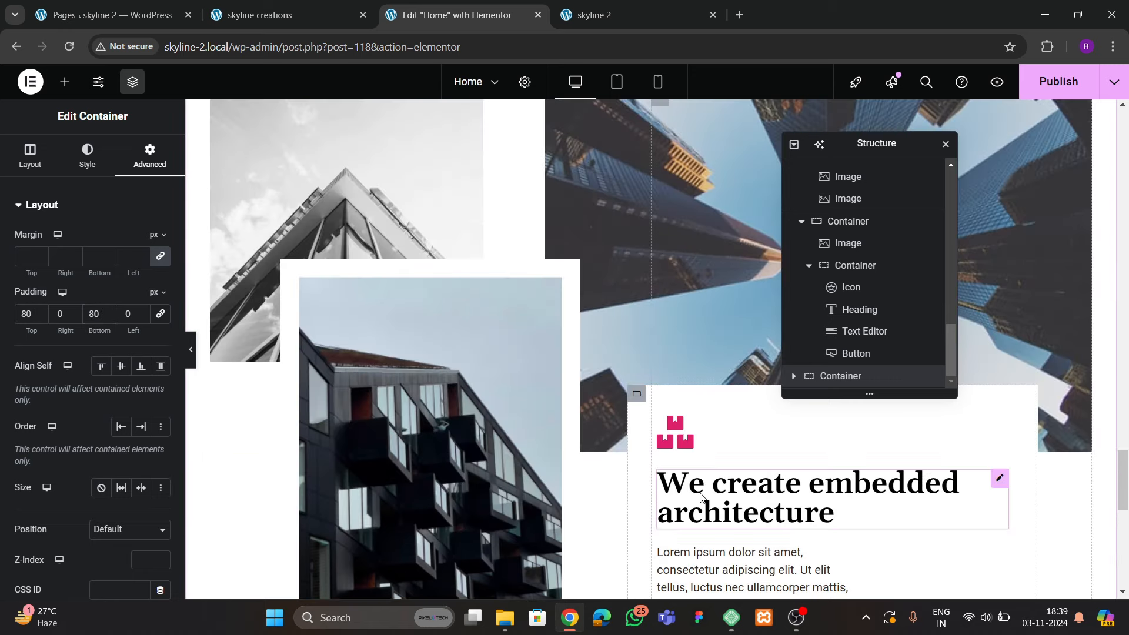
{"action": "right_click", "coordinate": [745, 473]}
{"action": "left_click", "coordinate": [744, 366]}
{"action": "scroll", "coordinate": [617, 398], "scroll_direction": "down", "scroll_amount": 9}
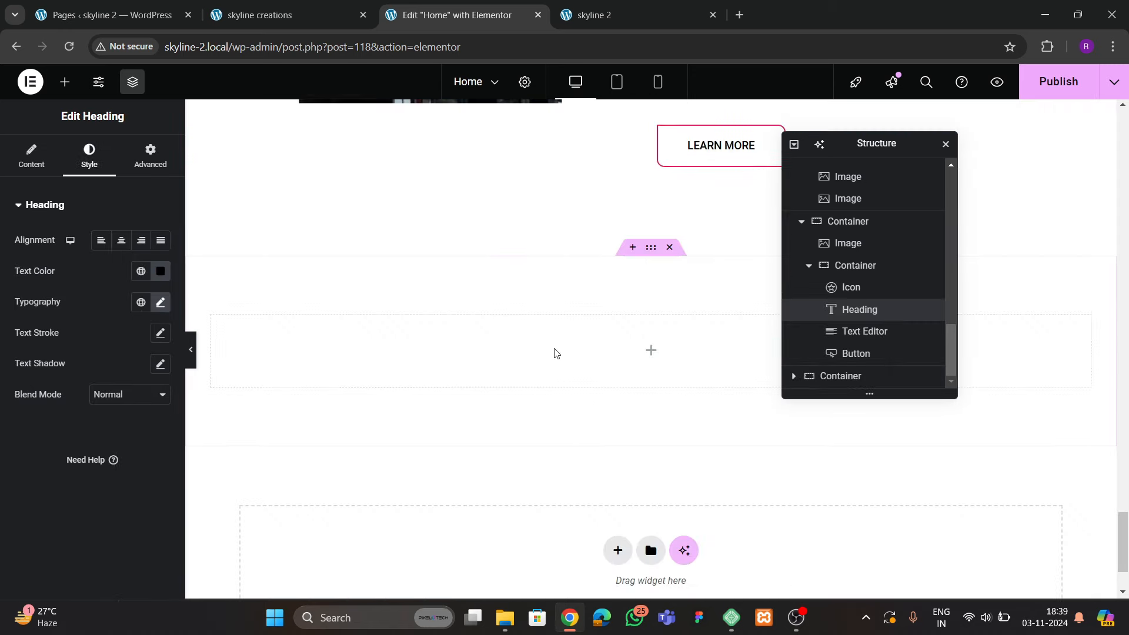
{"action": "right_click", "coordinate": [516, 345]}
{"action": "left_click", "coordinate": [535, 354]}
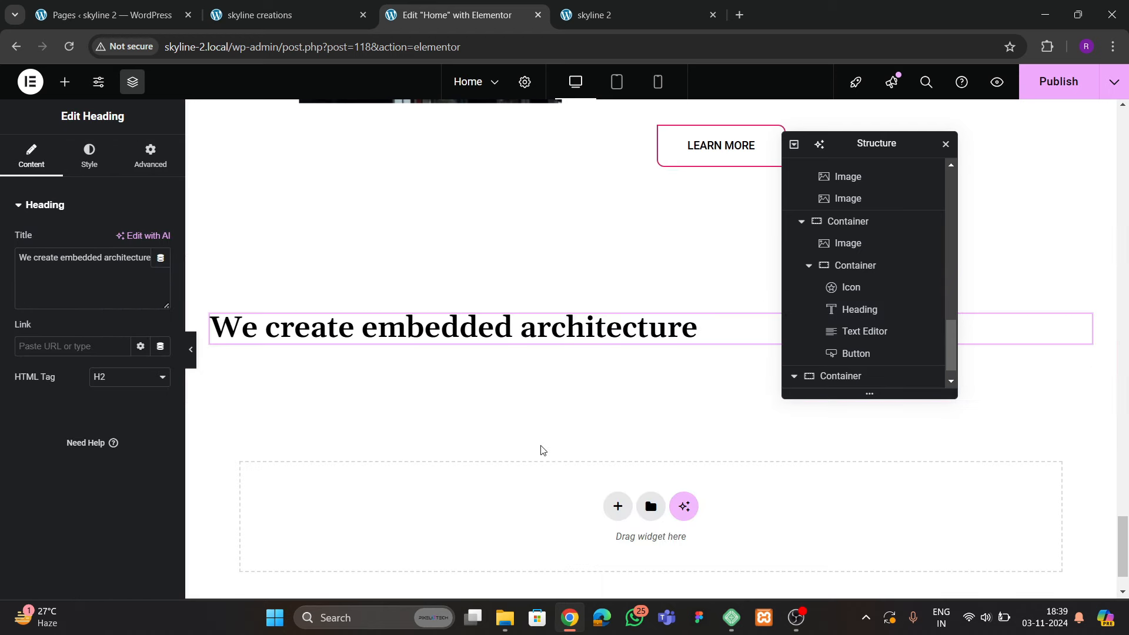
Center the new container's content using centered Justify Content and Align Items
{"action": "left_click", "coordinate": [387, 312]}
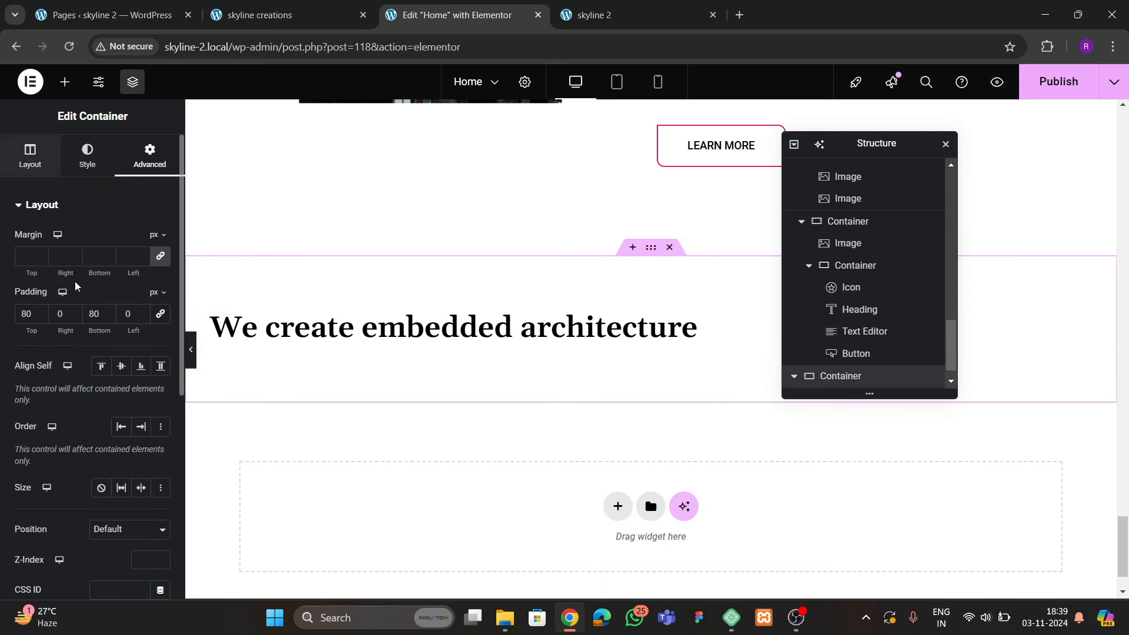
{"action": "left_click", "coordinate": [31, 156]}
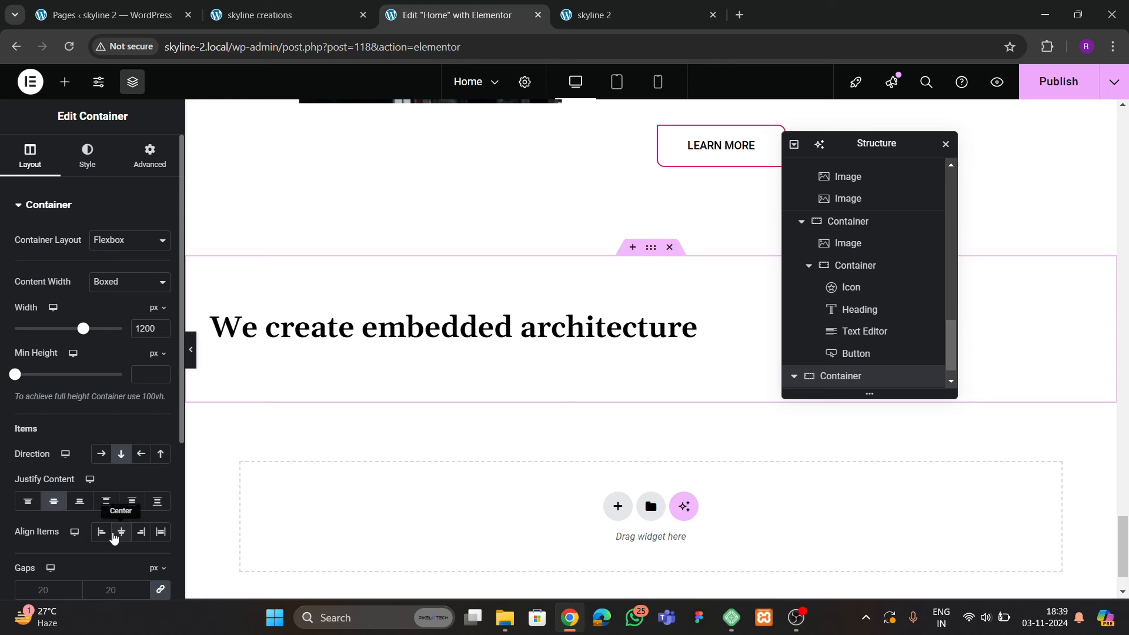
{"action": "left_click", "coordinate": [114, 537]}
Set the pasted heading's text transform to Capitalize
{"action": "left_click", "coordinate": [473, 330]}
{"action": "left_click", "coordinate": [81, 158]}
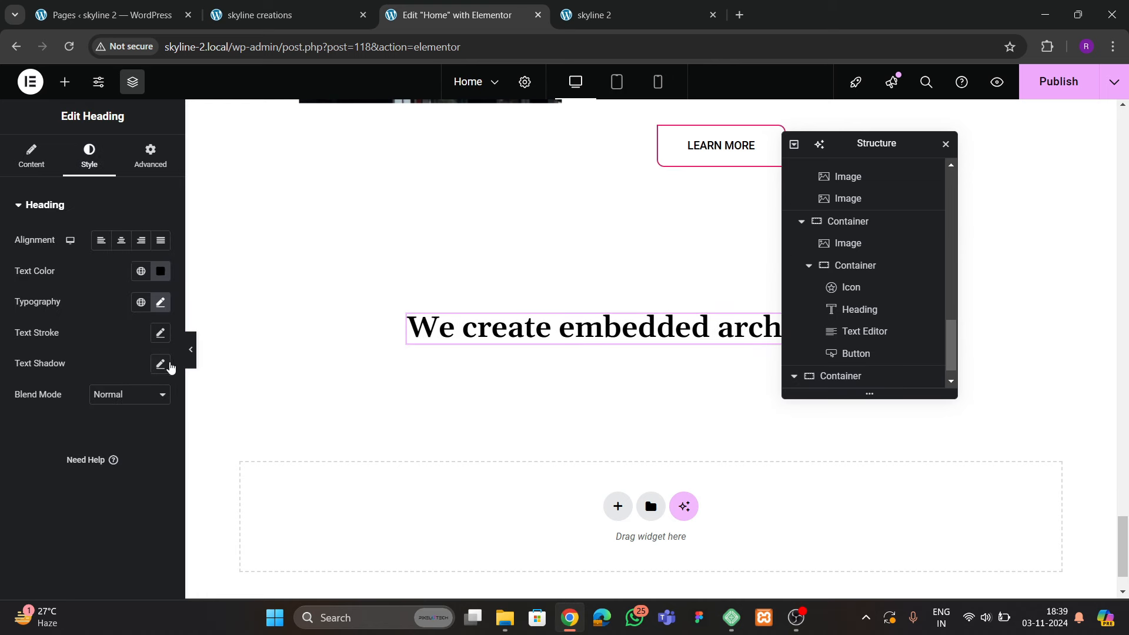
{"action": "left_click", "coordinate": [160, 302]}
{"action": "scroll", "coordinate": [90, 451], "scroll_direction": "down", "scroll_amount": 1}
{"action": "left_click", "coordinate": [116, 437]}
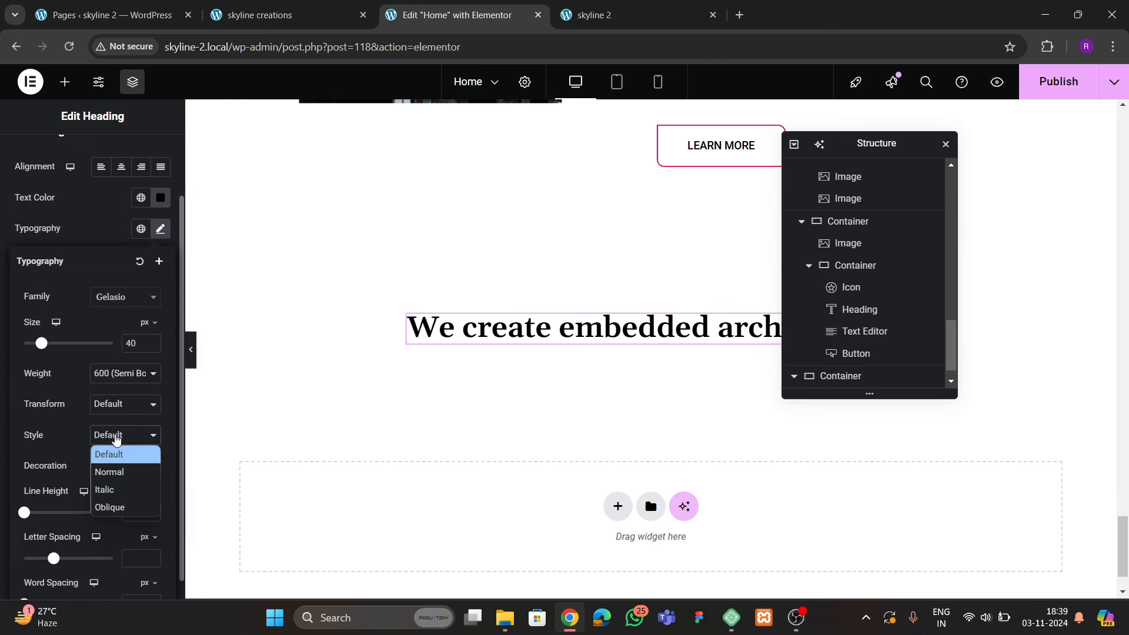
{"action": "left_click", "coordinate": [115, 406]}
{"action": "left_click", "coordinate": [121, 475]}
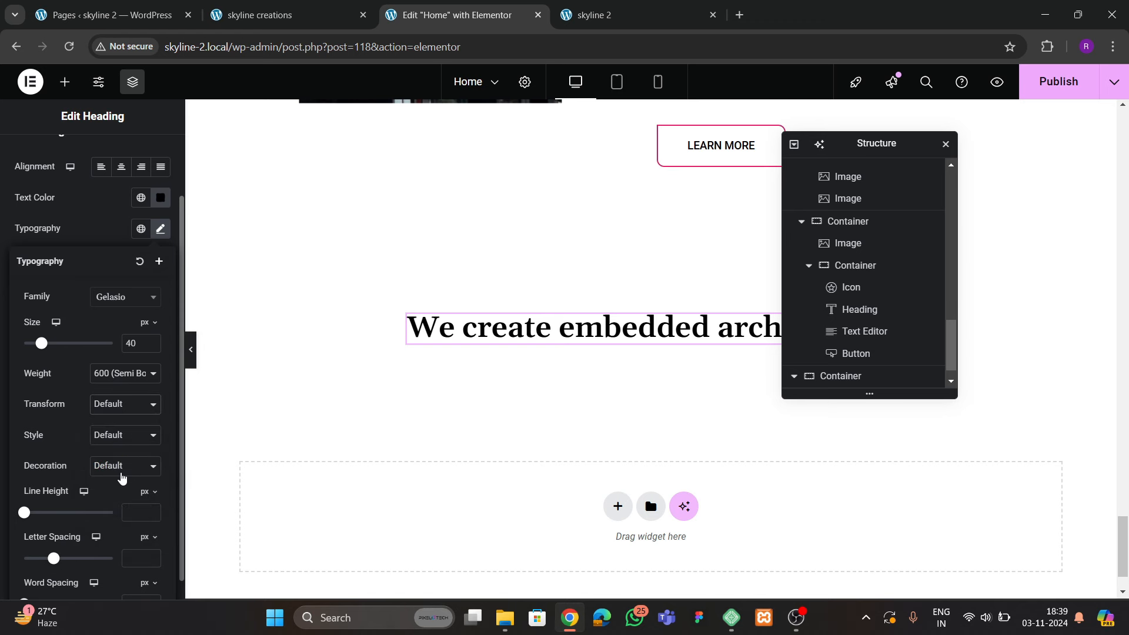
Increase the pasted heading's font size to 45 px and compare it with the reference site
{"action": "left_click", "coordinate": [154, 339]}
{"action": "left_click", "coordinate": [154, 339]}
{"action": "left_click", "coordinate": [154, 339]}
{"action": "left_click", "coordinate": [154, 339]}
{"action": "left_click", "coordinate": [154, 339]}
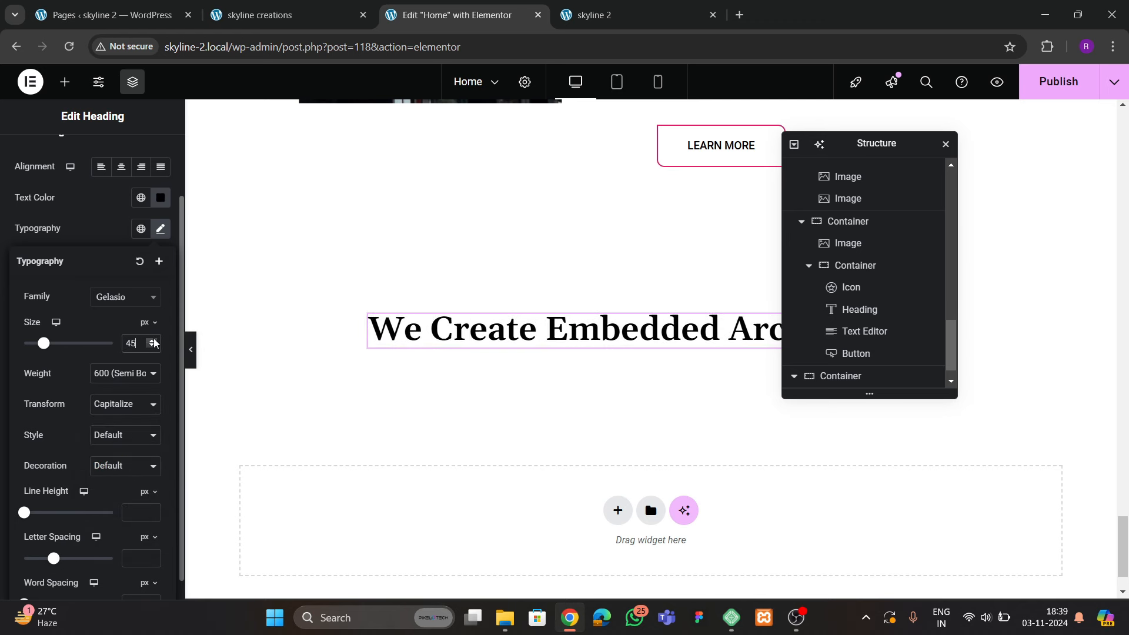
{"action": "left_click", "coordinate": [259, 15]}
{"action": "left_click", "coordinate": [458, 15]}
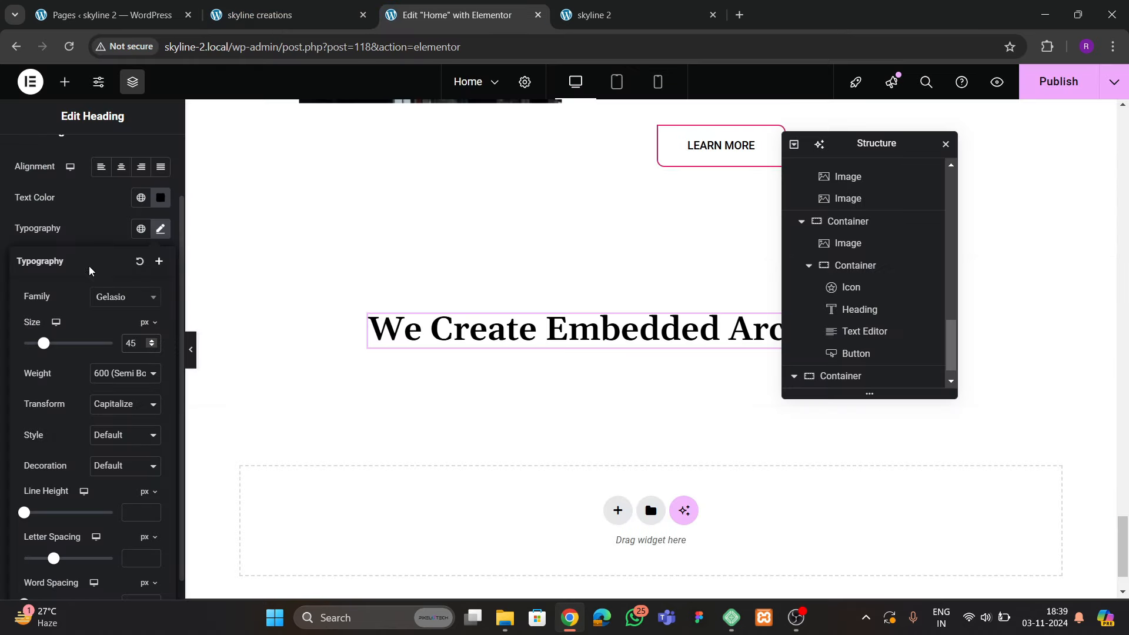
Replace the pasted heading's text with "Our Amazing Team" and check it against the reference site
{"action": "scroll", "coordinate": [90, 270], "scroll_direction": "up", "scroll_amount": 2}
{"action": "left_click", "coordinate": [33, 163]}
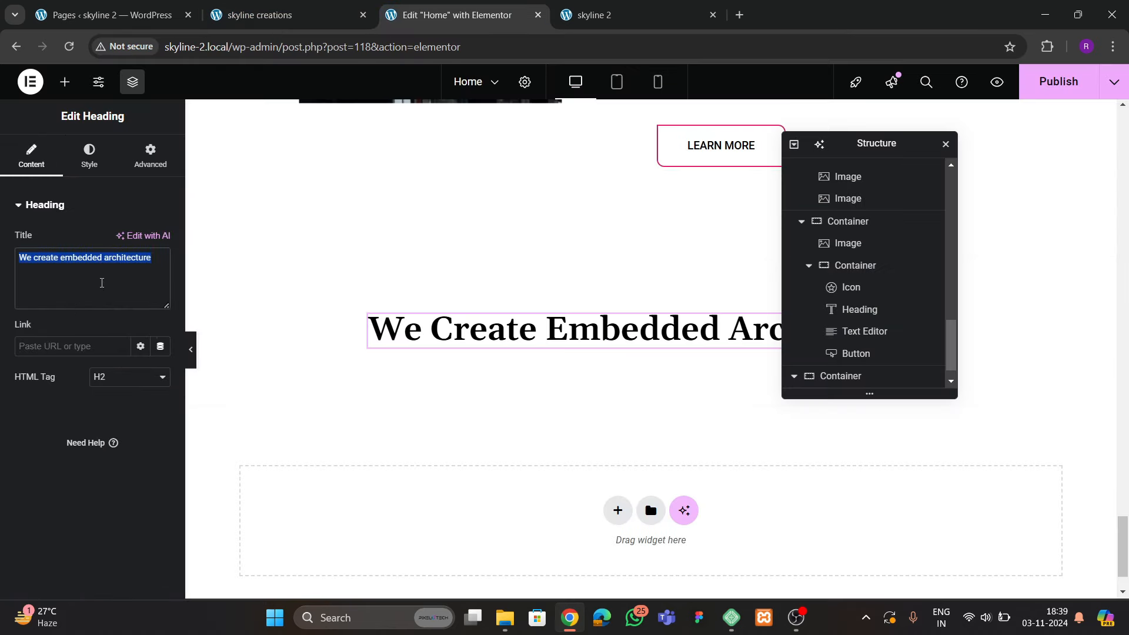
{"action": "type", "text": "Our "}
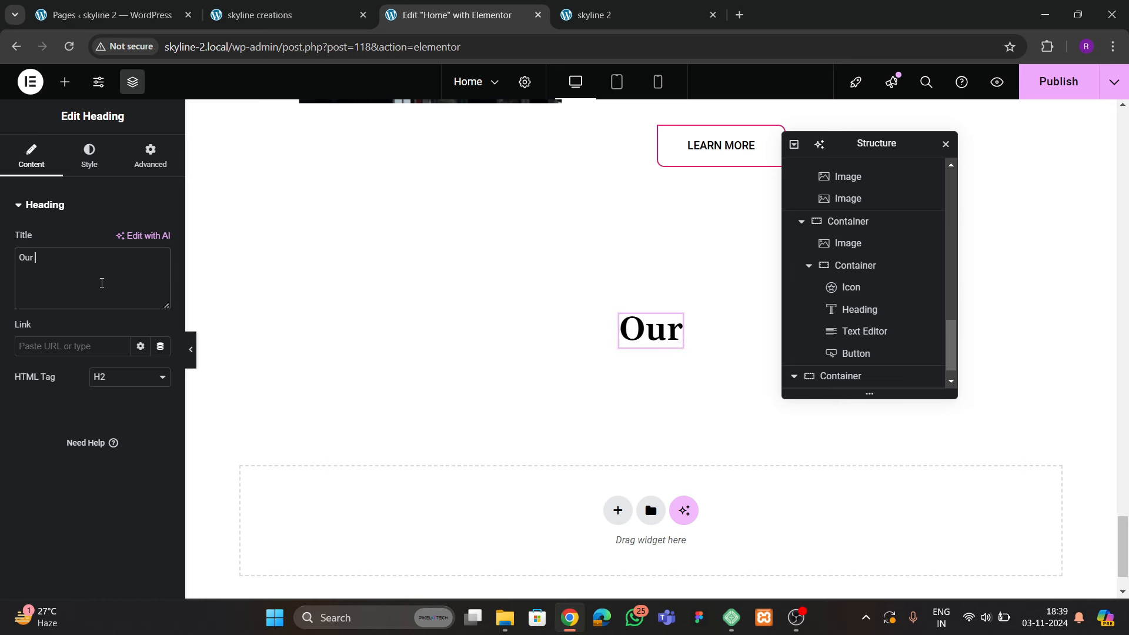
{"action": "type", "text": "Amazing"}
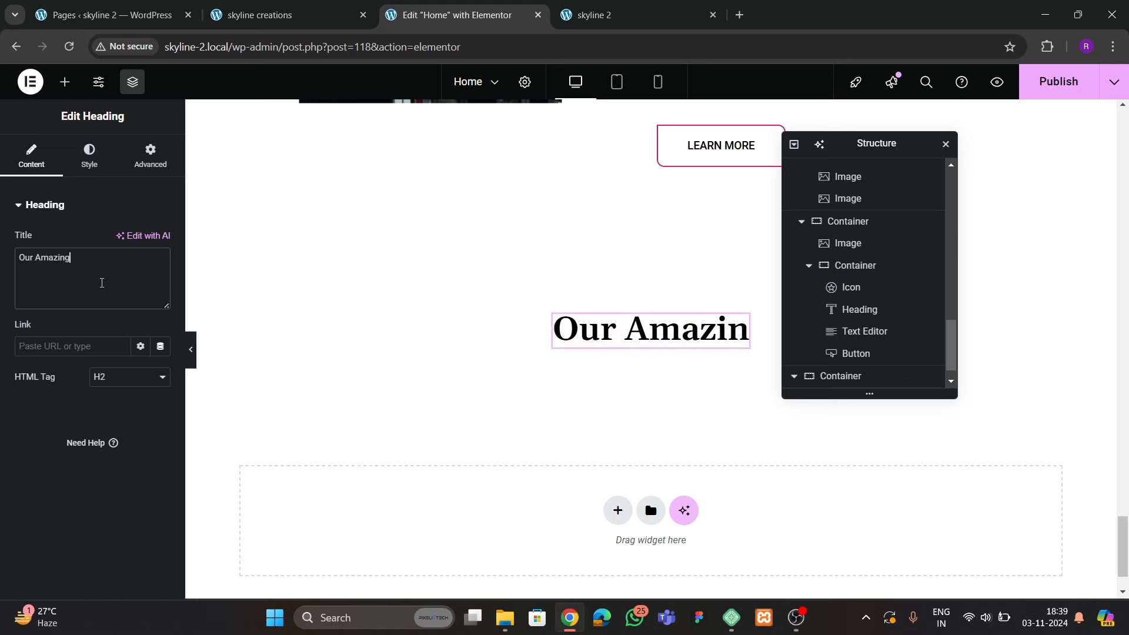
{"action": "type", "text": " Team"}
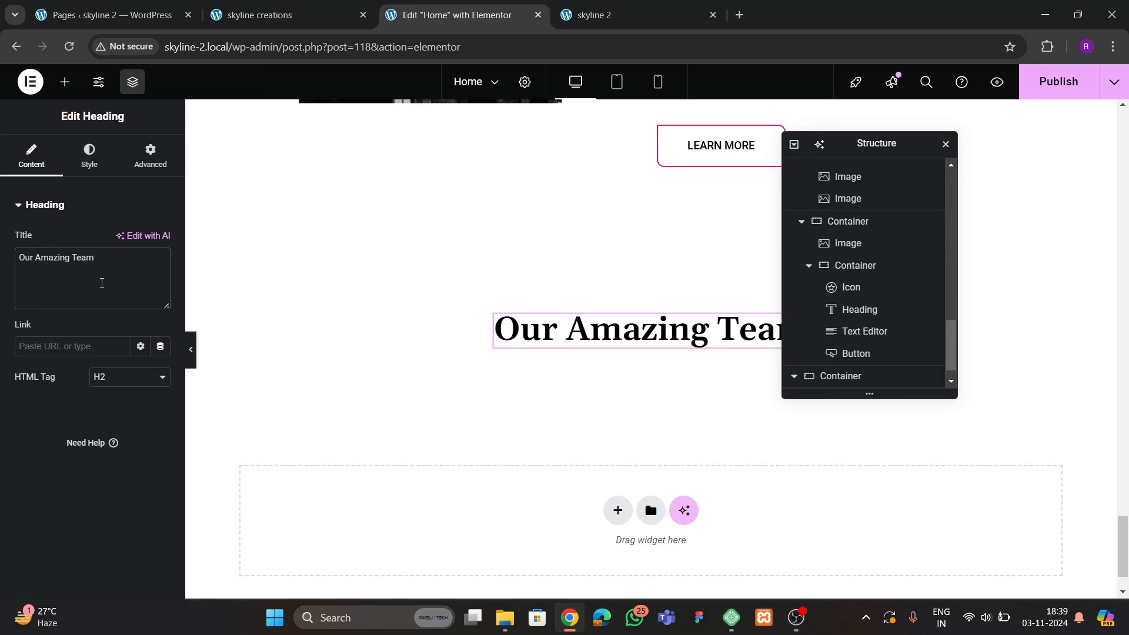
{"action": "left_click", "coordinate": [255, 15]}
{"action": "left_click", "coordinate": [431, 15]}
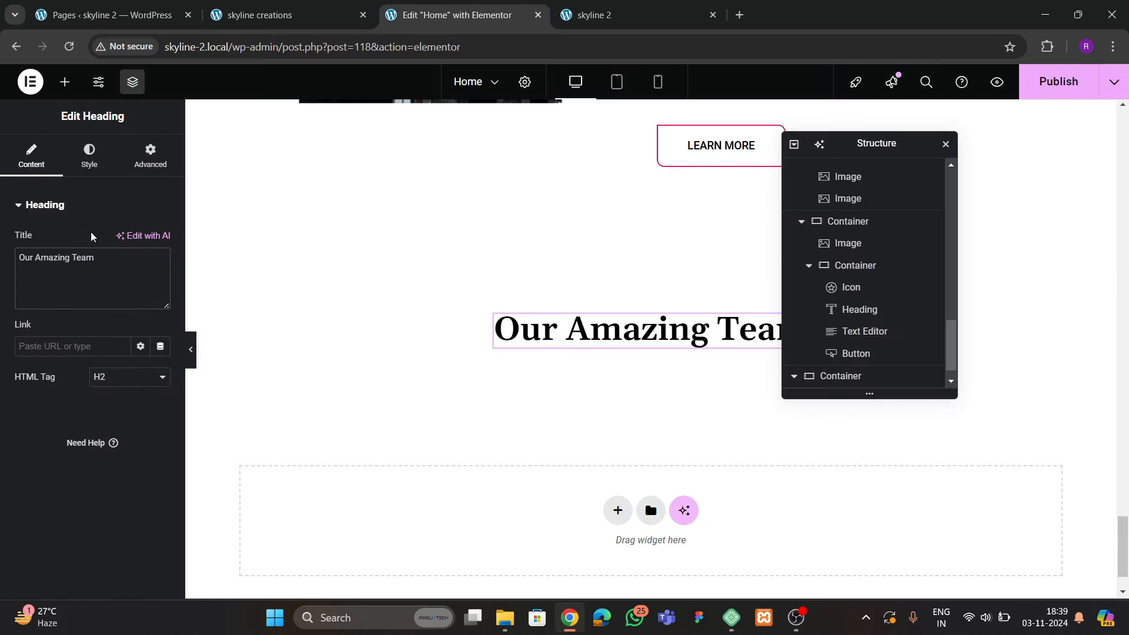
Increase the "Our Amazing Team" heading's font size to 50 px and compare it with the reference site's team section
{"action": "left_click", "coordinate": [91, 159]}
{"action": "left_click", "coordinate": [160, 303]}
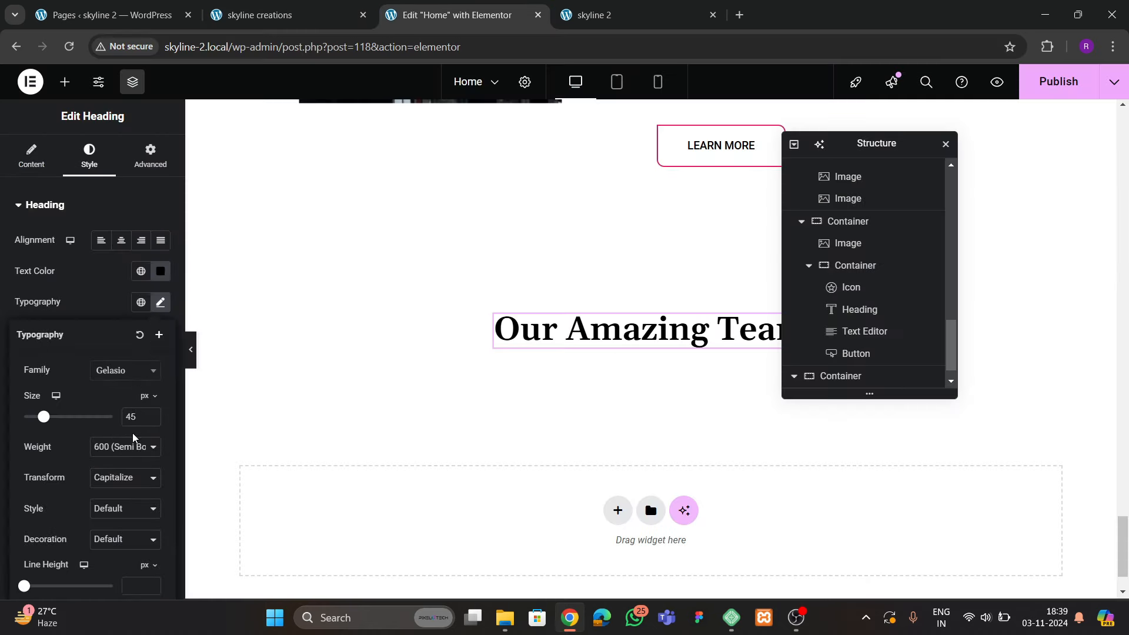
{"action": "left_click", "coordinate": [153, 415]}
{"action": "left_click", "coordinate": [153, 414]}
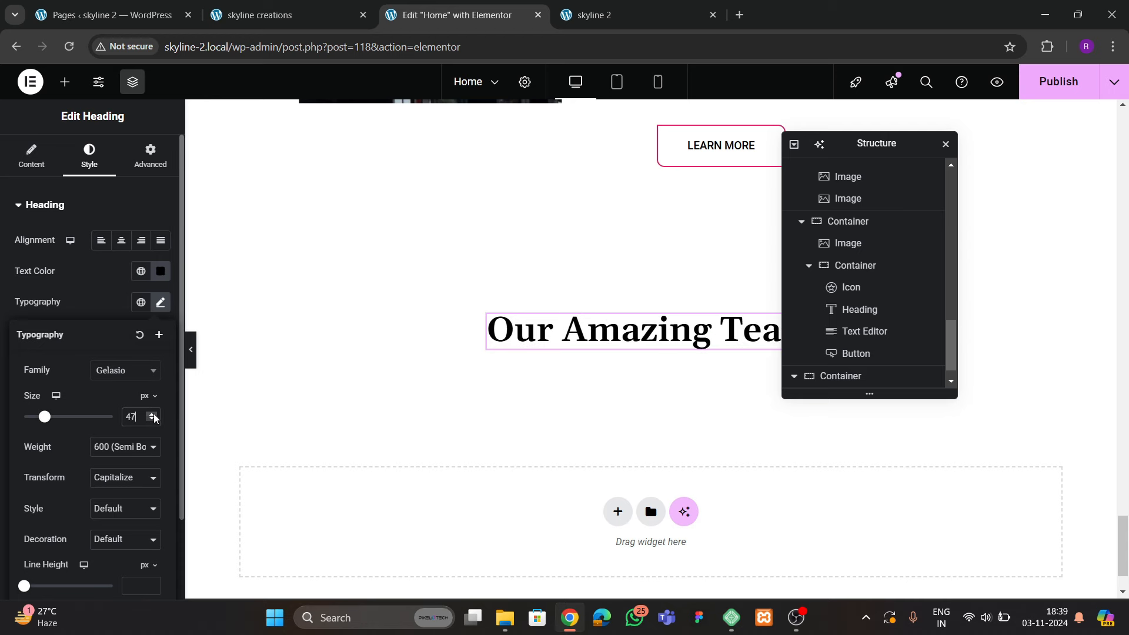
{"action": "left_click", "coordinate": [153, 414]}
{"action": "left_click", "coordinate": [153, 415]}
{"action": "left_click", "coordinate": [153, 415]}
{"action": "left_click", "coordinate": [259, 15]}
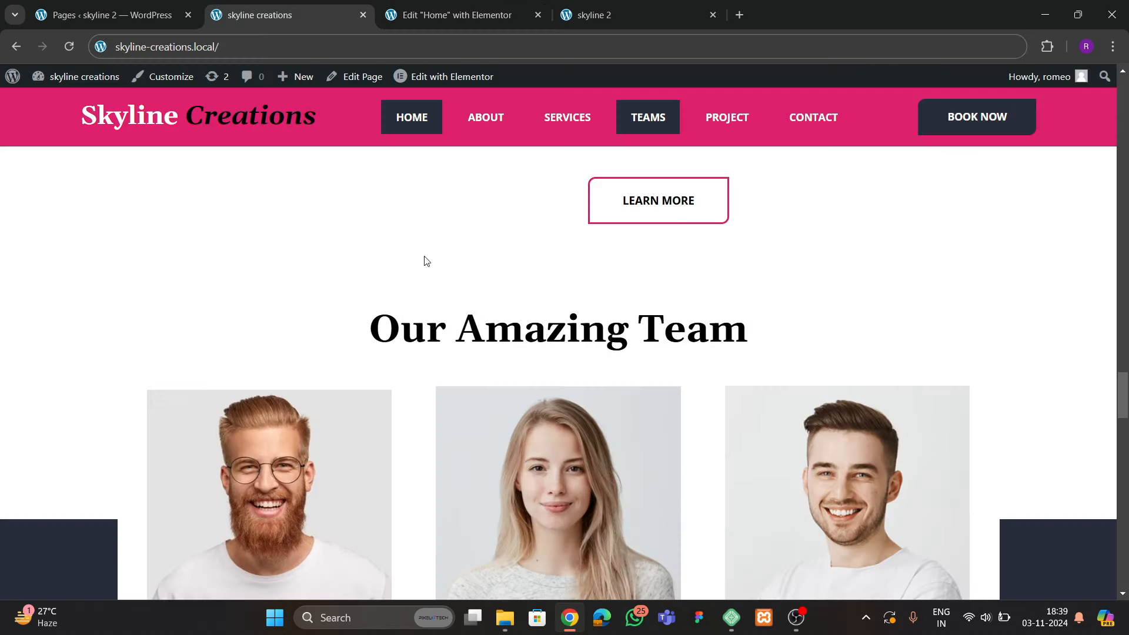
{"action": "scroll", "coordinate": [423, 262], "scroll_direction": "down", "scroll_amount": 3}
{"action": "left_click", "coordinate": [464, 15]}
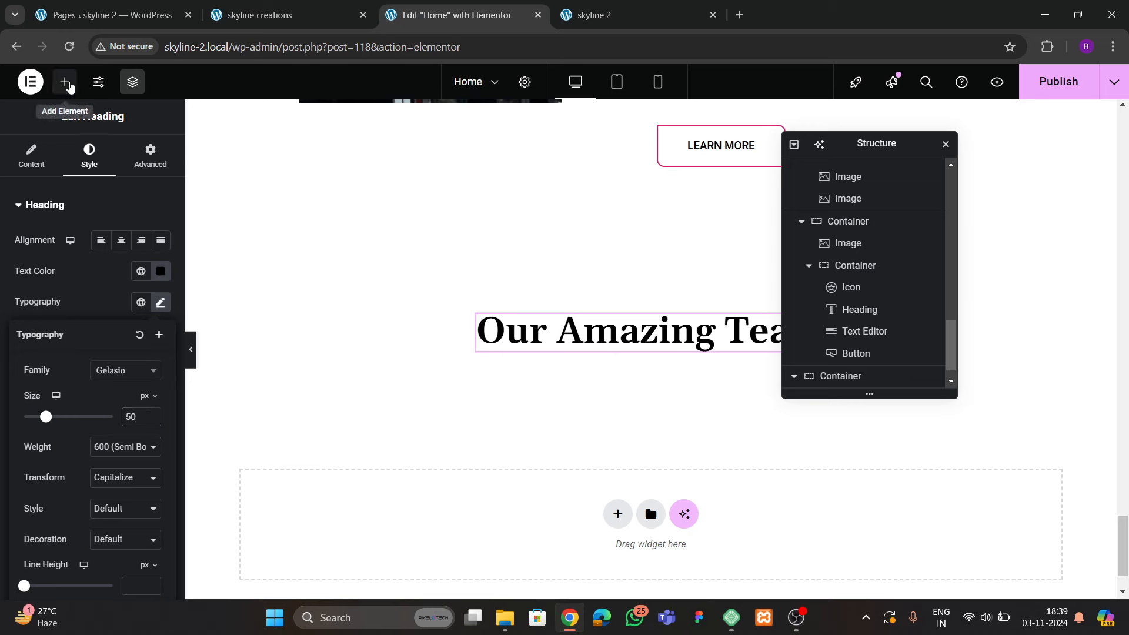
Add an empty container directly below the "Our Amazing Team" heading, using the reference site's team layout as a guide
{"action": "left_click", "coordinate": [65, 82]}
{"action": "left_click", "coordinate": [259, 15]}
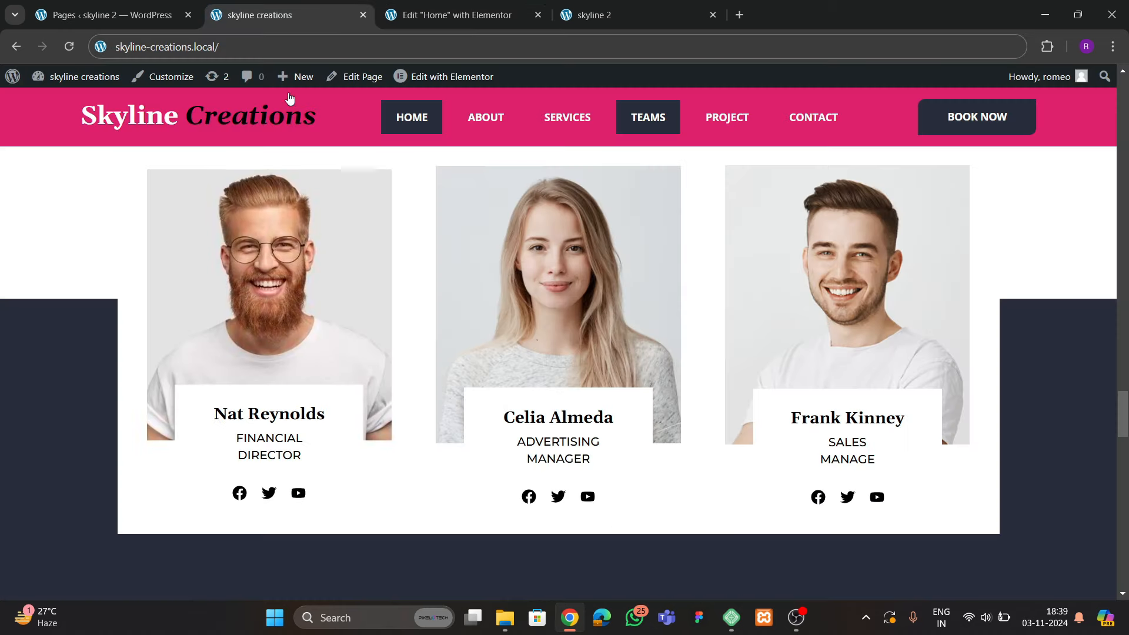
{"action": "left_click", "coordinate": [464, 15]}
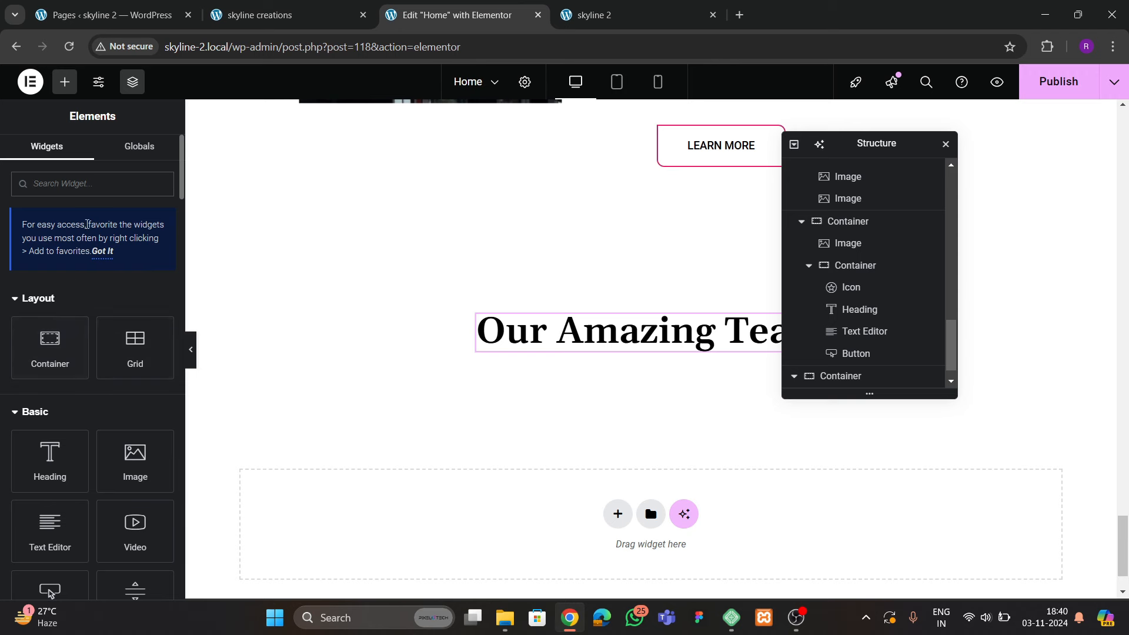
{"action": "left_click_drag", "start_coordinate": [59, 338], "coordinate": [590, 398]}
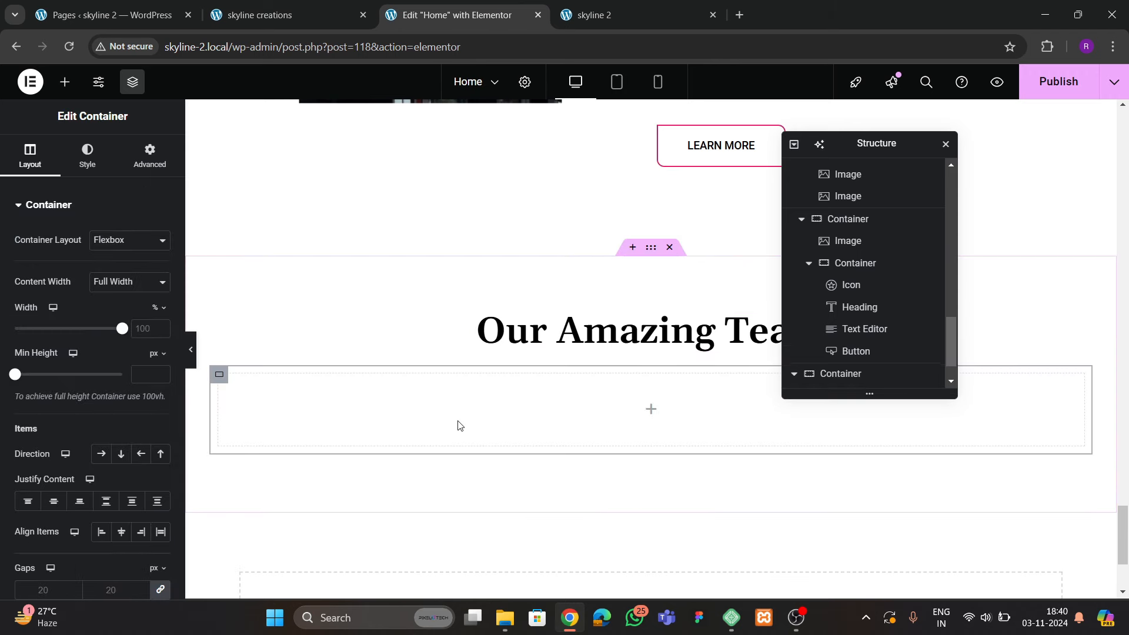
{"action": "scroll", "coordinate": [410, 417], "scroll_direction": "down", "scroll_amount": 1}
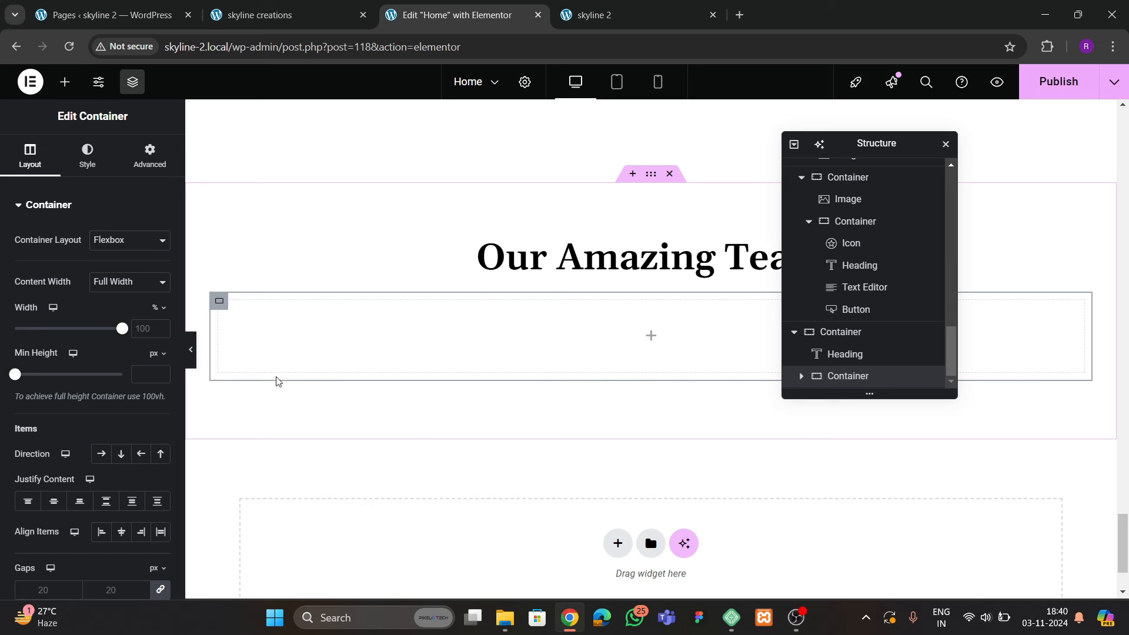
Set the new inner container's width to 90% and remove its padding
{"action": "left_click_drag", "start_coordinate": [124, 331], "coordinate": [114, 334]}
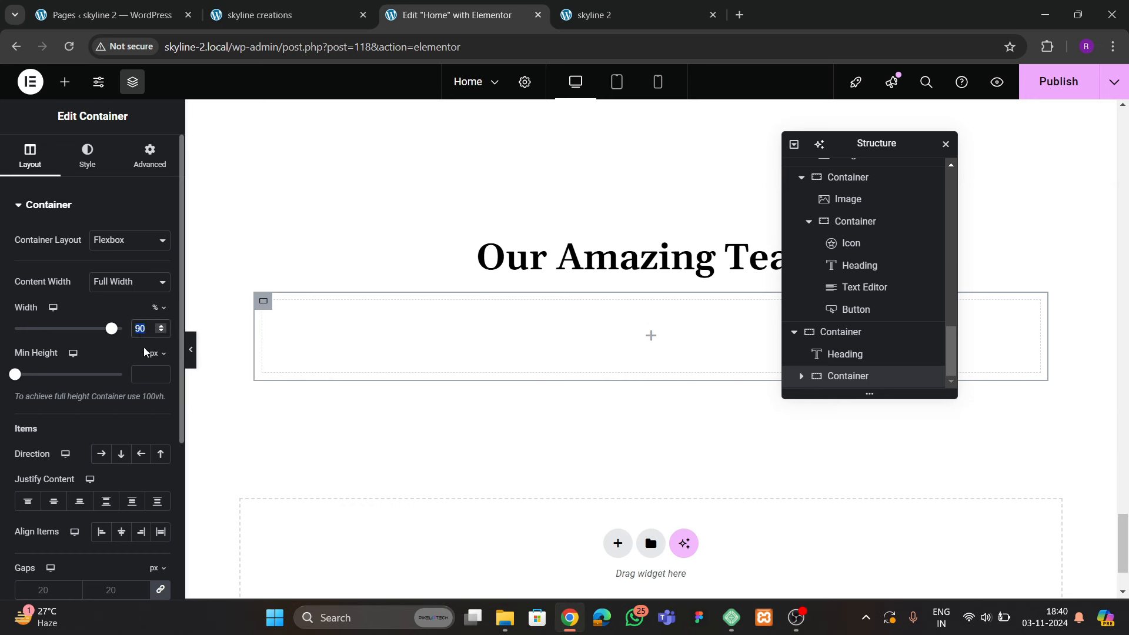
{"action": "left_click", "coordinate": [143, 154]}
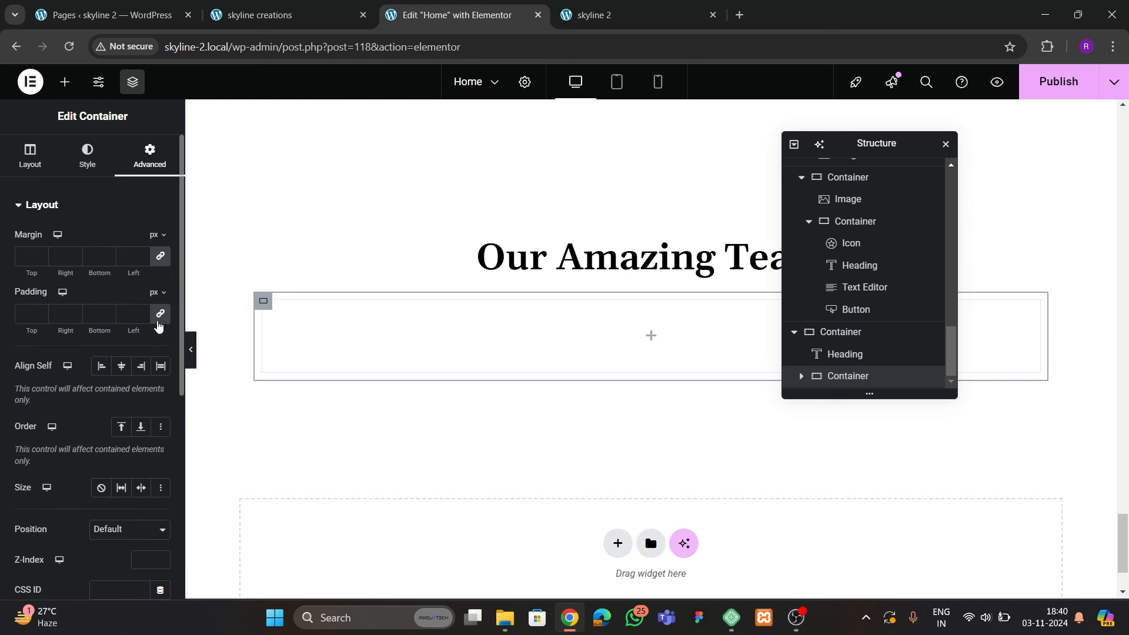
{"action": "left_click", "coordinate": [158, 319]}
Insert a Grid element into the inner container and give it three columns and one row
{"action": "left_click", "coordinate": [64, 84]}
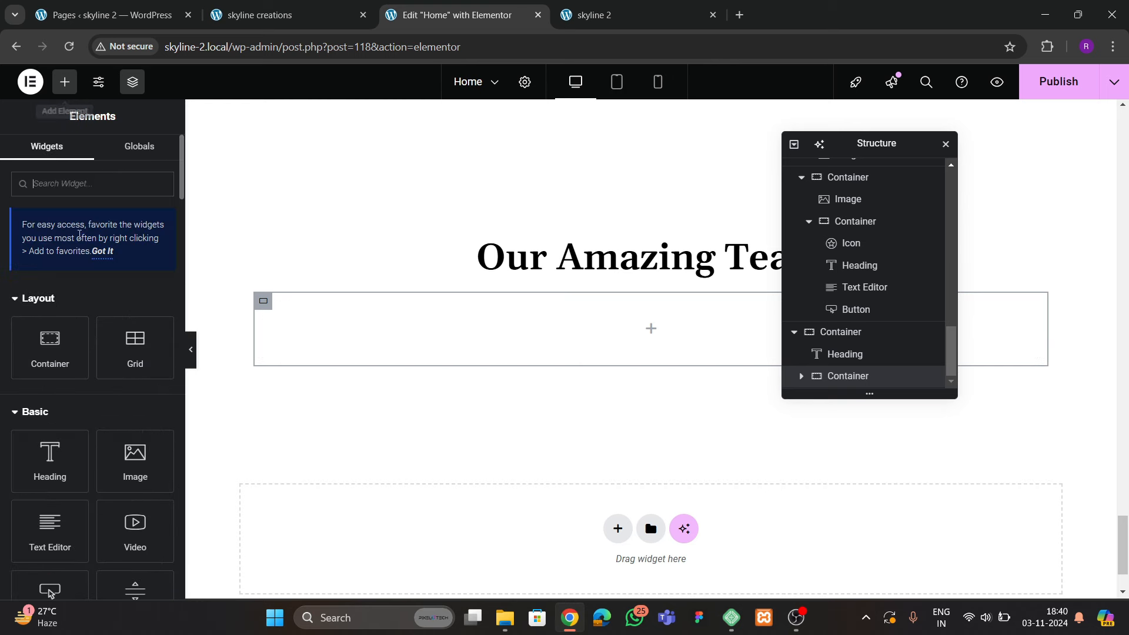
{"action": "type", "text": "grid"}
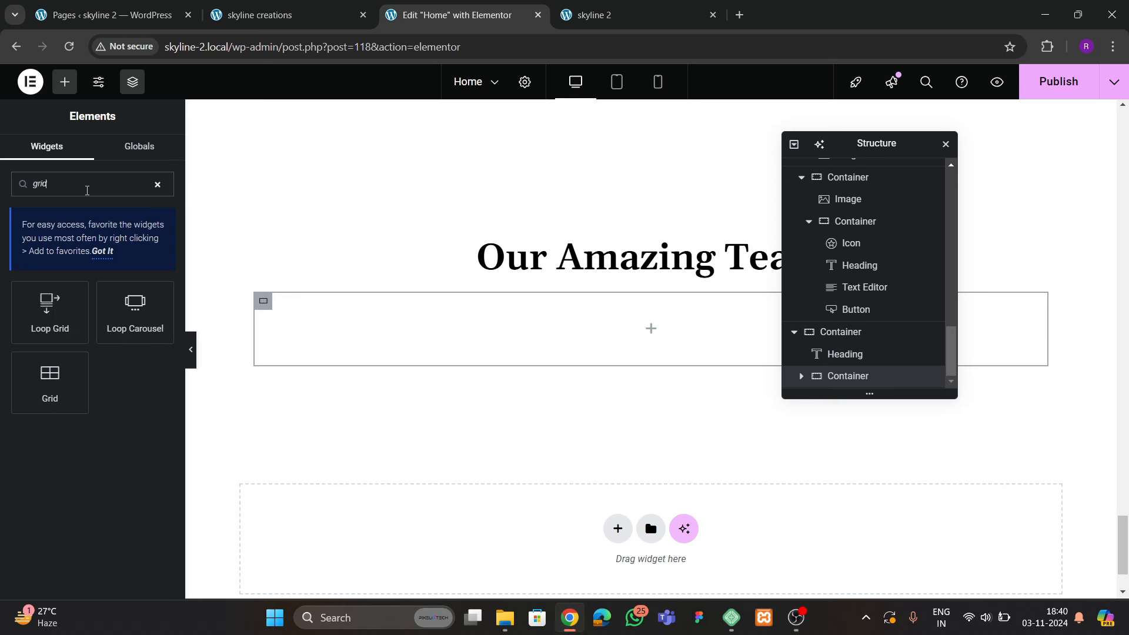
{"action": "left_click_drag", "start_coordinate": [49, 376], "coordinate": [491, 352]}
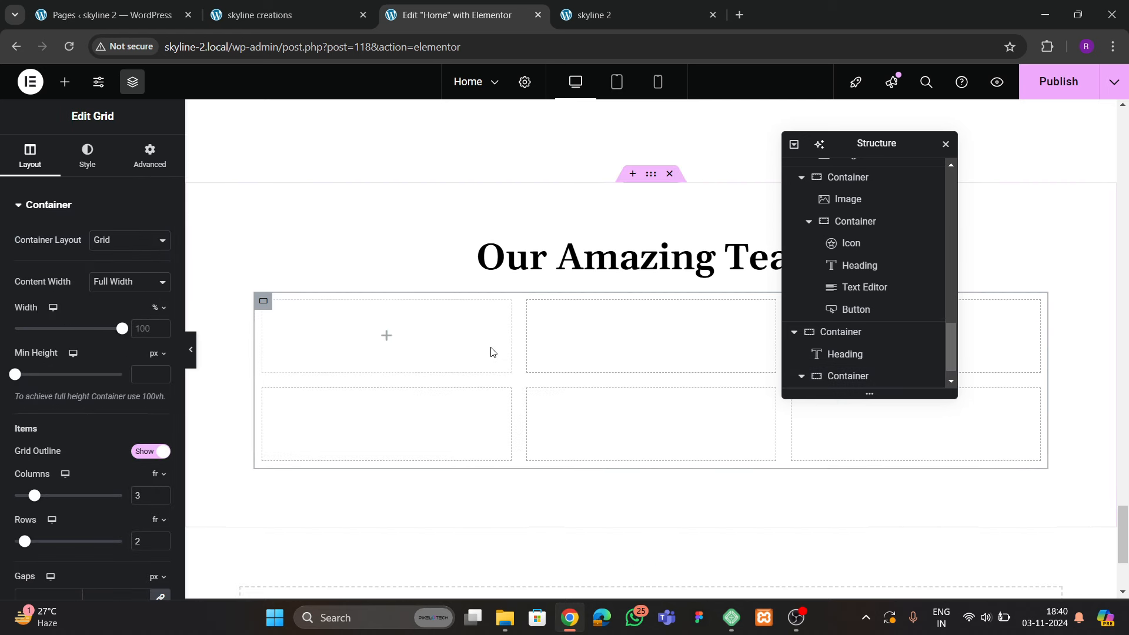
{"action": "scroll", "coordinate": [109, 446], "scroll_direction": "down", "scroll_amount": 3}
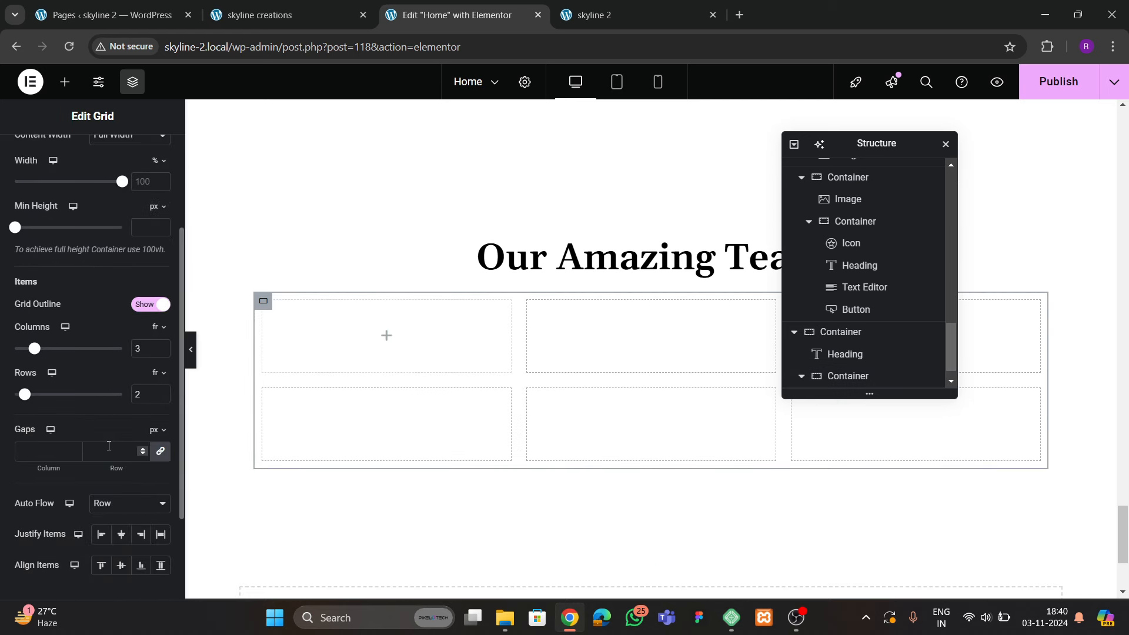
{"action": "left_click", "coordinate": [162, 396]}
{"action": "scroll", "coordinate": [157, 182], "scroll_direction": "up", "scroll_amount": 3}
Set the grid's padding to 0 on all sides and check the team layout on the reference site
{"action": "left_click", "coordinate": [149, 154]}
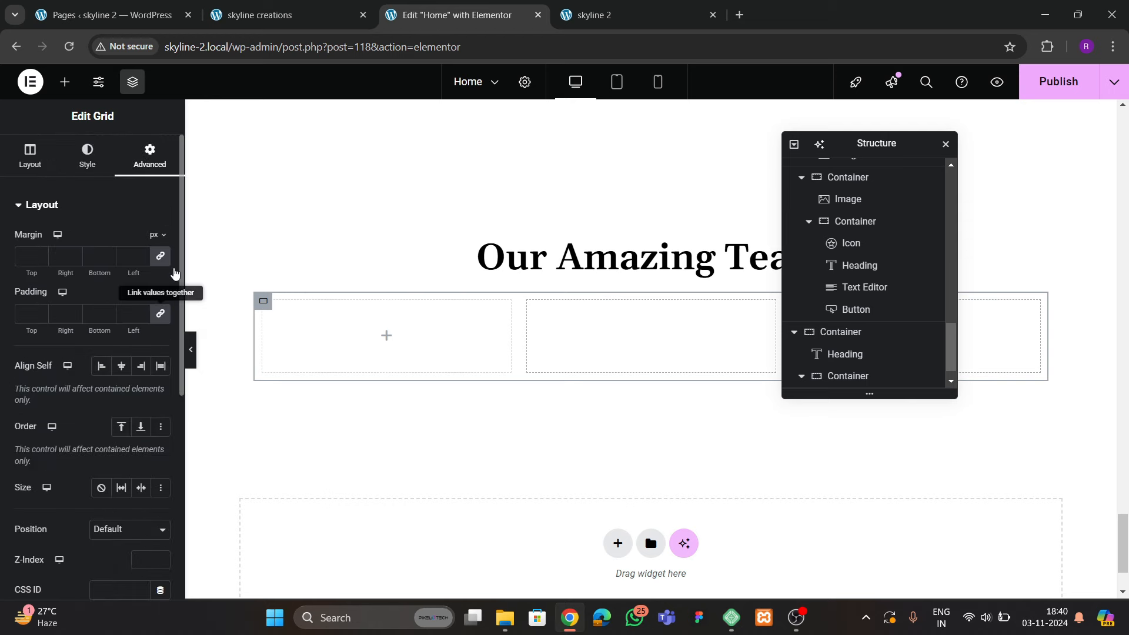
{"action": "left_click", "coordinate": [282, 14]}
{"action": "scroll", "coordinate": [421, 371], "scroll_direction": "up", "scroll_amount": 1}
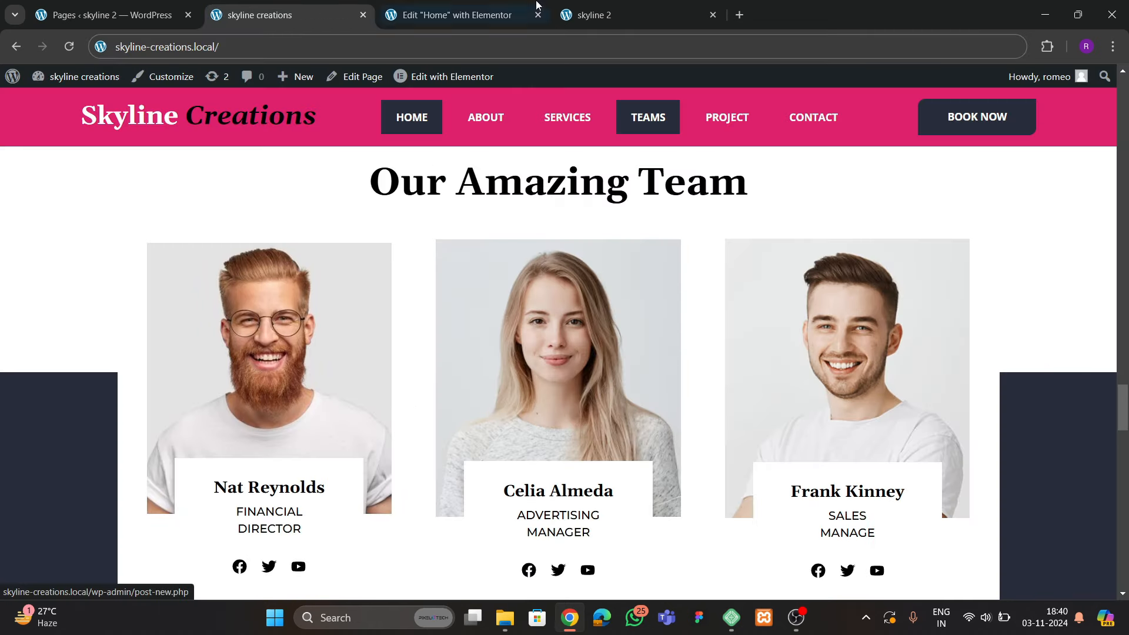
{"action": "left_click", "coordinate": [463, 16]}
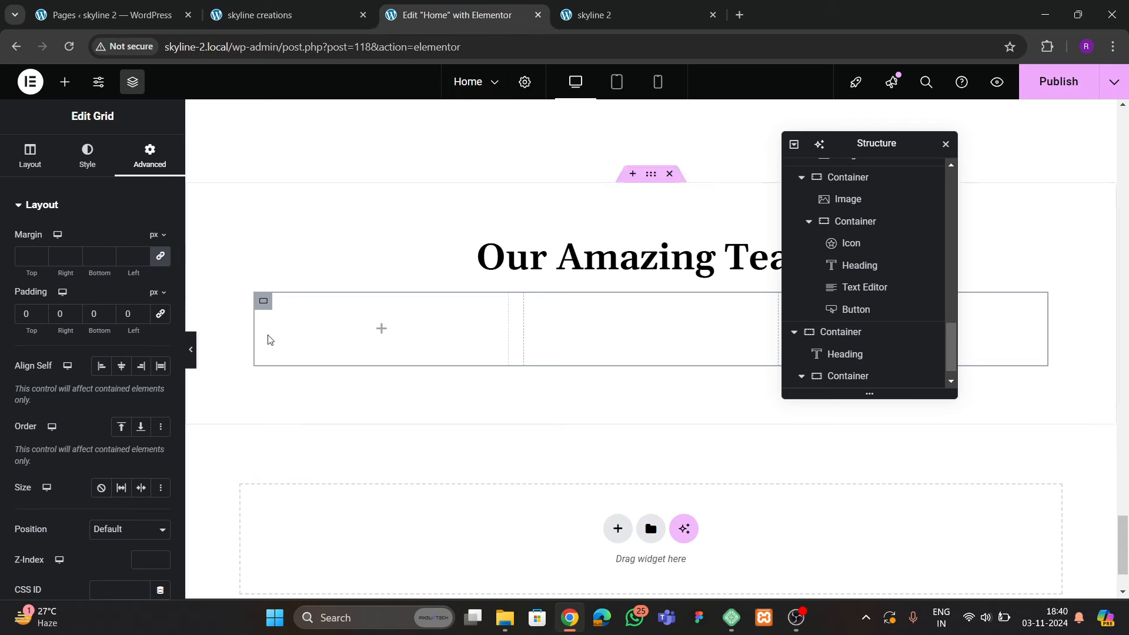
Place an Image widget in the grid's first cell and assign it the bearded man's photo from the media library
{"action": "left_click", "coordinate": [65, 82]}
{"action": "scroll", "coordinate": [112, 353], "scroll_direction": "down", "scroll_amount": 2}
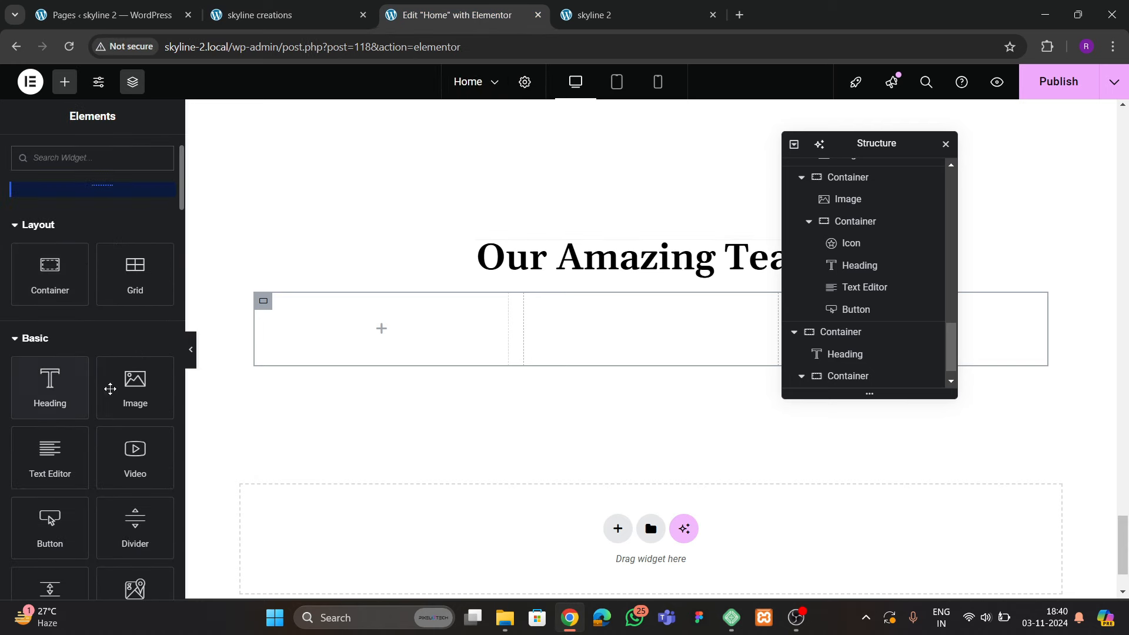
{"action": "left_click_drag", "start_coordinate": [135, 385], "coordinate": [295, 341]}
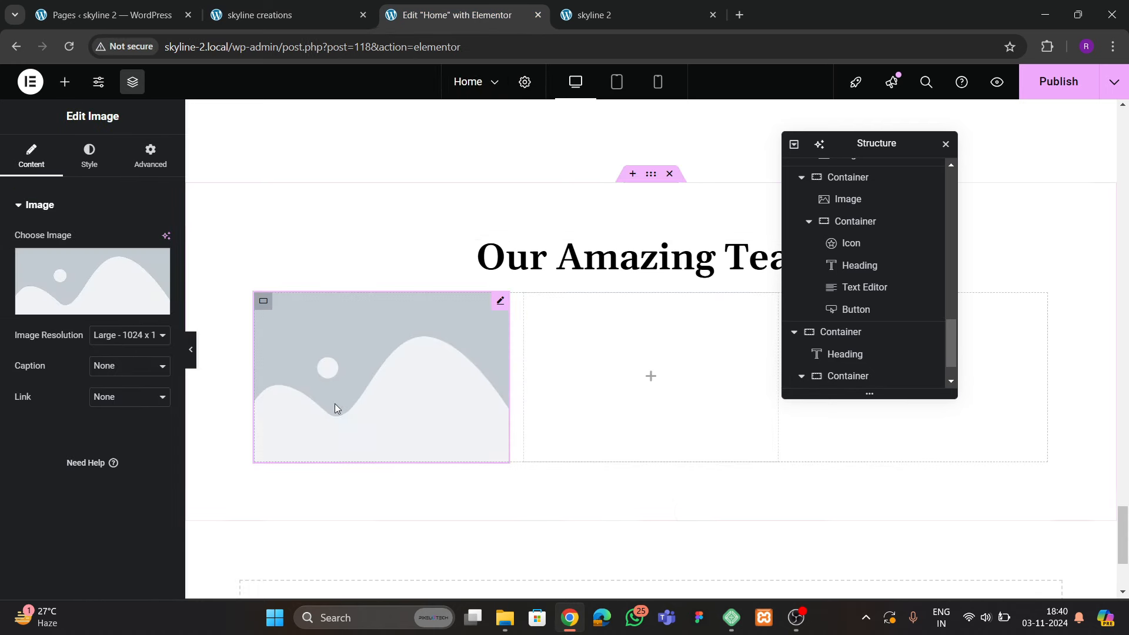
{"action": "left_click", "coordinate": [104, 281]}
{"action": "left_click", "coordinate": [828, 373]}
{"action": "left_click", "coordinate": [1072, 557]}
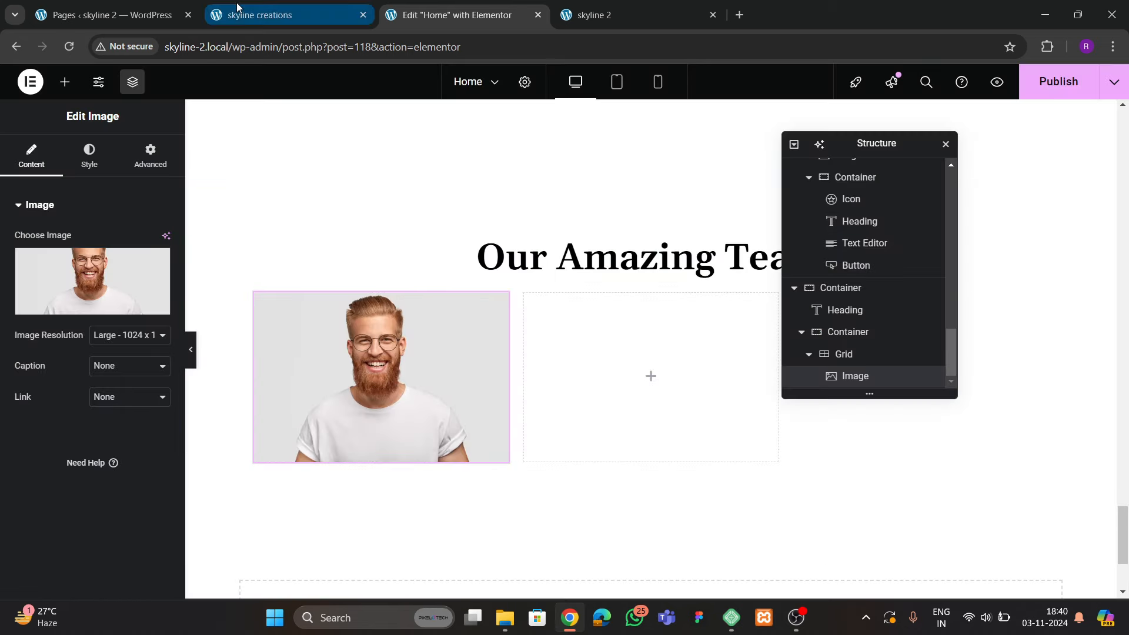
Compare the bearded man's photo with the reference site and look through the Downloads folder in File Explorer for a better-fitting image
{"action": "left_click", "coordinate": [265, 14]}
{"action": "left_click", "coordinate": [455, 15]}
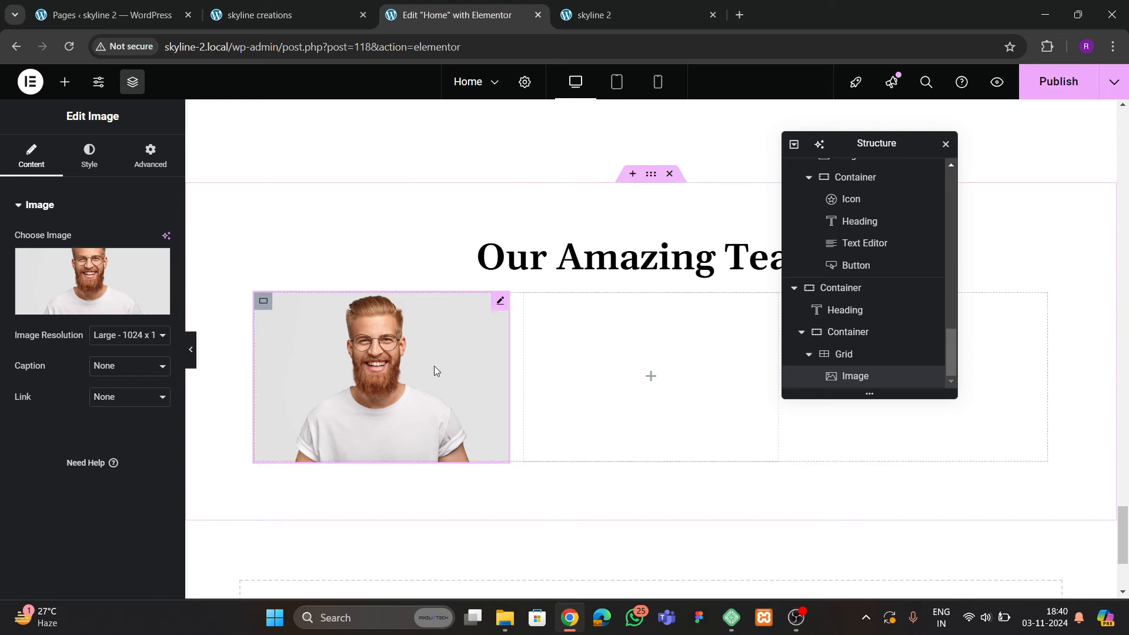
{"action": "mouse_move", "coordinate": [106, 286]}
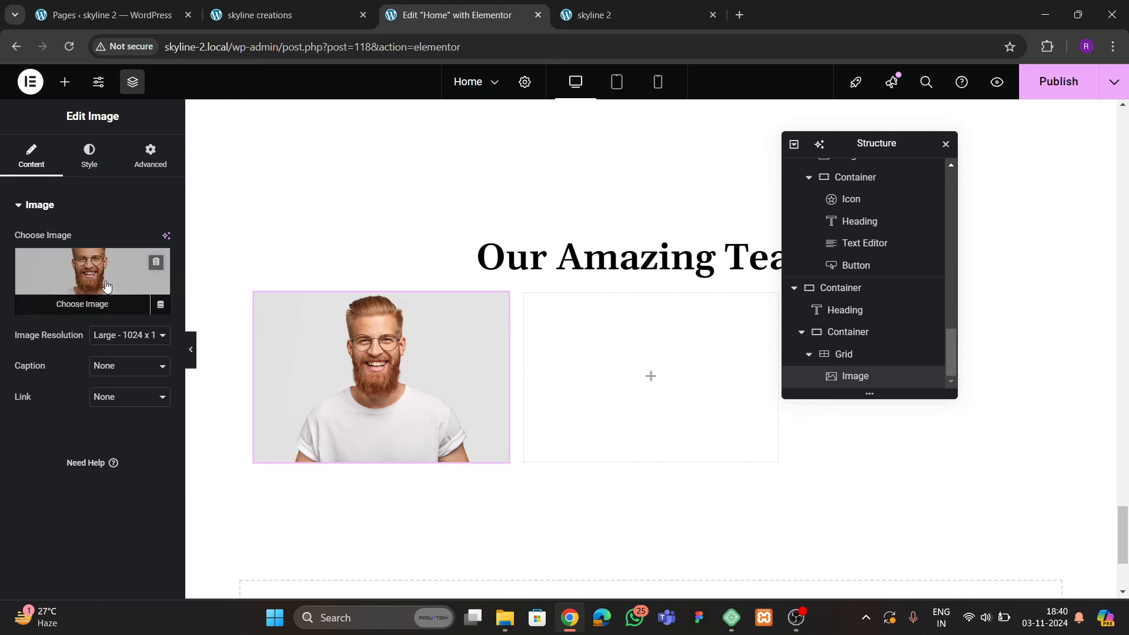
{"action": "left_click", "coordinate": [106, 286]}
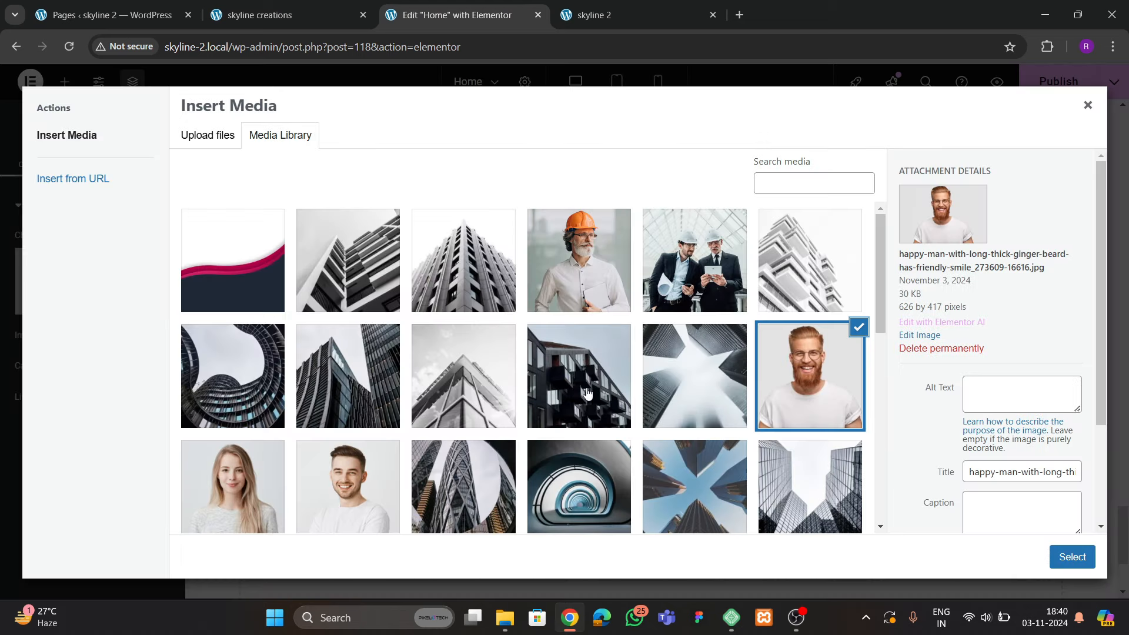
{"action": "left_click", "coordinate": [510, 631]}
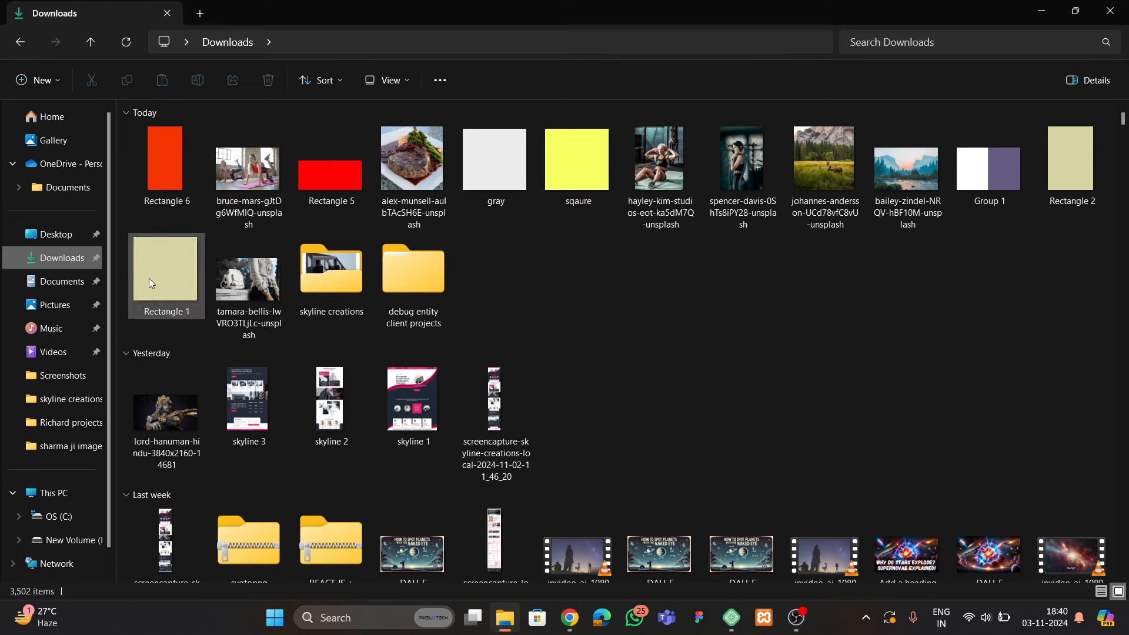
{"action": "scroll", "coordinate": [524, 379], "scroll_direction": "down", "scroll_amount": 10}
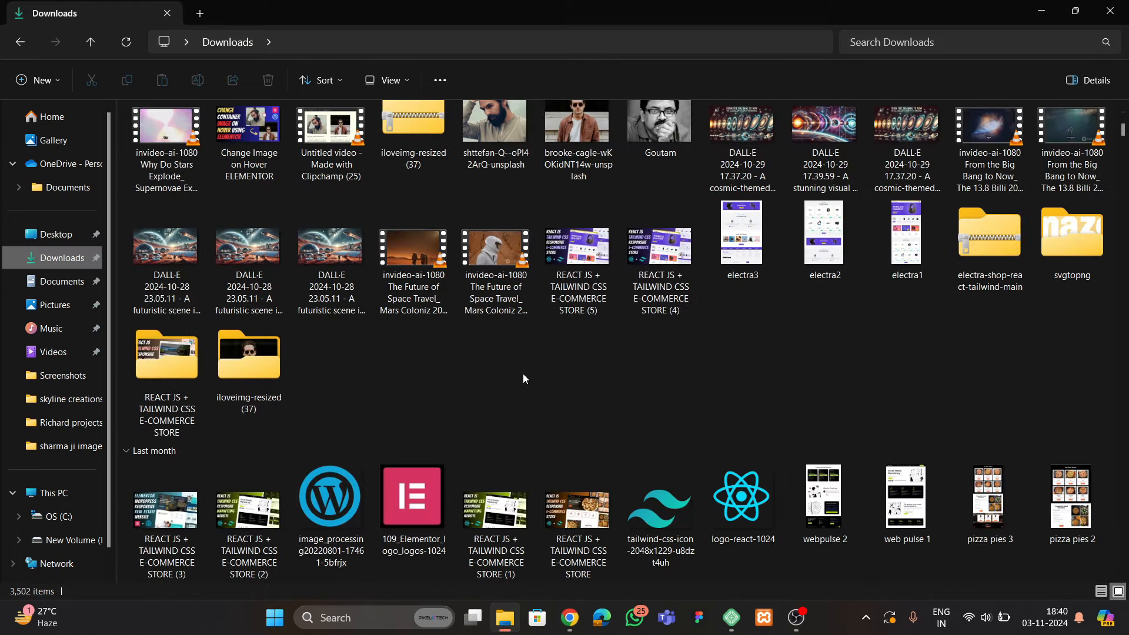
{"action": "scroll", "coordinate": [523, 379], "scroll_direction": "down", "scroll_amount": 10}
{"action": "scroll", "coordinate": [523, 378], "scroll_direction": "up", "scroll_amount": 20}
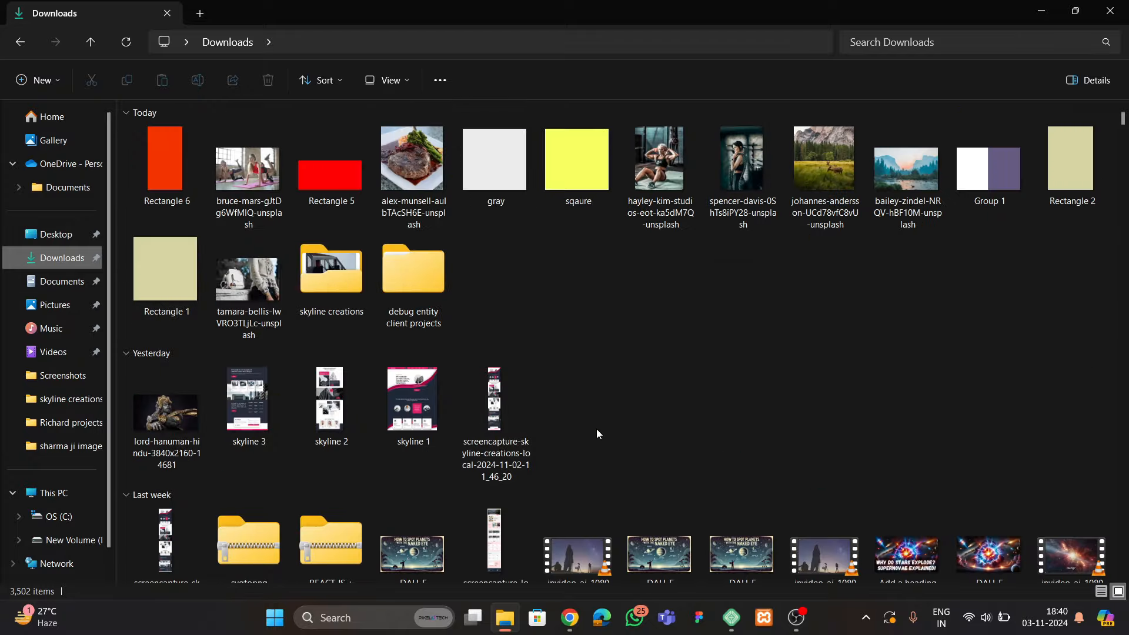
{"action": "scroll", "coordinate": [596, 429], "scroll_direction": "down", "scroll_amount": 8}
{"action": "left_click", "coordinate": [570, 618]}
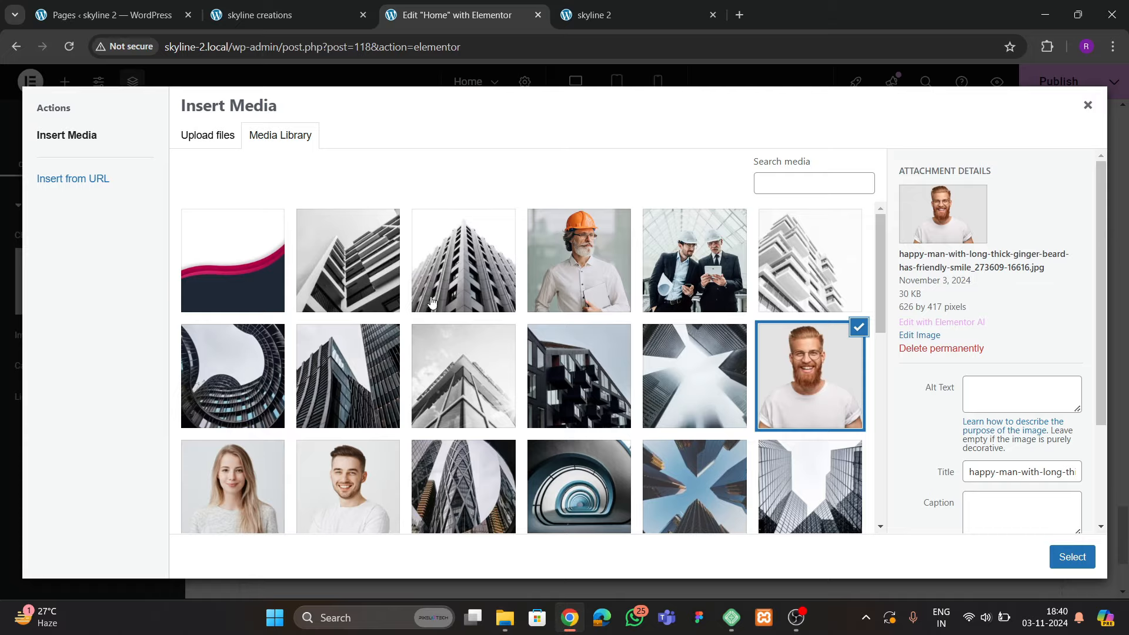
Crop the bearded man's photo in the media library to about 382 by 417 pixels, centred on him, and save the edit
{"action": "scroll", "coordinate": [492, 398], "scroll_direction": "down", "scroll_amount": 10}
{"action": "scroll", "coordinate": [499, 411], "scroll_direction": "up", "scroll_amount": 10}
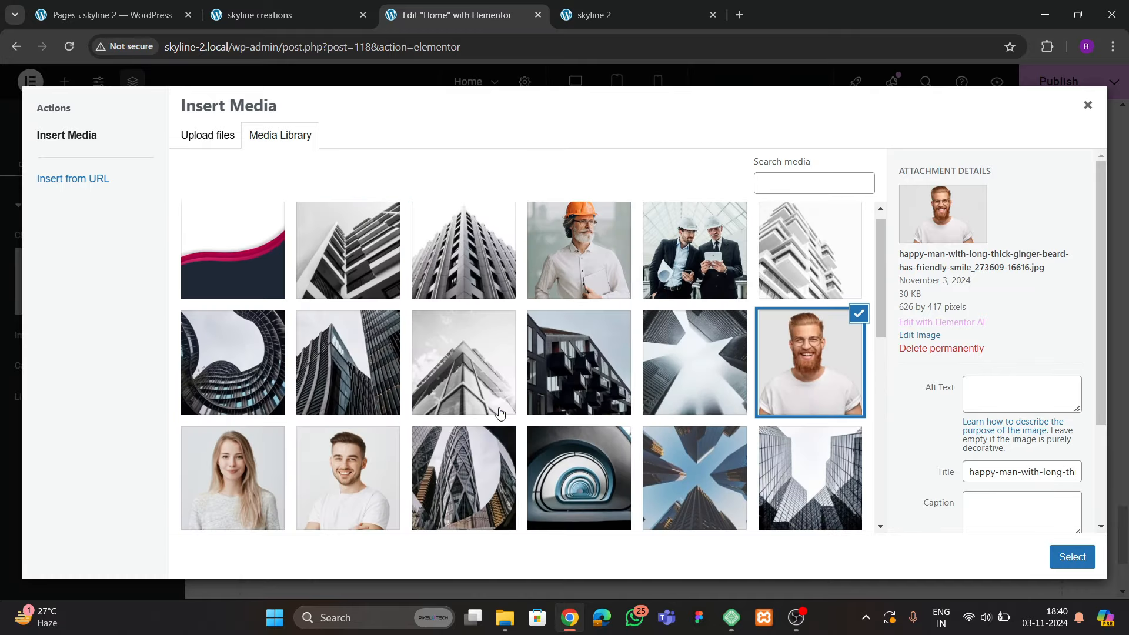
{"action": "scroll", "coordinate": [499, 411], "scroll_direction": "down", "scroll_amount": 5}
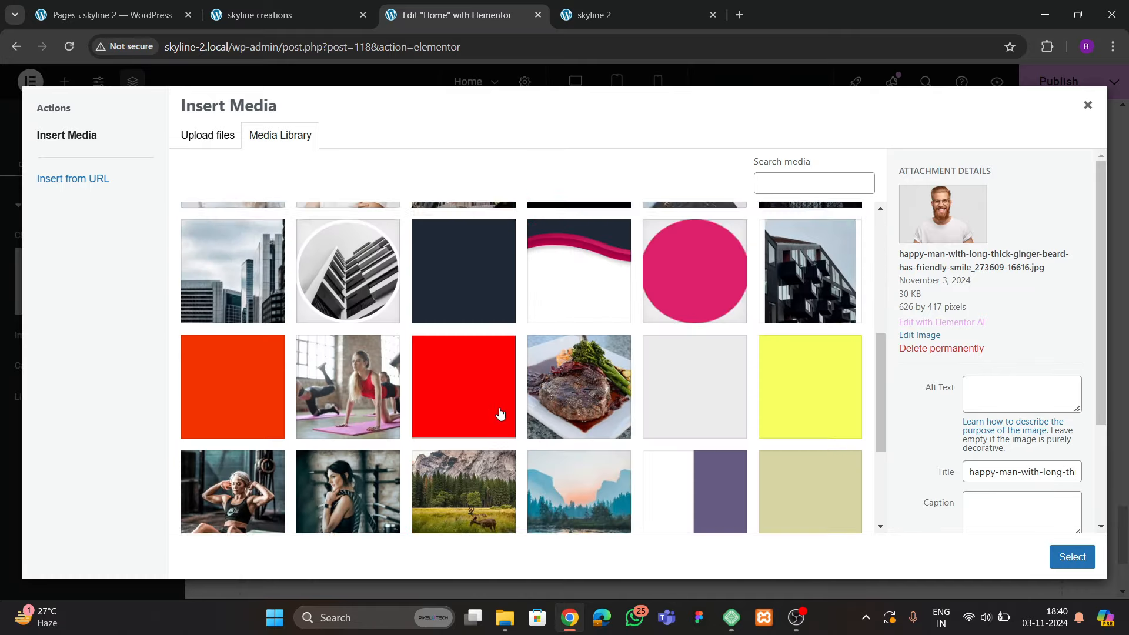
{"action": "scroll", "coordinate": [500, 413], "scroll_direction": "up", "scroll_amount": 5}
{"action": "left_click", "coordinate": [926, 336]}
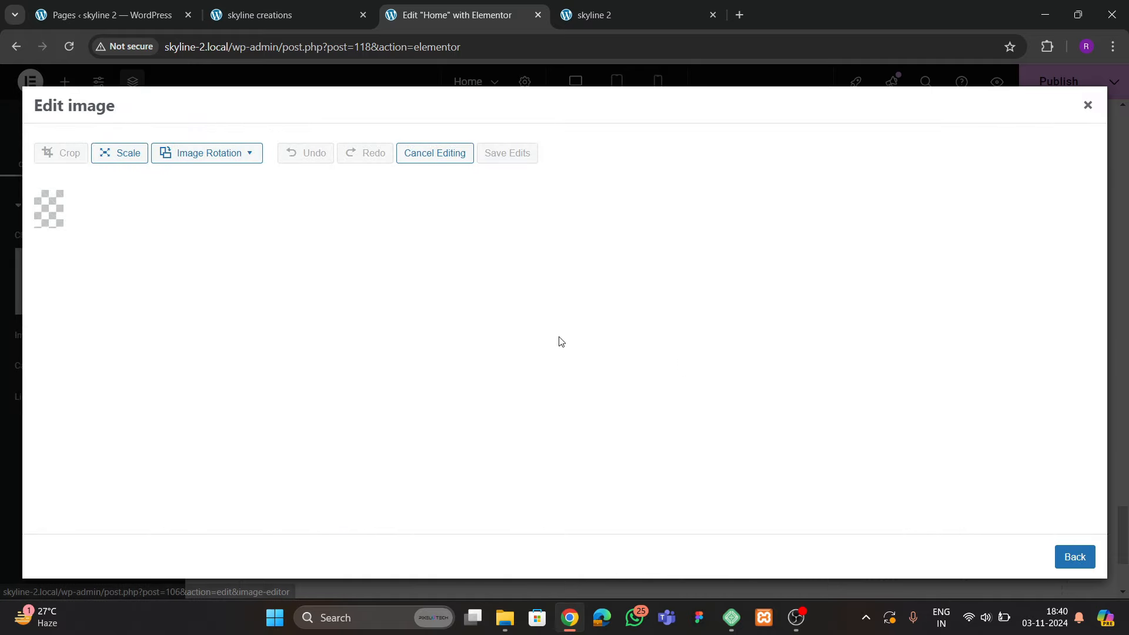
{"action": "left_click", "coordinate": [80, 153]}
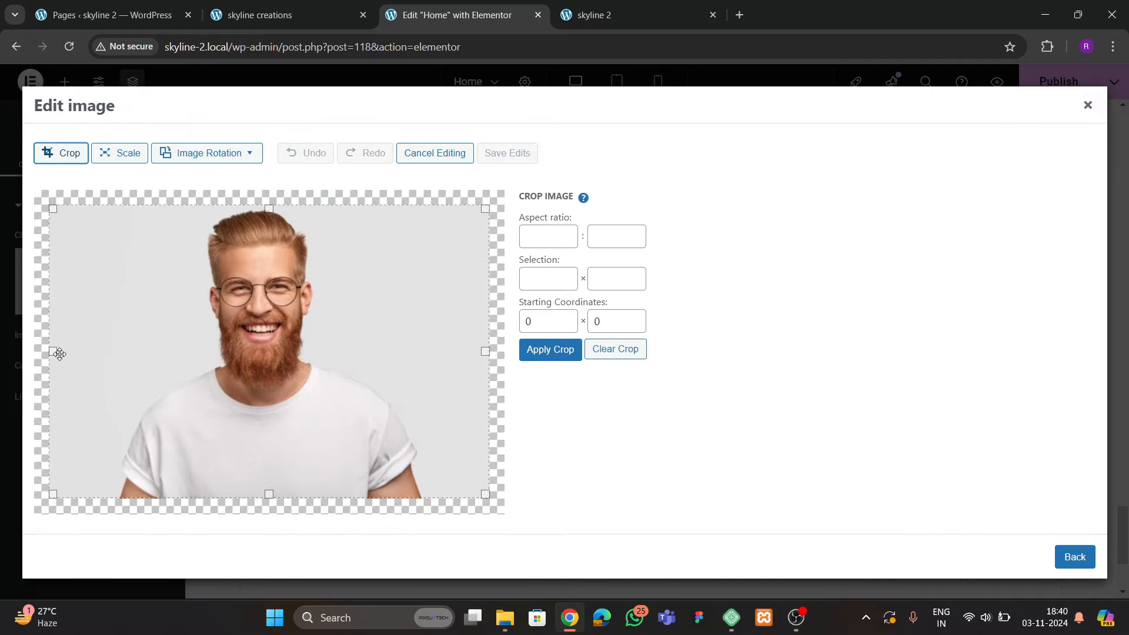
{"action": "left_click_drag", "start_coordinate": [56, 351], "coordinate": [115, 351]}
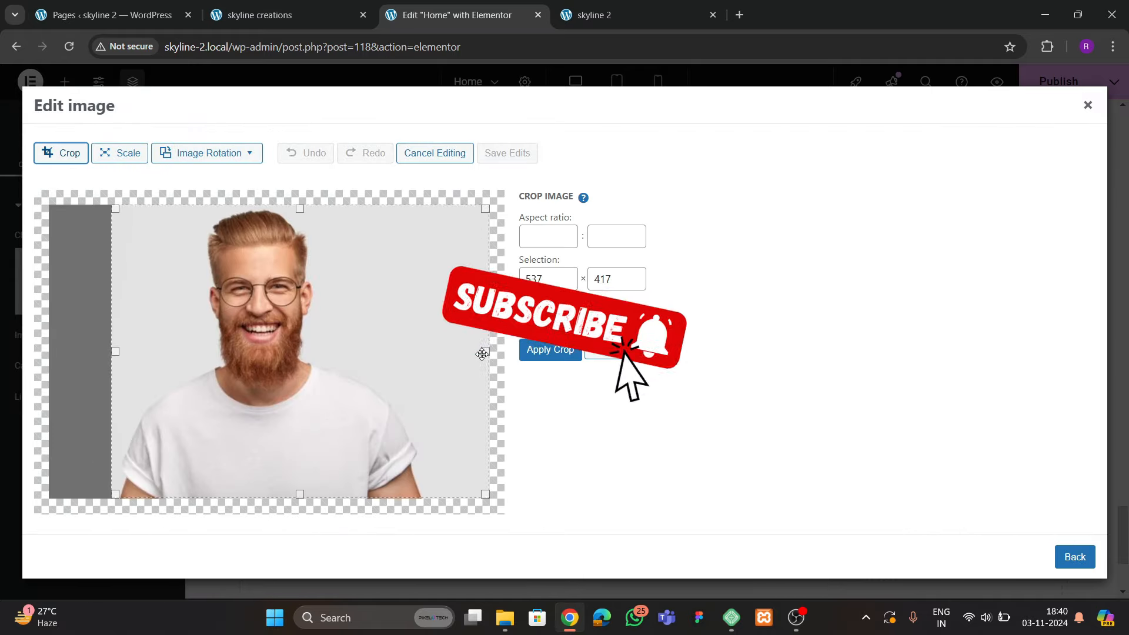
{"action": "left_click_drag", "start_coordinate": [482, 353], "coordinate": [386, 351]}
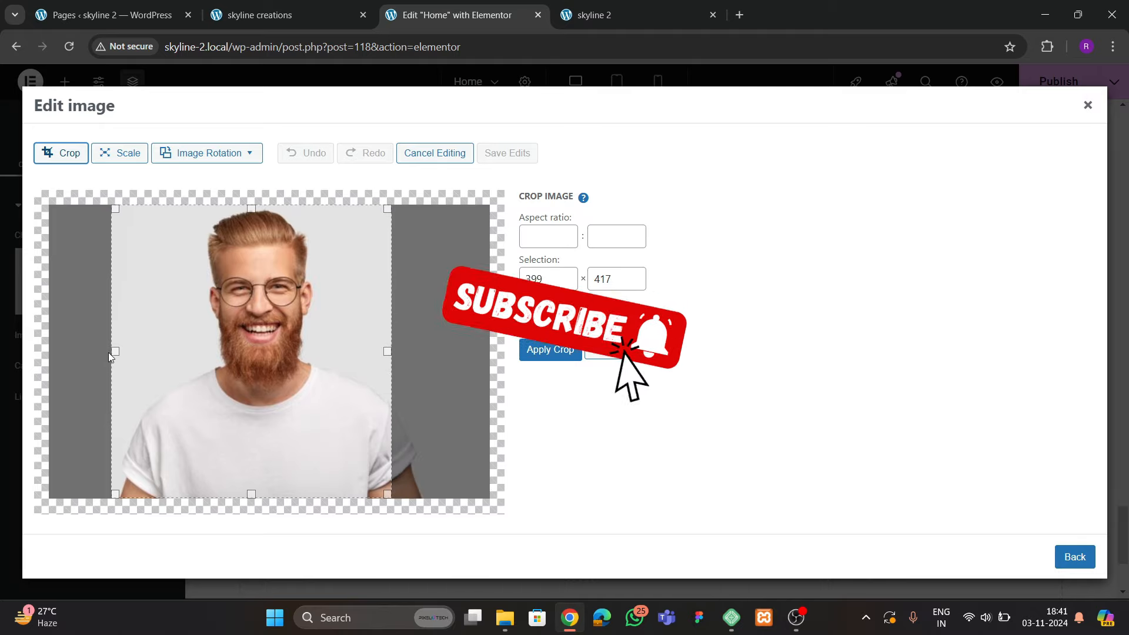
{"action": "left_click_drag", "start_coordinate": [112, 352], "coordinate": [124, 351]}
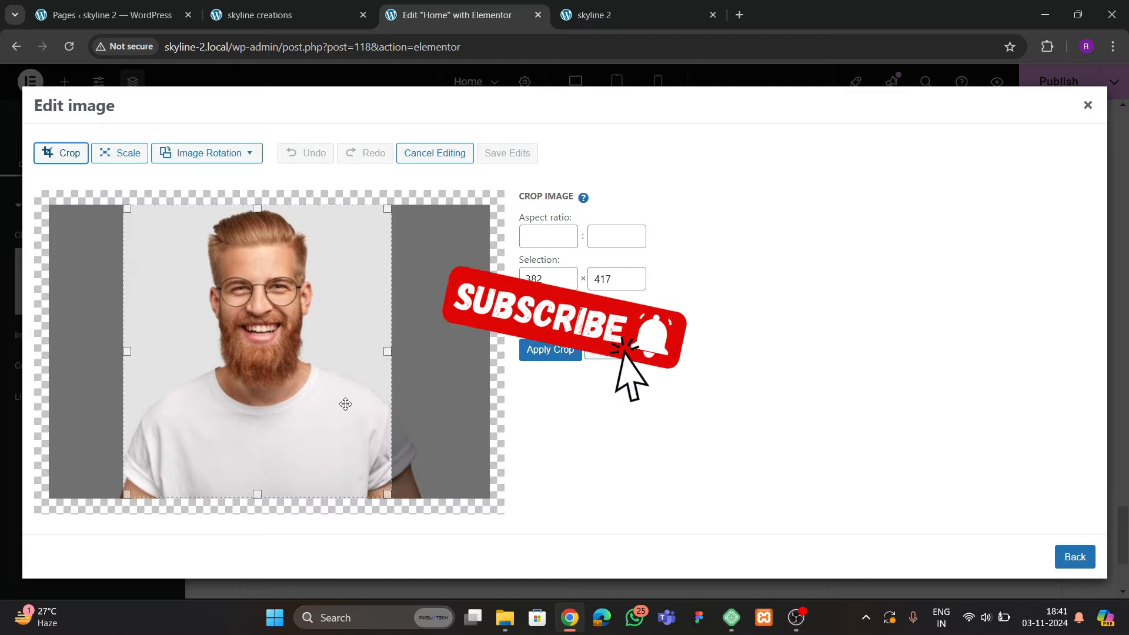
{"action": "left_click_drag", "start_coordinate": [336, 398], "coordinate": [340, 398]}
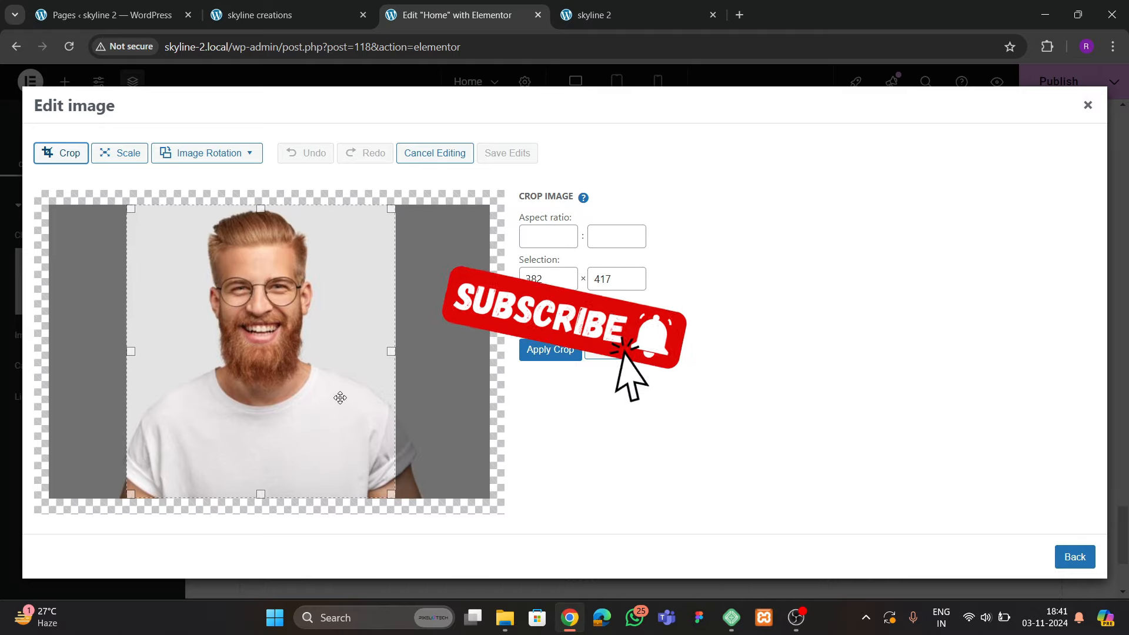
{"action": "left_click", "coordinate": [550, 349]}
{"action": "left_click", "coordinate": [507, 153]}
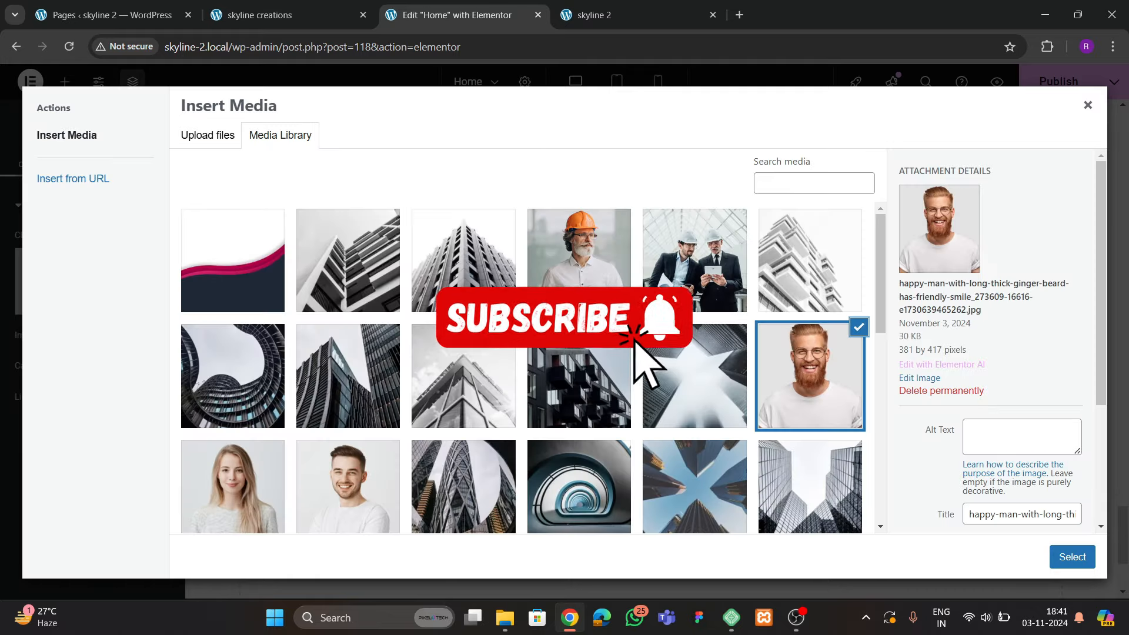
Crop the dark-haired man's photo to about 386 by 417 pixels by trimming both sides, and save the edit
{"action": "left_click", "coordinate": [351, 467]}
{"action": "left_click", "coordinate": [1000, 256]}
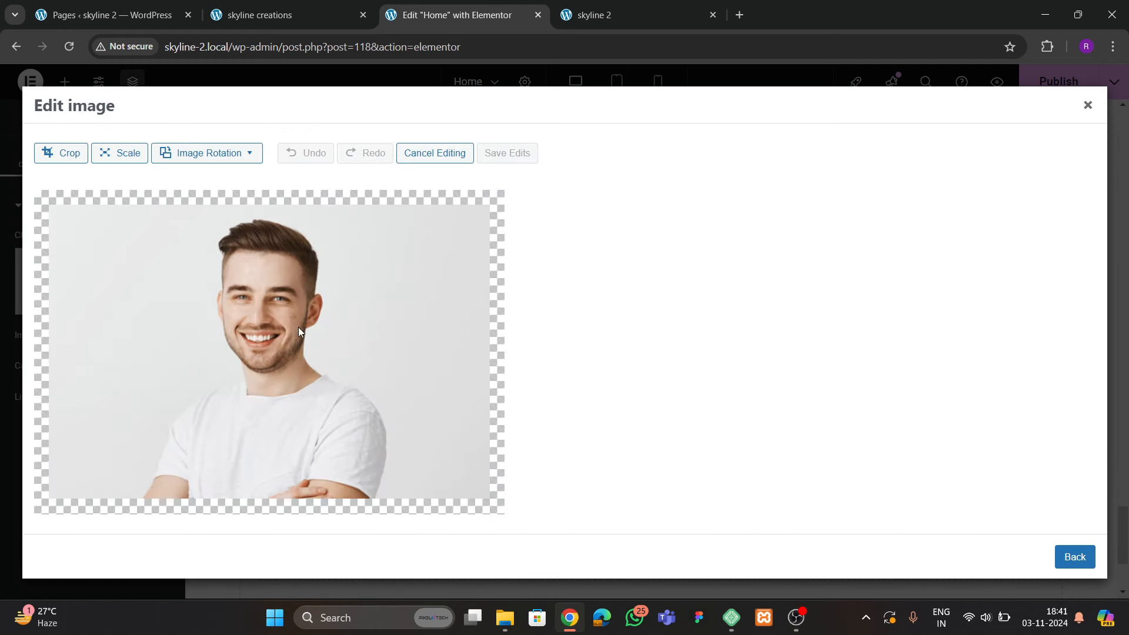
{"action": "left_click", "coordinate": [71, 152]}
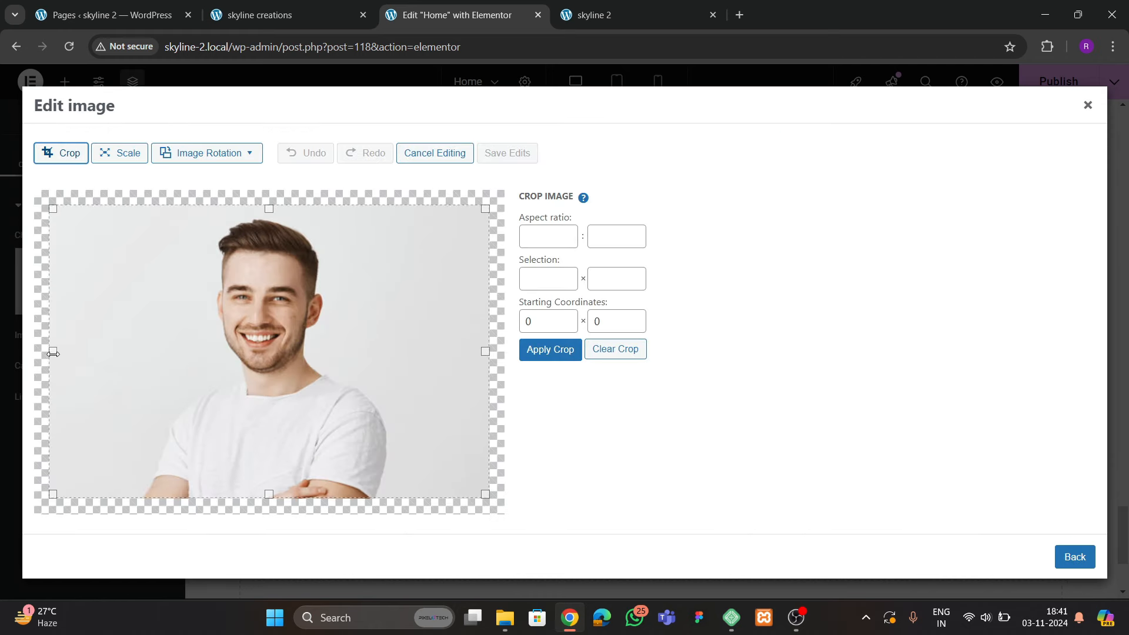
{"action": "left_click_drag", "start_coordinate": [53, 353], "coordinate": [133, 352]}
{"action": "left_click_drag", "start_coordinate": [490, 355], "coordinate": [400, 369]}
{"action": "left_click", "coordinate": [537, 350]}
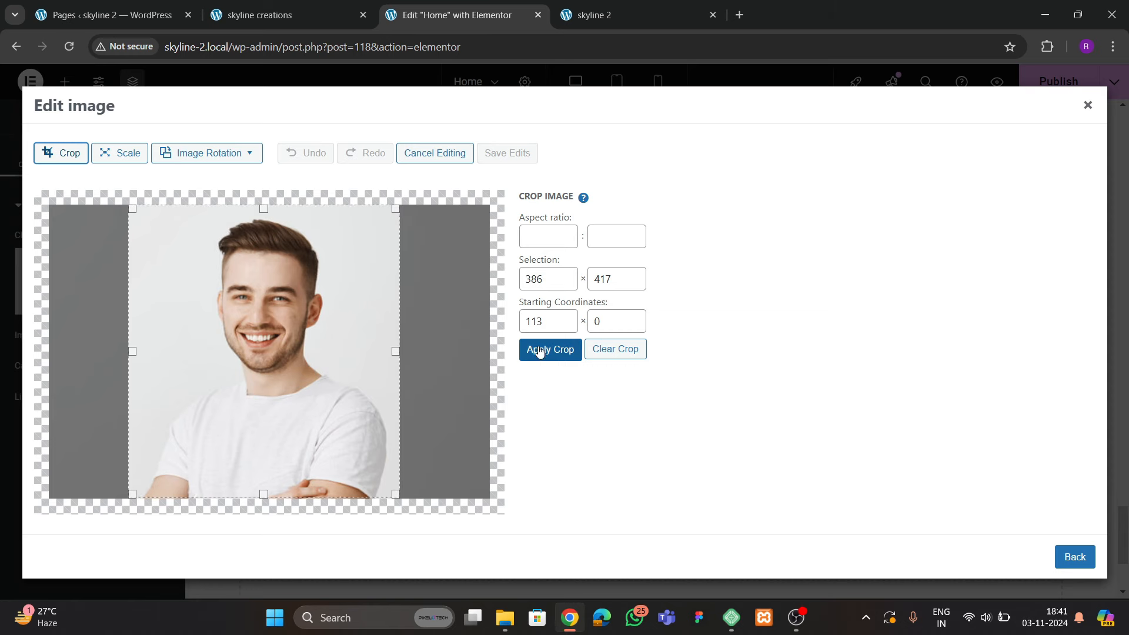
{"action": "left_click", "coordinate": [501, 157]}
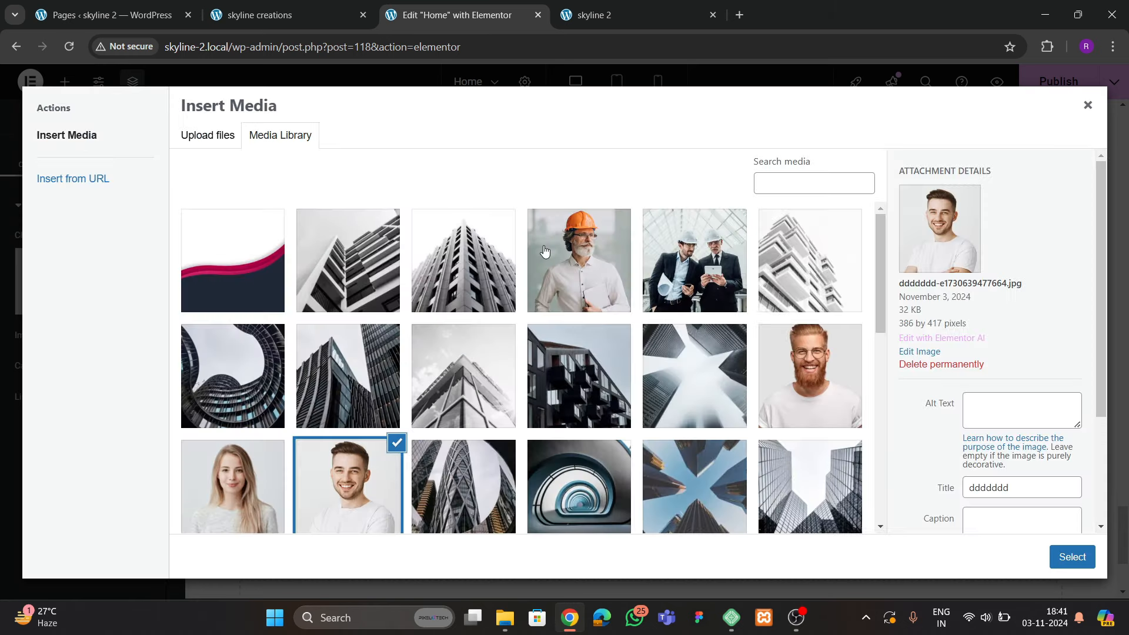
Crop the blonde woman's photo by trimming both sides at full height, keeping her centred, and save the edit
{"action": "scroll", "coordinate": [484, 420], "scroll_direction": "down", "scroll_amount": 3}
{"action": "left_click", "coordinate": [213, 351]}
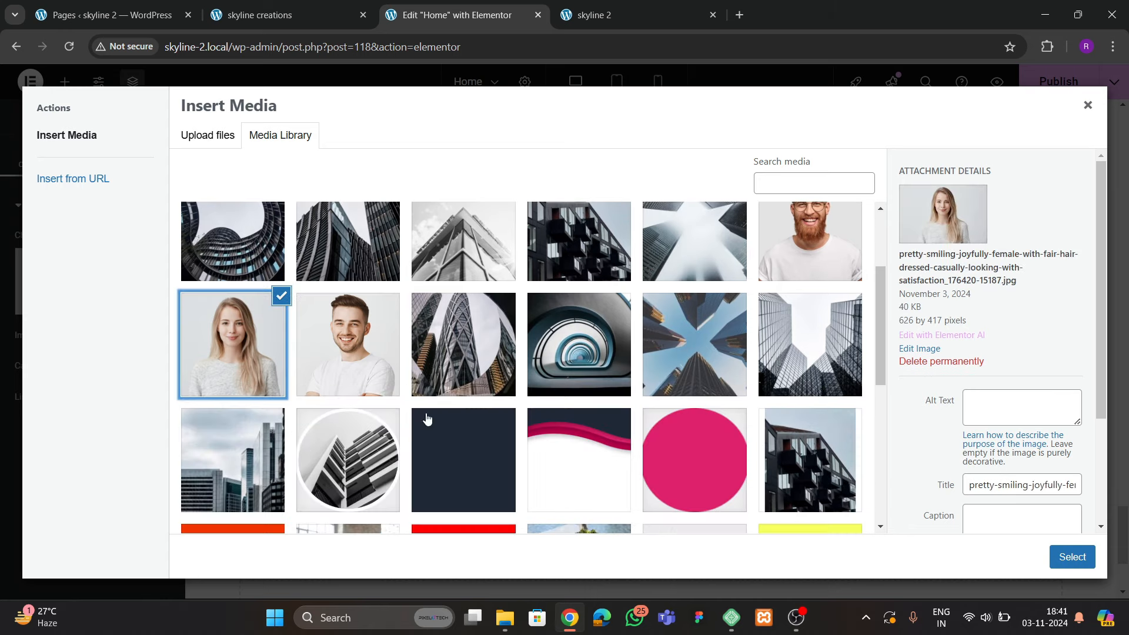
{"action": "left_click", "coordinate": [921, 349]}
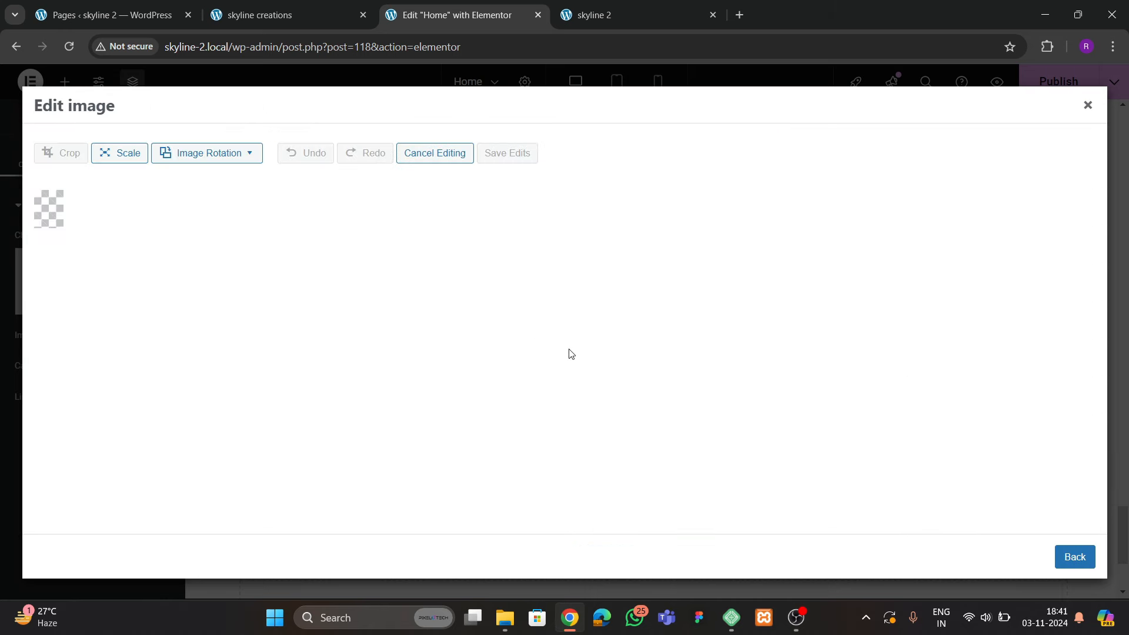
{"action": "left_click", "coordinate": [59, 154]}
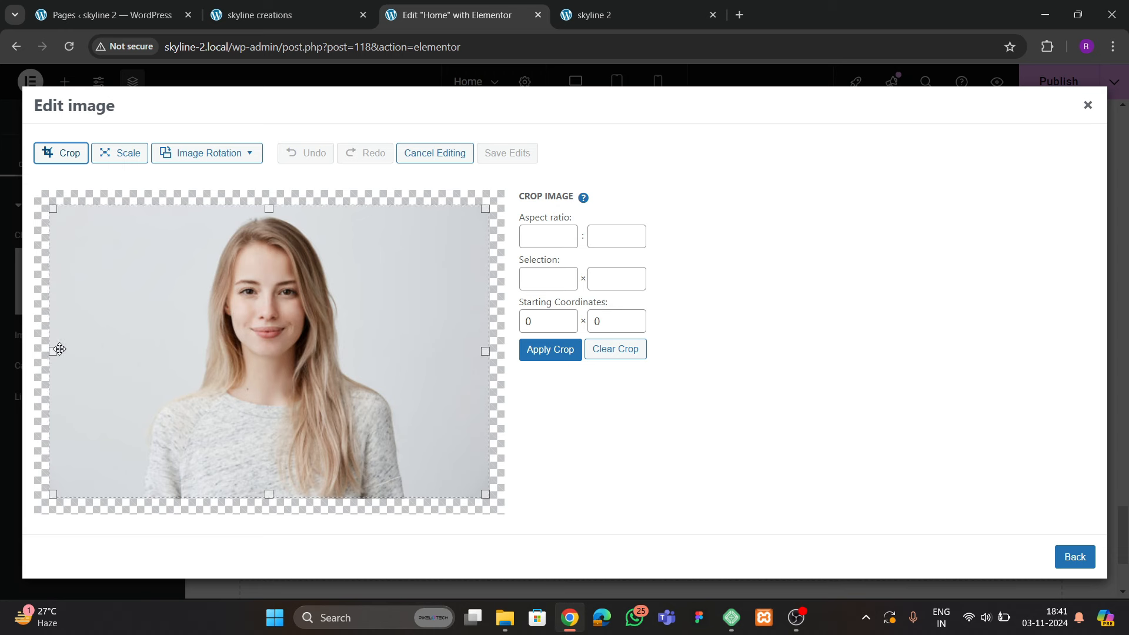
{"action": "left_click_drag", "start_coordinate": [53, 351], "coordinate": [125, 351]}
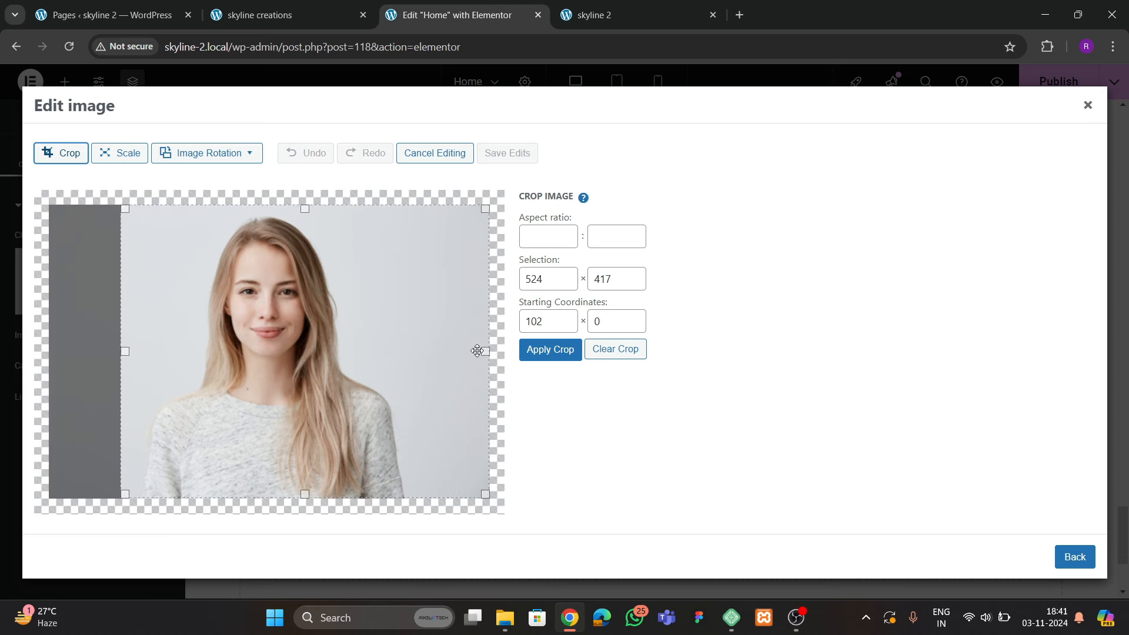
{"action": "left_click_drag", "start_coordinate": [477, 351], "coordinate": [405, 352]}
{"action": "left_click_drag", "start_coordinate": [280, 380], "coordinate": [276, 381]}
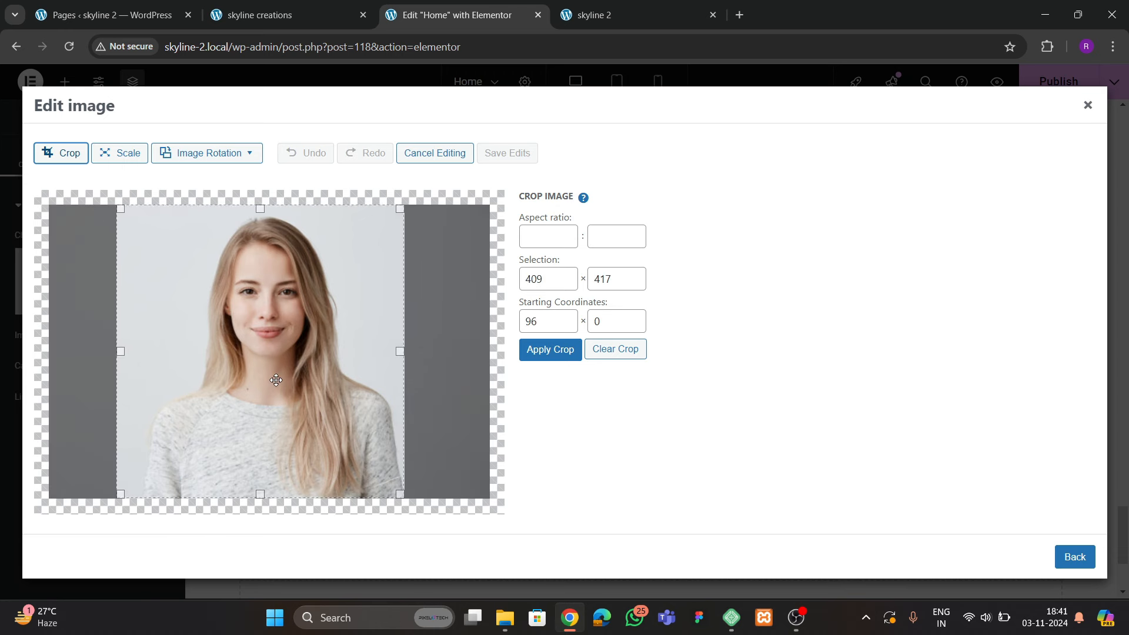
{"action": "left_click_drag", "start_coordinate": [121, 352], "coordinate": [139, 352]}
{"action": "left_click_drag", "start_coordinate": [242, 363], "coordinate": [247, 364]}
{"action": "left_click", "coordinate": [560, 353]}
{"action": "left_click", "coordinate": [513, 156]}
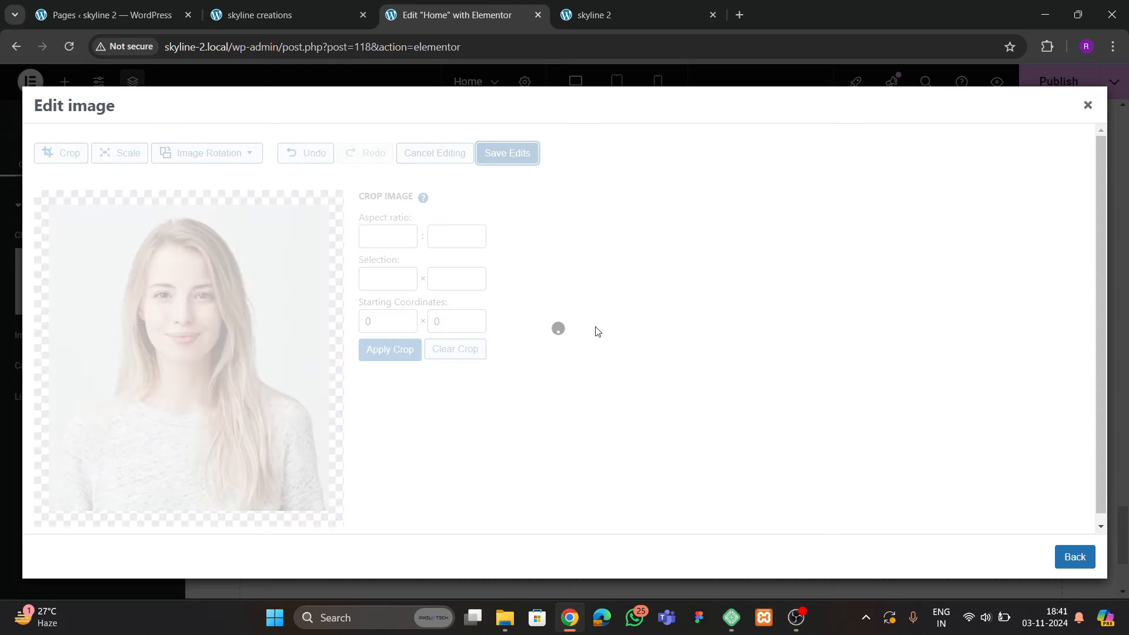
Assign the cropped photo of the bearded man to the Image widget in the grid
{"action": "left_click", "coordinate": [771, 369]}
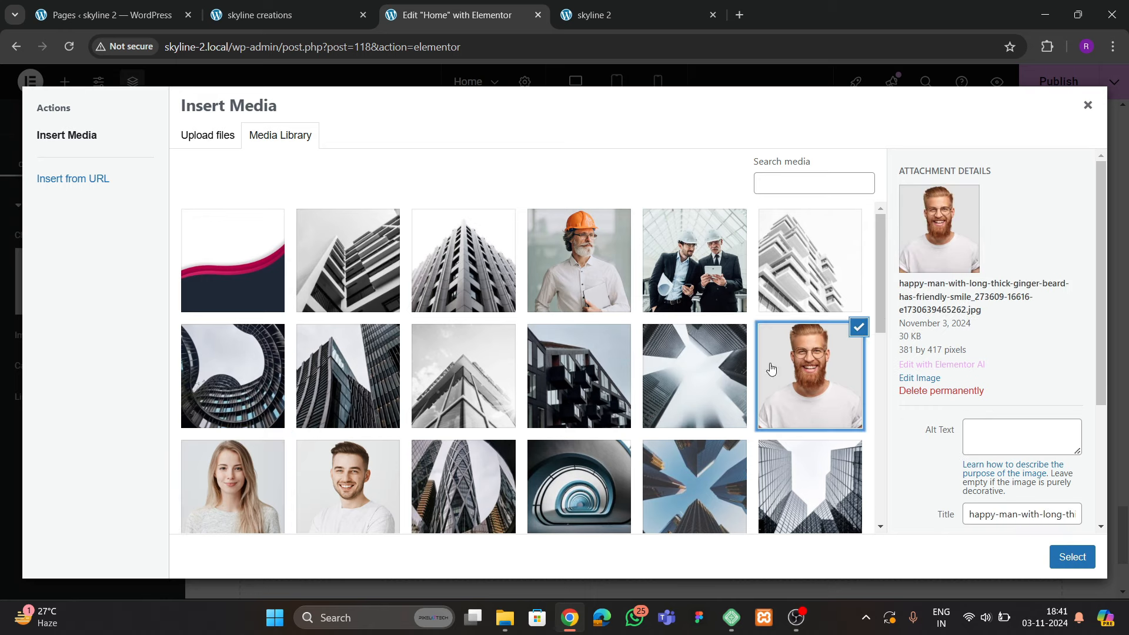
{"action": "left_click", "coordinate": [1070, 557]}
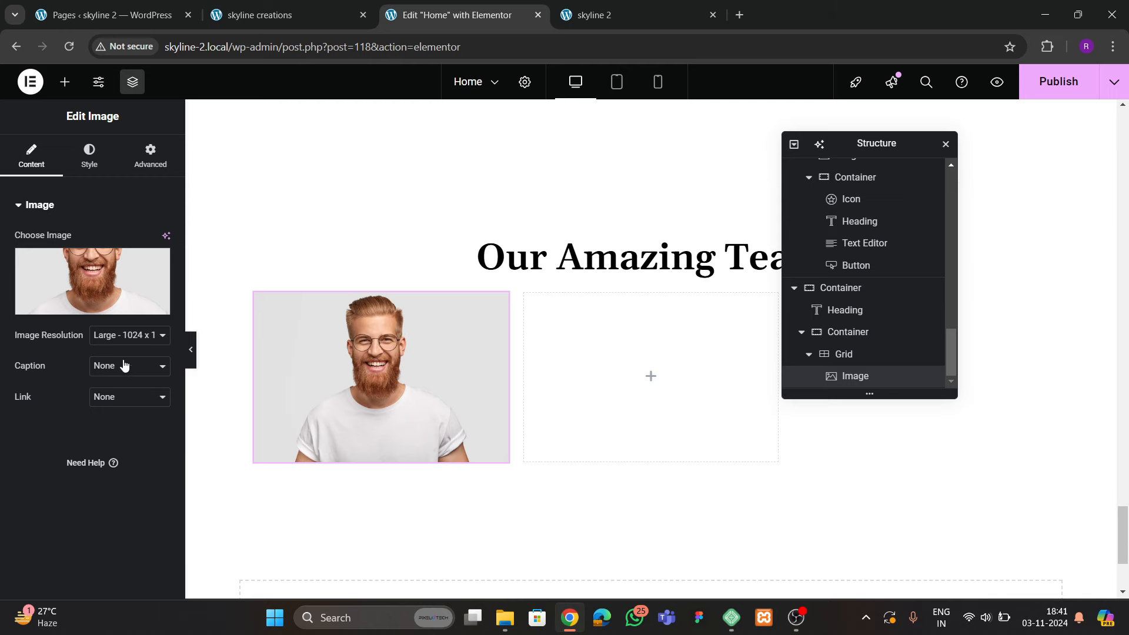
{"action": "left_click", "coordinate": [105, 308]}
{"action": "left_click", "coordinate": [1058, 555]}
Check the team cards on the reference site and try adding a Container to the grid's first cell beside the existing photo
{"action": "left_click", "coordinate": [312, 22]}
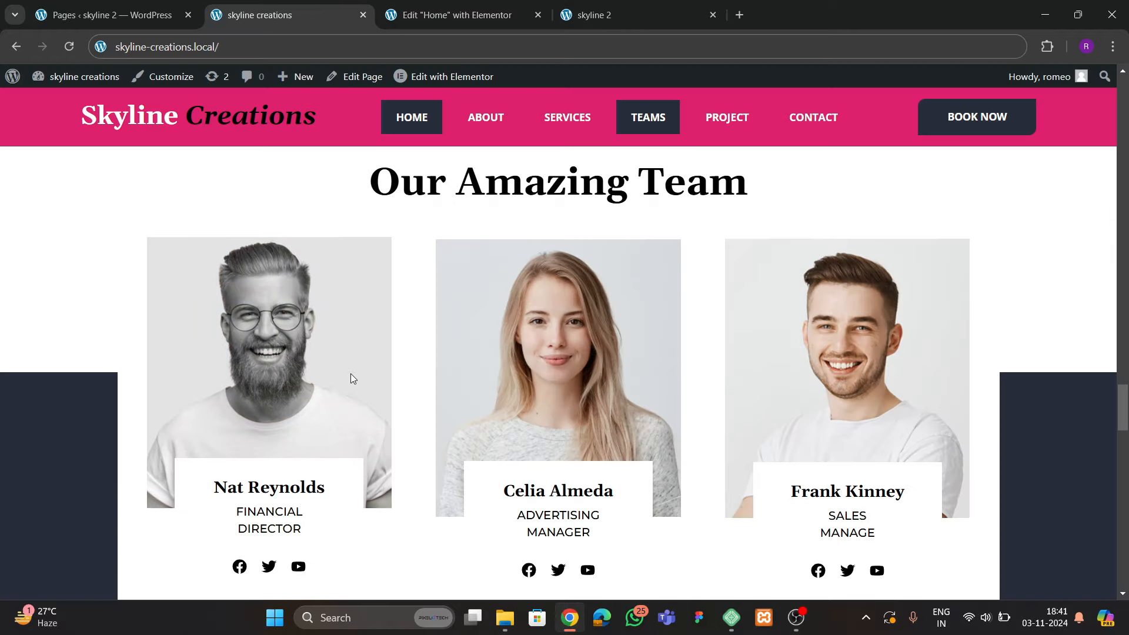
{"action": "scroll", "coordinate": [352, 376], "scroll_direction": "down", "scroll_amount": 2}
{"action": "left_click", "coordinate": [404, 27]}
{"action": "left_click", "coordinate": [65, 82]}
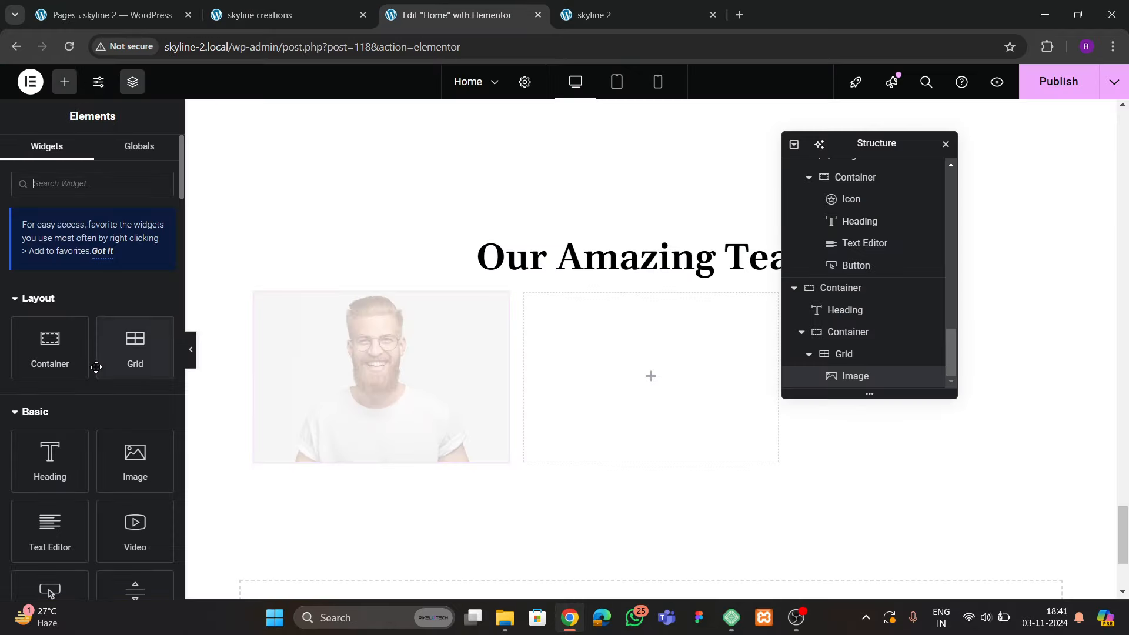
{"action": "left_click_drag", "start_coordinate": [53, 347], "coordinate": [353, 453]}
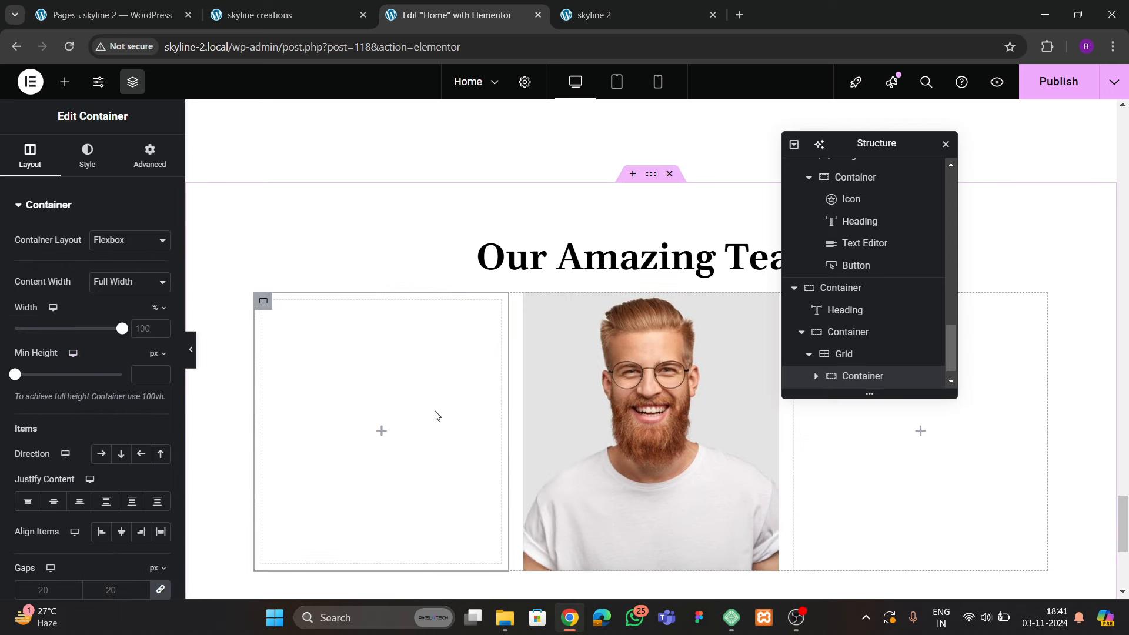
{"action": "key", "text": "Delete"}
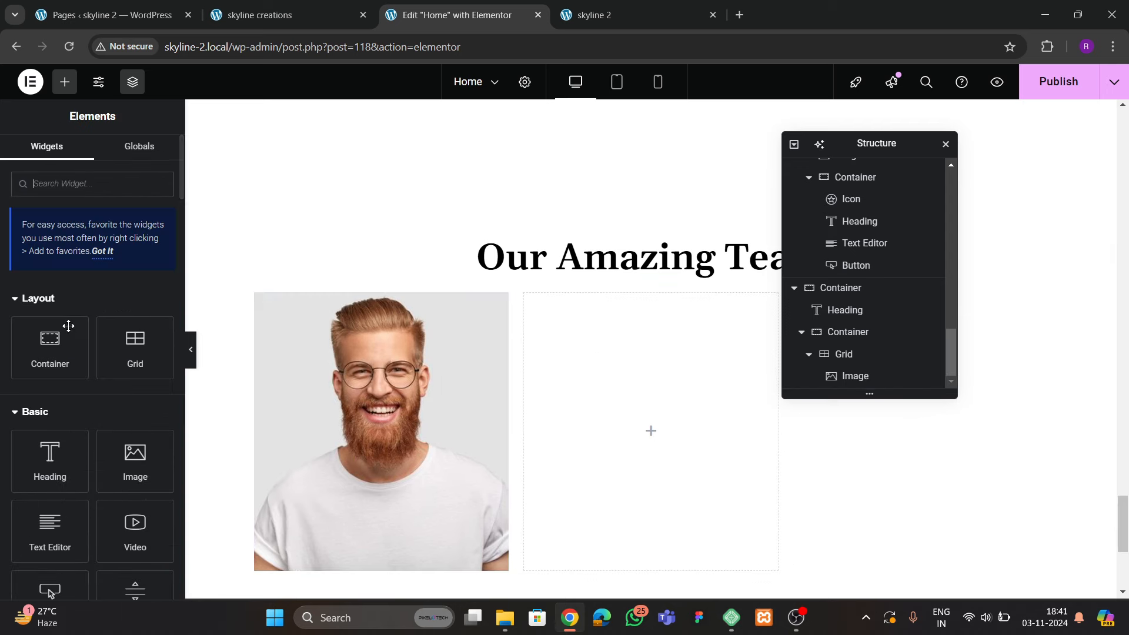
{"action": "mouse_move", "coordinate": [42, 365]}
{"action": "left_mouse_down"}
{"action": "mouse_move", "coordinate": [318, 482]}
{"action": "mouse_move", "coordinate": [339, 538]}
{"action": "mouse_move", "coordinate": [329, 585]}
{"action": "mouse_move", "coordinate": [213, 453]}
{"action": "mouse_move", "coordinate": [50, 371]}
{"action": "left_mouse_up"}
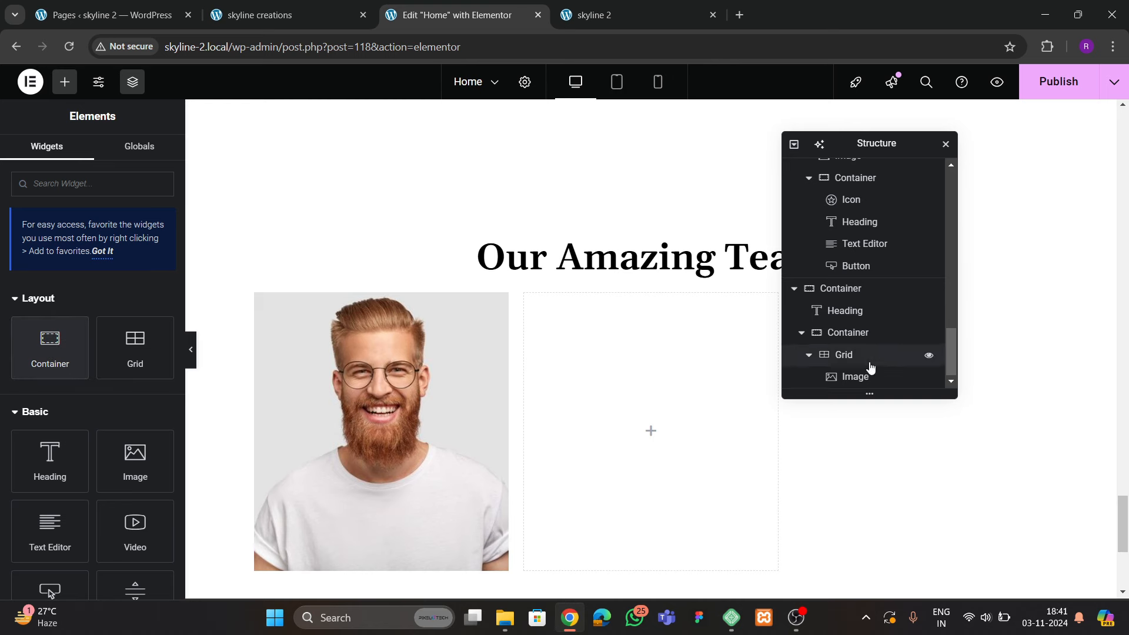
Replace the Image widget in the grid's first cell with a Container that has no padding
{"action": "left_click", "coordinate": [853, 358]}
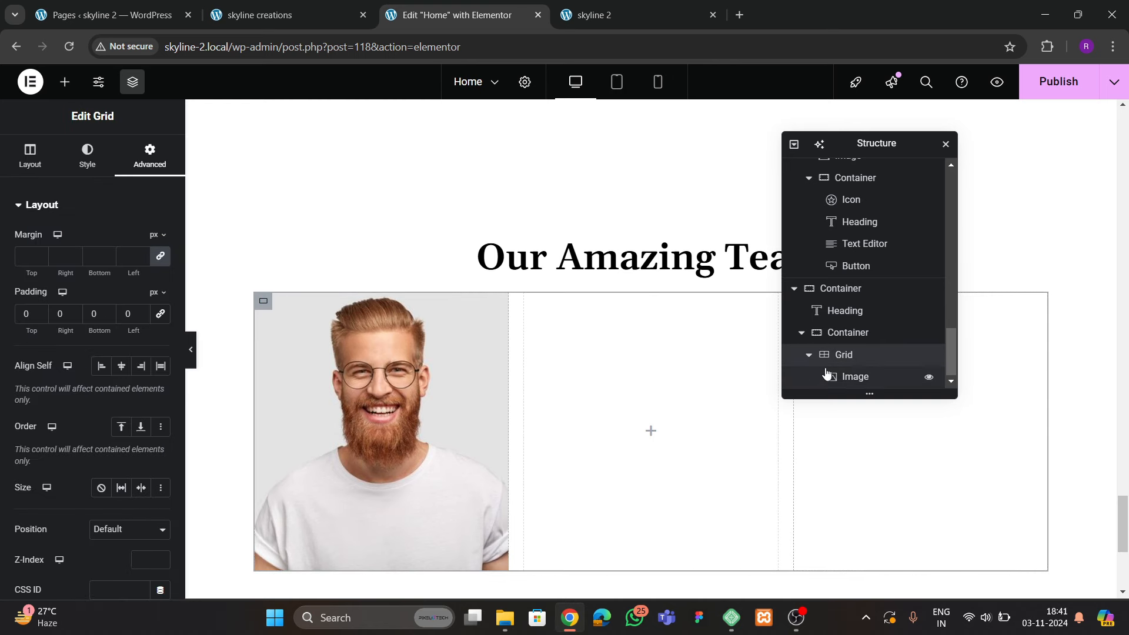
{"action": "left_click", "coordinate": [854, 383]}
{"action": "right_click", "coordinate": [856, 383]}
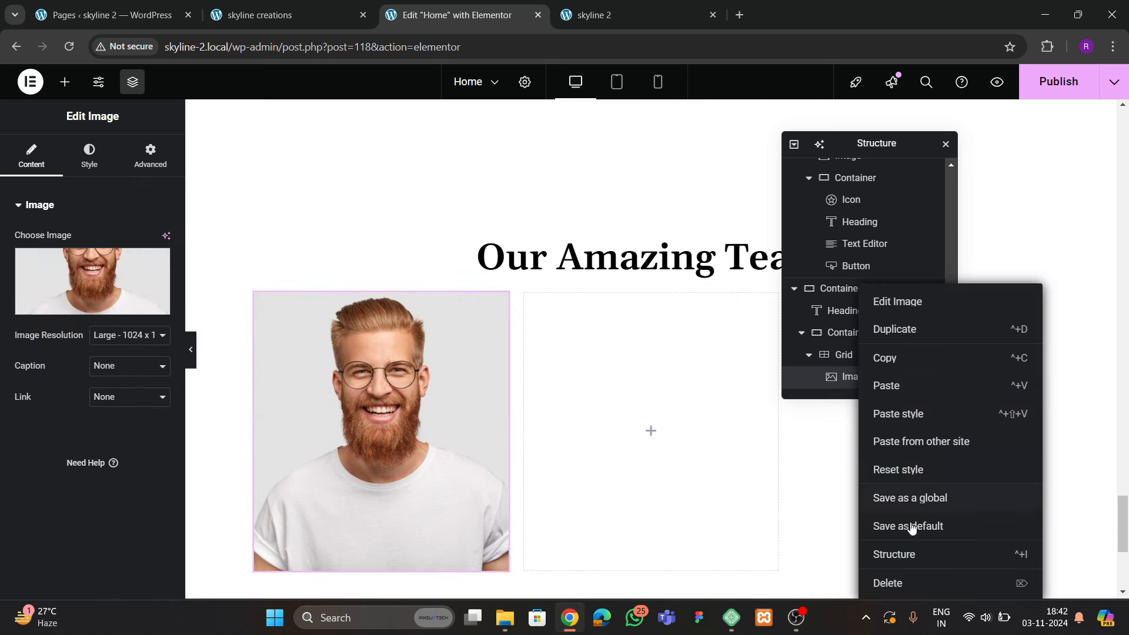
{"action": "left_click", "coordinate": [910, 585]}
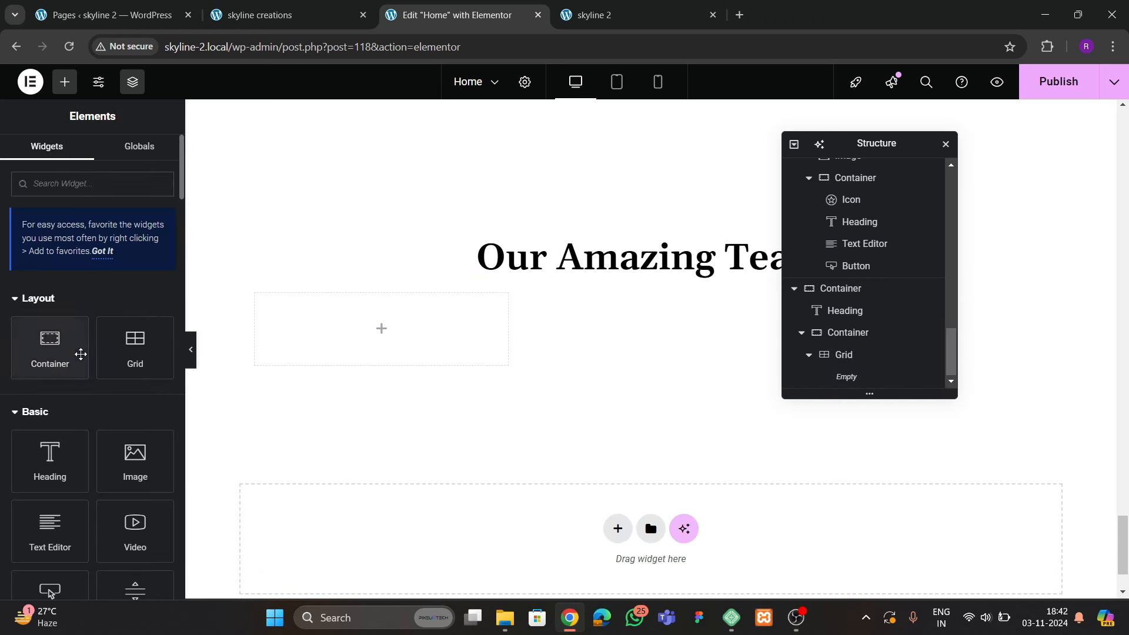
{"action": "left_click_drag", "start_coordinate": [78, 353], "coordinate": [414, 415]}
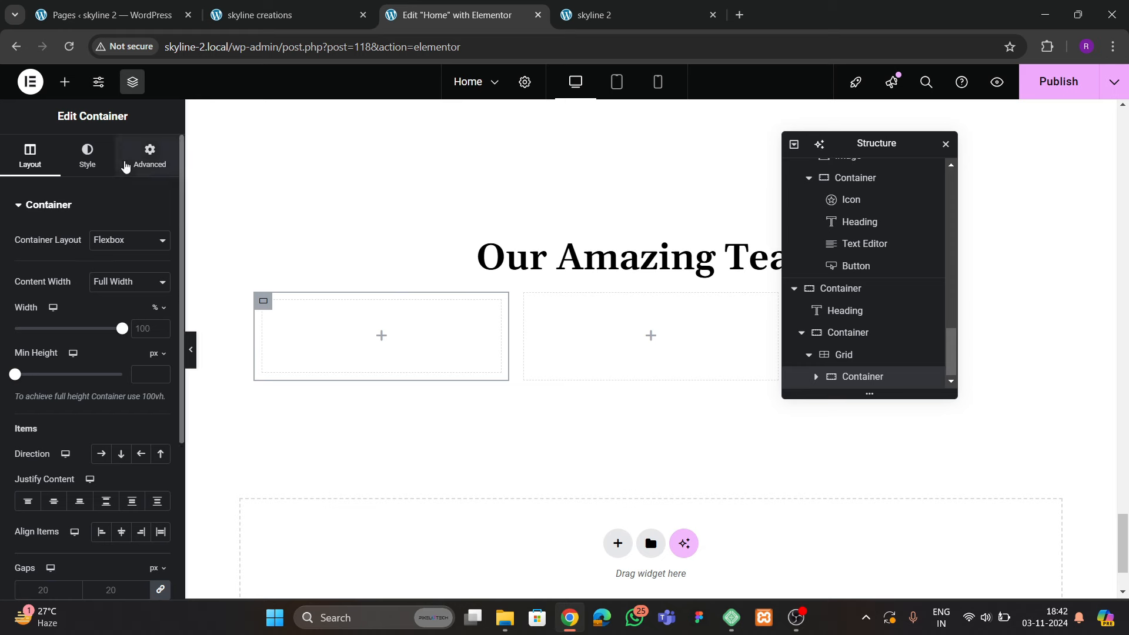
{"action": "left_click", "coordinate": [130, 161]}
Place an Image widget inside the first cell's container and assign it the cropped photo of the bearded man
{"action": "left_click", "coordinate": [64, 82]}
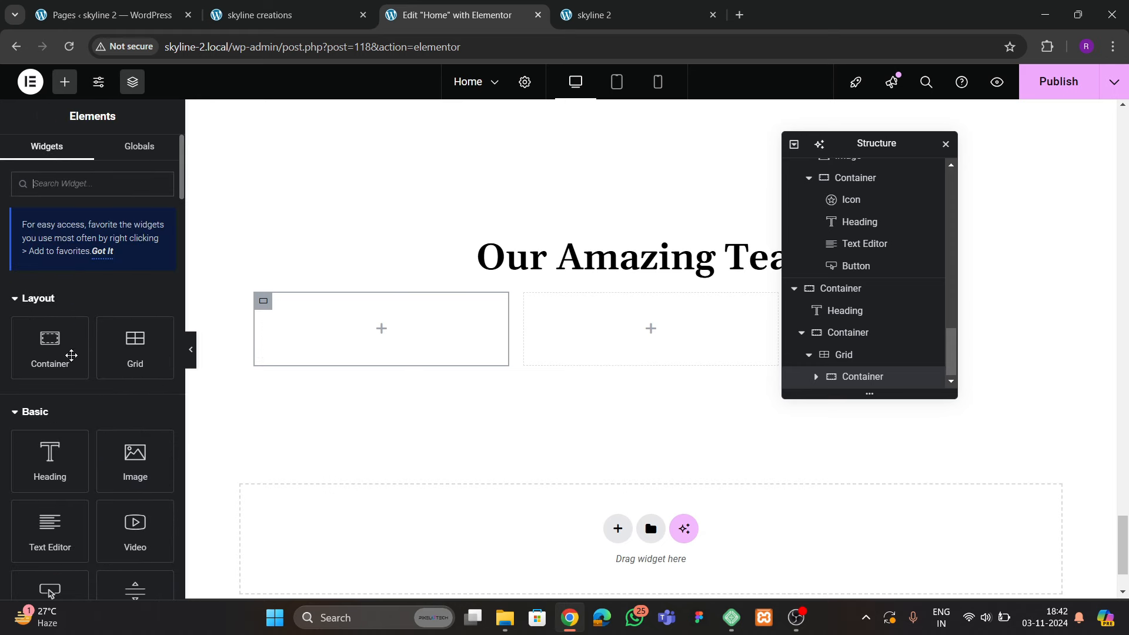
{"action": "left_click_drag", "start_coordinate": [148, 434], "coordinate": [294, 352]}
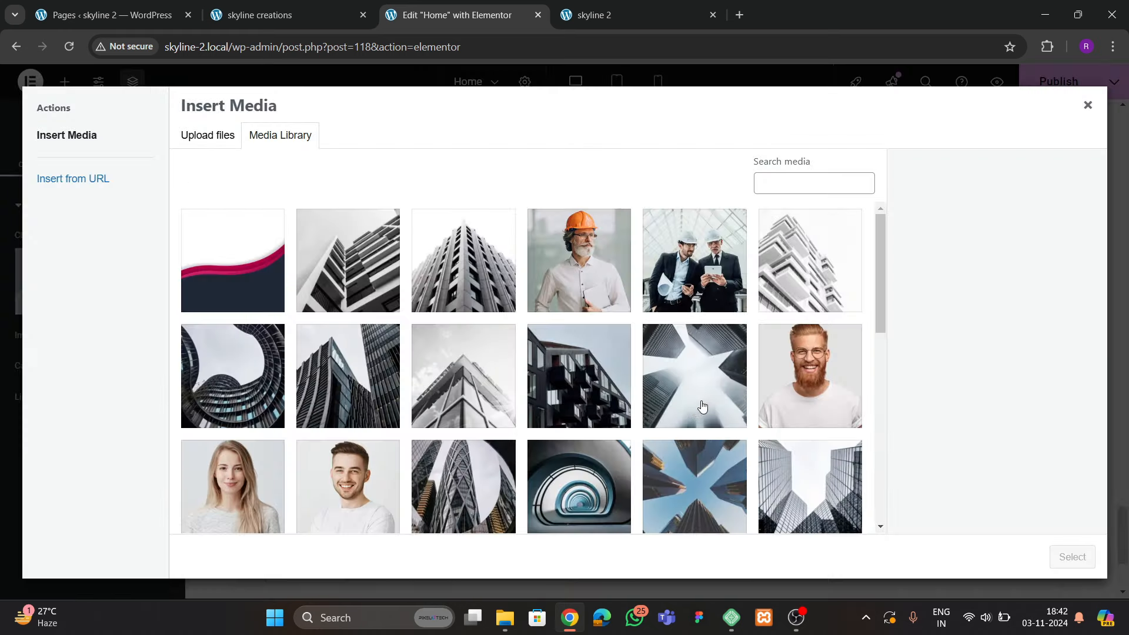
{"action": "left_click", "coordinate": [810, 377]}
{"action": "left_click", "coordinate": [1071, 557]}
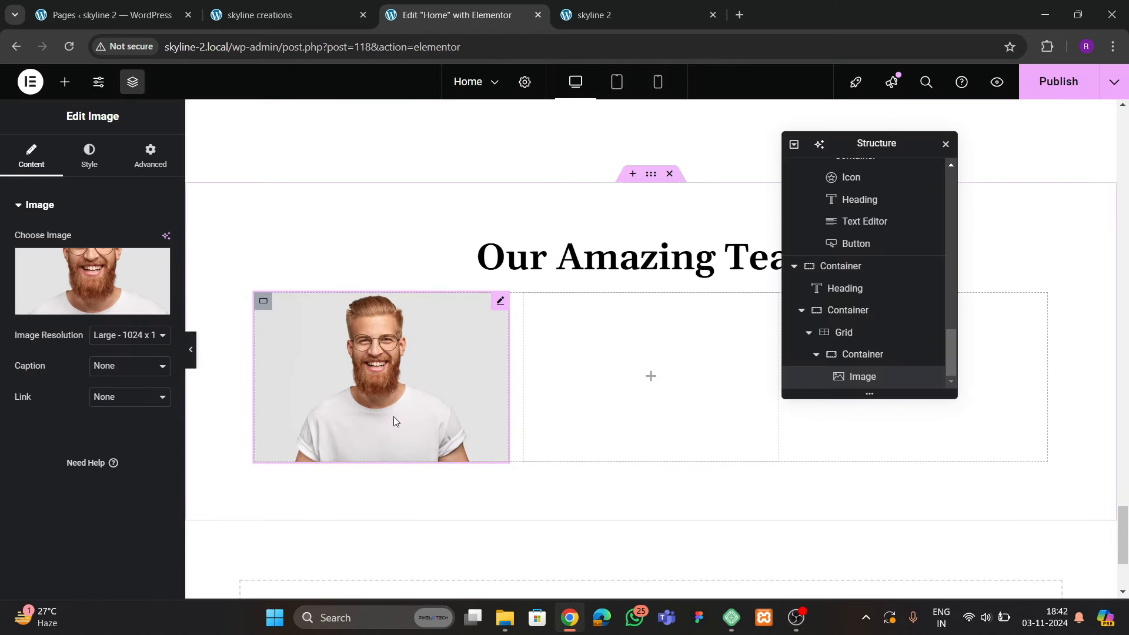
Add a nested Container below the bearded man's photo inside the first cell's container
{"action": "left_click", "coordinate": [65, 82]}
{"action": "scroll", "coordinate": [95, 305], "scroll_direction": "down", "scroll_amount": 1}
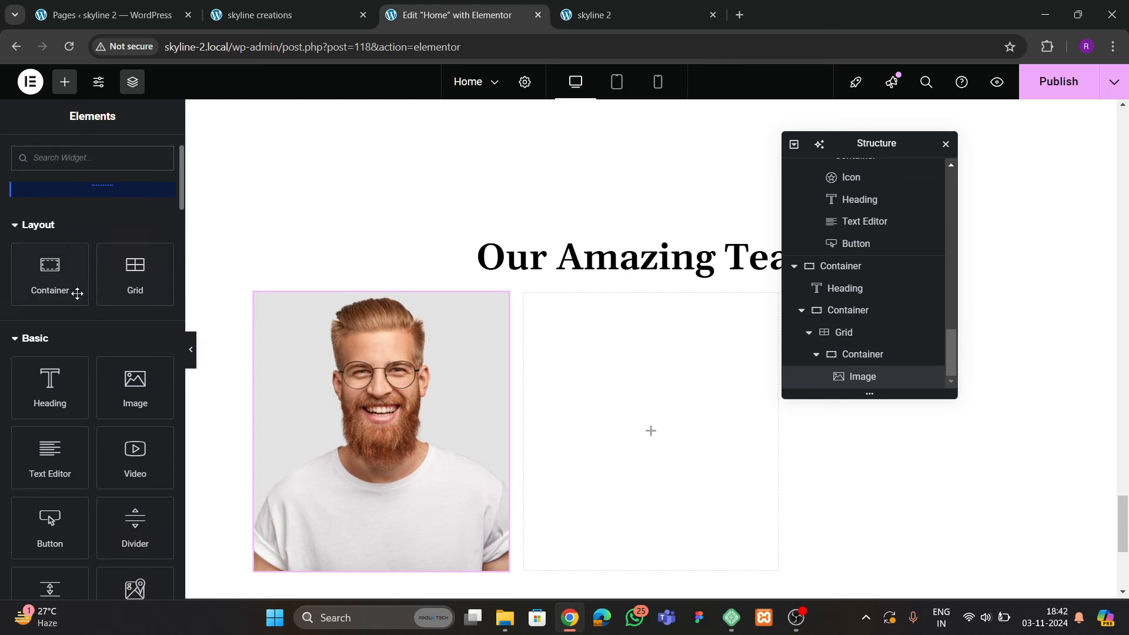
{"action": "left_click_drag", "start_coordinate": [75, 293], "coordinate": [323, 464]}
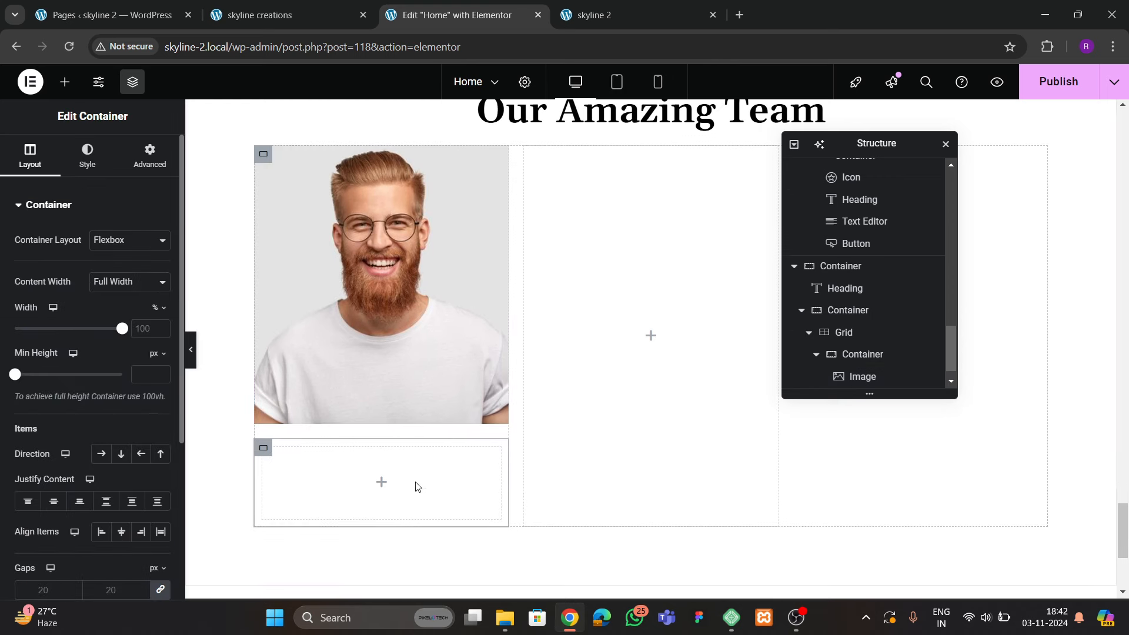
Set the padding of the container below the bearded man's photo to 0 and place a Heading widget inside it
{"action": "left_click", "coordinate": [150, 156]}
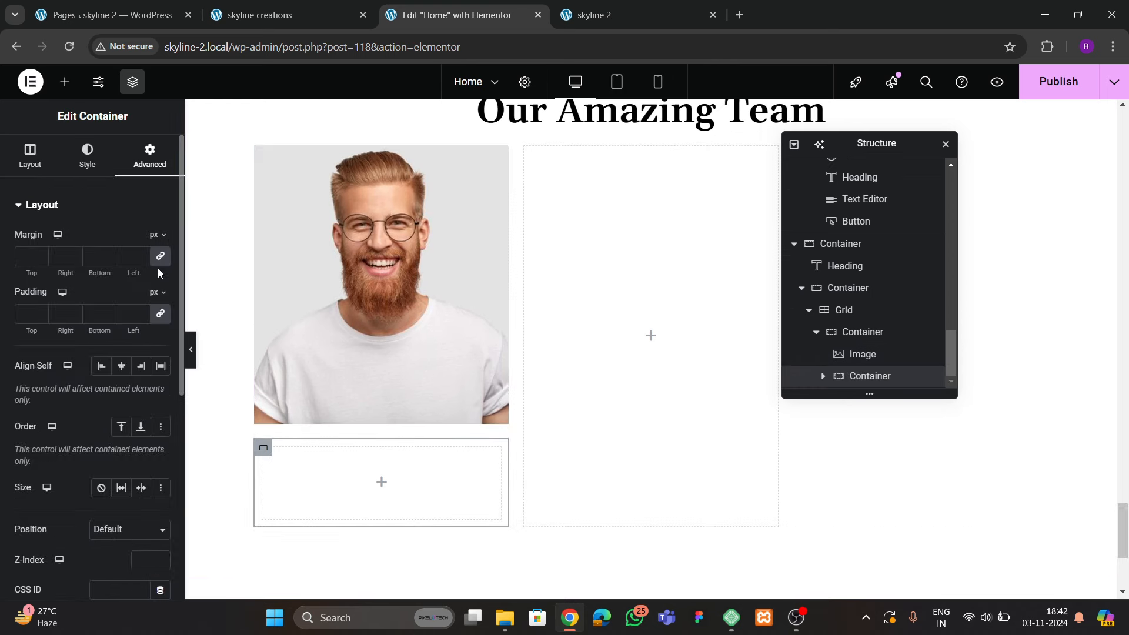
{"action": "left_click", "coordinate": [160, 313]}
{"action": "left_click", "coordinate": [257, 15]}
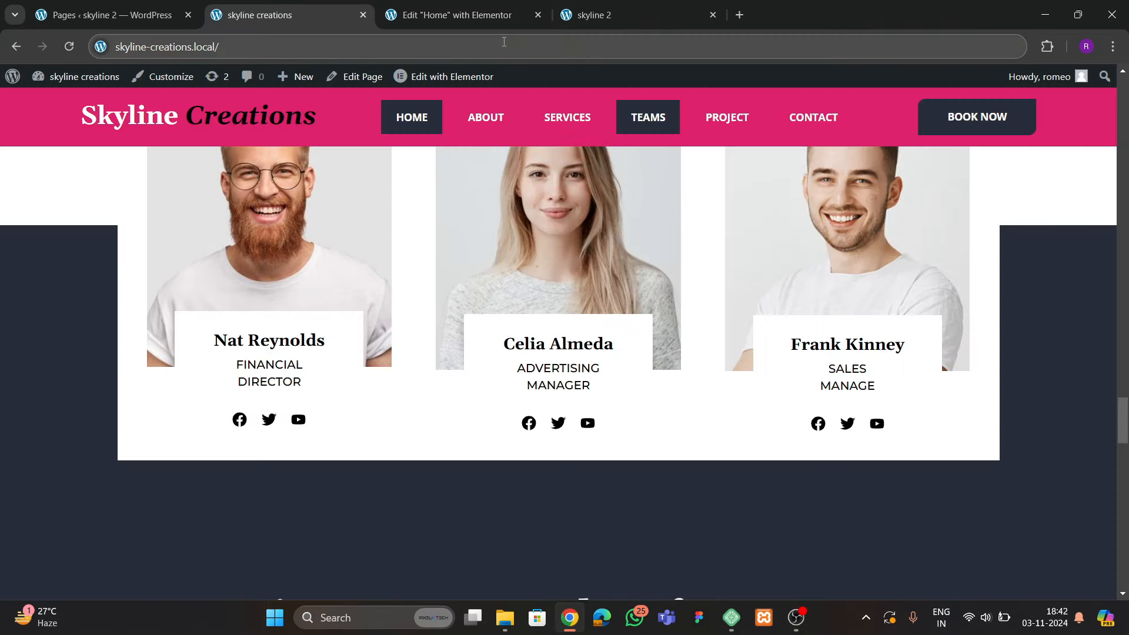
{"action": "left_click", "coordinate": [464, 14]}
{"action": "left_click", "coordinate": [65, 82]}
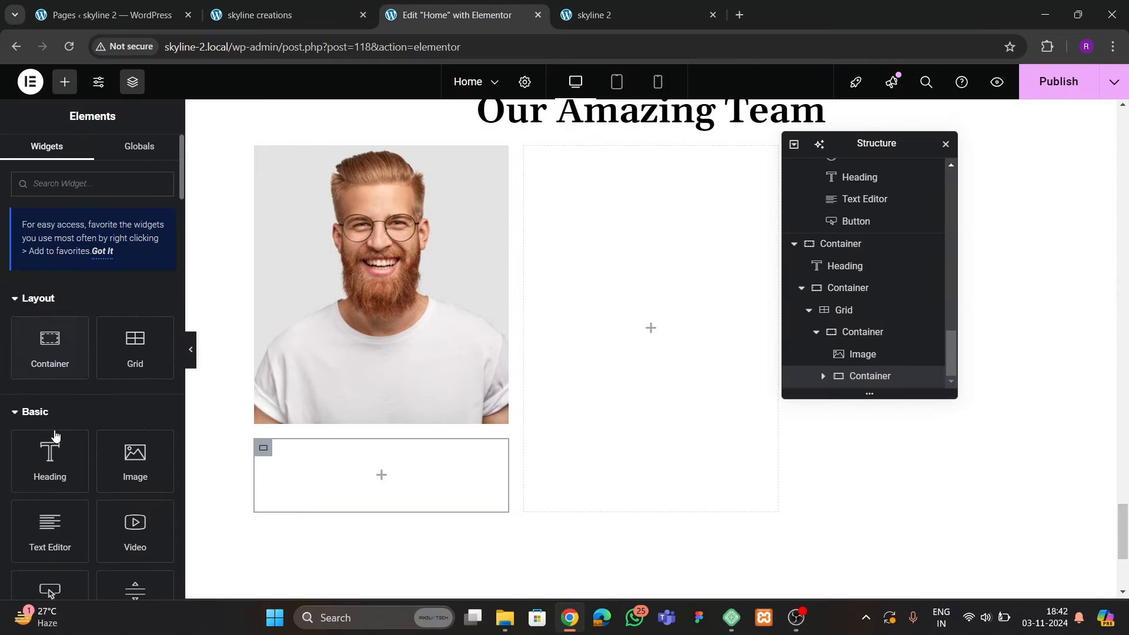
{"action": "left_click_drag", "start_coordinate": [55, 444], "coordinate": [311, 479]}
{"action": "scroll", "coordinate": [870, 368], "scroll_direction": "down", "scroll_amount": 1}
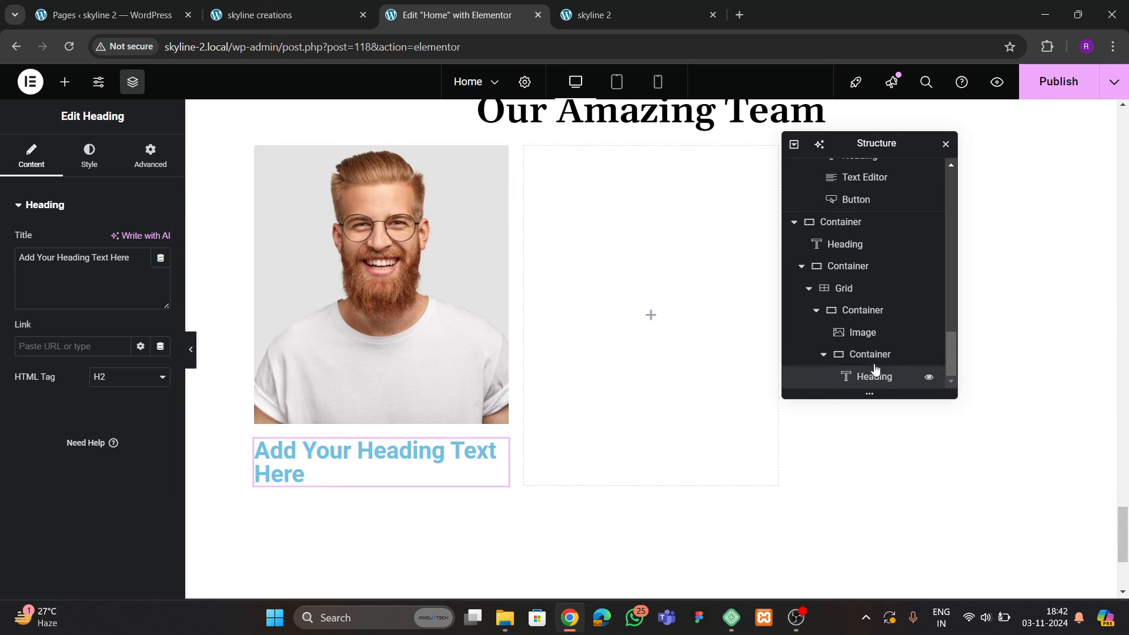
Set the nested container's direction to vertical column, with justify content and align items both centered
{"action": "left_click", "coordinate": [869, 354]}
{"action": "left_click", "coordinate": [30, 156]}
{"action": "left_click", "coordinate": [122, 453]}
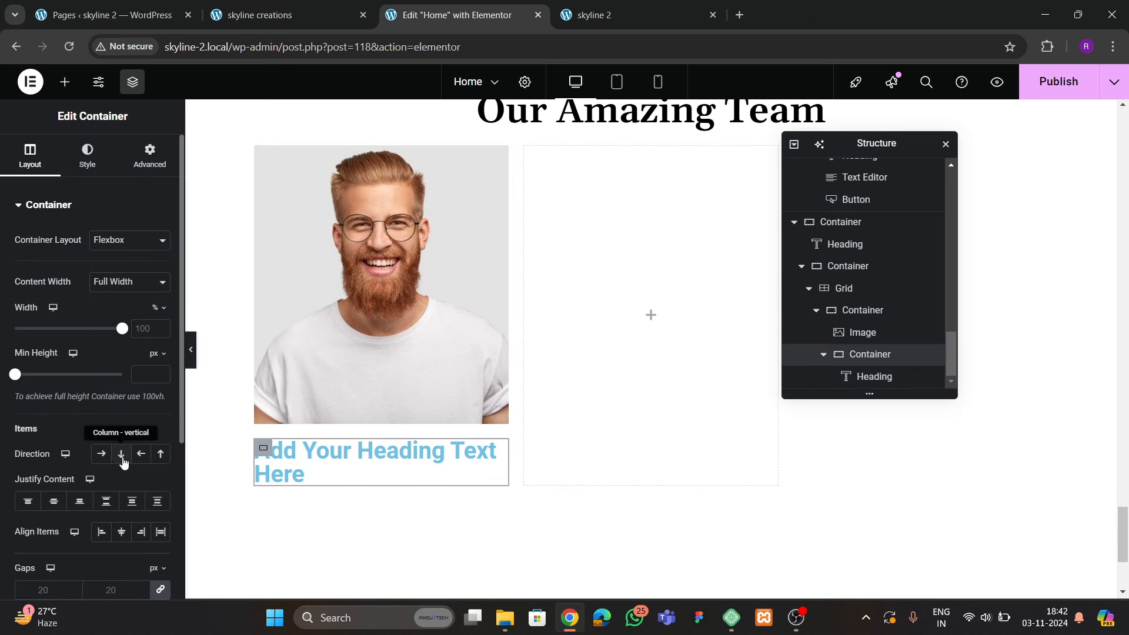
{"action": "left_click", "coordinate": [53, 501]}
{"action": "left_click", "coordinate": [121, 531]}
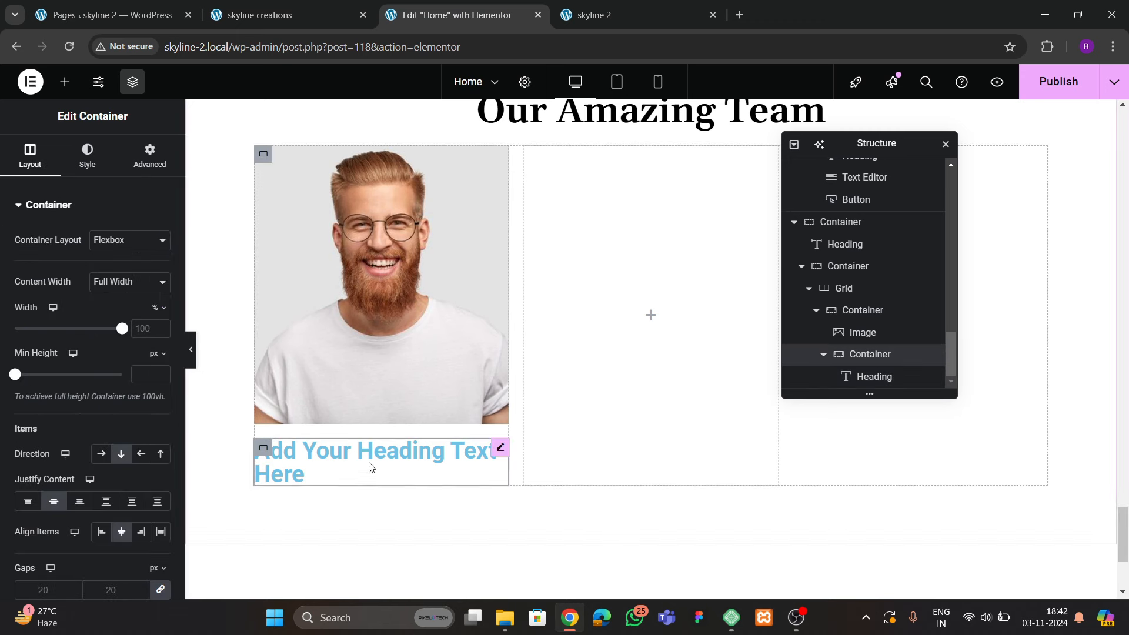
Set the nested container's padding to 40 px on all sides
{"action": "scroll", "coordinate": [158, 210], "scroll_direction": "down", "scroll_amount": 4}
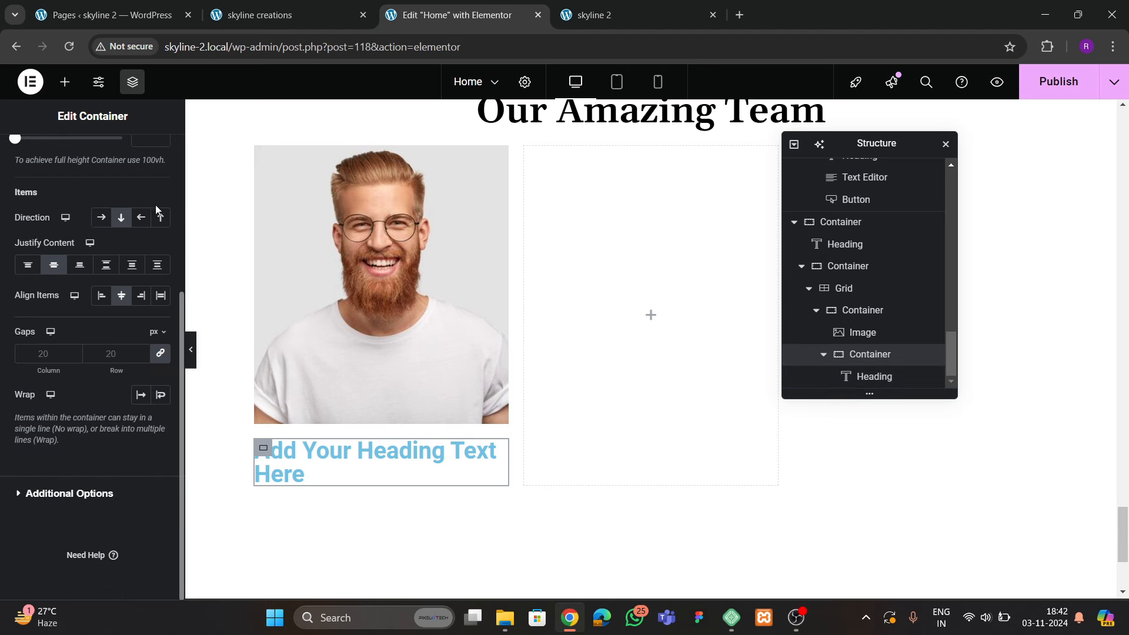
{"action": "scroll", "coordinate": [470, 294], "scroll_direction": "up", "scroll_amount": 2}
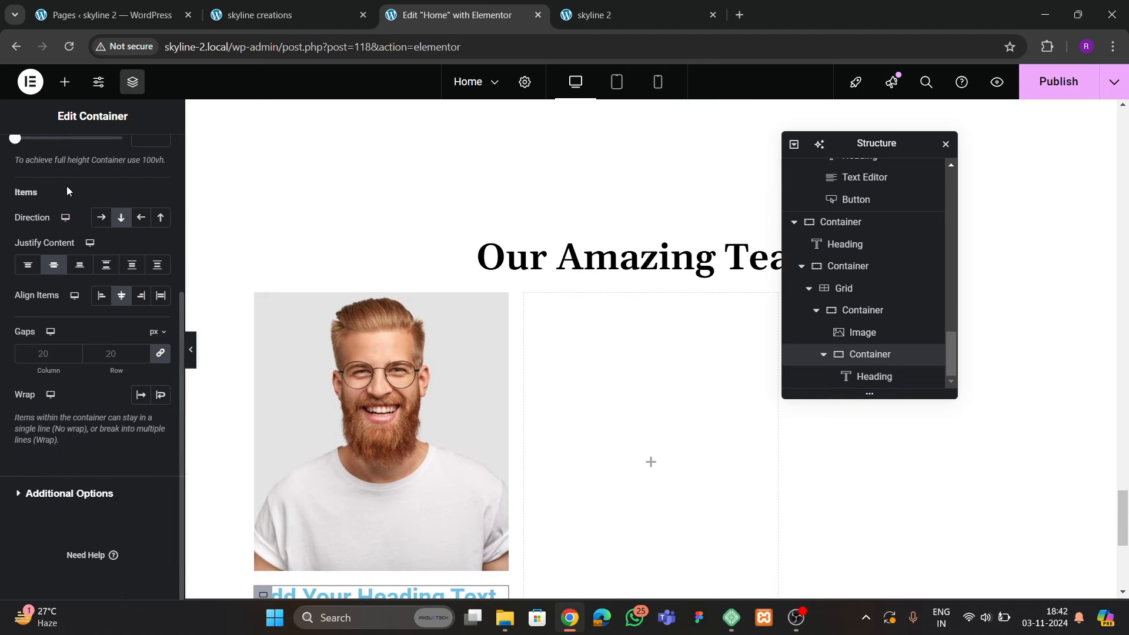
{"action": "scroll", "coordinate": [76, 188], "scroll_direction": "up", "scroll_amount": 3}
{"action": "left_click", "coordinate": [143, 154]}
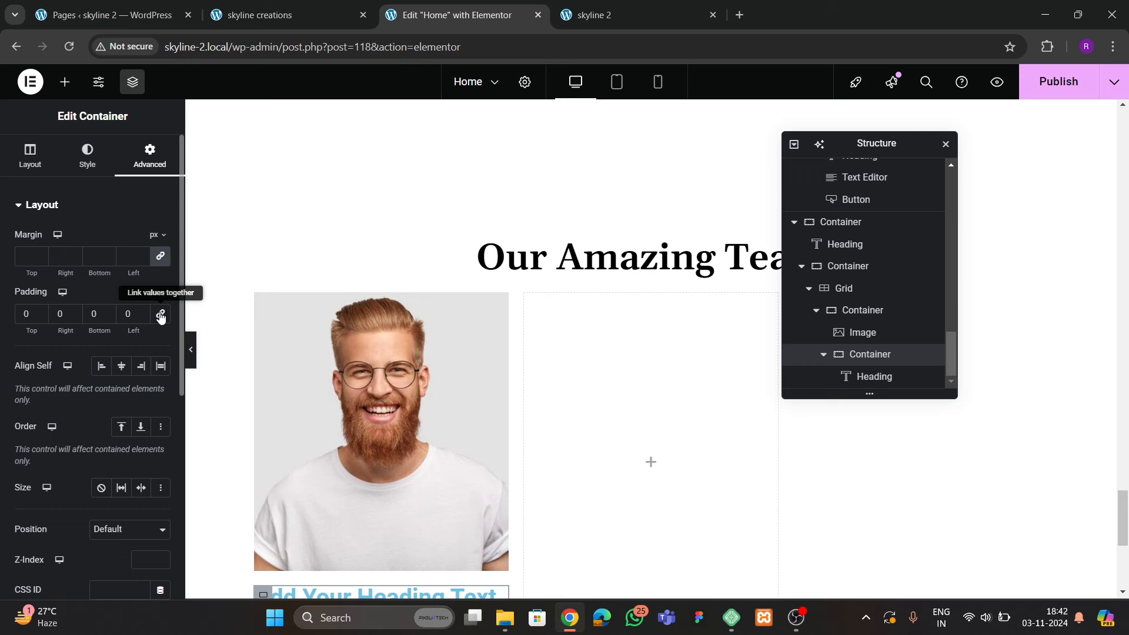
{"action": "left_click", "coordinate": [159, 314]}
{"action": "left_click", "coordinate": [25, 314]}
{"action": "type", "text": "40"}
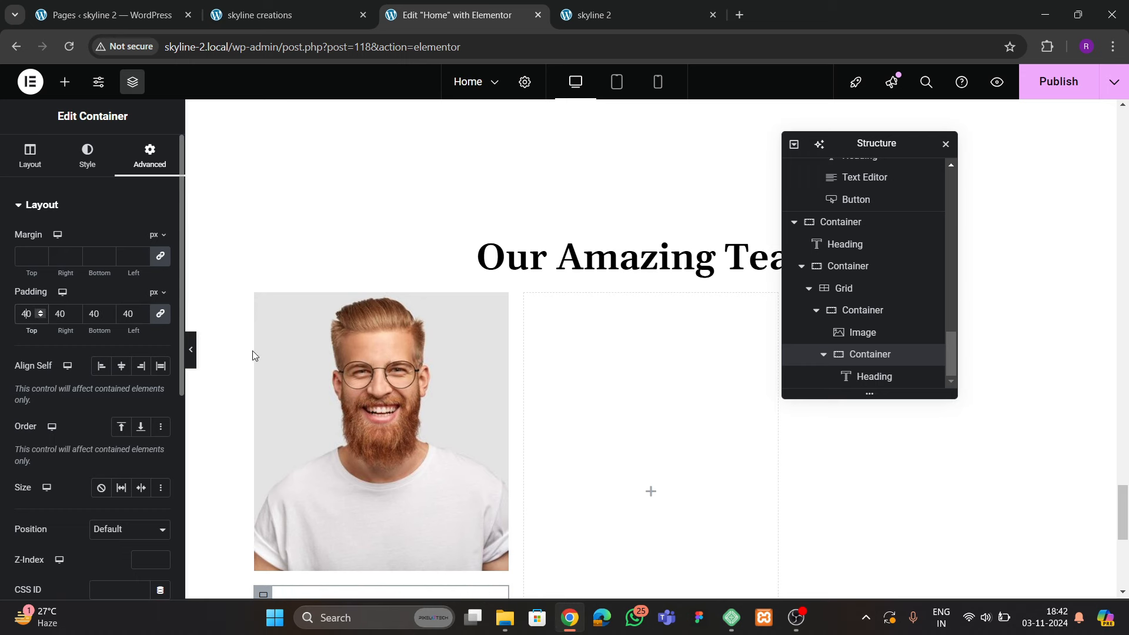
Copy the first team member's name from the reference site and use it as the new heading's title
{"action": "scroll", "coordinate": [327, 353], "scroll_direction": "down", "scroll_amount": 3}
{"action": "left_click", "coordinate": [273, 18]}
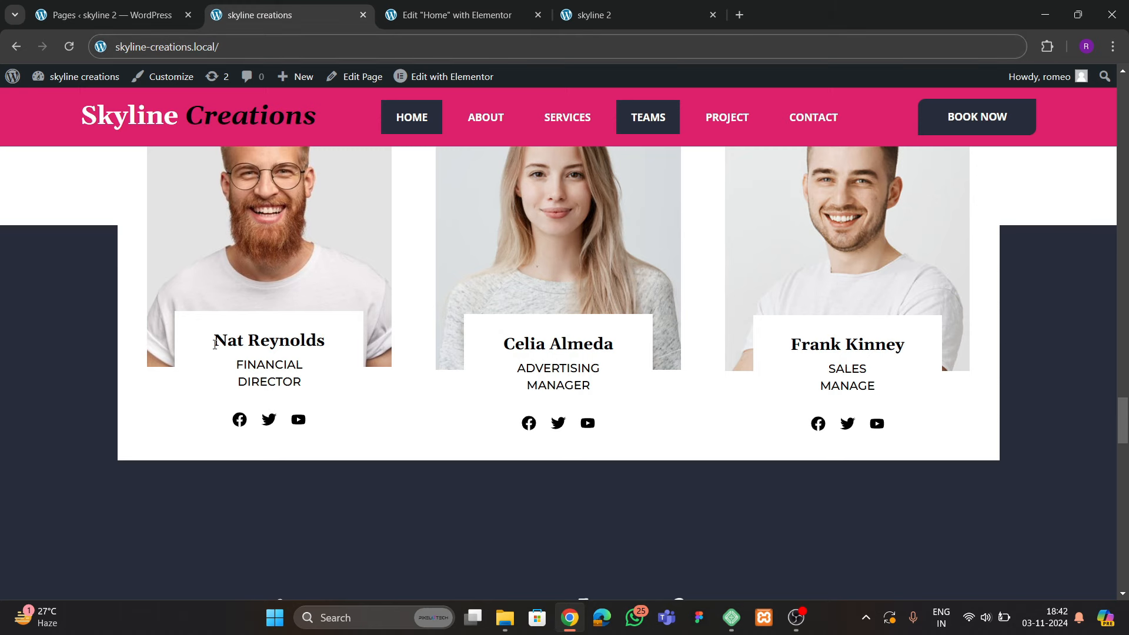
{"action": "left_click_drag", "start_coordinate": [215, 344], "coordinate": [321, 340]}
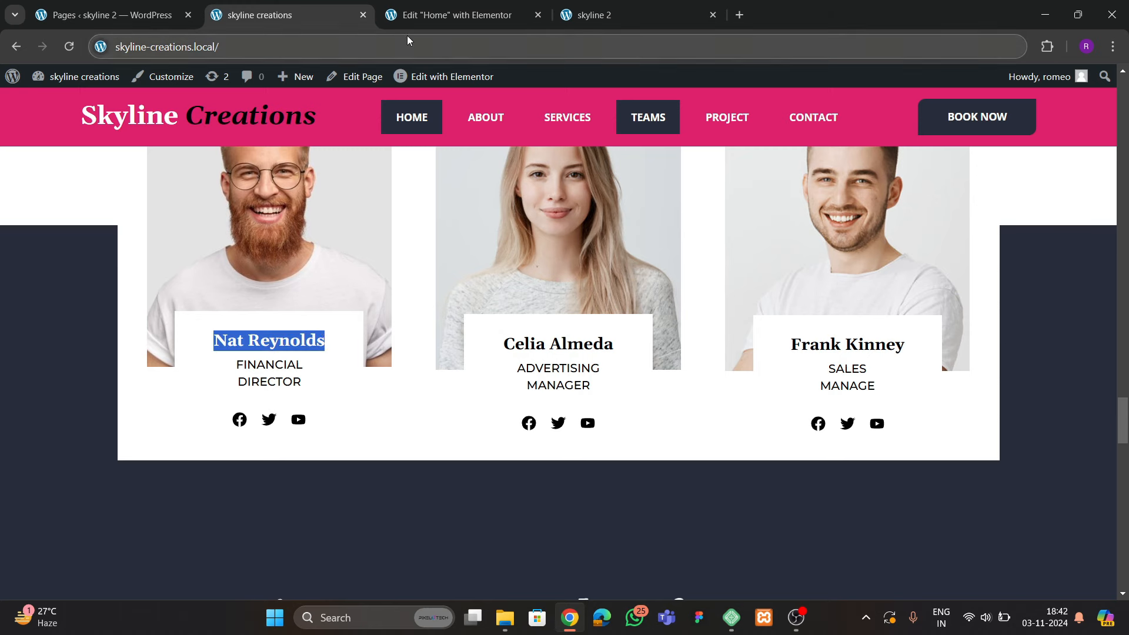
{"action": "left_click", "coordinate": [453, 15]}
{"action": "left_click", "coordinate": [287, 407]}
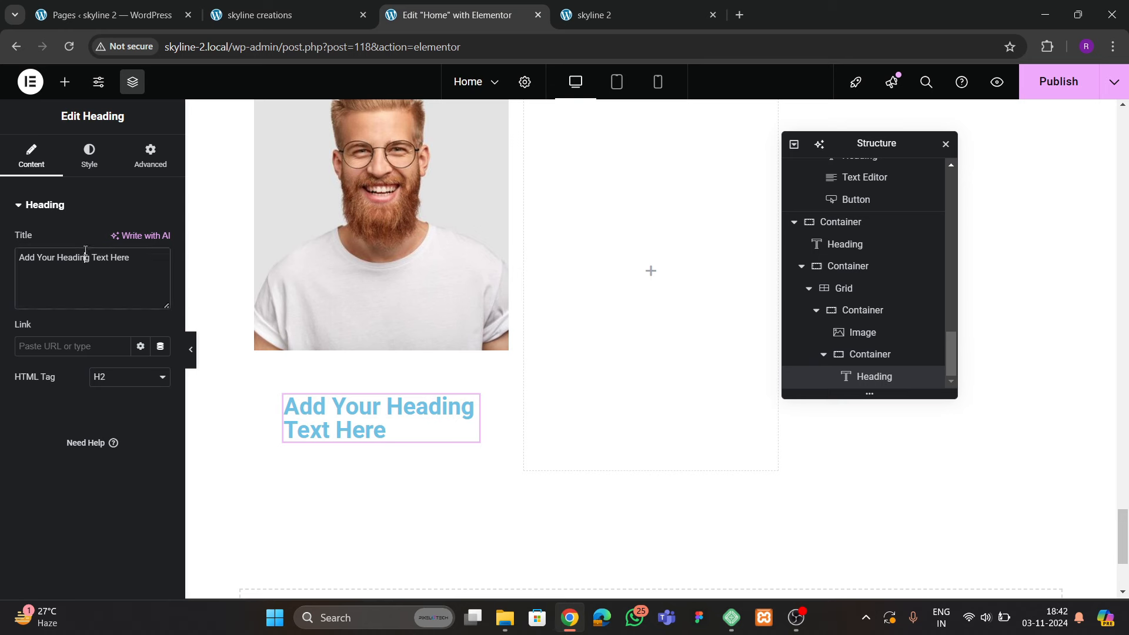
{"action": "type", "text": "Nat Reynolds"}
Set the name heading's text color to black
{"action": "left_click", "coordinate": [89, 156]}
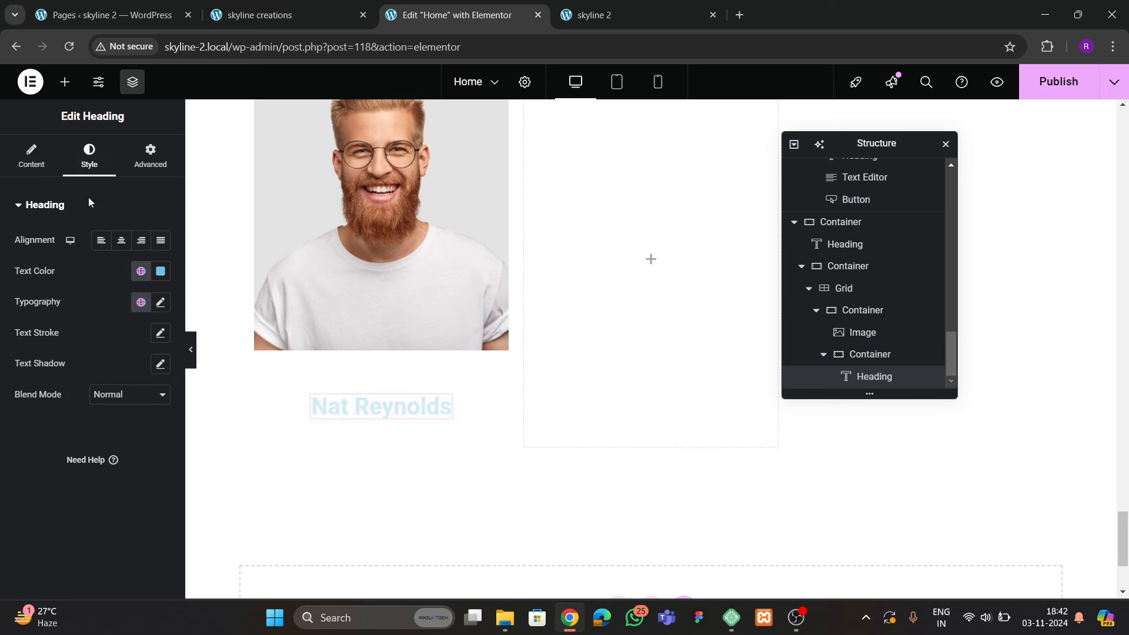
{"action": "left_click", "coordinate": [161, 270]}
{"action": "left_click_drag", "start_coordinate": [101, 446], "coordinate": [43, 456]}
{"action": "left_click", "coordinate": [39, 456]}
Set the name heading's font family to Gelasio
{"action": "left_click", "coordinate": [160, 303]}
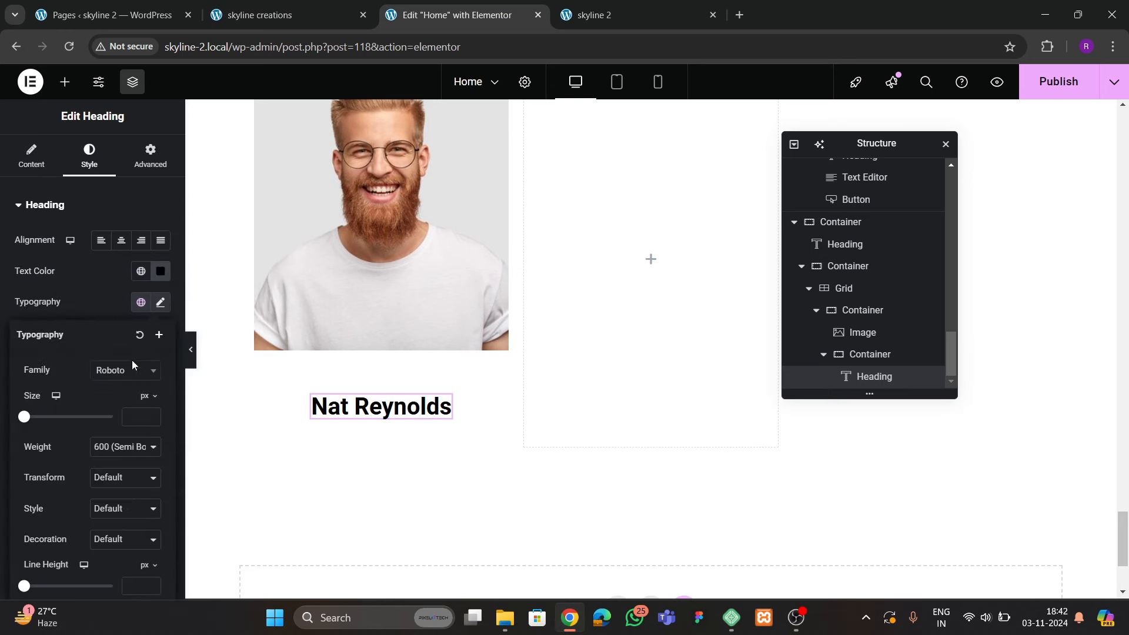
{"action": "left_click", "coordinate": [128, 371]}
{"action": "type", "text": "gtel"}
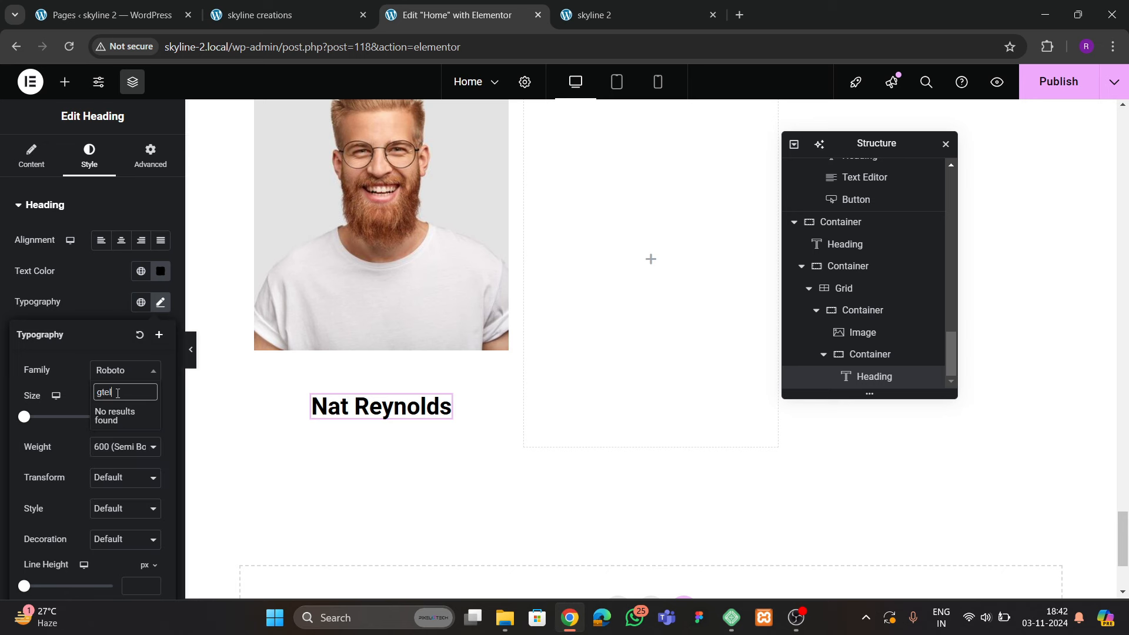
{"action": "key", "text": "BackSpace"}
{"action": "key", "text": "BackSpace"}
{"action": "key", "text": "BackSpace"}
{"action": "type", "text": "elasio"}
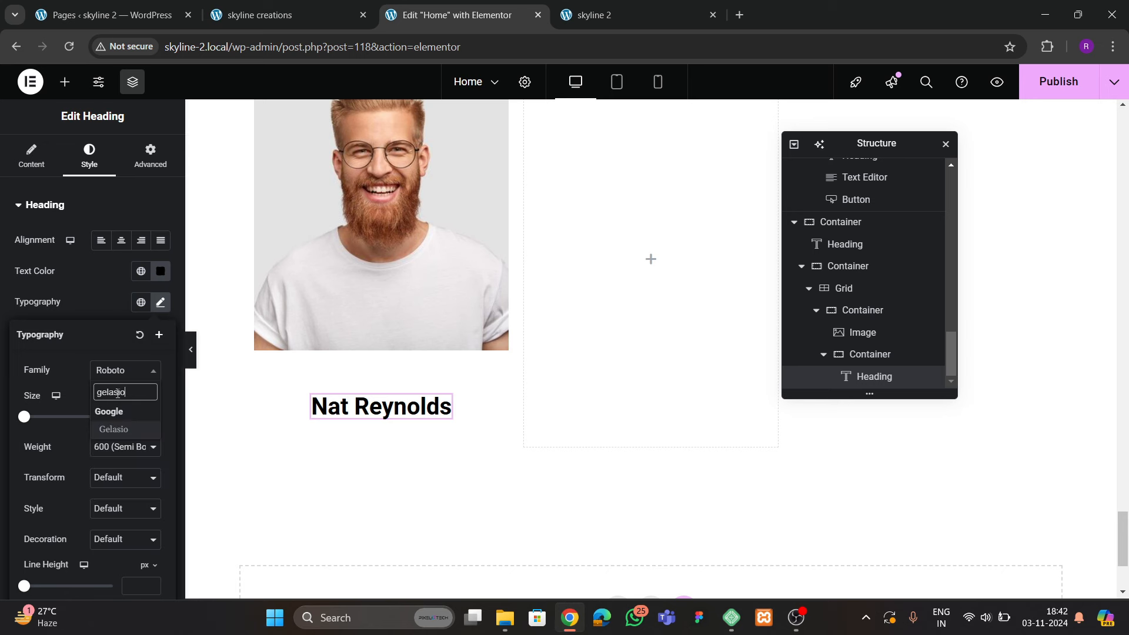
{"action": "key", "text": "Return"}
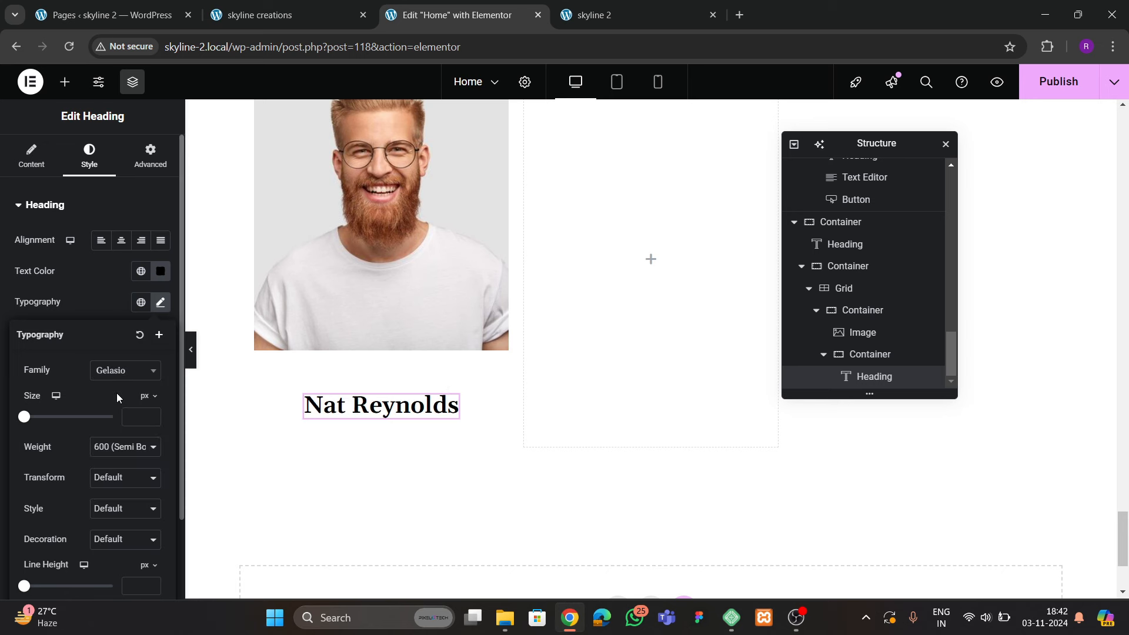
Set the name heading's font size to 22 px and compare it with the reference site's card
{"action": "left_click", "coordinate": [151, 416]}
{"action": "type", "text": "3"}
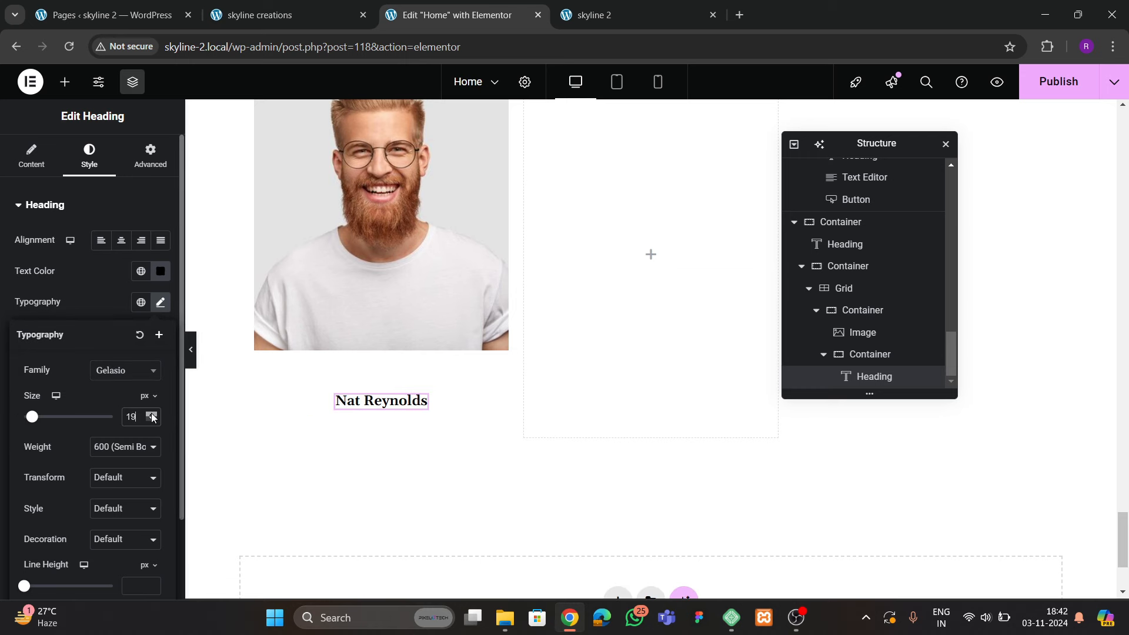
{"action": "left_click", "coordinate": [151, 414]}
{"action": "left_click", "coordinate": [152, 414]}
{"action": "left_click", "coordinate": [152, 414]}
{"action": "left_click", "coordinate": [261, 16]}
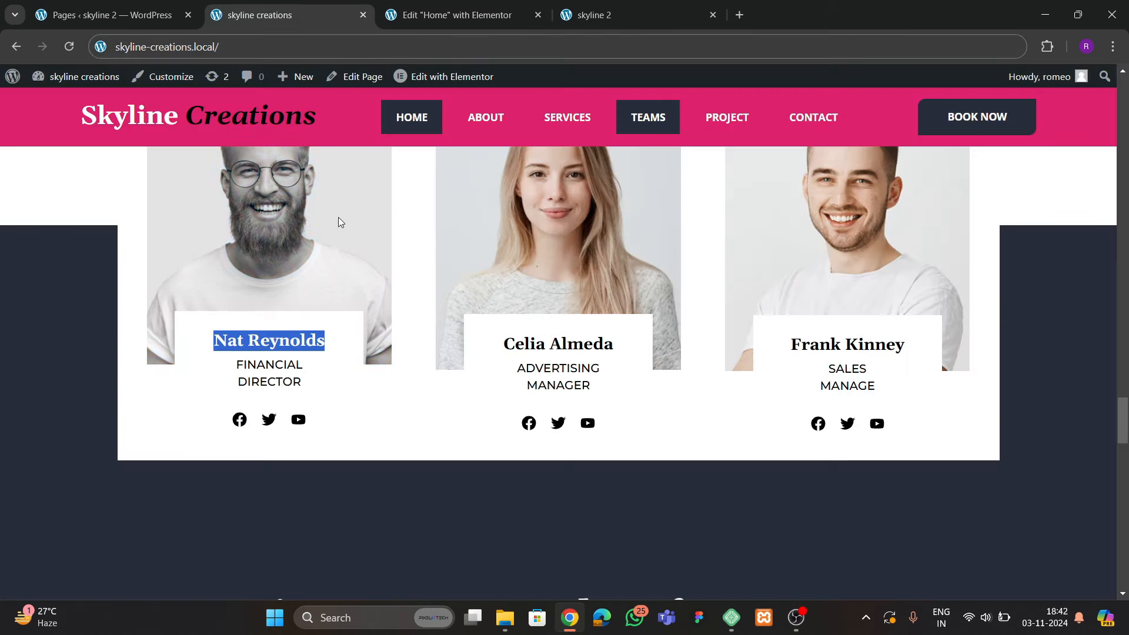
{"action": "left_click", "coordinate": [436, 15]}
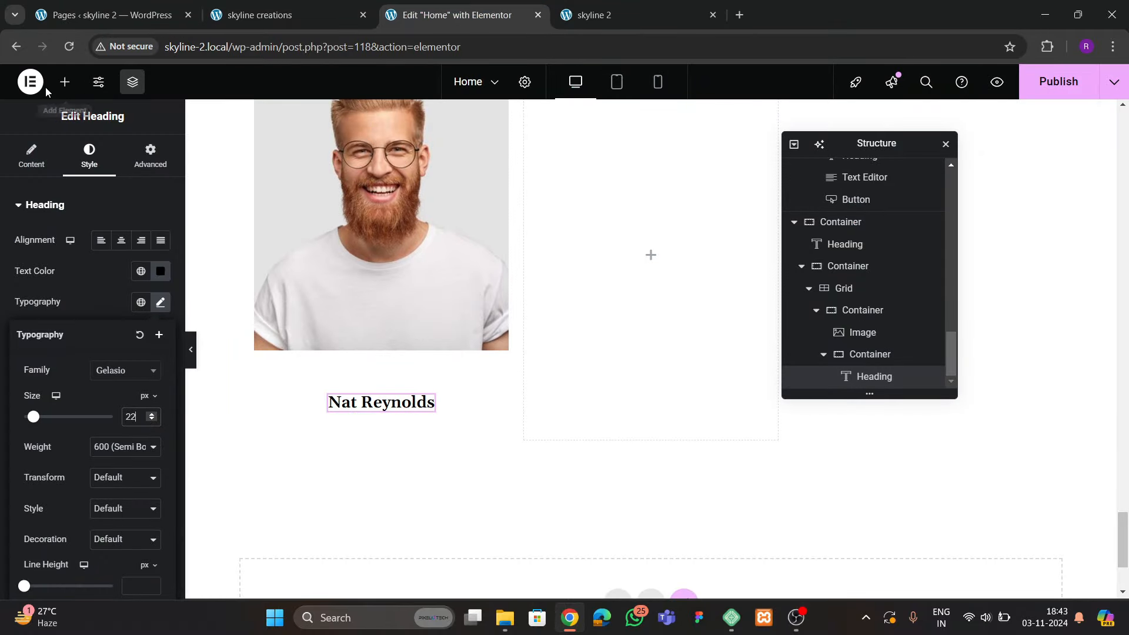
Add a second Heading widget below the name heading and title it "FINANCIAL DIRECTOR"
{"action": "left_click", "coordinate": [65, 81]}
{"action": "left_click_drag", "start_coordinate": [50, 324], "coordinate": [373, 418]}
{"action": "left_click_drag", "start_coordinate": [866, 375], "coordinate": [876, 367]}
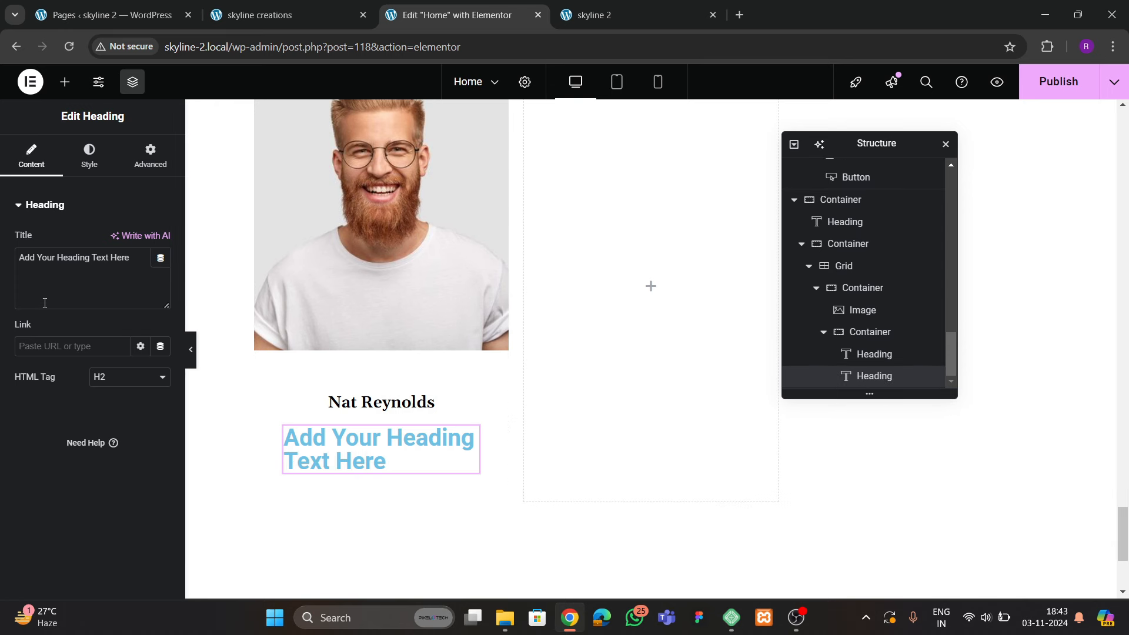
{"action": "type", "text": "F"}
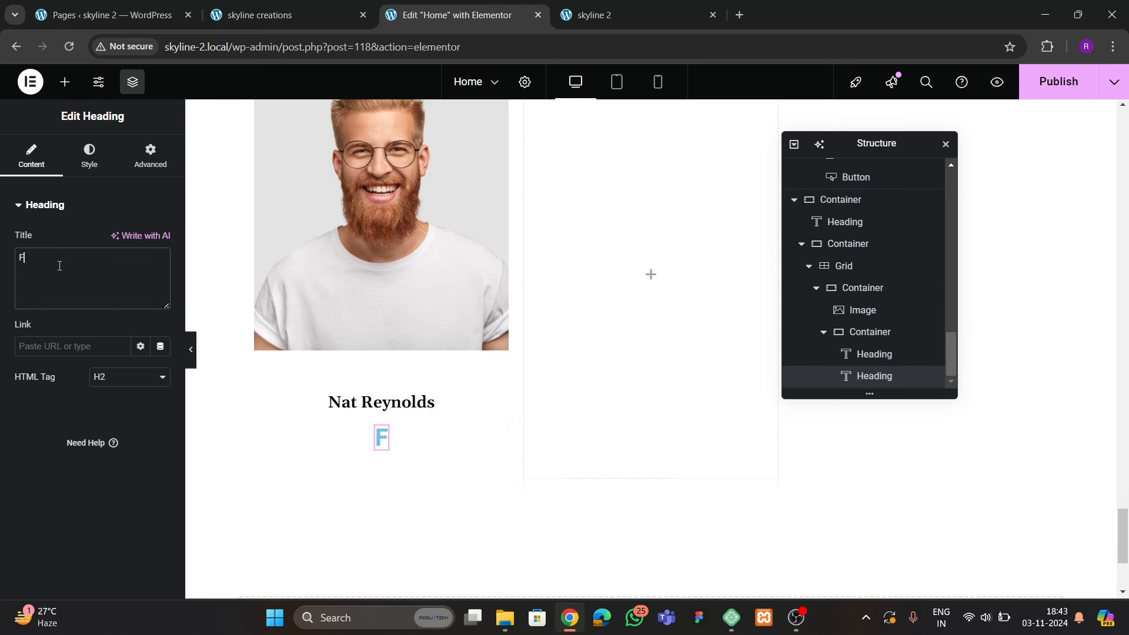
{"action": "type", "text": "INAN"}
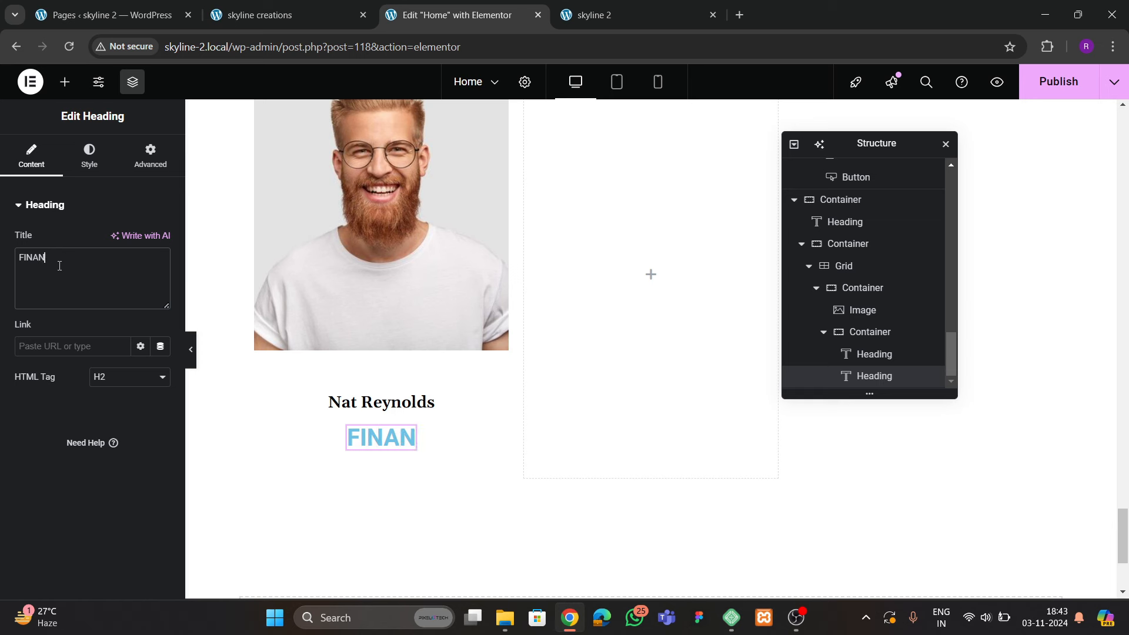
{"action": "type", "text": "CIAL DIRECTOR"}
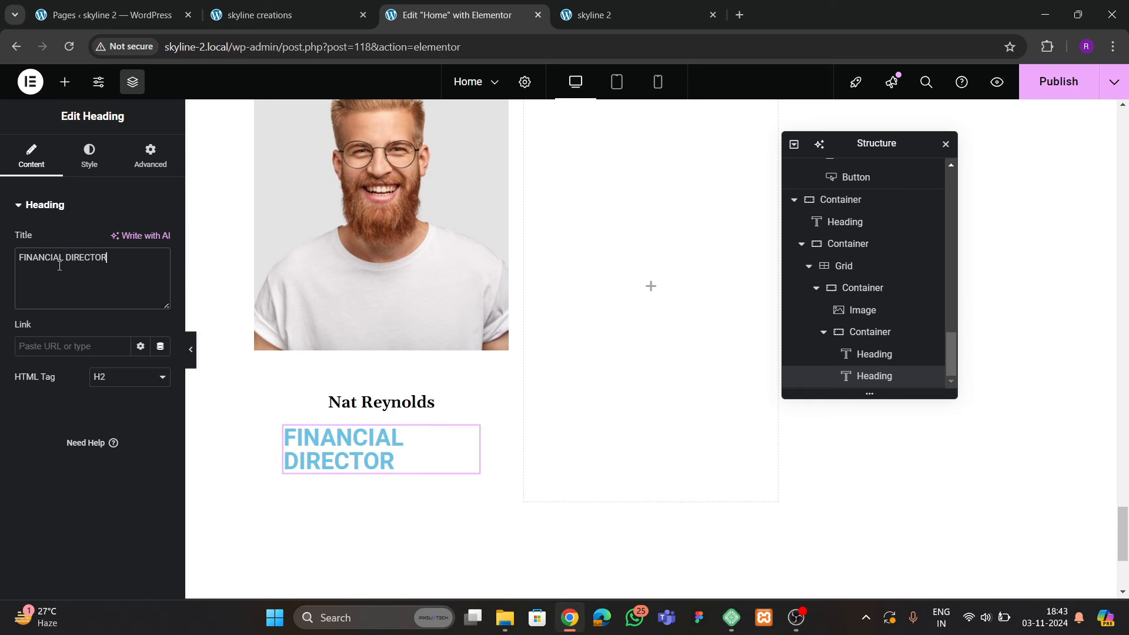
Center the job title heading and apply the global dark gray text color #54595F
{"action": "left_click", "coordinate": [88, 159]}
{"action": "left_click", "coordinate": [121, 240]}
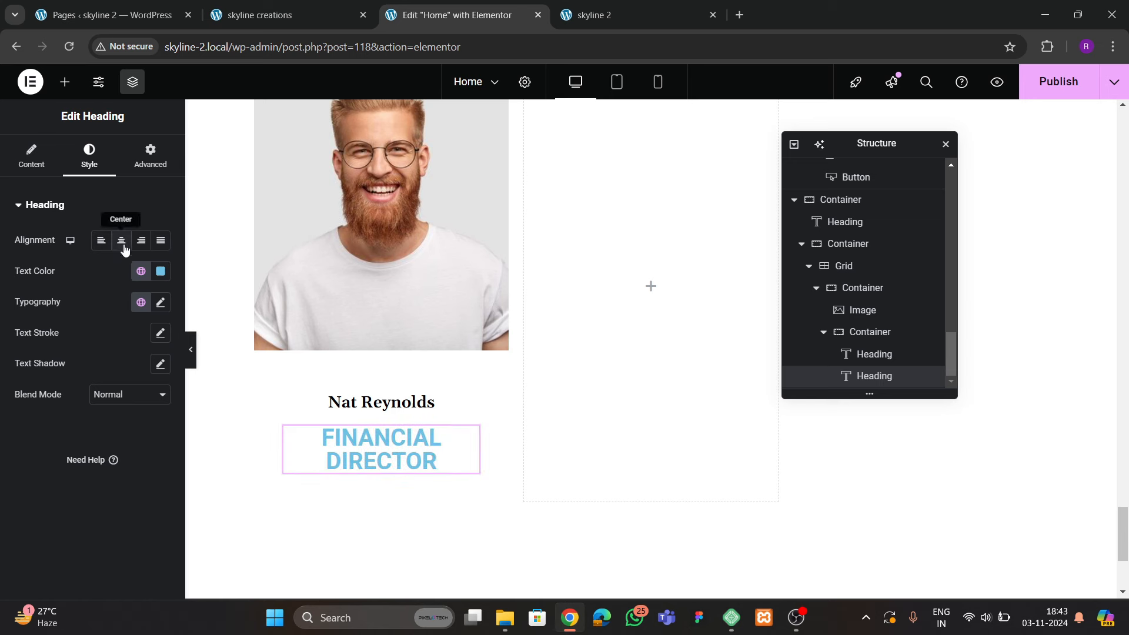
{"action": "left_click", "coordinate": [141, 271]}
{"action": "left_click", "coordinate": [92, 369]}
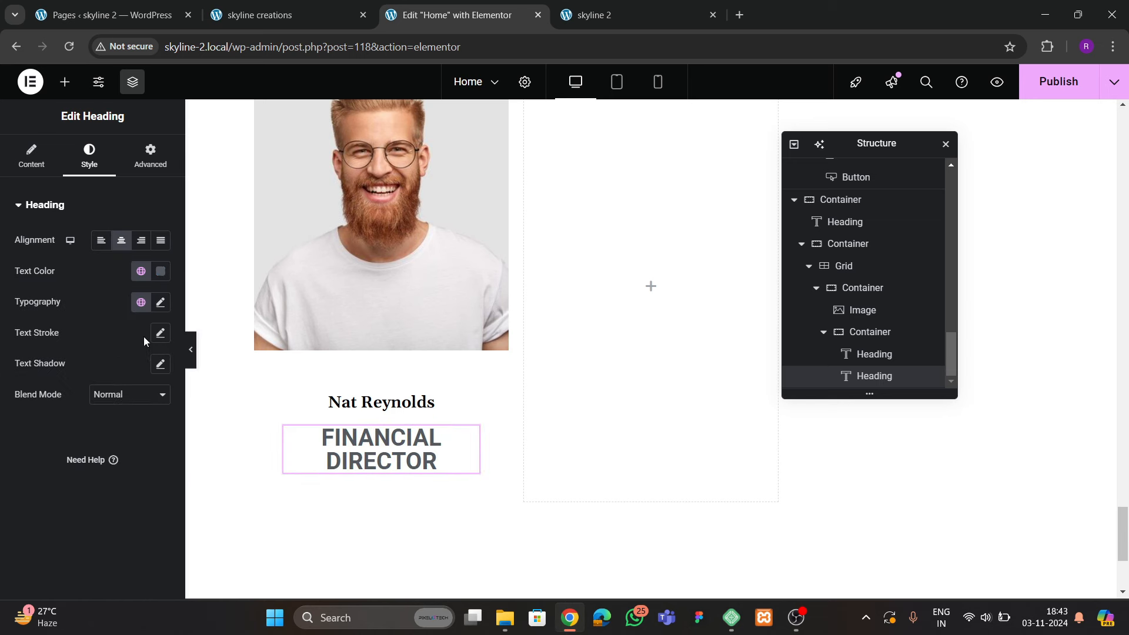
Set the job title heading's font size to 15 px and its weight to 500 (Medium)
{"action": "left_click", "coordinate": [160, 301]}
{"action": "left_click", "coordinate": [154, 413]}
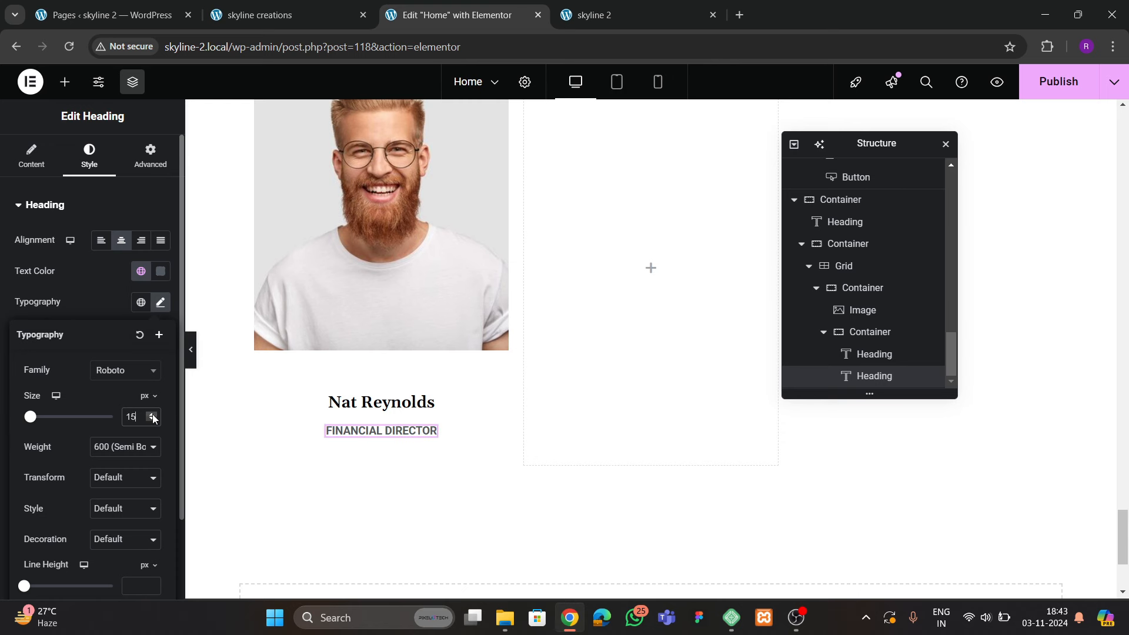
{"action": "left_click", "coordinate": [123, 447]}
{"action": "left_click", "coordinate": [123, 301]}
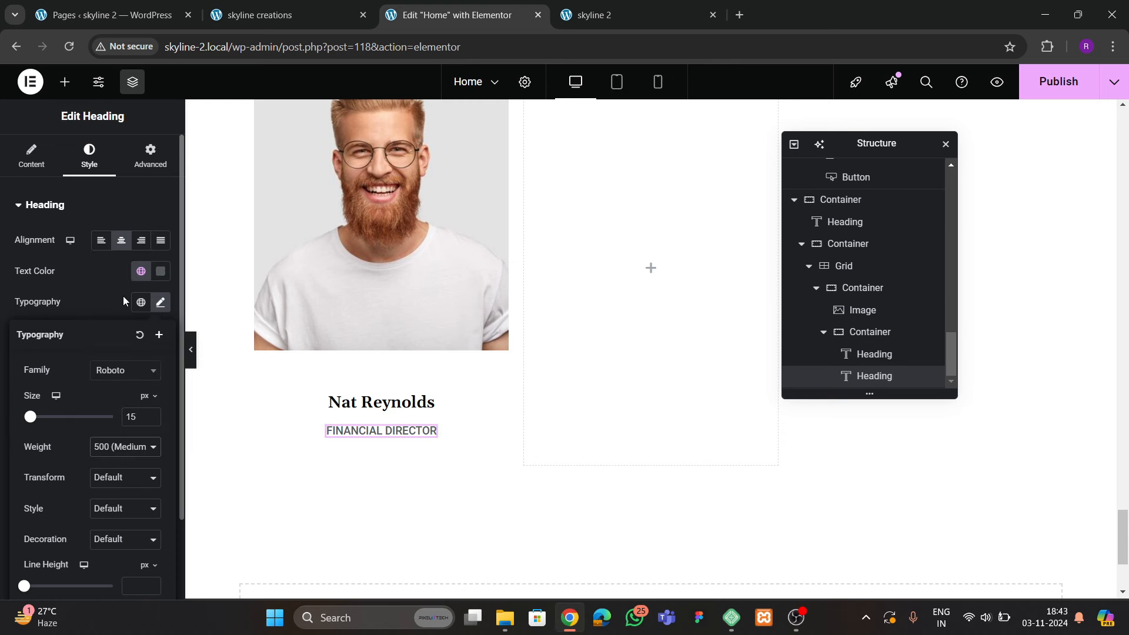
Check the job title on the reference site's card and set the job title heading's text color to black
{"action": "left_click", "coordinate": [225, 23]}
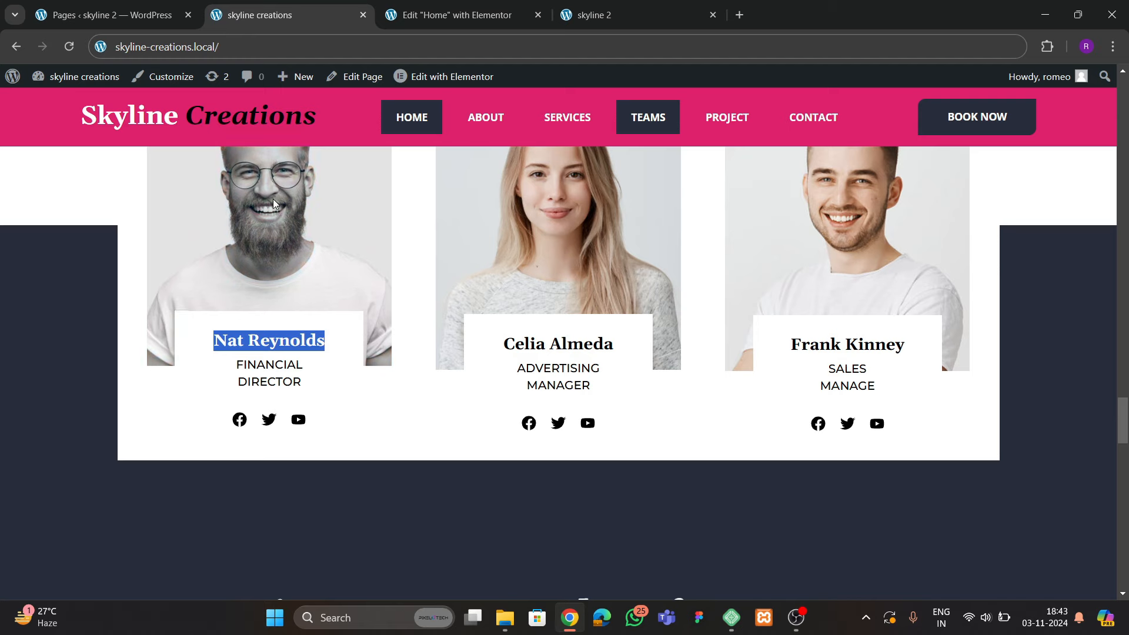
{"action": "left_click", "coordinate": [453, 14]}
{"action": "left_click", "coordinate": [161, 271]}
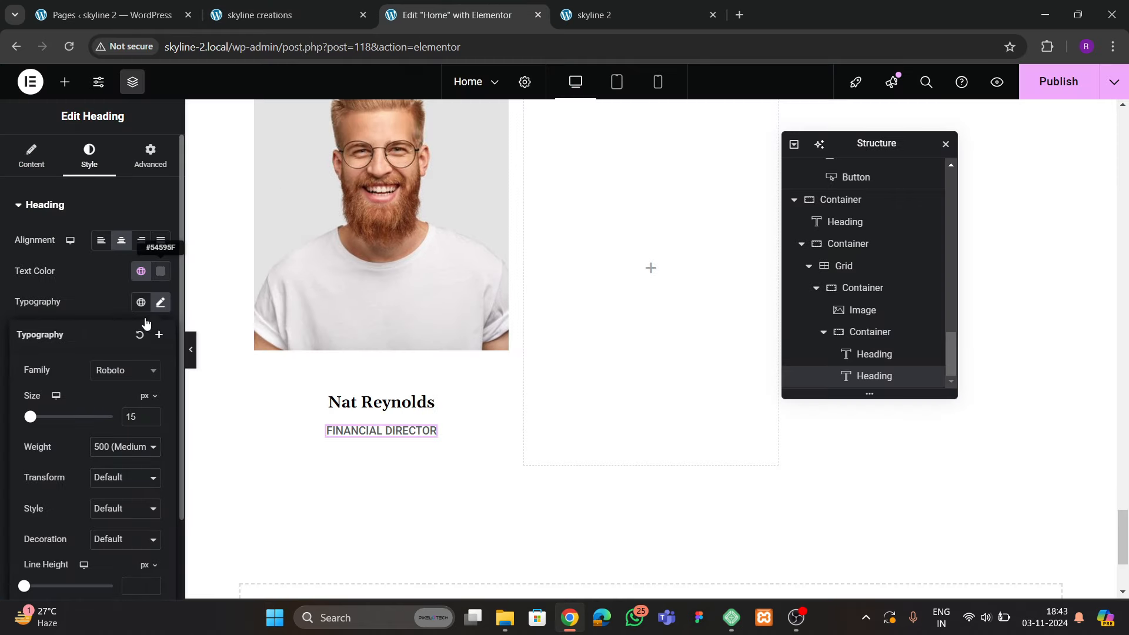
{"action": "left_click_drag", "start_coordinate": [94, 416], "coordinate": [63, 466]}
{"action": "left_click", "coordinate": [24, 489]}
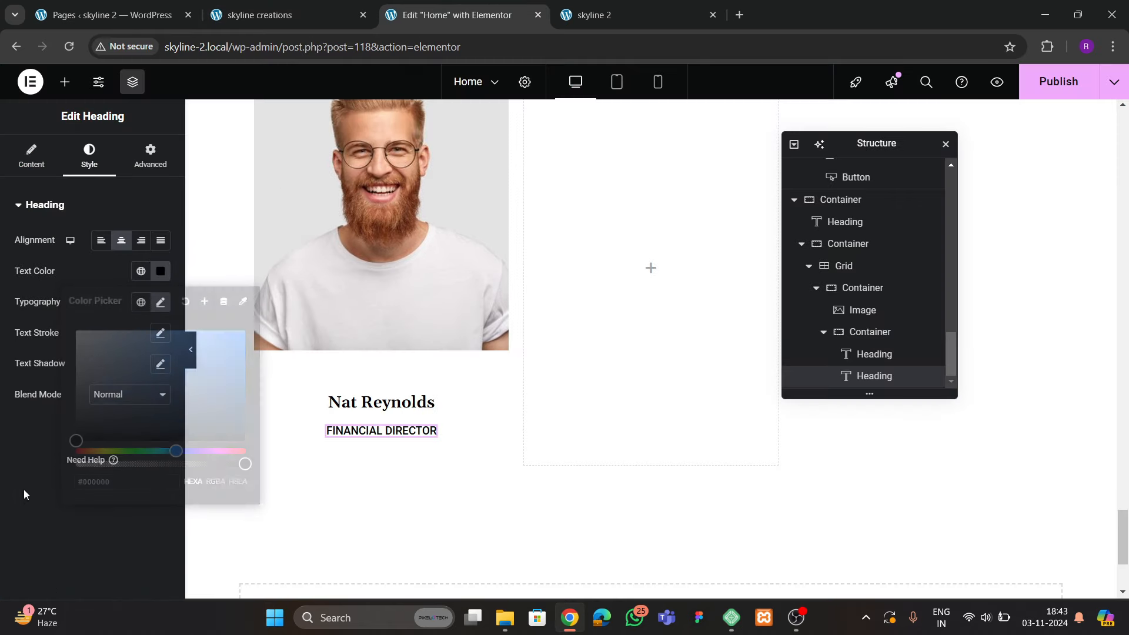
Insert a line break between FINANCIAL and DIRECTOR in the job title heading and set its font size to 18 px
{"action": "left_click", "coordinate": [32, 156]}
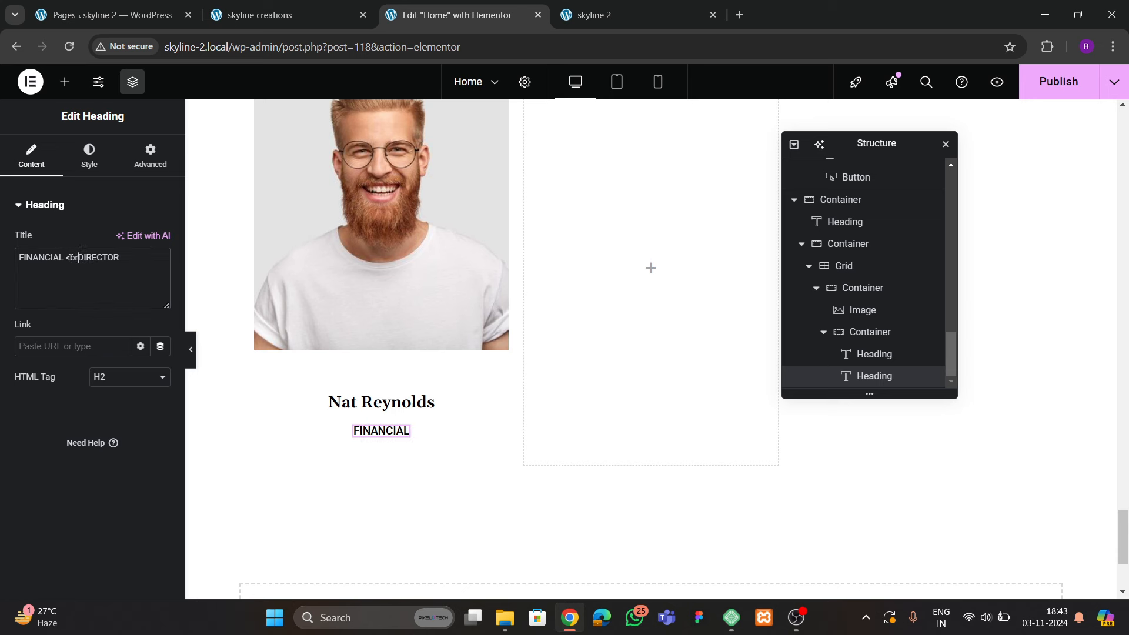
{"action": "left_click", "coordinate": [90, 156]}
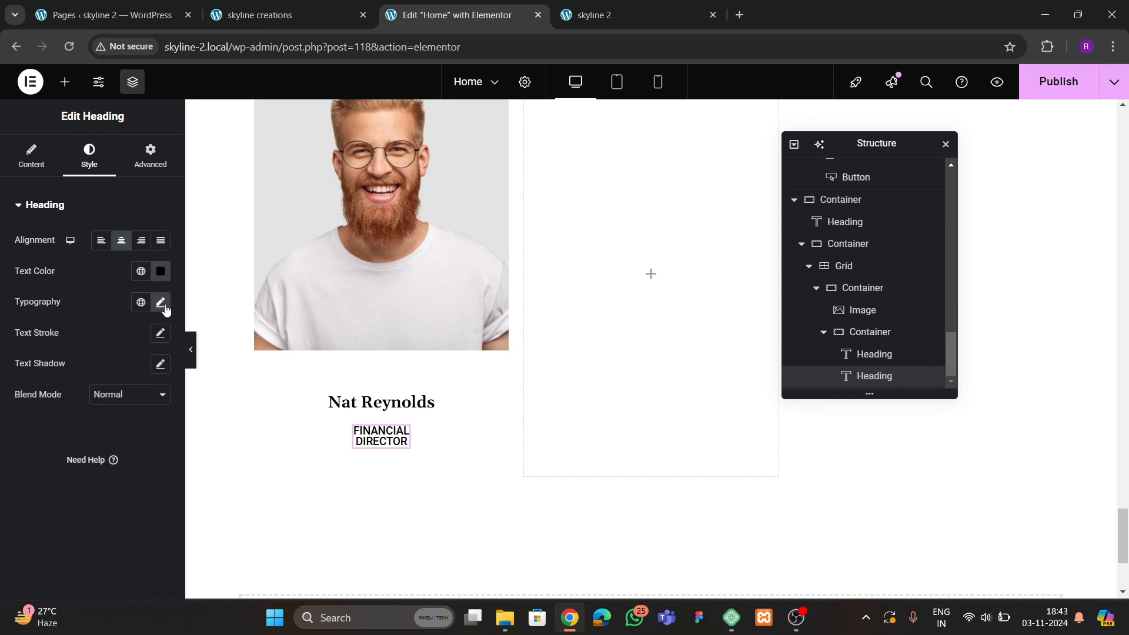
{"action": "left_click", "coordinate": [160, 302]}
{"action": "left_click", "coordinate": [152, 416]}
{"action": "left_click", "coordinate": [151, 415]}
{"action": "left_click", "coordinate": [151, 415]}
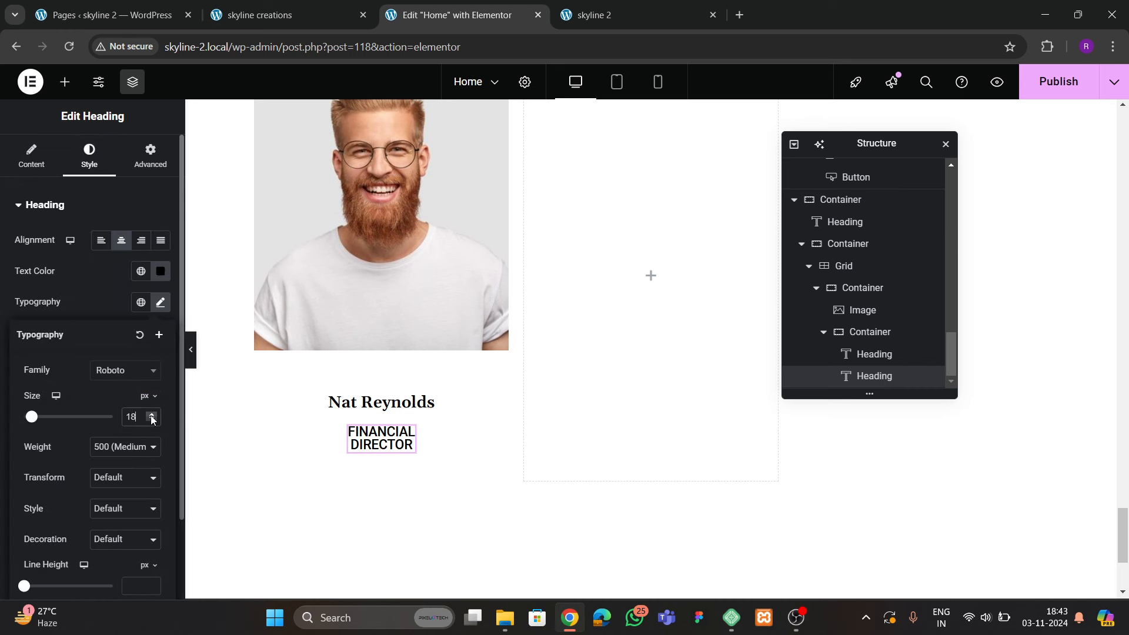
Set the job title heading's font size to 16 px and the member name heading's font size to 23 px
{"action": "left_click", "coordinate": [153, 419]}
{"action": "left_click", "coordinate": [152, 419]}
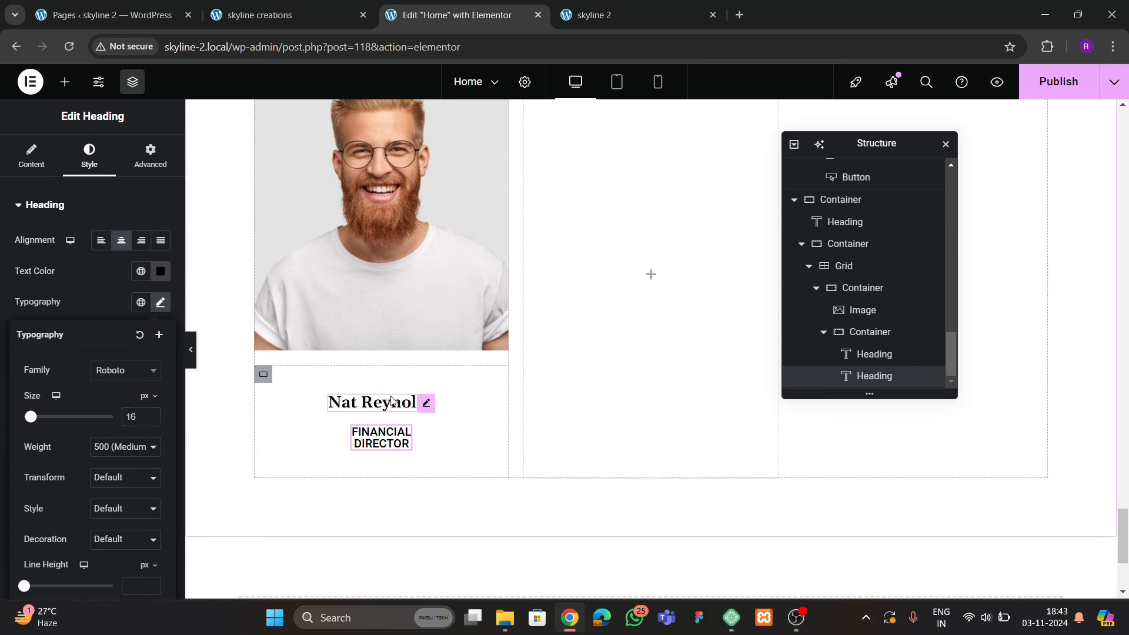
{"action": "left_click", "coordinate": [427, 402]}
{"action": "left_click", "coordinate": [161, 303]}
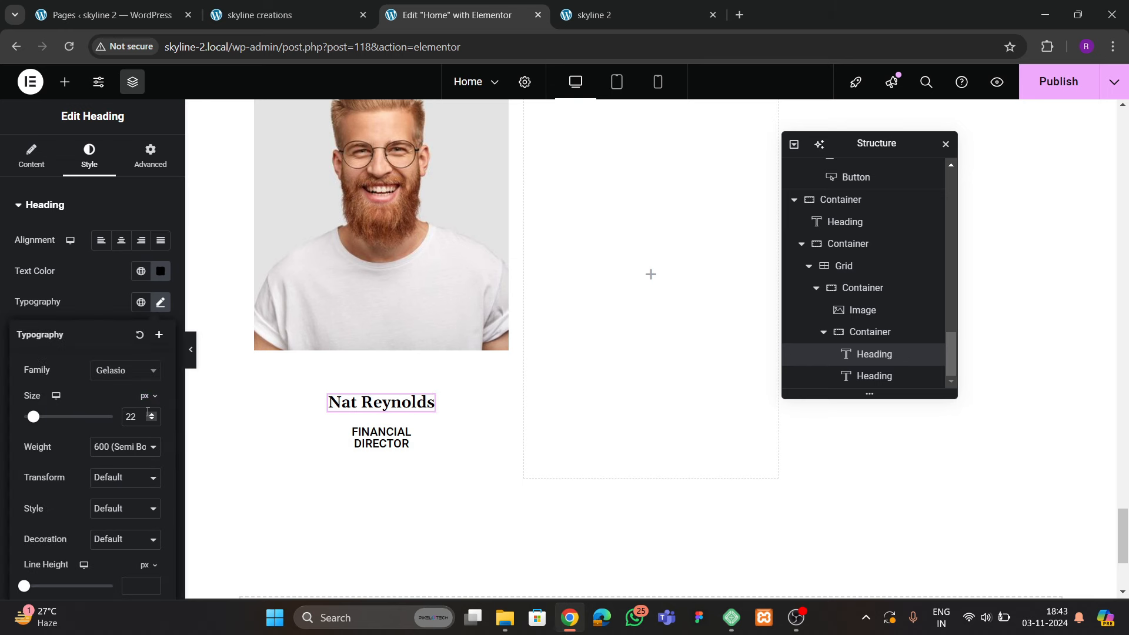
{"action": "left_click", "coordinate": [151, 413]}
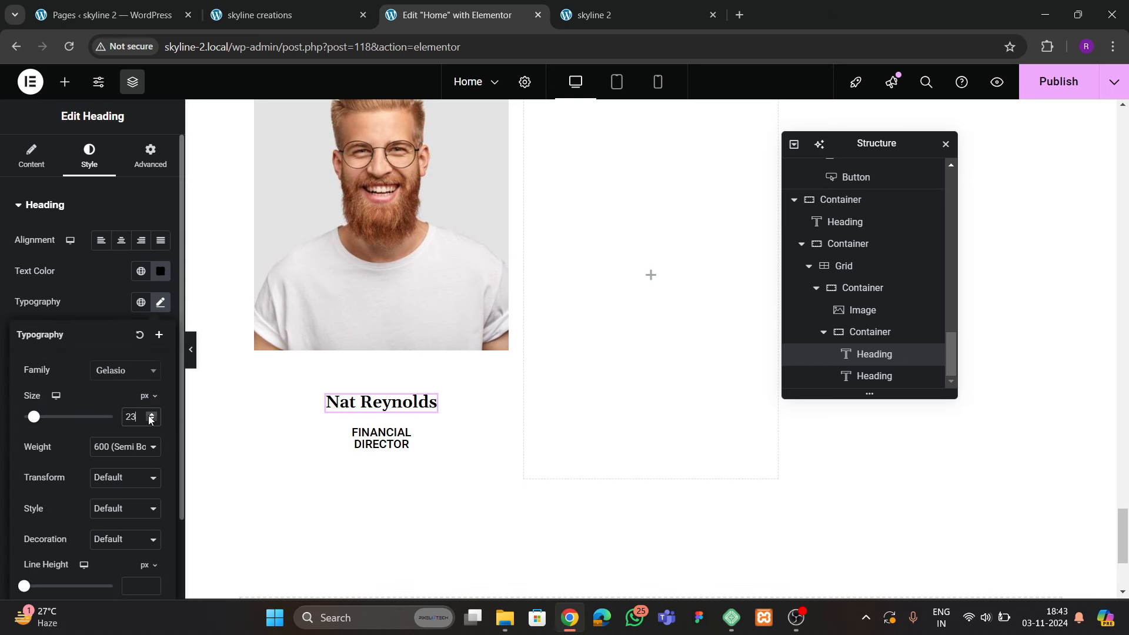
{"action": "left_click", "coordinate": [109, 290]}
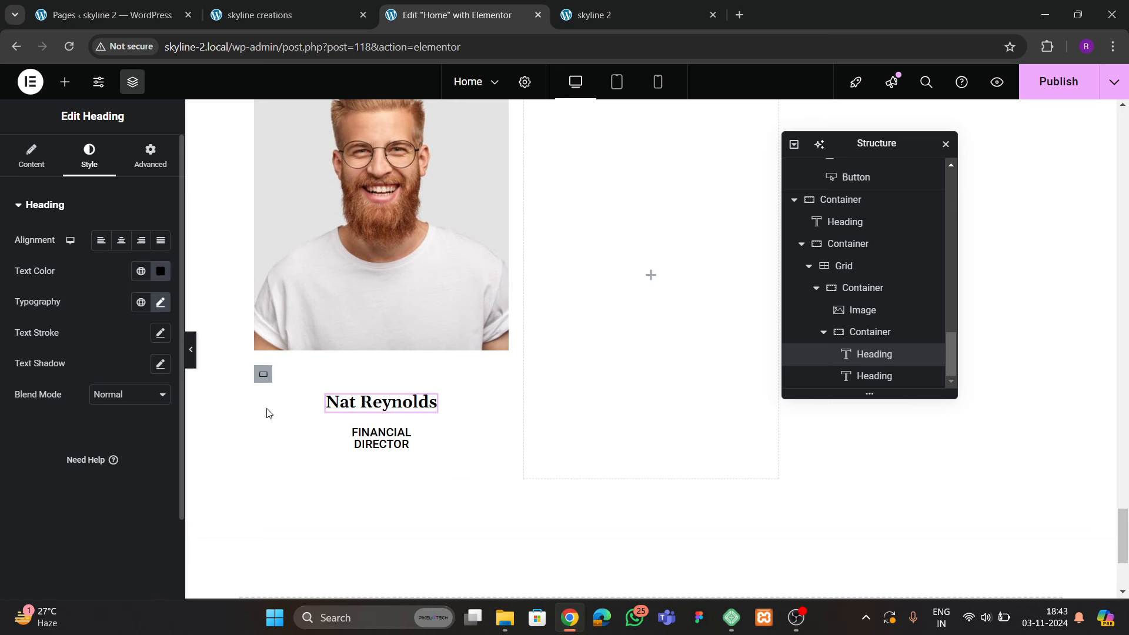
Compare the job title heading with the reference site's card and set its font size to 17 px and line height to 20 px
{"action": "left_click", "coordinate": [366, 434]}
{"action": "left_click", "coordinate": [161, 302]}
{"action": "scroll", "coordinate": [96, 433], "scroll_direction": "down", "scroll_amount": 2}
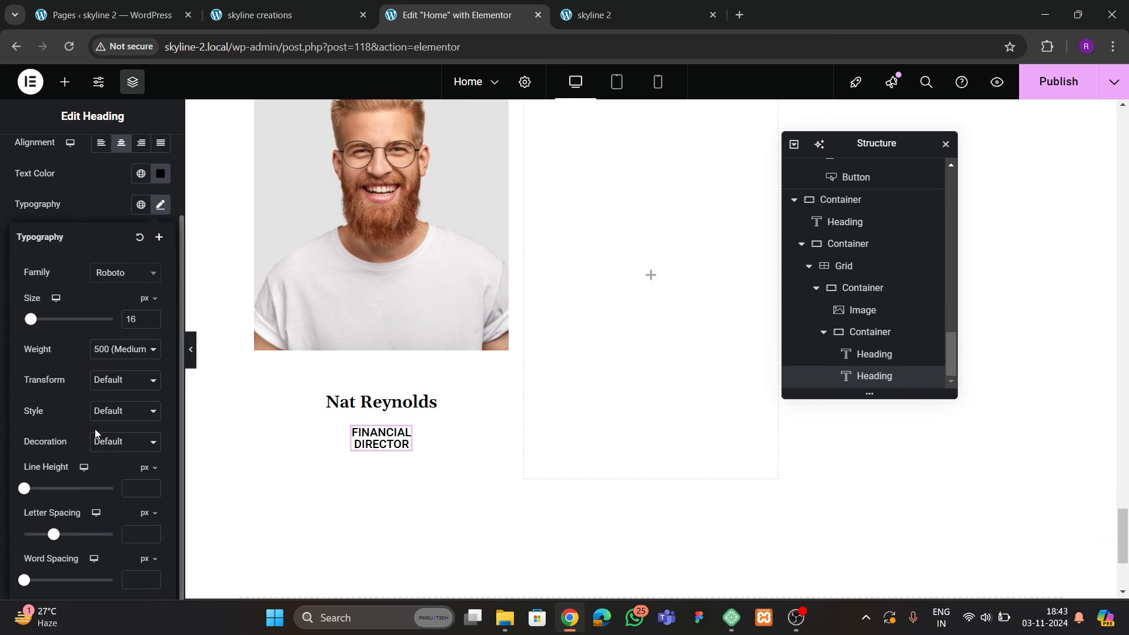
{"action": "left_click", "coordinate": [151, 488]}
{"action": "left_click", "coordinate": [236, 9]}
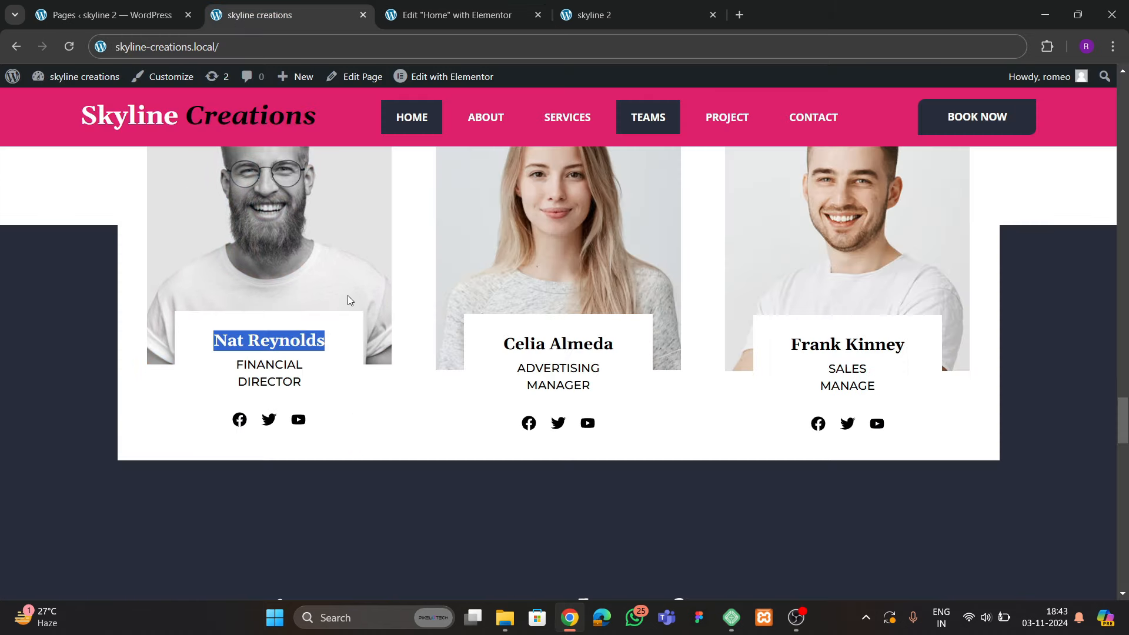
{"action": "left_click", "coordinate": [440, 16]}
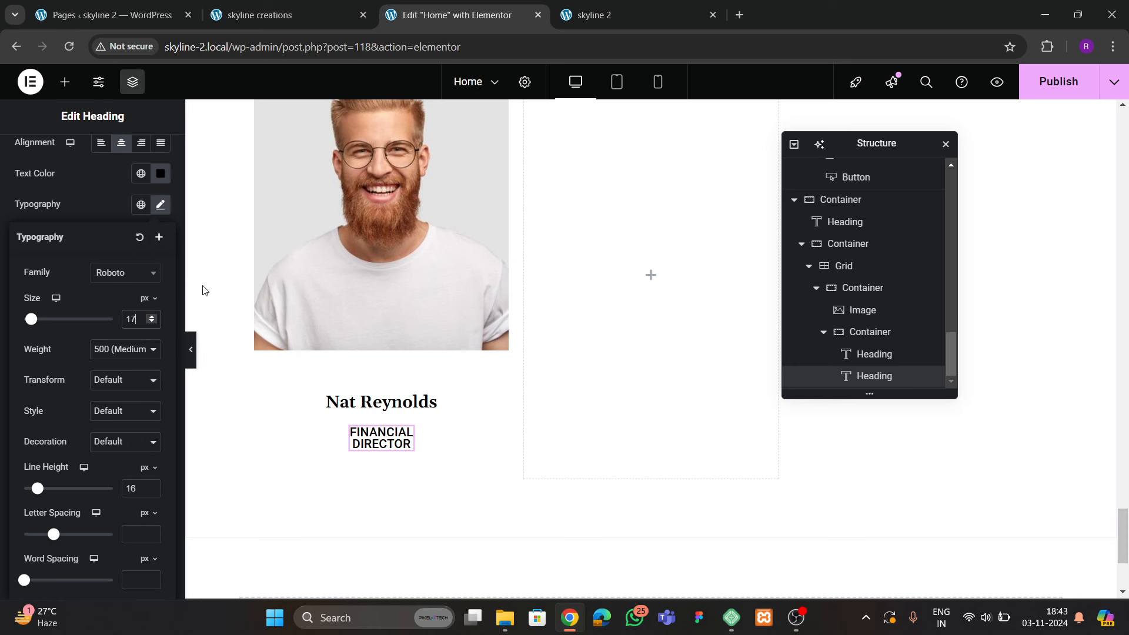
{"action": "left_click", "coordinate": [151, 318]}
{"action": "left_click", "coordinate": [151, 317]}
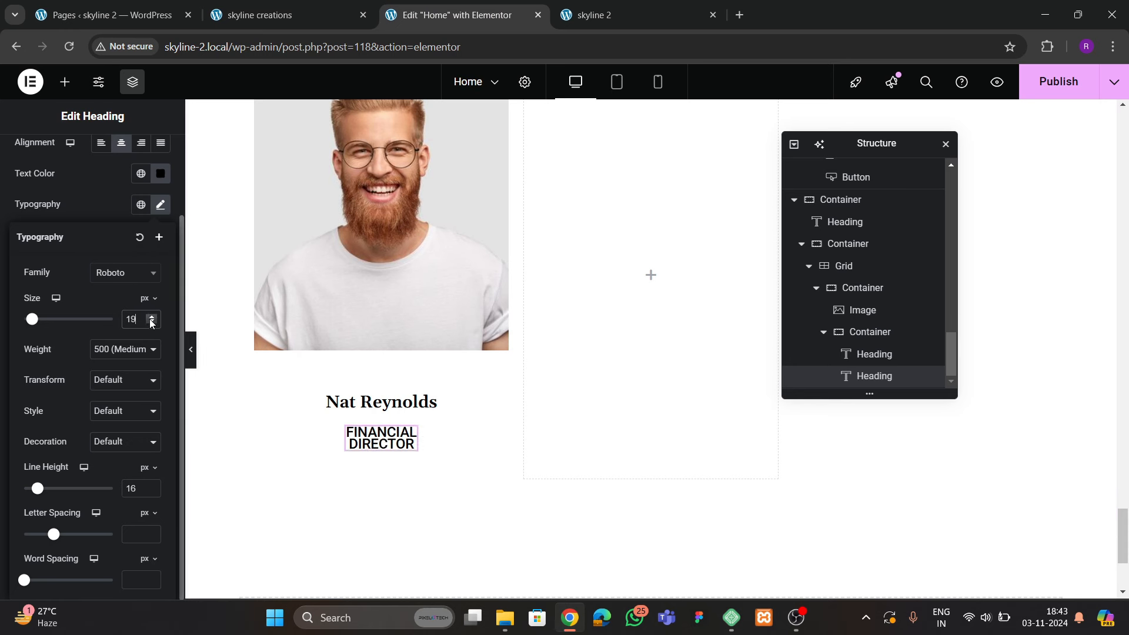
{"action": "left_click", "coordinate": [151, 322]}
{"action": "left_click", "coordinate": [151, 322]}
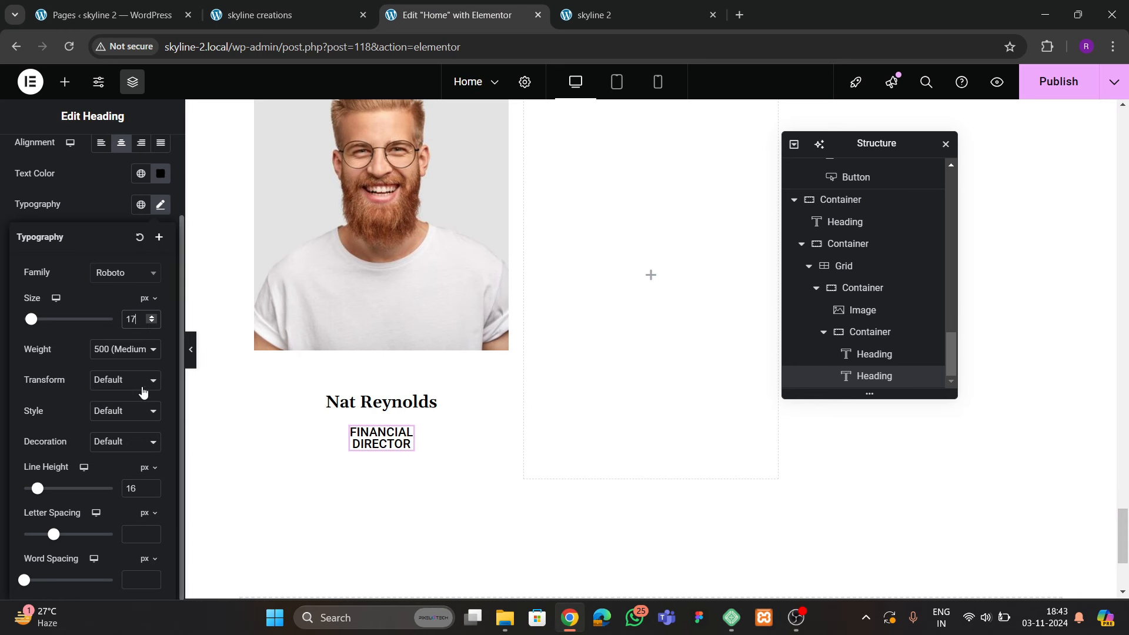
{"action": "left_click", "coordinate": [152, 486]}
{"action": "left_click", "coordinate": [152, 485]}
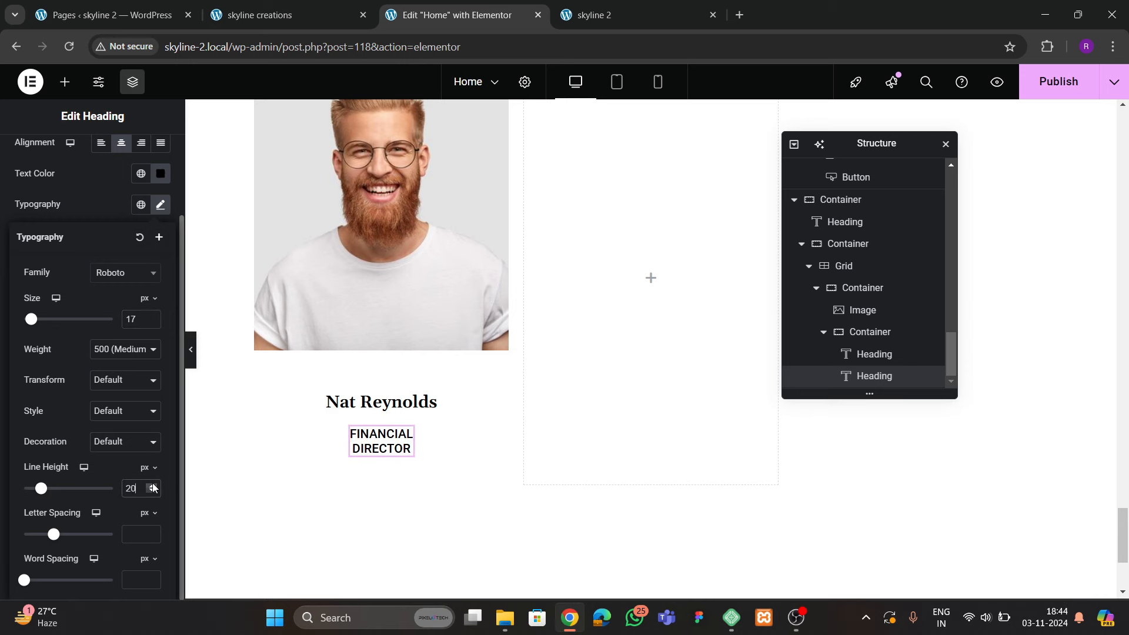
Try a font size of 25 px on the member name heading and return it to 23 px
{"action": "left_click", "coordinate": [411, 402]}
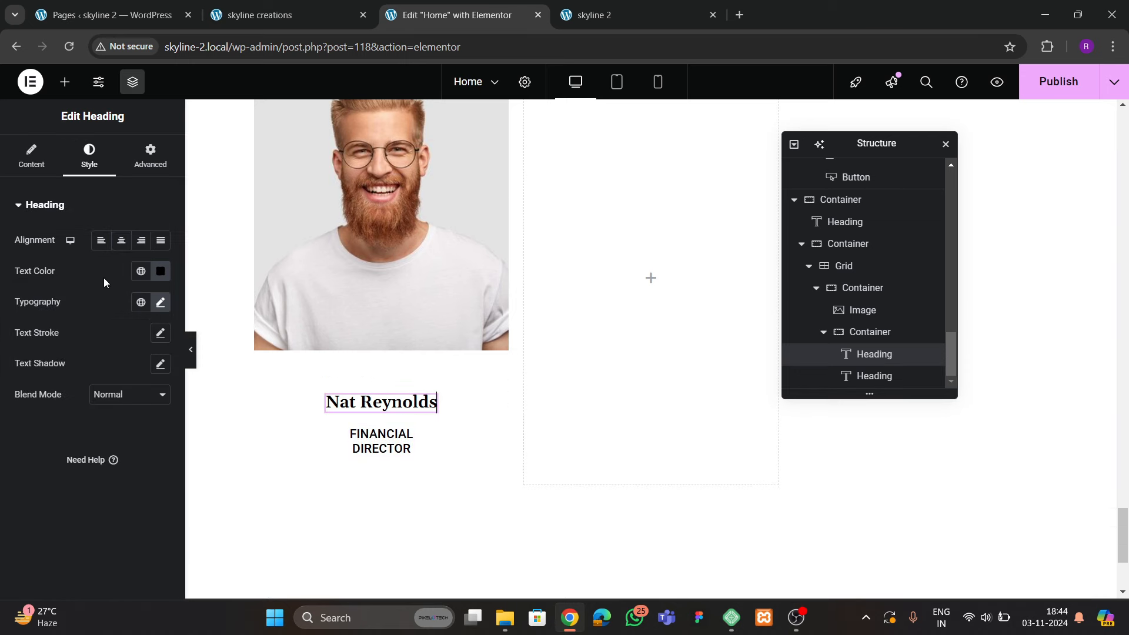
{"action": "left_click", "coordinate": [160, 304]}
{"action": "left_click", "coordinate": [153, 417]}
{"action": "left_click", "coordinate": [152, 416]}
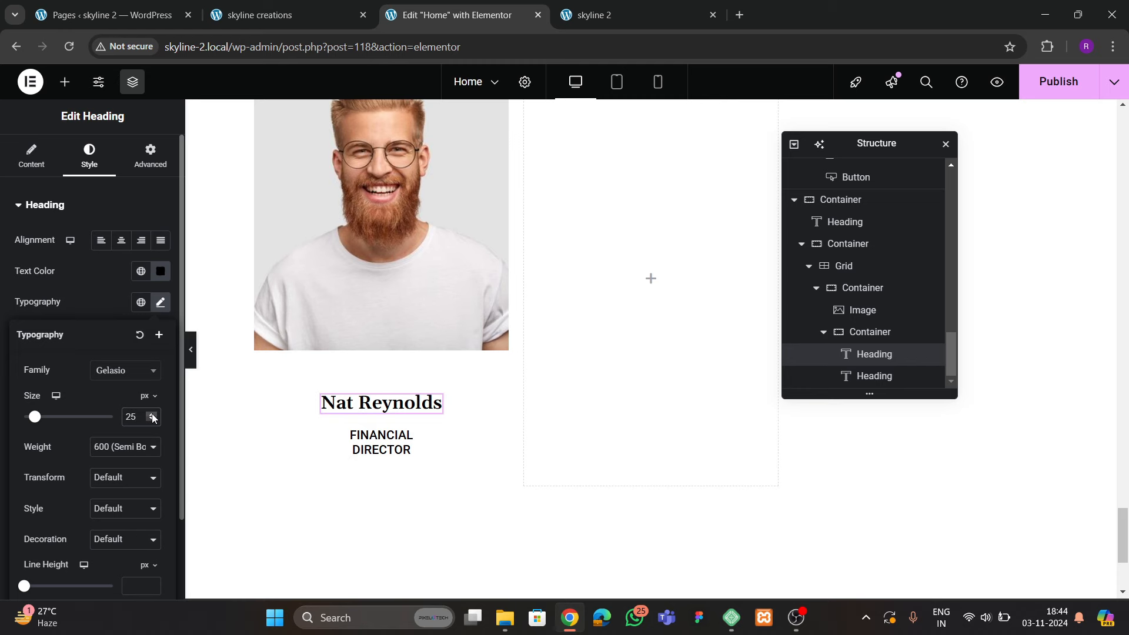
{"action": "left_click", "coordinate": [153, 420]}
{"action": "left_click", "coordinate": [154, 421]}
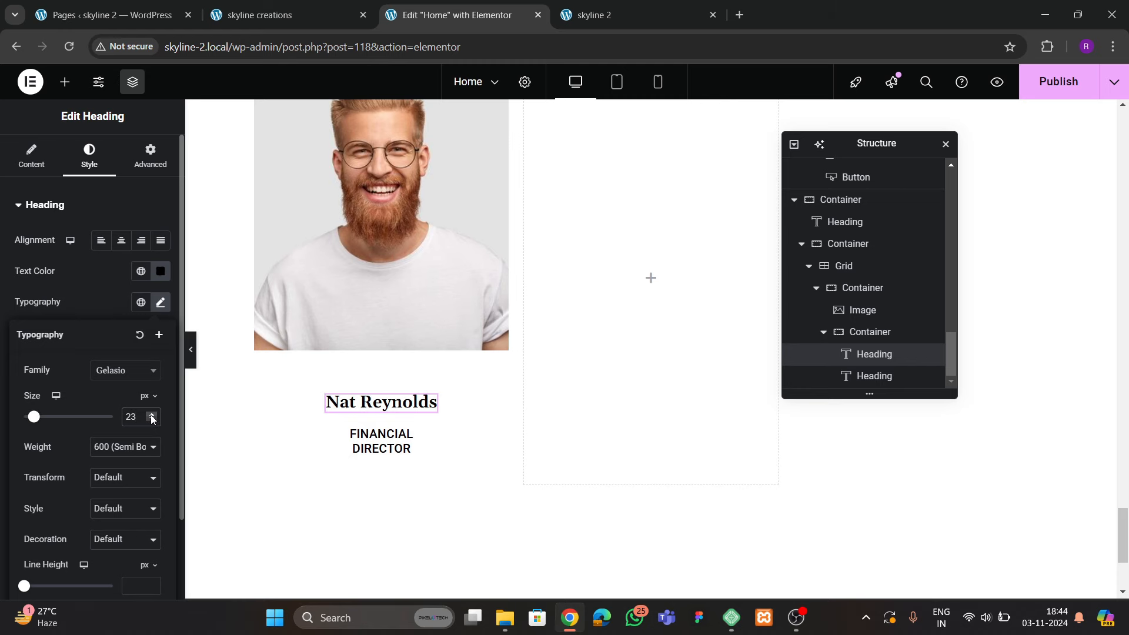
Check the reference site's card and add a Social Icons widget below the member's details container
{"action": "left_click", "coordinate": [259, 14]}
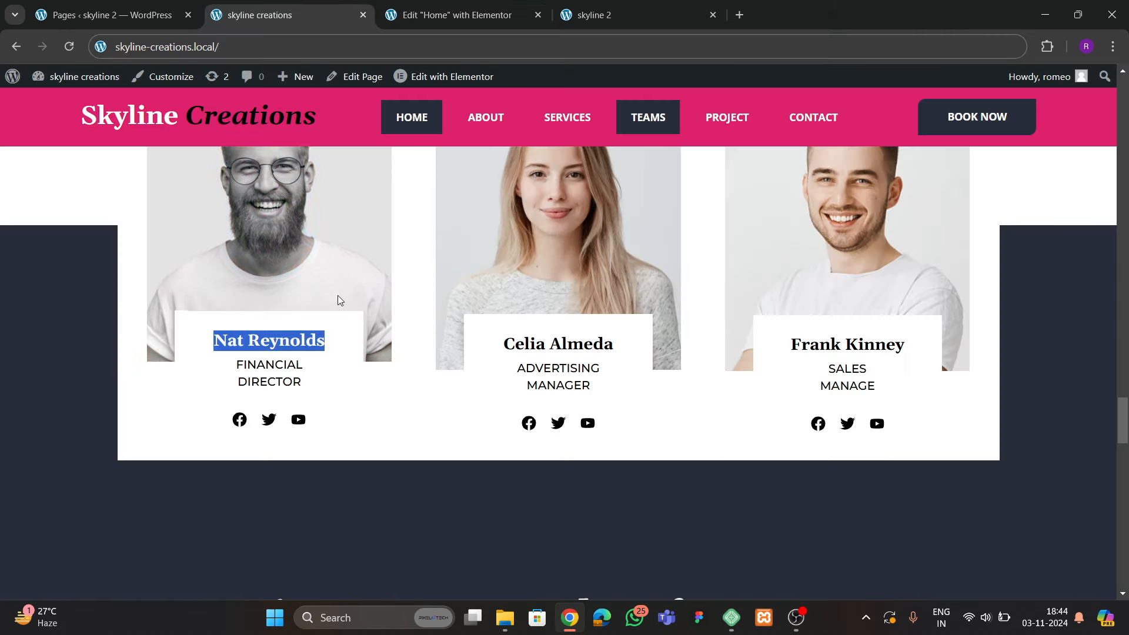
{"action": "left_click", "coordinate": [504, 7]}
{"action": "left_click", "coordinate": [65, 82]}
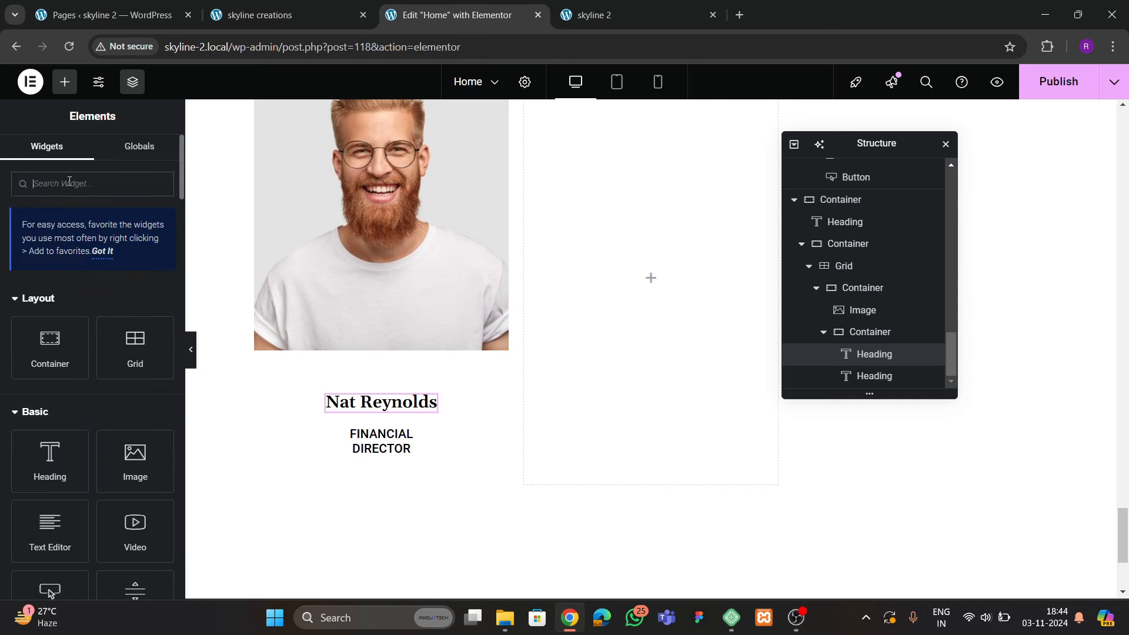
{"action": "type", "text": "social"}
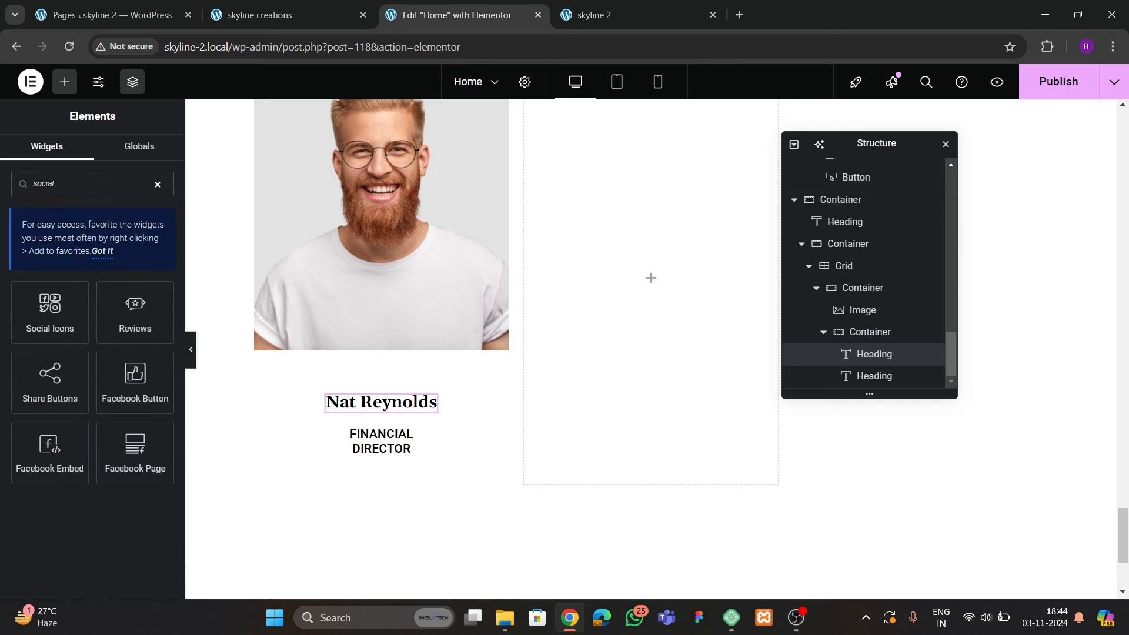
{"action": "left_click_drag", "start_coordinate": [54, 312], "coordinate": [432, 455]}
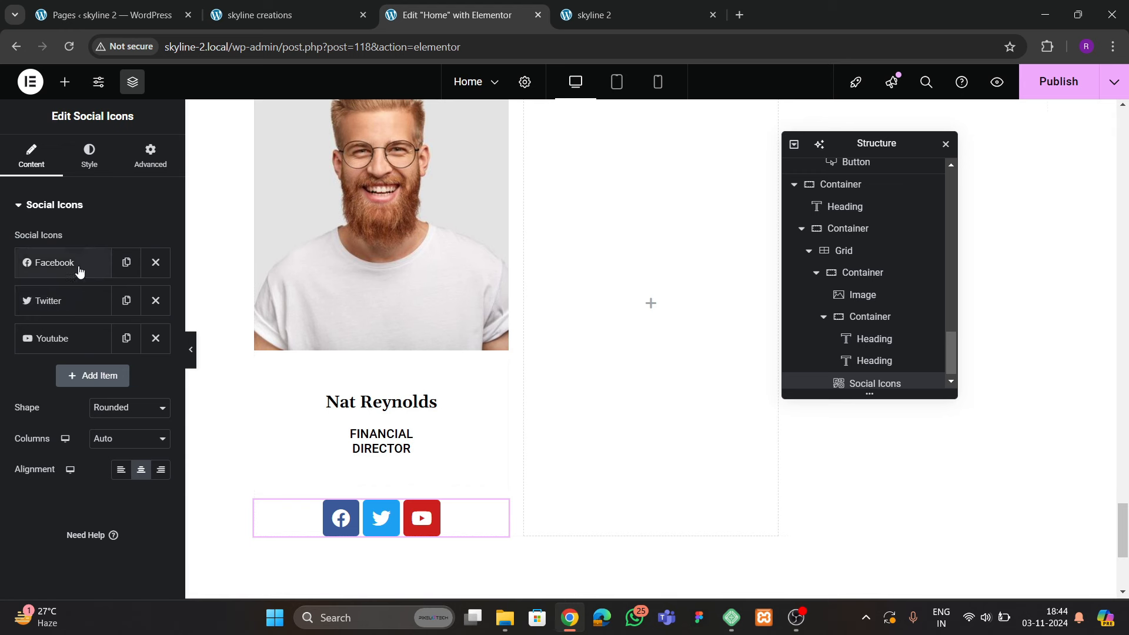
Switch the social icons to custom colors with a black #000000 secondary color and a fully transparent primary color
{"action": "left_click", "coordinate": [90, 156]}
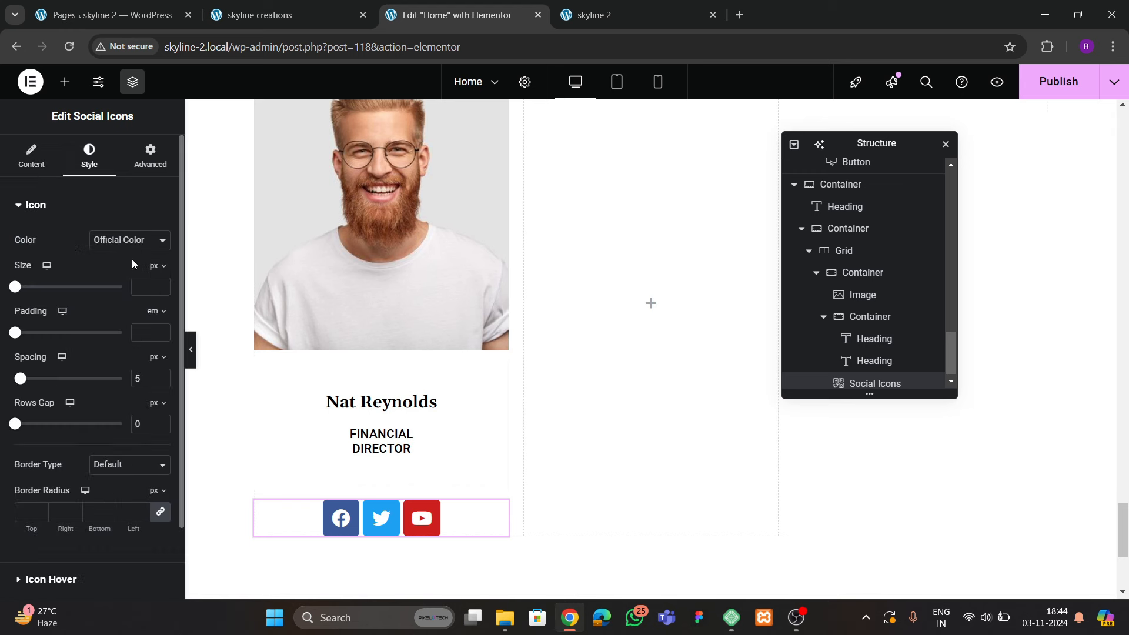
{"action": "left_click", "coordinate": [115, 280]}
{"action": "left_click", "coordinate": [154, 308]}
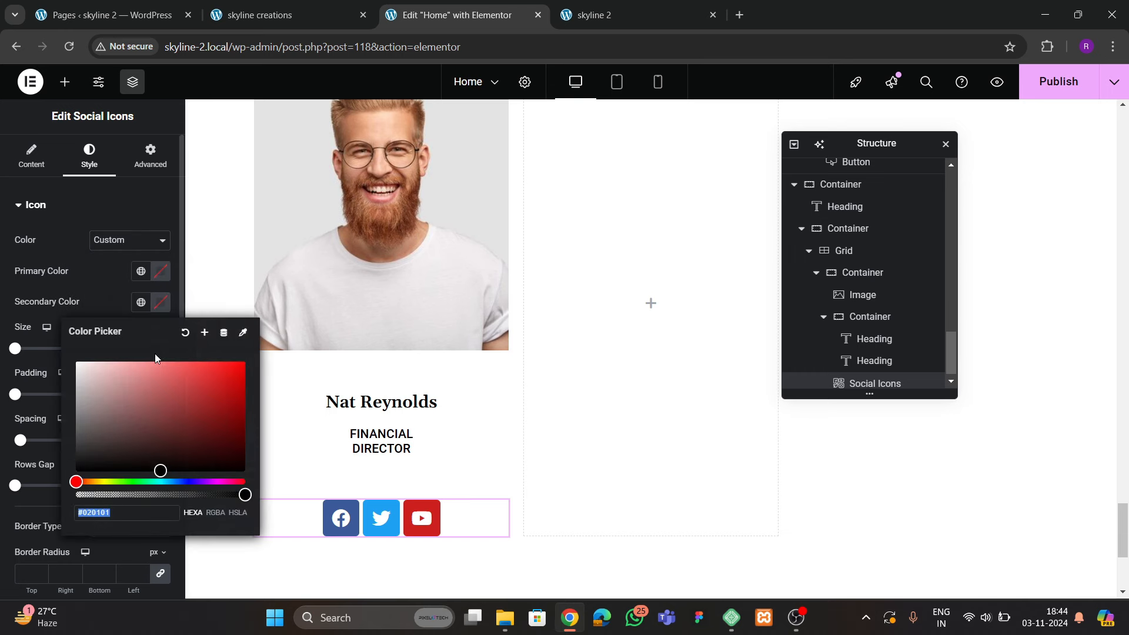
{"action": "left_click_drag", "start_coordinate": [134, 385], "coordinate": [51, 505]}
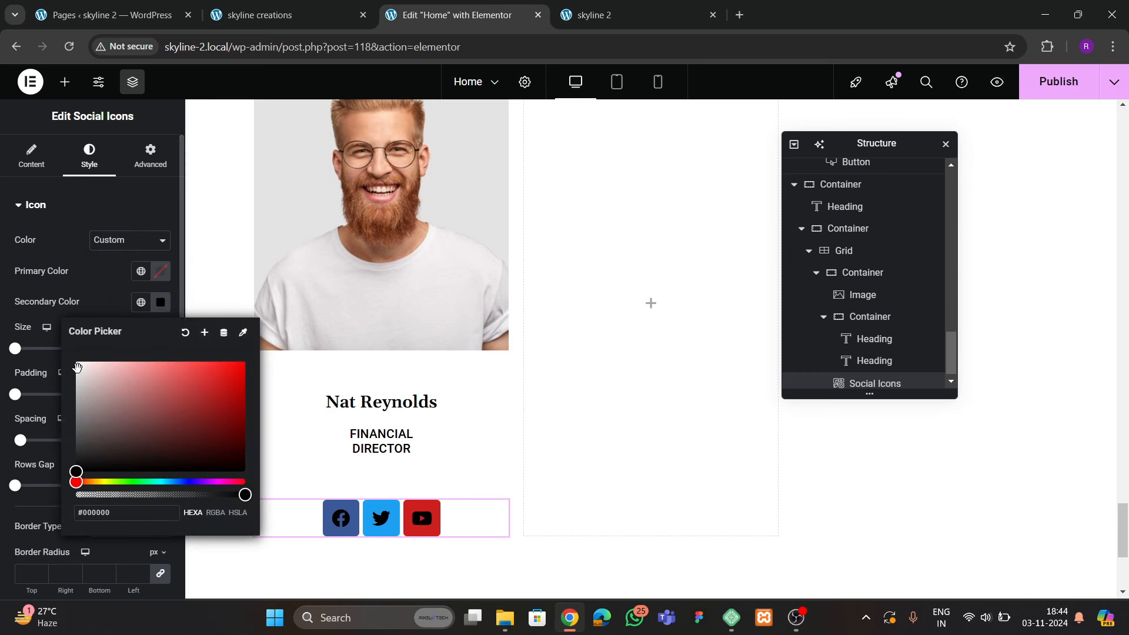
{"action": "left_click", "coordinate": [159, 271]}
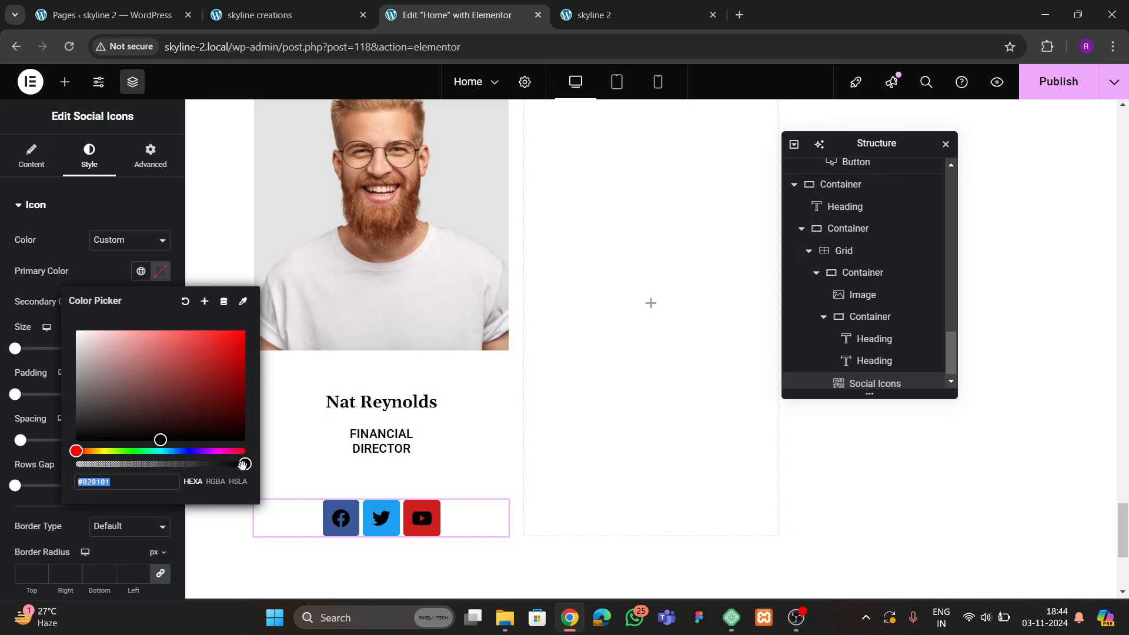
{"action": "left_click_drag", "start_coordinate": [243, 464], "coordinate": [76, 464]}
{"action": "left_click", "coordinate": [107, 279]}
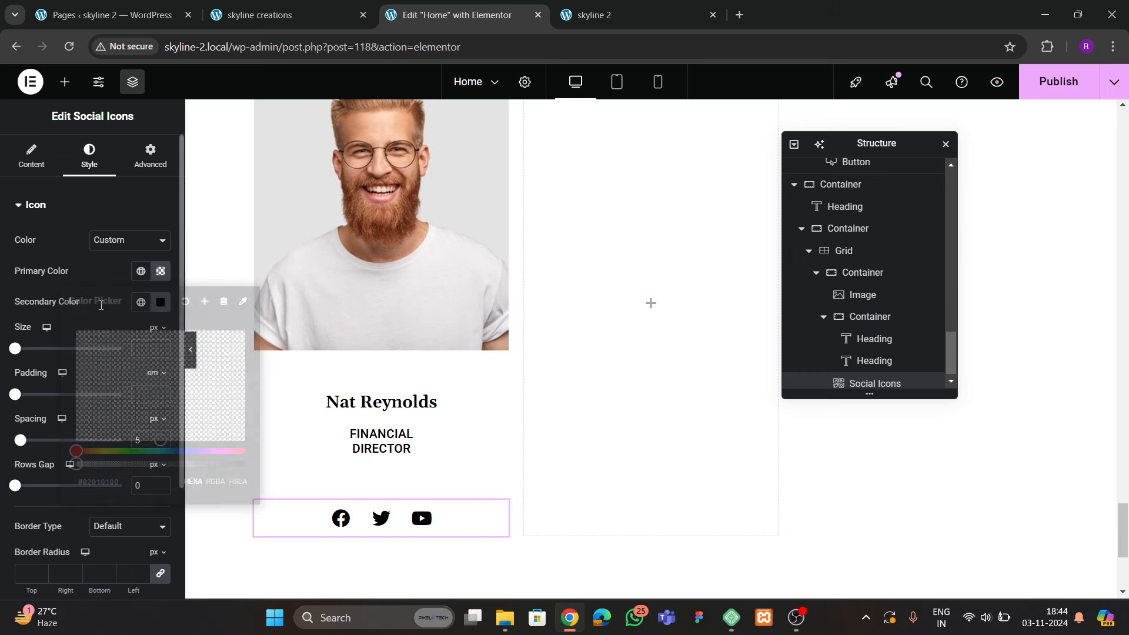
Set the social icons' size to 18 px, move them into the details container below the job title, and compare with the reference site
{"action": "left_click", "coordinate": [153, 348]}
{"action": "type", "text": "16"}
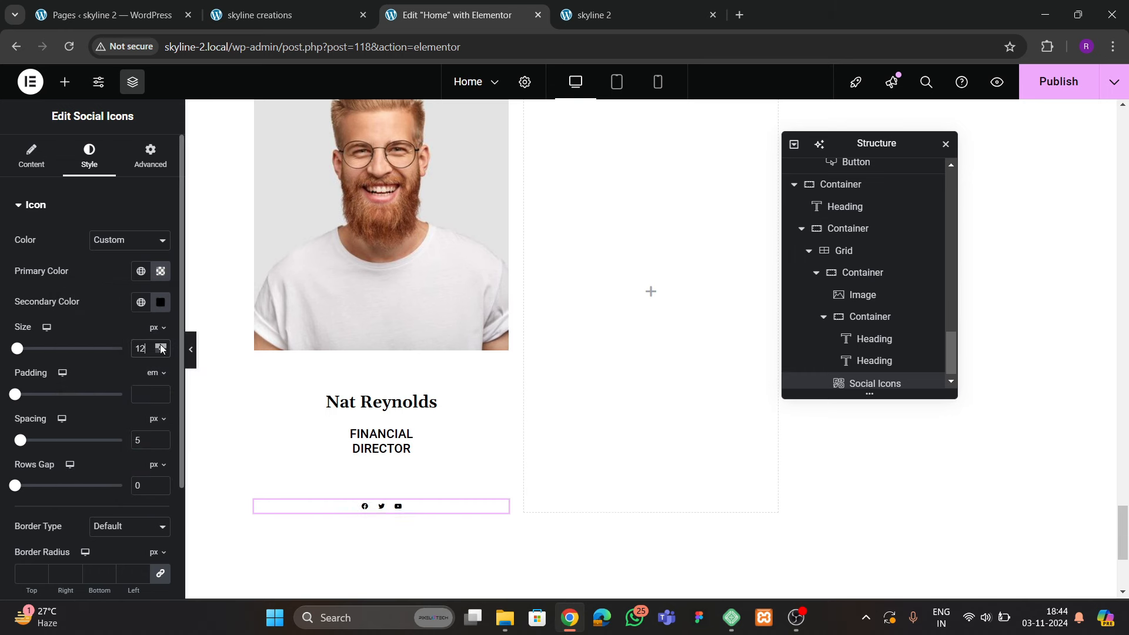
{"action": "left_click", "coordinate": [161, 347]}
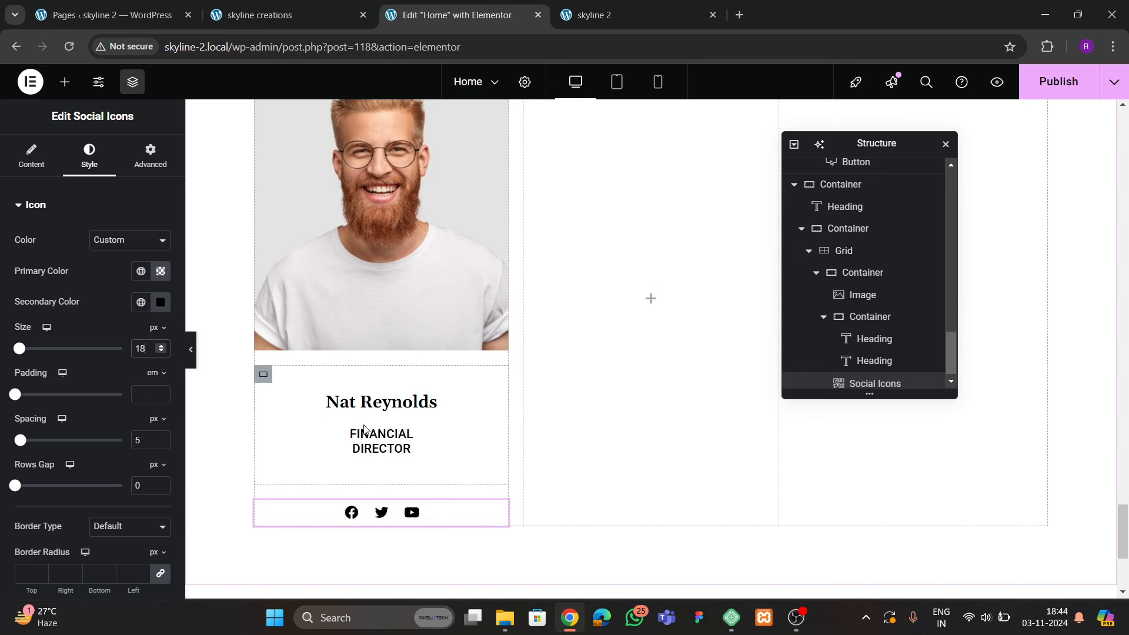
{"action": "mouse_move", "coordinate": [869, 385]}
{"action": "left_mouse_down"}
{"action": "mouse_move", "coordinate": [882, 355]}
{"action": "mouse_move", "coordinate": [870, 385]}
{"action": "left_mouse_up"}
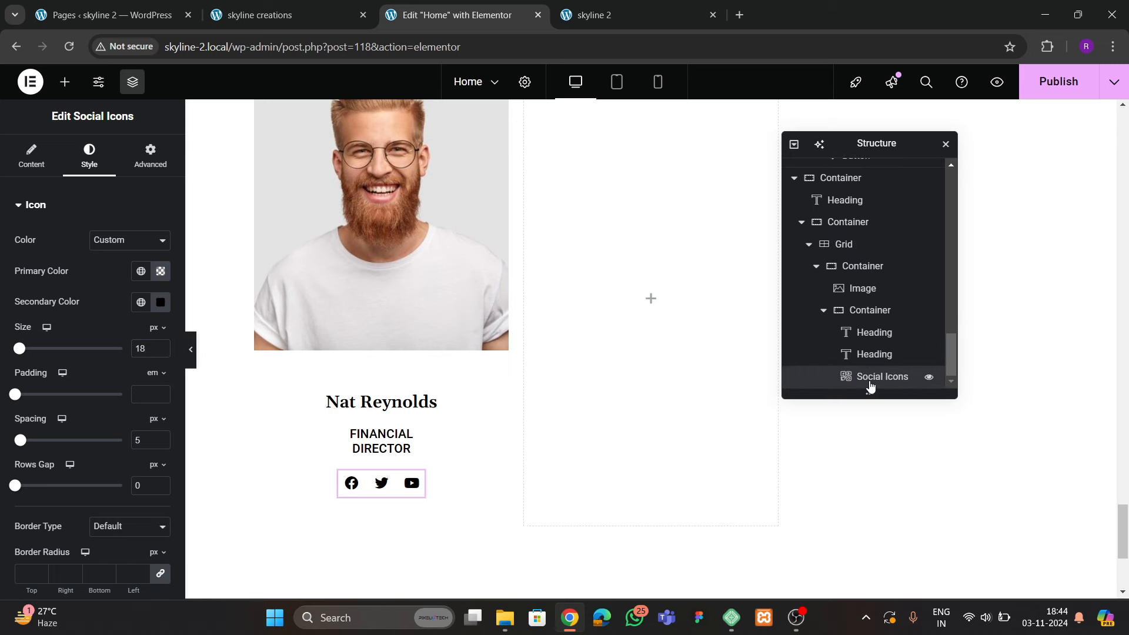
{"action": "left_click", "coordinate": [270, 16]}
{"action": "left_click", "coordinate": [445, 16]}
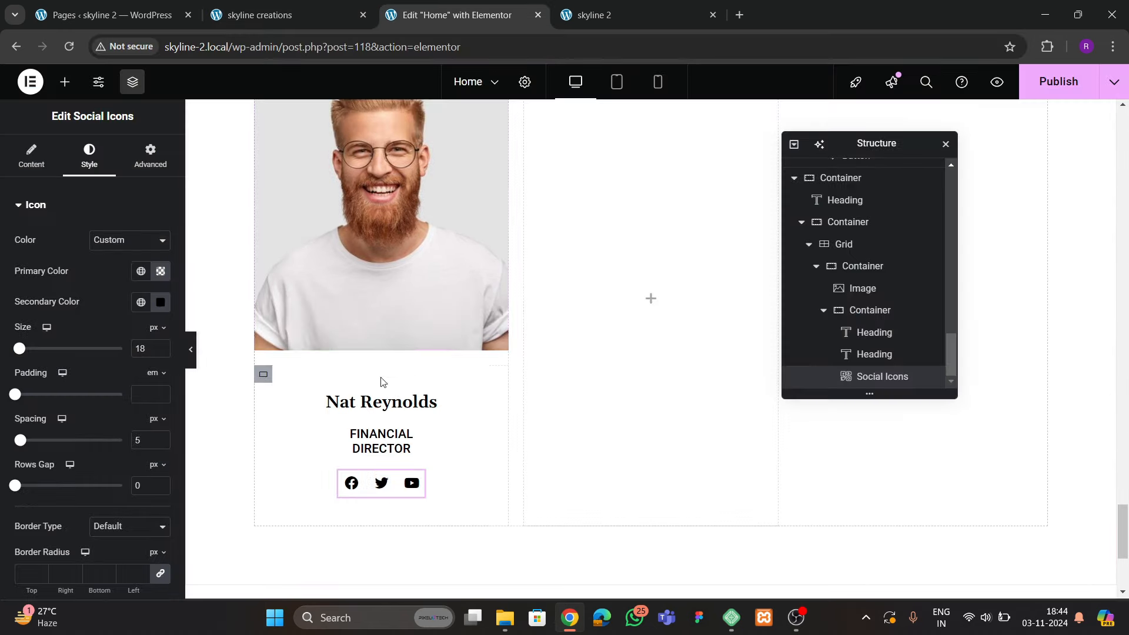
Set the first card's outer container to vertical column direction with centered justification and alignment, and its column and row gaps to 0
{"action": "left_click", "coordinate": [262, 380]}
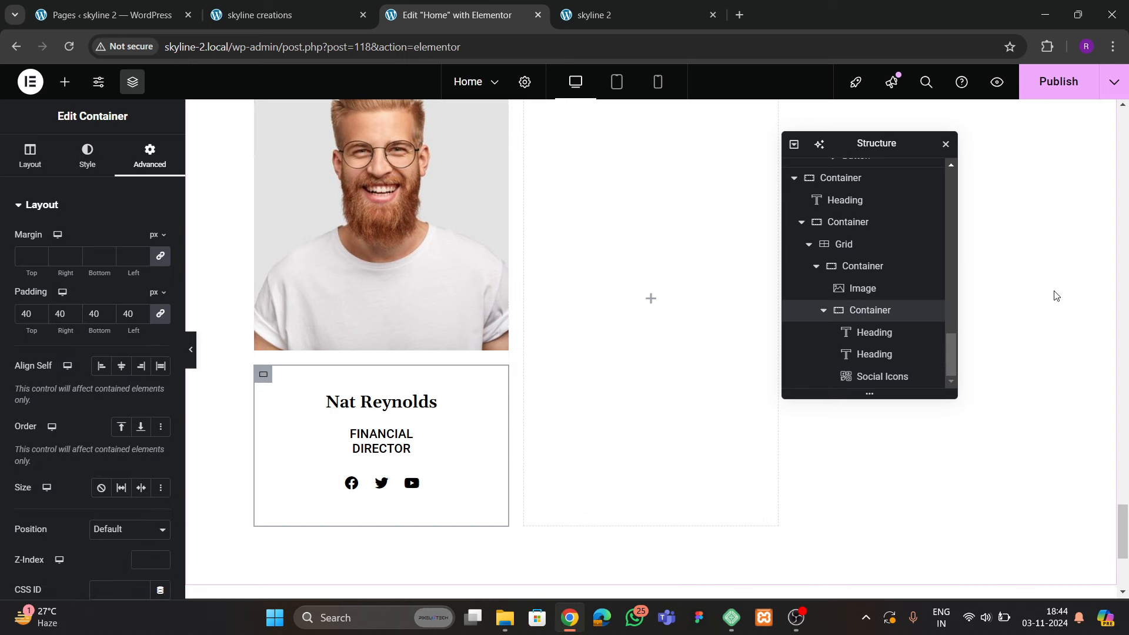
{"action": "left_click", "coordinate": [856, 266]}
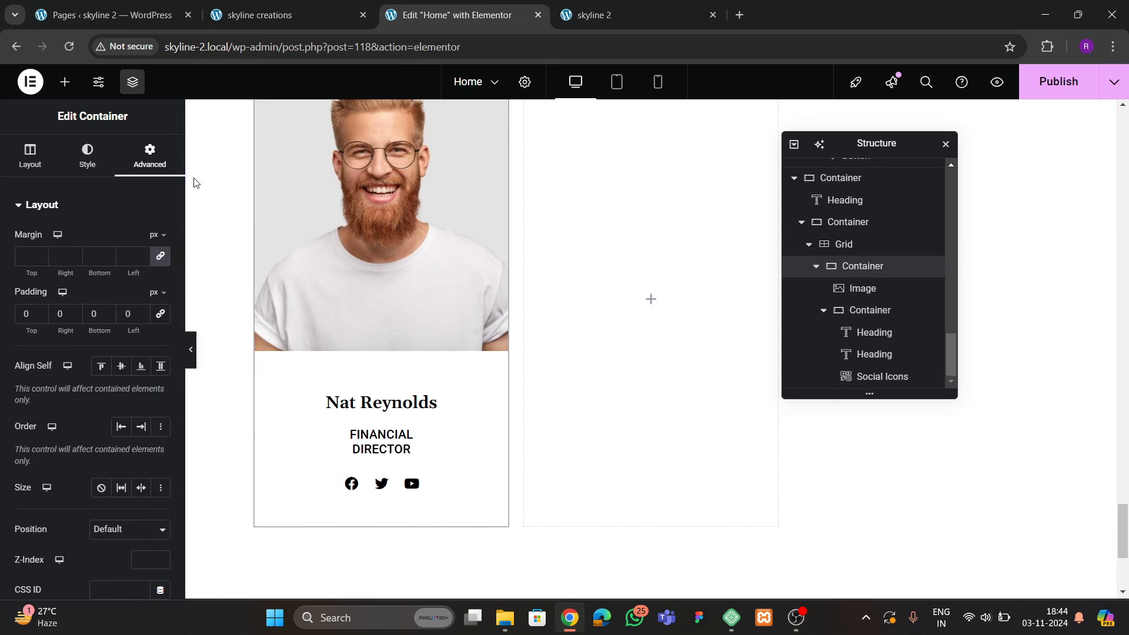
{"action": "left_click", "coordinate": [8, 167]}
{"action": "scroll", "coordinate": [85, 408], "scroll_direction": "down", "scroll_amount": 1}
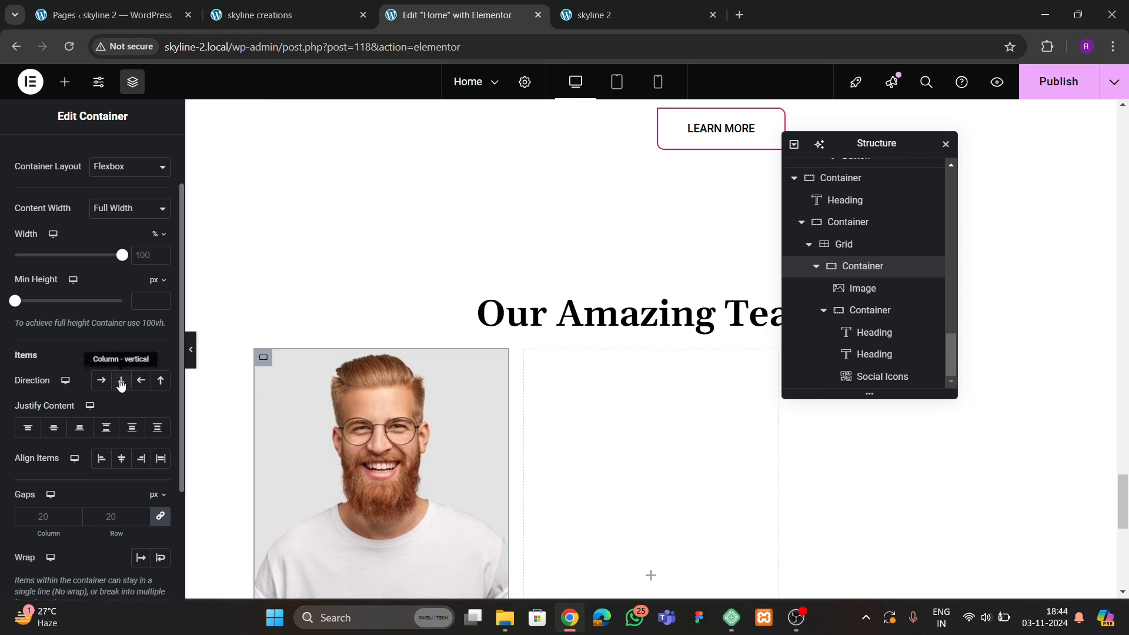
{"action": "left_click", "coordinate": [121, 381]}
{"action": "left_click", "coordinate": [53, 427]}
{"action": "left_click", "coordinate": [121, 458]}
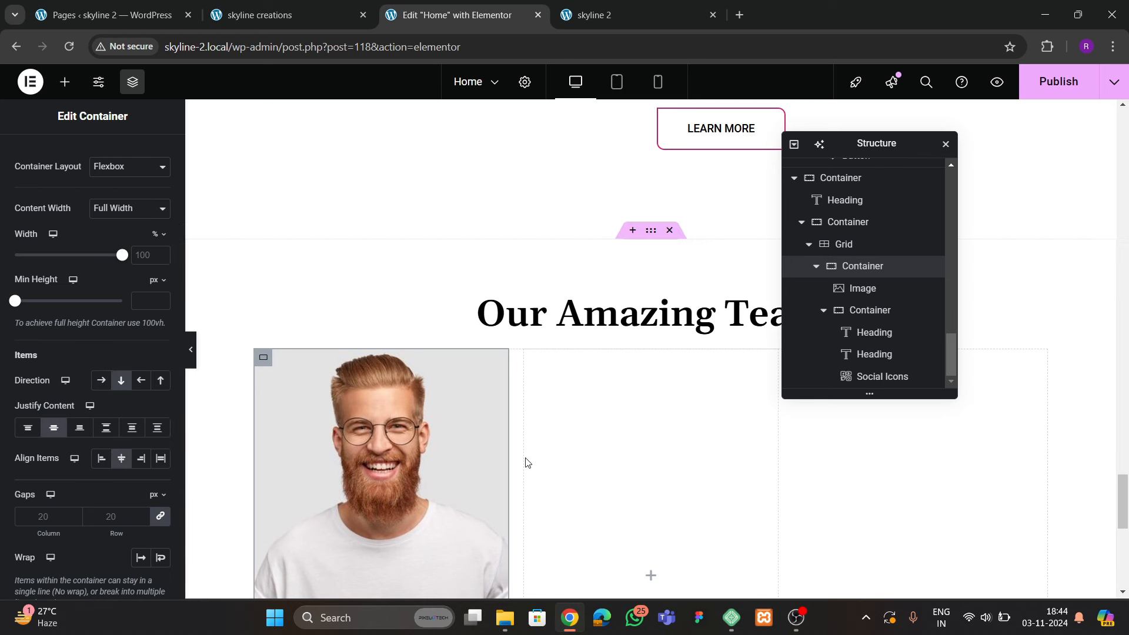
{"action": "scroll", "coordinate": [527, 463], "scroll_direction": "down", "scroll_amount": 3}
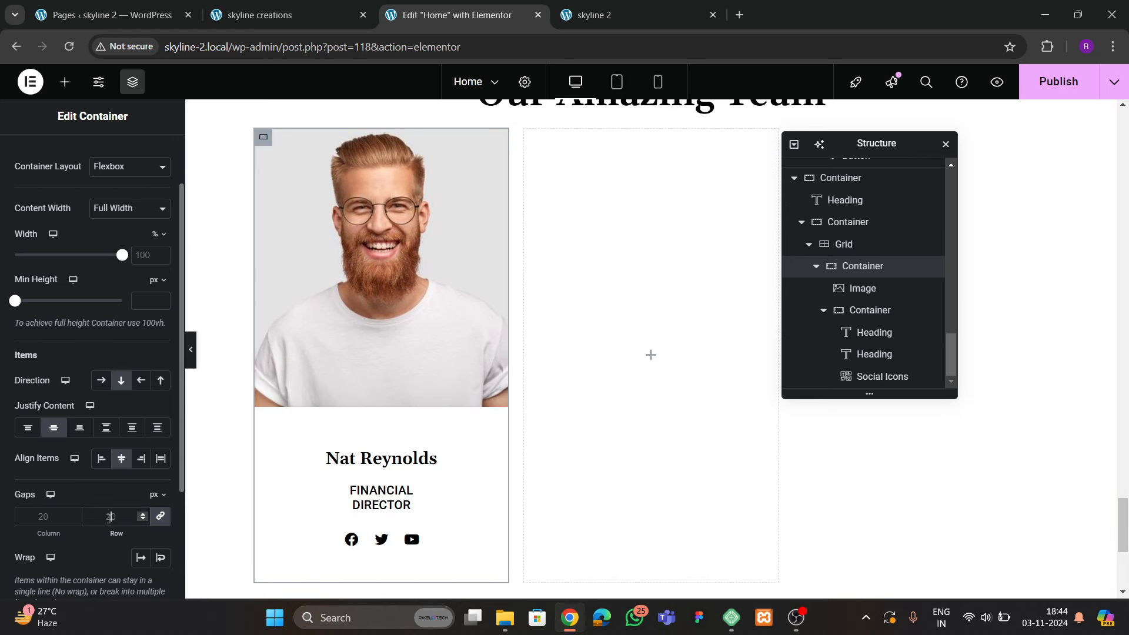
{"action": "left_click", "coordinate": [109, 517]}
{"action": "type", "text": "0"}
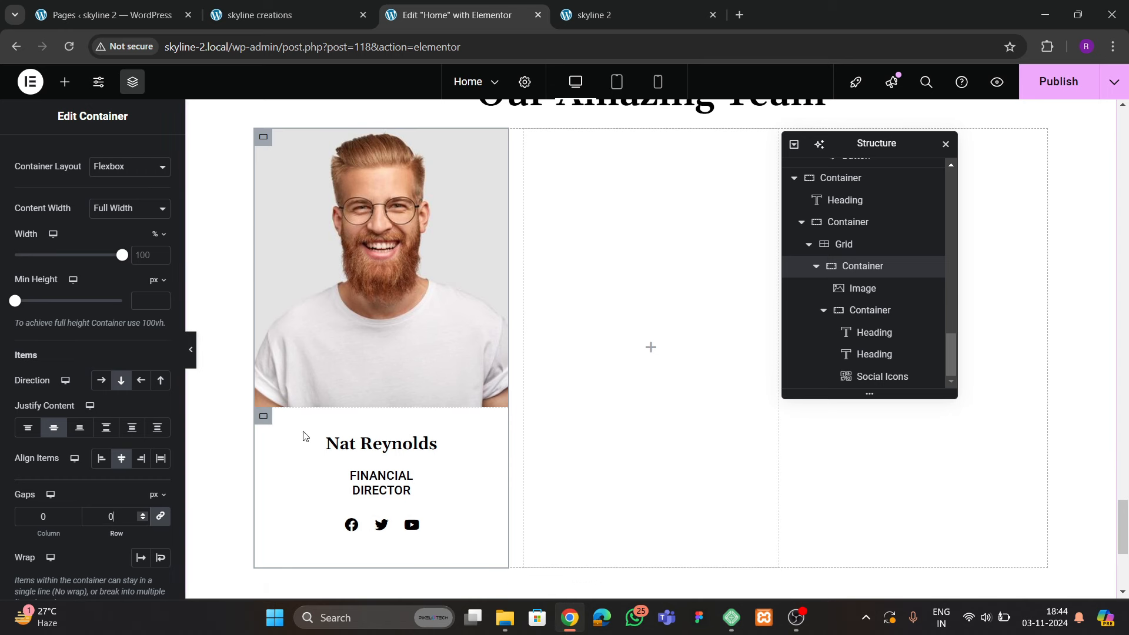
Set the padding of the details container below the photo to 20 px on all sides
{"action": "left_click", "coordinate": [264, 418]}
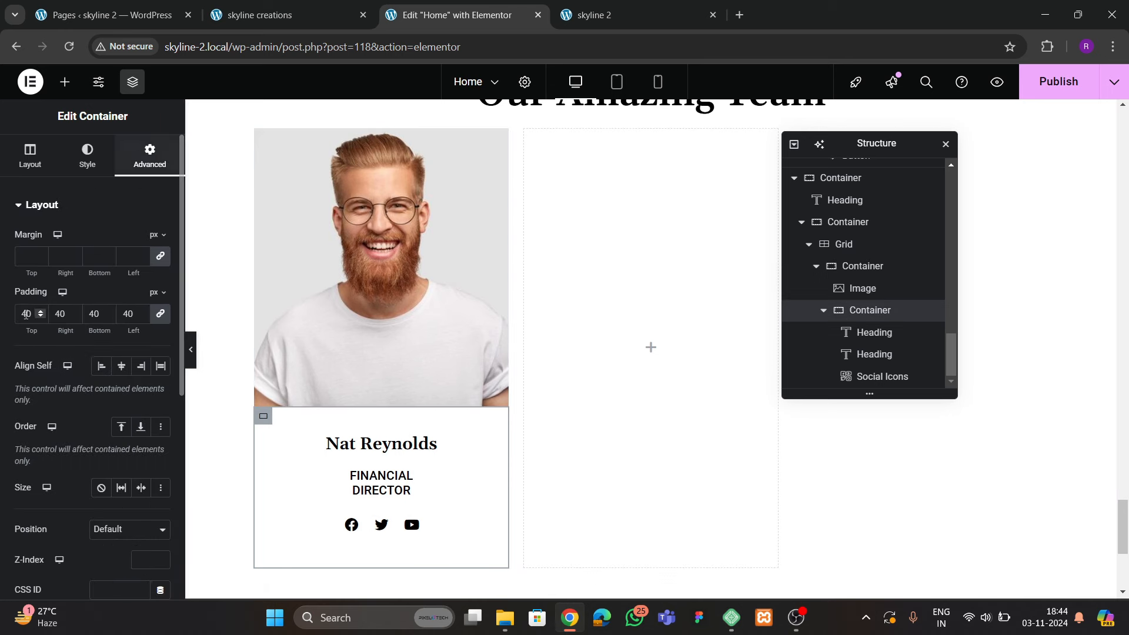
{"action": "left_click", "coordinate": [31, 314]}
{"action": "key", "text": "BackSpace"}
{"action": "key", "text": "BackSpace"}
{"action": "type", "text": "20"}
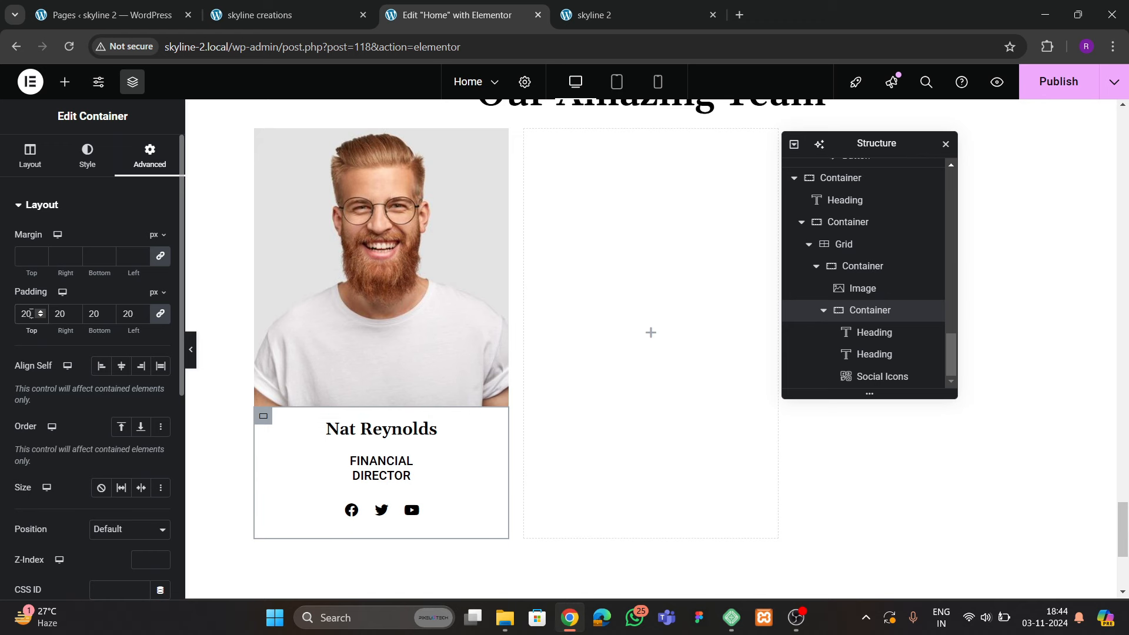
Narrow the details container below the photo to about 78% width and set its top margin to -3 em with the other sides 0
{"action": "left_click", "coordinate": [20, 162]}
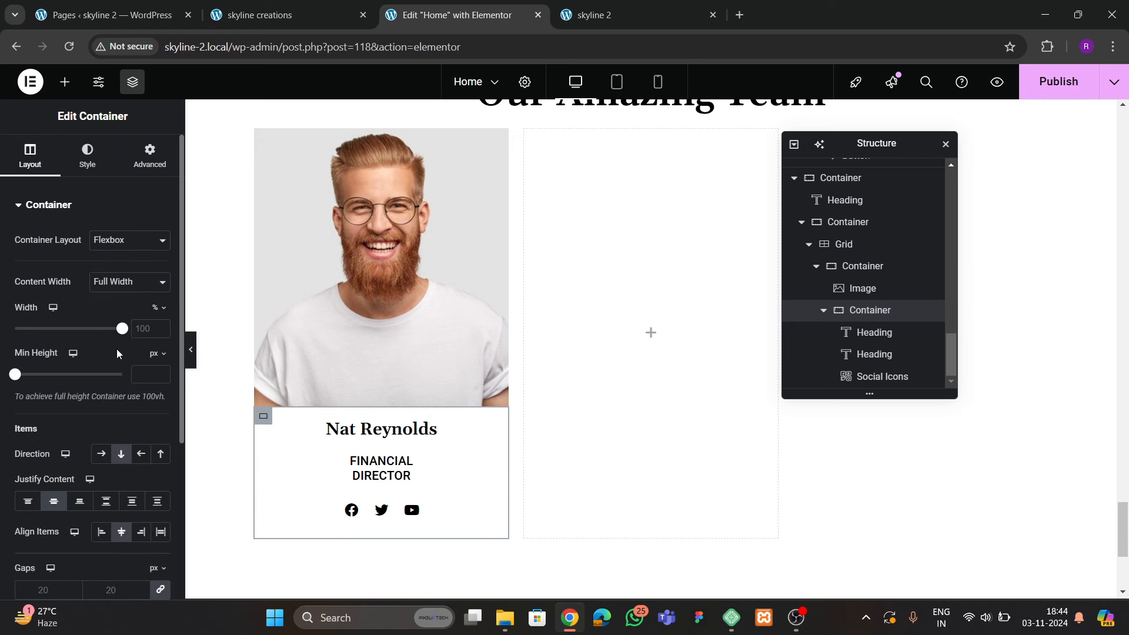
{"action": "left_click_drag", "start_coordinate": [121, 331], "coordinate": [98, 339]}
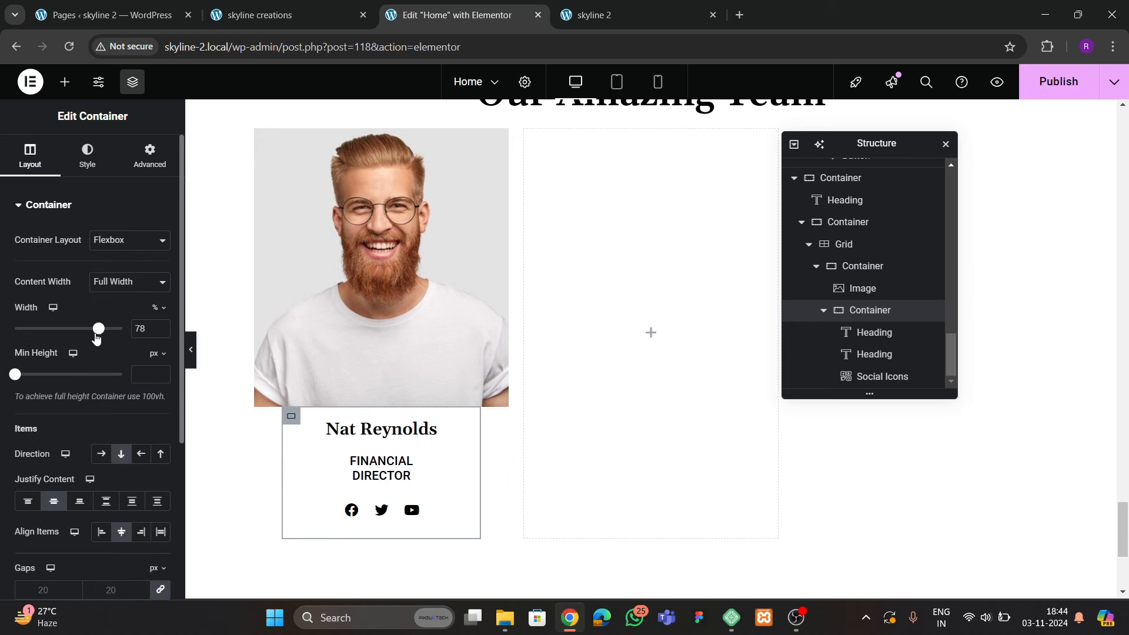
{"action": "left_click", "coordinate": [150, 165]}
{"action": "left_click", "coordinate": [154, 235]}
{"action": "left_click", "coordinate": [154, 279]}
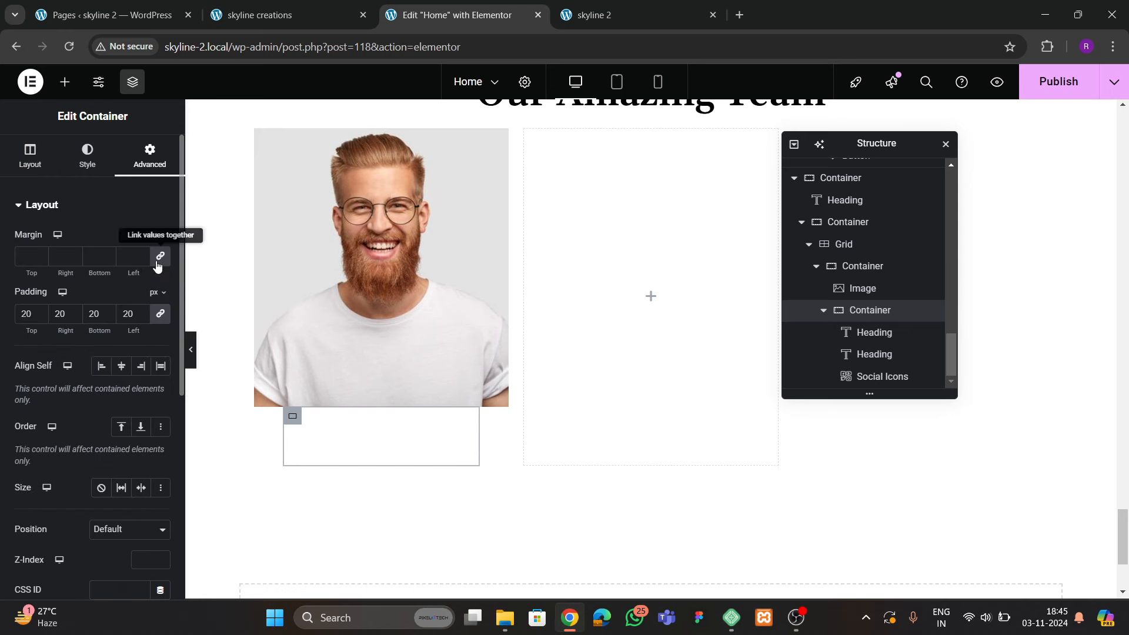
{"action": "left_click", "coordinate": [26, 256]}
{"action": "type", "text": "-2"}
{"action": "left_click", "coordinate": [39, 260]}
{"action": "left_click", "coordinate": [40, 260]}
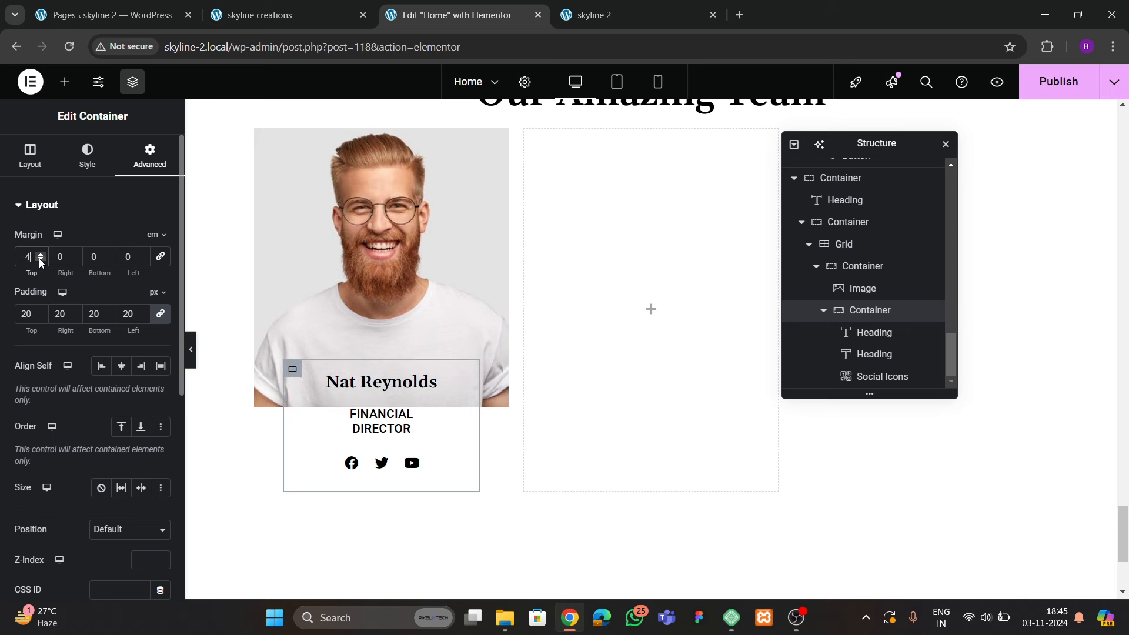
{"action": "left_click", "coordinate": [40, 254]}
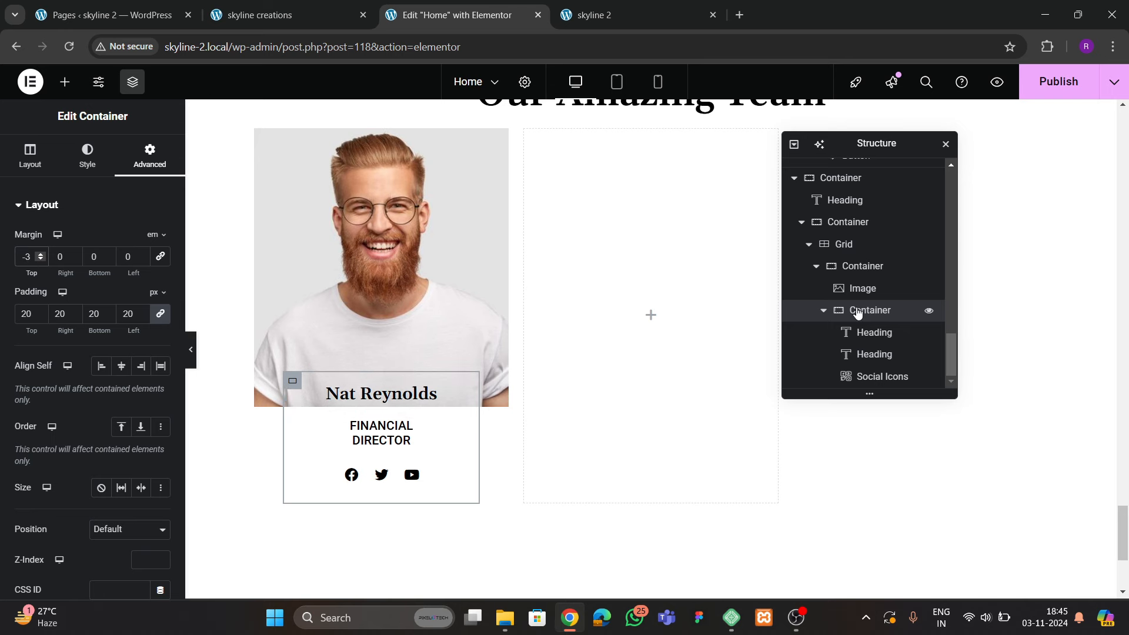
Give the details container a solid white background color
{"action": "left_click", "coordinate": [87, 156]}
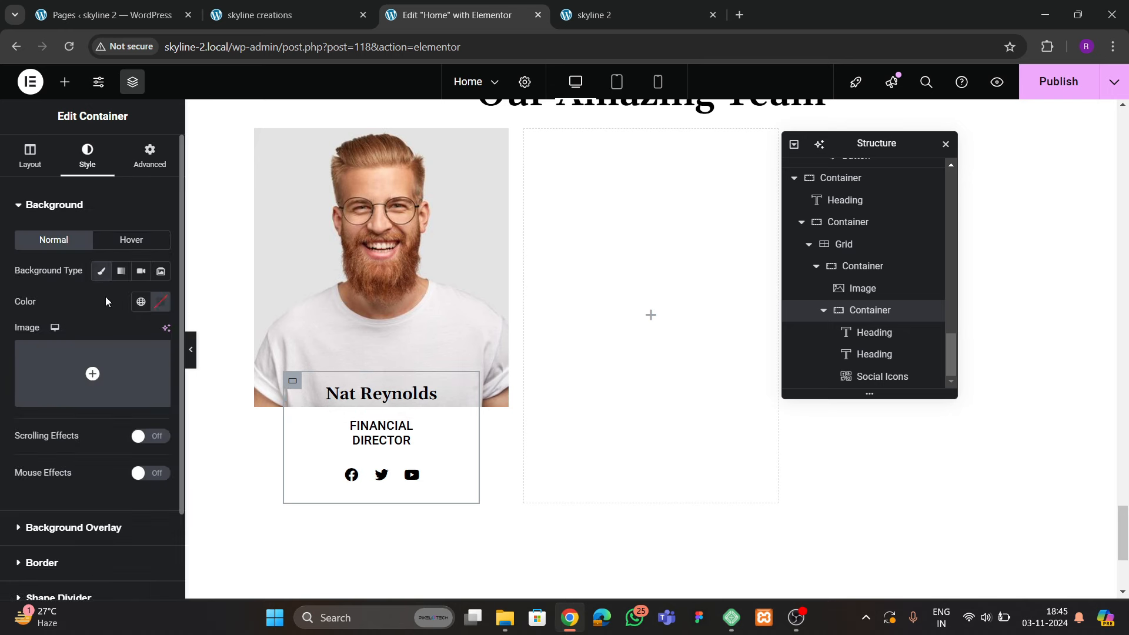
{"action": "left_click", "coordinate": [160, 306]}
{"action": "left_click", "coordinate": [76, 360]}
{"action": "left_click", "coordinate": [87, 311]}
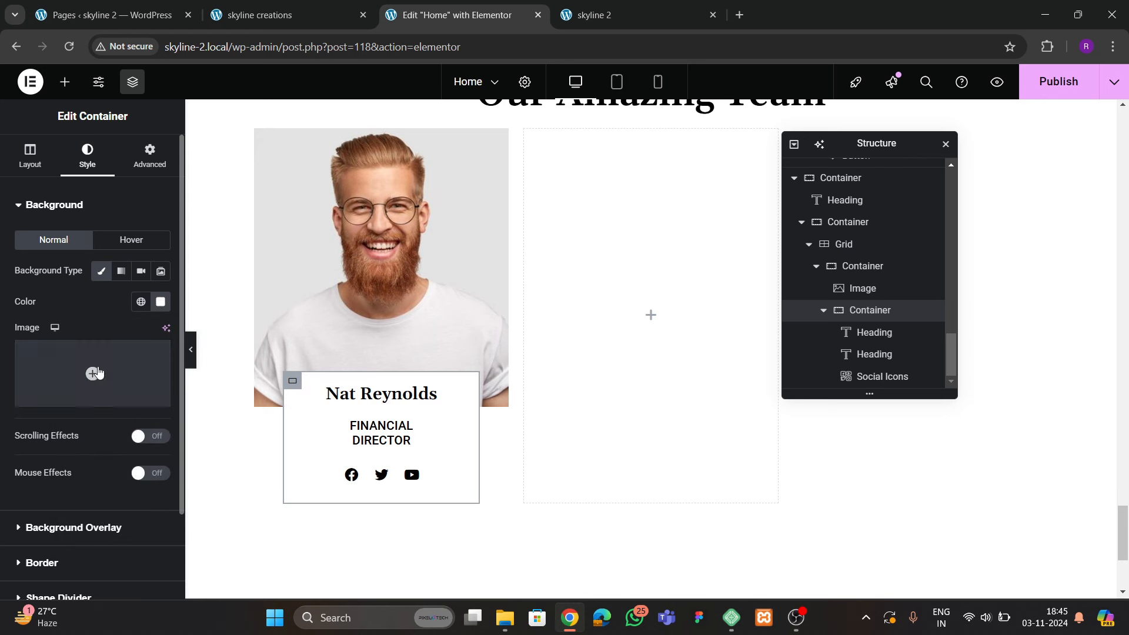
Set the job title heading's text color to the global Secondary color
{"action": "left_click", "coordinate": [406, 440]}
{"action": "left_click", "coordinate": [141, 271]}
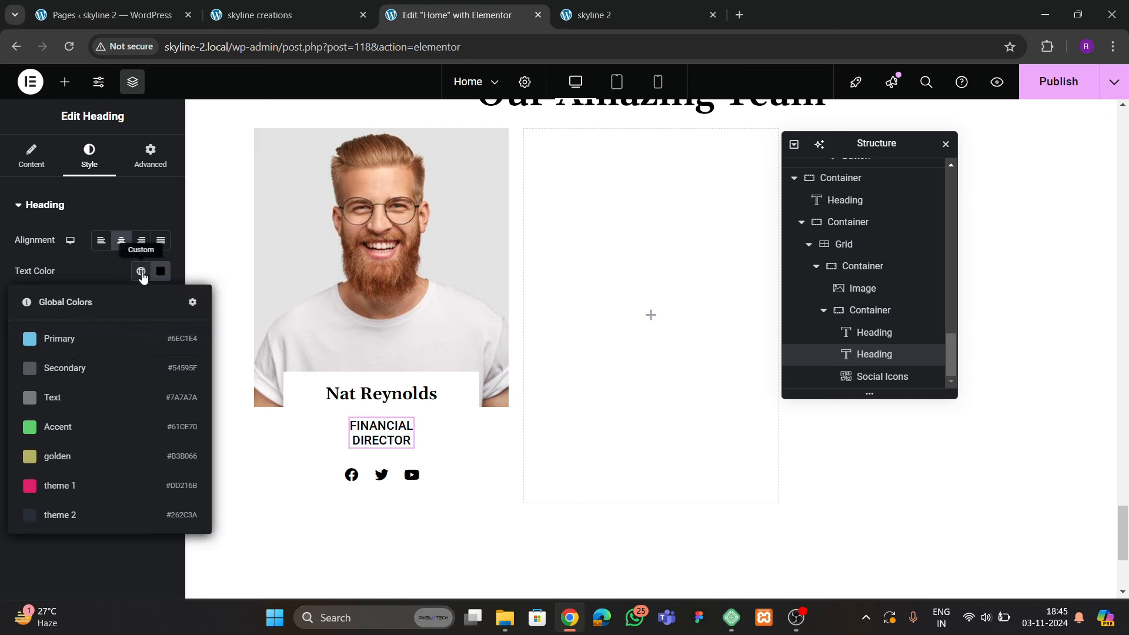
{"action": "left_click", "coordinate": [68, 366]}
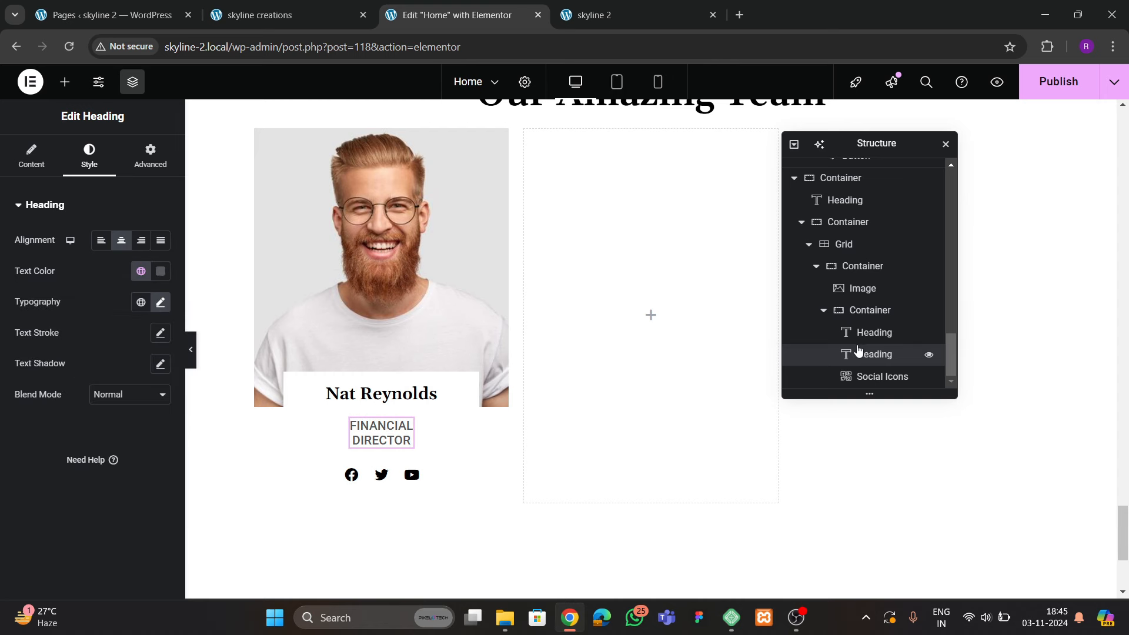
Add a box shadow to the details container with a vertical offset of 5 and a blur of 15
{"action": "left_click", "coordinate": [869, 309]}
{"action": "scroll", "coordinate": [86, 373], "scroll_direction": "down", "scroll_amount": 2}
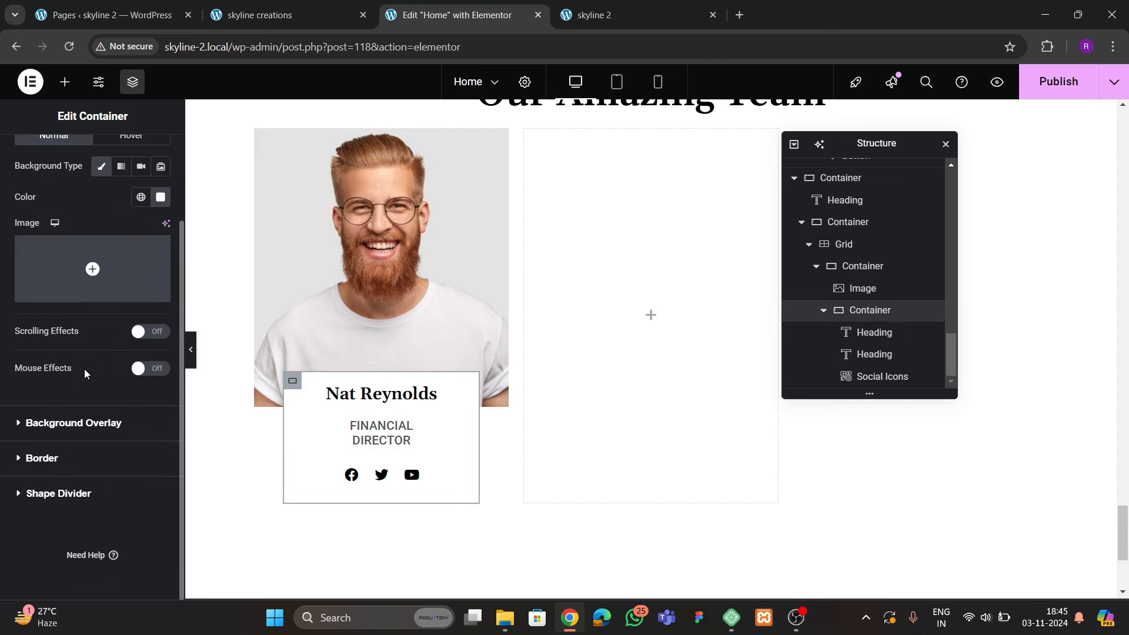
{"action": "scroll", "coordinate": [98, 353], "scroll_direction": "up", "scroll_amount": 2}
{"action": "scroll", "coordinate": [98, 353], "scroll_direction": "down", "scroll_amount": 2}
{"action": "left_click", "coordinate": [64, 457]}
{"action": "left_click", "coordinate": [162, 436]}
{"action": "scroll", "coordinate": [109, 409], "scroll_direction": "down", "scroll_amount": 1}
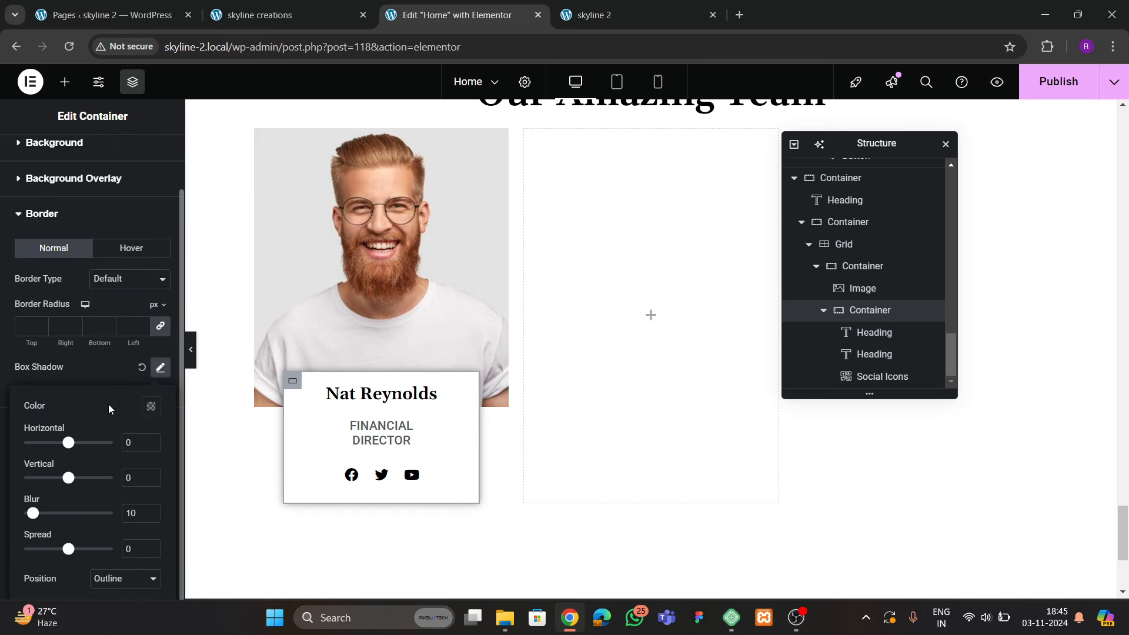
{"action": "left_click", "coordinate": [151, 477]}
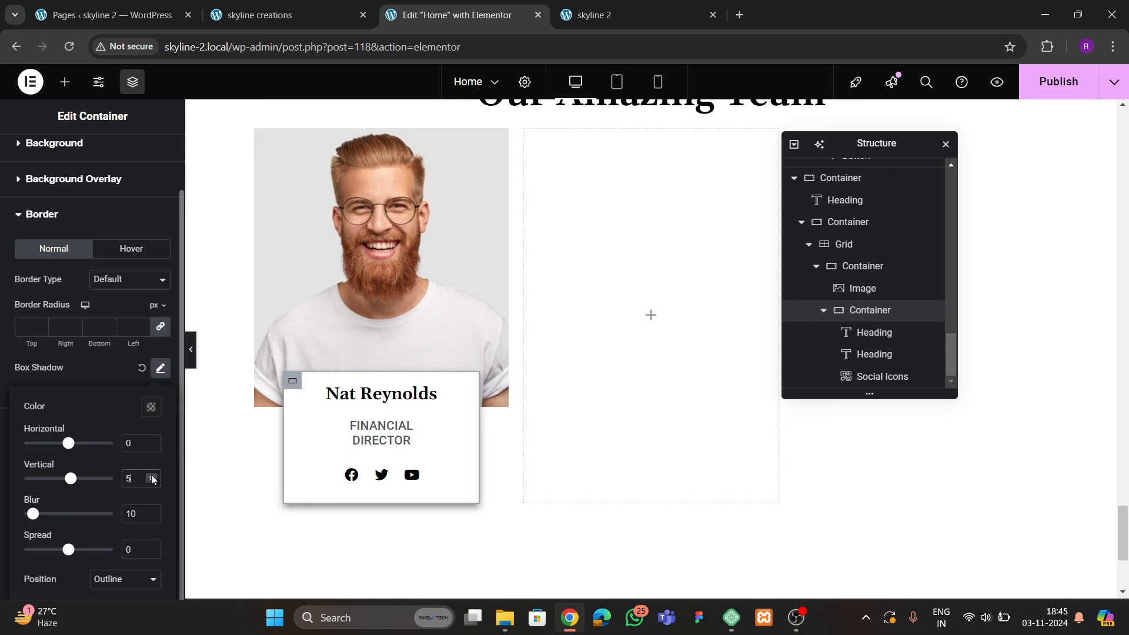
{"action": "double_click", "coordinate": [152, 512]}
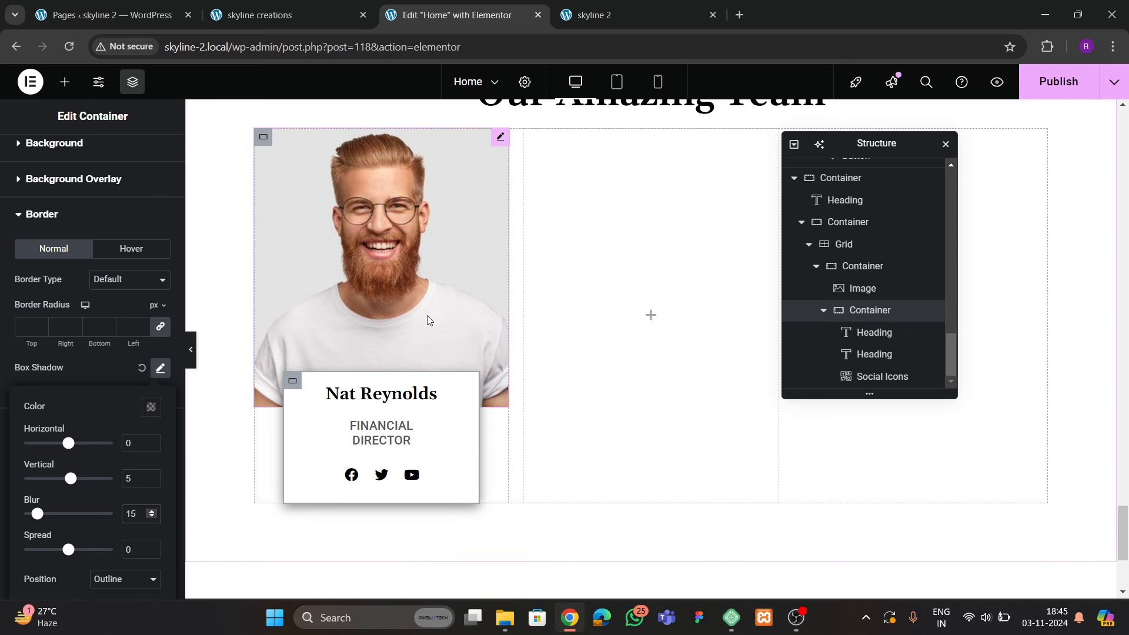
Change the details container's top margin to -4 em, check the reference site, and preview the card without the editing panel
{"action": "left_click", "coordinate": [846, 310]}
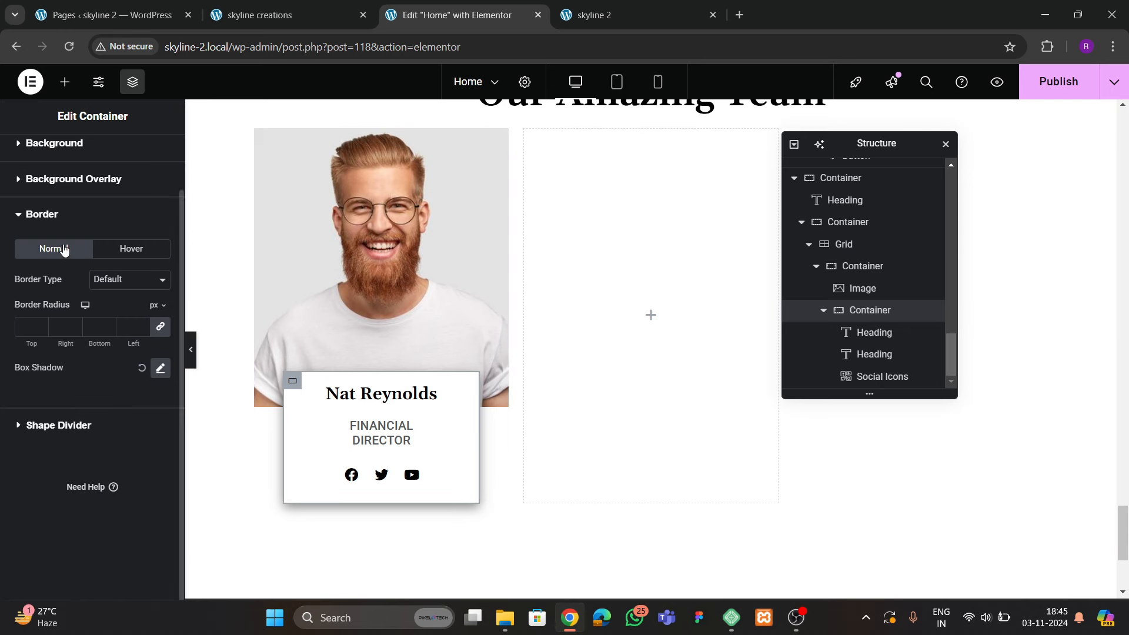
{"action": "scroll", "coordinate": [65, 235], "scroll_direction": "up", "scroll_amount": 2}
{"action": "left_click", "coordinate": [154, 161]}
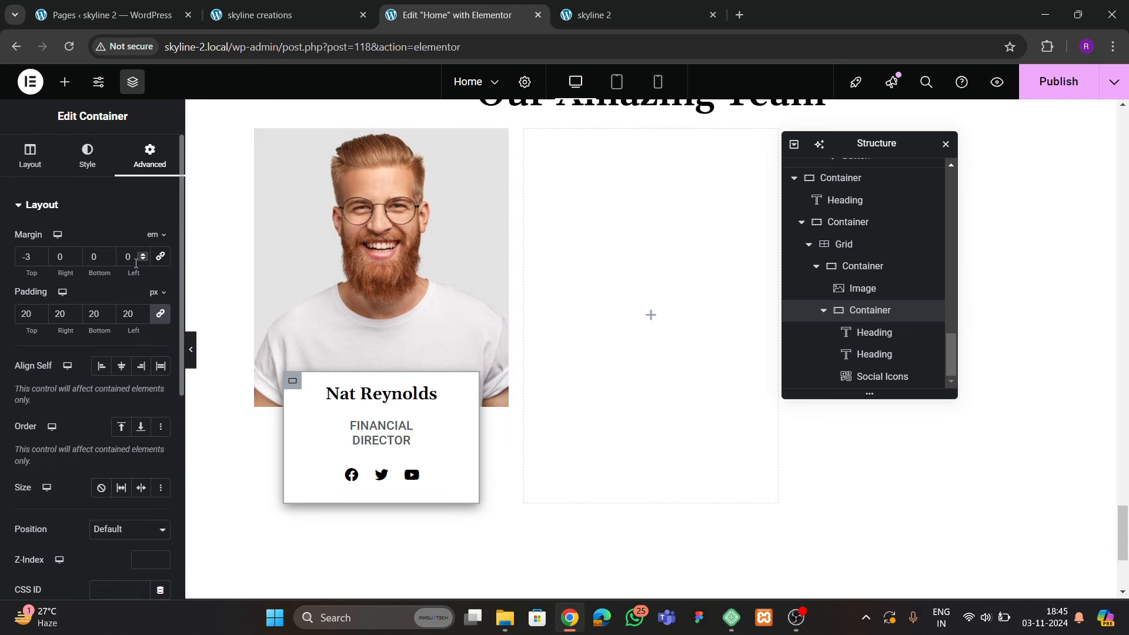
{"action": "left_click", "coordinate": [36, 259]}
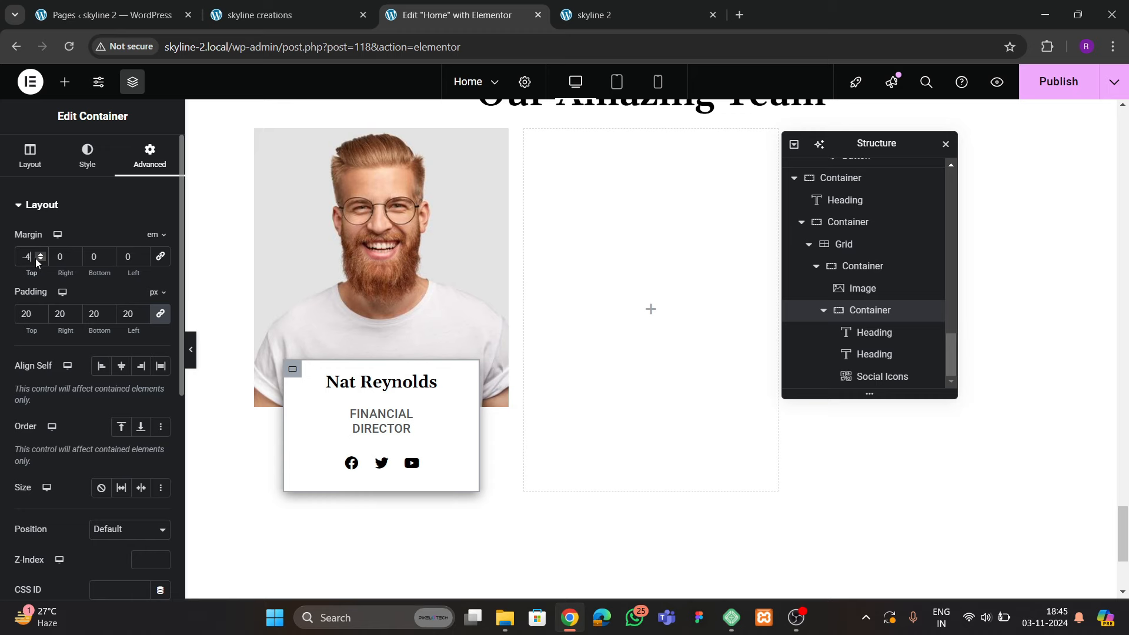
{"action": "left_click", "coordinate": [312, 16]}
{"action": "left_click", "coordinate": [452, 14]}
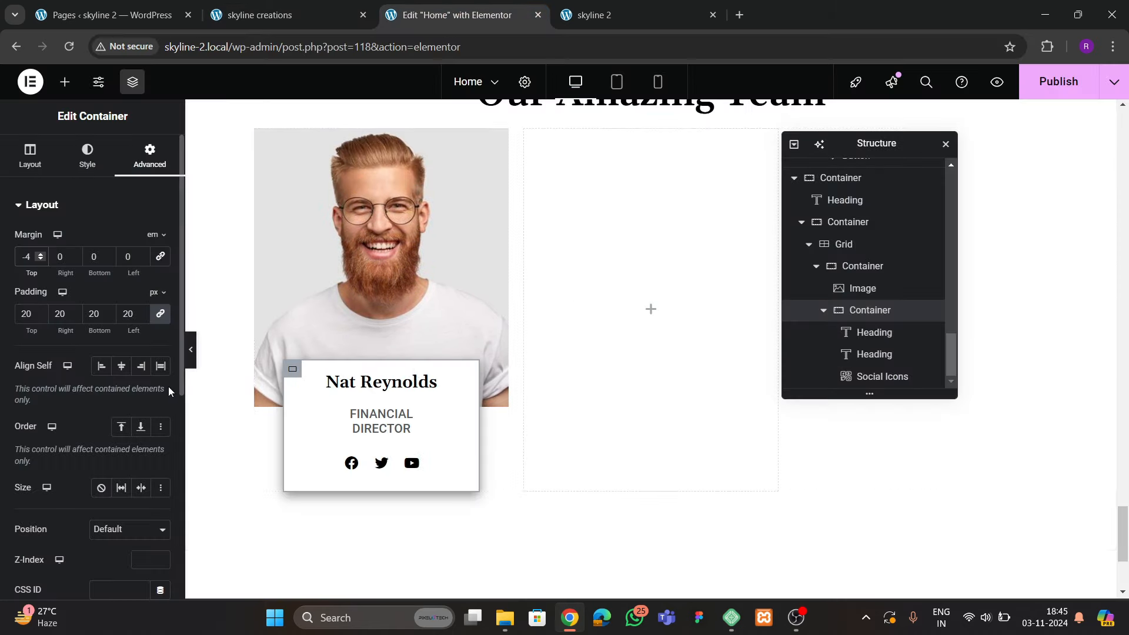
{"action": "left_click", "coordinate": [188, 354]}
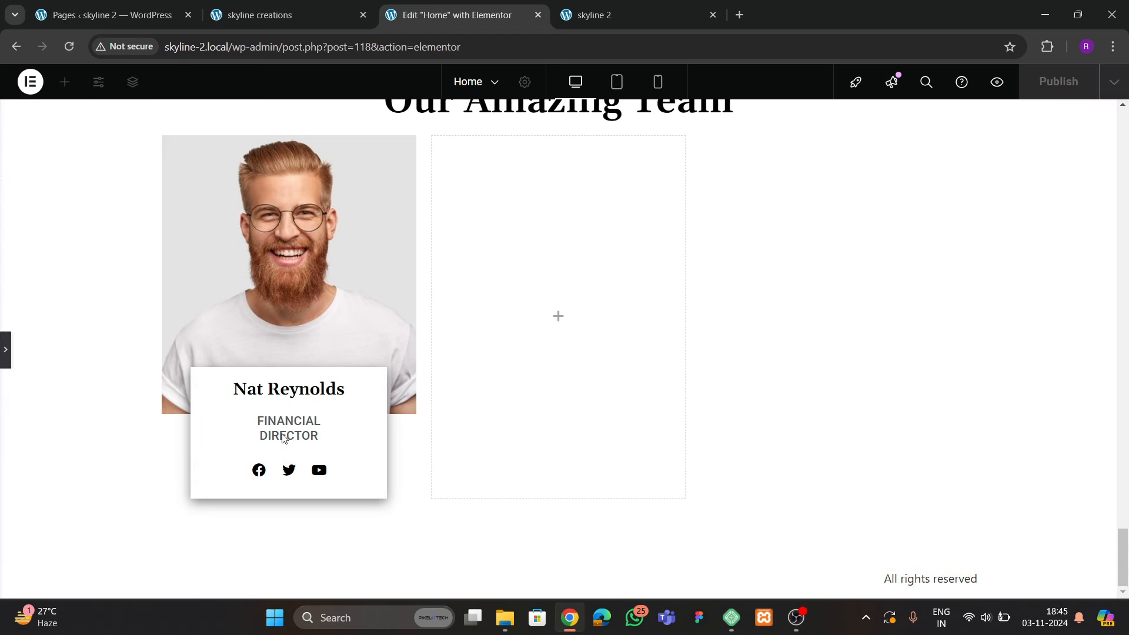
{"action": "left_click", "coordinate": [11, 354]}
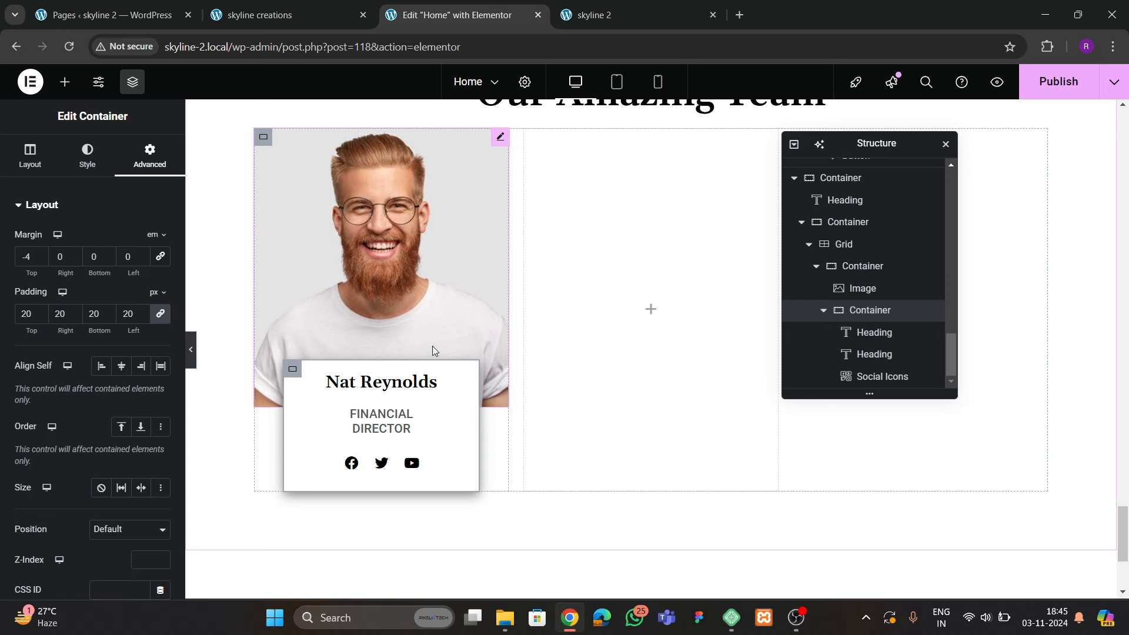
Set the card photo's hover state to a CSS filter saturation of 0 and the Bob hover animation
{"action": "left_click", "coordinate": [421, 256]}
{"action": "left_click", "coordinate": [89, 159]}
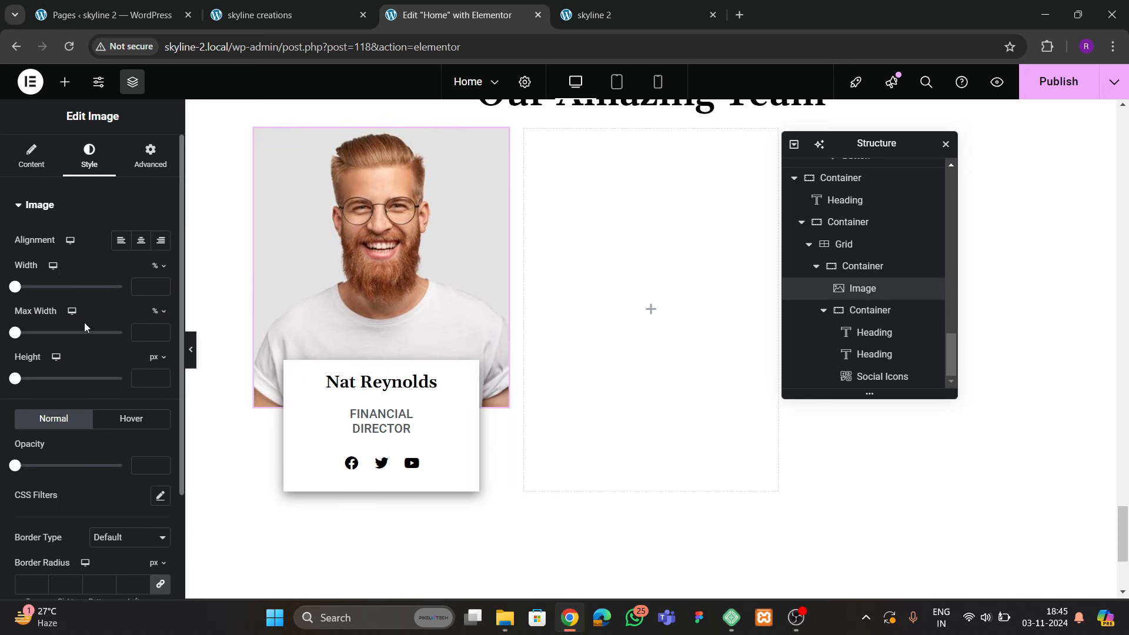
{"action": "scroll", "coordinate": [94, 346], "scroll_direction": "down", "scroll_amount": 2}
{"action": "left_click", "coordinate": [118, 285]}
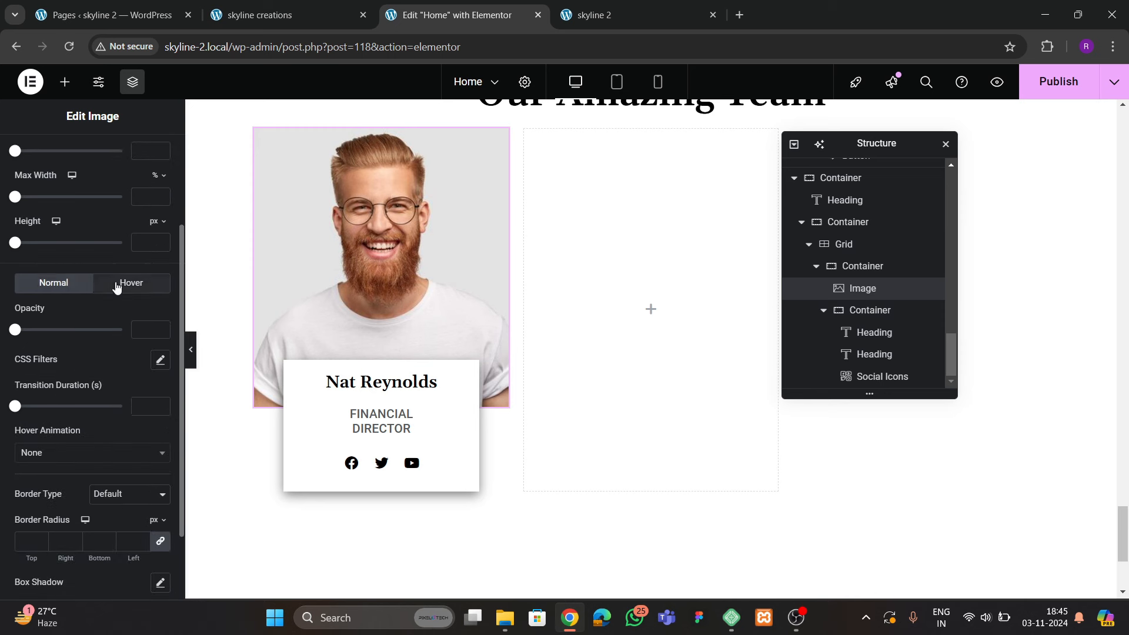
{"action": "left_click", "coordinate": [160, 359]}
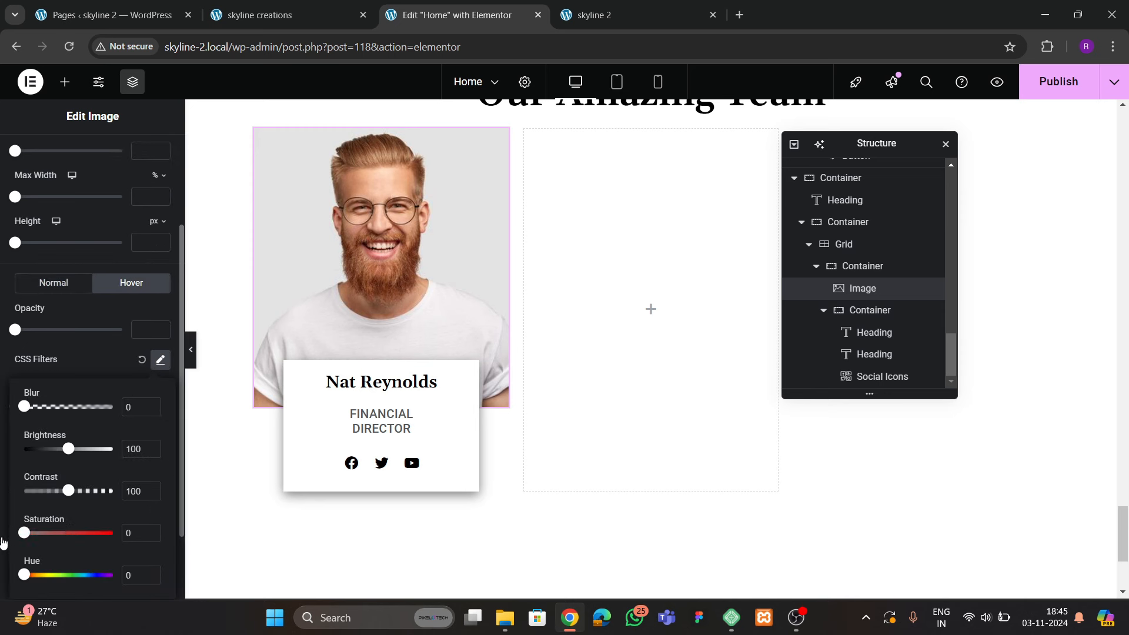
{"action": "left_click", "coordinate": [93, 341]}
{"action": "left_click", "coordinate": [39, 450]}
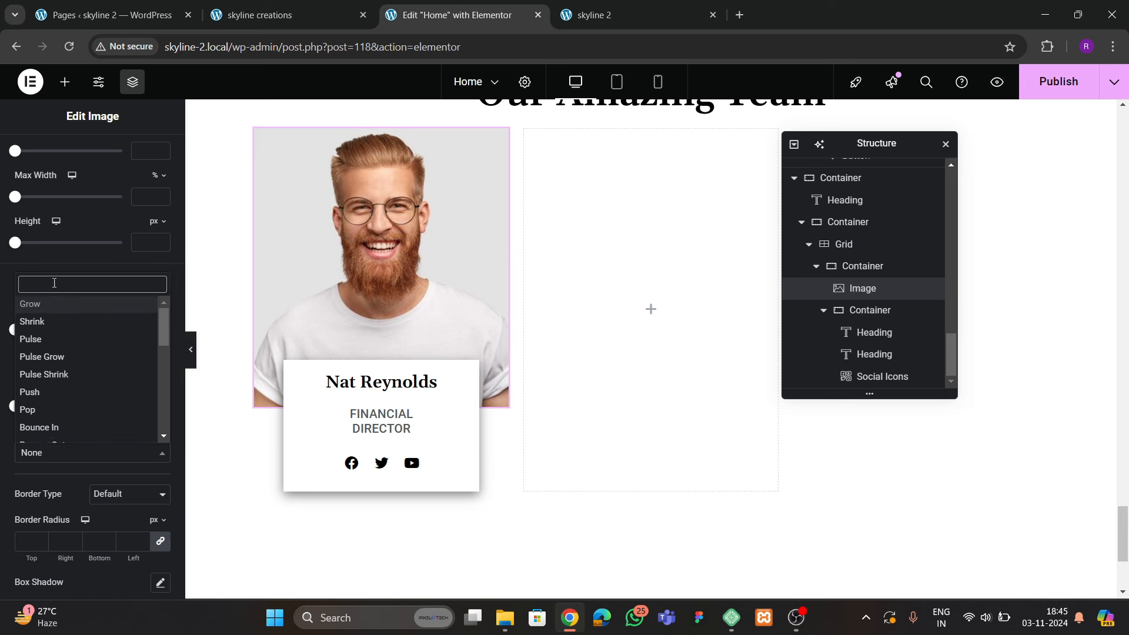
{"action": "type", "text": "bob"}
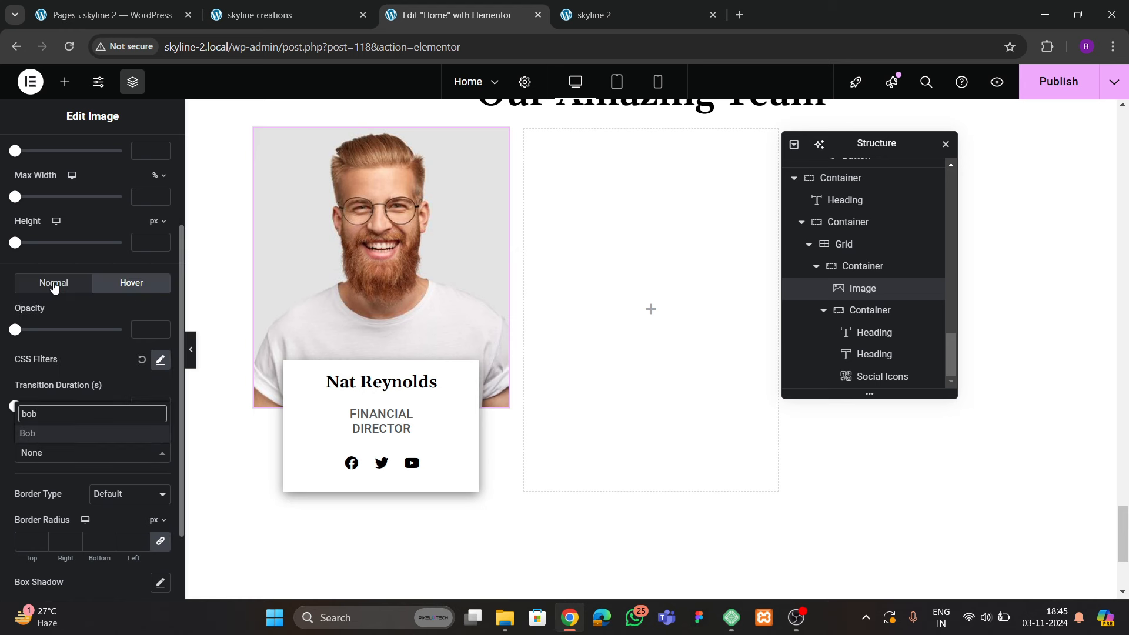
{"action": "key", "text": "Return"}
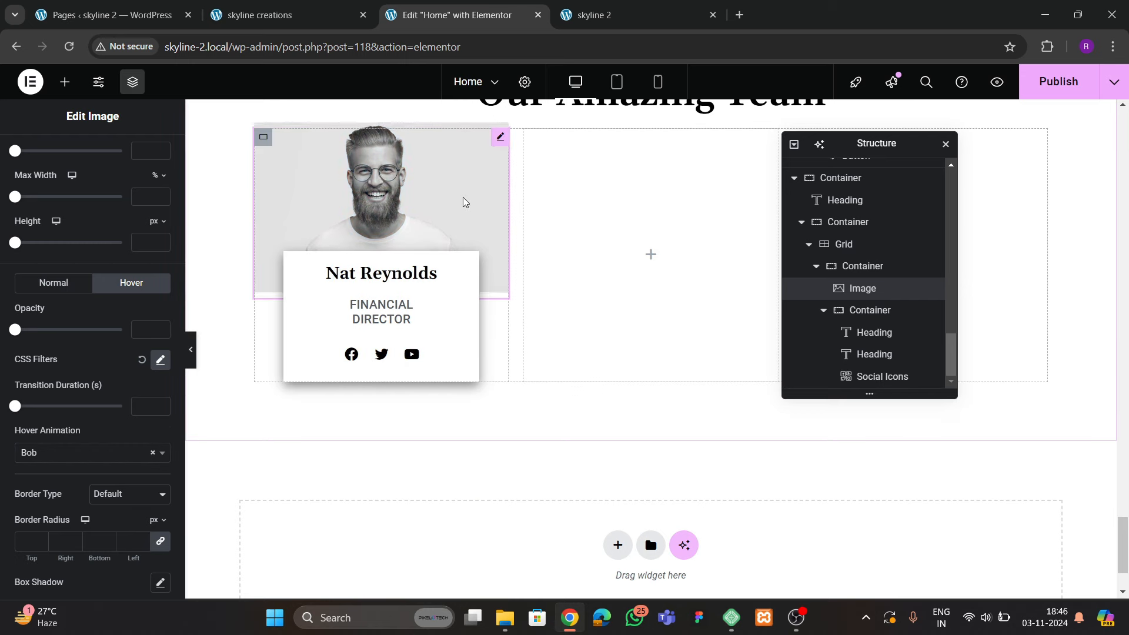
Compare the first card with the reference site's team cards and preview the photo's hover effect
{"action": "left_click", "coordinate": [276, 15]}
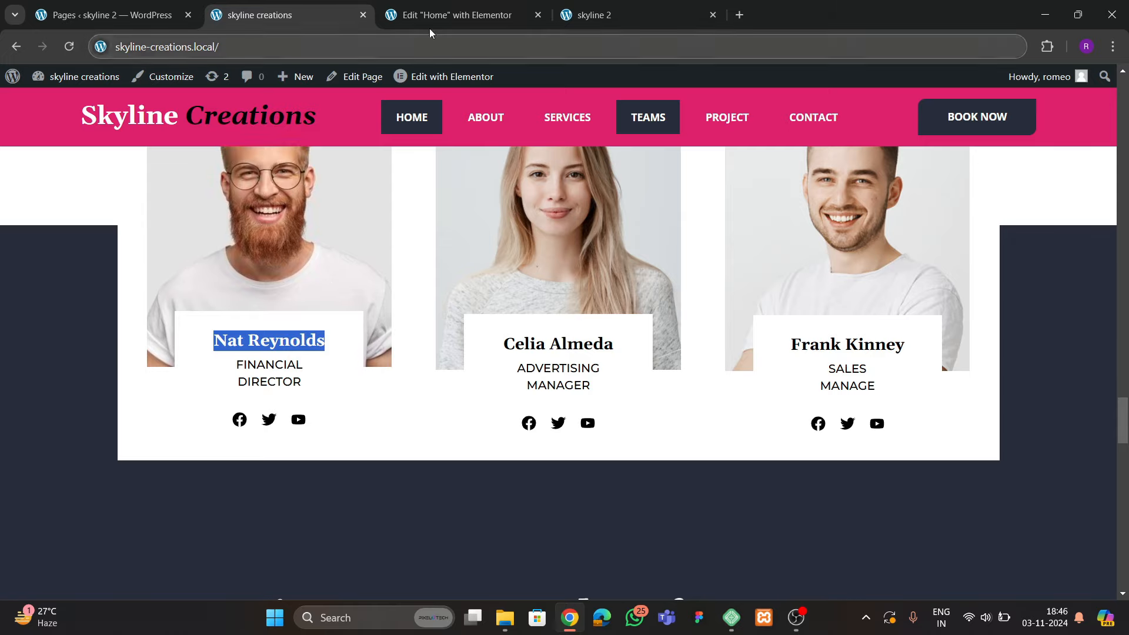
{"action": "left_click", "coordinate": [459, 15]}
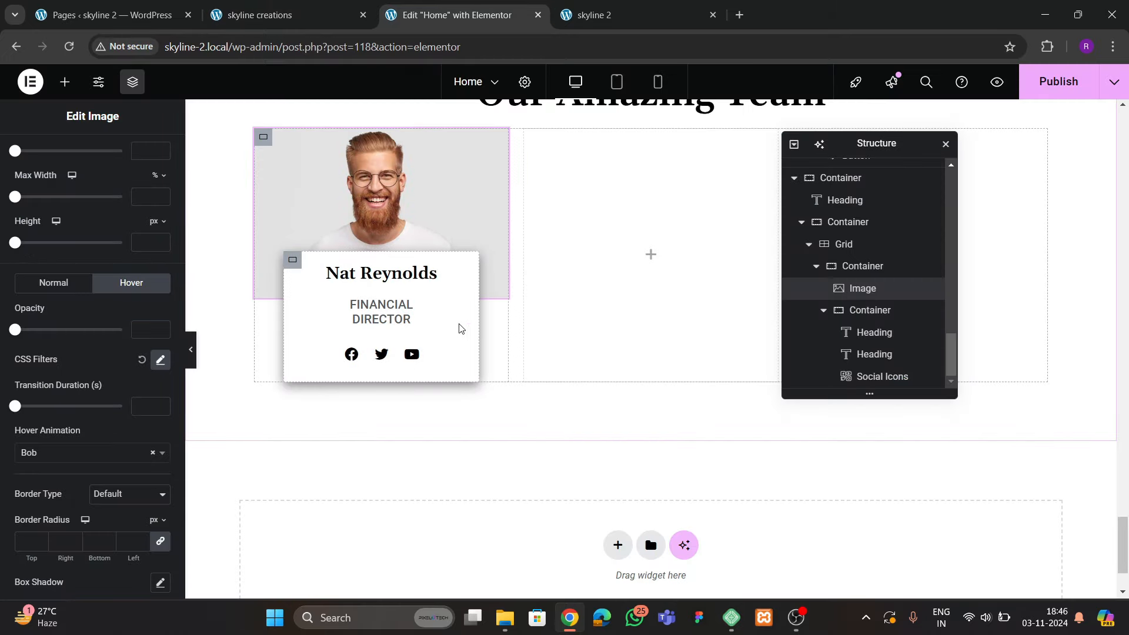
{"action": "left_click", "coordinate": [386, 320]}
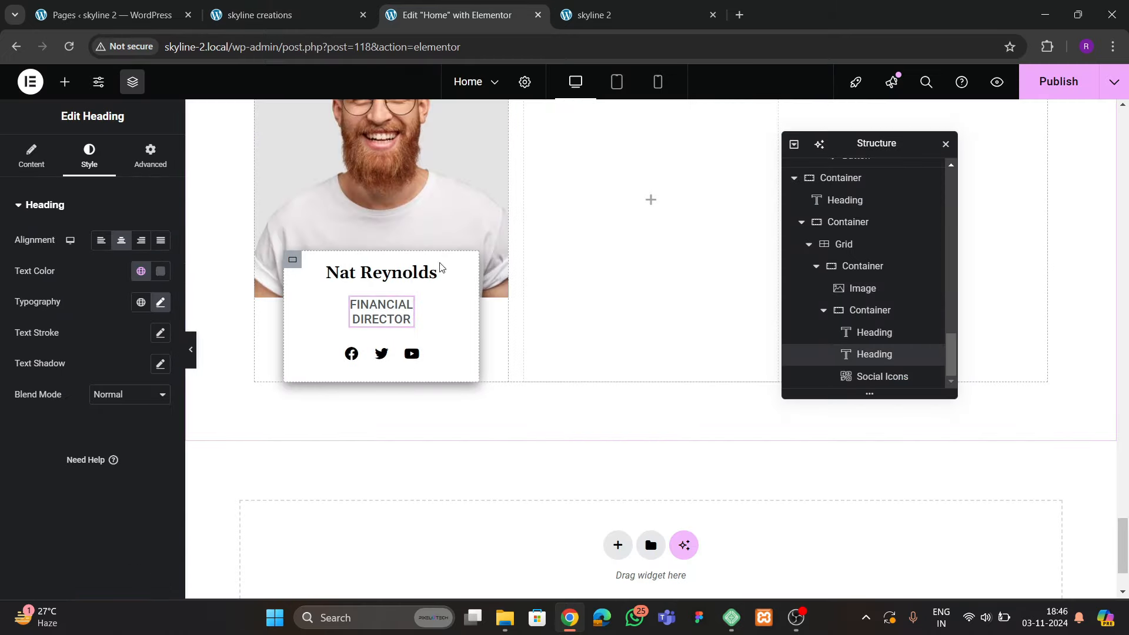
{"action": "scroll", "coordinate": [421, 305], "scroll_direction": "up", "scroll_amount": 2}
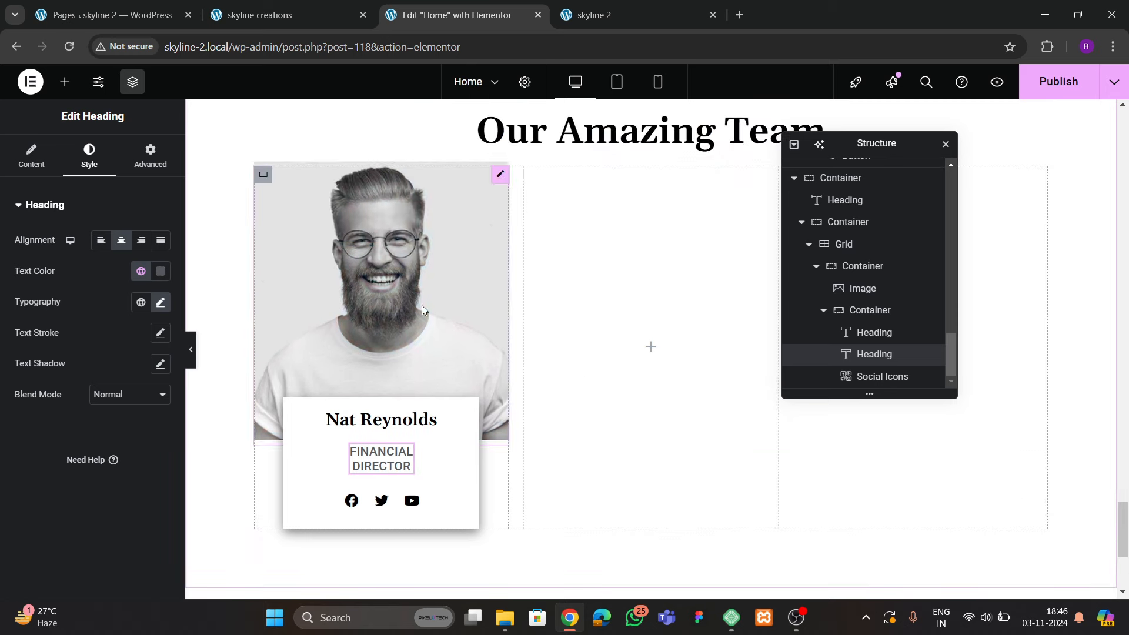
Duplicate the first card's container twice so that three member cards fill the grid
{"action": "left_click", "coordinate": [816, 265]}
{"action": "left_click", "coordinate": [855, 376]}
{"action": "right_click", "coordinate": [856, 379]}
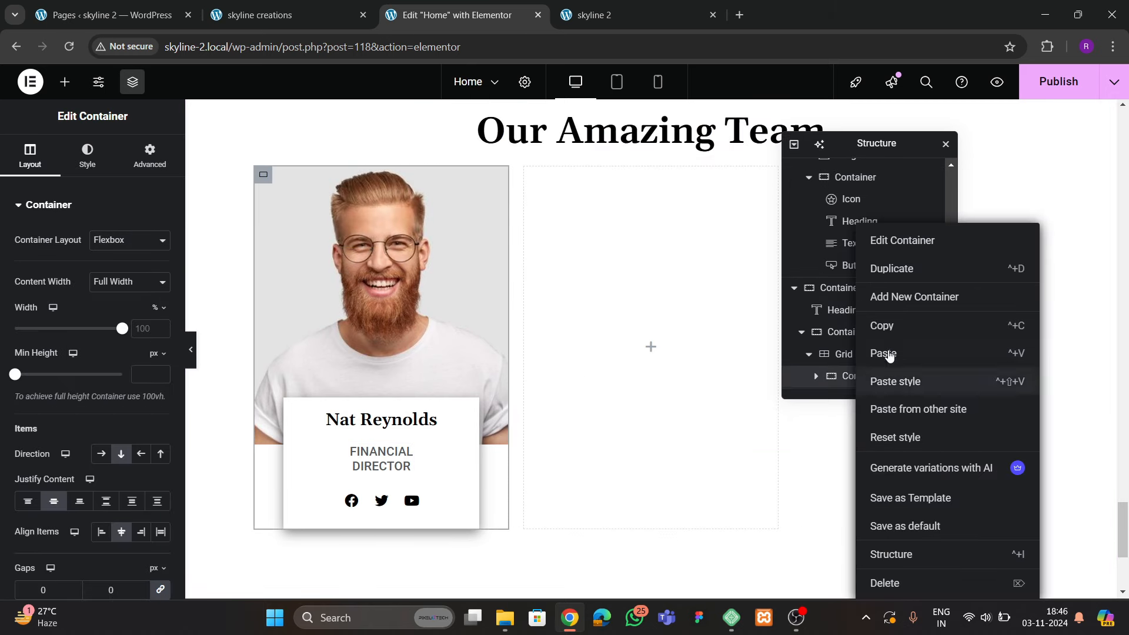
{"action": "left_click", "coordinate": [898, 271]}
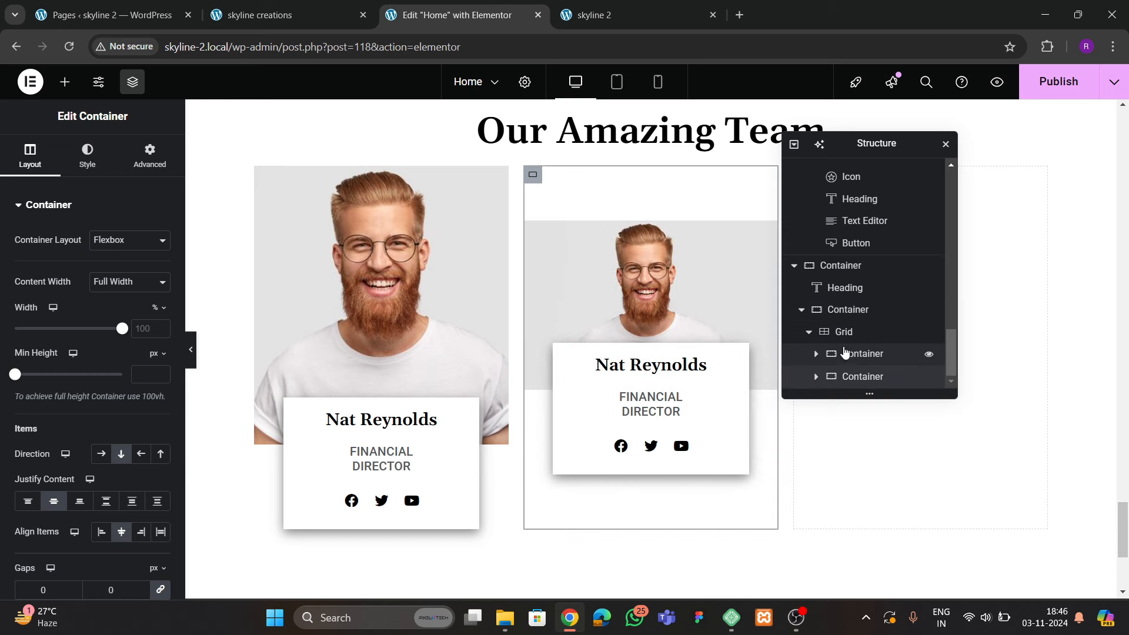
{"action": "right_click", "coordinate": [859, 379]}
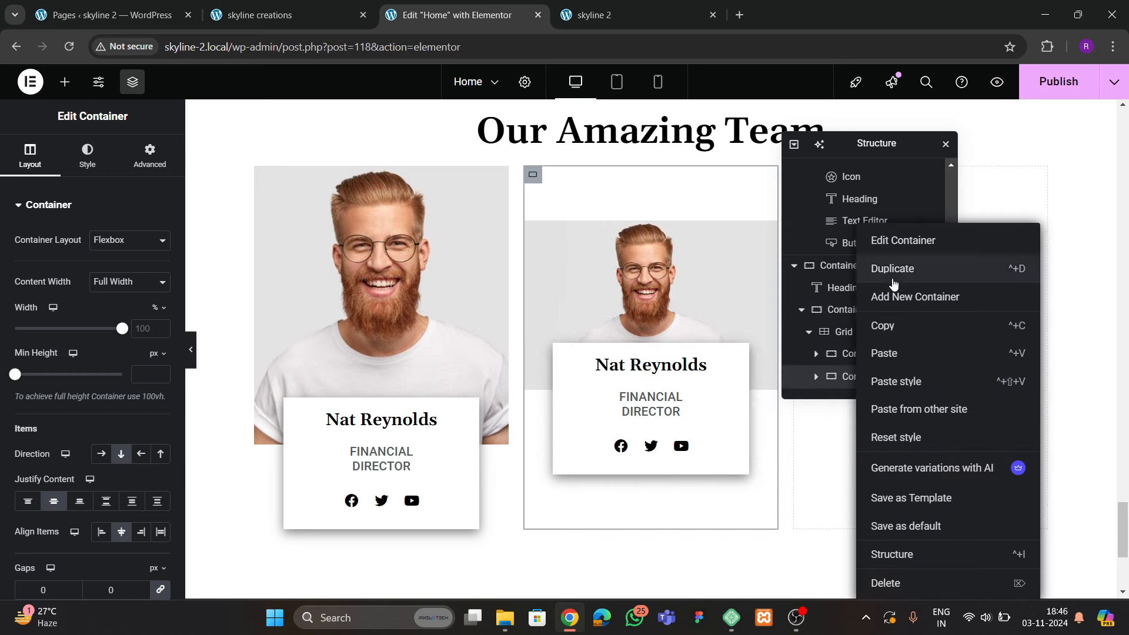
{"action": "left_click", "coordinate": [865, 268]}
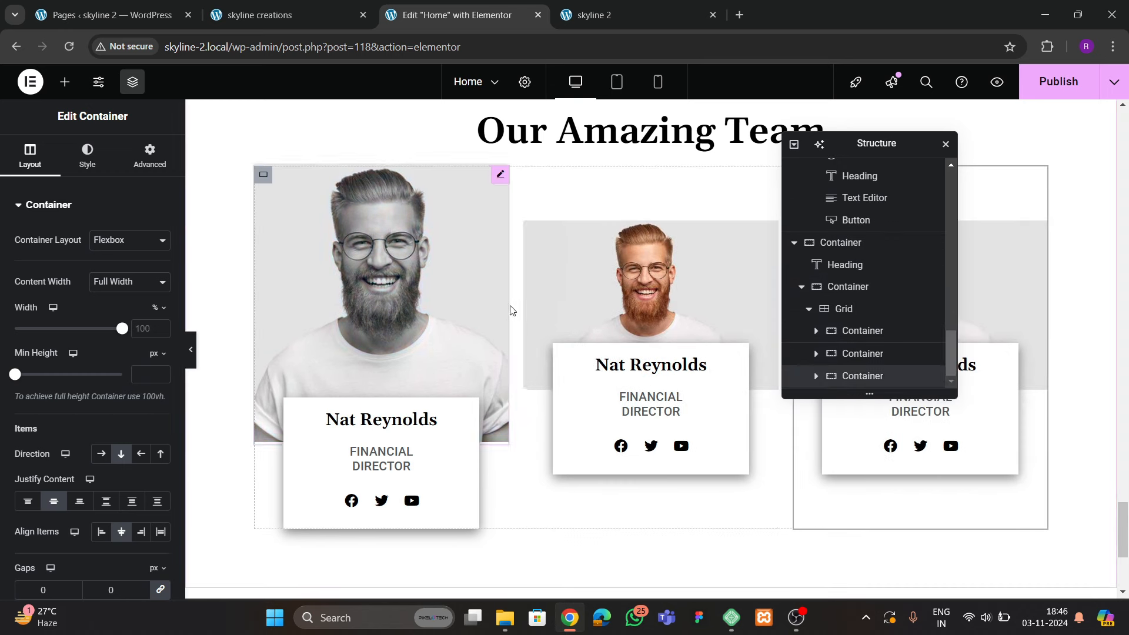
Inspect the second team card's name heading and photo settings, moving and expanding the page structure view
{"action": "left_click", "coordinate": [532, 380]}
{"action": "left_click", "coordinate": [694, 366]}
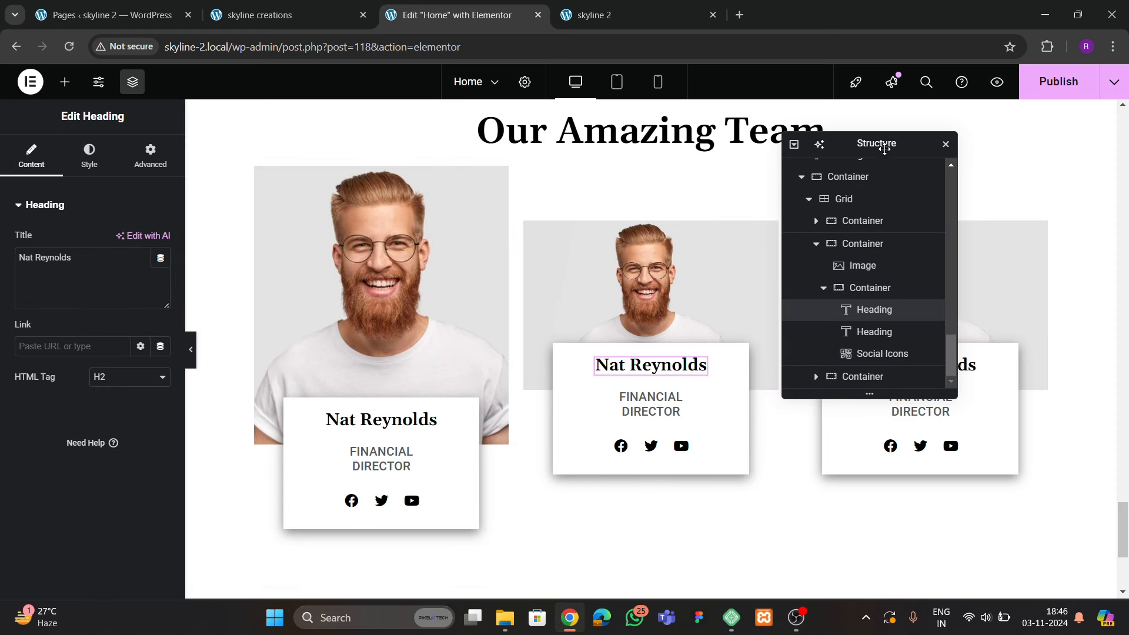
{"action": "left_click_drag", "start_coordinate": [866, 147], "coordinate": [429, 185]}
{"action": "left_click", "coordinate": [424, 302]}
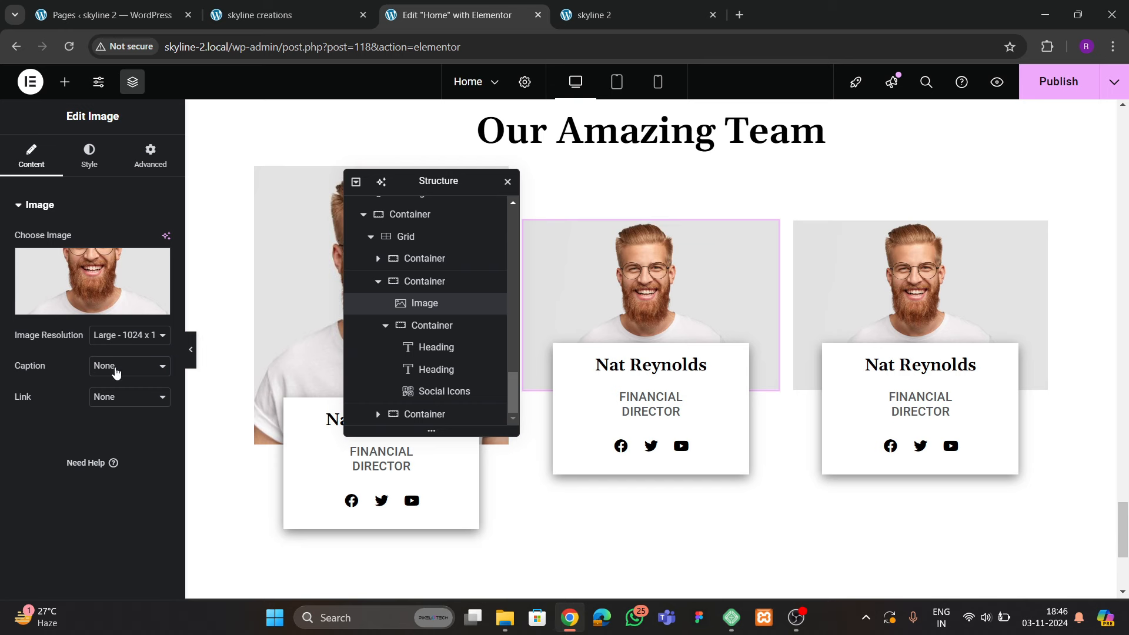
{"action": "left_click", "coordinate": [256, 361]}
{"action": "left_click", "coordinate": [23, 167]}
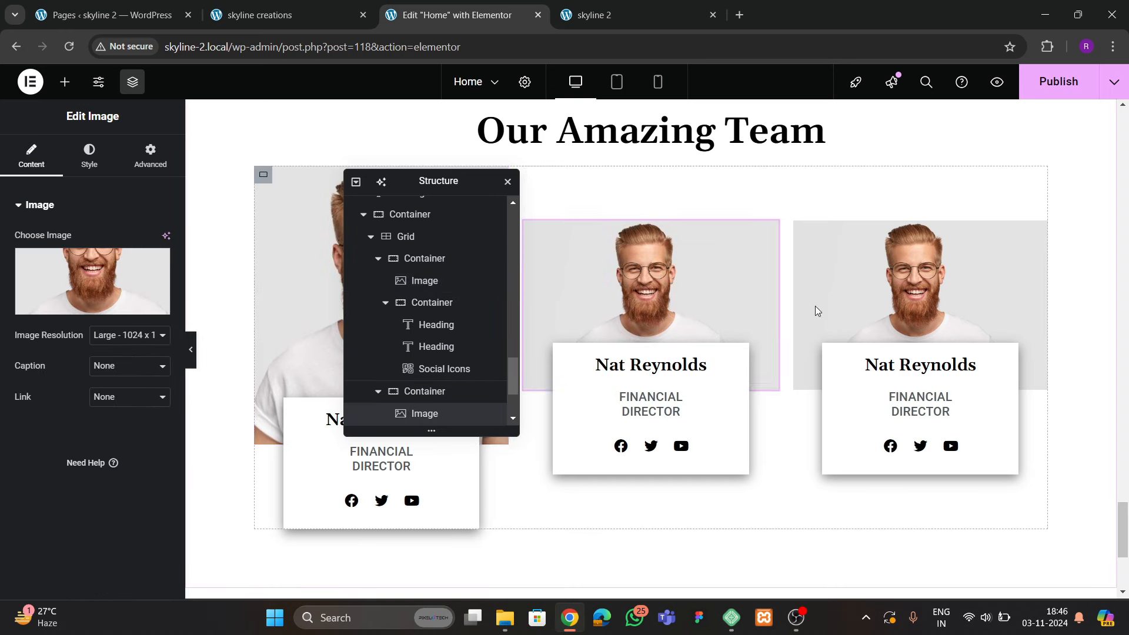
{"action": "left_click", "coordinate": [644, 314]}
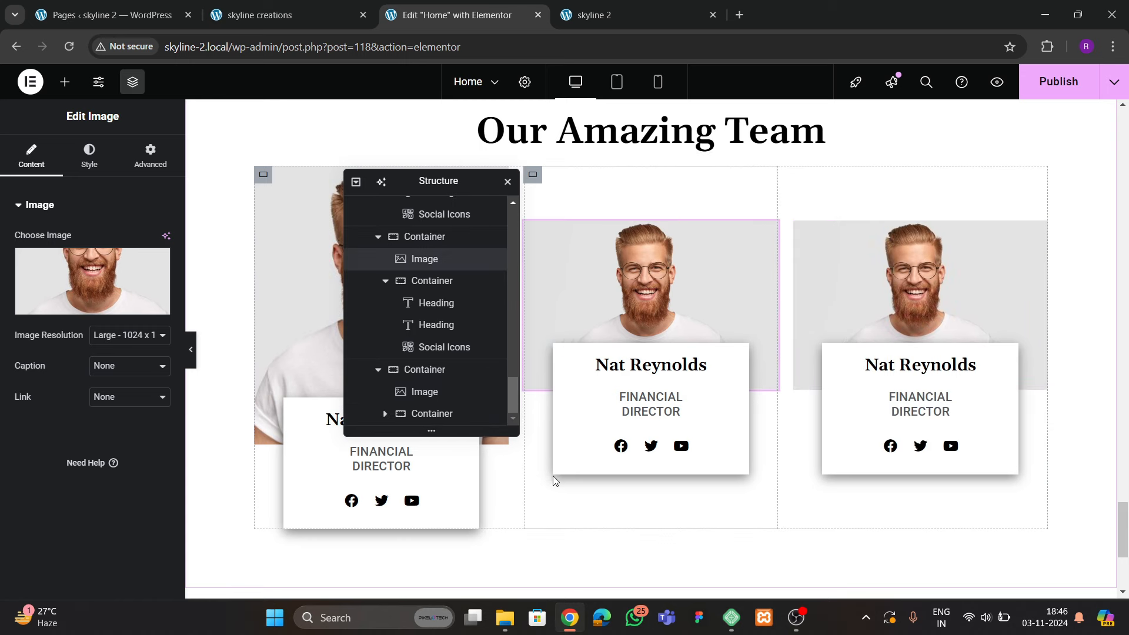
Publish the page and check the three team cards on the live skyline 2 site
{"action": "left_click", "coordinate": [1058, 81]}
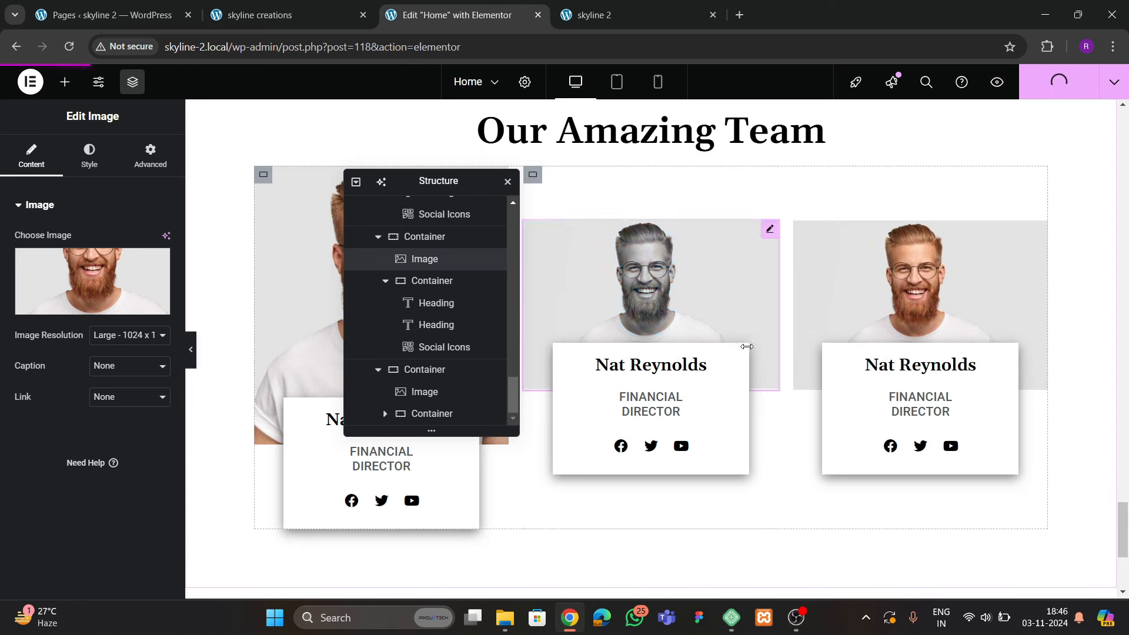
{"action": "left_click", "coordinate": [594, 14]}
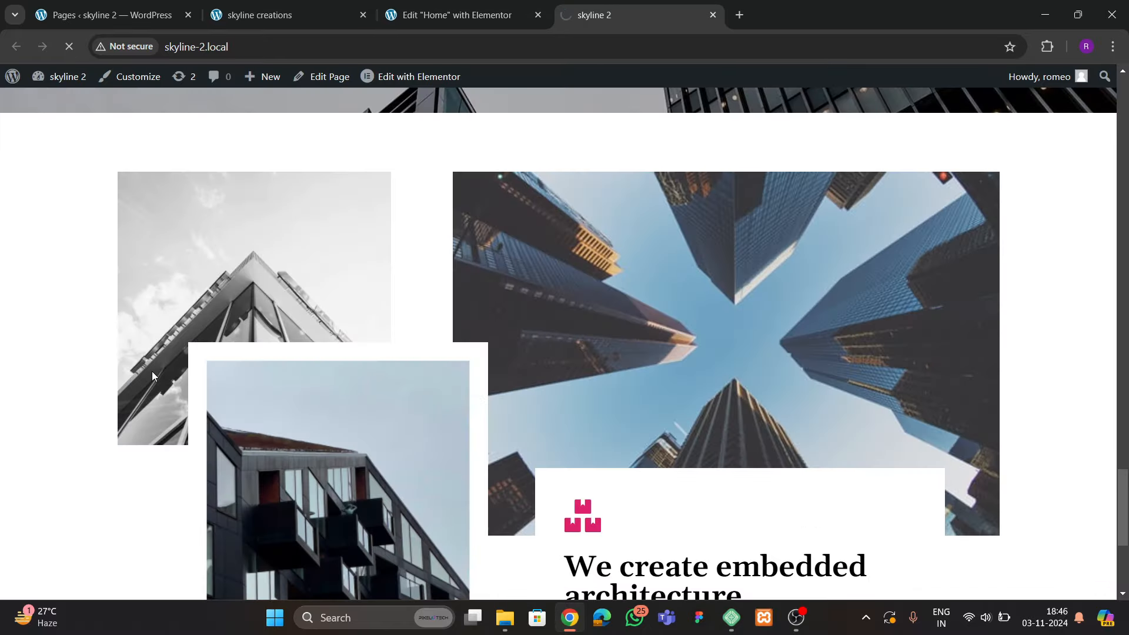
{"action": "scroll", "coordinate": [279, 361], "scroll_direction": "down", "scroll_amount": 15}
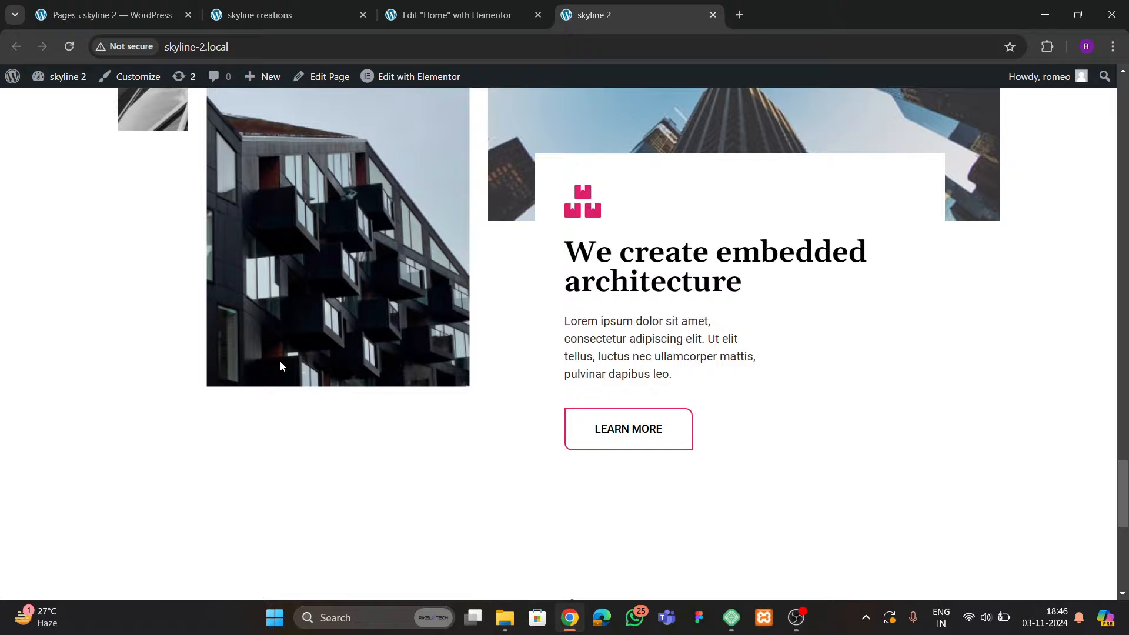
{"action": "scroll", "coordinate": [279, 361], "scroll_direction": "down", "scroll_amount": 5}
Set the team card grid's column and row gaps to 50 px, then publish and preview the page
{"action": "left_click", "coordinate": [457, 15]}
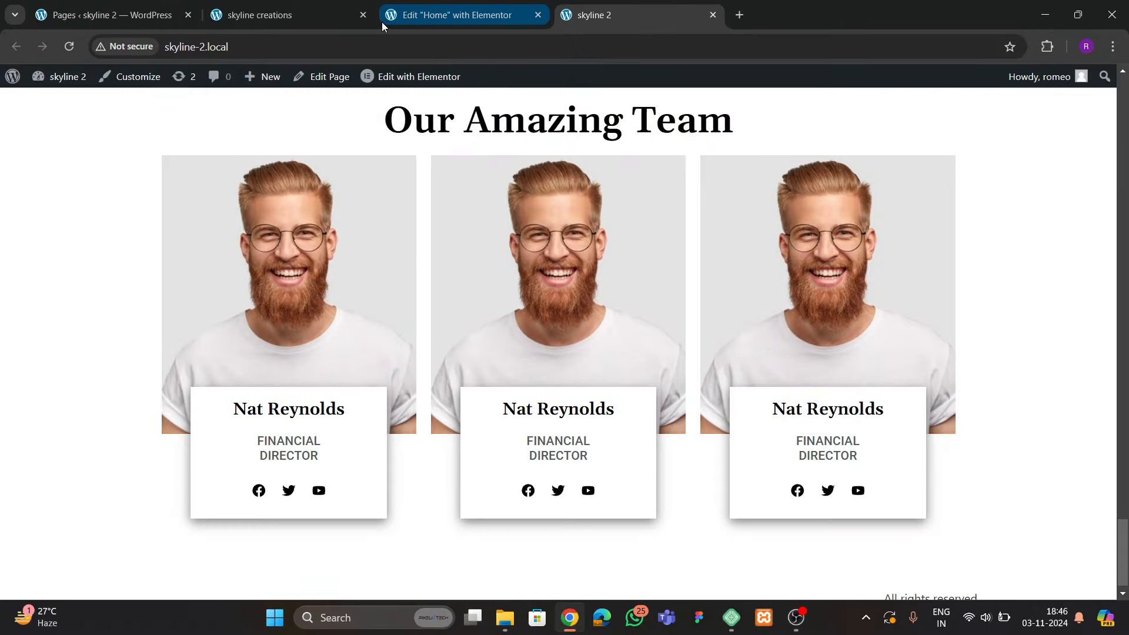
{"action": "scroll", "coordinate": [433, 322], "scroll_direction": "up", "scroll_amount": 5}
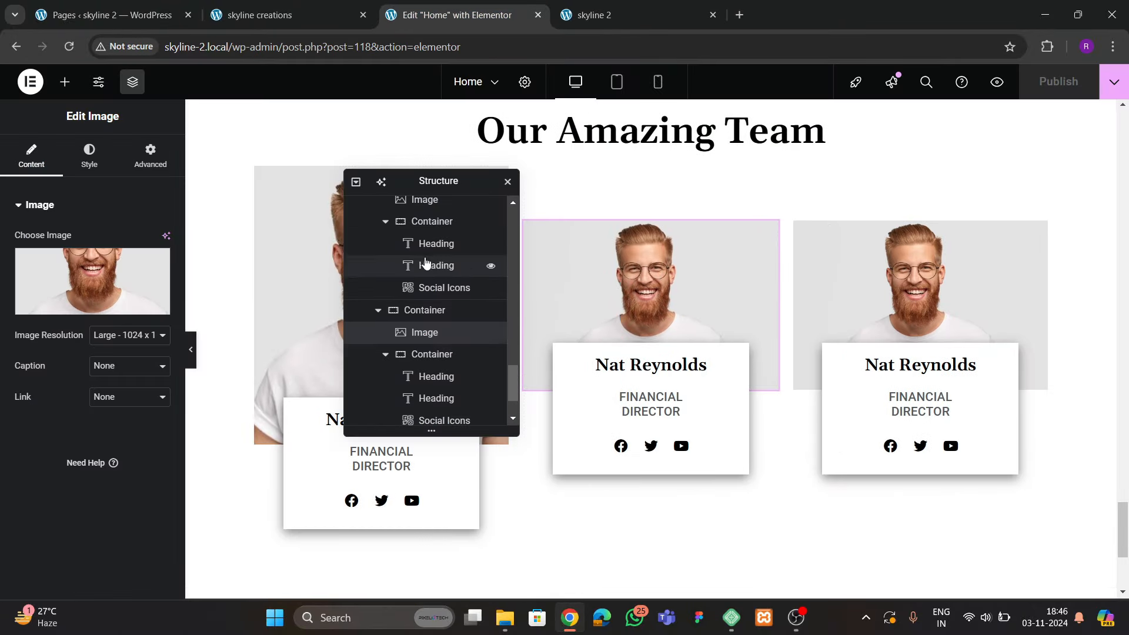
{"action": "left_click", "coordinate": [388, 302]}
{"action": "scroll", "coordinate": [94, 382], "scroll_direction": "down", "scroll_amount": 10}
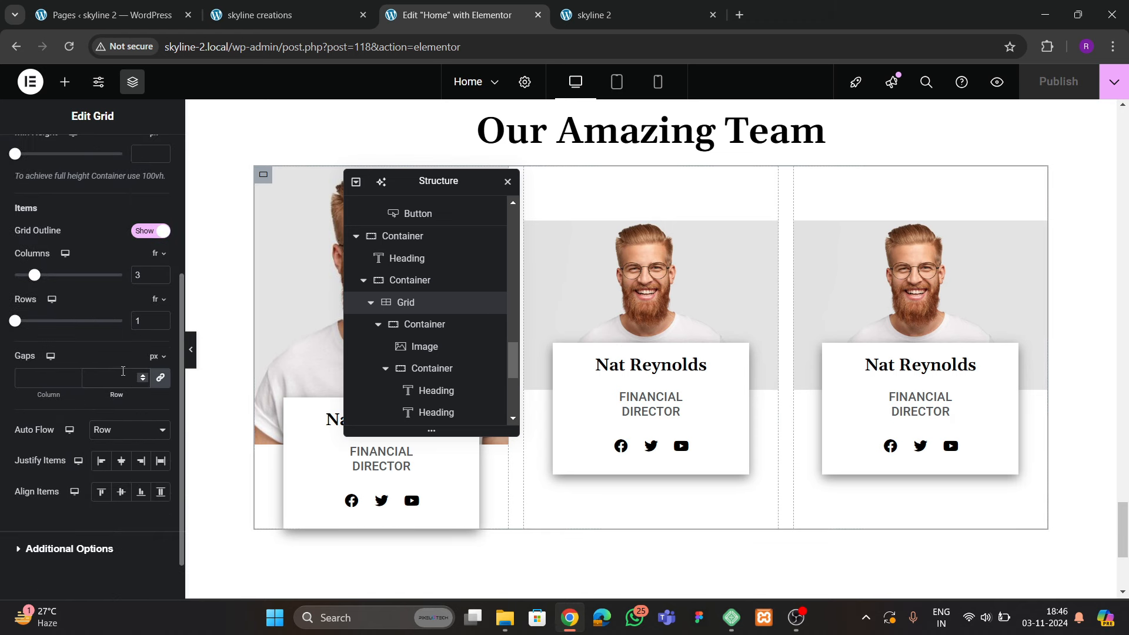
{"action": "left_click", "coordinate": [123, 377]}
{"action": "type", "text": "50"}
{"action": "left_click", "coordinate": [1052, 81]}
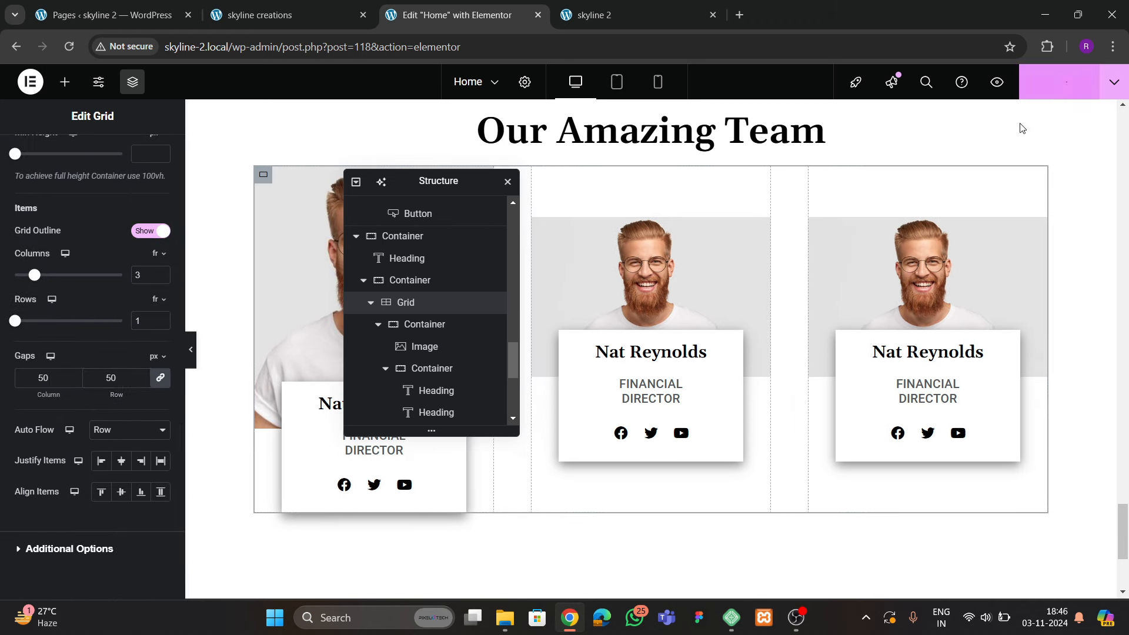
{"action": "left_click", "coordinate": [634, 16]}
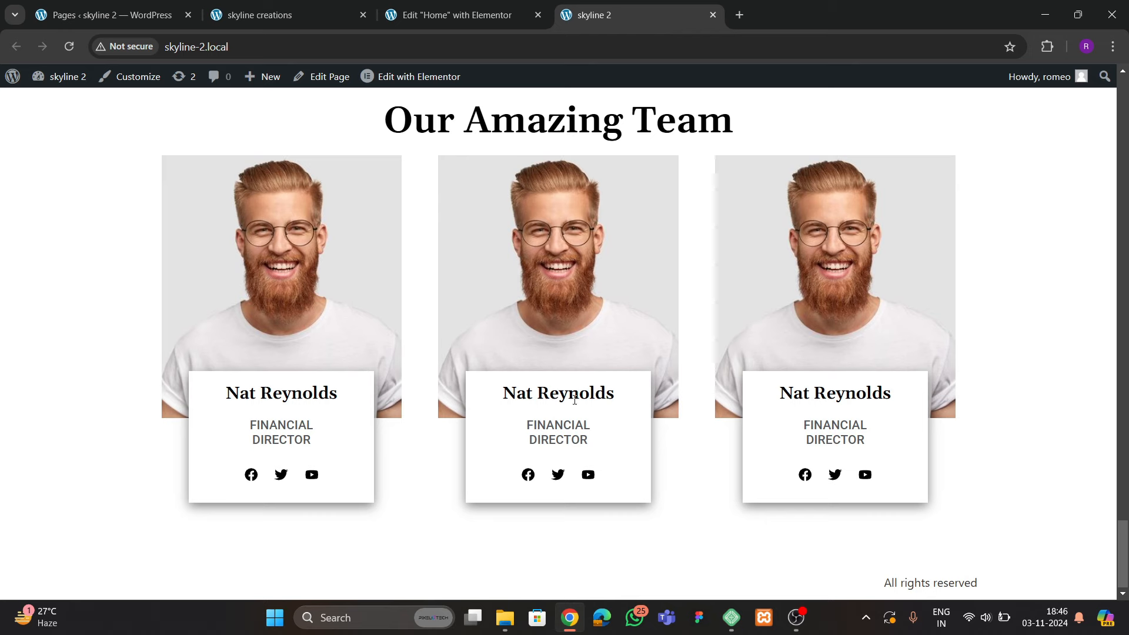
{"action": "scroll", "coordinate": [567, 314], "scroll_direction": "up", "scroll_amount": 3}
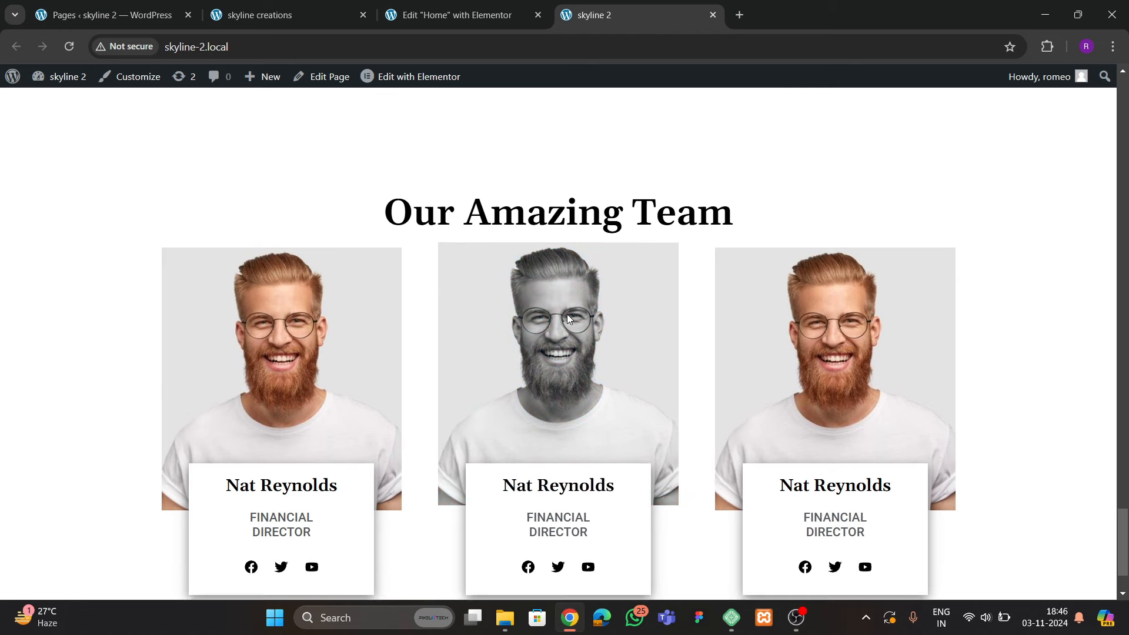
Set the top margin of the container around the card grid to 40 px and publish the page
{"action": "left_click", "coordinate": [470, 15]}
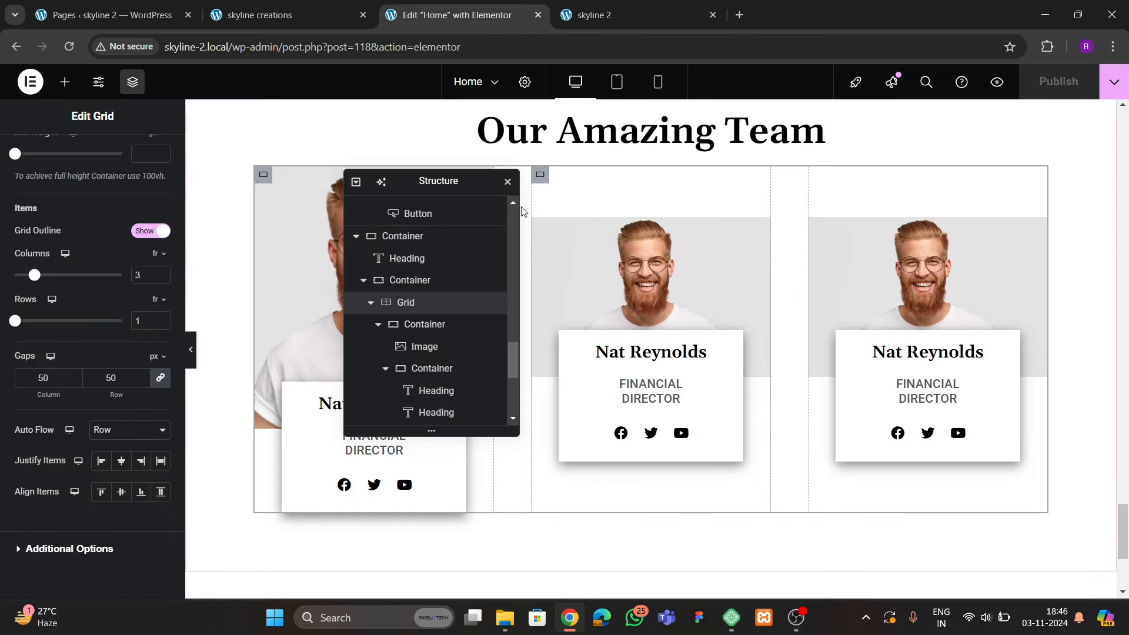
{"action": "left_click", "coordinate": [400, 283]}
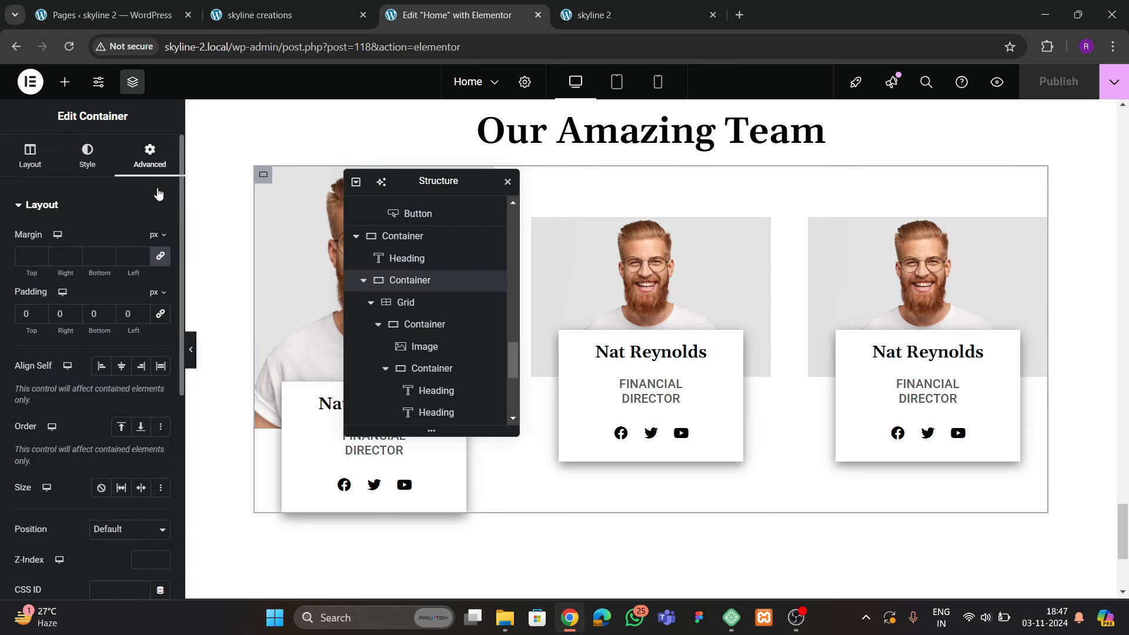
{"action": "left_click", "coordinate": [160, 256]}
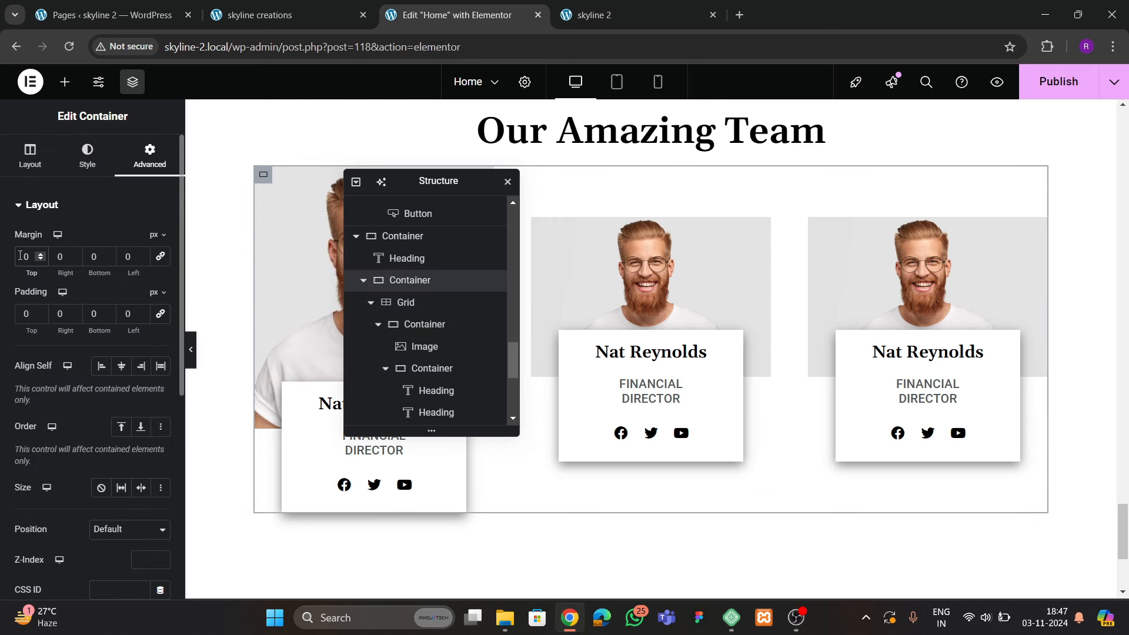
{"action": "left_click", "coordinate": [20, 257]}
{"action": "type", "text": "4"}
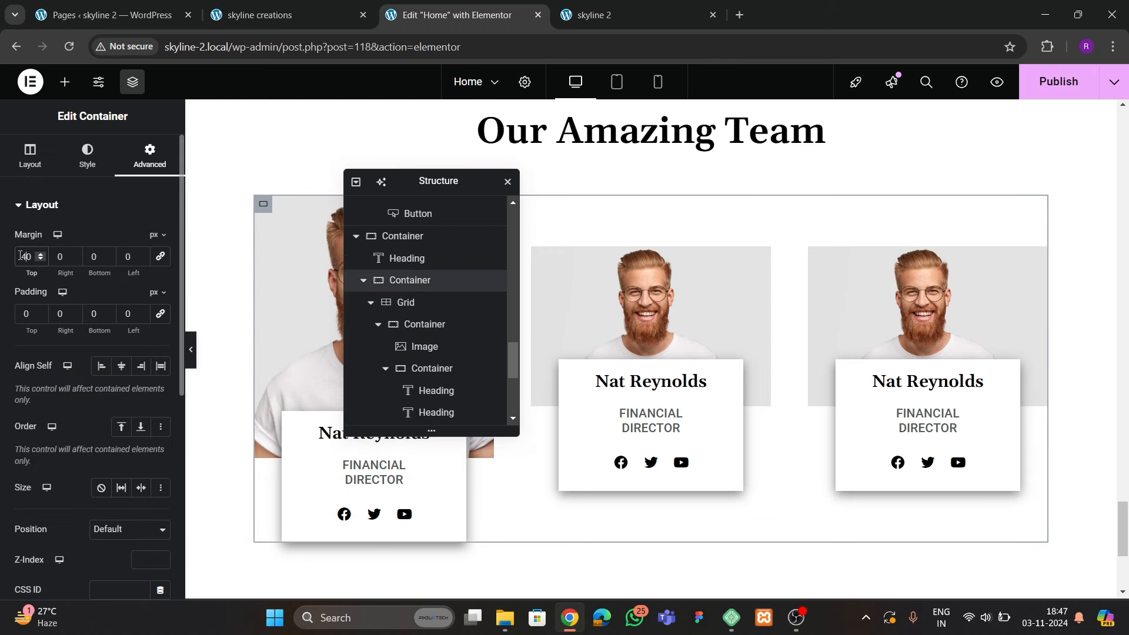
{"action": "left_click", "coordinate": [1058, 81]}
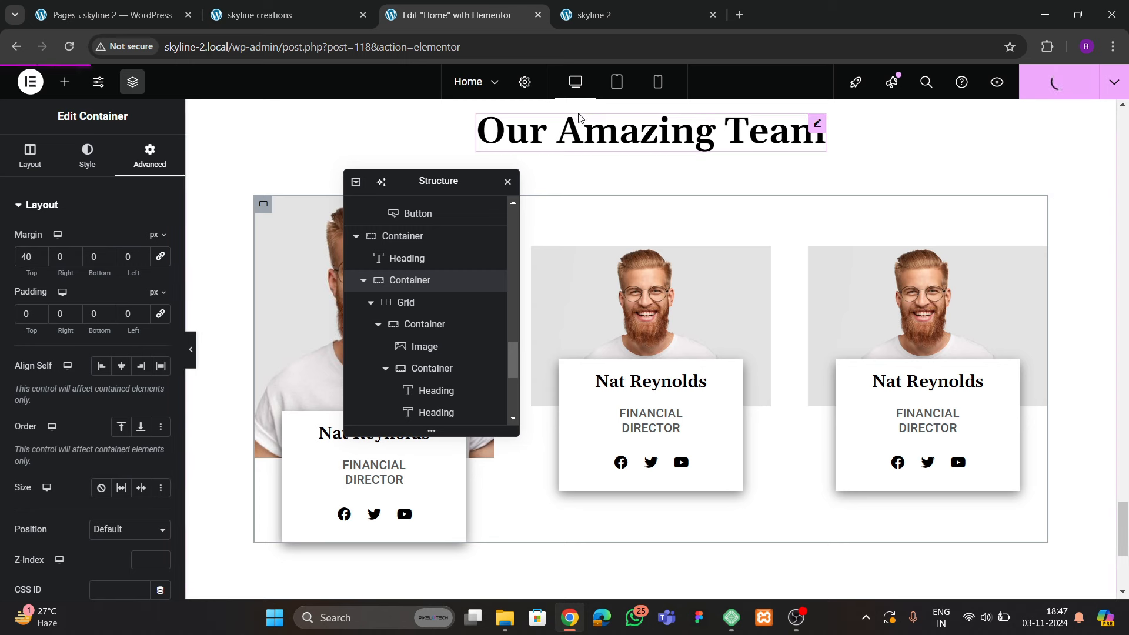
Check the published team section and compare its cards with those on the reference site
{"action": "left_click", "coordinate": [612, 15]}
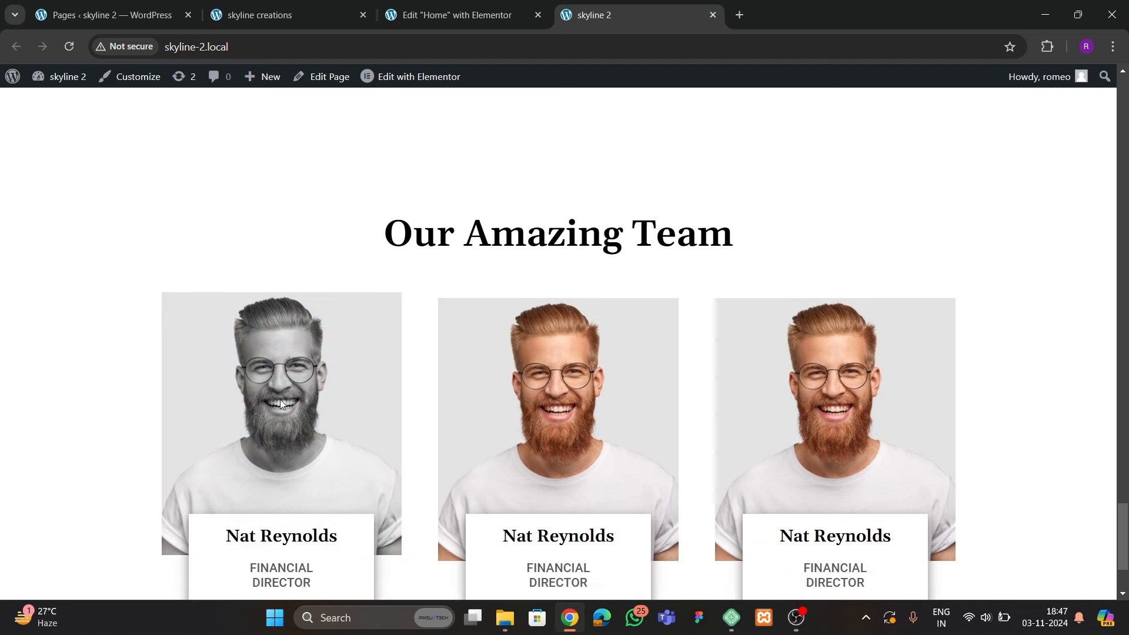
{"action": "scroll", "coordinate": [281, 404], "scroll_direction": "down", "scroll_amount": 2}
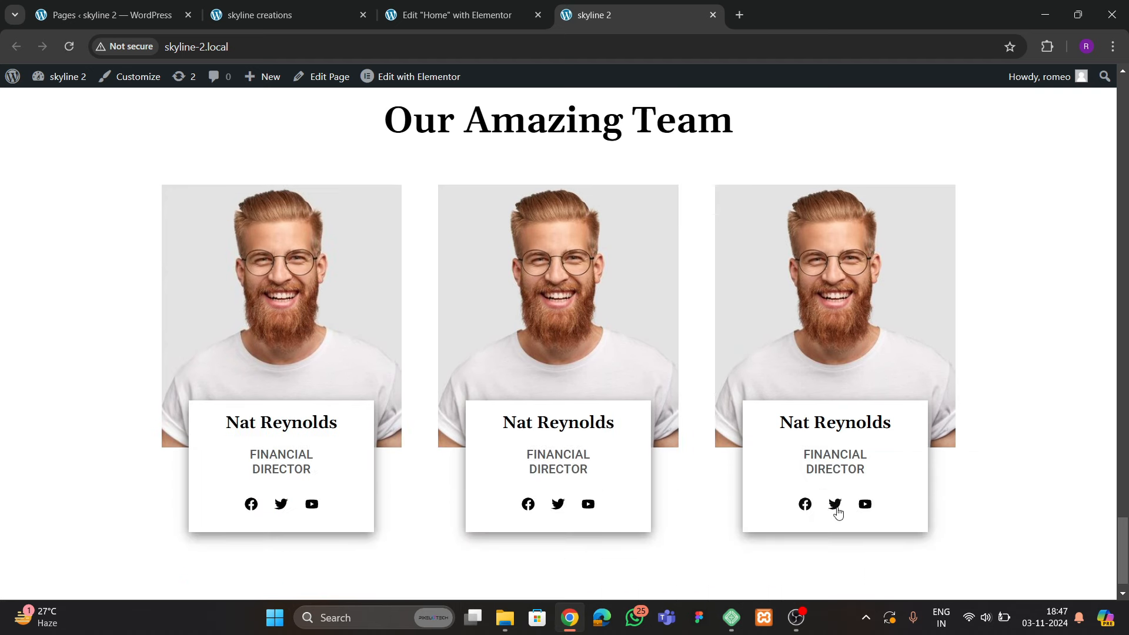
{"action": "left_click", "coordinate": [244, 14]}
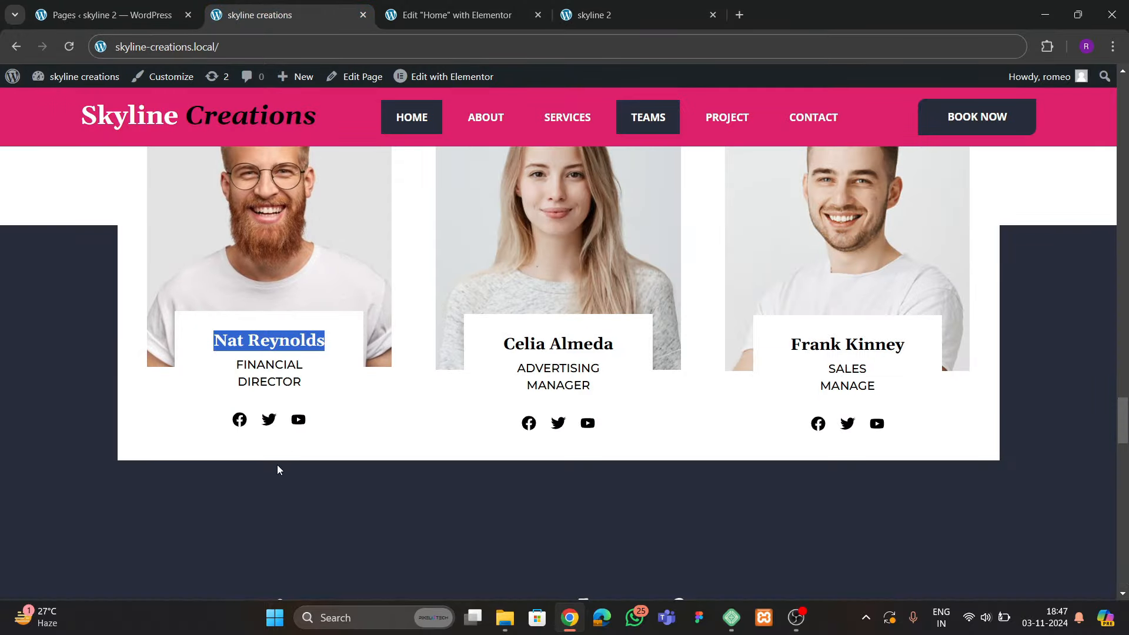
Set the secondary hover color of the first card's social icons to the pink global color
{"action": "left_click", "coordinate": [456, 15]}
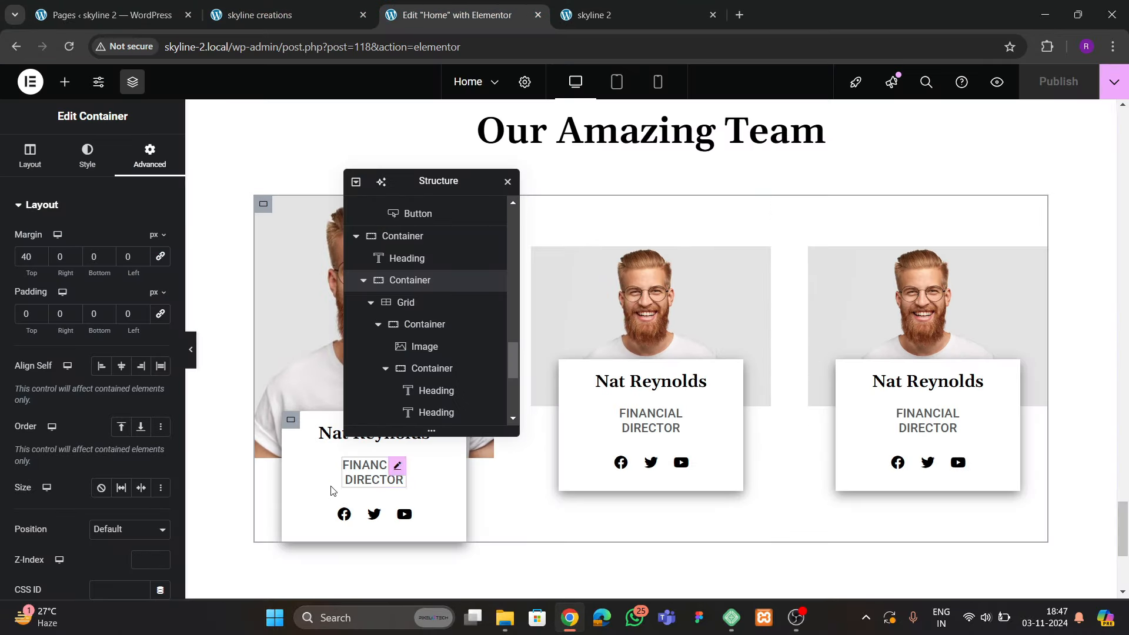
{"action": "left_click", "coordinate": [405, 515]}
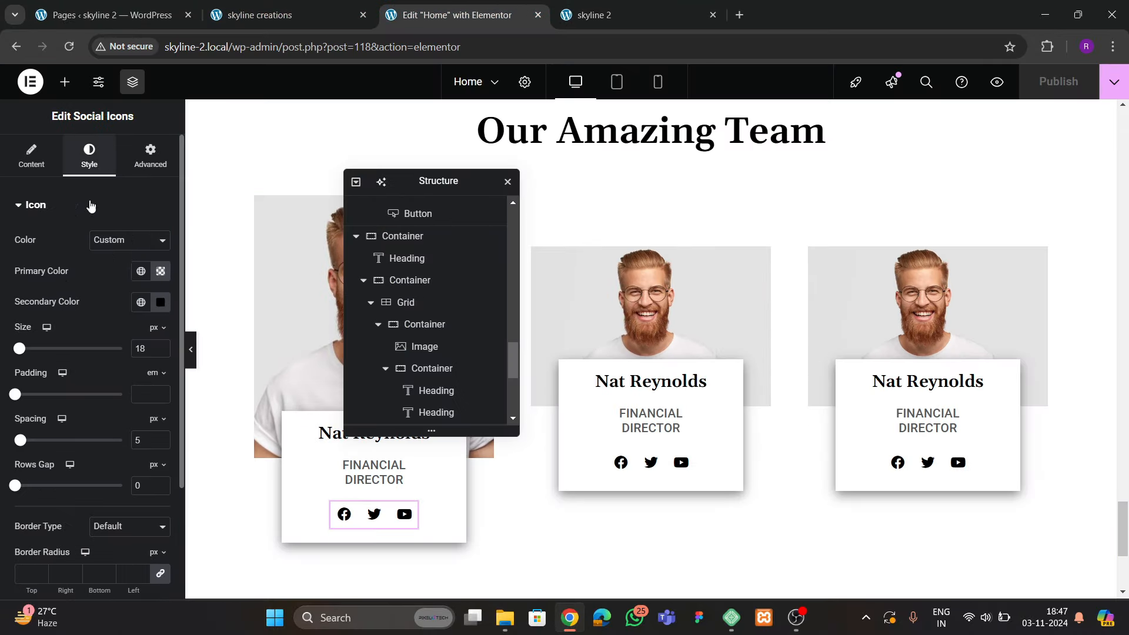
{"action": "scroll", "coordinate": [86, 335], "scroll_direction": "down", "scroll_amount": 3}
{"action": "left_click", "coordinate": [51, 496]}
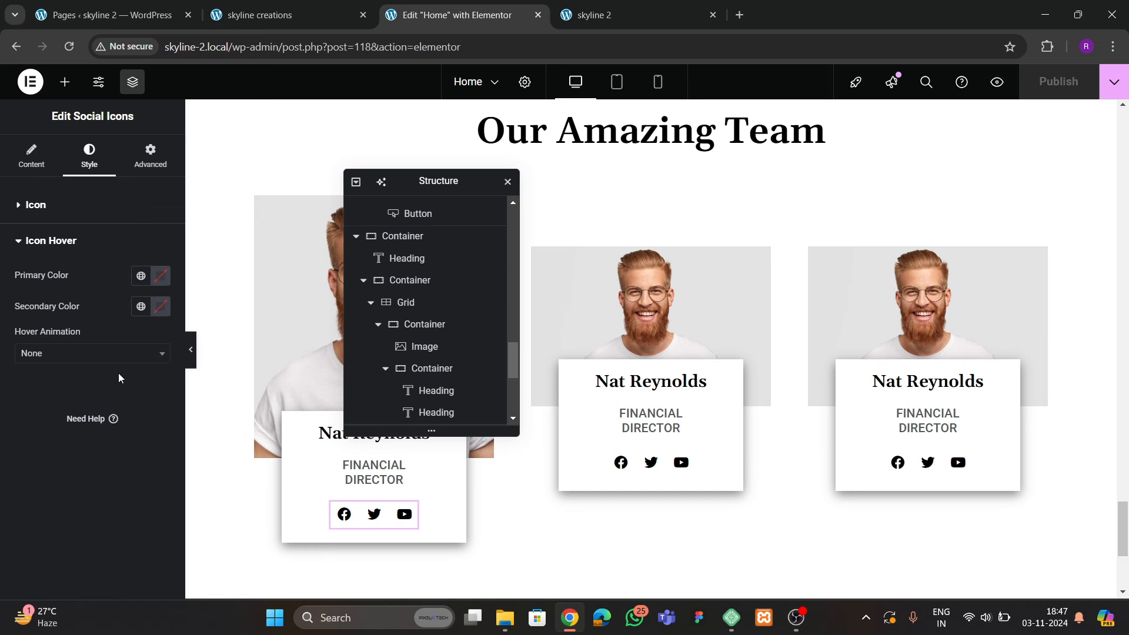
{"action": "left_click", "coordinate": [27, 205]}
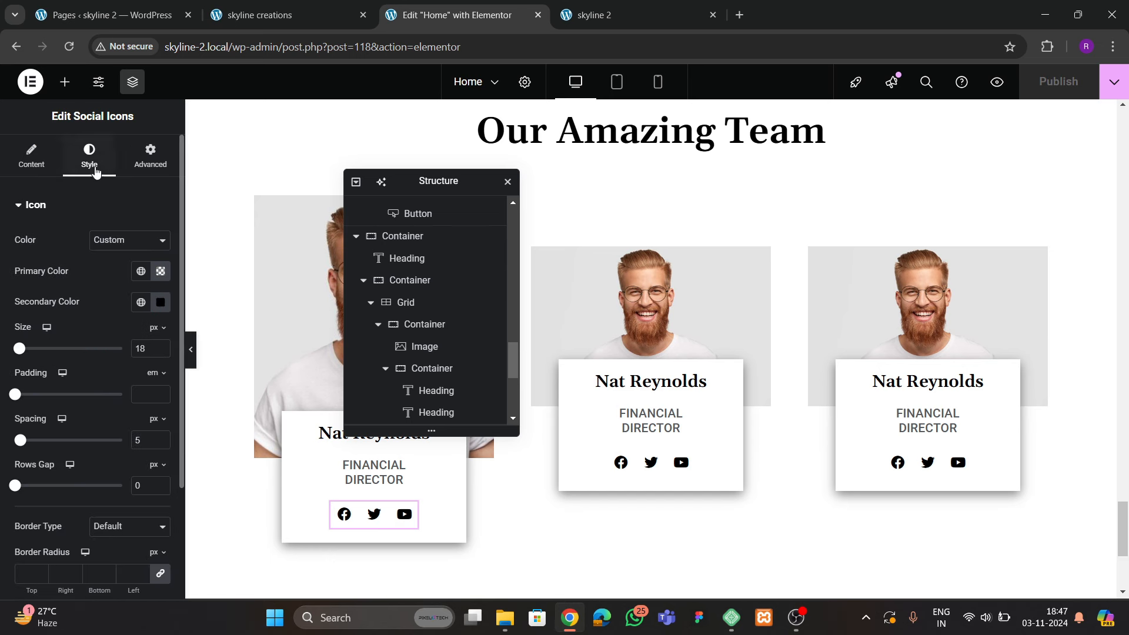
{"action": "scroll", "coordinate": [83, 363], "scroll_direction": "down", "scroll_amount": 3}
{"action": "left_click", "coordinate": [51, 492]}
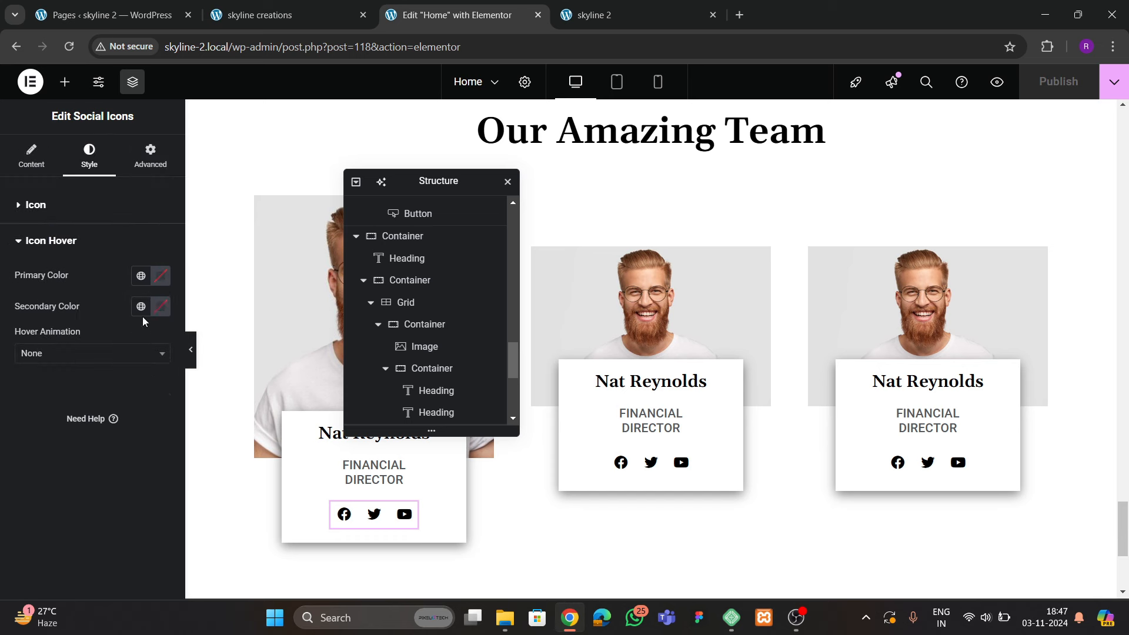
{"action": "left_click", "coordinate": [141, 306]}
{"action": "left_click", "coordinate": [75, 520]}
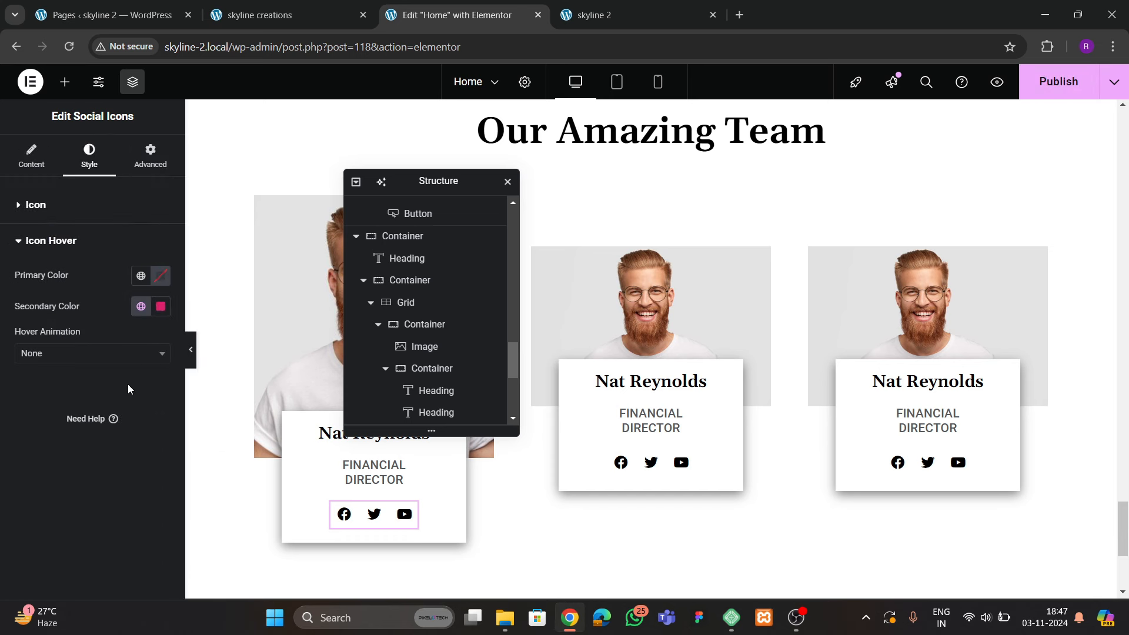
Make the first card's social icons' primary hover color fully transparent and set their hover animation to Grow
{"action": "left_click", "coordinate": [157, 280]}
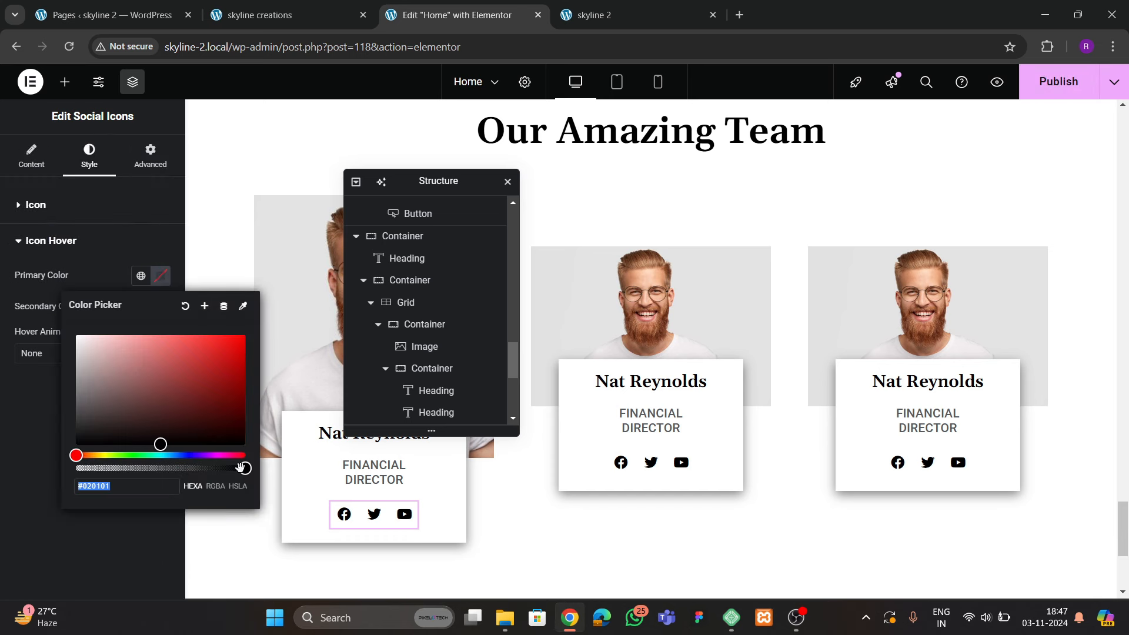
{"action": "left_click_drag", "start_coordinate": [241, 467], "coordinate": [35, 482]}
{"action": "left_click", "coordinate": [36, 482]}
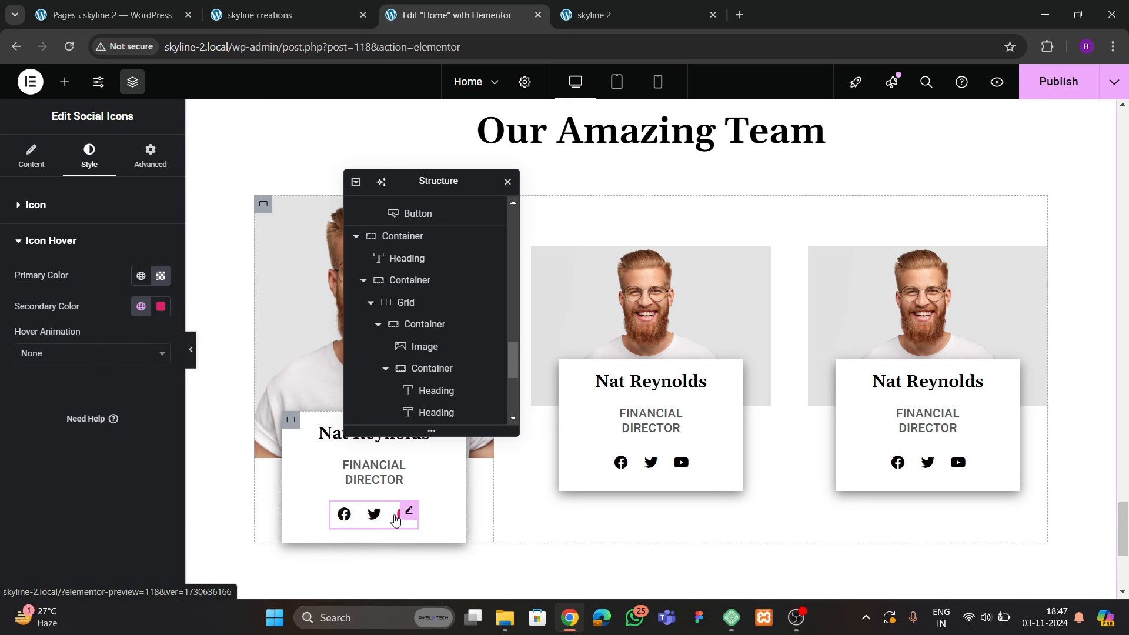
{"action": "left_click", "coordinate": [62, 354]}
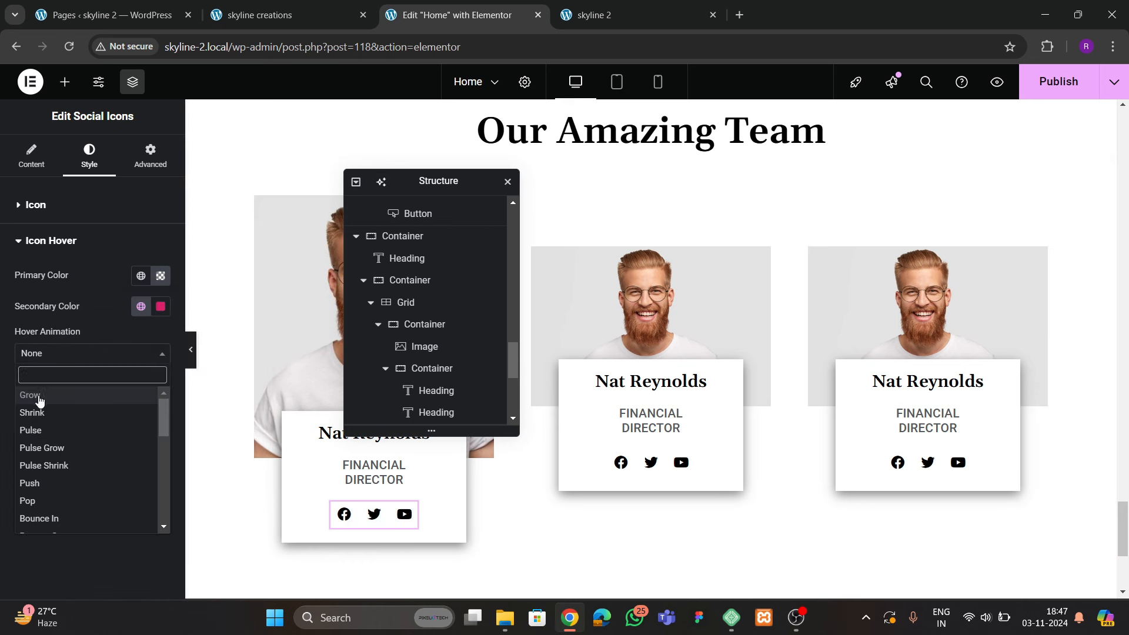
{"action": "left_click", "coordinate": [34, 396]}
Set the size of the first card's social icons to 20 px
{"action": "right_click", "coordinate": [377, 517]}
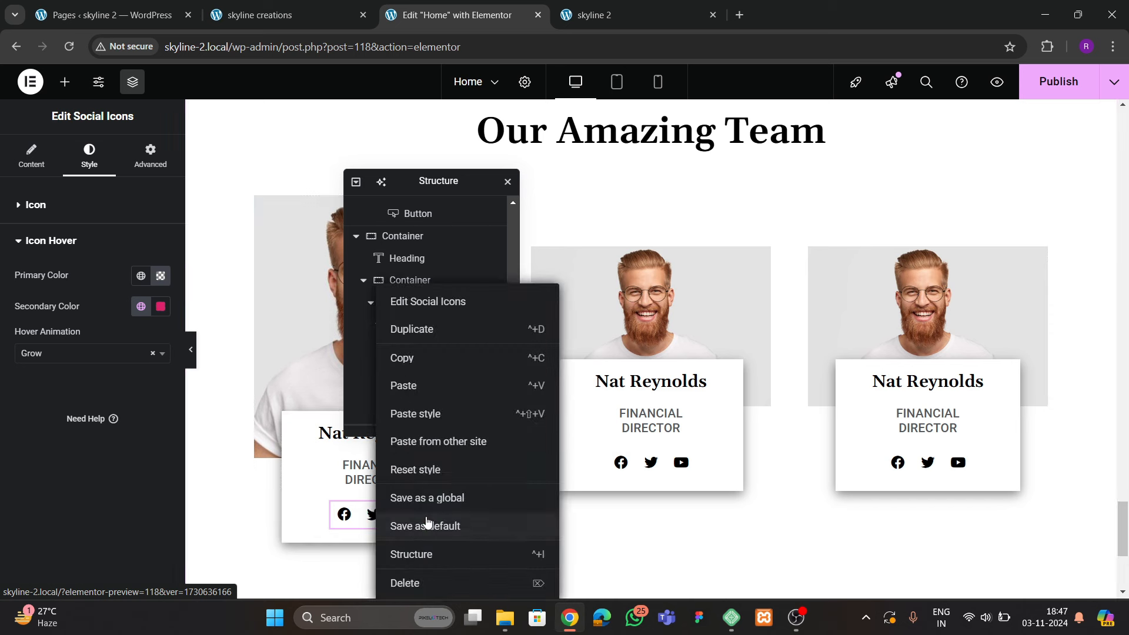
{"action": "left_click", "coordinate": [58, 216]}
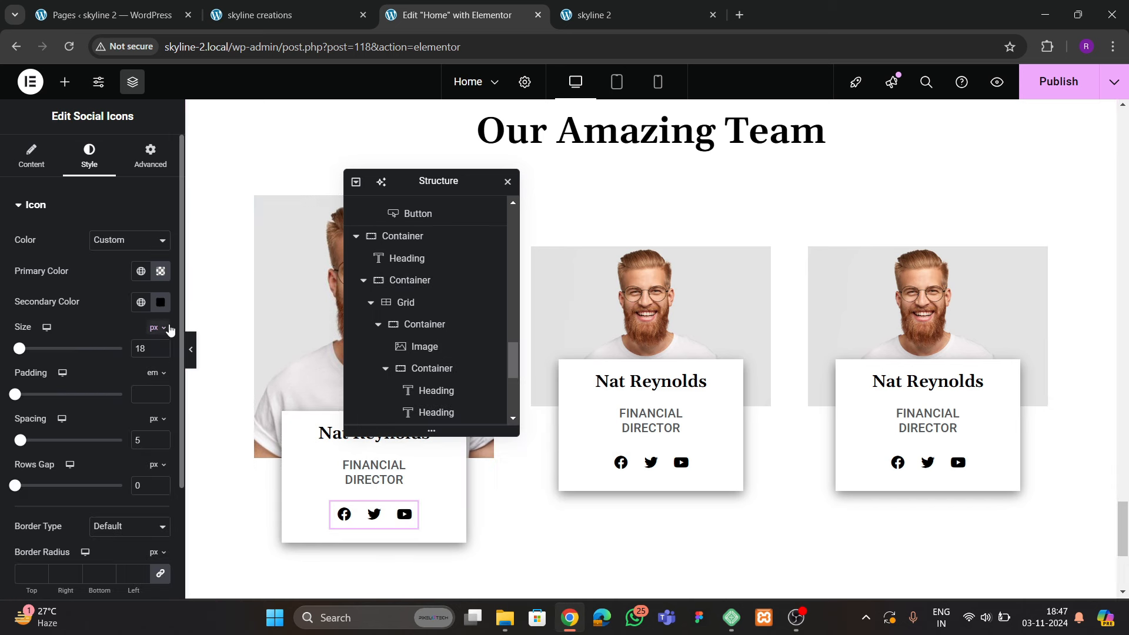
{"action": "left_click", "coordinate": [161, 346]}
{"action": "left_click", "coordinate": [161, 346]}
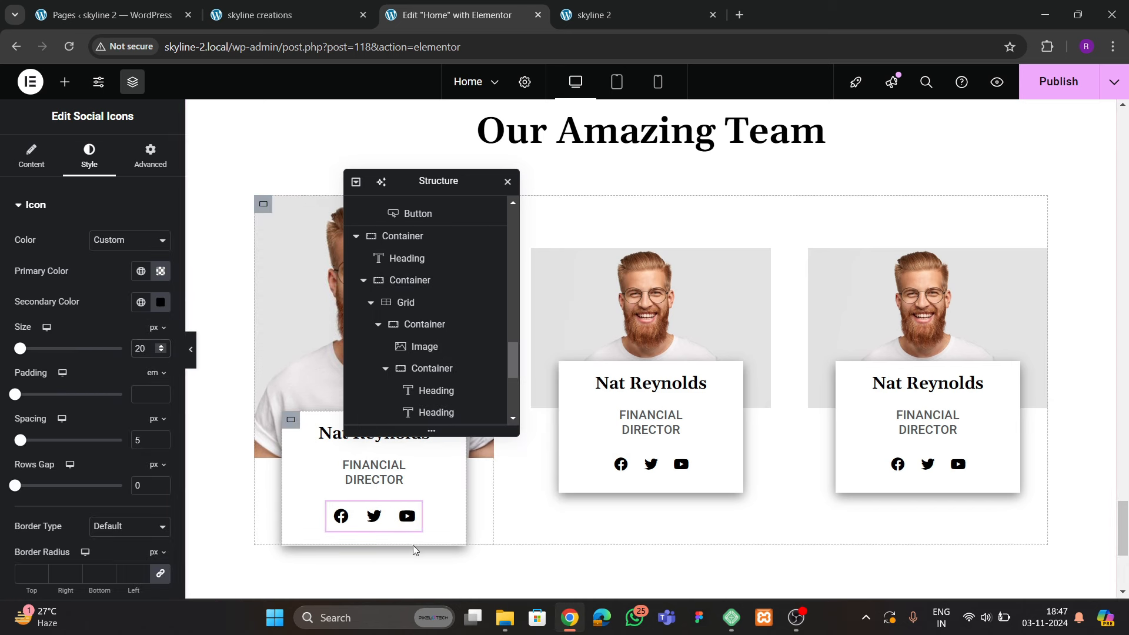
Copy the first card's social icons and paste their style onto the second card's social icons
{"action": "right_click", "coordinate": [395, 522]}
{"action": "left_click", "coordinate": [420, 359]}
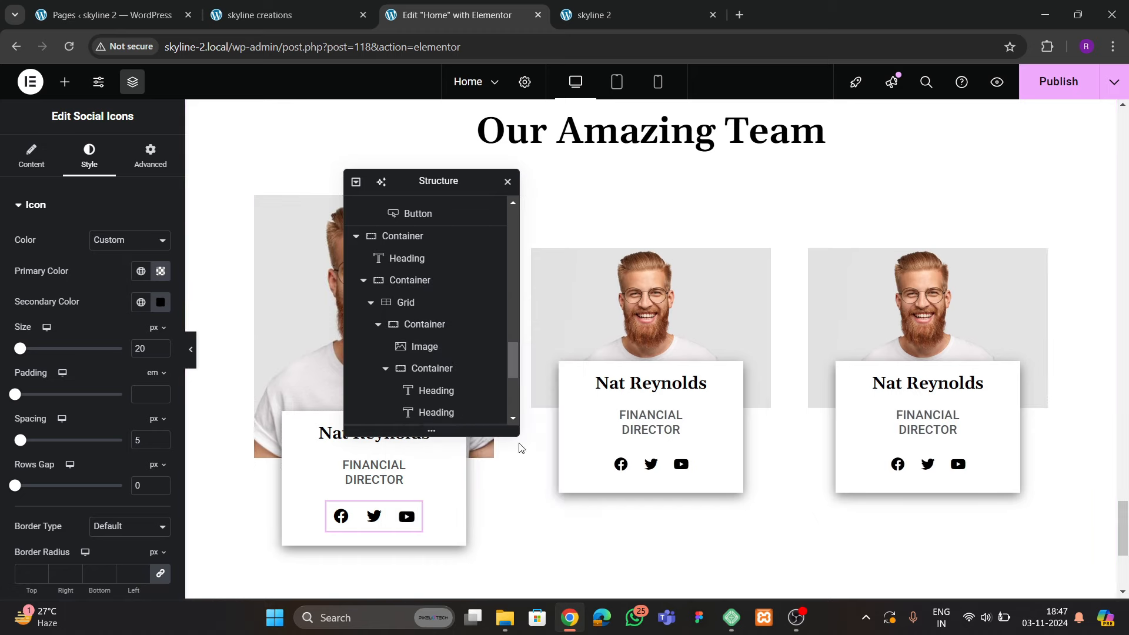
{"action": "right_click", "coordinate": [650, 464]}
{"action": "left_click", "coordinate": [685, 411]}
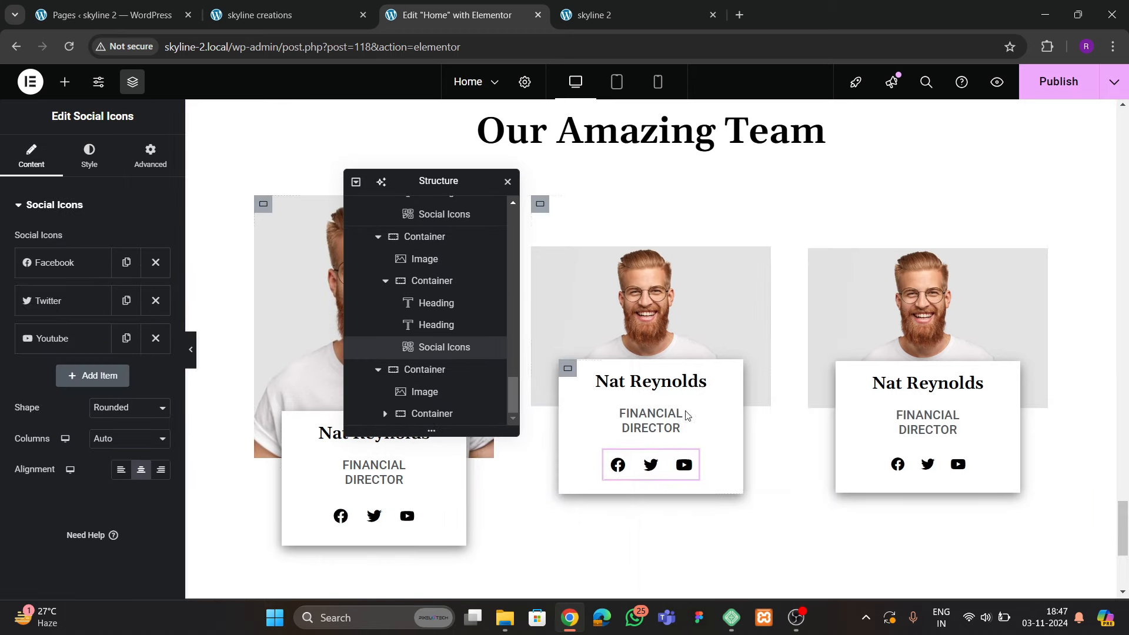
Paste the copied icon style onto the third card's social icons and publish the Home page
{"action": "right_click", "coordinate": [957, 463]}
{"action": "left_click", "coordinate": [946, 415]}
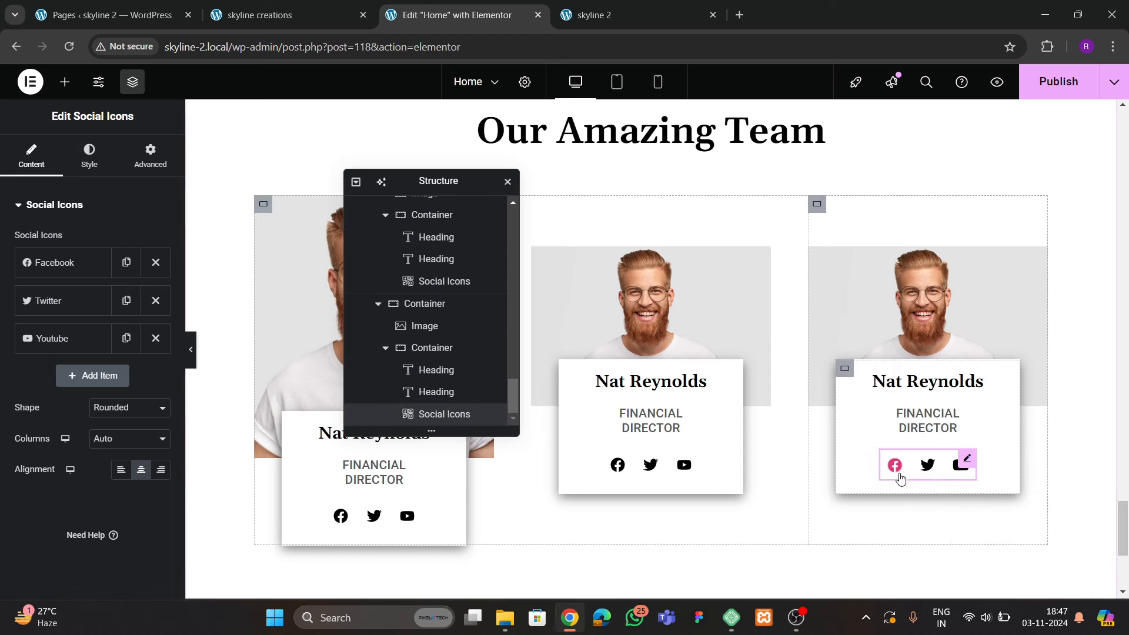
{"action": "left_click", "coordinate": [1081, 71]}
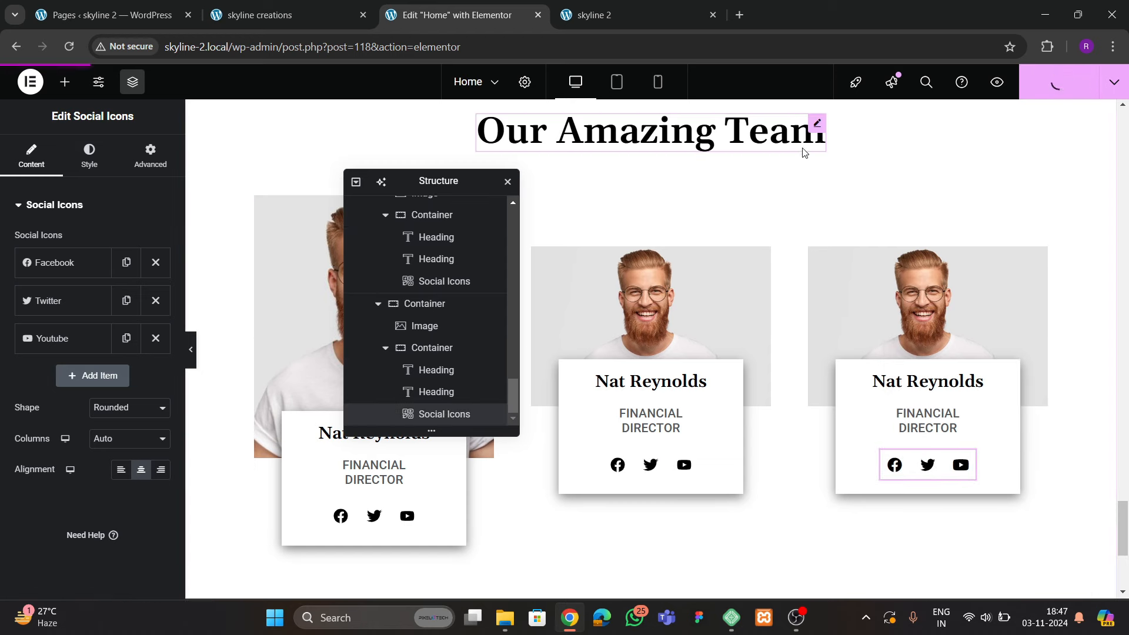
Examine the three team cards and their hover effects on the live skyline 2 page
{"action": "left_click", "coordinate": [633, 9]}
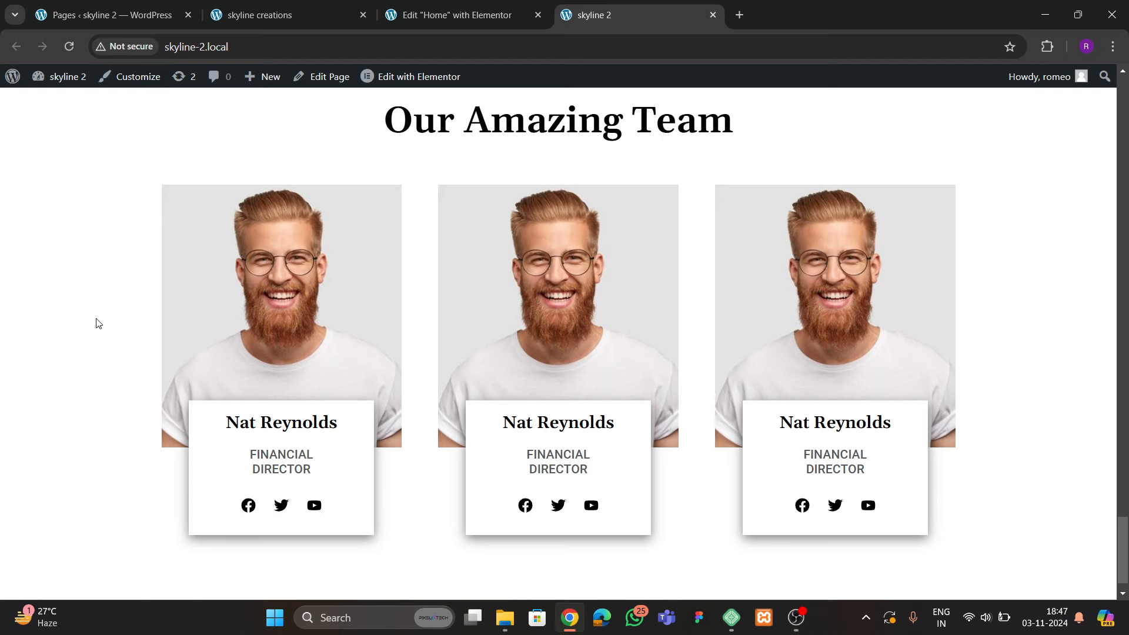
{"action": "scroll", "coordinate": [98, 323], "scroll_direction": "down", "scroll_amount": 2}
{"action": "scroll", "coordinate": [98, 323], "scroll_direction": "up", "scroll_amount": 3}
{"action": "scroll", "coordinate": [98, 323], "scroll_direction": "down", "scroll_amount": 3}
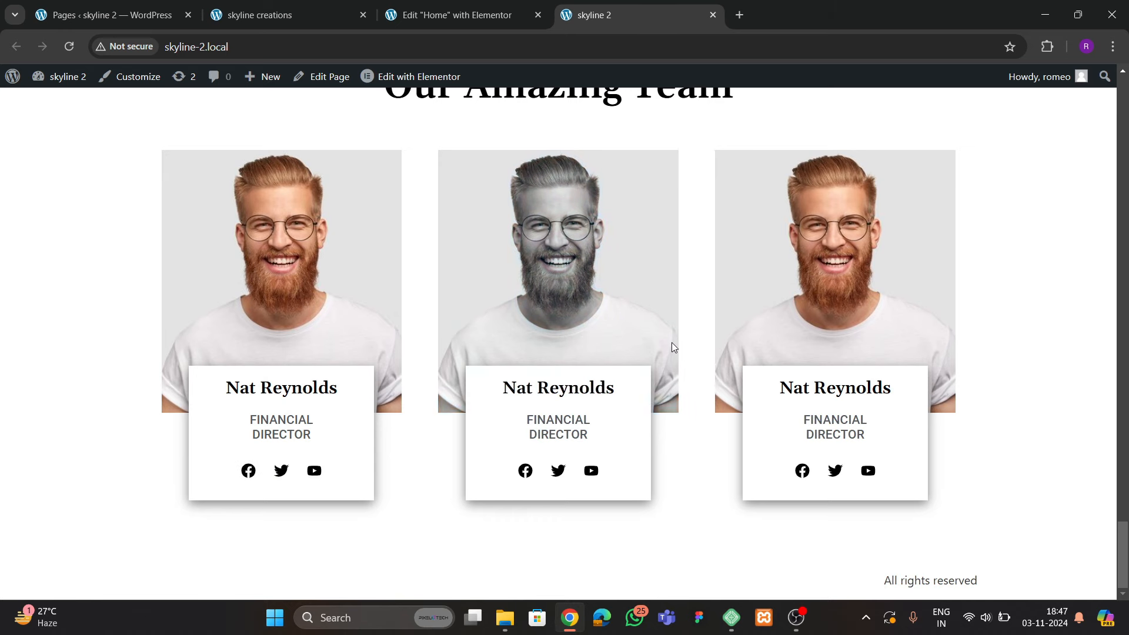
{"action": "scroll", "coordinate": [671, 342], "scroll_direction": "up", "scroll_amount": 3}
{"action": "scroll", "coordinate": [668, 352], "scroll_direction": "down", "scroll_amount": 2}
{"action": "scroll", "coordinate": [668, 353], "scroll_direction": "up", "scroll_amount": 3}
{"action": "scroll", "coordinate": [668, 353], "scroll_direction": "down", "scroll_amount": 5}
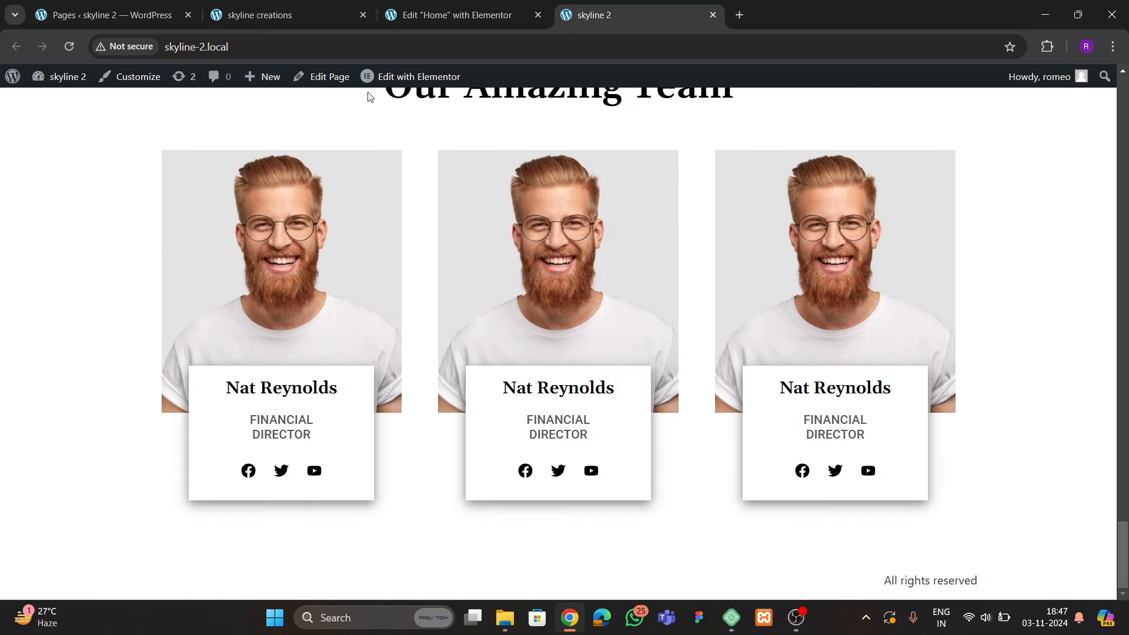
Review the reference site's projects section and add a single vertical container below the skyline 2 team section
{"action": "left_click", "coordinate": [285, 12]}
{"action": "scroll", "coordinate": [473, 376], "scroll_direction": "down", "scroll_amount": 10}
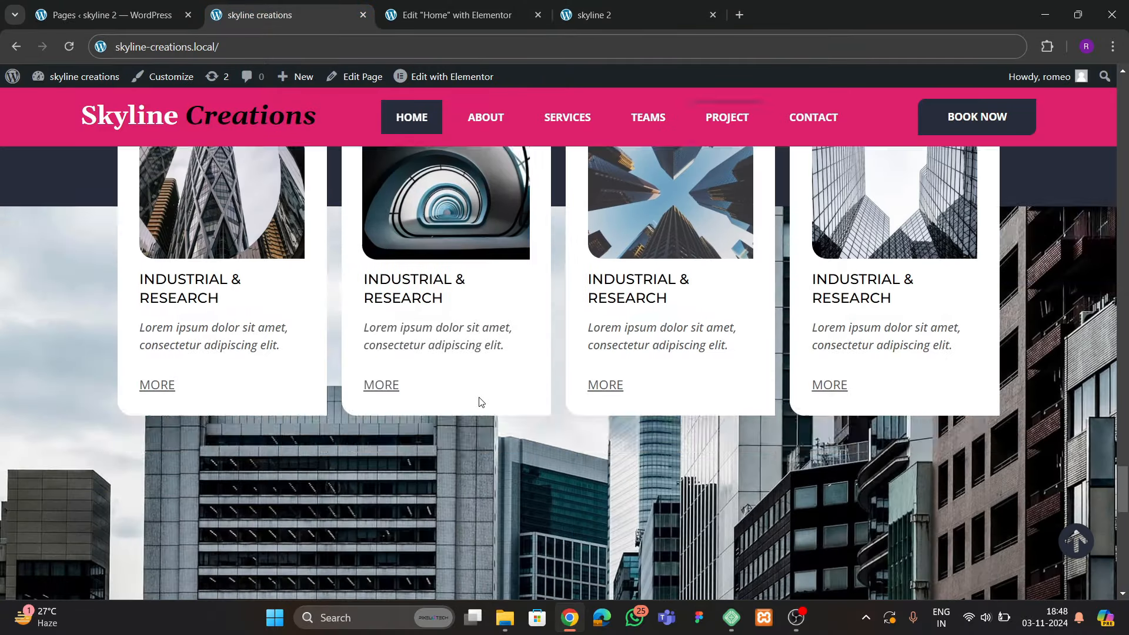
{"action": "scroll", "coordinate": [569, 321], "scroll_direction": "up", "scroll_amount": 6}
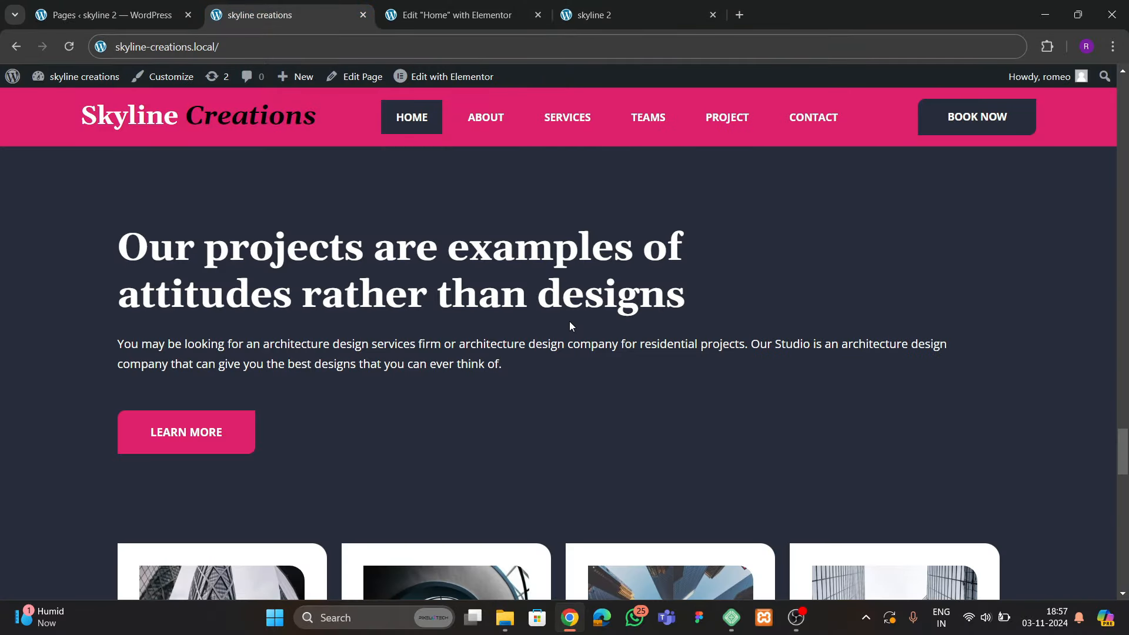
{"action": "scroll", "coordinate": [506, 383], "scroll_direction": "up", "scroll_amount": 5}
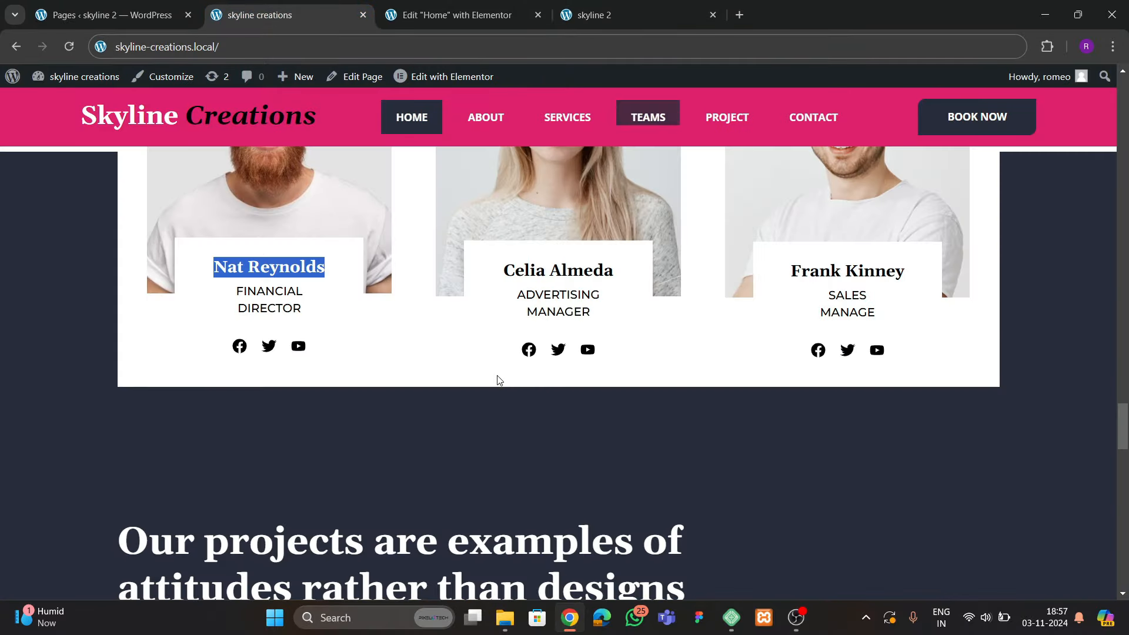
{"action": "scroll", "coordinate": [416, 478], "scroll_direction": "down", "scroll_amount": 4}
{"action": "left_click", "coordinate": [448, 18]}
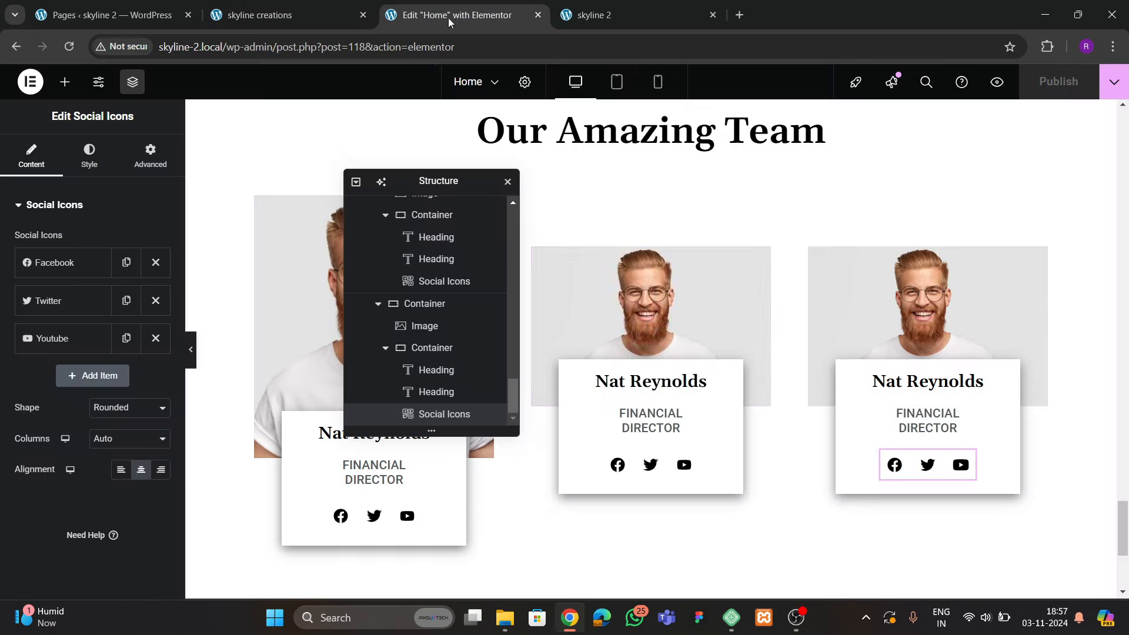
{"action": "scroll", "coordinate": [642, 401], "scroll_direction": "down", "scroll_amount": 5}
{"action": "left_click_drag", "start_coordinate": [438, 191], "coordinate": [880, 154]}
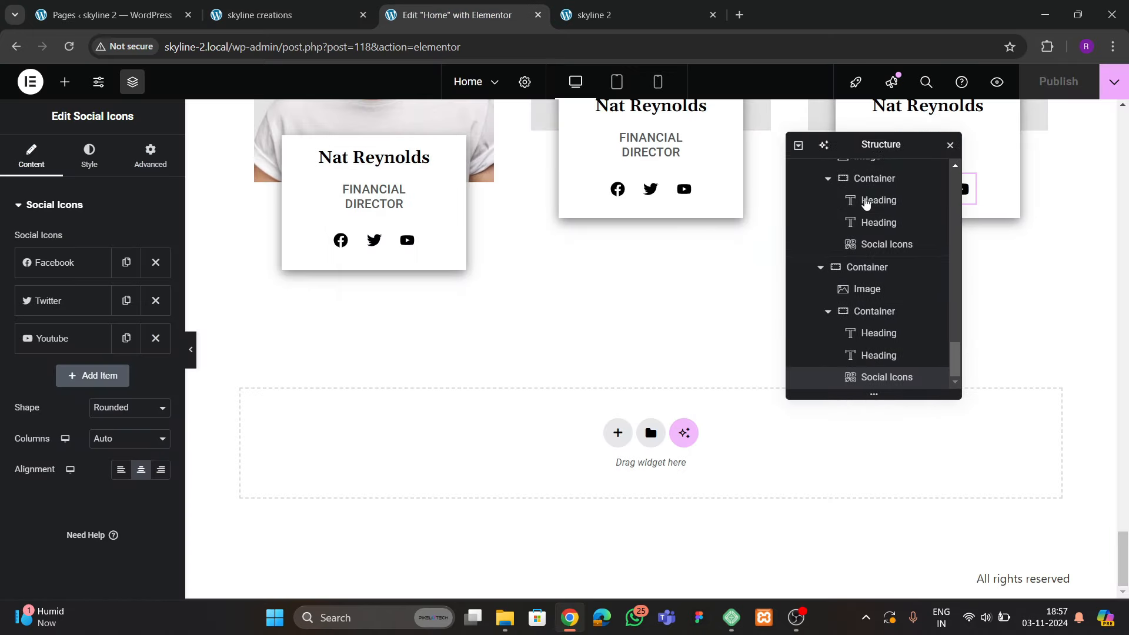
{"action": "left_click", "coordinate": [618, 432]}
{"action": "left_click", "coordinate": [605, 478]}
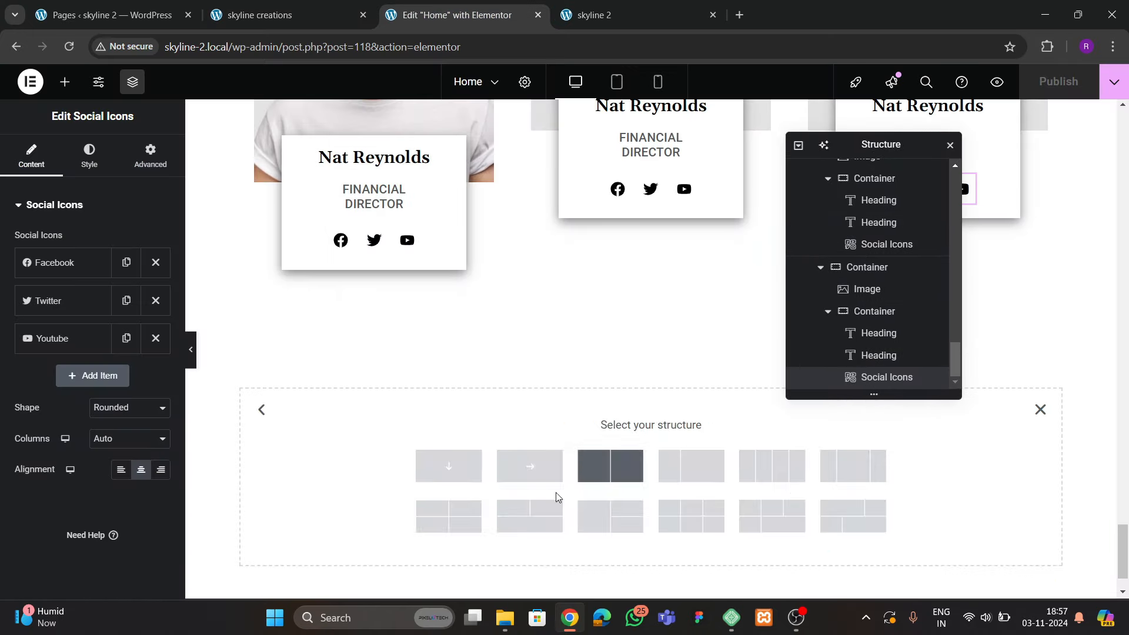
{"action": "left_click", "coordinate": [422, 471]}
Check the reference projects section and set the new container's content width to 1200 px
{"action": "left_click", "coordinate": [297, 15]}
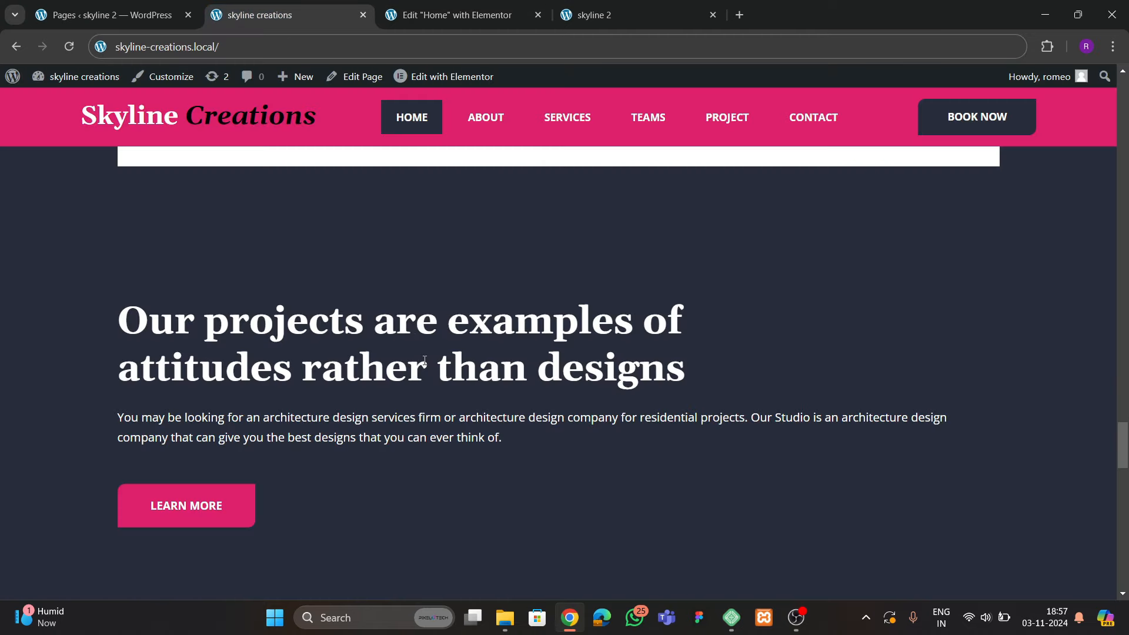
{"action": "scroll", "coordinate": [423, 361], "scroll_direction": "down", "scroll_amount": 5}
{"action": "scroll", "coordinate": [421, 365], "scroll_direction": "up", "scroll_amount": 4}
{"action": "left_click", "coordinate": [481, 18]}
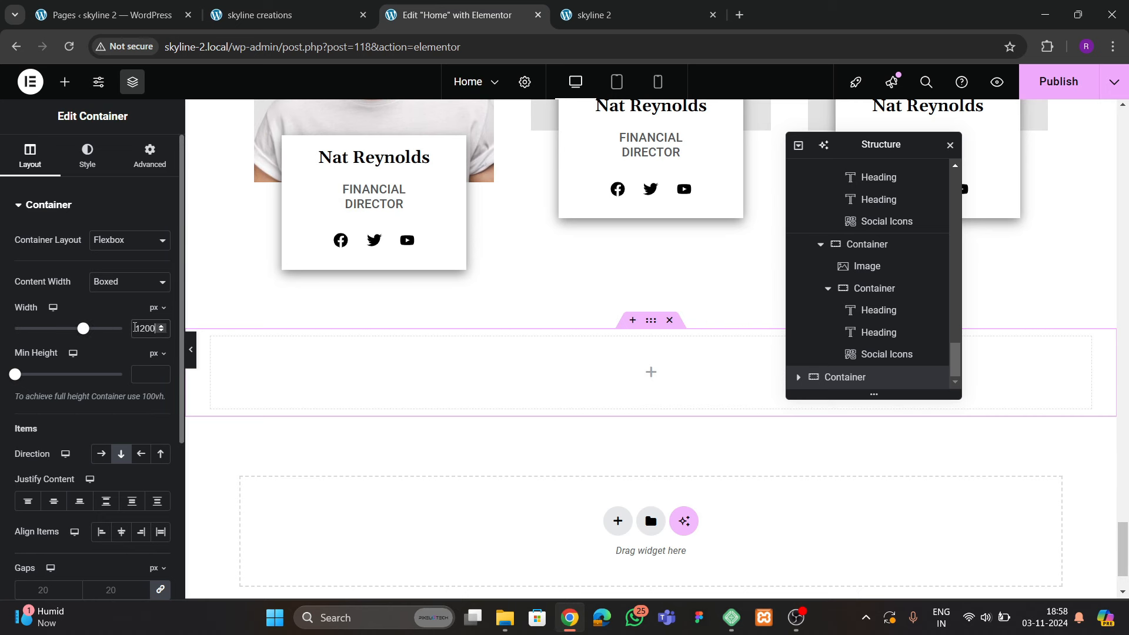
Set the new container's padding to 80 px above and below and 0 on both sides
{"action": "left_click", "coordinate": [150, 156]}
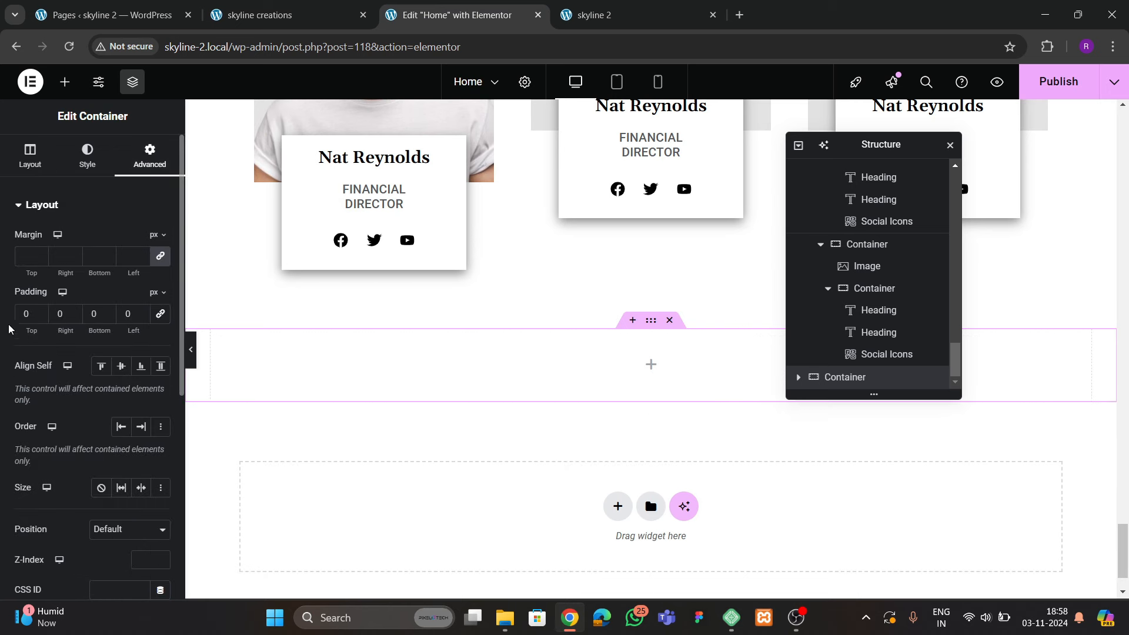
{"action": "type", "text": "8"}
{"action": "key", "text": "Tab"}
{"action": "key", "text": "Tab"}
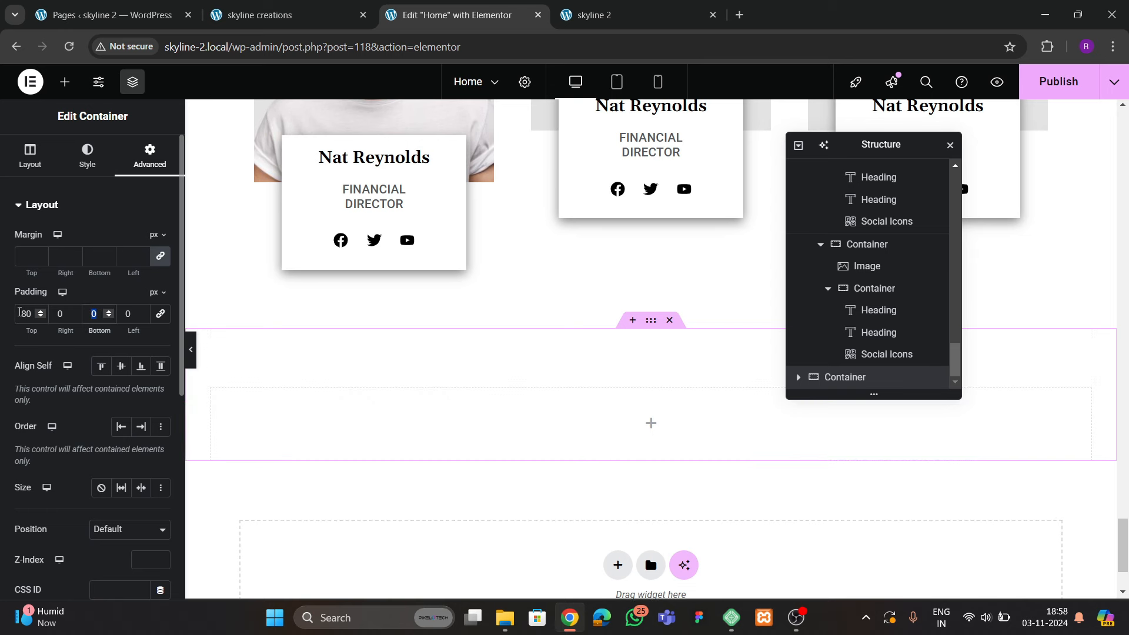
{"action": "type", "text": "80"}
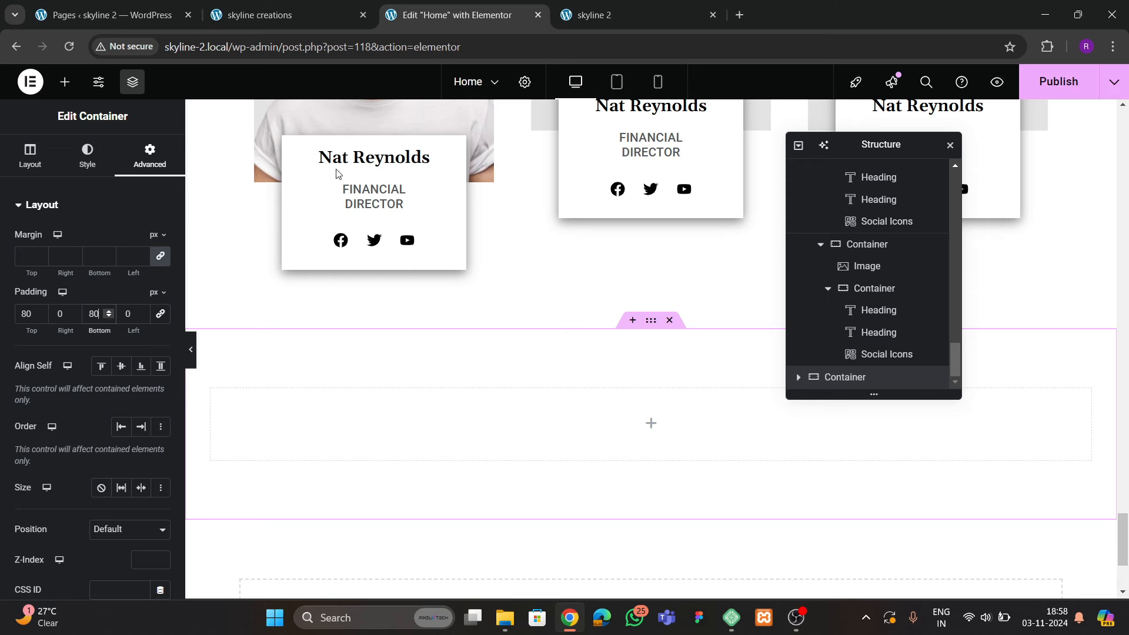
Give the new container a classic background in the dark navy global color, following the reference site
{"action": "left_click", "coordinate": [271, 24]}
{"action": "left_click", "coordinate": [452, 16]}
{"action": "left_click", "coordinate": [87, 156]}
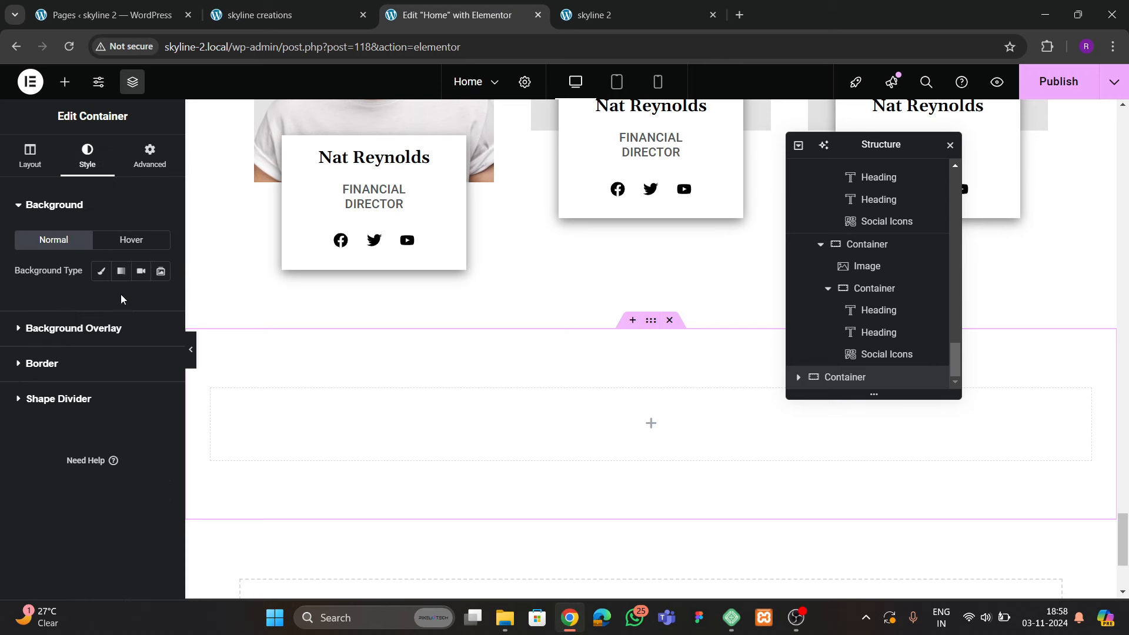
{"action": "left_click", "coordinate": [101, 270]}
{"action": "left_click", "coordinate": [141, 302]}
{"action": "left_click", "coordinate": [118, 546]}
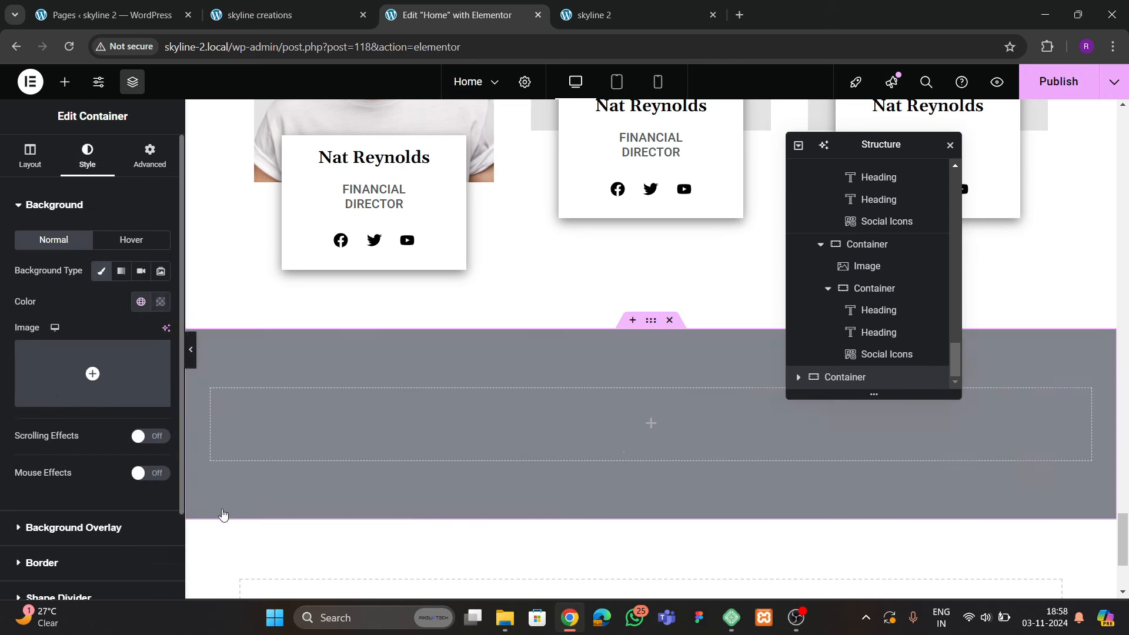
Copy the "Our Amazing Team" heading and paste it into the new dark container
{"action": "left_click", "coordinate": [271, 15]}
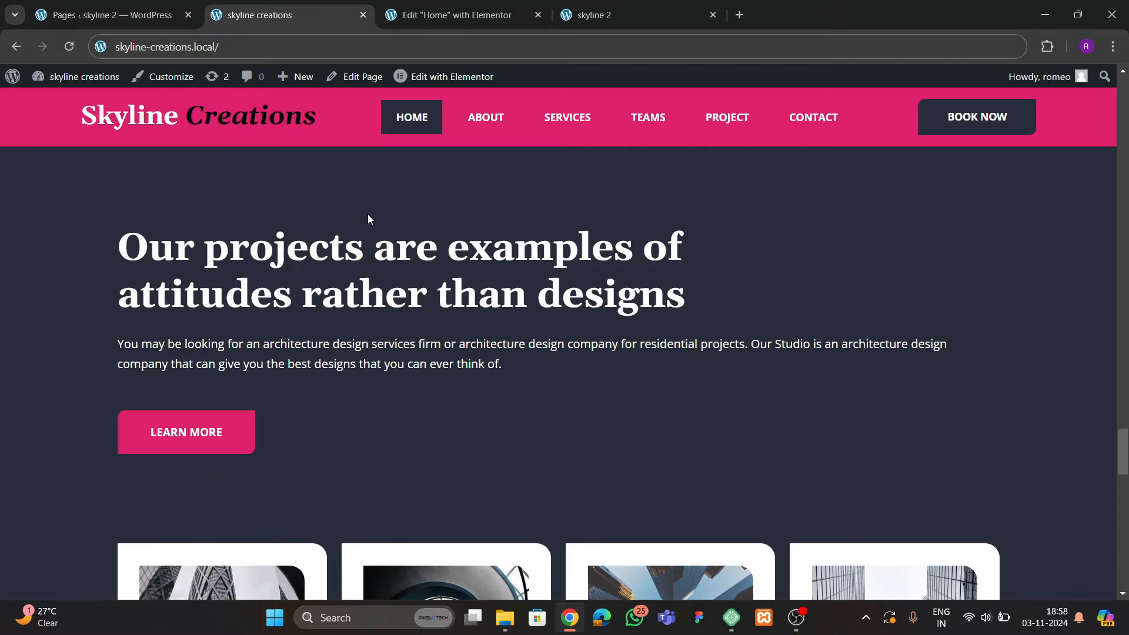
{"action": "scroll", "coordinate": [406, 347], "scroll_direction": "up", "scroll_amount": 2}
{"action": "left_click", "coordinate": [448, 15]}
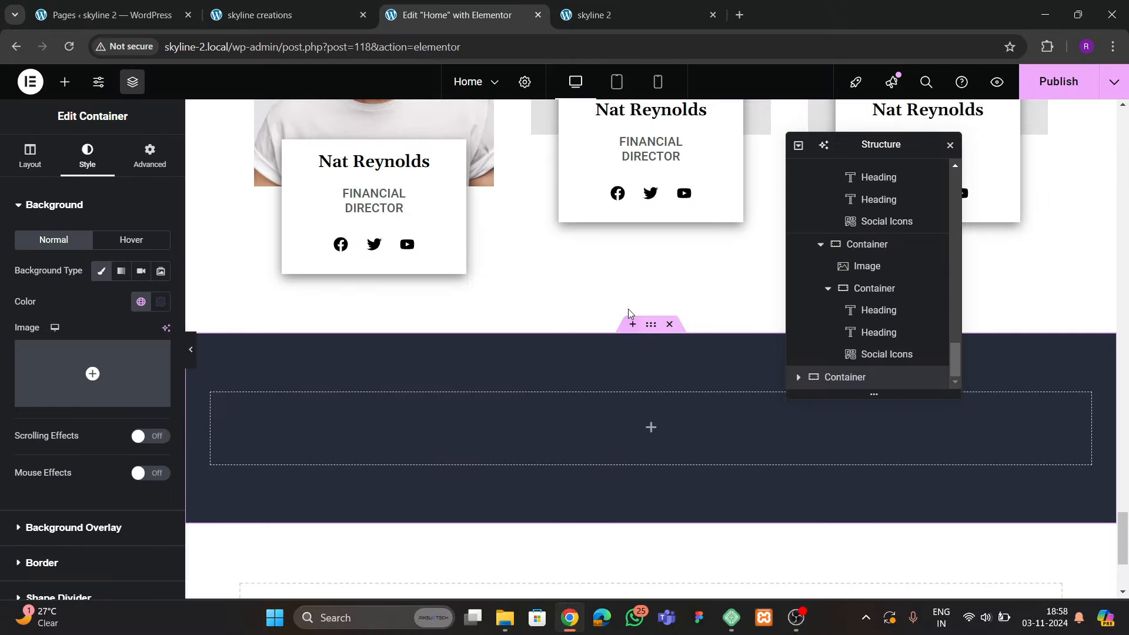
{"action": "scroll", "coordinate": [628, 310], "scroll_direction": "up", "scroll_amount": 8}
{"action": "right_click", "coordinate": [612, 374]}
{"action": "left_click", "coordinate": [641, 358]}
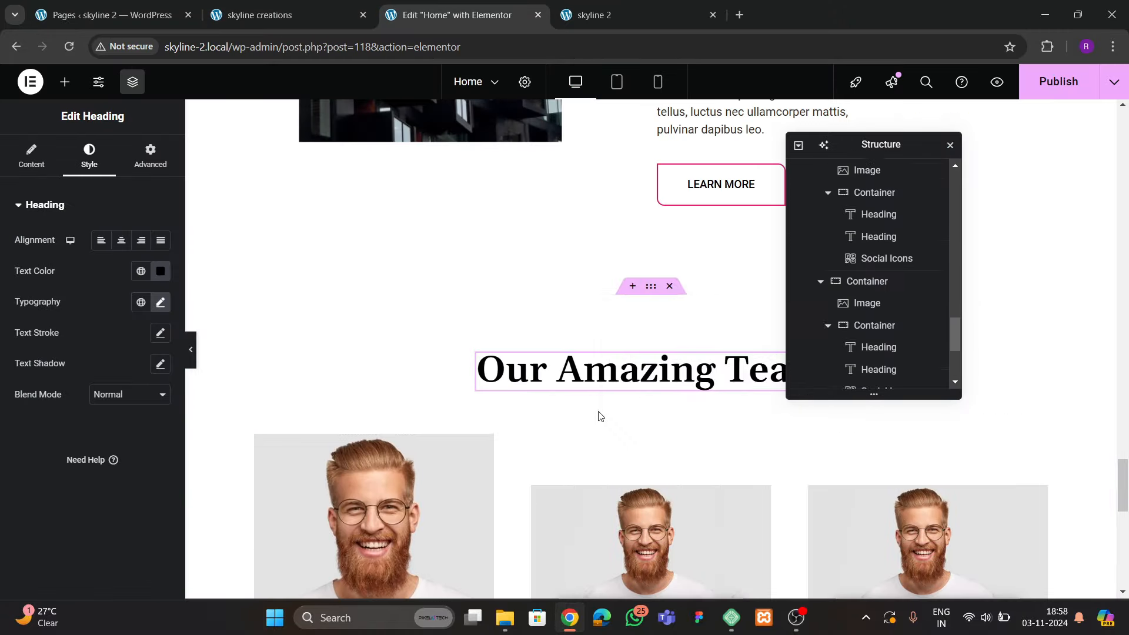
{"action": "scroll", "coordinate": [598, 415], "scroll_direction": "down", "scroll_amount": 11}
{"action": "right_click", "coordinate": [421, 292]}
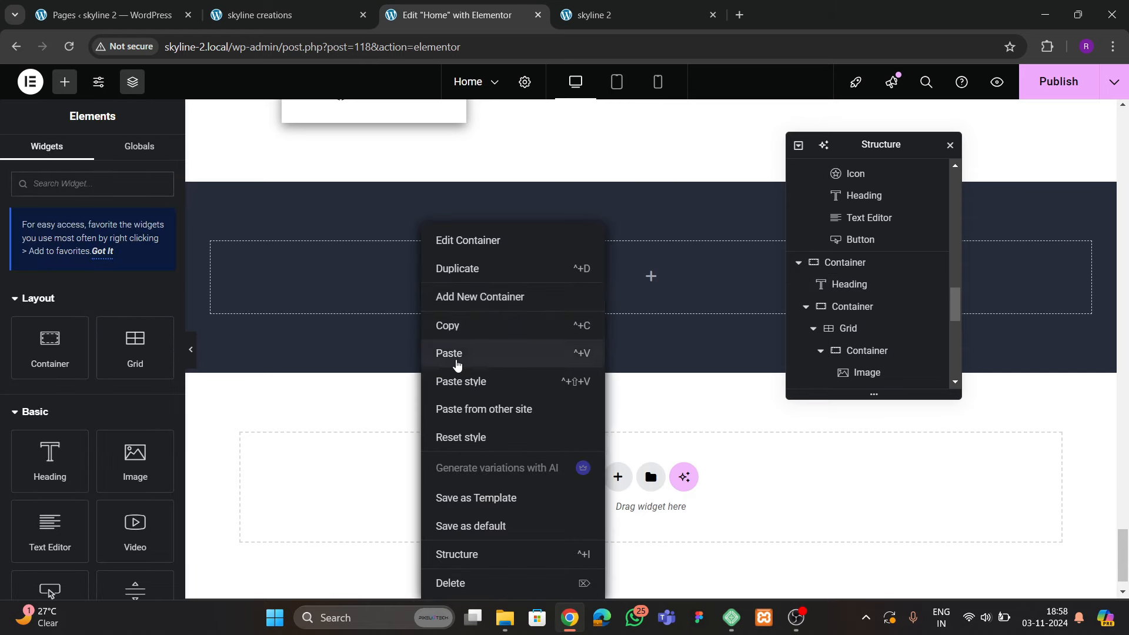
{"action": "left_click", "coordinate": [458, 354]}
Replace the pasted heading's title with the reference text "Our projects are examples of attitudes rather than designs"
{"action": "left_click", "coordinate": [276, 14]}
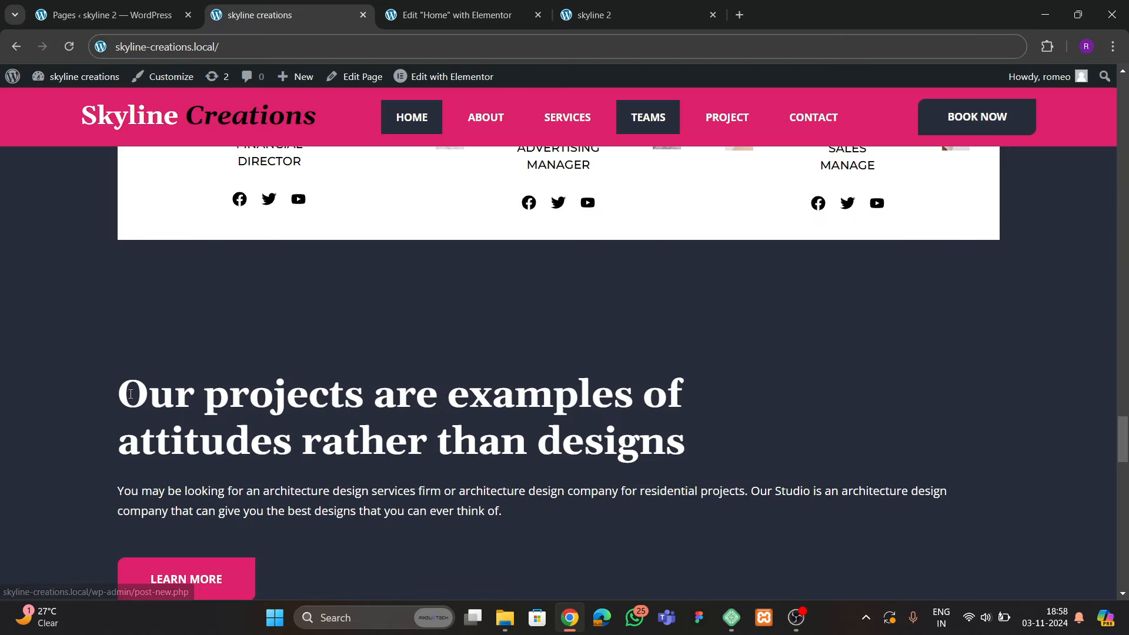
{"action": "left_click_drag", "start_coordinate": [131, 394], "coordinate": [609, 452]}
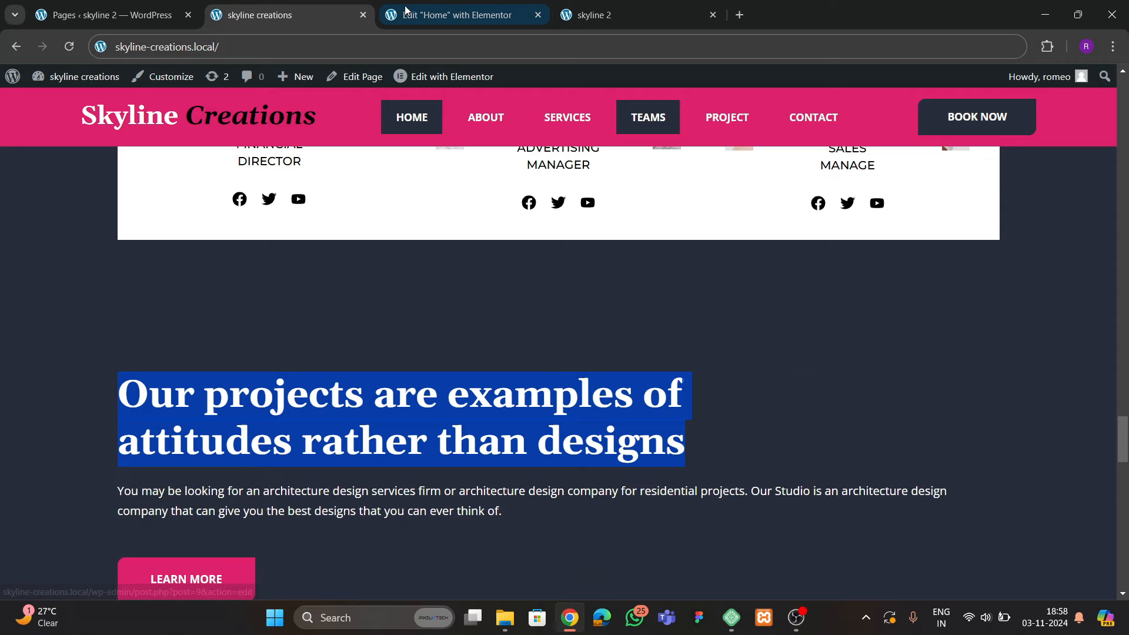
{"action": "left_click", "coordinate": [450, 14]}
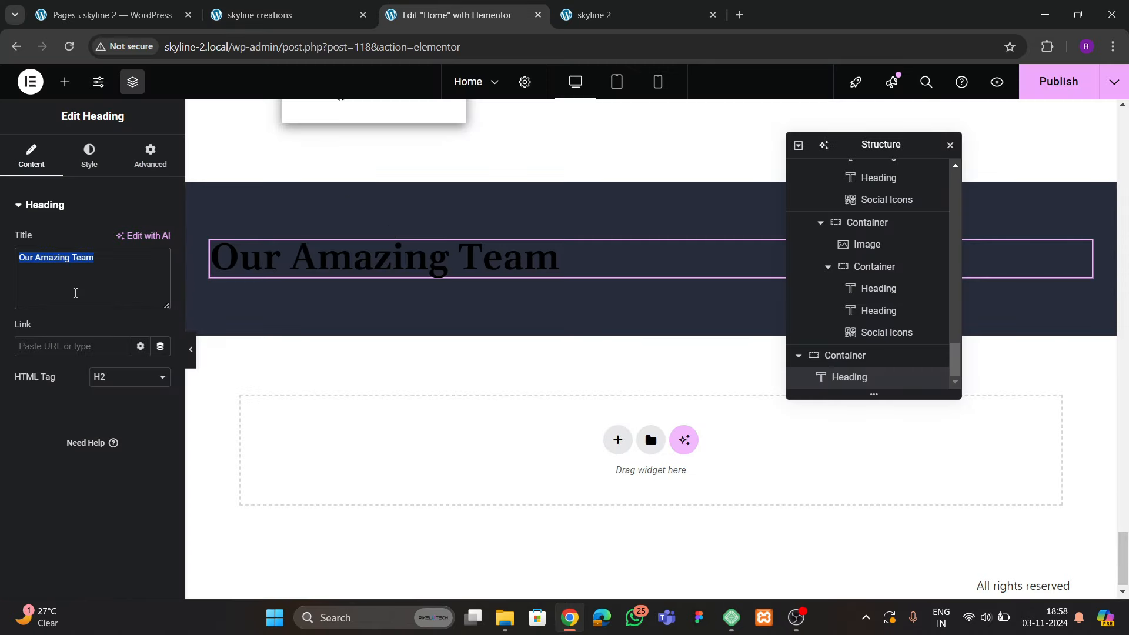
{"action": "key", "text": "ctrl+v"}
Set the text color of the projects heading to white
{"action": "left_click", "coordinate": [108, 158]}
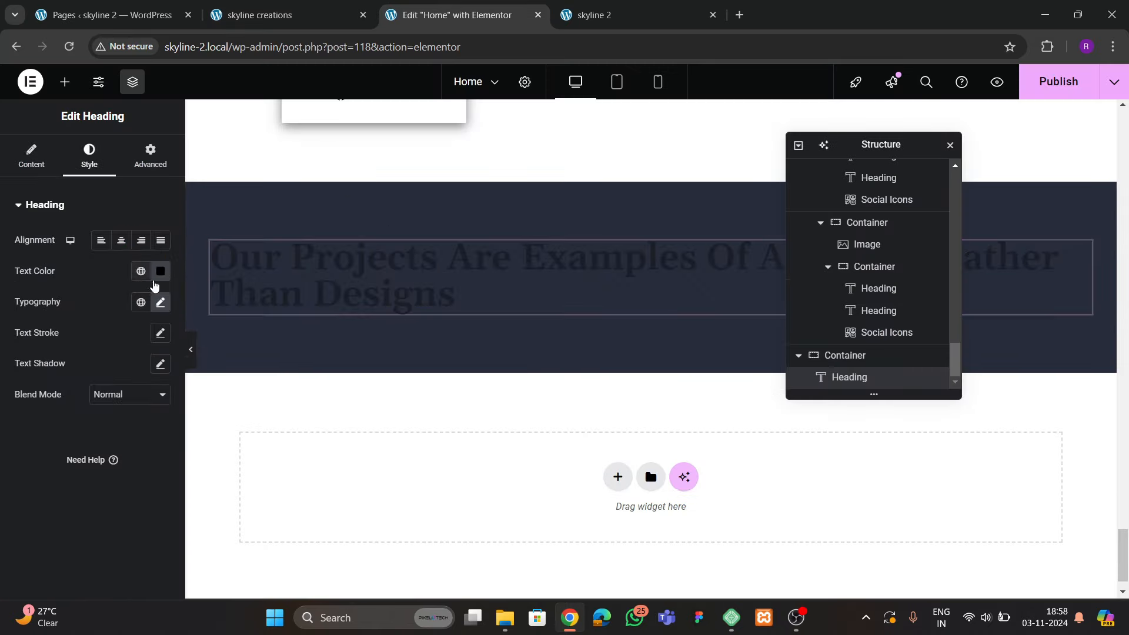
{"action": "left_click", "coordinate": [158, 272]}
{"action": "left_click_drag", "start_coordinate": [147, 359], "coordinate": [66, 324]}
{"action": "left_click", "coordinate": [47, 354]}
Reduce the projects heading's font size to 45 px
{"action": "left_click", "coordinate": [160, 303]}
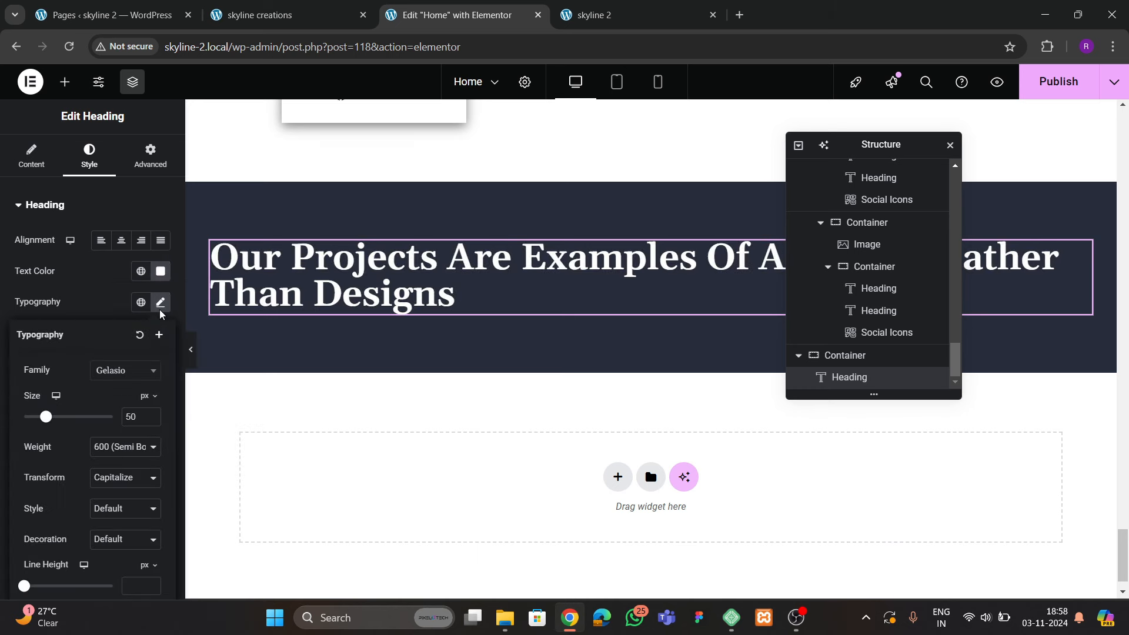
{"action": "left_click", "coordinate": [152, 421]}
{"action": "left_click", "coordinate": [152, 420]}
{"action": "left_click", "coordinate": [152, 421]}
{"action": "left_click", "coordinate": [152, 421]}
{"action": "left_click", "coordinate": [152, 420]}
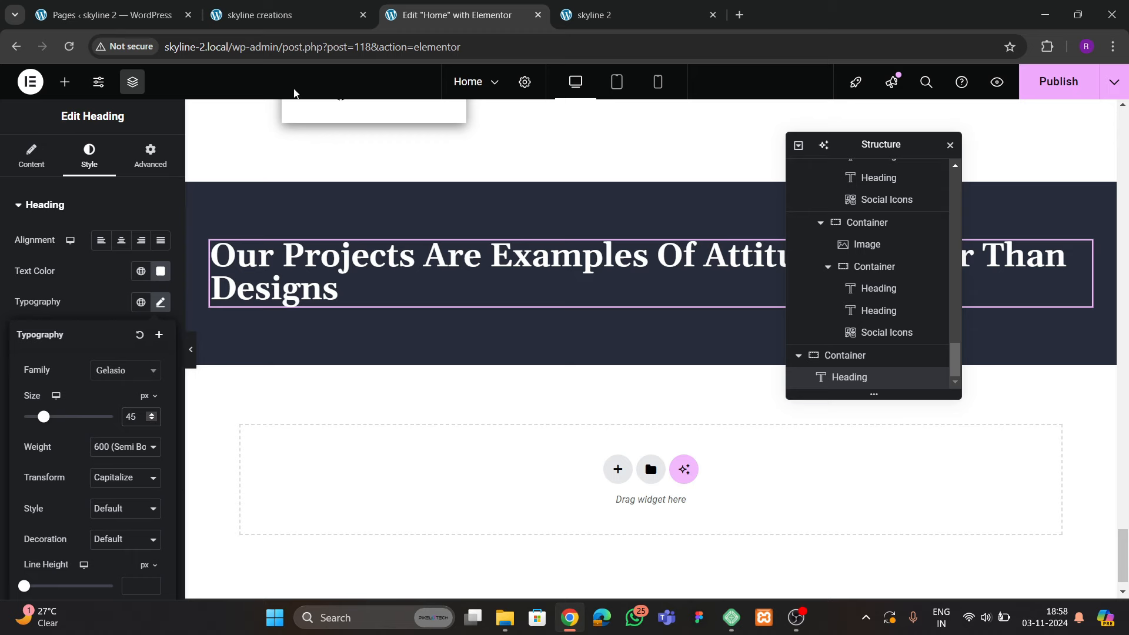
Insert a <br> line break after "Our projects are examples of" in the heading's title, as on the reference site
{"action": "left_click", "coordinate": [283, 15]}
{"action": "left_click", "coordinate": [466, 20]}
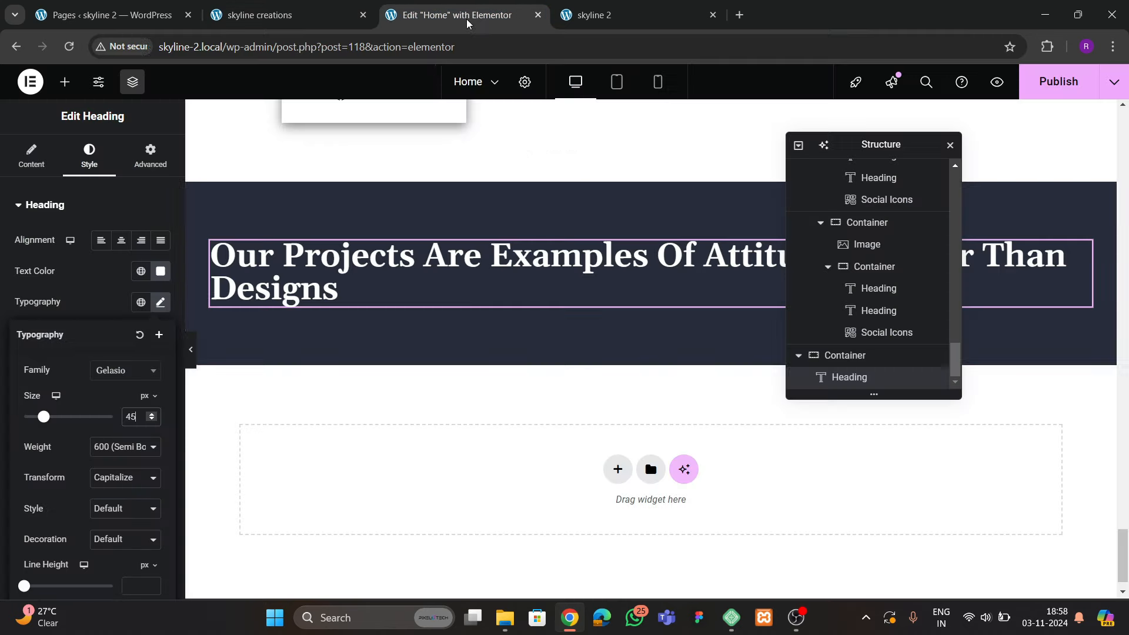
{"action": "left_click", "coordinate": [572, 297]}
{"action": "left_click", "coordinate": [31, 155]}
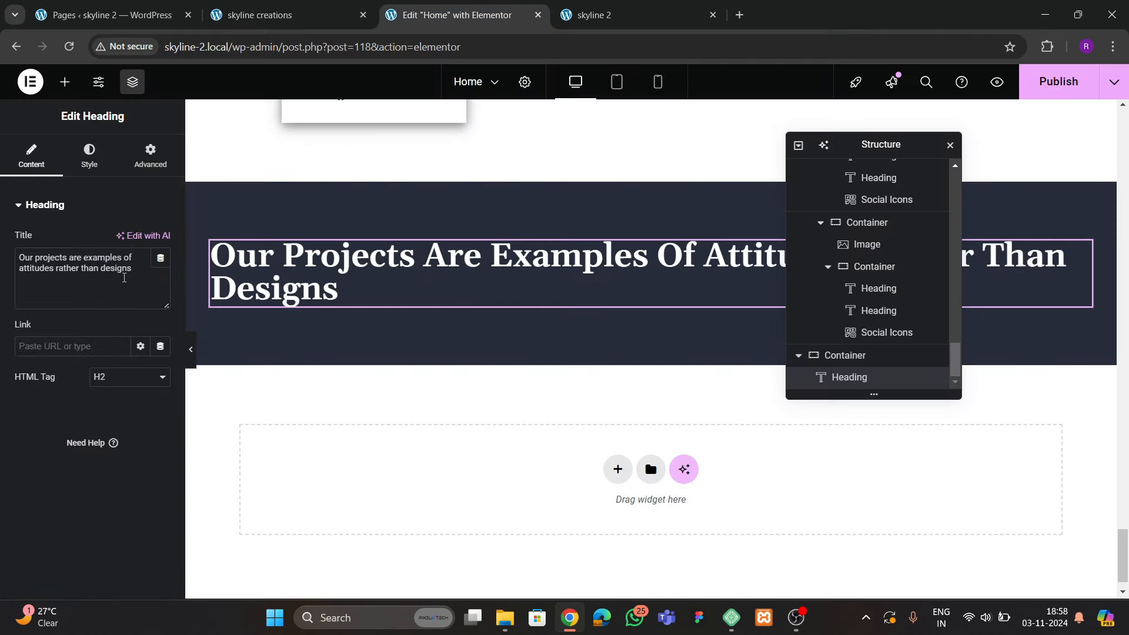
{"action": "left_click", "coordinate": [144, 263]}
{"action": "type", "text": "<br>"}
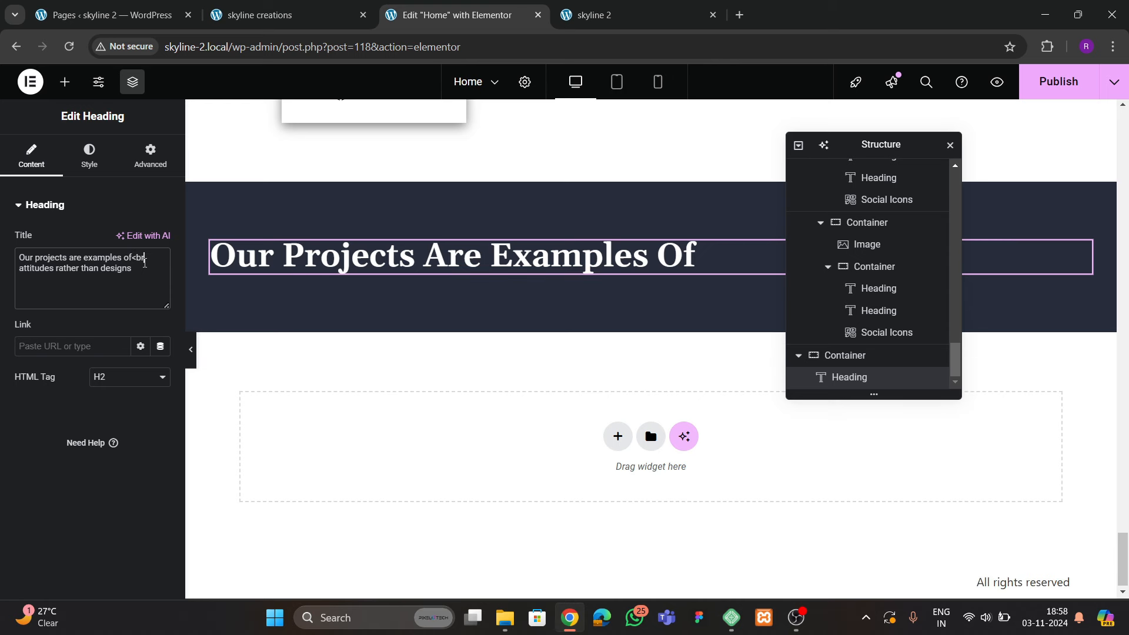
Adjust the line height of the projects heading and compare its line spacing with the reference site's heading
{"action": "left_click", "coordinate": [93, 169]}
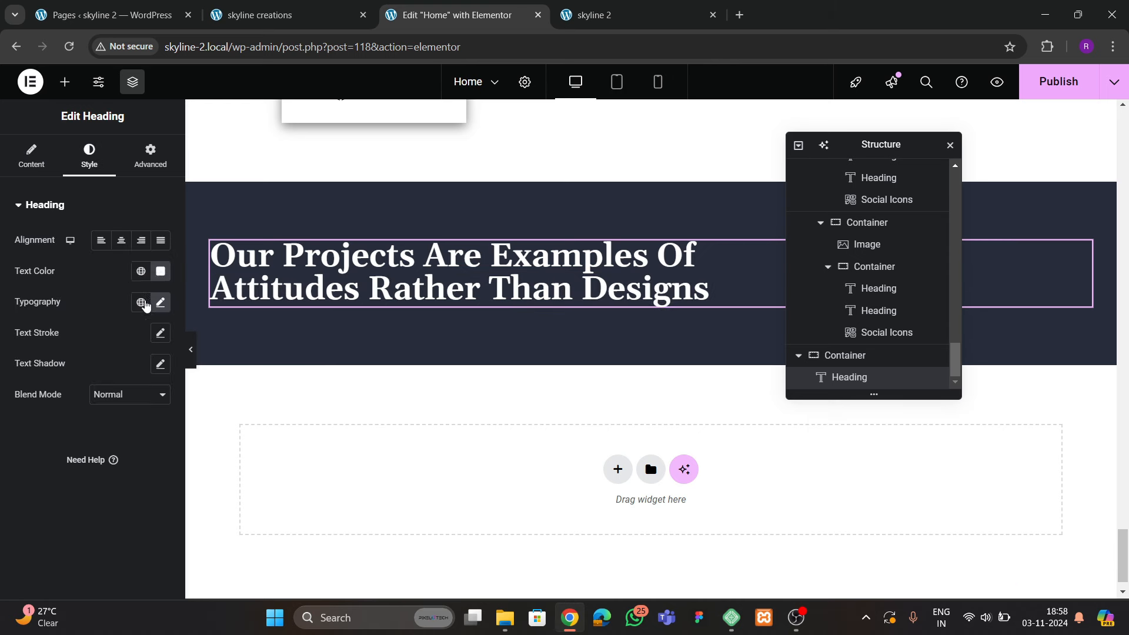
{"action": "left_click", "coordinate": [160, 303]}
{"action": "scroll", "coordinate": [136, 503], "scroll_direction": "down", "scroll_amount": 2}
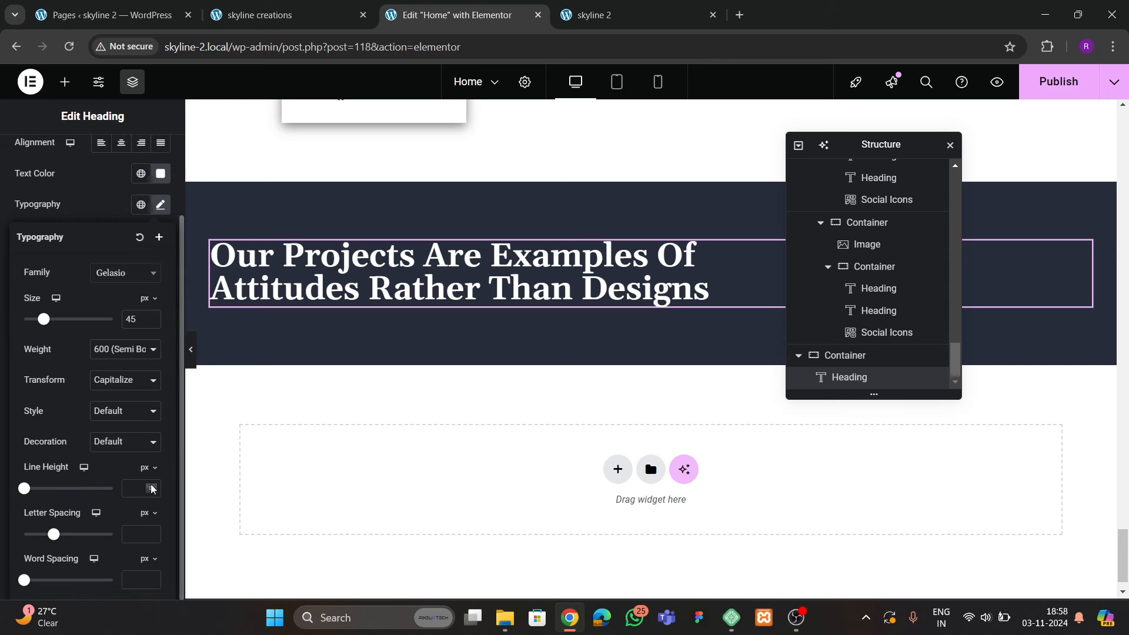
{"action": "left_click", "coordinate": [151, 488]}
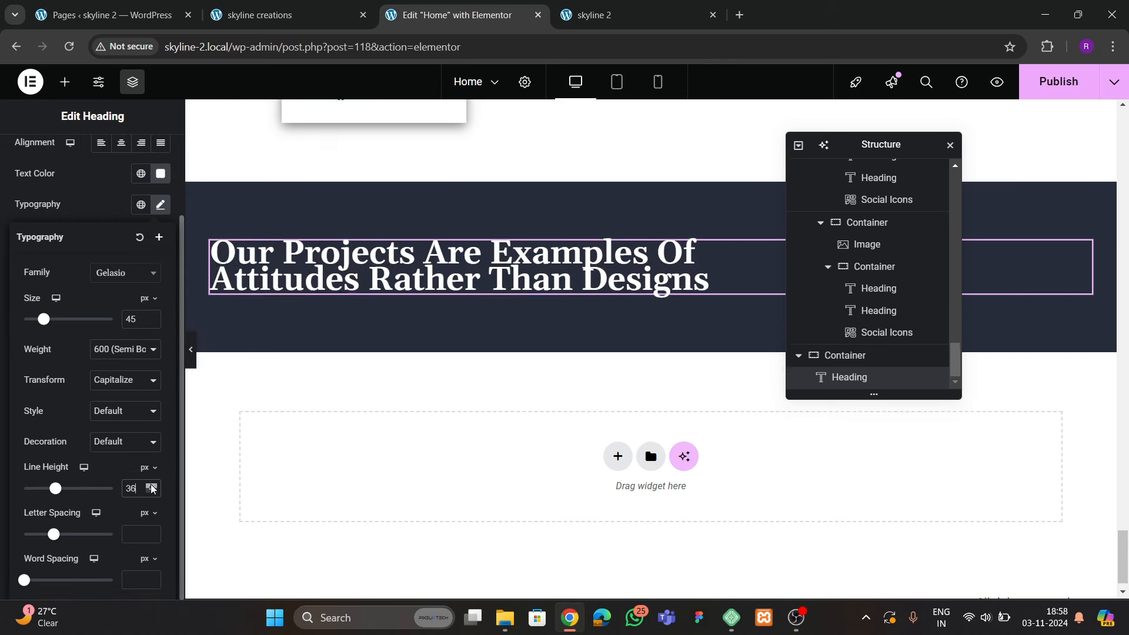
{"action": "left_click_drag", "start_coordinate": [151, 489], "coordinate": [151, 488]}
{"action": "left_click", "coordinate": [288, 15]}
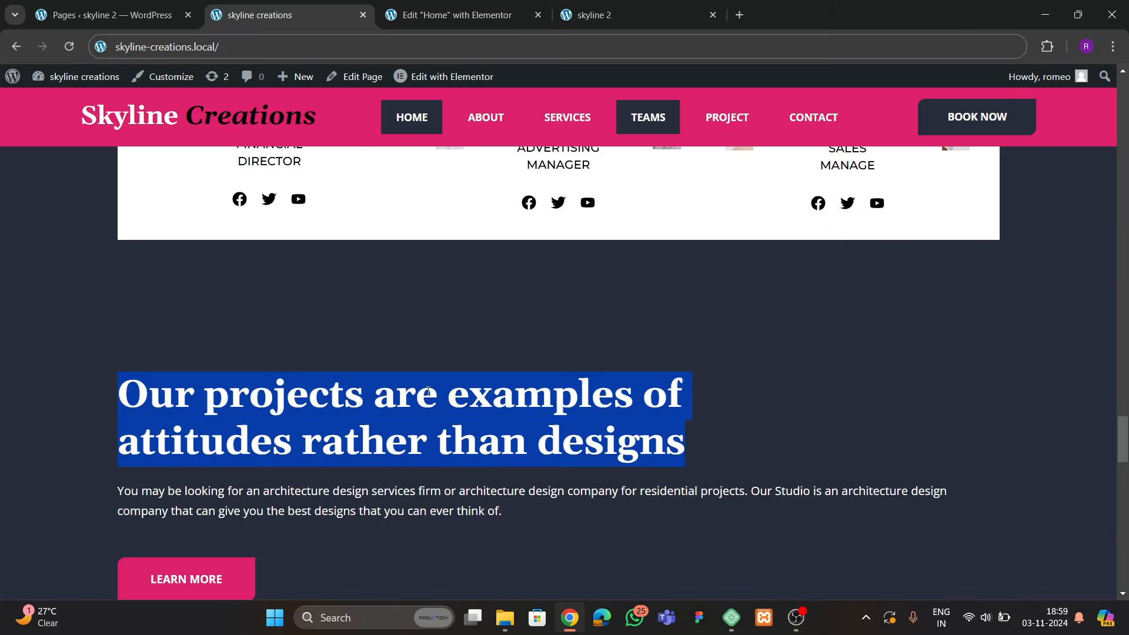
Add a Text Editor widget below the "Our Projects Are Examples Of Attitudes Rather Than Designs" heading in the dark container
{"action": "left_click", "coordinate": [457, 15]}
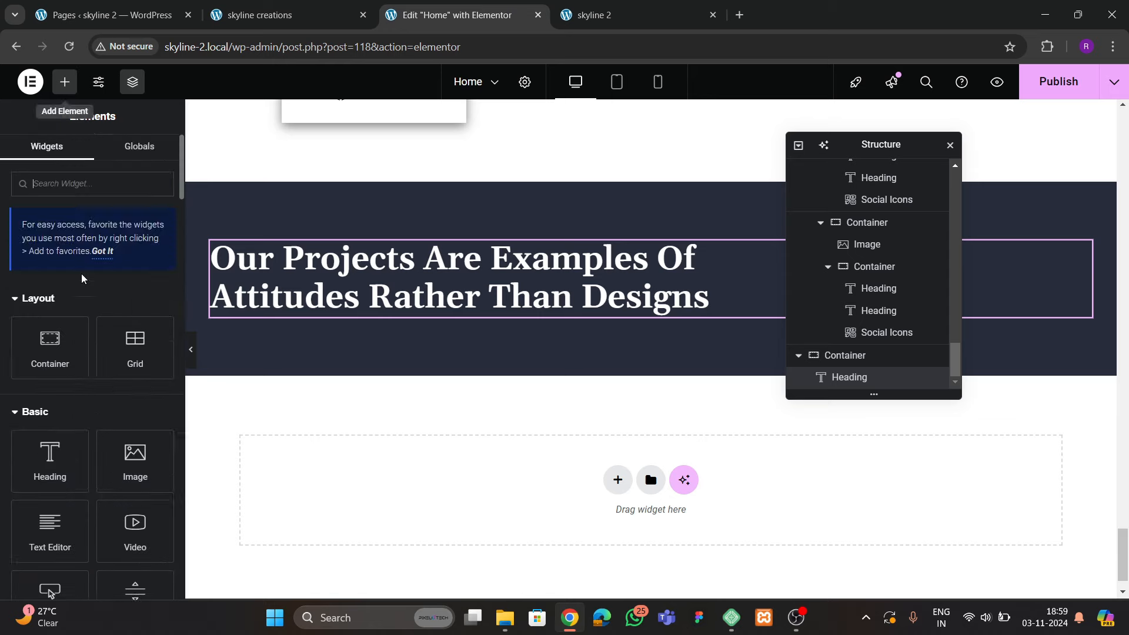
{"action": "scroll", "coordinate": [81, 278], "scroll_direction": "down", "scroll_amount": 2}
{"action": "left_click_drag", "start_coordinate": [71, 459], "coordinate": [470, 338]}
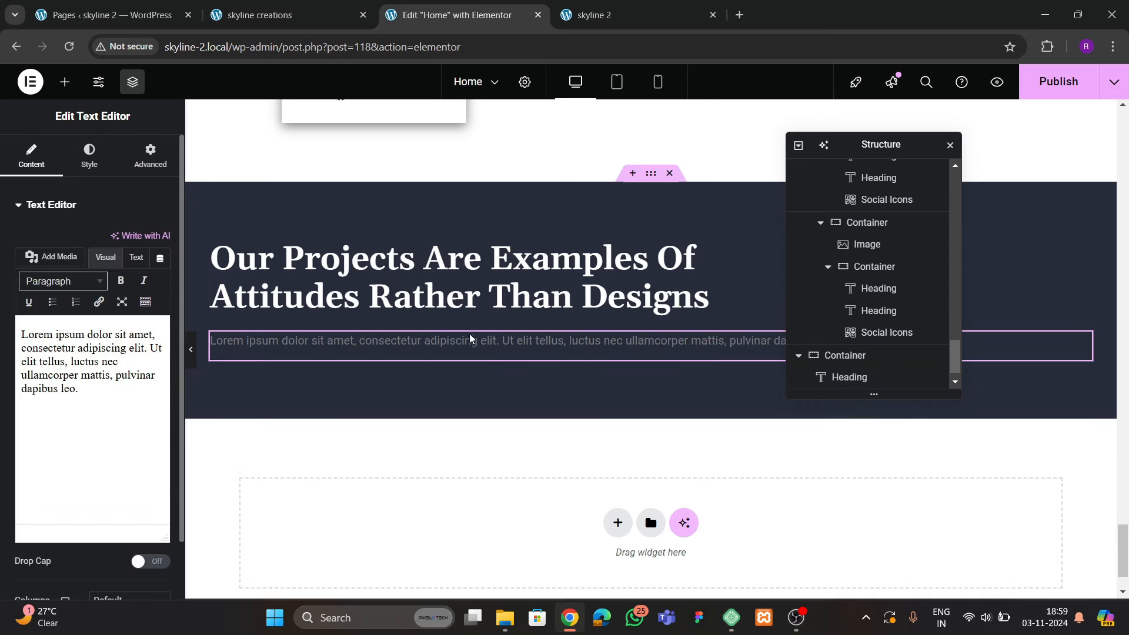
Replace the placeholder text with the reference site's paragraph beginning "You may be looking for an architecture design services firm"
{"action": "left_click", "coordinate": [288, 15]}
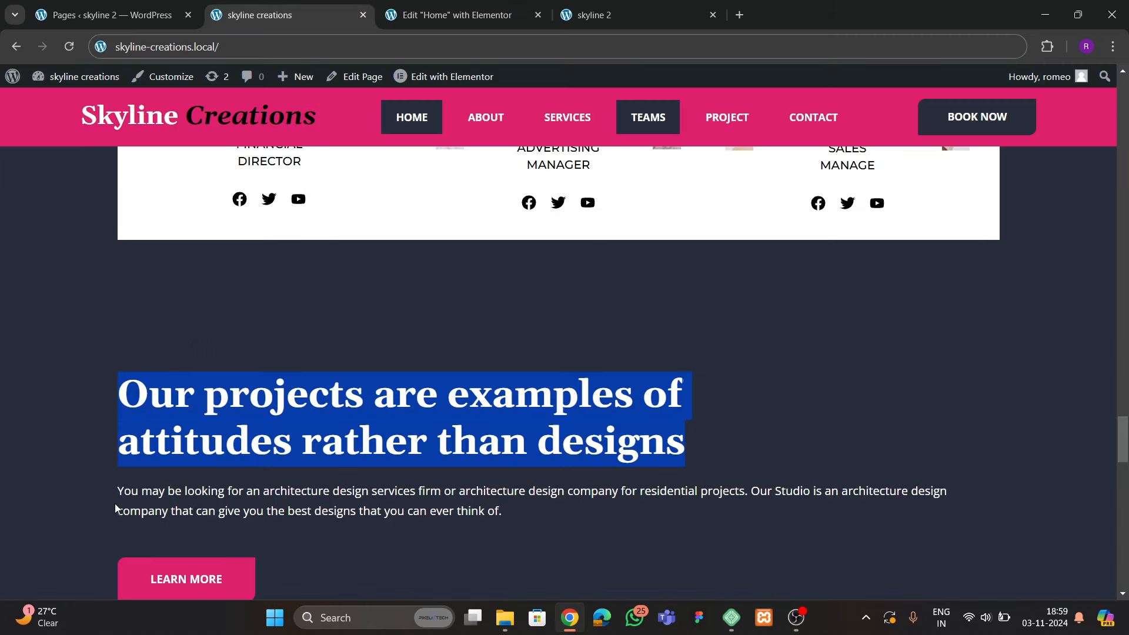
{"action": "left_click_drag", "start_coordinate": [116, 508], "coordinate": [520, 517]}
{"action": "key", "text": "ctrl+c"}
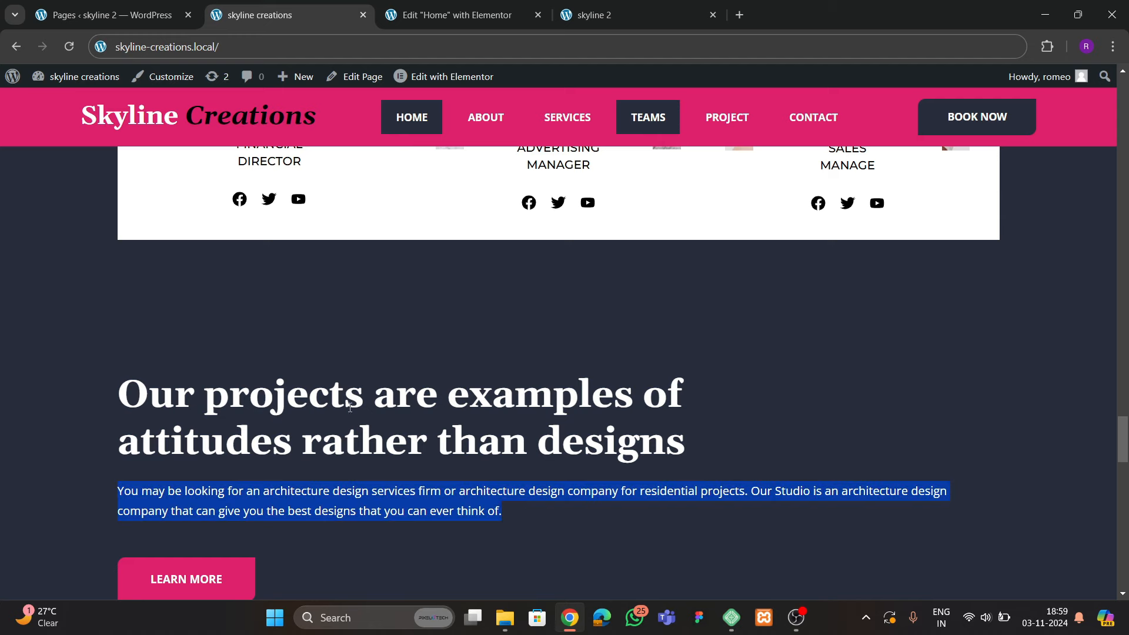
{"action": "left_click", "coordinate": [448, 14]}
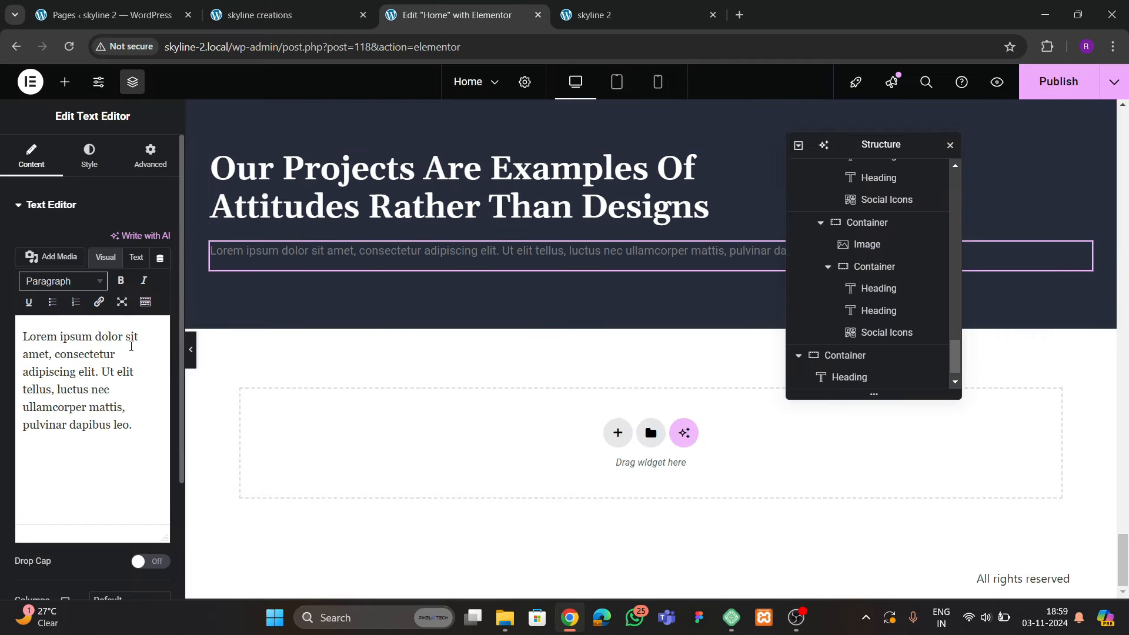
{"action": "key", "text": "ctrl+a"}
{"action": "key", "text": "ctrl+v"}
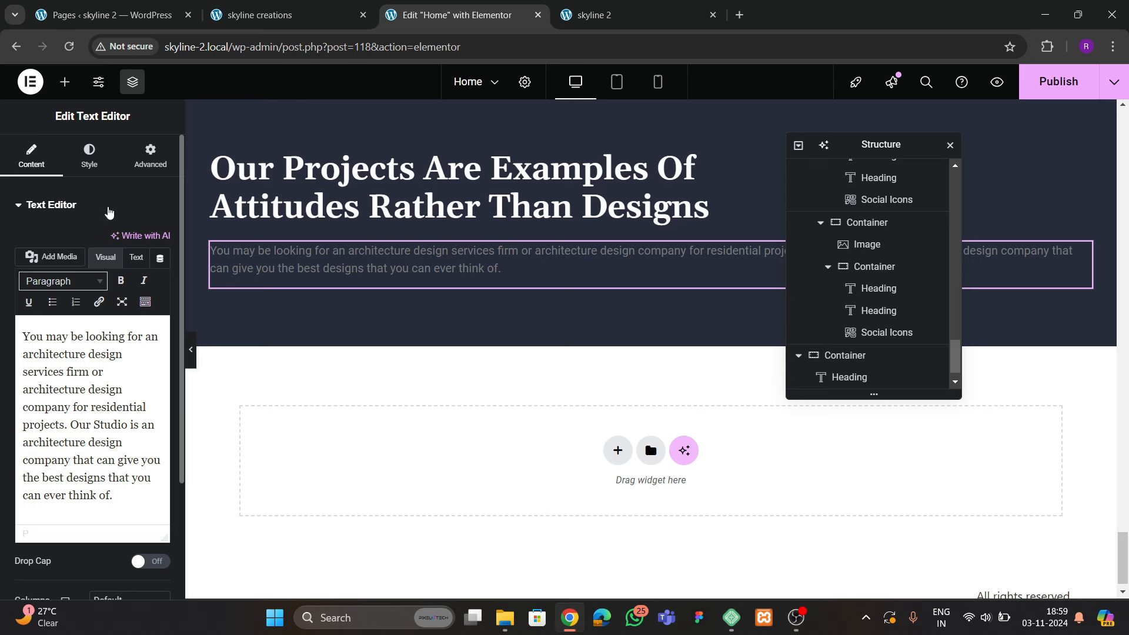
Try white (#FFFFFF) and the green global color as the paragraph's text color, comparing with the reference site's paragraph
{"action": "left_click", "coordinate": [98, 169]}
{"action": "left_click", "coordinate": [160, 271]}
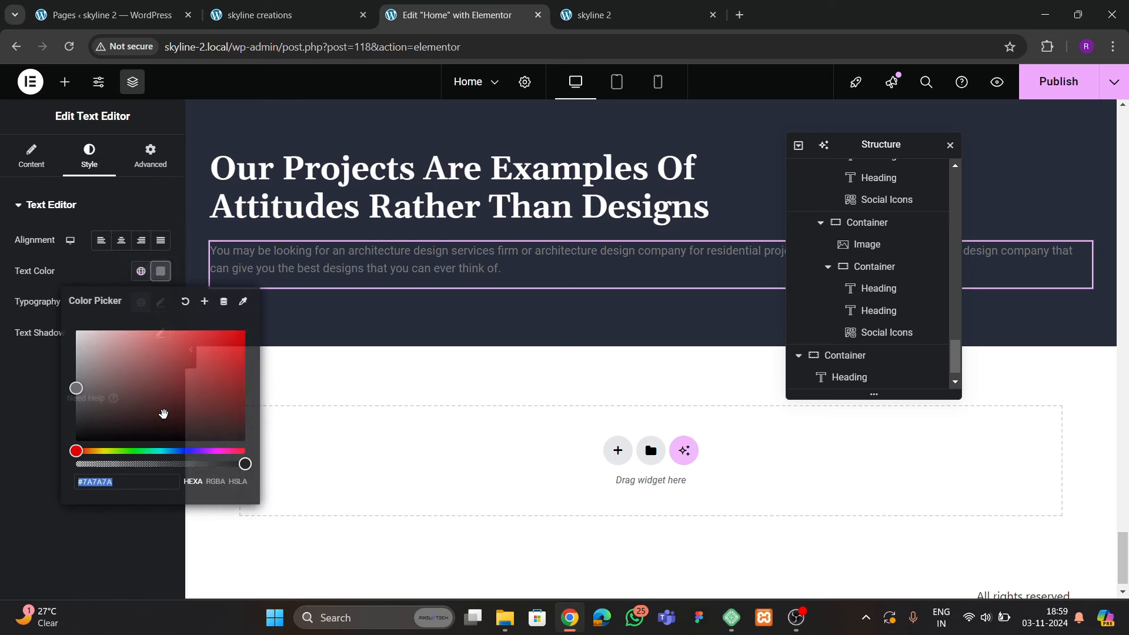
{"action": "type", "text": "#FFFFFF"}
{"action": "left_click", "coordinate": [54, 306]}
{"action": "left_click", "coordinate": [257, 16]}
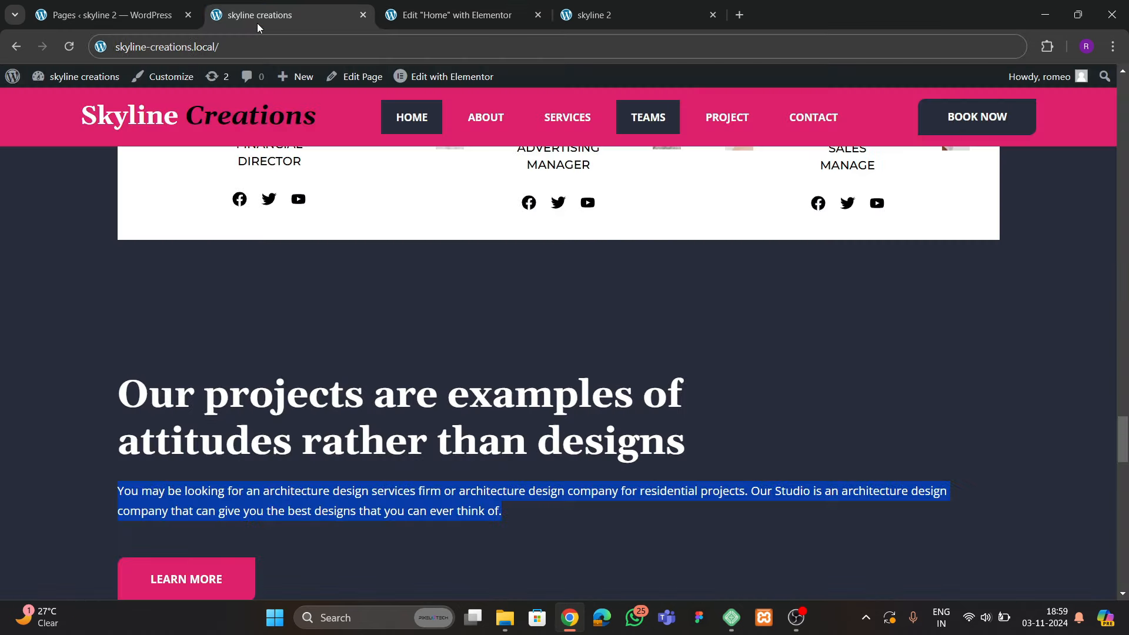
{"action": "left_click", "coordinate": [394, 358]}
{"action": "scroll", "coordinate": [382, 317], "scroll_direction": "down", "scroll_amount": 1}
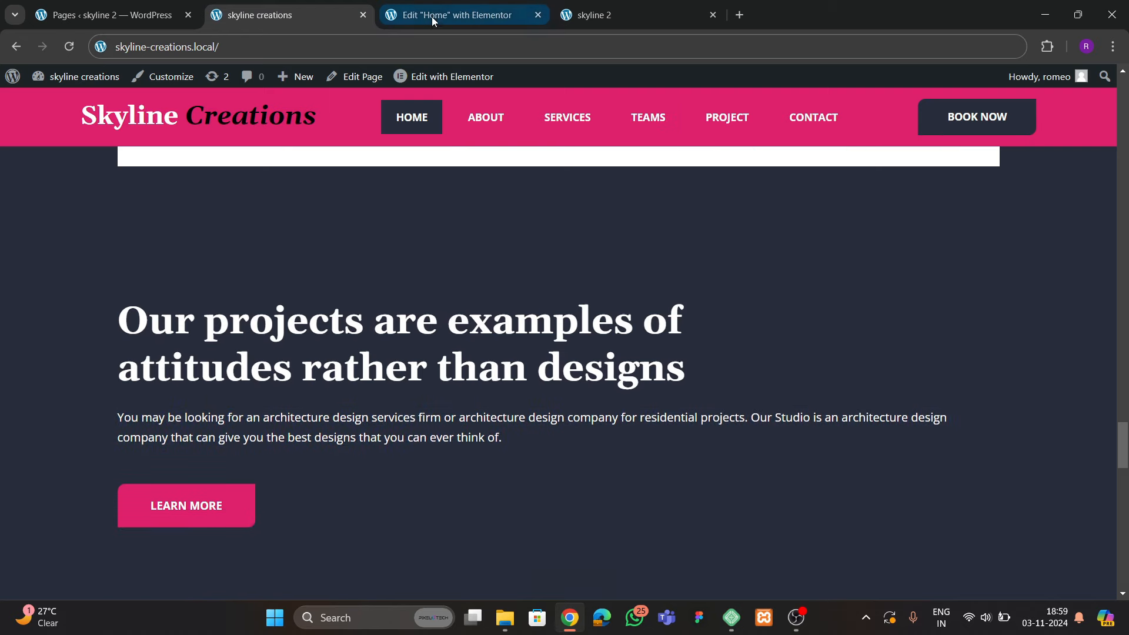
{"action": "left_click", "coordinate": [453, 15]}
{"action": "left_click", "coordinate": [141, 271]}
{"action": "left_click", "coordinate": [81, 403]}
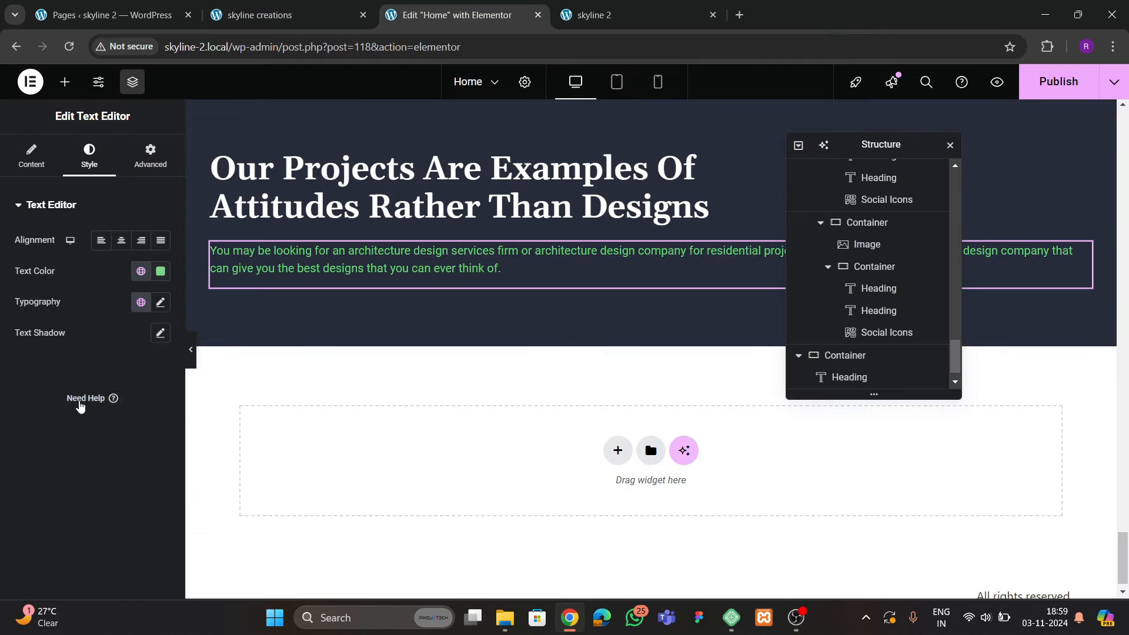
Set the projects paragraph's text color to a custom light gray close to white
{"action": "left_click", "coordinate": [165, 273]}
{"action": "left_click_drag", "start_coordinate": [148, 389], "coordinate": [1, 347]}
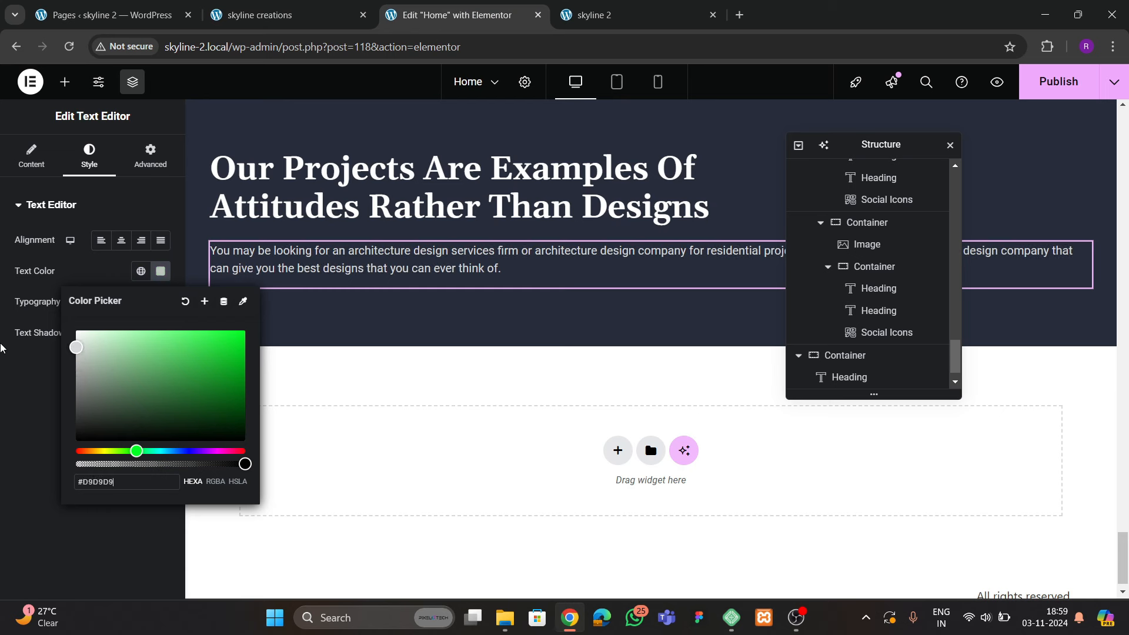
{"action": "left_click", "coordinate": [3, 347]}
{"action": "left_click", "coordinate": [159, 274]}
{"action": "left_click", "coordinate": [18, 393]}
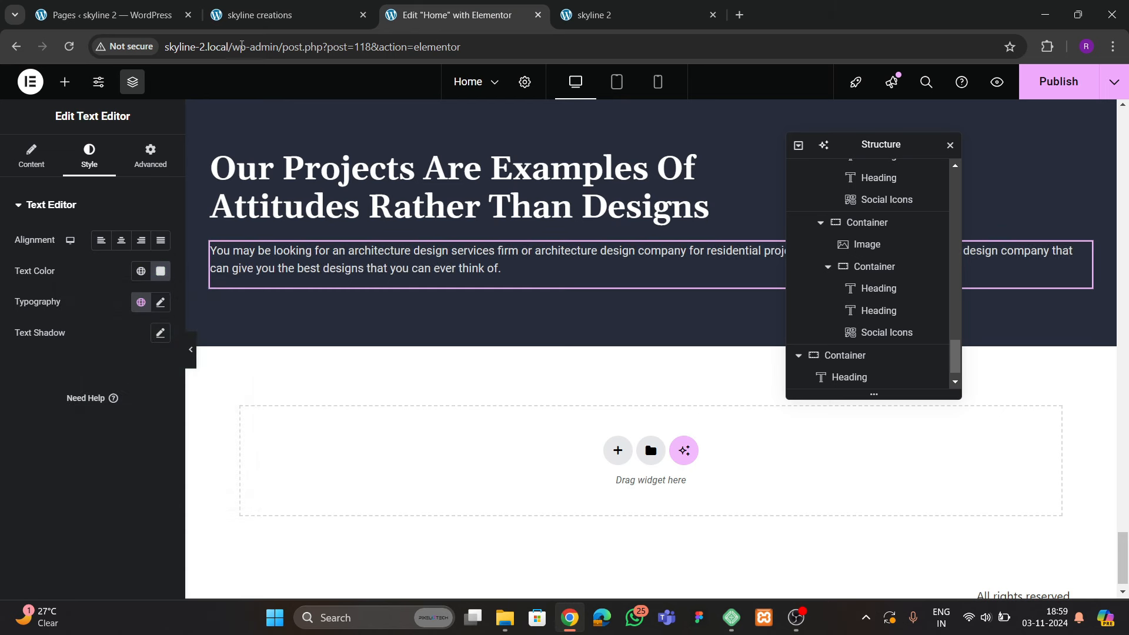
Copy the pink LEARN MORE button from the architecture banner section and paste it below the projects paragraph
{"action": "left_click", "coordinate": [258, 15]}
{"action": "left_click", "coordinate": [456, 16]}
{"action": "scroll", "coordinate": [619, 327], "scroll_direction": "up", "scroll_amount": 10}
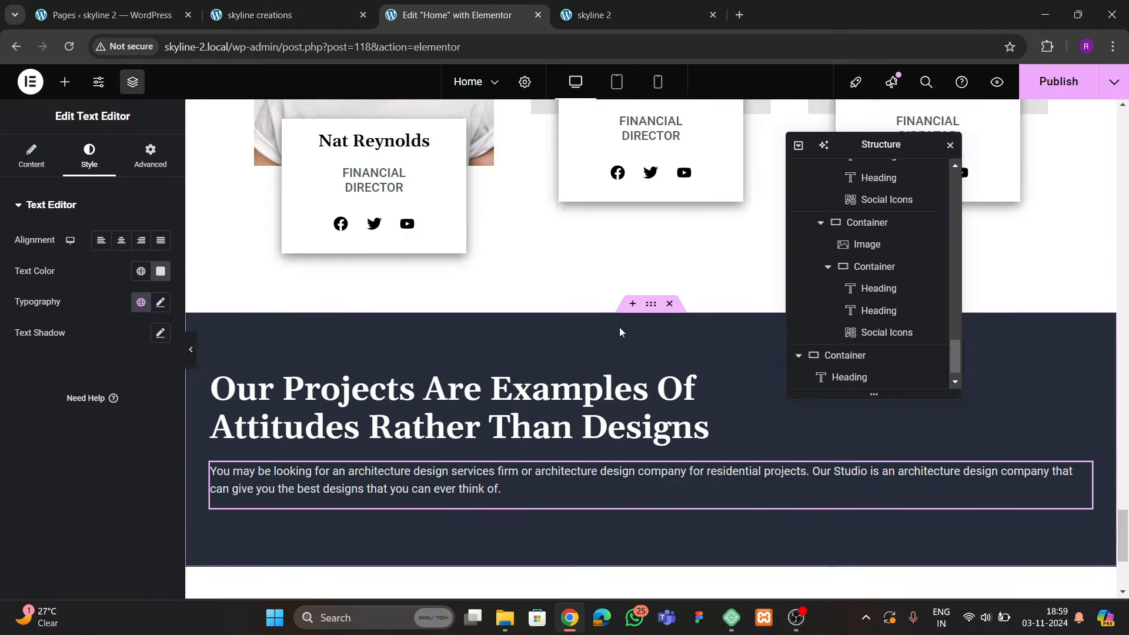
{"action": "scroll", "coordinate": [602, 309], "scroll_direction": "up", "scroll_amount": 10}
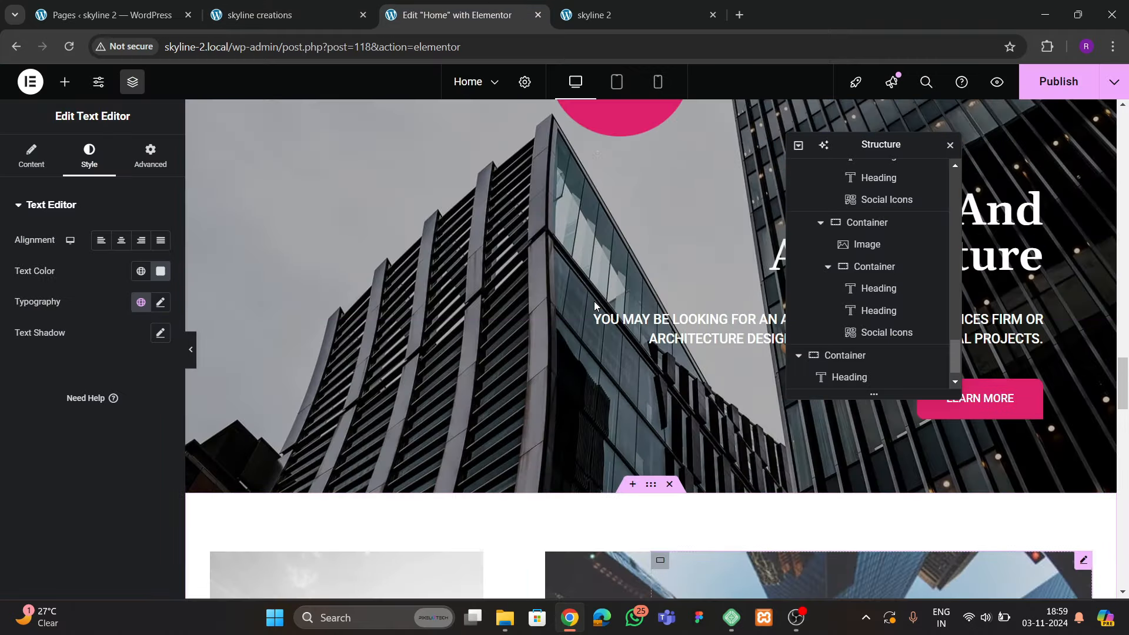
{"action": "right_click", "coordinate": [964, 546]}
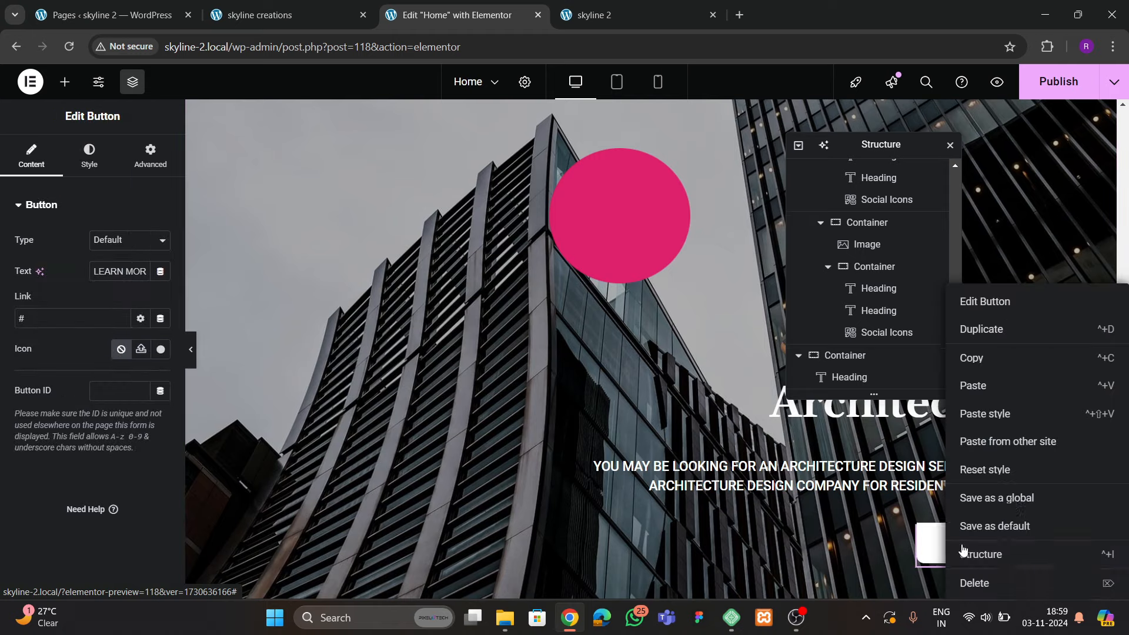
{"action": "key", "text": "Escape"}
{"action": "scroll", "coordinate": [450, 367], "scroll_direction": "down", "scroll_amount": 20}
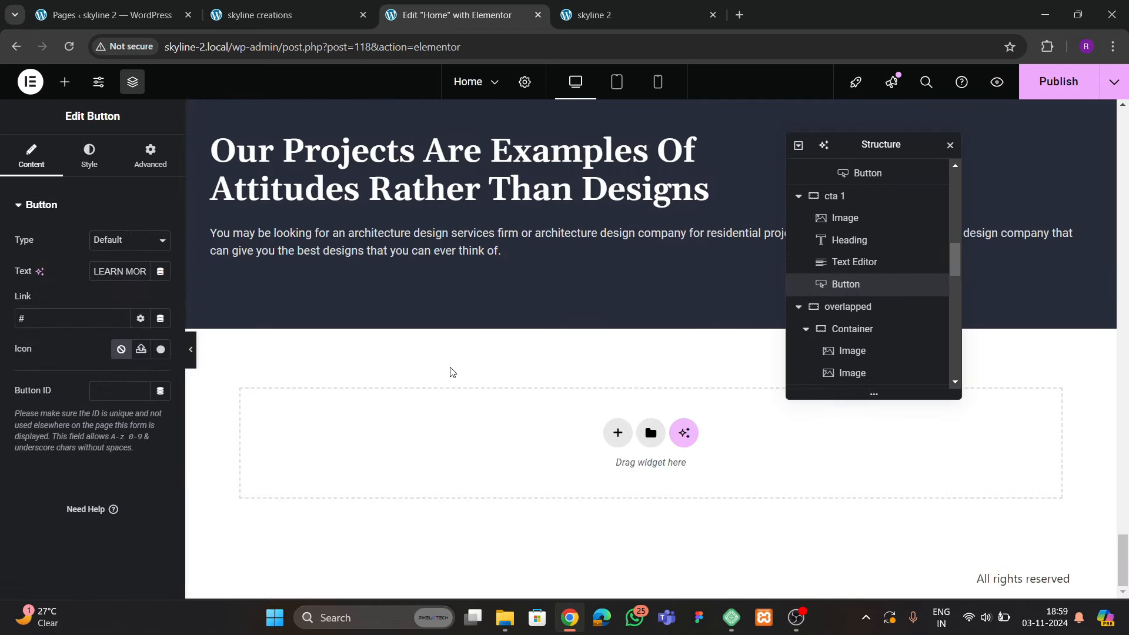
{"action": "scroll", "coordinate": [449, 372], "scroll_direction": "up", "scroll_amount": 3}
{"action": "left_click", "coordinate": [348, 391]}
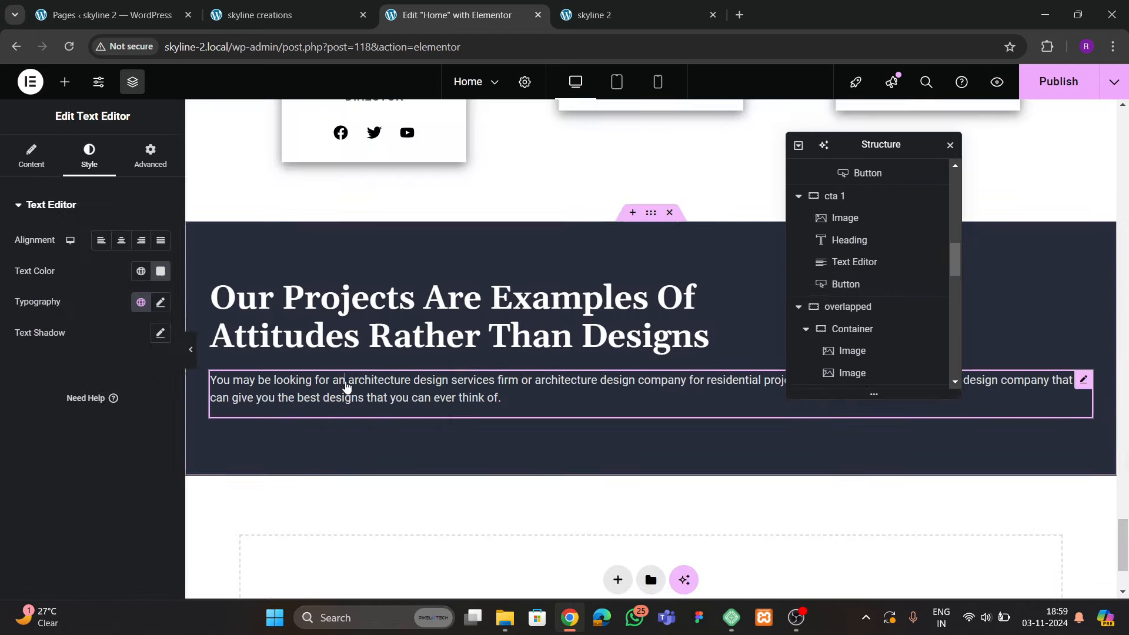
{"action": "right_click", "coordinate": [350, 394]}
{"action": "left_click", "coordinate": [390, 386]}
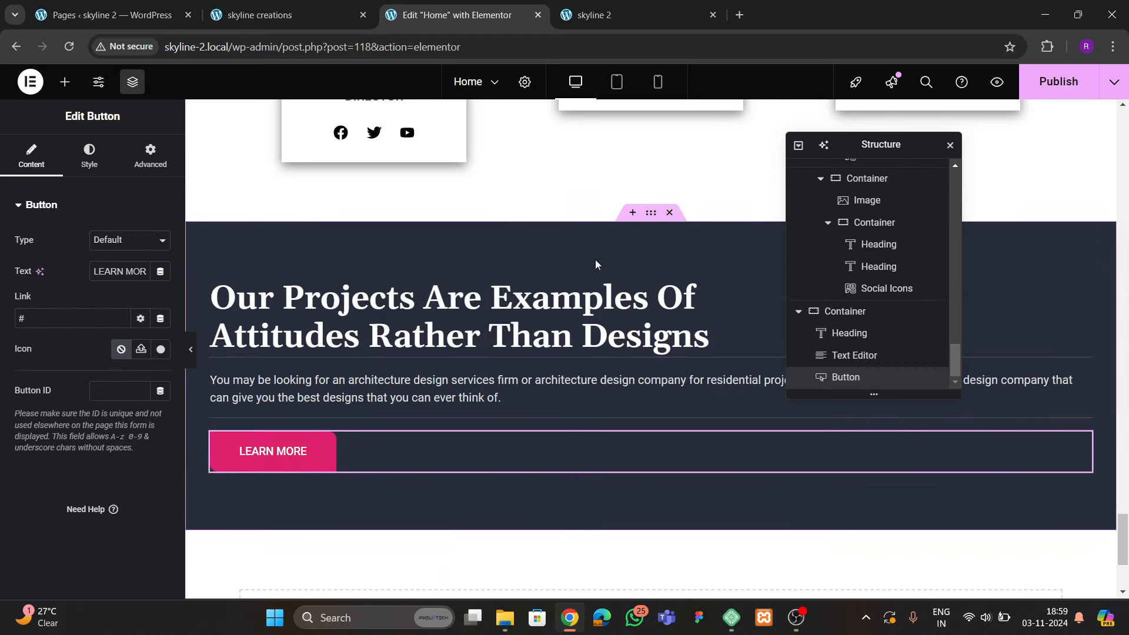
Set the projects container's content justification to center and align its items to the start
{"action": "left_click", "coordinate": [34, 170]}
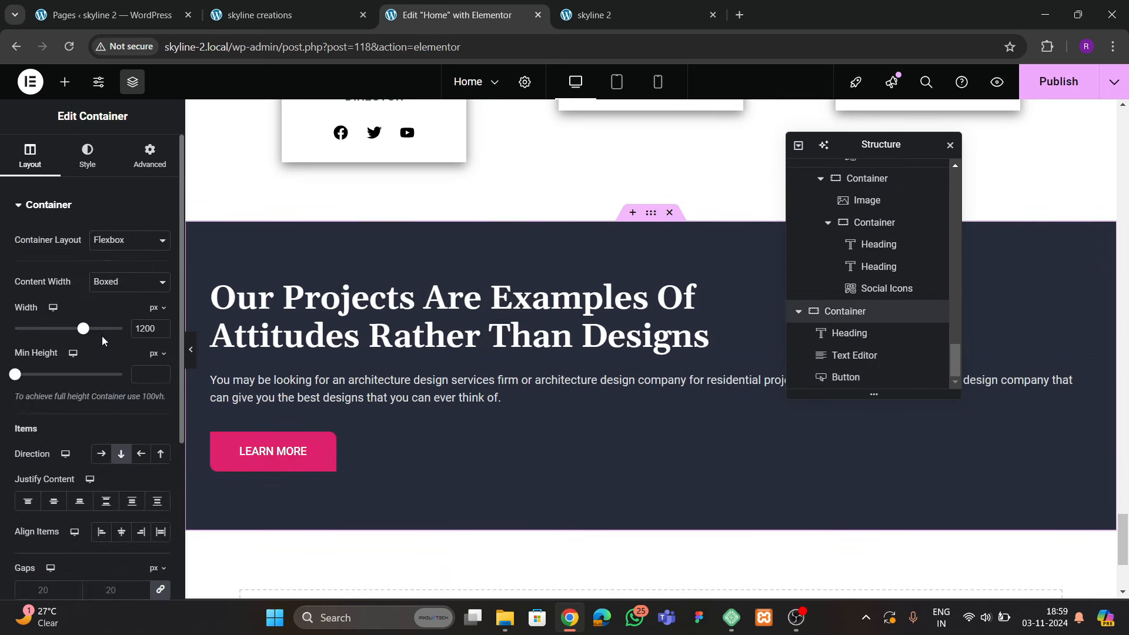
{"action": "scroll", "coordinate": [103, 340], "scroll_direction": "down", "scroll_amount": 2}
{"action": "left_click", "coordinate": [55, 356]}
{"action": "left_click", "coordinate": [121, 388]}
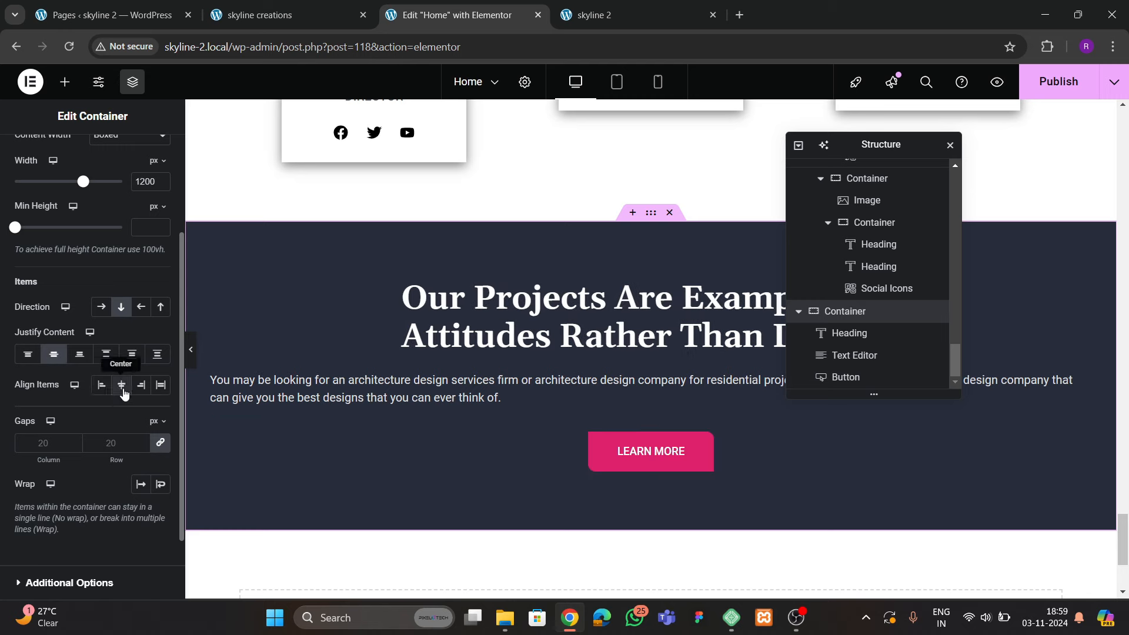
{"action": "left_click", "coordinate": [103, 387]}
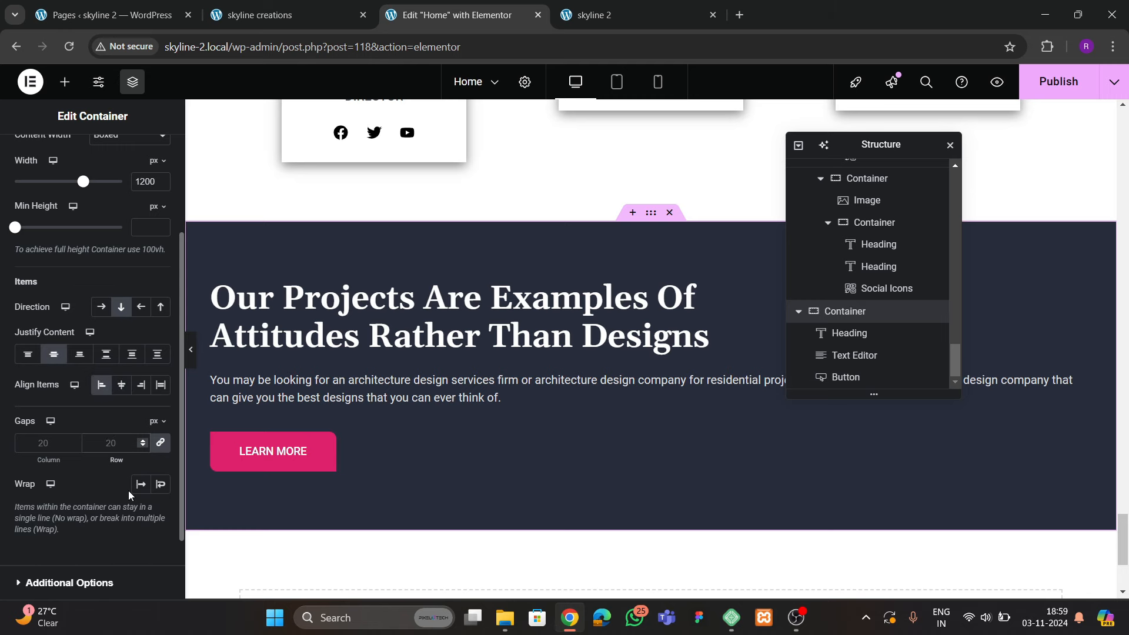
Set the projects container's column and row gaps to 40 px, compare the spacing with the reference site, and publish the page
{"action": "type", "text": "40"}
{"action": "left_click", "coordinate": [270, 18]}
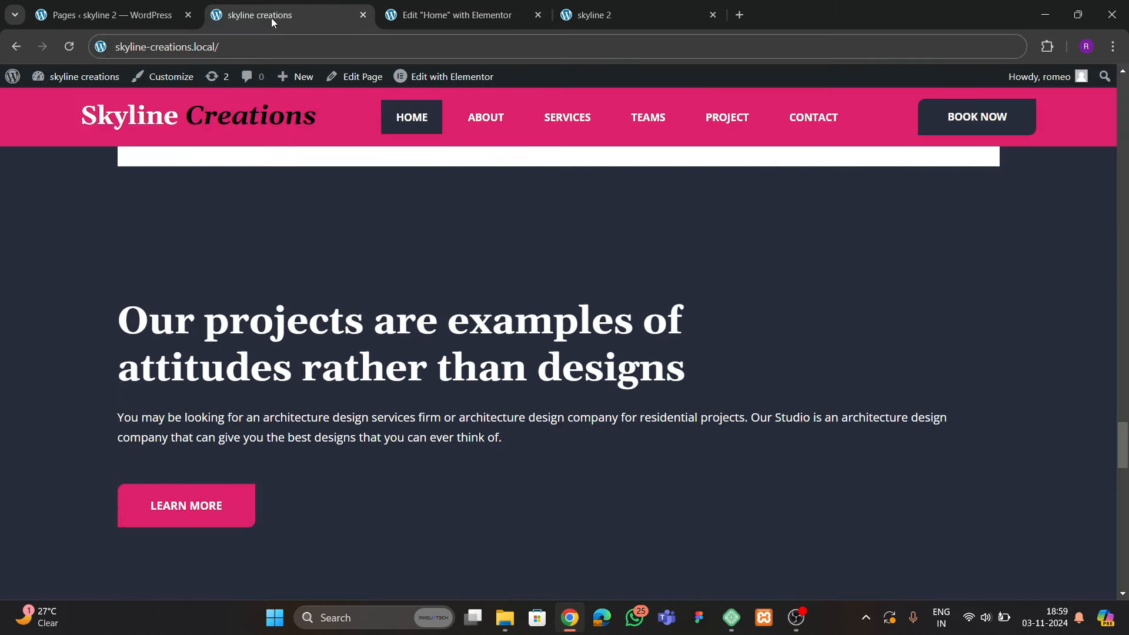
{"action": "scroll", "coordinate": [398, 317], "scroll_direction": "down", "scroll_amount": 3}
{"action": "key", "text": "ctrl+Tab"}
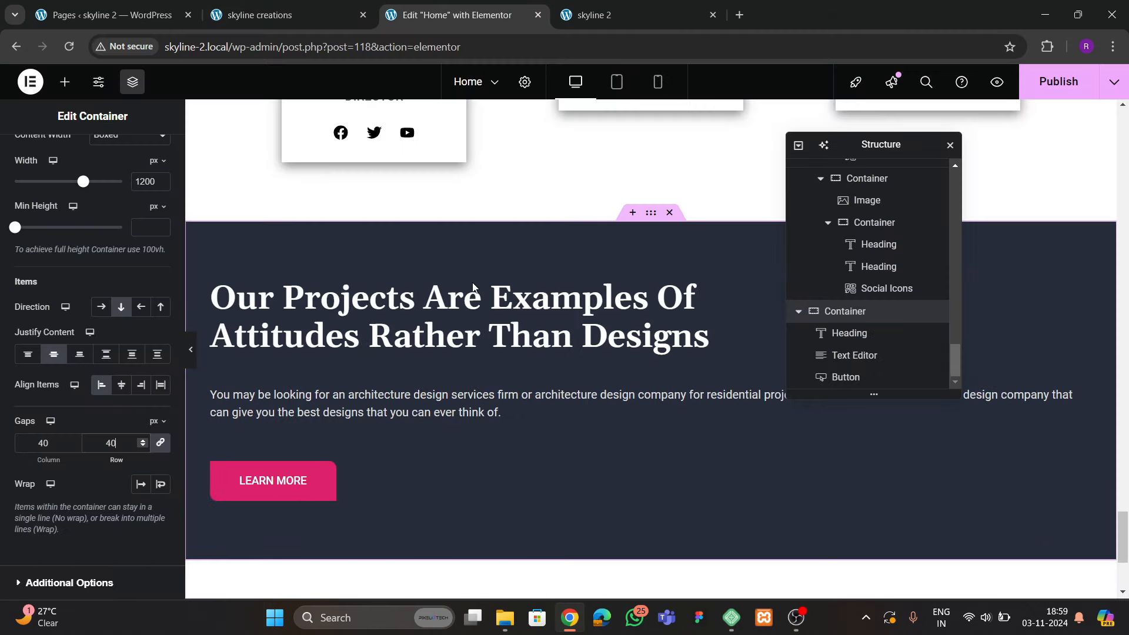
{"action": "left_click", "coordinate": [1066, 90]}
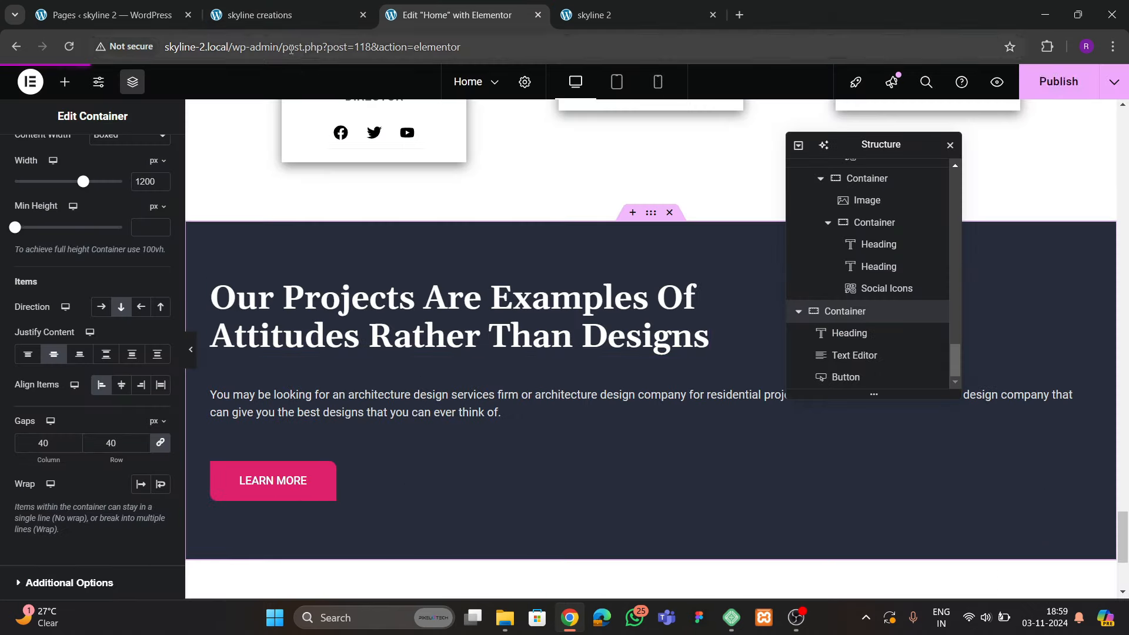
Examine how the dark projects section overlaps the team cards on the reference site and compare it with the page being edited
{"action": "left_click", "coordinate": [288, 18]}
{"action": "scroll", "coordinate": [460, 397], "scroll_direction": "up", "scroll_amount": 6}
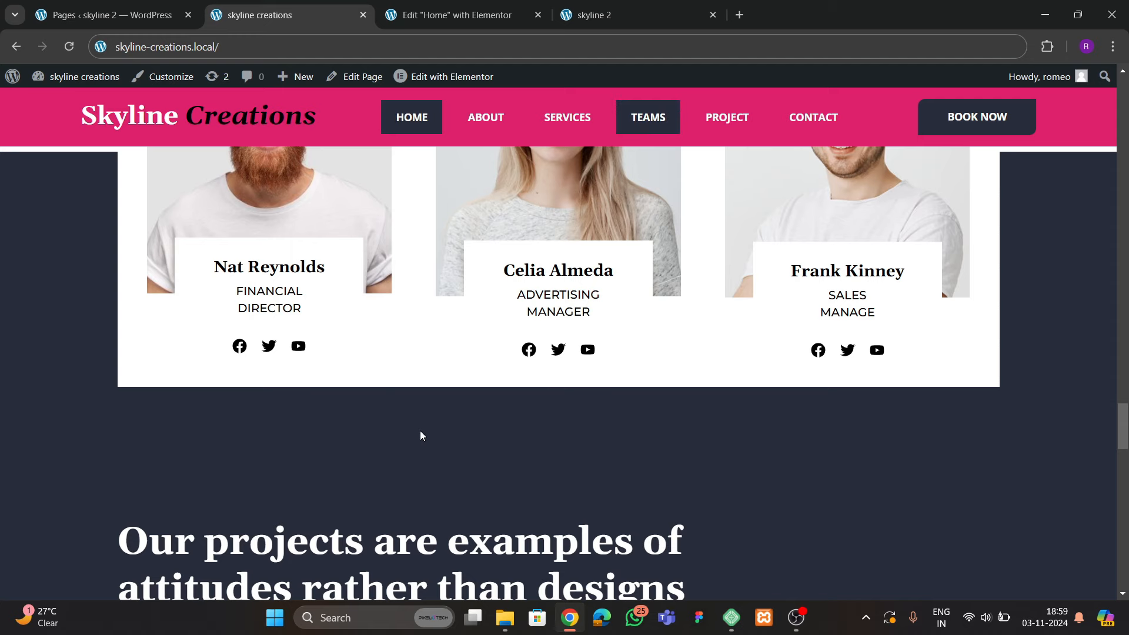
{"action": "scroll", "coordinate": [226, 288], "scroll_direction": "up", "scroll_amount": 3}
{"action": "left_click", "coordinate": [476, 17]}
{"action": "scroll", "coordinate": [607, 399], "scroll_direction": "up", "scroll_amount": 3}
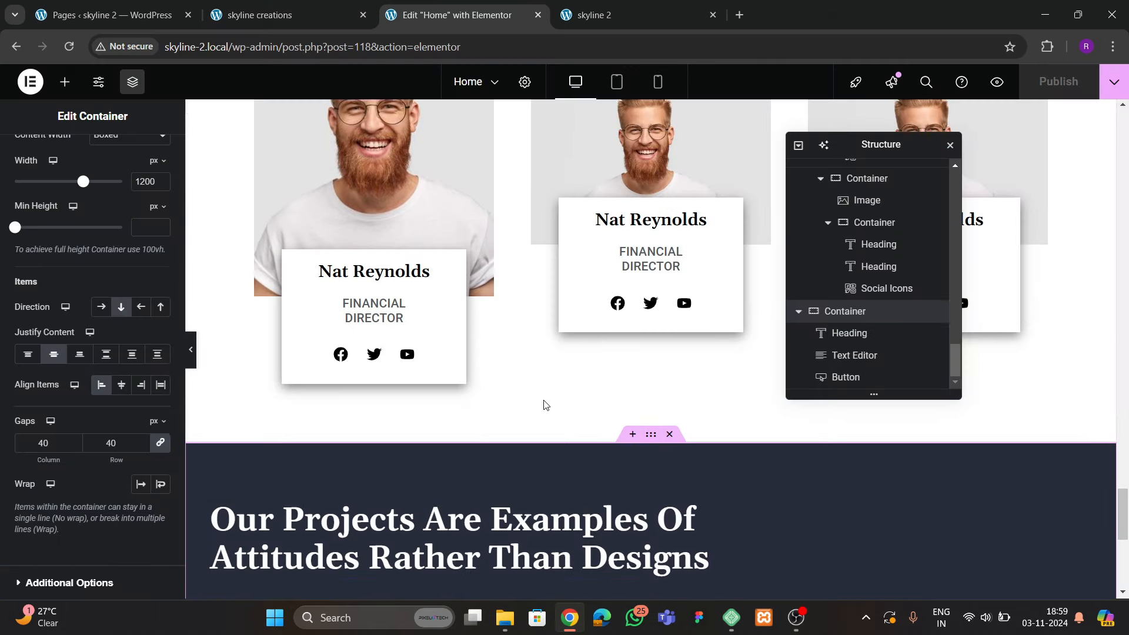
{"action": "scroll", "coordinate": [543, 403], "scroll_direction": "up", "scroll_amount": 3}
{"action": "scroll", "coordinate": [134, 207], "scroll_direction": "up", "scroll_amount": 3}
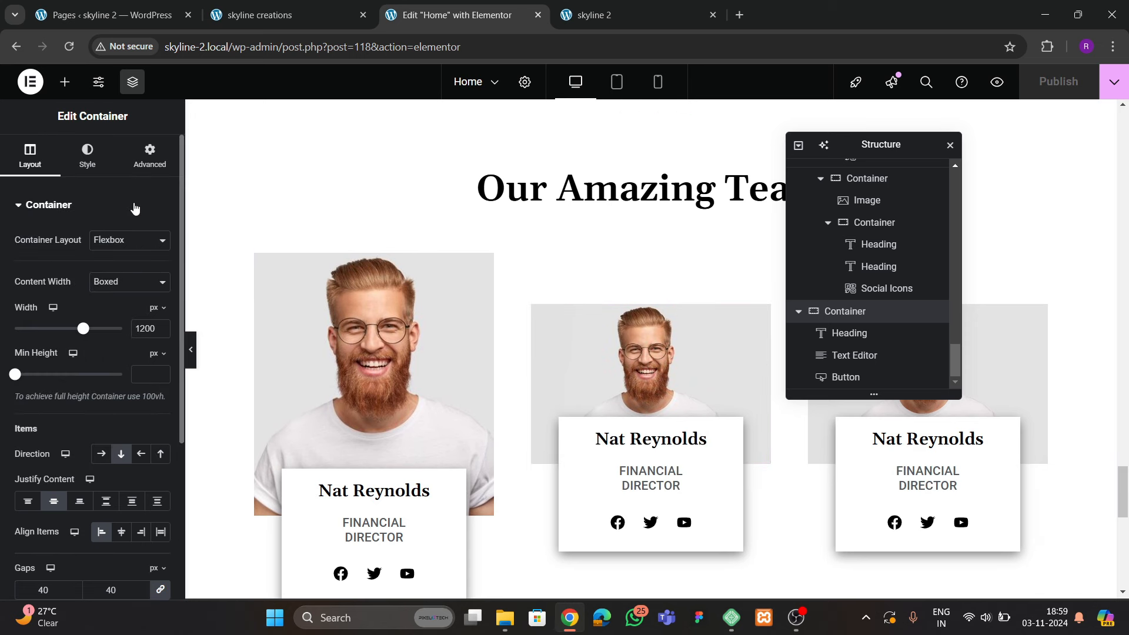
Set the projects container's top margin to -24 em so its dark background moves up over the team cards
{"action": "left_click", "coordinate": [151, 157]}
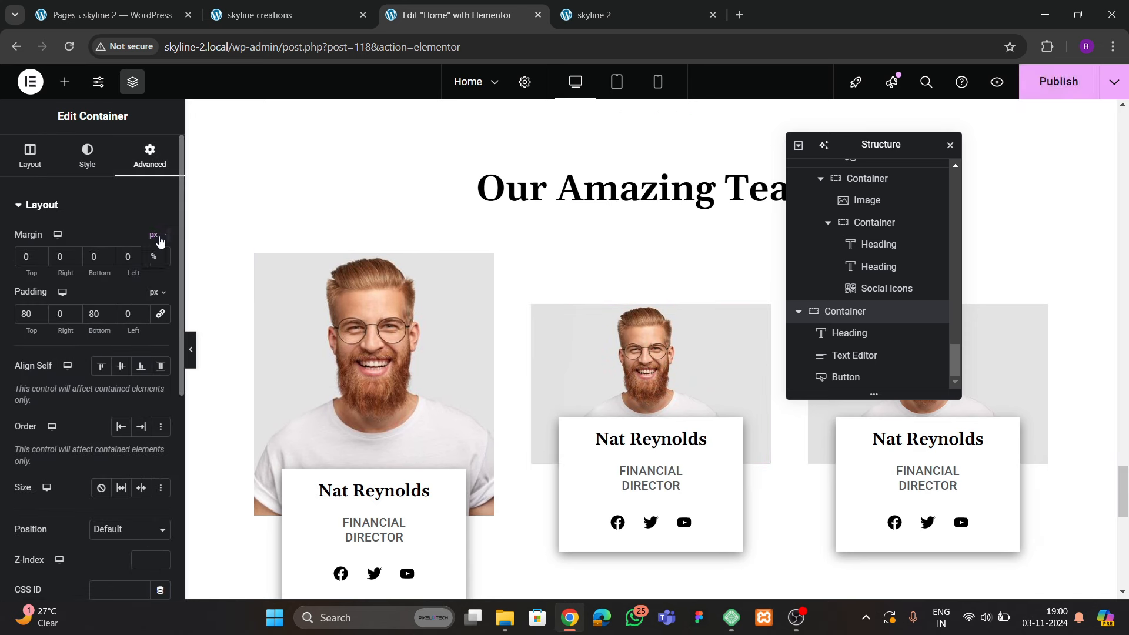
{"action": "left_click", "coordinate": [44, 260]}
{"action": "type", "text": "-3"}
{"action": "scroll", "coordinate": [288, 322], "scroll_direction": "down", "scroll_amount": 3}
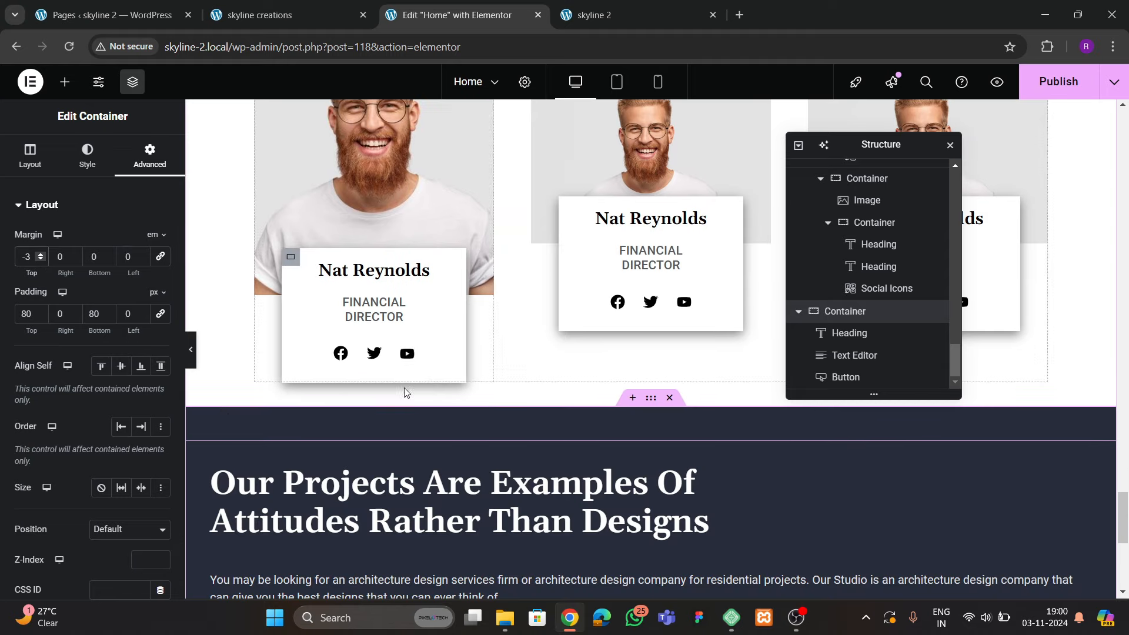
{"action": "left_click", "coordinate": [39, 259]}
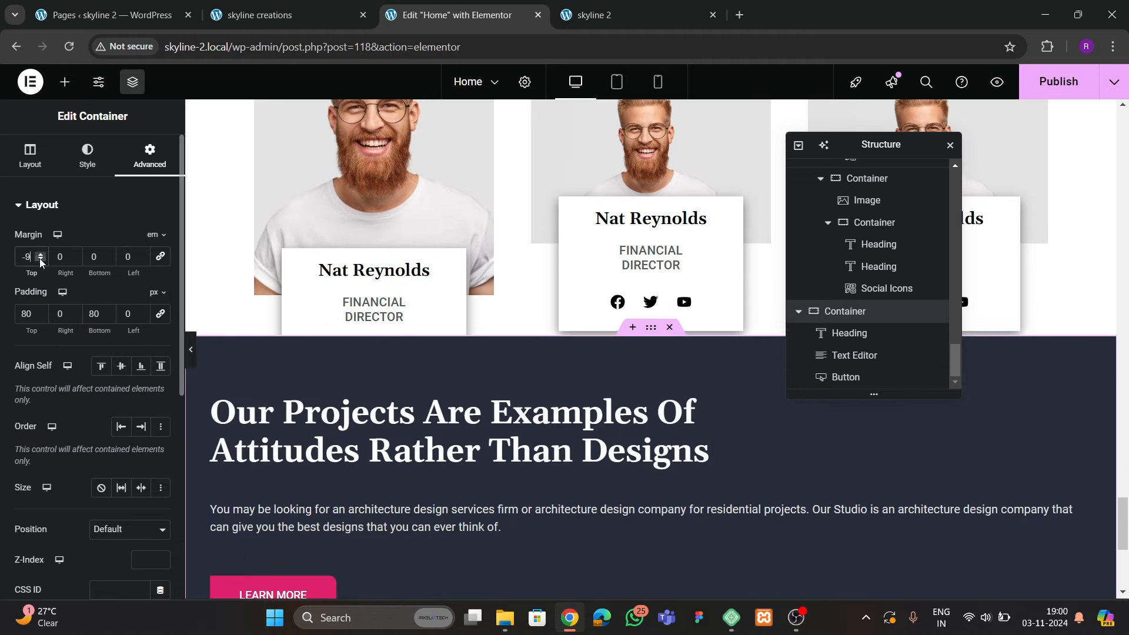
{"action": "left_click_drag", "start_coordinate": [40, 259], "coordinate": [40, 258]}
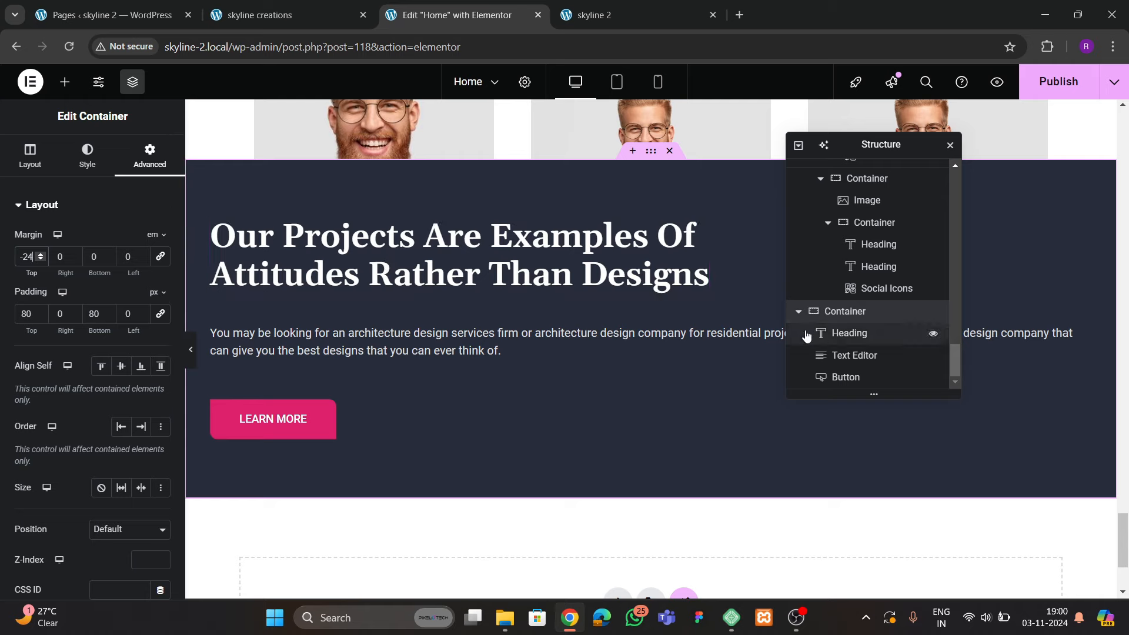
Set the projects container's top padding to 300 px
{"action": "scroll", "coordinate": [598, 295], "scroll_direction": "up", "scroll_amount": 6}
{"action": "scroll", "coordinate": [619, 337], "scroll_direction": "down", "scroll_amount": 2}
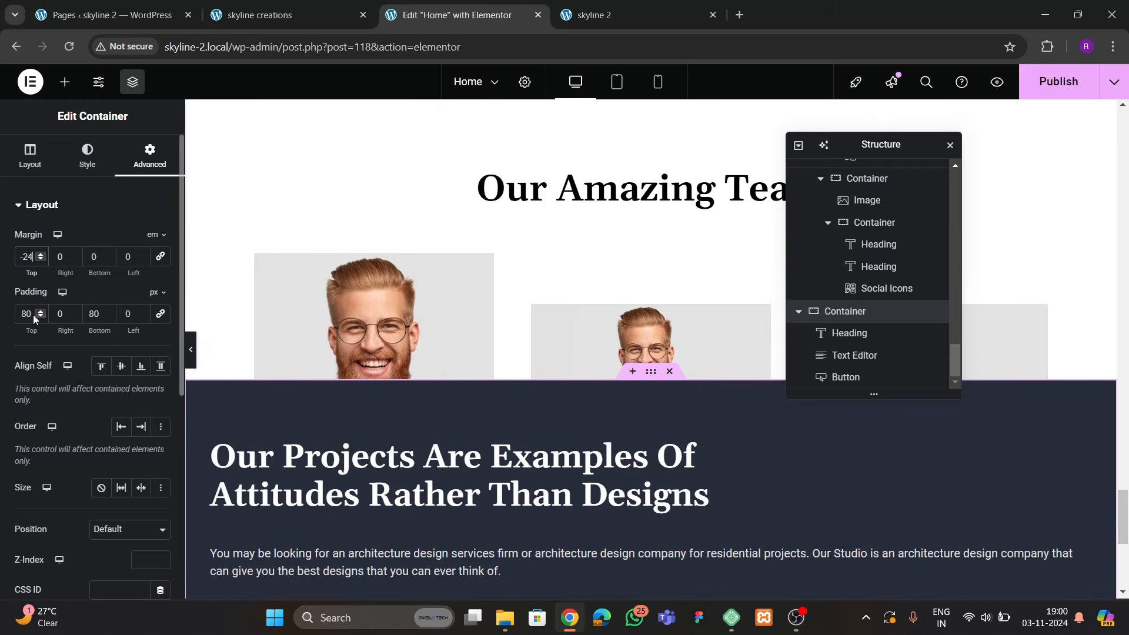
{"action": "type", "text": "300"}
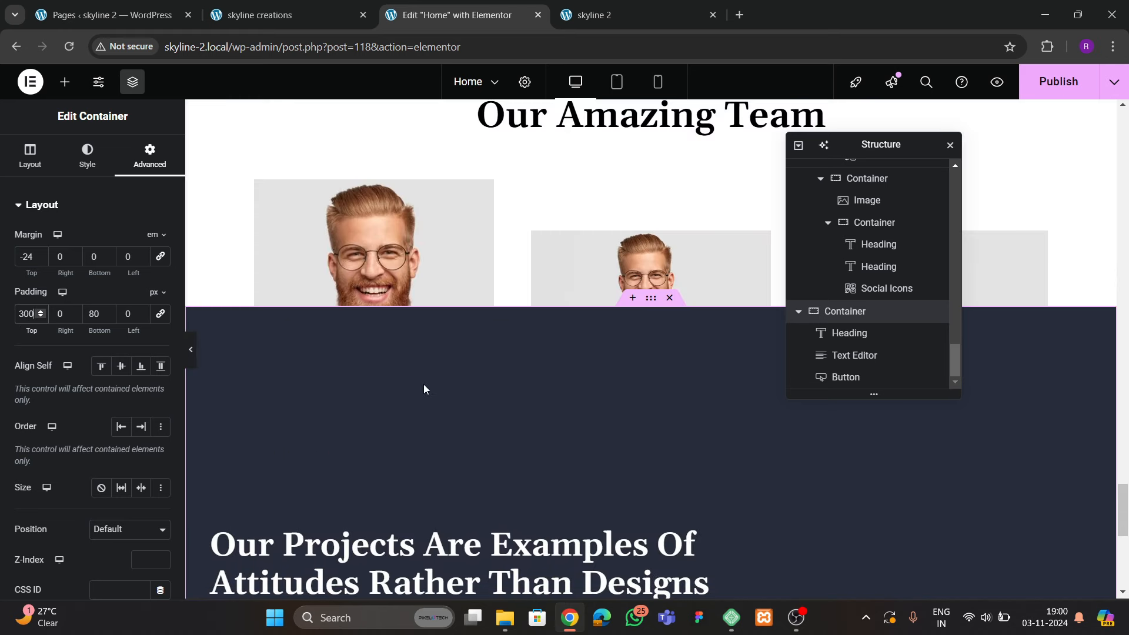
Open the position and z-index settings of the container that holds the team cards grid
{"action": "scroll", "coordinate": [861, 327], "scroll_direction": "up", "scroll_amount": 2}
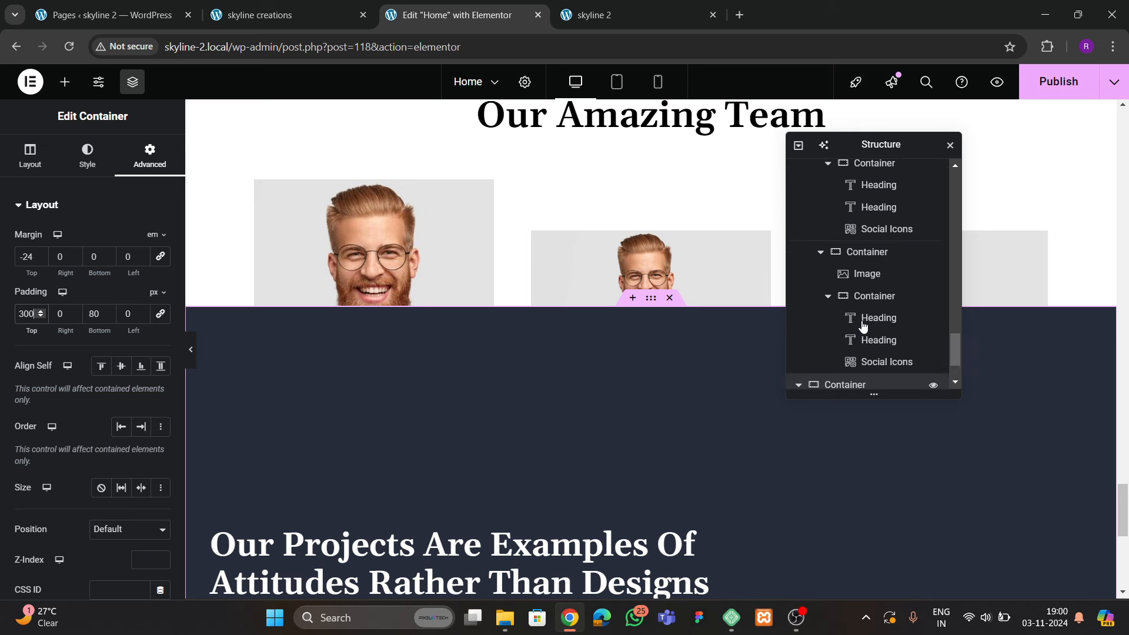
{"action": "scroll", "coordinate": [862, 333], "scroll_direction": "up", "scroll_amount": 3}
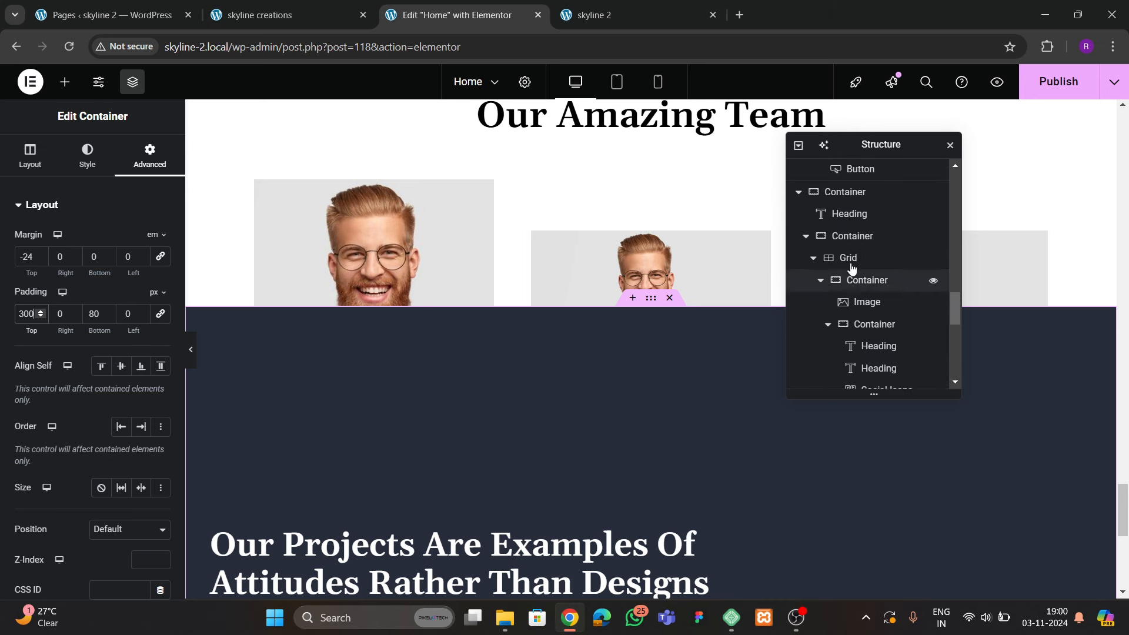
{"action": "left_click", "coordinate": [847, 259]}
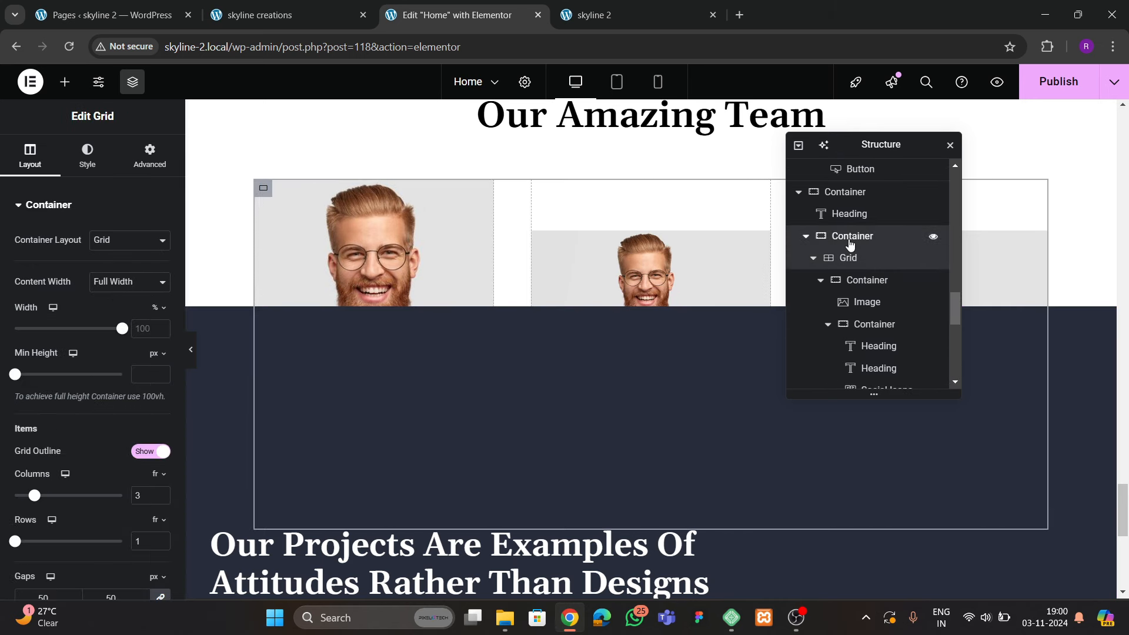
{"action": "left_click", "coordinate": [850, 241]}
{"action": "scroll", "coordinate": [103, 406], "scroll_direction": "down", "scroll_amount": 2}
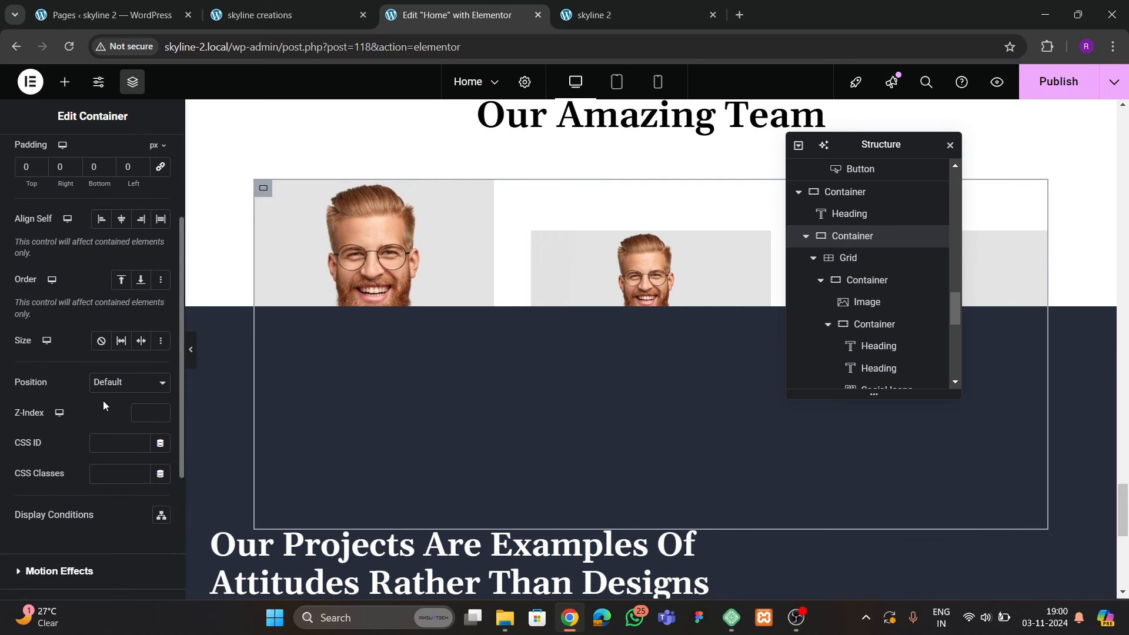
Set the z-index of the container around the team grid to 10 and give it a white background
{"action": "type", "text": "10"}
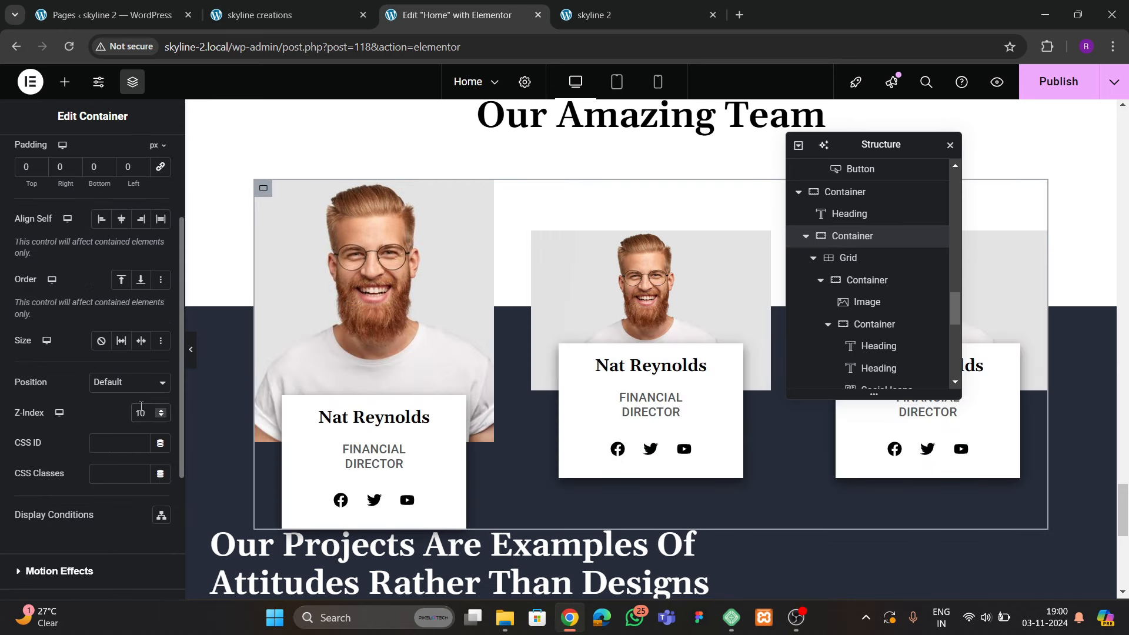
{"action": "scroll", "coordinate": [124, 258], "scroll_direction": "up", "scroll_amount": 2}
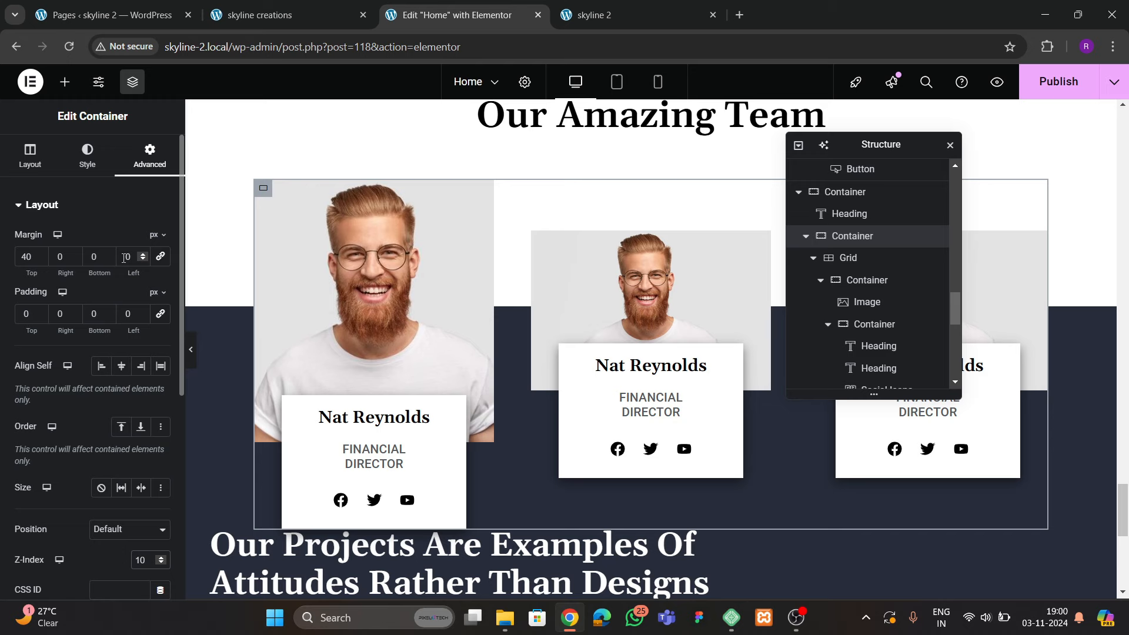
{"action": "left_click", "coordinate": [88, 158]}
{"action": "left_click", "coordinate": [100, 271]}
{"action": "left_click", "coordinate": [161, 302]}
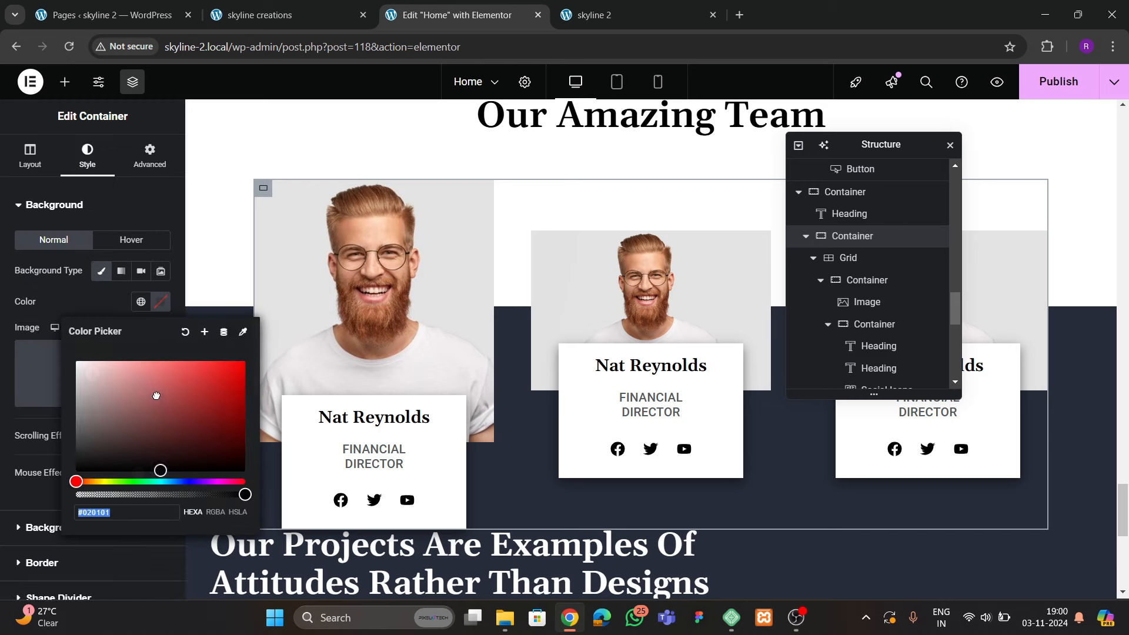
{"action": "left_click", "coordinate": [79, 376]}
{"action": "left_click", "coordinate": [356, 385]}
{"action": "scroll", "coordinate": [411, 394], "scroll_direction": "down", "scroll_amount": 3}
{"action": "scroll", "coordinate": [456, 403], "scroll_direction": "up", "scroll_amount": 3}
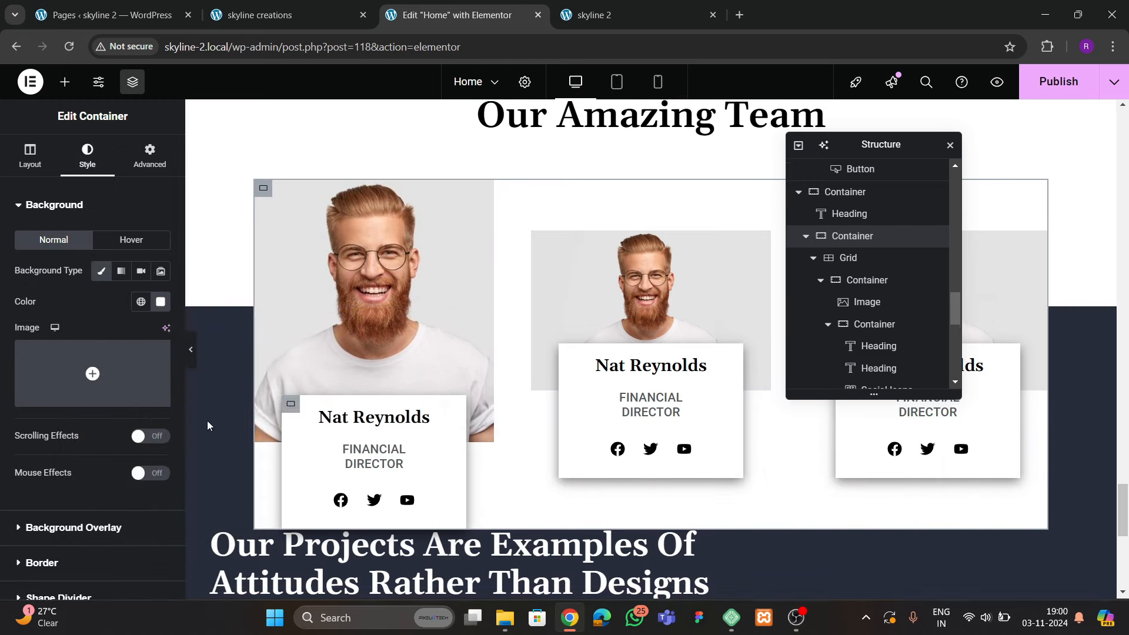
Set the team grid container's padding to 40 px on all four sides
{"action": "left_click", "coordinate": [150, 158]}
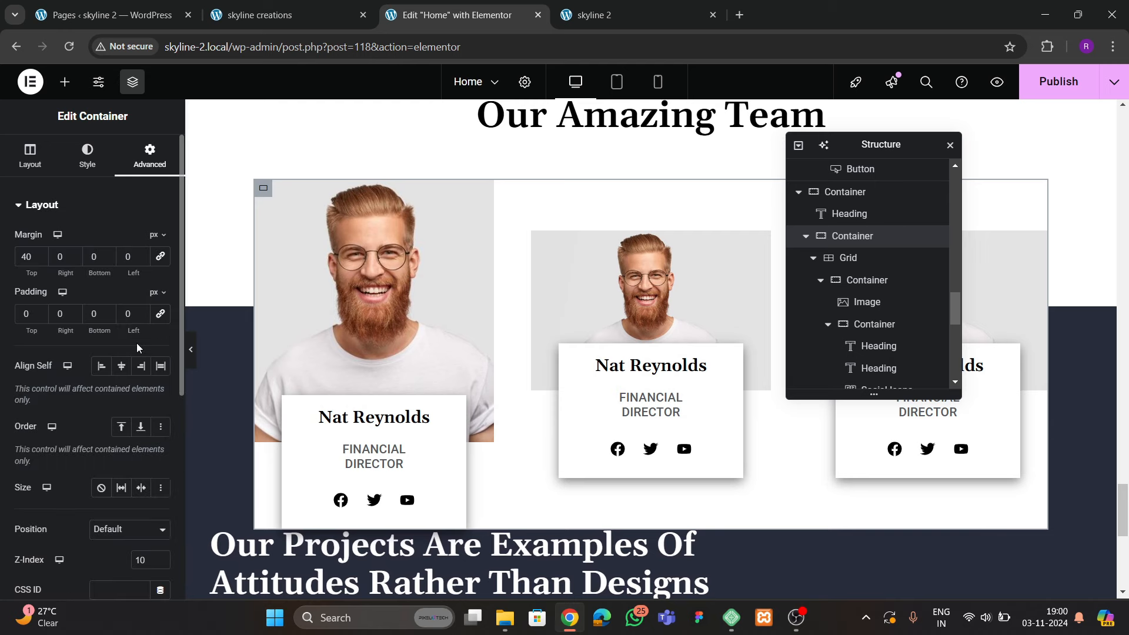
{"action": "left_click", "coordinate": [21, 321]}
{"action": "type", "text": "40"}
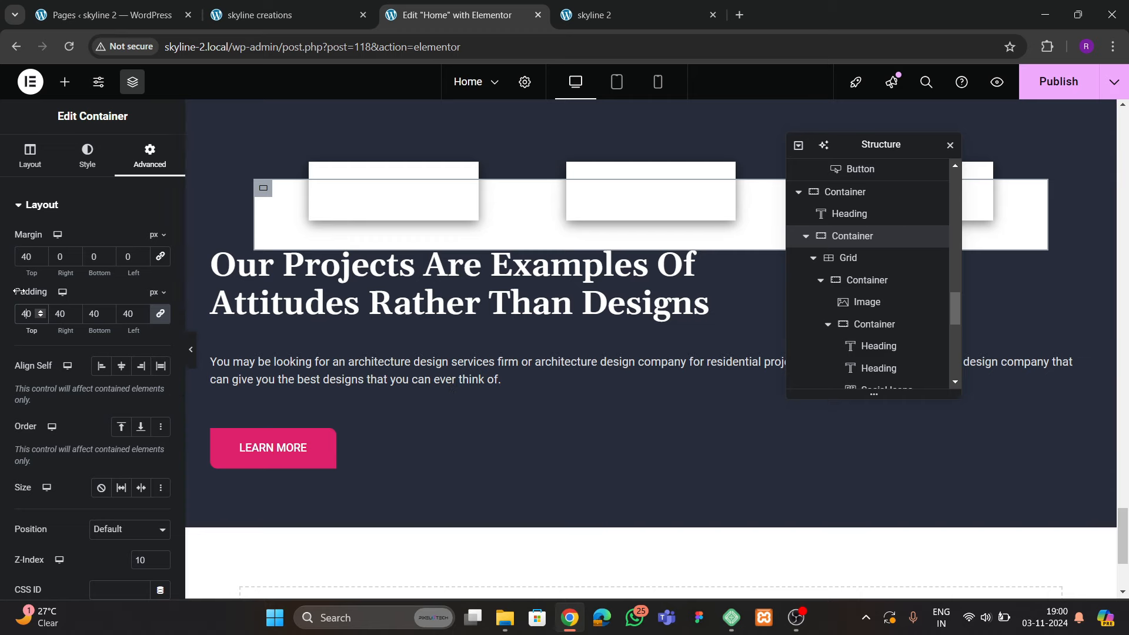
Set the team grid container's width to 100% and check the section at full page width
{"action": "left_click", "coordinate": [30, 156]}
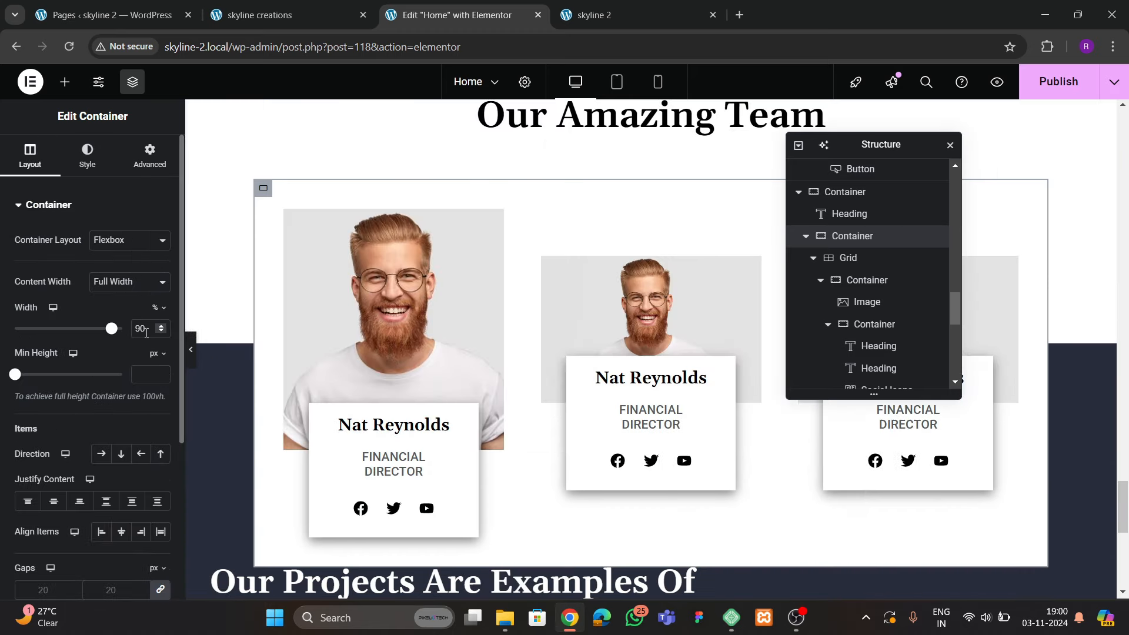
{"action": "type", "text": "100"}
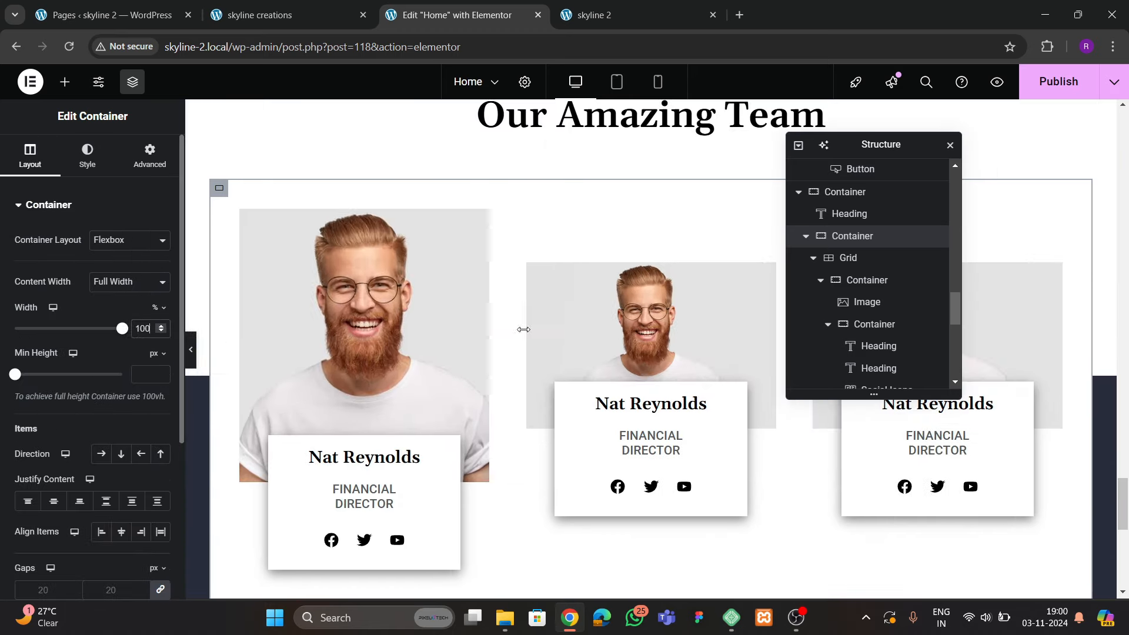
{"action": "scroll", "coordinate": [494, 370], "scroll_direction": "down", "scroll_amount": 4}
{"action": "scroll", "coordinate": [483, 382], "scroll_direction": "up", "scroll_amount": 2}
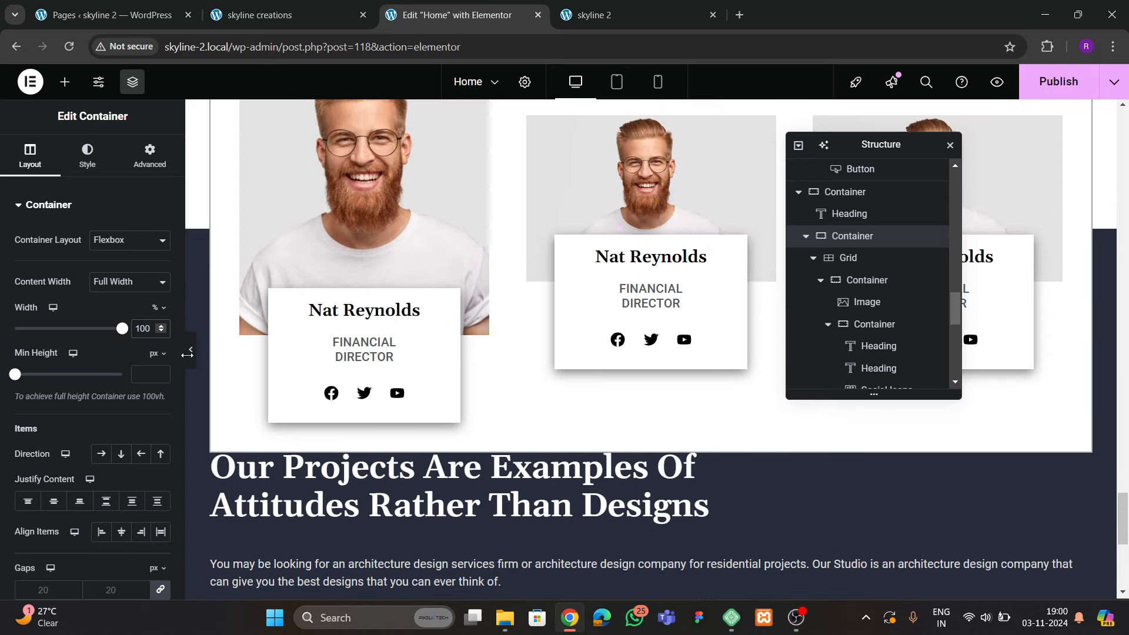
{"action": "left_click", "coordinate": [191, 350]}
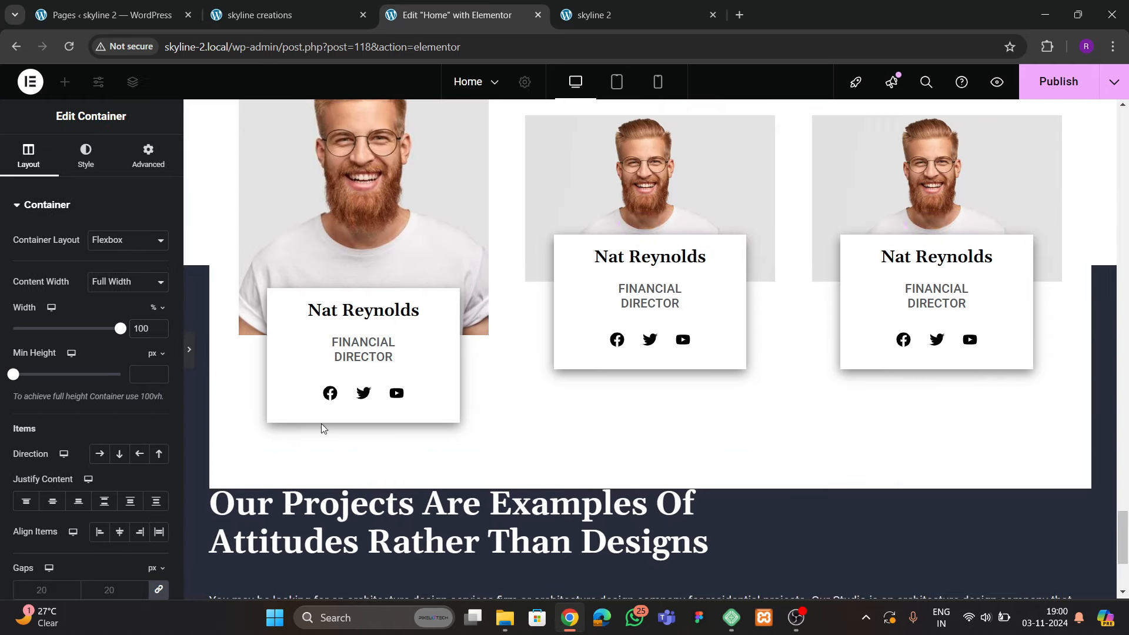
{"action": "scroll", "coordinate": [464, 428], "scroll_direction": "up", "scroll_amount": 5}
{"action": "scroll", "coordinate": [463, 428], "scroll_direction": "down", "scroll_amount": 5}
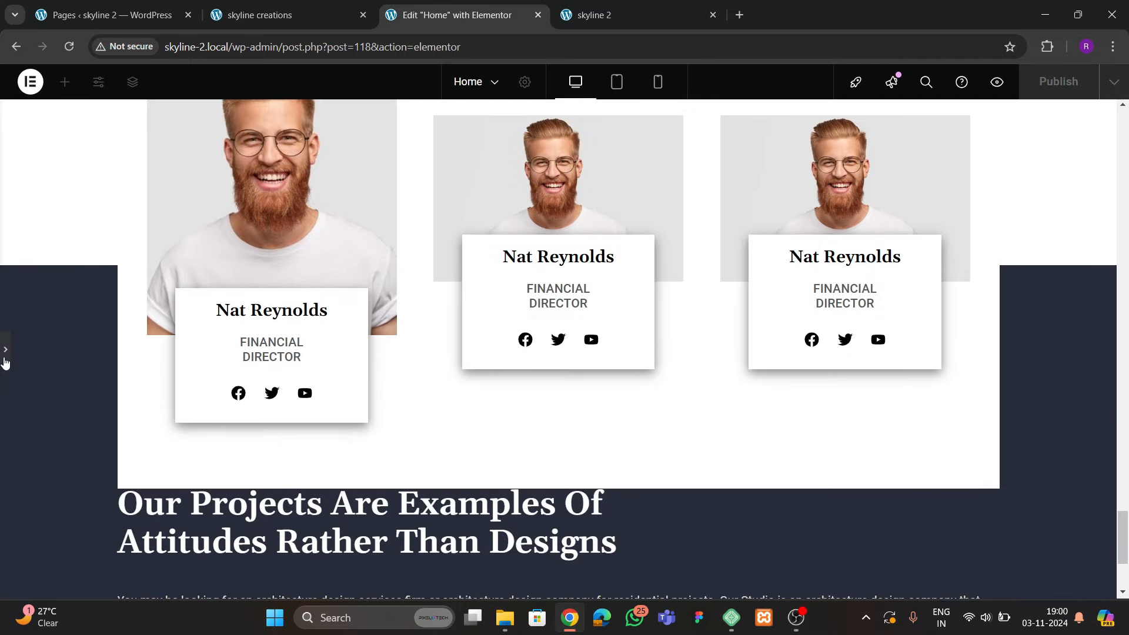
Set only the bottom padding of the team grid container to 20 px and check the section at full page width
{"action": "left_click", "coordinate": [5, 359]}
{"action": "left_click", "coordinate": [136, 168]}
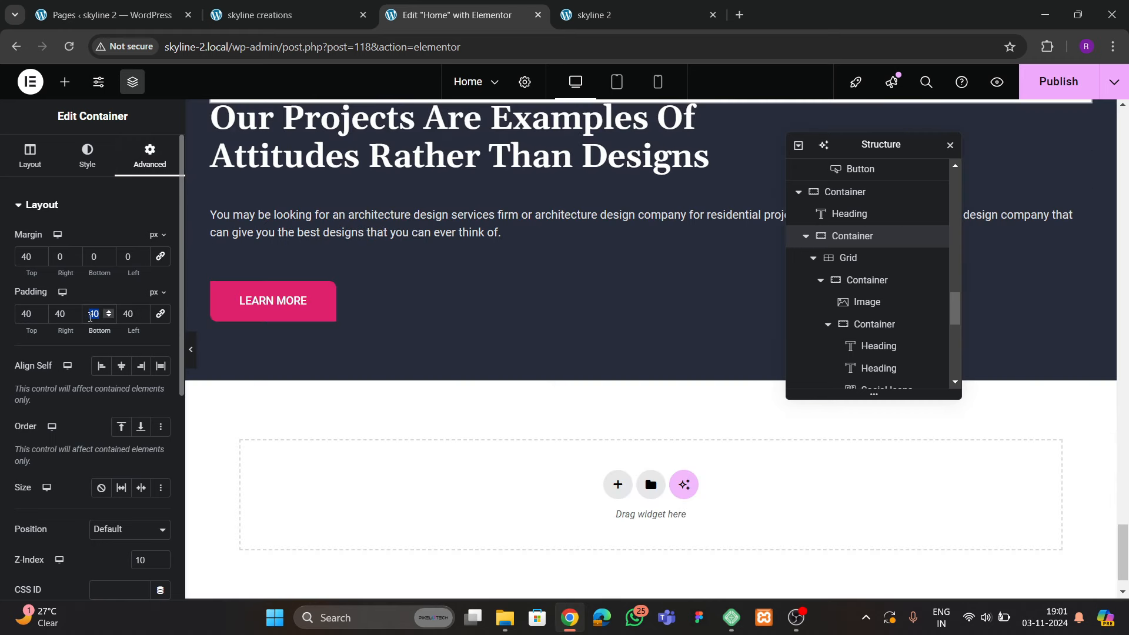
{"action": "type", "text": "20"}
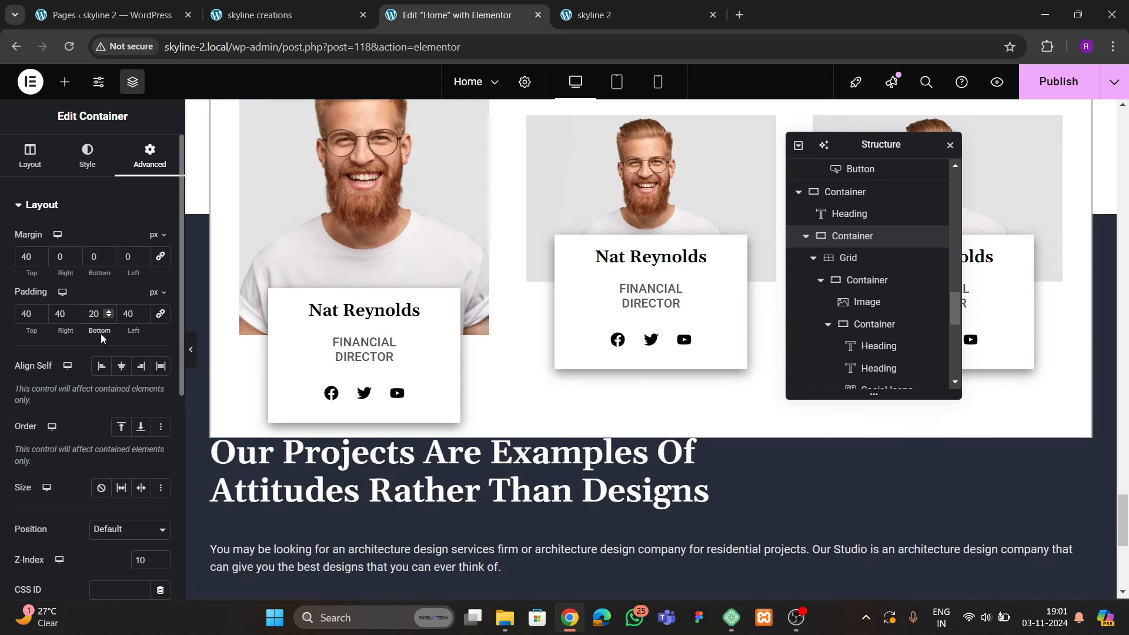
{"action": "left_click", "coordinate": [191, 350]}
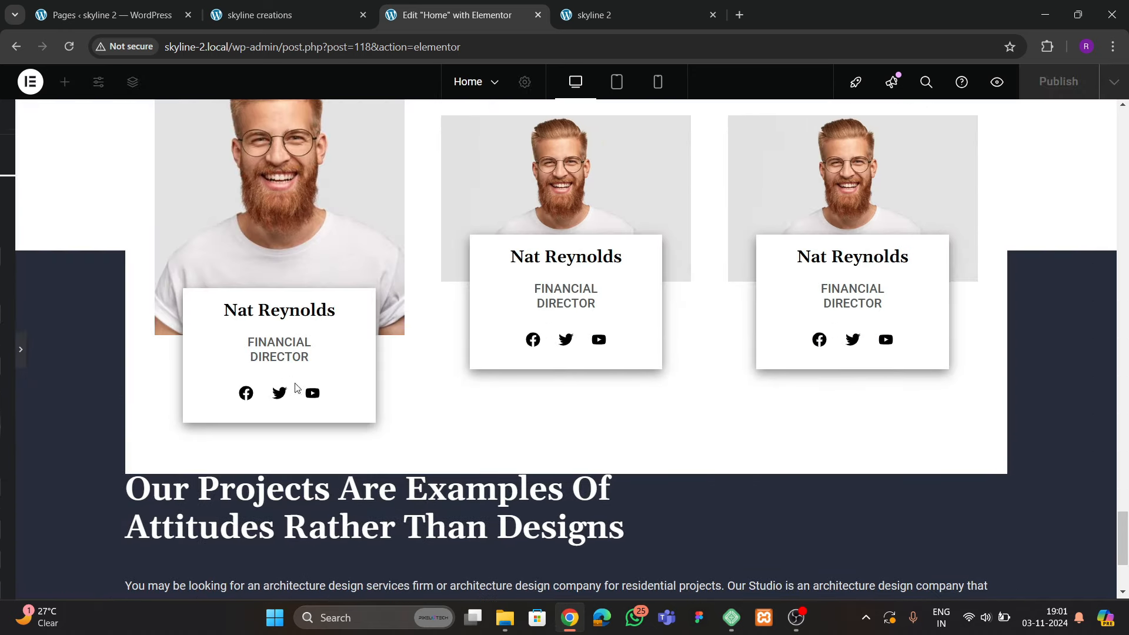
{"action": "scroll", "coordinate": [288, 398], "scroll_direction": "down", "scroll_amount": 2}
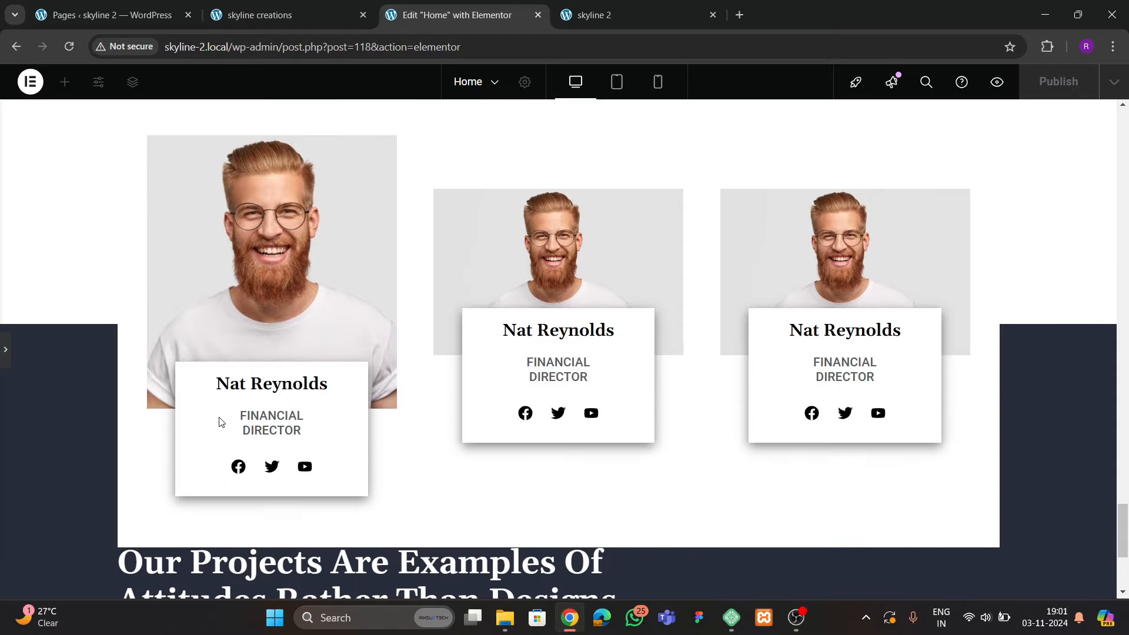
{"action": "left_click", "coordinate": [6, 353]}
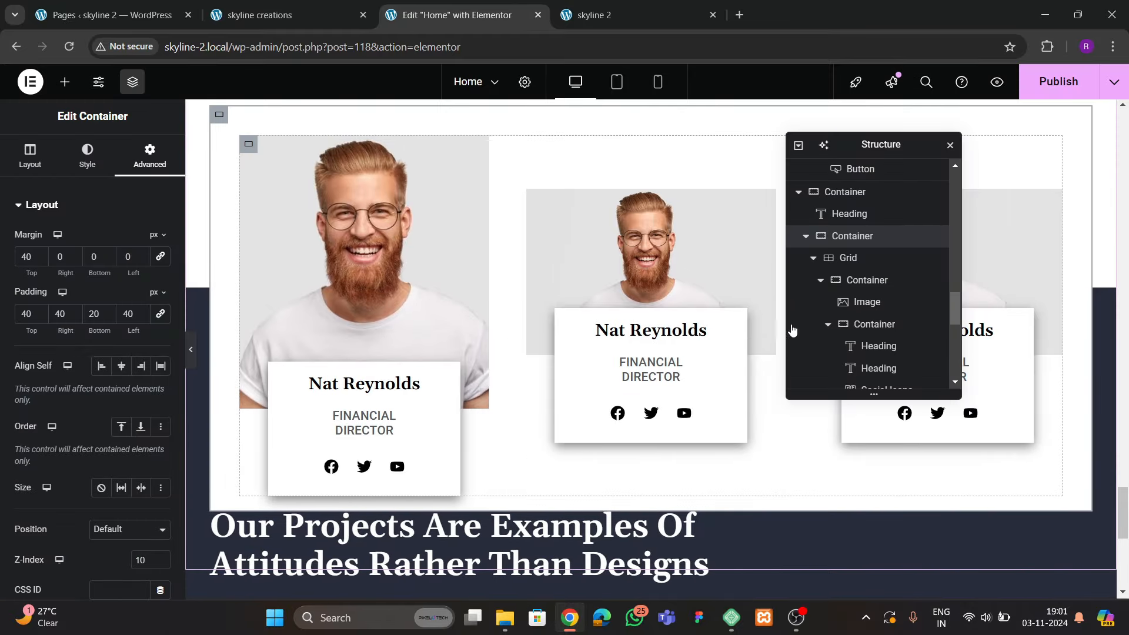
Set the top padding of the dark "Our Projects" container to 400 px and save the page
{"action": "scroll", "coordinate": [858, 329], "scroll_direction": "down", "scroll_amount": 4}
{"action": "scroll", "coordinate": [666, 394], "scroll_direction": "down", "scroll_amount": 3}
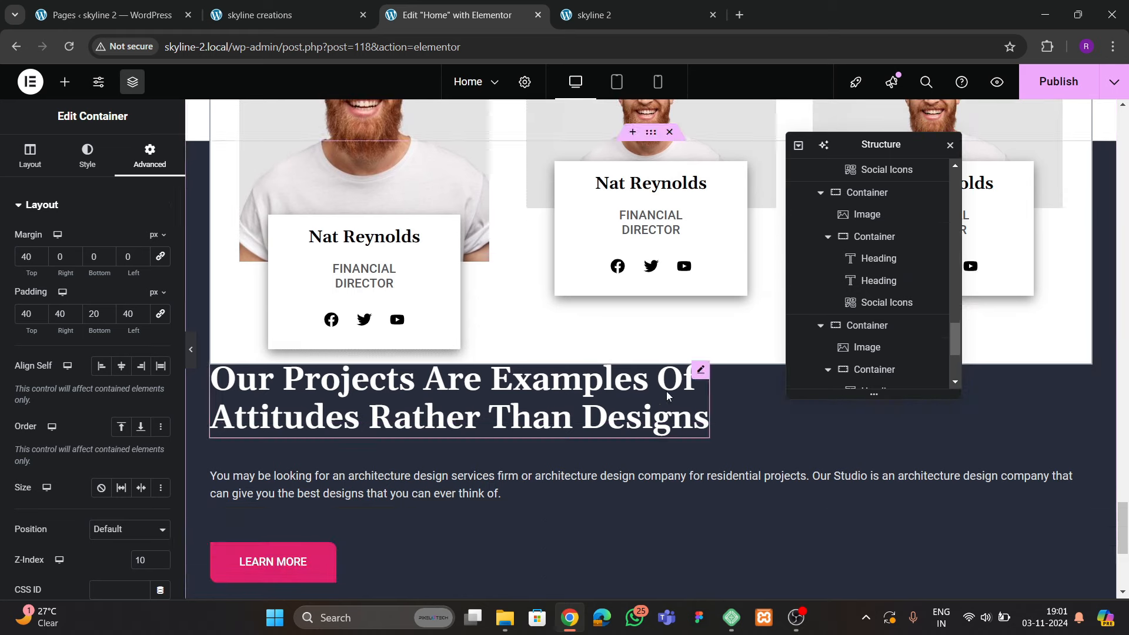
{"action": "scroll", "coordinate": [850, 353], "scroll_direction": "down", "scroll_amount": 4}
{"action": "left_click", "coordinate": [851, 322]}
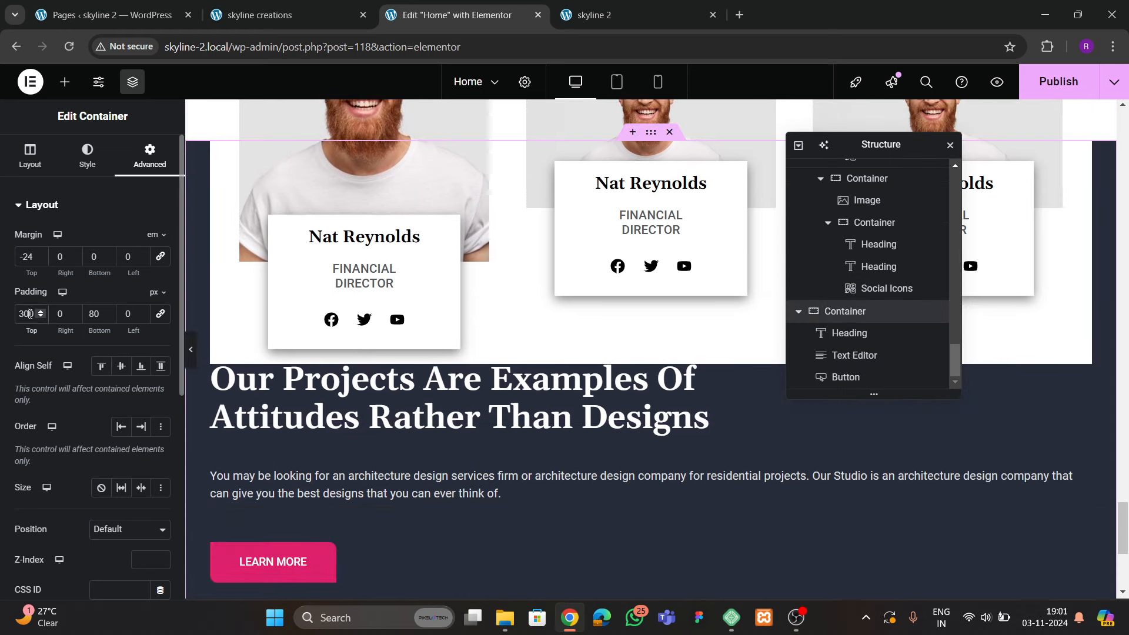
{"action": "key", "text": "BackSpace"}
{"action": "type", "text": "5"}
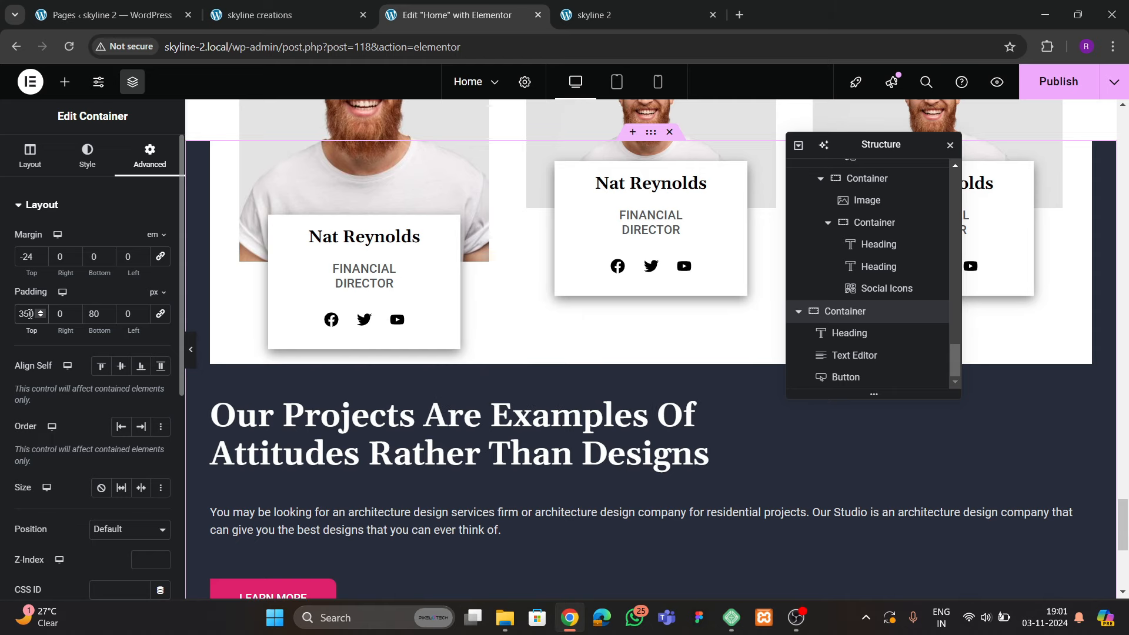
{"action": "key", "text": "BackSpace"}
{"action": "type", "text": "8"}
{"action": "key", "text": "BackSpace"}
{"action": "key", "text": "BackSpace"}
{"action": "key", "text": "BackSpace"}
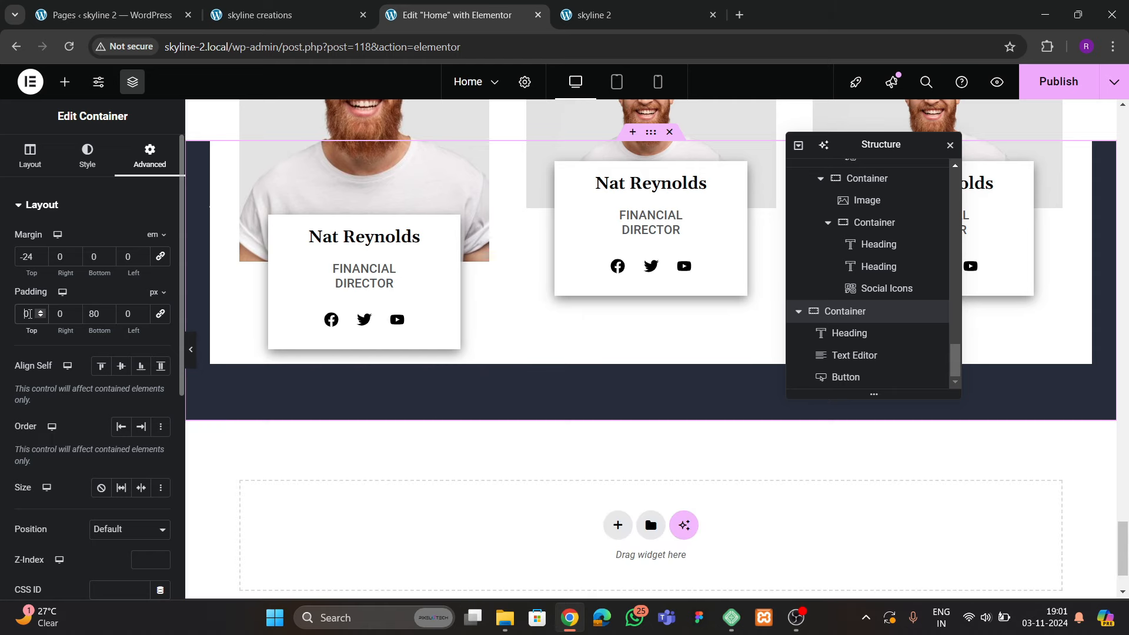
{"action": "type", "text": "400"}
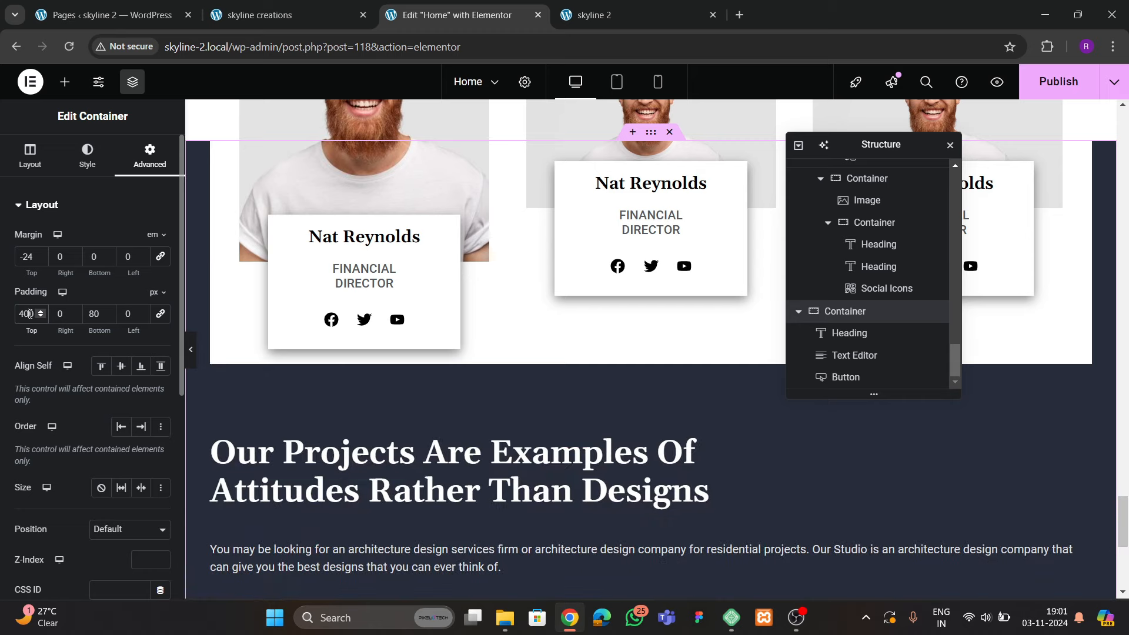
{"action": "key", "text": "ctrl+s"}
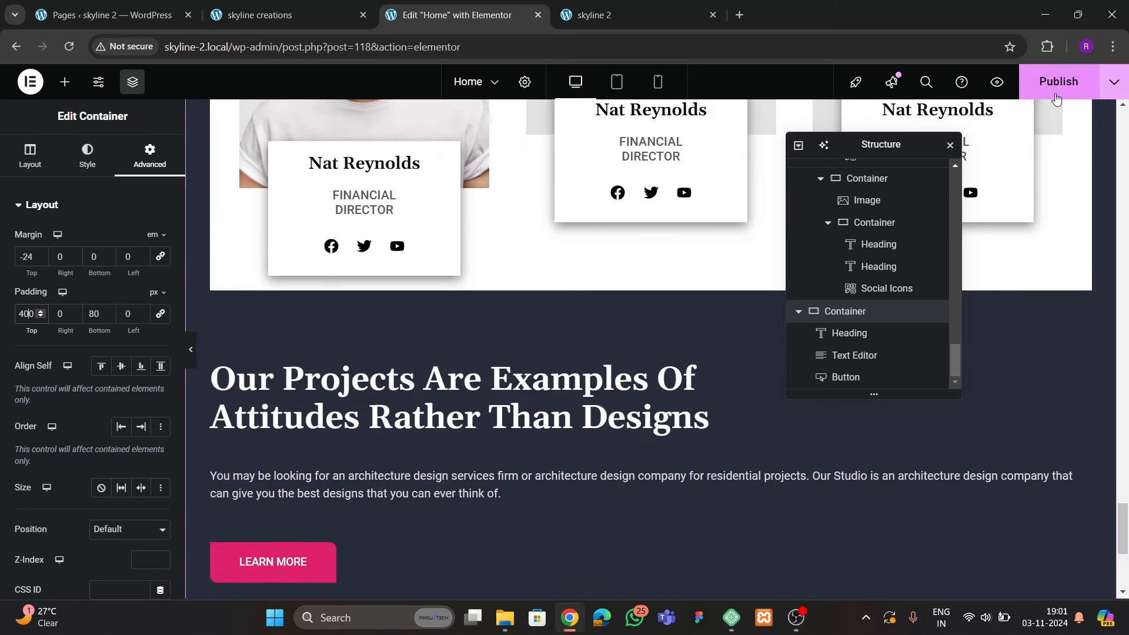
Review the spacing of the team and projects sections on the live skyline 2 page
{"action": "left_click", "coordinate": [593, 15]}
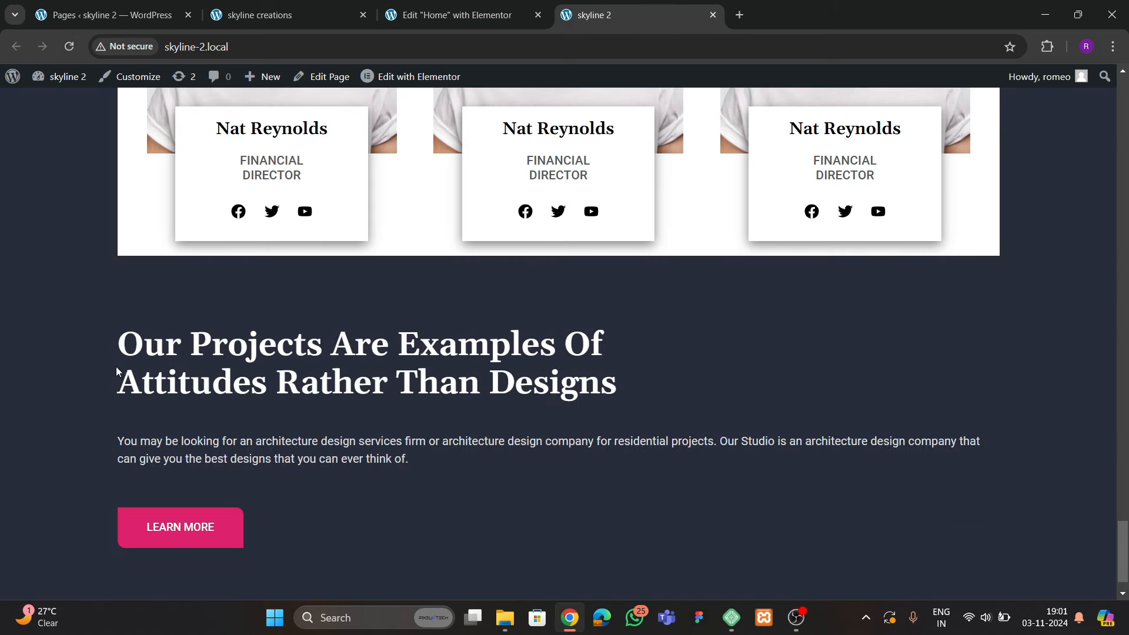
{"action": "scroll", "coordinate": [118, 372], "scroll_direction": "up", "scroll_amount": 4}
{"action": "scroll", "coordinate": [118, 372], "scroll_direction": "down", "scroll_amount": 4}
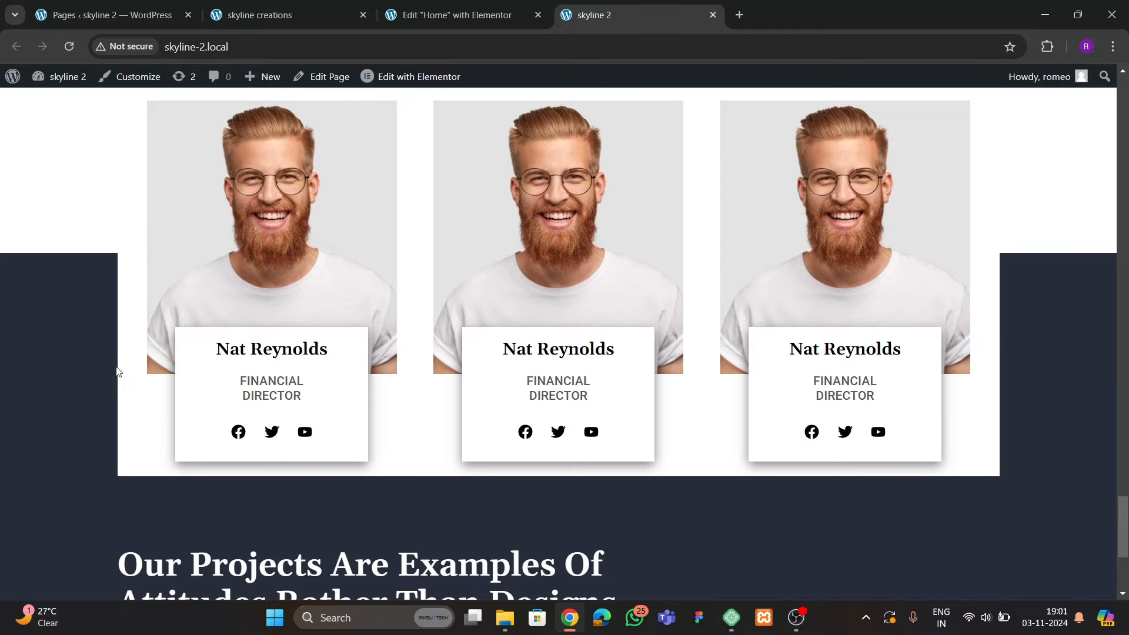
{"action": "scroll", "coordinate": [119, 372], "scroll_direction": "up", "scroll_amount": 11}
{"action": "scroll", "coordinate": [116, 371], "scroll_direction": "down", "scroll_amount": 6}
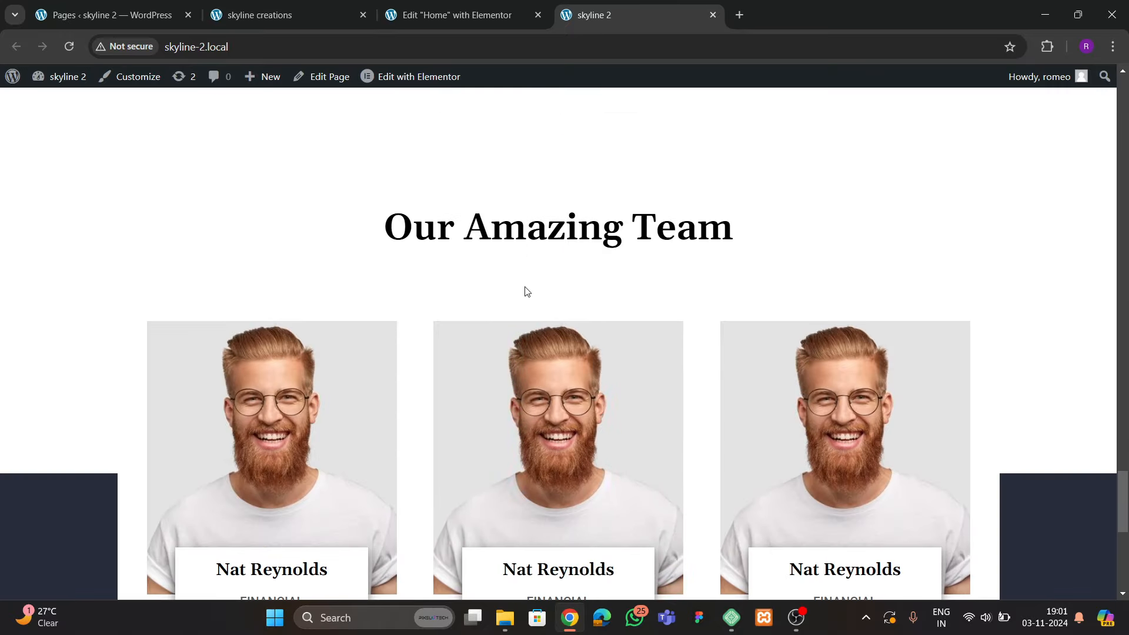
Back in the Elementor editor, set the team grid container's top padding to 0 and publish the page
{"action": "left_click", "coordinate": [428, 14]}
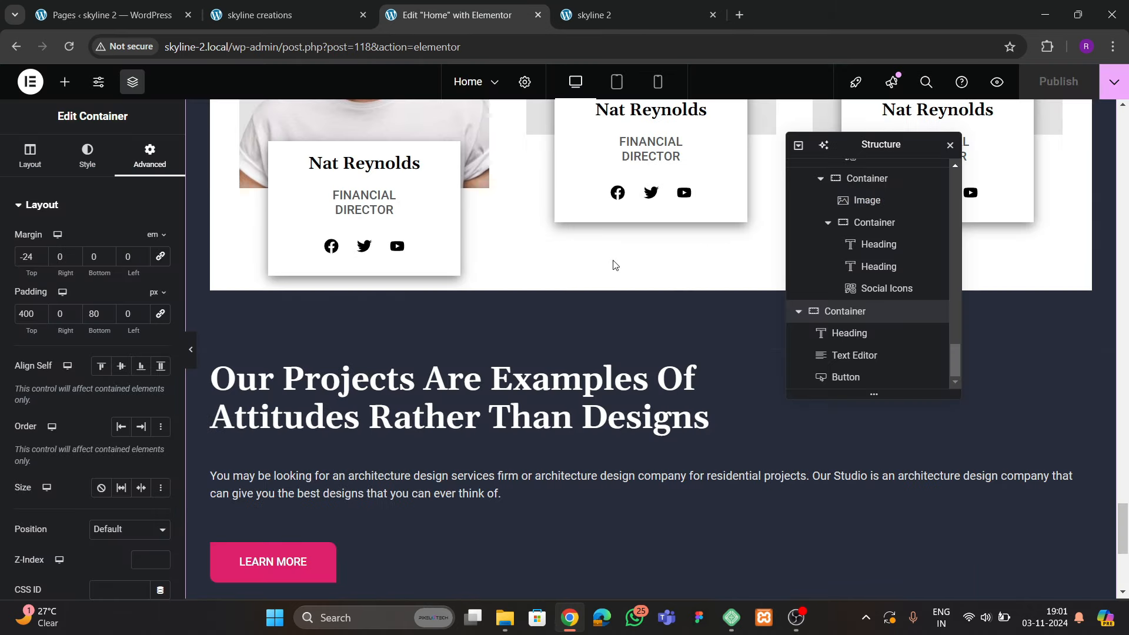
{"action": "scroll", "coordinate": [641, 291], "scroll_direction": "up", "scroll_amount": 5}
{"action": "scroll", "coordinate": [867, 356], "scroll_direction": "up", "scroll_amount": 6}
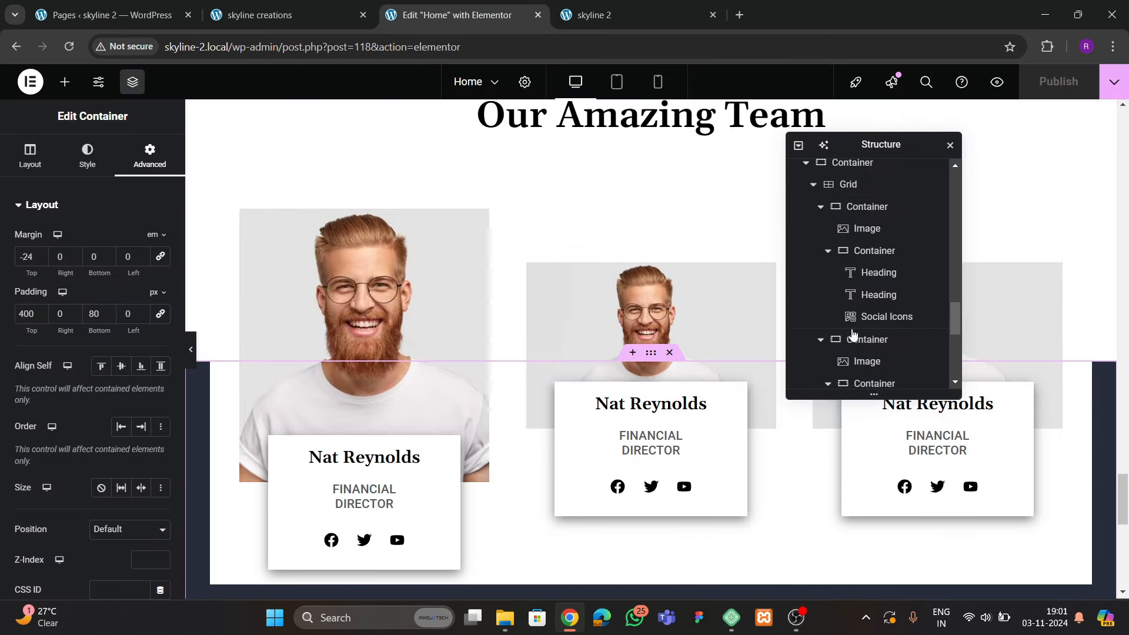
{"action": "left_click", "coordinate": [853, 244]}
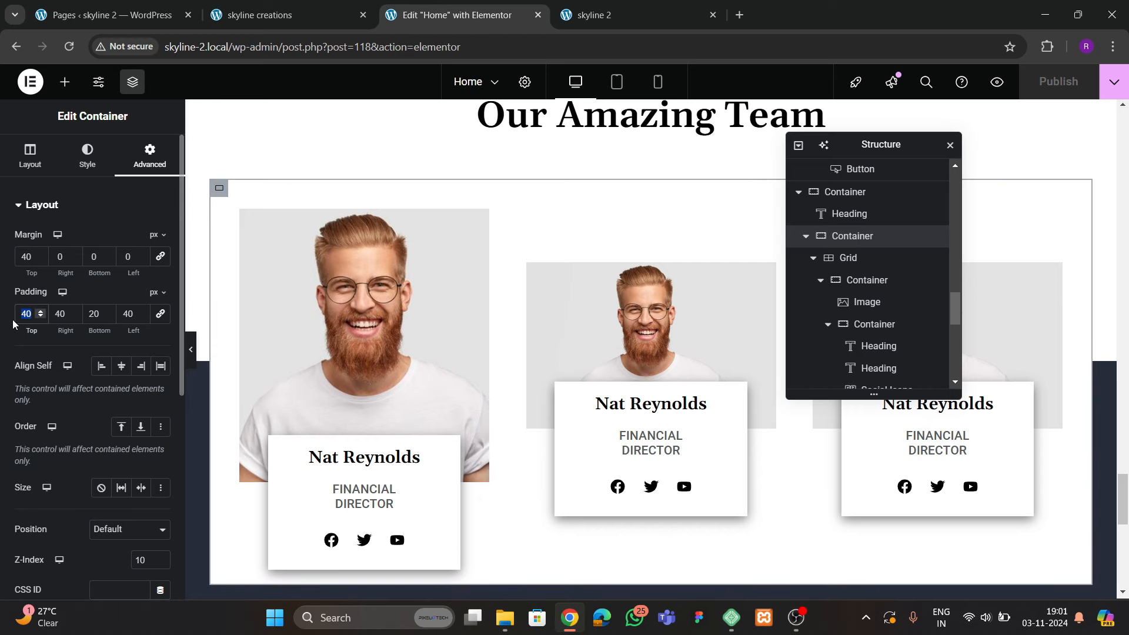
{"action": "type", "text": "20"}
{"action": "key", "text": "BackSpace"}
{"action": "key", "text": "BackSpace"}
{"action": "type", "text": "0"}
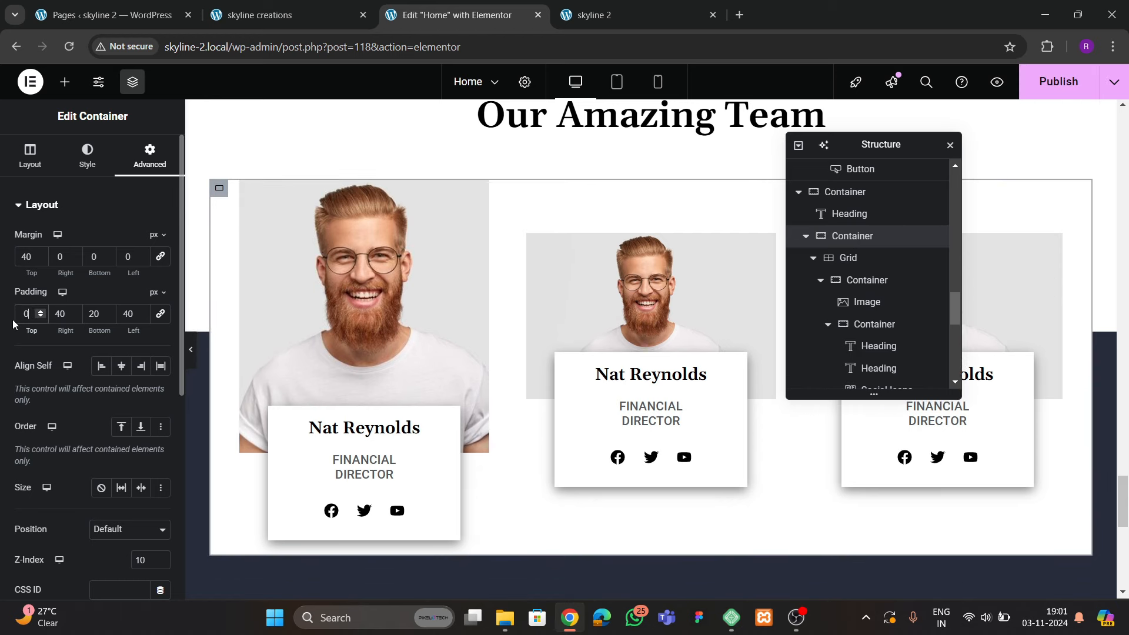
{"action": "left_click", "coordinate": [1058, 81]}
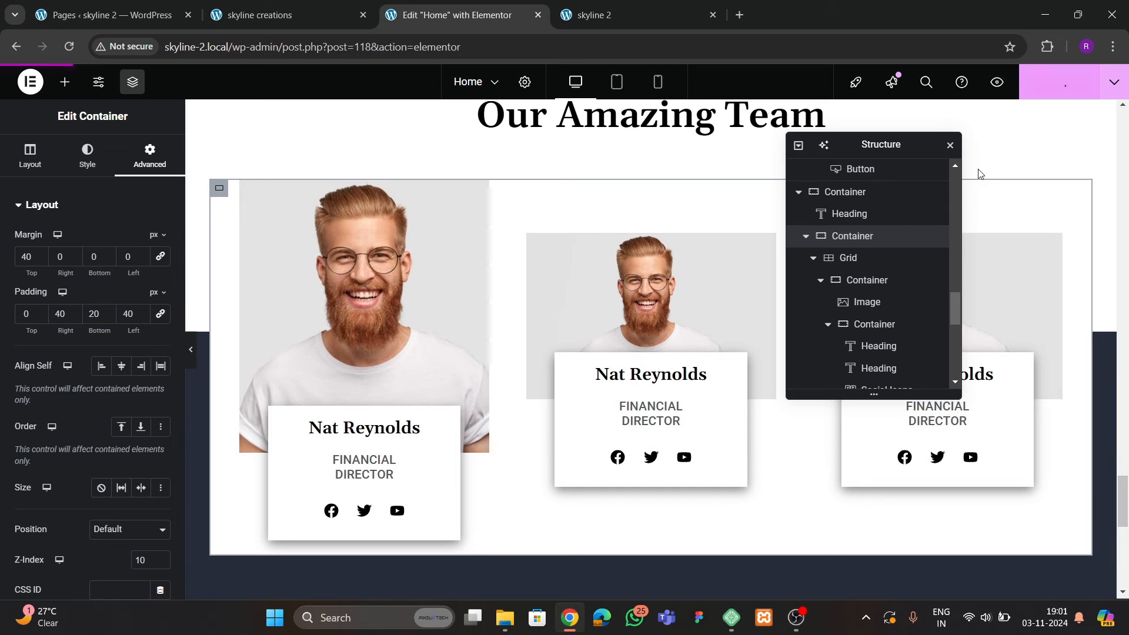
Reload the live skyline 2 page to check the team and projects sections, and view the project cards on the skyline creations reference site
{"action": "left_click", "coordinate": [608, 16]}
{"action": "left_click", "coordinate": [70, 46]}
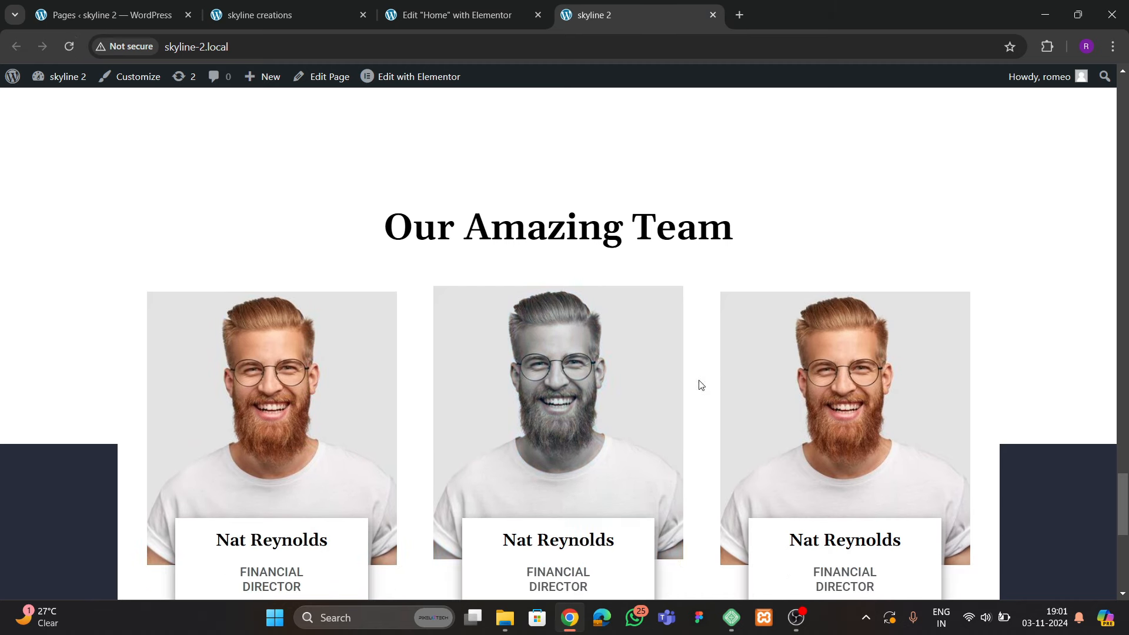
{"action": "scroll", "coordinate": [701, 385], "scroll_direction": "down", "scroll_amount": 4}
{"action": "scroll", "coordinate": [437, 450], "scroll_direction": "down", "scroll_amount": 4}
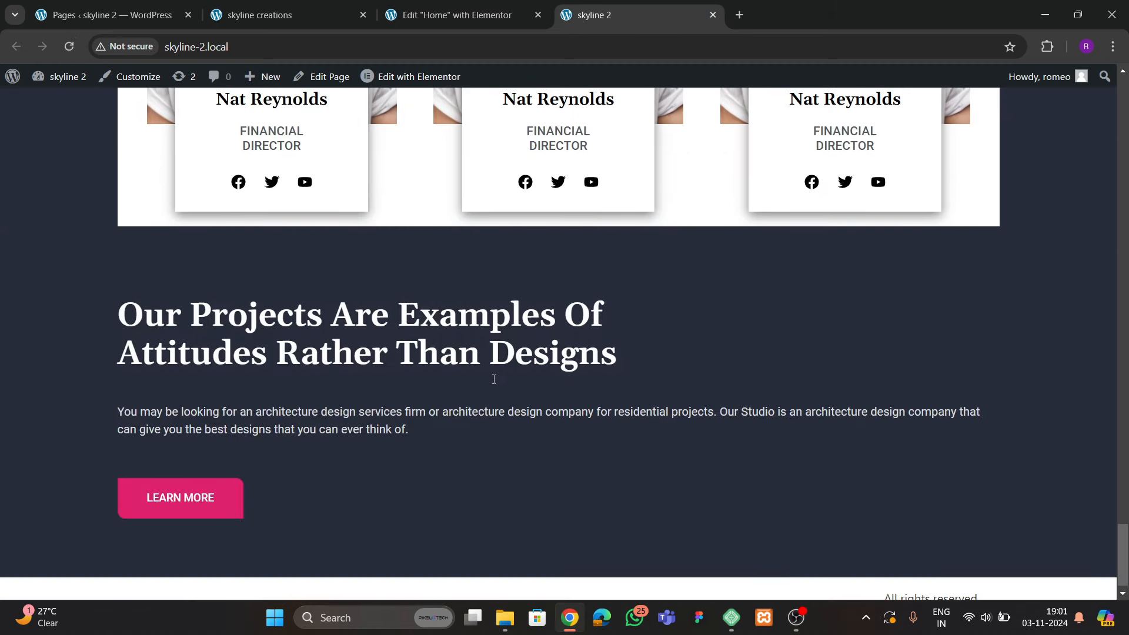
{"action": "left_click", "coordinate": [317, 24]}
{"action": "scroll", "coordinate": [375, 337], "scroll_direction": "down", "scroll_amount": 10}
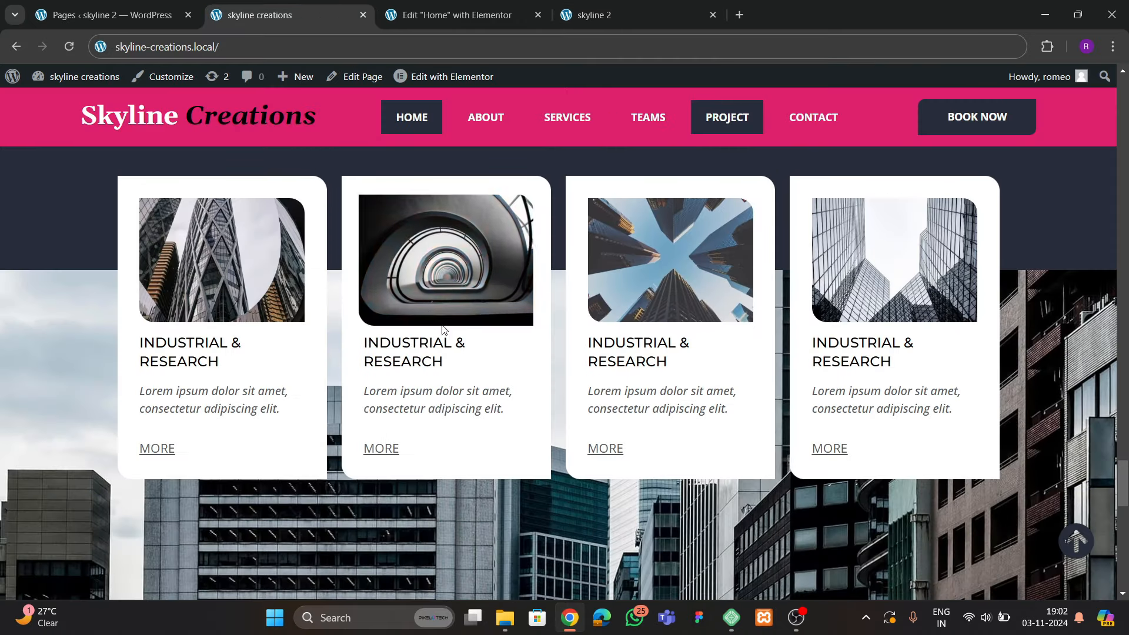
Back in the Elementor editor, add a single-column flexbox container below the dark "Our Projects" section
{"action": "left_click", "coordinate": [445, 20]}
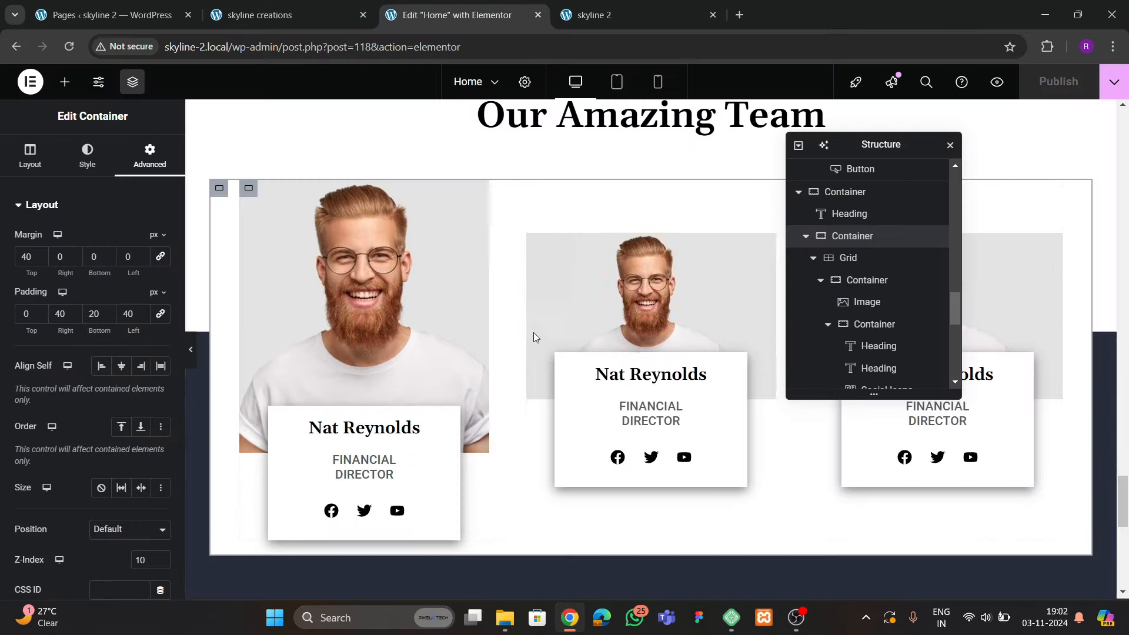
{"action": "scroll", "coordinate": [533, 333], "scroll_direction": "down", "scroll_amount": 10}
{"action": "left_click", "coordinate": [617, 433]}
{"action": "left_click", "coordinate": [607, 477]}
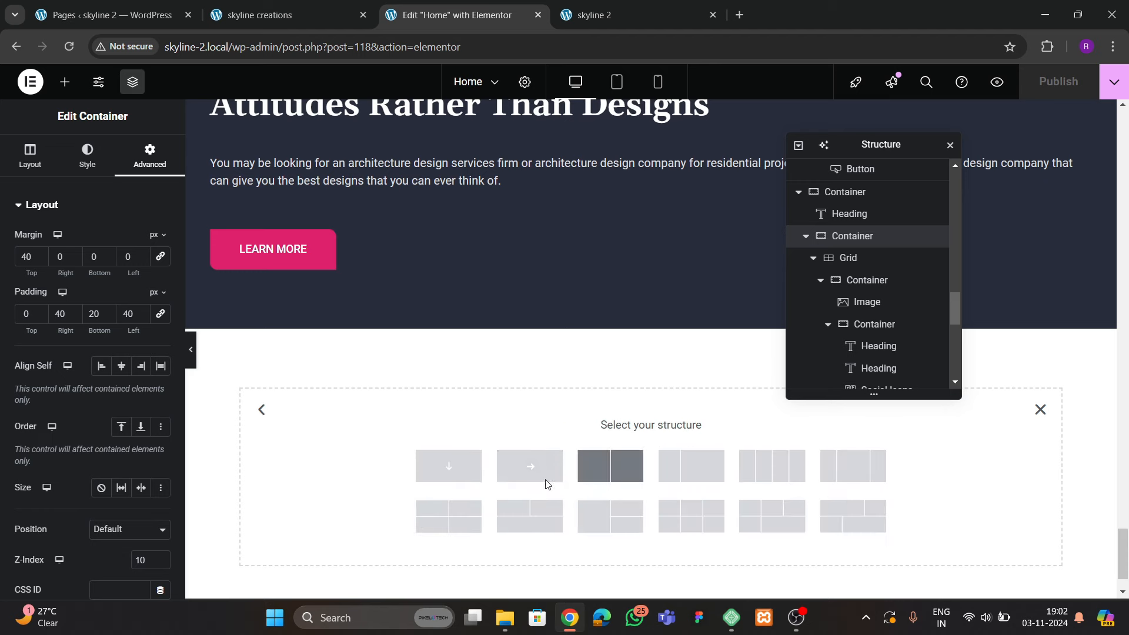
{"action": "left_click", "coordinate": [451, 465]}
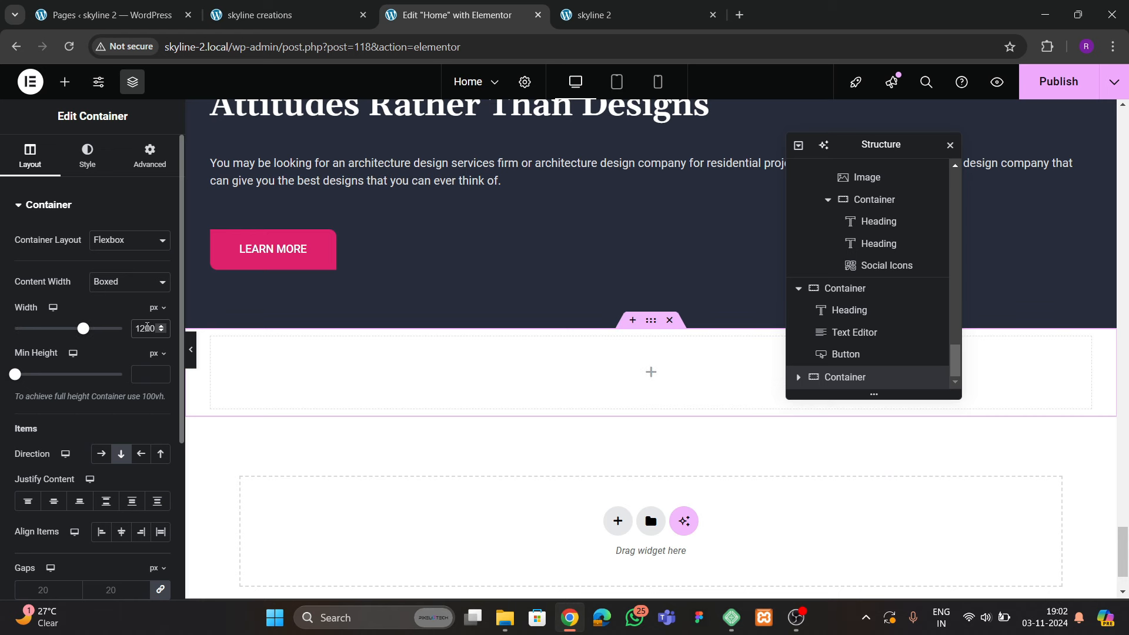
Set the new container's padding to 80 px at the top and bottom and 0 on both sides
{"action": "left_click", "coordinate": [149, 158]}
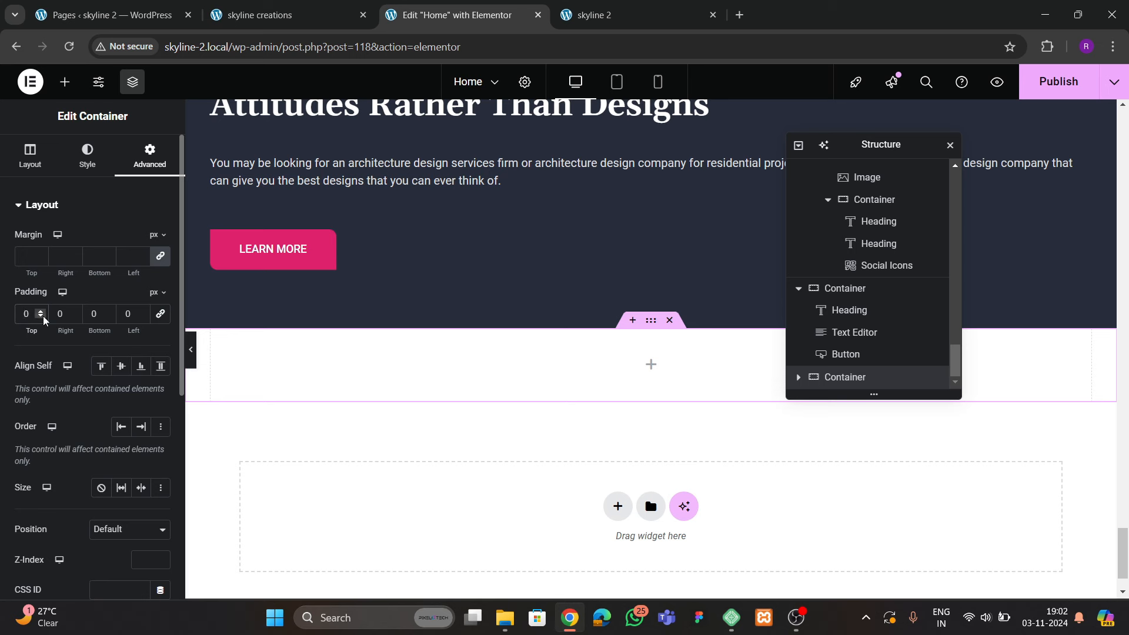
{"action": "type", "text": "80"}
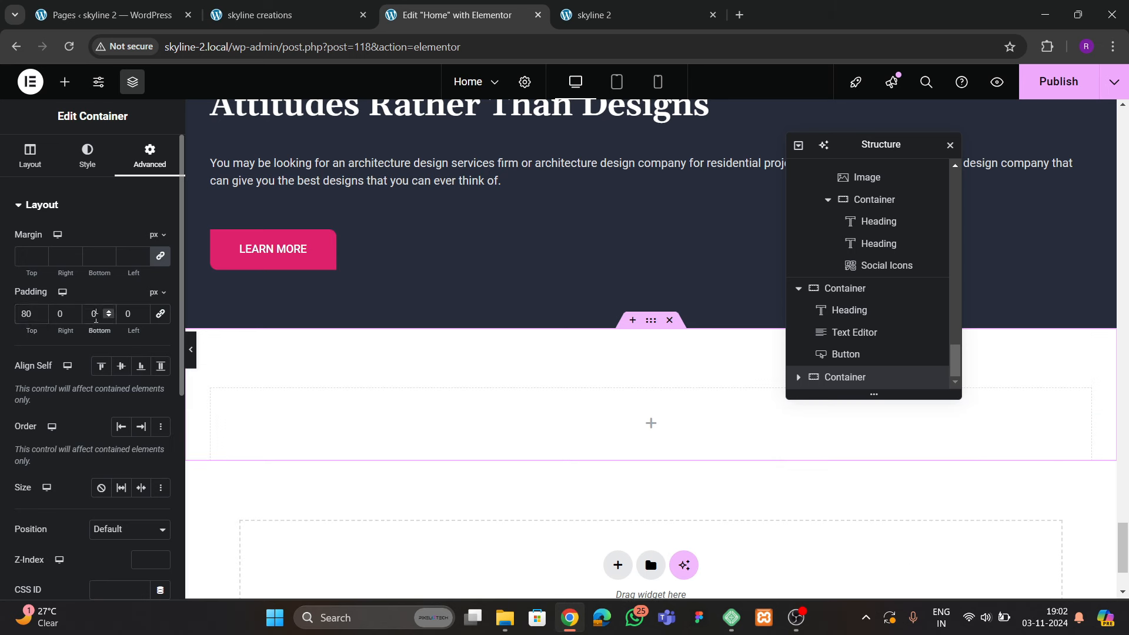
{"action": "left_click", "coordinate": [93, 319]}
{"action": "type", "text": "8"}
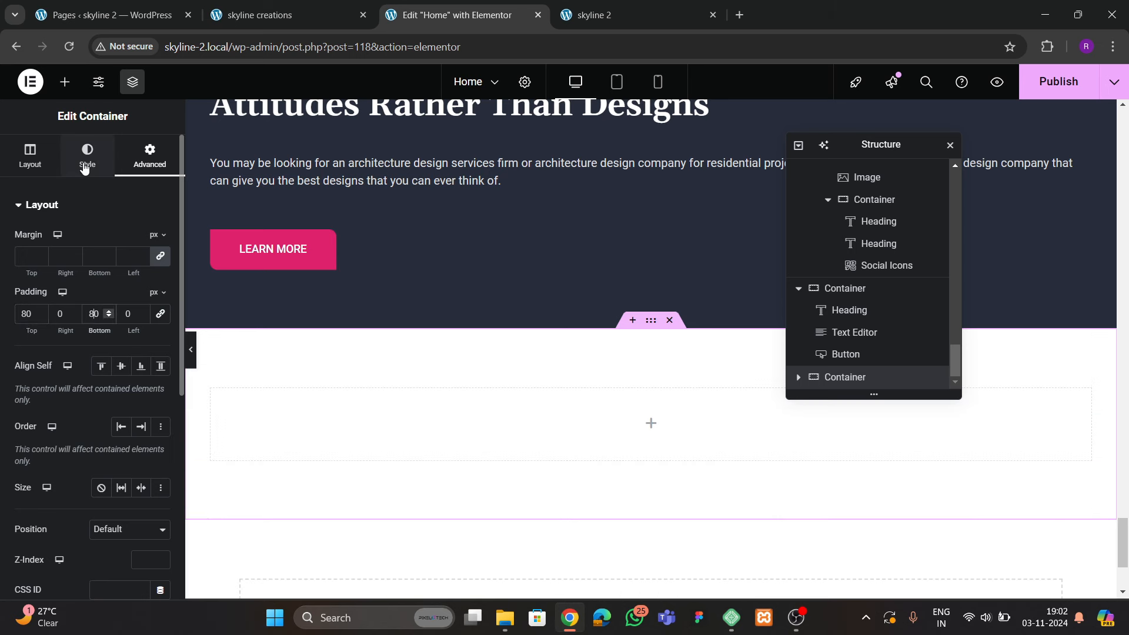
Check the projects background on the reference site and use the matching city skyline photo as the new container's classic background image
{"action": "left_click", "coordinate": [87, 156]}
{"action": "left_click", "coordinate": [101, 269]}
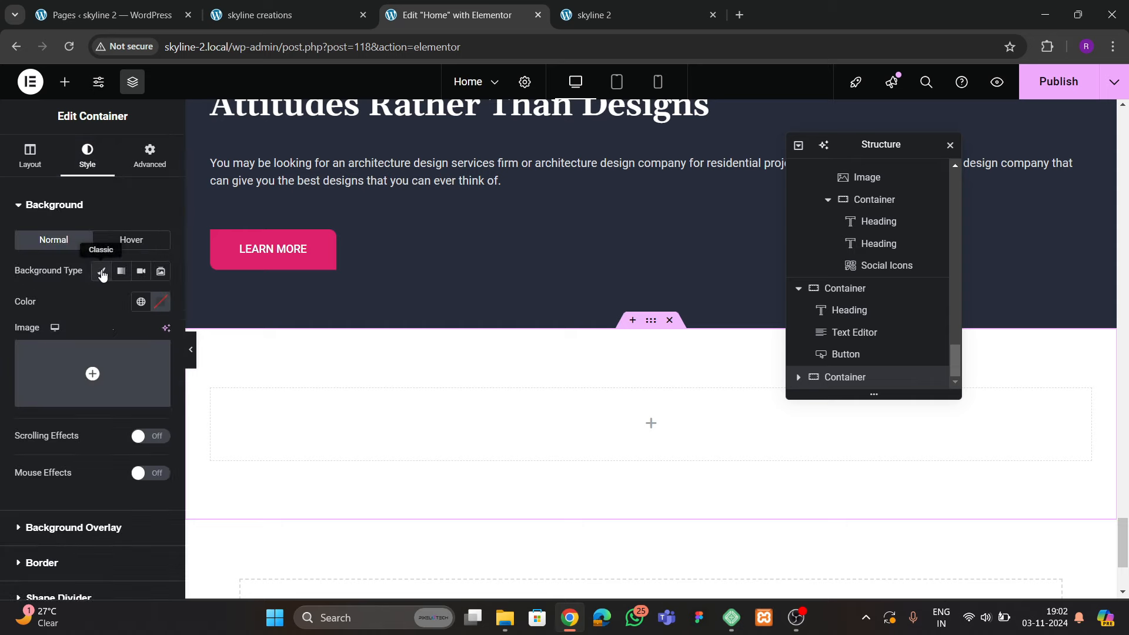
{"action": "left_click", "coordinate": [121, 360]}
{"action": "left_click", "coordinate": [288, 15]}
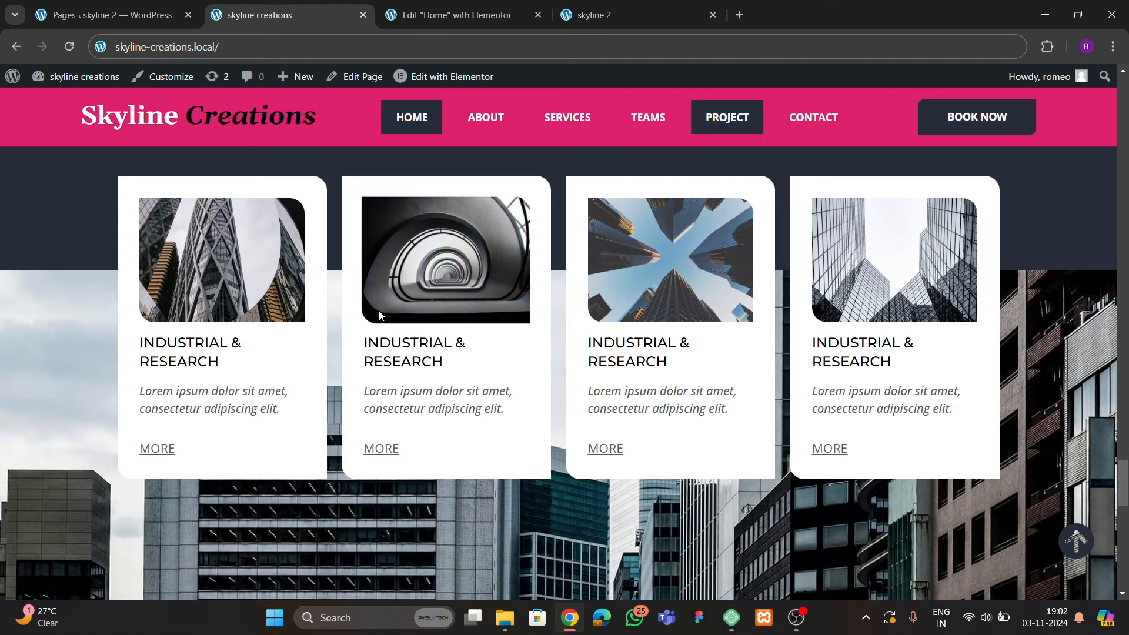
{"action": "scroll", "coordinate": [376, 427], "scroll_direction": "down", "scroll_amount": 2}
{"action": "scroll", "coordinate": [721, 406], "scroll_direction": "down", "scroll_amount": 2}
{"action": "scroll", "coordinate": [517, 358], "scroll_direction": "up", "scroll_amount": 4}
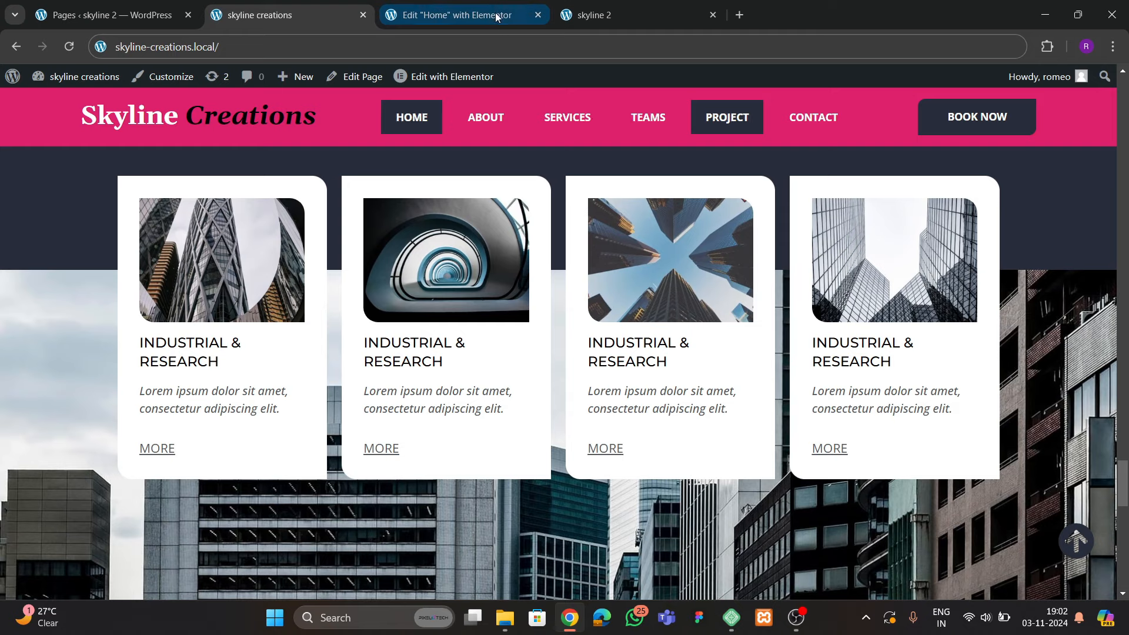
{"action": "left_click", "coordinate": [465, 14]}
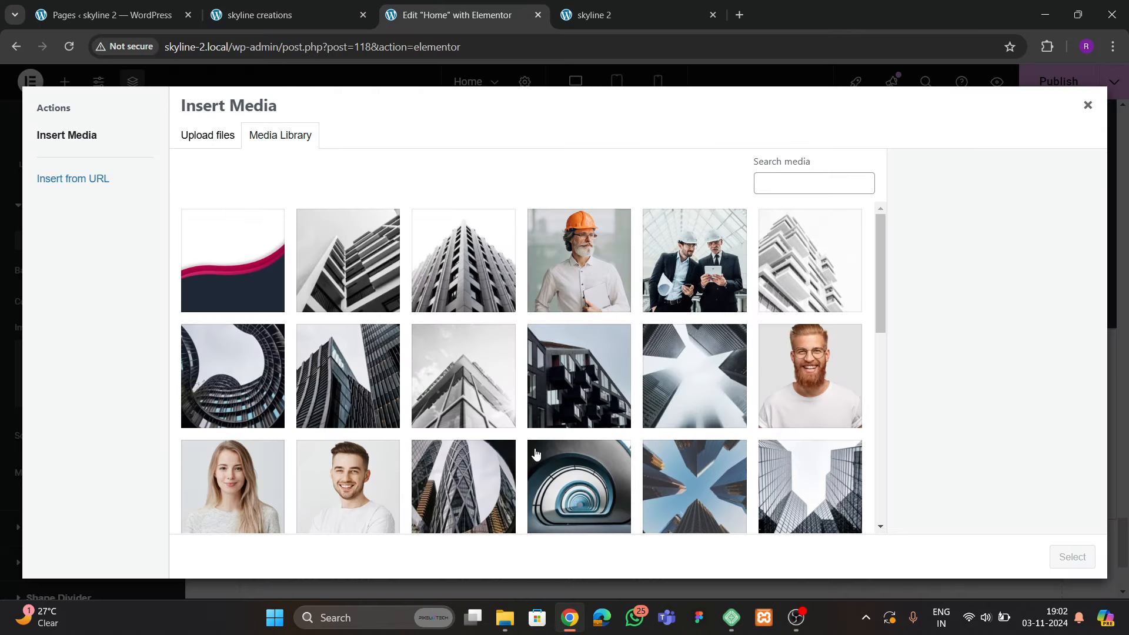
{"action": "scroll", "coordinate": [535, 453], "scroll_direction": "down", "scroll_amount": 2}
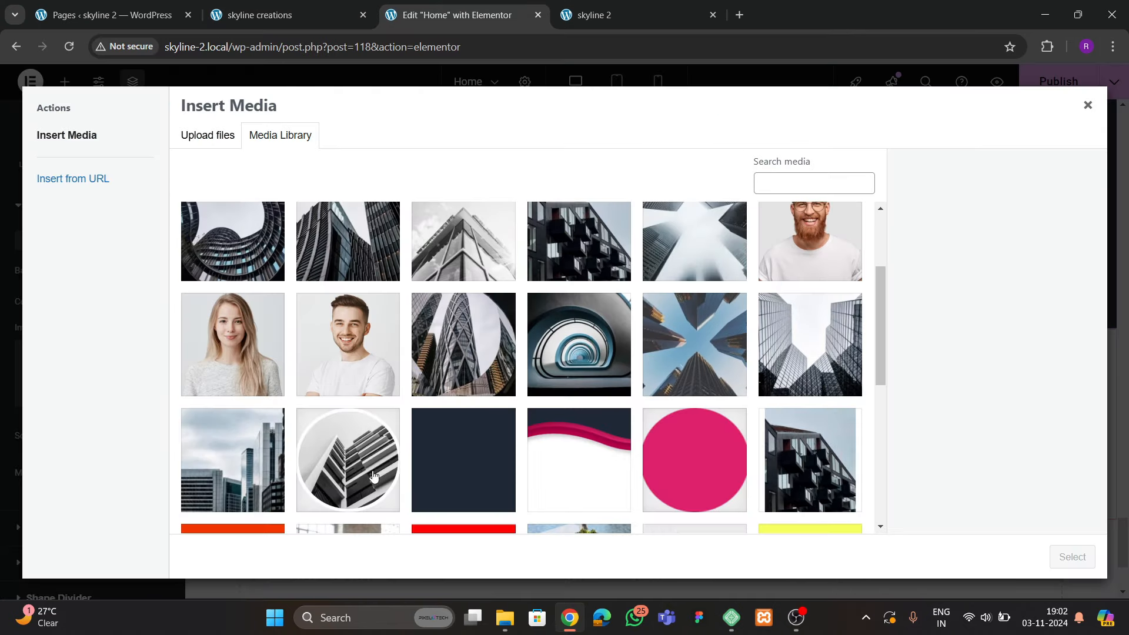
{"action": "left_click", "coordinate": [247, 470]}
{"action": "left_click", "coordinate": [1074, 555]}
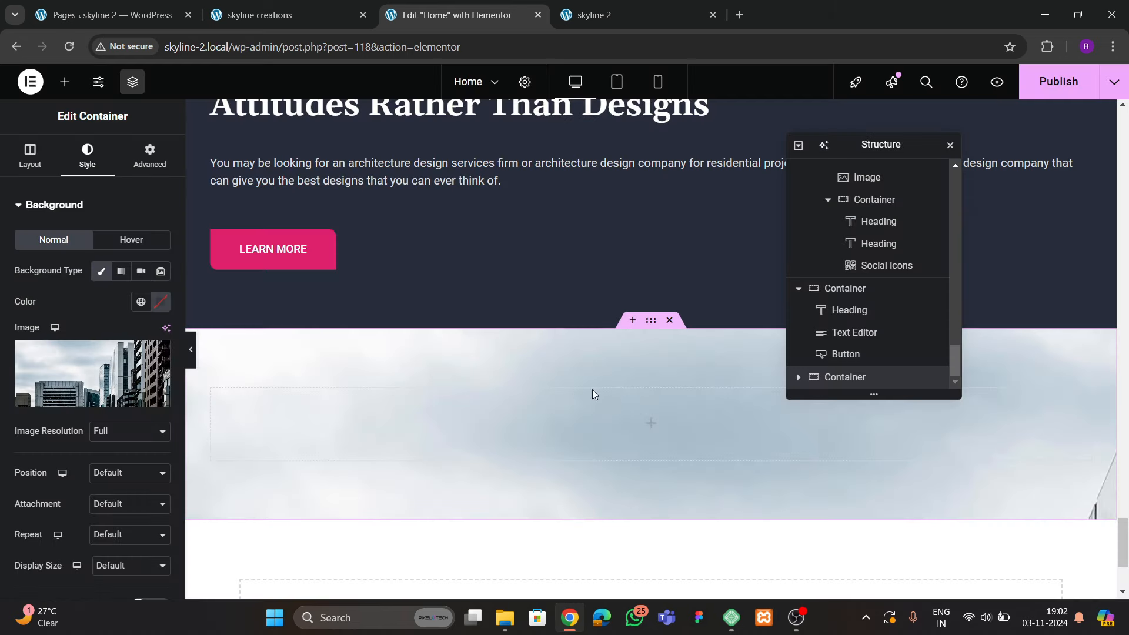
Set the background image's position to Center Center, its display size to Cover and its attachment to Fixed
{"action": "left_click", "coordinate": [126, 326]}
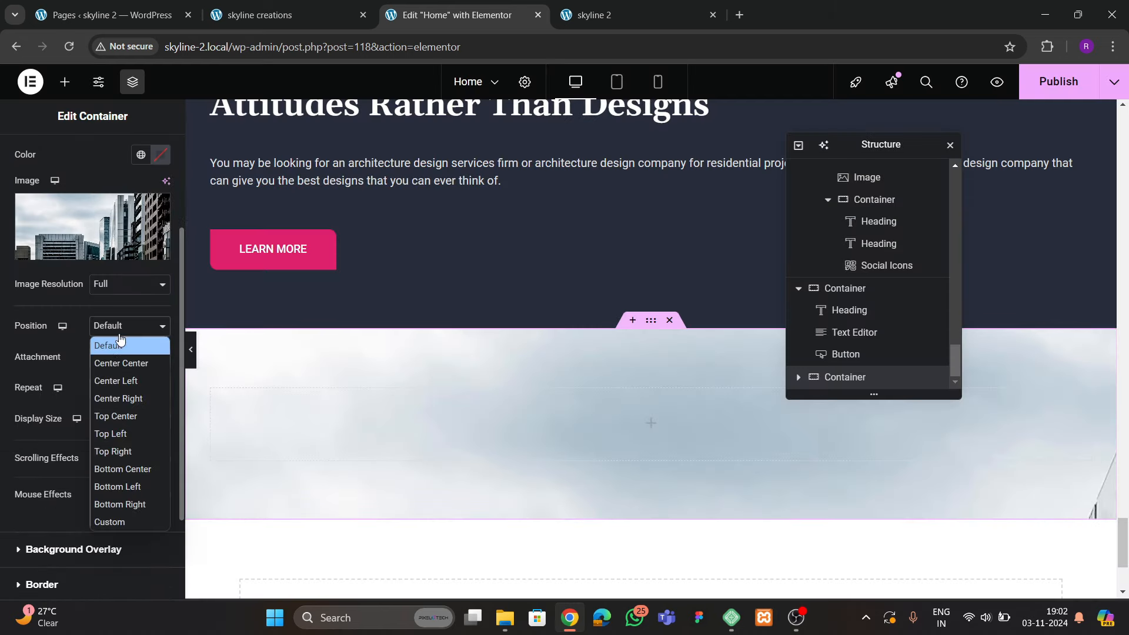
{"action": "left_click", "coordinate": [115, 363]}
{"action": "left_click", "coordinate": [128, 418]}
{"action": "left_click", "coordinate": [111, 474]}
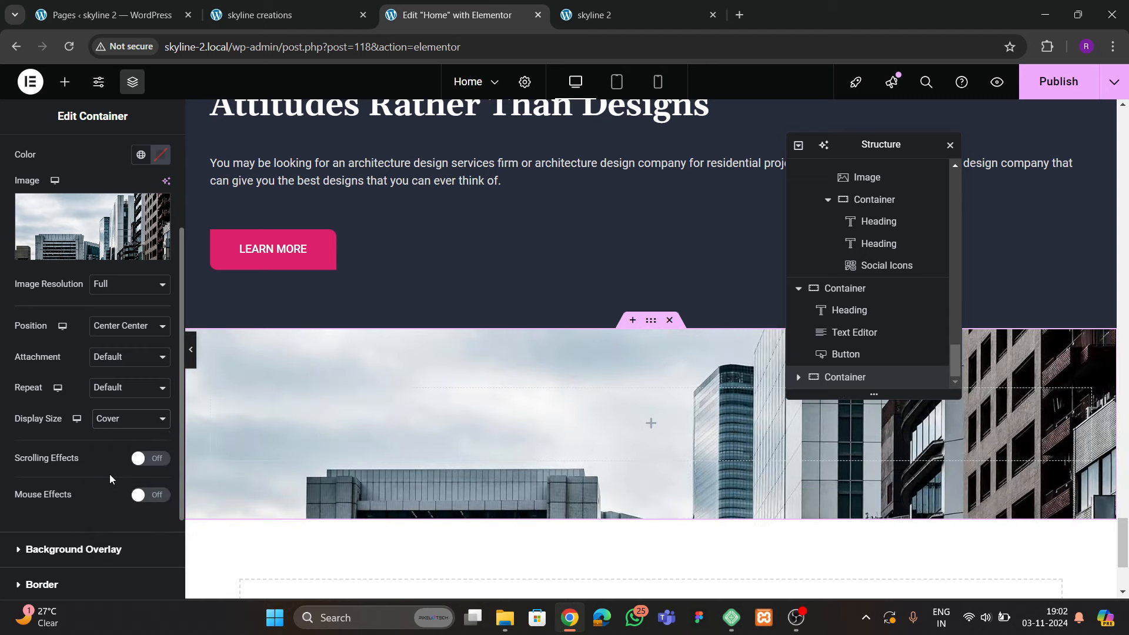
{"action": "scroll", "coordinate": [109, 474], "scroll_direction": "up", "scroll_amount": 2}
{"action": "scroll", "coordinate": [80, 380], "scroll_direction": "down", "scroll_amount": 5}
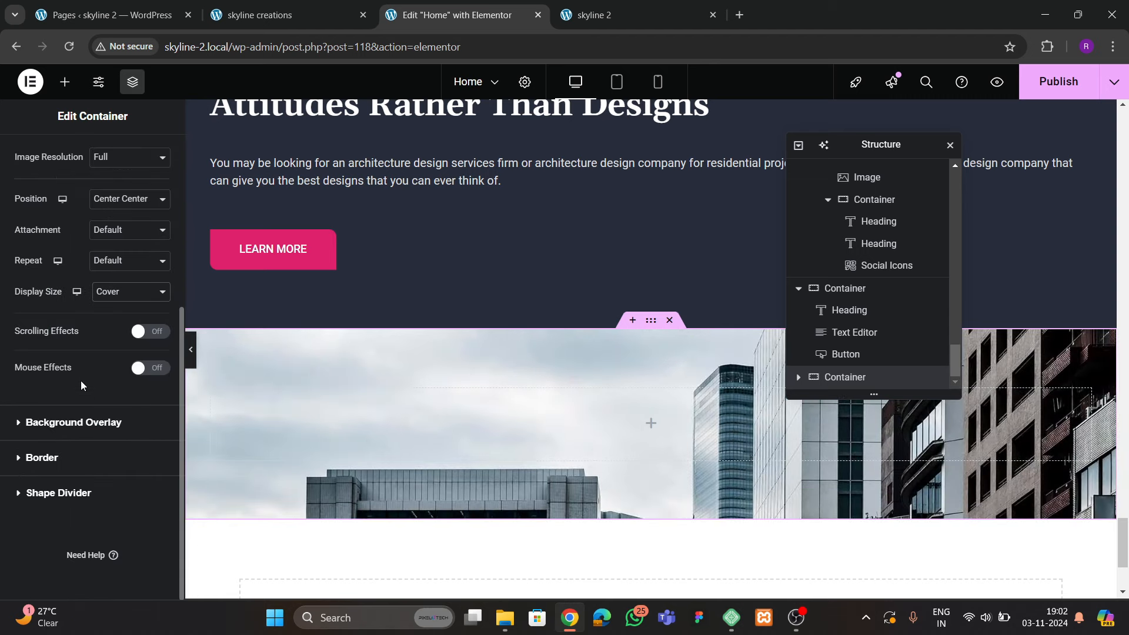
{"action": "left_click", "coordinate": [122, 235]}
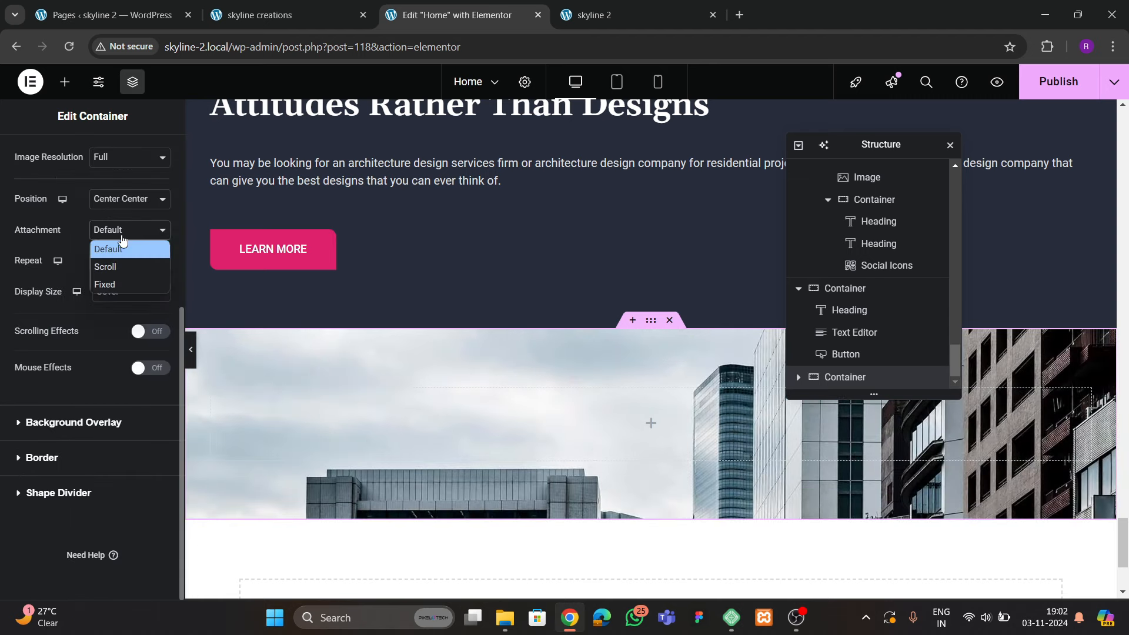
{"action": "left_click", "coordinate": [118, 283]}
{"action": "scroll", "coordinate": [58, 147], "scroll_direction": "up", "scroll_amount": 4}
{"action": "left_click", "coordinate": [37, 153]}
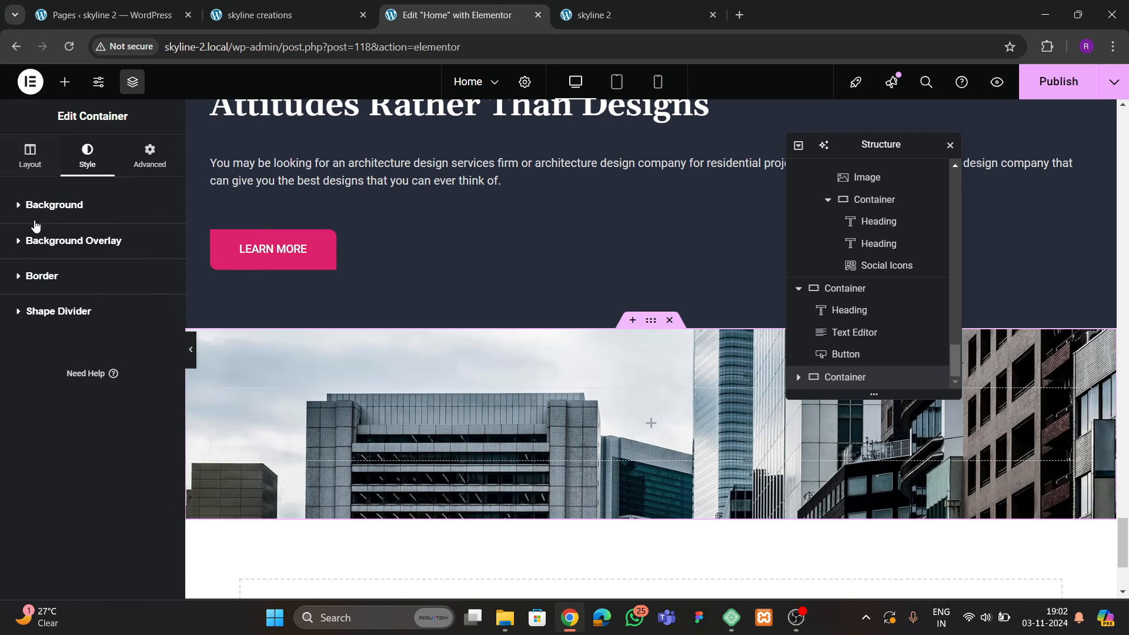
Center the skyline container's contents with both Justify Content and Align Items
{"action": "left_click", "coordinate": [30, 156]}
{"action": "scroll", "coordinate": [83, 377], "scroll_direction": "down", "scroll_amount": 3}
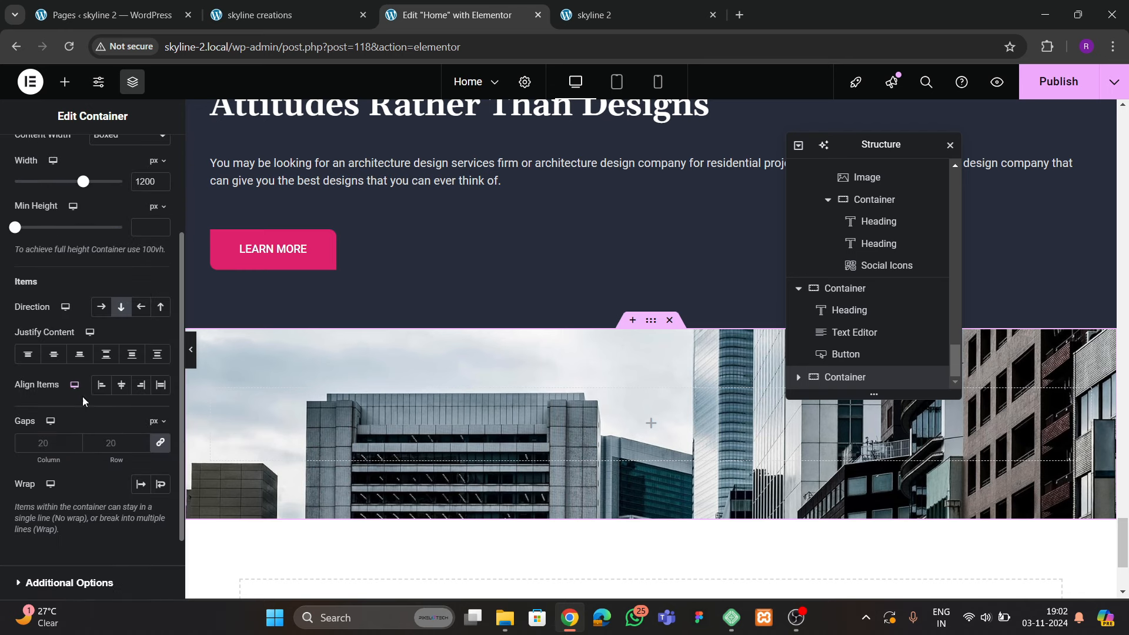
{"action": "left_click", "coordinate": [120, 385]}
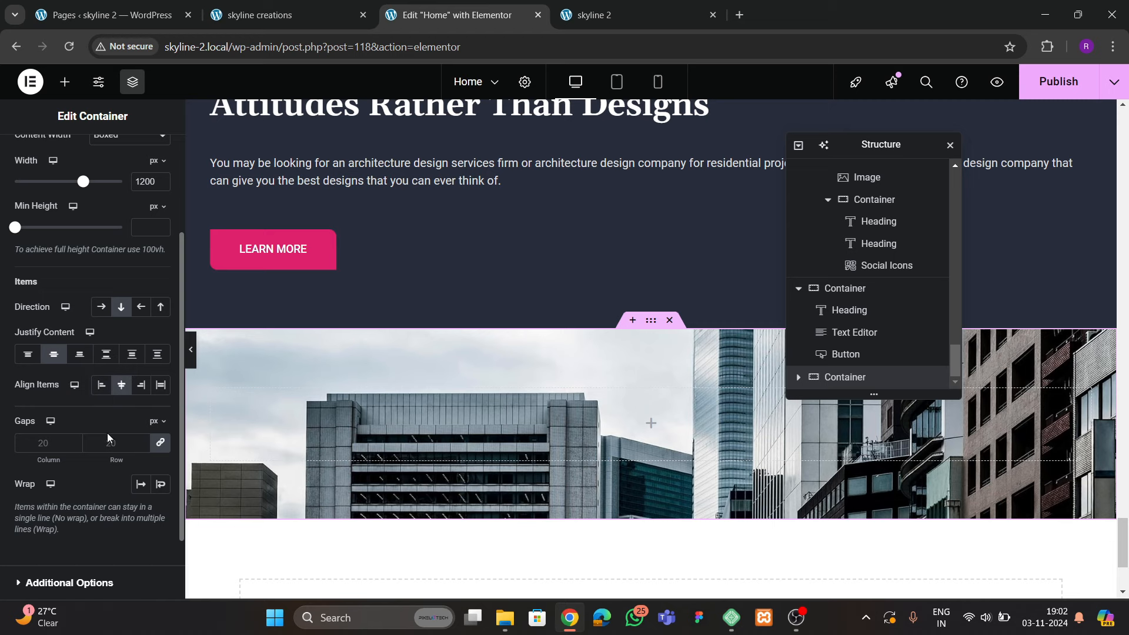
Set the skyline container's minimum height to 600 px
{"action": "scroll", "coordinate": [488, 417], "scroll_direction": "up", "scroll_amount": 1}
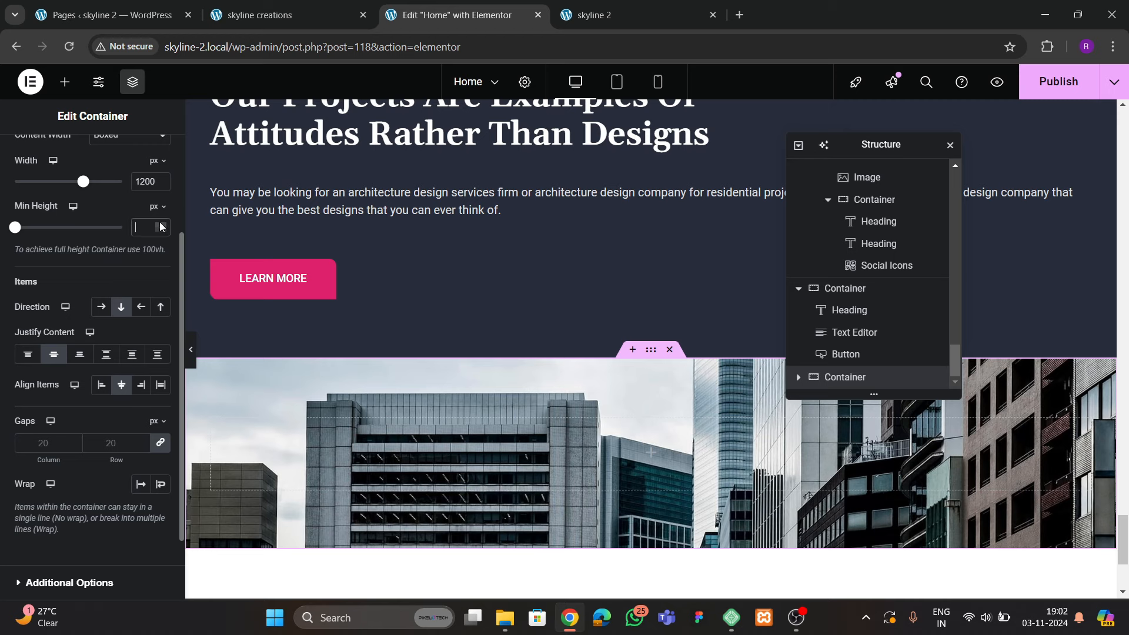
{"action": "type", "text": "700"}
{"action": "scroll", "coordinate": [595, 337], "scroll_direction": "down", "scroll_amount": 4}
{"action": "scroll", "coordinate": [594, 336], "scroll_direction": "up", "scroll_amount": 2}
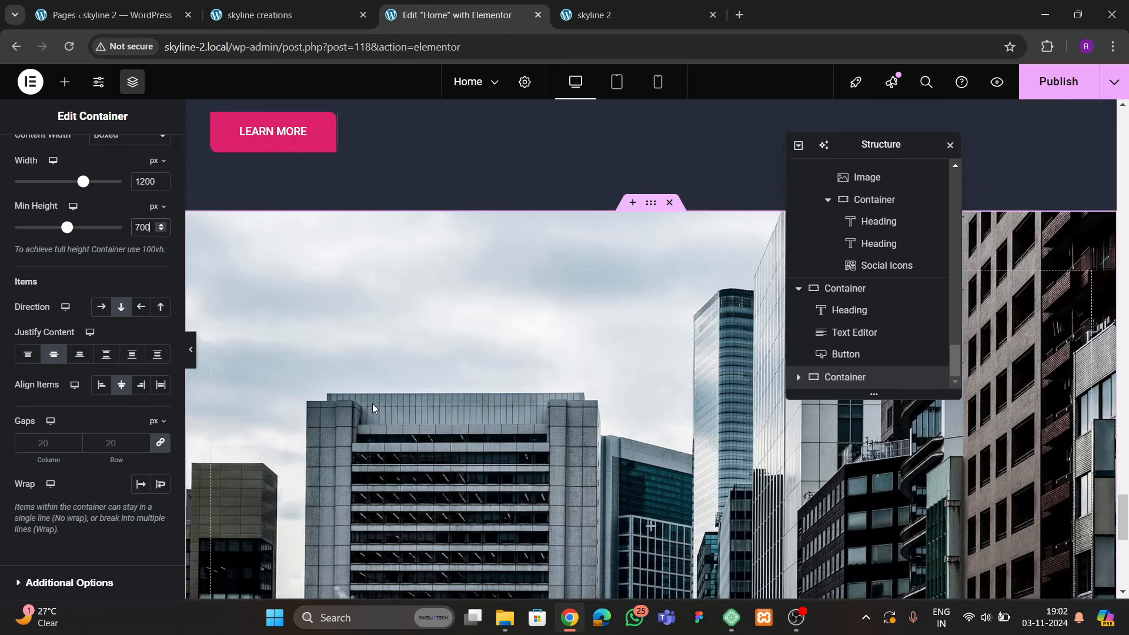
{"action": "key", "text": "BackSpace"}
{"action": "key", "text": "BackSpace"}
{"action": "key", "text": "BackSpace"}
{"action": "type", "text": "60"}
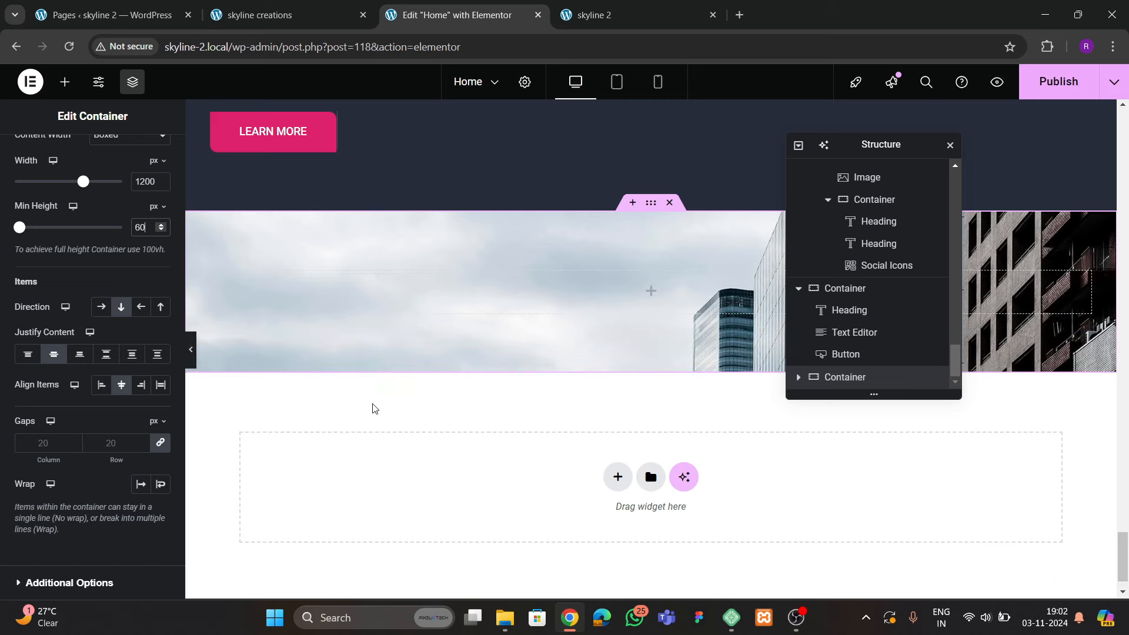
{"action": "type", "text": "0"}
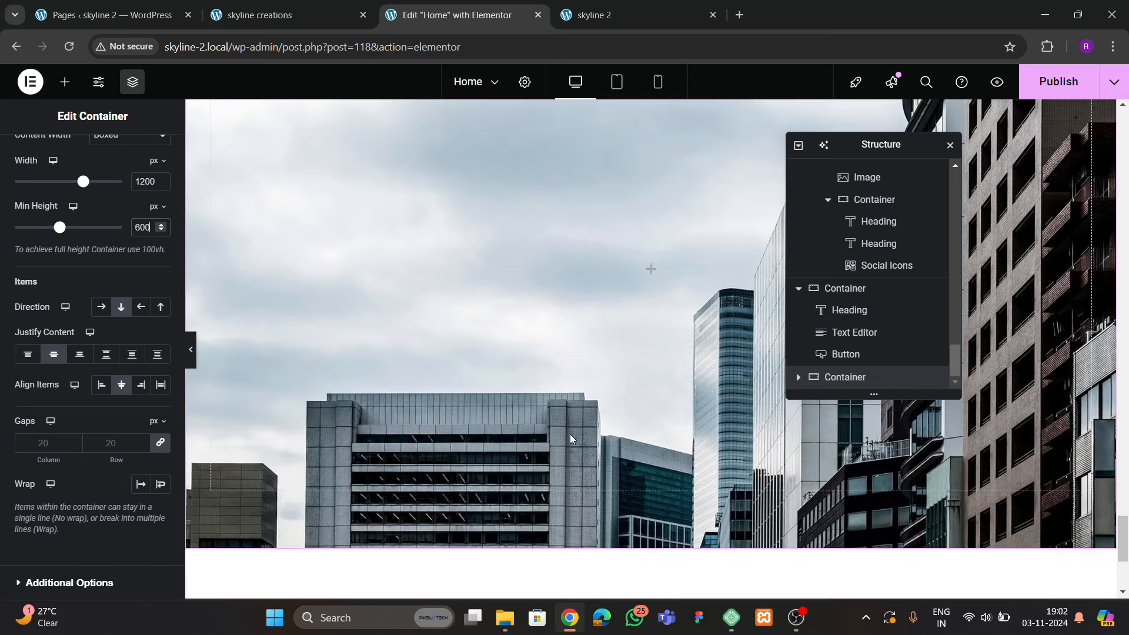
Compare with the reference project cards, add a Grid inside the skyline container and set its padding to 0 on all sides
{"action": "left_click", "coordinate": [314, 4]}
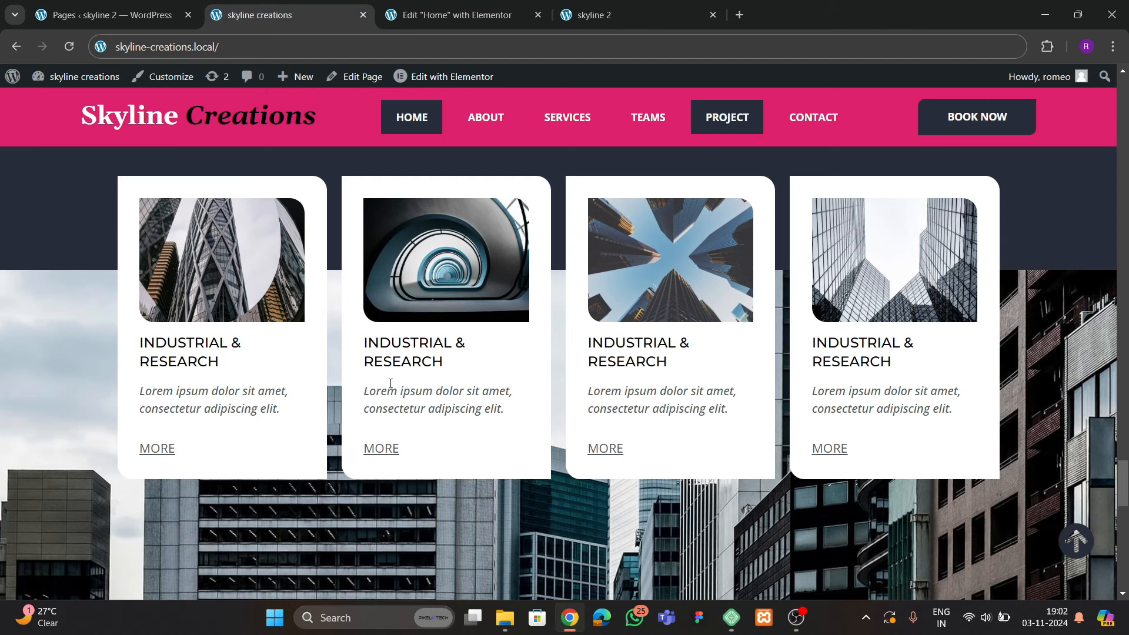
{"action": "left_click", "coordinate": [461, 23]}
{"action": "left_click", "coordinate": [65, 82]}
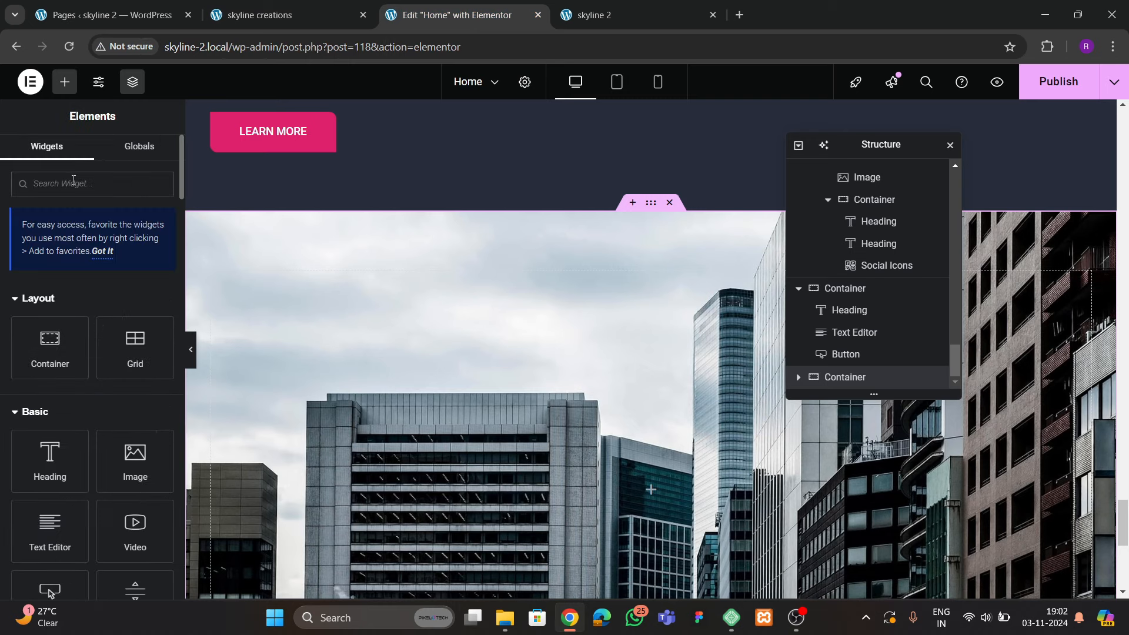
{"action": "type", "text": "grid"}
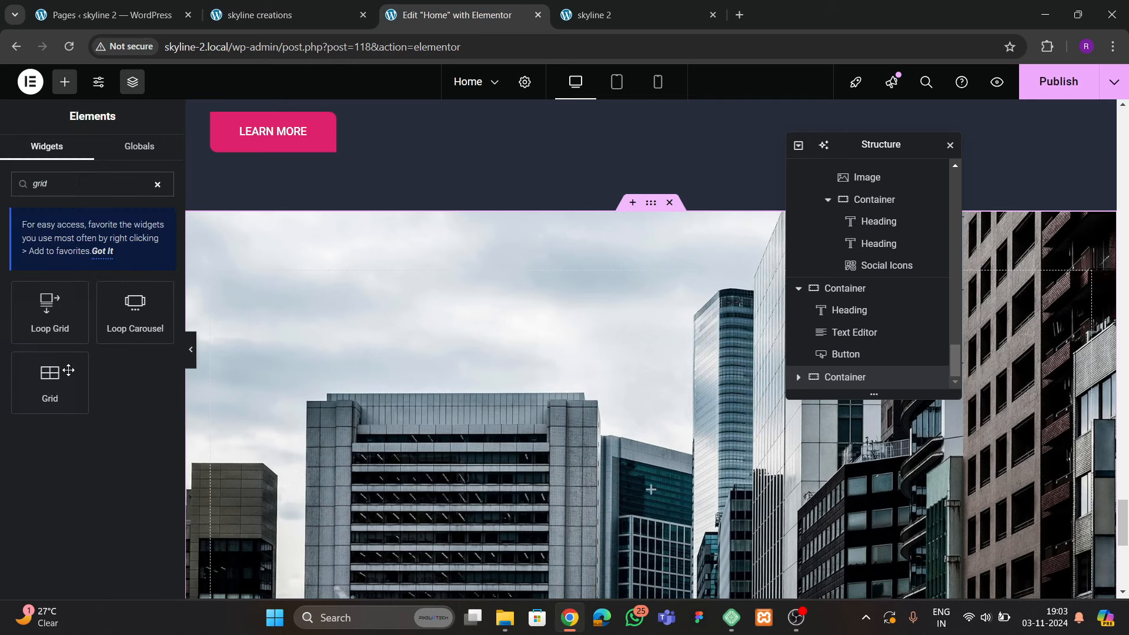
{"action": "left_click_drag", "start_coordinate": [69, 370], "coordinate": [606, 482]}
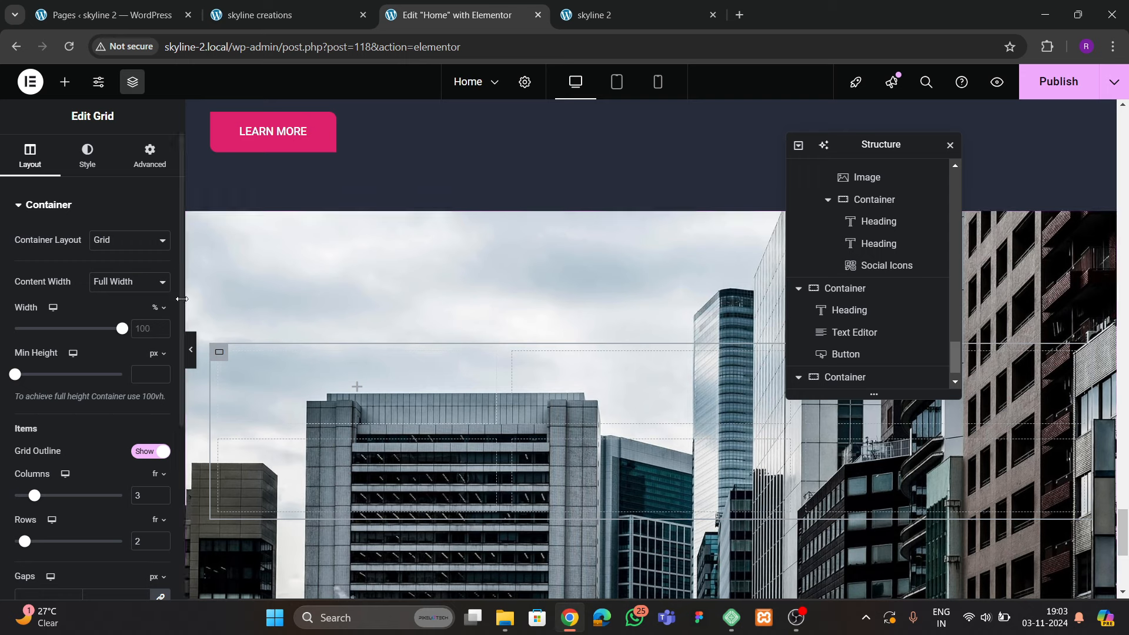
{"action": "left_click", "coordinate": [150, 154]}
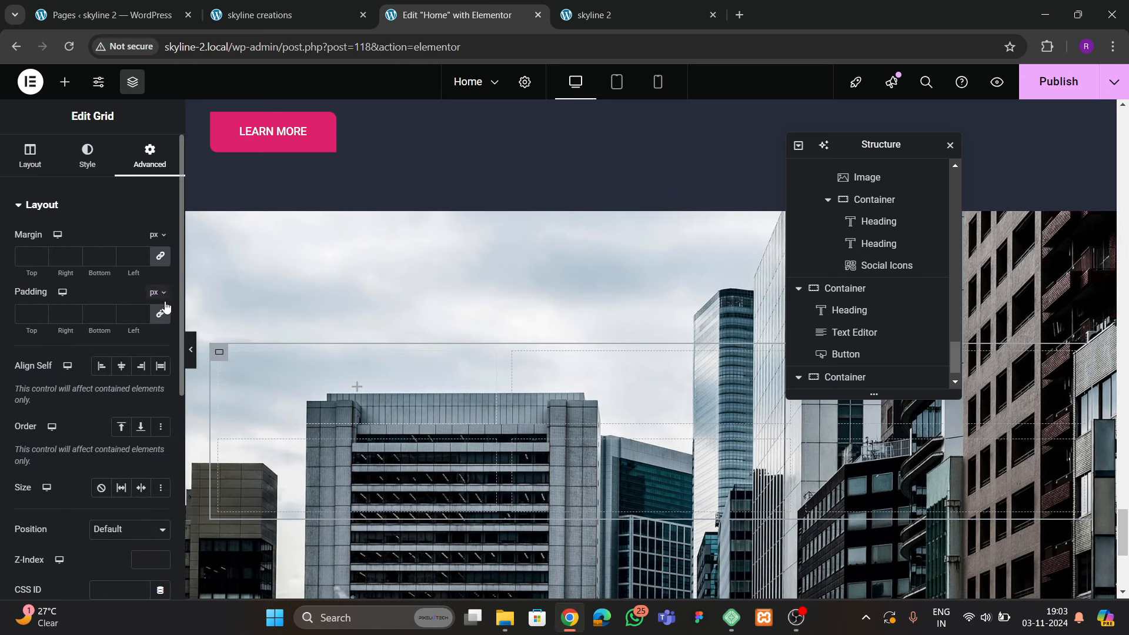
{"action": "left_click", "coordinate": [65, 83]}
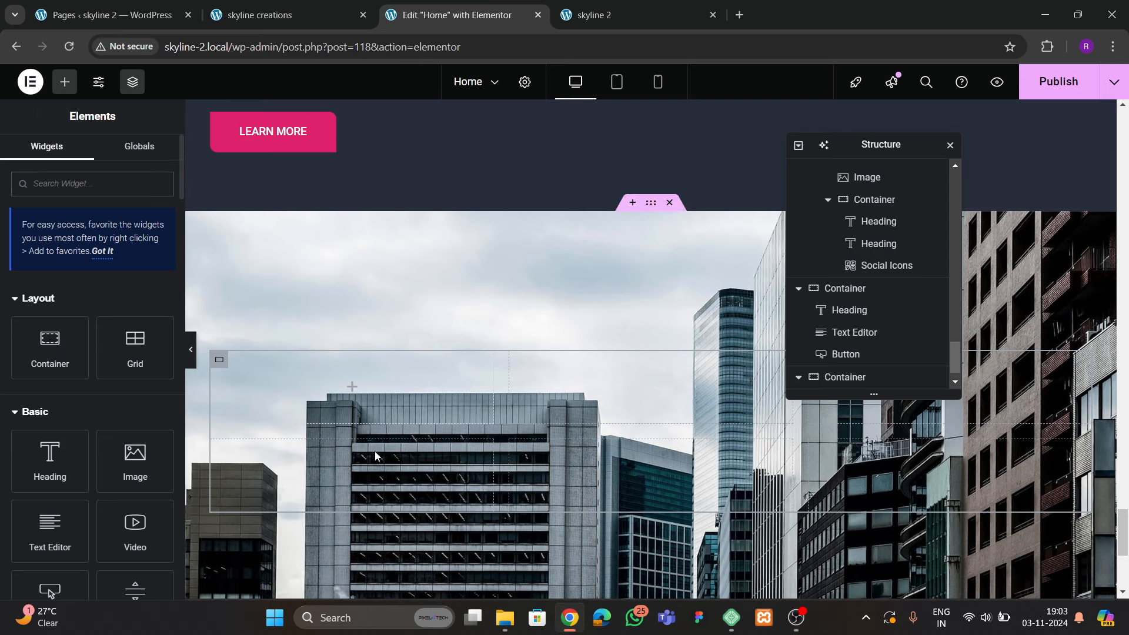
Set the new grid in the skyline container to 4 columns and 1 row
{"action": "scroll", "coordinate": [823, 374], "scroll_direction": "down", "scroll_amount": 1}
{"action": "left_click", "coordinate": [838, 377]}
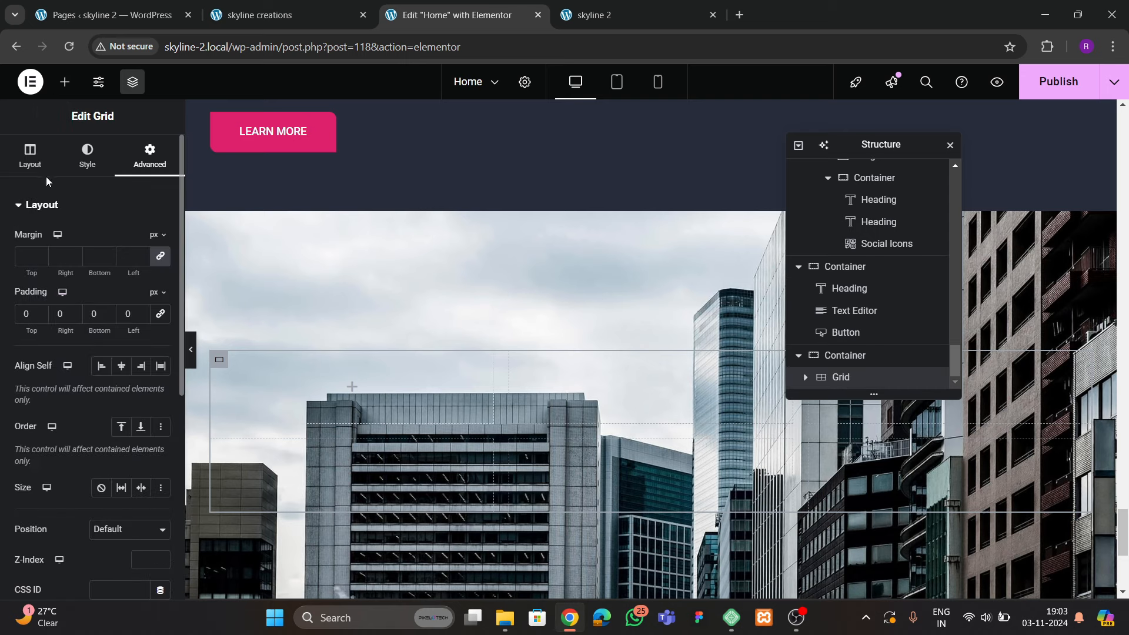
{"action": "left_click", "coordinate": [30, 154]}
{"action": "scroll", "coordinate": [144, 447], "scroll_direction": "down", "scroll_amount": 3}
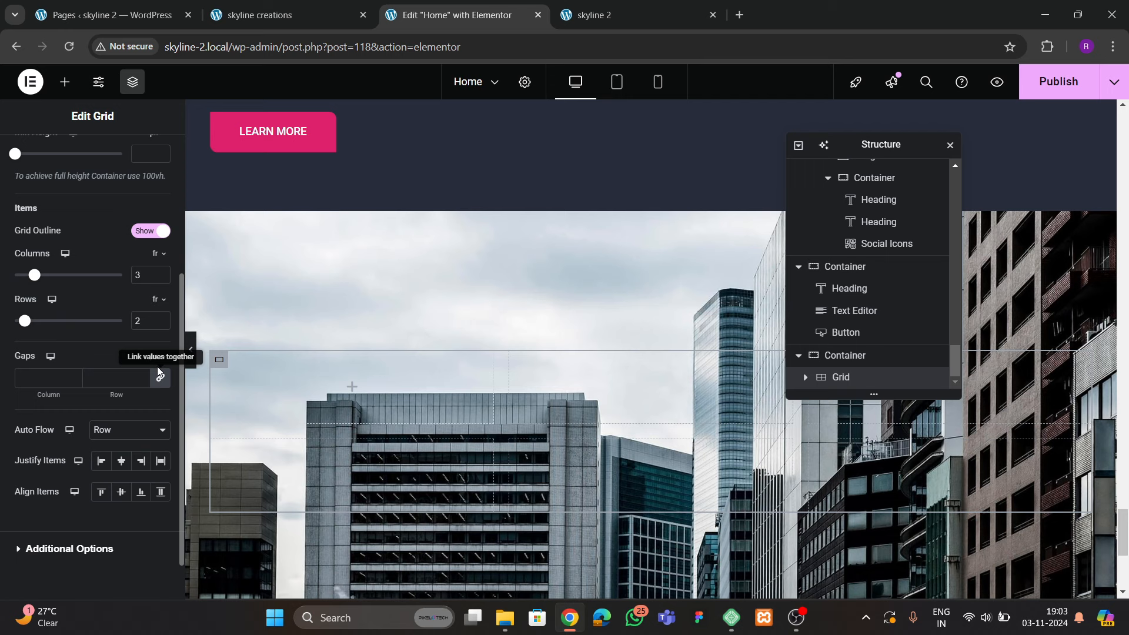
{"action": "left_click", "coordinate": [161, 272]}
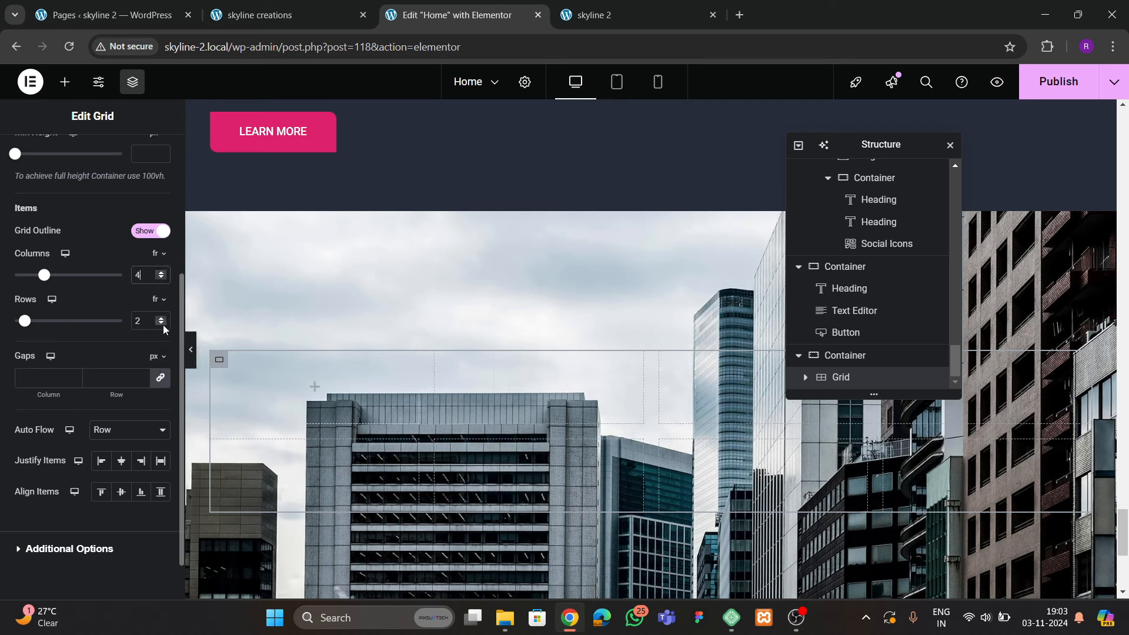
{"action": "left_click", "coordinate": [162, 324]}
{"action": "scroll", "coordinate": [80, 230], "scroll_direction": "up", "scroll_amount": 4}
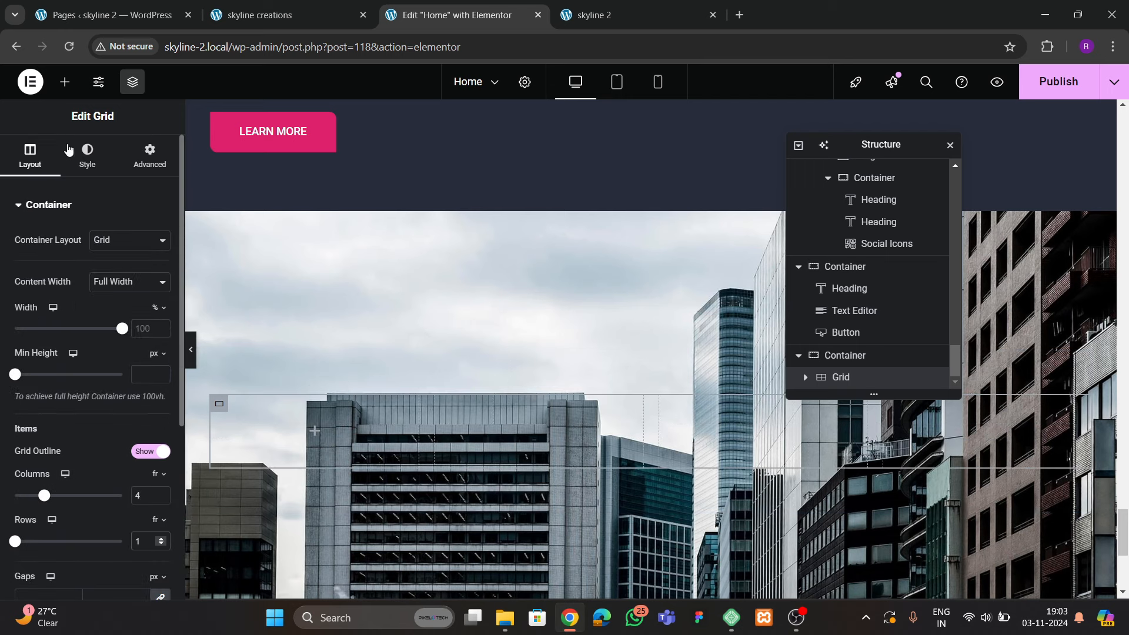
Add a container to the first column of the skyline grid and set its padding to 0 on all sides
{"action": "left_click", "coordinate": [64, 82]}
{"action": "left_click_drag", "start_coordinate": [48, 270], "coordinate": [278, 456]}
{"action": "left_click", "coordinate": [150, 157]}
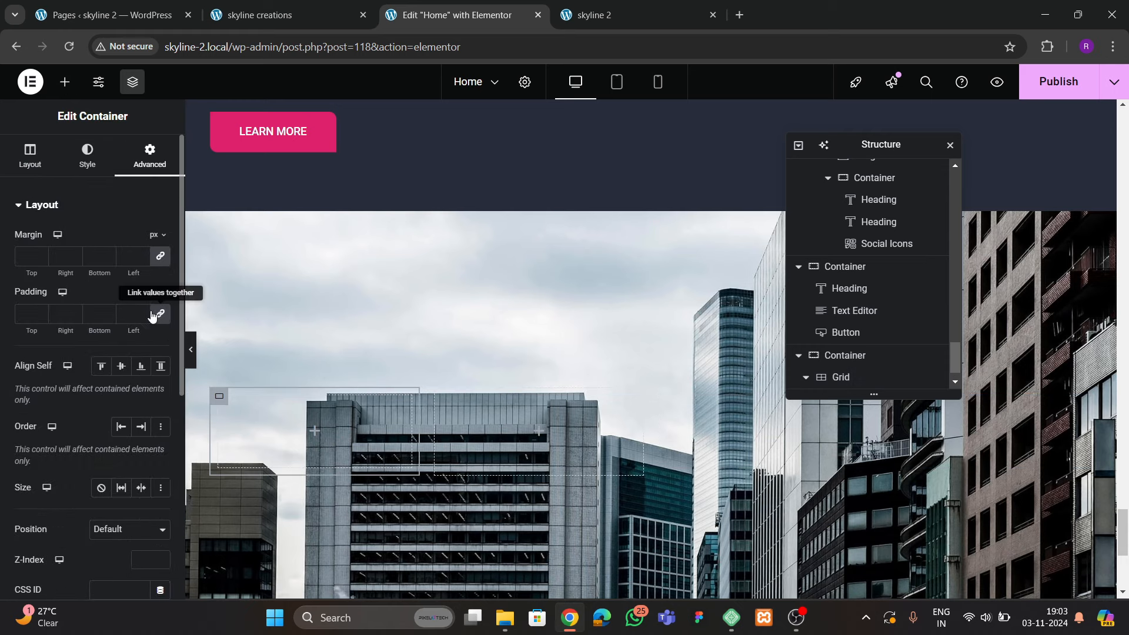
Give the new card container a classic solid white background
{"action": "left_click", "coordinate": [87, 156]}
{"action": "left_click", "coordinate": [102, 271]}
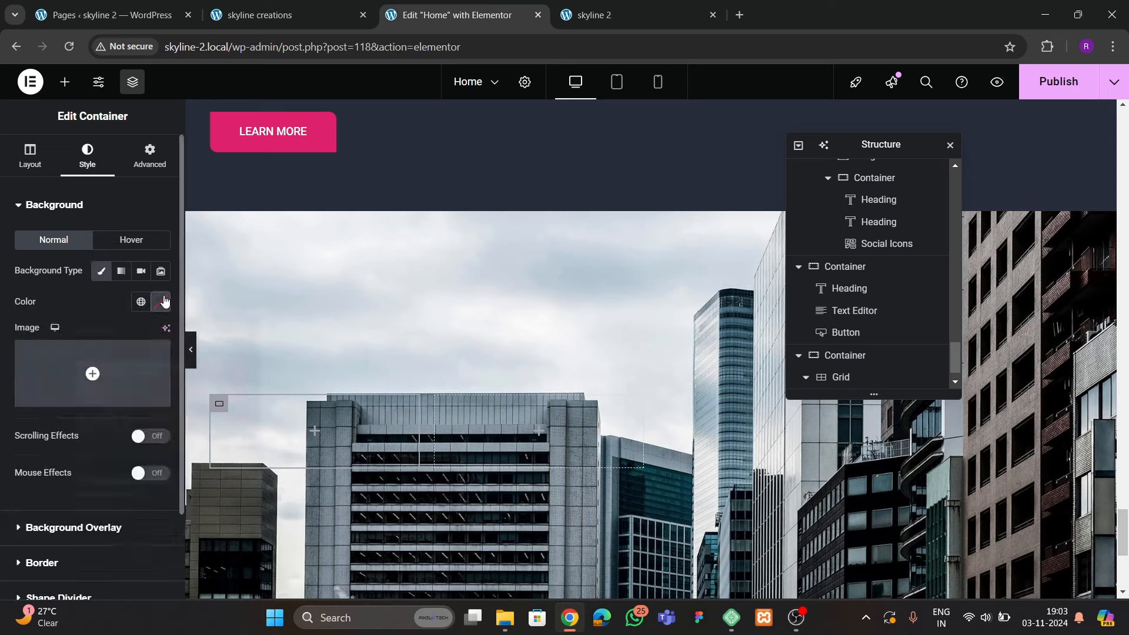
{"action": "left_click", "coordinate": [161, 302]}
{"action": "left_click", "coordinate": [76, 362]}
{"action": "left_click", "coordinate": [68, 310]}
Compare with the reference project cards and set the white card container's padding to 30 px on all sides
{"action": "left_click", "coordinate": [259, 15]}
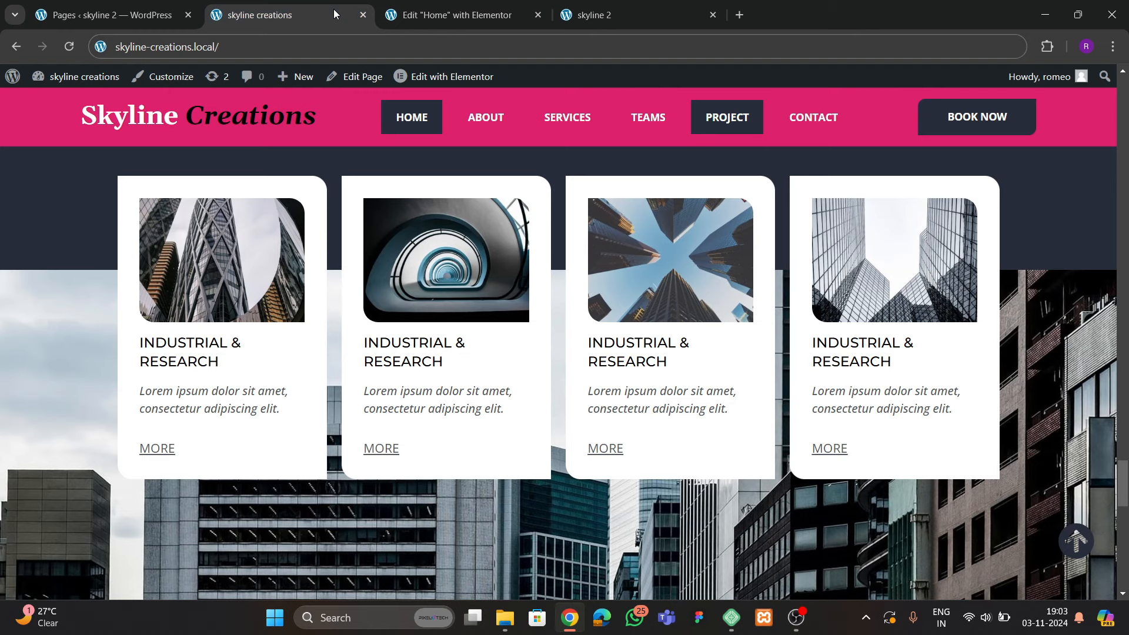
{"action": "left_click", "coordinate": [419, 17]}
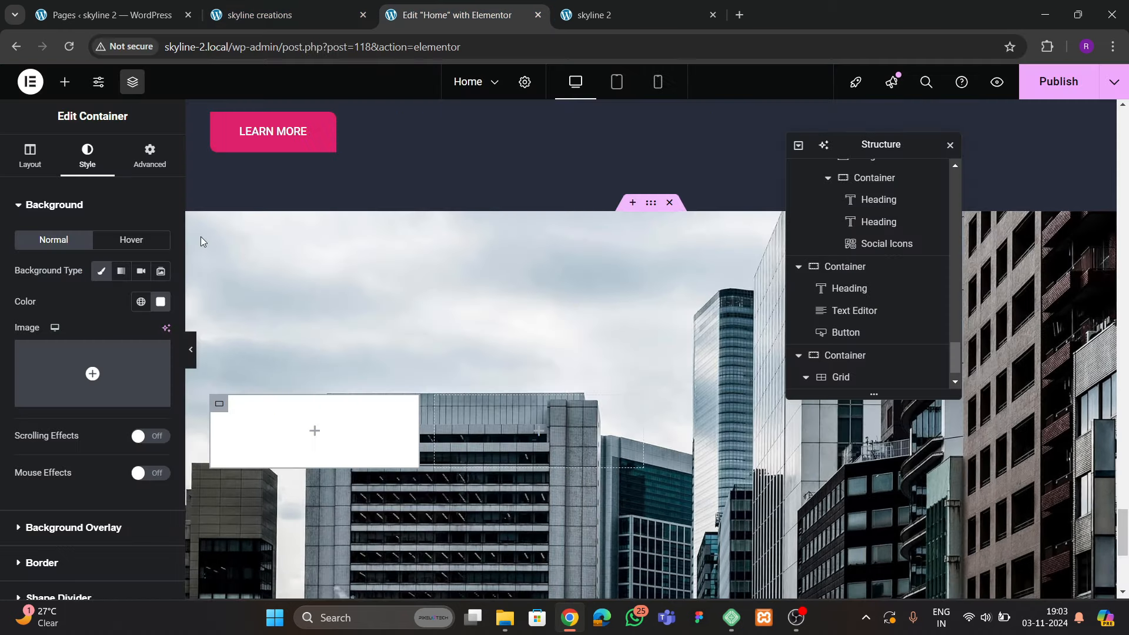
{"action": "left_click", "coordinate": [154, 151]}
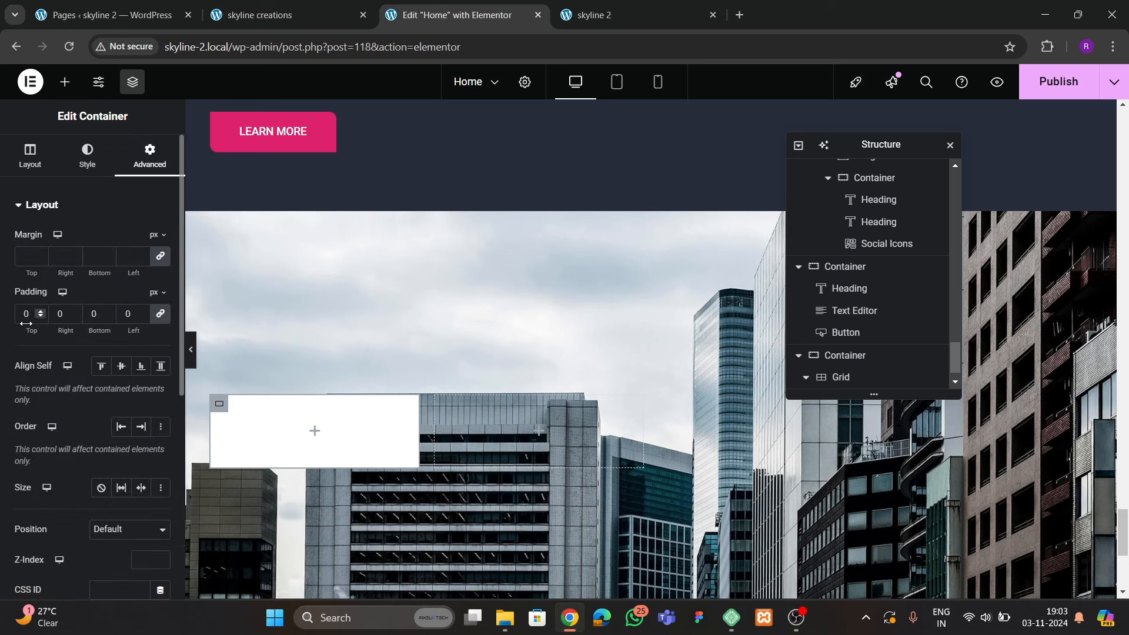
{"action": "type", "text": "30"}
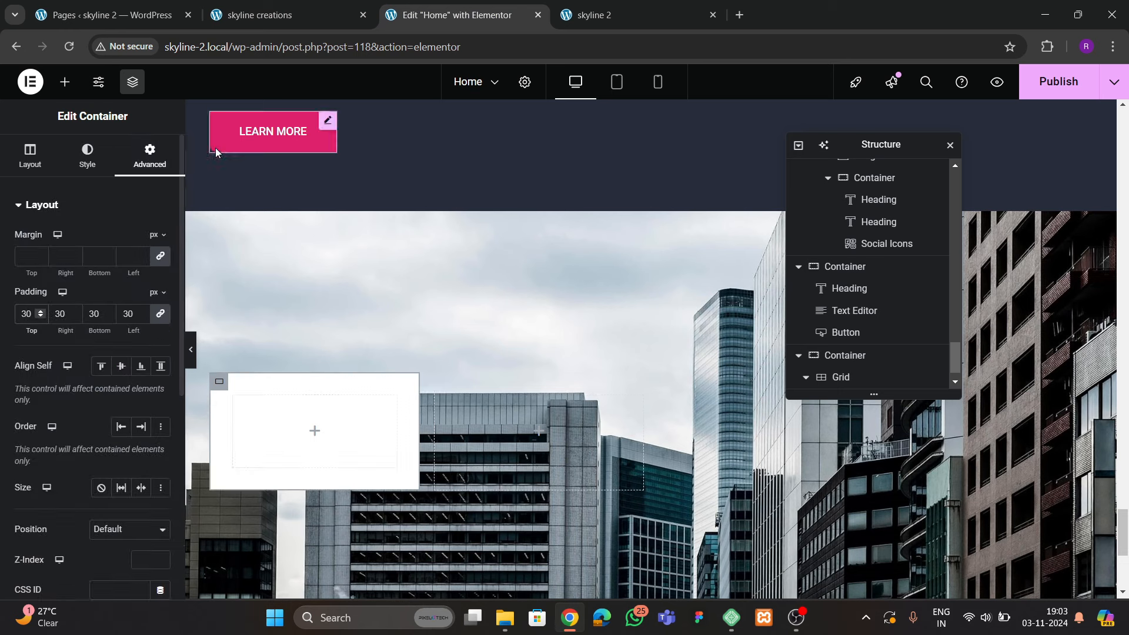
Add an Image widget inside the white card and select nbbnnb-min.jpg from the media library
{"action": "left_click", "coordinate": [65, 83]}
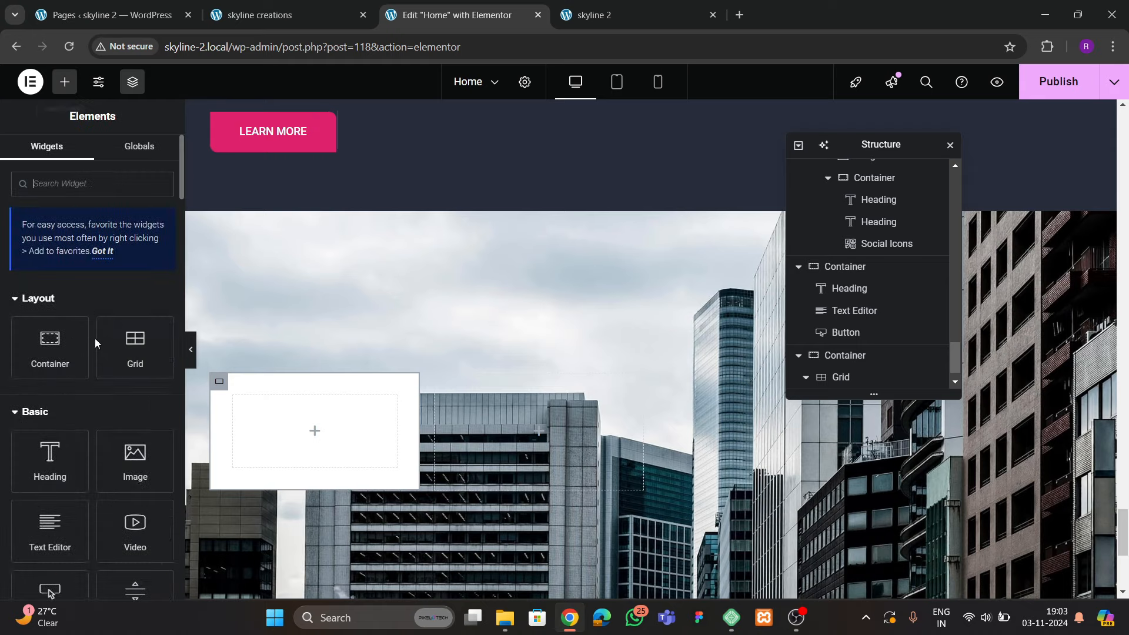
{"action": "left_click_drag", "start_coordinate": [134, 460], "coordinate": [292, 440]}
{"action": "left_click", "coordinate": [97, 288]}
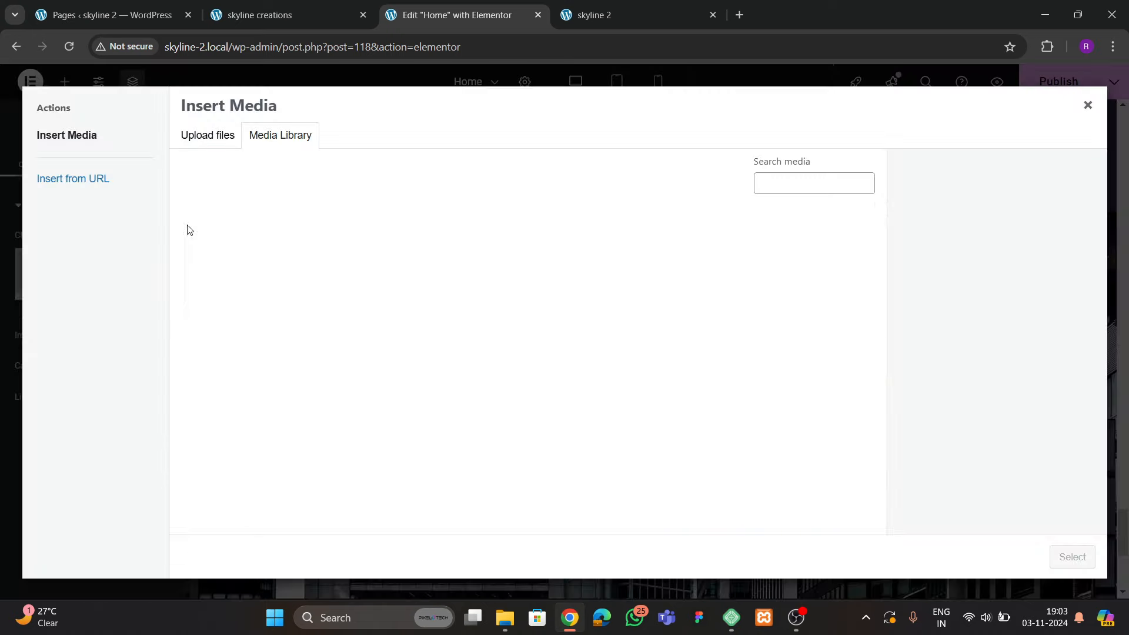
{"action": "left_click", "coordinate": [251, 16]}
{"action": "left_click", "coordinate": [446, 18]}
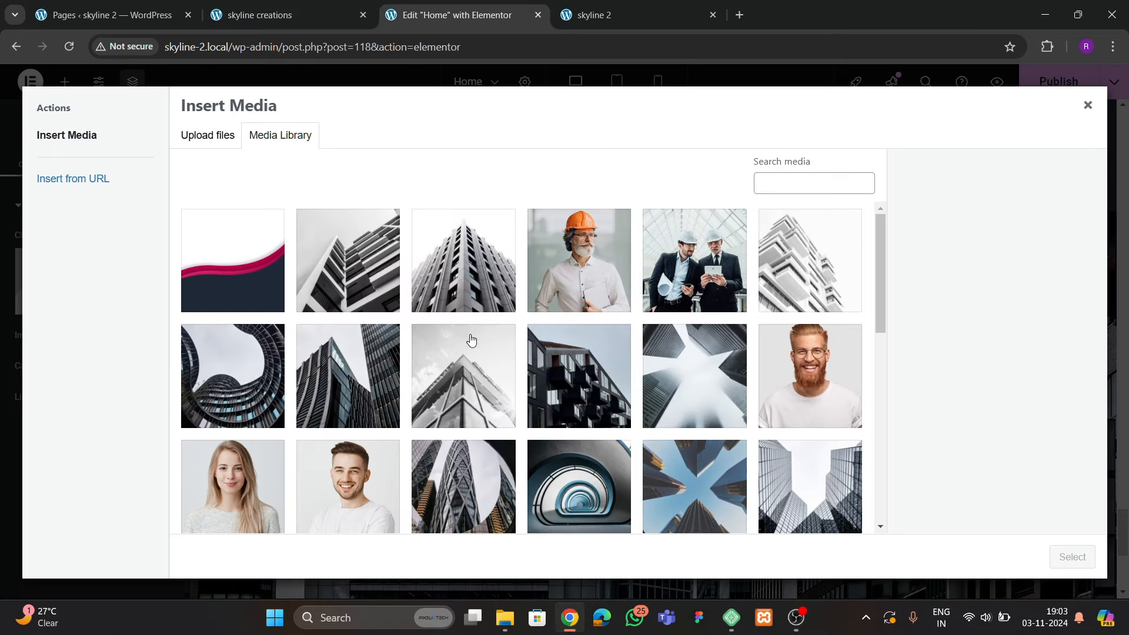
{"action": "left_click", "coordinate": [366, 389]}
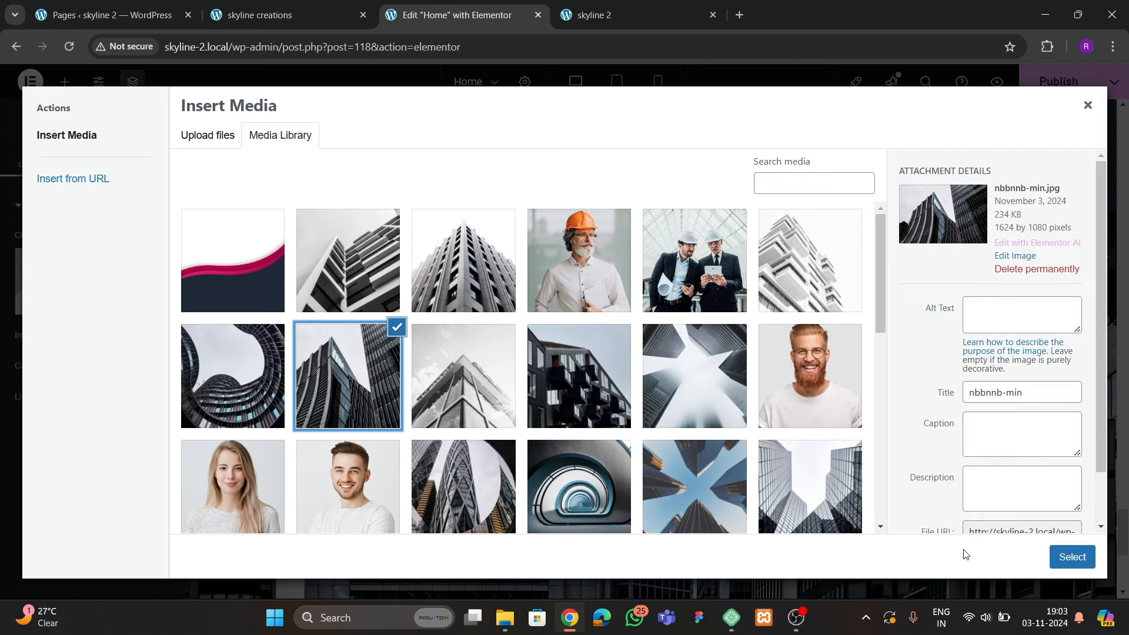
{"action": "left_click", "coordinate": [1071, 557]}
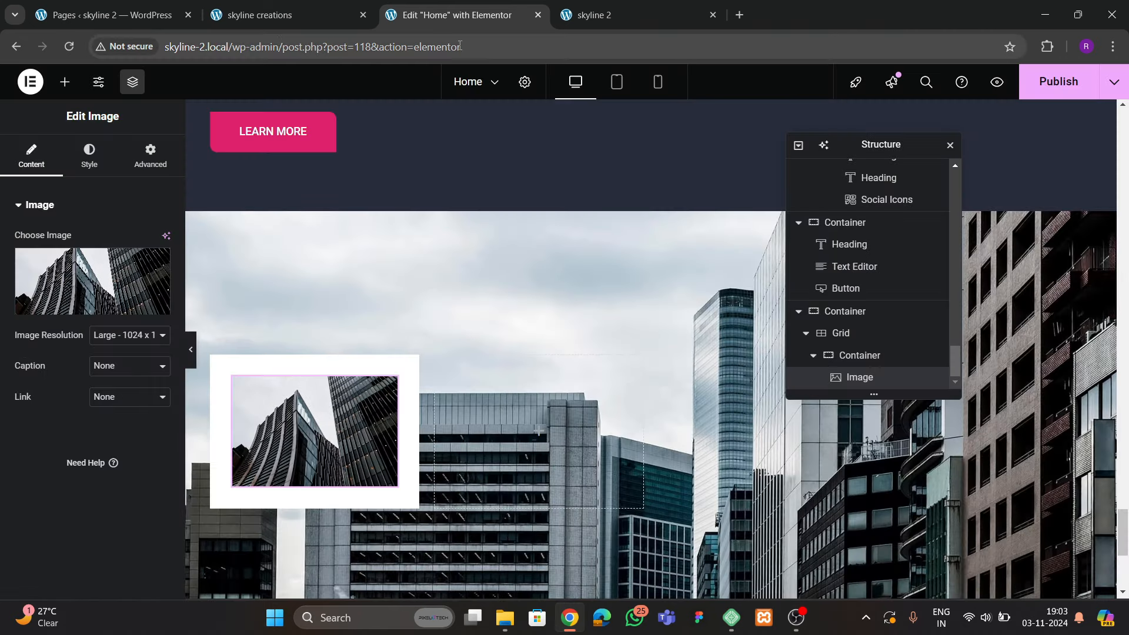
Add a Heading below the card image and set its title to "Industrial & Research", as on the reference card
{"action": "left_click", "coordinate": [287, 15]}
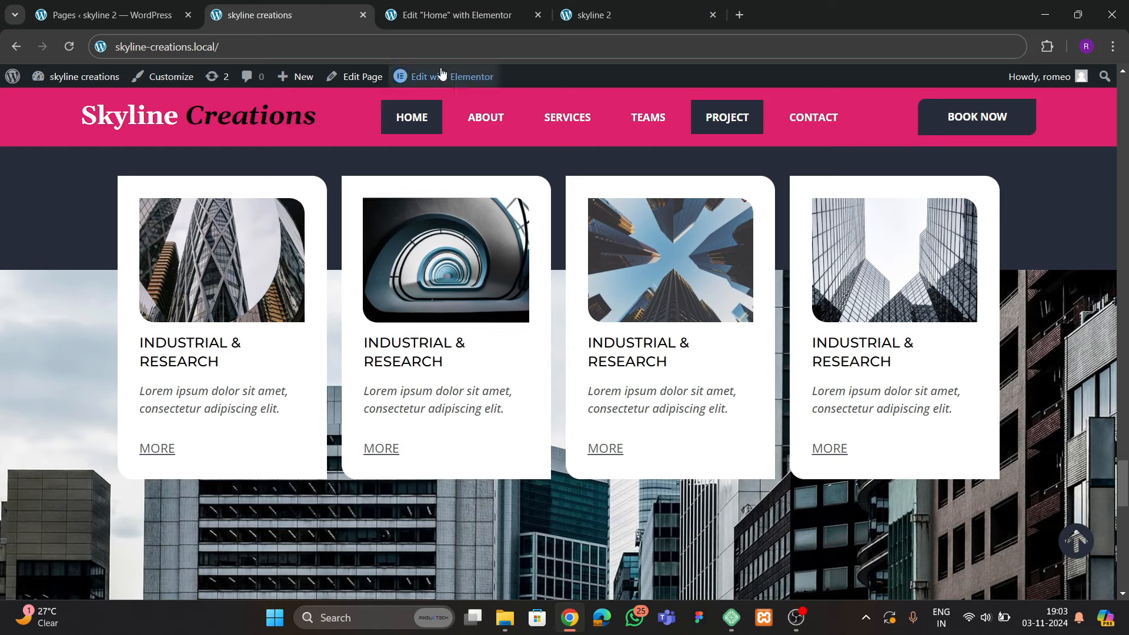
{"action": "left_click", "coordinate": [445, 15]}
{"action": "left_click", "coordinate": [64, 81]}
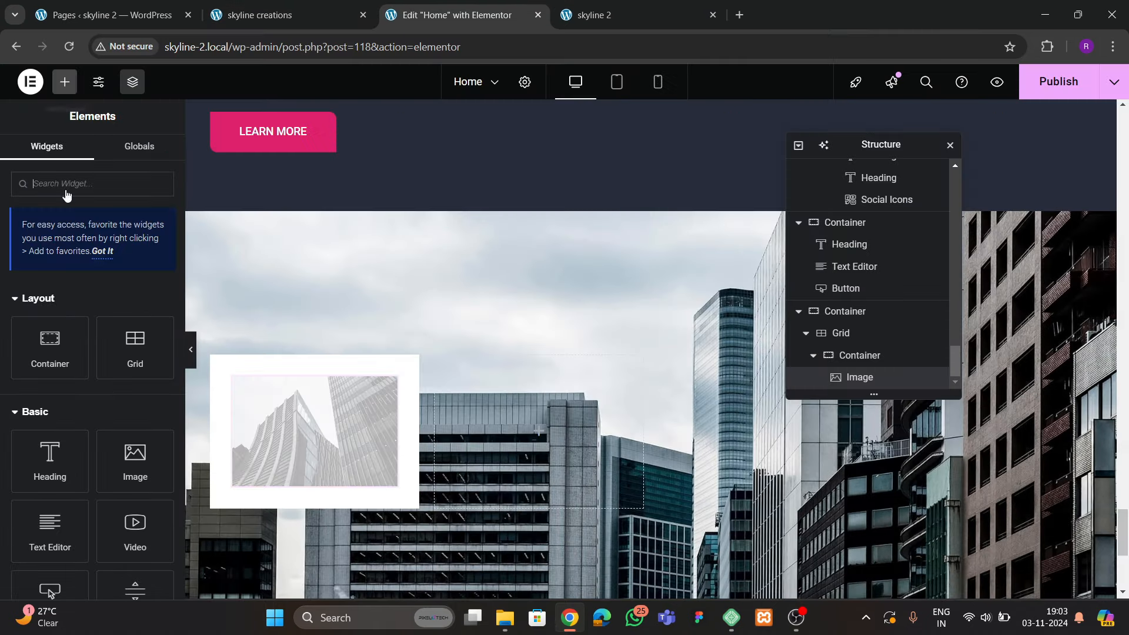
{"action": "left_click_drag", "start_coordinate": [50, 459], "coordinate": [283, 470]}
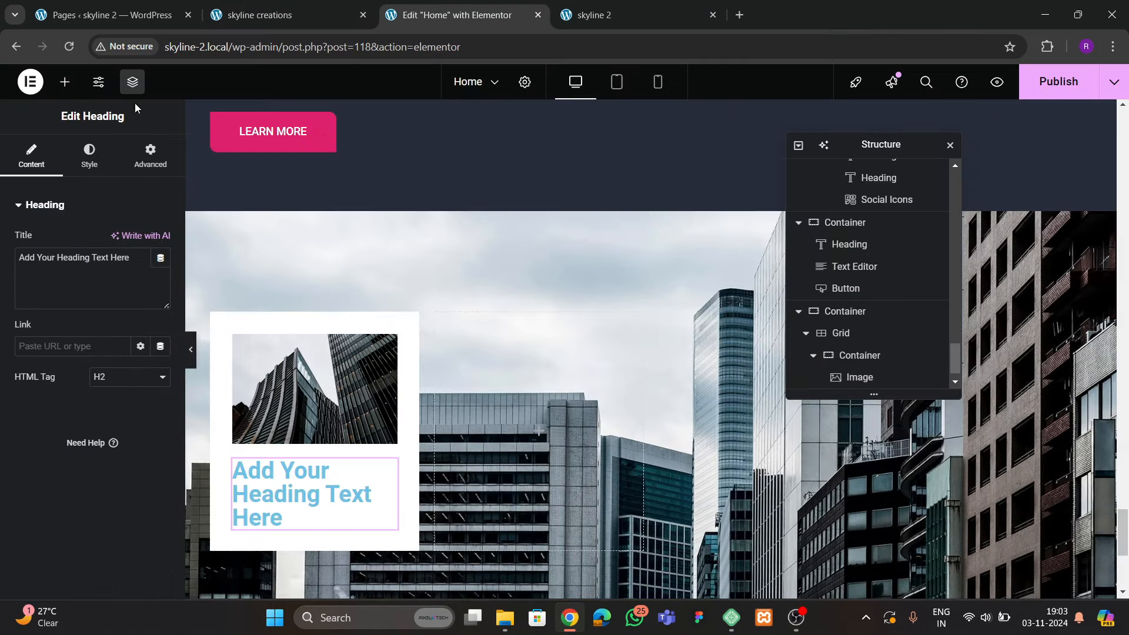
{"action": "left_click", "coordinate": [262, 18]}
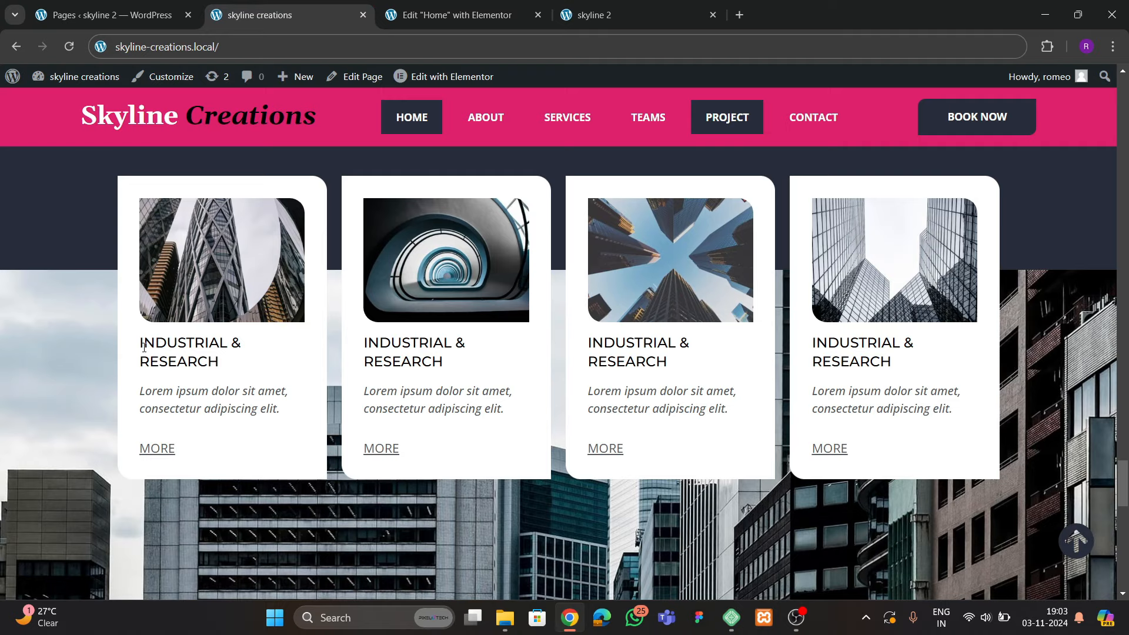
{"action": "left_click_drag", "start_coordinate": [141, 344], "coordinate": [217, 360]}
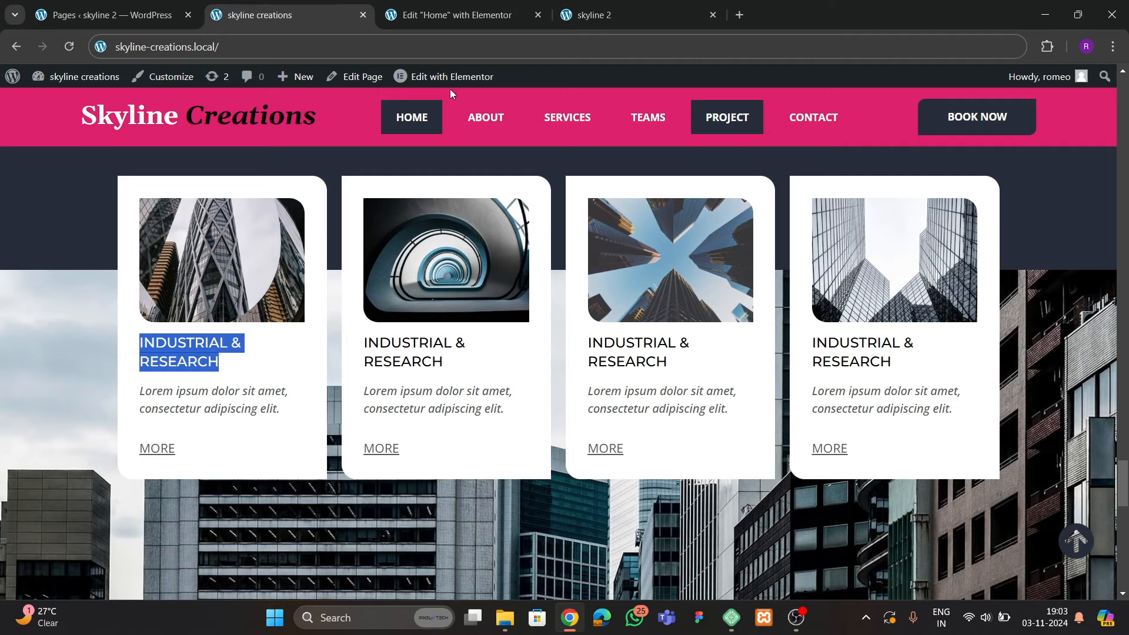
{"action": "left_click", "coordinate": [433, 22]}
{"action": "key", "text": "ctrl+a"}
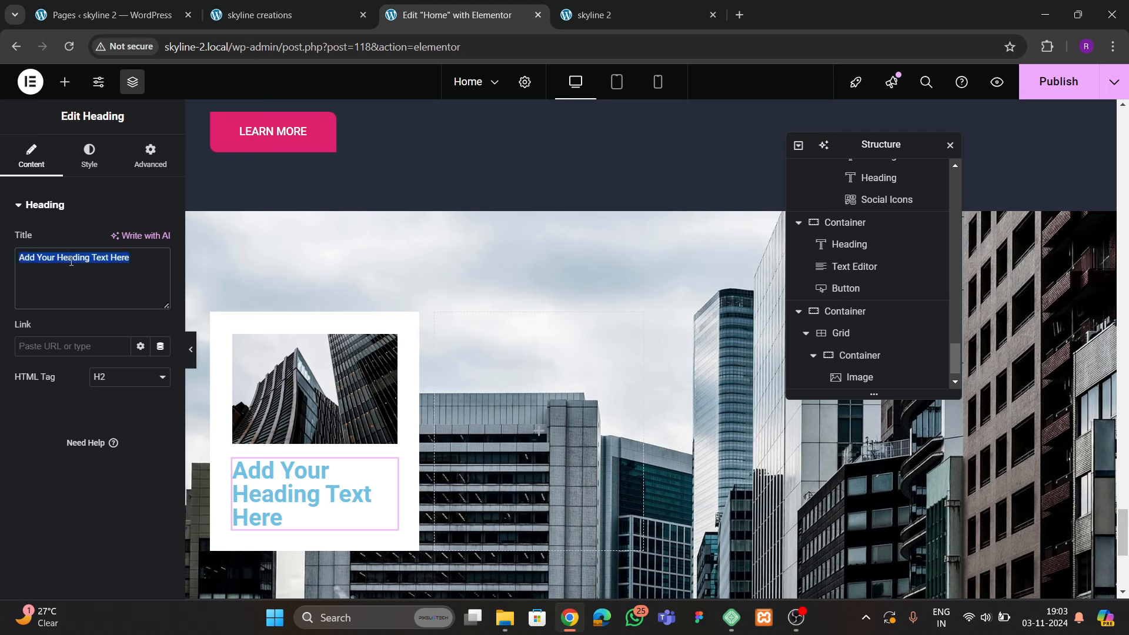
{"action": "type", "text": "Industrial & Research"}
Set the card heading's text color to the dark gray global color
{"action": "left_click", "coordinate": [90, 157]}
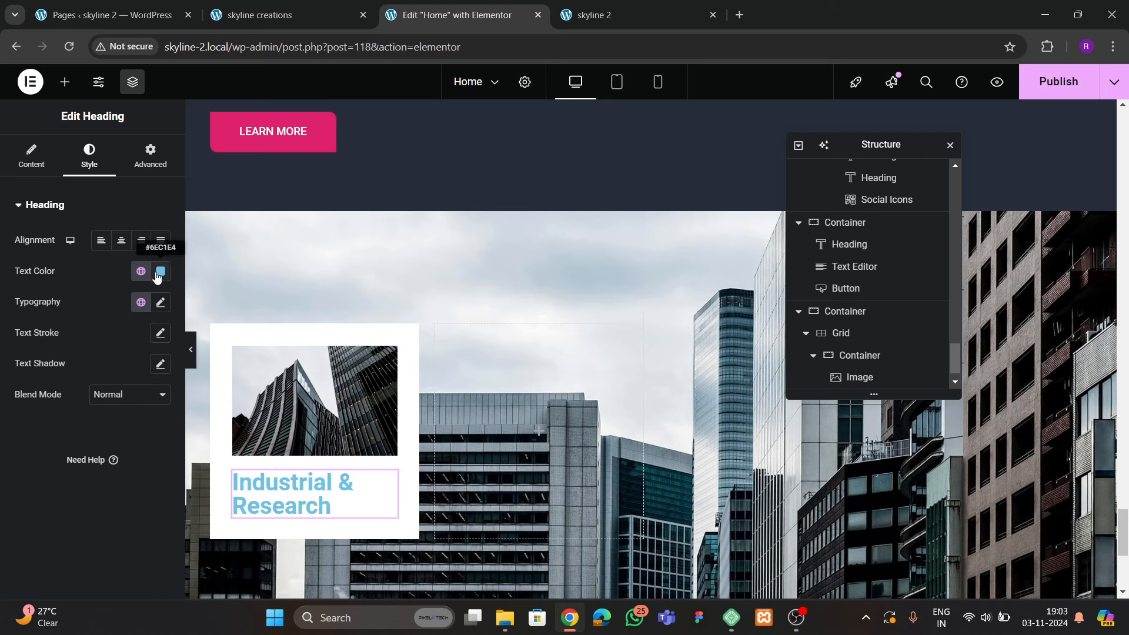
{"action": "left_click", "coordinate": [141, 271]}
{"action": "left_click", "coordinate": [107, 371]}
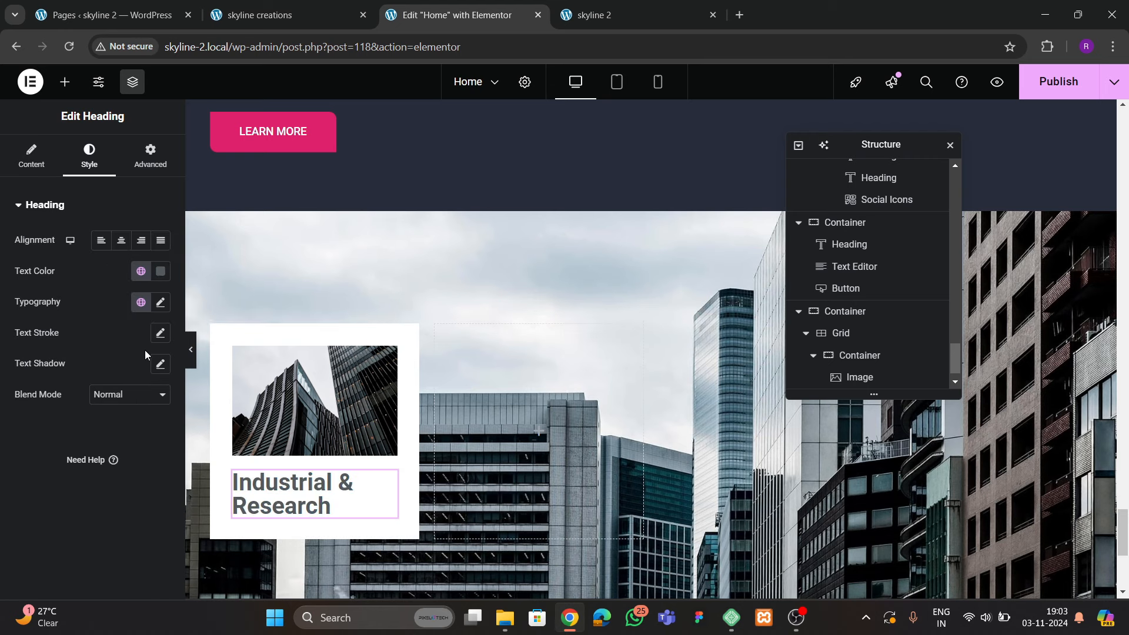
Set the card heading's typography to weight 500 (Medium), size 18 px and Uppercase transform
{"action": "left_click", "coordinate": [159, 302]}
{"action": "left_click", "coordinate": [125, 447]}
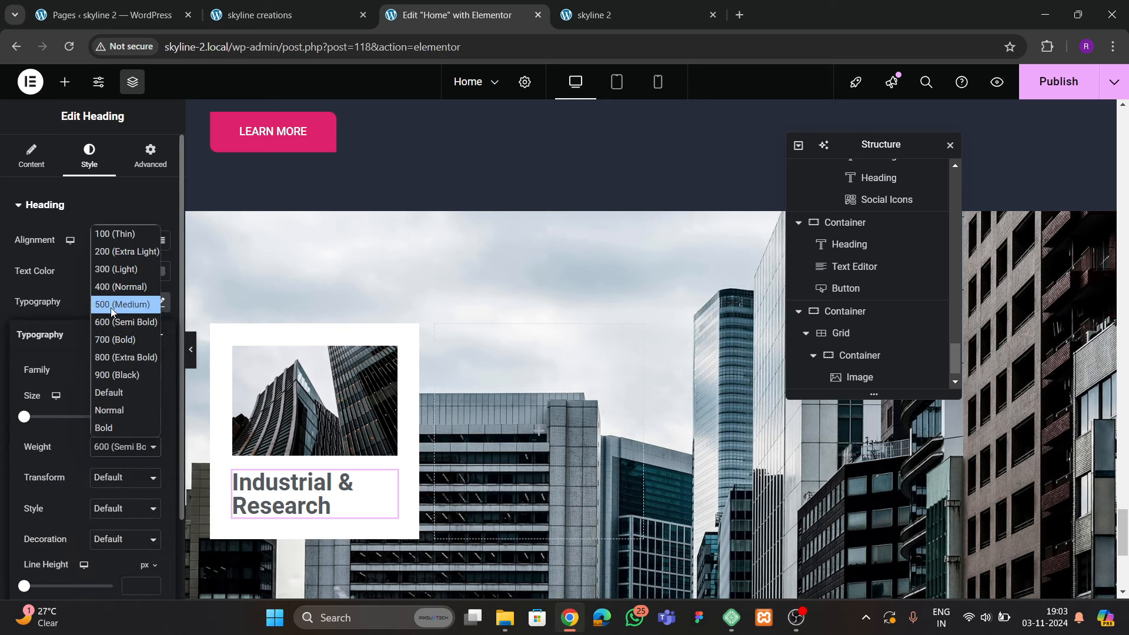
{"action": "left_click", "coordinate": [123, 303]}
{"action": "left_click", "coordinate": [149, 416]}
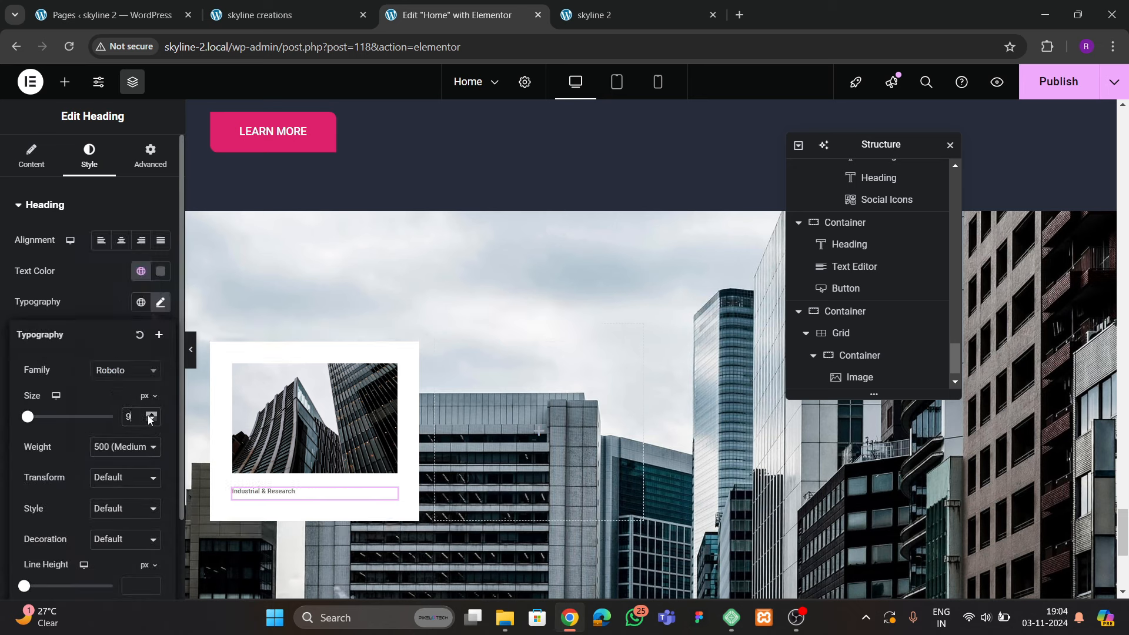
{"action": "left_click", "coordinate": [150, 415]}
{"action": "left_click", "coordinate": [150, 415]}
{"action": "left_click", "coordinate": [151, 415]}
{"action": "left_click", "coordinate": [123, 481]}
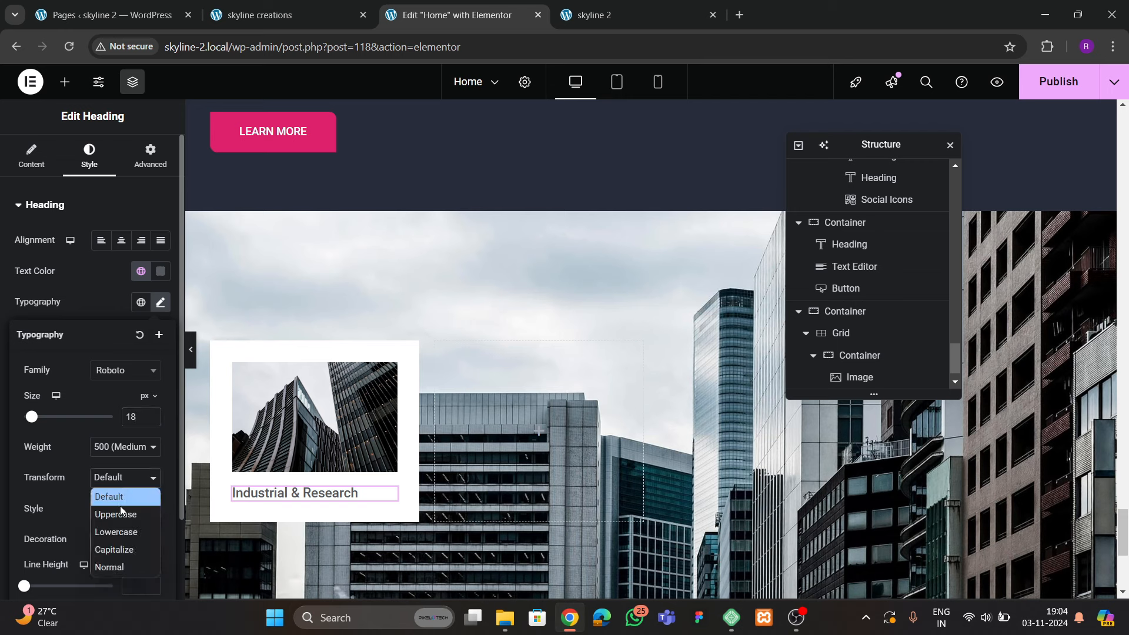
{"action": "left_click", "coordinate": [120, 516]}
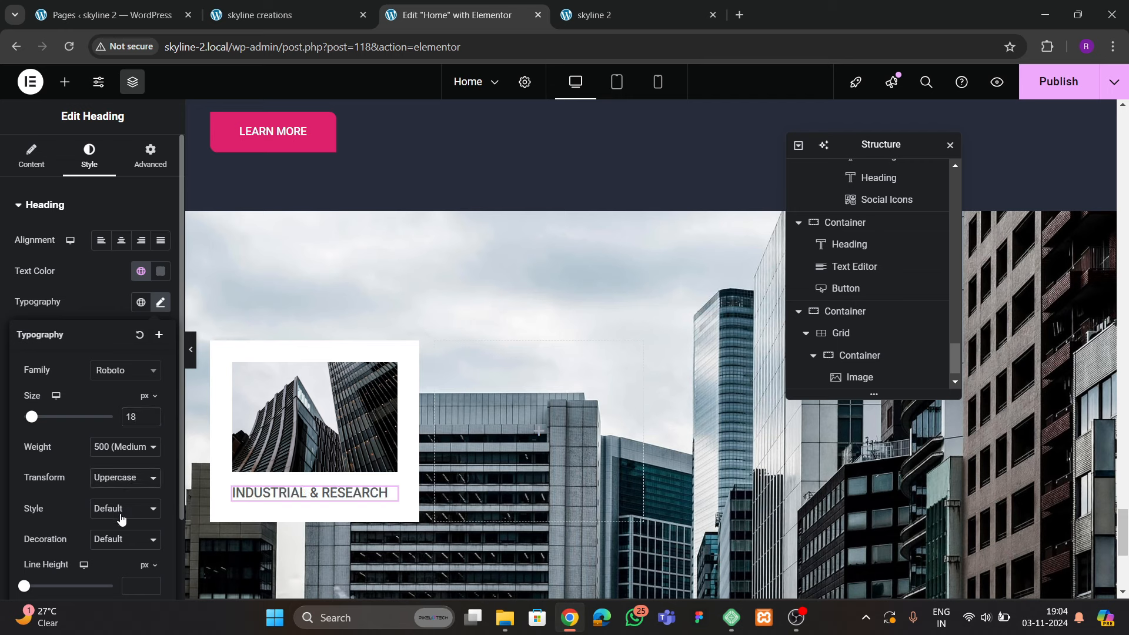
Change the card heading's text color to black, #000000
{"action": "left_click", "coordinate": [156, 274]}
{"action": "left_click_drag", "start_coordinate": [99, 405], "coordinate": [2, 512]}
{"action": "left_click", "coordinate": [2, 513]}
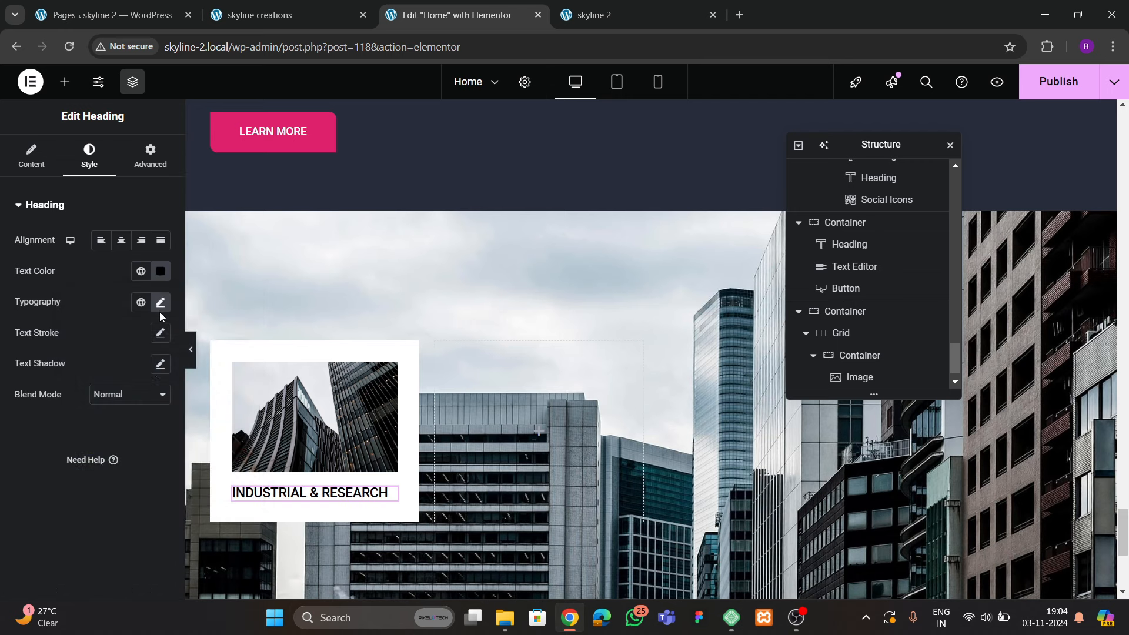
Insert a <br> line break after the ampersand in the card heading so that "Research" starts a second line
{"action": "left_click", "coordinate": [55, 174]}
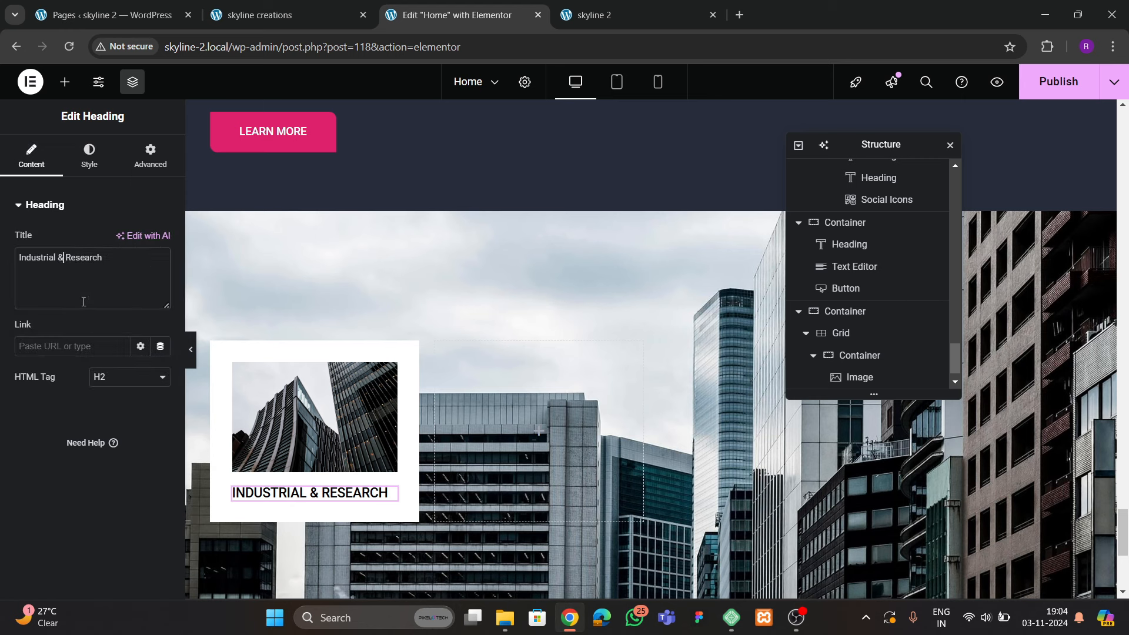
{"action": "type", "text": "<br>"}
{"action": "key", "text": "Delete"}
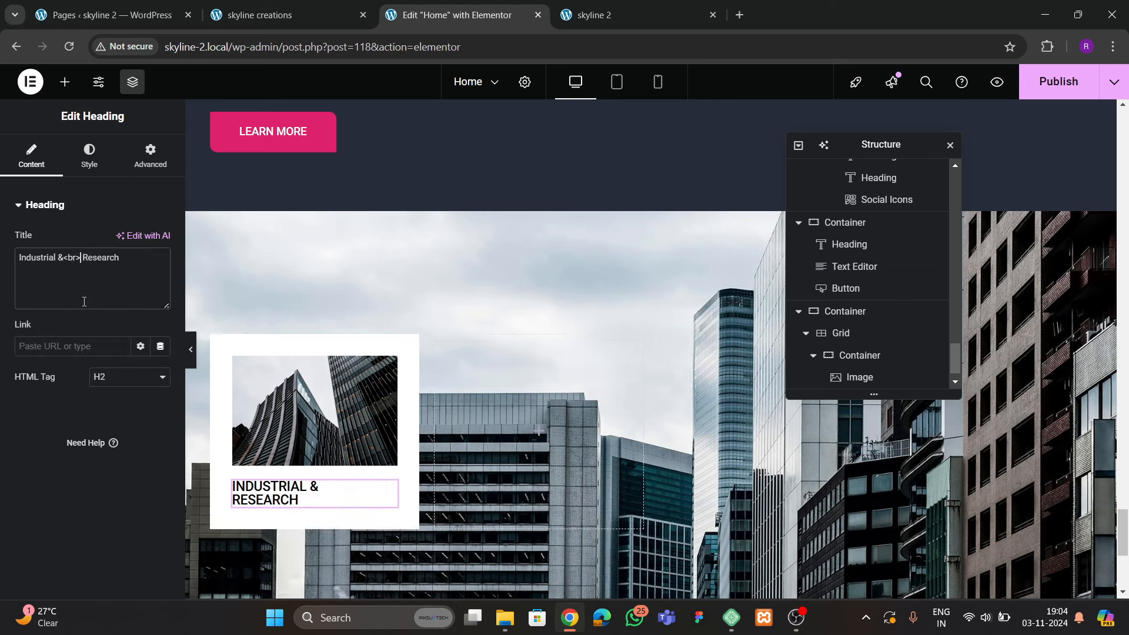
Set the card heading's font size to 20 px and its line height to 22 px
{"action": "left_click", "coordinate": [89, 156]}
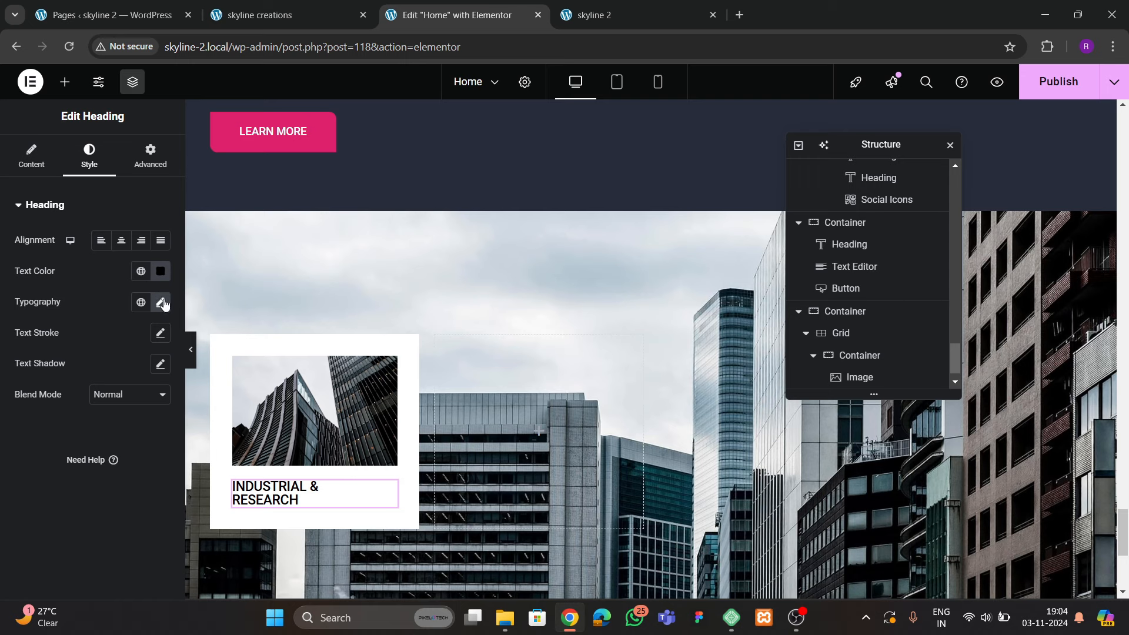
{"action": "left_click", "coordinate": [161, 302]}
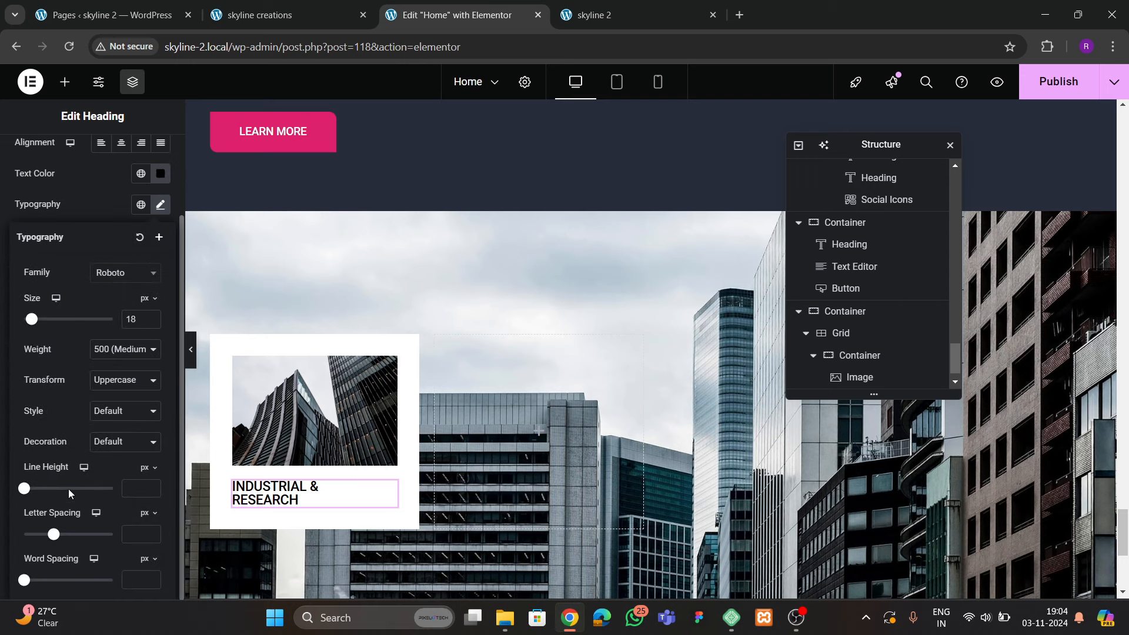
{"action": "left_click", "coordinate": [151, 488]}
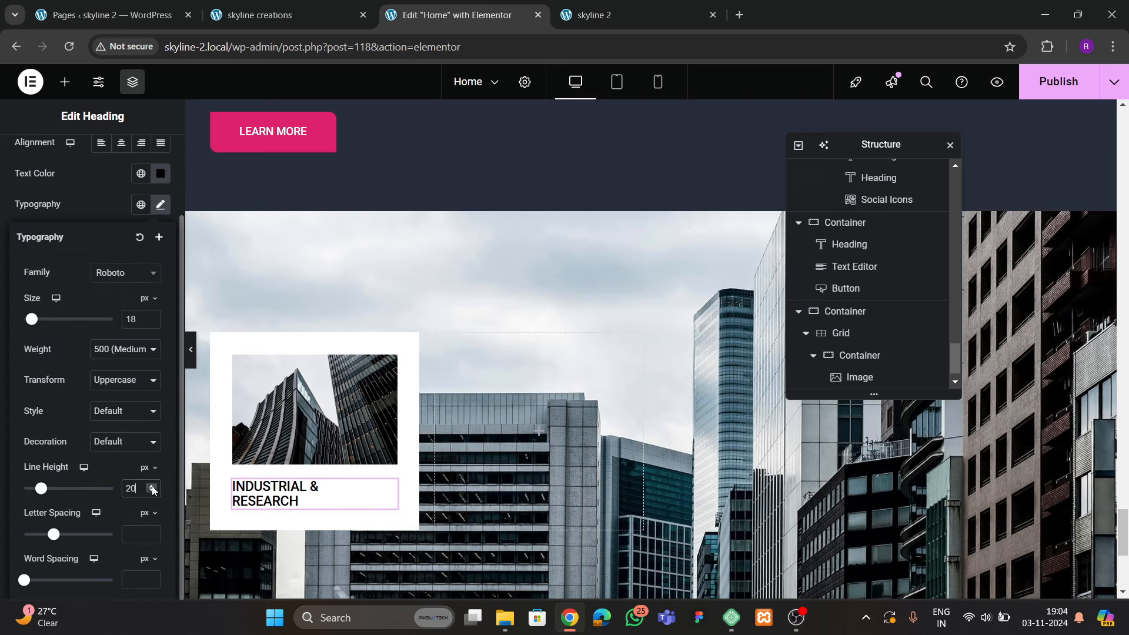
{"action": "left_click", "coordinate": [153, 317]}
{"action": "left_click", "coordinate": [153, 318]}
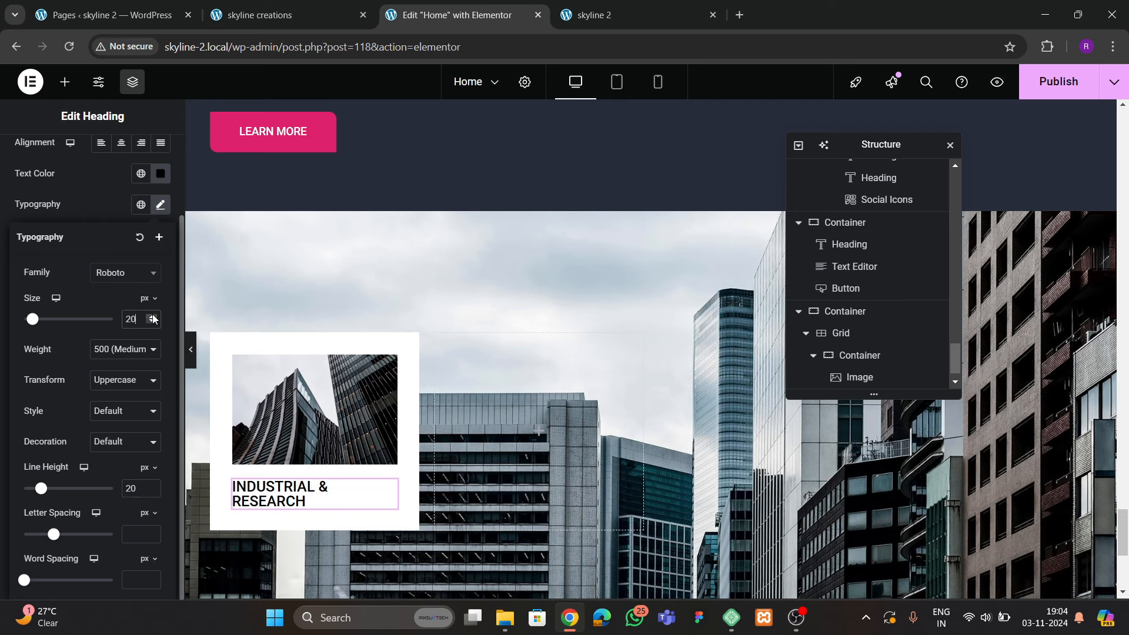
{"action": "left_click", "coordinate": [153, 488]}
{"action": "left_click", "coordinate": [153, 488]}
Soften the card heading's text color from pure black to a very dark, near-black shade
{"action": "left_click", "coordinate": [161, 174]}
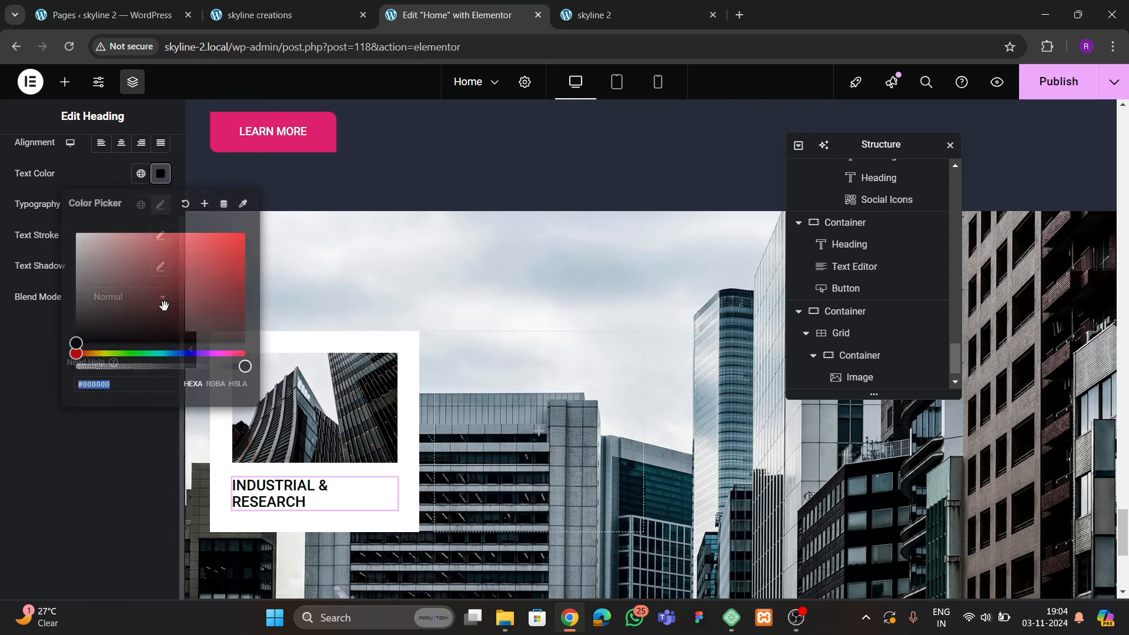
{"action": "type", "text": "#F4F4F4"}
{"action": "left_click_drag", "start_coordinate": [102, 376], "coordinate": [51, 435]}
{"action": "left_click", "coordinate": [51, 435]}
Set the card heading's font weight to 400 (Normal)
{"action": "left_click", "coordinate": [160, 302]}
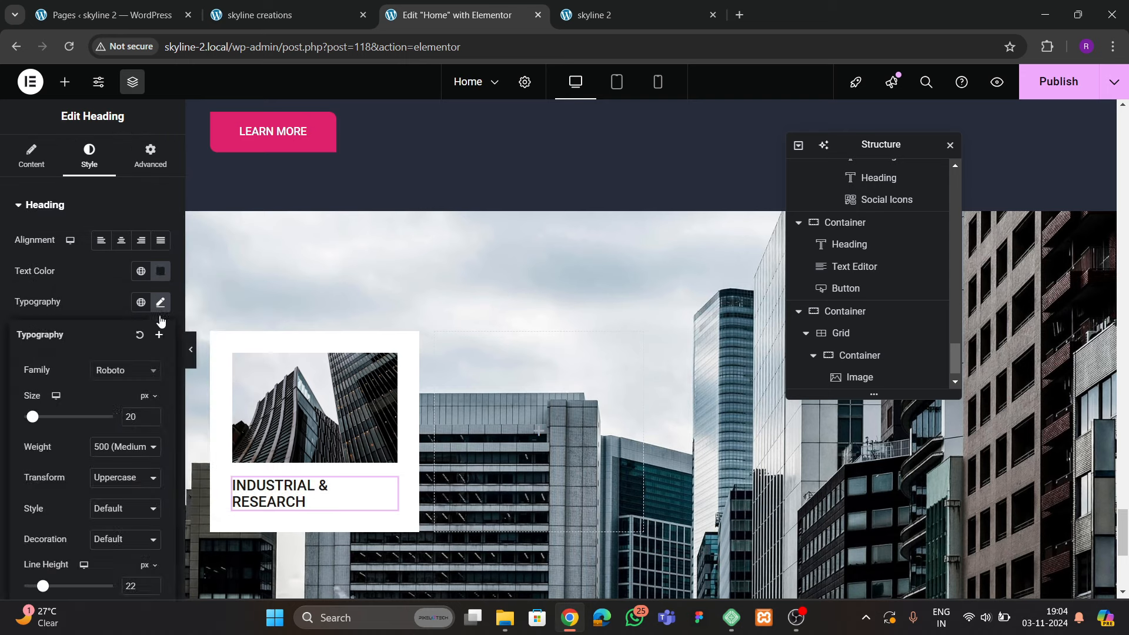
{"action": "left_click", "coordinate": [117, 444]}
{"action": "left_click", "coordinate": [118, 285]}
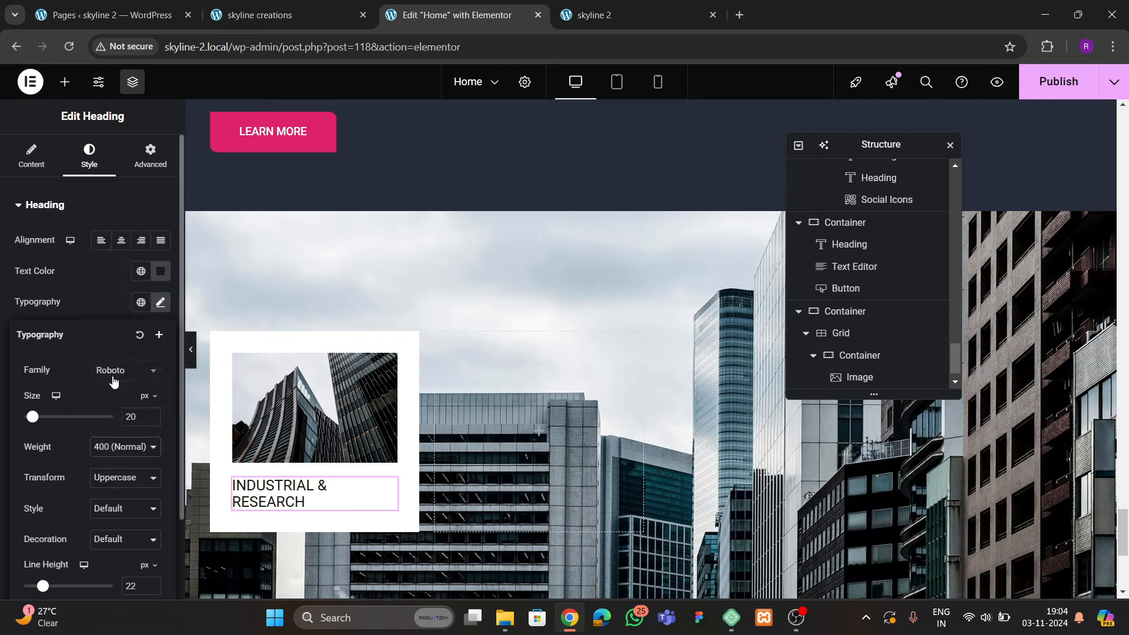
Add a Text Editor widget below the "Industrial & Research" heading in the white project card, following the reference site
{"action": "left_click", "coordinate": [302, 27]}
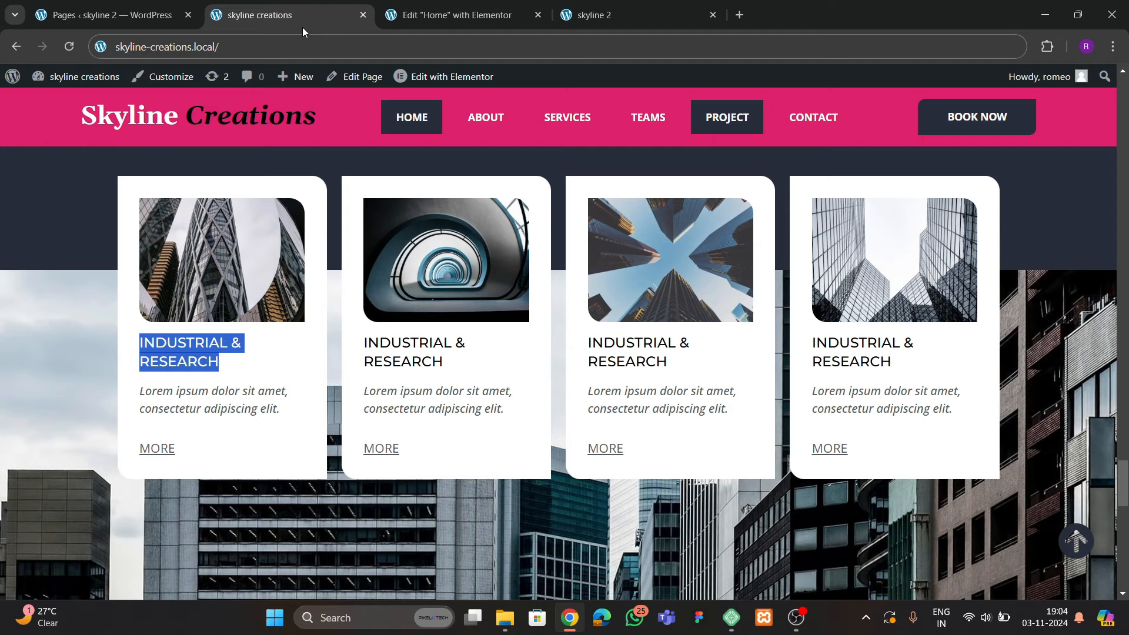
{"action": "left_click", "coordinate": [389, 15]}
{"action": "left_click", "coordinate": [65, 82]}
{"action": "scroll", "coordinate": [312, 331], "scroll_direction": "down", "scroll_amount": 4}
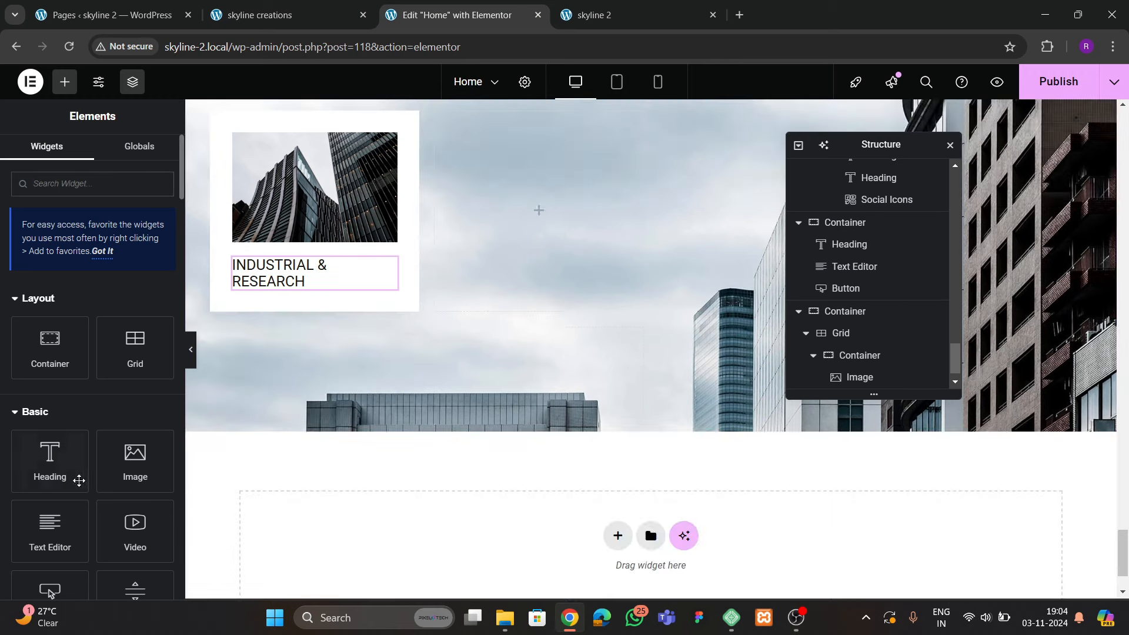
{"action": "left_click_drag", "start_coordinate": [50, 526], "coordinate": [294, 283]}
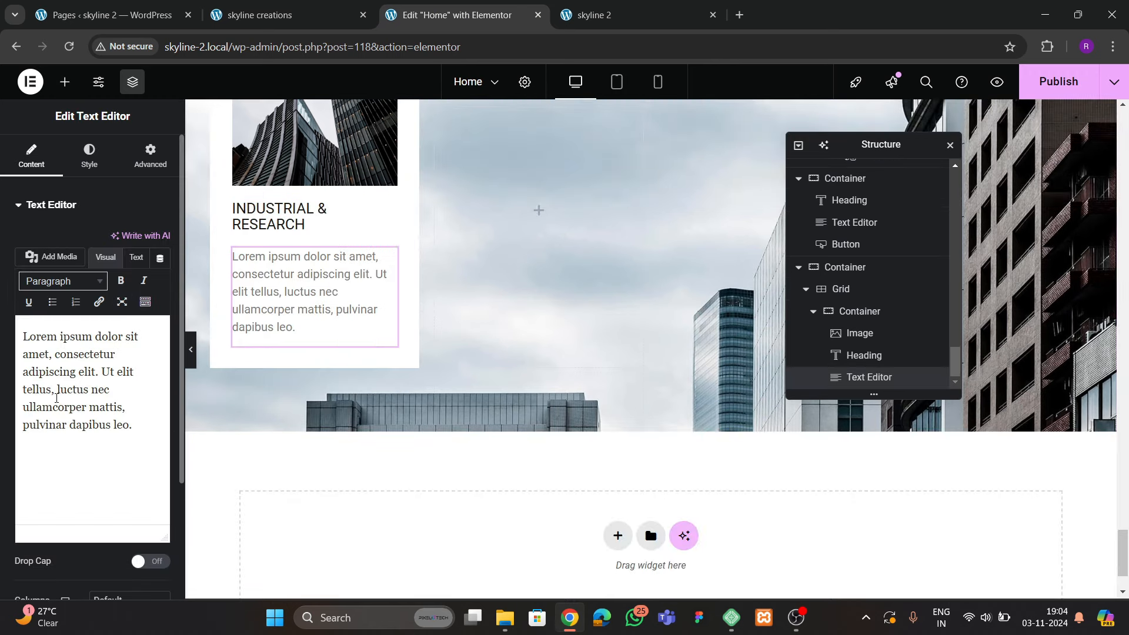
Shorten the card's placeholder paragraph to "Lorem ipsum dolor sit amet, consectetur adipiscing elit."
{"action": "left_click_drag", "start_coordinate": [56, 398], "coordinate": [132, 424]}
{"action": "type", "text": "."}
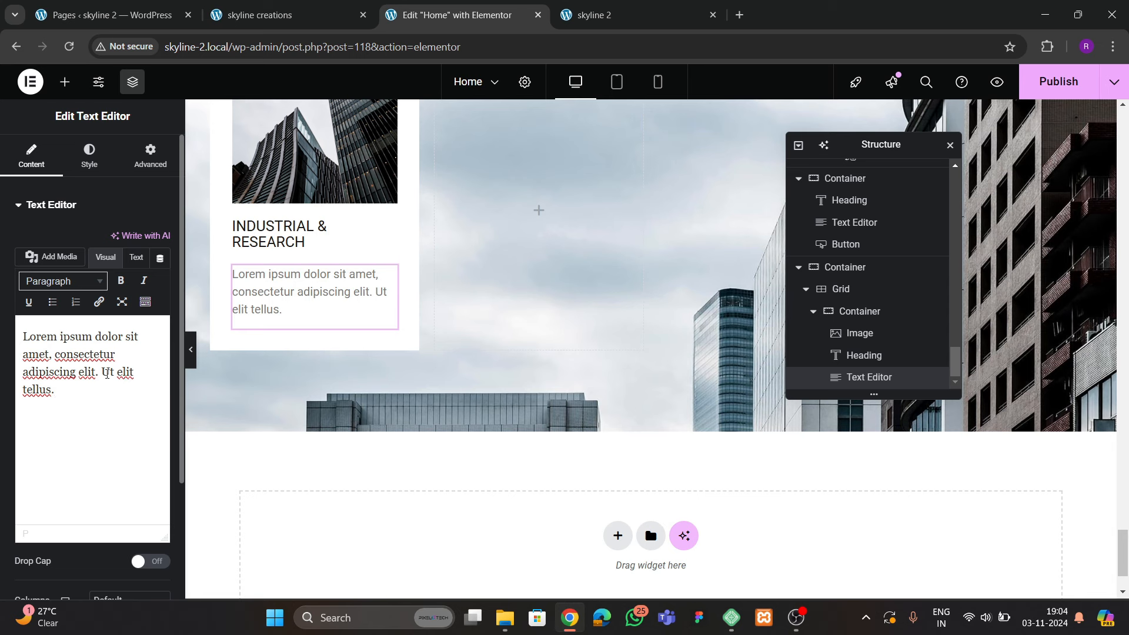
{"action": "left_click_drag", "start_coordinate": [104, 374], "coordinate": [118, 391]}
{"action": "key", "text": "BackSpace"}
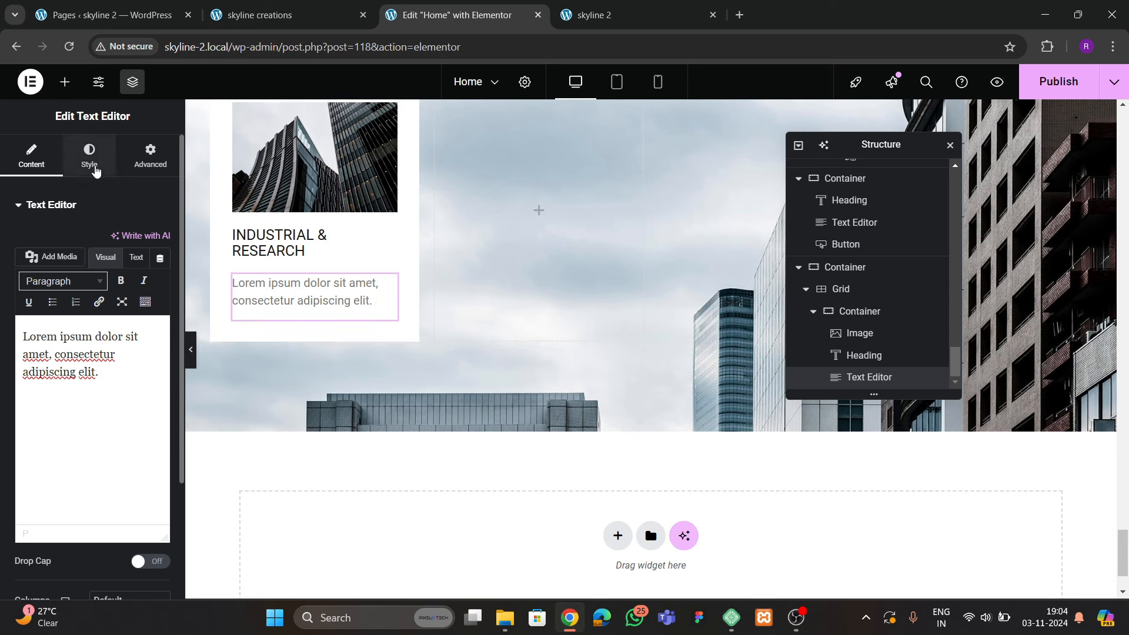
Set the card paragraph's text color to dark gray #515151
{"action": "left_click", "coordinate": [89, 157]}
{"action": "left_click", "coordinate": [161, 271]}
{"action": "left_click_drag", "start_coordinate": [76, 384], "coordinate": [51, 410]}
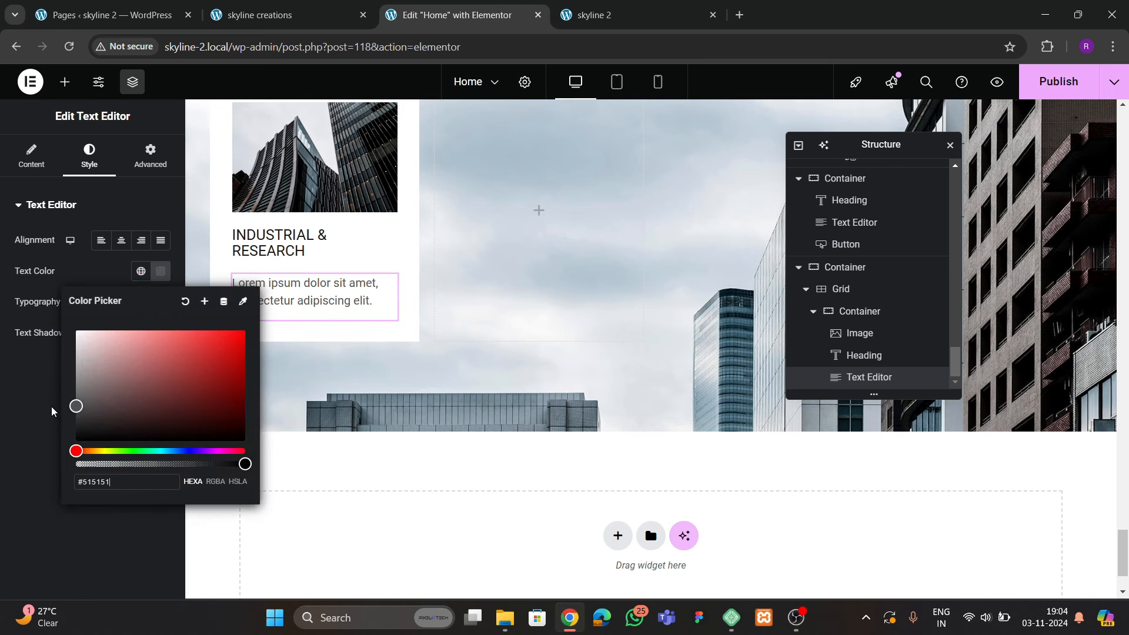
{"action": "left_click", "coordinate": [10, 422]}
Set the card paragraph's font style to Italic in its typography settings
{"action": "left_click", "coordinate": [161, 301]}
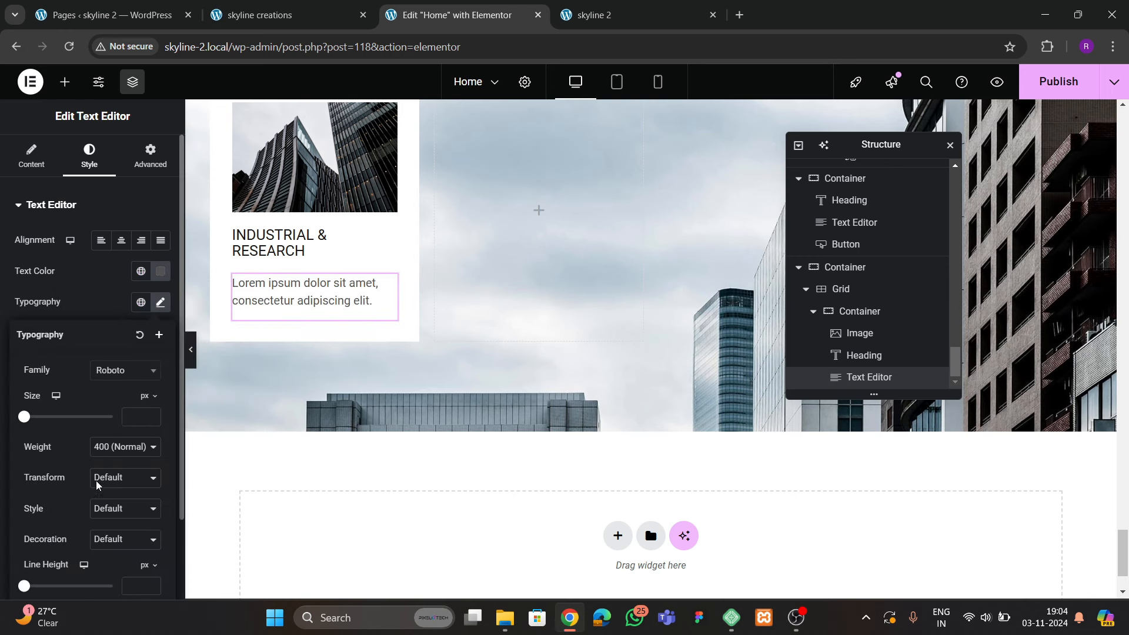
{"action": "scroll", "coordinate": [101, 437], "scroll_direction": "down", "scroll_amount": 1}
{"action": "left_click", "coordinate": [108, 409]}
{"action": "left_click", "coordinate": [87, 453]}
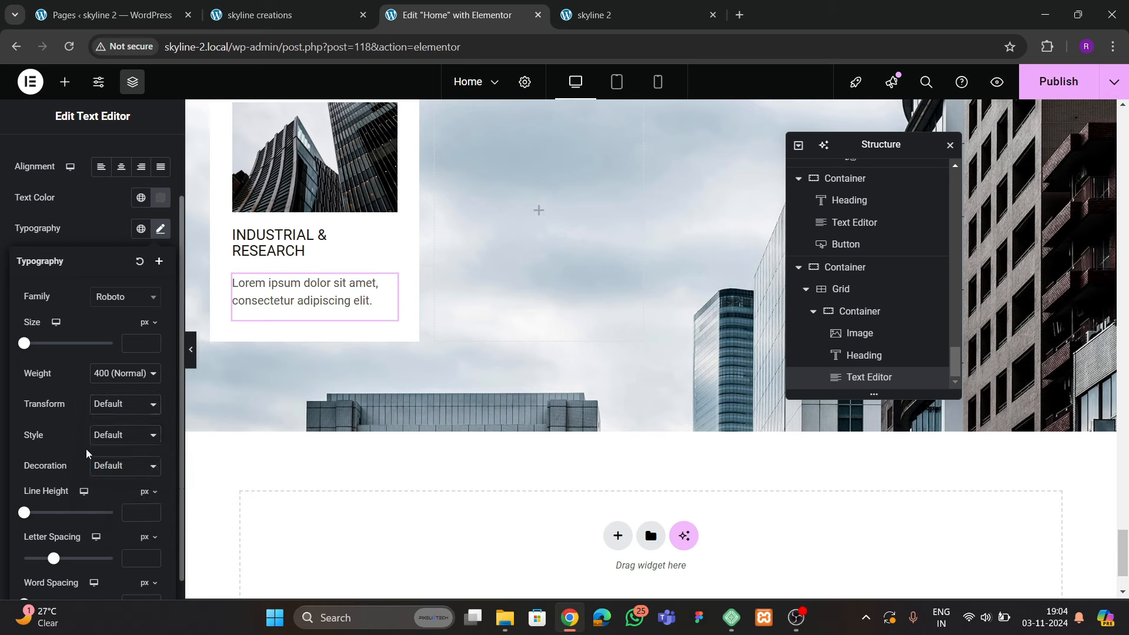
{"action": "left_click", "coordinate": [125, 437]}
{"action": "left_click", "coordinate": [114, 483]}
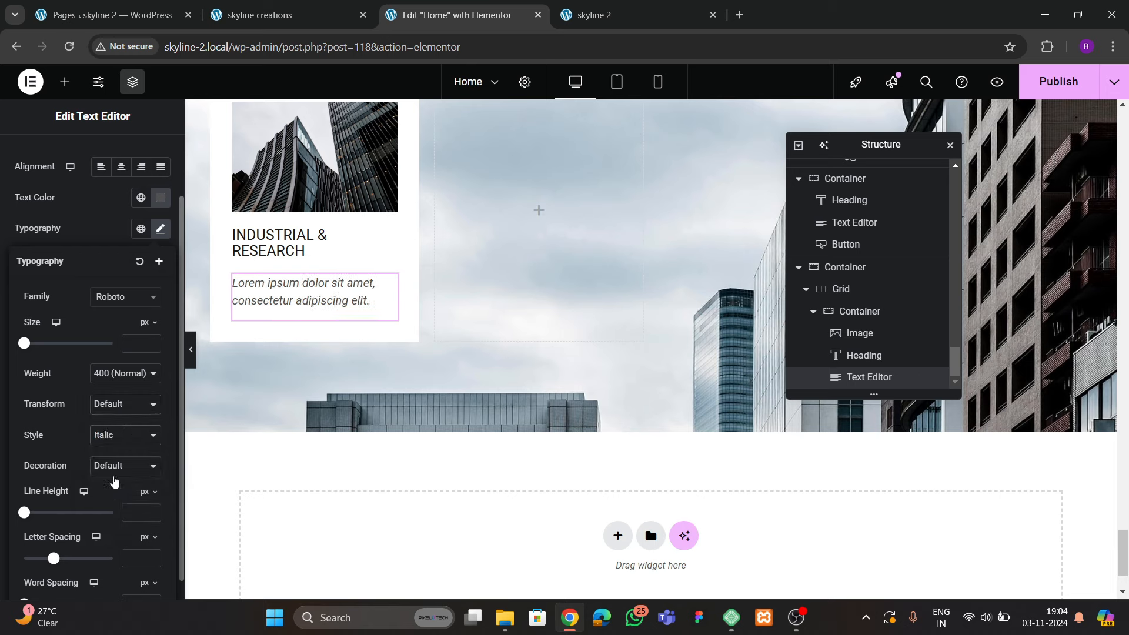
Compare the card with the reference site and set the card heading's font weight to 500 (Medium)
{"action": "left_click", "coordinate": [283, 15]}
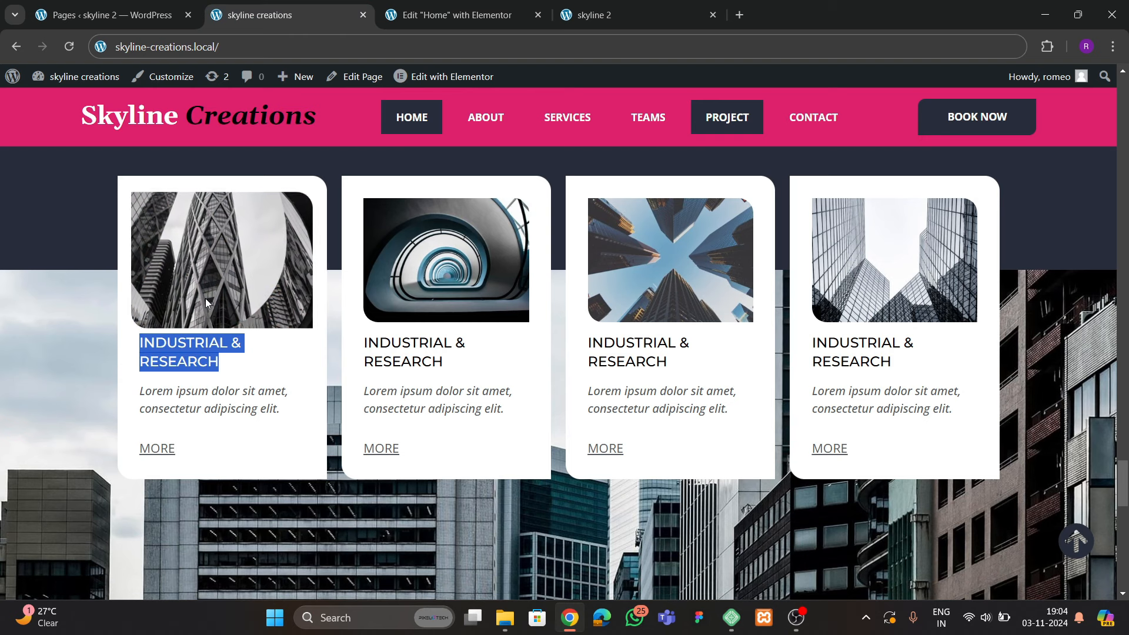
{"action": "left_click", "coordinate": [148, 379]}
{"action": "left_click", "coordinate": [452, 15]}
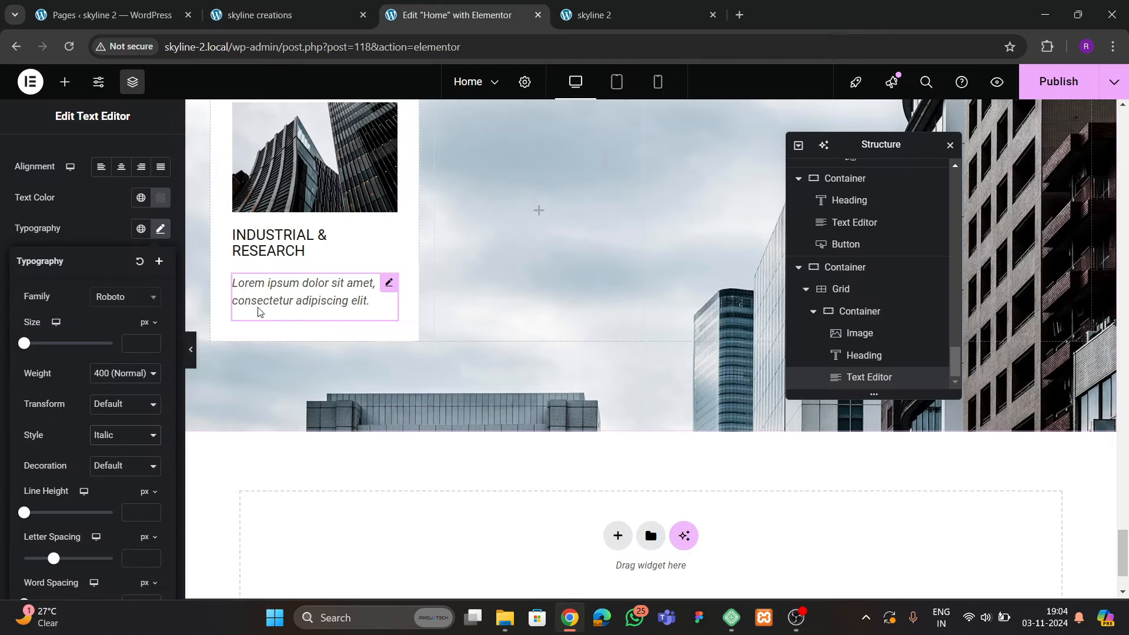
{"action": "left_click", "coordinate": [276, 247]}
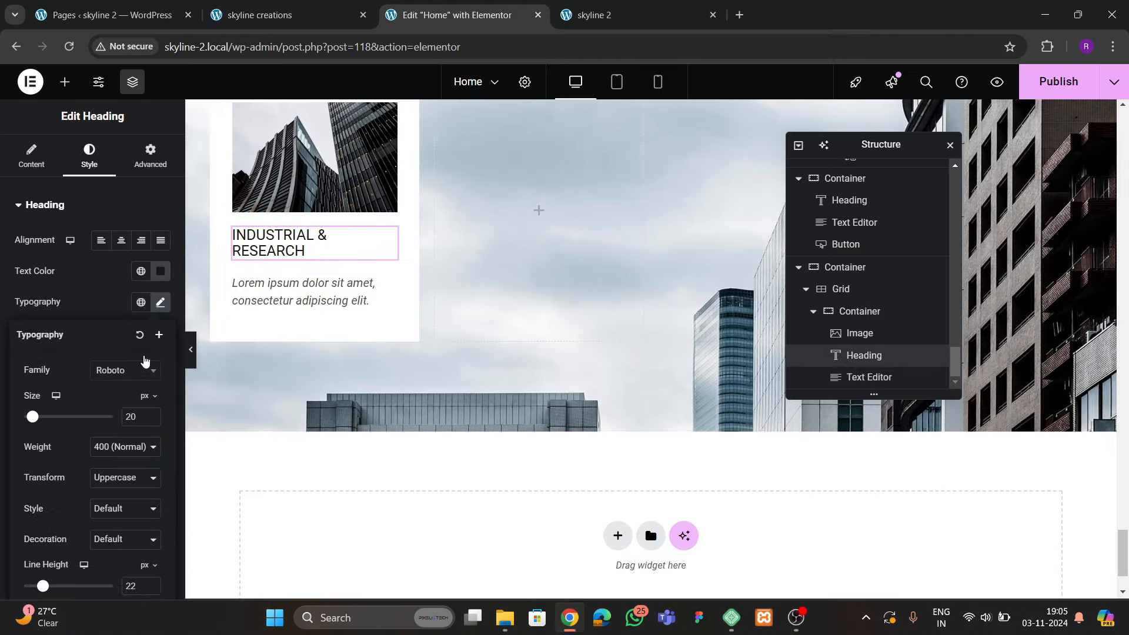
{"action": "left_click", "coordinate": [118, 447]}
{"action": "left_click", "coordinate": [117, 304]}
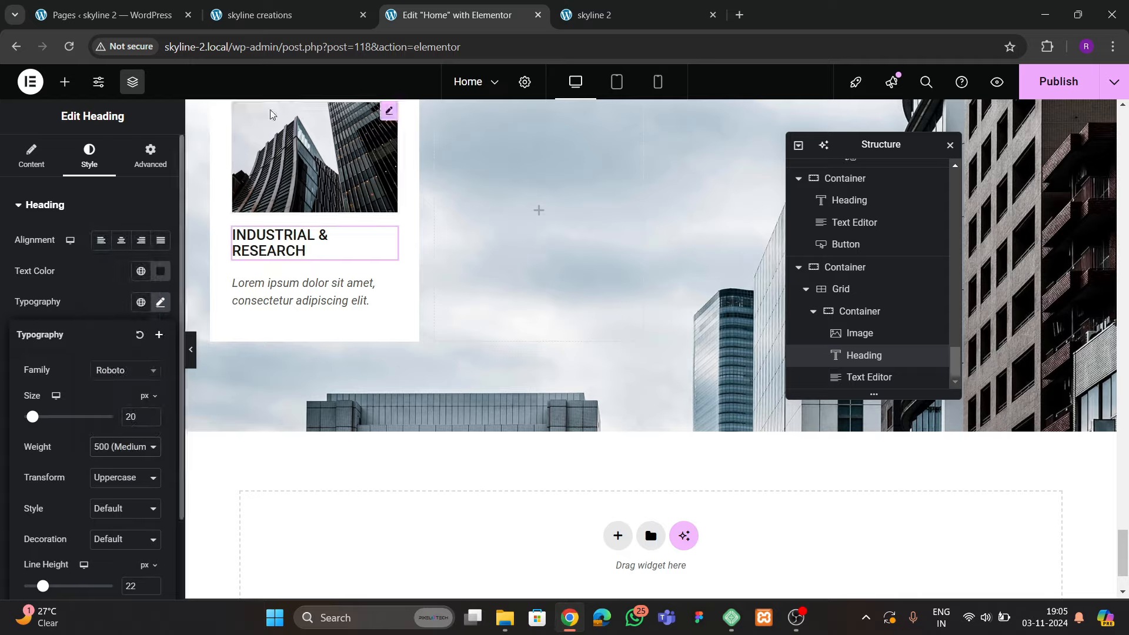
{"action": "left_click", "coordinate": [280, 16]}
{"action": "left_click", "coordinate": [425, 17]}
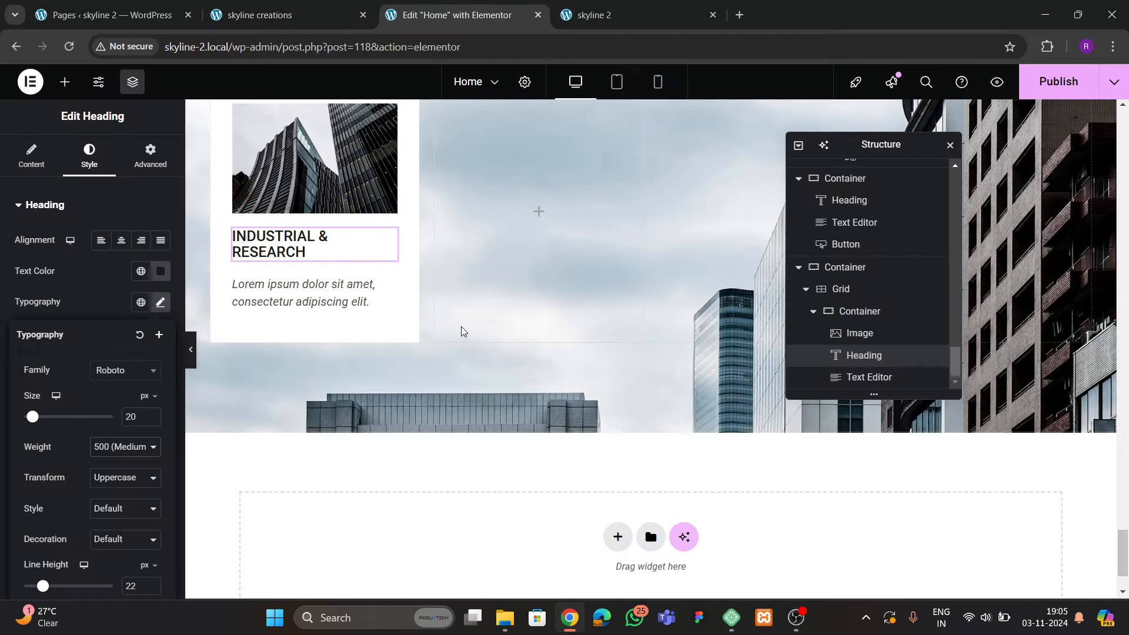
Copy the MORE button from the first "Building Design" card and paste it below the paragraph in the skyline project card
{"action": "scroll", "coordinate": [341, 288], "scroll_direction": "up", "scroll_amount": 5}
{"action": "scroll", "coordinate": [342, 292], "scroll_direction": "up", "scroll_amount": 15}
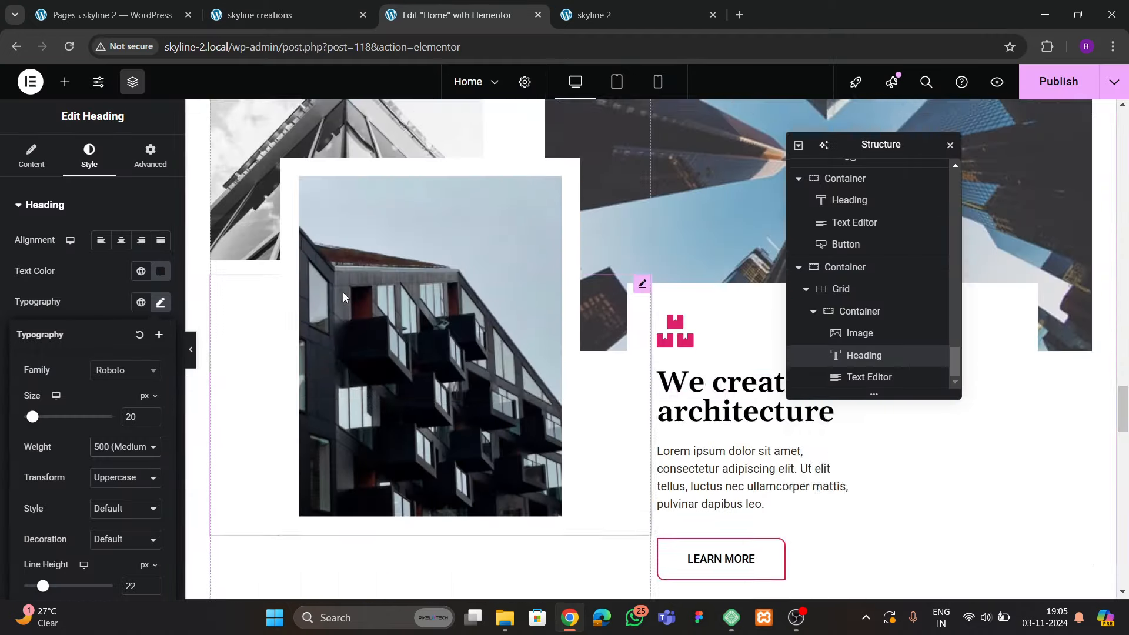
{"action": "scroll", "coordinate": [344, 291], "scroll_direction": "up", "scroll_amount": 20}
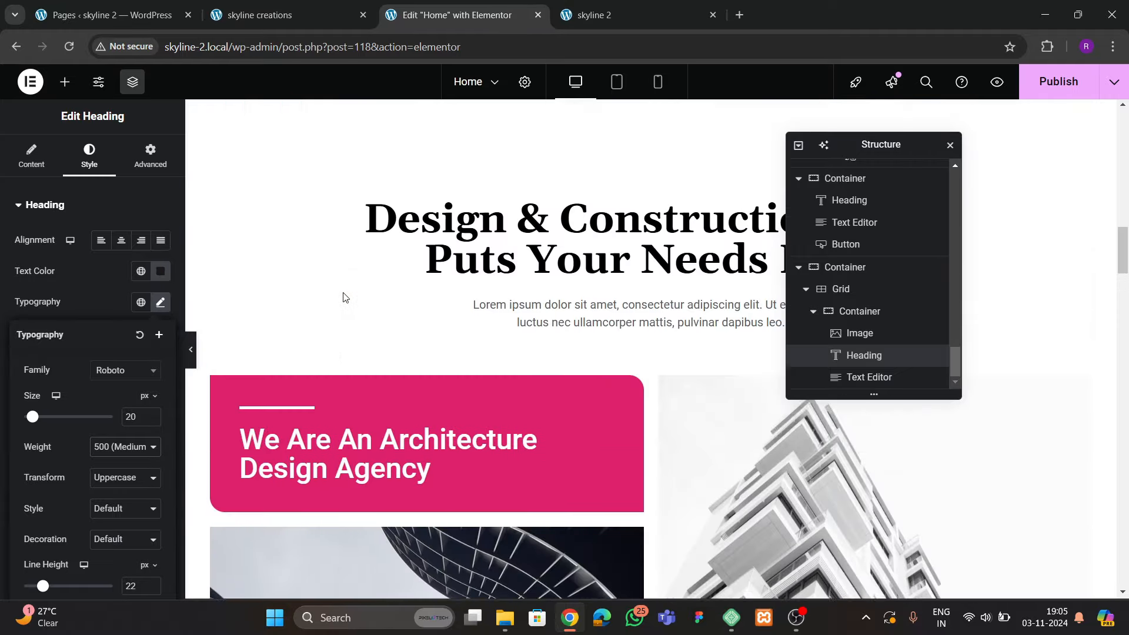
{"action": "left_click", "coordinate": [262, 287]}
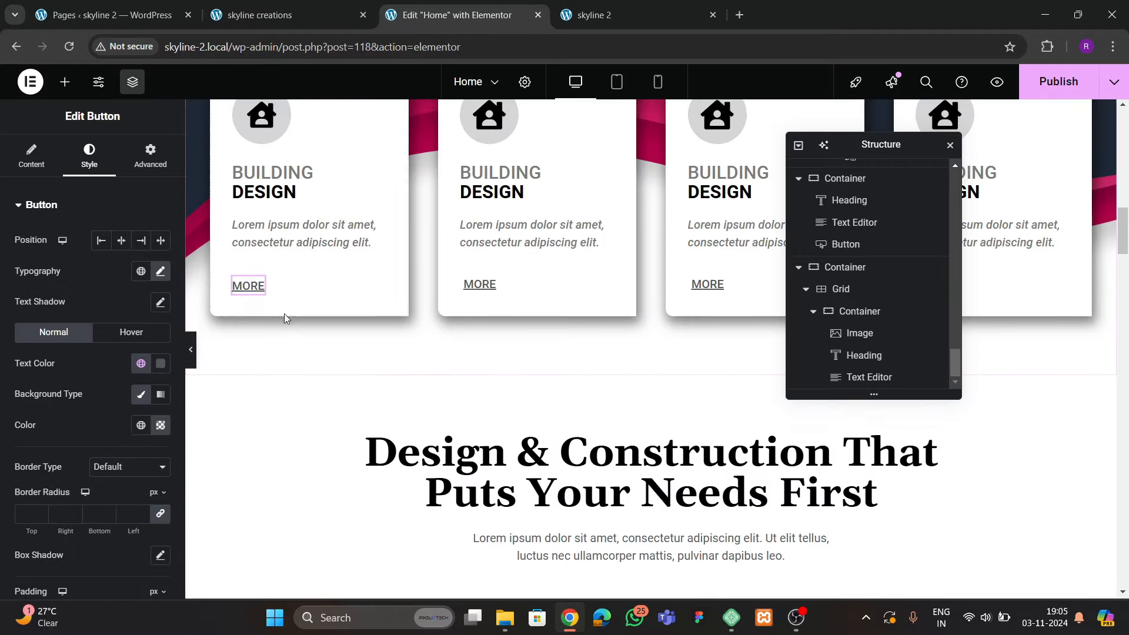
{"action": "right_click", "coordinate": [262, 285]}
{"action": "left_click", "coordinate": [288, 358]}
{"action": "scroll", "coordinate": [344, 329], "scroll_direction": "down", "scroll_amount": 20}
{"action": "right_click", "coordinate": [288, 422]}
{"action": "left_click", "coordinate": [314, 386]}
Unlink the card container's border radius values and set them to 0 top, 20 right, 0 bottom and 20 px left
{"action": "left_click", "coordinate": [314, 293]}
{"action": "left_click", "coordinate": [219, 225]}
{"action": "left_click", "coordinate": [87, 156]}
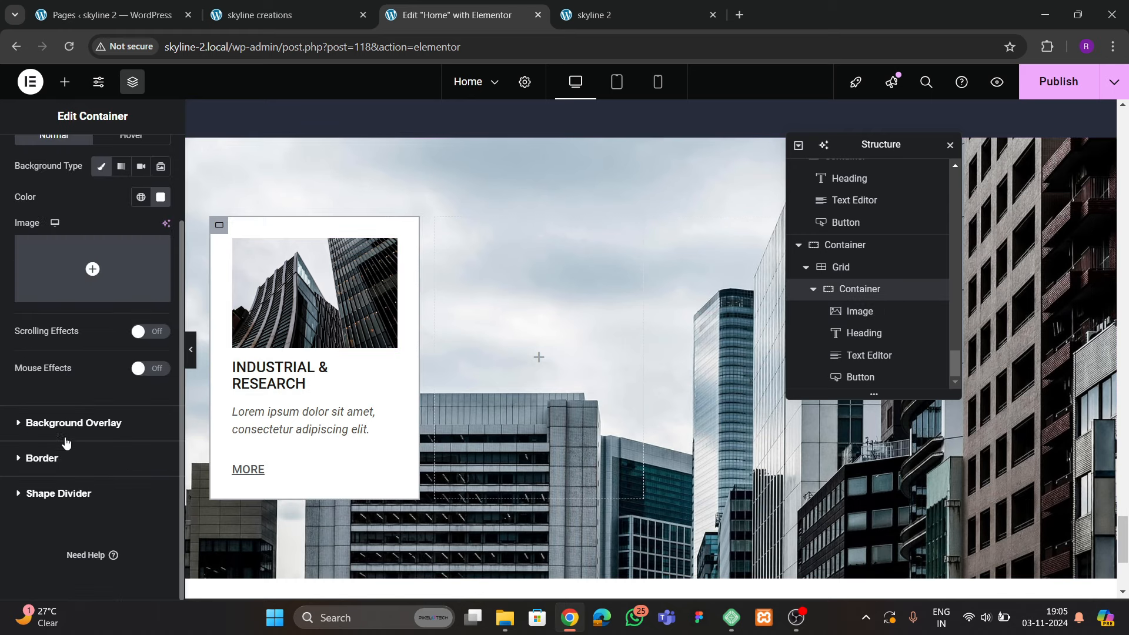
{"action": "left_click", "coordinate": [61, 458]}
{"action": "left_click", "coordinate": [119, 350]}
{"action": "left_click", "coordinate": [161, 388]}
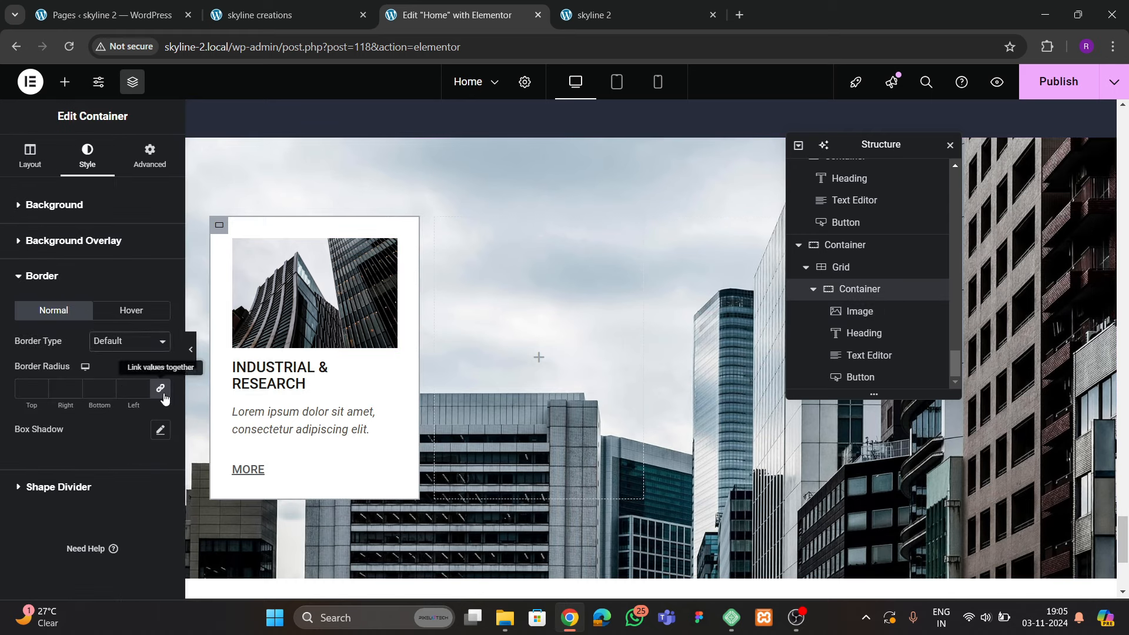
{"action": "left_click", "coordinate": [163, 392]}
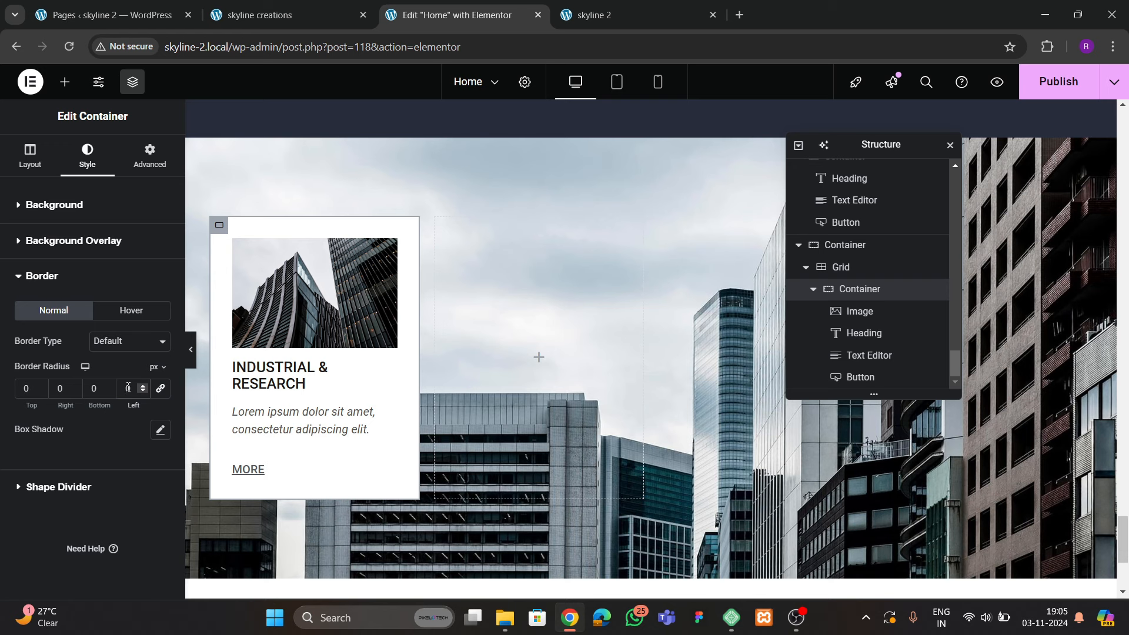
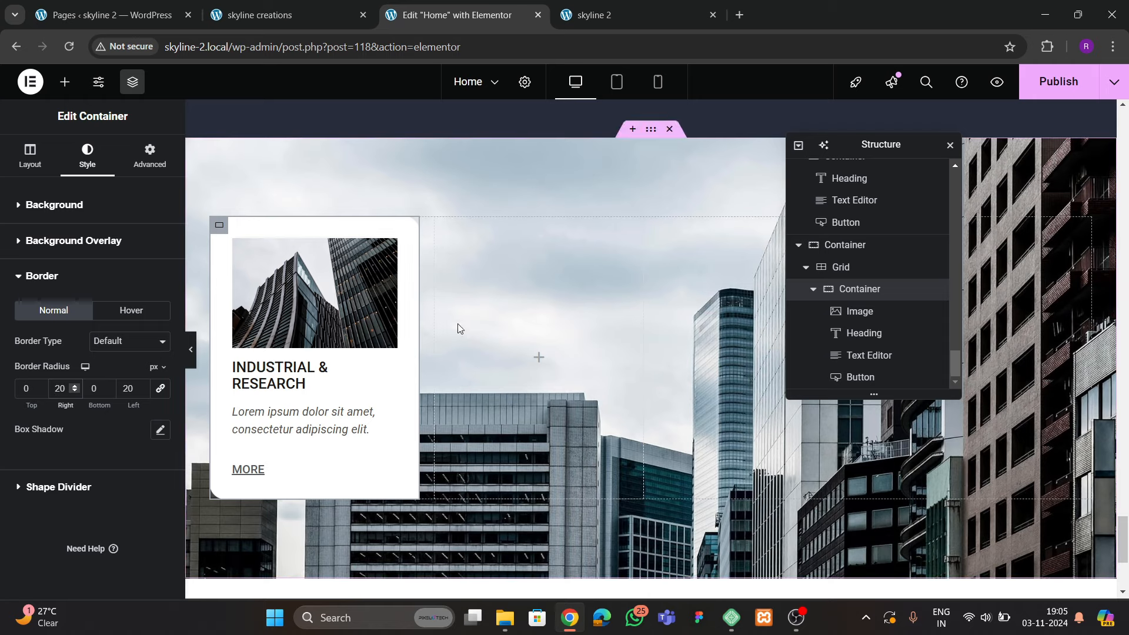
Set the card image's unlinked border radius to 0 top, 10 right, 0 bottom and 10 px left, and publish the page
{"action": "left_click", "coordinate": [266, 17]}
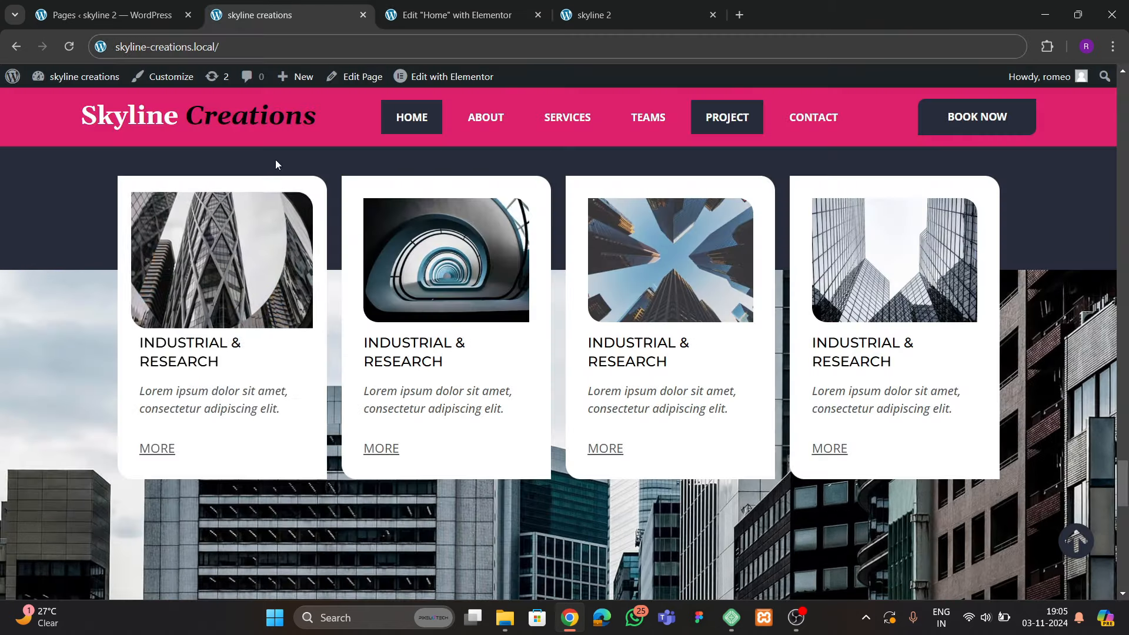
{"action": "left_click", "coordinate": [421, 18]}
{"action": "left_click", "coordinate": [334, 253]}
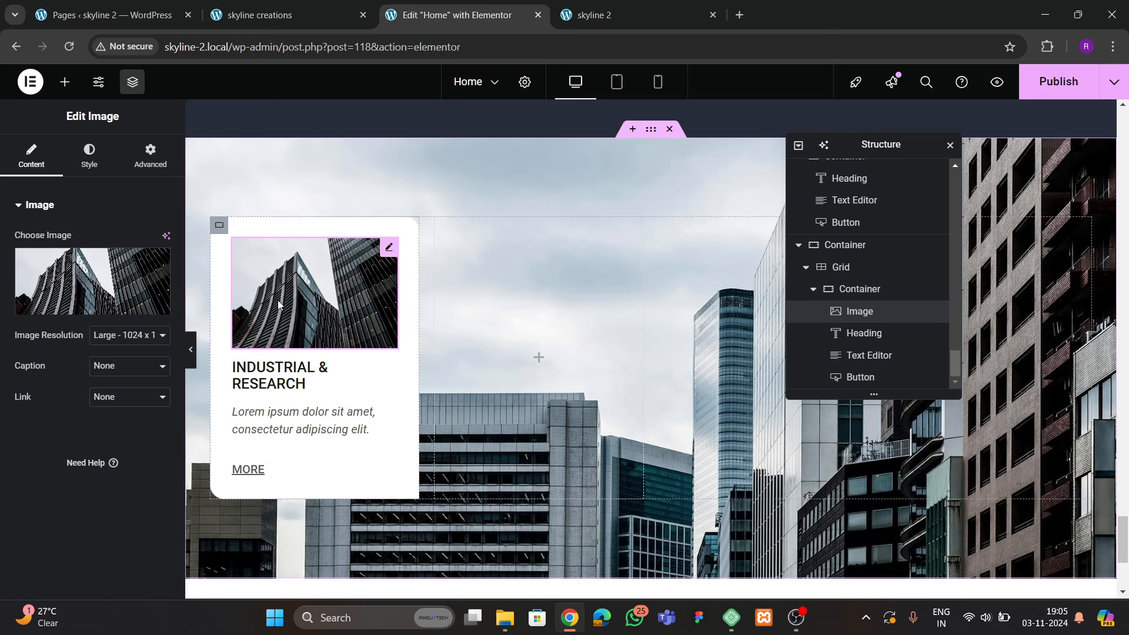
{"action": "left_click", "coordinate": [89, 167]}
{"action": "scroll", "coordinate": [59, 365], "scroll_direction": "down", "scroll_amount": 2}
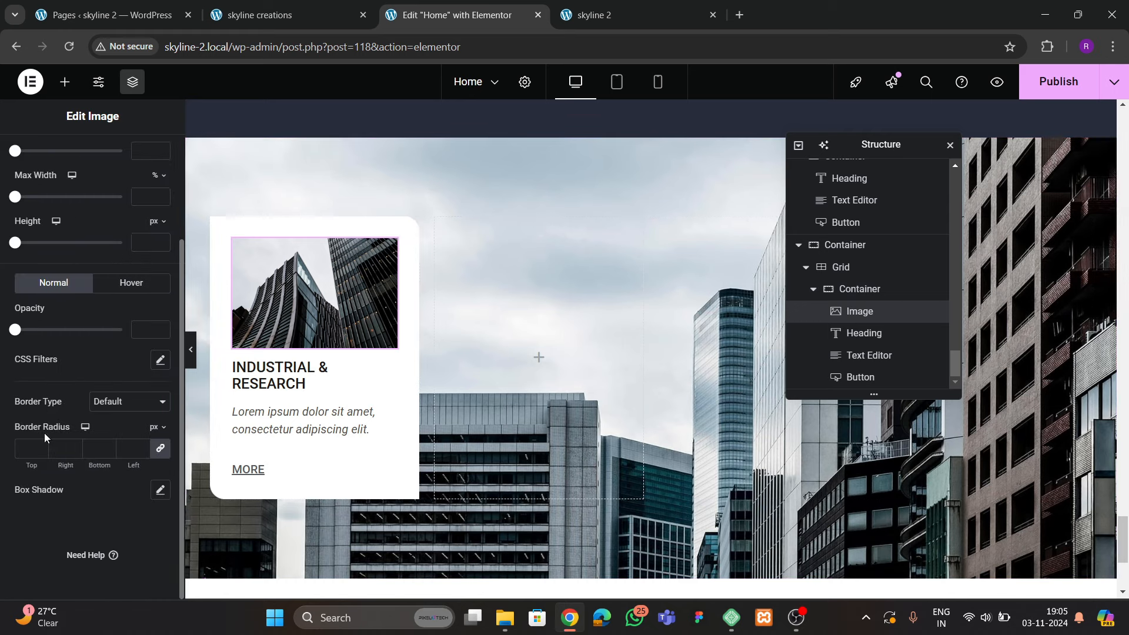
{"action": "left_click", "coordinate": [160, 449]}
{"action": "type", "text": "1"}
{"action": "left_click", "coordinate": [59, 448]}
{"action": "type", "text": "1"}
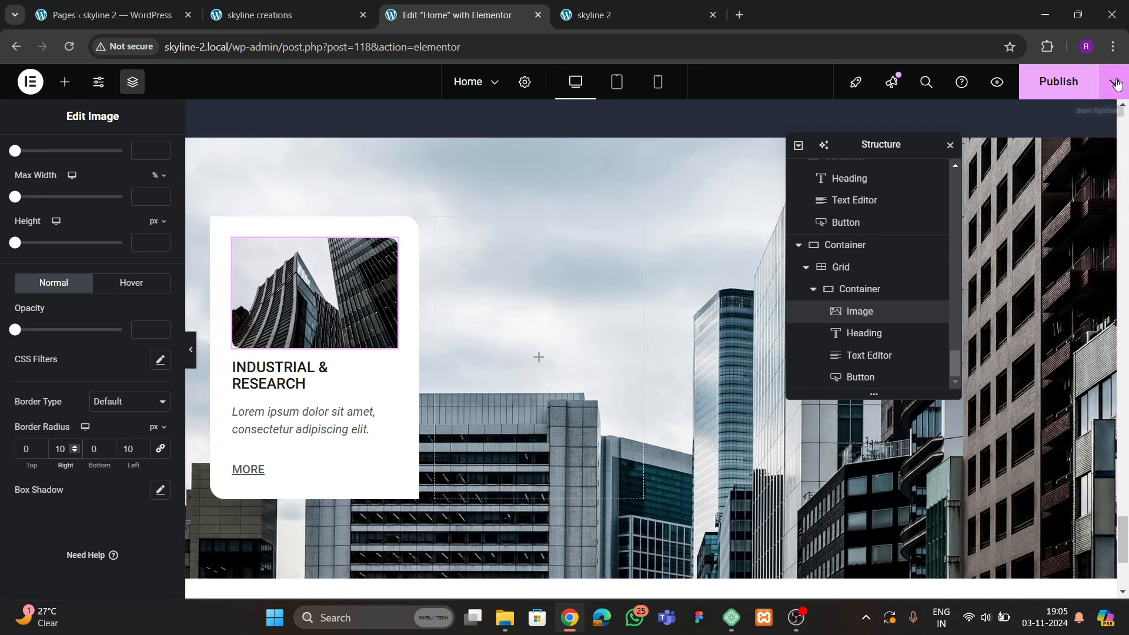
{"action": "left_click", "coordinate": [1058, 82]}
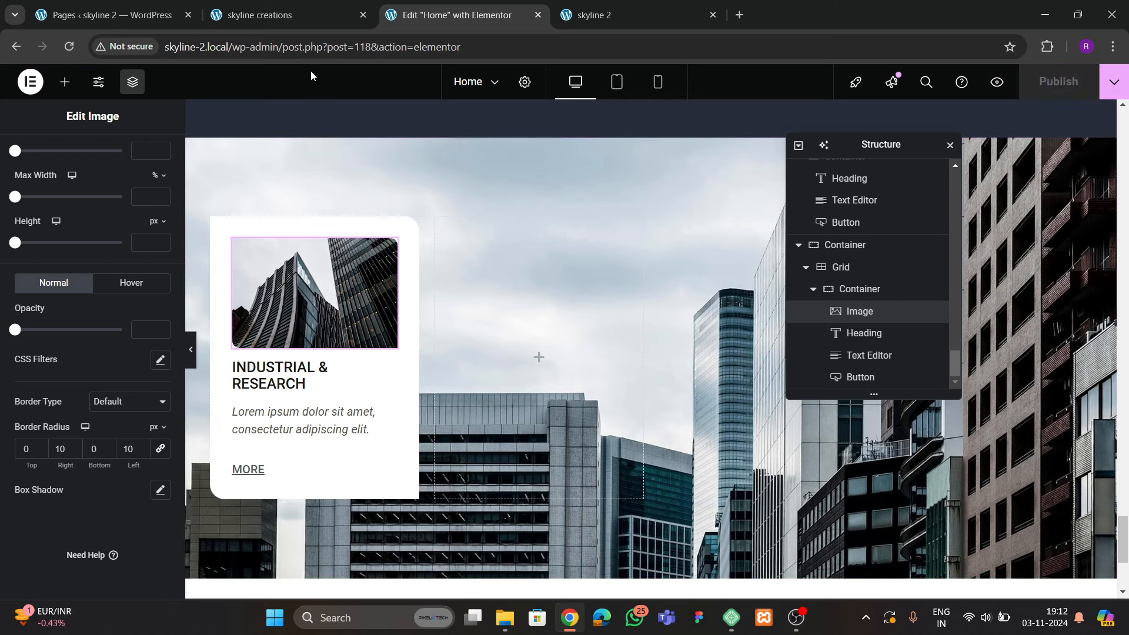
Check the reference card image's hover effect and fully desaturate the new card's image on hover with the CSS filter
{"action": "left_click", "coordinate": [302, 17]}
{"action": "left_click", "coordinate": [413, 15]}
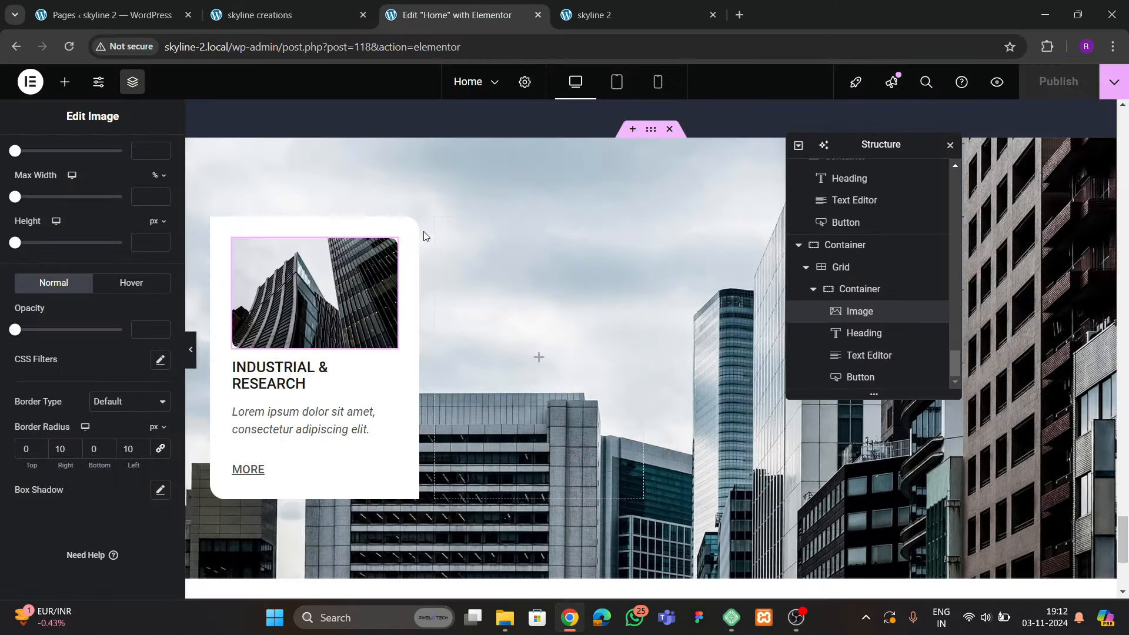
{"action": "left_click", "coordinate": [285, 18]}
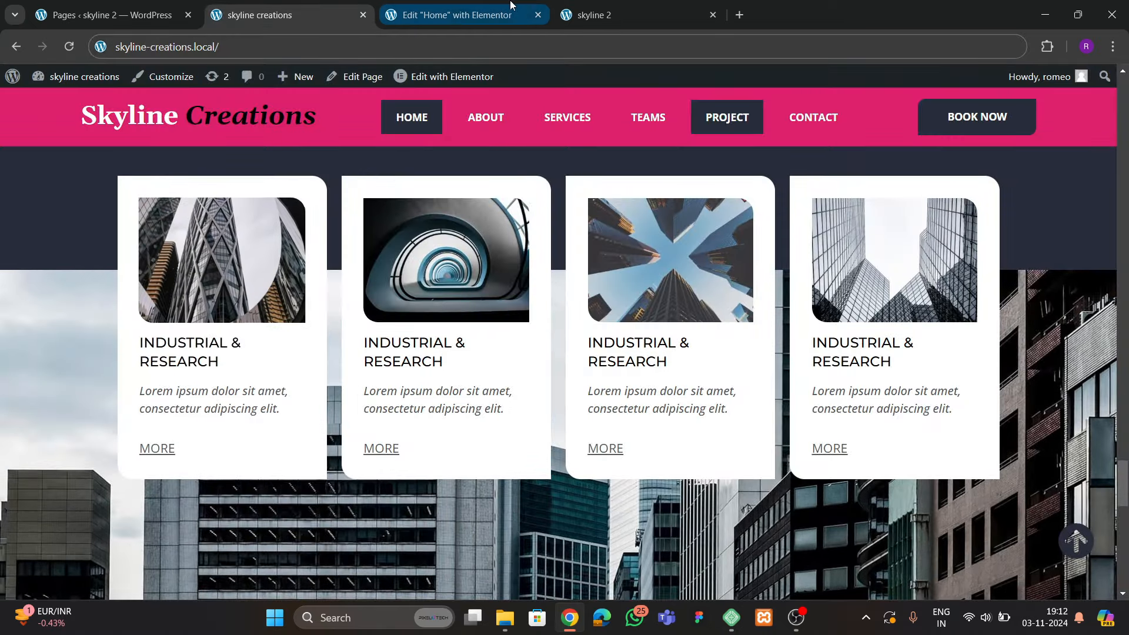
{"action": "left_click", "coordinate": [413, 15]}
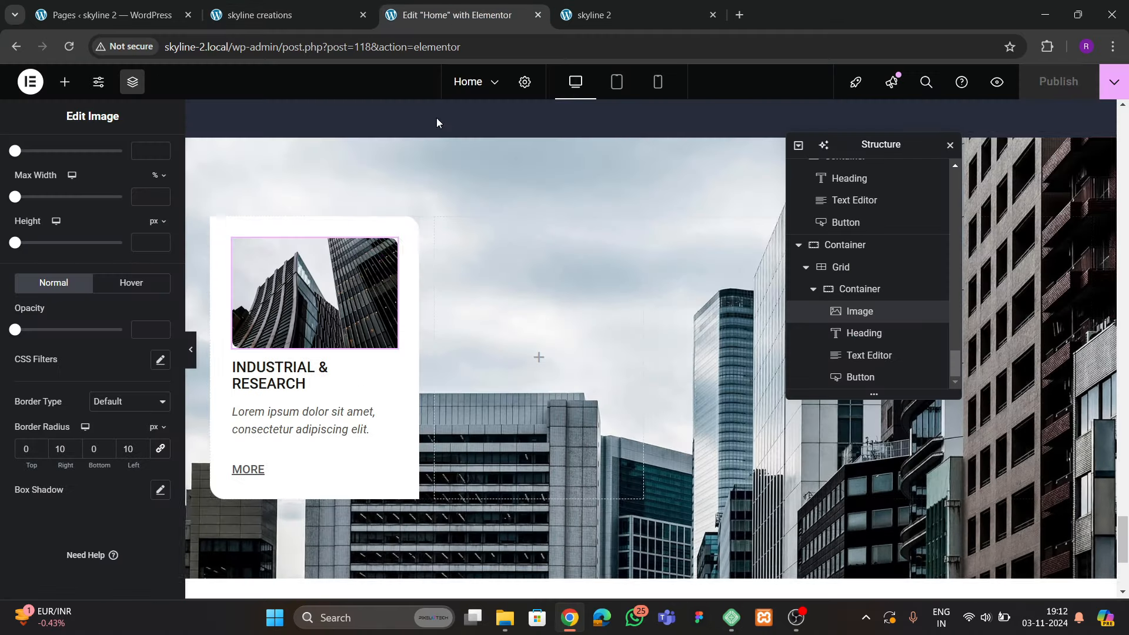
{"action": "left_click", "coordinate": [130, 282]}
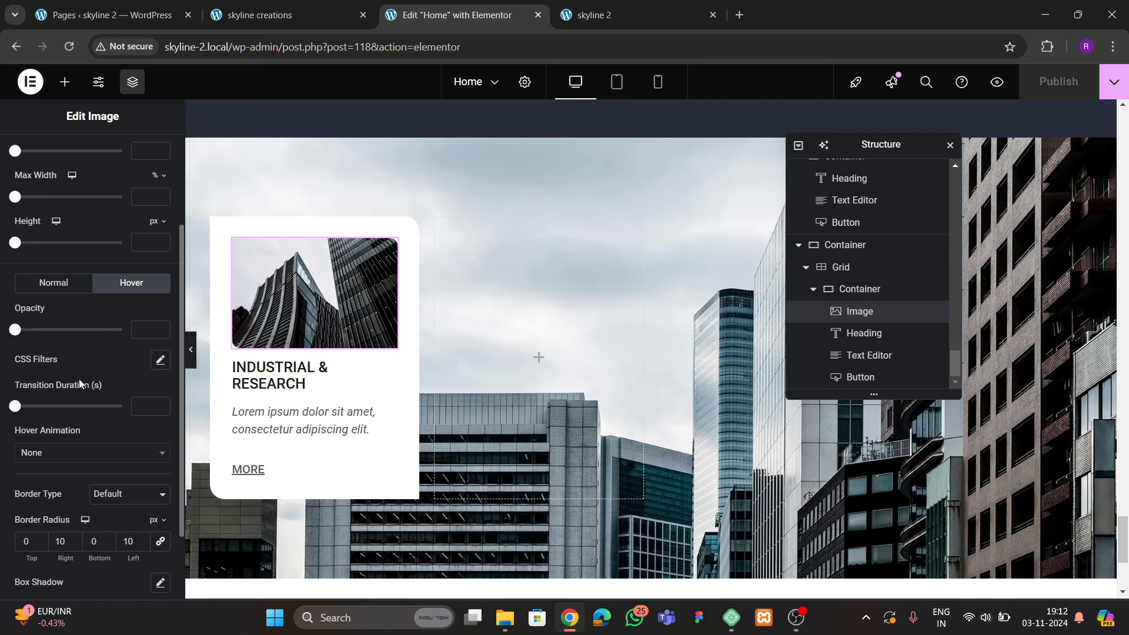
{"action": "left_click", "coordinate": [159, 361]}
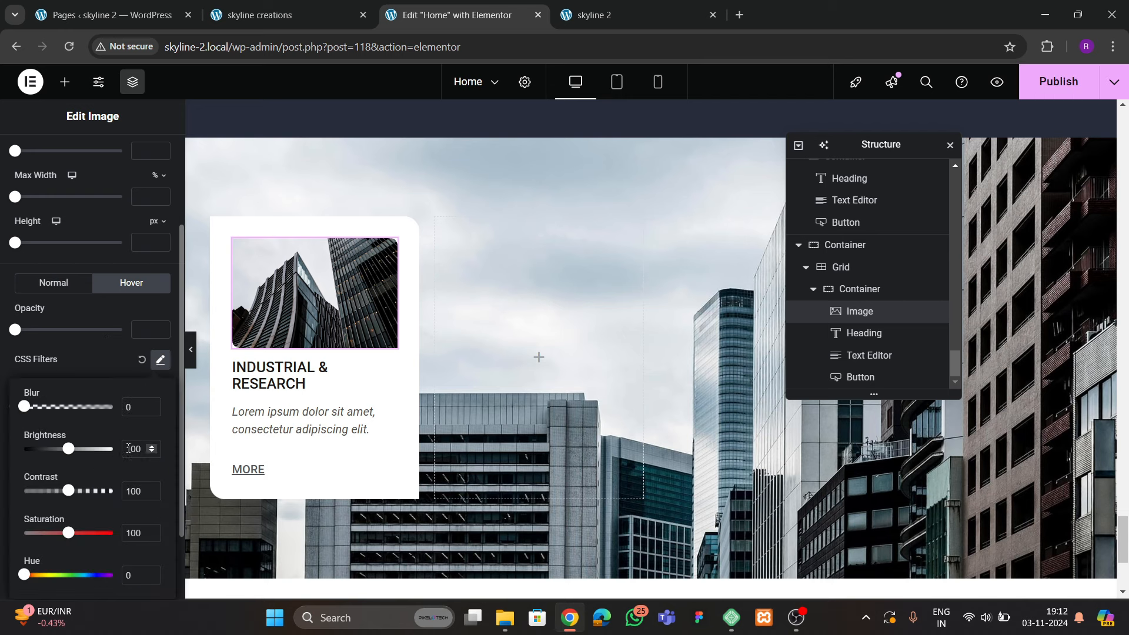
{"action": "left_click_drag", "start_coordinate": [65, 536], "coordinate": [4, 545]}
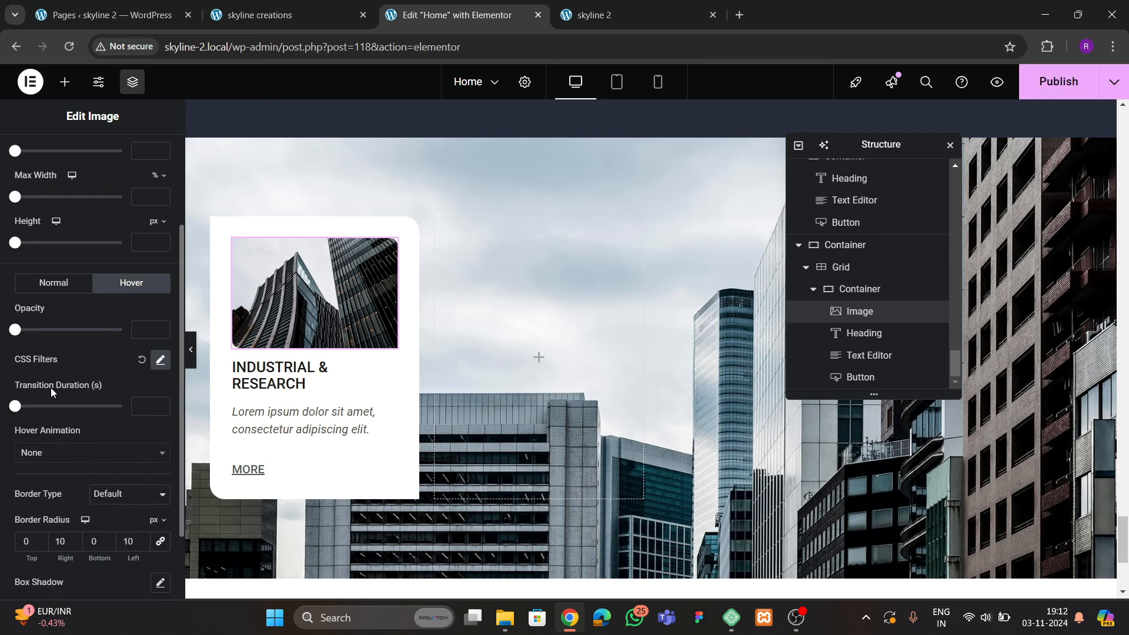
Set the card image's hover animation to Grow
{"action": "scroll", "coordinate": [83, 355], "scroll_direction": "down", "scroll_amount": 2}
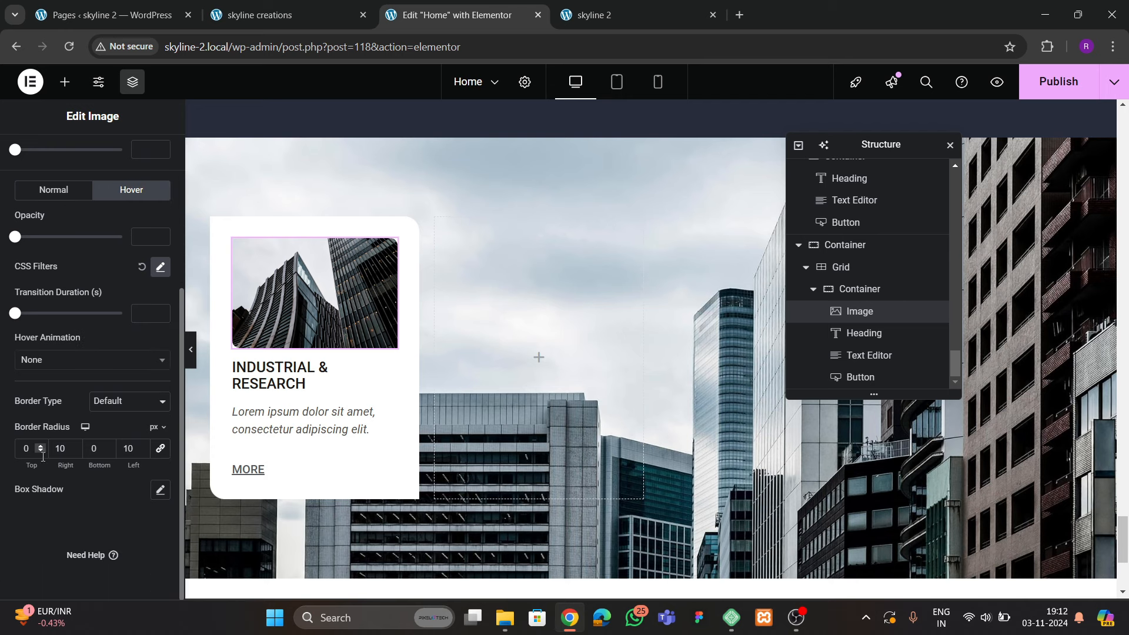
{"action": "left_click", "coordinate": [78, 357]}
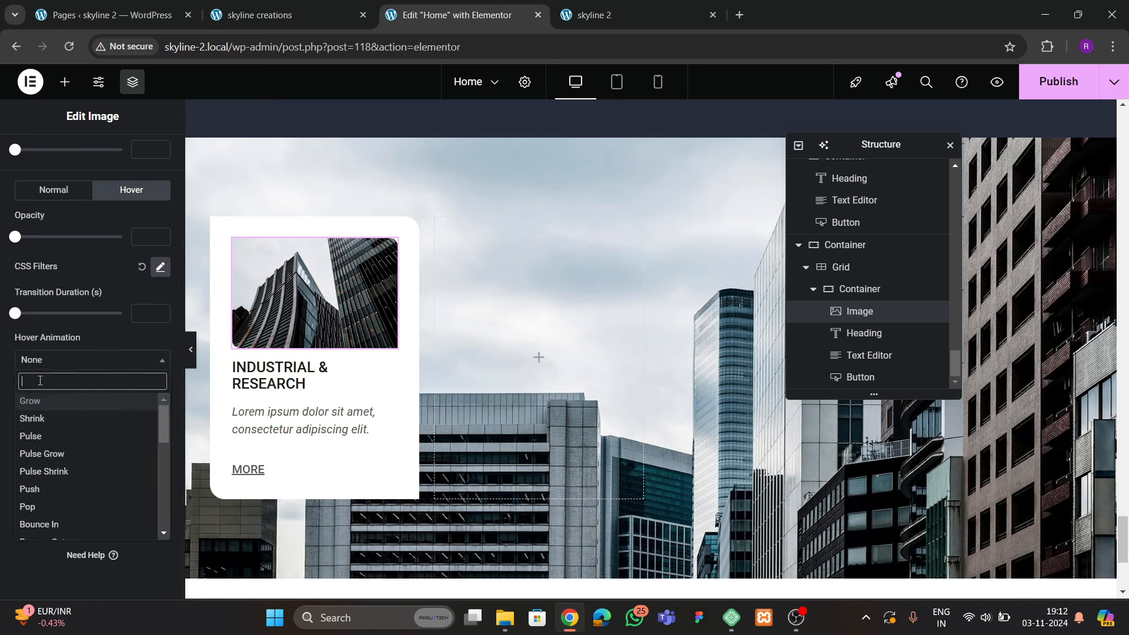
{"action": "left_click", "coordinate": [38, 399]}
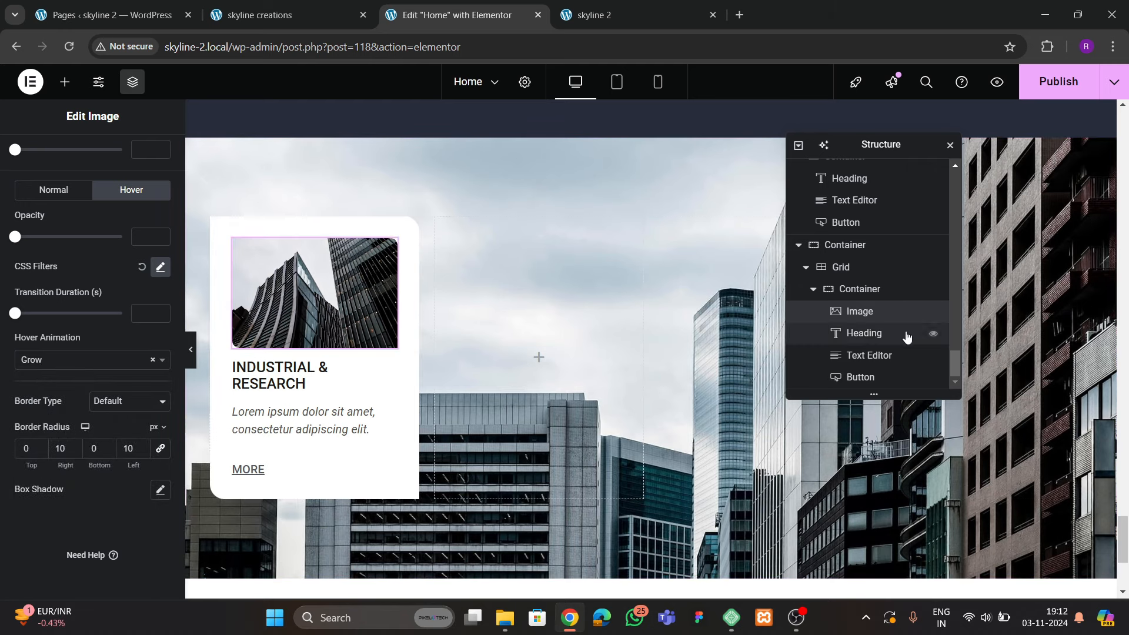
Duplicate the project card container three times to fill the remaining columns of the four-column grid
{"action": "left_click", "coordinate": [859, 293]}
{"action": "right_click", "coordinate": [860, 294]}
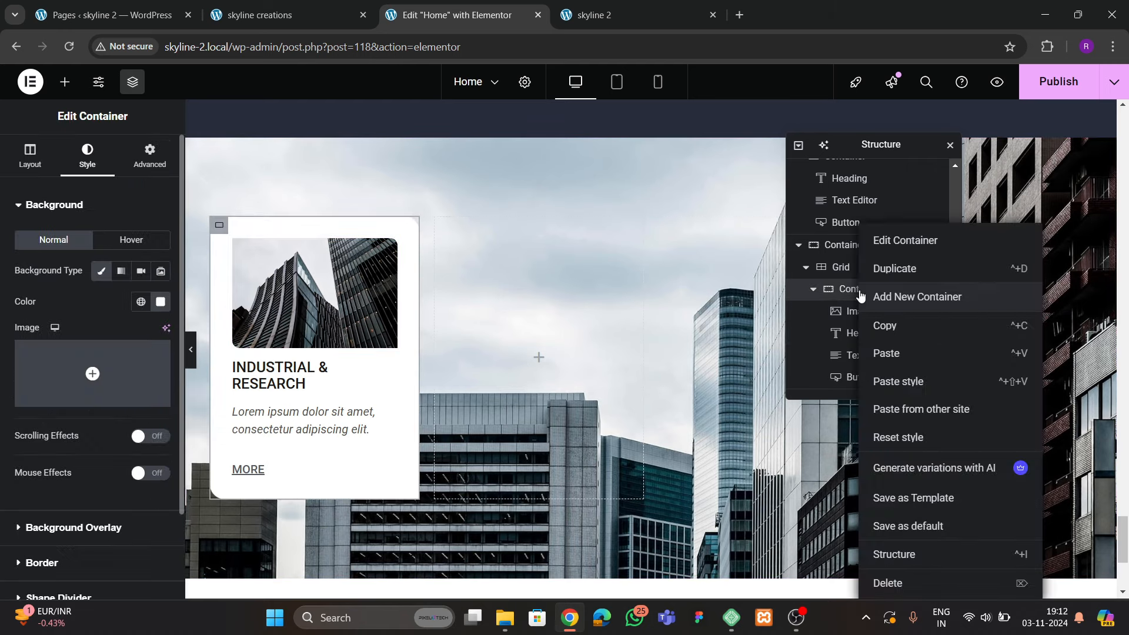
{"action": "left_click", "coordinate": [897, 266]}
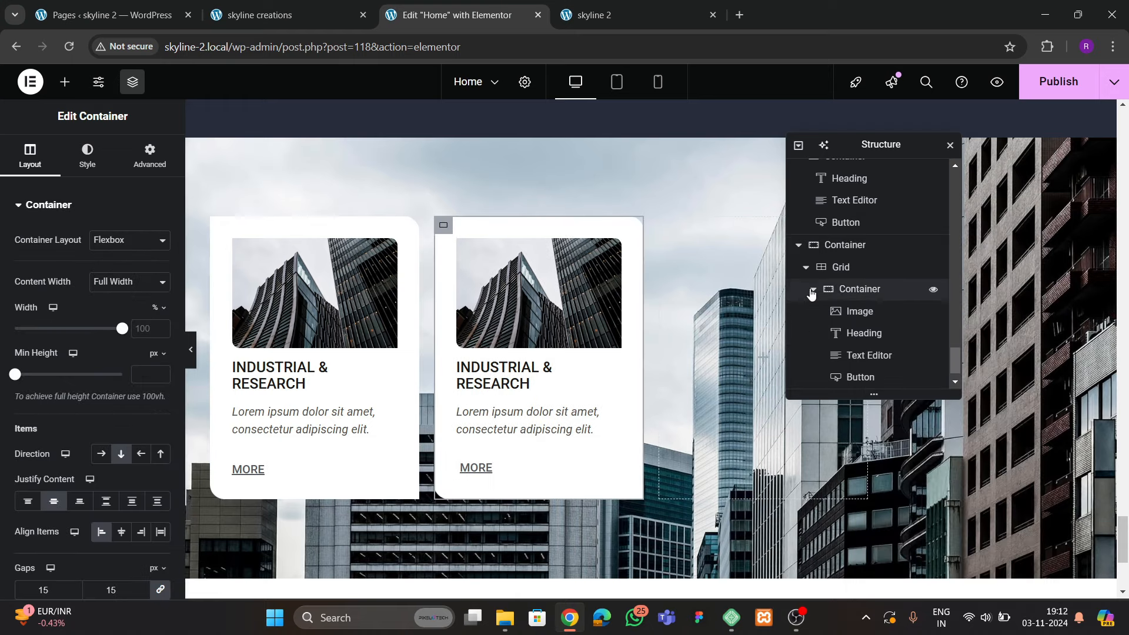
{"action": "scroll", "coordinate": [817, 318], "scroll_direction": "up", "scroll_amount": 1}
{"action": "right_click", "coordinate": [846, 378]}
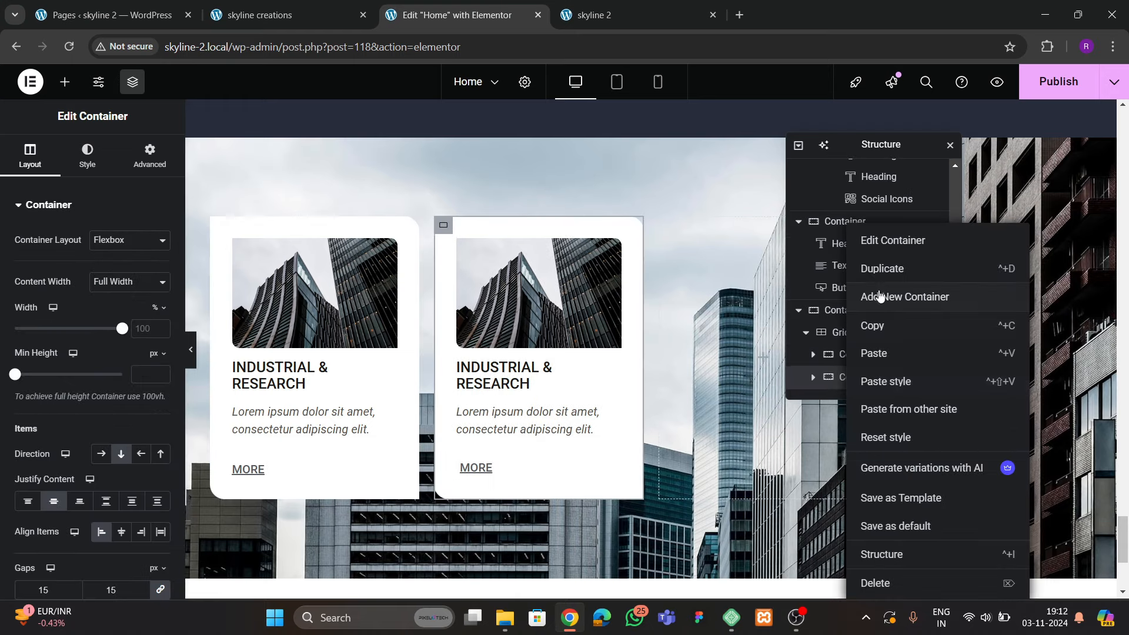
{"action": "left_click", "coordinate": [881, 269]}
{"action": "scroll", "coordinate": [855, 379], "scroll_direction": "down", "scroll_amount": 1}
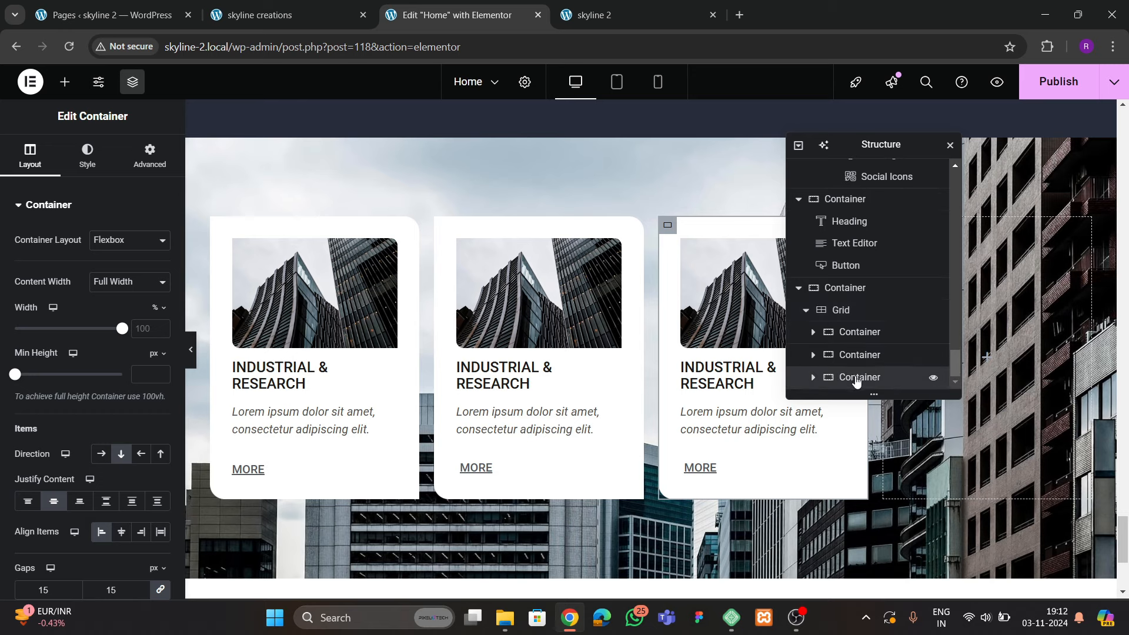
{"action": "right_click", "coordinate": [856, 379]}
{"action": "left_click", "coordinate": [886, 268]}
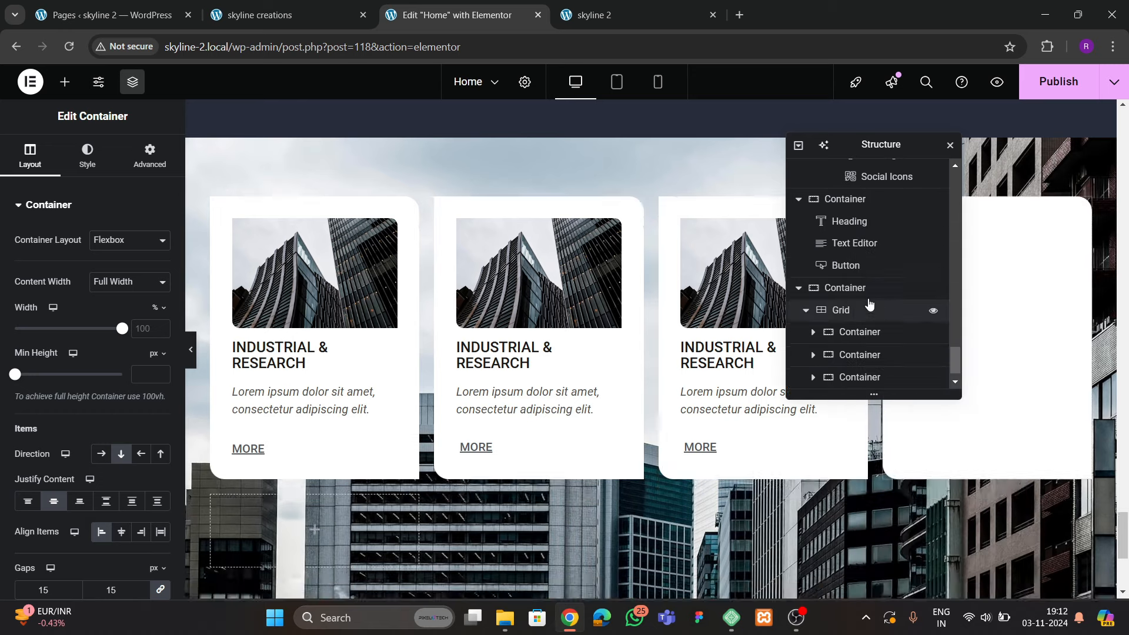
{"action": "left_click", "coordinate": [525, 293]}
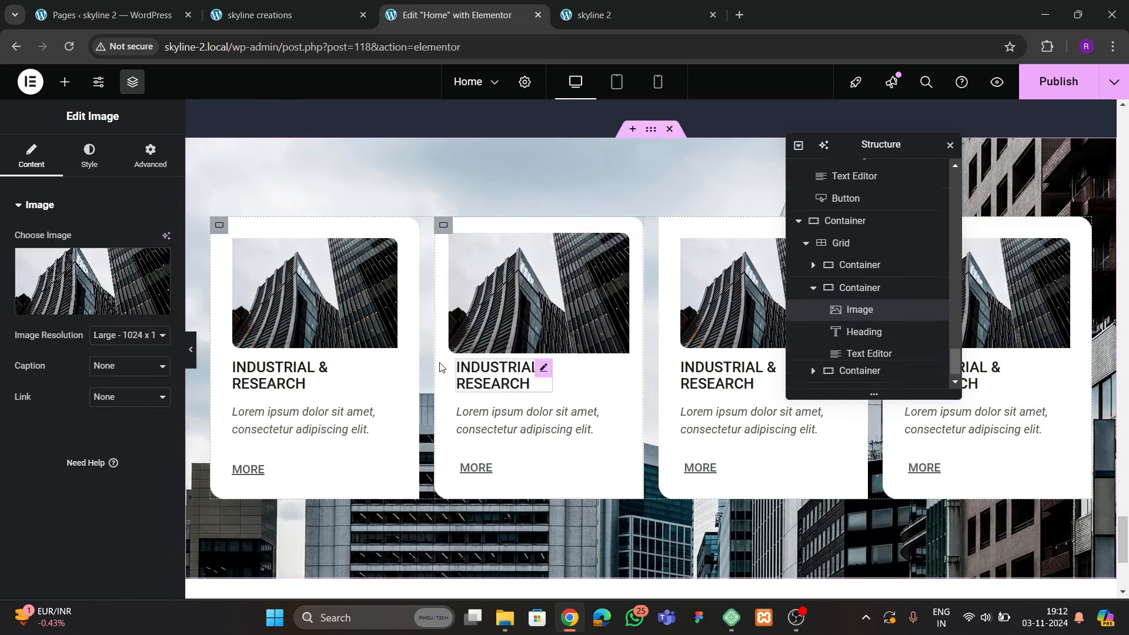
{"action": "left_click", "coordinate": [151, 295]}
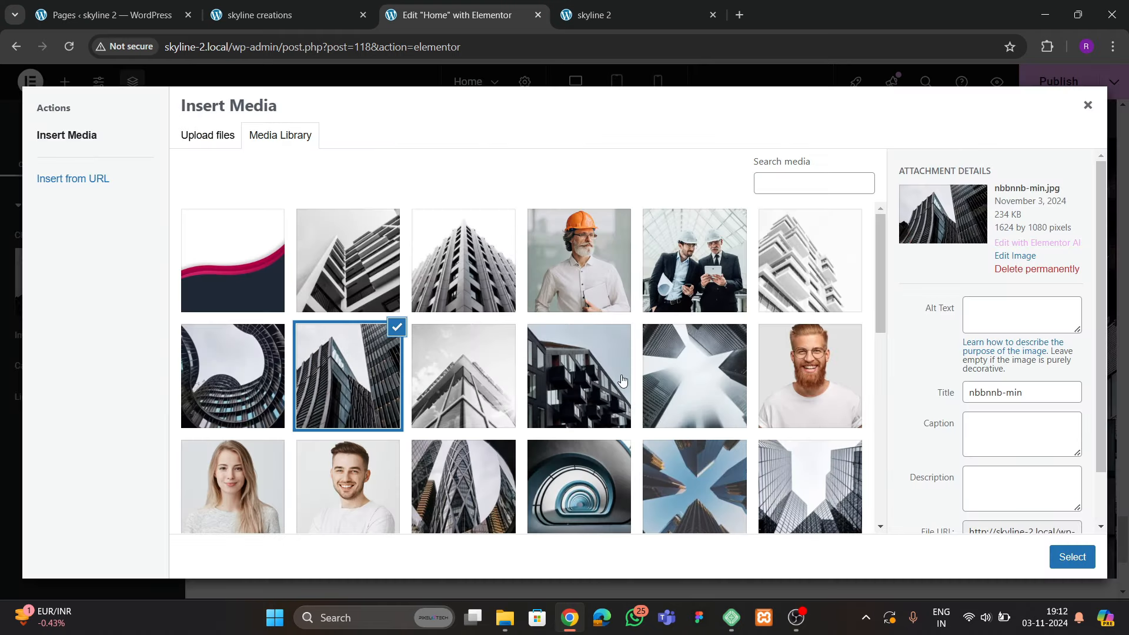
{"action": "left_click", "coordinate": [231, 385]}
{"action": "left_click", "coordinate": [461, 309]}
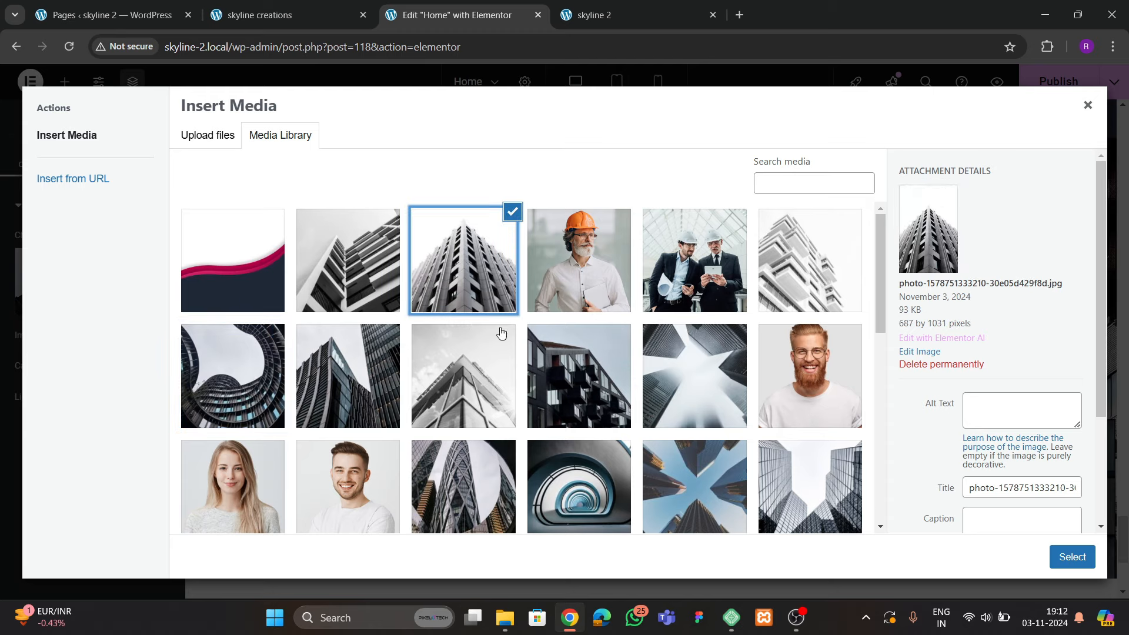
{"action": "left_click", "coordinate": [726, 278]}
{"action": "left_click", "coordinate": [791, 312]}
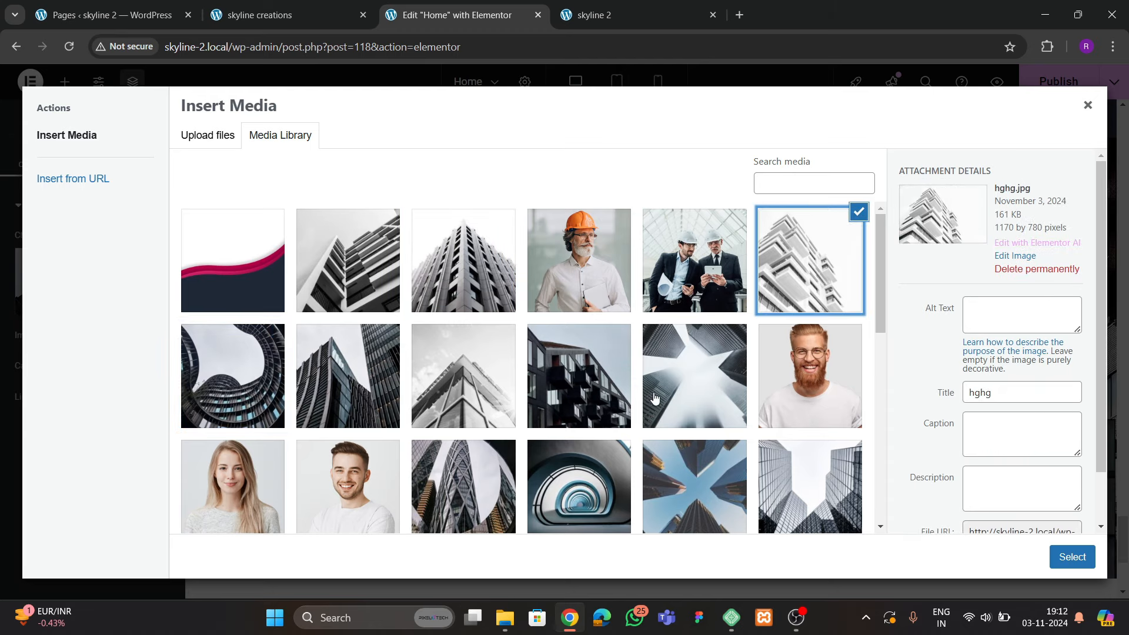
{"action": "left_click", "coordinate": [605, 409]}
{"action": "scroll", "coordinate": [646, 427], "scroll_direction": "down", "scroll_amount": 3}
{"action": "left_click", "coordinate": [689, 366]}
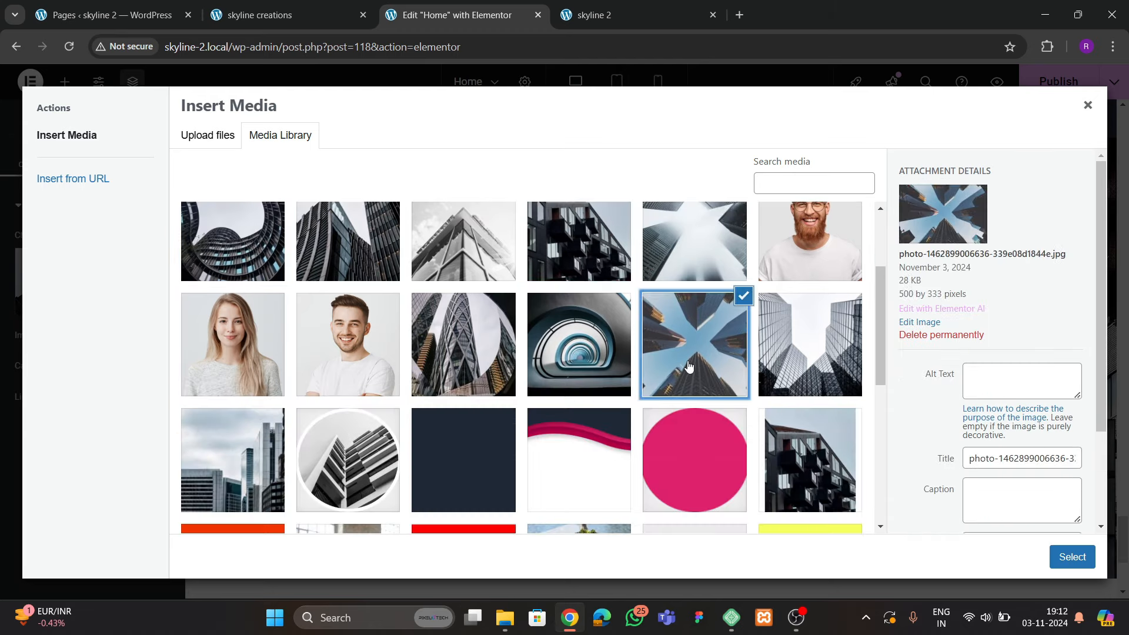
{"action": "left_click", "coordinate": [1072, 557]}
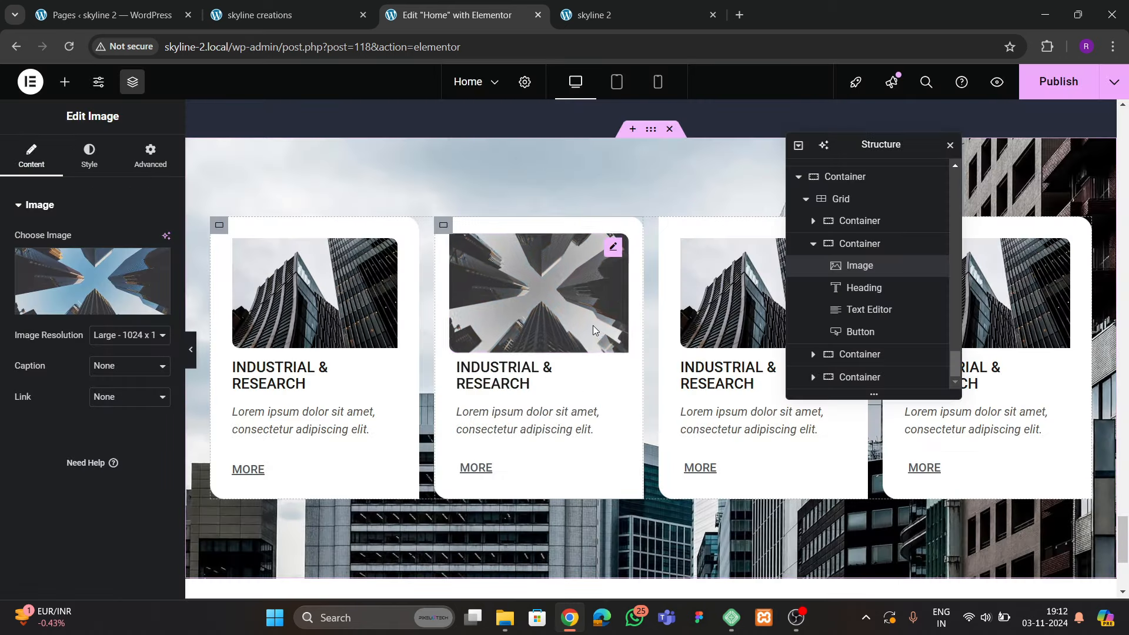
Publish the page, reload the live site and compare its project card row with the reference site
{"action": "left_click", "coordinate": [1057, 82]}
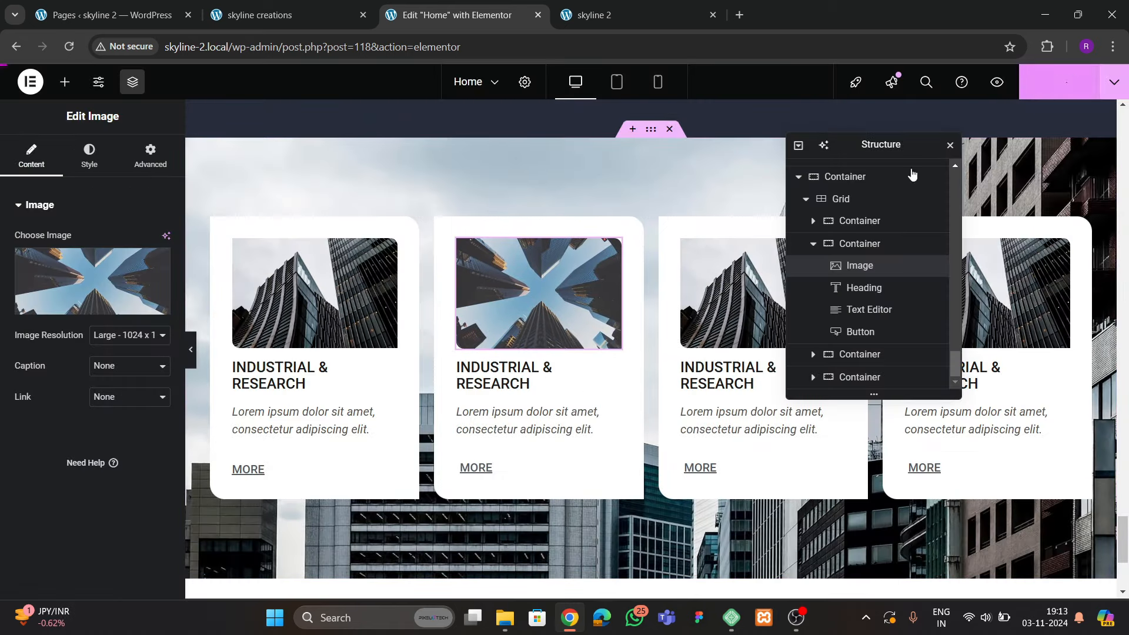
{"action": "left_click", "coordinate": [594, 15]}
{"action": "left_click", "coordinate": [68, 47]}
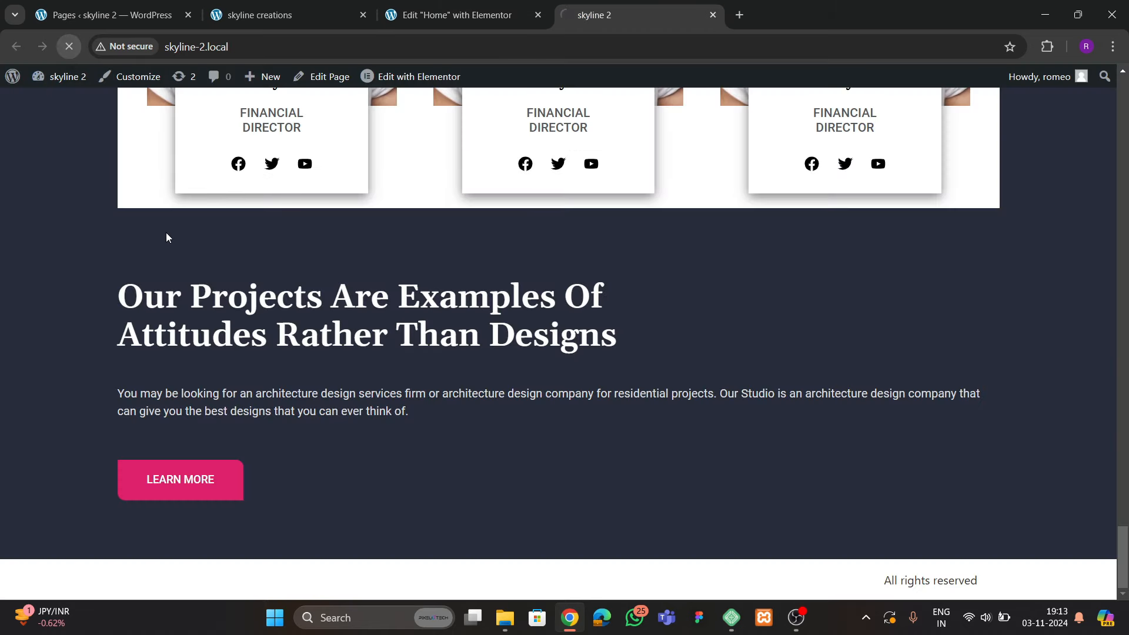
{"action": "scroll", "coordinate": [348, 291], "scroll_direction": "down", "scroll_amount": 5}
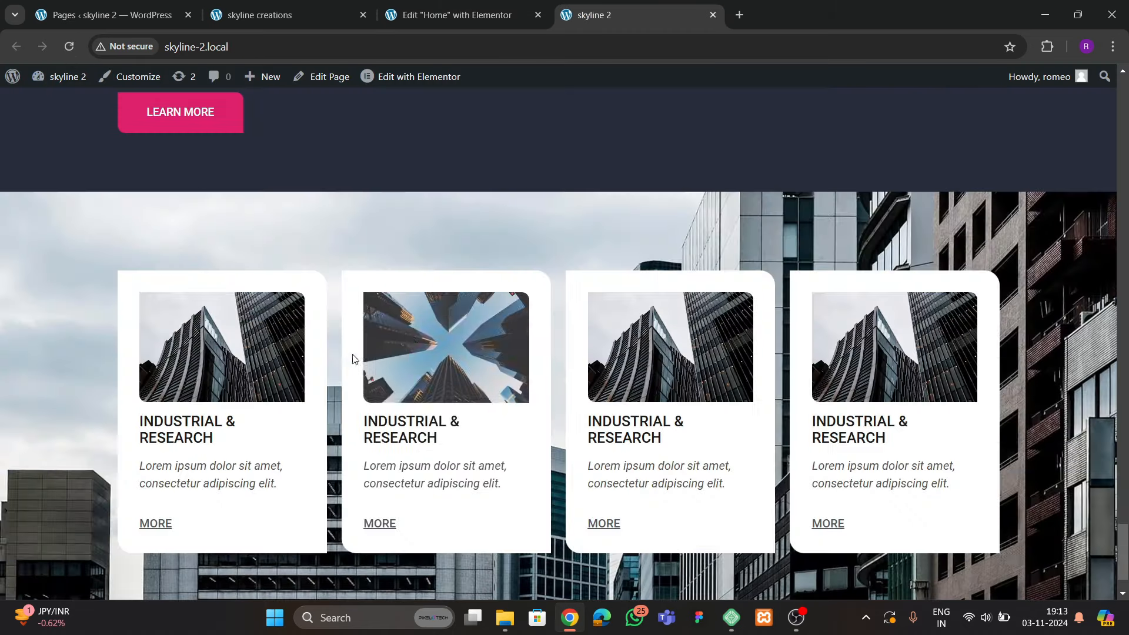
{"action": "scroll", "coordinate": [348, 291], "scroll_direction": "up", "scroll_amount": 3}
{"action": "left_click", "coordinate": [282, 15]}
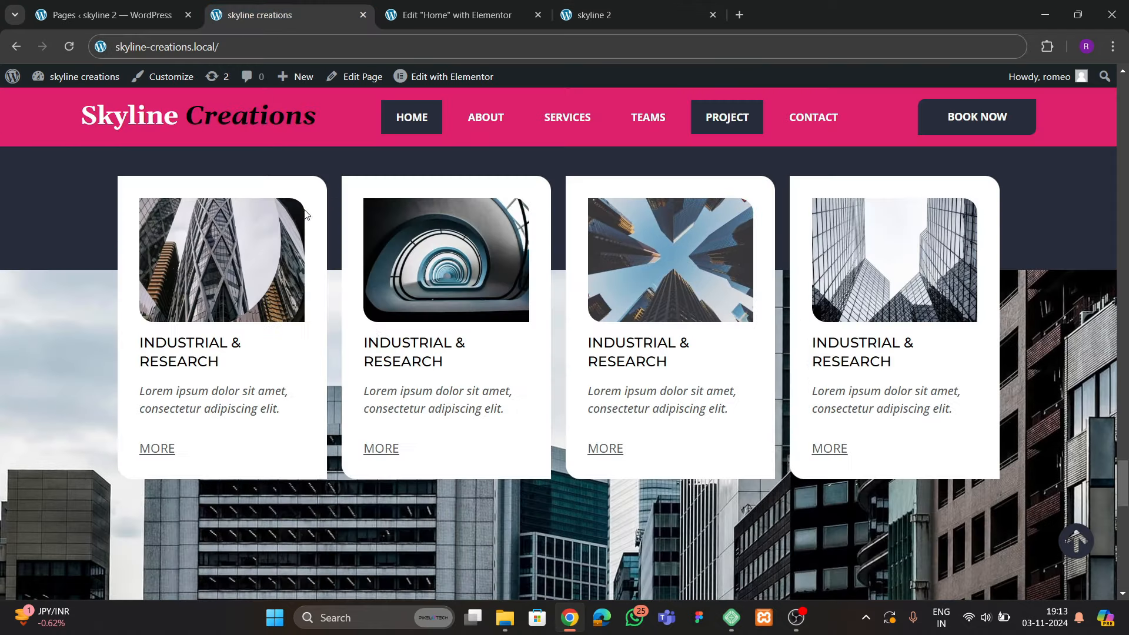
{"action": "scroll", "coordinate": [373, 324], "scroll_direction": "up", "scroll_amount": 3}
{"action": "left_click", "coordinate": [453, 16]}
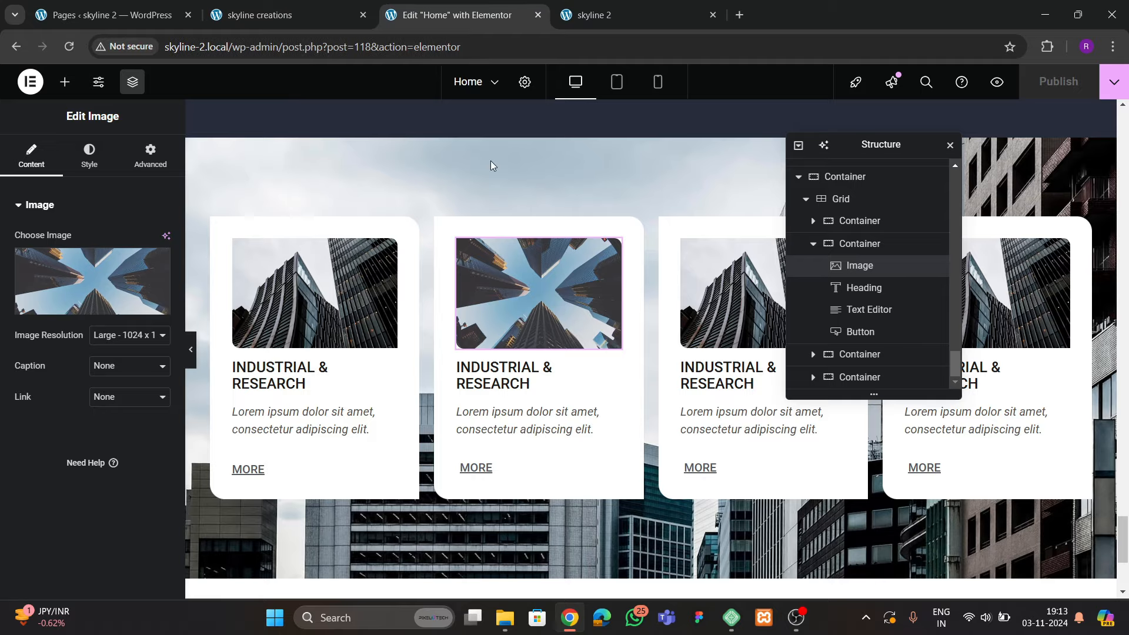
Switch the card grid's margin to unlinked em values and set the top margin to -11 em
{"action": "scroll", "coordinate": [623, 305], "scroll_direction": "up", "scroll_amount": 3}
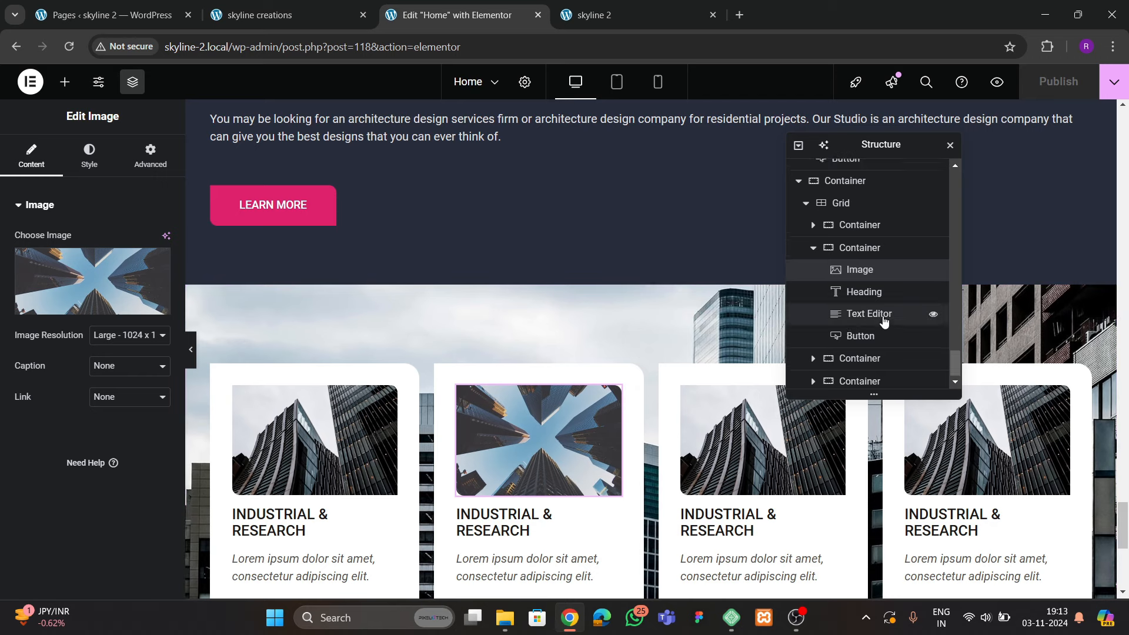
{"action": "scroll", "coordinate": [870, 306], "scroll_direction": "up", "scroll_amount": 2}
{"action": "left_click", "coordinate": [840, 272]}
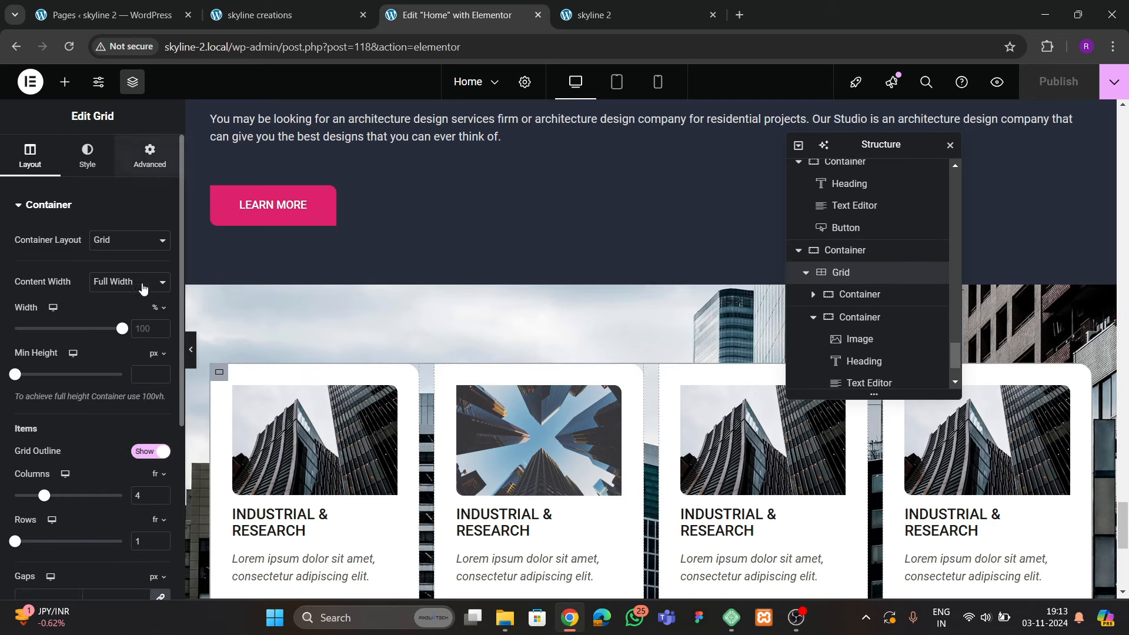
{"action": "left_click", "coordinate": [150, 157]}
{"action": "left_click", "coordinate": [154, 235]}
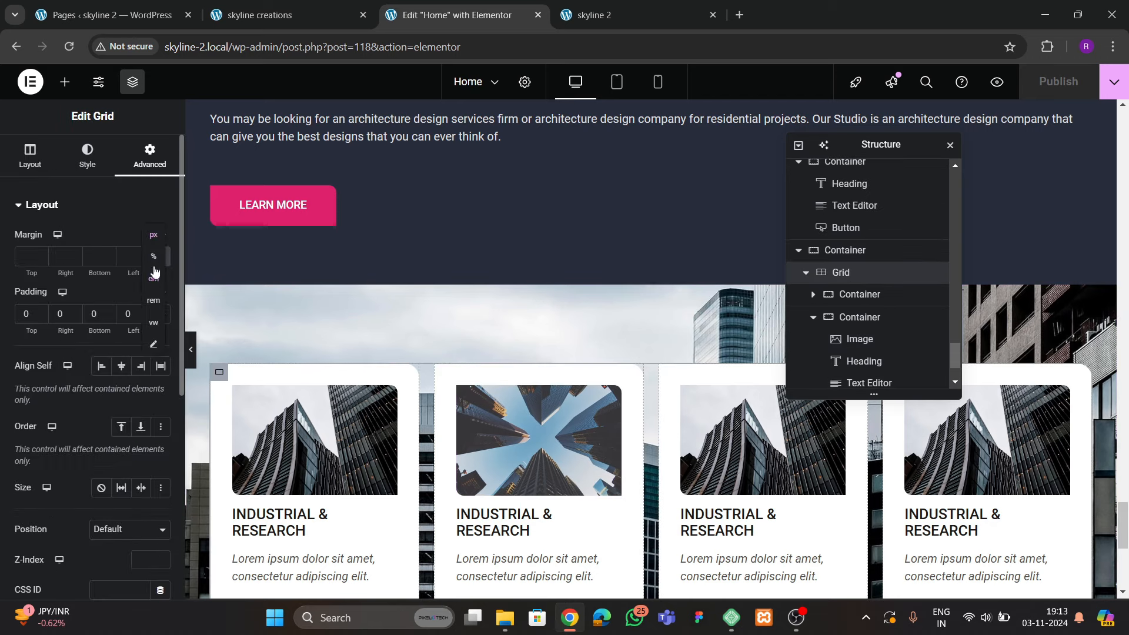
{"action": "left_click", "coordinate": [154, 277]}
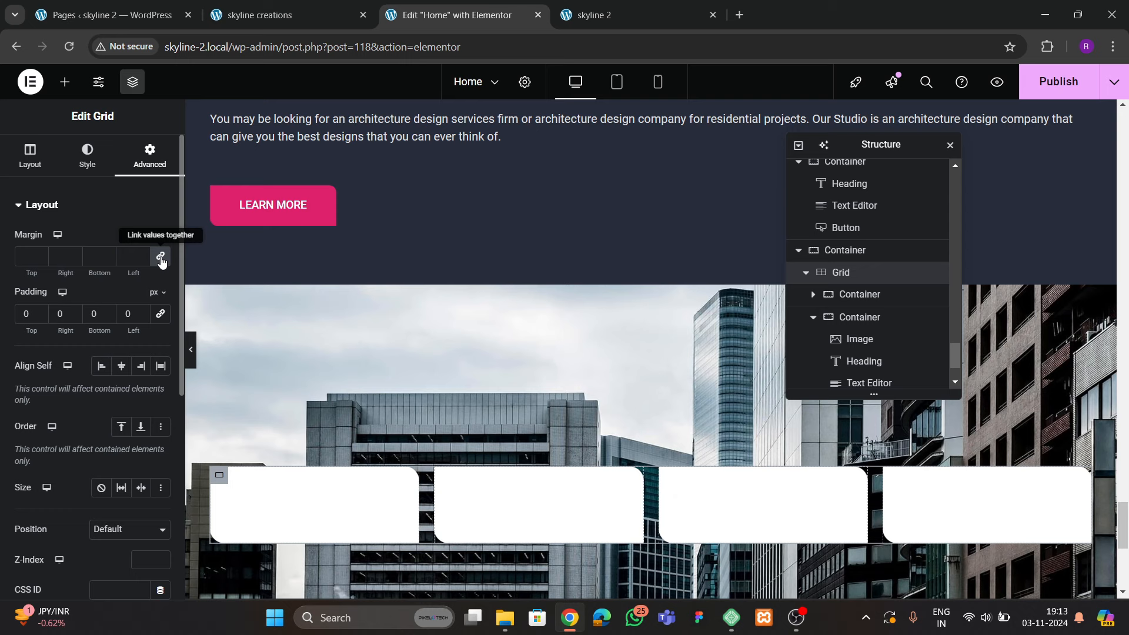
{"action": "double_click", "coordinate": [39, 260]}
{"action": "triple_click", "coordinate": [39, 259]}
{"action": "double_click", "coordinate": [39, 260]}
{"action": "double_click", "coordinate": [39, 259]}
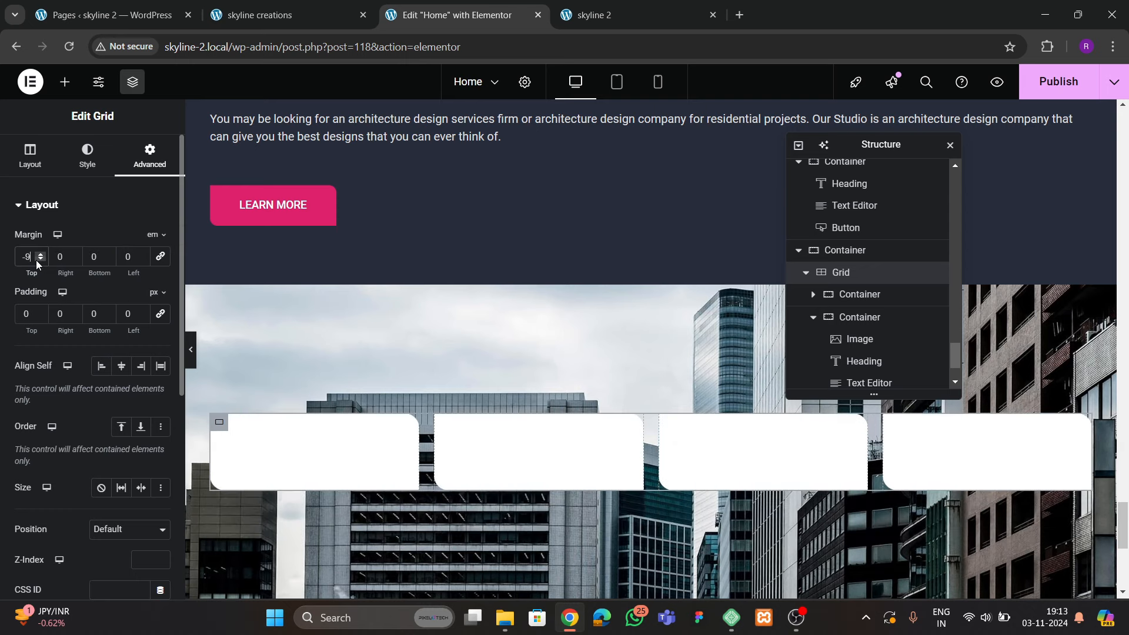
Set the top padding of the skyline section's outer container to 0 px
{"action": "left_click", "coordinate": [852, 251]}
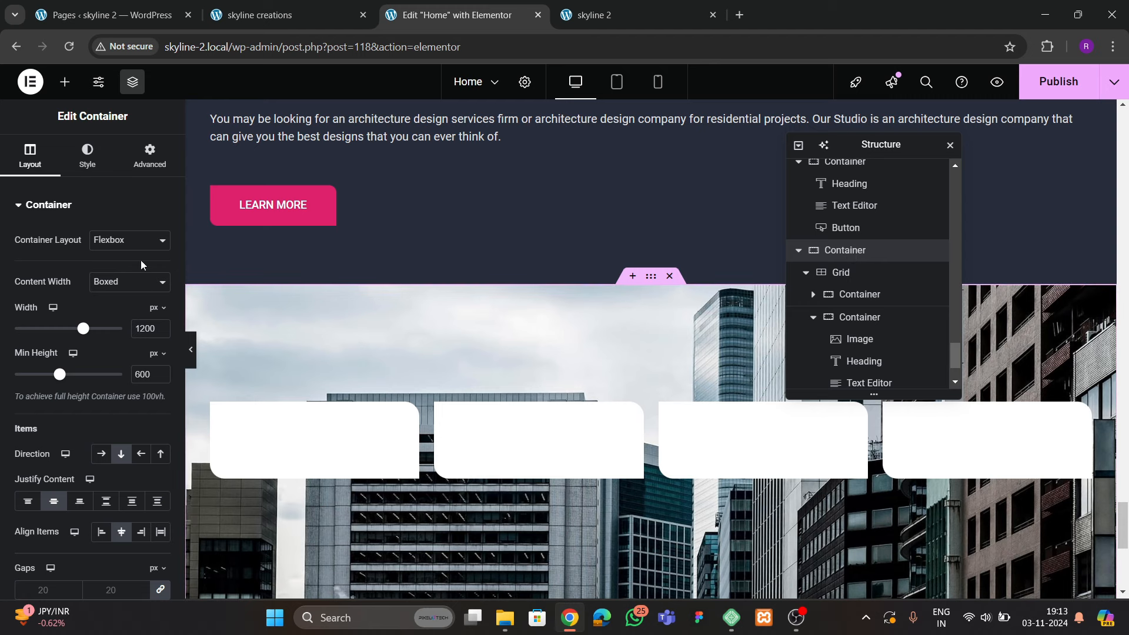
{"action": "left_click", "coordinate": [150, 156]}
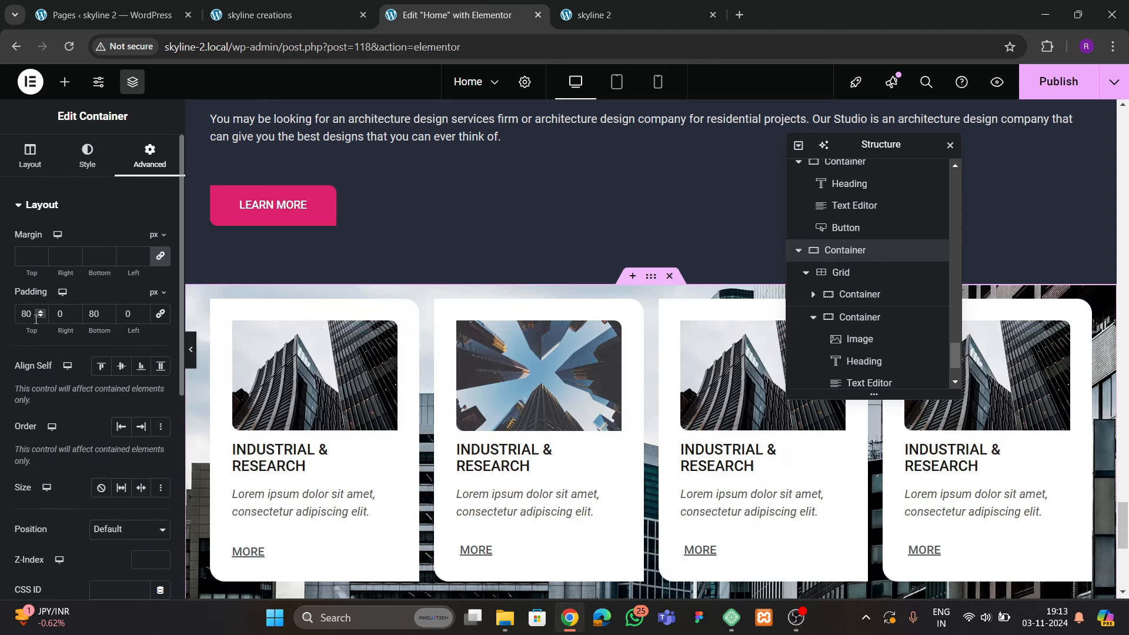
{"action": "key", "text": "BackSpace"}
{"action": "key", "text": "BackSpace"}
{"action": "type", "text": "0"}
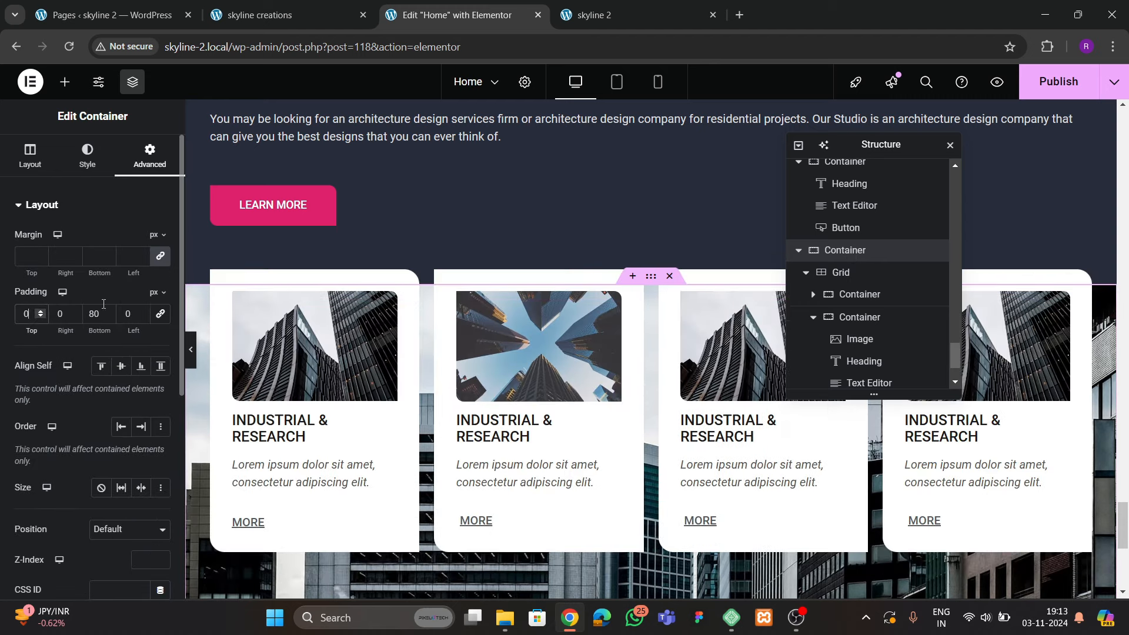
Lower the card grid's top margin to -21 em so the cards overlap the dark section above
{"action": "left_click", "coordinate": [841, 273]}
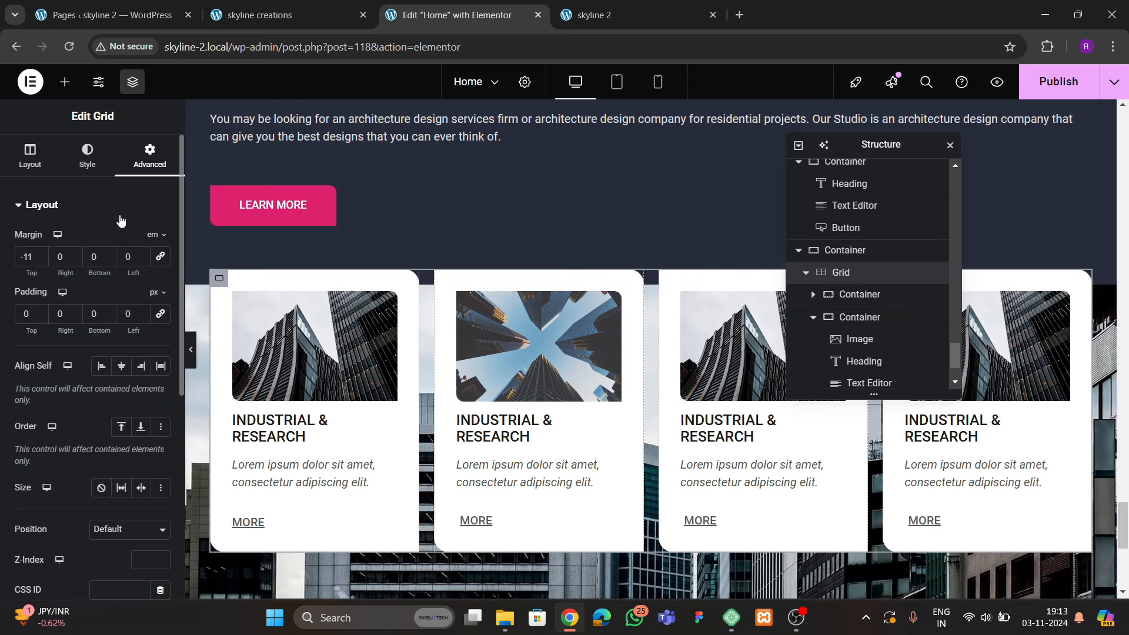
{"action": "left_click", "coordinate": [41, 260]}
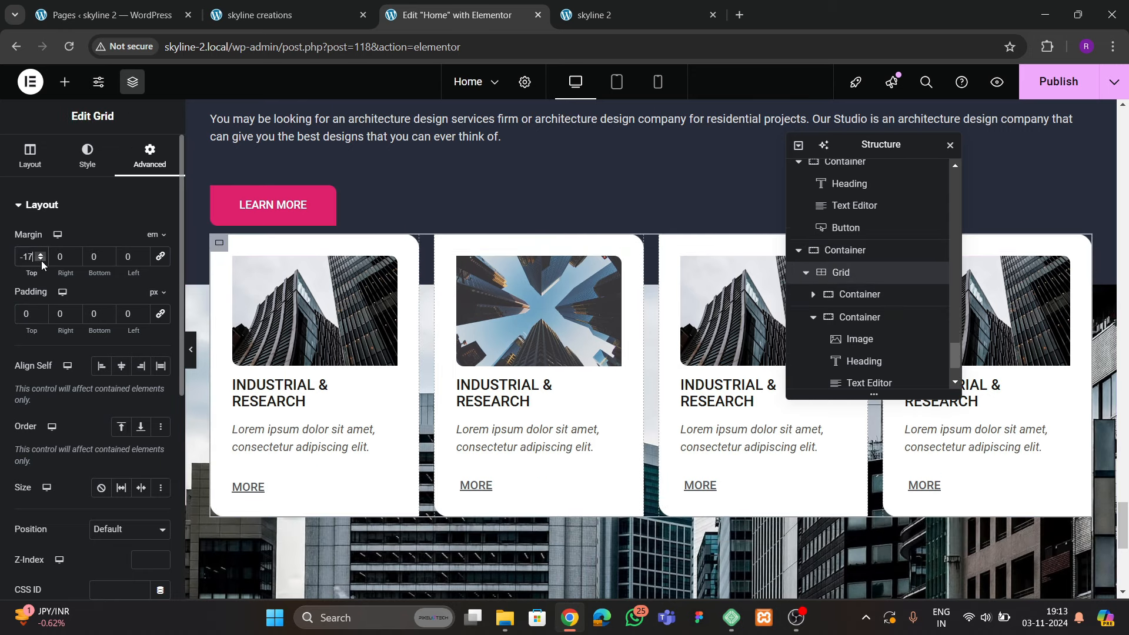
{"action": "left_click", "coordinate": [41, 260]}
Set the bottom padding of the dark "Our Projects Are Examples" section container to 200 px
{"action": "scroll", "coordinate": [713, 295], "scroll_direction": "up", "scroll_amount": 4}
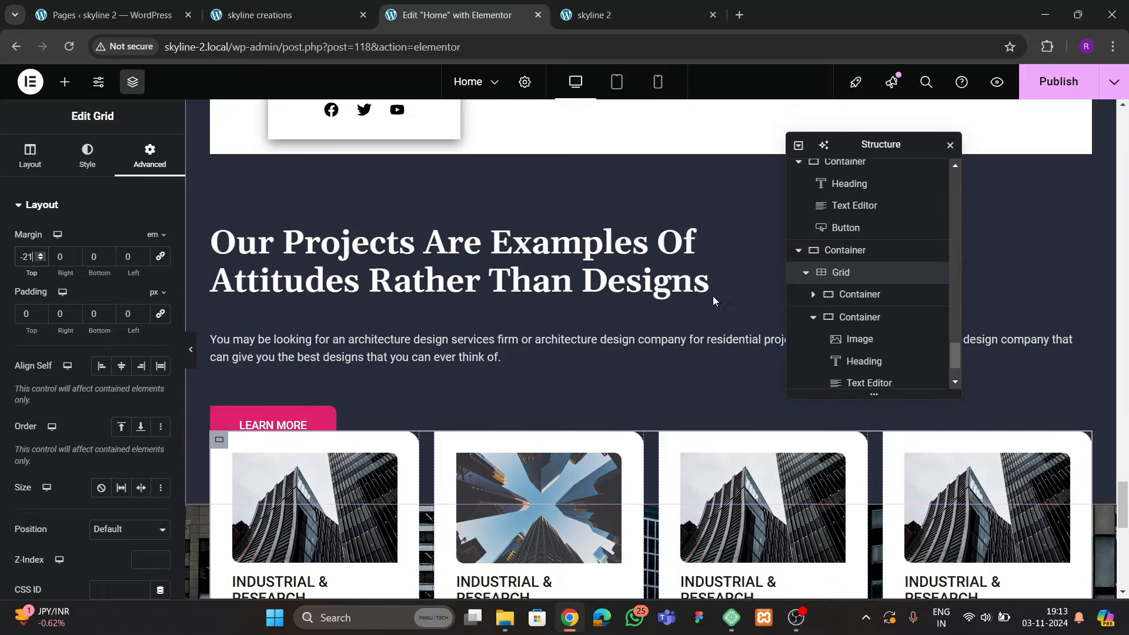
{"action": "scroll", "coordinate": [658, 276], "scroll_direction": "up", "scroll_amount": 1}
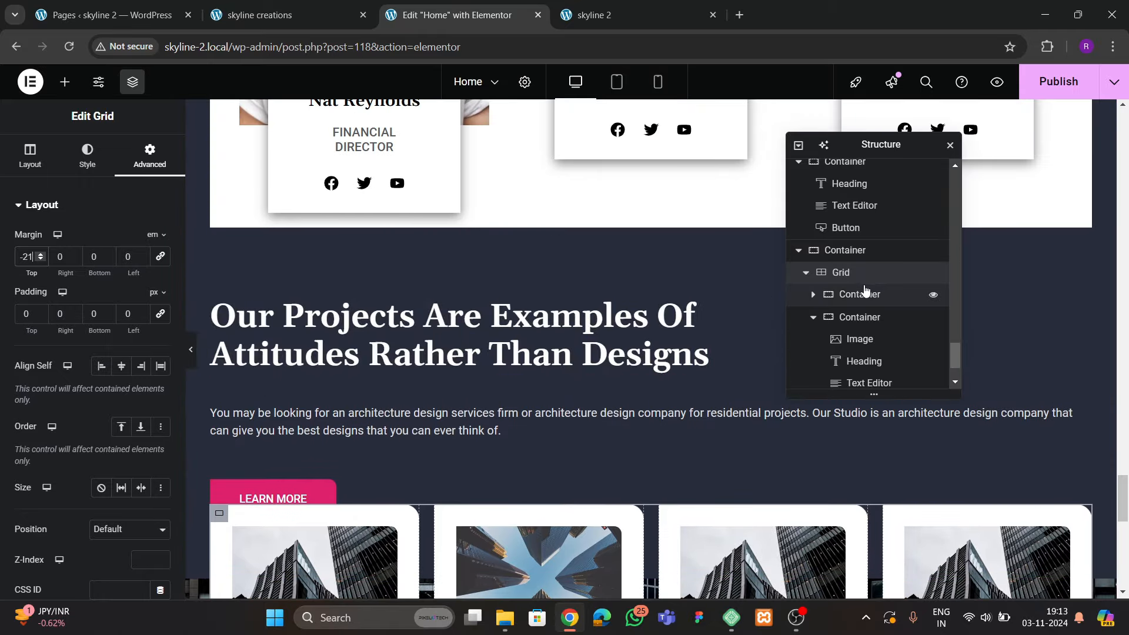
{"action": "scroll", "coordinate": [863, 294], "scroll_direction": "up", "scroll_amount": 3}
{"action": "left_click", "coordinate": [861, 309]}
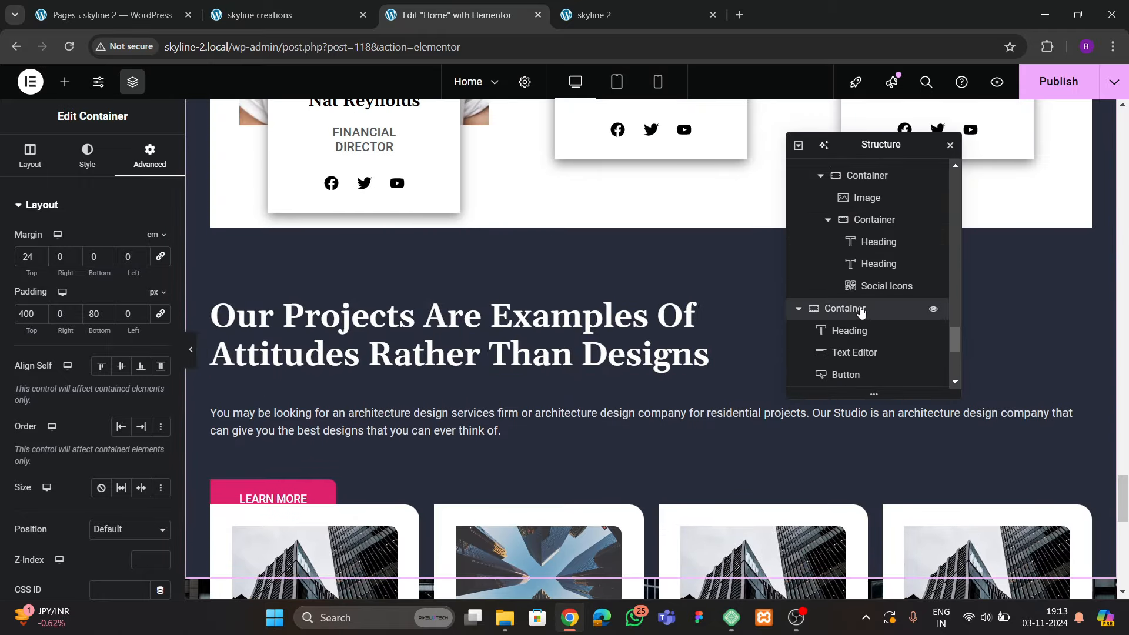
{"action": "scroll", "coordinate": [227, 302], "scroll_direction": "up", "scroll_amount": 3}
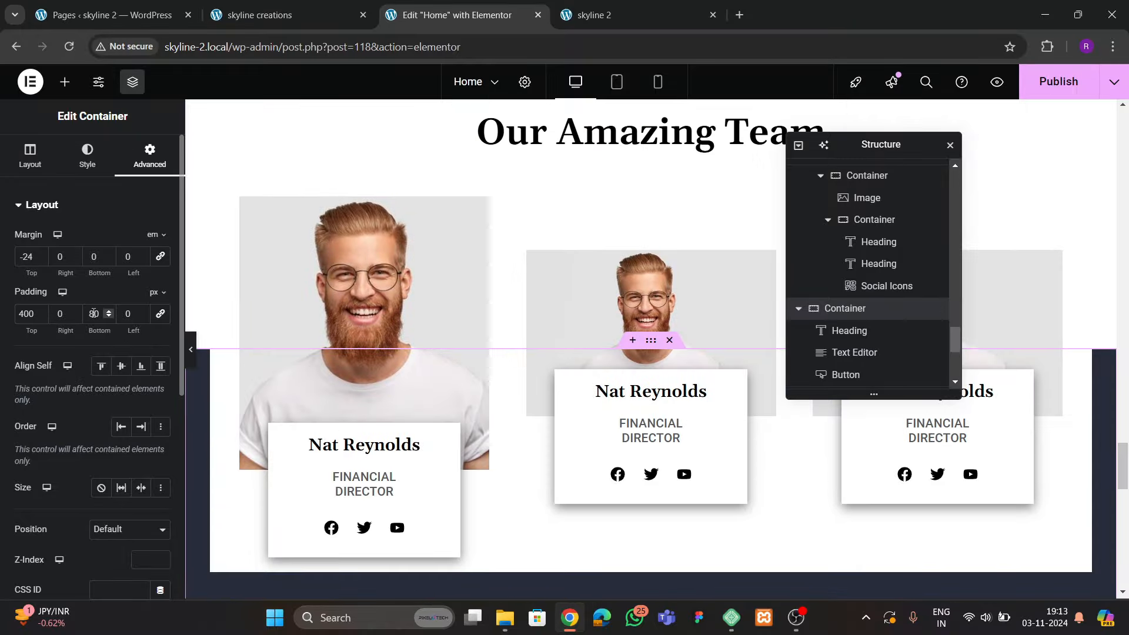
{"action": "type", "text": "200"}
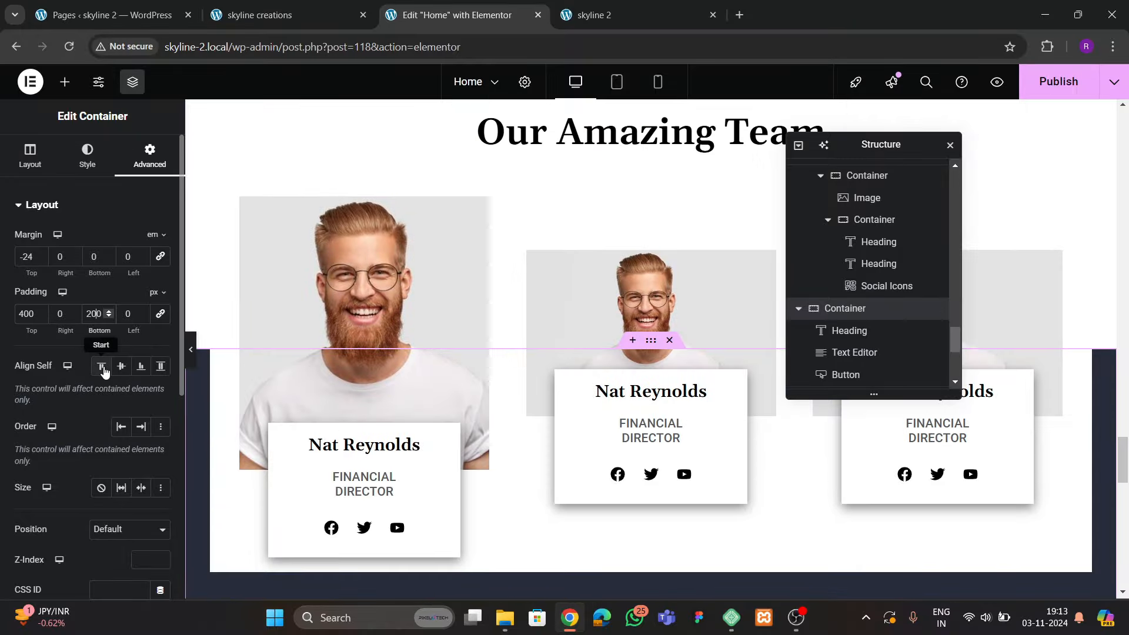
{"action": "scroll", "coordinate": [423, 327], "scroll_direction": "down", "scroll_amount": 6}
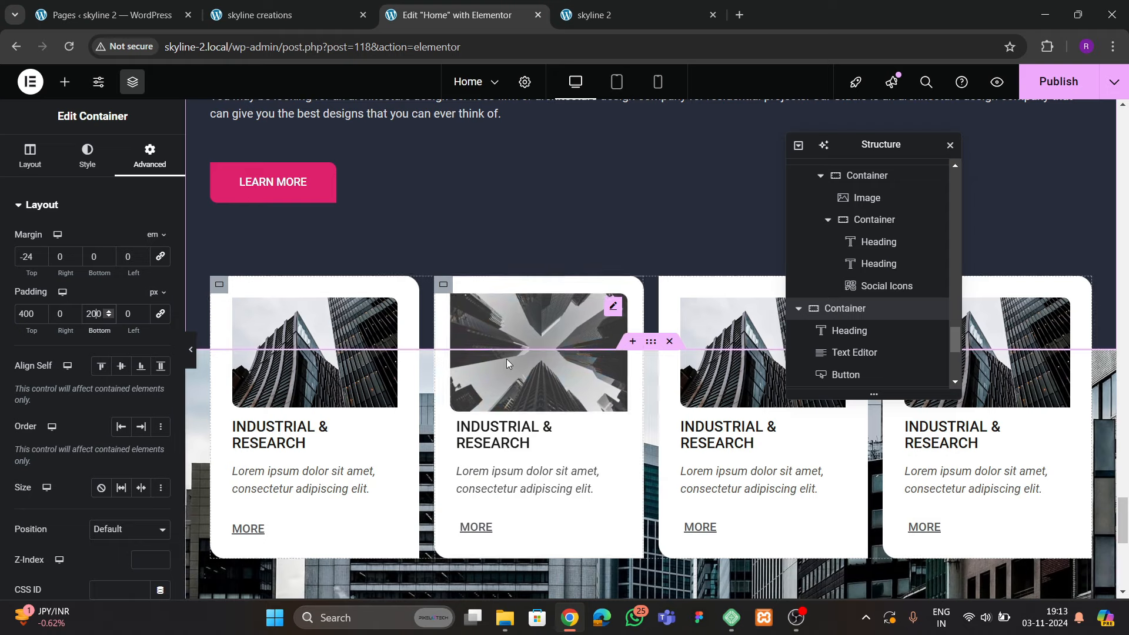
Review the overlapping card row, publish the page and reload the live site
{"action": "scroll", "coordinate": [444, 396], "scroll_direction": "down", "scroll_amount": 3}
{"action": "scroll", "coordinate": [445, 394], "scroll_direction": "up", "scroll_amount": 3}
{"action": "left_click", "coordinate": [1043, 101]}
{"action": "scroll", "coordinate": [497, 282], "scroll_direction": "down", "scroll_amount": 6}
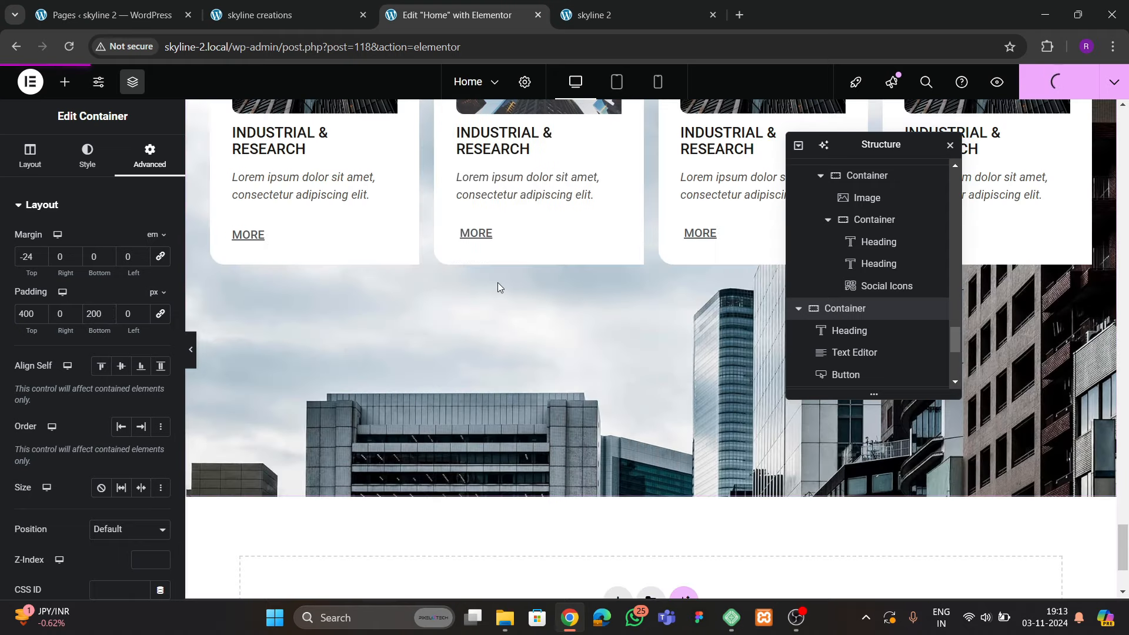
{"action": "scroll", "coordinate": [499, 283], "scroll_direction": "up", "scroll_amount": 3}
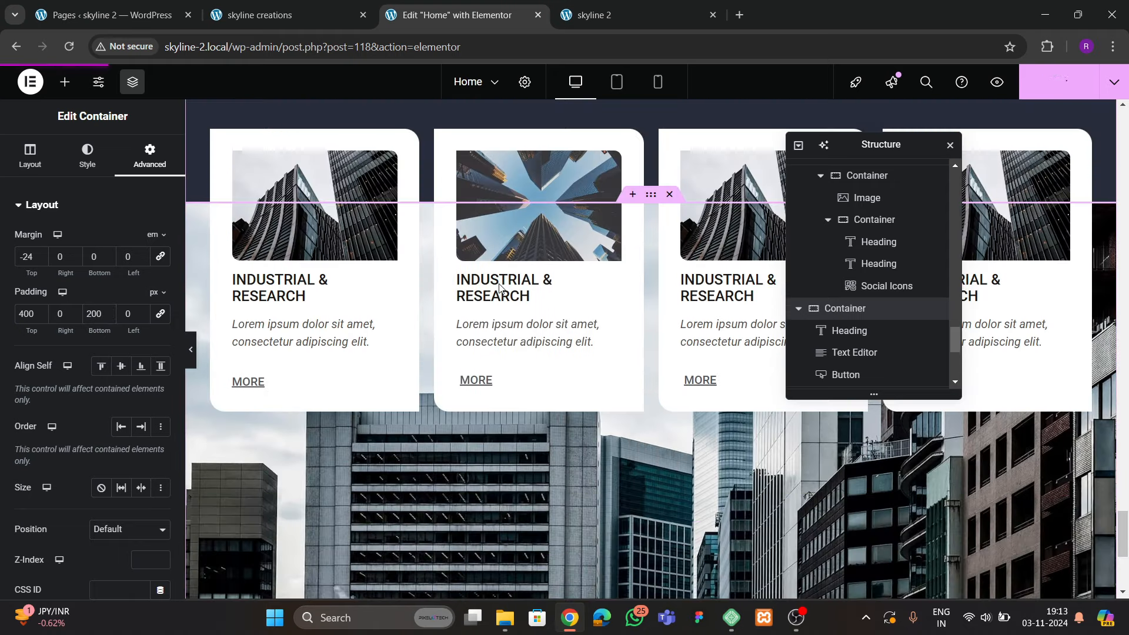
{"action": "left_click", "coordinate": [619, 20]}
{"action": "left_click", "coordinate": [68, 46]}
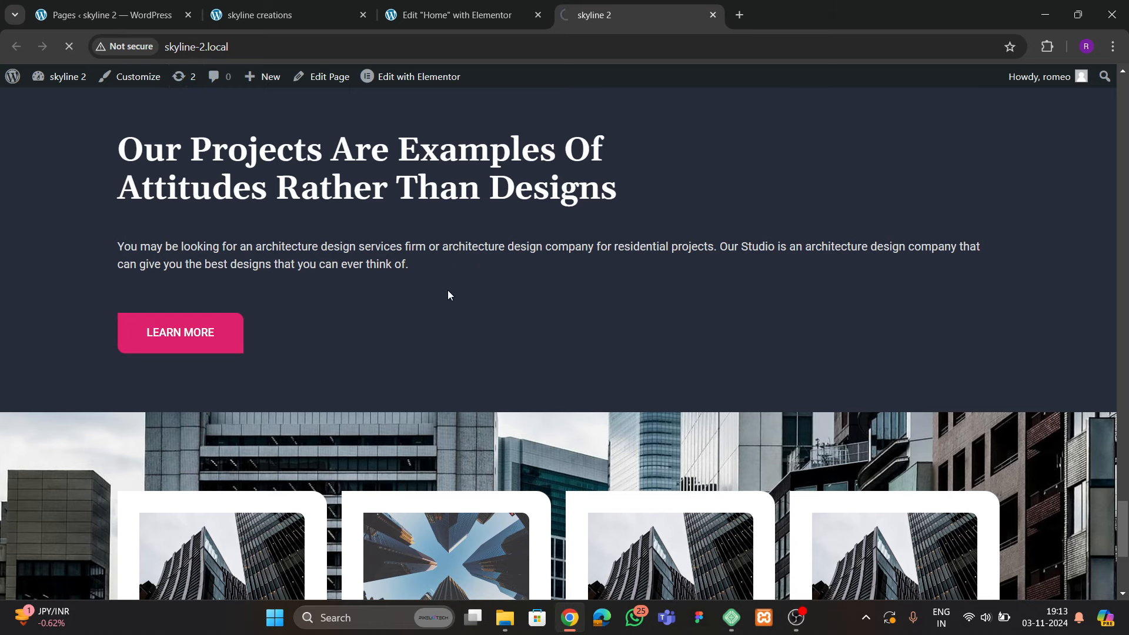
Compare the overlapping project card row on the live skyline 2 page with the reference site
{"action": "scroll", "coordinate": [432, 286], "scroll_direction": "down", "scroll_amount": 4}
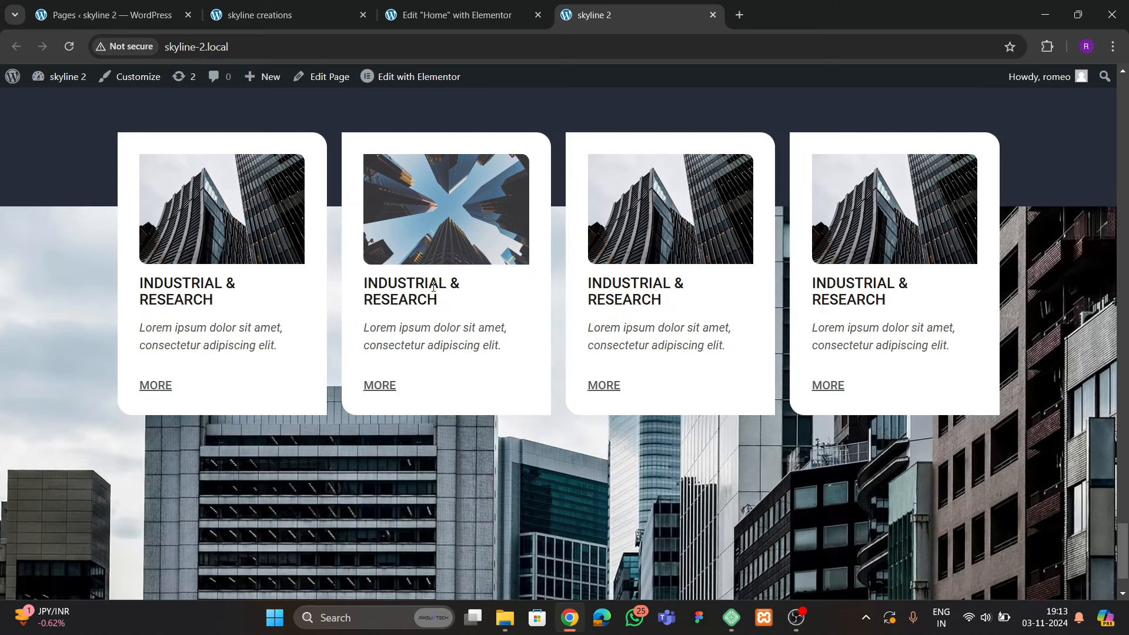
{"action": "scroll", "coordinate": [461, 333], "scroll_direction": "up", "scroll_amount": 4}
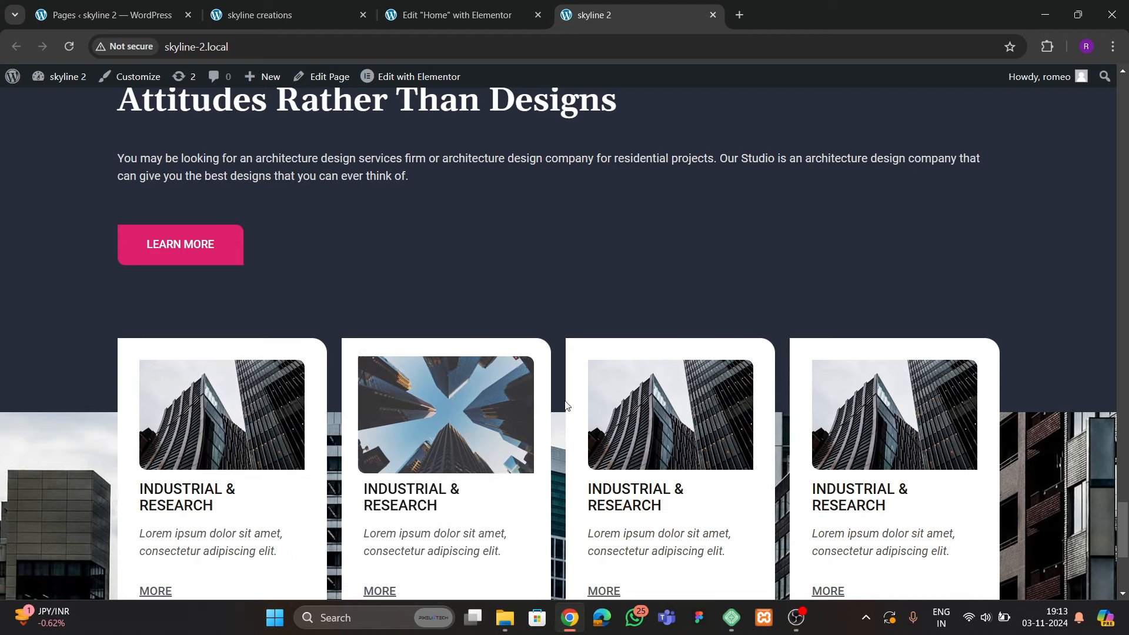
{"action": "scroll", "coordinate": [310, 428], "scroll_direction": "down", "scroll_amount": 3}
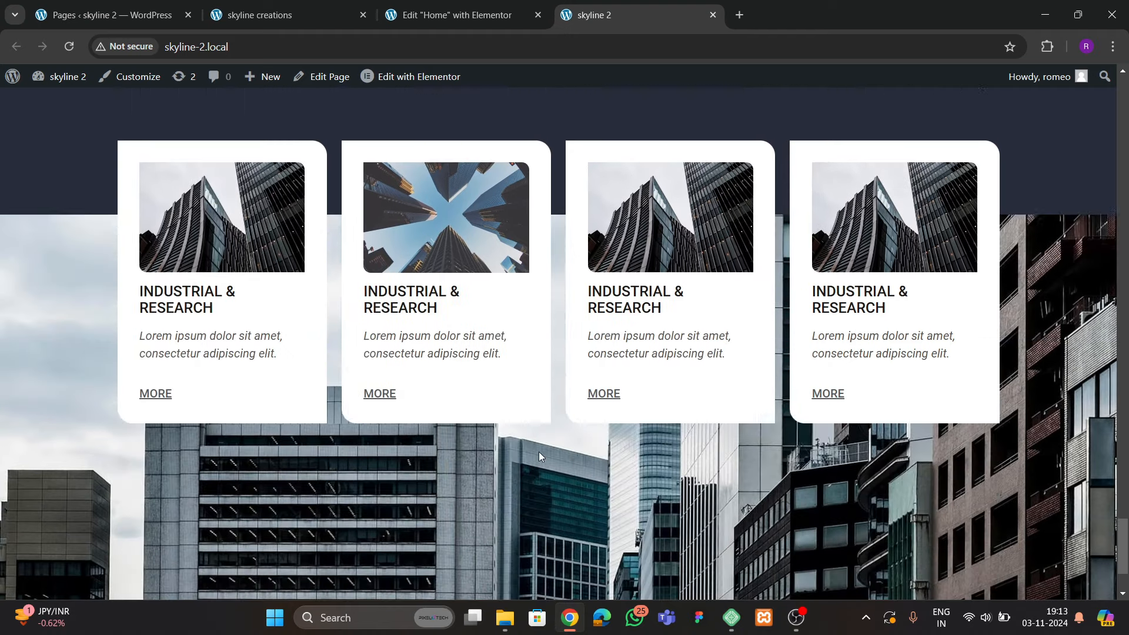
{"action": "scroll", "coordinate": [539, 452], "scroll_direction": "up", "scroll_amount": 2}
{"action": "left_click", "coordinate": [288, 15]}
{"action": "scroll", "coordinate": [379, 342], "scroll_direction": "down", "scroll_amount": 10}
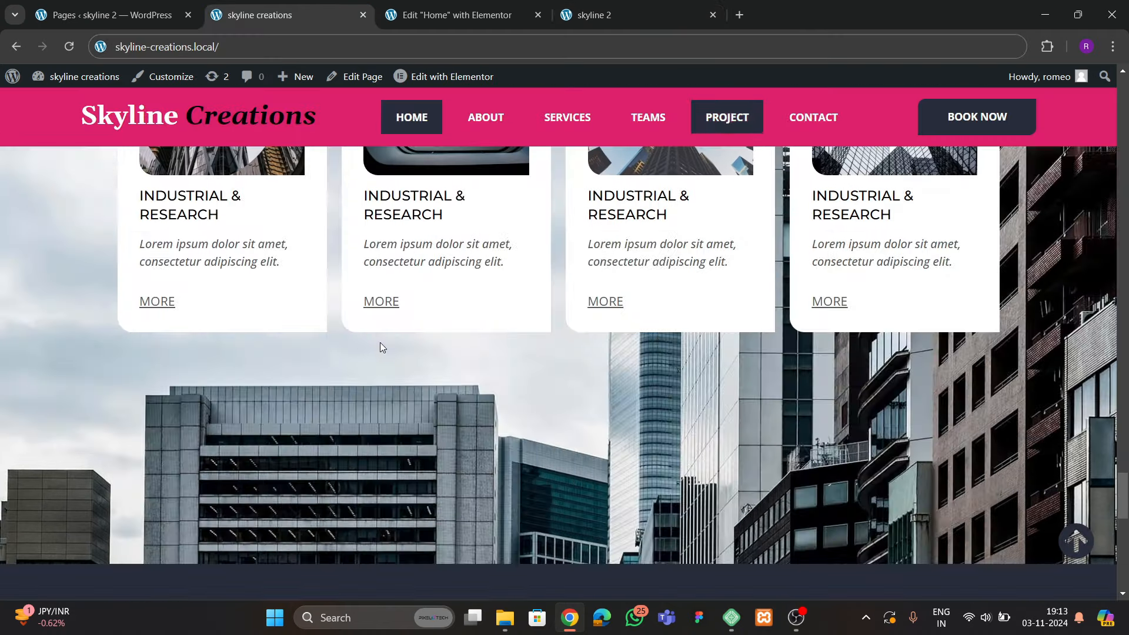
{"action": "scroll", "coordinate": [418, 373], "scroll_direction": "up", "scroll_amount": 5}
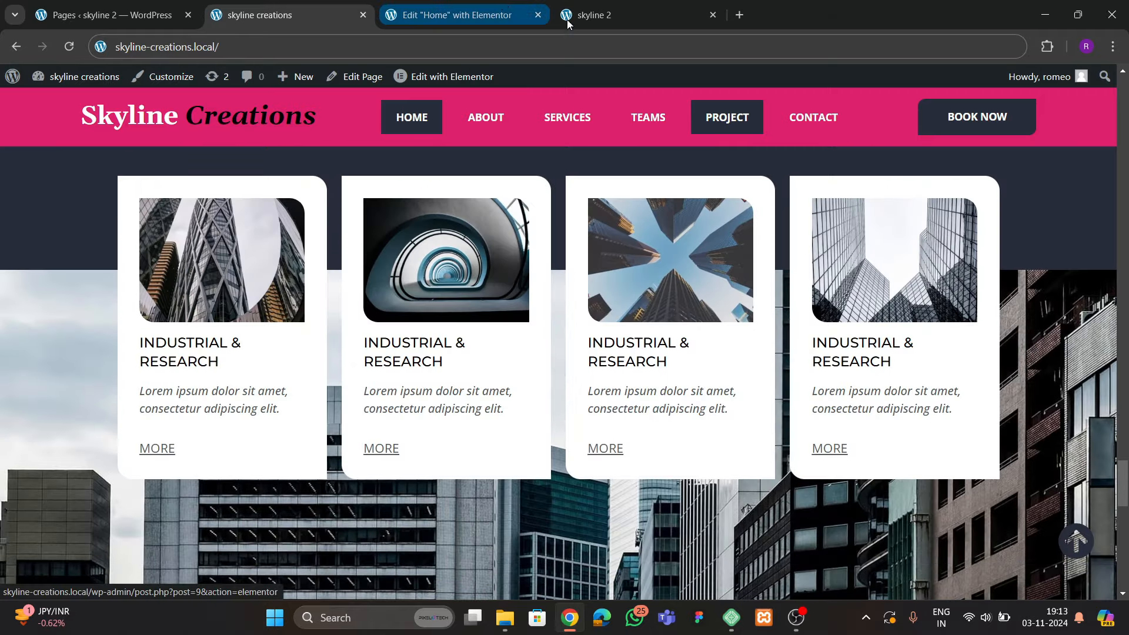
{"action": "left_click", "coordinate": [567, 18]}
{"action": "scroll", "coordinate": [569, 263], "scroll_direction": "down", "scroll_amount": 4}
{"action": "scroll", "coordinate": [597, 320], "scroll_direction": "up", "scroll_amount": 2}
Examine the reference site's sections below the project cards, from the client logos area down to the contact form
{"action": "left_click", "coordinate": [288, 15]}
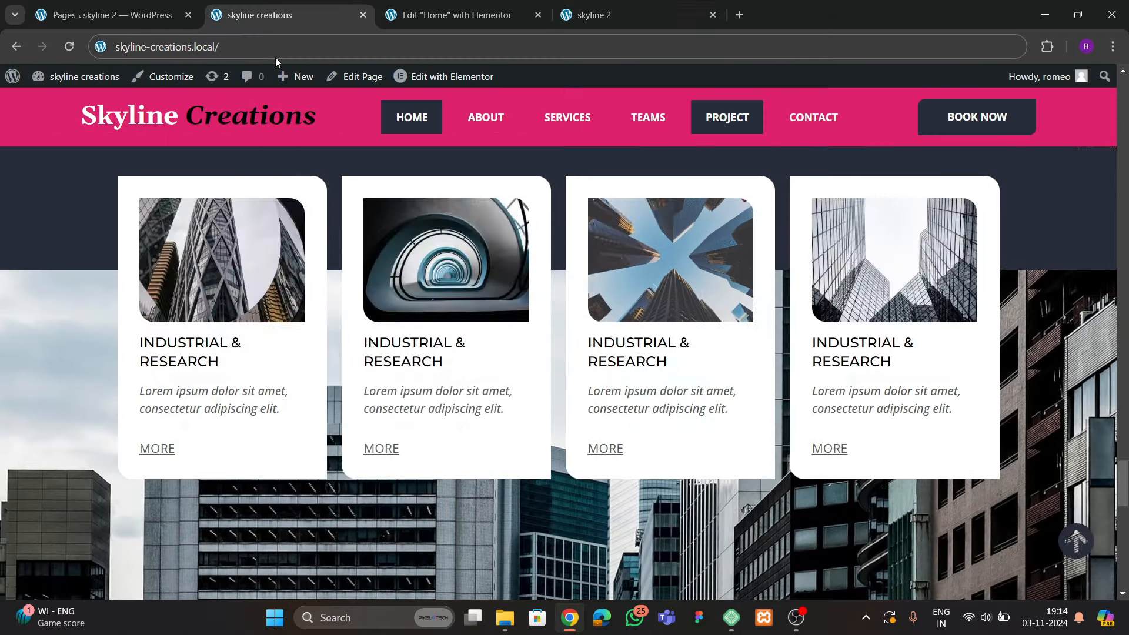
{"action": "scroll", "coordinate": [411, 334], "scroll_direction": "down", "scroll_amount": 6}
{"action": "scroll", "coordinate": [414, 325], "scroll_direction": "down", "scroll_amount": 10}
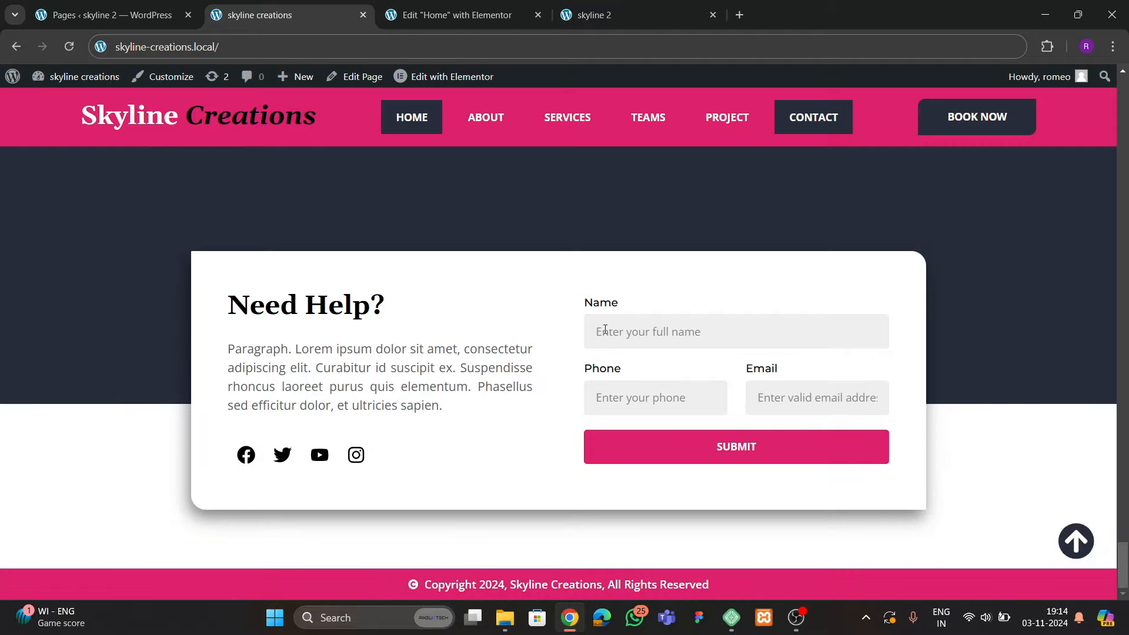
{"action": "scroll", "coordinate": [398, 340], "scroll_direction": "up", "scroll_amount": 4}
{"action": "scroll", "coordinate": [404, 445], "scroll_direction": "up", "scroll_amount": 5}
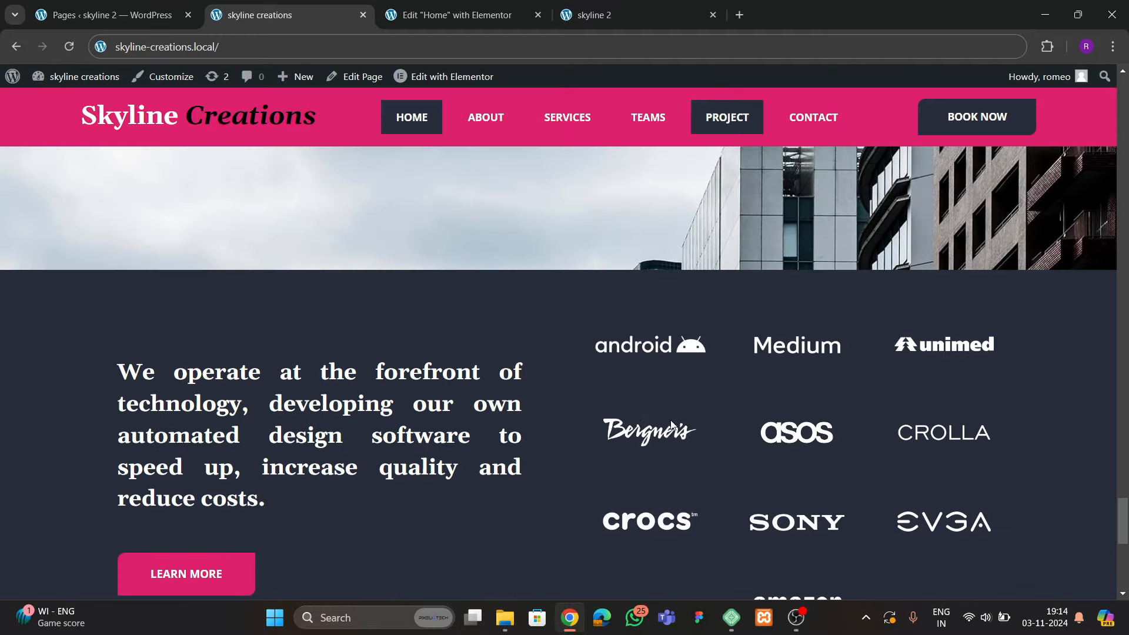
In the Elementor editor, add a two-column flexbox container below the skyline section and set its boxed width to 1200 px
{"action": "left_click", "coordinate": [506, 13]}
{"action": "scroll", "coordinate": [537, 372], "scroll_direction": "down", "scroll_amount": 5}
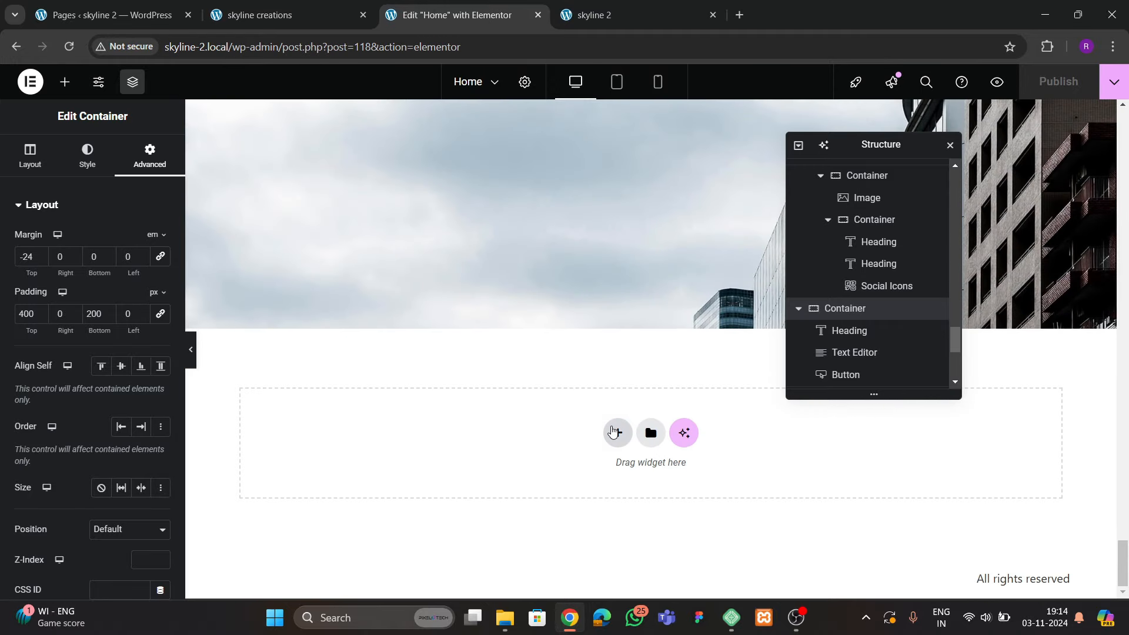
{"action": "left_click", "coordinate": [615, 441]}
{"action": "left_click", "coordinate": [611, 477]}
{"action": "left_click", "coordinate": [610, 465]}
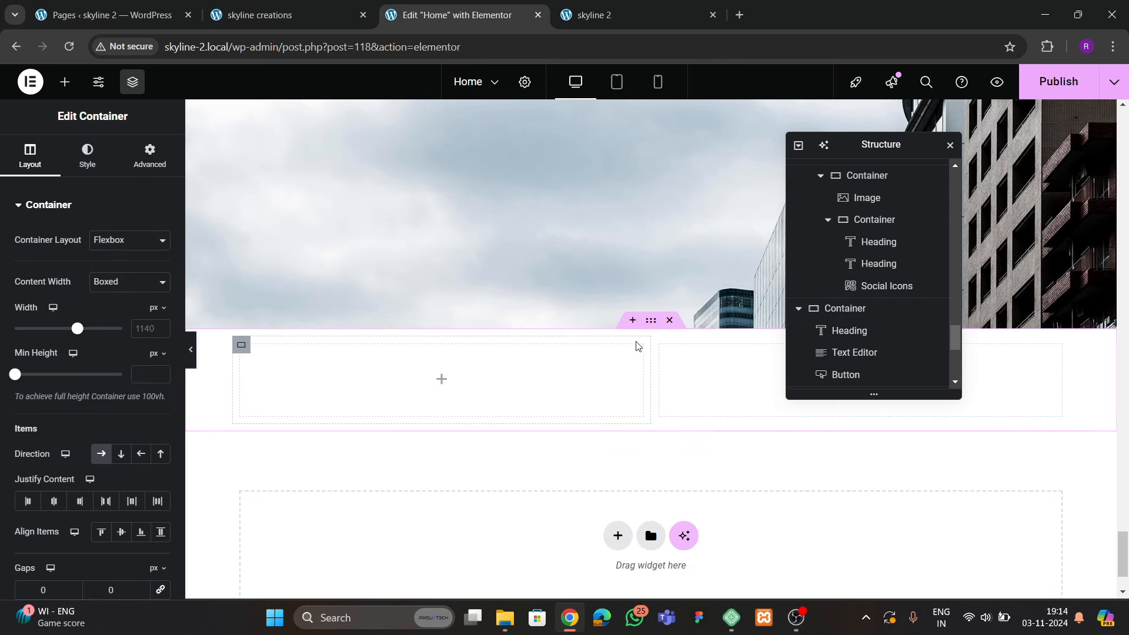
{"action": "type", "text": "1200"}
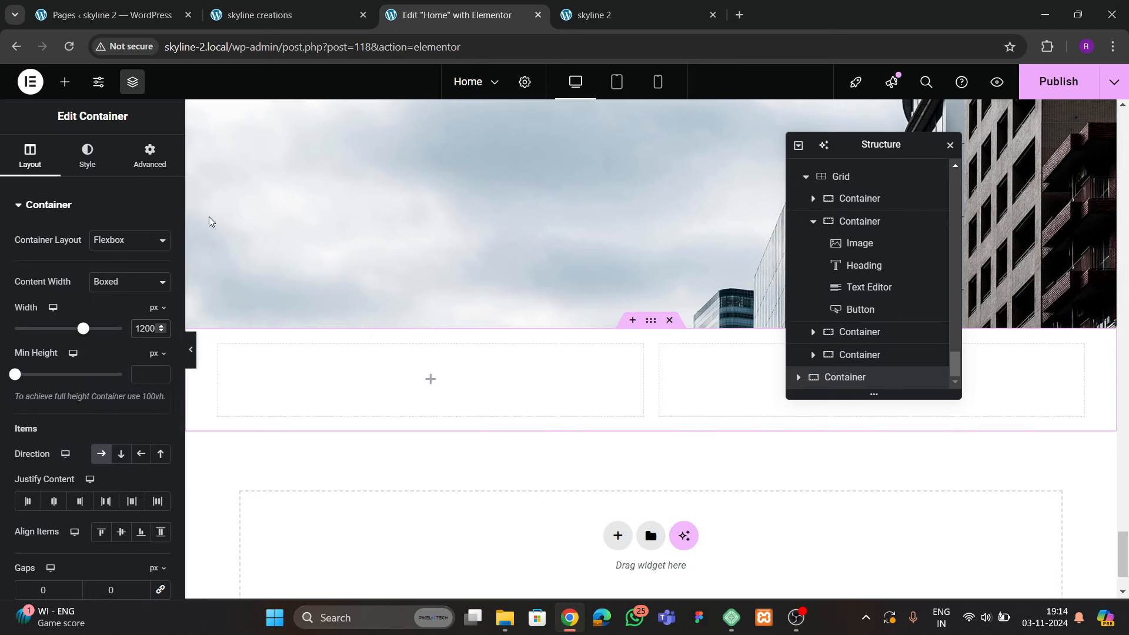
Set the new container's padding to 80 px top and bottom with 0 on the sides, and name it "client logos"
{"action": "left_click", "coordinate": [150, 156]}
{"action": "left_click", "coordinate": [160, 297]}
{"action": "left_click", "coordinate": [28, 297]}
{"action": "type", "text": "80"}
{"action": "double_click", "coordinate": [845, 377]}
{"action": "type", "text": "client logos"}
Set the padding of both column containers inside "client logos" to 0 px
{"action": "left_click", "coordinate": [799, 376]}
{"action": "left_click", "coordinate": [835, 359]}
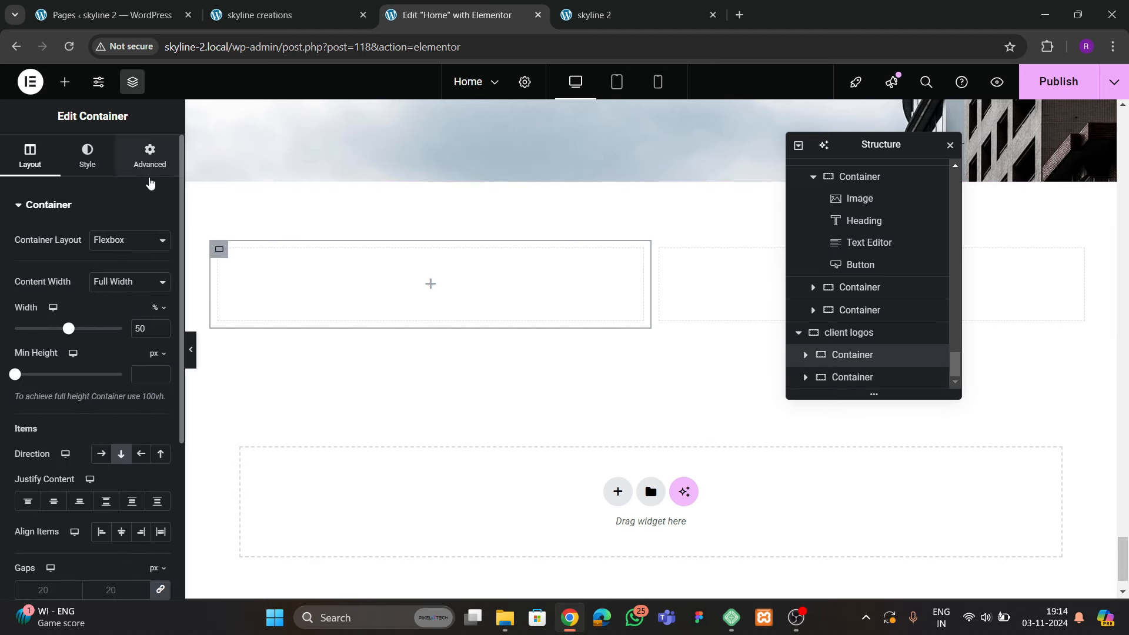
{"action": "left_click", "coordinate": [149, 168]}
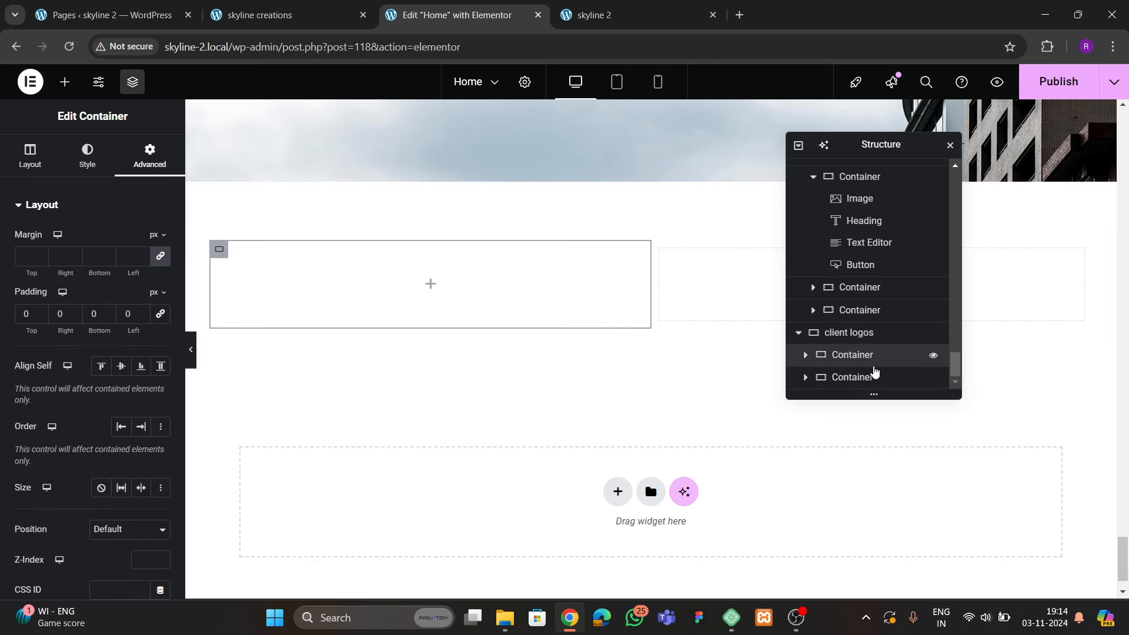
{"action": "left_click", "coordinate": [874, 372]}
{"action": "left_click", "coordinate": [149, 156]}
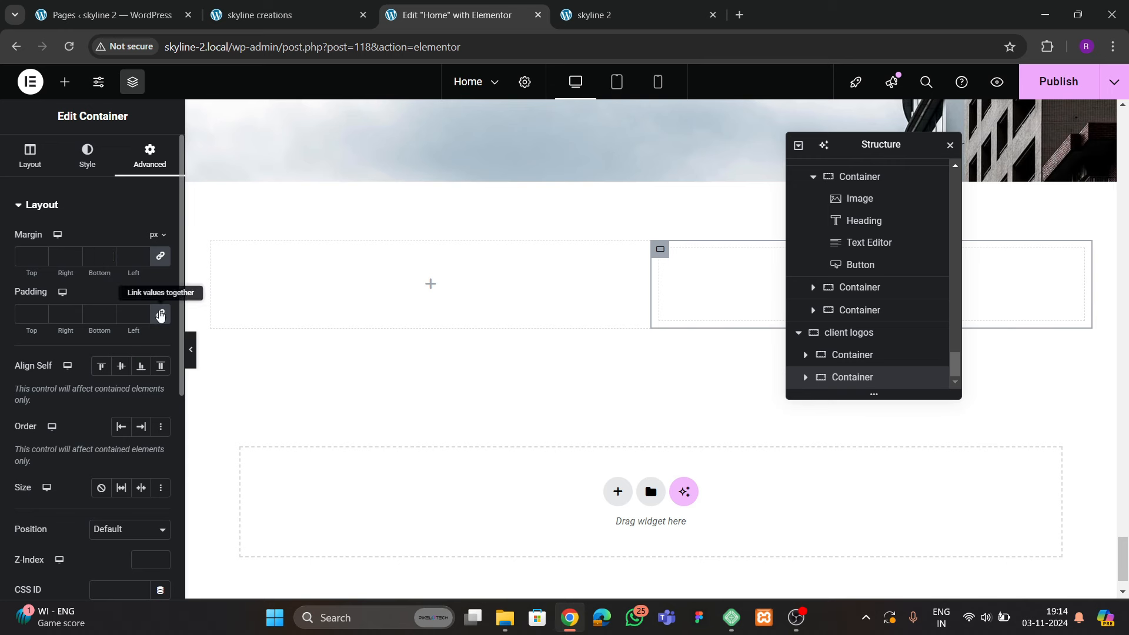
Give the "client logos" container a classic background in the global colour theme 2
{"action": "left_click", "coordinate": [650, 174]}
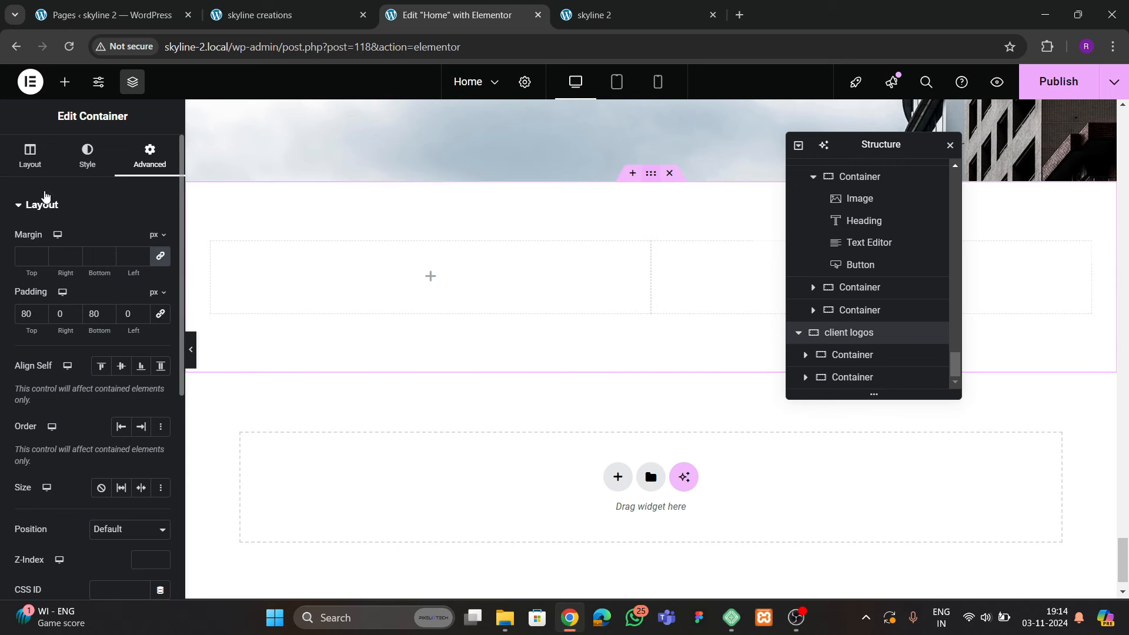
{"action": "left_click", "coordinate": [87, 156]}
{"action": "left_click", "coordinate": [101, 271]}
{"action": "left_click", "coordinate": [141, 301]}
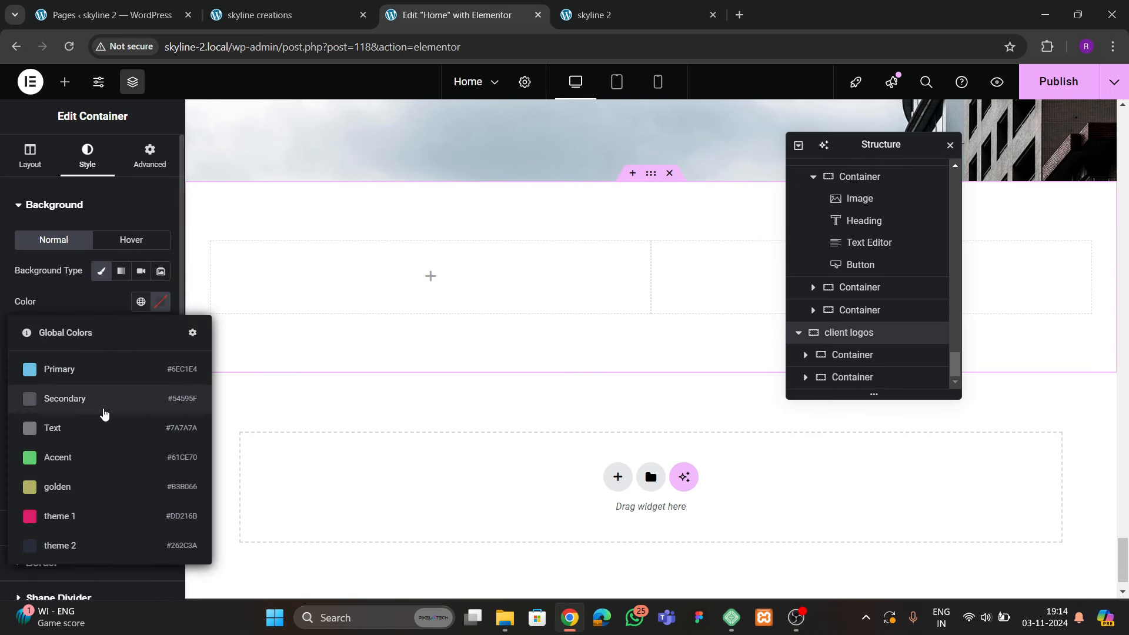
{"action": "left_click", "coordinate": [88, 543]}
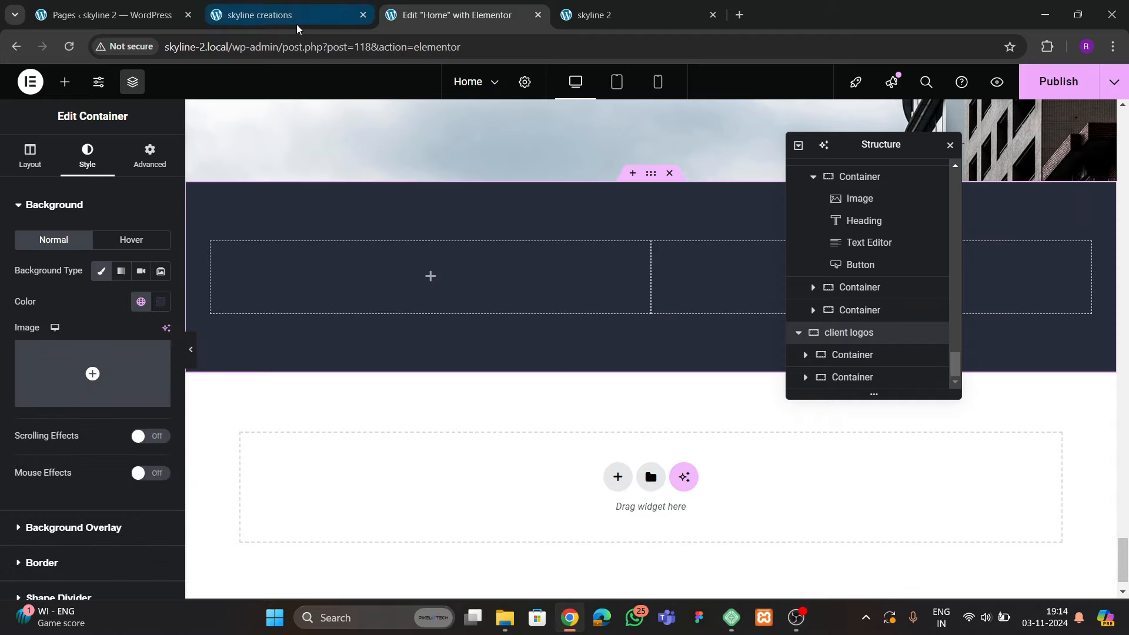
Copy the "Our Projects Are Examples Of Attitudes Rather Than Designs" heading into the first column of the "client logos" container
{"action": "left_click", "coordinate": [282, 15]}
{"action": "left_click", "coordinate": [408, 18]}
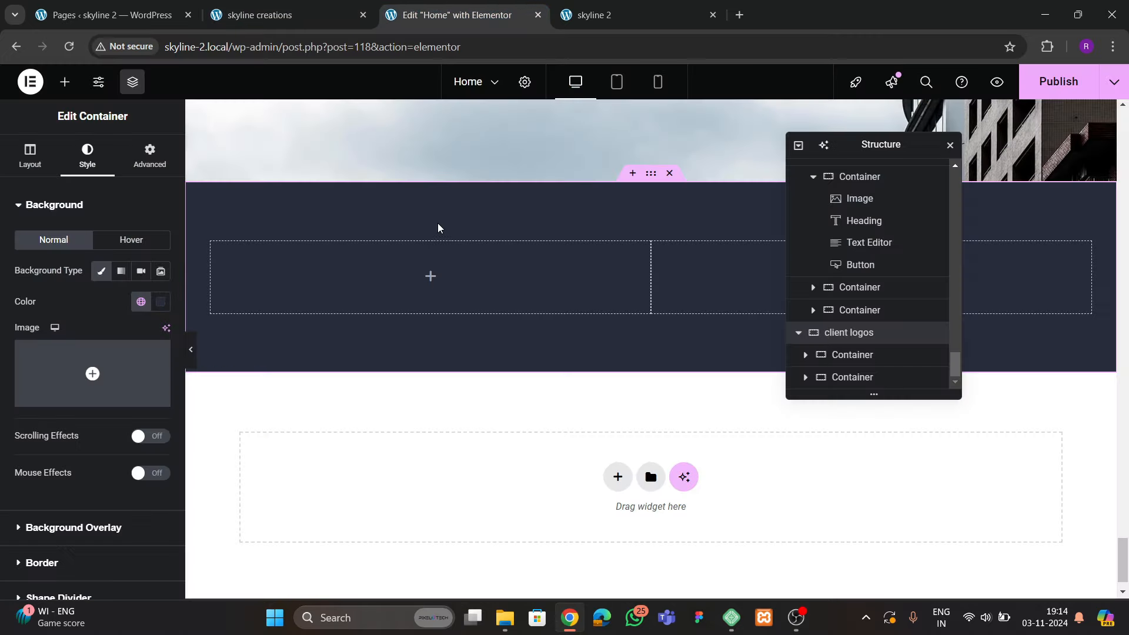
{"action": "scroll", "coordinate": [439, 238], "scroll_direction": "up", "scroll_amount": 10}
{"action": "left_click", "coordinate": [431, 220]}
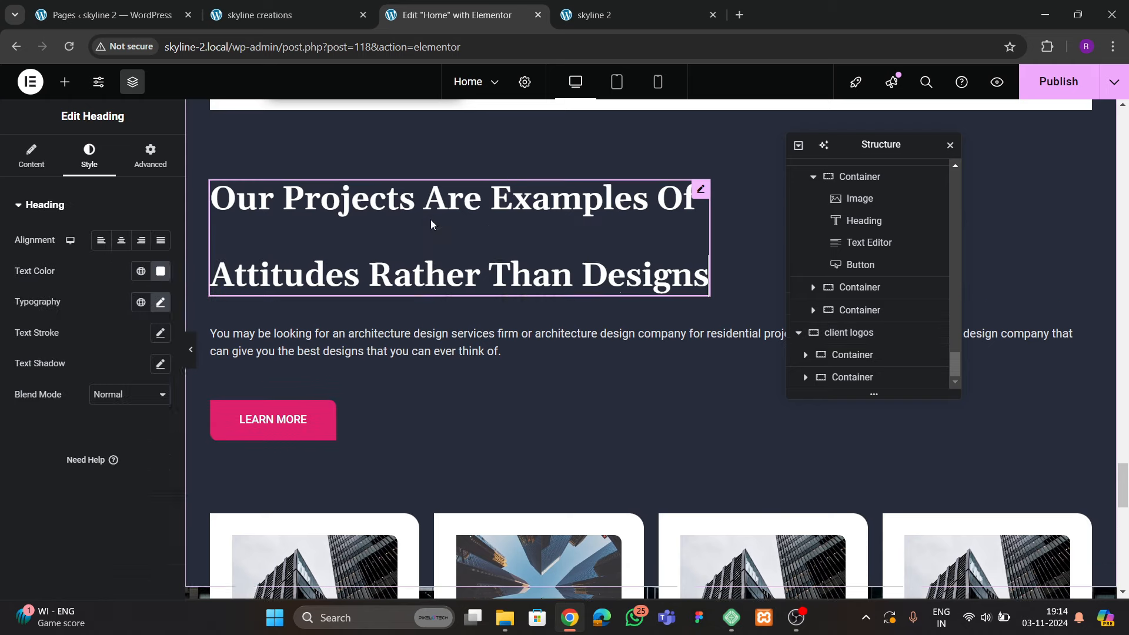
{"action": "right_click", "coordinate": [430, 219]}
{"action": "left_click", "coordinate": [438, 294]}
{"action": "scroll", "coordinate": [465, 309], "scroll_direction": "down", "scroll_amount": 5}
{"action": "scroll", "coordinate": [464, 310], "scroll_direction": "up", "scroll_amount": 5}
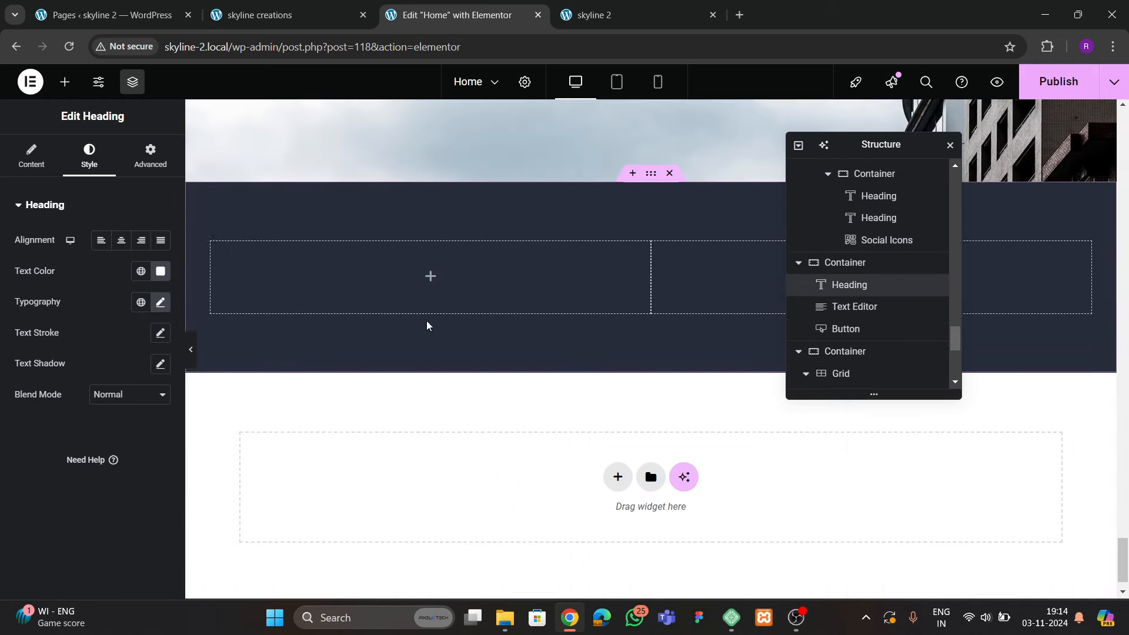
{"action": "right_click", "coordinate": [338, 284]}
{"action": "left_click", "coordinate": [372, 352]}
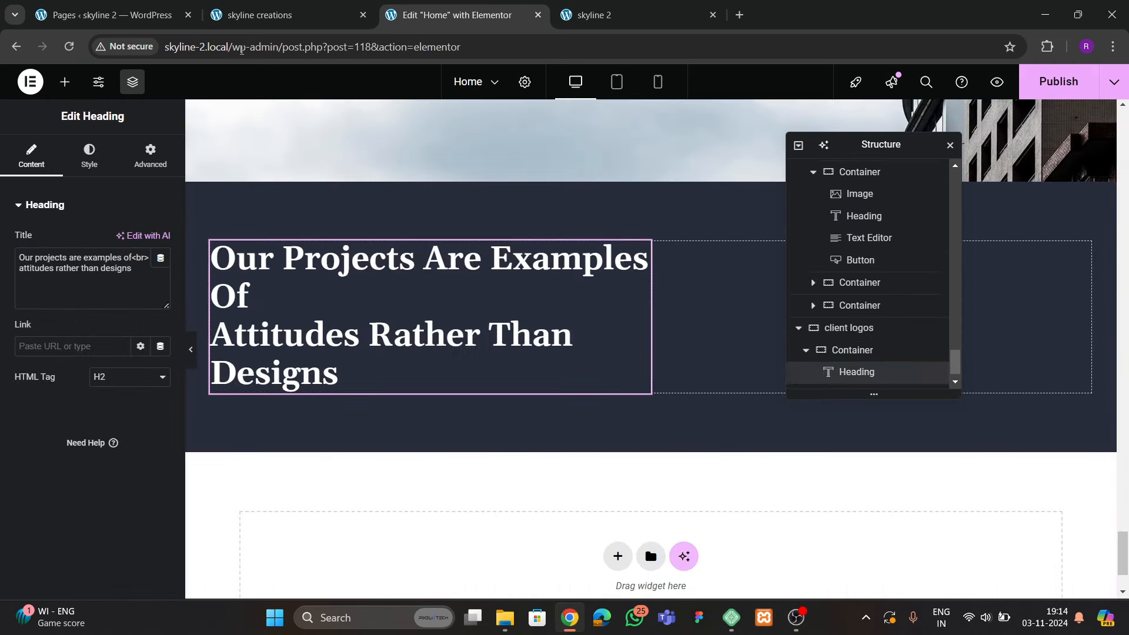
Replace the pasted heading's title with the "We operate at the forefront of technology…" text copied from the reference site
{"action": "left_click", "coordinate": [268, 16]}
{"action": "left_click_drag", "start_coordinate": [120, 372], "coordinate": [268, 500]}
{"action": "key", "text": "ctrl+c"}
{"action": "left_click", "coordinate": [523, 16]}
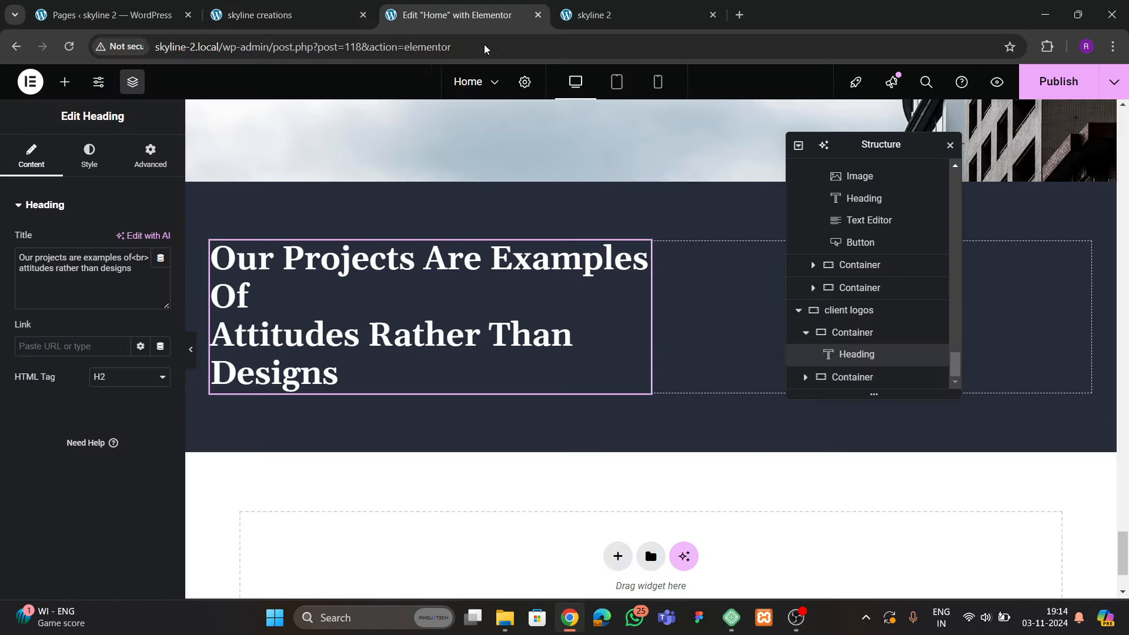
{"action": "triple_click", "coordinate": [86, 262]}
{"action": "key", "text": "ctrl+v"}
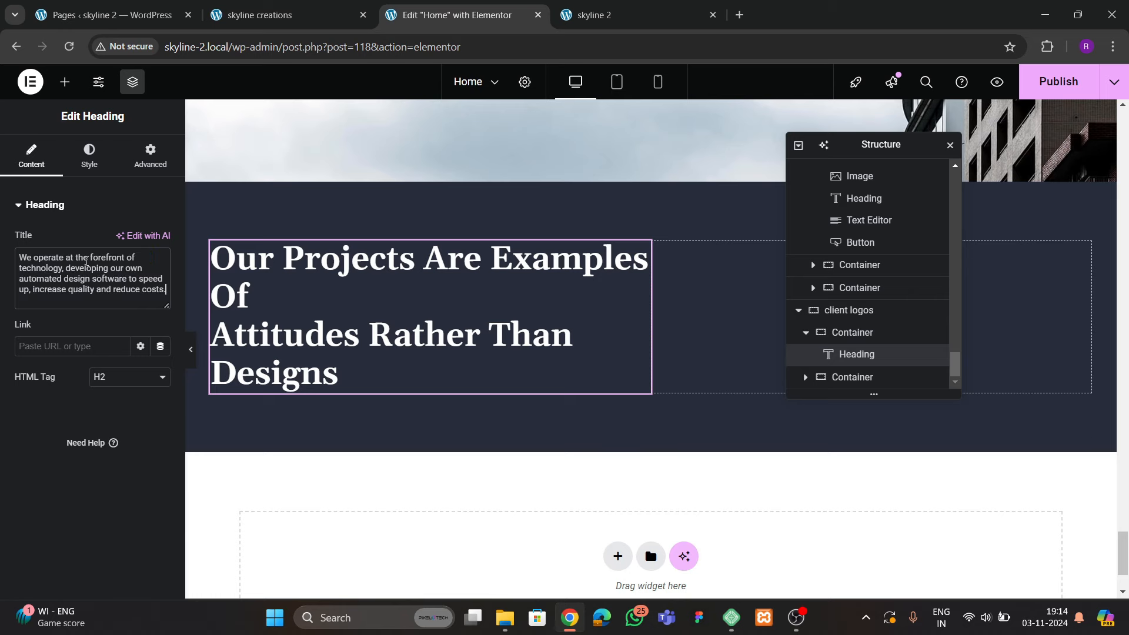
Set the font size of the "We operate at the forefront" heading to 30 px
{"action": "left_click", "coordinate": [89, 156]}
{"action": "left_click", "coordinate": [159, 302]}
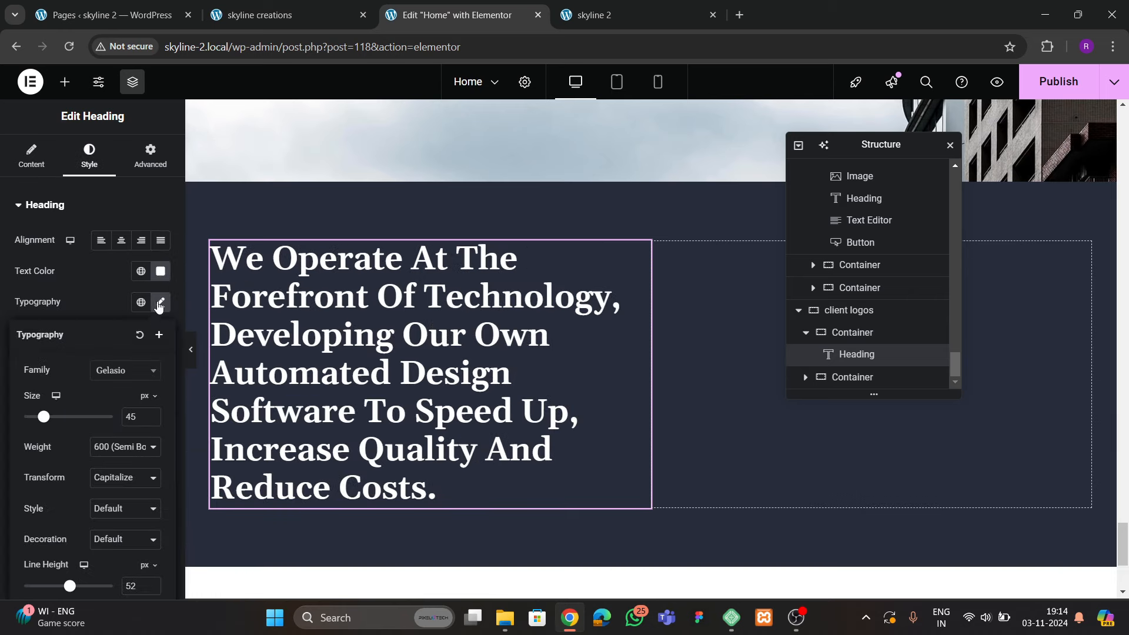
{"action": "left_click", "coordinate": [152, 419]}
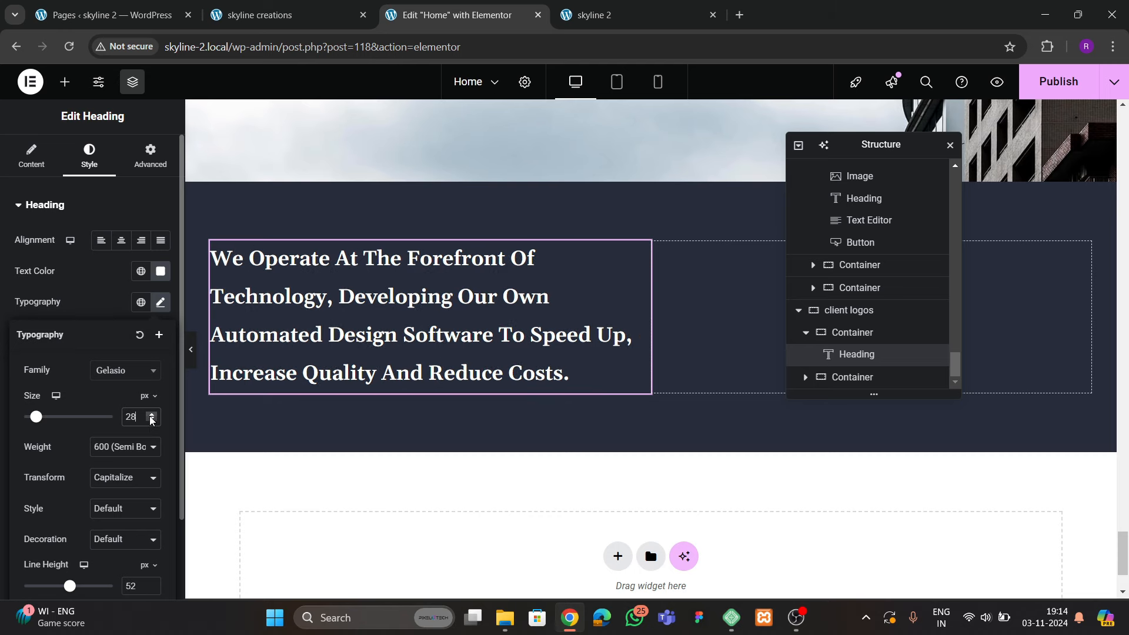
{"action": "left_click", "coordinate": [152, 417]}
{"action": "left_click", "coordinate": [152, 416]}
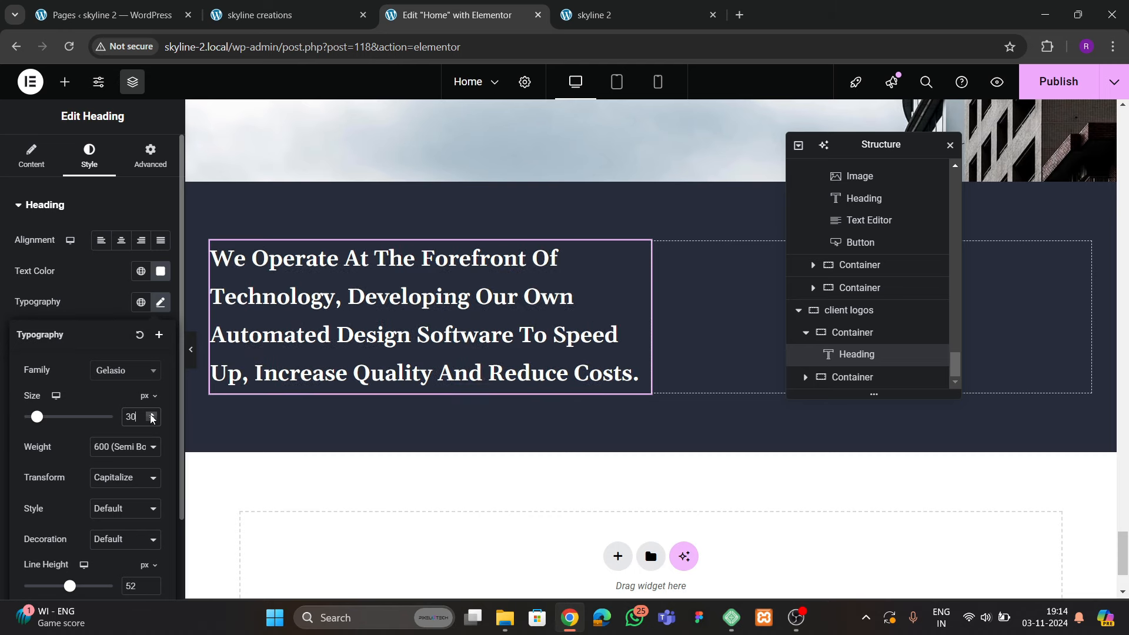
Check the heading on the reference site and set the "We operate at the forefront" heading's line height to 42 px
{"action": "left_click", "coordinate": [294, 16]}
{"action": "left_click", "coordinate": [411, 17]}
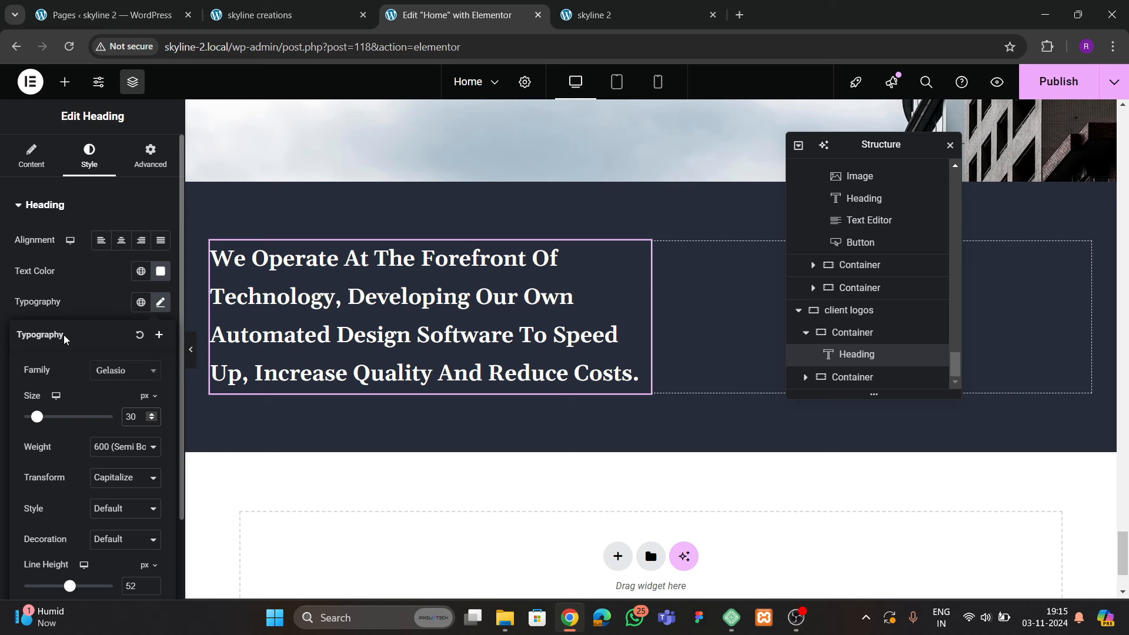
{"action": "left_click", "coordinate": [98, 316]}
{"action": "left_click", "coordinate": [141, 302]}
{"action": "left_click", "coordinate": [159, 303]}
{"action": "scroll", "coordinate": [134, 394], "scroll_direction": "down", "scroll_amount": 2}
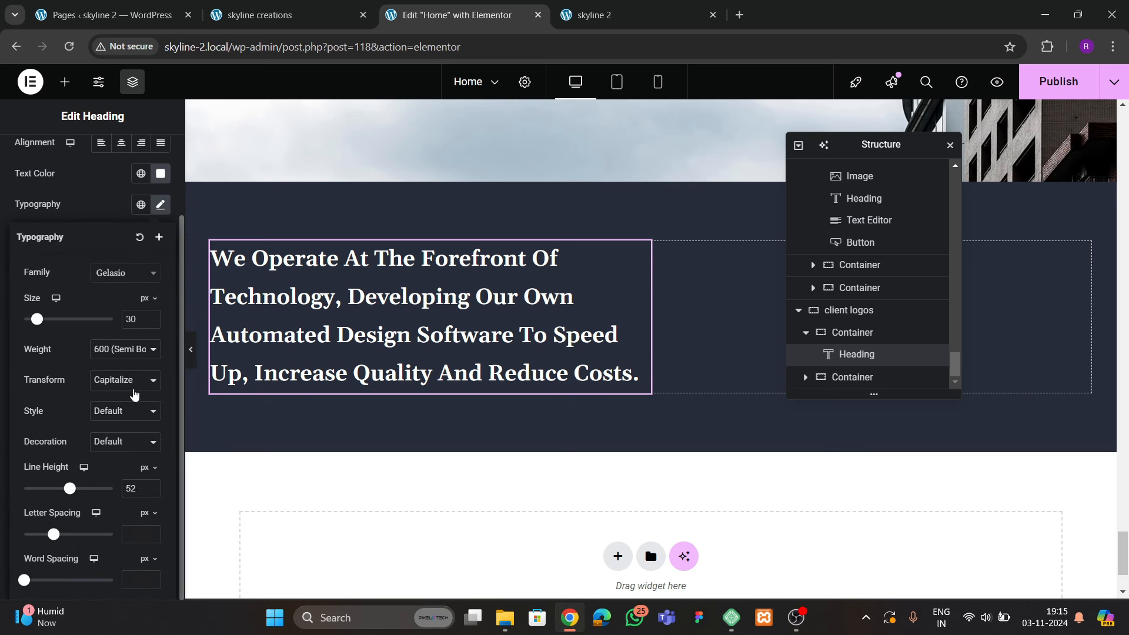
{"action": "left_click", "coordinate": [153, 492]}
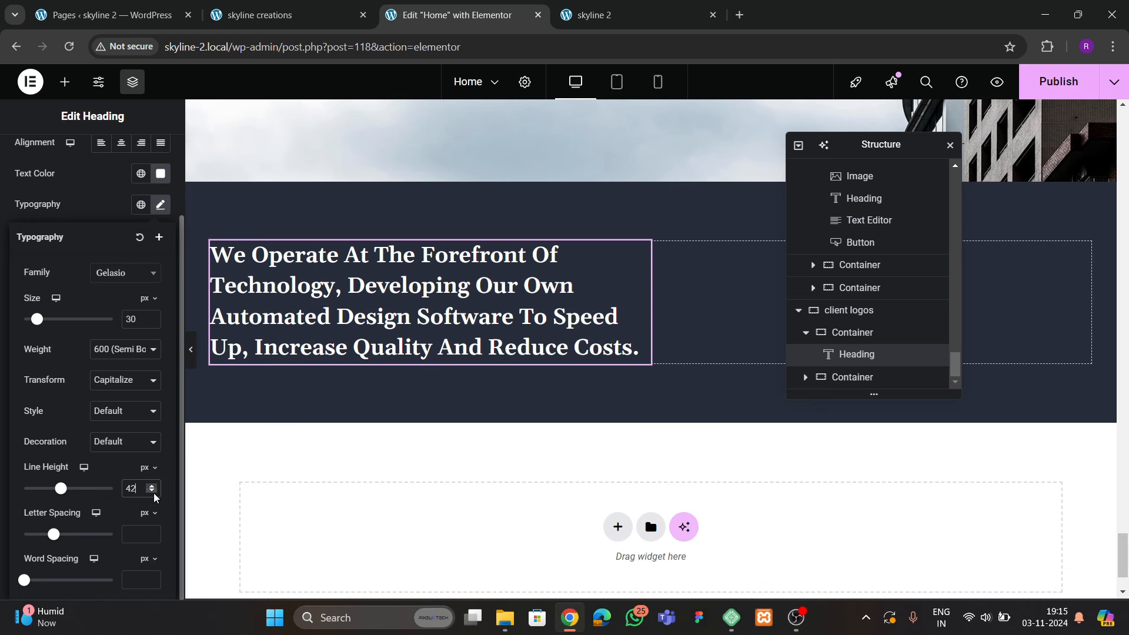
{"action": "left_click", "coordinate": [154, 495]}
{"action": "left_click", "coordinate": [154, 495]}
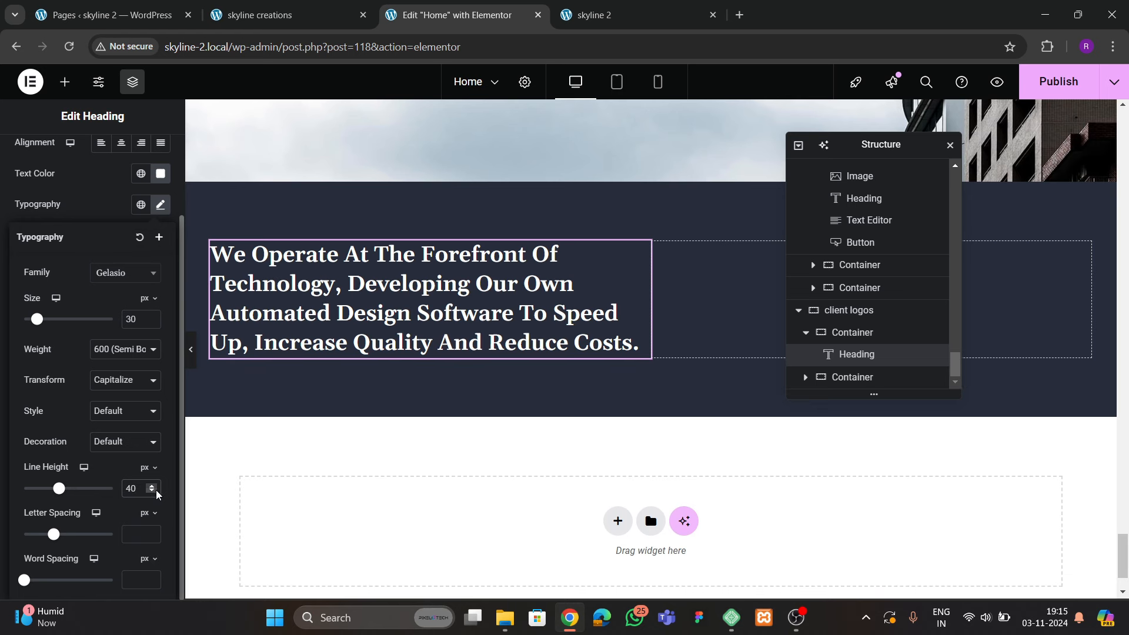
{"action": "left_click", "coordinate": [151, 485]}
{"action": "left_click", "coordinate": [152, 485]}
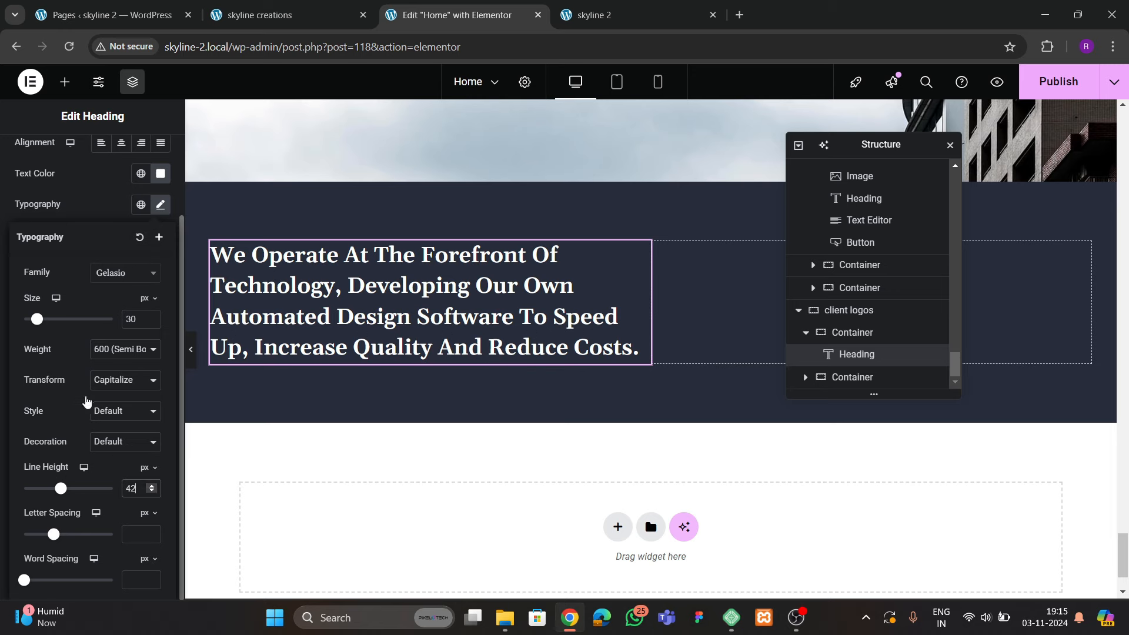
Try a 32 px font size on the "We operate at the forefront" heading and return it to 30 px
{"action": "left_click", "coordinate": [150, 317]}
{"action": "left_click", "coordinate": [150, 317]}
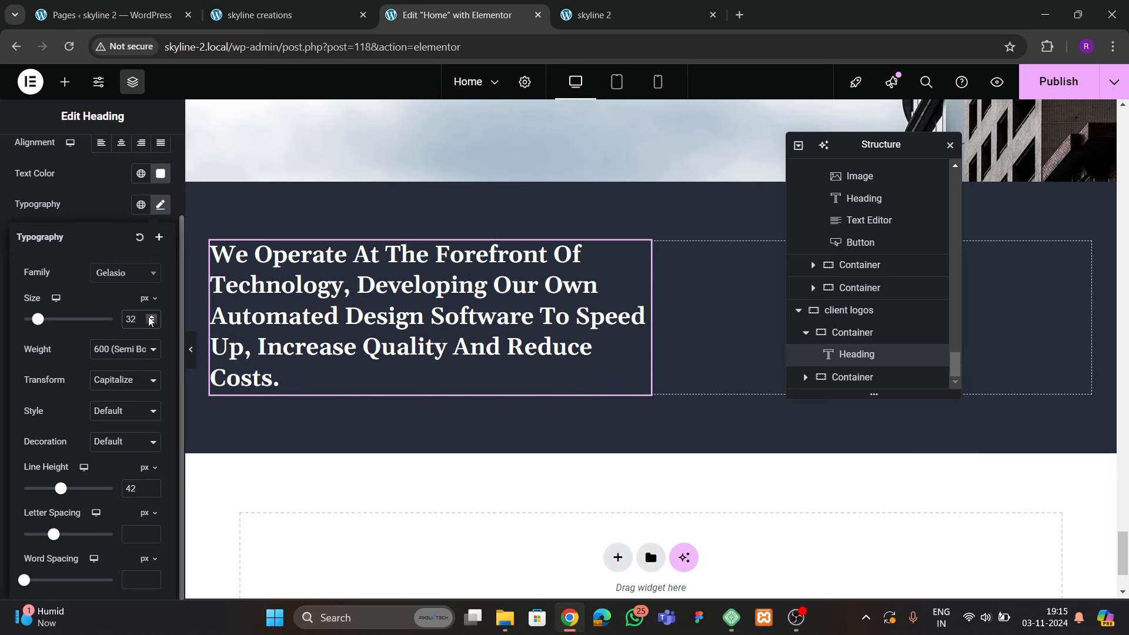
{"action": "left_click", "coordinate": [151, 323]}
{"action": "left_click", "coordinate": [151, 323]}
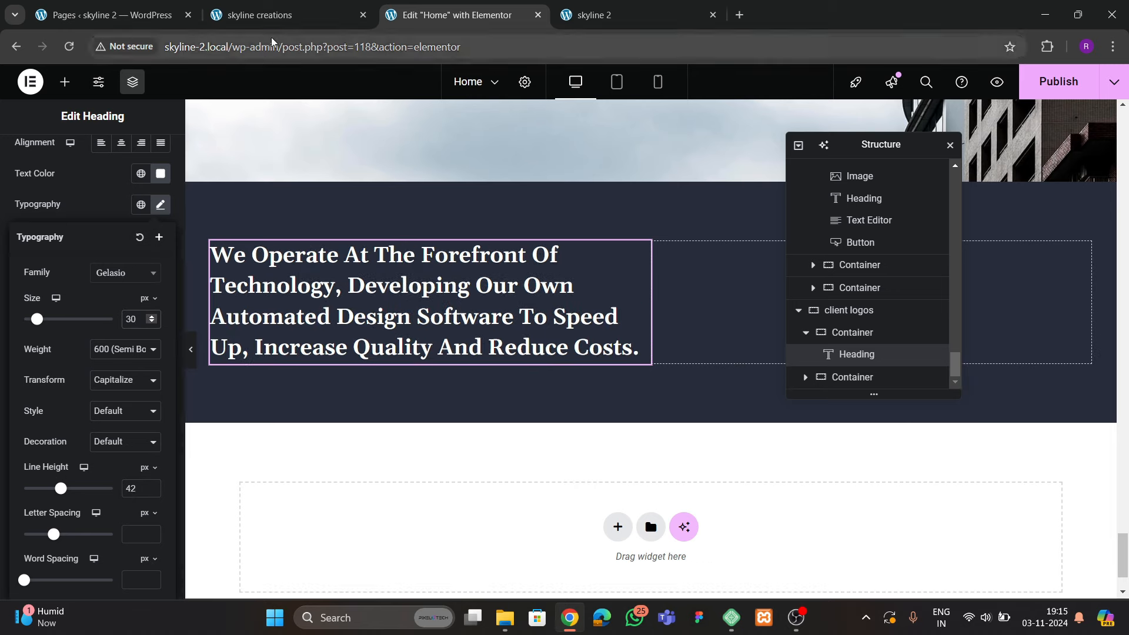
Copy the white LEARN MORE button from the projects section and paste it below the "We operate at the forefront" heading
{"action": "left_click", "coordinate": [288, 15]}
{"action": "key", "text": "ctrl+Tab"}
{"action": "scroll", "coordinate": [695, 287], "scroll_direction": "up", "scroll_amount": 8}
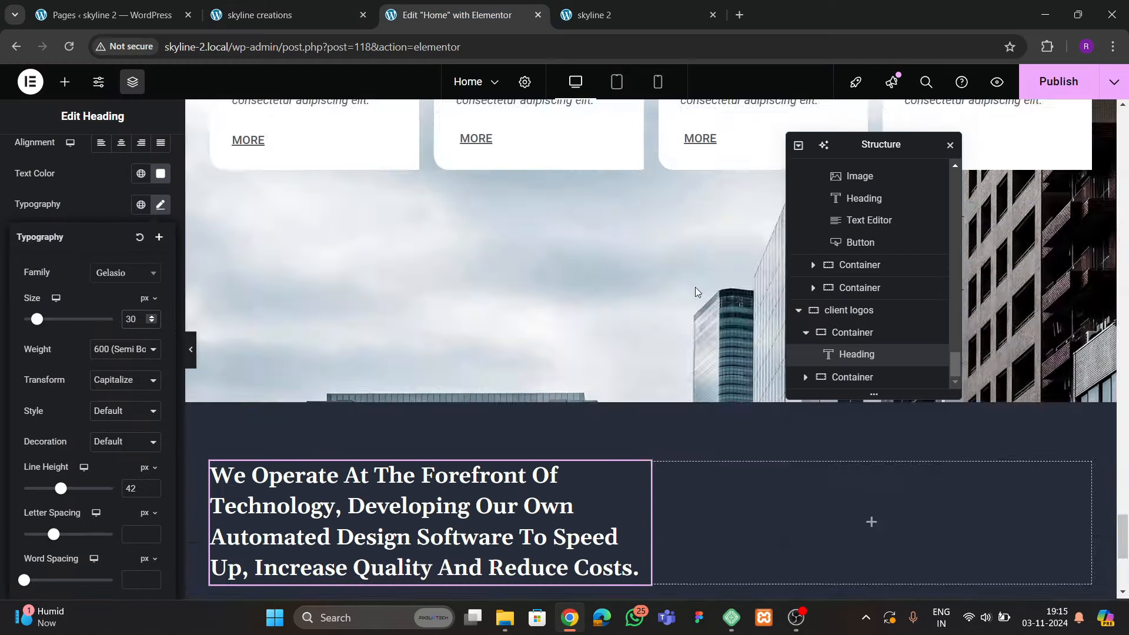
{"action": "right_click", "coordinate": [279, 234]}
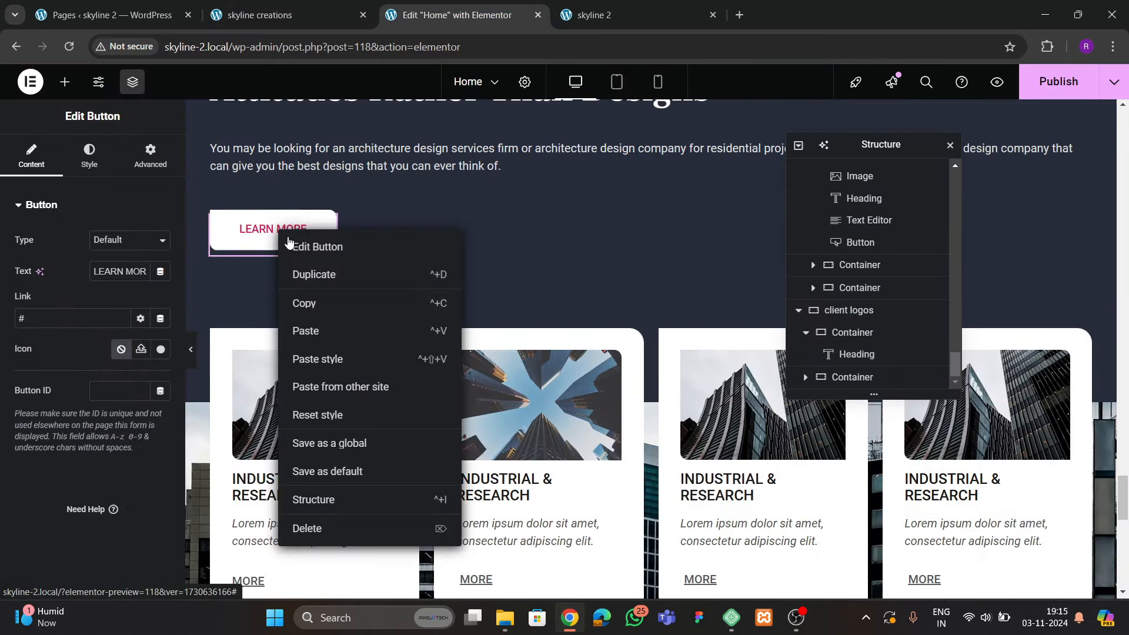
{"action": "left_click", "coordinate": [308, 309]}
{"action": "scroll", "coordinate": [312, 320], "scroll_direction": "down", "scroll_amount": 10}
{"action": "right_click", "coordinate": [313, 290]}
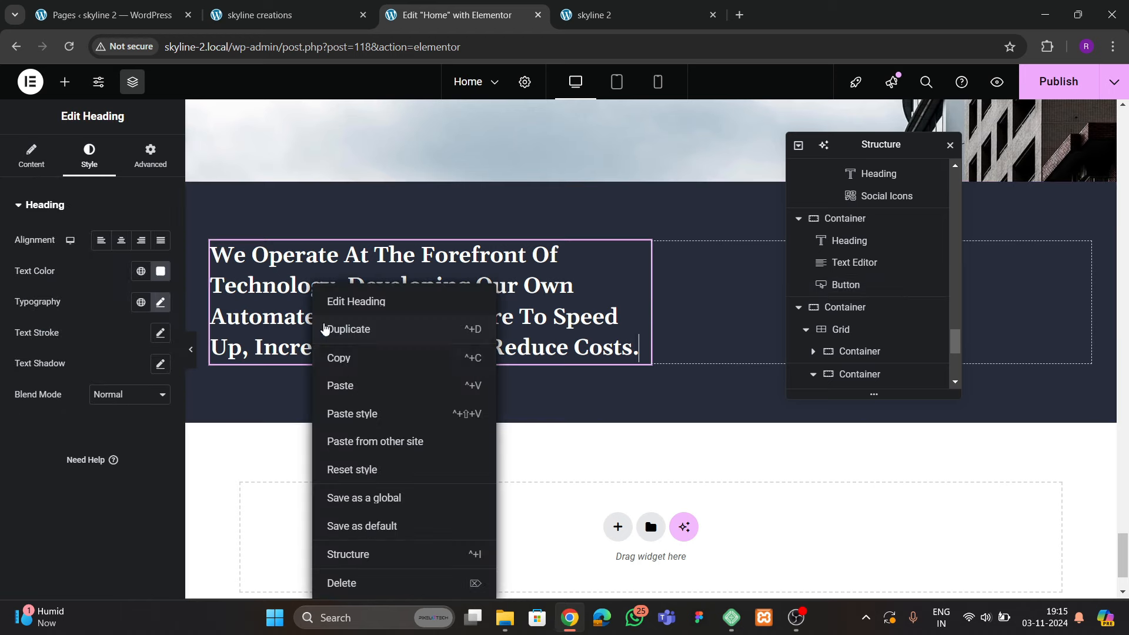
{"action": "left_click", "coordinate": [346, 384]}
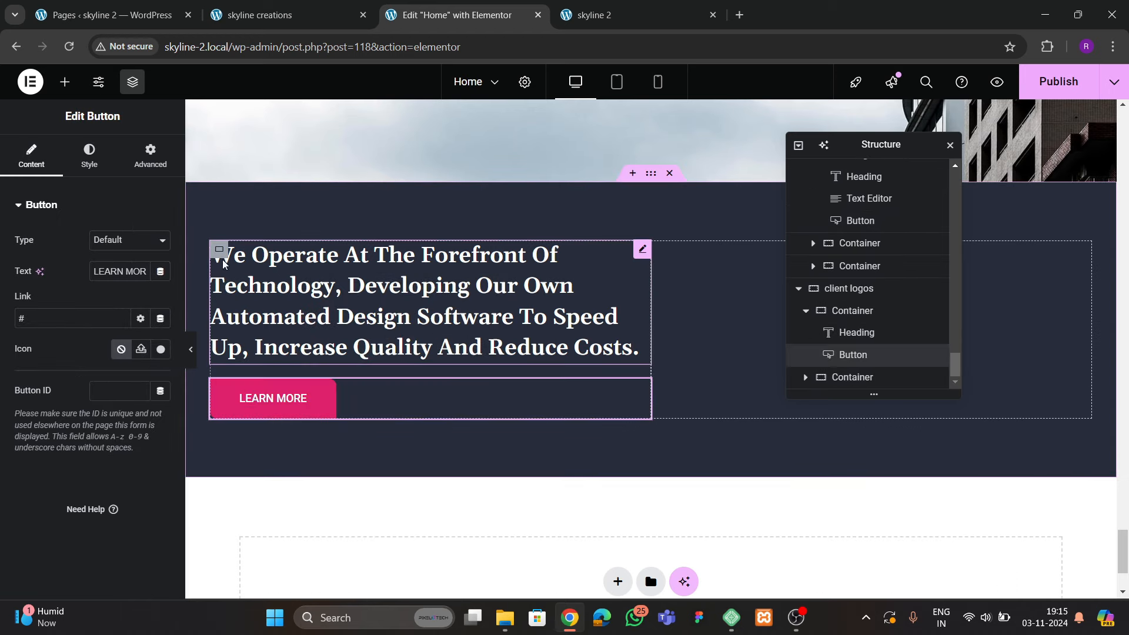
Set the heading and button container's items to centre justification and start alignment
{"action": "left_click", "coordinate": [31, 156]}
{"action": "scroll", "coordinate": [65, 359], "scroll_direction": "down", "scroll_amount": 3}
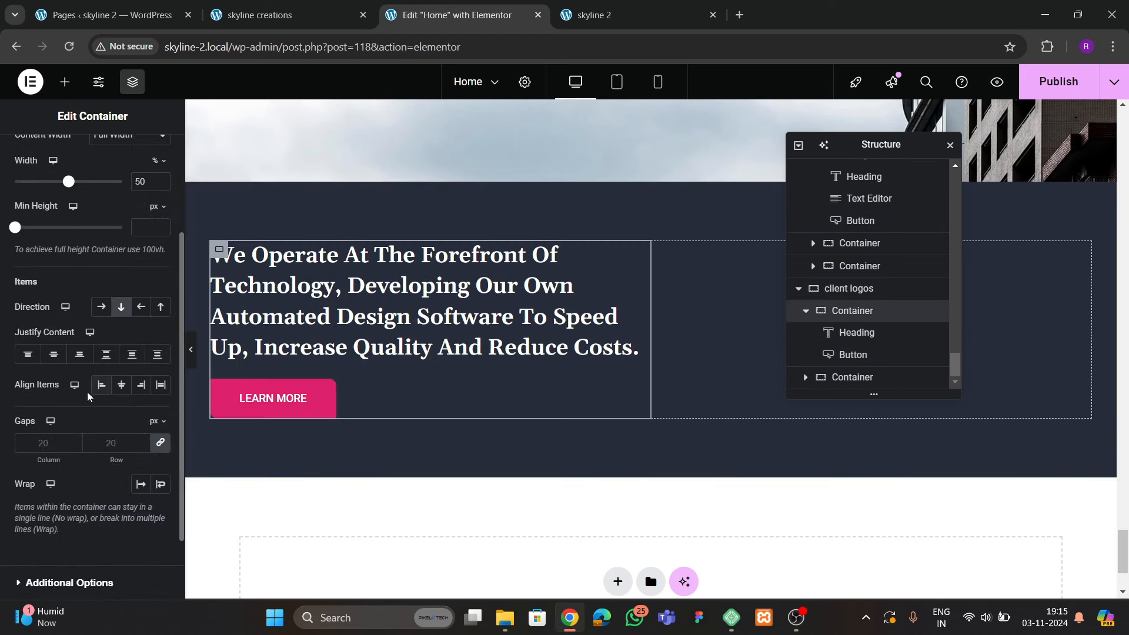
{"action": "left_click", "coordinate": [63, 359]}
{"action": "left_click", "coordinate": [115, 389]}
{"action": "left_click", "coordinate": [104, 389]}
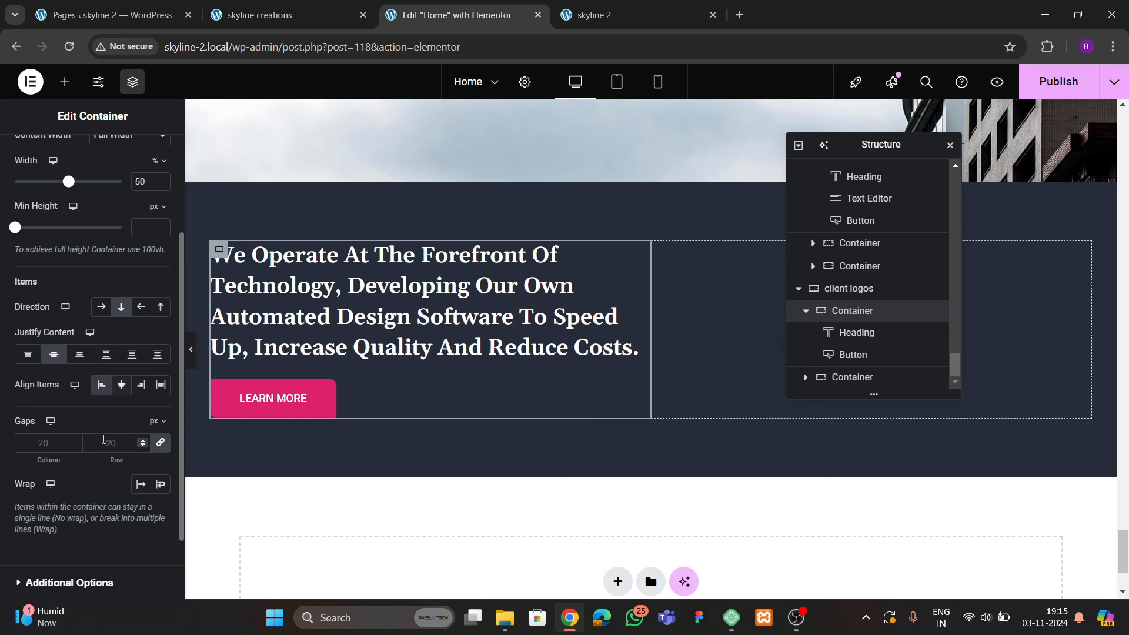
Try gaps of 40 and 50 px between the heading and the button and settle on 70 px
{"action": "type", "text": "40"}
{"action": "key", "text": "BackSpace"}
{"action": "key", "text": "BackSpace"}
{"action": "type", "text": "50"}
{"action": "key", "text": "BackSpace"}
{"action": "key", "text": "BackSpace"}
{"action": "type", "text": "70"}
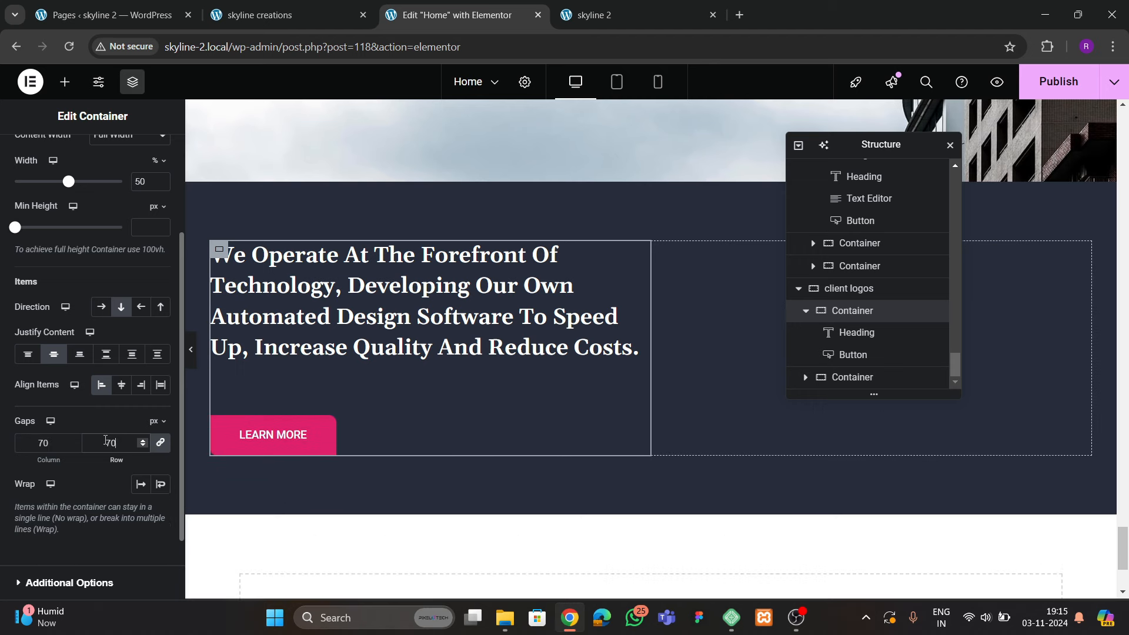
Check the logo layout on the reference site and place a grid of 3 columns and 4 rows in the empty second container
{"action": "left_click", "coordinate": [258, 15]}
{"action": "scroll", "coordinate": [530, 461], "scroll_direction": "down", "scroll_amount": 2}
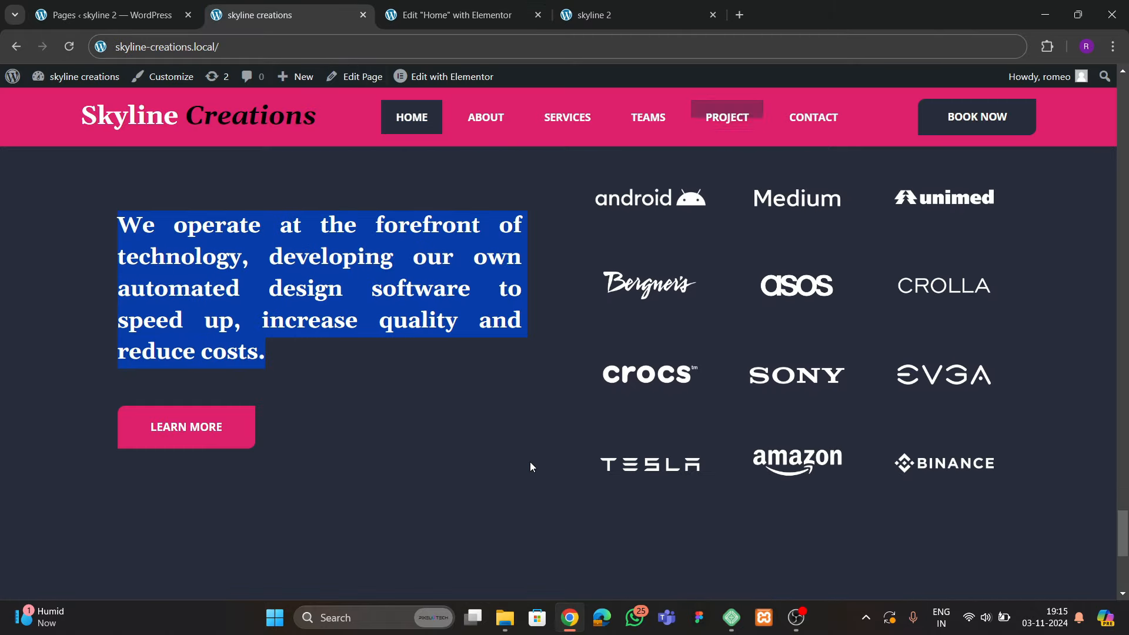
{"action": "left_click", "coordinate": [519, 403]}
{"action": "scroll", "coordinate": [580, 315], "scroll_direction": "up", "scroll_amount": 3}
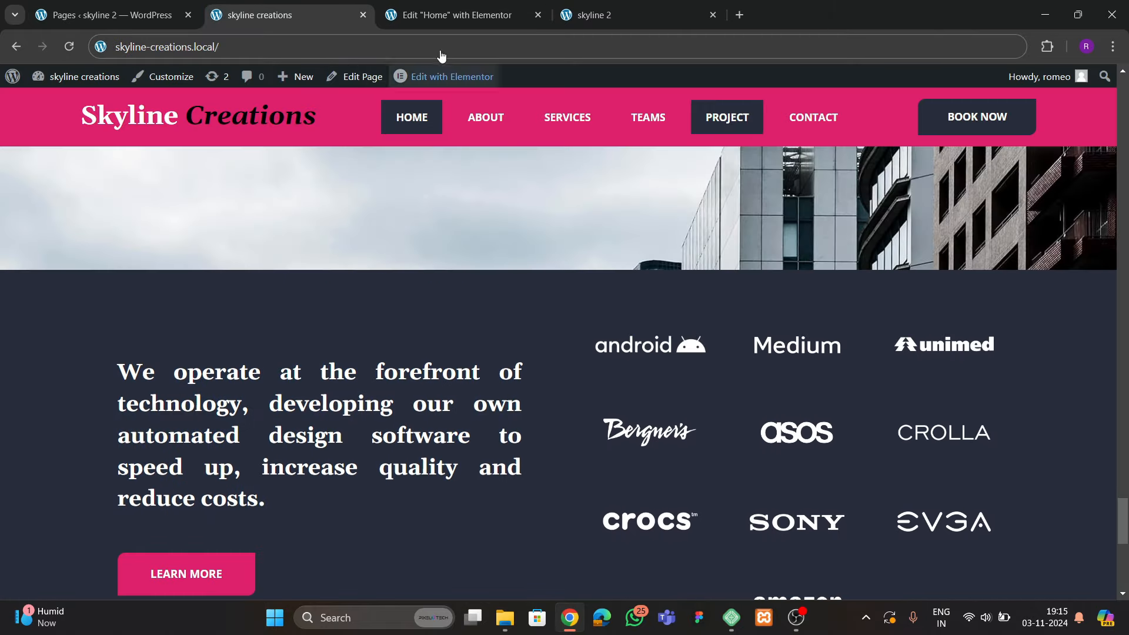
{"action": "left_click", "coordinate": [464, 14]}
{"action": "left_click", "coordinate": [711, 369]}
{"action": "left_click", "coordinate": [259, 14]}
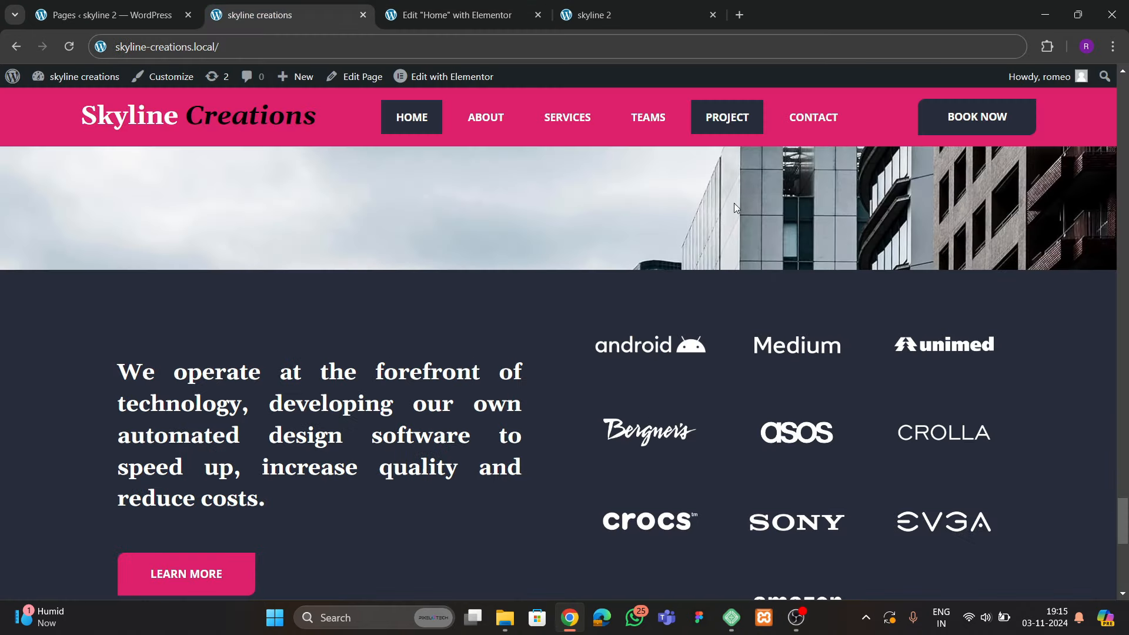
{"action": "left_click", "coordinate": [447, 16]}
{"action": "scroll", "coordinate": [97, 410], "scroll_direction": "down", "scroll_amount": 3}
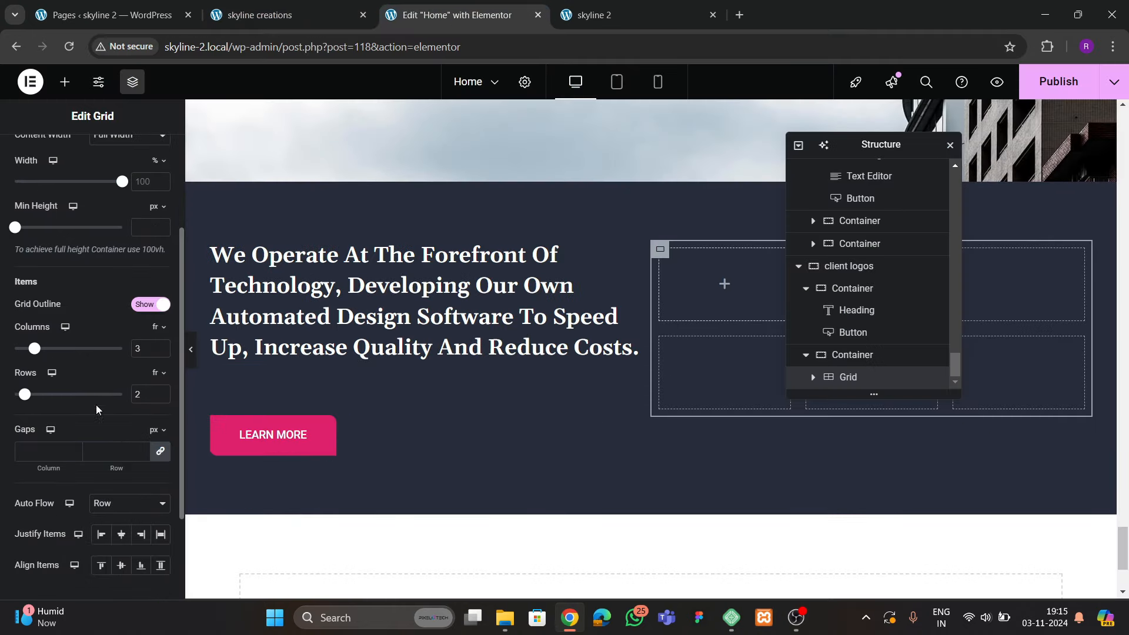
{"action": "left_click", "coordinate": [163, 392]}
{"action": "left_click", "coordinate": [163, 392]}
{"action": "scroll", "coordinate": [130, 211], "scroll_direction": "up", "scroll_amount": 3}
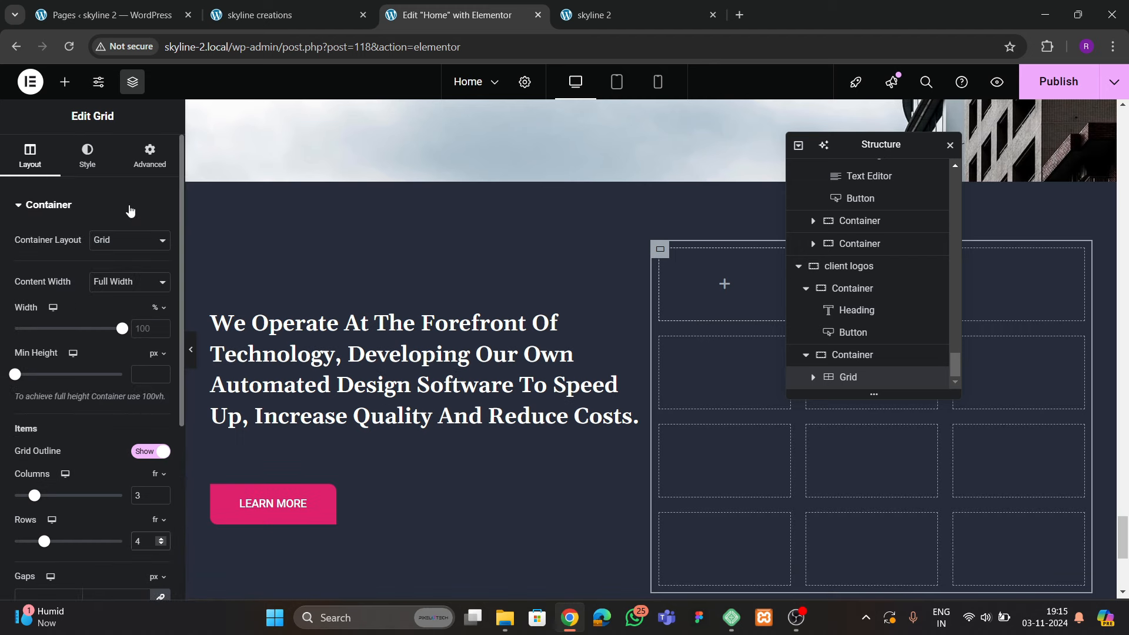
Set the logo grid's padding to 0 and add a container with 0 padding in its first cell
{"action": "left_click", "coordinate": [154, 169]}
{"action": "left_click", "coordinate": [160, 315]}
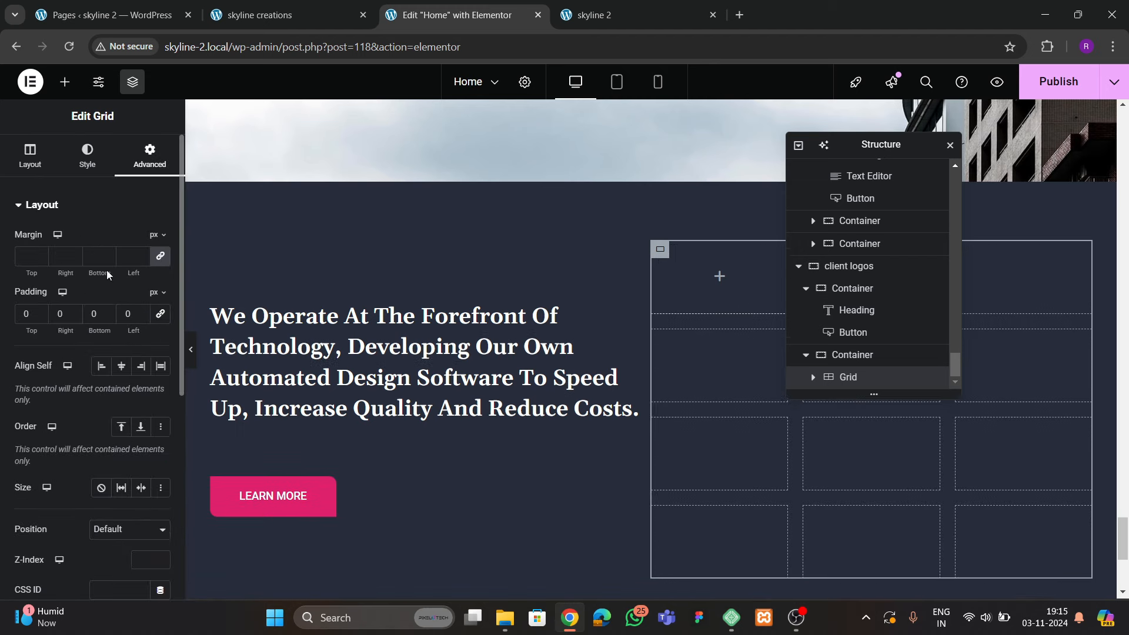
{"action": "left_click", "coordinate": [65, 82]}
{"action": "left_click_drag", "start_coordinate": [75, 330], "coordinate": [697, 312]}
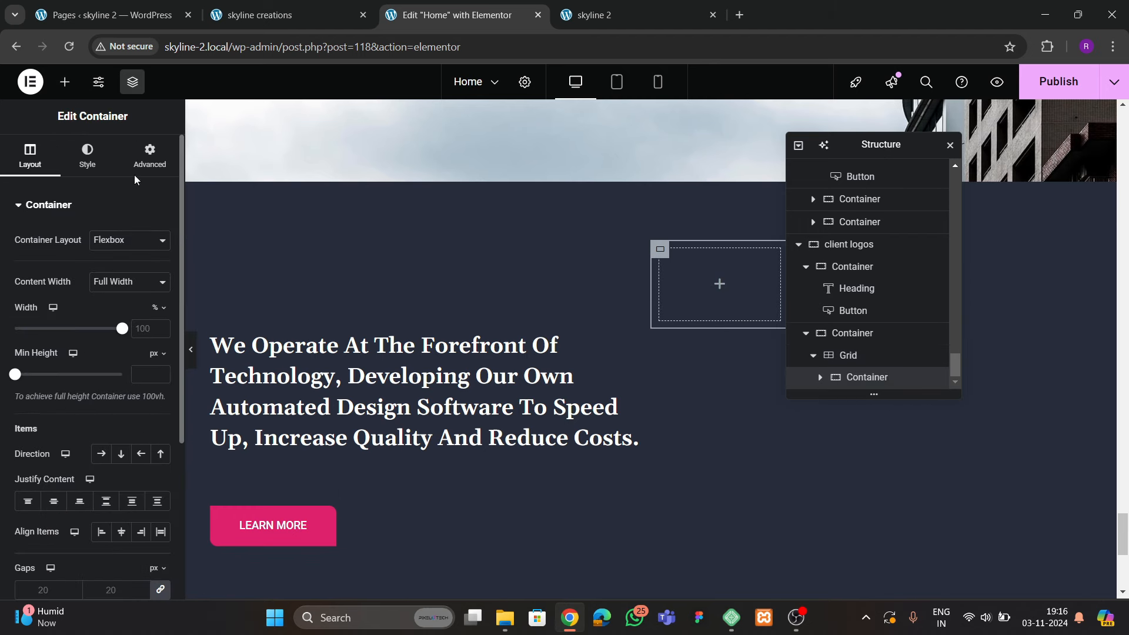
{"action": "left_click", "coordinate": [135, 173]}
{"action": "left_click", "coordinate": [161, 316]}
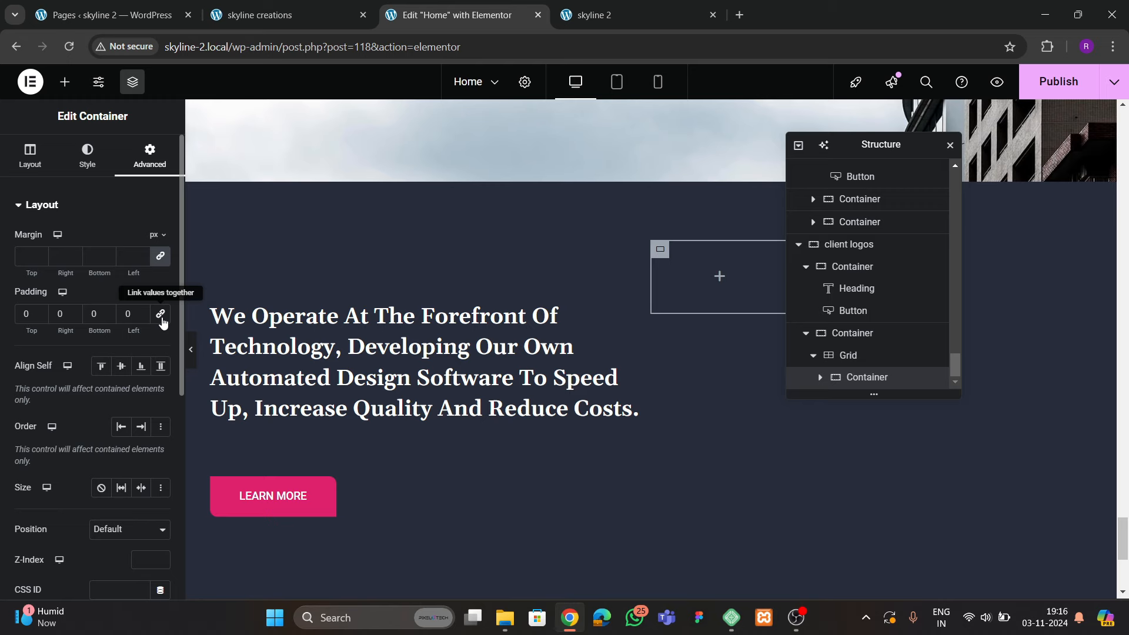
Add an Image widget inside the container in the grid's first cell
{"action": "left_click", "coordinate": [65, 82]}
{"action": "scroll", "coordinate": [82, 306], "scroll_direction": "down", "scroll_amount": 3}
{"action": "left_click_drag", "start_coordinate": [133, 329], "coordinate": [743, 313]}
Upload the logo PNG files from the svgtopng folder in Downloads to the media library through the image widget
{"action": "left_click", "coordinate": [88, 276]}
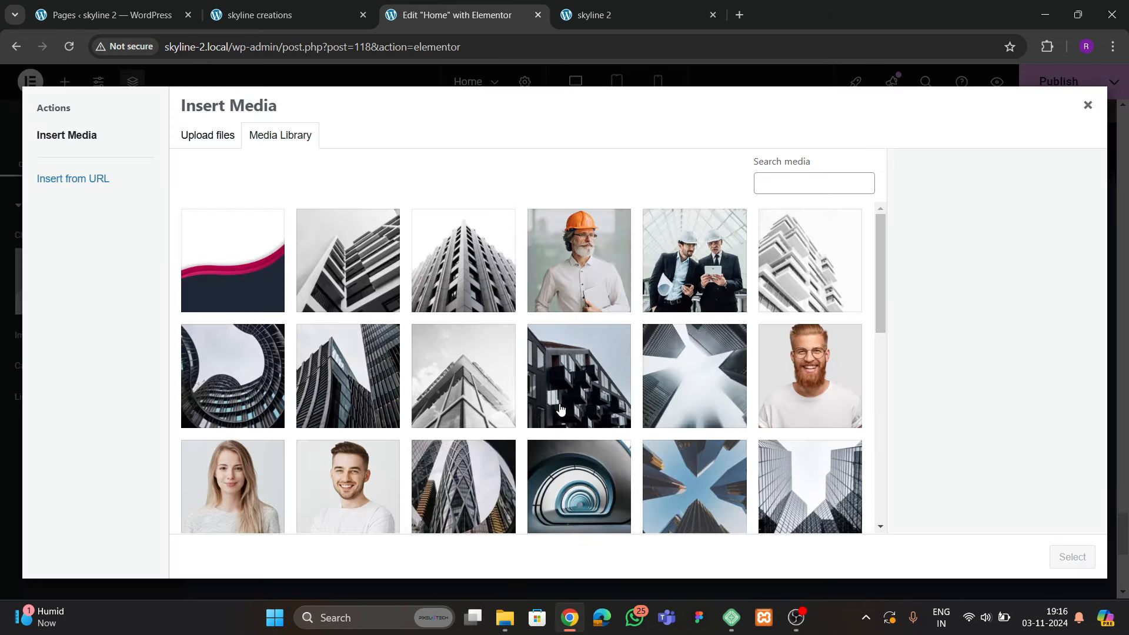
{"action": "scroll", "coordinate": [560, 410], "scroll_direction": "down", "scroll_amount": 5}
{"action": "left_click", "coordinate": [208, 135]}
{"action": "left_click", "coordinate": [638, 336]}
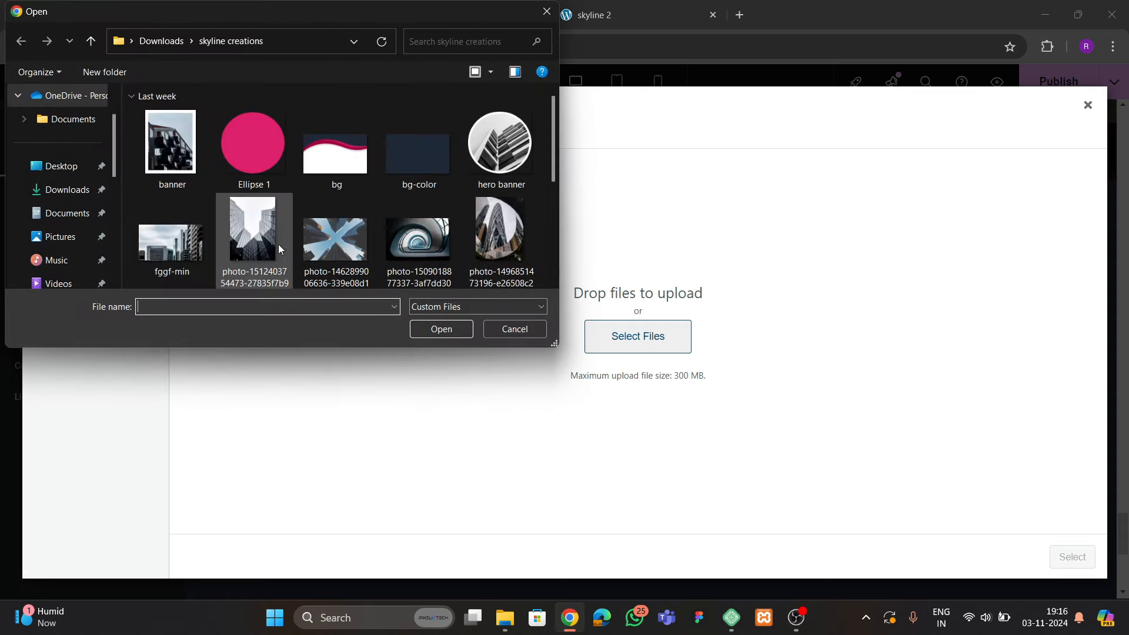
{"action": "scroll", "coordinate": [260, 226], "scroll_direction": "down", "scroll_amount": 1}
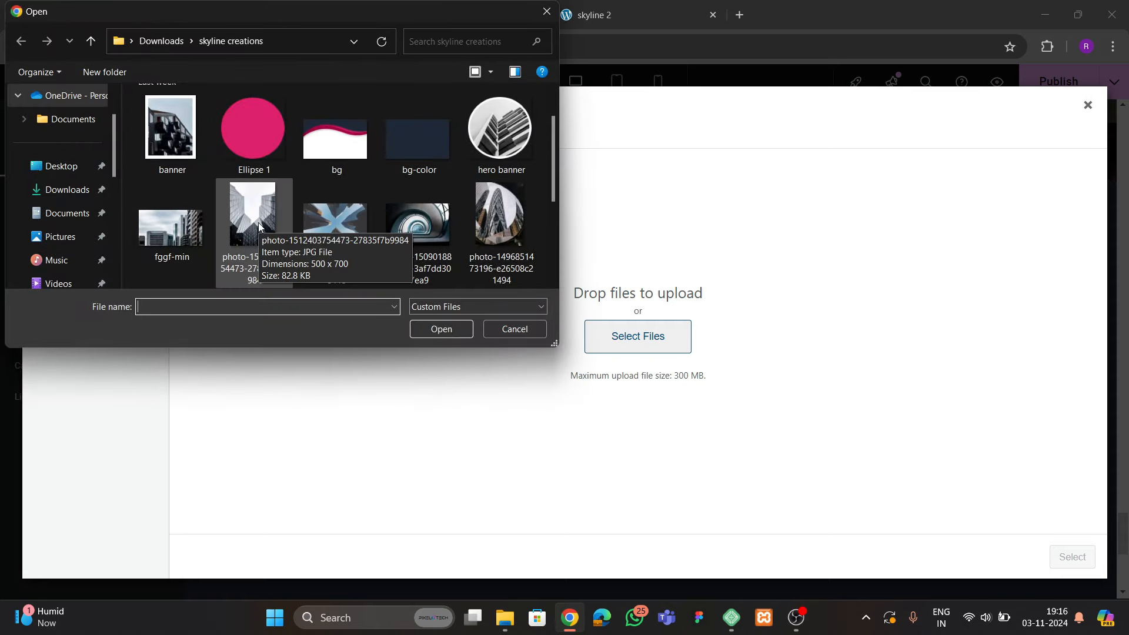
{"action": "scroll", "coordinate": [259, 226], "scroll_direction": "down", "scroll_amount": 6}
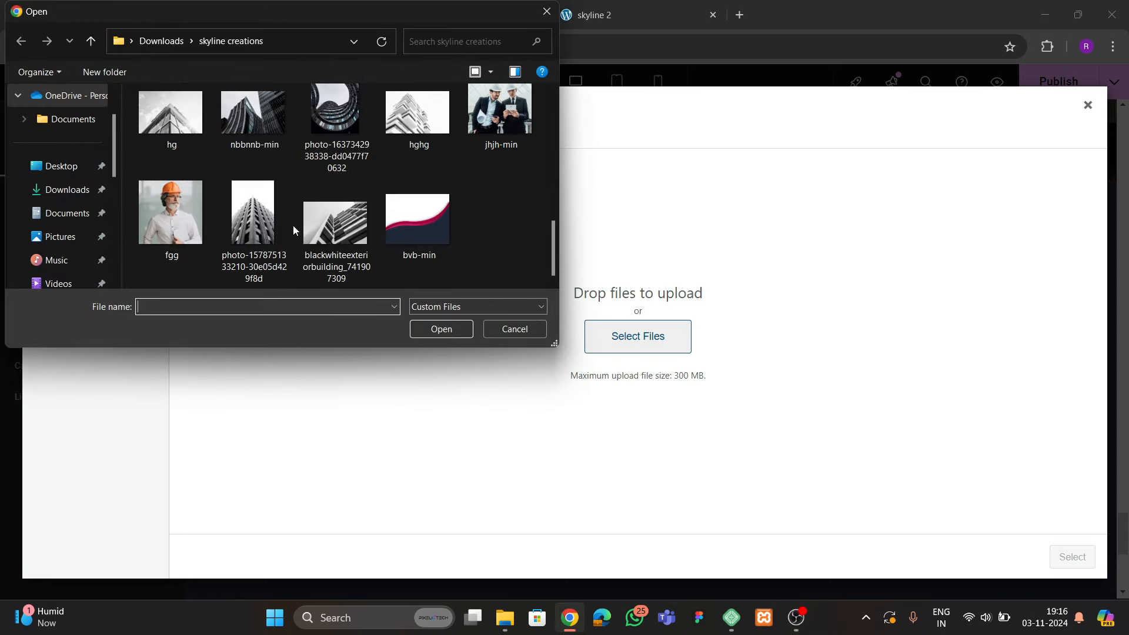
{"action": "scroll", "coordinate": [247, 230], "scroll_direction": "up", "scroll_amount": 2}
{"action": "left_click", "coordinate": [68, 190]}
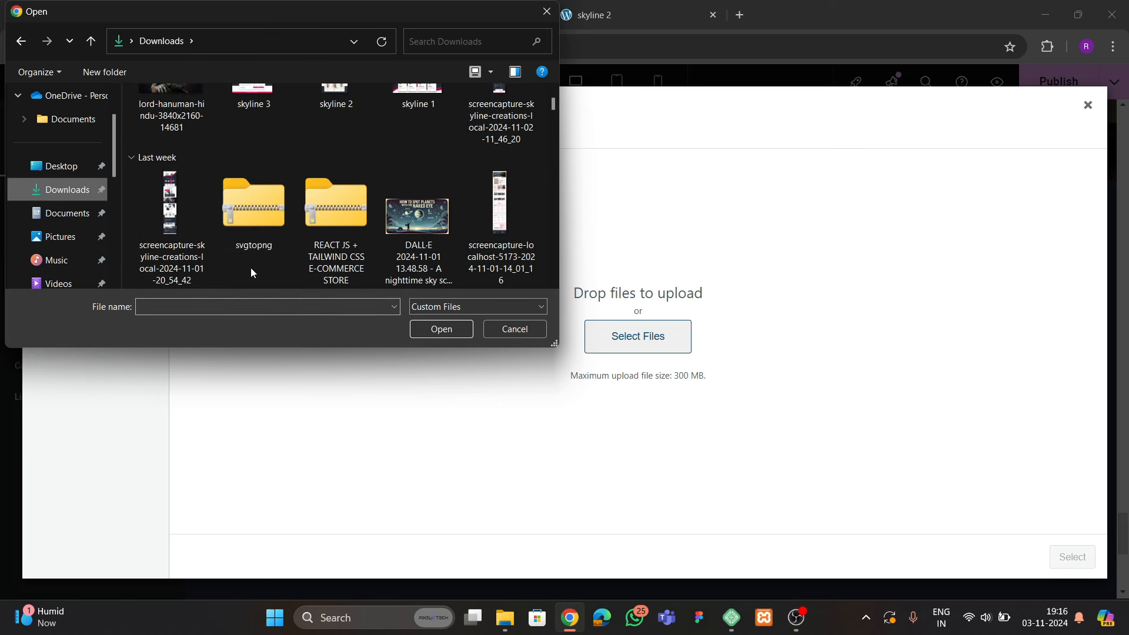
{"action": "scroll", "coordinate": [301, 242], "scroll_direction": "down", "scroll_amount": 3}
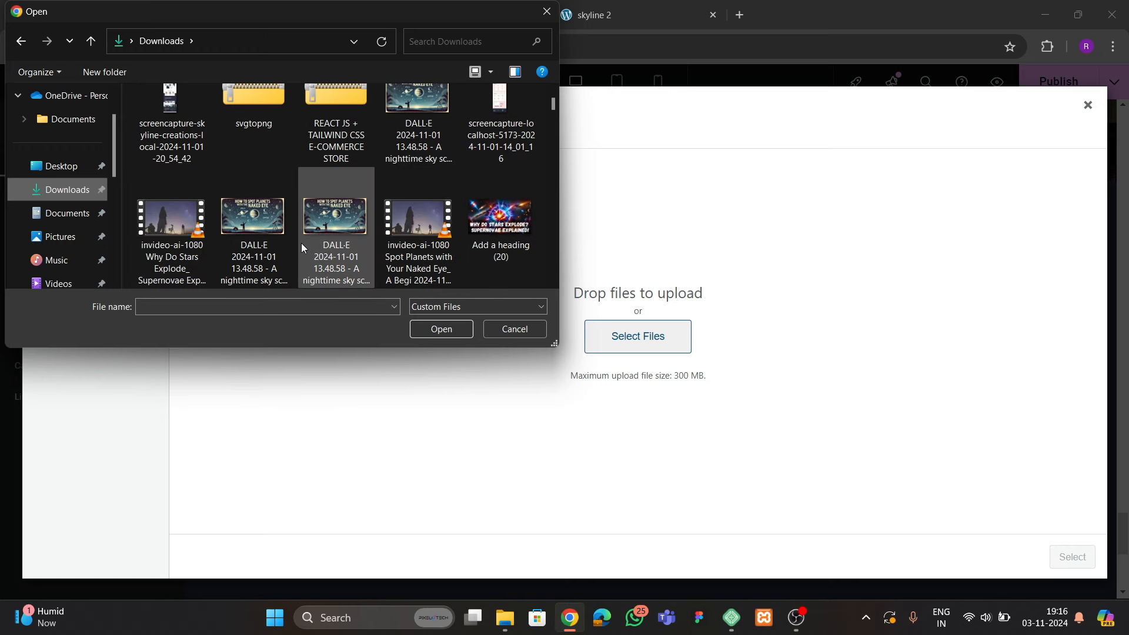
{"action": "scroll", "coordinate": [301, 242], "scroll_direction": "down", "scroll_amount": 2}
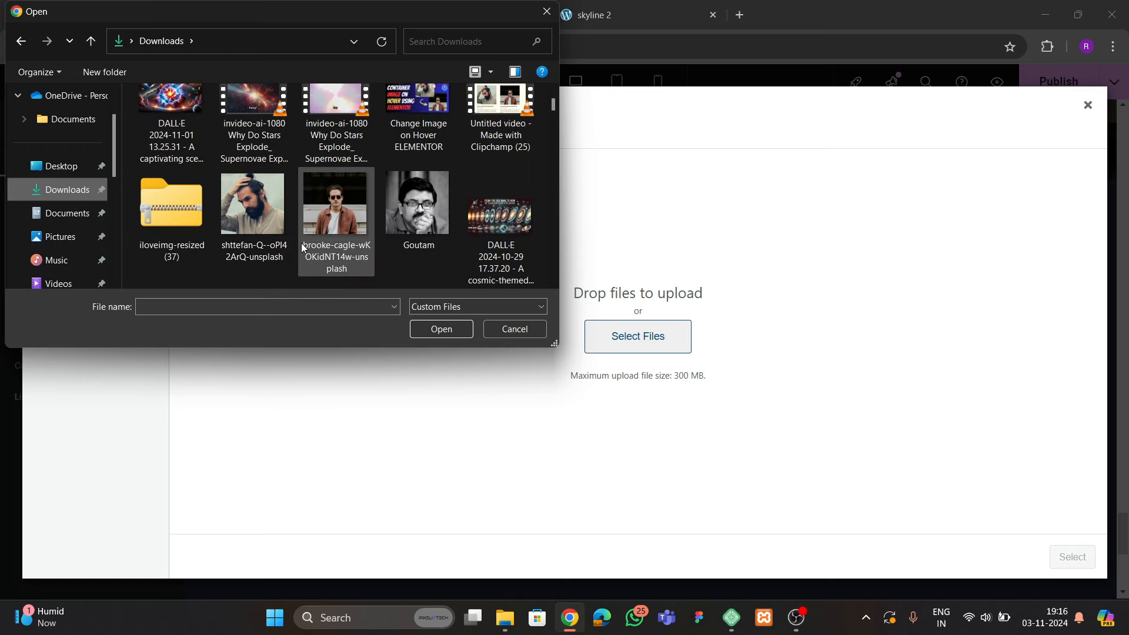
{"action": "scroll", "coordinate": [301, 242], "scroll_direction": "down", "scroll_amount": 6}
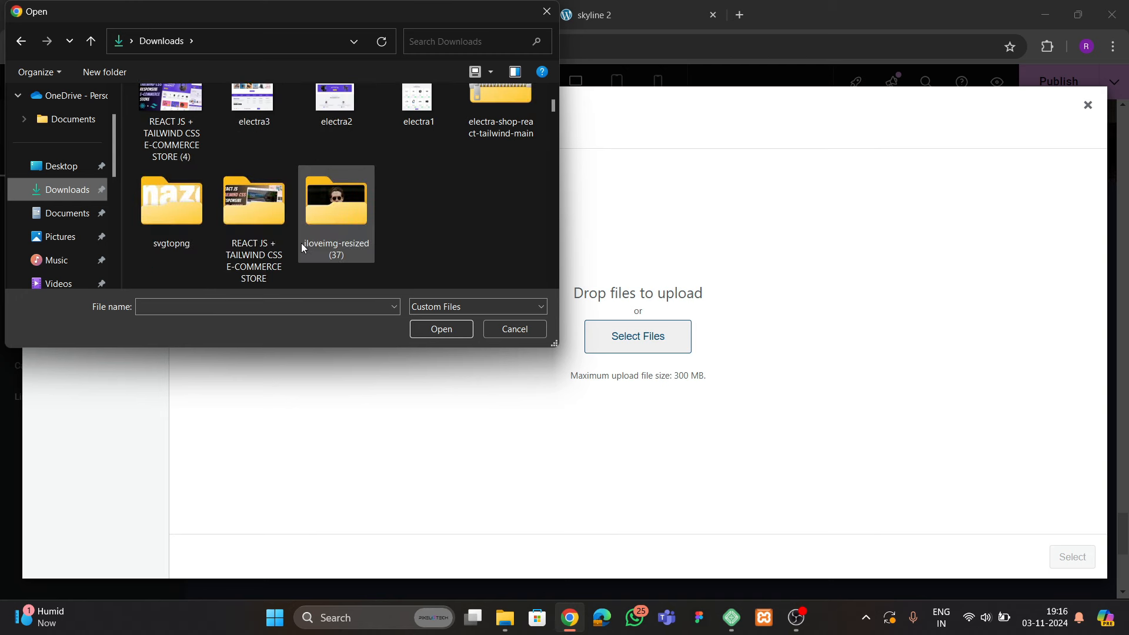
{"action": "double_click", "coordinate": [175, 207]}
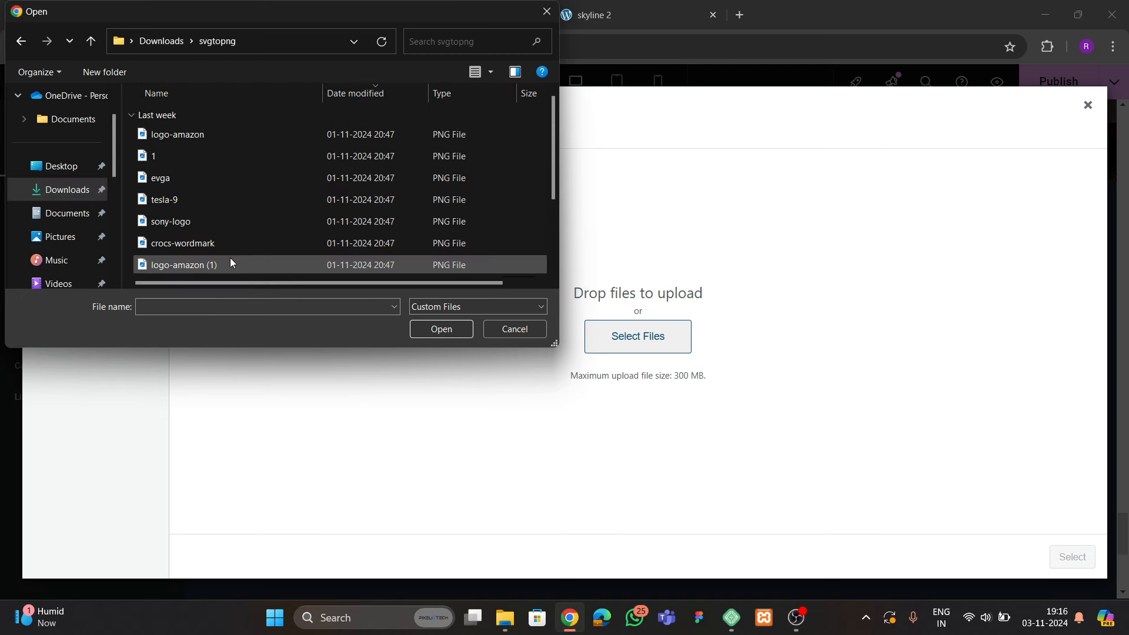
{"action": "left_click", "coordinate": [234, 261], "text": "shift"}
{"action": "left_click", "coordinate": [441, 328]}
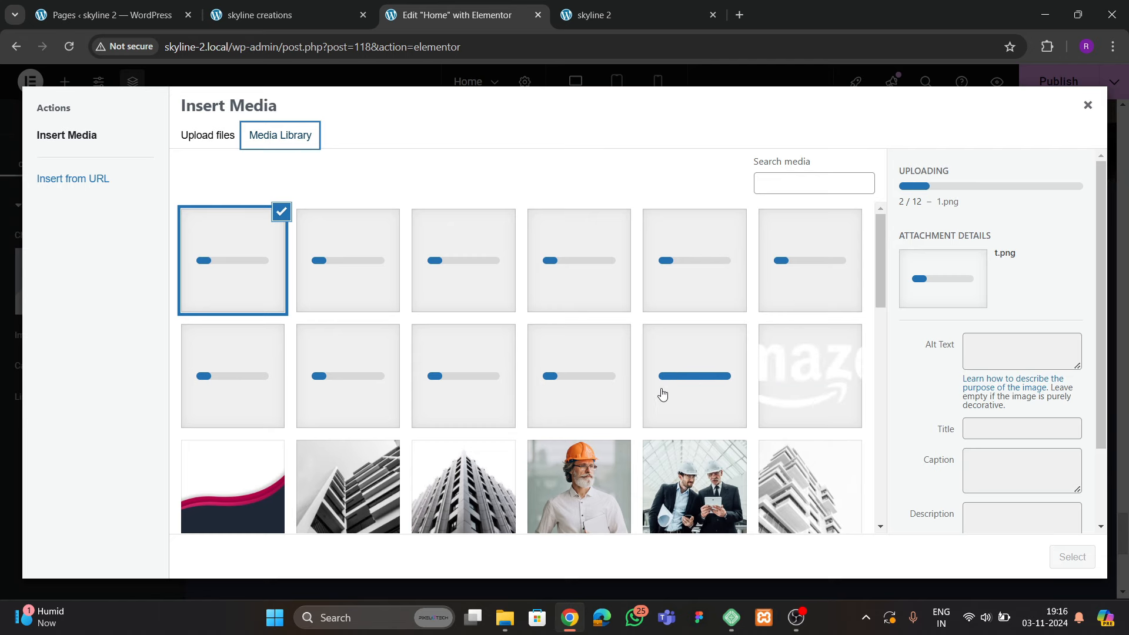
Check the logos on the reference site and insert logo-amazon.png as the widget's image
{"action": "scroll", "coordinate": [690, 414], "scroll_direction": "down", "scroll_amount": 4}
{"action": "scroll", "coordinate": [692, 413], "scroll_direction": "up", "scroll_amount": 3}
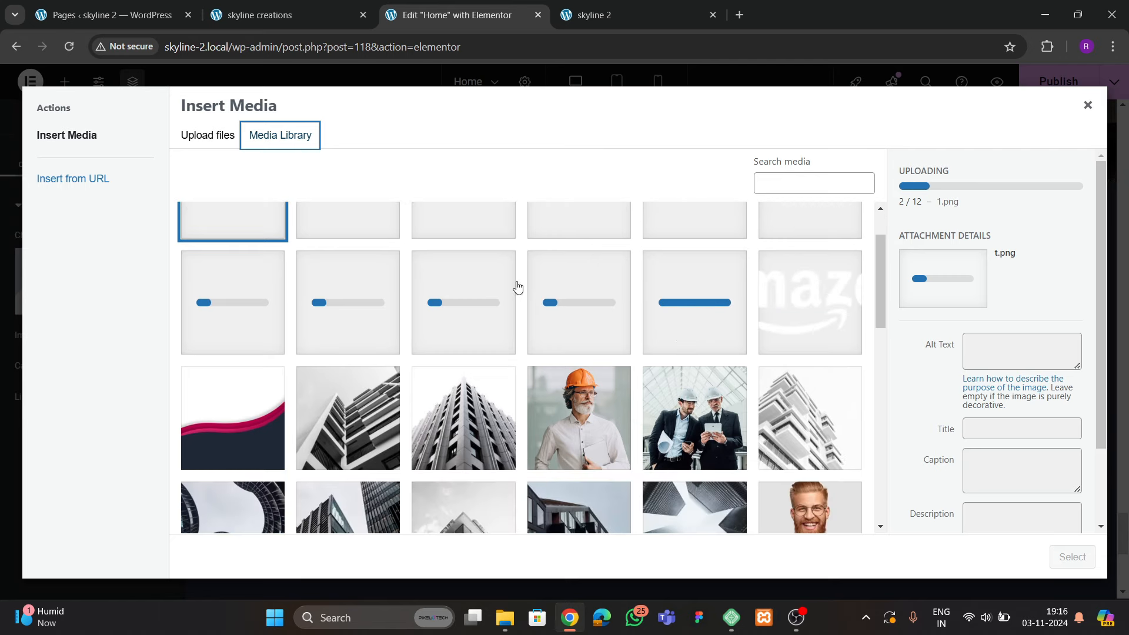
{"action": "left_click", "coordinate": [304, 12]}
{"action": "scroll", "coordinate": [676, 369], "scroll_direction": "down", "scroll_amount": 2}
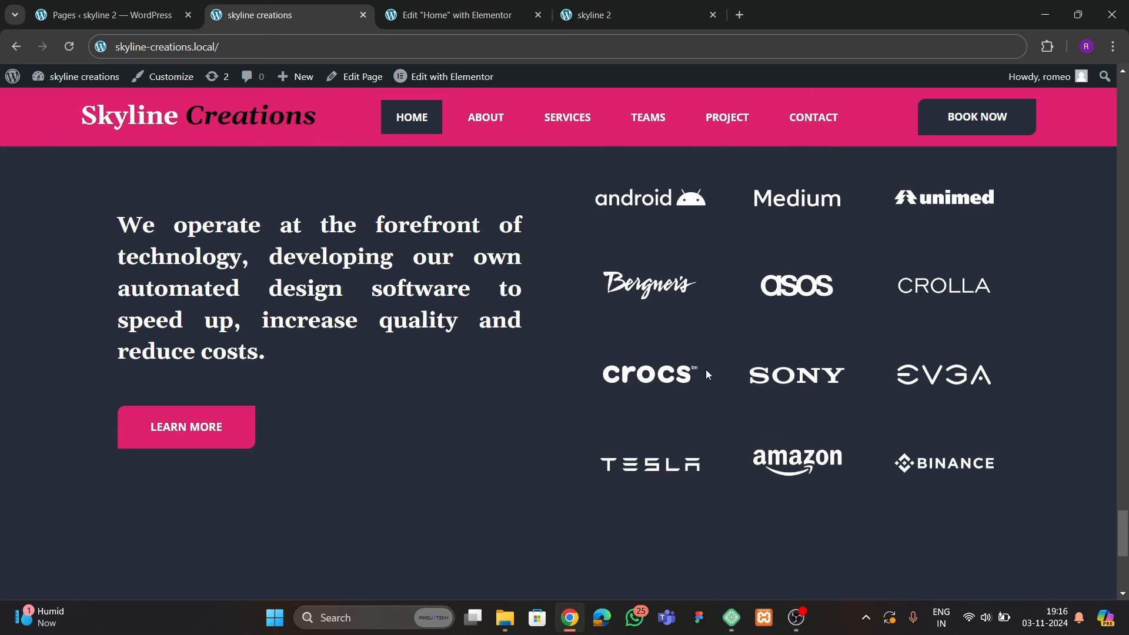
{"action": "scroll", "coordinate": [676, 329], "scroll_direction": "up", "scroll_amount": 1}
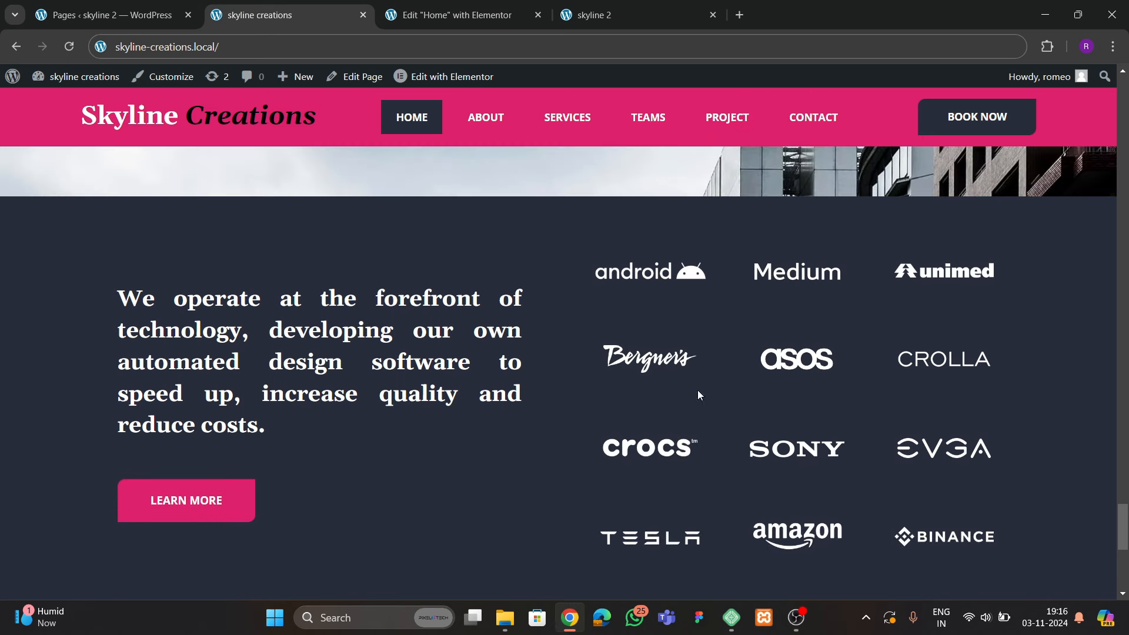
{"action": "left_click", "coordinate": [450, 16]}
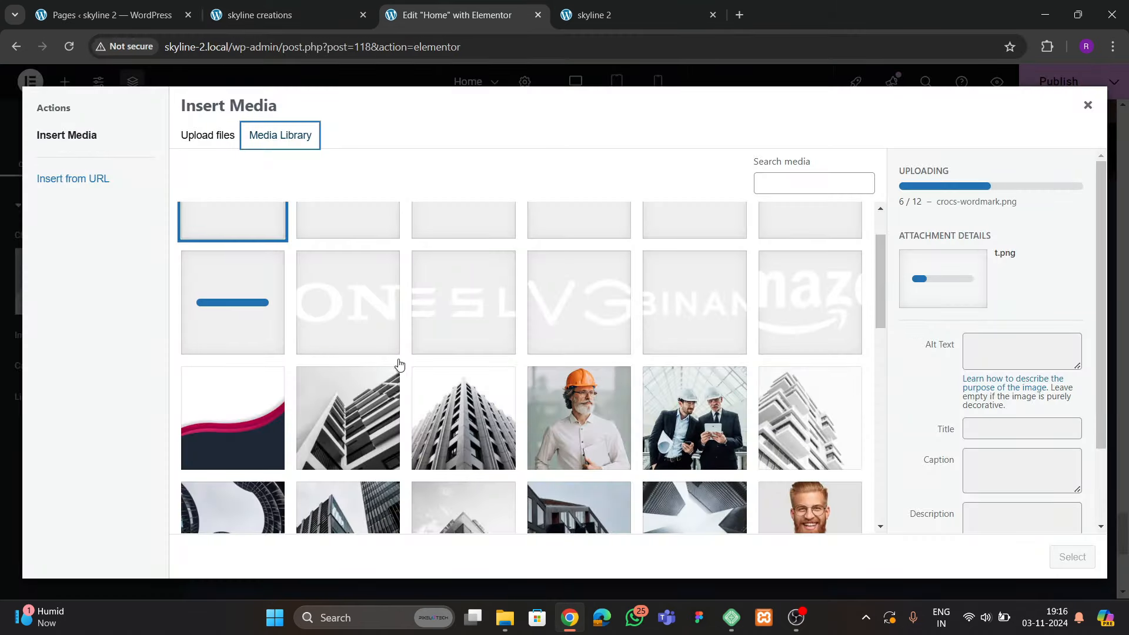
{"action": "left_click", "coordinate": [772, 377]}
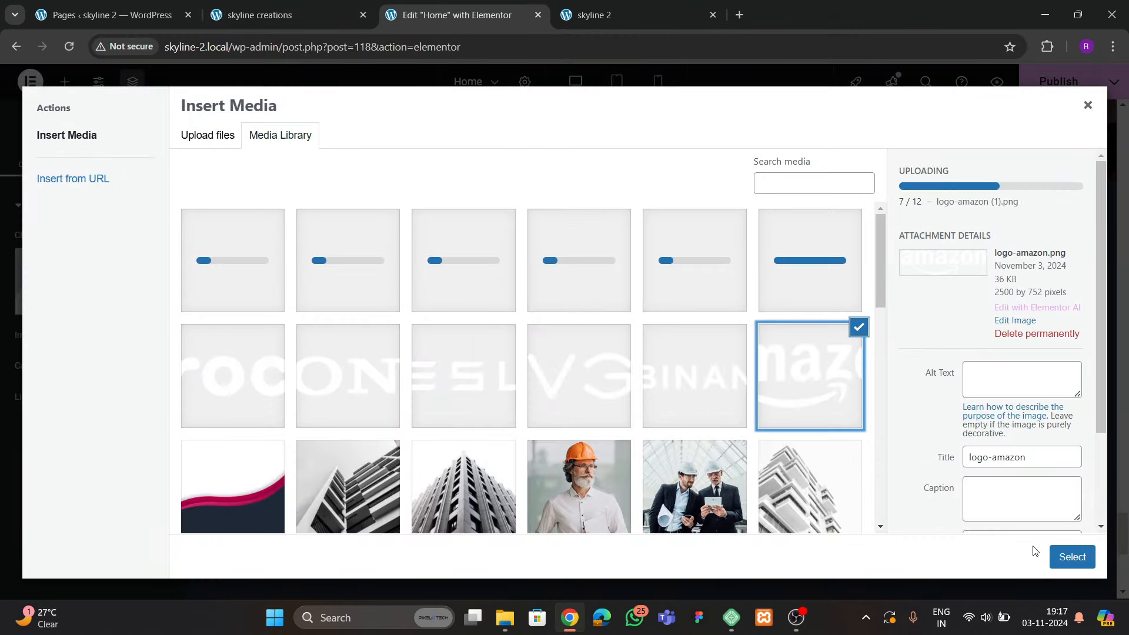
{"action": "left_click", "coordinate": [1061, 556]}
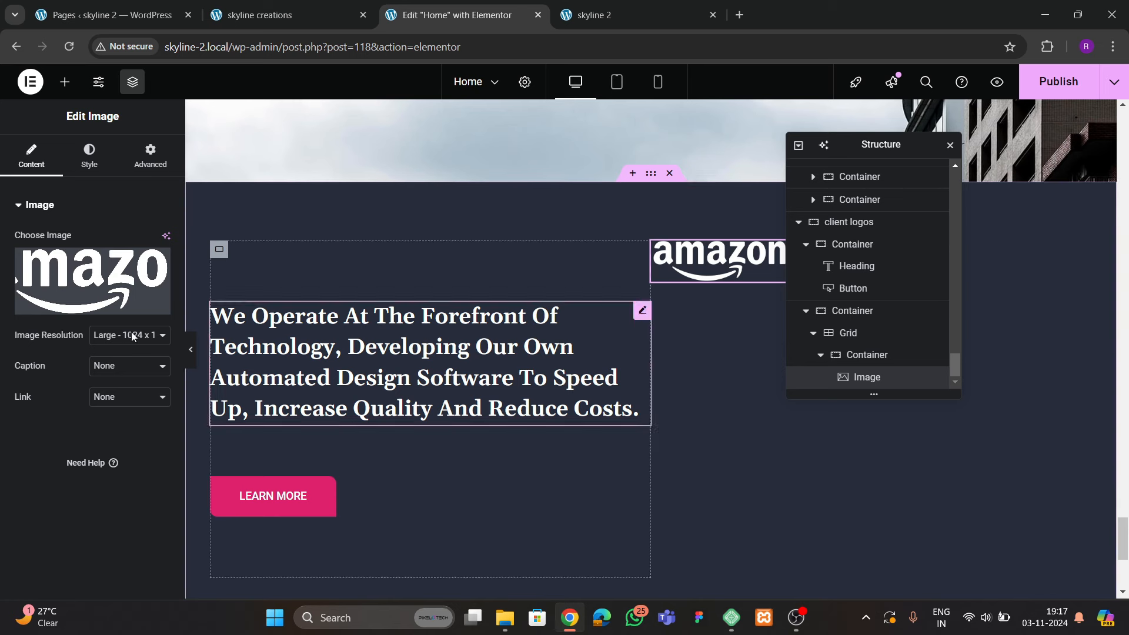
Set the Amazon logo's container to column direction with justified content and items both centred
{"action": "left_click", "coordinate": [864, 355]}
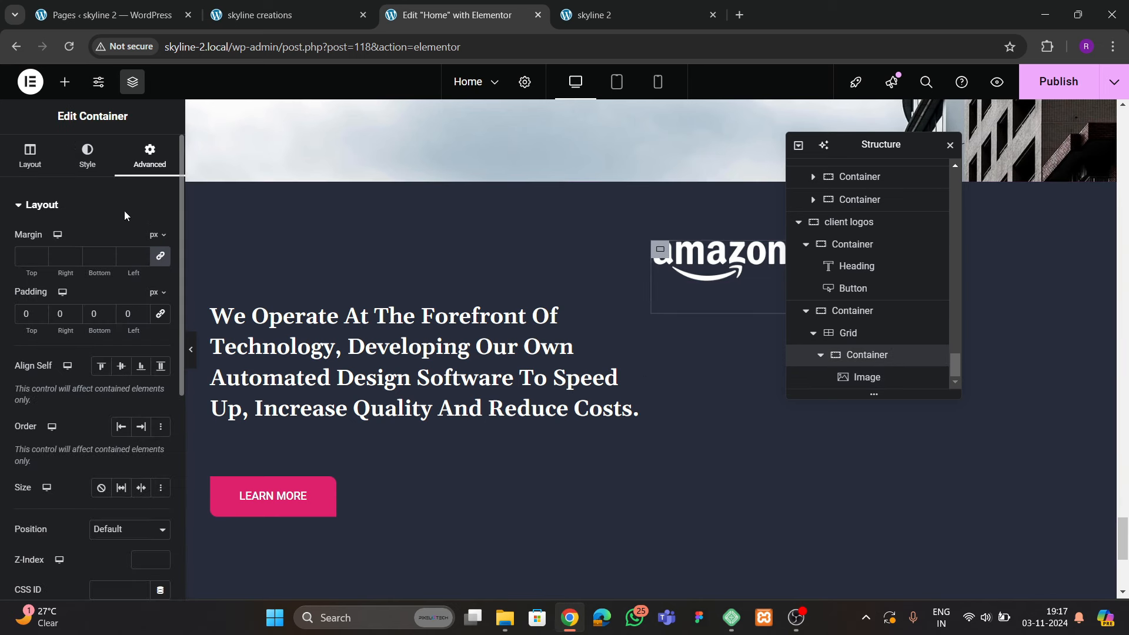
{"action": "left_click", "coordinate": [31, 156]}
{"action": "scroll", "coordinate": [114, 353], "scroll_direction": "down", "scroll_amount": 3}
{"action": "left_click", "coordinate": [121, 306]}
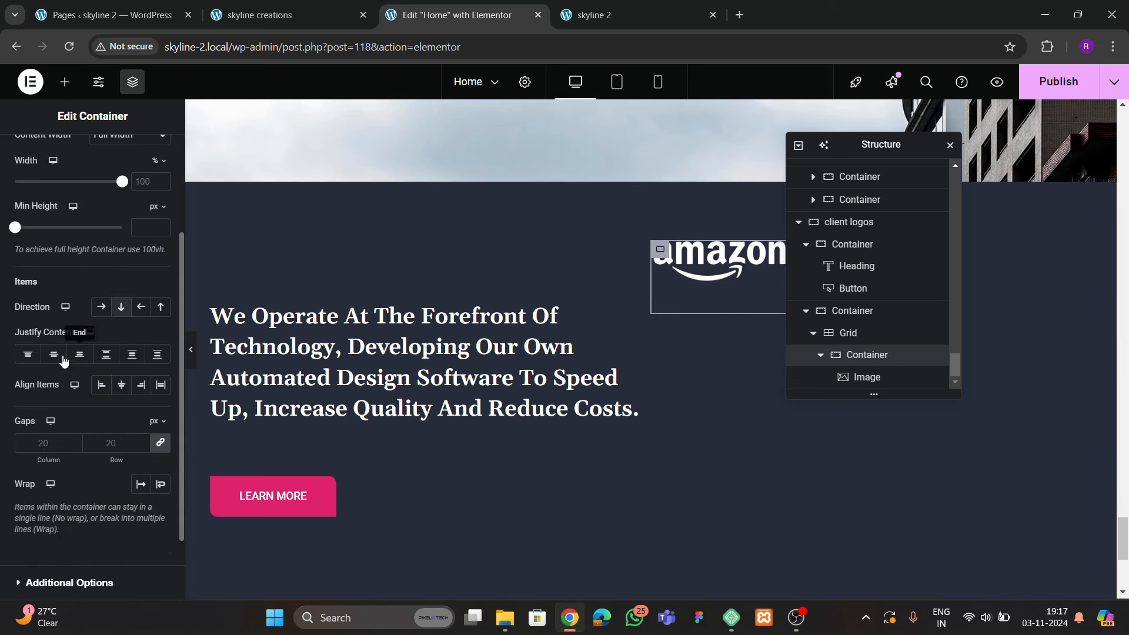
{"action": "left_click", "coordinate": [53, 353]}
{"action": "left_click", "coordinate": [121, 384]}
Set the Amazon logo image's width to 55%
{"action": "left_click", "coordinate": [700, 279]}
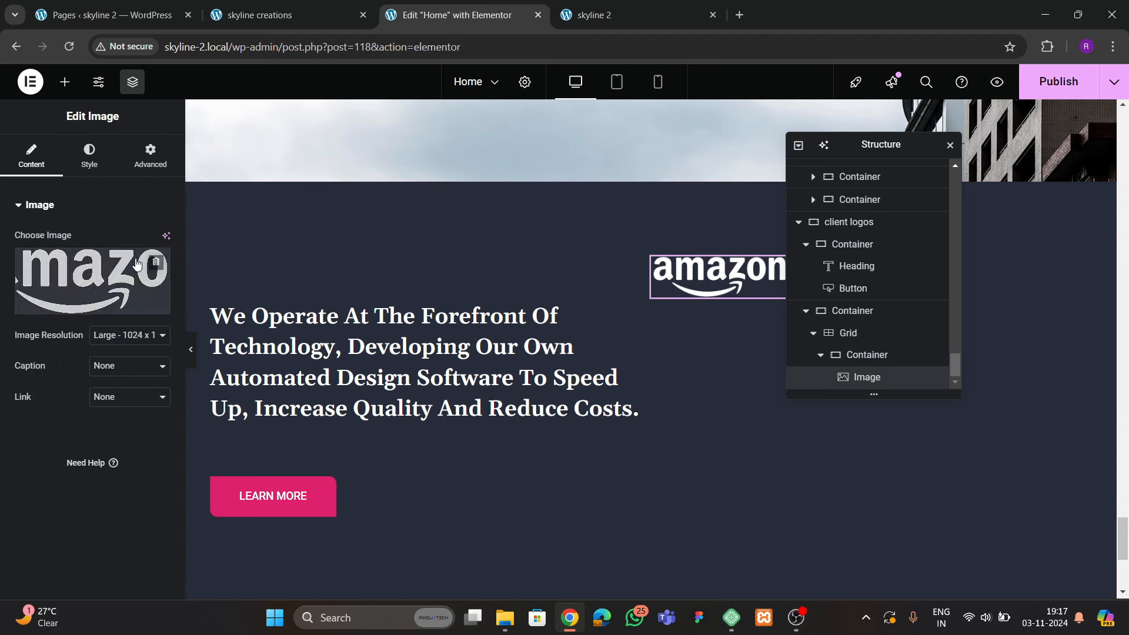
{"action": "left_click", "coordinate": [89, 156]}
{"action": "left_click_drag", "start_coordinate": [20, 291], "coordinate": [77, 299]}
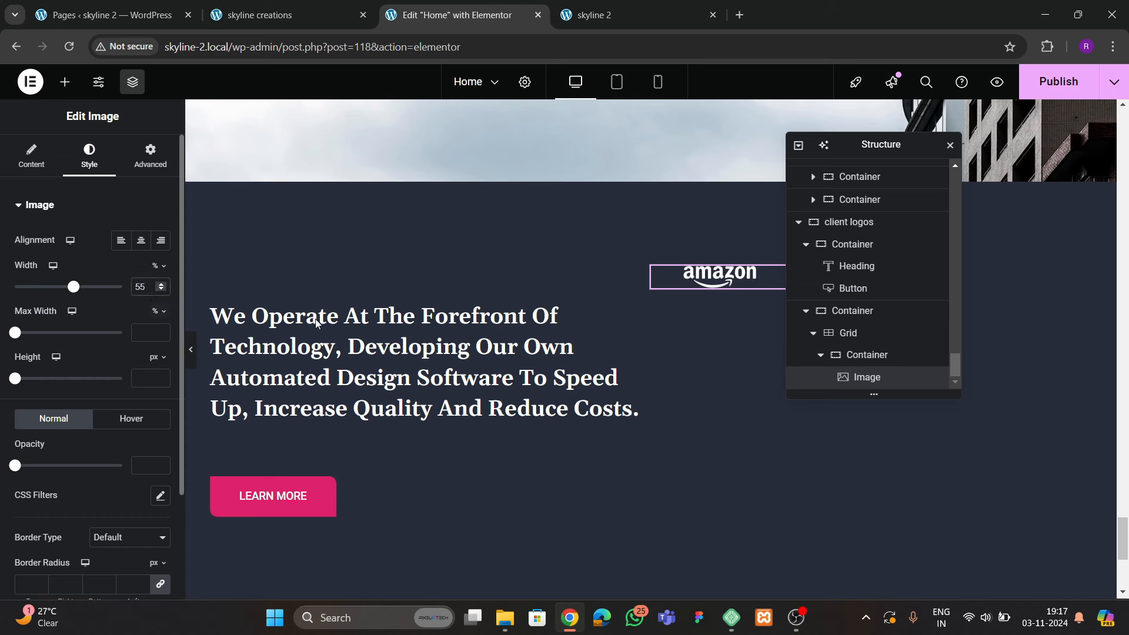
Set the Amazon logo image's width to 60%
{"action": "key", "text": "BackSpace"}
{"action": "key", "text": "BackSpace"}
{"action": "type", "text": "60"}
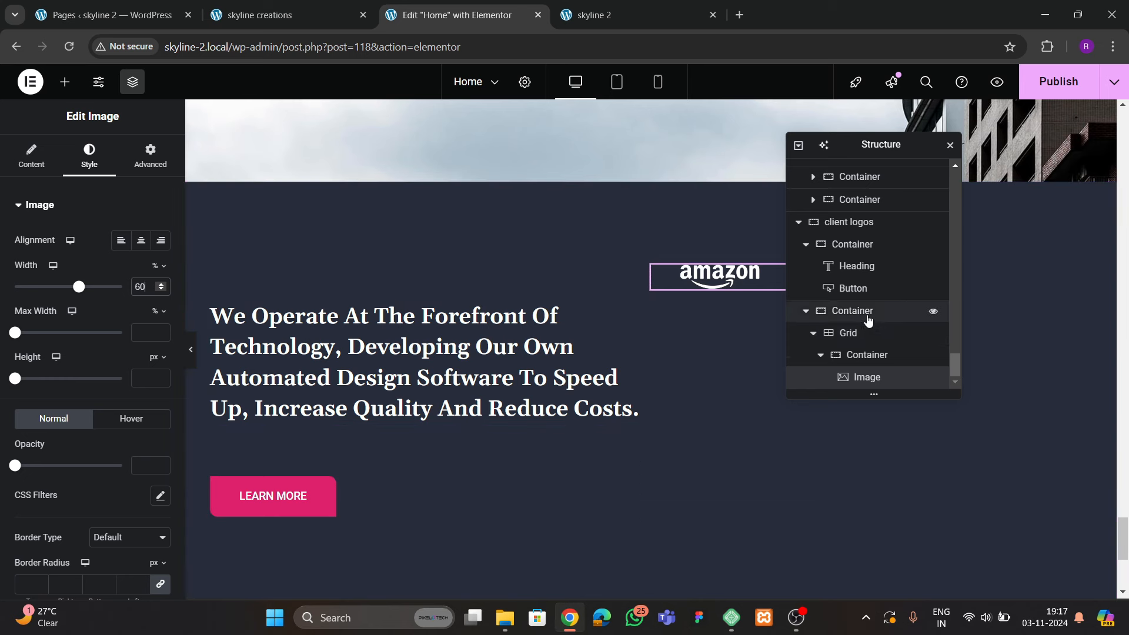
Lay out the client logos container with space-between justification, centred item alignment and linked column and row gaps of 50 px
{"action": "left_click", "coordinate": [853, 222]}
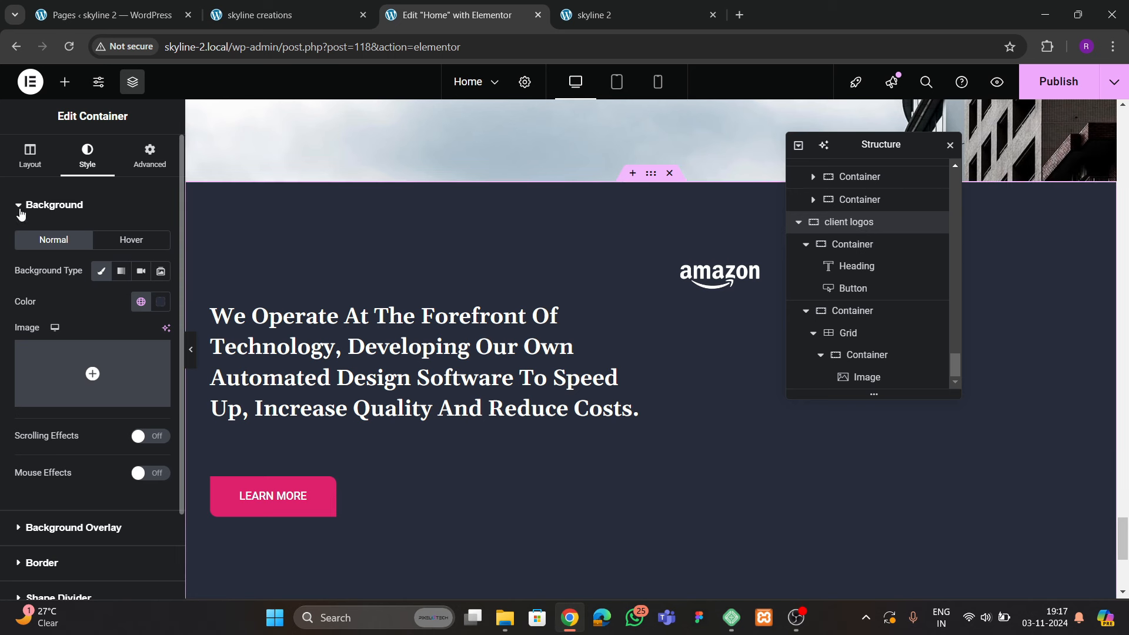
{"action": "left_click", "coordinate": [23, 168]}
{"action": "scroll", "coordinate": [81, 357], "scroll_direction": "down", "scroll_amount": 2}
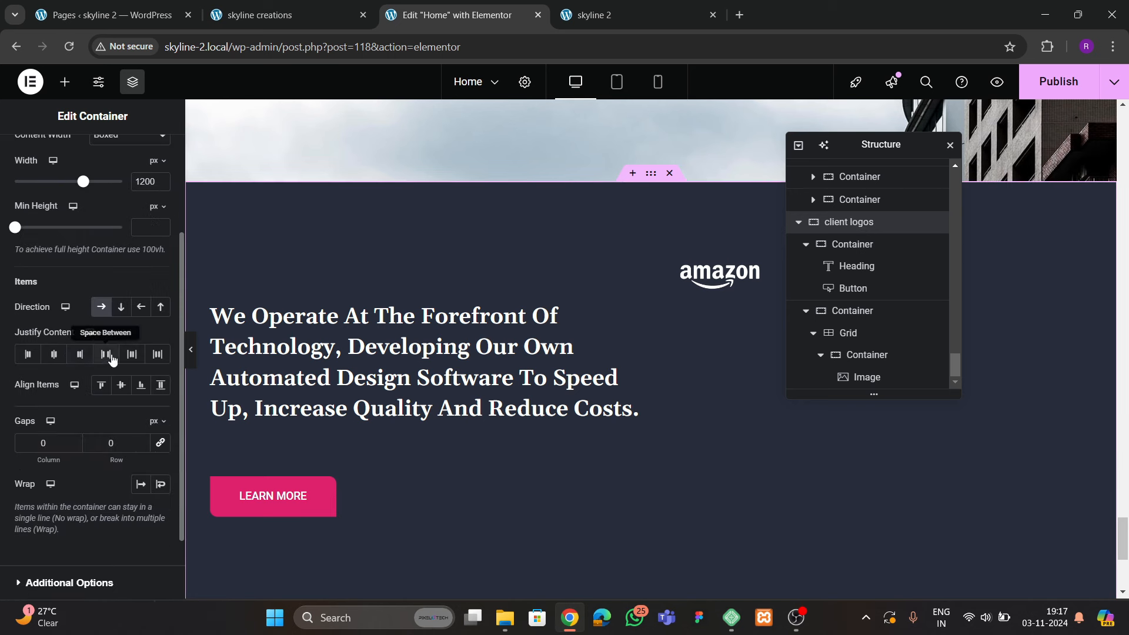
{"action": "left_click", "coordinate": [112, 355]}
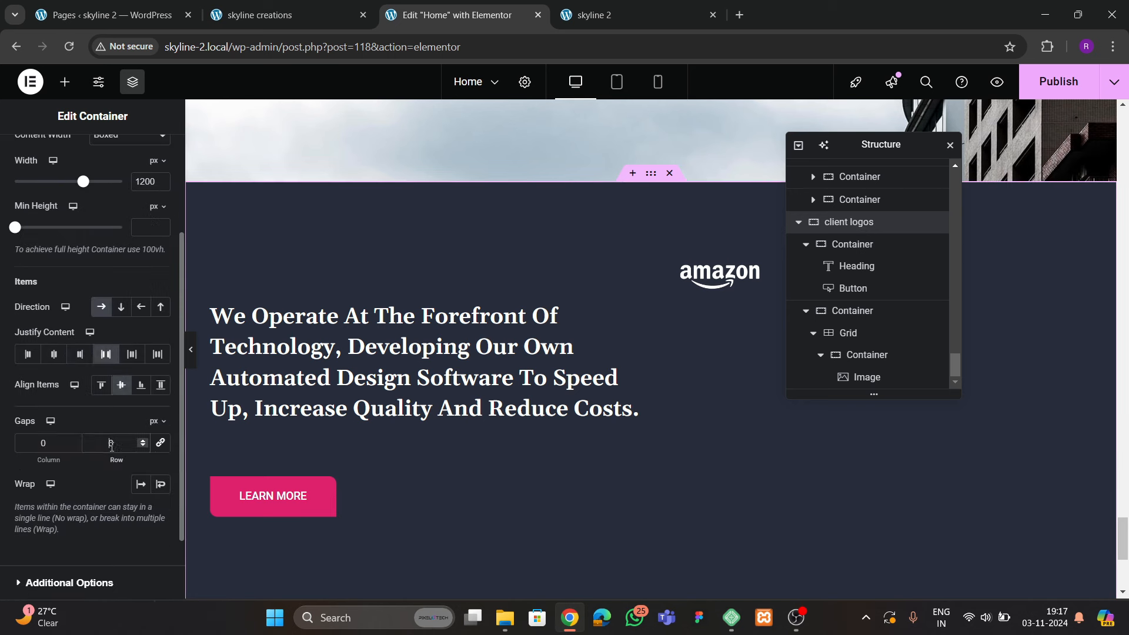
{"action": "left_click", "coordinate": [163, 444]}
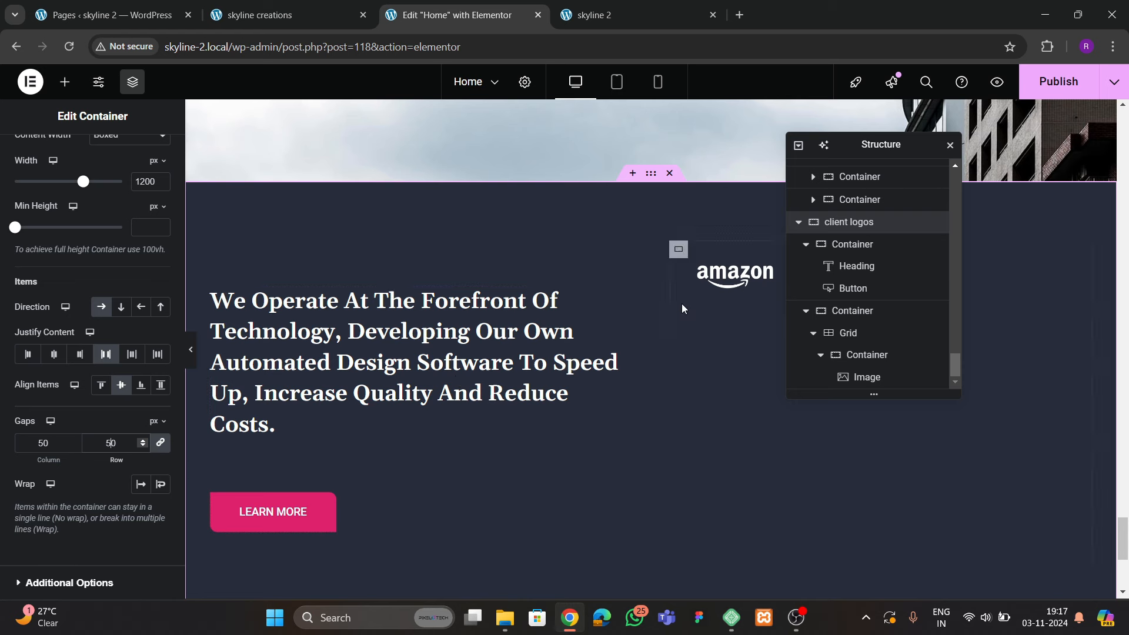
Set the padding of the Amazon logo's container to 0 on all sides
{"action": "left_click", "coordinate": [854, 358]}
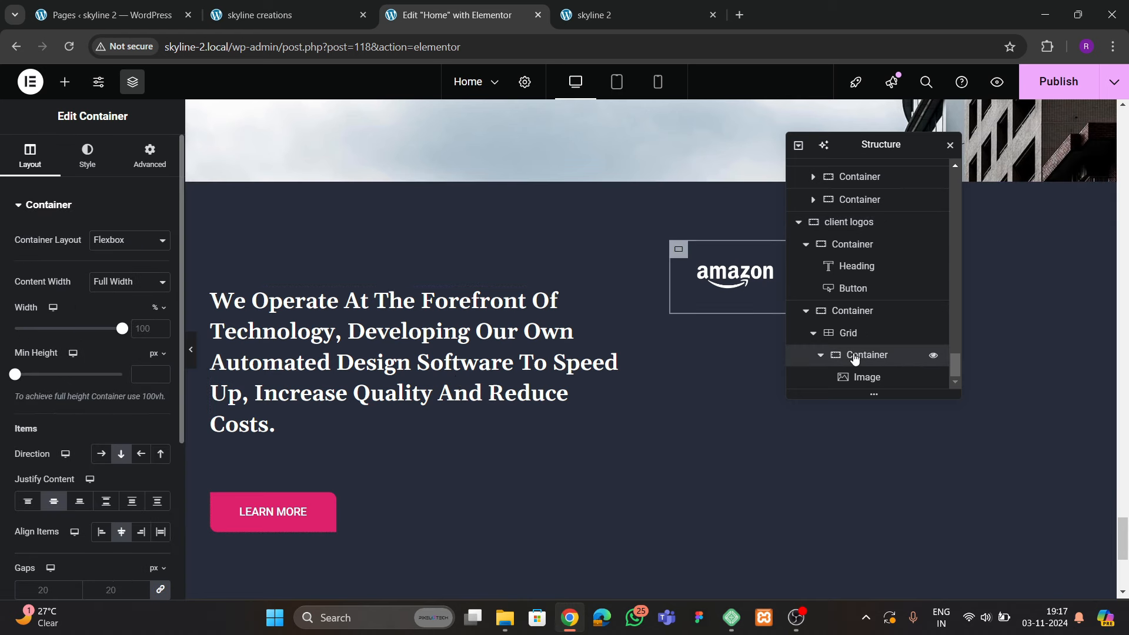
{"action": "left_click", "coordinate": [148, 166]}
{"action": "left_click", "coordinate": [155, 317]}
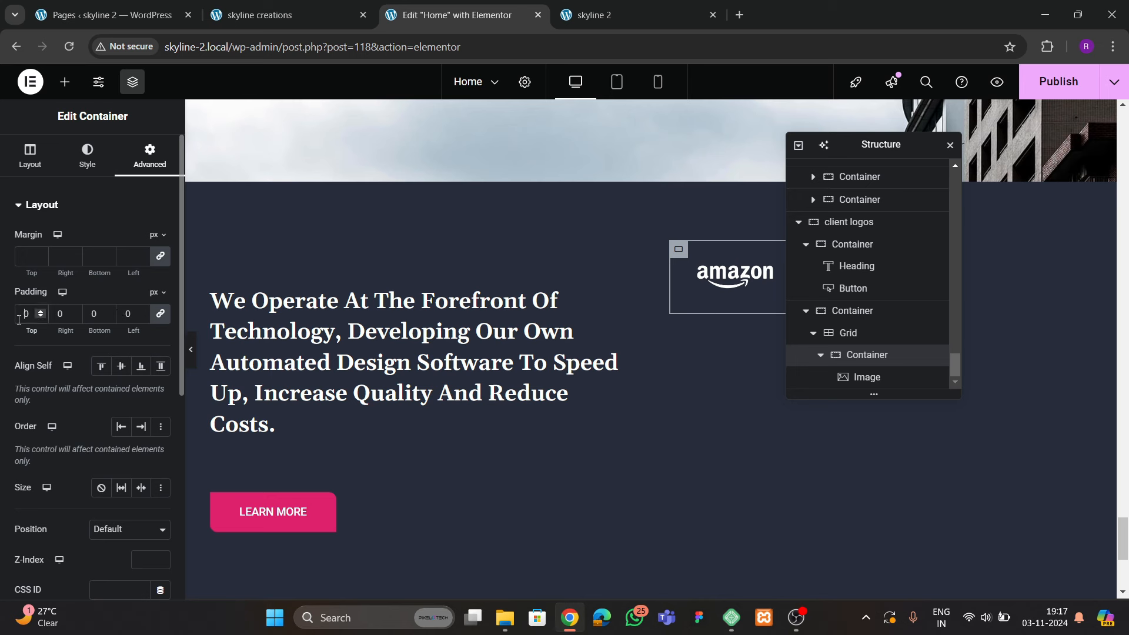
{"action": "type", "text": "1"}
{"action": "key", "text": "BackSpace"}
Duplicate the Amazon logo container repeatedly until all twelve cells of the 3-column, 4-row grid are filled
{"action": "right_click", "coordinate": [859, 355]}
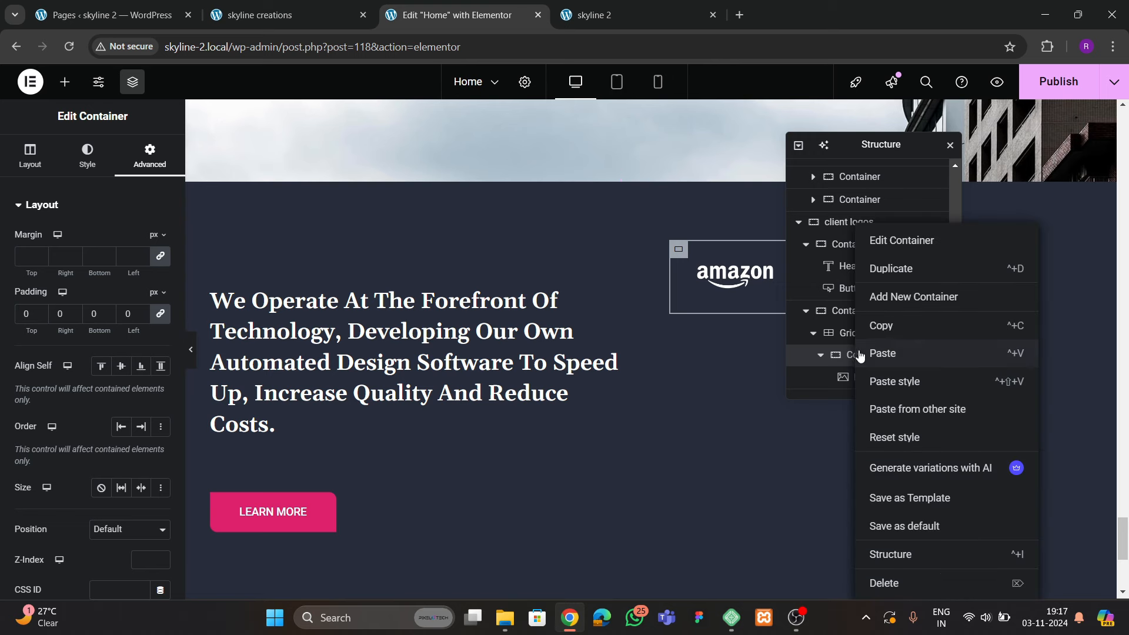
{"action": "left_click", "coordinate": [892, 285]}
{"action": "scroll", "coordinate": [864, 351], "scroll_direction": "down", "scroll_amount": 1}
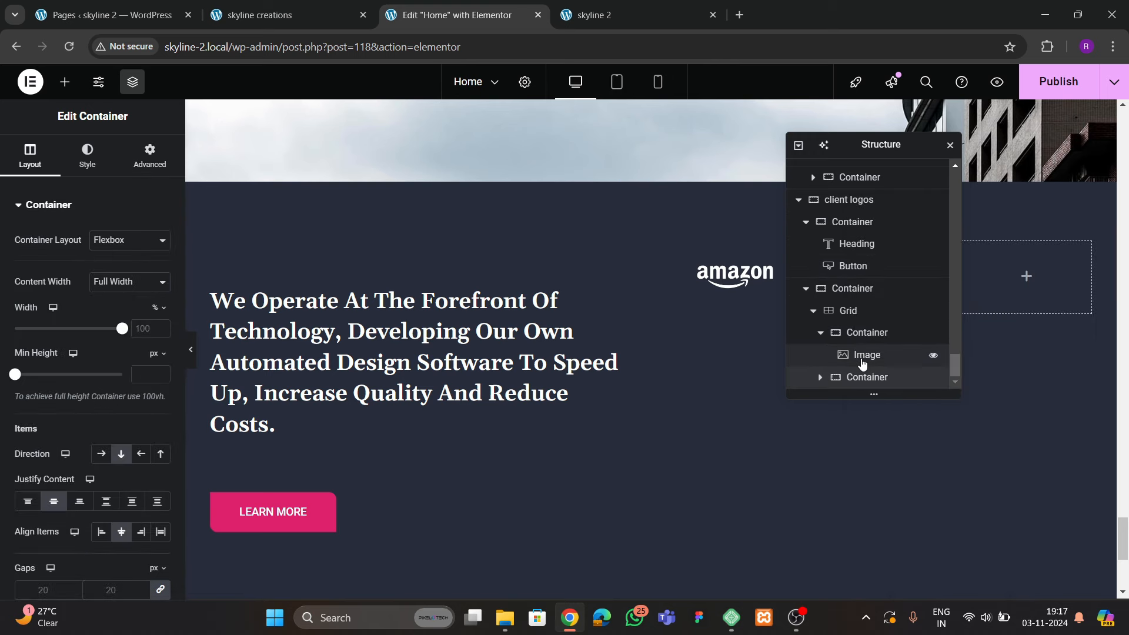
{"action": "left_click", "coordinate": [821, 333]}
{"action": "right_click", "coordinate": [849, 376]}
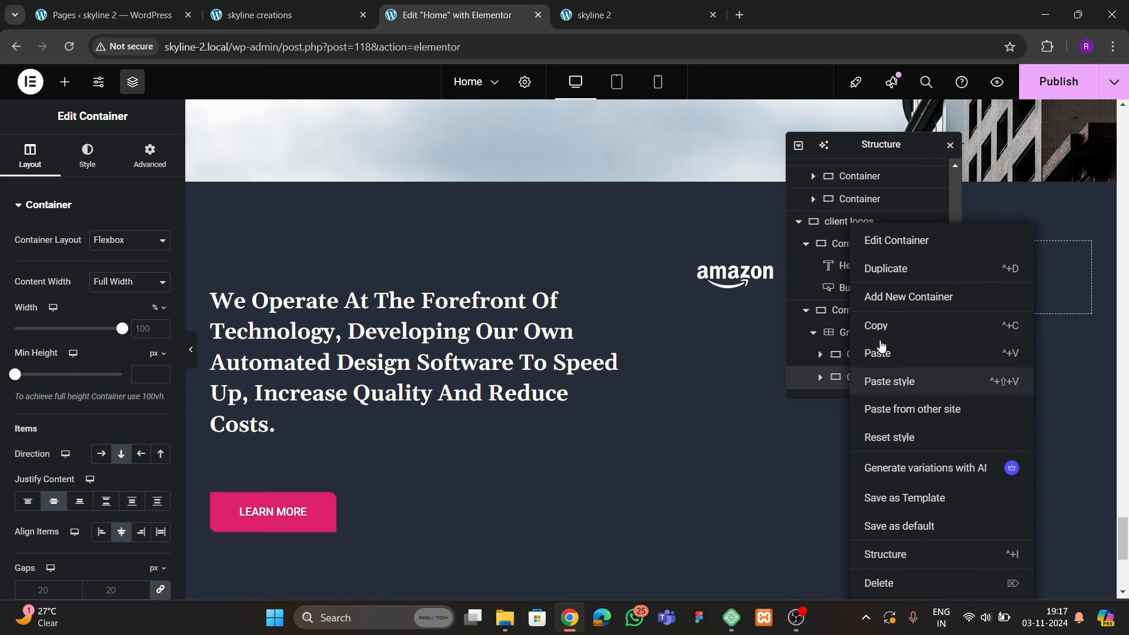
{"action": "left_click", "coordinate": [886, 269]}
{"action": "scroll", "coordinate": [870, 371], "scroll_direction": "down", "scroll_amount": 1}
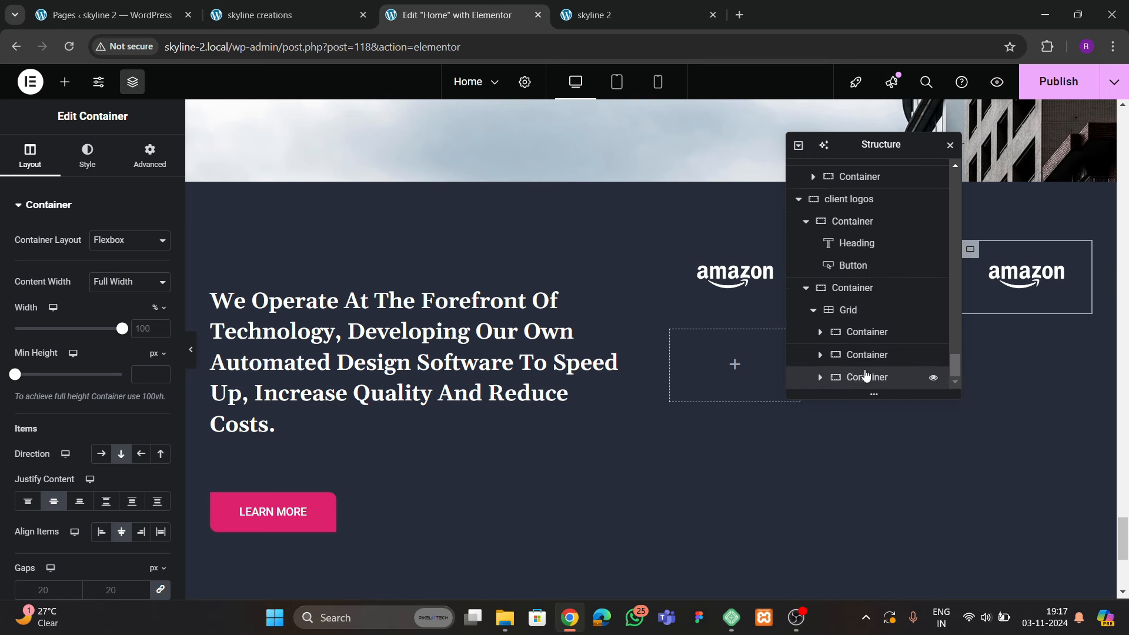
{"action": "right_click", "coordinate": [867, 381]}
{"action": "left_click", "coordinate": [891, 334]}
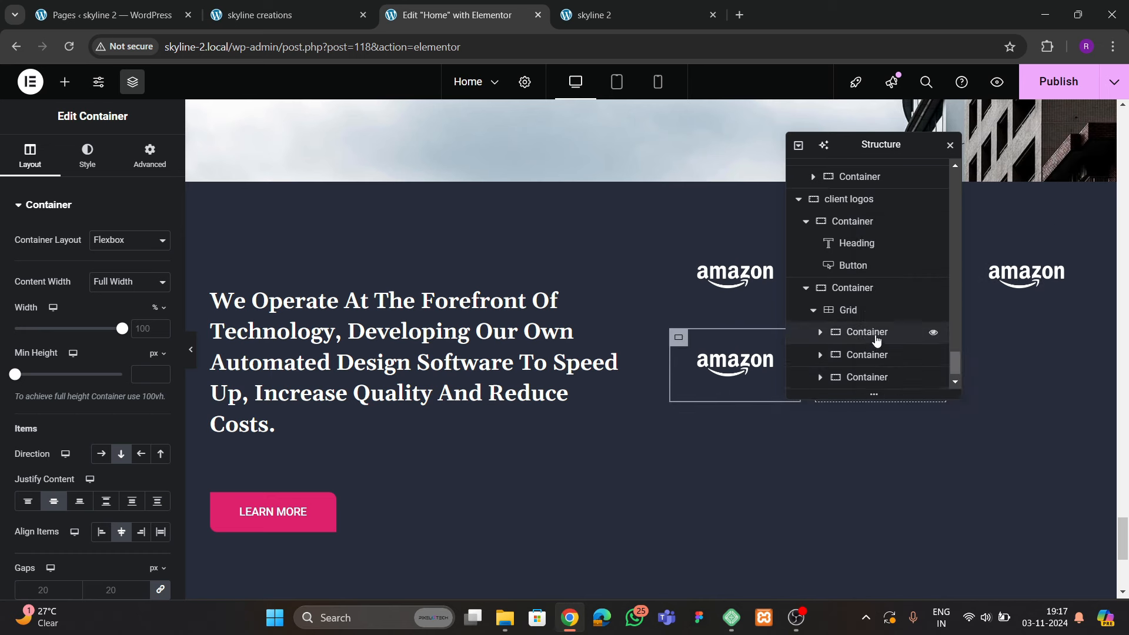
{"action": "scroll", "coordinate": [865, 373], "scroll_direction": "down", "scroll_amount": 1}
{"action": "right_click", "coordinate": [864, 378]}
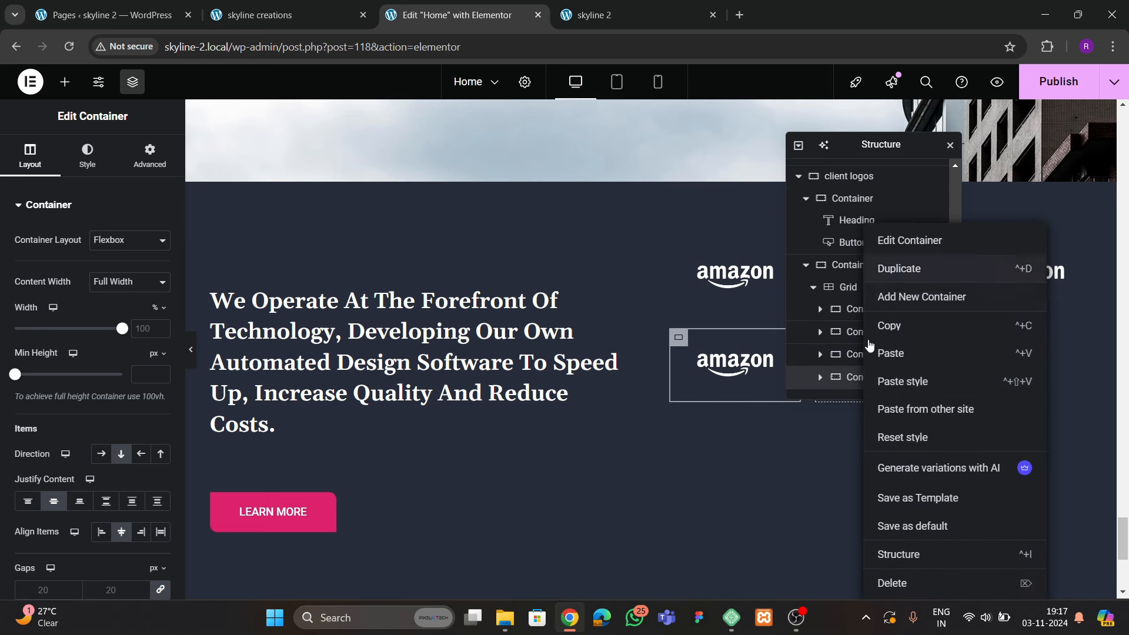
{"action": "left_click", "coordinate": [870, 351]}
{"action": "scroll", "coordinate": [865, 376], "scroll_direction": "down", "scroll_amount": 1}
{"action": "right_click", "coordinate": [856, 385]}
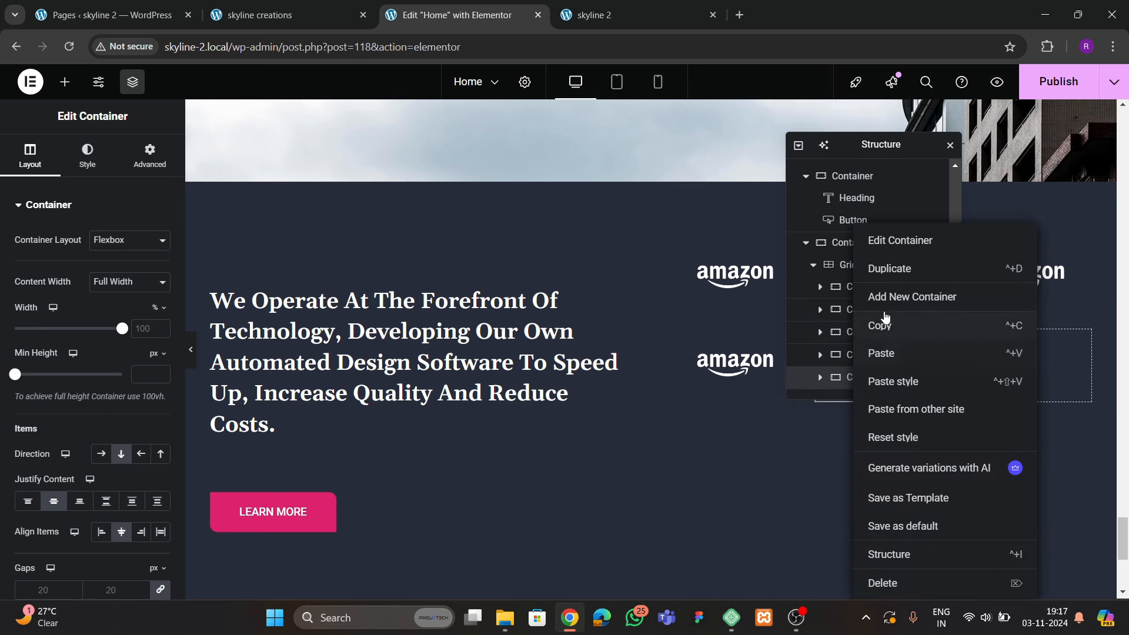
{"action": "left_click", "coordinate": [882, 269]}
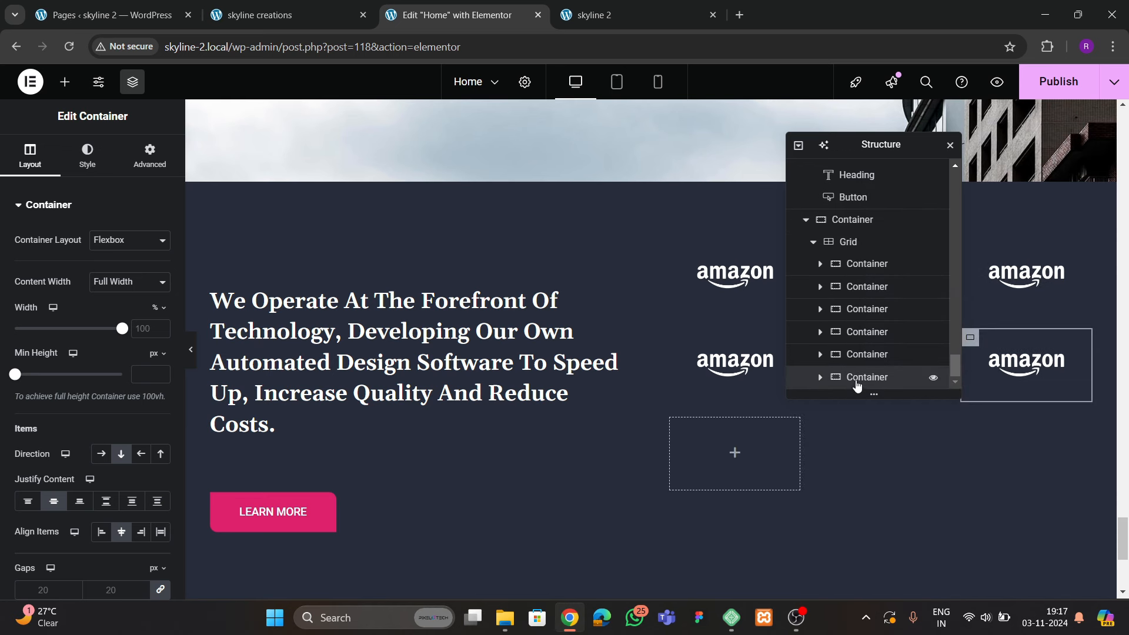
{"action": "right_click", "coordinate": [858, 381]}
{"action": "left_click", "coordinate": [891, 269]}
{"action": "scroll", "coordinate": [863, 358], "scroll_direction": "down", "scroll_amount": 1}
{"action": "scroll", "coordinate": [864, 358], "scroll_direction": "down", "scroll_amount": 1}
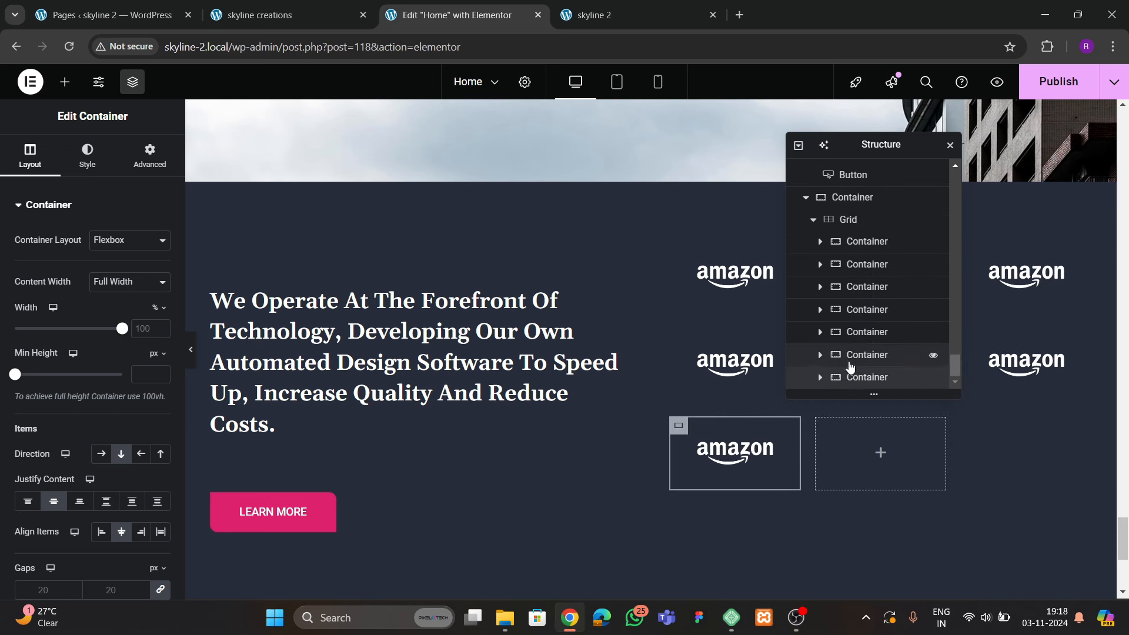
{"action": "right_click", "coordinate": [854, 378]}
{"action": "left_click", "coordinate": [898, 276]}
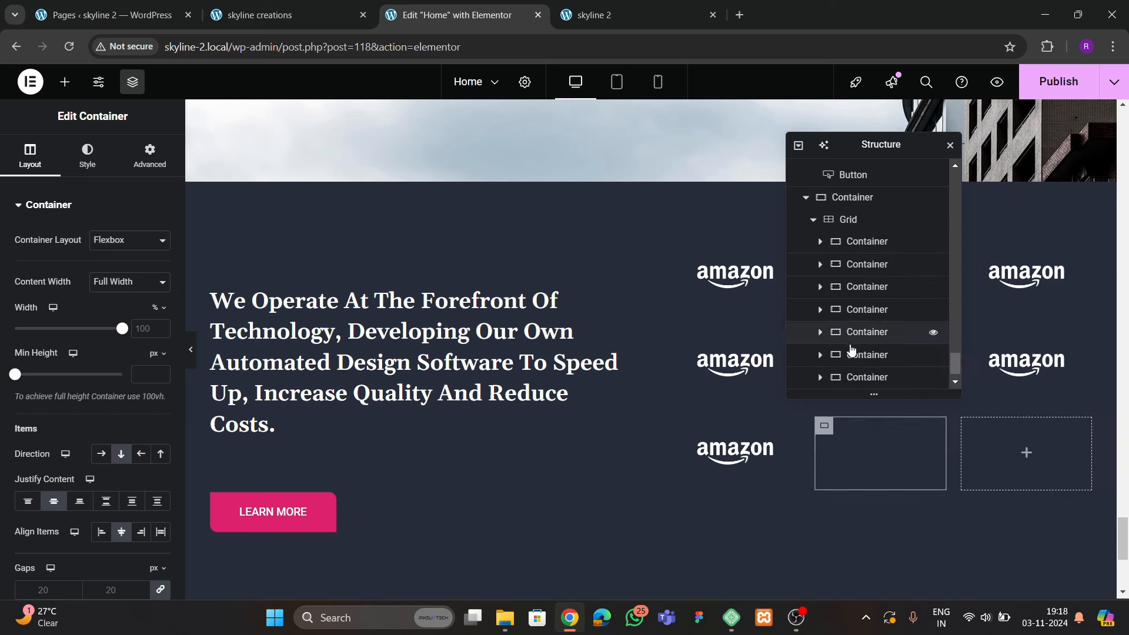
{"action": "scroll", "coordinate": [857, 356], "scroll_direction": "down", "scroll_amount": 1}
{"action": "right_click", "coordinate": [863, 382]}
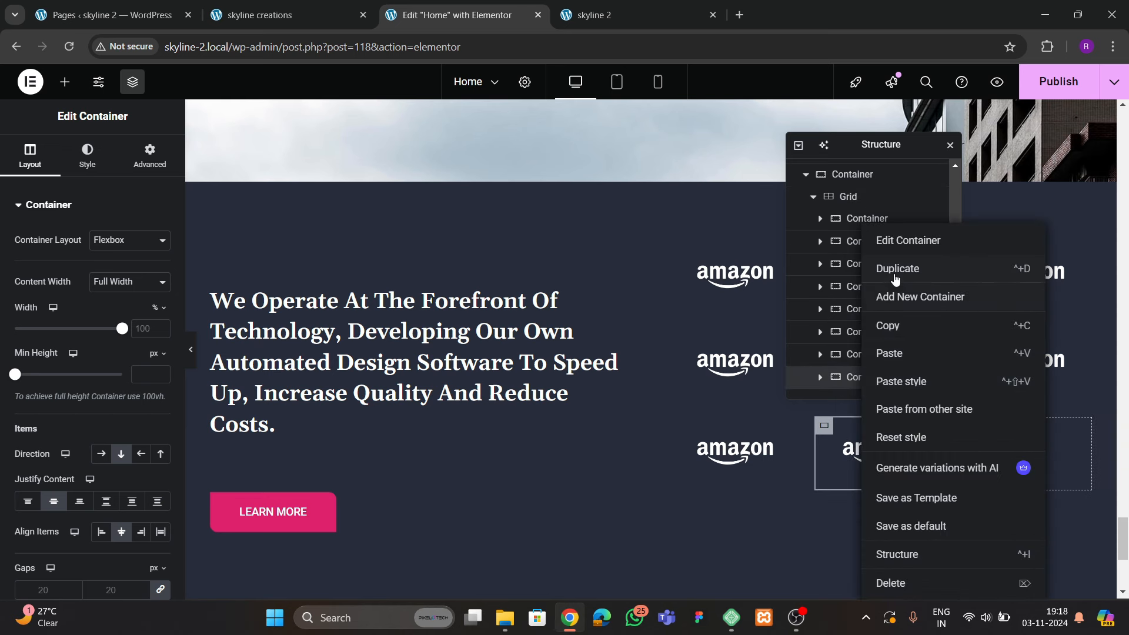
{"action": "left_click", "coordinate": [895, 277]}
{"action": "scroll", "coordinate": [863, 357], "scroll_direction": "down", "scroll_amount": 1}
{"action": "right_click", "coordinate": [860, 379]}
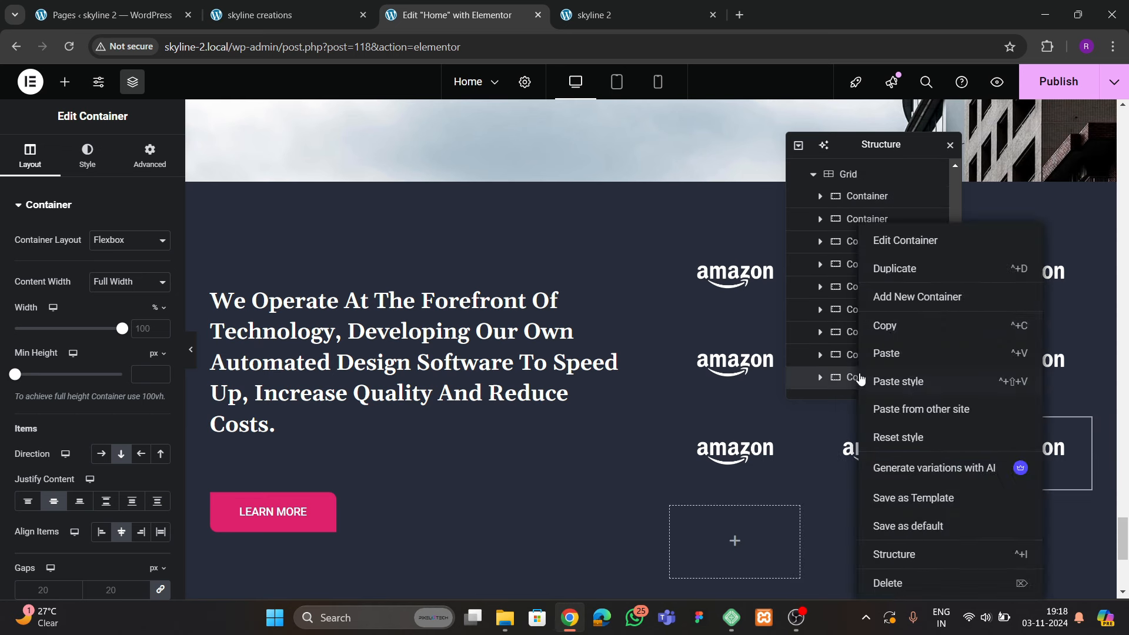
{"action": "left_click", "coordinate": [876, 272]}
{"action": "scroll", "coordinate": [856, 388], "scroll_direction": "down", "scroll_amount": 1}
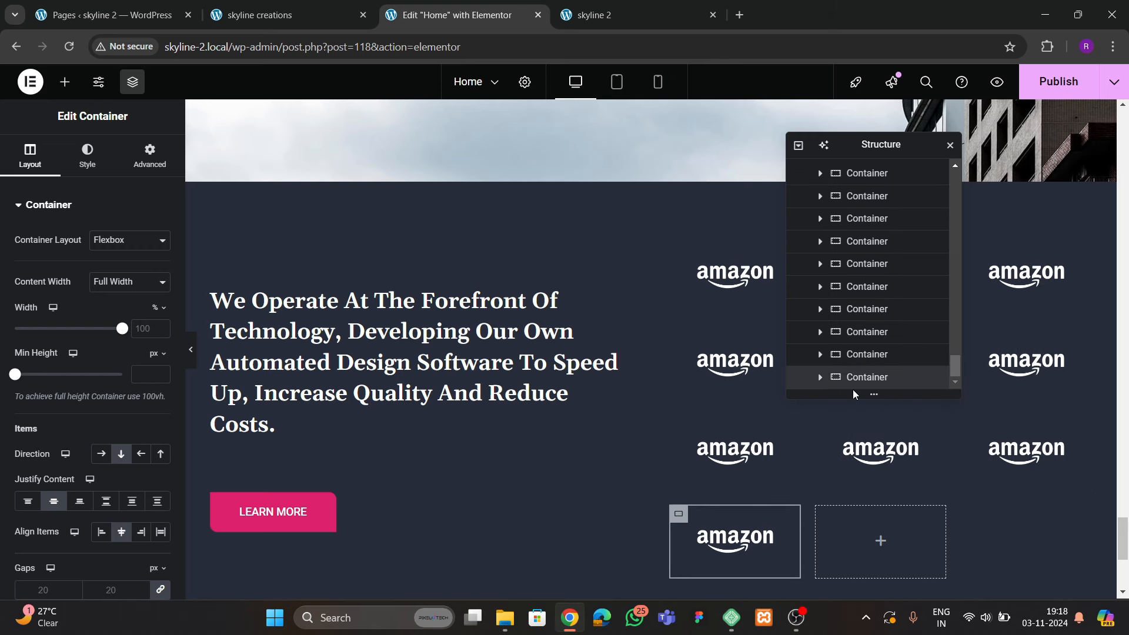
{"action": "right_click", "coordinate": [868, 376]}
{"action": "left_click", "coordinate": [887, 273]}
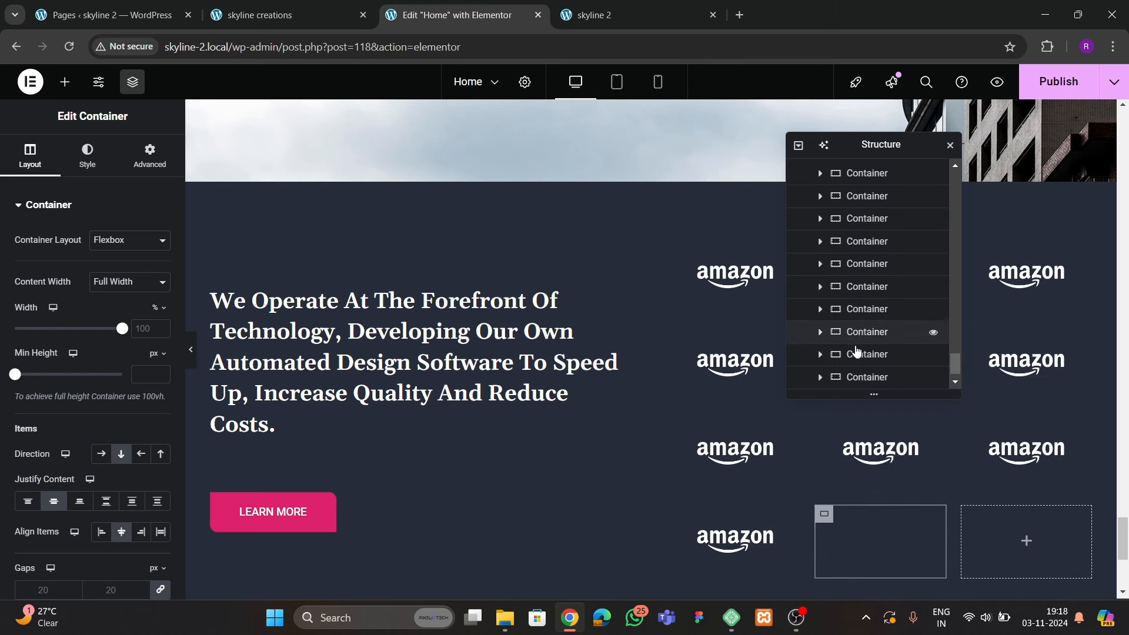
{"action": "scroll", "coordinate": [857, 376], "scroll_direction": "down", "scroll_amount": 1}
{"action": "right_click", "coordinate": [856, 377]}
{"action": "left_click", "coordinate": [894, 275]}
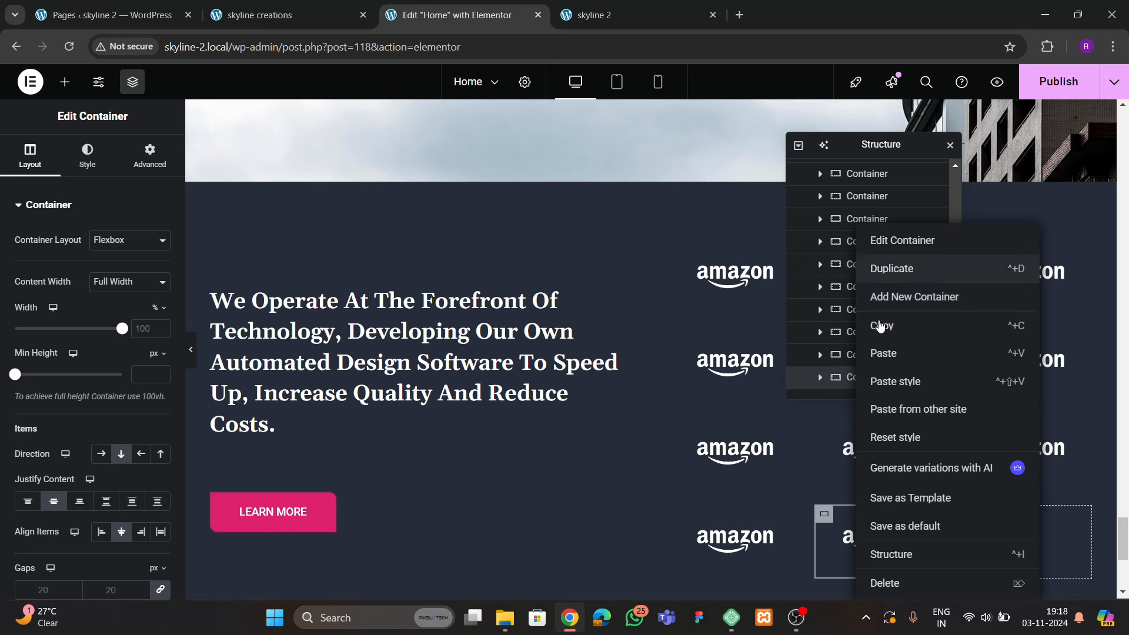
{"action": "scroll", "coordinate": [881, 377], "scroll_direction": "down", "scroll_amount": 1}
Set the logo grid's column and row gaps to 50 px
{"action": "scroll", "coordinate": [861, 355], "scroll_direction": "up", "scroll_amount": 3}
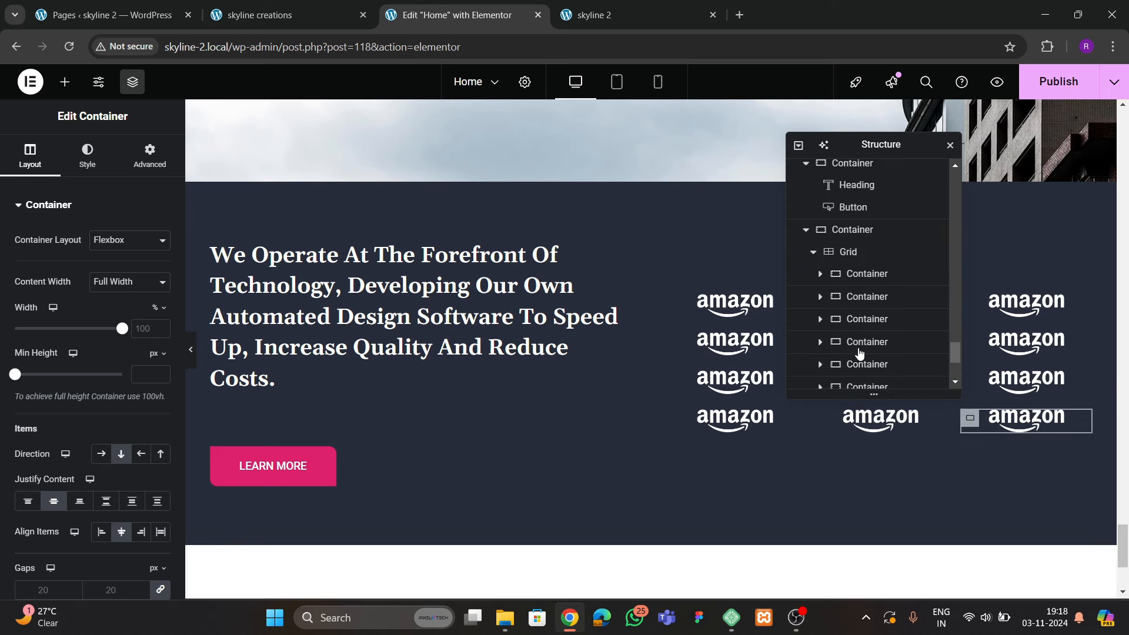
{"action": "left_click", "coordinate": [848, 252]}
{"action": "left_click", "coordinate": [30, 156]}
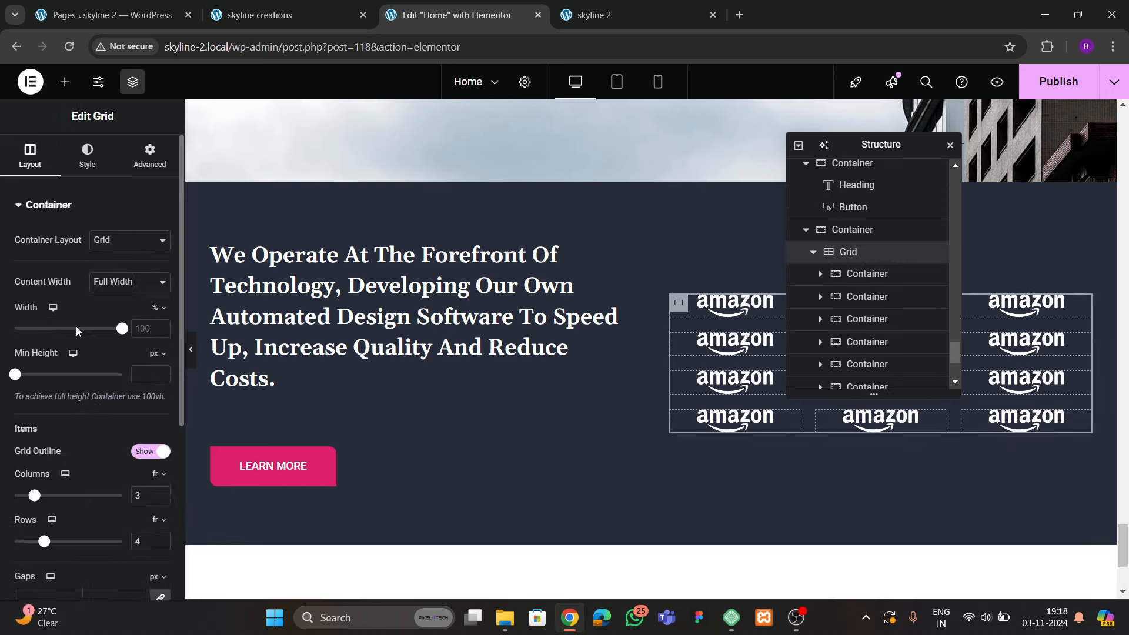
{"action": "scroll", "coordinate": [79, 334], "scroll_direction": "down", "scroll_amount": 3}
{"action": "scroll", "coordinate": [138, 444], "scroll_direction": "down", "scroll_amount": 2}
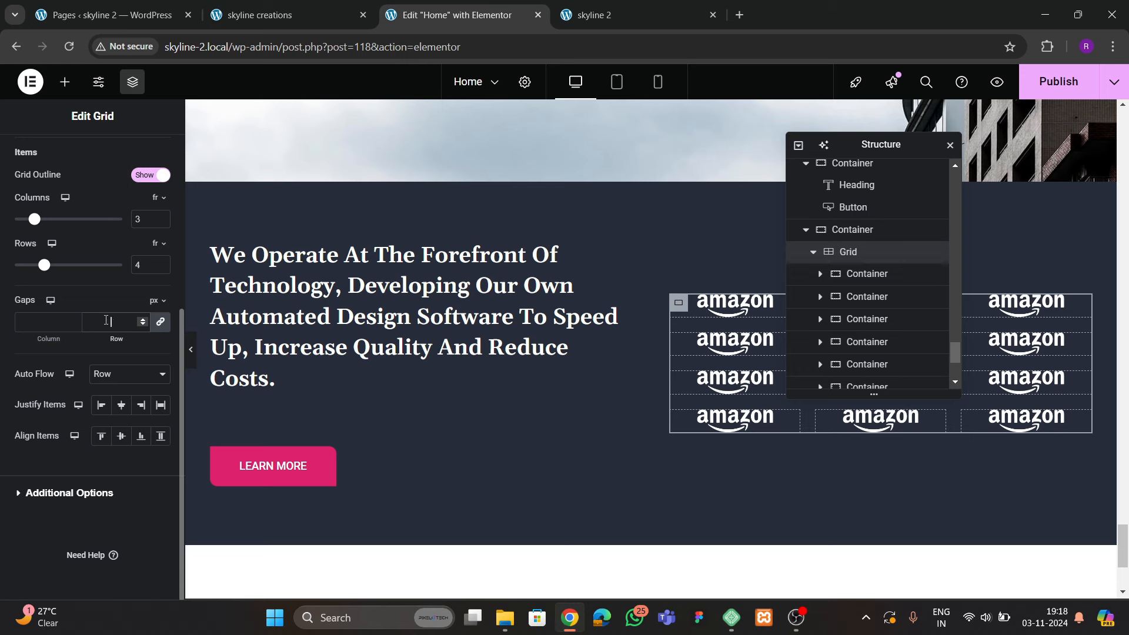
{"action": "type", "text": "30"}
{"action": "key", "text": "BackSpace"}
{"action": "key", "text": "BackSpace"}
{"action": "type", "text": "50"}
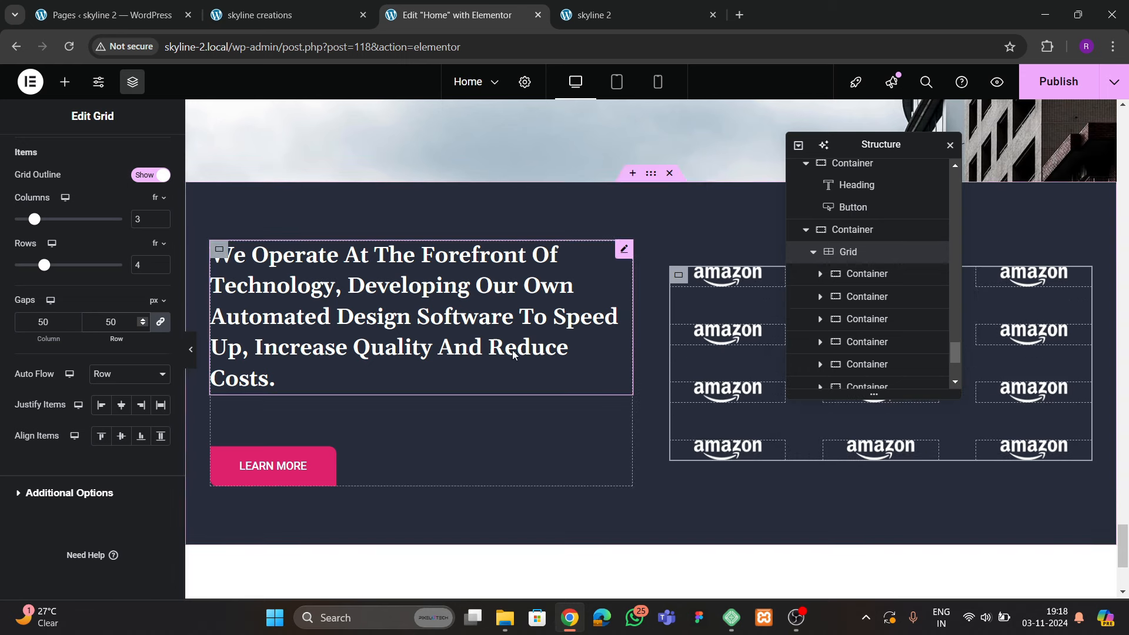
Align the items of the client logos container to the start
{"action": "scroll", "coordinate": [858, 247], "scroll_direction": "up", "scroll_amount": 3}
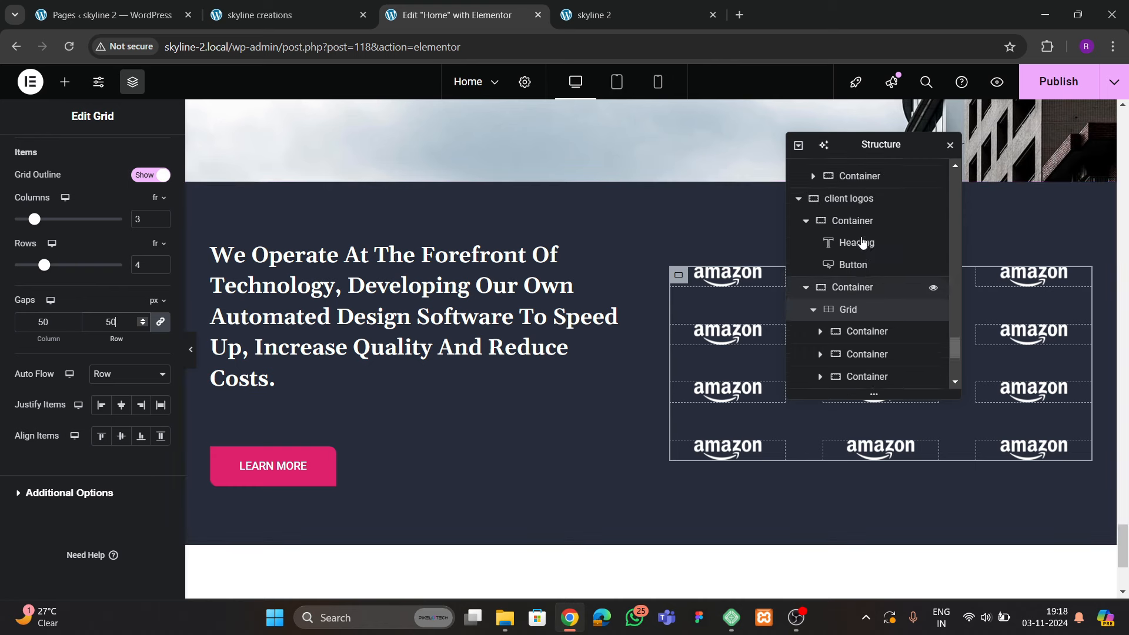
{"action": "left_click", "coordinate": [188, 264]}
{"action": "scroll", "coordinate": [103, 388], "scroll_direction": "down", "scroll_amount": 2}
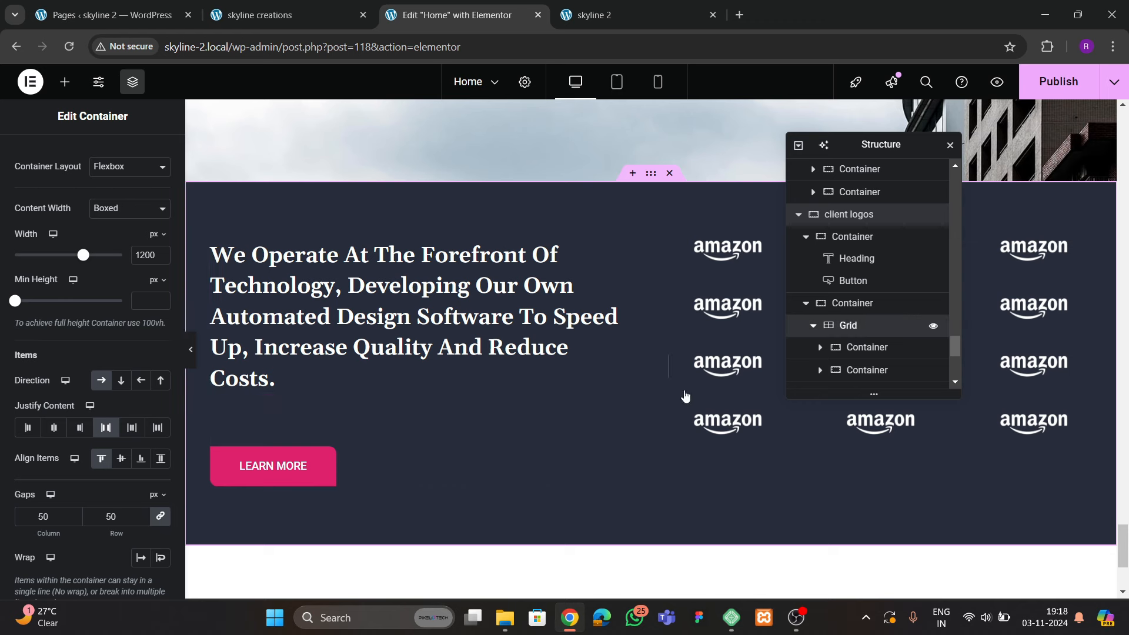
Set the logo grid's column and row gaps to 60 px
{"action": "left_click", "coordinate": [686, 396]}
{"action": "scroll", "coordinate": [126, 426], "scroll_direction": "down", "scroll_amount": 3}
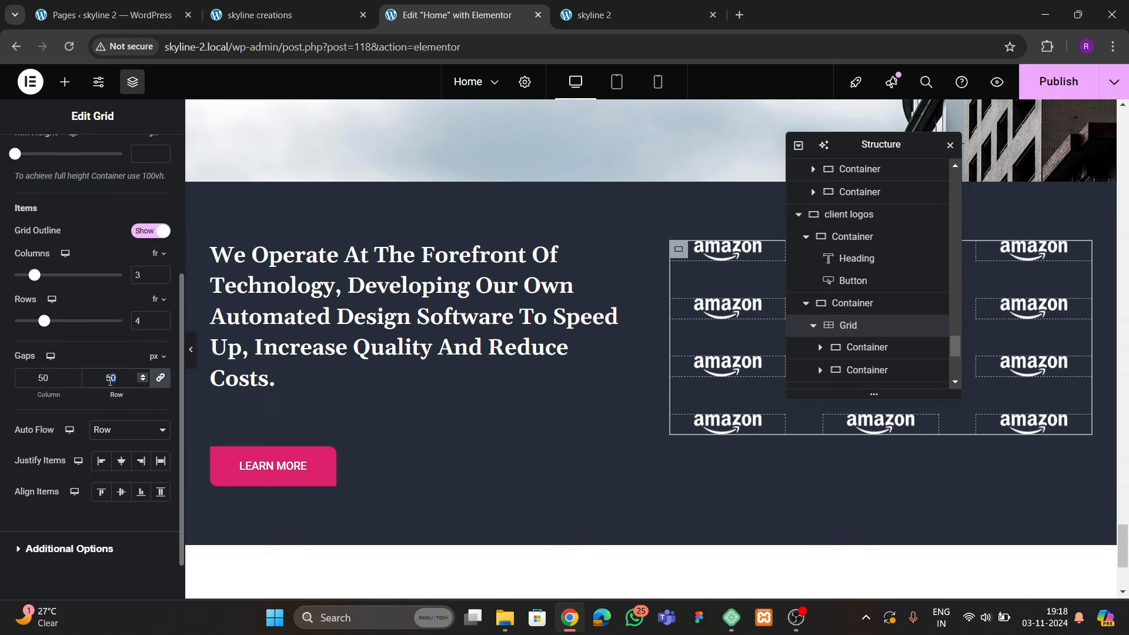
{"action": "type", "text": "60"}
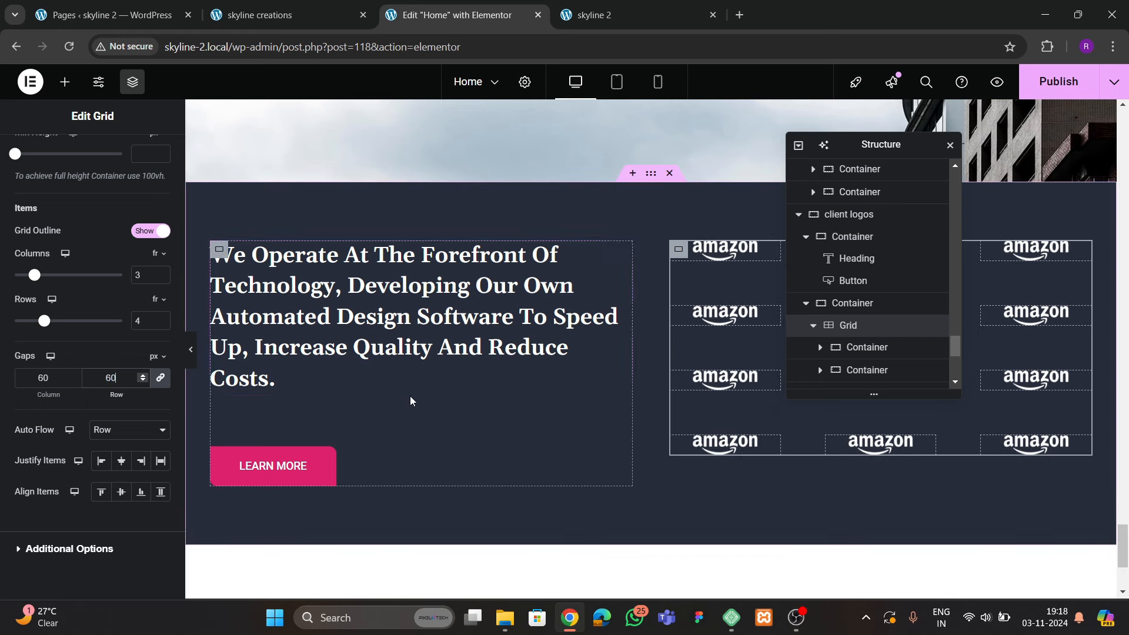
Publish the Home page and check the client logos section on the live skyline 2 page
{"action": "left_click", "coordinate": [1052, 82]}
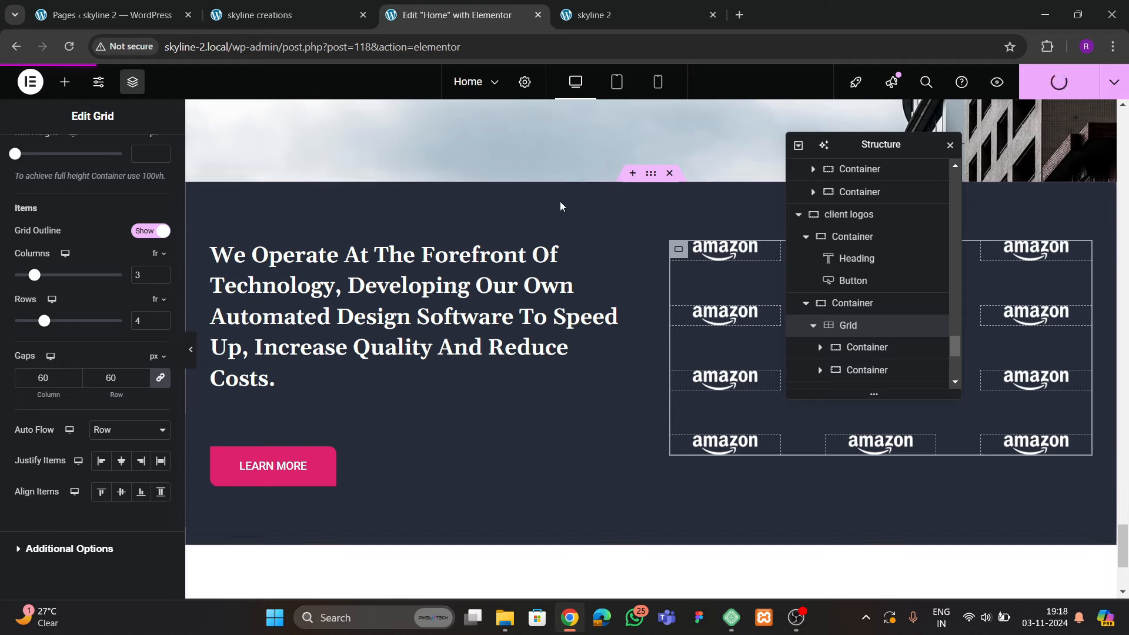
{"action": "left_click", "coordinate": [600, 15]}
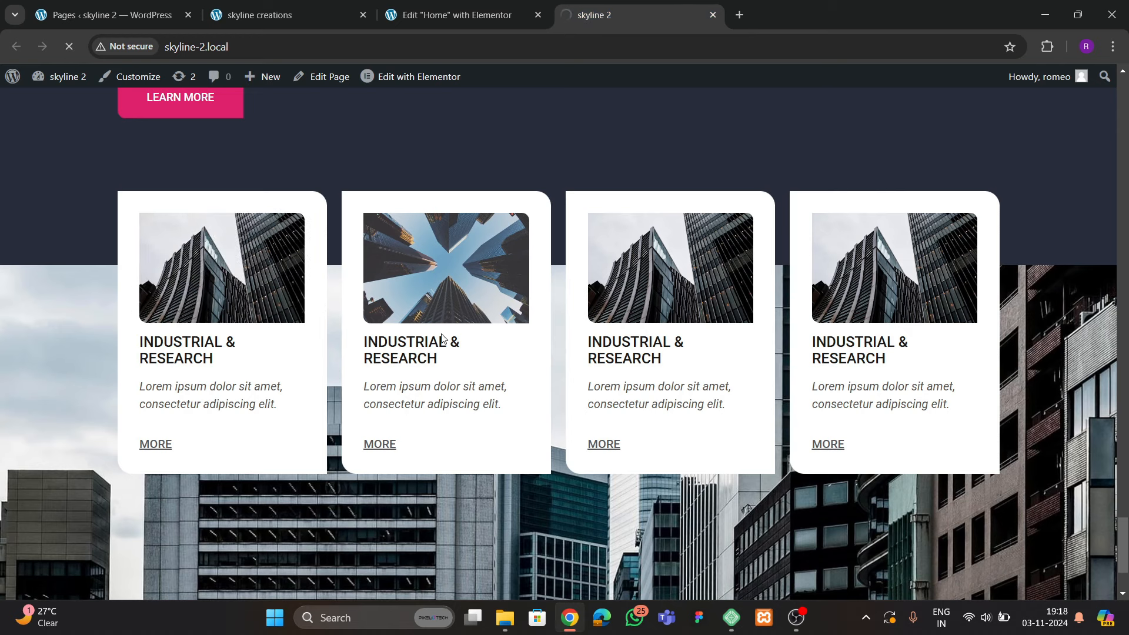
{"action": "scroll", "coordinate": [556, 397], "scroll_direction": "down", "scroll_amount": 8}
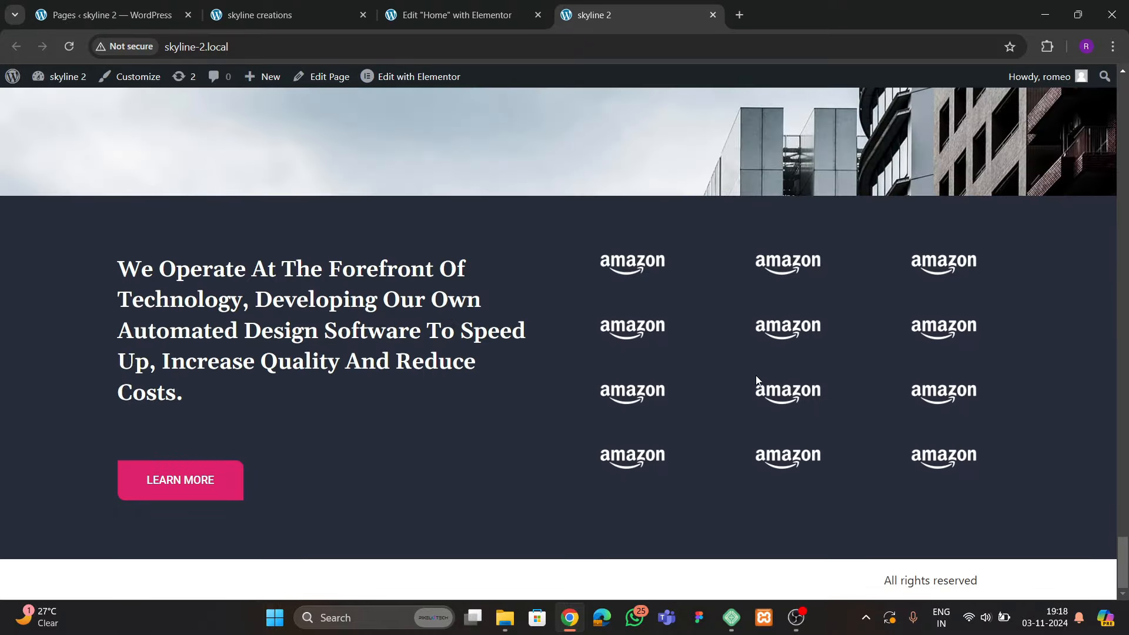
Return to the Elementor editor and replace the second logo in the grid's first row with the Tesla logo
{"action": "left_click", "coordinate": [423, 15]}
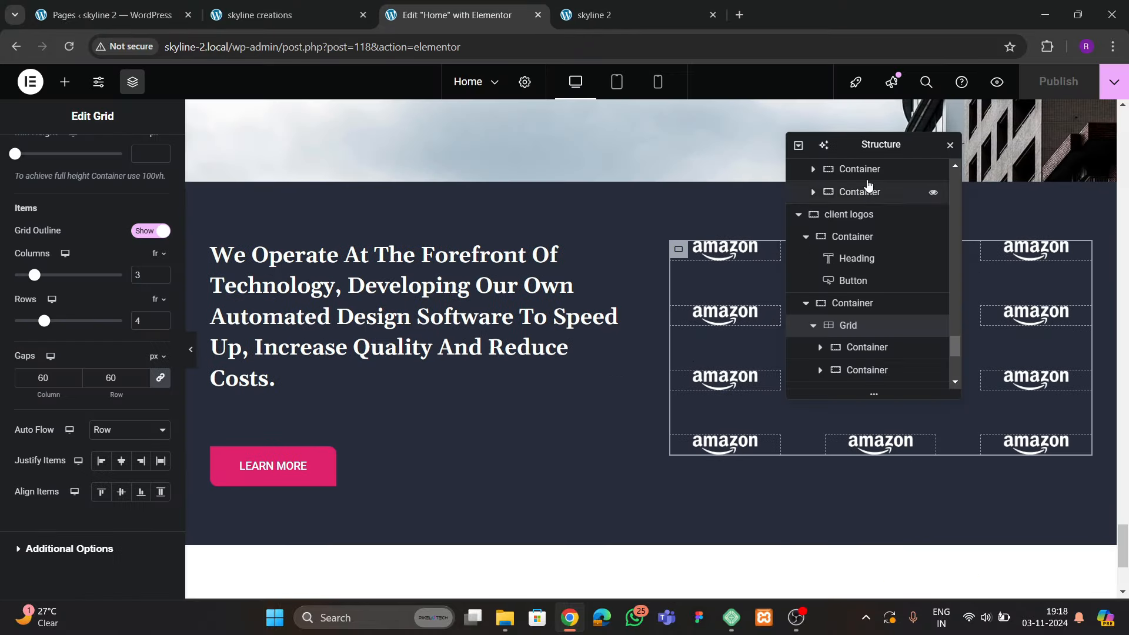
{"action": "left_click_drag", "start_coordinate": [878, 147], "coordinate": [577, 232]}
{"action": "left_click", "coordinate": [752, 259]}
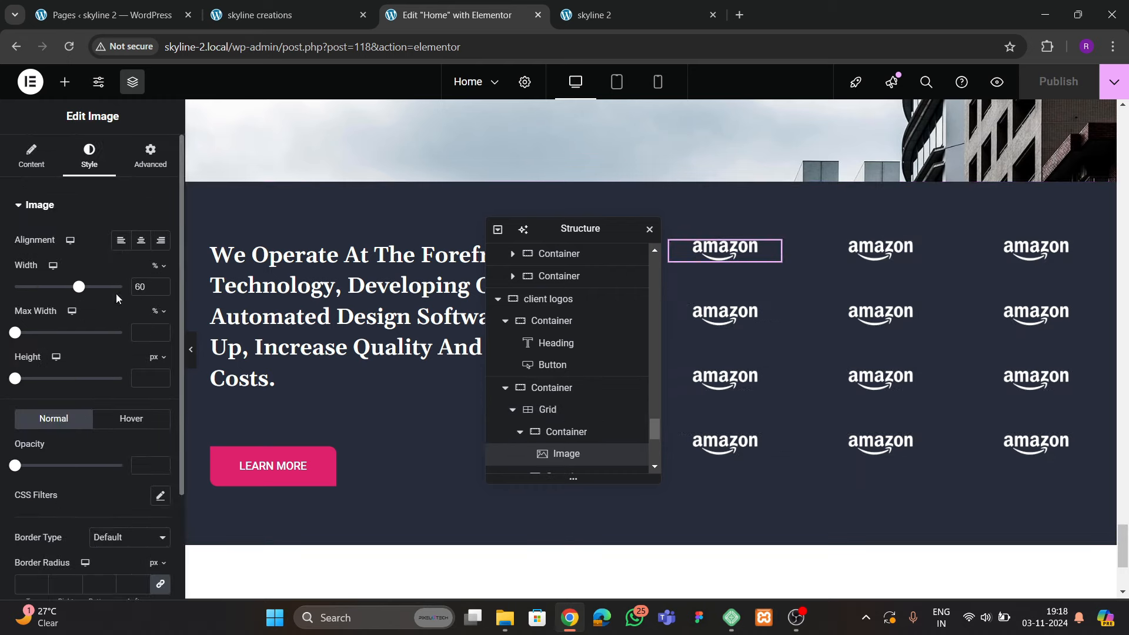
{"action": "left_click", "coordinate": [859, 258]}
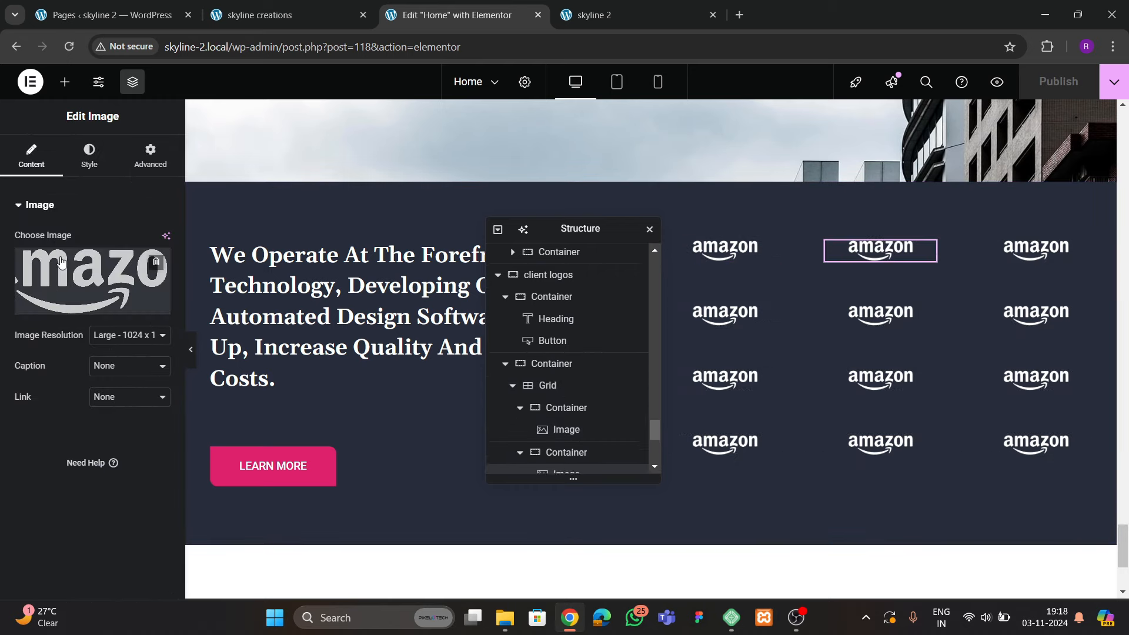
{"action": "left_click", "coordinate": [67, 276]}
{"action": "left_click", "coordinate": [507, 401]}
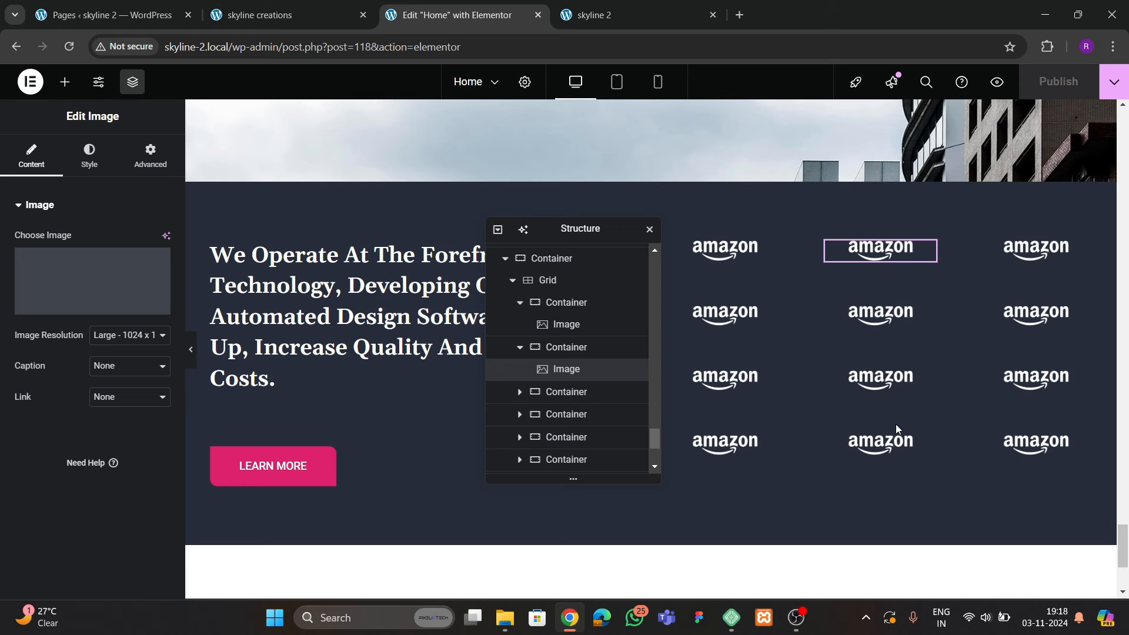
{"action": "left_click", "coordinate": [1067, 557]}
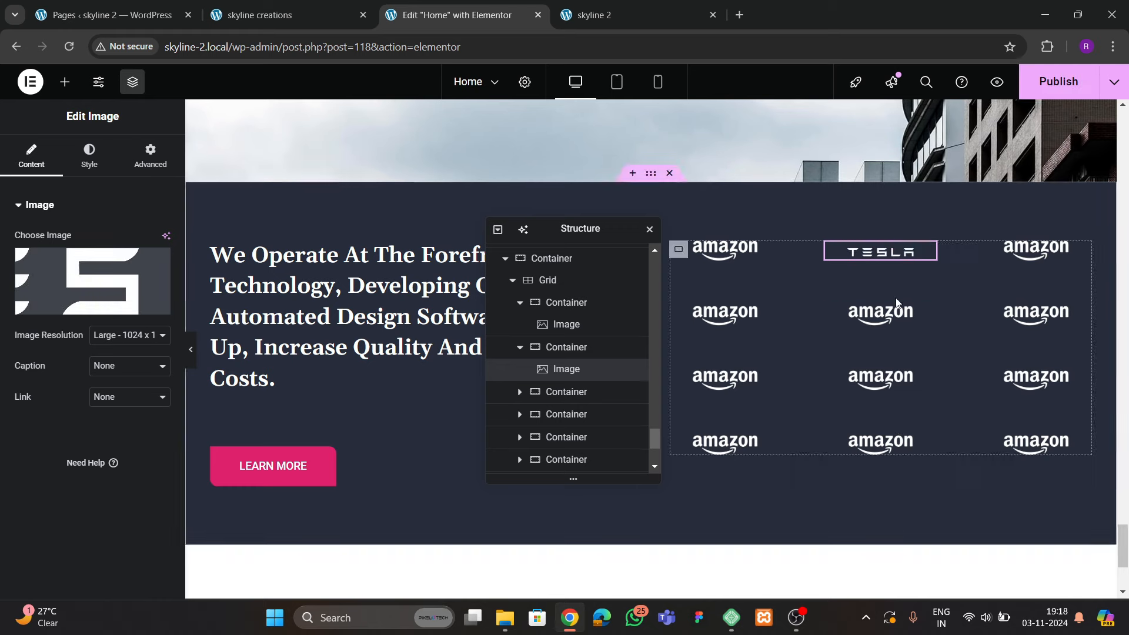
Set the Tesla logo's width to 80% and publish the Home page
{"action": "left_click", "coordinate": [89, 164]}
{"action": "left_click_drag", "start_coordinate": [84, 294], "coordinate": [101, 294]}
{"action": "left_click", "coordinate": [1058, 82]}
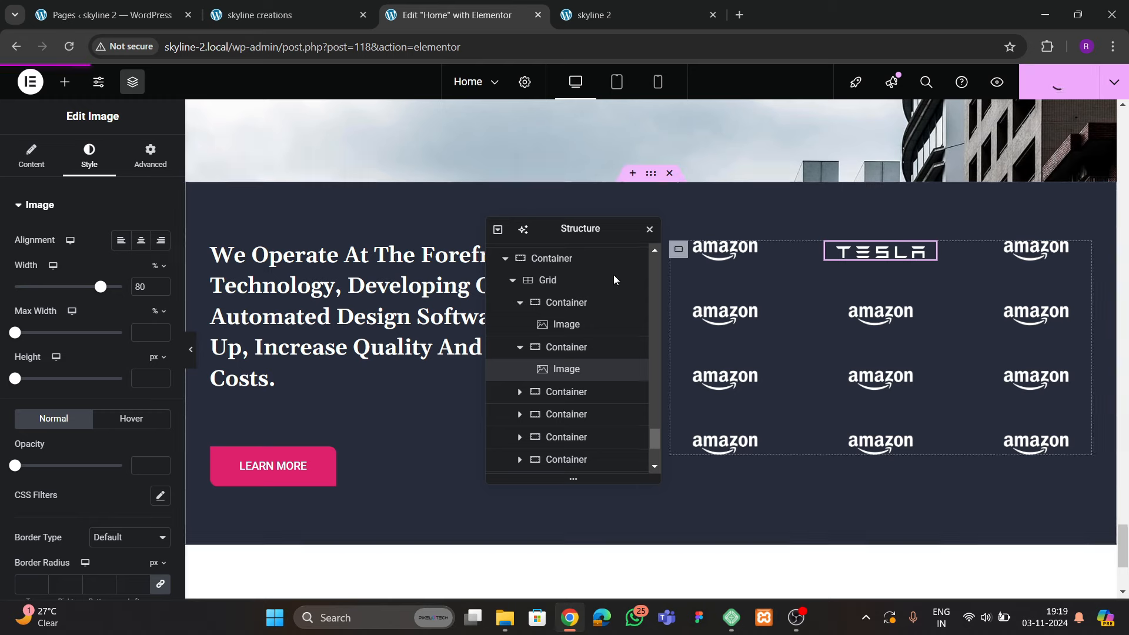
Examine the Need Help contact section near the end of the skyline creations reference page
{"action": "left_click", "coordinate": [277, 15]}
{"action": "scroll", "coordinate": [475, 349], "scroll_direction": "down", "scroll_amount": 5}
{"action": "scroll", "coordinate": [475, 350], "scroll_direction": "down", "scroll_amount": 1}
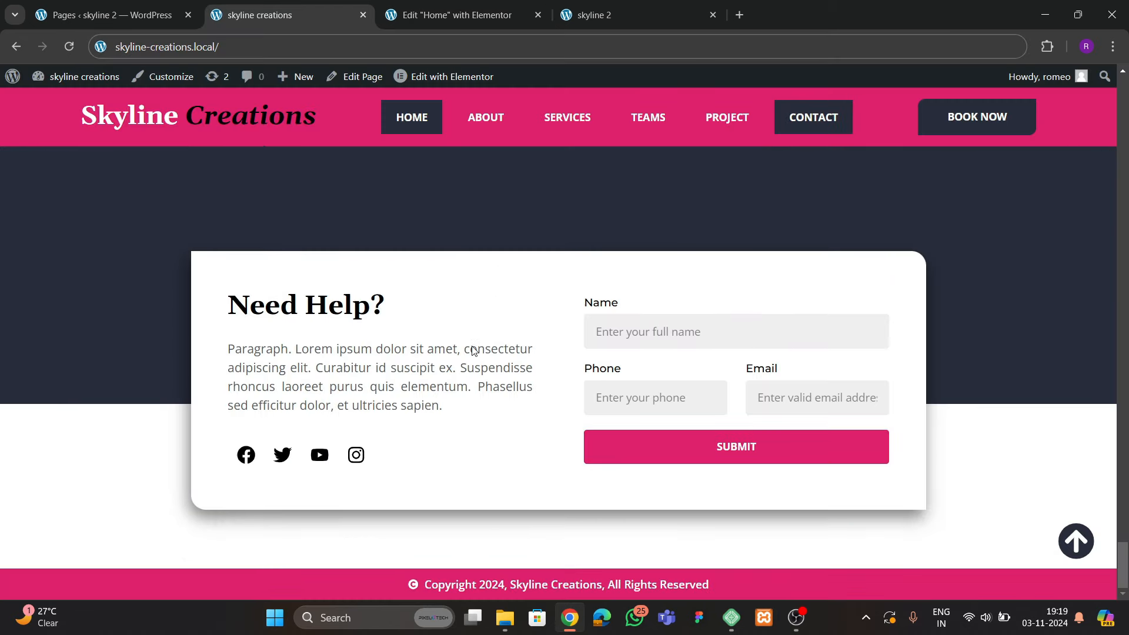
{"action": "scroll", "coordinate": [371, 395], "scroll_direction": "up", "scroll_amount": 4}
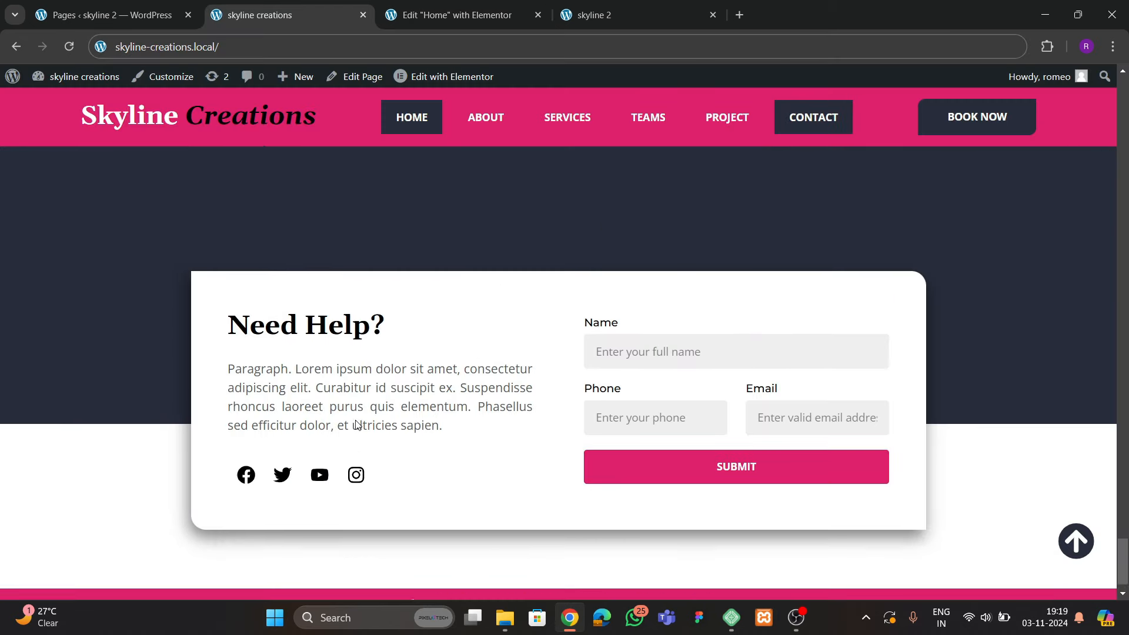
{"action": "scroll", "coordinate": [374, 414], "scroll_direction": "down", "scroll_amount": 4}
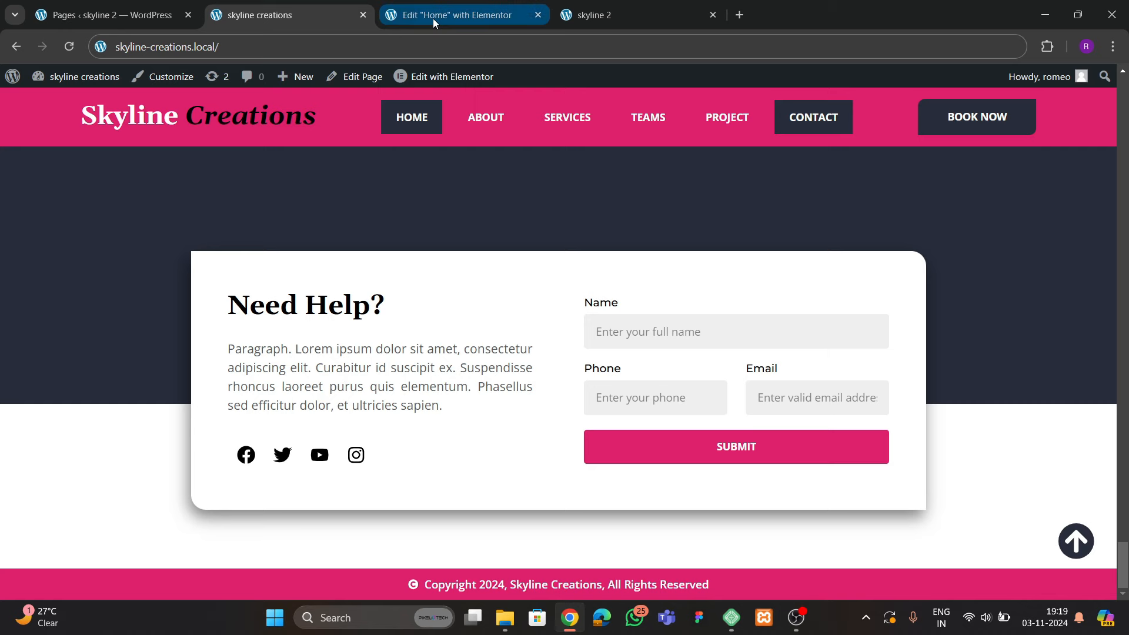
In the Home page editor, add a single flexbox container below the client logos section with a boxed width of 1200 px
{"action": "mouse_move", "coordinate": [438, 17]}
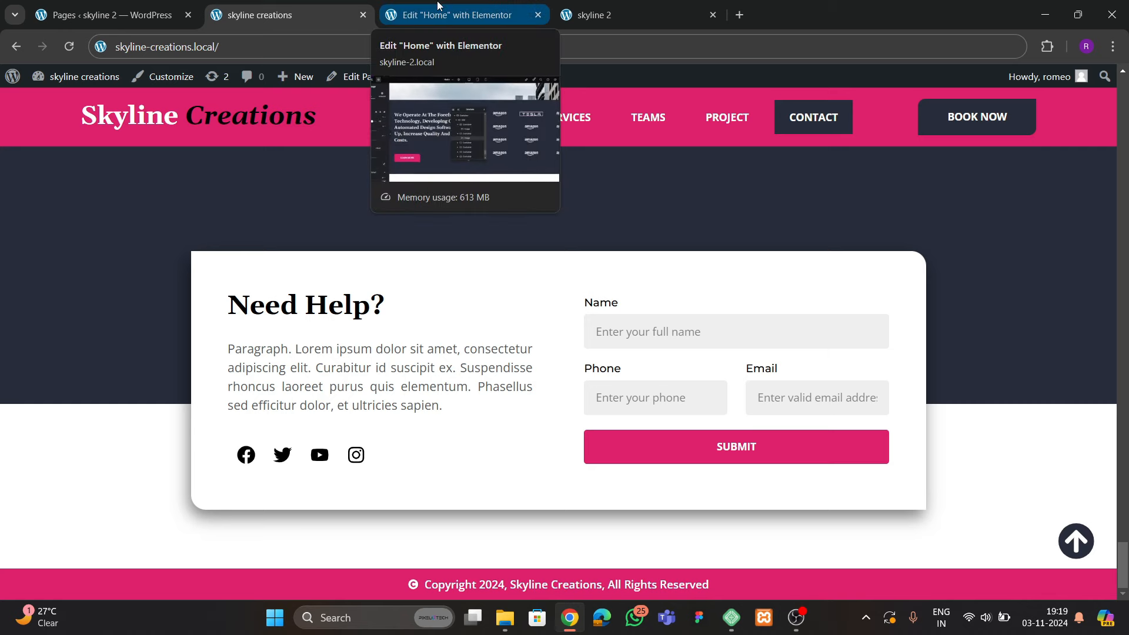
{"action": "left_click", "coordinate": [438, 10]}
{"action": "scroll", "coordinate": [529, 341], "scroll_direction": "down", "scroll_amount": 2}
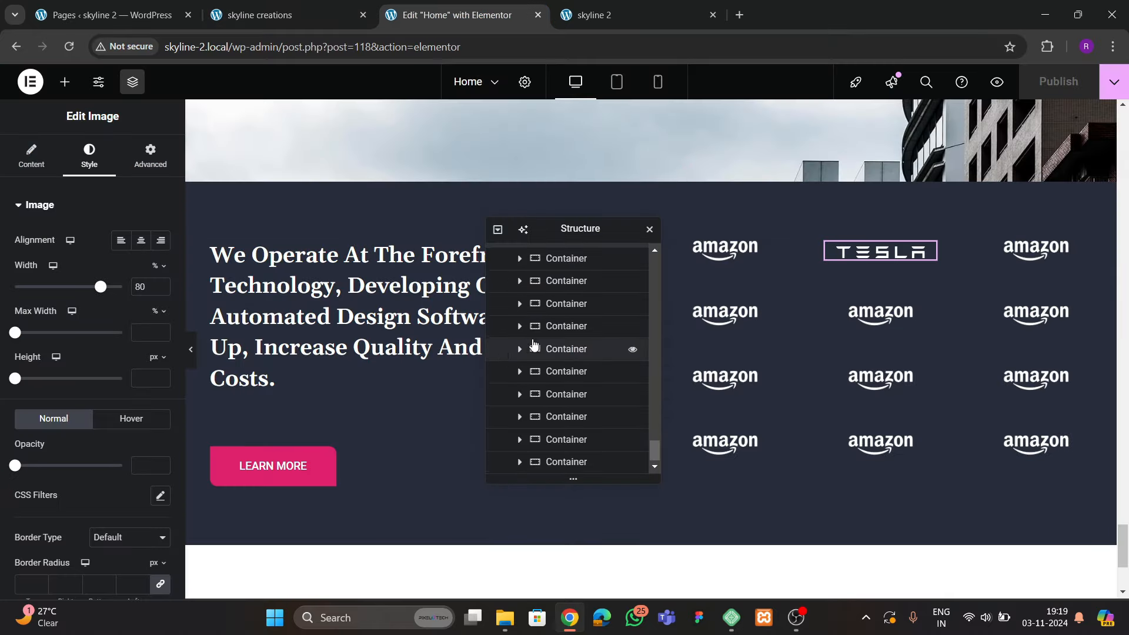
{"action": "left_click_drag", "start_coordinate": [563, 227], "coordinate": [801, 161]}
{"action": "scroll", "coordinate": [584, 353], "scroll_direction": "down", "scroll_amount": 3}
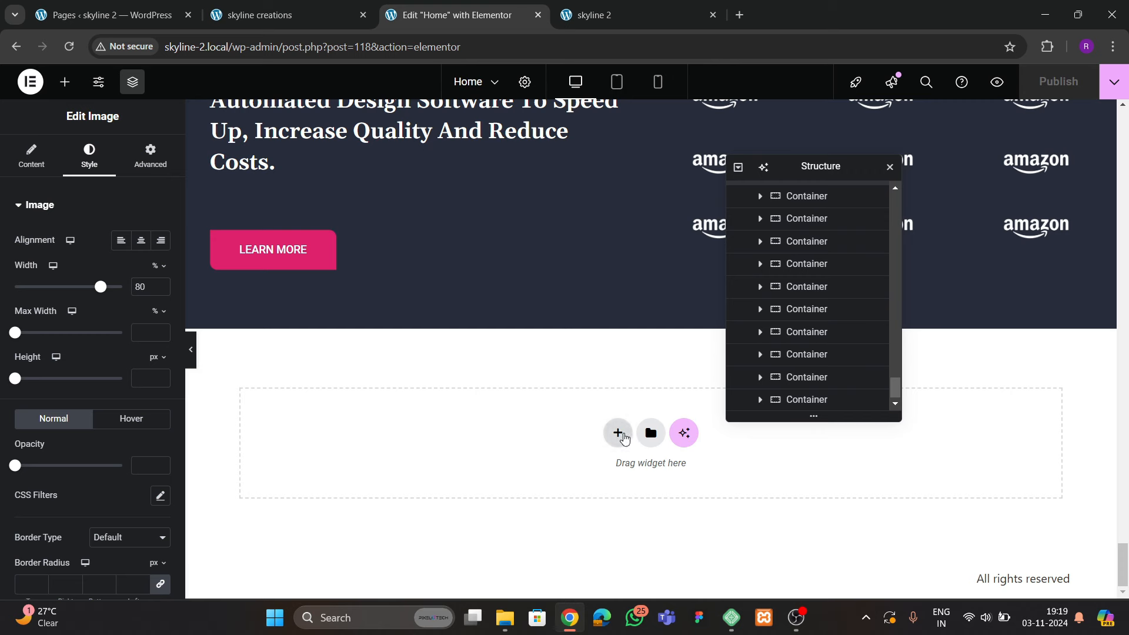
{"action": "left_click", "coordinate": [618, 434]}
{"action": "left_click", "coordinate": [602, 478]}
{"action": "left_click", "coordinate": [459, 471]}
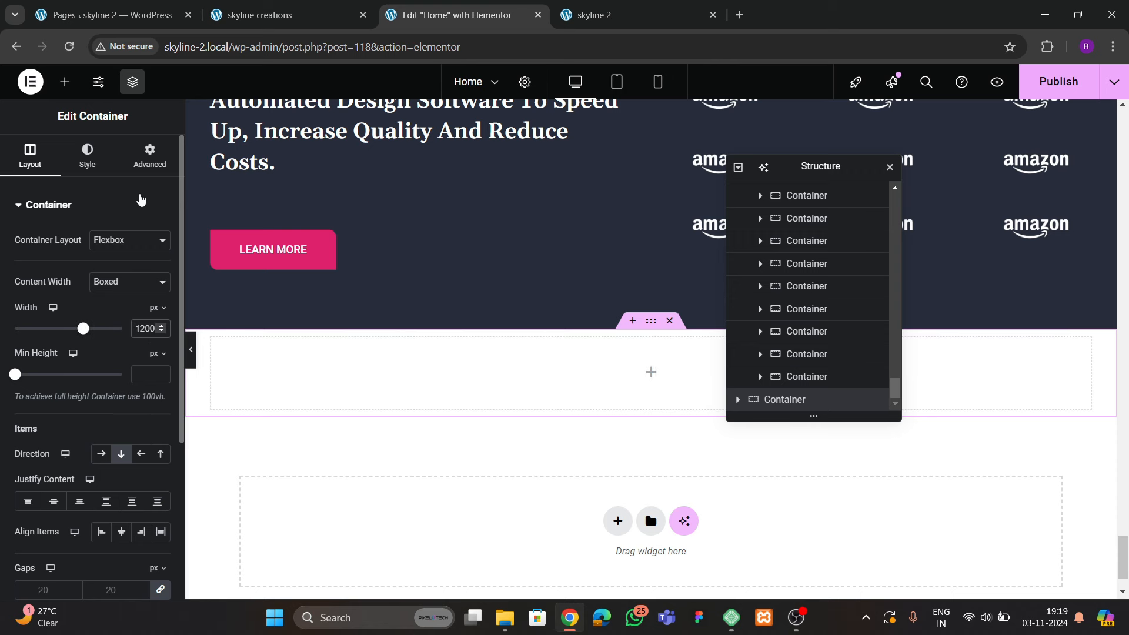
Set the new container's padding to 80 px at the top and bottom and 0 on the sides
{"action": "left_click", "coordinate": [149, 156]}
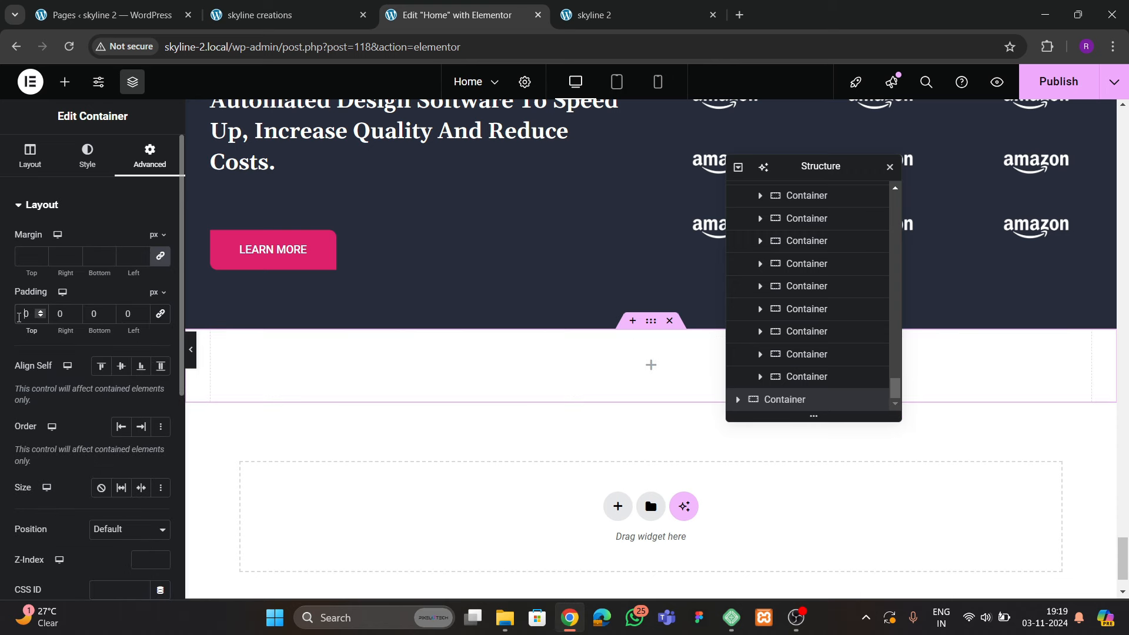
{"action": "type", "text": "80"}
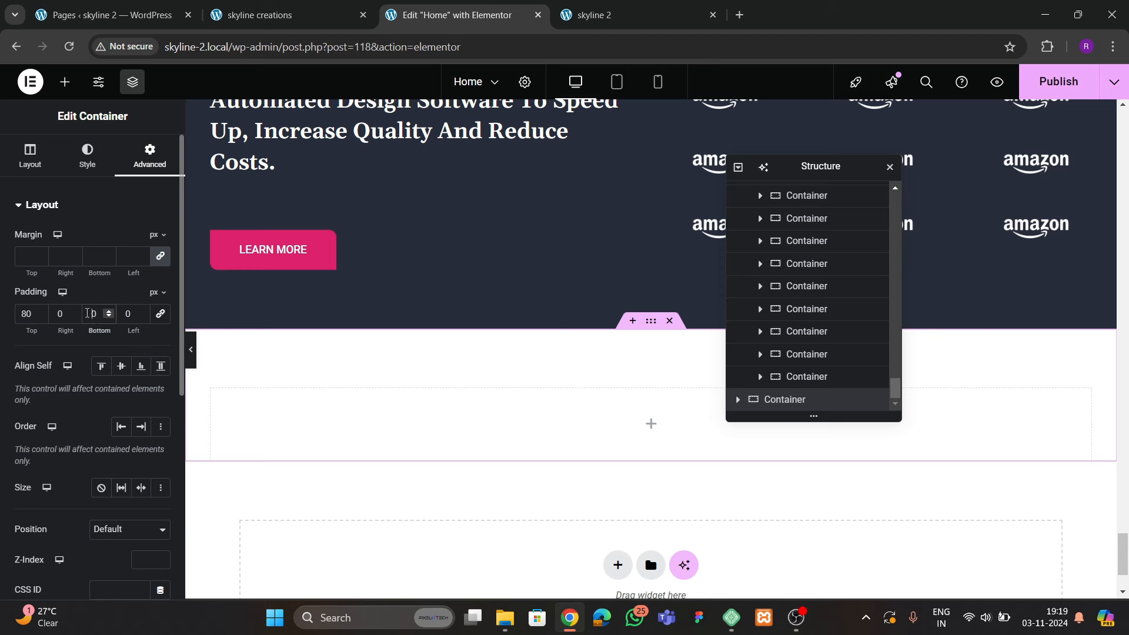
{"action": "type", "text": "8"}
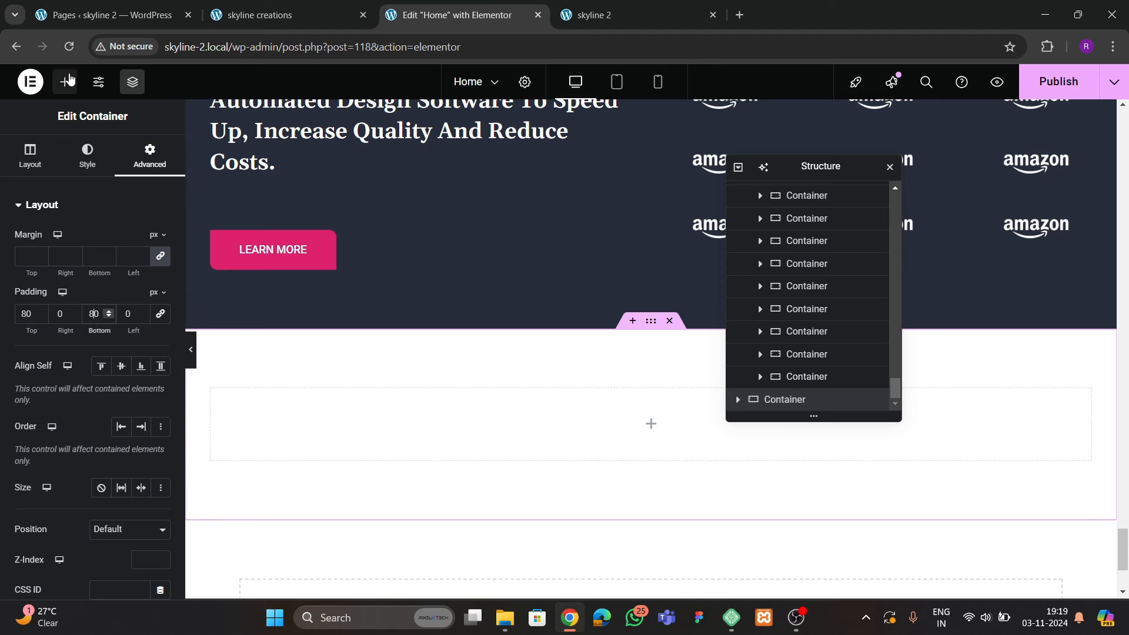
Nest a full-width container inside the new section and narrow it to 83%
{"action": "left_click", "coordinate": [65, 81]}
{"action": "left_click_drag", "start_coordinate": [93, 374], "coordinate": [453, 469]}
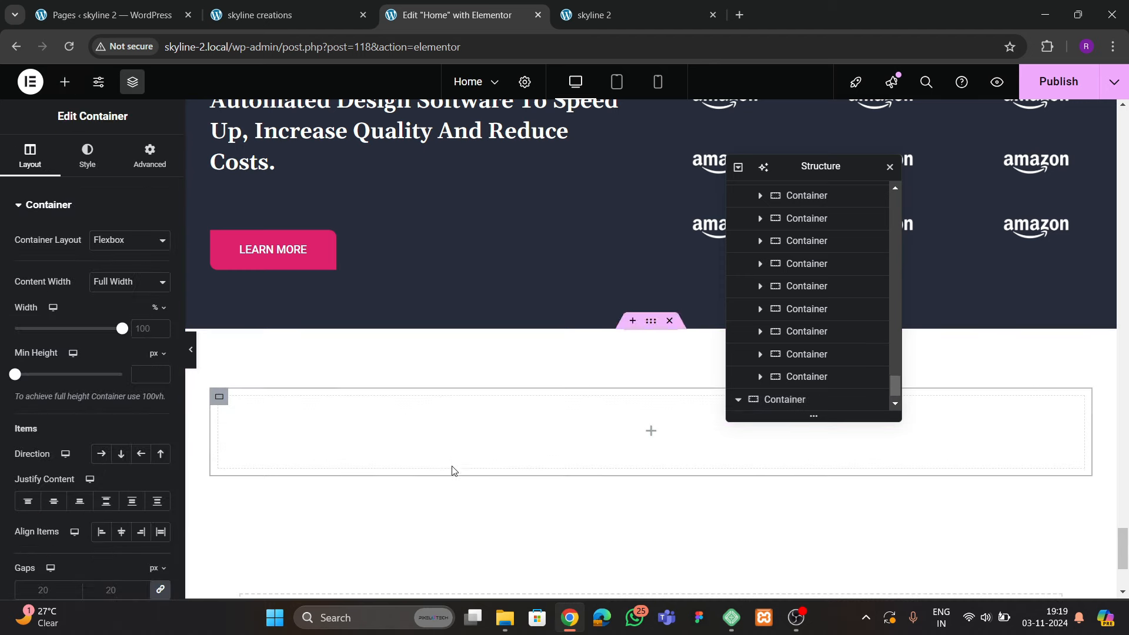
{"action": "left_click_drag", "start_coordinate": [120, 331], "coordinate": [102, 340]}
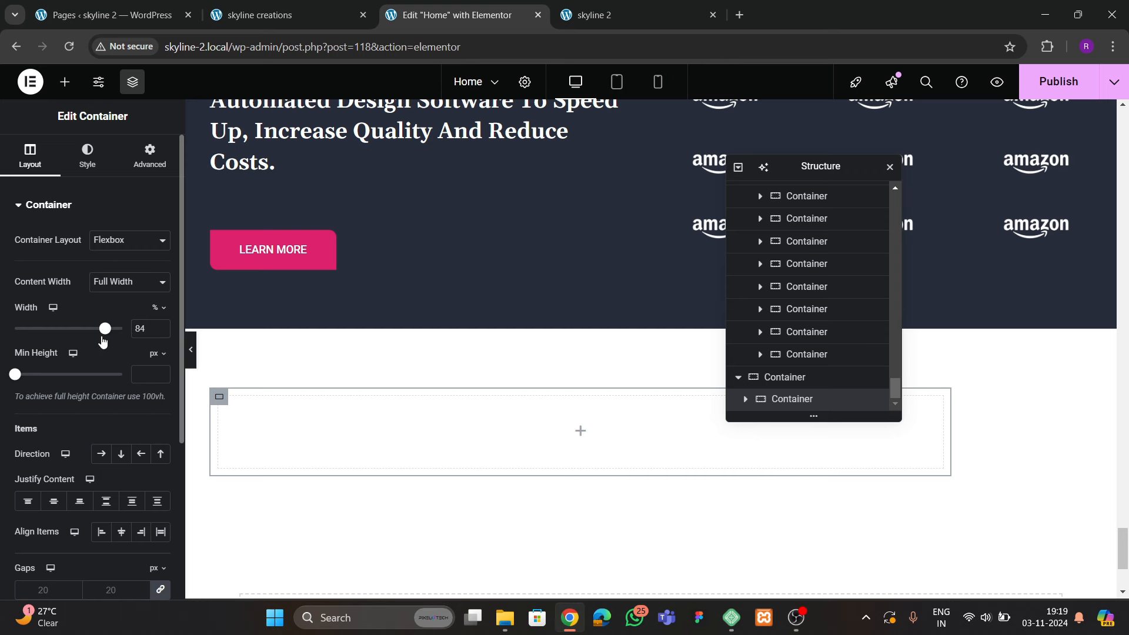
Rename the outer container as contact and center its contents with both Justify Content and Align Items
{"action": "double_click", "coordinate": [775, 379]}
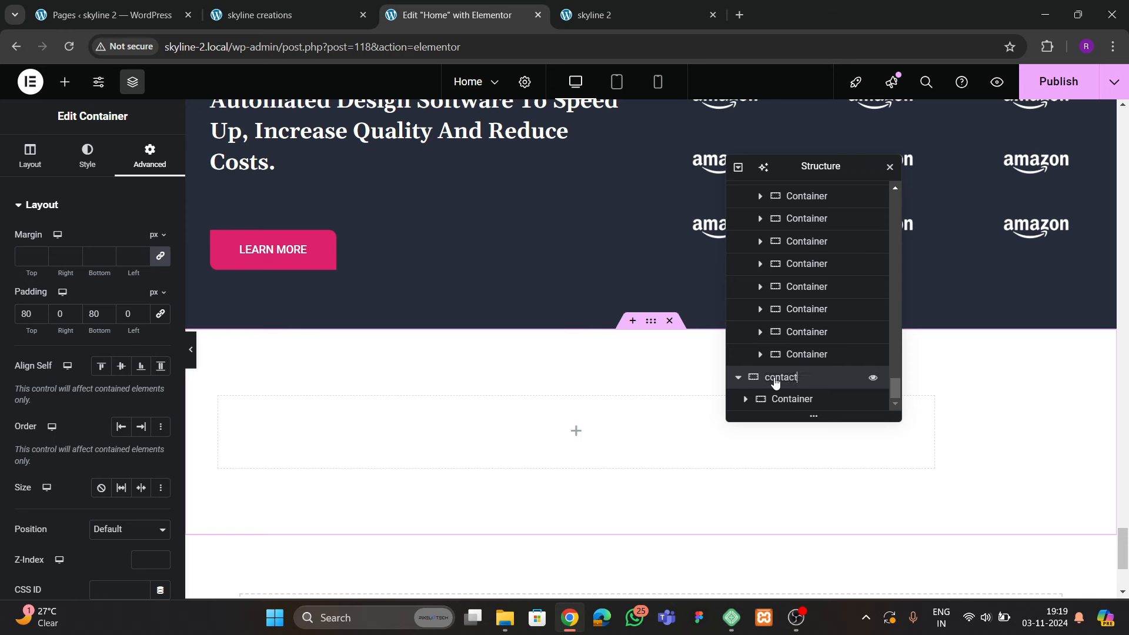
{"action": "left_click", "coordinate": [30, 154]}
{"action": "scroll", "coordinate": [100, 401], "scroll_direction": "down", "scroll_amount": 3}
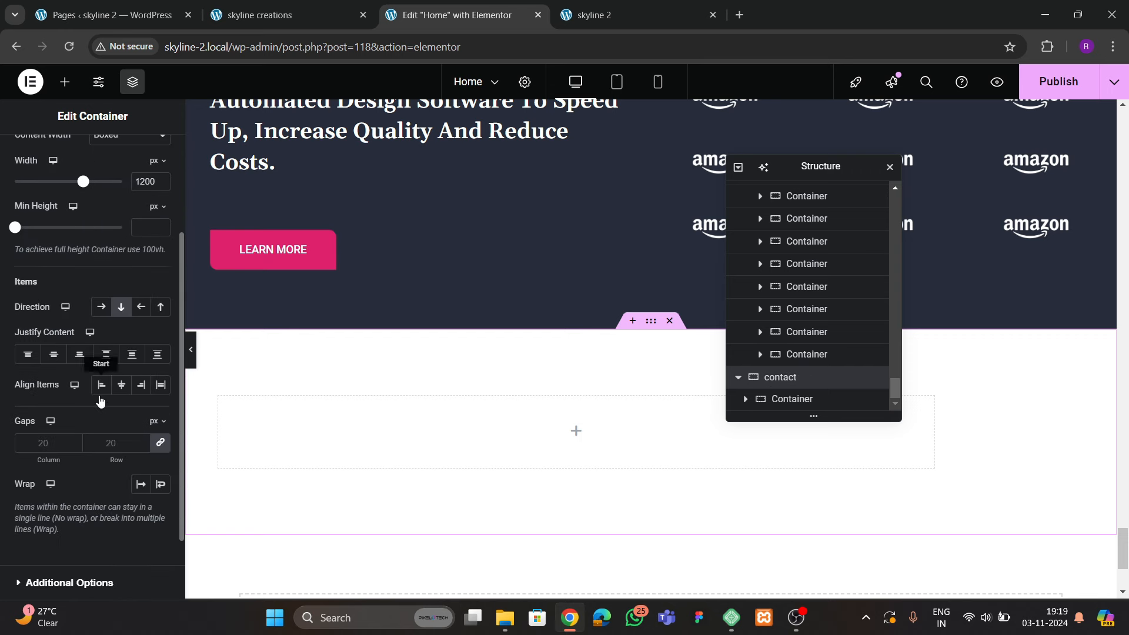
{"action": "left_click", "coordinate": [54, 354]}
{"action": "left_click", "coordinate": [122, 385]}
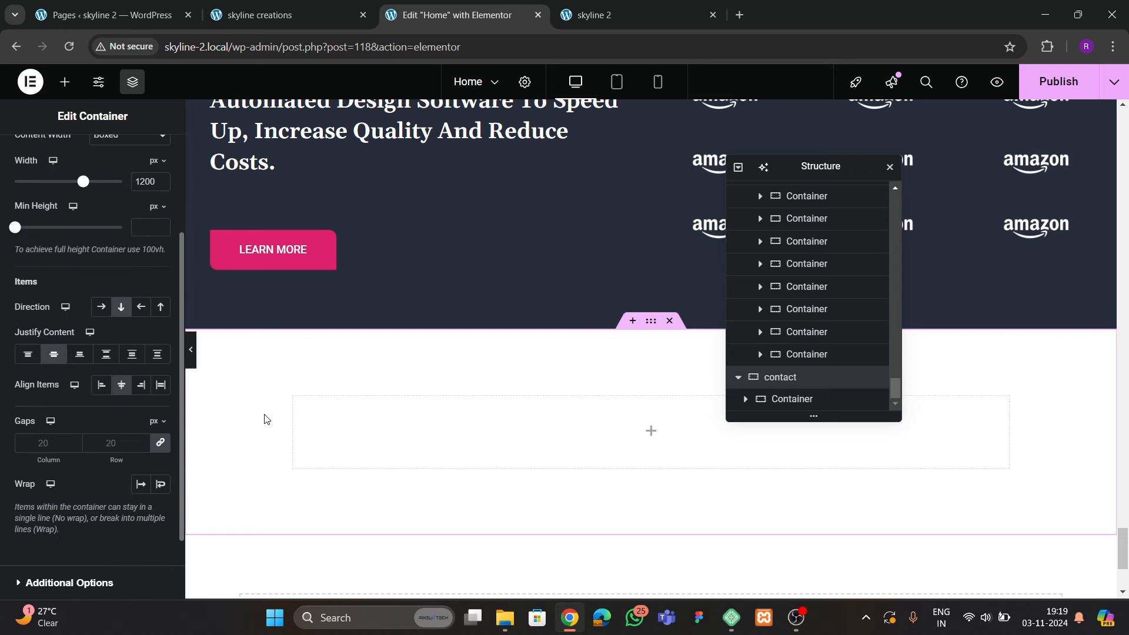
Remove the padding of the container inside contact and set its width to 80%
{"action": "left_click", "coordinate": [788, 411]}
{"action": "left_click", "coordinate": [148, 157]}
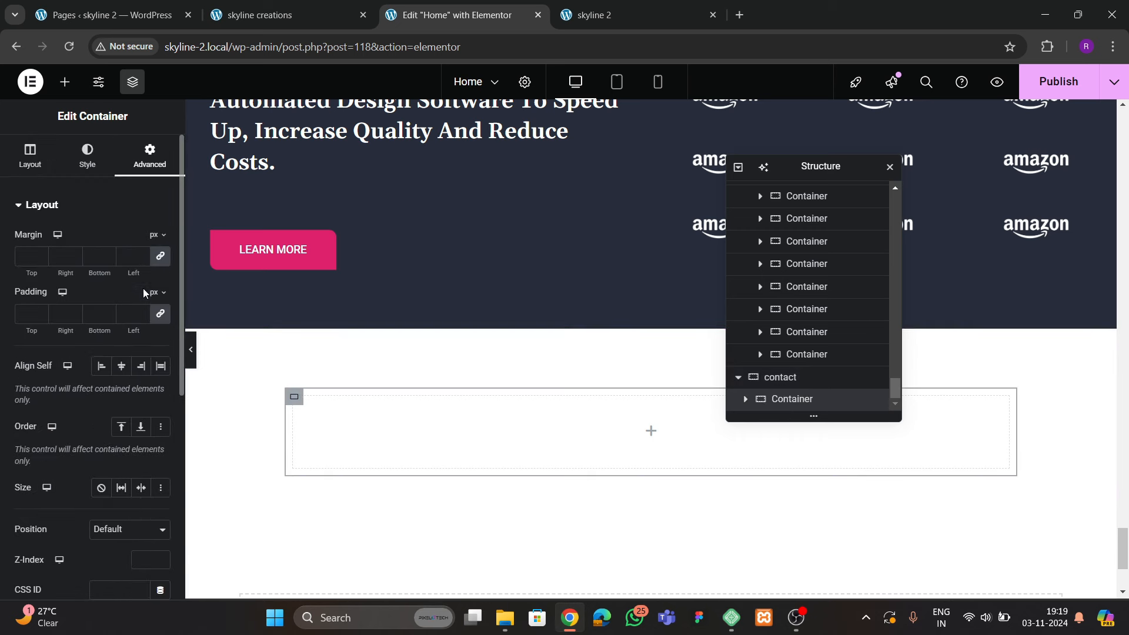
{"action": "left_click", "coordinate": [159, 314]}
{"action": "left_click", "coordinate": [30, 167]}
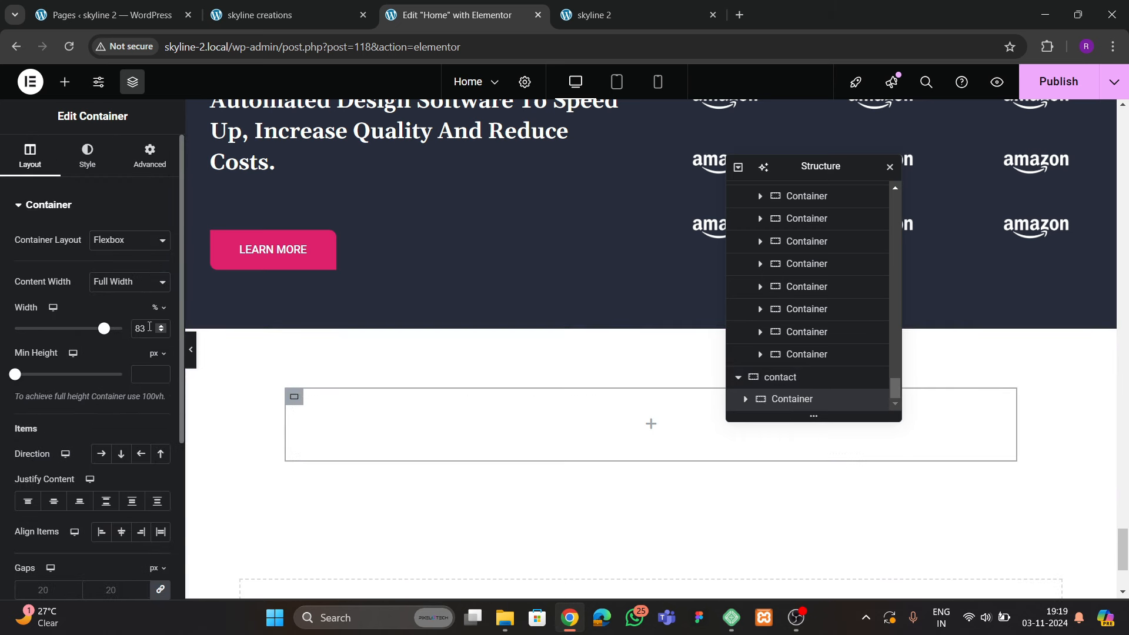
{"action": "key", "text": "BackSpace"}
{"action": "type", "text": "0"}
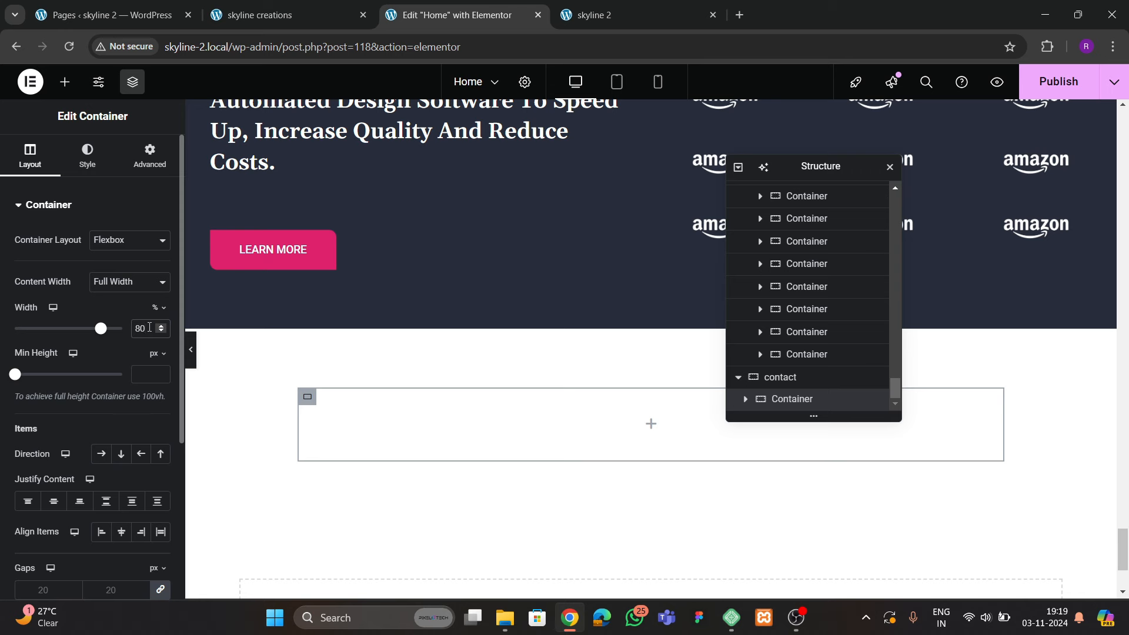
Give the container inside contact a white classic background and check the contact card on the reference page
{"action": "left_click", "coordinate": [87, 158]}
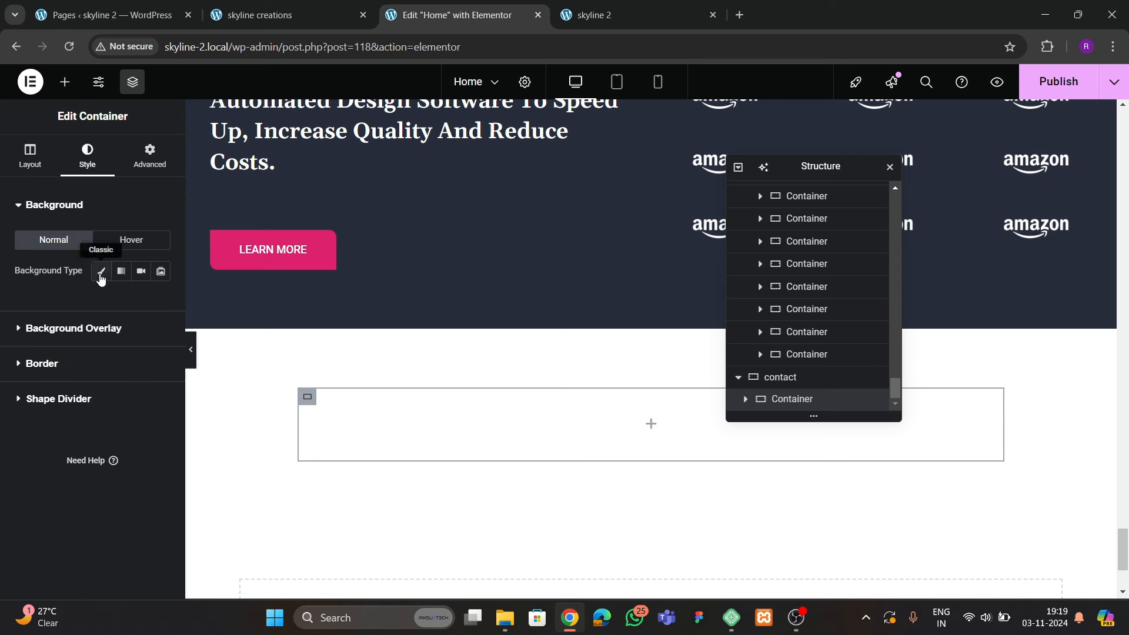
{"action": "left_click", "coordinate": [101, 274]}
{"action": "left_click", "coordinate": [161, 302]}
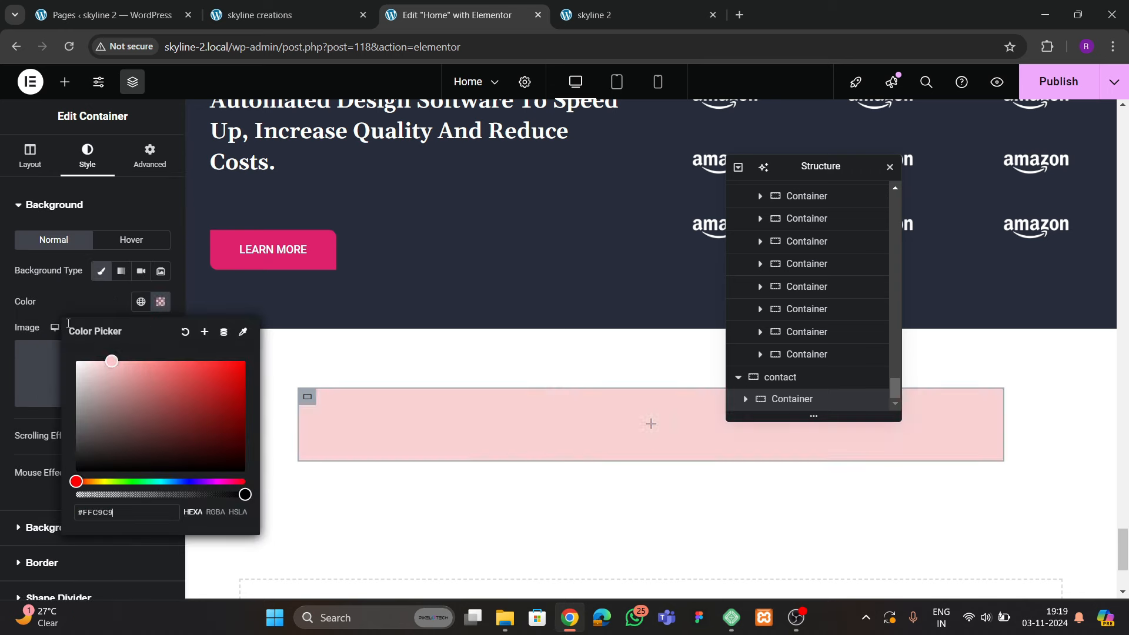
{"action": "left_click", "coordinate": [288, 15]}
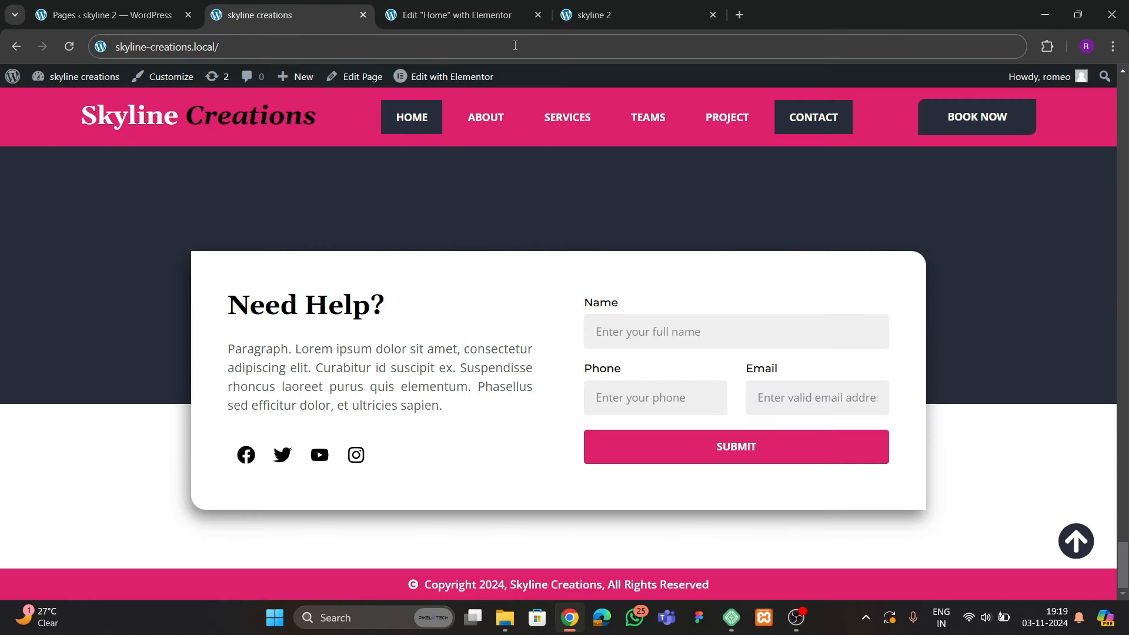
{"action": "left_click", "coordinate": [507, 14]}
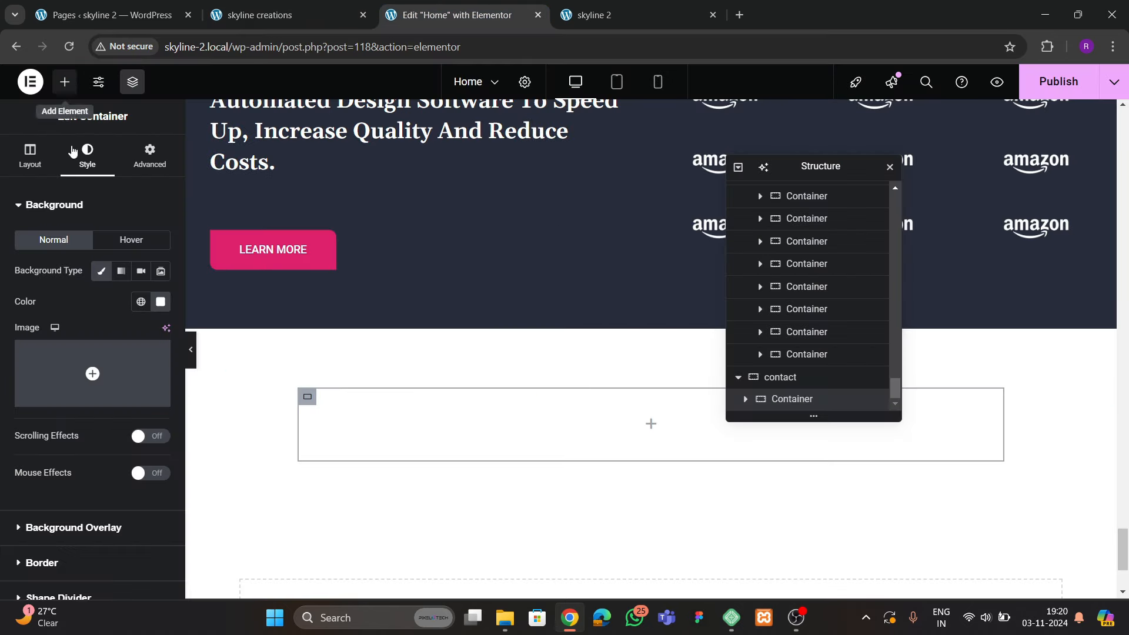
Nest another container inside the white container and set its padding to 0 on all sides
{"action": "left_click", "coordinate": [64, 82]}
{"action": "scroll", "coordinate": [83, 282], "scroll_direction": "down", "scroll_amount": 1}
{"action": "left_click_drag", "start_coordinate": [50, 203], "coordinate": [437, 422]}
{"action": "left_click", "coordinate": [150, 155]}
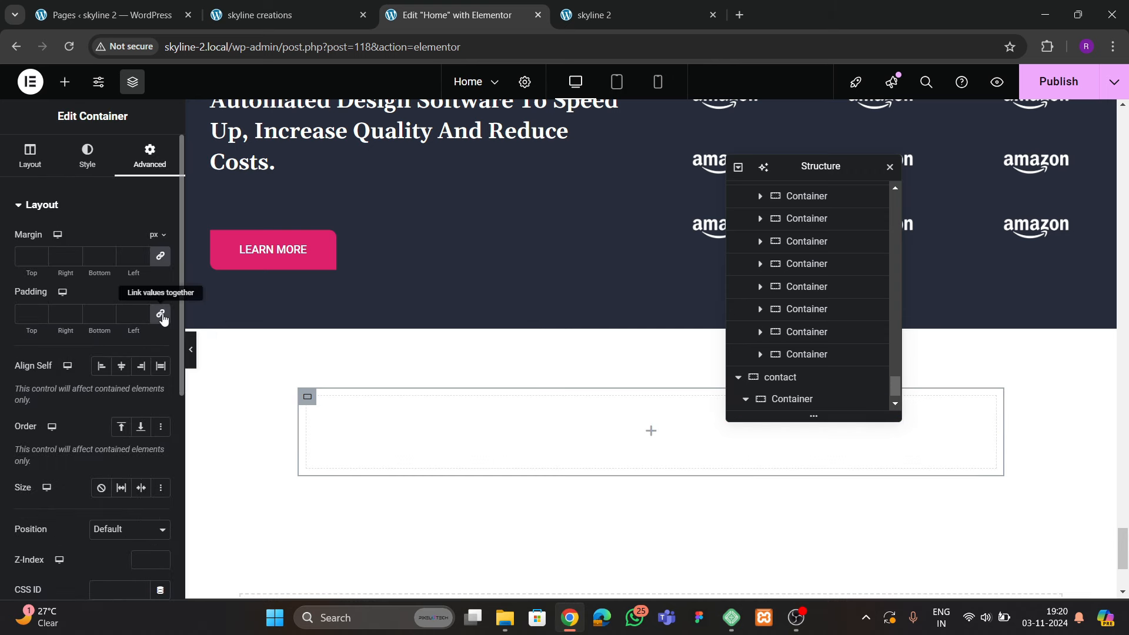
{"action": "scroll", "coordinate": [811, 383], "scroll_direction": "down", "scroll_amount": 1}
Duplicate the innermost container of the contact section
{"action": "right_click", "coordinate": [801, 405]}
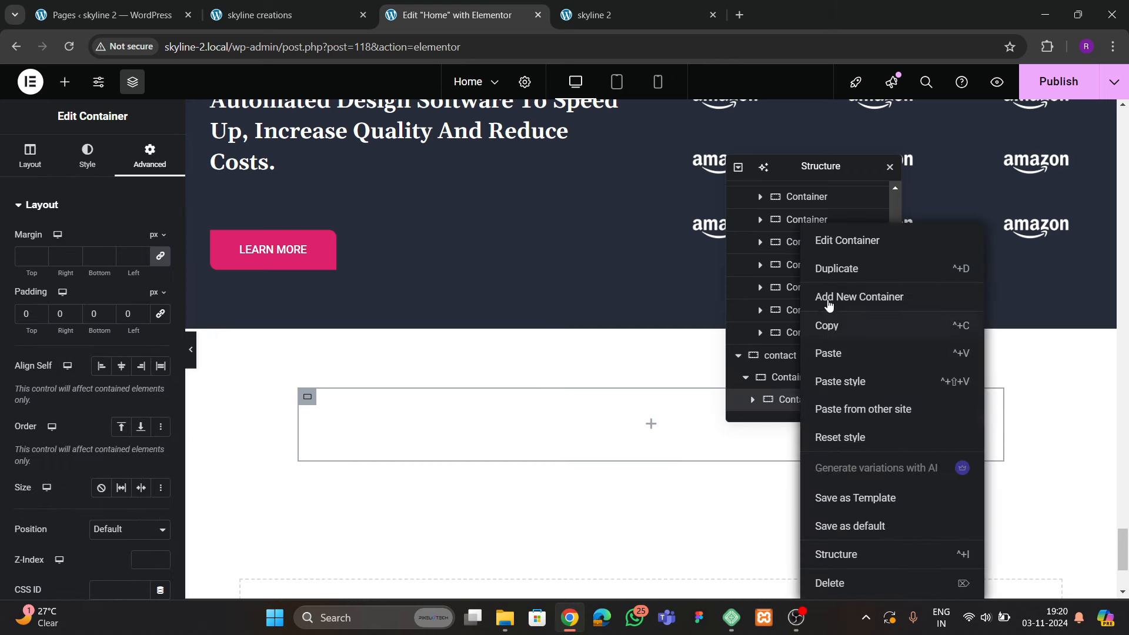
{"action": "left_click", "coordinate": [830, 269]}
{"action": "scroll", "coordinate": [823, 408], "scroll_direction": "down", "scroll_amount": 1}
Lay out the white container's two inner containers in a row with Space Between justification and center alignment
{"action": "left_click", "coordinate": [792, 354]}
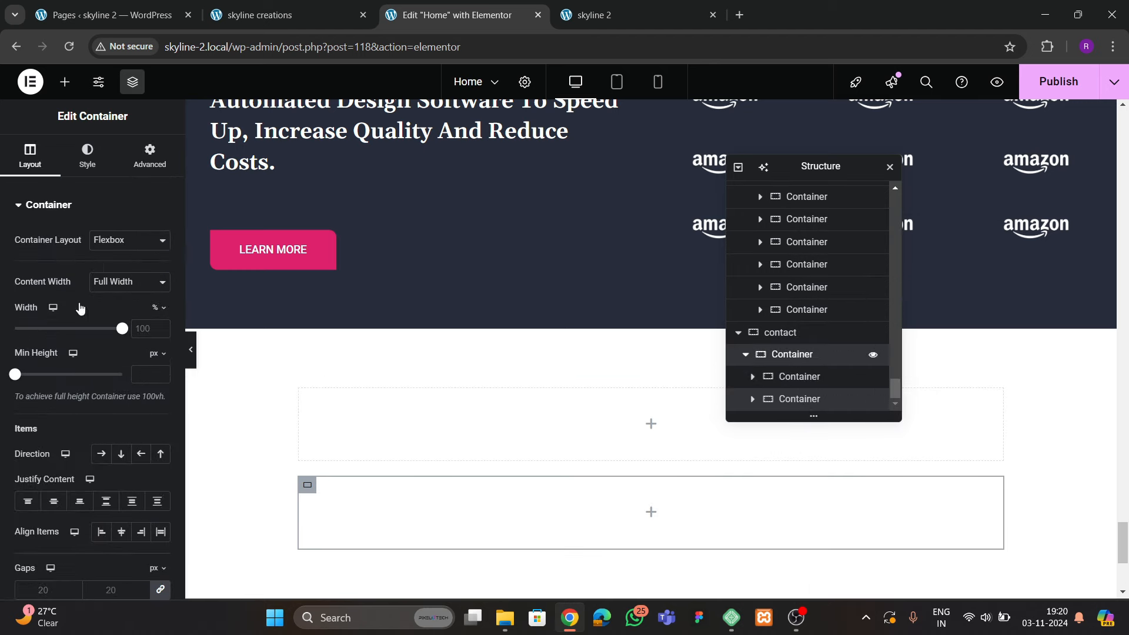
{"action": "left_click", "coordinate": [87, 156]}
{"action": "left_click", "coordinate": [30, 156]}
{"action": "scroll", "coordinate": [94, 353], "scroll_direction": "down", "scroll_amount": 3}
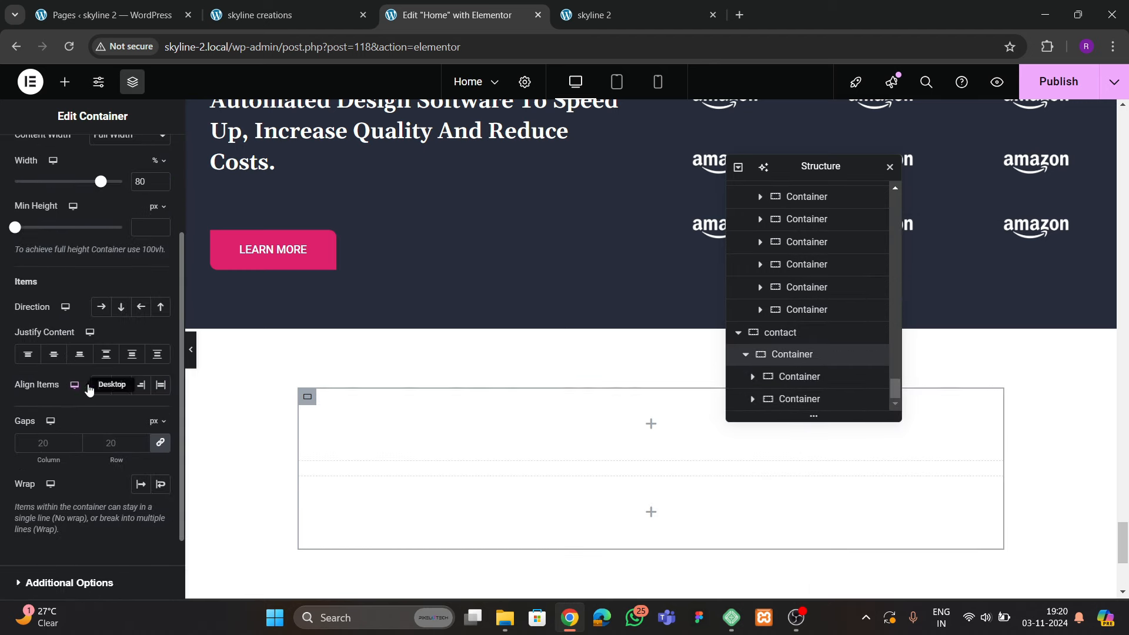
{"action": "left_click", "coordinate": [101, 306]}
{"action": "left_click", "coordinate": [106, 354]}
{"action": "left_click", "coordinate": [121, 384]}
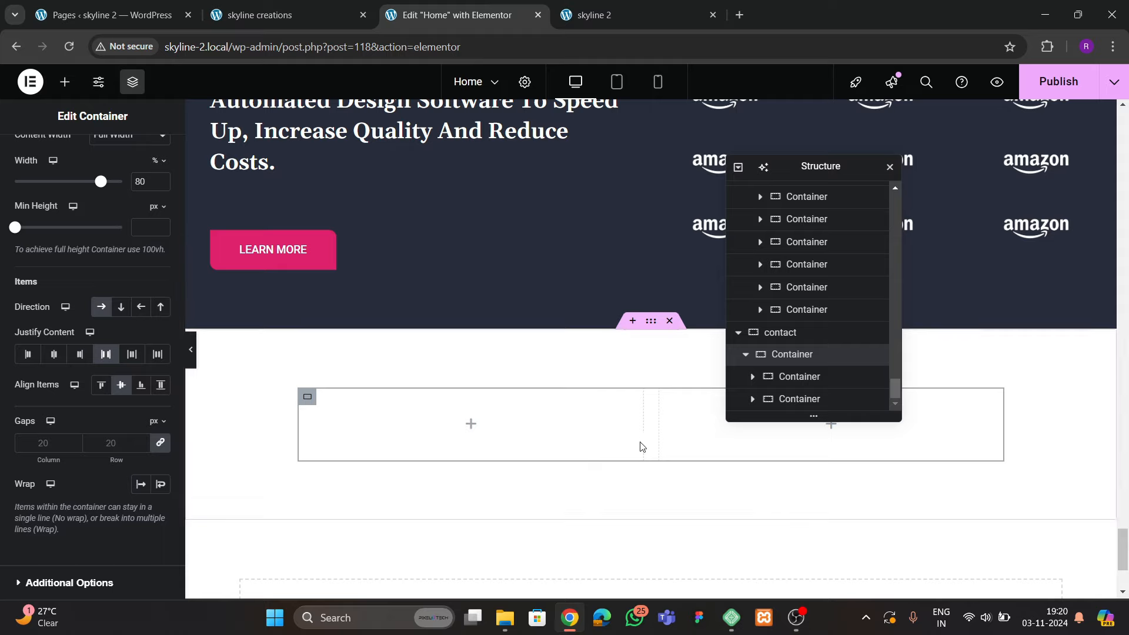
Copy the Our Amazing Team heading and paste it into the contact section's first inner container
{"action": "left_click", "coordinate": [267, 18]}
{"action": "left_click", "coordinate": [458, 15]}
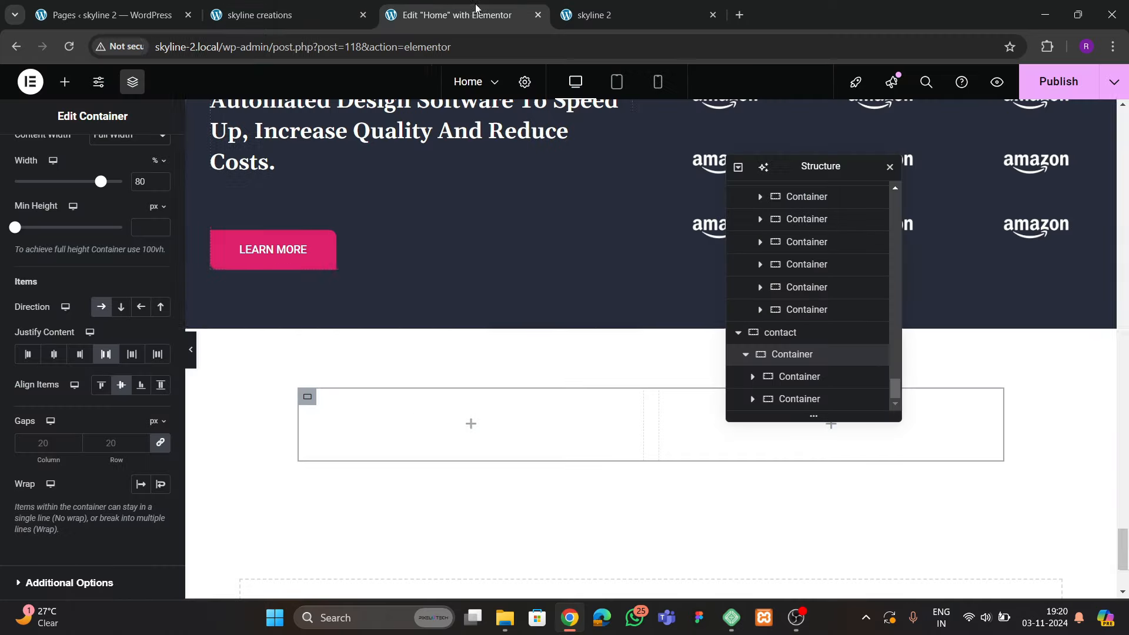
{"action": "scroll", "coordinate": [433, 259], "scroll_direction": "up", "scroll_amount": 4}
{"action": "scroll", "coordinate": [440, 278], "scroll_direction": "up", "scroll_amount": 5}
{"action": "scroll", "coordinate": [440, 278], "scroll_direction": "down", "scroll_amount": 5}
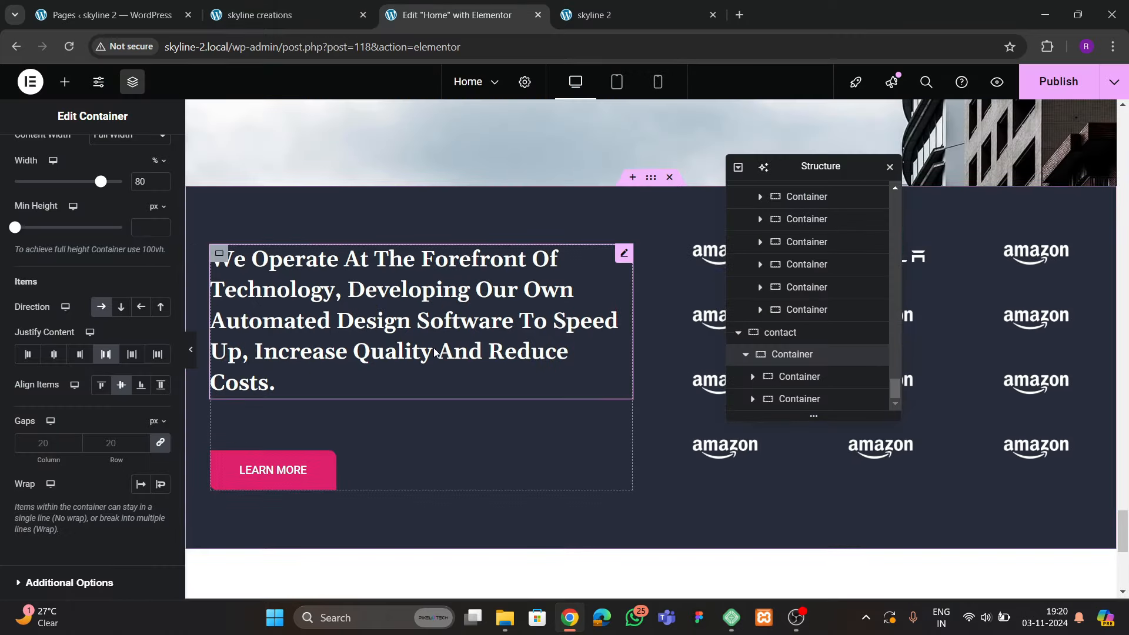
{"action": "scroll", "coordinate": [435, 354], "scroll_direction": "up", "scroll_amount": 8}
{"action": "scroll", "coordinate": [435, 353], "scroll_direction": "up", "scroll_amount": 15}
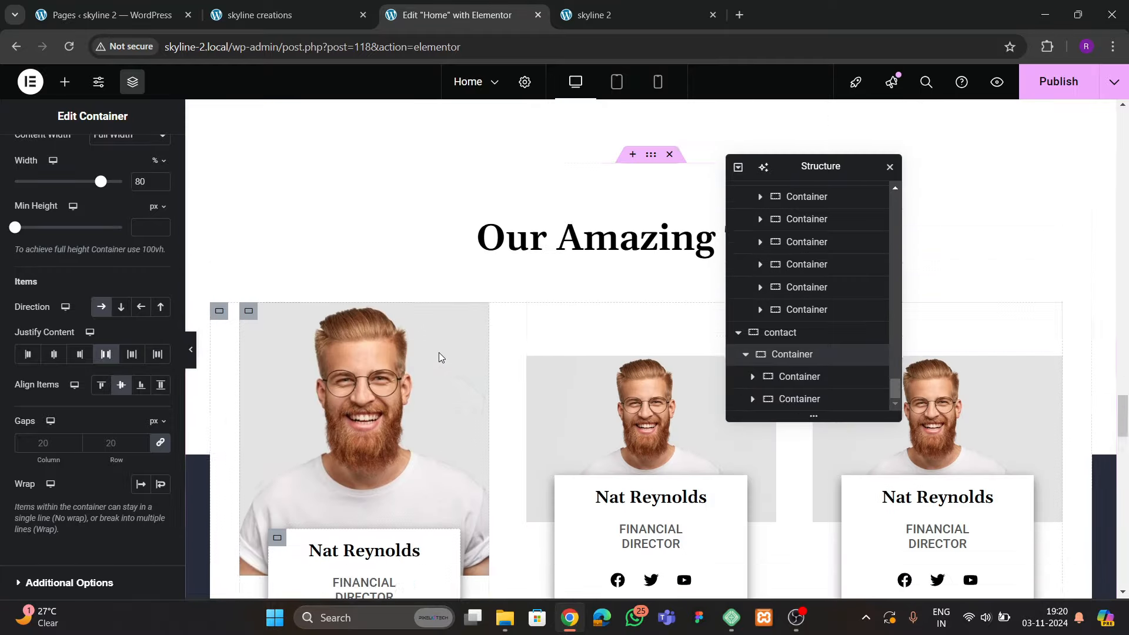
{"action": "scroll", "coordinate": [439, 351], "scroll_direction": "down", "scroll_amount": 3}
{"action": "right_click", "coordinate": [544, 275]}
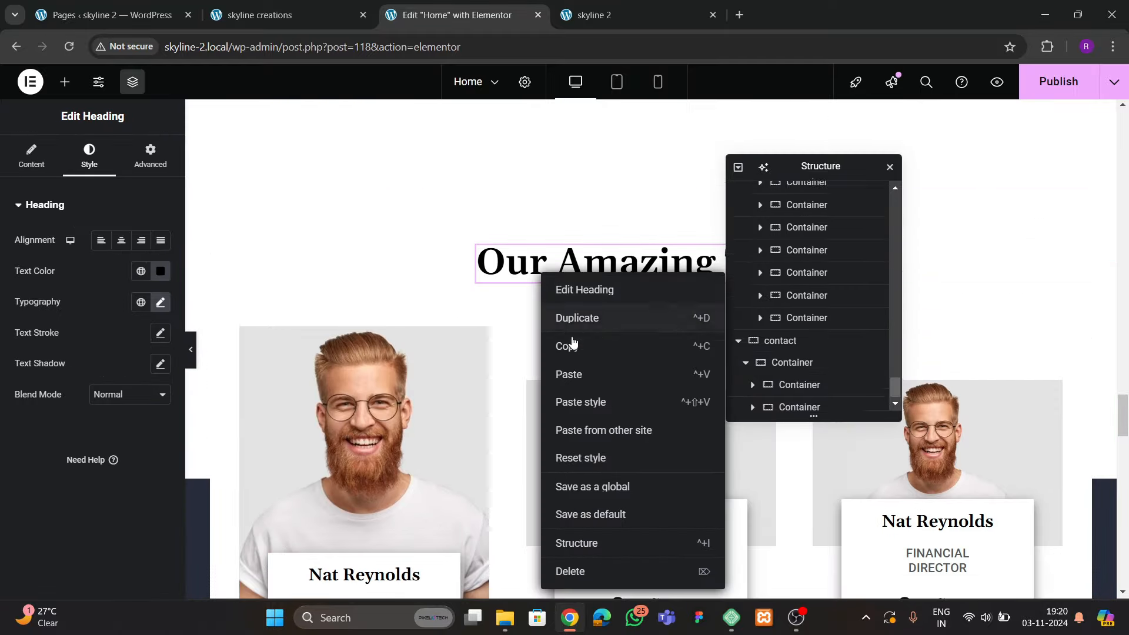
{"action": "key", "text": "Escape"}
{"action": "scroll", "coordinate": [506, 378], "scroll_direction": "down", "scroll_amount": 8}
{"action": "scroll", "coordinate": [412, 379], "scroll_direction": "down", "scroll_amount": 8}
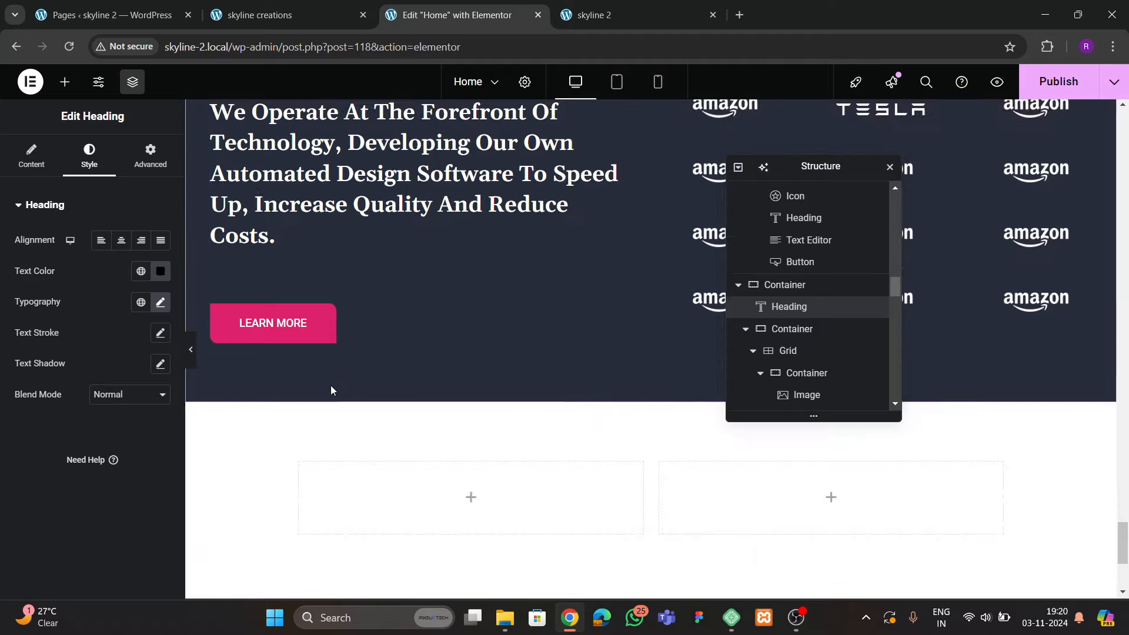
{"action": "right_click", "coordinate": [353, 300]}
{"action": "left_click", "coordinate": [397, 352]}
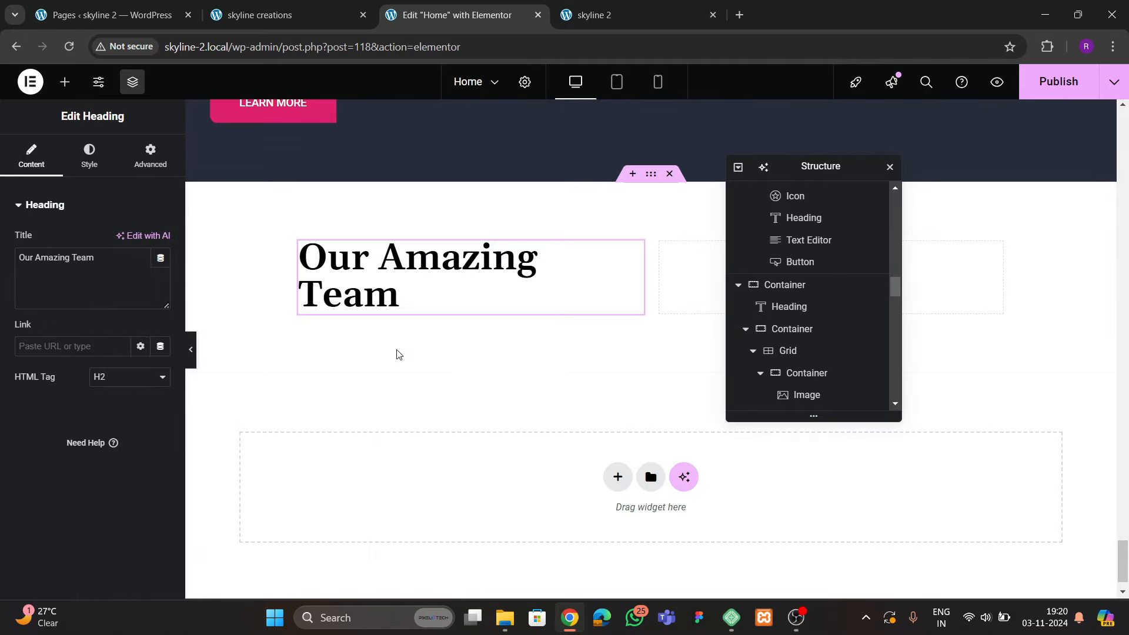
Replace the pasted heading's text with Need Help? copied from the reference page's contact card
{"action": "left_click", "coordinate": [265, 14]}
{"action": "left_click_drag", "start_coordinate": [228, 298], "coordinate": [381, 299]}
{"action": "key", "text": "ctrl+c"}
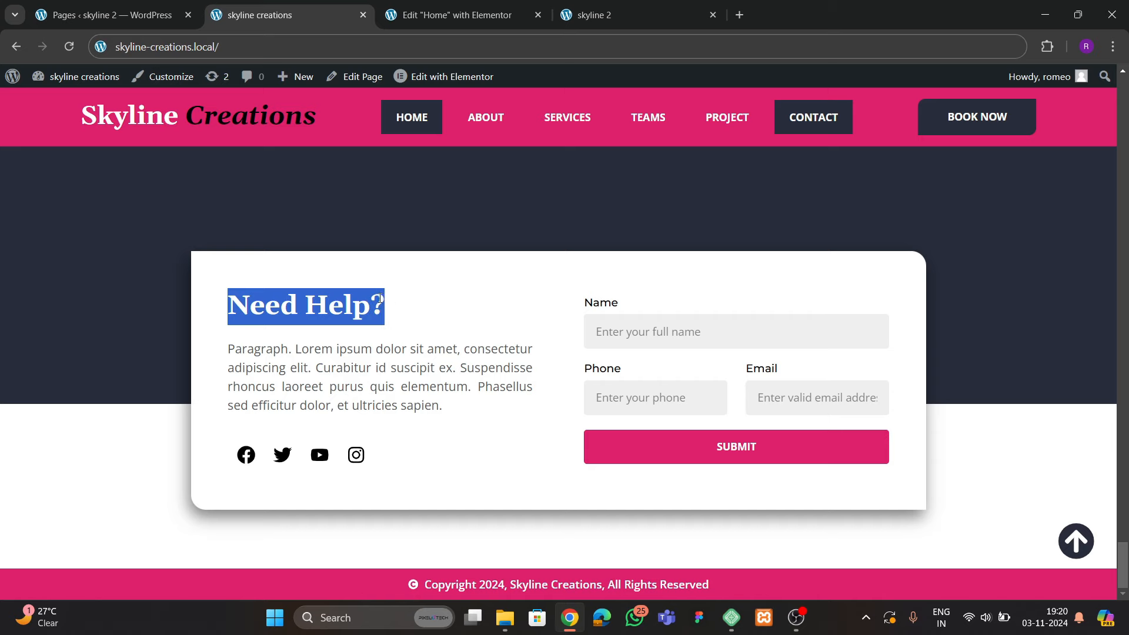
{"action": "left_click", "coordinate": [465, 15]}
{"action": "left_click", "coordinate": [136, 283]}
{"action": "key", "text": "ctrl+a"}
{"action": "key", "text": "ctrl+v"}
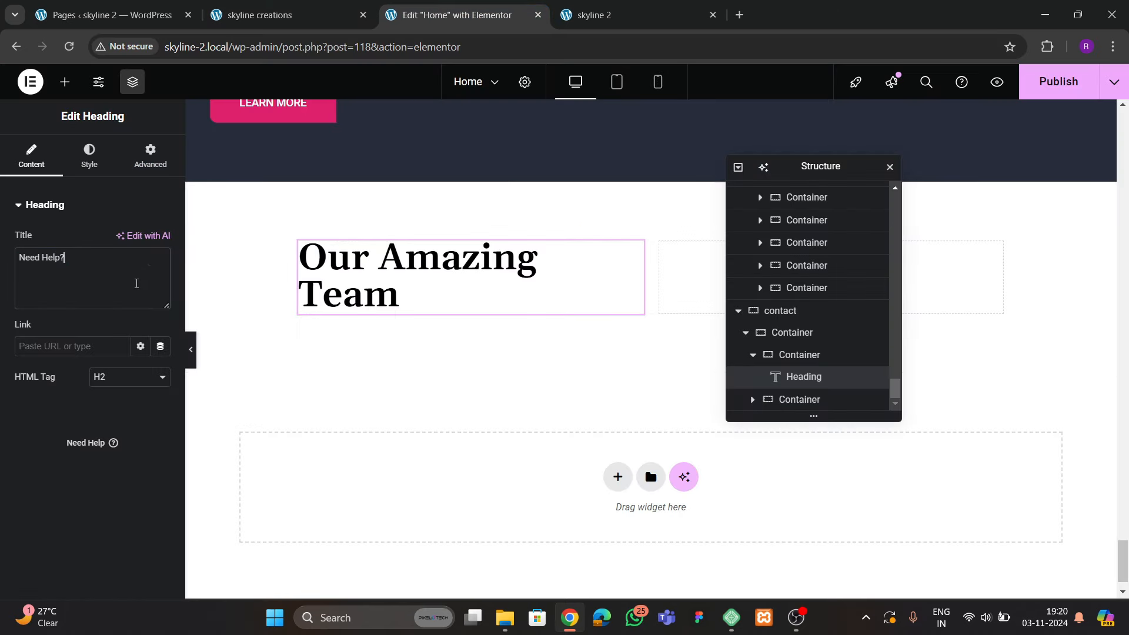
Reduce the Need Help? heading's font size to 35 px and compare it with the reference card
{"action": "left_click", "coordinate": [89, 156]}
{"action": "left_click", "coordinate": [160, 302]}
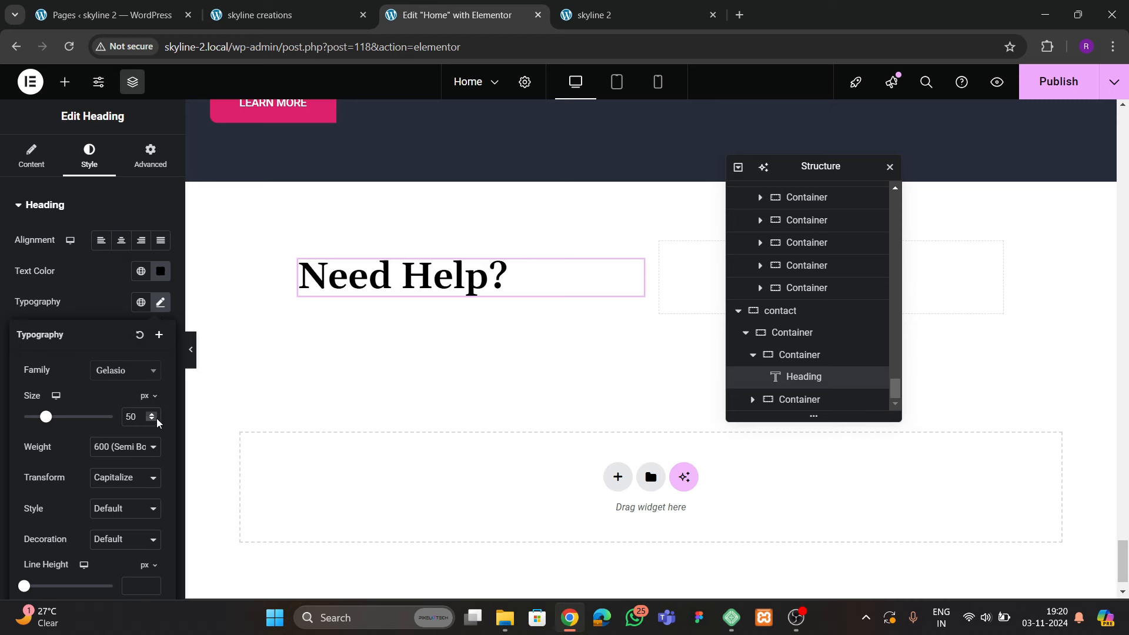
{"action": "left_click", "coordinate": [154, 420]}
{"action": "left_click", "coordinate": [154, 419]}
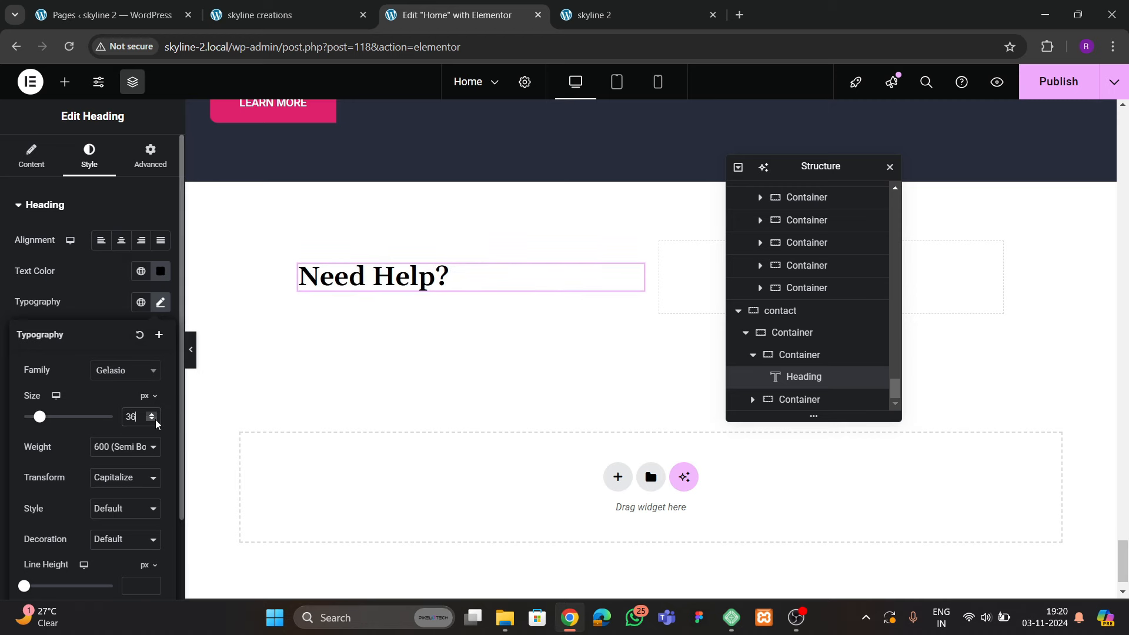
{"action": "left_click", "coordinate": [282, 15]}
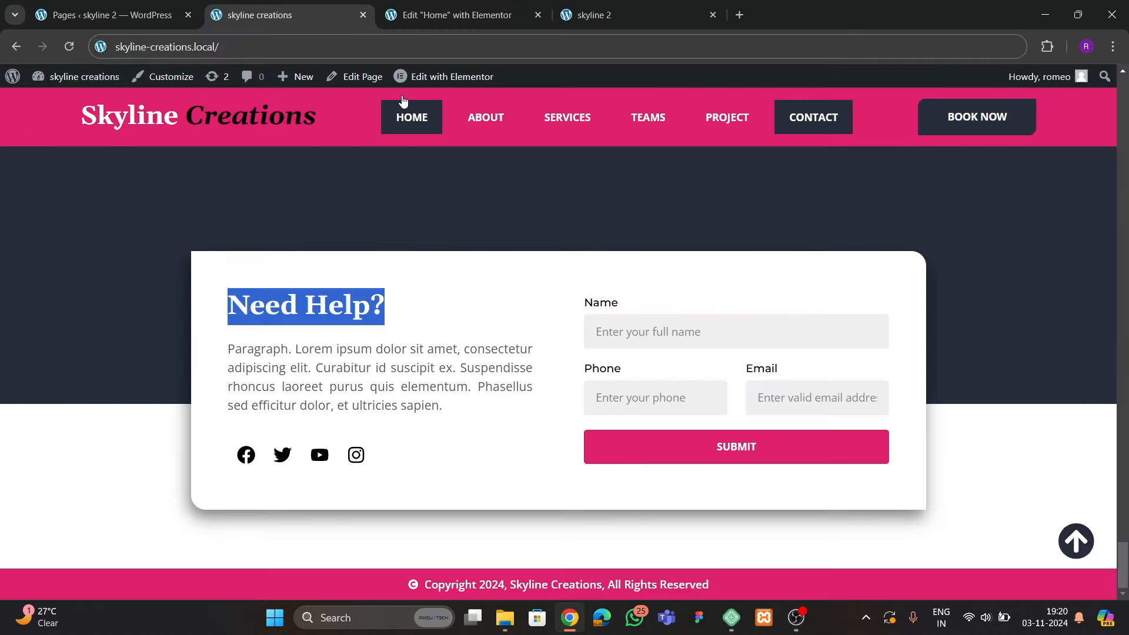
{"action": "left_click", "coordinate": [420, 15]}
{"action": "scroll", "coordinate": [424, 315], "scroll_direction": "up", "scroll_amount": 10}
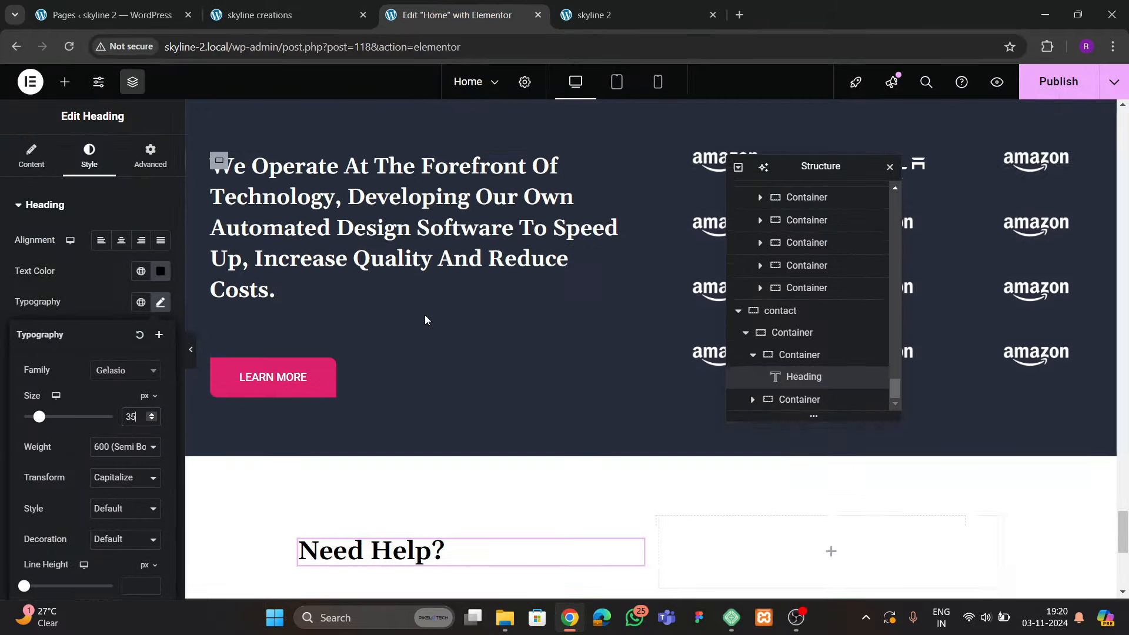
{"action": "scroll", "coordinate": [435, 318], "scroll_direction": "up", "scroll_amount": 15}
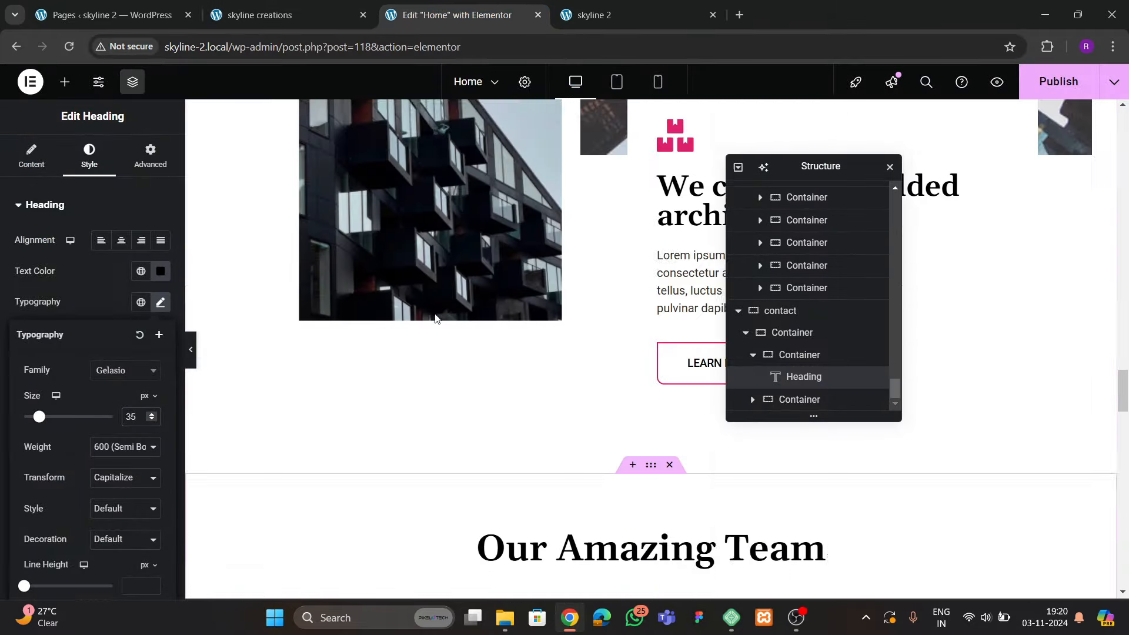
{"action": "scroll", "coordinate": [435, 318], "scroll_direction": "up", "scroll_amount": 4}
{"action": "left_click", "coordinate": [668, 497]}
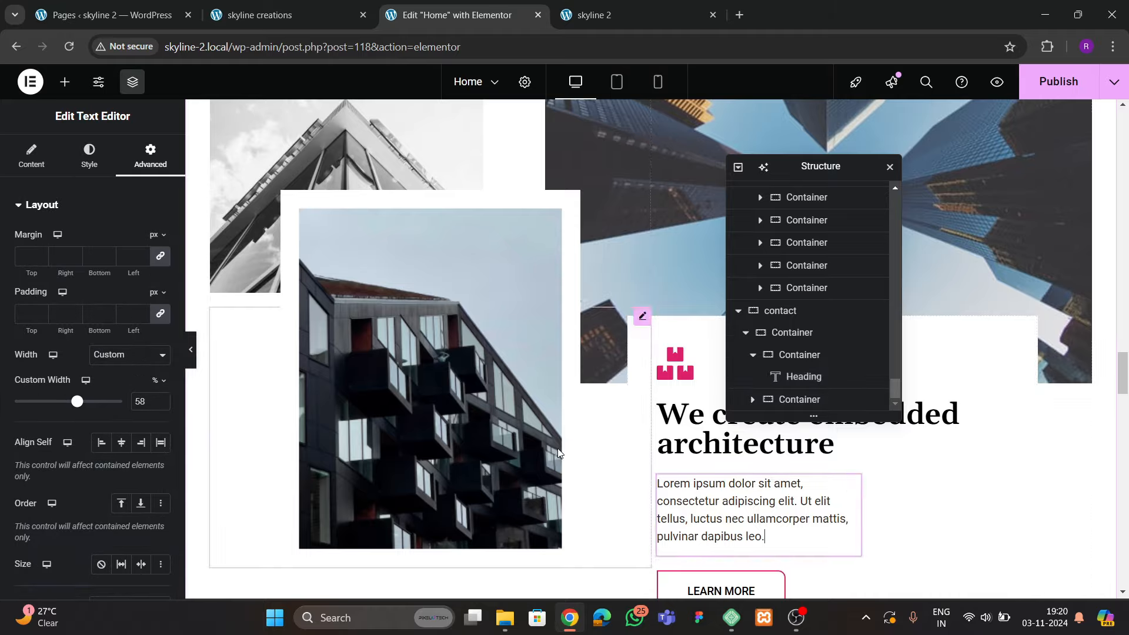
{"action": "scroll", "coordinate": [414, 388], "scroll_direction": "down", "scroll_amount": 11}
{"action": "scroll", "coordinate": [415, 388], "scroll_direction": "down", "scroll_amount": 15}
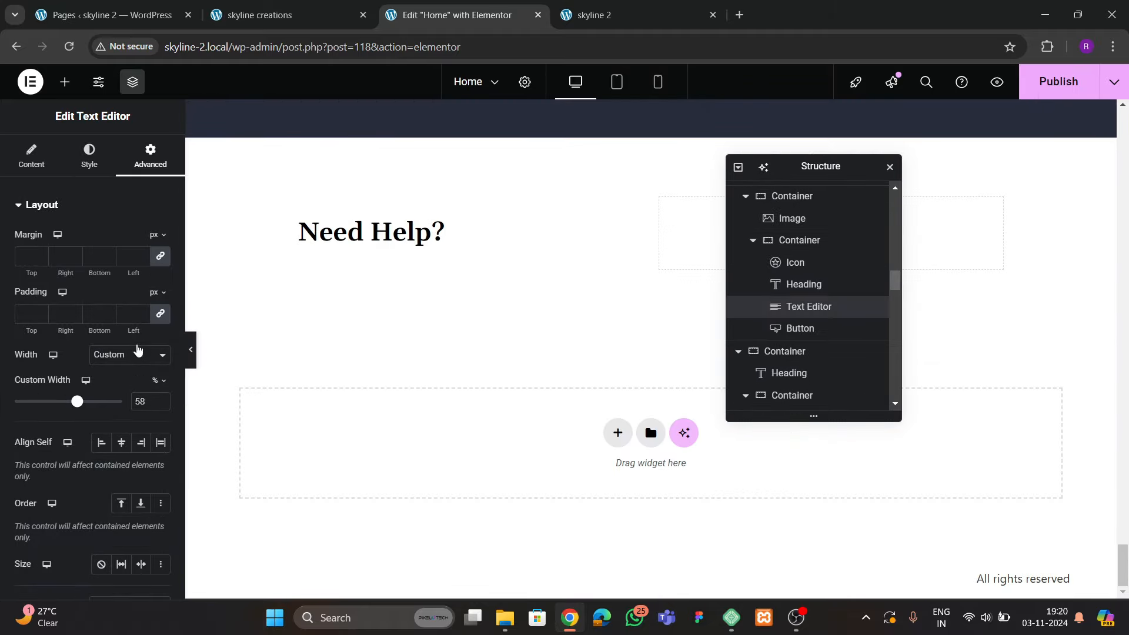
Add a text editor widget under the Need Help? heading and fill it with the paragraph copied from the reference contact card
{"action": "left_click", "coordinate": [65, 82]}
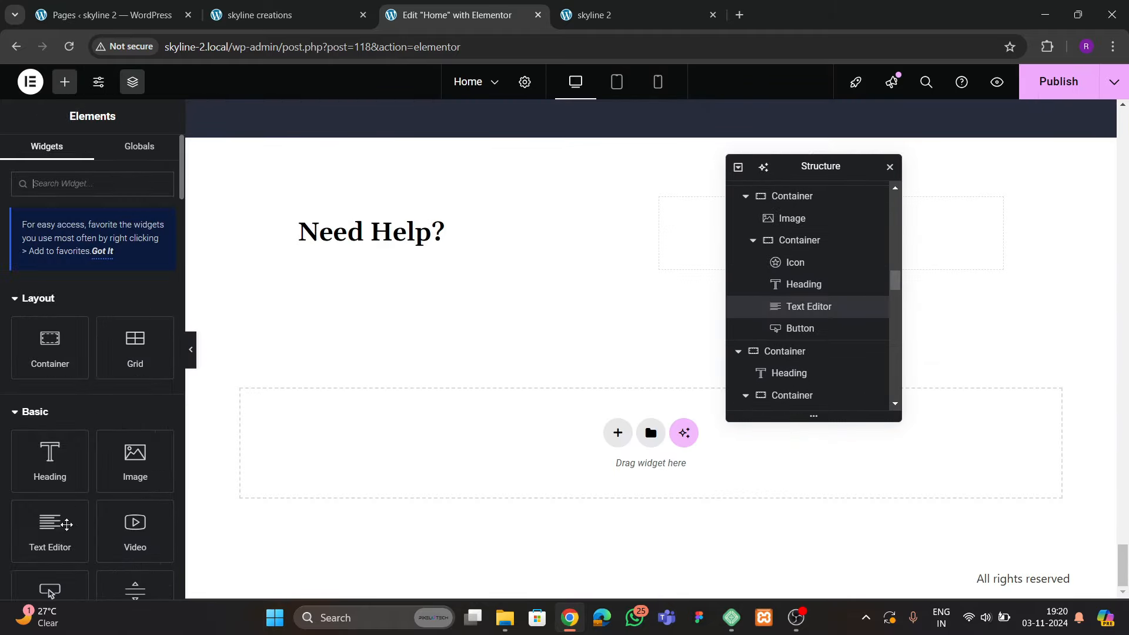
{"action": "left_click_drag", "start_coordinate": [67, 525], "coordinate": [382, 265]}
{"action": "left_click", "coordinate": [268, 15]}
{"action": "left_click_drag", "start_coordinate": [228, 349], "coordinate": [444, 406]}
{"action": "key", "text": "ctrl+c"}
{"action": "left_click", "coordinate": [434, 16]}
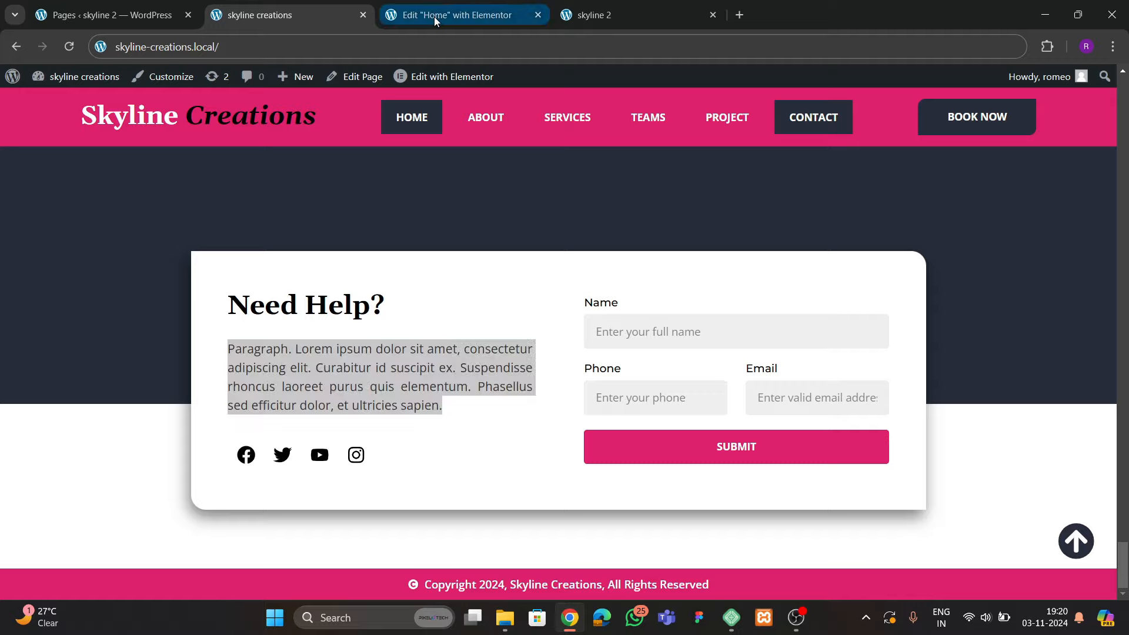
{"action": "left_click", "coordinate": [111, 351]}
{"action": "key", "text": "ctrl+a"}
{"action": "key", "text": "ctrl+v"}
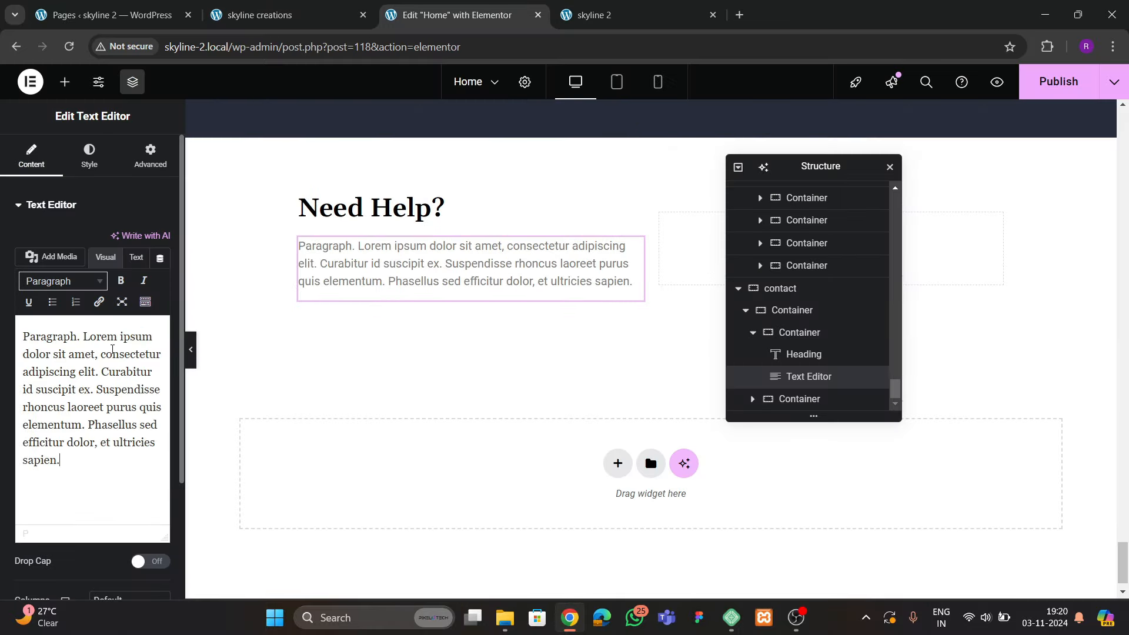
Check the reference card's icons, then copy a team card's social icons and paste them below the contact paragraph
{"action": "left_click", "coordinate": [267, 16]}
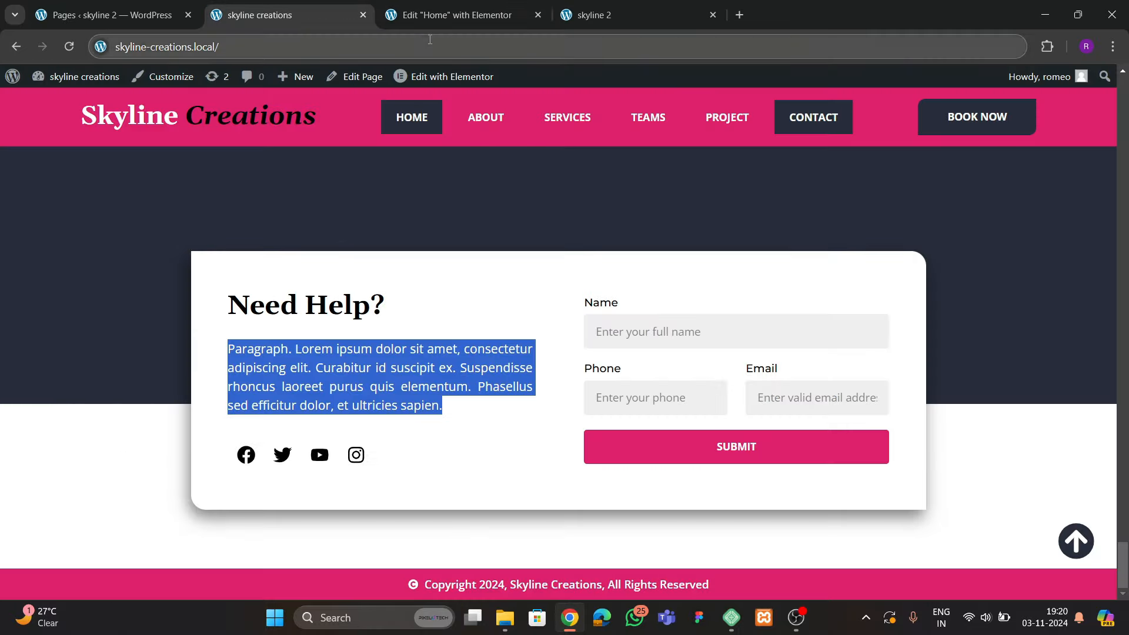
{"action": "key", "text": "ctrl+Tab"}
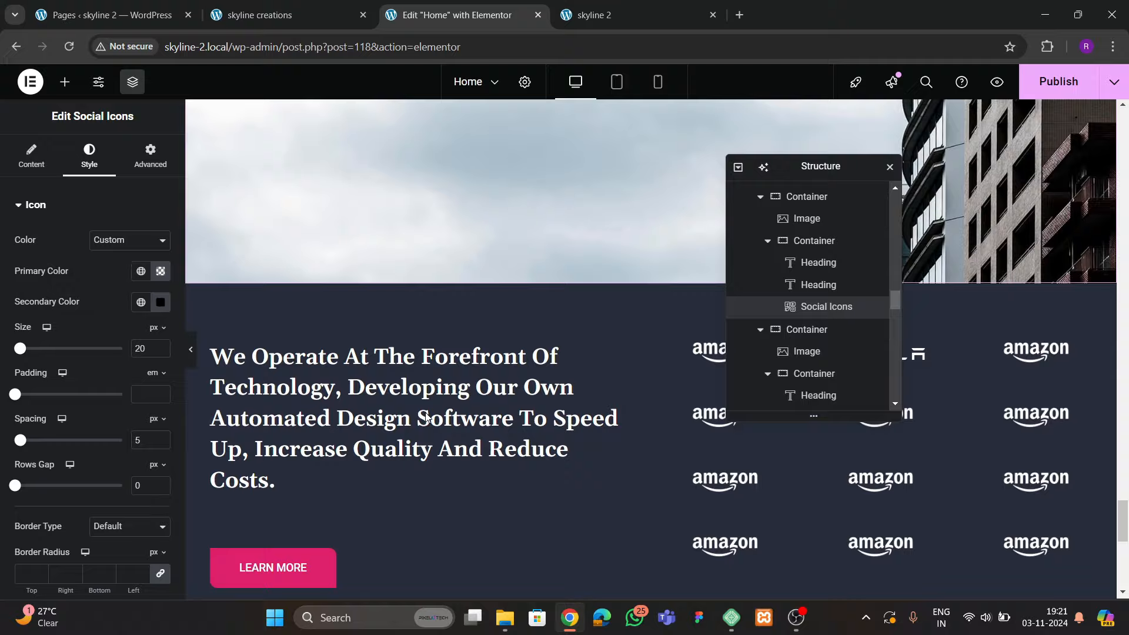
{"action": "scroll", "coordinate": [425, 416], "scroll_direction": "down", "scroll_amount": 8}
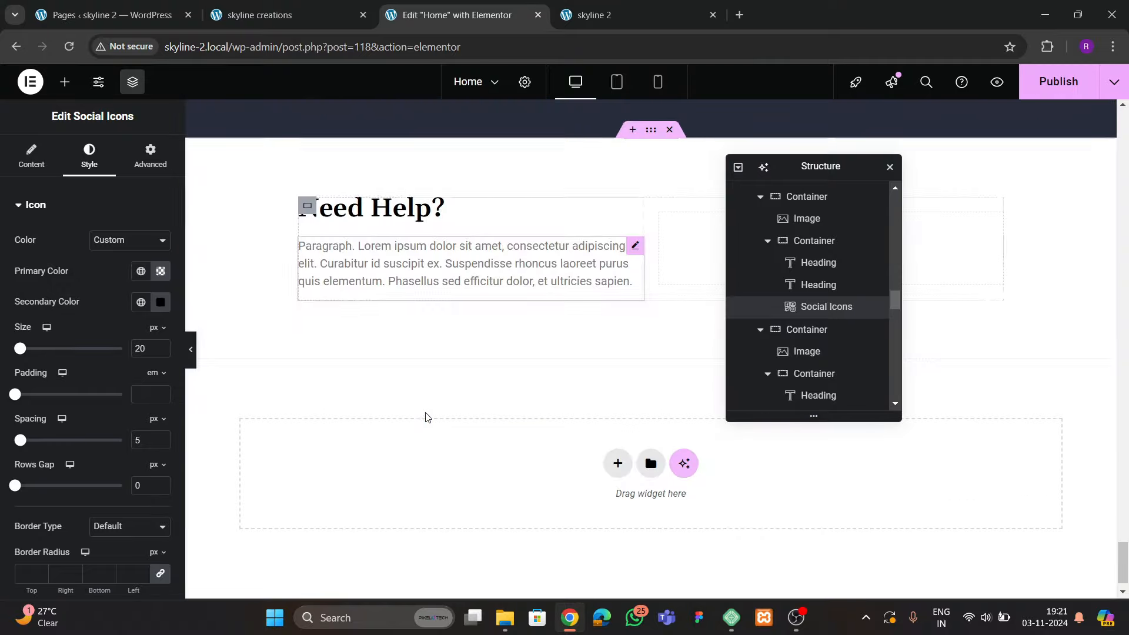
{"action": "right_click", "coordinate": [385, 279]}
{"action": "left_click", "coordinate": [411, 377]}
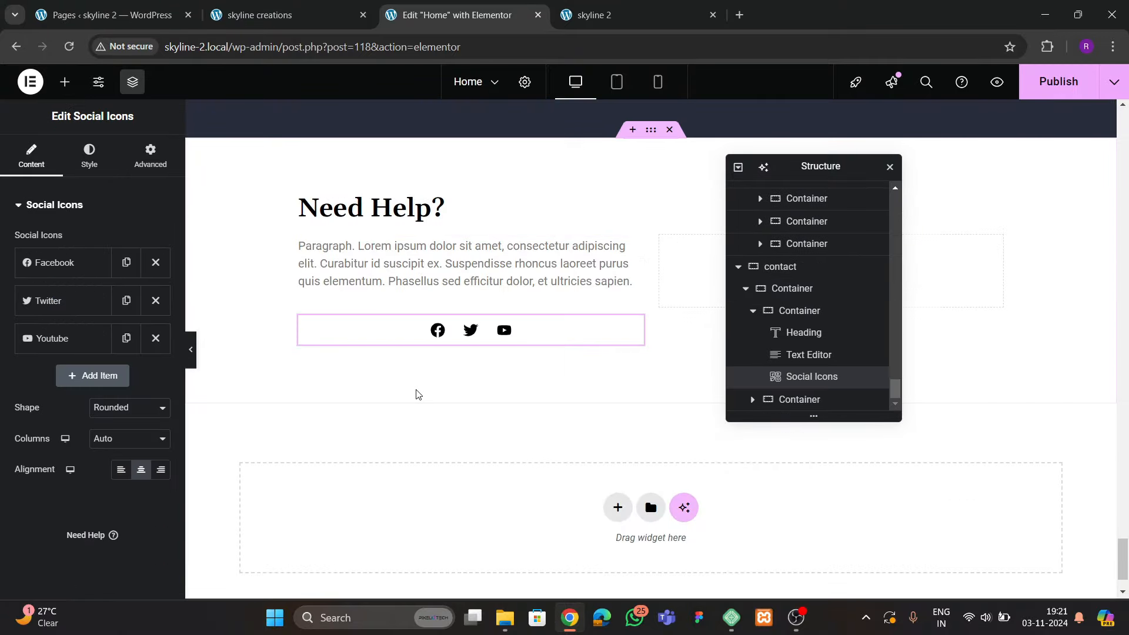
Left-align and slightly enlarge the contact column's social icons, and save the page
{"action": "left_click", "coordinate": [121, 469]}
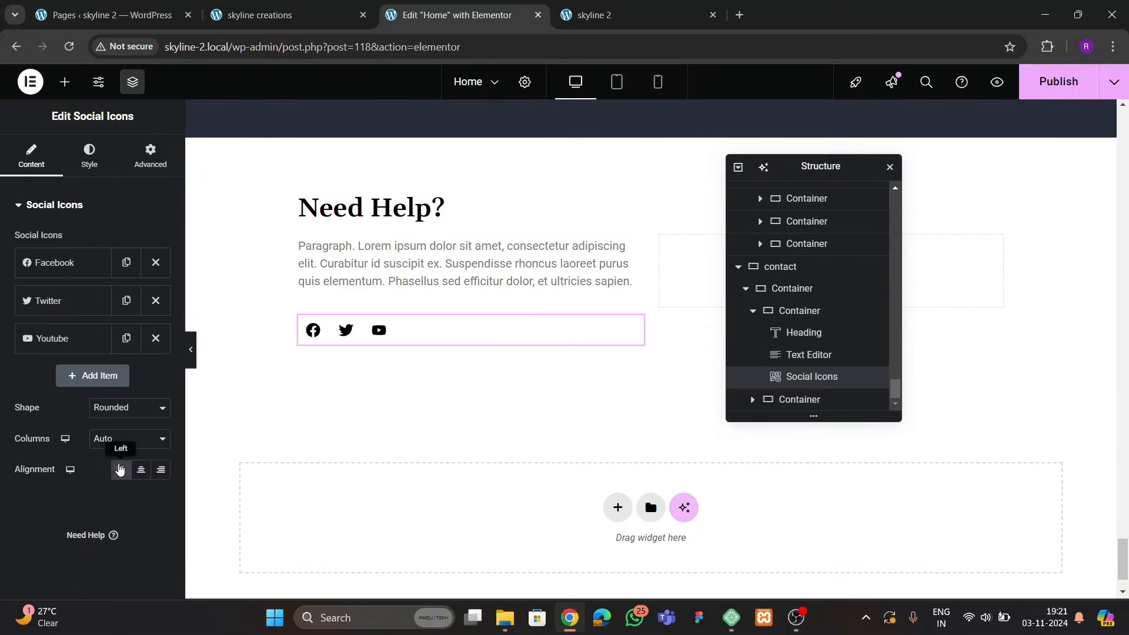
{"action": "left_click", "coordinate": [89, 156]}
{"action": "key", "text": "ctrl+s"}
Find the Form widget and place it in the contact section's empty second container
{"action": "left_click", "coordinate": [65, 82]}
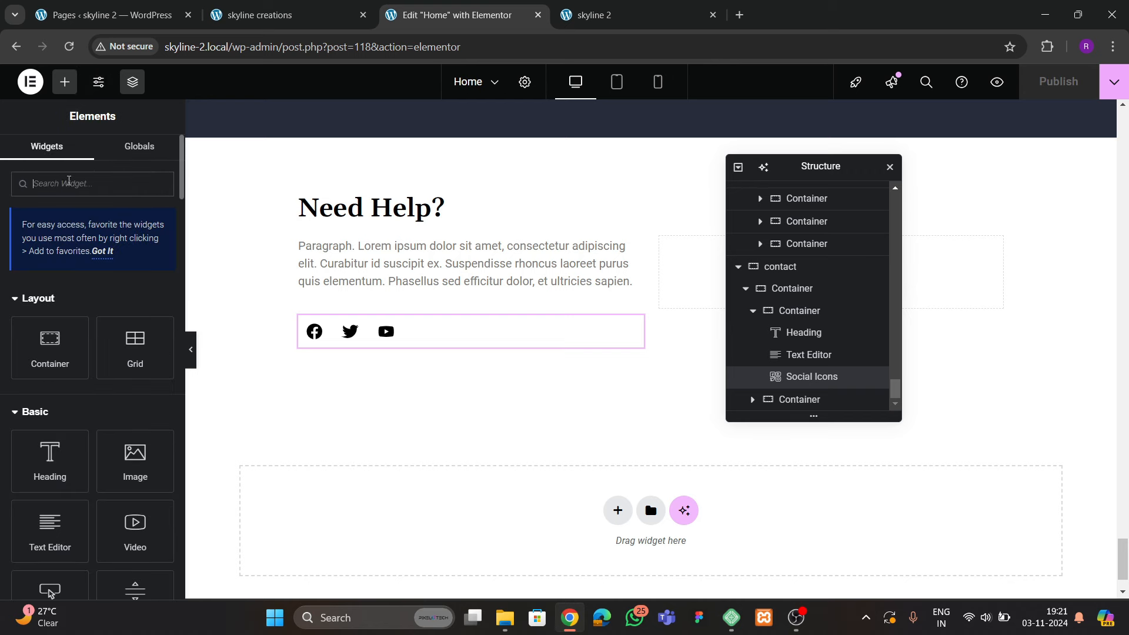
{"action": "left_click", "coordinate": [69, 183]}
{"action": "type", "text": "form"}
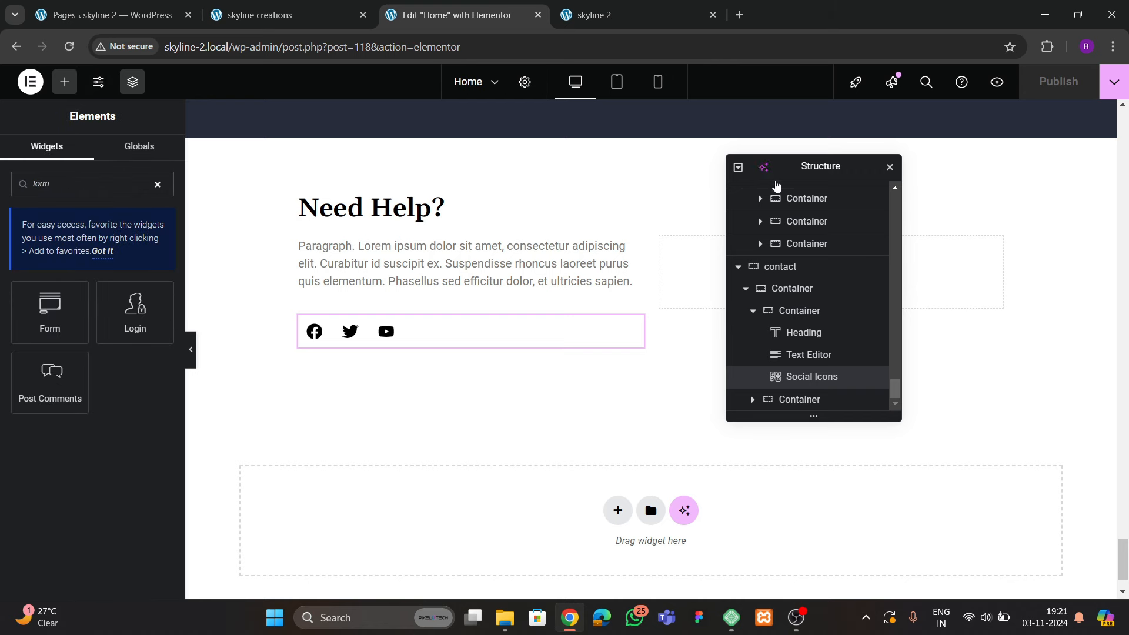
{"action": "left_click_drag", "start_coordinate": [735, 169], "coordinate": [429, 212]}
{"action": "left_click_drag", "start_coordinate": [50, 318], "coordinate": [789, 325]}
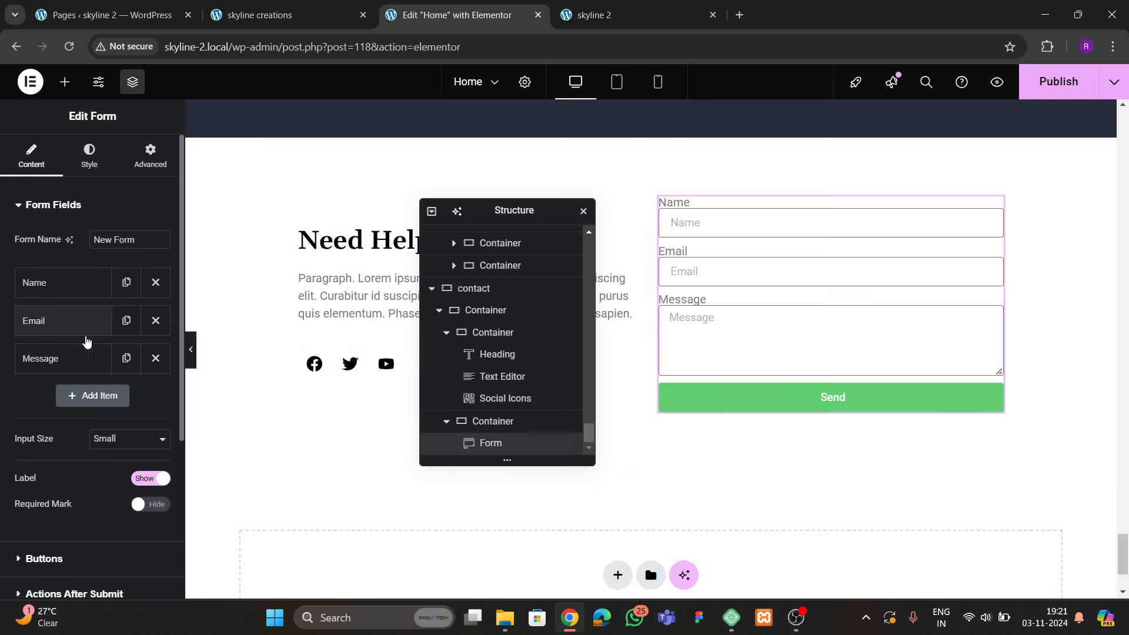
Following the reference form, replace the Message field with a duplicate Email field and change the first Email field's type to Number
{"action": "left_click", "coordinate": [282, 15]}
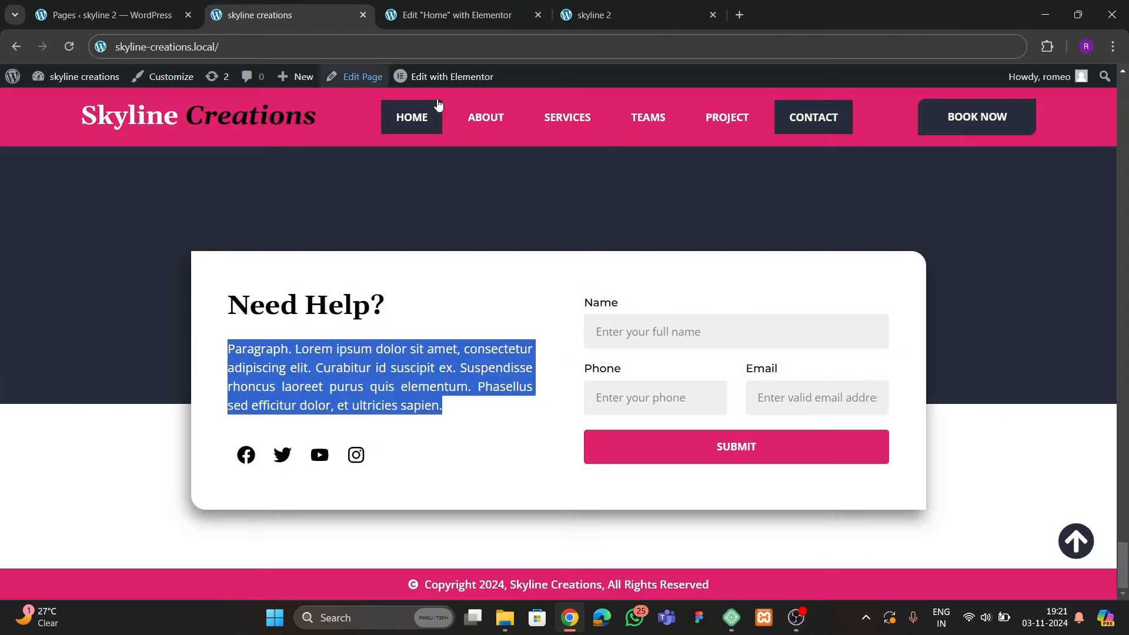
{"action": "left_click", "coordinate": [457, 15]}
{"action": "left_click", "coordinate": [123, 385]}
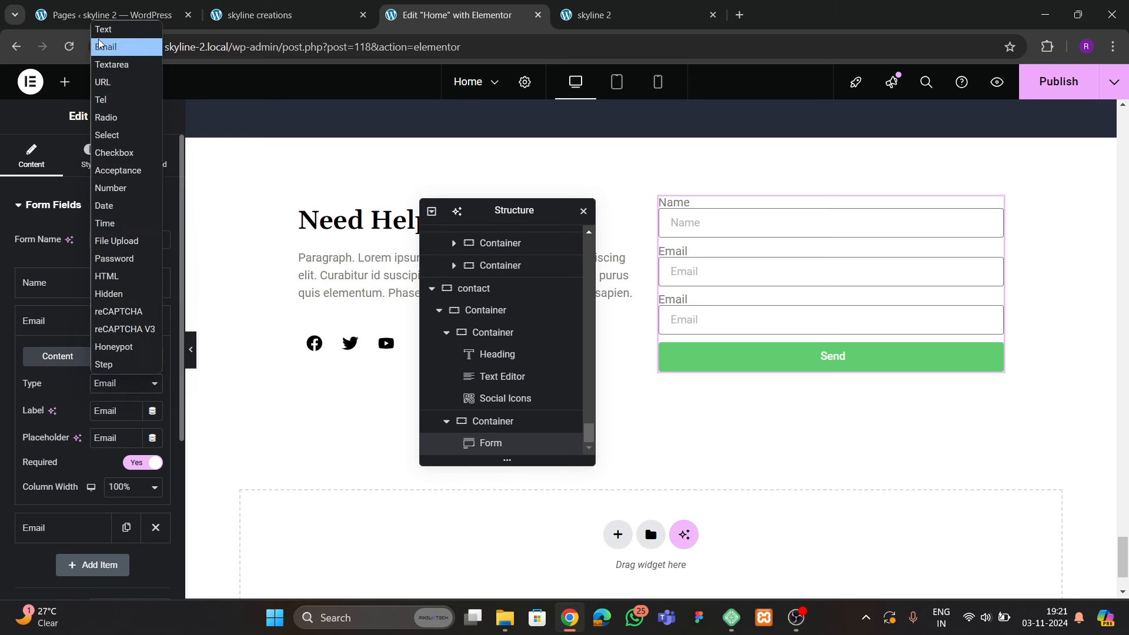
{"action": "left_click", "coordinate": [124, 197]}
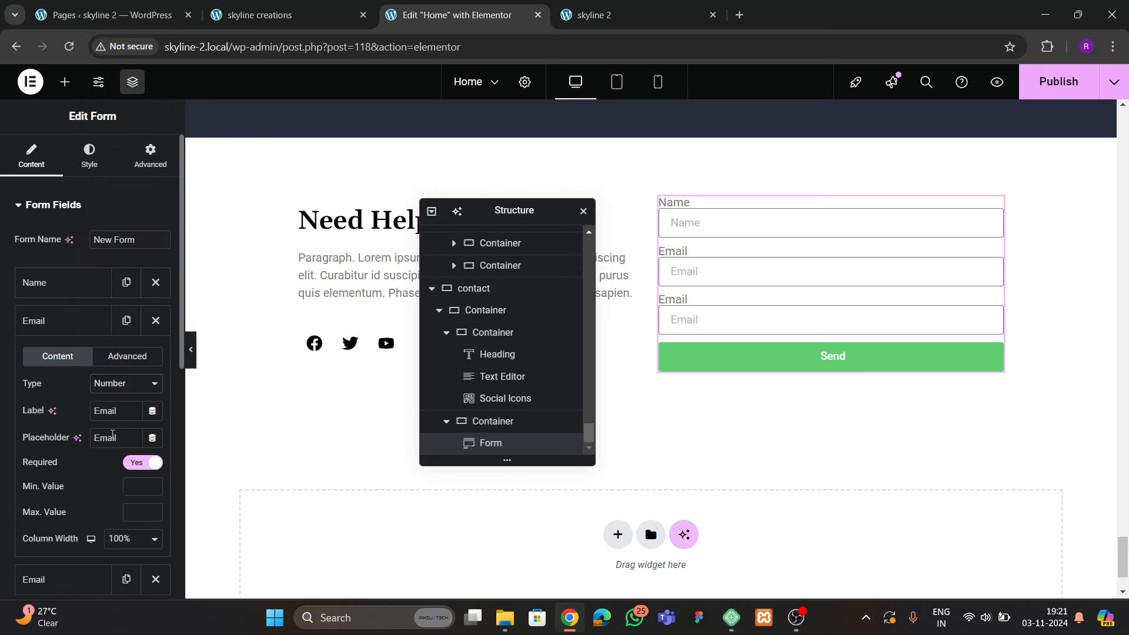
Label the number field Phone and set its placeholder to "Enter valid mobile"
{"action": "double_click", "coordinate": [118, 418]}
{"action": "key", "text": "BackSpace"}
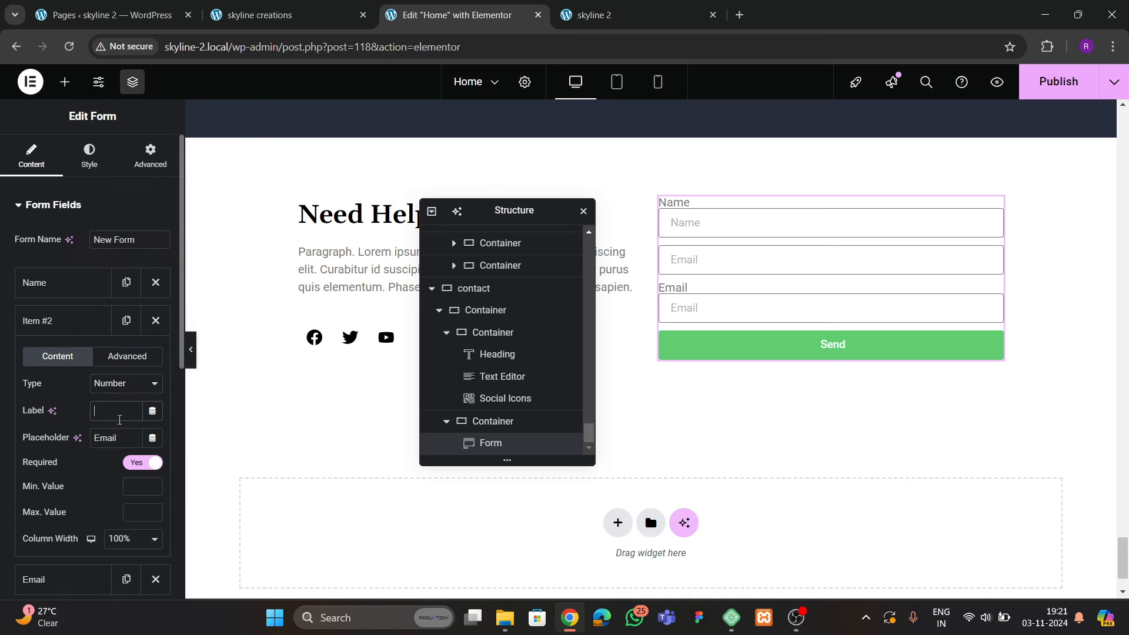
{"action": "type", "text": "Phone"}
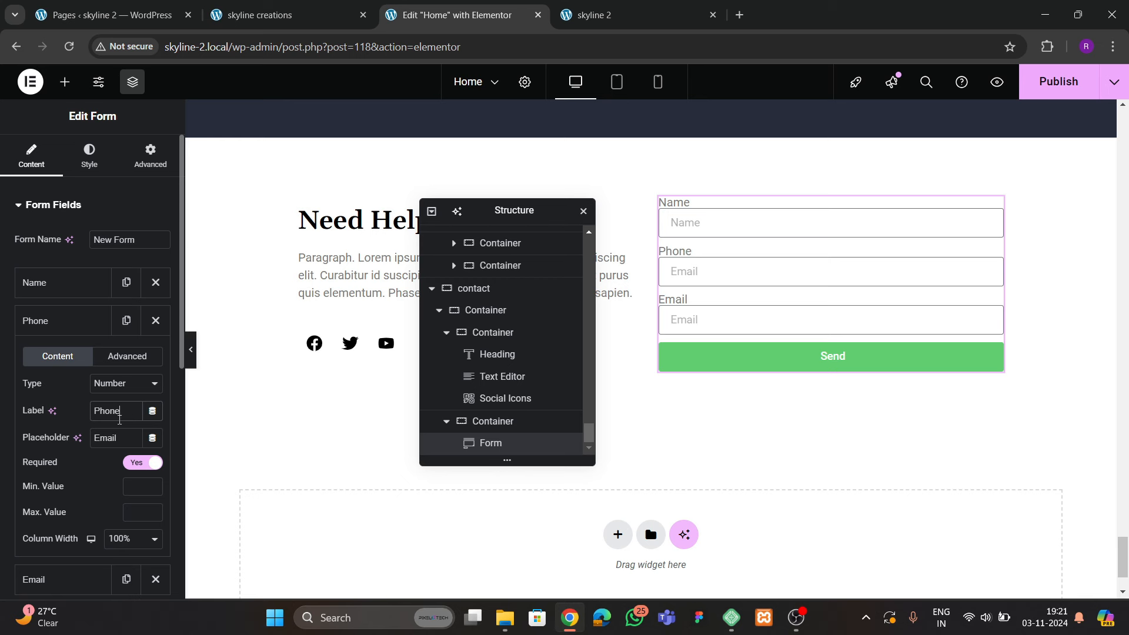
{"action": "double_click", "coordinate": [119, 435]}
{"action": "key", "text": "BackSpace"}
{"action": "type", "text": "Enter valid mobile"}
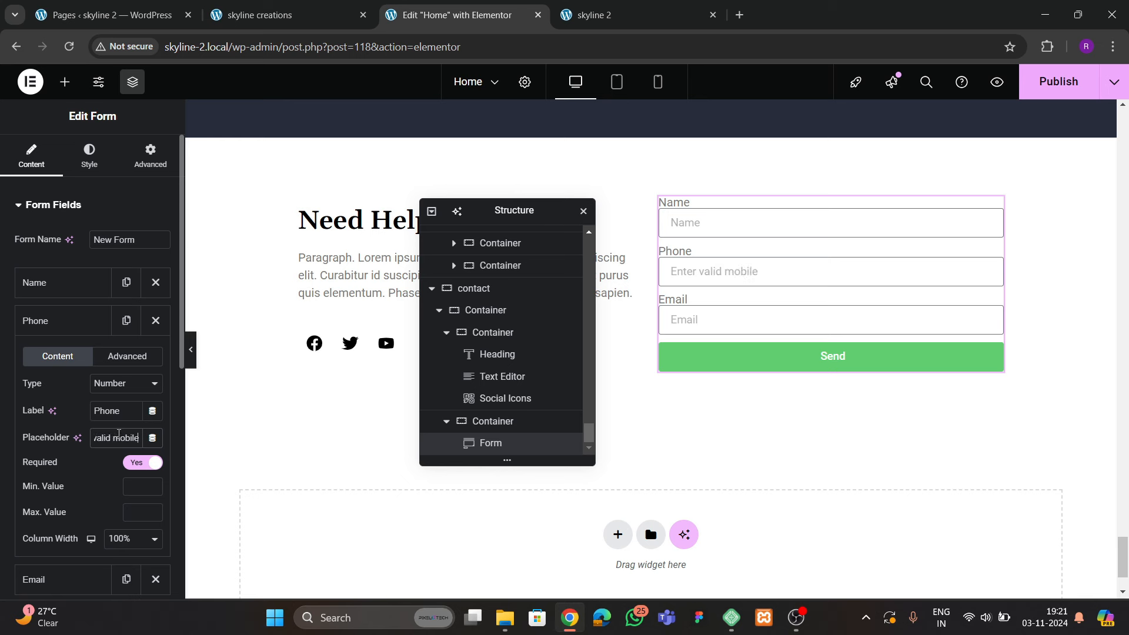
{"action": "left_click", "coordinate": [77, 321]}
Set the Email field's placeholder to "Enter valid email"
{"action": "left_click", "coordinate": [97, 360]}
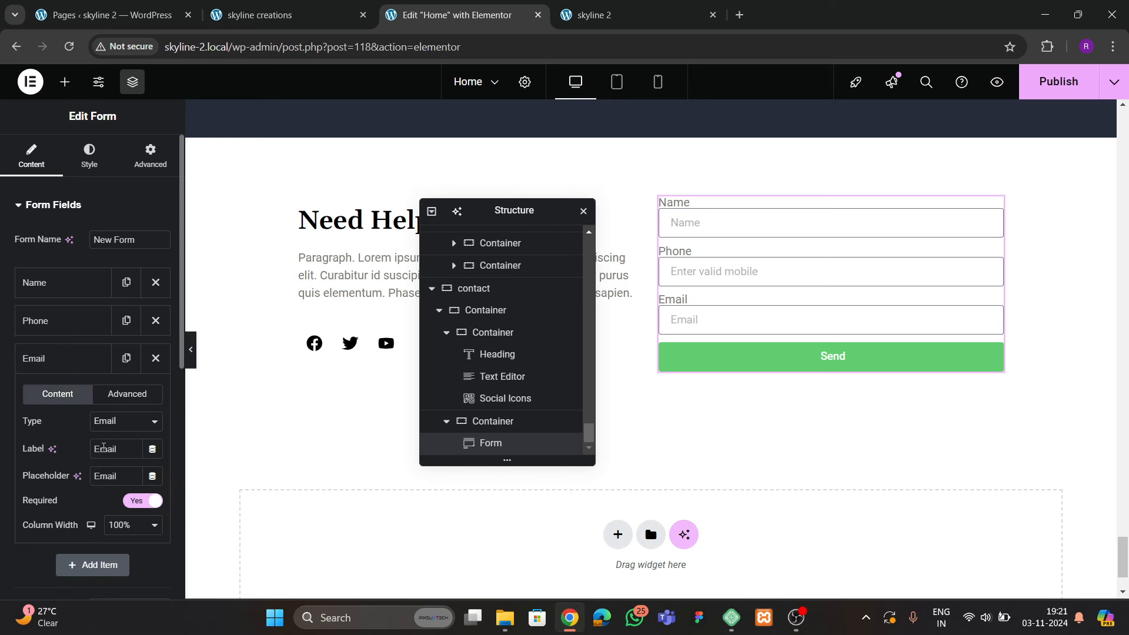
{"action": "left_click_drag", "start_coordinate": [120, 473], "coordinate": [98, 478]}
{"action": "key", "text": "BackSpace"}
{"action": "type", "text": "Enter valid ema9il"}
{"action": "key", "text": "BackSpace"}
{"action": "key", "text": "BackSpace"}
{"action": "key", "text": "BackSpace"}
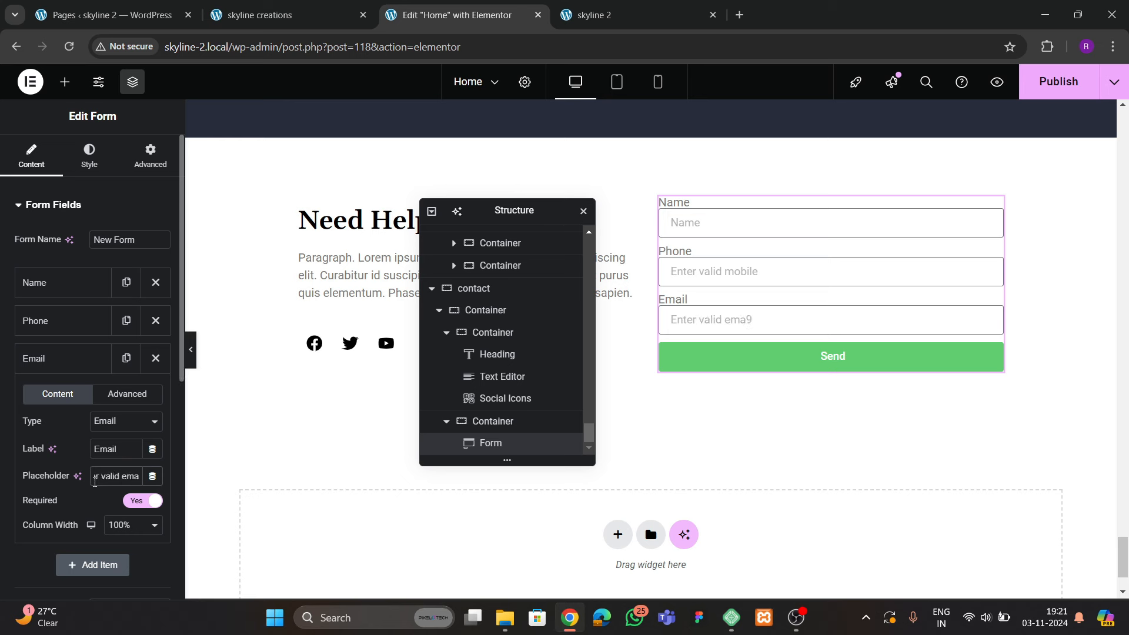
{"action": "type", "text": "il"}
{"action": "left_click", "coordinate": [45, 354]}
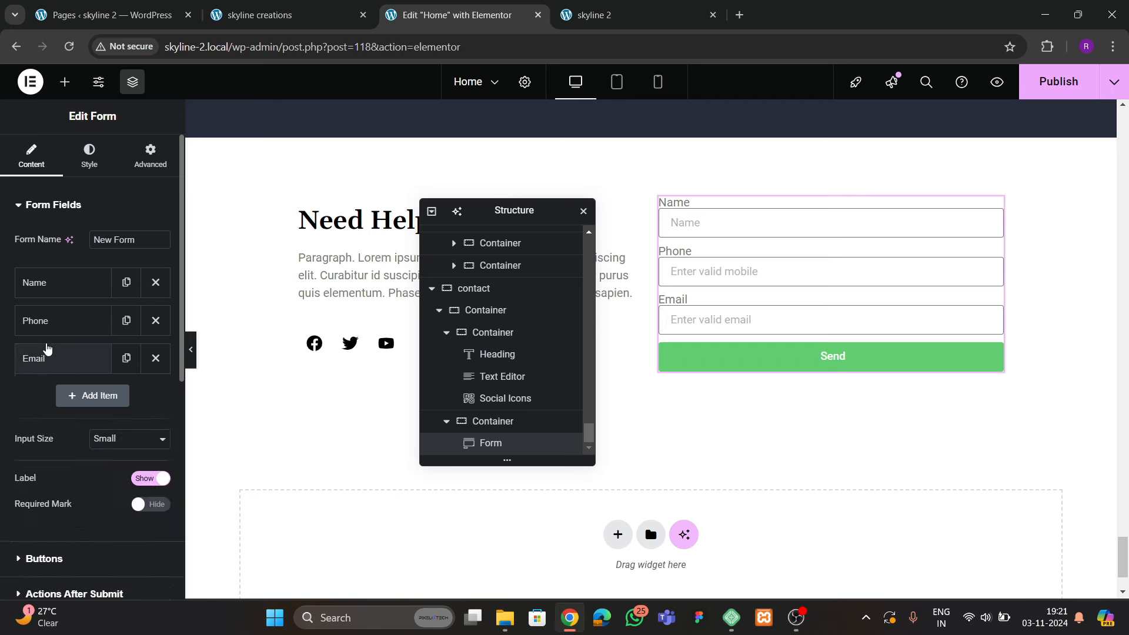
Set the column width of both the Phone and Email fields to 50% so they share one row
{"action": "left_click", "coordinate": [53, 320]}
{"action": "scroll", "coordinate": [99, 438], "scroll_direction": "down", "scroll_amount": 1}
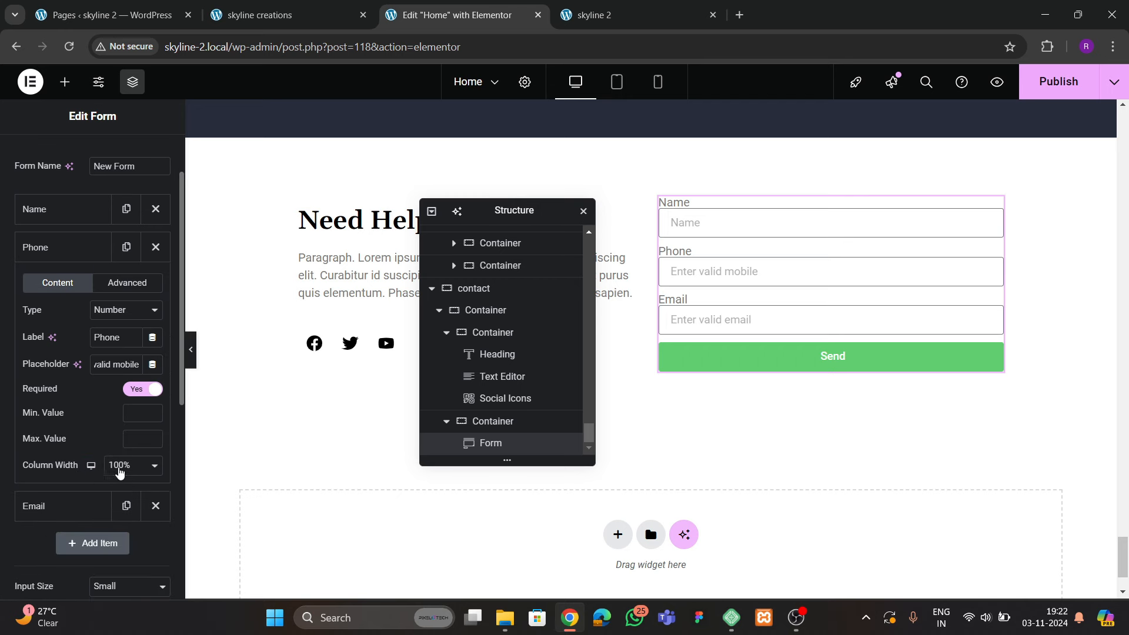
{"action": "left_click", "coordinate": [130, 465]}
{"action": "left_click", "coordinate": [133, 323]}
{"action": "left_click", "coordinate": [77, 250]}
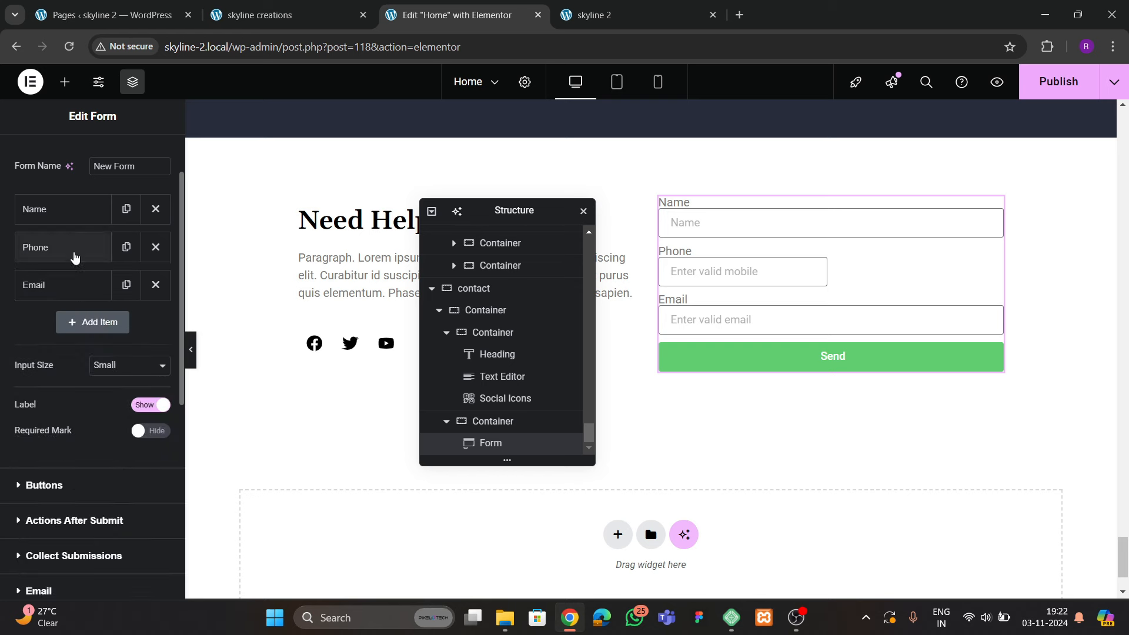
{"action": "left_click", "coordinate": [80, 285]}
{"action": "left_click", "coordinate": [125, 451]}
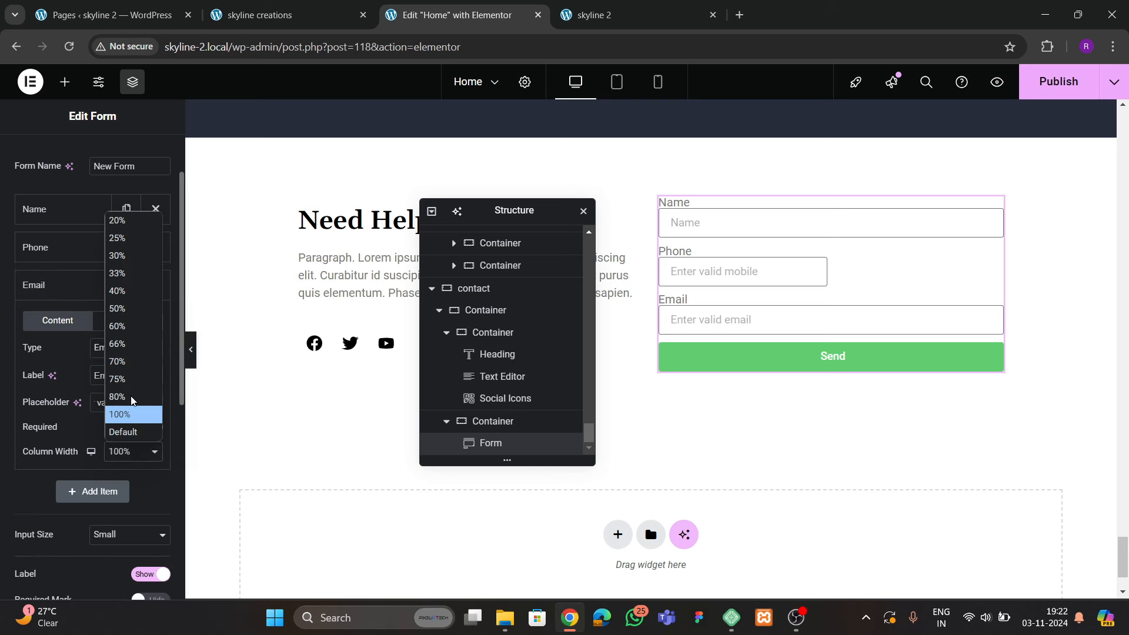
{"action": "left_click", "coordinate": [121, 309]}
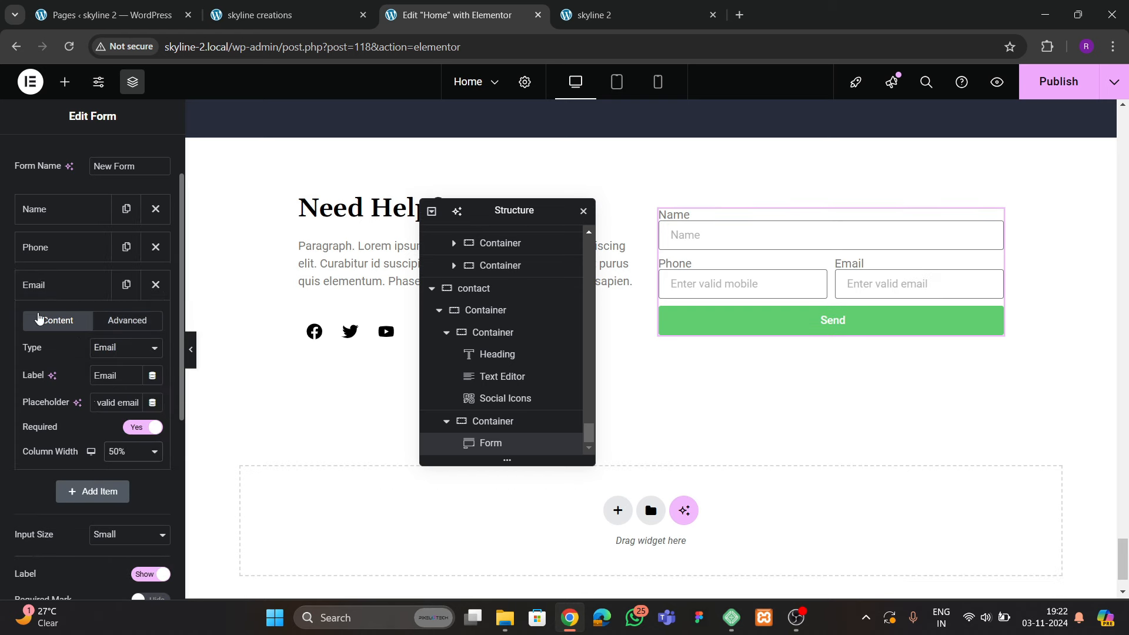
{"action": "scroll", "coordinate": [54, 333], "scroll_direction": "down", "scroll_amount": 5}
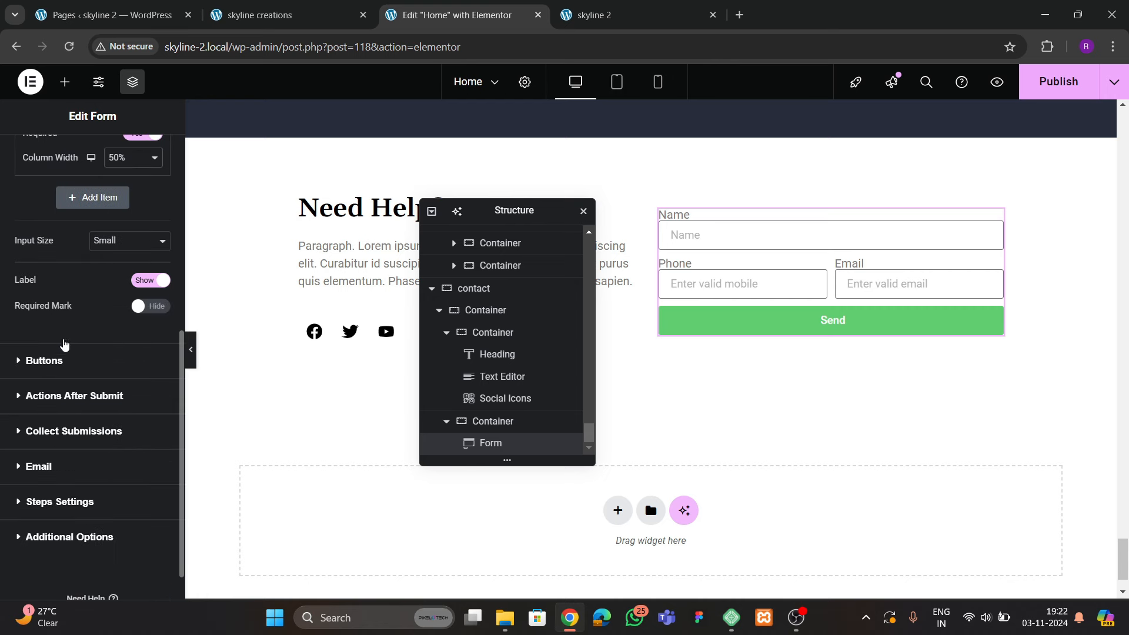
Set the contact form's button size to Medium
{"action": "left_click", "coordinate": [67, 360]}
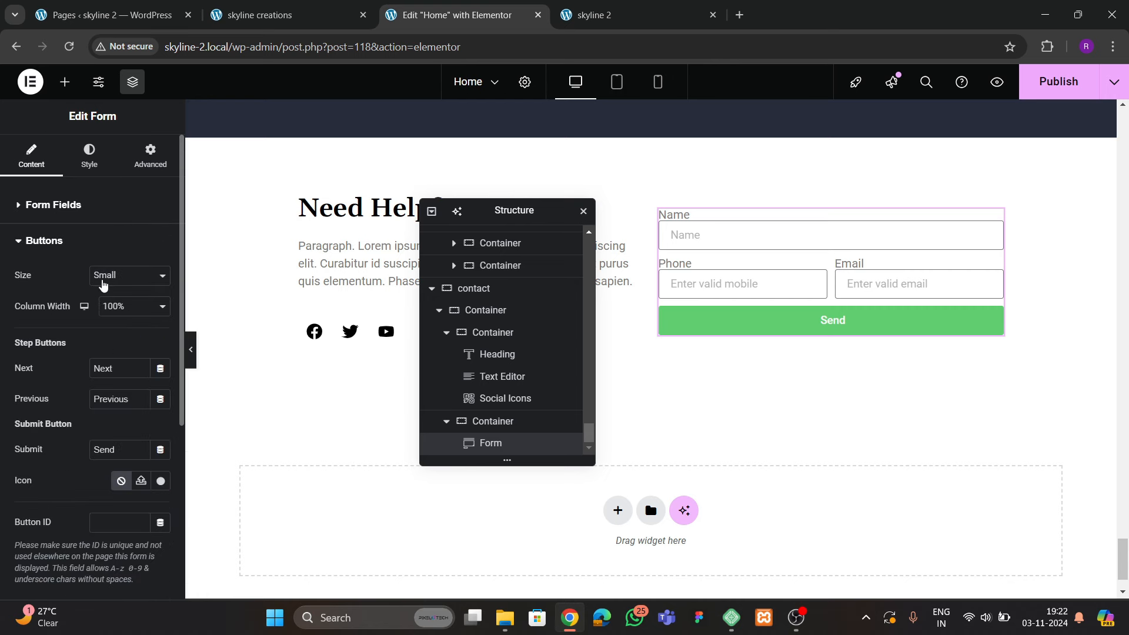
{"action": "left_click", "coordinate": [103, 285]}
{"action": "left_click", "coordinate": [114, 329]}
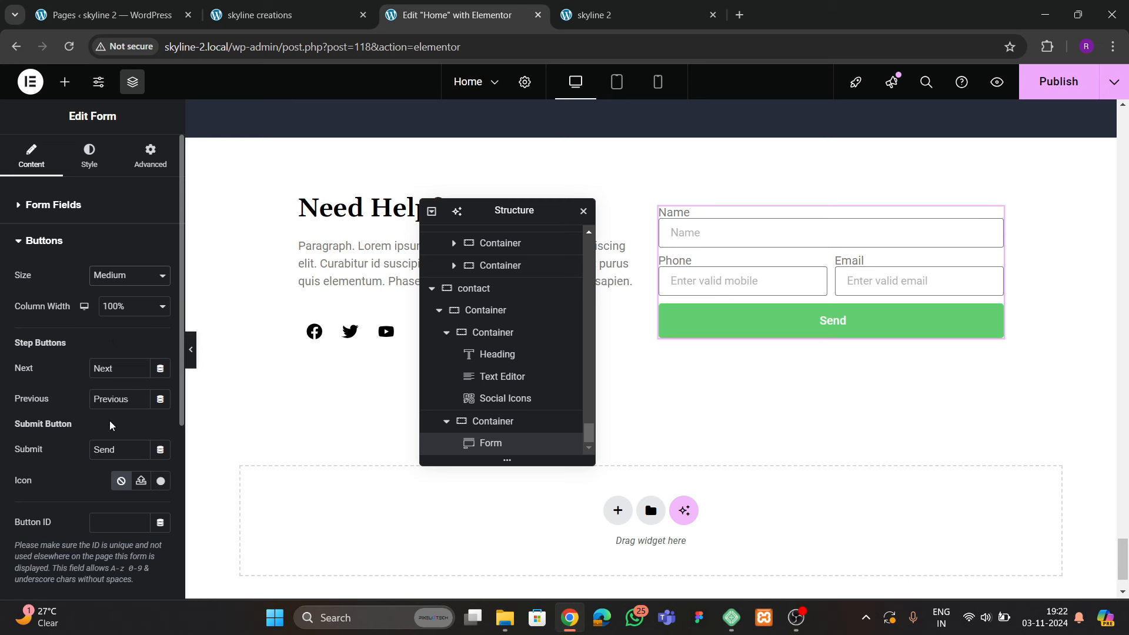
Change the form's submit button text to SUBMIT
{"action": "double_click", "coordinate": [97, 450]}
{"action": "key", "text": "BackSpace"}
{"action": "type", "text": "SUBMKIT"}
{"action": "key", "text": "BackSpace"}
{"action": "key", "text": "BackSpace"}
{"action": "key", "text": "BackSpace"}
{"action": "type", "text": "IT"}
Set the input size of the form fields to Medium
{"action": "left_click", "coordinate": [23, 204]}
{"action": "left_click", "coordinate": [120, 441]}
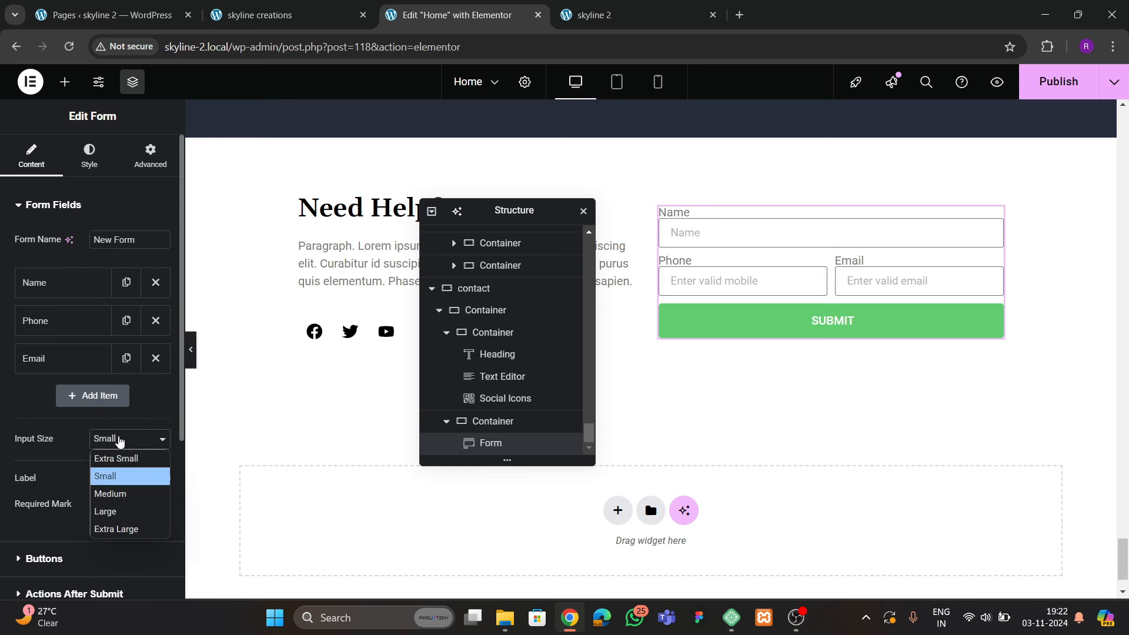
{"action": "left_click", "coordinate": [116, 494]}
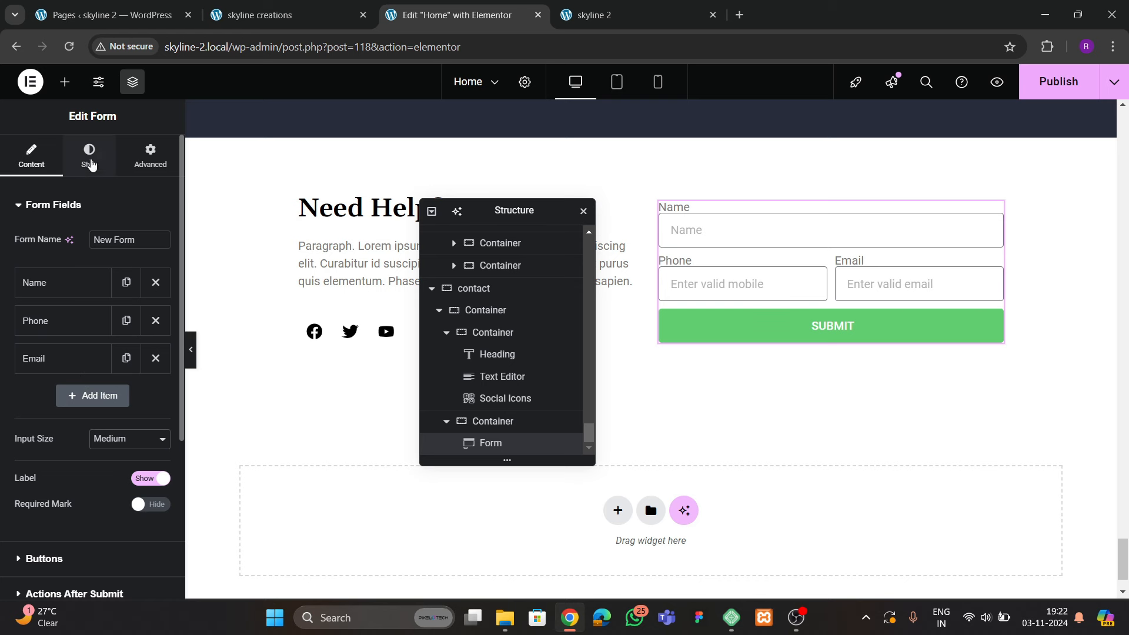
Set the label spacing in the form's styling to 10 px
{"action": "left_click", "coordinate": [90, 156]}
{"action": "scroll", "coordinate": [32, 316], "scroll_direction": "down", "scroll_amount": 5}
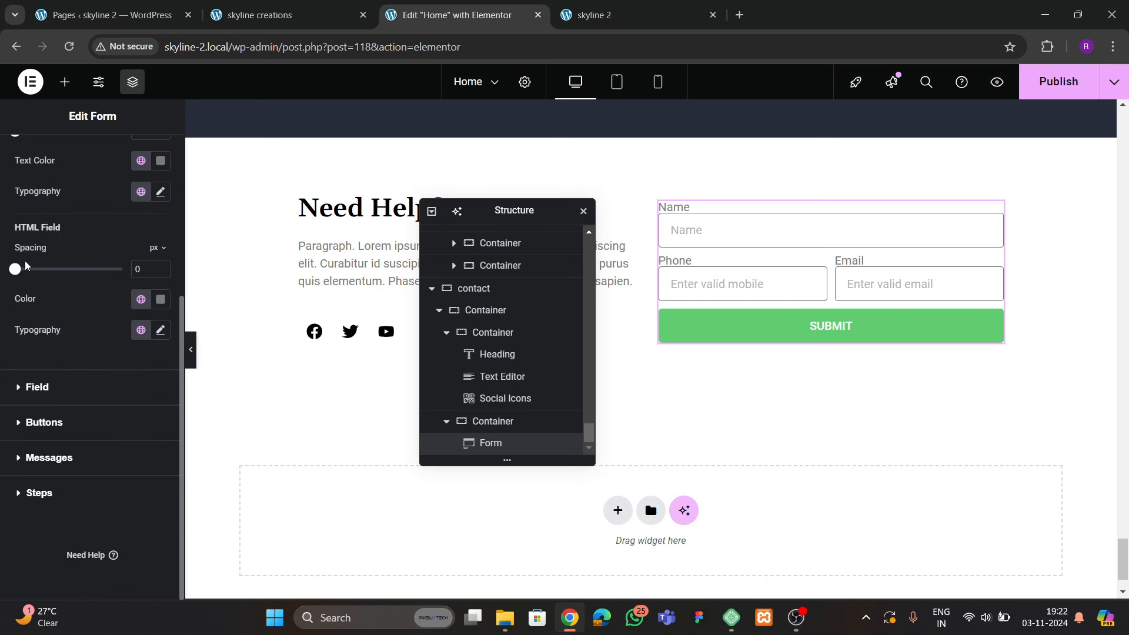
{"action": "scroll", "coordinate": [29, 274], "scroll_direction": "up", "scroll_amount": 2}
{"action": "left_click_drag", "start_coordinate": [16, 282], "coordinate": [33, 287]}
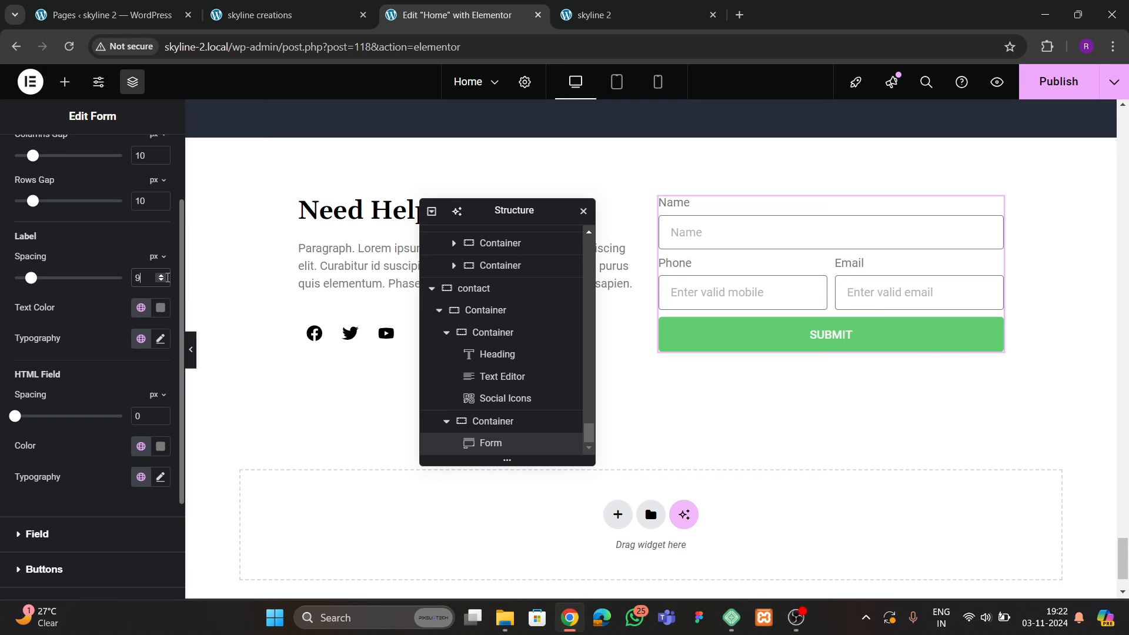
{"action": "left_click", "coordinate": [162, 274]}
Set both the rows gap and the columns gap of the form to 20 px
{"action": "scroll", "coordinate": [63, 310], "scroll_direction": "up", "scroll_amount": 2}
{"action": "left_click_drag", "start_coordinate": [32, 300], "coordinate": [50, 306]}
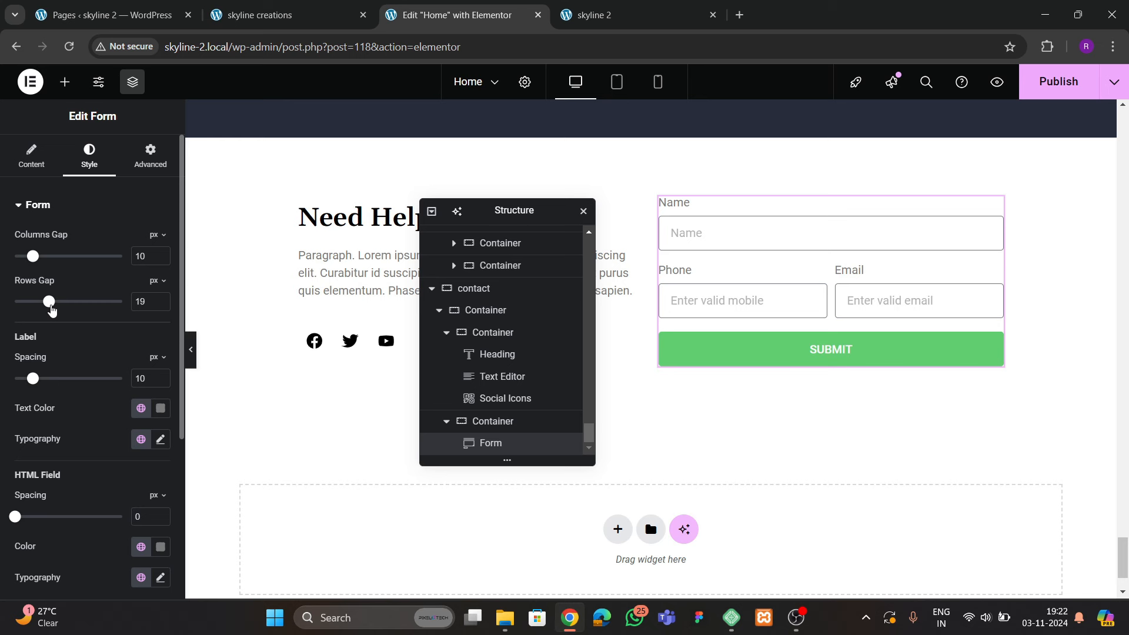
{"action": "type", "text": "20"}
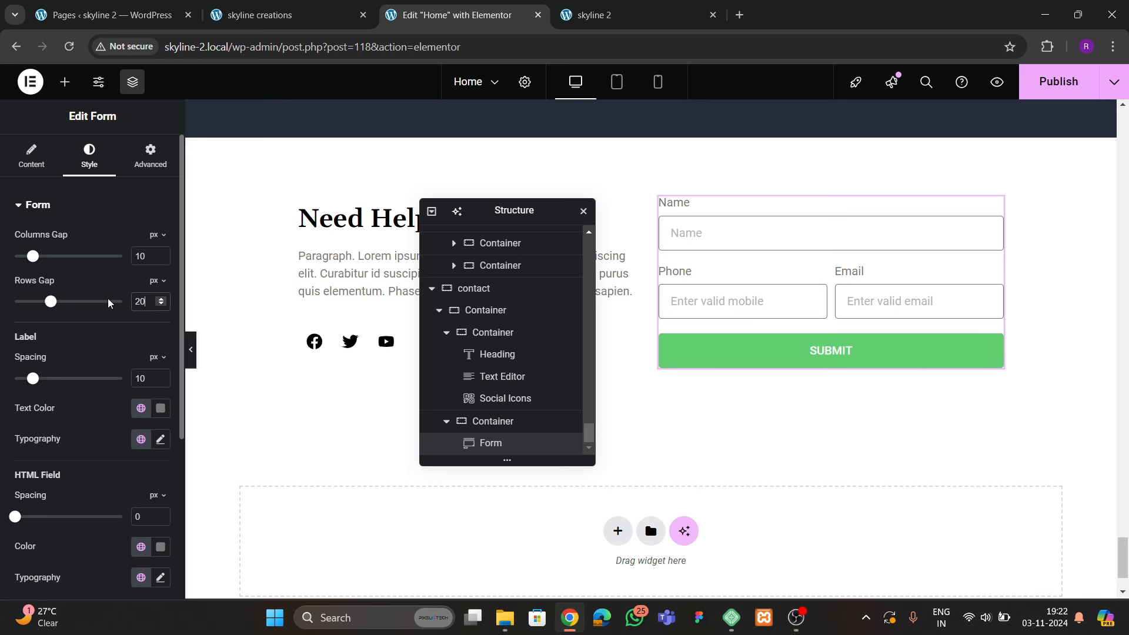
{"action": "left_click_drag", "start_coordinate": [153, 257], "coordinate": [84, 271]}
{"action": "type", "text": "20"}
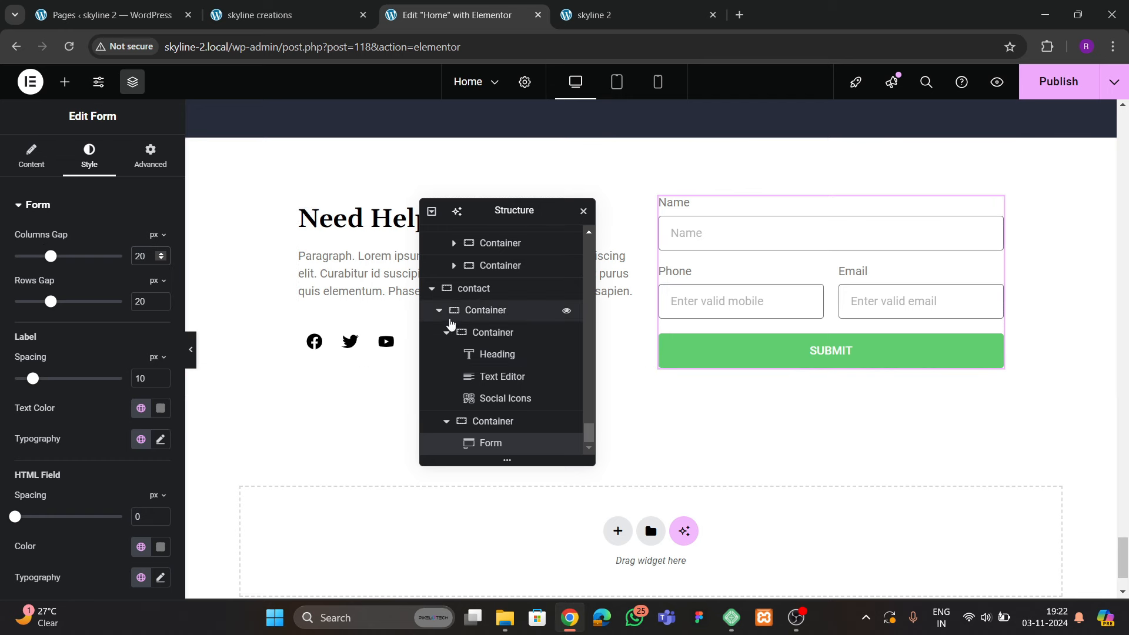
Collapse the two column containers in the contact section's structure and select their parent container for editing
{"action": "left_click", "coordinate": [440, 311]}
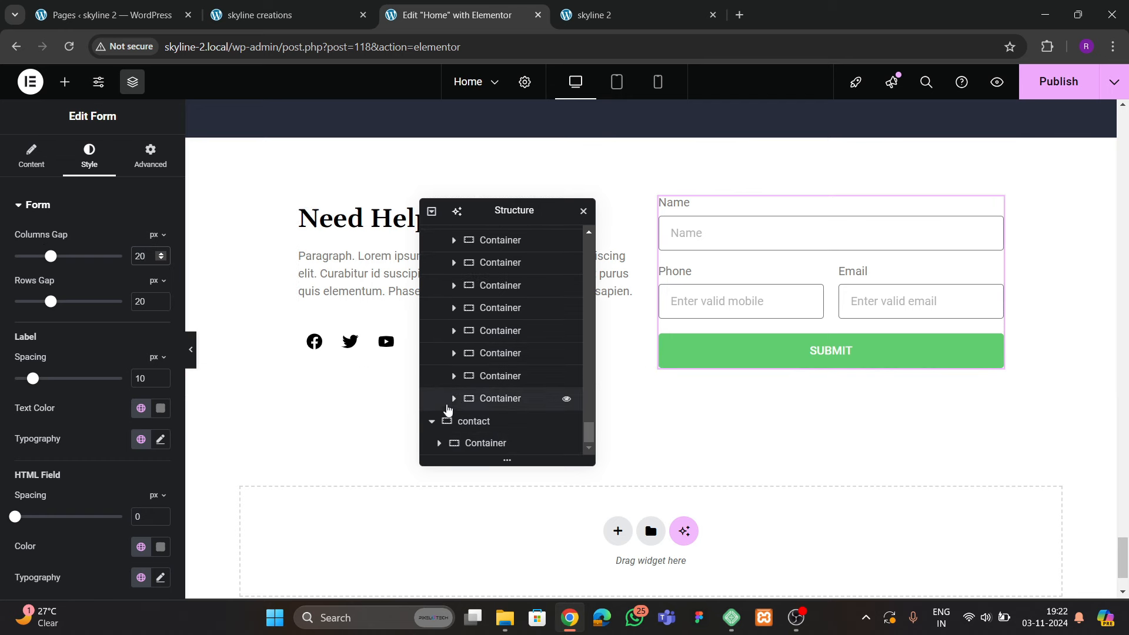
{"action": "left_click", "coordinate": [438, 443]}
{"action": "scroll", "coordinate": [441, 449], "scroll_direction": "down", "scroll_amount": 3}
{"action": "left_click", "coordinate": [446, 334]}
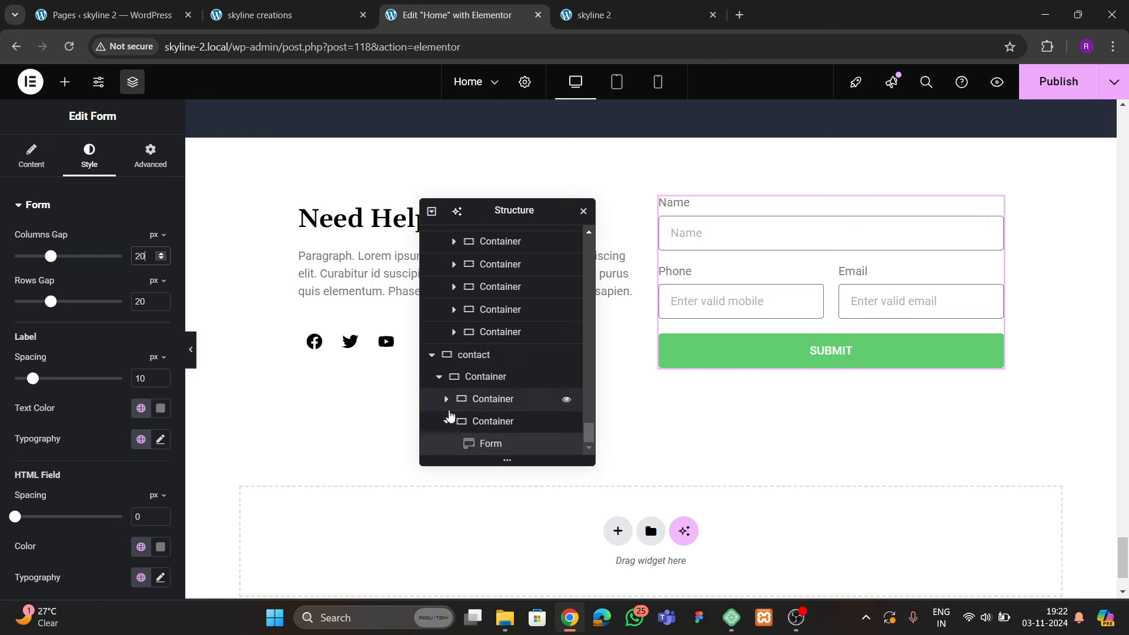
{"action": "left_click", "coordinate": [446, 422]}
{"action": "left_click", "coordinate": [491, 406]}
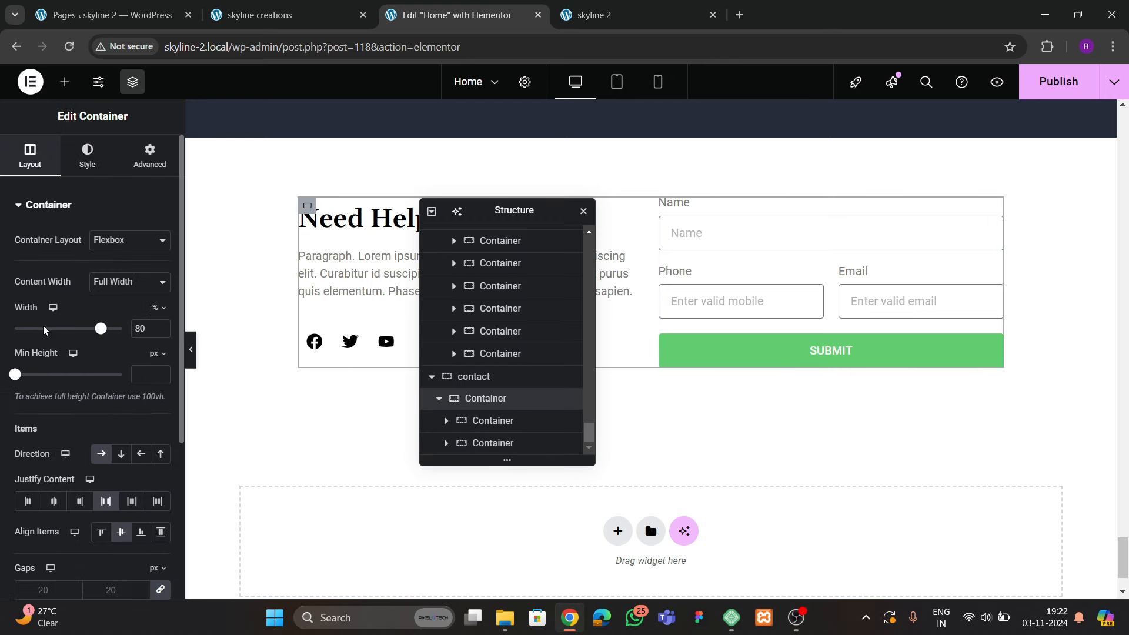
Compare with the finished skyline creations page and set the parent container's padding to 50 px on all sides
{"action": "scroll", "coordinate": [66, 360], "scroll_direction": "down", "scroll_amount": 2}
{"action": "scroll", "coordinate": [65, 361], "scroll_direction": "up", "scroll_amount": 3}
{"action": "left_click", "coordinate": [150, 155]}
{"action": "left_click", "coordinate": [161, 314]}
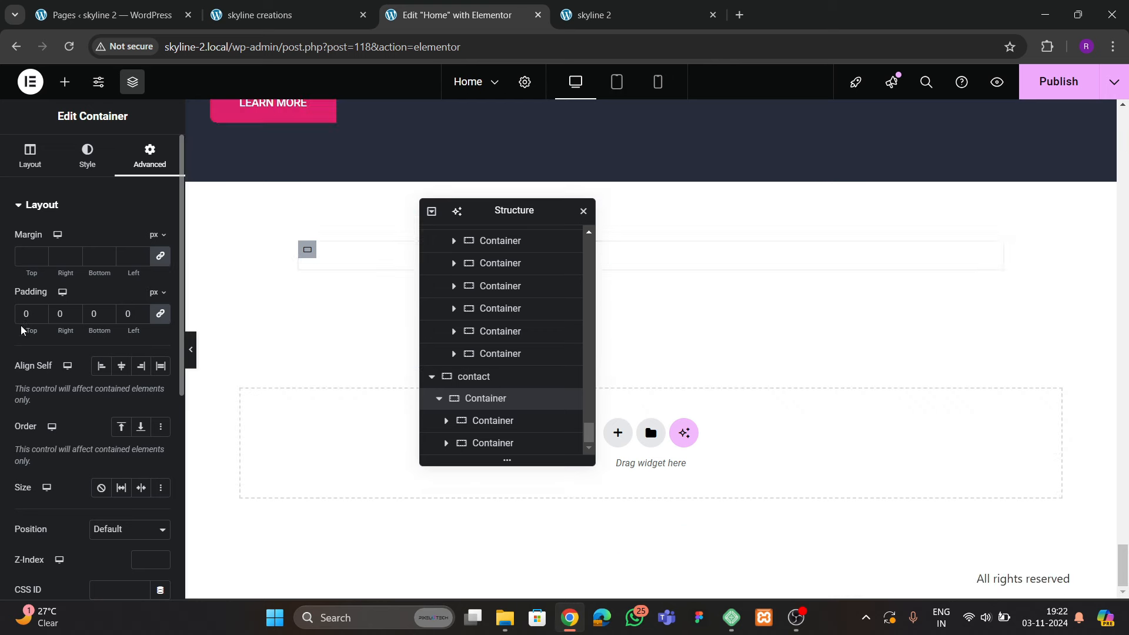
{"action": "type", "text": "4"}
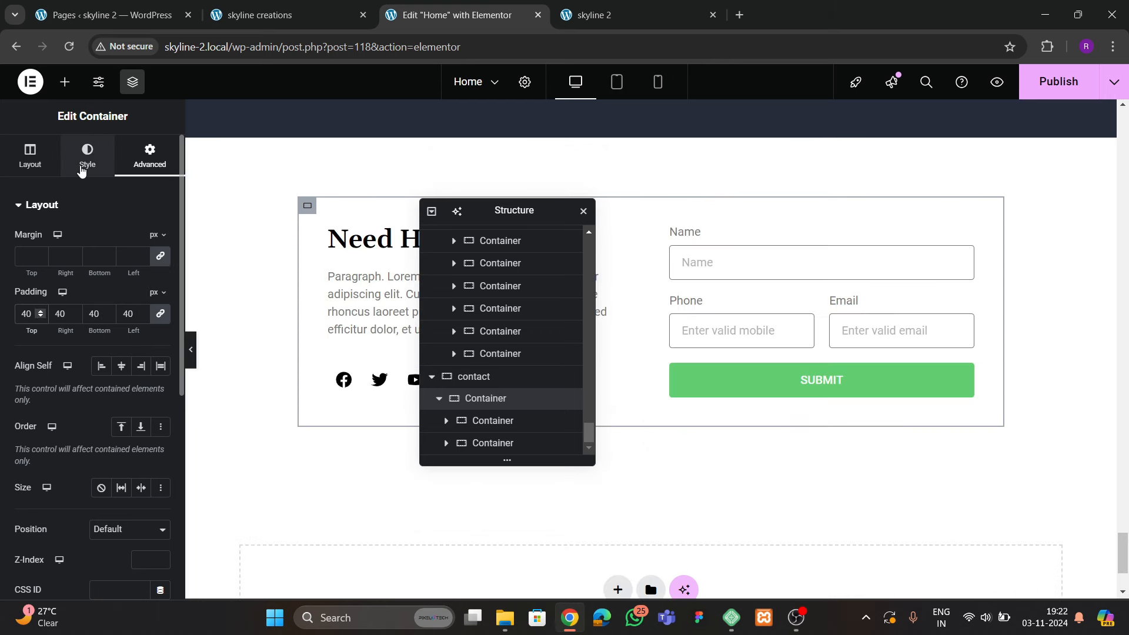
{"action": "left_click", "coordinate": [258, 15]}
{"action": "left_click", "coordinate": [437, 6]}
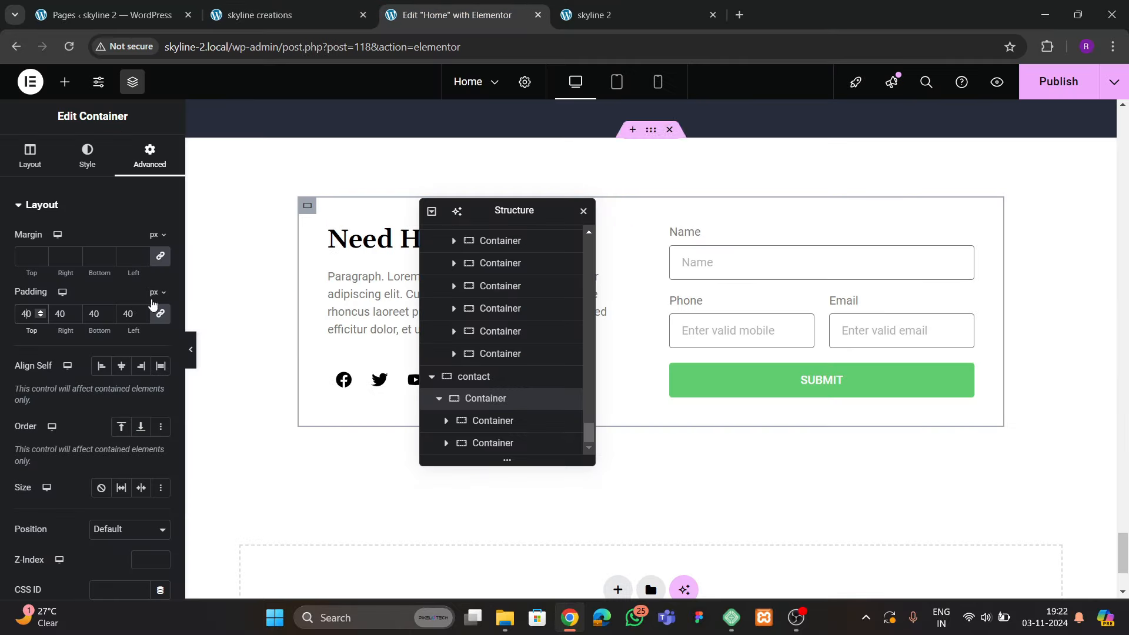
{"action": "key", "text": "BackSpace"}
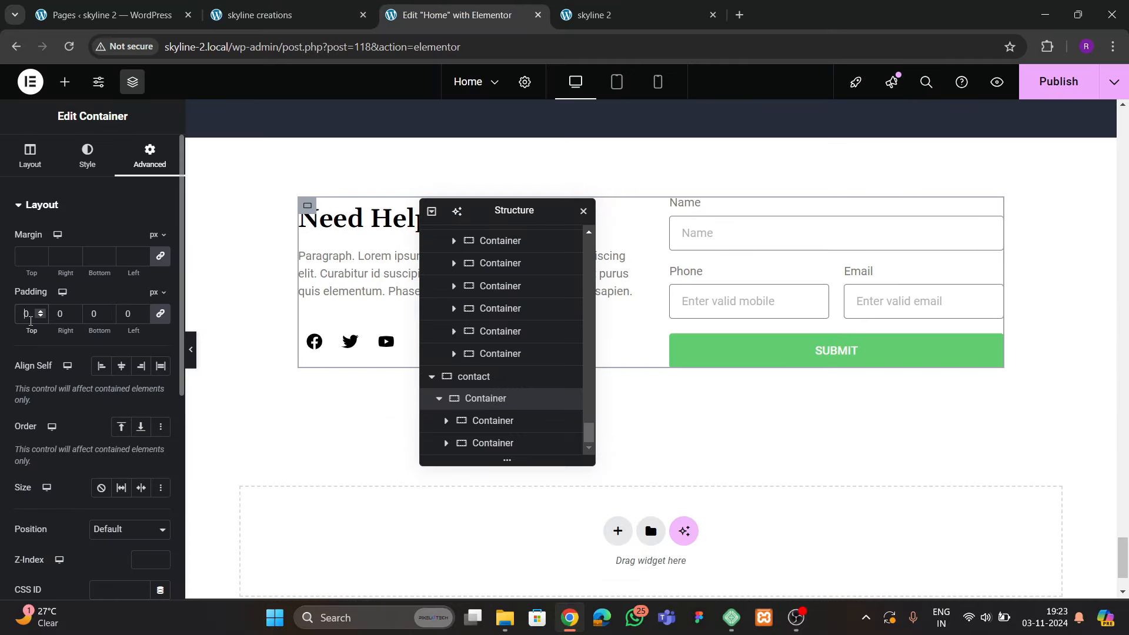
{"action": "type", "text": "5"}
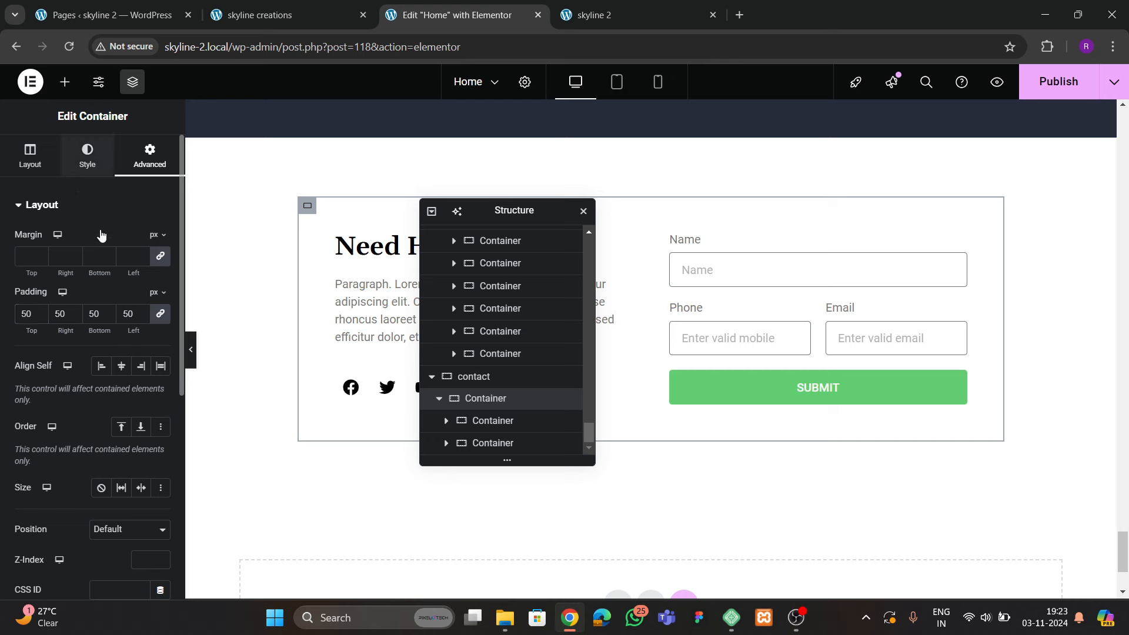
Unlink the container's border radius values and set them to 0, 20, 0 and 20 px for top, right, bottom and left
{"action": "left_click", "coordinate": [87, 156]}
{"action": "scroll", "coordinate": [100, 317], "scroll_direction": "down", "scroll_amount": 2}
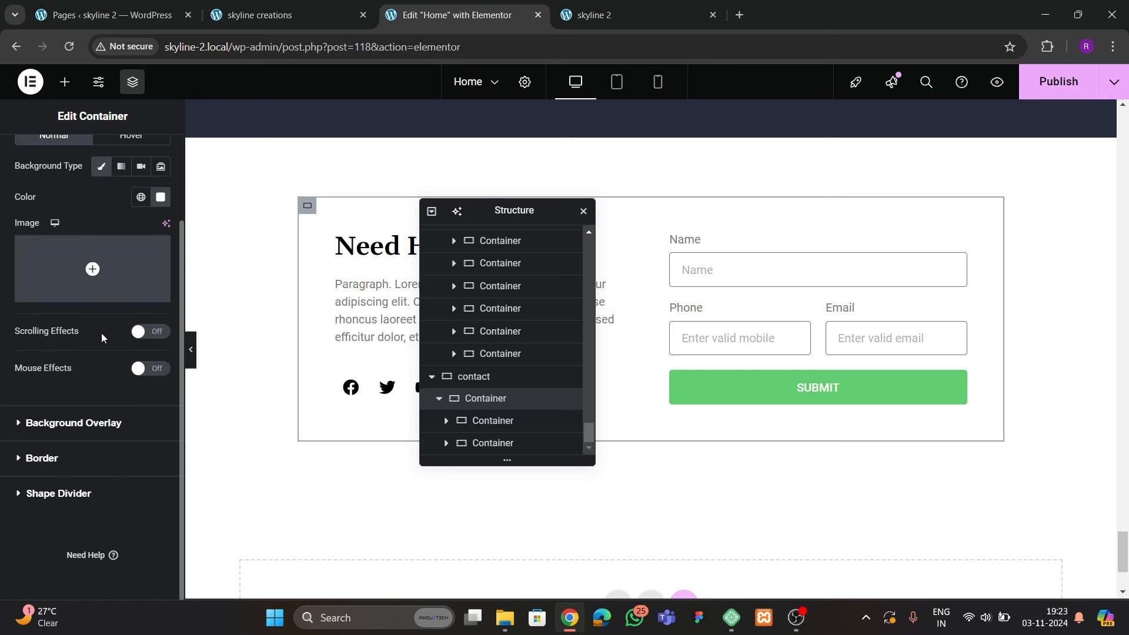
{"action": "left_click", "coordinate": [45, 458]}
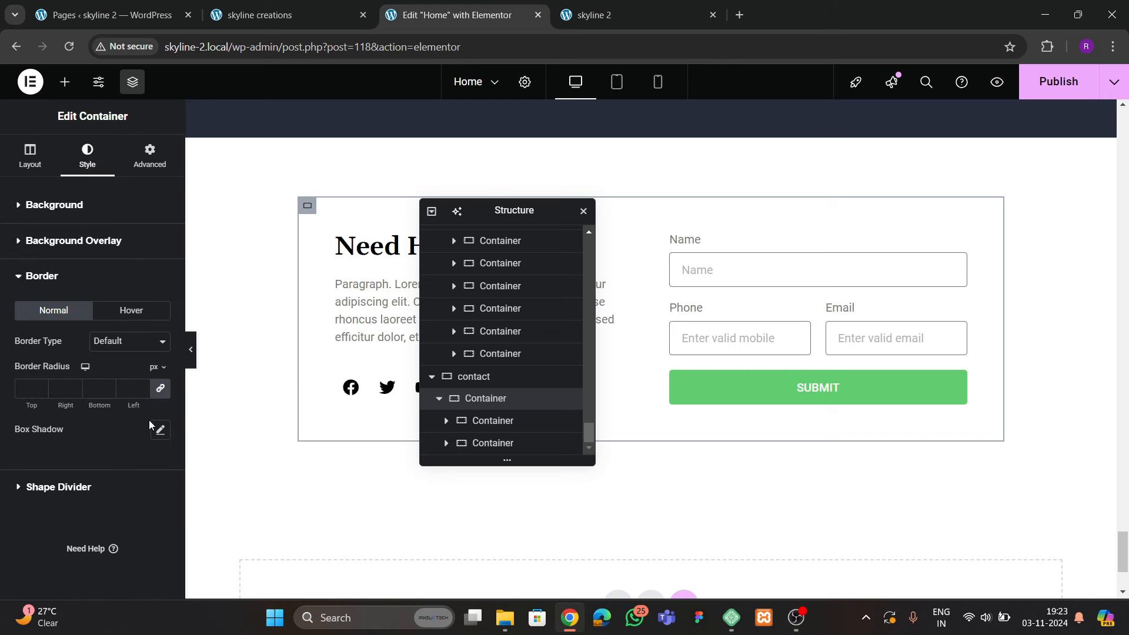
{"action": "type", "text": "2"}
{"action": "left_click", "coordinate": [56, 389]}
{"action": "type", "text": "2"}
{"action": "scroll", "coordinate": [668, 307], "scroll_direction": "up", "scroll_amount": 2}
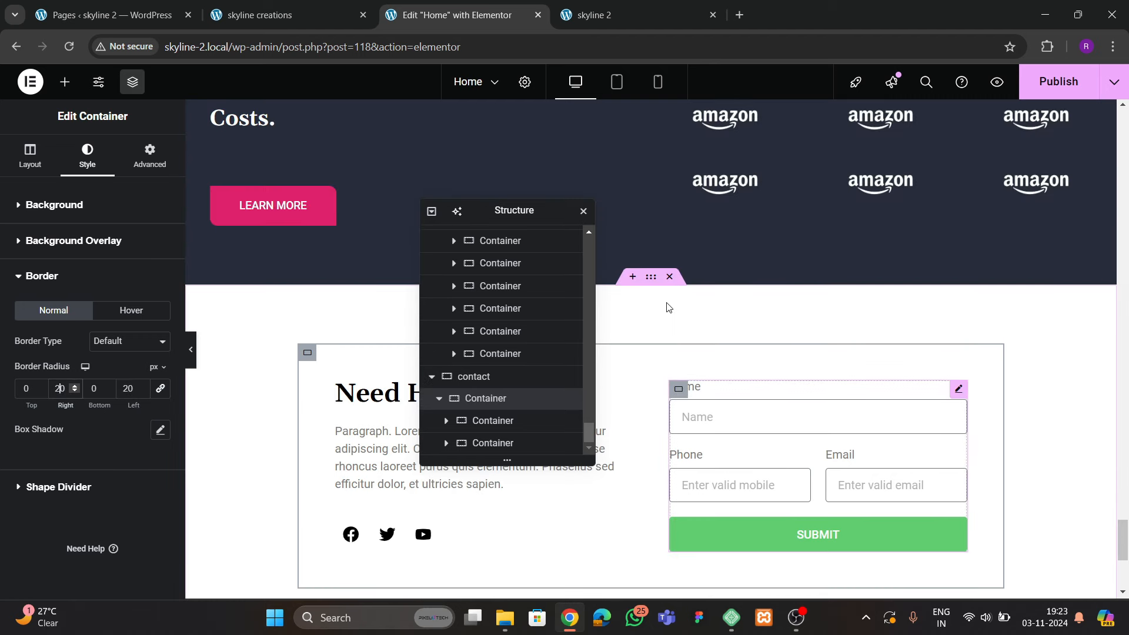
Select the contact form and set the background color of its fields to light grey #EAEAEA
{"action": "left_click_drag", "start_coordinate": [488, 220], "coordinate": [464, 213]}
{"action": "left_click", "coordinate": [676, 385]}
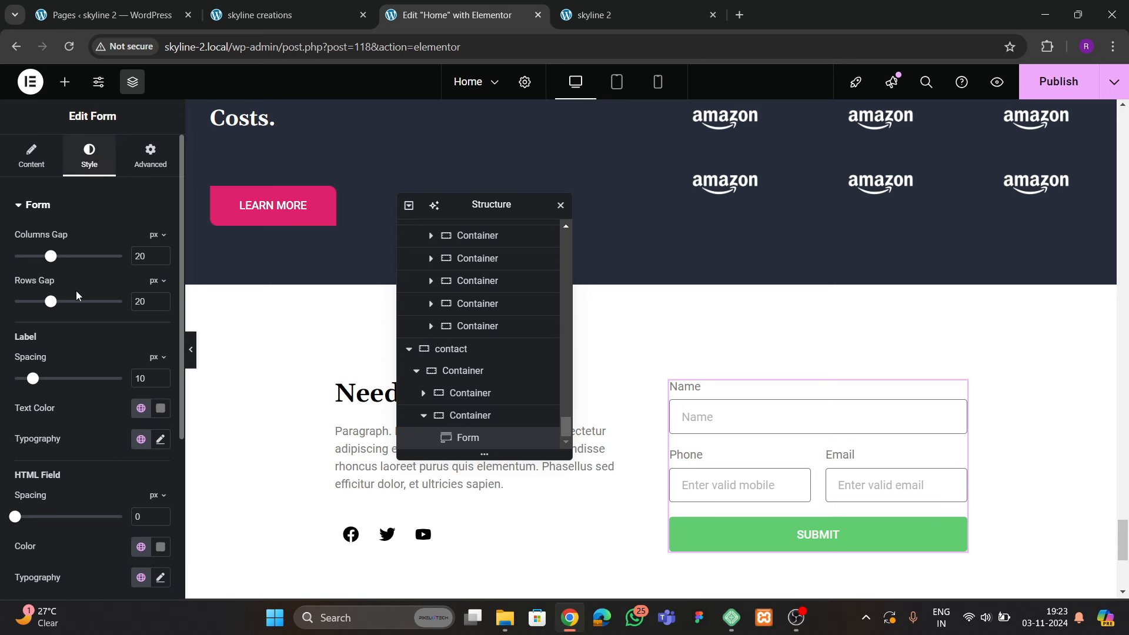
{"action": "scroll", "coordinate": [79, 305], "scroll_direction": "down", "scroll_amount": 4}
{"action": "left_click", "coordinate": [43, 400]}
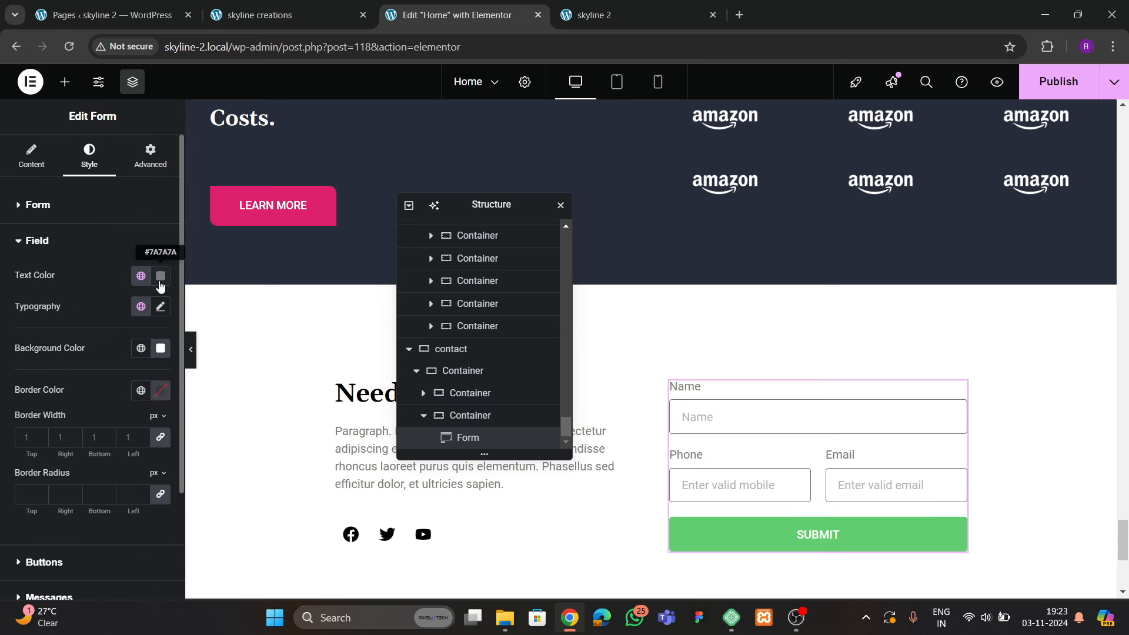
{"action": "left_click", "coordinate": [161, 348]}
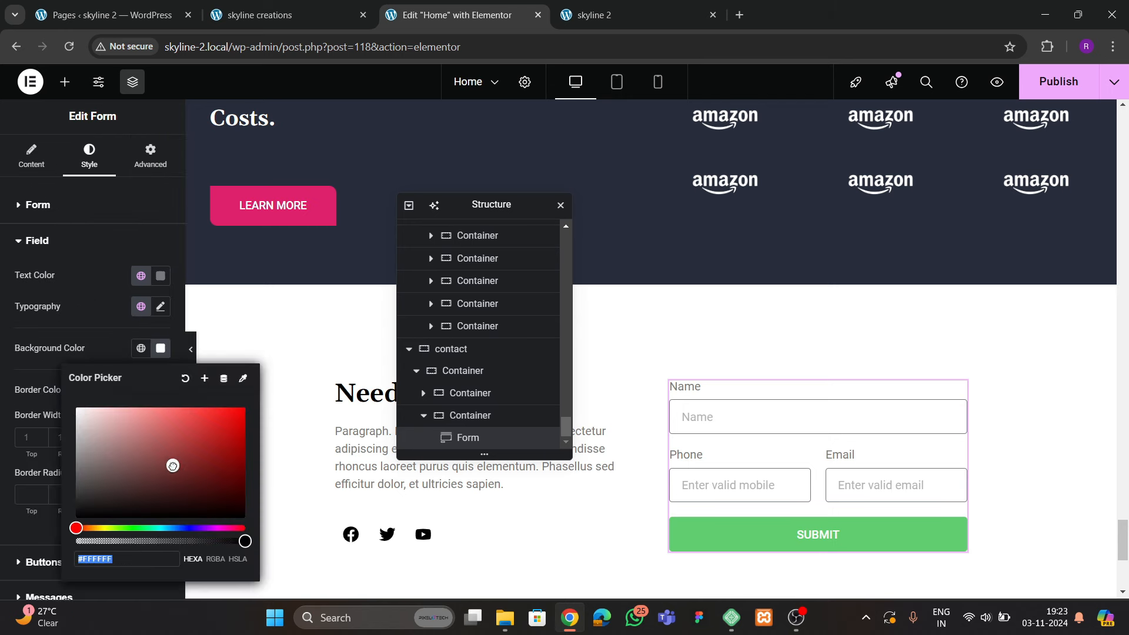
{"action": "left_click_drag", "start_coordinate": [172, 467], "coordinate": [5, 421]}
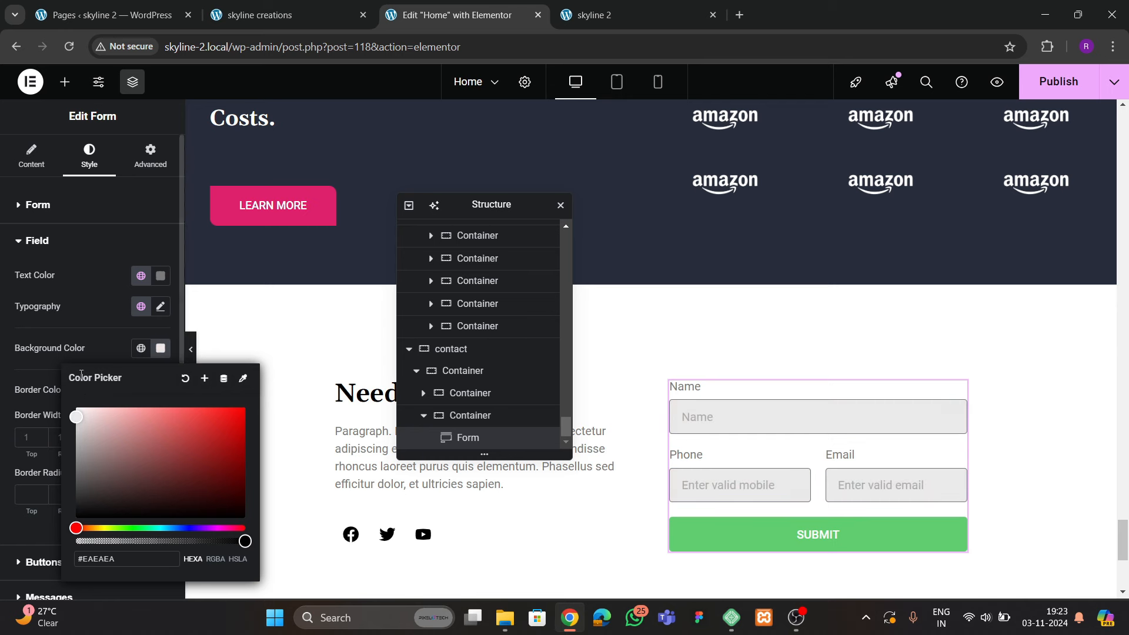
{"action": "left_click", "coordinate": [111, 327]}
Set the form fields' text color to #000000 and their border width to 0 on all sides
{"action": "left_click", "coordinate": [160, 276]}
{"action": "left_click_drag", "start_coordinate": [81, 390], "coordinate": [75, 443]}
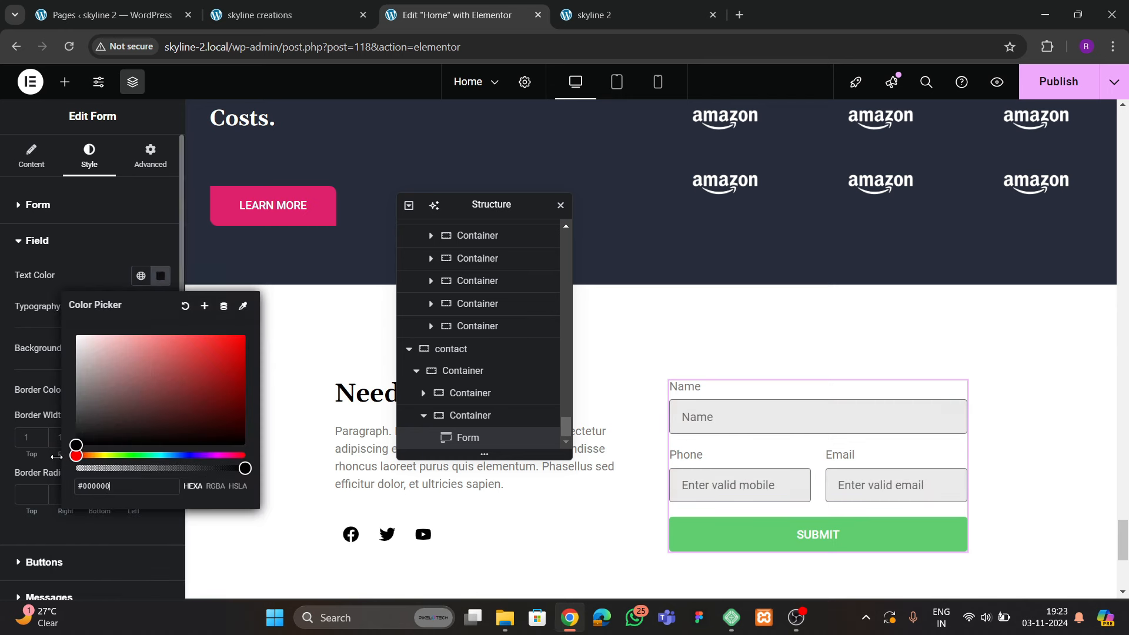
{"action": "left_click", "coordinate": [86, 274]}
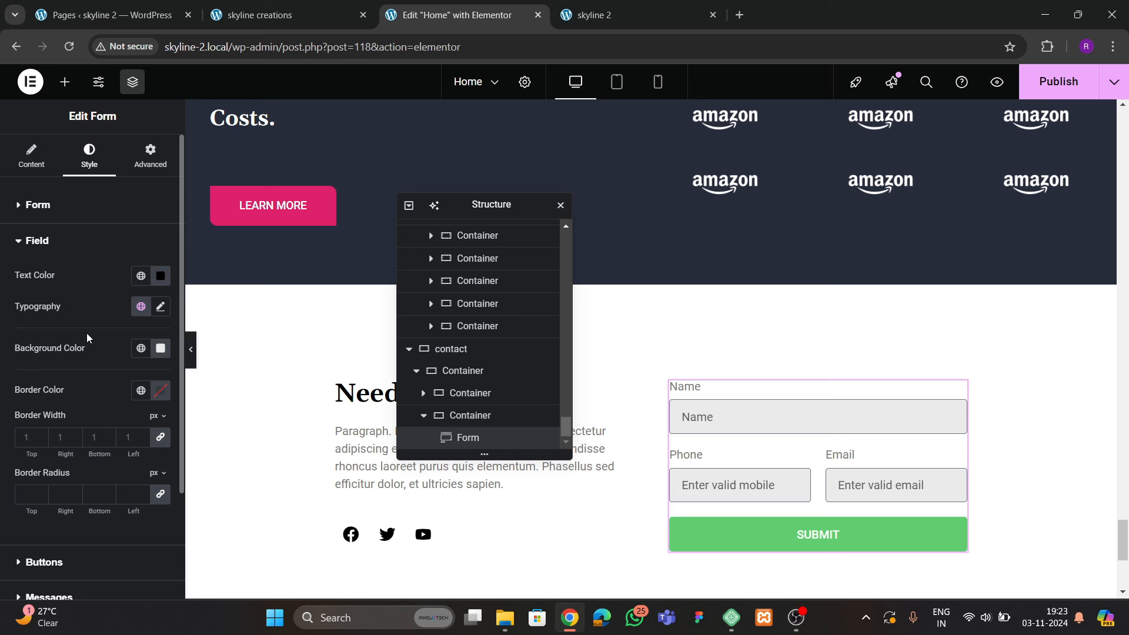
{"action": "scroll", "coordinate": [86, 333], "scroll_direction": "down", "scroll_amount": 3}
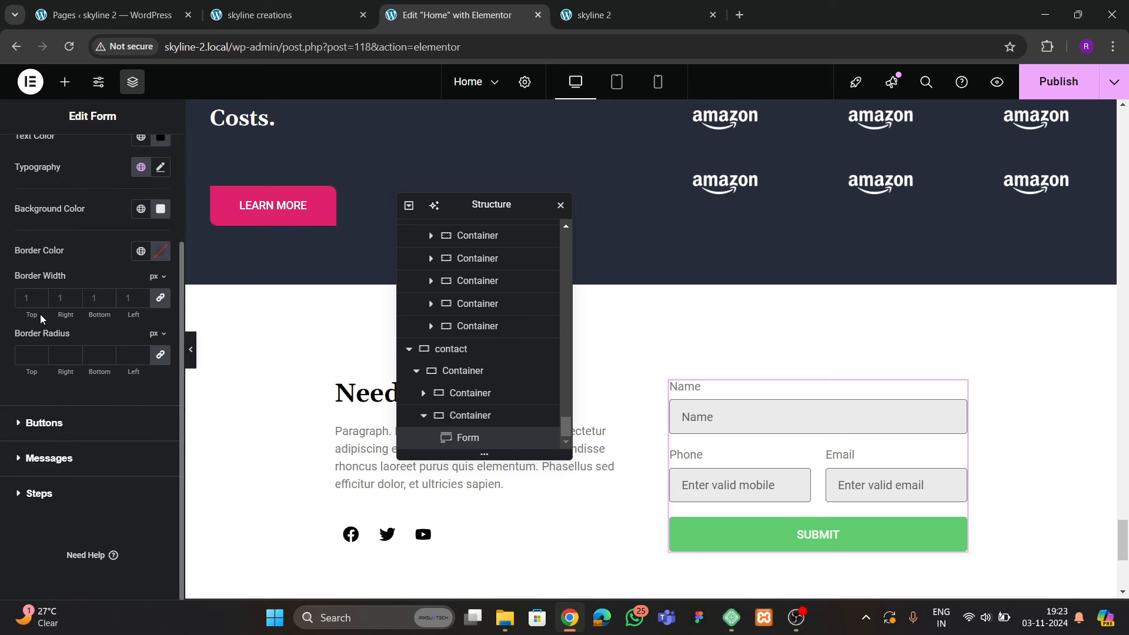
{"action": "left_click", "coordinate": [33, 294]}
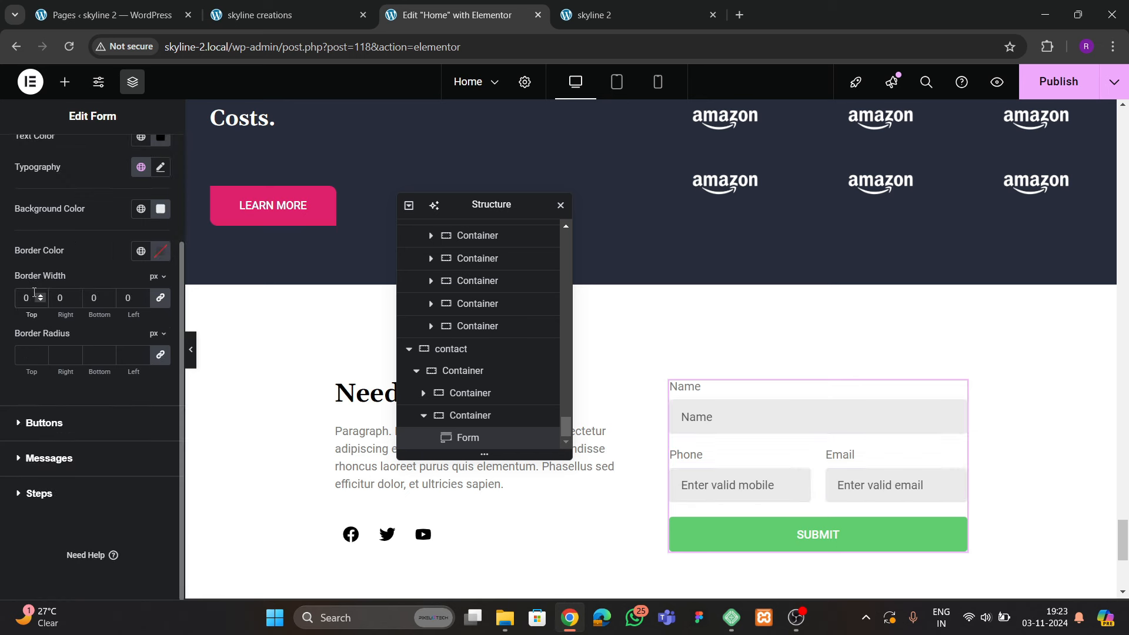
Apply the pink global color theme 1 as the submit button's normal background
{"action": "left_click", "coordinate": [47, 423]}
{"action": "scroll", "coordinate": [118, 306], "scroll_direction": "down", "scroll_amount": 3}
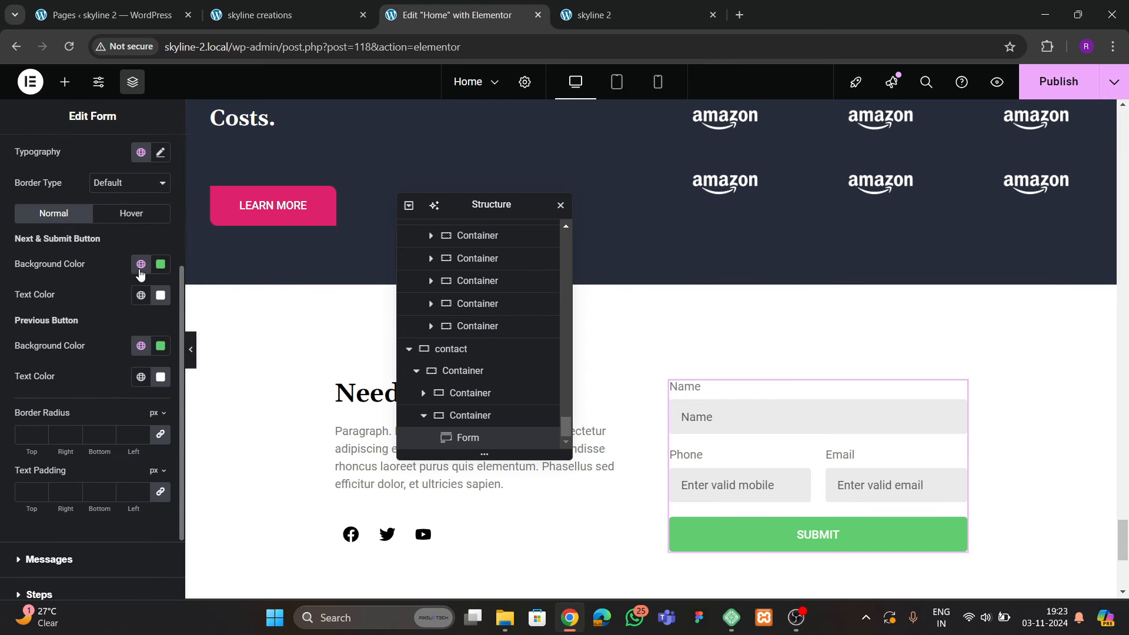
{"action": "left_click", "coordinate": [141, 264]}
{"action": "left_click", "coordinate": [74, 480]}
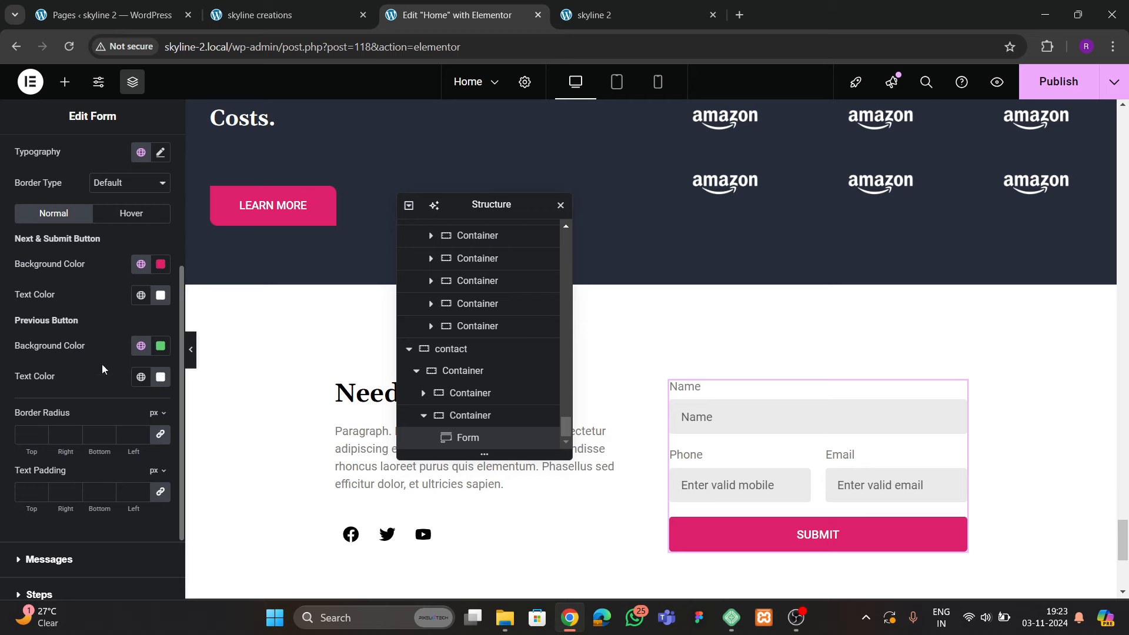
Check the reference page's button hover, and set the submit button's hover text to global color theme 2 and its hover background to #FFFFFF
{"action": "left_click", "coordinate": [282, 15]}
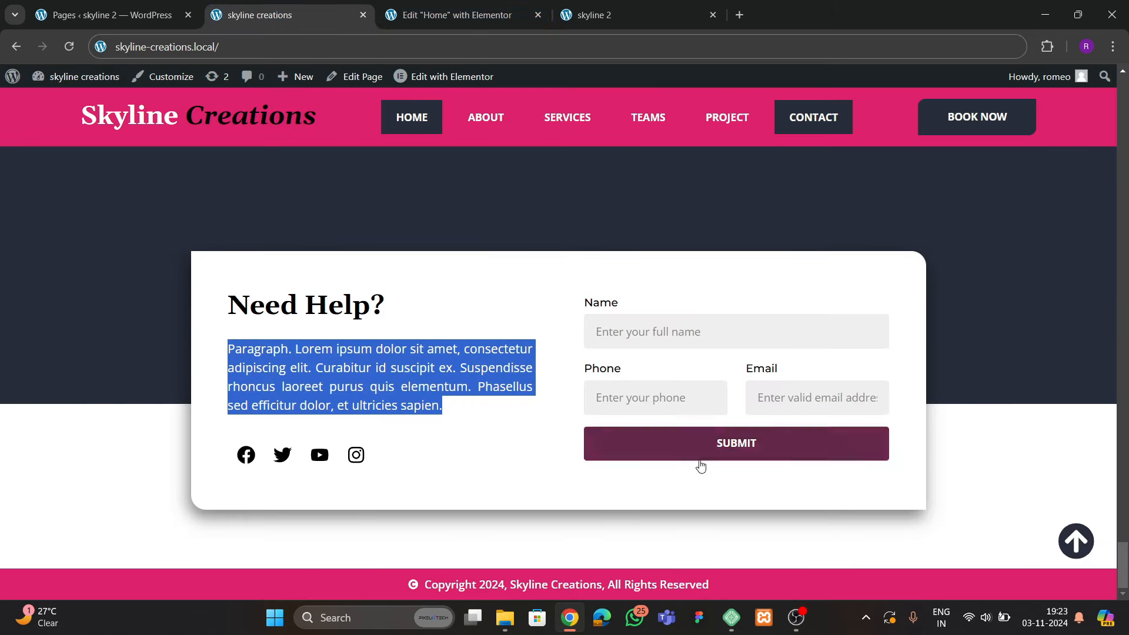
{"action": "left_click", "coordinate": [448, 26]}
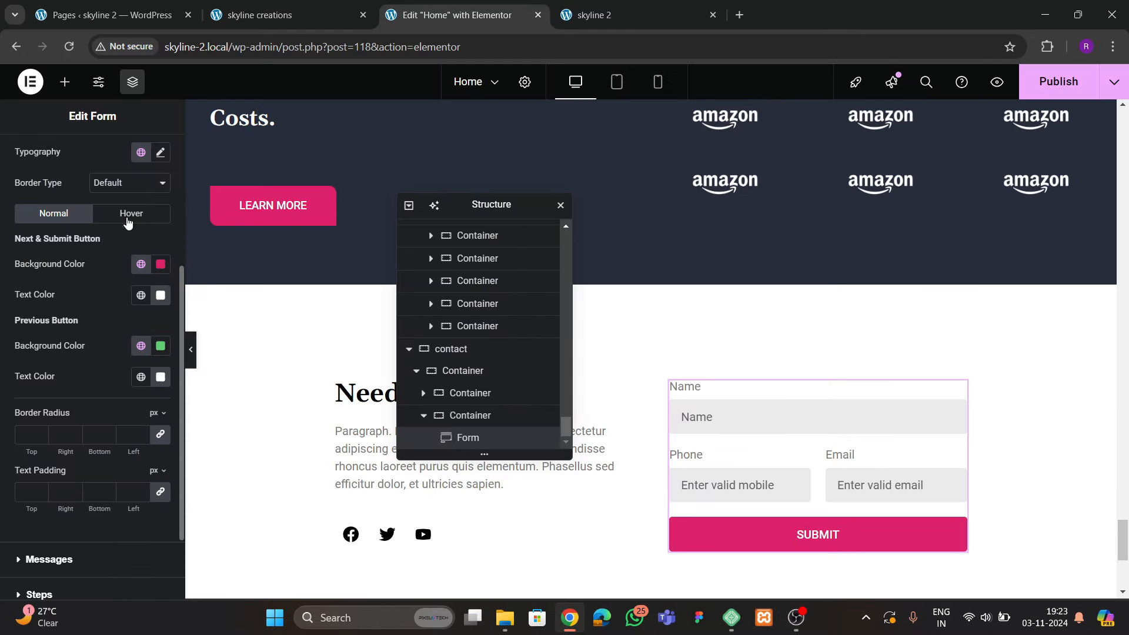
{"action": "left_click", "coordinate": [128, 217]}
{"action": "left_click", "coordinate": [141, 294]}
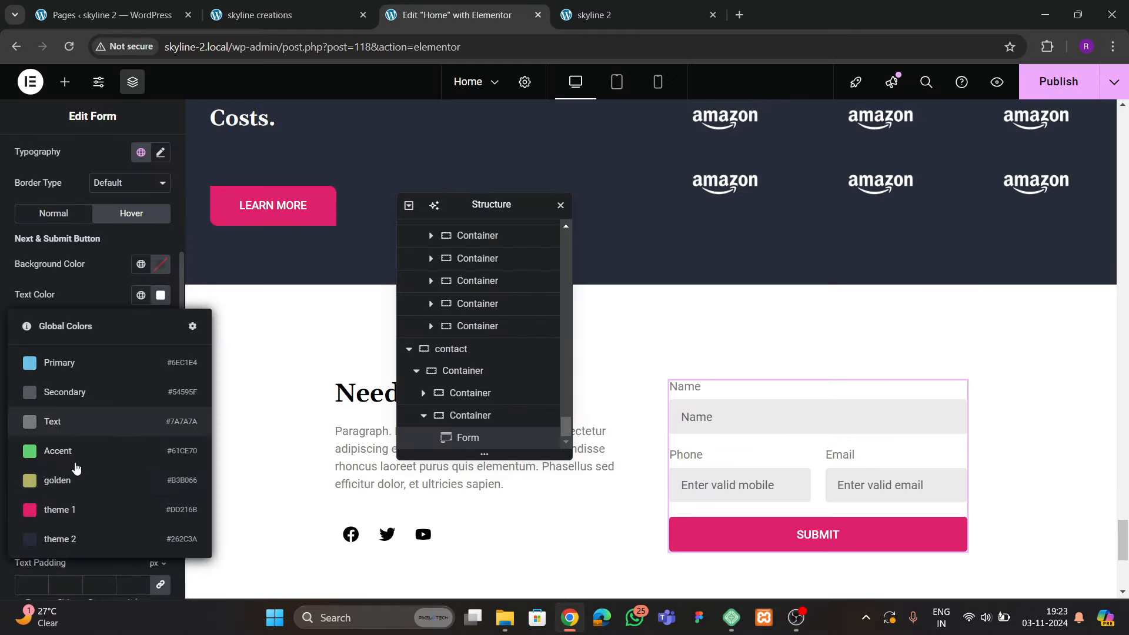
{"action": "left_click", "coordinate": [75, 539]}
{"action": "left_click_drag", "start_coordinate": [112, 347], "coordinate": [2, 264]}
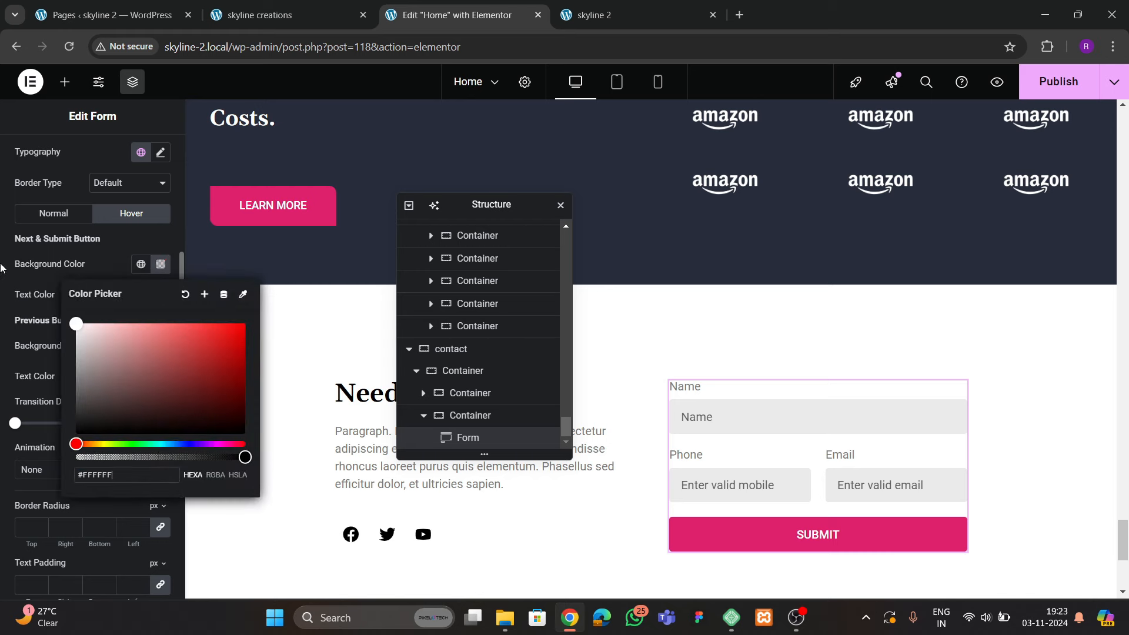
{"action": "left_click", "coordinate": [3, 265]}
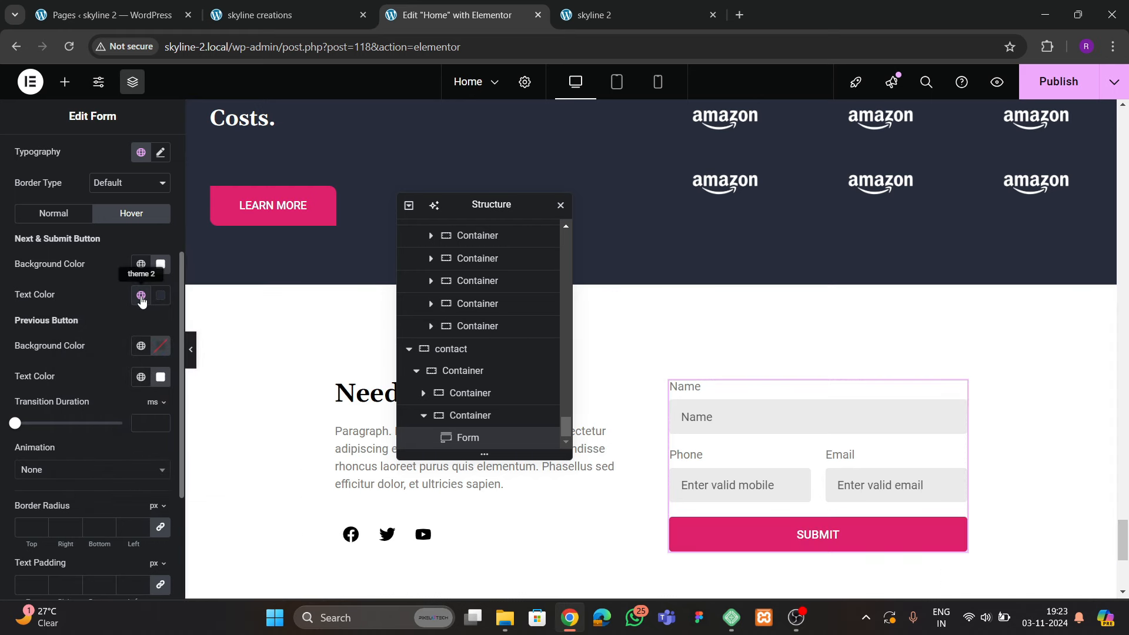
Set the submit button's hover background to global color theme 2 and its hover text color to white
{"action": "left_click", "coordinate": [142, 264]}
{"action": "left_click", "coordinate": [47, 435]}
{"action": "left_click", "coordinate": [160, 295]}
{"action": "left_click", "coordinate": [3, 294]}
Apply the Bob hover animation to the form's submit button
{"action": "scroll", "coordinate": [77, 353], "scroll_direction": "down", "scroll_amount": 2}
{"action": "left_click", "coordinate": [82, 323]}
{"action": "left_click", "coordinate": [50, 376]}
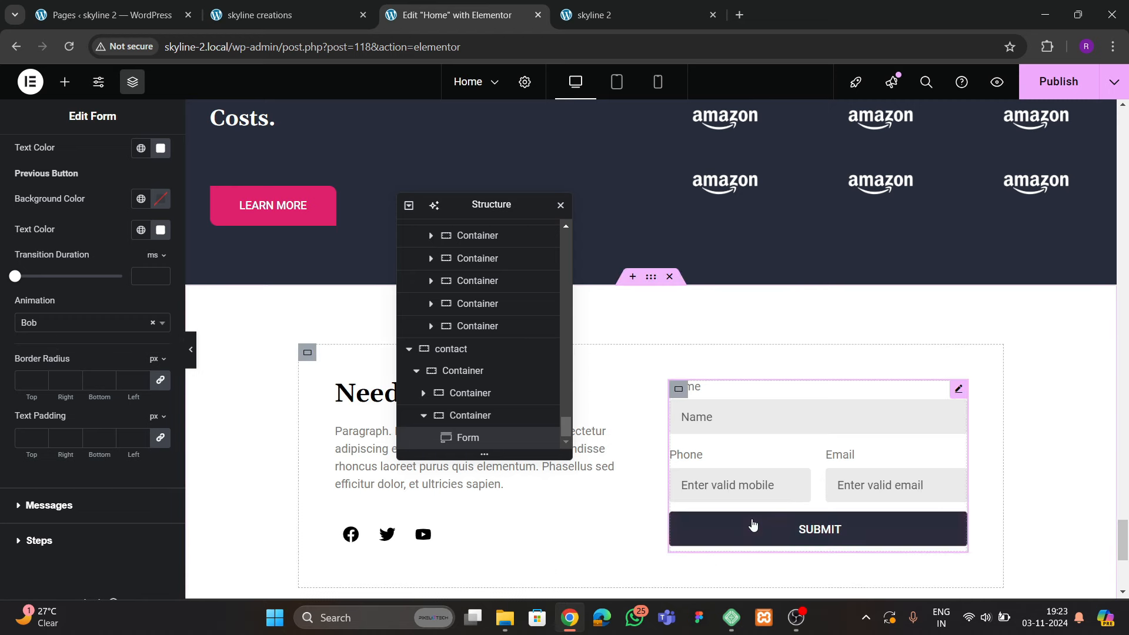
Move the Structure window off the Need Help text and set the contact section's inner container width to 85%
{"action": "left_click_drag", "start_coordinate": [492, 210], "coordinate": [795, 253]}
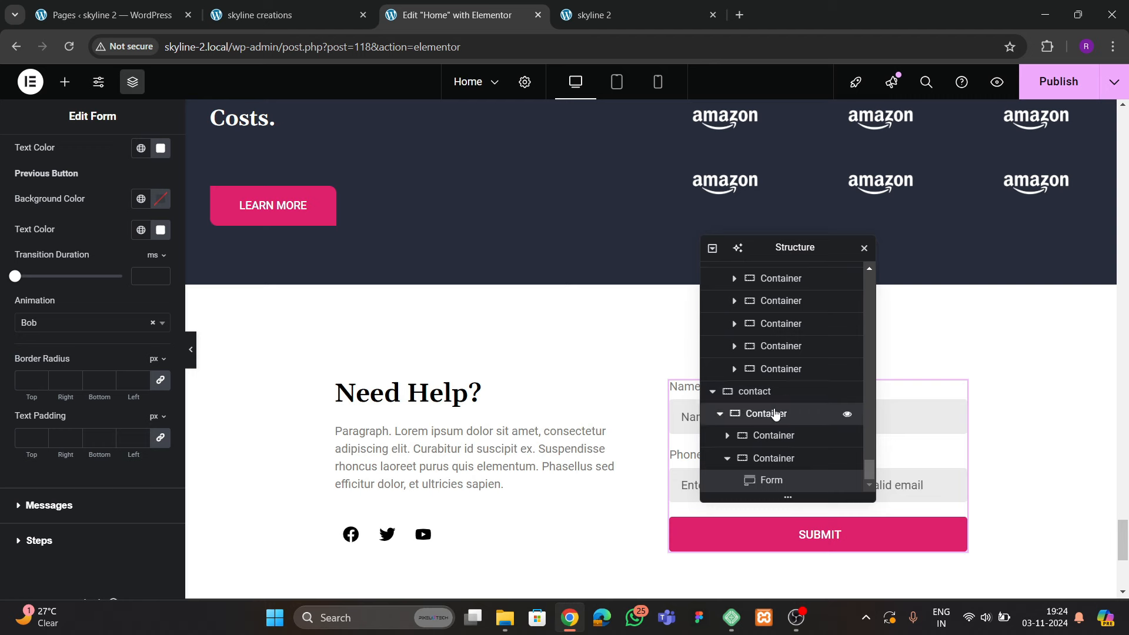
{"action": "left_click", "coordinate": [775, 414]}
{"action": "left_click", "coordinate": [31, 156]}
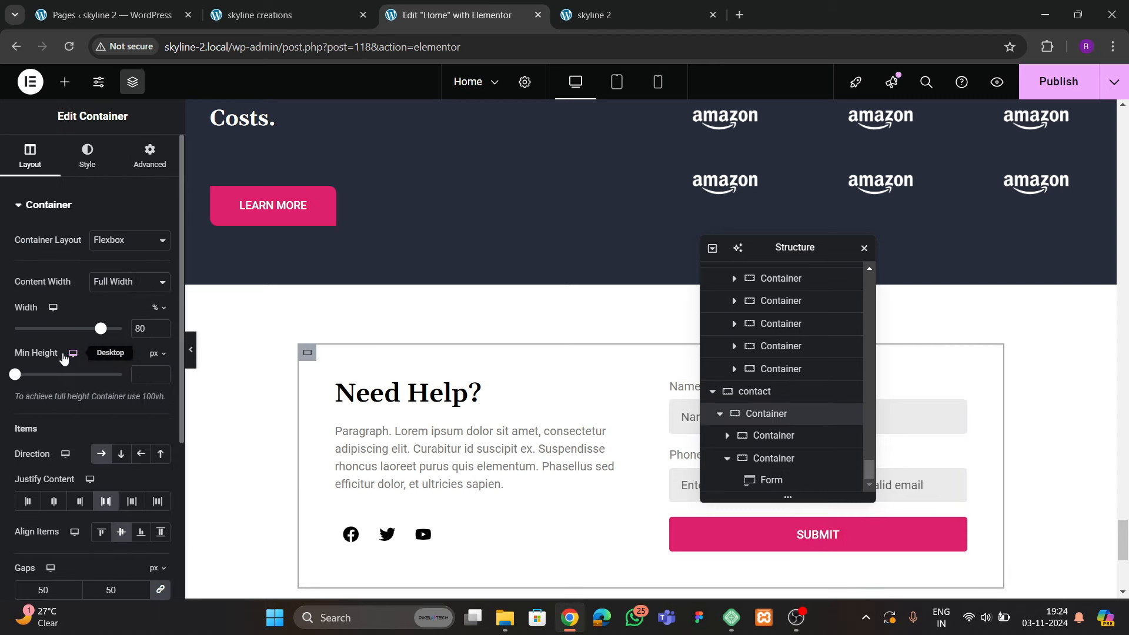
{"action": "type", "text": "85"}
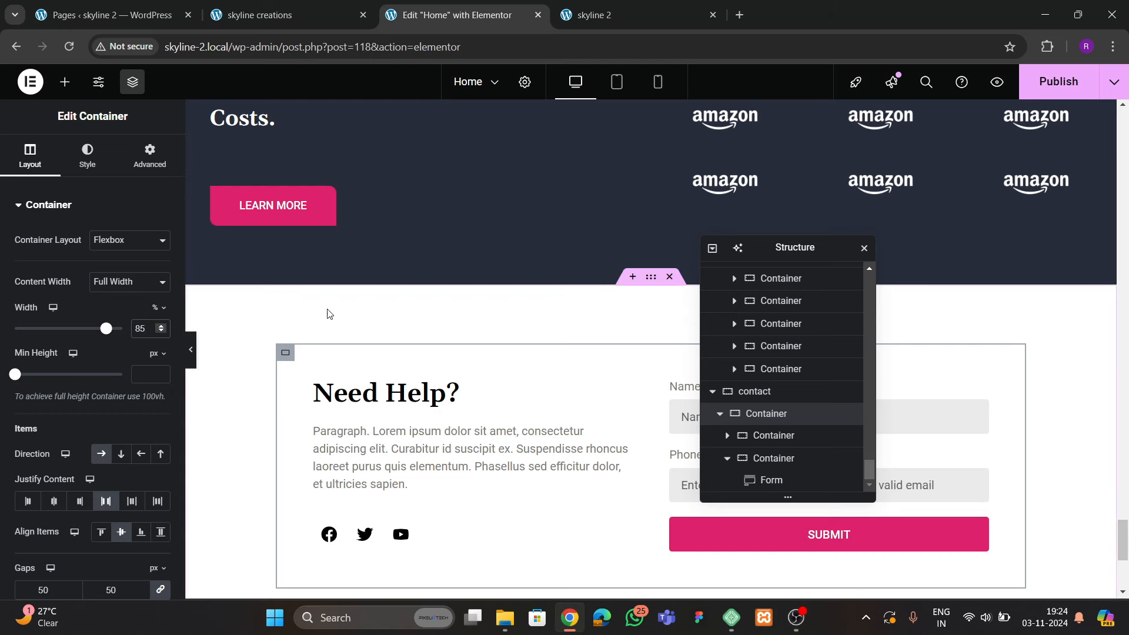
Check the overlapping card on the reference page and set the outer contact container's top padding to 0 px
{"action": "left_click", "coordinate": [758, 391]}
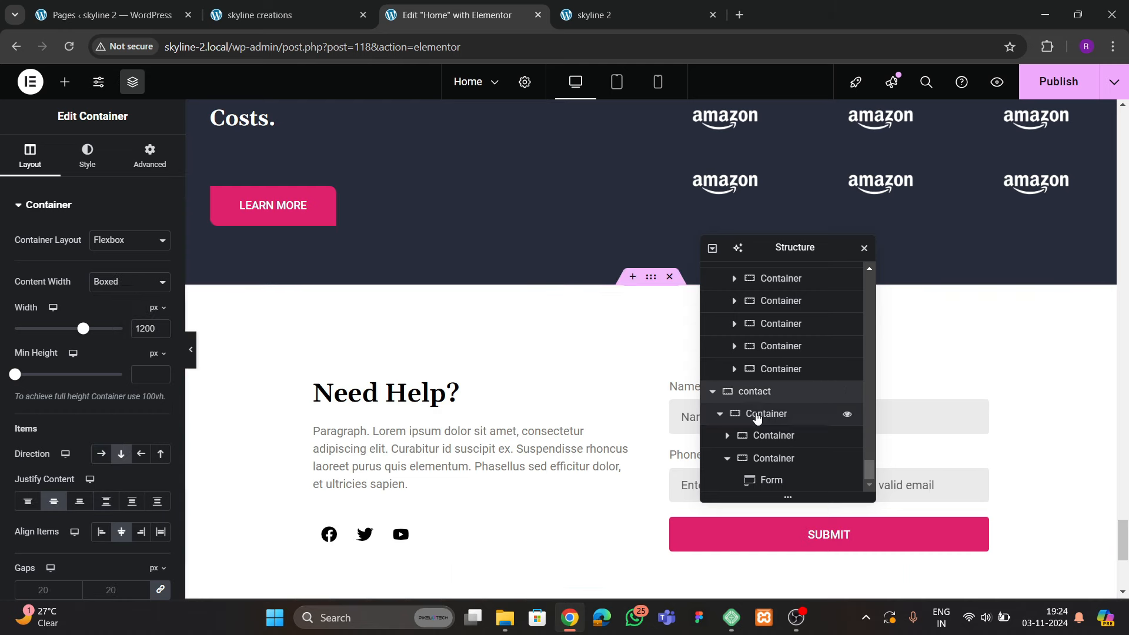
{"action": "key", "text": "ctrl+shift+Tab"}
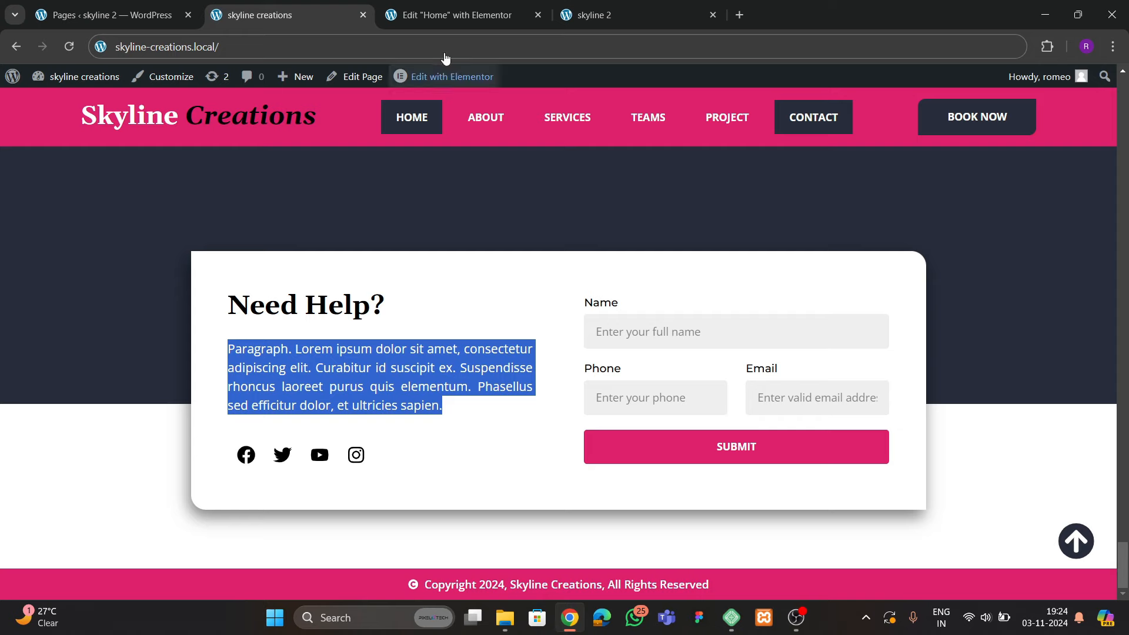
{"action": "left_click", "coordinate": [441, 18]}
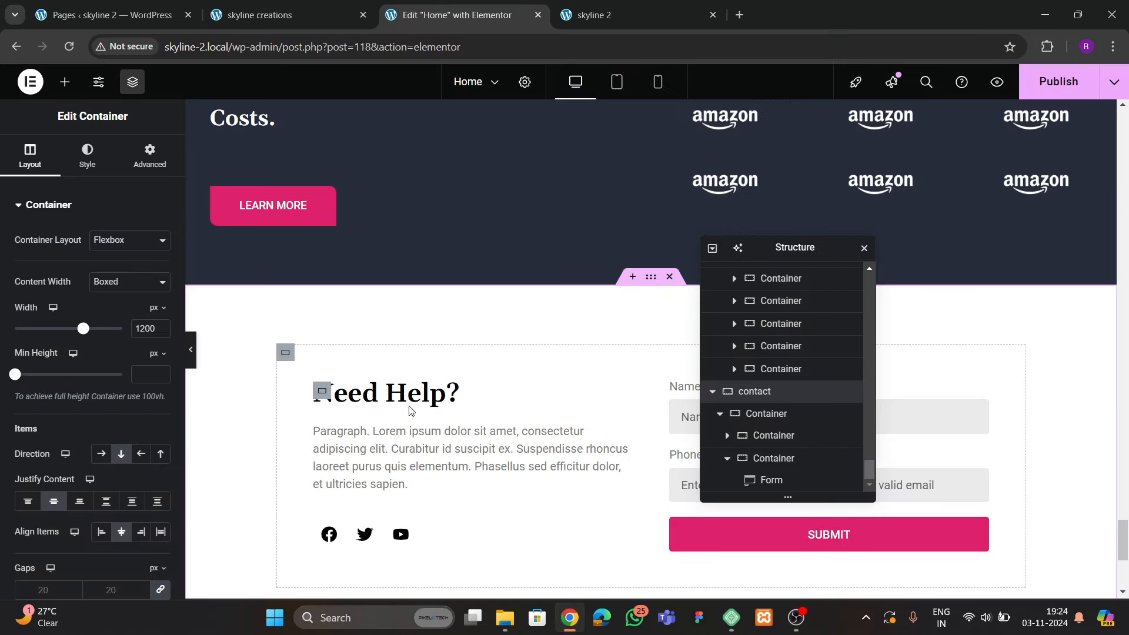
{"action": "left_click", "coordinate": [148, 162]}
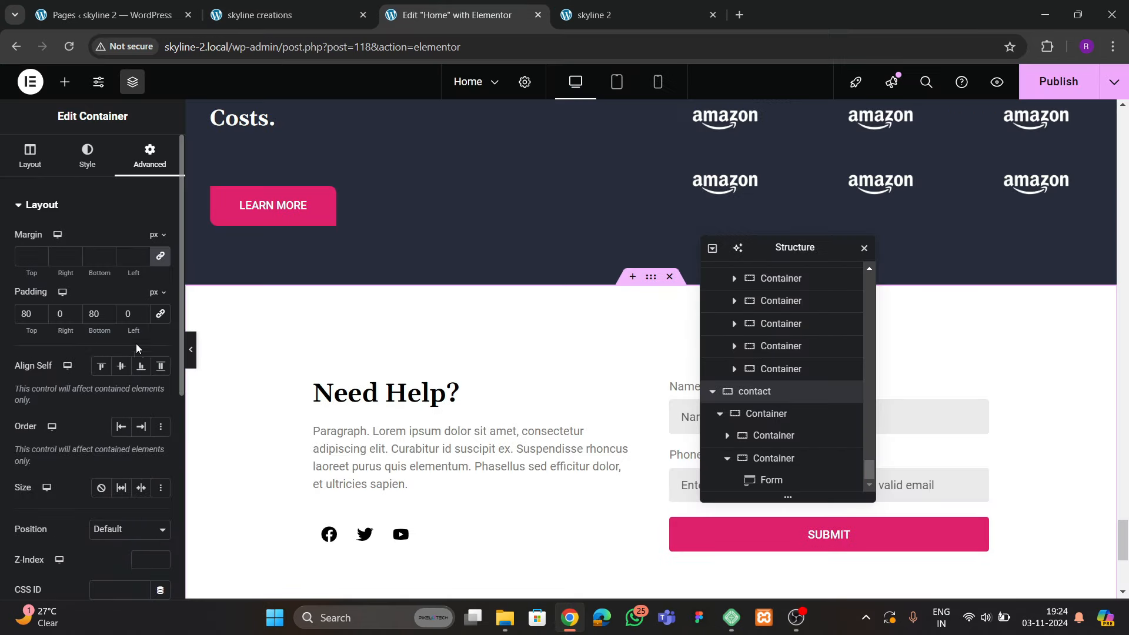
{"action": "double_click", "coordinate": [27, 314]}
{"action": "type", "text": "0"}
Give the contact section's inner container an unlinked top margin of -10 em so it overlaps the section above
{"action": "left_click", "coordinate": [766, 414]}
{"action": "left_click", "coordinate": [157, 235]}
{"action": "left_click", "coordinate": [154, 281]}
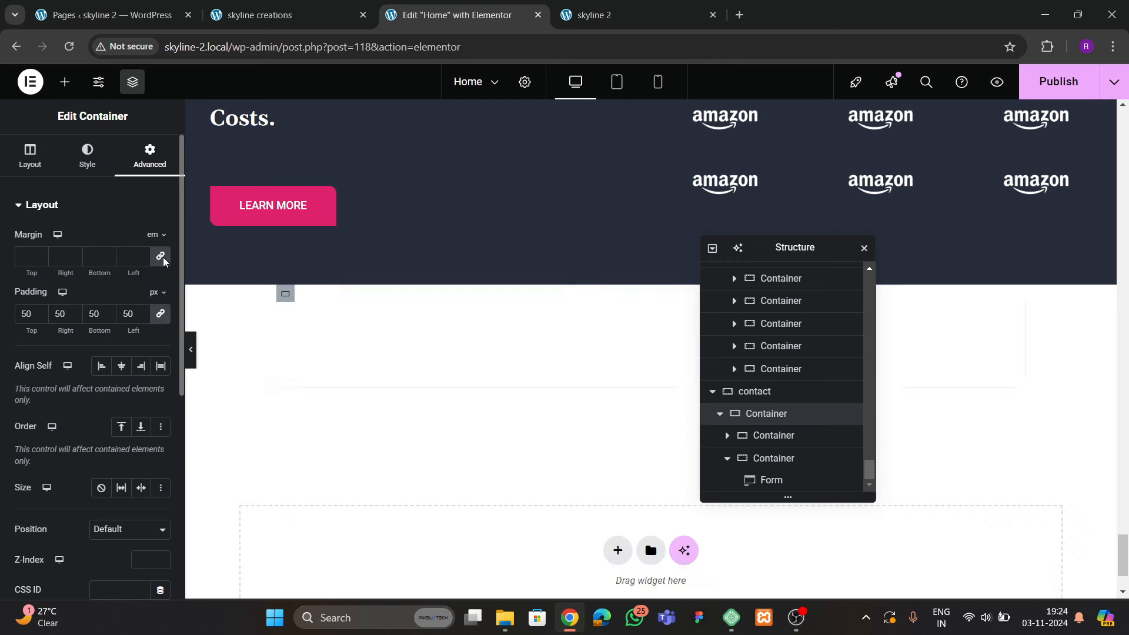
{"action": "left_click", "coordinate": [161, 257]}
{"action": "double_click", "coordinate": [41, 260]}
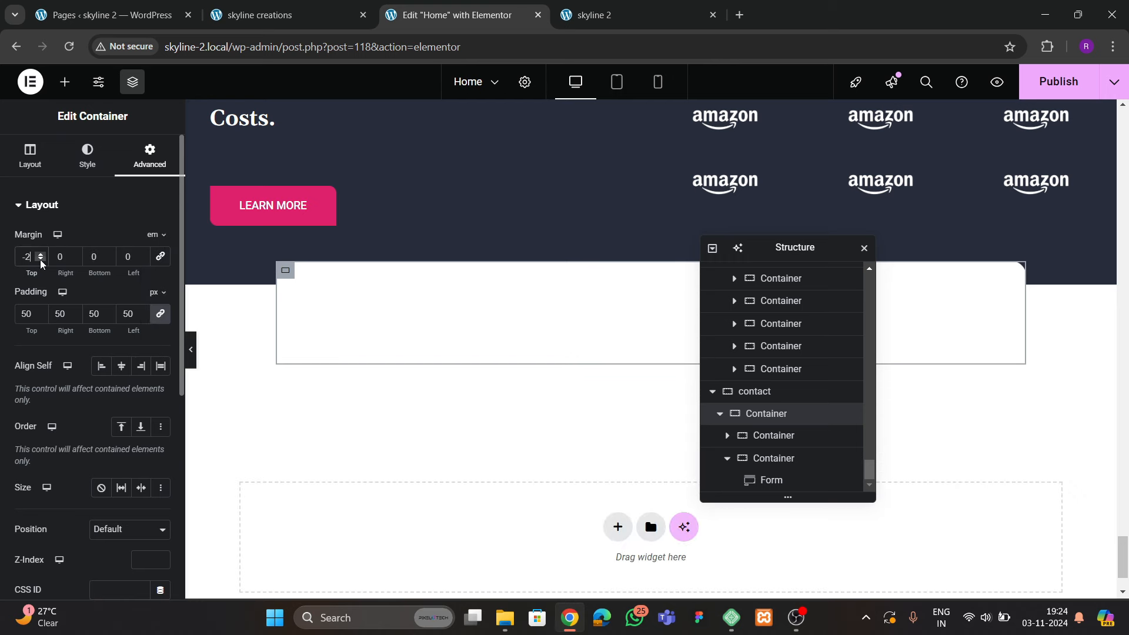
{"action": "double_click", "coordinate": [40, 259]}
{"action": "double_click", "coordinate": [40, 260]}
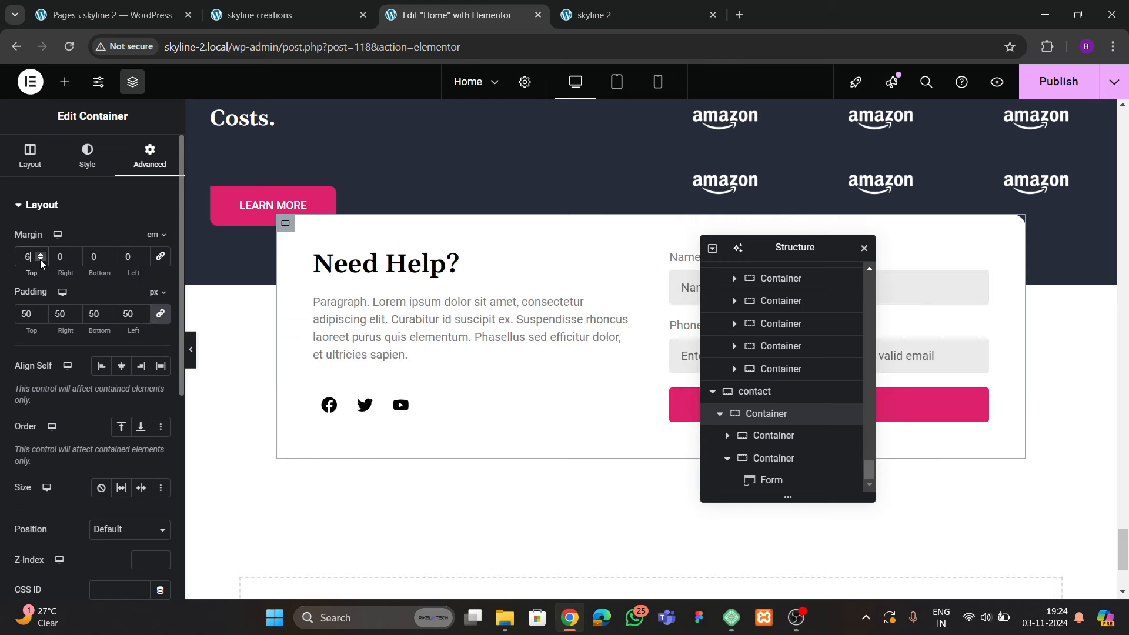
{"action": "left_click", "coordinate": [40, 259]}
{"action": "double_click", "coordinate": [40, 260]}
{"action": "left_click", "coordinate": [40, 259]}
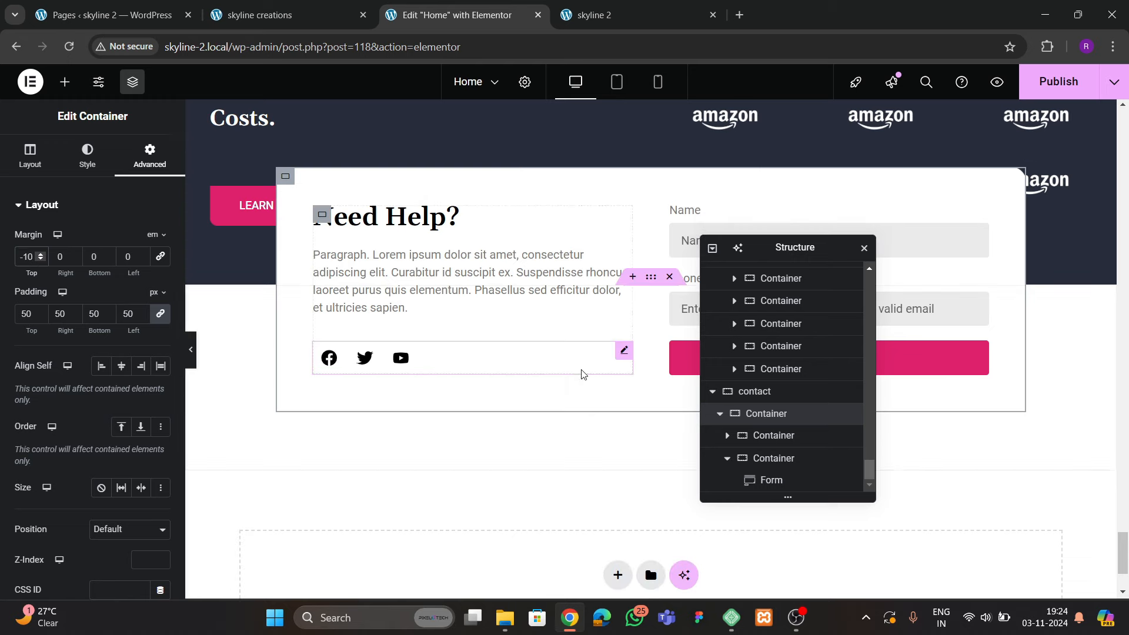
Set the client logos container's bottom padding to 300 px
{"action": "scroll", "coordinate": [567, 360], "scroll_direction": "up", "scroll_amount": 4}
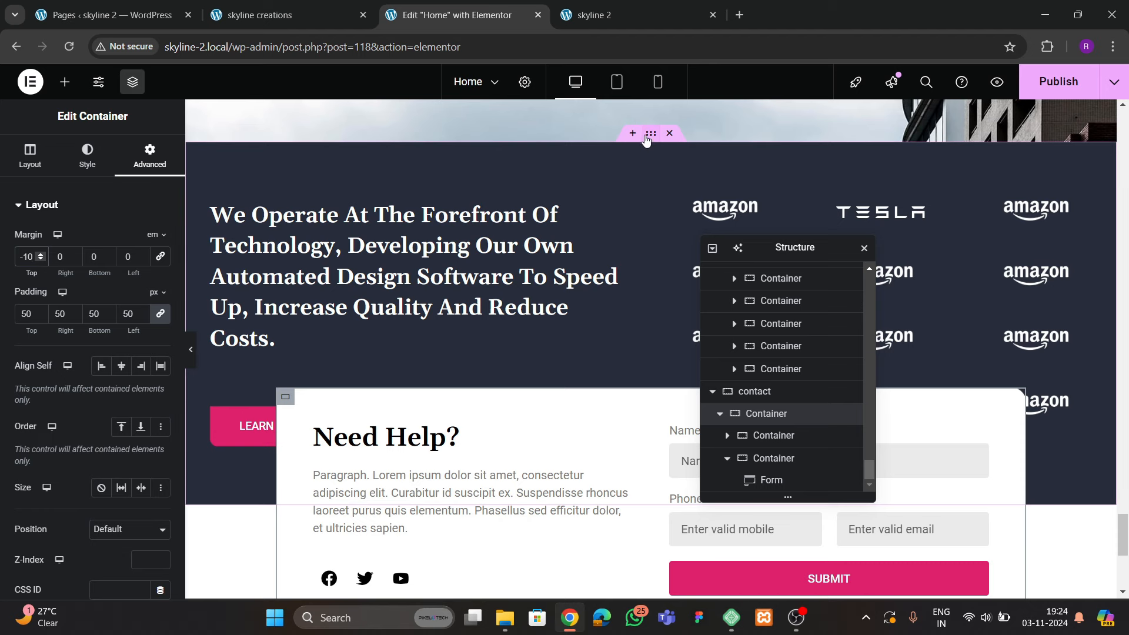
{"action": "left_click", "coordinate": [648, 134]}
{"action": "left_click", "coordinate": [150, 156]}
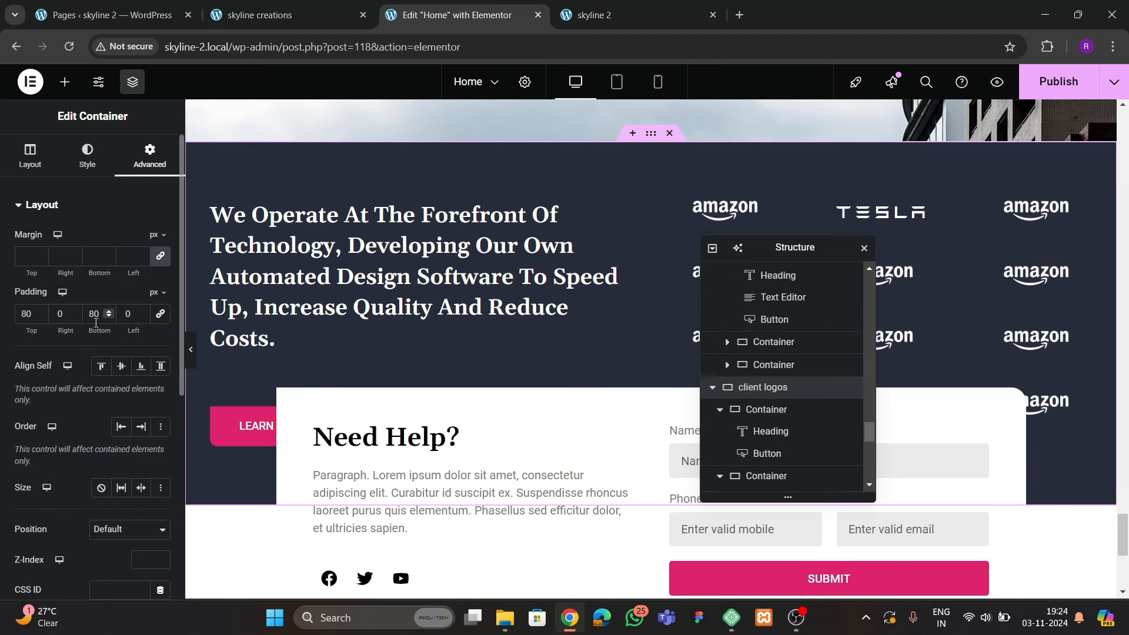
{"action": "type", "text": "200"}
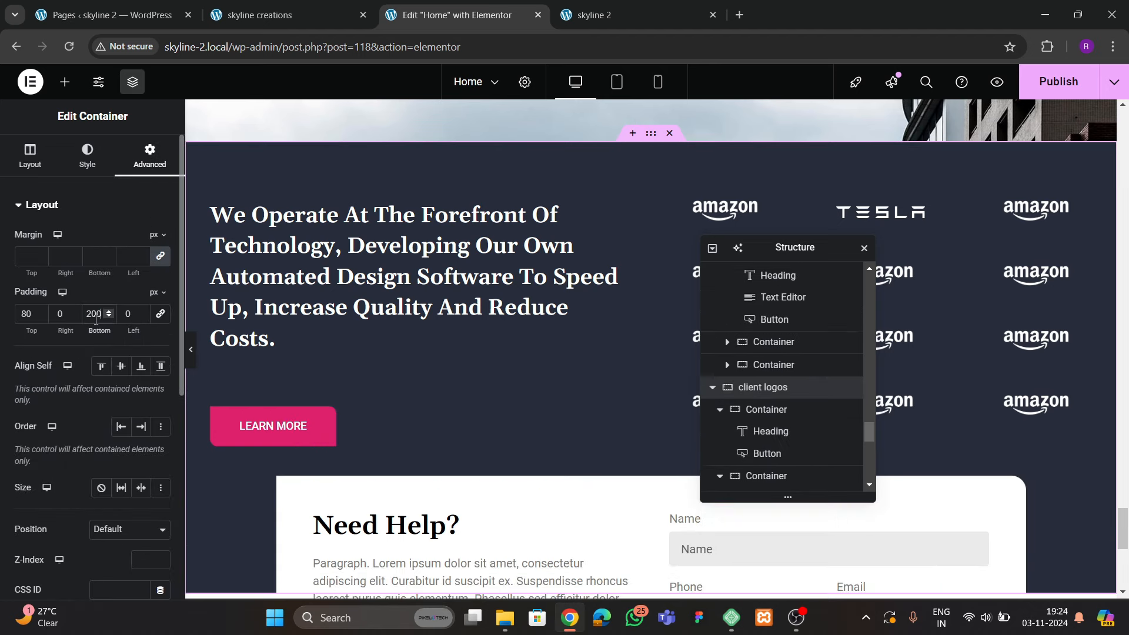
{"action": "key", "text": "BackSpace"}
{"action": "key", "text": "BackSpace"}
{"action": "key", "text": "BackSpace"}
{"action": "type", "text": "0300"}
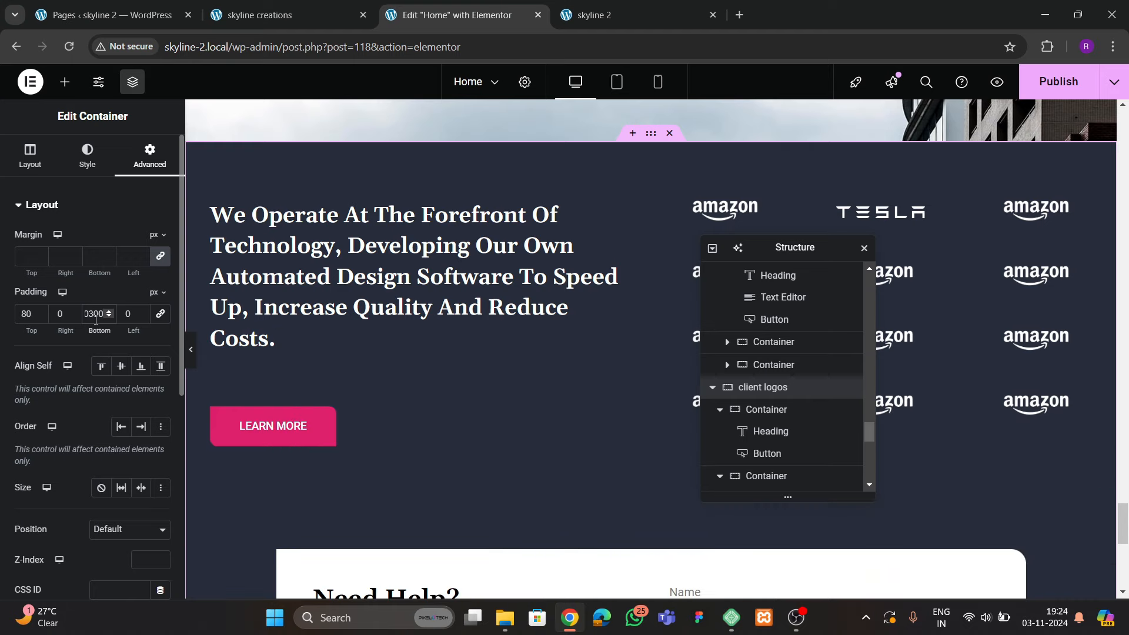
Compare the overlap with the reference page and give the outer contact container a classic background color of #E9E9E9
{"action": "scroll", "coordinate": [582, 323], "scroll_direction": "down", "scroll_amount": 5}
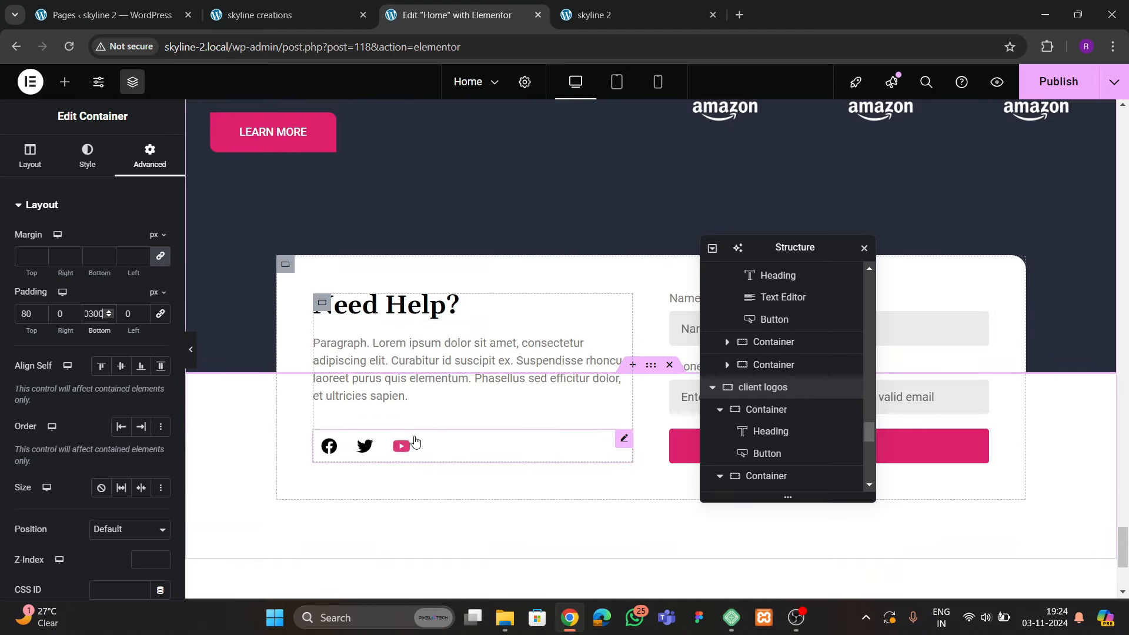
{"action": "left_click", "coordinate": [321, 17]}
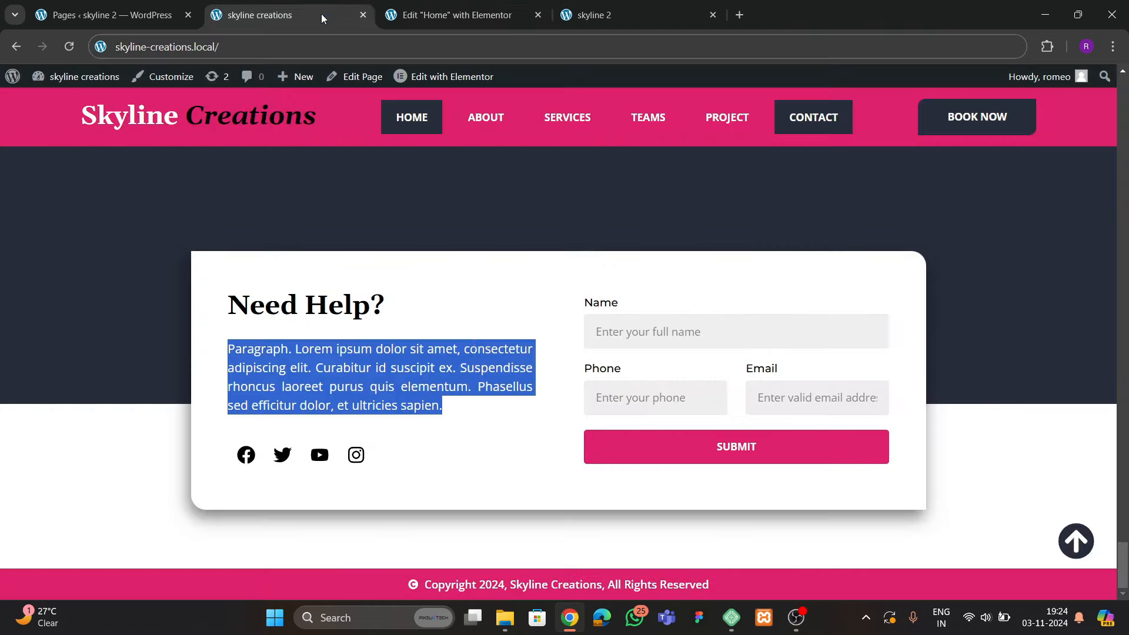
{"action": "left_click", "coordinate": [468, 18]}
{"action": "scroll", "coordinate": [588, 353], "scroll_direction": "down", "scroll_amount": 3}
{"action": "scroll", "coordinate": [785, 442], "scroll_direction": "down", "scroll_amount": 1}
{"action": "scroll", "coordinate": [774, 474], "scroll_direction": "down", "scroll_amount": 5}
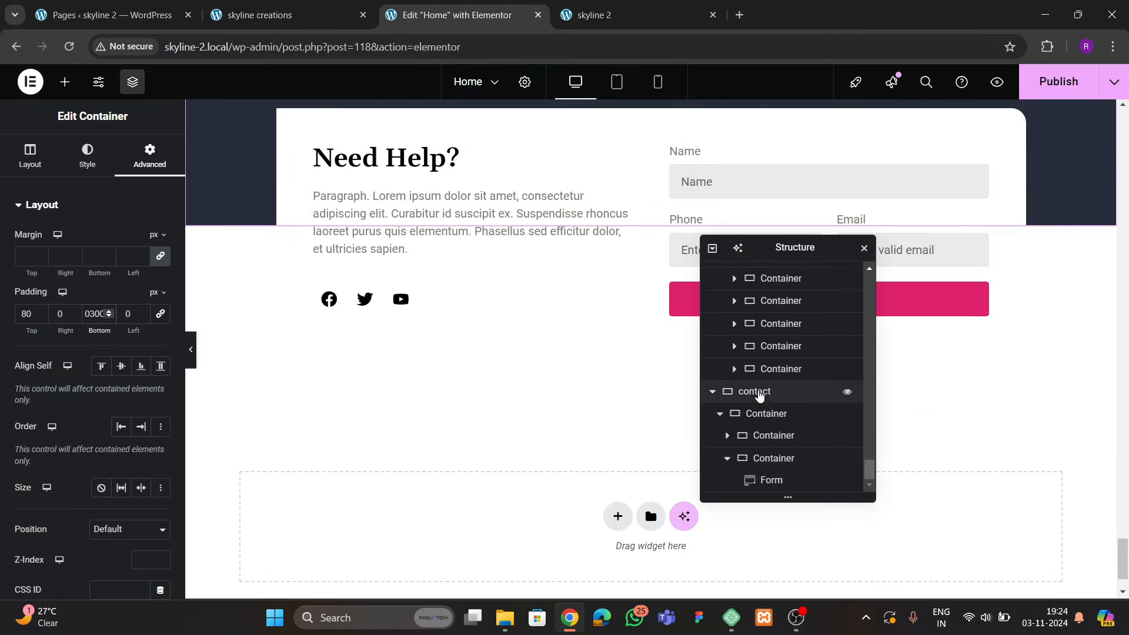
{"action": "left_click", "coordinate": [758, 392]}
{"action": "left_click", "coordinate": [87, 156]}
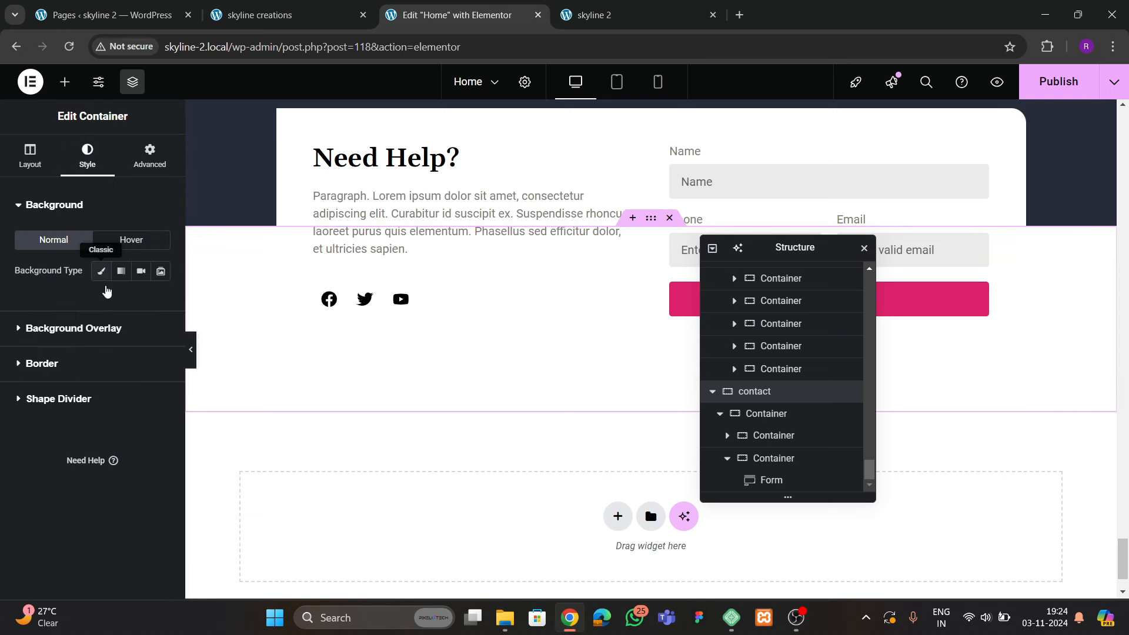
{"action": "left_click", "coordinate": [101, 271]}
{"action": "left_click", "coordinate": [161, 302]}
{"action": "left_click_drag", "start_coordinate": [176, 427], "coordinate": [0, 371]}
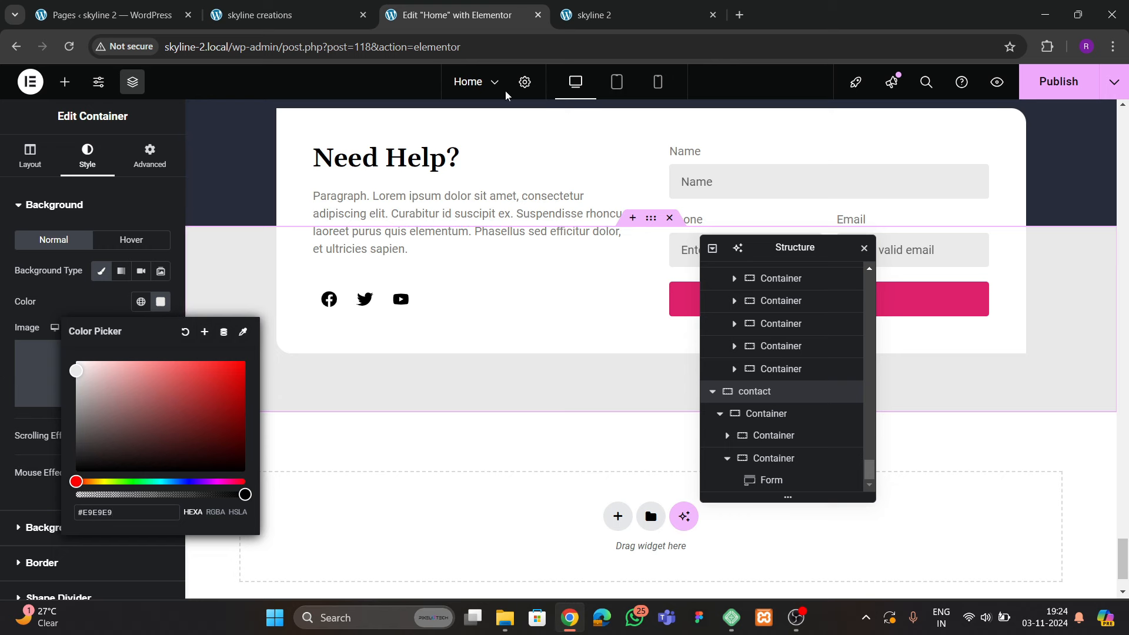
Set the page's body style to a classic background with color #F0F0F0
{"action": "left_click", "coordinate": [524, 81]}
{"action": "left_click", "coordinate": [89, 156]}
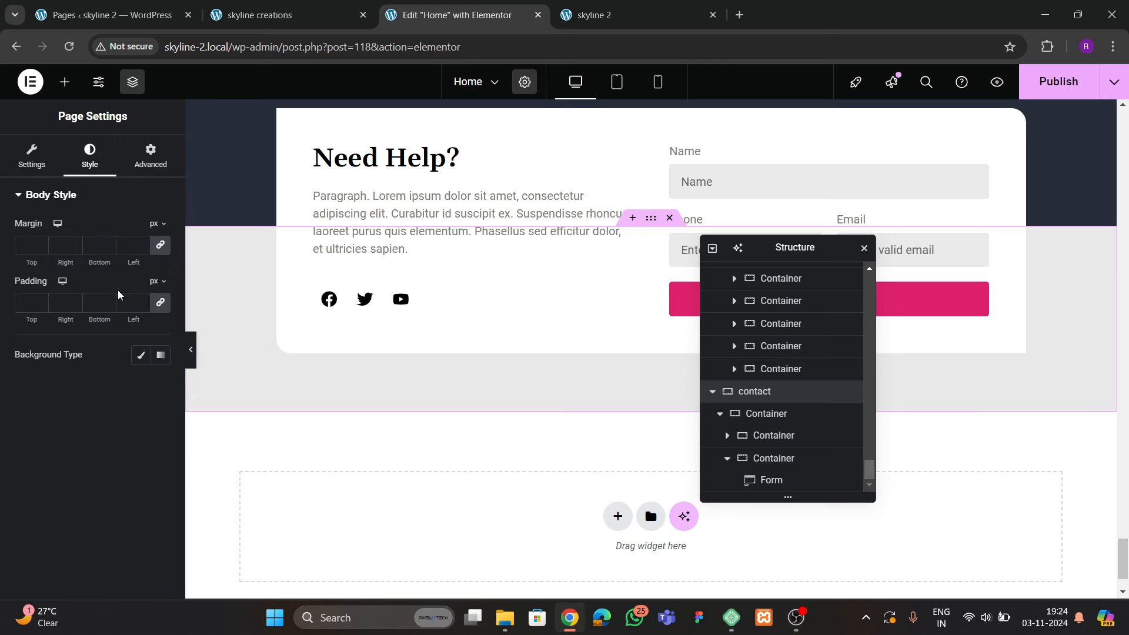
{"action": "left_click", "coordinate": [141, 354]}
{"action": "left_click", "coordinate": [161, 386]}
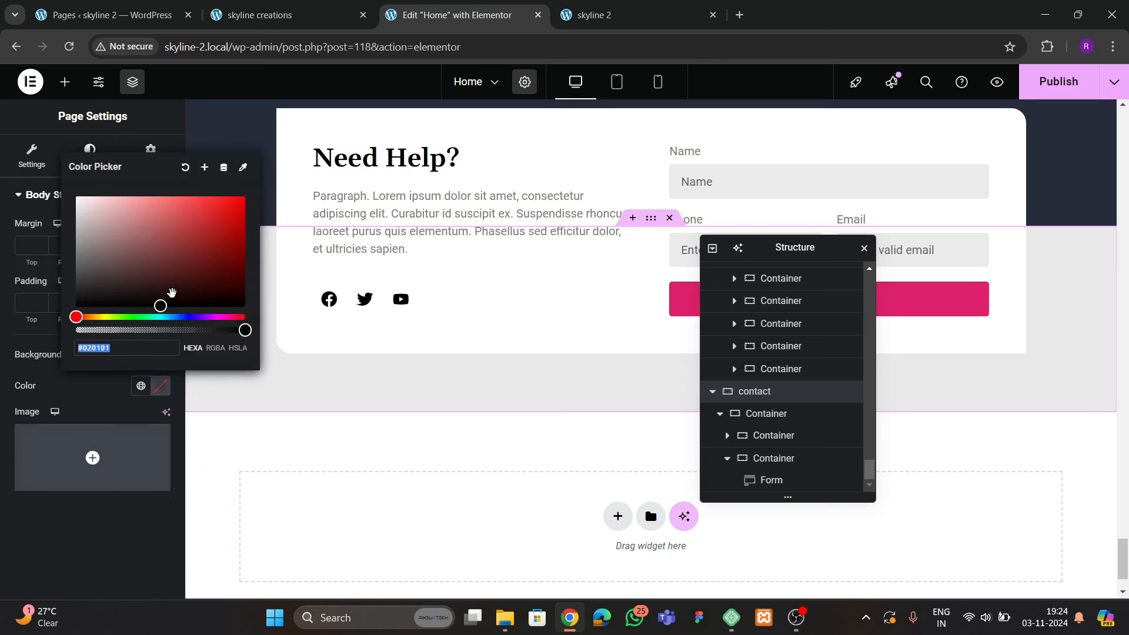
{"action": "type", "text": "#F0F0F0"}
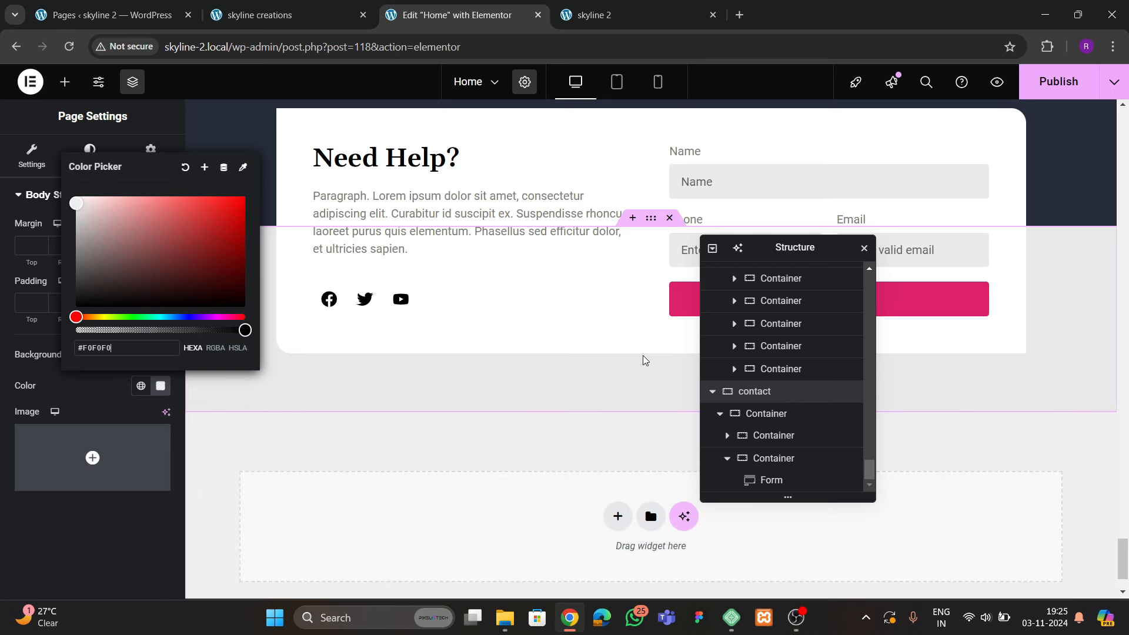
Clear the background color of the outer contact container
{"action": "left_click", "coordinate": [753, 392]}
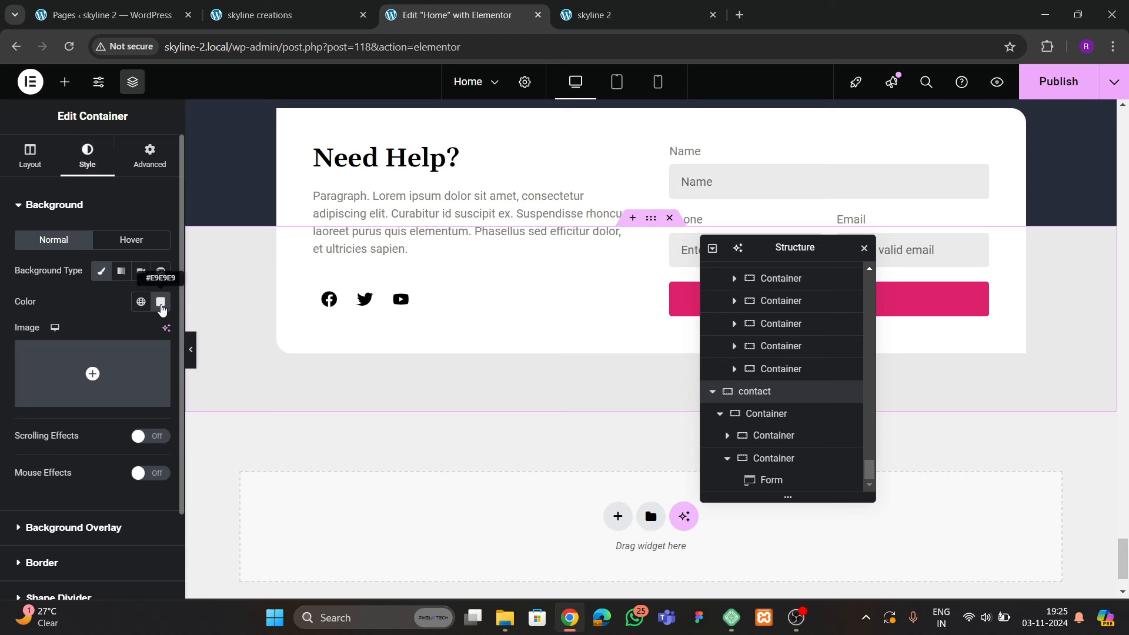
{"action": "left_click", "coordinate": [161, 302]}
{"action": "left_click", "coordinate": [185, 332]}
Save the Home page and reload the live skyline 2 site
{"action": "scroll", "coordinate": [559, 403], "scroll_direction": "up", "scroll_amount": 3}
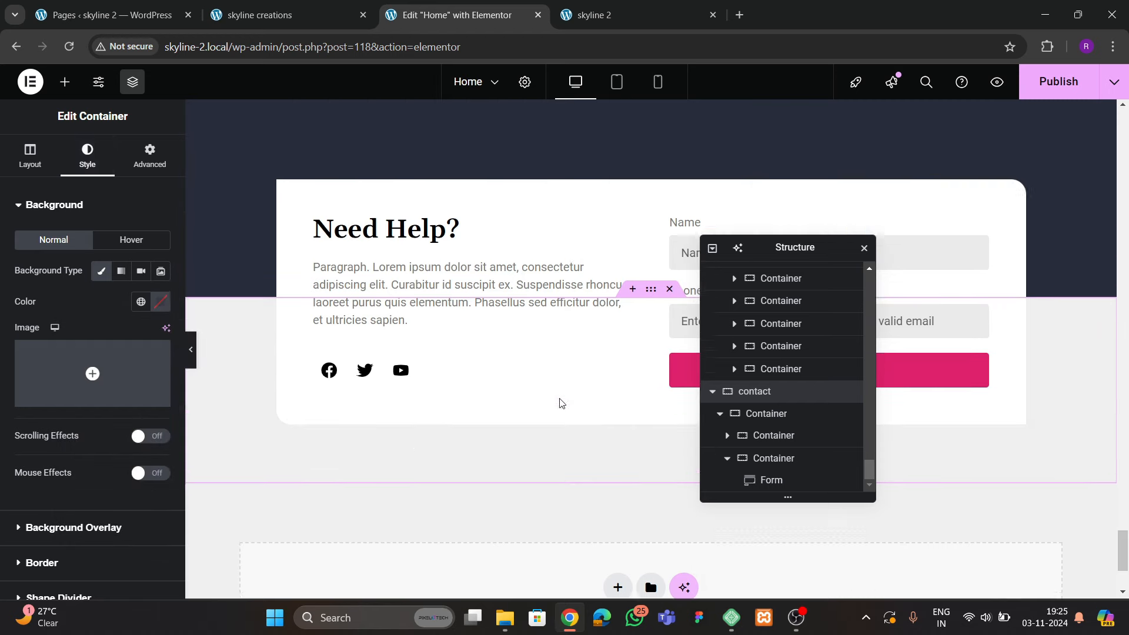
{"action": "key", "text": "ctrl+s"}
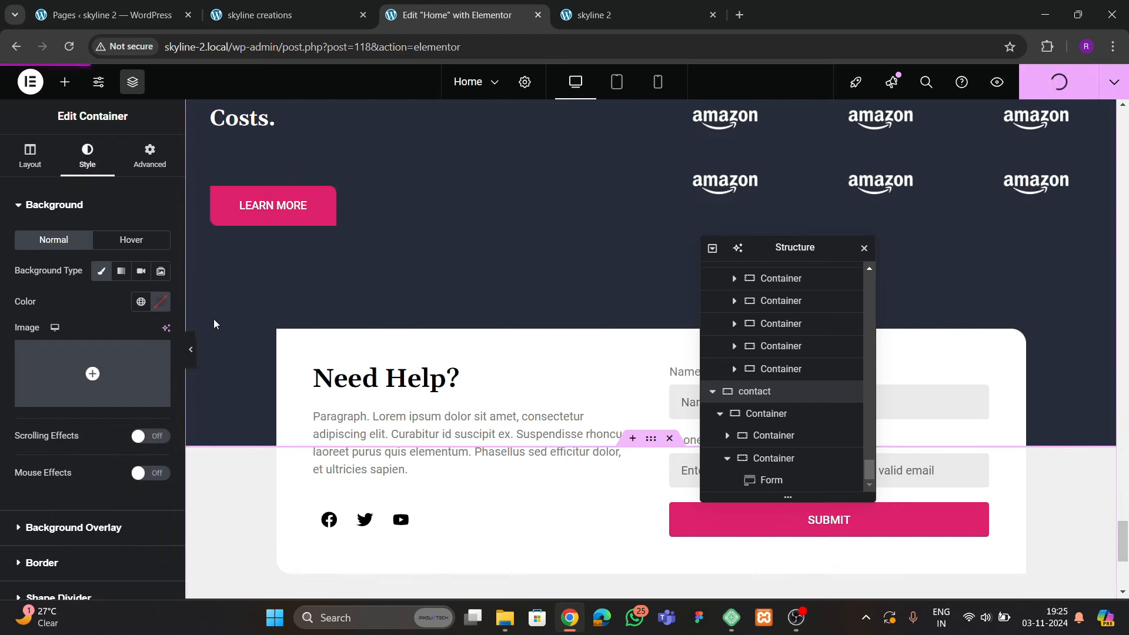
{"action": "left_click", "coordinate": [608, 24]}
{"action": "left_click", "coordinate": [65, 47]}
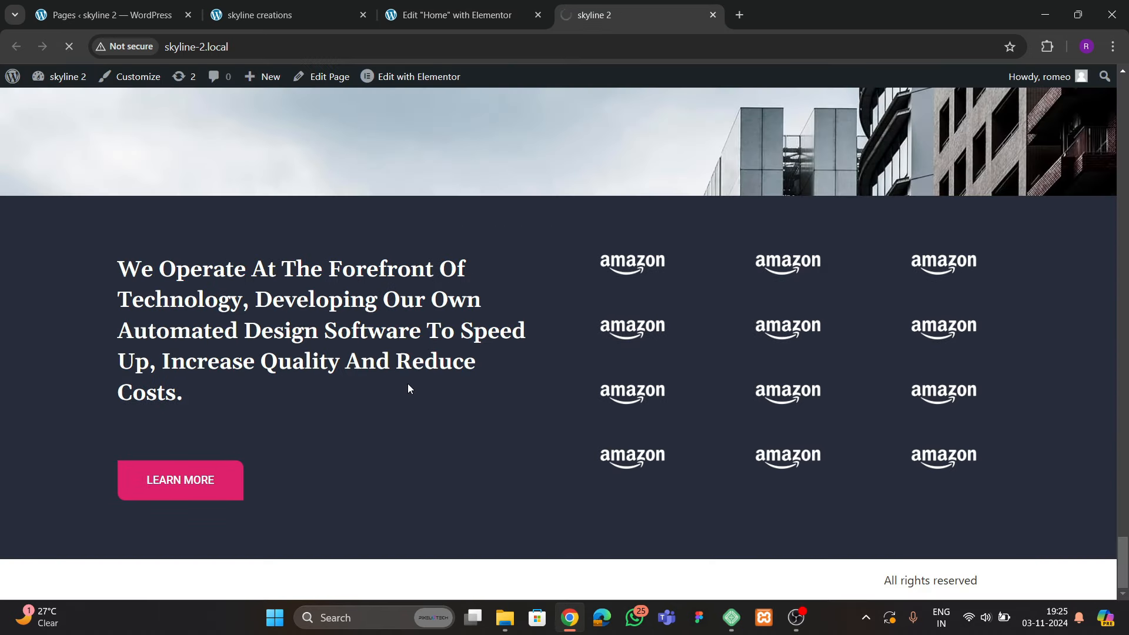
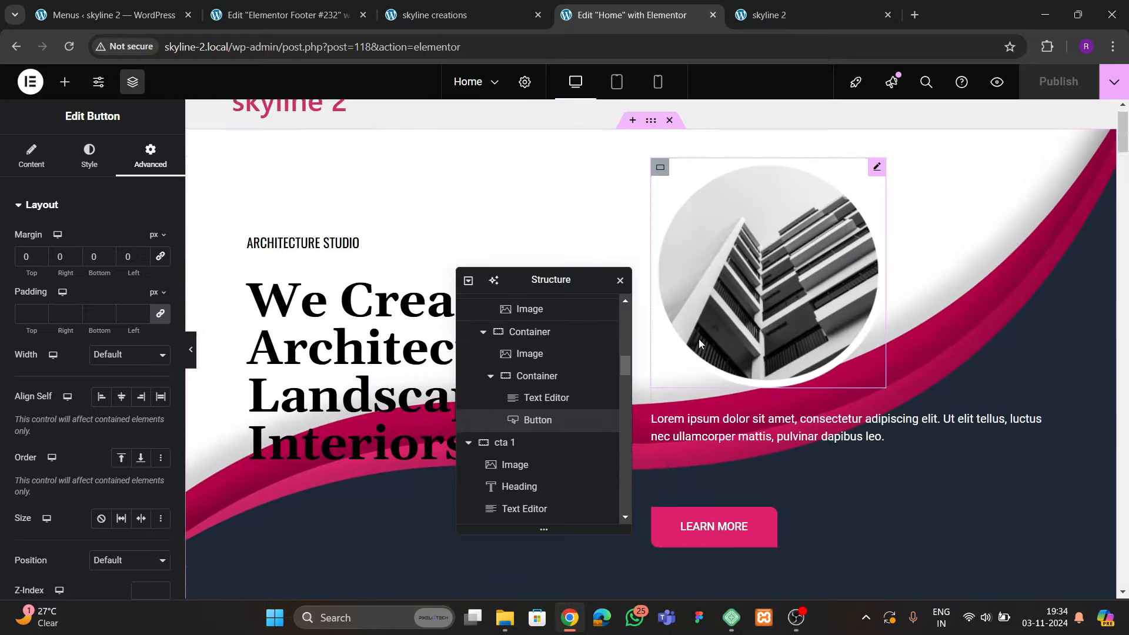
Set the hero container's CSS ID to hero and publish the Home page
{"action": "left_click", "coordinate": [151, 156]}
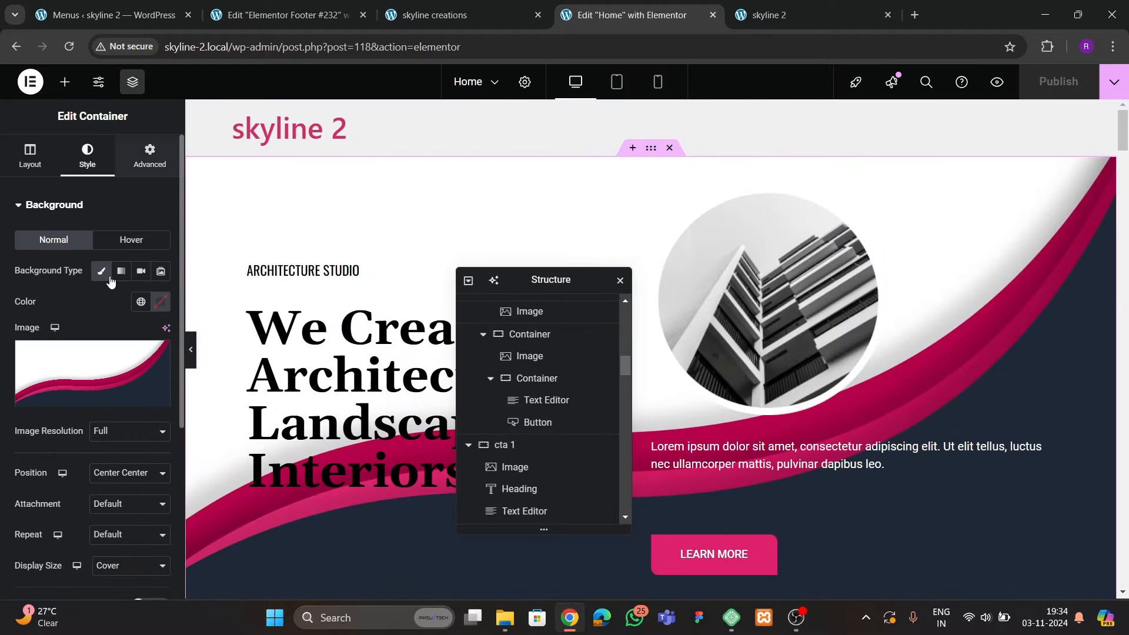
{"action": "scroll", "coordinate": [91, 388], "scroll_direction": "down", "scroll_amount": 5}
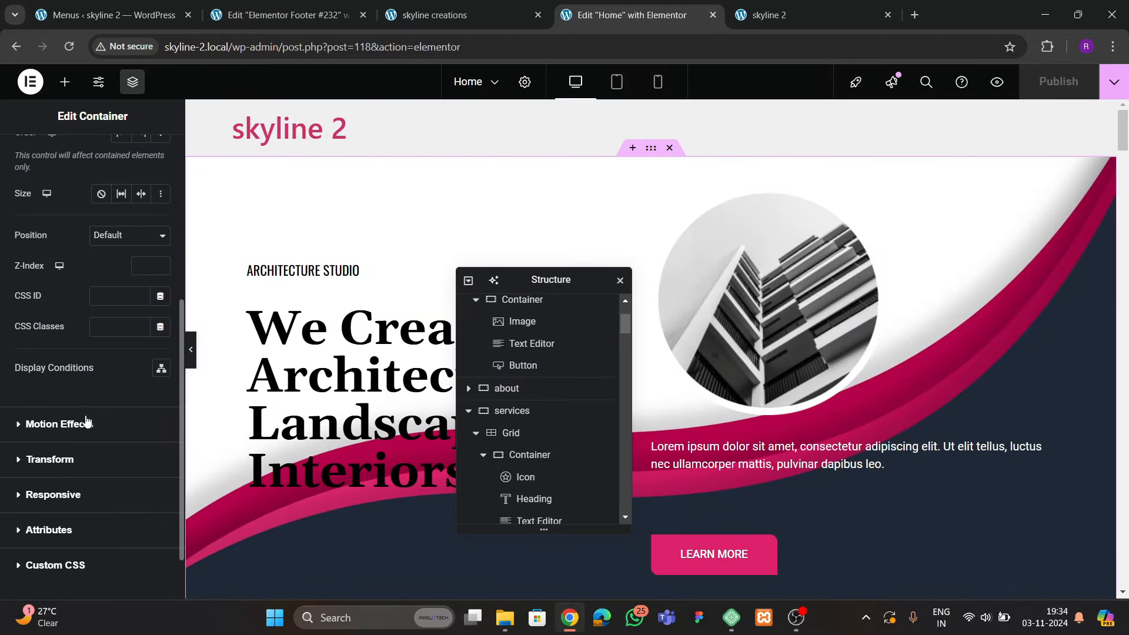
{"action": "left_click", "coordinate": [114, 296]}
{"action": "type", "text": "hero"}
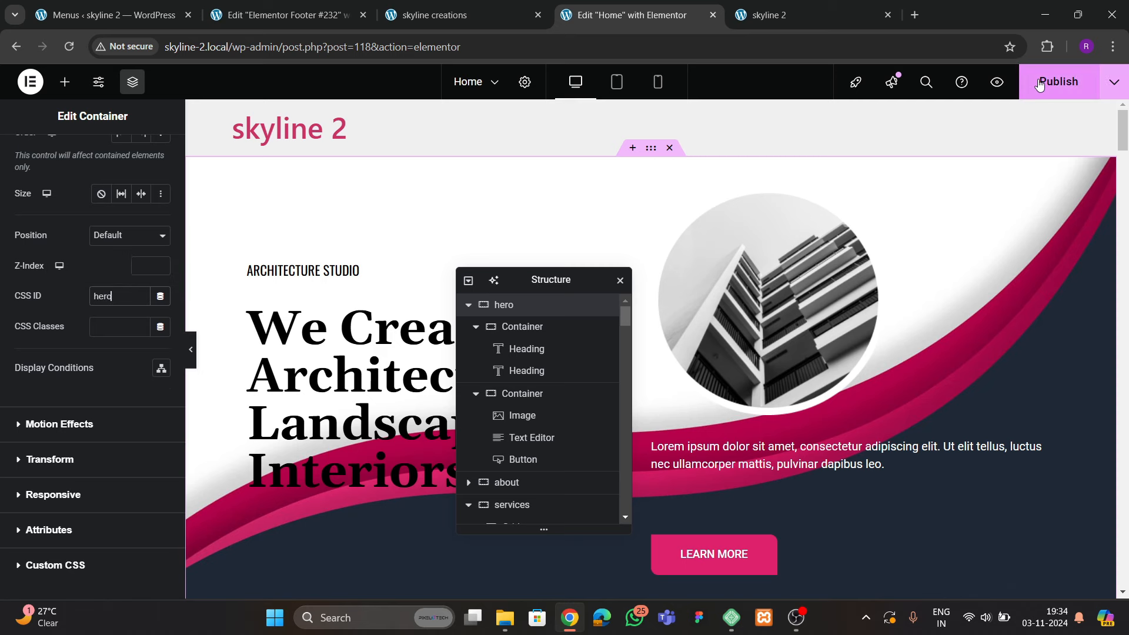
{"action": "left_click", "coordinate": [1059, 82]}
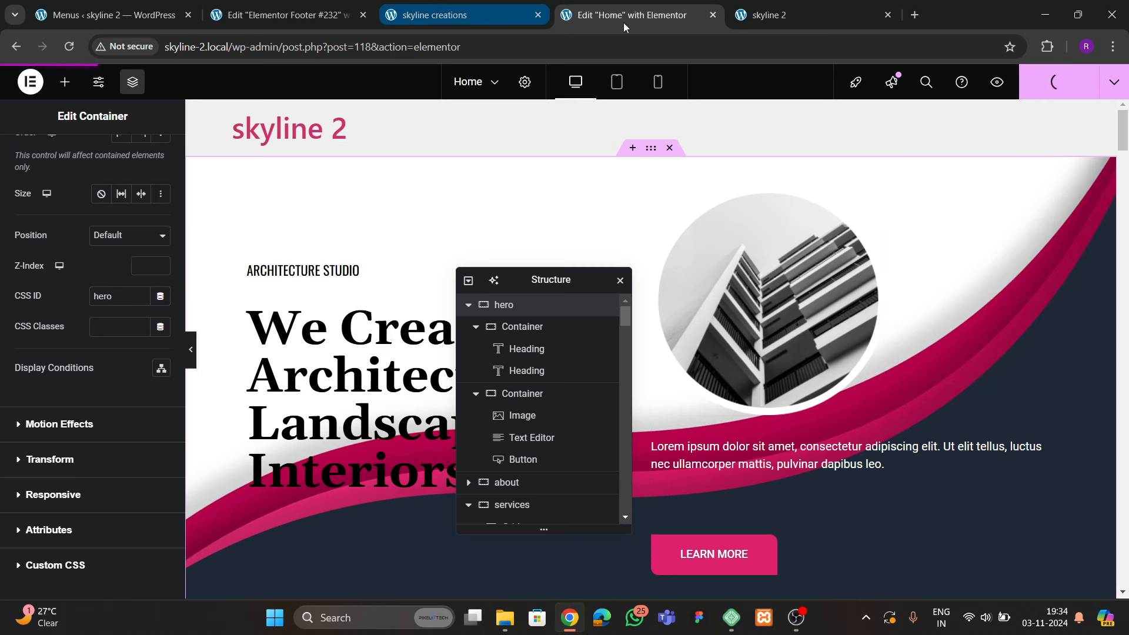
Review the live skyline 2 page and test its back-to-top arrow from the bottom of the page
{"action": "left_click", "coordinate": [762, 15]}
{"action": "left_click", "coordinate": [609, 18]}
{"action": "left_click", "coordinate": [755, 16]}
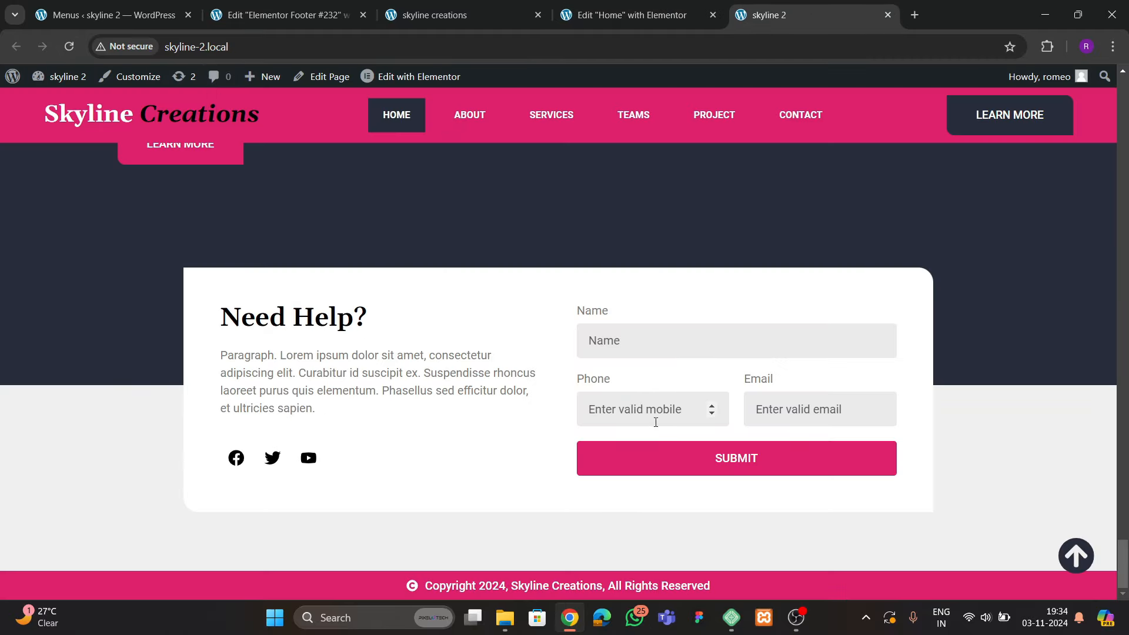
{"action": "scroll", "coordinate": [681, 432], "scroll_direction": "up", "scroll_amount": 8}
{"action": "scroll", "coordinate": [689, 432], "scroll_direction": "down", "scroll_amount": 8}
{"action": "left_click", "coordinate": [1075, 556]}
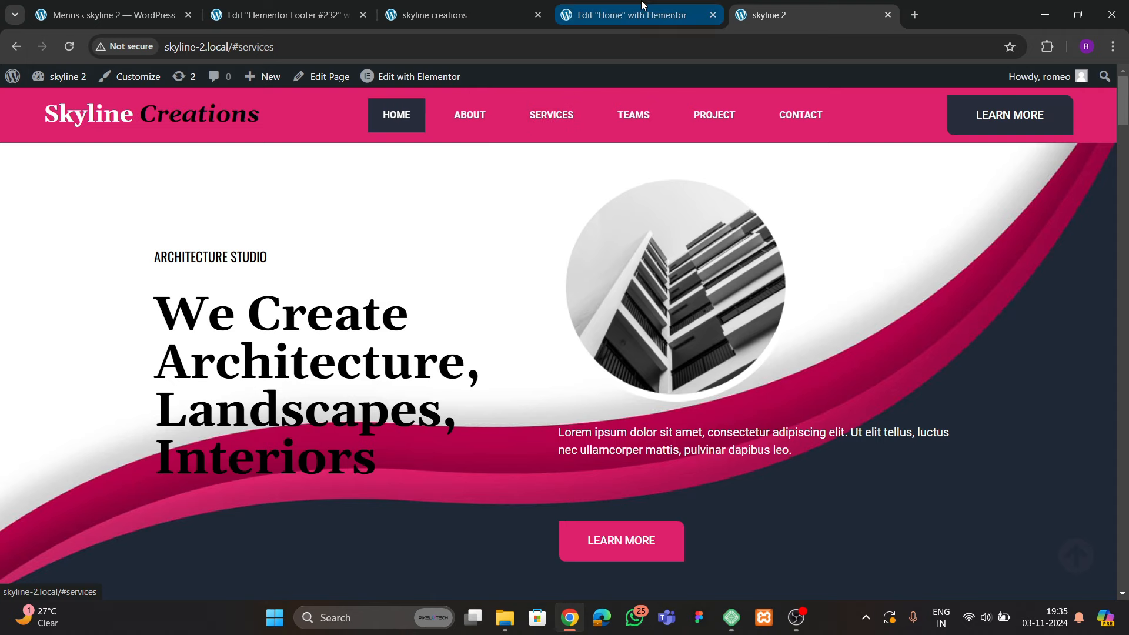
Switch to the Home page's Elementor editor and reload it
{"action": "left_click", "coordinate": [626, 15]}
{"action": "key", "text": "F5"}
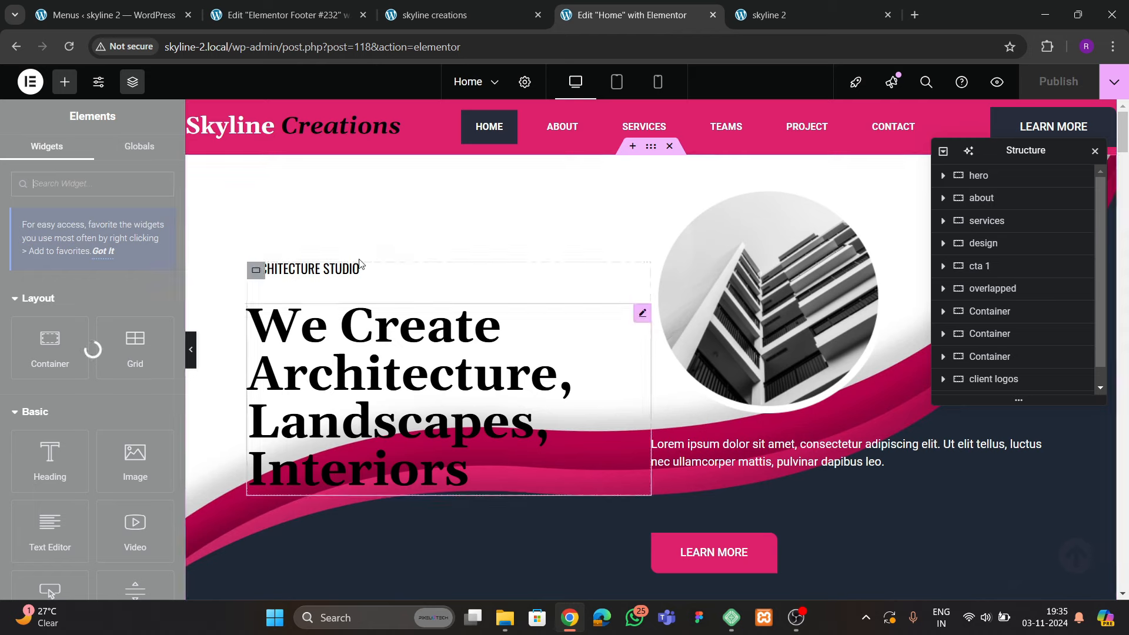
{"action": "left_click", "coordinate": [822, 23]}
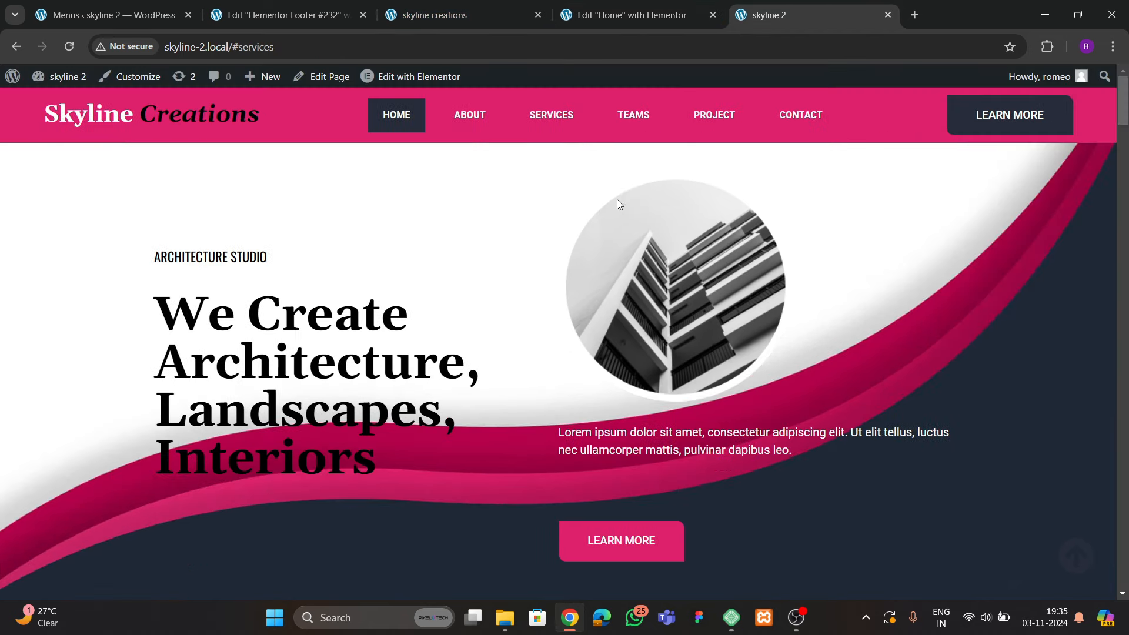
{"action": "left_click", "coordinate": [589, 22]}
{"action": "scroll", "coordinate": [567, 433], "scroll_direction": "down", "scroll_amount": 3}
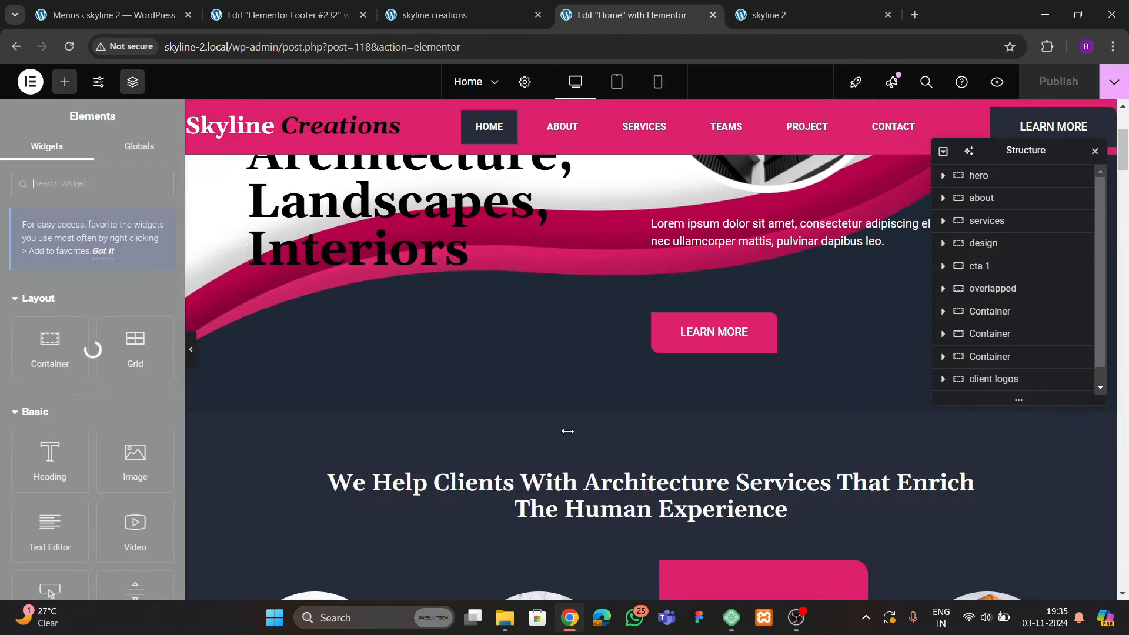
{"action": "scroll", "coordinate": [527, 460], "scroll_direction": "up", "scroll_amount": 3}
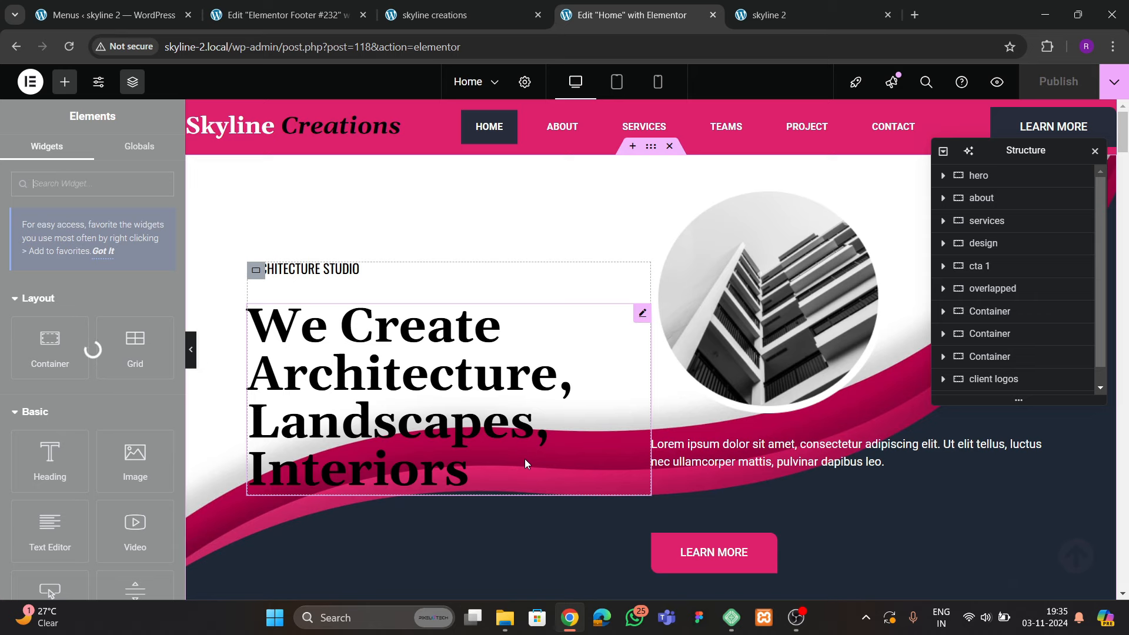
{"action": "scroll", "coordinate": [525, 463], "scroll_direction": "down", "scroll_amount": 10}
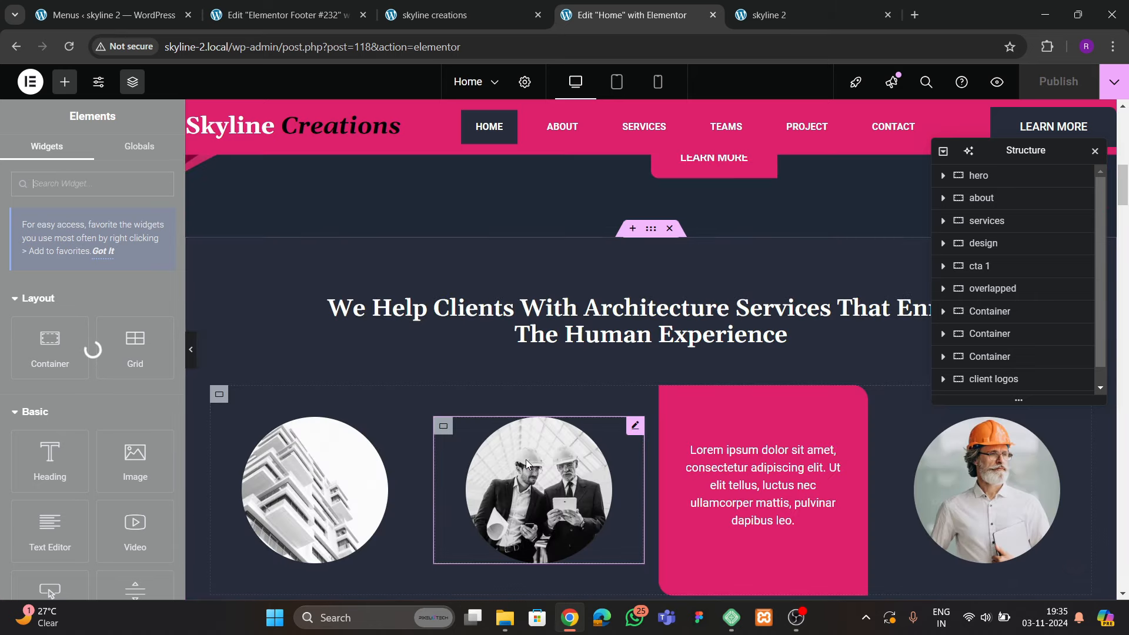
{"action": "scroll", "coordinate": [527, 464], "scroll_direction": "up", "scroll_amount": 10}
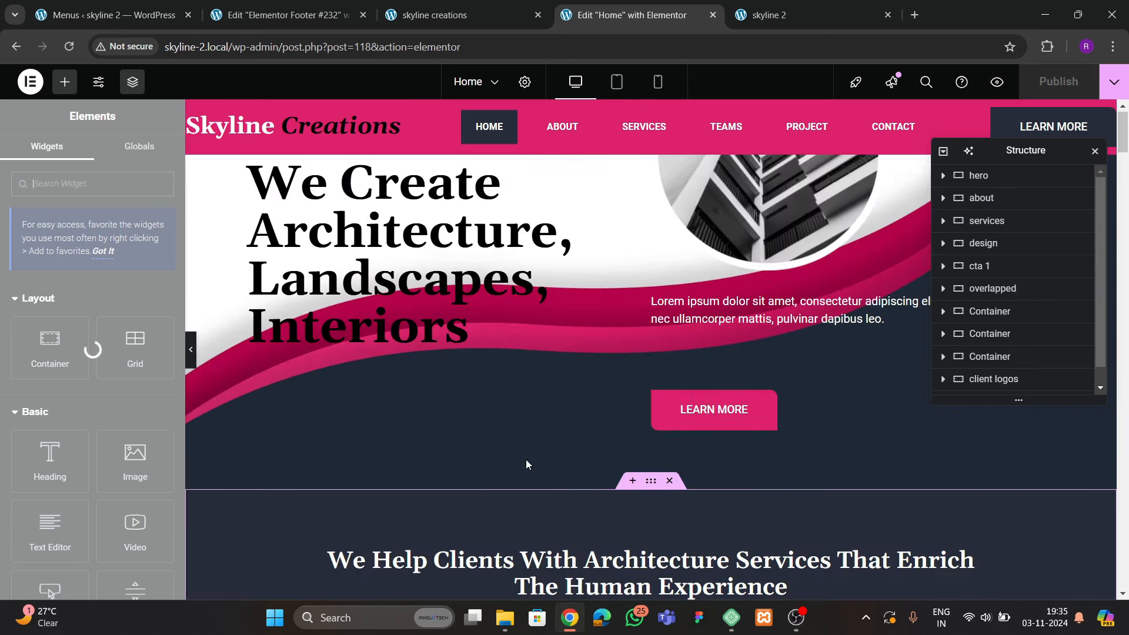
Test the About, Services, Teams, Project and Contact menu links on the reference skyline creations site
{"action": "left_click", "coordinate": [468, 14]}
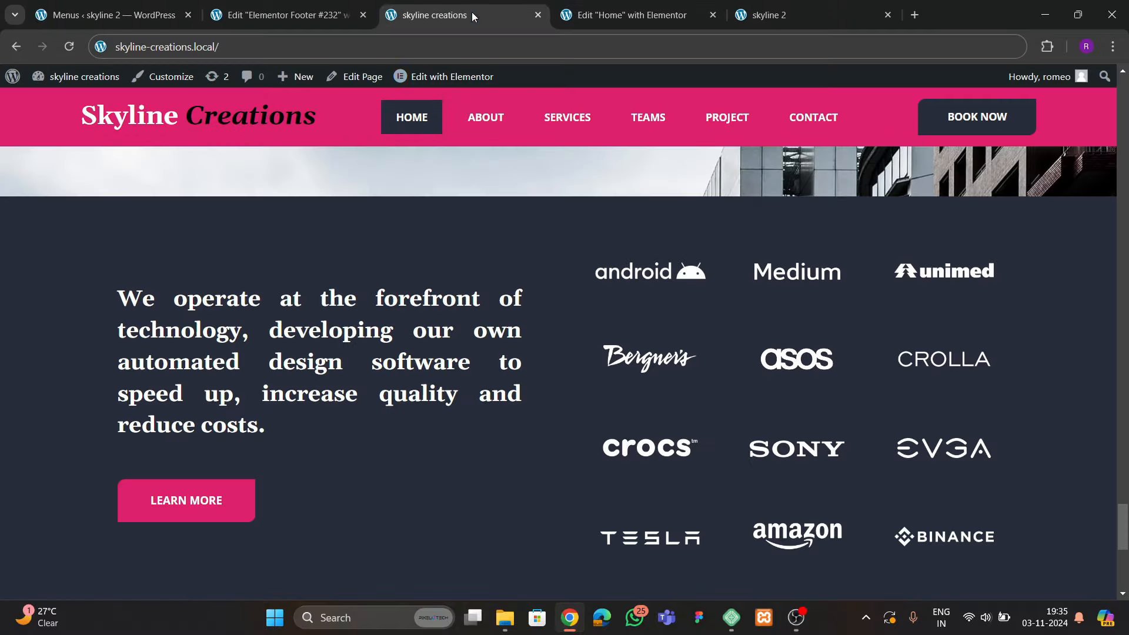
{"action": "left_click", "coordinate": [486, 117]}
{"action": "left_click", "coordinate": [566, 117]}
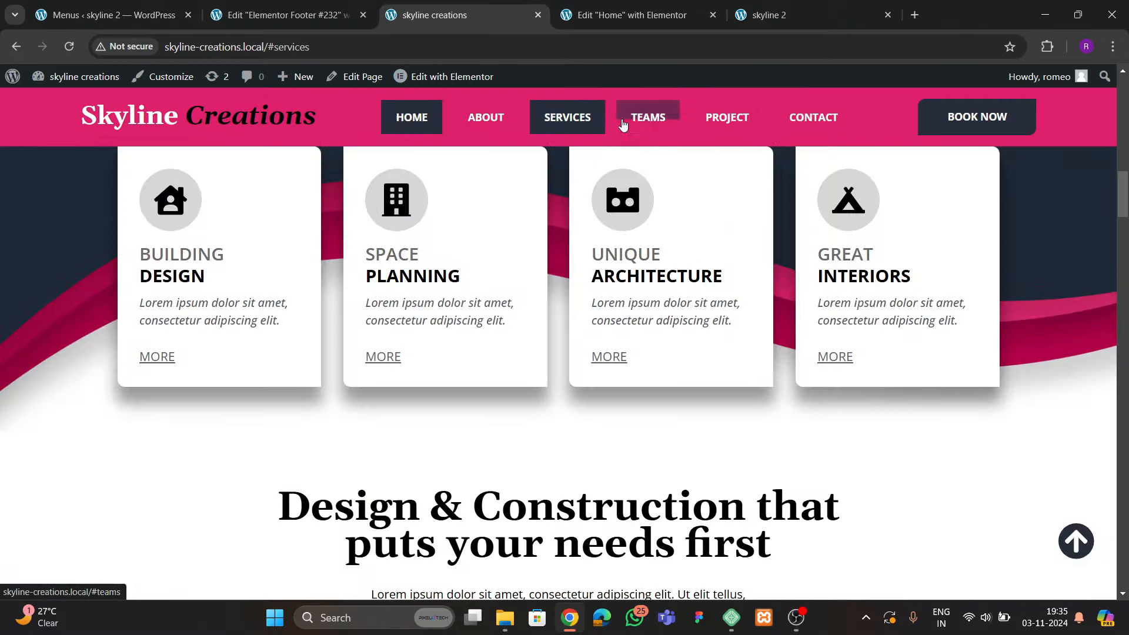
{"action": "left_click", "coordinate": [645, 117]}
{"action": "left_click", "coordinate": [729, 121]}
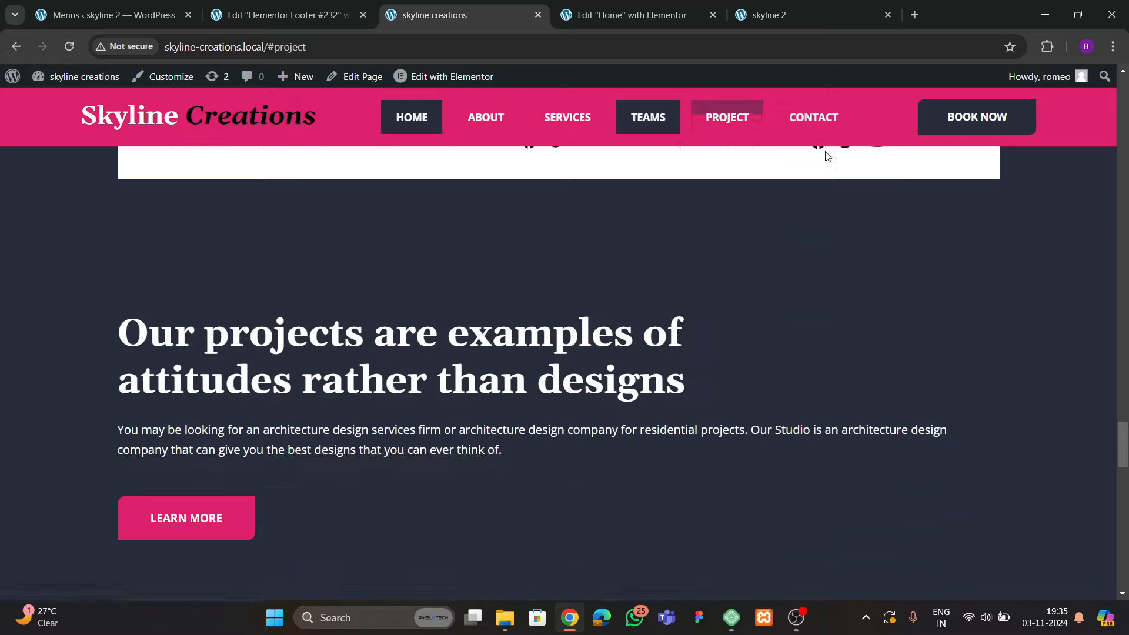
{"action": "left_click", "coordinate": [812, 120]}
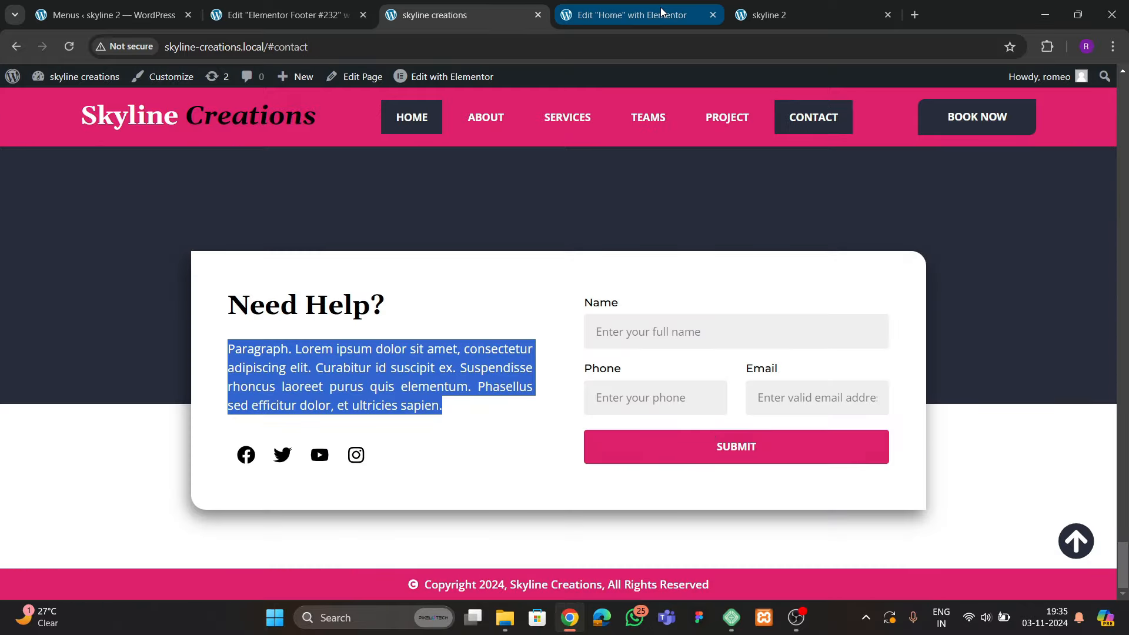
In the Home page editor, set the CSS ID of the about container below the hero to about
{"action": "left_click", "coordinate": [641, 15]}
{"action": "scroll", "coordinate": [542, 378], "scroll_direction": "down", "scroll_amount": 5}
{"action": "scroll", "coordinate": [542, 378], "scroll_direction": "up", "scroll_amount": 5}
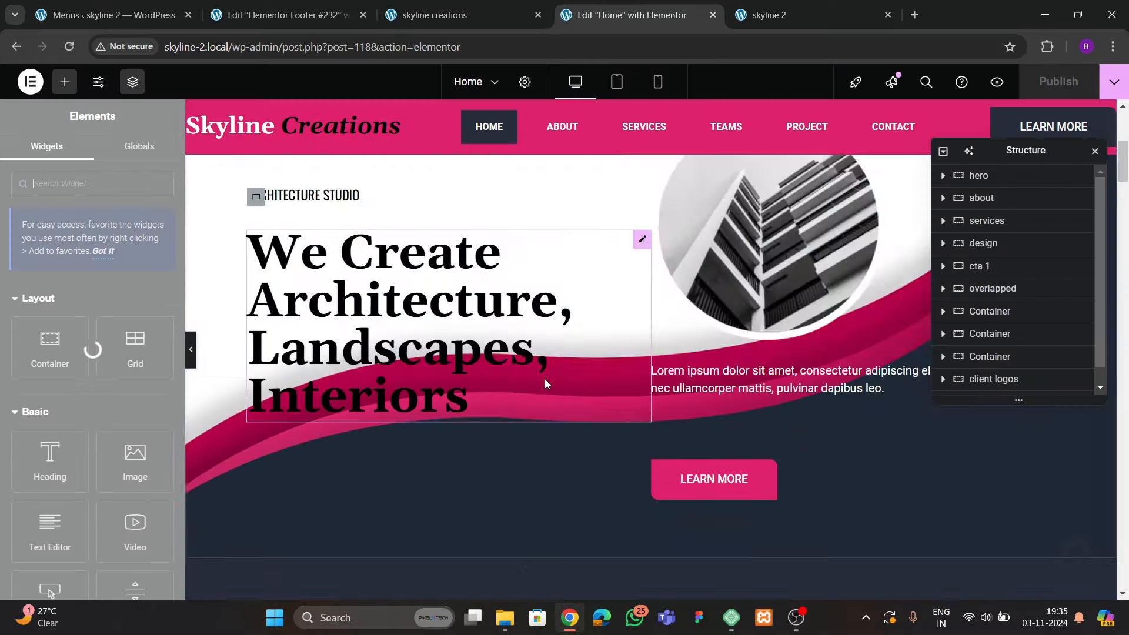
{"action": "scroll", "coordinate": [542, 379], "scroll_direction": "down", "scroll_amount": 4}
{"action": "scroll", "coordinate": [542, 379], "scroll_direction": "up", "scroll_amount": 7}
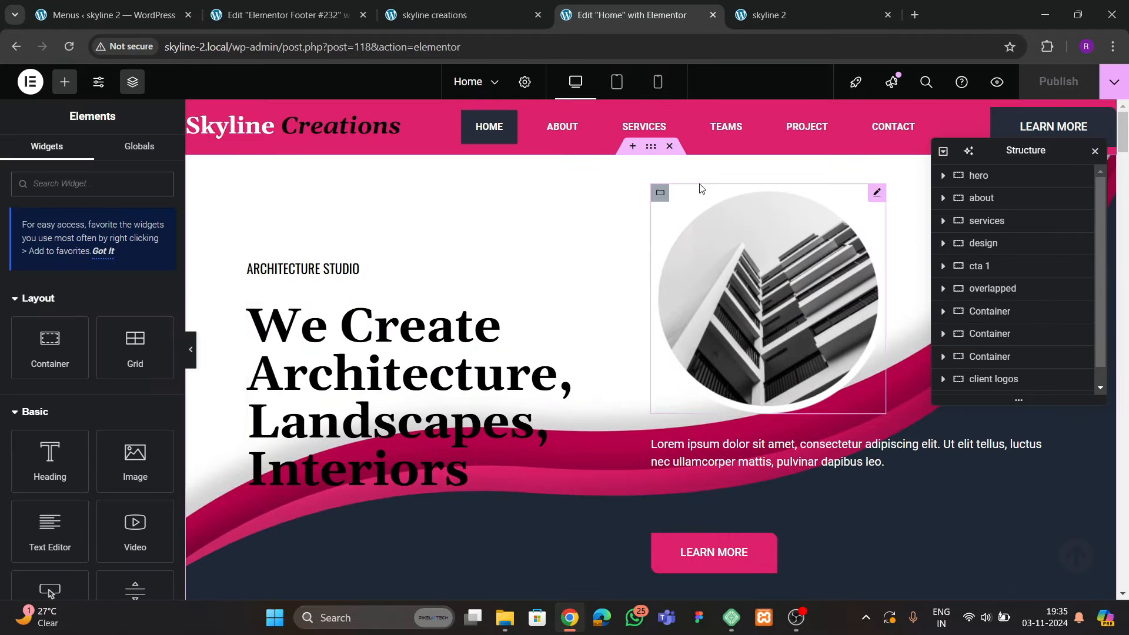
{"action": "scroll", "coordinate": [588, 329], "scroll_direction": "down", "scroll_amount": 8}
{"action": "scroll", "coordinate": [651, 300], "scroll_direction": "up", "scroll_amount": 2}
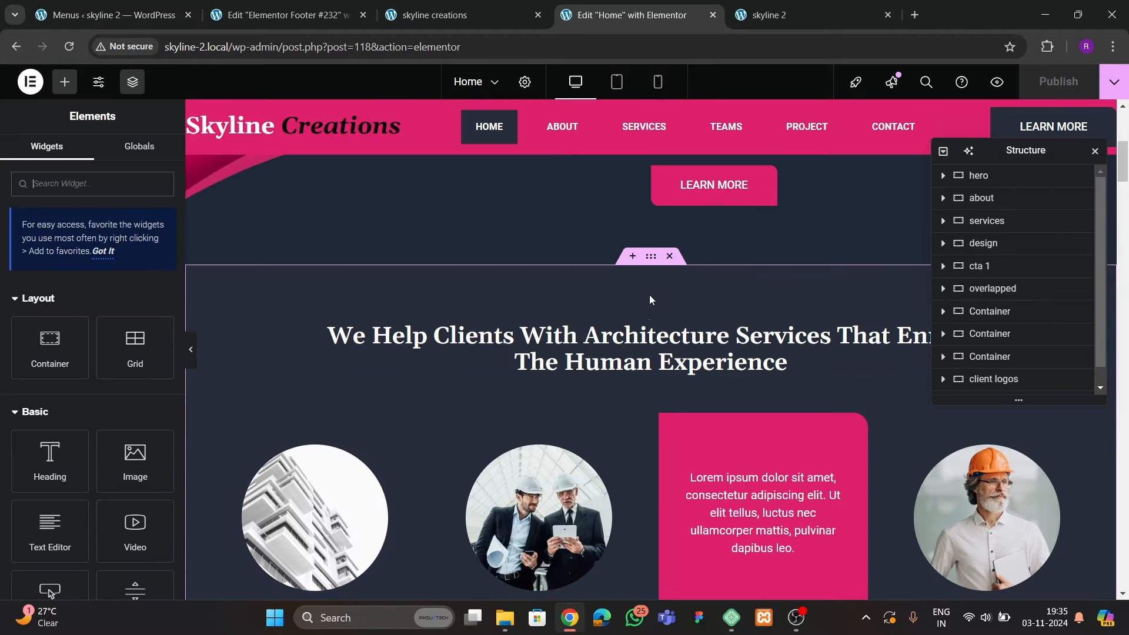
{"action": "left_click", "coordinate": [568, 304]}
{"action": "left_click", "coordinate": [154, 150]}
{"action": "scroll", "coordinate": [66, 359], "scroll_direction": "down", "scroll_amount": 3}
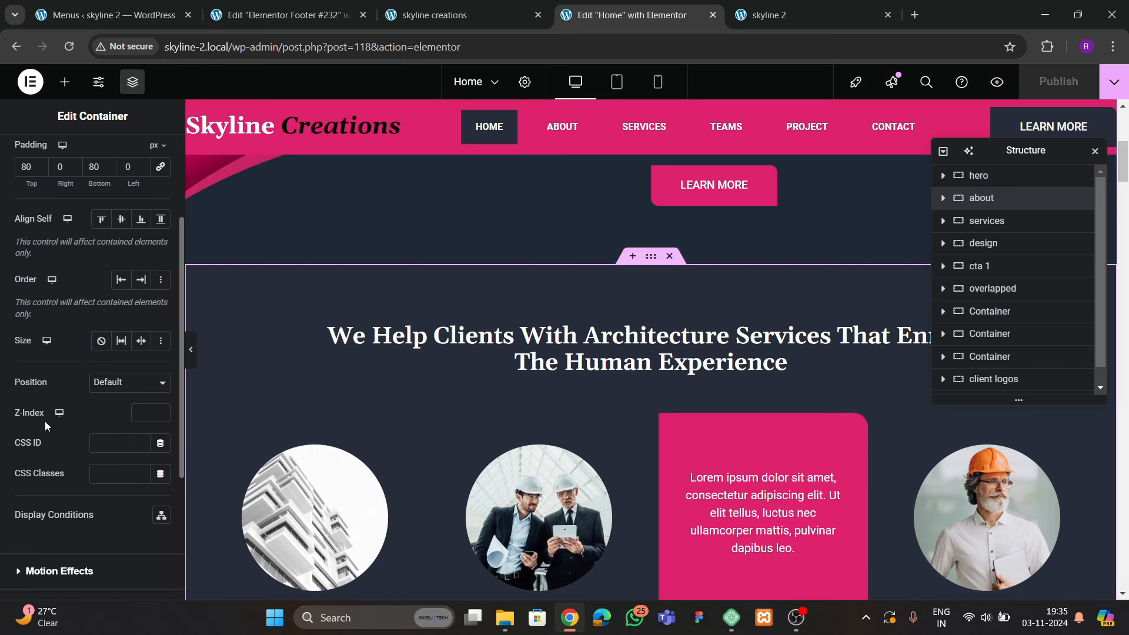
{"action": "type", "text": "ablu"}
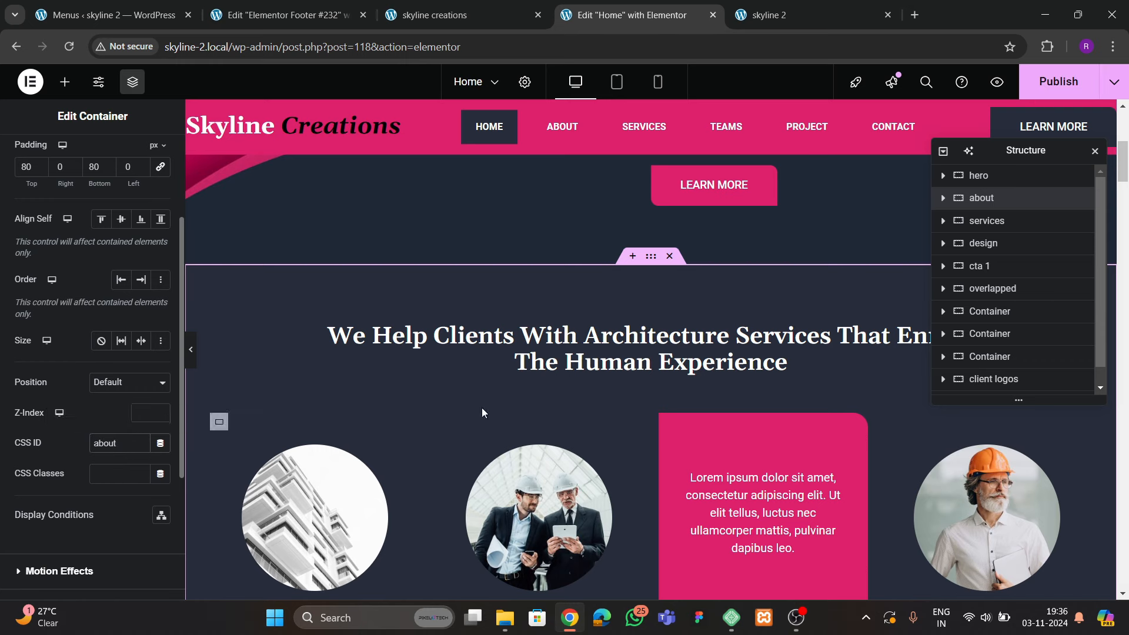
Set the CSS ID of the services container holding the Building Design cards to services
{"action": "scroll", "coordinate": [655, 388], "scroll_direction": "down", "scroll_amount": 10}
{"action": "scroll", "coordinate": [658, 341], "scroll_direction": "up", "scroll_amount": 4}
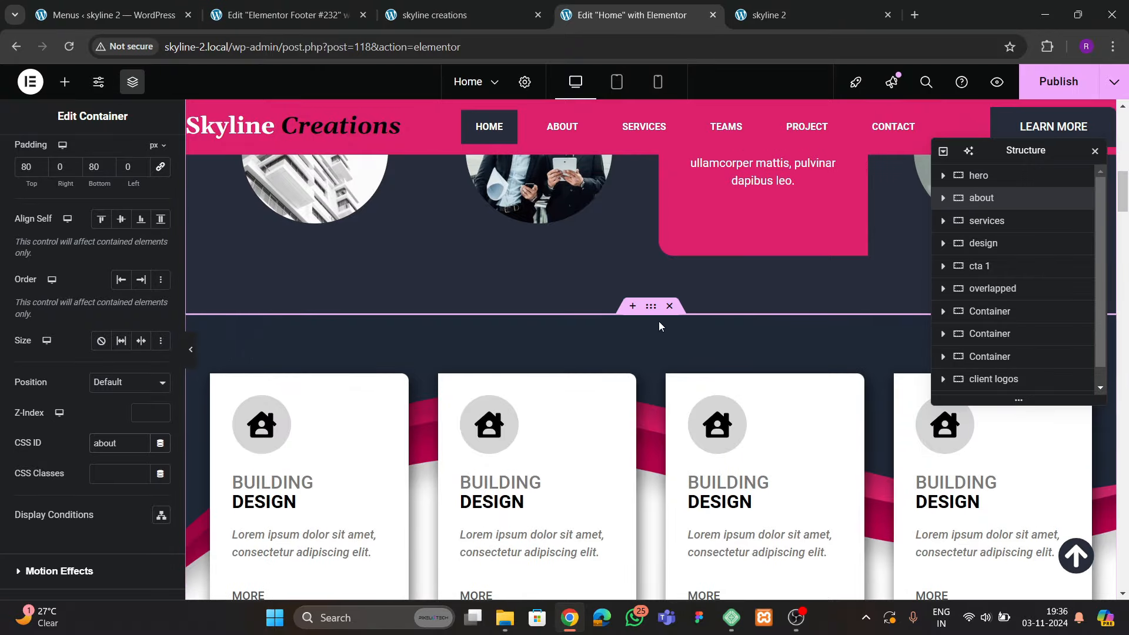
{"action": "left_click", "coordinate": [396, 333]}
{"action": "left_click", "coordinate": [141, 154]}
{"action": "scroll", "coordinate": [65, 382], "scroll_direction": "down", "scroll_amount": 3}
{"action": "left_click", "coordinate": [103, 365]}
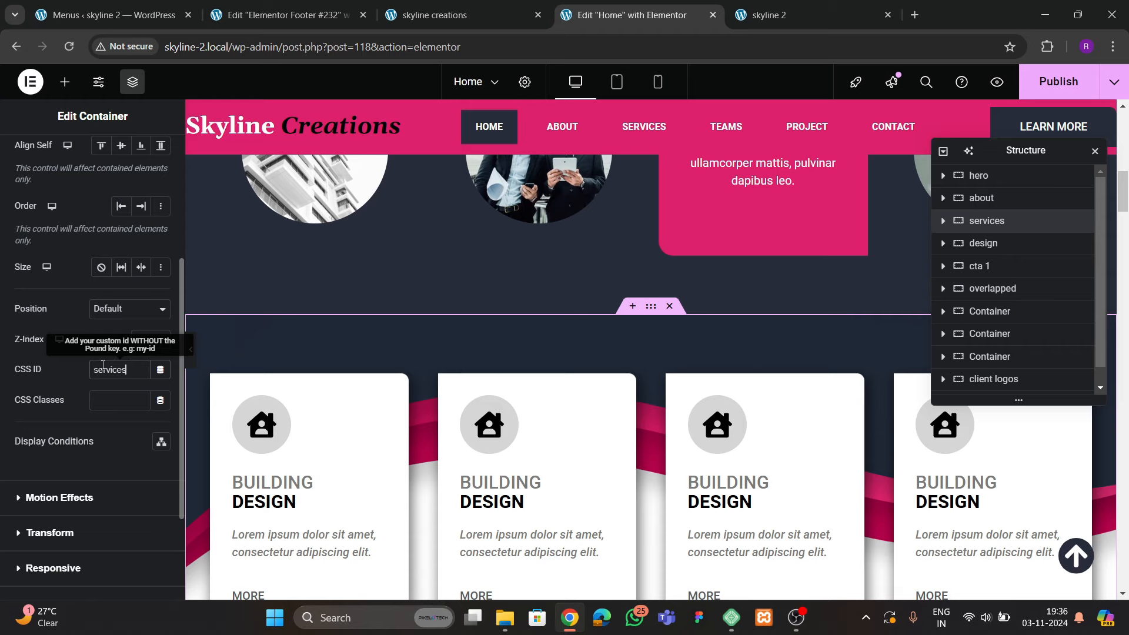
Set the CSS ID of the Our Amazing Team container to teams
{"action": "scroll", "coordinate": [621, 366], "scroll_direction": "down", "scroll_amount": 15}
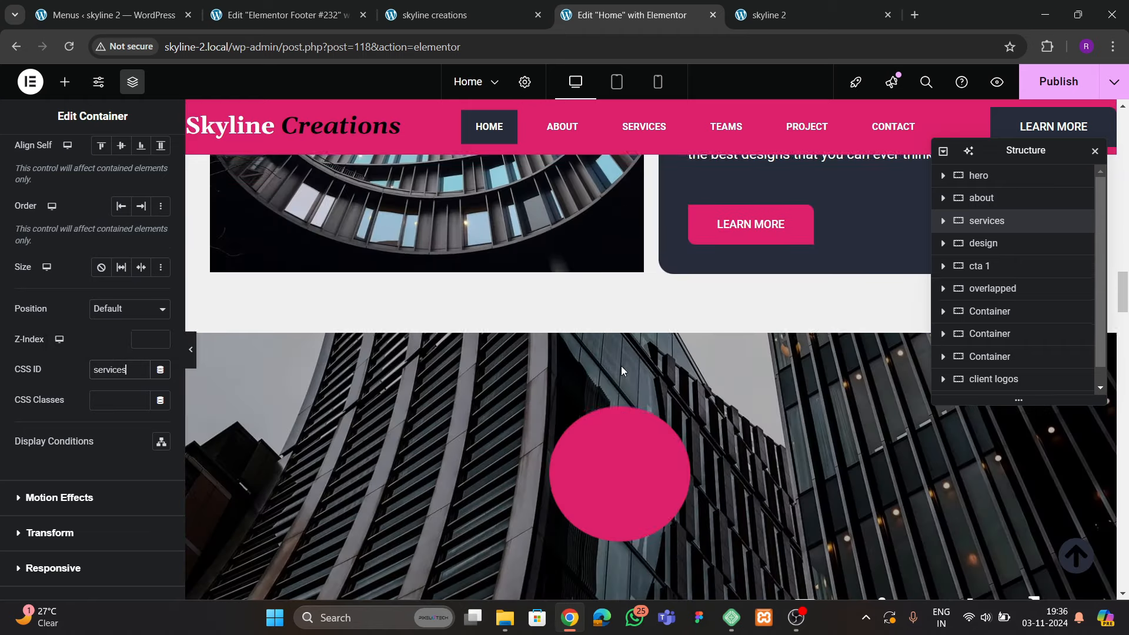
{"action": "scroll", "coordinate": [621, 366], "scroll_direction": "down", "scroll_amount": 10}
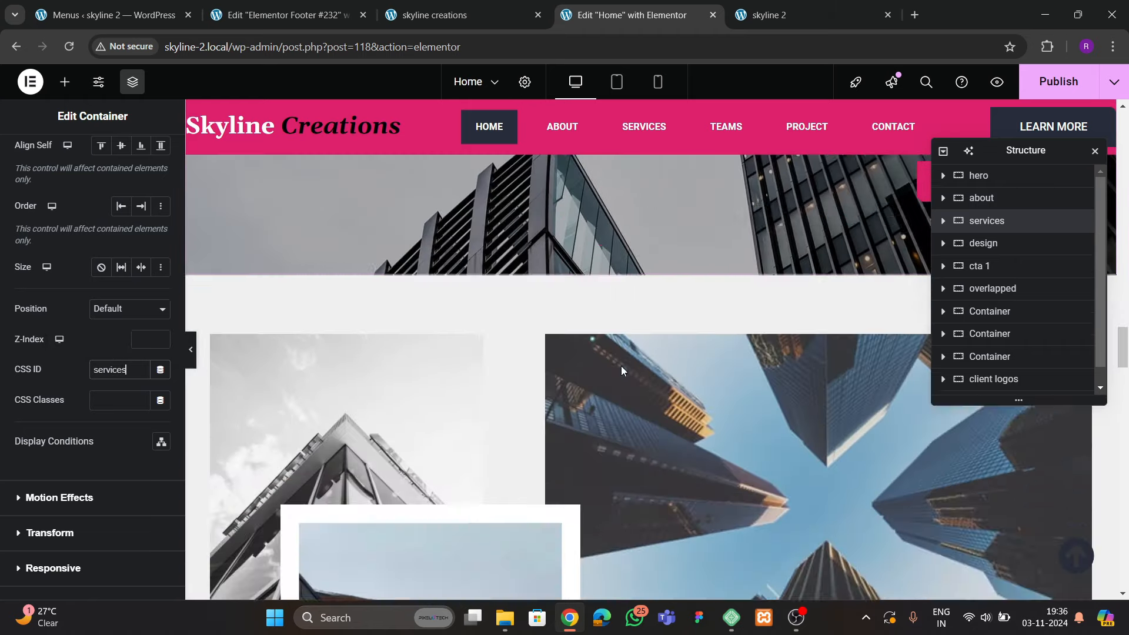
{"action": "scroll", "coordinate": [621, 366], "scroll_direction": "down", "scroll_amount": 10}
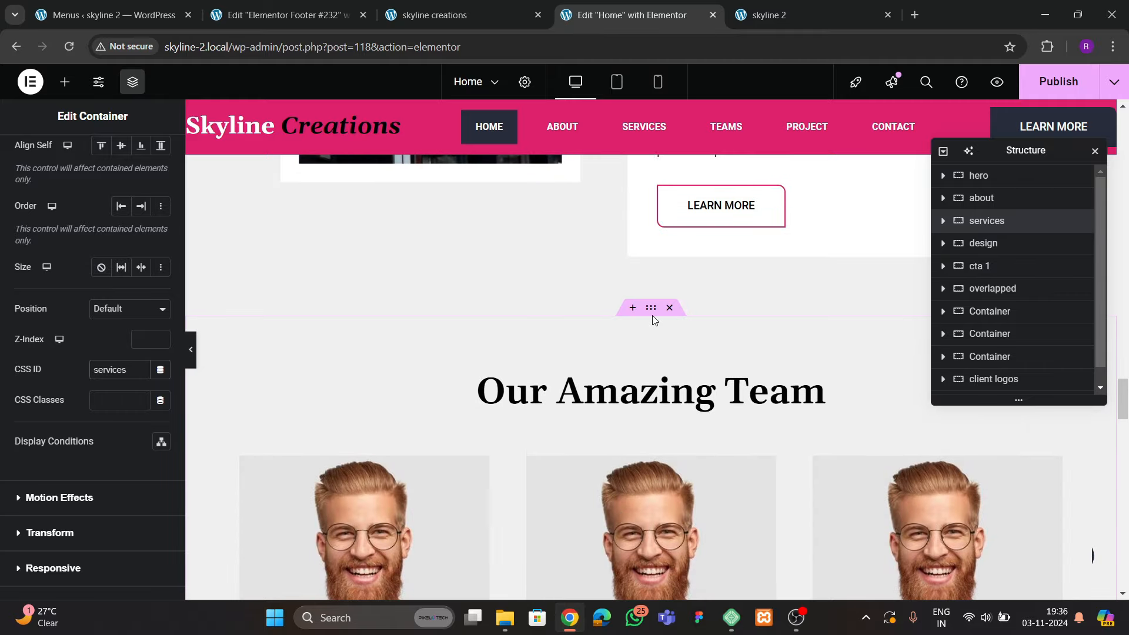
{"action": "left_click", "coordinate": [652, 315]}
{"action": "left_click", "coordinate": [149, 154]}
{"action": "scroll", "coordinate": [69, 358], "scroll_direction": "down", "scroll_amount": 2}
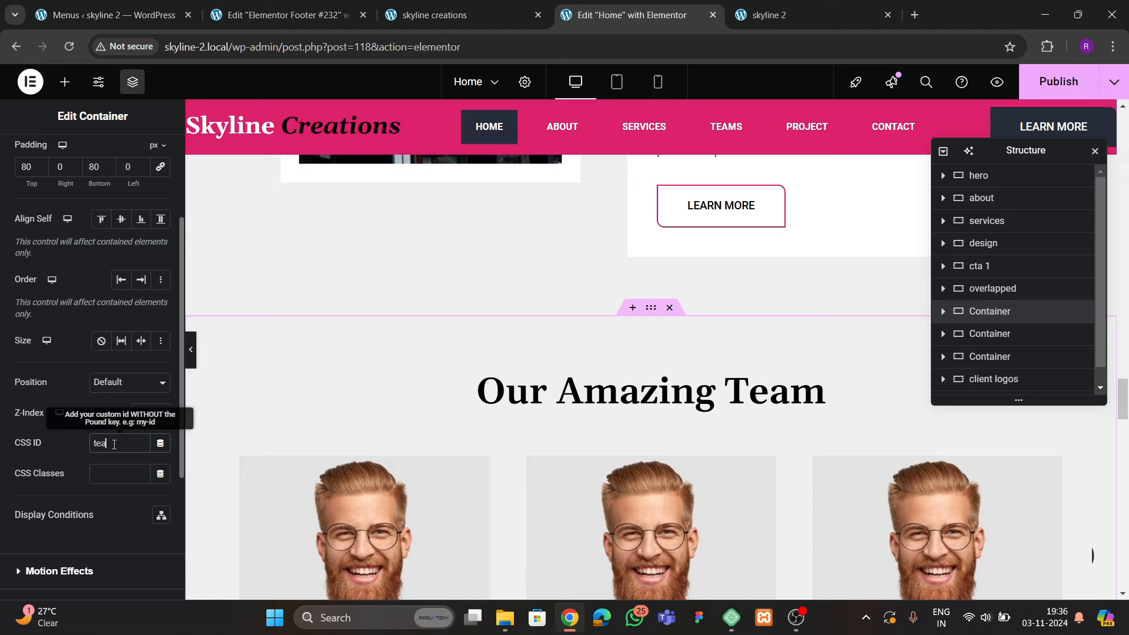
Set the CSS ID of the client logos container above the Need Help form to contact
{"action": "scroll", "coordinate": [736, 358], "scroll_direction": "down", "scroll_amount": 10}
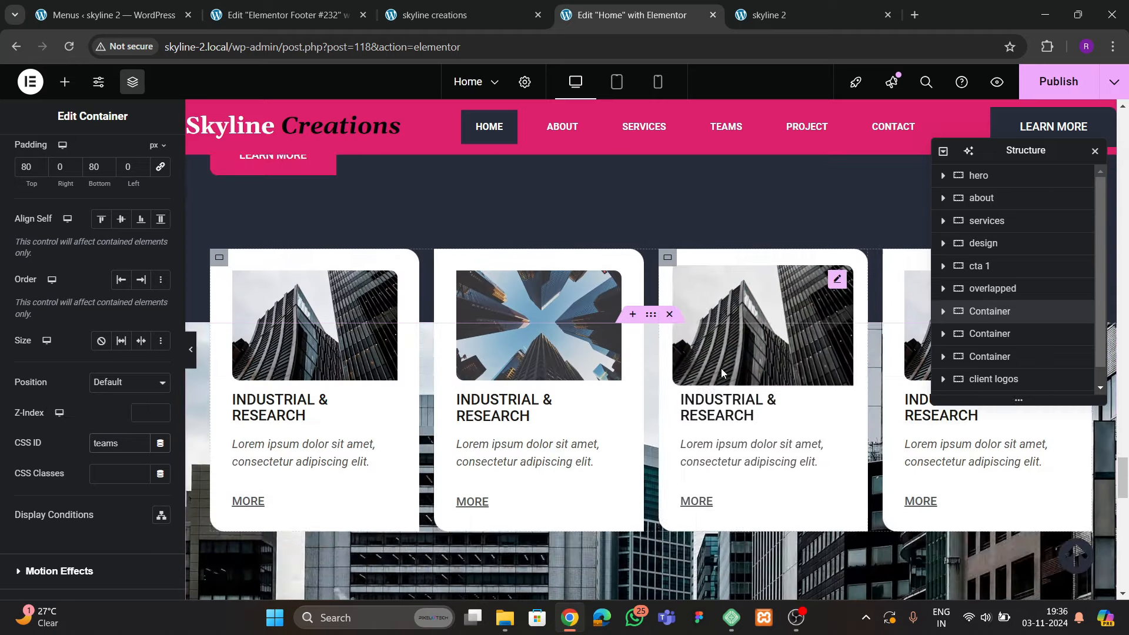
{"action": "scroll", "coordinate": [719, 374], "scroll_direction": "down", "scroll_amount": 10}
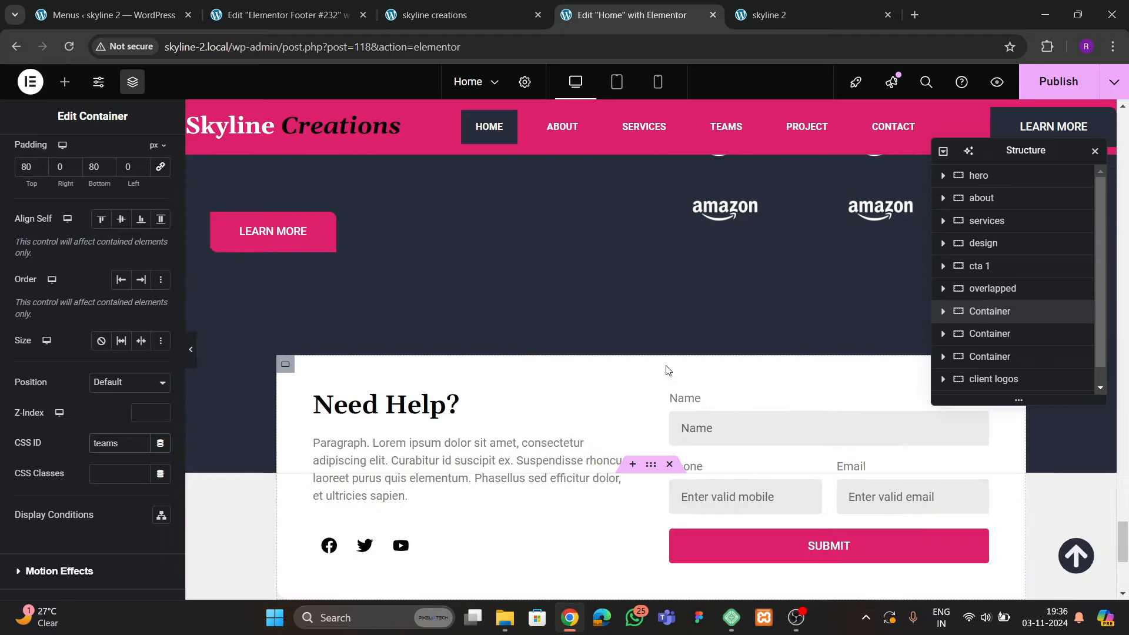
{"action": "left_click", "coordinate": [650, 392]}
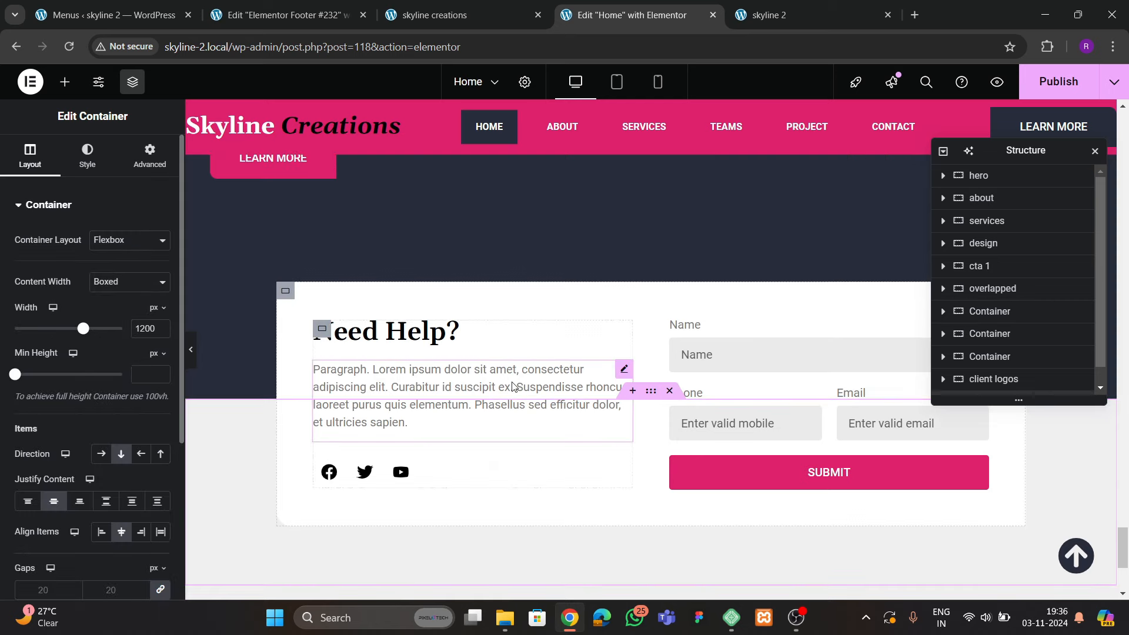
{"action": "scroll", "coordinate": [576, 344], "scroll_direction": "up", "scroll_amount": 5}
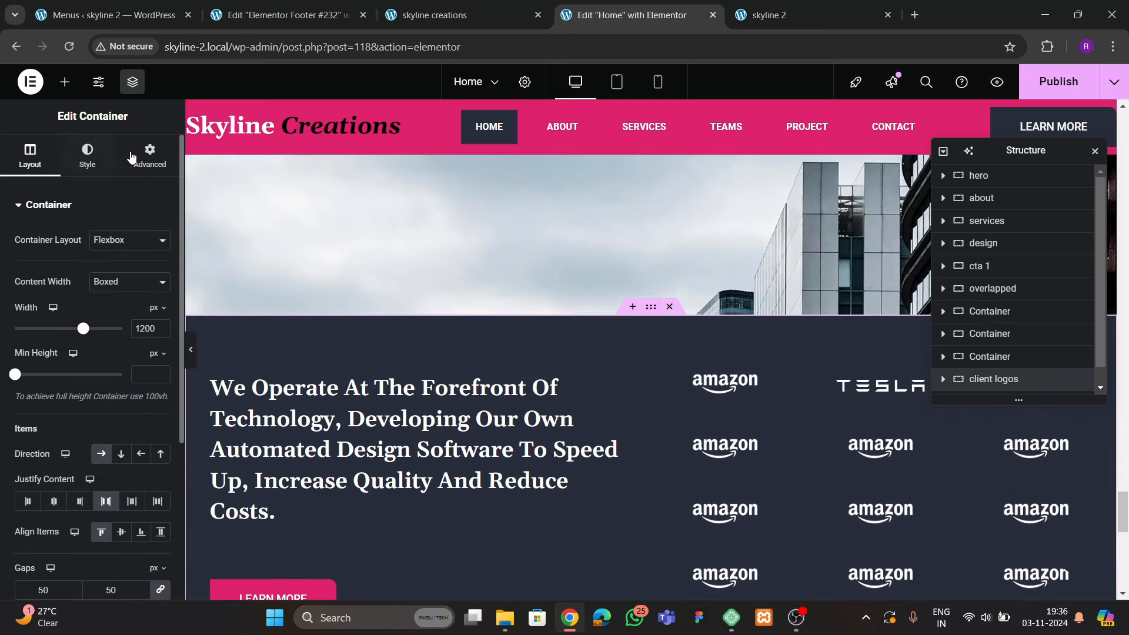
{"action": "left_click", "coordinate": [149, 157]}
{"action": "scroll", "coordinate": [55, 386], "scroll_direction": "down", "scroll_amount": 5}
{"action": "left_click", "coordinate": [120, 295]}
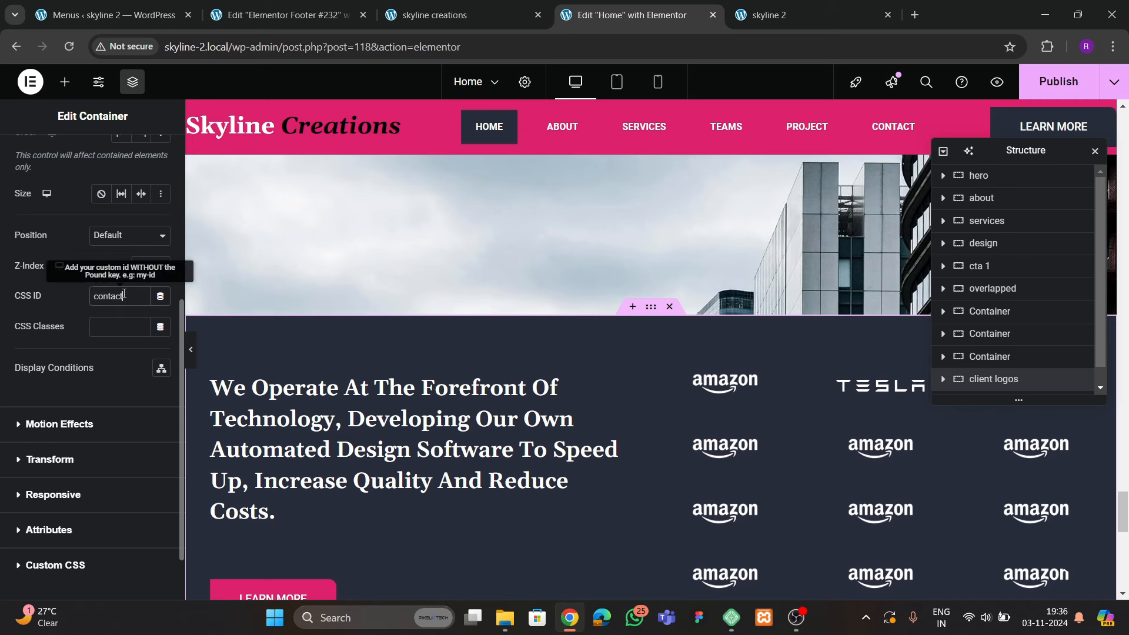
{"action": "type", "text": "contact"}
Publish the Home page and reload the live skyline 2 site
{"action": "scroll", "coordinate": [535, 278], "scroll_direction": "down", "scroll_amount": 5}
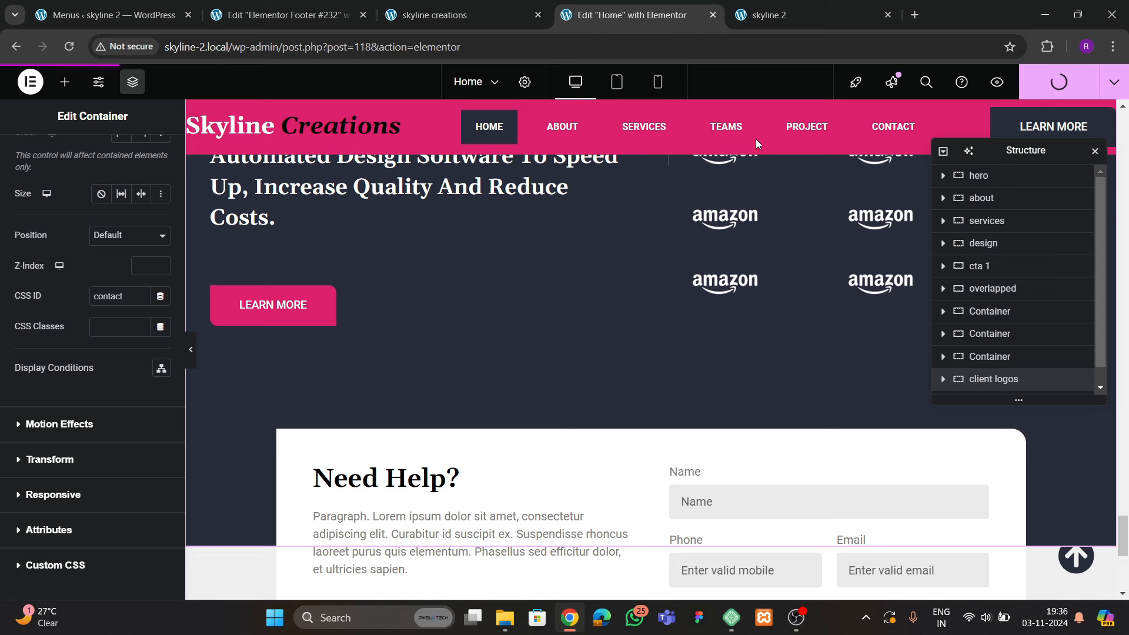
{"action": "left_click", "coordinate": [760, 20]}
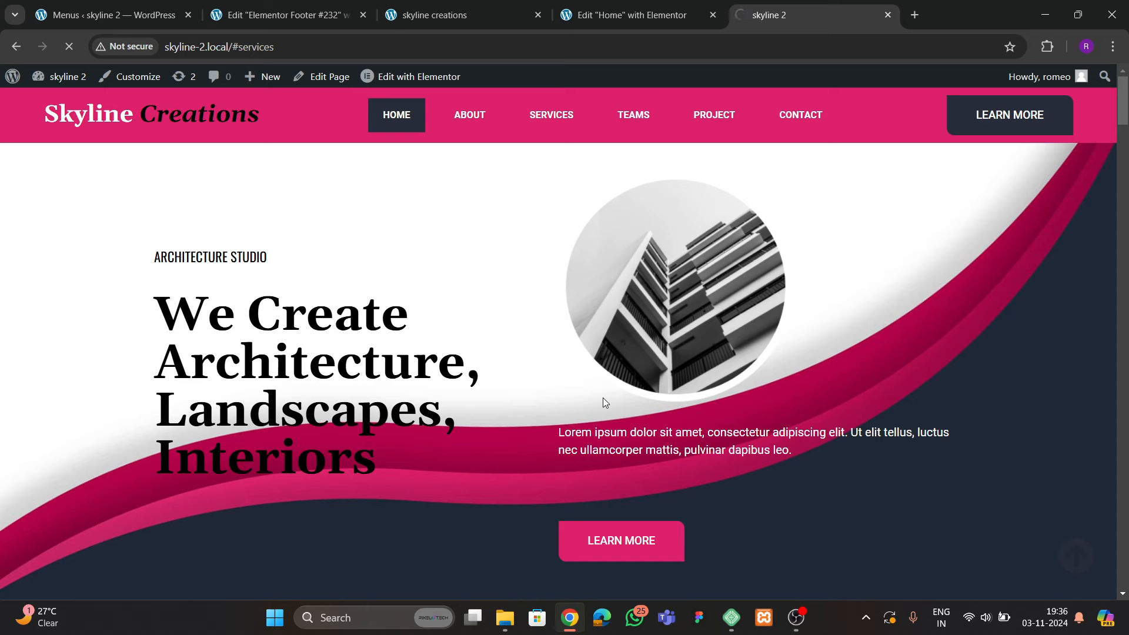
{"action": "scroll", "coordinate": [608, 386], "scroll_direction": "down", "scroll_amount": 3}
{"action": "scroll", "coordinate": [608, 386], "scroll_direction": "up", "scroll_amount": 3}
Test the About, Services, Teams, Project and Contact menu links and the back-to-top arrow on the live skyline 2 page
{"action": "left_click", "coordinate": [453, 114]}
{"action": "left_click", "coordinate": [548, 120]}
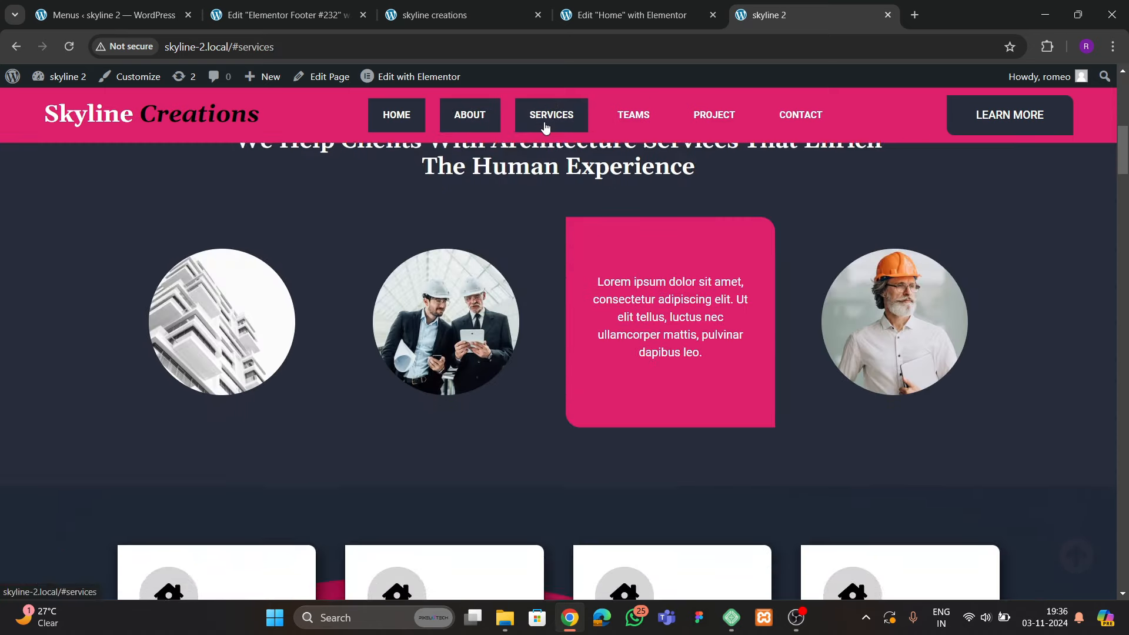
{"action": "left_click", "coordinate": [629, 120]}
{"action": "left_click", "coordinate": [713, 124]}
{"action": "left_click", "coordinate": [804, 122]}
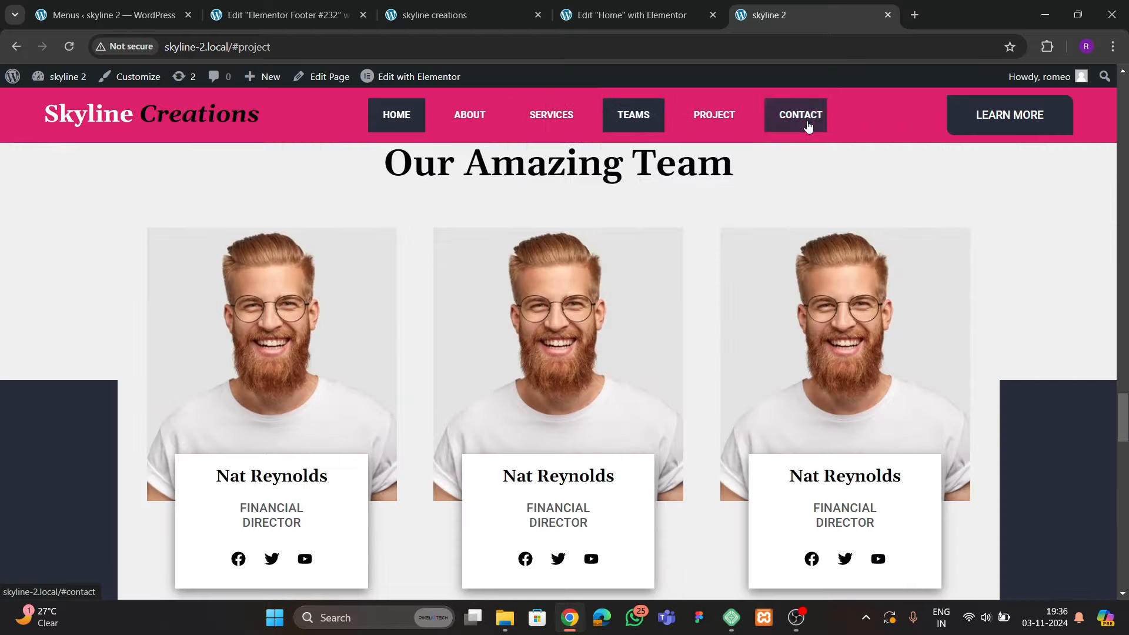
{"action": "scroll", "coordinate": [649, 446], "scroll_direction": "down", "scroll_amount": 4}
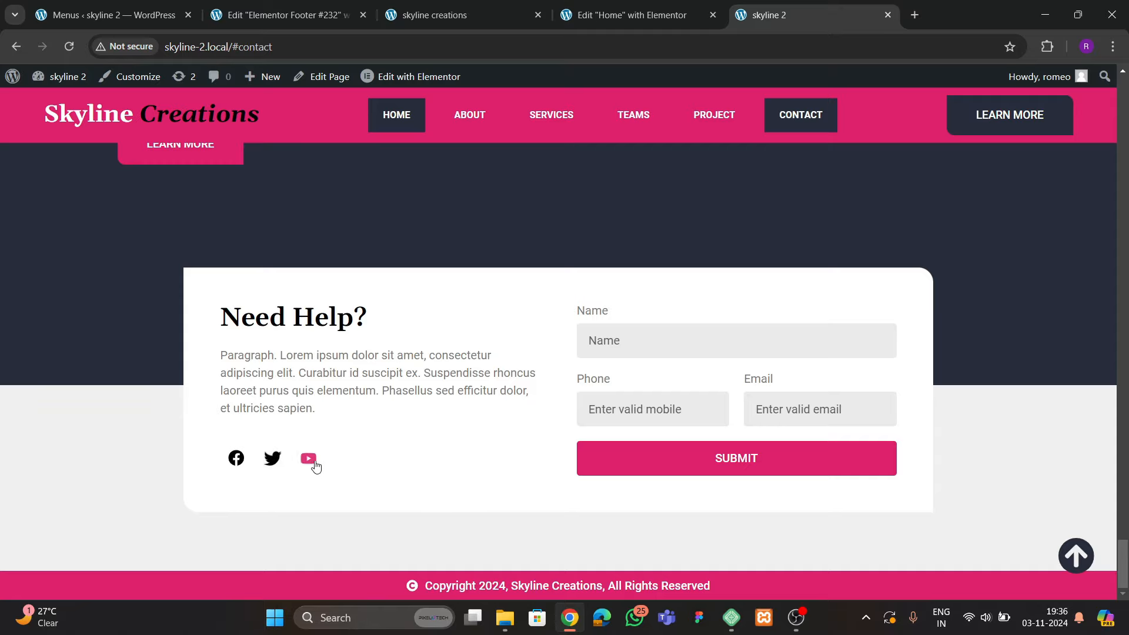
{"action": "left_click", "coordinate": [1076, 555]}
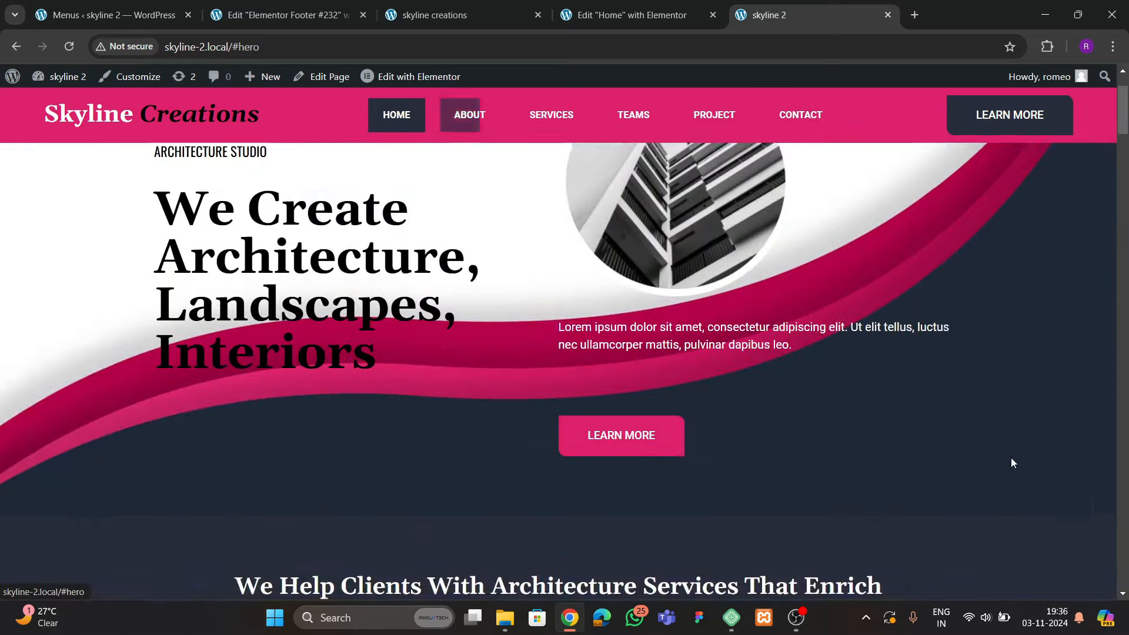
Test the back-to-top arrow on the reference skyline creations site and reload that page
{"action": "left_click", "coordinate": [447, 15]}
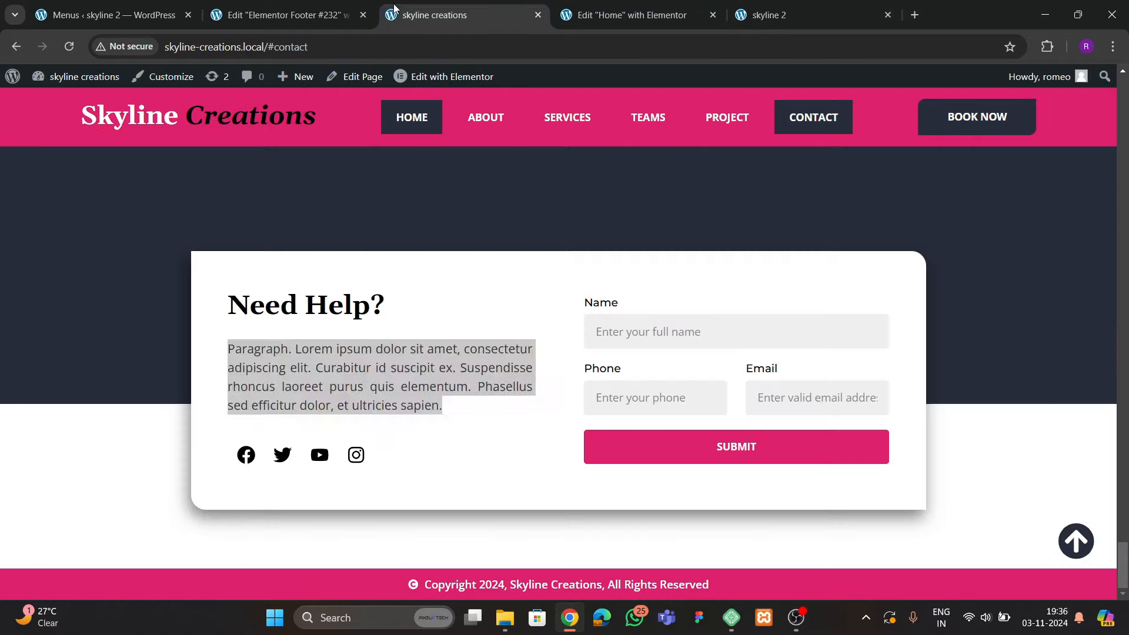
{"action": "left_click", "coordinate": [1074, 541]}
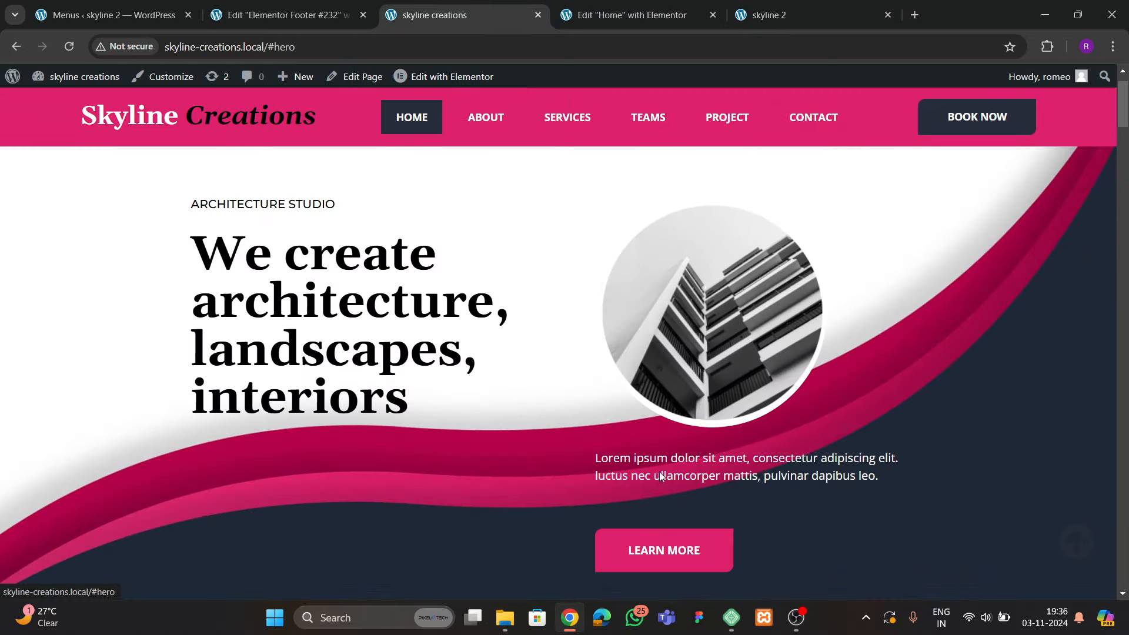
{"action": "left_click", "coordinate": [69, 46]}
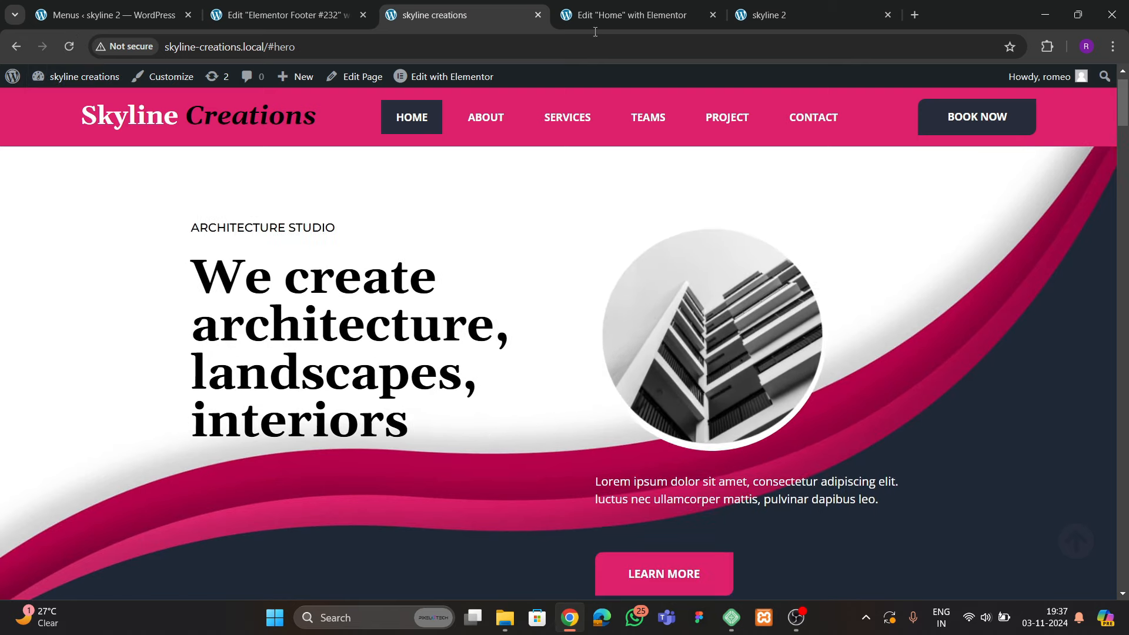
Return to the Home page editor and open the motion effects of the hero section's Architecture Studio heading
{"action": "key", "text": "ctrl+Tab"}
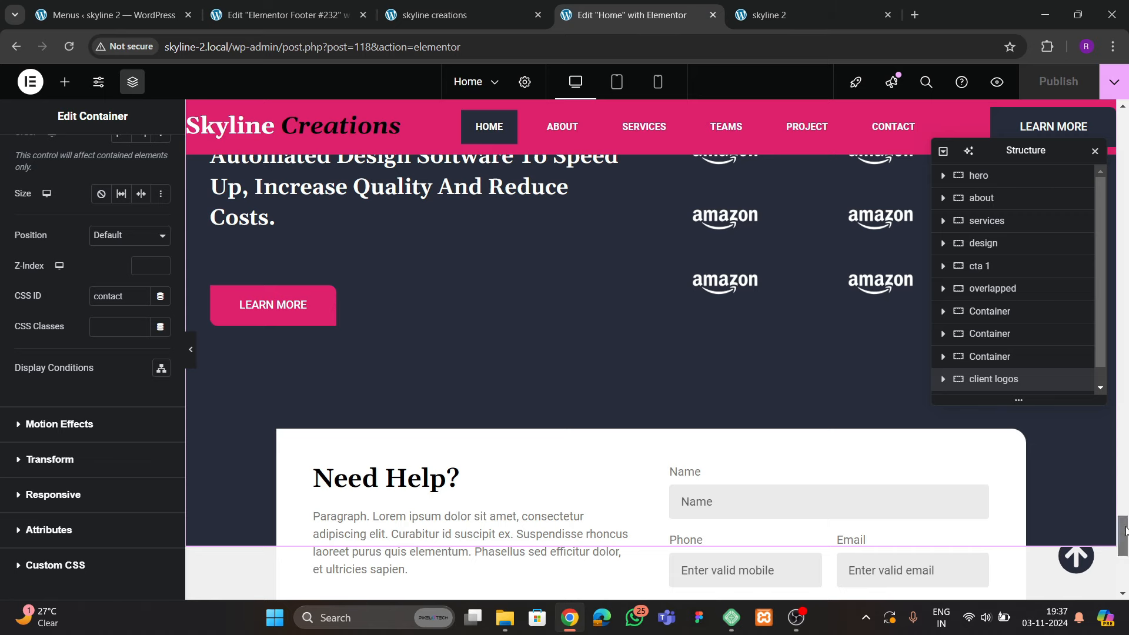
{"action": "left_click_drag", "start_coordinate": [1126, 531], "coordinate": [1125, 131]}
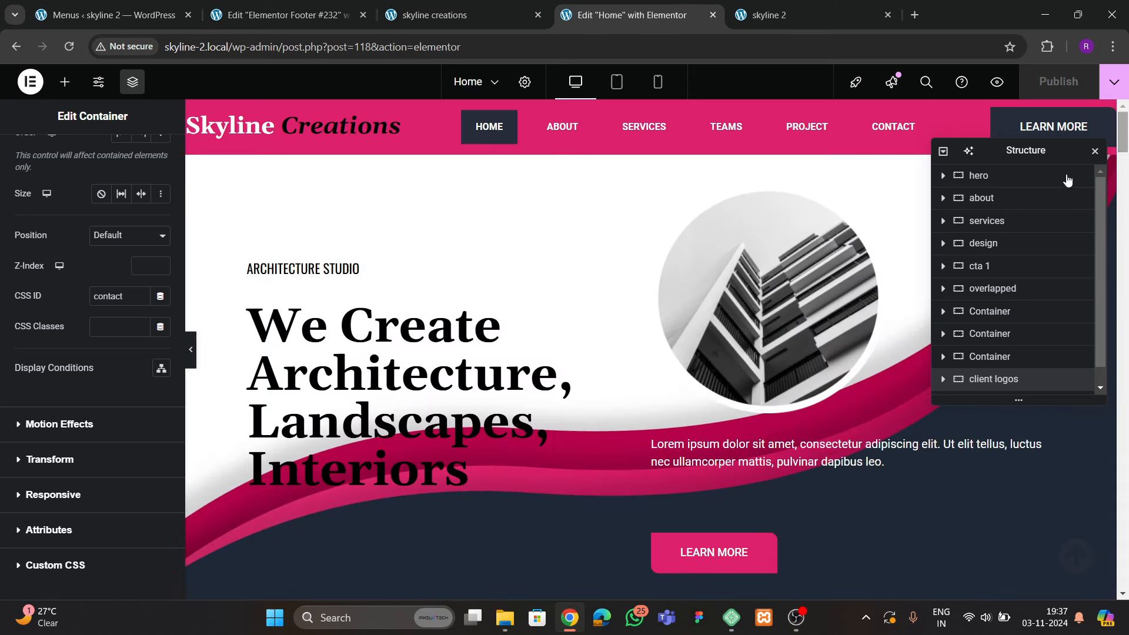
{"action": "left_click", "coordinate": [348, 270]}
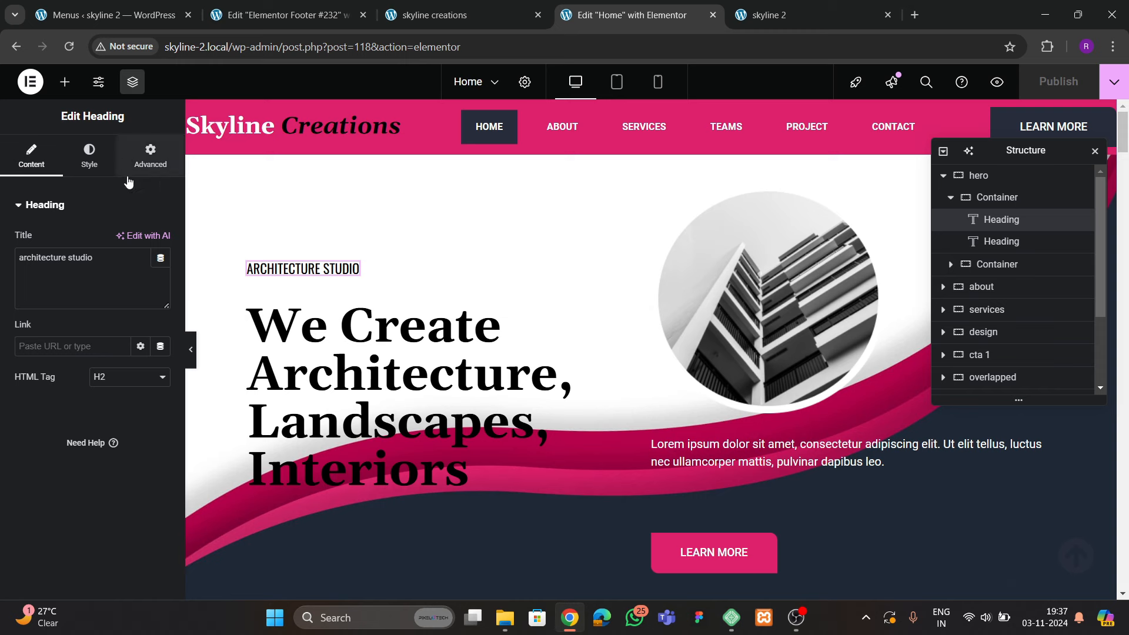
{"action": "left_click", "coordinate": [149, 159]}
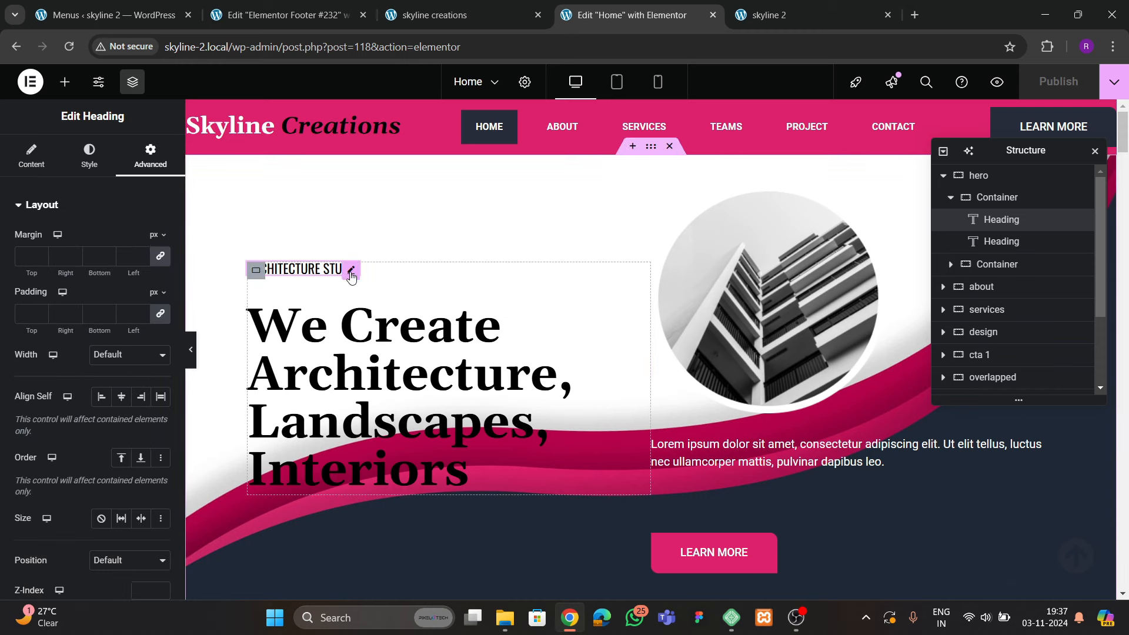
{"action": "scroll", "coordinate": [85, 319], "scroll_direction": "down", "scroll_amount": 3}
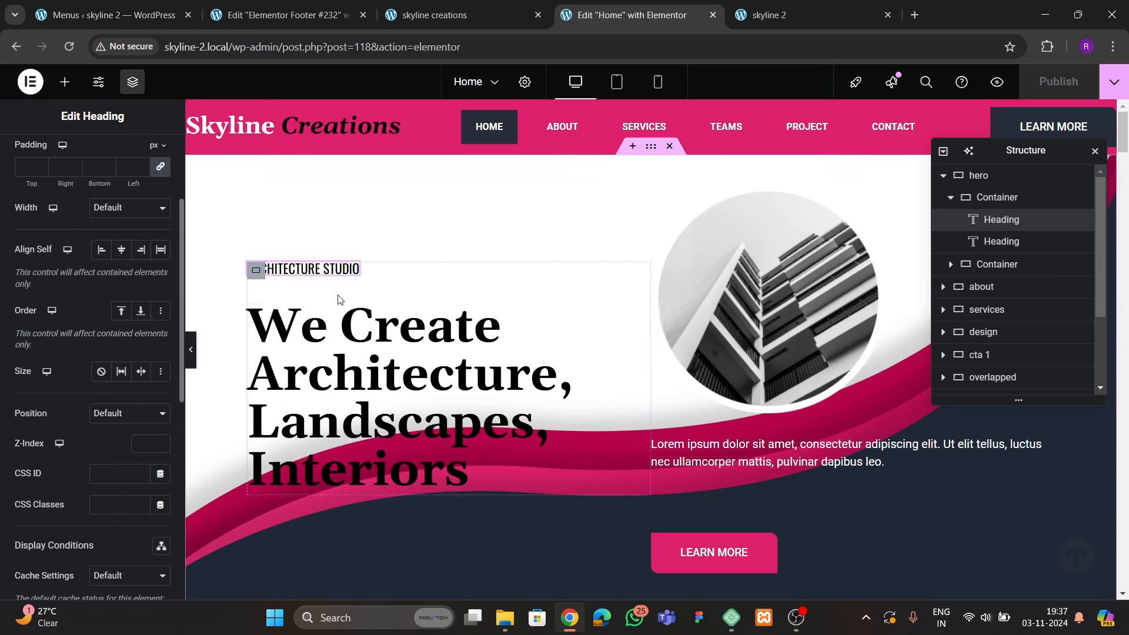
{"action": "scroll", "coordinate": [65, 382], "scroll_direction": "down", "scroll_amount": 6}
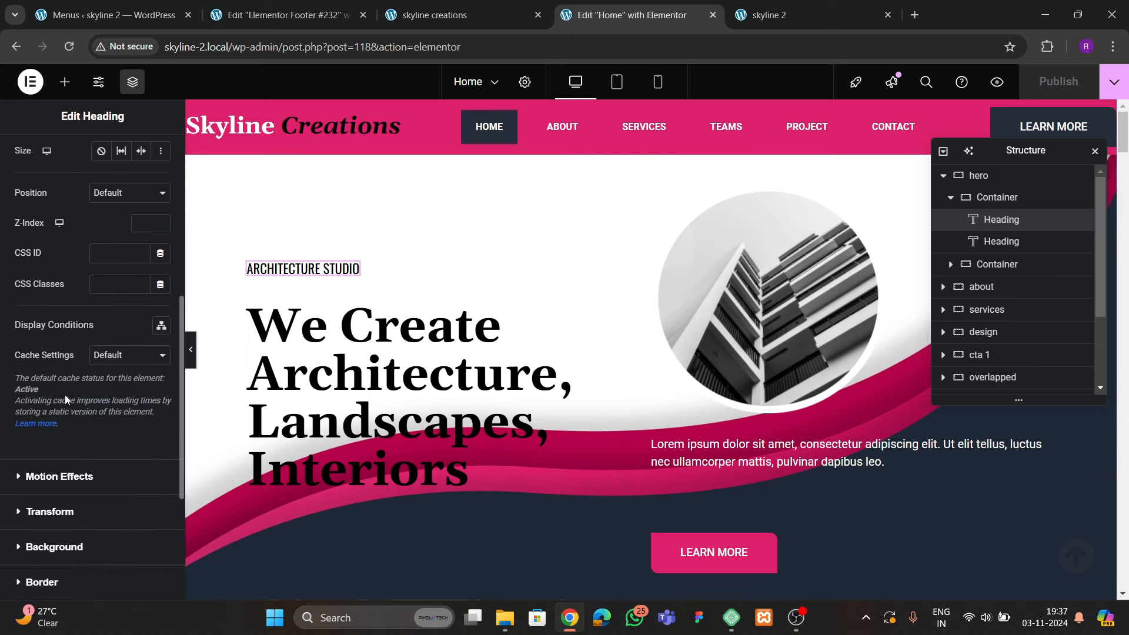
{"action": "left_click", "coordinate": [58, 330]}
{"action": "scroll", "coordinate": [59, 352], "scroll_direction": "down", "scroll_amount": 4}
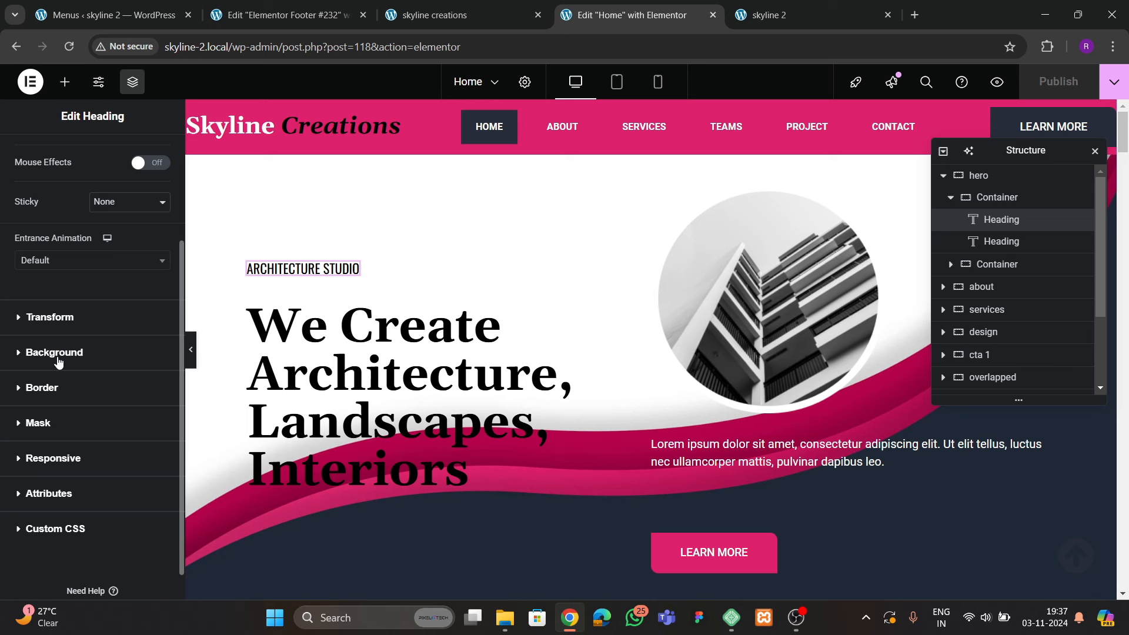
Give the Architecture Studio heading a Zoom In entrance animation with a 200 ms delay
{"action": "left_click", "coordinate": [48, 261]}
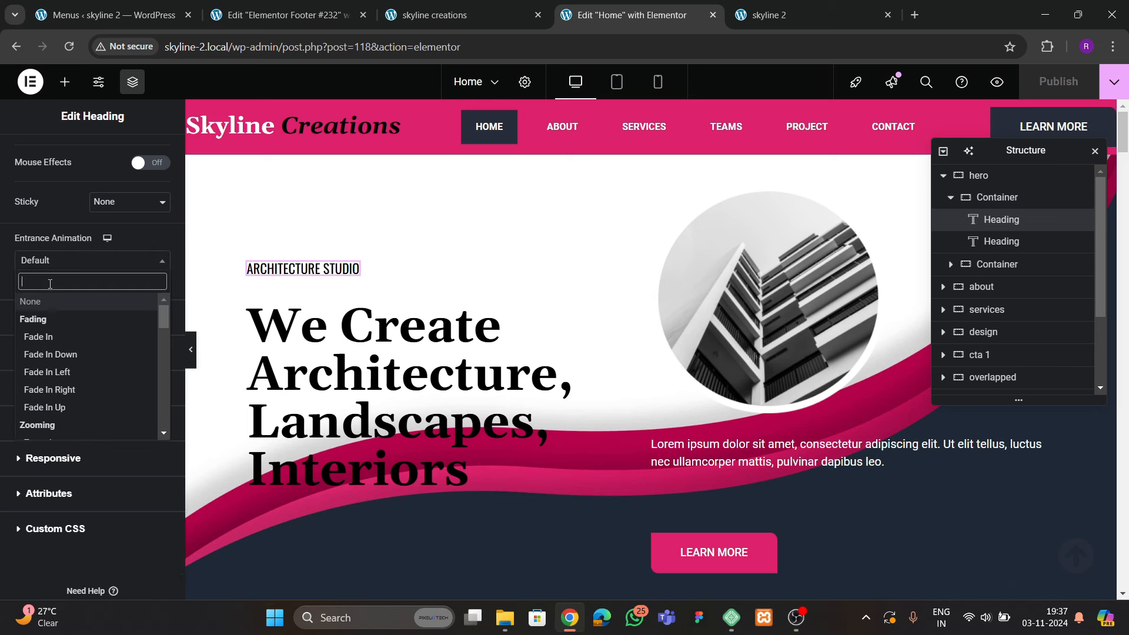
{"action": "type", "text": "zom"}
{"action": "key", "text": "BackSpace"}
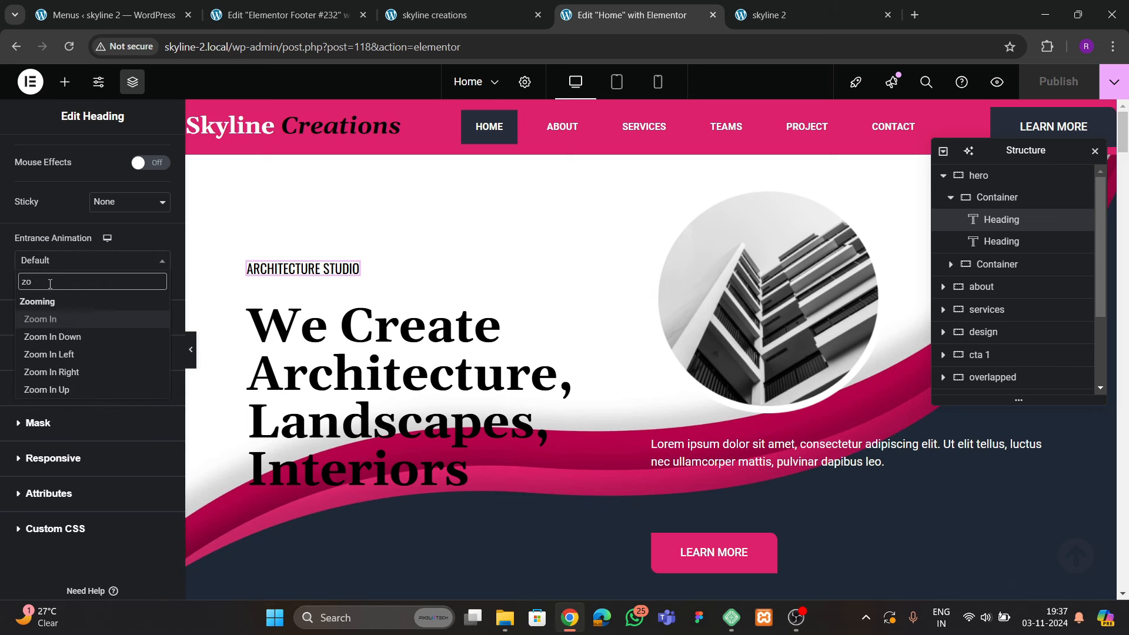
{"action": "key", "text": "BackSpace"}
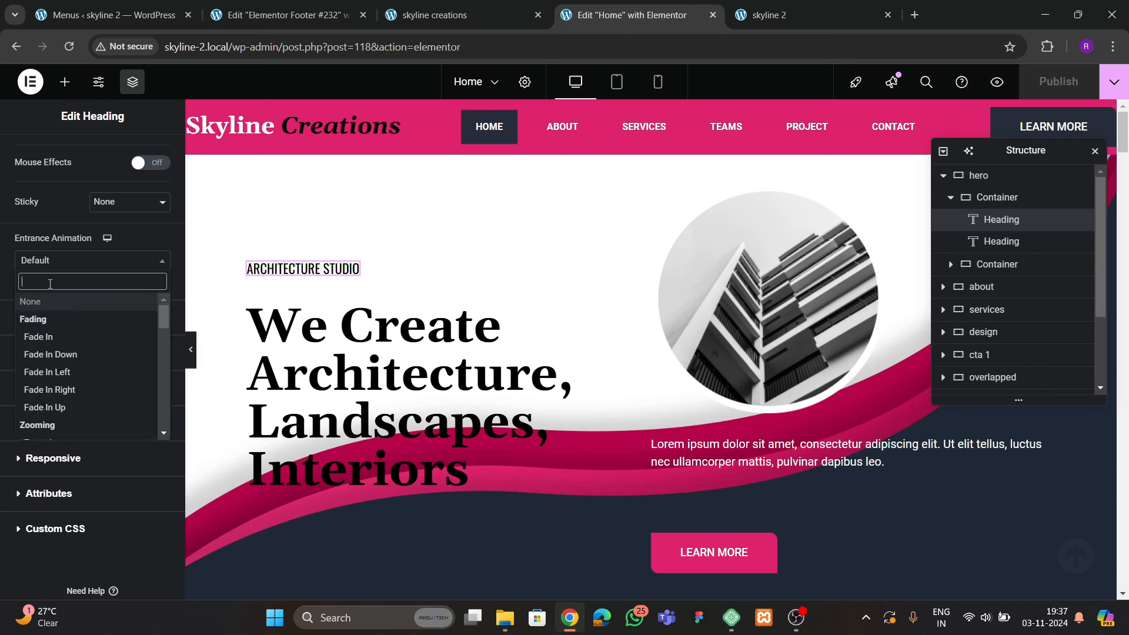
{"action": "scroll", "coordinate": [70, 377], "scroll_direction": "down", "scroll_amount": 10}
{"action": "scroll", "coordinate": [72, 381], "scroll_direction": "up", "scroll_amount": 4}
{"action": "scroll", "coordinate": [73, 381], "scroll_direction": "down", "scroll_amount": 1}
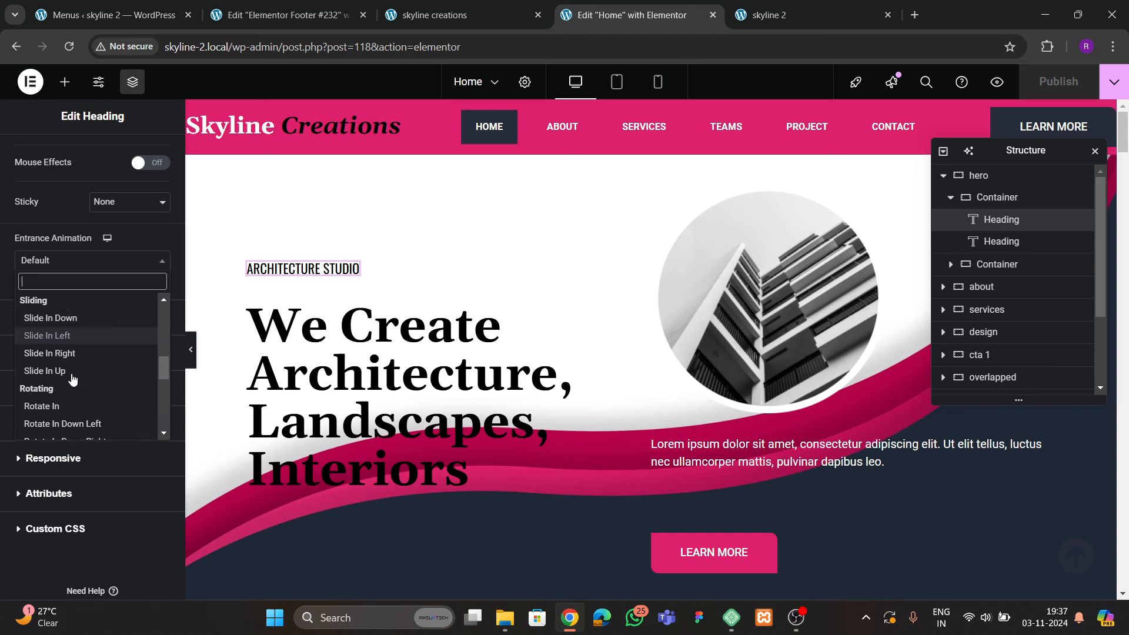
{"action": "scroll", "coordinate": [73, 388], "scroll_direction": "up", "scroll_amount": 8}
{"action": "type", "text": "zoom"}
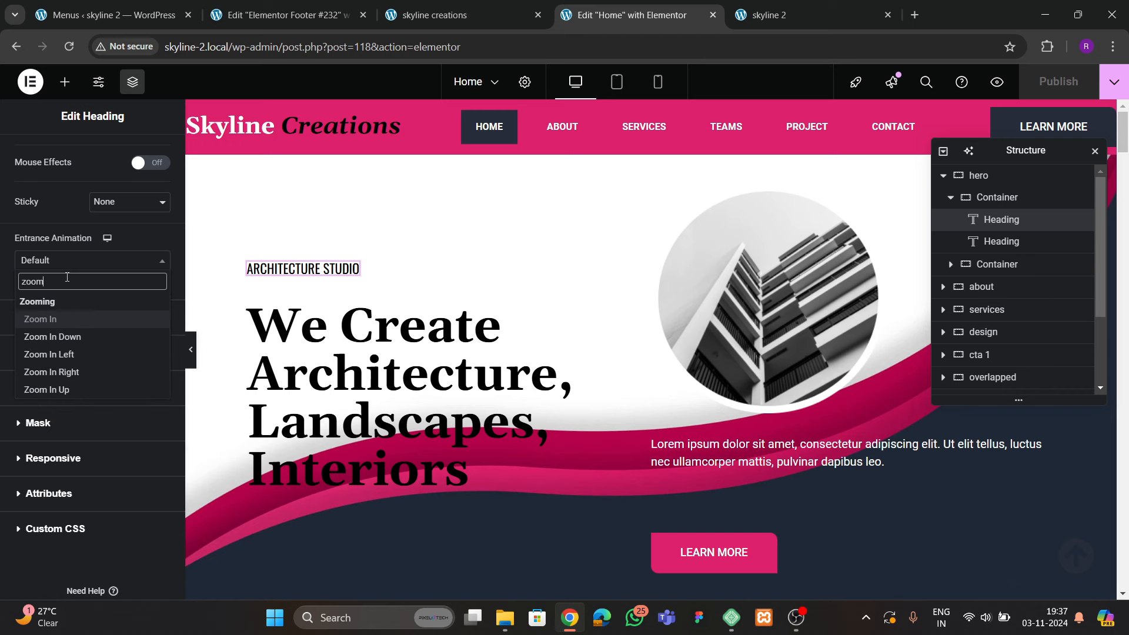
{"action": "key", "text": "Return"}
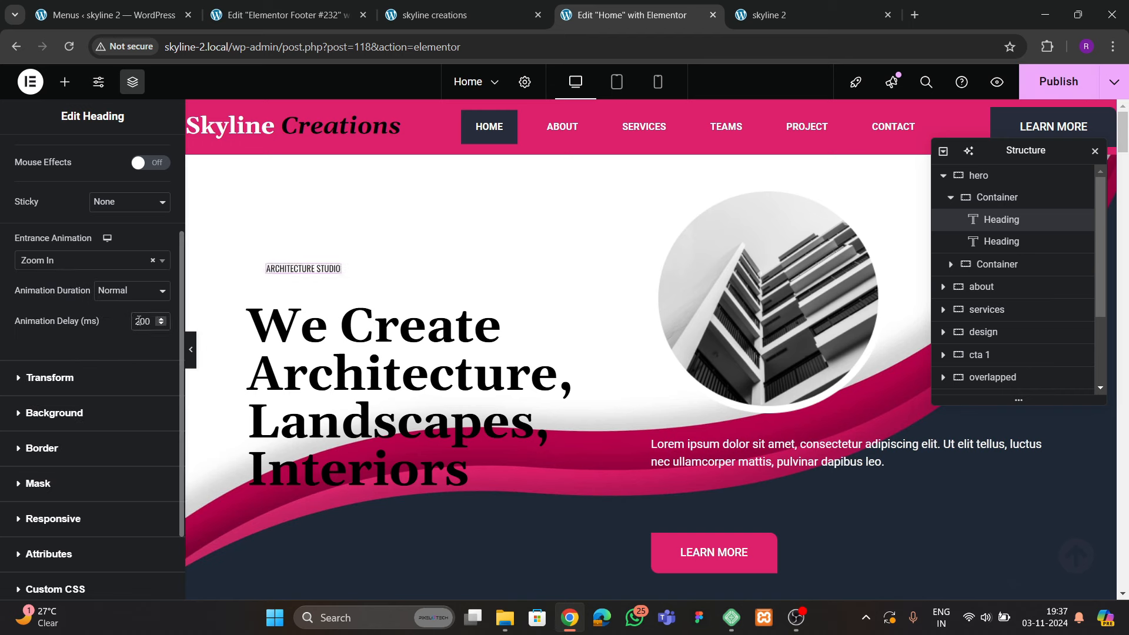
Give the We Create Architecture, Landscapes, Interiors heading a Slide In Up entrance animation with a 400 ms delay
{"action": "left_click", "coordinate": [377, 352]}
{"action": "left_click", "coordinate": [140, 164]}
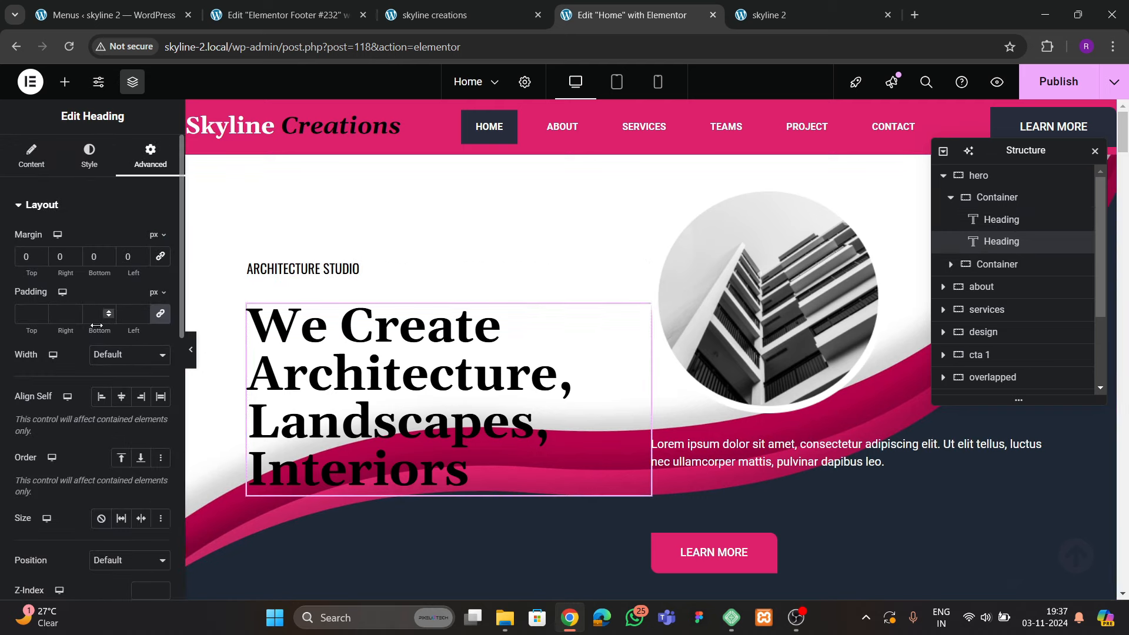
{"action": "scroll", "coordinate": [96, 326], "scroll_direction": "down", "scroll_amount": 10}
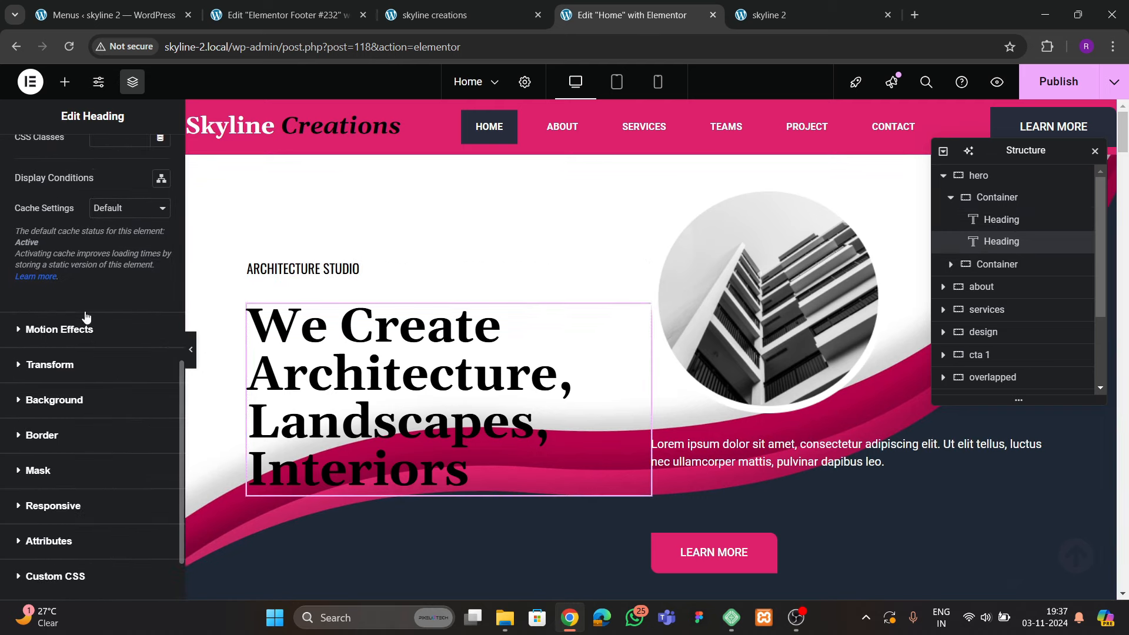
{"action": "left_click", "coordinate": [71, 329]}
{"action": "left_click", "coordinate": [84, 406]}
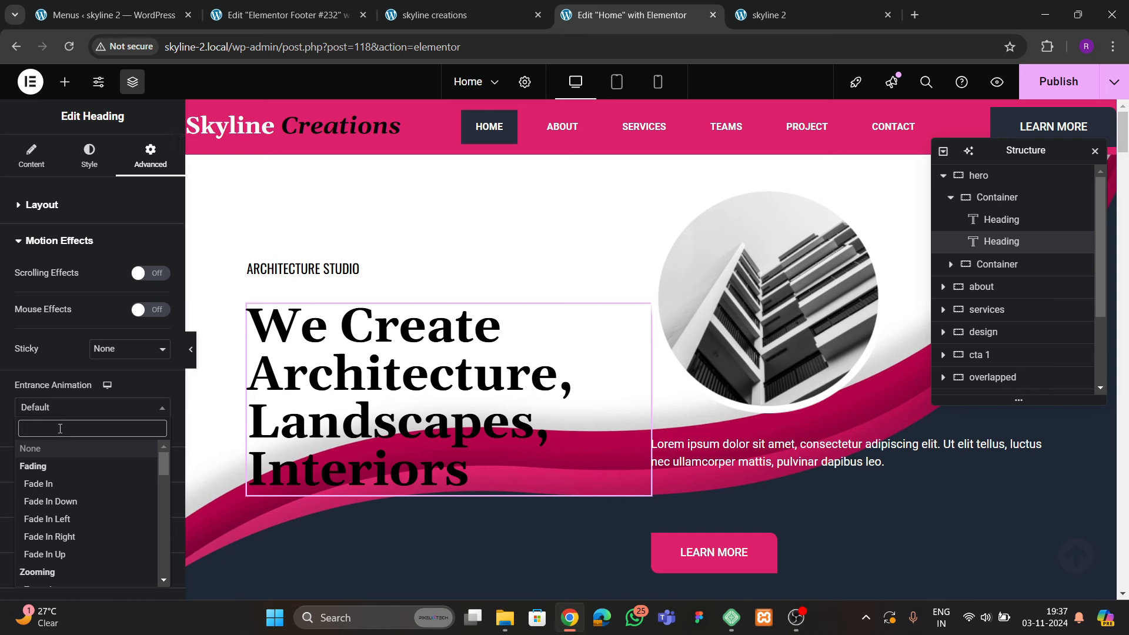
{"action": "type", "text": "slide"}
{"action": "key", "text": "Down"}
{"action": "key", "text": "Down"}
{"action": "key", "text": "Down"}
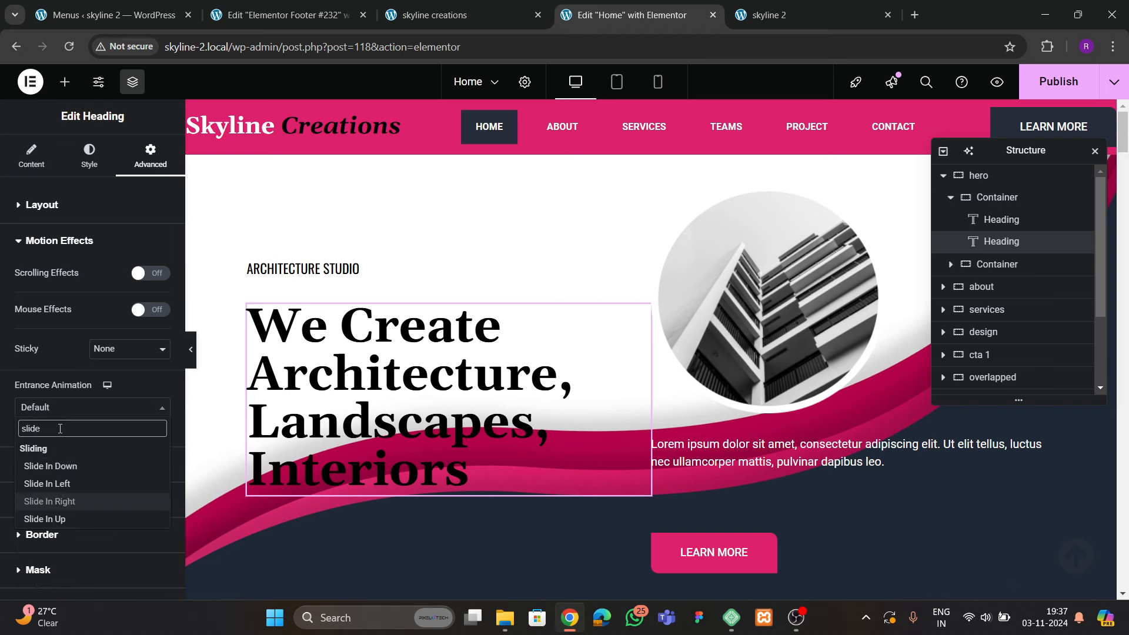
{"action": "key", "text": "Return"}
{"action": "left_click", "coordinate": [152, 468]}
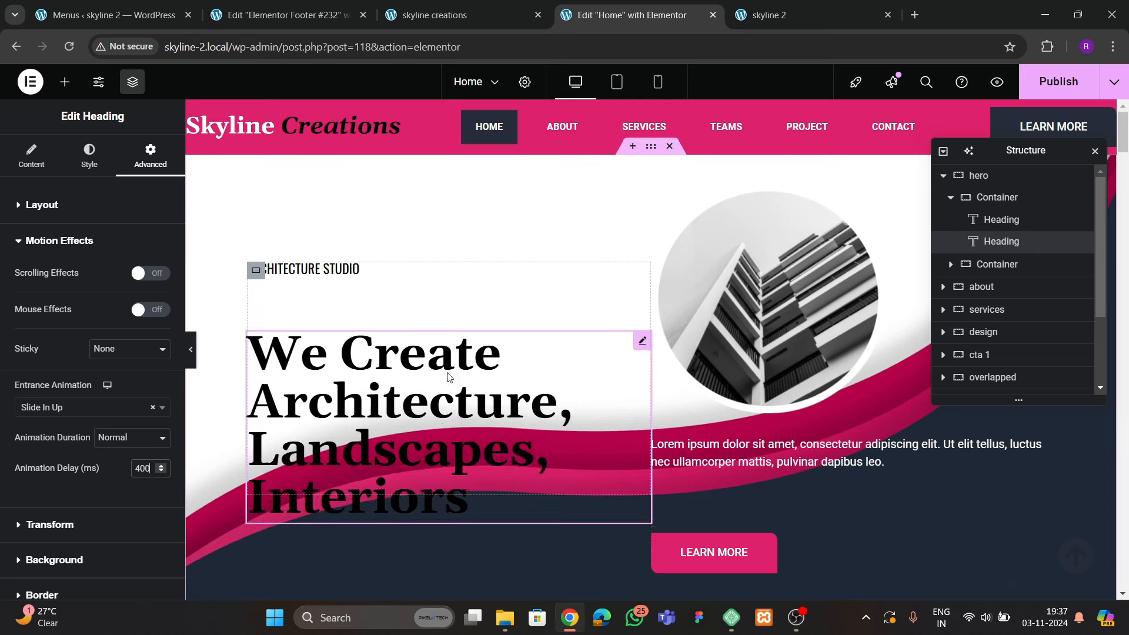
Give the round building image in the hero section a Zoom In entrance animation with a 600 ms delay
{"action": "left_click", "coordinate": [723, 330]}
{"action": "left_click", "coordinate": [155, 159]}
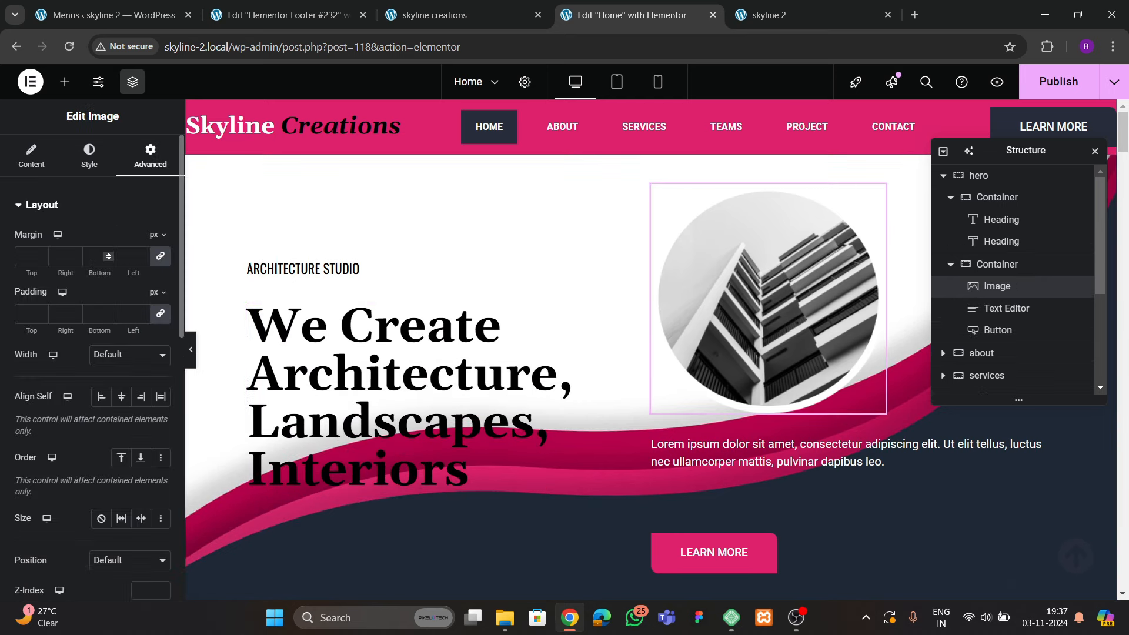
{"action": "scroll", "coordinate": [104, 285], "scroll_direction": "down", "scroll_amount": 4}
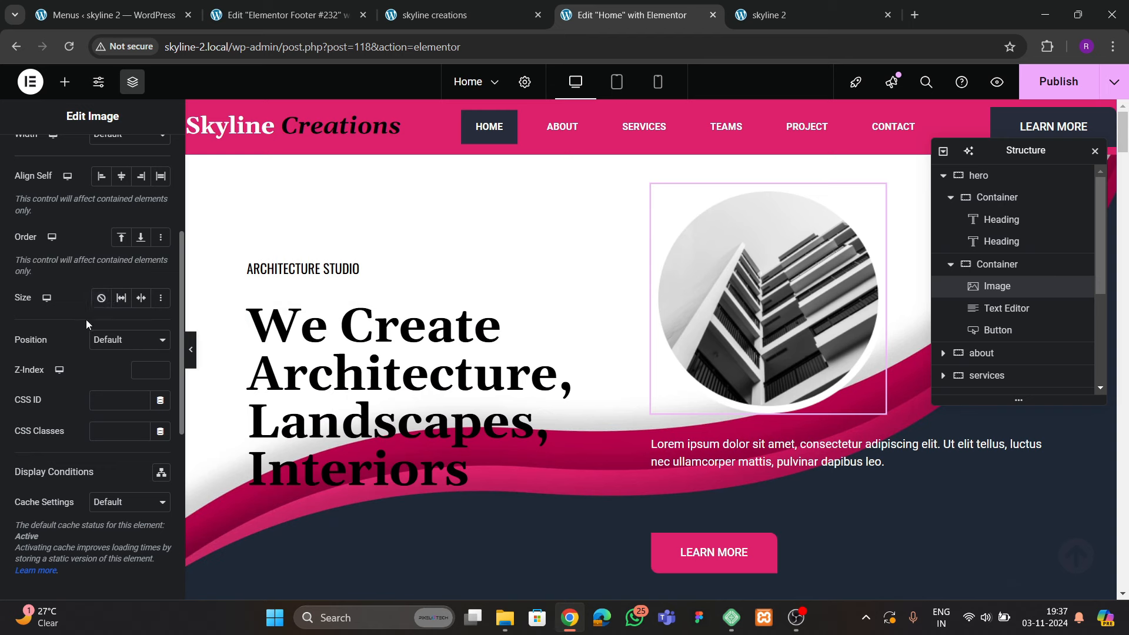
{"action": "scroll", "coordinate": [85, 320], "scroll_direction": "down", "scroll_amount": 5}
{"action": "left_click", "coordinate": [57, 405]}
{"action": "left_click", "coordinate": [56, 406]}
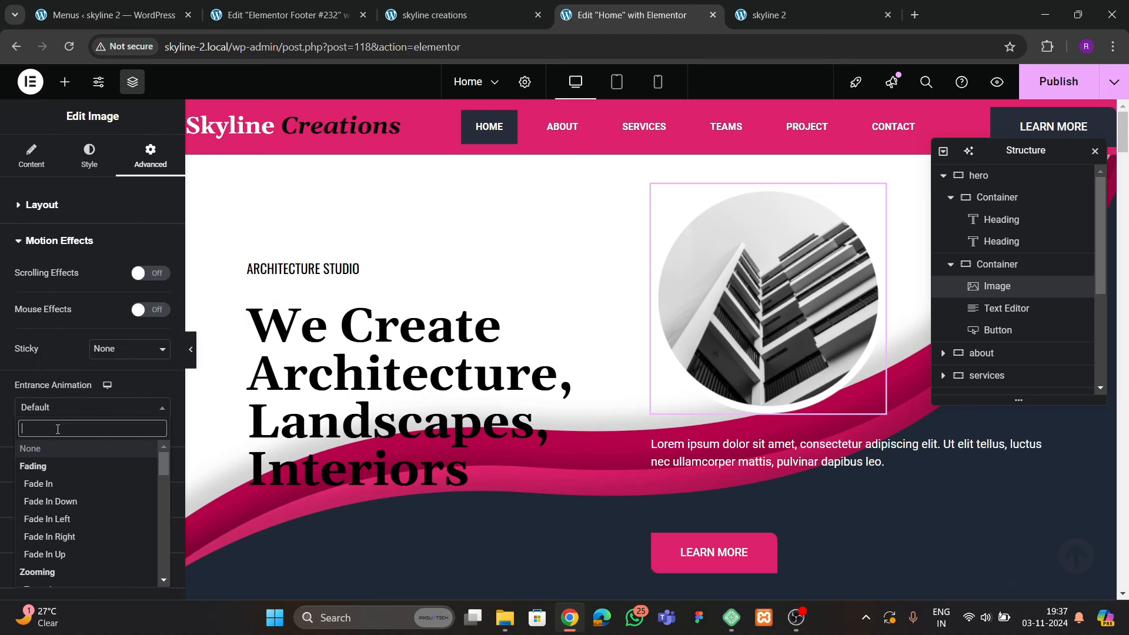
{"action": "type", "text": "zoom"}
{"action": "key", "text": "Return"}
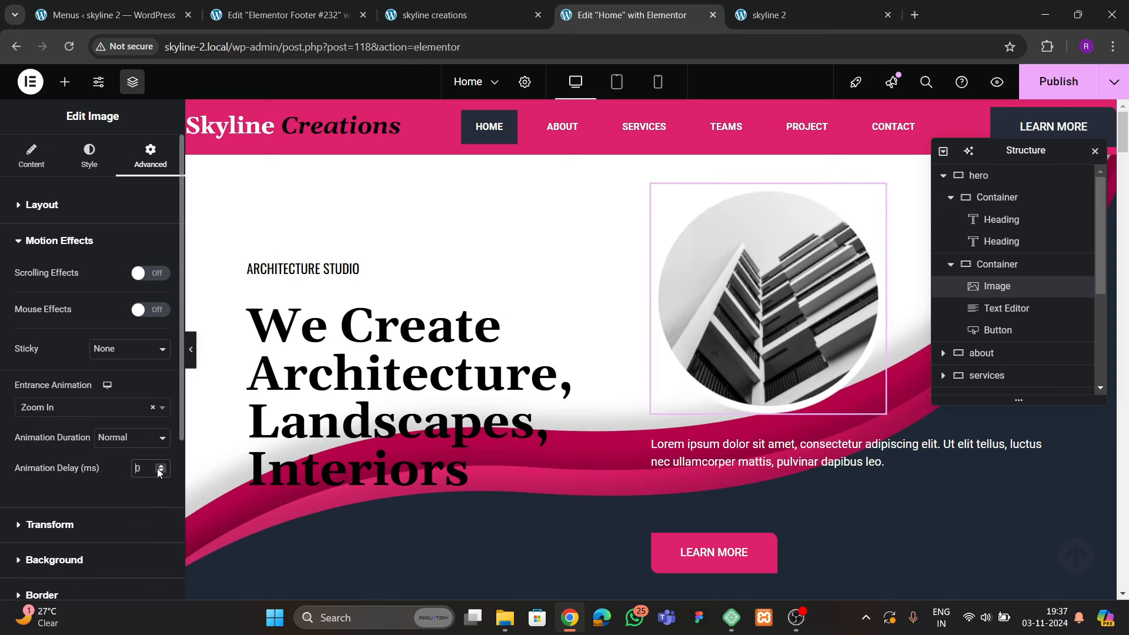
{"action": "type", "text": "600"}
Give the Lorem ipsum paragraph below the hero image a Slide In Up entrance animation with an 800 ms delay
{"action": "left_click", "coordinate": [1043, 438]}
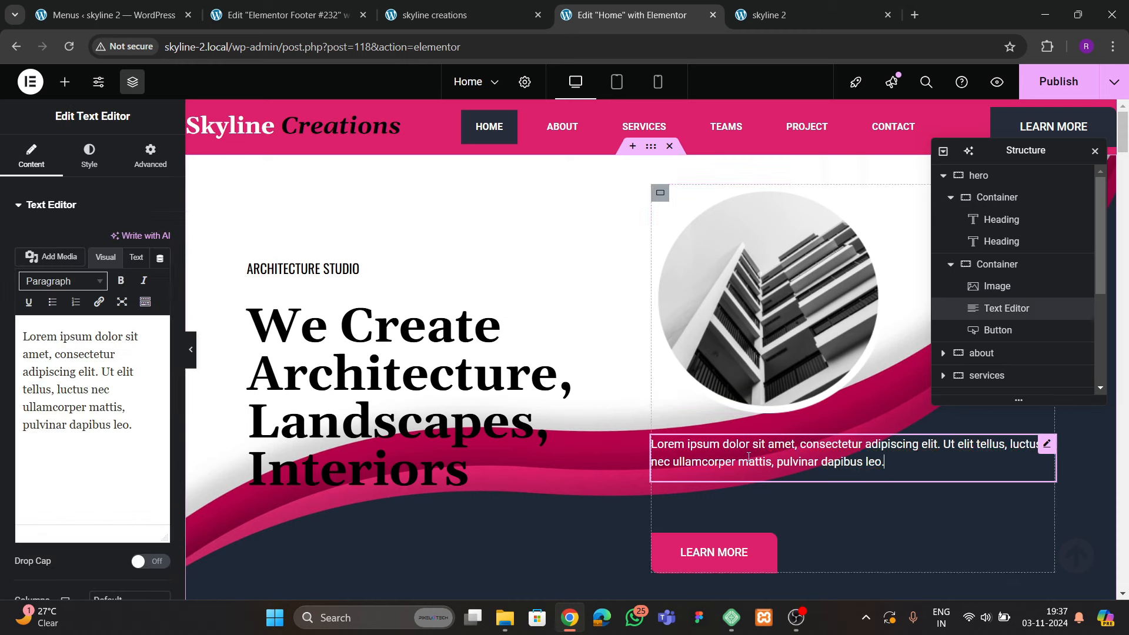
{"action": "left_click", "coordinate": [146, 160]}
{"action": "scroll", "coordinate": [100, 305], "scroll_direction": "down", "scroll_amount": 8}
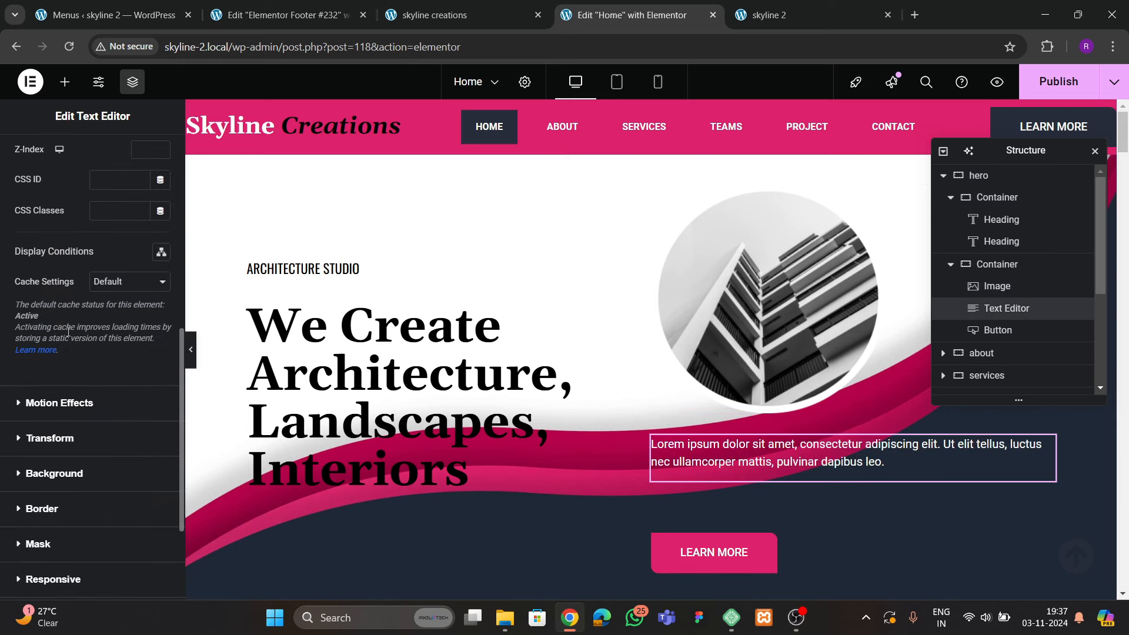
{"action": "left_click", "coordinate": [54, 404]}
{"action": "left_click", "coordinate": [53, 407]}
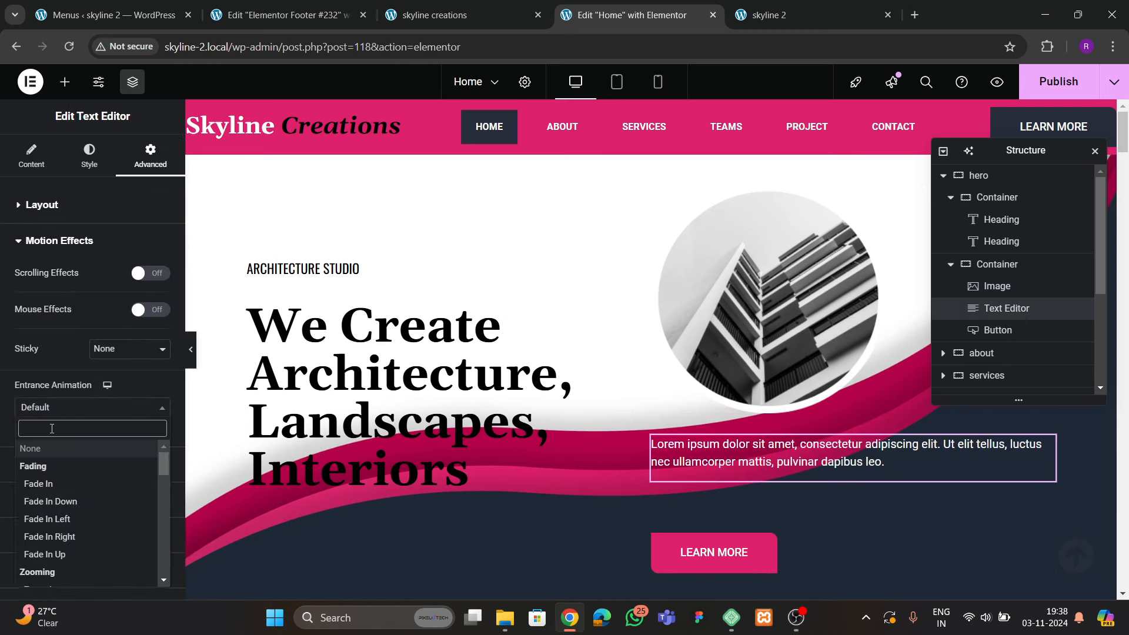
{"action": "type", "text": "slide"}
{"action": "key", "text": "Down"}
{"action": "key", "text": "Down"}
{"action": "key", "text": "Down"}
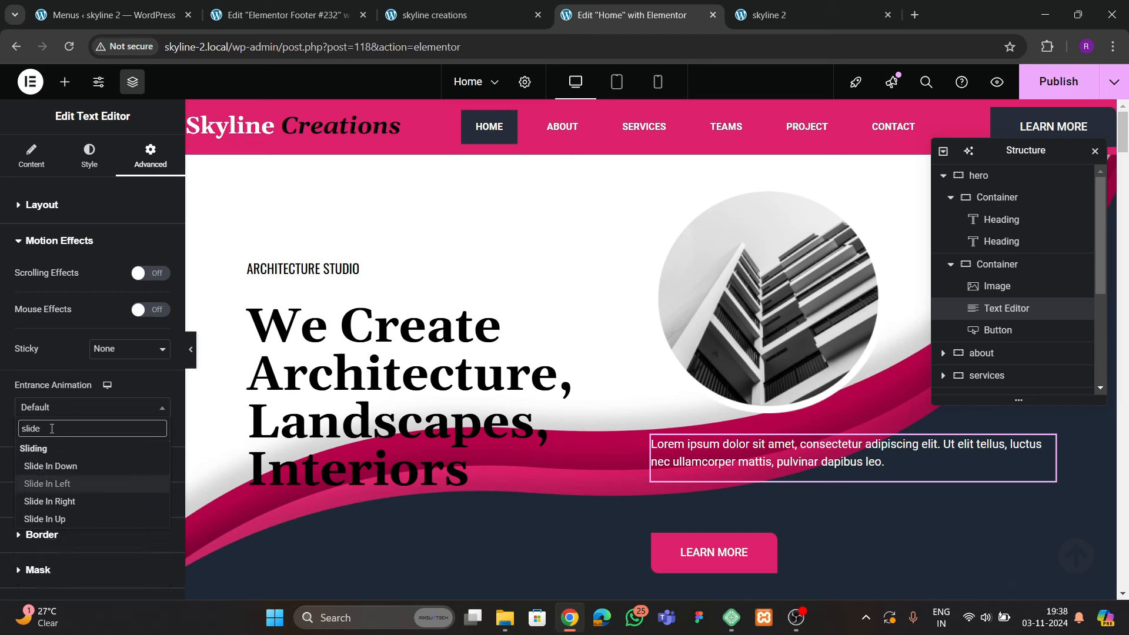
{"action": "key", "text": "Return"}
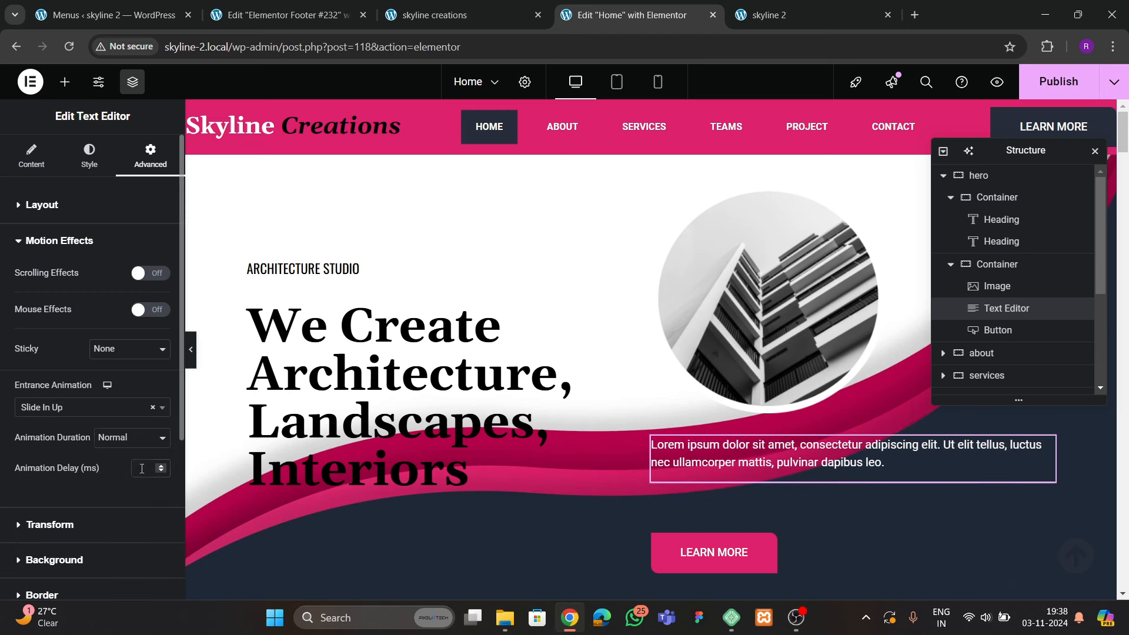
{"action": "left_click", "coordinate": [144, 468]}
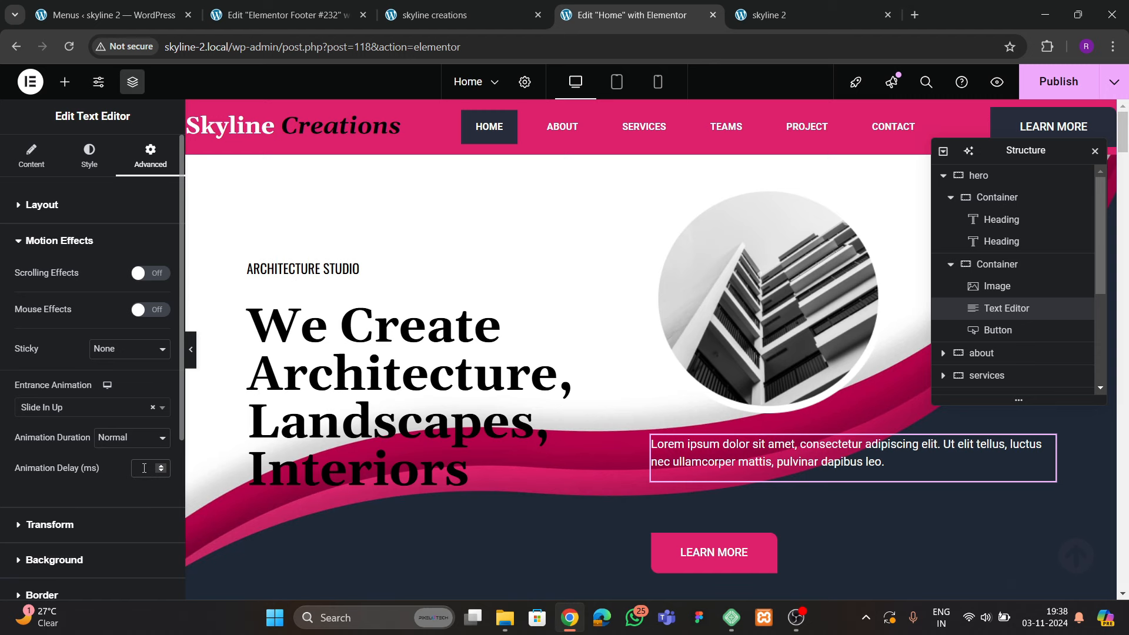
{"action": "type", "text": "800"}
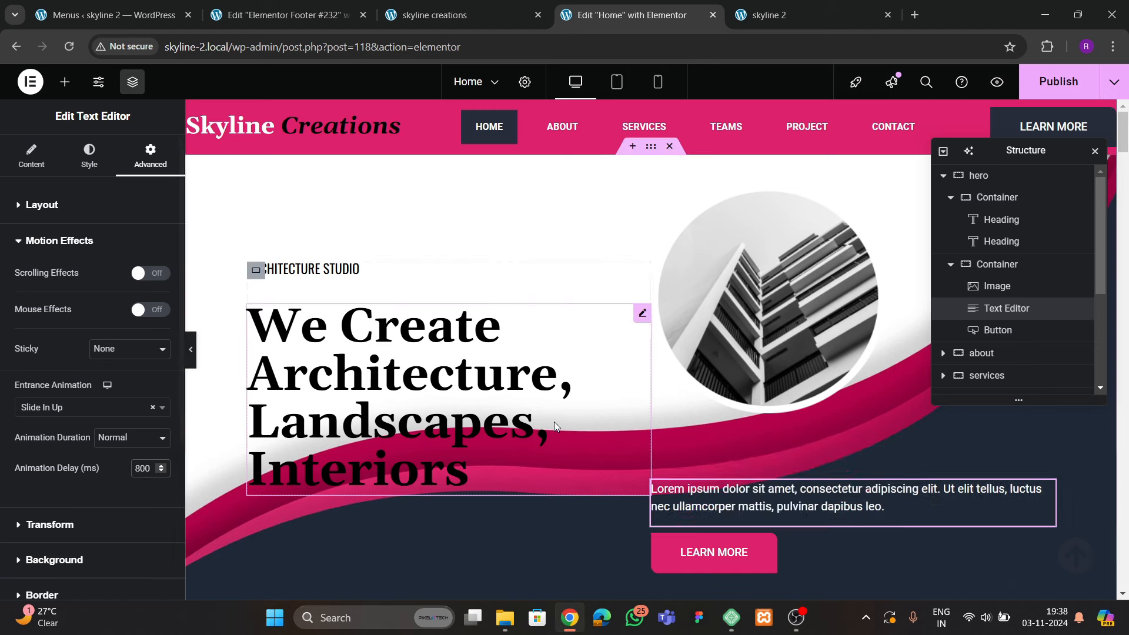
Give the hero section's Learn More button a Zoom In entrance animation with a 1000 ms delay, and switch to the live skyline 2 page
{"action": "scroll", "coordinate": [553, 421], "scroll_direction": "down", "scroll_amount": 3}
{"action": "left_click", "coordinate": [702, 419]}
{"action": "left_click", "coordinate": [150, 157]}
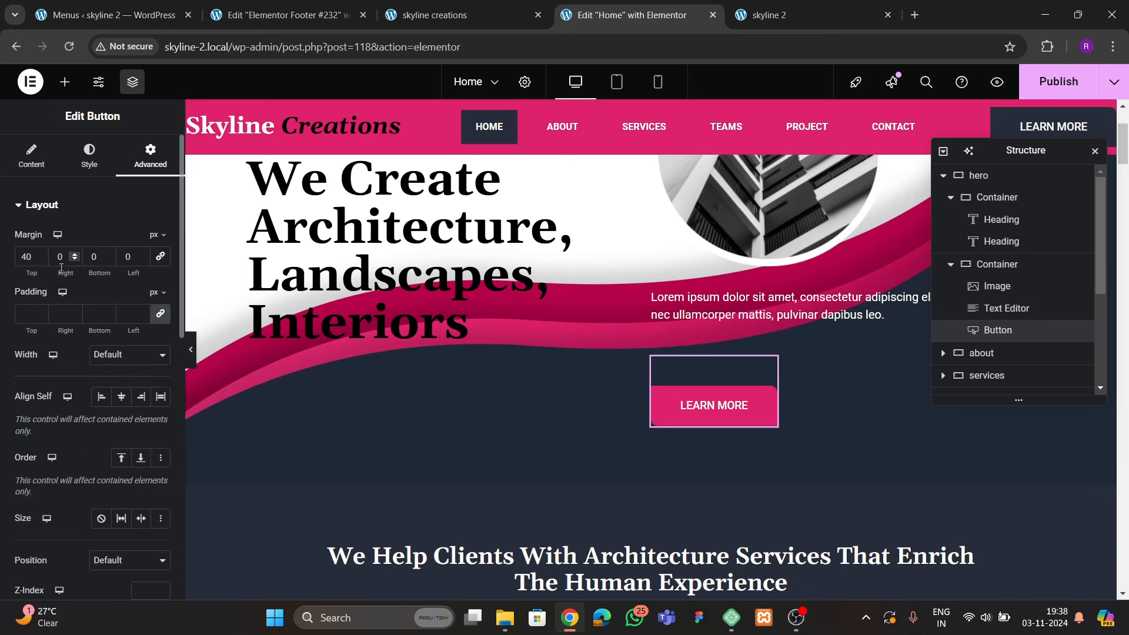
{"action": "scroll", "coordinate": [48, 335], "scroll_direction": "down", "scroll_amount": 5}
{"action": "scroll", "coordinate": [48, 376], "scroll_direction": "down", "scroll_amount": 3}
{"action": "left_click", "coordinate": [52, 331]}
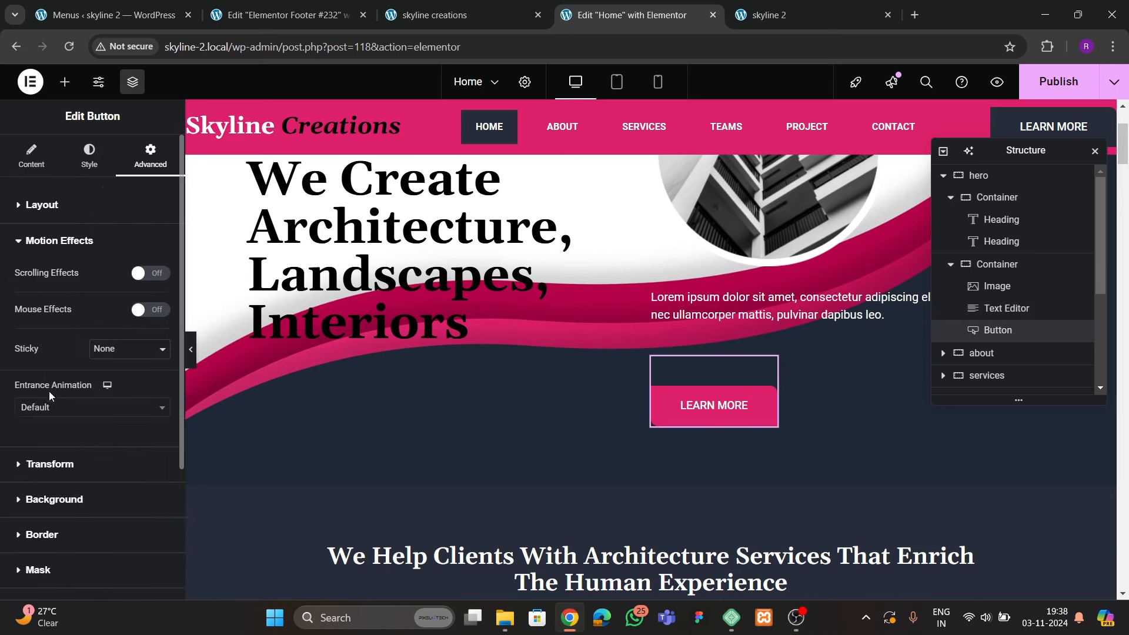
{"action": "left_click", "coordinate": [48, 411]}
{"action": "type", "text": "zoo"}
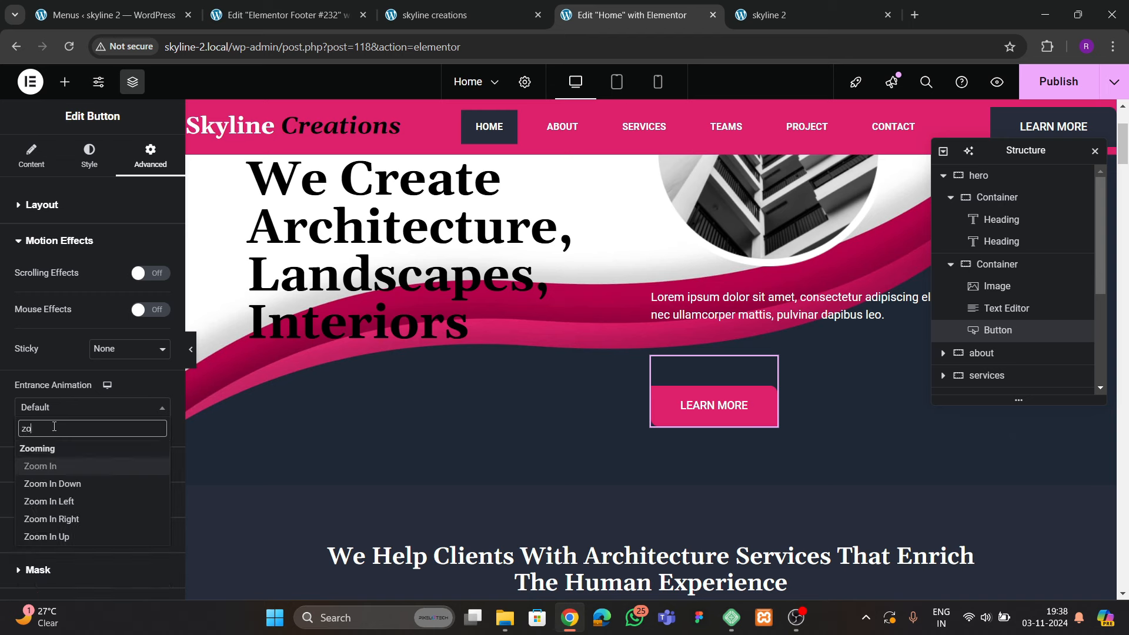
{"action": "key", "text": "Return"}
{"action": "left_click", "coordinate": [139, 462]}
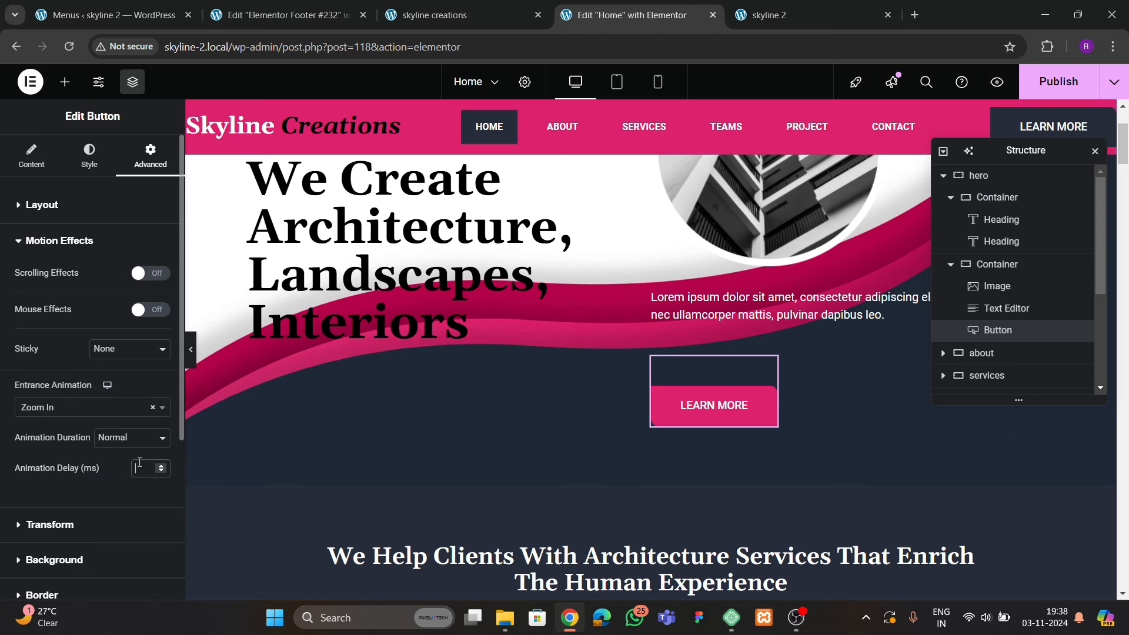
{"action": "type", "text": "1000"}
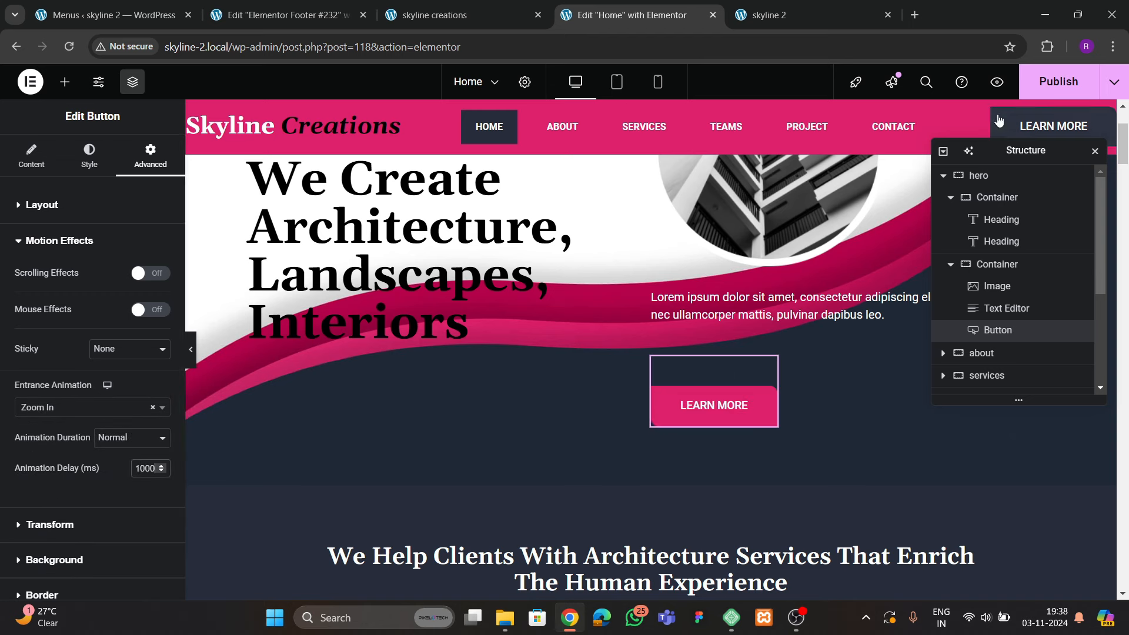
{"action": "left_click", "coordinate": [788, 15]}
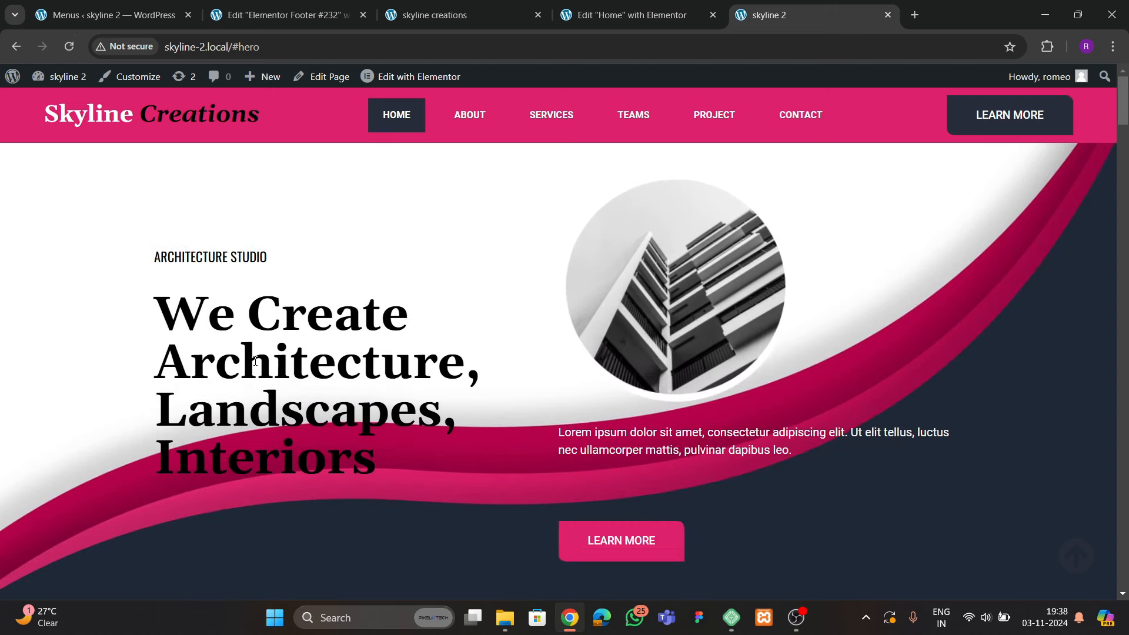
Look over the hero and services sections on the live skyline 2 page
{"action": "scroll", "coordinate": [352, 414], "scroll_direction": "down", "scroll_amount": 8}
{"action": "scroll", "coordinate": [435, 418], "scroll_direction": "down", "scroll_amount": 5}
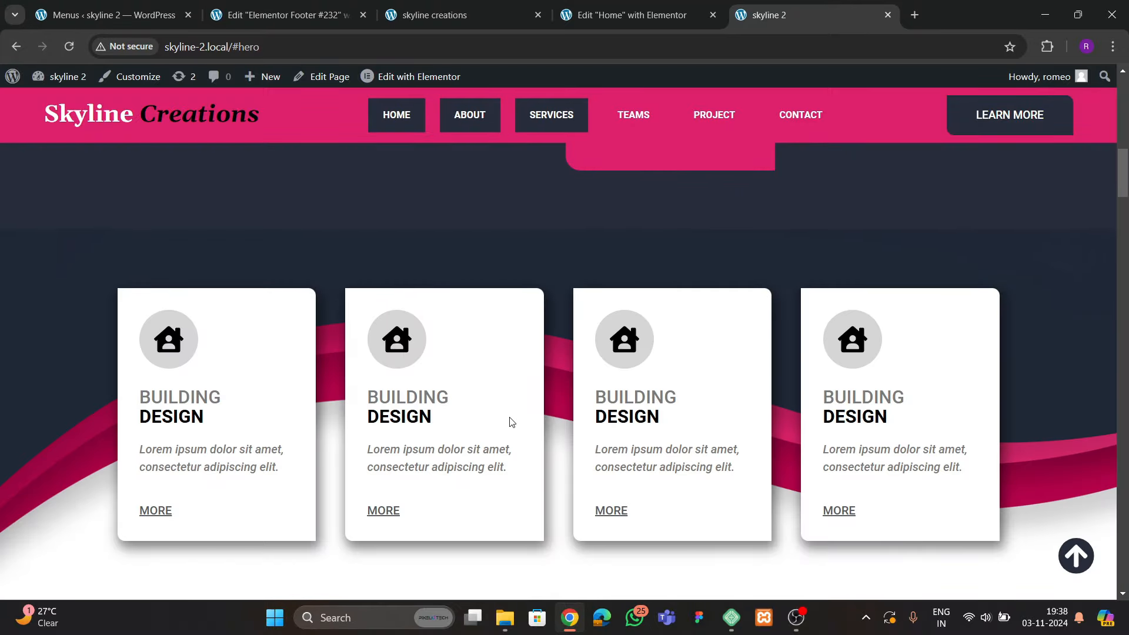
{"action": "scroll", "coordinate": [511, 422], "scroll_direction": "up", "scroll_amount": 13}
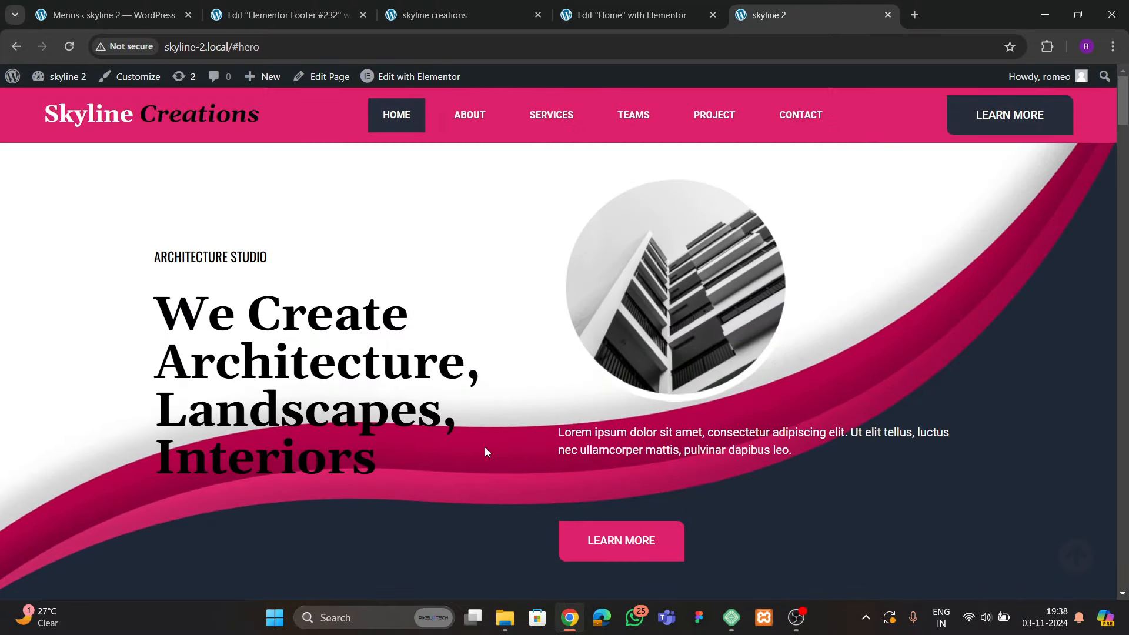
Return to the Home page editor, switch to the Mobile Portrait preview, and check the hero section's layout
{"action": "left_click", "coordinate": [632, 14]}
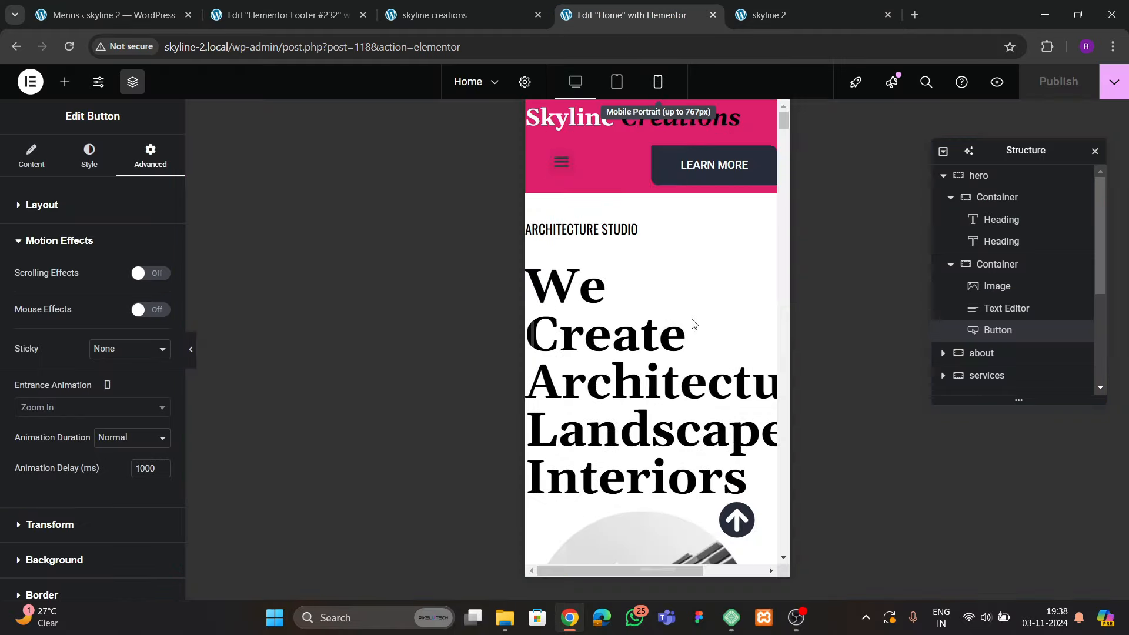
{"action": "scroll", "coordinate": [674, 429], "scroll_direction": "down", "scroll_amount": 4}
{"action": "scroll", "coordinate": [674, 430], "scroll_direction": "up", "scroll_amount": 3}
{"action": "scroll", "coordinate": [674, 432], "scroll_direction": "down", "scroll_amount": 3}
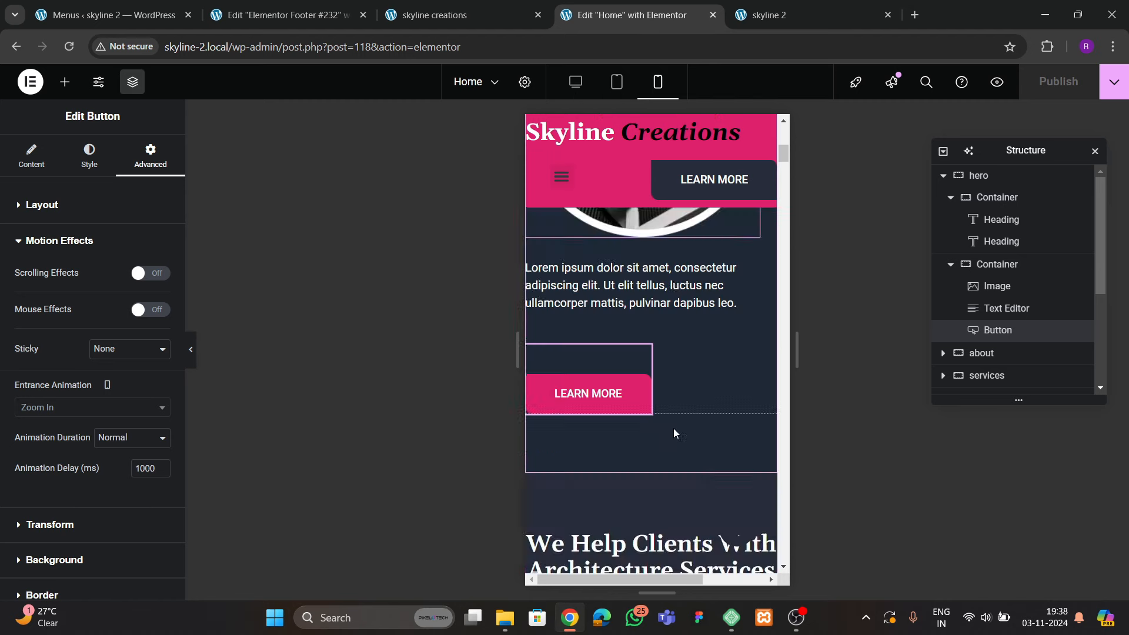
{"action": "scroll", "coordinate": [672, 428], "scroll_direction": "up", "scroll_amount": 5}
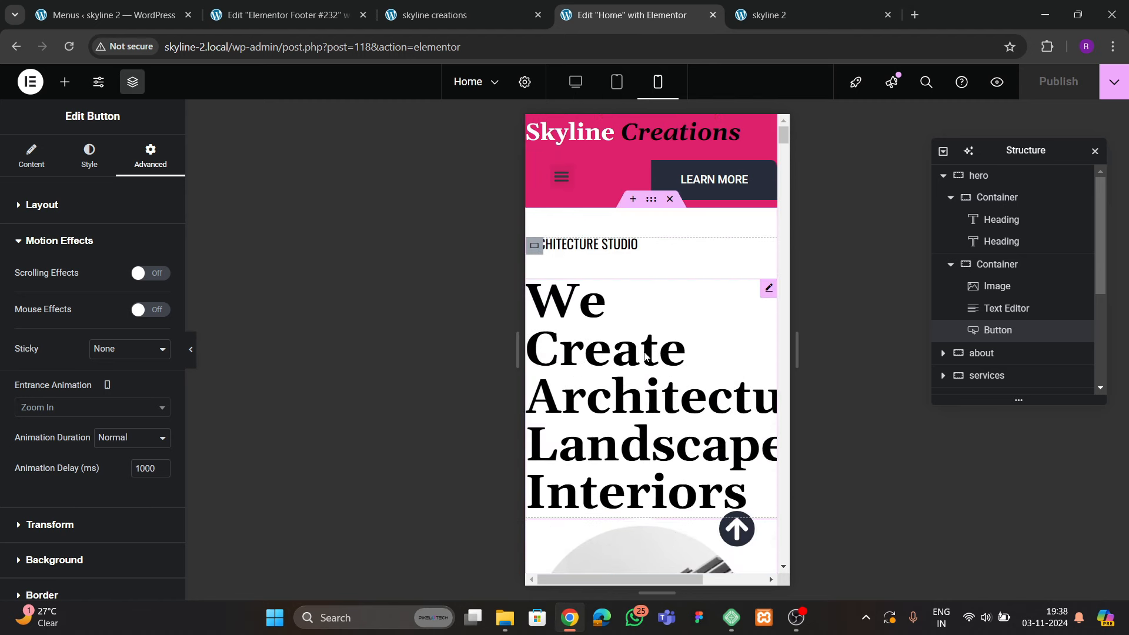
Set the hero container's mobile padding to 40 px top, 20 px right, 80 px bottom and 20 px left
{"action": "left_click", "coordinate": [645, 356]}
{"action": "left_click", "coordinate": [651, 198]}
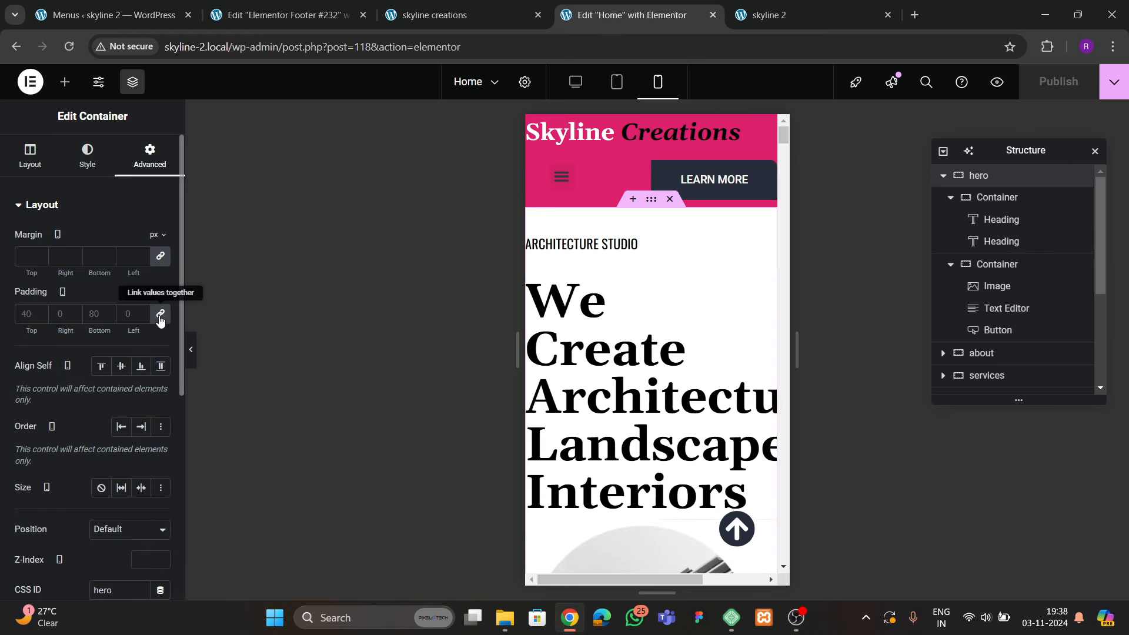
{"action": "left_click", "coordinate": [159, 316]}
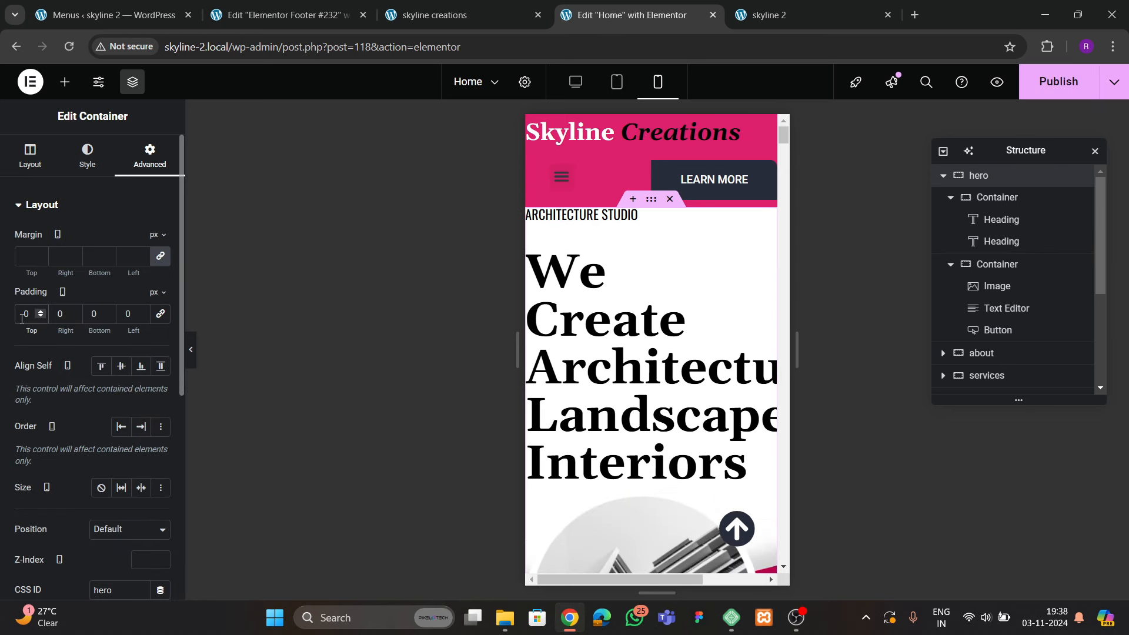
{"action": "type", "text": "4"}
{"action": "key", "text": "Tab"}
{"action": "type", "text": "80"}
{"action": "key", "text": "Tab"}
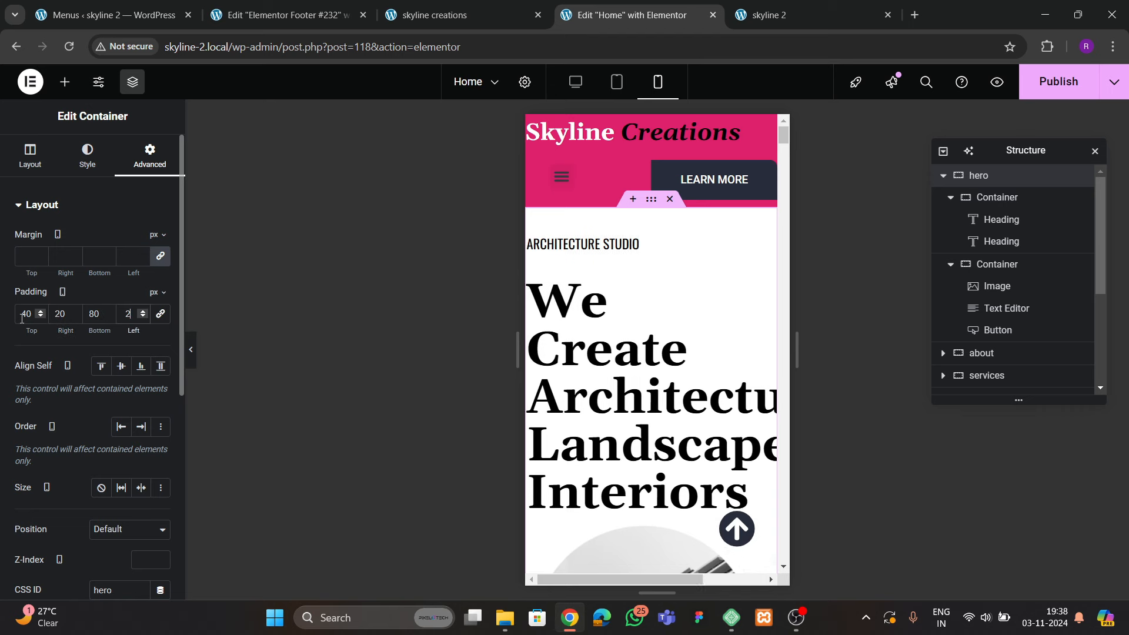
{"action": "type", "text": "20"}
Set the We Create Architecture, Landscapes, Interiors heading's mobile font size to 45 px and line height to 1.2 em
{"action": "left_click", "coordinate": [625, 347]}
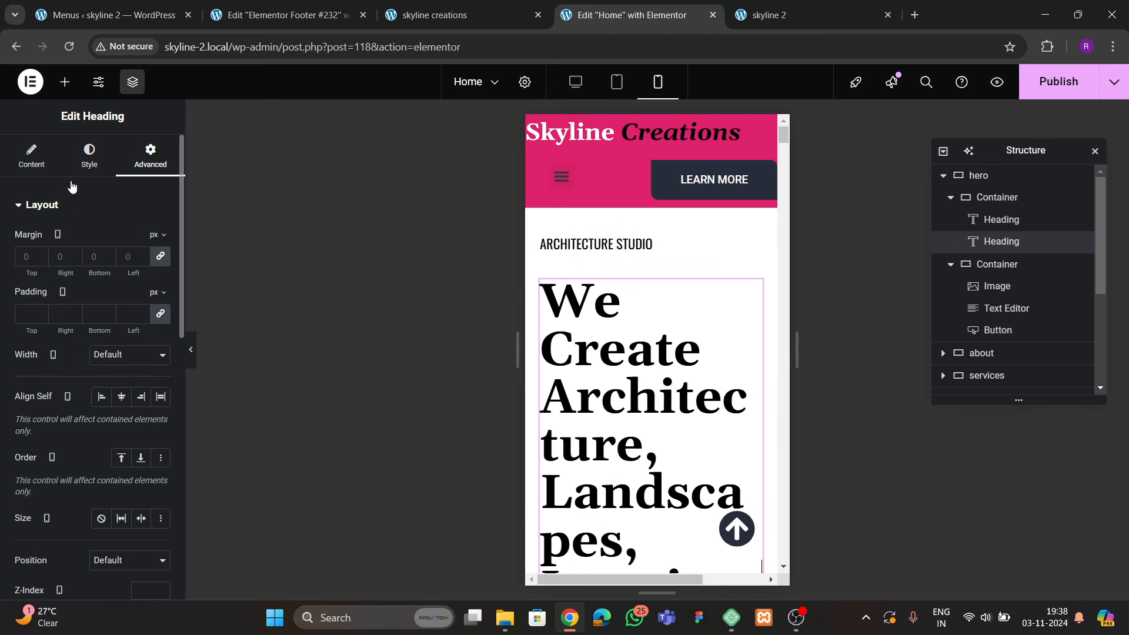
{"action": "left_click", "coordinate": [89, 156]}
{"action": "left_click", "coordinate": [161, 303]}
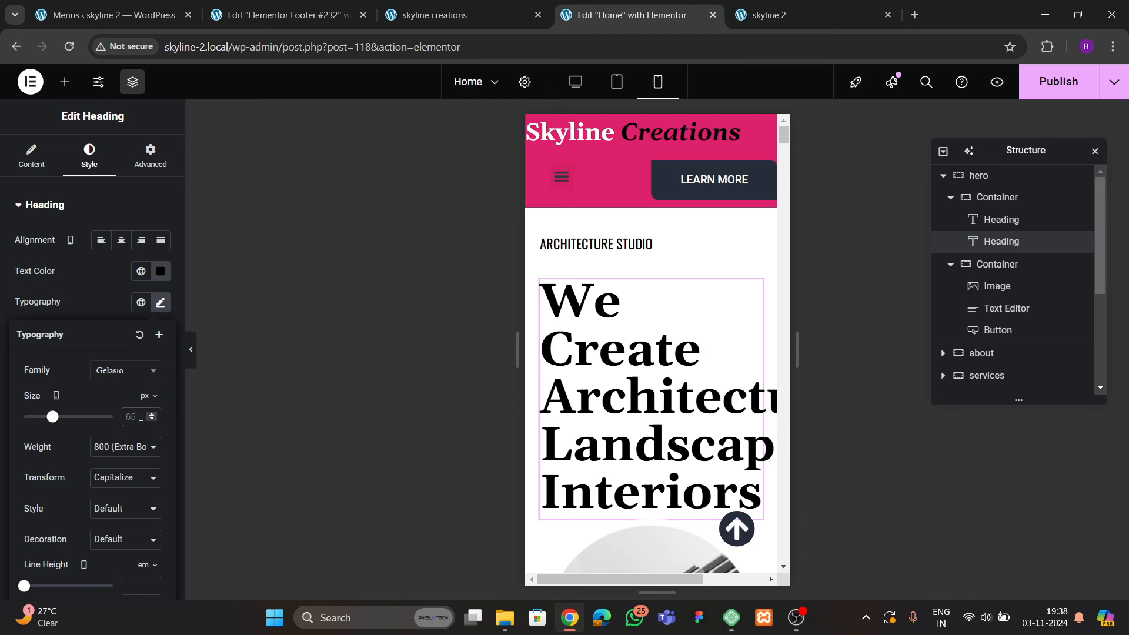
{"action": "type", "text": "40"}
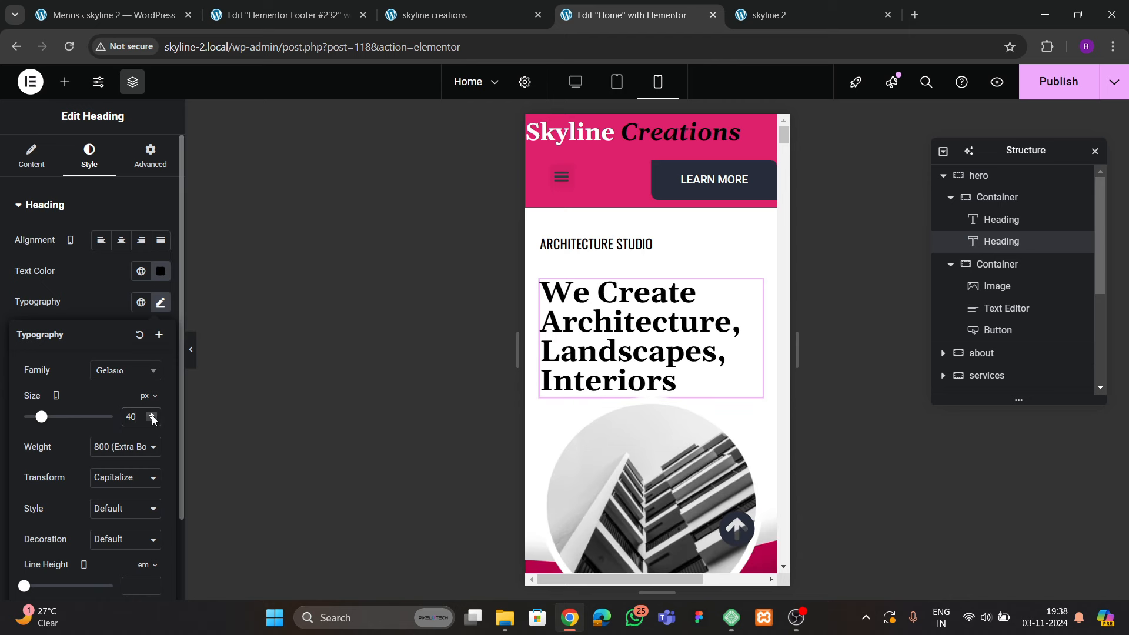
{"action": "left_click", "coordinate": [154, 412]}
{"action": "left_click", "coordinate": [154, 413]}
{"action": "left_click", "coordinate": [154, 412]}
{"action": "left_click", "coordinate": [154, 413]}
{"action": "left_click", "coordinate": [154, 412]}
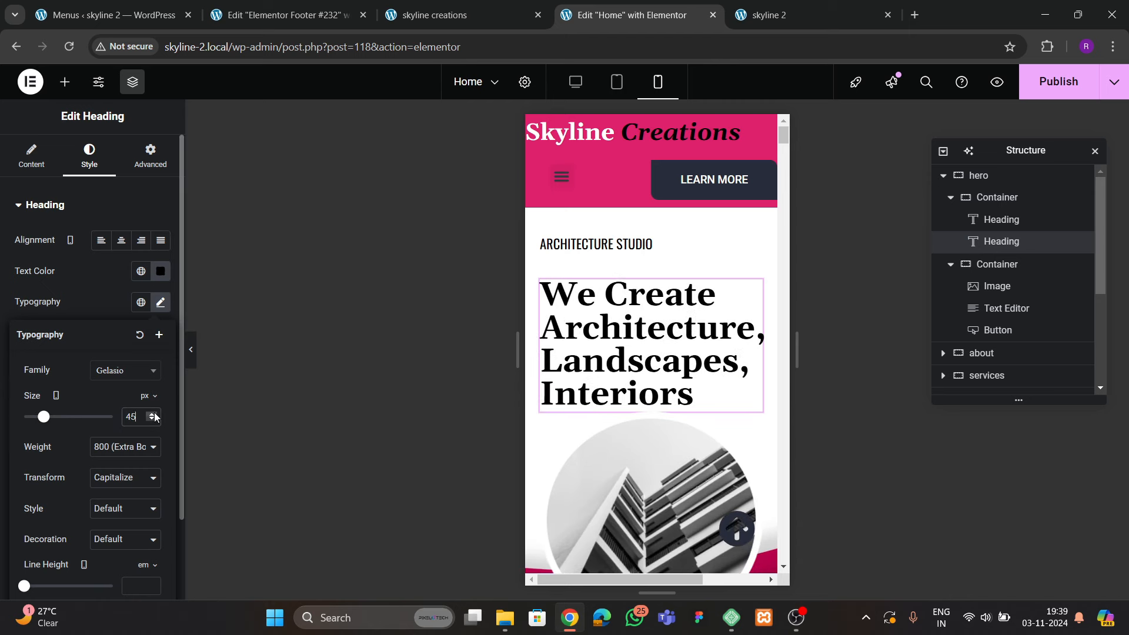
{"action": "scroll", "coordinate": [39, 468], "scroll_direction": "down", "scroll_amount": 2}
{"action": "left_click", "coordinate": [152, 486]}
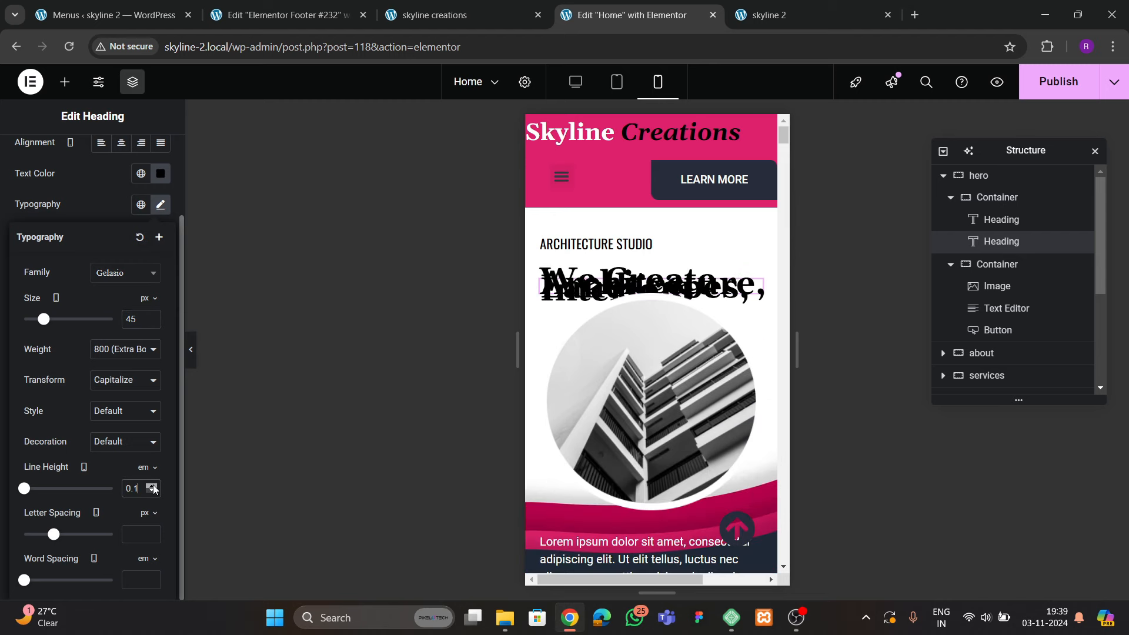
Set the round hero building image's mobile width to 80% and centre it
{"action": "scroll", "coordinate": [642, 400], "scroll_direction": "down", "scroll_amount": 3}
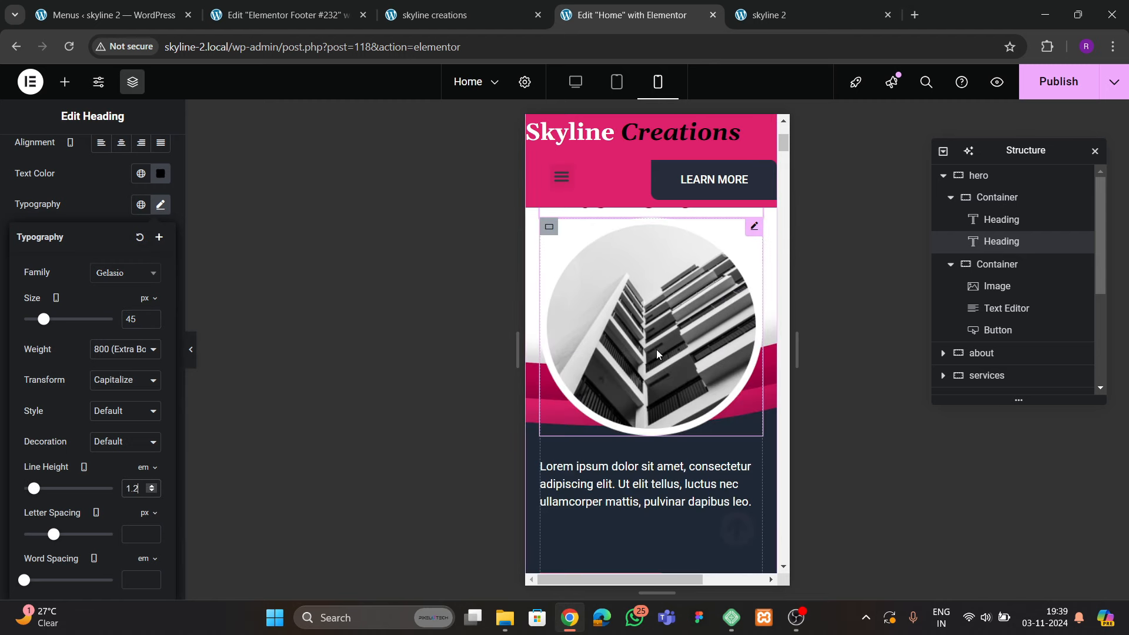
{"action": "left_click", "coordinate": [658, 359]}
{"action": "left_click", "coordinate": [87, 163]}
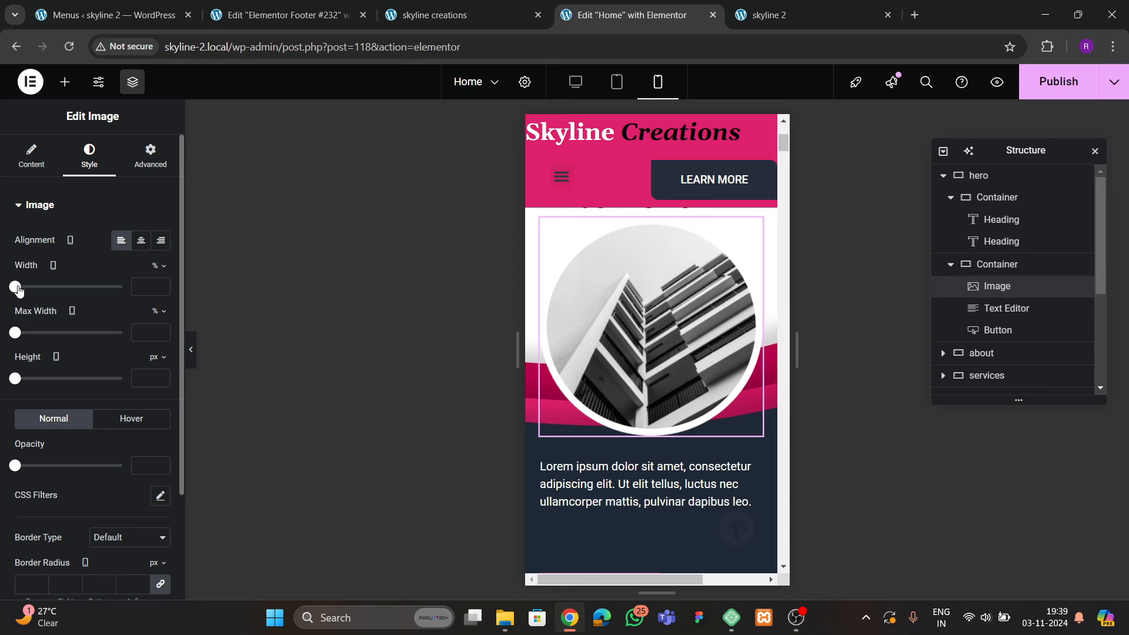
{"action": "left_click_drag", "start_coordinate": [18, 289], "coordinate": [103, 321]}
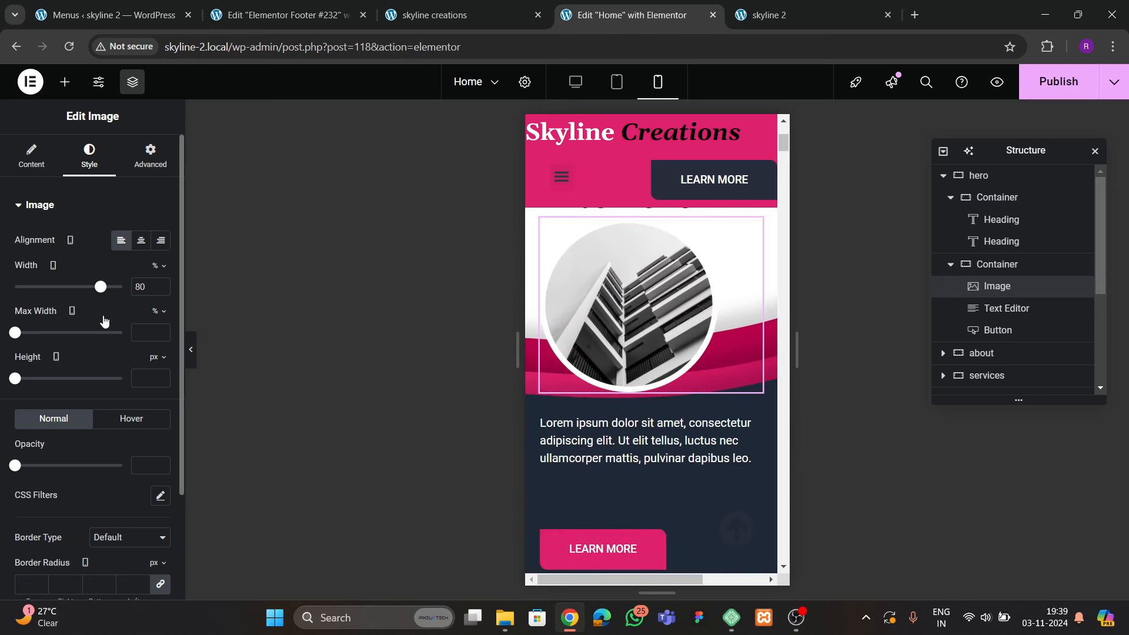
{"action": "left_click", "coordinate": [141, 241]}
Set the hero container's mobile column and row gaps to 50 px
{"action": "scroll", "coordinate": [651, 353], "scroll_direction": "up", "scroll_amount": 3}
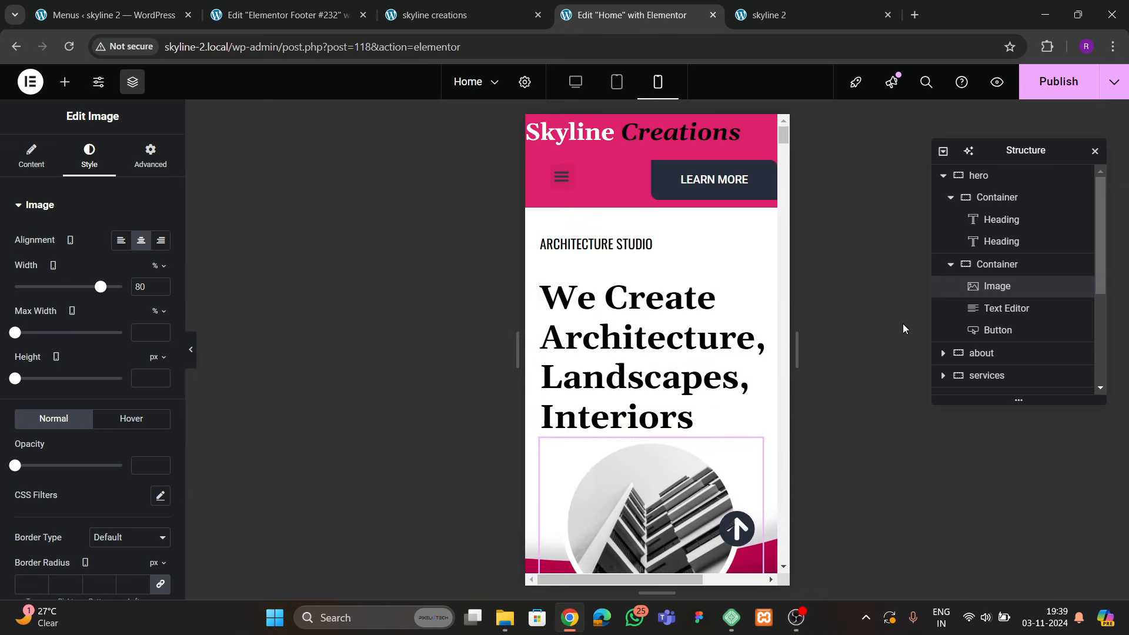
{"action": "left_click", "coordinate": [1001, 267]}
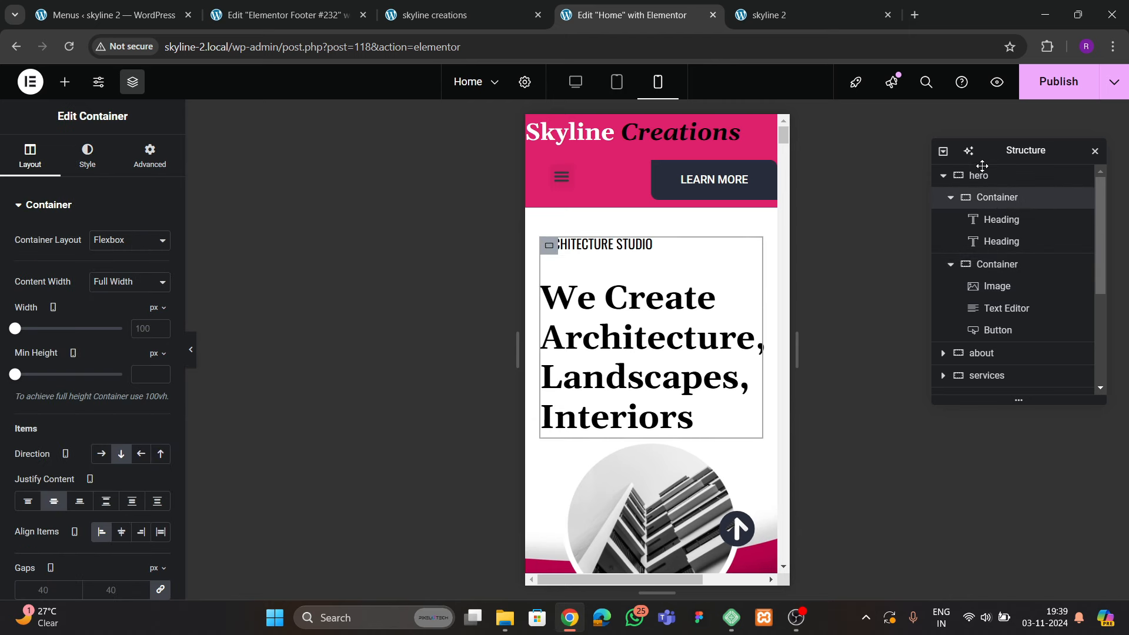
{"action": "left_click", "coordinate": [948, 172]}
{"action": "left_click", "coordinate": [31, 154]}
{"action": "scroll", "coordinate": [78, 294], "scroll_direction": "down", "scroll_amount": 4}
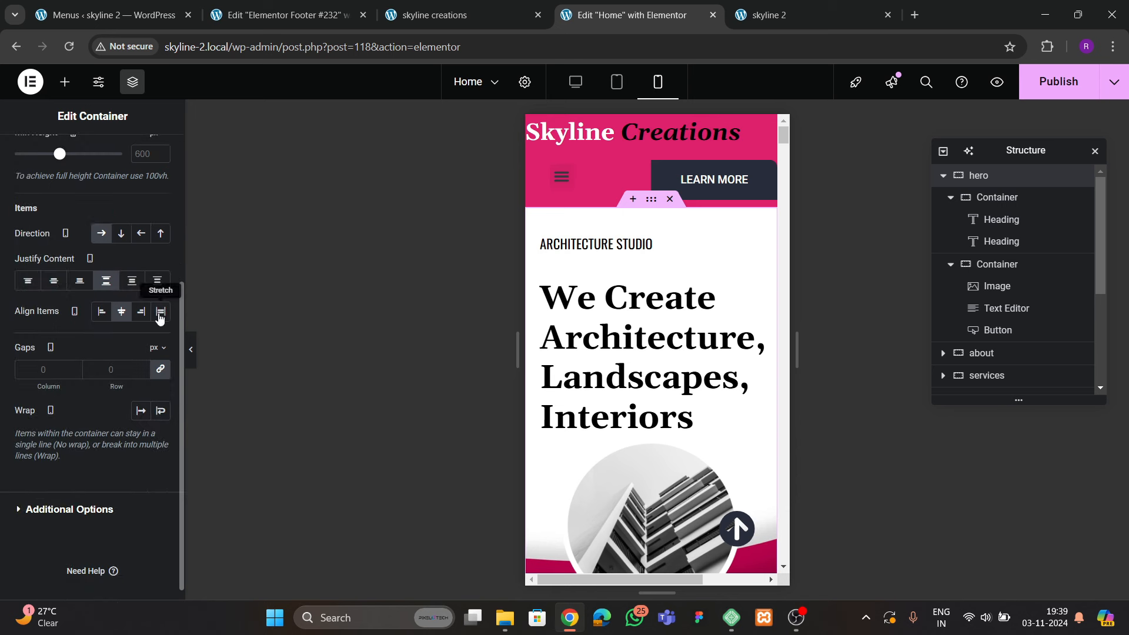
{"action": "type", "text": "50"}
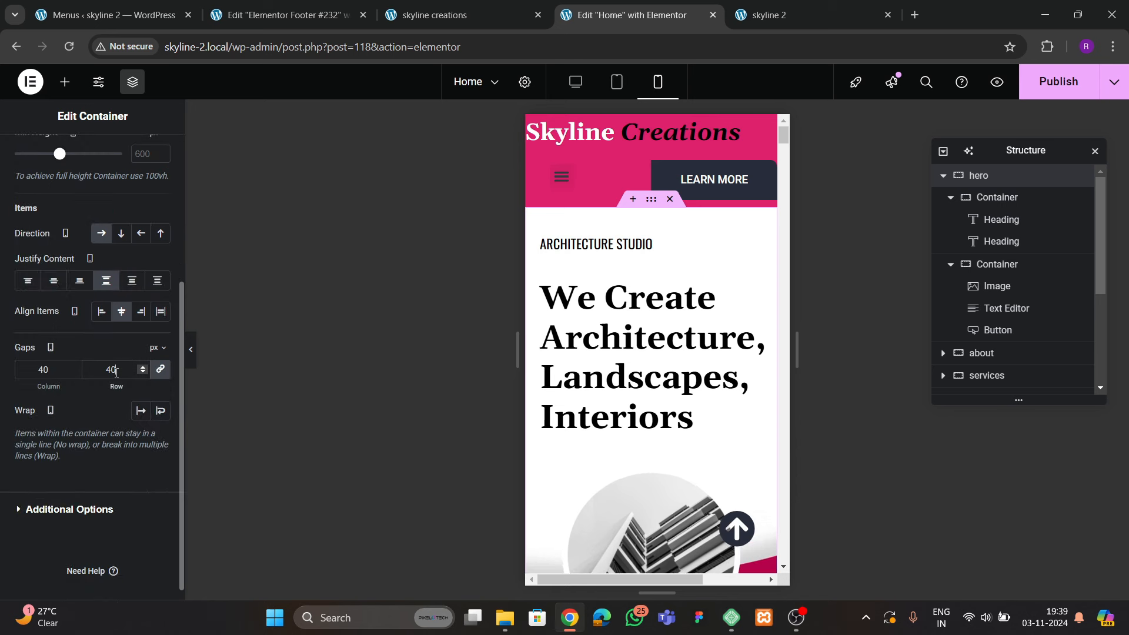
{"action": "key", "text": "BackSpace"}
{"action": "key", "text": "BackSpace"}
{"action": "type", "text": "50"}
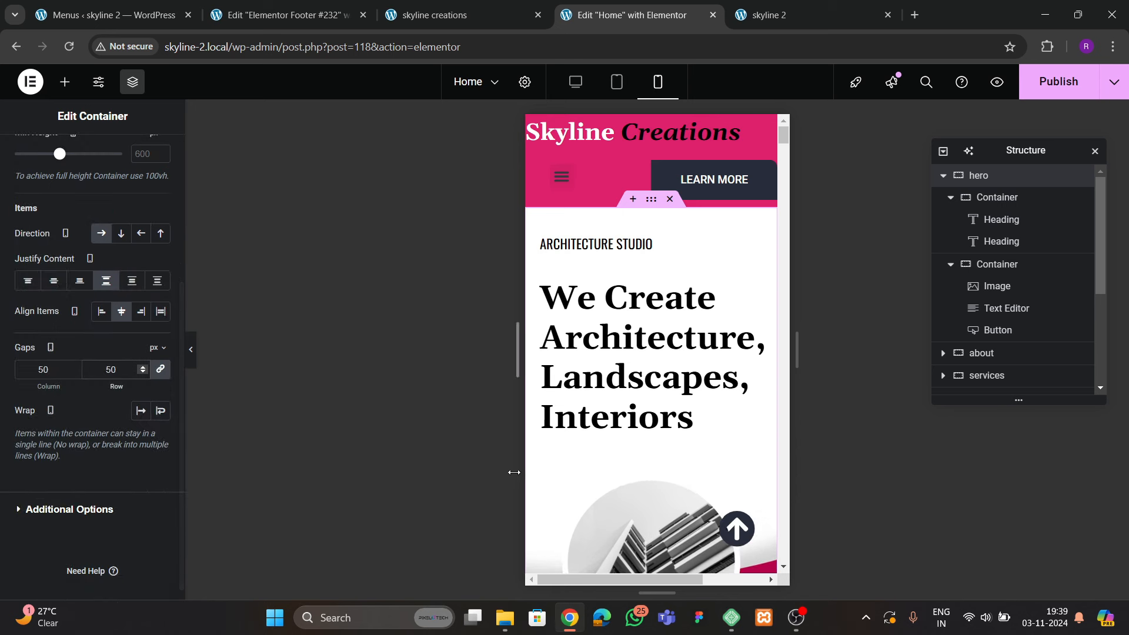
Set the hero section's Learn More button mobile margin to 20 px top and 0 on the other sides
{"action": "scroll", "coordinate": [640, 478], "scroll_direction": "down", "scroll_amount": 6}
{"action": "scroll", "coordinate": [650, 454], "scroll_direction": "up", "scroll_amount": 2}
{"action": "scroll", "coordinate": [648, 454], "scroll_direction": "down", "scroll_amount": 3}
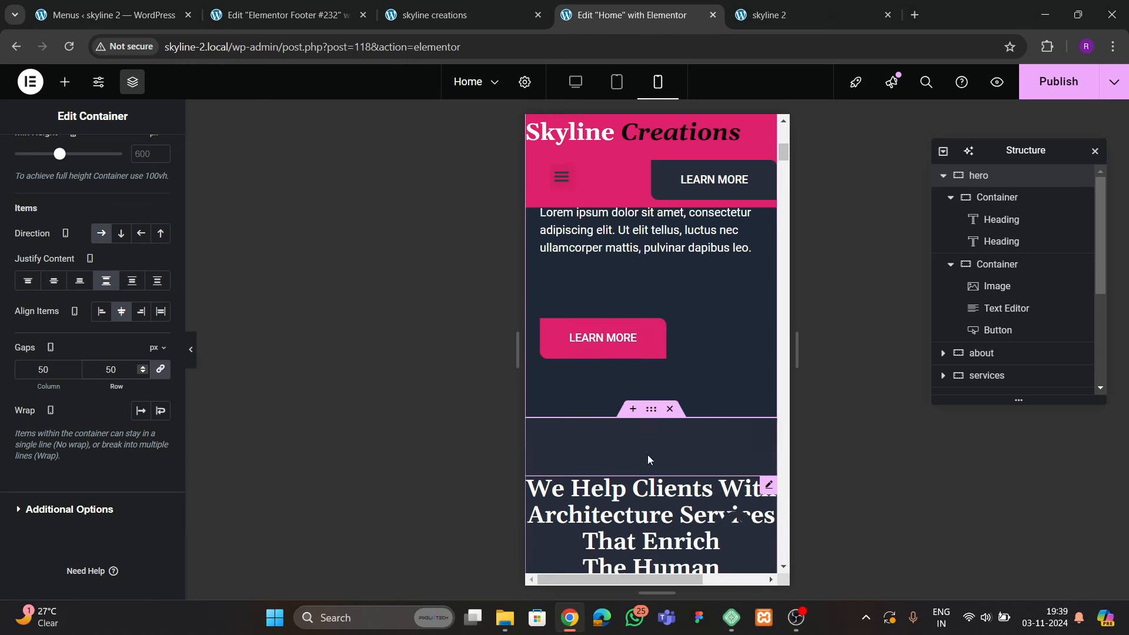
{"action": "scroll", "coordinate": [648, 454], "scroll_direction": "up", "scroll_amount": 1}
{"action": "left_click", "coordinate": [630, 324]}
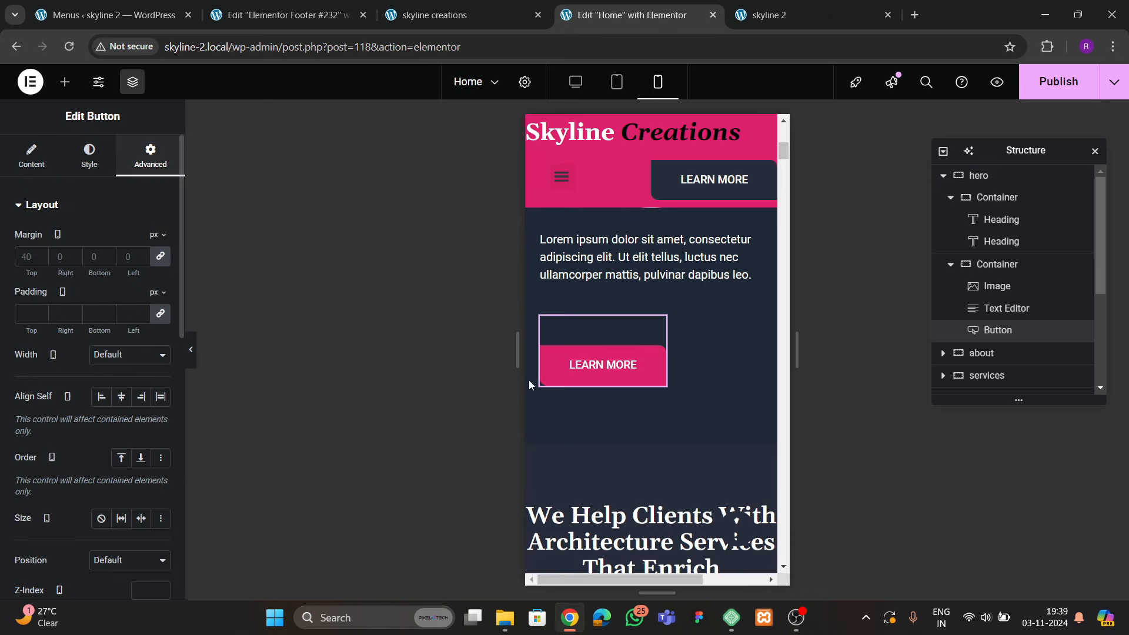
{"action": "left_click", "coordinate": [18, 257]}
{"action": "type", "text": "0"}
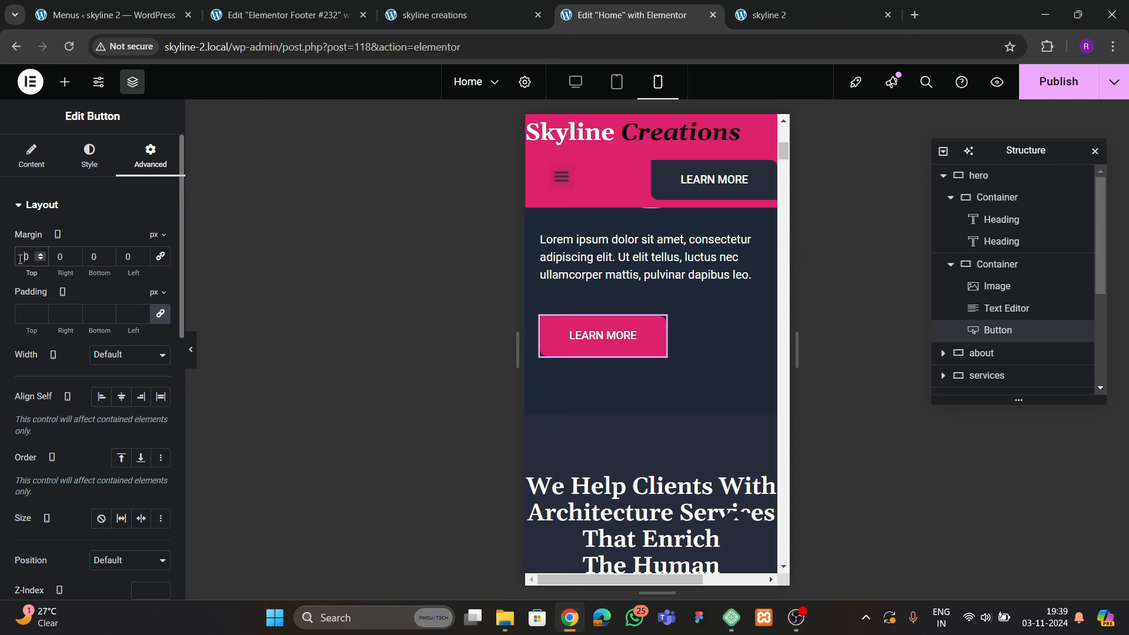
{"action": "type", "text": "2"}
Set the about container's mobile padding to 60 px top and bottom and 20 px right and left
{"action": "scroll", "coordinate": [620, 413], "scroll_direction": "down", "scroll_amount": 1}
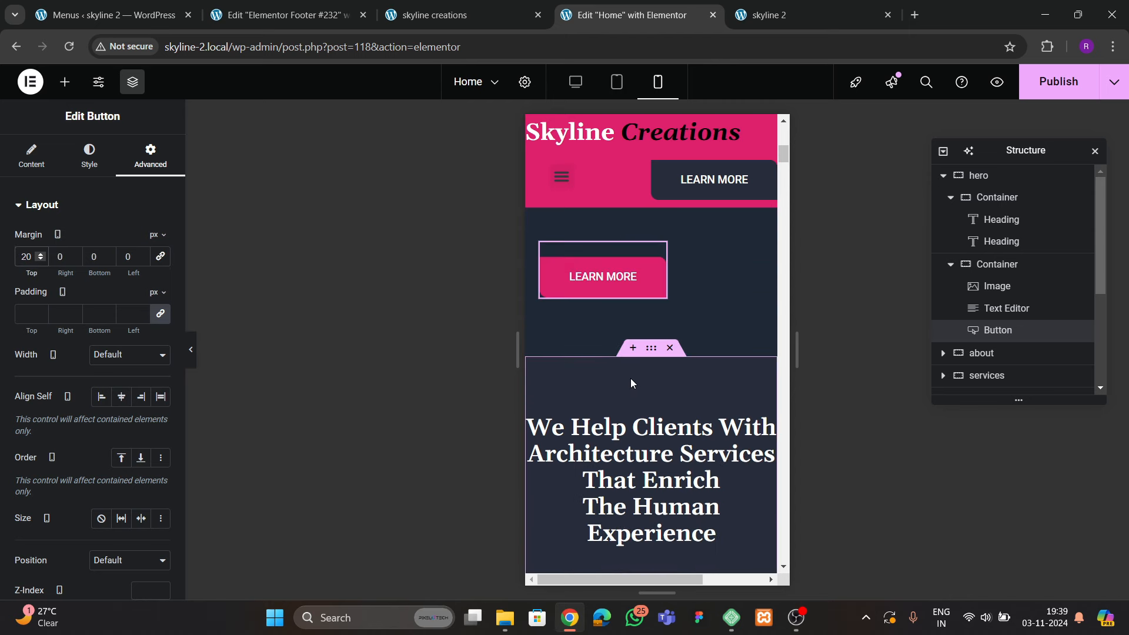
{"action": "left_click", "coordinate": [647, 347]}
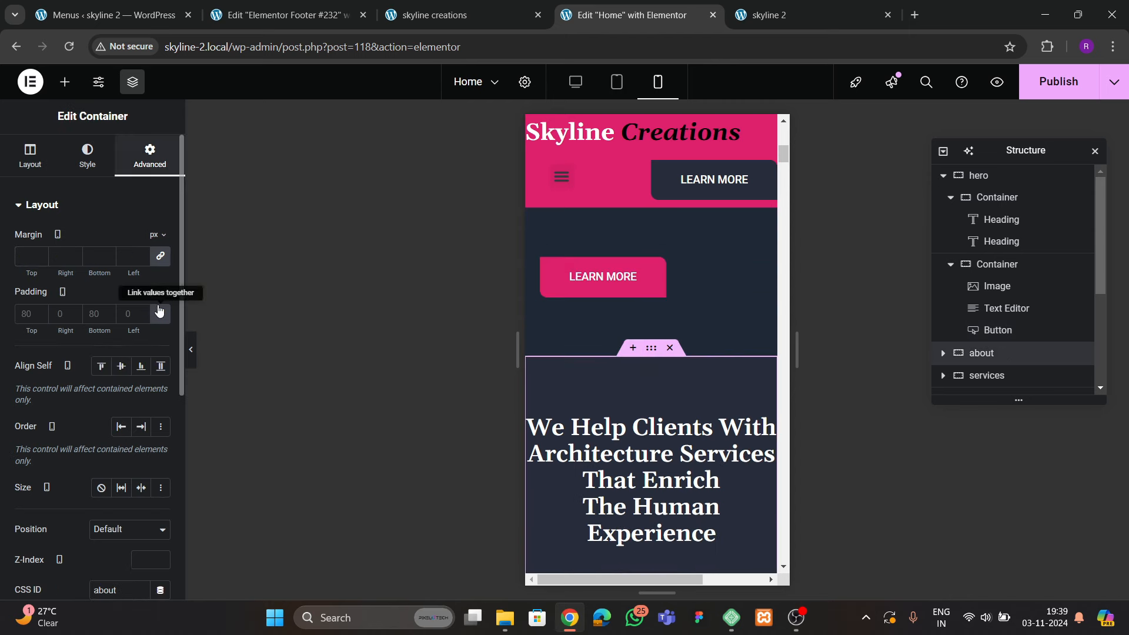
{"action": "left_click", "coordinate": [27, 313]}
{"action": "type", "text": "0"}
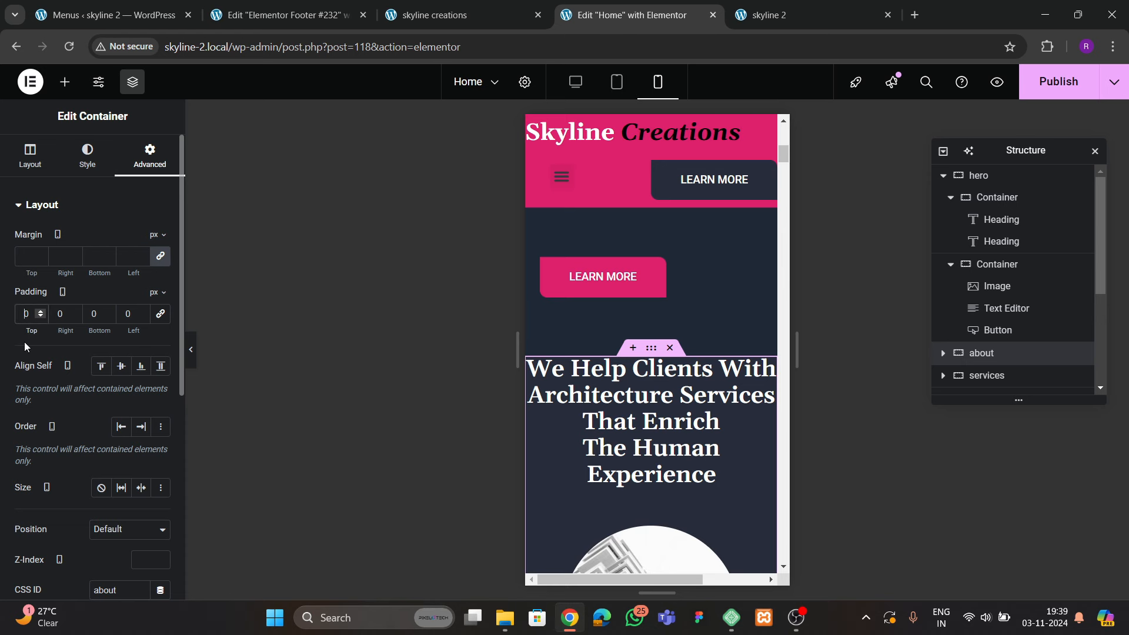
{"action": "key", "text": "BackSpace"}
{"action": "type", "text": "60"}
{"action": "key", "text": "Tab"}
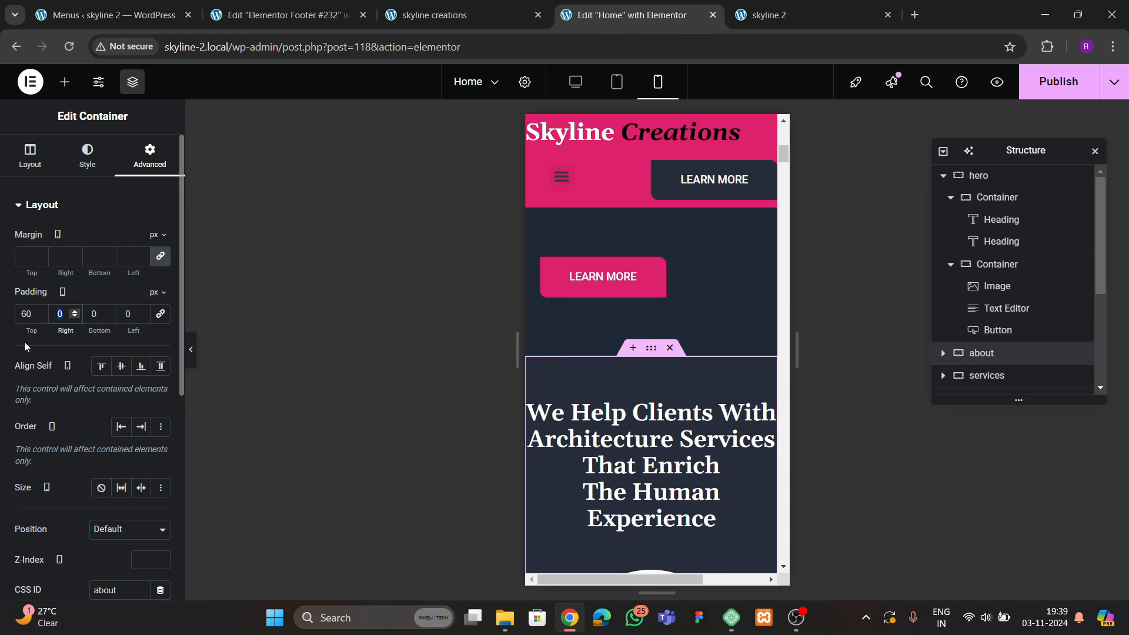
{"action": "type", "text": "20"}
{"action": "key", "text": "Tab"}
{"action": "type", "text": "60"}
{"action": "key", "text": "Tab"}
{"action": "type", "text": "20"}
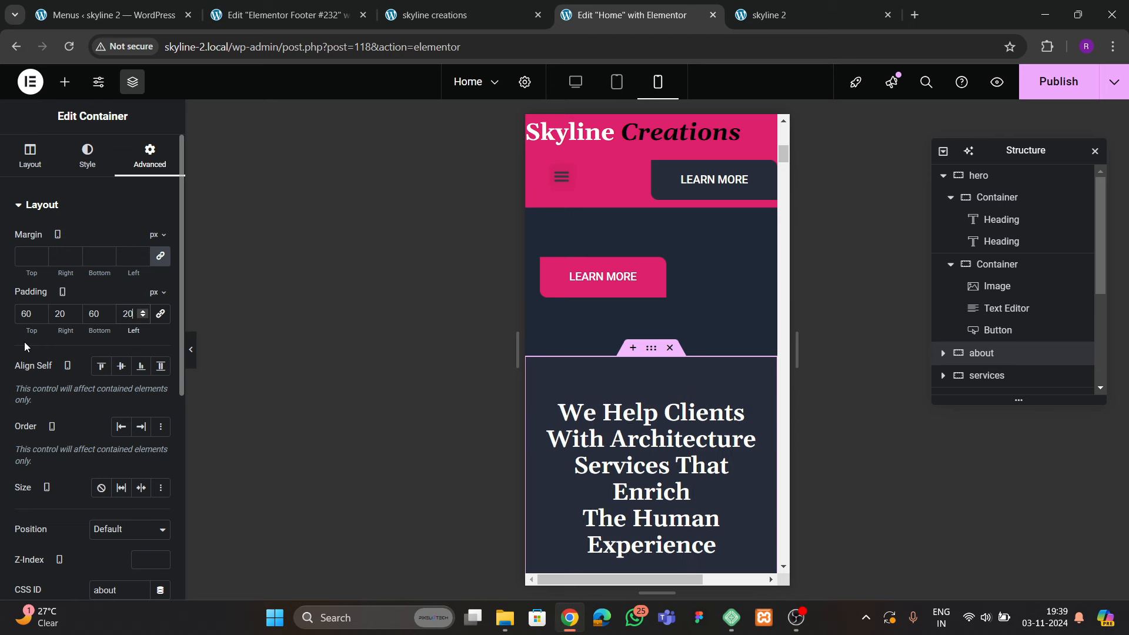
Give the pink Lorem ipsum card below the two-businessmen image 20 px mobile padding and a 200 px minimum height
{"action": "scroll", "coordinate": [606, 413], "scroll_direction": "down", "scroll_amount": 7}
{"action": "scroll", "coordinate": [611, 410], "scroll_direction": "down", "scroll_amount": 4}
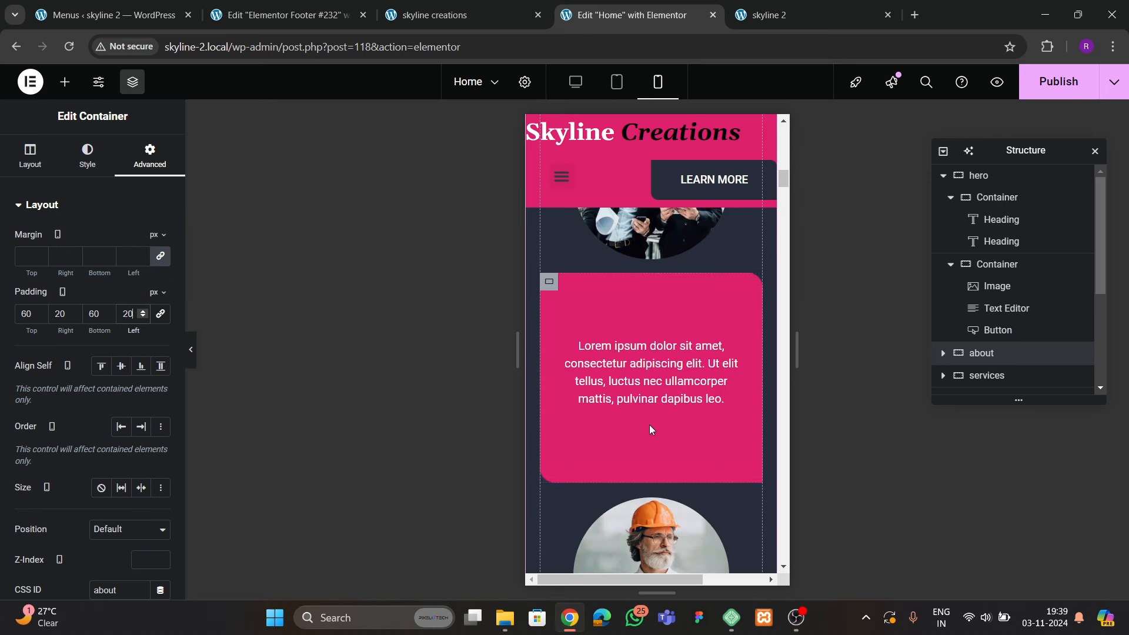
{"action": "scroll", "coordinate": [572, 385], "scroll_direction": "up", "scroll_amount": 2}
{"action": "left_click", "coordinate": [549, 355]}
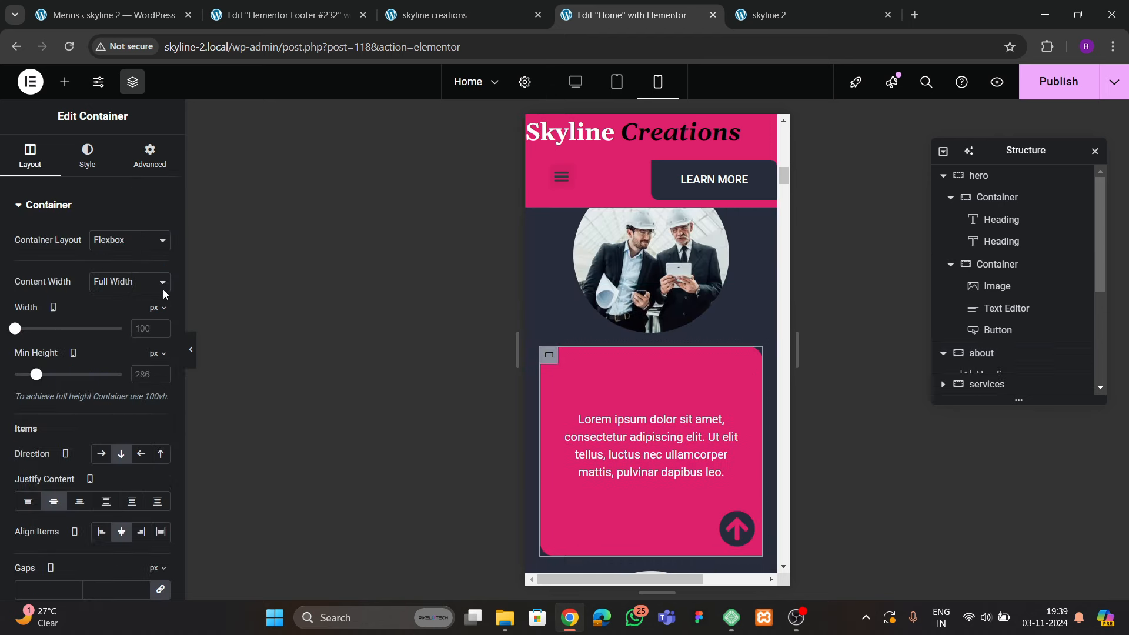
{"action": "left_click", "coordinate": [150, 156]}
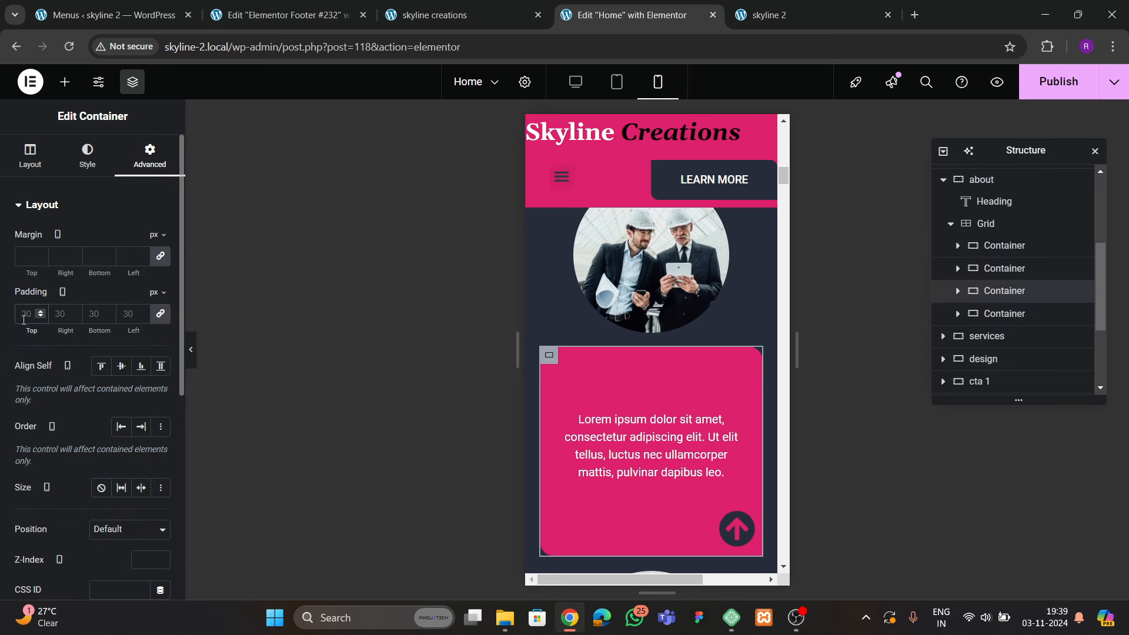
{"action": "left_click", "coordinate": [23, 319]}
{"action": "type", "text": "20"}
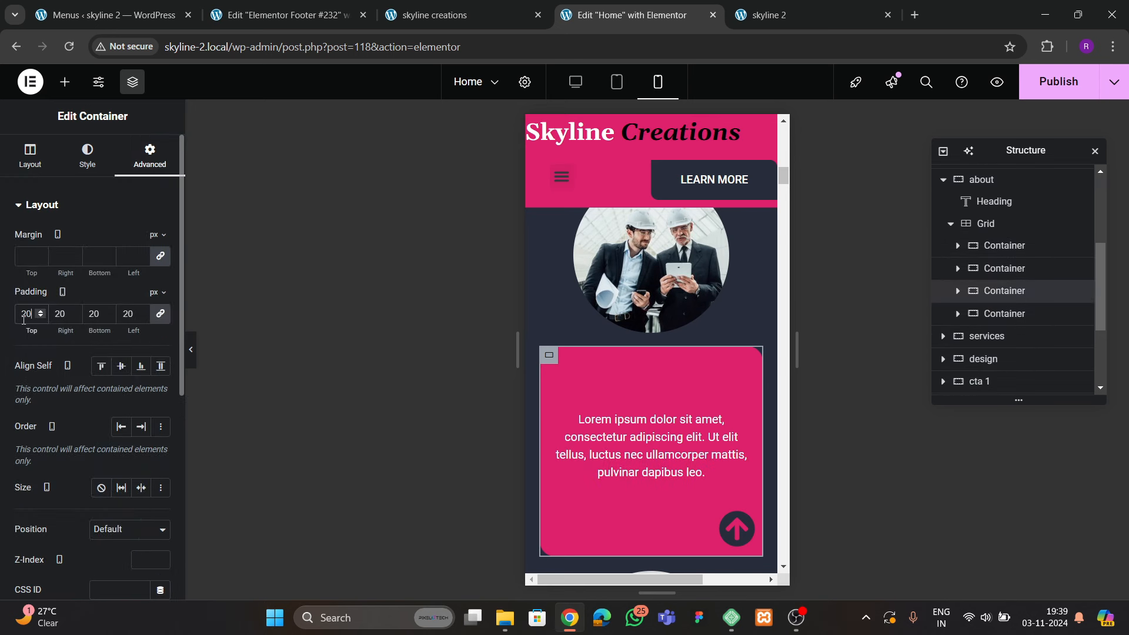
{"action": "left_click", "coordinate": [32, 154]}
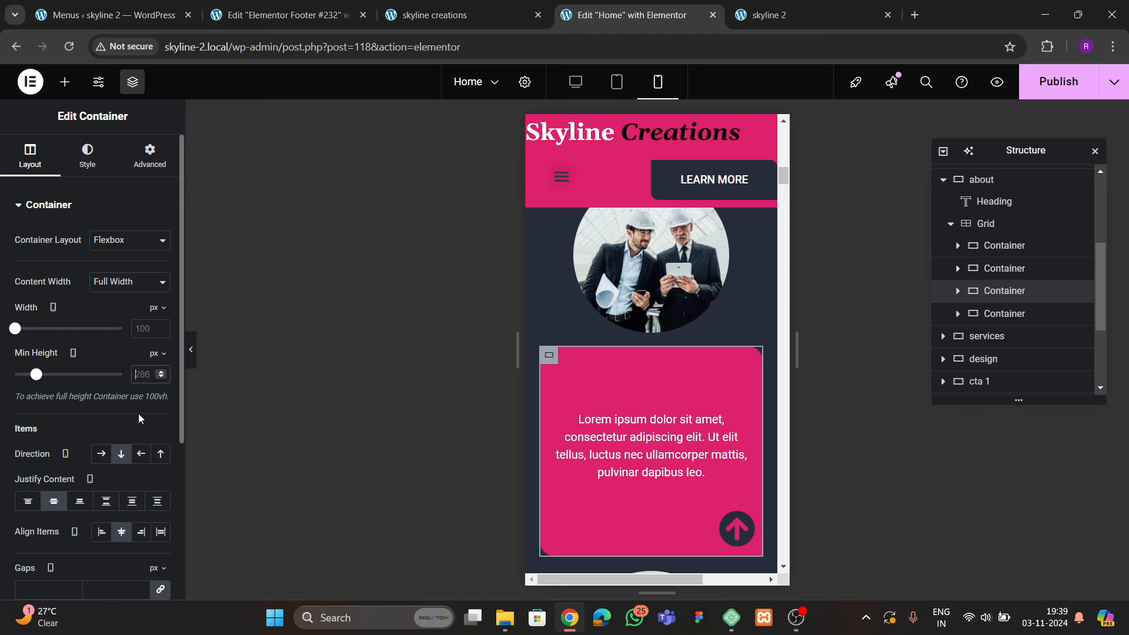
{"action": "type", "text": "200"}
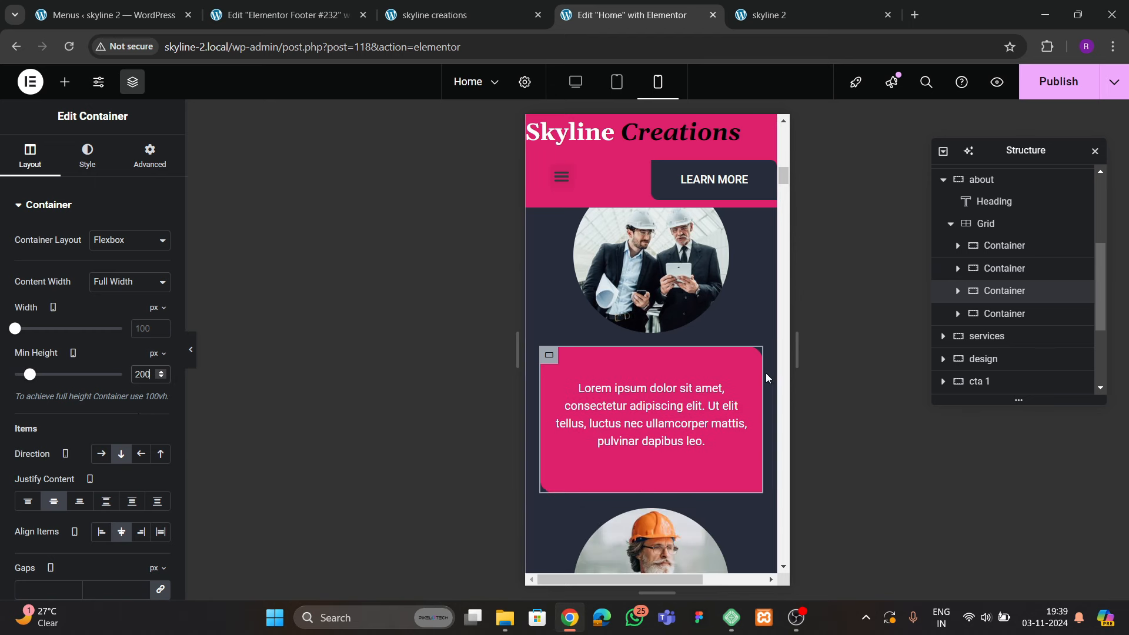
Set the services container's mobile padding to 80 px top and bottom and 20 px right and left
{"action": "scroll", "coordinate": [682, 412], "scroll_direction": "down", "scroll_amount": 5}
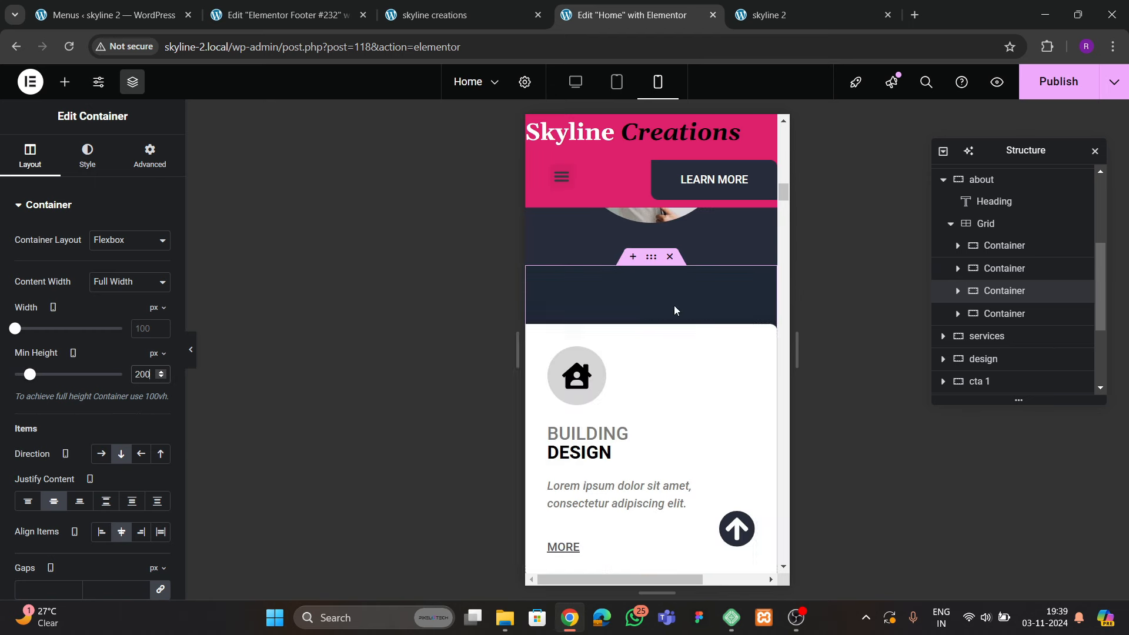
{"action": "left_click", "coordinate": [652, 262]}
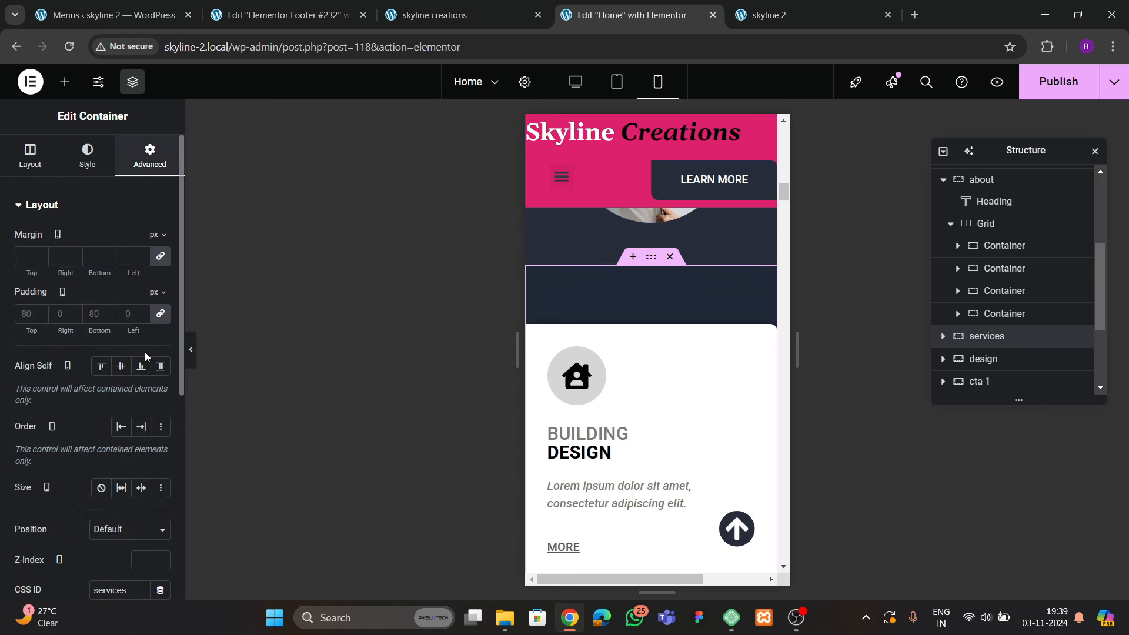
{"action": "left_click", "coordinate": [161, 314]}
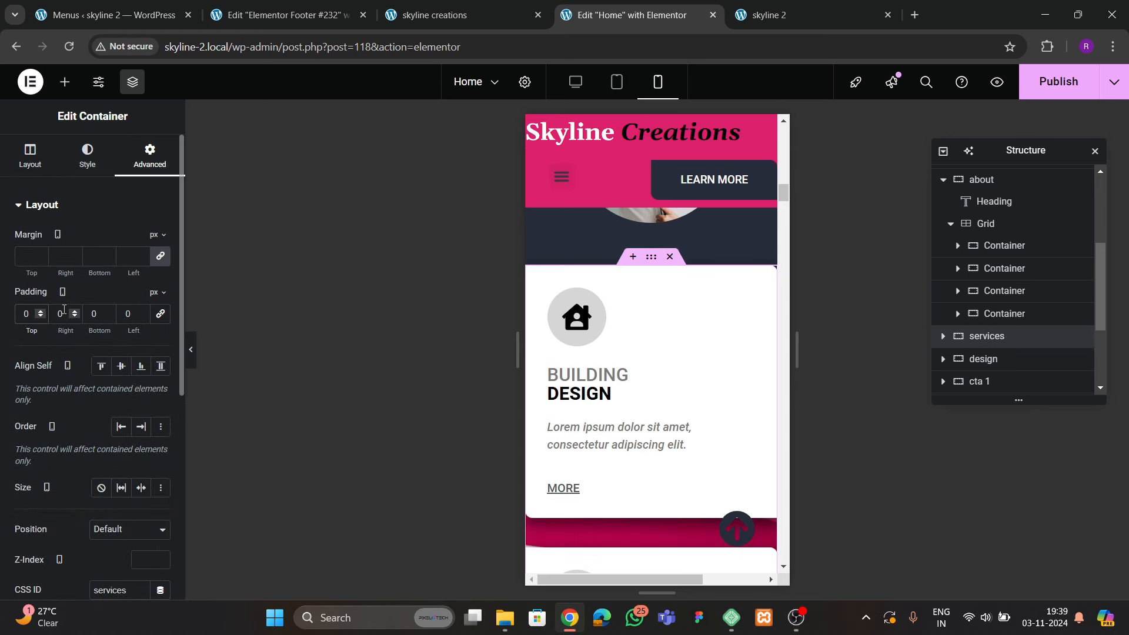
{"action": "type", "text": "80"}
{"action": "key", "text": "Tab"}
{"action": "type", "text": "20"}
{"action": "key", "text": "Tab"}
{"action": "type", "text": "20"}
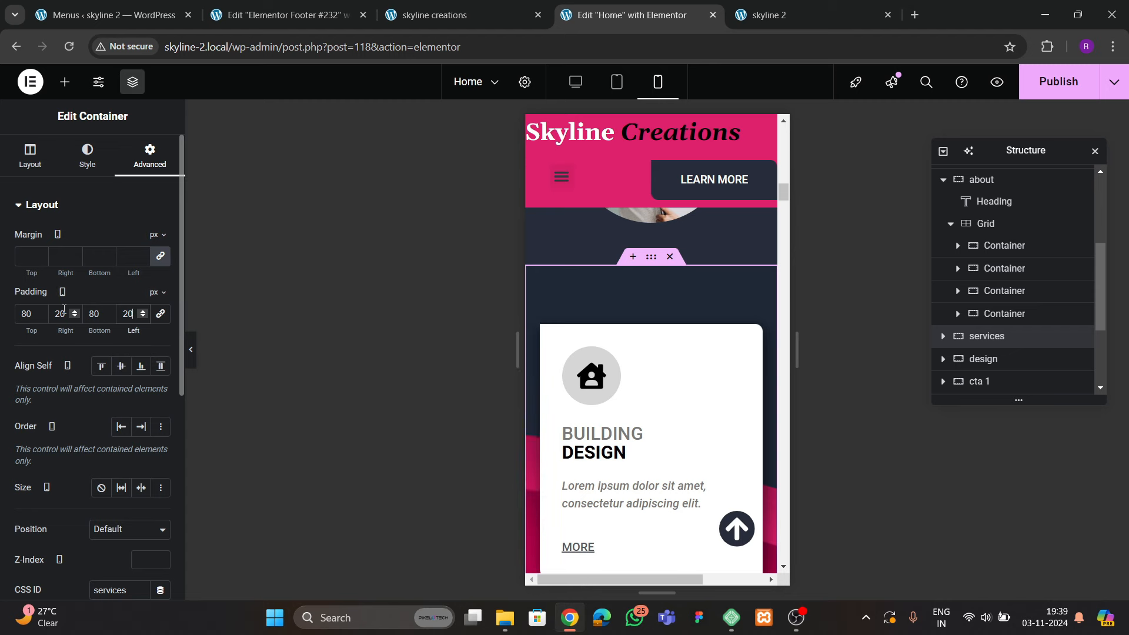
Set the design container's mobile padding to 80 px top and bottom and 20 px right and left
{"action": "scroll", "coordinate": [646, 405], "scroll_direction": "down", "scroll_amount": 5}
{"action": "scroll", "coordinate": [654, 416], "scroll_direction": "down", "scroll_amount": 8}
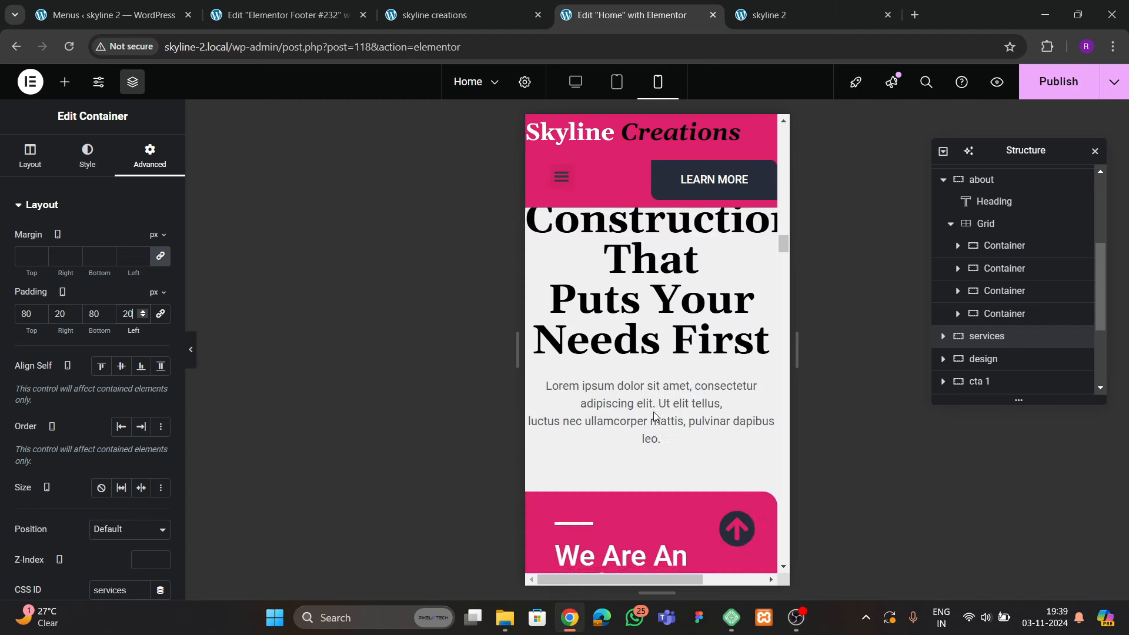
{"action": "scroll", "coordinate": [655, 416], "scroll_direction": "up", "scroll_amount": 3}
{"action": "left_click", "coordinate": [656, 311]}
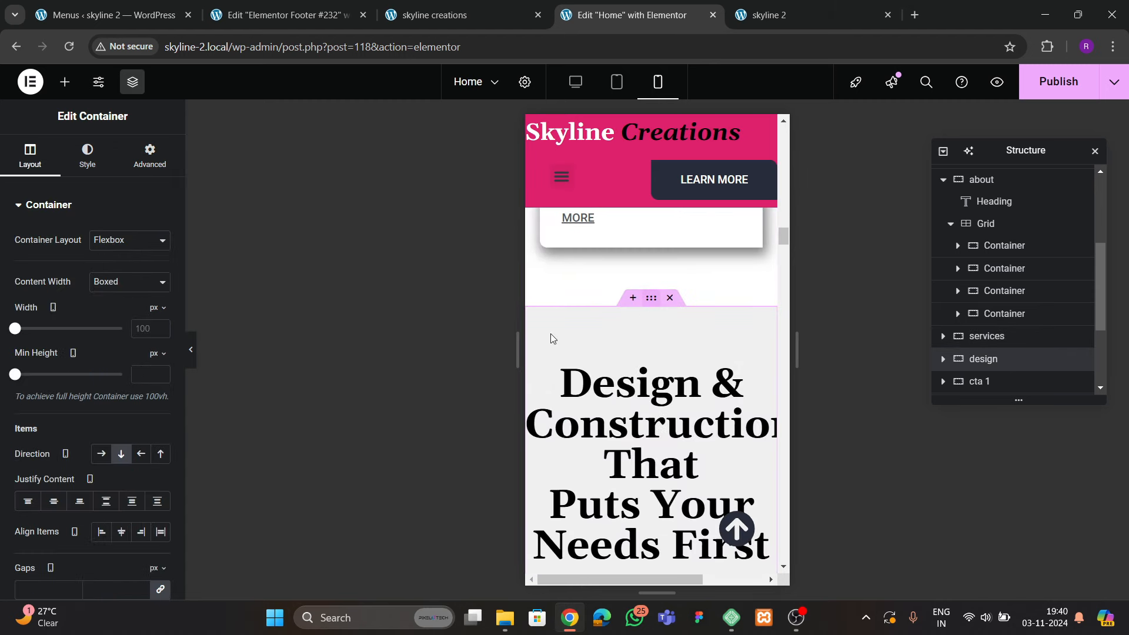
{"action": "left_click", "coordinate": [150, 156]}
{"action": "left_click", "coordinate": [160, 314]}
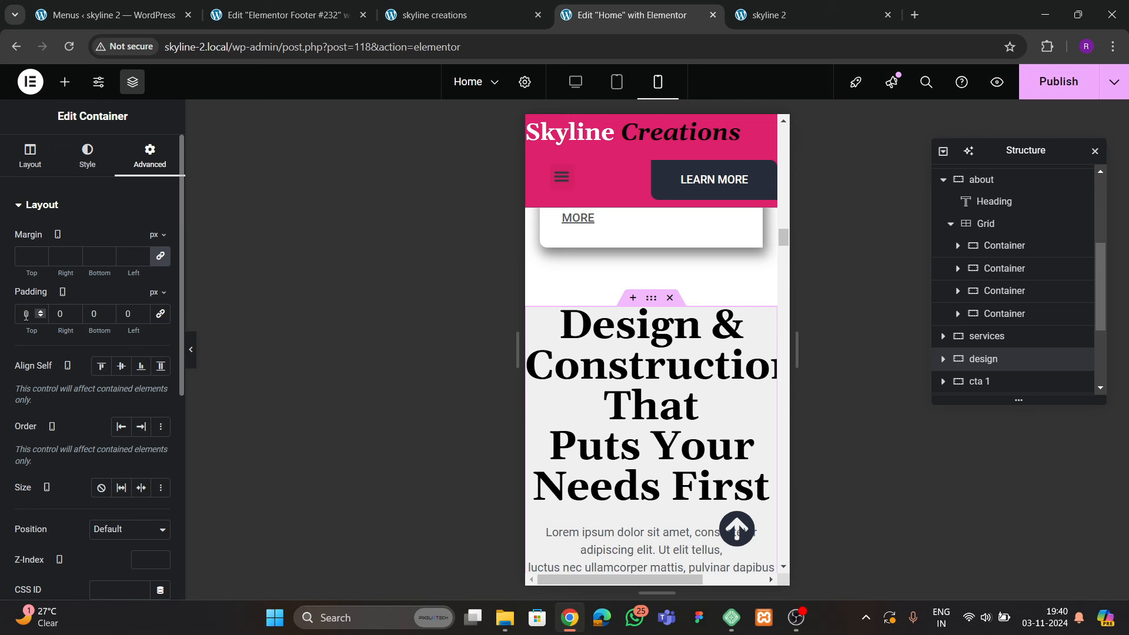
{"action": "type", "text": "820"}
{"action": "key", "text": "Tab"}
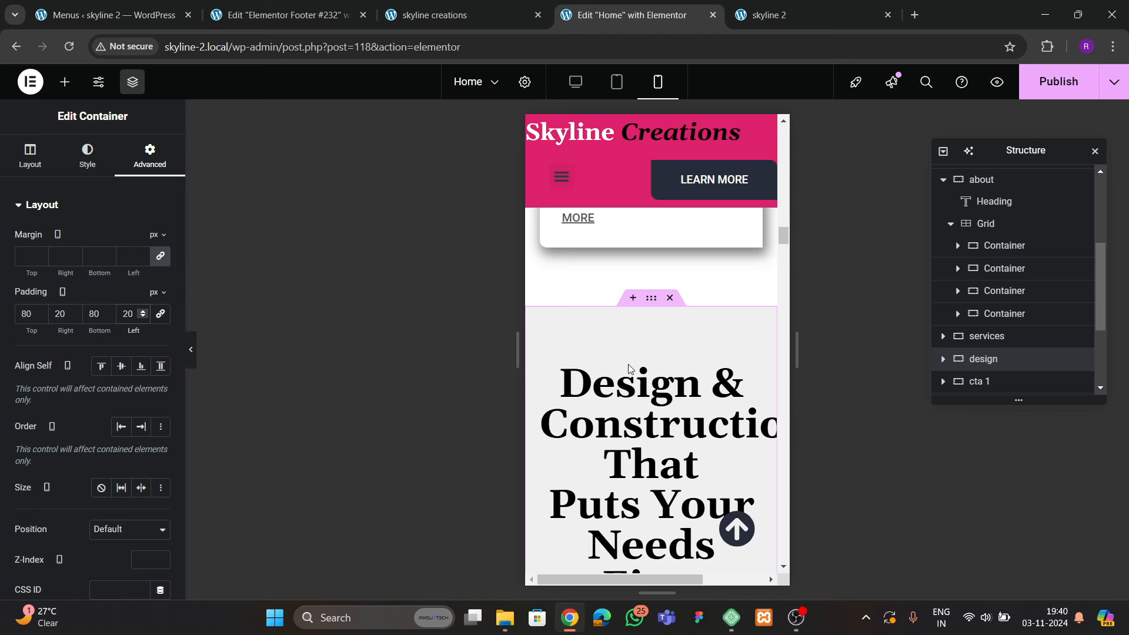
Set the "Design & Construction That Puts Your Needs First" heading's mobile font size to 40 px and line height to 1.2 em
{"action": "left_click", "coordinate": [626, 381]}
{"action": "left_click", "coordinate": [89, 158]}
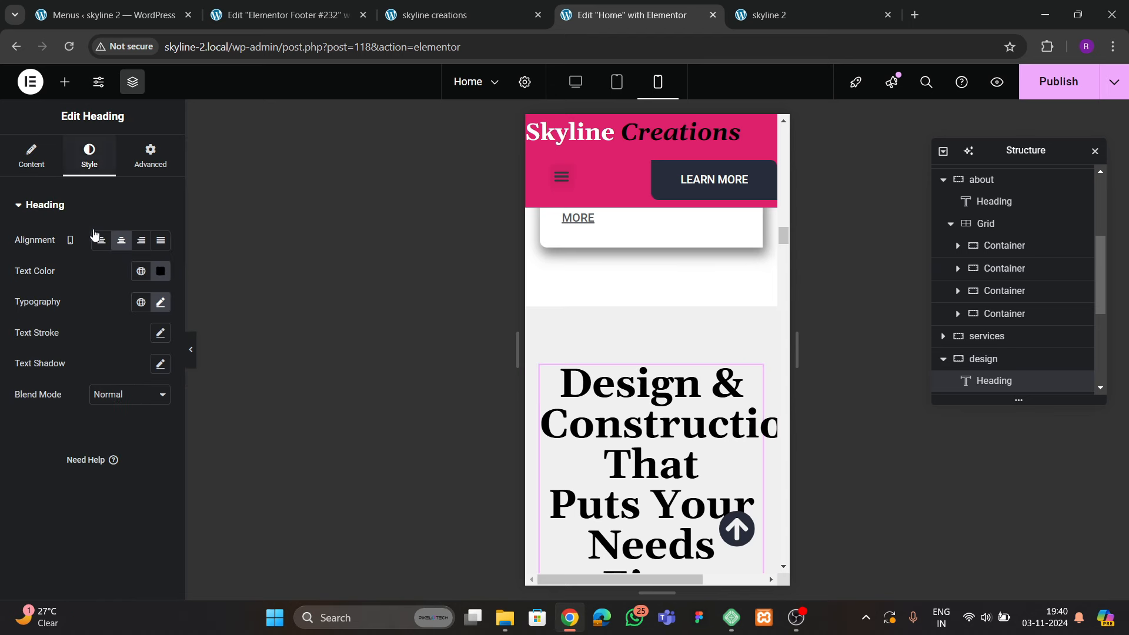
{"action": "left_click", "coordinate": [159, 302]}
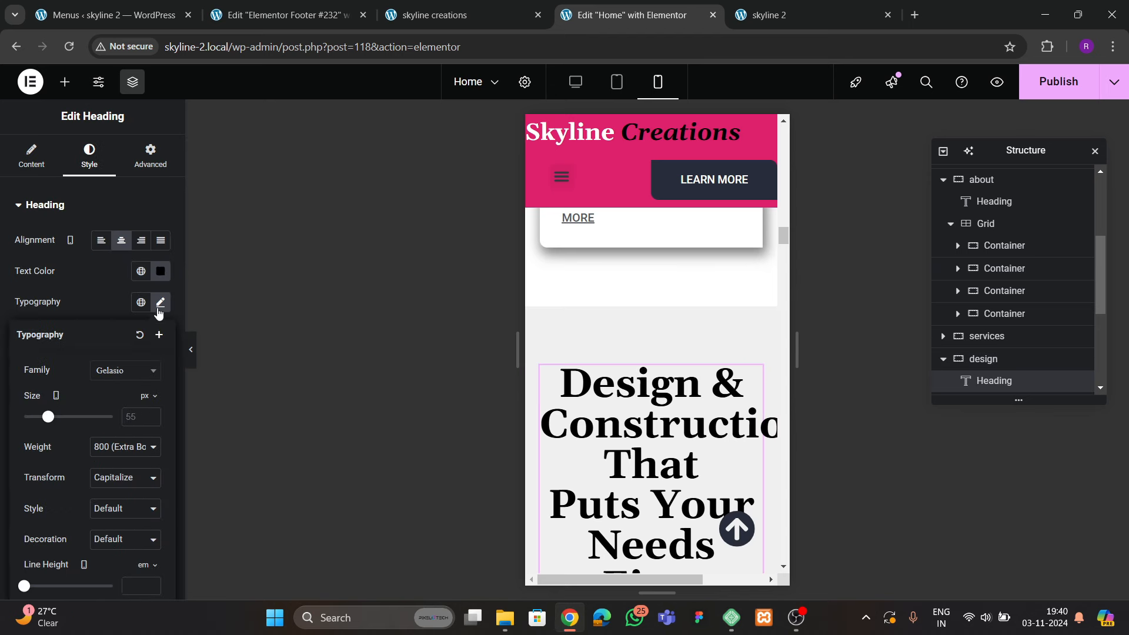
{"action": "left_click", "coordinate": [144, 413]}
{"action": "type", "text": "40"}
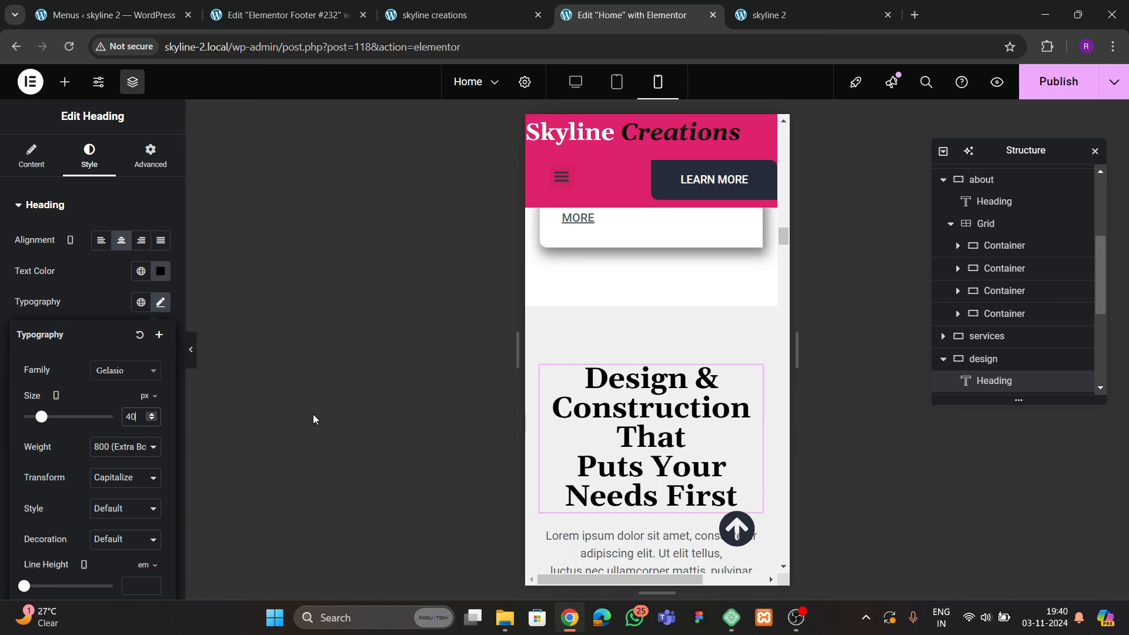
{"action": "scroll", "coordinate": [104, 460], "scroll_direction": "down", "scroll_amount": 2}
{"action": "left_click", "coordinate": [152, 488]}
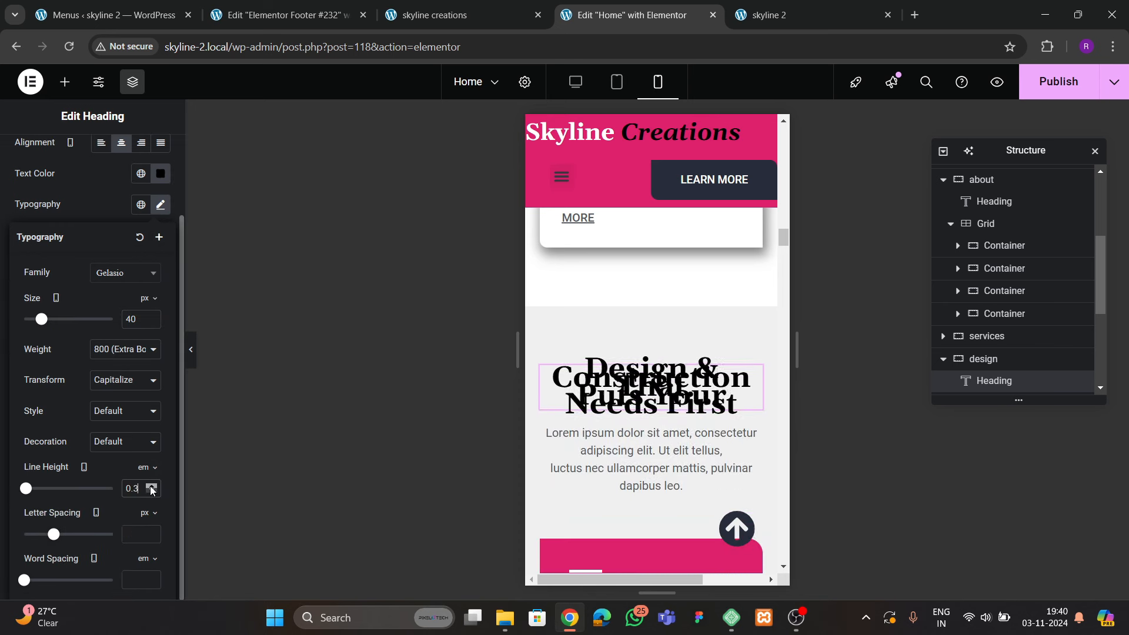
Set the mobile height of the design section's black-and-white tower image to 300 px
{"action": "scroll", "coordinate": [636, 419], "scroll_direction": "down", "scroll_amount": 10}
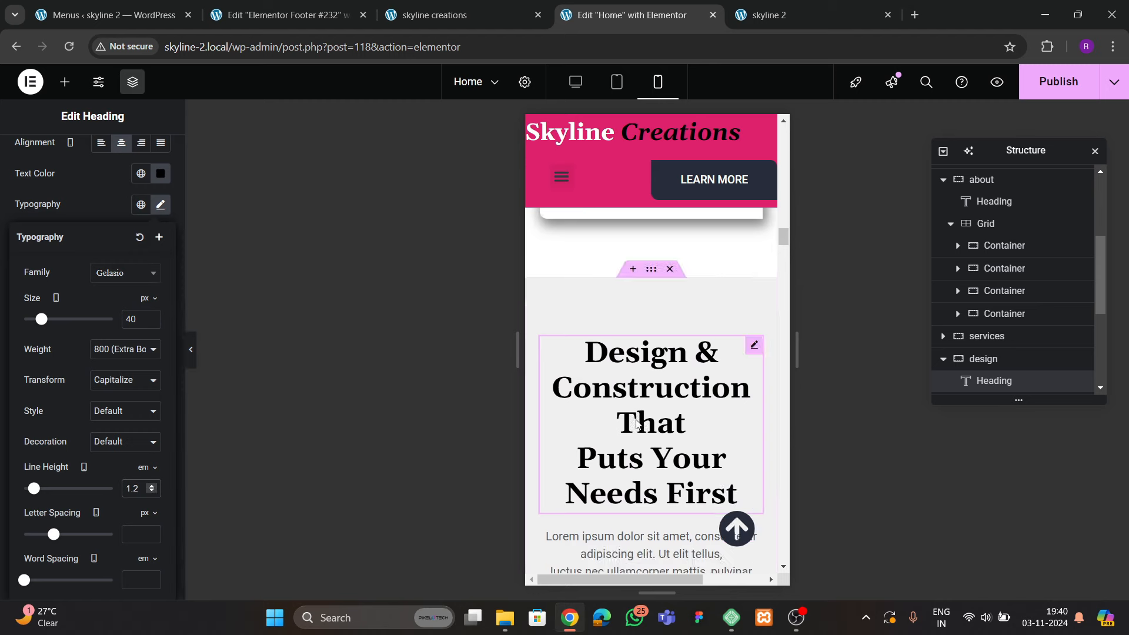
{"action": "scroll", "coordinate": [638, 431], "scroll_direction": "up", "scroll_amount": 3}
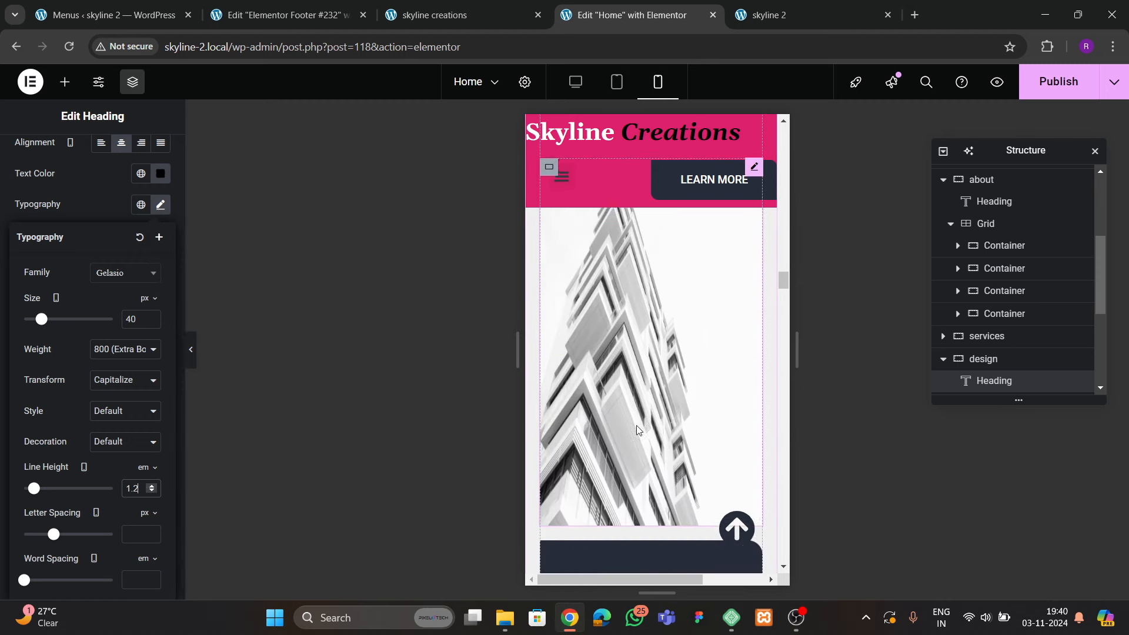
{"action": "left_click", "coordinate": [636, 425]}
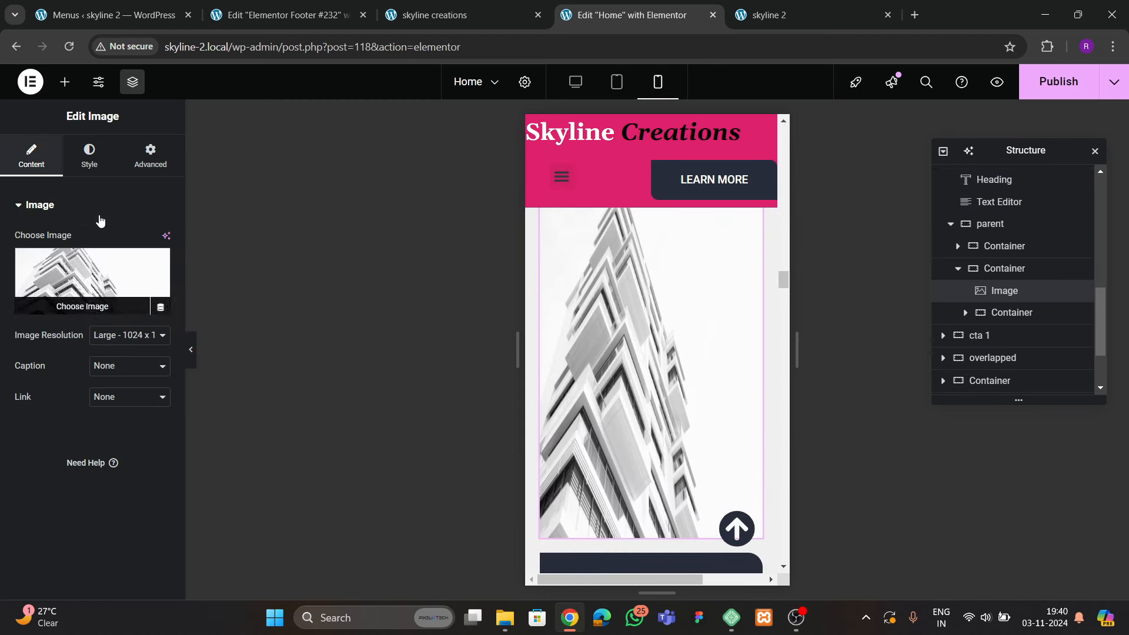
{"action": "left_click", "coordinate": [89, 156]}
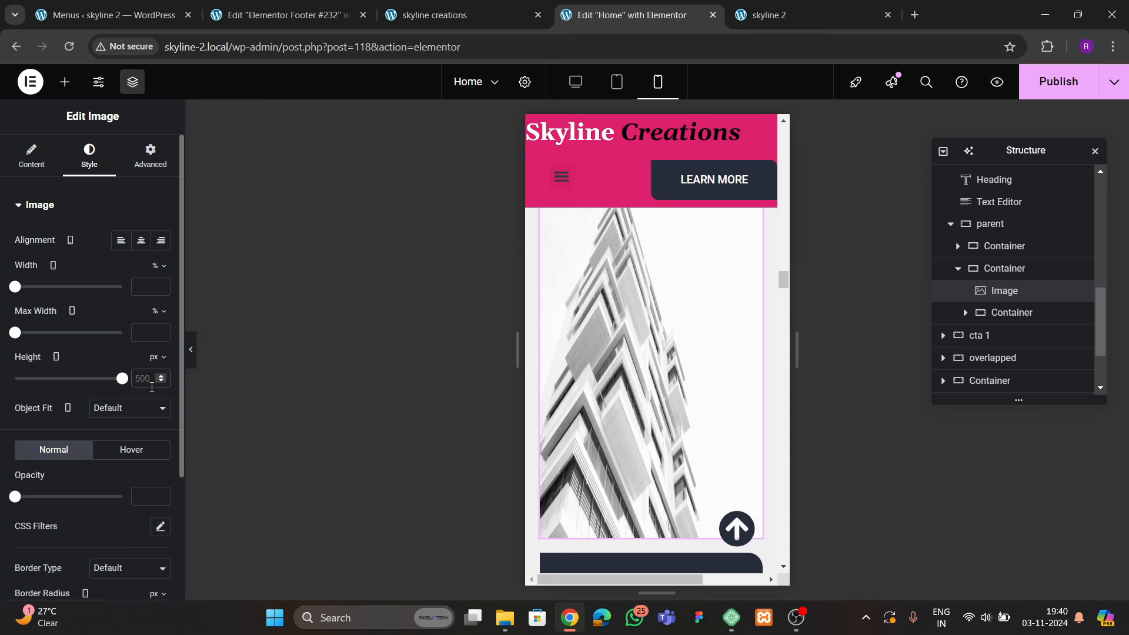
{"action": "type", "text": "300"}
{"action": "scroll", "coordinate": [704, 366], "scroll_direction": "up", "scroll_amount": 4}
{"action": "scroll", "coordinate": [703, 366], "scroll_direction": "down", "scroll_amount": 4}
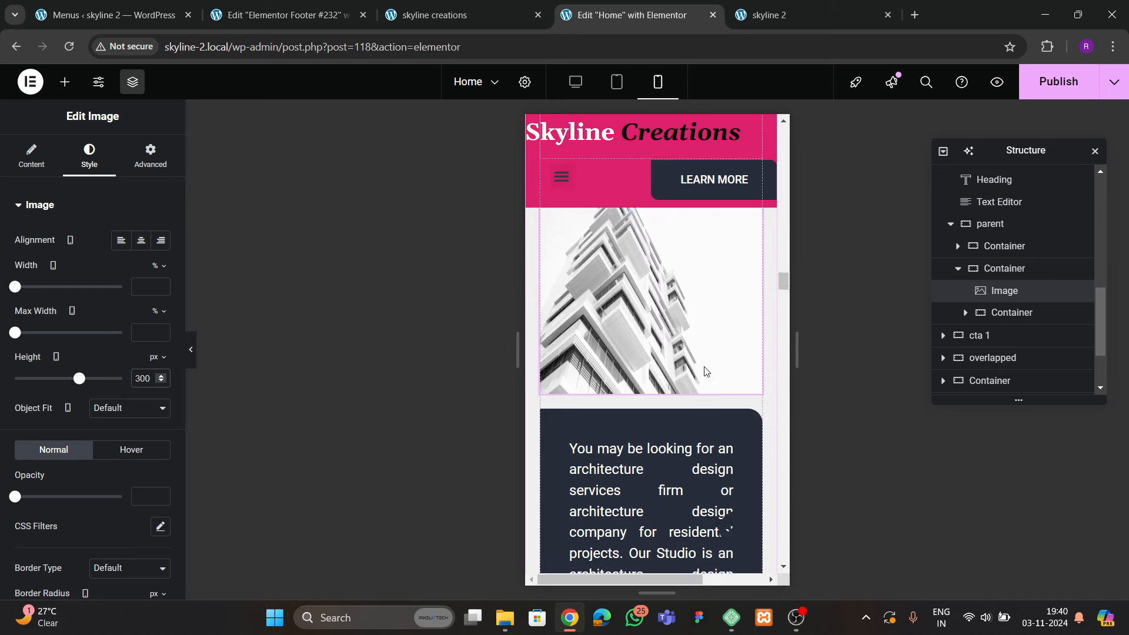
Set the mobile height of the design section's dark curved building image to 300 px
{"action": "scroll", "coordinate": [704, 366], "scroll_direction": "up", "scroll_amount": 5}
{"action": "left_click", "coordinate": [676, 365]}
{"action": "left_click", "coordinate": [89, 156]}
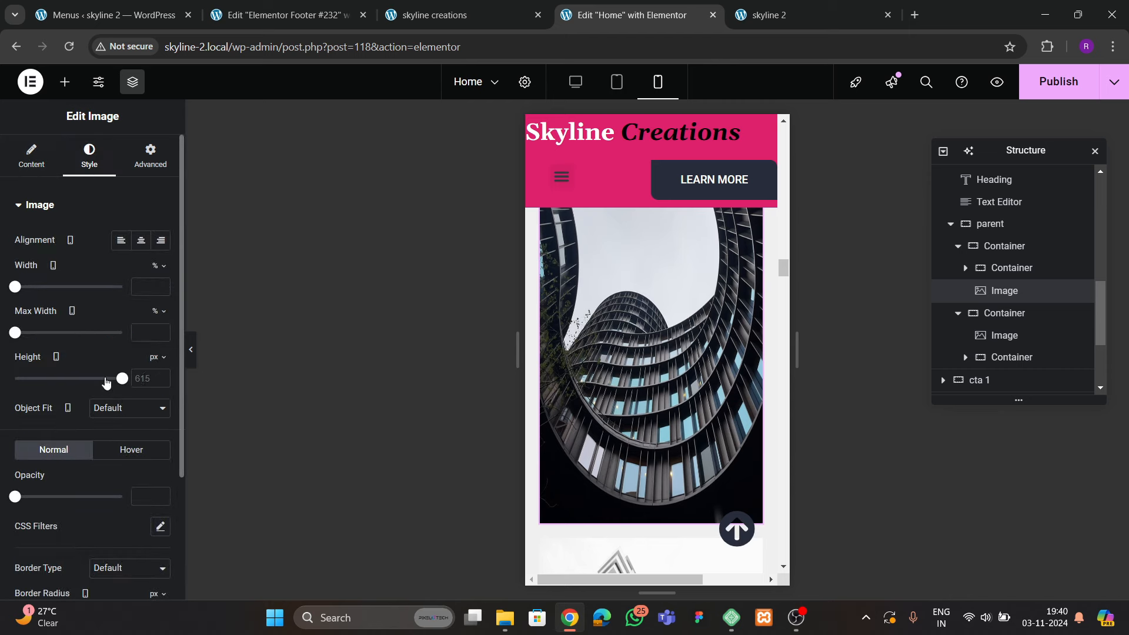
{"action": "left_click", "coordinate": [155, 381]}
{"action": "type", "text": "300"}
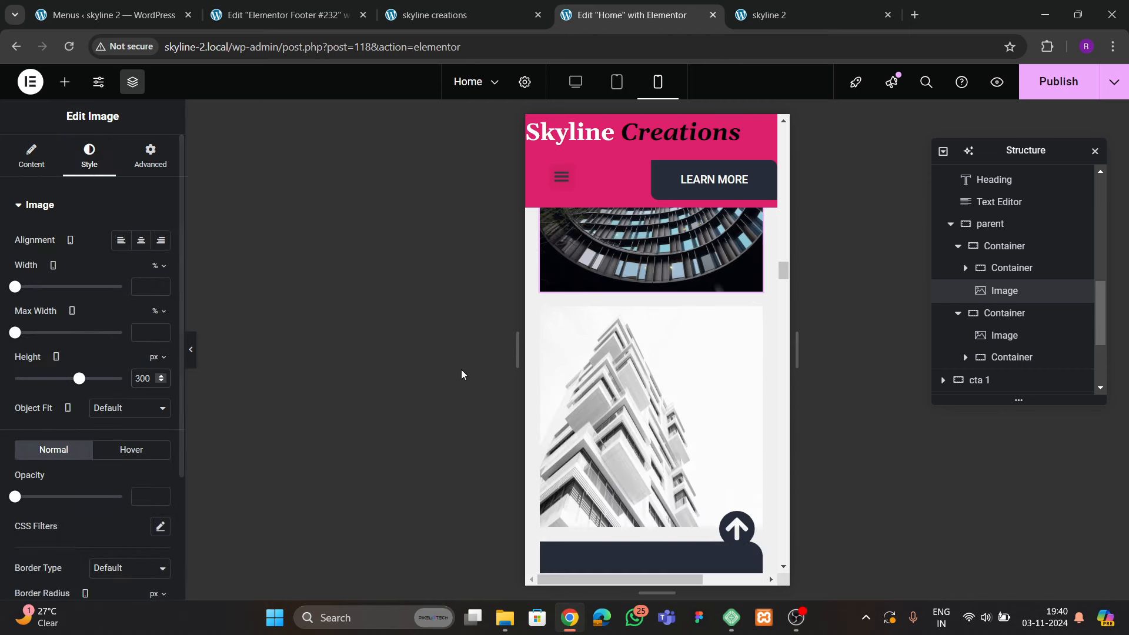
Set the mobile padding of the dark text card below the tower image to 30 px on all sides
{"action": "scroll", "coordinate": [610, 423], "scroll_direction": "up", "scroll_amount": 4}
{"action": "scroll", "coordinate": [621, 435], "scroll_direction": "down", "scroll_amount": 1}
{"action": "scroll", "coordinate": [623, 435], "scroll_direction": "down", "scroll_amount": 12}
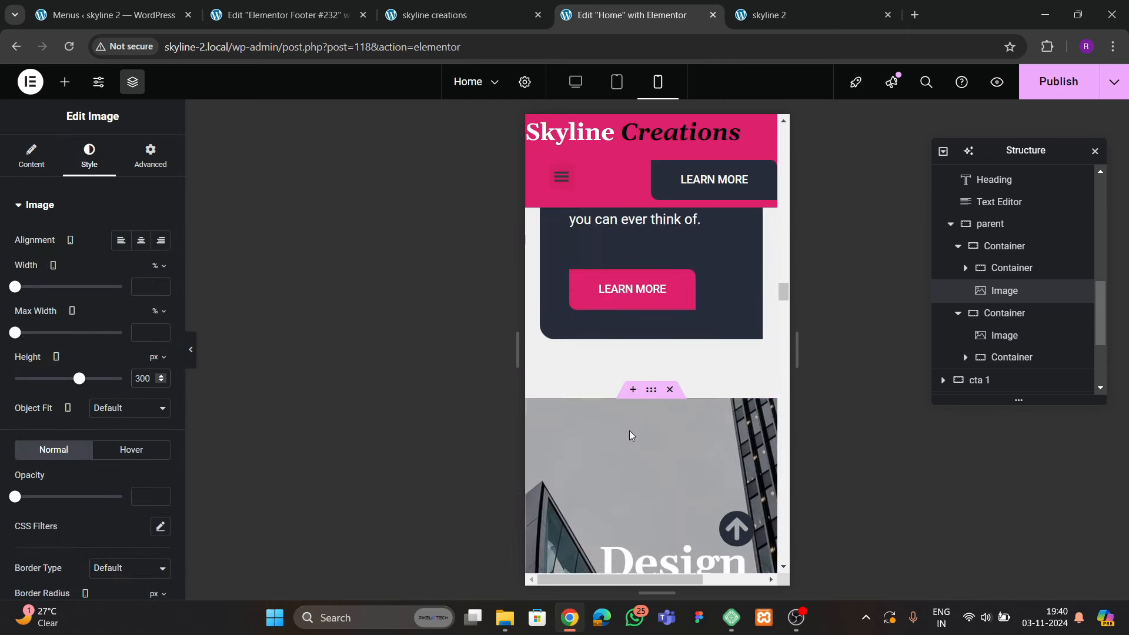
{"action": "scroll", "coordinate": [627, 434], "scroll_direction": "up", "scroll_amount": 4}
{"action": "left_click", "coordinate": [548, 256]}
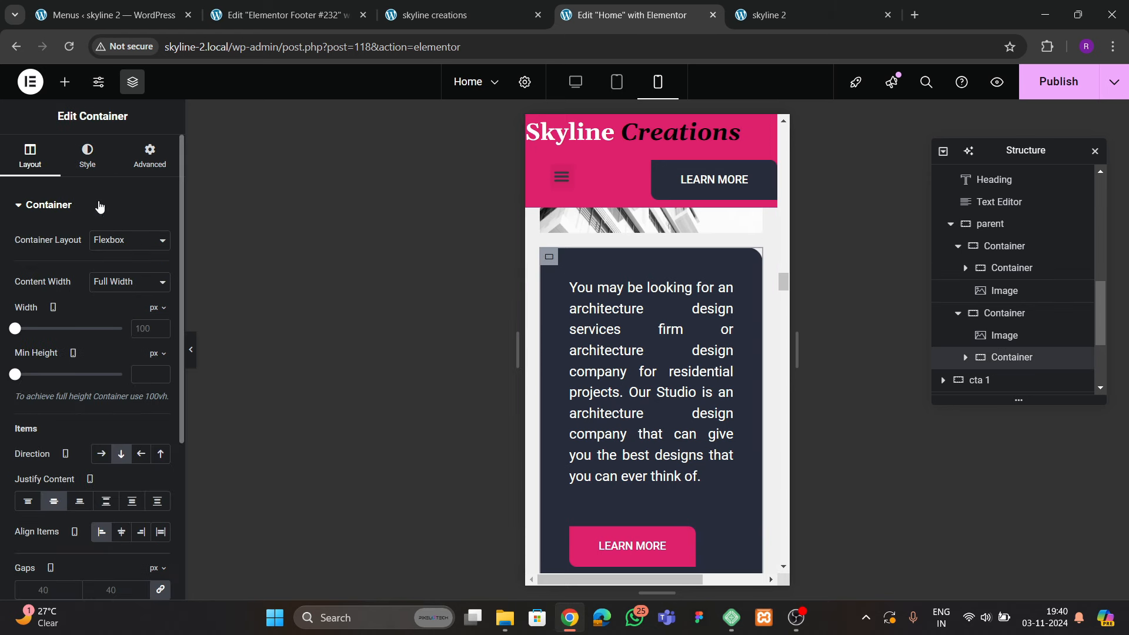
{"action": "left_click", "coordinate": [150, 155]}
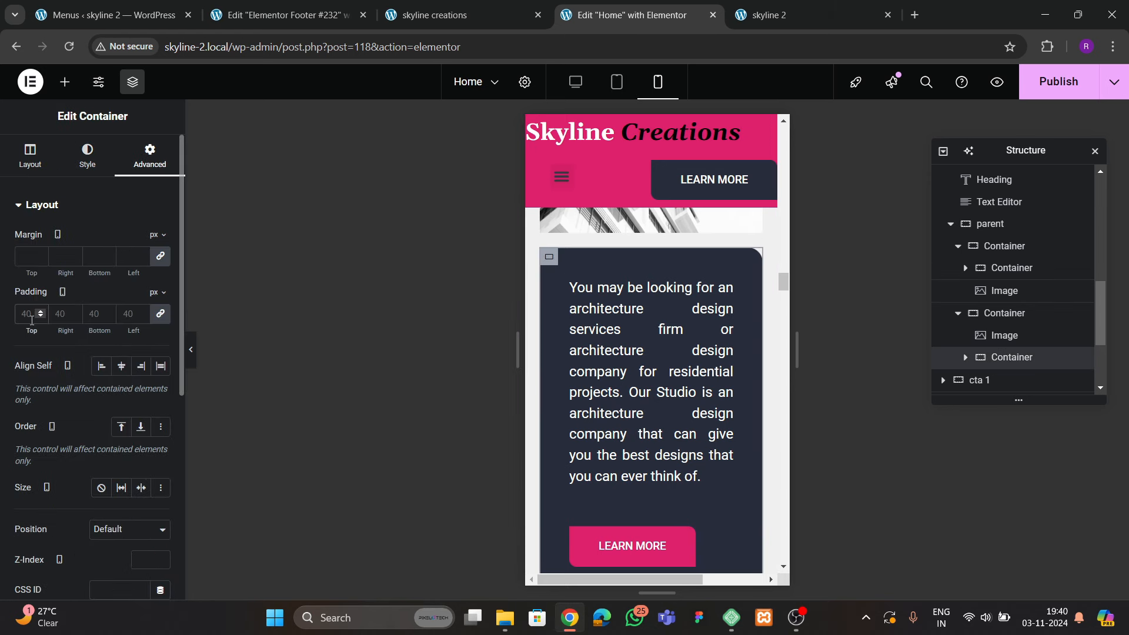
{"action": "left_click", "coordinate": [32, 313]}
{"action": "type", "text": "30"}
Give the cta 1 container a 400 px minimum height and 30 px padding on all sides for mobile
{"action": "scroll", "coordinate": [629, 380], "scroll_direction": "down", "scroll_amount": 5}
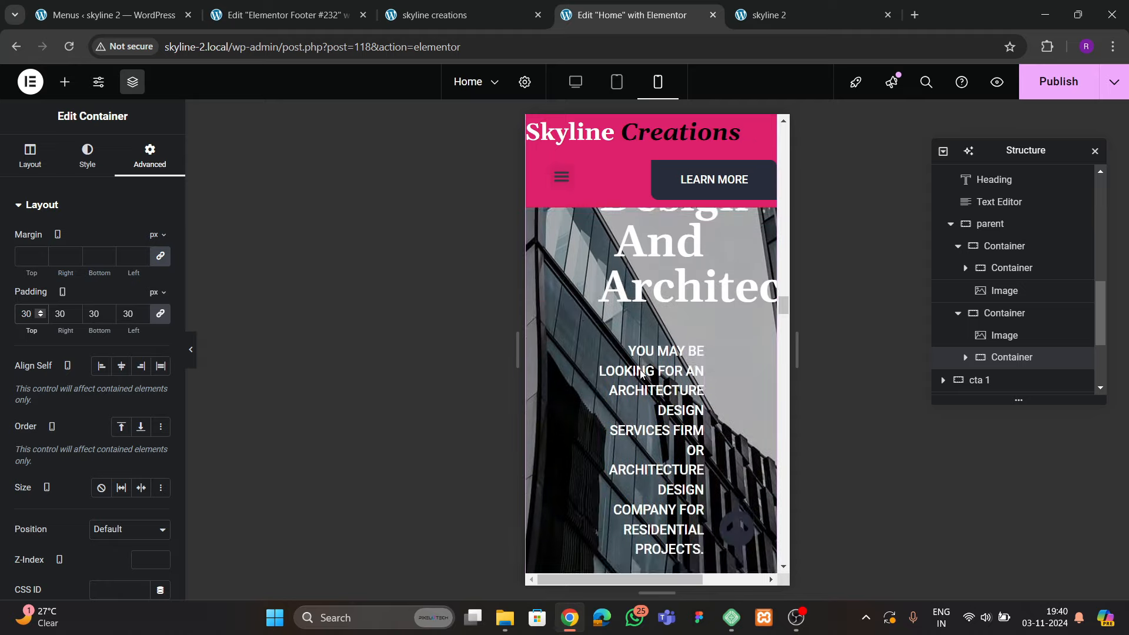
{"action": "scroll", "coordinate": [641, 373], "scroll_direction": "up", "scroll_amount": 5}
{"action": "left_click", "coordinate": [44, 156]}
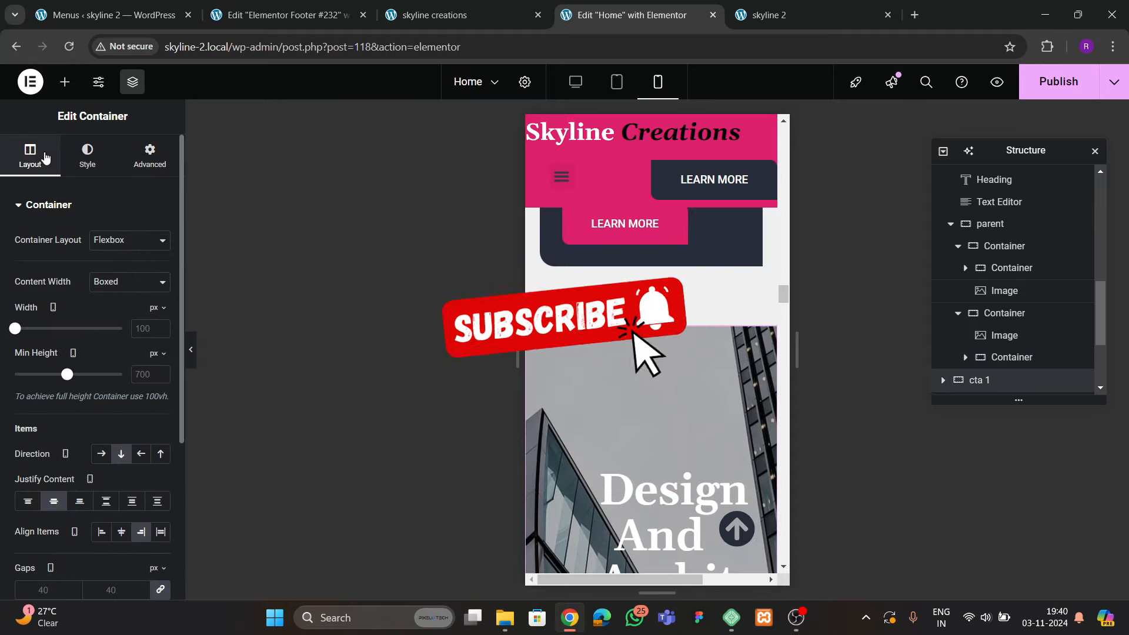
{"action": "left_click", "coordinate": [143, 374]}
{"action": "type", "text": "400"}
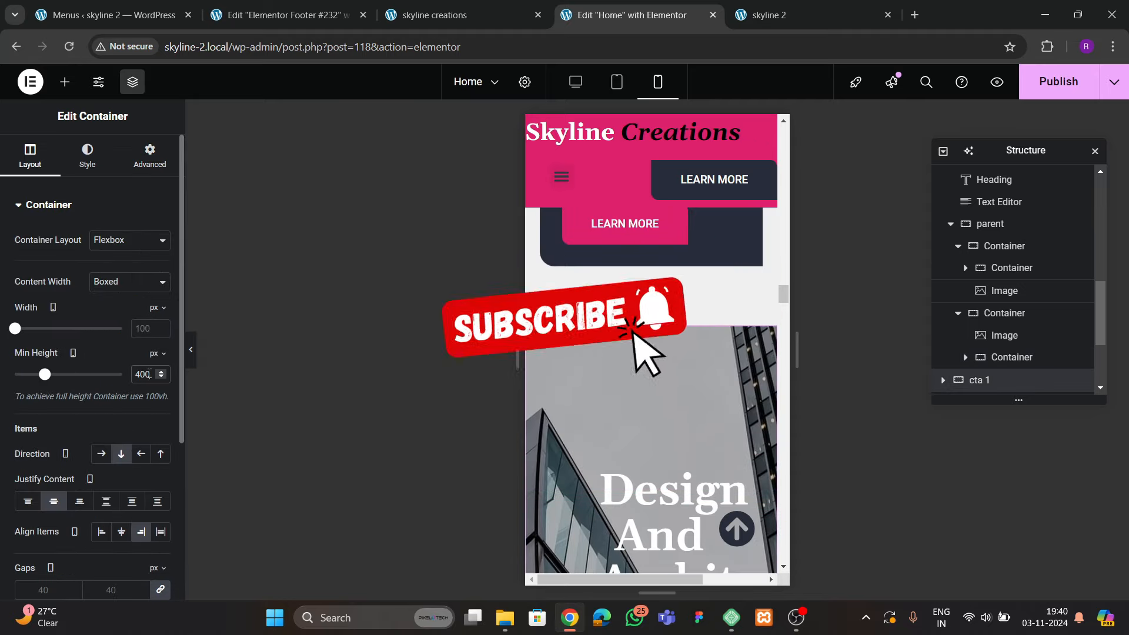
{"action": "scroll", "coordinate": [668, 456], "scroll_direction": "down", "scroll_amount": 2}
{"action": "scroll", "coordinate": [665, 450], "scroll_direction": "up", "scroll_amount": 3}
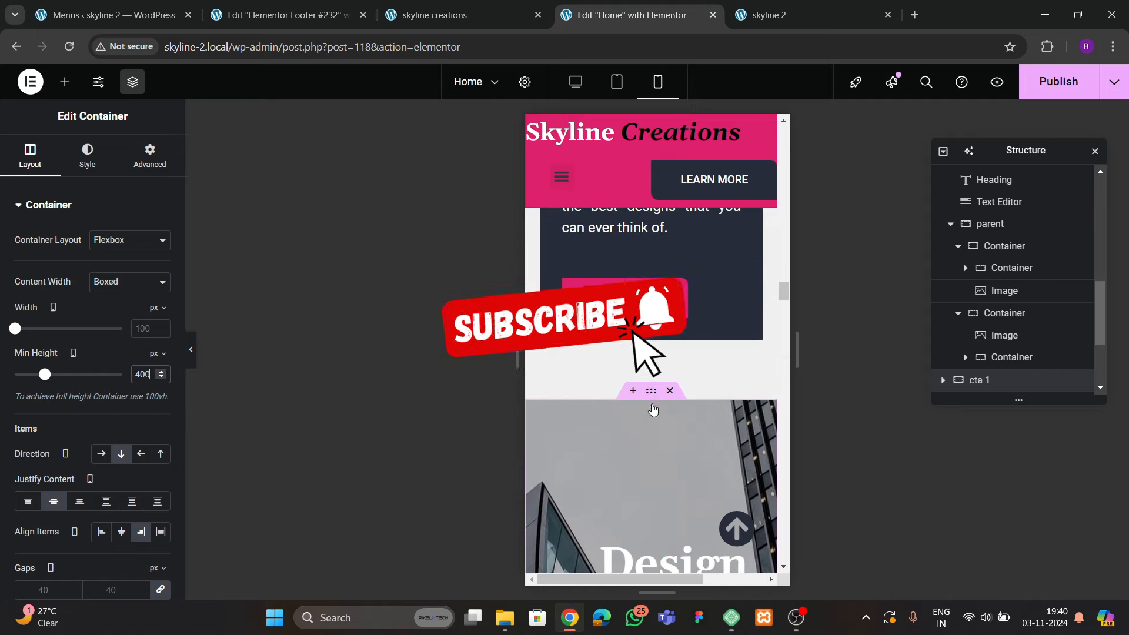
{"action": "left_click", "coordinate": [147, 156]}
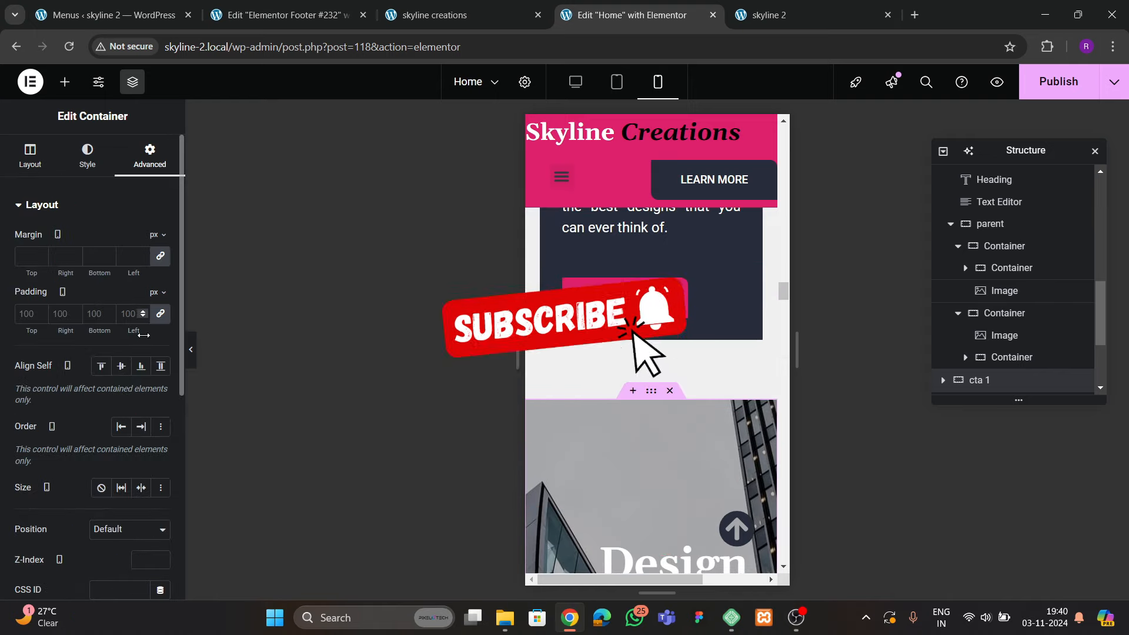
{"action": "type", "text": "30"}
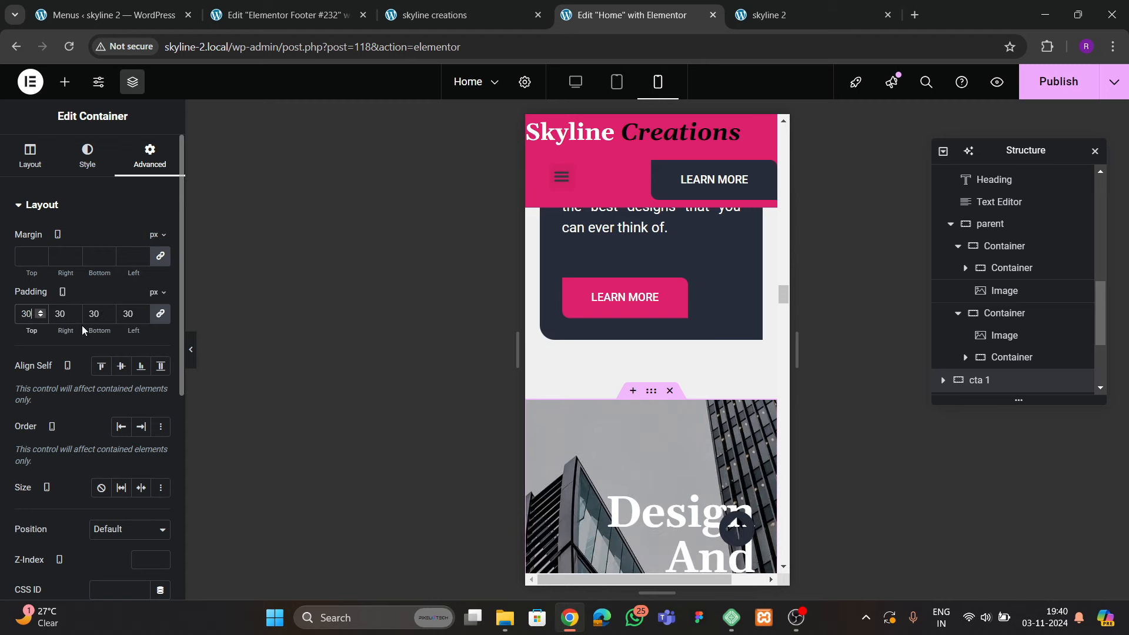
Set the cta 1 "Design And Architecture" heading's mobile font size to 40 px and line height to 1.2 em
{"action": "scroll", "coordinate": [596, 394], "scroll_direction": "down", "scroll_amount": 3}
{"action": "left_click", "coordinate": [596, 393]}
{"action": "left_click", "coordinate": [90, 156]}
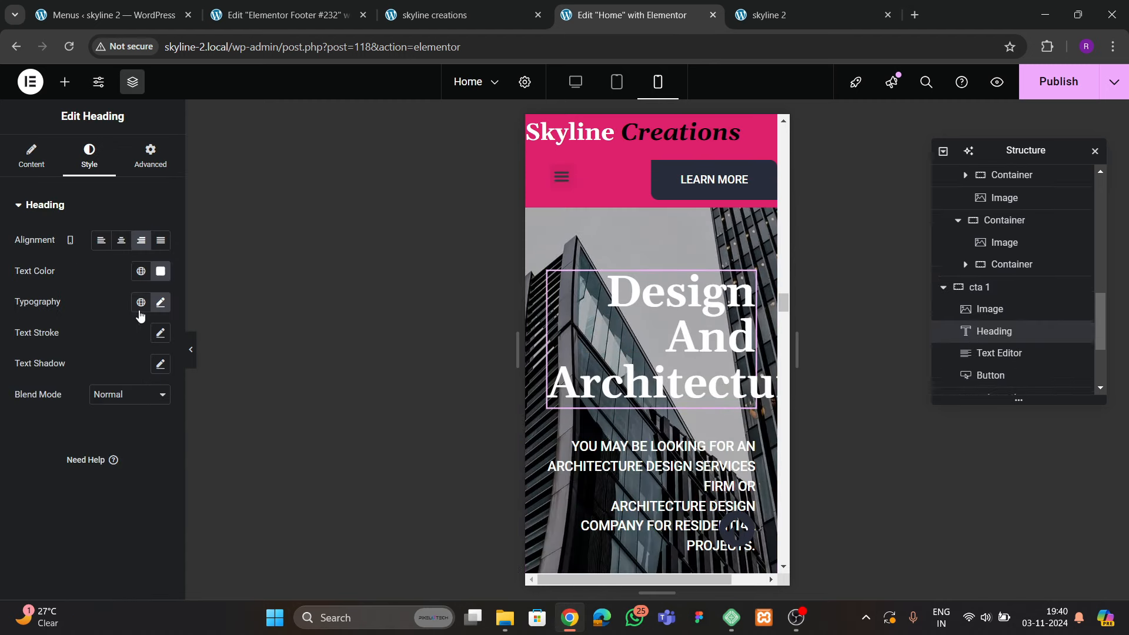
{"action": "left_click", "coordinate": [160, 302]}
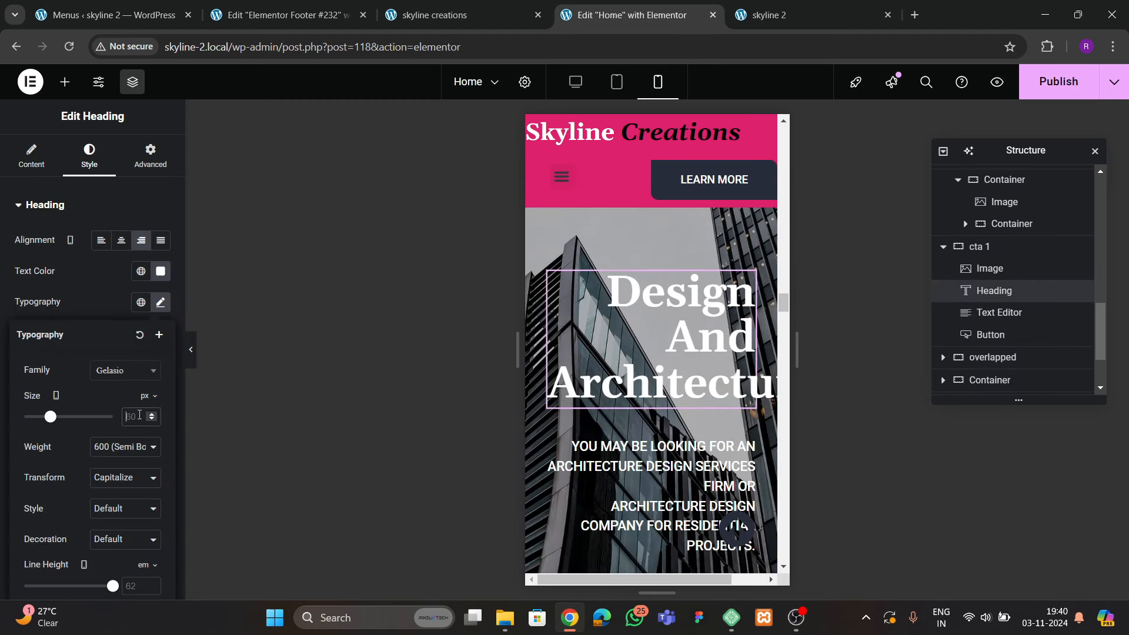
{"action": "type", "text": "40"}
{"action": "scroll", "coordinate": [142, 480], "scroll_direction": "down", "scroll_amount": 2}
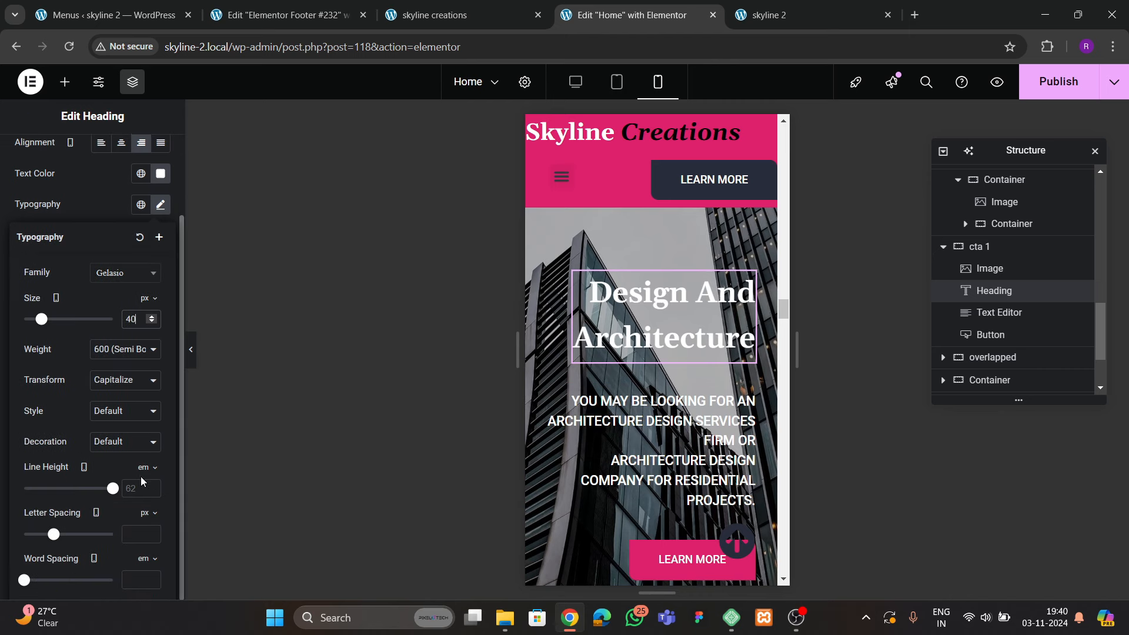
{"action": "key", "text": "BackSpace"}
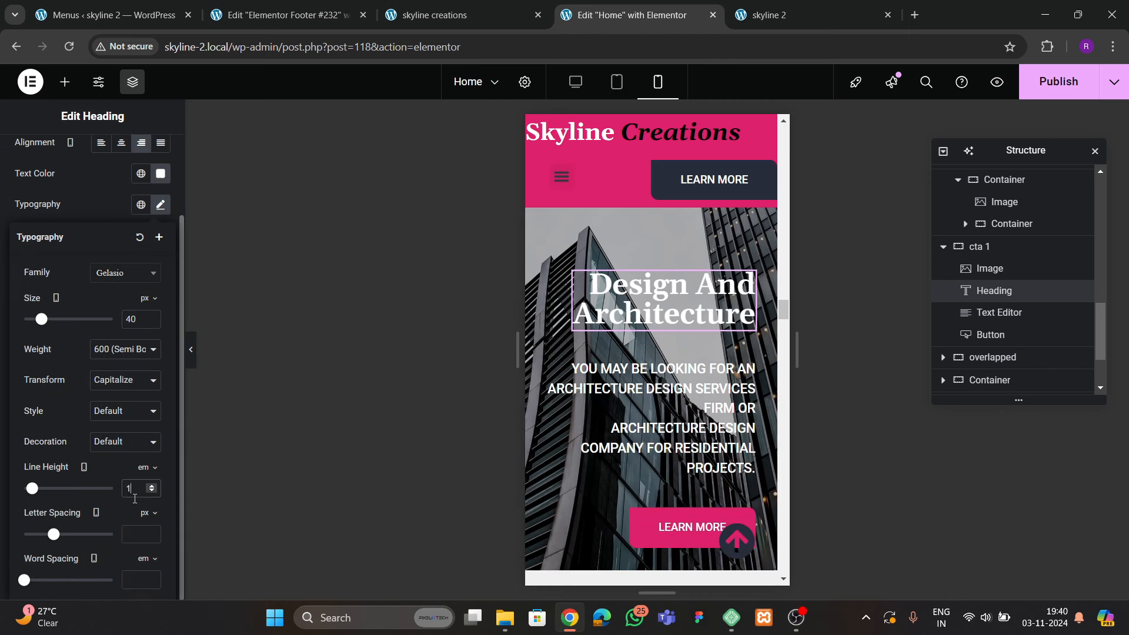
{"action": "type", "text": ".2"}
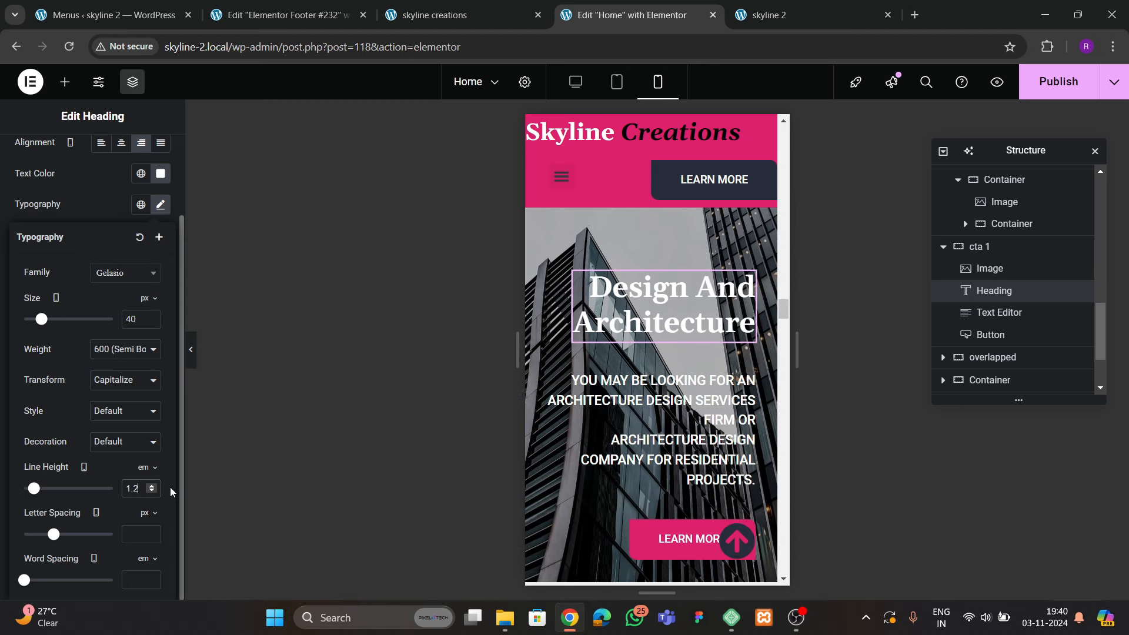
{"action": "scroll", "coordinate": [657, 420], "scroll_direction": "down", "scroll_amount": 5}
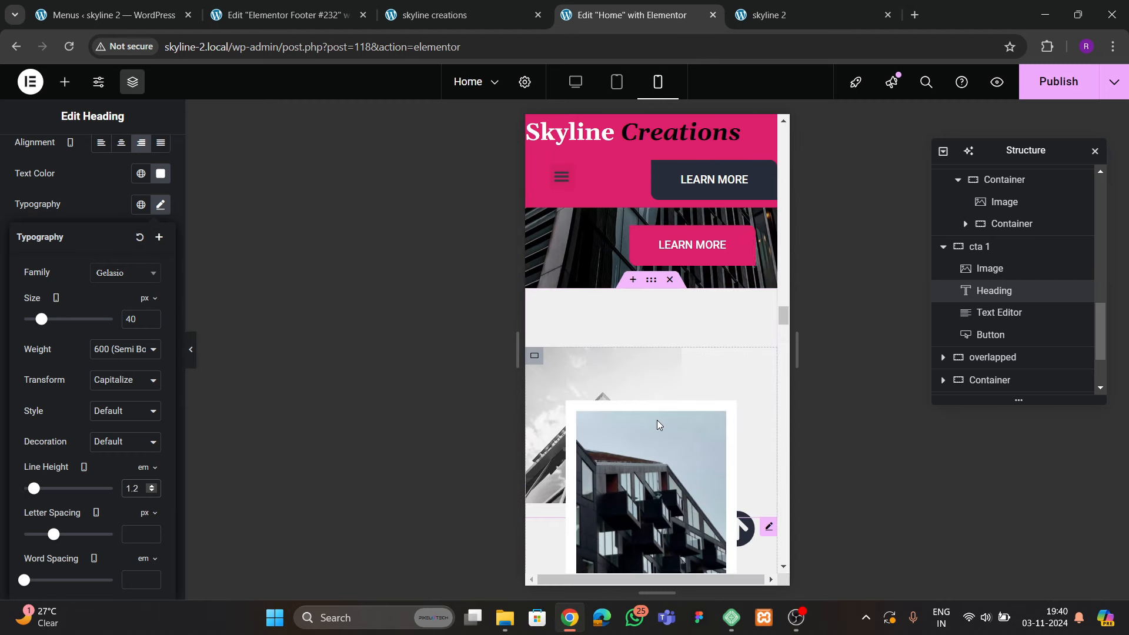
{"action": "scroll", "coordinate": [658, 419], "scroll_direction": "down", "scroll_amount": 2}
{"action": "scroll", "coordinate": [657, 424], "scroll_direction": "down", "scroll_amount": 2}
{"action": "scroll", "coordinate": [665, 427], "scroll_direction": "up", "scroll_amount": 3}
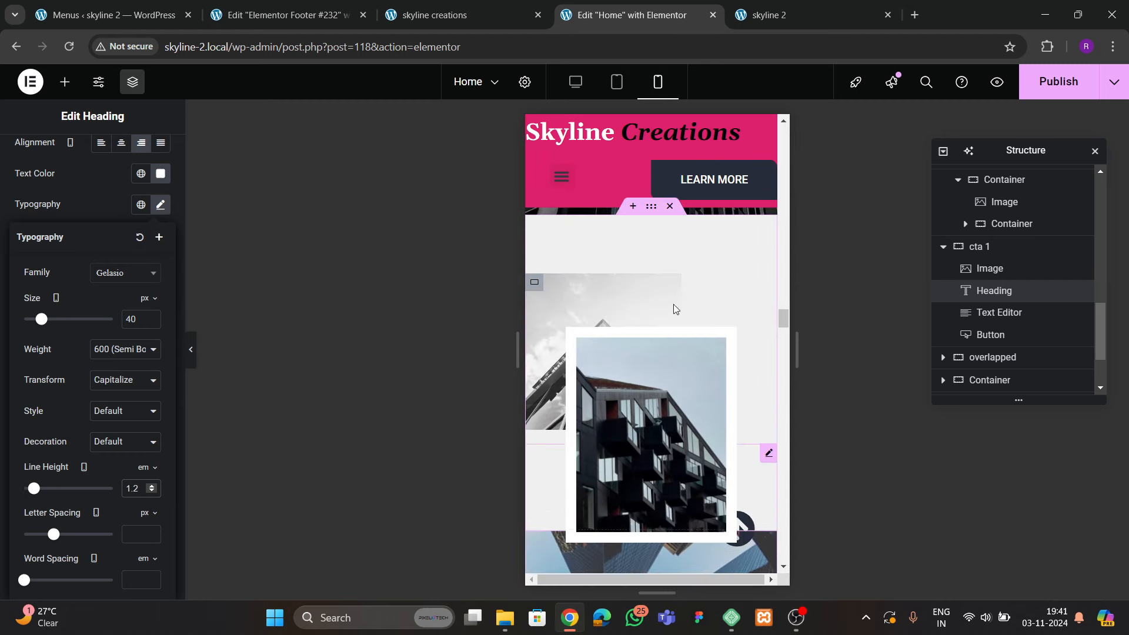
Set the overlapped container's mobile padding to 80 px top and bottom and 20 px right and left
{"action": "left_click", "coordinate": [651, 208]}
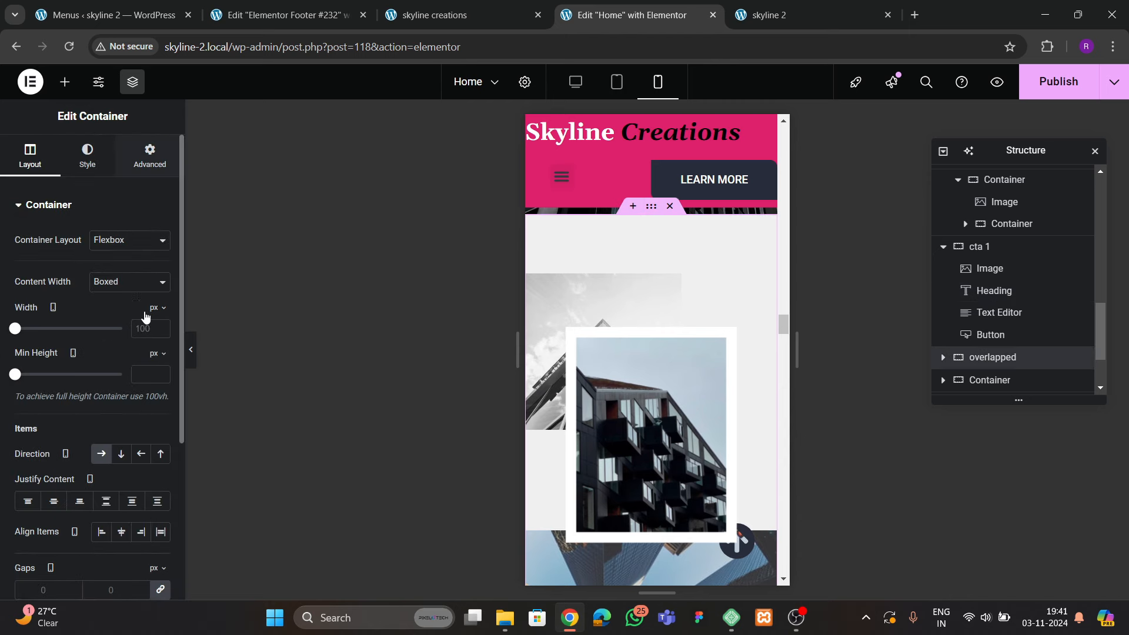
{"action": "left_click", "coordinate": [150, 156]}
{"action": "left_click", "coordinate": [160, 320]}
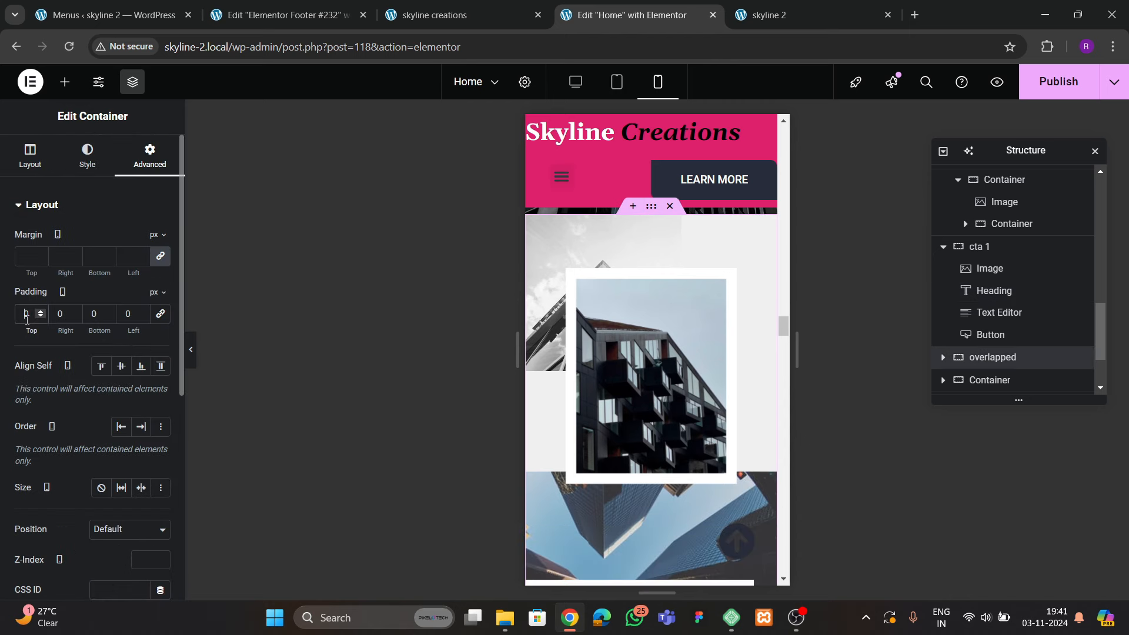
{"action": "type", "text": "80"}
{"action": "key", "text": "Tab"}
{"action": "type", "text": "2020"}
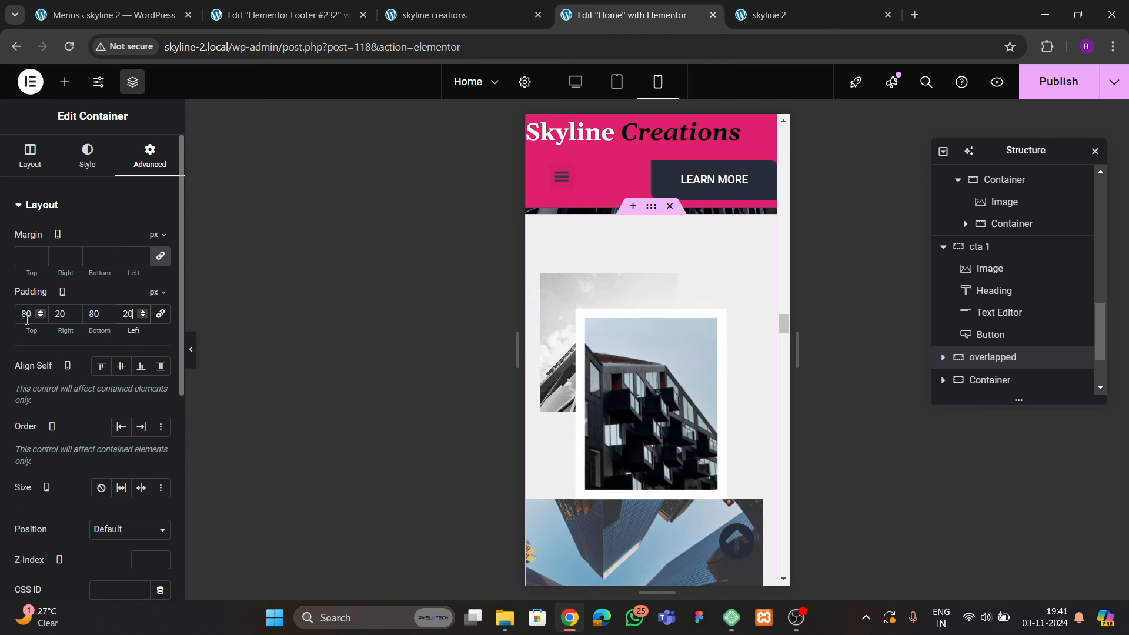
Set the overlapping dark building image's mobile margin to -5 em at the top and 0 on the other sides
{"action": "scroll", "coordinate": [662, 396], "scroll_direction": "down", "scroll_amount": 3}
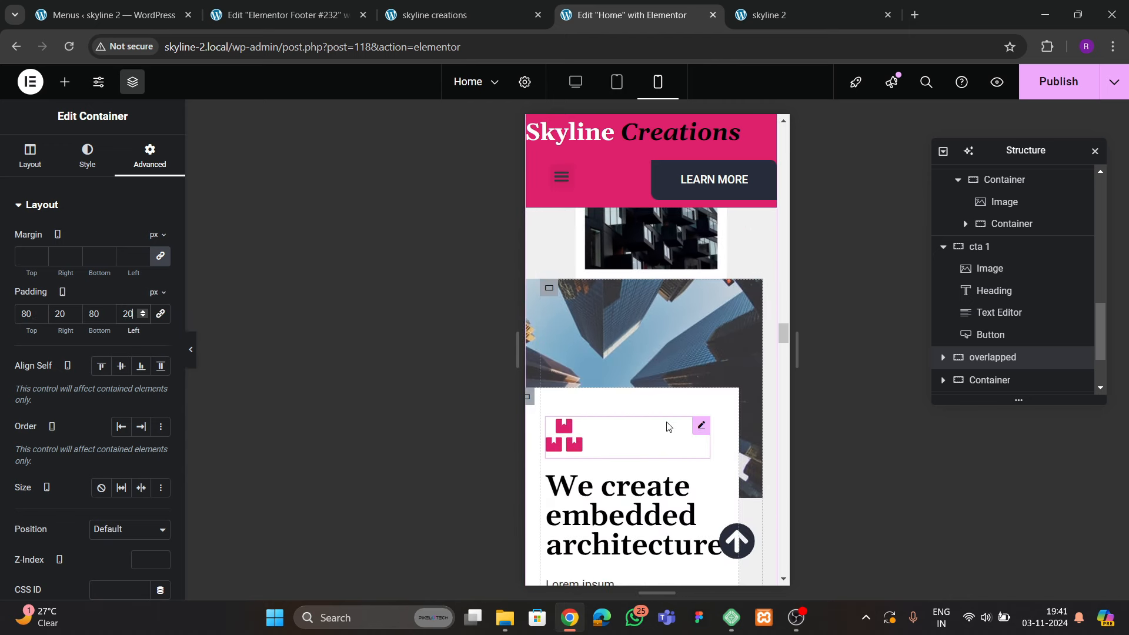
{"action": "scroll", "coordinate": [688, 457], "scroll_direction": "down", "scroll_amount": 3}
{"action": "scroll", "coordinate": [688, 457], "scroll_direction": "up", "scroll_amount": 5}
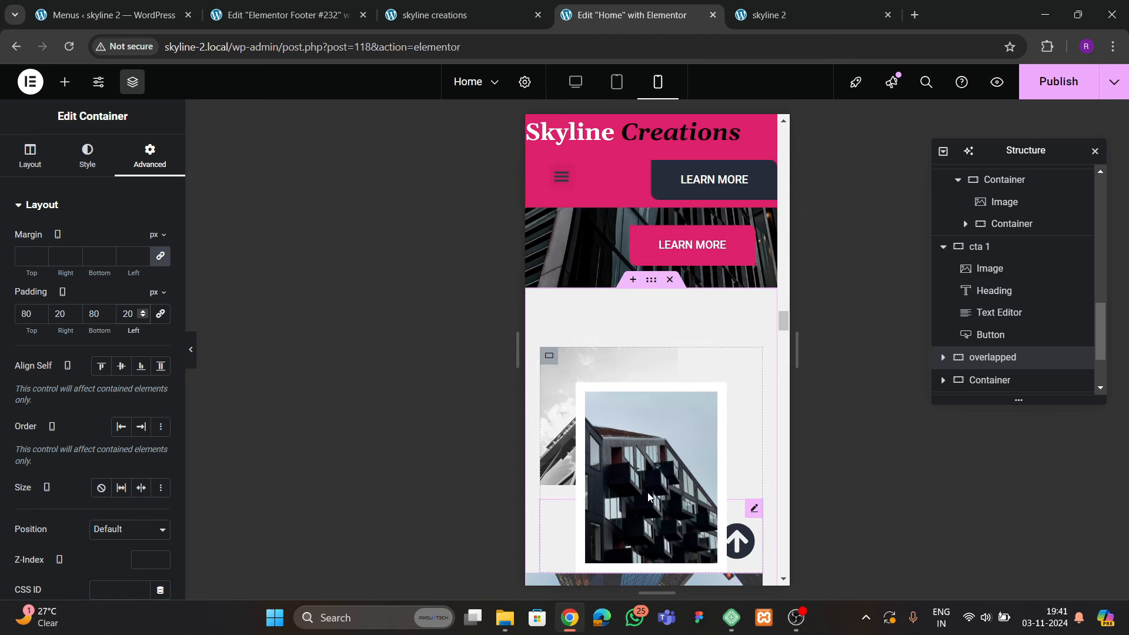
{"action": "left_click", "coordinate": [651, 464]}
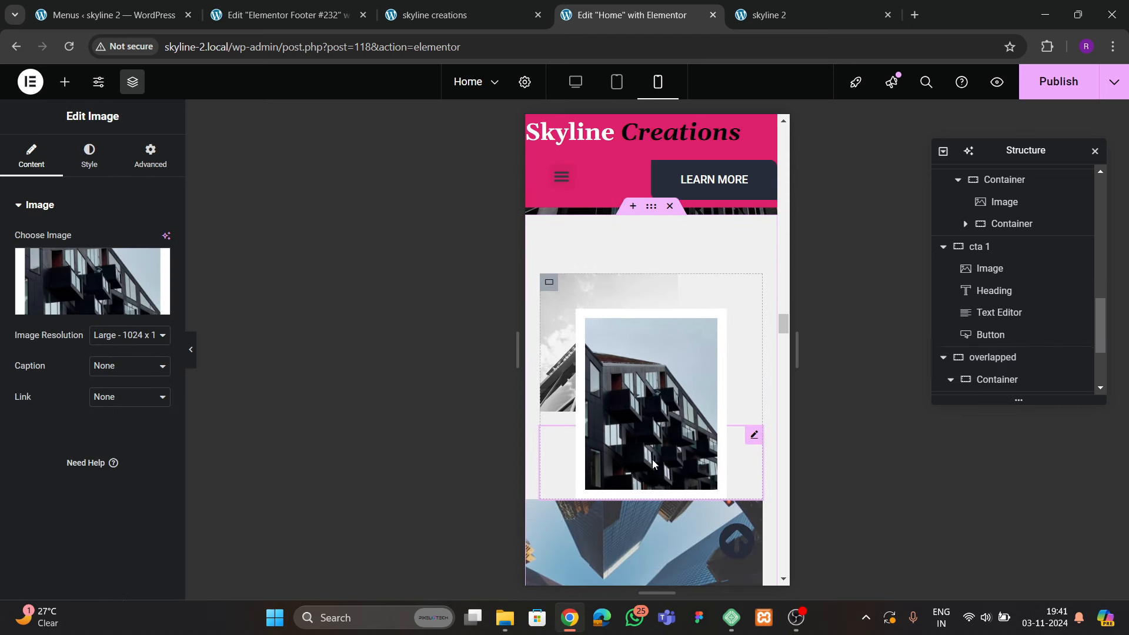
{"action": "left_click", "coordinate": [150, 157]}
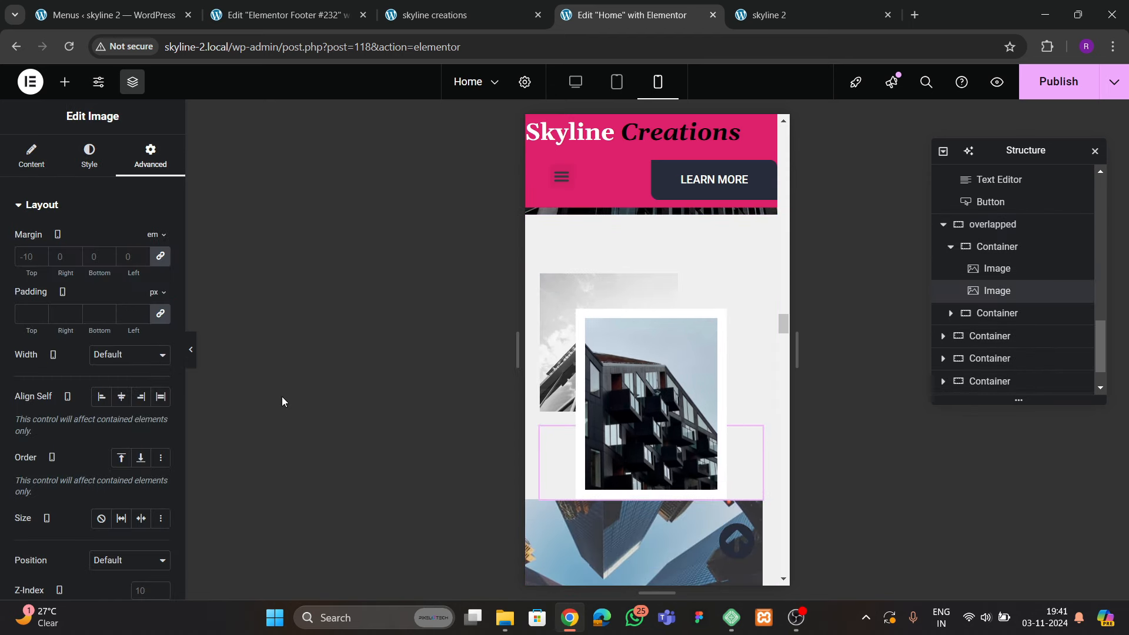
{"action": "left_click", "coordinate": [141, 256]}
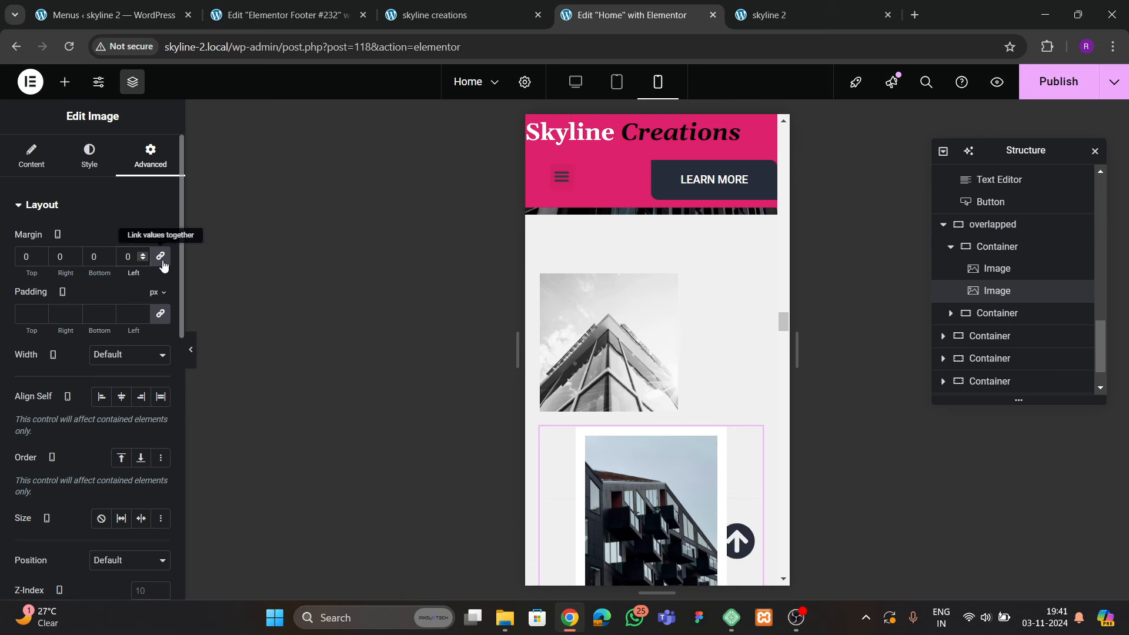
{"action": "triple_click", "coordinate": [39, 255]}
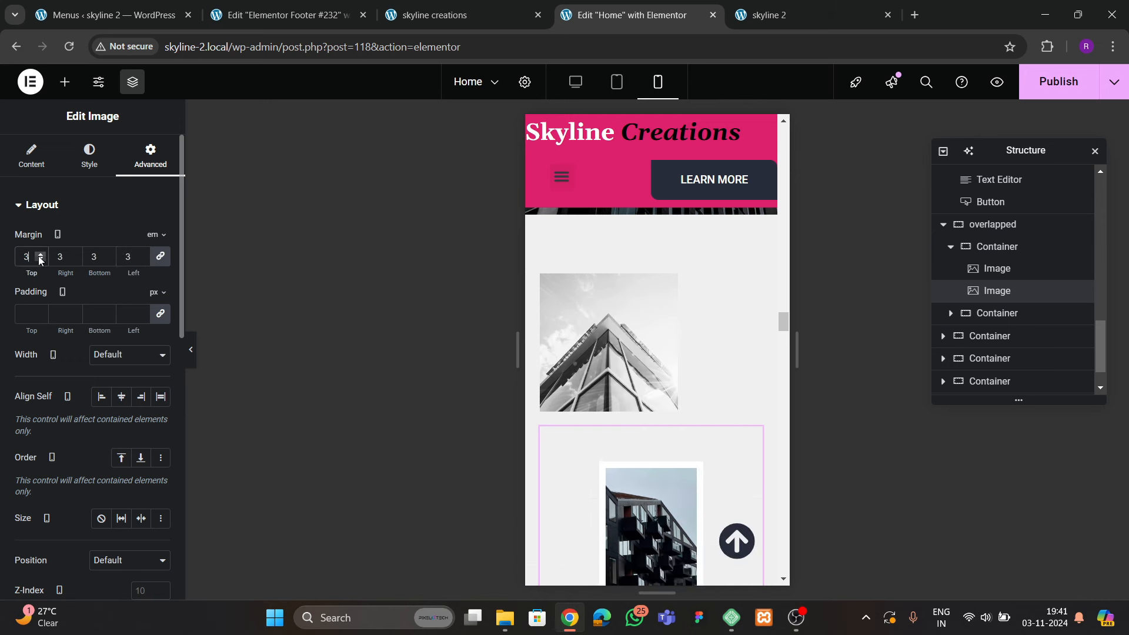
{"action": "left_click", "coordinate": [39, 260]}
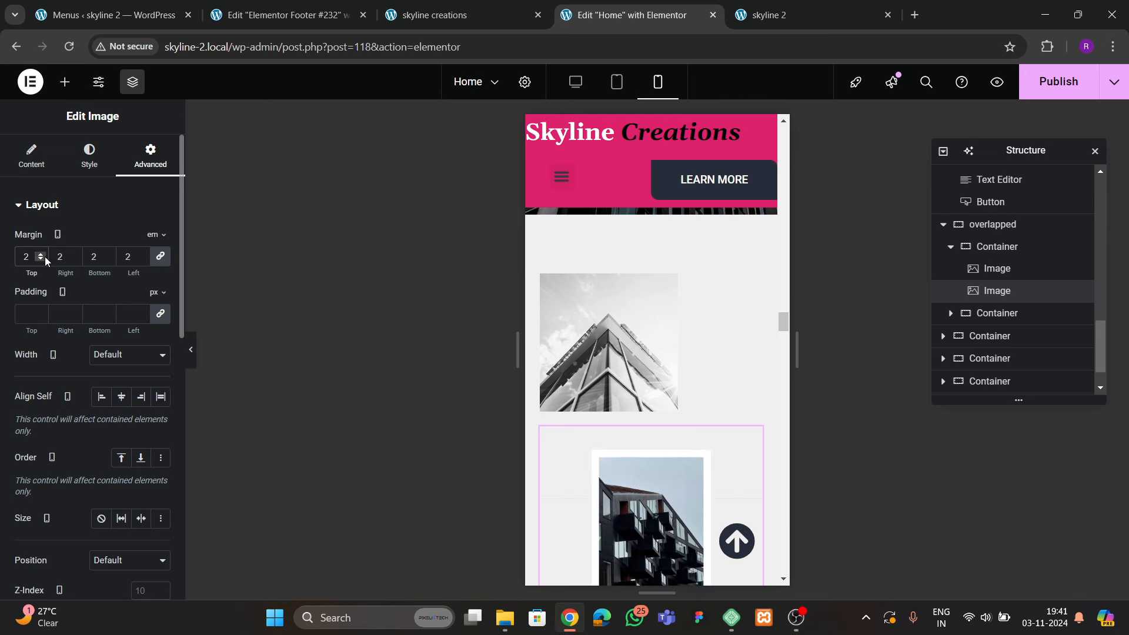
{"action": "left_click", "coordinate": [44, 257]}
{"action": "left_click", "coordinate": [45, 257]}
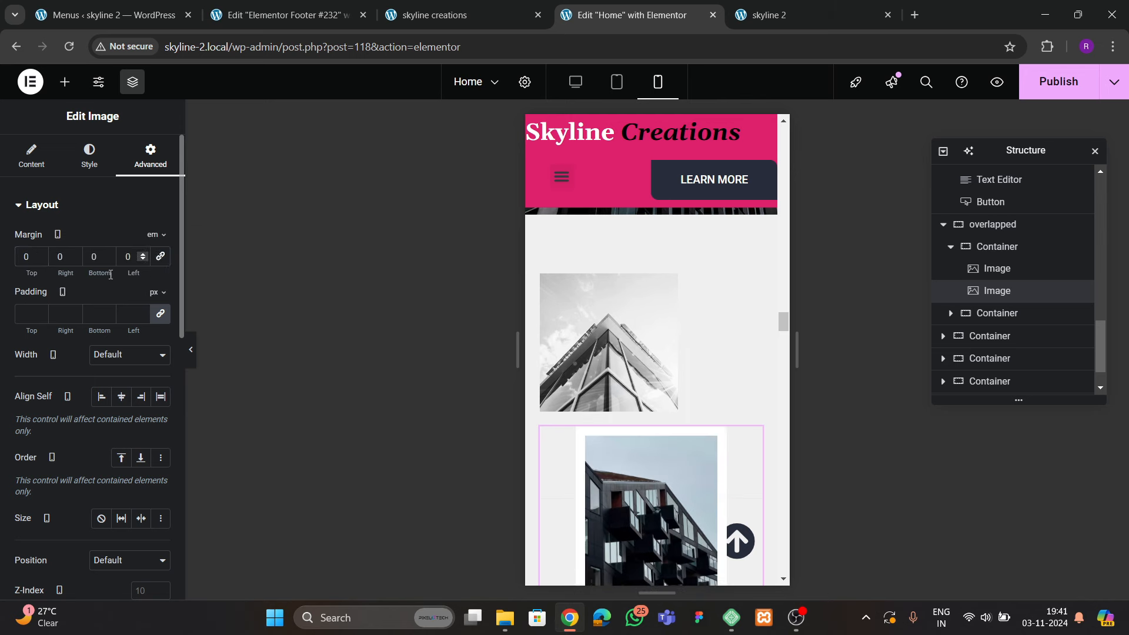
{"action": "left_click", "coordinate": [40, 255]}
{"action": "left_click", "coordinate": [39, 259]}
{"action": "left_click", "coordinate": [39, 258]}
{"action": "left_click", "coordinate": [39, 258]}
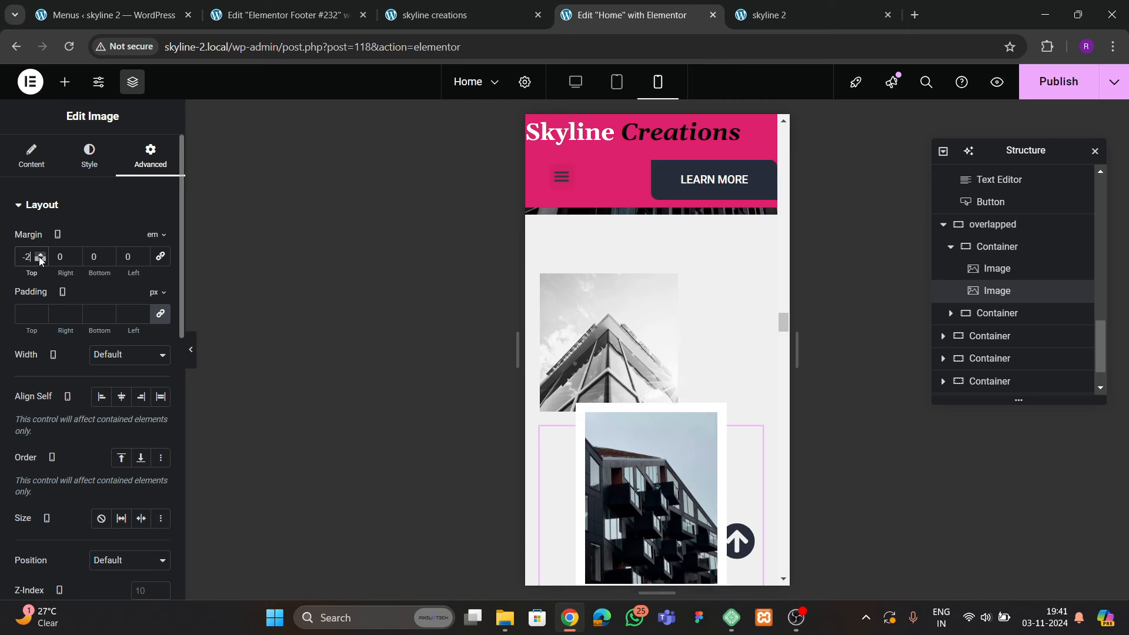
{"action": "left_click", "coordinate": [39, 258]}
{"action": "left_click", "coordinate": [39, 258]}
{"action": "left_click", "coordinate": [39, 258]}
Set the black-and-white building image's mobile width to 100% in the overlapped section
{"action": "left_click", "coordinate": [567, 323]}
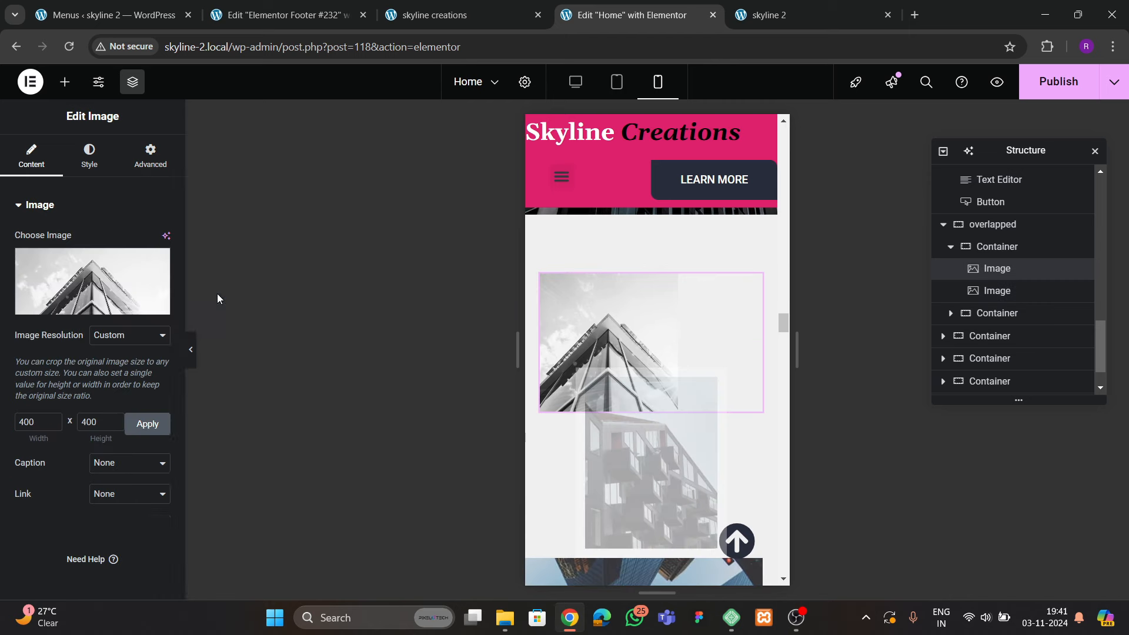
{"action": "left_click", "coordinate": [107, 168]}
{"action": "left_click_drag", "start_coordinate": [79, 288], "coordinate": [121, 287]}
{"action": "scroll", "coordinate": [729, 394], "scroll_direction": "down", "scroll_amount": 4}
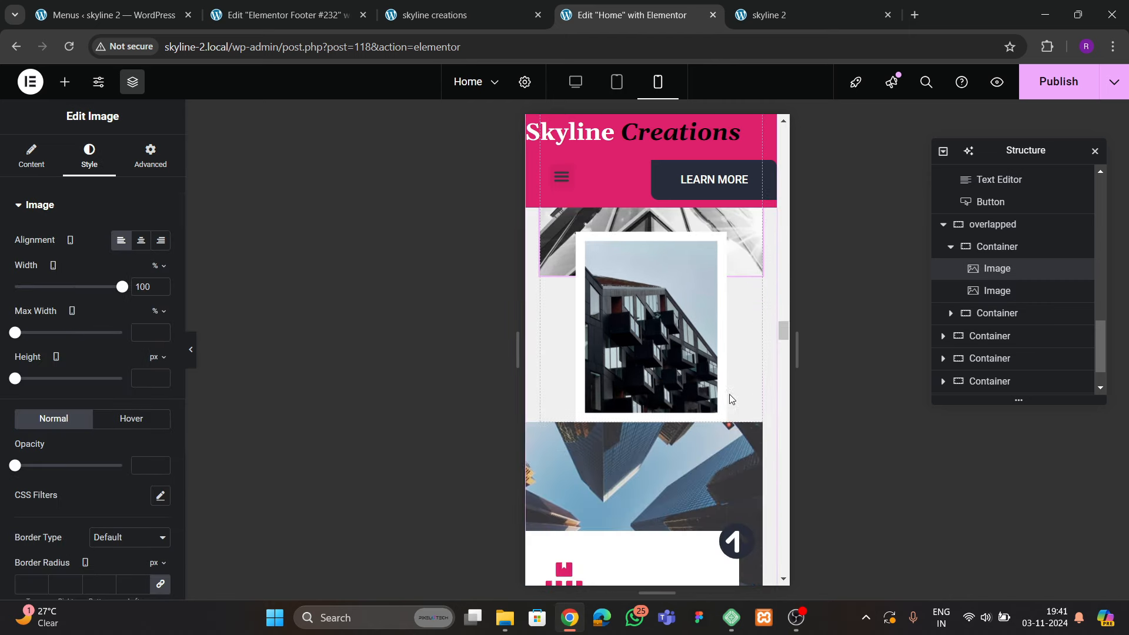
Set the mobile margin of the white "We create embedded architecture" card to 0 on all sides
{"action": "left_click", "coordinate": [655, 340]}
{"action": "scroll", "coordinate": [659, 353], "scroll_direction": "down", "scroll_amount": 4}
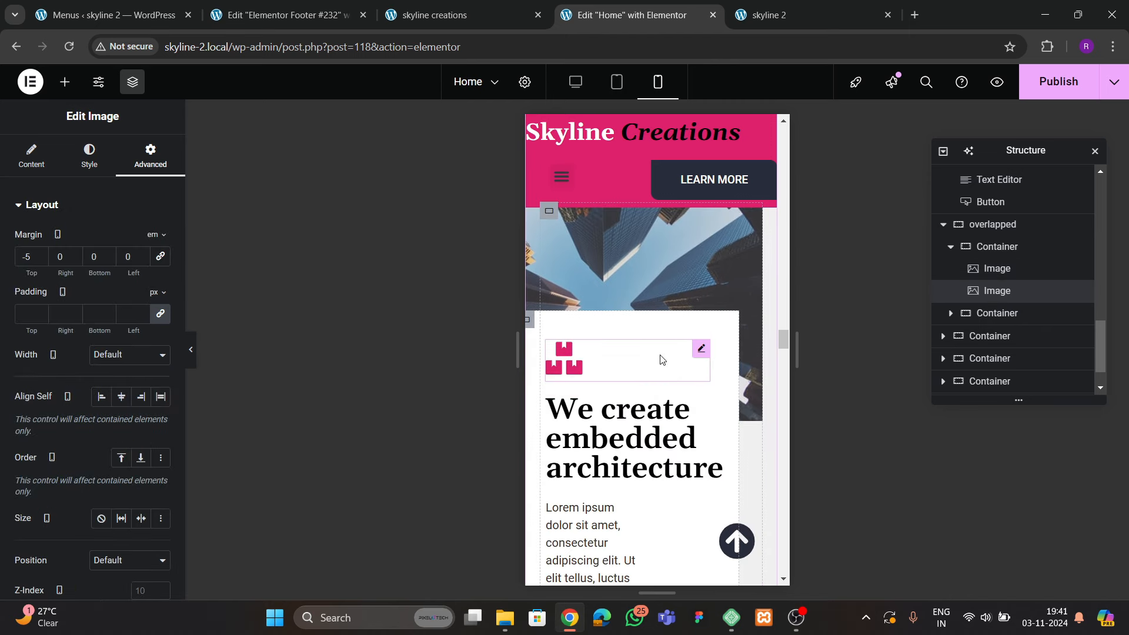
{"action": "left_click", "coordinate": [990, 317]}
{"action": "left_click", "coordinate": [993, 323]}
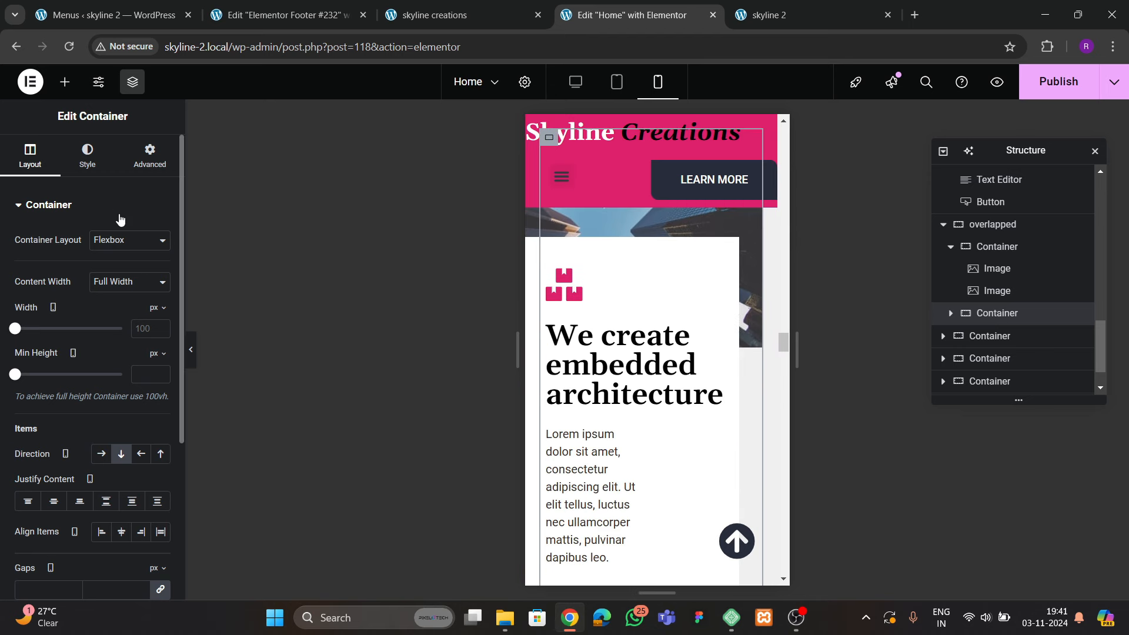
{"action": "left_click", "coordinate": [147, 156]}
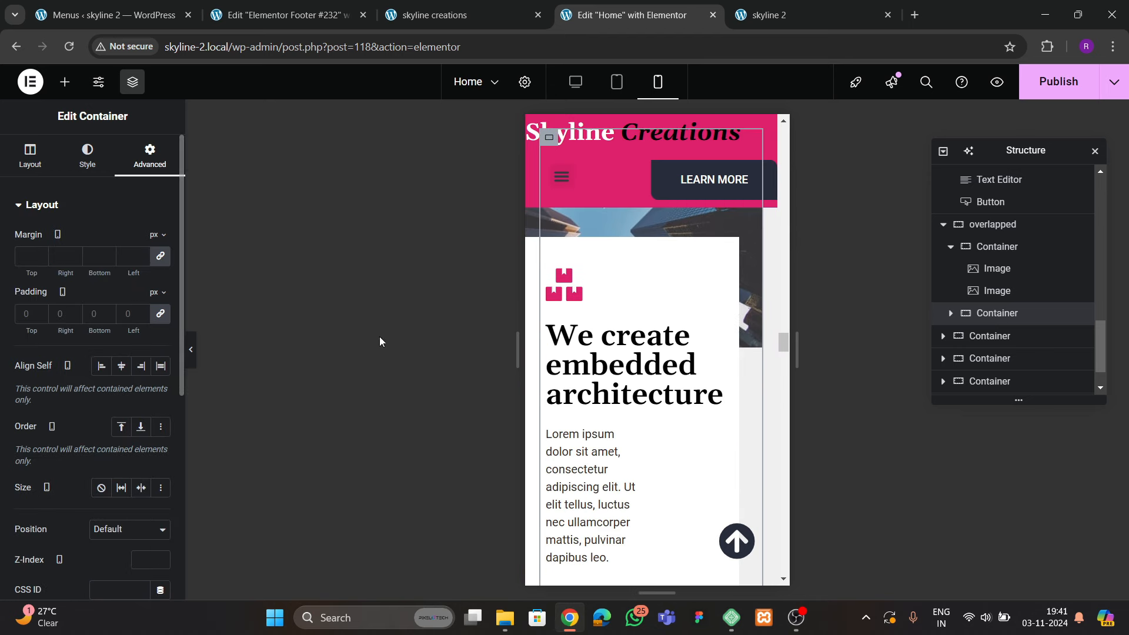
{"action": "left_click", "coordinate": [950, 313]}
{"action": "left_click", "coordinate": [993, 359]}
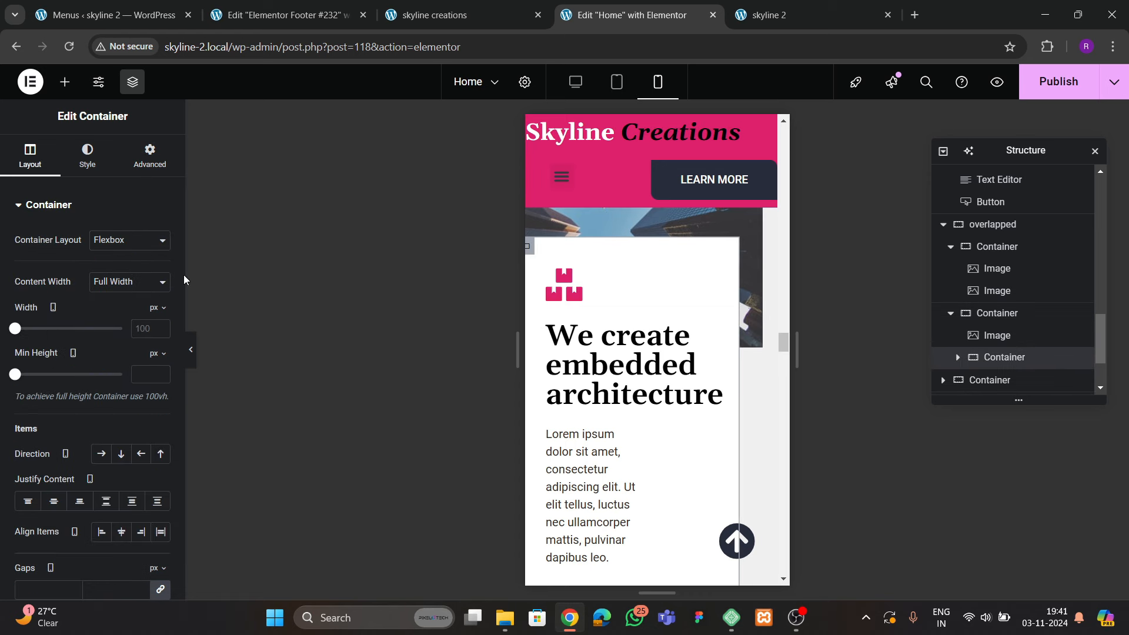
{"action": "left_click", "coordinate": [148, 157]}
{"action": "type", "text": "0"}
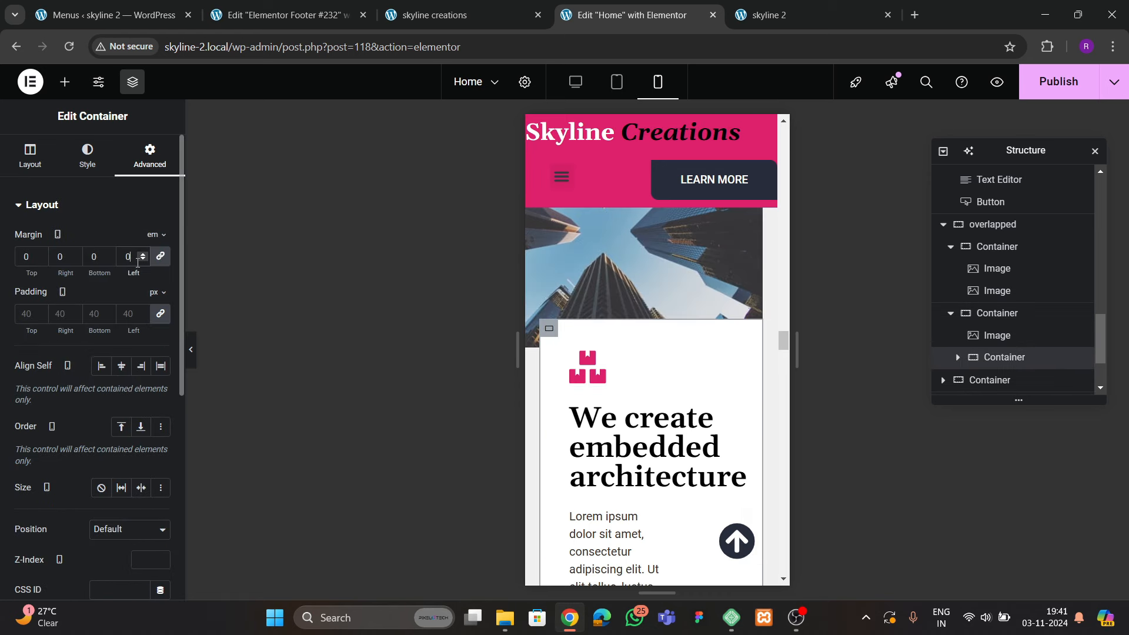
Set the mobile margin of the blue-sky skyscraper image above the white card to 0 on all sides
{"action": "left_click", "coordinate": [998, 335]}
{"action": "left_click", "coordinate": [144, 170]}
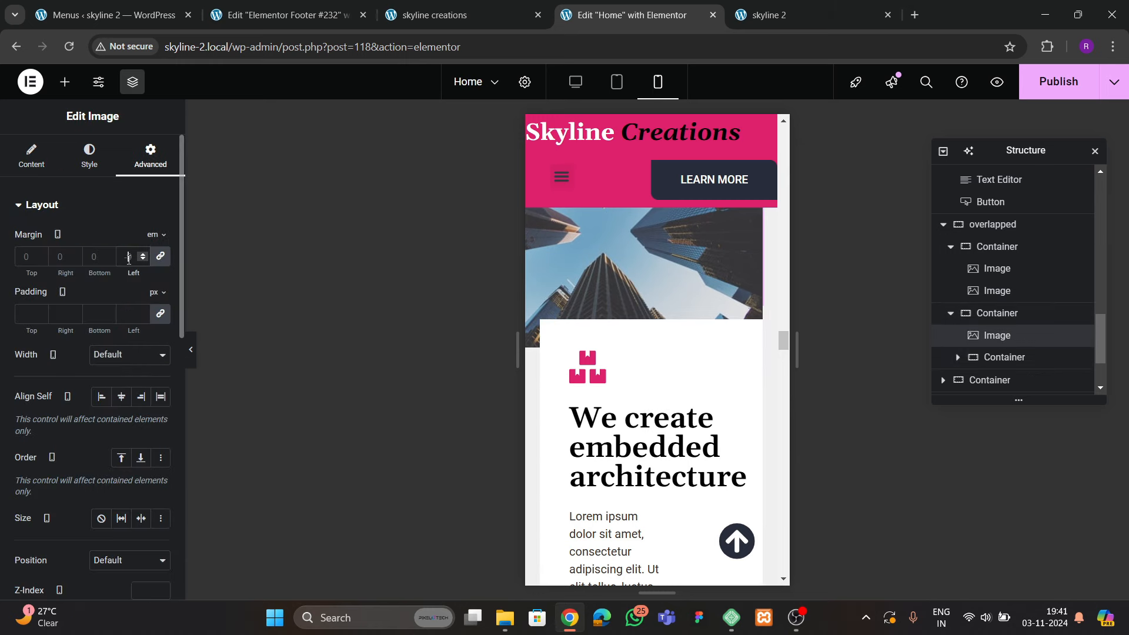
{"action": "type", "text": "0"}
{"action": "scroll", "coordinate": [634, 385], "scroll_direction": "up", "scroll_amount": 7}
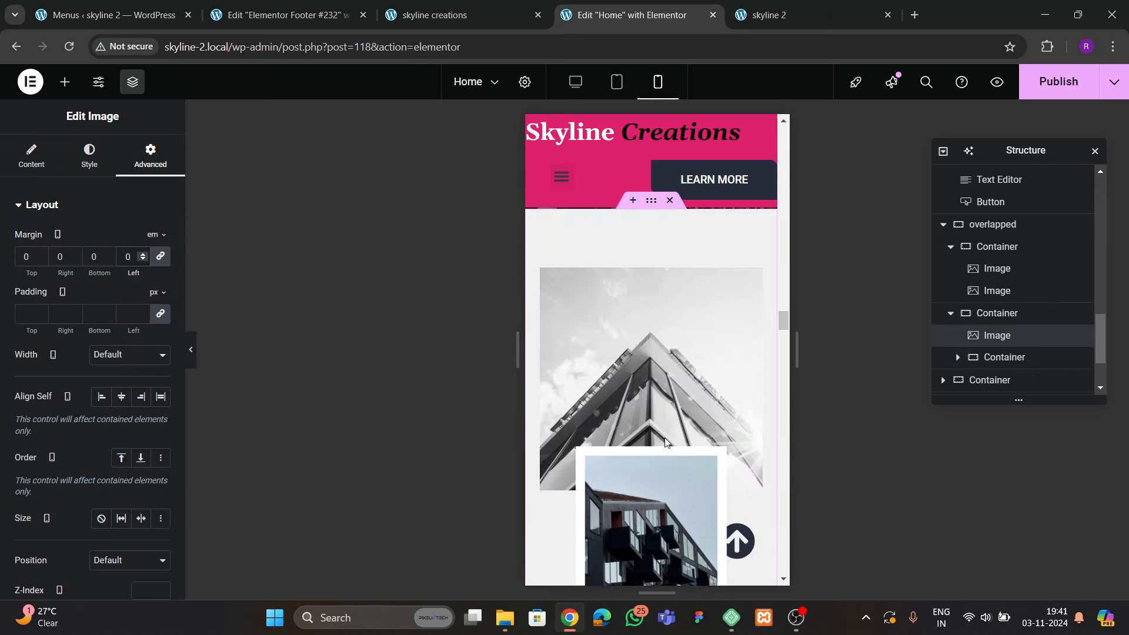
{"action": "scroll", "coordinate": [664, 437], "scroll_direction": "down", "scroll_amount": 9}
{"action": "scroll", "coordinate": [663, 441], "scroll_direction": "up", "scroll_amount": 2}
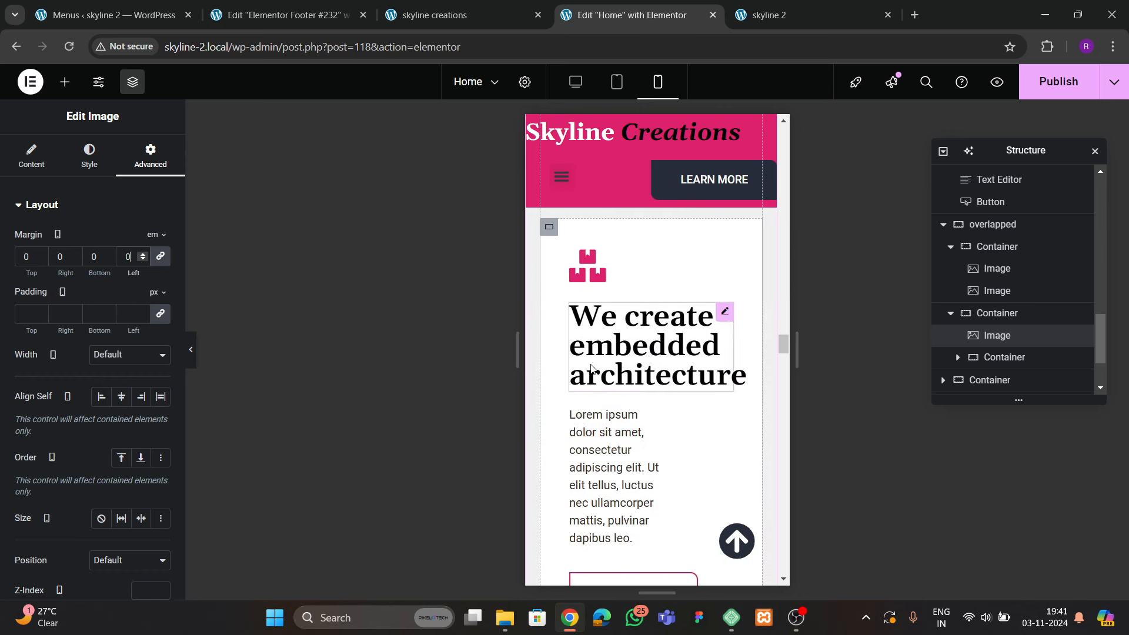
Set the mobile width of the white card's Lorem ipsum text to Full Width (100%)
{"action": "left_click", "coordinate": [650, 411]}
{"action": "left_click", "coordinate": [150, 155]}
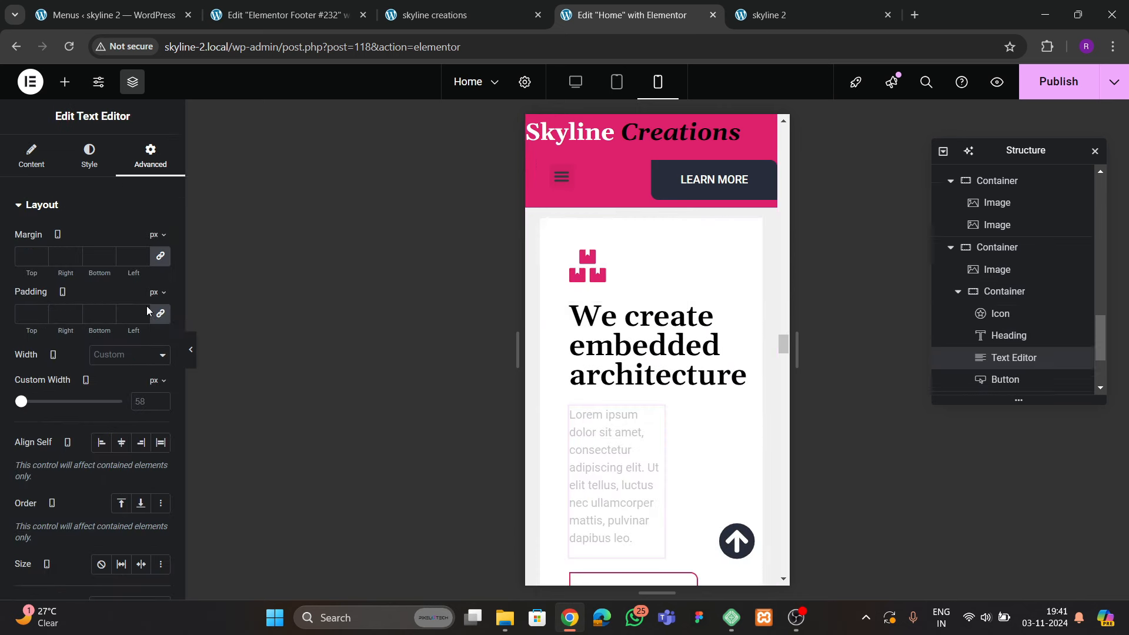
{"action": "left_click", "coordinate": [129, 355]}
{"action": "left_click", "coordinate": [125, 388]}
Set the white "We create embedded architecture" card's mobile padding to 30 px on all sides
{"action": "scroll", "coordinate": [635, 400], "scroll_direction": "up", "scroll_amount": 1}
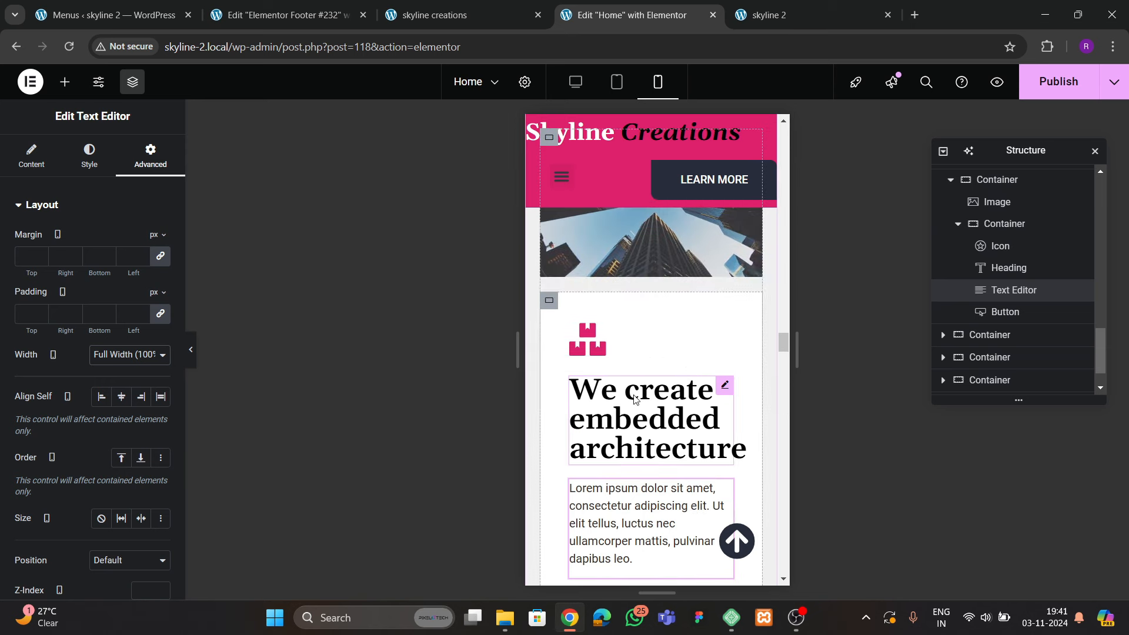
{"action": "left_click", "coordinate": [548, 301]}
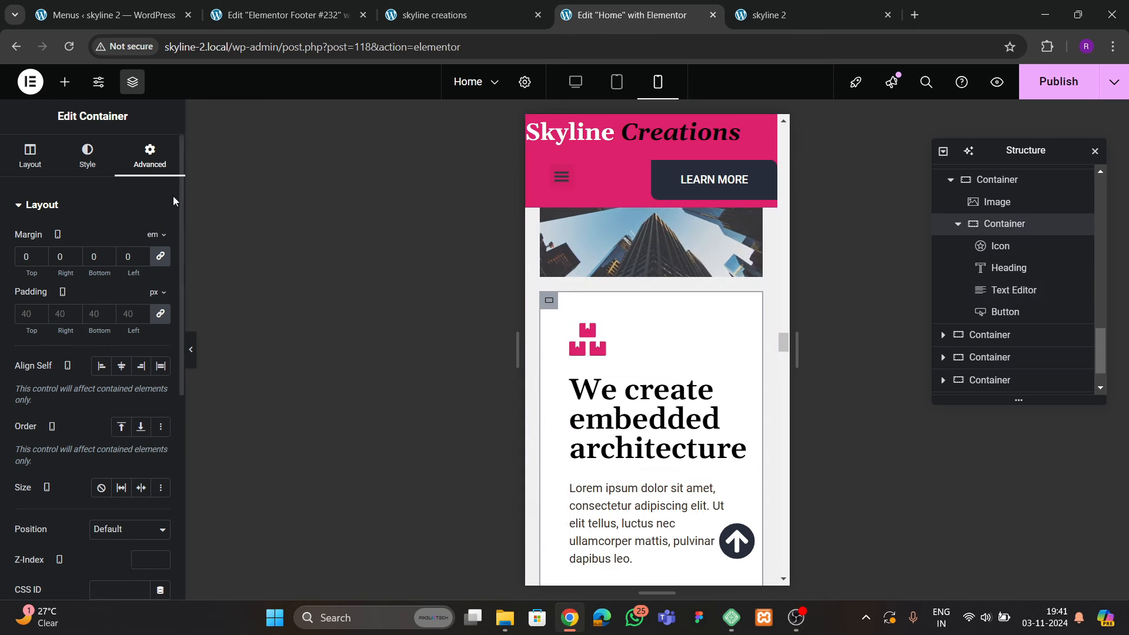
{"action": "type", "text": "30"}
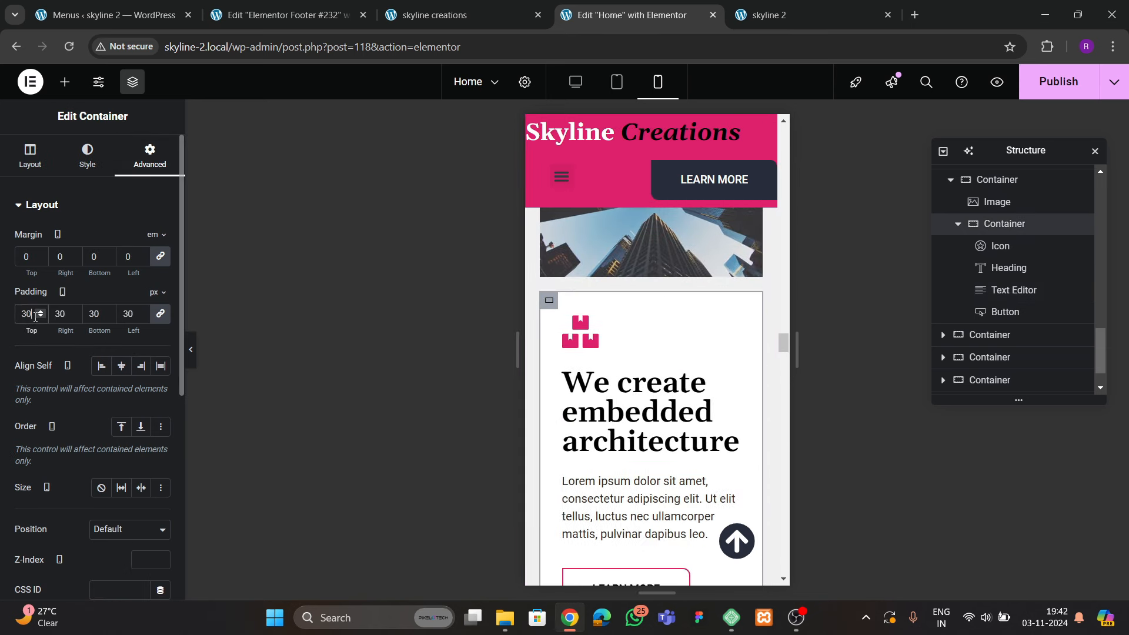
Set the team section container's mobile padding to 80 px top and bottom and 20 px right and left
{"action": "scroll", "coordinate": [609, 385], "scroll_direction": "down", "scroll_amount": 6}
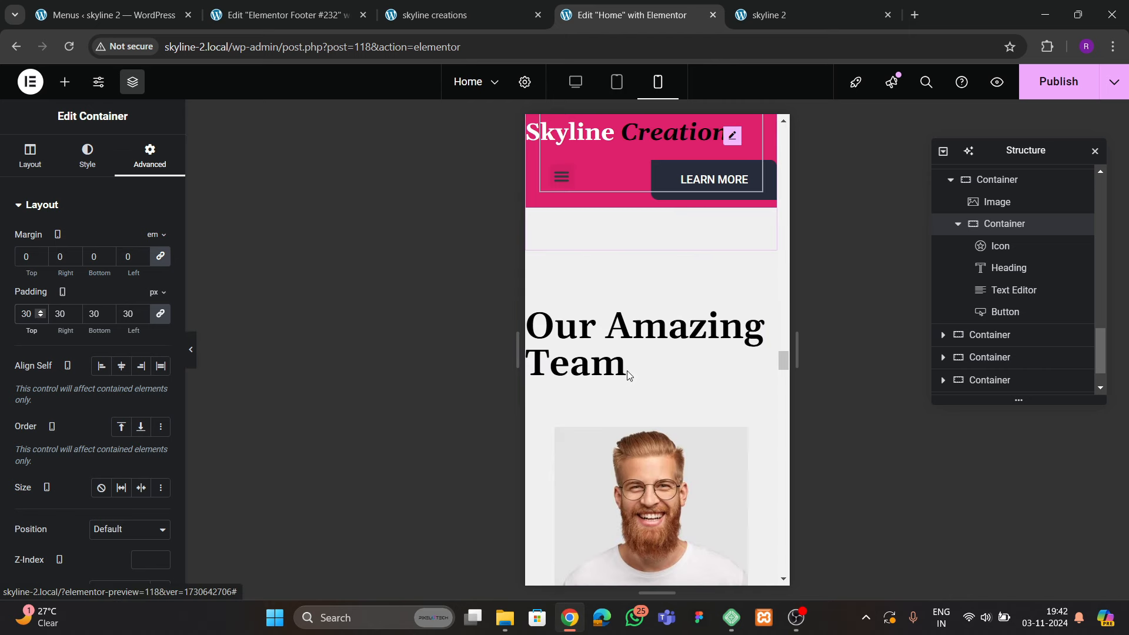
{"action": "left_click", "coordinate": [557, 290]}
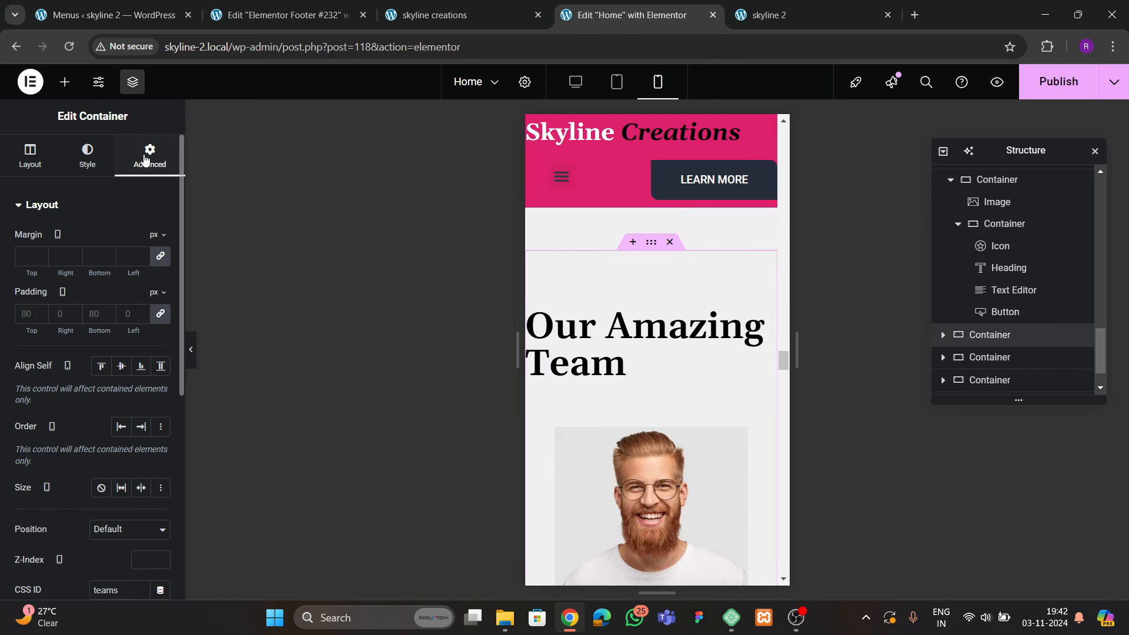
{"action": "left_click", "coordinate": [160, 314]}
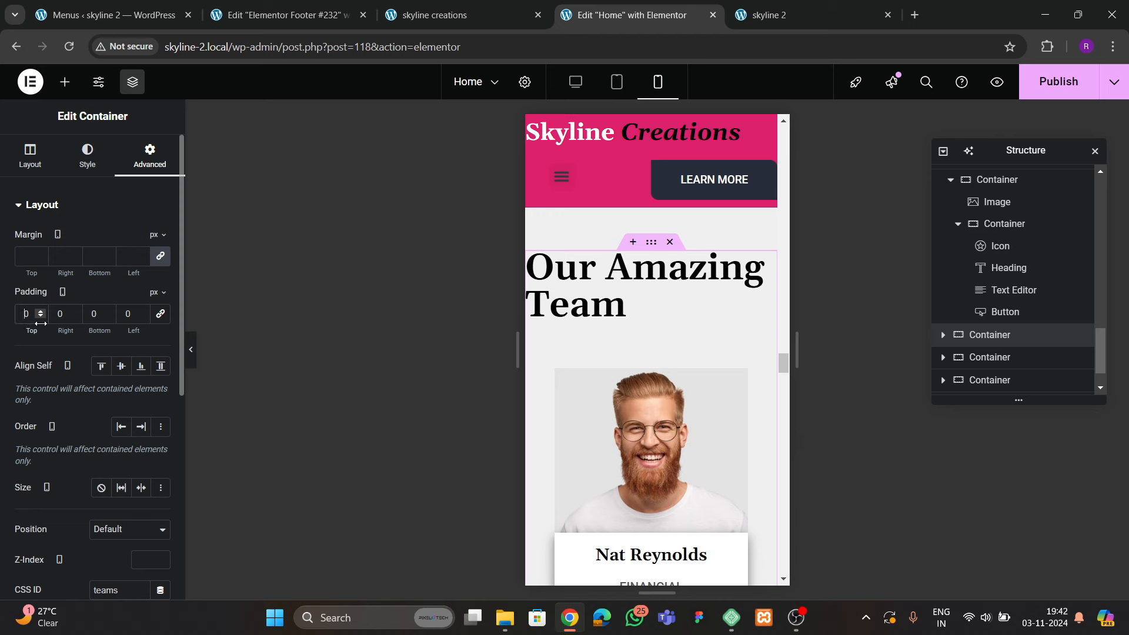
{"action": "type", "text": "80"}
{"action": "key", "text": "Tab"}
{"action": "type", "text": "2020"}
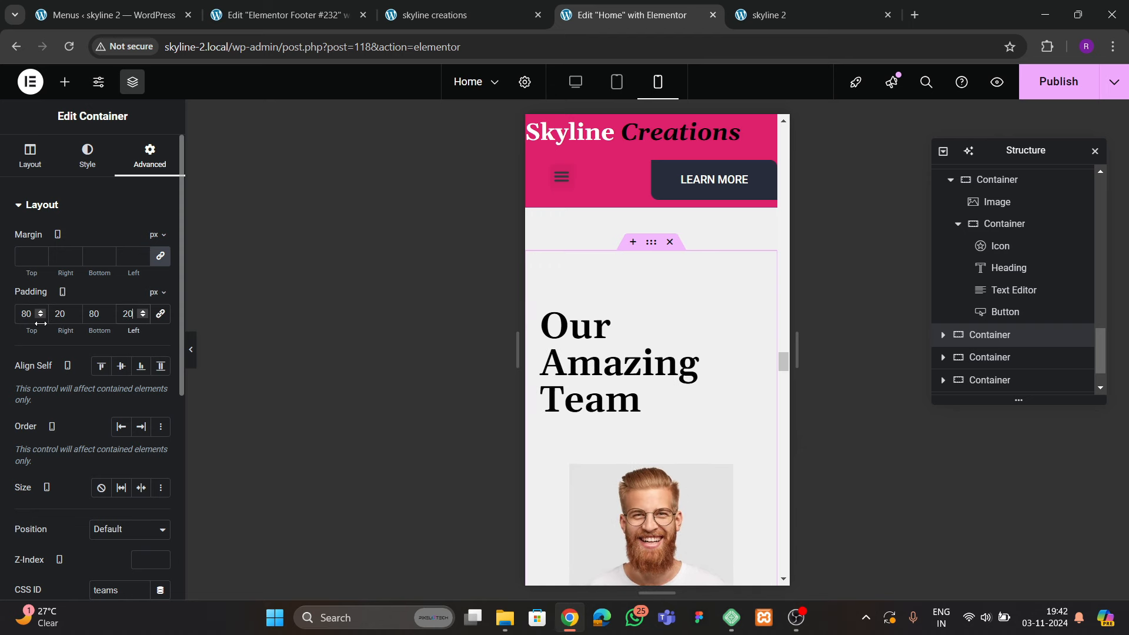
Center the "Our Amazing Team" heading on mobile and set its font size to 40 px and line height to 1.2 em
{"action": "left_click", "coordinate": [610, 343]}
{"action": "left_click", "coordinate": [85, 167]}
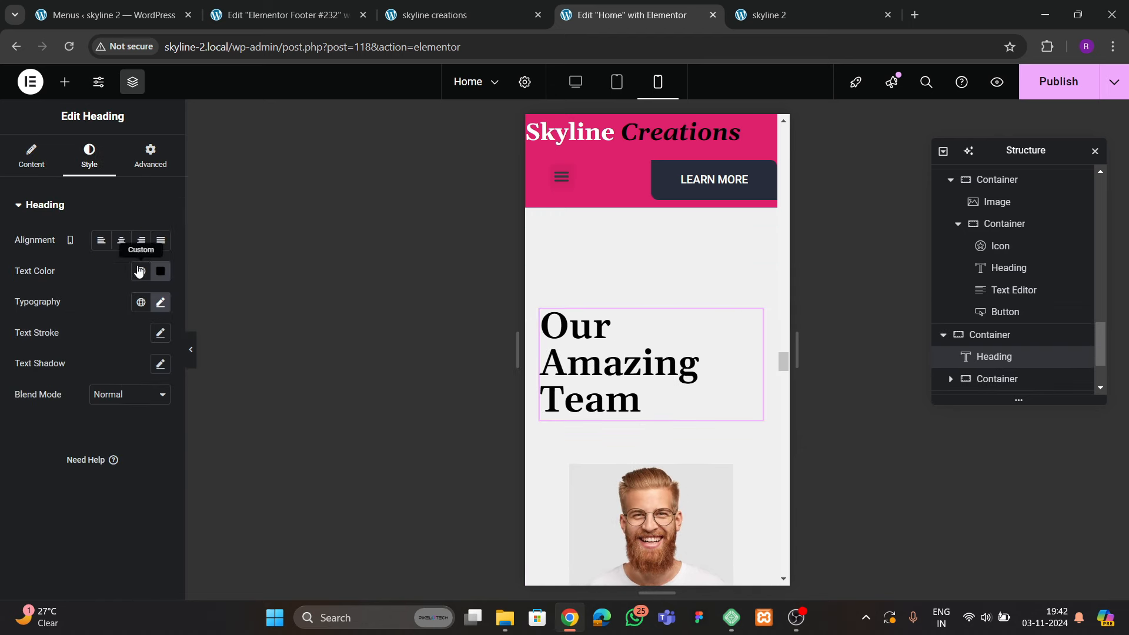
{"action": "left_click", "coordinate": [121, 240]}
{"action": "left_click", "coordinate": [161, 302]}
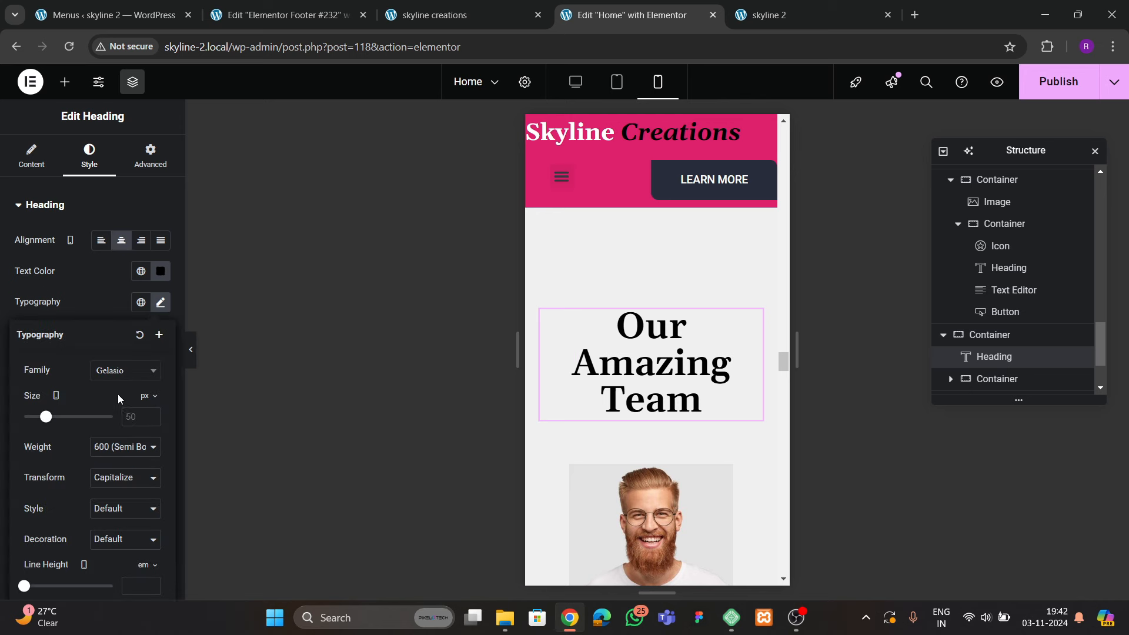
{"action": "type", "text": "40"}
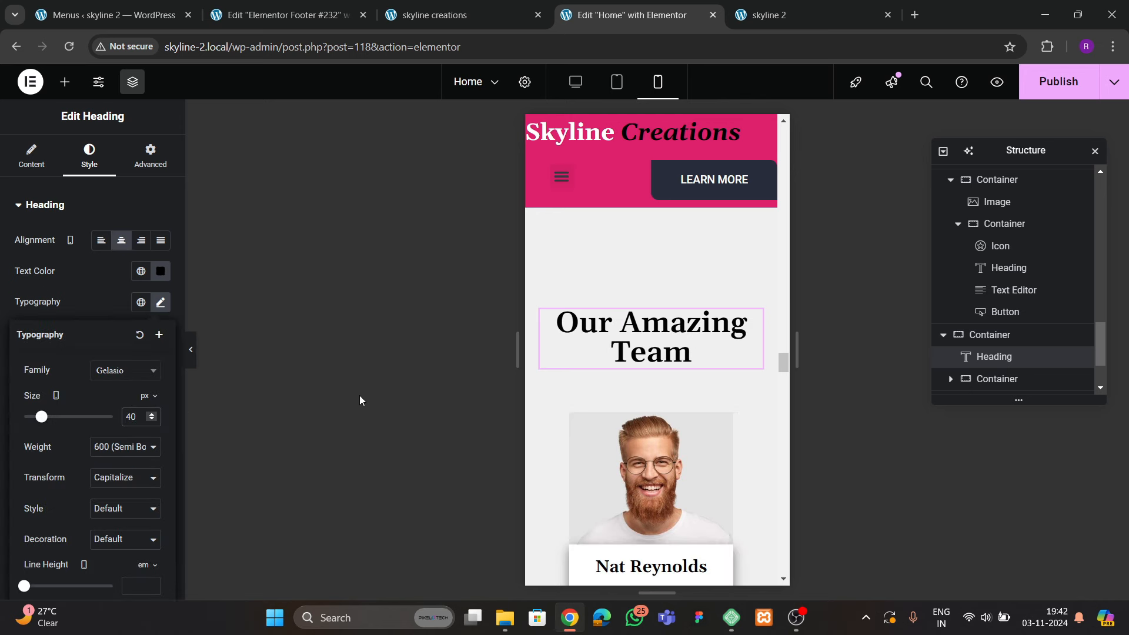
{"action": "scroll", "coordinate": [105, 469], "scroll_direction": "down", "scroll_amount": 2}
{"action": "left_click", "coordinate": [137, 487]}
{"action": "type", "text": "1."}
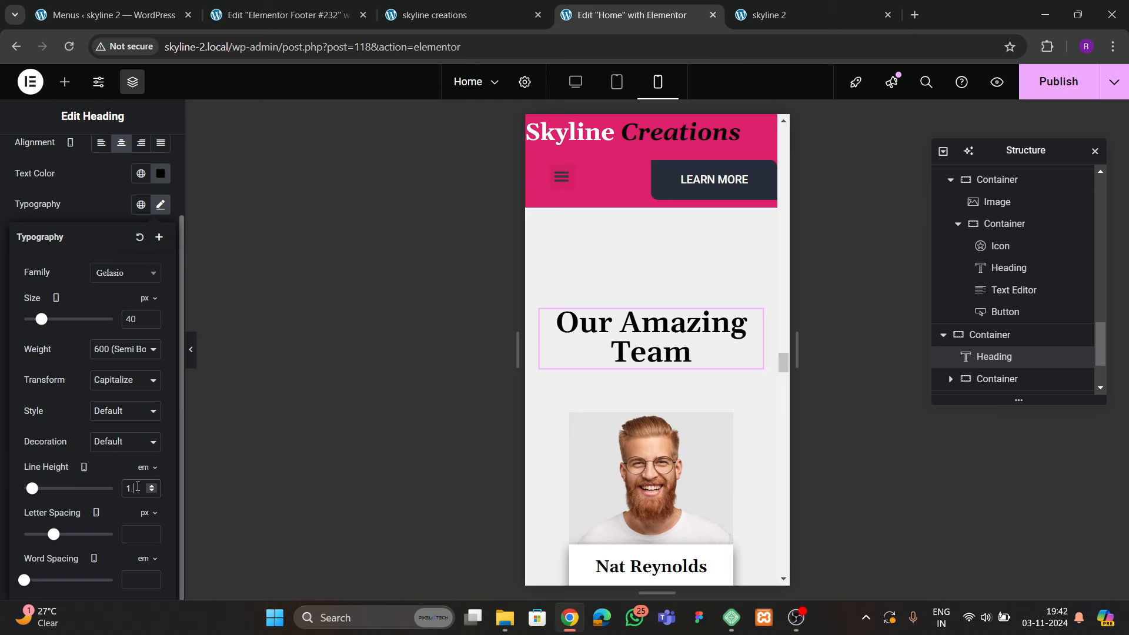
{"action": "type", "text": "2"}
{"action": "scroll", "coordinate": [652, 428], "scroll_direction": "down", "scroll_amount": 3}
{"action": "scroll", "coordinate": [629, 397], "scroll_direction": "up", "scroll_amount": 2}
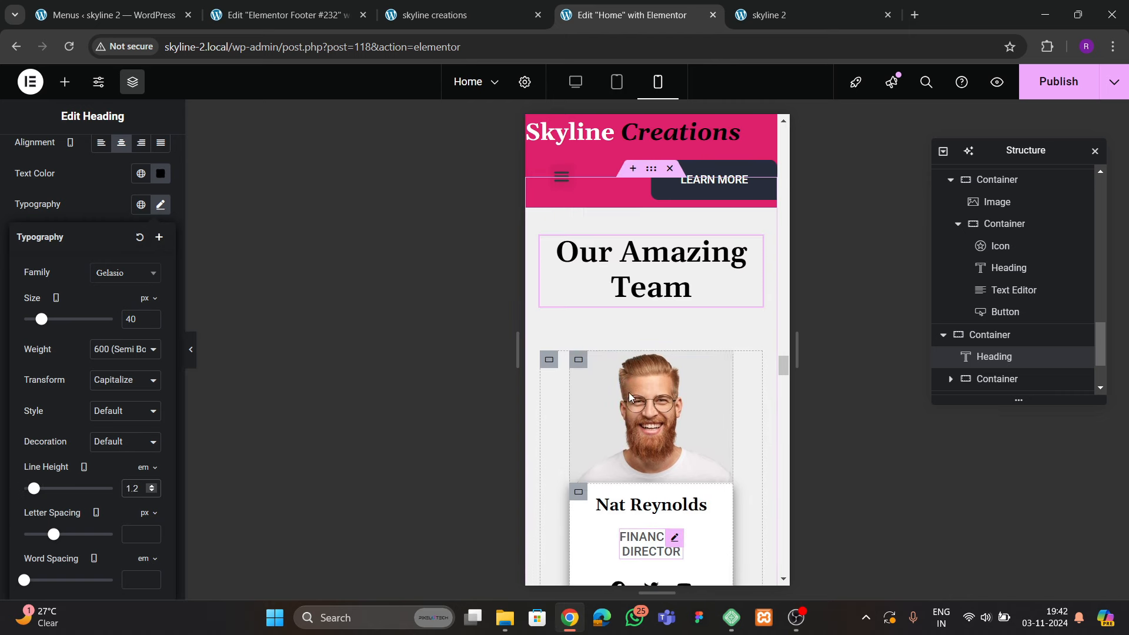
Set the mobile padding of the container holding the team member cards to 0 px on all sides
{"action": "left_click", "coordinate": [549, 394]}
{"action": "left_click", "coordinate": [150, 156]}
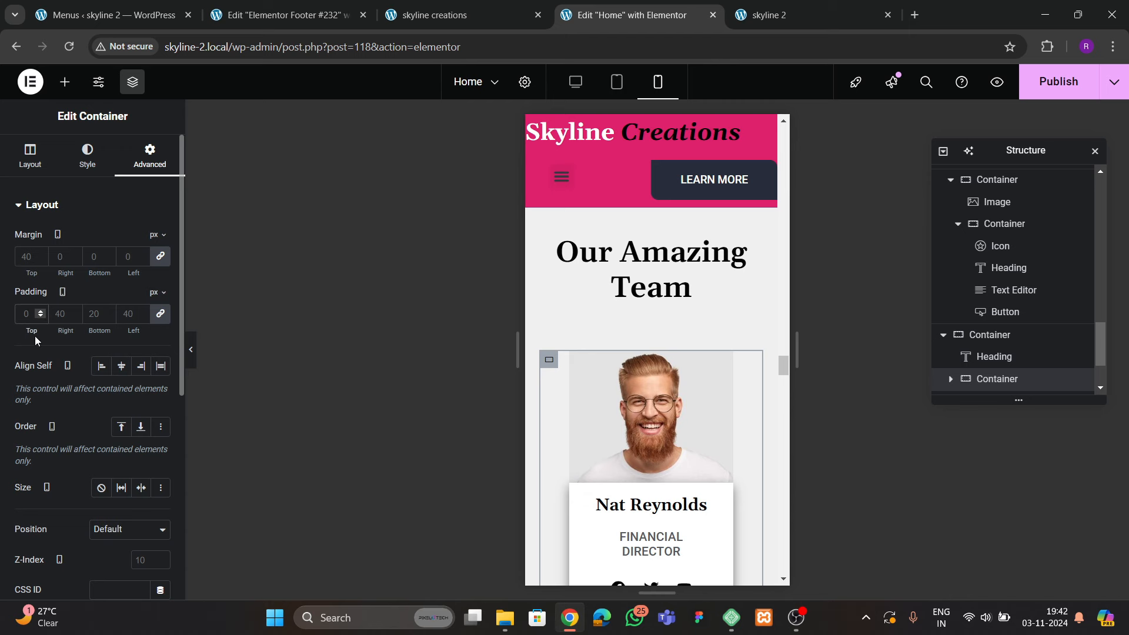
{"action": "scroll", "coordinate": [643, 380], "scroll_direction": "down", "scroll_amount": 3}
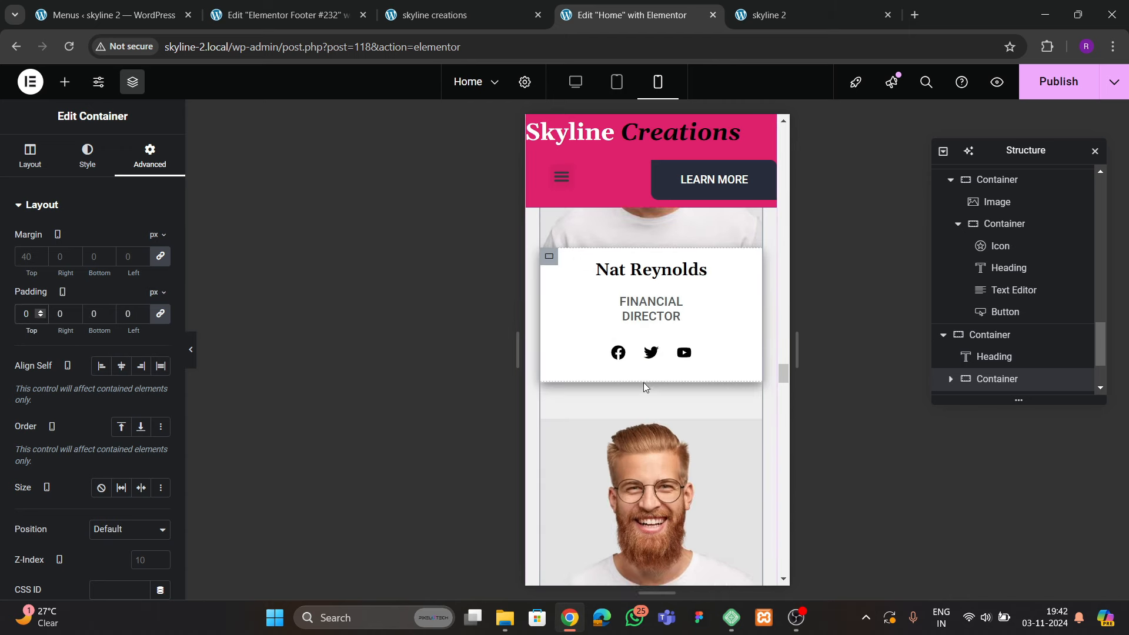
{"action": "left_click", "coordinate": [549, 261]}
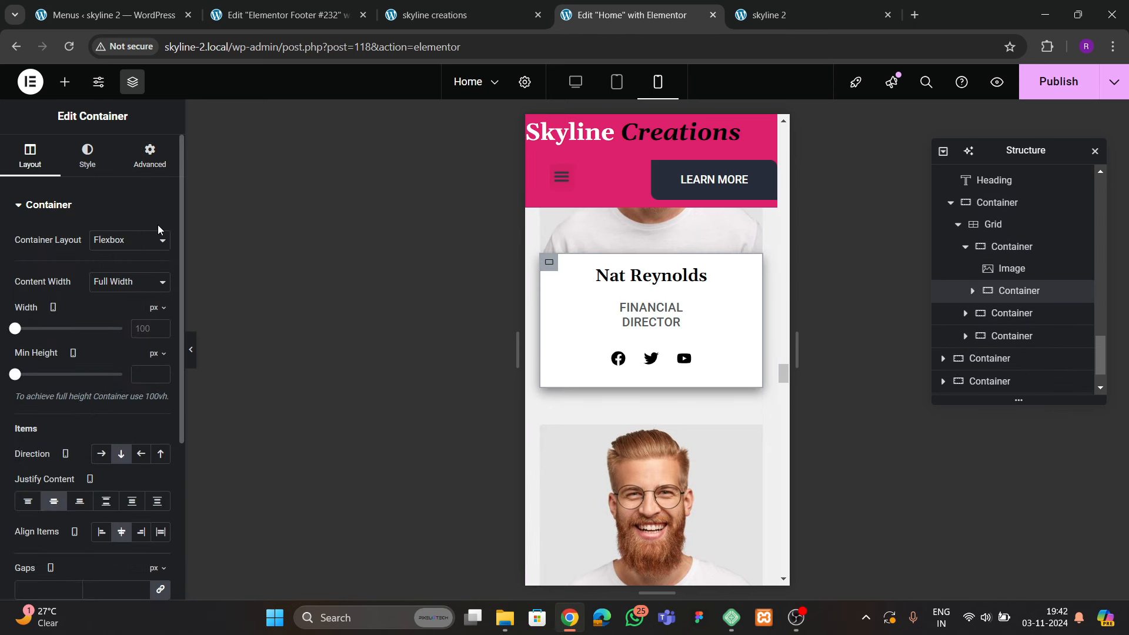
{"action": "left_click_drag", "start_coordinate": [18, 332], "coordinate": [31, 337]}
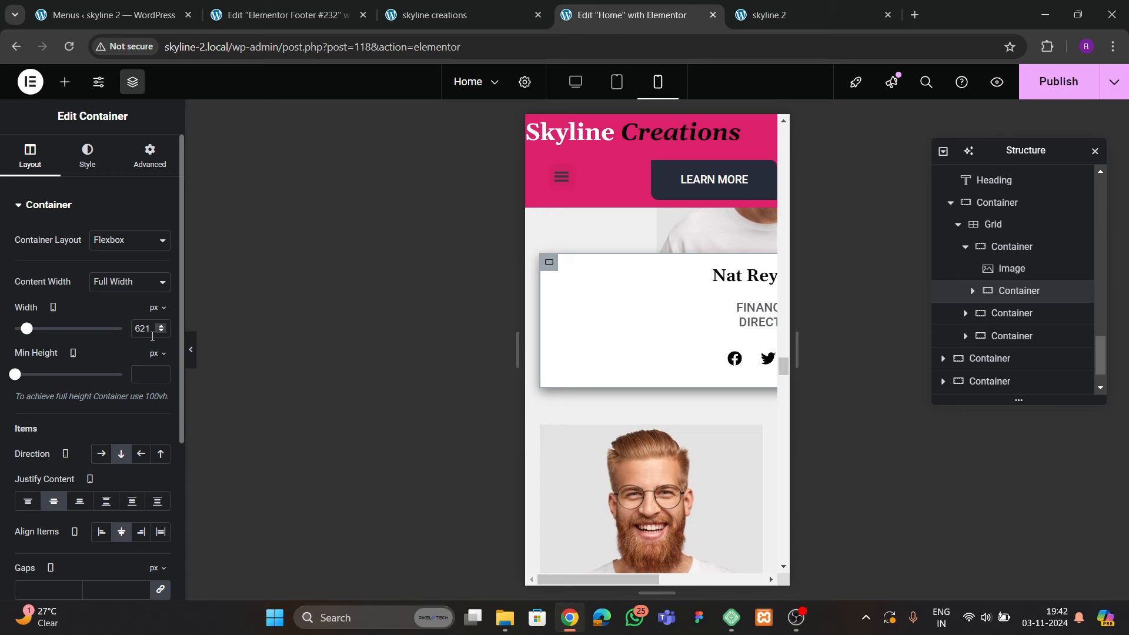
{"action": "key", "text": "BackSpace"}
{"action": "key", "text": "BackSpace"}
{"action": "key", "text": "BackSpace"}
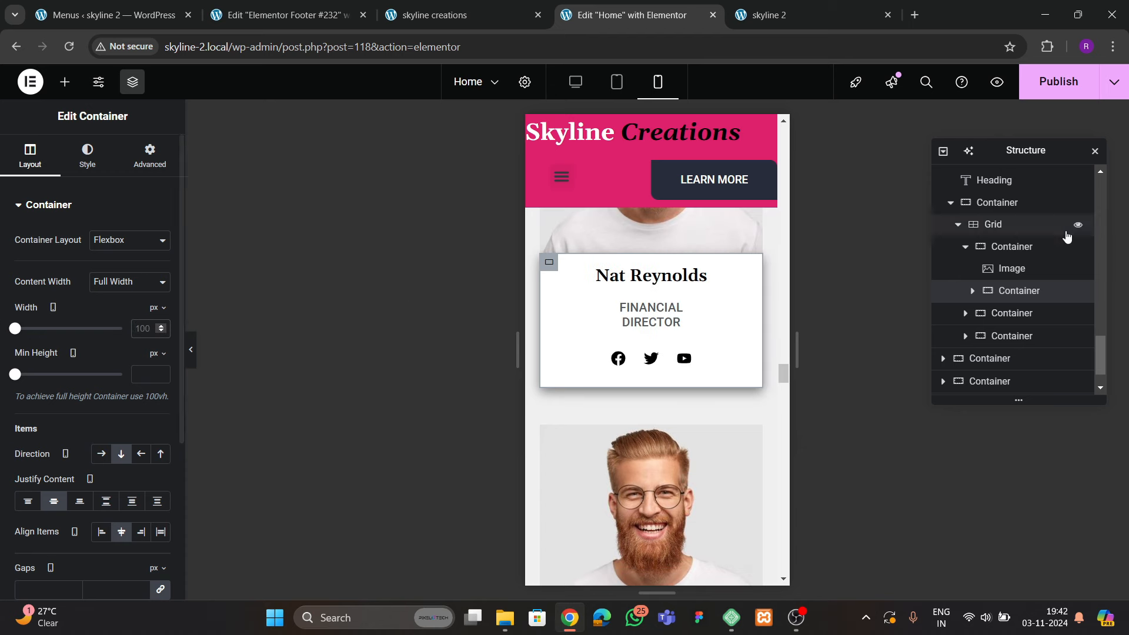
{"action": "left_click", "coordinate": [972, 291]}
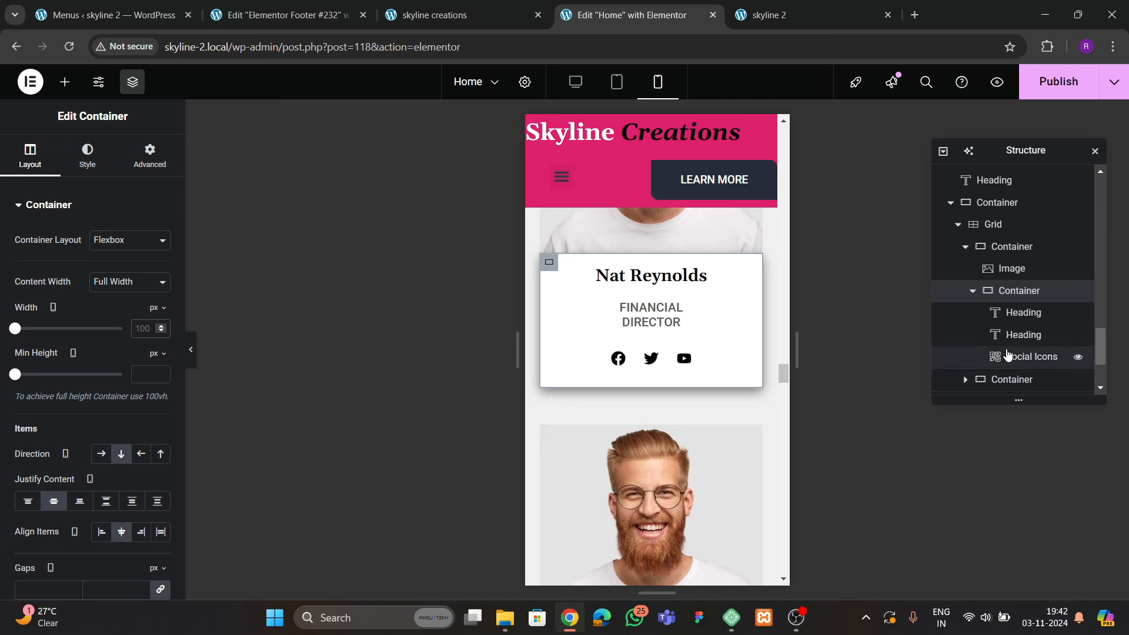
{"action": "left_click", "coordinate": [972, 292]}
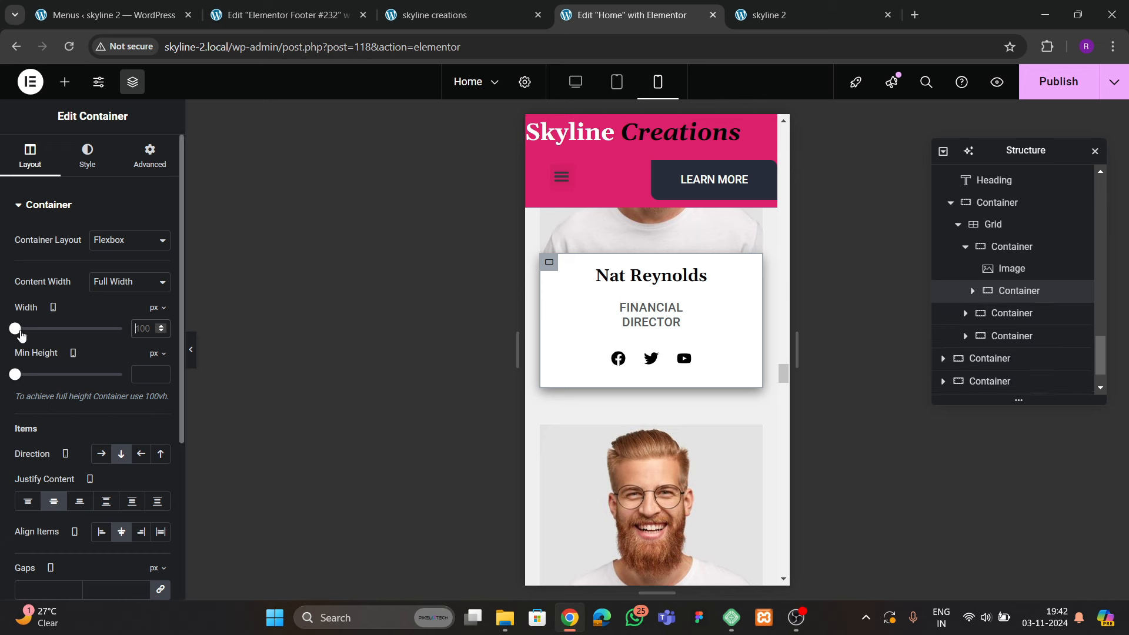
{"action": "mouse_move", "coordinate": [20, 333]}
{"action": "left_mouse_down"}
{"action": "mouse_move", "coordinate": [55, 334]}
{"action": "mouse_move", "coordinate": [6, 345]}
{"action": "left_mouse_up"}
{"action": "key", "text": "BackSpace"}
{"action": "key", "text": "BackSpace"}
{"action": "key", "text": "BackSpace"}
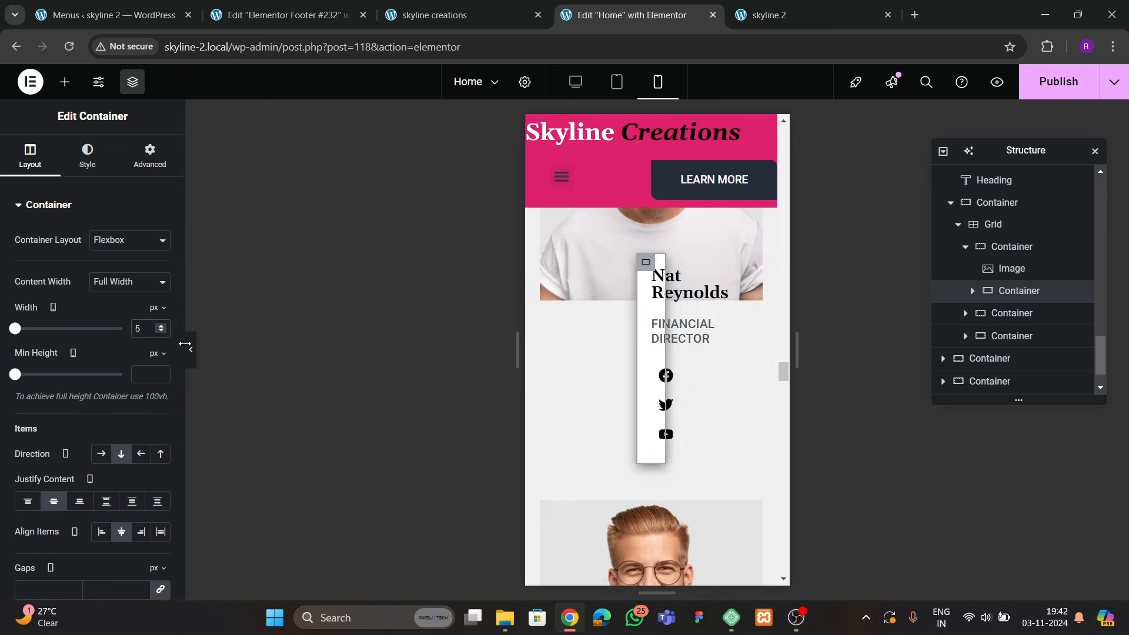
{"action": "left_click", "coordinate": [137, 164]}
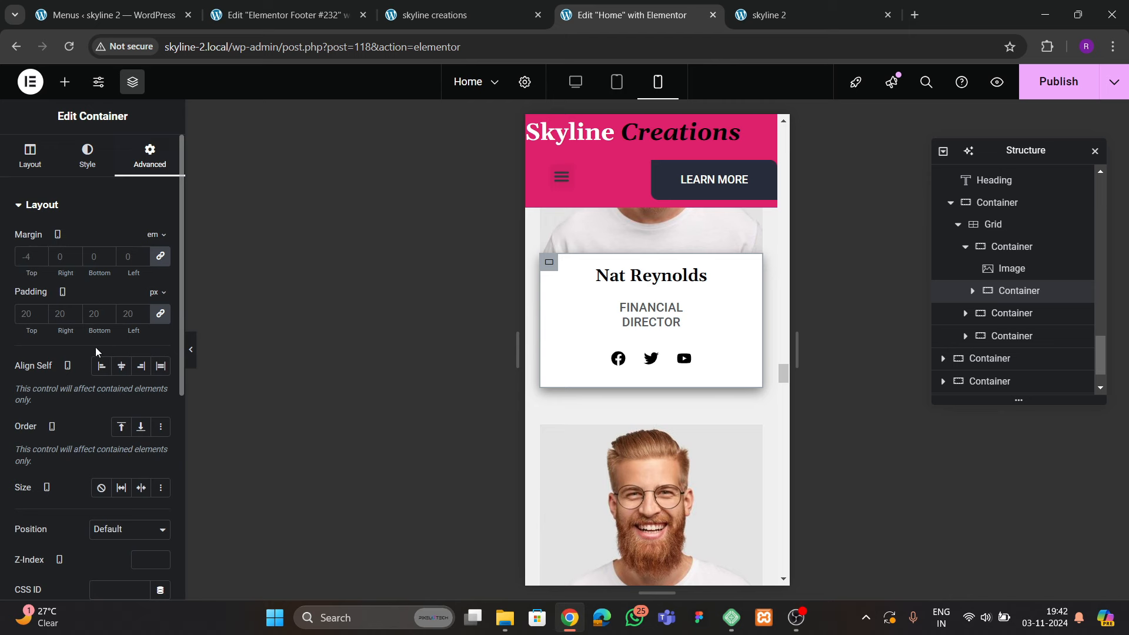
{"action": "scroll", "coordinate": [99, 353], "scroll_direction": "down", "scroll_amount": 1}
{"action": "scroll", "coordinate": [683, 389], "scroll_direction": "down", "scroll_amount": 4}
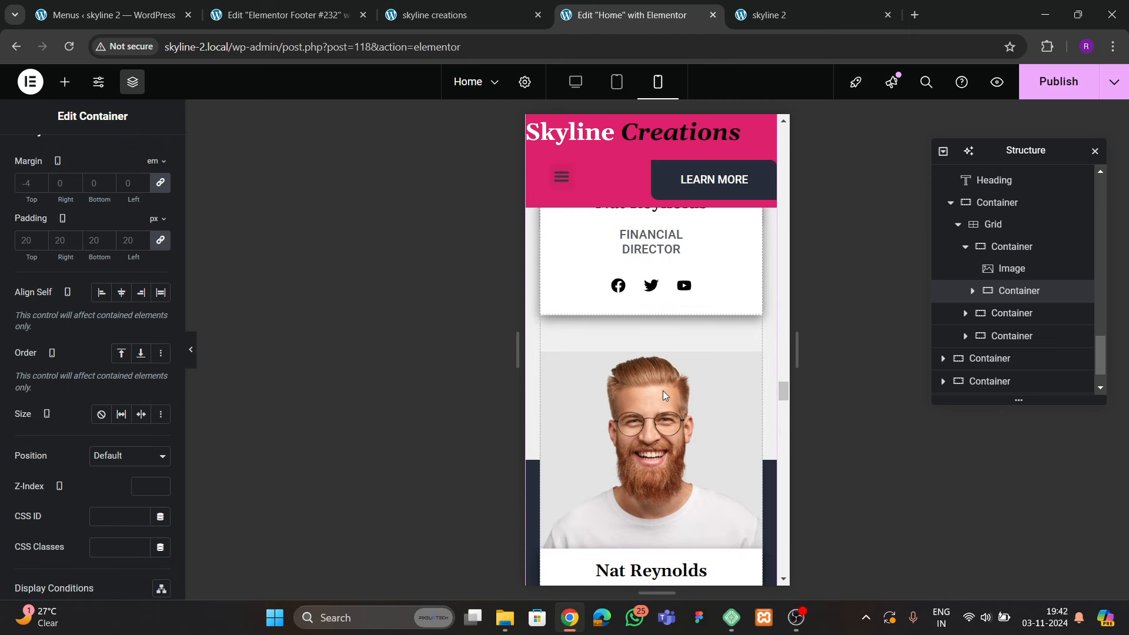
{"action": "scroll", "coordinate": [664, 396], "scroll_direction": "up", "scroll_amount": 11}
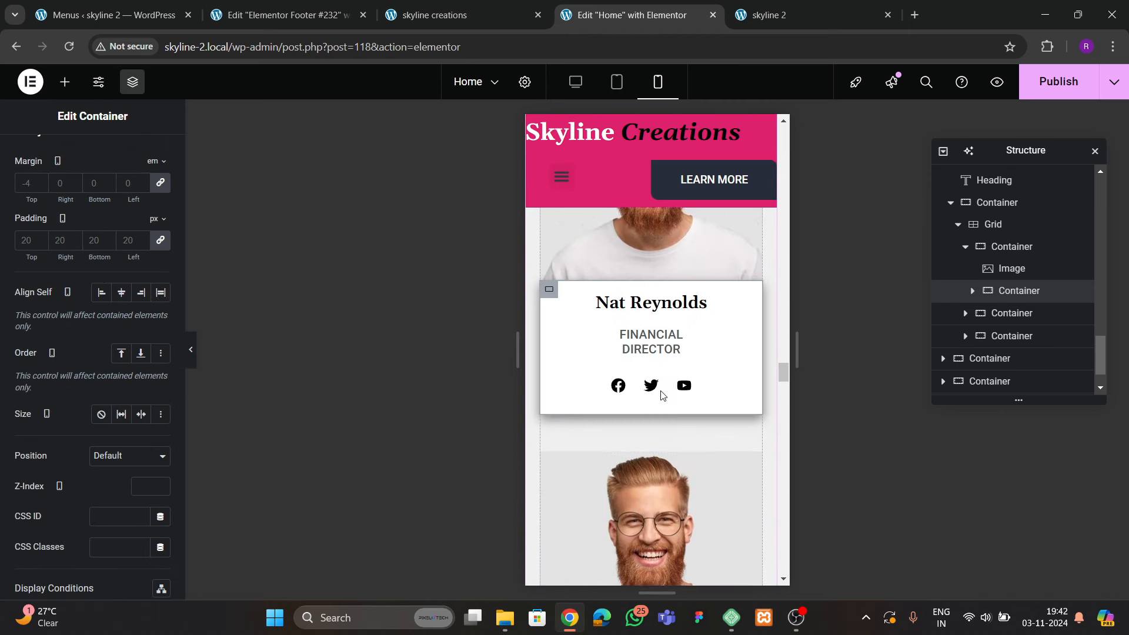
Set the "Our projects are examples of attitudes rather than designs" section's mobile padding to 400 px top, 200 px bottom, and 20 px right and left
{"action": "scroll", "coordinate": [660, 394], "scroll_direction": "down", "scroll_amount": 8}
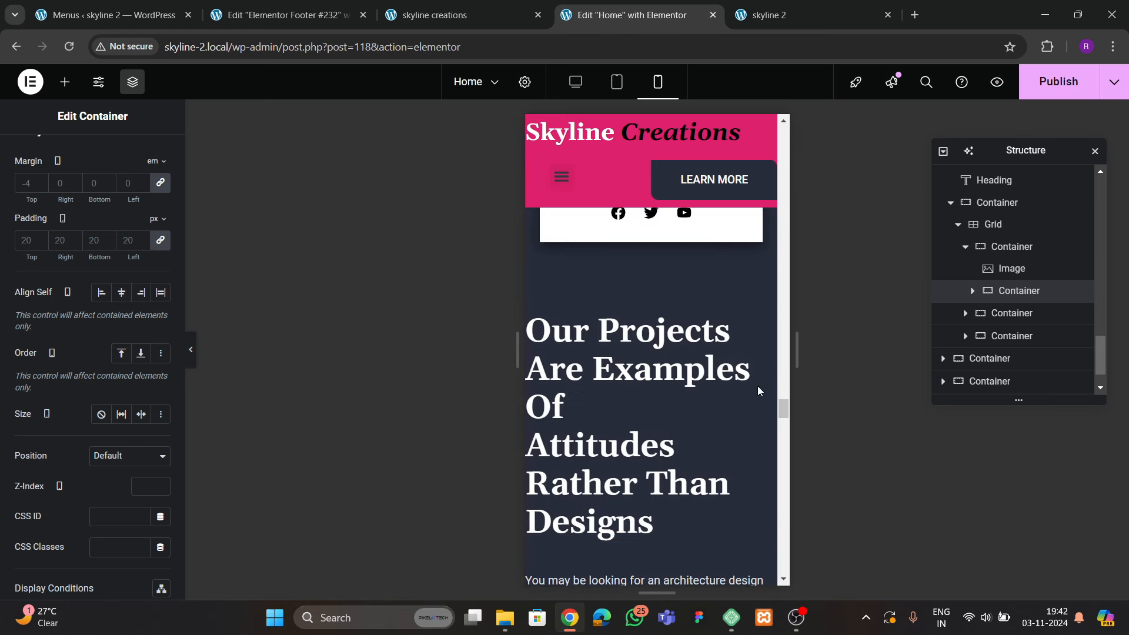
{"action": "left_click", "coordinate": [640, 398]}
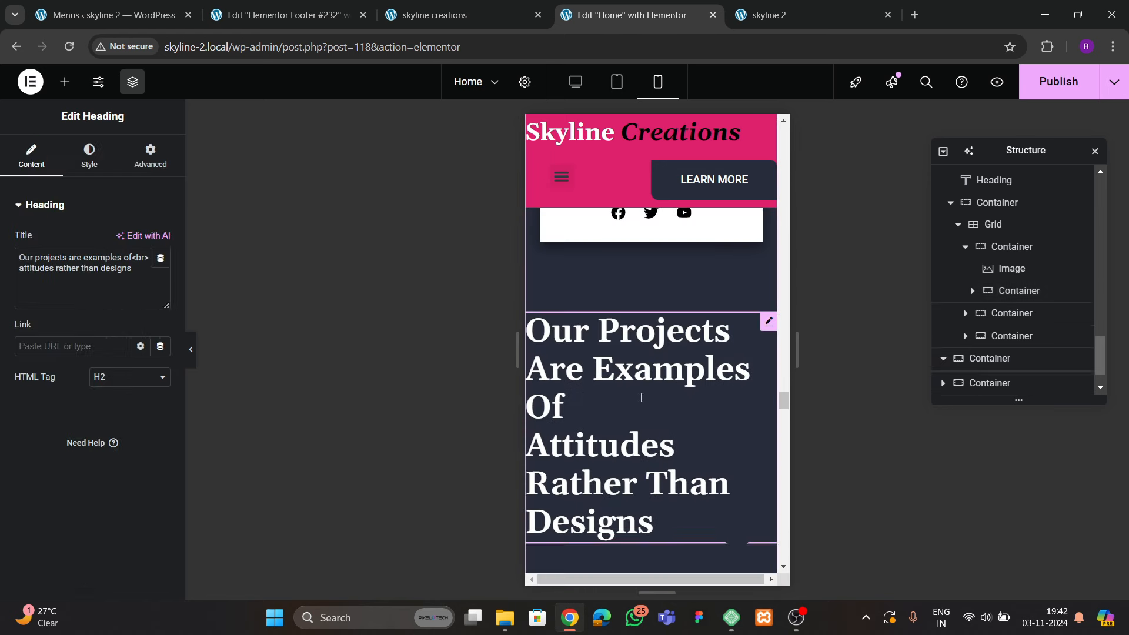
{"action": "left_click", "coordinate": [1003, 361]}
{"action": "left_click", "coordinate": [150, 156]}
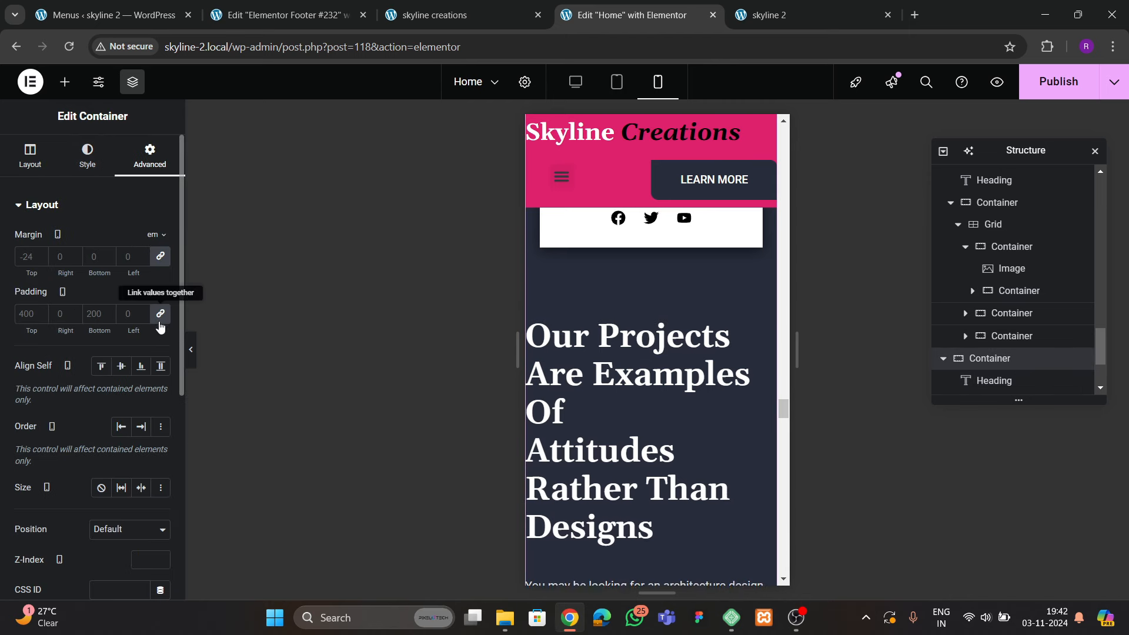
{"action": "left_click", "coordinate": [159, 314]}
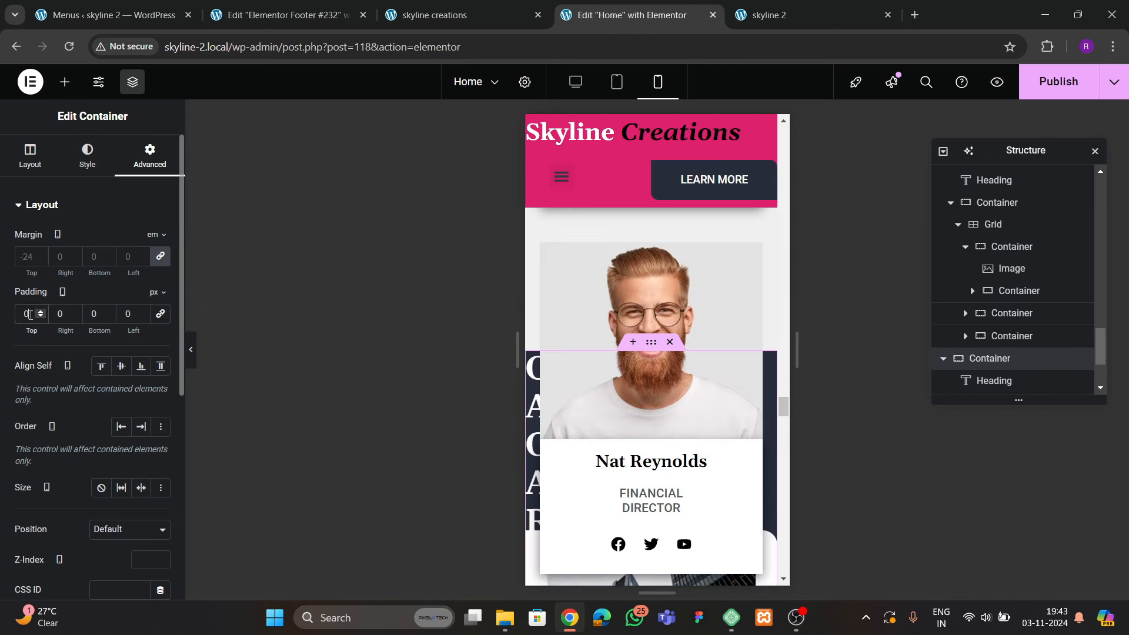
{"action": "type", "text": "400"}
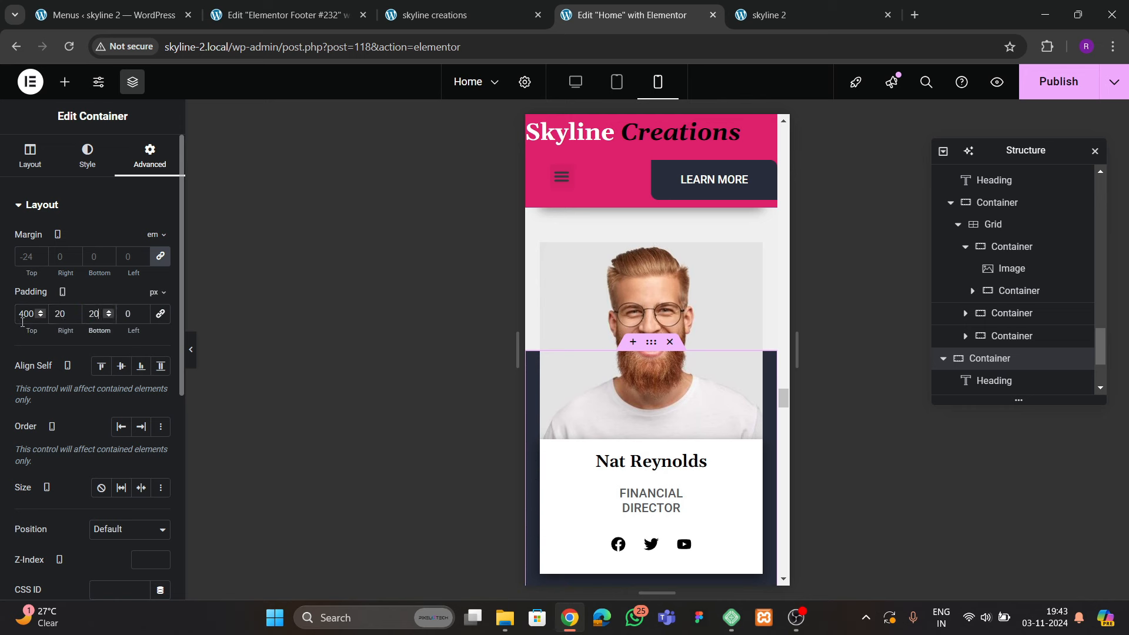
Set the mobile padding of the section with the Industrial & Research card to 0 px top, 80 px bottom, and 20 px right and left
{"action": "scroll", "coordinate": [640, 438], "scroll_direction": "down", "scroll_amount": 8}
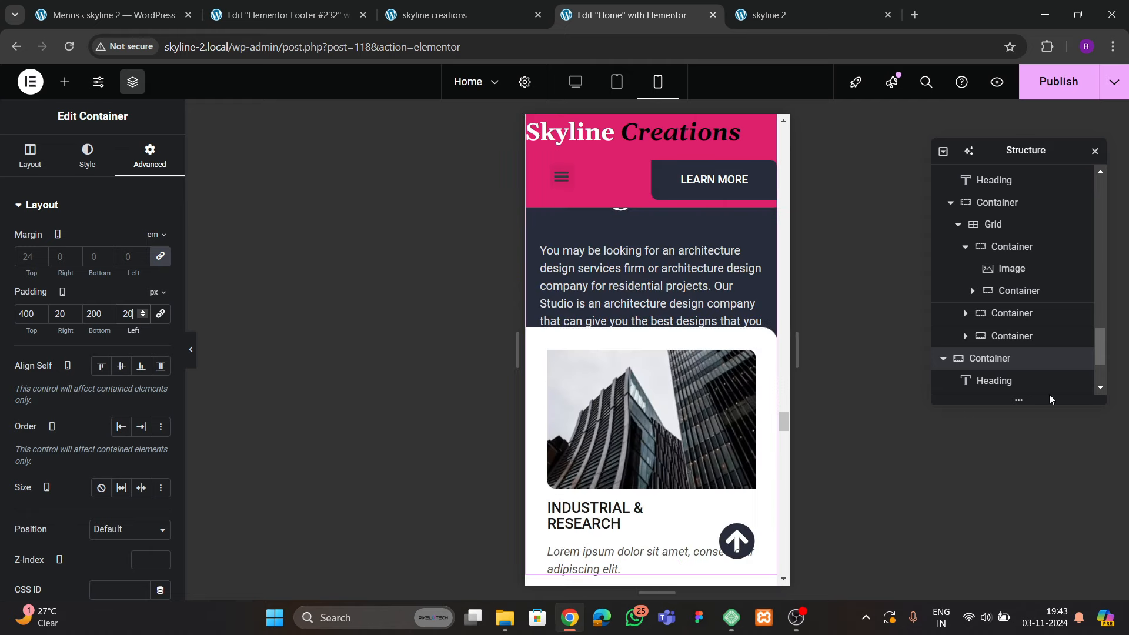
{"action": "scroll", "coordinate": [1023, 391], "scroll_direction": "down", "scroll_amount": 3}
{"action": "left_click", "coordinate": [990, 337]}
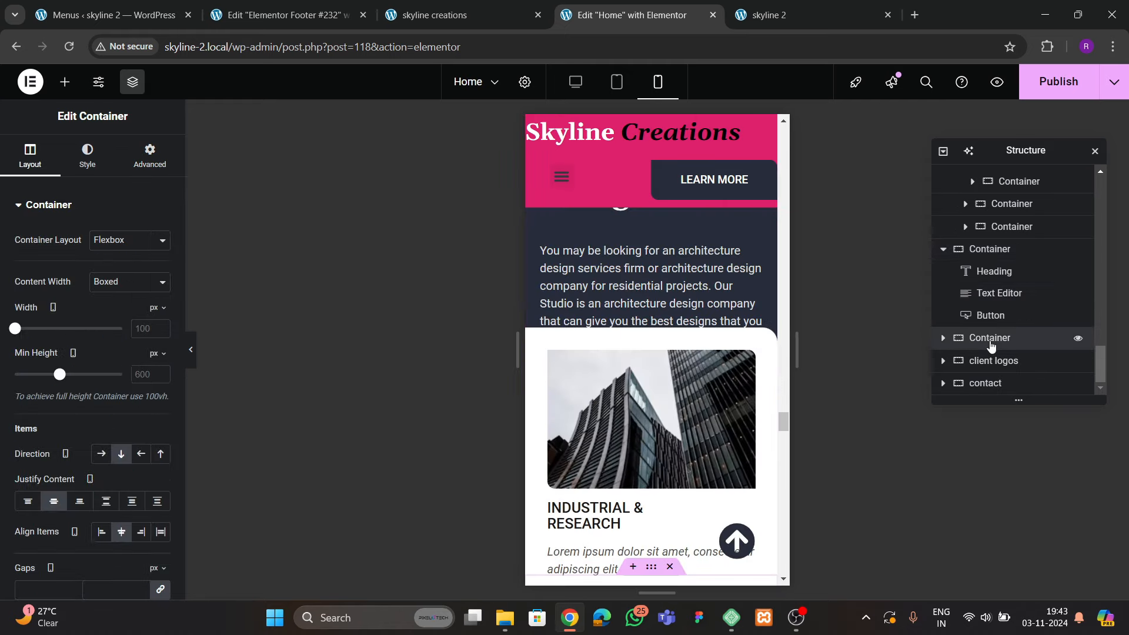
{"action": "left_click", "coordinate": [150, 155]}
{"action": "left_click", "coordinate": [159, 315]}
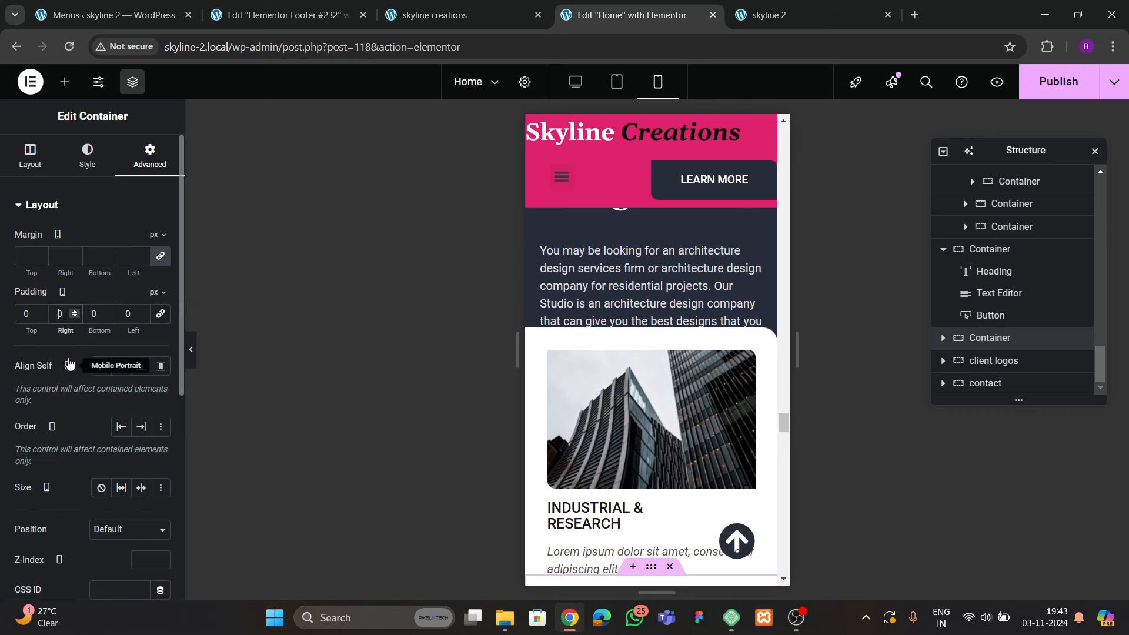
{"action": "type", "text": "28"}
{"action": "key", "text": "Tab"}
{"action": "type", "text": "2"}
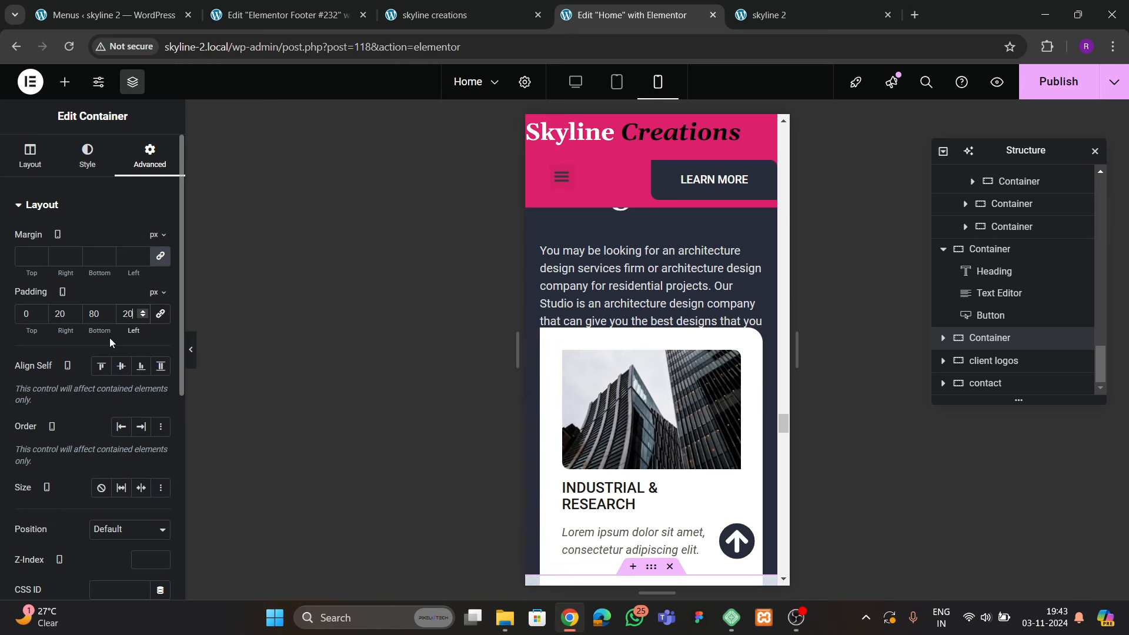
{"action": "scroll", "coordinate": [647, 391], "scroll_direction": "down", "scroll_amount": 3}
{"action": "scroll", "coordinate": [647, 394], "scroll_direction": "up", "scroll_amount": 3}
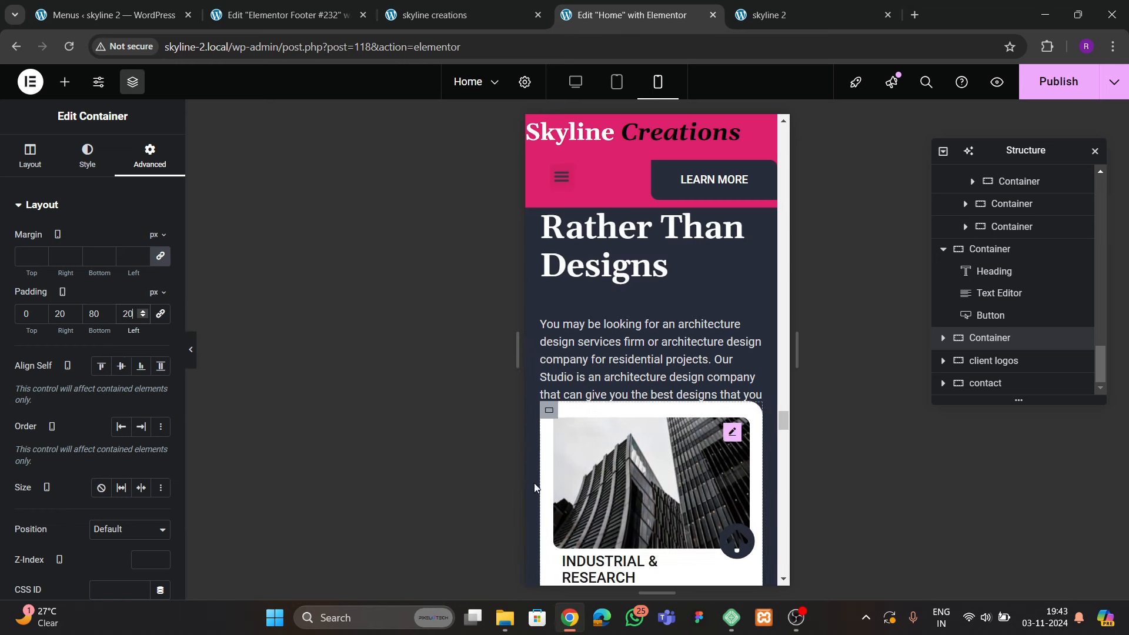
Increase the Industrial & Research section's top mobile padding to 80 px
{"action": "left_click", "coordinate": [23, 322]}
{"action": "type", "text": "4"}
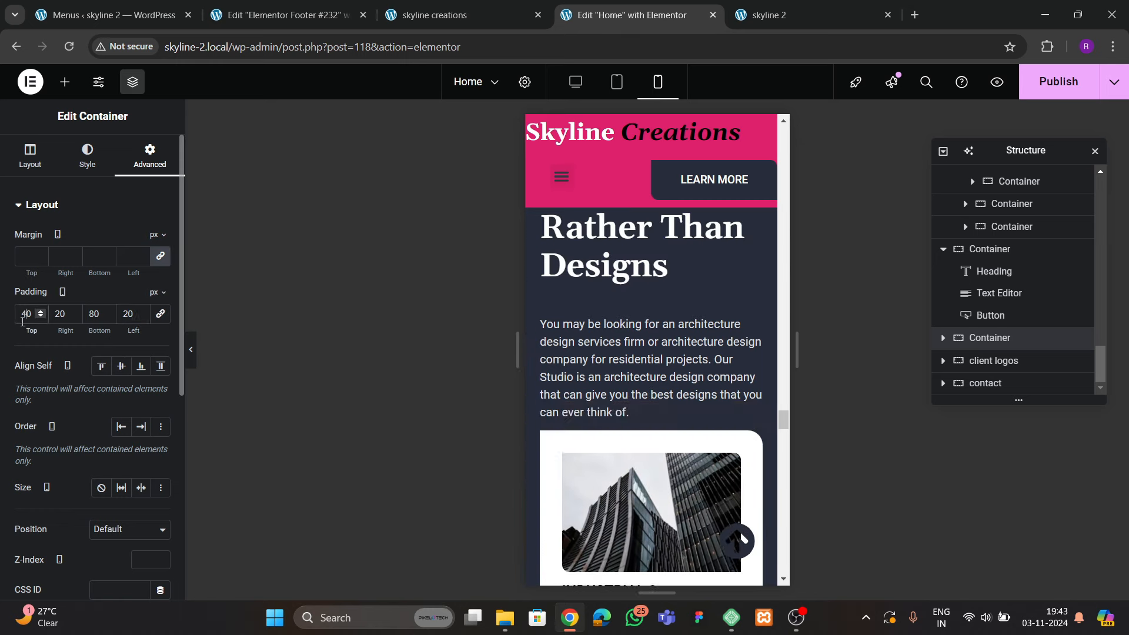
{"action": "key", "text": "BackSpace"}
{"action": "type", "text": "8"}
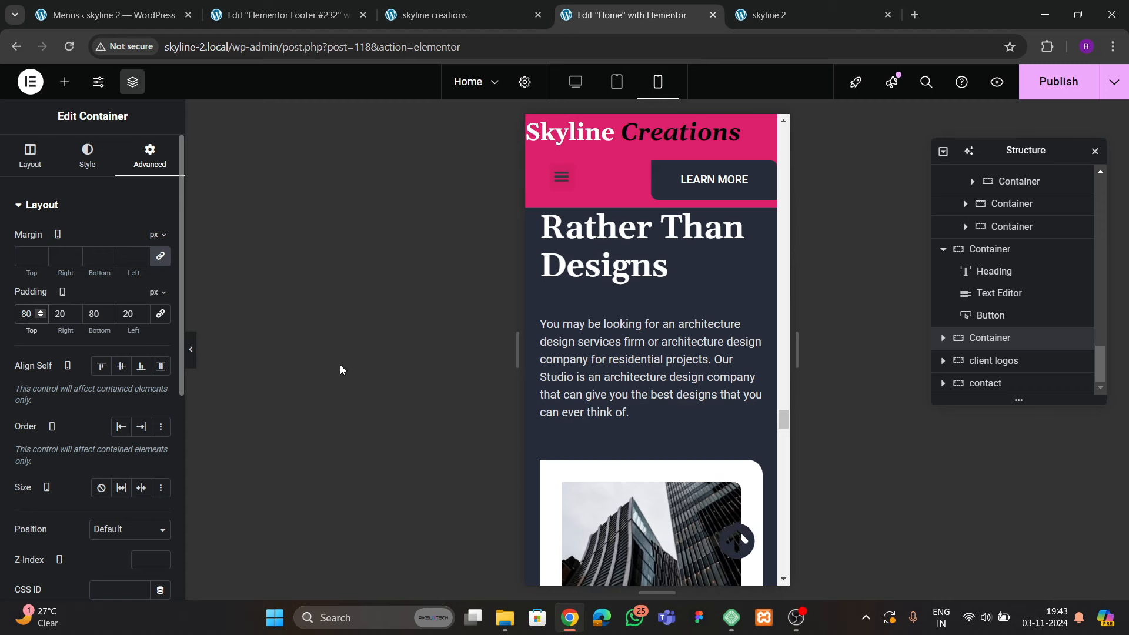
Set the client logos section's mobile padding to 80 px top, 300 px bottom, and 20 px right and left
{"action": "scroll", "coordinate": [640, 391], "scroll_direction": "down", "scroll_amount": 10}
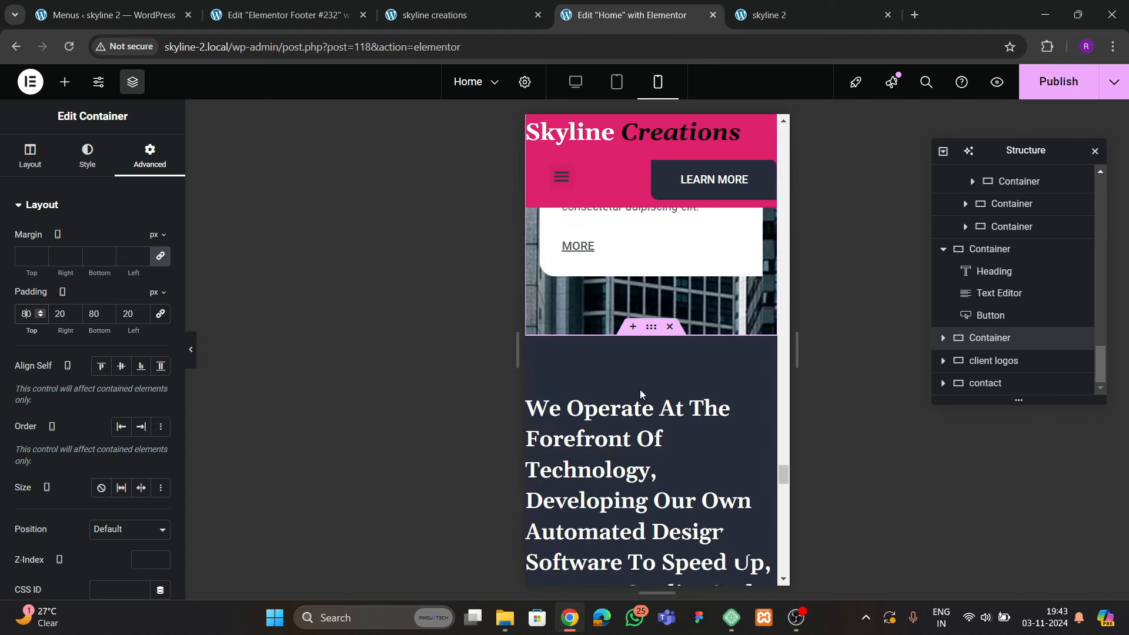
{"action": "scroll", "coordinate": [639, 391], "scroll_direction": "down", "scroll_amount": 3}
{"action": "scroll", "coordinate": [641, 391], "scroll_direction": "up", "scroll_amount": 3}
{"action": "left_click", "coordinate": [661, 331]}
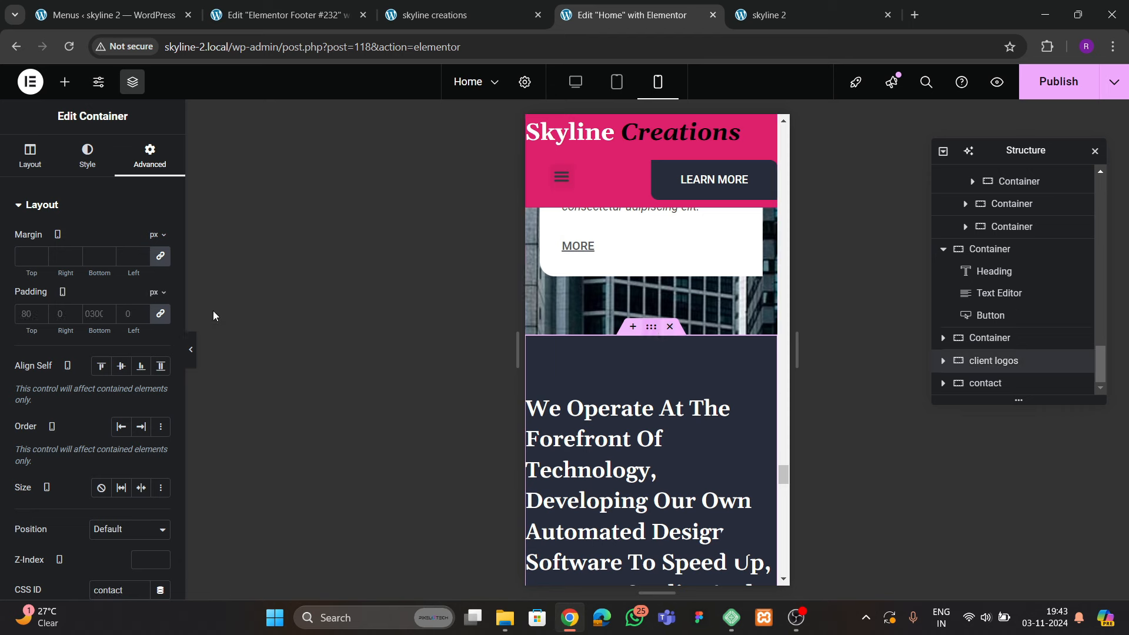
{"action": "left_click", "coordinate": [160, 317]}
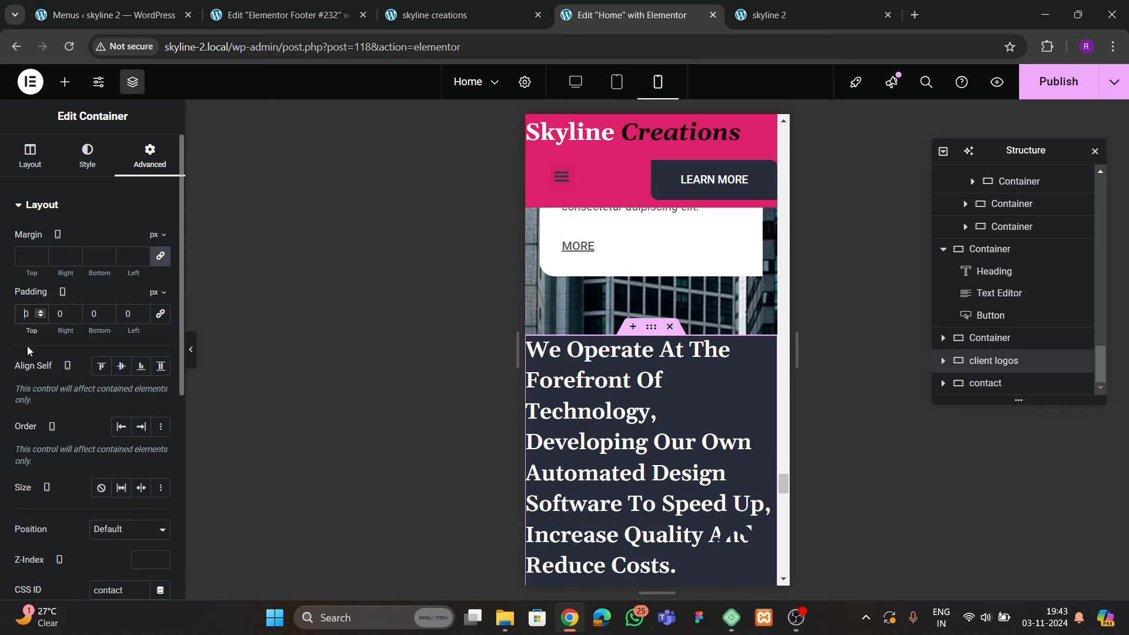
{"action": "type", "text": "80"}
{"action": "key", "text": "Tab"}
{"action": "type", "text": "20"}
{"action": "key", "text": "Tab"}
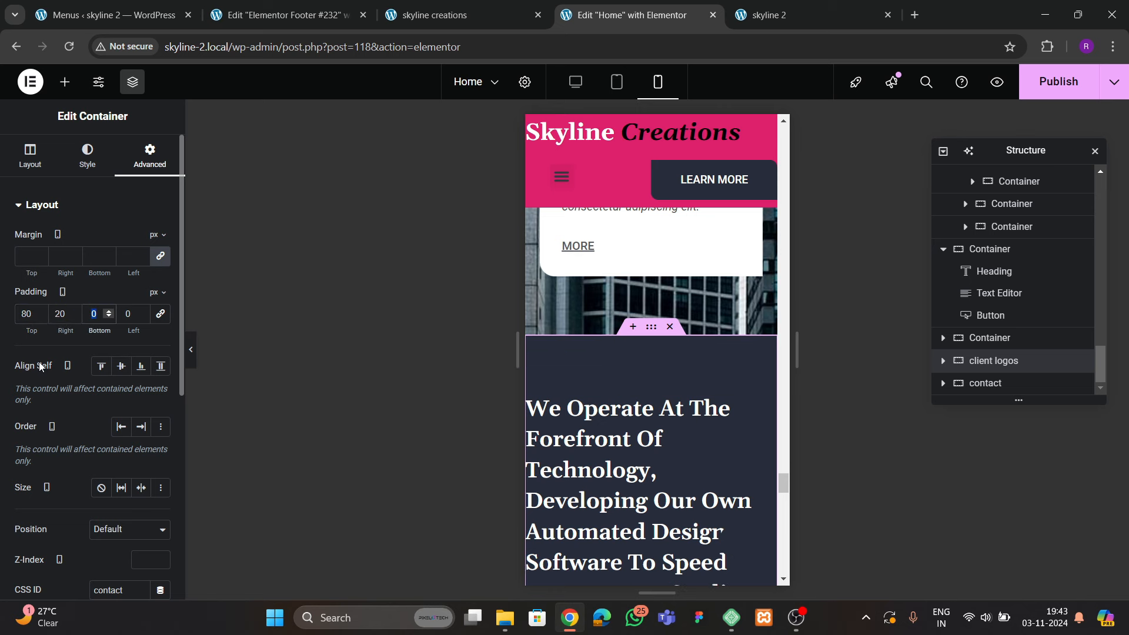
{"action": "type", "text": "300"}
{"action": "key", "text": "Tab"}
{"action": "type", "text": "20"}
Arrange the client logo grid in 2 columns on mobile with 30 px column and row gaps
{"action": "scroll", "coordinate": [644, 404], "scroll_direction": "down", "scroll_amount": 10}
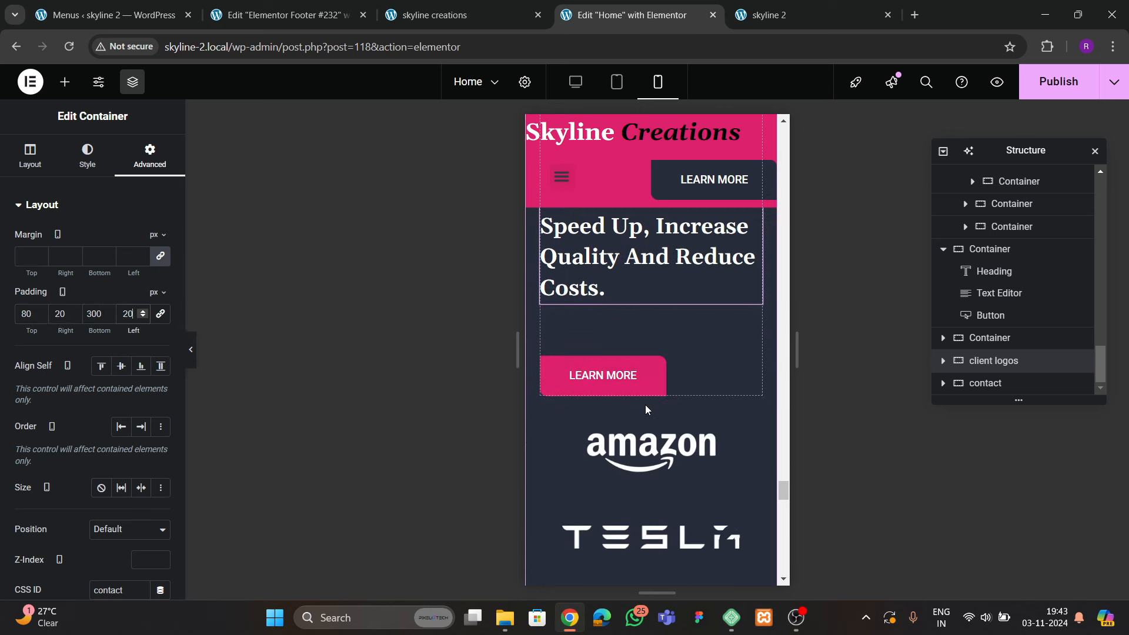
{"action": "scroll", "coordinate": [646, 411], "scroll_direction": "up", "scroll_amount": 2}
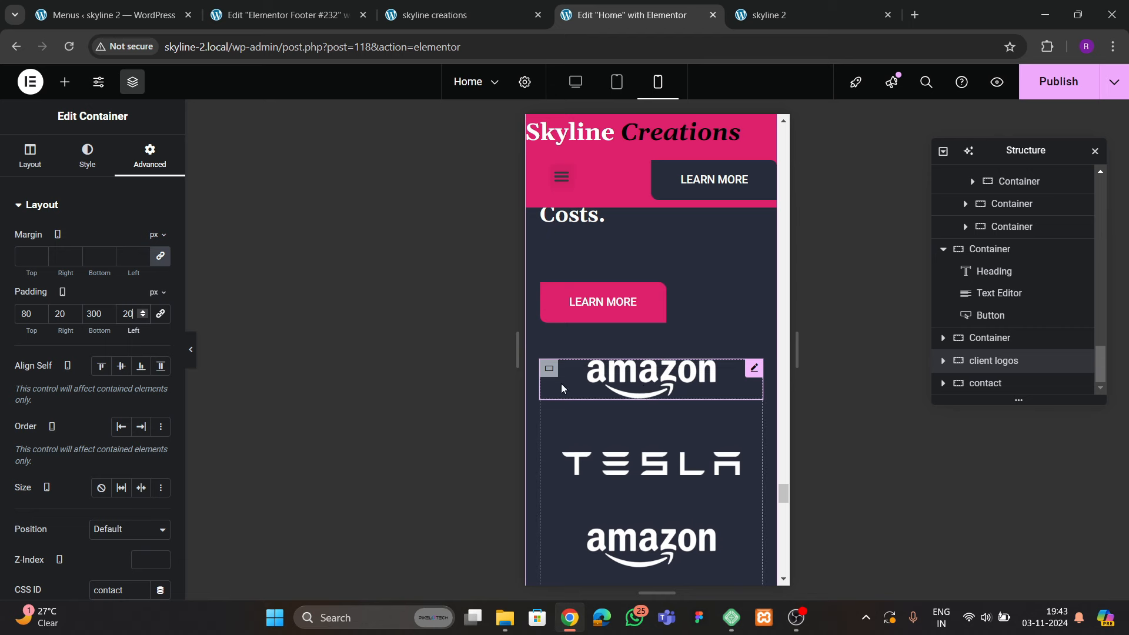
{"action": "left_click", "coordinate": [544, 364]}
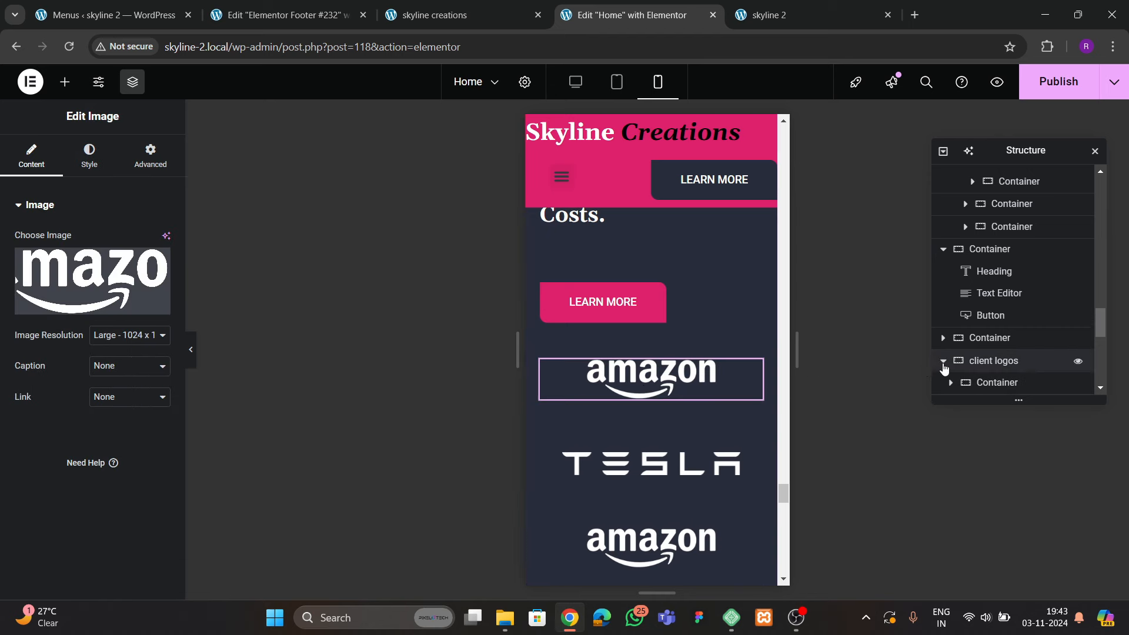
{"action": "left_click", "coordinate": [999, 246]}
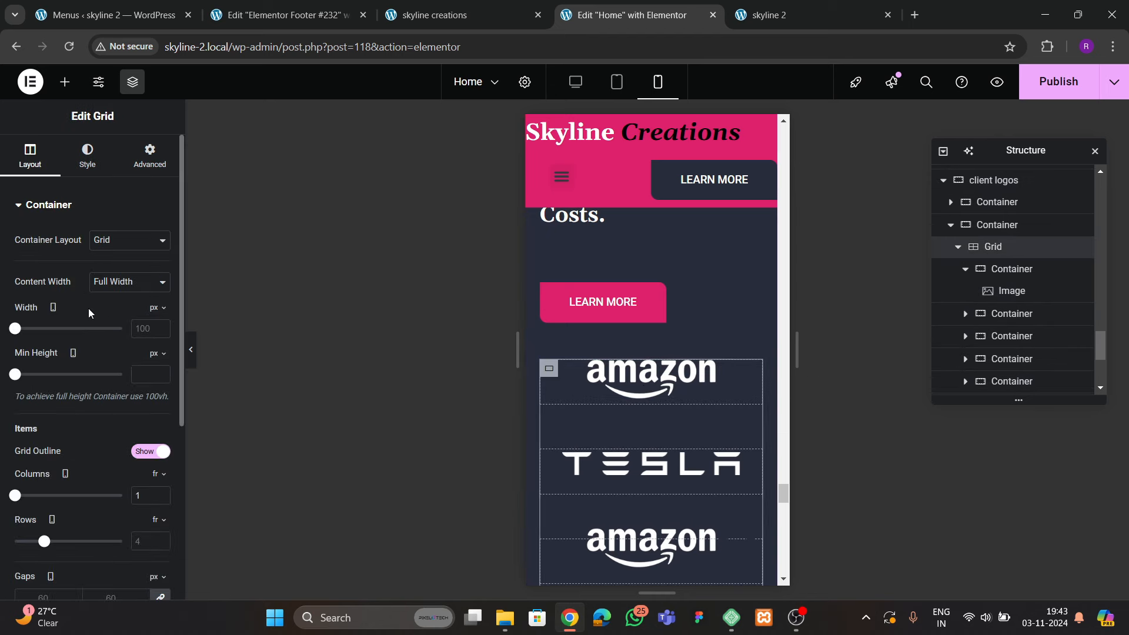
{"action": "scroll", "coordinate": [100, 373], "scroll_direction": "down", "scroll_amount": 4}
{"action": "left_click", "coordinate": [161, 273]}
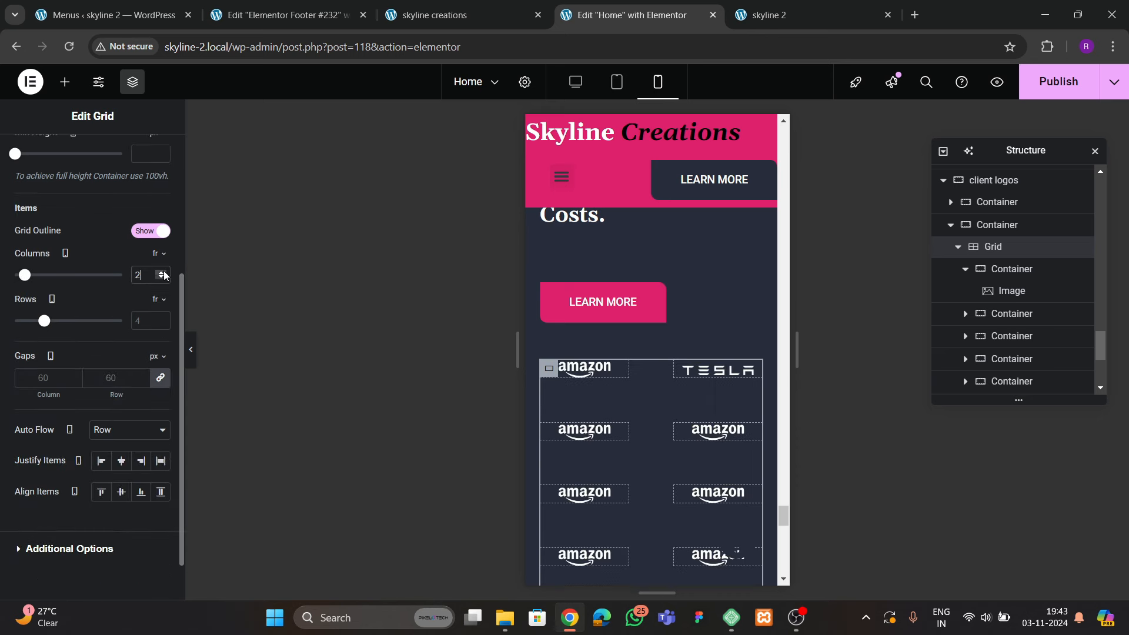
{"action": "left_click", "coordinate": [111, 377]}
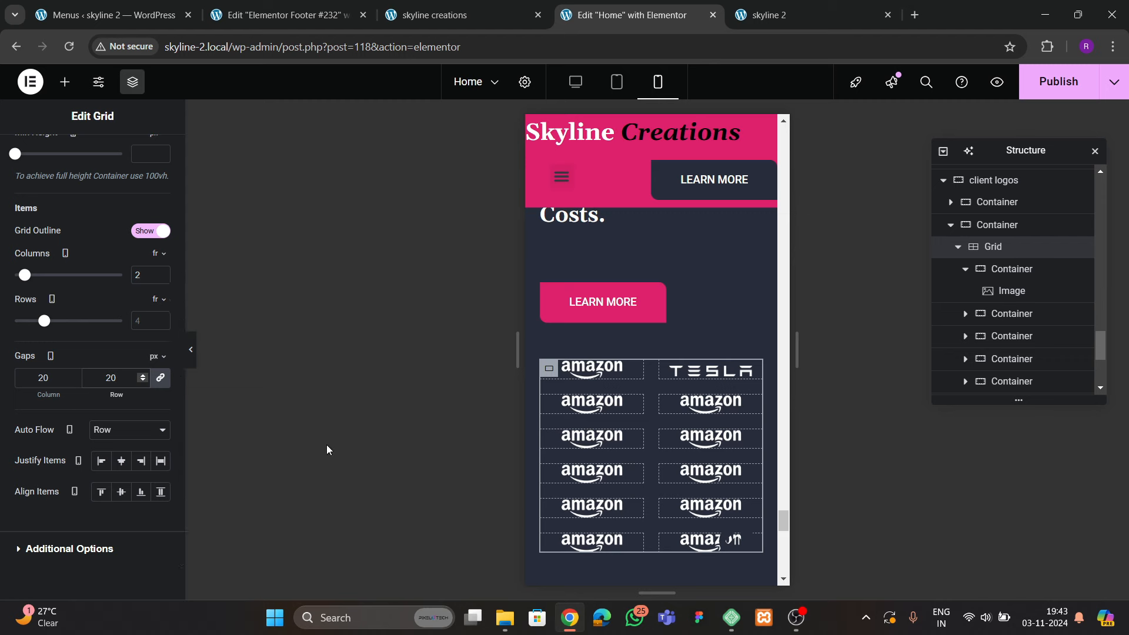
{"action": "type", "text": "30"}
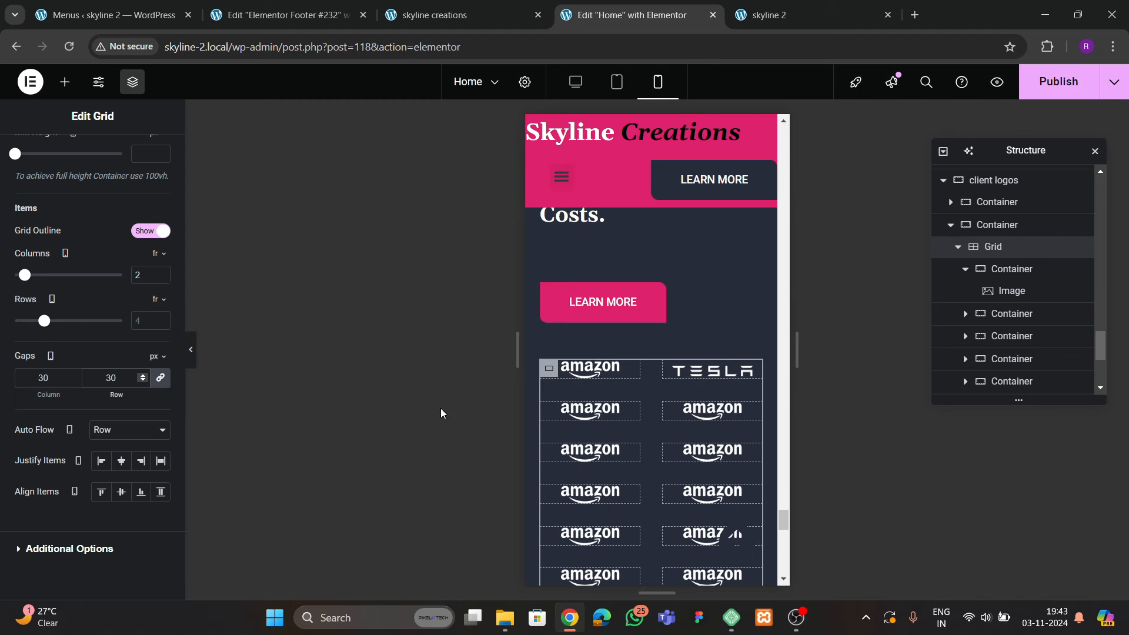
{"action": "scroll", "coordinate": [645, 401], "scroll_direction": "down", "scroll_amount": 4}
{"action": "scroll", "coordinate": [651, 397], "scroll_direction": "up", "scroll_amount": 3}
{"action": "scroll", "coordinate": [650, 398], "scroll_direction": "down", "scroll_amount": 6}
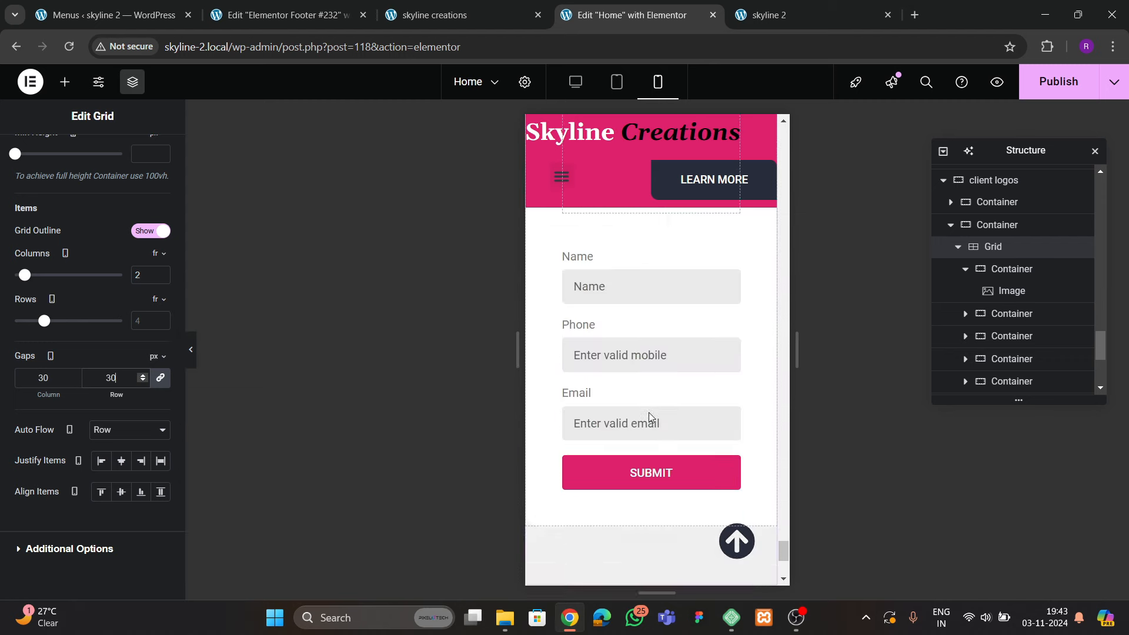
Set the contact section's mobile padding to 0 px top, 80 px bottom, and 20 px right and left
{"action": "scroll", "coordinate": [647, 412], "scroll_direction": "up", "scroll_amount": 4}
{"action": "scroll", "coordinate": [628, 401], "scroll_direction": "up", "scroll_amount": 3}
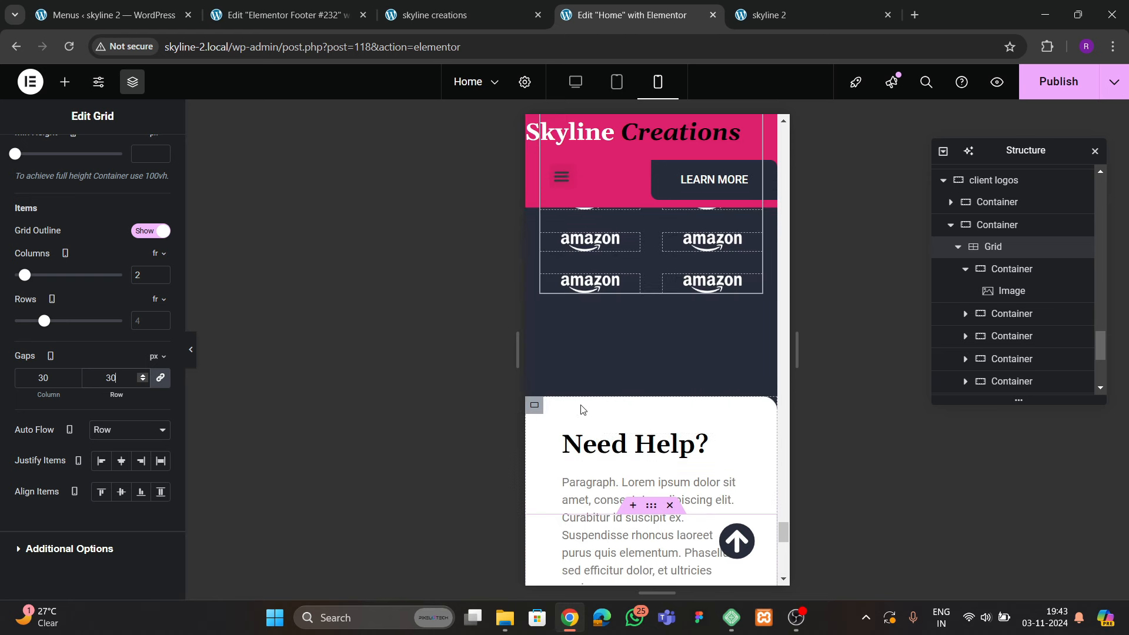
{"action": "left_click", "coordinate": [535, 405]}
{"action": "scroll", "coordinate": [987, 353], "scroll_direction": "down", "scroll_amount": 5}
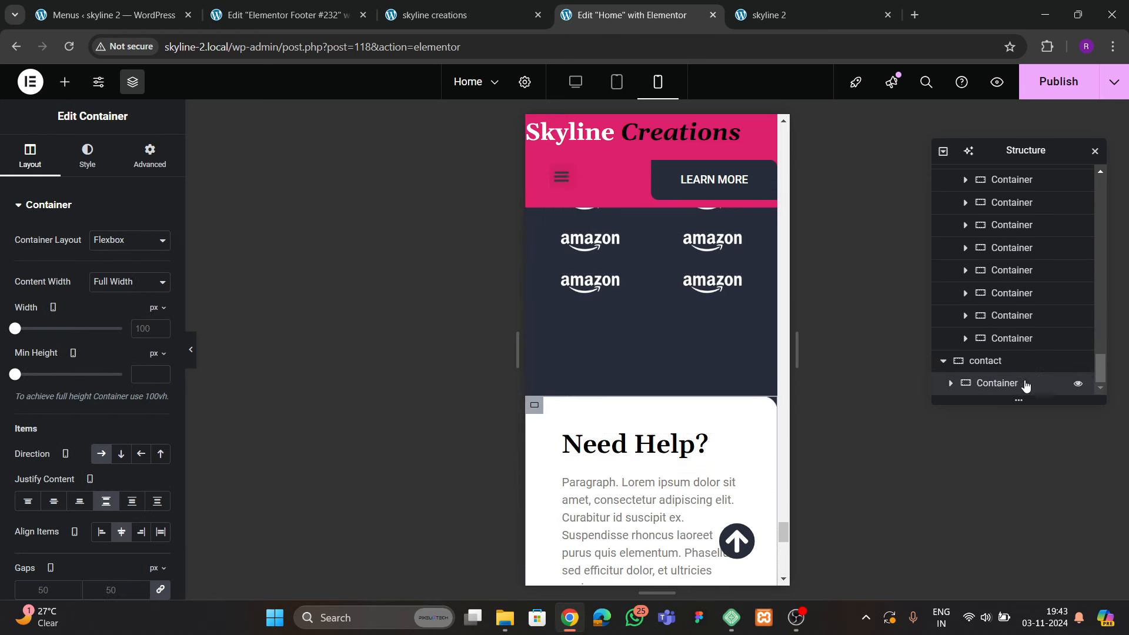
{"action": "left_click", "coordinate": [148, 158]}
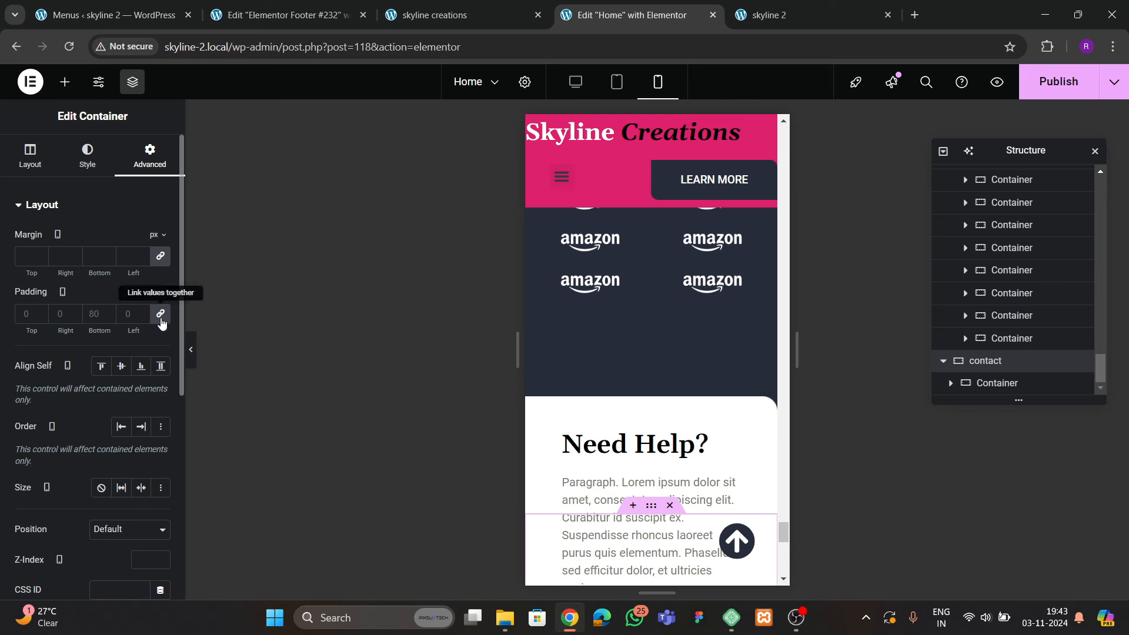
{"action": "left_click", "coordinate": [161, 315]}
{"action": "type", "text": "20"}
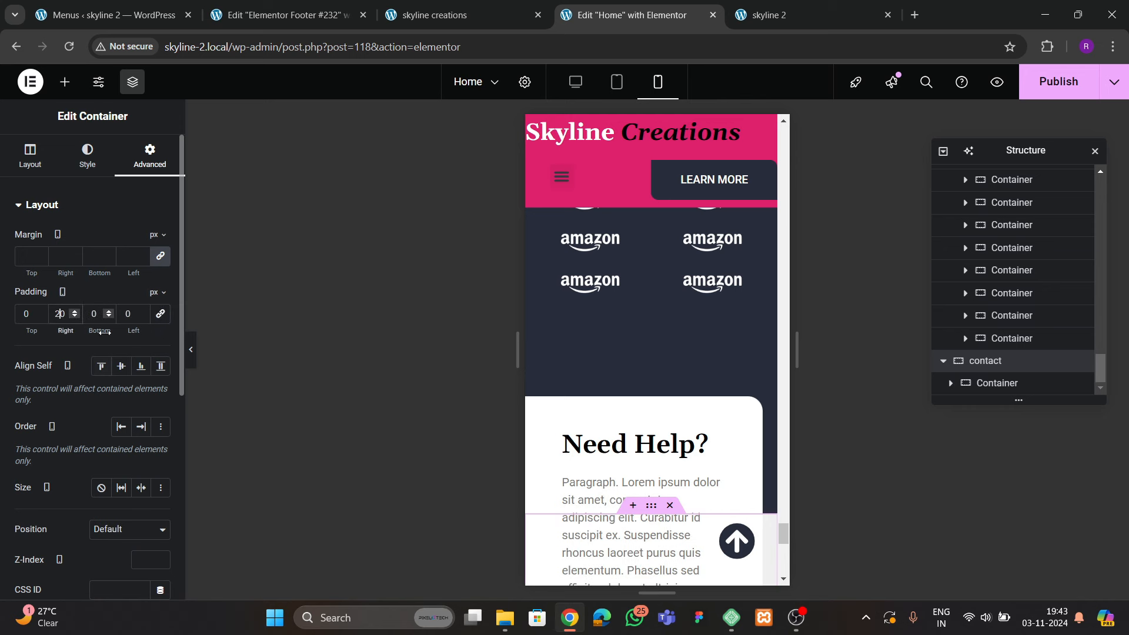
{"action": "type", "text": "20"}
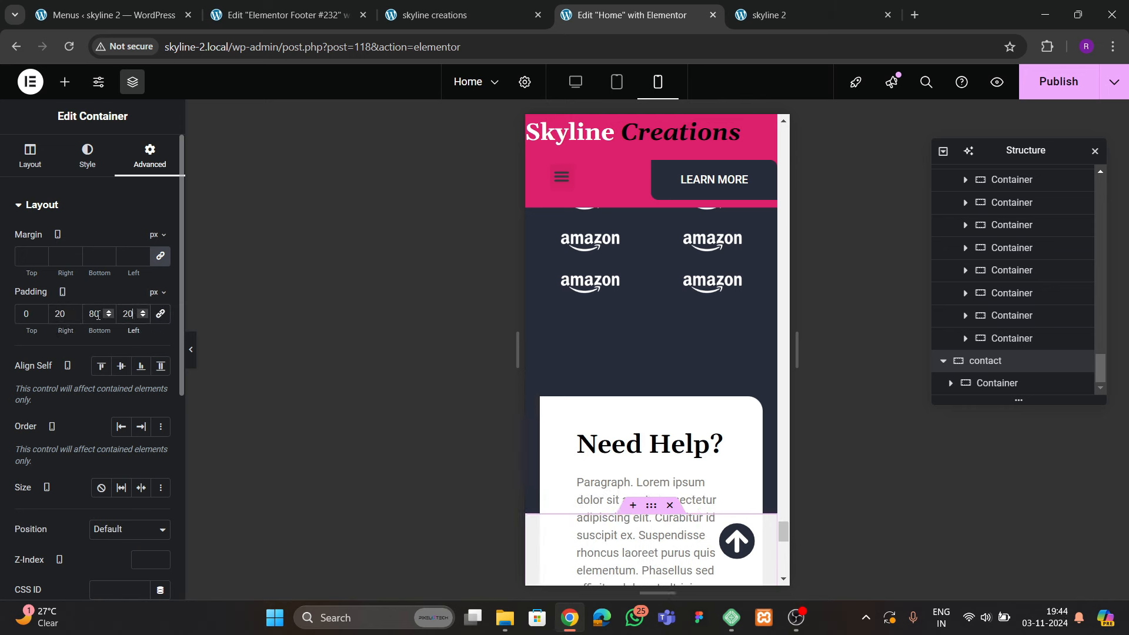
Set the Need Help? contact card's mobile padding to 30 px on all sides and publish the page
{"action": "left_click", "coordinate": [994, 385]}
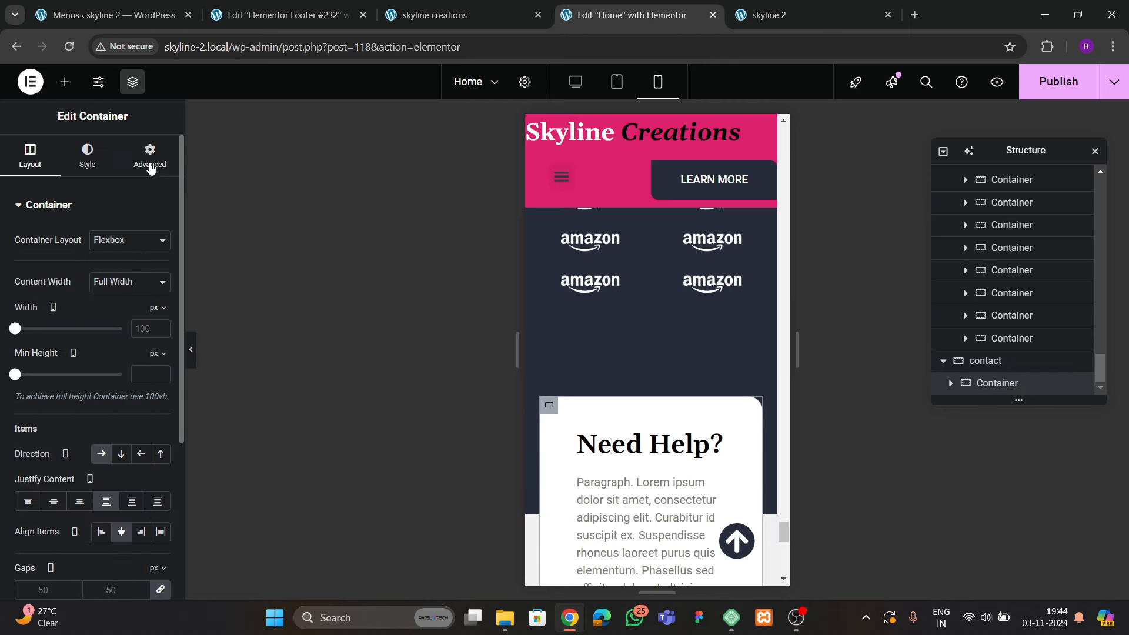
{"action": "left_click", "coordinate": [148, 154]}
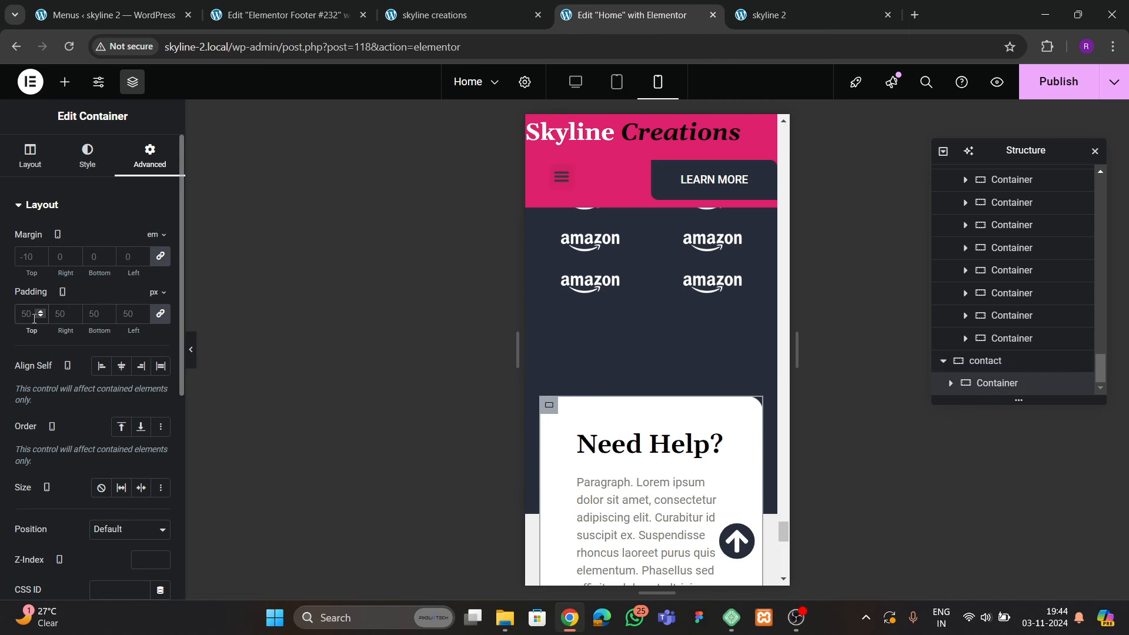
{"action": "type", "text": "30"}
{"action": "scroll", "coordinate": [677, 359], "scroll_direction": "down", "scroll_amount": 8}
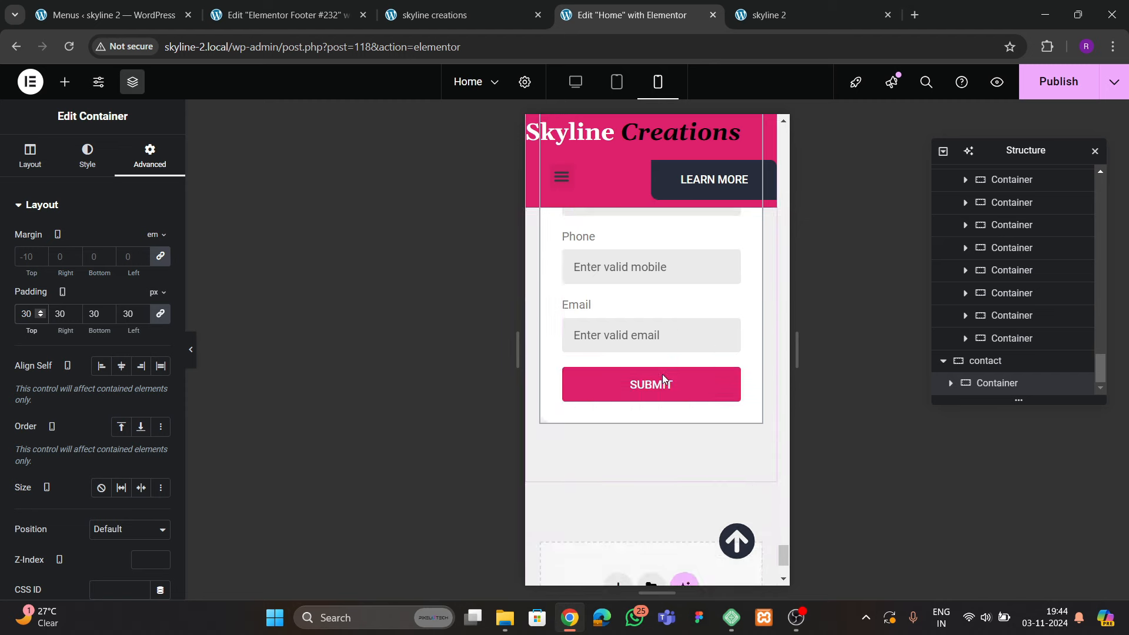
{"action": "scroll", "coordinate": [651, 401], "scroll_direction": "down", "scroll_amount": 5}
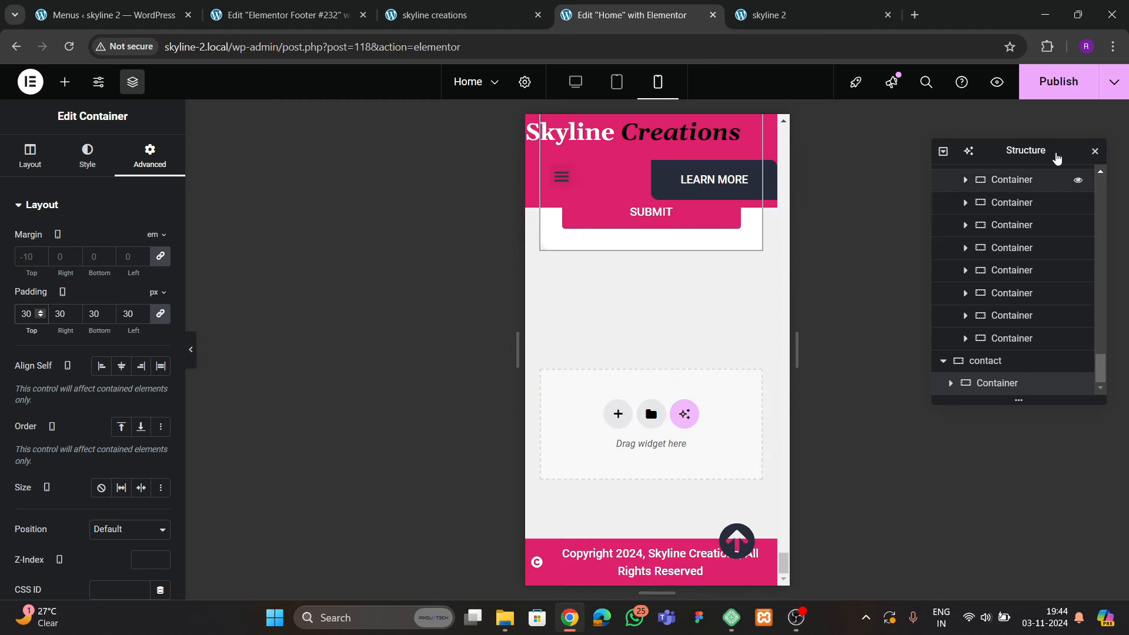
{"action": "left_click", "coordinate": [1059, 81]}
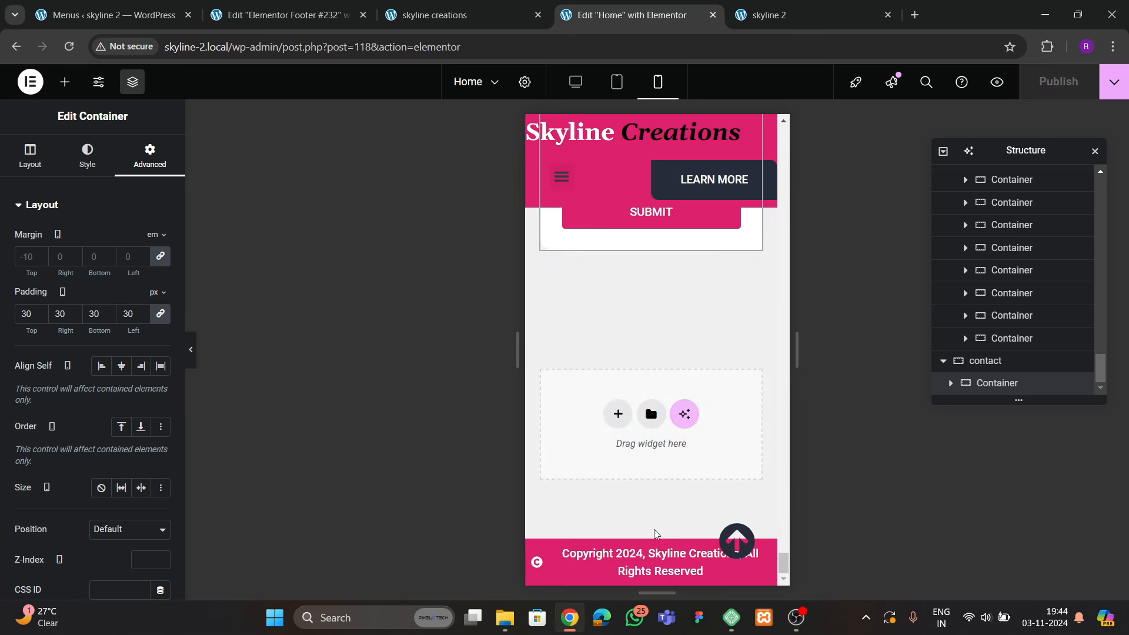
Open the footer for editing and set the mobile size of its copyright icon to 27 px
{"action": "left_click", "coordinate": [648, 553]}
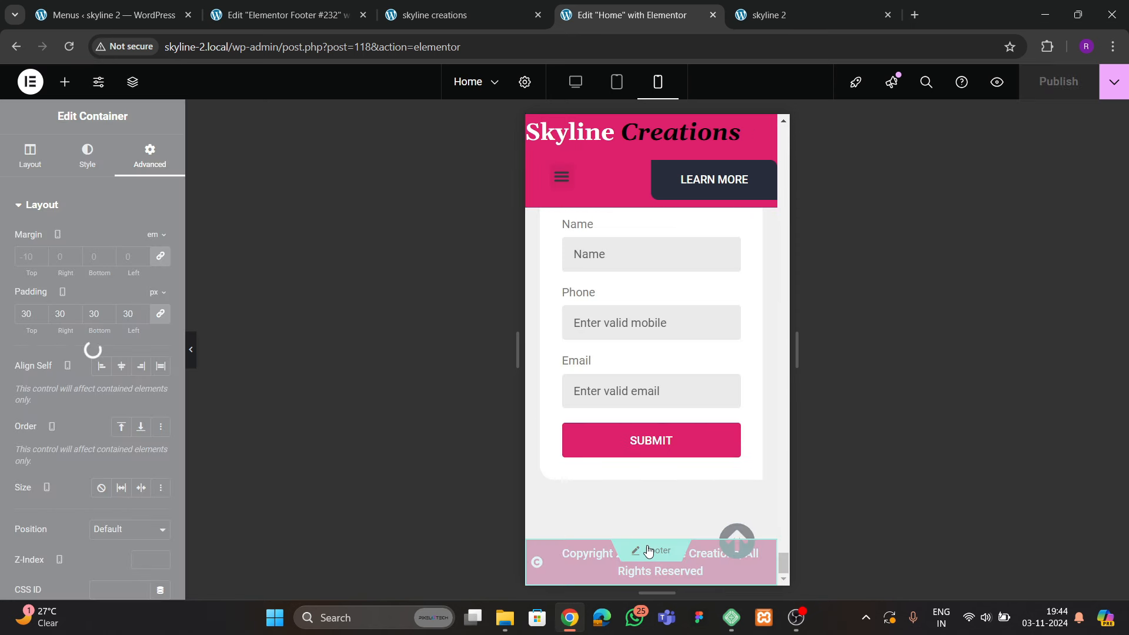
{"action": "left_click", "coordinate": [646, 559]}
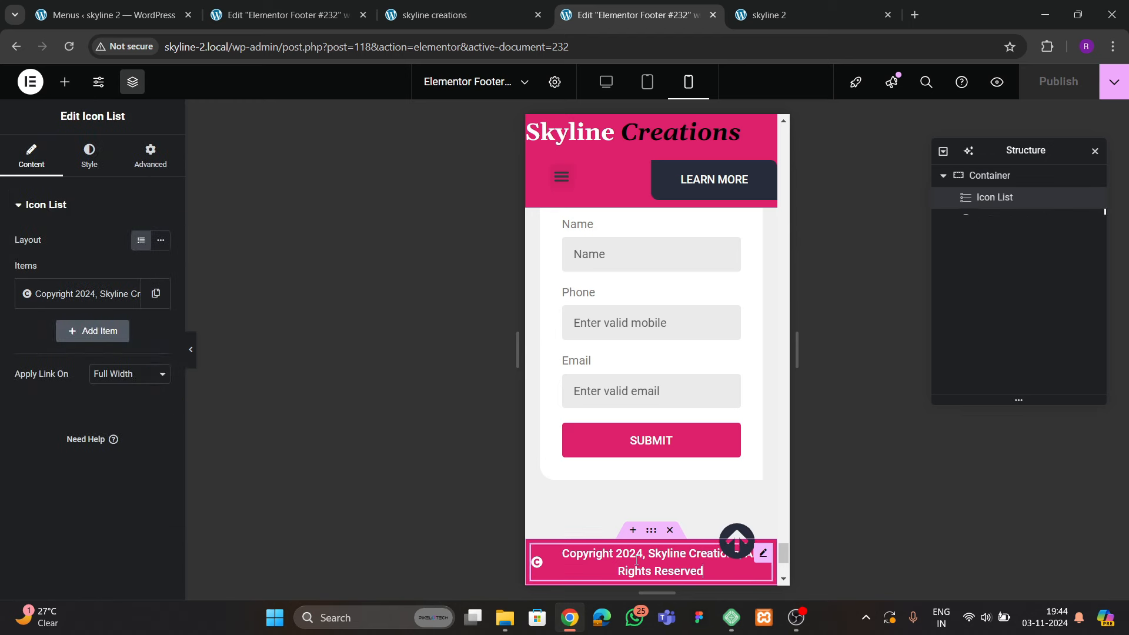
{"action": "left_click", "coordinate": [88, 157]}
{"action": "left_click", "coordinate": [37, 381]}
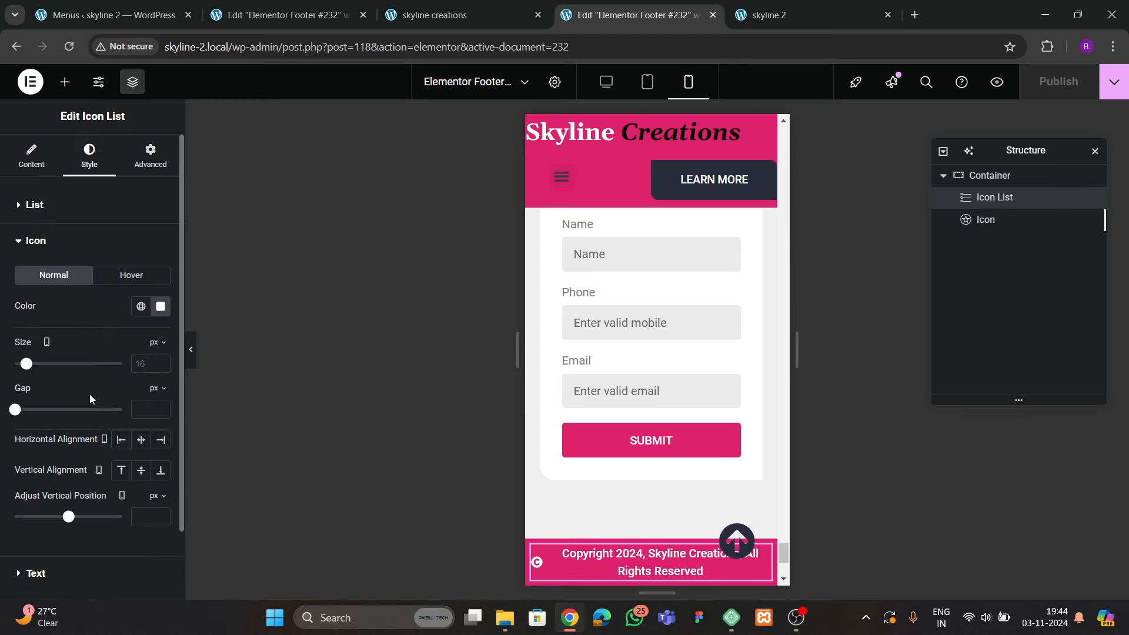
{"action": "left_click", "coordinate": [159, 362]}
{"action": "left_click", "coordinate": [159, 362]}
{"action": "left_click", "coordinate": [159, 362]}
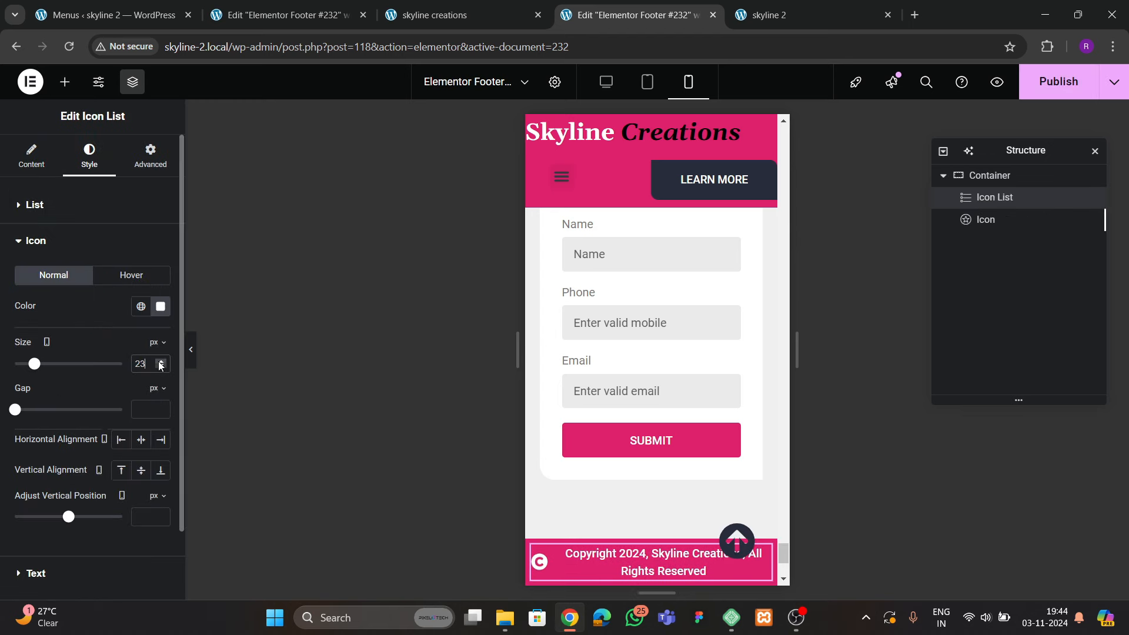
{"action": "left_click", "coordinate": [160, 363]}
{"action": "left_click", "coordinate": [159, 362]}
Set the footer copyright text's mobile font size to 14 px and publish the footer
{"action": "scroll", "coordinate": [61, 464], "scroll_direction": "down", "scroll_amount": 1}
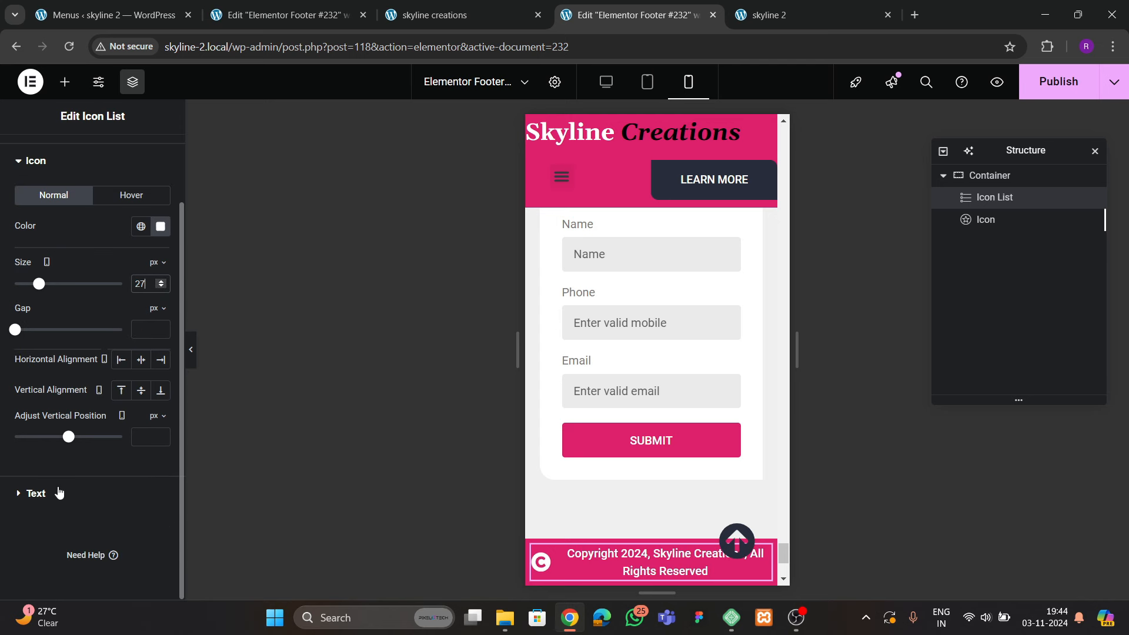
{"action": "left_click", "coordinate": [54, 491]}
{"action": "left_click", "coordinate": [161, 310]}
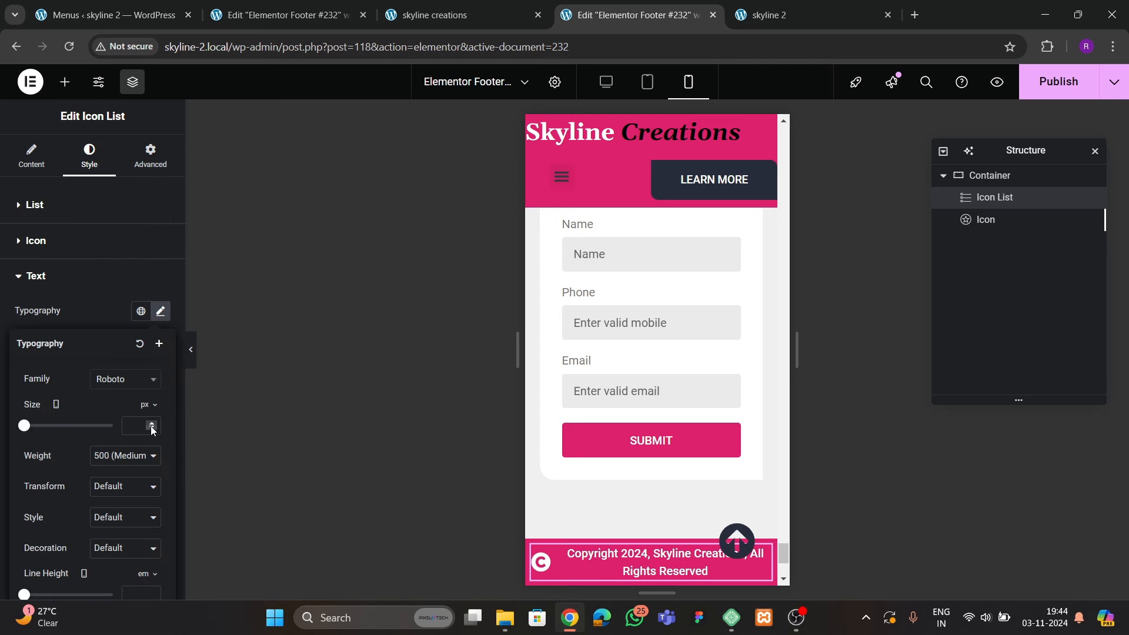
{"action": "left_click_drag", "start_coordinate": [152, 427], "coordinate": [151, 427]}
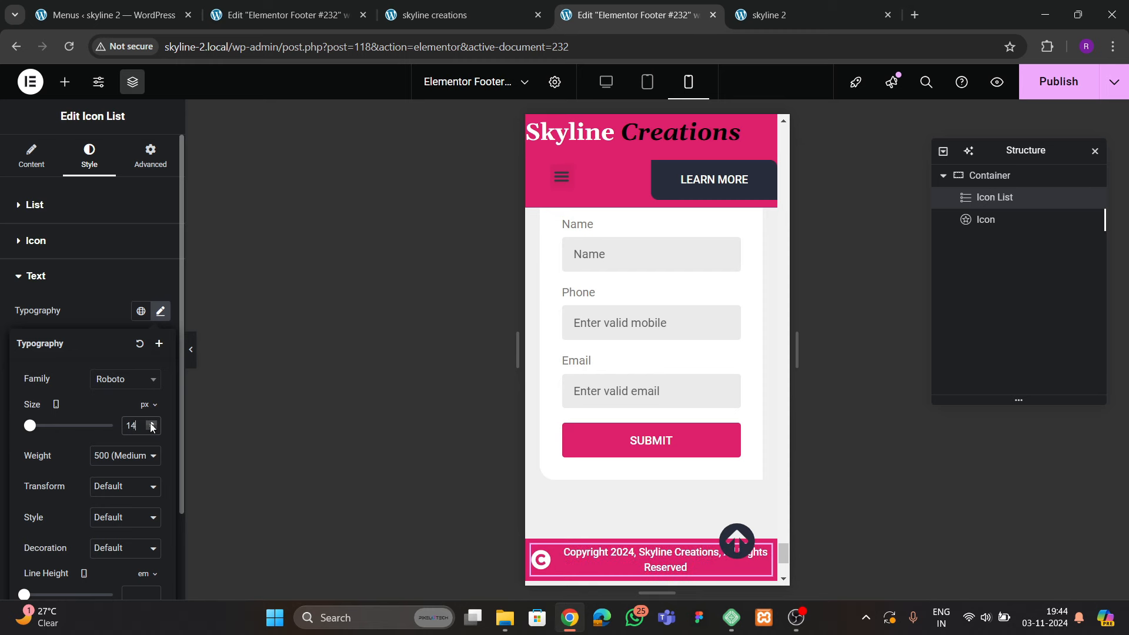
{"action": "scroll", "coordinate": [652, 361], "scroll_direction": "up", "scroll_amount": 4}
{"action": "left_click", "coordinate": [1052, 88]}
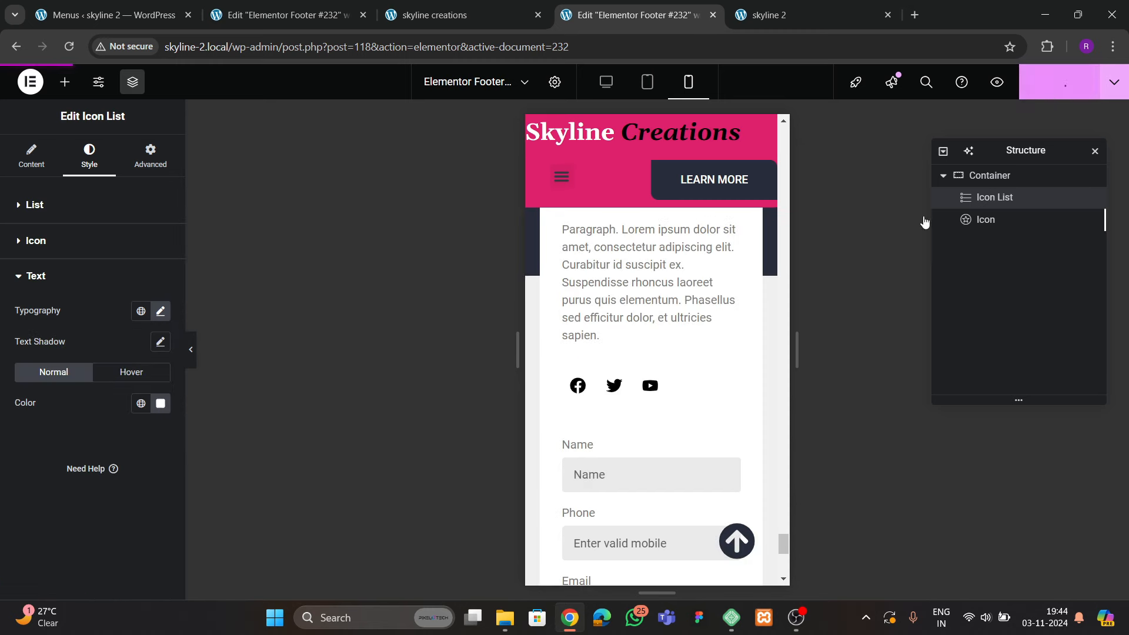
Open the header for editing and hide its Learn More button on tablet portrait and mobile portrait
{"action": "scroll", "coordinate": [622, 348], "scroll_direction": "up", "scroll_amount": 6}
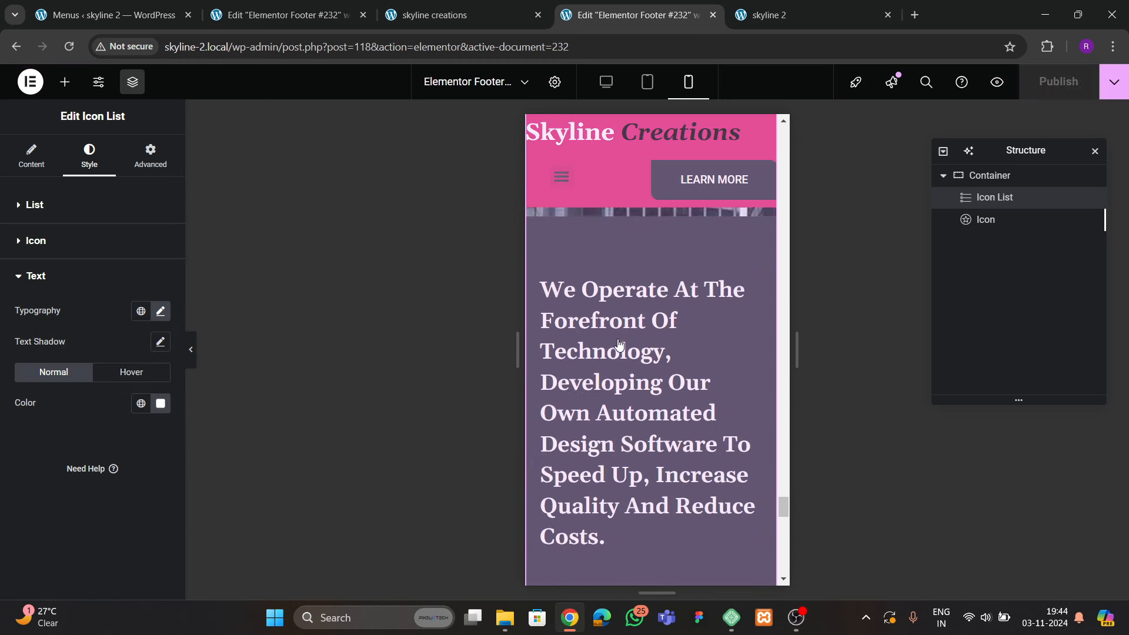
{"action": "left_click_drag", "start_coordinate": [783, 506], "coordinate": [791, 126]}
{"action": "left_click", "coordinate": [583, 251]}
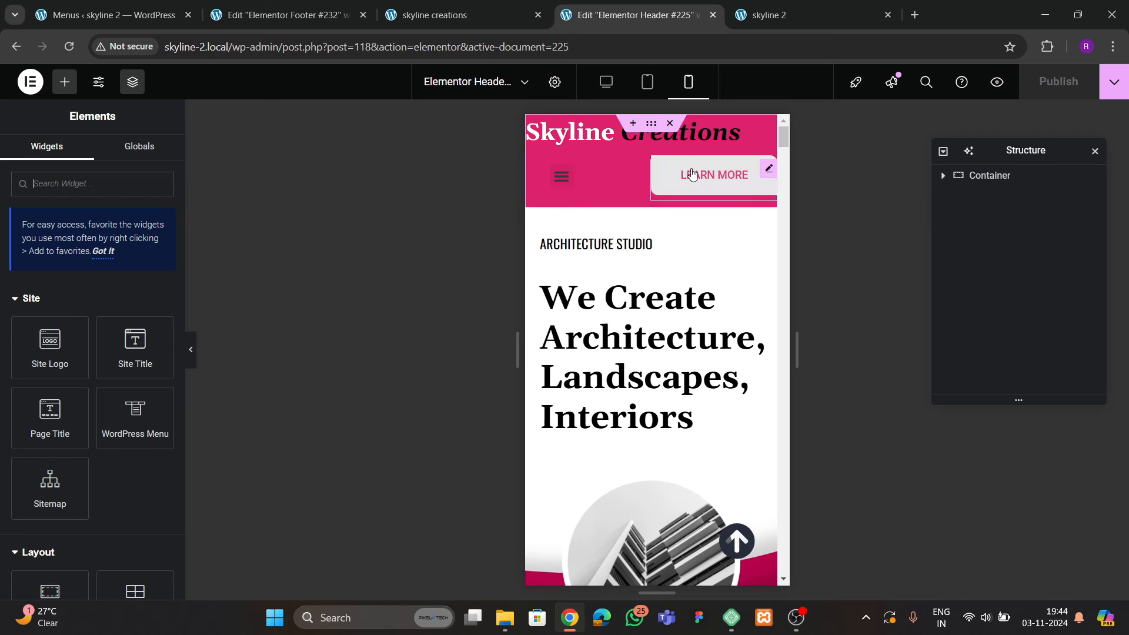
{"action": "left_click", "coordinate": [692, 174]}
{"action": "left_click", "coordinate": [151, 151]}
{"action": "scroll", "coordinate": [111, 387], "scroll_direction": "down", "scroll_amount": 5}
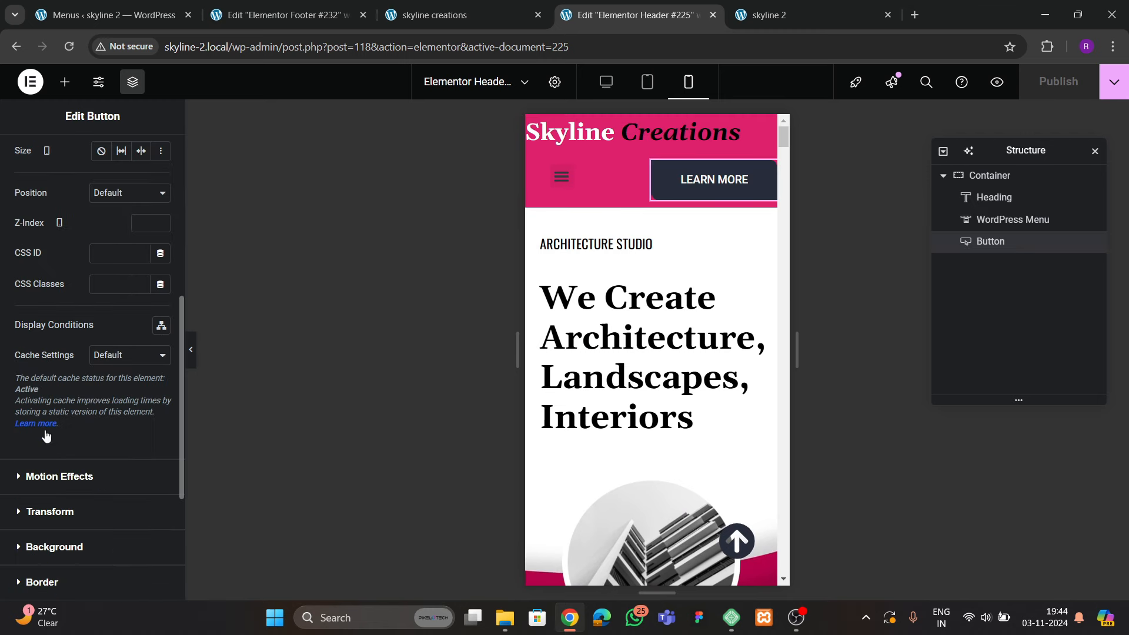
{"action": "scroll", "coordinate": [46, 436], "scroll_direction": "down", "scroll_amount": 4}
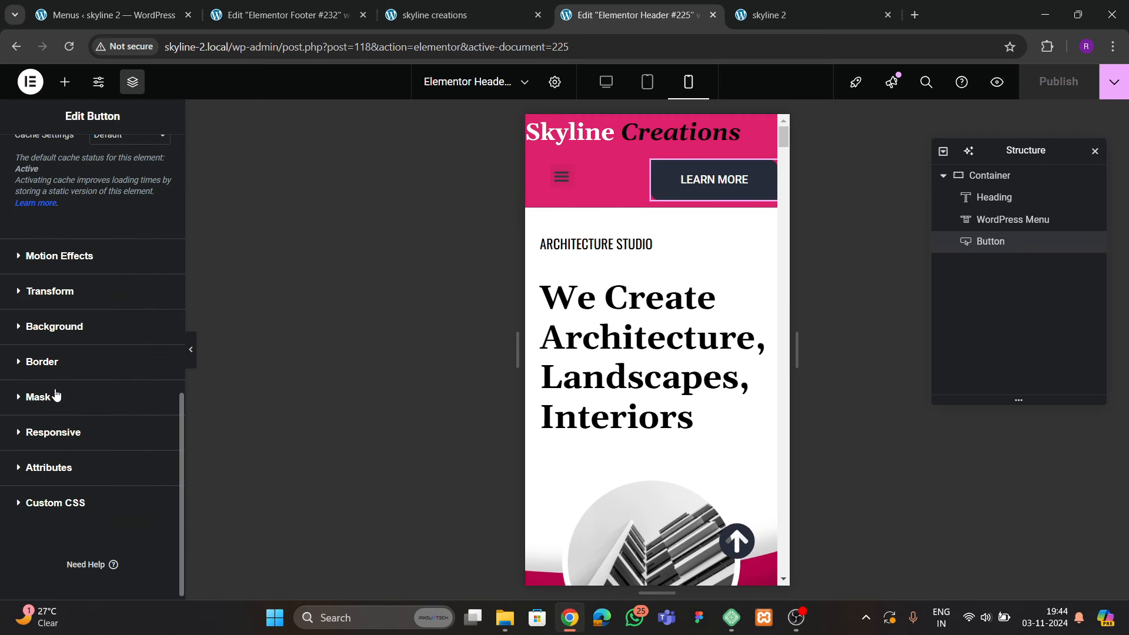
{"action": "left_click", "coordinate": [53, 432]}
{"action": "scroll", "coordinate": [71, 412], "scroll_direction": "down", "scroll_amount": 2}
{"action": "left_click", "coordinate": [150, 378]}
{"action": "left_click", "coordinate": [151, 404]}
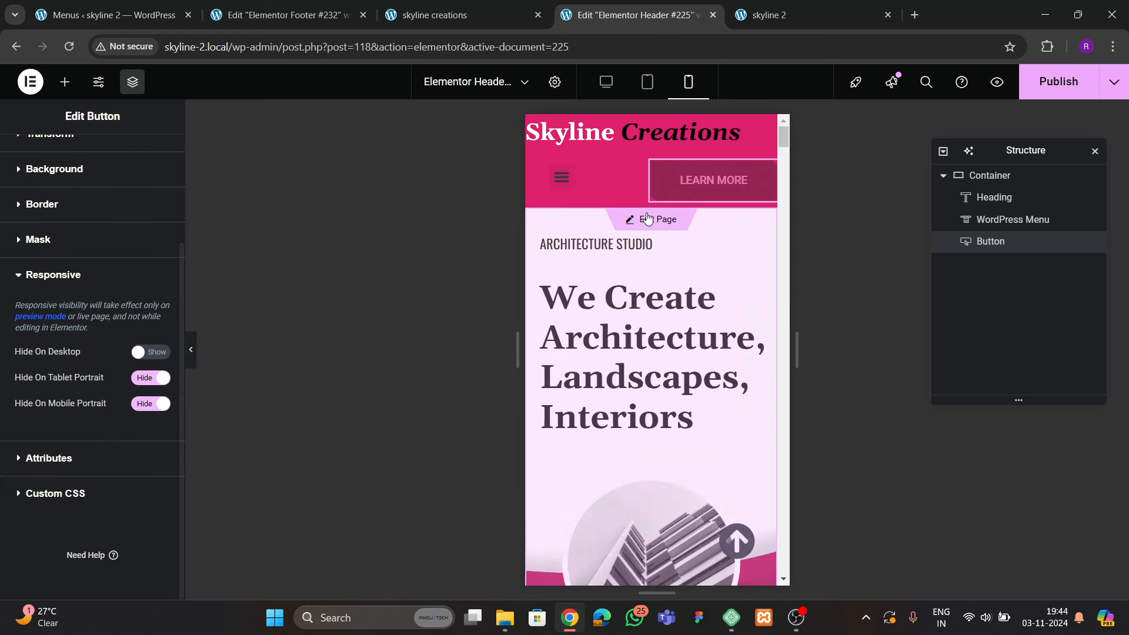
Adjust the header container's mobile padding and reduce the Skyline Creations heading's font size to fit beside the menu toggle
{"action": "left_click", "coordinate": [993, 175]}
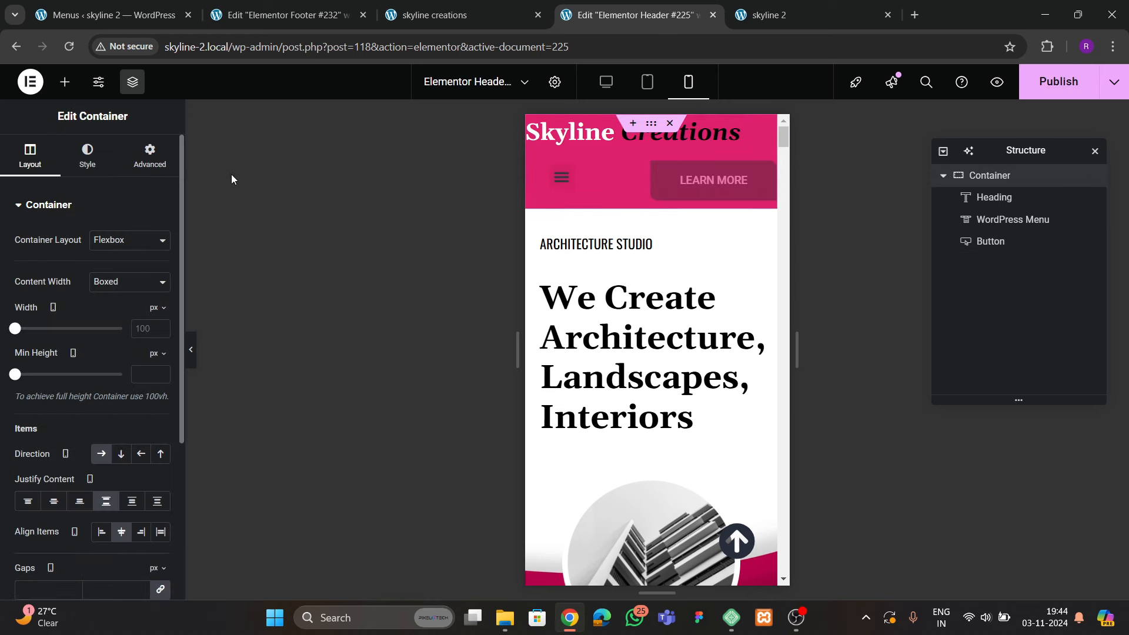
{"action": "left_click", "coordinate": [151, 158]}
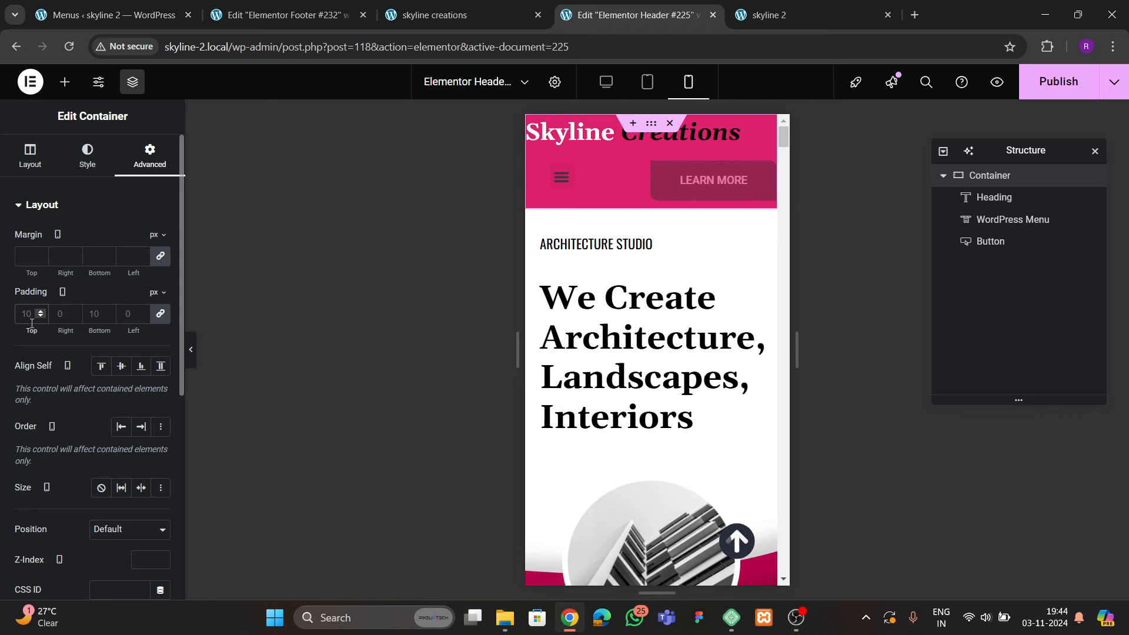
{"action": "left_click", "coordinate": [560, 141]}
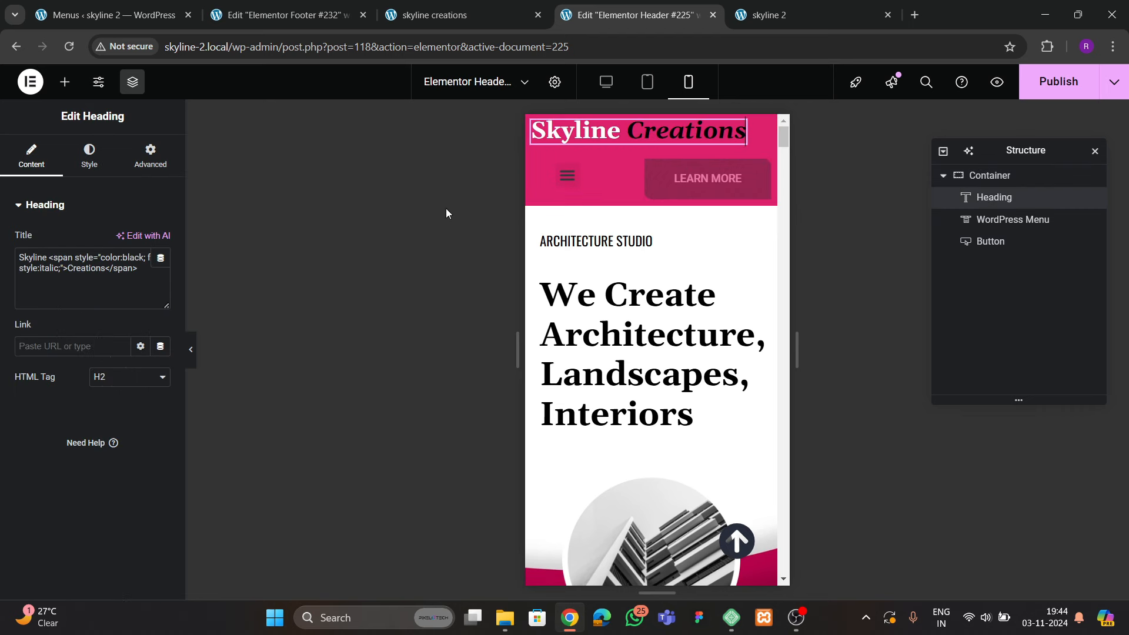
{"action": "left_click", "coordinate": [99, 162]}
{"action": "left_click", "coordinate": [160, 302]}
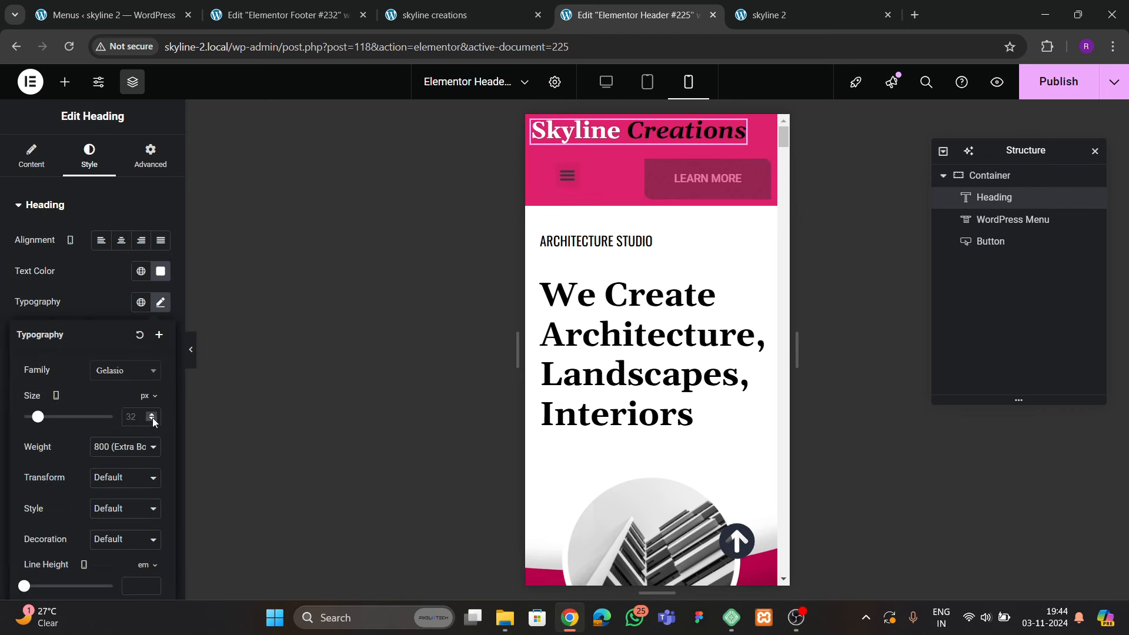
{"action": "left_click", "coordinate": [152, 414]}
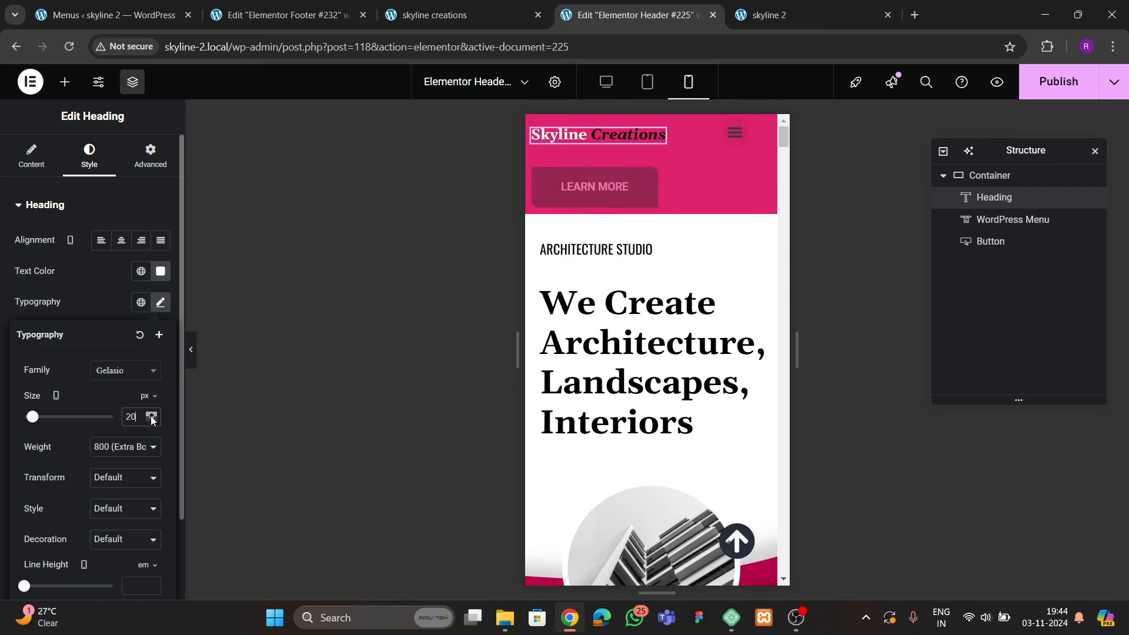
{"action": "left_click", "coordinate": [151, 414]}
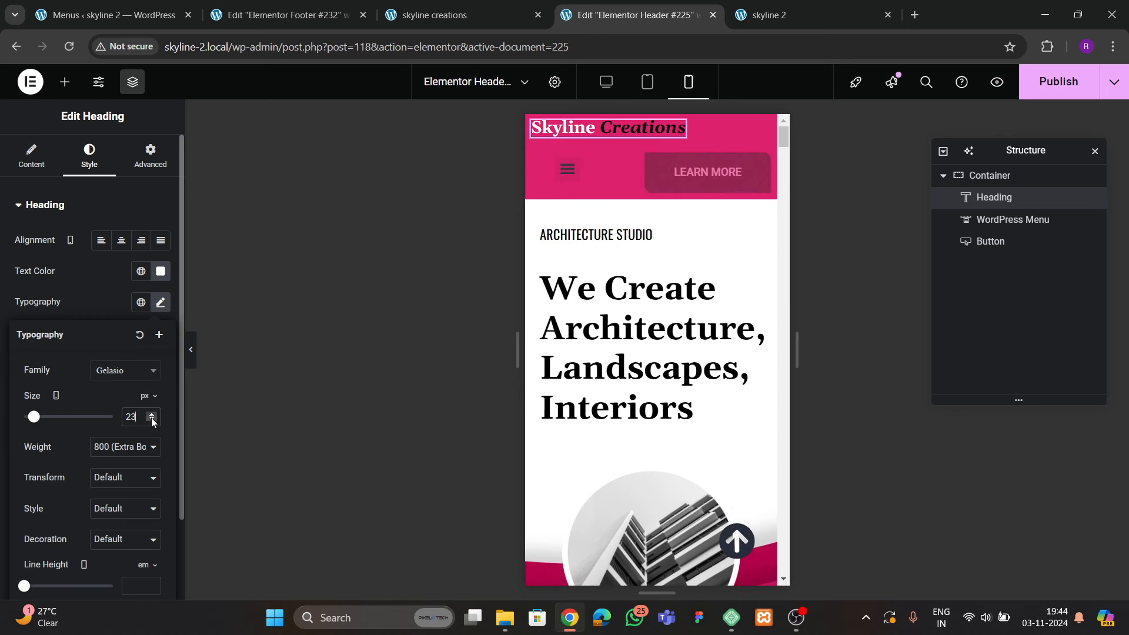
{"action": "left_click", "coordinate": [152, 421]}
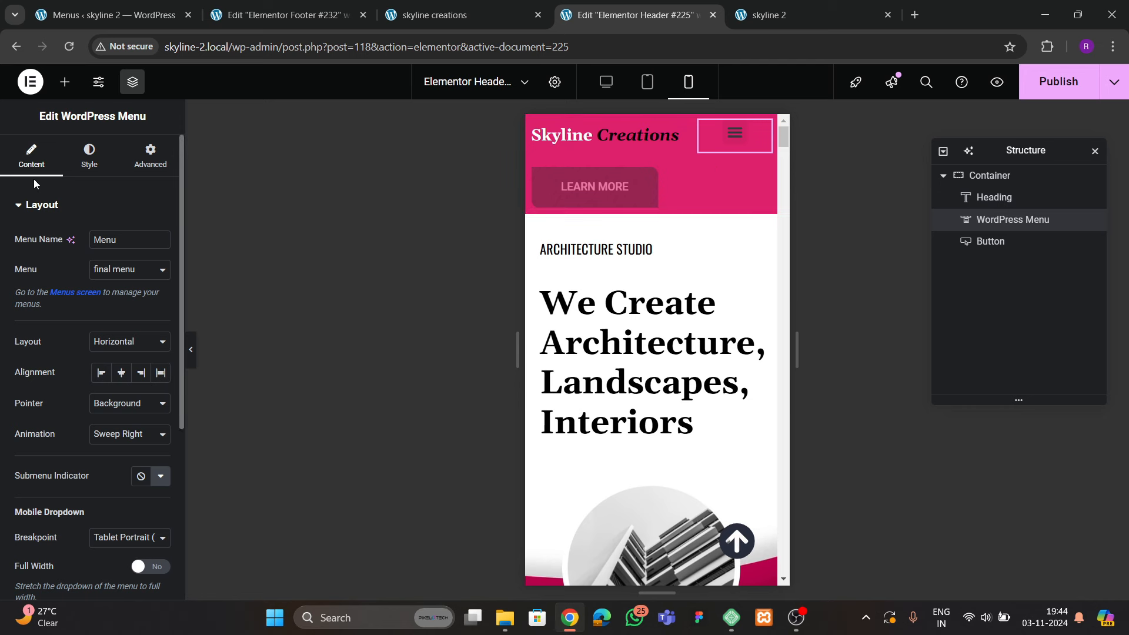
Center the text of the header menu's mobile dropdown and stretch the dropdown to full width
{"action": "scroll", "coordinate": [51, 375], "scroll_direction": "down", "scroll_amount": 5}
{"action": "left_click", "coordinate": [110, 364]}
{"action": "left_click", "coordinate": [110, 391]}
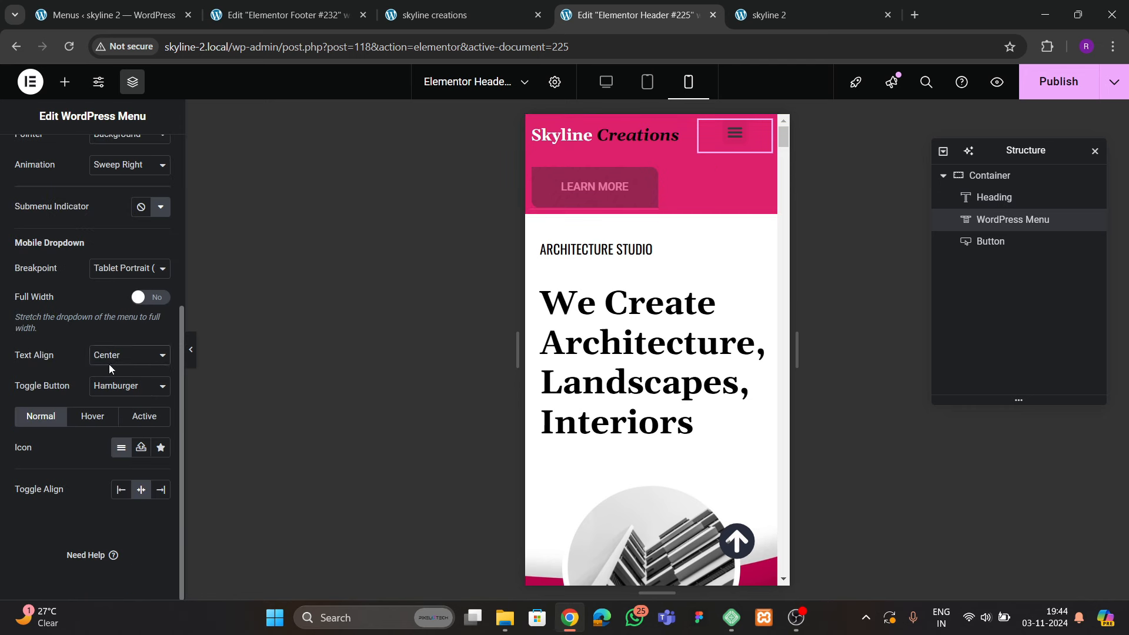
{"action": "left_click", "coordinate": [154, 297]}
Color the header menu's toggle button white (#FFFFFF) and give it the dark navy global color as background
{"action": "scroll", "coordinate": [97, 389], "scroll_direction": "up", "scroll_amount": 4}
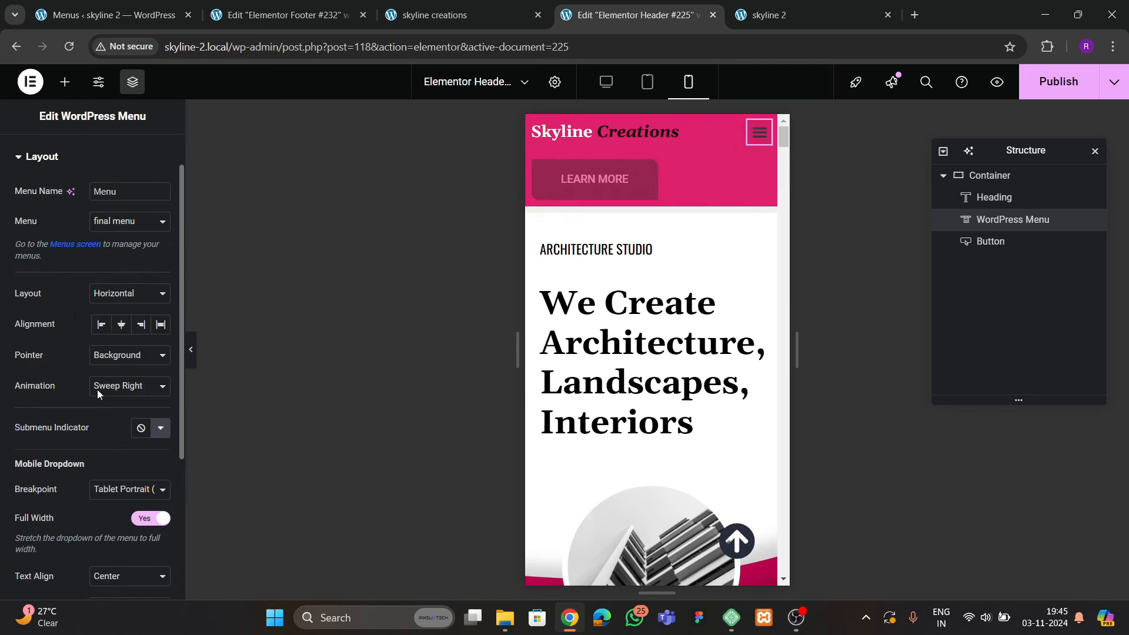
{"action": "scroll", "coordinate": [87, 159], "scroll_direction": "up", "scroll_amount": 1}
{"action": "left_click", "coordinate": [90, 154]}
{"action": "scroll", "coordinate": [66, 395], "scroll_direction": "down", "scroll_amount": 4}
{"action": "left_click", "coordinate": [40, 498]}
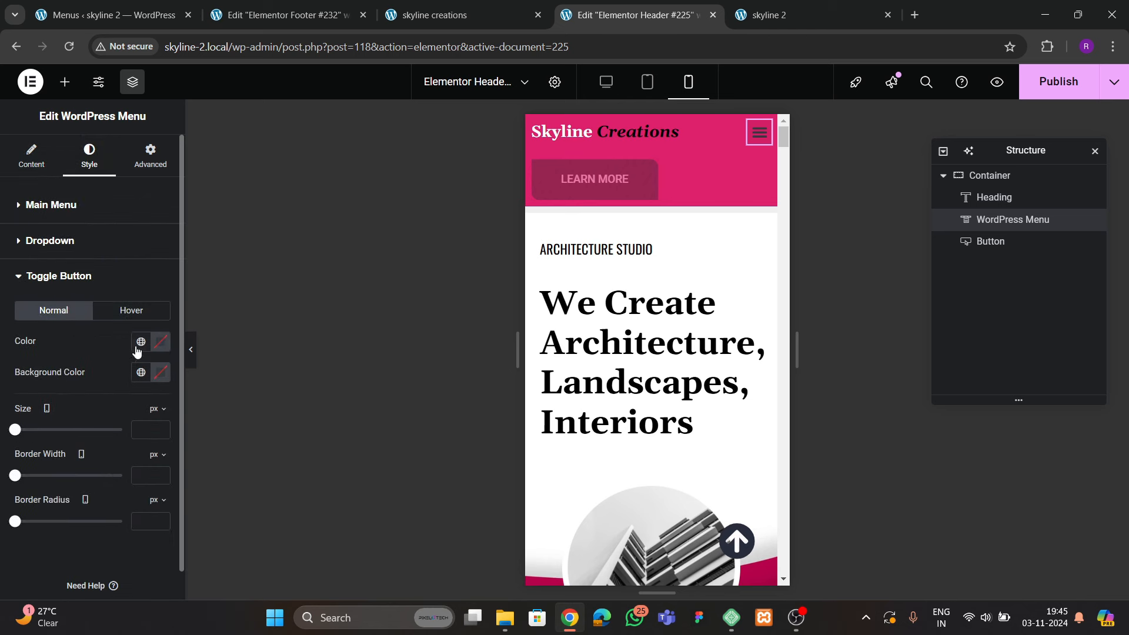
{"action": "left_click", "coordinate": [165, 347]}
{"action": "left_click_drag", "start_coordinate": [145, 440], "coordinate": [54, 382]}
{"action": "left_click", "coordinate": [55, 383]}
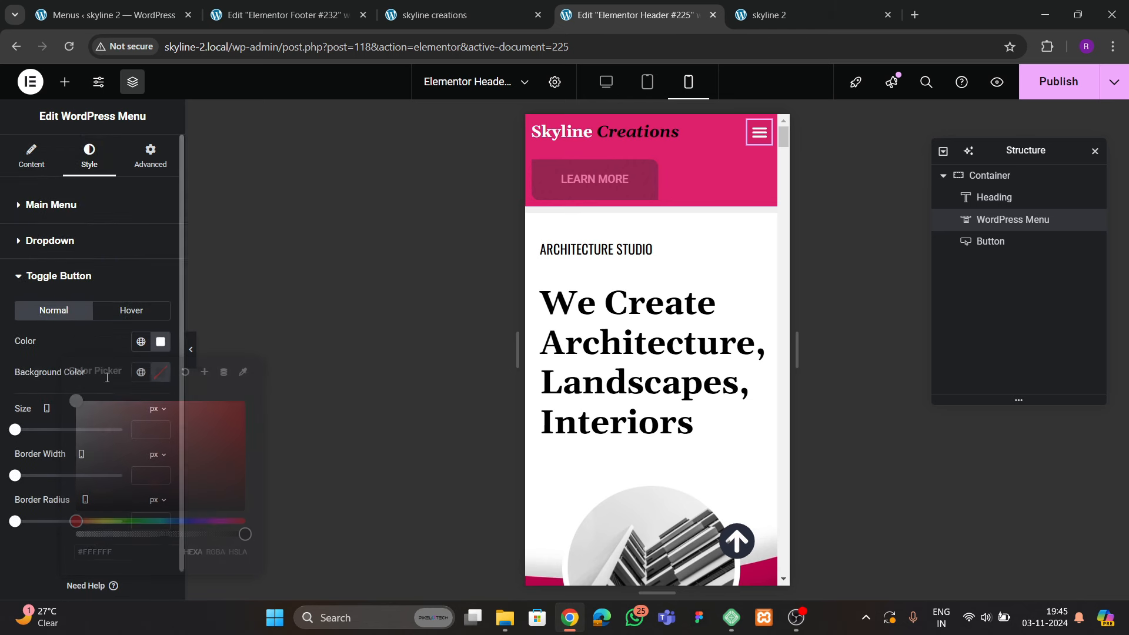
{"action": "left_click", "coordinate": [141, 372]}
{"action": "left_click", "coordinate": [71, 336]}
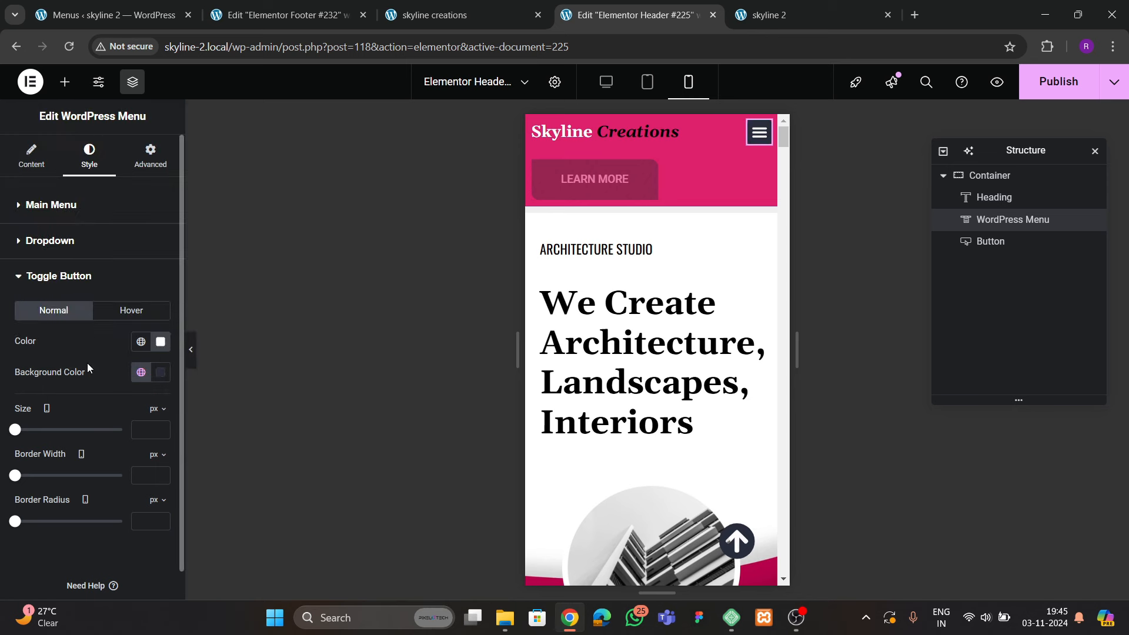
Set the header's Skyline Creations heading font size to 27 px in the mobile view
{"action": "left_click", "coordinate": [553, 141]}
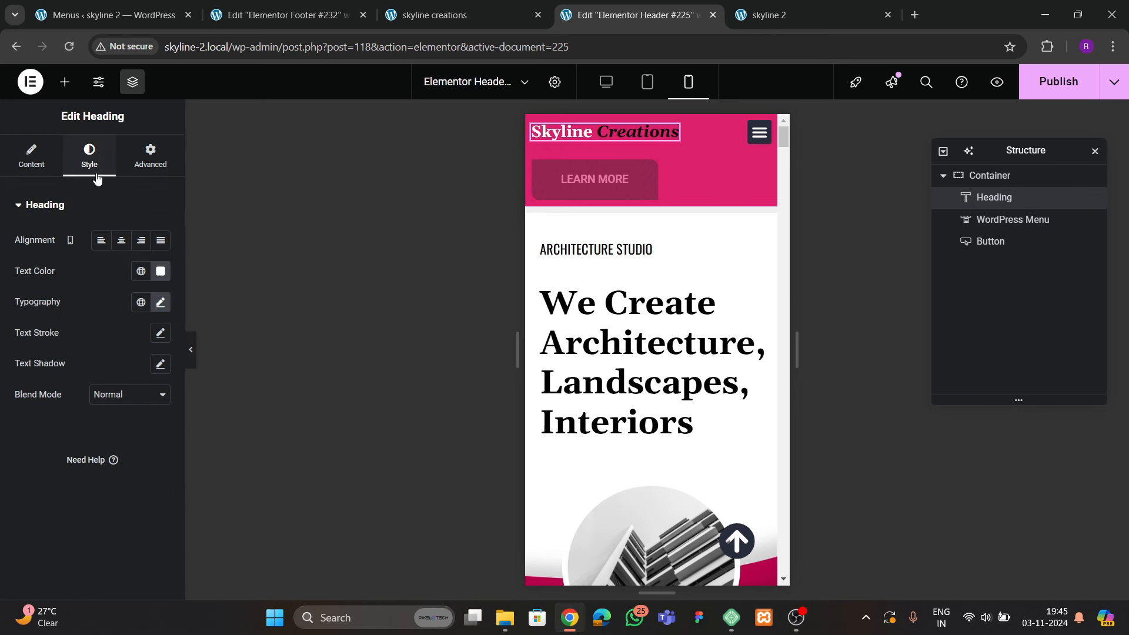
{"action": "left_click", "coordinate": [161, 303]}
{"action": "left_click", "coordinate": [151, 414]}
{"action": "left_click", "coordinate": [151, 413]}
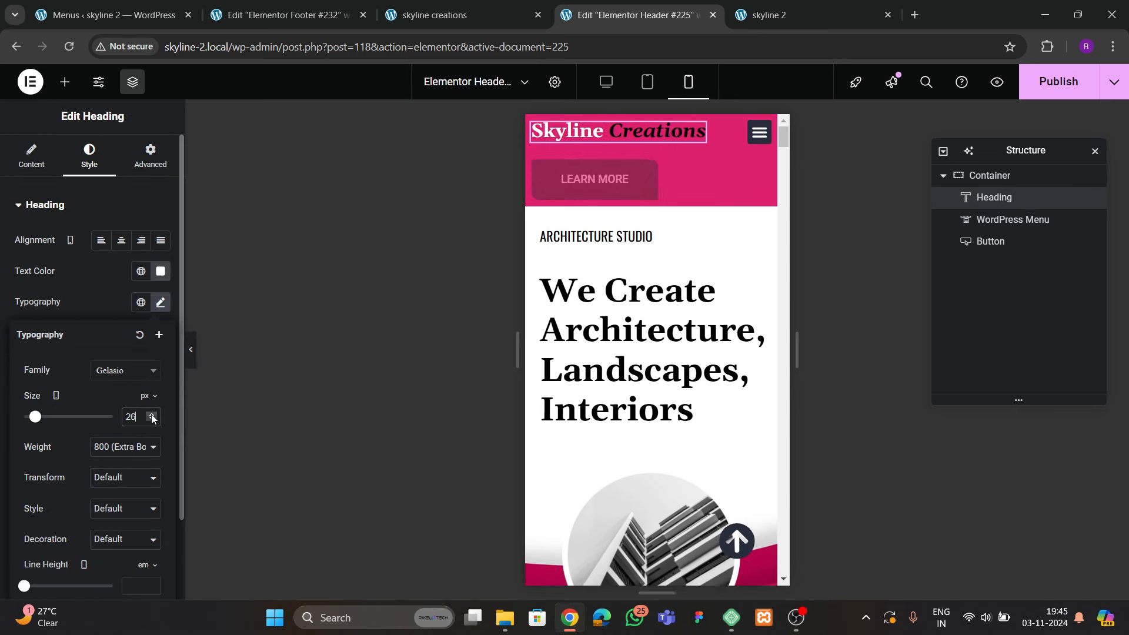
{"action": "left_click", "coordinate": [151, 414]}
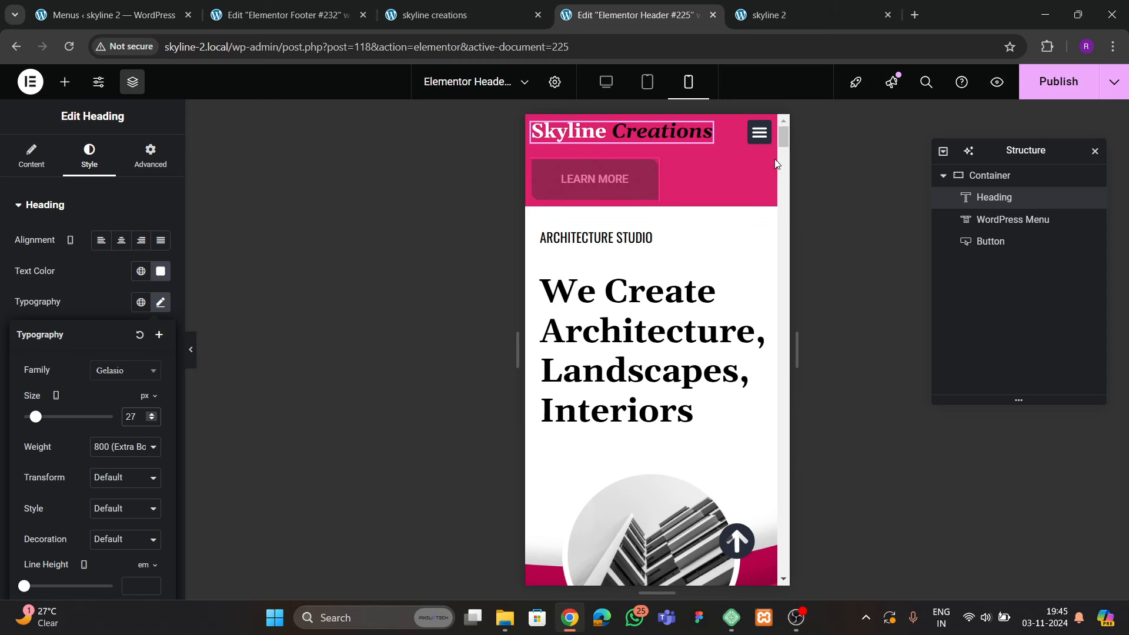
Give the header menu's dropdown items white text and the theme 2 global background color in the hover state
{"action": "left_click", "coordinate": [761, 144]}
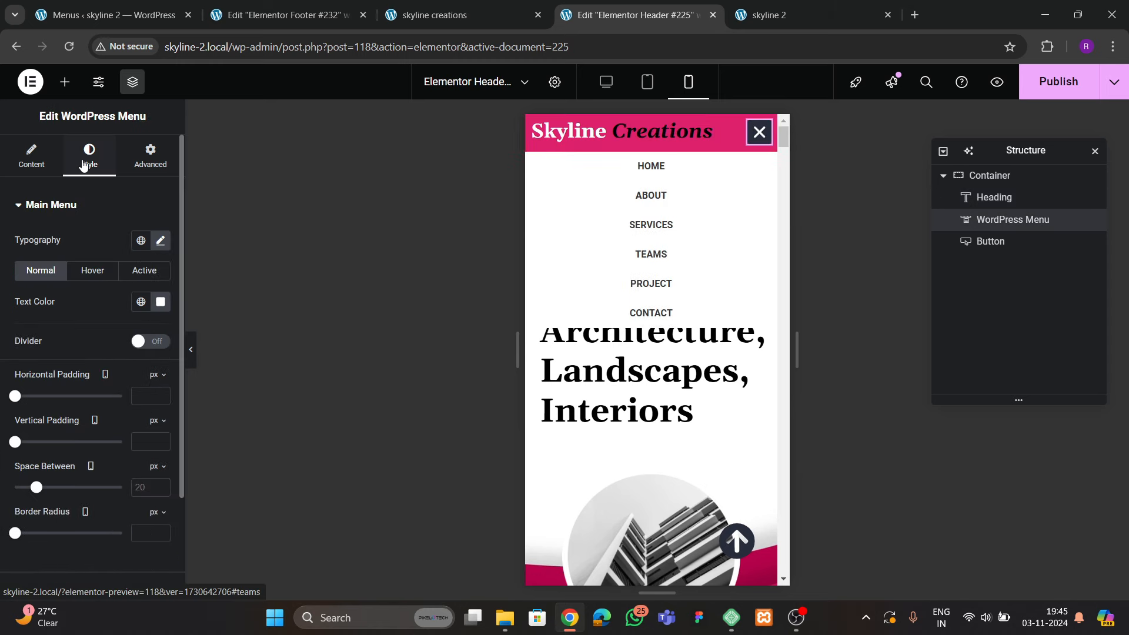
{"action": "scroll", "coordinate": [98, 318], "scroll_direction": "down", "scroll_amount": 2}
{"action": "left_click", "coordinate": [50, 468]}
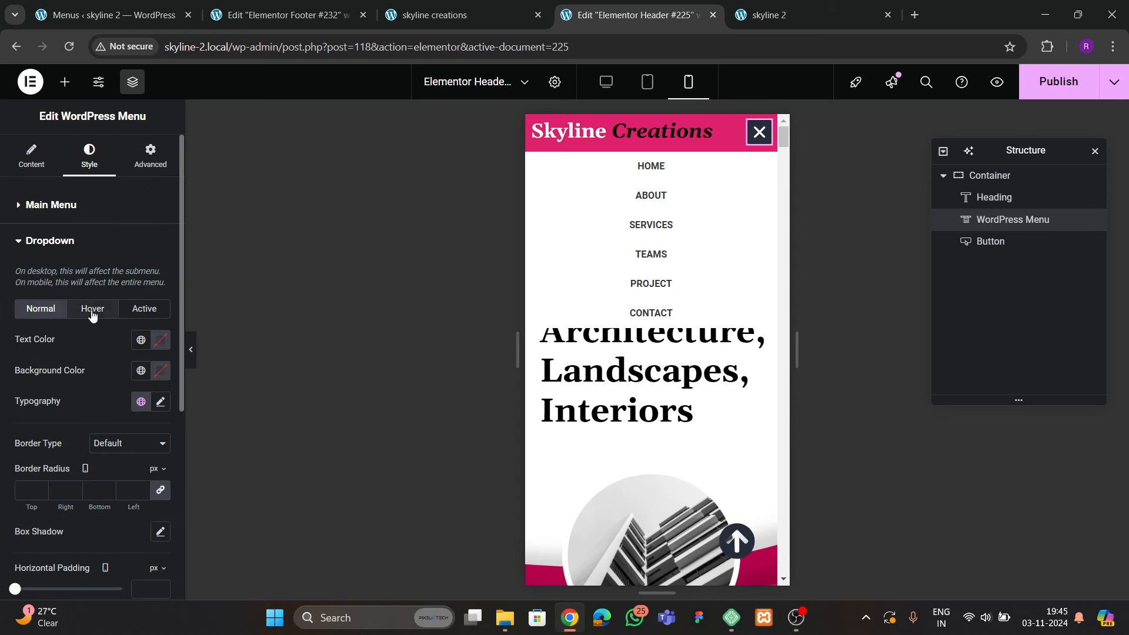
{"action": "left_click", "coordinate": [140, 371]}
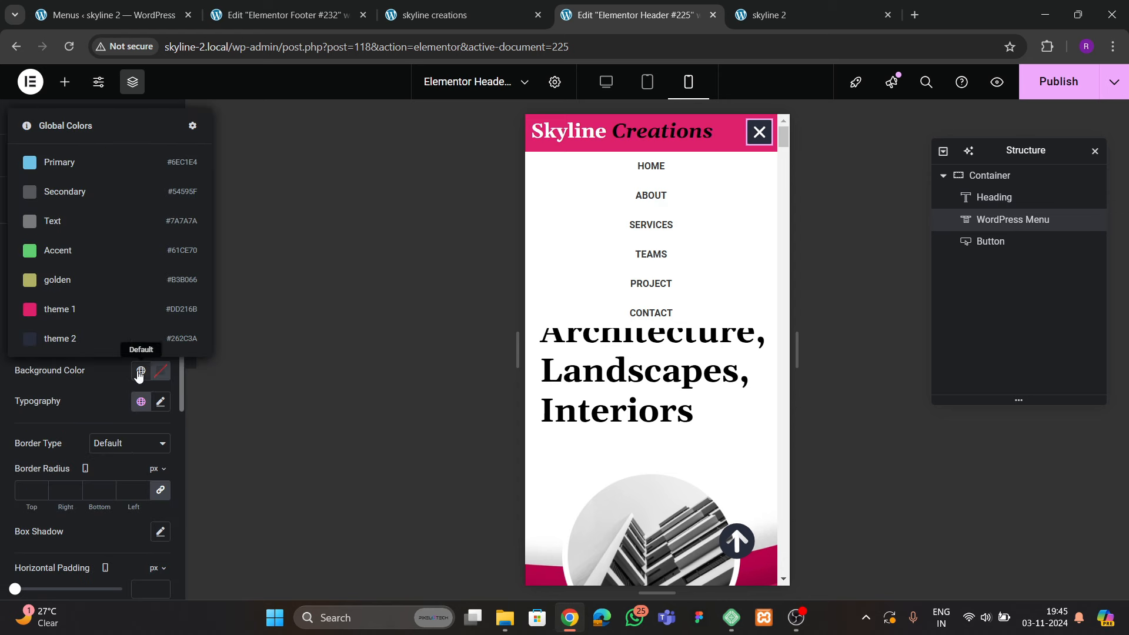
{"action": "left_click", "coordinate": [79, 318]}
{"action": "left_click", "coordinate": [161, 339]}
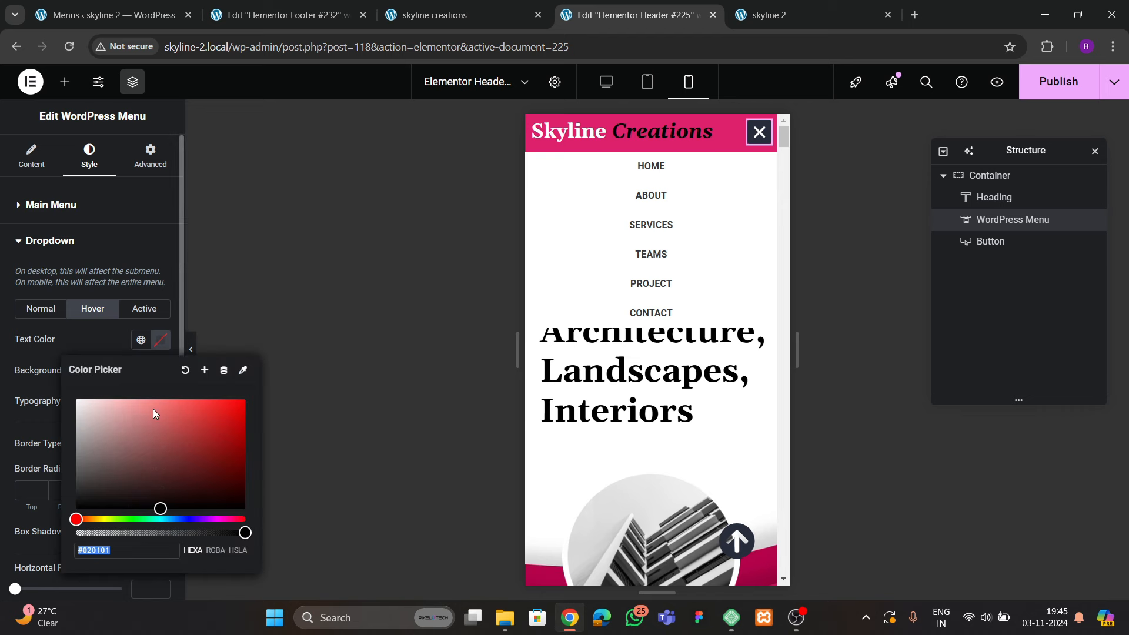
{"action": "left_click", "coordinate": [55, 355]}
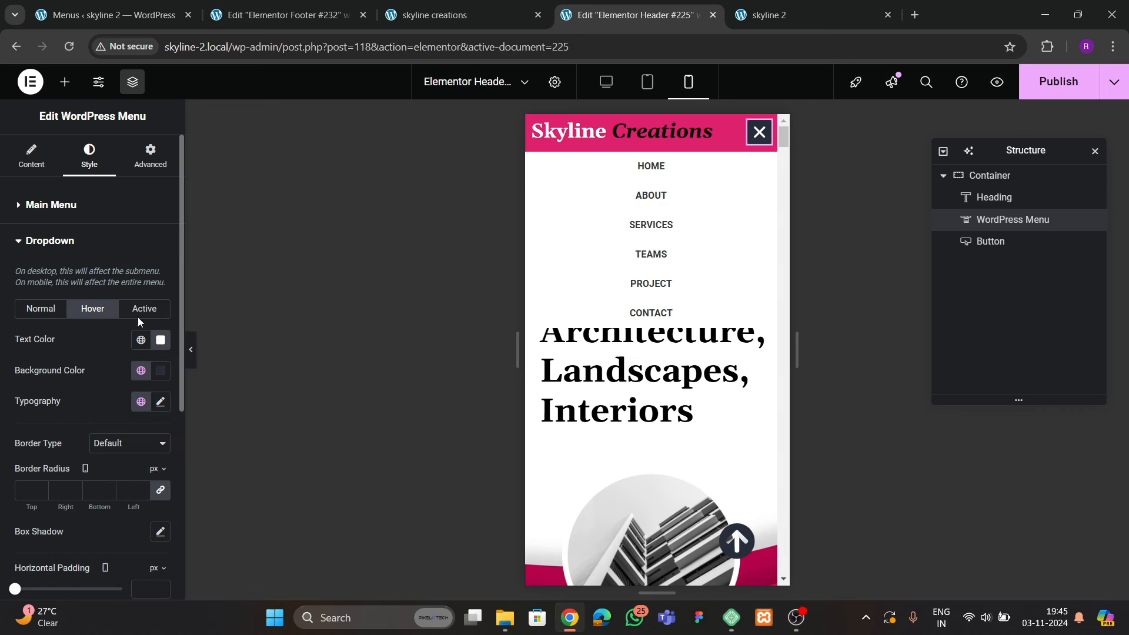
Apply white text and the theme 2 background to the dropdown's active state, and publish the header
{"action": "left_click", "coordinate": [141, 311]}
{"action": "left_click", "coordinate": [140, 371]}
{"action": "left_click", "coordinate": [83, 309]}
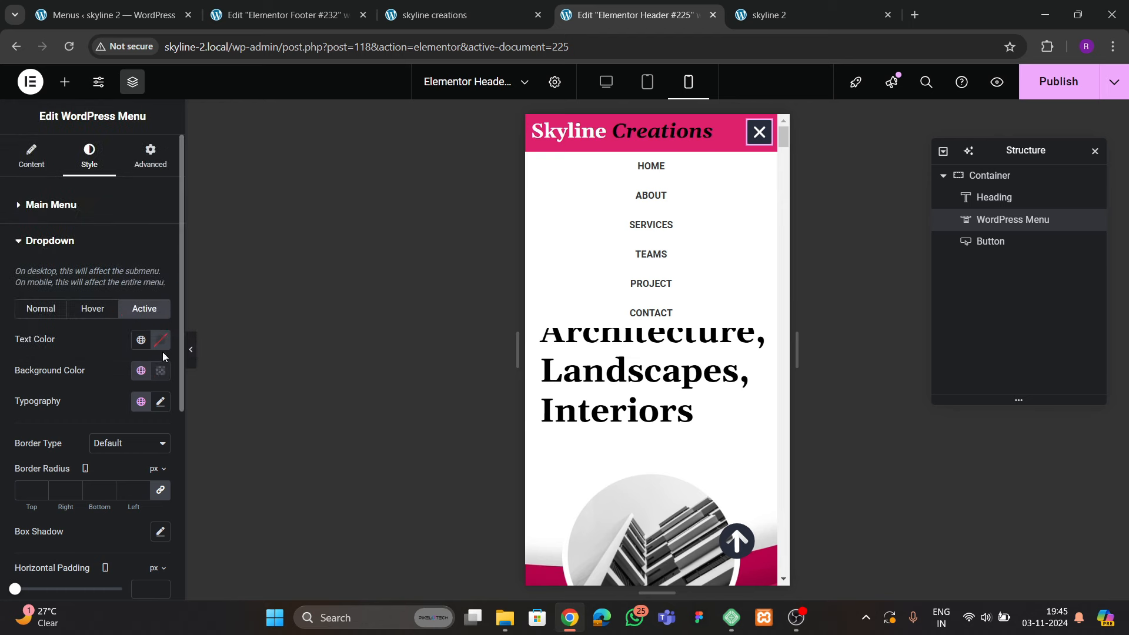
{"action": "left_click", "coordinate": [160, 340]}
{"action": "left_click", "coordinate": [76, 398]}
{"action": "left_click", "coordinate": [686, 176]}
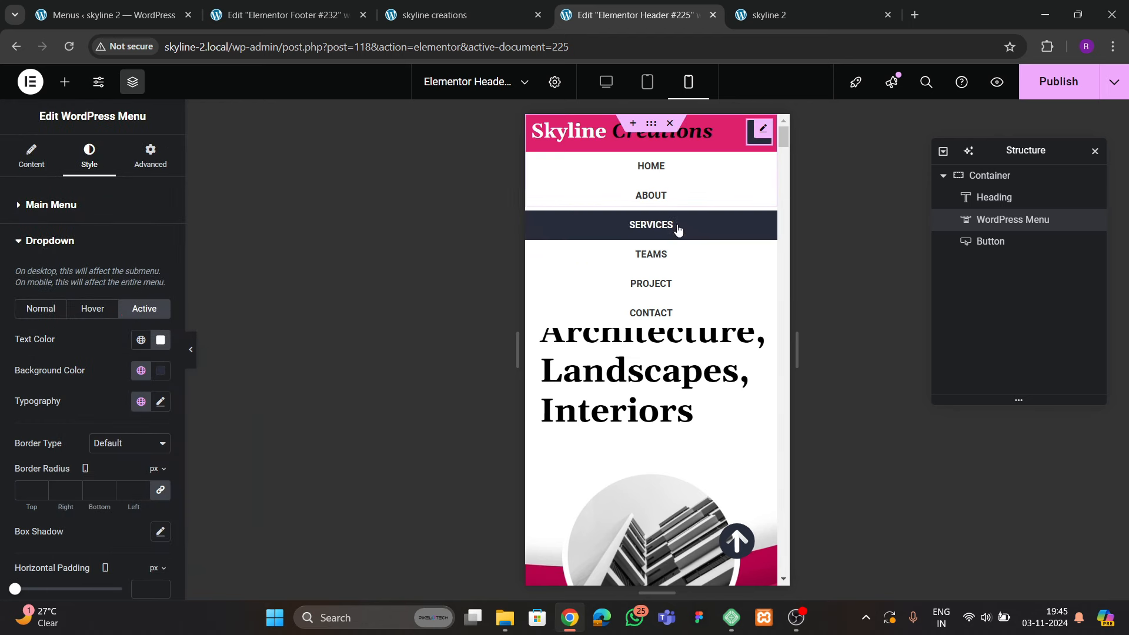
{"action": "left_click", "coordinate": [1038, 94]}
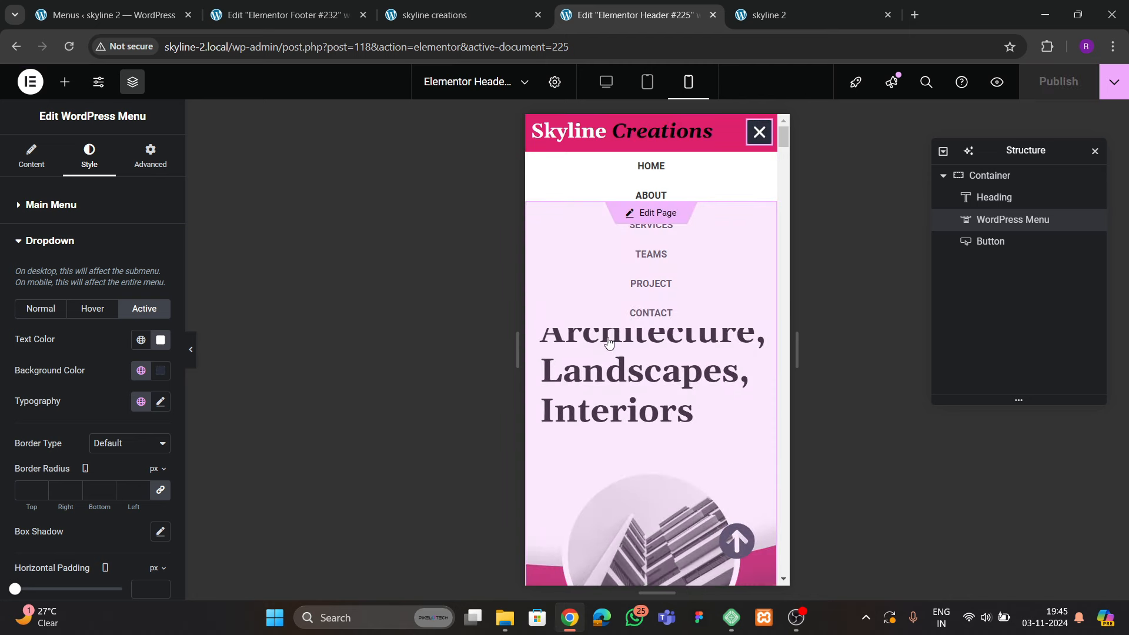
Switch to the live skyline 2 page and preview it in the browser's responsive device view at 362 px width
{"action": "left_click", "coordinate": [771, 15]}
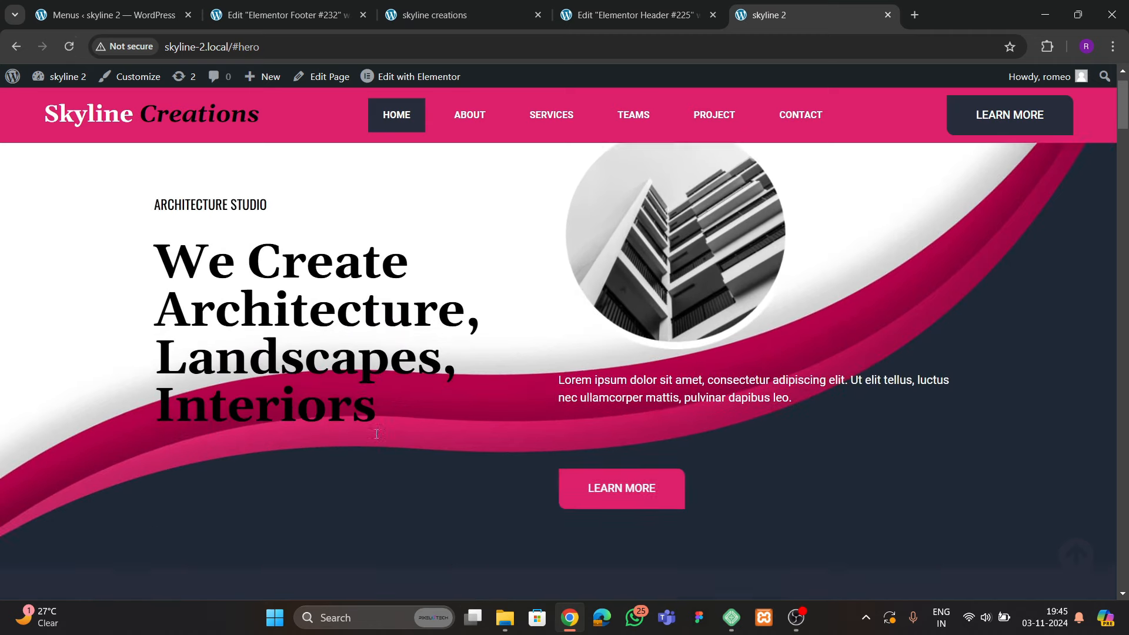
{"action": "scroll", "coordinate": [378, 441], "scroll_direction": "down", "scroll_amount": 10}
{"action": "scroll", "coordinate": [377, 447], "scroll_direction": "up", "scroll_amount": 4}
{"action": "scroll", "coordinate": [377, 447], "scroll_direction": "up", "scroll_amount": 6}
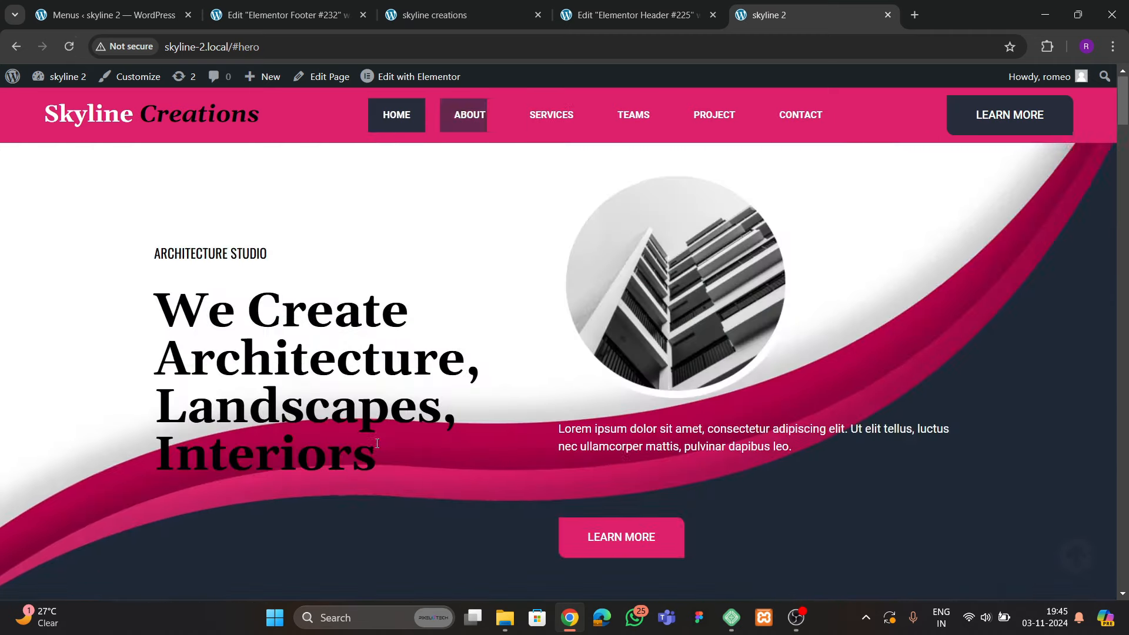
{"action": "right_click", "coordinate": [104, 399]}
{"action": "left_click", "coordinate": [120, 389]}
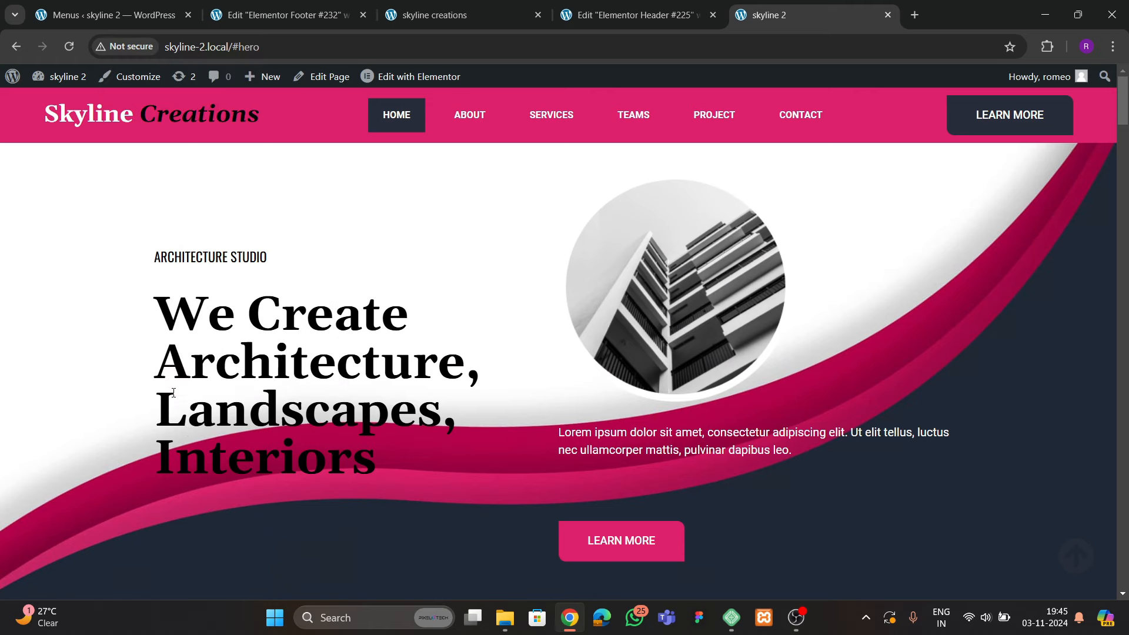
{"action": "scroll", "coordinate": [368, 403], "scroll_direction": "up", "scroll_amount": 4}
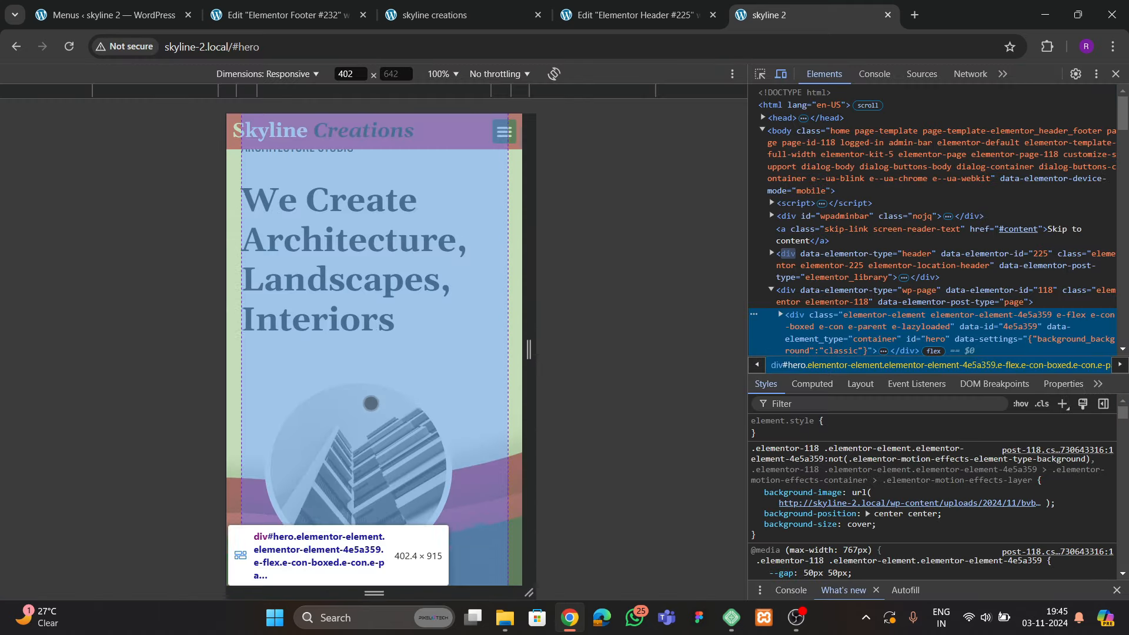
{"action": "left_click_drag", "start_coordinate": [521, 349], "coordinate": [515, 350]}
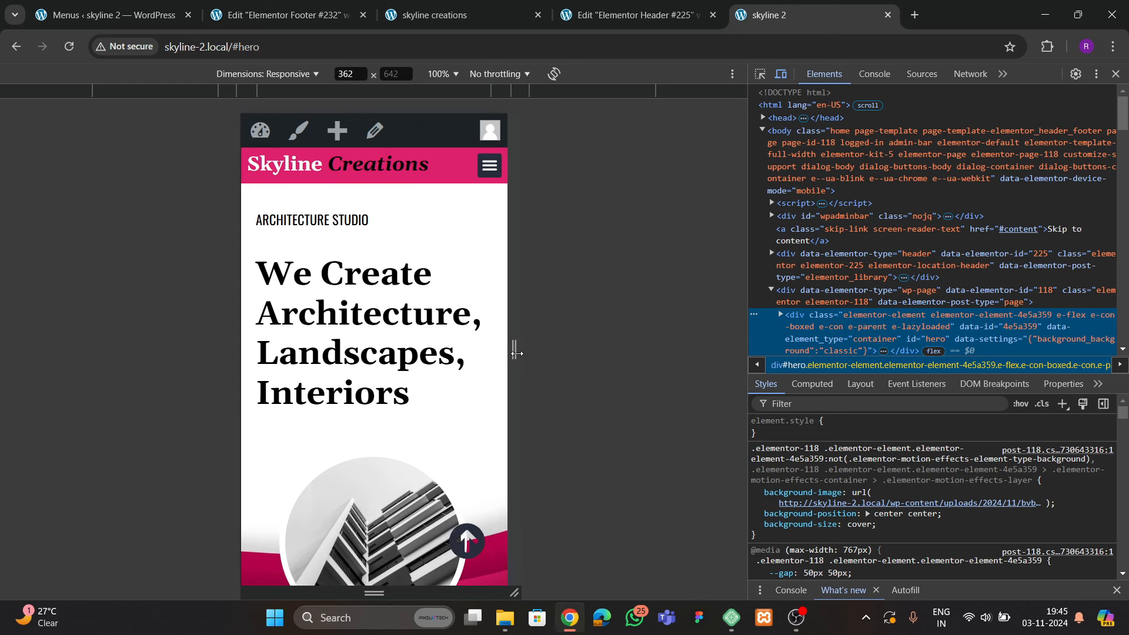
Examine the mobile layout of the Home page sections from the hero down to the footer
{"action": "scroll", "coordinate": [505, 349], "scroll_direction": "down", "scroll_amount": 10}
{"action": "scroll", "coordinate": [410, 368], "scroll_direction": "down", "scroll_amount": 20}
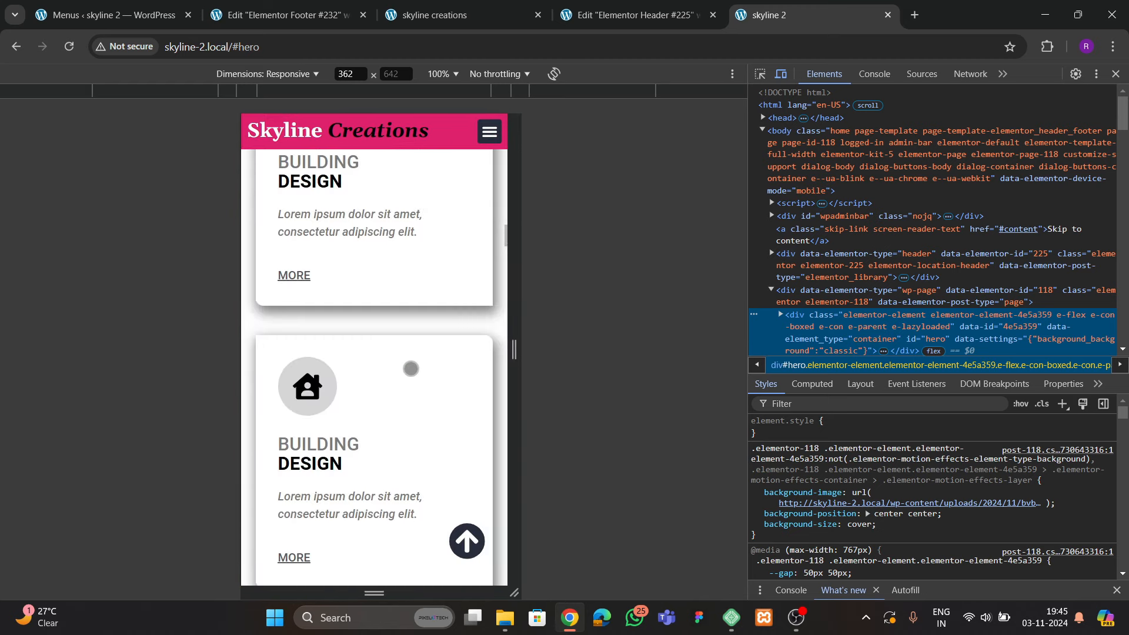
{"action": "scroll", "coordinate": [409, 369], "scroll_direction": "down", "scroll_amount": 20}
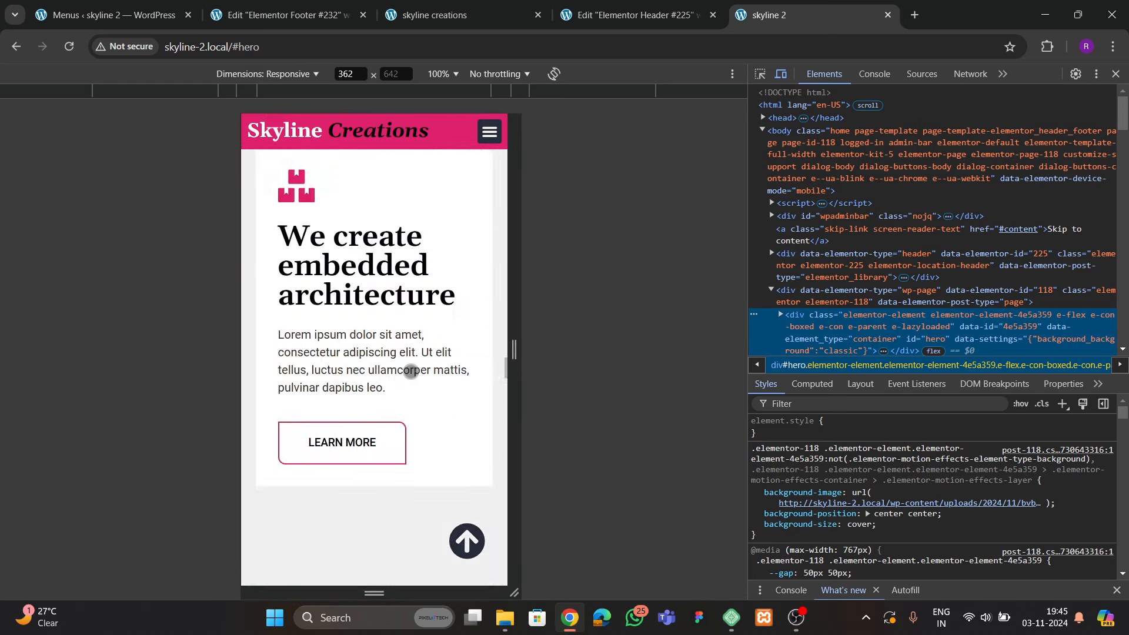
{"action": "scroll", "coordinate": [416, 380], "scroll_direction": "down", "scroll_amount": 20}
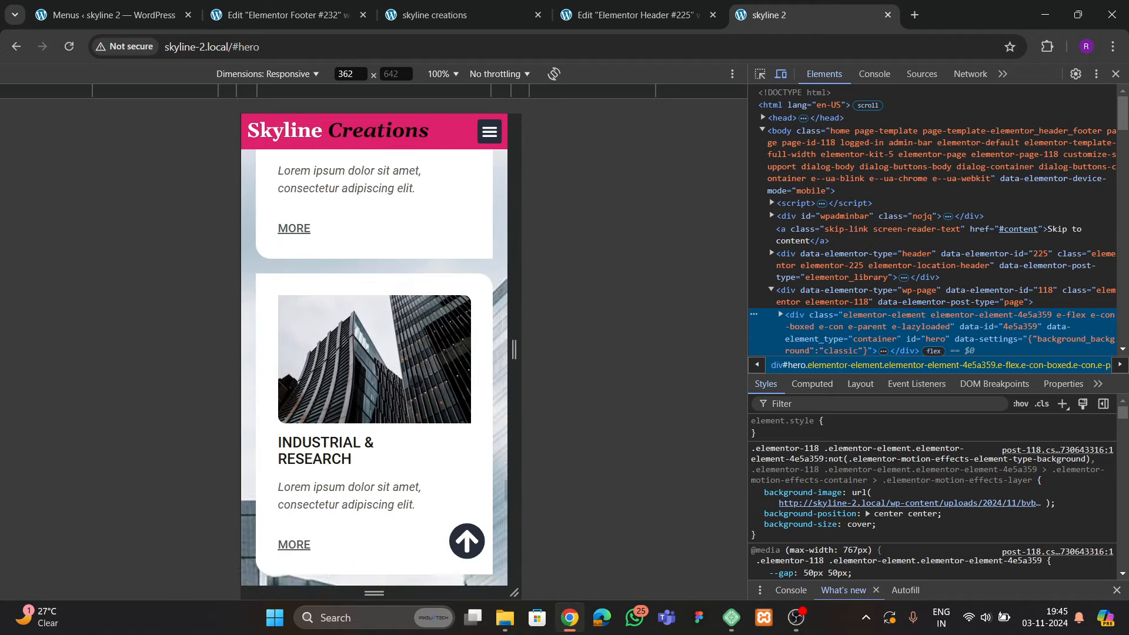
{"action": "scroll", "coordinate": [415, 385], "scroll_direction": "down", "scroll_amount": 10}
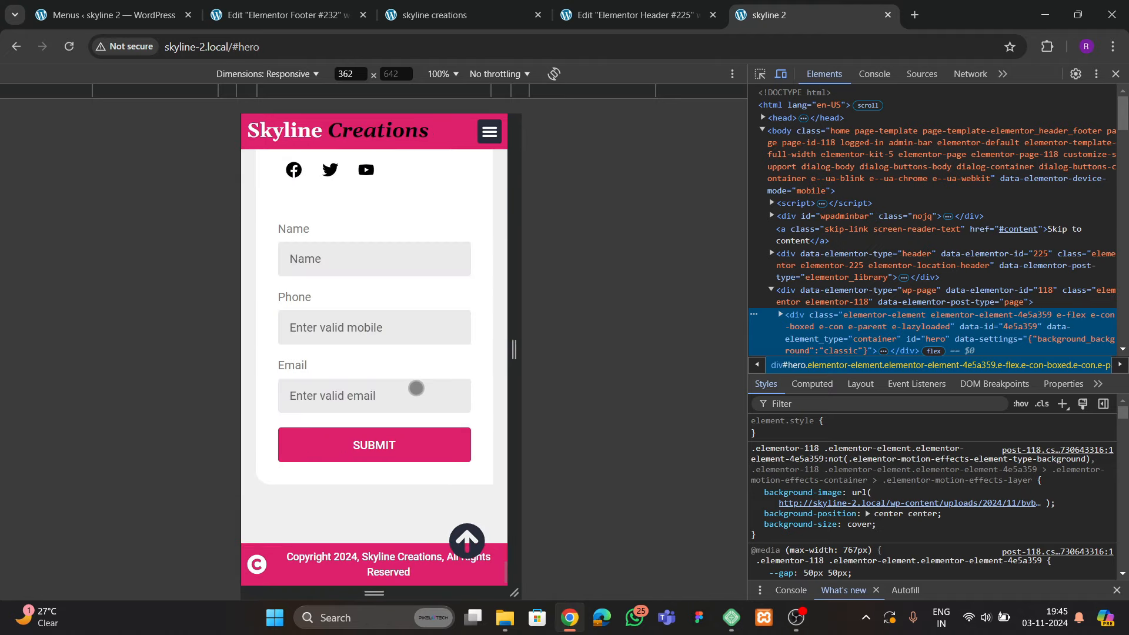
Test the back-to-top button and the mobile menu's Services, Teams and Project links, leaving the dropdown closed
{"action": "left_click", "coordinate": [462, 539]}
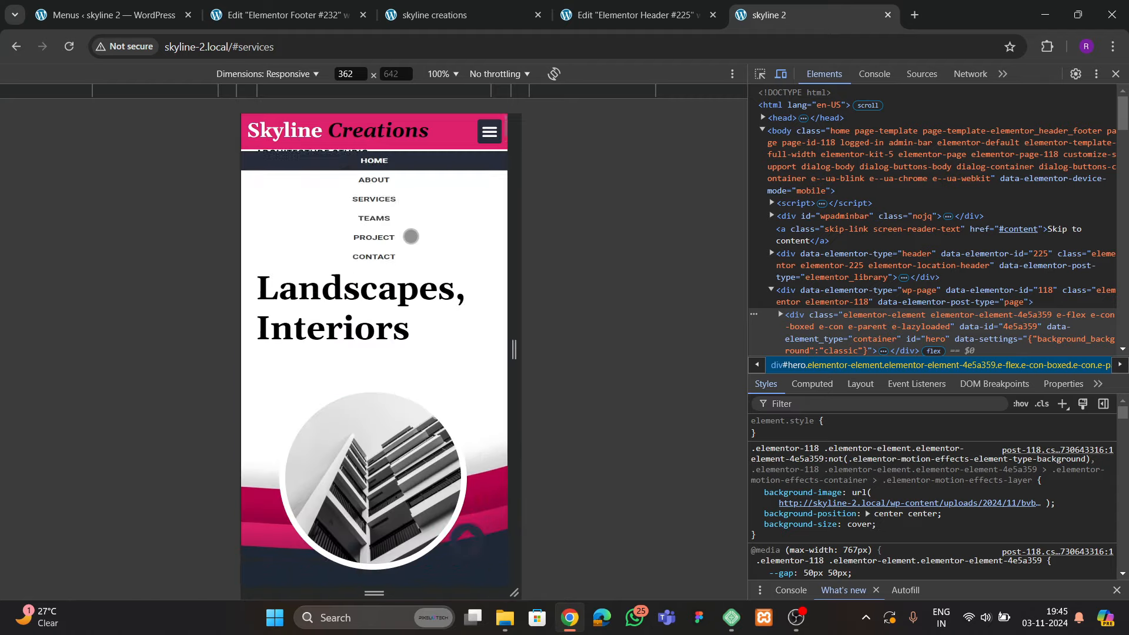
{"action": "left_click", "coordinate": [423, 229]}
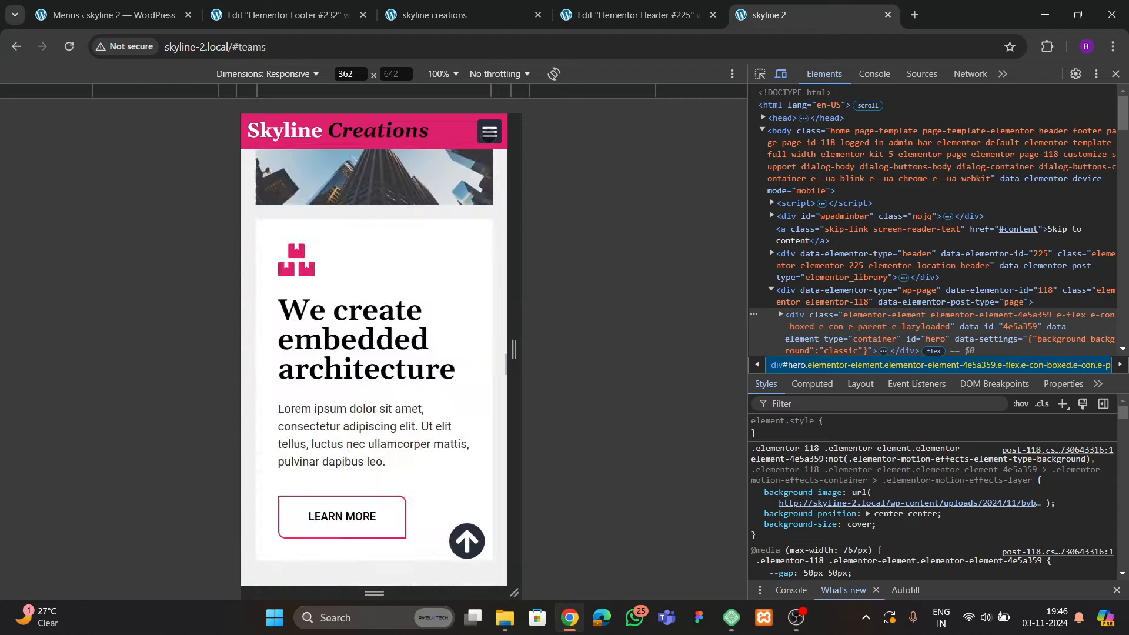
{"action": "left_click", "coordinate": [489, 133]}
{"action": "left_click", "coordinate": [387, 282]}
{"action": "left_click", "coordinate": [490, 132]}
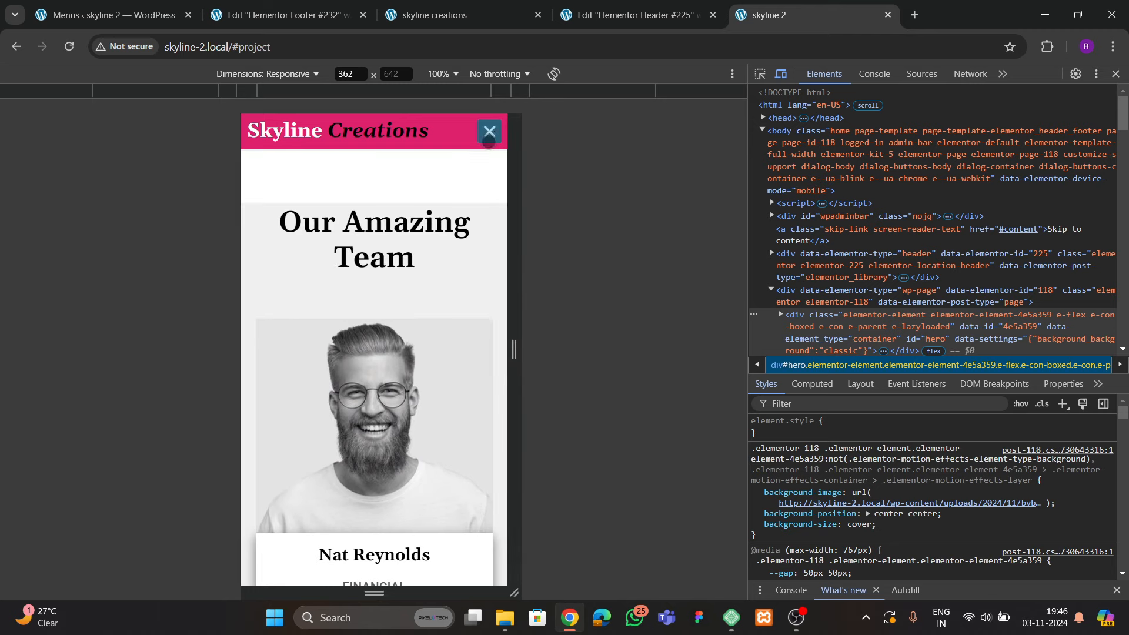
{"action": "left_click", "coordinate": [489, 132]}
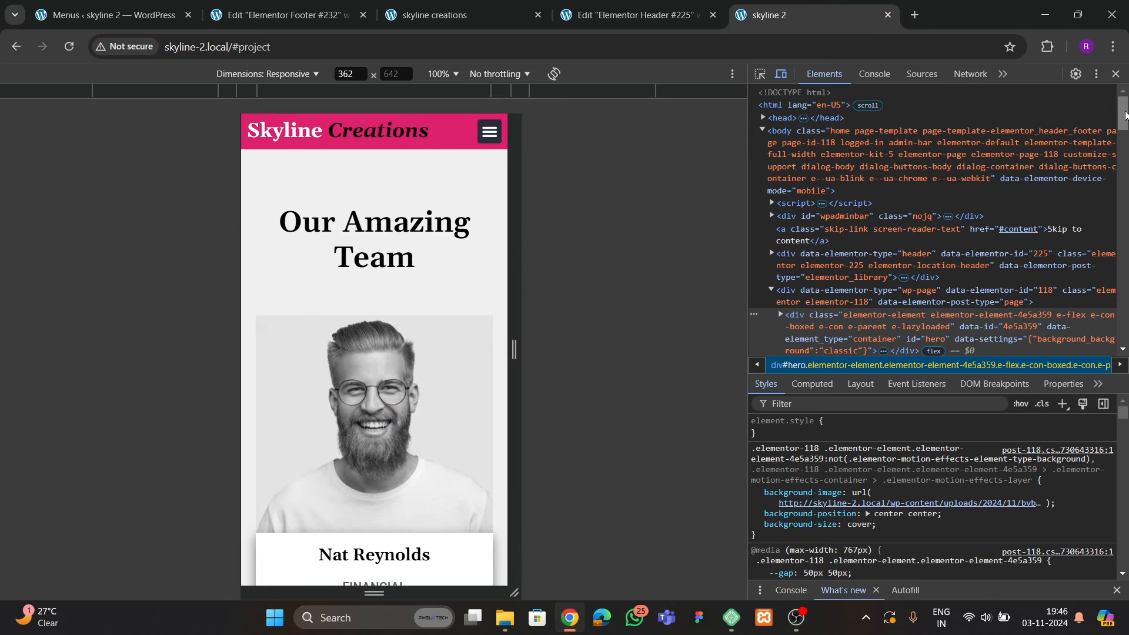
Close the developer tools and review the desktop layout of the Home page back up to the hero
{"action": "left_click", "coordinate": [1115, 73]}
{"action": "scroll", "coordinate": [474, 338], "scroll_direction": "up", "scroll_amount": 10}
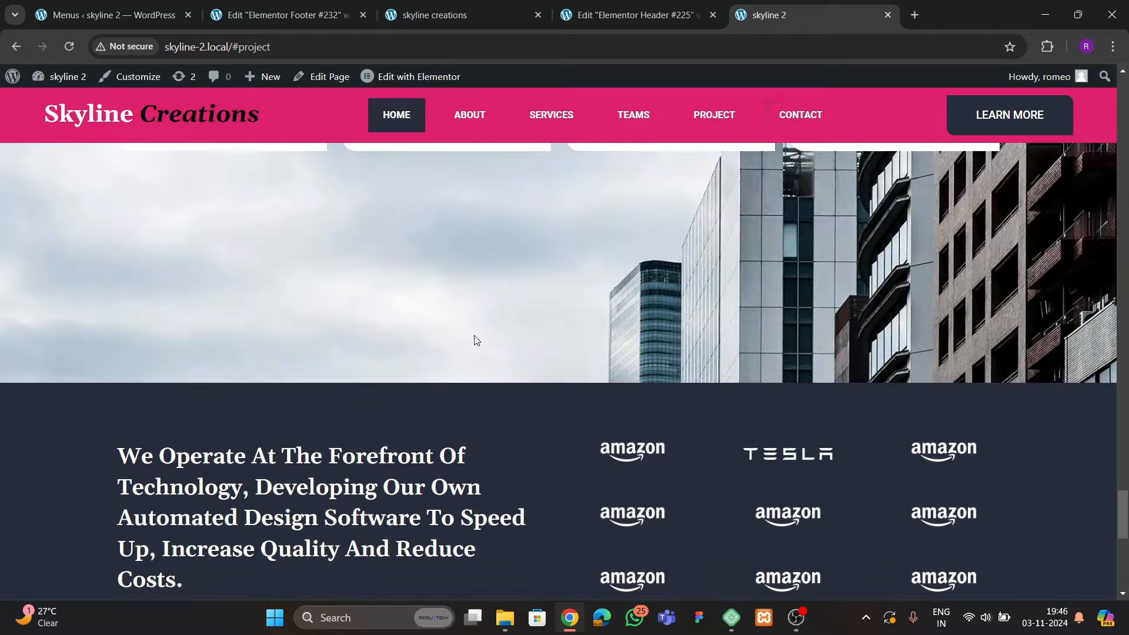
{"action": "scroll", "coordinate": [475, 340], "scroll_direction": "up", "scroll_amount": 15}
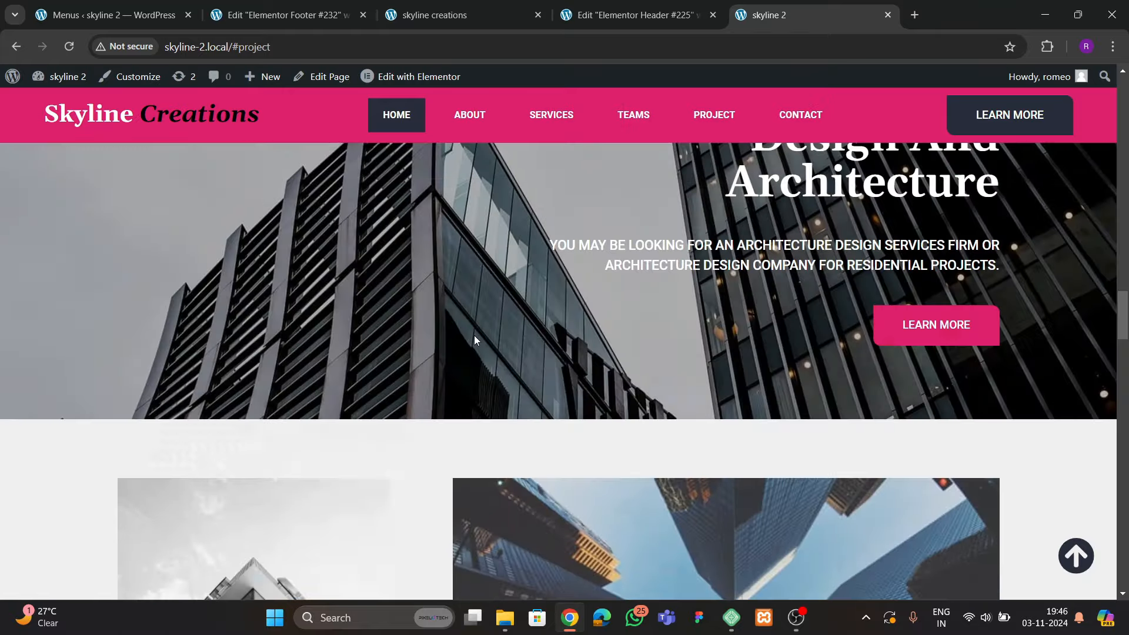
{"action": "scroll", "coordinate": [475, 332], "scroll_direction": "up", "scroll_amount": 15}
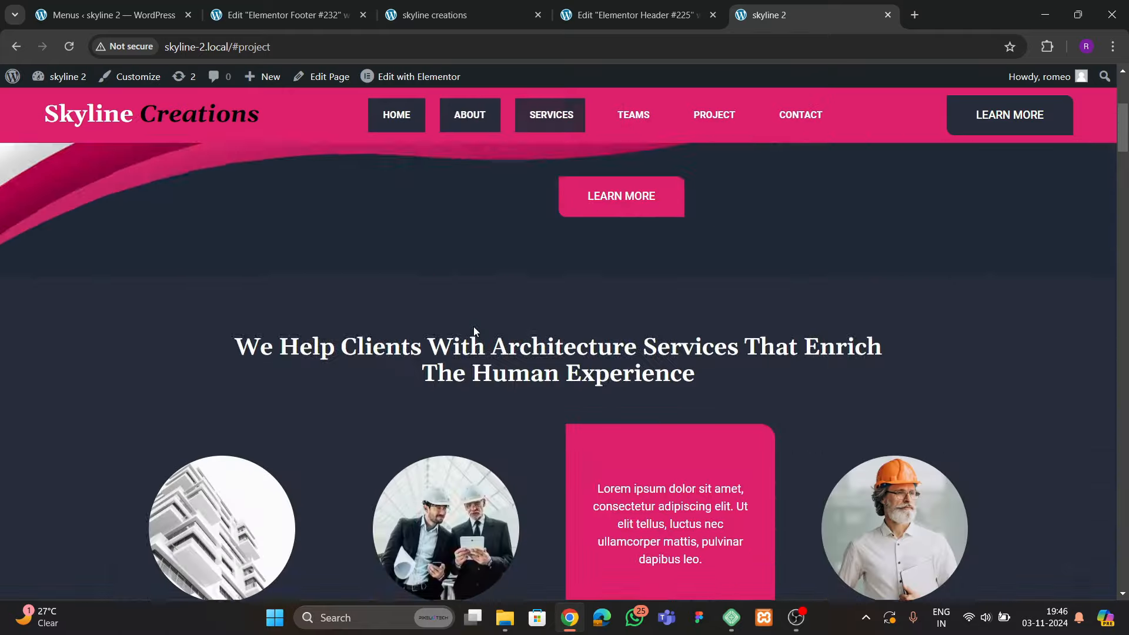
{"action": "scroll", "coordinate": [475, 330], "scroll_direction": "up", "scroll_amount": 1}
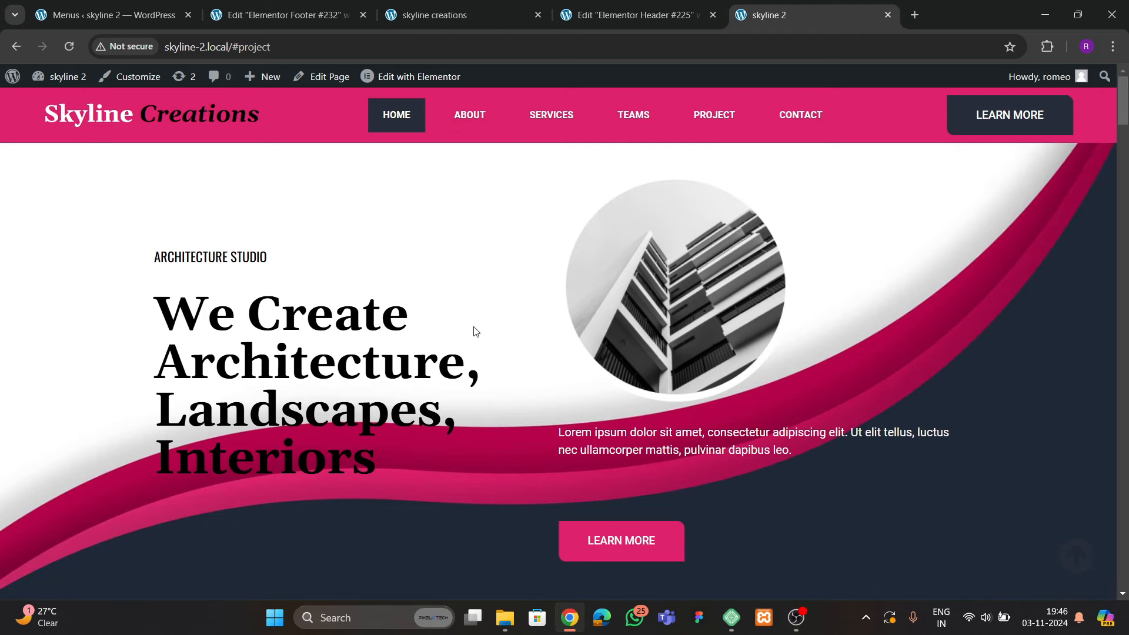